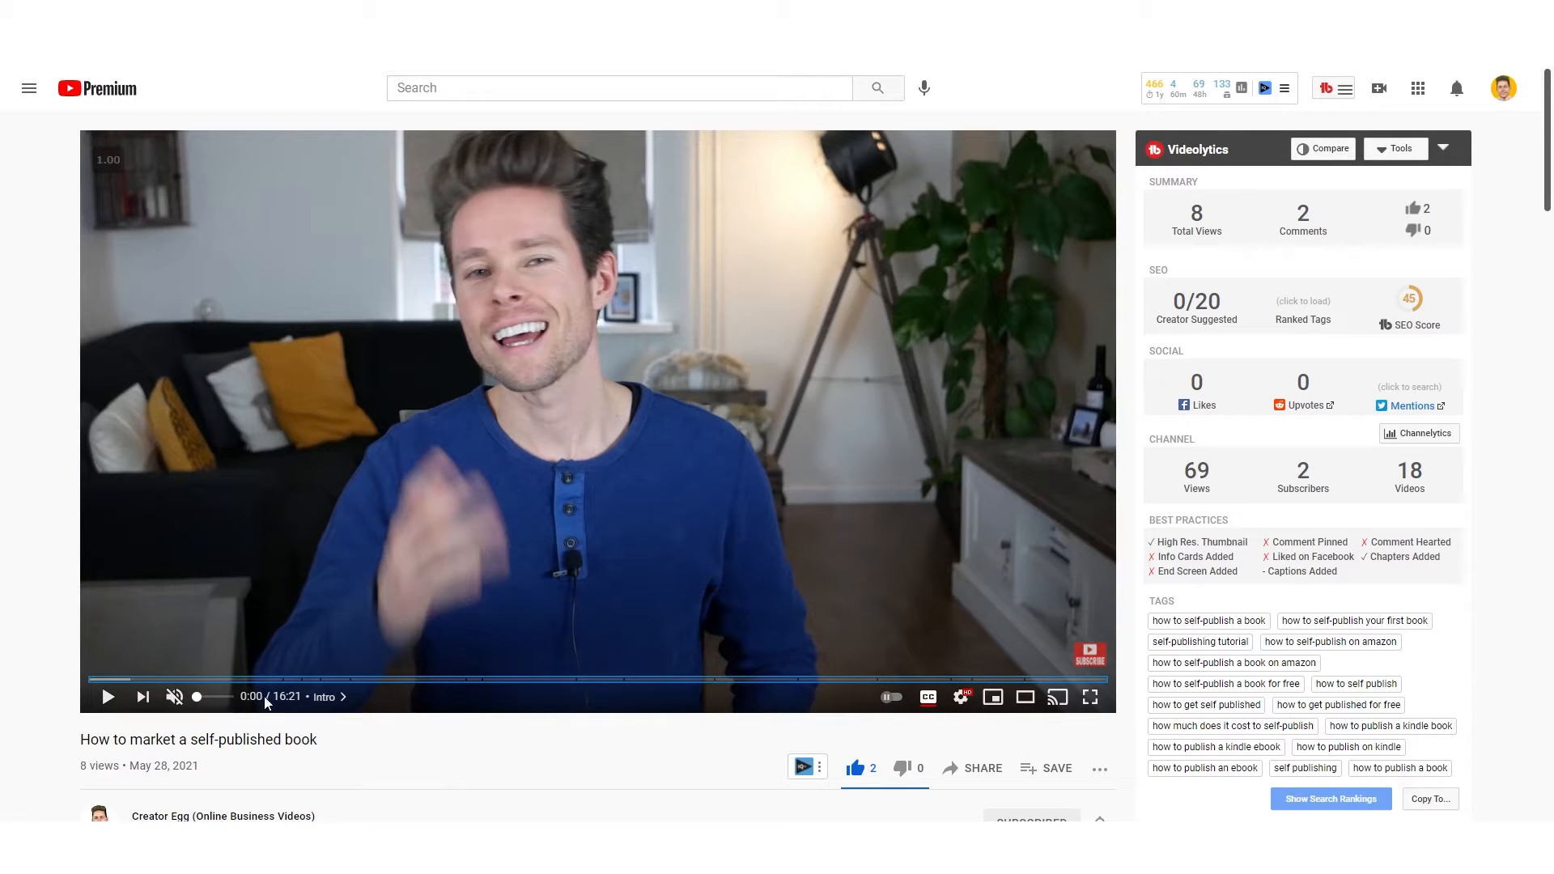
# - View the playback speed options of the paused video on how to market a self-published book
pyautogui.click(962, 705)
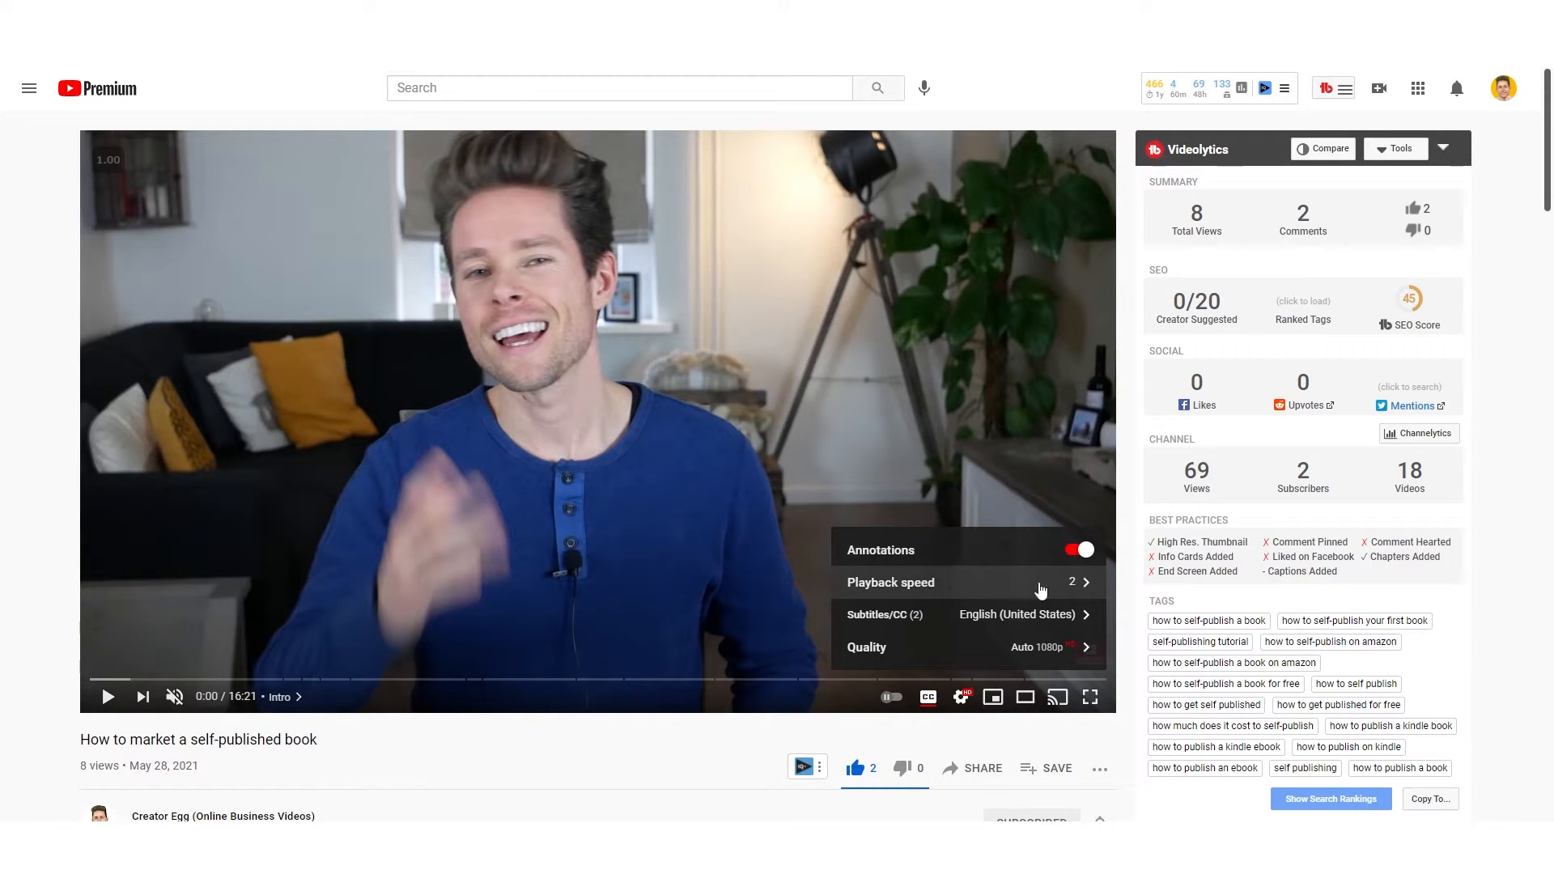
pyautogui.click(951, 589)
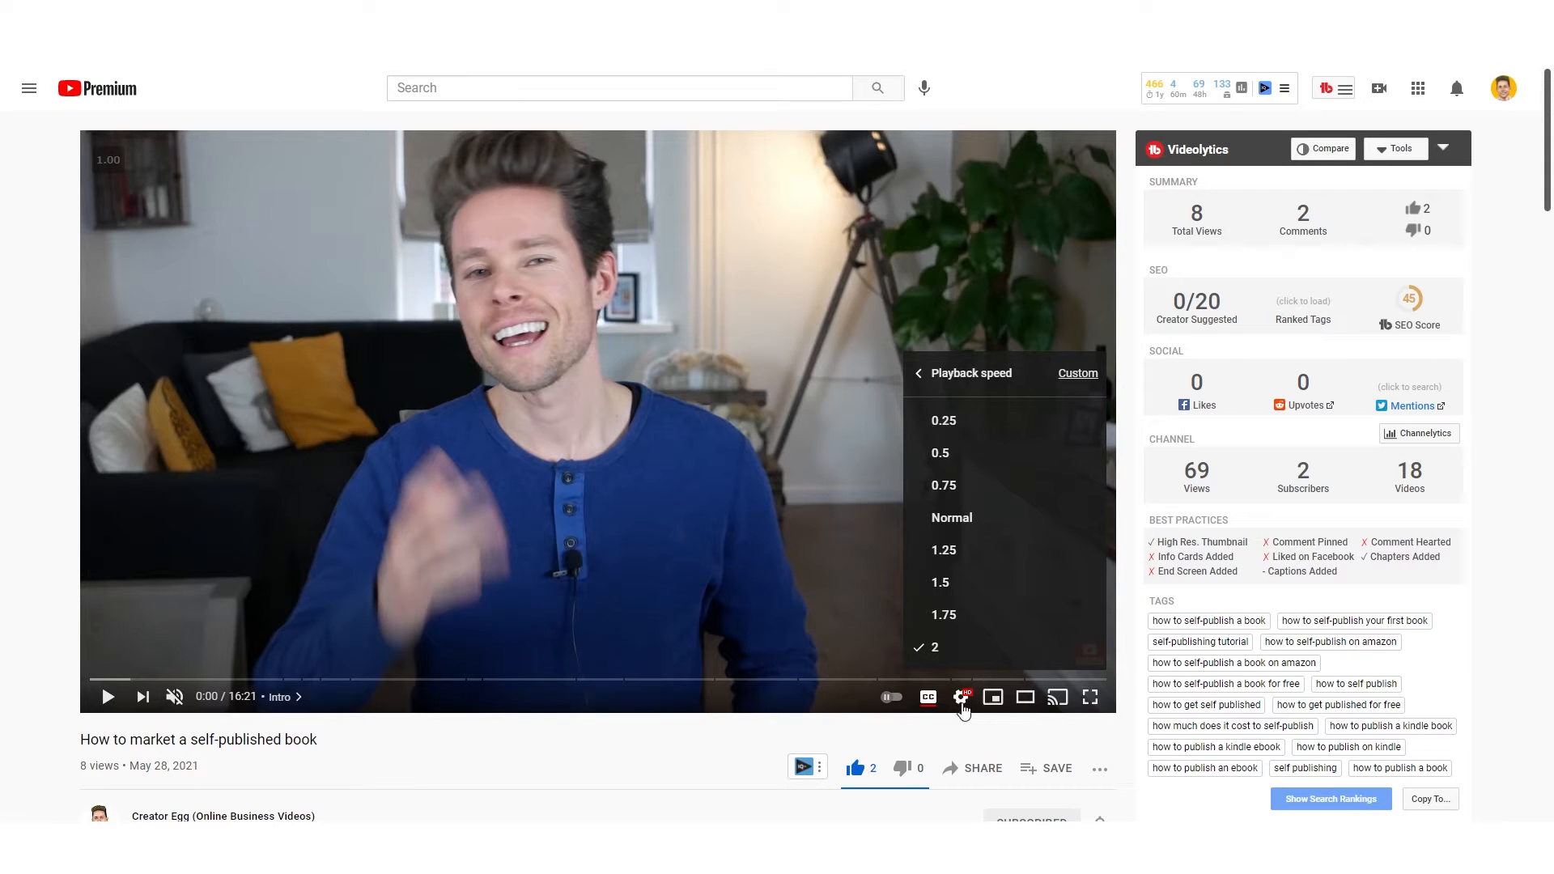
pyautogui.click(939, 723)
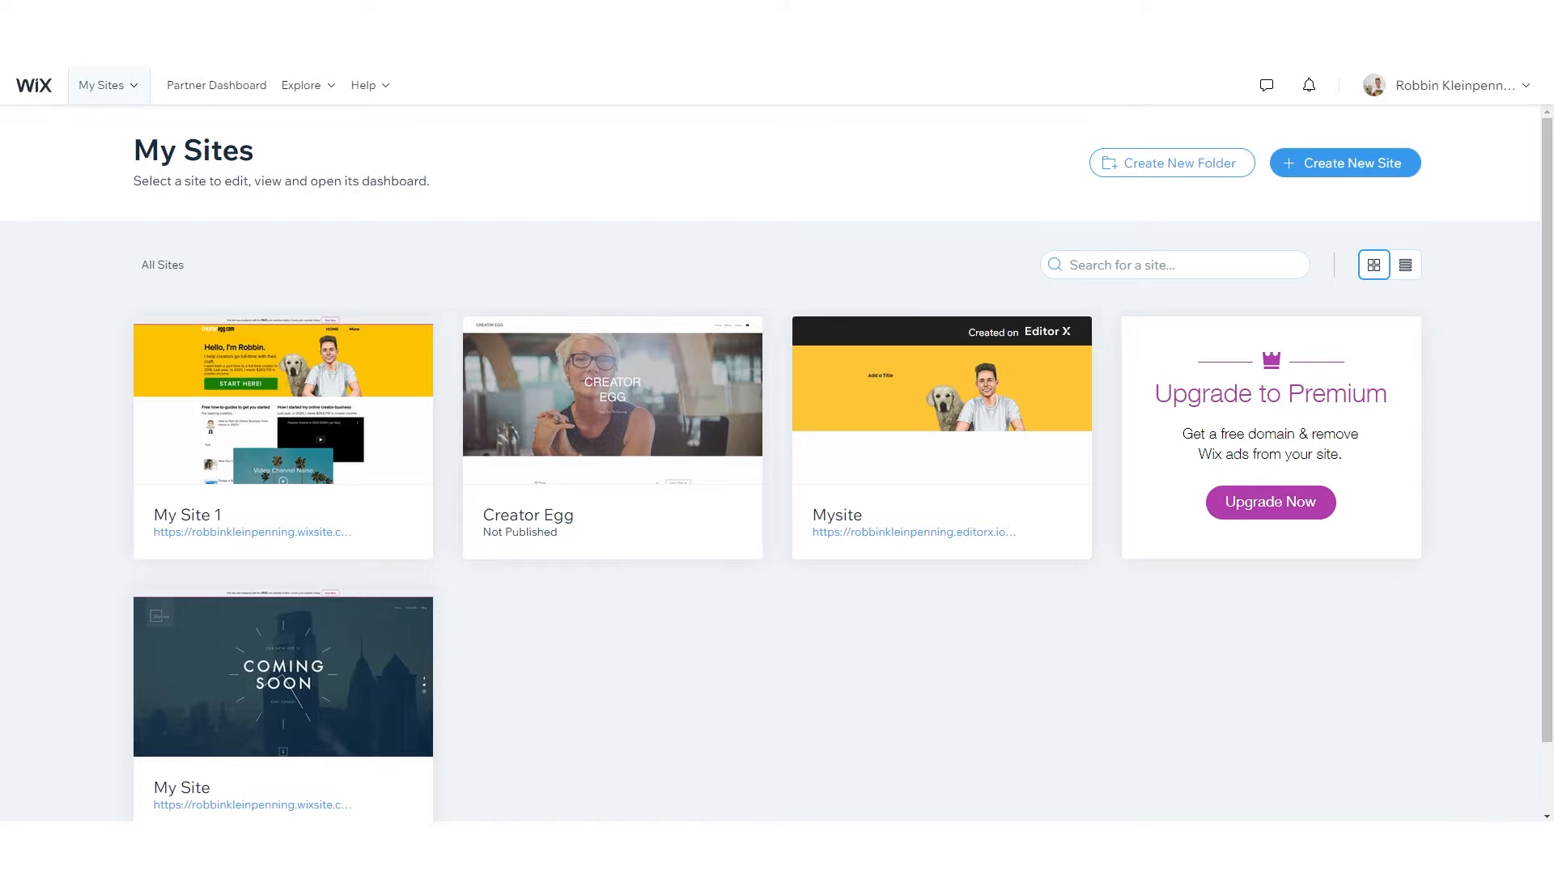
# - Create a new site from My Sites in Wix, choosing Wix as the platform and Blog as the kind of website
pyautogui.click(1363, 163)
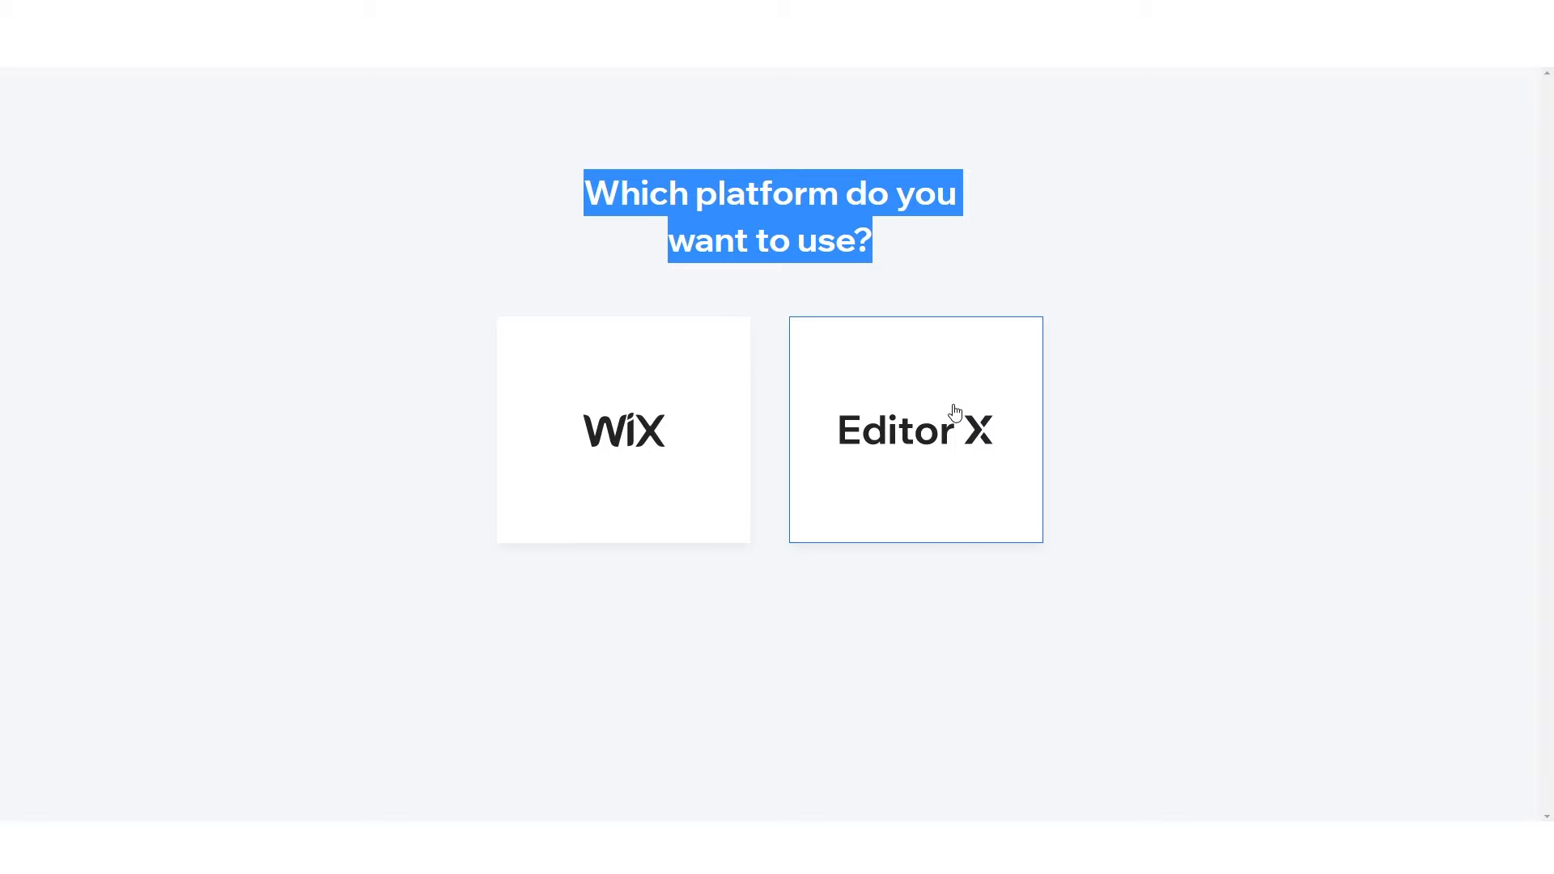
pyautogui.click(872, 416)
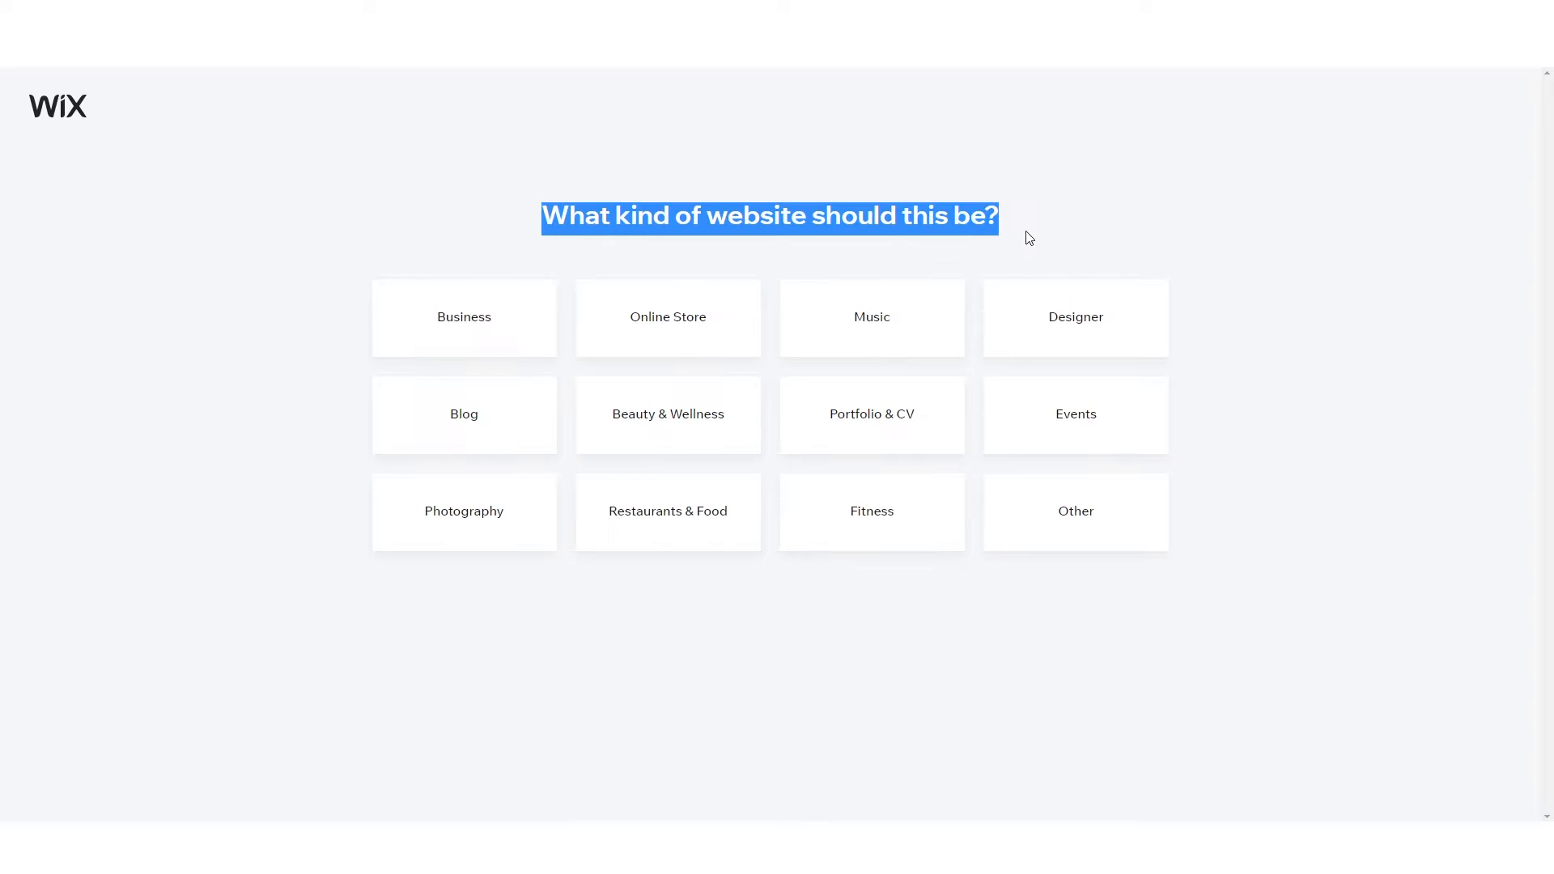
pyautogui.click(1029, 238)
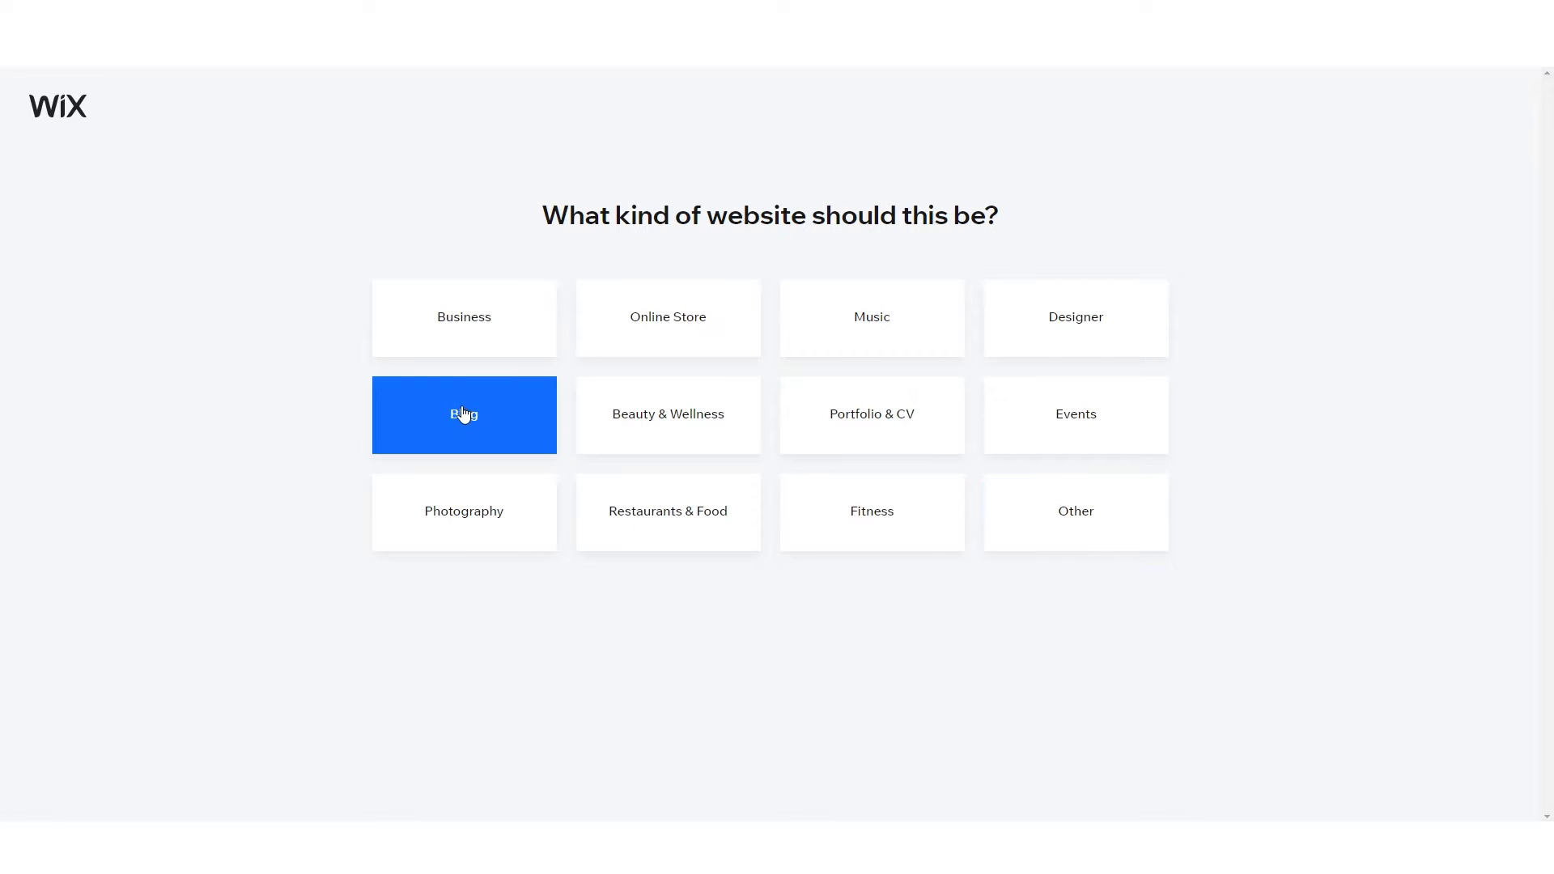
pyautogui.click(526, 353)
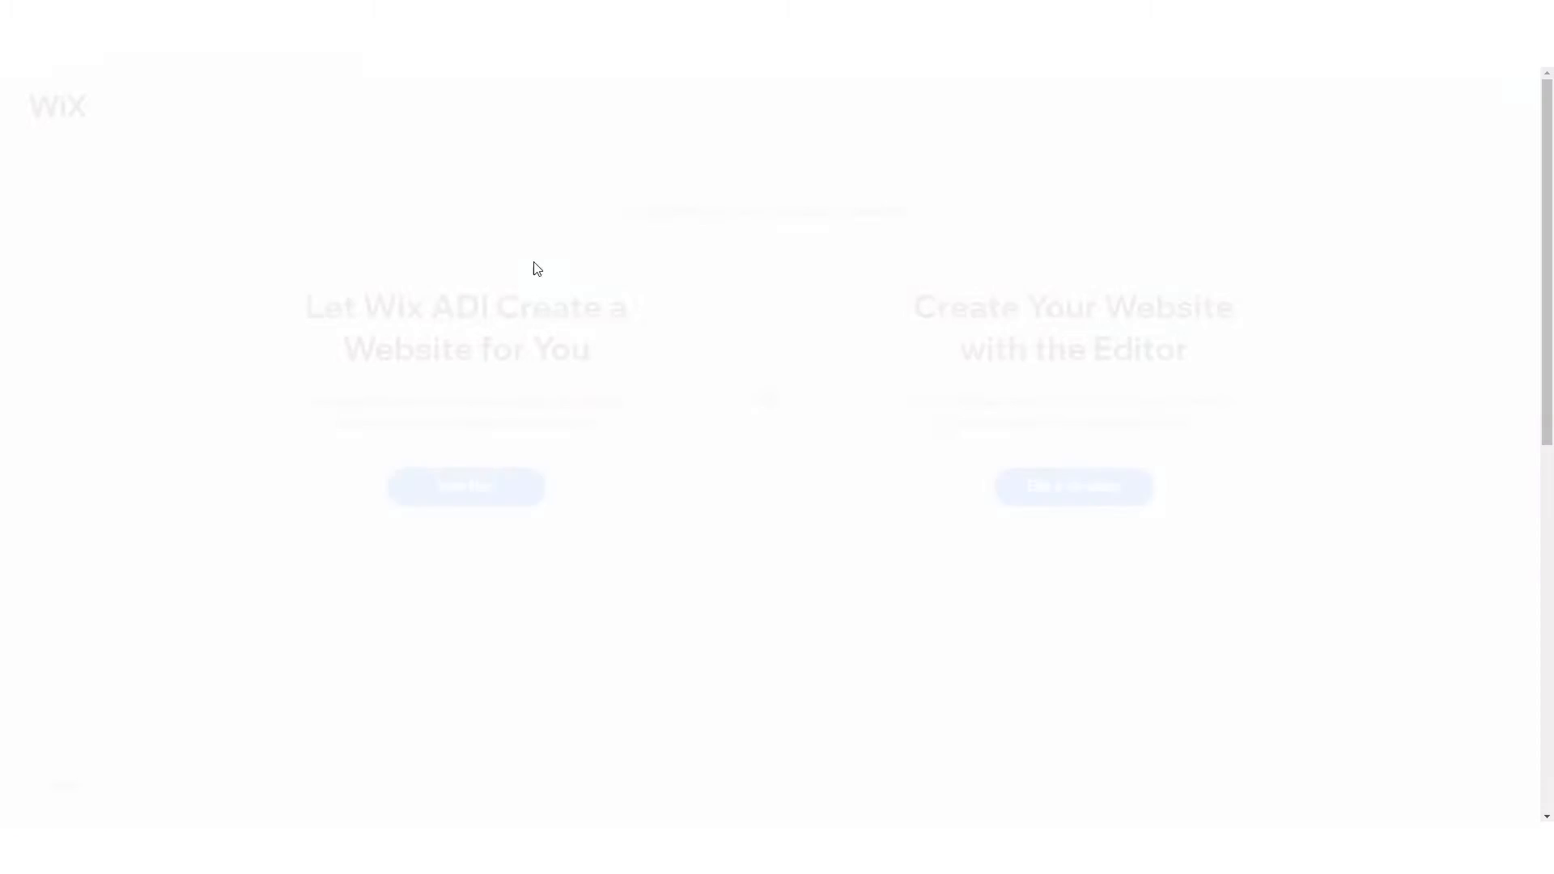
# - Choose to create the website with the Editor by starting from a template instead of Wix ADI
pyautogui.moveTo(633, 212); pyautogui.dragTo(715, 213)
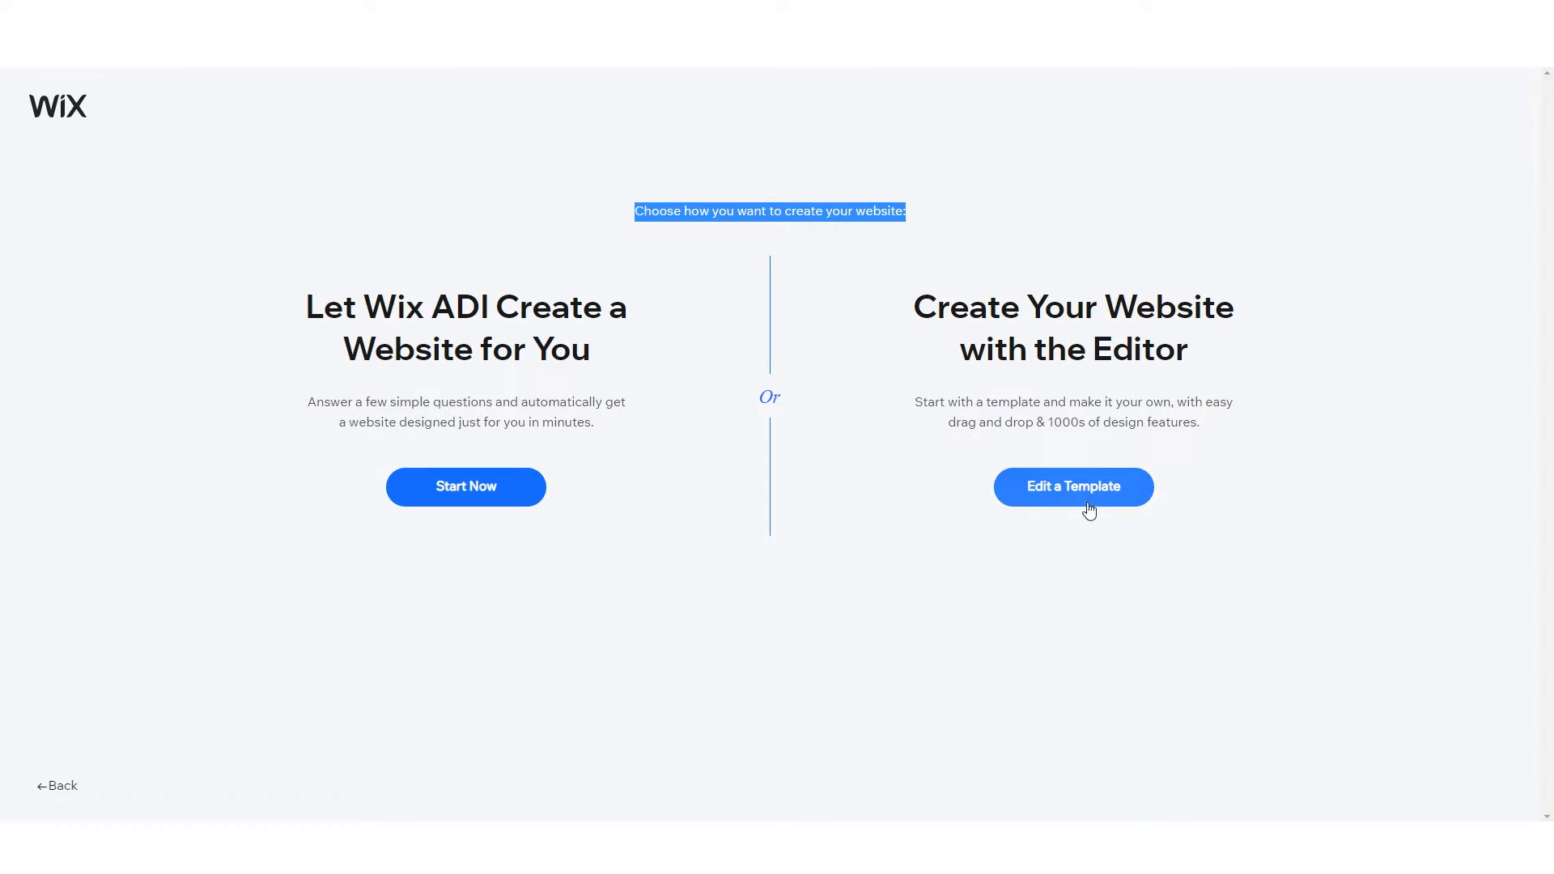
pyautogui.moveTo(306, 308)
pyautogui.mouseDown()
pyautogui.moveTo(612, 353)
pyautogui.moveTo(314, 308)
pyautogui.mouseUp()
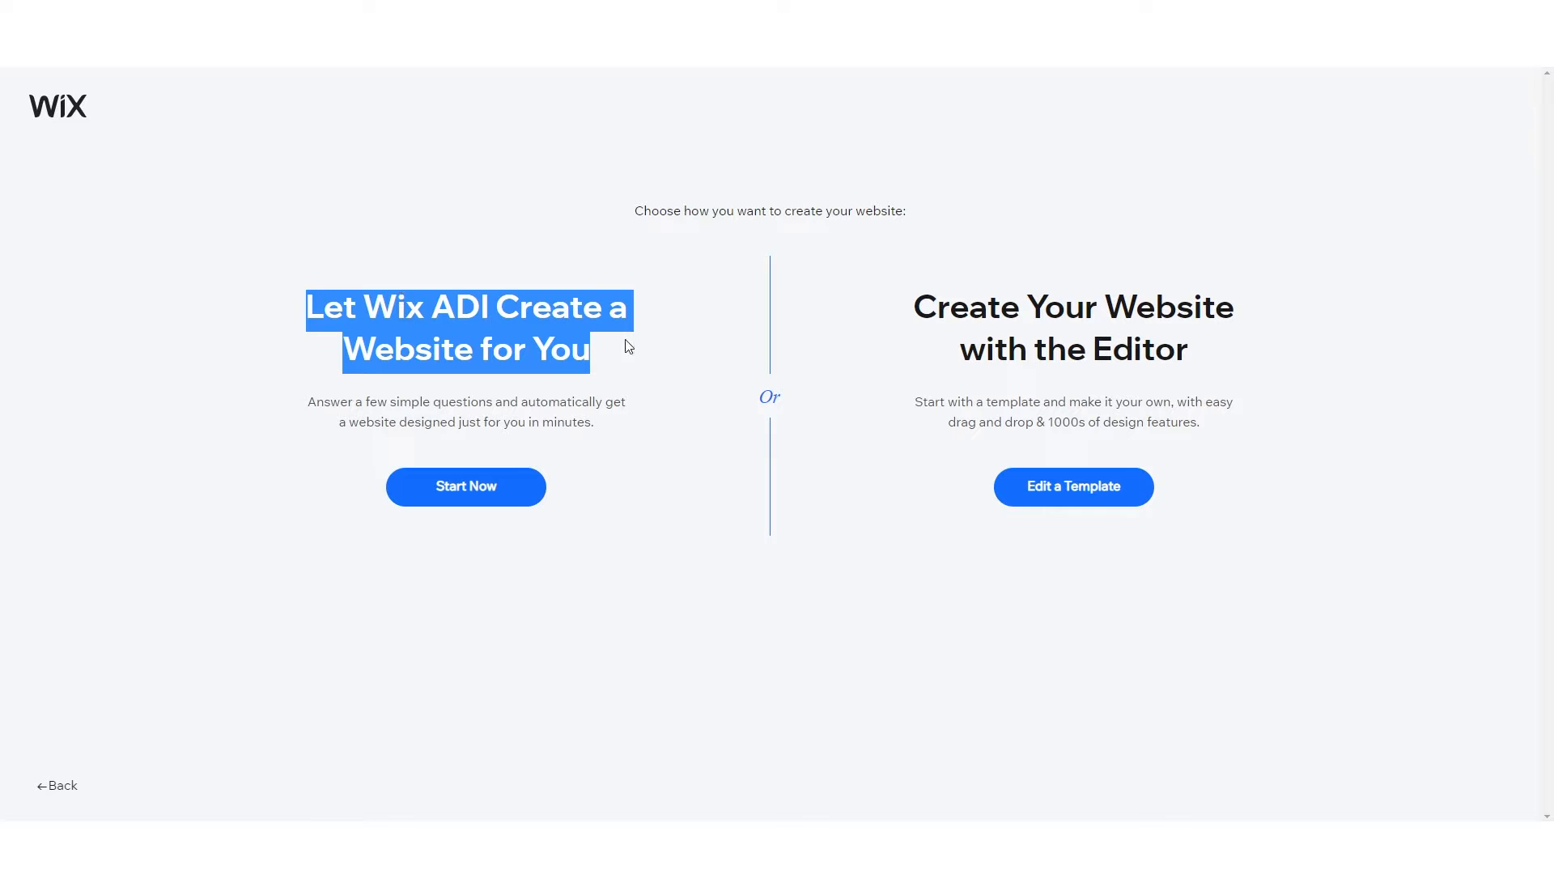
pyautogui.click(408, 338)
pyautogui.moveTo(308, 306); pyautogui.dragTo(610, 361)
pyautogui.click(610, 362)
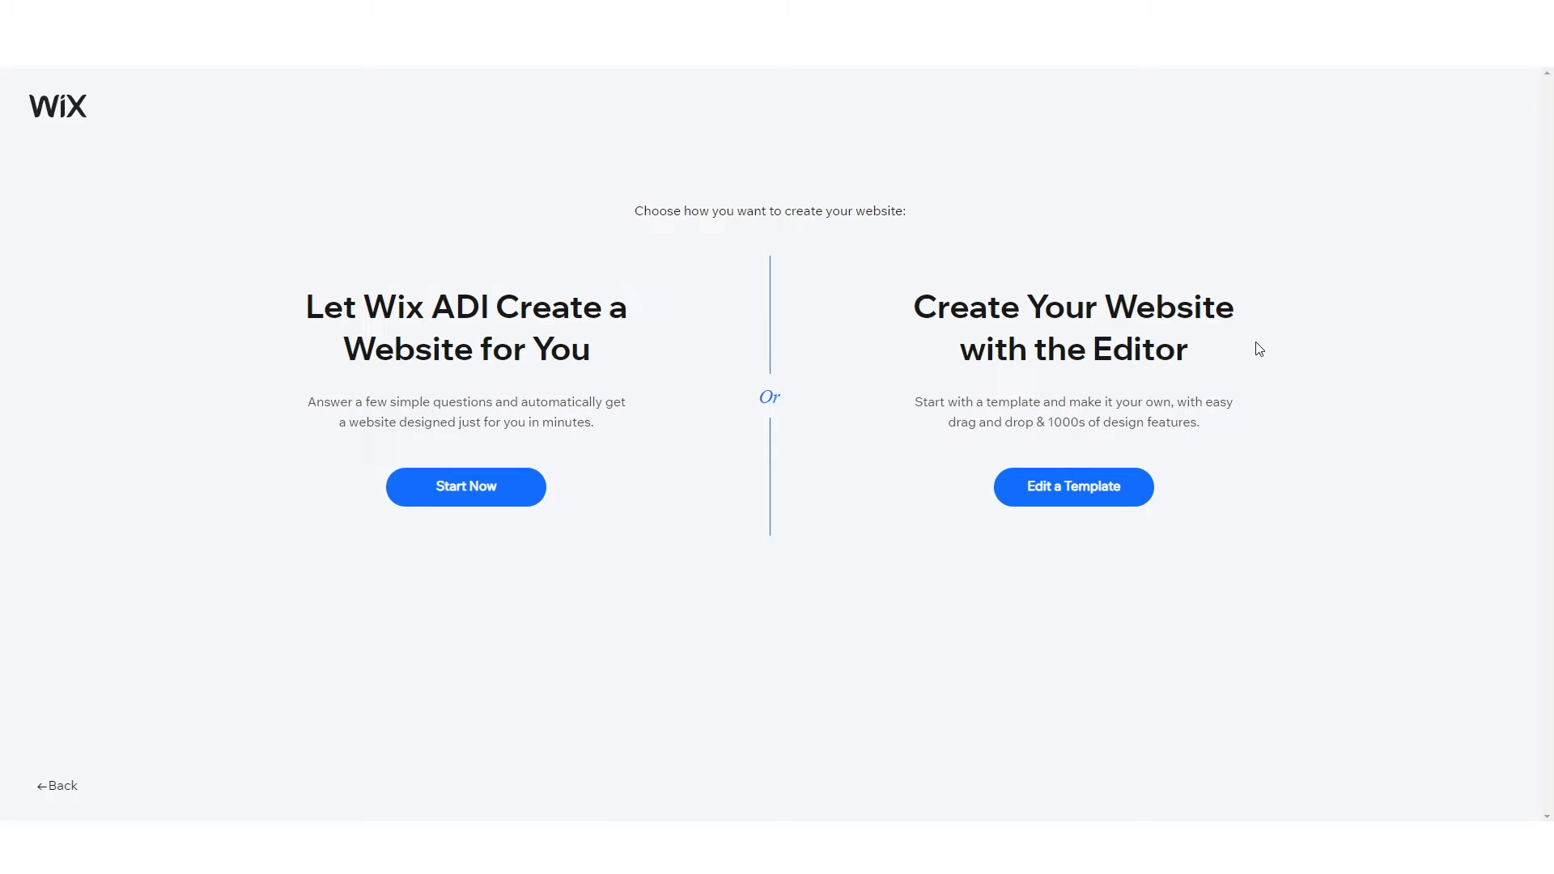
pyautogui.click(1067, 500)
# - Look through the first page of all website templates down to the page numbering and back up
pyautogui.scroll(-2, 247, 374)
pyautogui.scroll(-3, 251, 376)
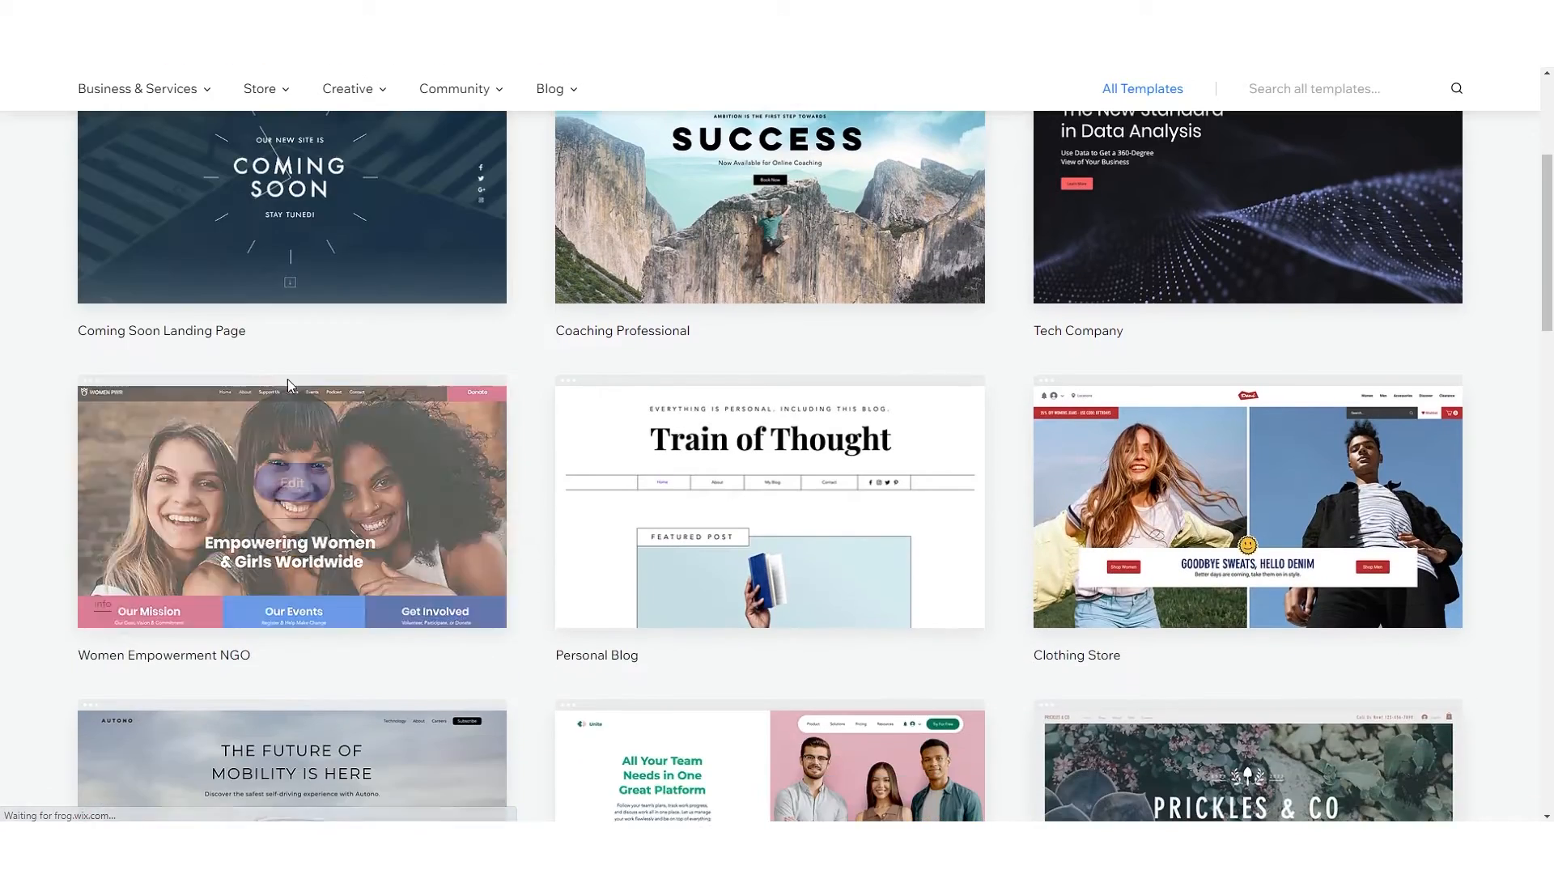
pyautogui.scroll(4, 324, 395)
pyautogui.scroll(-20, 722, 476)
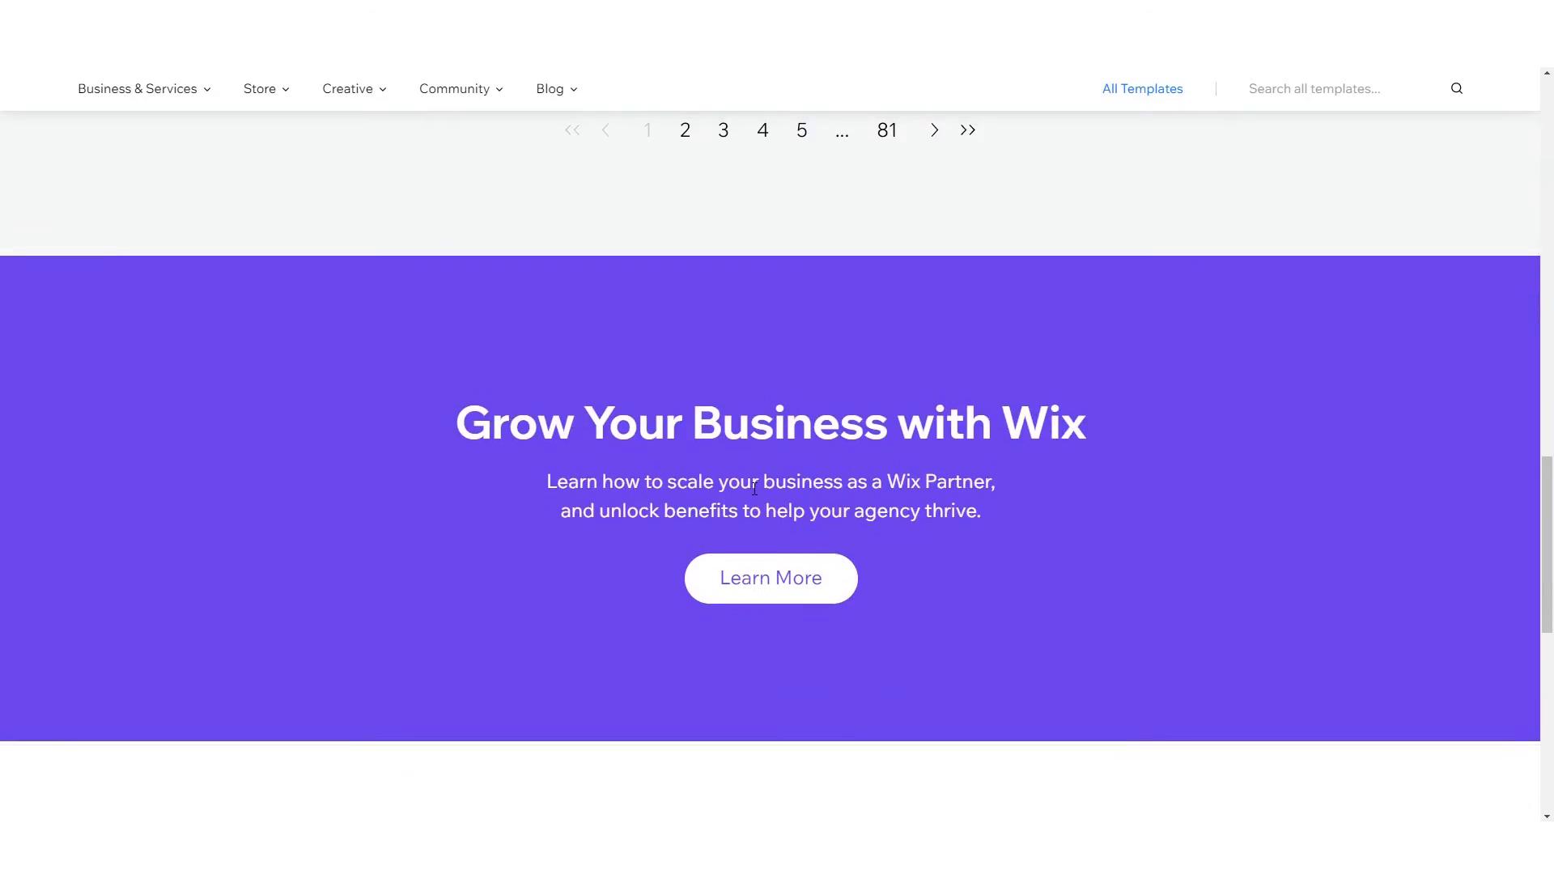
pyautogui.scroll(8, 902, 542)
pyautogui.scroll(-2, 899, 656)
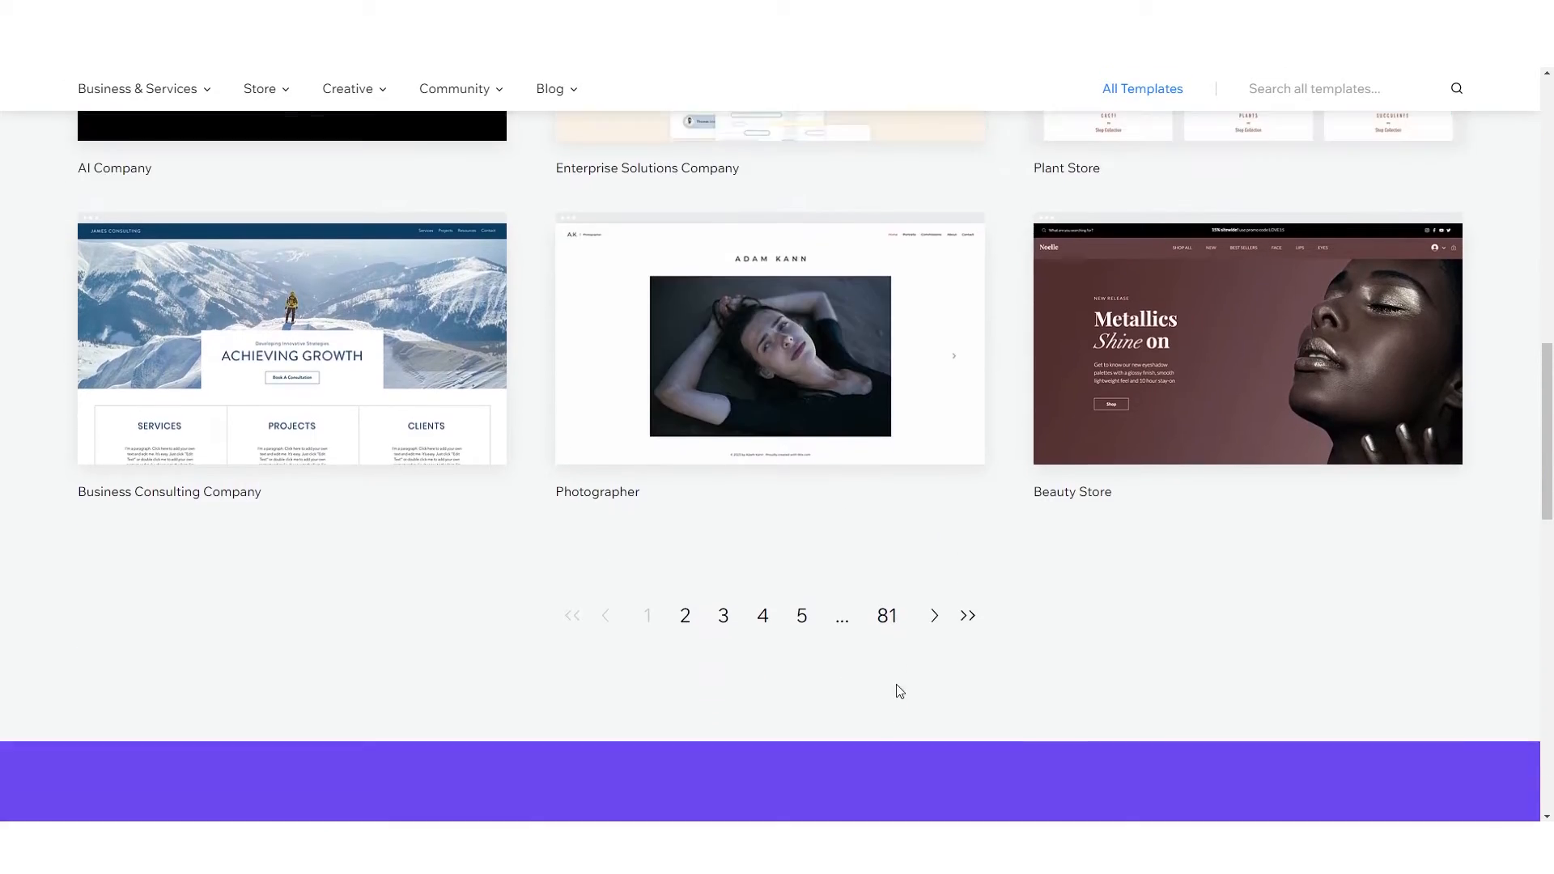
pyautogui.scroll(7, 762, 582)
pyautogui.scroll(7, 762, 582)
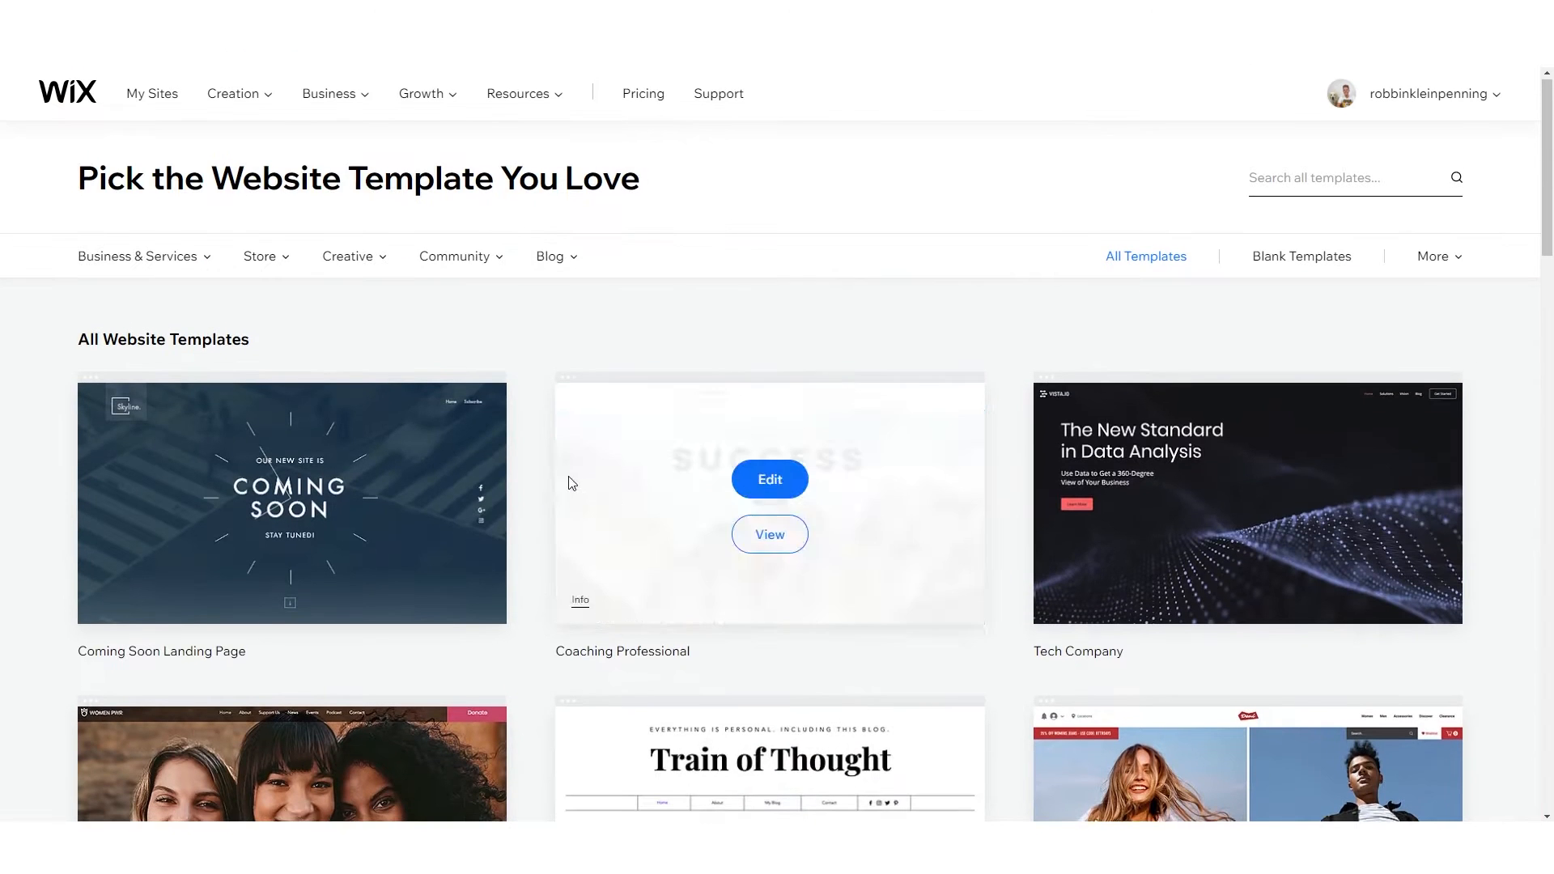
# - Show the Blog website templates and look over the subcategories and the first designs
pyautogui.moveTo(555, 267)
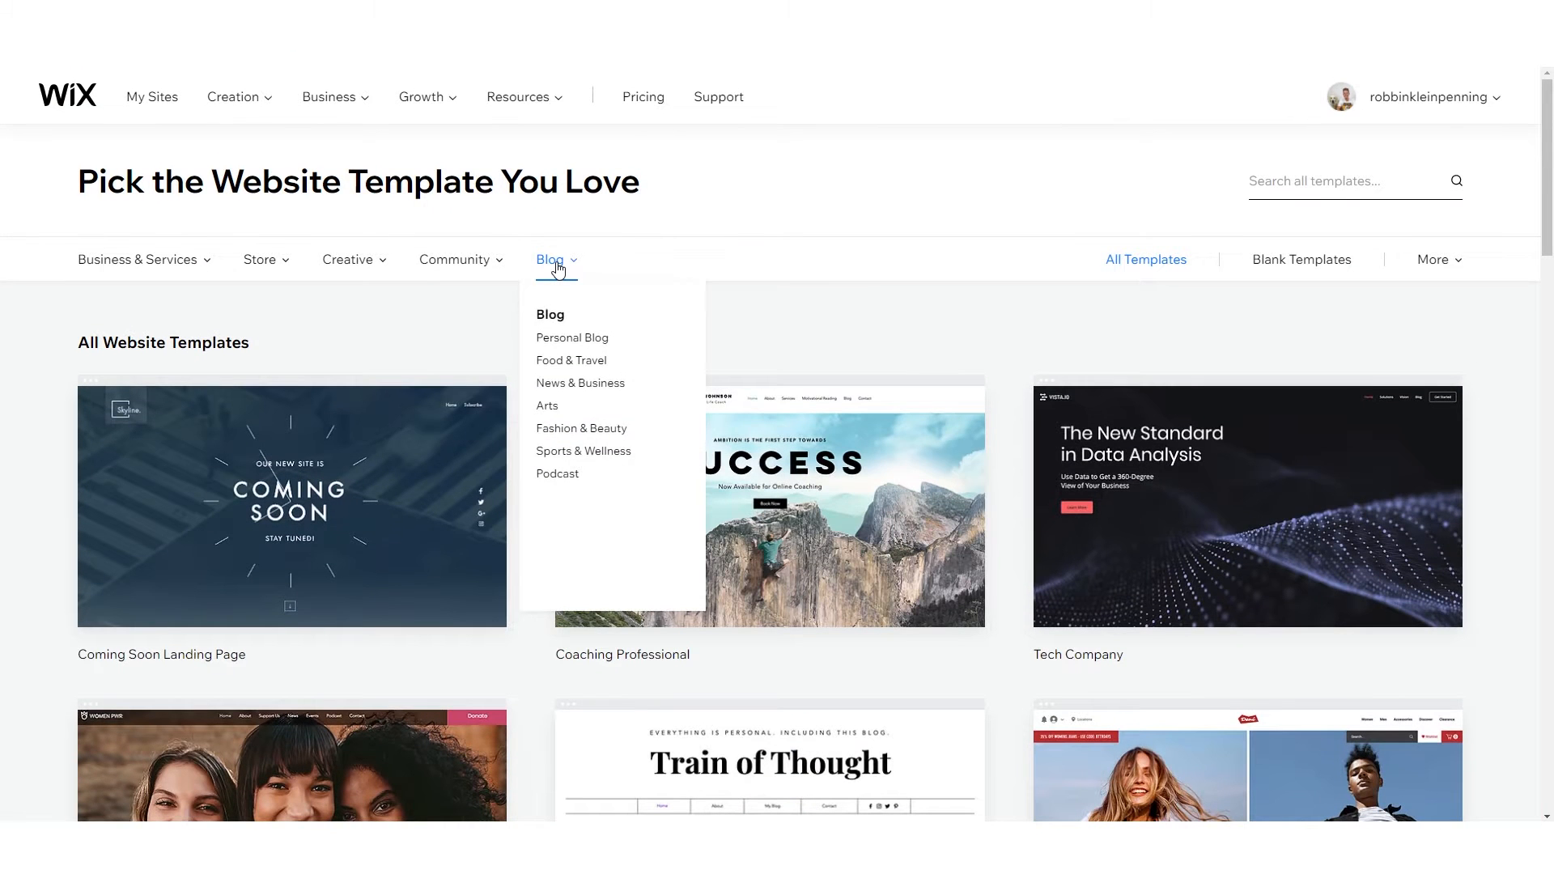
pyautogui.click(557, 320)
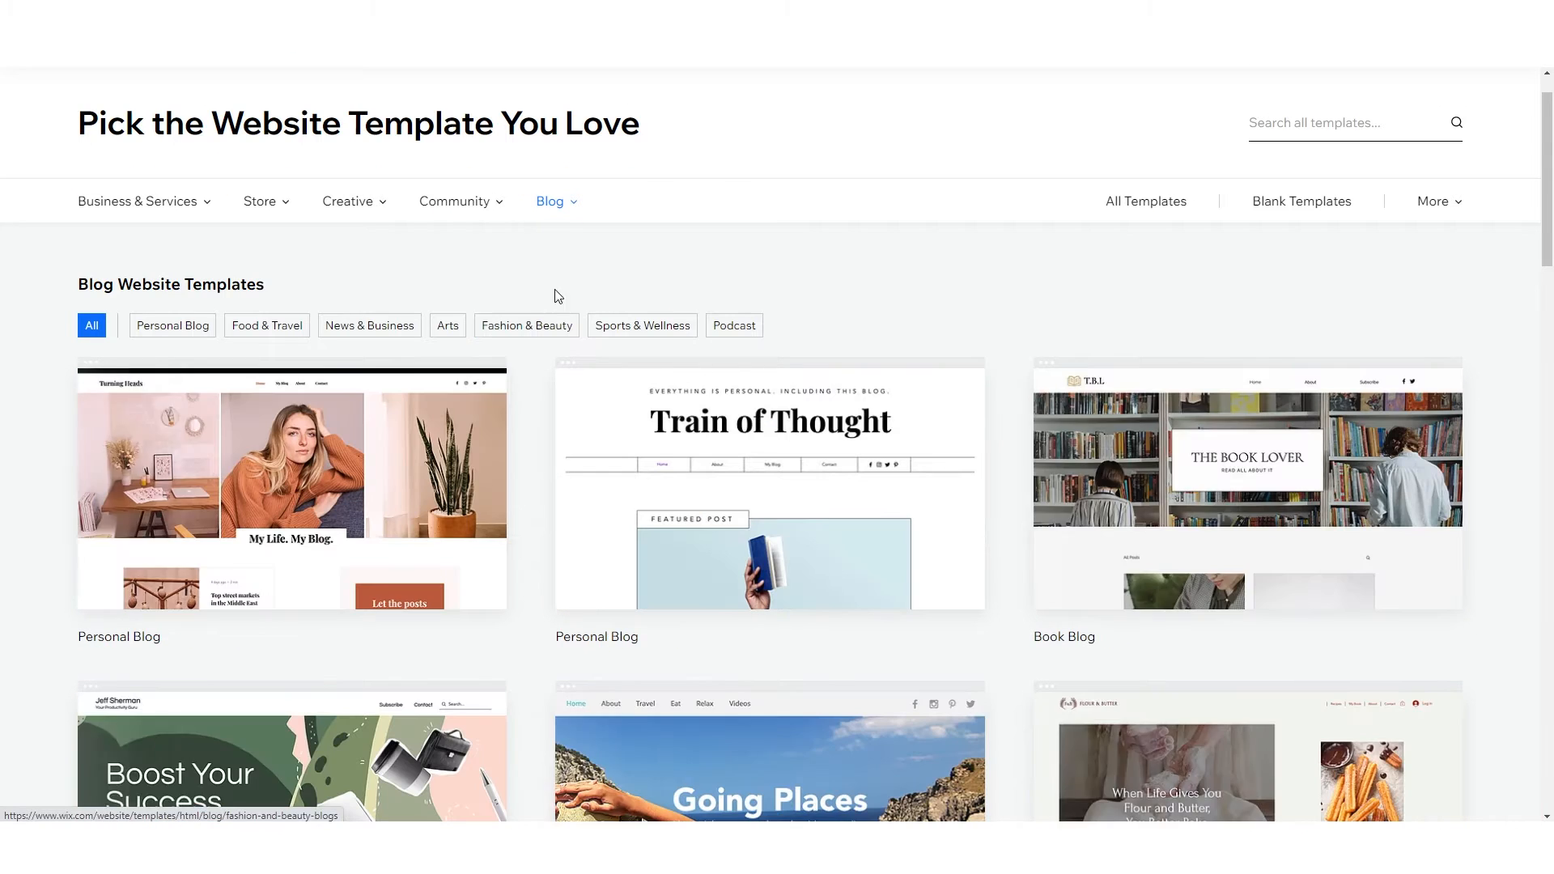
pyautogui.click(165, 332)
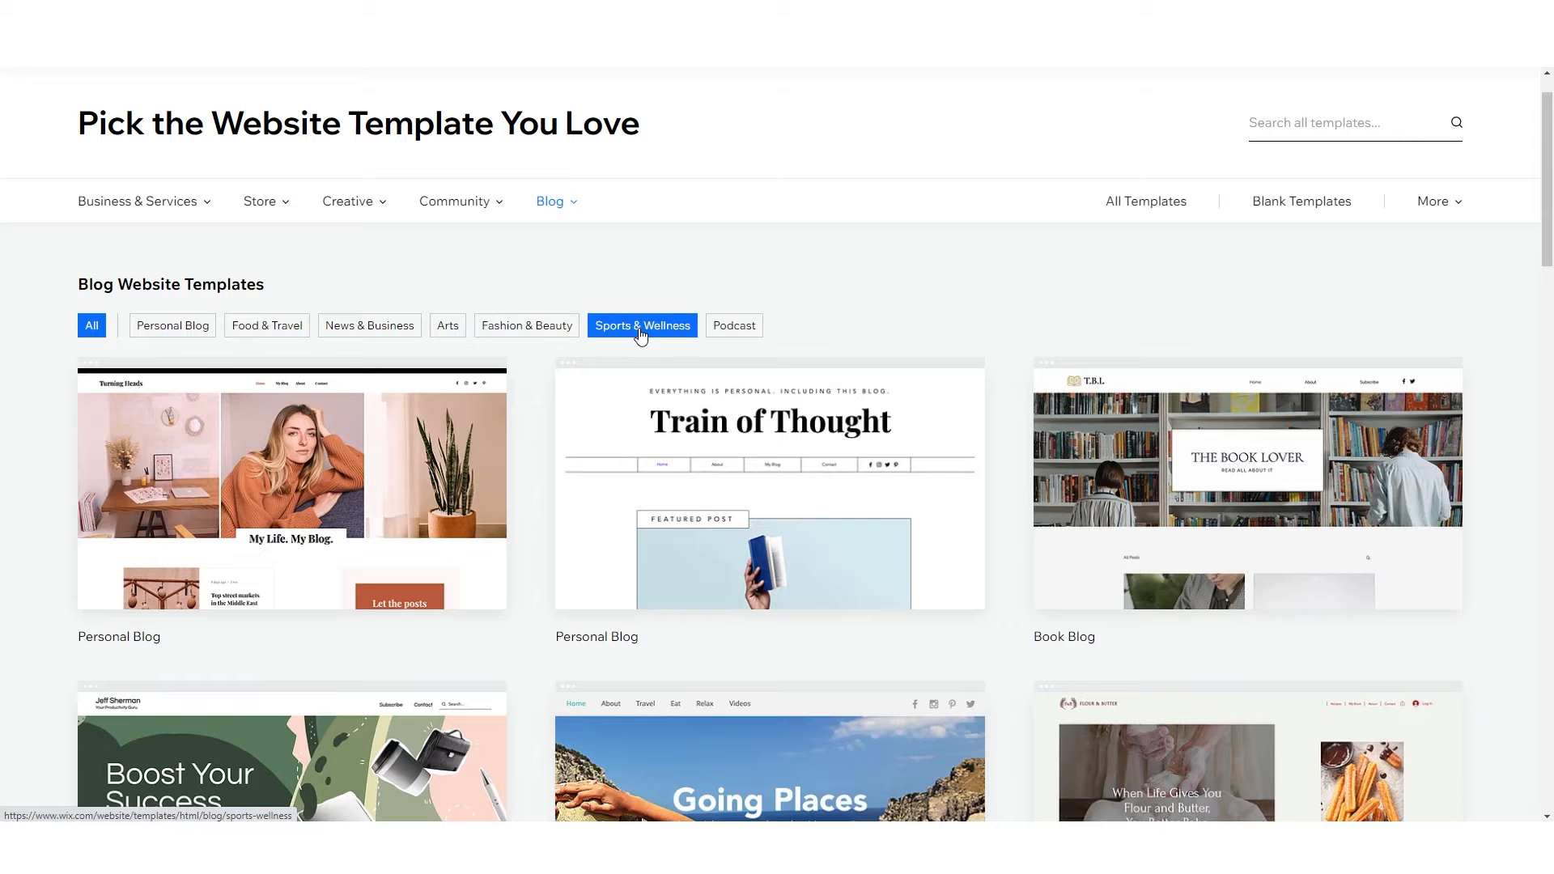
pyautogui.scroll(-5, 461, 389)
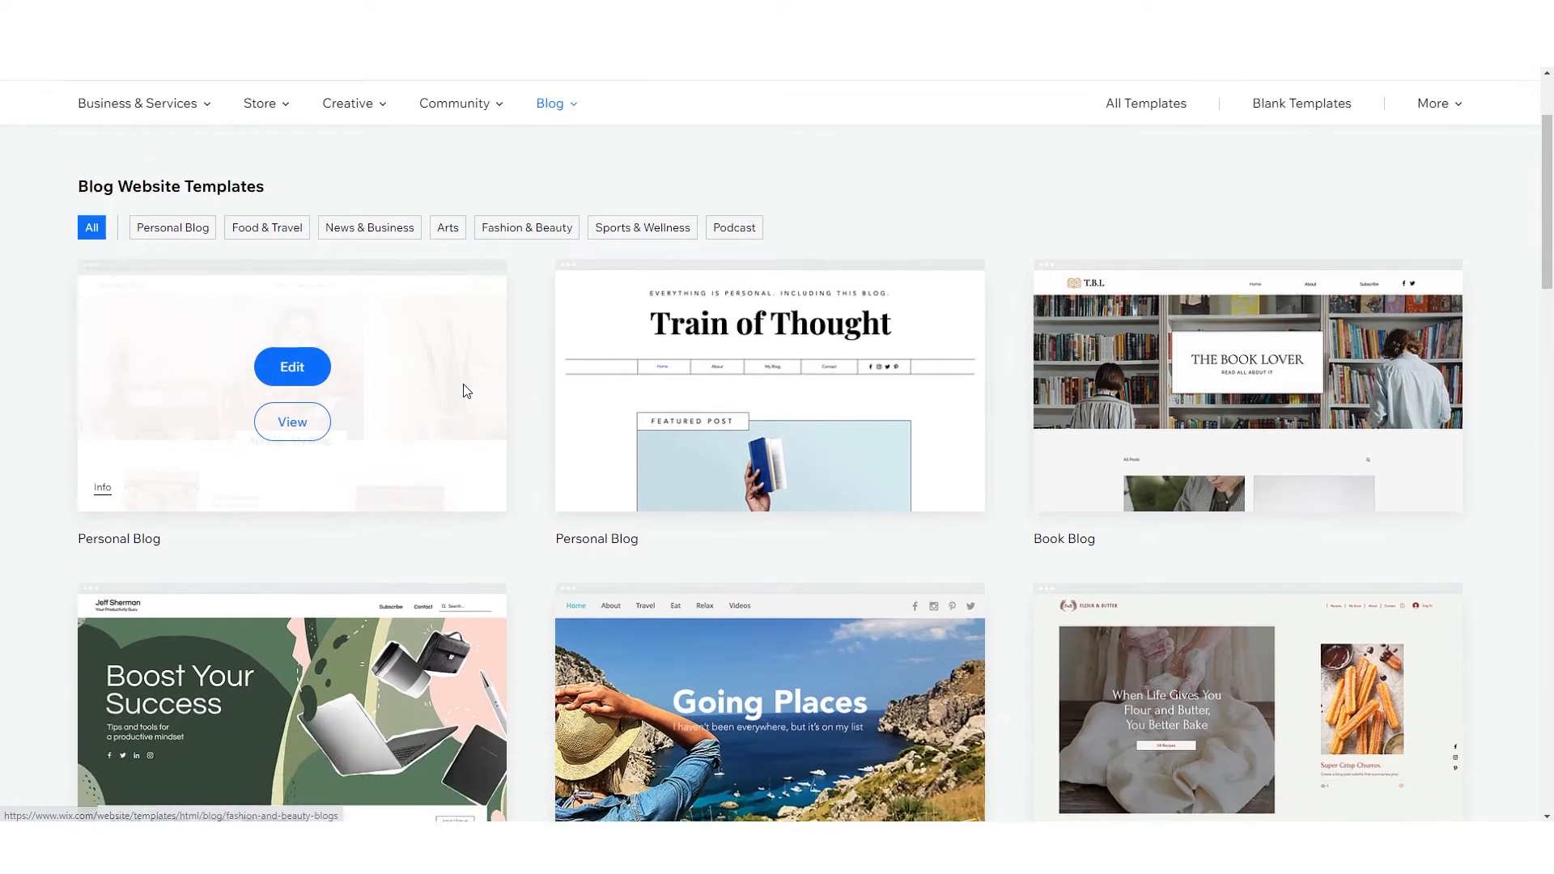
pyautogui.scroll(6, 500, 407)
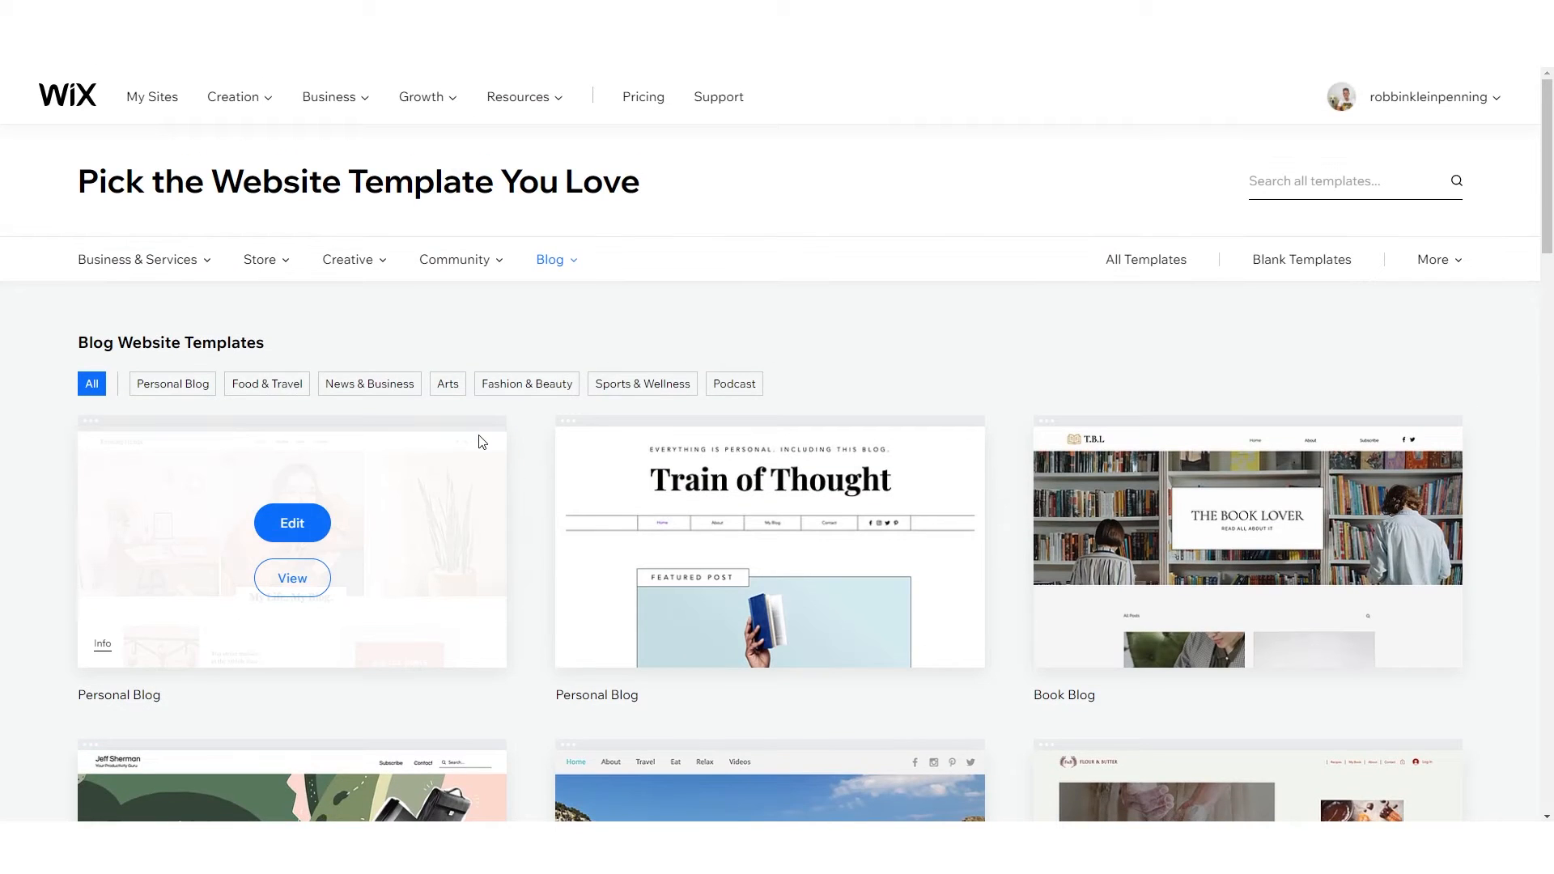
# - Open the full demo of the Turning Heads Personal Blog template and examine its home page down to the contact form
pyautogui.click(292, 581)
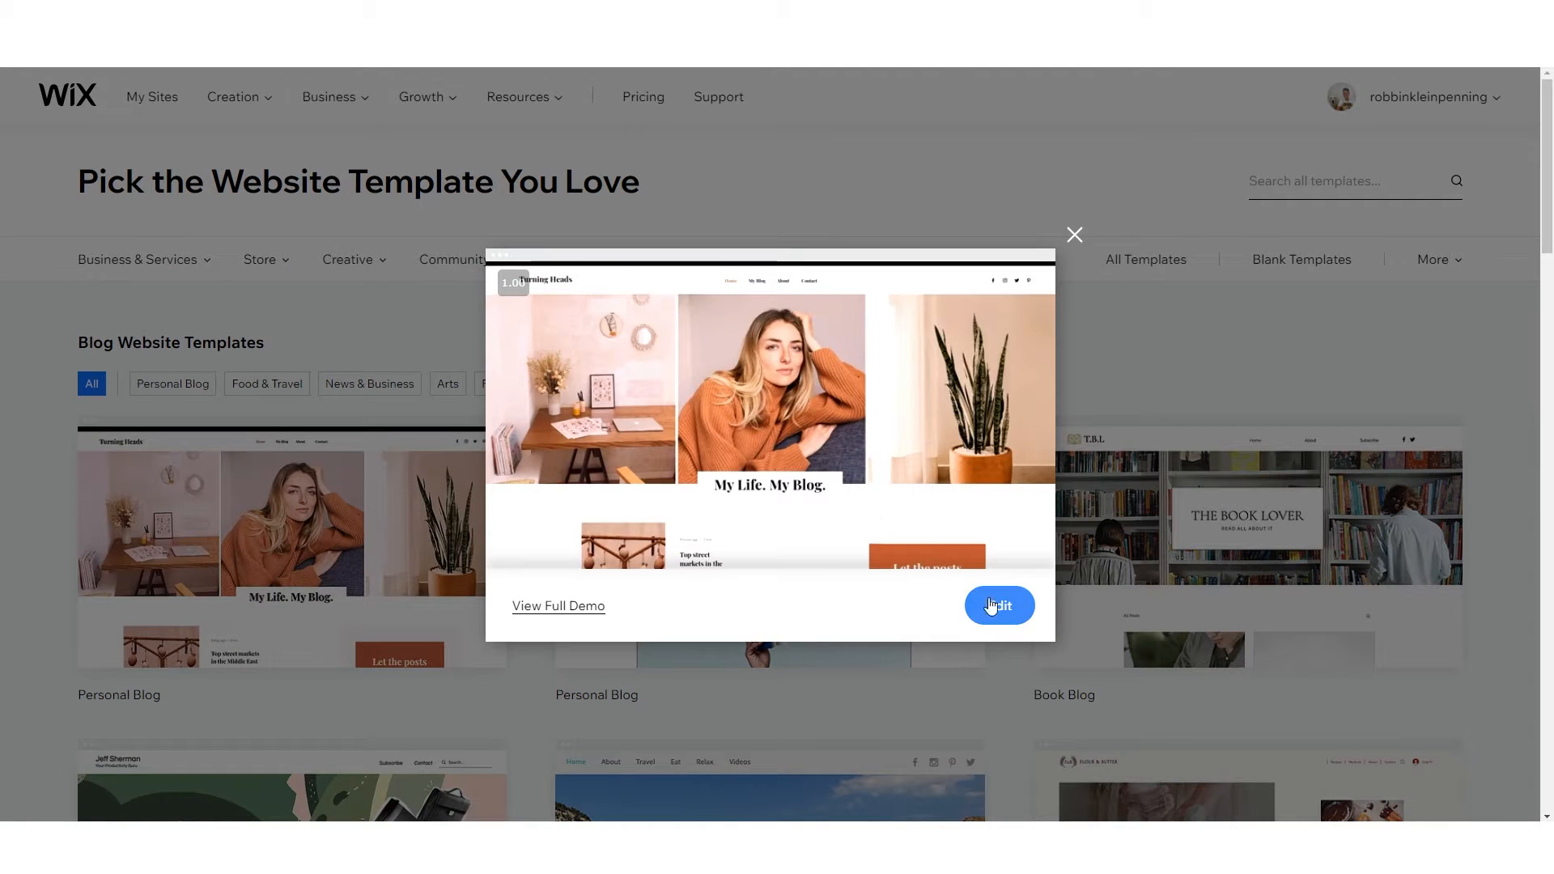
pyautogui.click(567, 607)
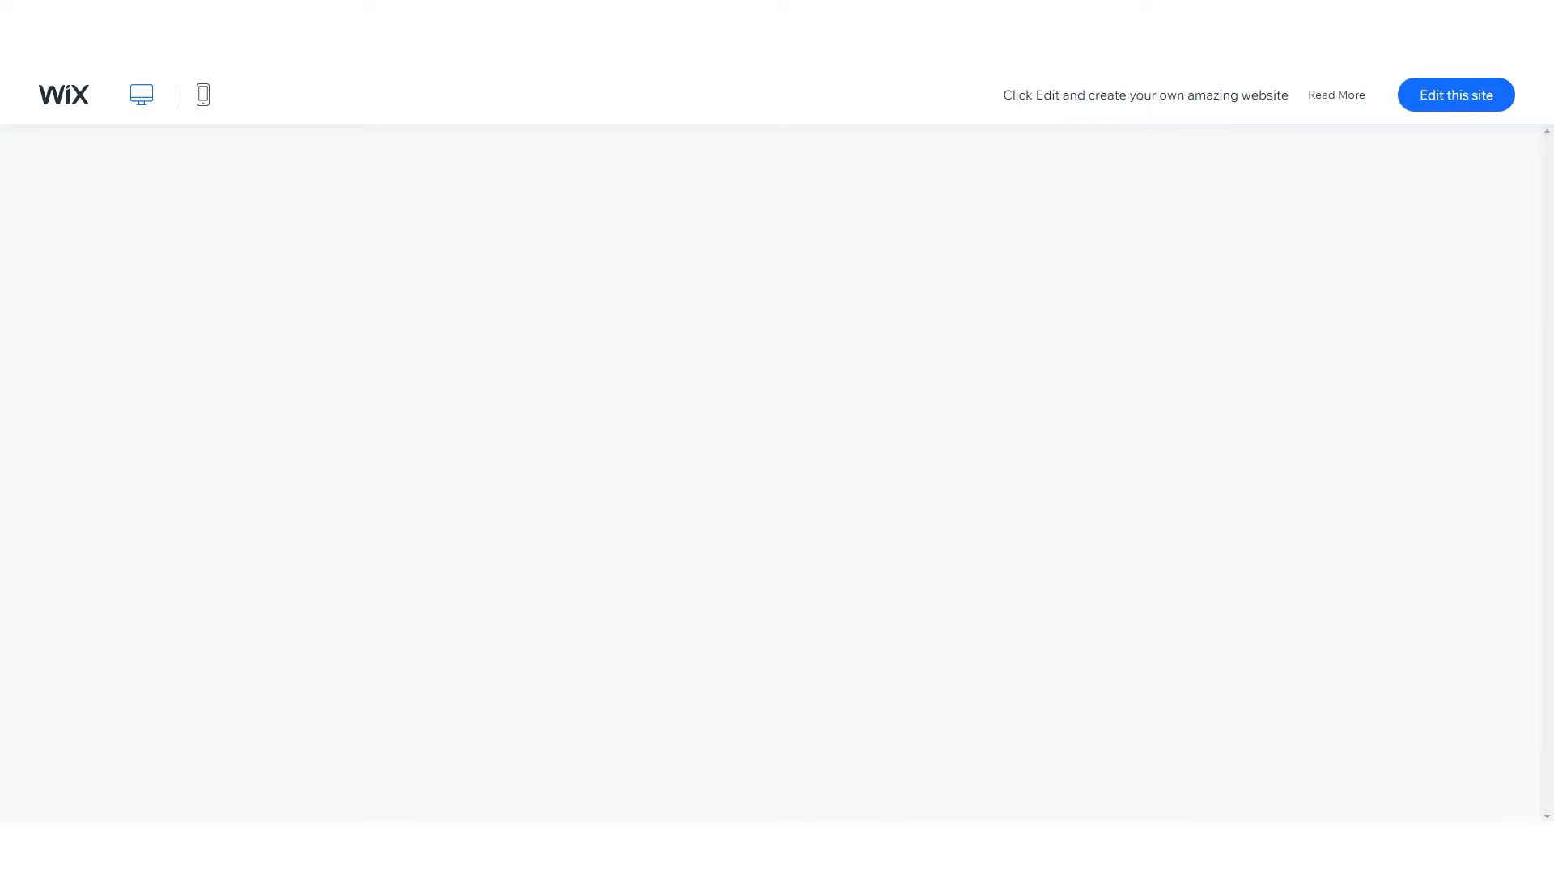
pyautogui.scroll(-7, 846, 376)
pyautogui.scroll(-15, 539, 463)
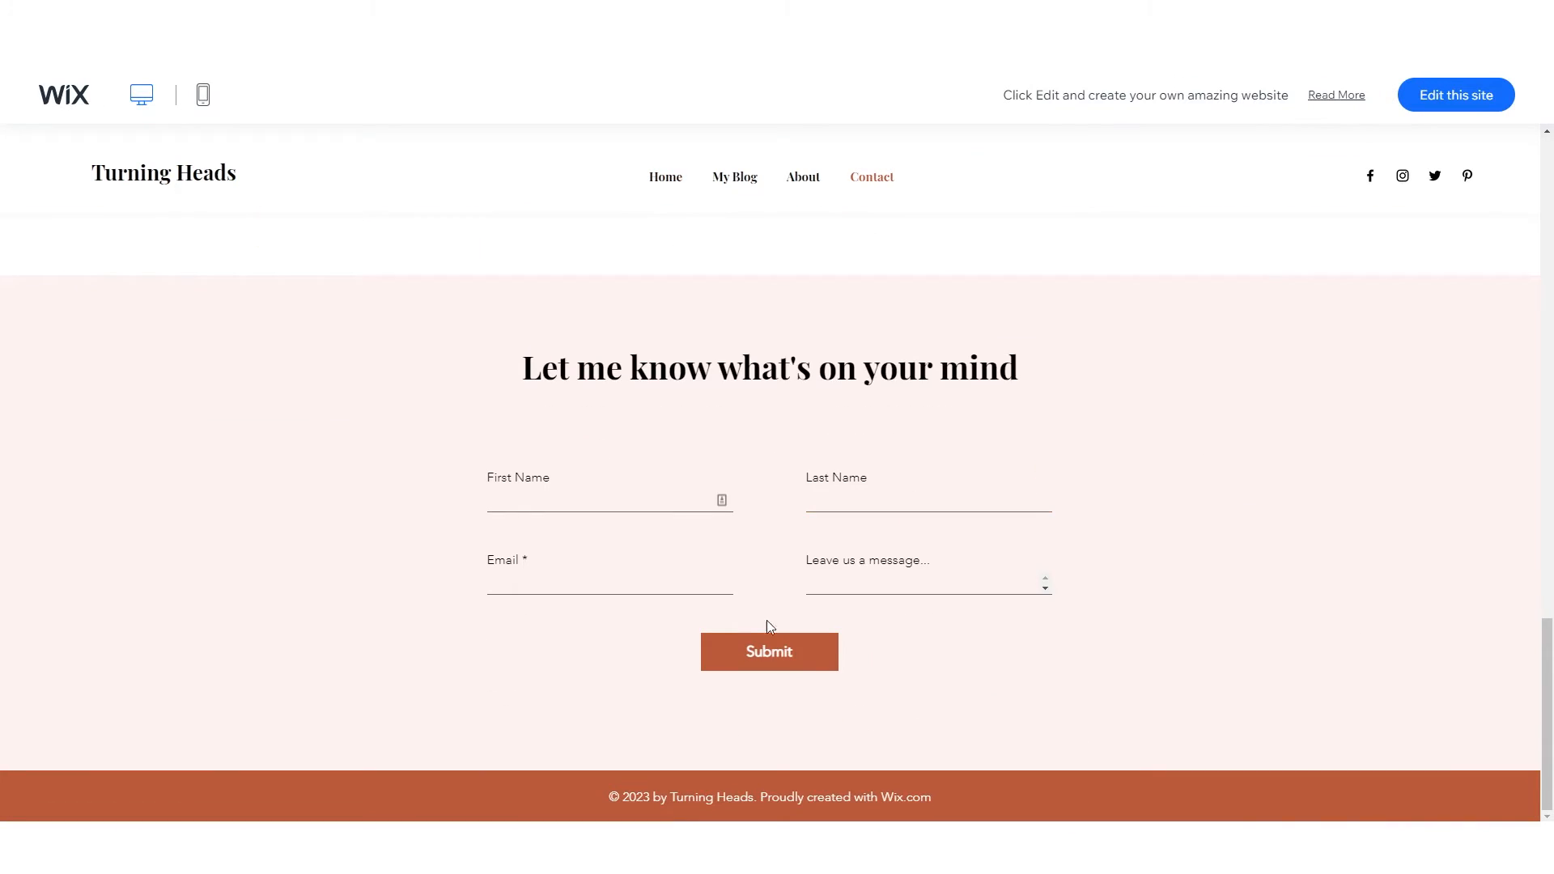
pyautogui.scroll(20, 770, 628)
# - View the demo's My Blog page and read through its post "Top street markets in the Middle East"
pyautogui.click(726, 185)
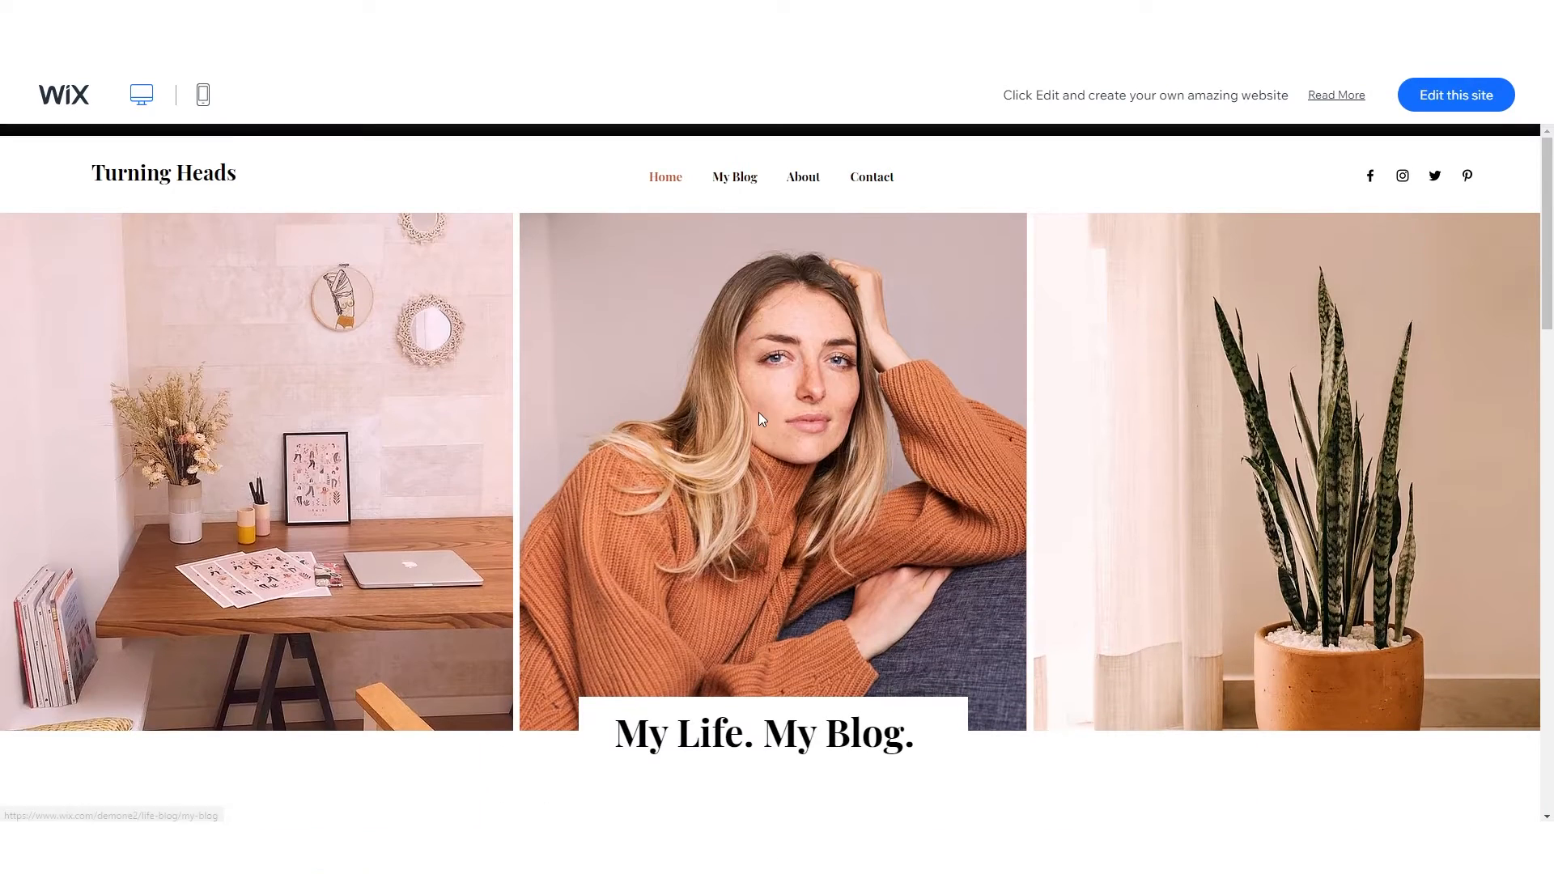
pyautogui.scroll(-3, 531, 306)
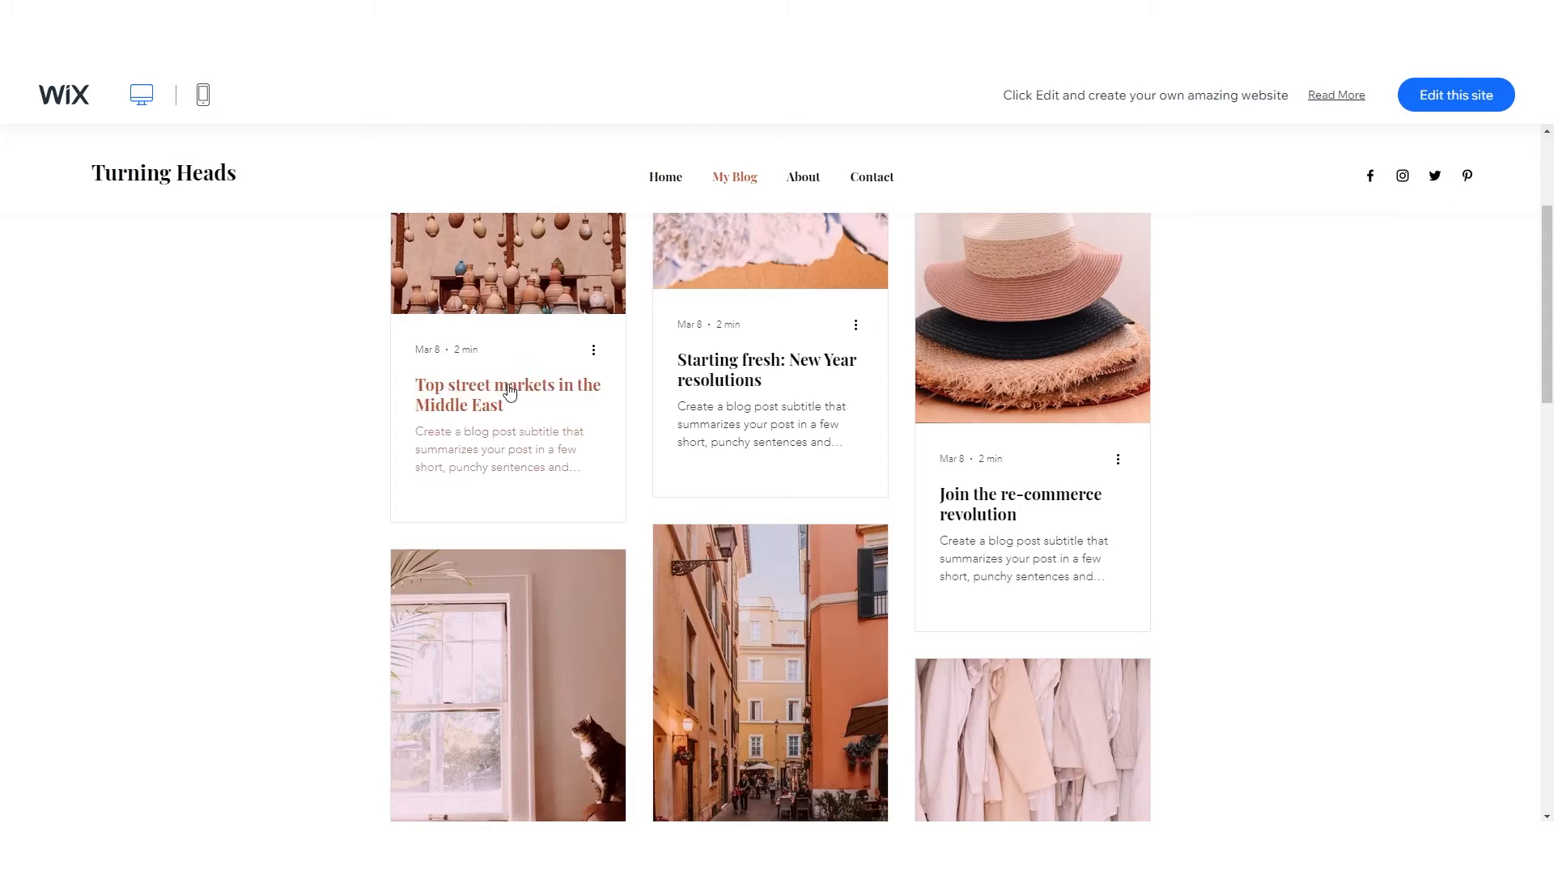
pyautogui.scroll(3, 526, 348)
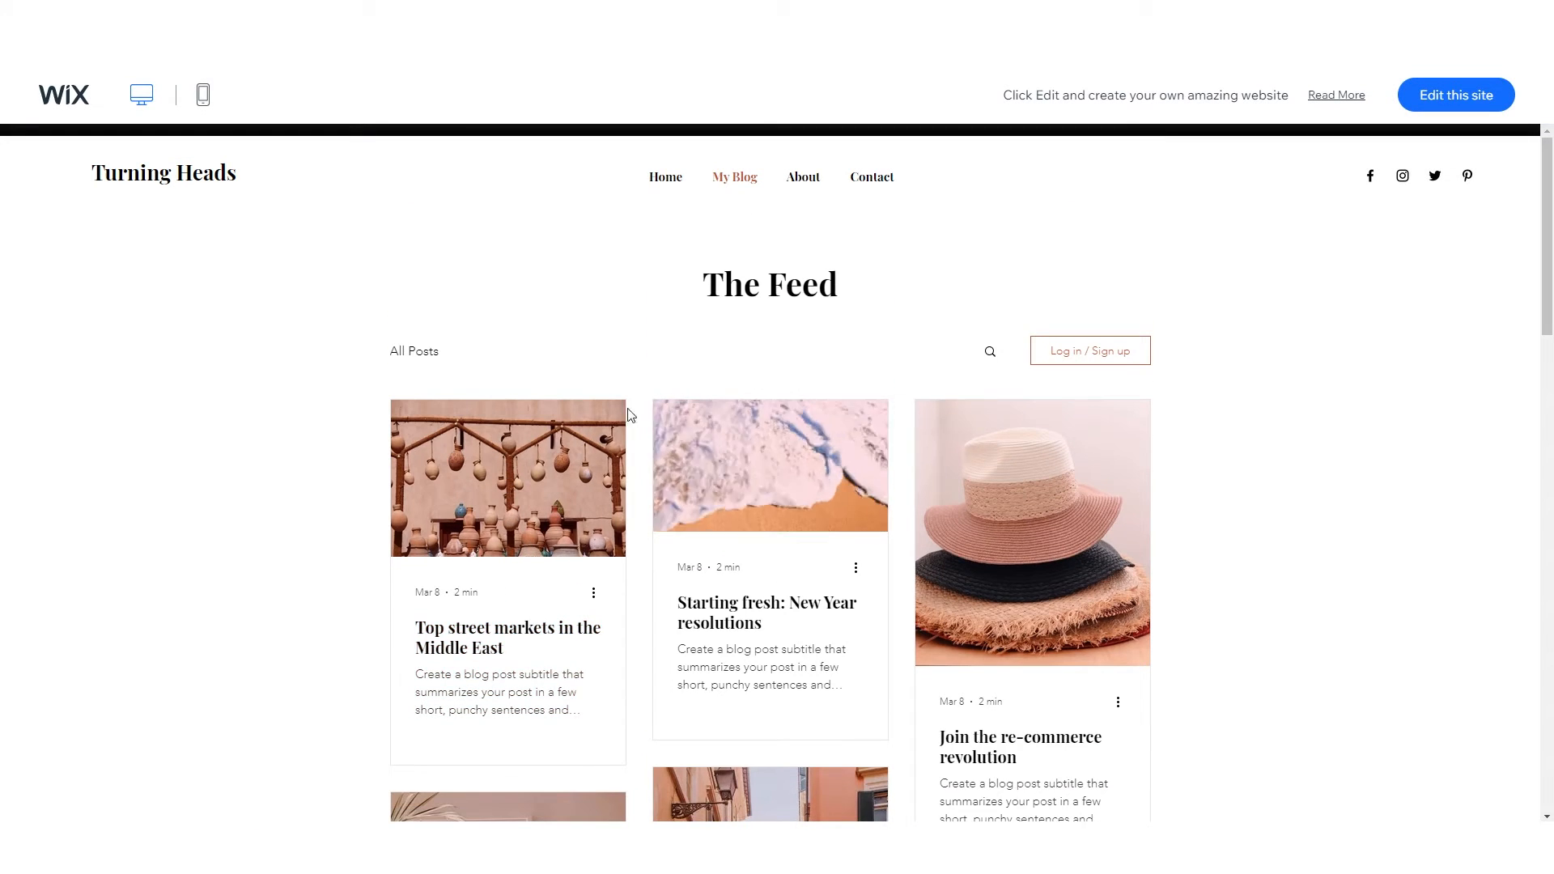
pyautogui.click(531, 640)
pyautogui.scroll(-2, 803, 512)
pyautogui.scroll(-15, 803, 512)
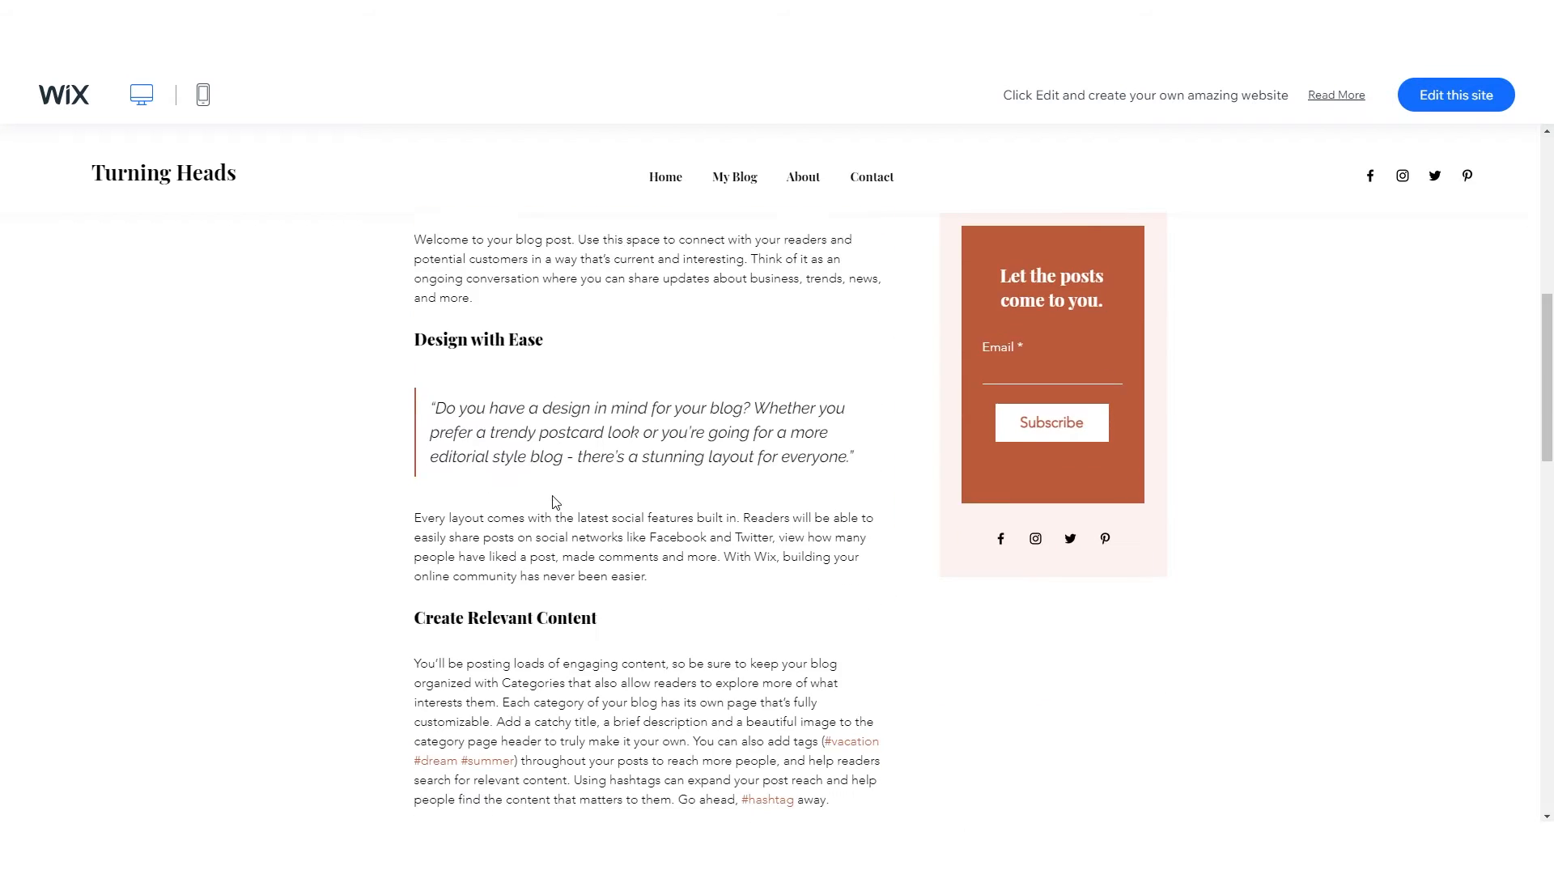
pyautogui.scroll(12, 556, 503)
pyautogui.scroll(6, 563, 510)
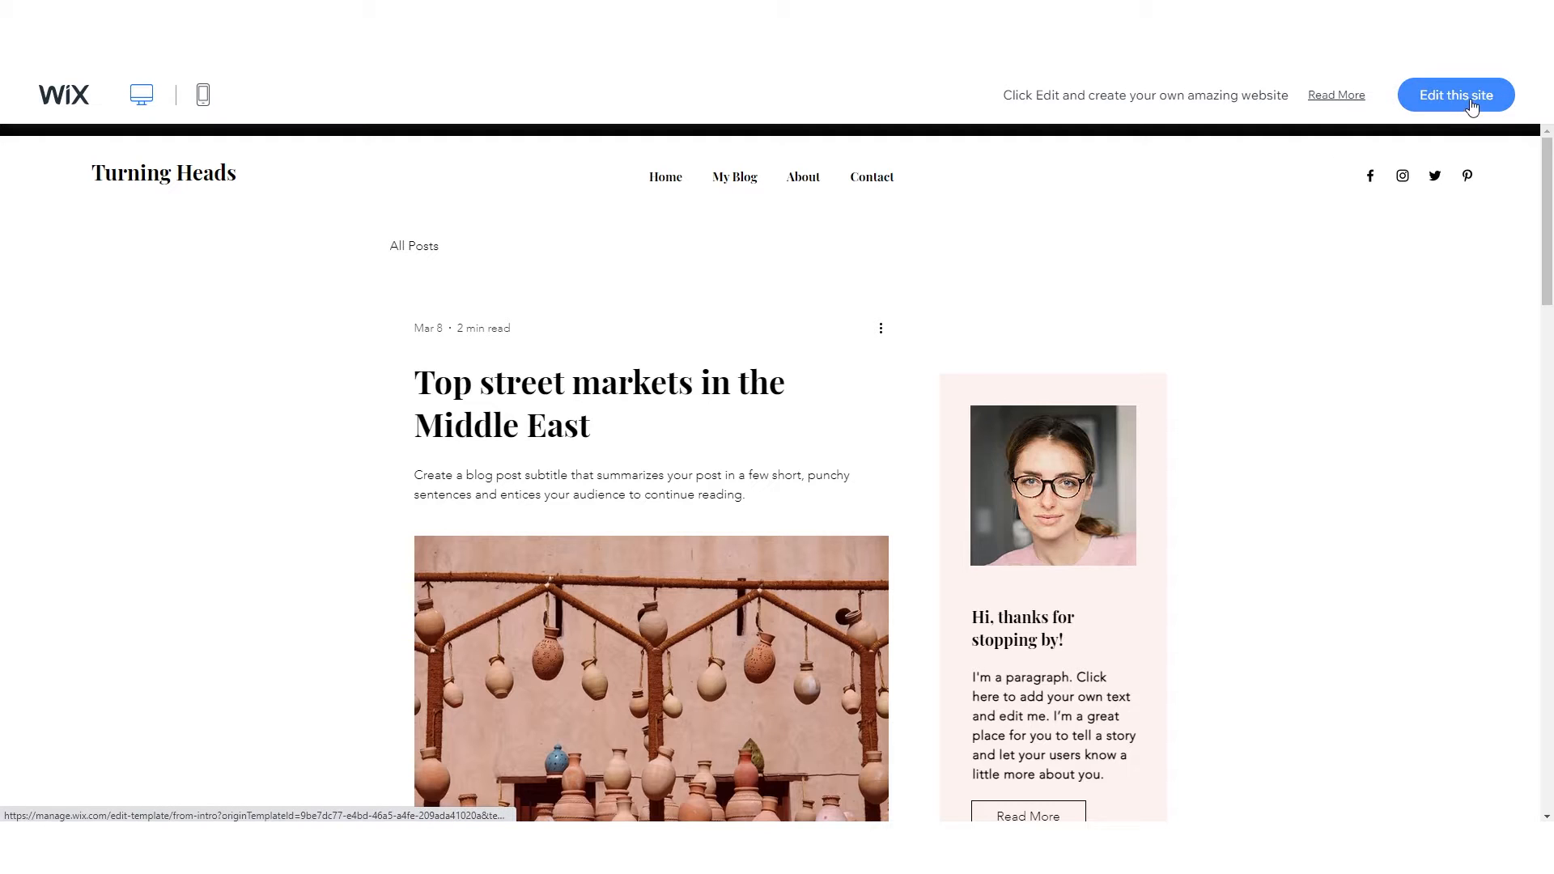
pyautogui.click(1441, 103)
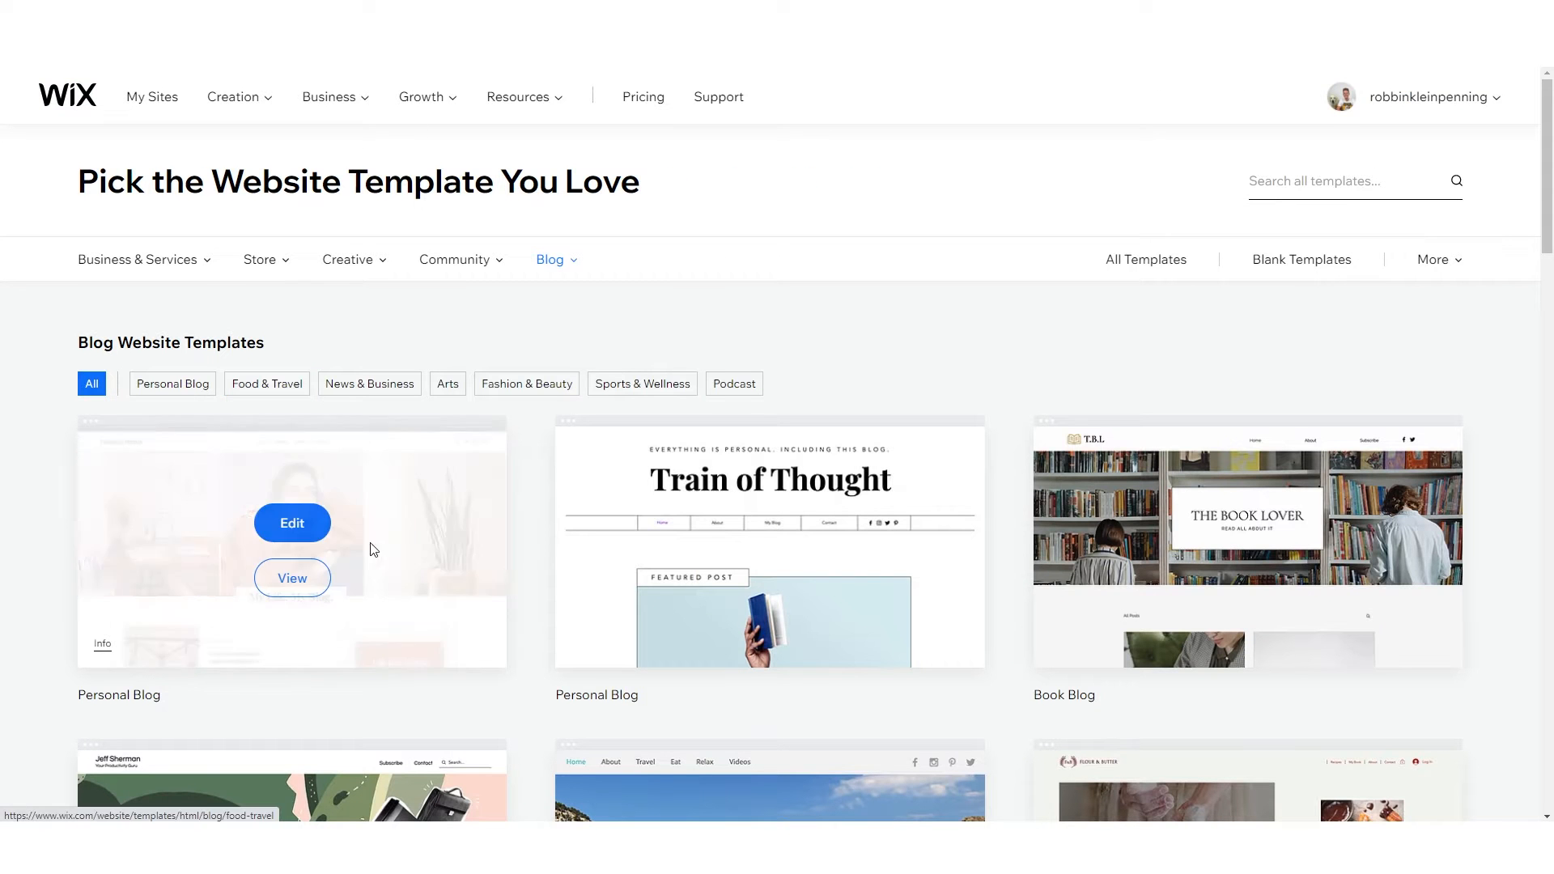
# - Compare the other blog designs and open the Turning Heads Personal Blog template for editing
pyautogui.scroll(-1, 451, 410)
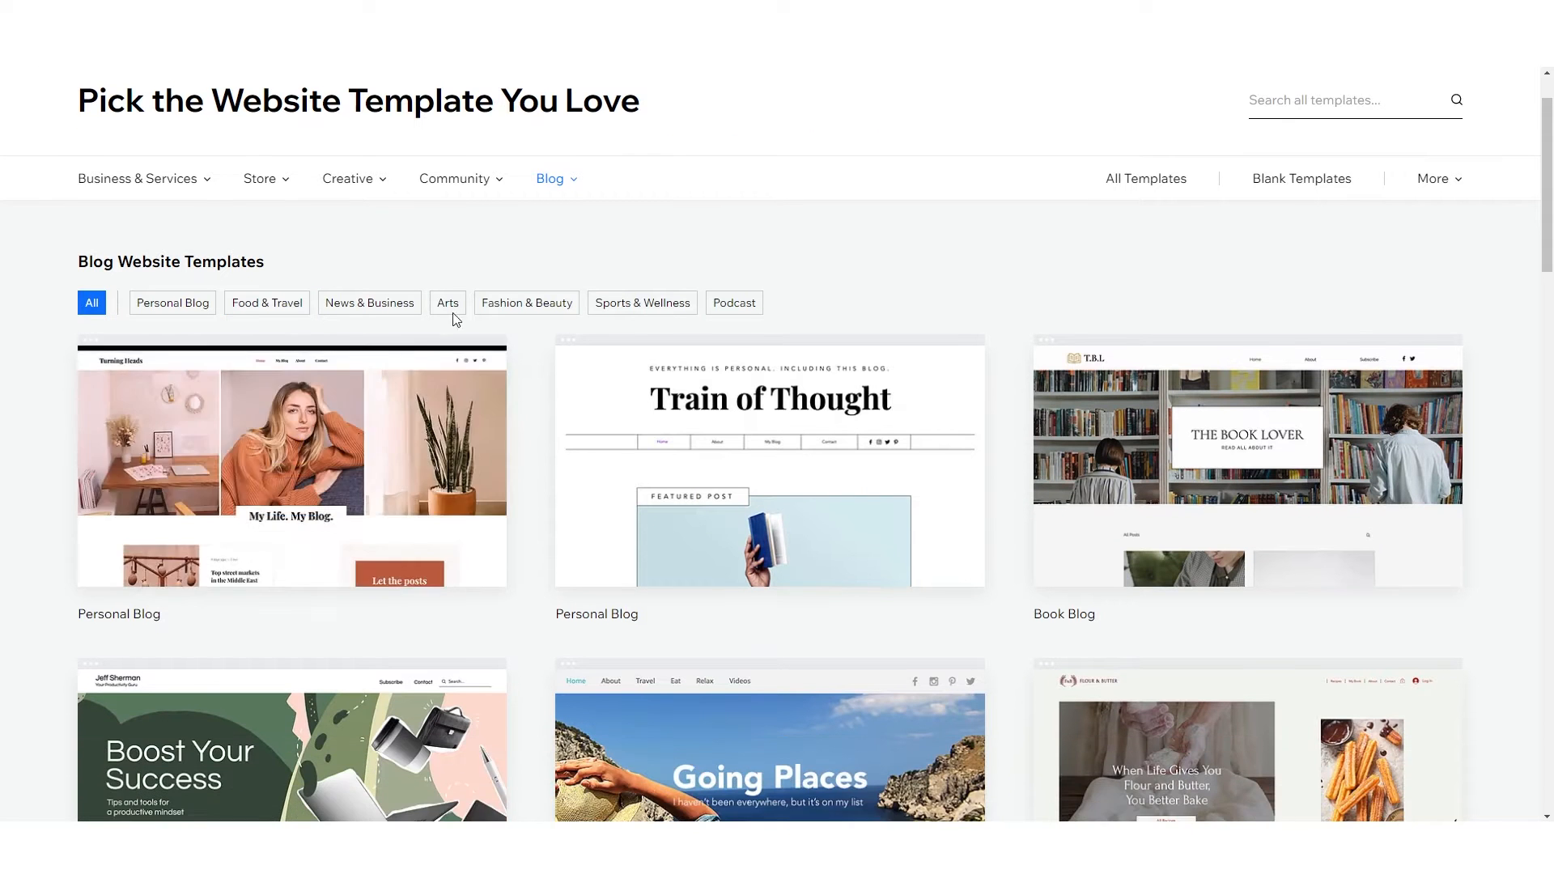
pyautogui.scroll(1, 208, 348)
pyautogui.moveTo(413, 580)
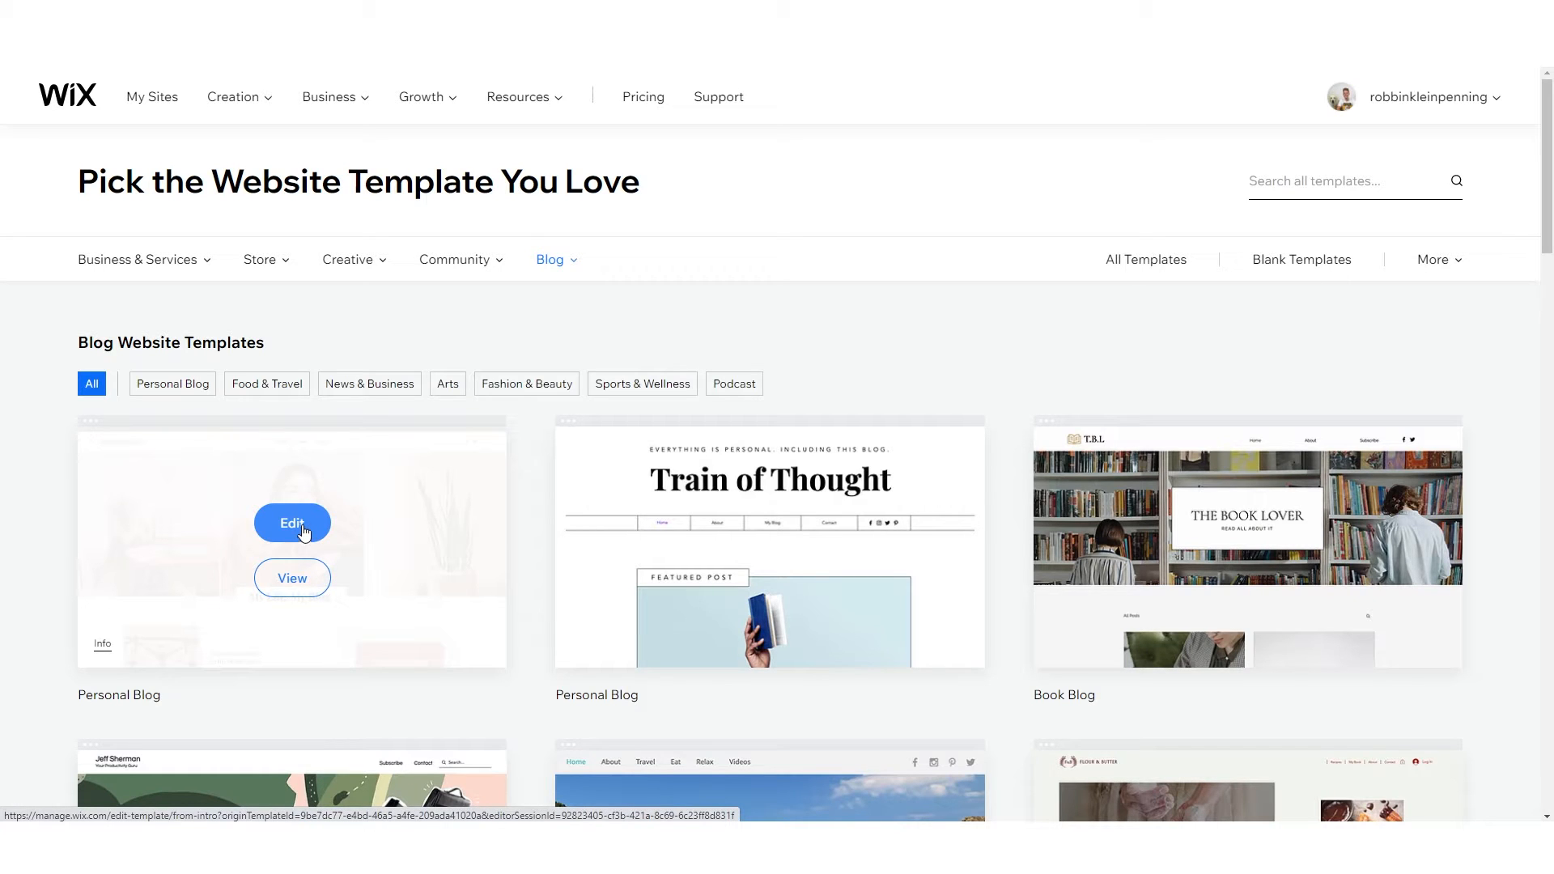
pyautogui.scroll(-4, 1007, 527)
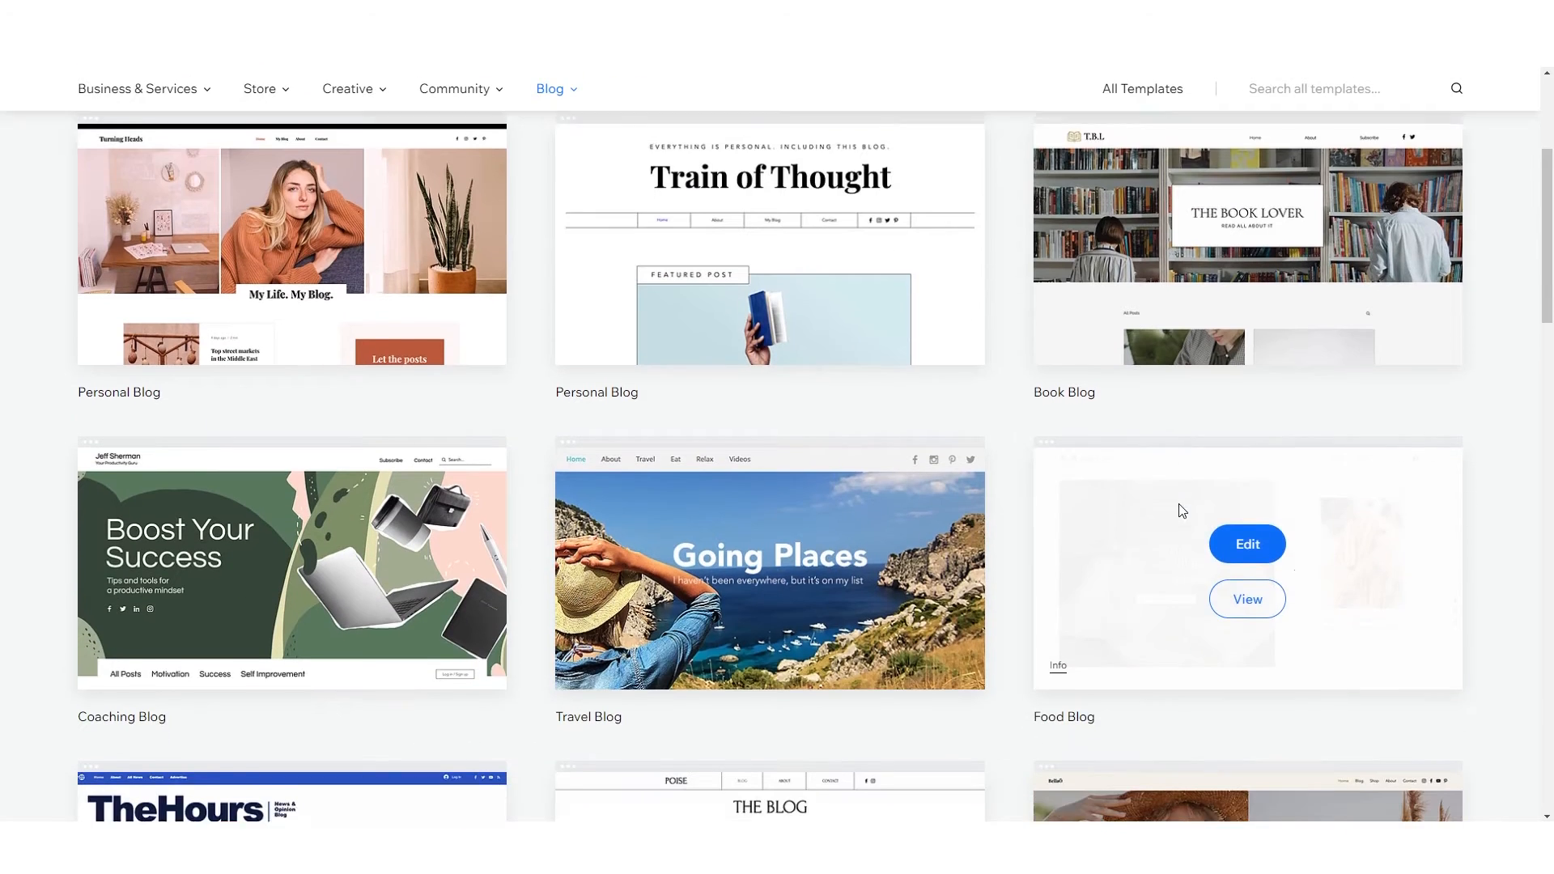
pyautogui.scroll(-4, 986, 535)
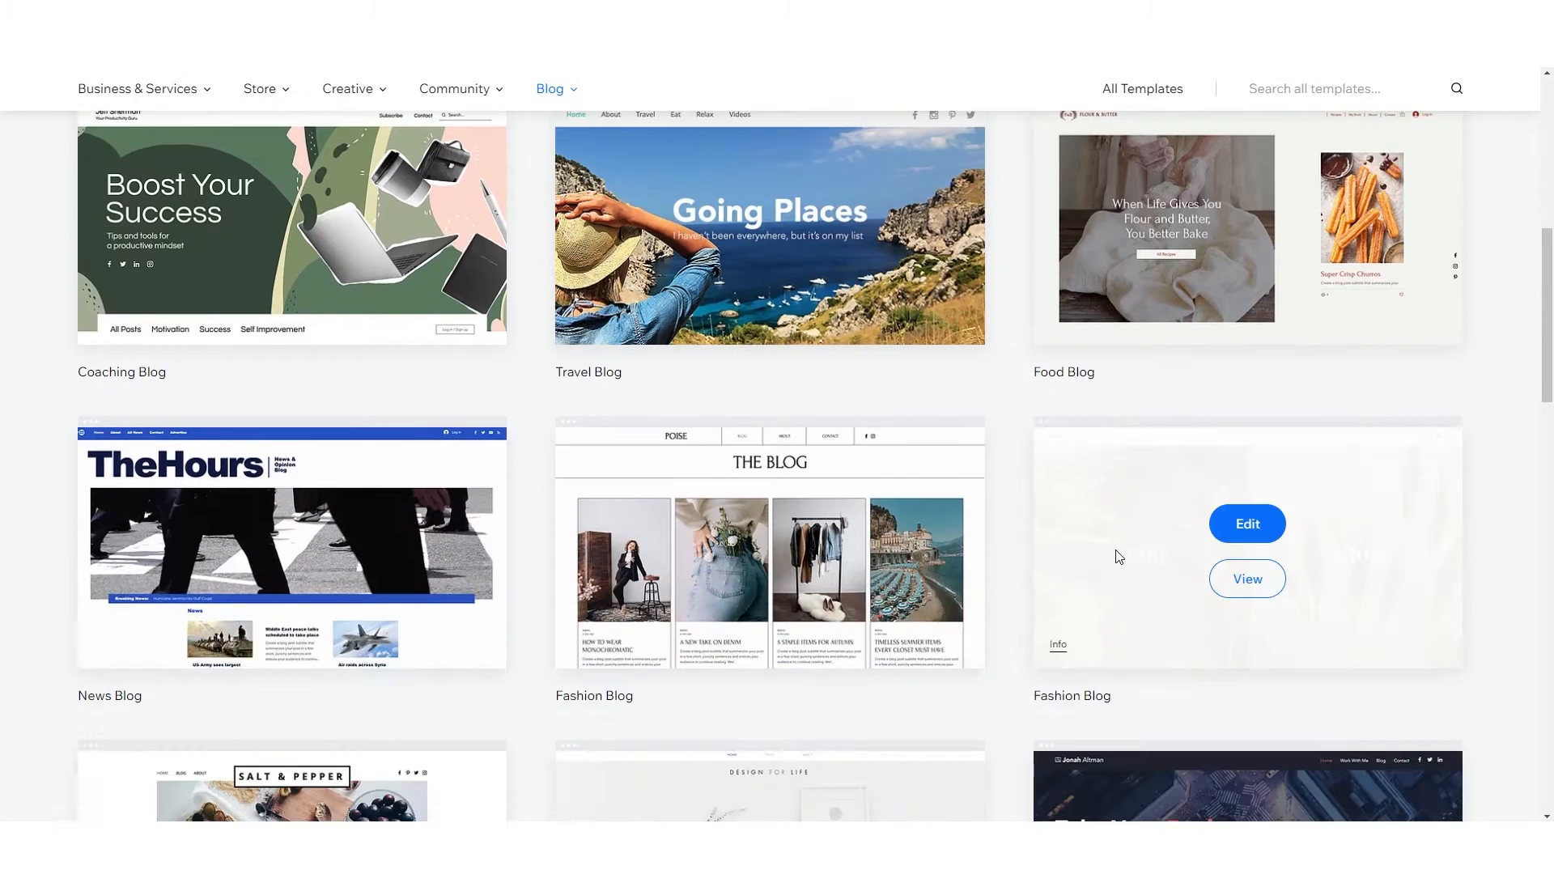
pyautogui.scroll(-3, 860, 558)
pyautogui.scroll(11, 503, 468)
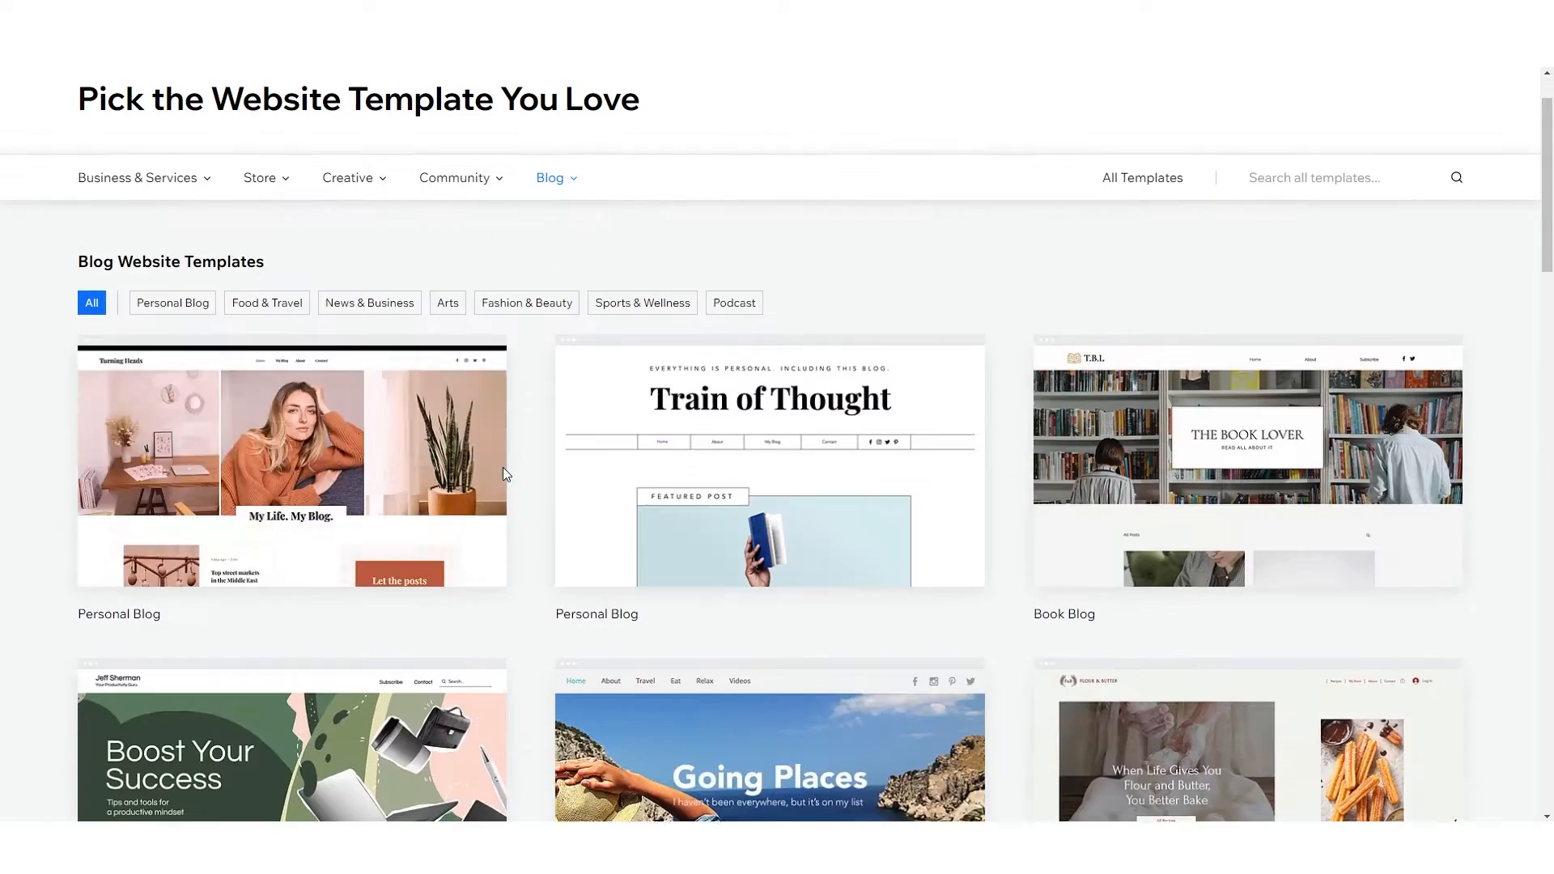
pyautogui.moveTo(464, 481)
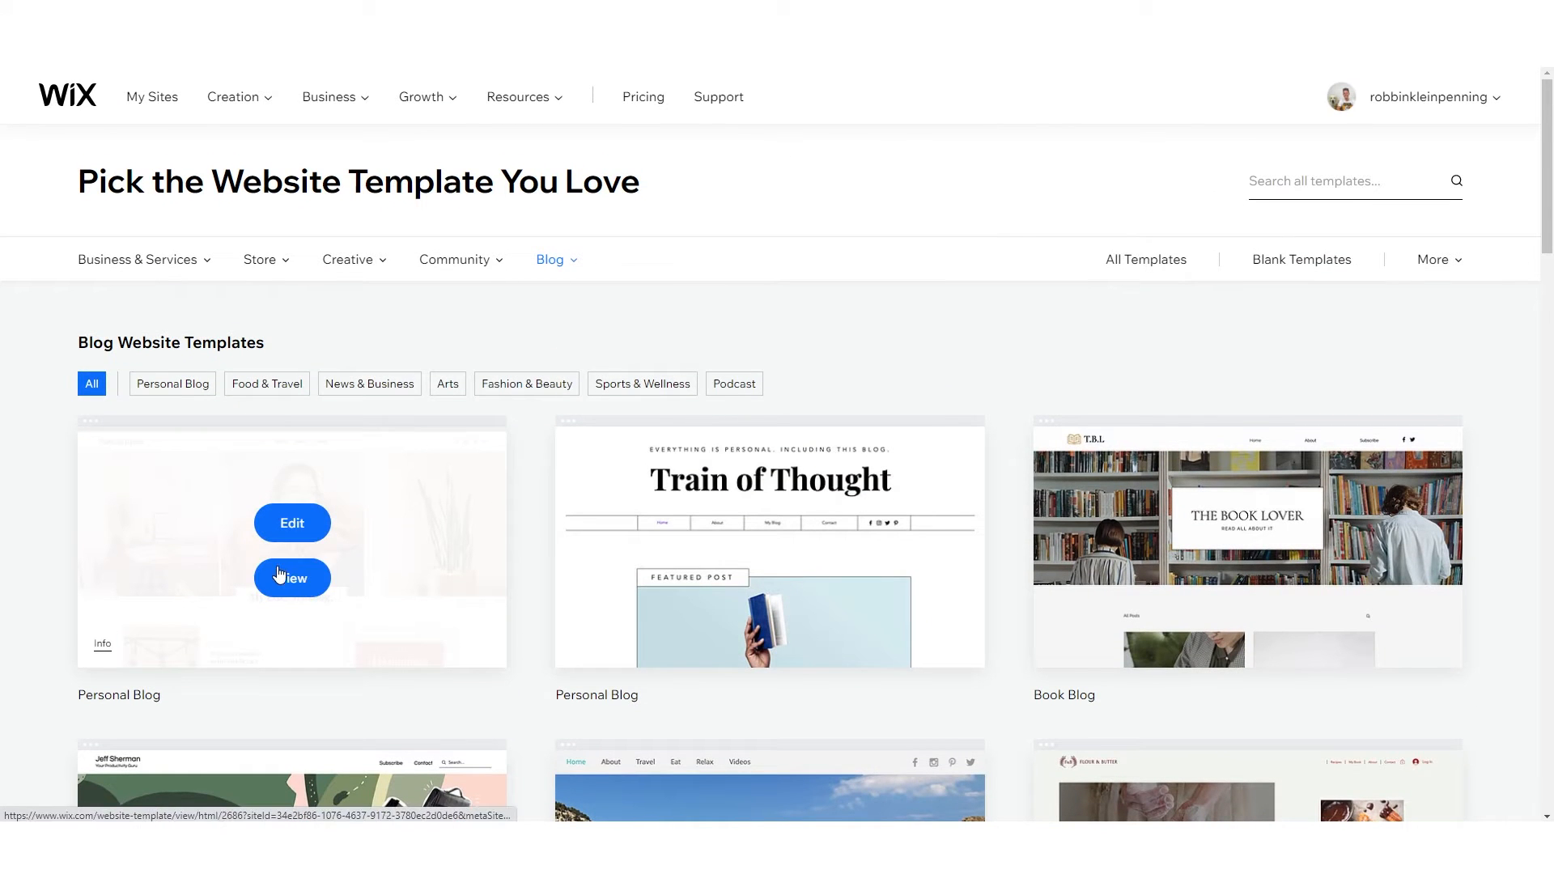
pyautogui.click(290, 523)
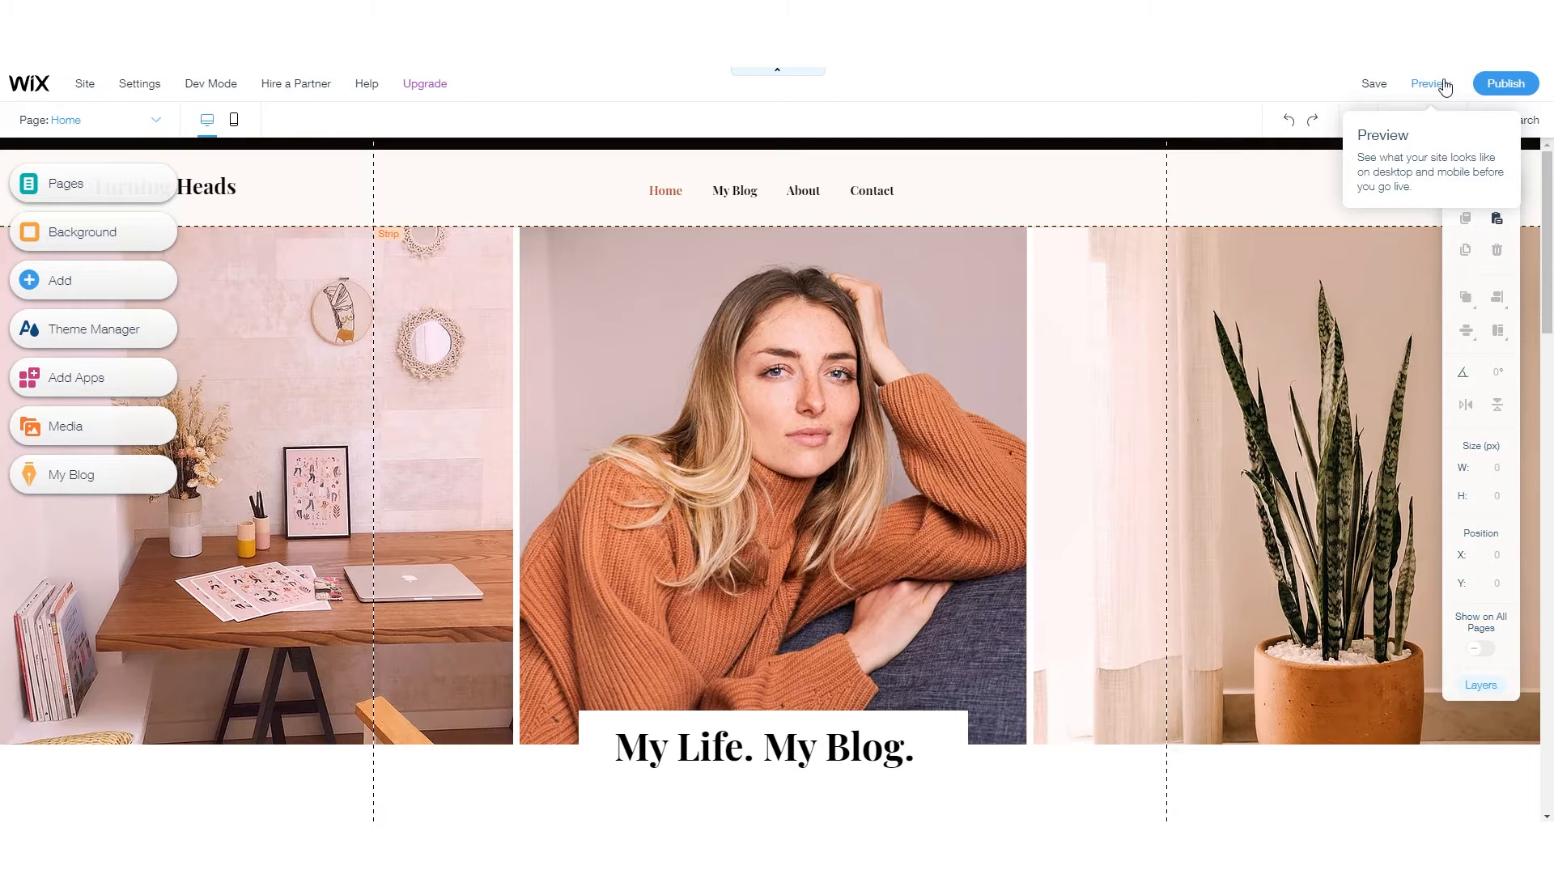
# - Preview the site, look over its home page from the banner photos through the posts and subscribe form, and return to editing
pyautogui.click(1429, 84)
pyautogui.scroll(-1, 829, 377)
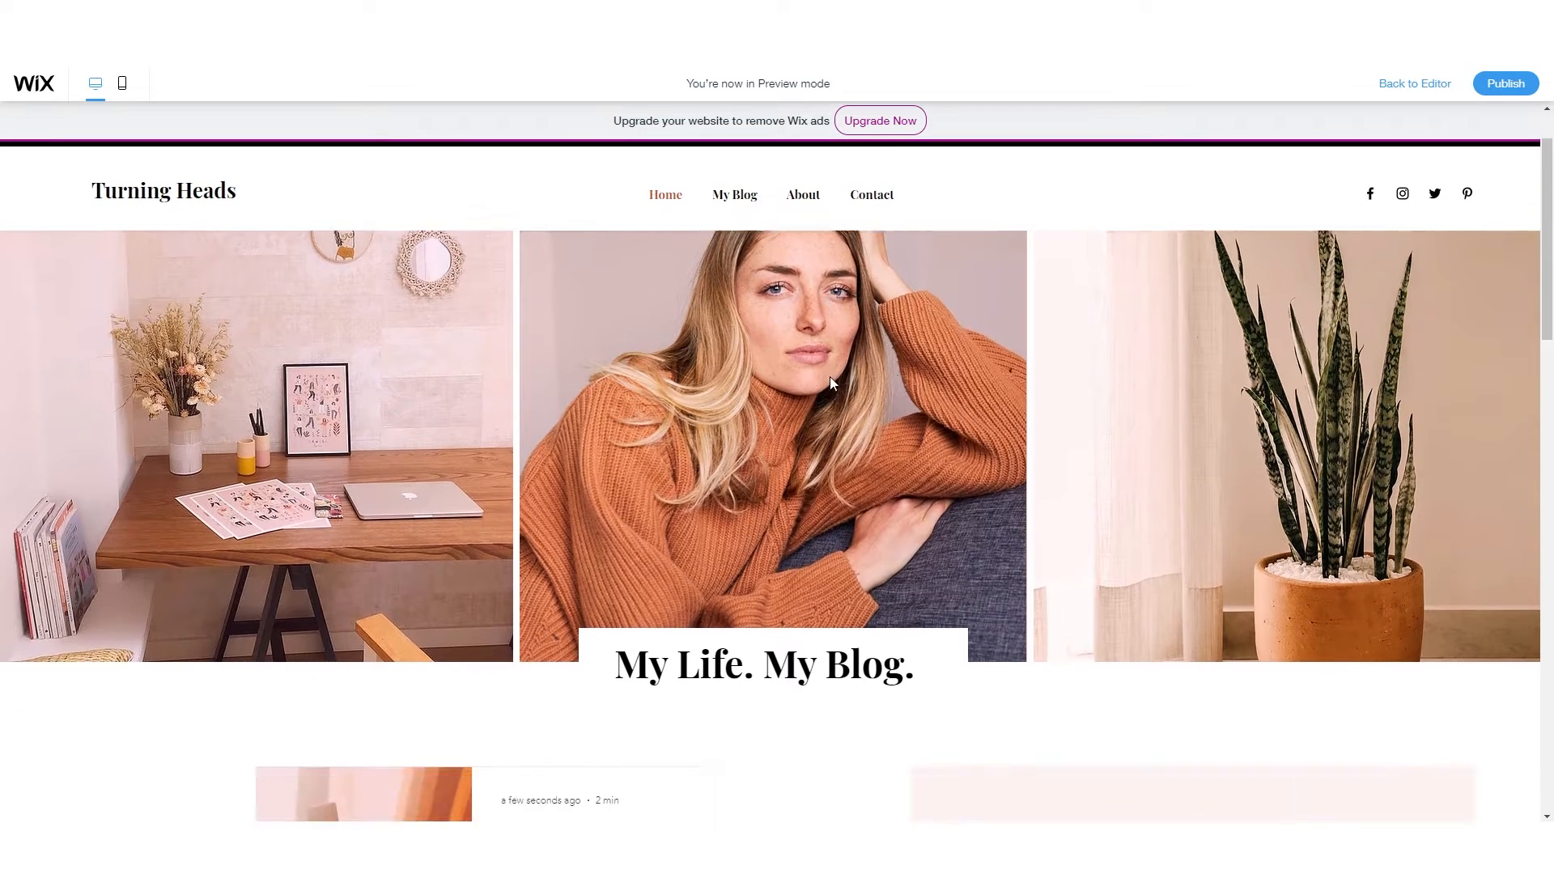
pyautogui.scroll(-15, 834, 385)
pyautogui.scroll(15, 836, 387)
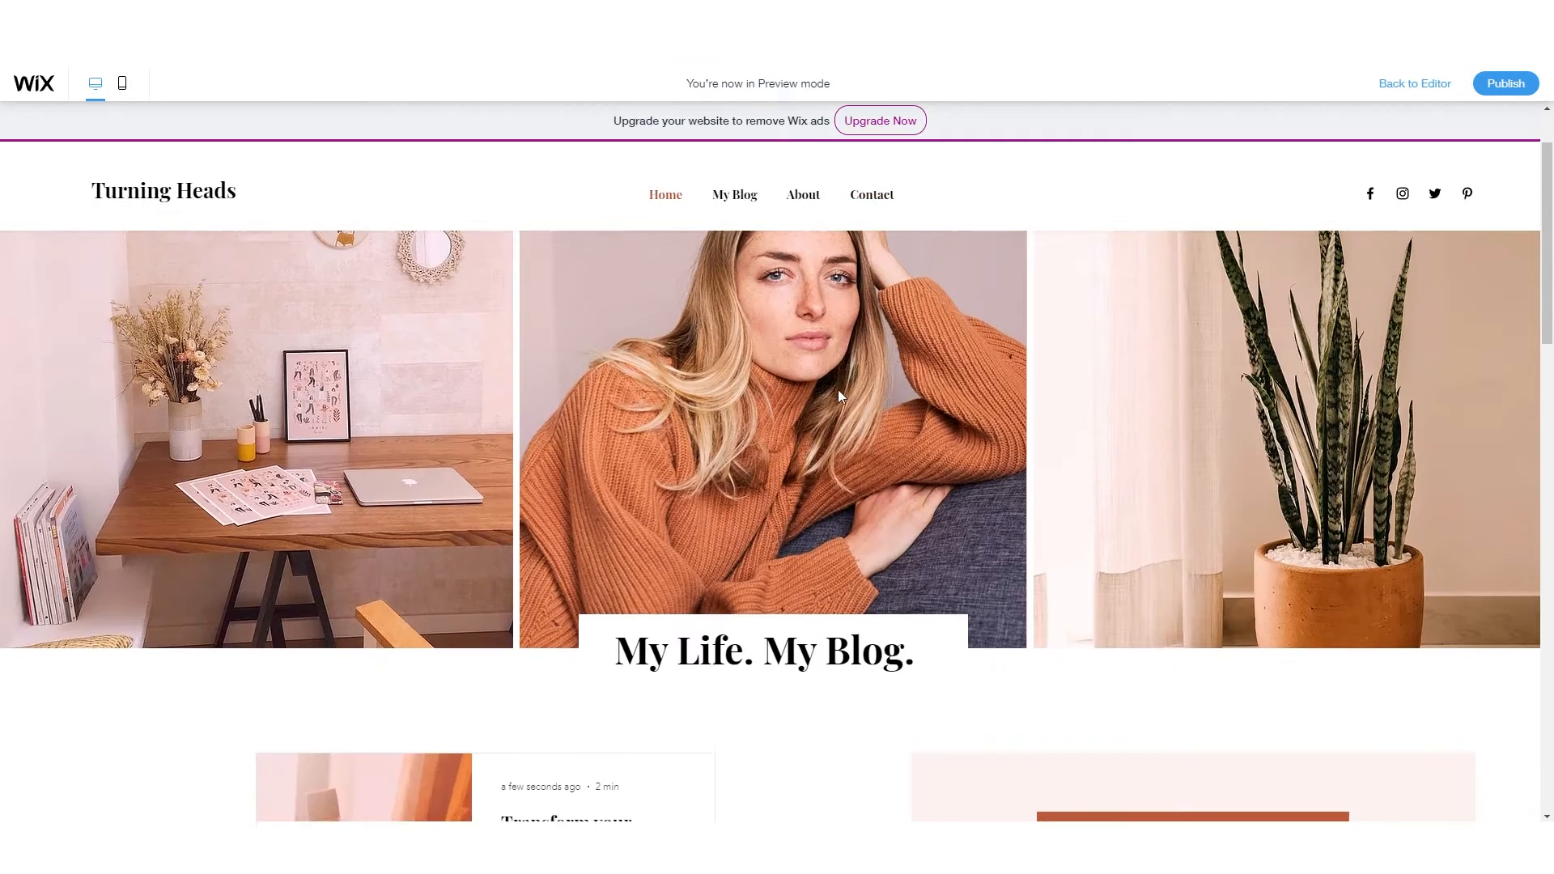
pyautogui.scroll(2, 839, 390)
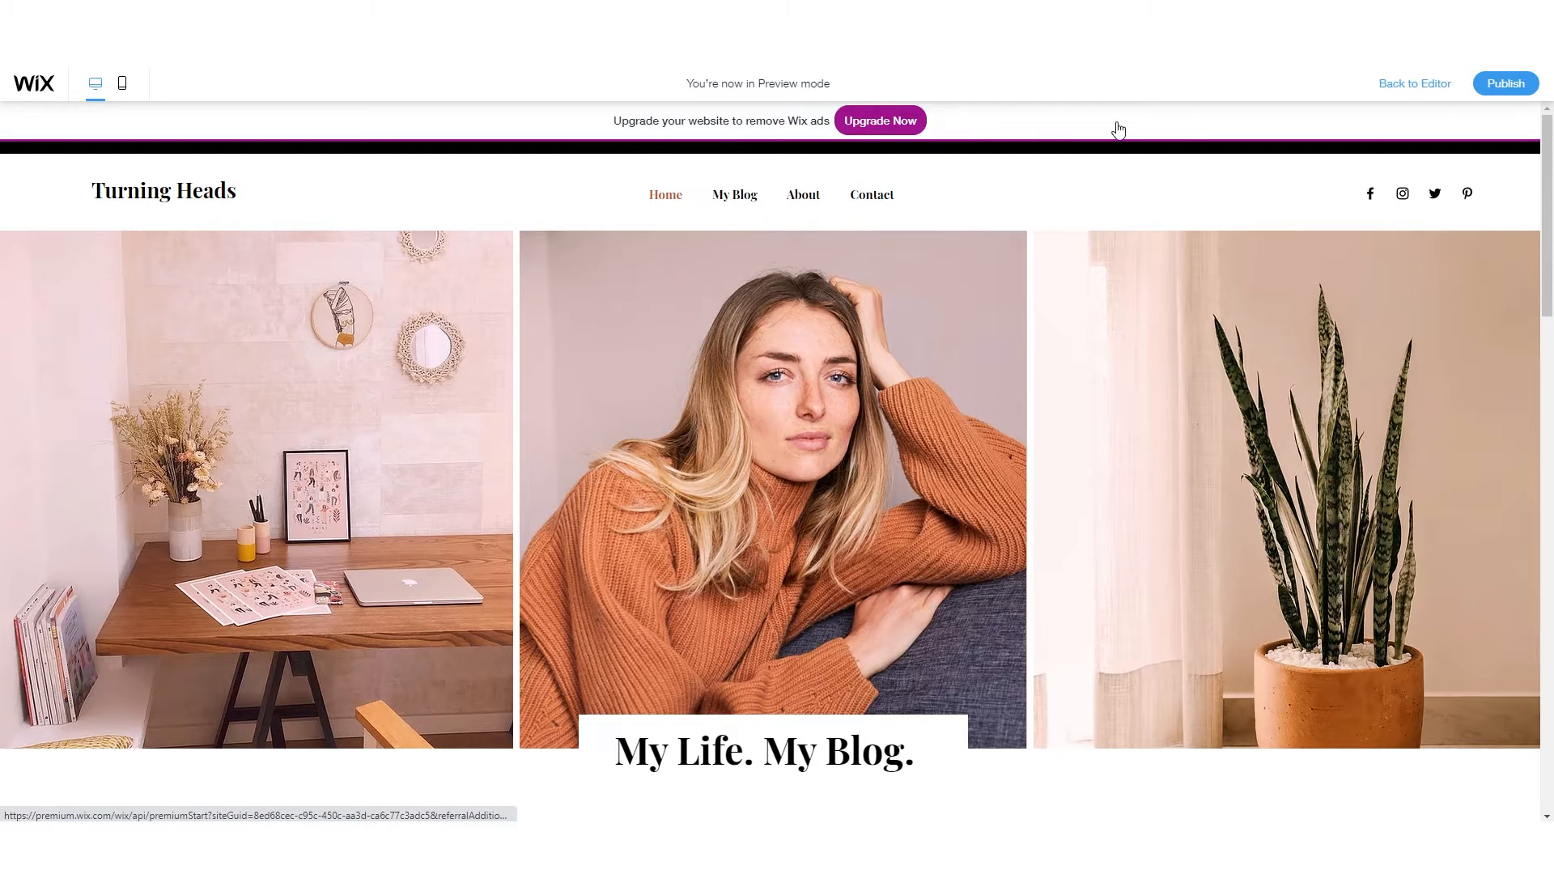
pyautogui.scroll(-6, 839, 336)
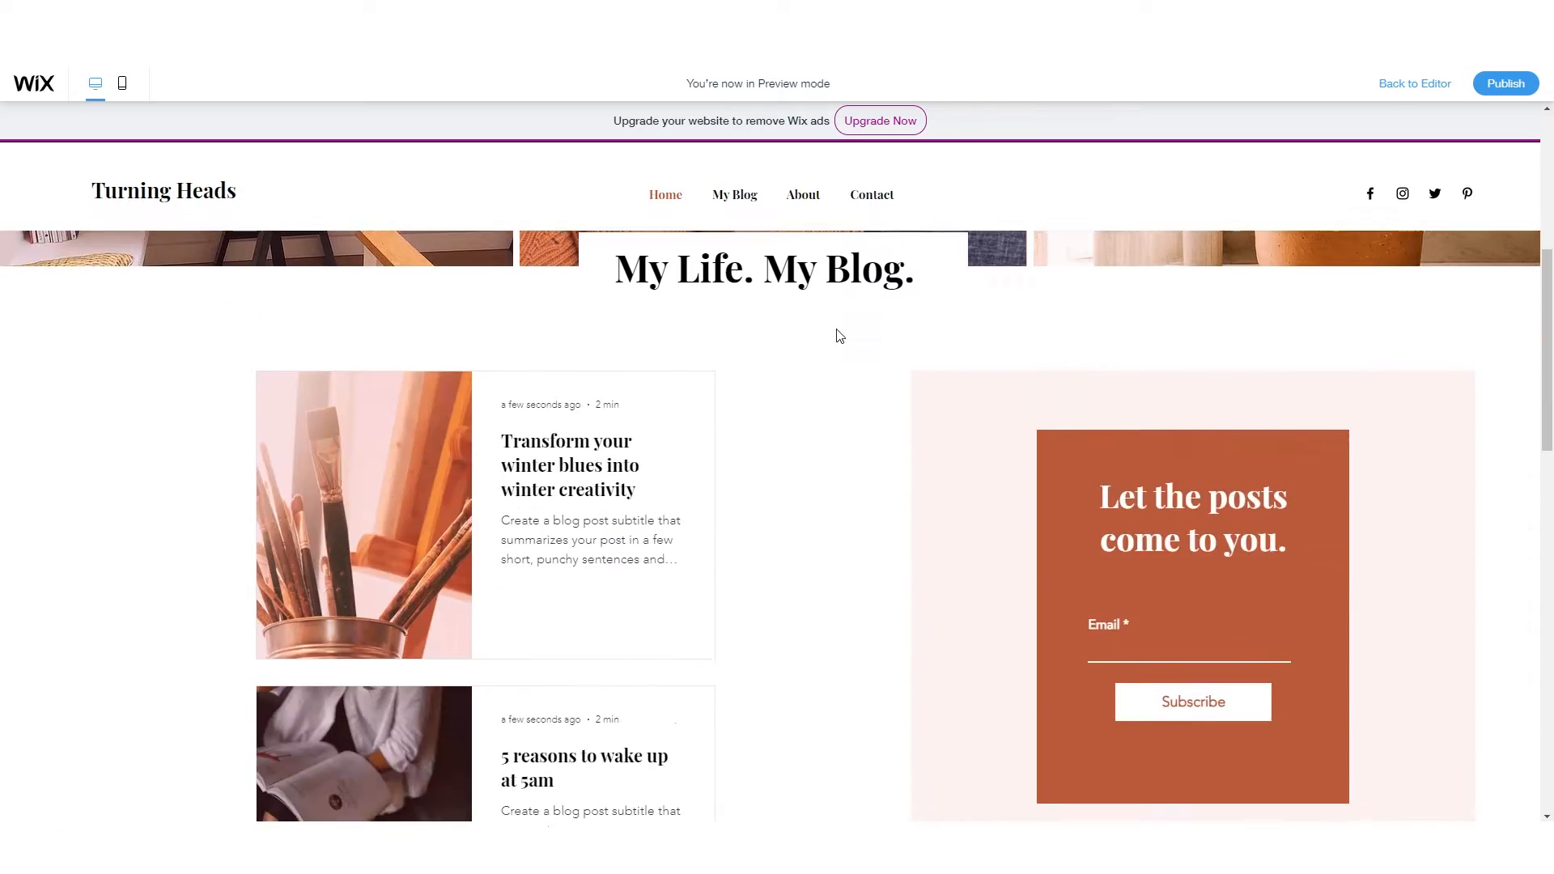
pyautogui.scroll(6, 839, 336)
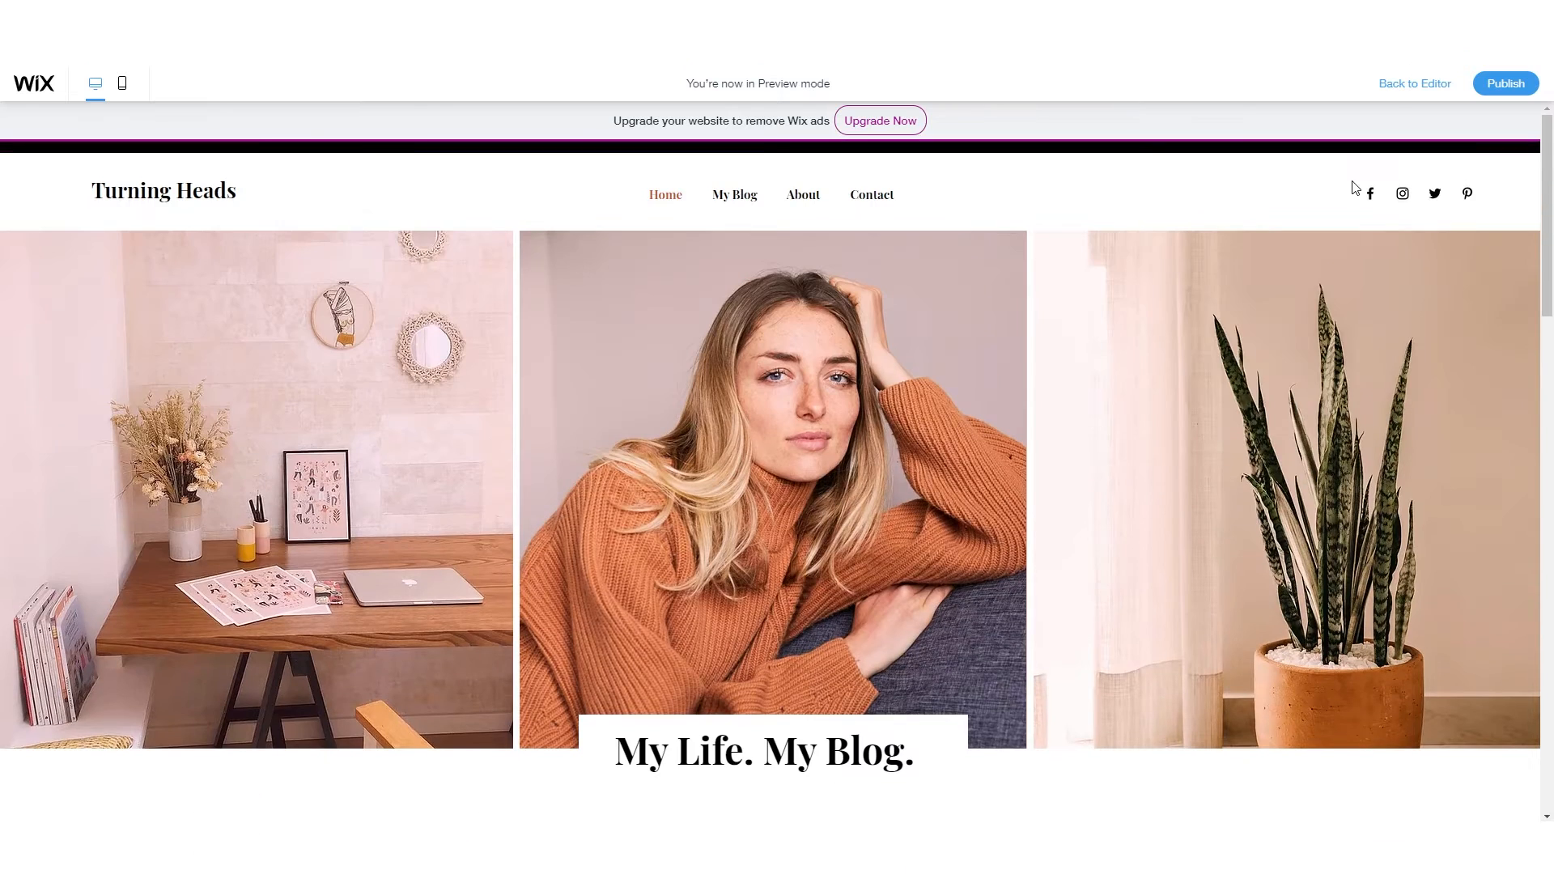
pyautogui.click(1431, 86)
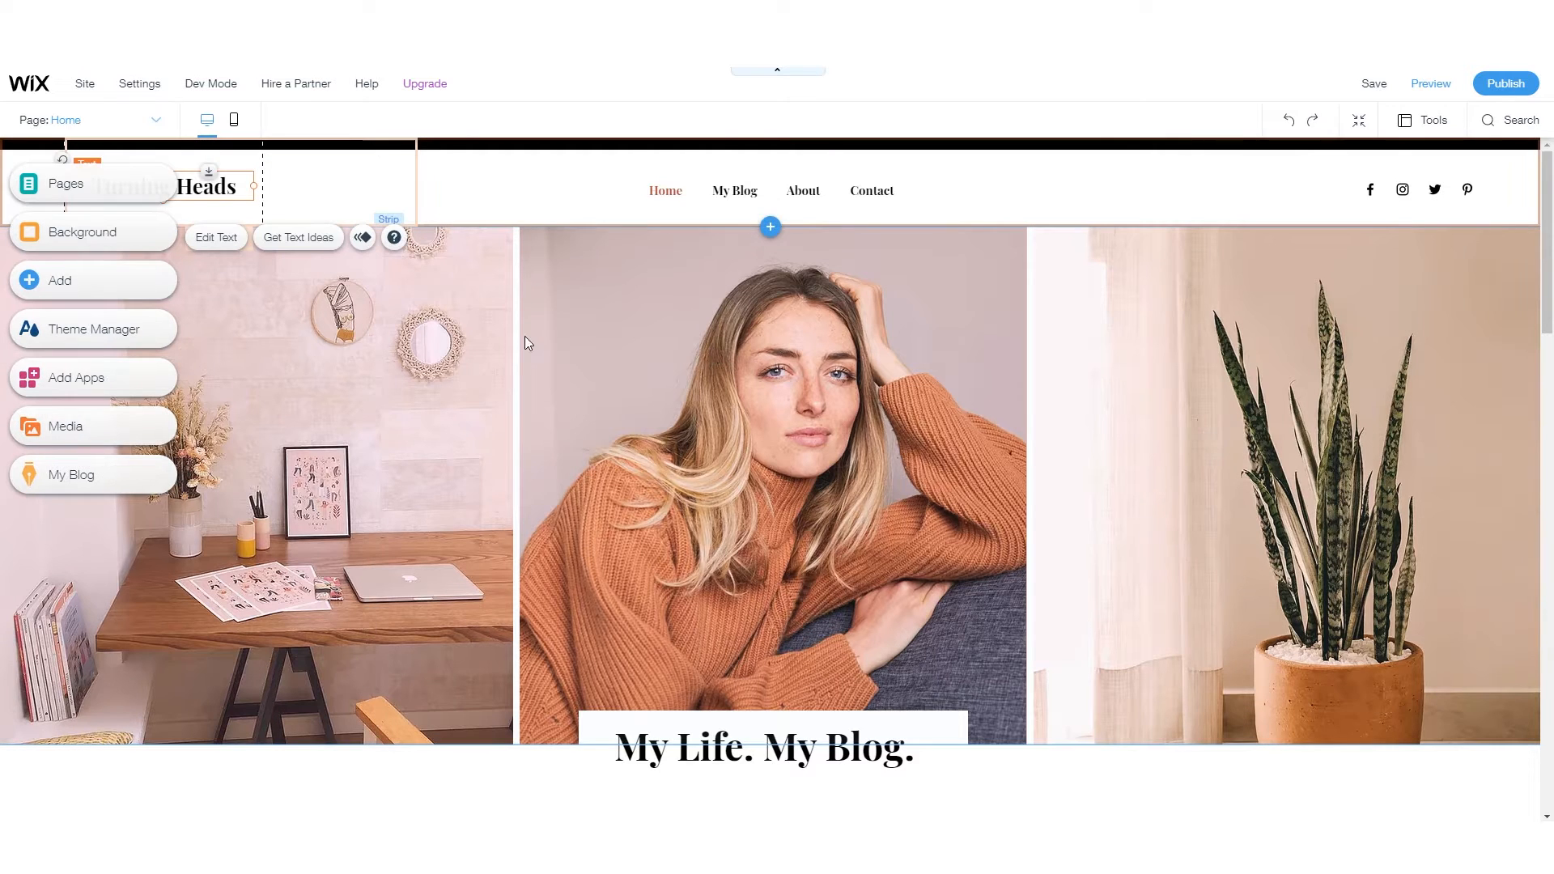
# - Look over the editable home page from the header and photo strip down to the blog posts and Instagram section
pyautogui.scroll(-2, 698, 435)
pyautogui.scroll(2, 668, 367)
pyautogui.scroll(-10, 328, 387)
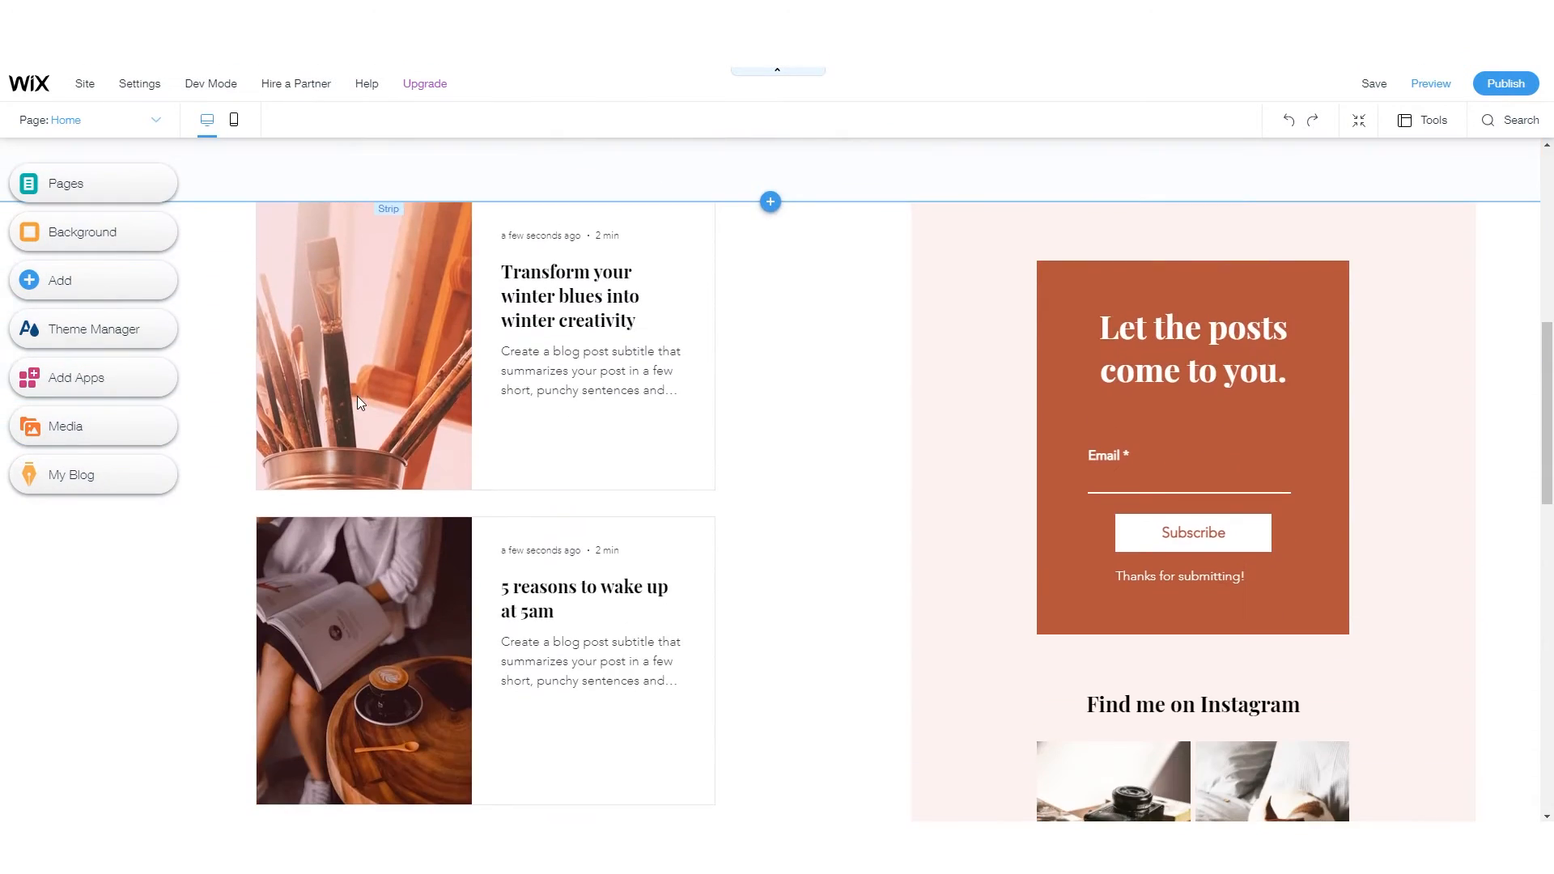
pyautogui.scroll(-2, 360, 401)
pyautogui.scroll(15, 405, 397)
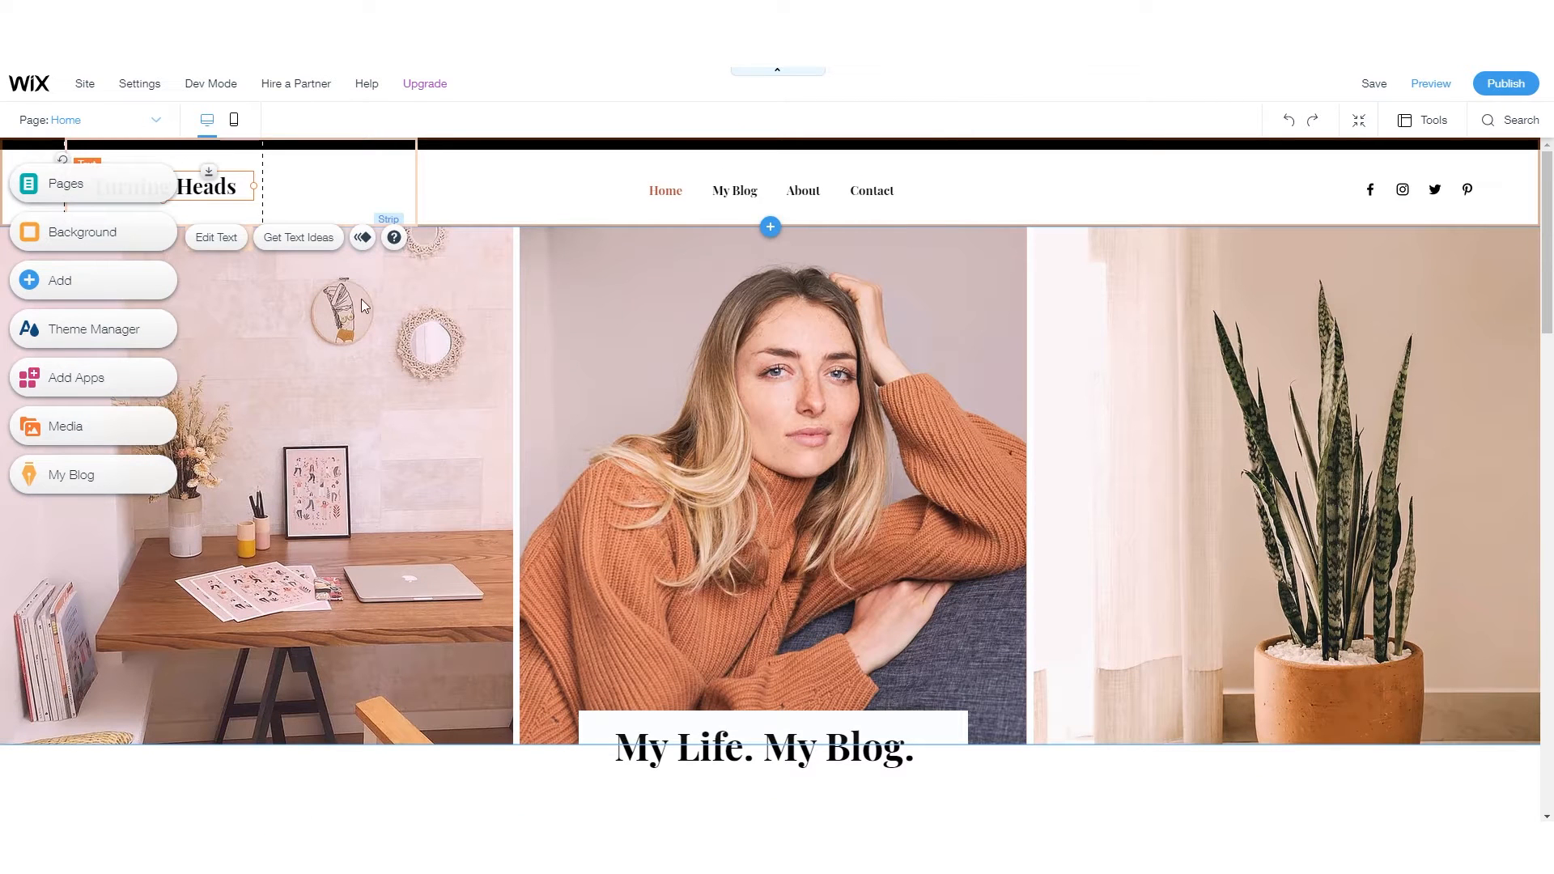
pyautogui.scroll(-2, 656, 384)
pyautogui.scroll(-1, 686, 436)
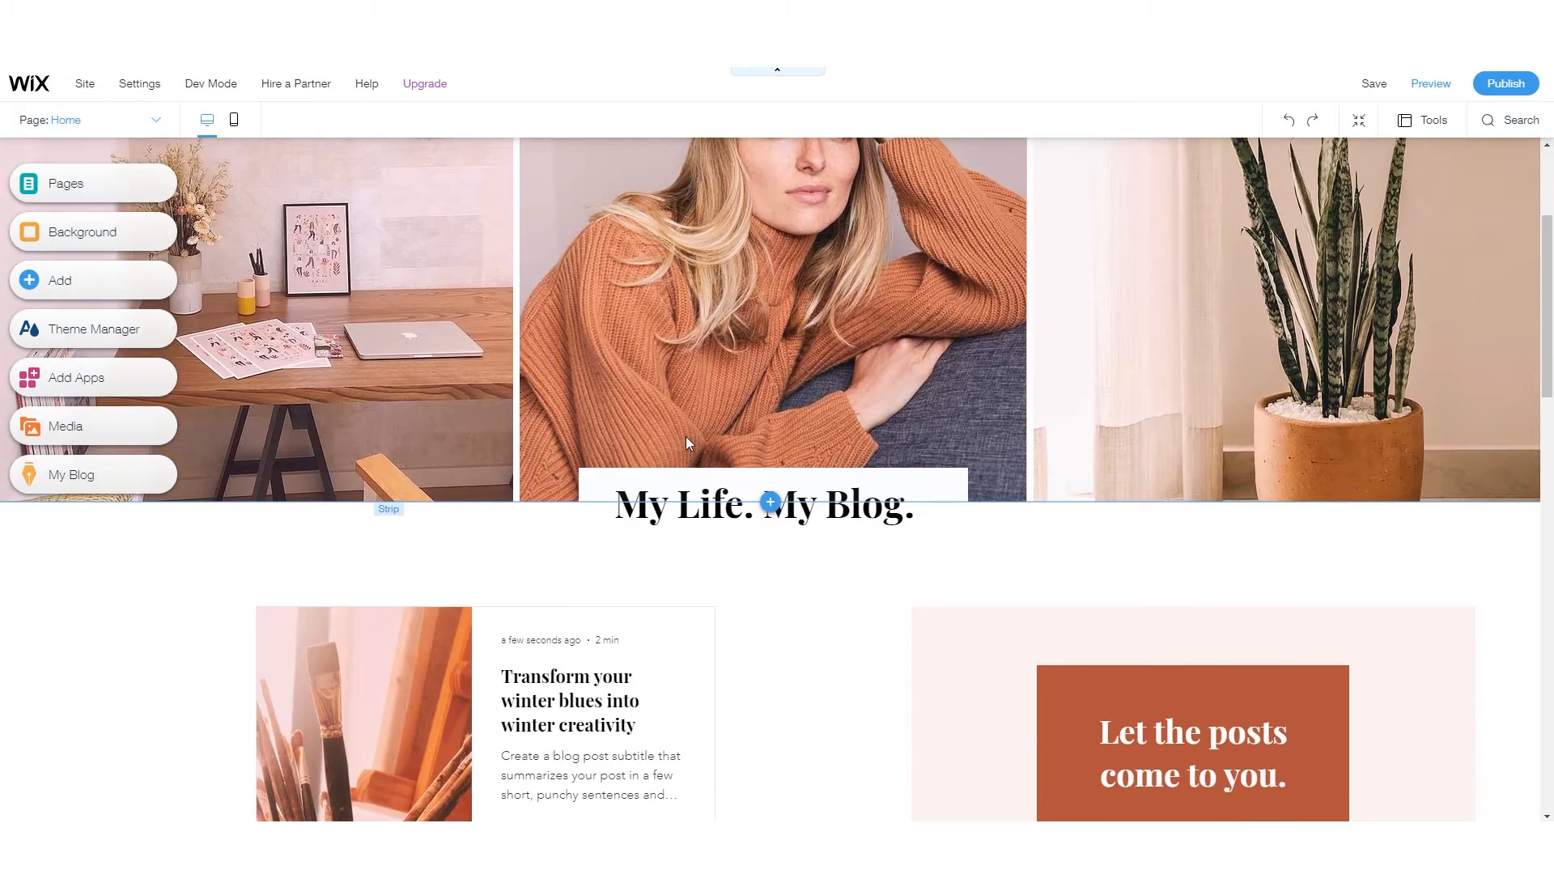
pyautogui.scroll(1, 690, 438)
pyautogui.scroll(2, 690, 439)
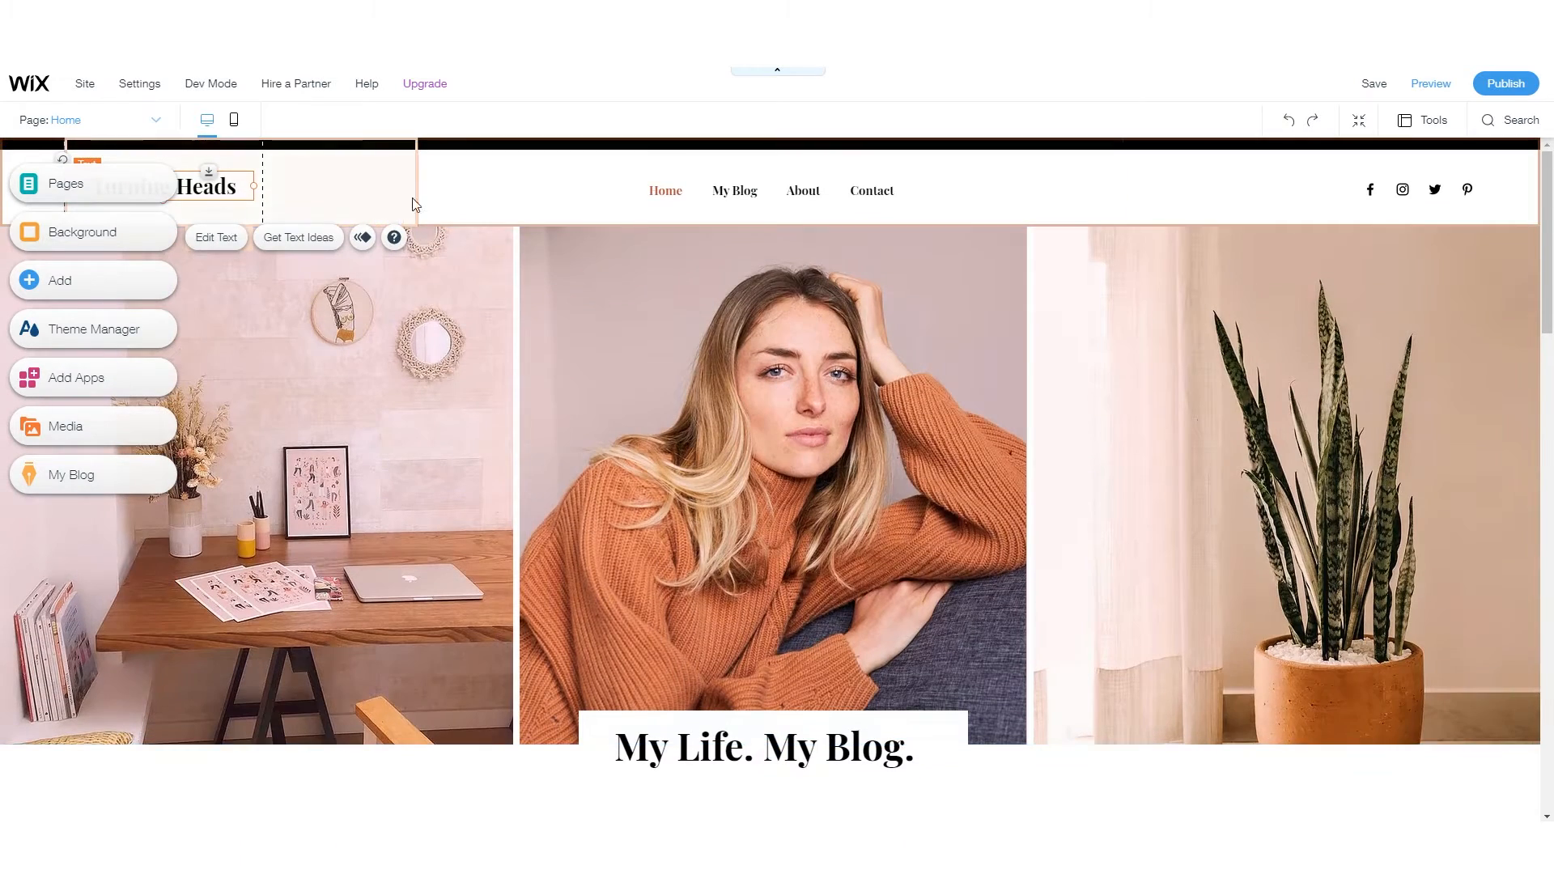
pyautogui.scroll(-5, 682, 236)
pyautogui.scroll(4, 677, 338)
pyautogui.scroll(1, 688, 337)
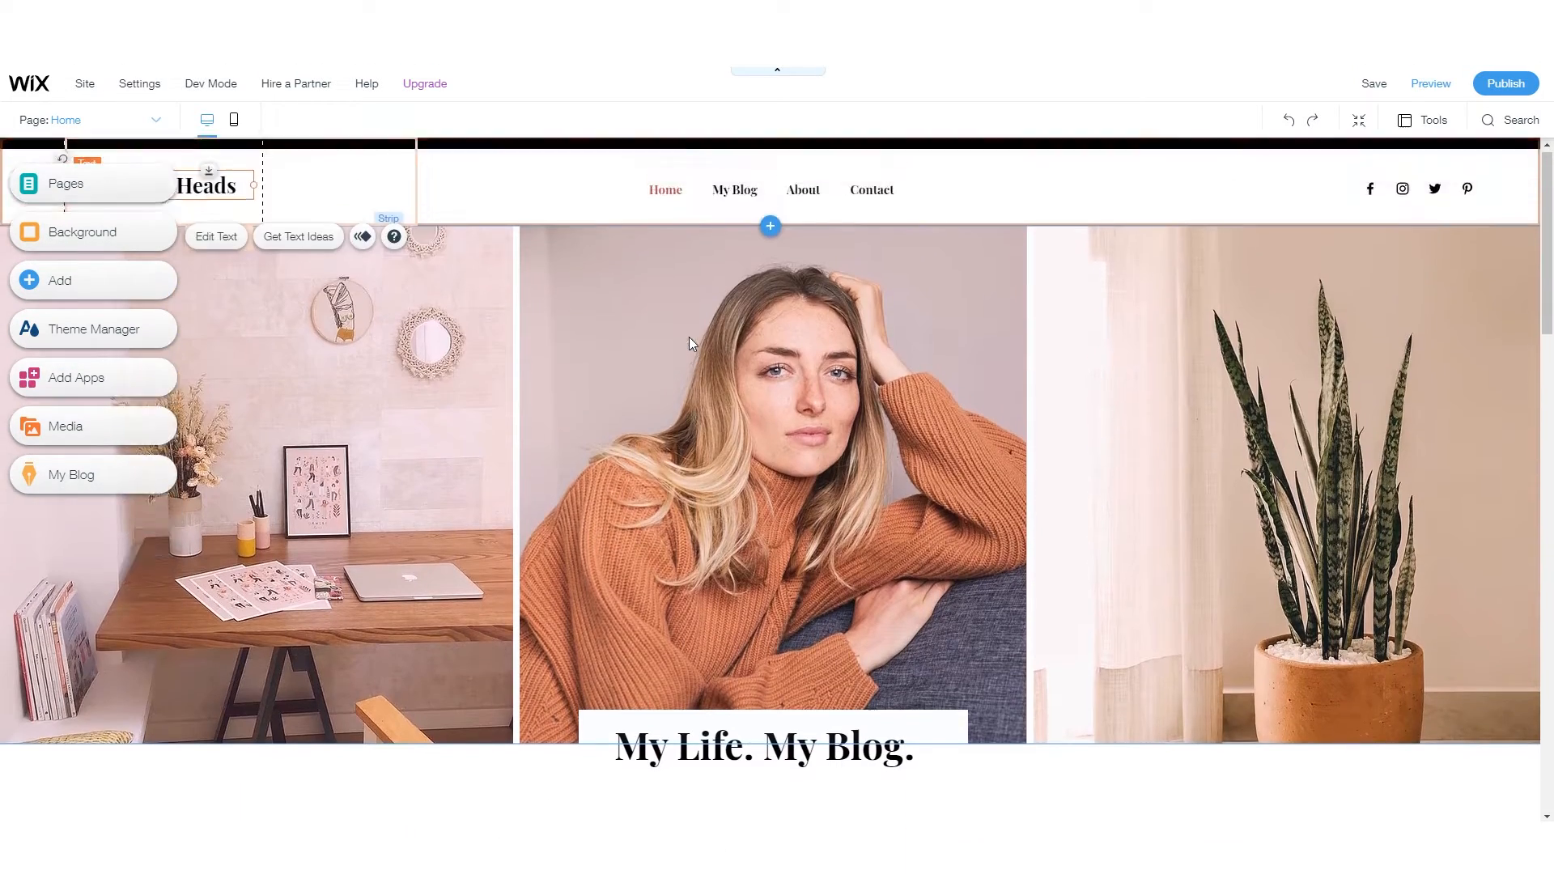
# - Select the "My Life. My Blog." heading and examine the sections below it
pyautogui.scroll(-4, 688, 336)
pyautogui.click(689, 439)
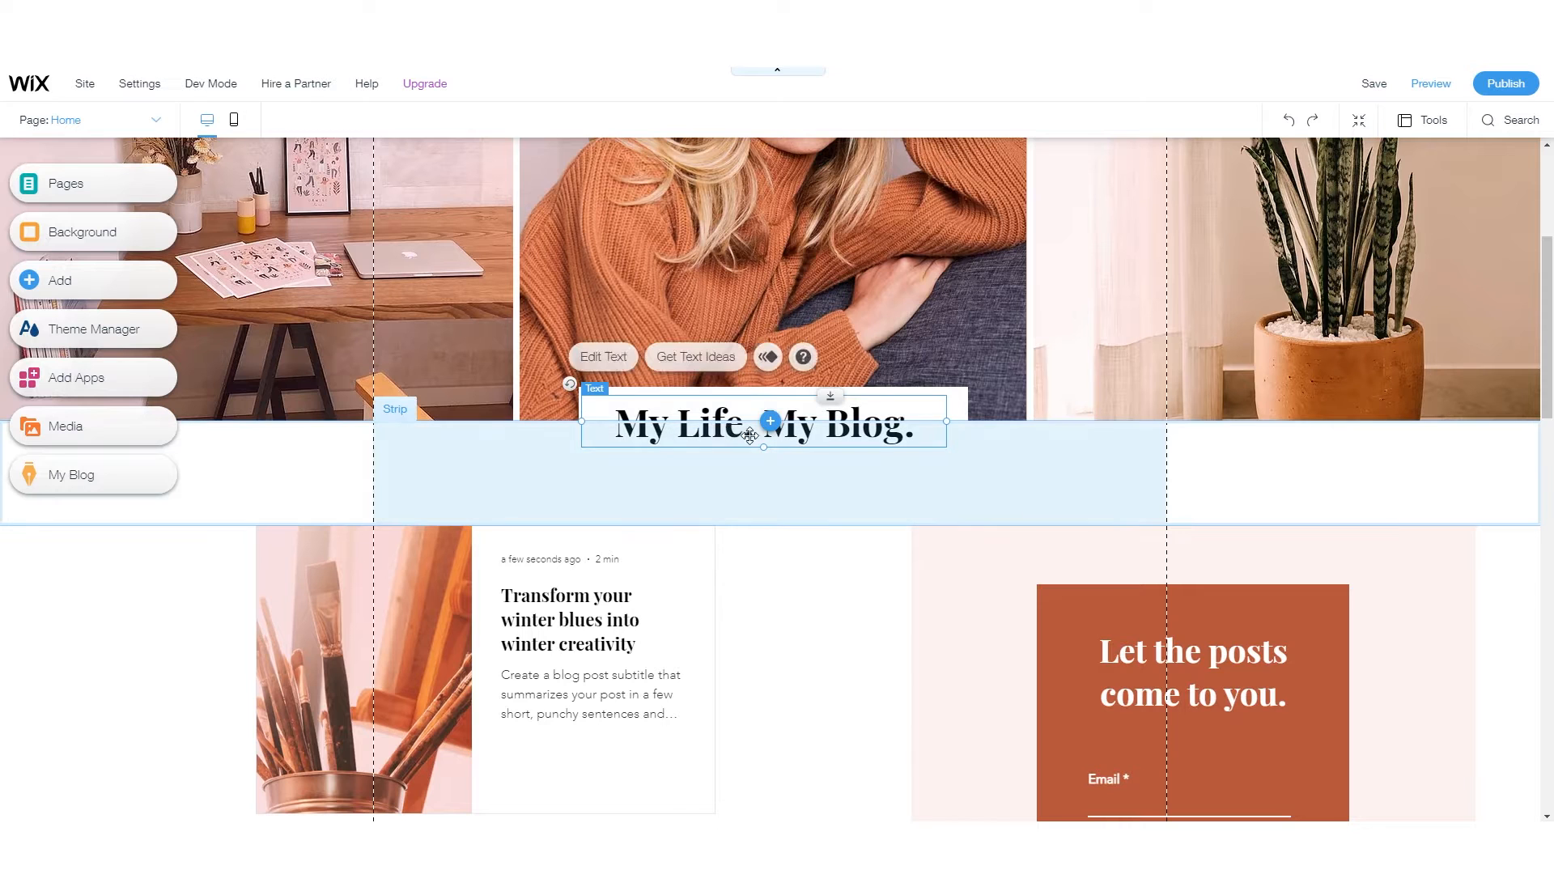
pyautogui.scroll(-1, 701, 455)
pyautogui.scroll(-3, 701, 456)
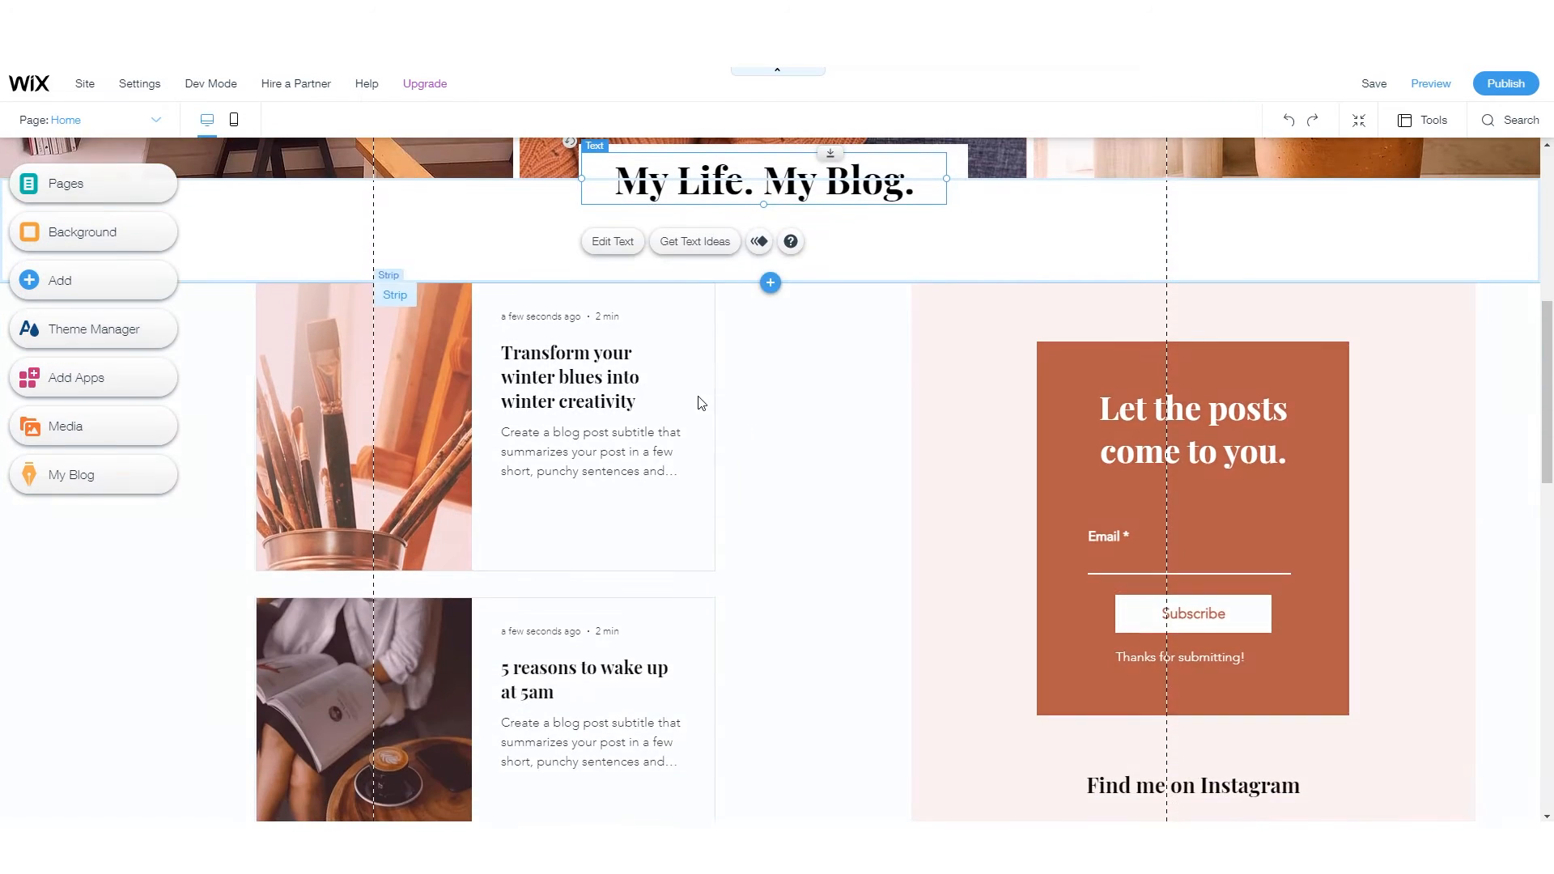
pyautogui.scroll(6, 701, 402)
pyautogui.scroll(-12, 604, 468)
pyautogui.scroll(-2, 549, 451)
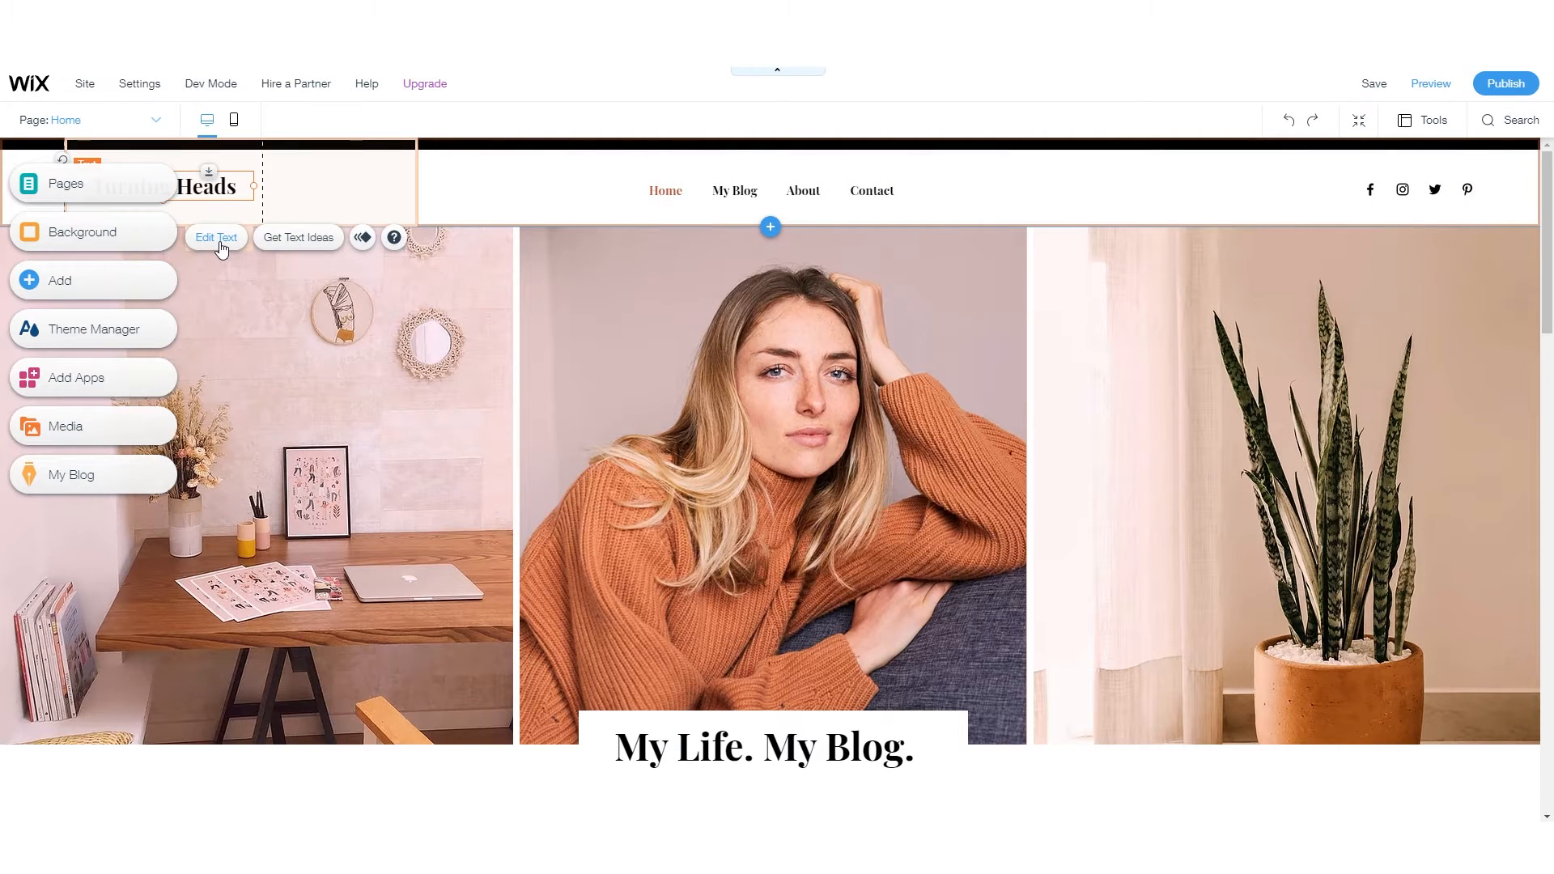
# - Change the site title in the page header to "Creator Egg"
pyautogui.click(216, 237)
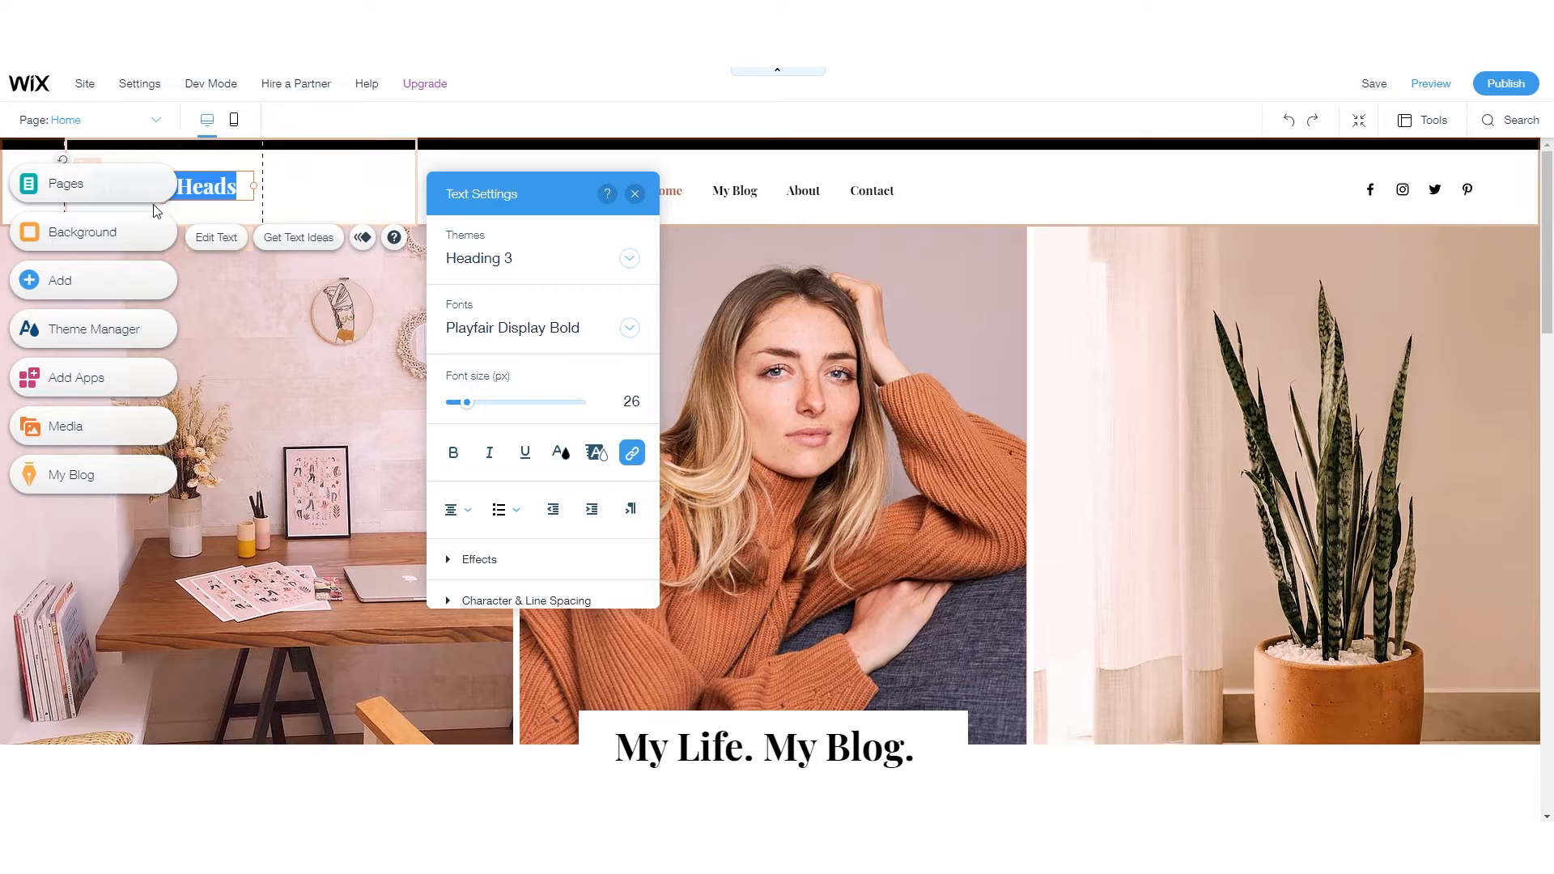
pyautogui.click(1430, 84)
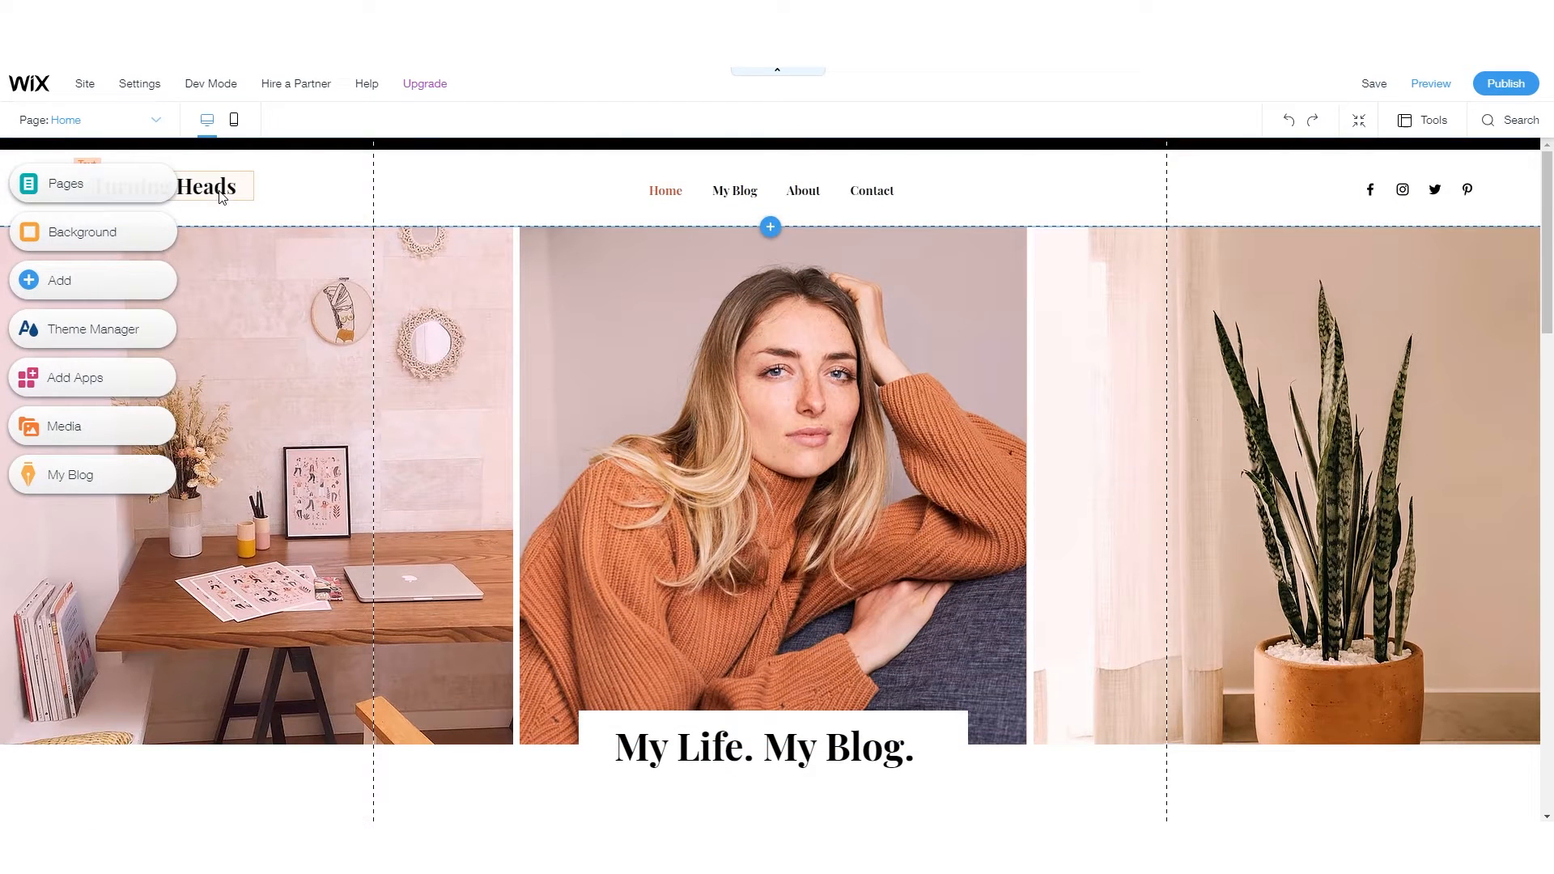
pyautogui.click(222, 193)
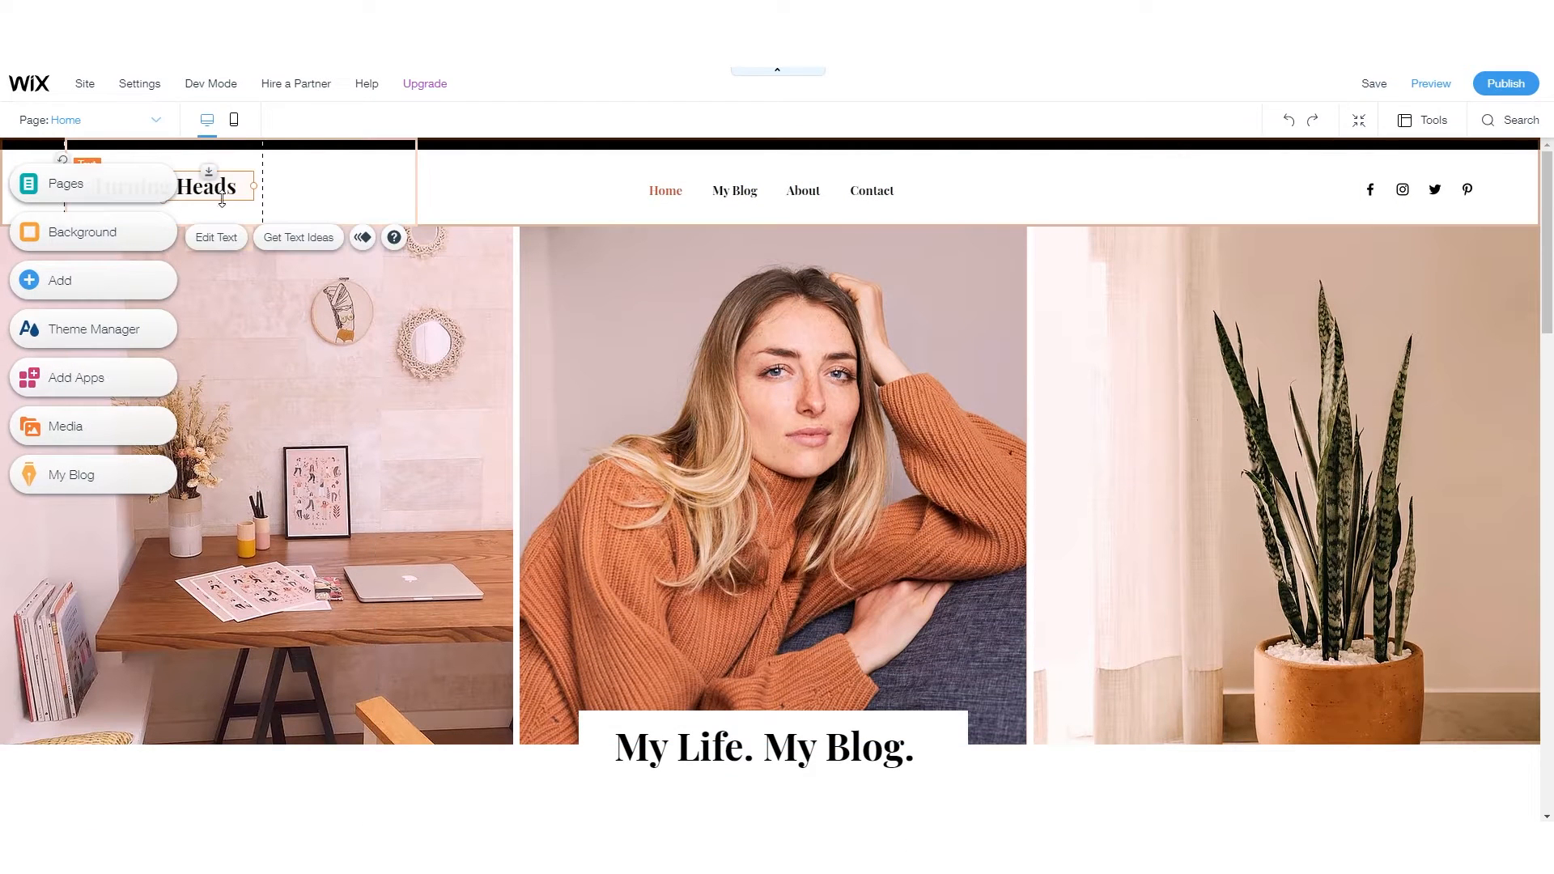
pyautogui.doubleClick(219, 195)
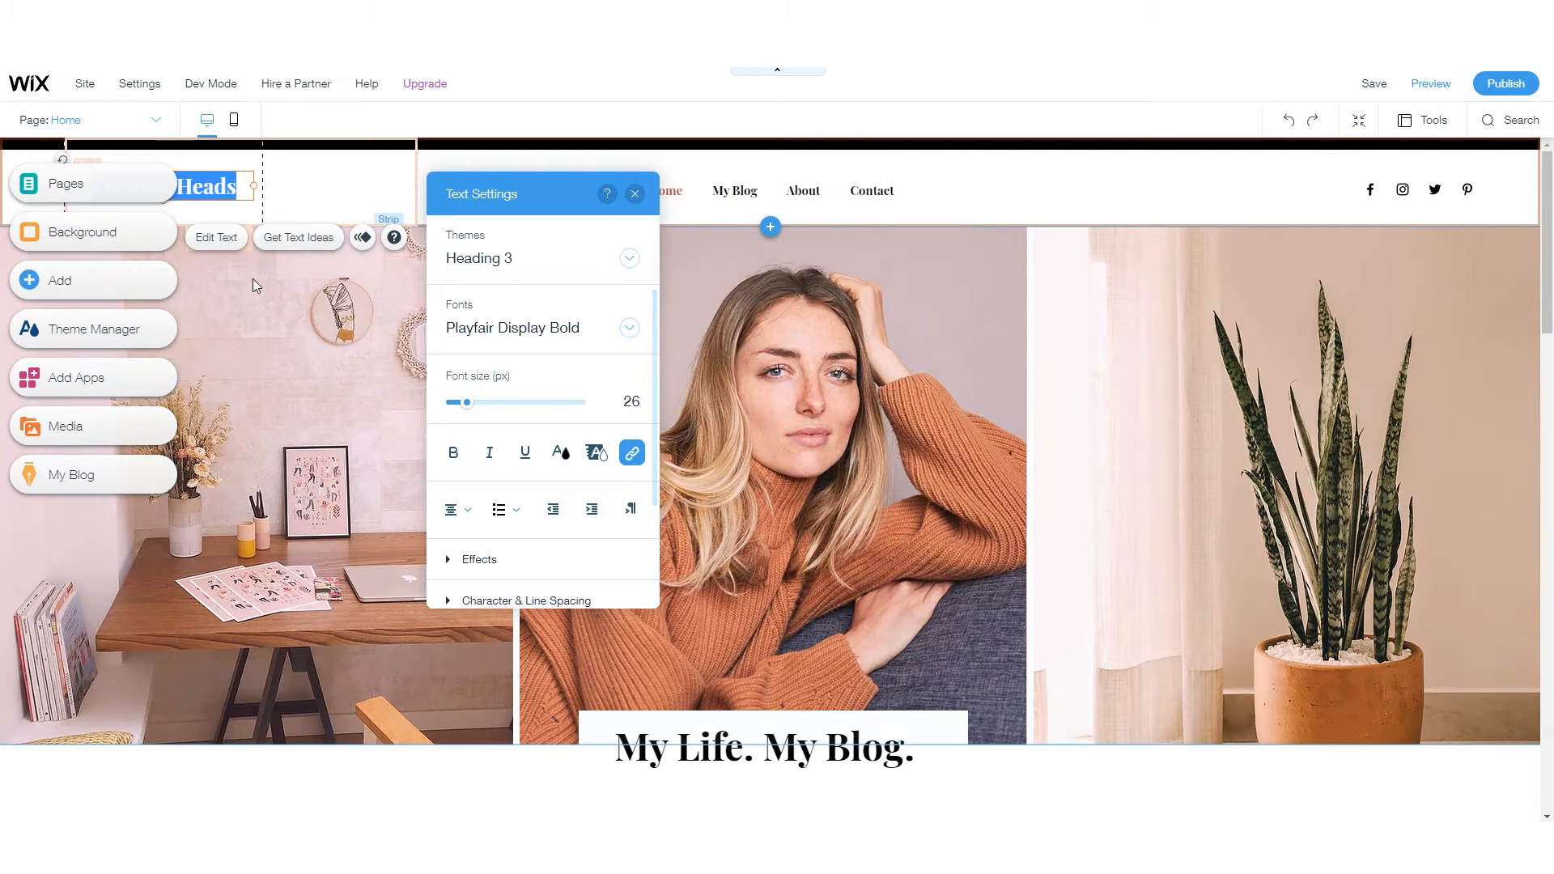
pyautogui.press('BackSpace')
pyautogui.write('Creator Egg')
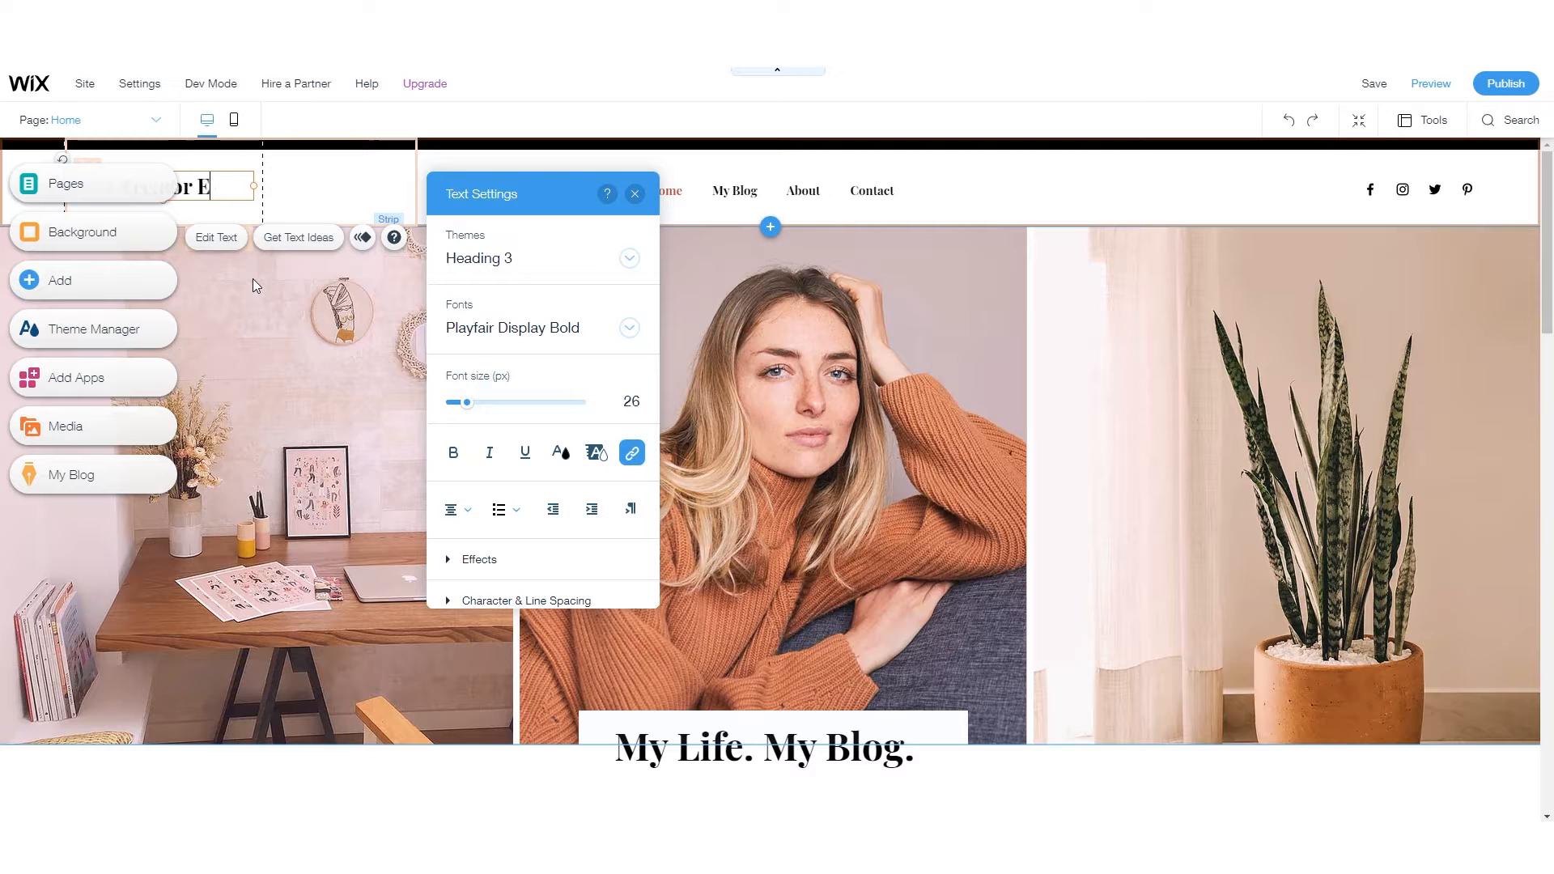
pyautogui.press('BackSpace')
pyautogui.press('BackSpace')
pyautogui.press('BackSpace')
pyautogui.press('BackSpace')
pyautogui.write('egg.com')
pyautogui.press('BackSpace')
pyautogui.press('BackSpace')
pyautogui.press('BackSpace')
pyautogui.press('BackSpace')
pyautogui.press('BackSpace')
pyautogui.press('BackSpace')
pyautogui.write('E')
pyautogui.press('BackSpace')
pyautogui.press('BackSpace')
pyautogui.press('BackSpace')
pyautogui.write('Egg')
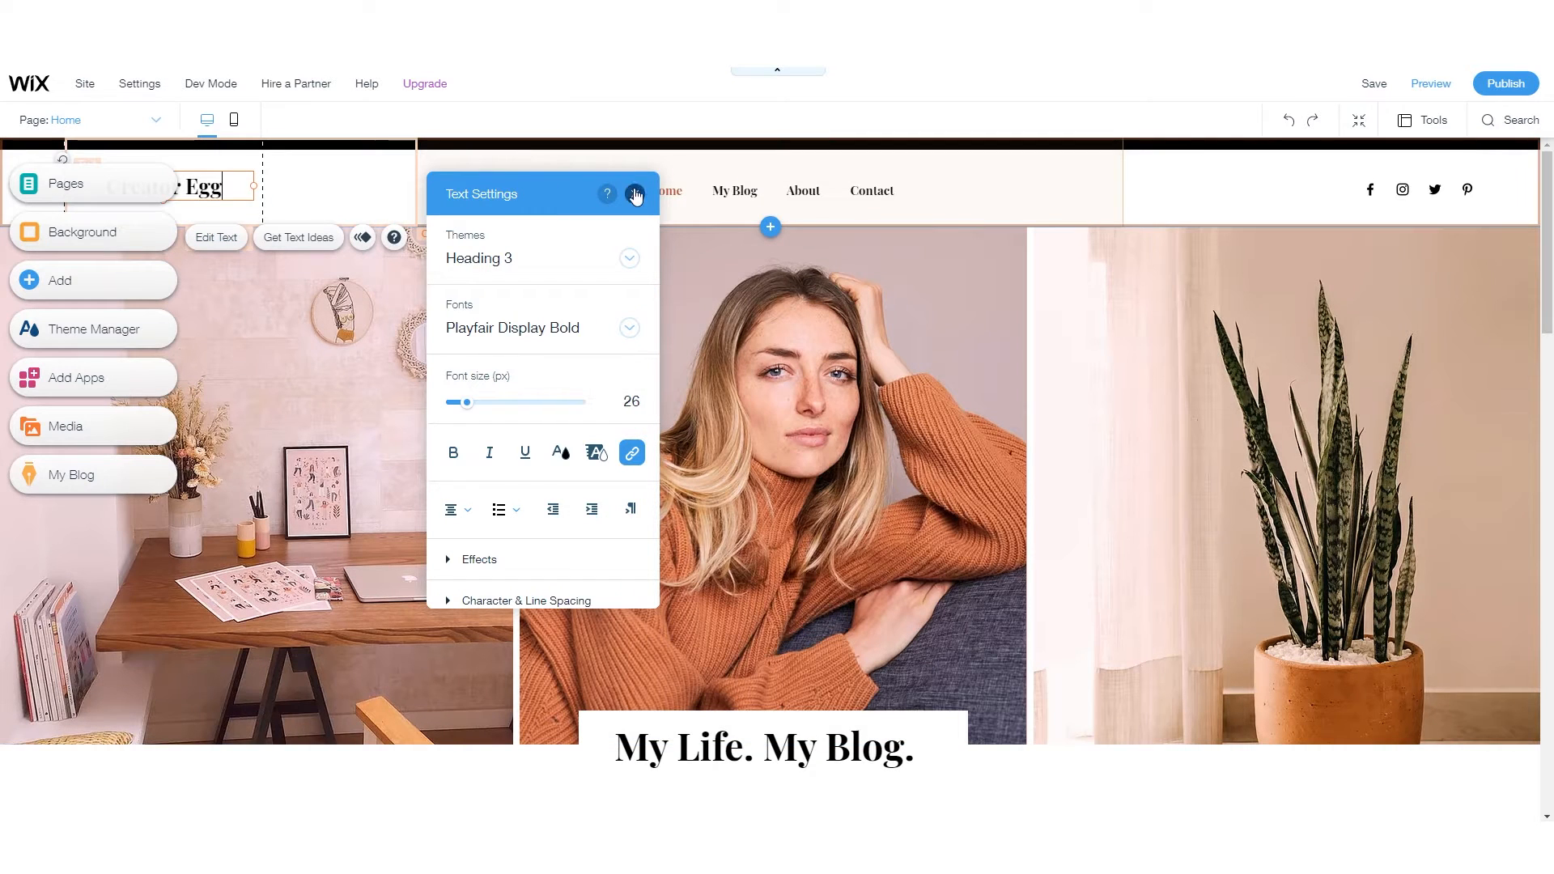
pyautogui.click(635, 195)
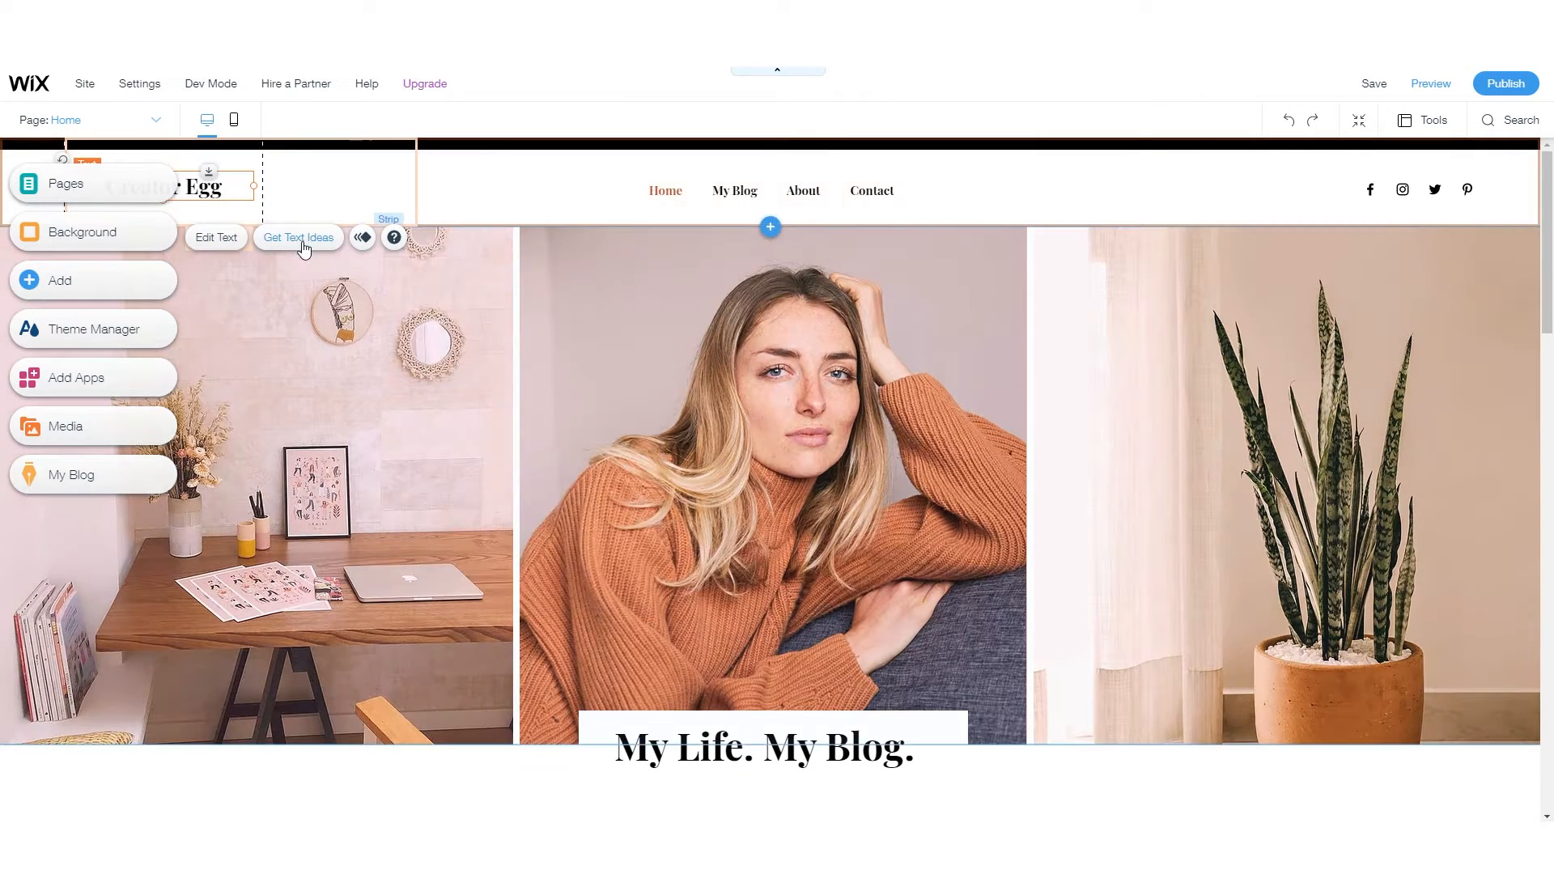
# - View the background options of the three-photo strip below the header
pyautogui.click(782, 366)
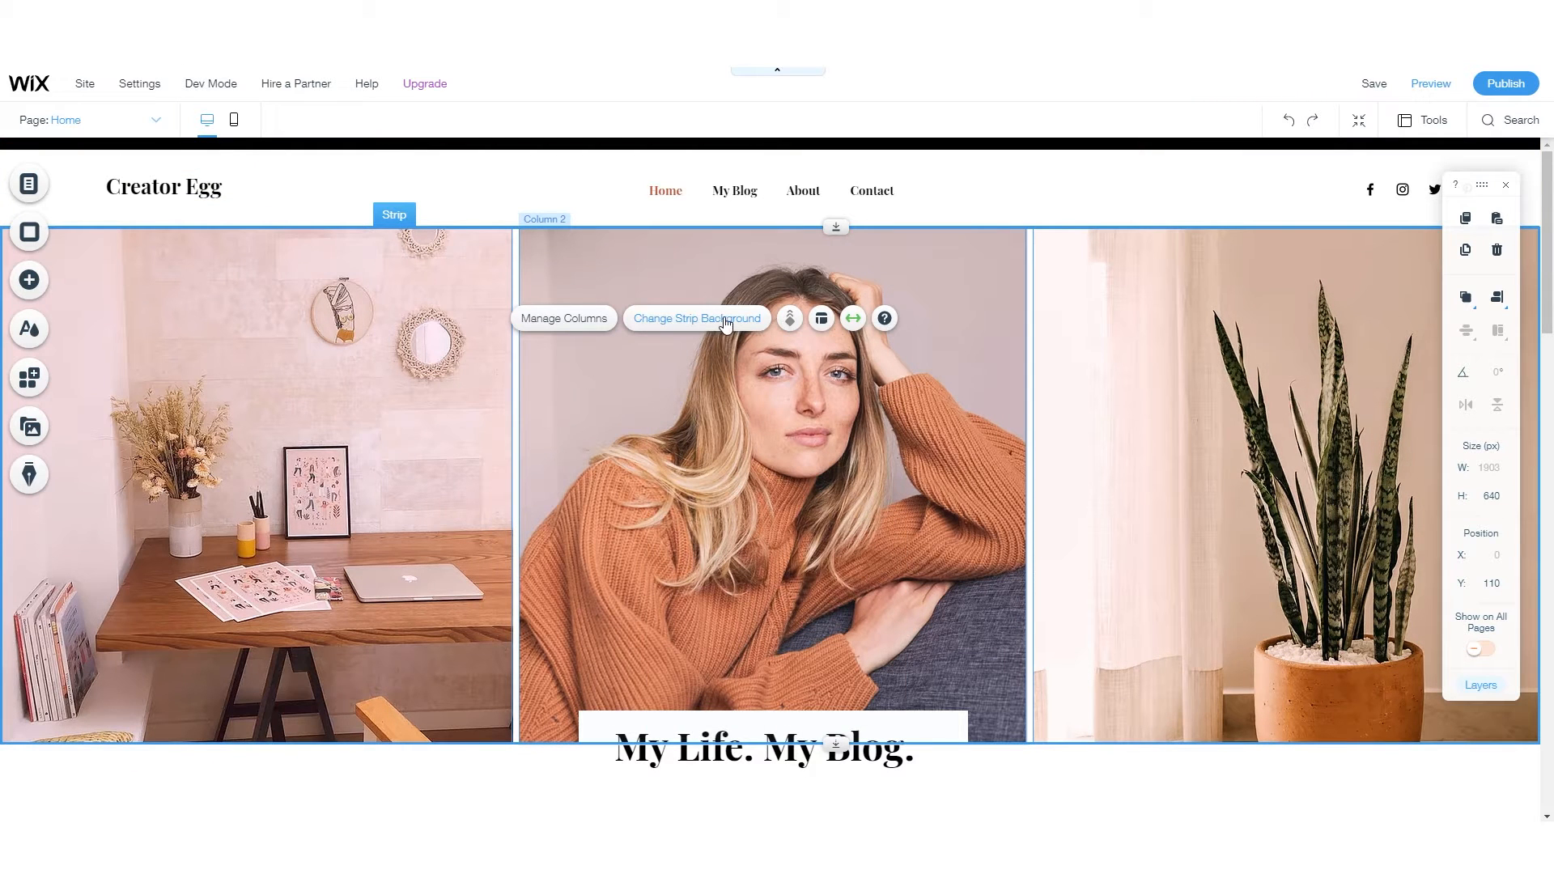
pyautogui.click(725, 322)
pyautogui.moveTo(340, 376)
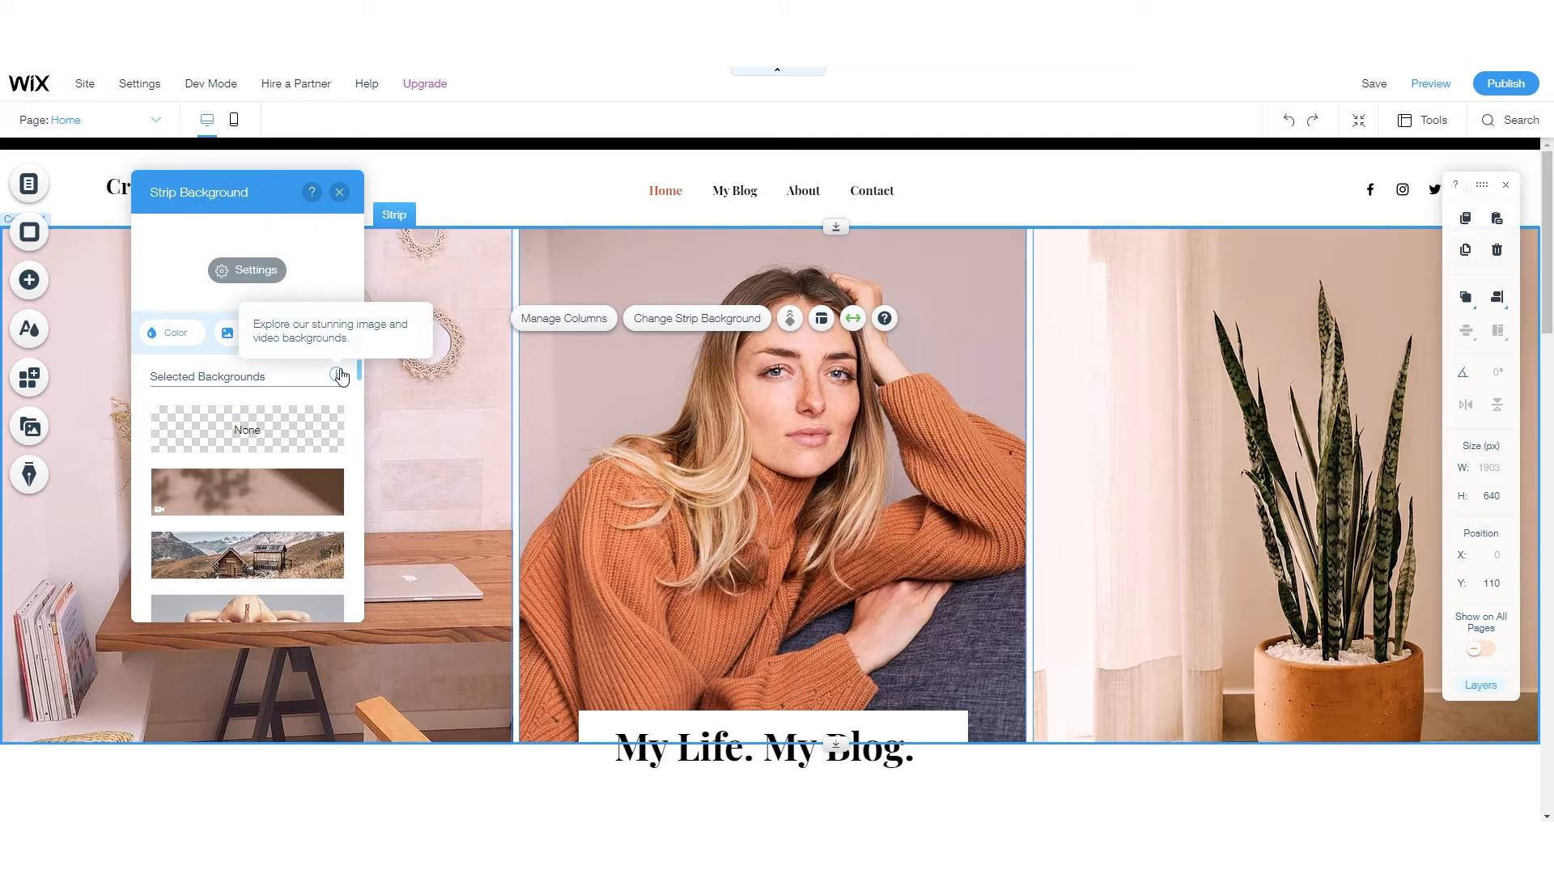
pyautogui.moveTo(263, 195); pyautogui.dragTo(1095, 254)
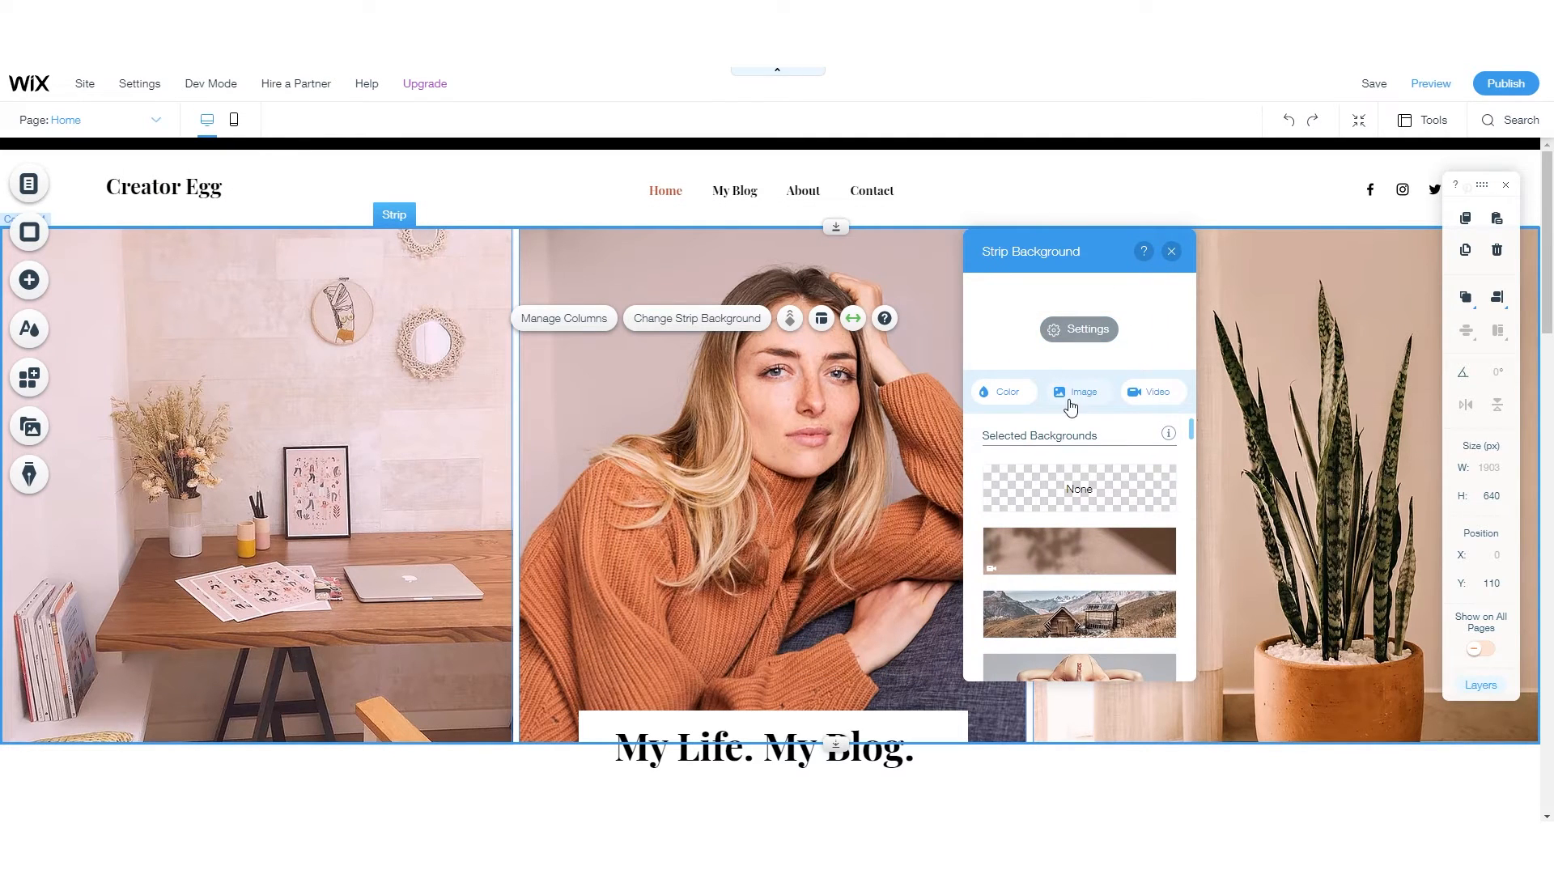
pyautogui.click(1172, 251)
# - Select the strip's middle photo column and examine its column background options
pyautogui.click(663, 362)
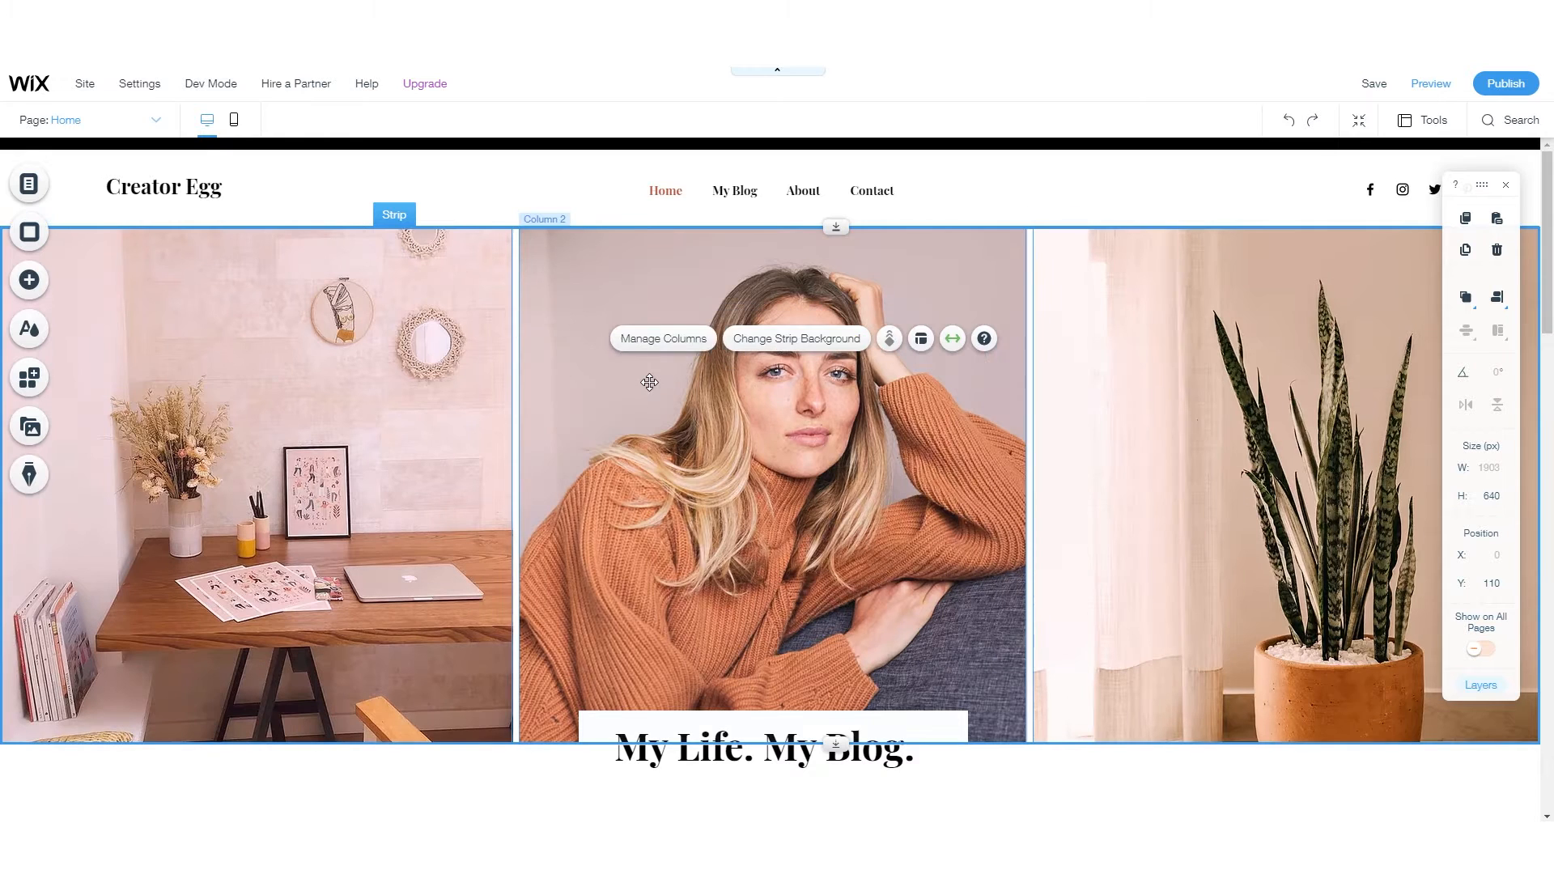
pyautogui.click(760, 340)
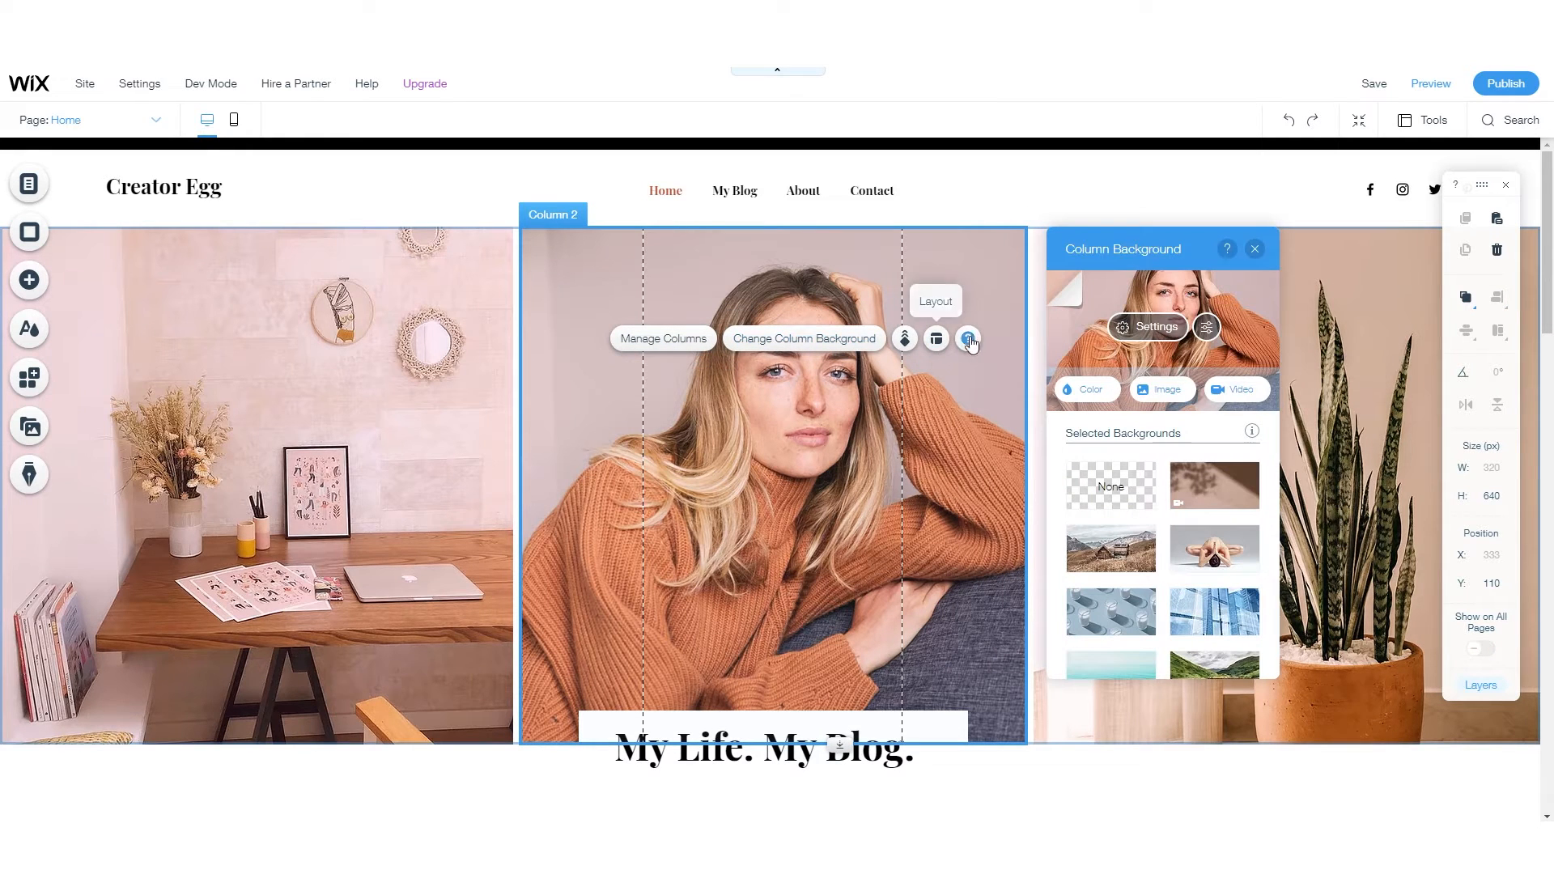
pyautogui.click(1256, 250)
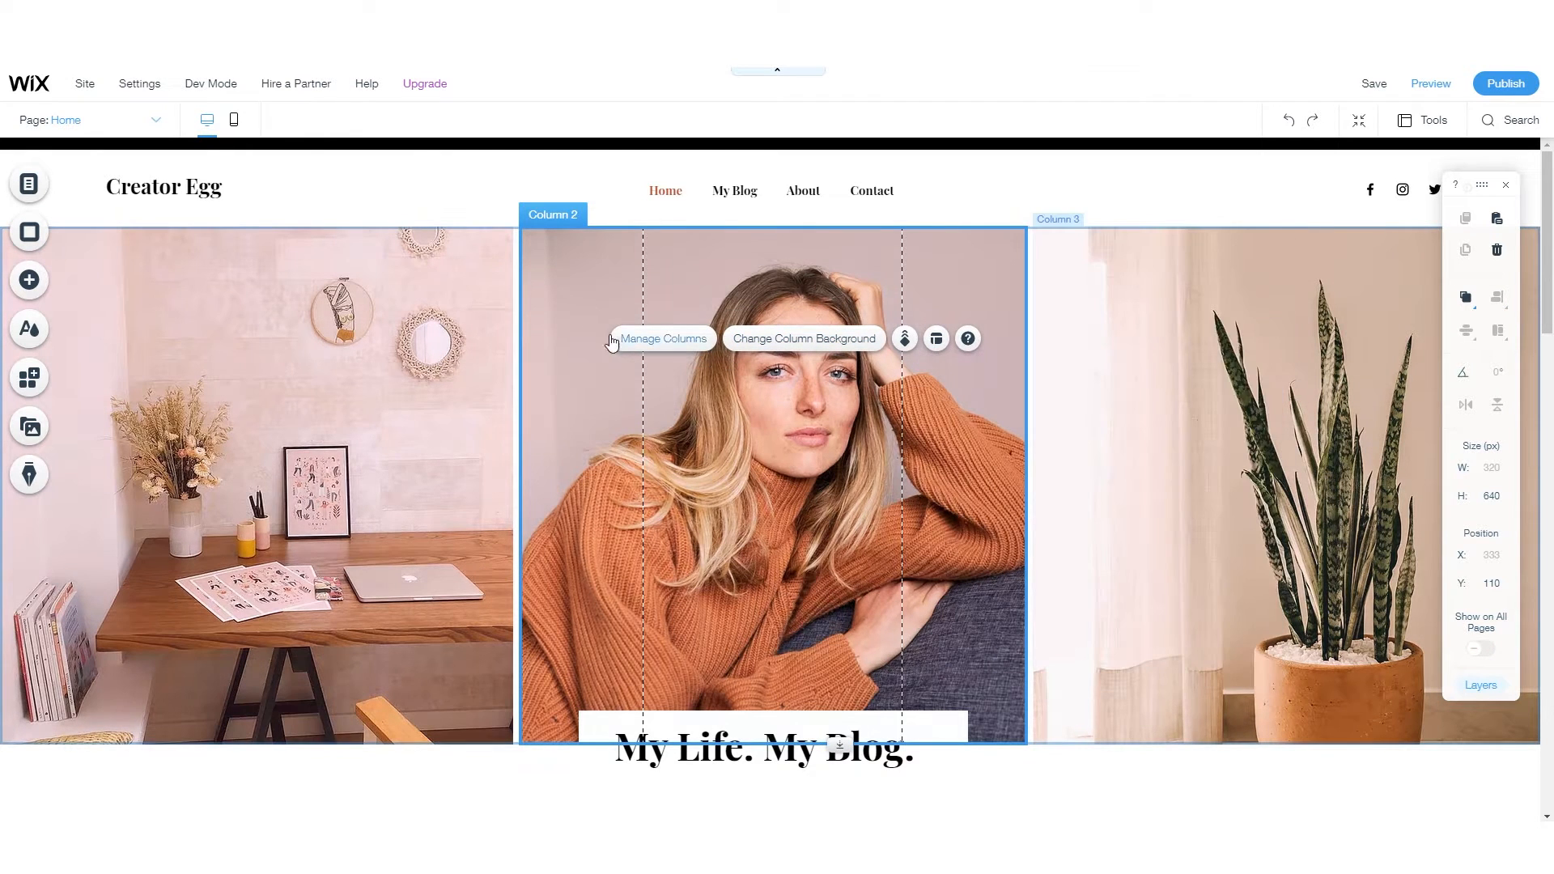
pyautogui.click(575, 374)
pyautogui.click(684, 339)
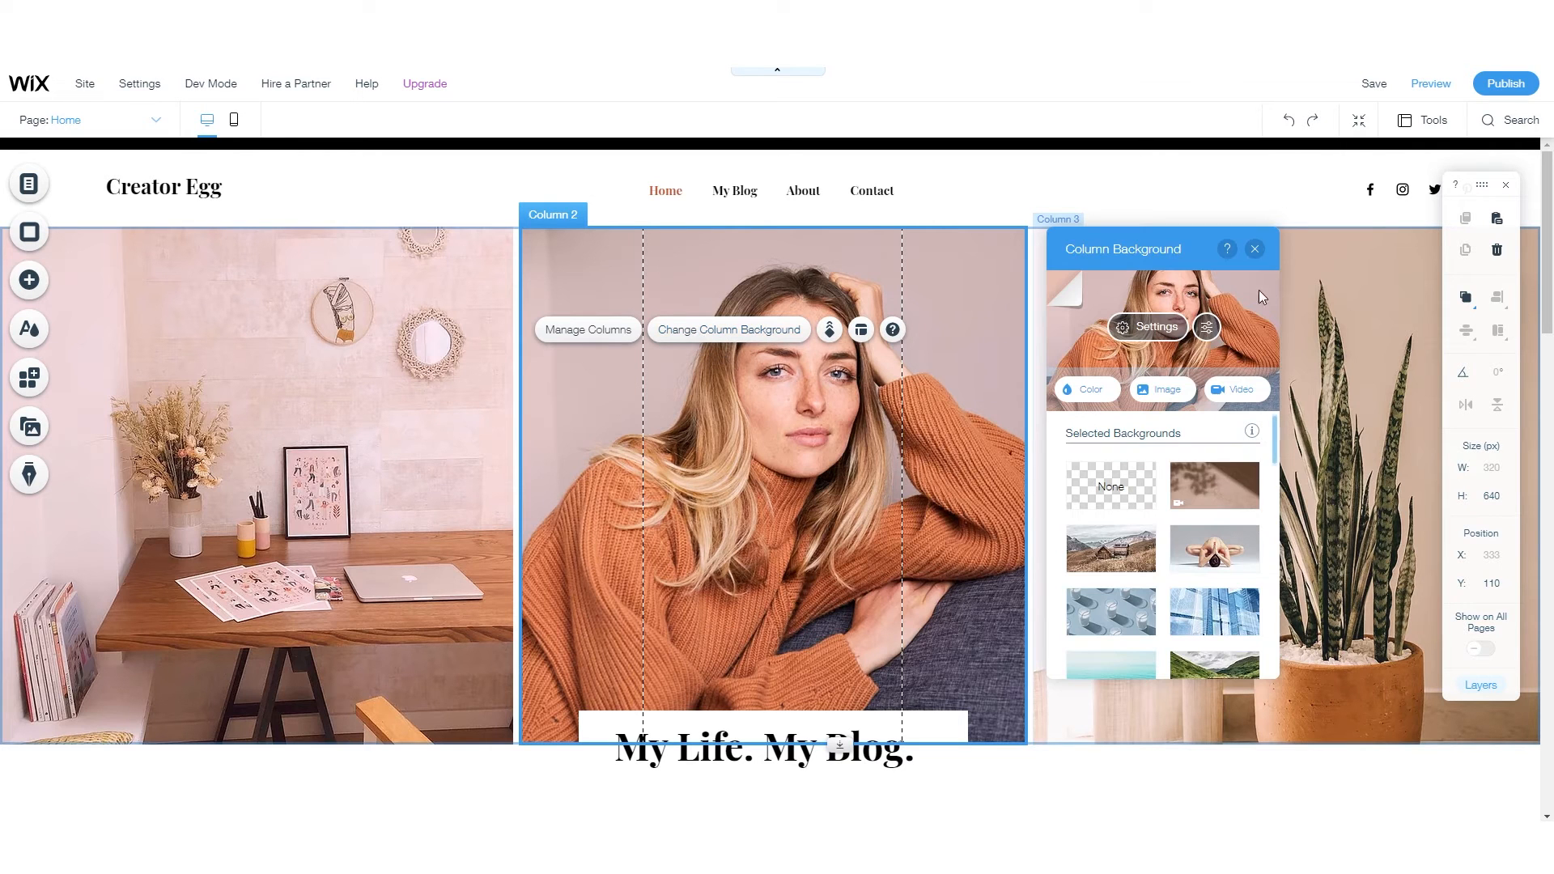
pyautogui.click(1256, 250)
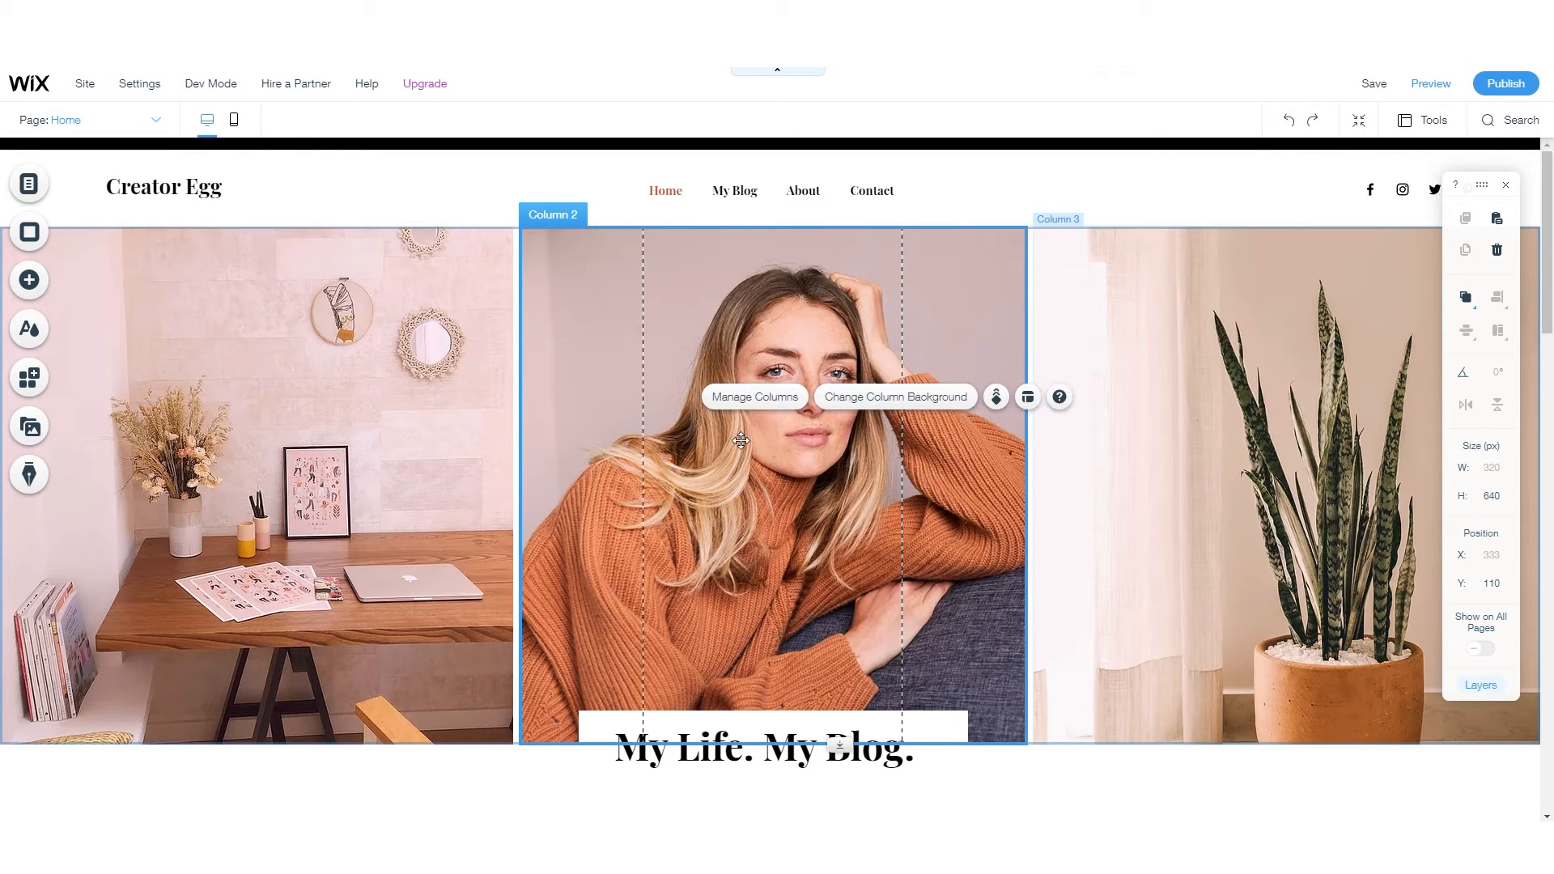
pyautogui.click(582, 192)
pyautogui.click(819, 350)
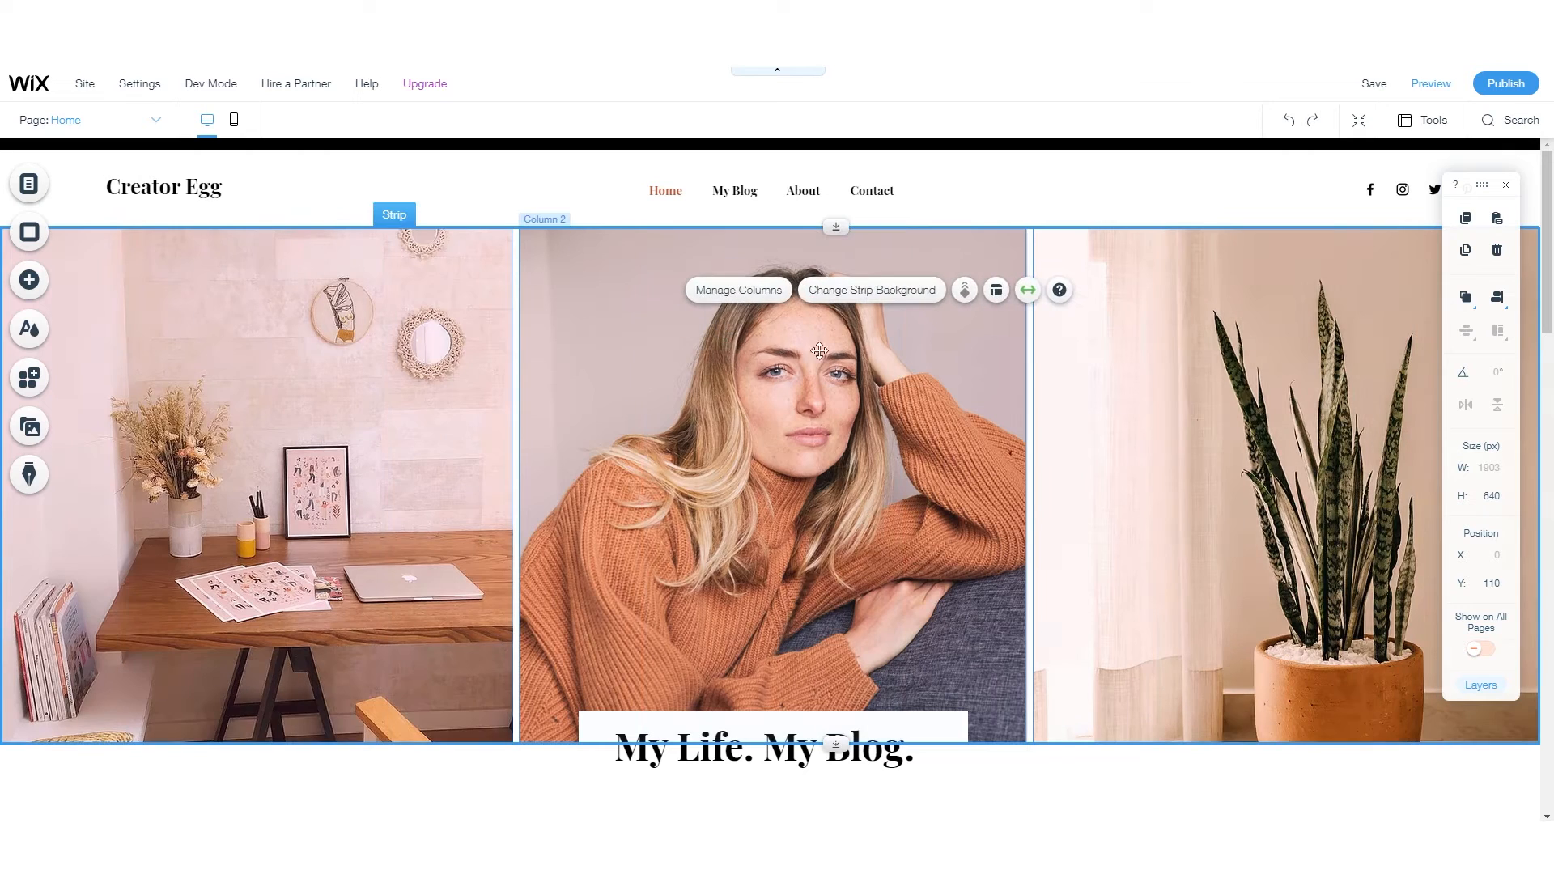
pyautogui.click(764, 405)
pyautogui.click(890, 364)
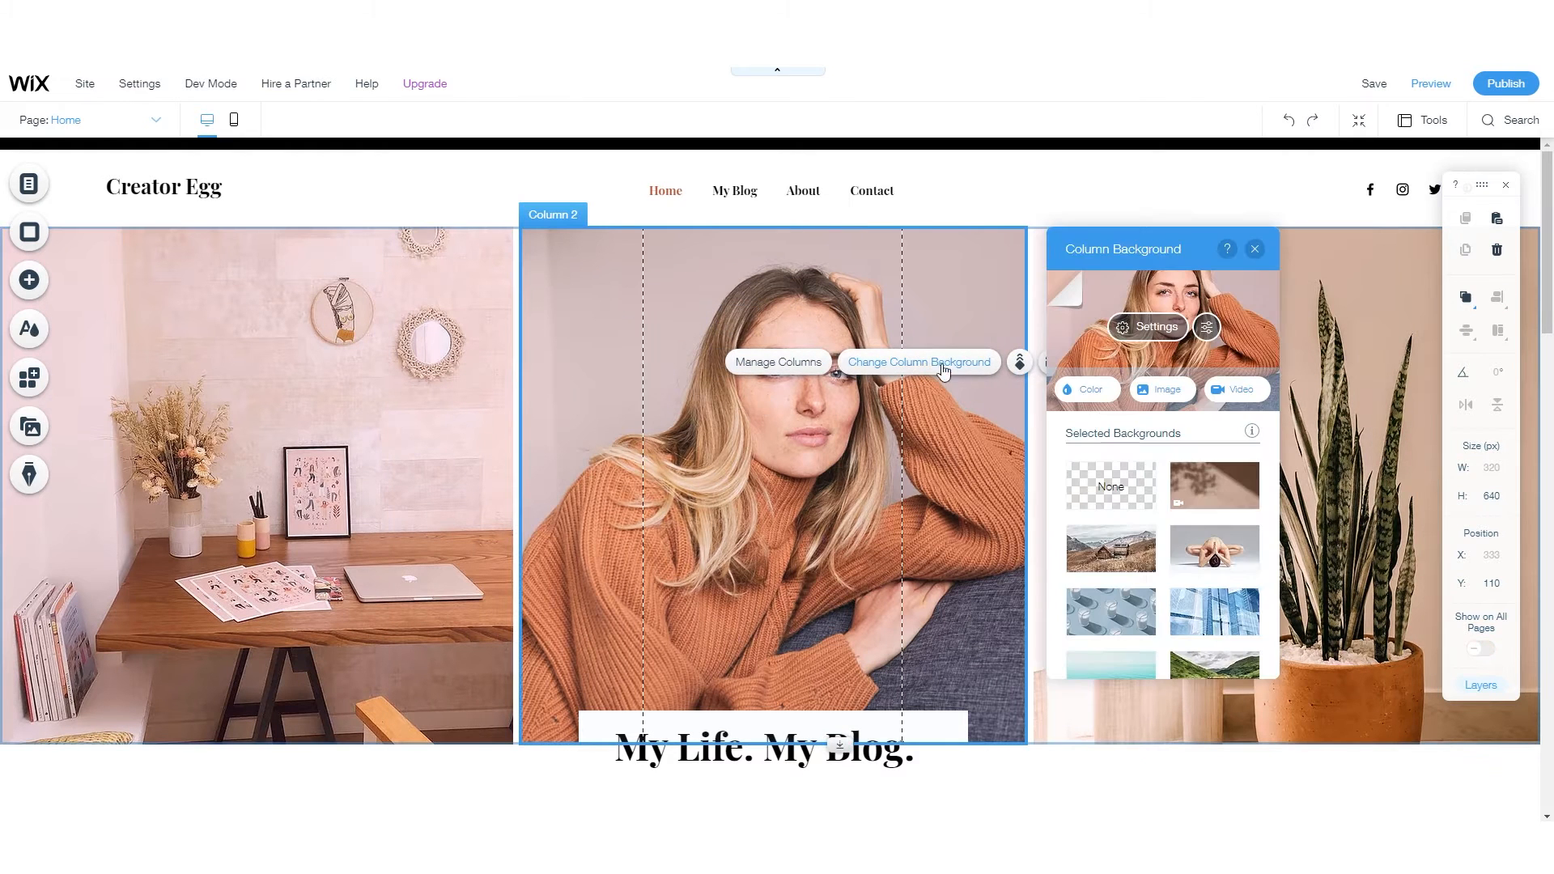
pyautogui.click(1253, 253)
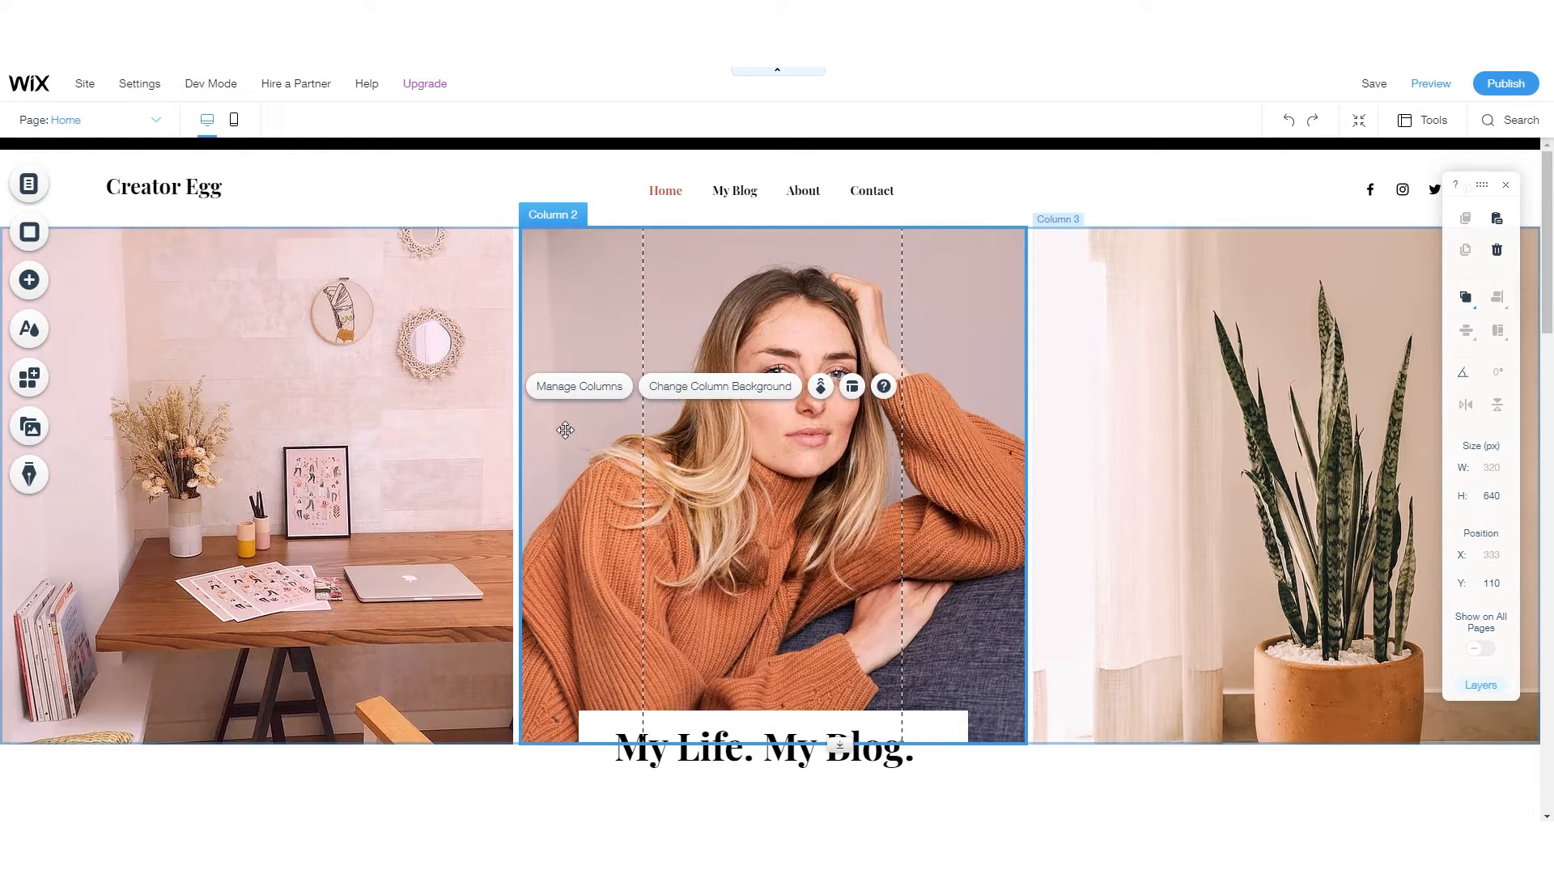
# - Check the strip's column management and background options, and select the middle photo column again
pyautogui.click(580, 387)
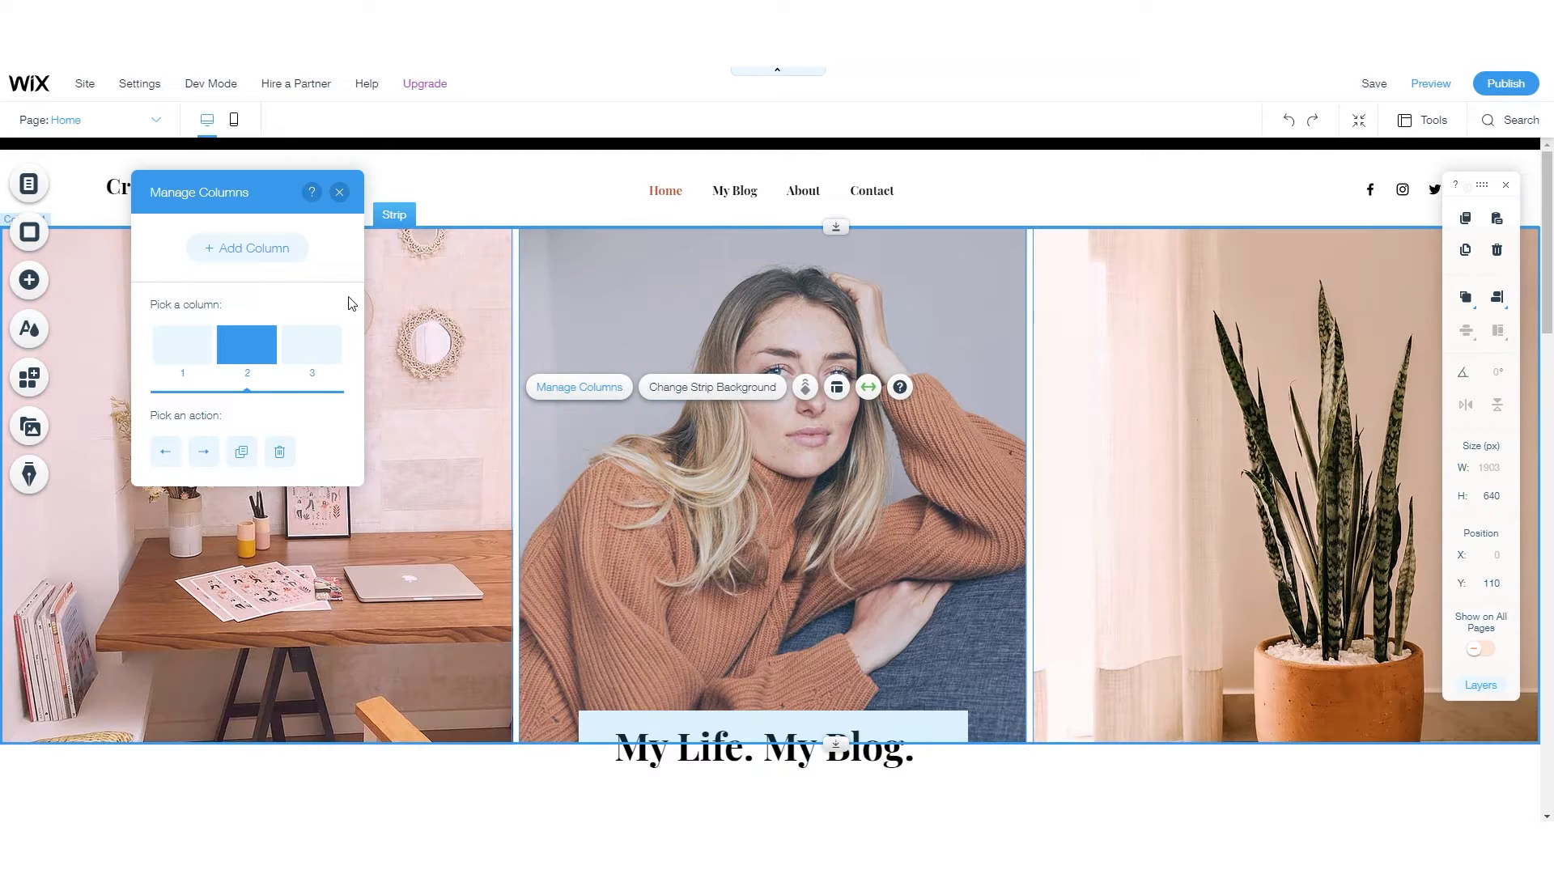
pyautogui.click(343, 192)
pyautogui.click(712, 387)
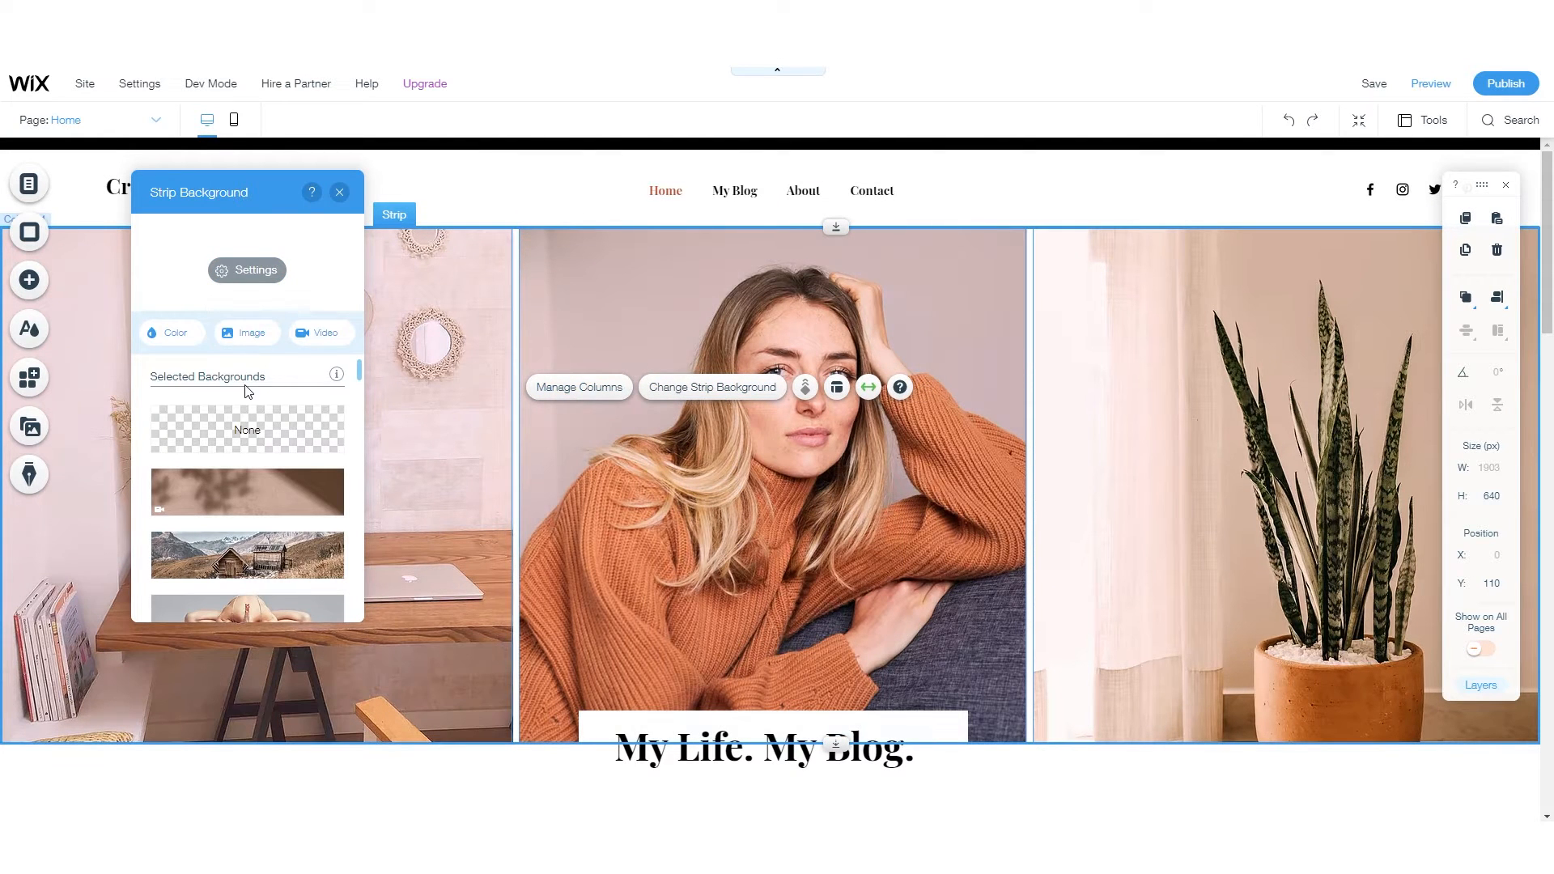
pyautogui.click(339, 193)
pyautogui.click(696, 280)
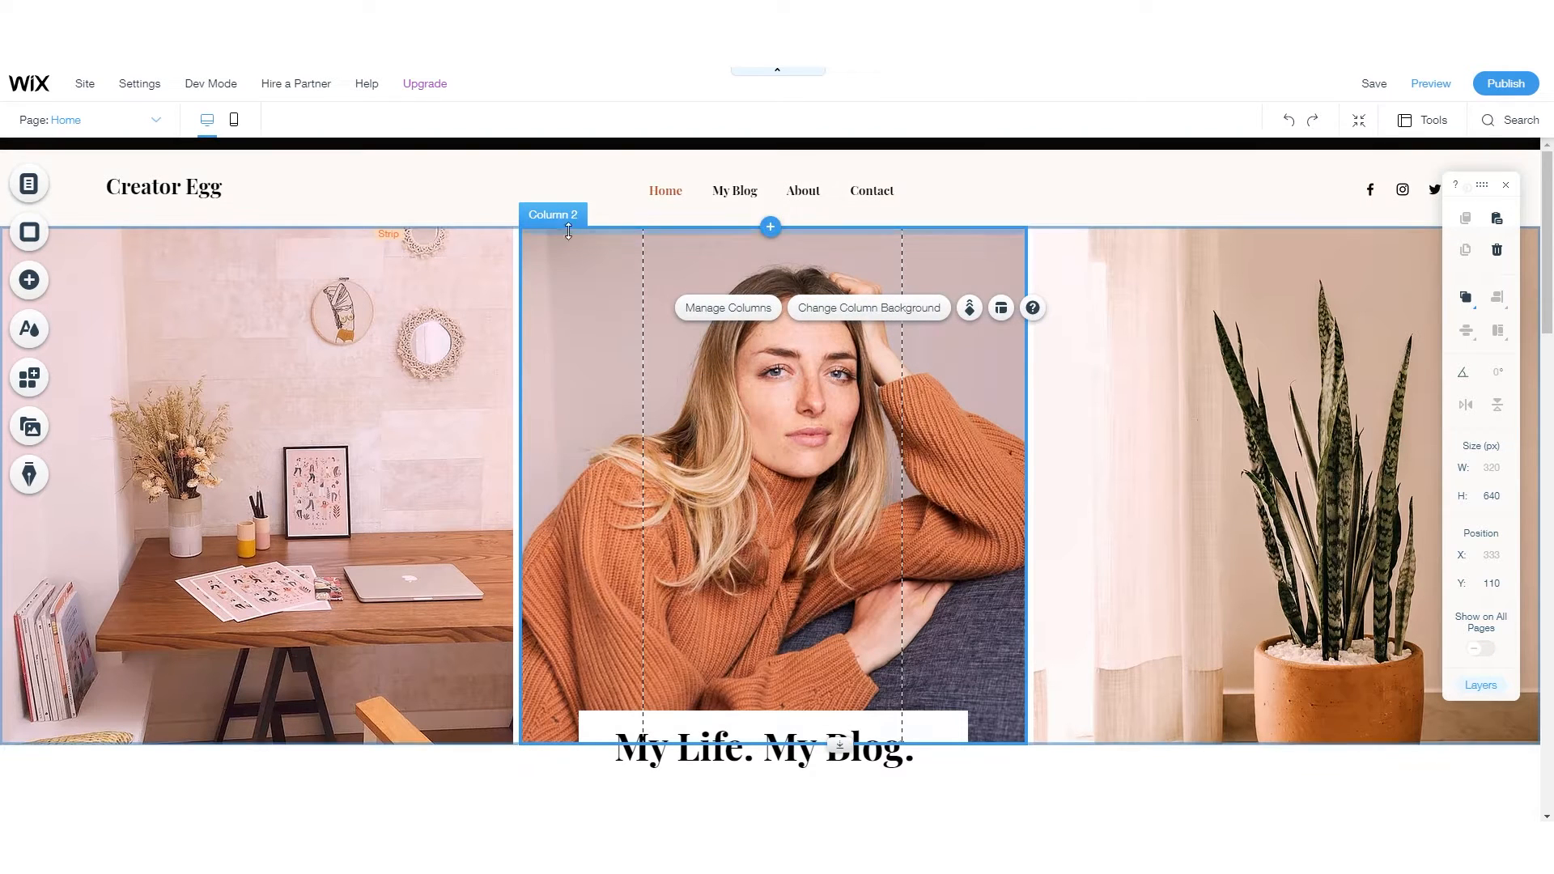
# - Replace the middle photo column's background with the uploaded image IMG_7521.jpg
pyautogui.click(867, 309)
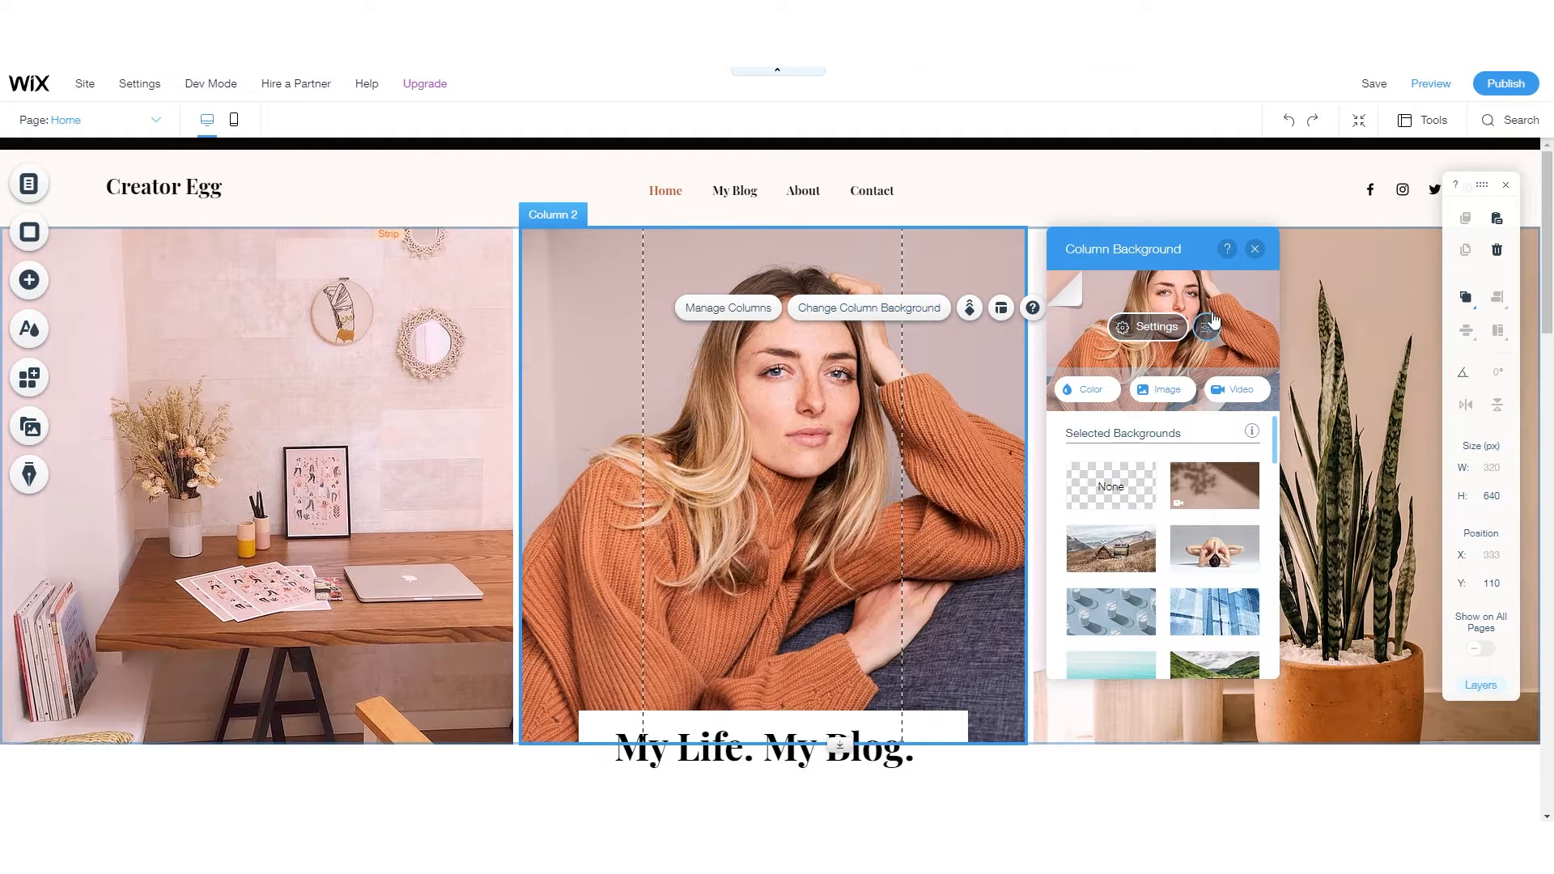
pyautogui.click(1163, 389)
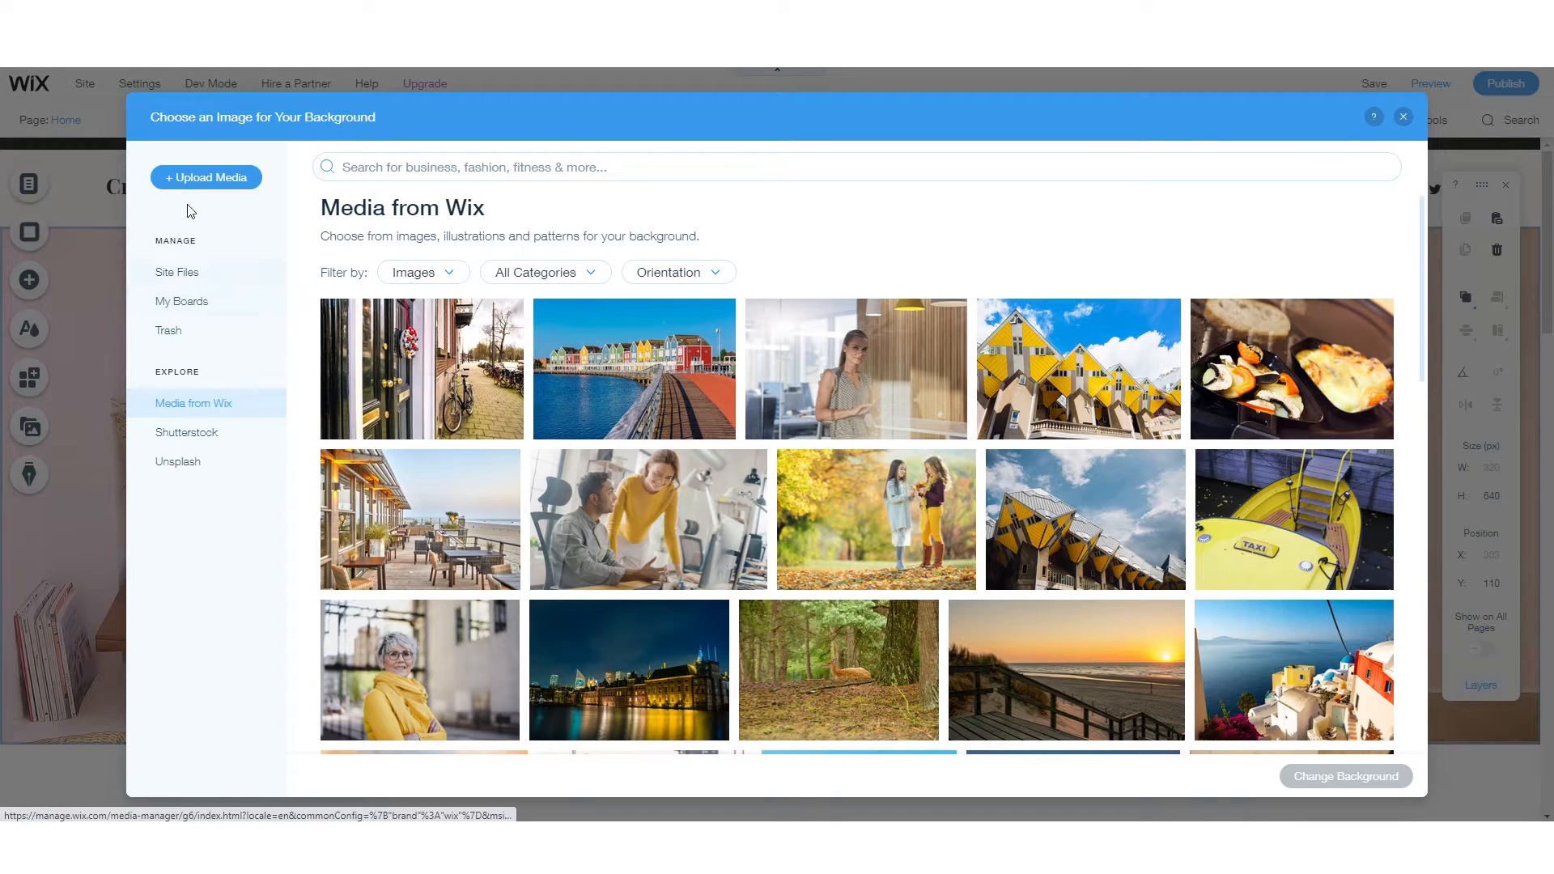
pyautogui.click(204, 180)
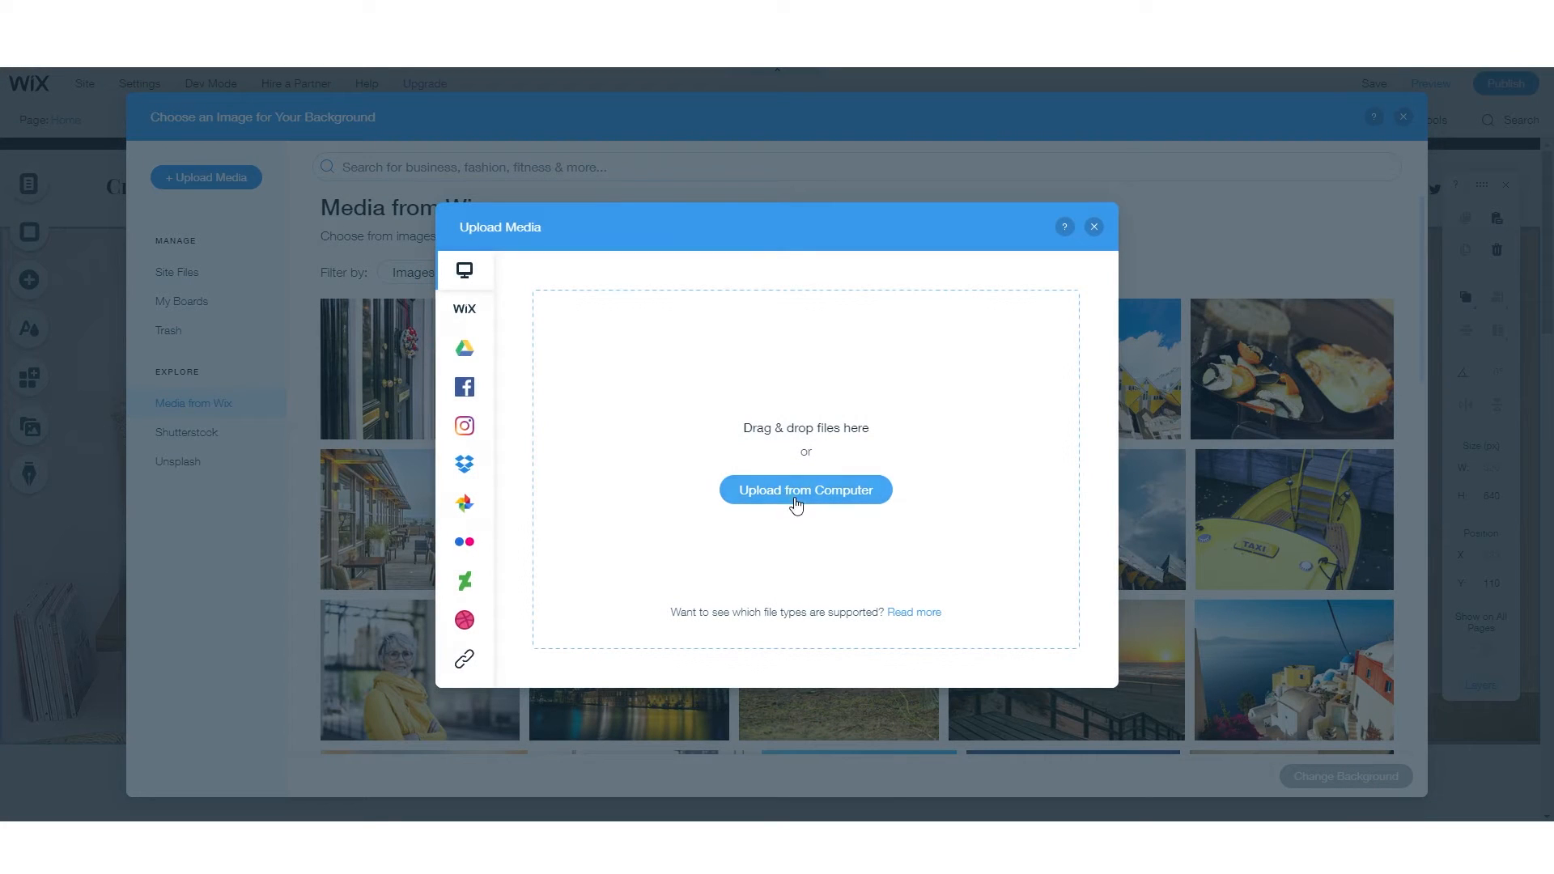
pyautogui.click(1094, 227)
pyautogui.click(204, 180)
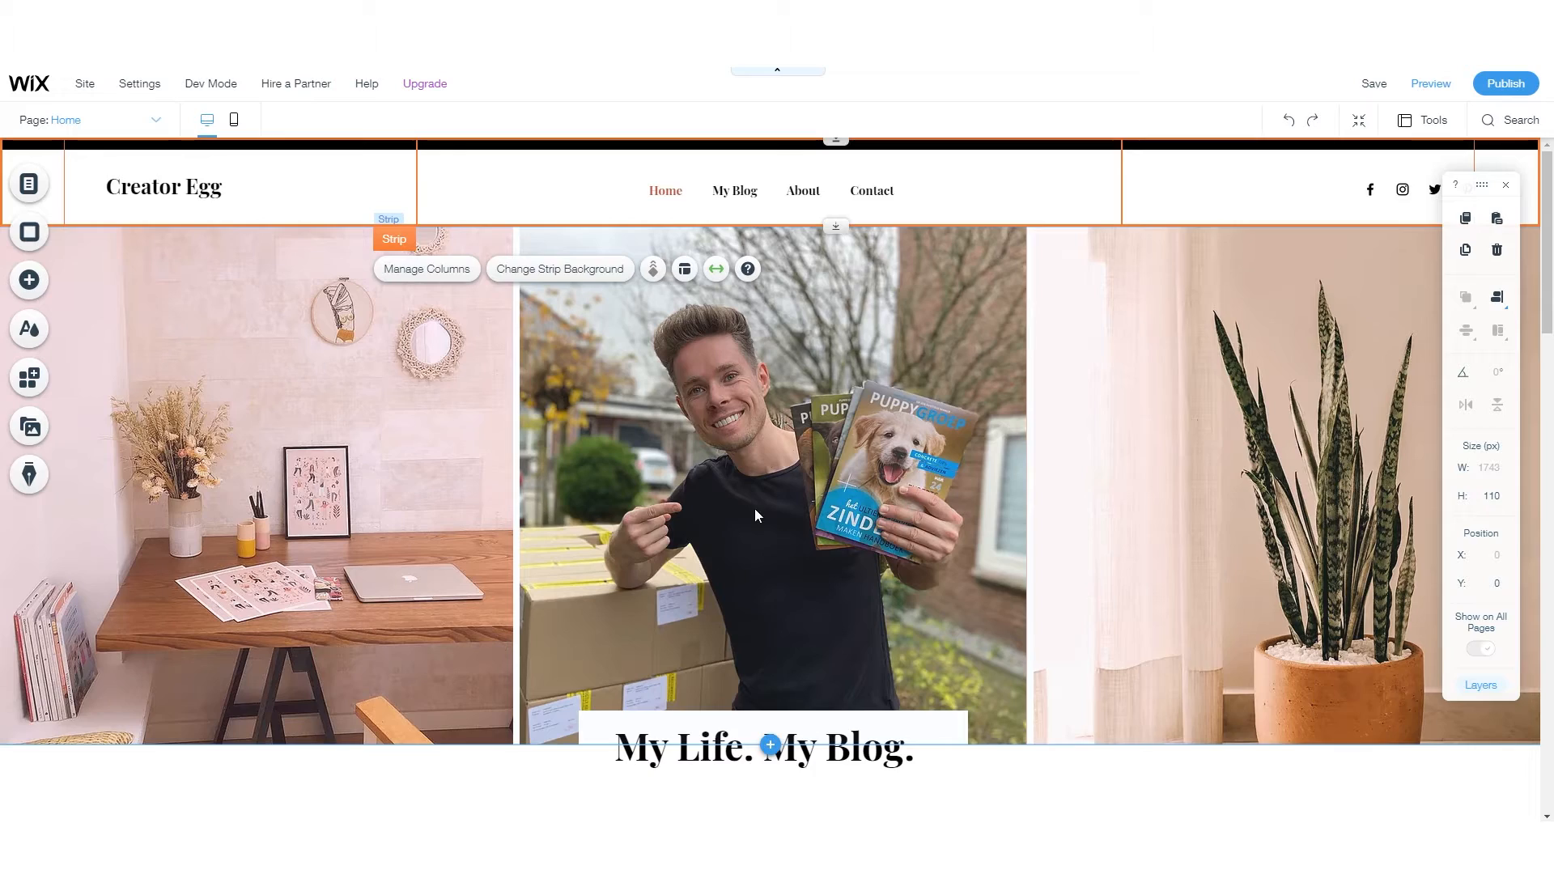
# - Upload IMG_7581.jpg and set it as the background image of the strip's first photo column
pyautogui.scroll(-1, 754, 515)
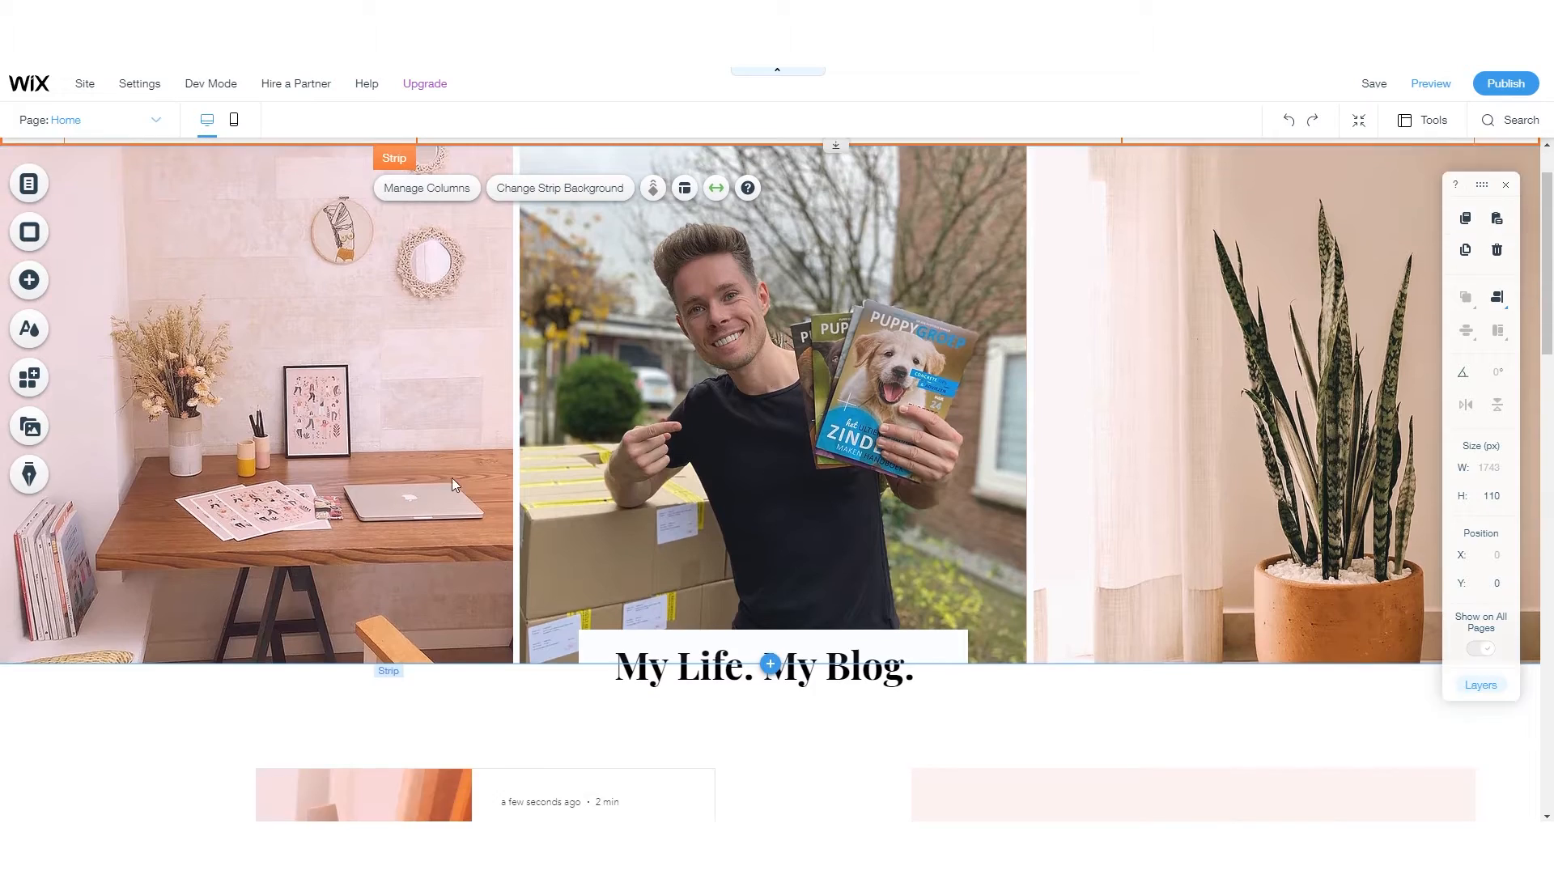
pyautogui.scroll(1, 452, 478)
pyautogui.click(340, 502)
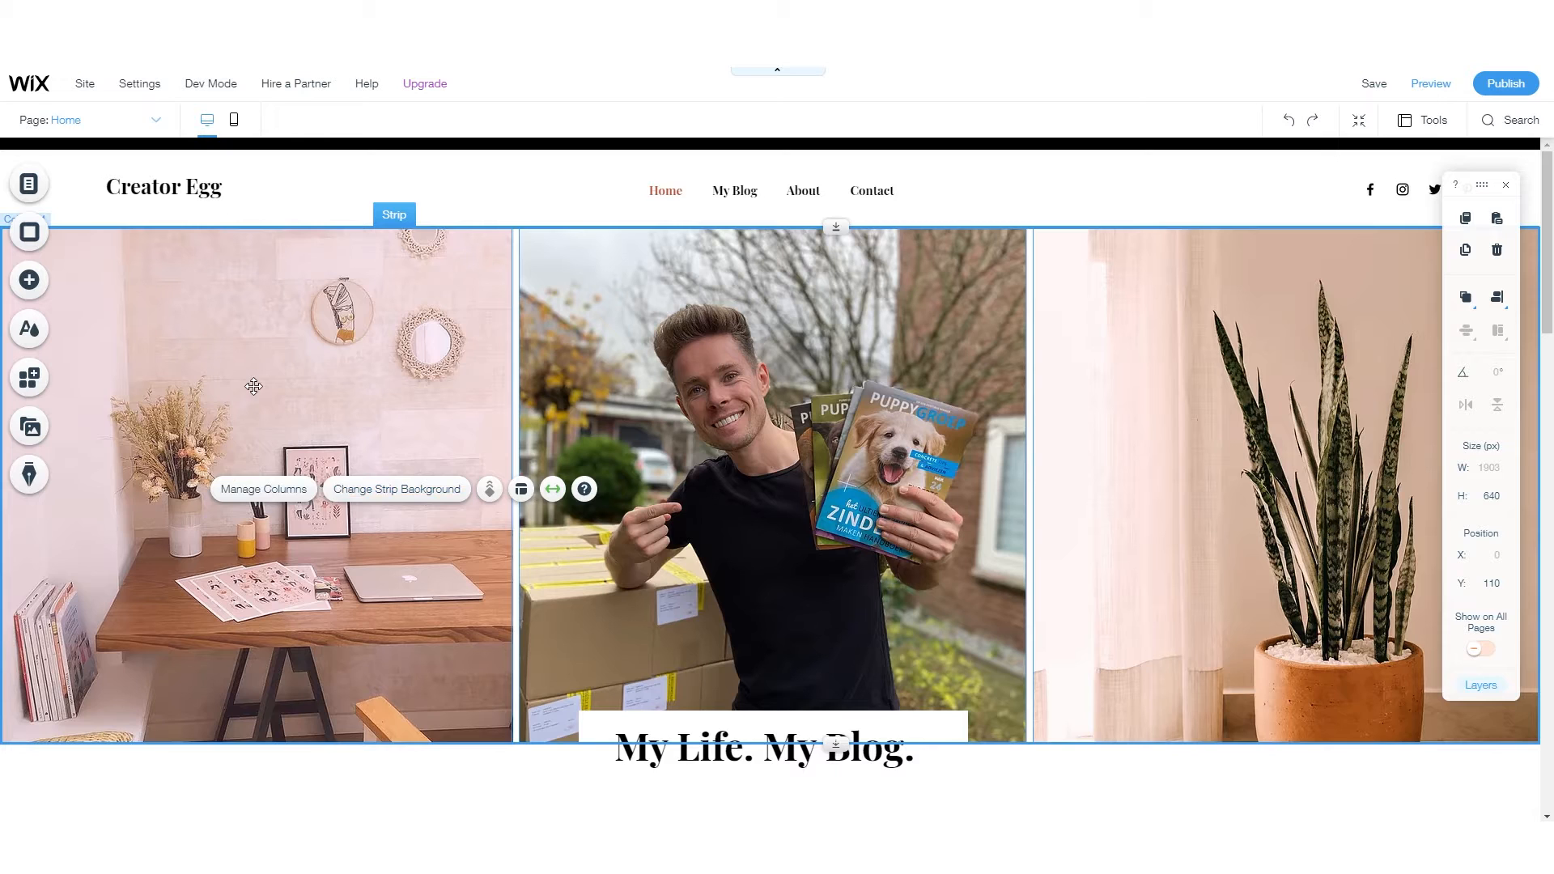
pyautogui.click(259, 440)
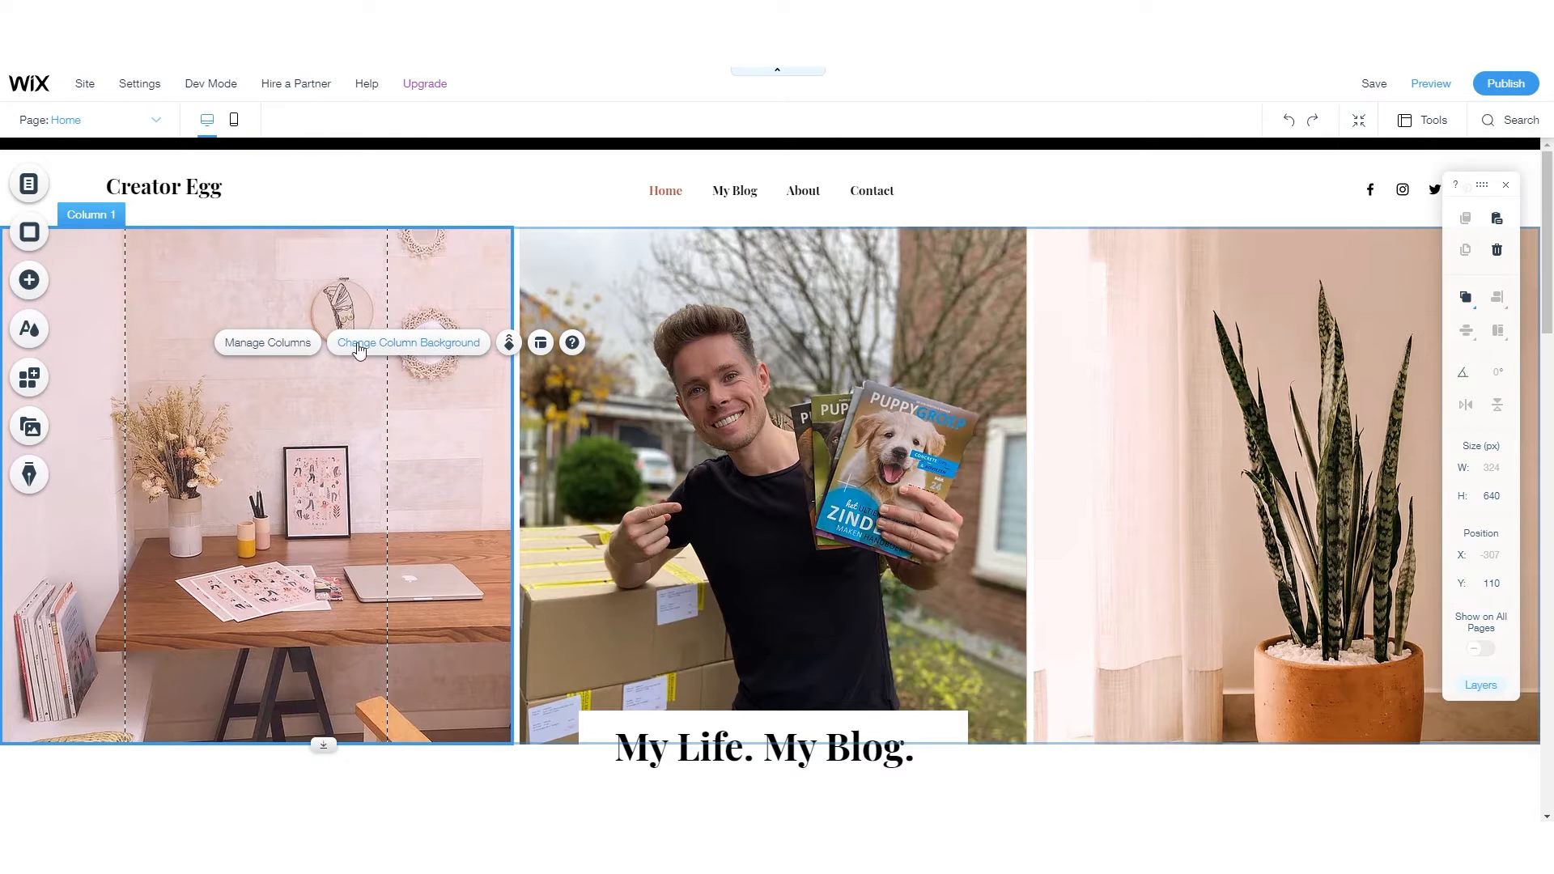
pyautogui.click(404, 350)
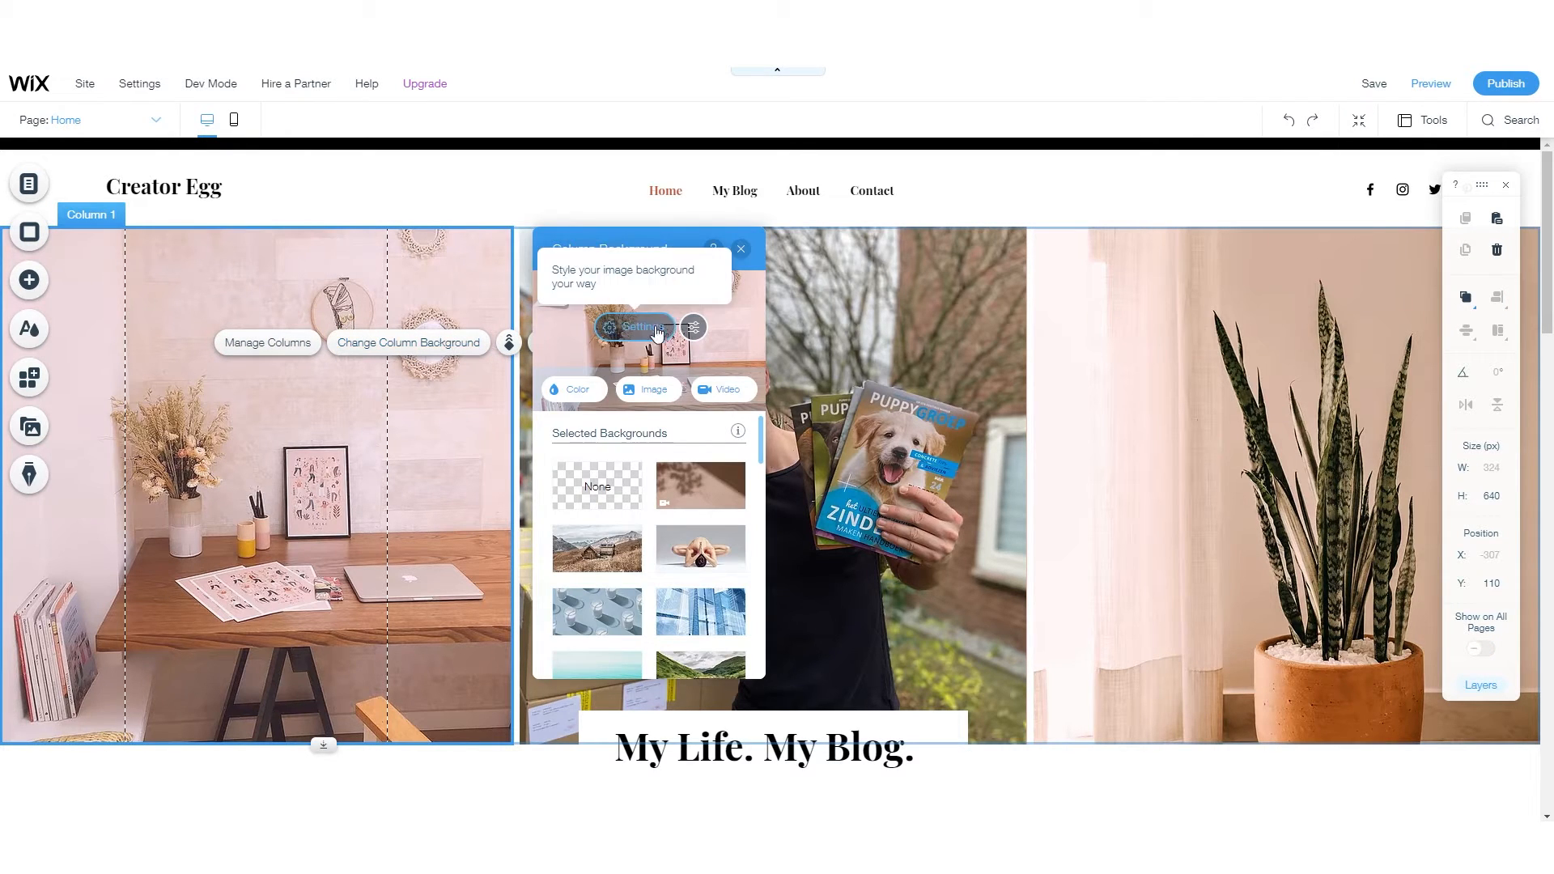
pyautogui.click(646, 389)
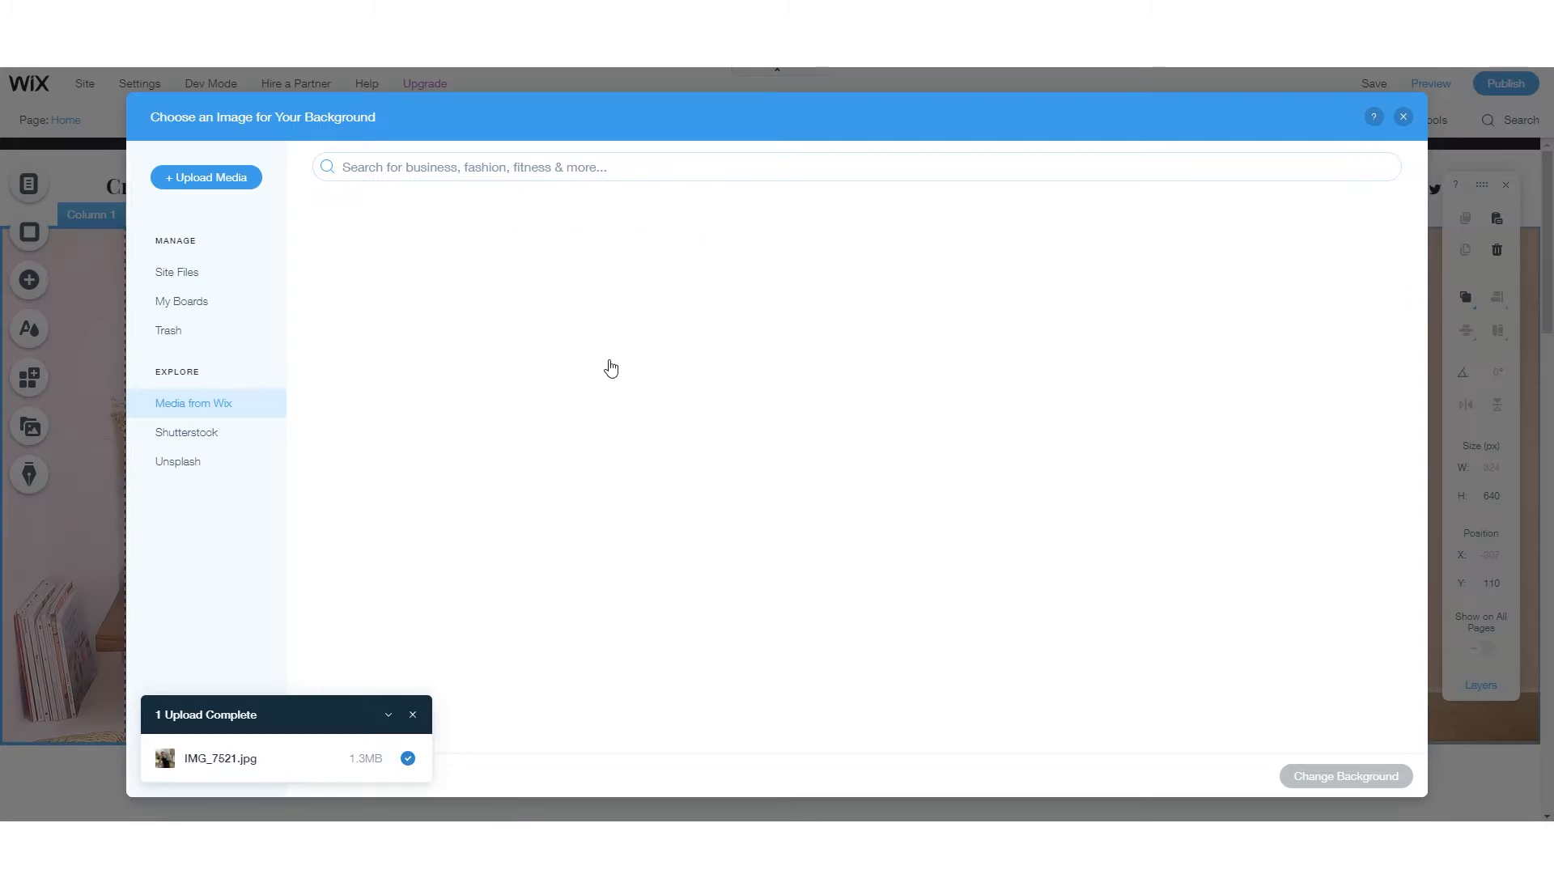
pyautogui.click(206, 177)
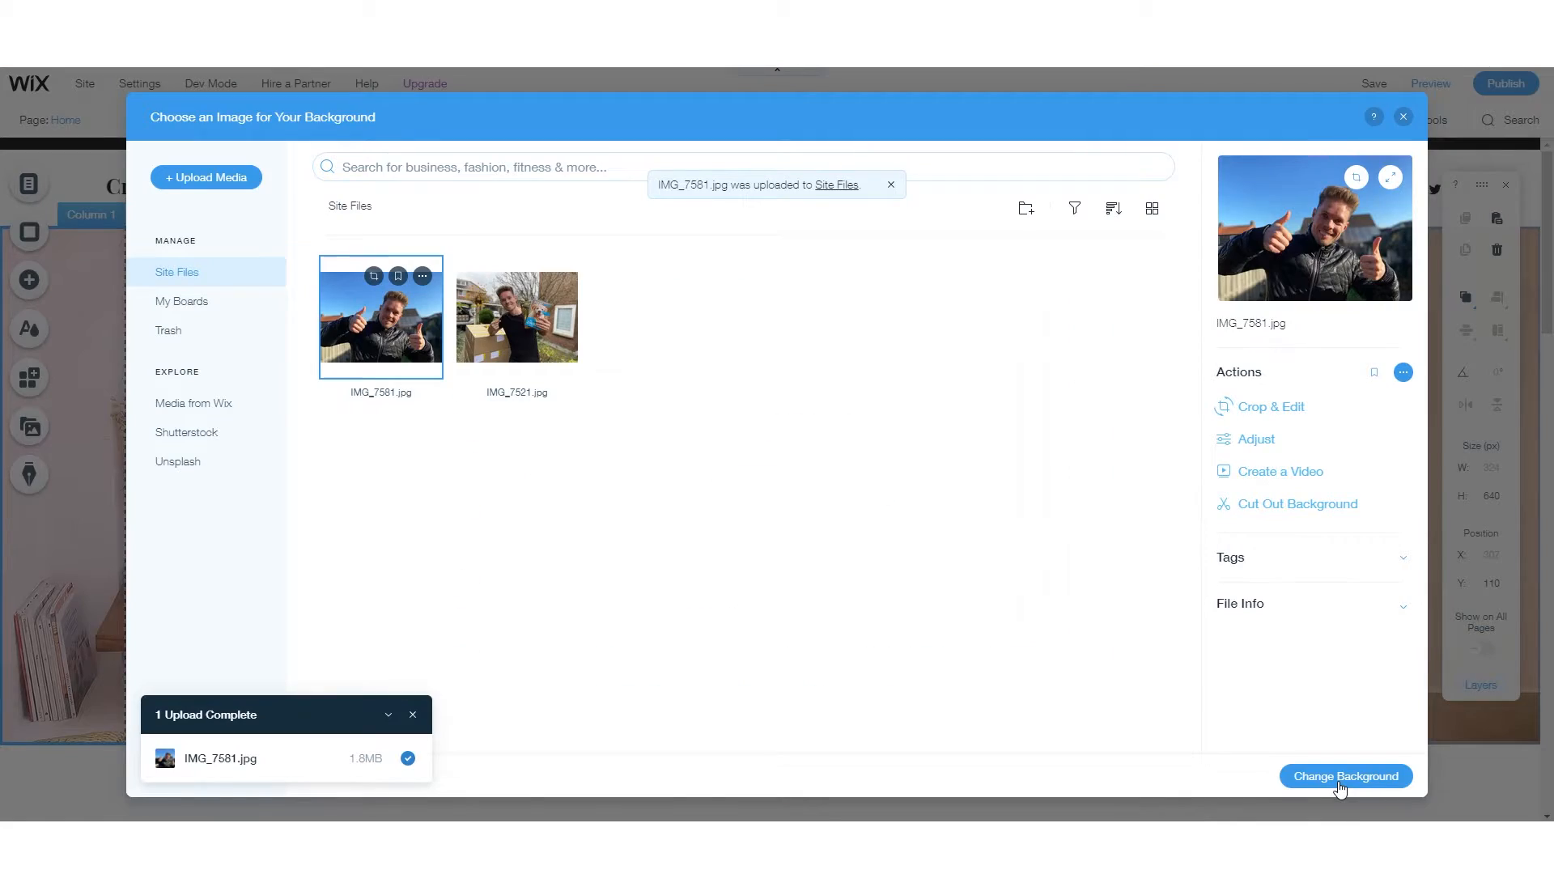
pyautogui.click(1342, 779)
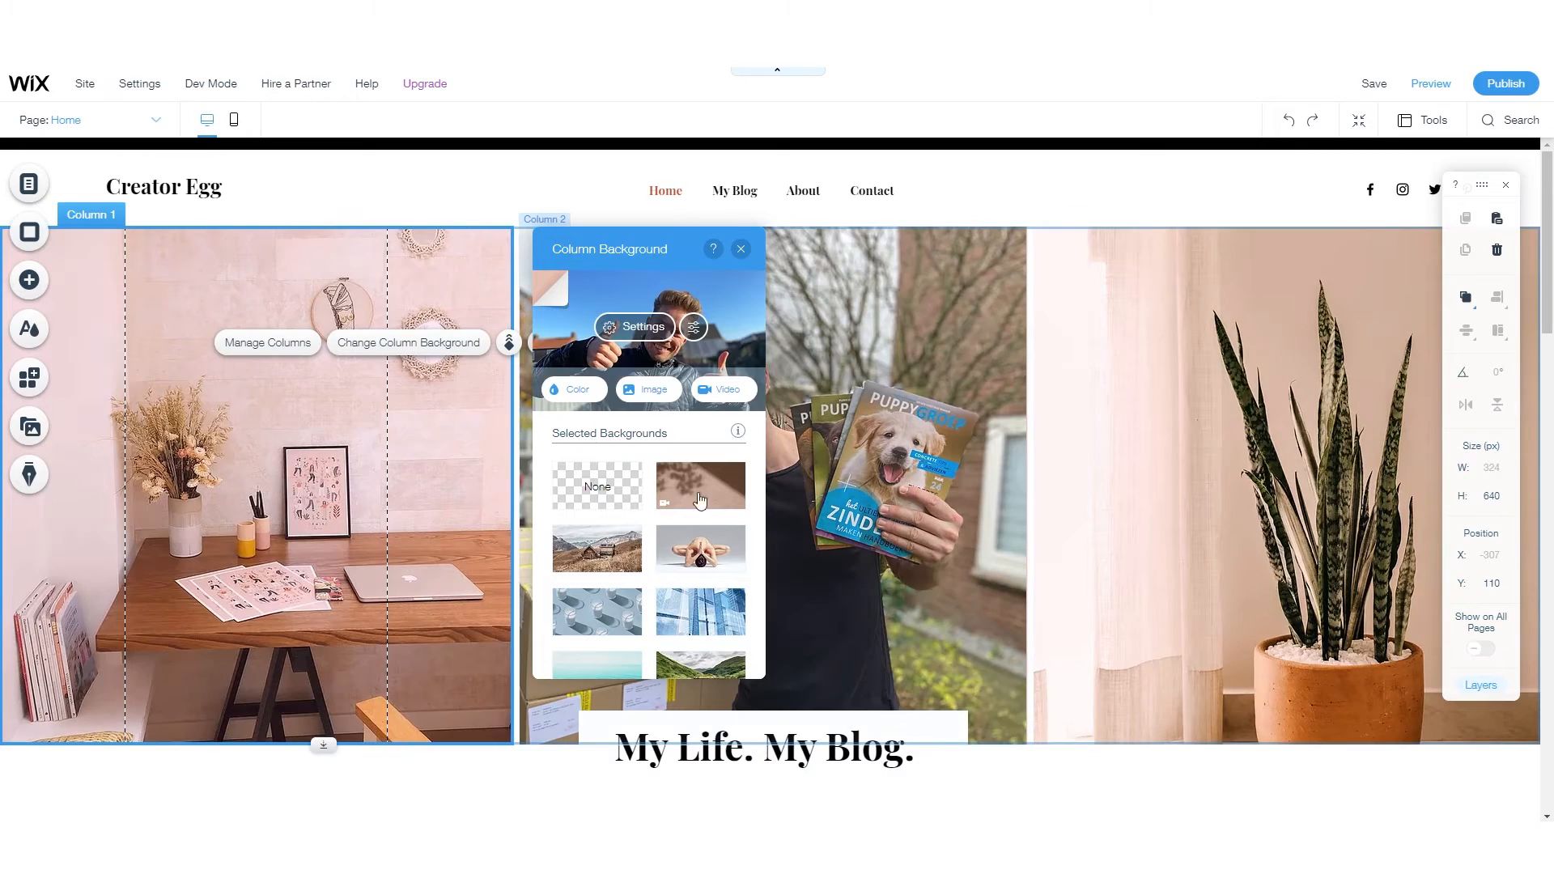
pyautogui.click(510, 769)
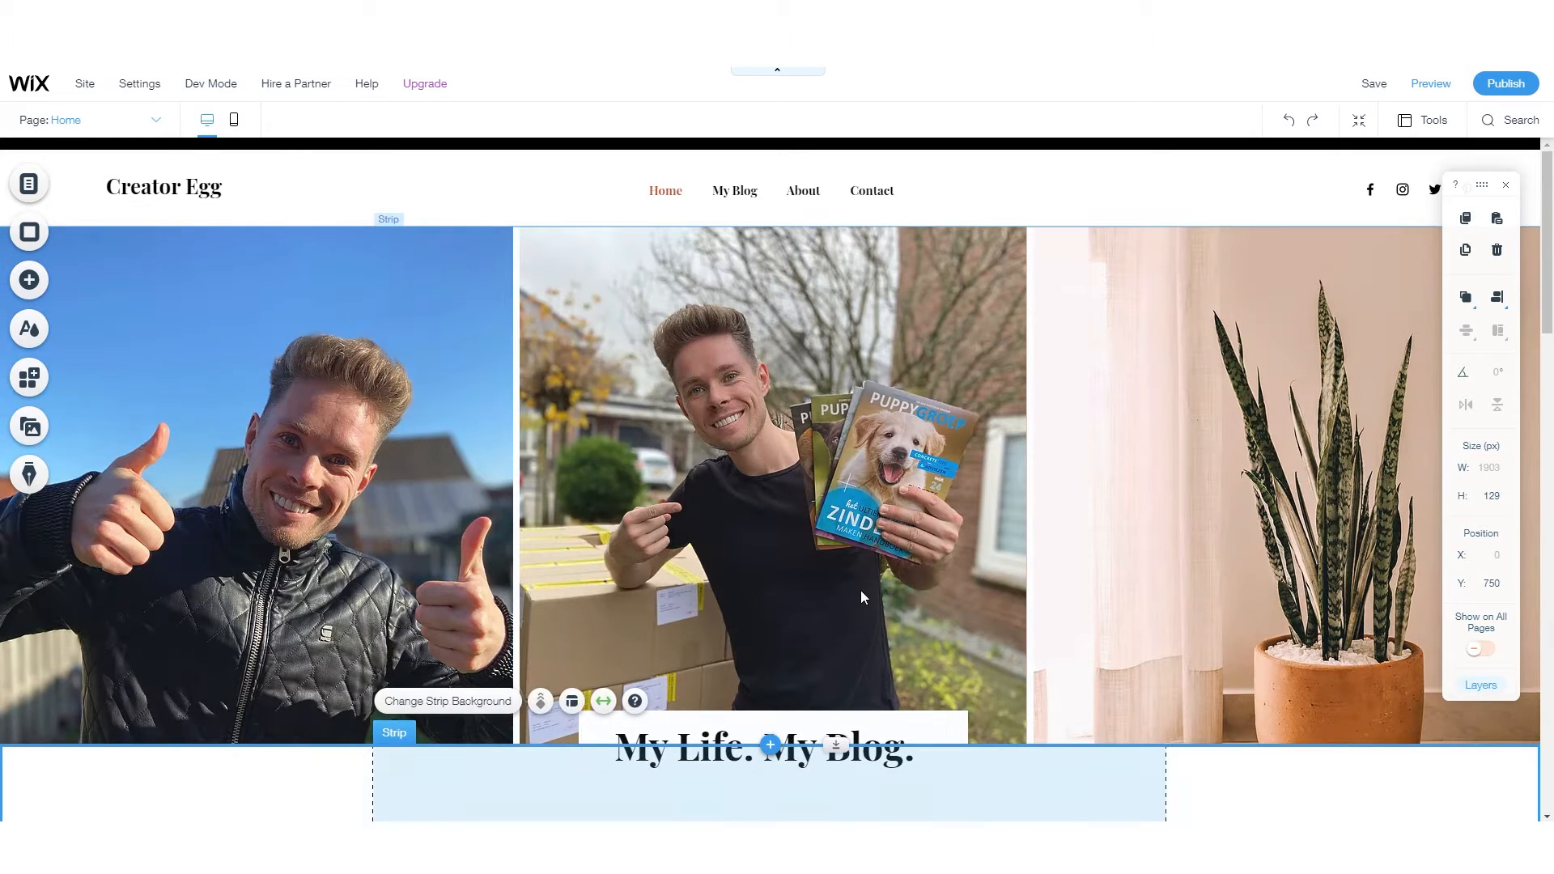
# - Upload P1020738_Moment1.jpg from the computer's desktop folder and set it as the third photo column's background image
pyautogui.click(1267, 460)
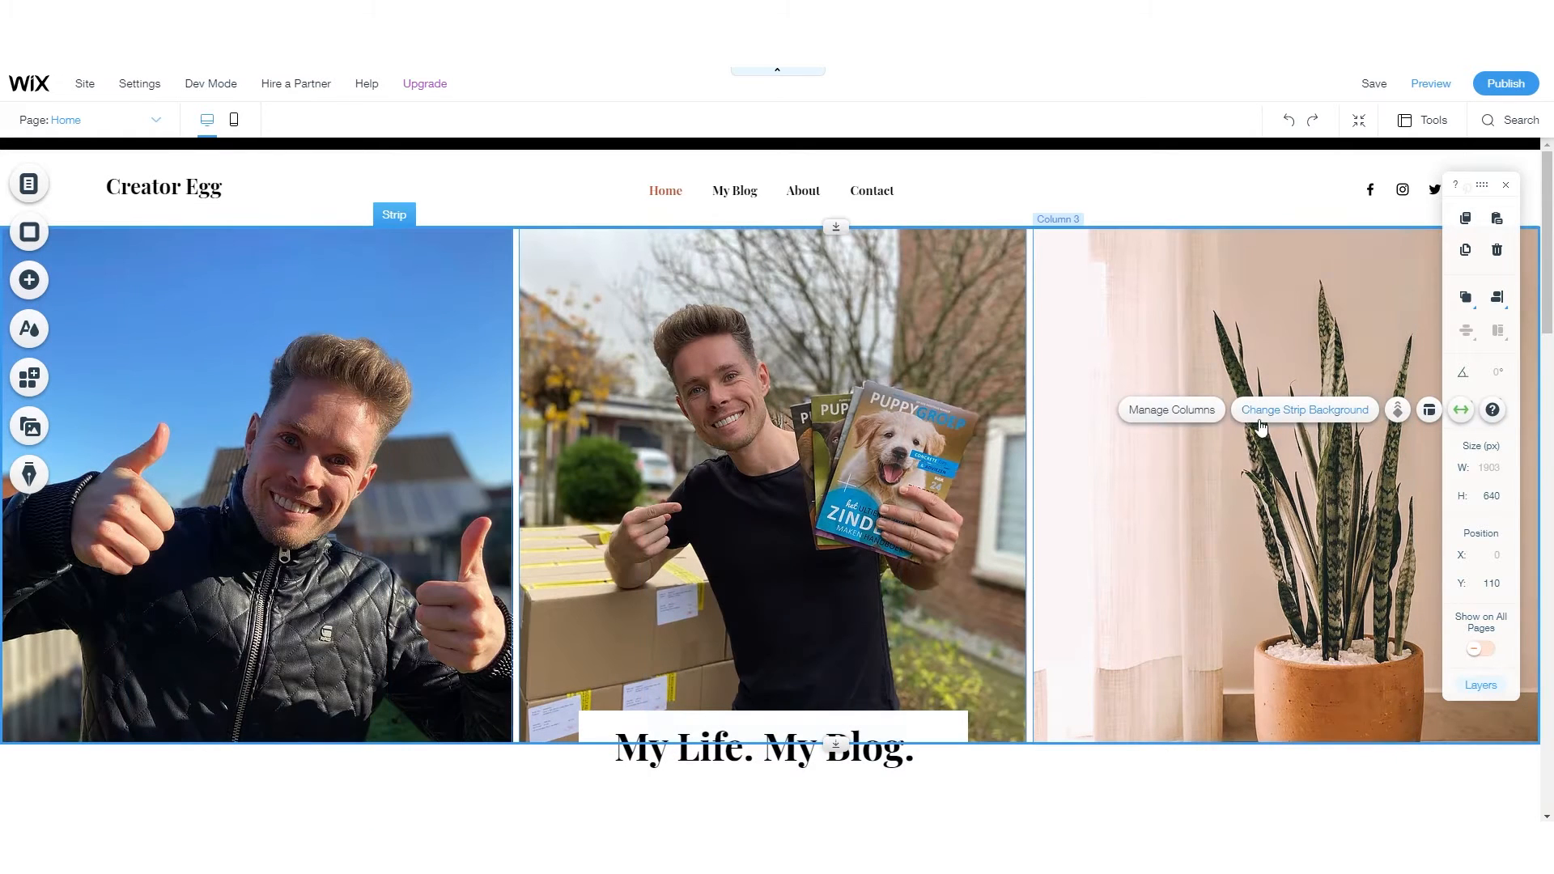
pyautogui.click(1306, 441)
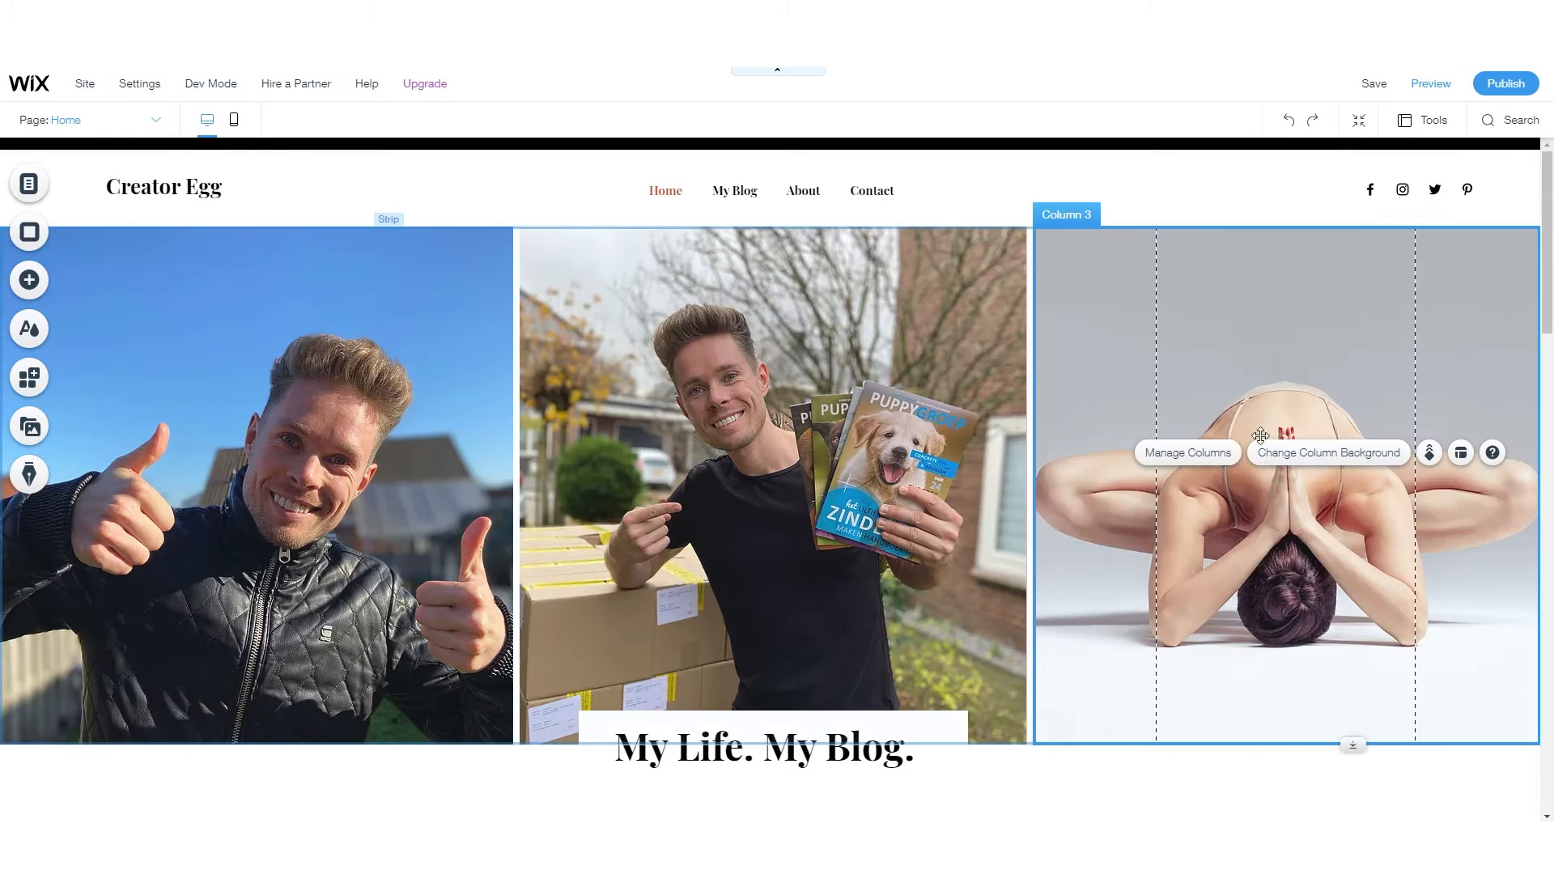
pyautogui.click(1325, 455)
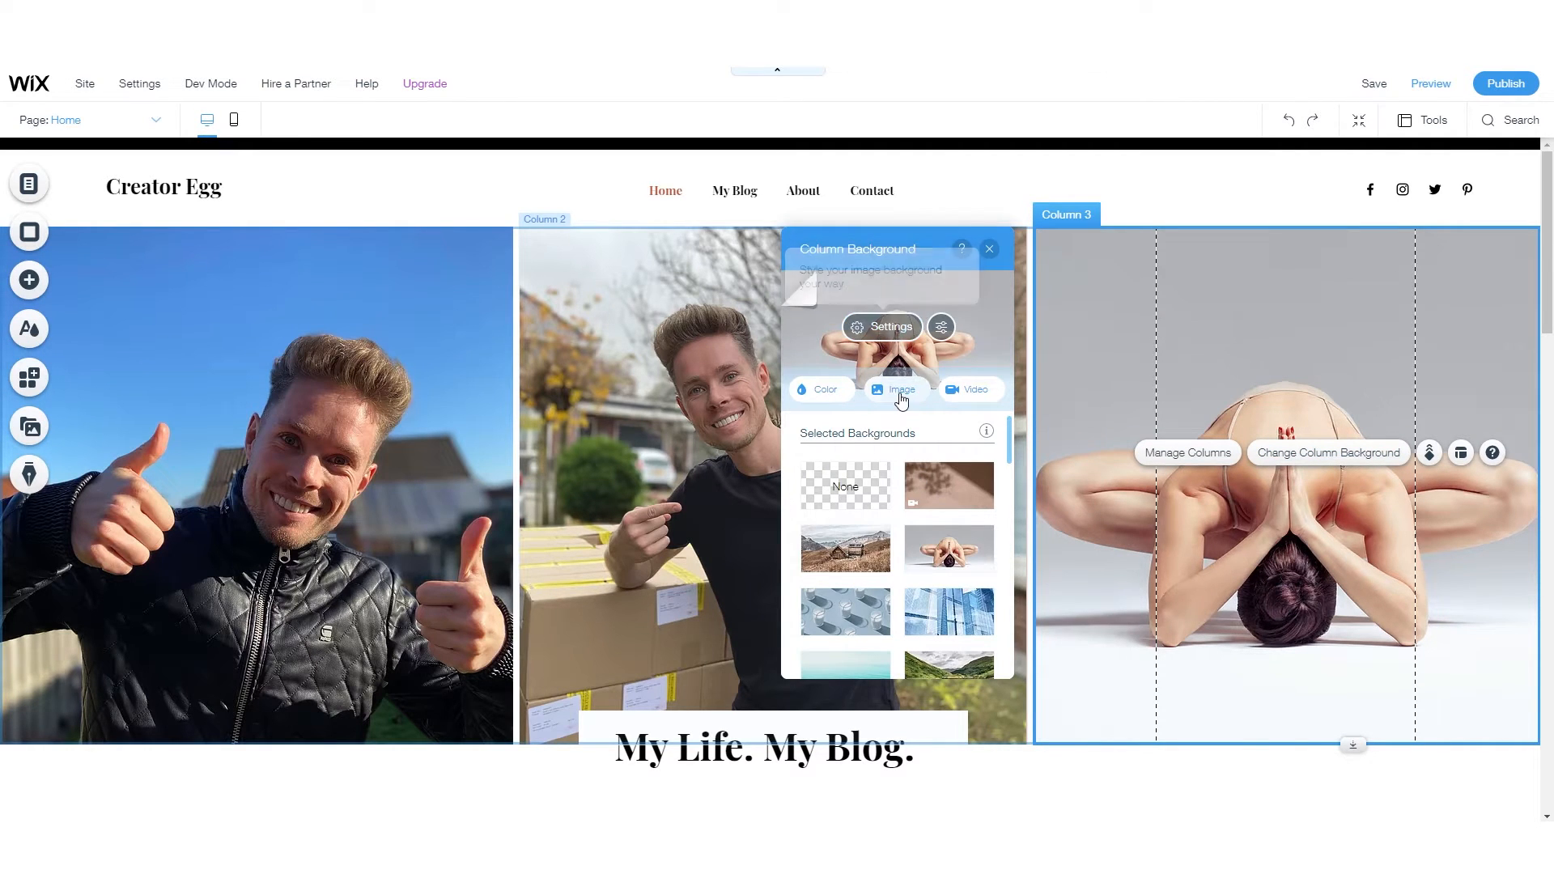
pyautogui.click(901, 401)
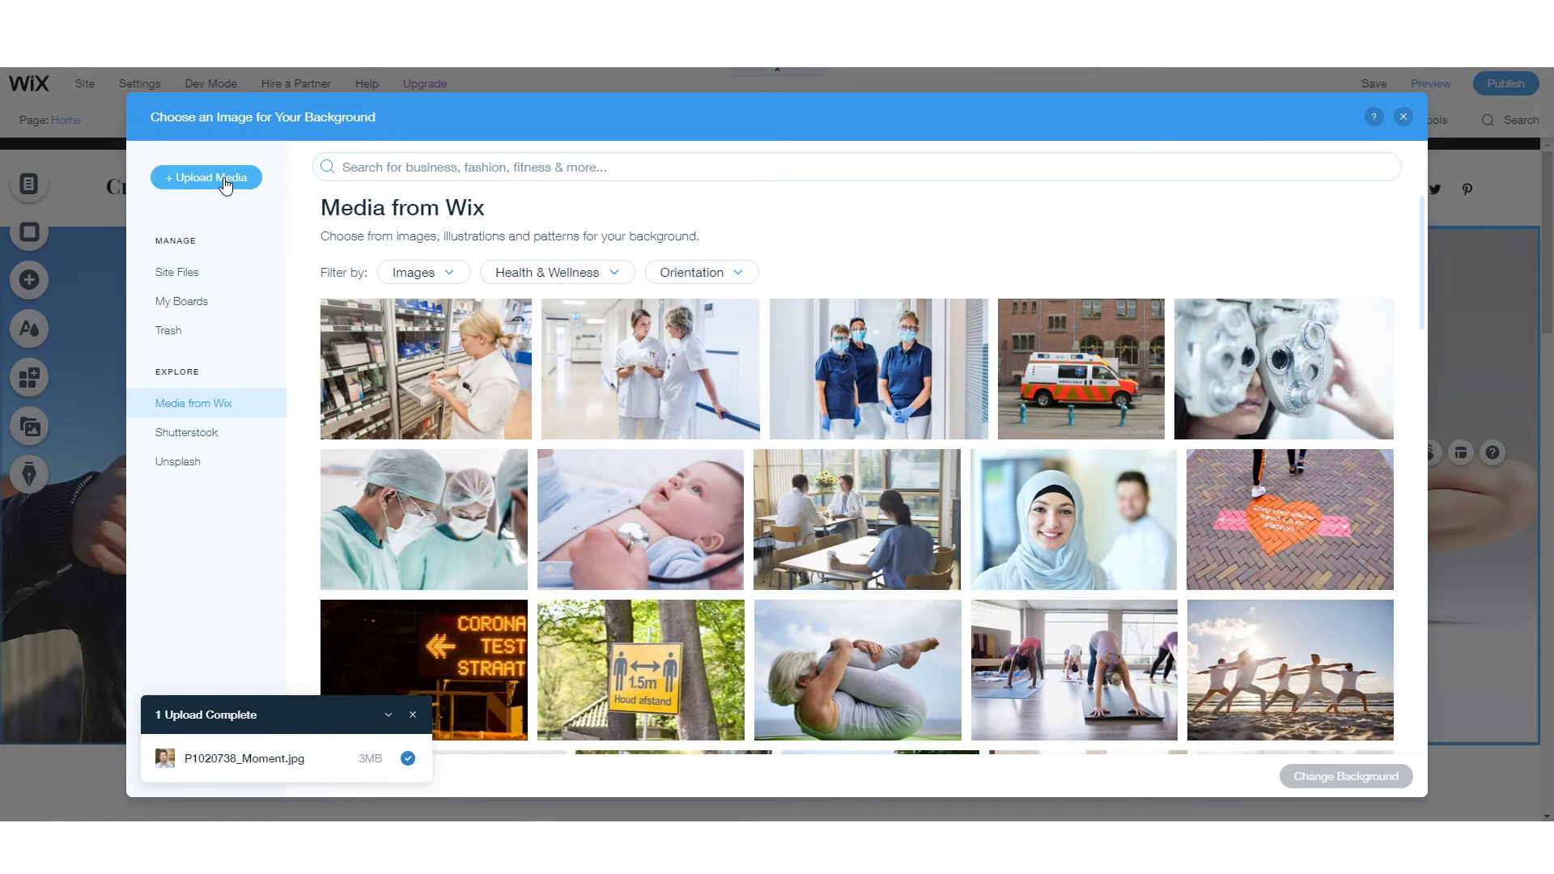
pyautogui.click(226, 181)
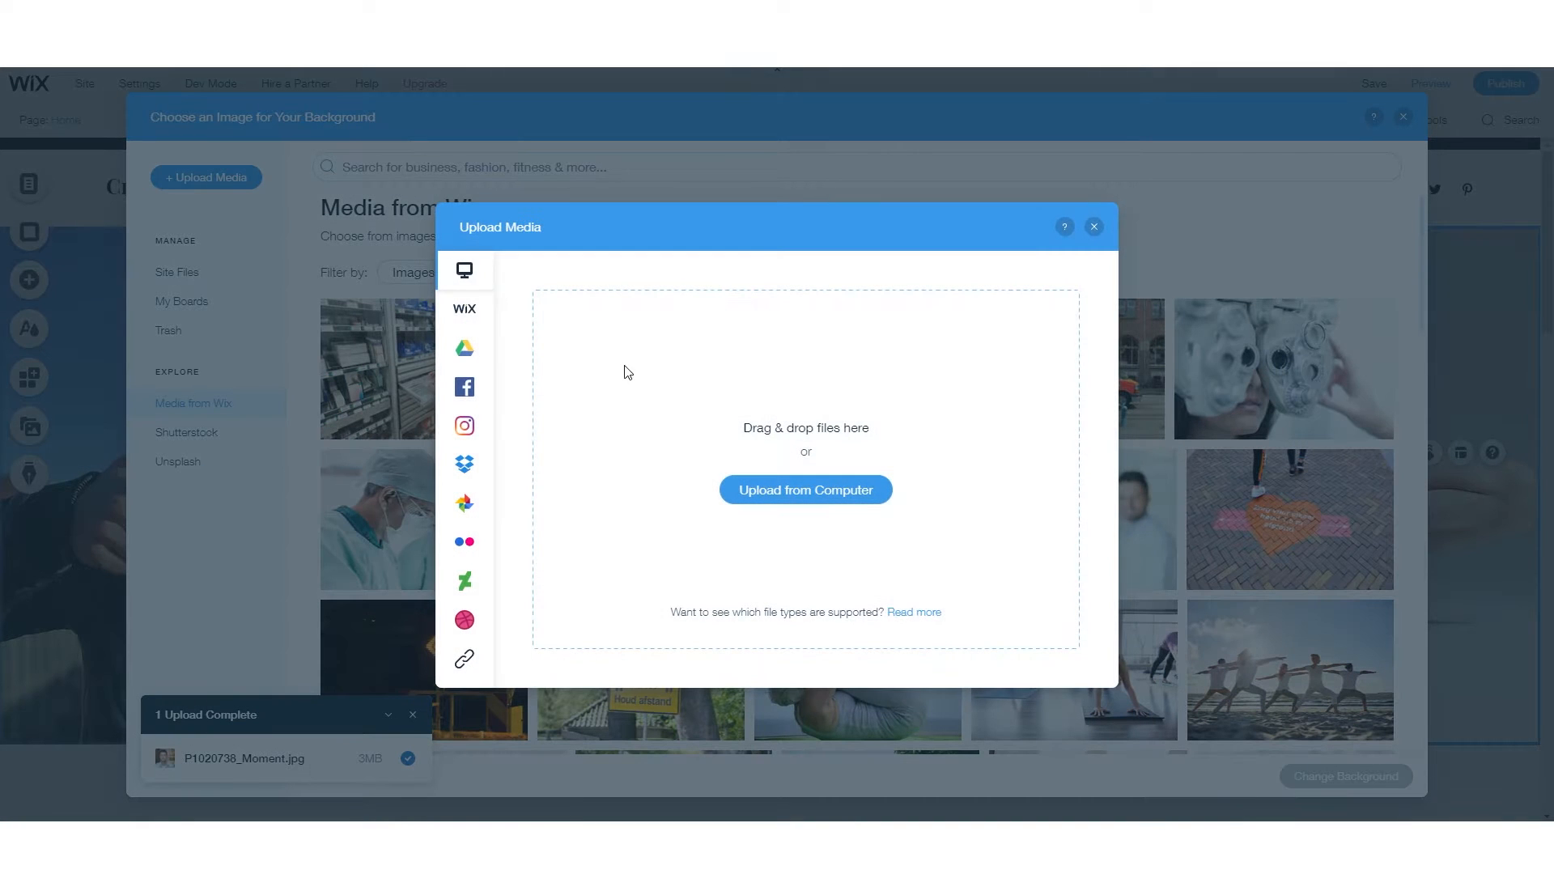
pyautogui.click(782, 489)
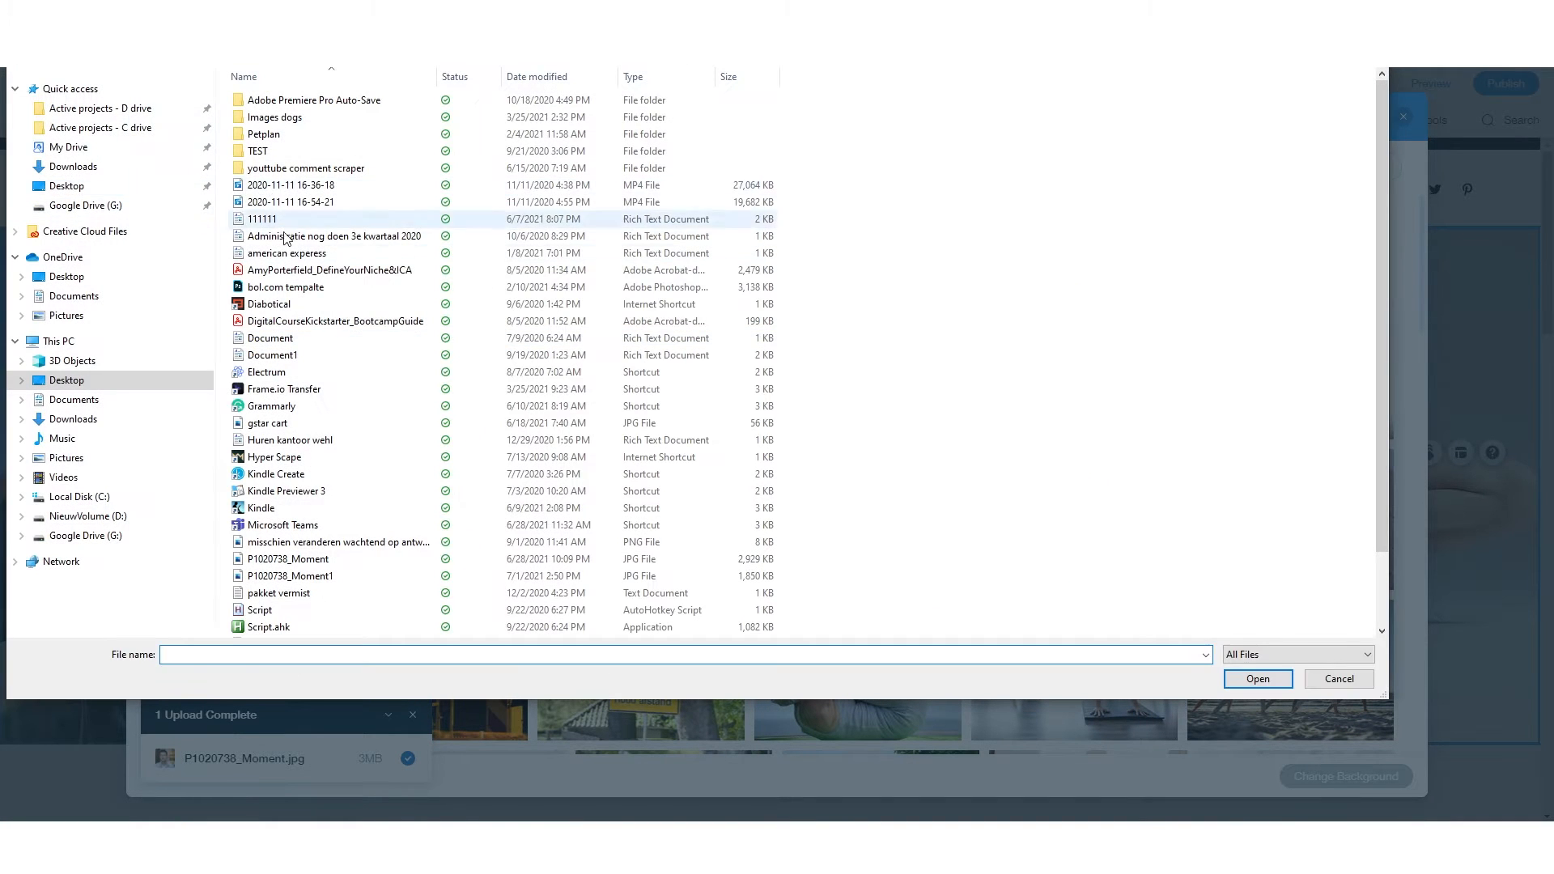
pyautogui.scroll(2, 319, 490)
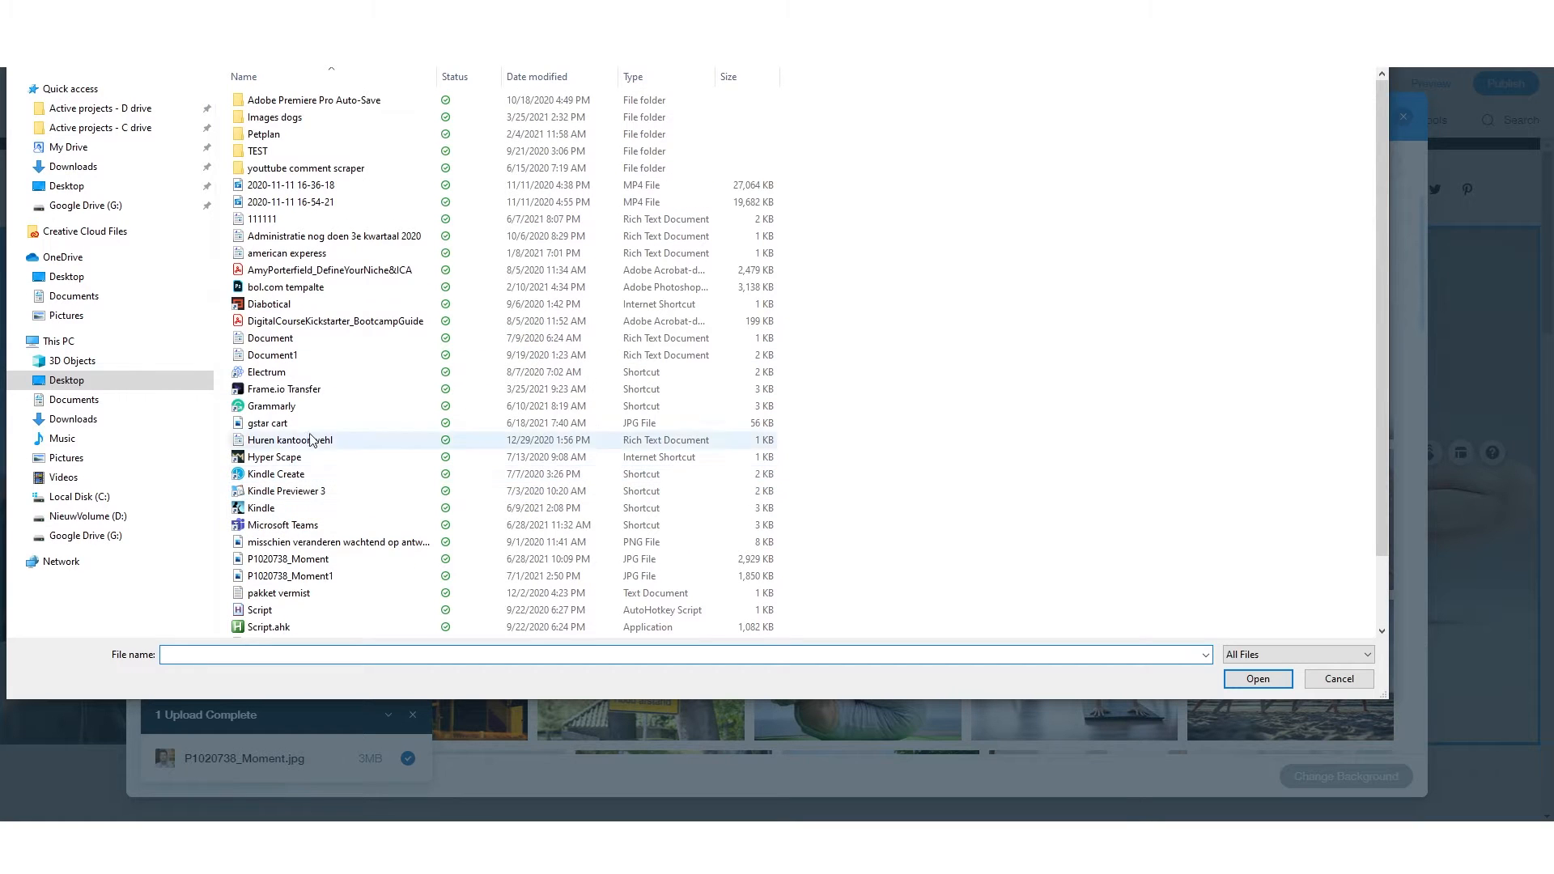
pyautogui.scroll(-2, 312, 461)
pyautogui.doubleClick(307, 492)
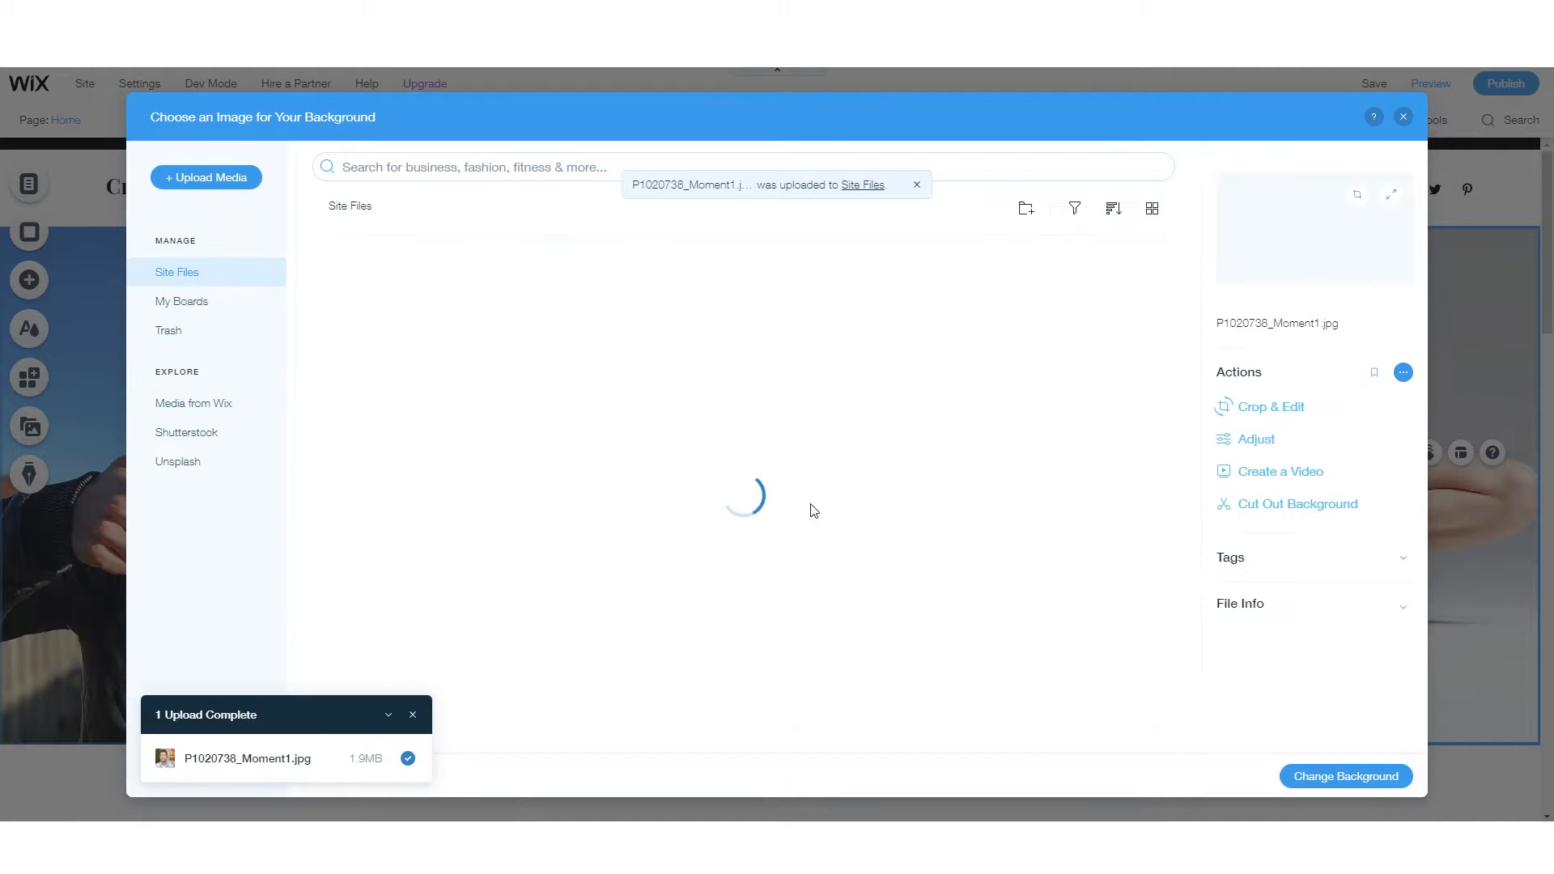
pyautogui.click(1359, 783)
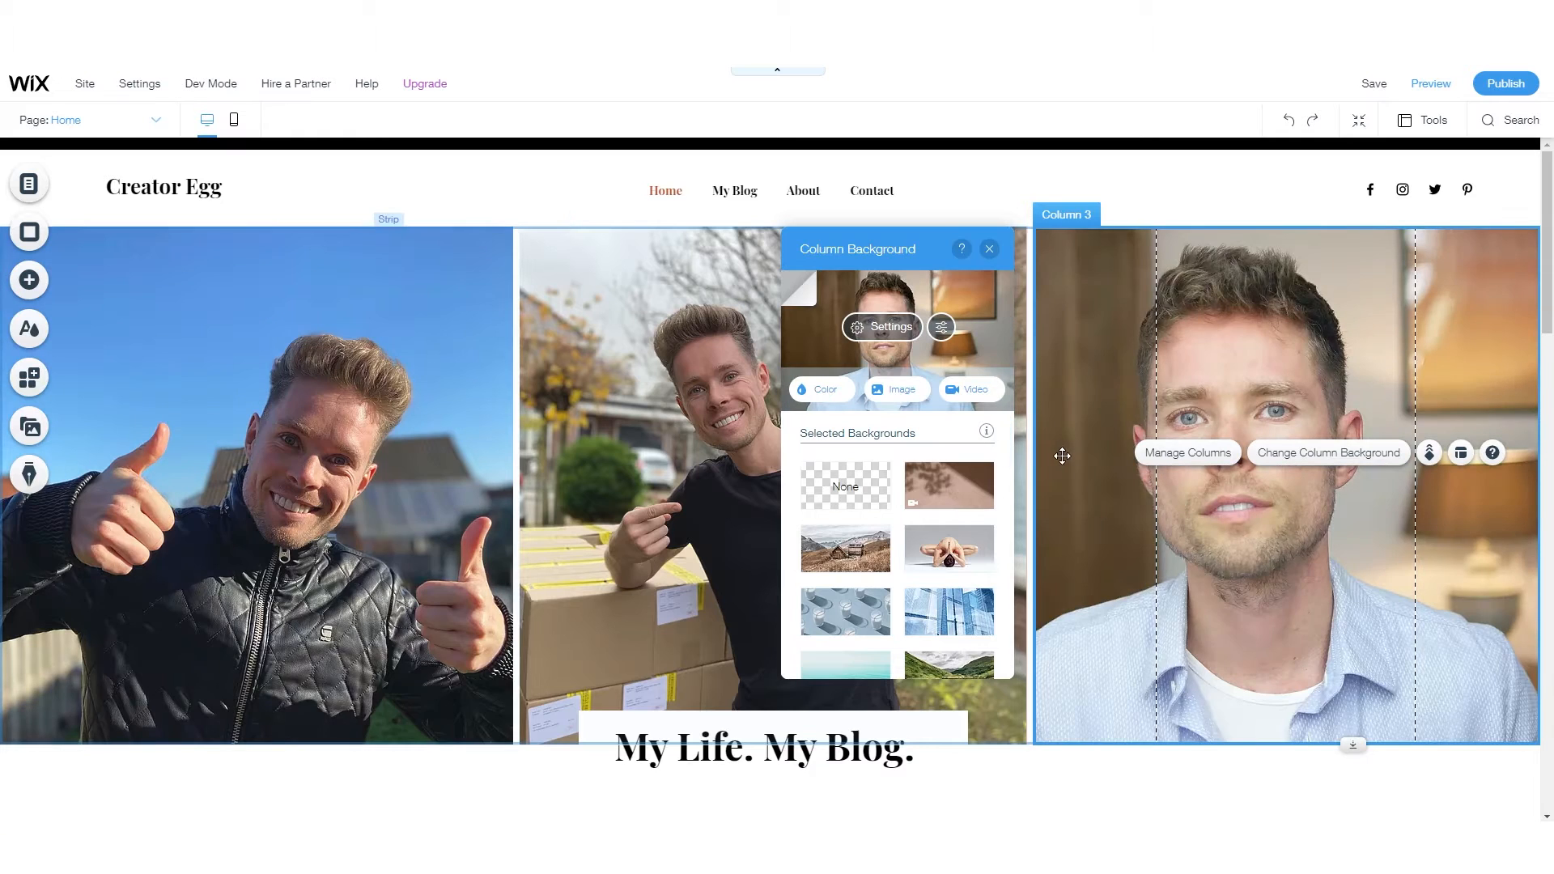
pyautogui.click(989, 249)
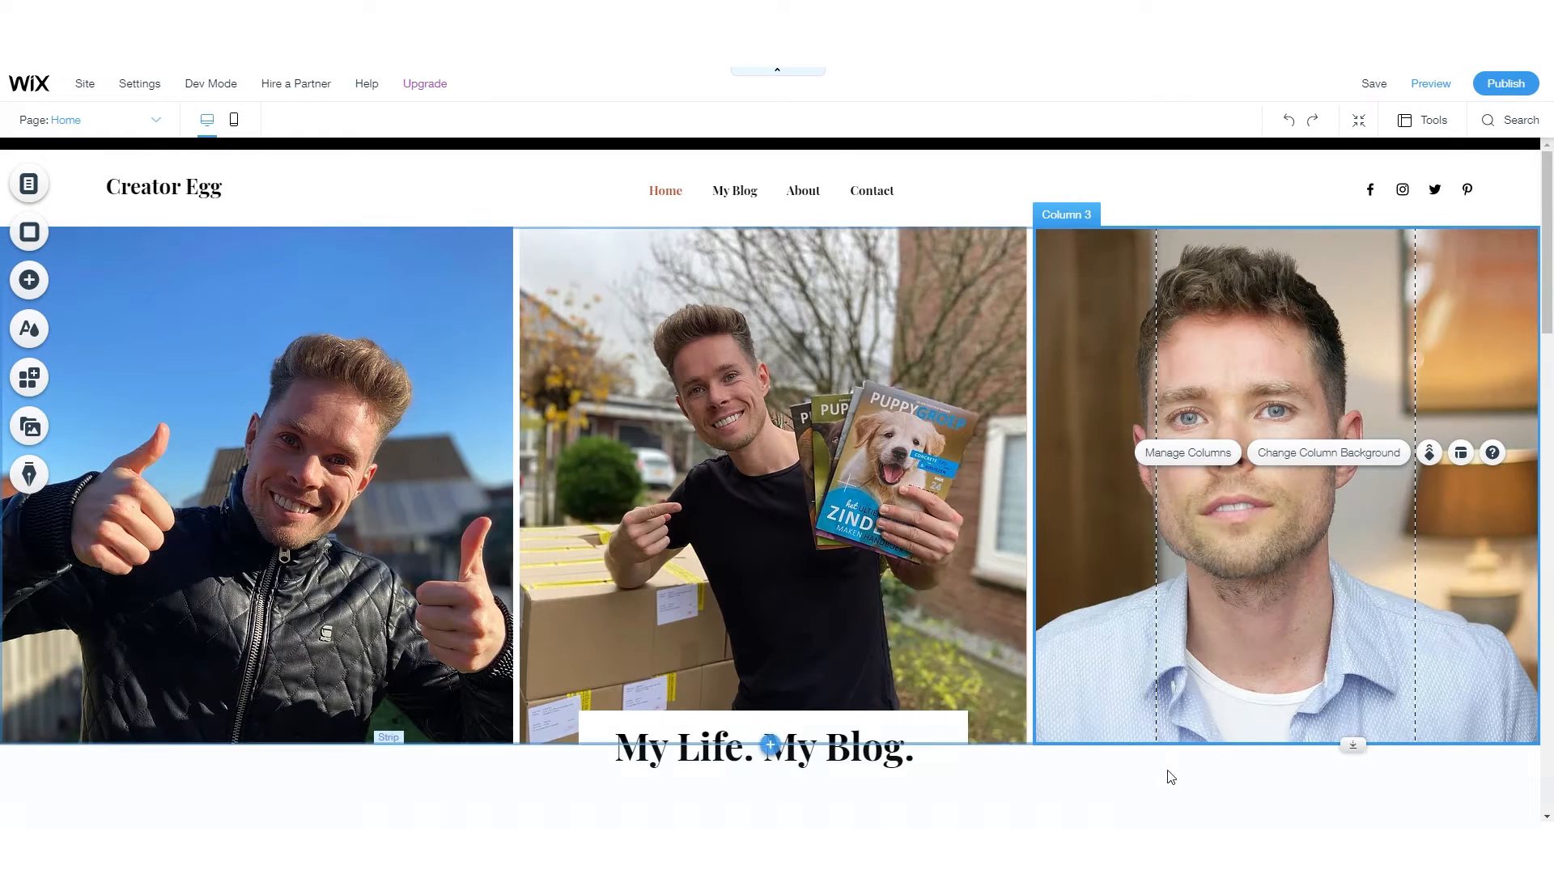
pyautogui.click(847, 599)
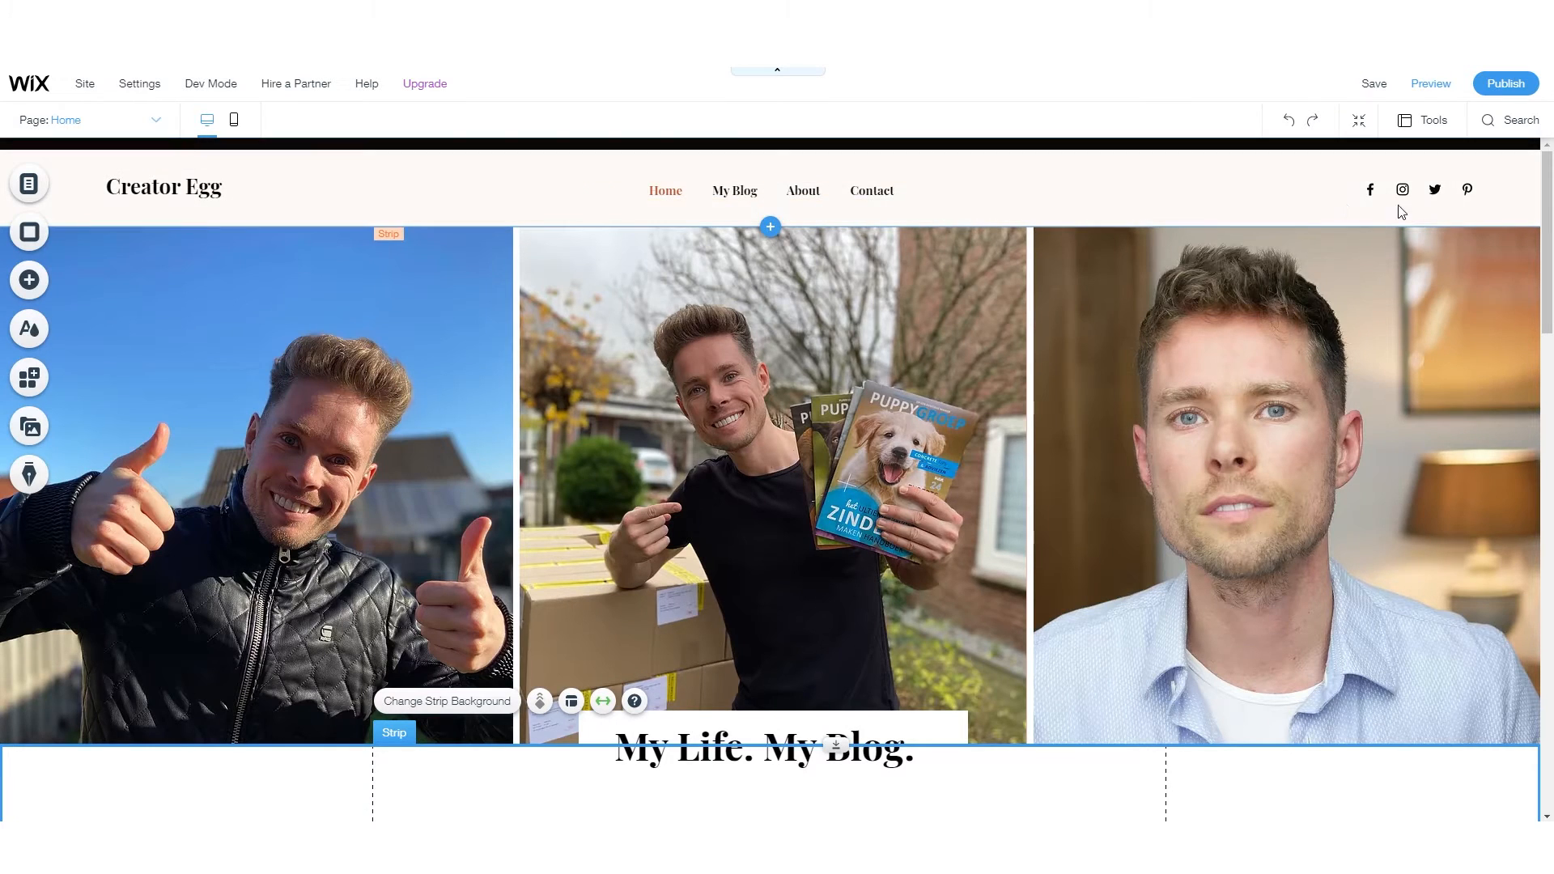
pyautogui.scroll(-5, 810, 422)
pyautogui.scroll(5, 697, 447)
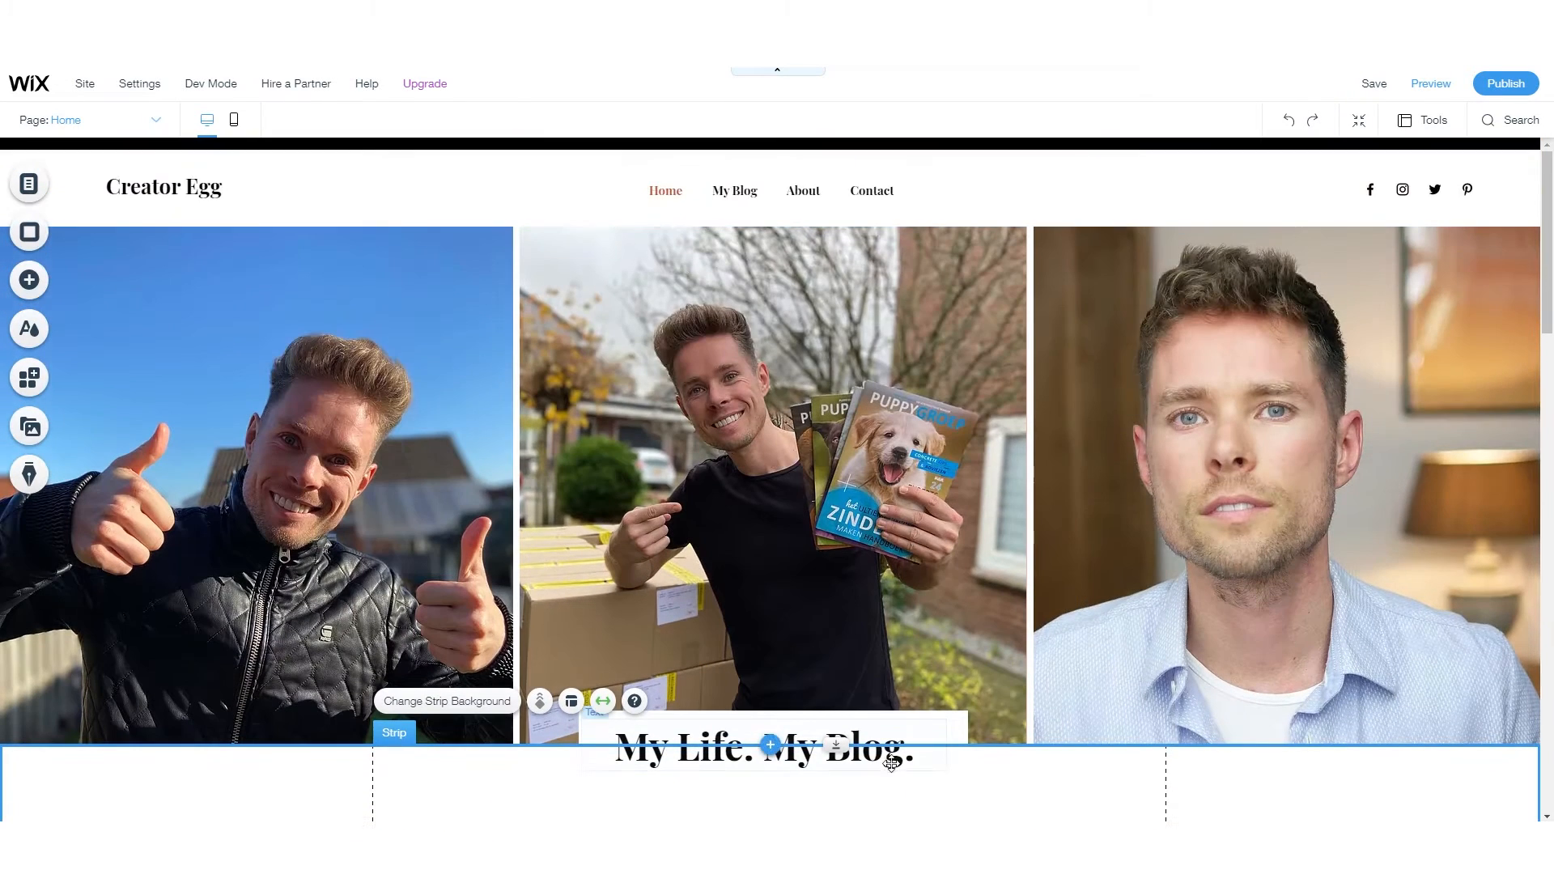
# - Switch to the Creatoregg.com website and copy the sentence "I help creators go full-time." above its footer
pyautogui.click(805, 749)
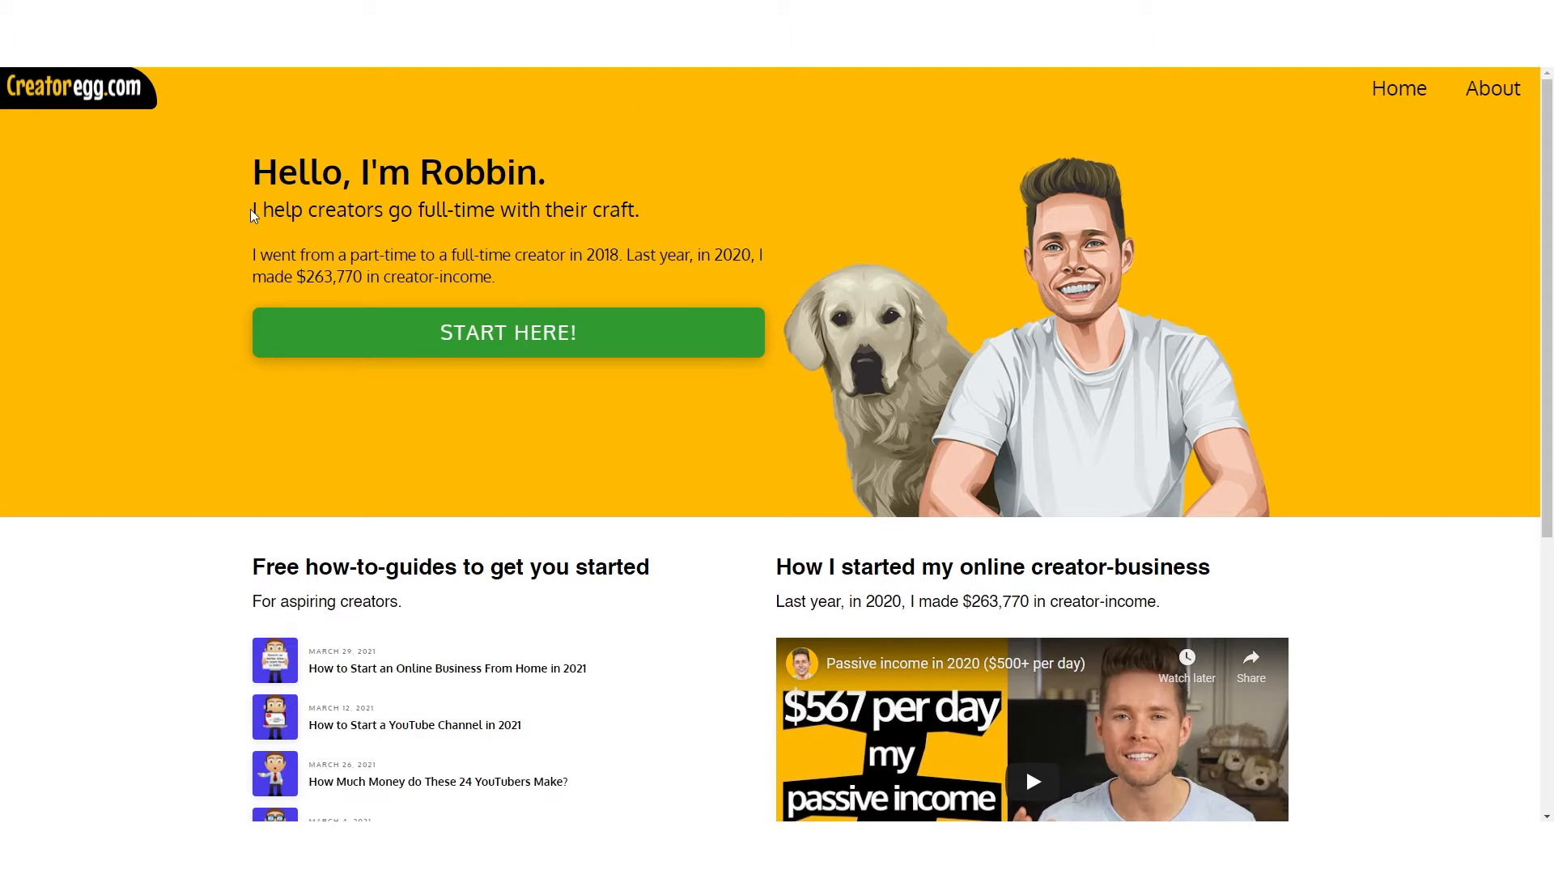
pyautogui.scroll(-5, 448, 486)
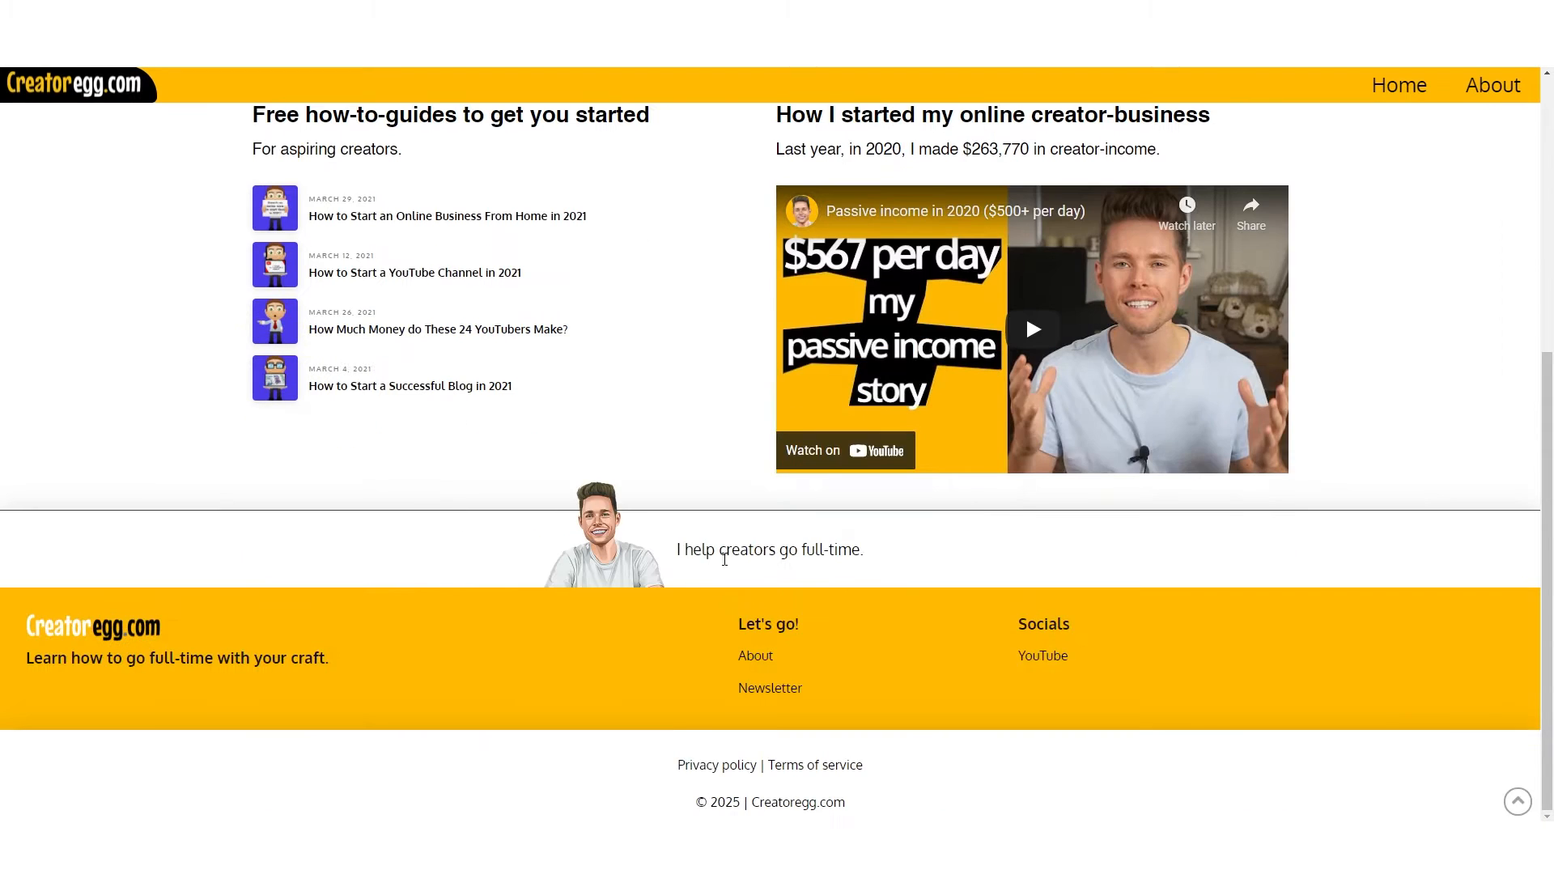
pyautogui.tripleClick(771, 584)
pyautogui.hotkey('ctrl', 'c')
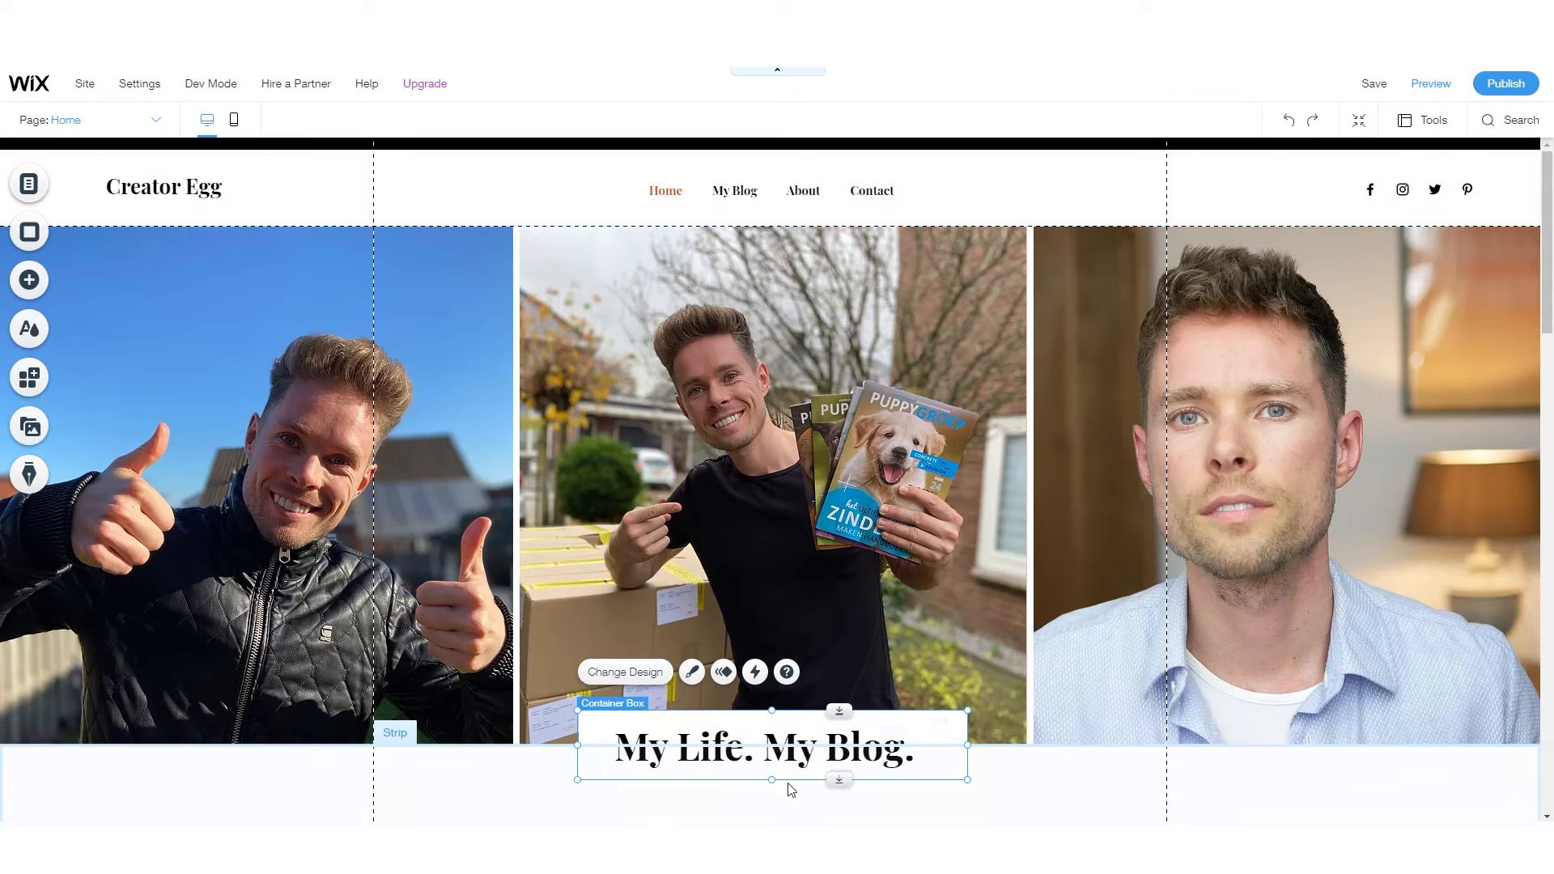
# - Replace the headline "My Life. My Blog." below the banner photos with the copied text "I help creators go full-time."
pyautogui.click(777, 749)
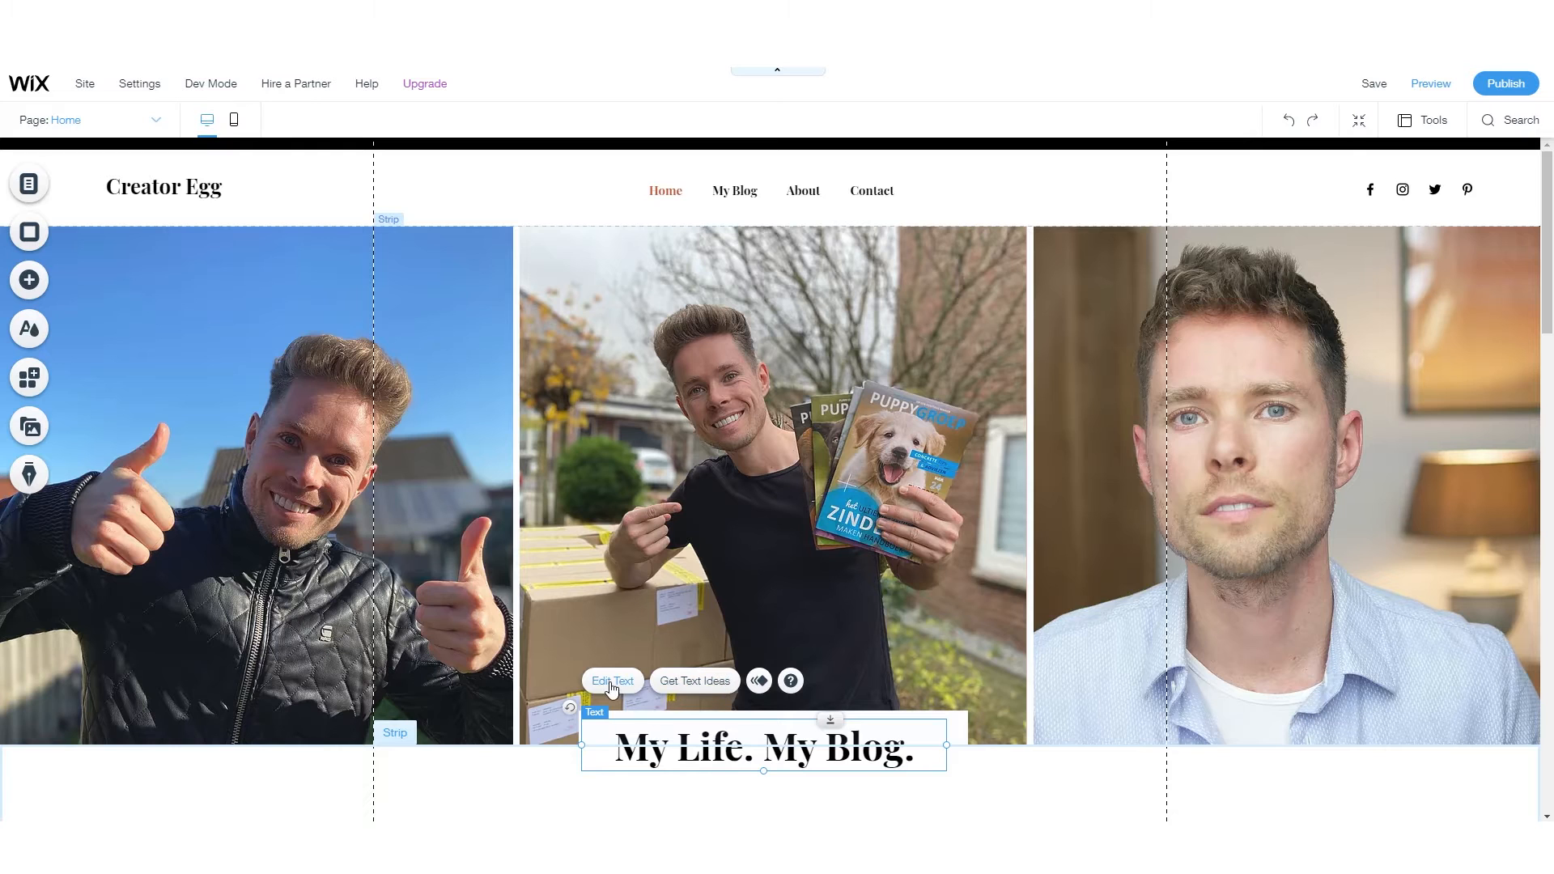
pyautogui.click(612, 683)
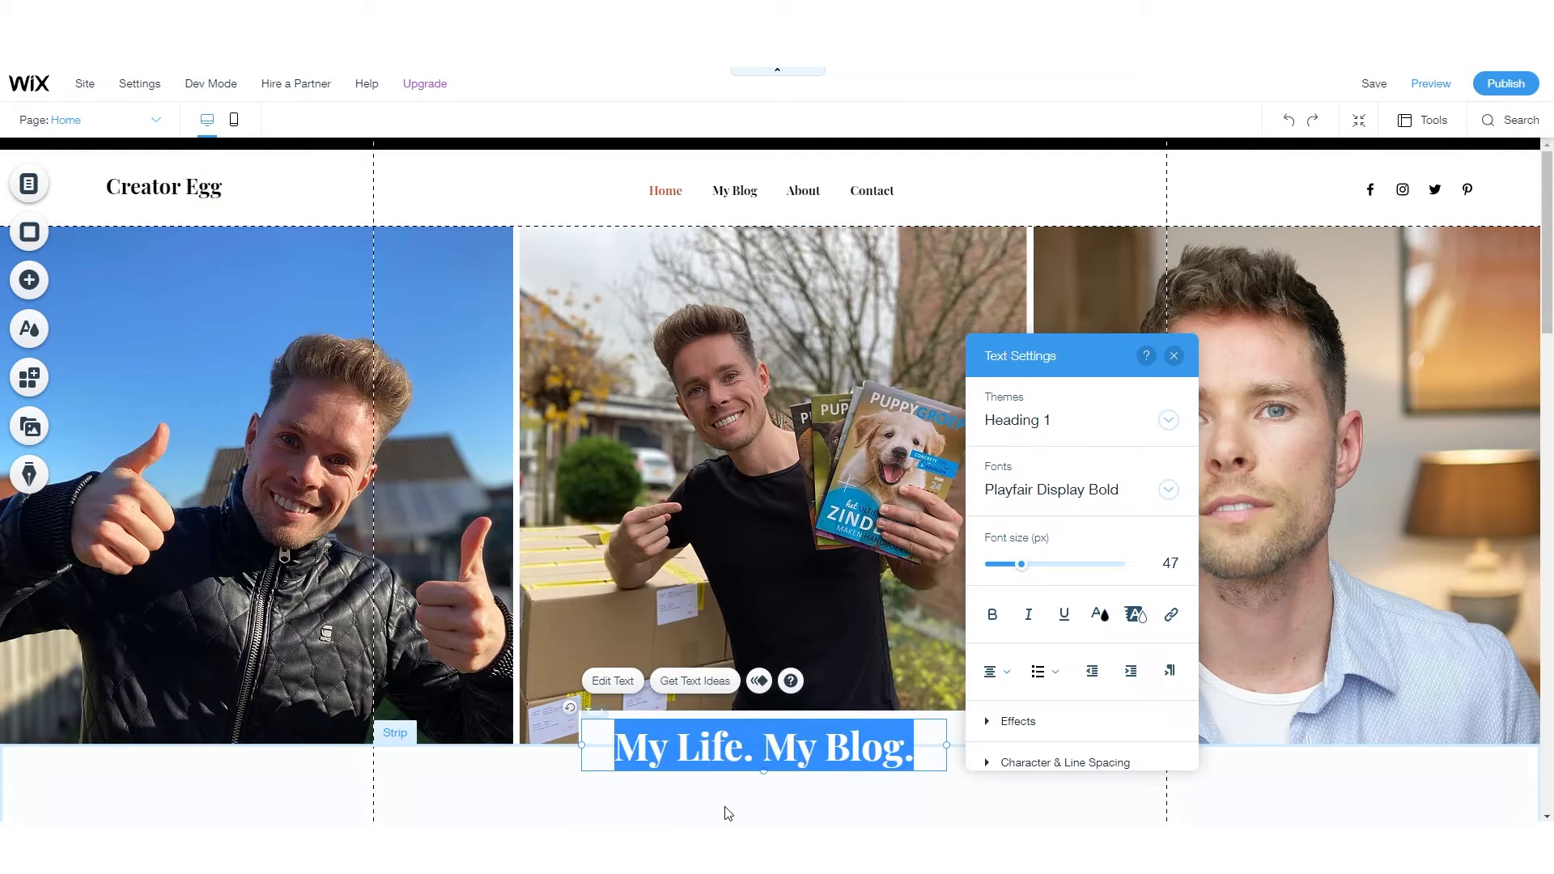
pyautogui.click(727, 813)
pyautogui.click(771, 748)
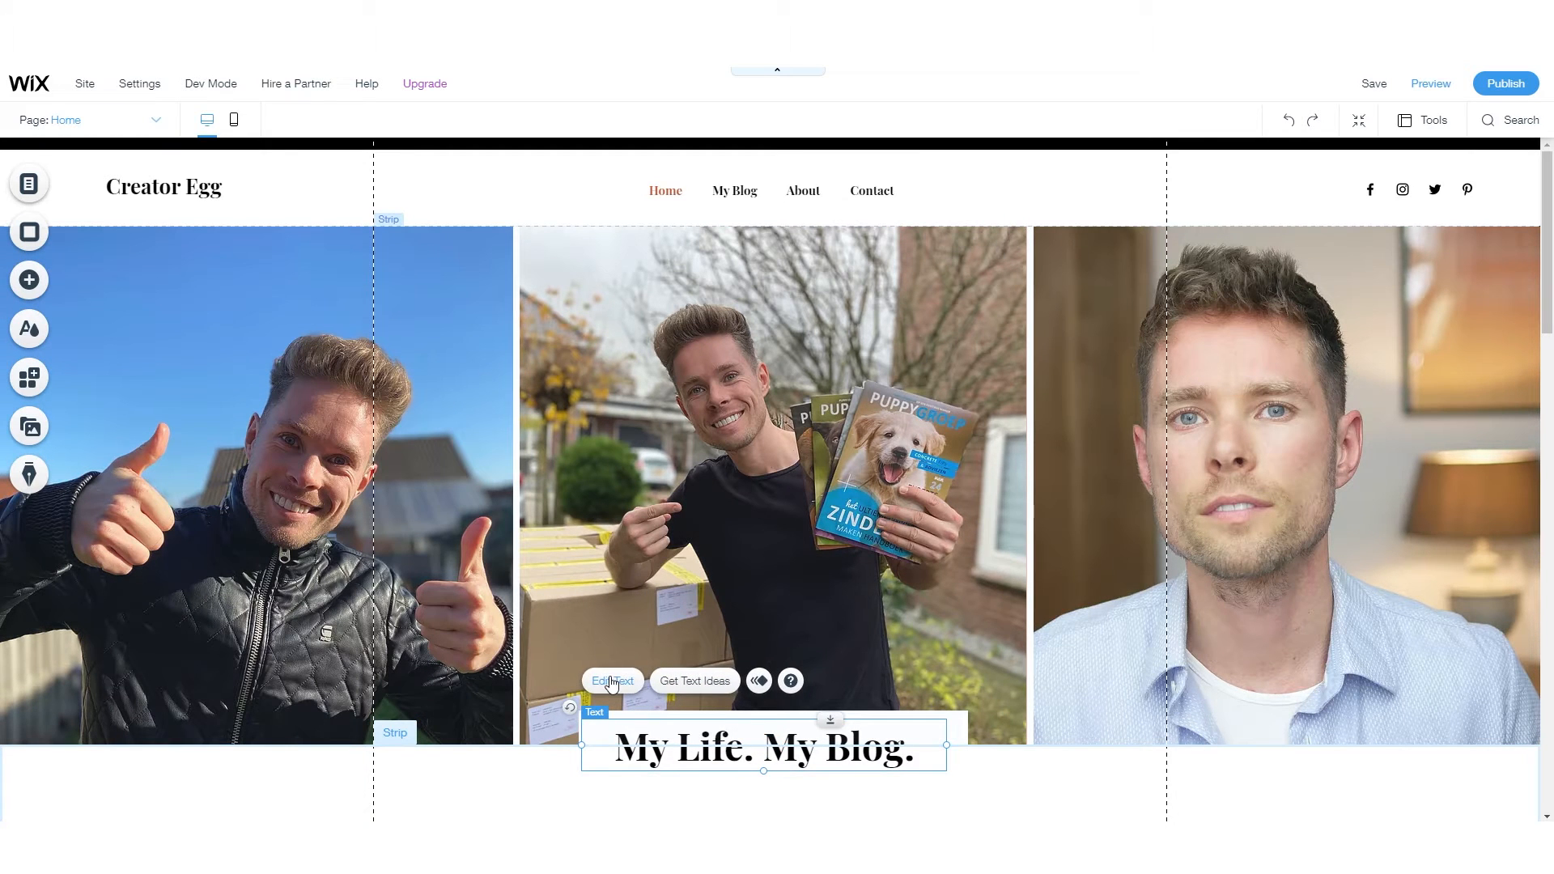
pyautogui.click(612, 682)
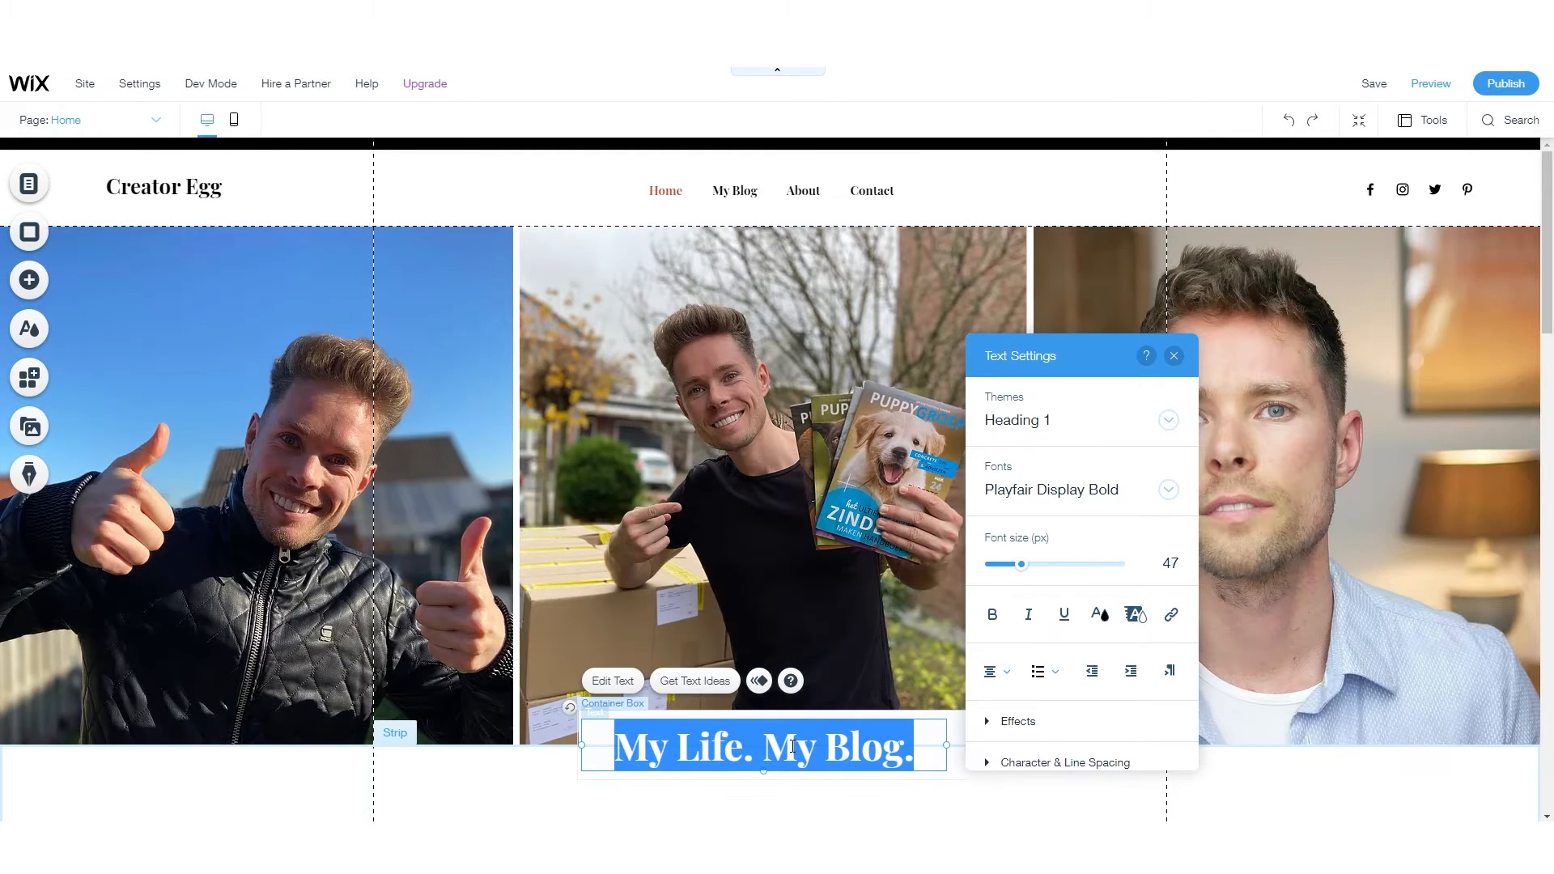
pyautogui.write('d')
pyautogui.hotkey('ctrl', 'v')
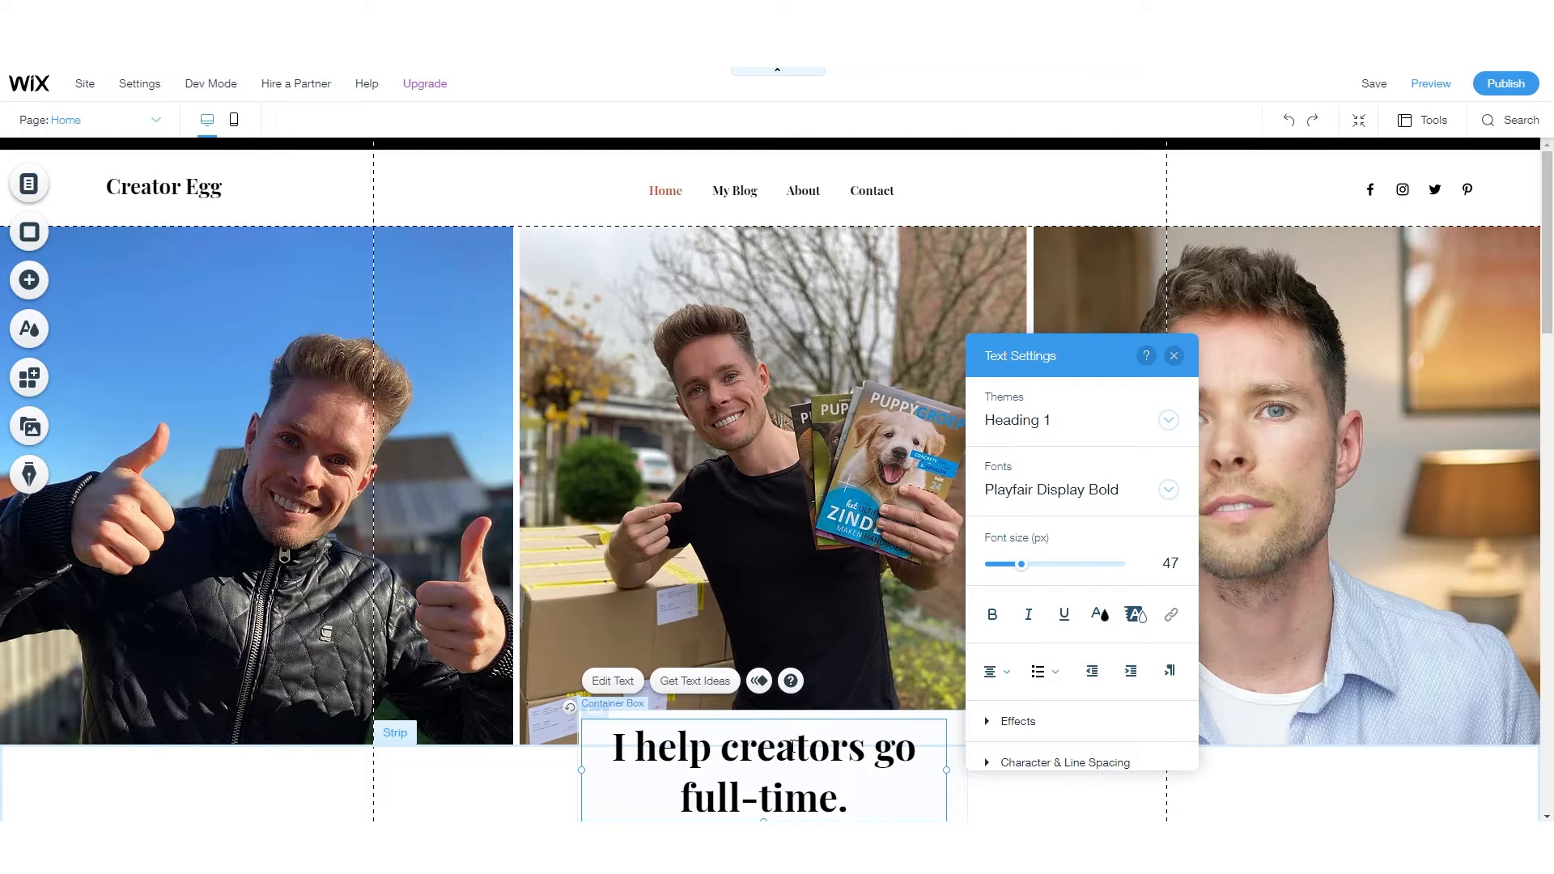
pyautogui.moveTo(848, 798); pyautogui.dragTo(606, 745)
pyautogui.scroll(-2, 549, 766)
pyautogui.press('Escape')
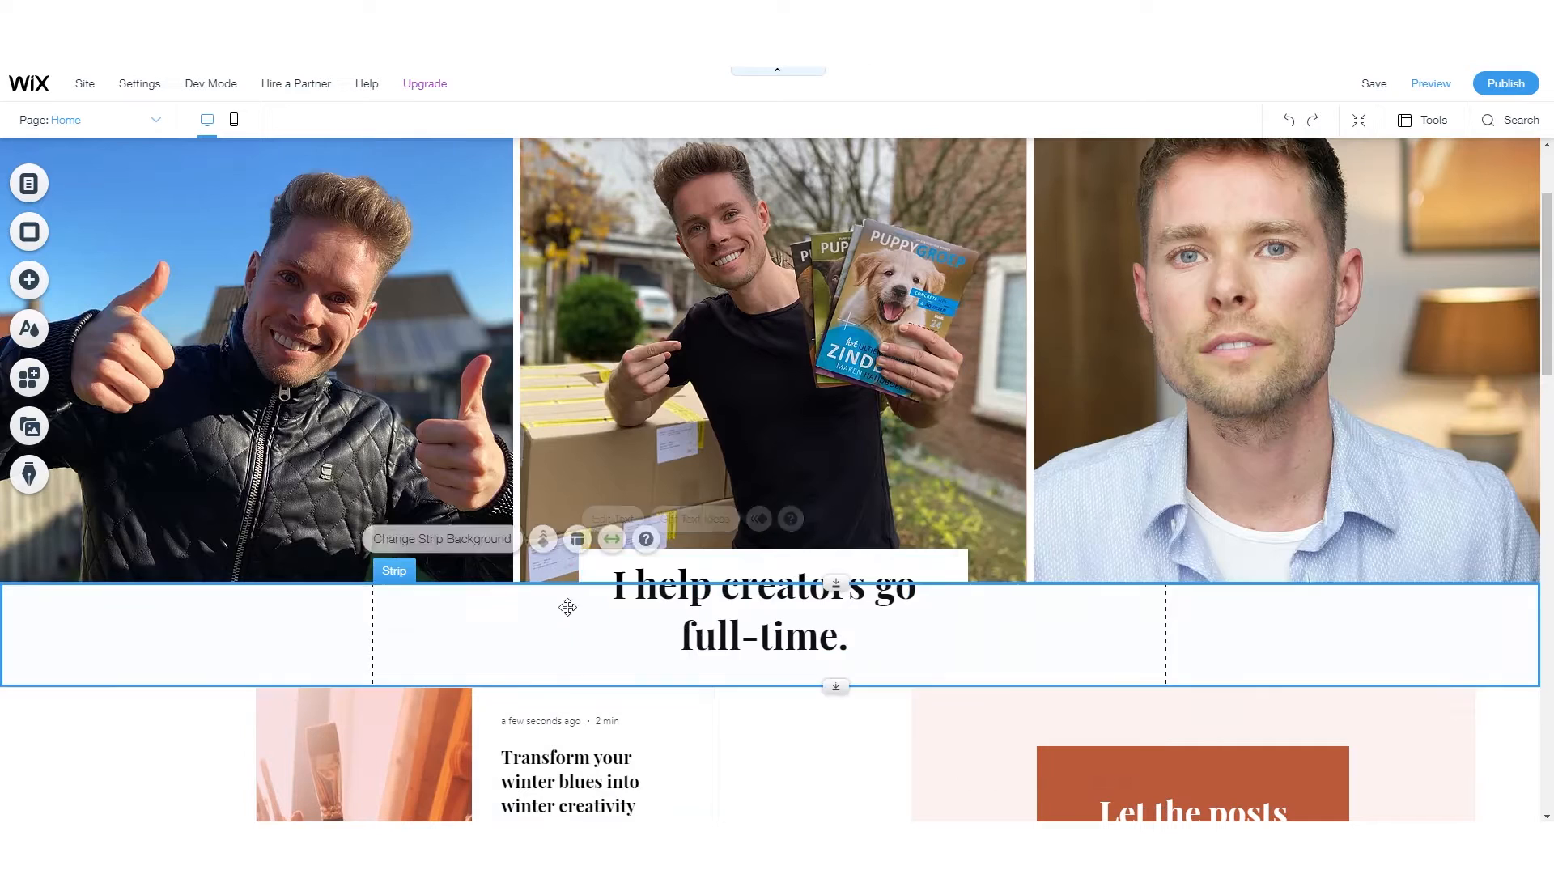
pyautogui.click(605, 585)
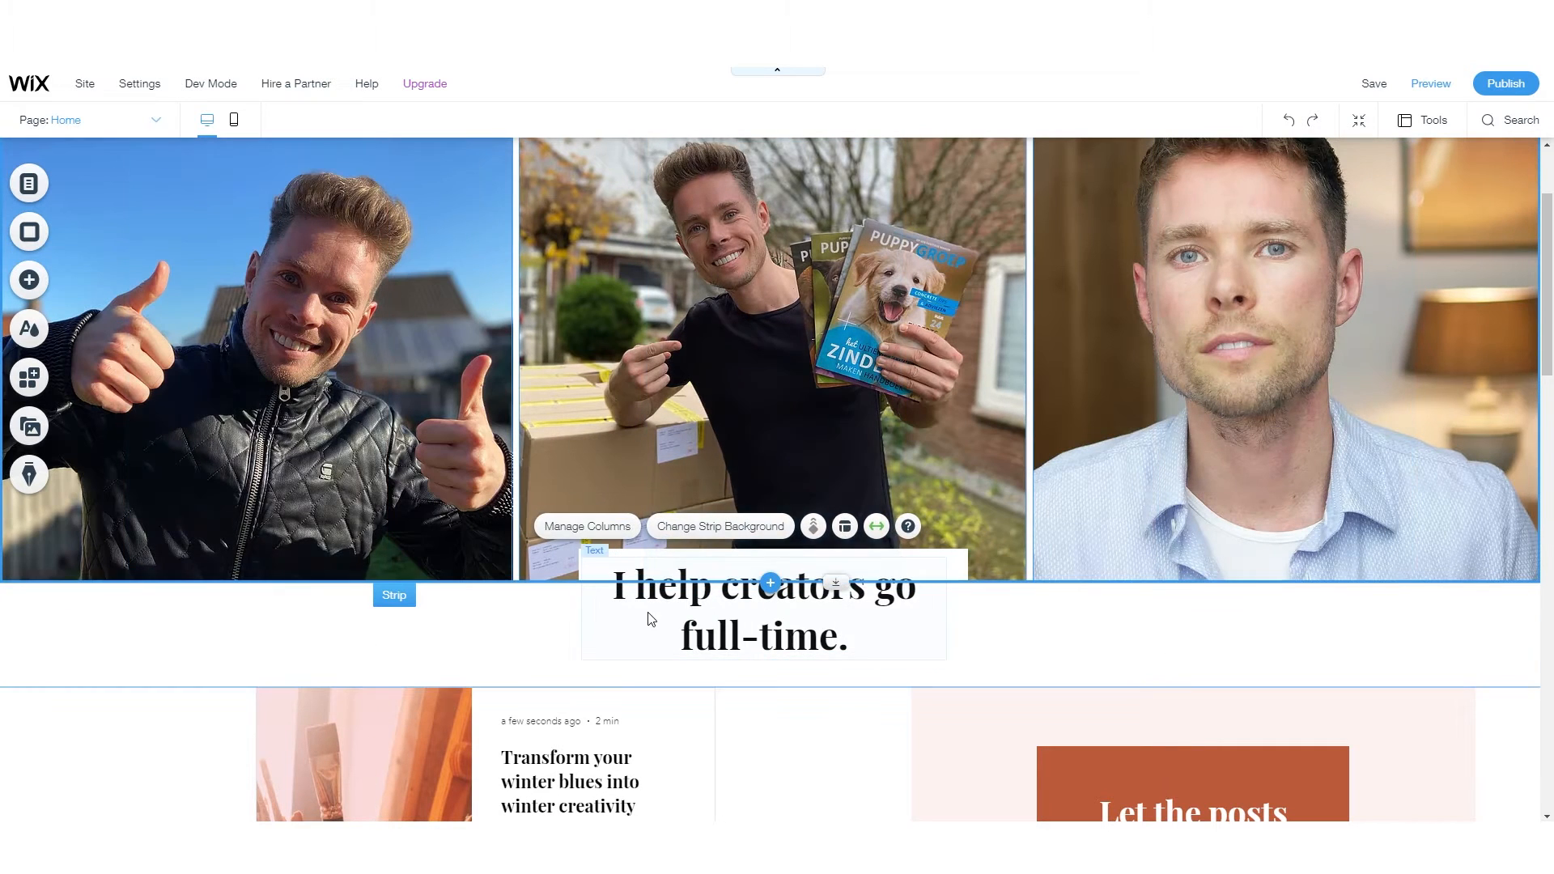
pyautogui.click(619, 621)
pyautogui.moveTo(584, 609); pyautogui.dragTo(547, 609)
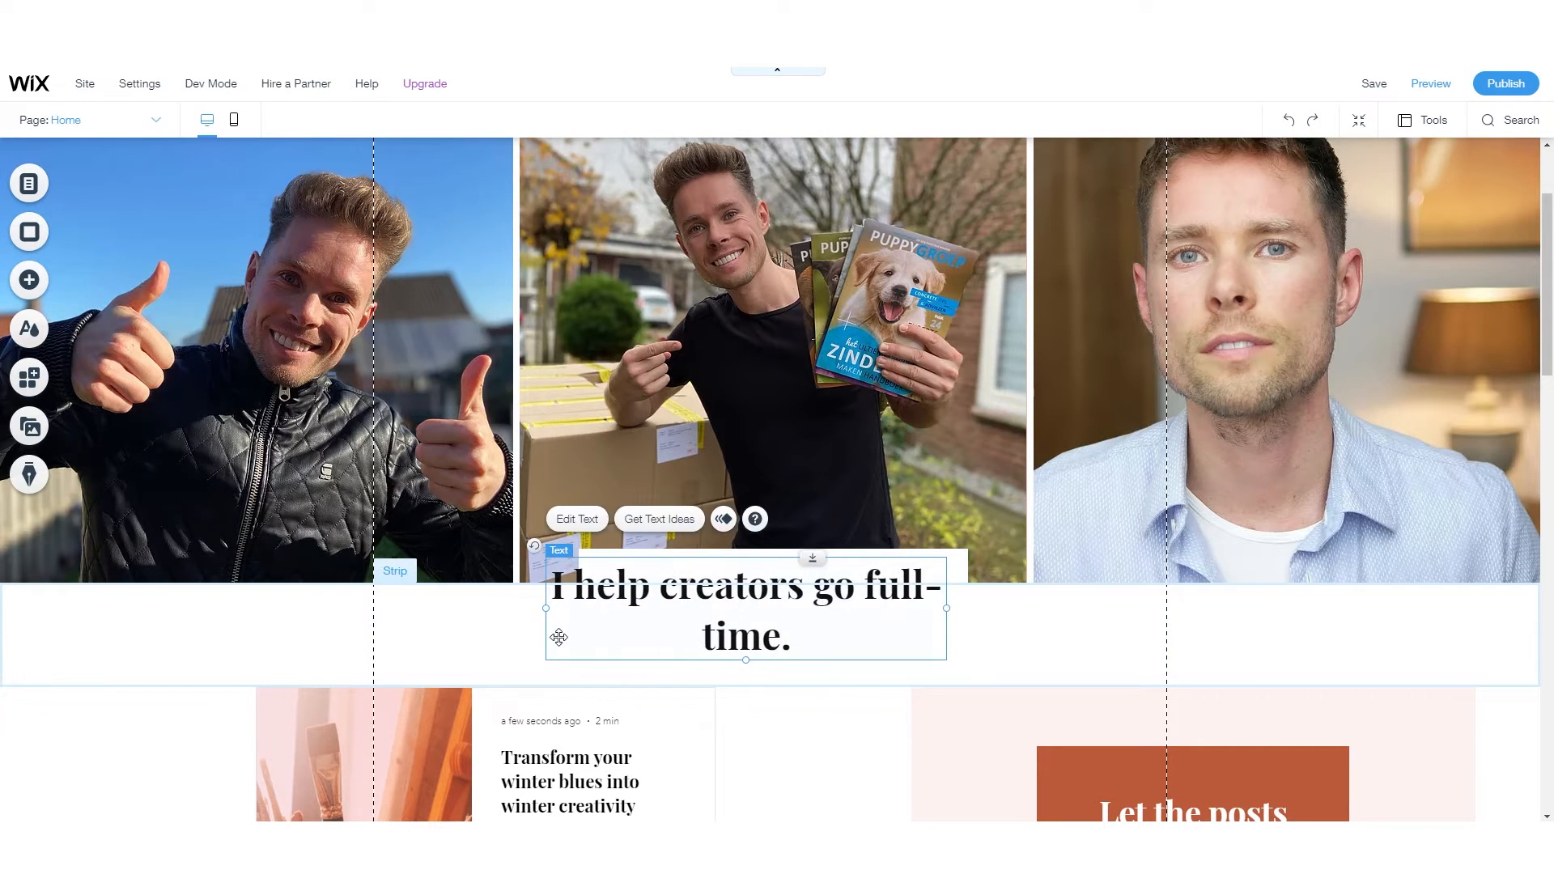
pyautogui.hotkey('ctrl', 'z')
pyautogui.click(545, 566)
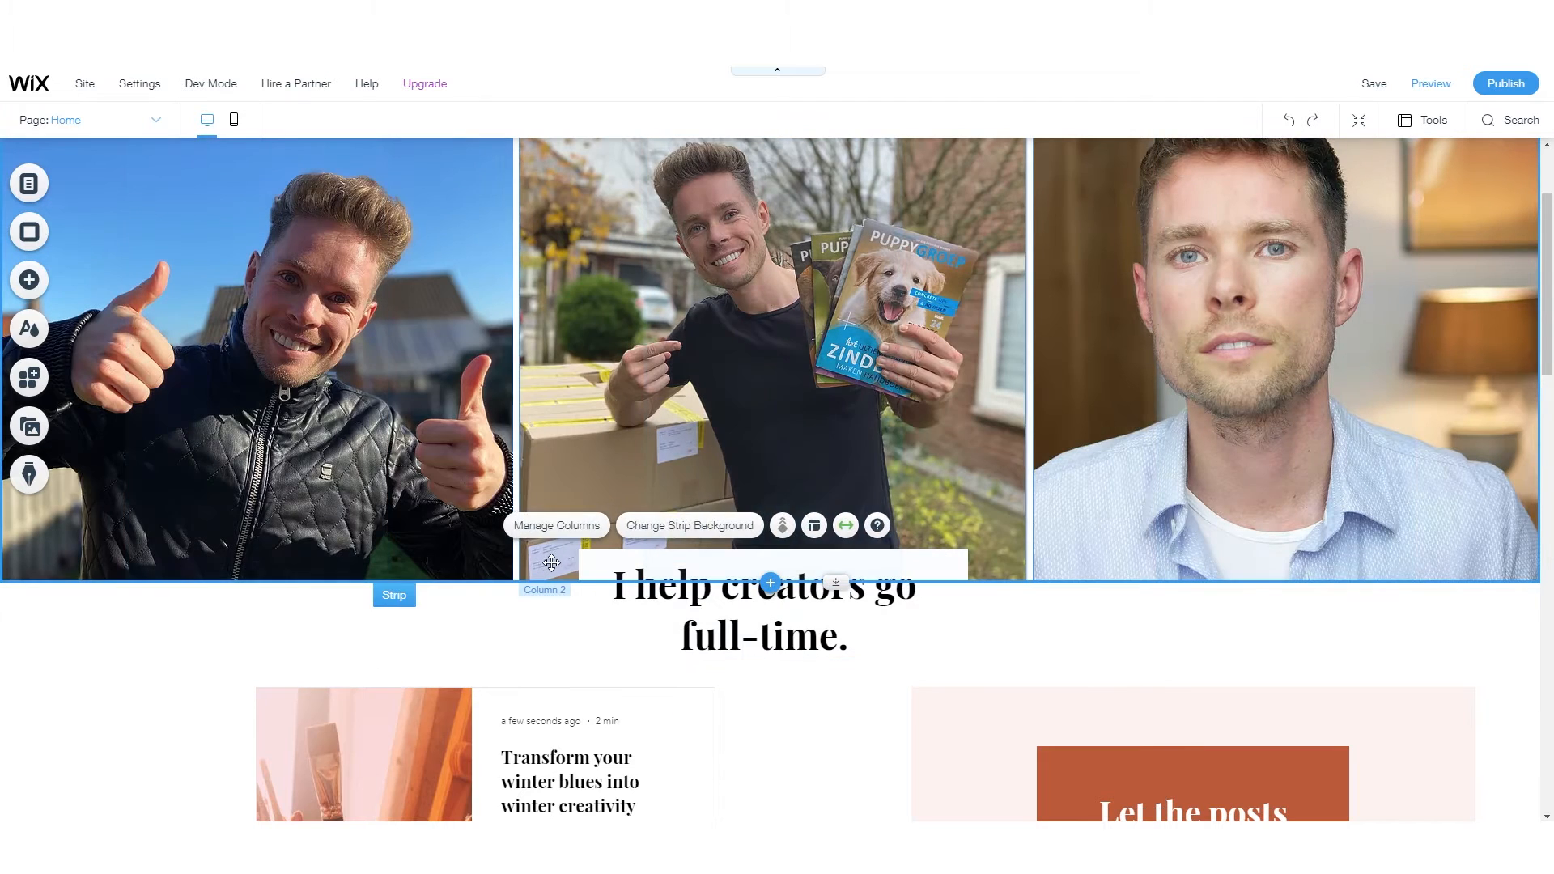
pyautogui.click(544, 565)
pyautogui.click(622, 670)
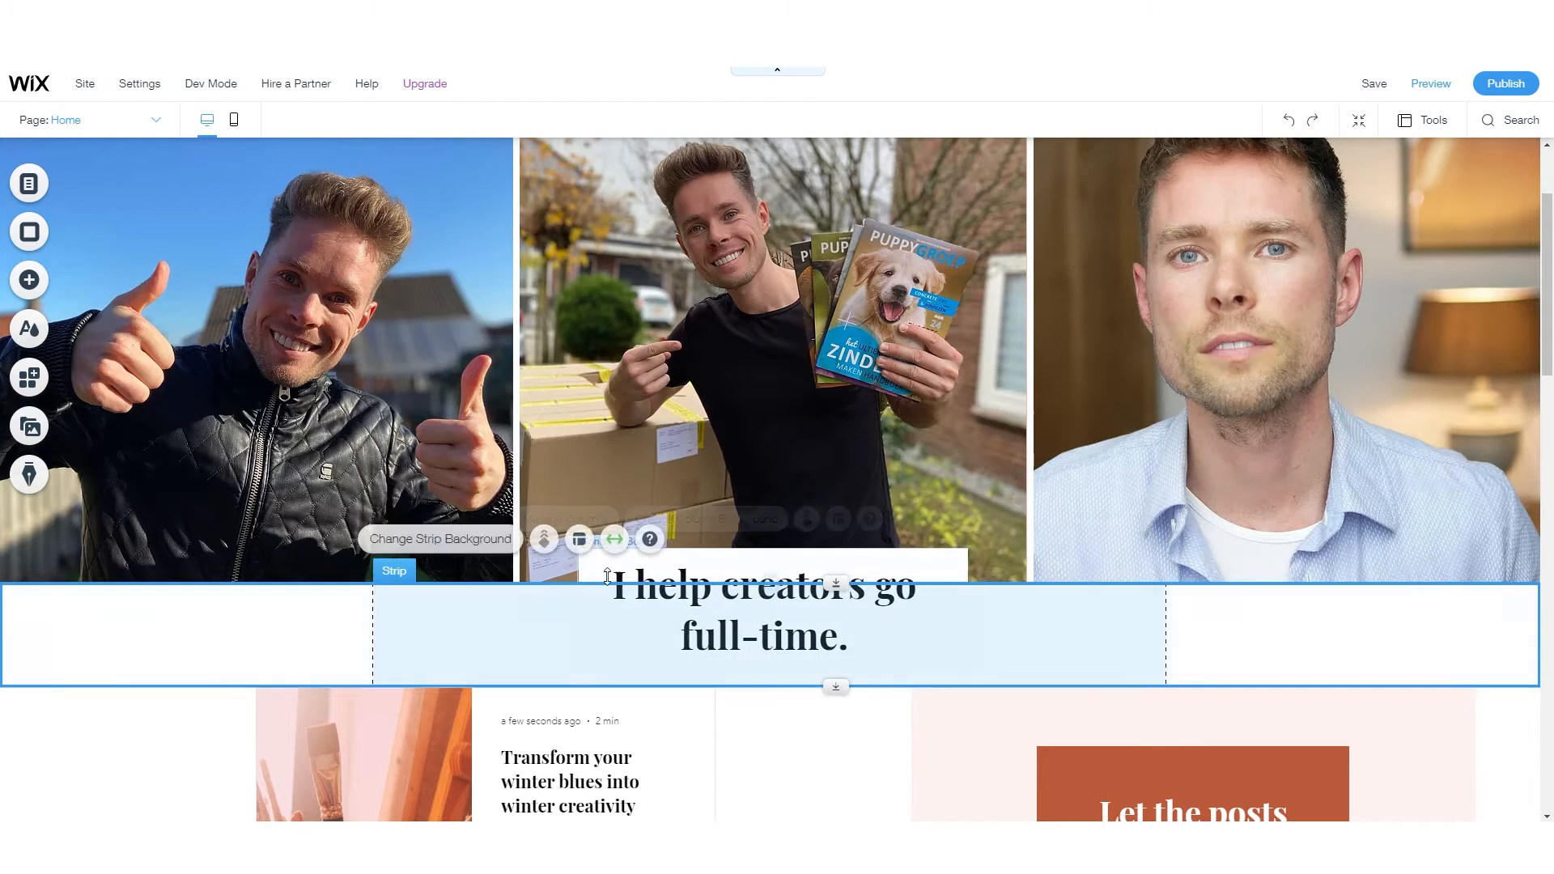
pyautogui.click(962, 570)
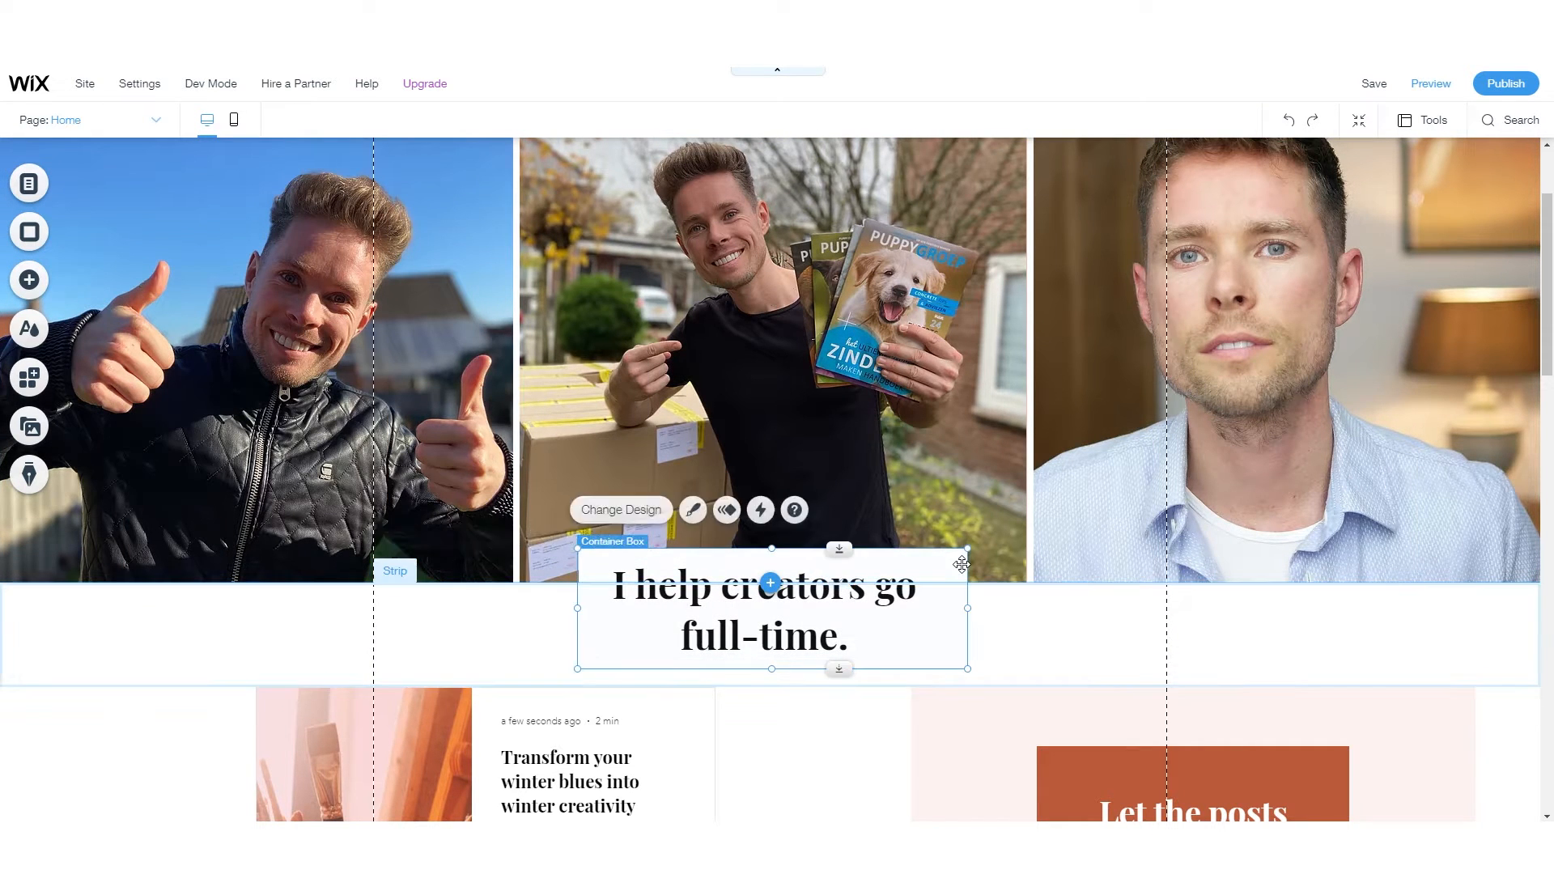
pyautogui.moveTo(968, 604); pyautogui.dragTo(985, 605)
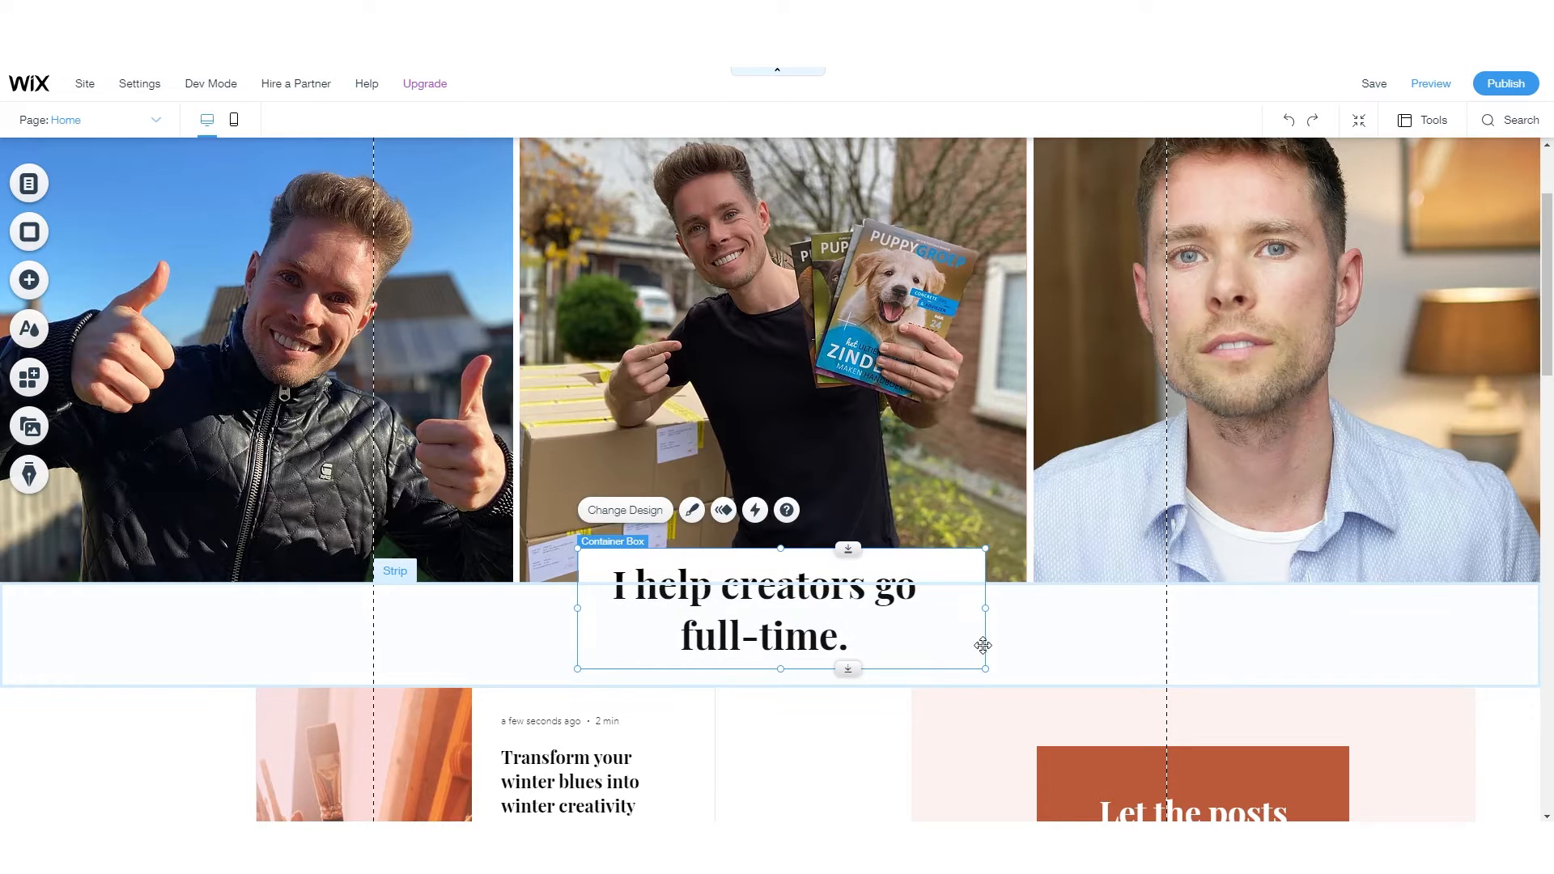
pyautogui.click(997, 640)
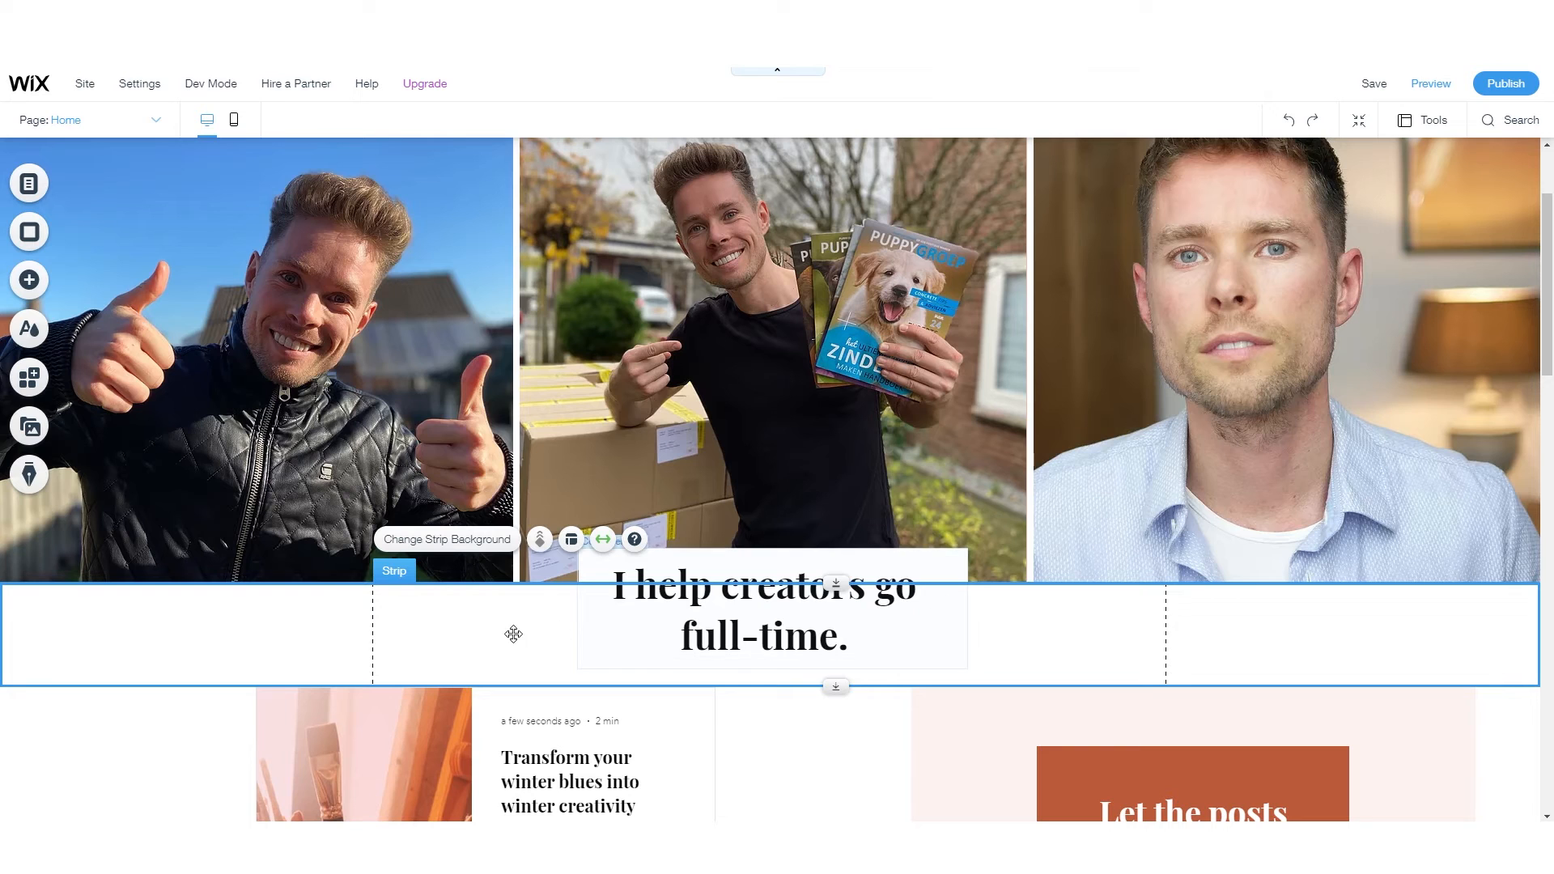
# - Widen the headline's text box until the sentence fits on one line, and centre it horizontally on the page
pyautogui.click(731, 612)
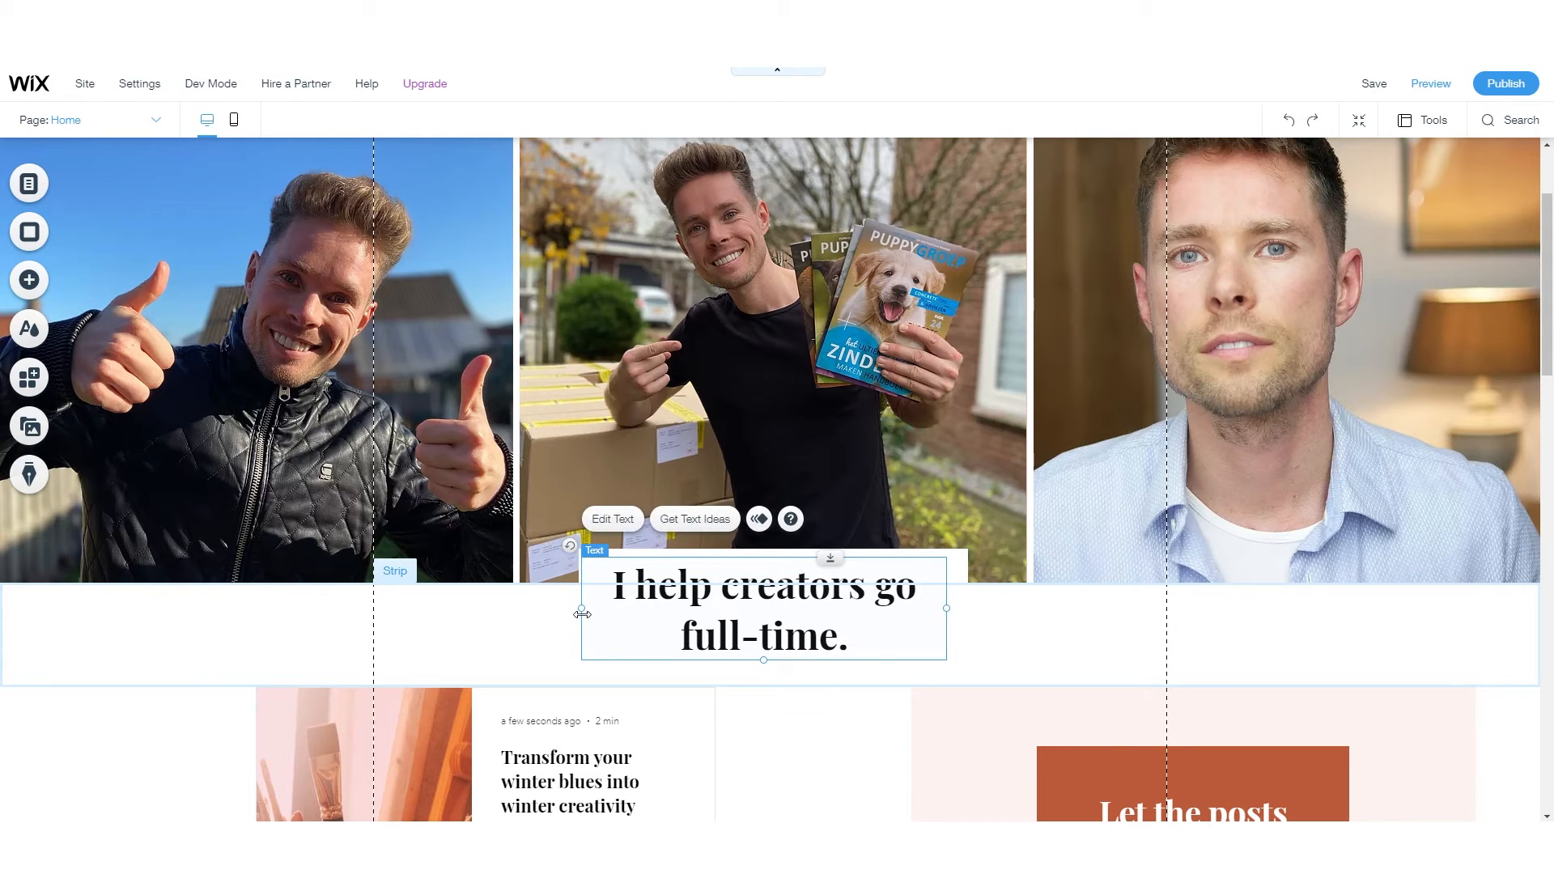
pyautogui.moveTo(582, 612); pyautogui.dragTo(461, 607)
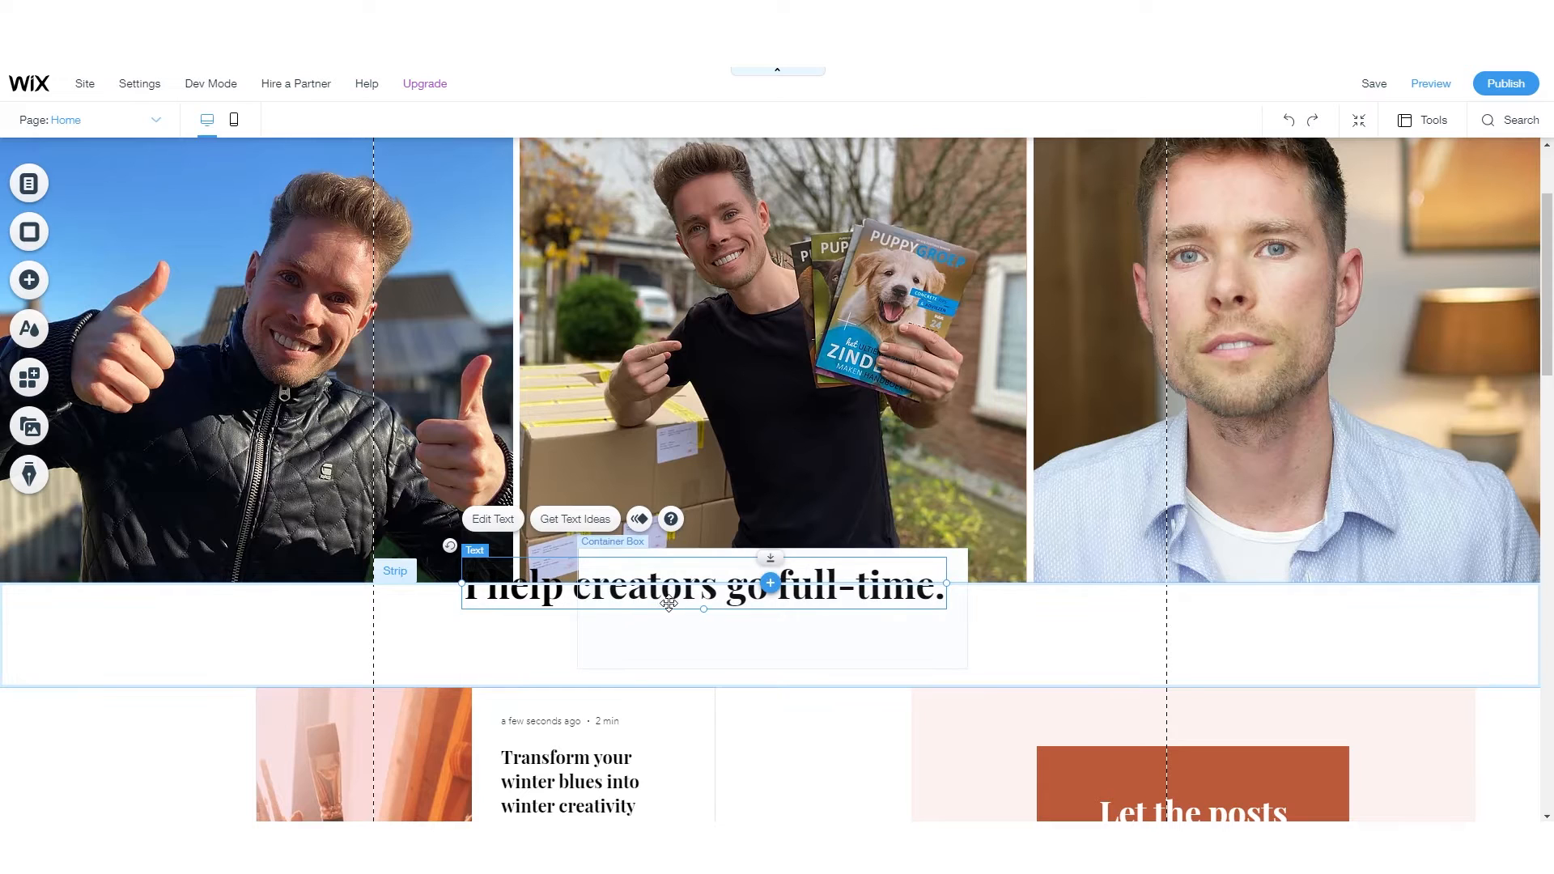
pyautogui.moveTo(704, 597); pyautogui.dragTo(769, 598)
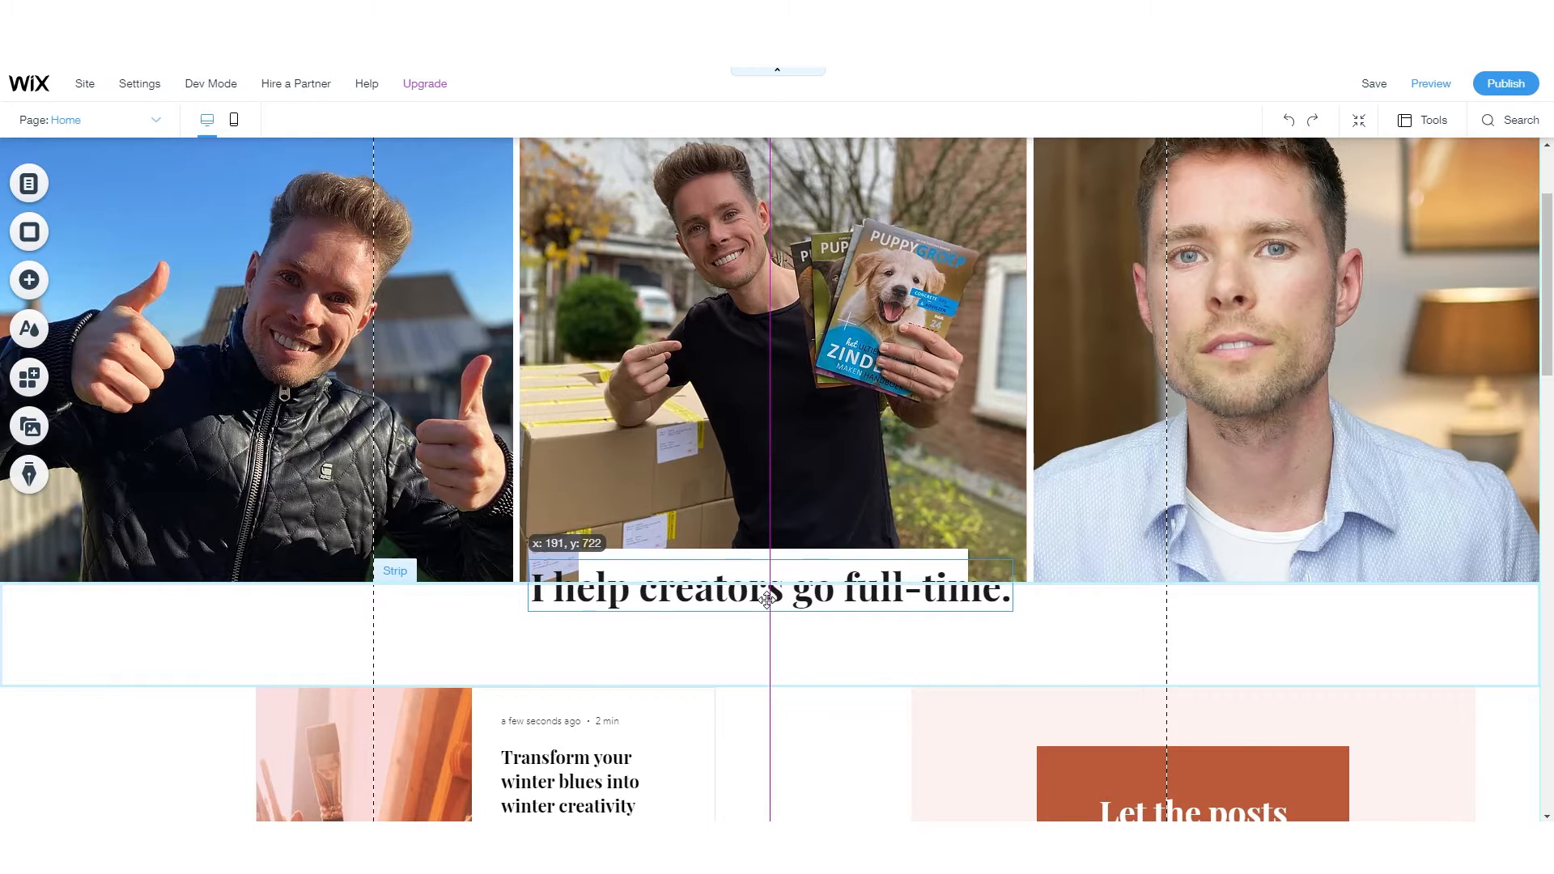
pyautogui.moveTo(769, 598); pyautogui.dragTo(769, 598)
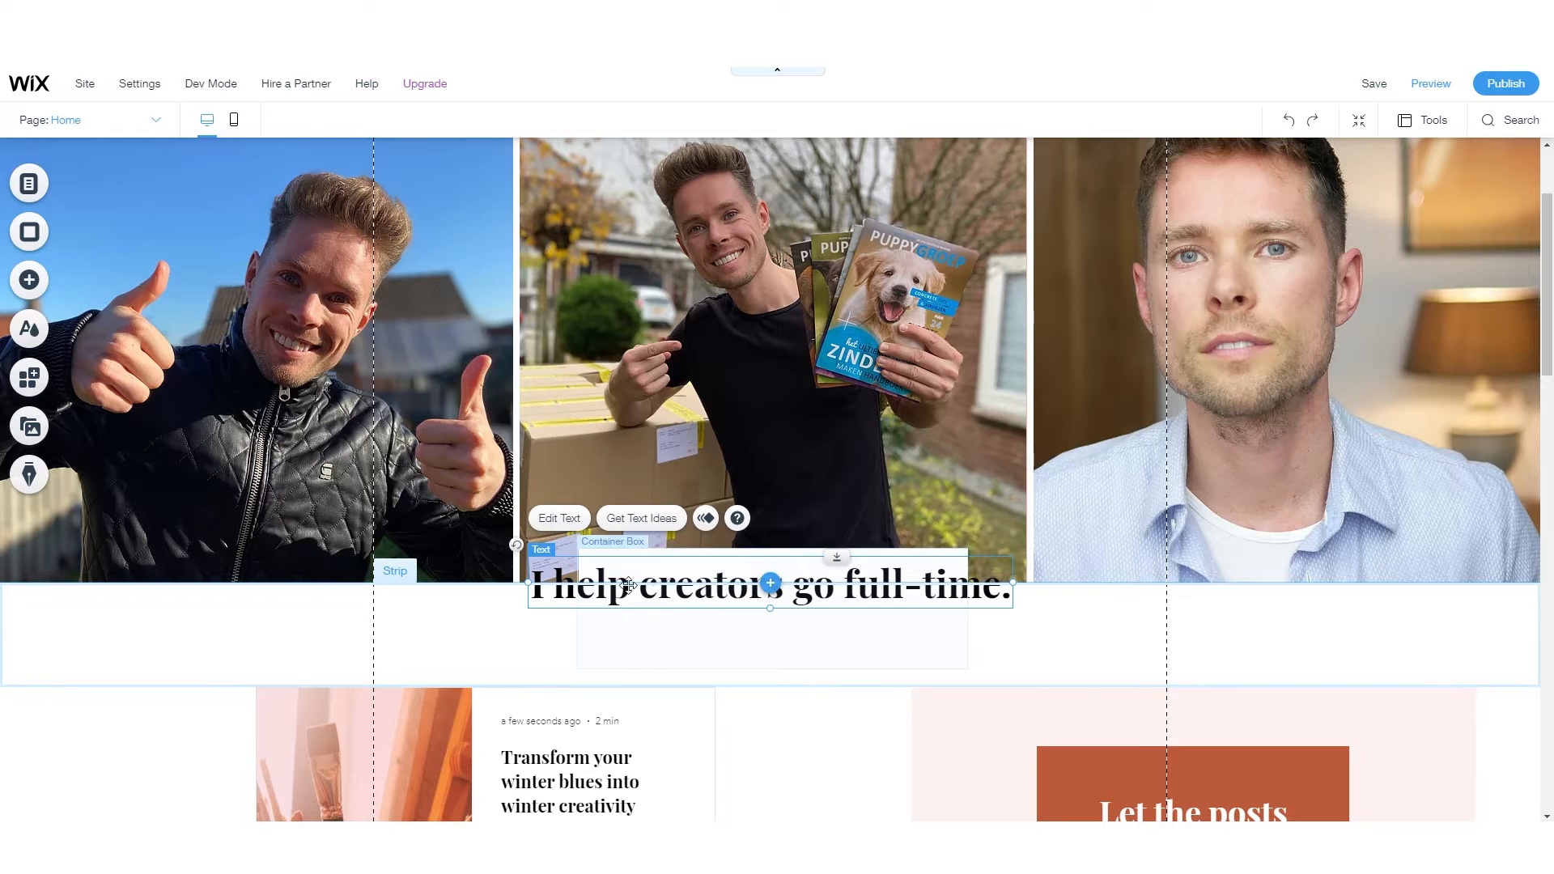
# - Widen the white container box on both sides to cover the single-line headline, and check the page in preview
pyautogui.click(736, 647)
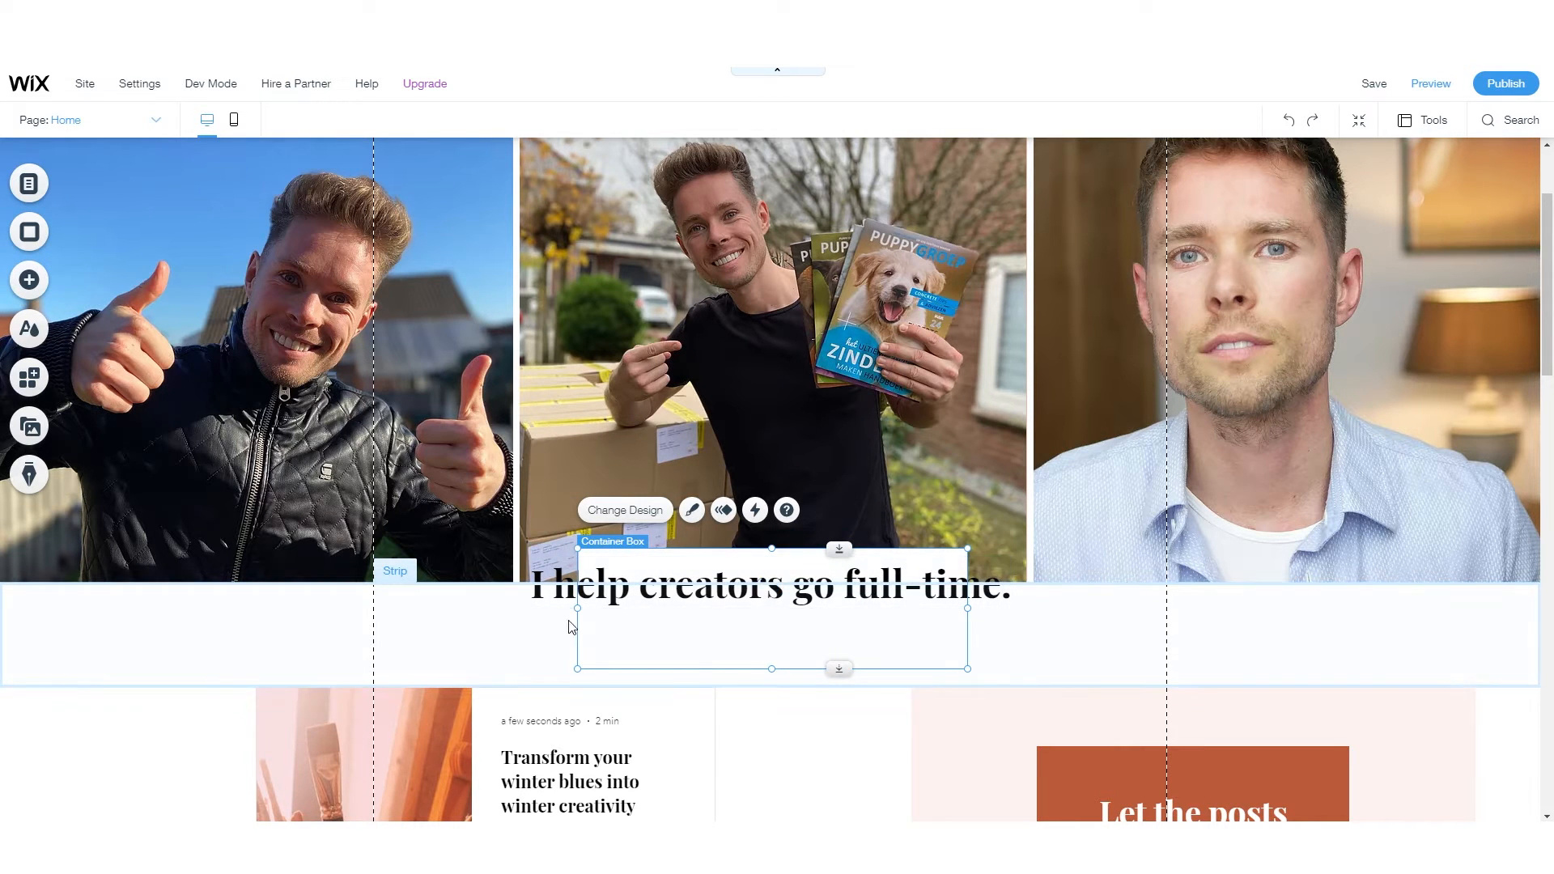
pyautogui.moveTo(577, 608); pyautogui.dragTo(513, 599)
pyautogui.moveTo(969, 609); pyautogui.dragTo(1020, 600)
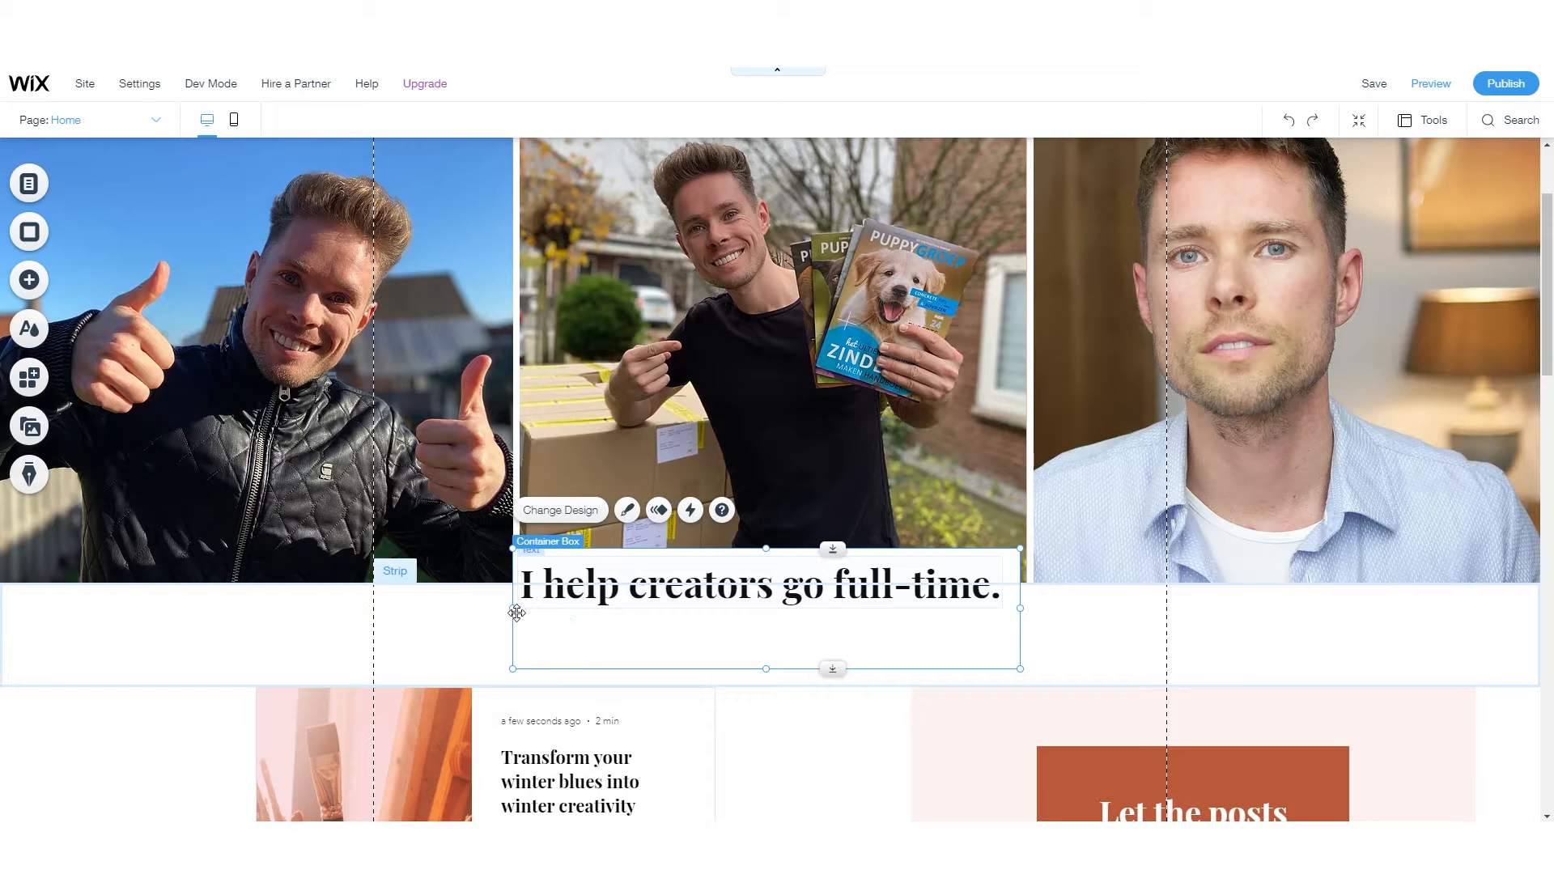
pyautogui.moveTo(517, 613); pyautogui.dragTo(530, 610)
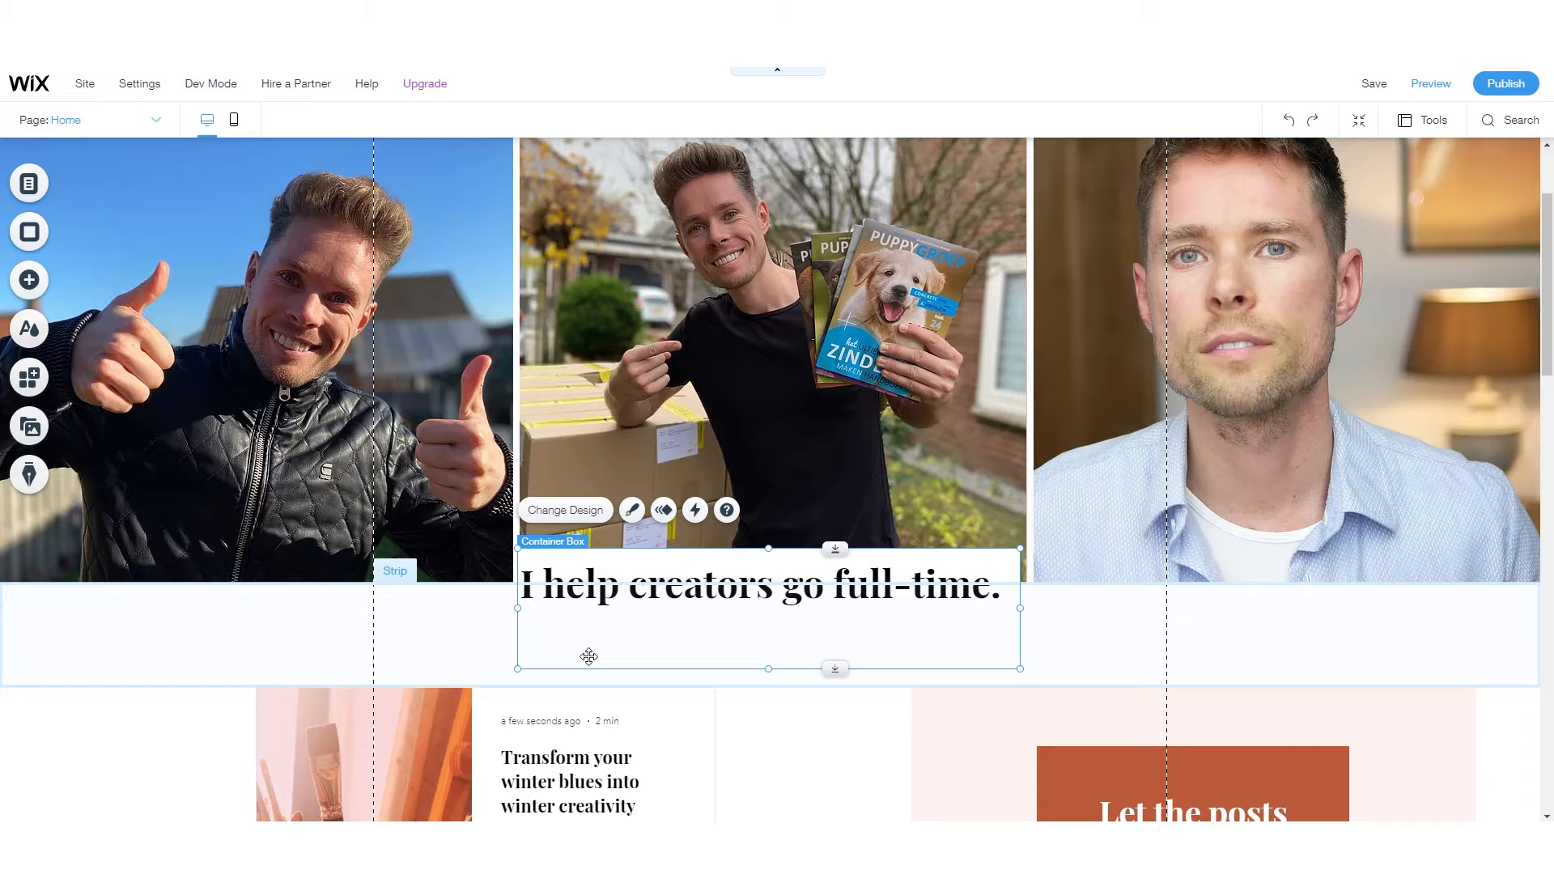
pyautogui.click(1430, 84)
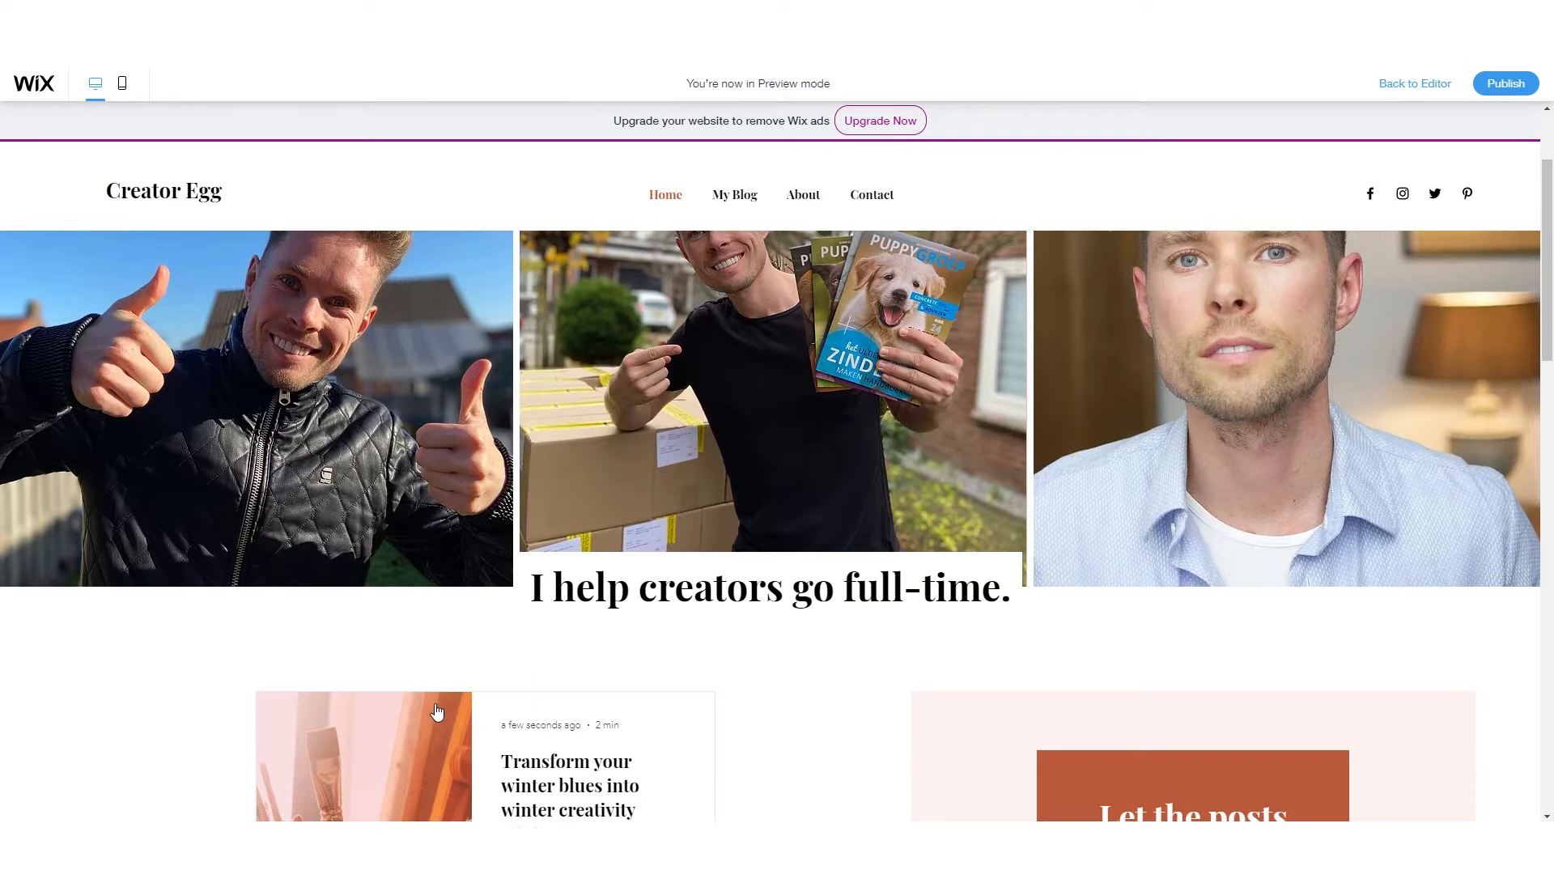
pyautogui.scroll(-2, 523, 698)
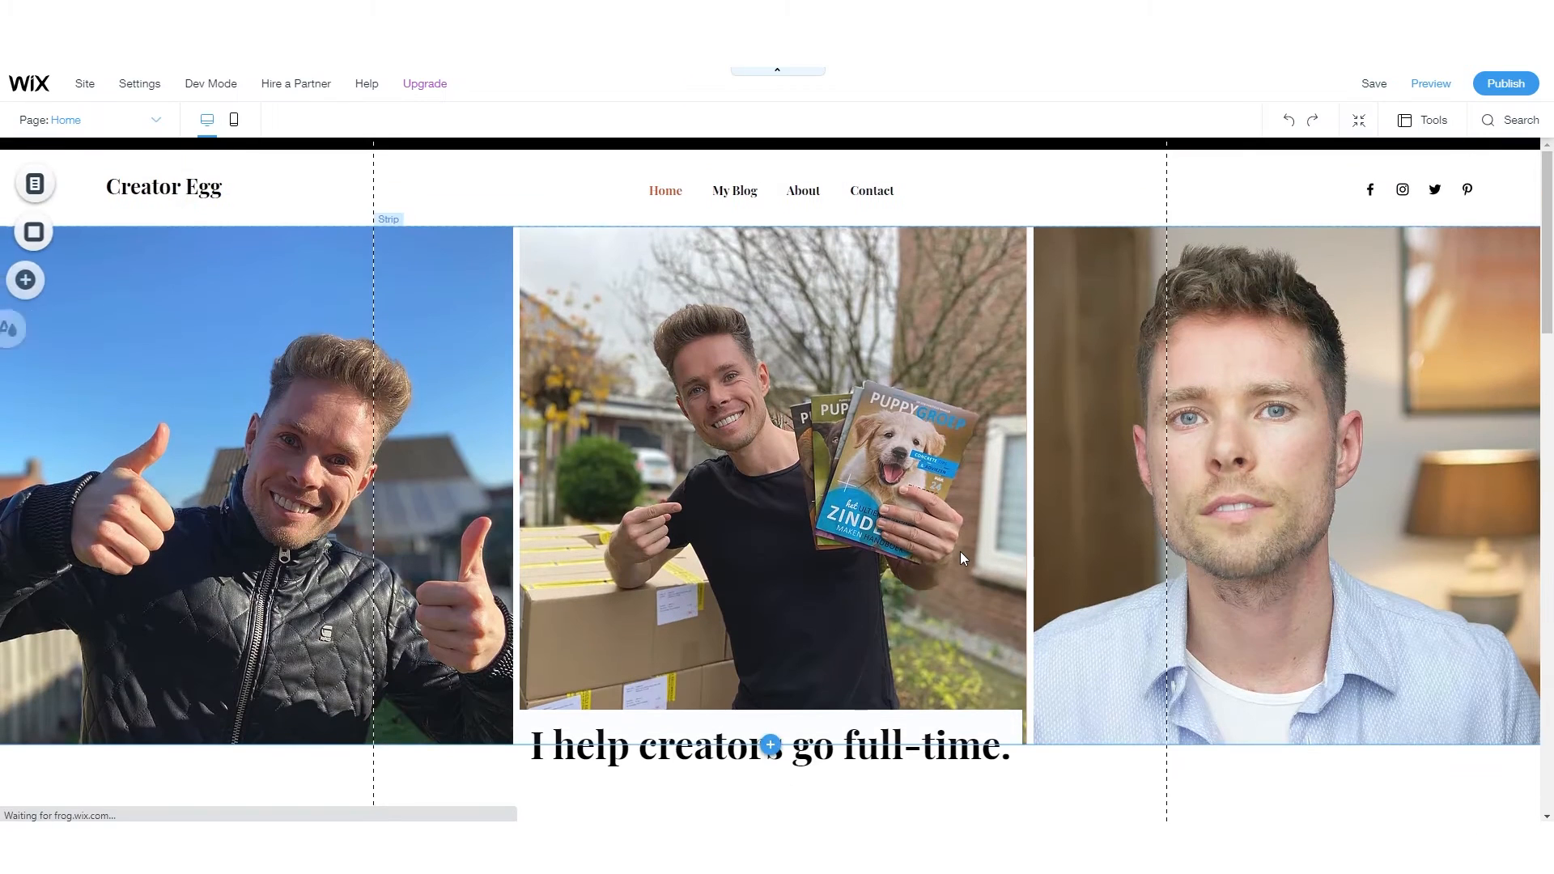
# - Reduce the font size of the headline "I help creators go full-time." slightly
pyautogui.click(770, 741)
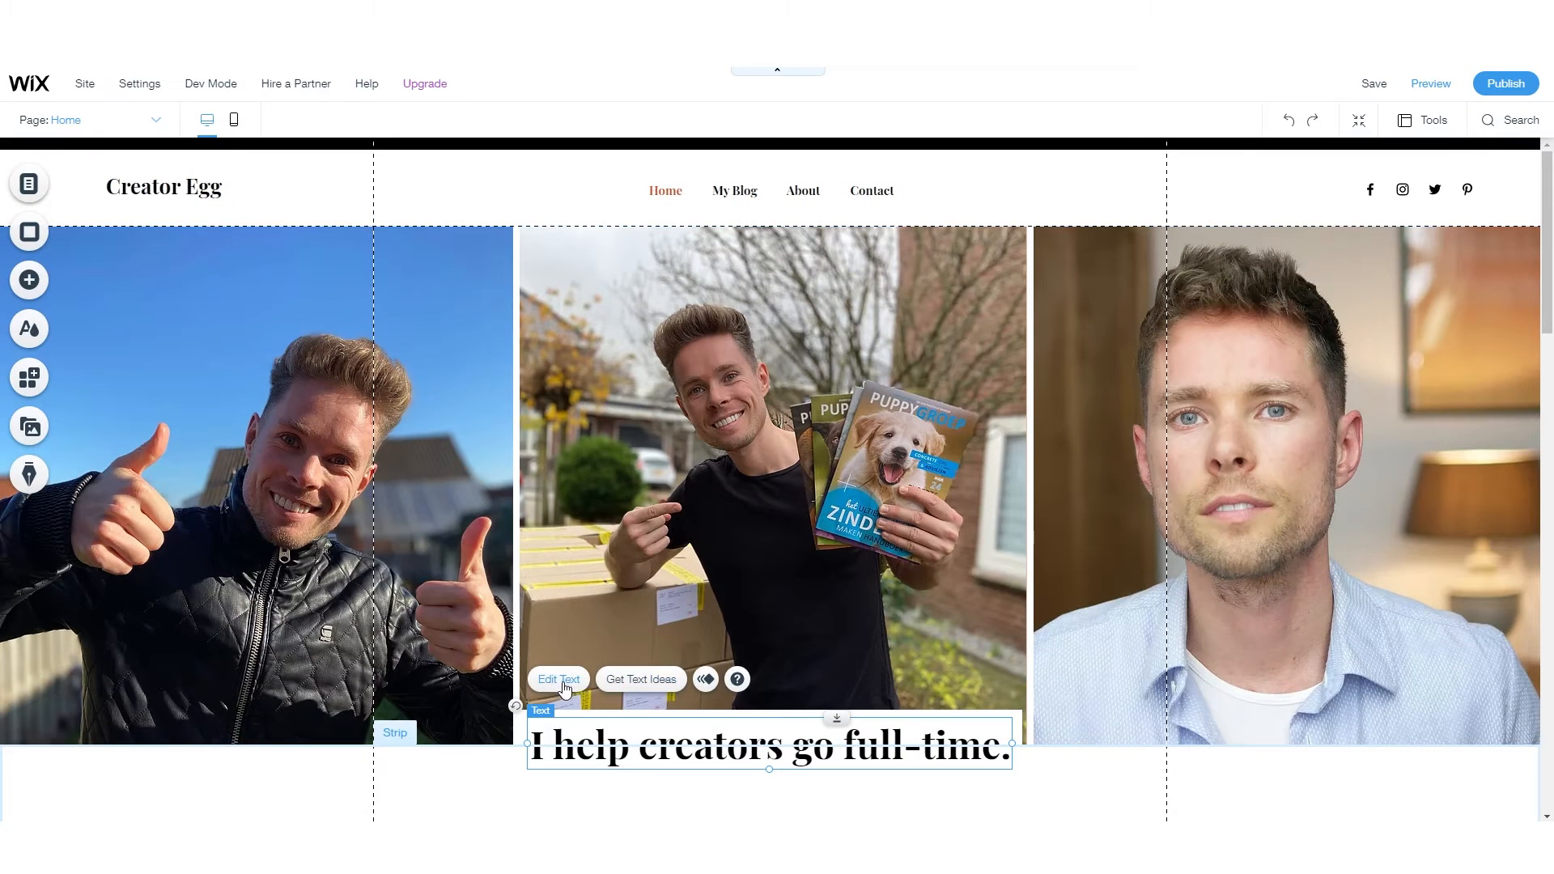
pyautogui.scroll(-2, 564, 688)
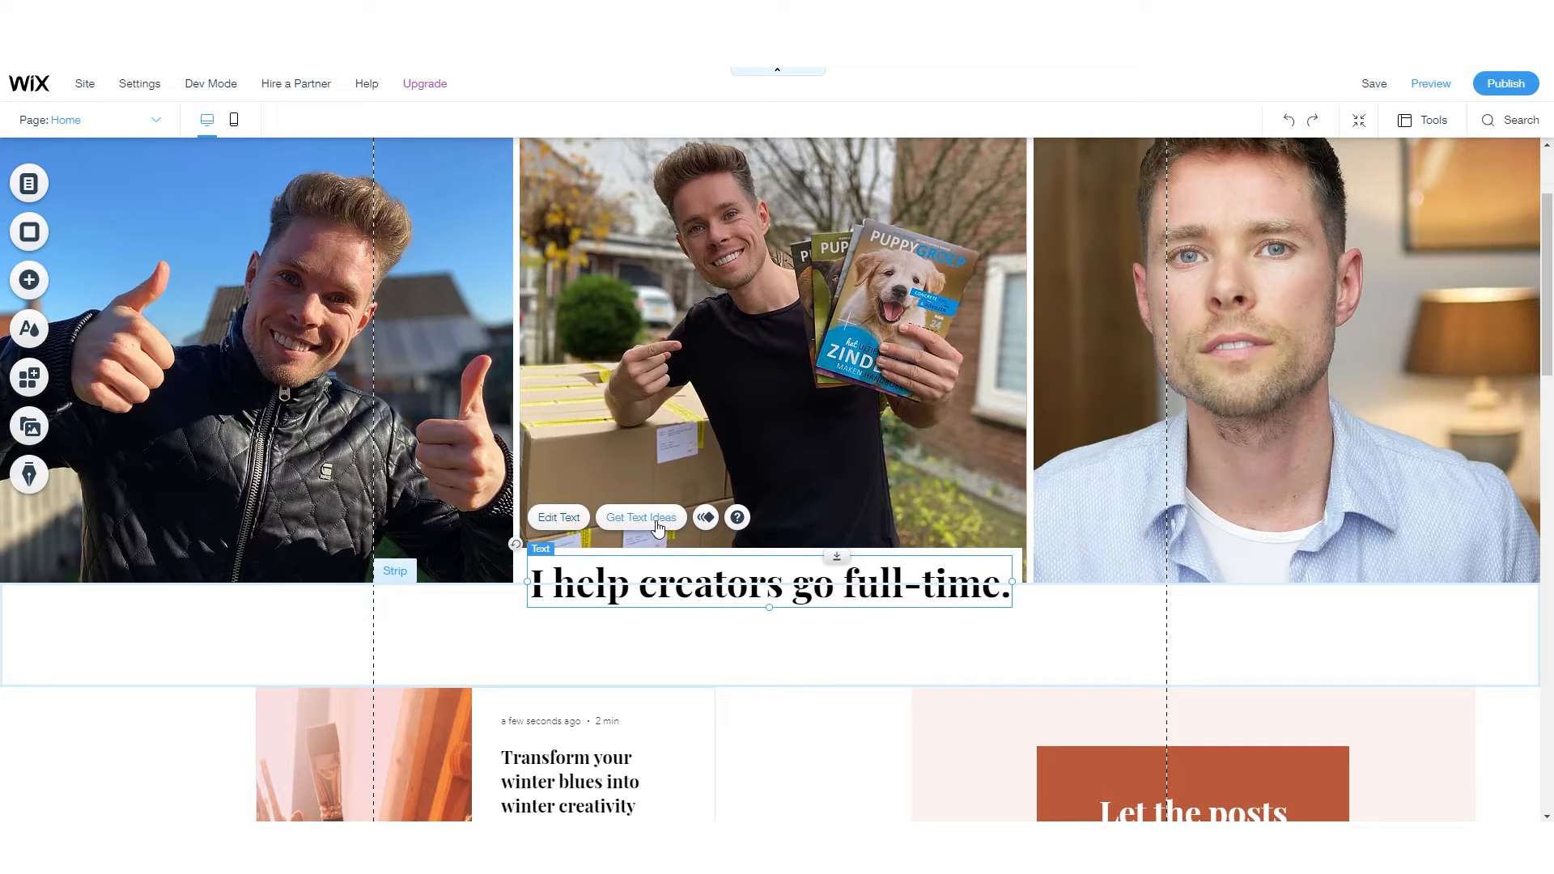
pyautogui.click(570, 521)
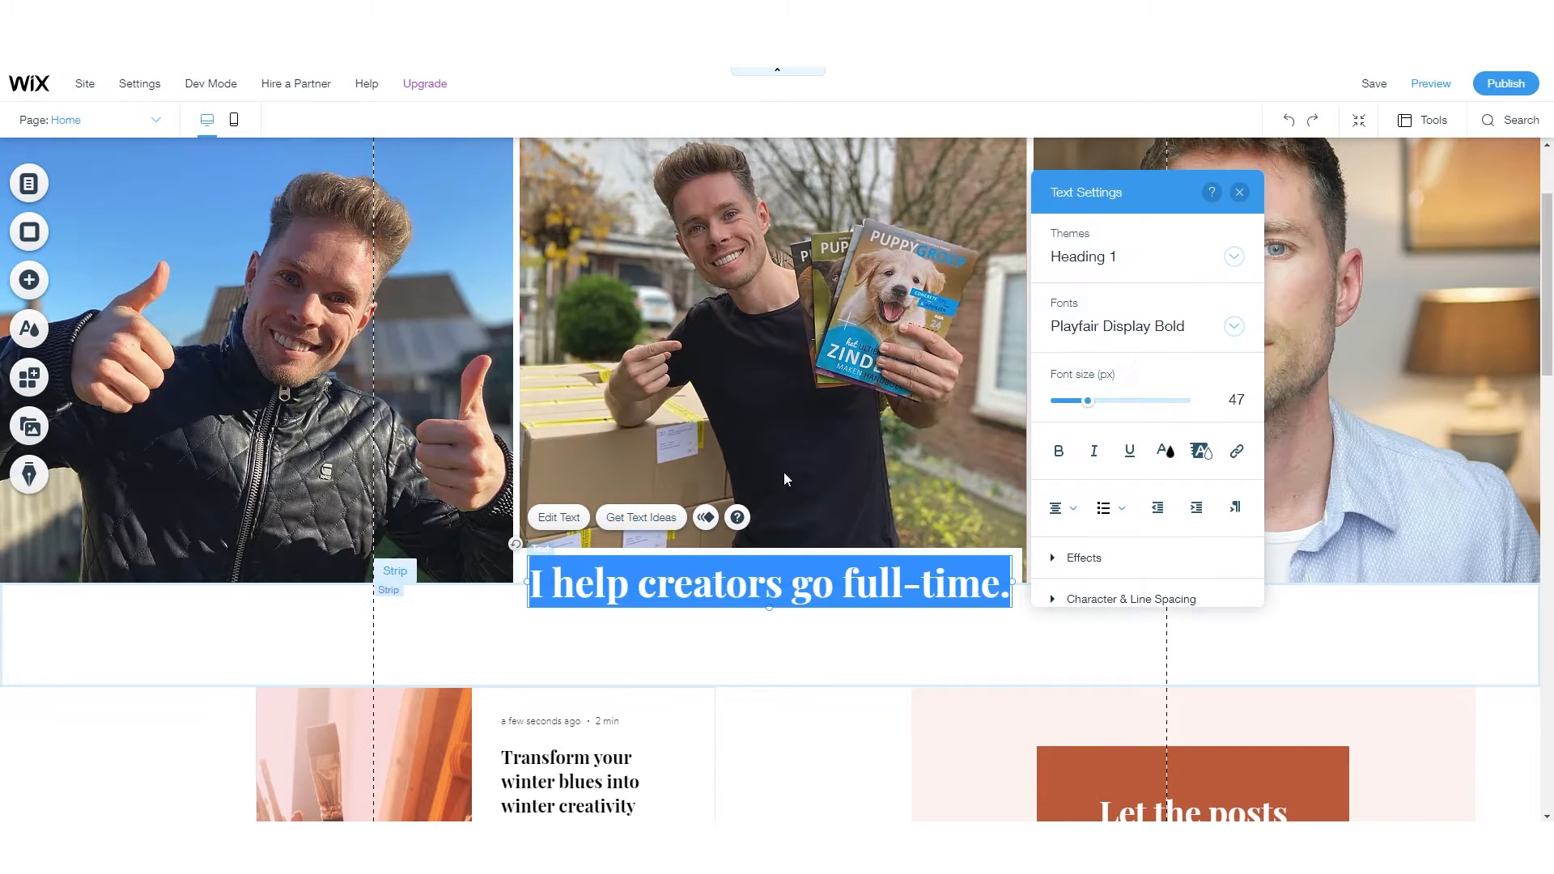
pyautogui.moveTo(1088, 400); pyautogui.dragTo(1082, 407)
# - Shrink the headline's container box in width and cut its height to just below the text
pyautogui.click(885, 642)
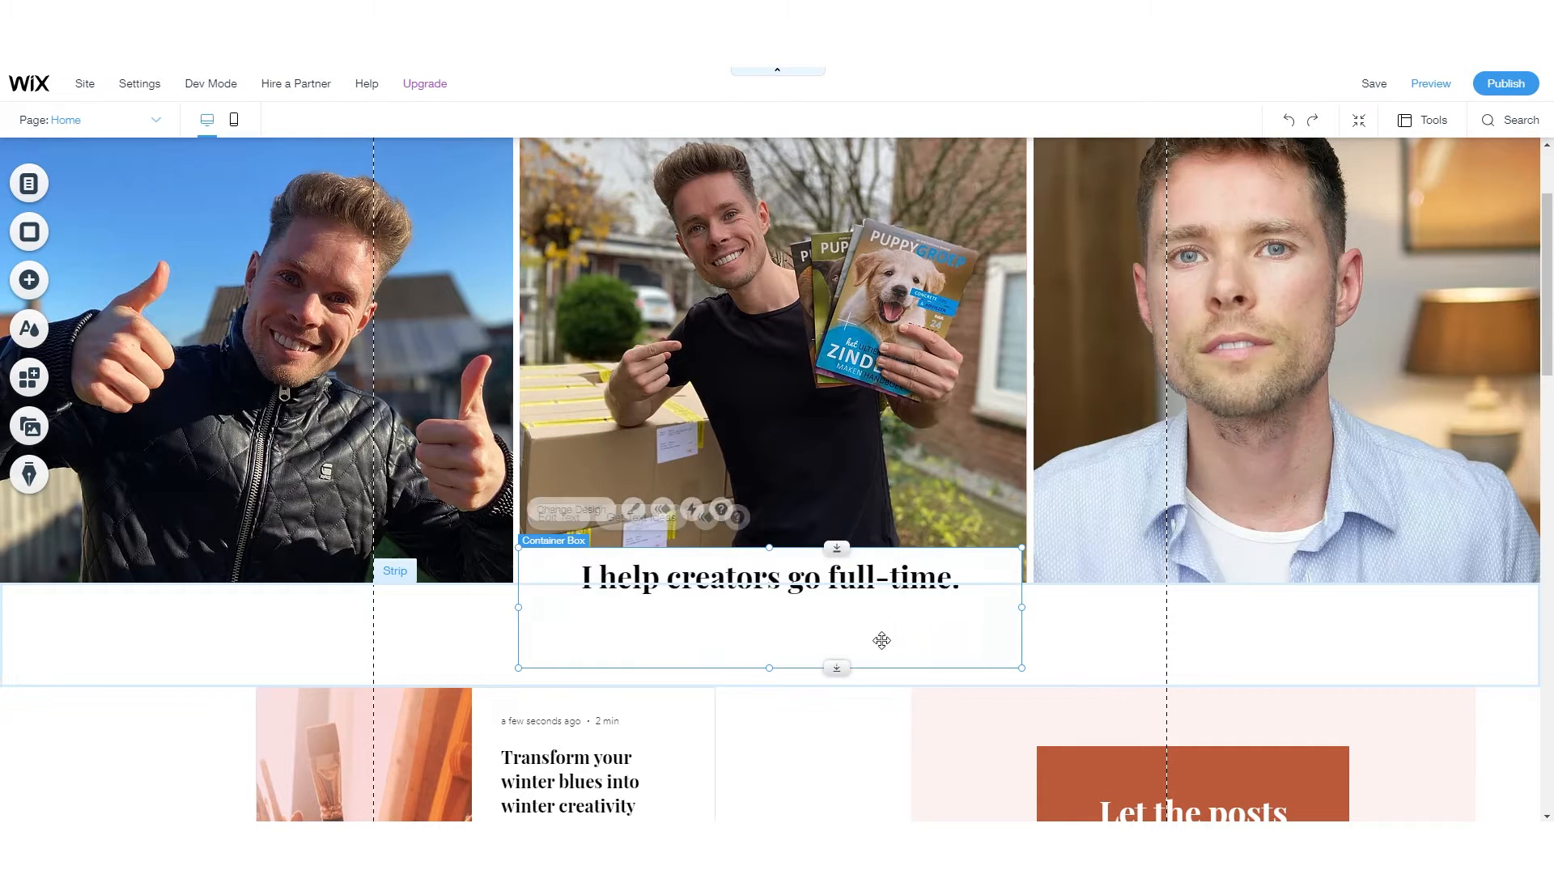
pyautogui.moveTo(518, 607); pyautogui.dragTo(549, 606)
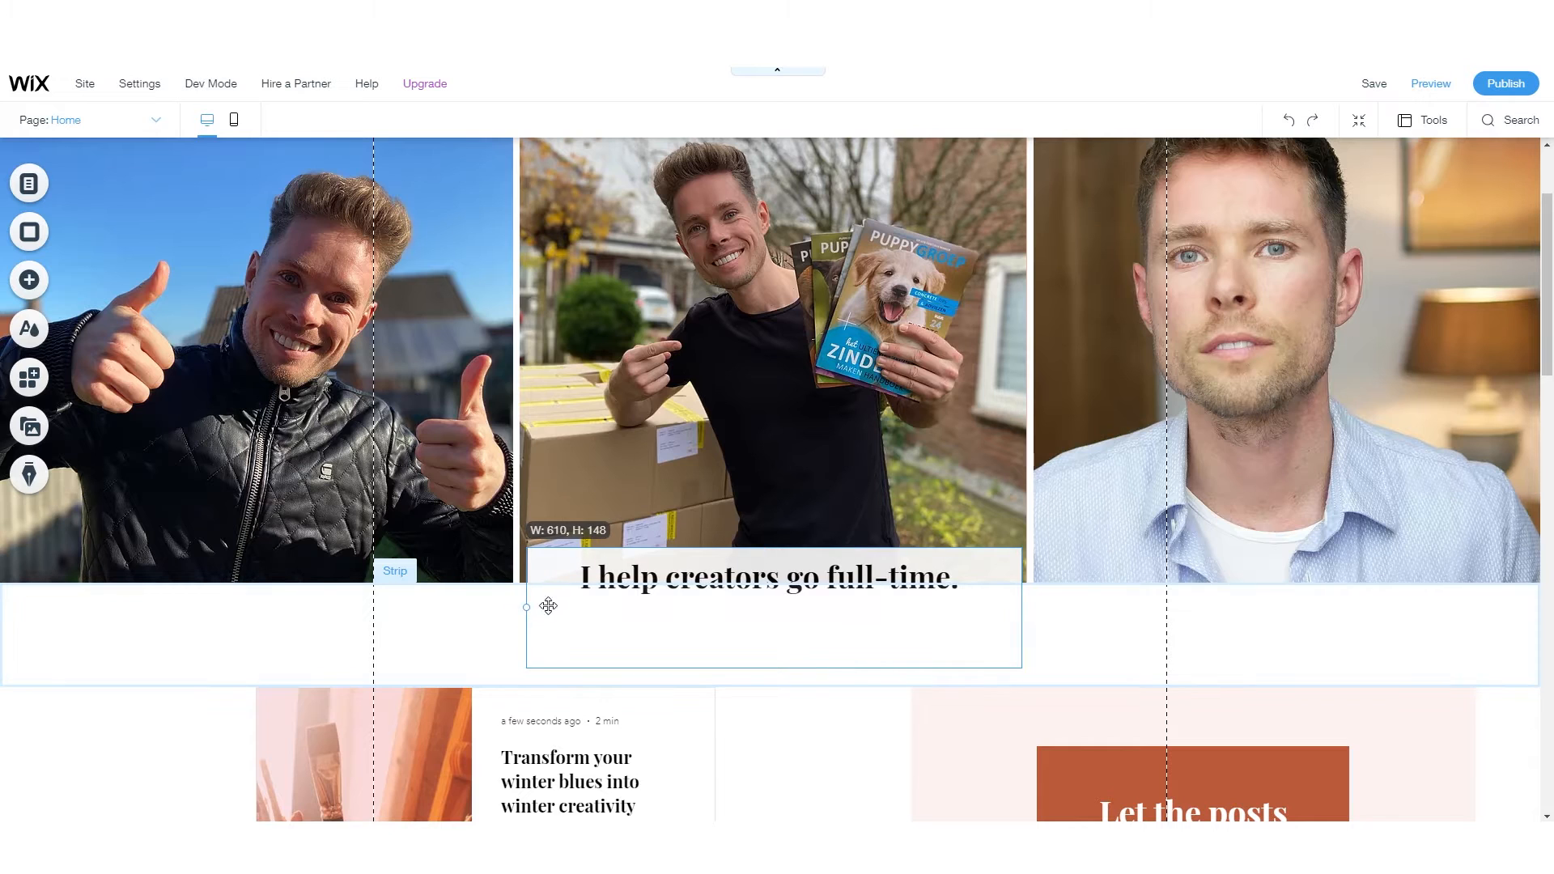
pyautogui.moveTo(774, 669); pyautogui.dragTo(776, 607)
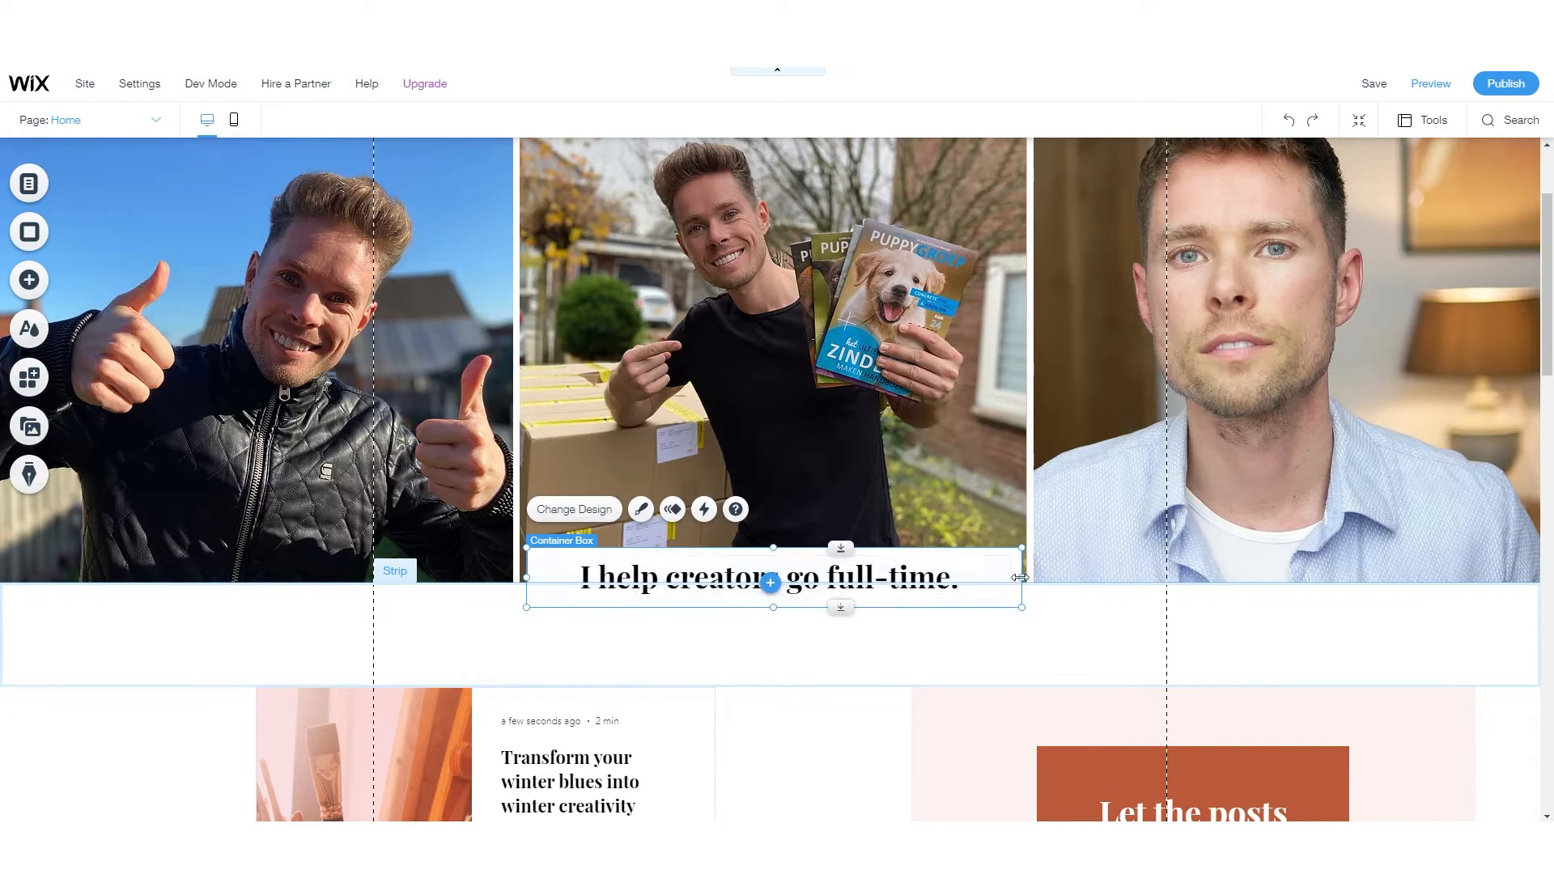
pyautogui.moveTo(1019, 577); pyautogui.dragTo(1010, 577)
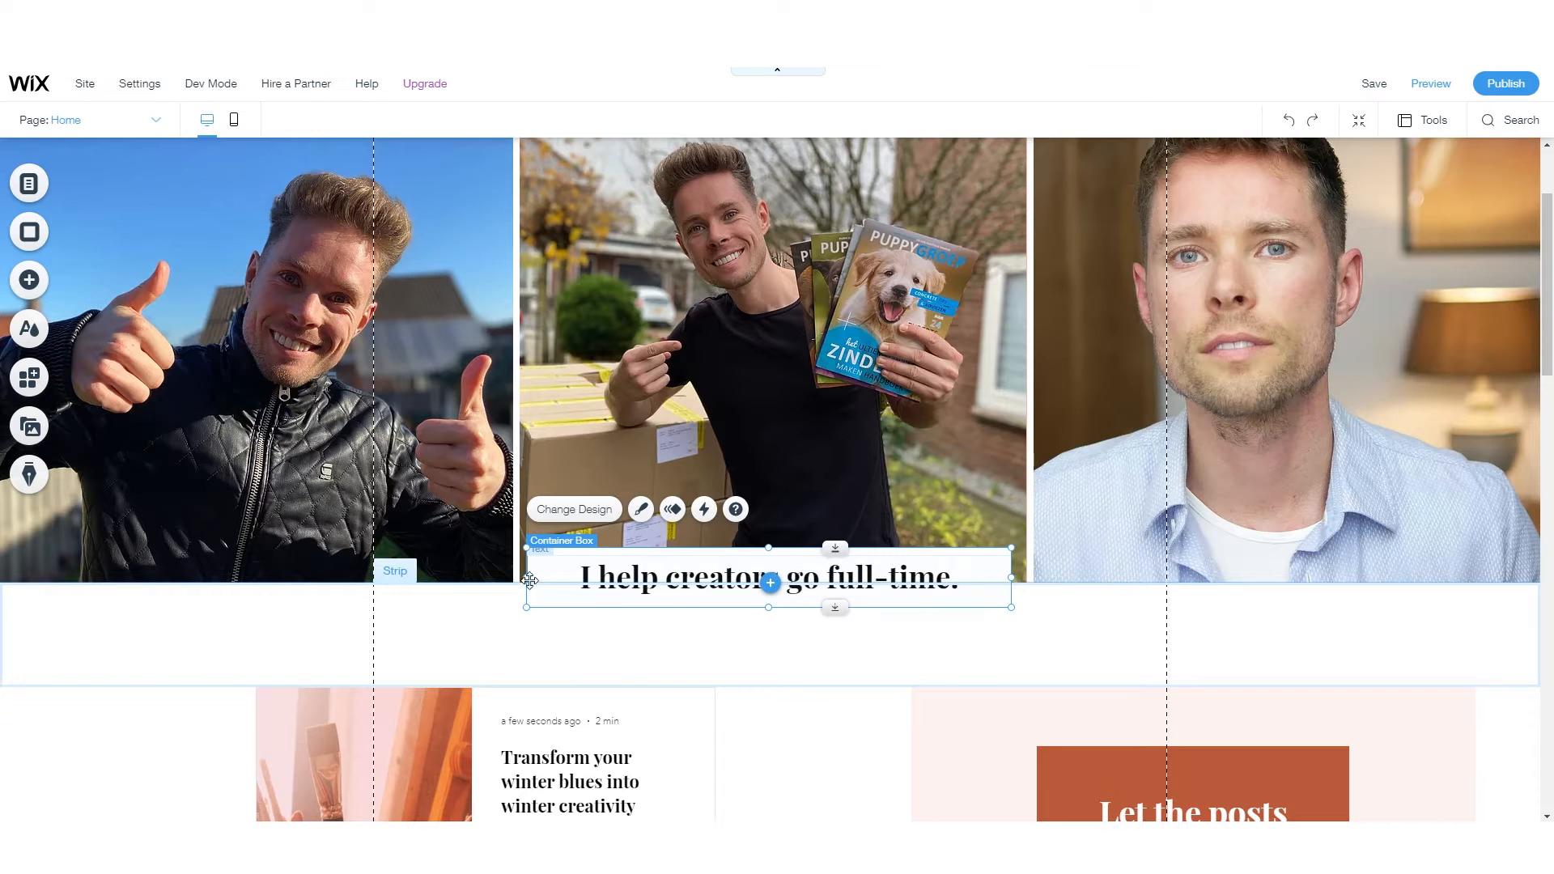
# - Narrow the headline's text box to the width of the smaller text and centre it again on the page
pyautogui.moveTo(527, 578); pyautogui.dragTo(614, 578)
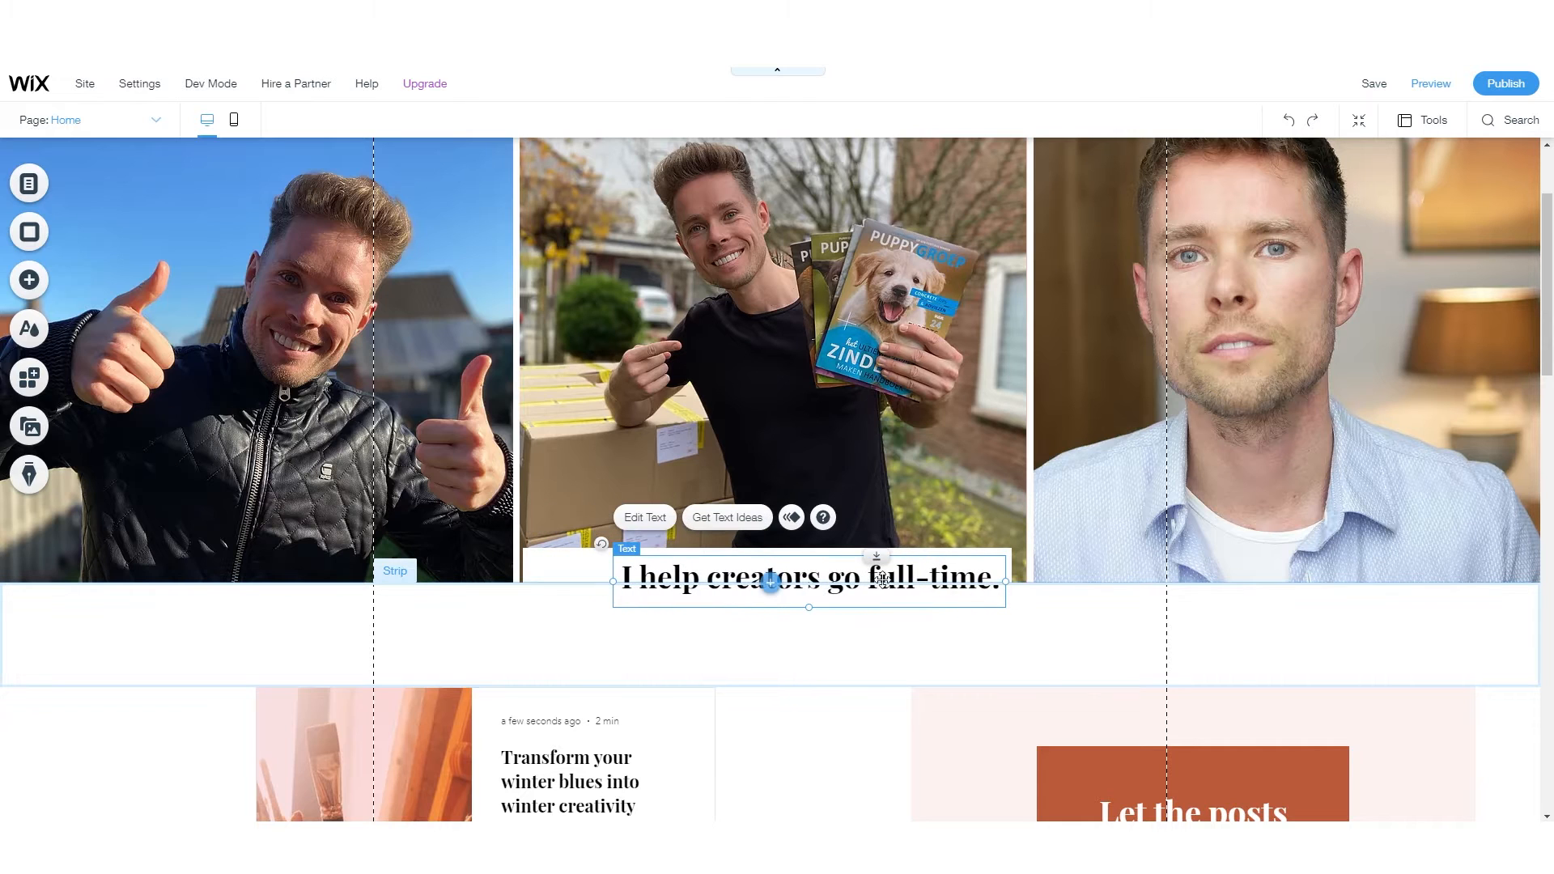
pyautogui.moveTo(1004, 583)
pyautogui.mouseDown()
pyautogui.moveTo(986, 582)
pyautogui.moveTo(1003, 583)
pyautogui.mouseUp()
pyautogui.moveTo(907, 583); pyautogui.dragTo(875, 584)
# - Narrow the white container box from both sides, leaving a small equal margin around the headline
pyautogui.moveTo(523, 576); pyautogui.dragTo(562, 577)
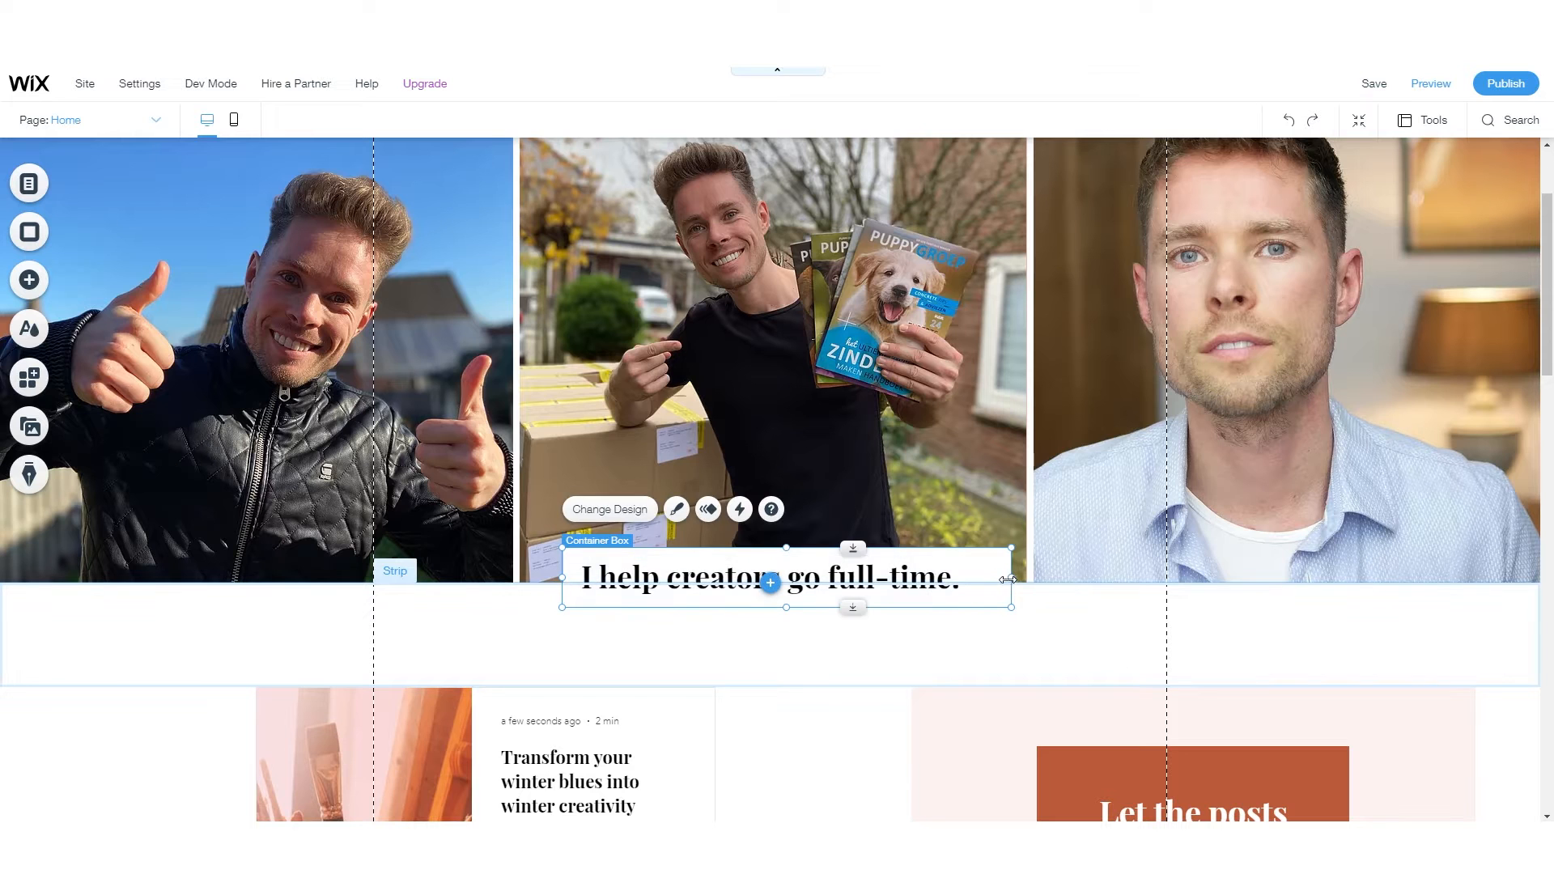
pyautogui.moveTo(1011, 578); pyautogui.dragTo(978, 580)
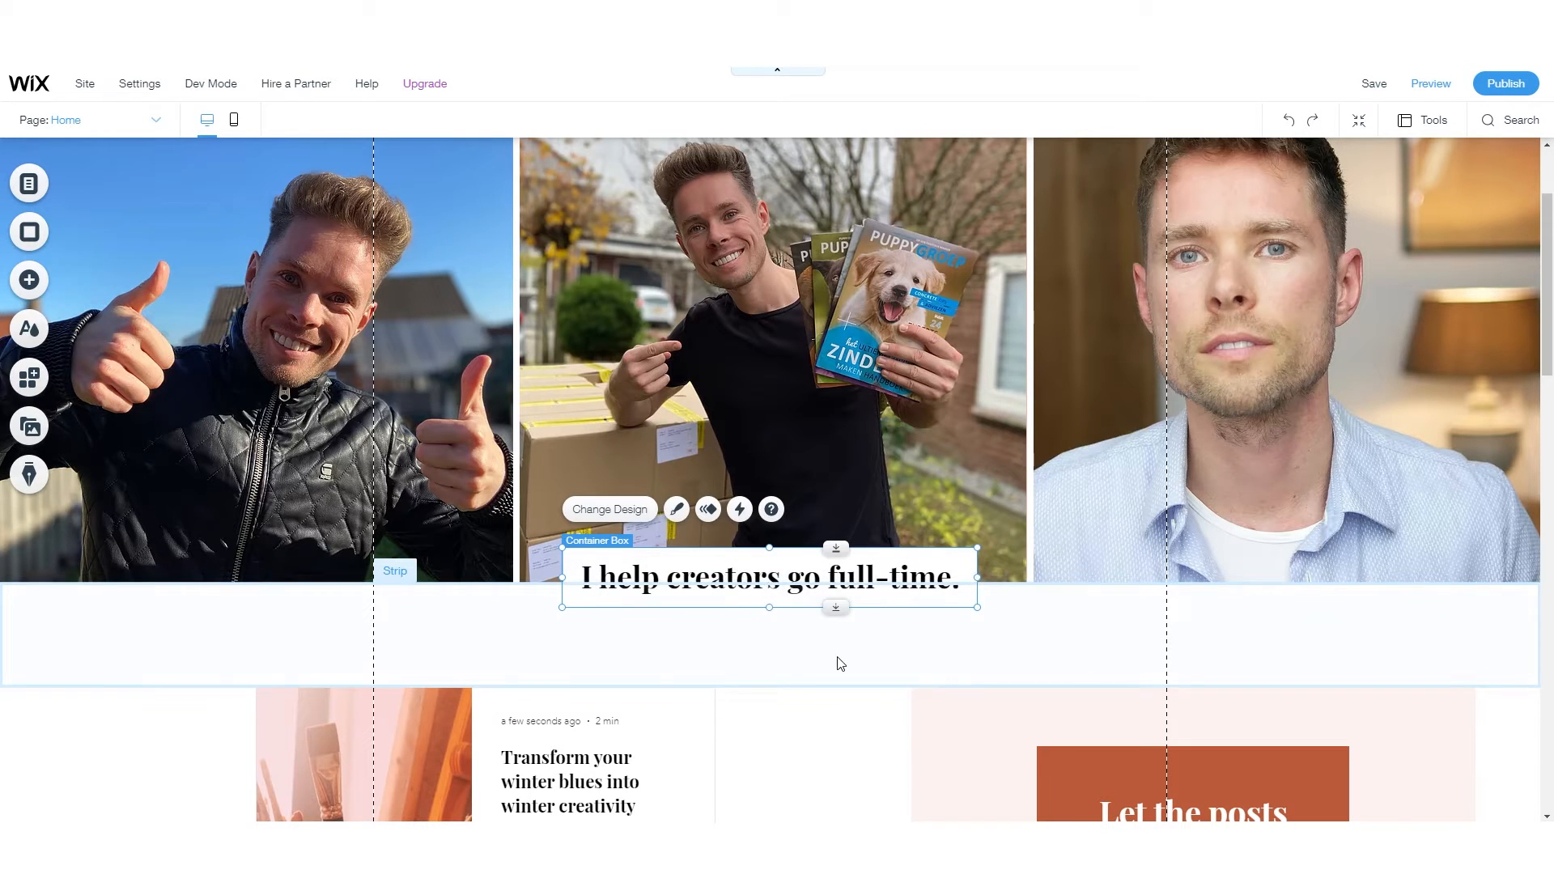
pyautogui.click(756, 668)
# - Preview the home page to check the resized headline over the banner photos, and return to editing
pyautogui.click(1430, 84)
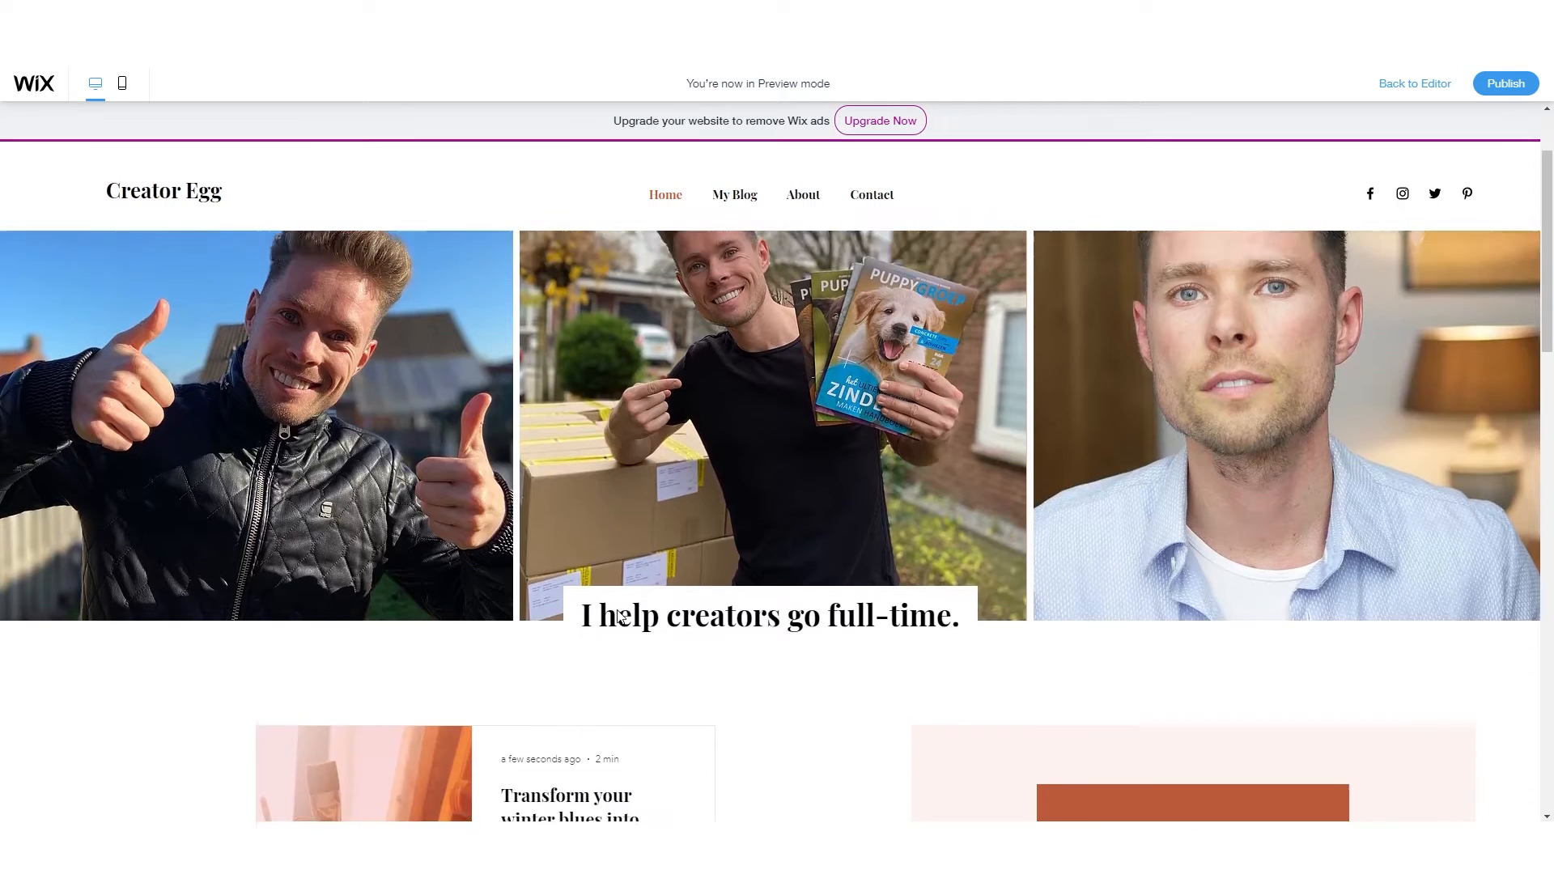
pyautogui.scroll(-6, 668, 357)
pyautogui.scroll(6, 672, 358)
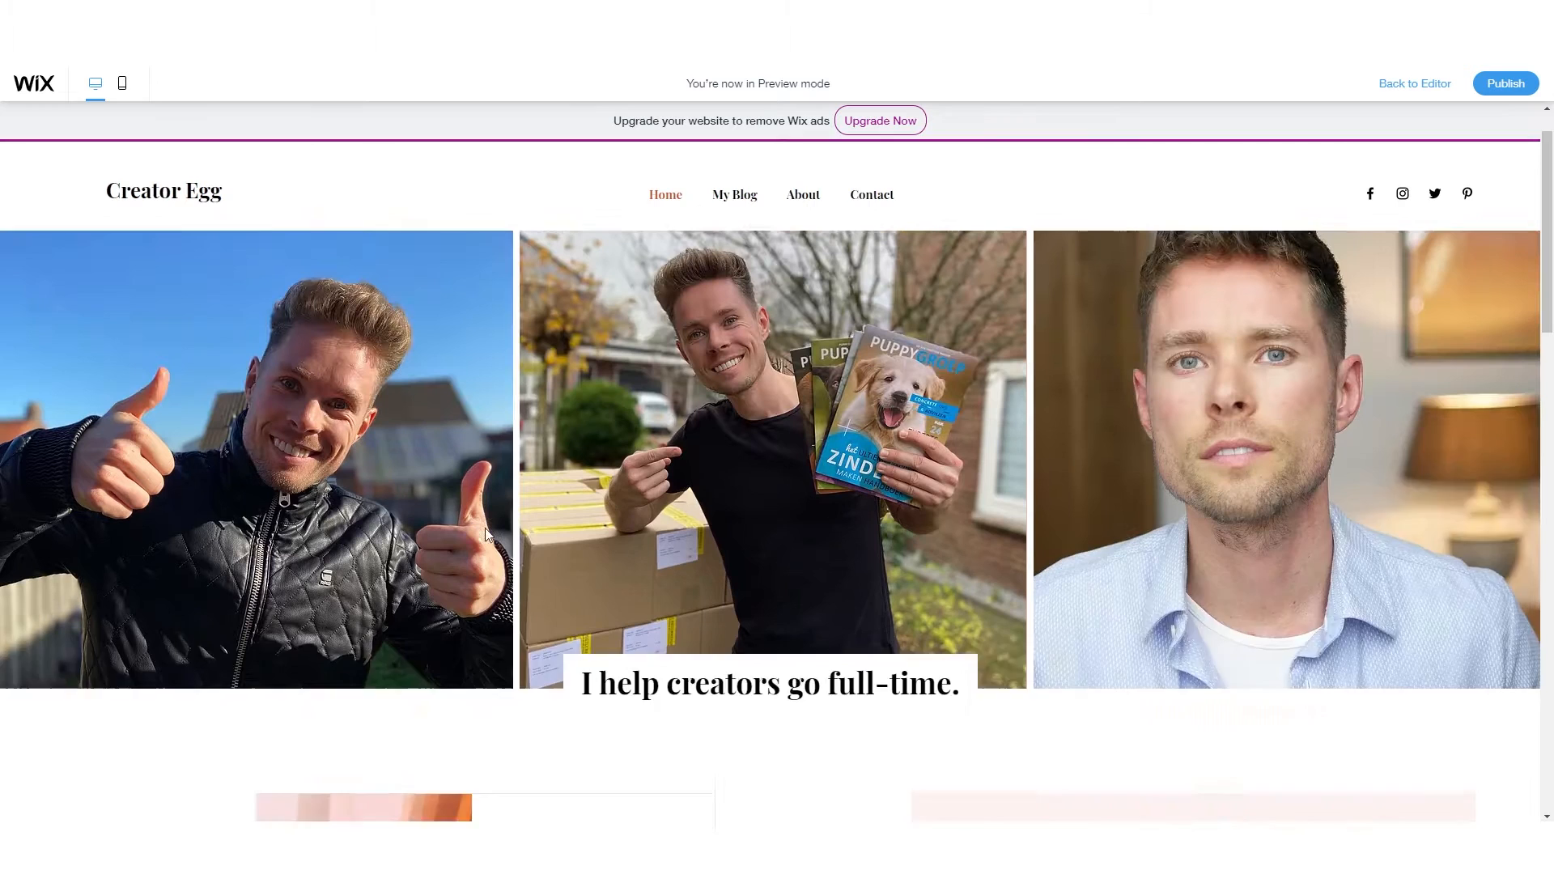
pyautogui.click(1423, 86)
# - Review the home page from the banner photos to the blog posts and subscribe form, and select the post list
pyautogui.scroll(-5, 451, 381)
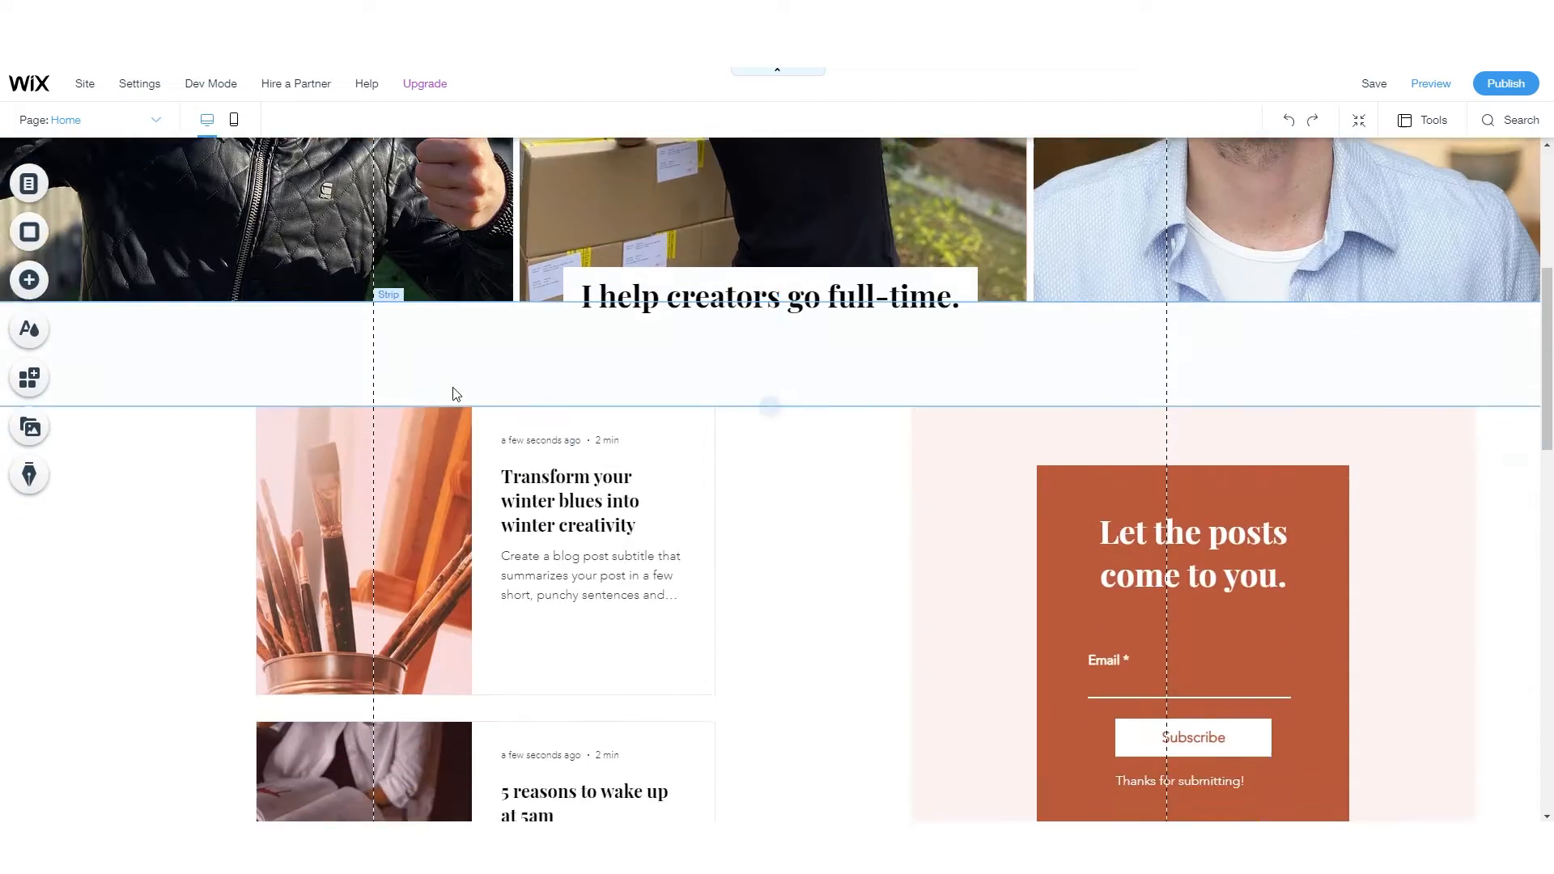
pyautogui.scroll(1, 456, 394)
pyautogui.scroll(-3, 502, 453)
pyautogui.scroll(8, 510, 479)
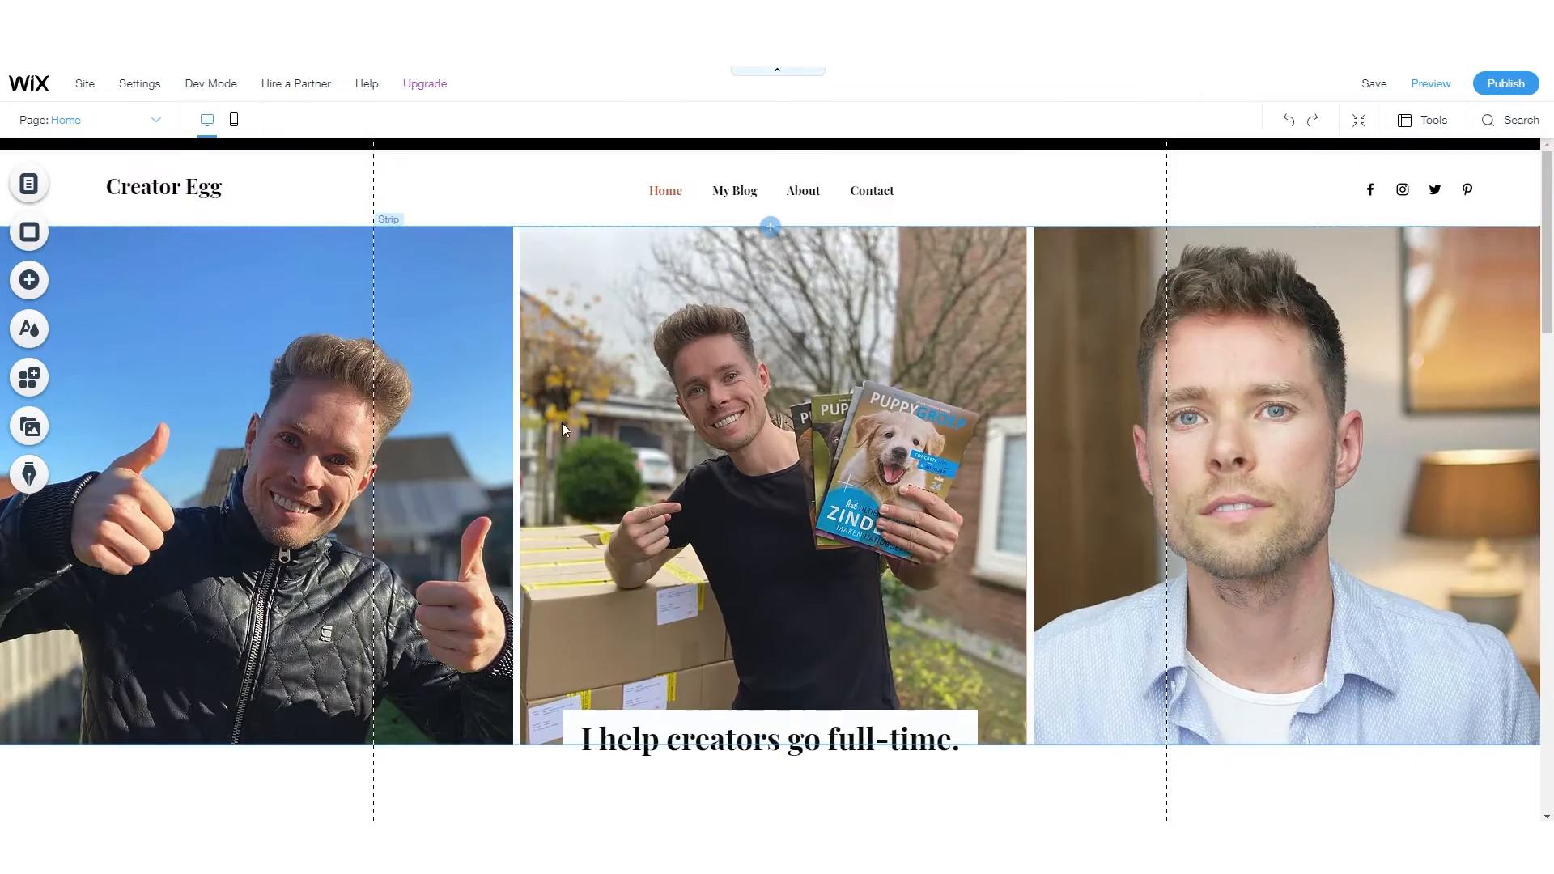
pyautogui.scroll(-6, 625, 471)
pyautogui.scroll(4, 634, 468)
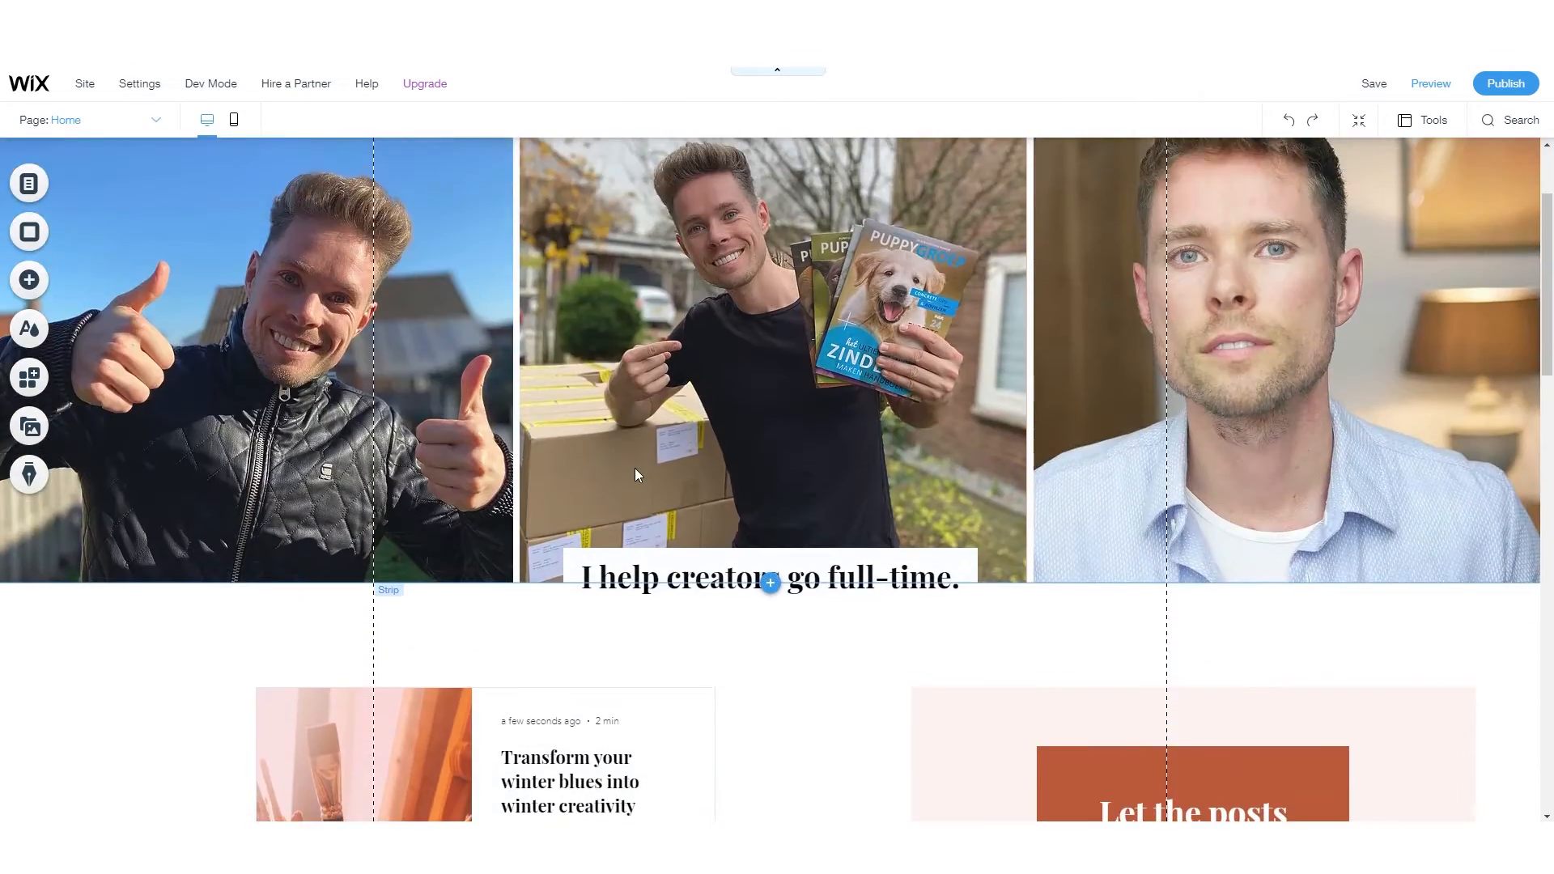
pyautogui.scroll(2, 815, 387)
pyautogui.scroll(-7, 680, 526)
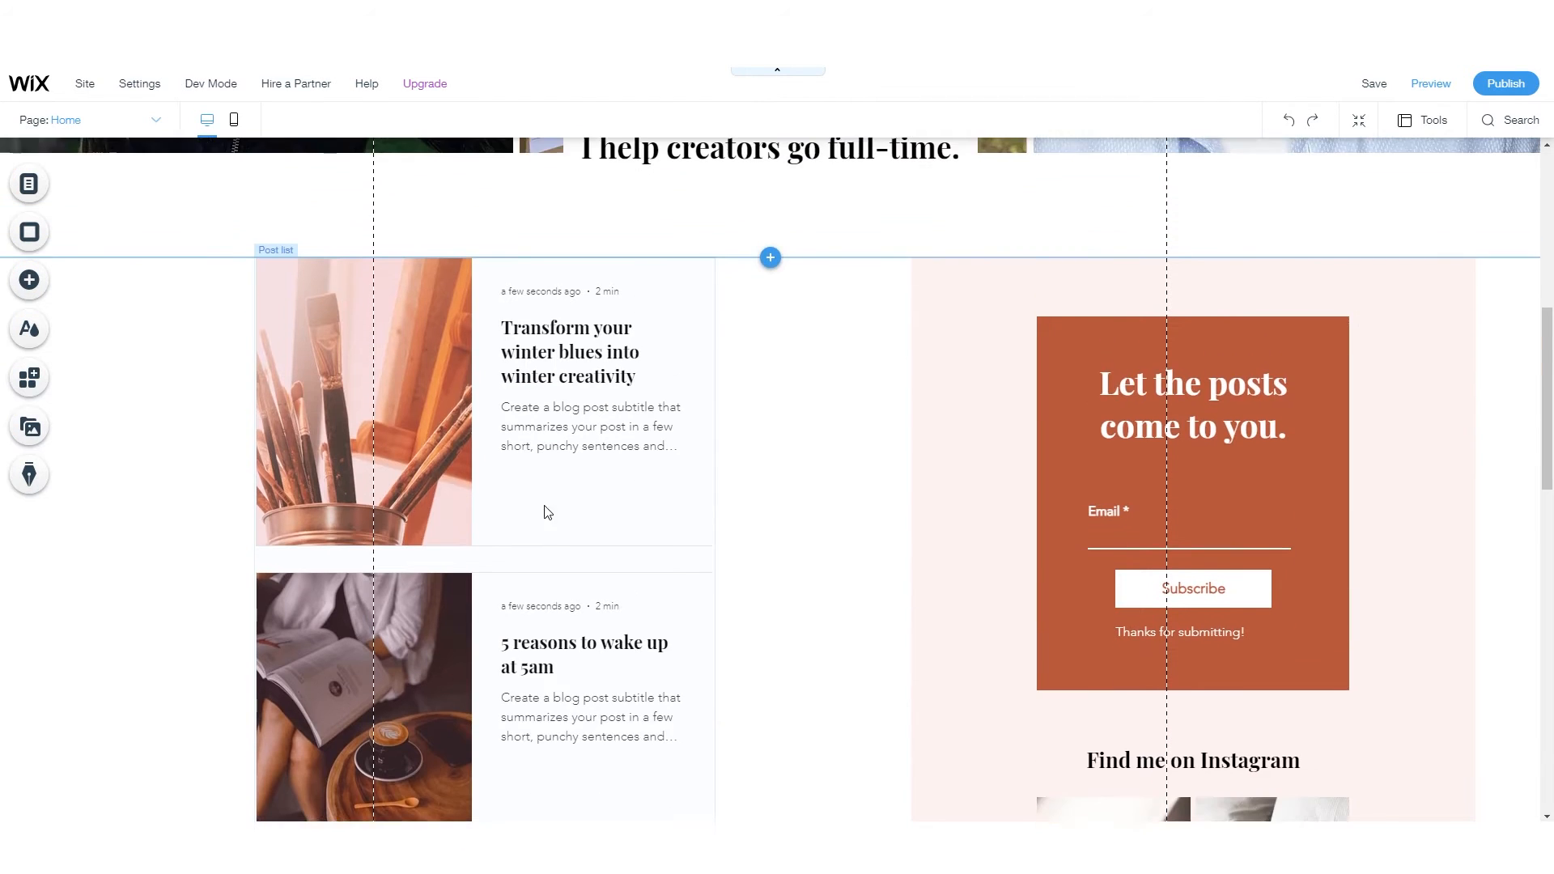
pyautogui.scroll(2, 239, 451)
pyautogui.scroll(-3, 562, 408)
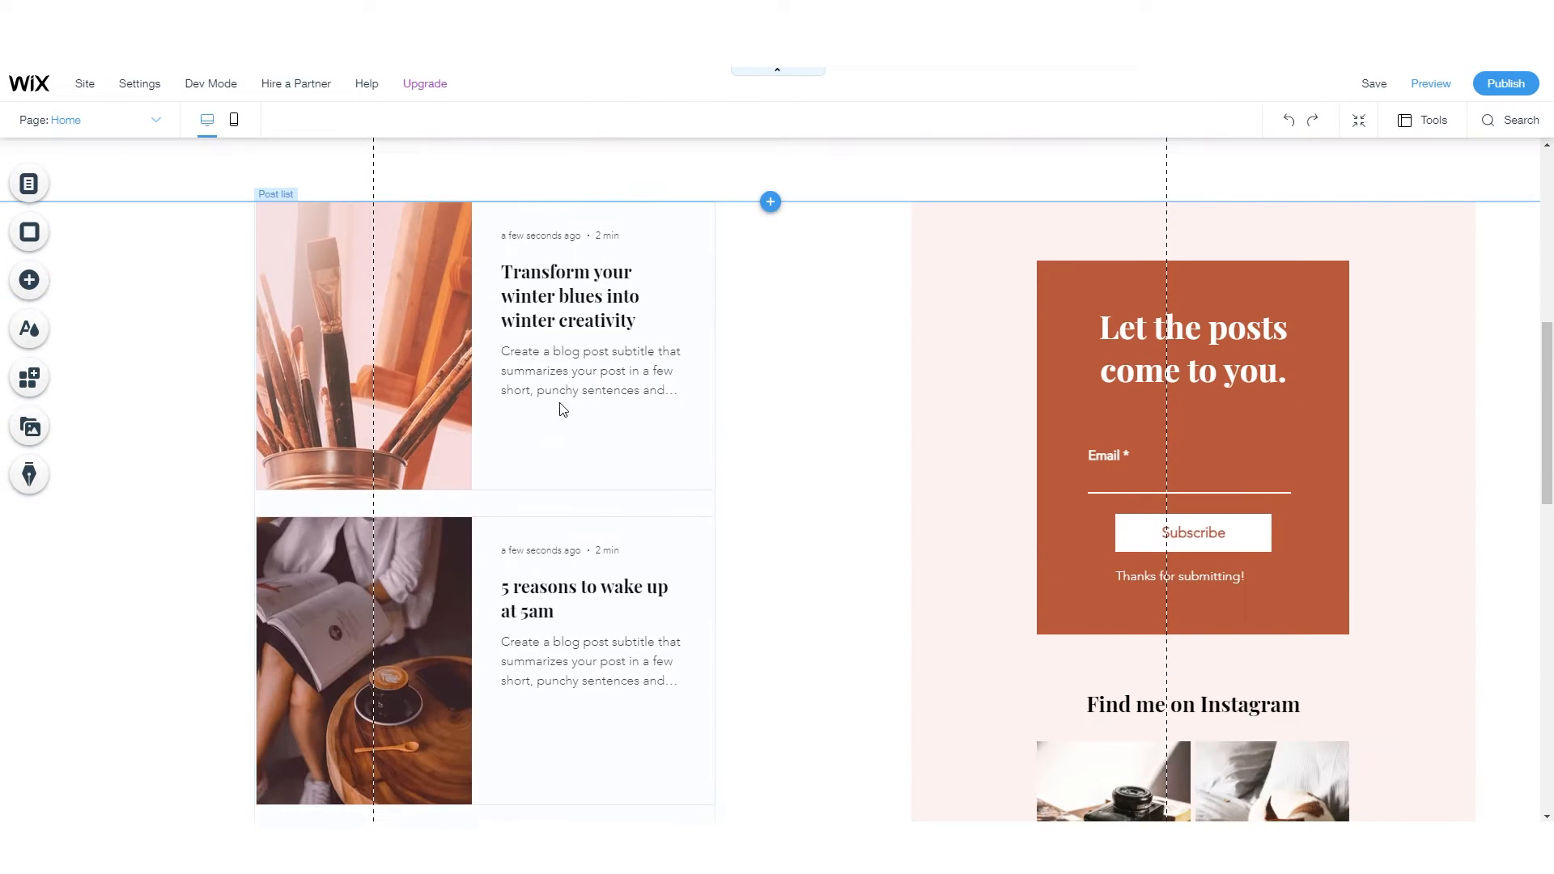
pyautogui.click(291, 242)
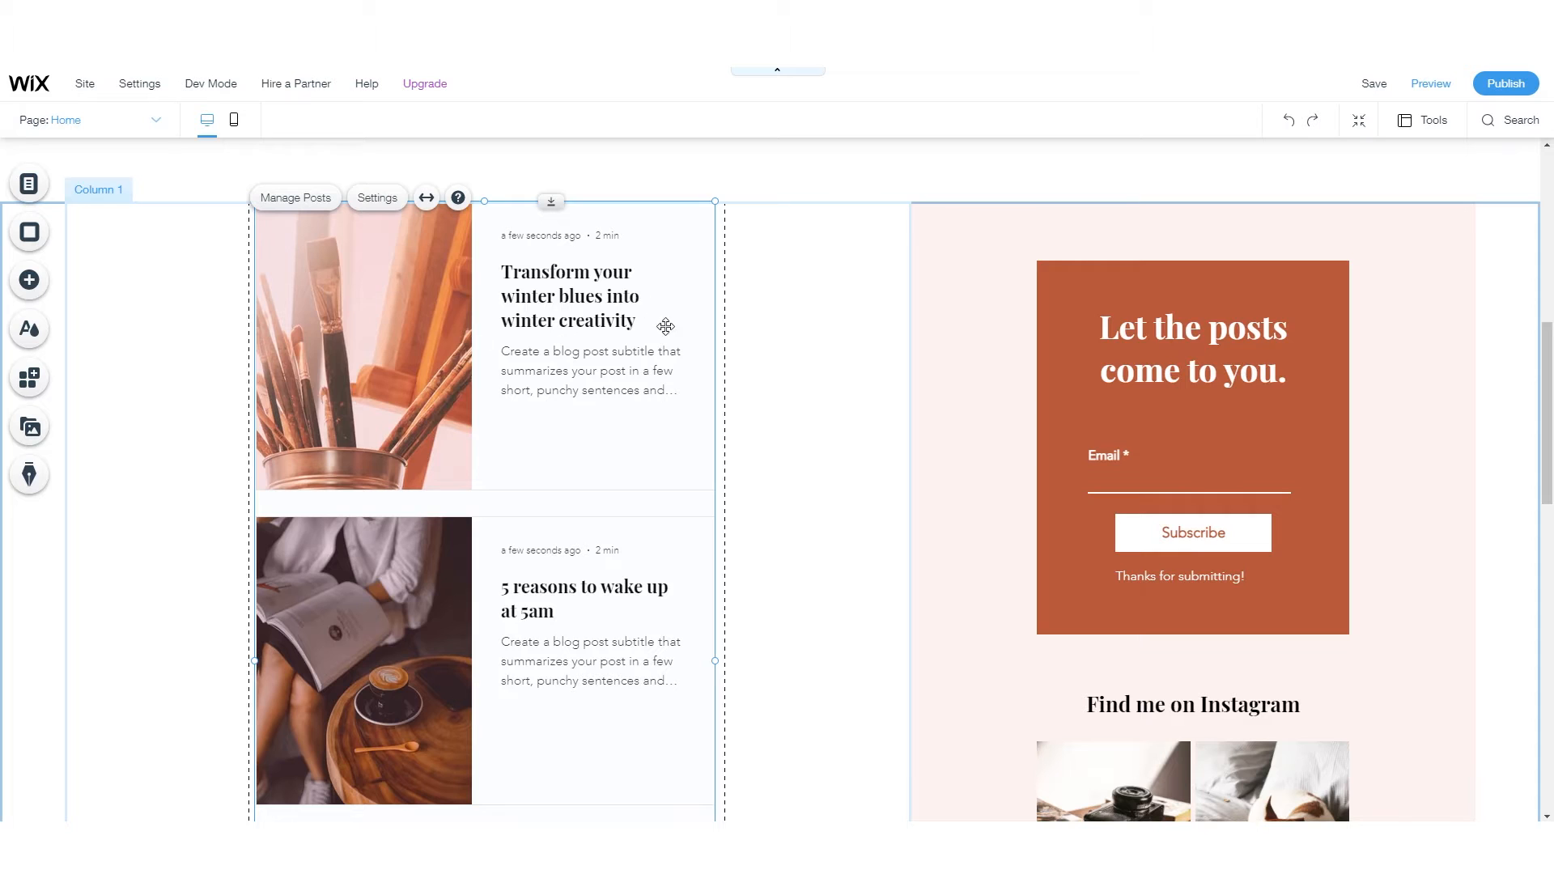
# - Open the post list's design options for its posts, with the panel moved beside the posts, and examine the title font settings
pyautogui.scroll(-9, 665, 326)
pyautogui.scroll(9, 523, 537)
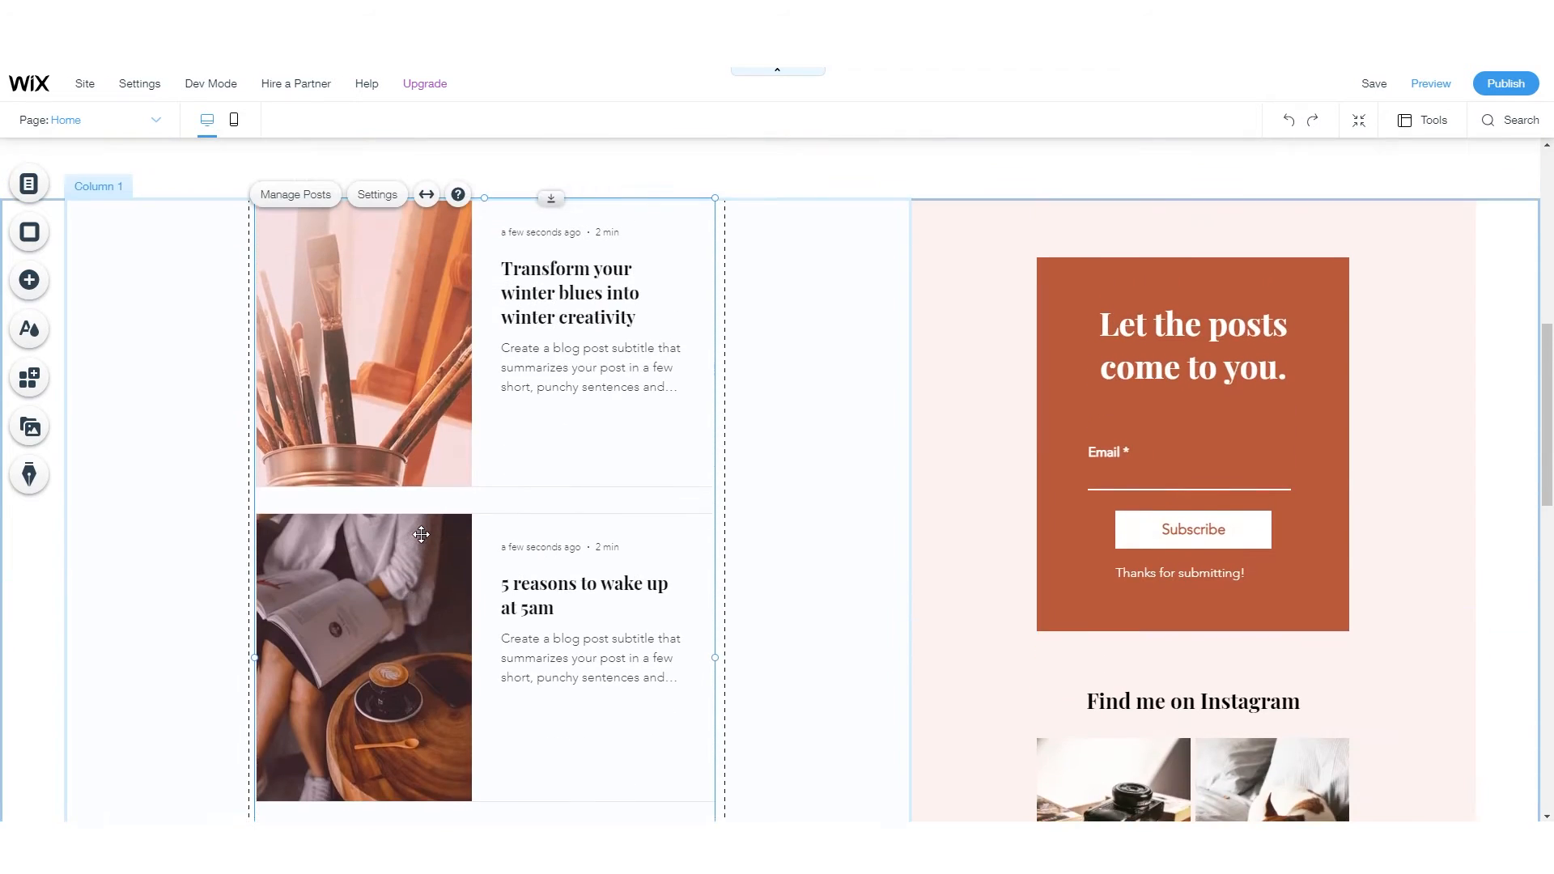
pyautogui.scroll(1, 449, 354)
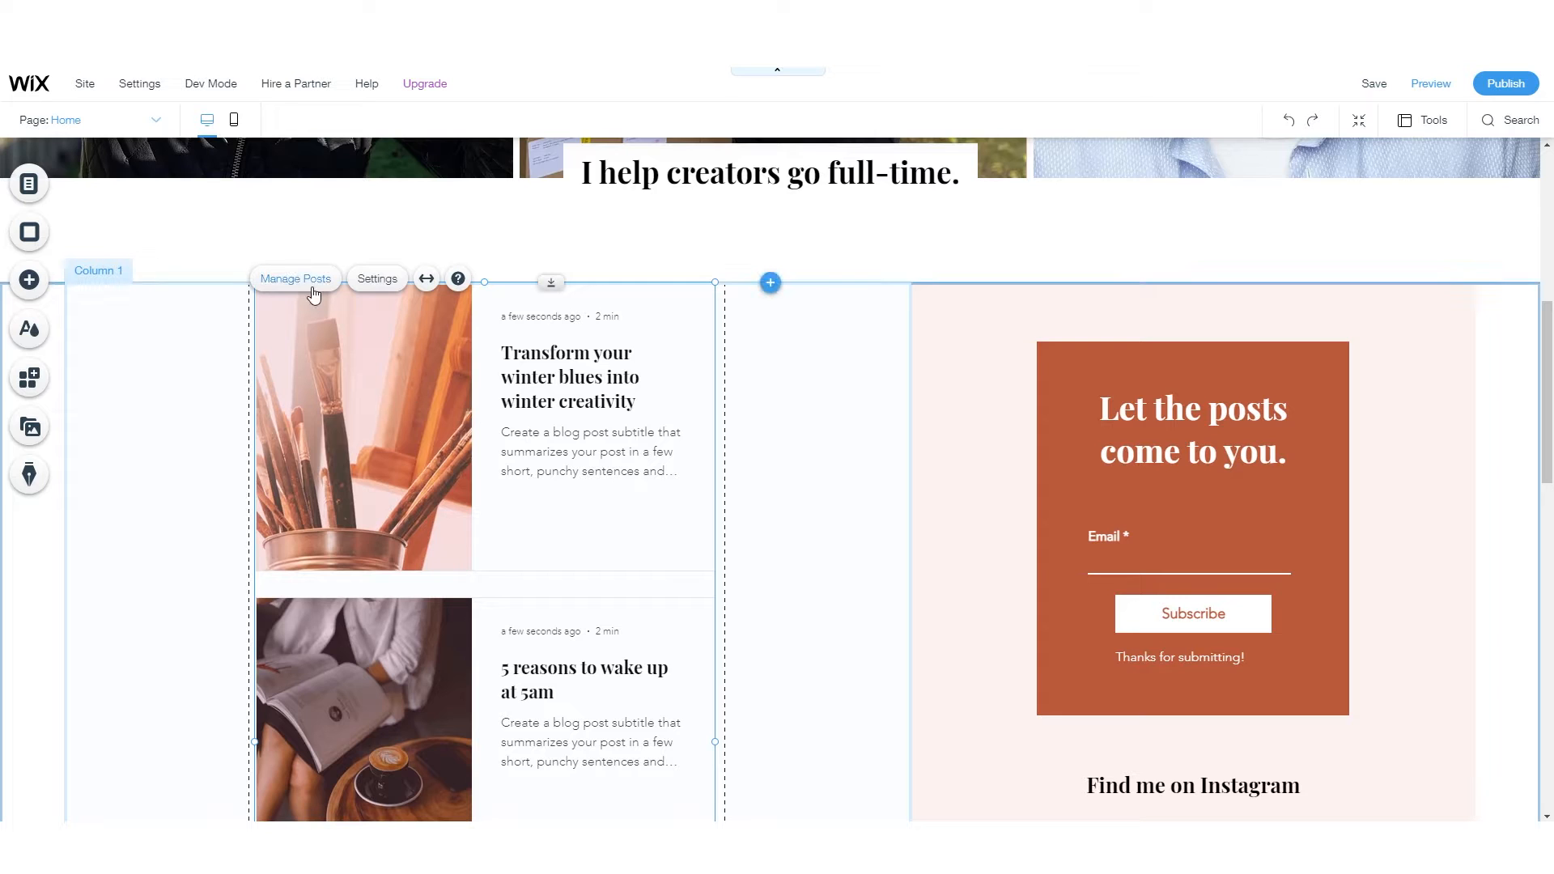
pyautogui.click(378, 280)
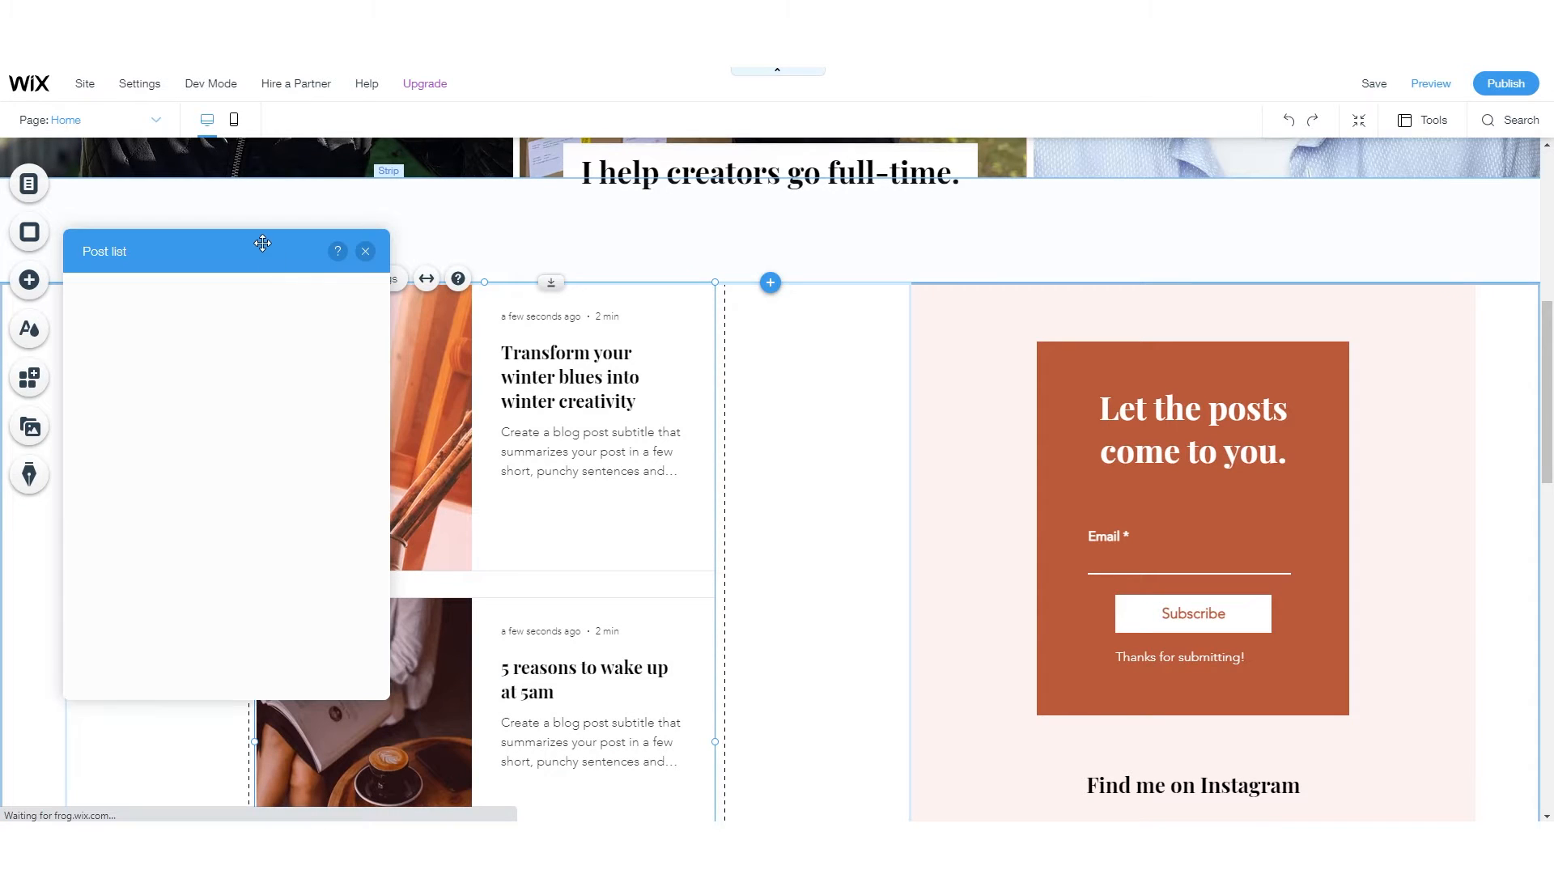
pyautogui.moveTo(262, 243); pyautogui.dragTo(1002, 250)
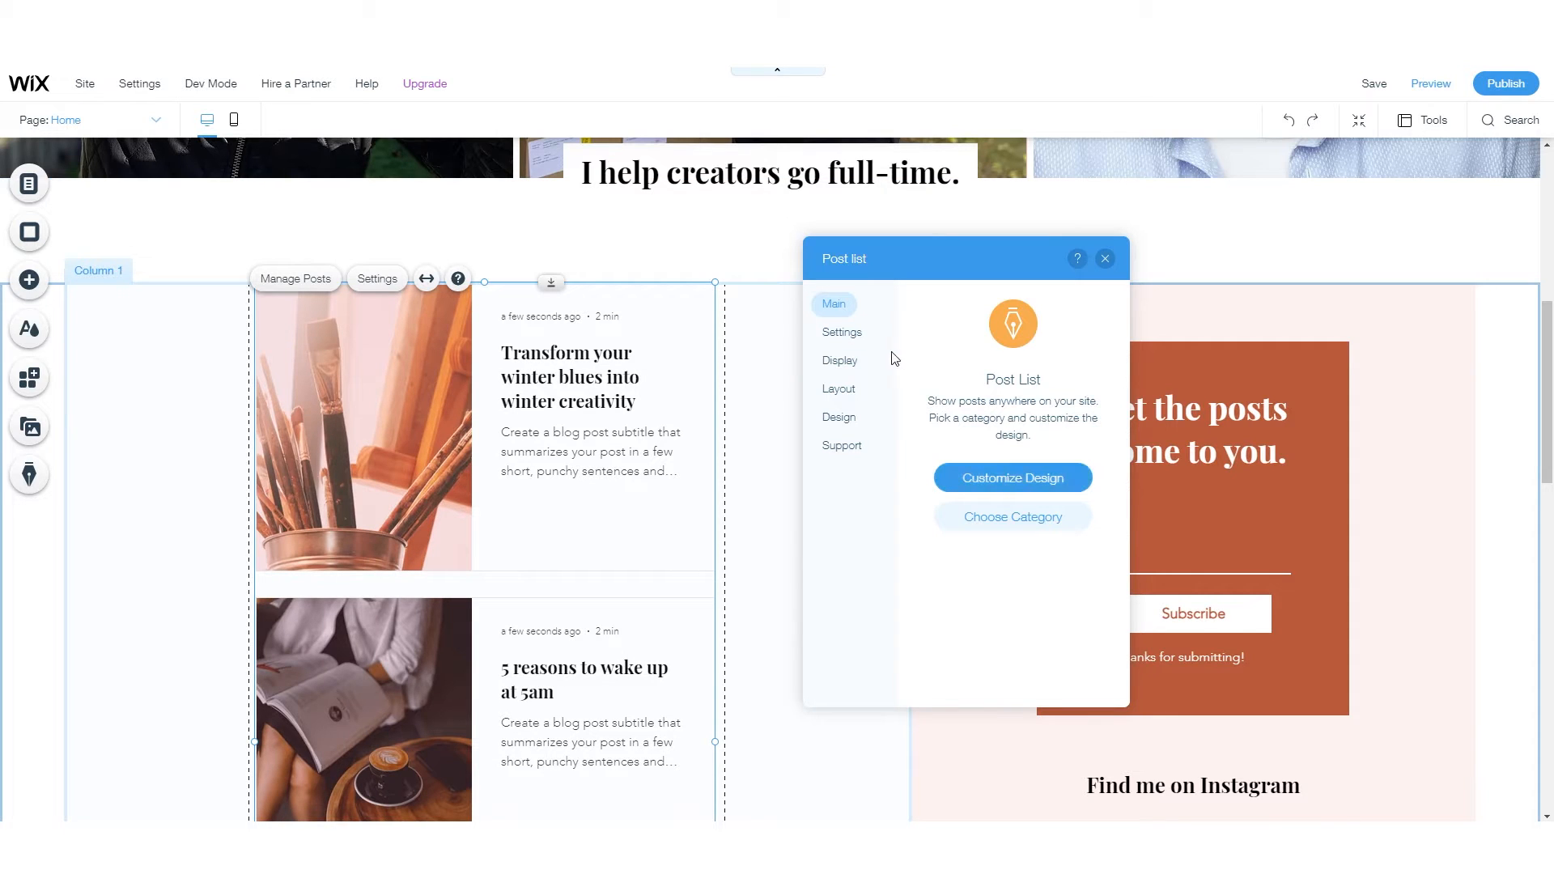
pyautogui.click(1004, 477)
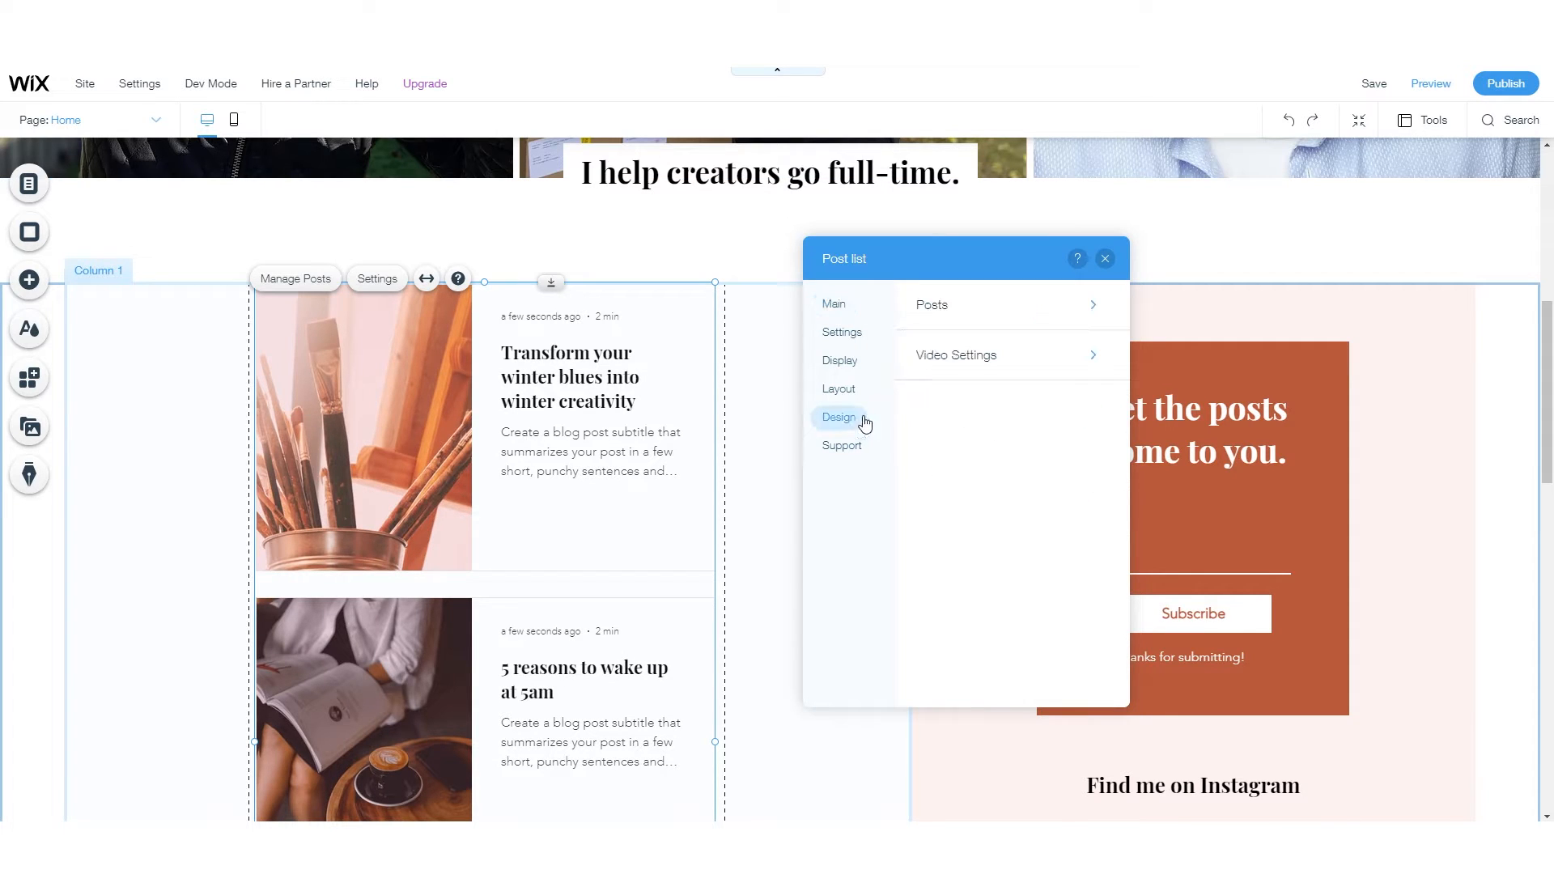
pyautogui.click(1075, 317)
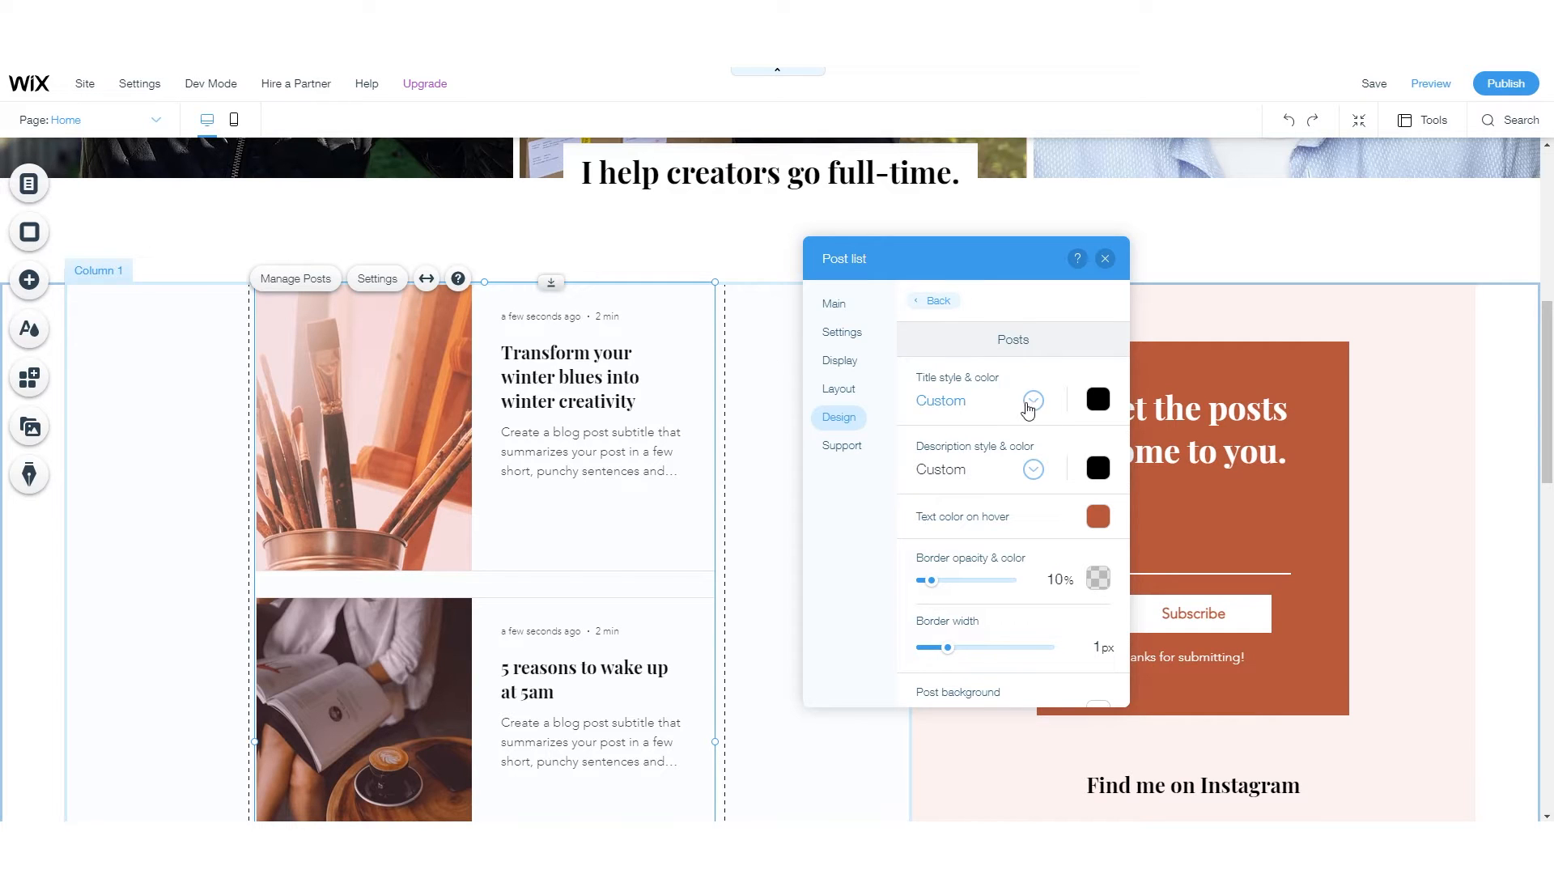
pyautogui.click(1034, 403)
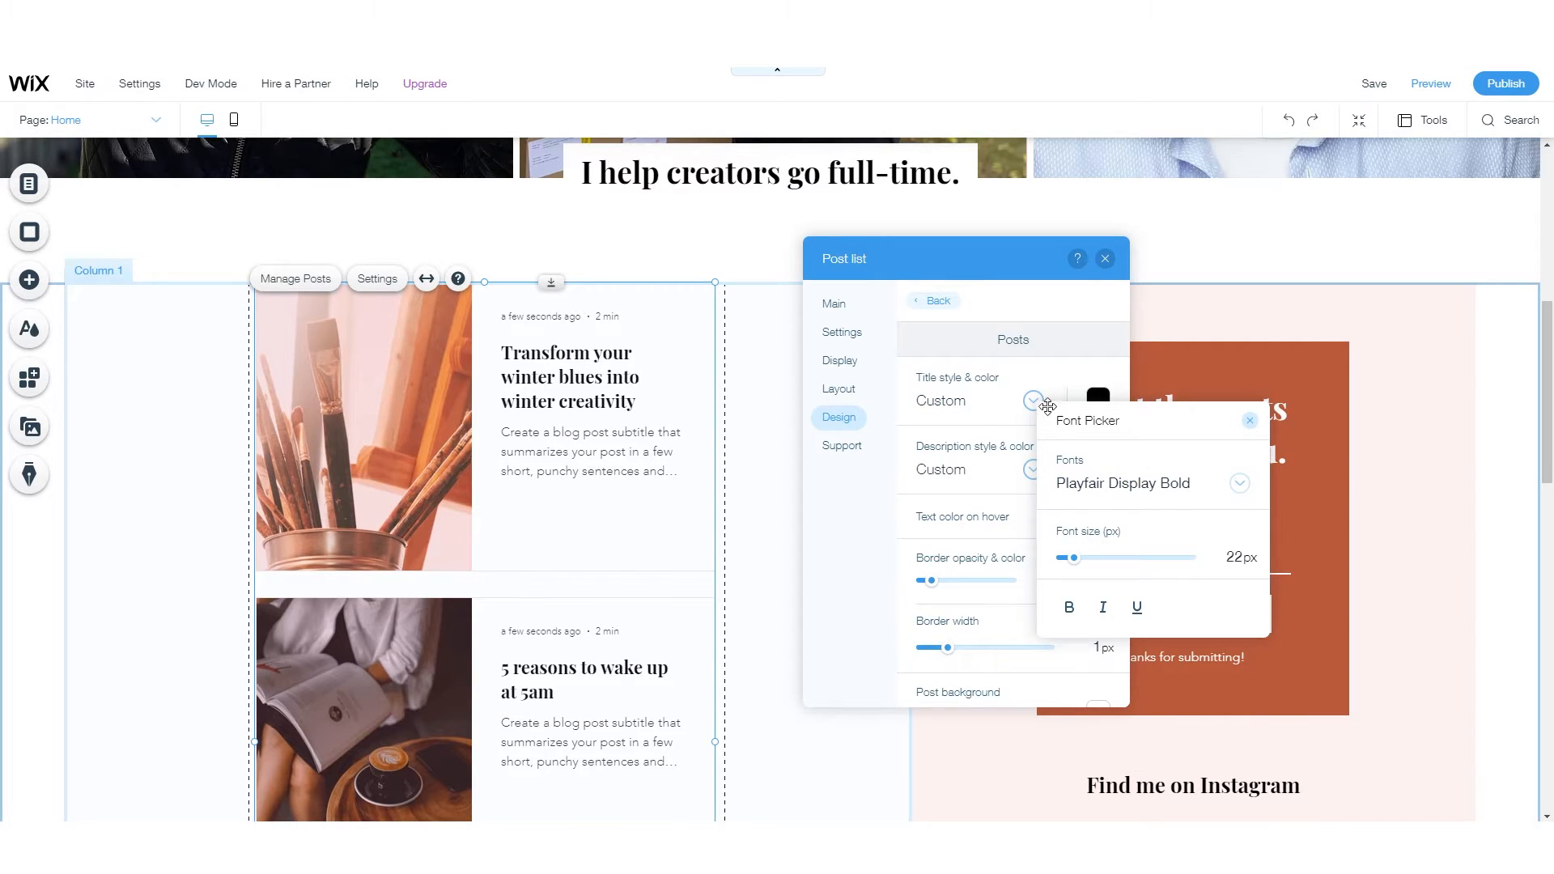
pyautogui.click(1033, 402)
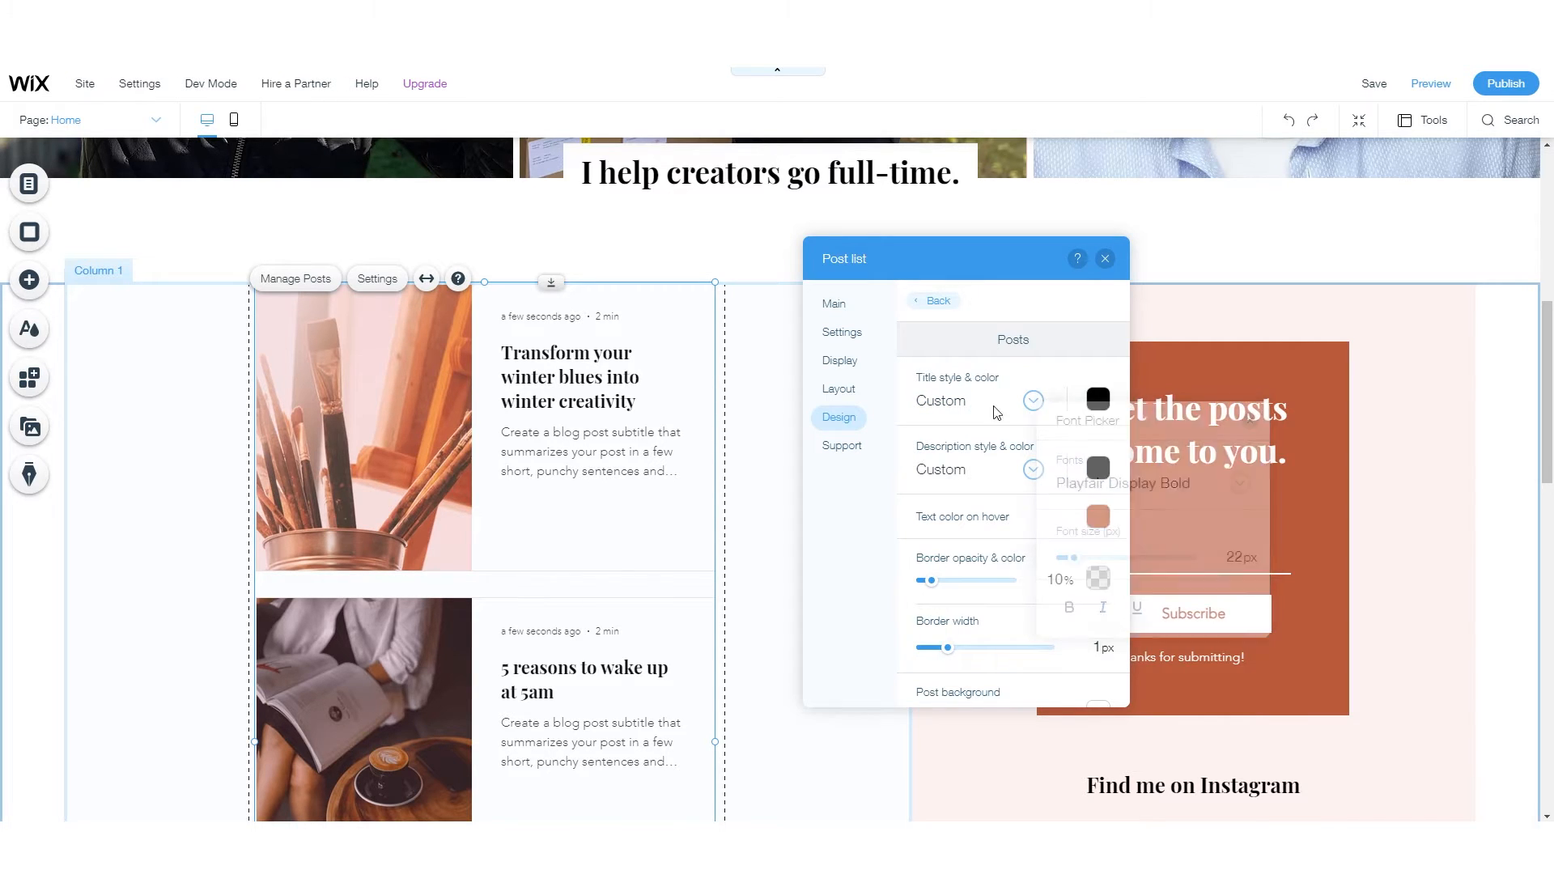
# - Set the post titles' color to dark red #4D0000, and undo and redo the last change
pyautogui.click(1098, 401)
pyautogui.click(1263, 493)
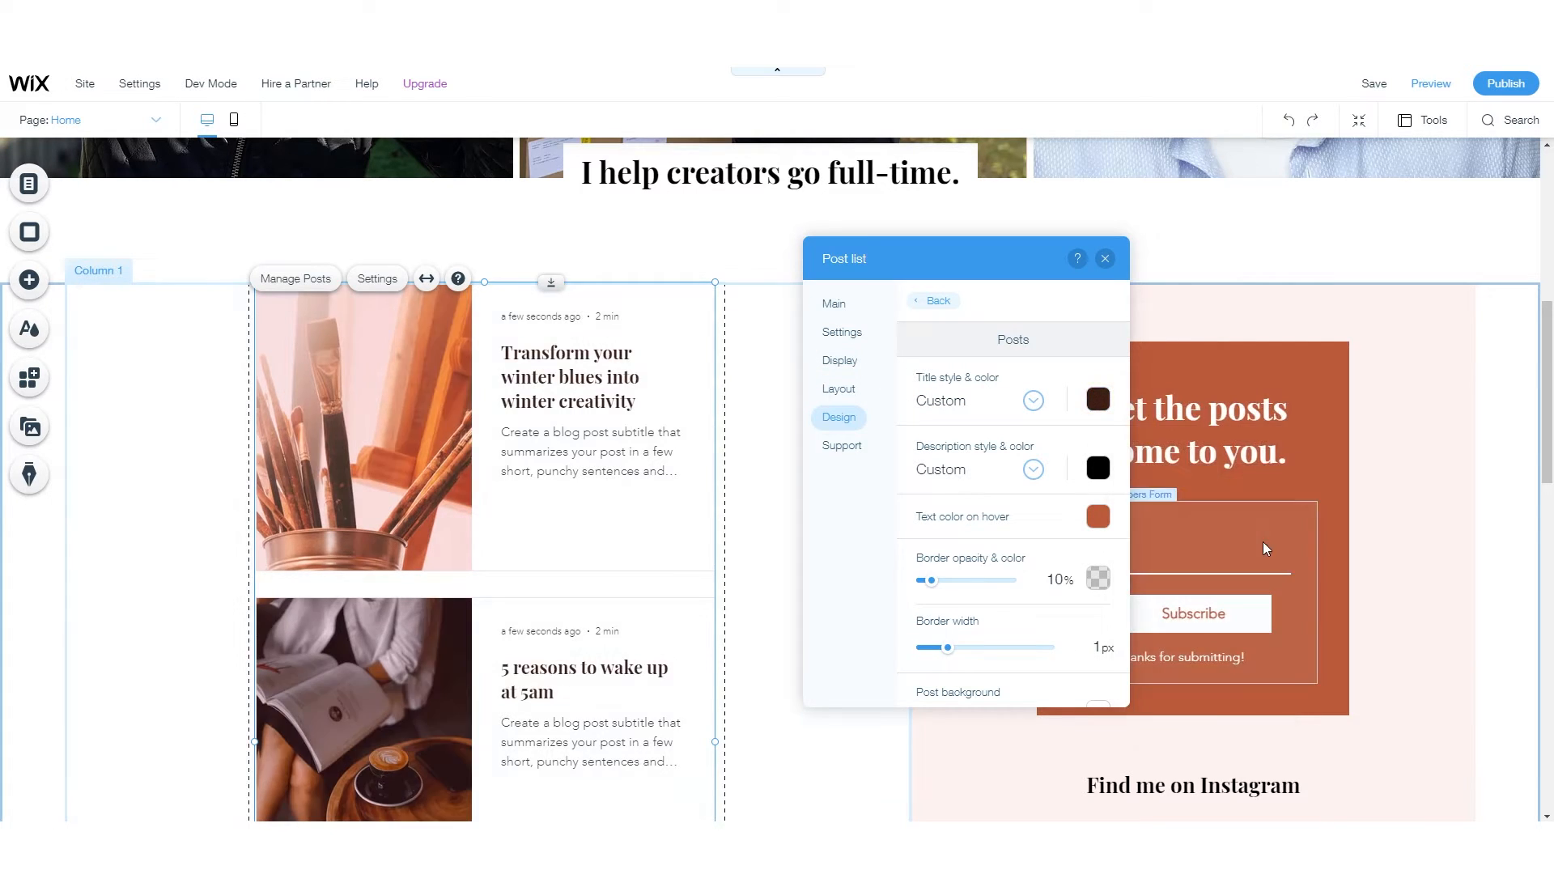
pyautogui.click(1266, 539)
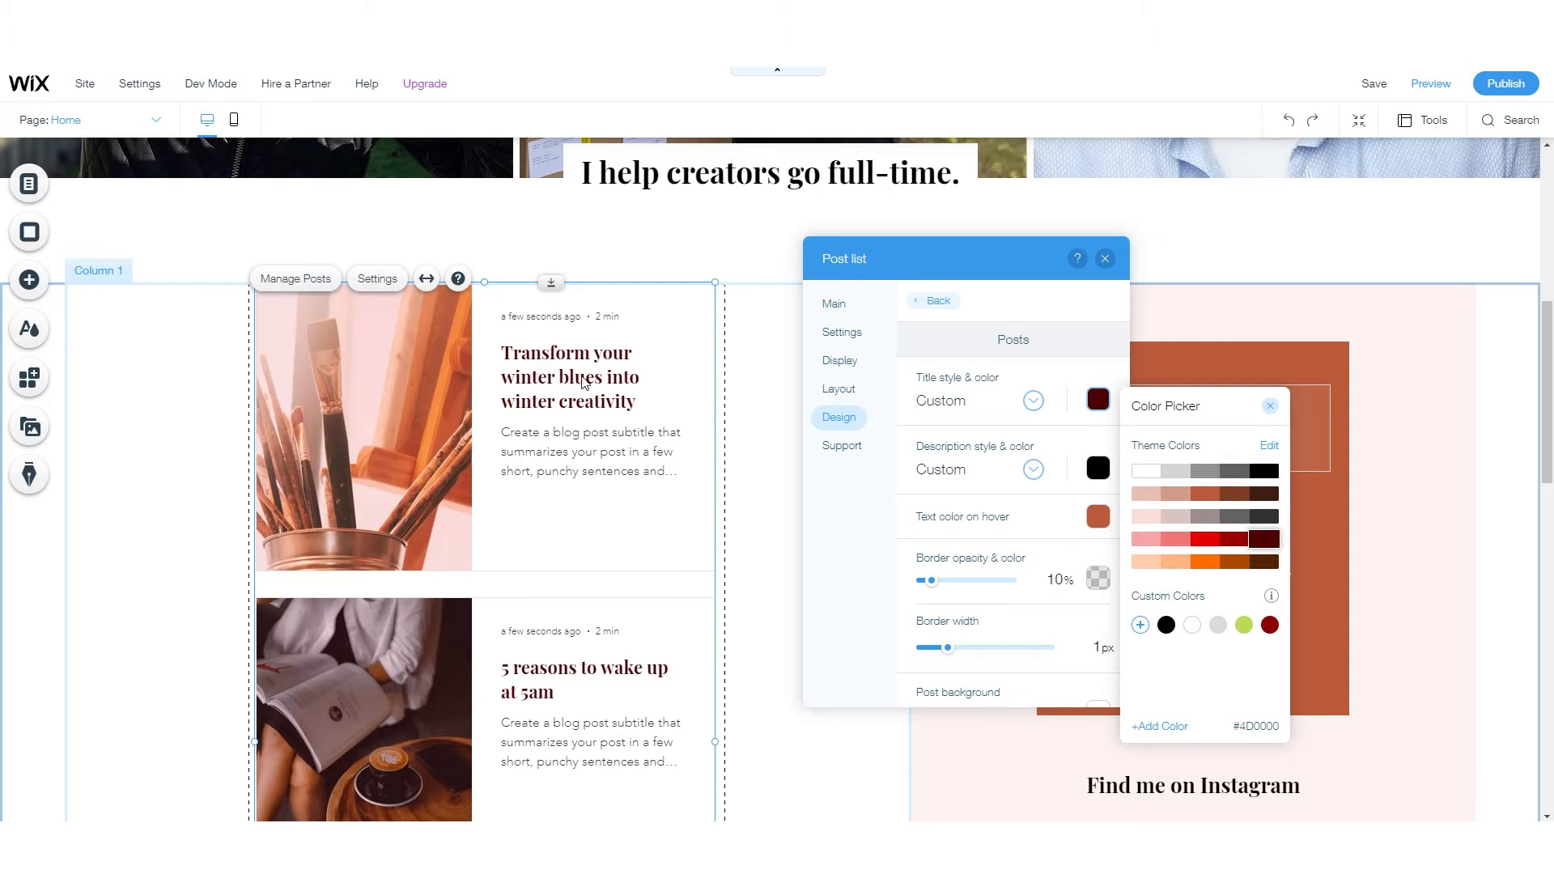
pyautogui.click(1271, 406)
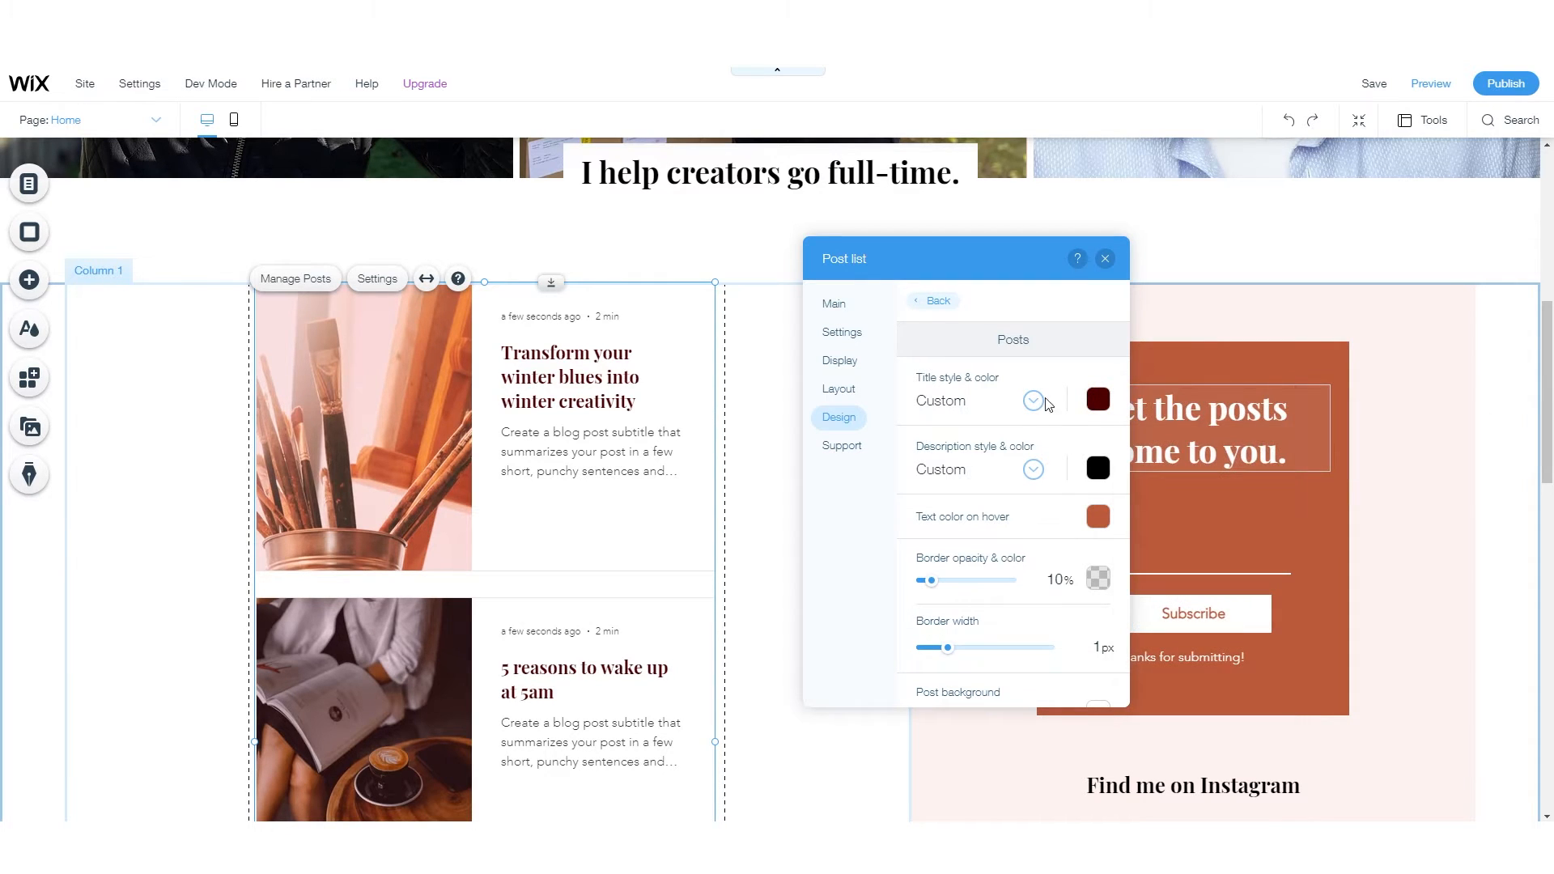
pyautogui.click(1287, 121)
pyautogui.click(1312, 120)
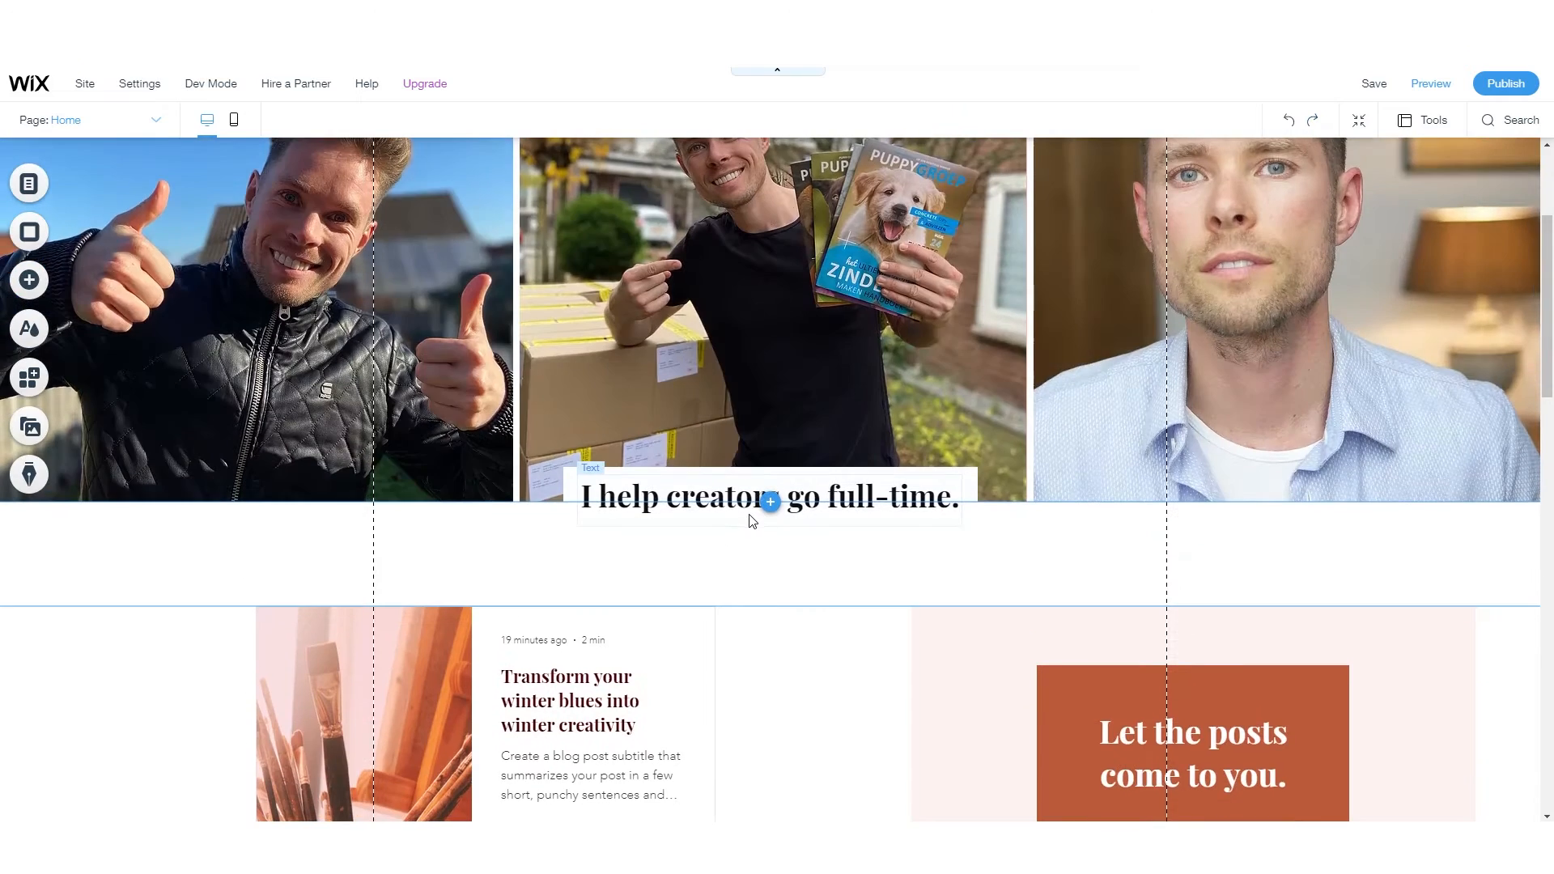
# - Open the site history and preview the oldest revision, from Jul 01, 2021, 2:53 PM
pyautogui.scroll(-2, 750, 520)
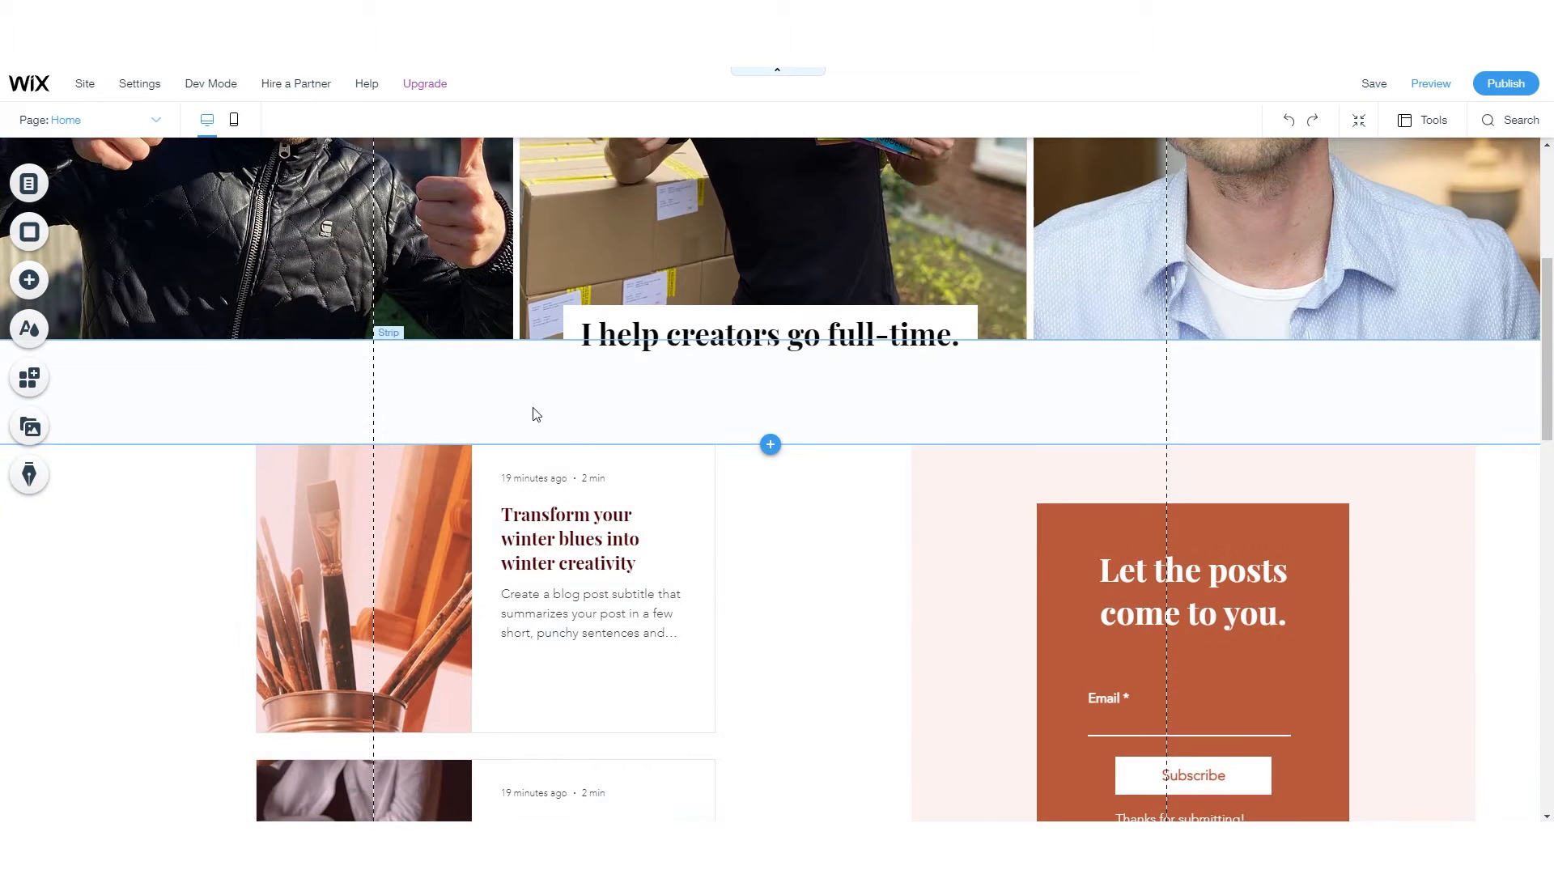
pyautogui.scroll(1, 536, 409)
pyautogui.scroll(1, 538, 406)
pyautogui.moveTo(84, 94)
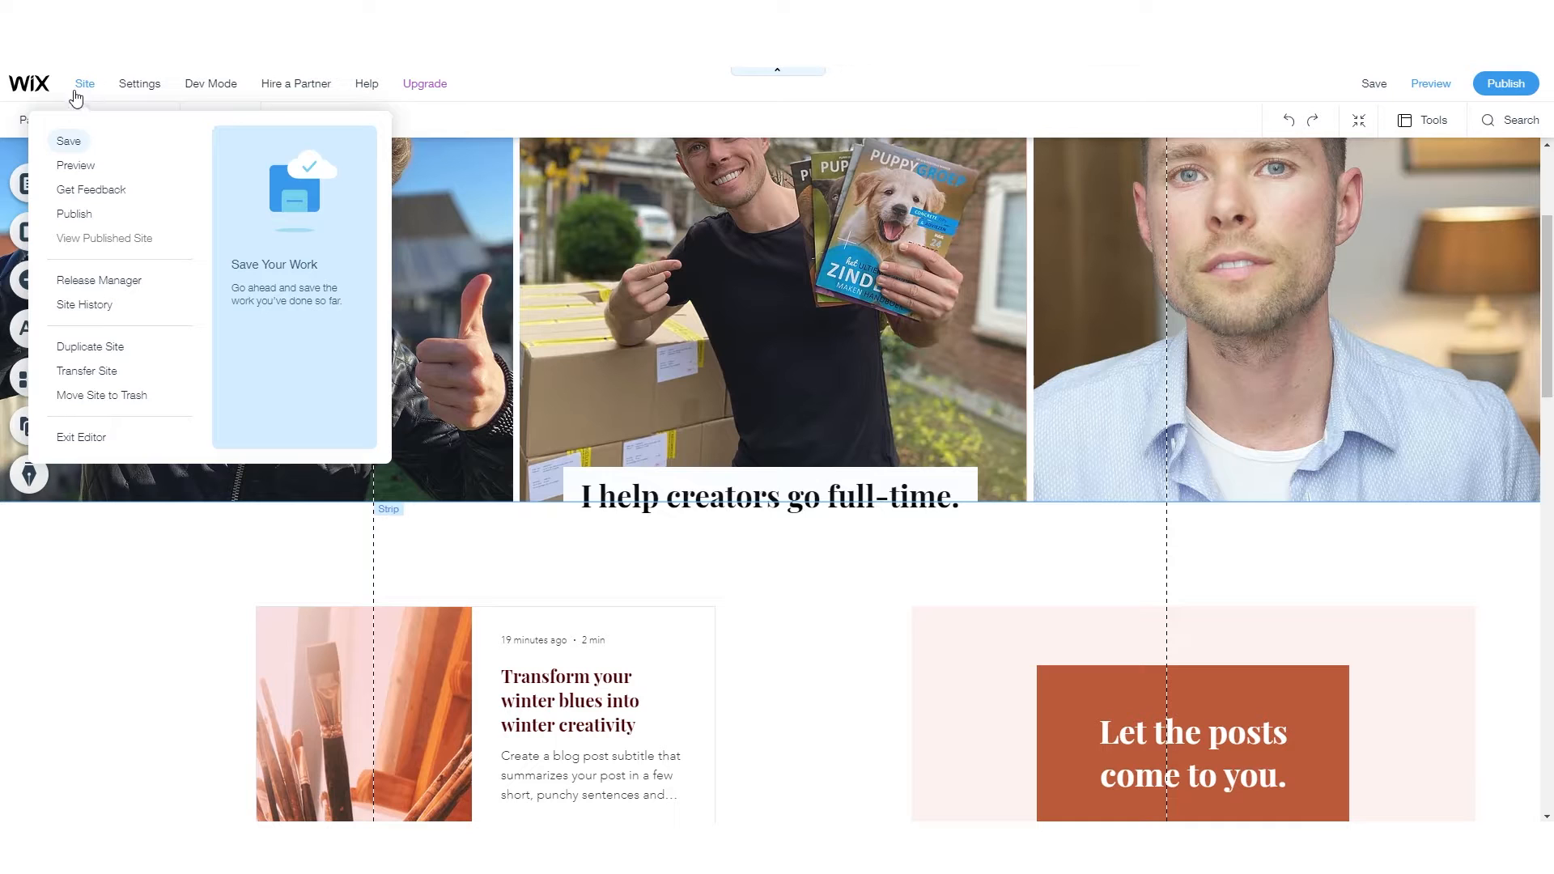
pyautogui.click(85, 305)
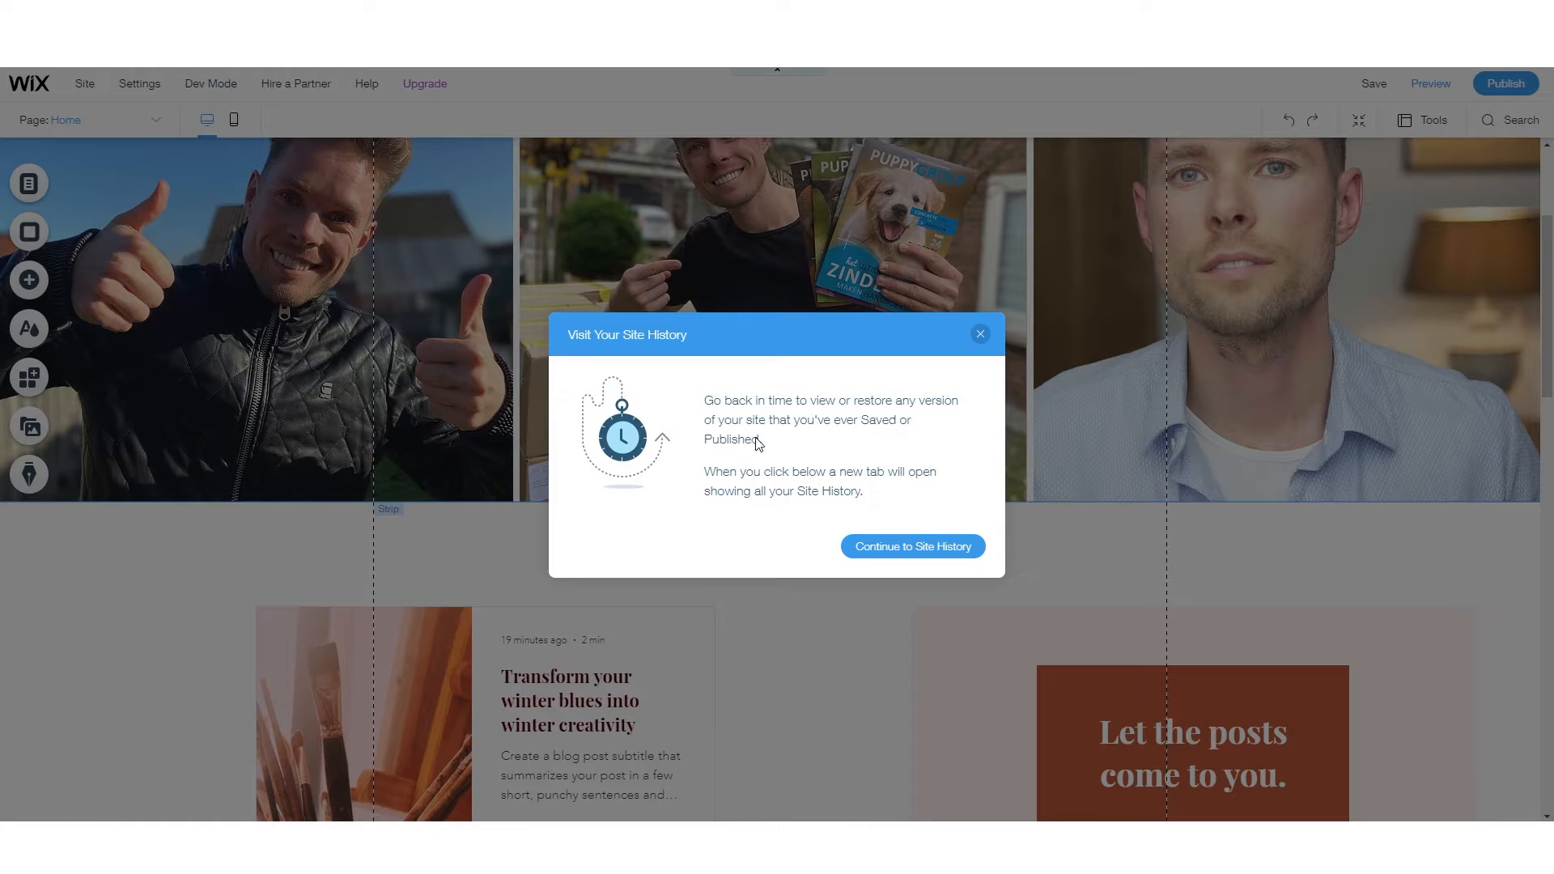
pyautogui.click(908, 550)
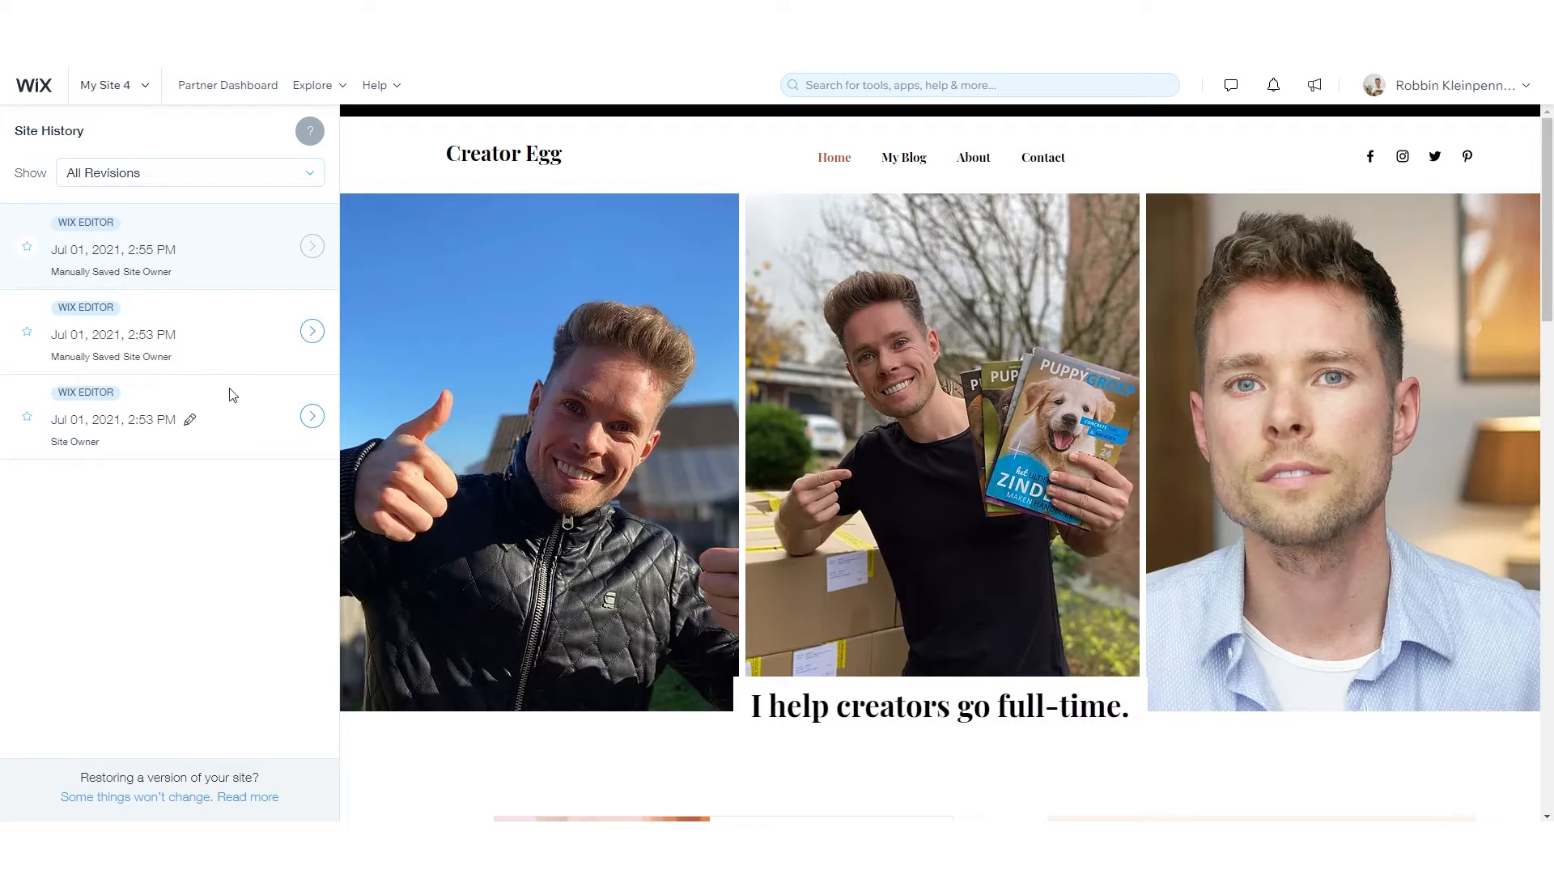
pyautogui.click(312, 416)
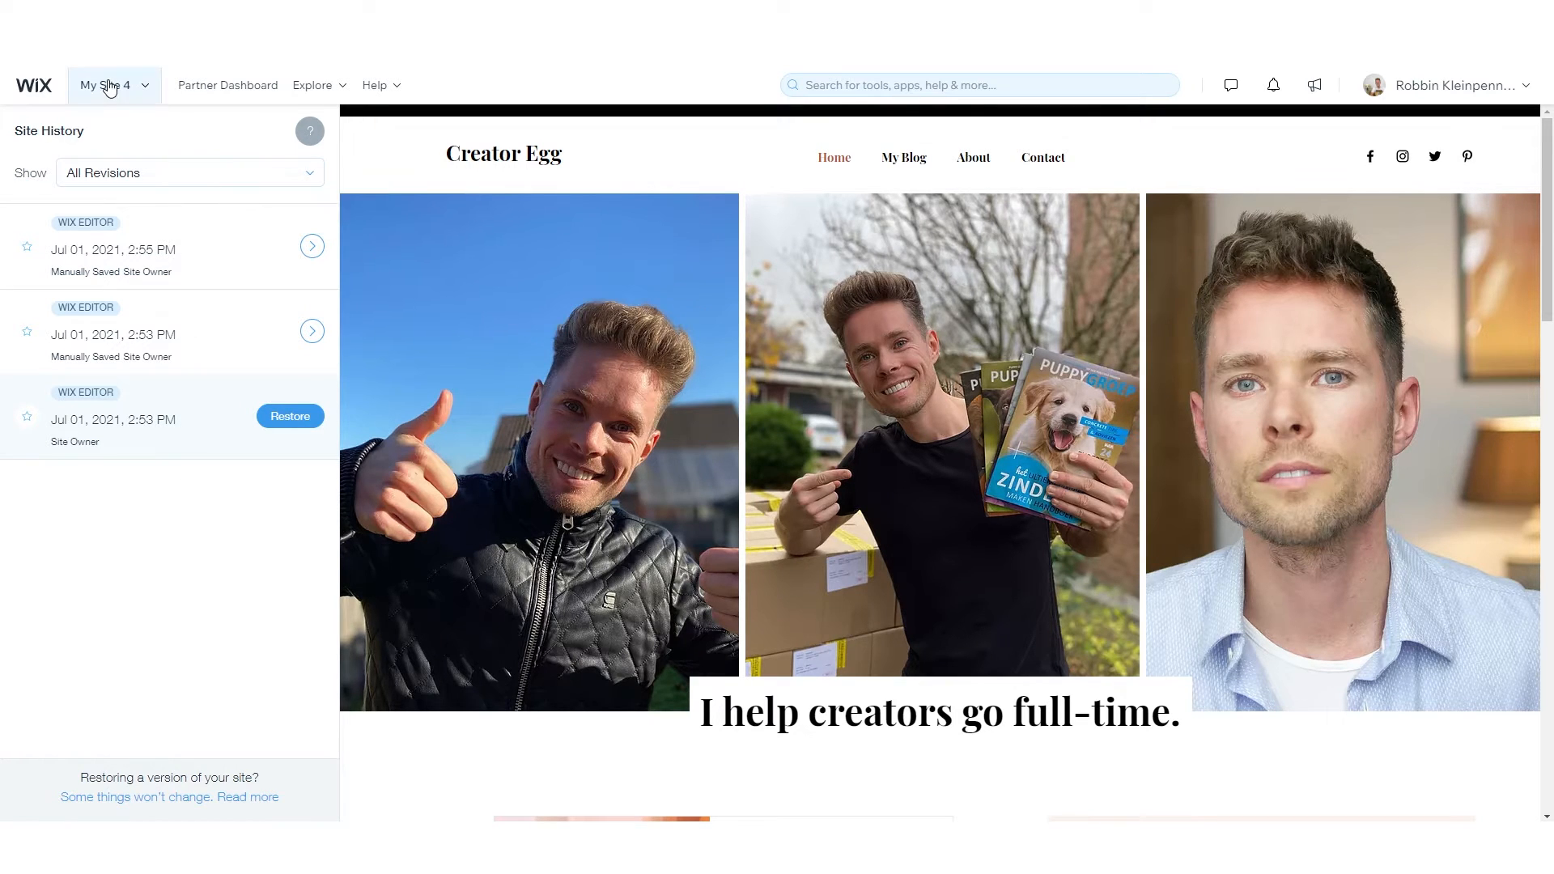
# - Leave the site history for the sites overview and open My Site 4 for editing
pyautogui.click(36, 90)
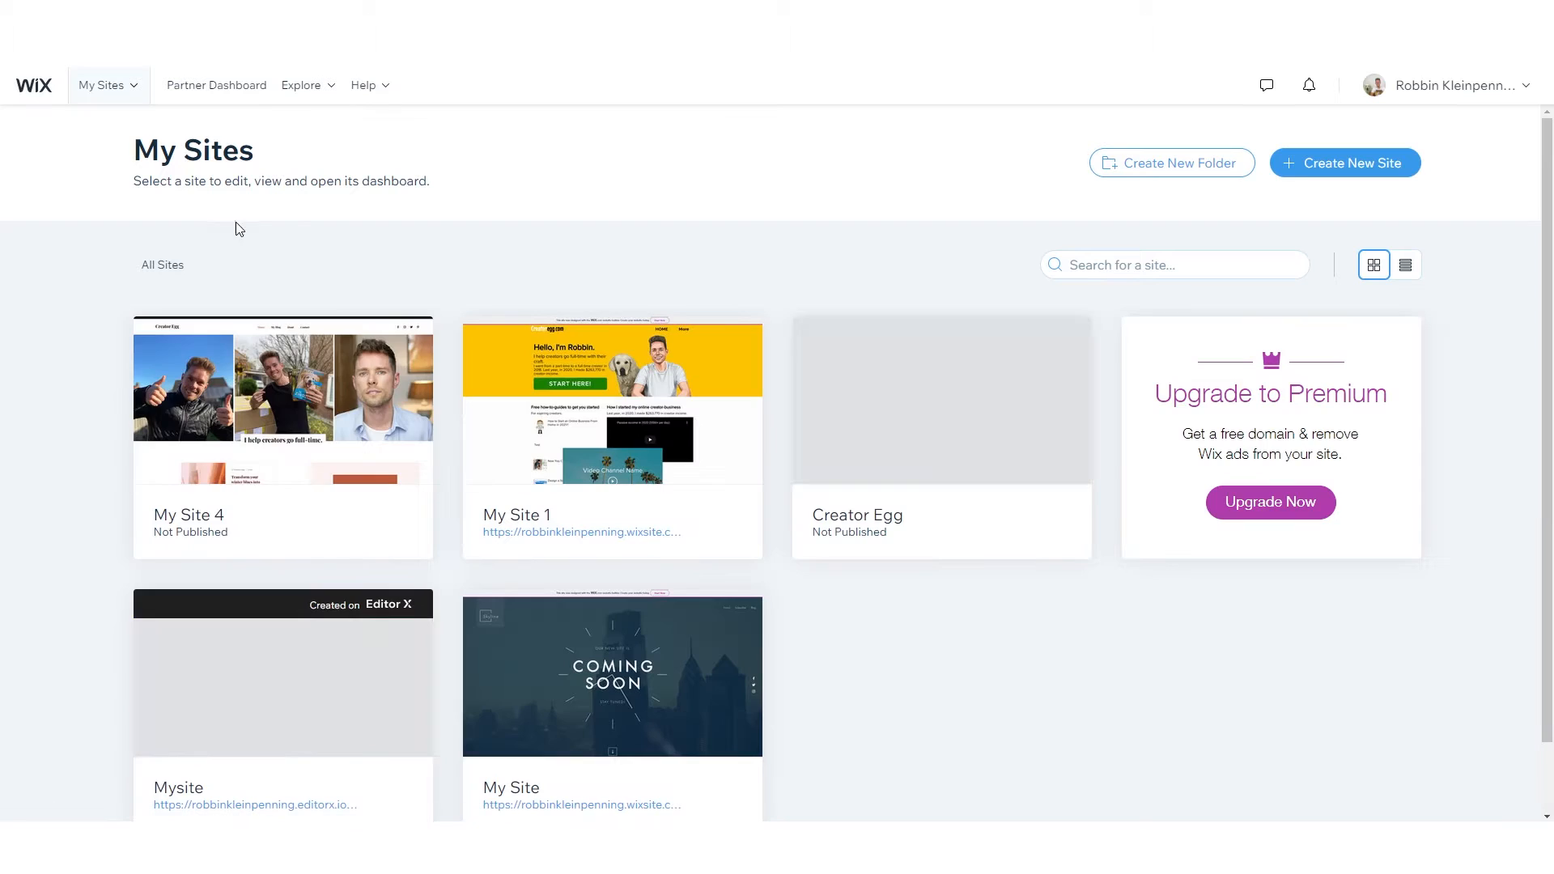
pyautogui.moveTo(293, 431)
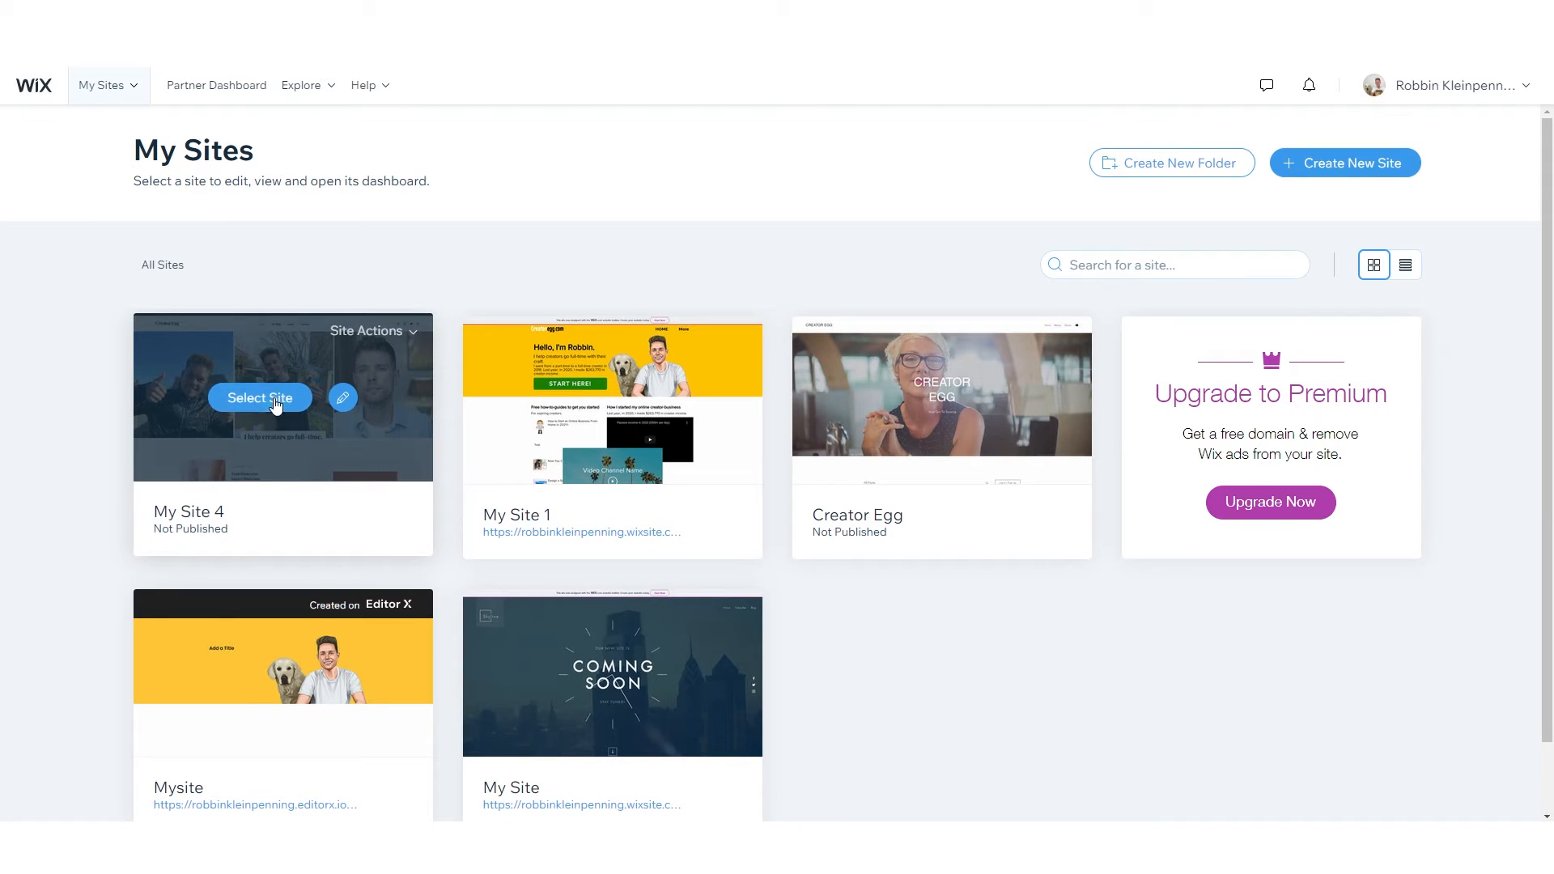
pyautogui.click(345, 400)
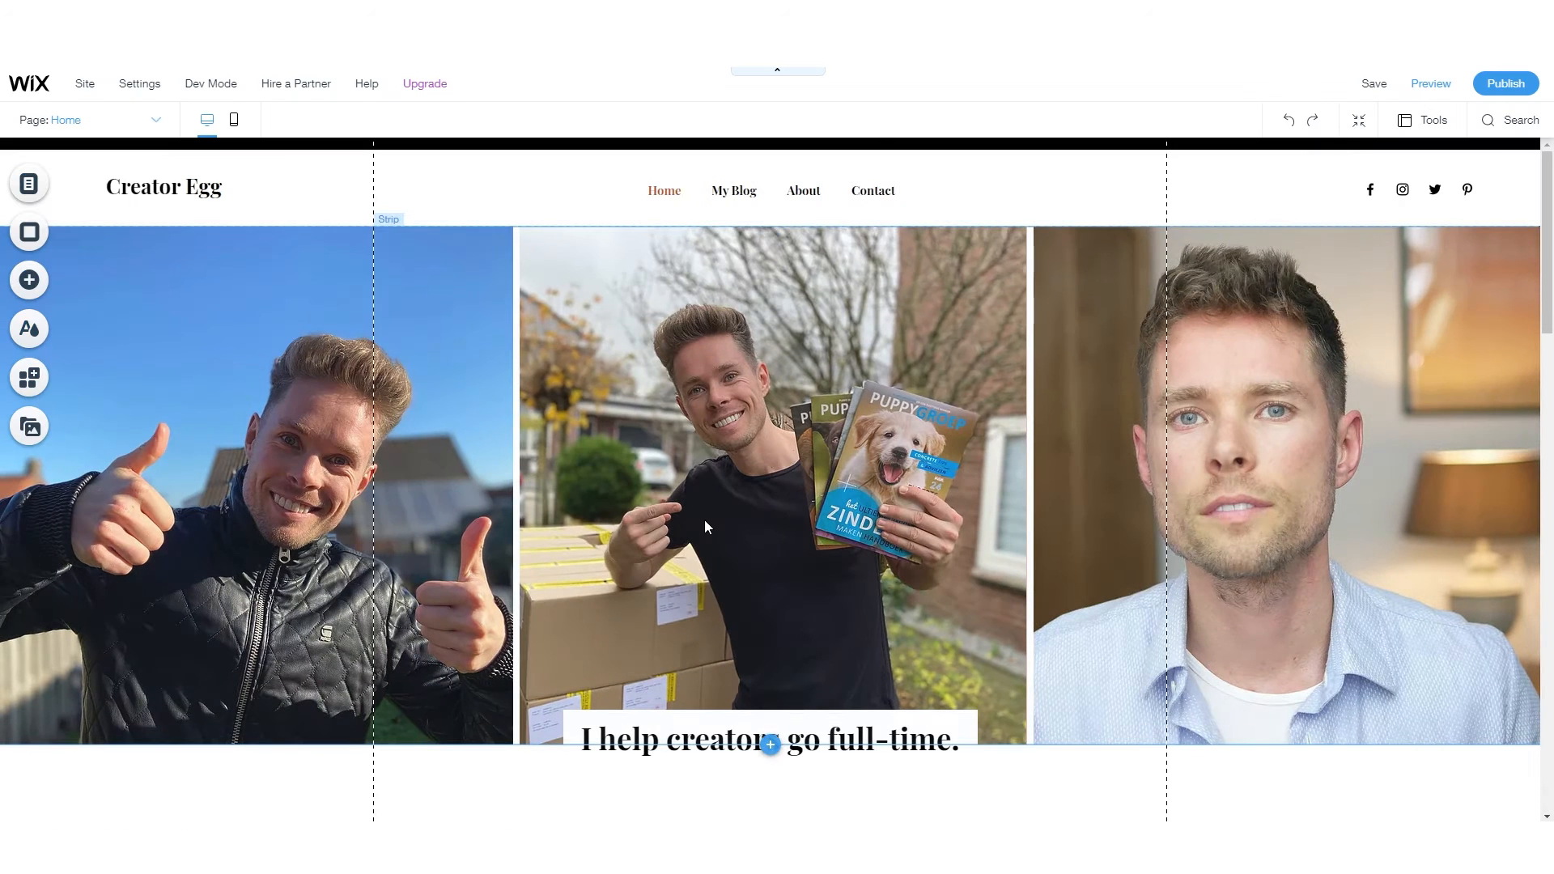
# - Select the post list on the home page and open its settings panel, placed clear of the posts
pyautogui.scroll(-10, 704, 520)
pyautogui.scroll(-1, 625, 461)
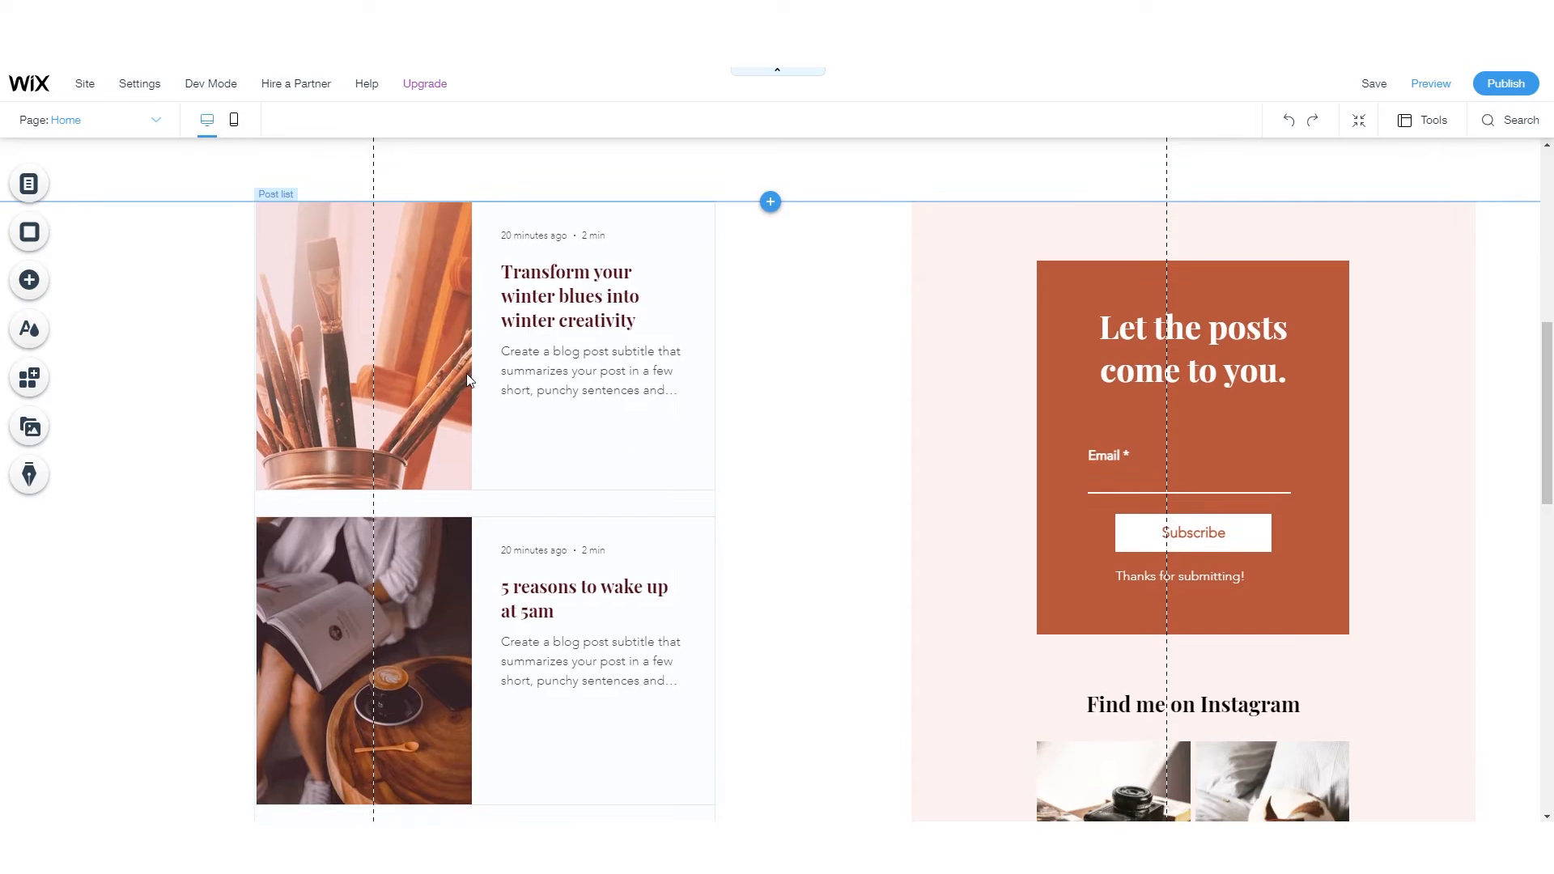
pyautogui.click(588, 411)
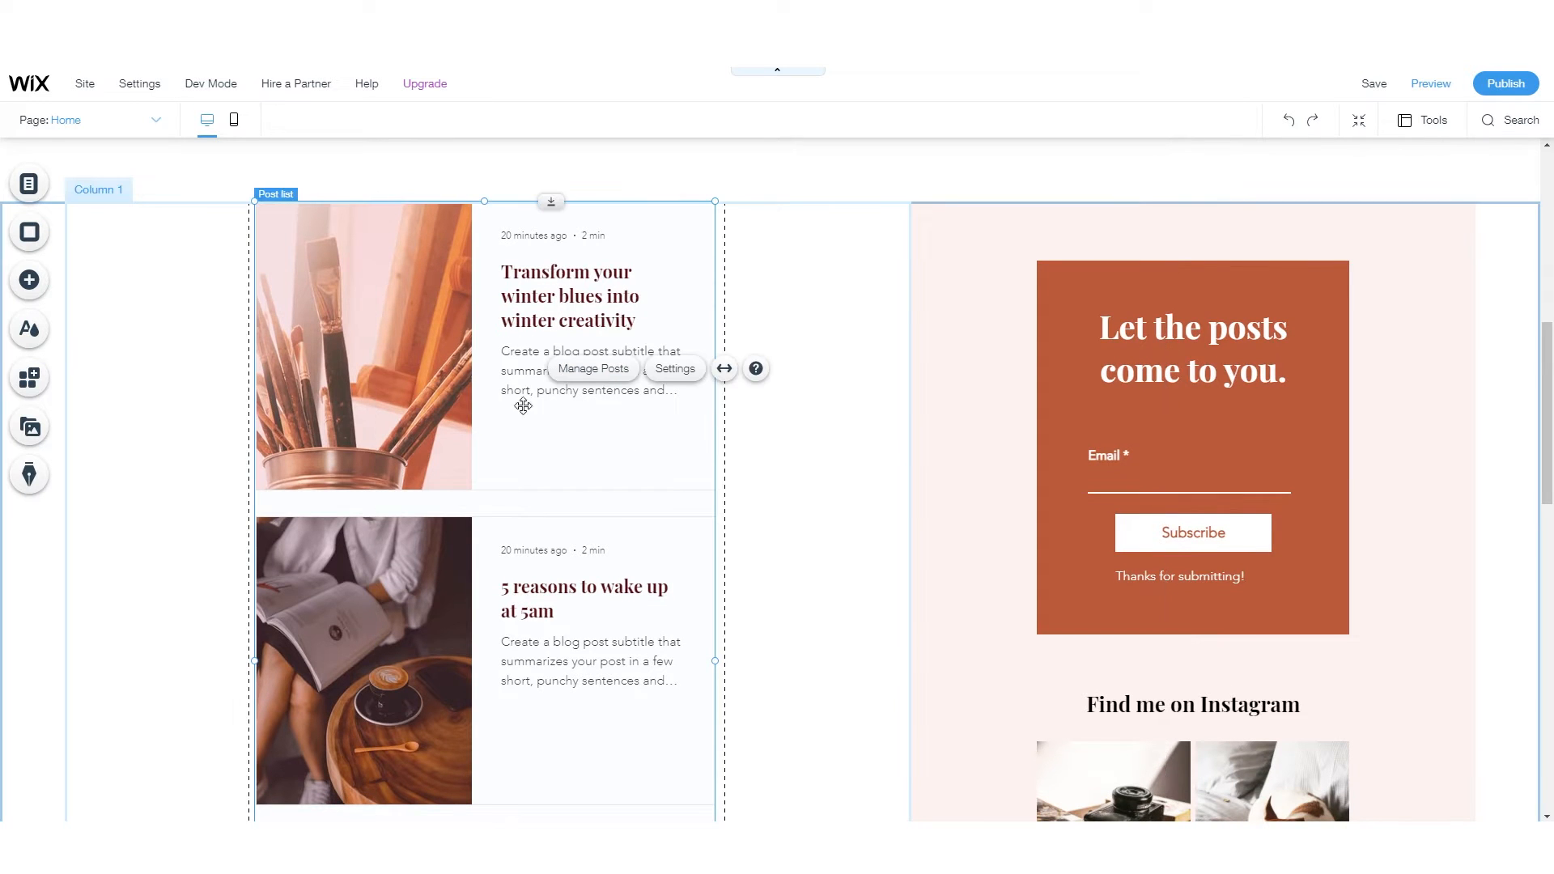
pyautogui.click(675, 369)
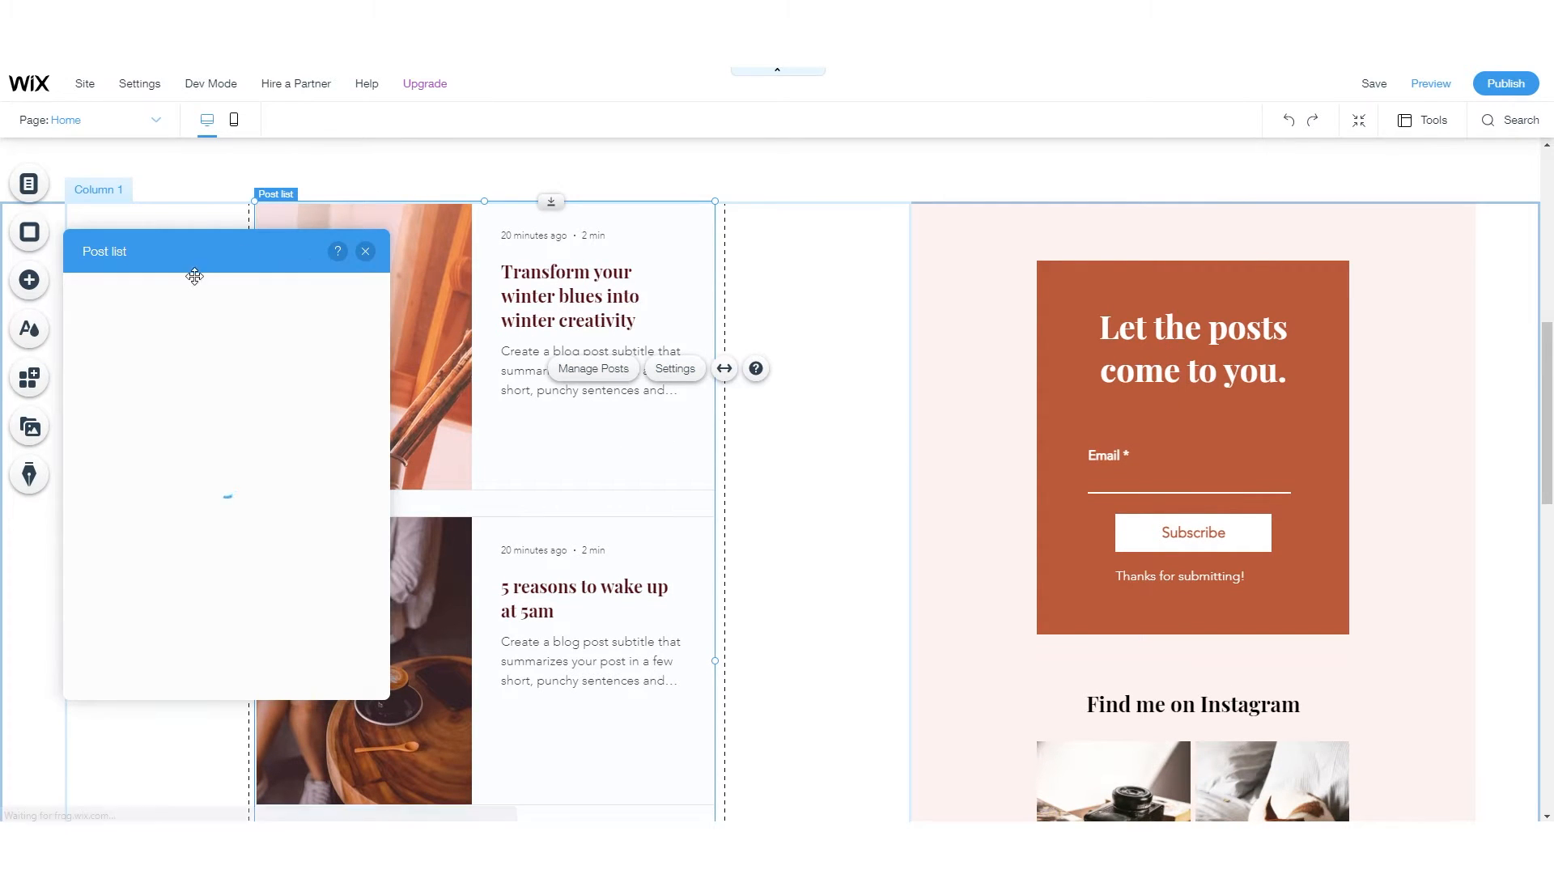
pyautogui.moveTo(226, 251); pyautogui.dragTo(933, 238)
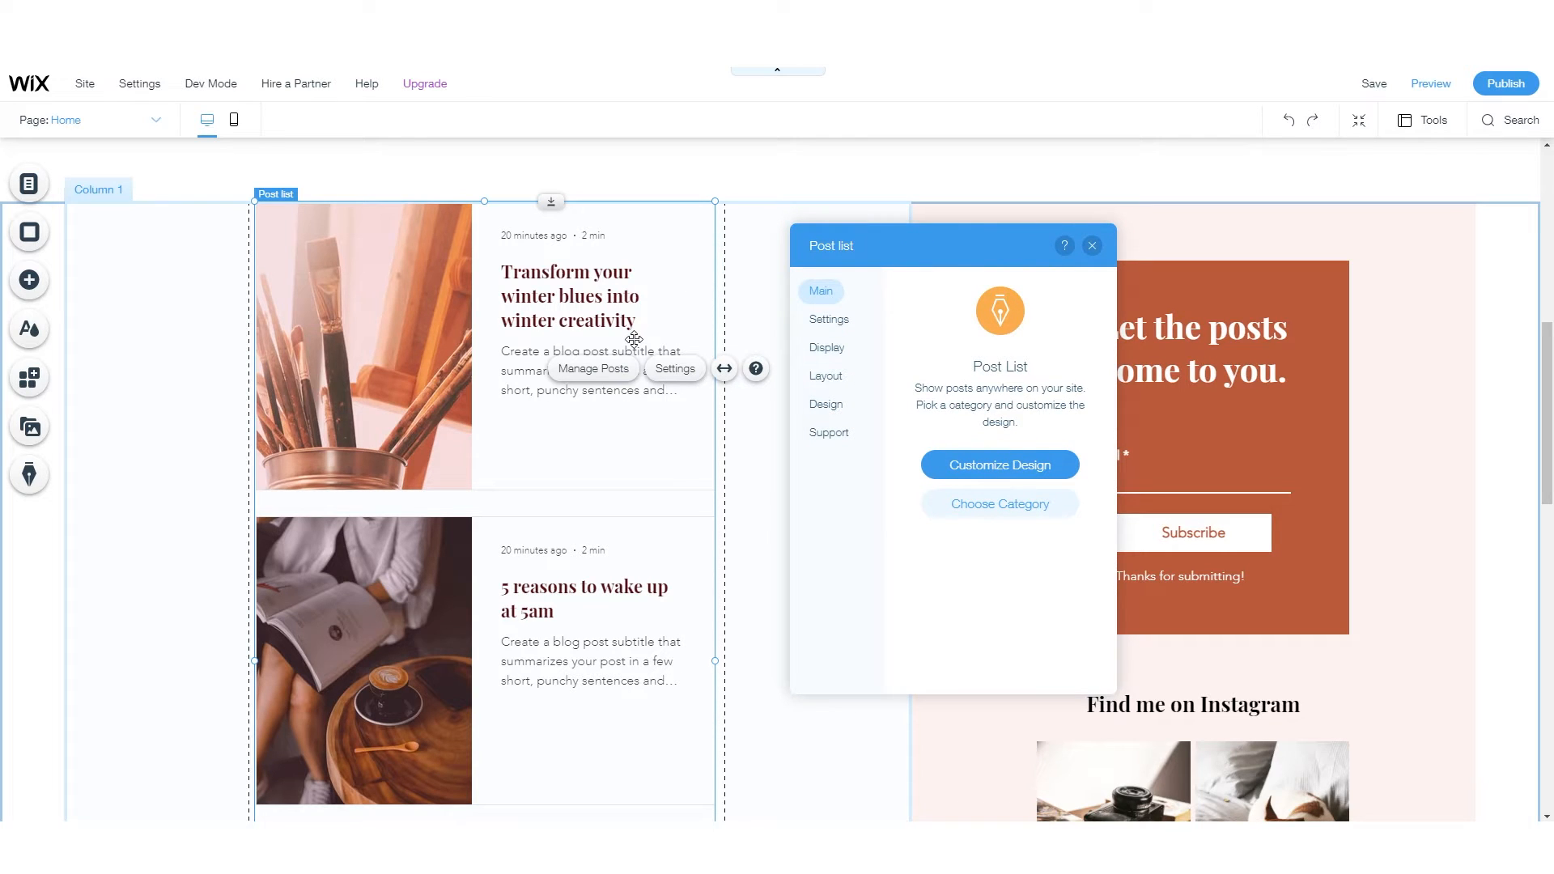
# - Set the post titles' color to black #000000 in the post list's design options for posts
pyautogui.scroll(2, 615, 389)
pyautogui.scroll(-2, 600, 392)
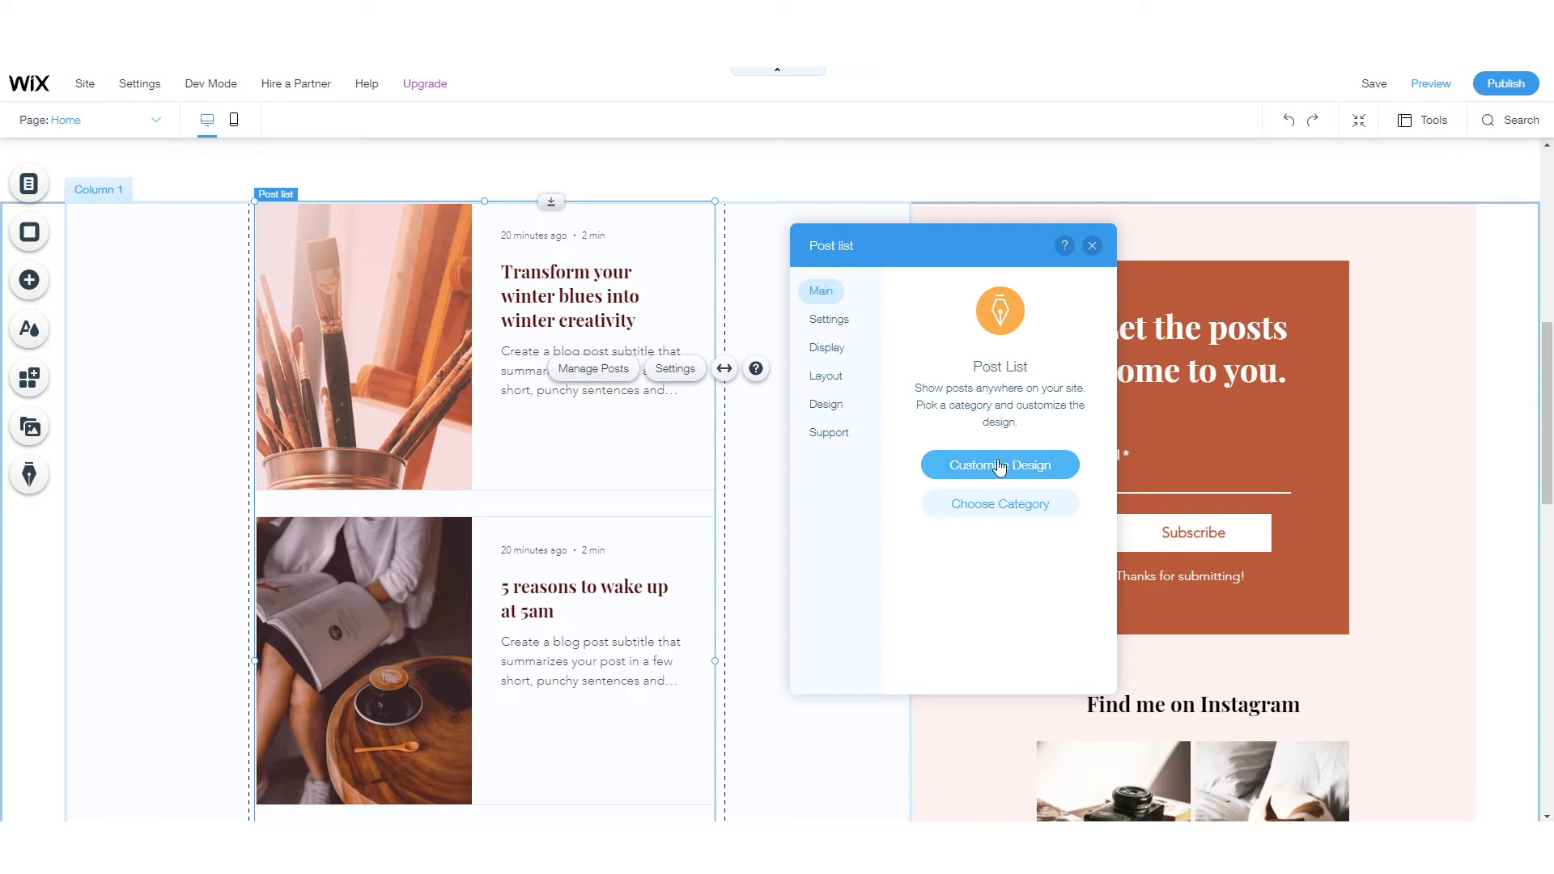
pyautogui.click(960, 472)
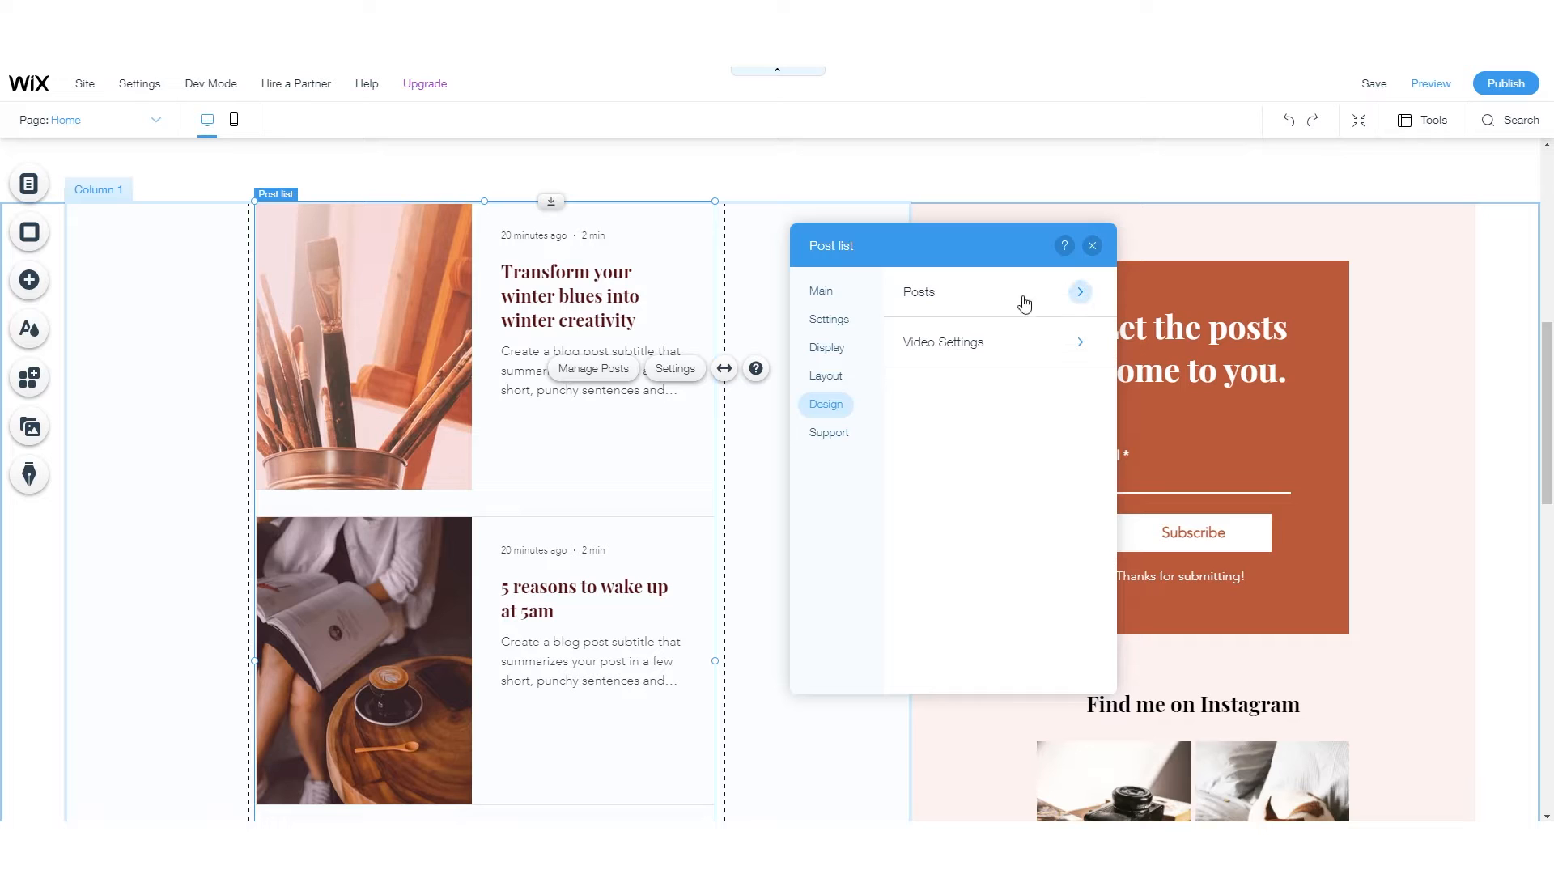
pyautogui.click(1081, 293)
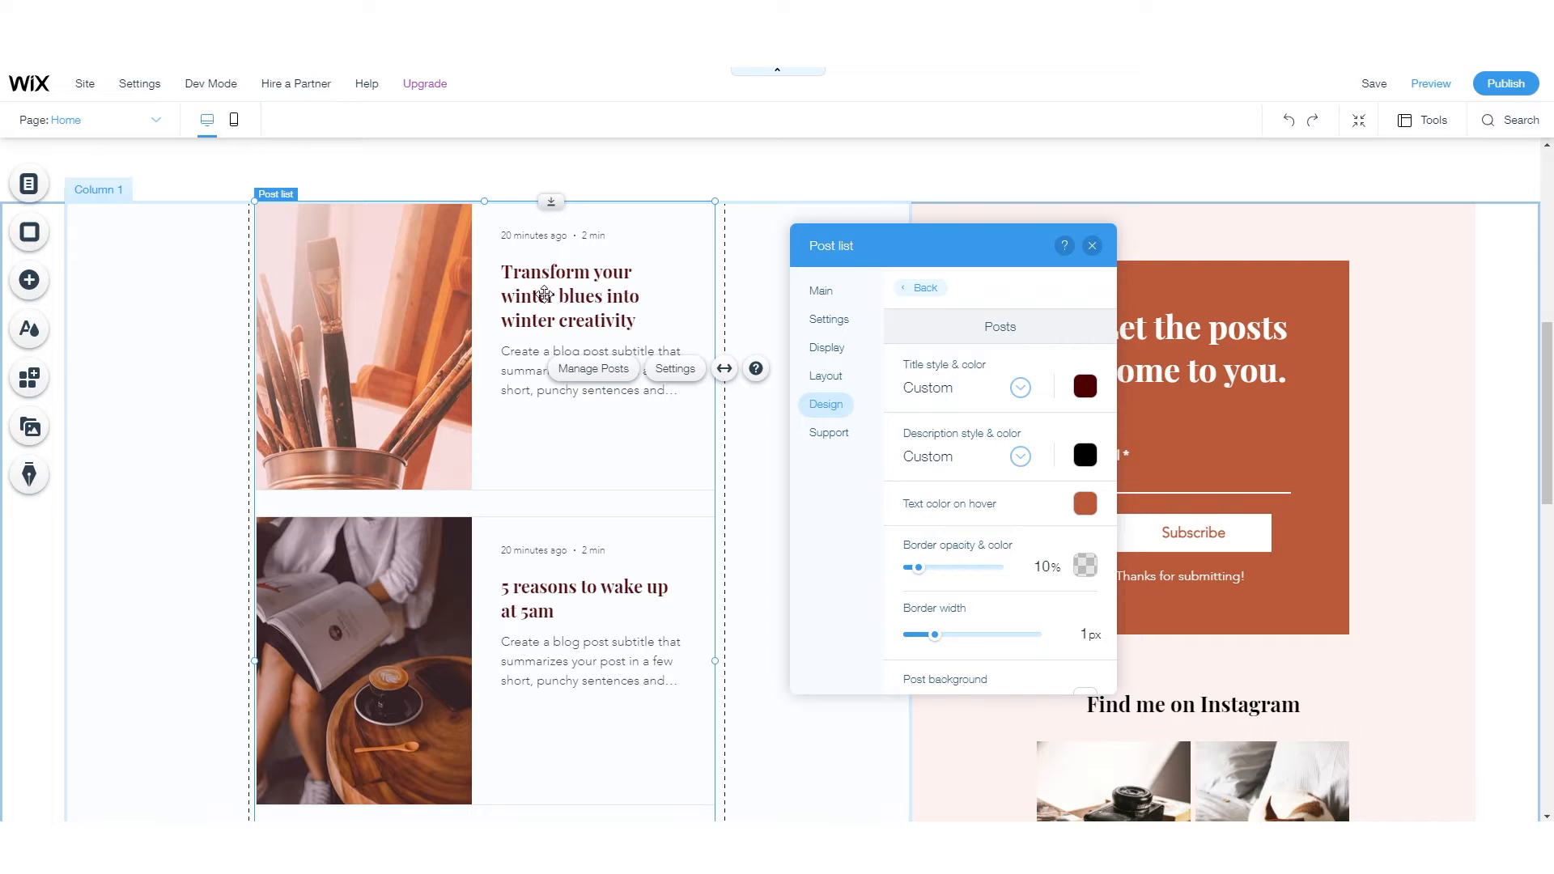
pyautogui.click(1082, 395)
pyautogui.click(1251, 459)
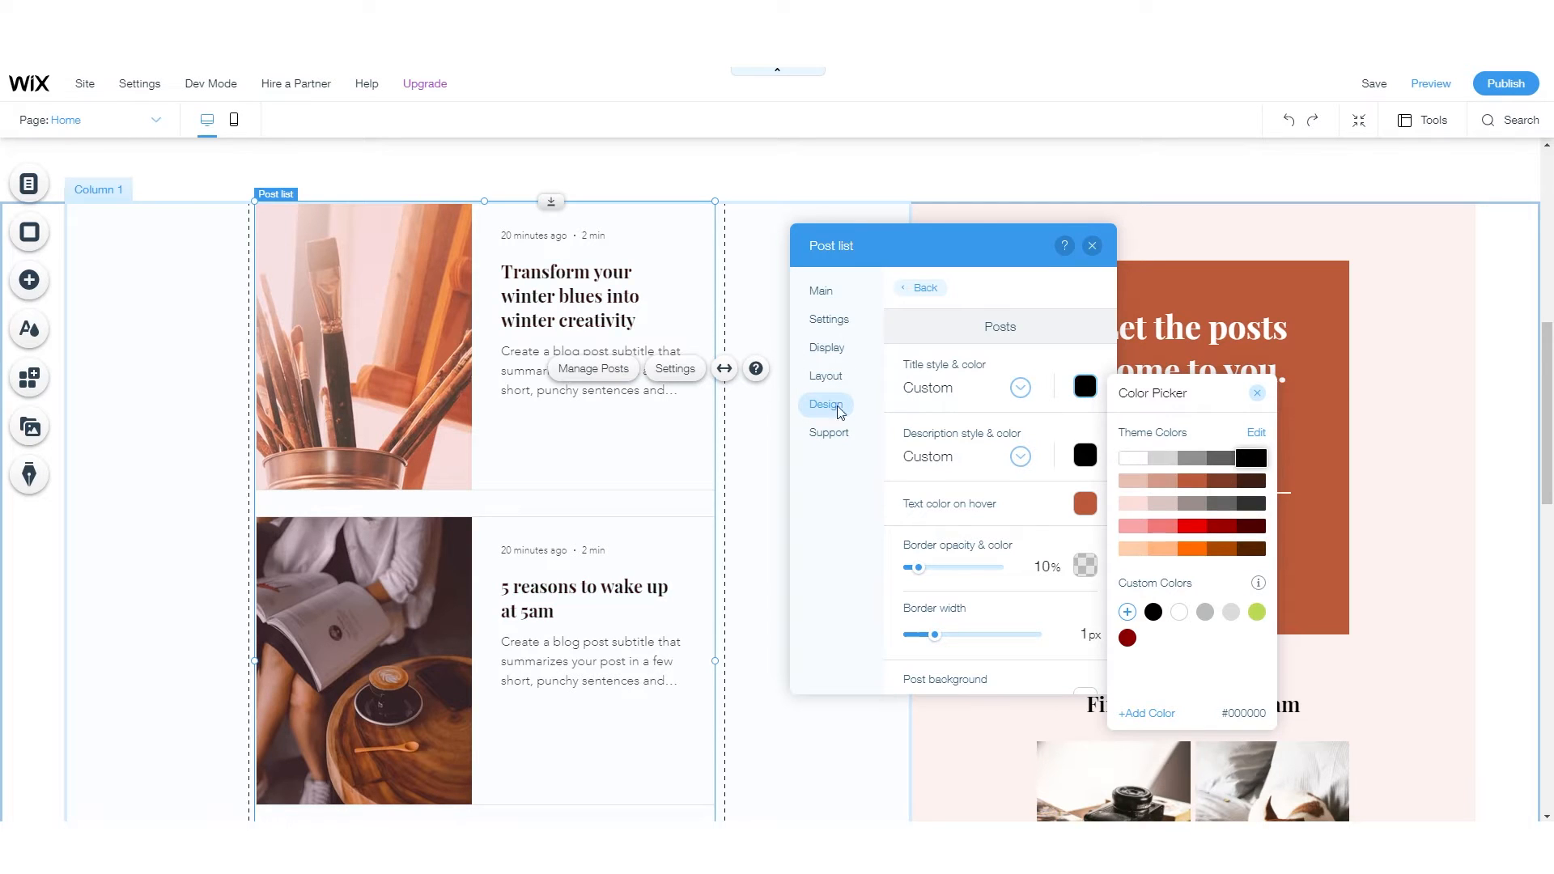
pyautogui.click(1256, 393)
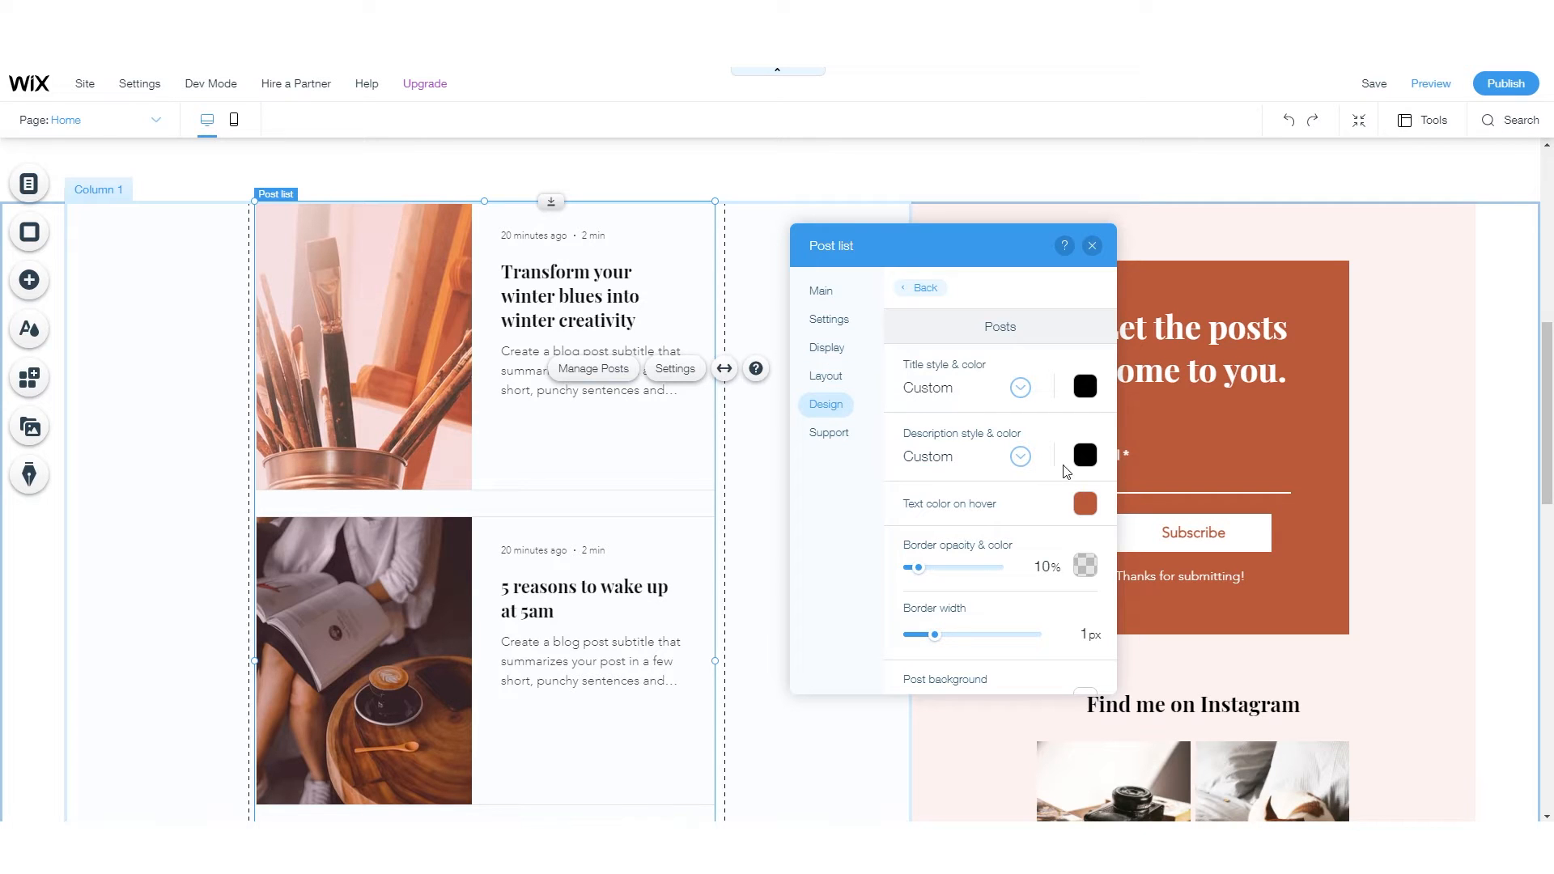
# - Review the remaining post design options and examine the font settings of the post descriptions
pyautogui.scroll(-2, 959, 522)
pyautogui.scroll(2, 931, 454)
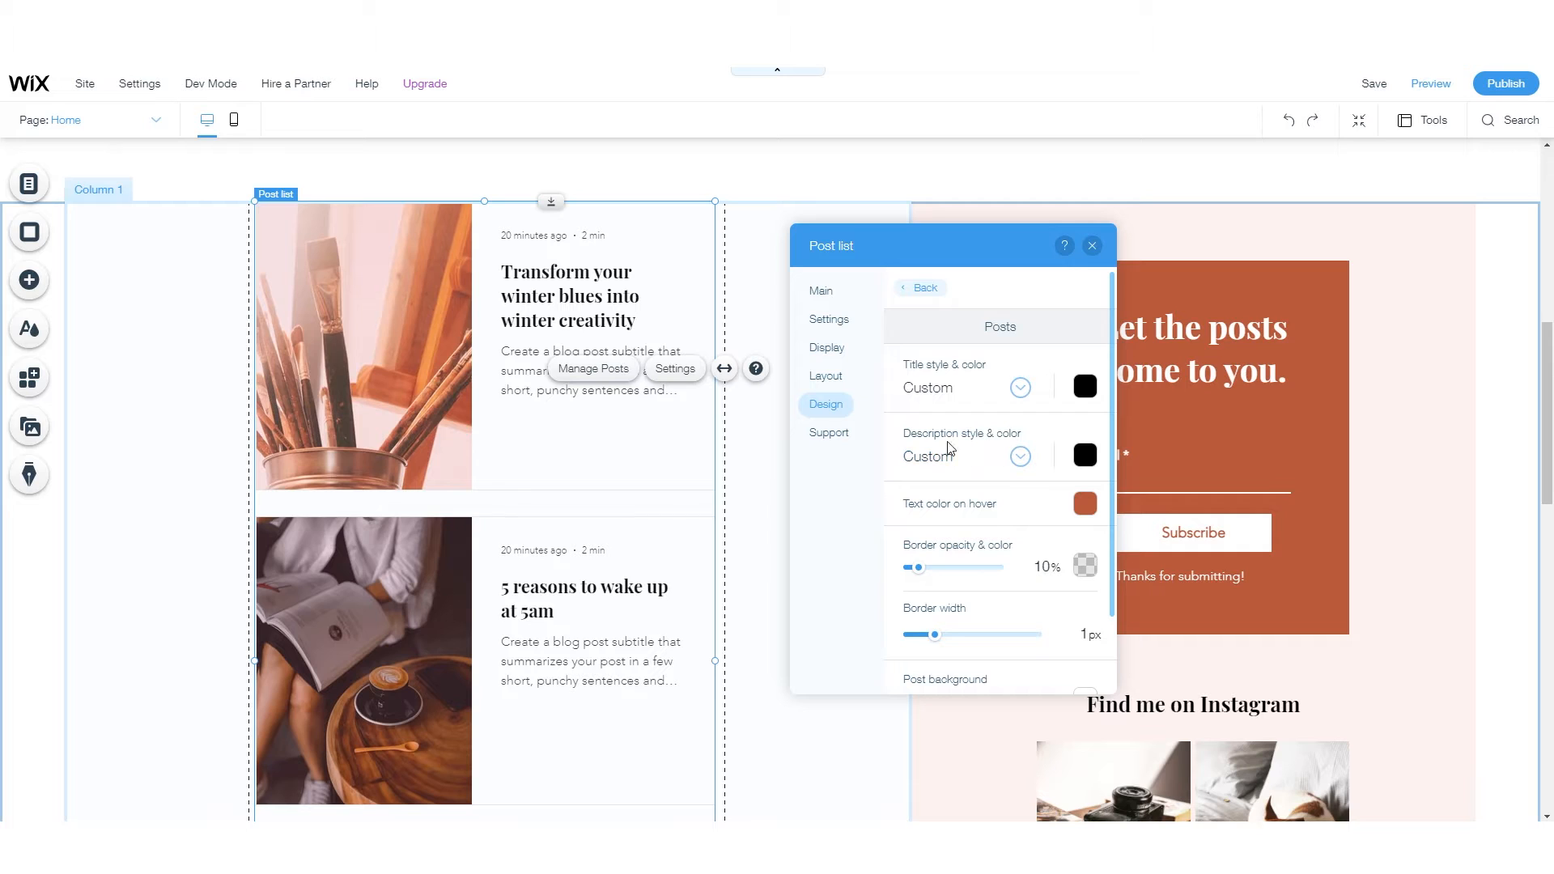
pyautogui.click(1019, 458)
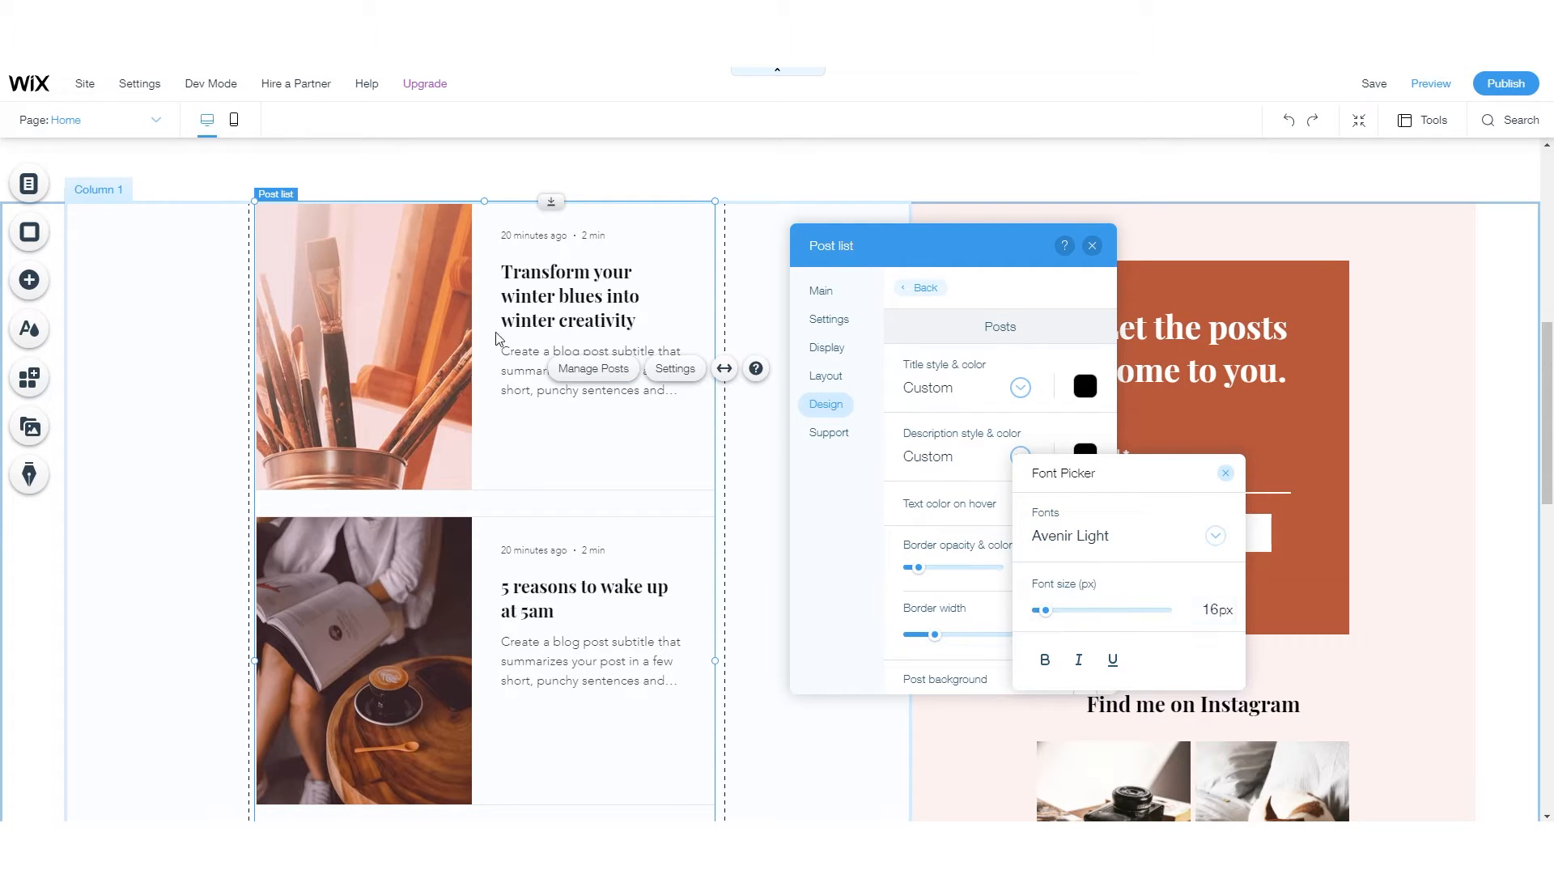
pyautogui.click(1225, 473)
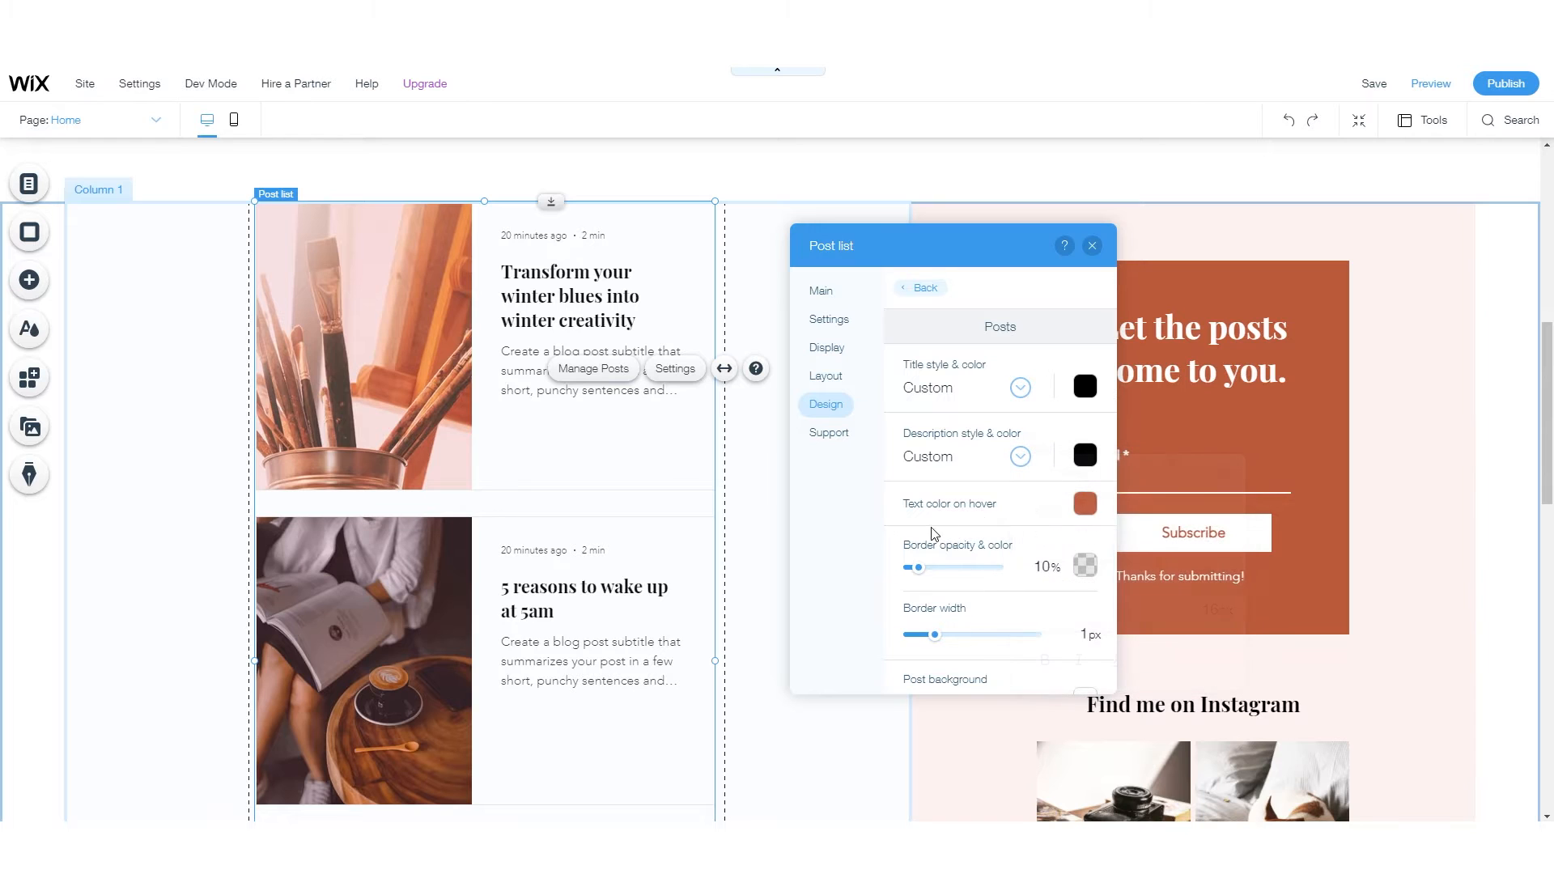
# - Set the border width of the posts to 2 px and check the post list on the page
pyautogui.scroll(-1, 953, 551)
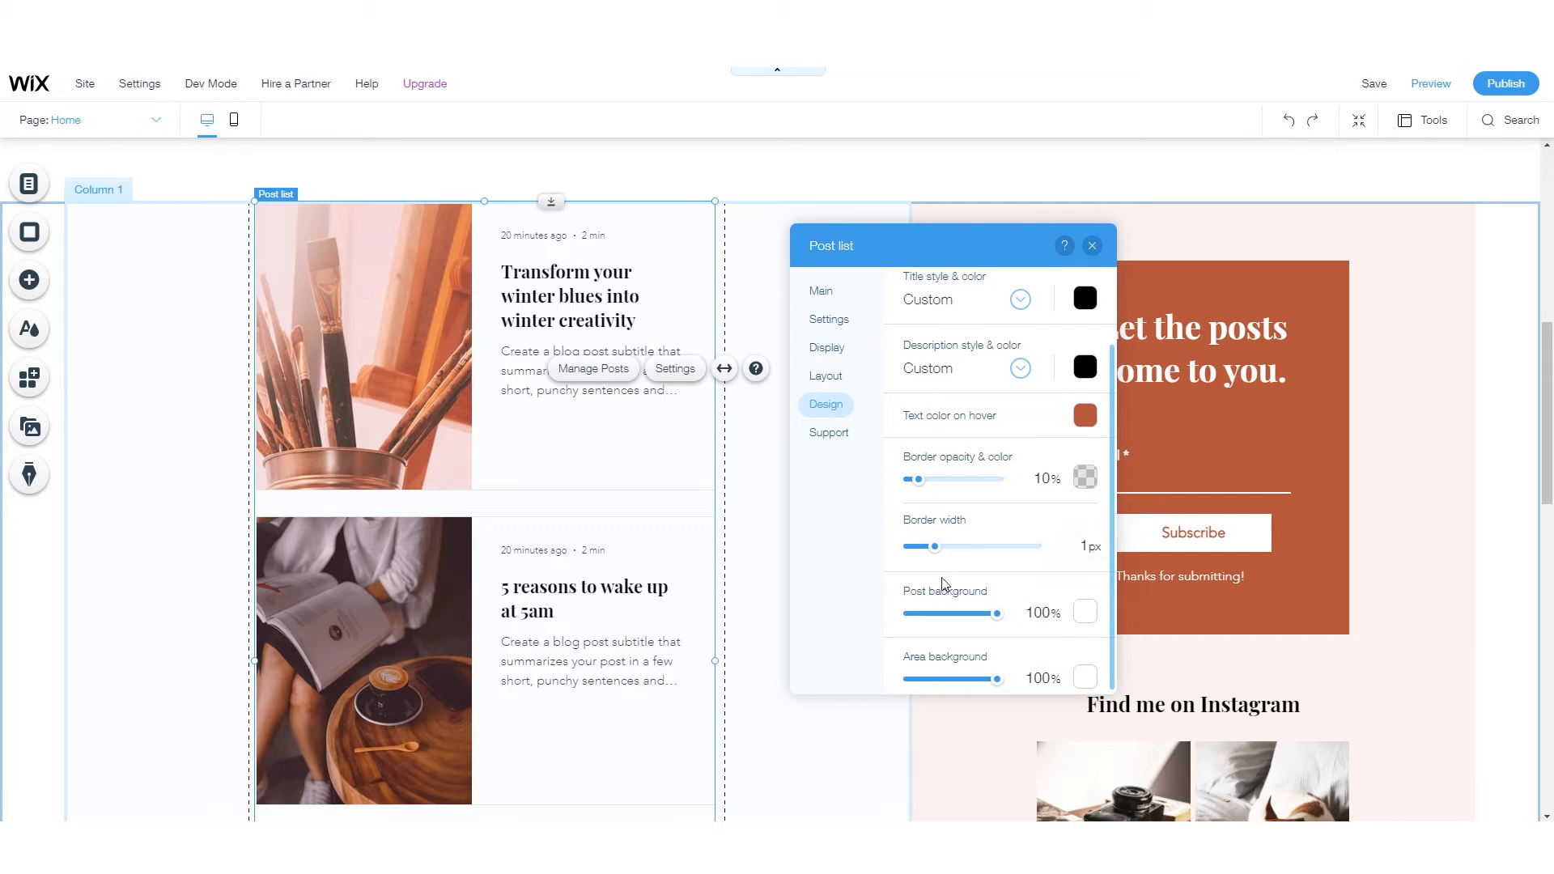
pyautogui.moveTo(933, 547)
pyautogui.mouseDown()
pyautogui.moveTo(985, 551)
pyautogui.moveTo(950, 555)
pyautogui.mouseUp()
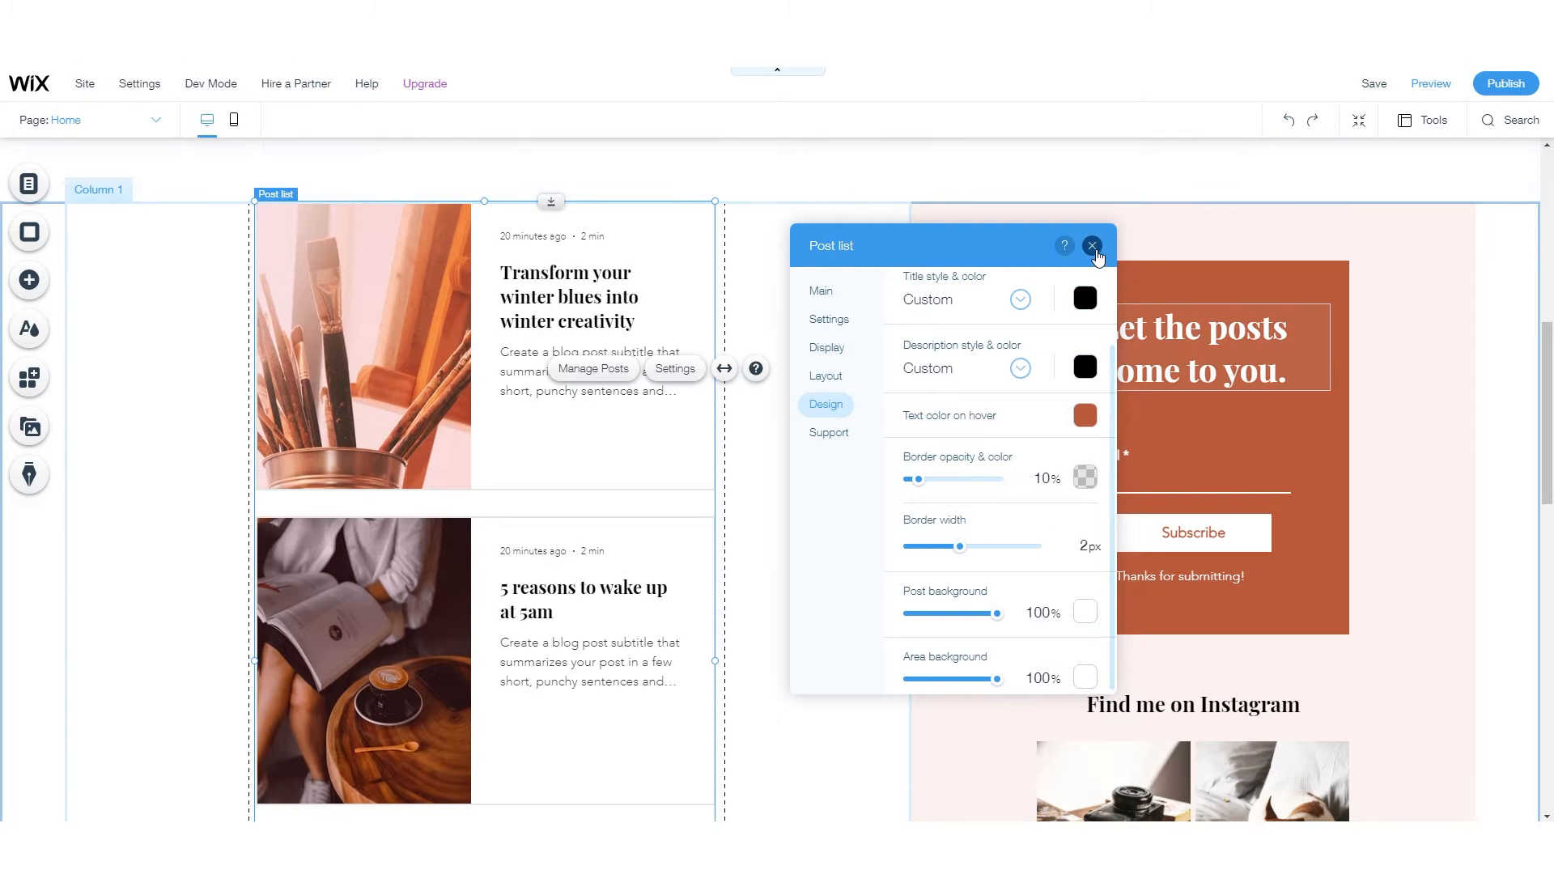
pyautogui.scroll(5, 741, 401)
pyautogui.scroll(-5, 741, 400)
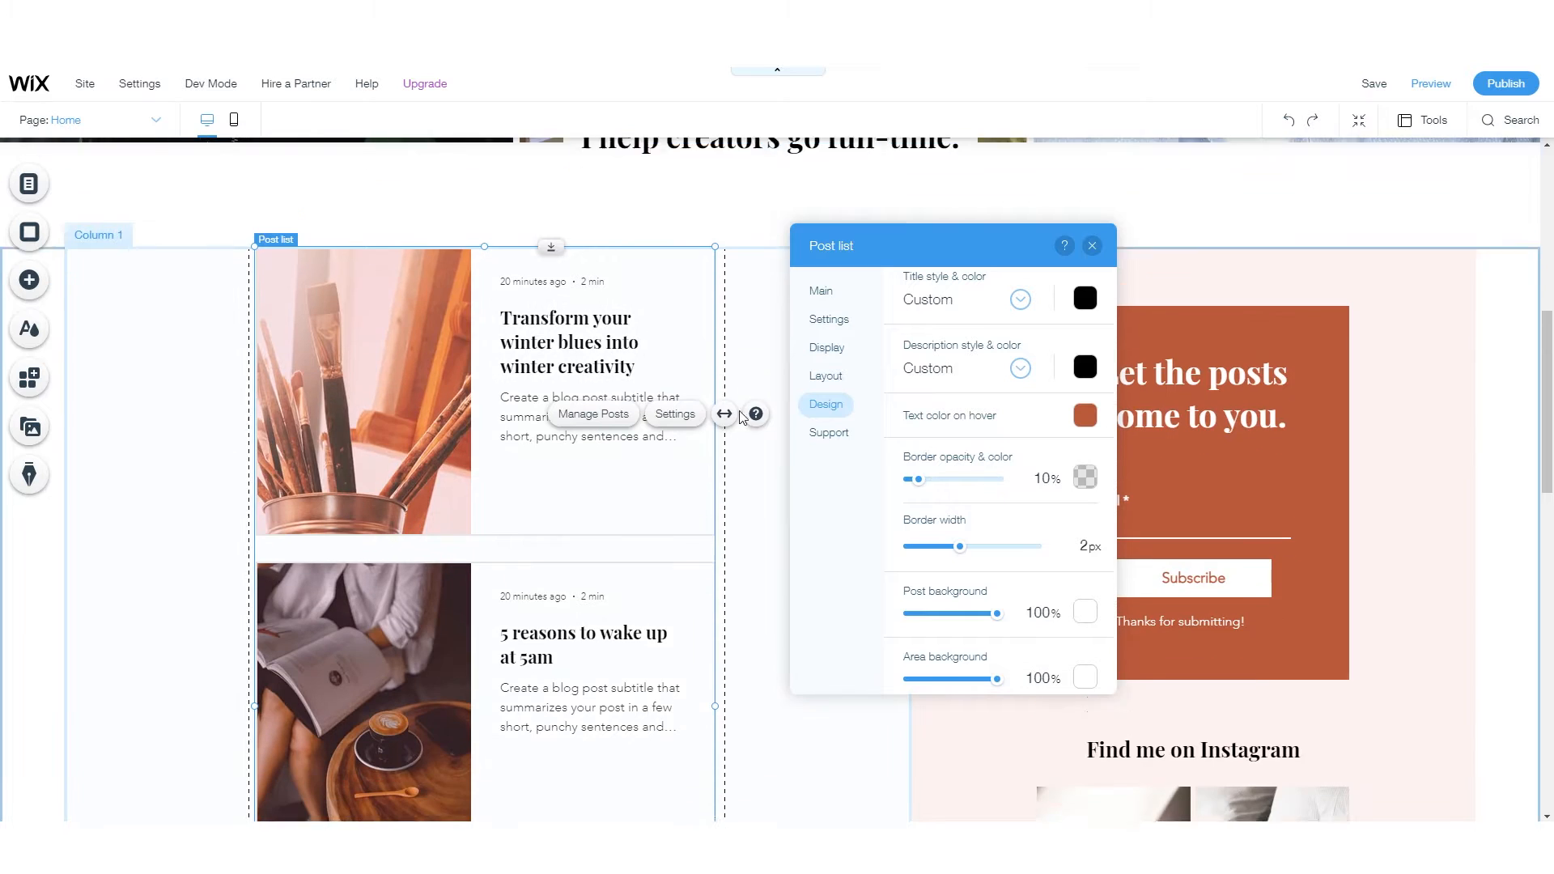
# - Review the support, main and settings sections of the post list panel, including the post category choices
pyautogui.click(829, 433)
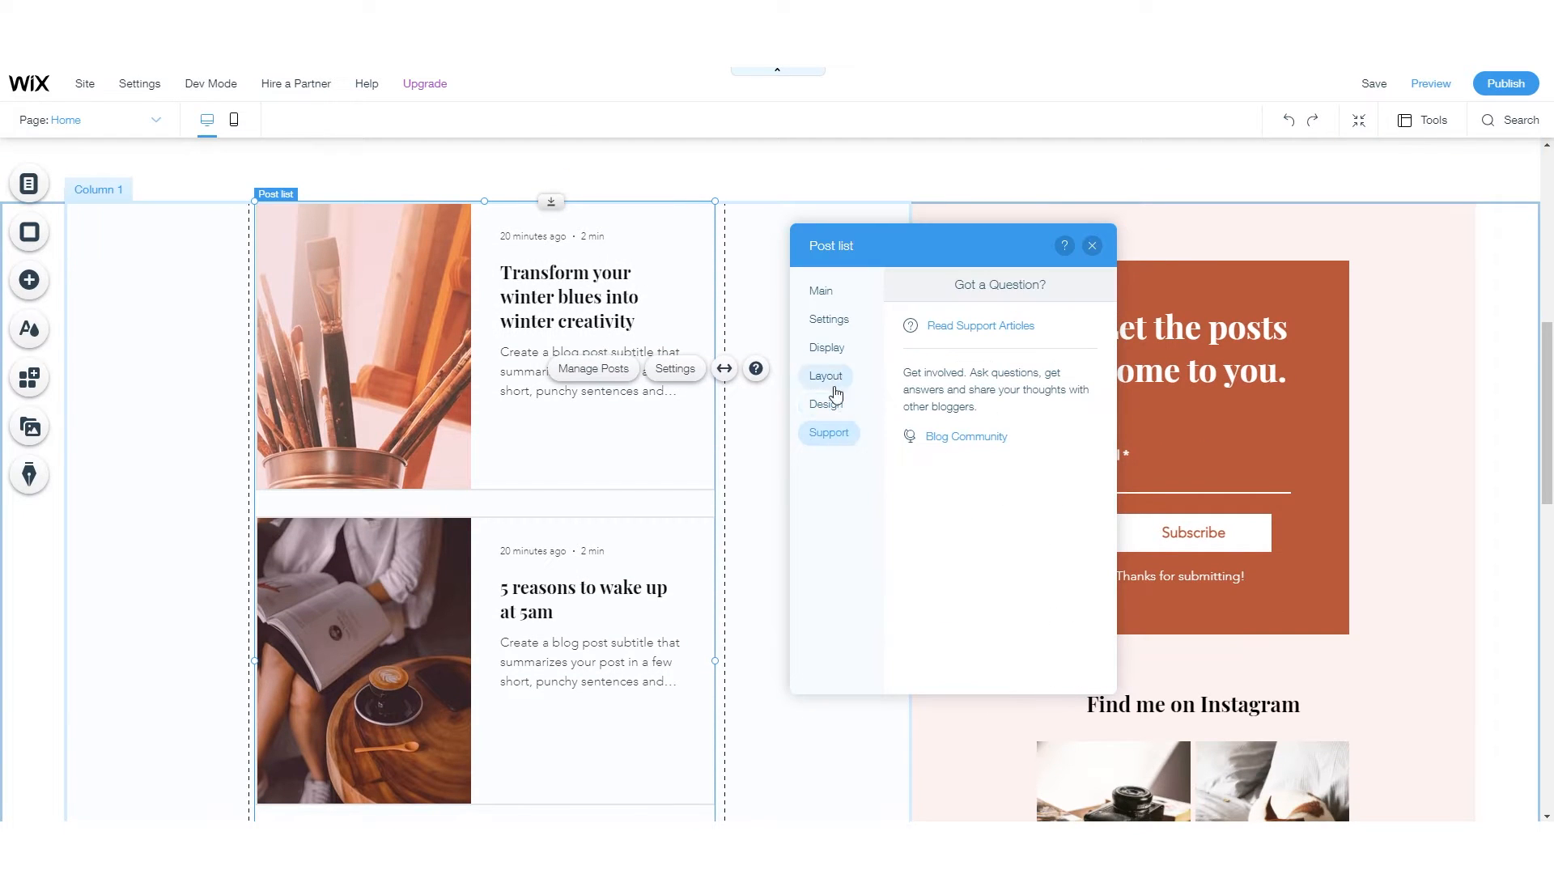
pyautogui.click(821, 293)
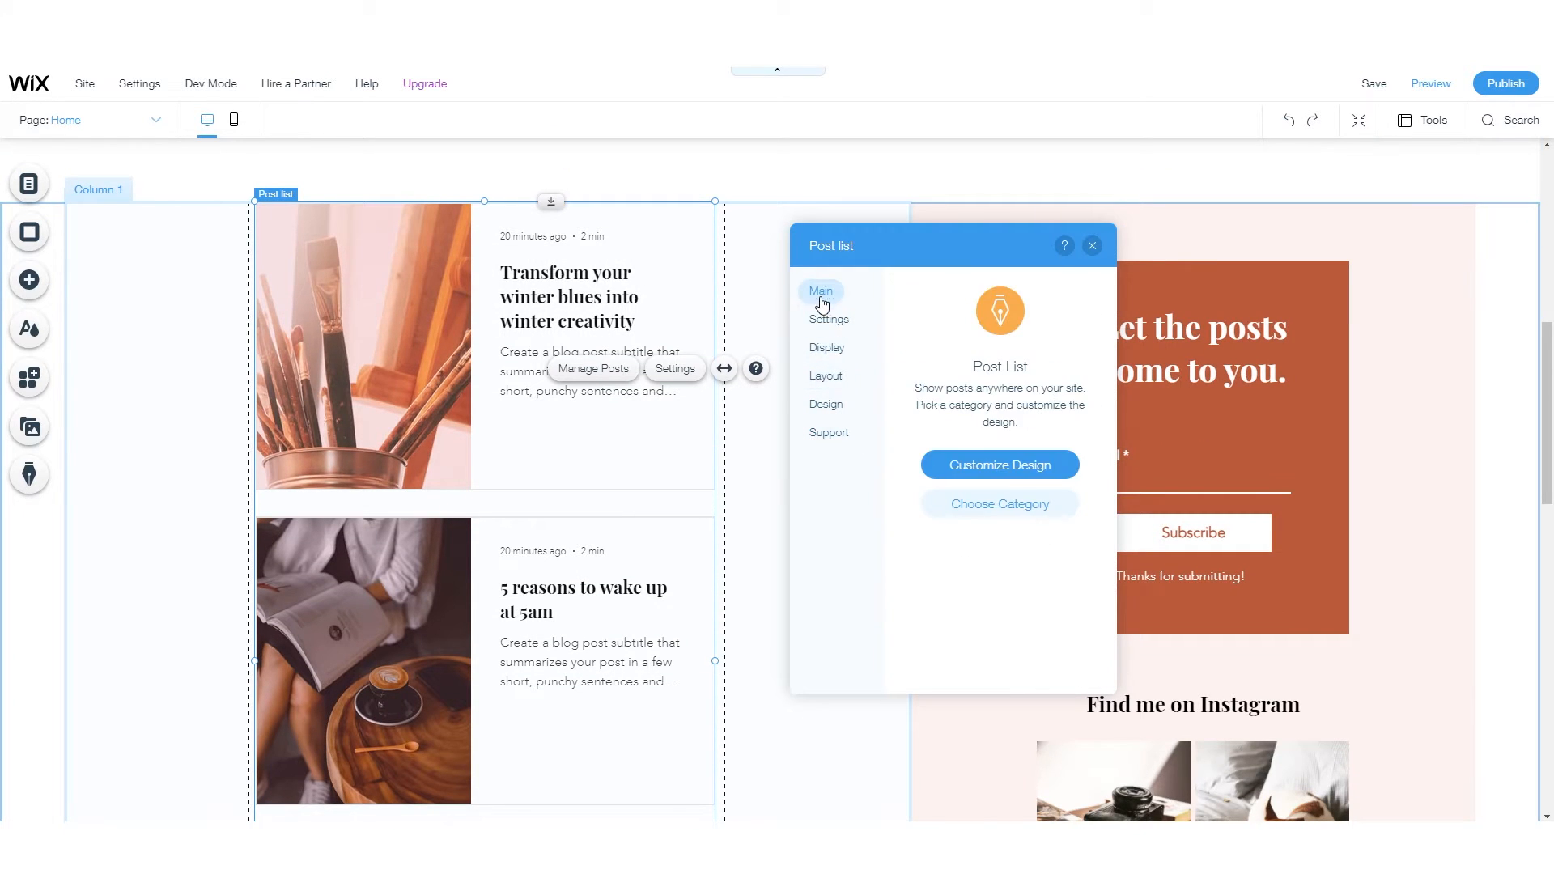
pyautogui.click(1004, 472)
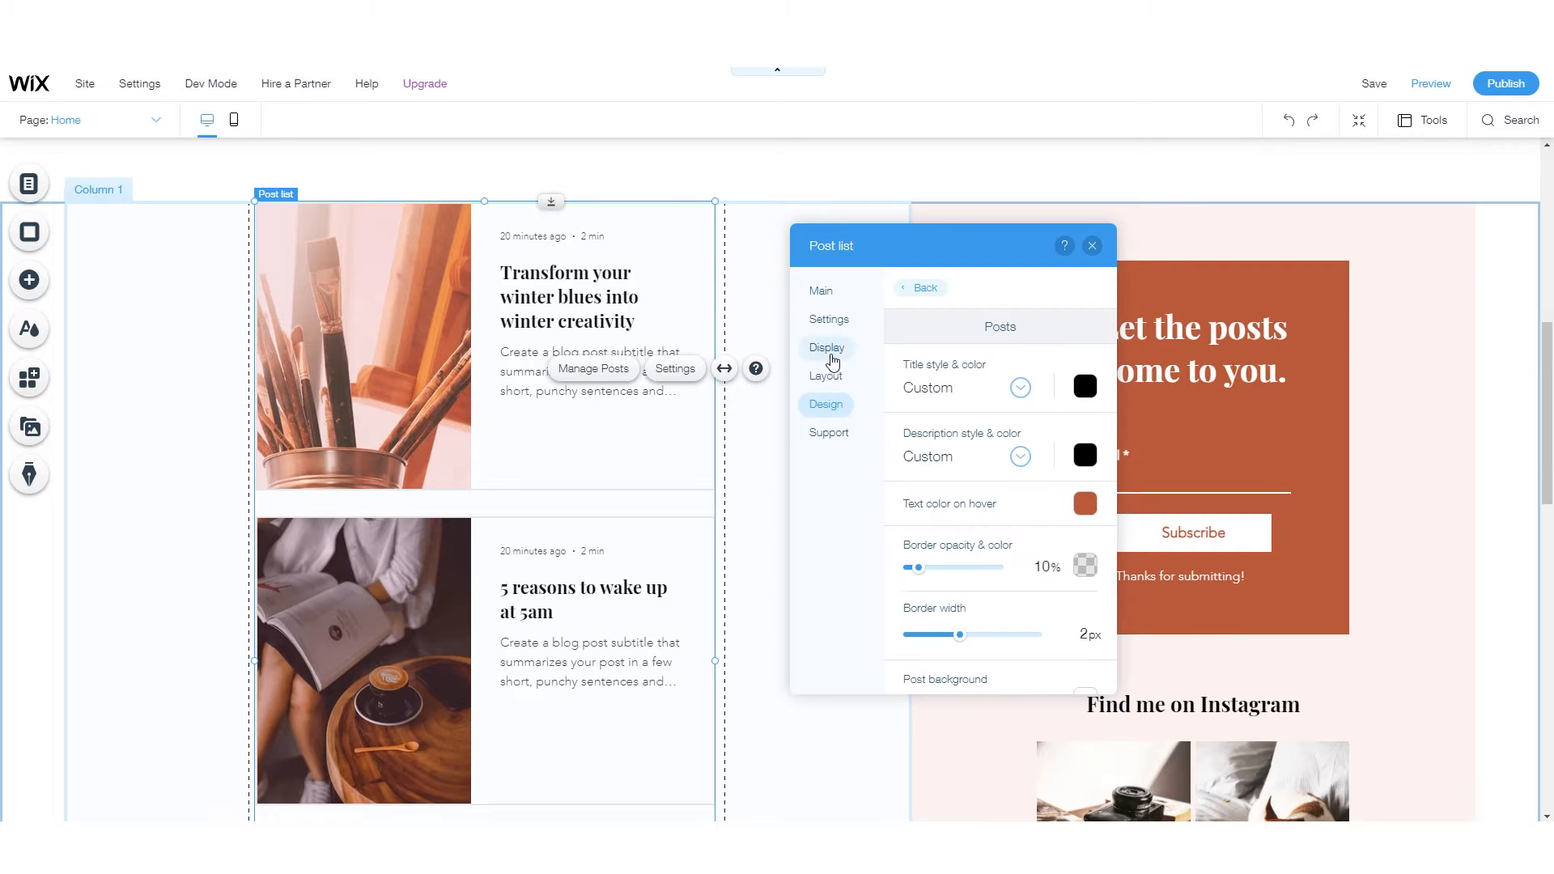
pyautogui.click(829, 319)
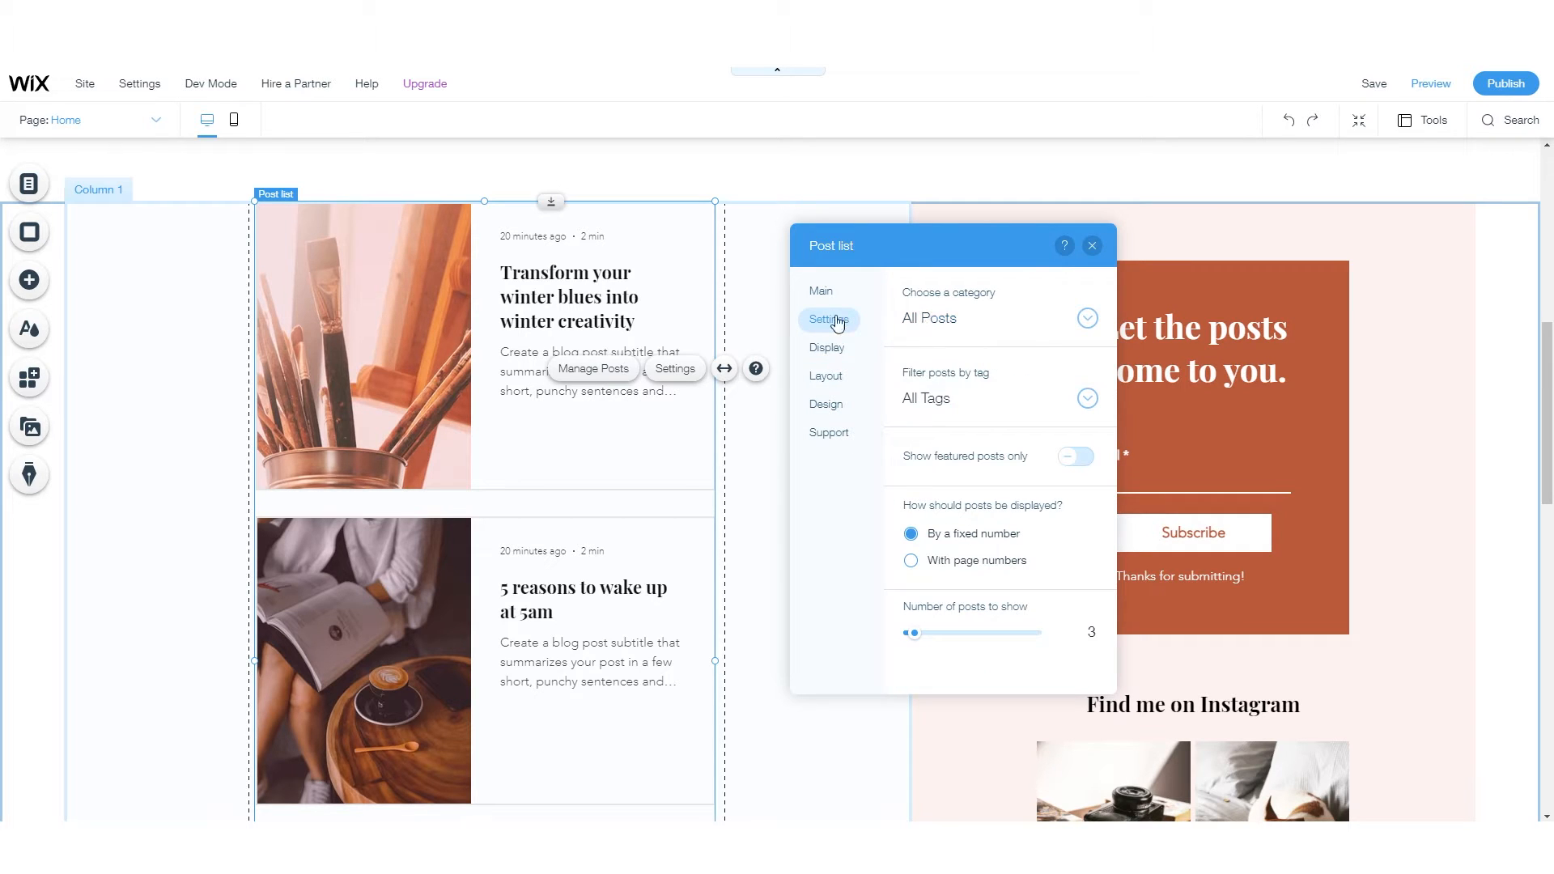
pyautogui.click(822, 291)
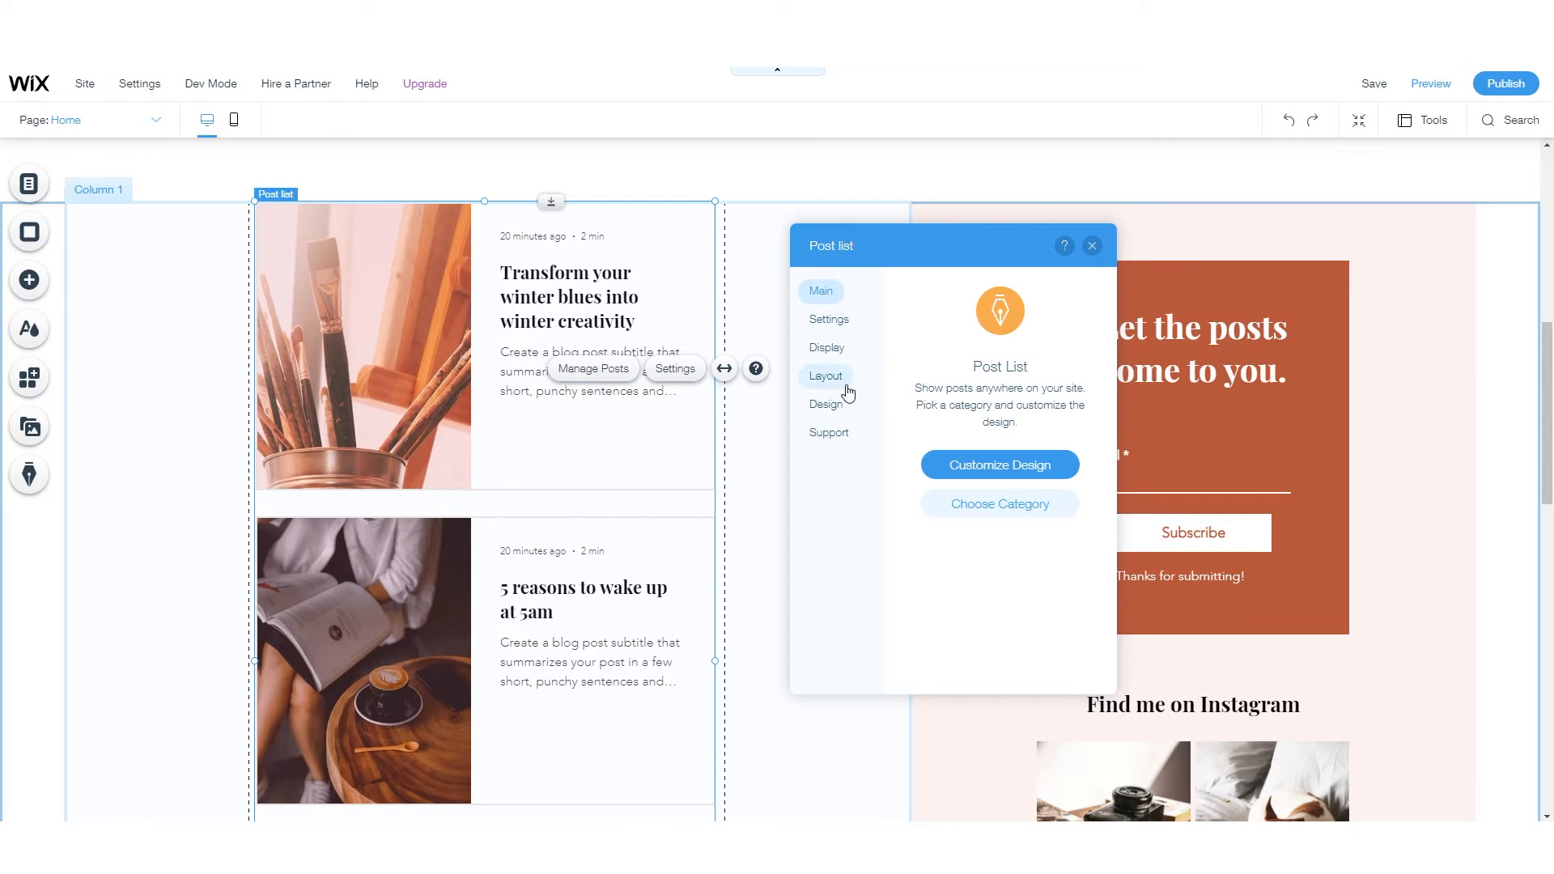
pyautogui.click(830, 321)
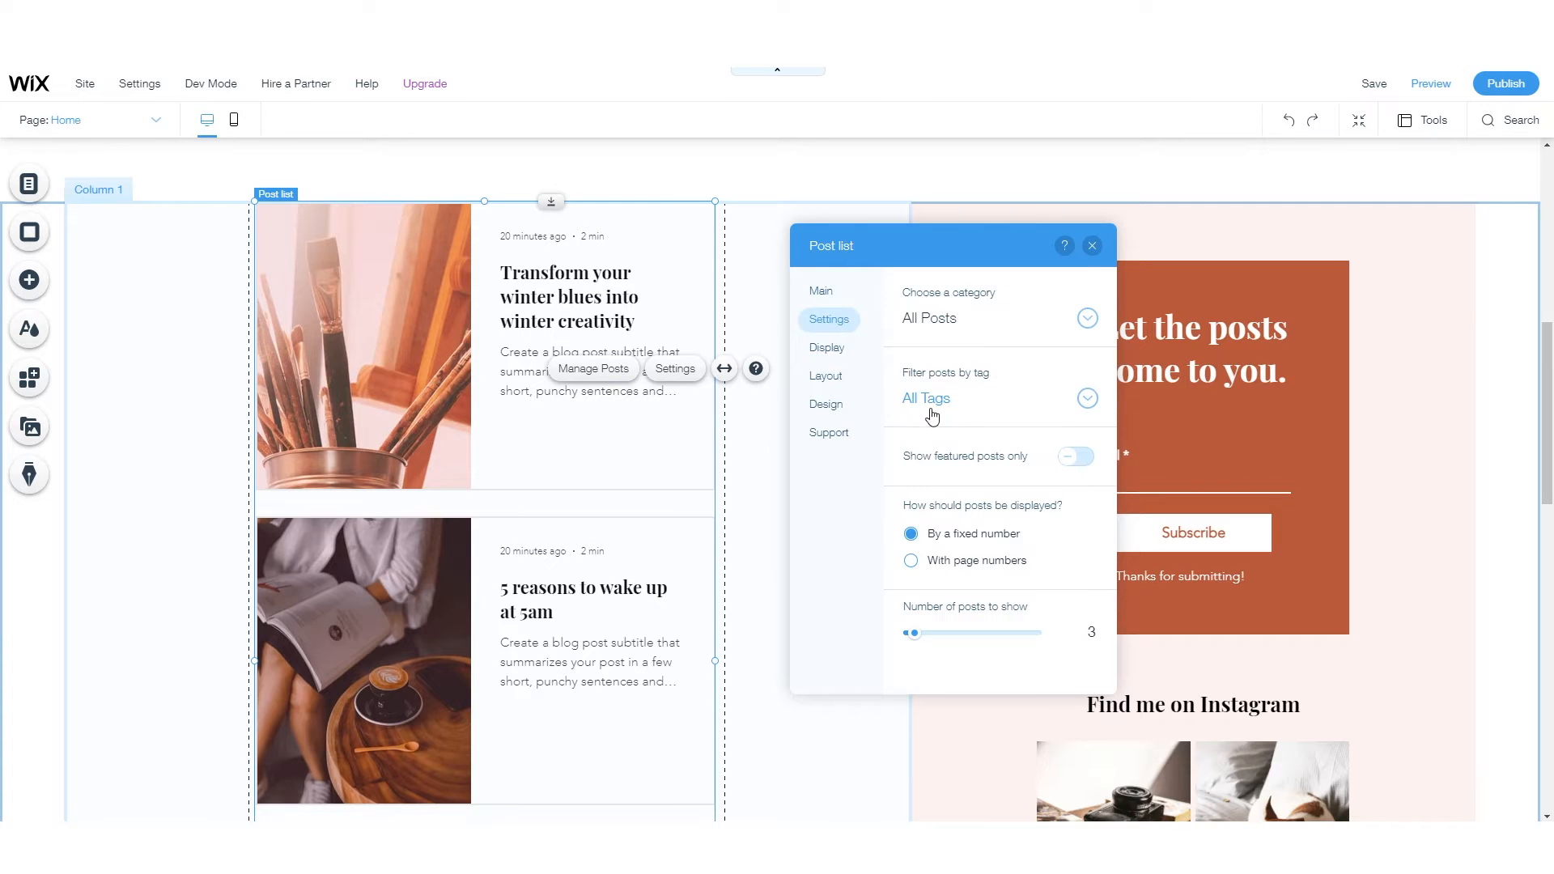
pyautogui.scroll(3, 589, 324)
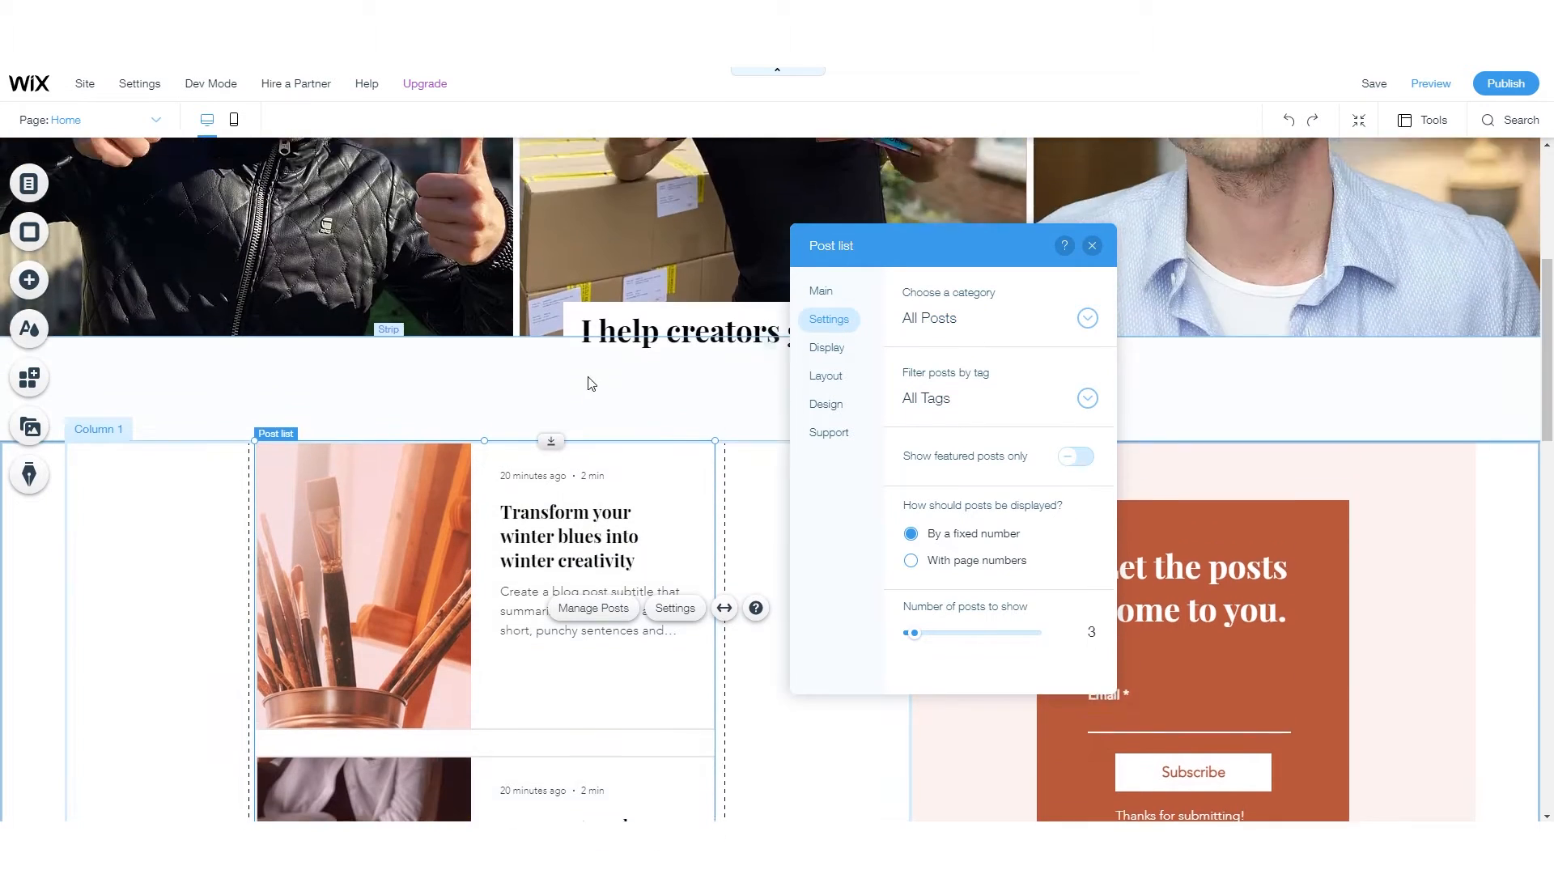
pyautogui.scroll(-3, 591, 382)
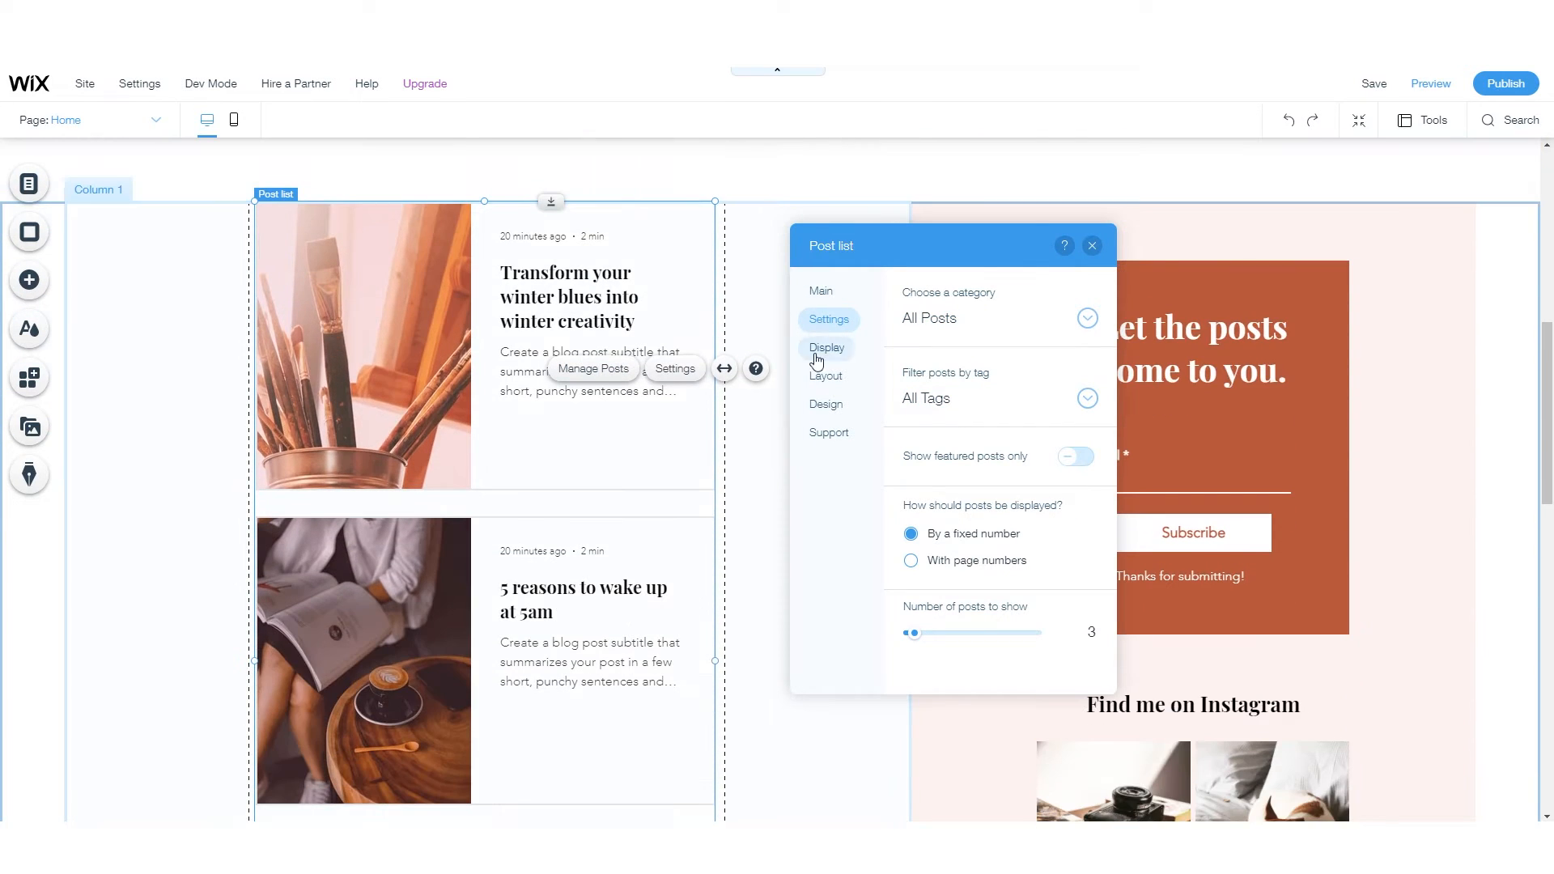
pyautogui.click(1082, 320)
pyautogui.click(1085, 327)
# - Try showing the author name in the post list's feed, with and without its image and badge
pyautogui.click(826, 348)
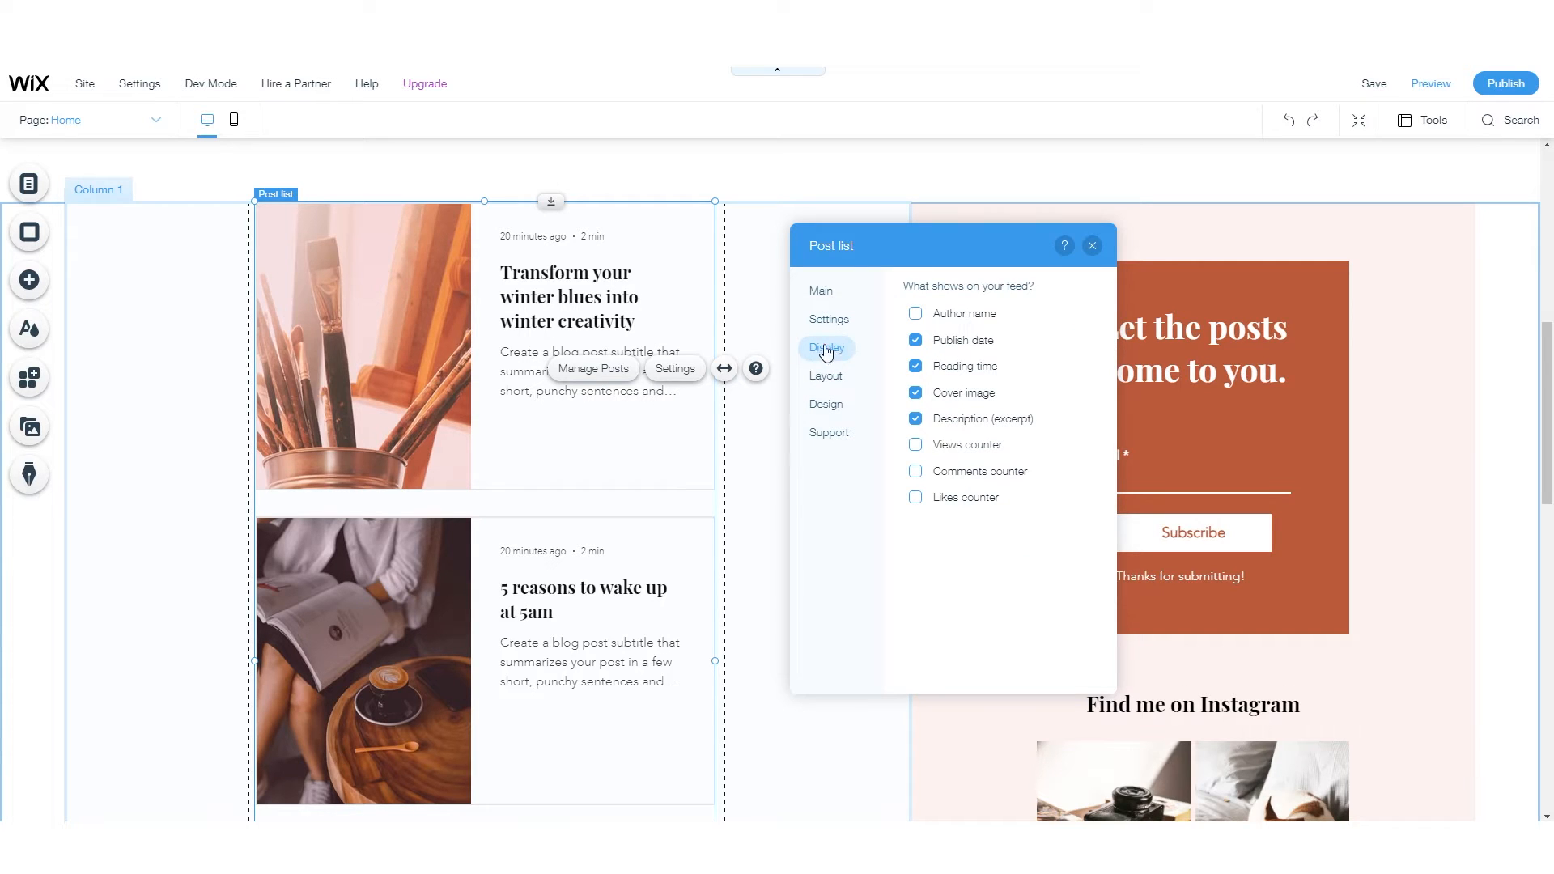
pyautogui.click(916, 314)
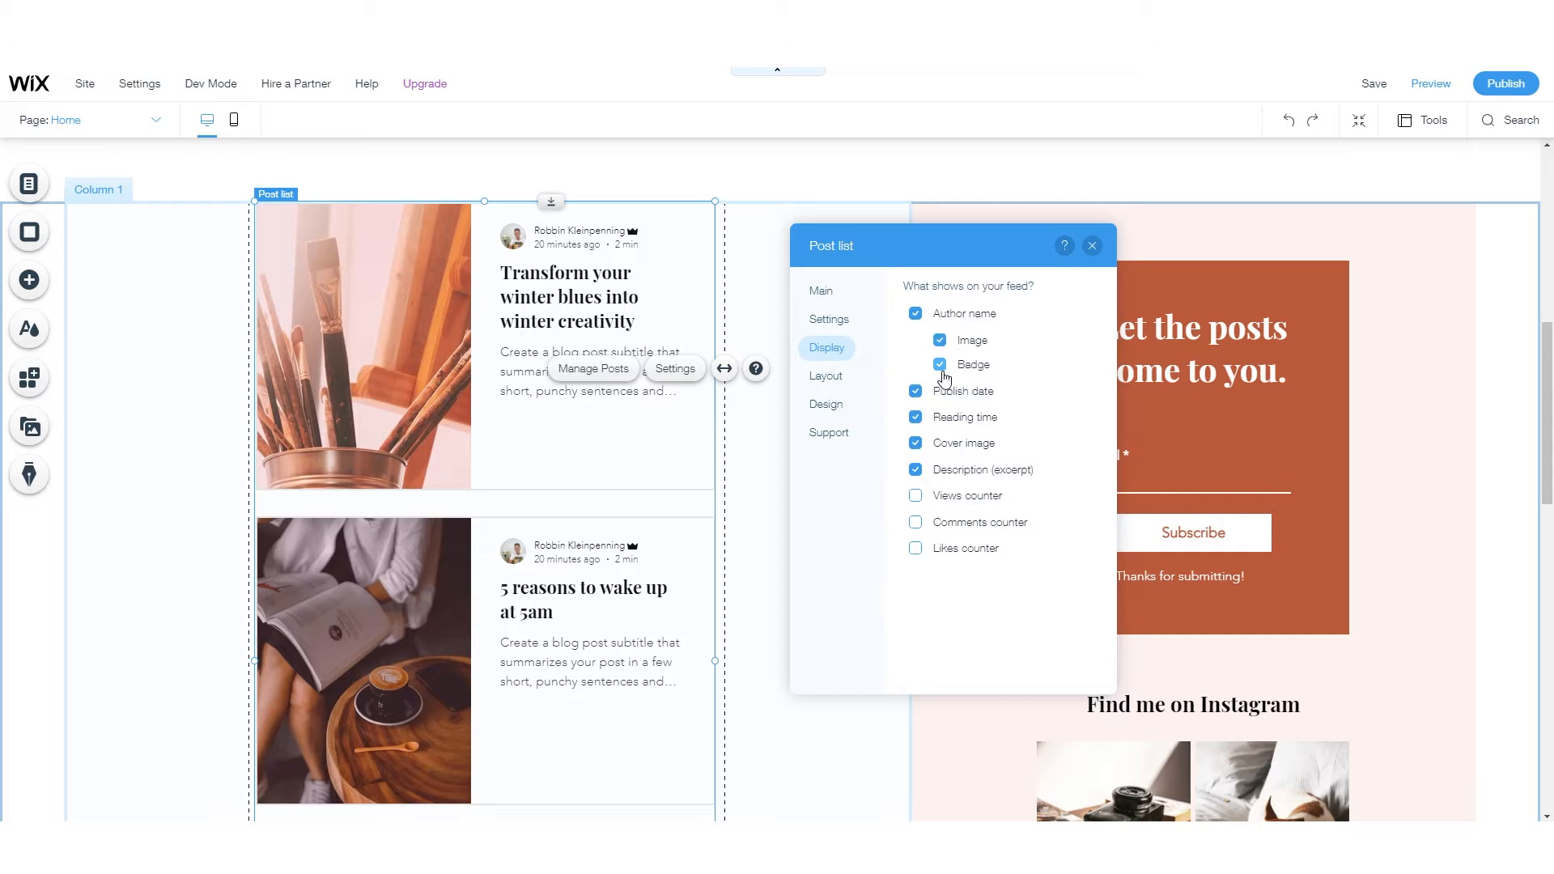
pyautogui.click(941, 341)
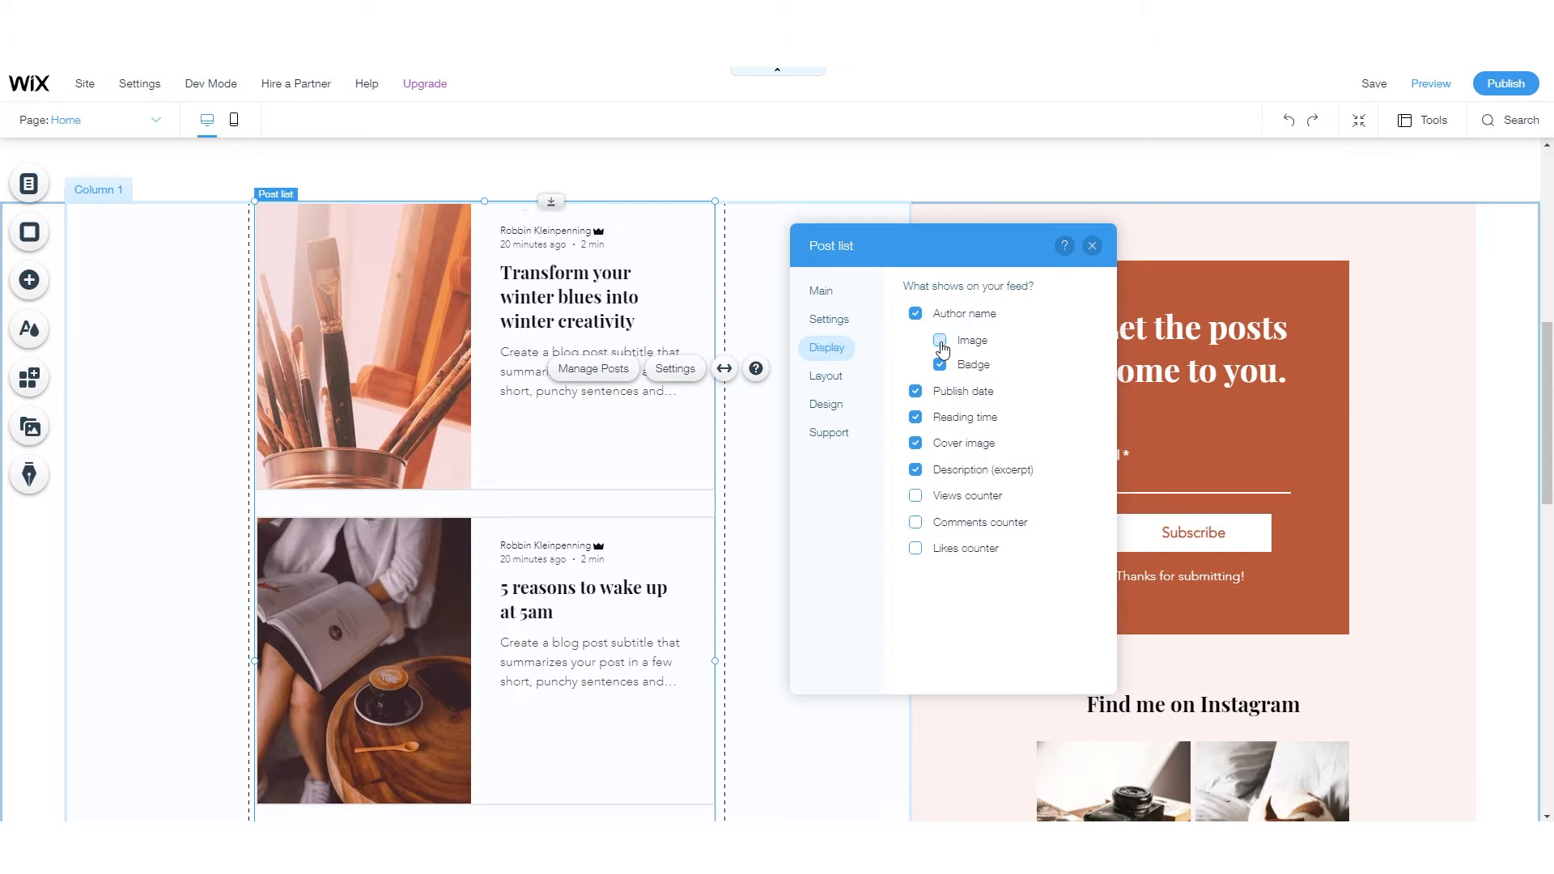
pyautogui.click(940, 342)
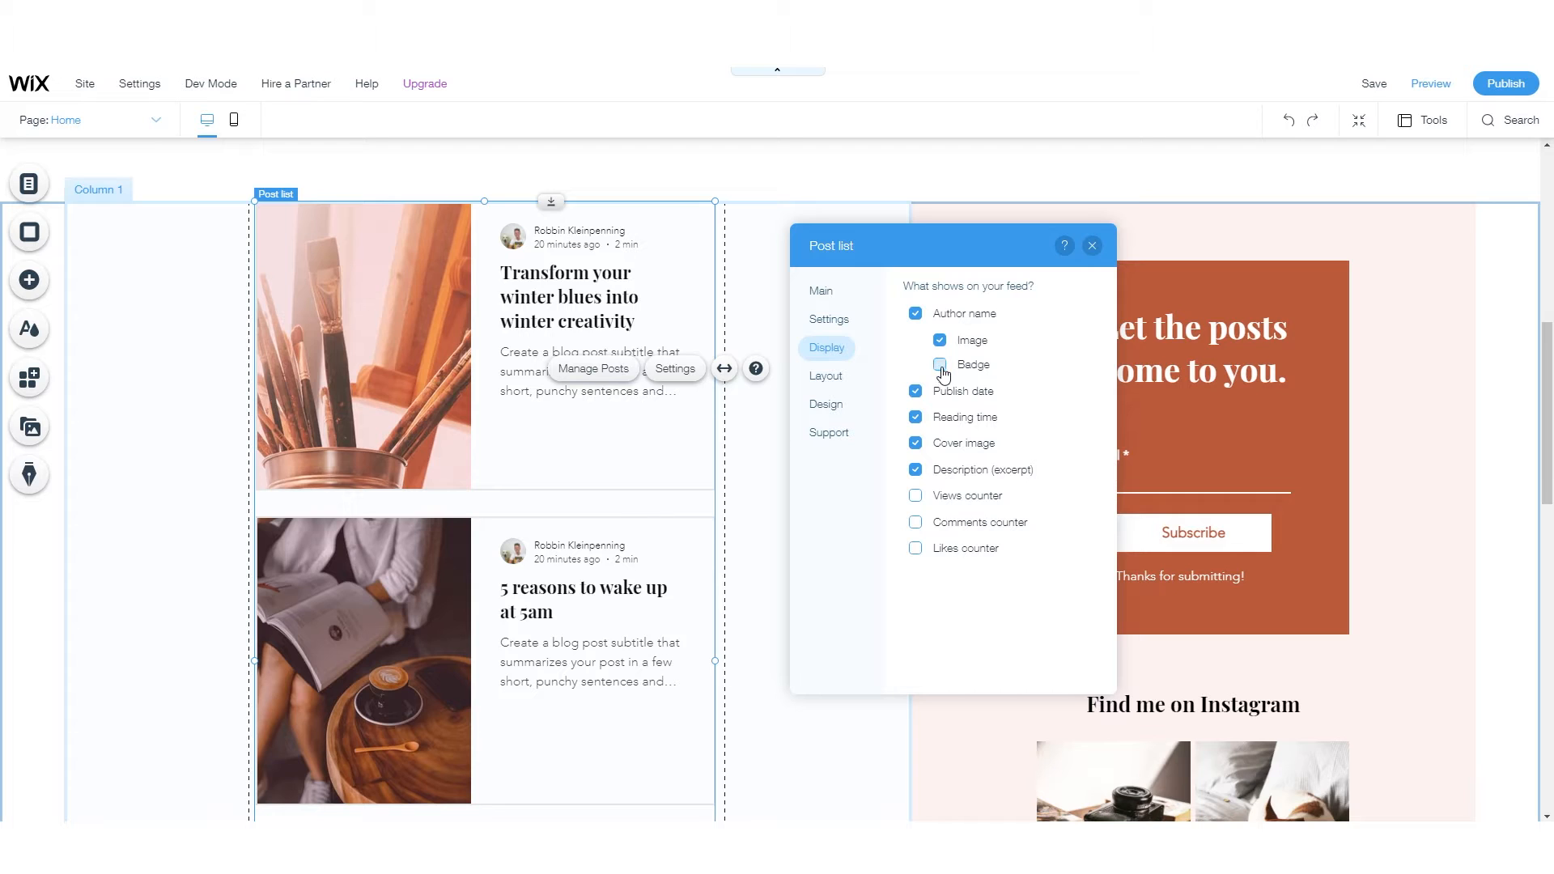
pyautogui.click(941, 366)
pyautogui.click(940, 366)
pyautogui.click(916, 316)
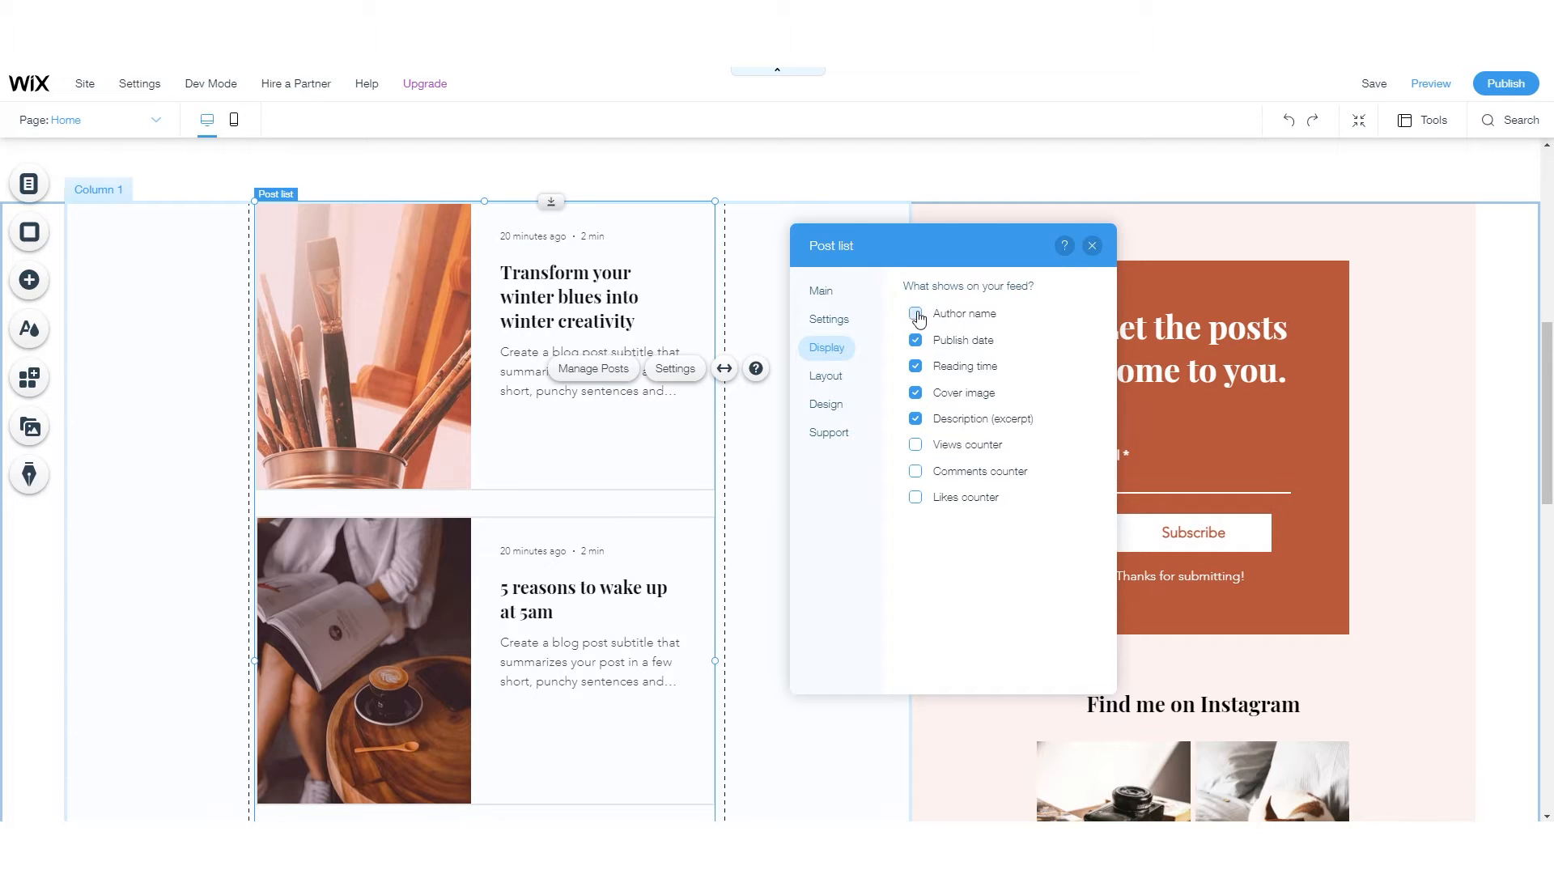
pyautogui.click(917, 316)
pyautogui.click(916, 315)
# - Hide the reading time in the post list's feed, keeping the publish date and cover image displayed
pyautogui.click(915, 341)
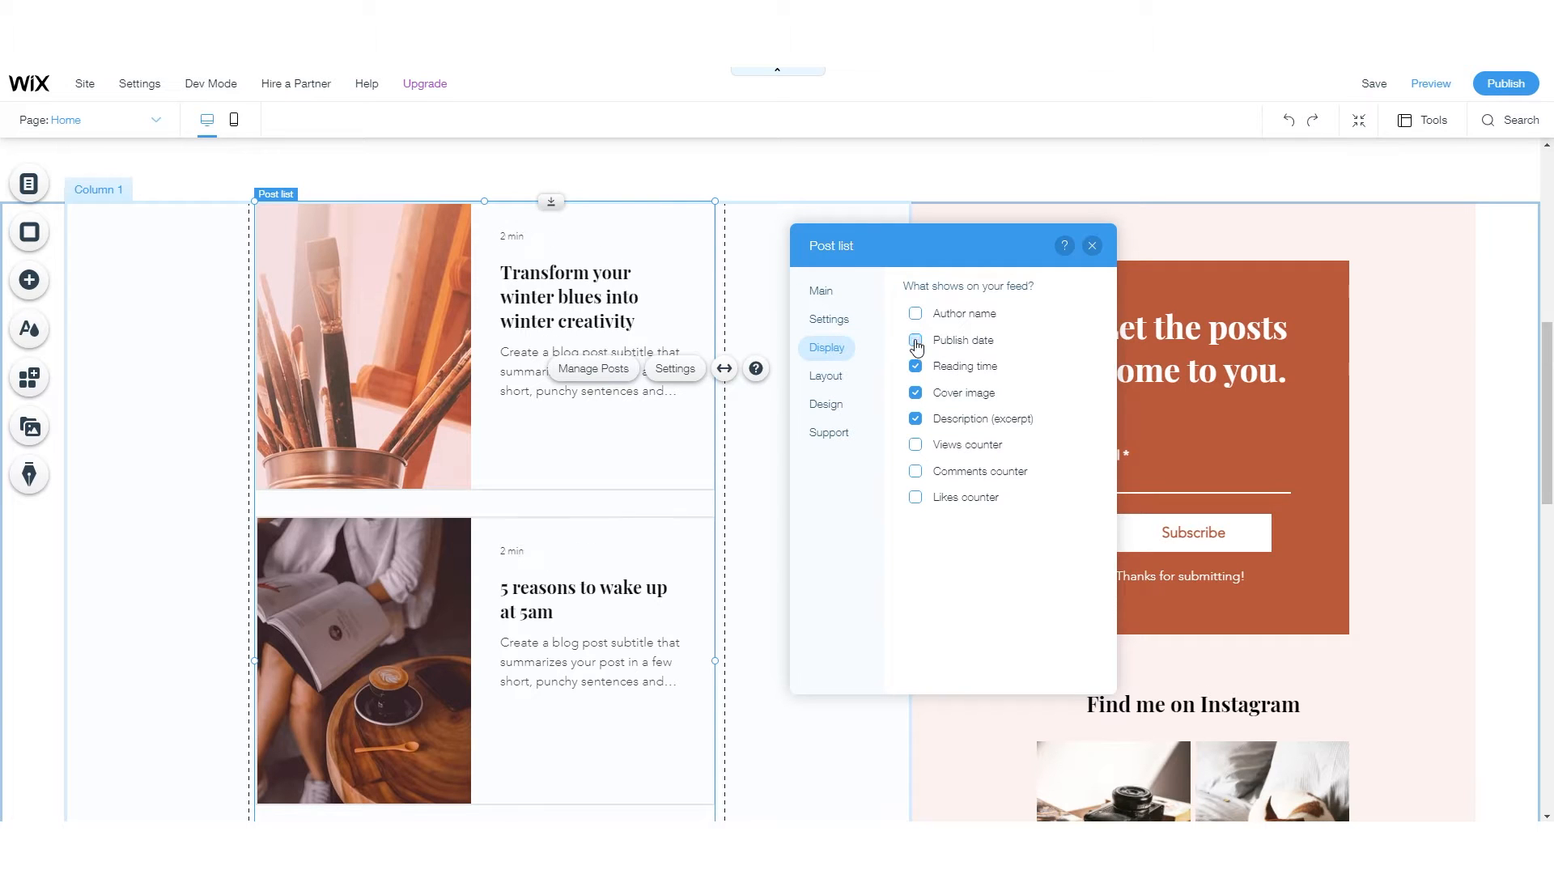
pyautogui.click(916, 342)
pyautogui.click(916, 394)
pyautogui.click(915, 394)
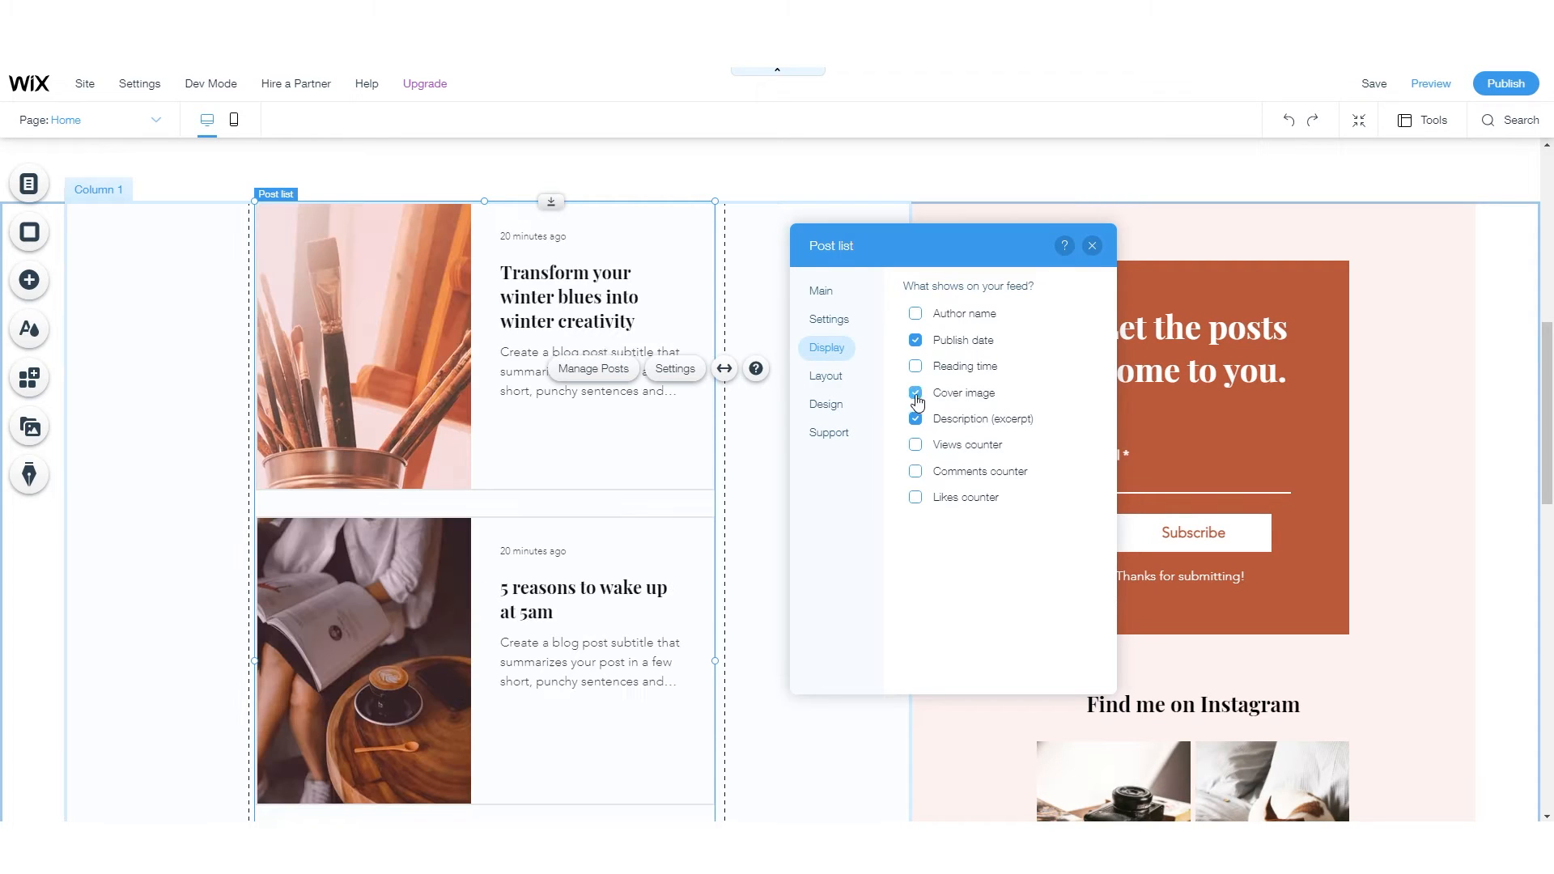
# - Try showing the views counter, comments counter and likes counter on the posts in turn
pyautogui.click(915, 445)
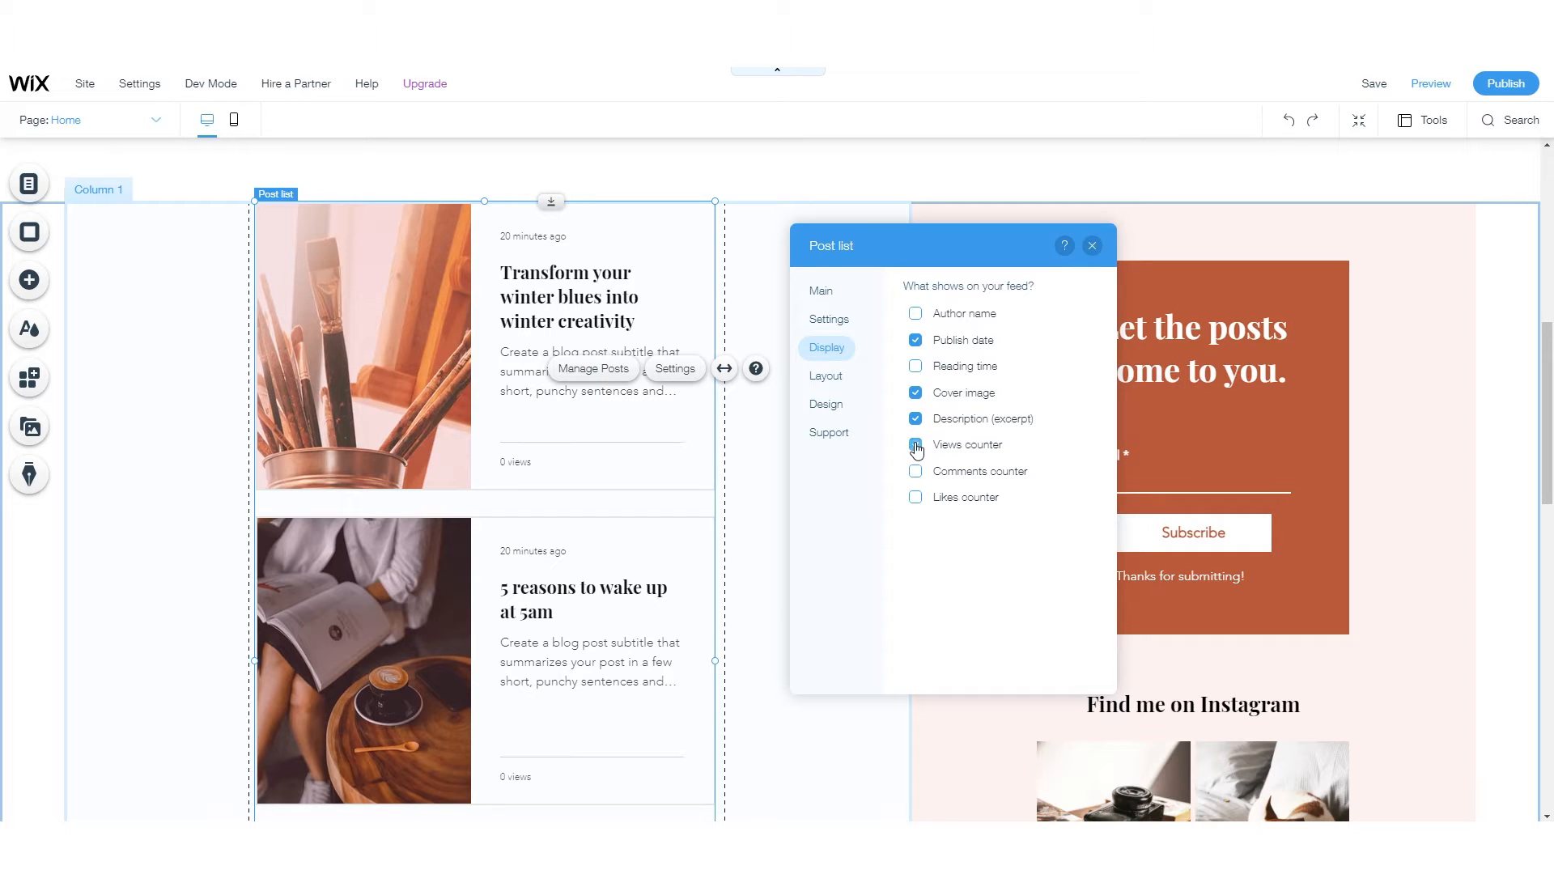
pyautogui.click(916, 445)
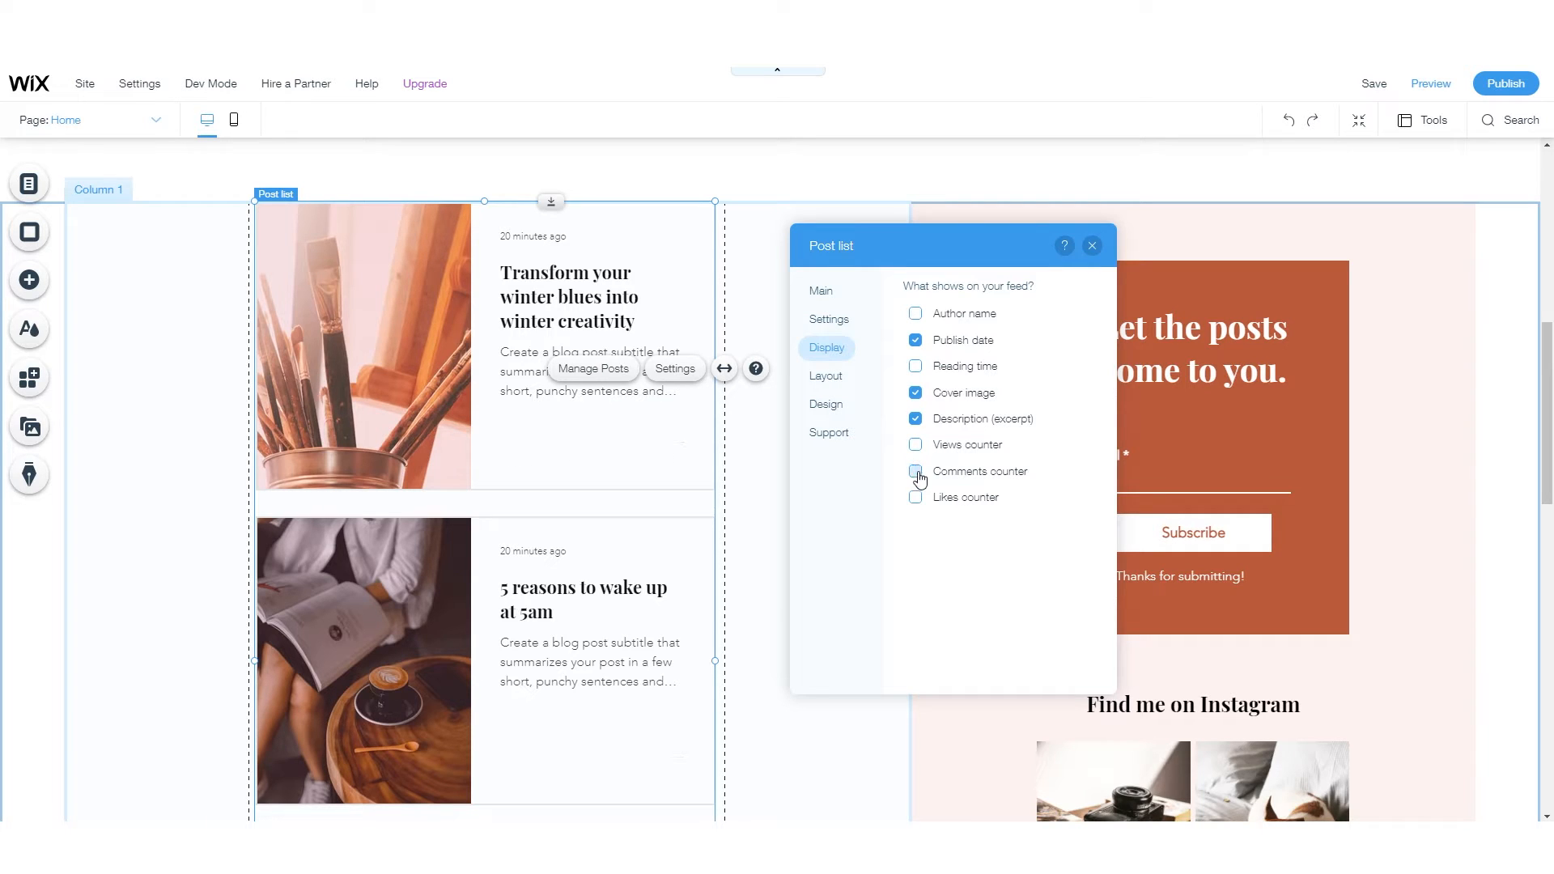
pyautogui.click(915, 472)
pyautogui.click(915, 474)
pyautogui.click(915, 500)
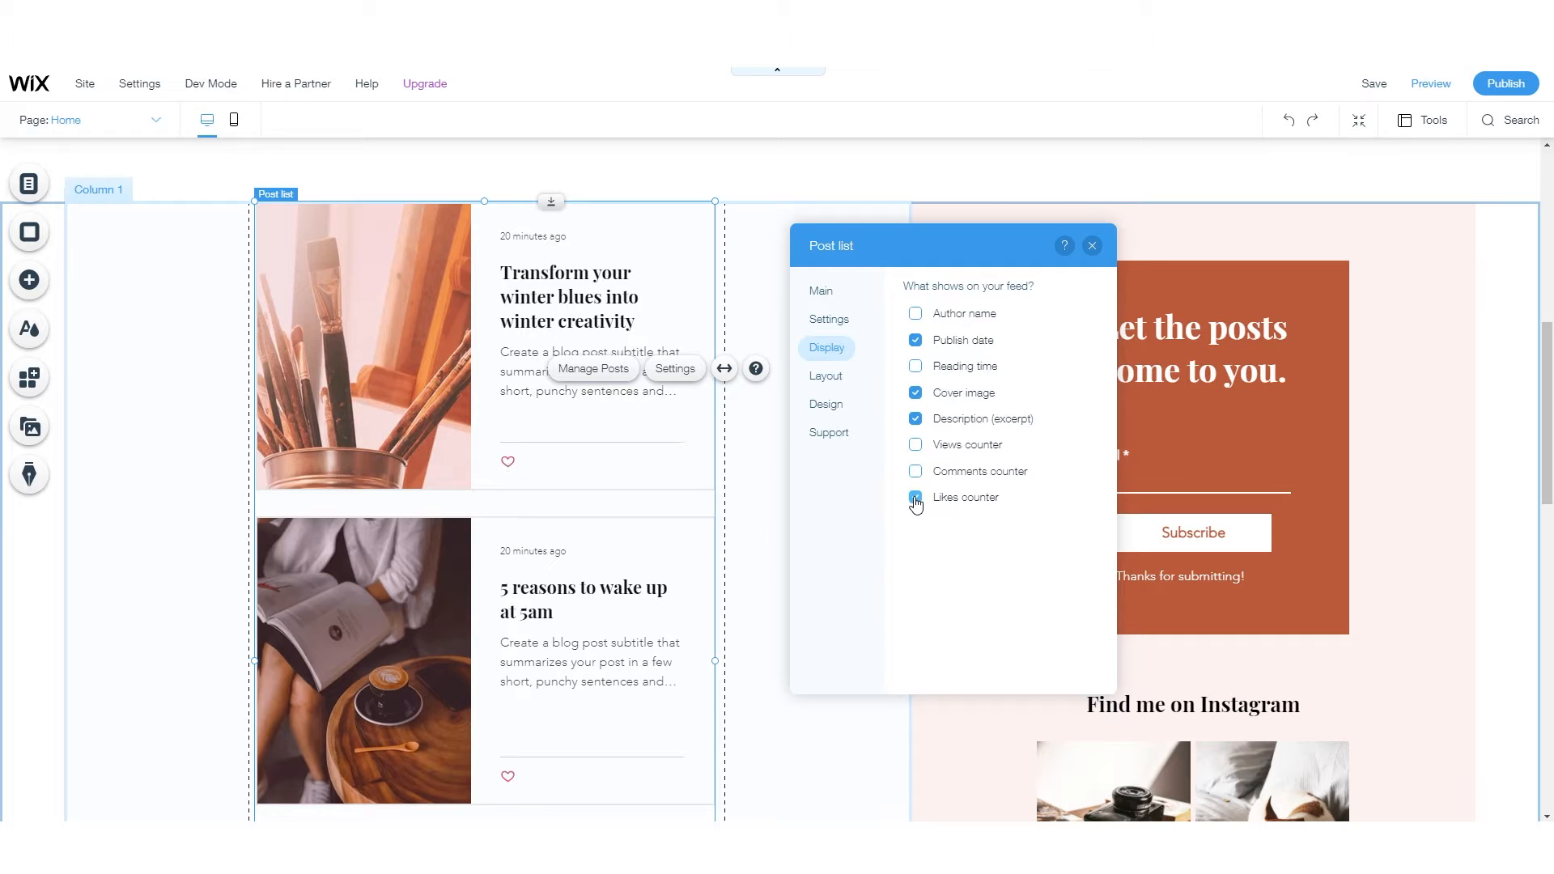
pyautogui.click(915, 498)
# - Try the Classic and Editorial layouts for the post list and return to Side by Side
pyautogui.click(825, 376)
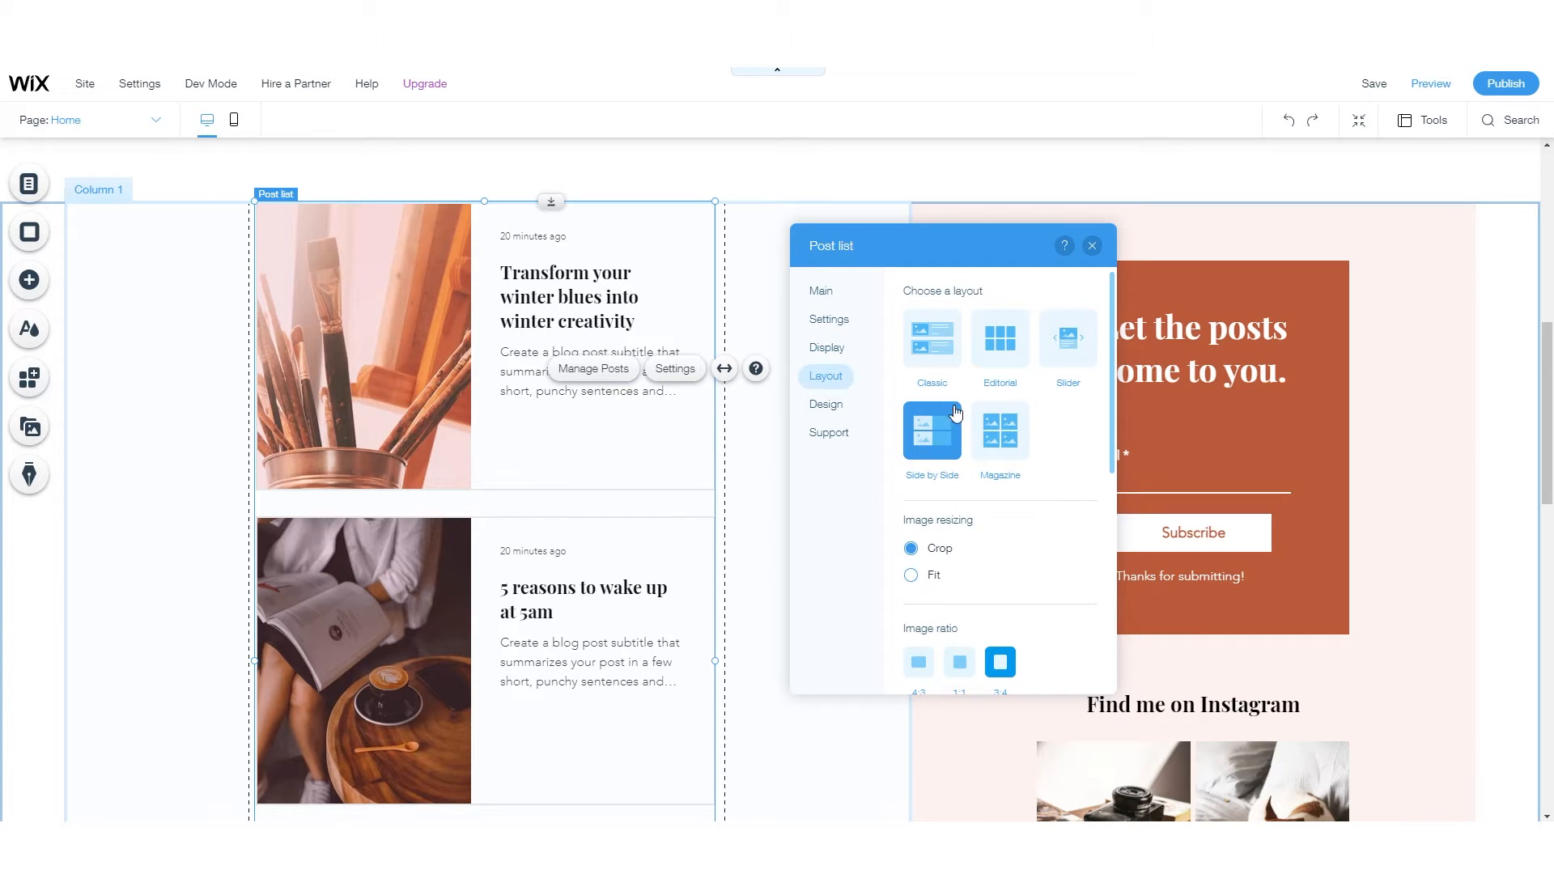
pyautogui.click(824, 350)
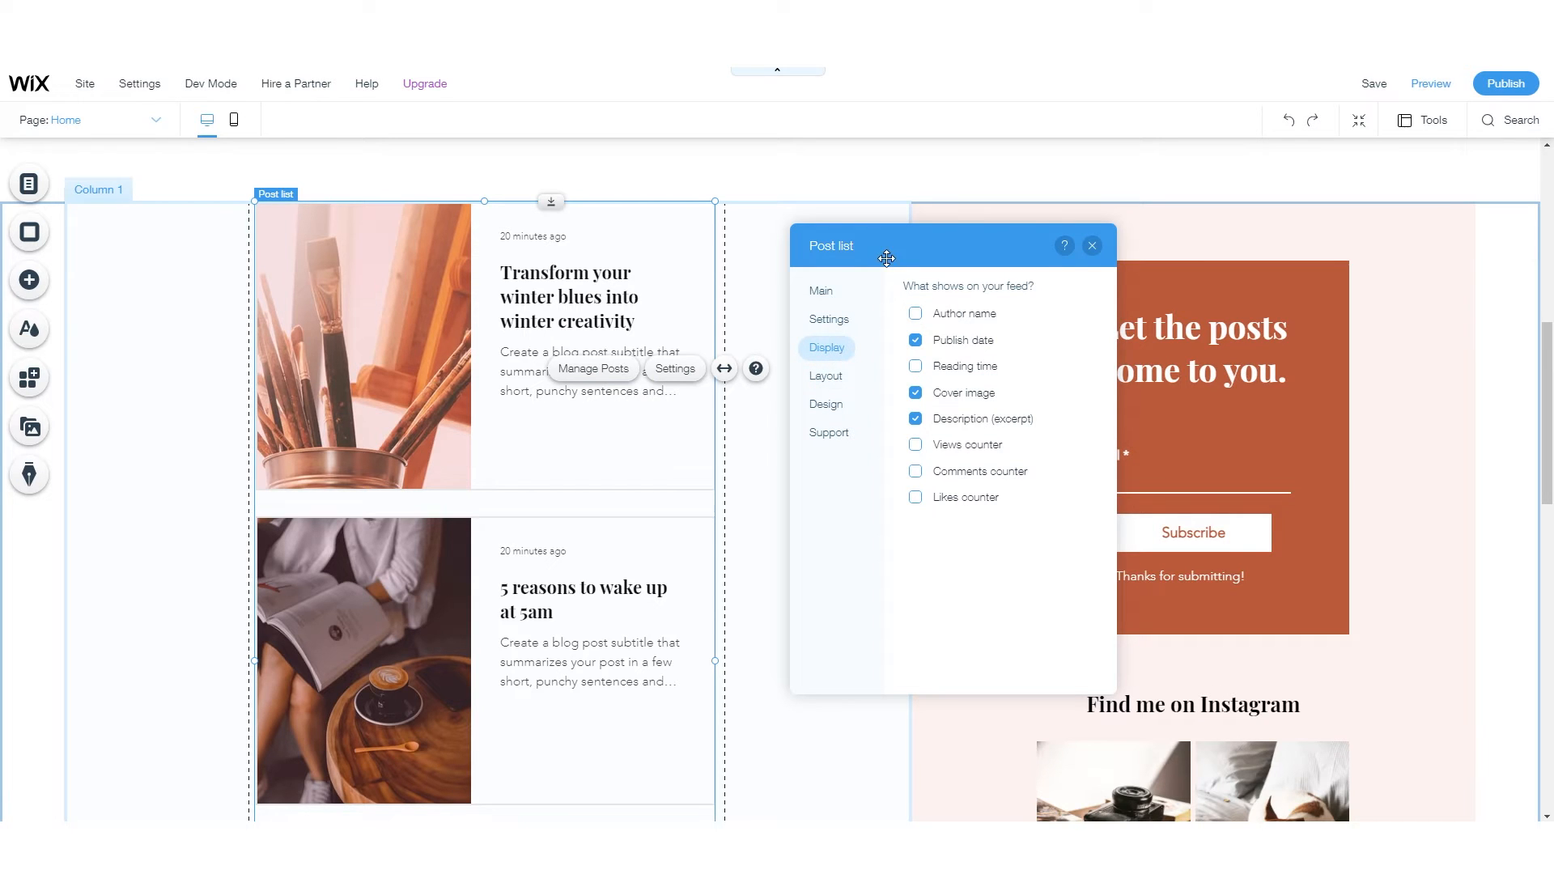
pyautogui.click(830, 379)
pyautogui.click(943, 340)
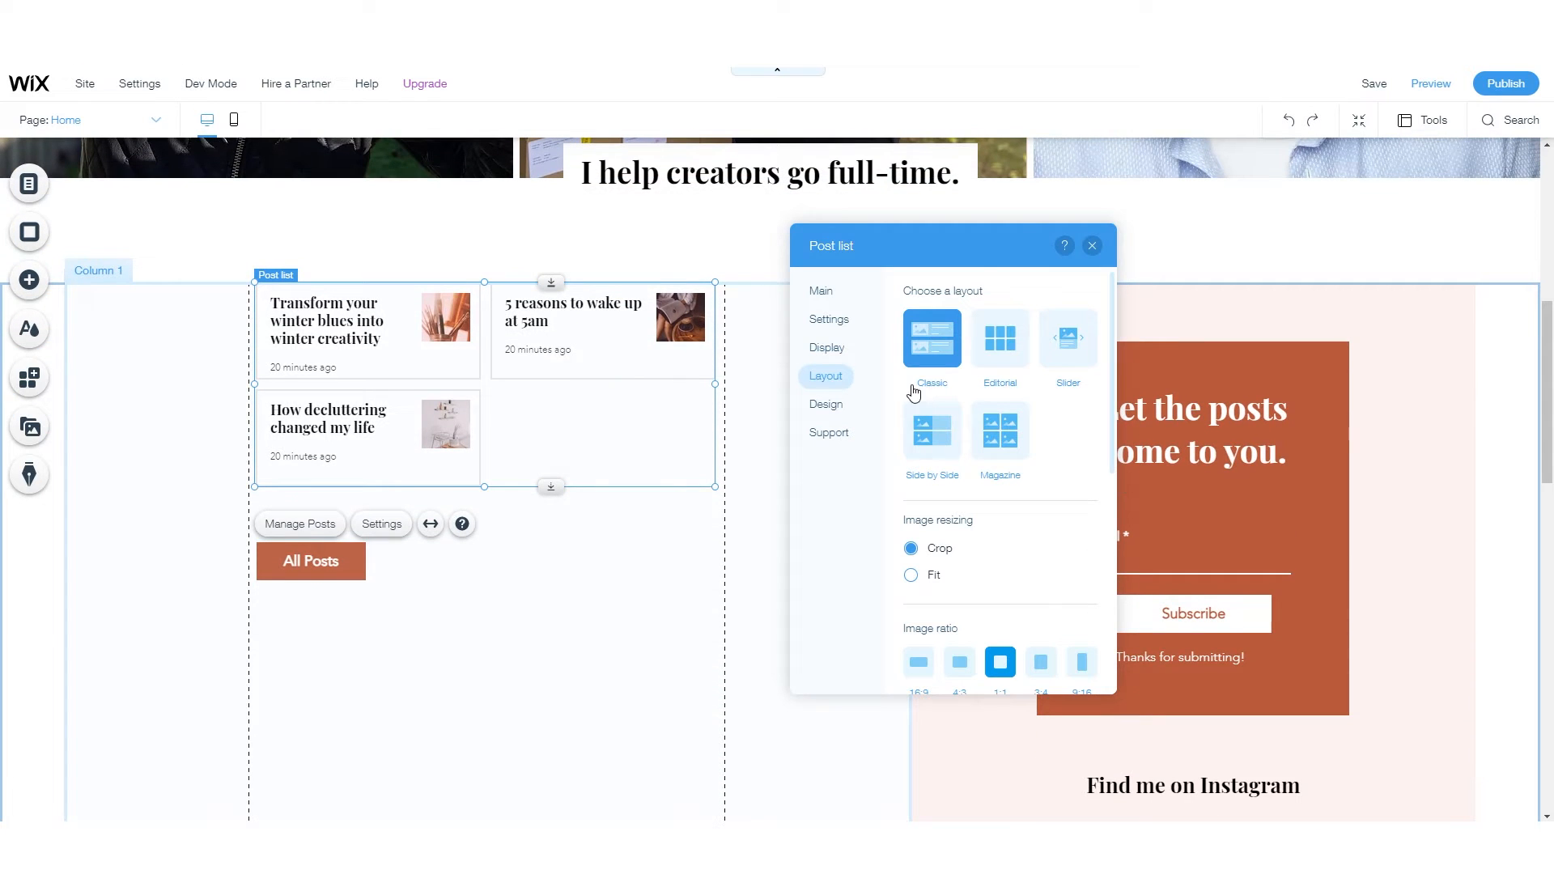
pyautogui.click(994, 344)
pyautogui.click(934, 440)
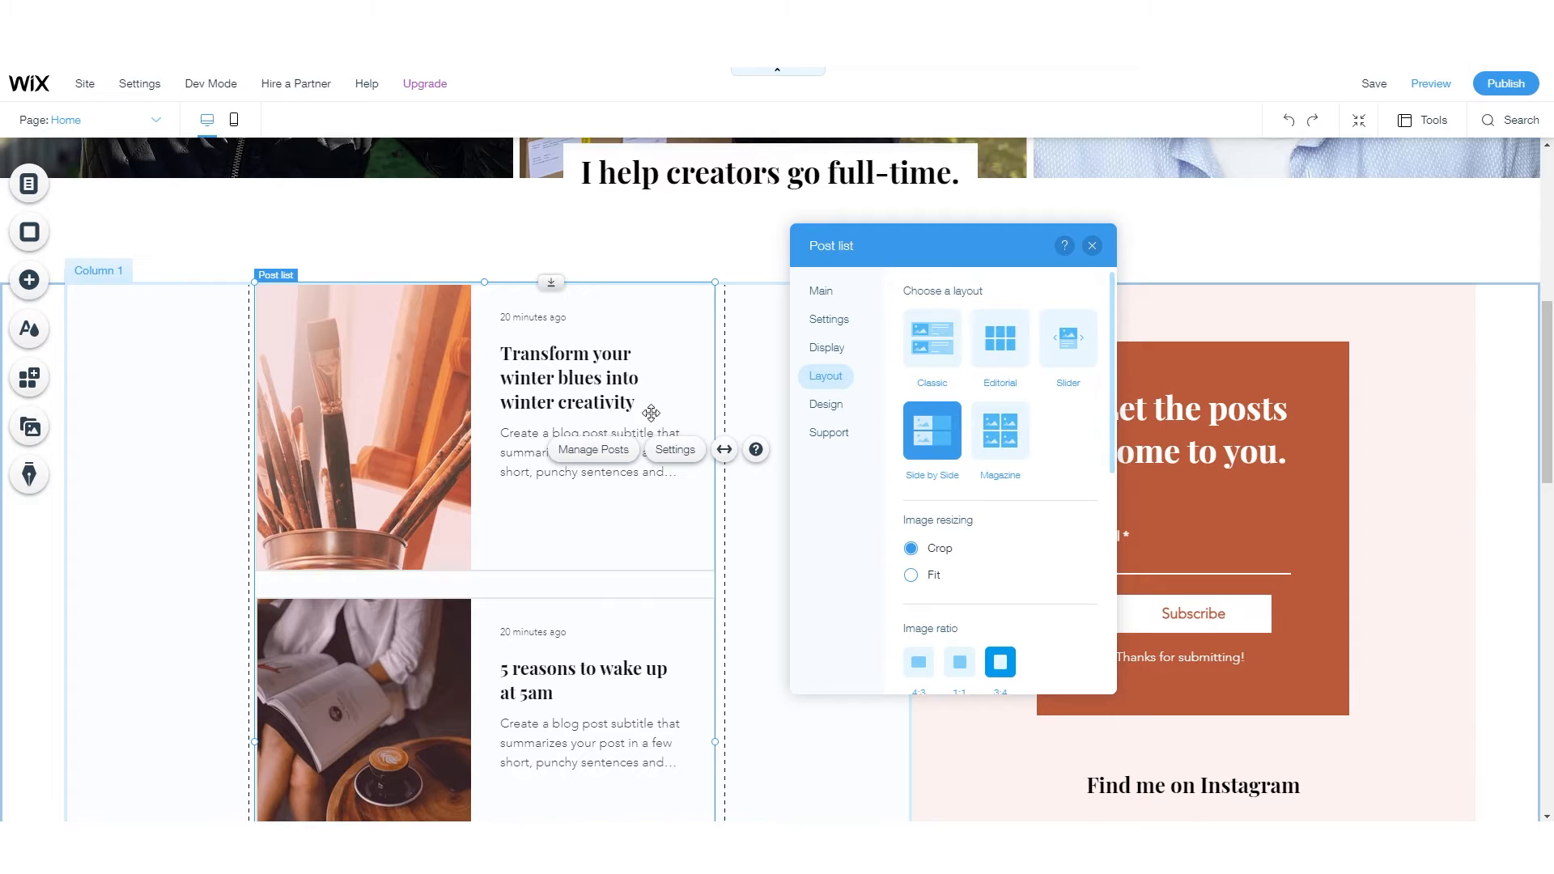
pyautogui.scroll(-5, 579, 490)
pyautogui.scroll(-5, 579, 518)
pyautogui.scroll(12, 655, 497)
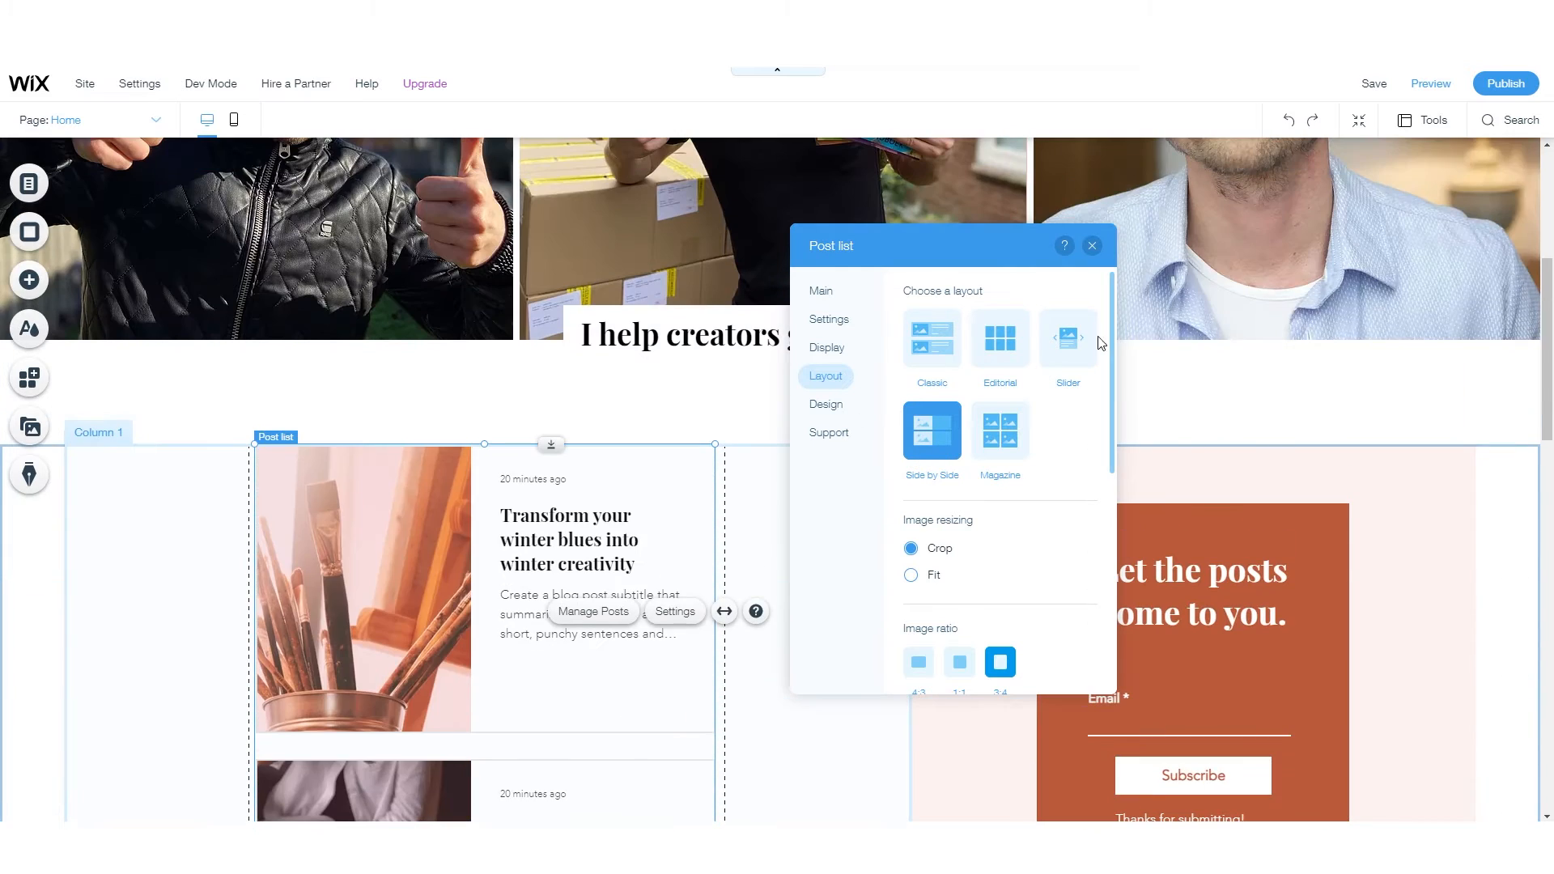
# - Try the Slider and Magazine layouts for the post list, switching back to Side by Side
pyautogui.click(1069, 338)
pyautogui.scroll(-3, 618, 513)
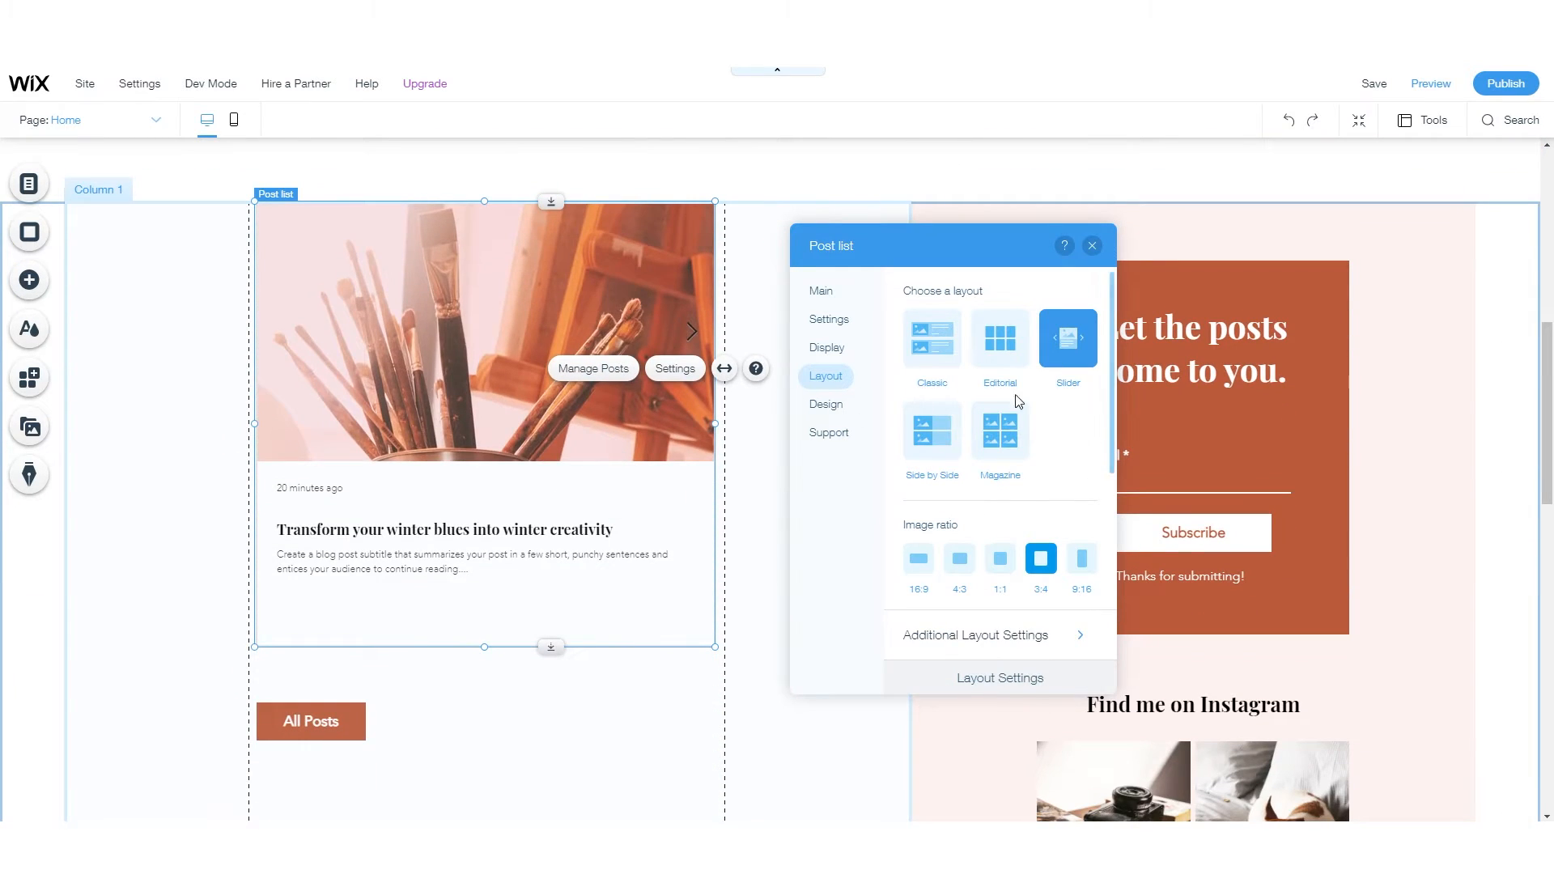
pyautogui.click(1012, 433)
pyautogui.scroll(-10, 635, 486)
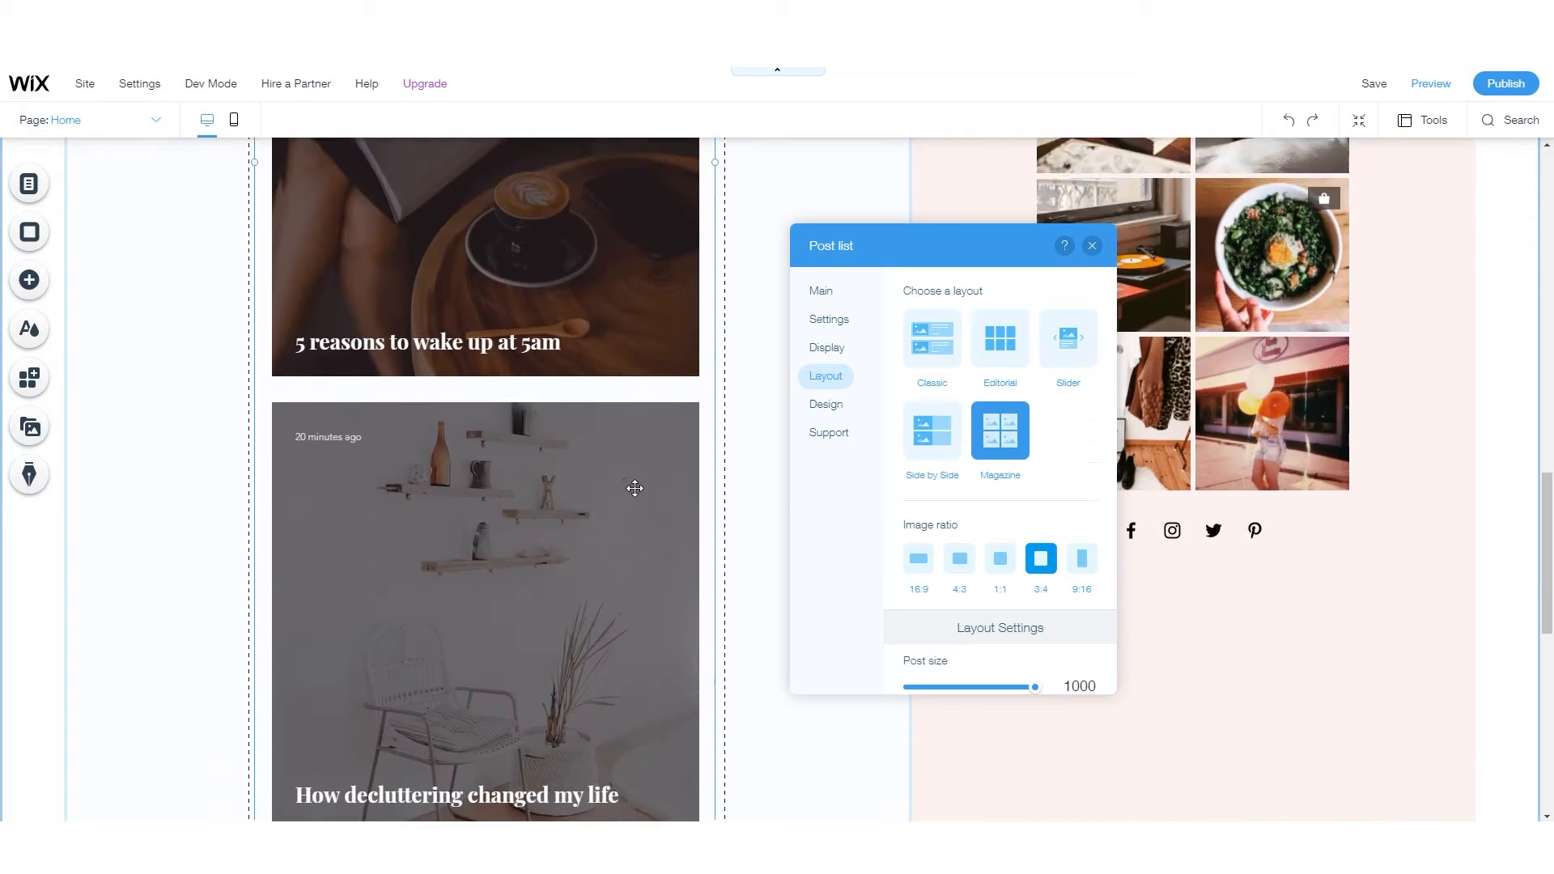
pyautogui.scroll(9, 634, 489)
pyautogui.click(932, 432)
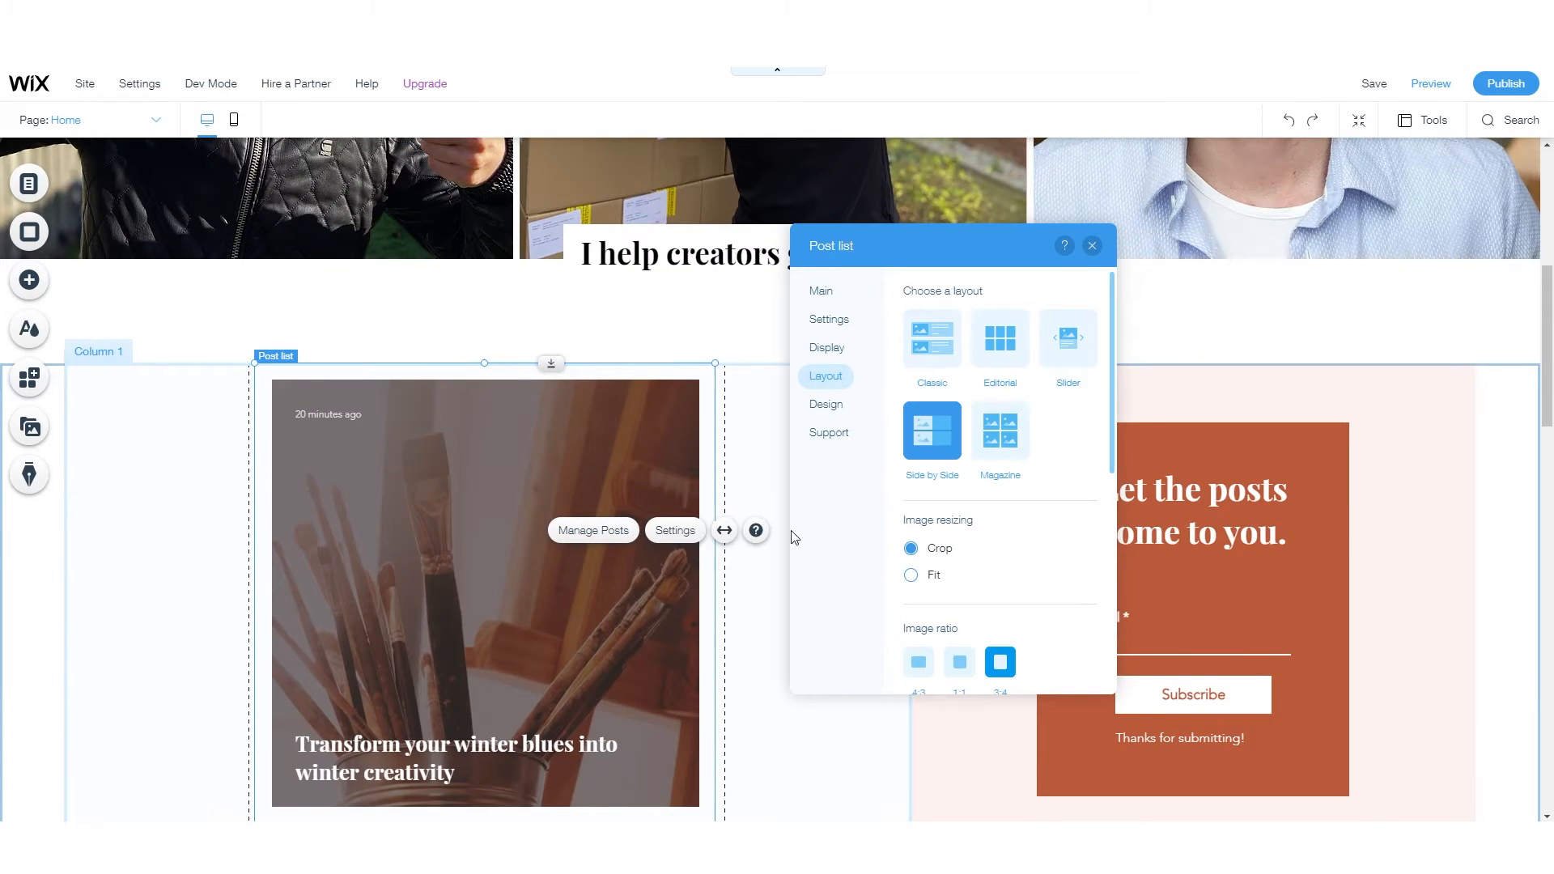
# - Try resizing the post images with Fit and switch the image resizing back to Crop
pyautogui.scroll(-2, 575, 503)
pyautogui.scroll(-3, 591, 526)
pyautogui.scroll(-1, 985, 521)
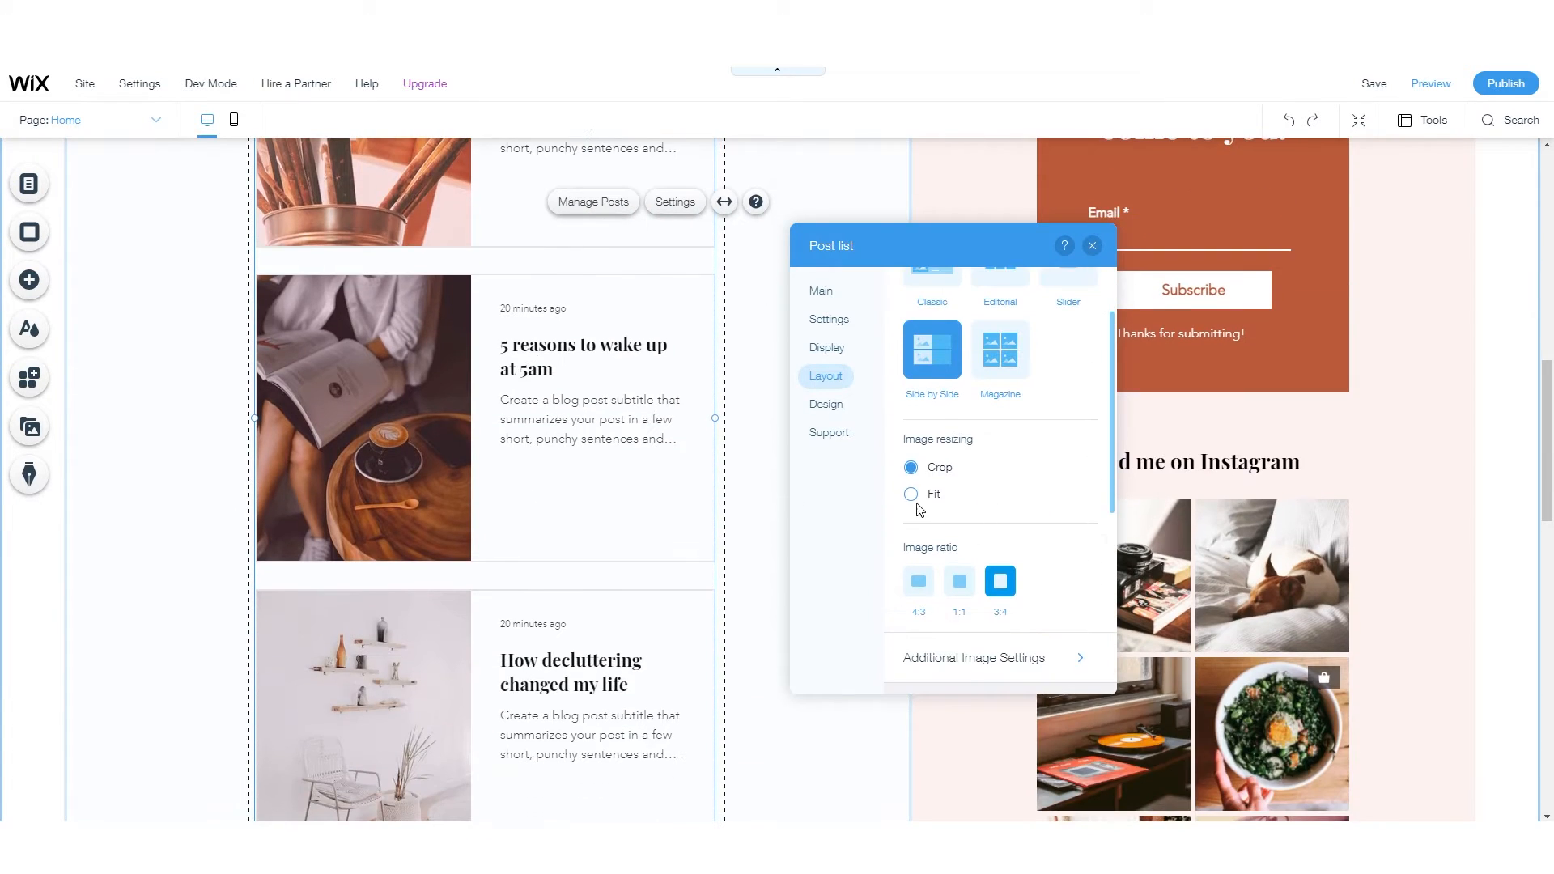
pyautogui.click(910, 494)
pyautogui.scroll(5, 615, 486)
pyautogui.scroll(-2, 243, 524)
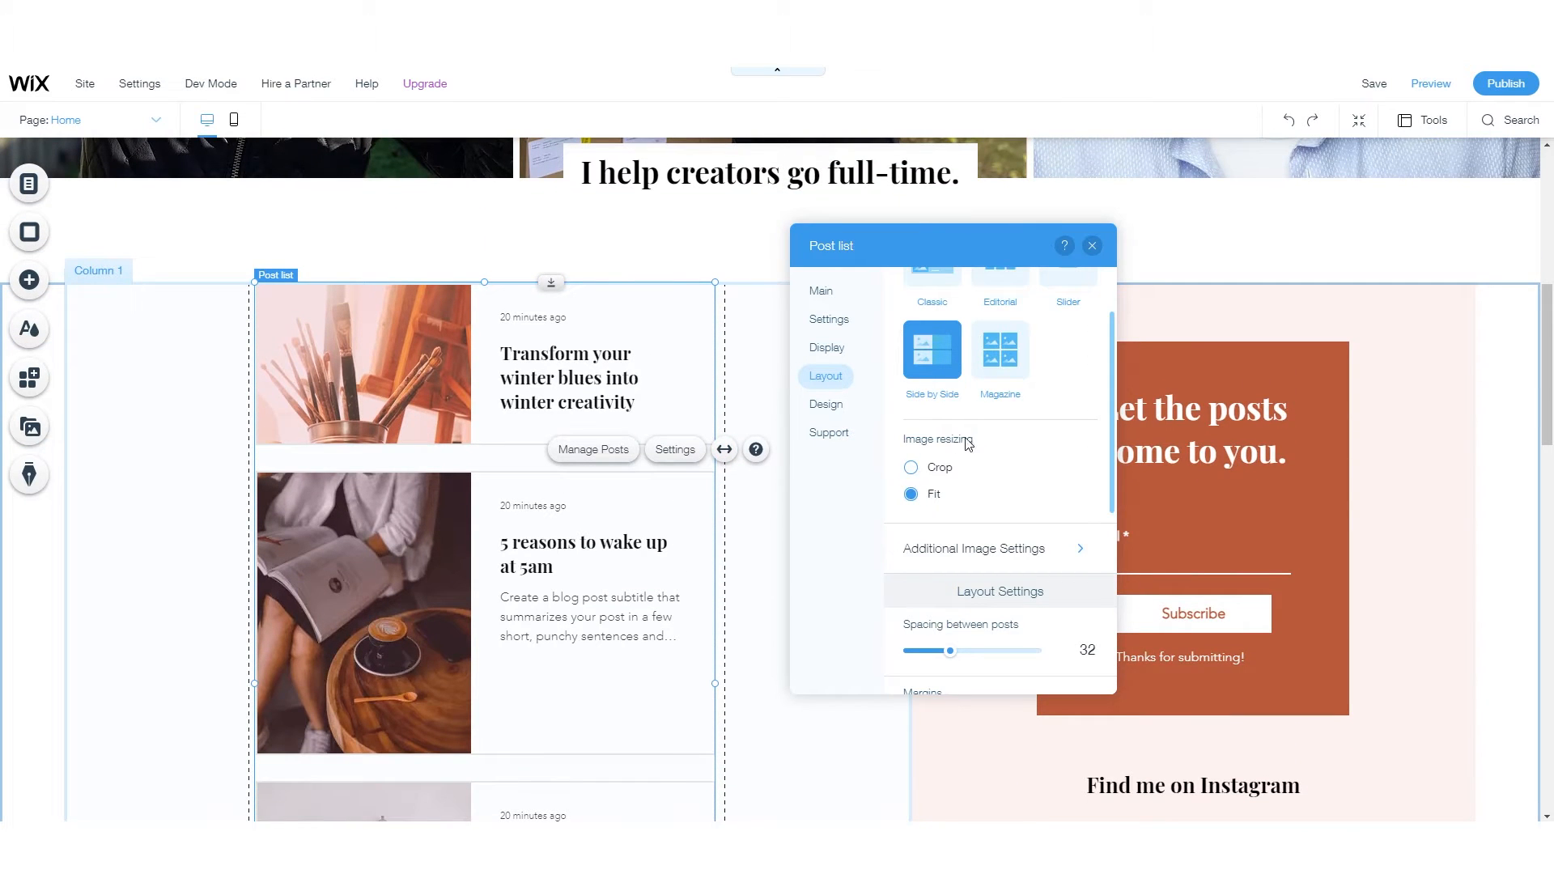
pyautogui.click(911, 495)
pyautogui.click(912, 468)
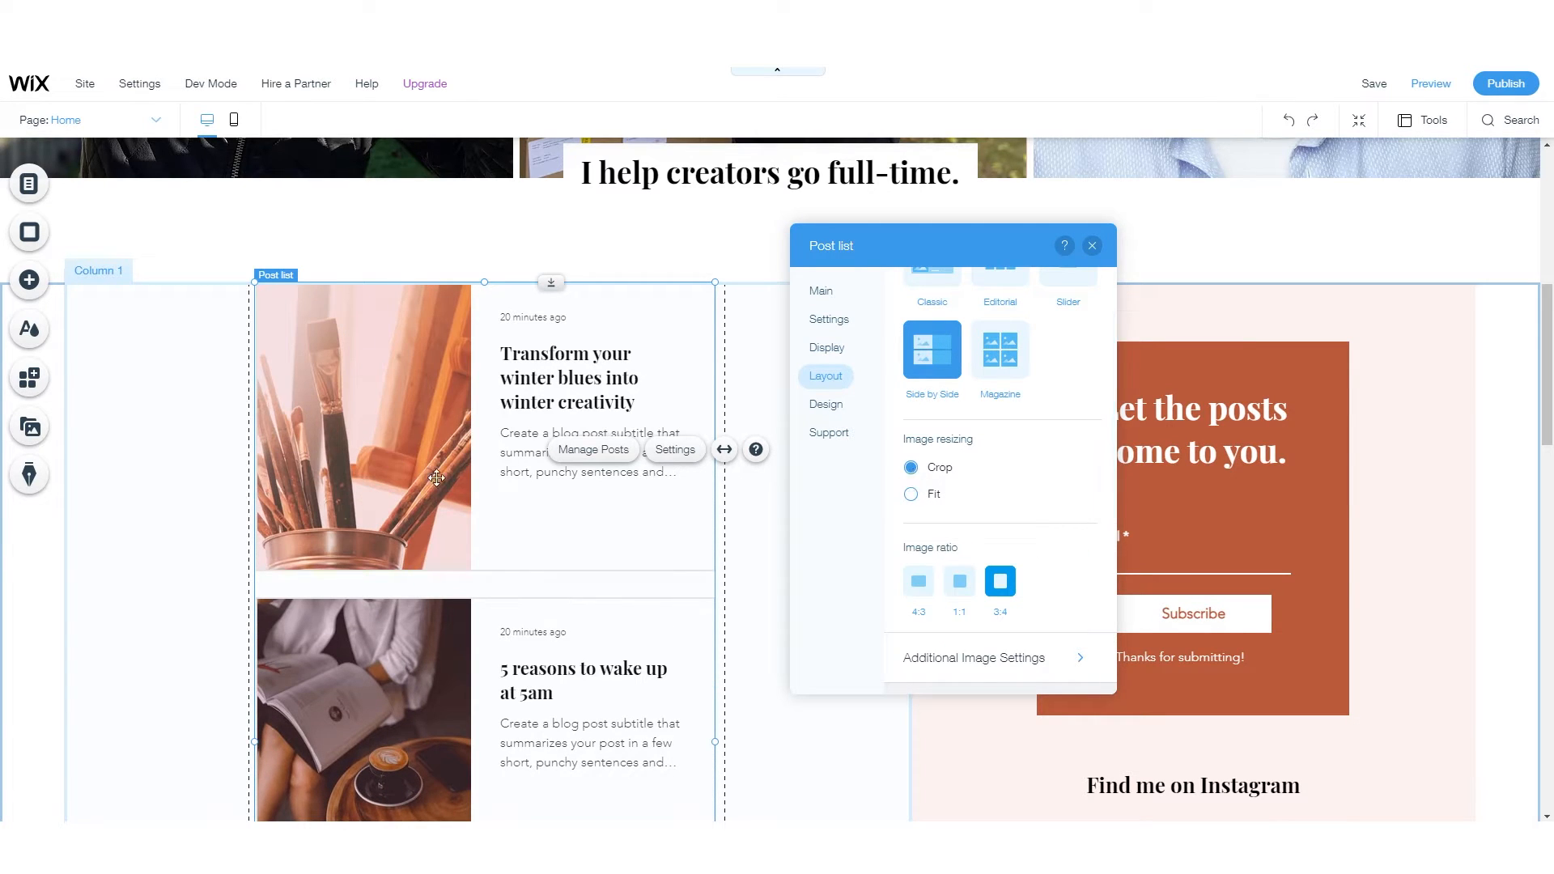
# - Try the 4:3 and 1:1 ratios on the post images and go back to 3:4
pyautogui.scroll(-2, 847, 513)
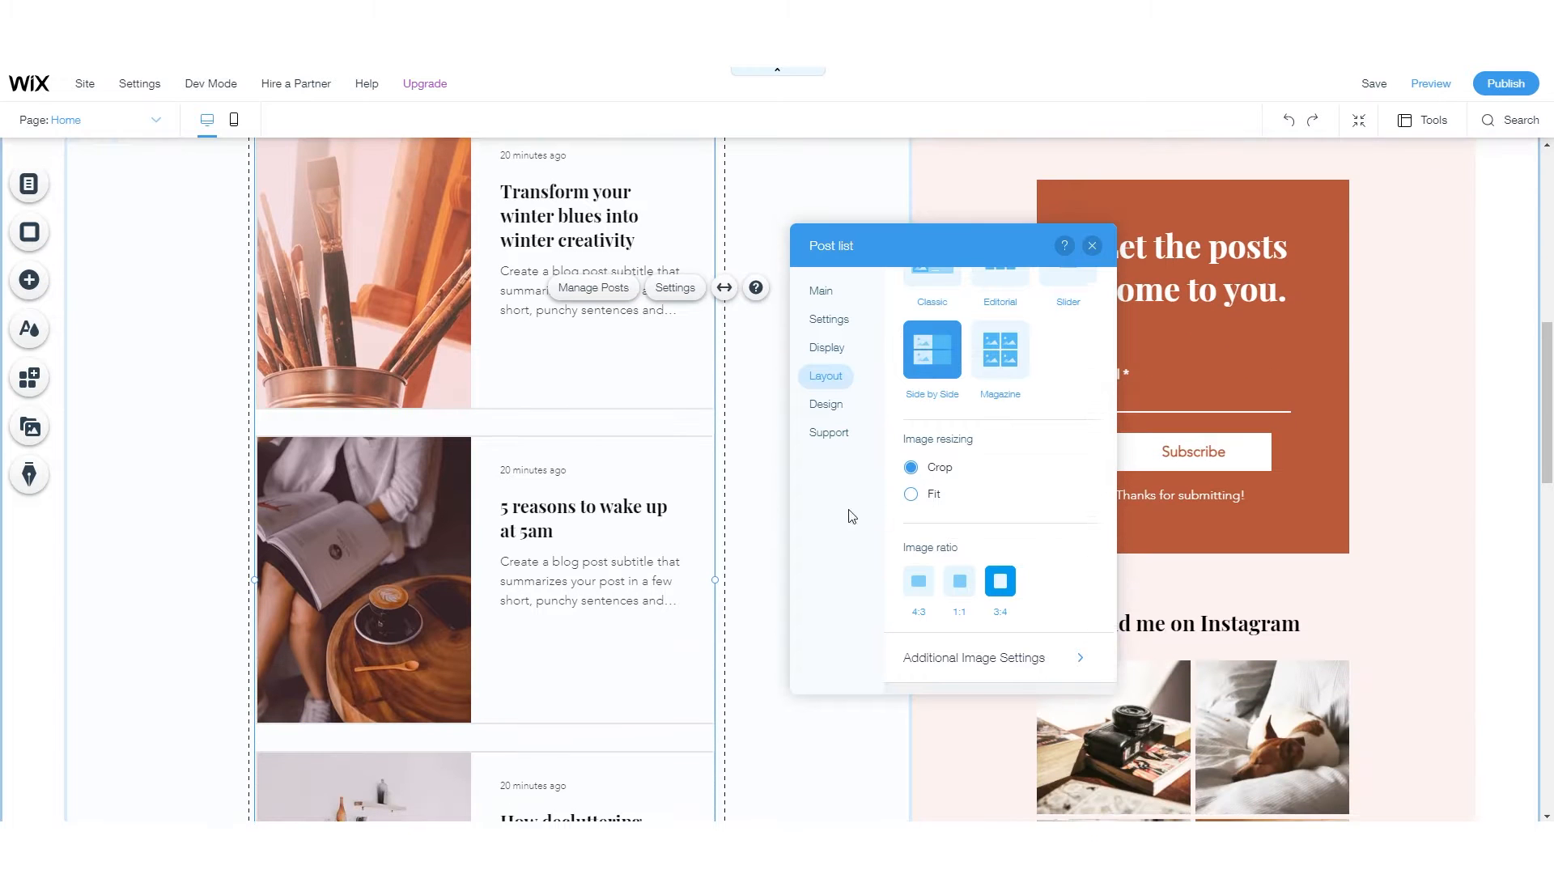
pyautogui.scroll(-3, 943, 427)
pyautogui.click(919, 339)
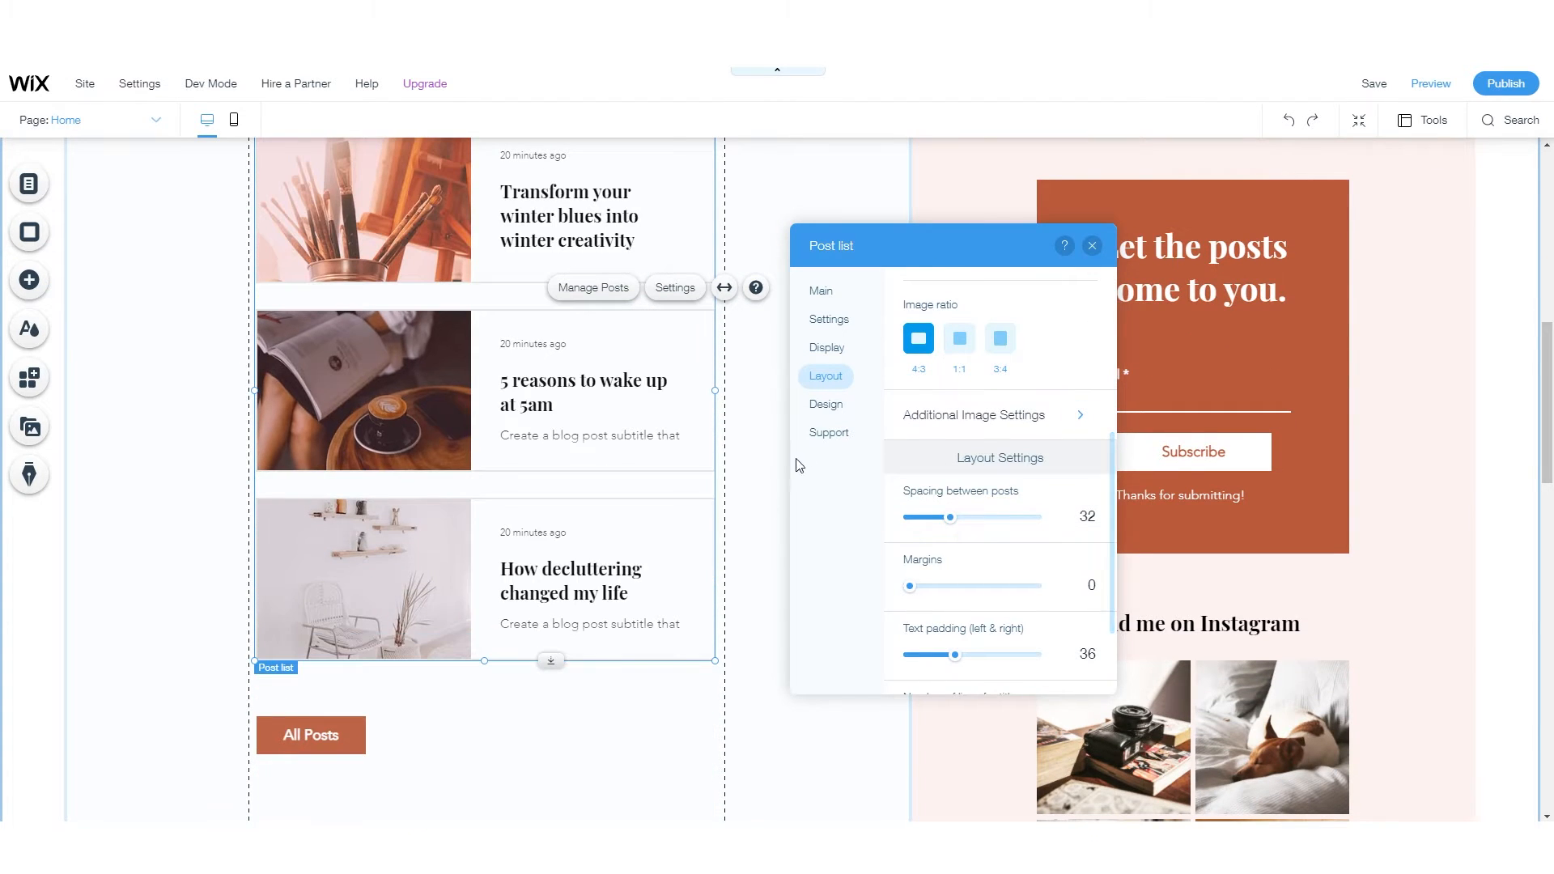
pyautogui.scroll(3, 732, 486)
pyautogui.click(960, 338)
pyautogui.click(1012, 352)
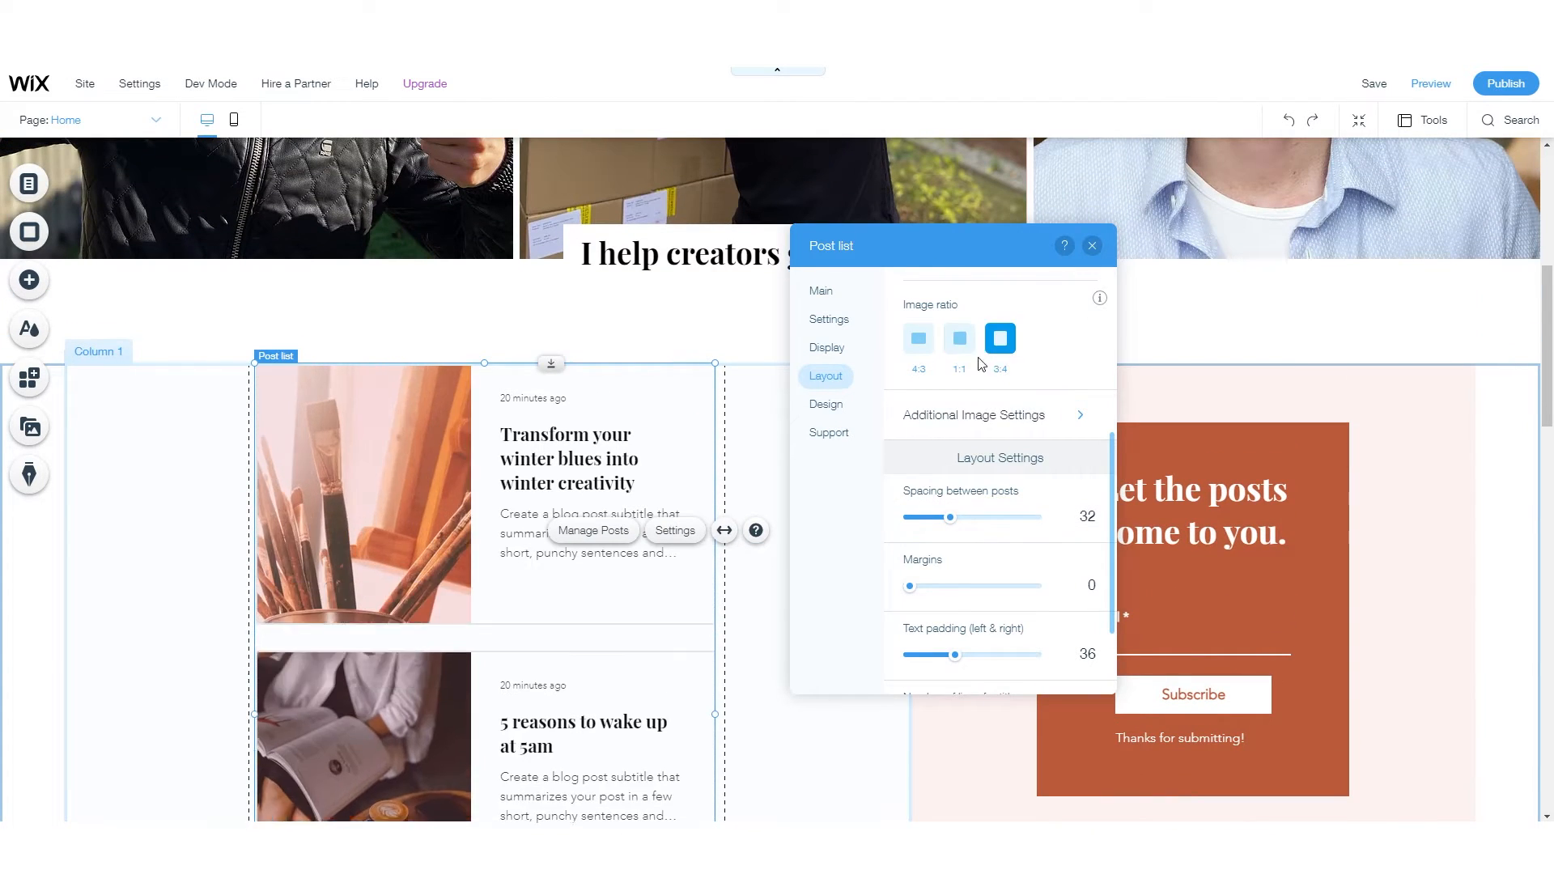
pyautogui.click(918, 339)
pyautogui.click(1002, 344)
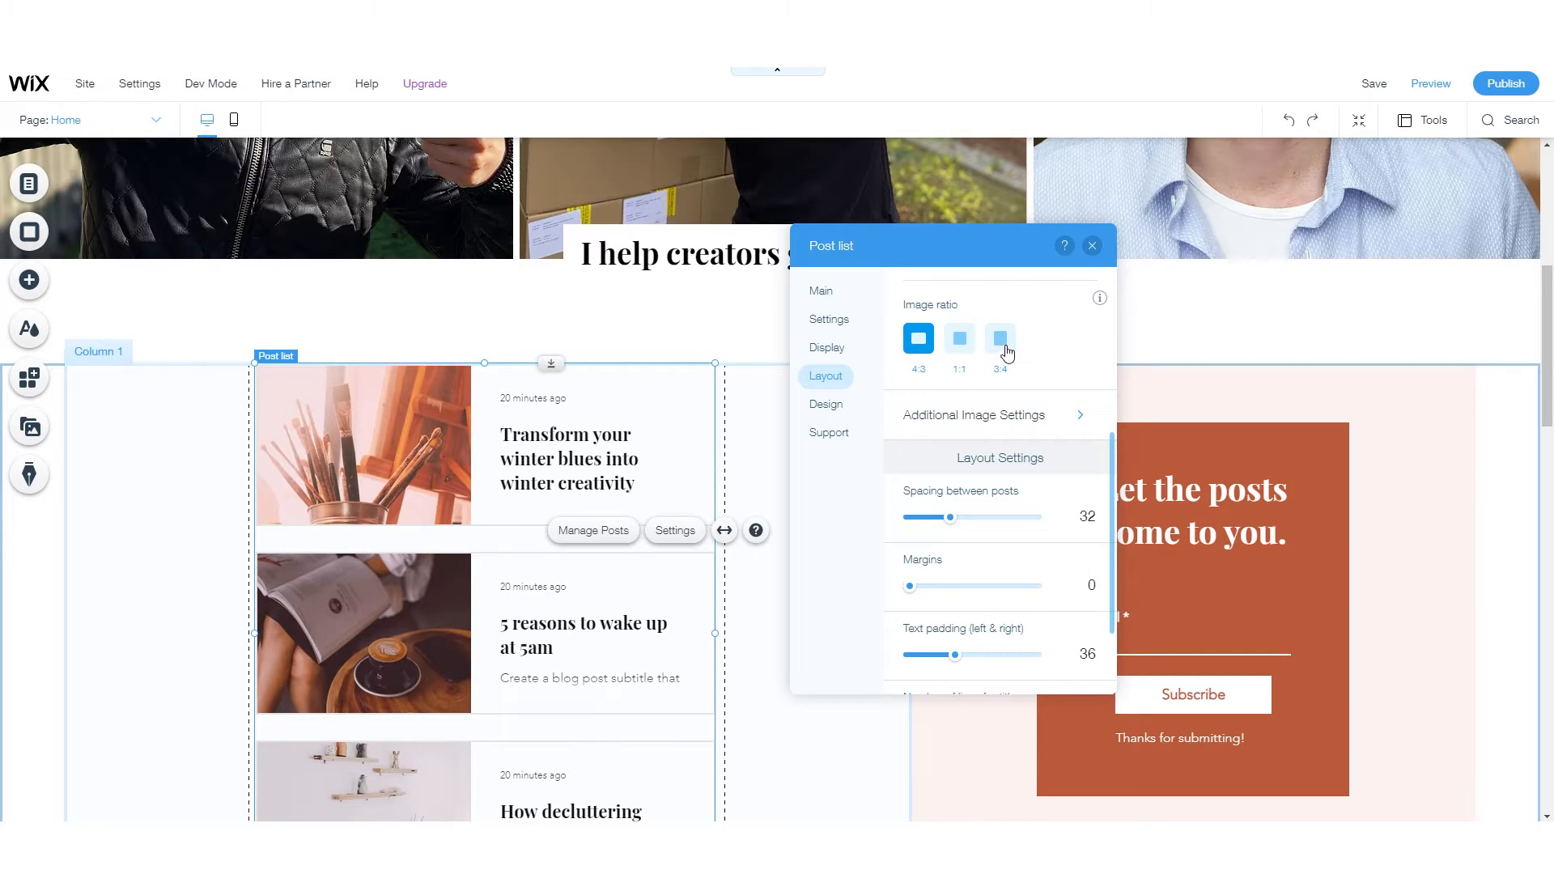
pyautogui.scroll(-5, 621, 517)
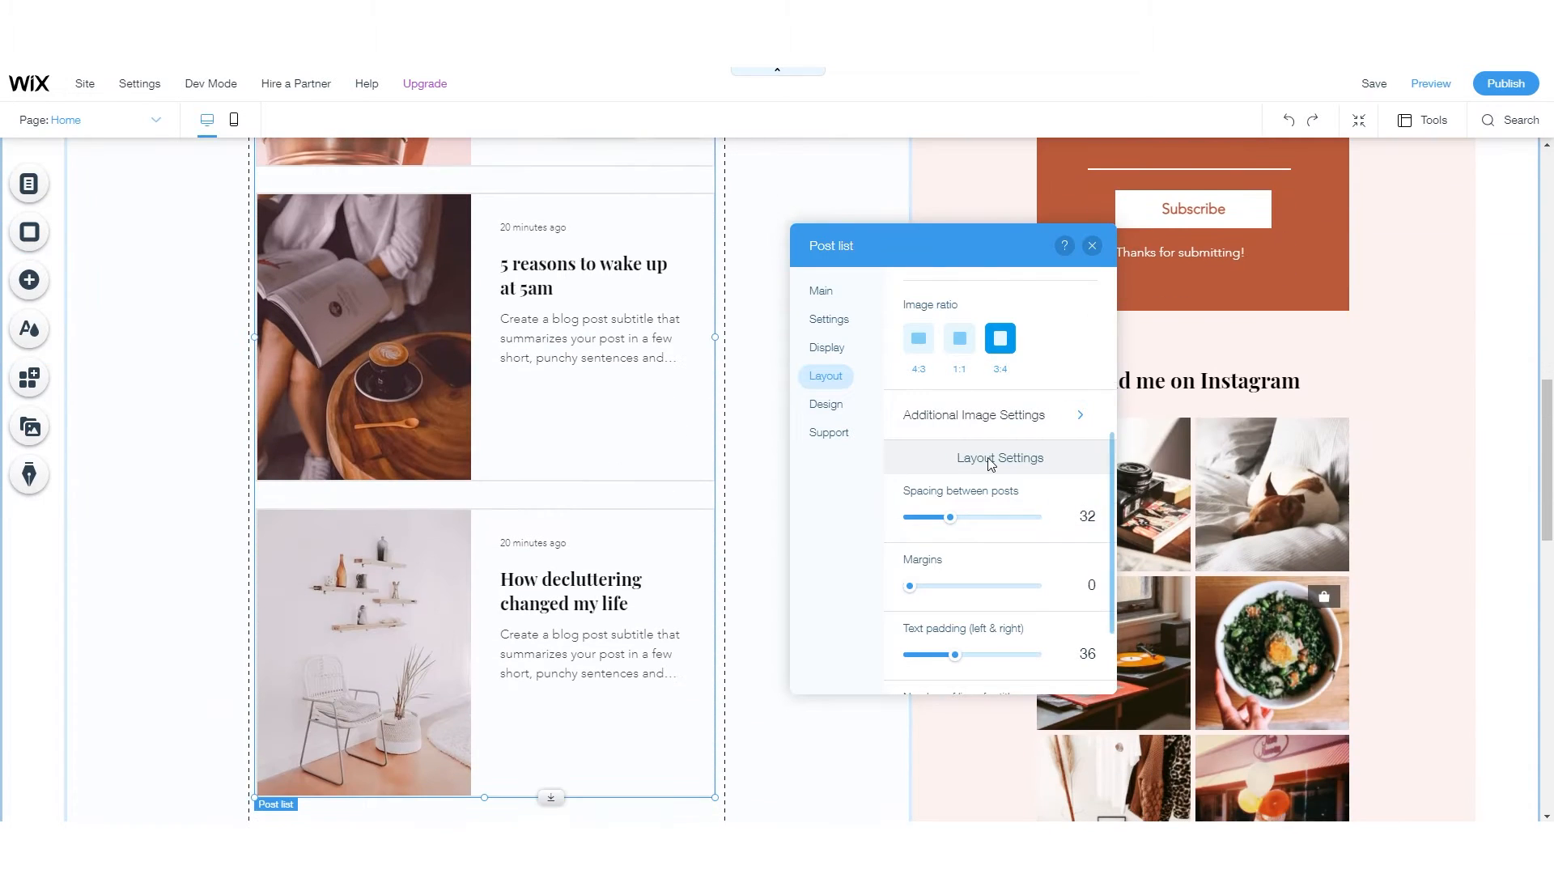
pyautogui.scroll(-2, 971, 453)
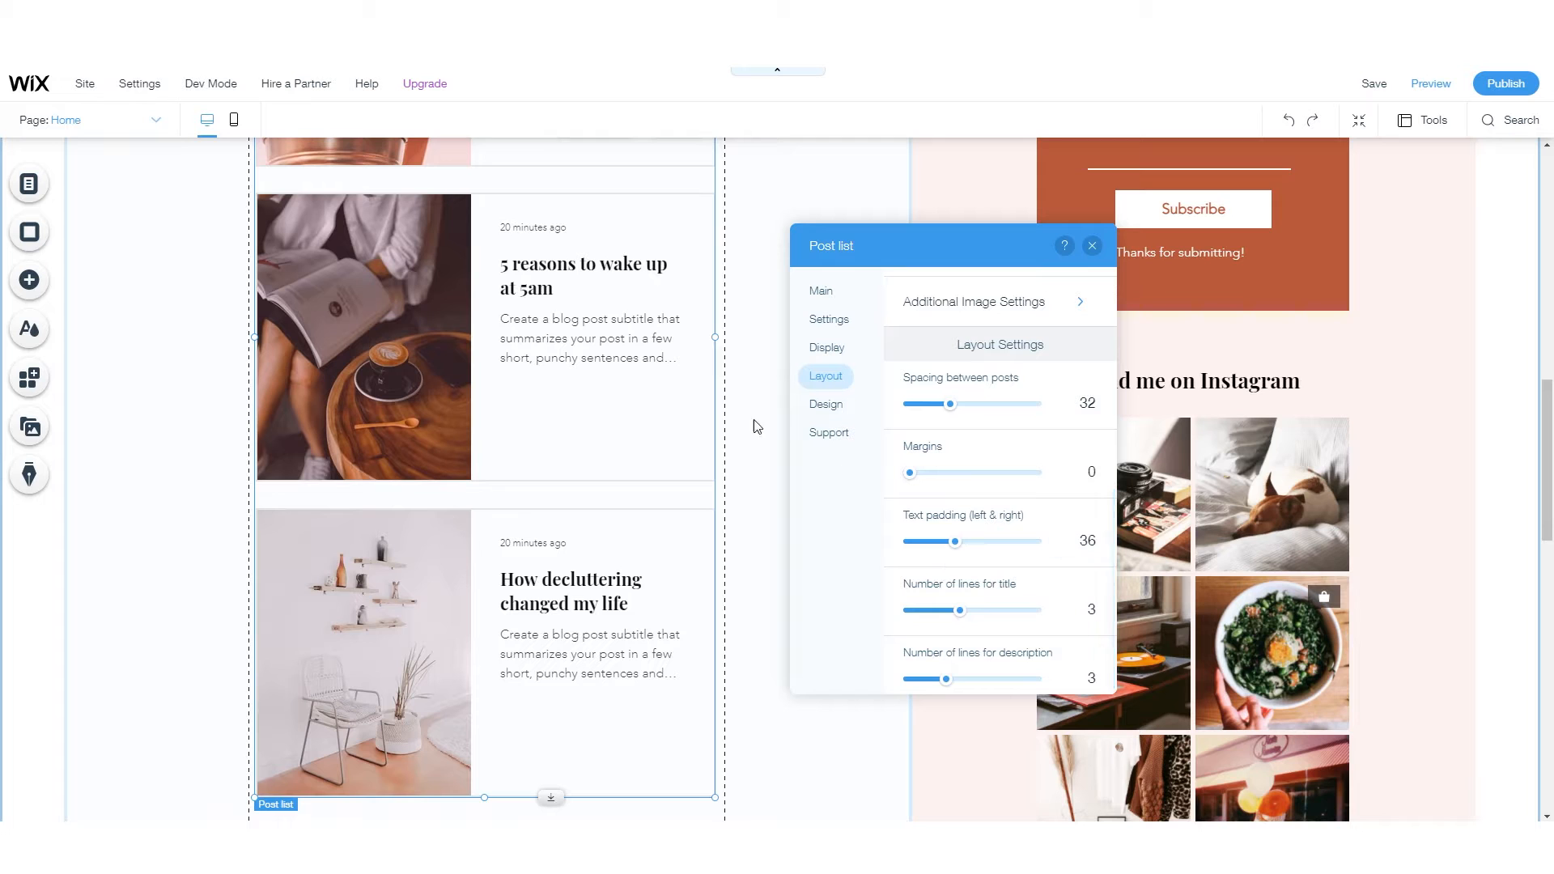
# - Look at the post list's Design and Support settings and close its settings
pyautogui.click(826, 404)
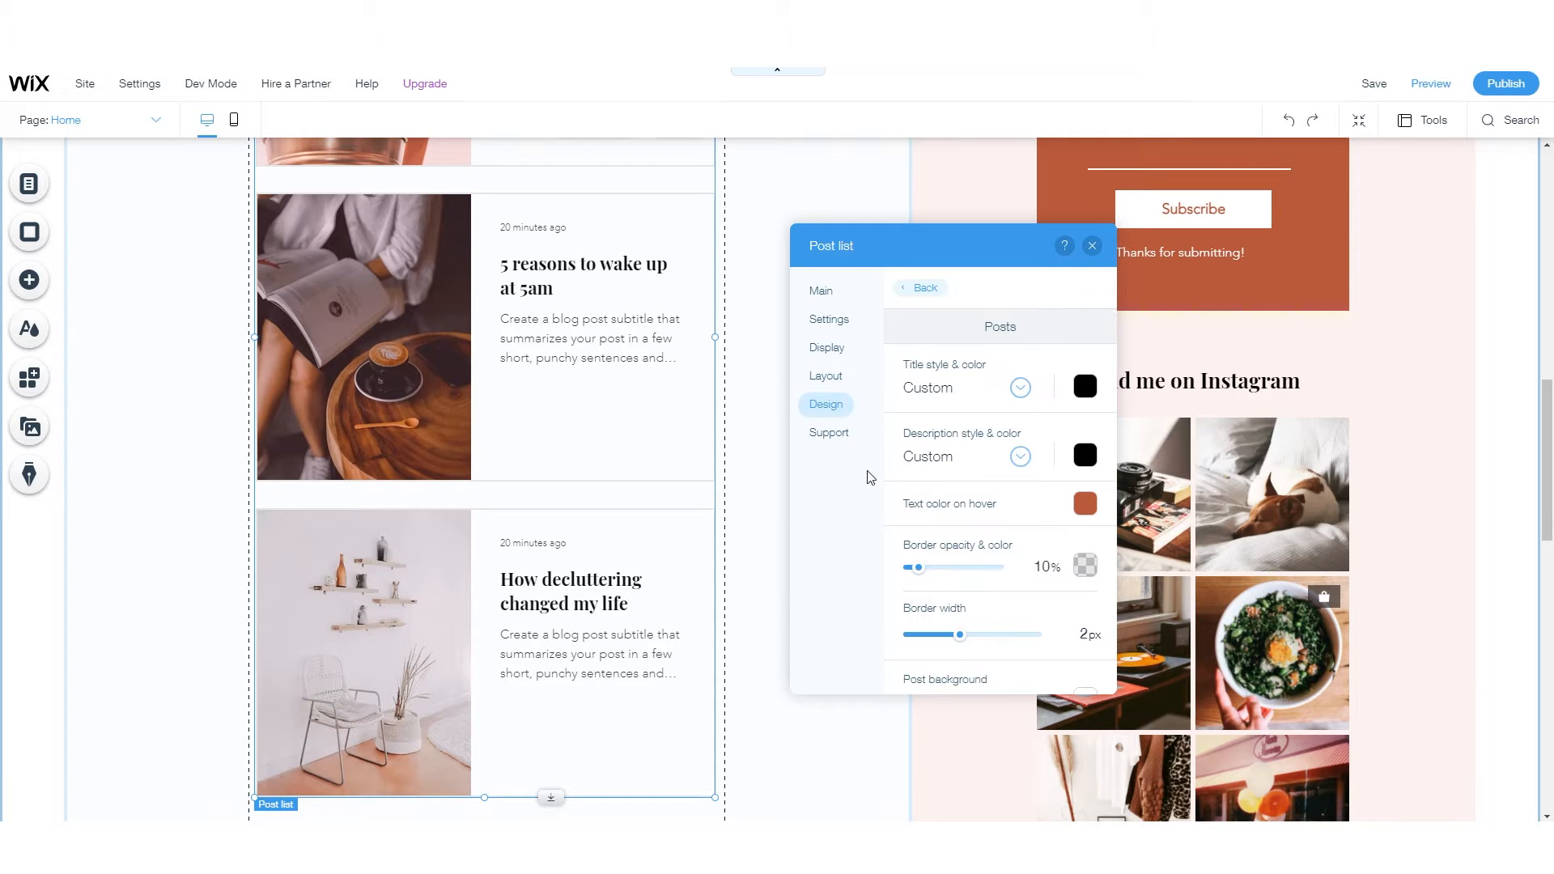
pyautogui.click(830, 433)
pyautogui.click(1092, 246)
# - Move the post list down within Column 1 to leave room for a heading above it
pyautogui.scroll(-5, 486, 501)
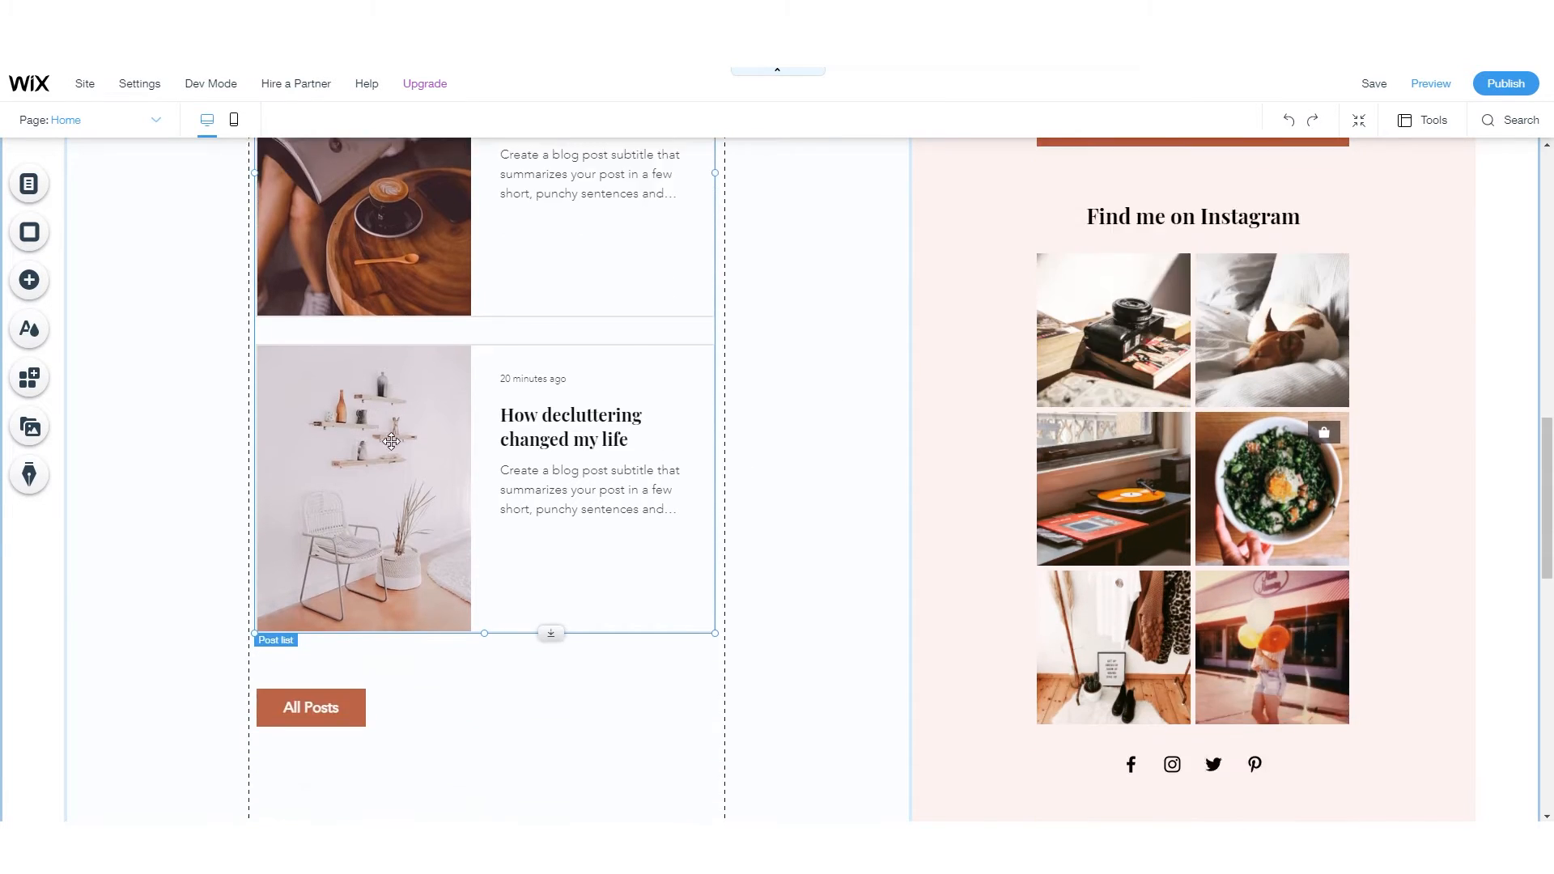
pyautogui.scroll(7, 429, 509)
pyautogui.scroll(5, 429, 509)
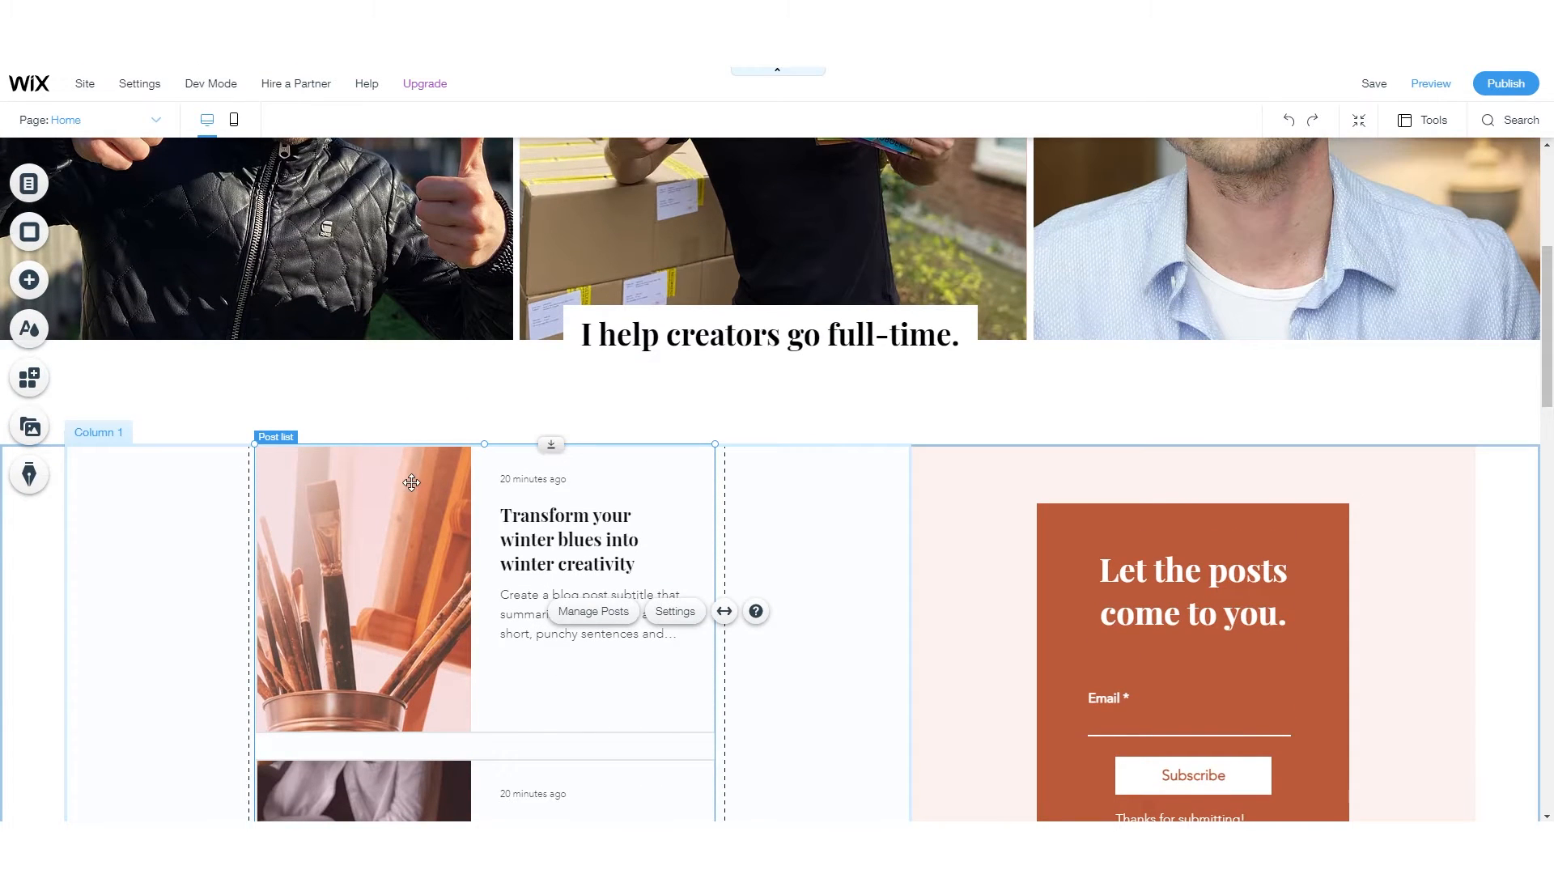
pyautogui.scroll(-1, 402, 494)
pyautogui.moveTo(486, 366); pyautogui.dragTo(492, 470)
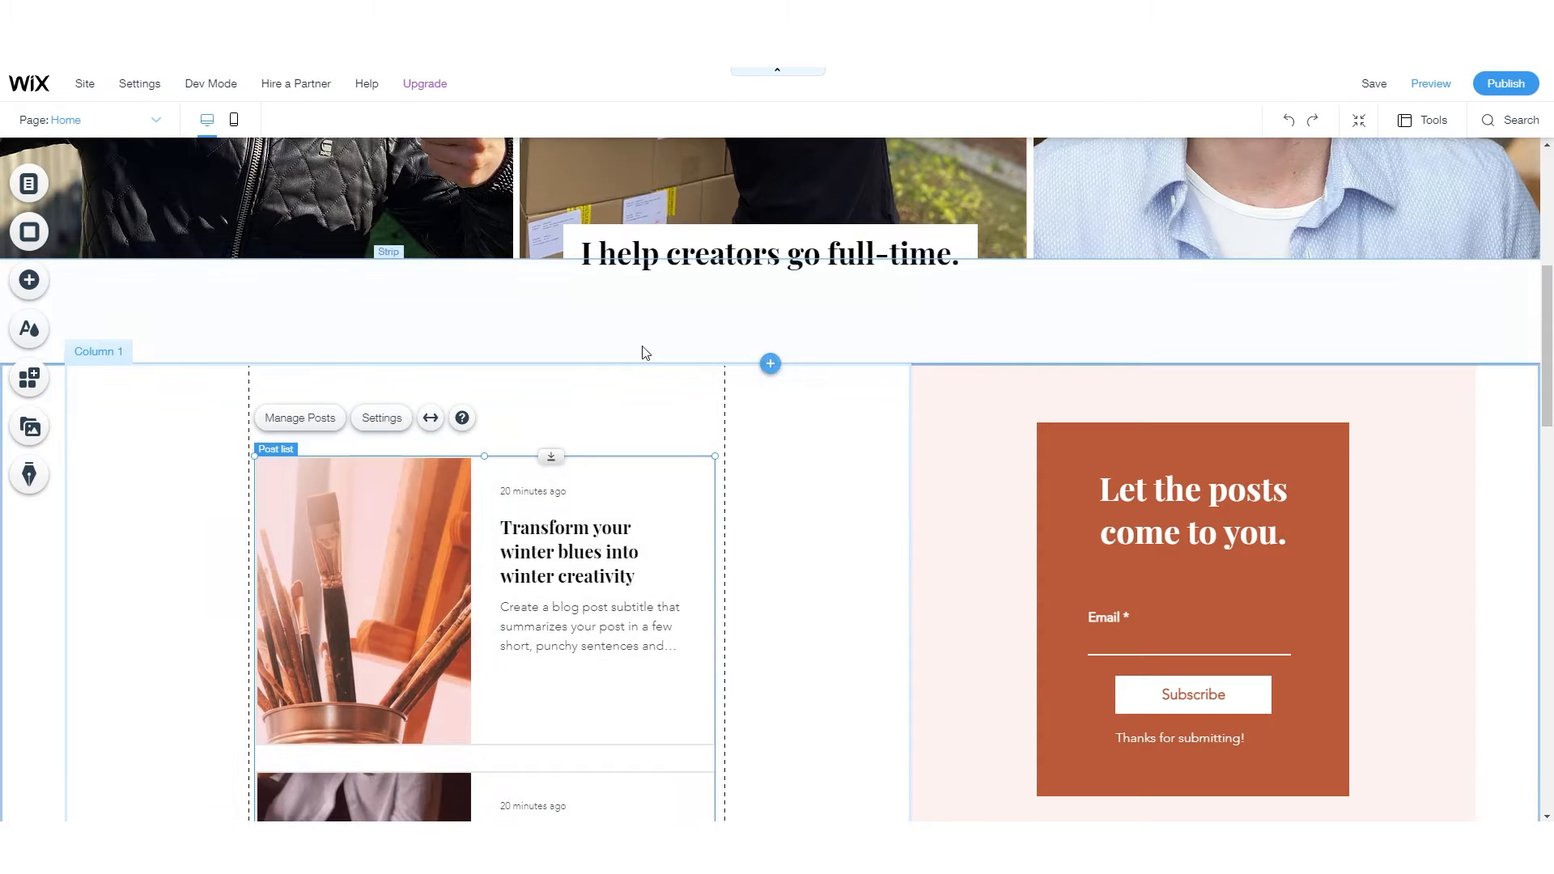
# - Duplicate the "I help creators go full-time." headline and place the copy above the post list, aligned to the column's left guide
pyautogui.click(647, 254)
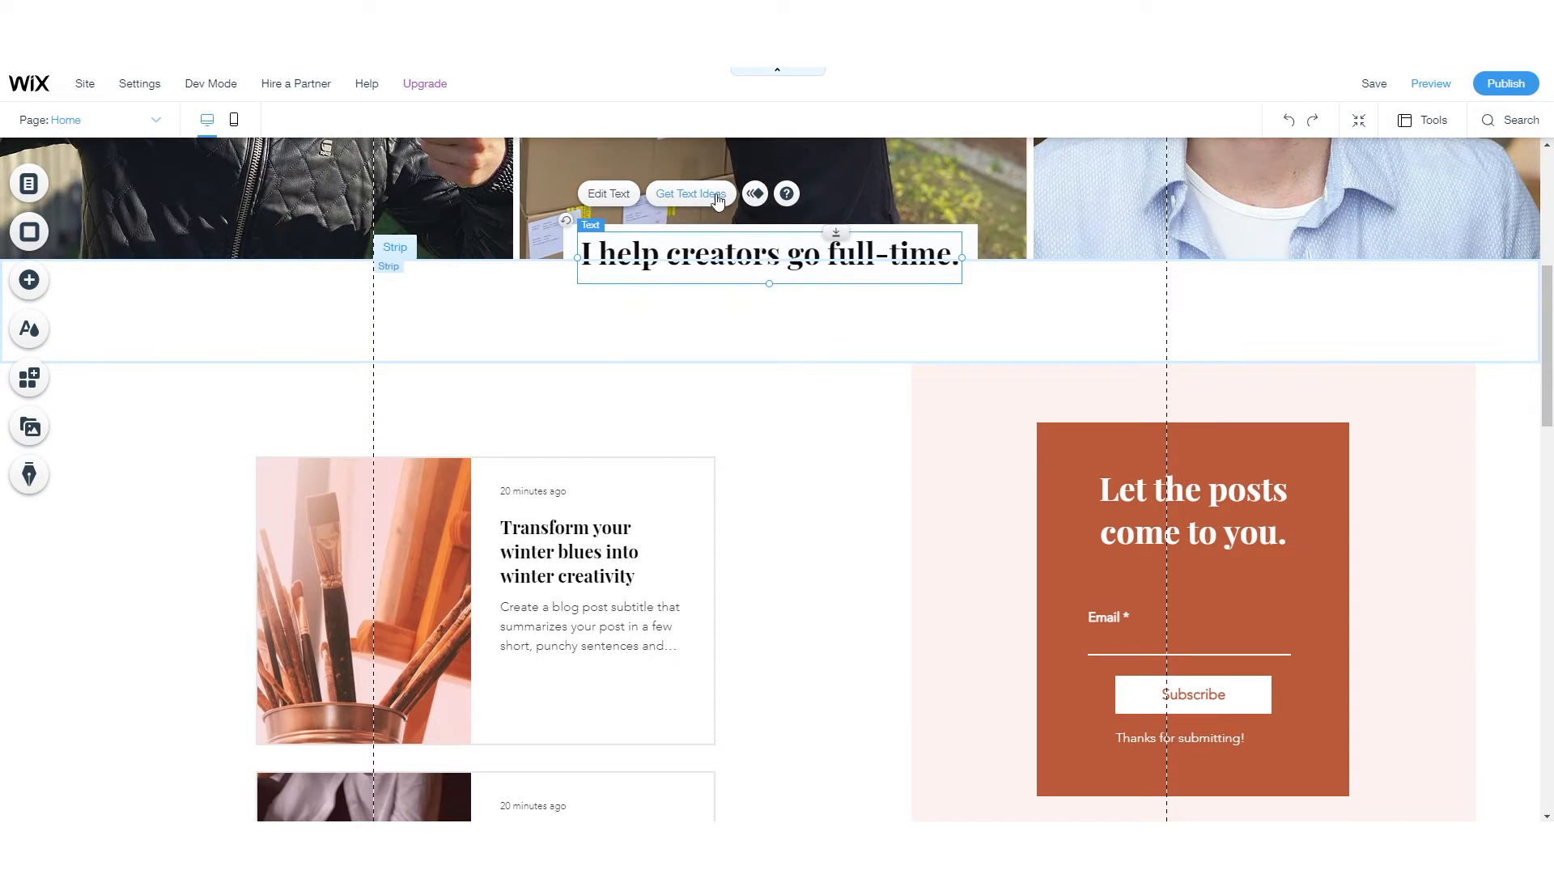
pyautogui.rightClick(691, 243)
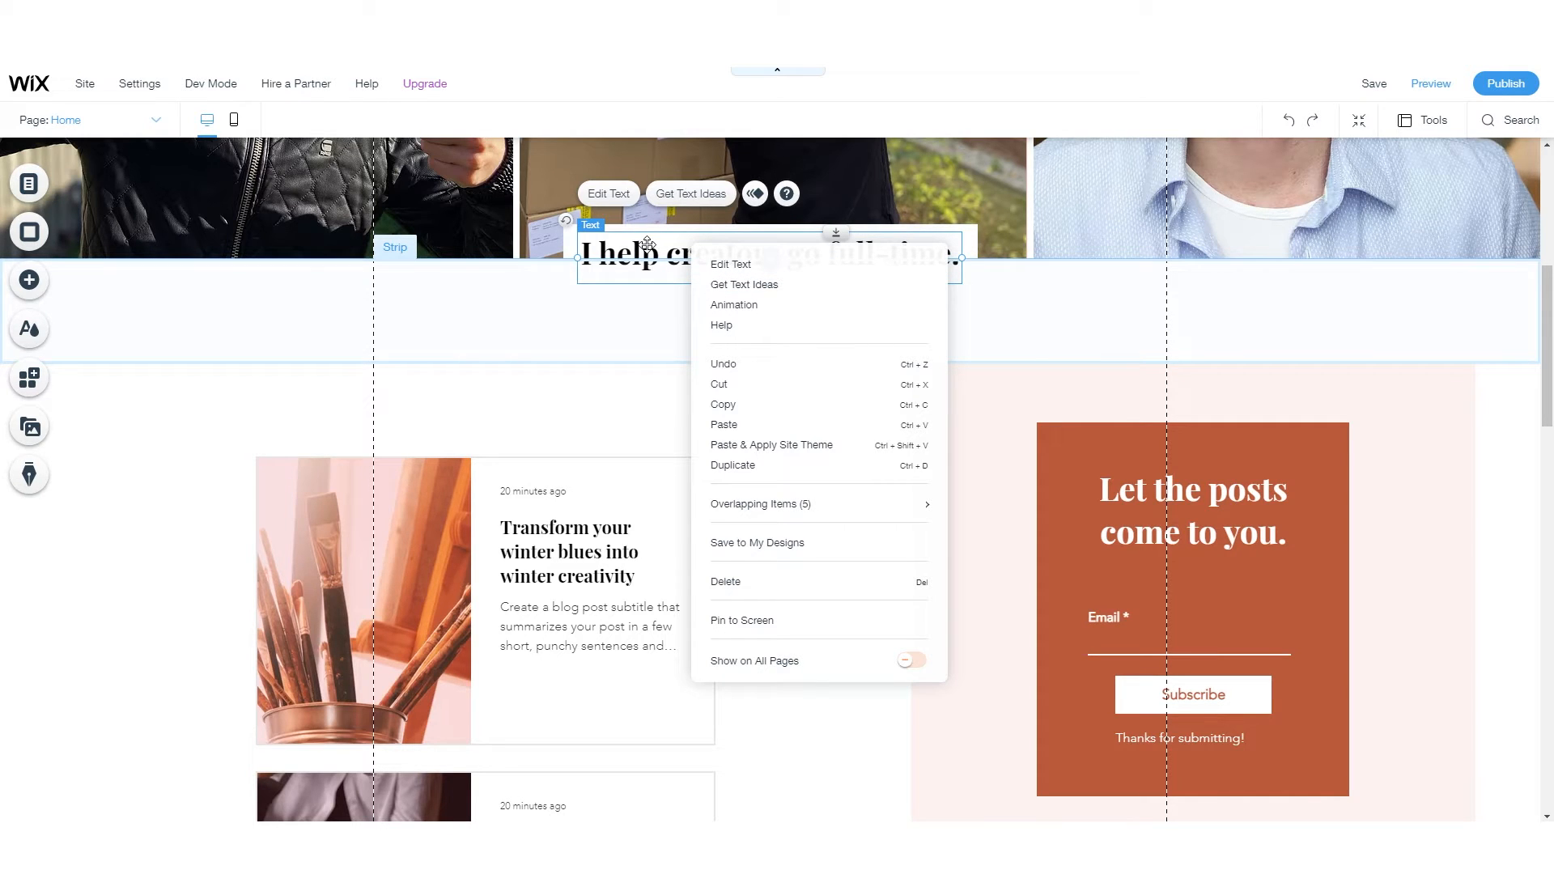
pyautogui.click(745, 465)
pyautogui.moveTo(688, 267); pyautogui.dragTo(349, 395)
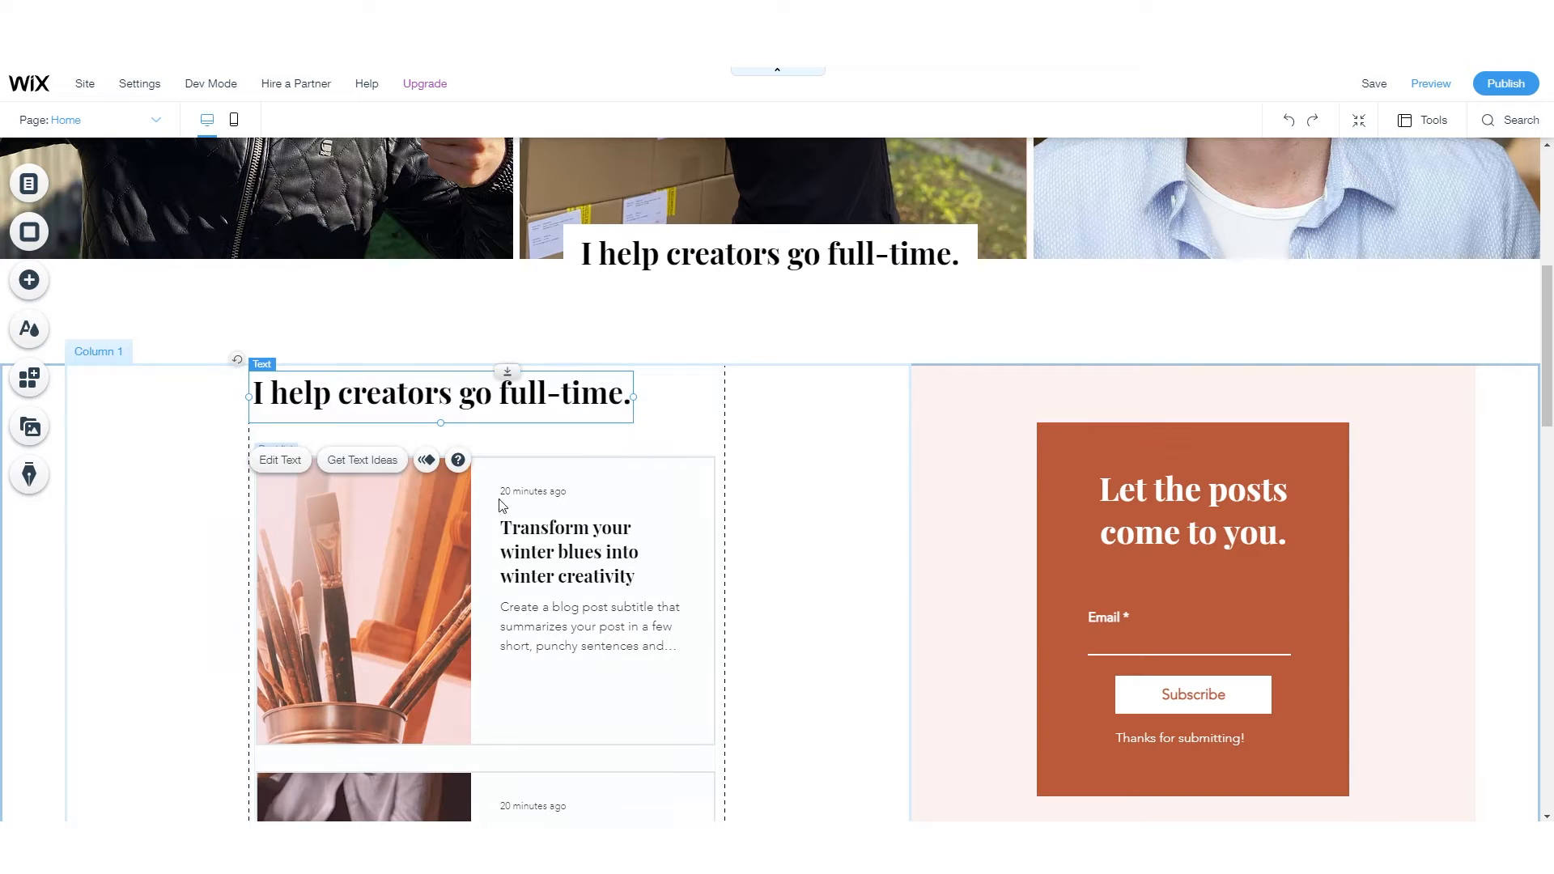
pyautogui.click(138, 521)
# - Preview the home page around the headline and the post list, and return to the editor
pyautogui.scroll(2, 138, 520)
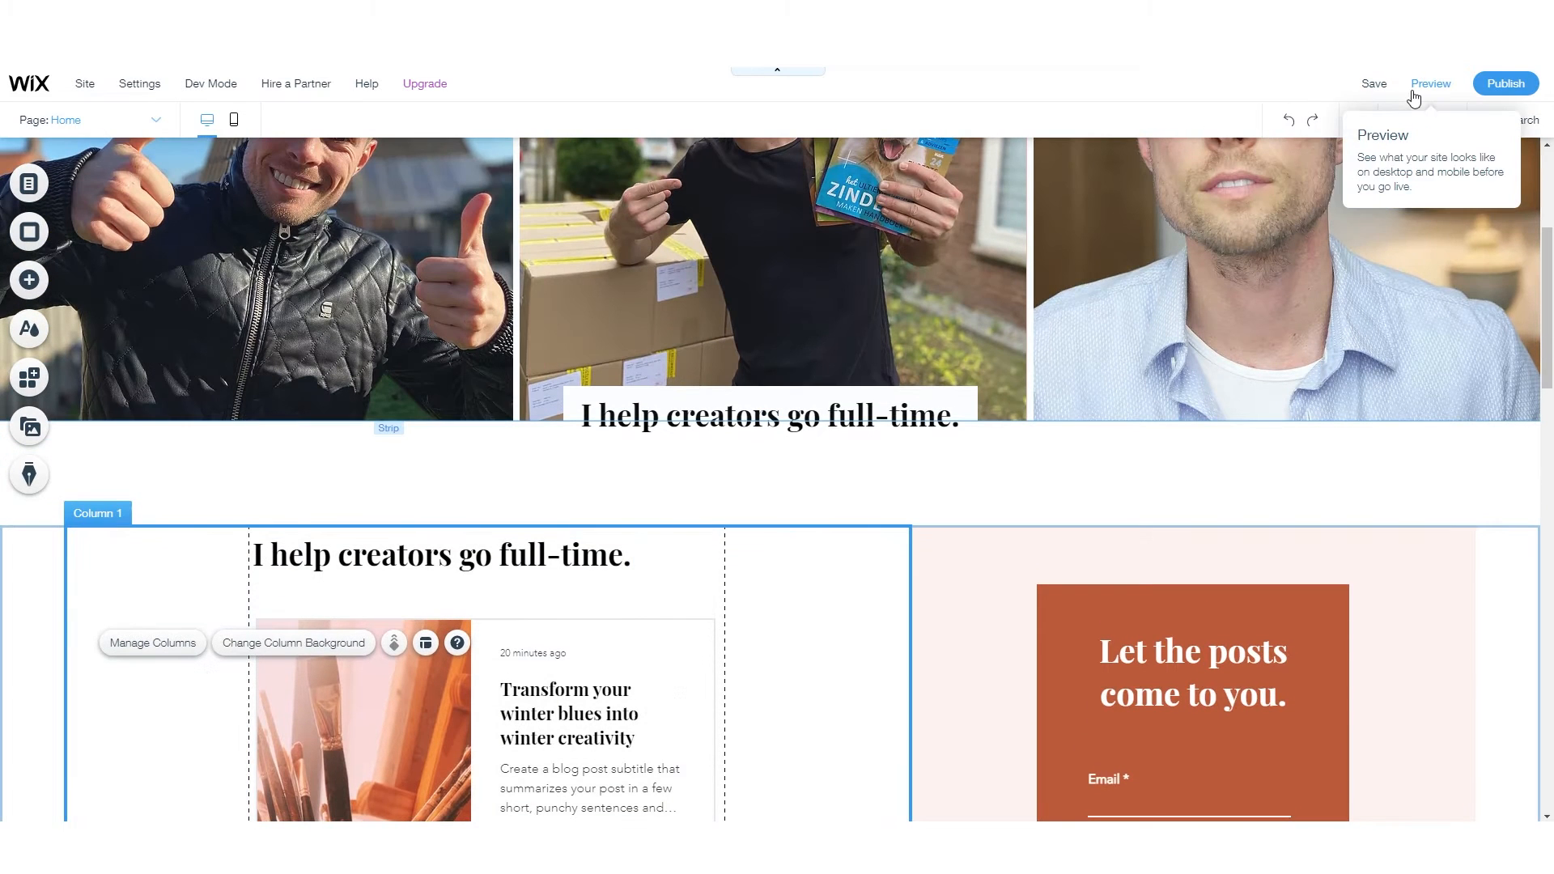
pyautogui.click(1413, 98)
pyautogui.scroll(-1, 423, 554)
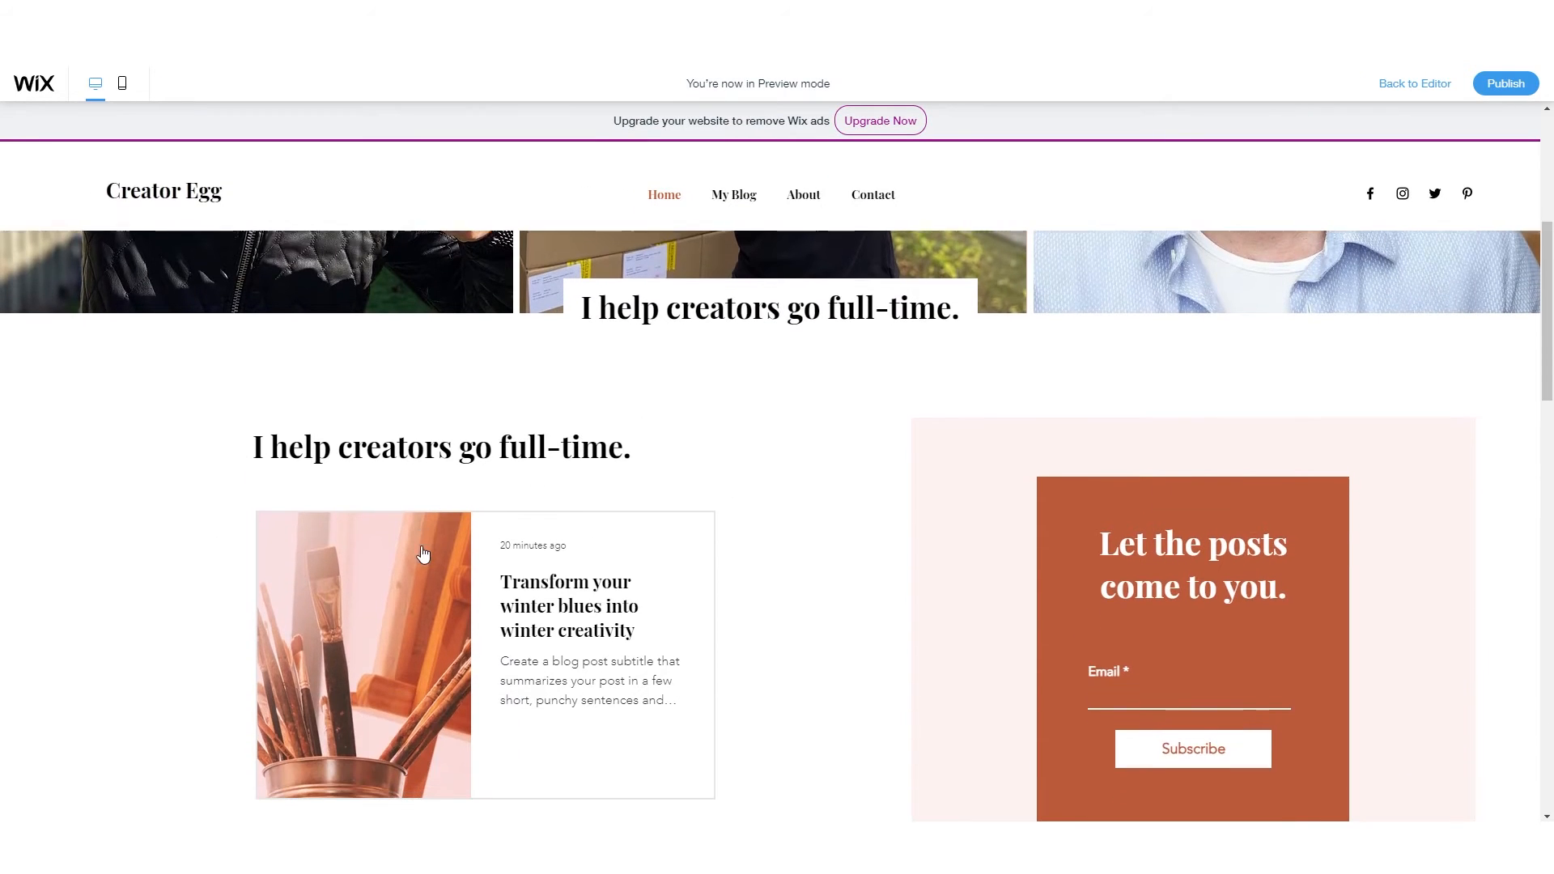
pyautogui.scroll(-1, 422, 555)
pyautogui.scroll(4, 423, 544)
pyautogui.scroll(-1, 423, 545)
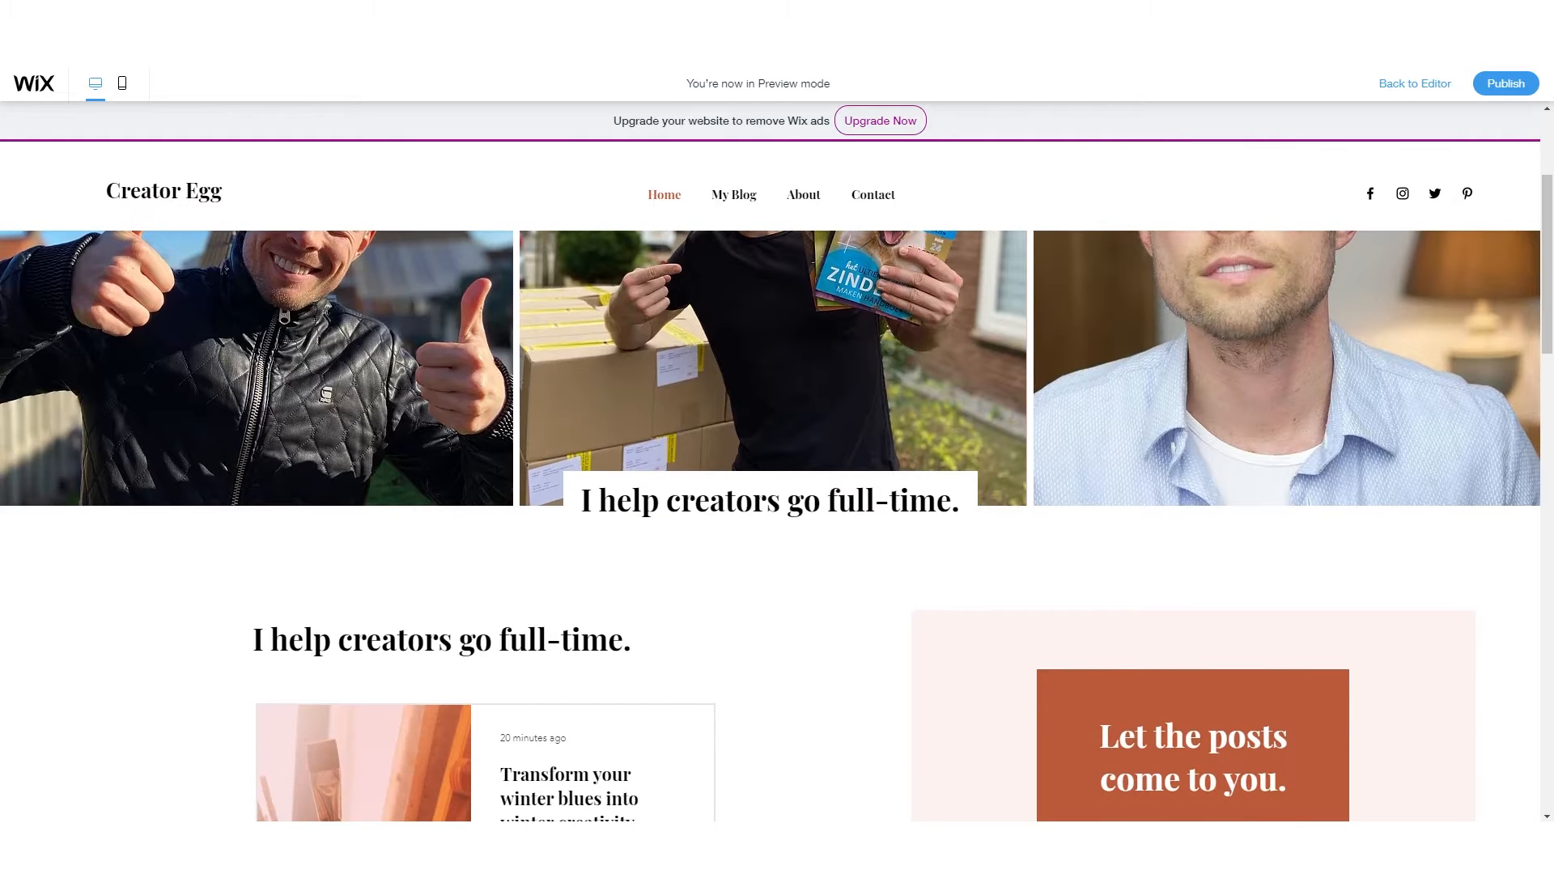
pyautogui.click(1429, 85)
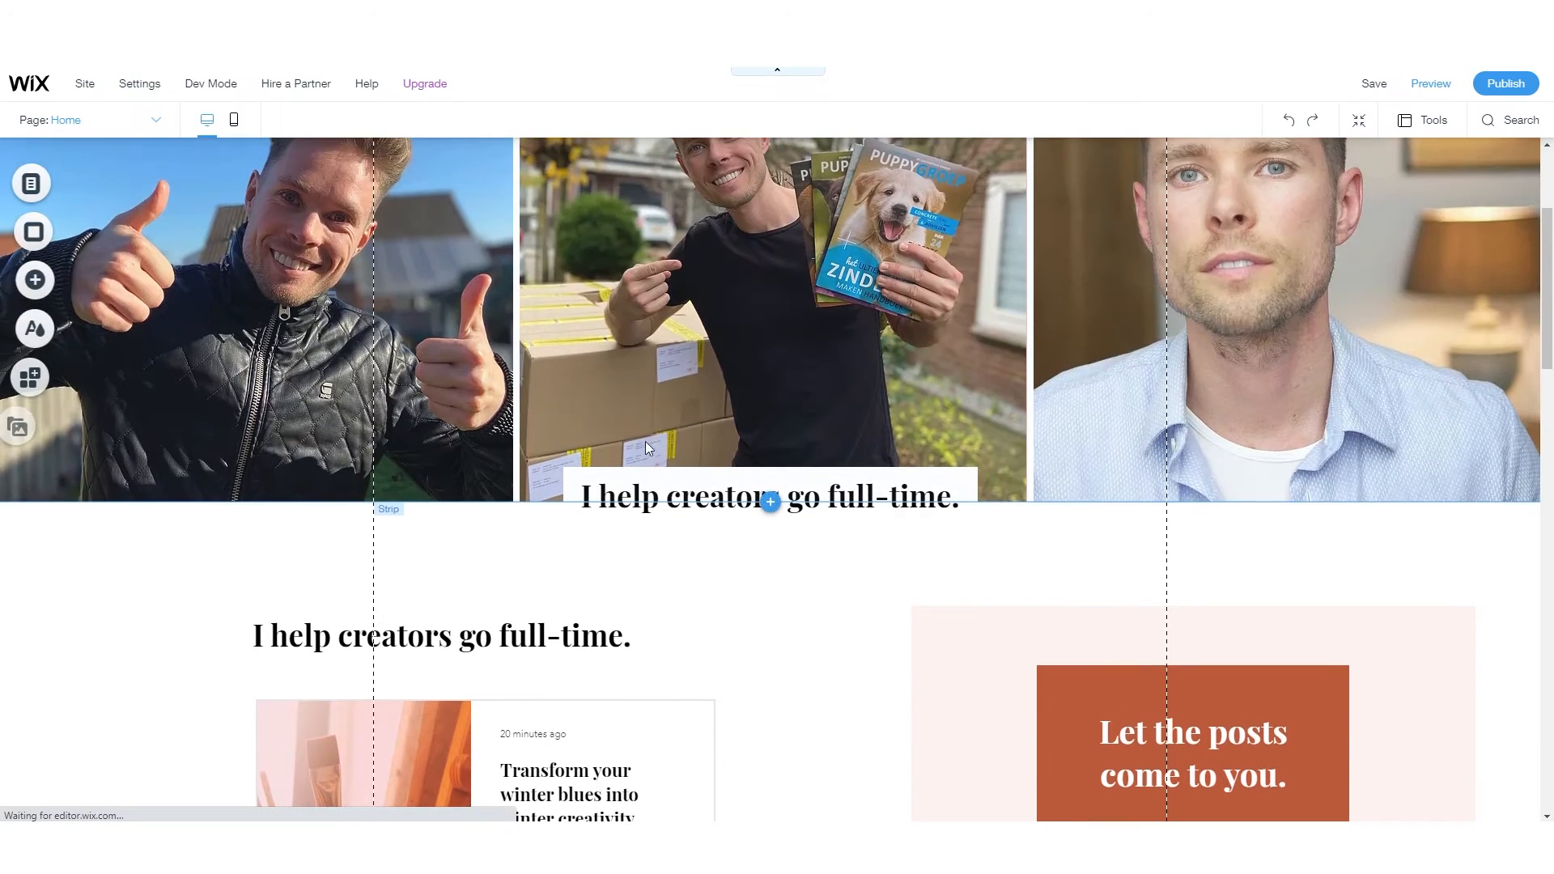
# - Switch to the Creatoregg.com site and copy the text "Free how-to-guides to get you started" with its subtitle "For aspiring creators."
pyautogui.scroll(-3, 426, 454)
pyautogui.click(422, 395)
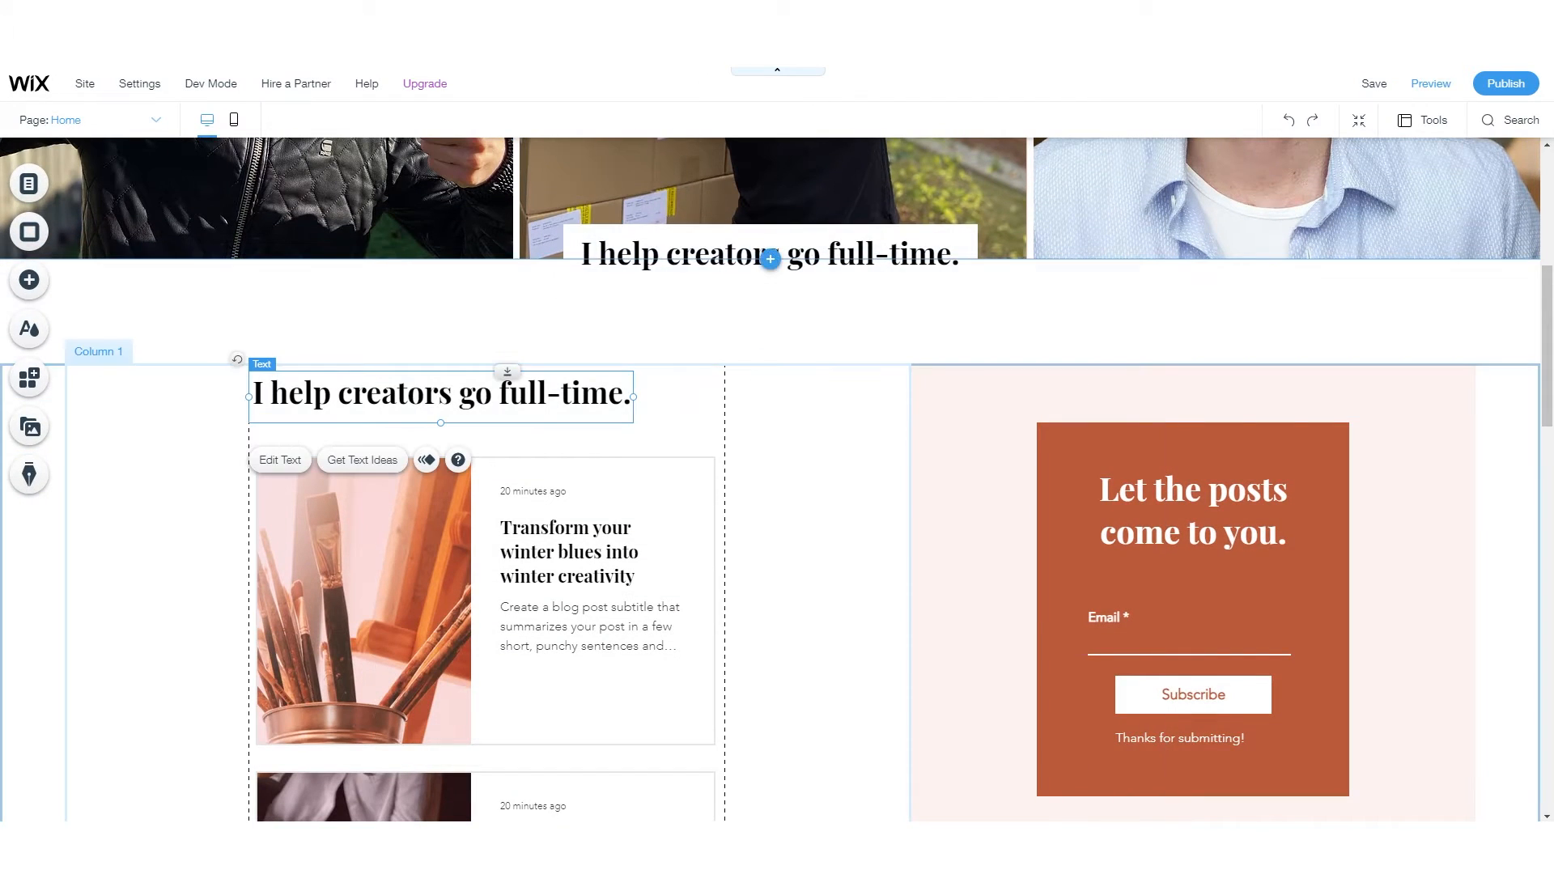
pyautogui.click(704, 14)
pyautogui.scroll(4, 612, 487)
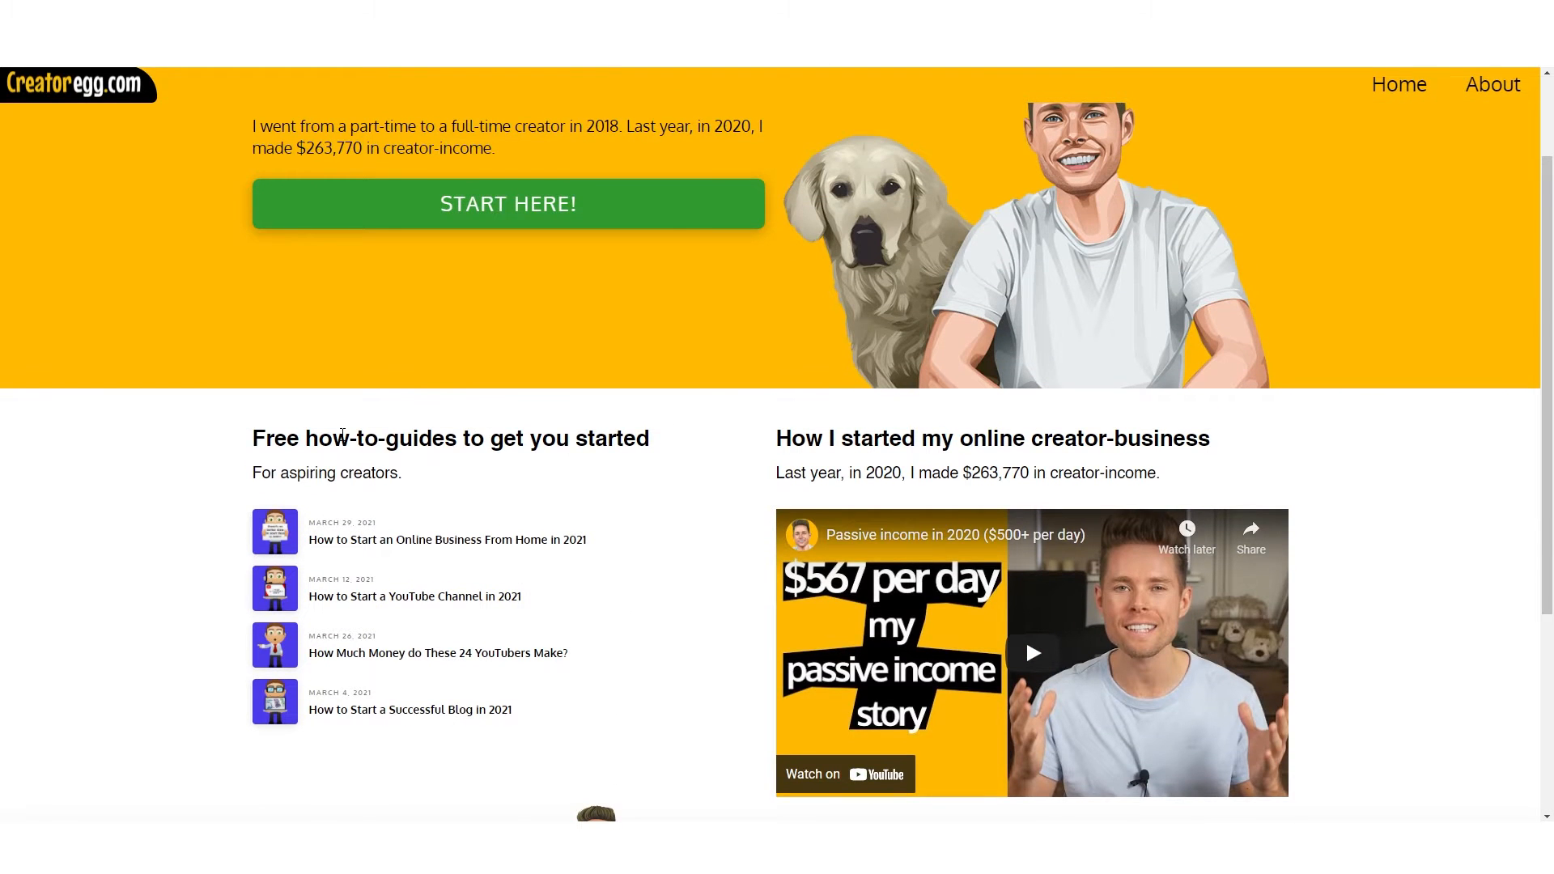
pyautogui.tripleClick(341, 435)
pyautogui.moveTo(254, 438); pyautogui.dragTo(573, 463)
pyautogui.hotkey('ctrl', 'c')
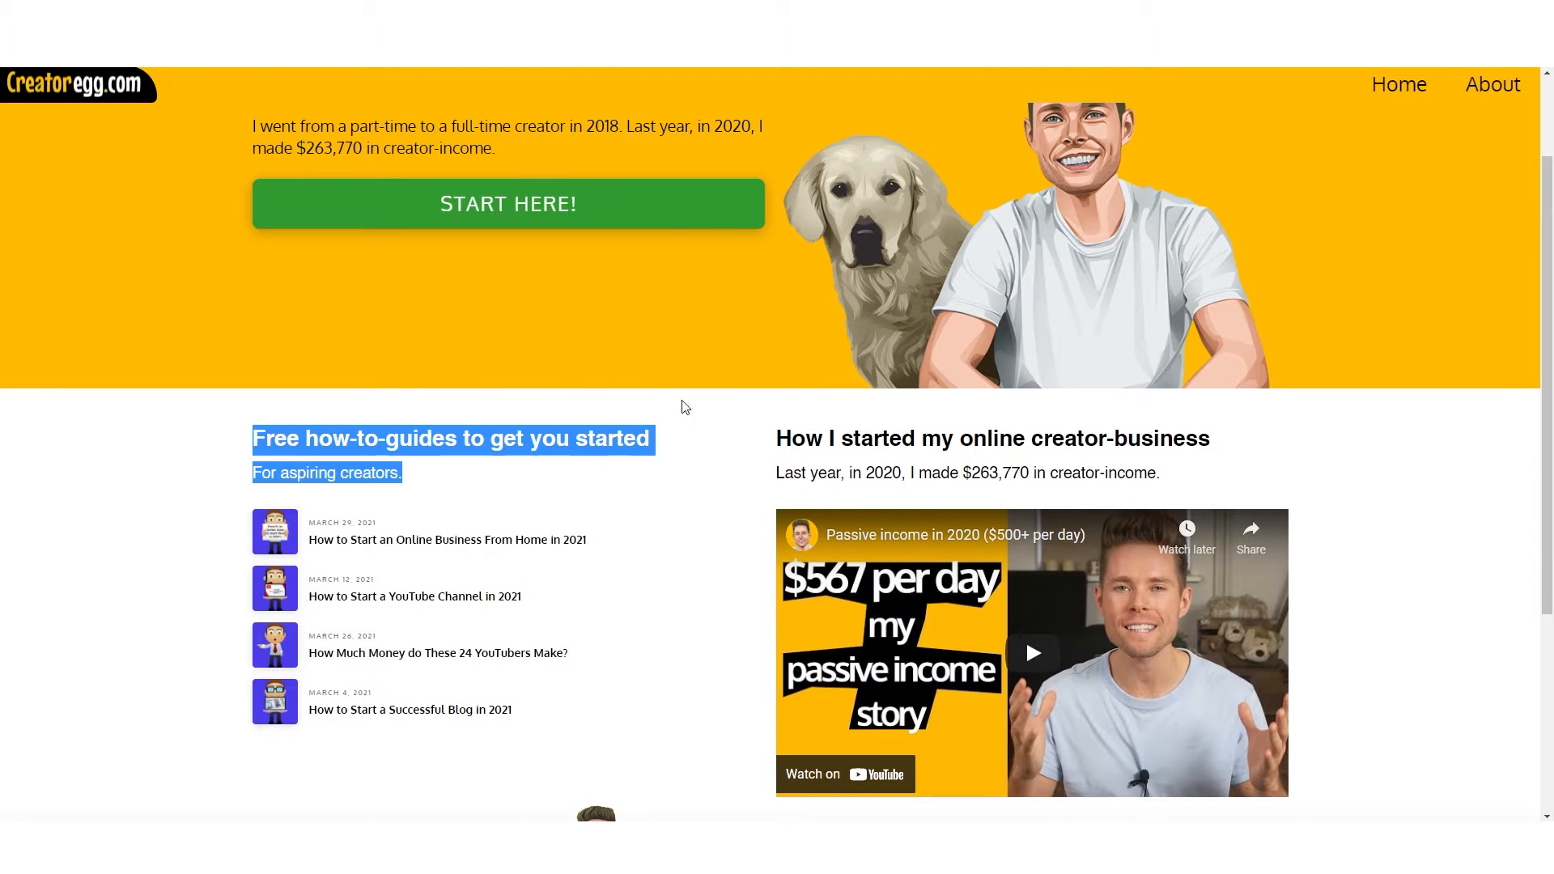
# - Back in the Wix editor, try replacing the headline above the post list with the copied heading and subtitle, and undo the replacement
pyautogui.click(518, 15)
pyautogui.doubleClick(442, 402)
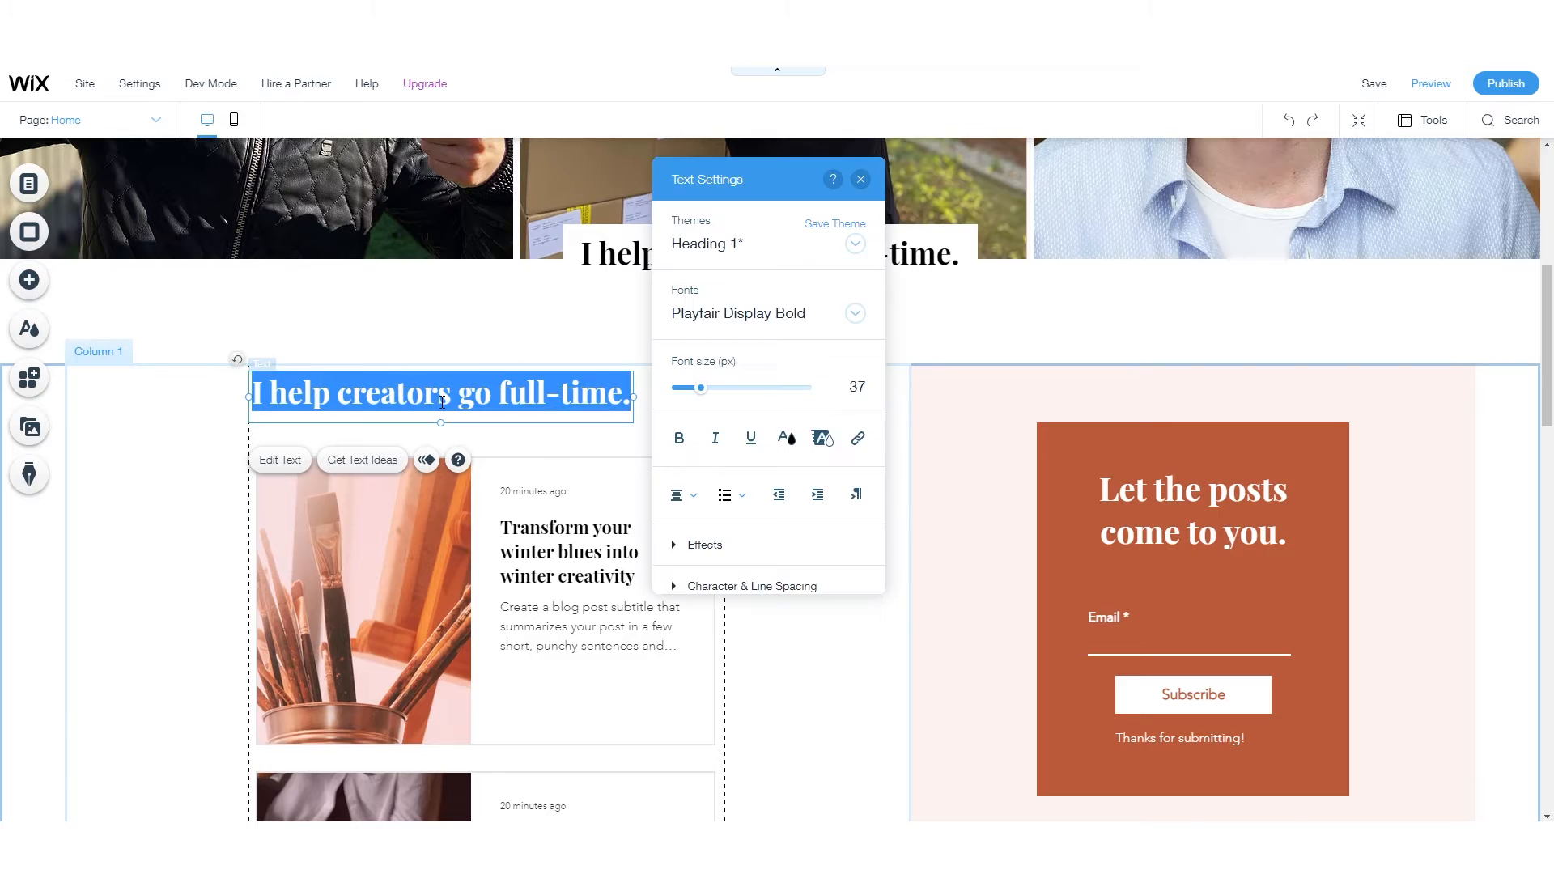
pyautogui.click(542, 388)
pyautogui.hotkey('ctrl', 'a')
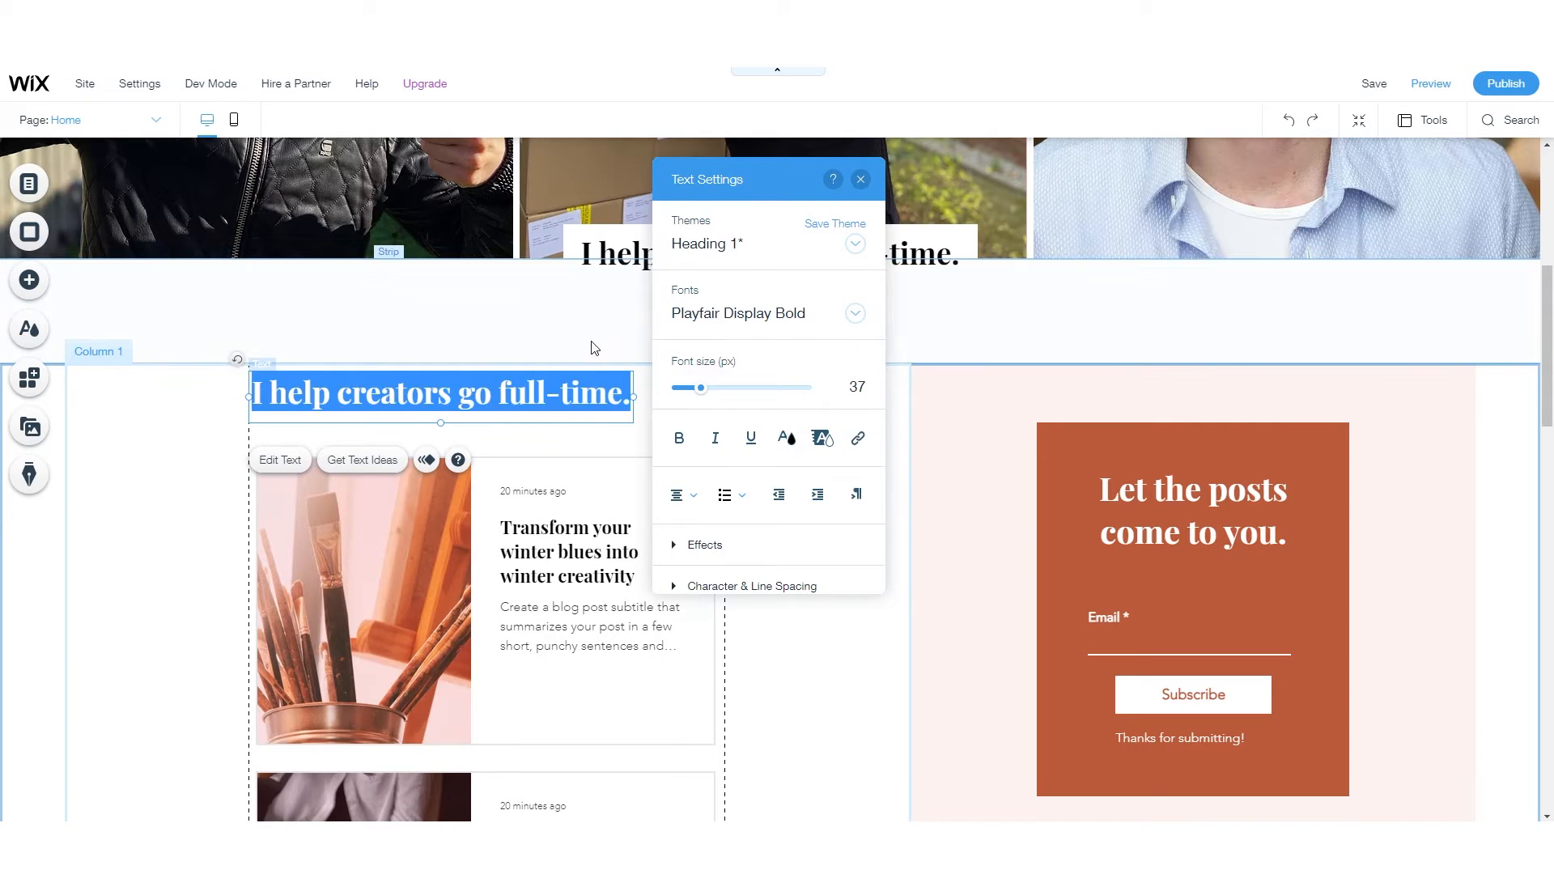
pyautogui.hotkey('ctrl', 'v')
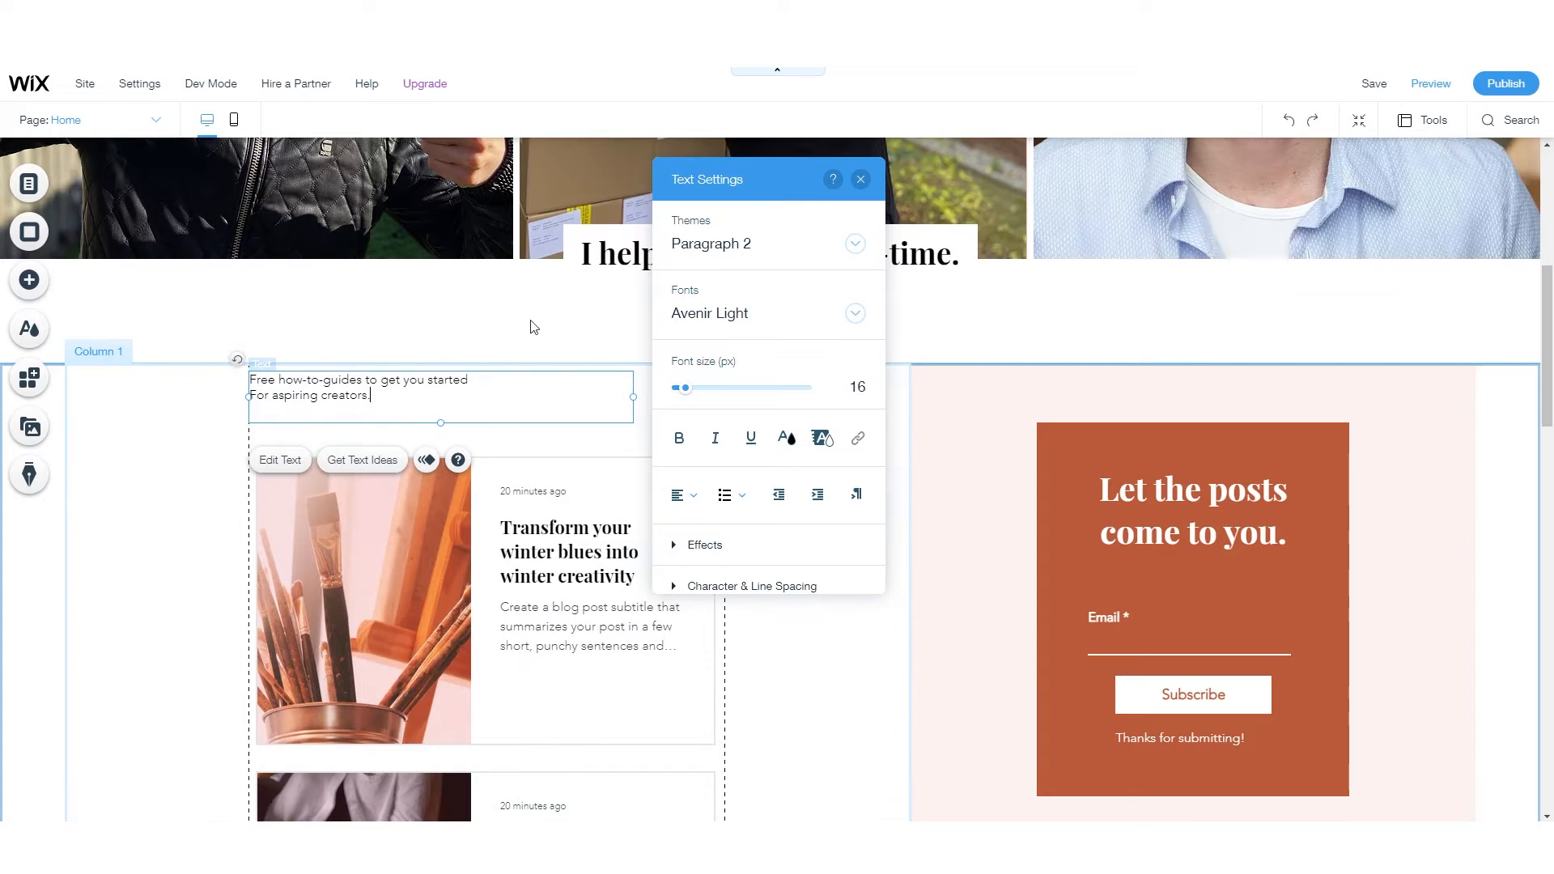
pyautogui.click(198, 486)
pyautogui.click(335, 406)
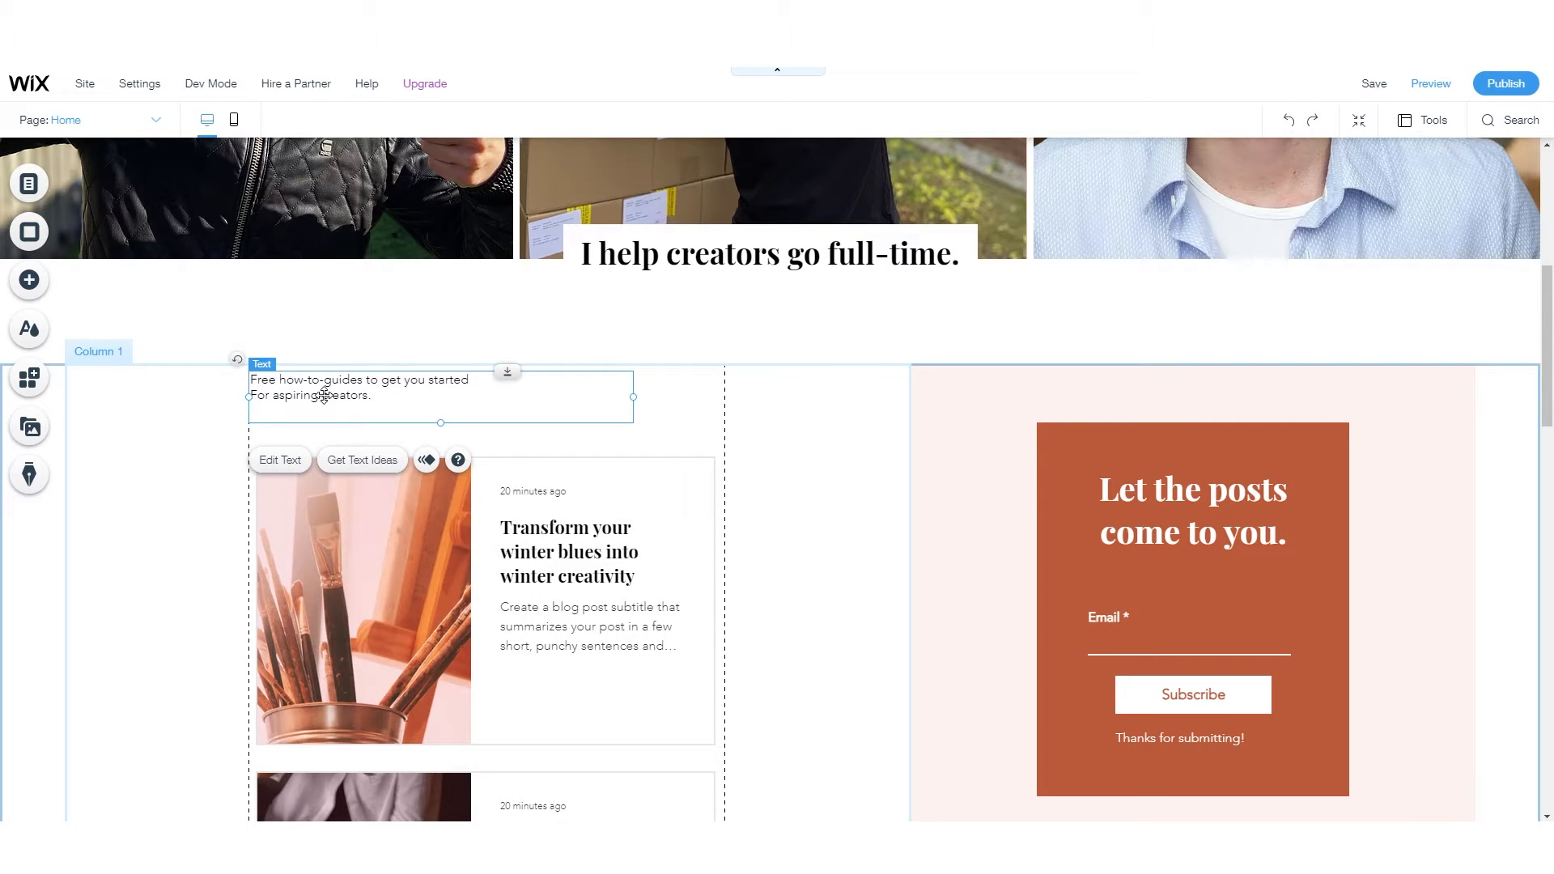
pyautogui.hotkey('ctrl', 'z')
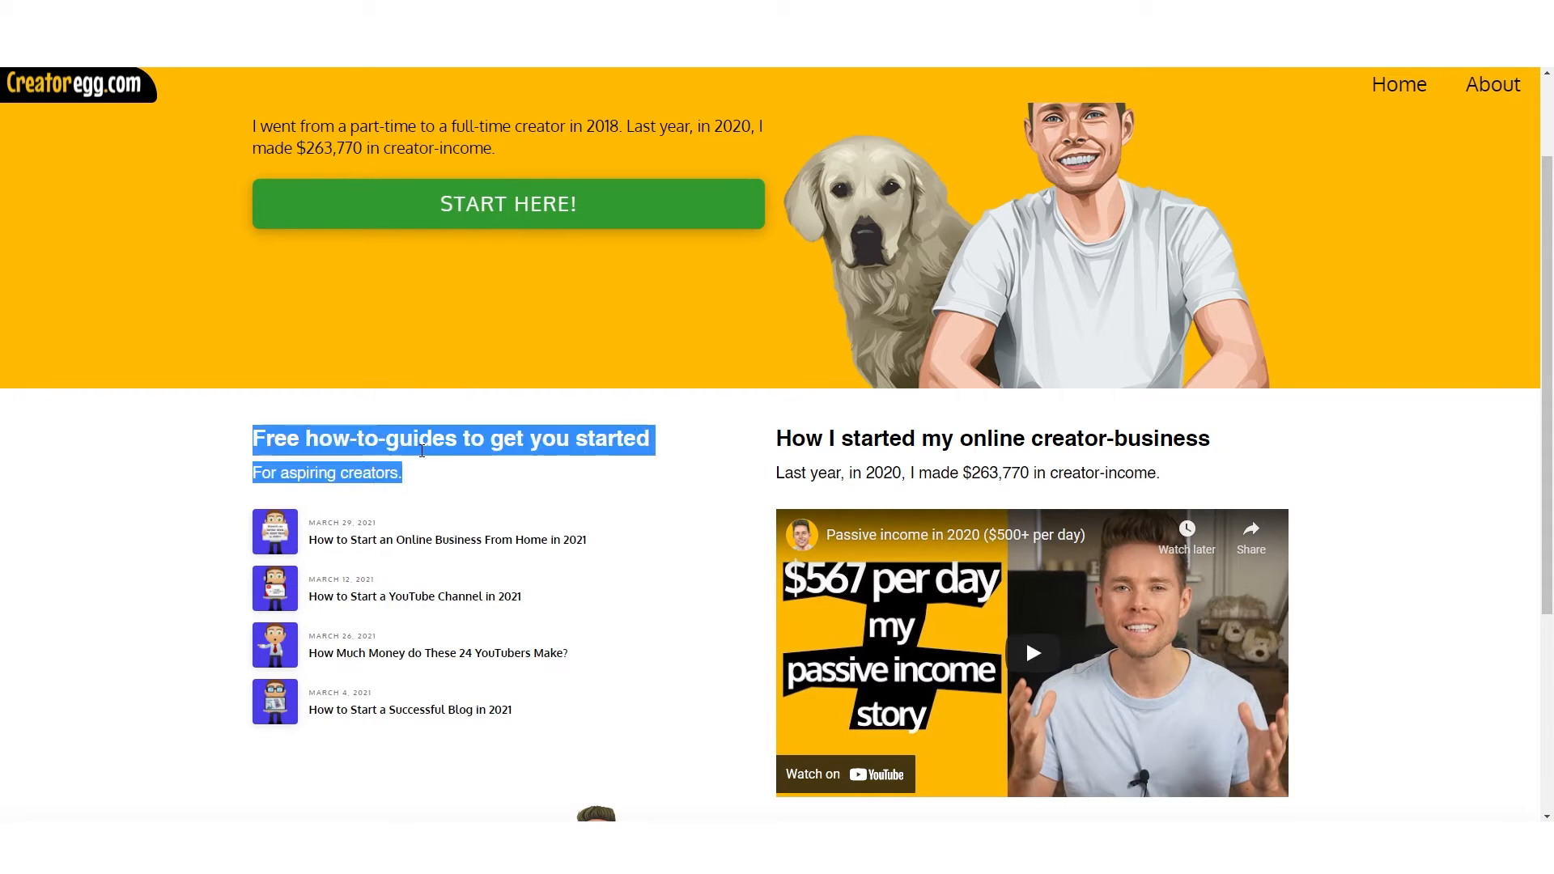
# - Copy only the heading "Free how-to-guides to get you started" from the Creatoregg.com site
pyautogui.tripleClick(419, 440)
pyautogui.click(360, 440)
pyautogui.moveTo(252, 444); pyautogui.dragTo(652, 441)
pyautogui.hotkey('ctrl', 'c')
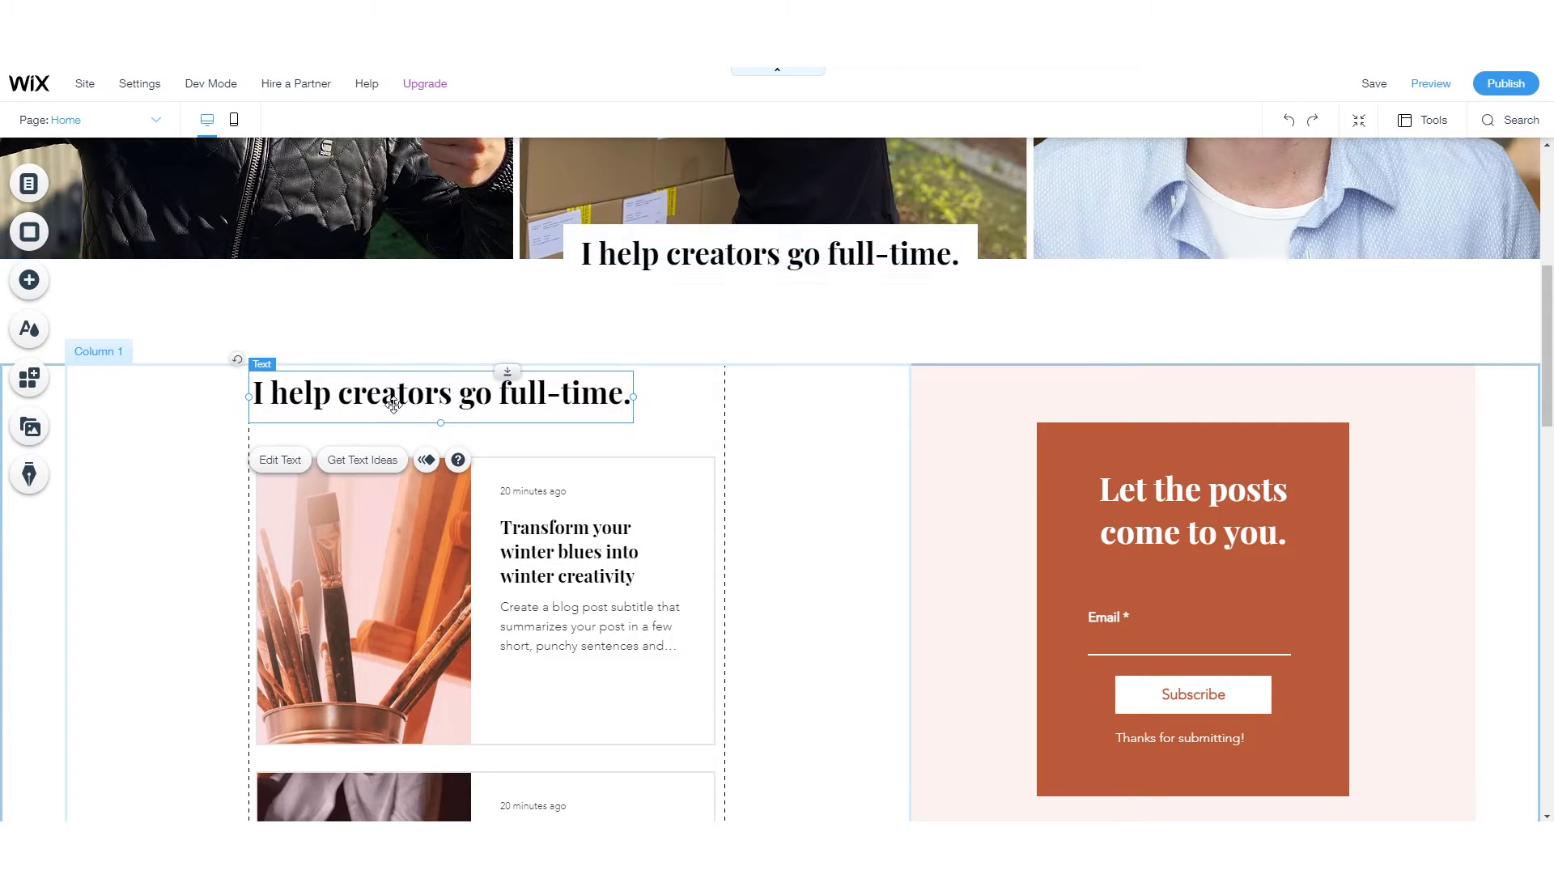
# - Replace the headline above the post list in the Wix editor with "Free how-to-guides to get you started"
pyautogui.doubleClick(501, 387)
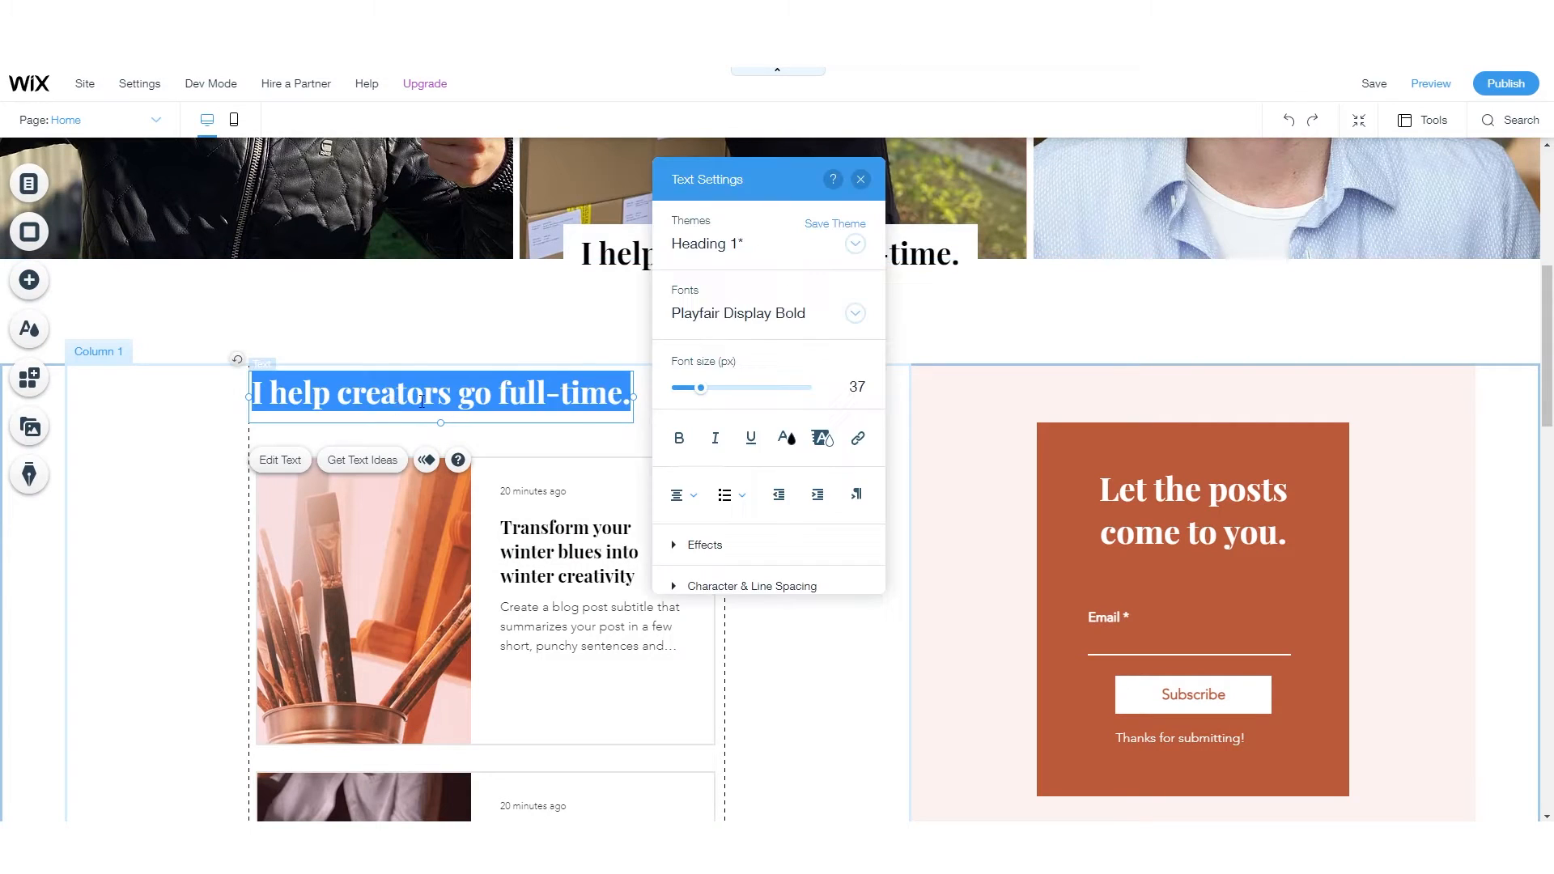
pyautogui.click(500, 392)
pyautogui.tripleClick(501, 385)
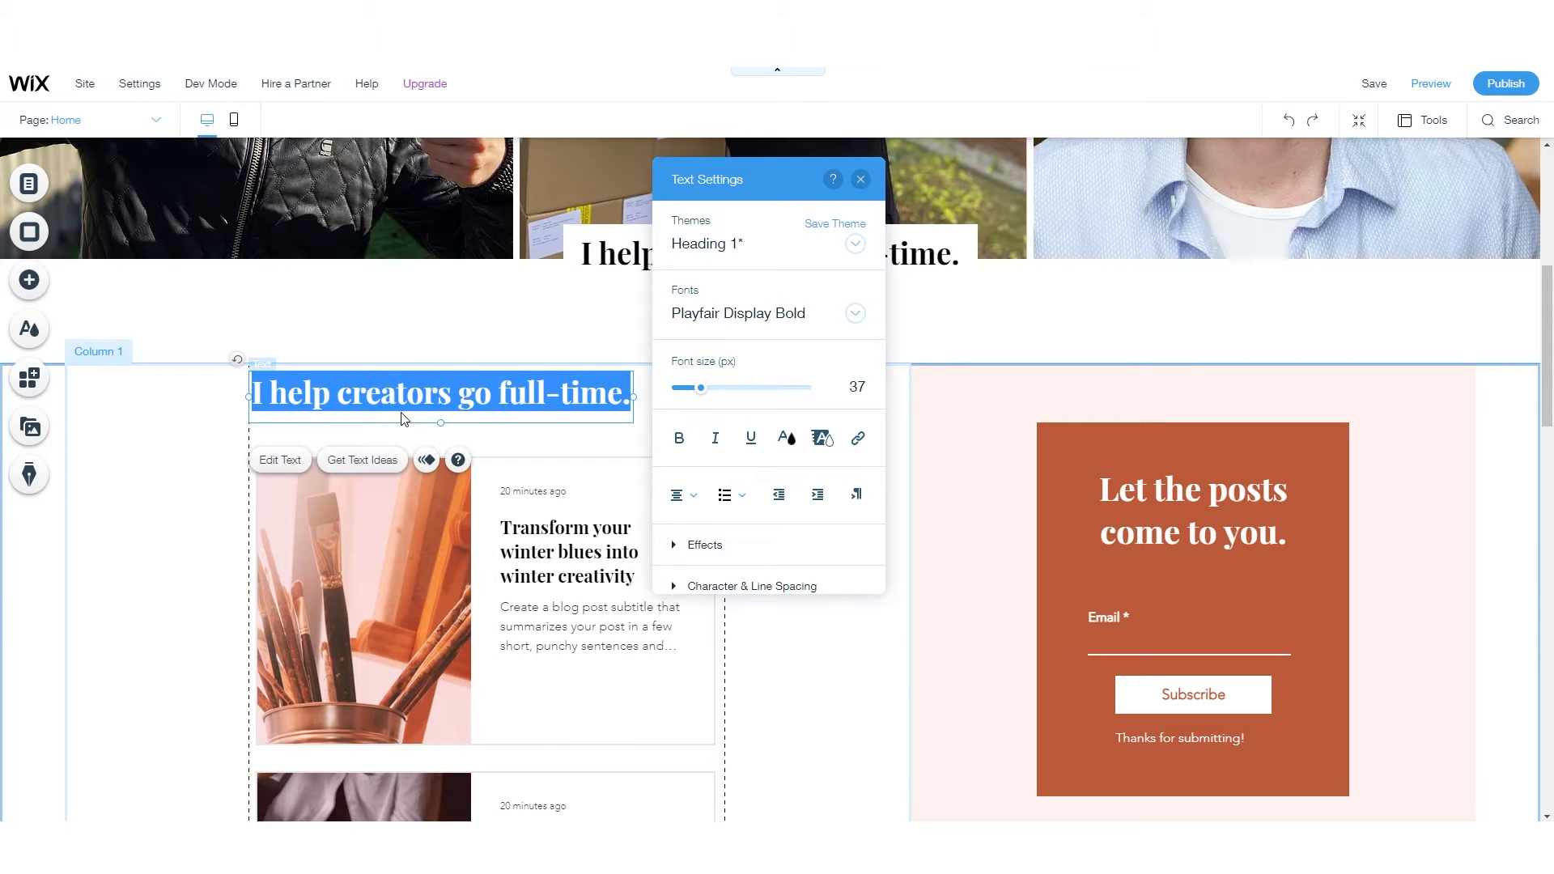
pyautogui.hotkey('ctrl', 'v')
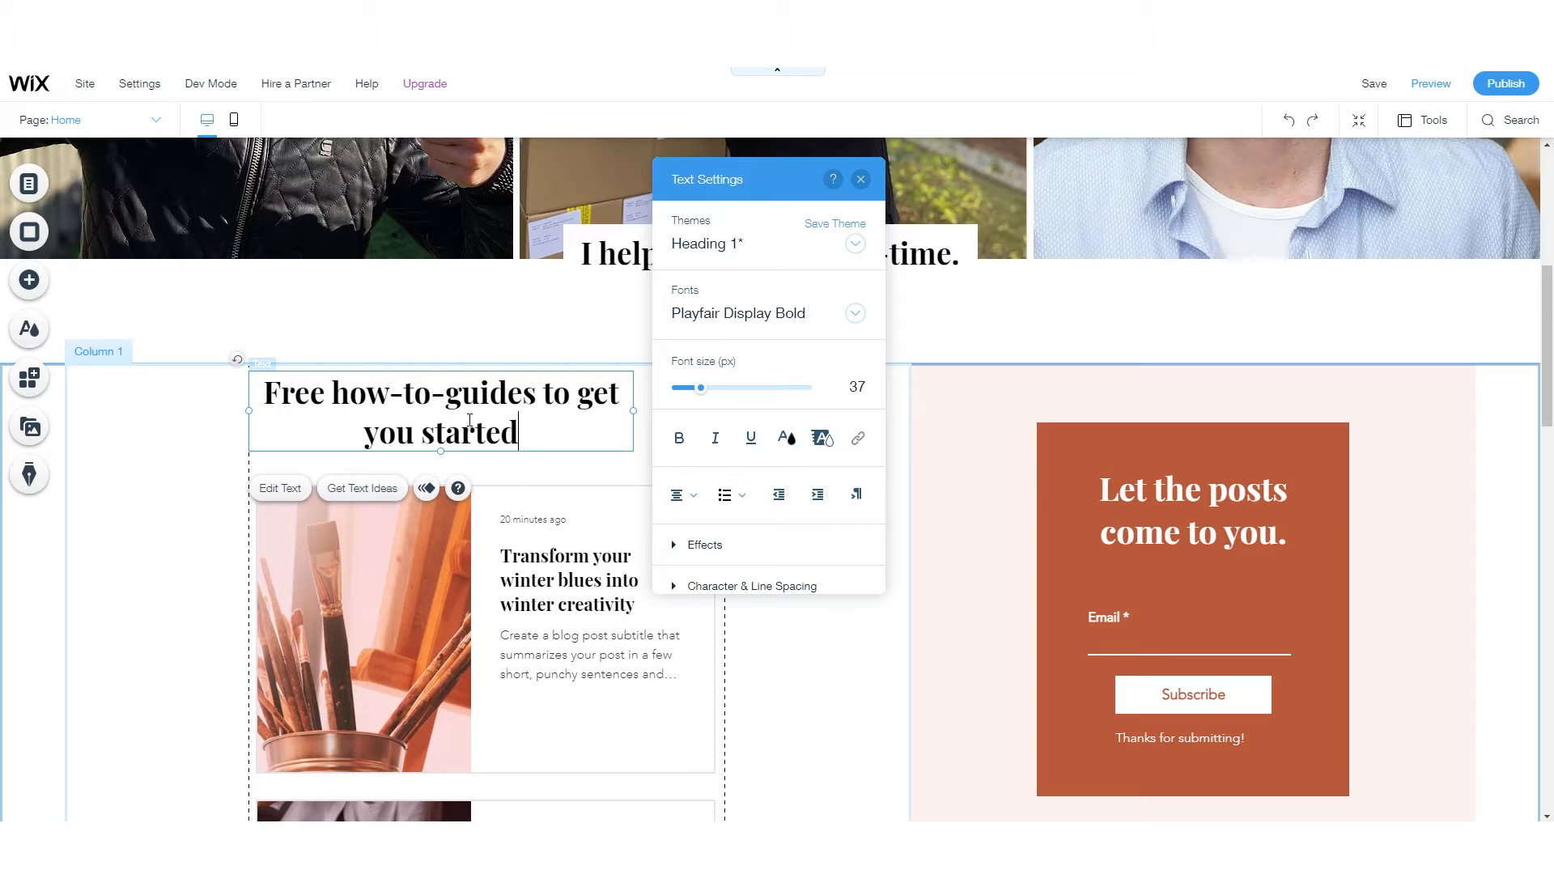
pyautogui.click(143, 478)
# - Set the font size of the "Free how-to-guides to get you started" heading to 26 px
pyautogui.click(609, 411)
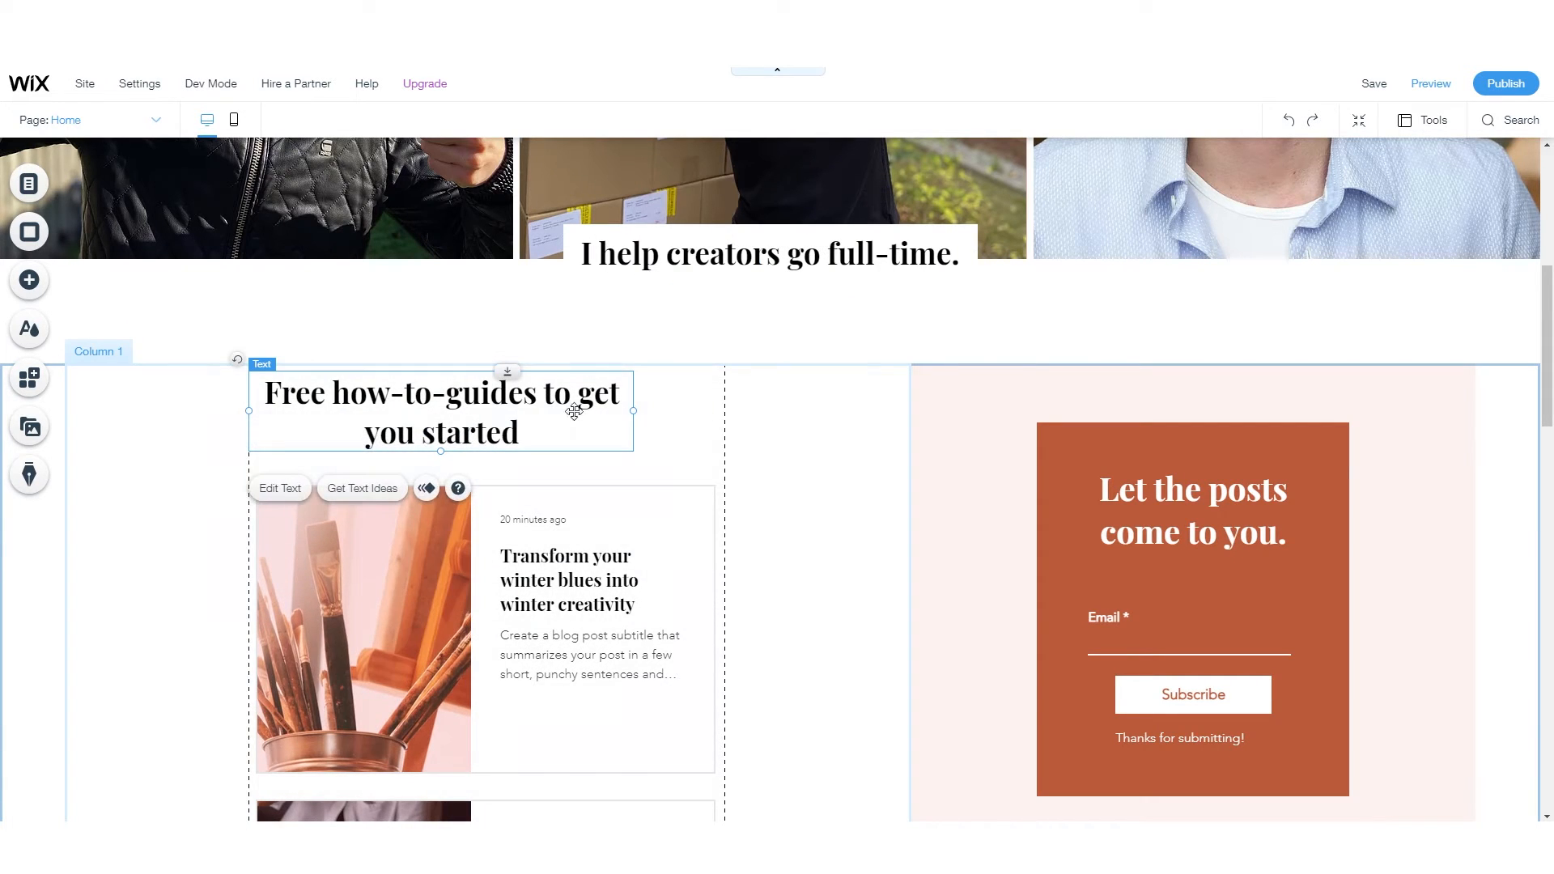
pyautogui.doubleClick(493, 402)
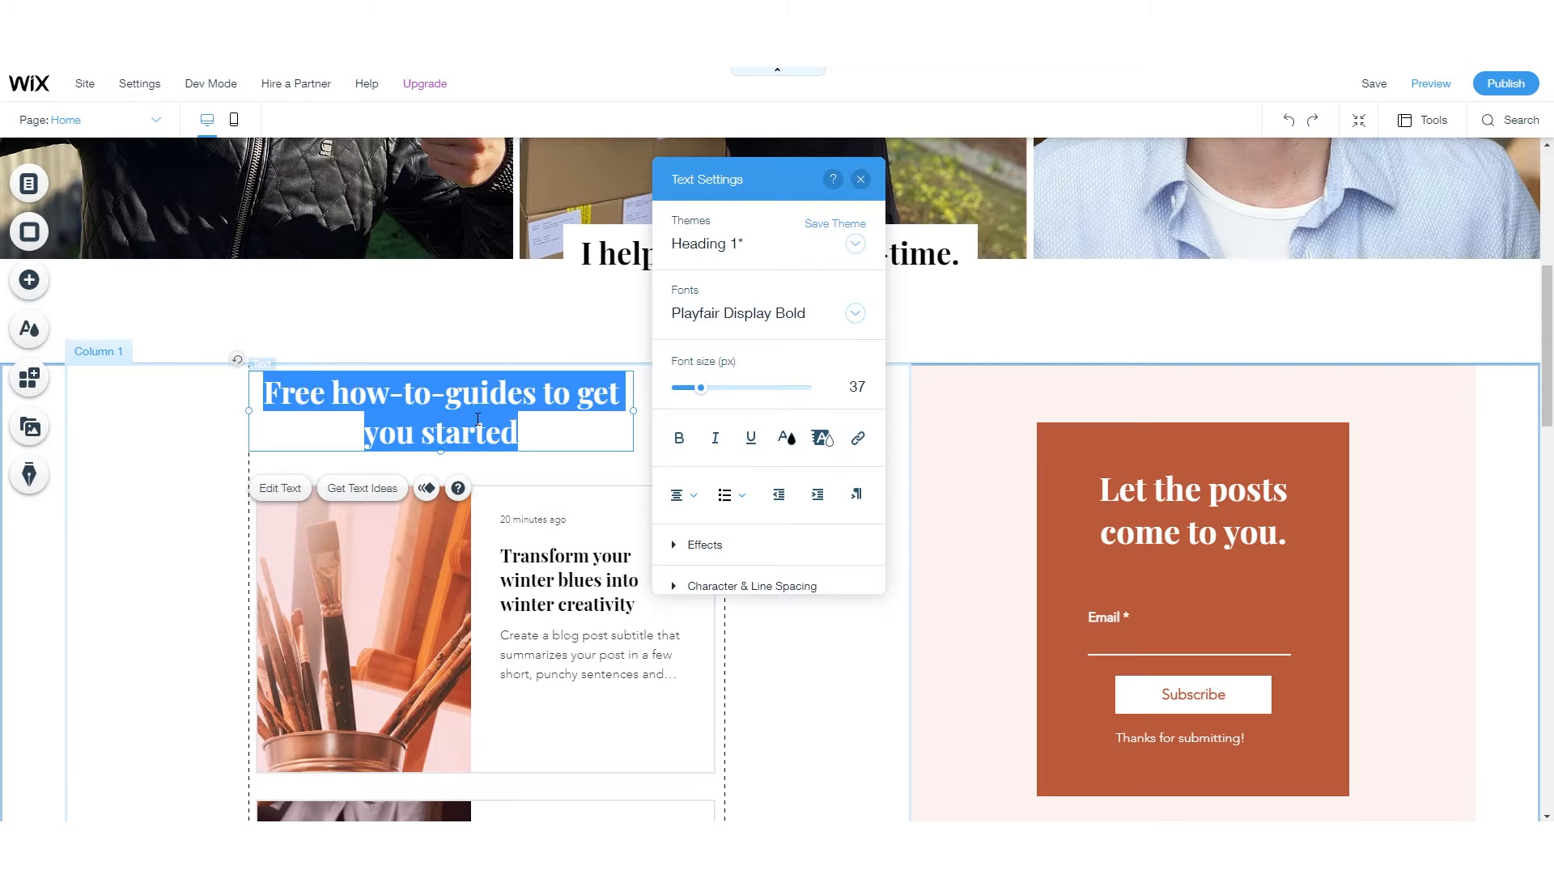
pyautogui.click(182, 428)
pyautogui.click(565, 414)
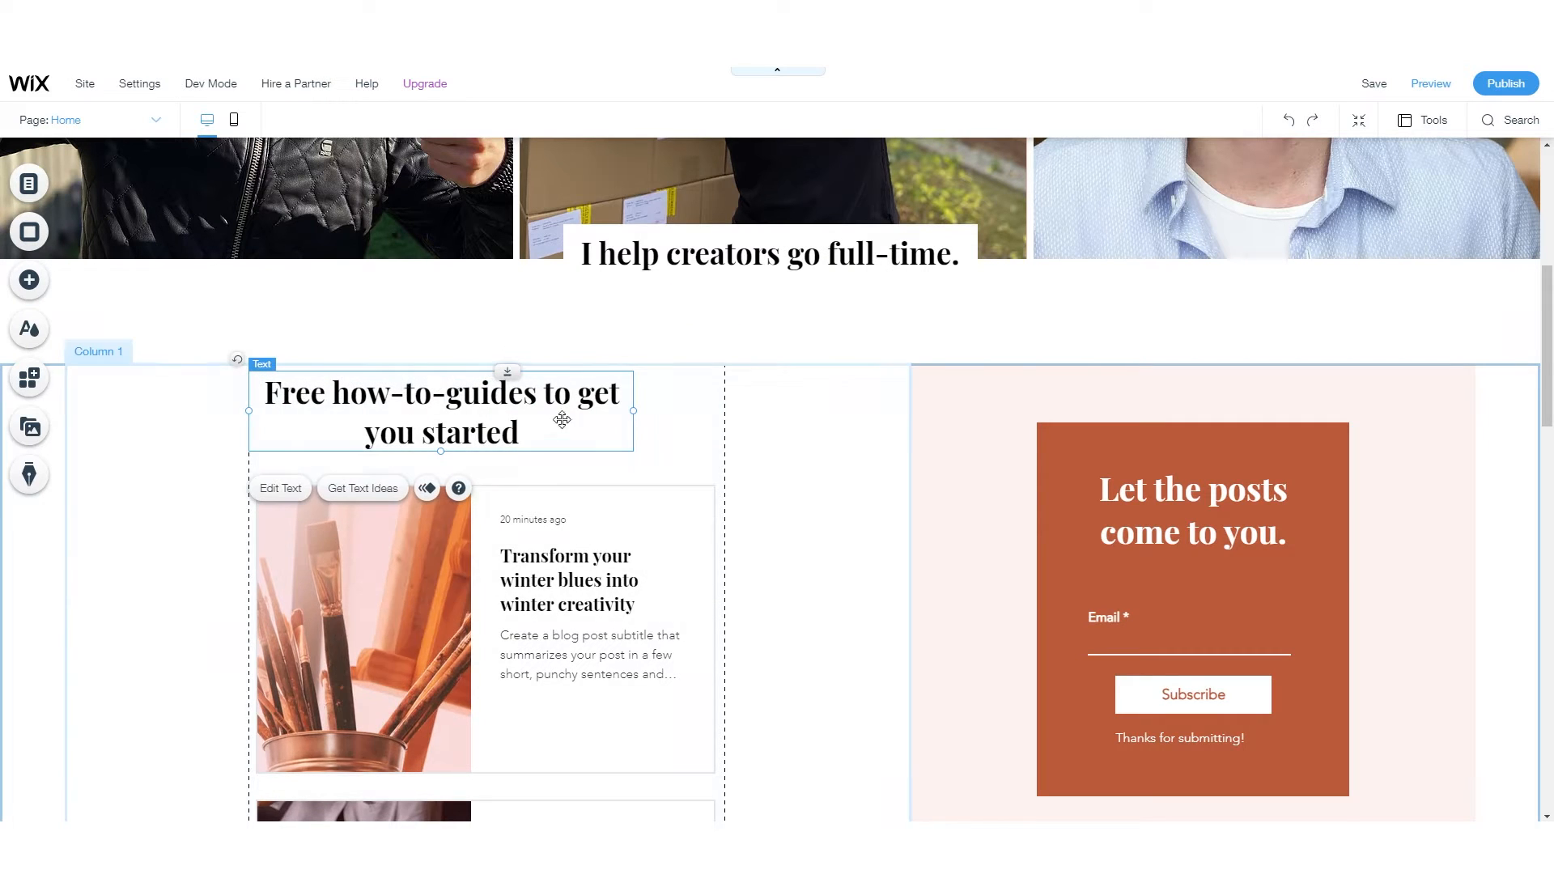
pyautogui.scroll(1, 427, 502)
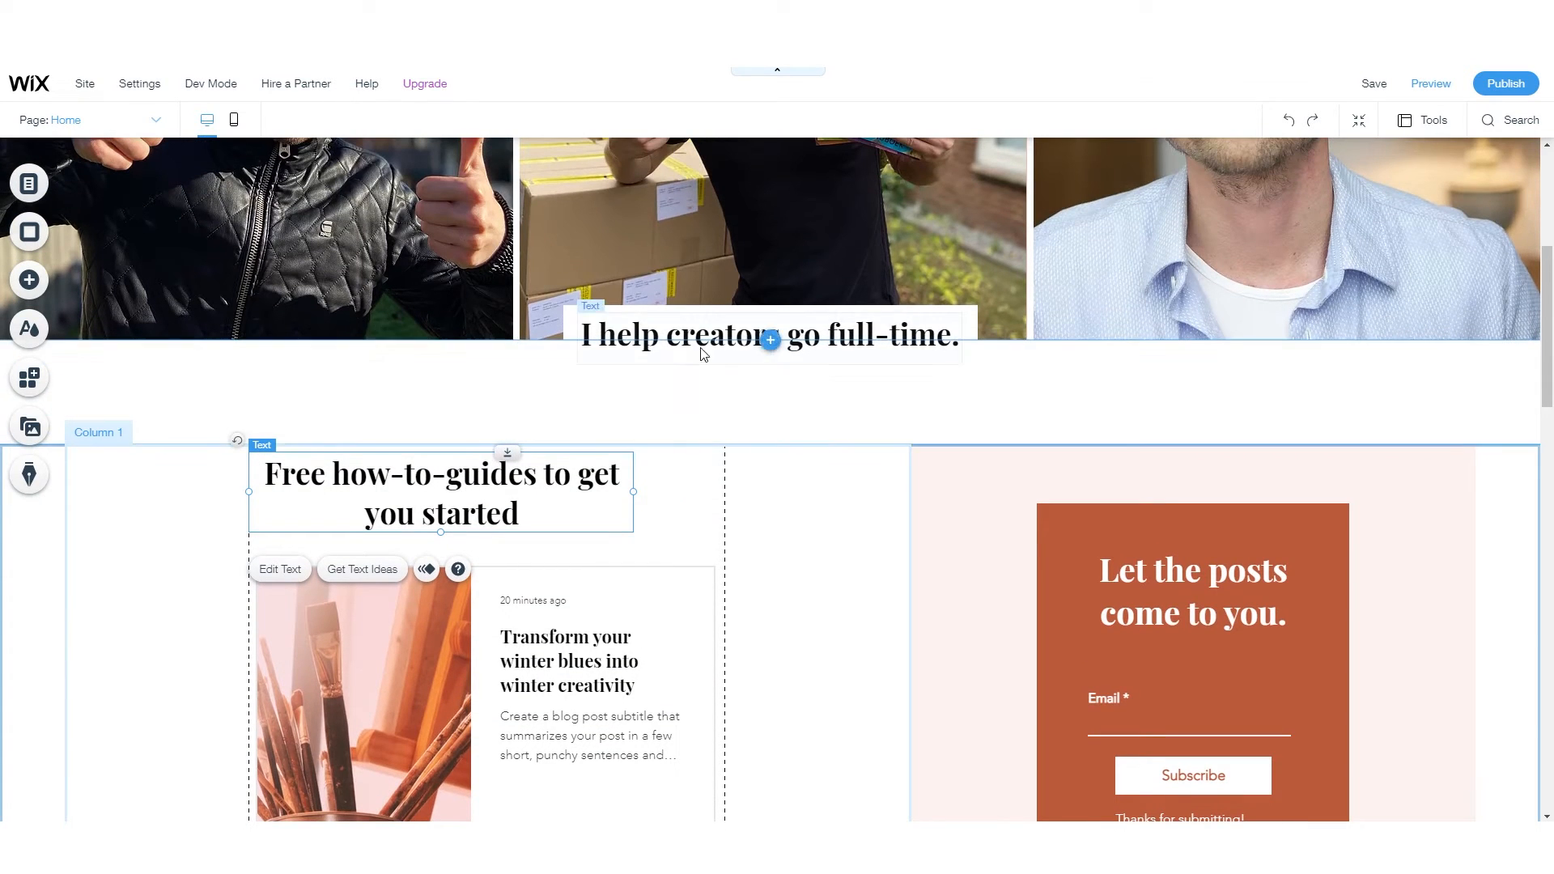
pyautogui.click(278, 570)
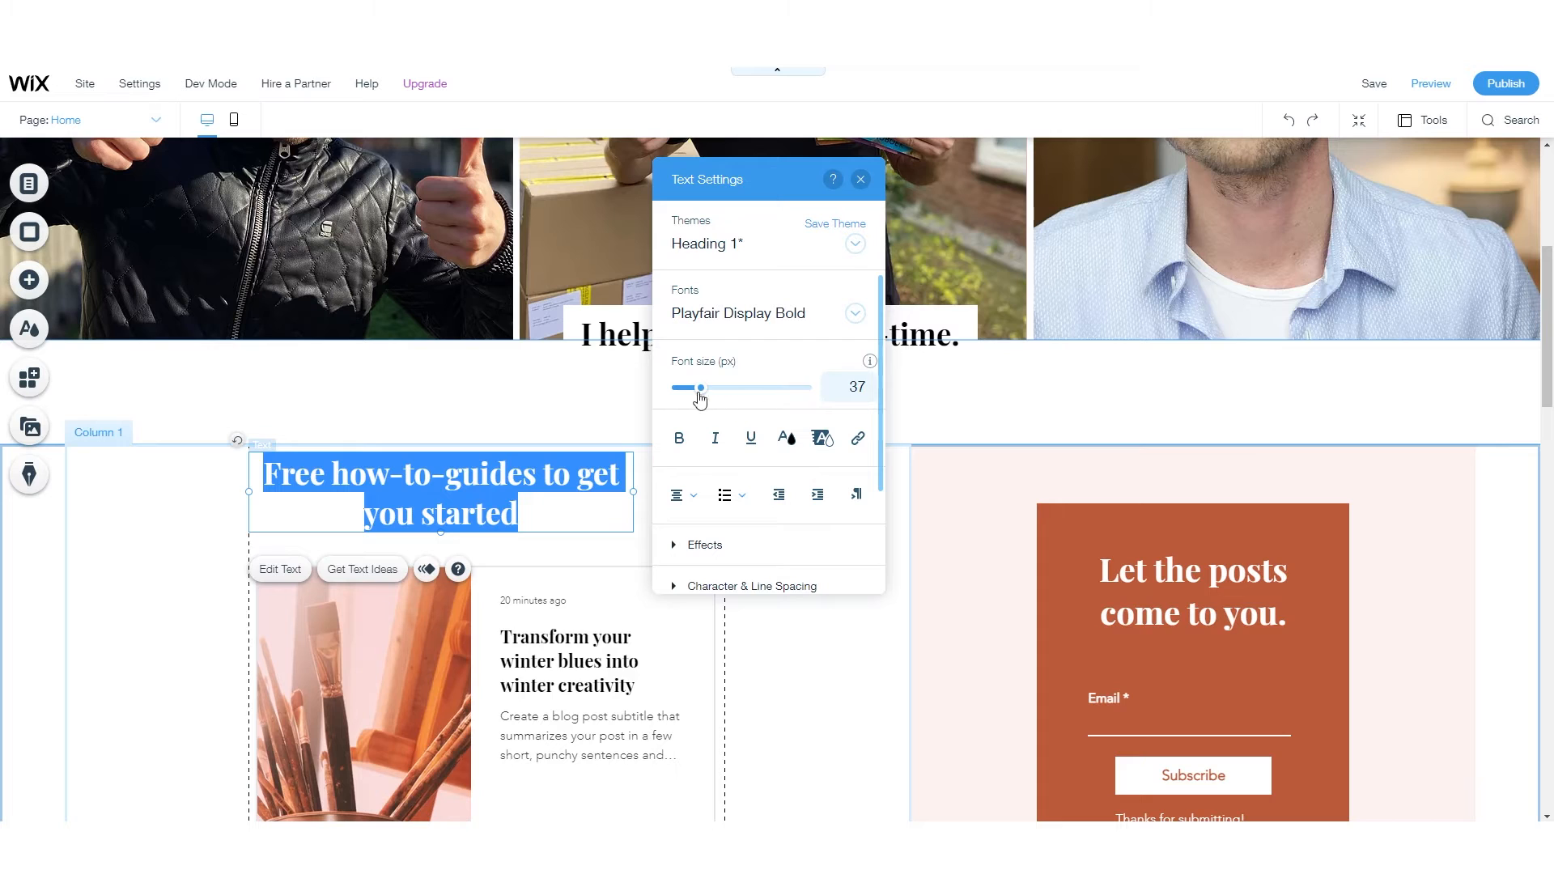
pyautogui.moveTo(700, 397); pyautogui.dragTo(695, 397)
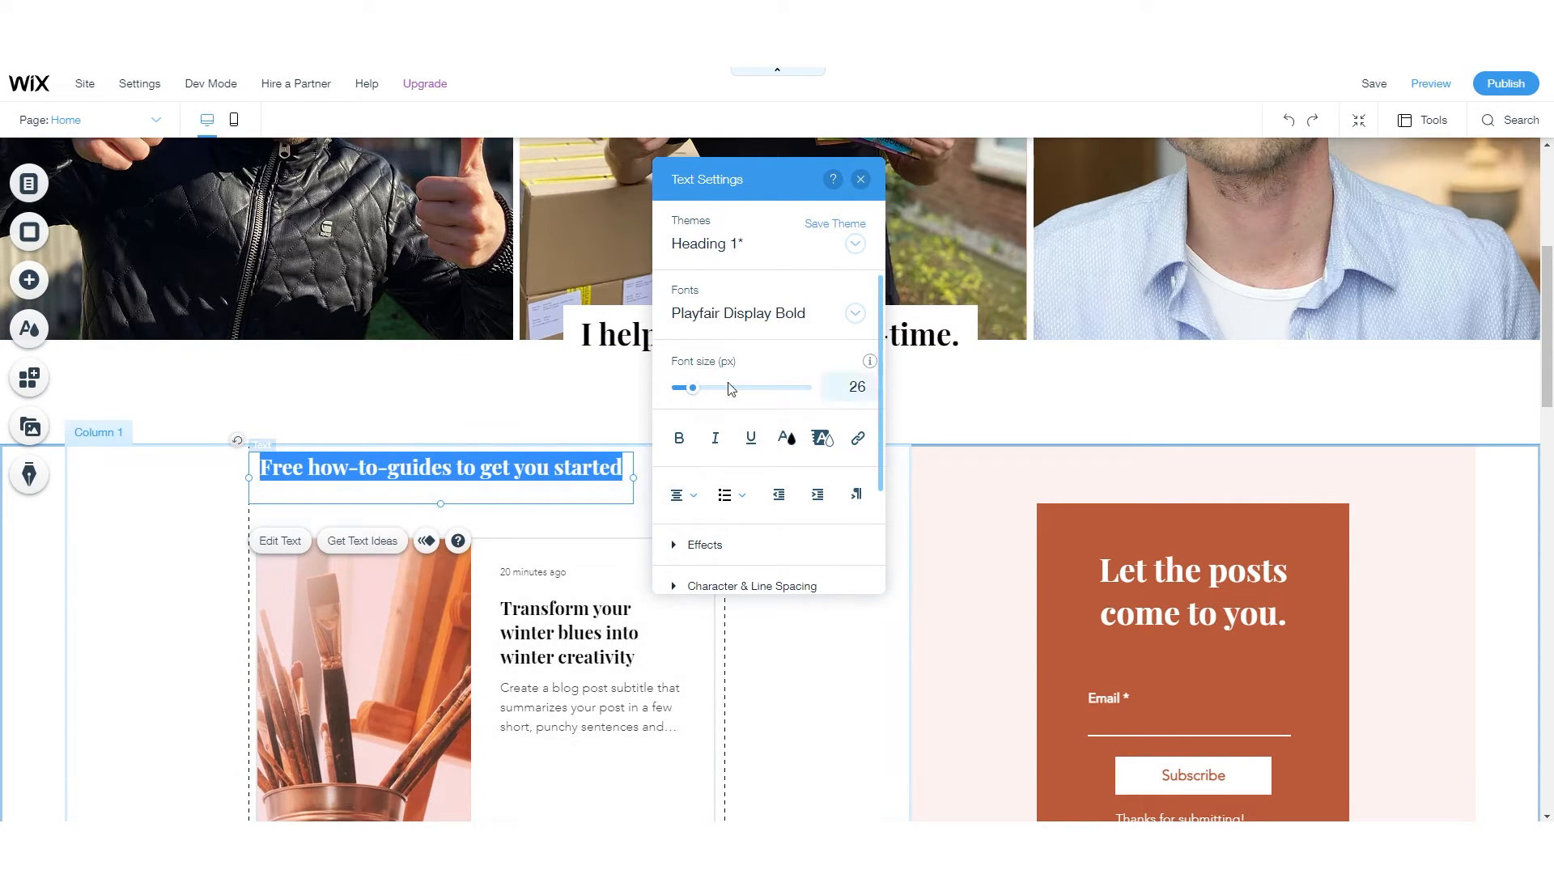
pyautogui.click(437, 478)
pyautogui.scroll(1, 405, 490)
pyautogui.click(242, 593)
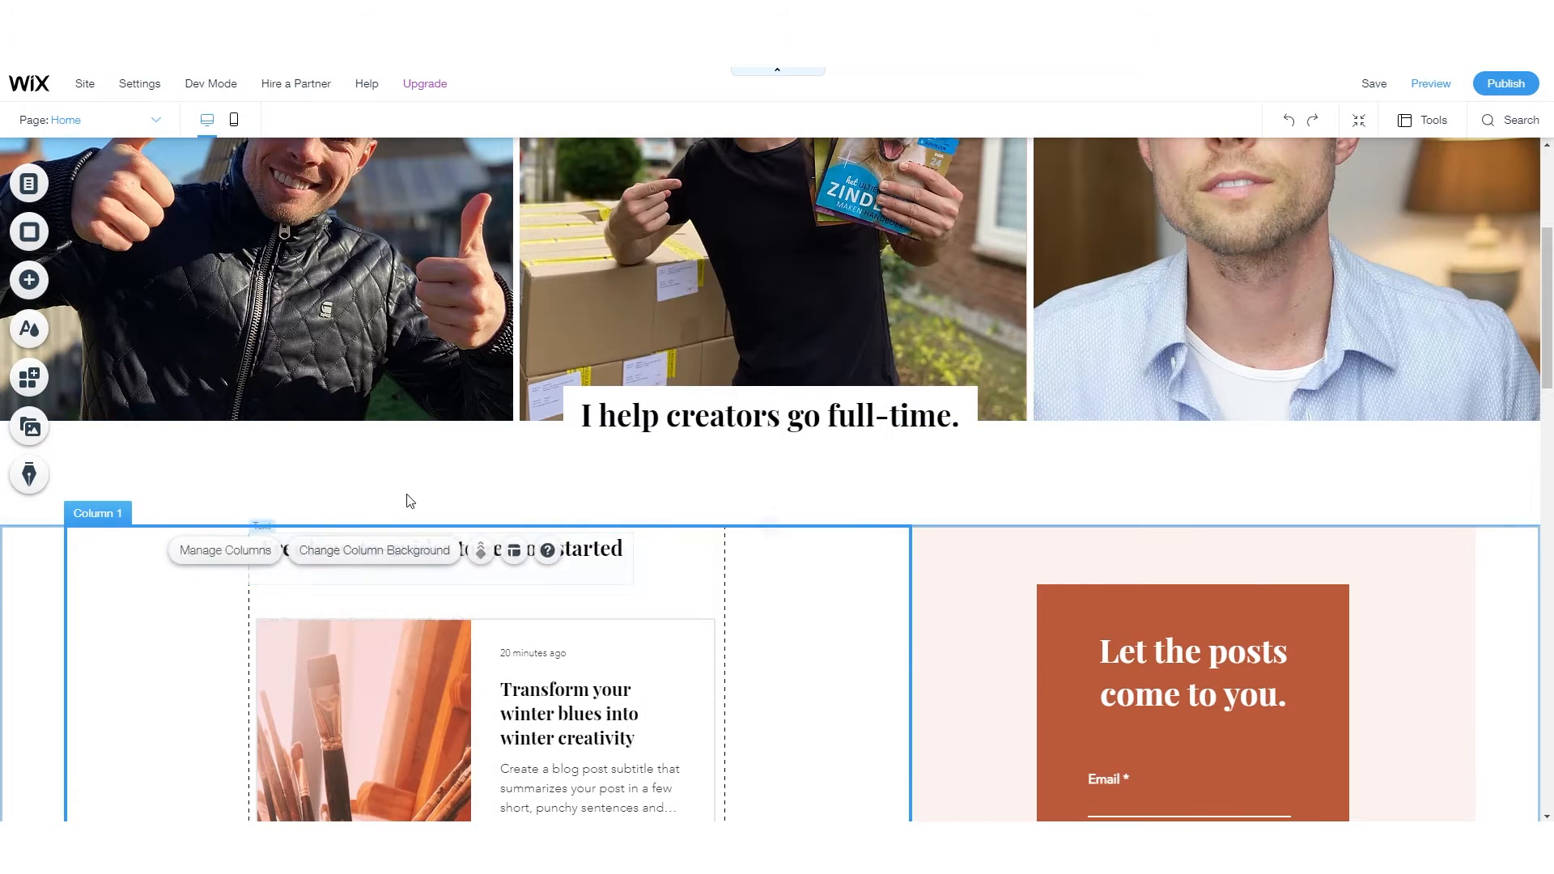
# - Review the home page from the site header and banner photos down to the headline and the post list heading
pyautogui.scroll(2, 570, 508)
pyautogui.scroll(2, 574, 506)
pyautogui.scroll(-1, 575, 502)
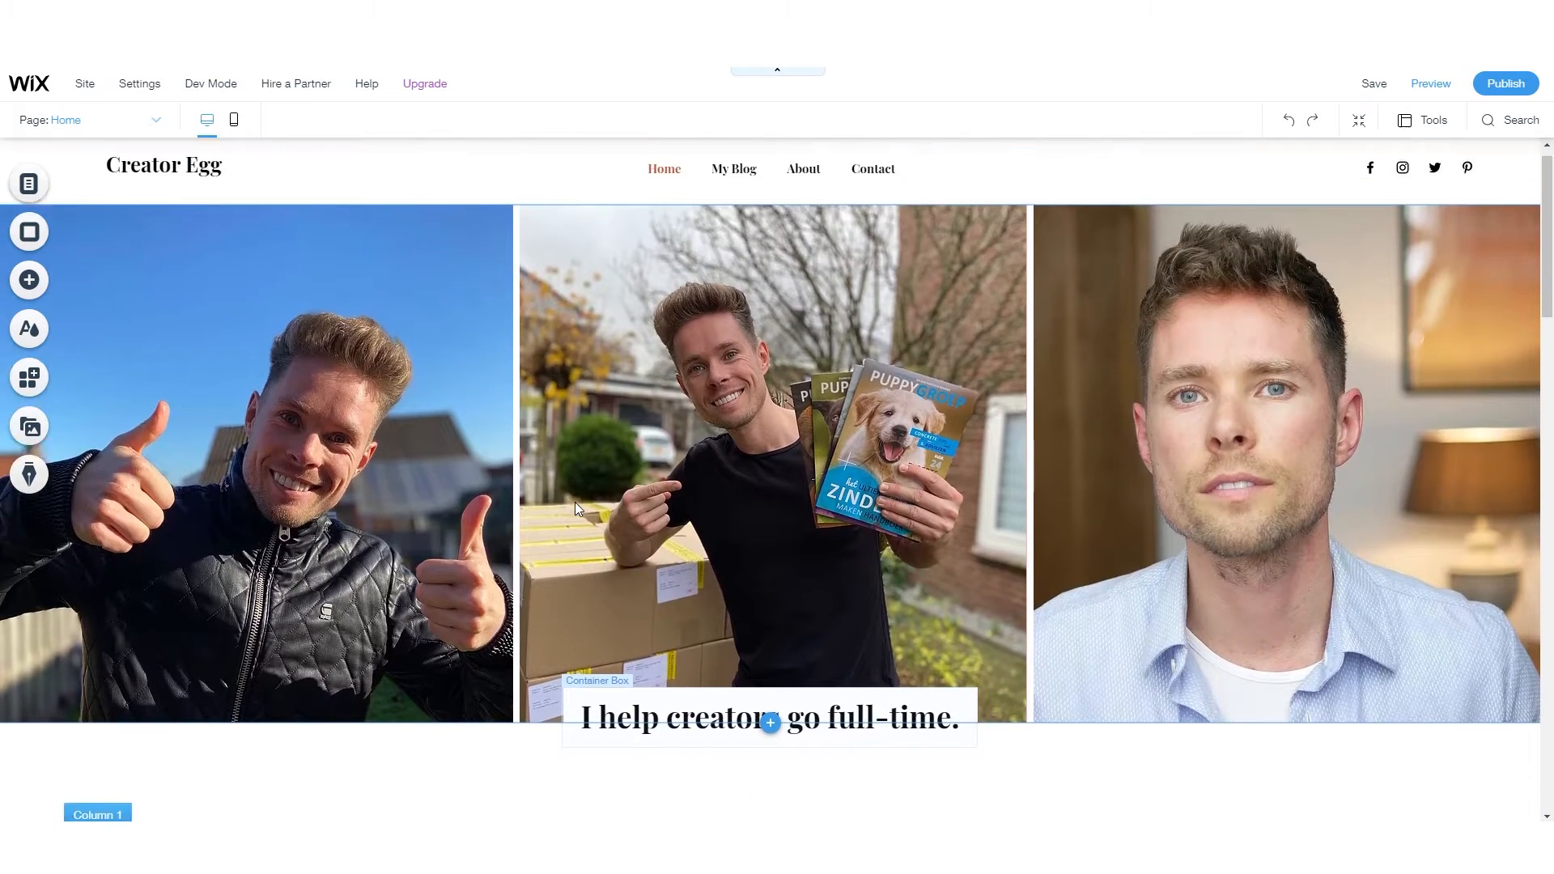
pyautogui.scroll(1, 604, 443)
pyautogui.scroll(-2, 608, 437)
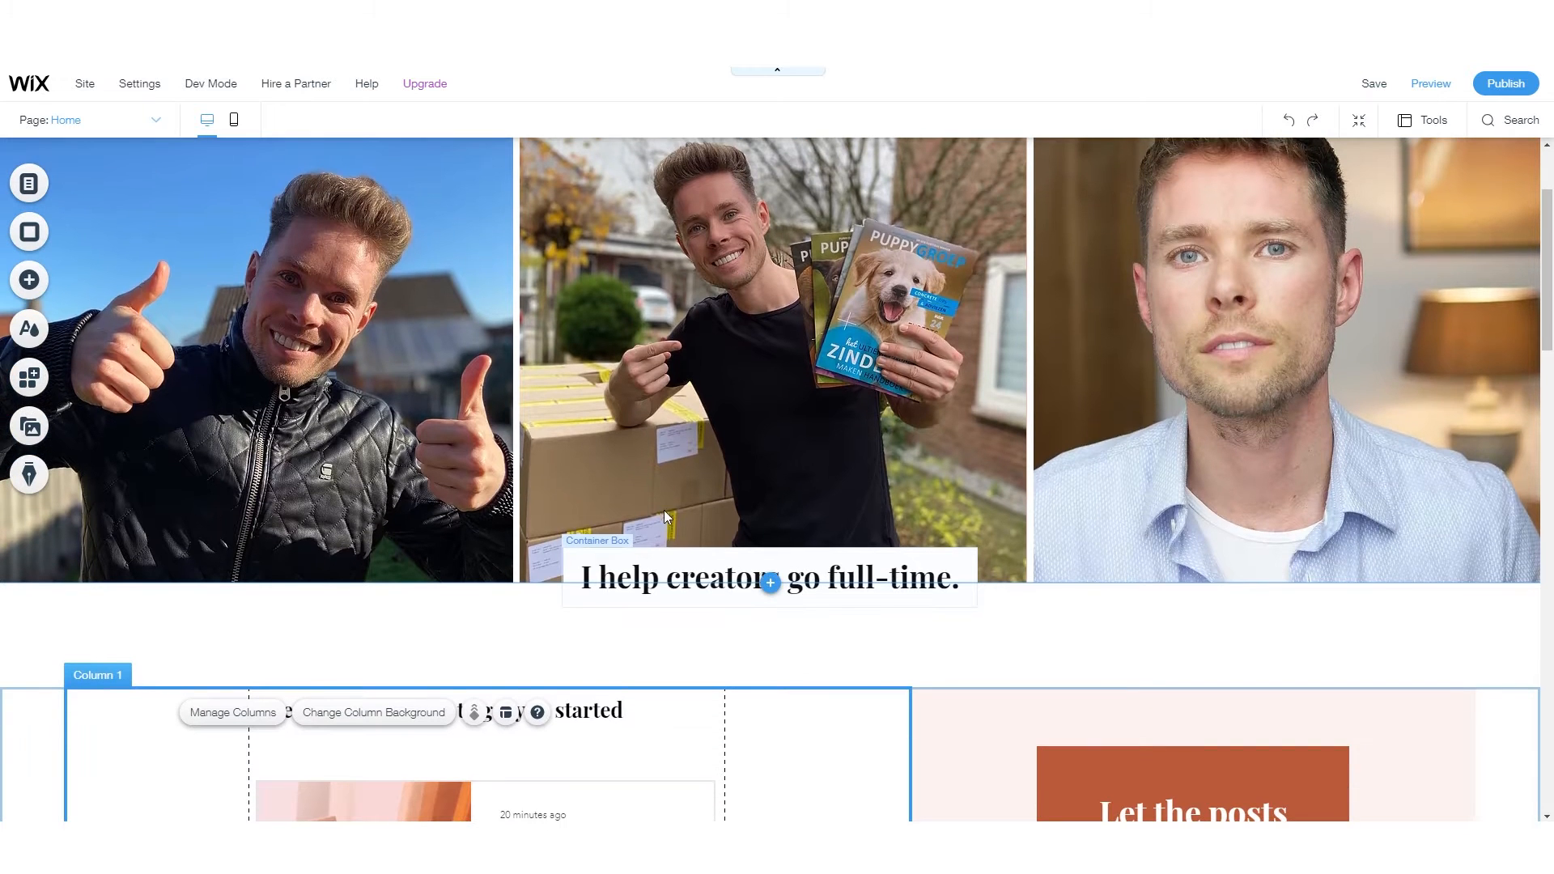
pyautogui.scroll(-1, 685, 579)
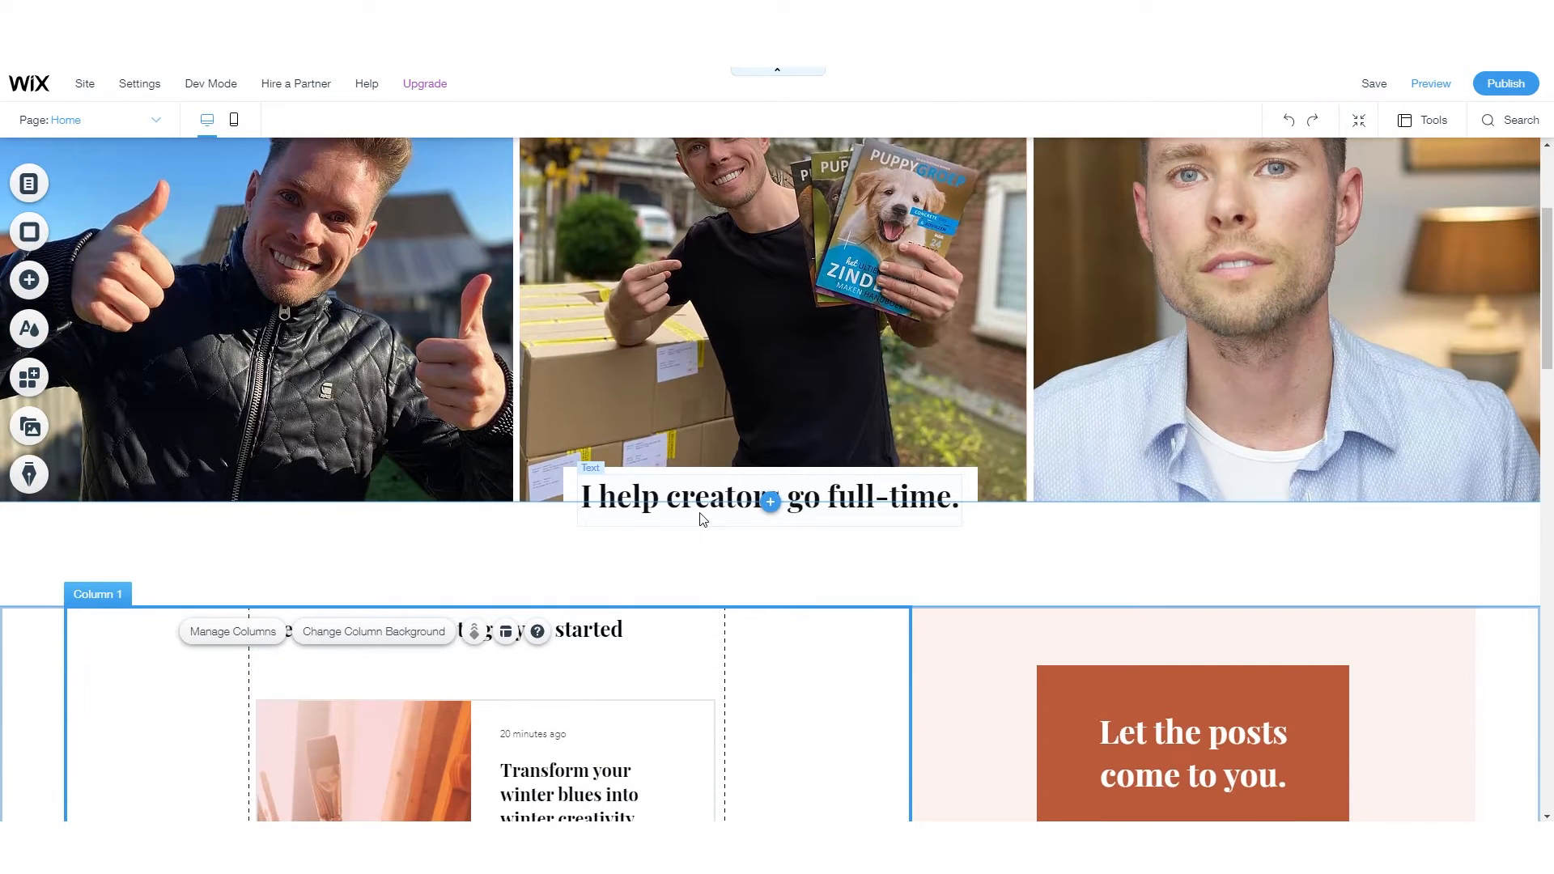
pyautogui.scroll(-1, 702, 519)
pyautogui.scroll(-1, 638, 420)
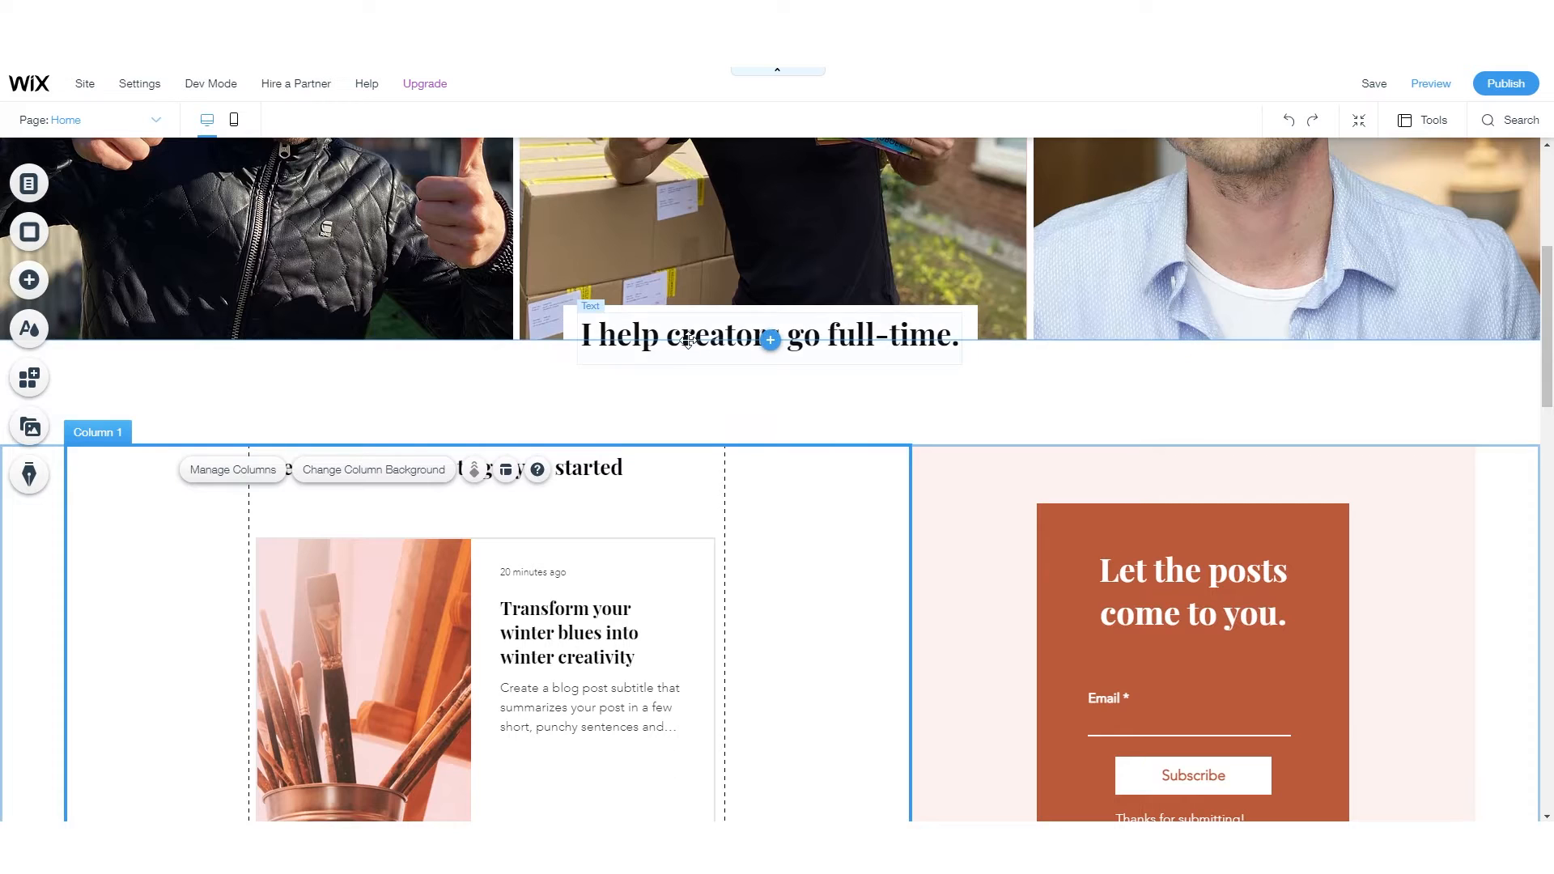
# - Open the text settings of the "I help creators go full-time." headline and look through its theme styles
pyautogui.click(688, 340)
pyautogui.click(615, 281)
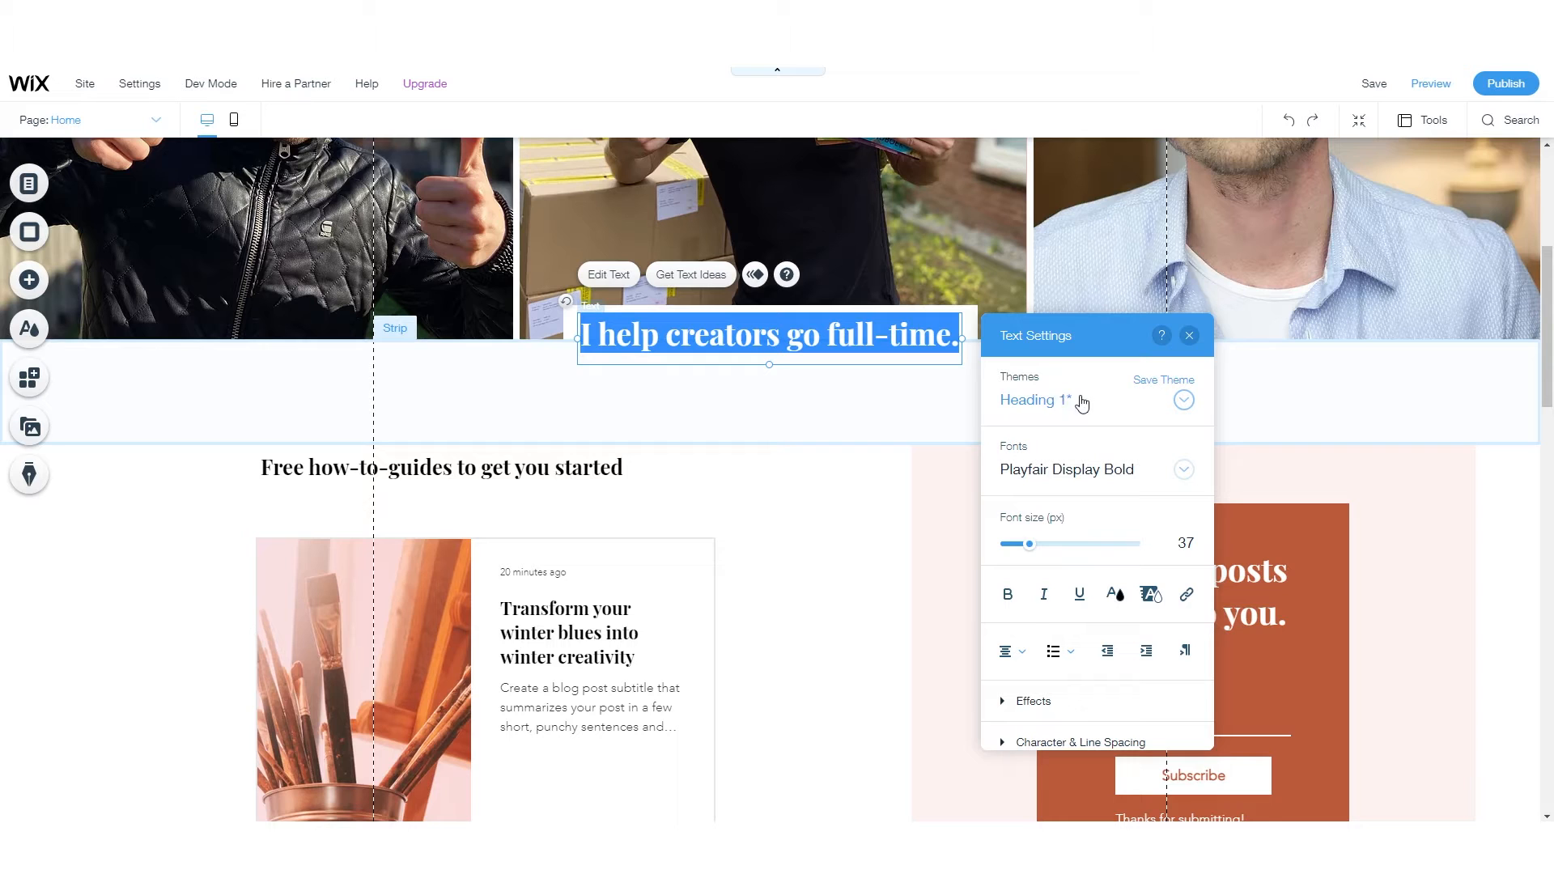
pyautogui.click(1182, 398)
pyautogui.scroll(-2, 1117, 470)
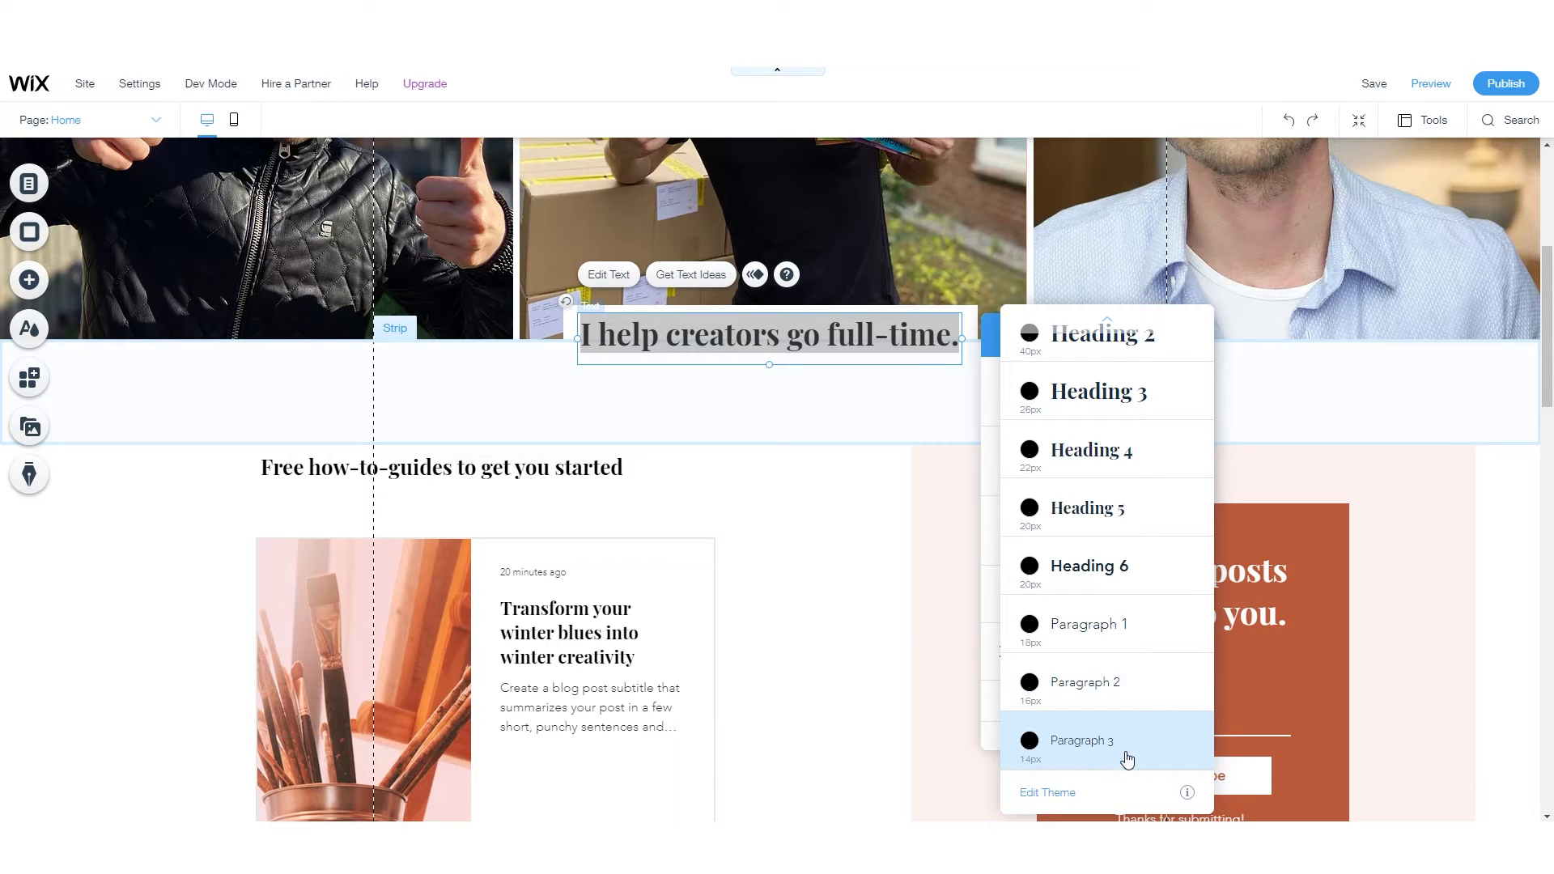
pyautogui.scroll(1, 1103, 715)
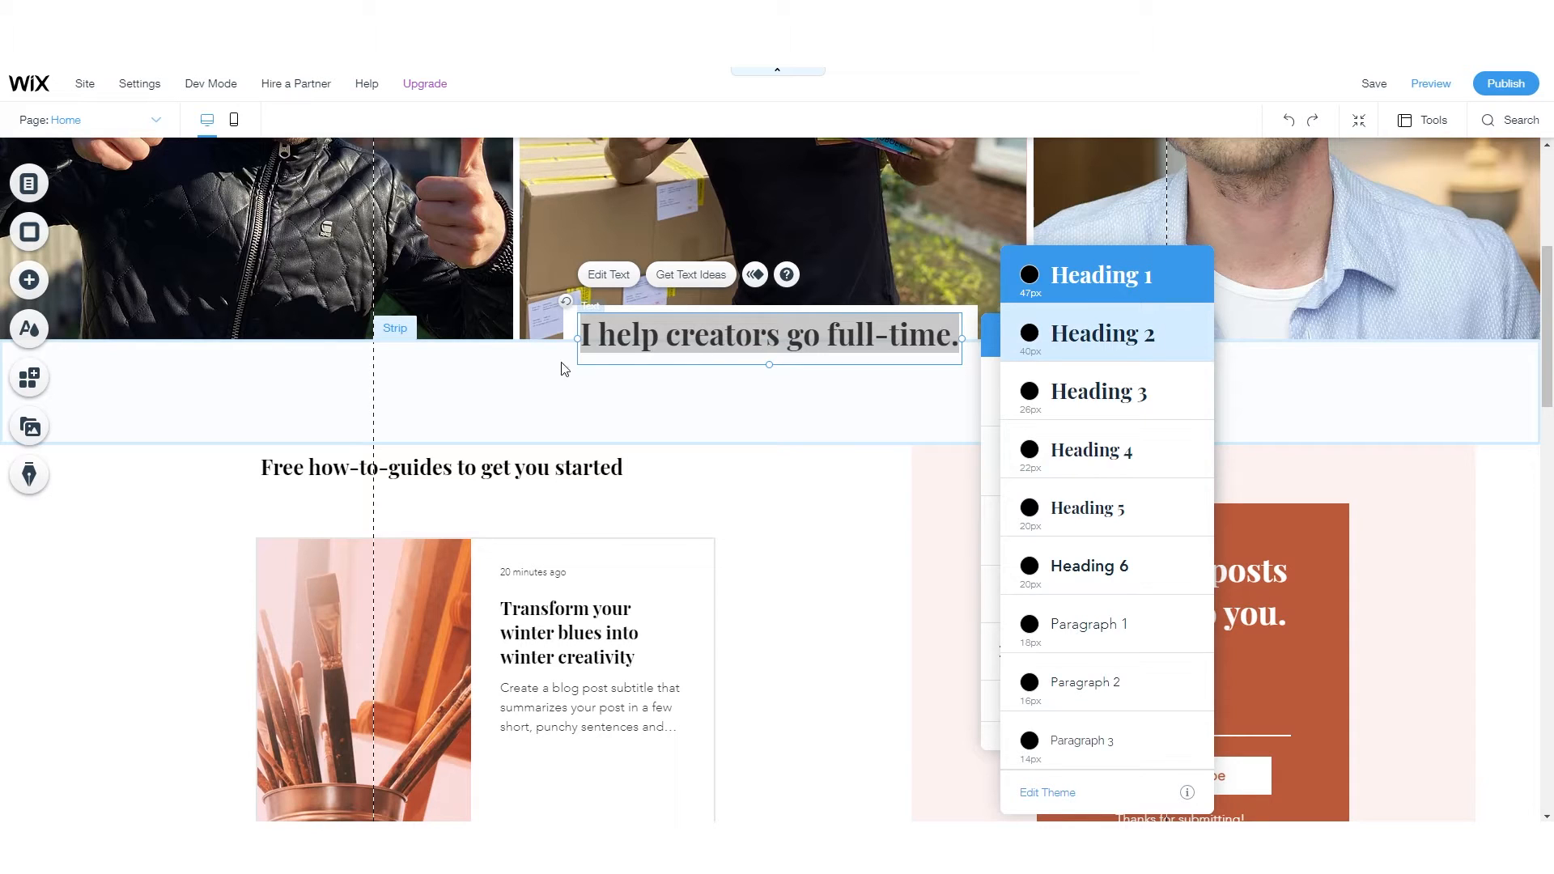
pyautogui.click(509, 374)
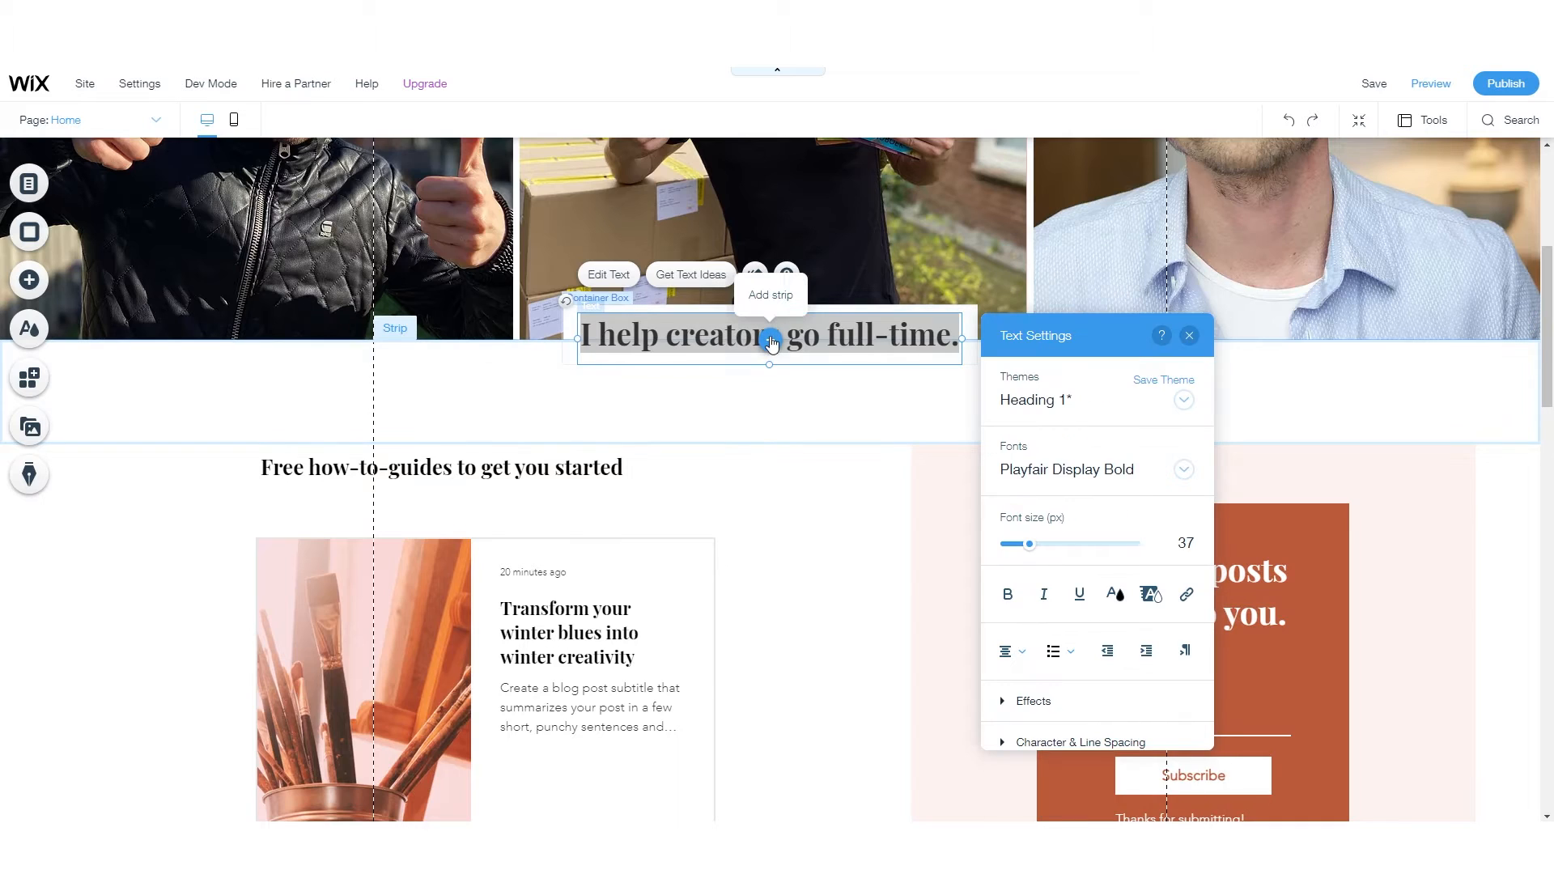
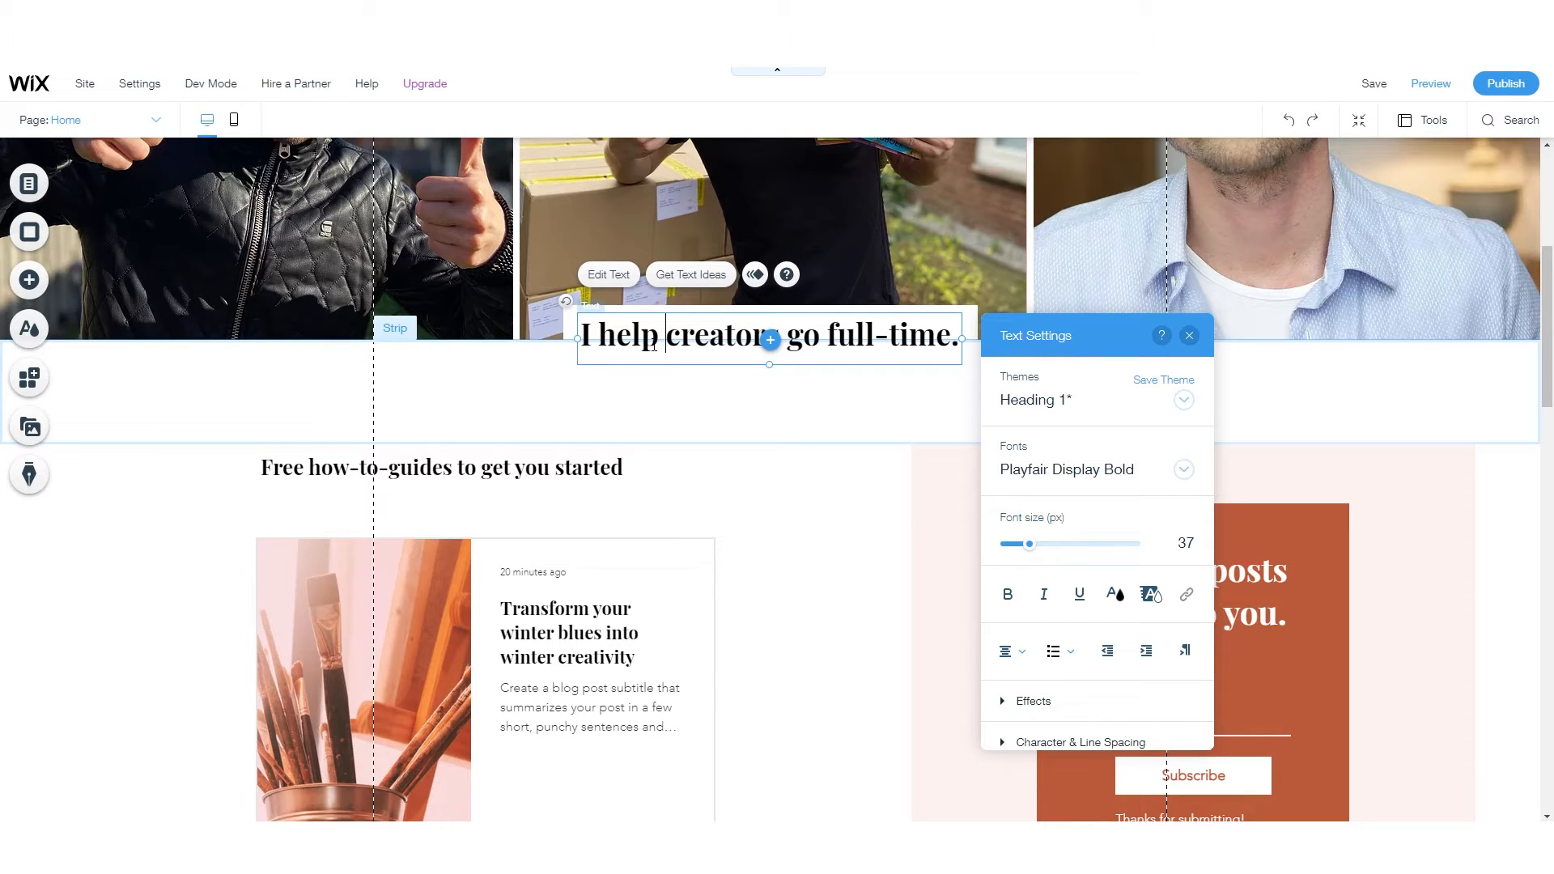
# - Try the Paragraph 1 theme on the whole "I help creators go full-time." headline
pyautogui.tripleClick(662, 341)
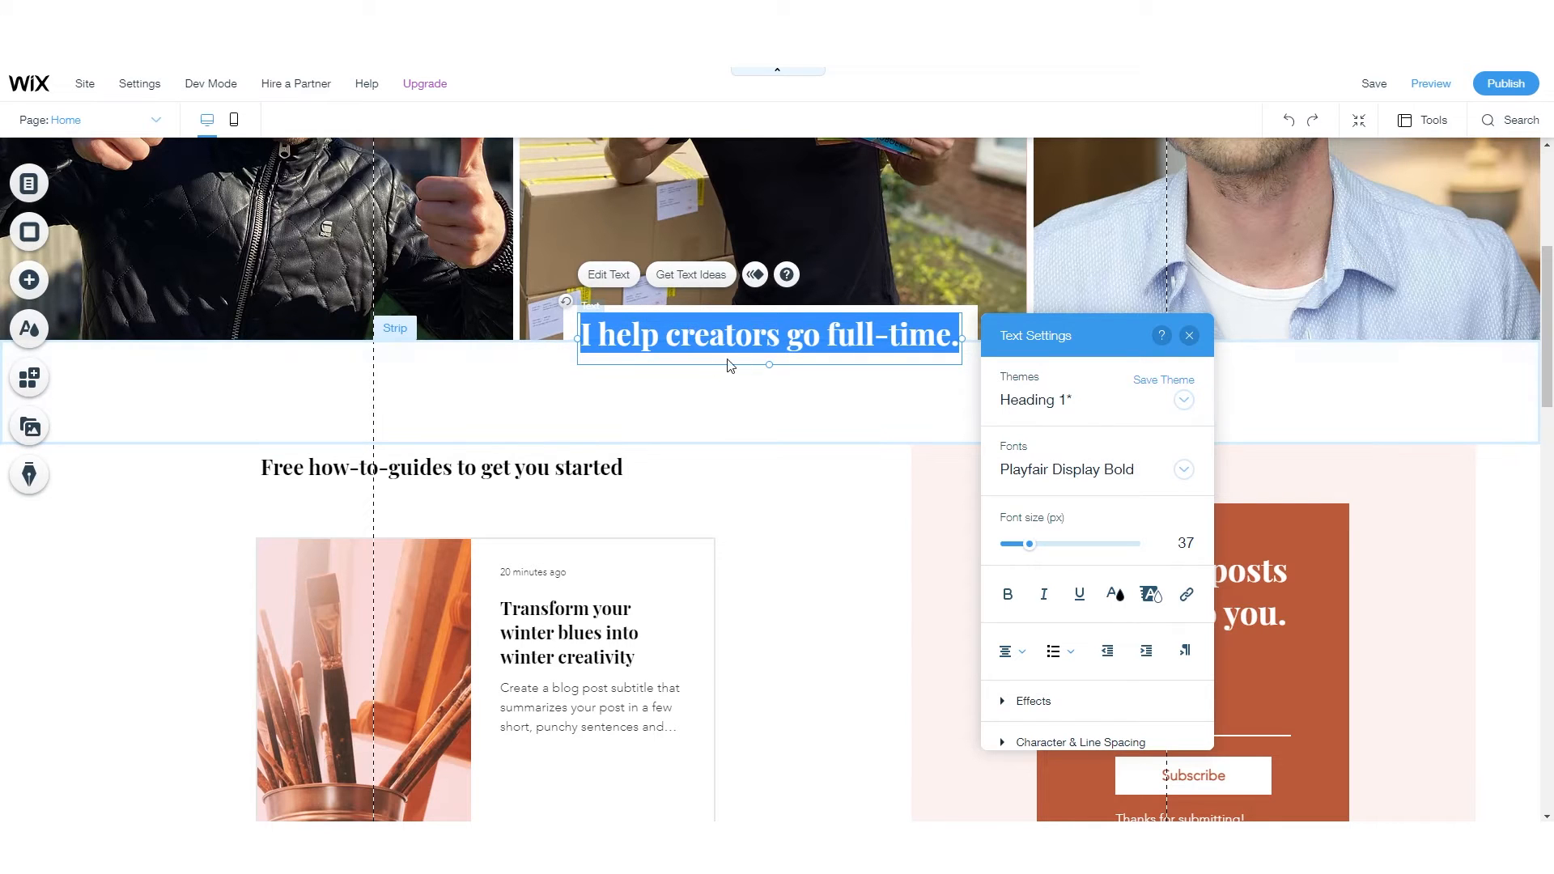
pyautogui.doubleClick(722, 333)
pyautogui.scroll(1, 688, 381)
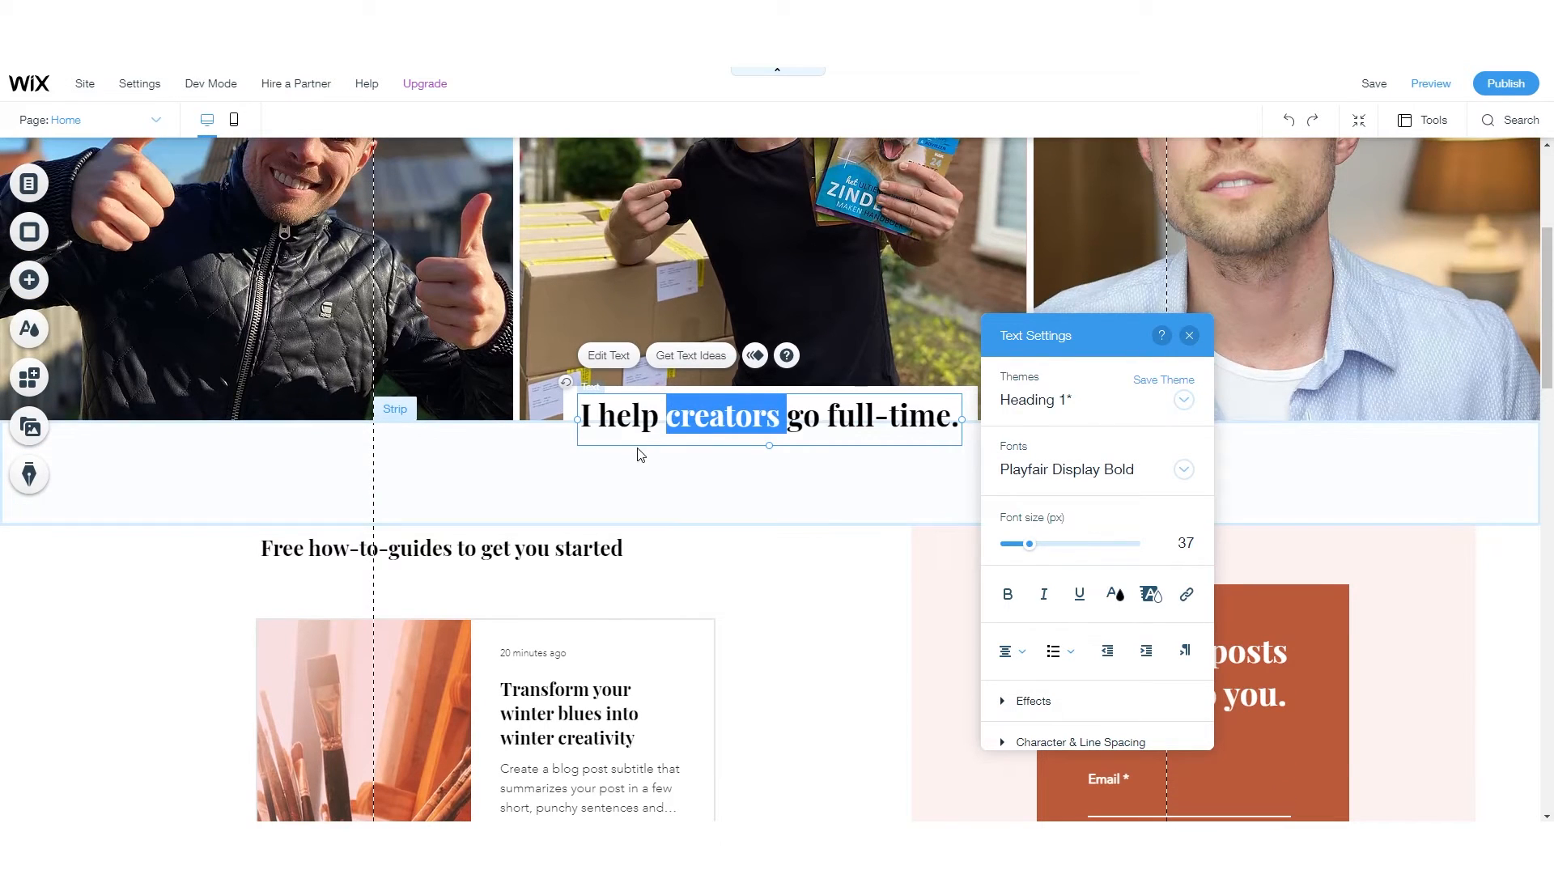
pyautogui.hotkey('ctrl', 'a')
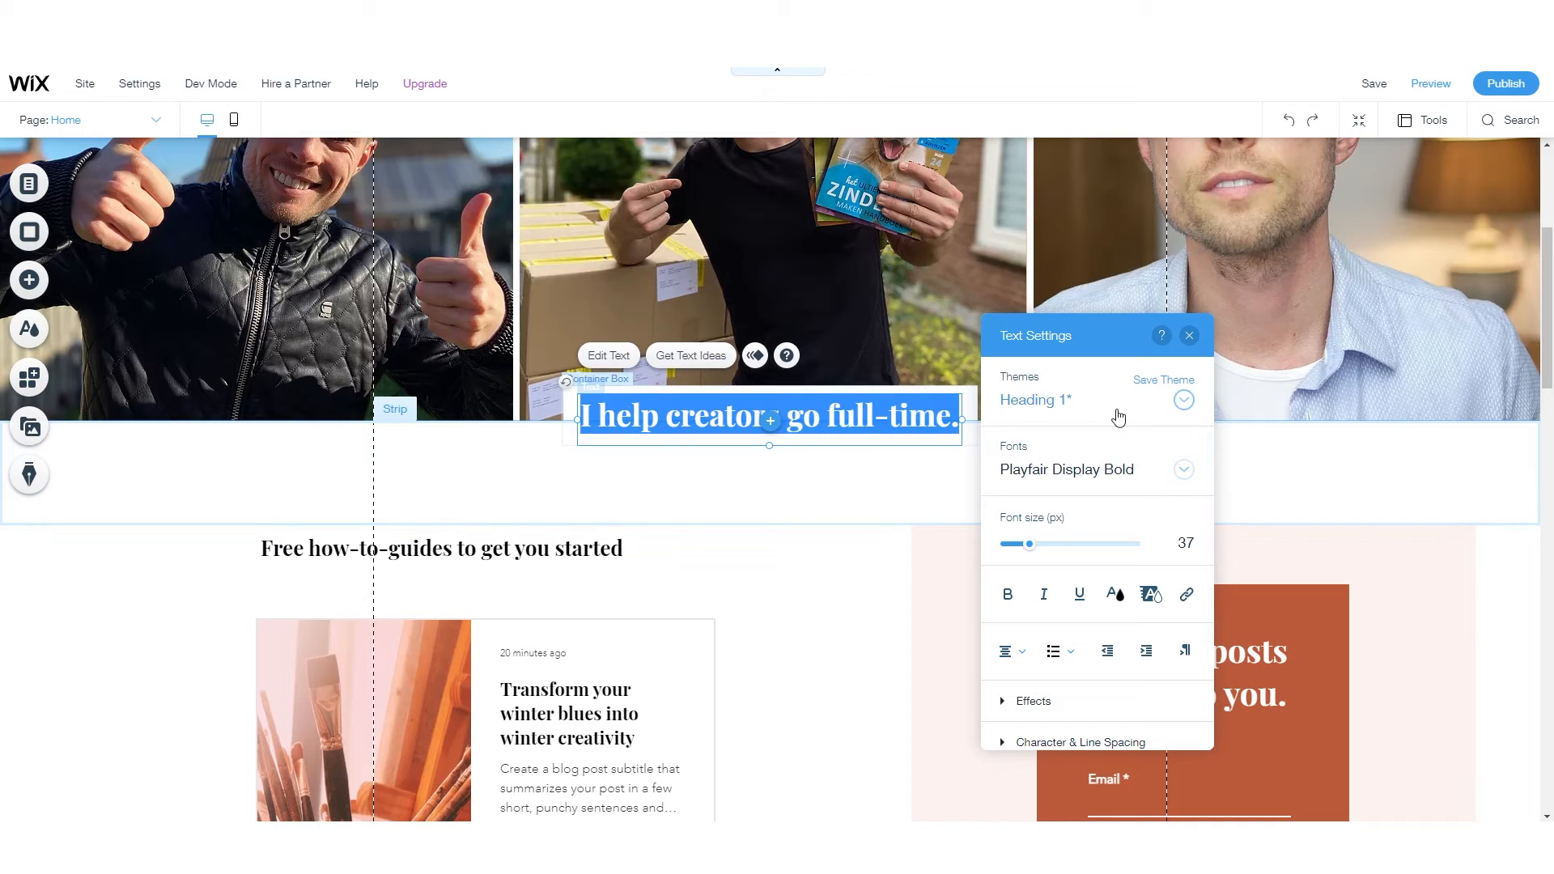
pyautogui.click(1183, 402)
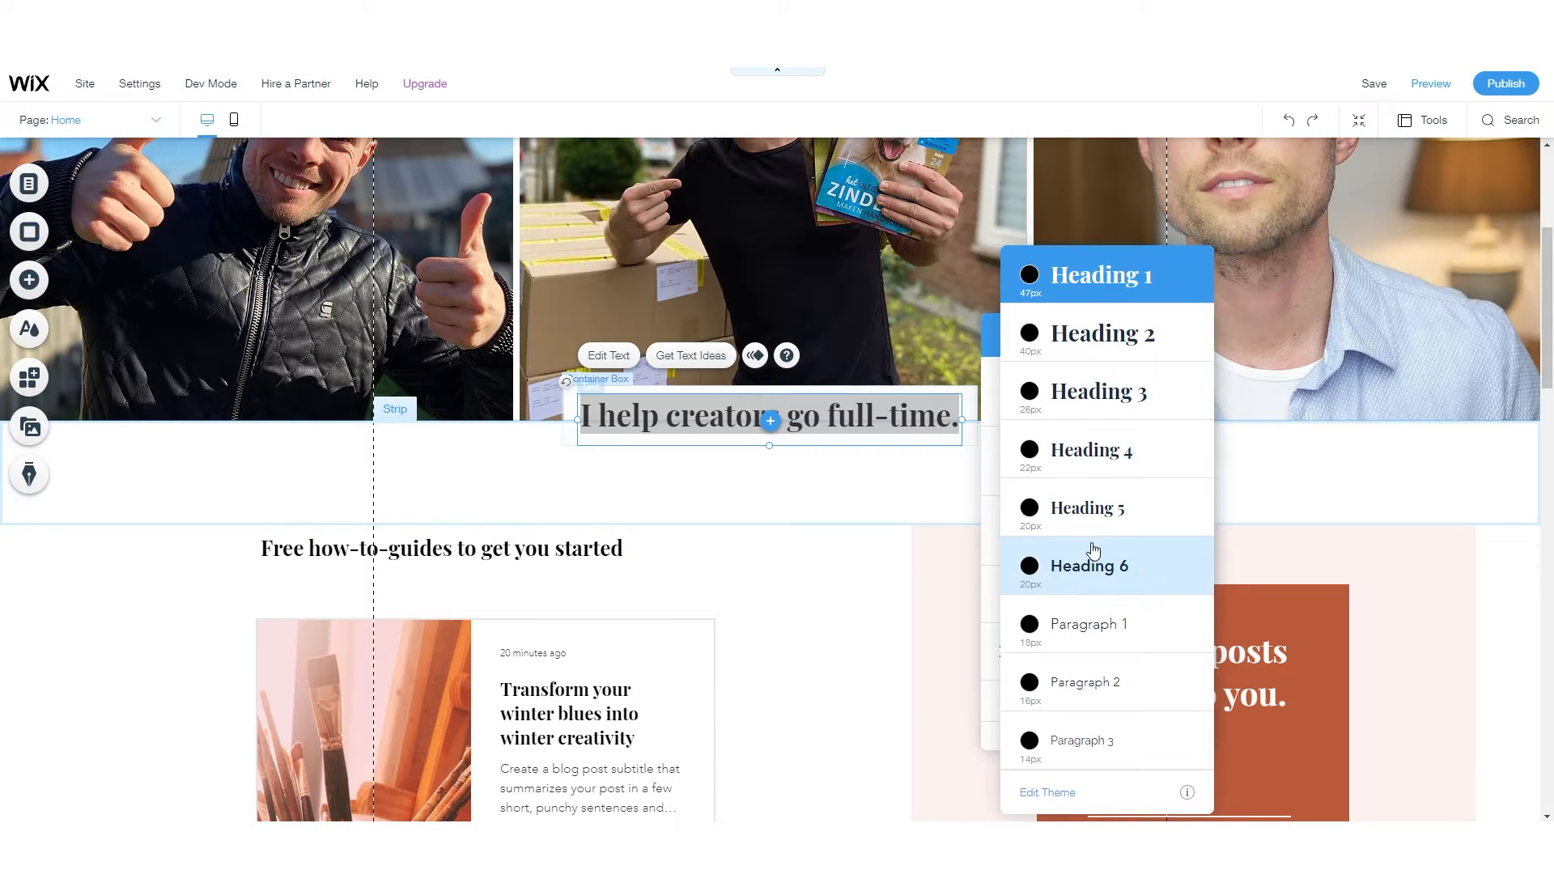
pyautogui.click(1093, 630)
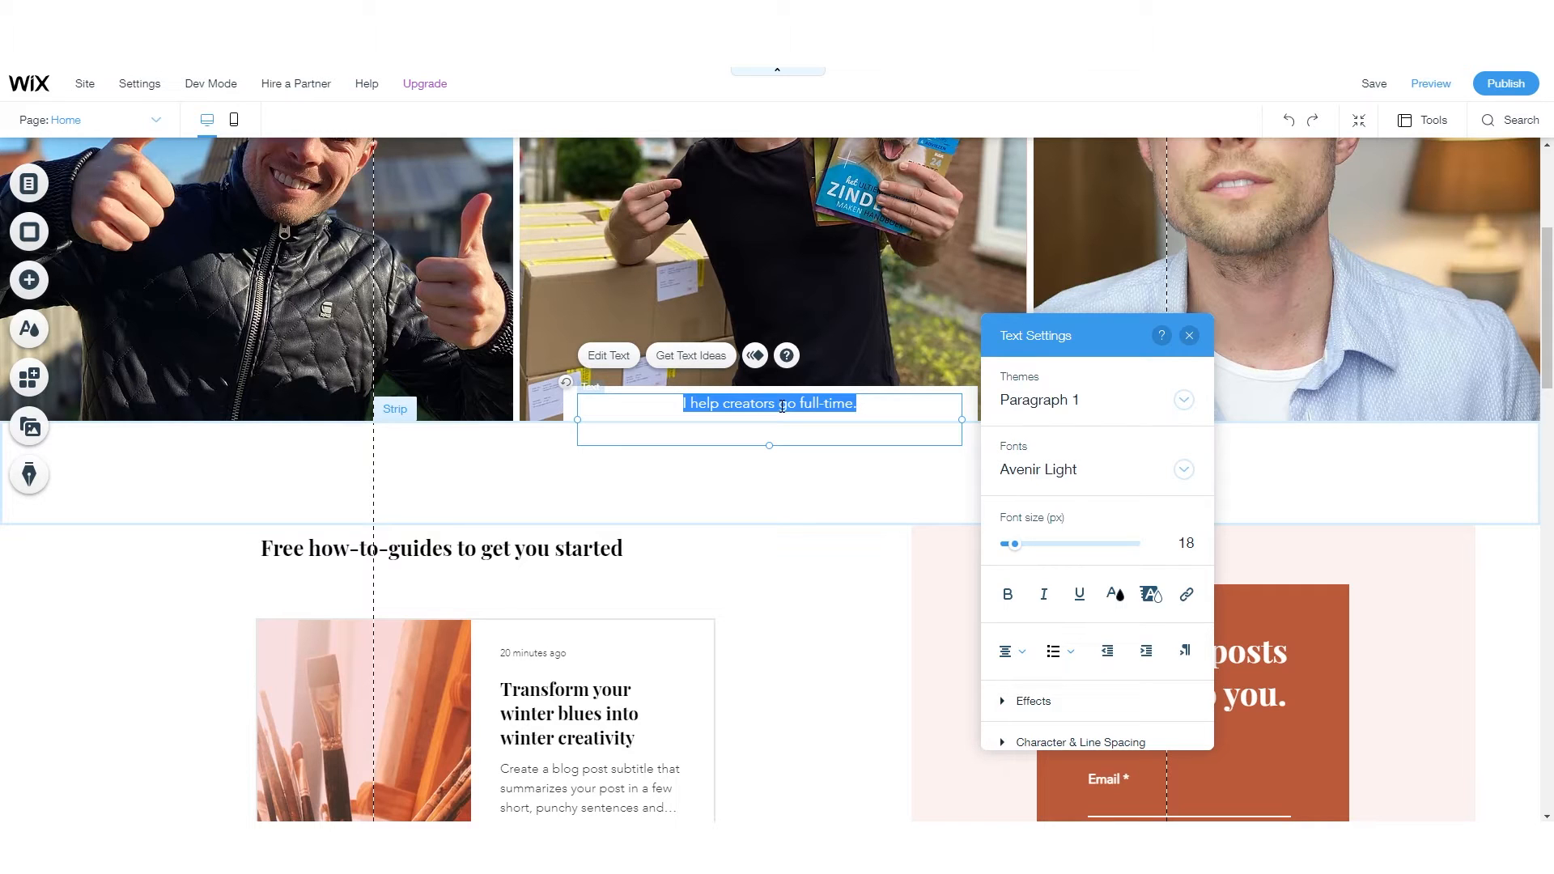
# - Switch the headline to the Heading 1 theme and undo the theme changes
pyautogui.click(1185, 405)
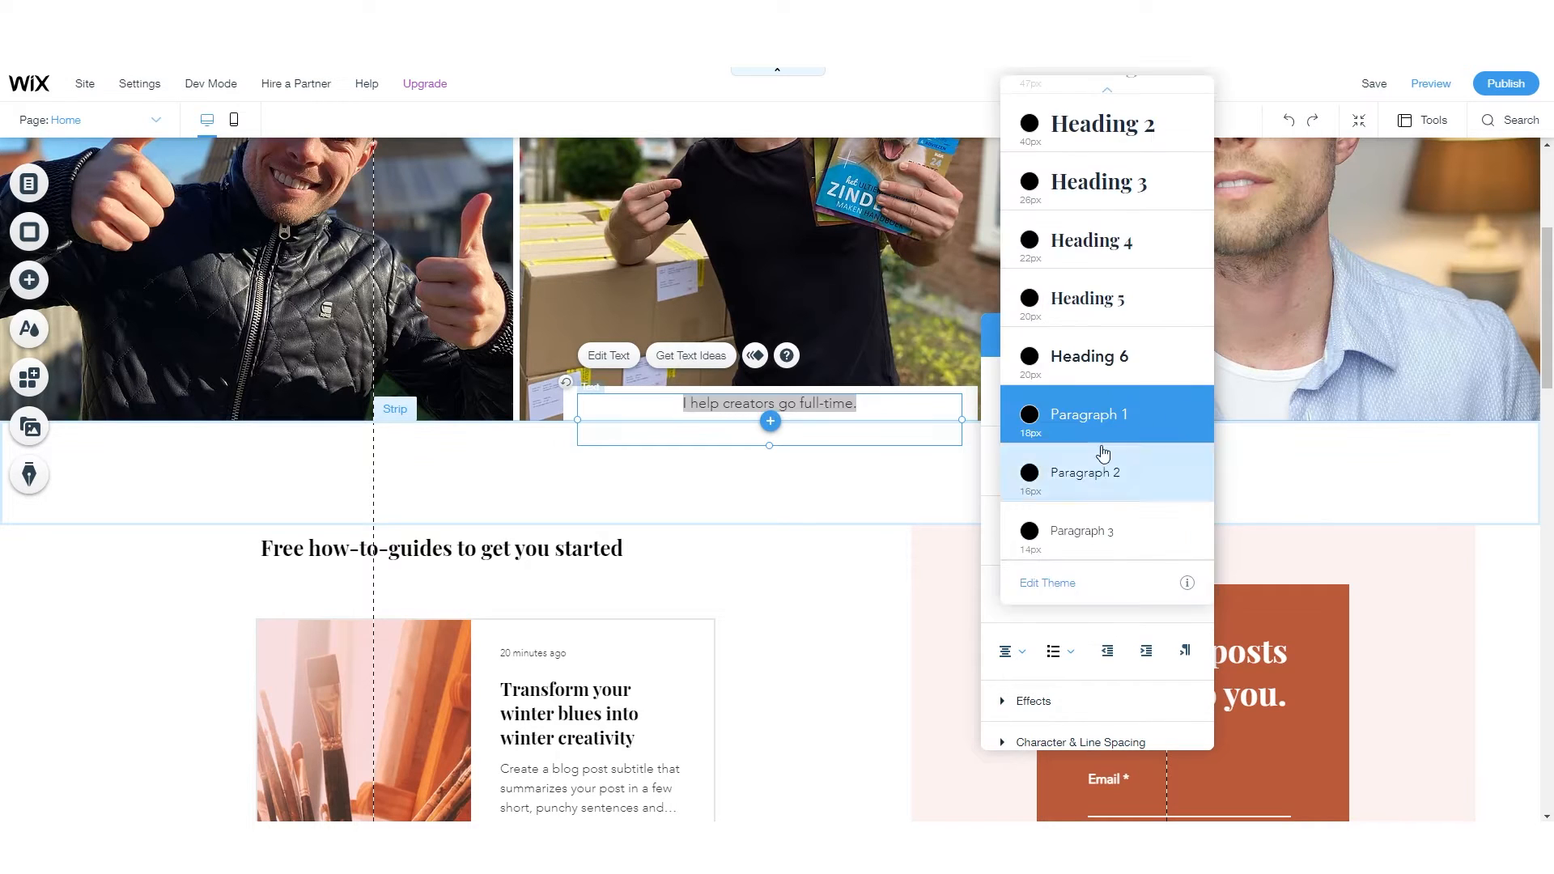
pyautogui.click(1082, 107)
pyautogui.hotkey('ctrl', 'z')
pyautogui.hotkey('ctrl', 'z')
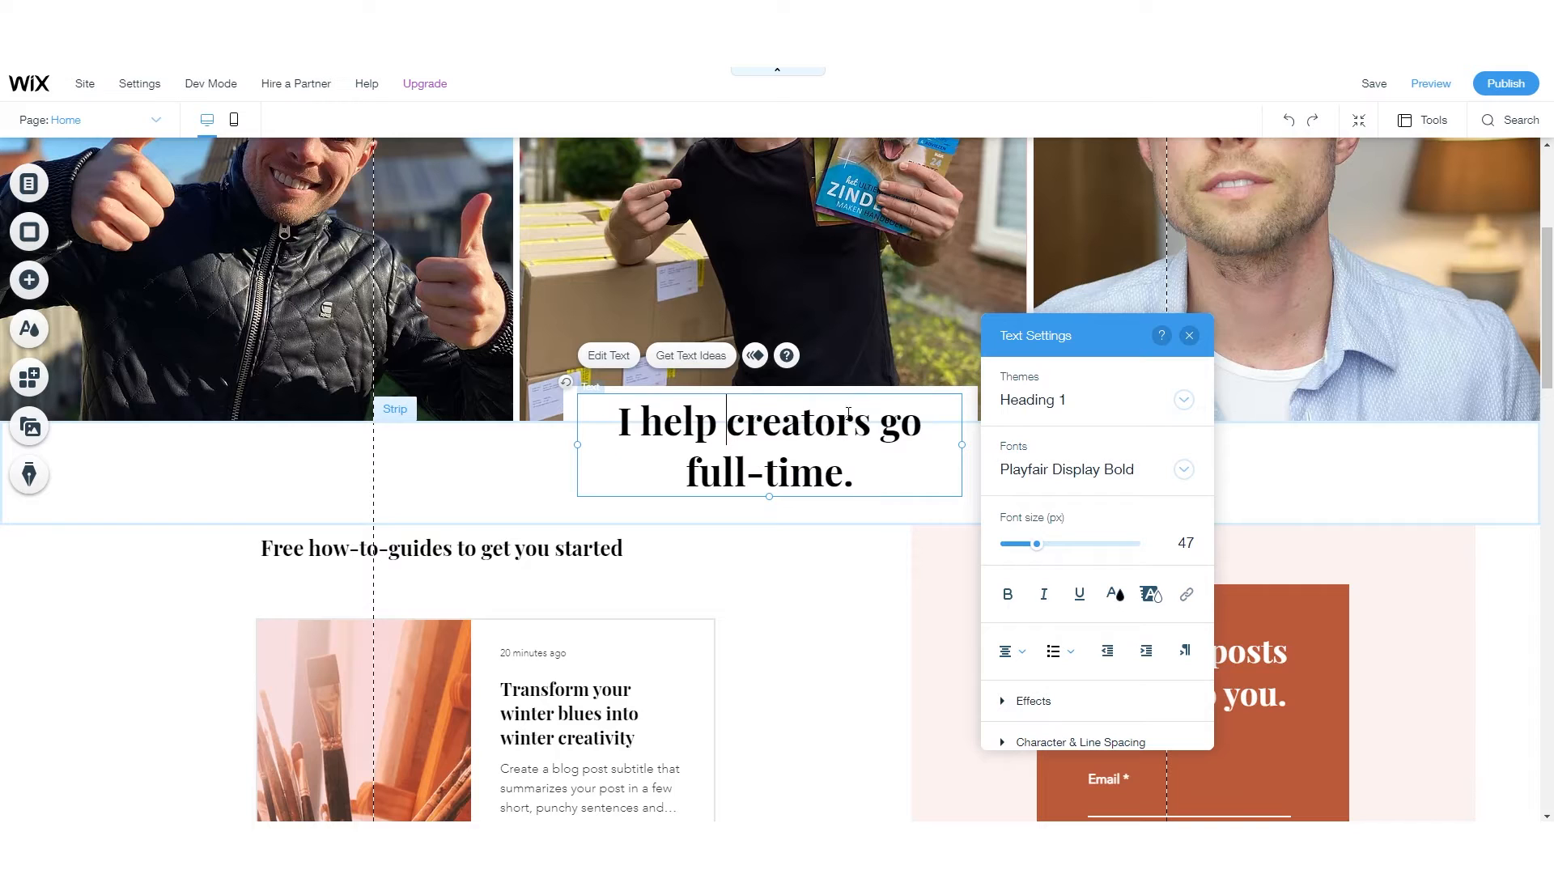
pyautogui.click(545, 447)
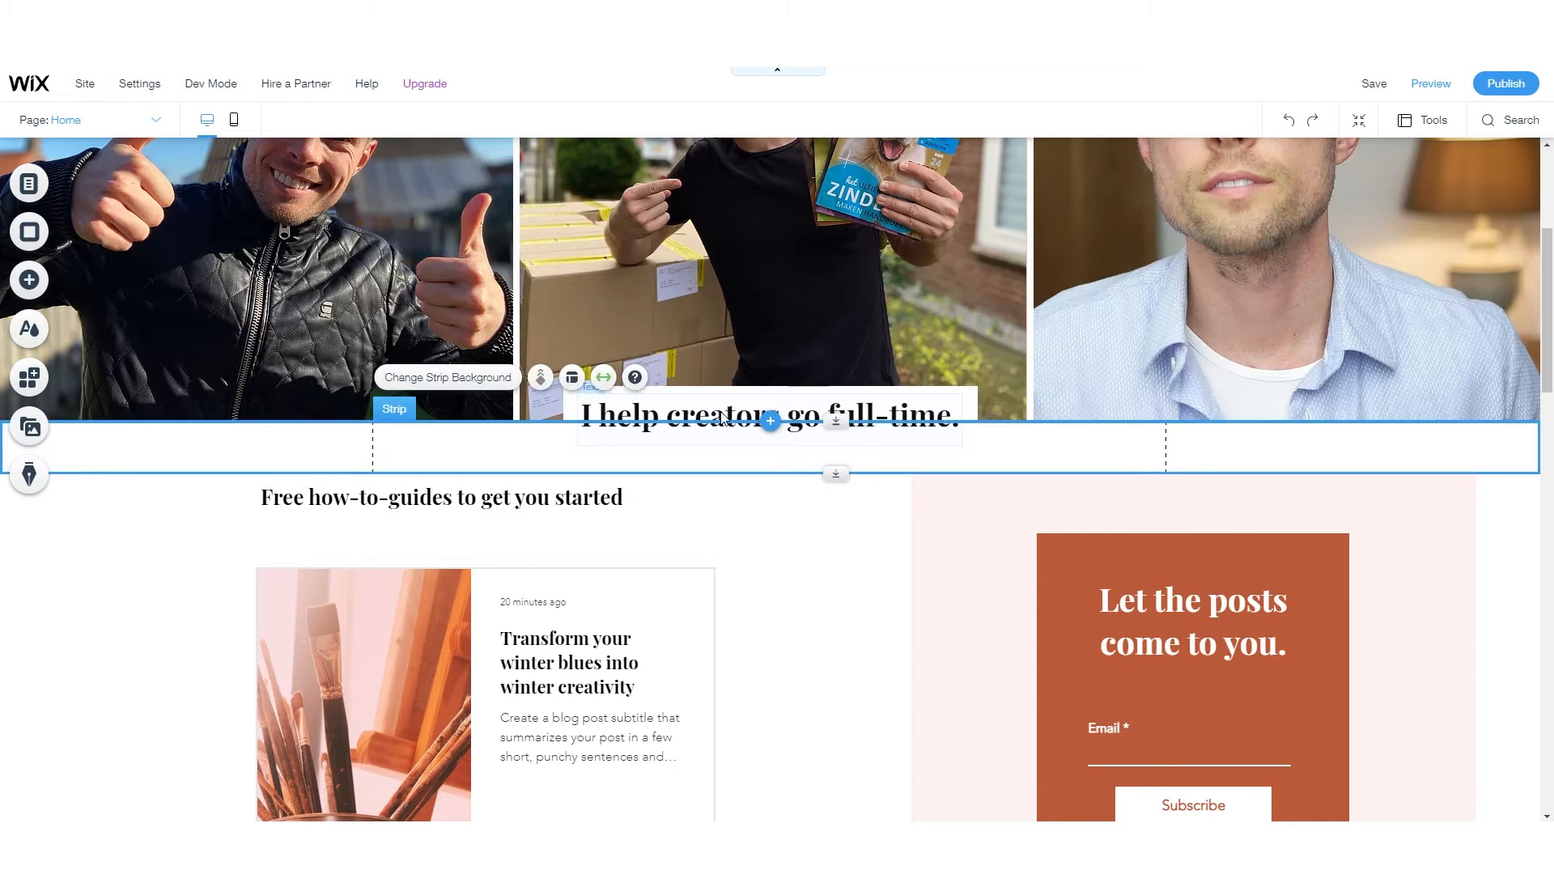
# - Reopen the headline's text settings and try the Paragraph 1 theme on it again
pyautogui.click(745, 413)
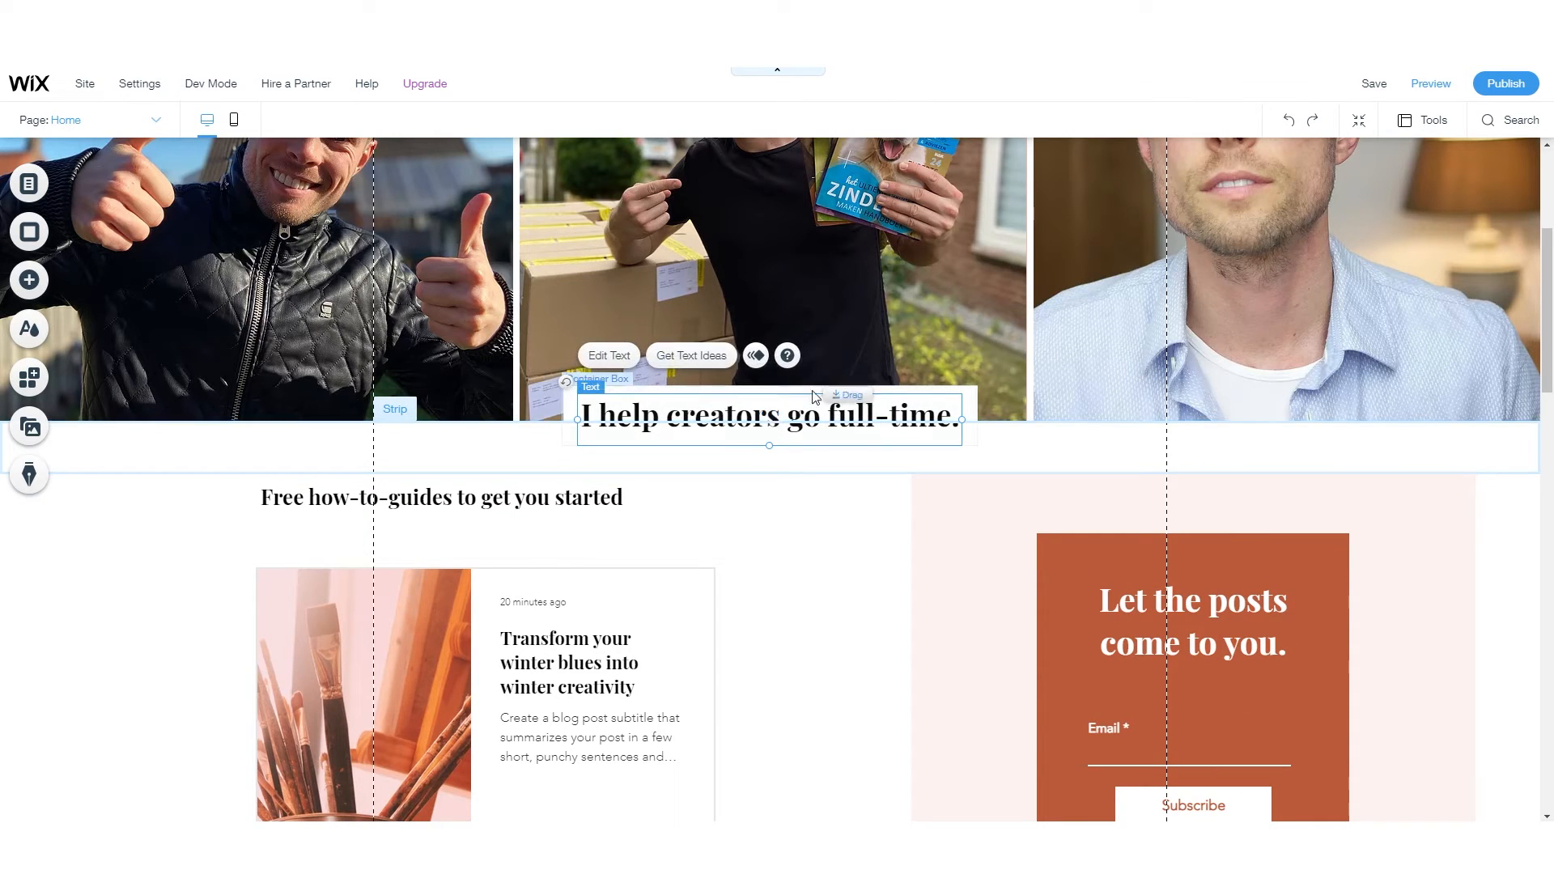
pyautogui.click(609, 355)
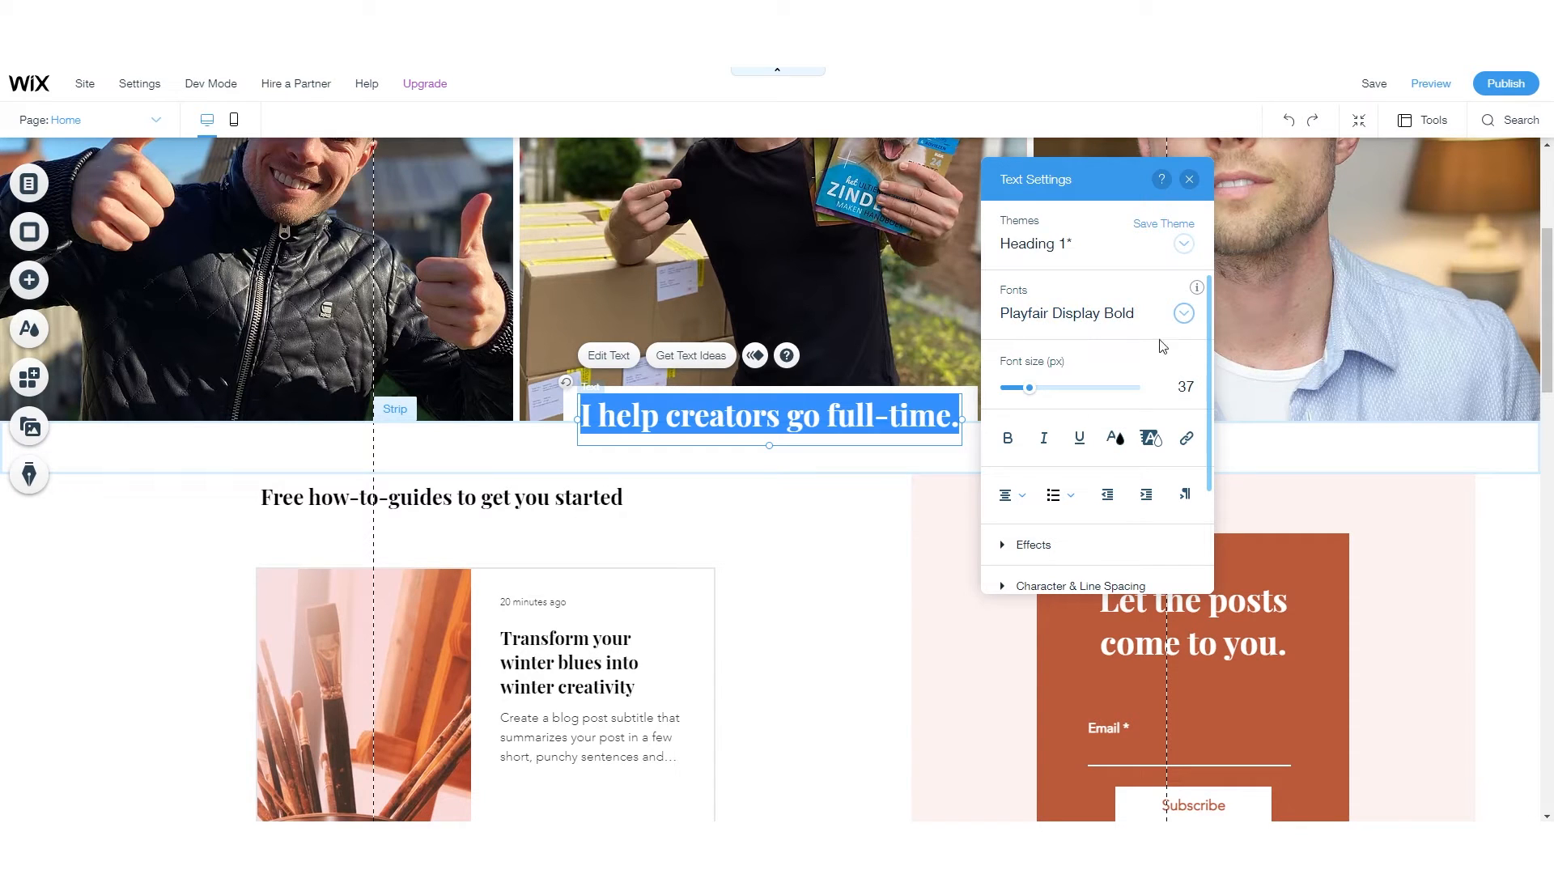
pyautogui.scroll(-2, 1111, 480)
pyautogui.scroll(3, 1084, 454)
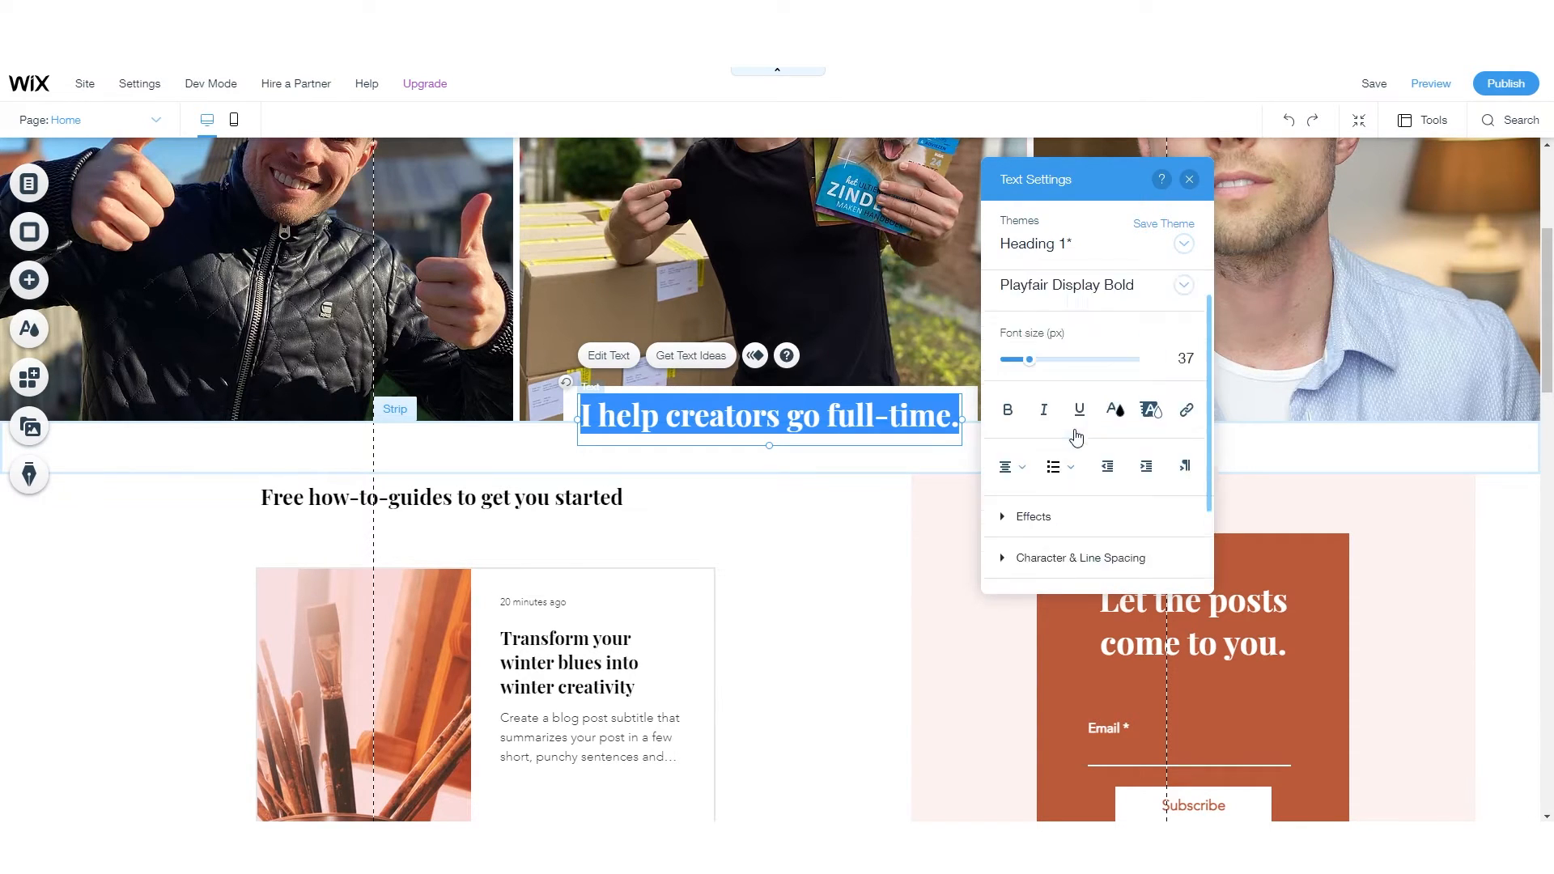
pyautogui.click(1176, 246)
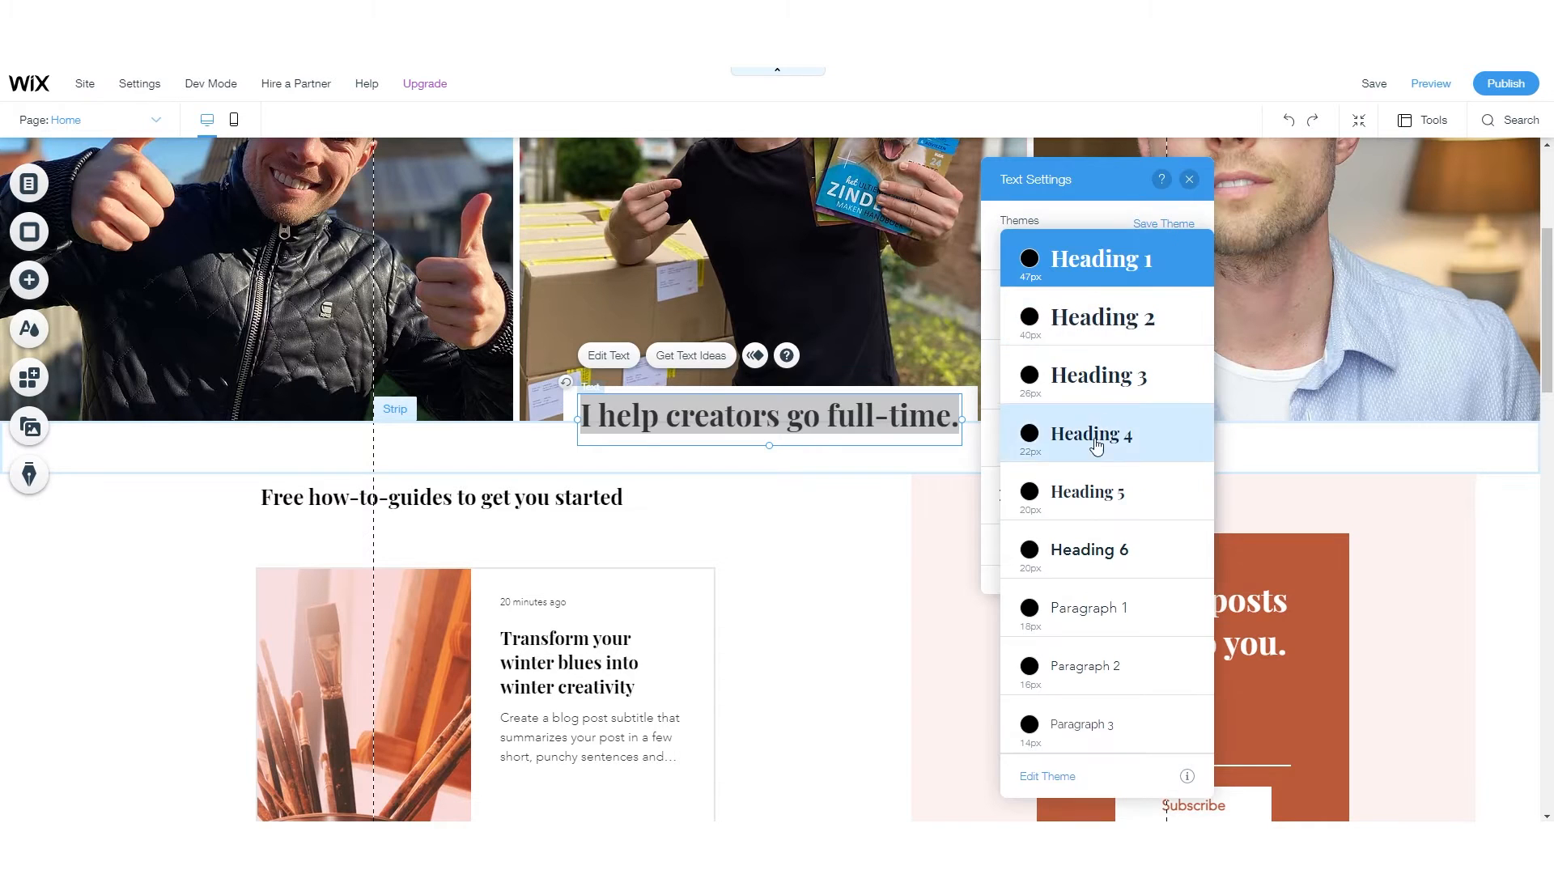
pyautogui.click(1089, 605)
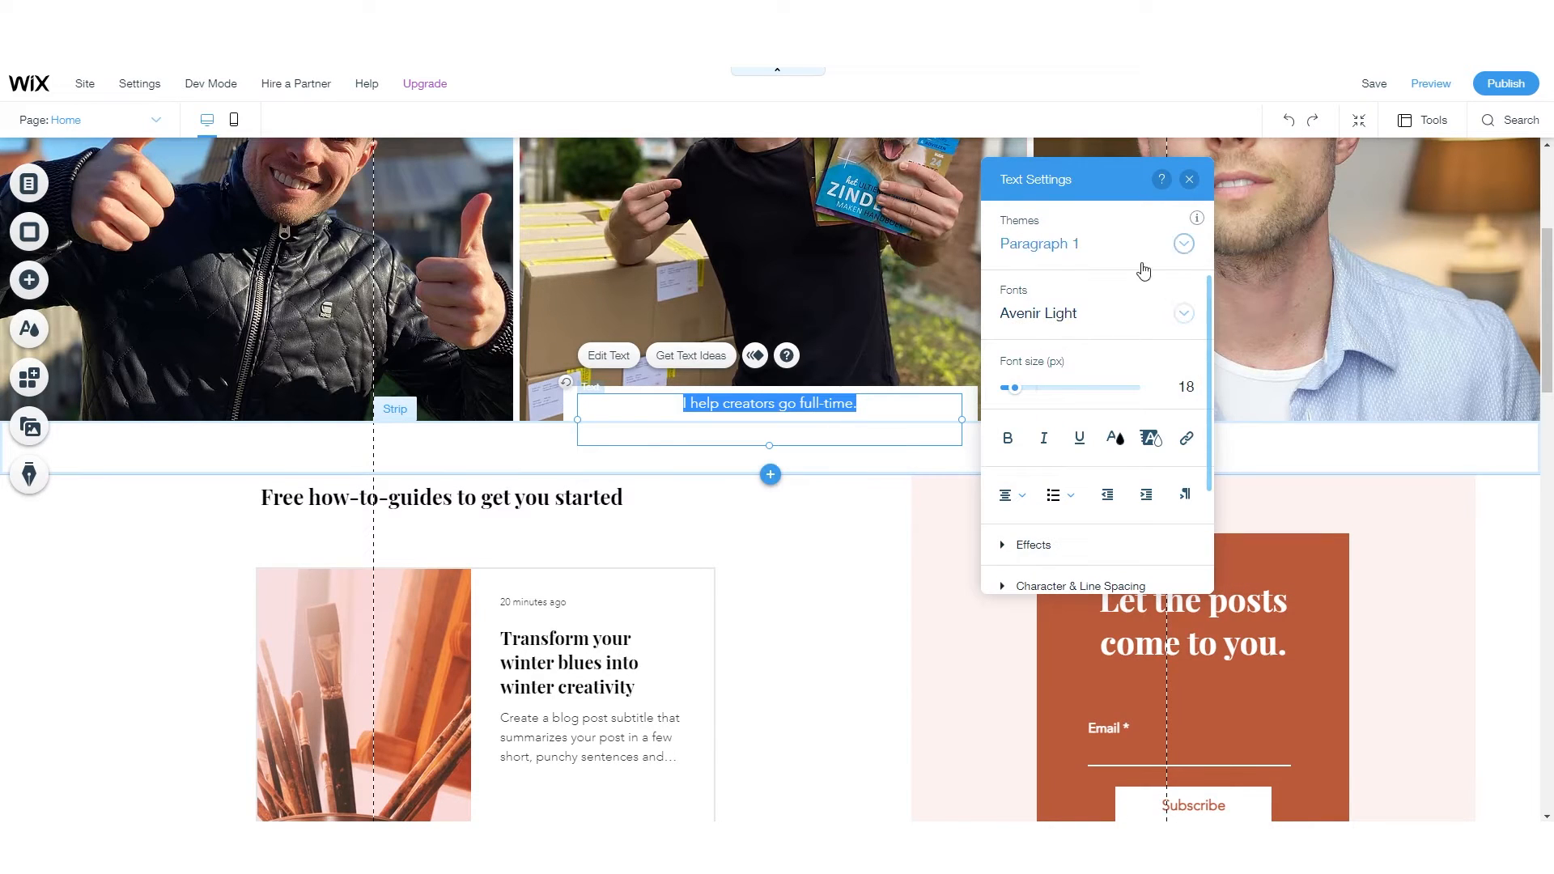
# - Look through the theme styles and the font list offered for the headline without choosing any
pyautogui.click(1183, 244)
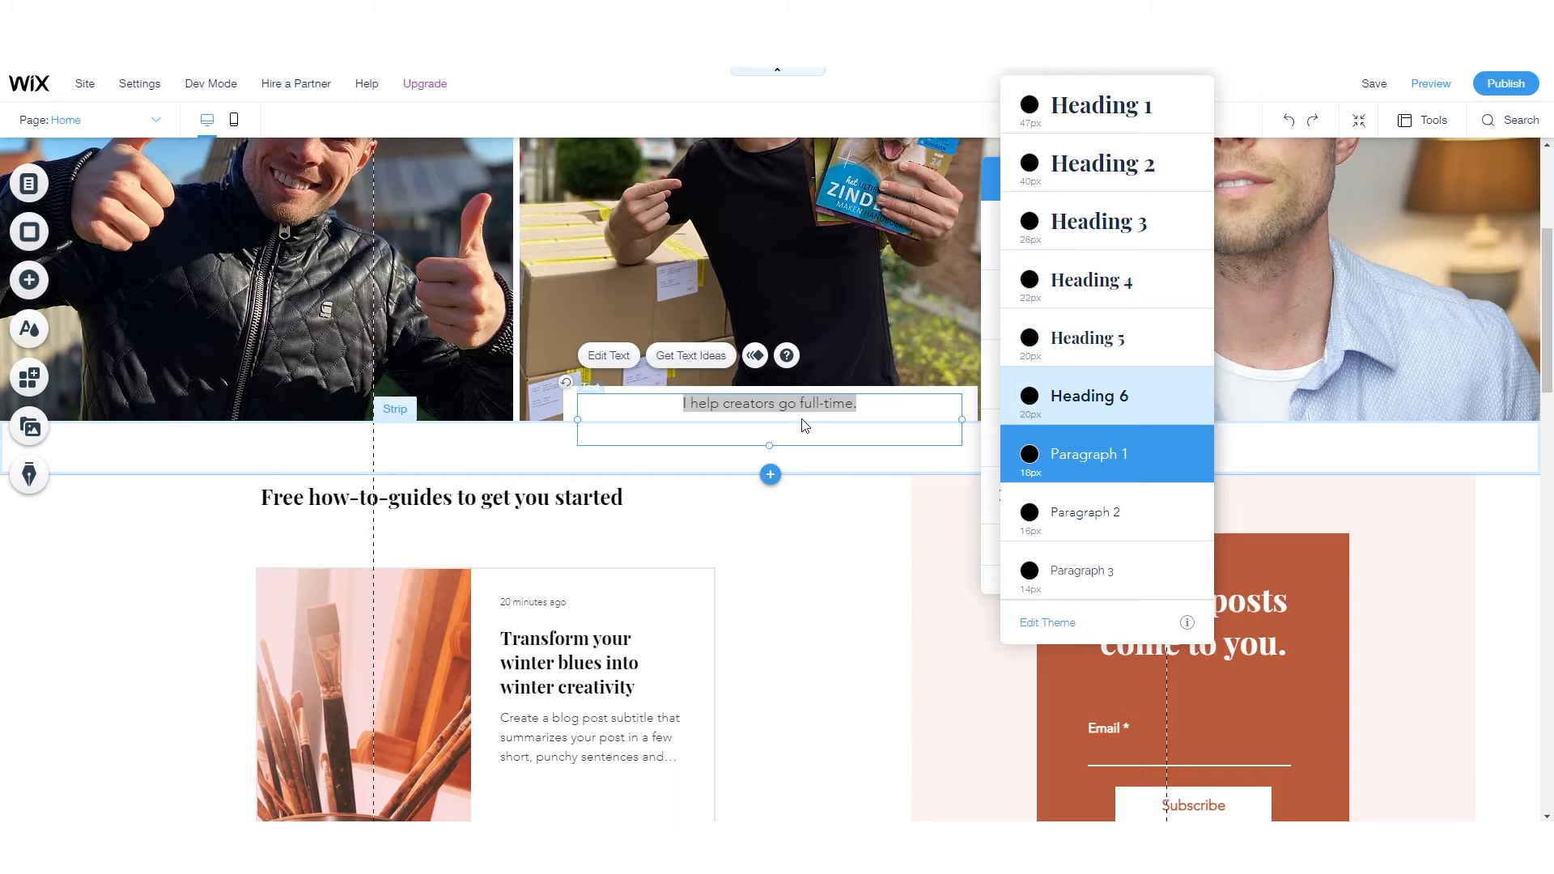
pyautogui.click(828, 494)
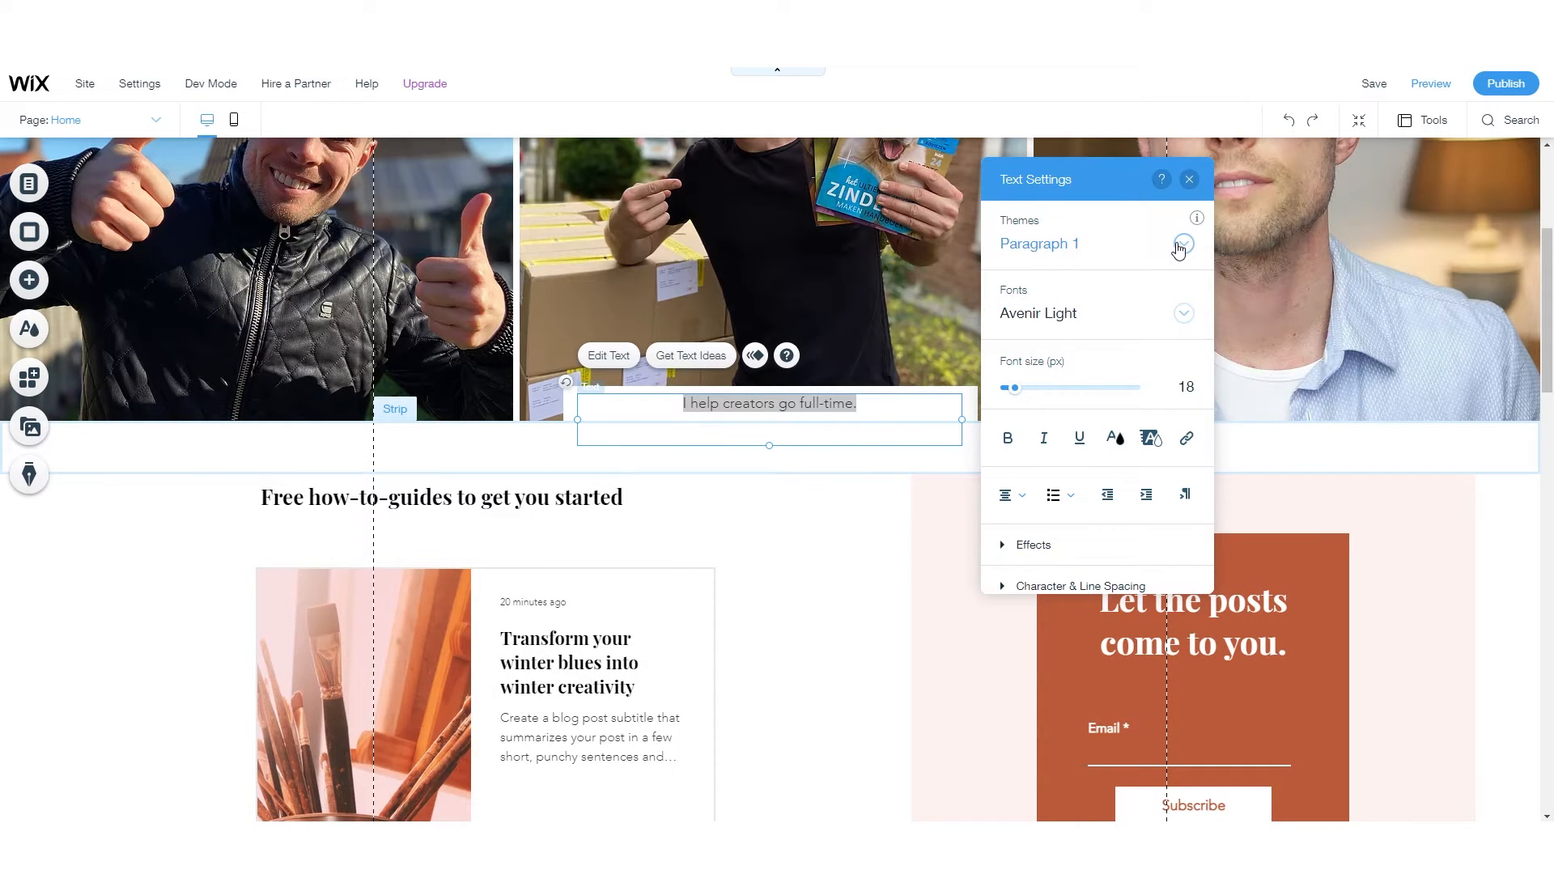
pyautogui.click(1181, 314)
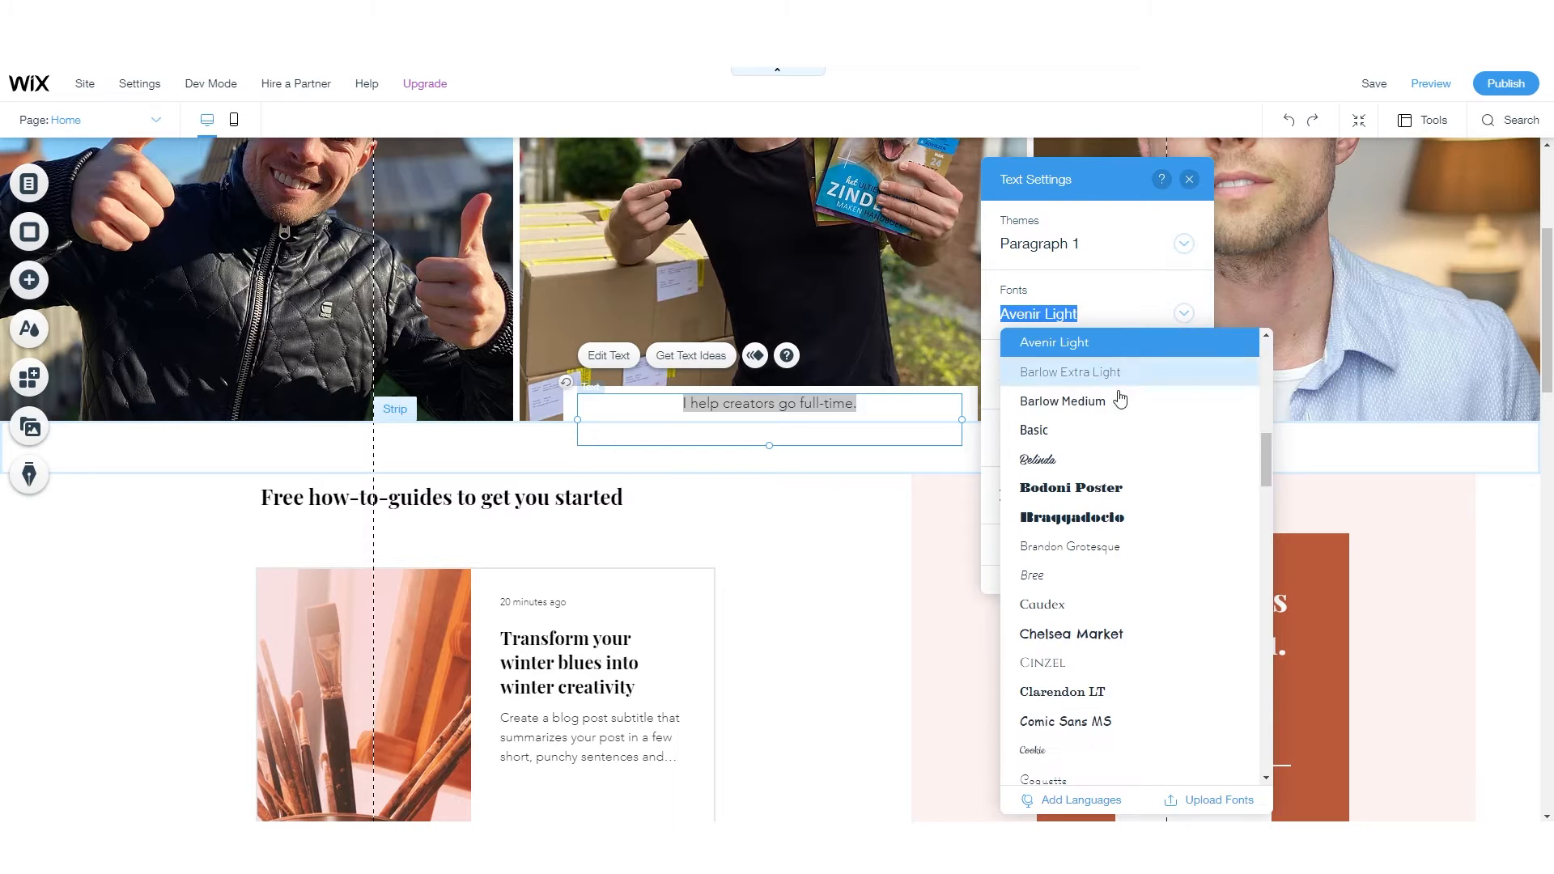
pyautogui.scroll(4, 1120, 399)
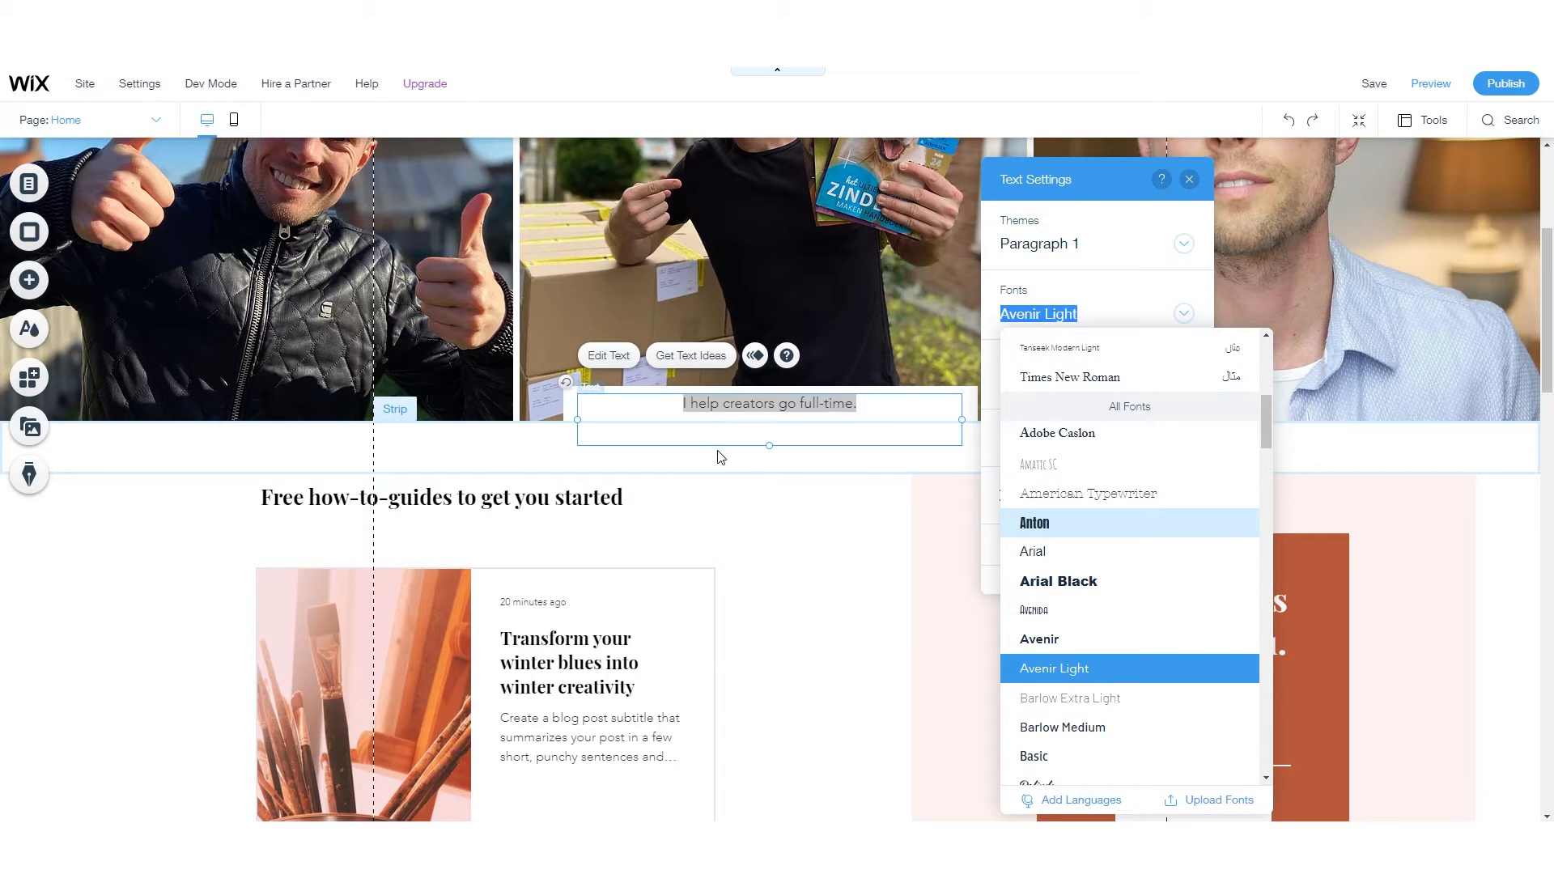
pyautogui.click(833, 477)
# - Expand the headline's SEO & Accessibility settings and undo the Paragraph 1 theme
pyautogui.scroll(-3, 1069, 445)
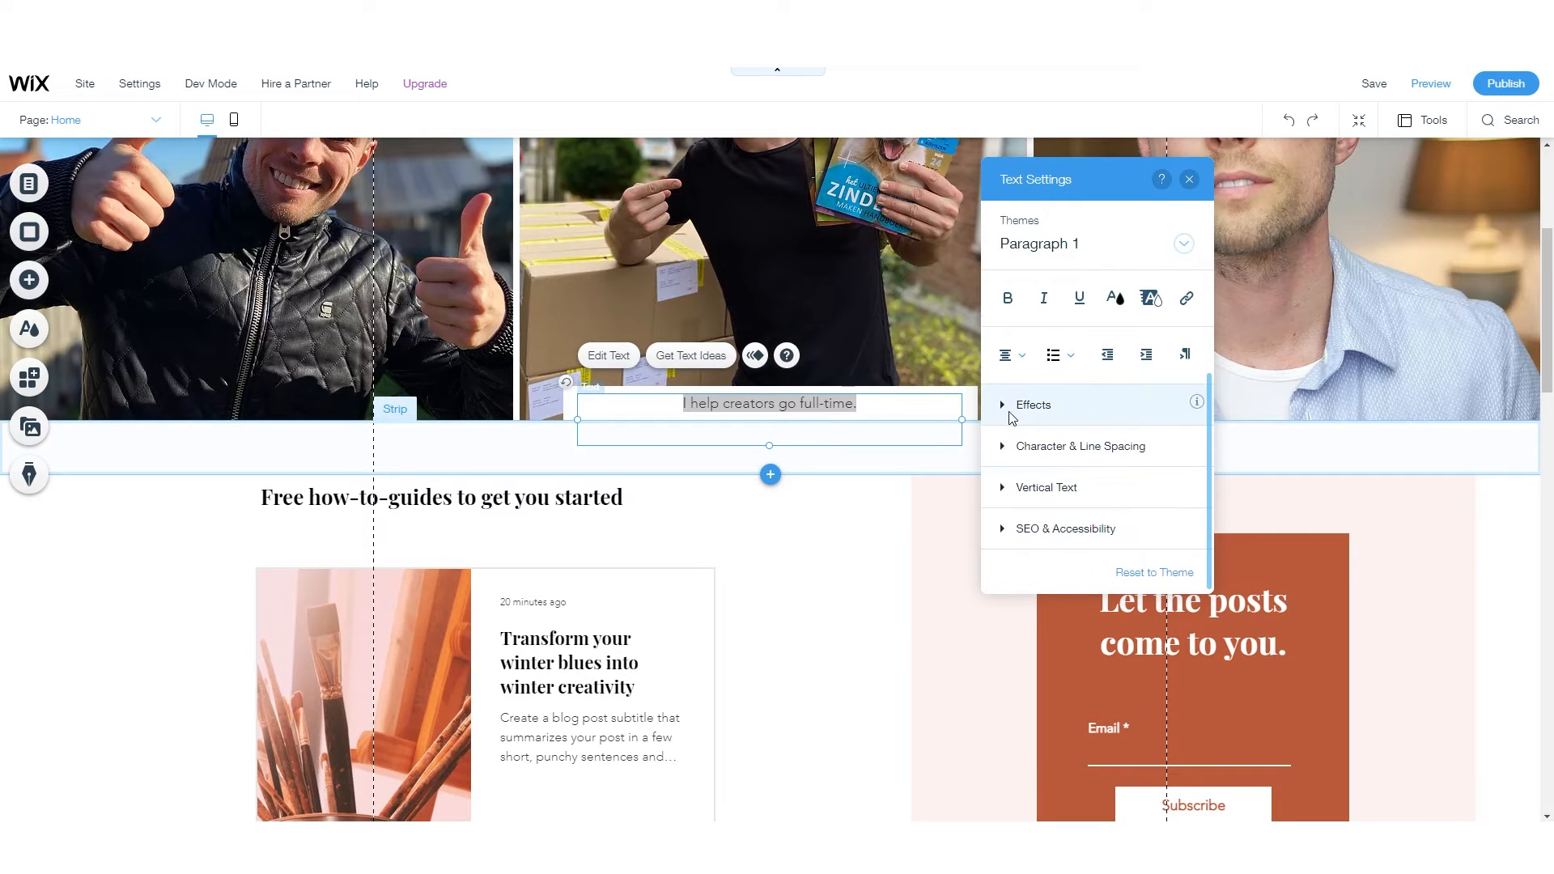
pyautogui.click(1010, 415)
pyautogui.click(1009, 410)
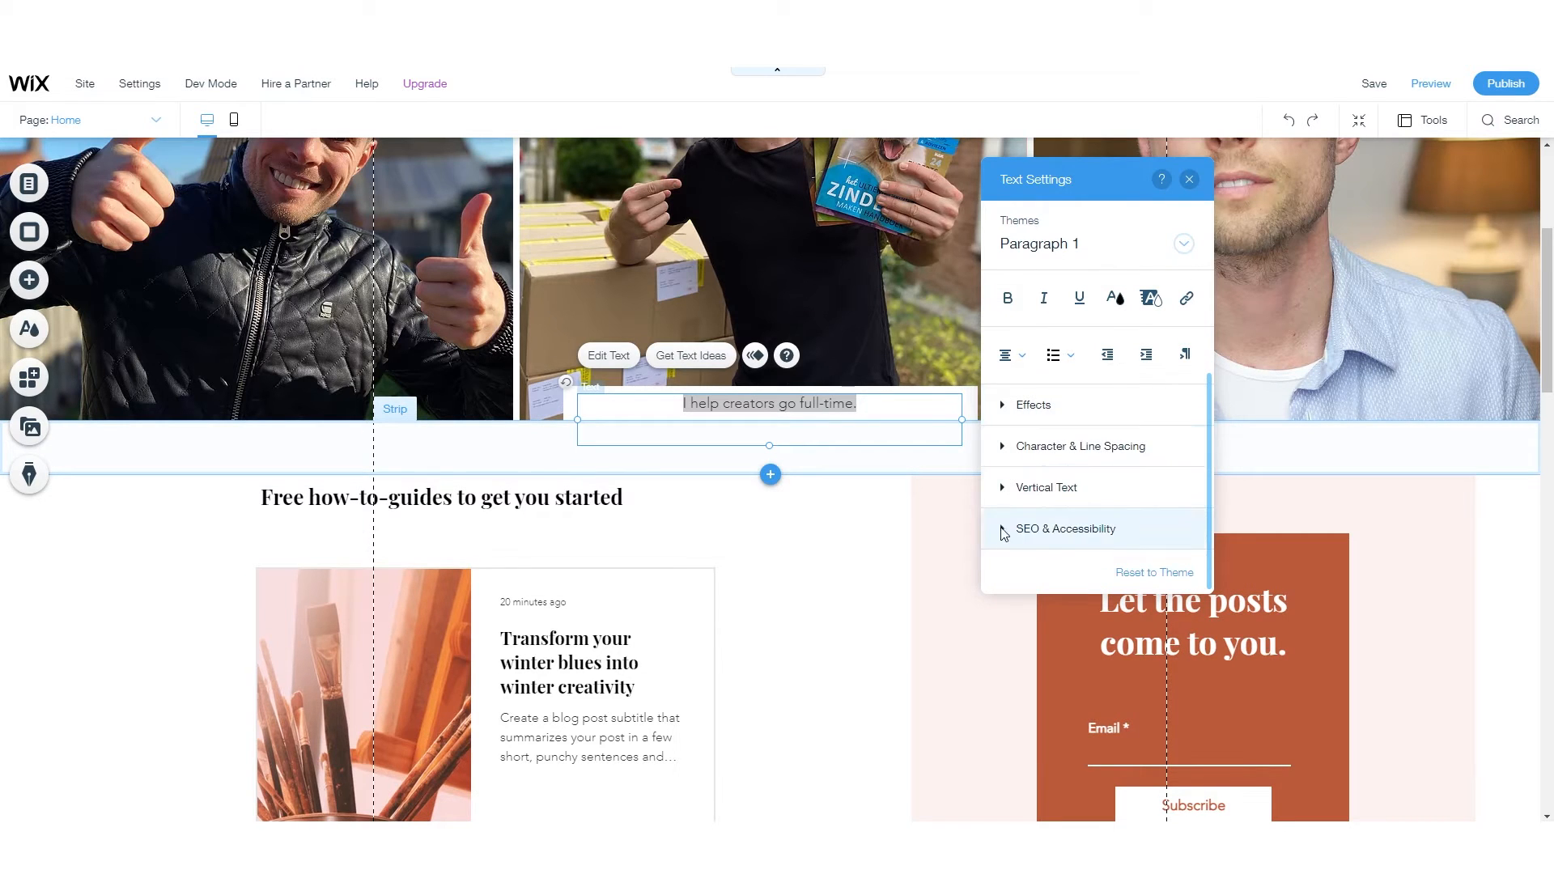
pyautogui.click(1003, 530)
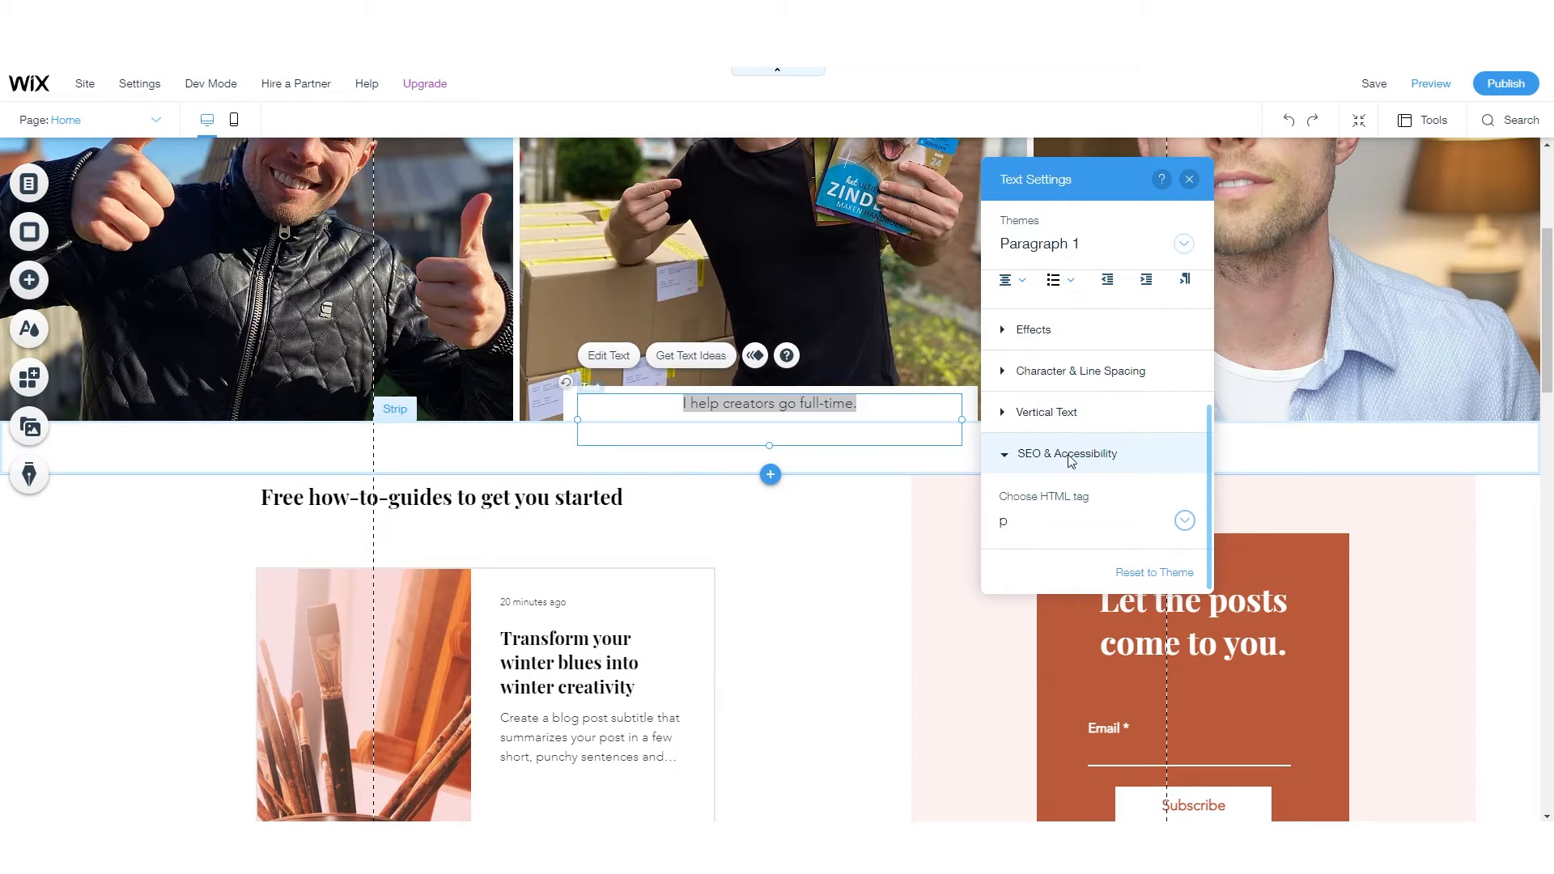
pyautogui.click(801, 461)
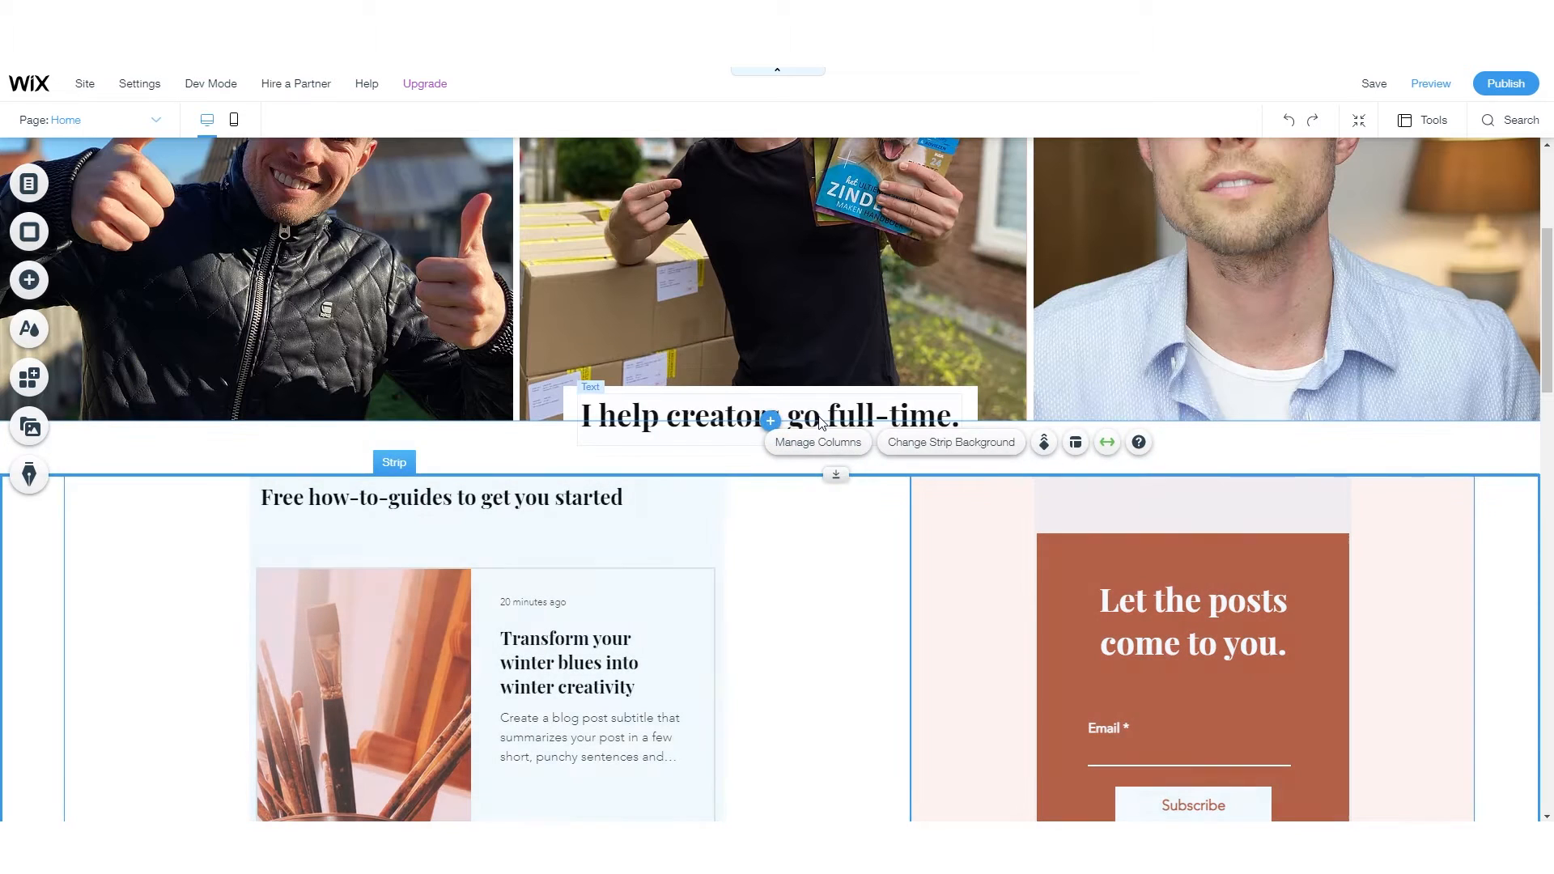
# - Set the HTML tag of the "I help creators go full-time." headline to p, keeping its heading styling
pyautogui.click(696, 417)
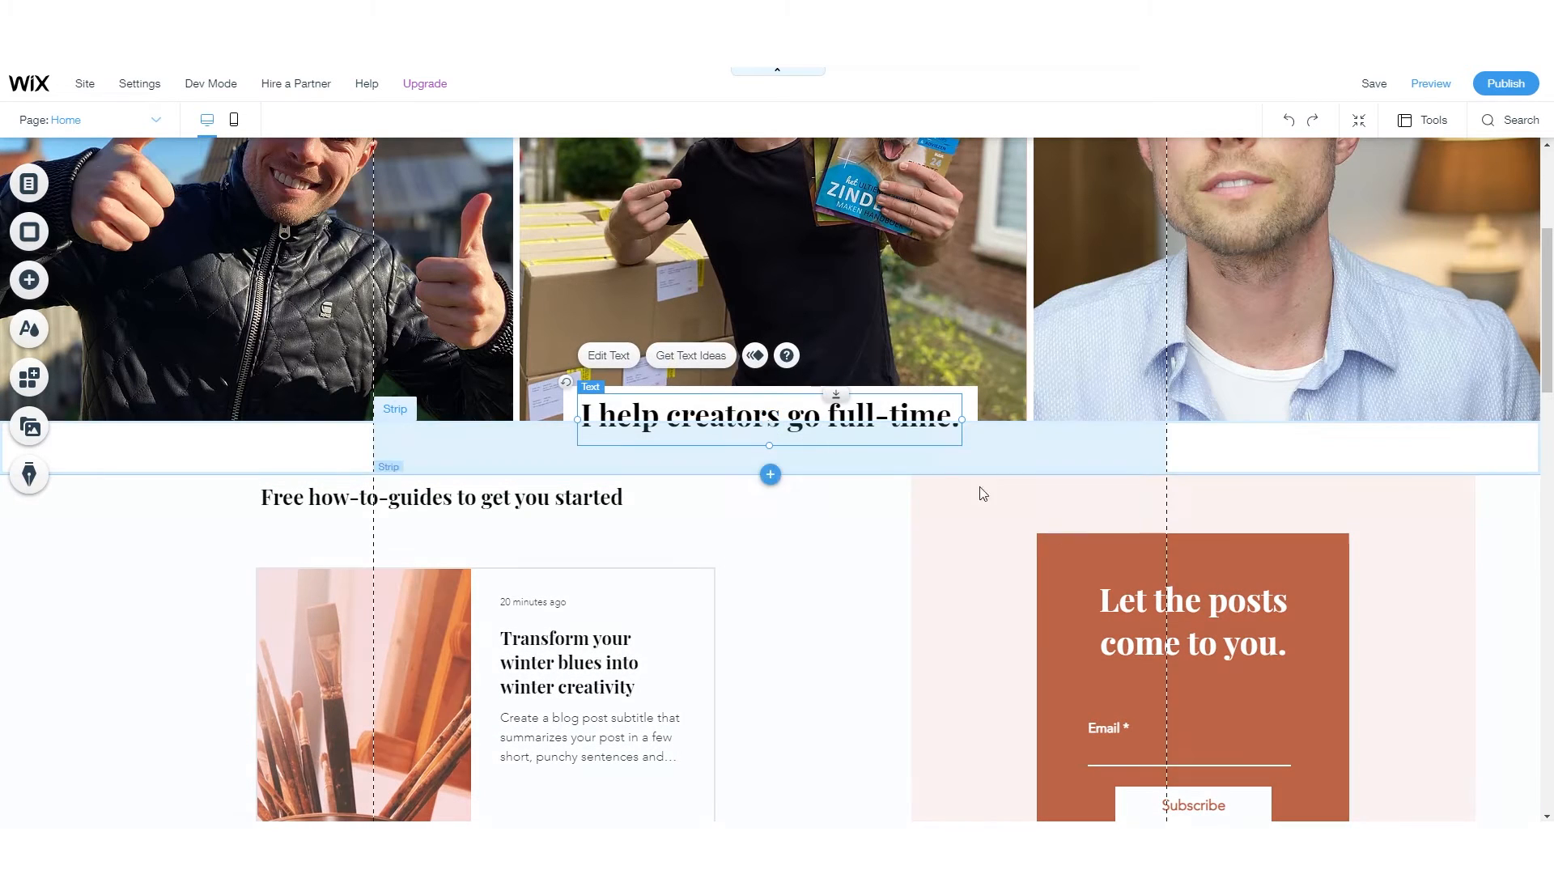
pyautogui.click(608, 355)
pyautogui.scroll(-5, 1052, 453)
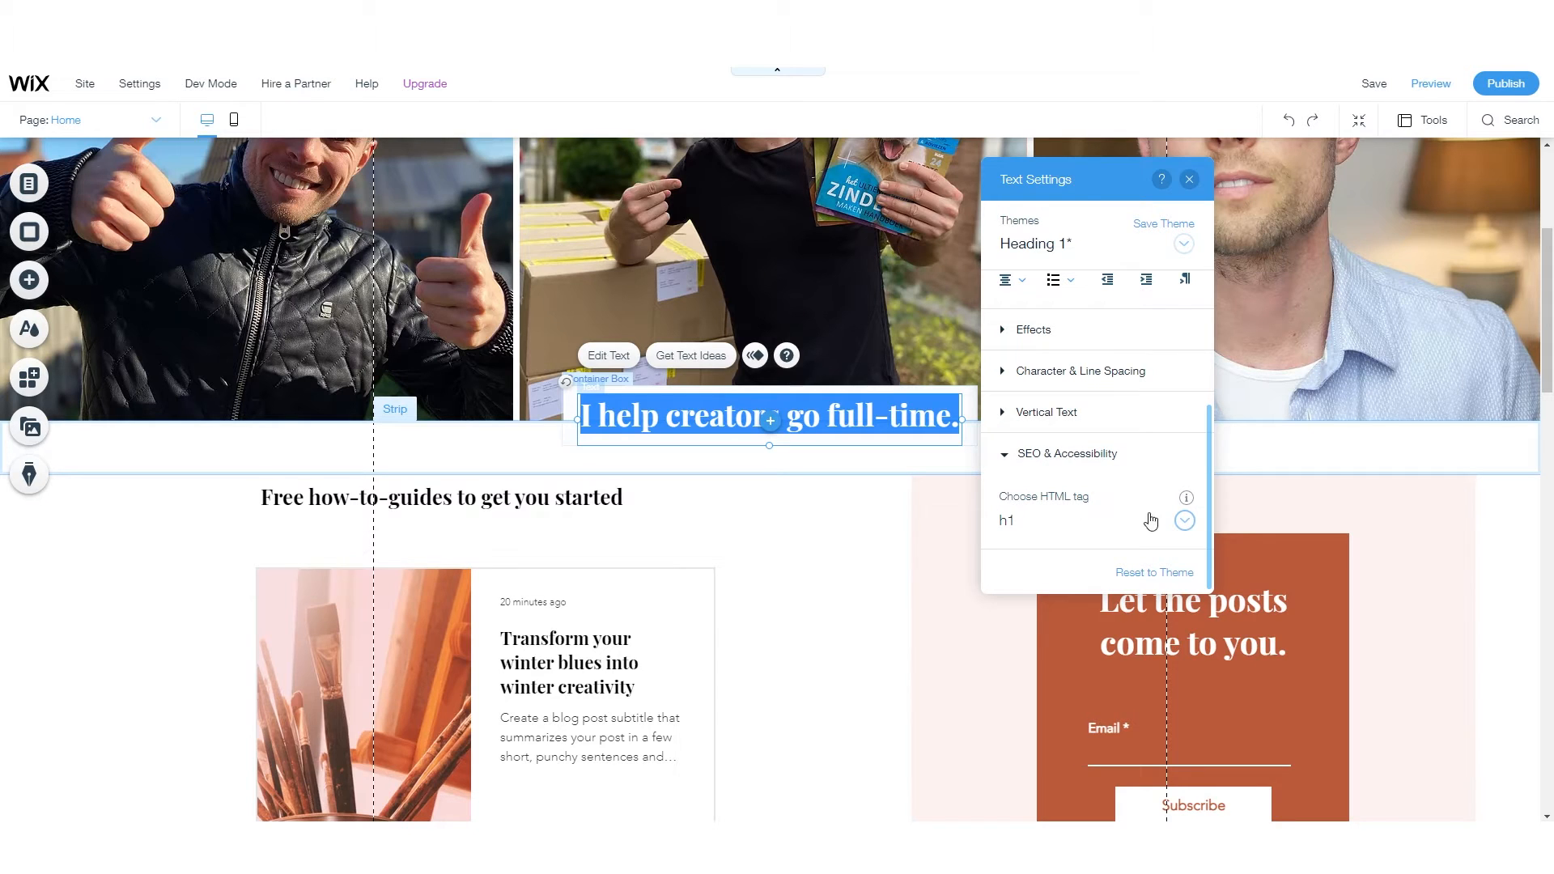
pyautogui.click(1183, 520)
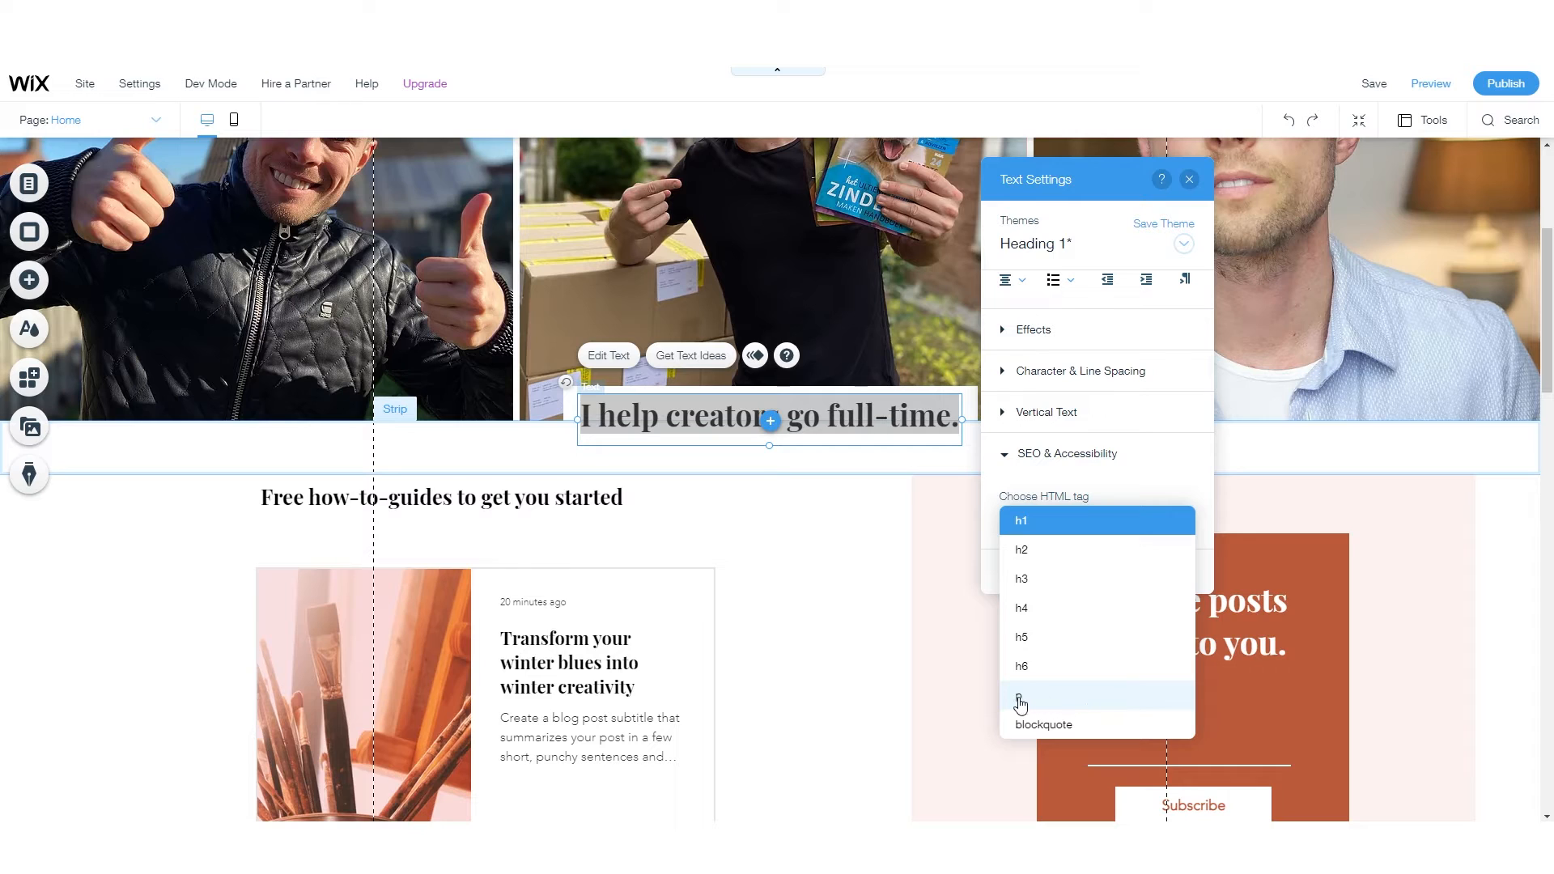
pyautogui.click(1057, 709)
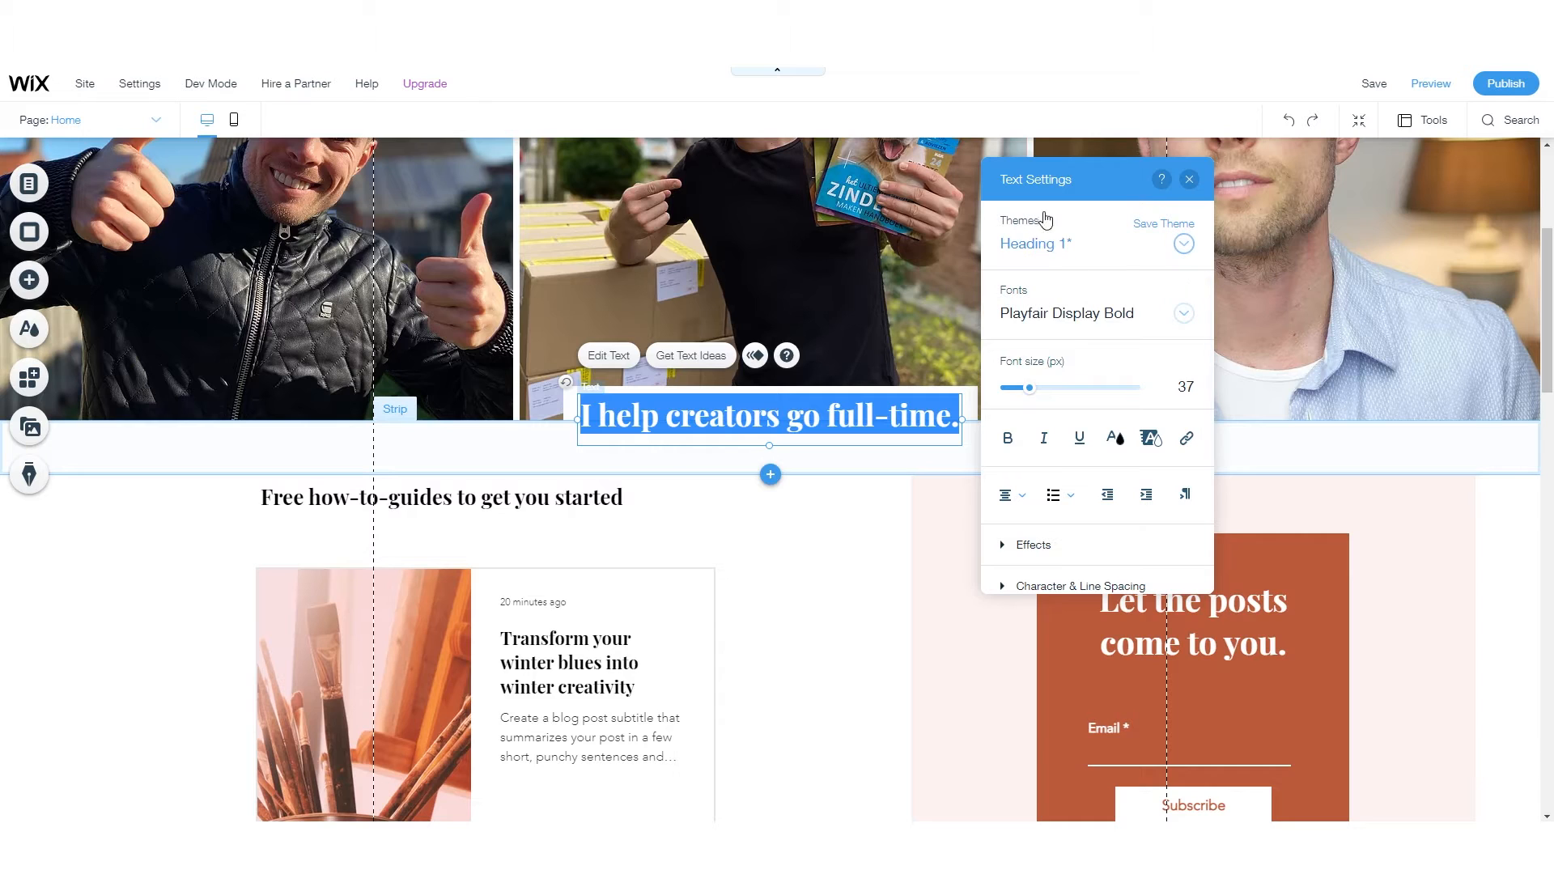
pyautogui.scroll(-3, 1044, 388)
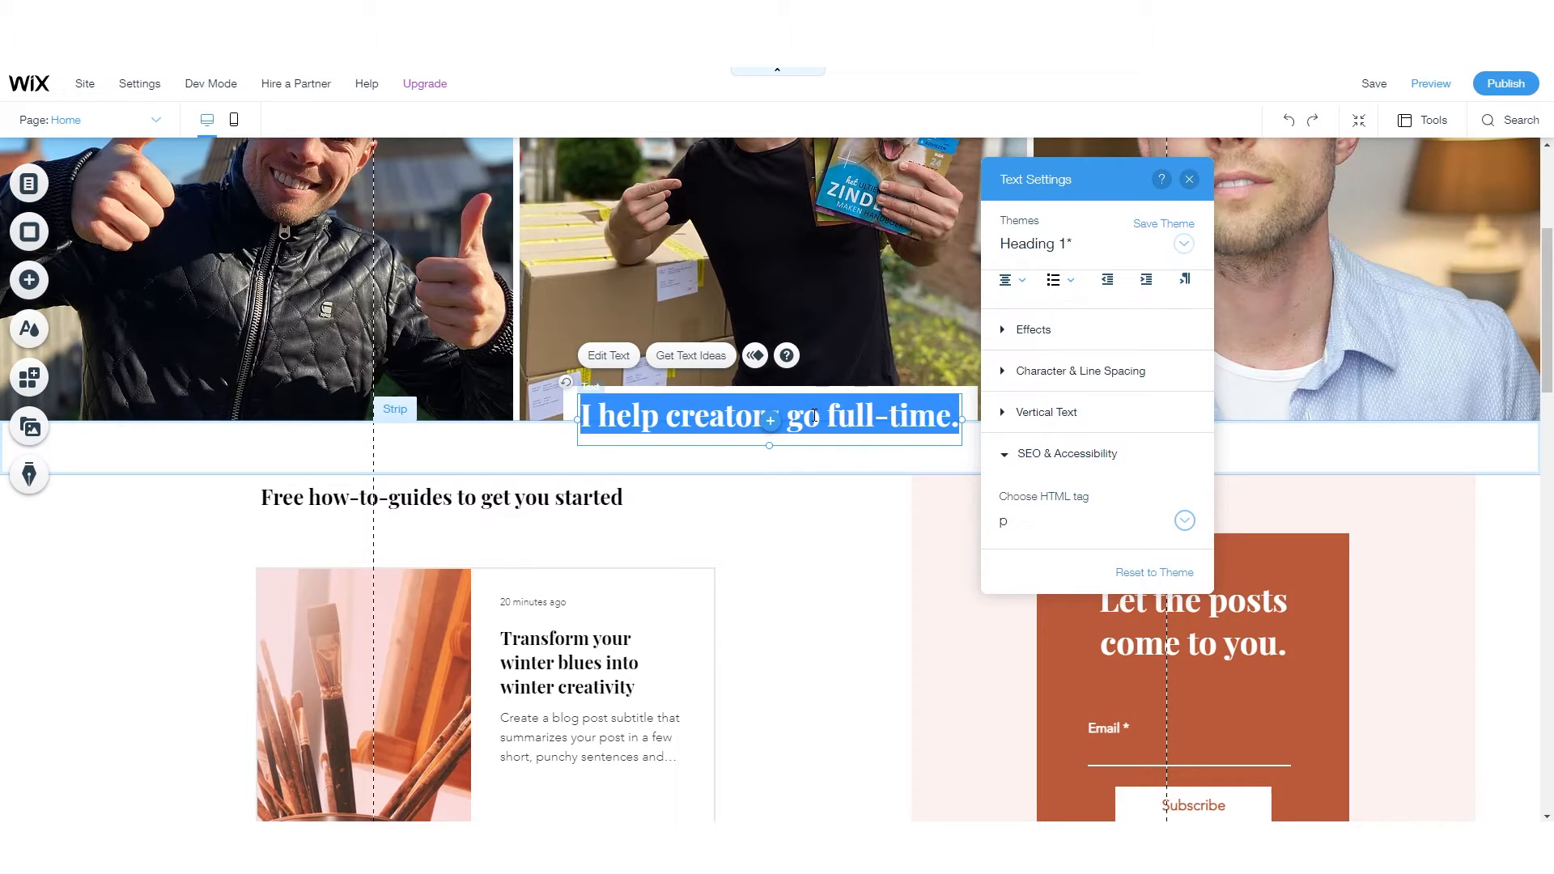
pyautogui.click(237, 528)
# - Set the HTML tag of the "Free how-to-guides to get you started" heading to p in its SEO & Accessibility settings
pyautogui.scroll(-1, 421, 514)
pyautogui.scroll(2, 331, 479)
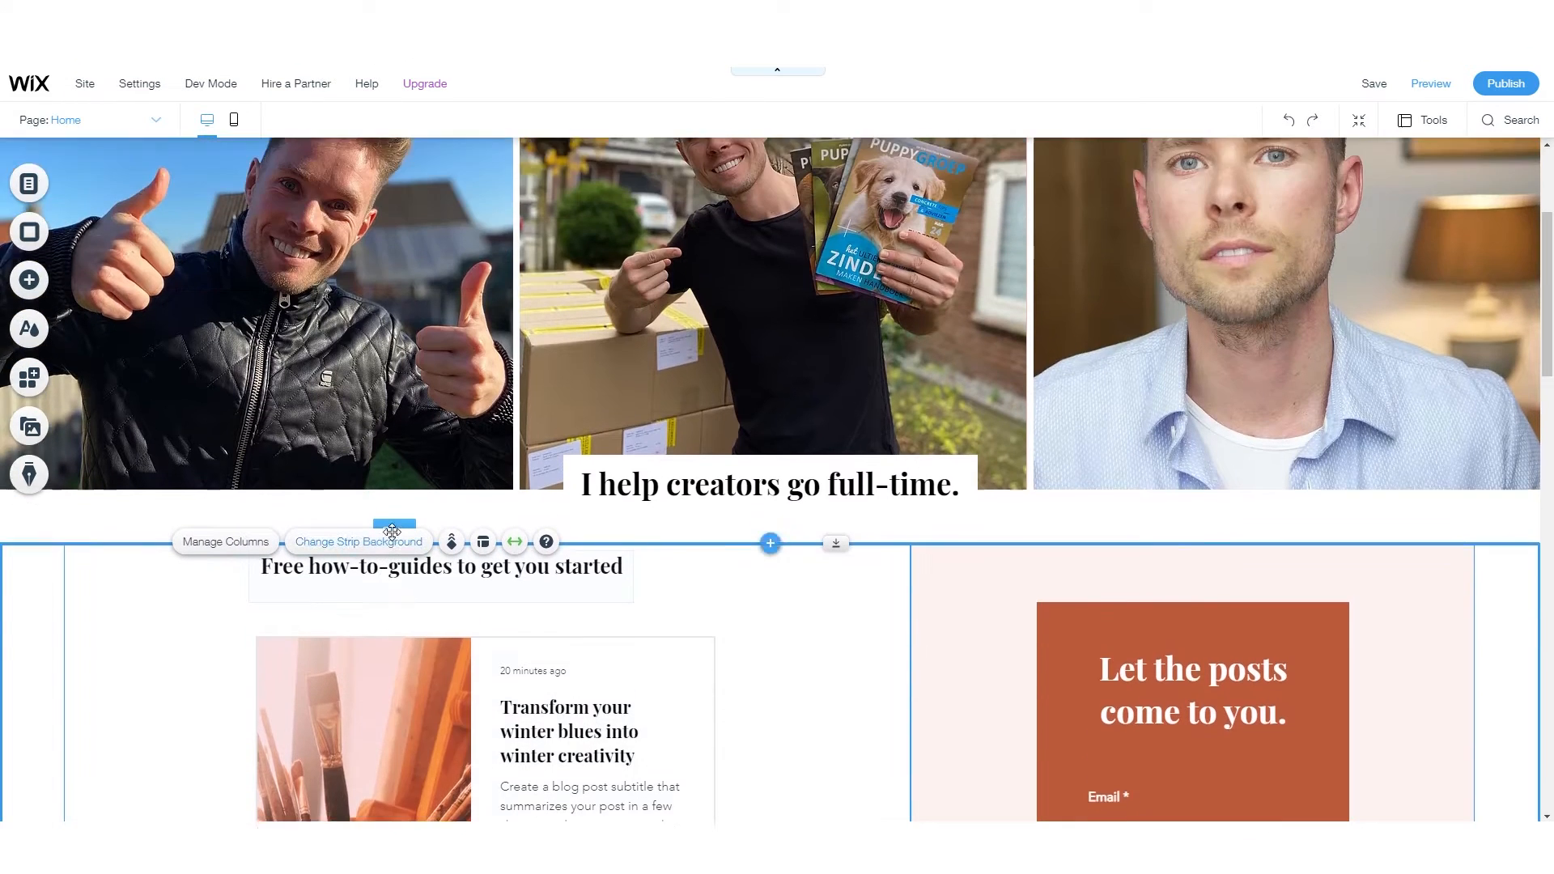
pyautogui.scroll(-1, 404, 502)
pyautogui.click(434, 515)
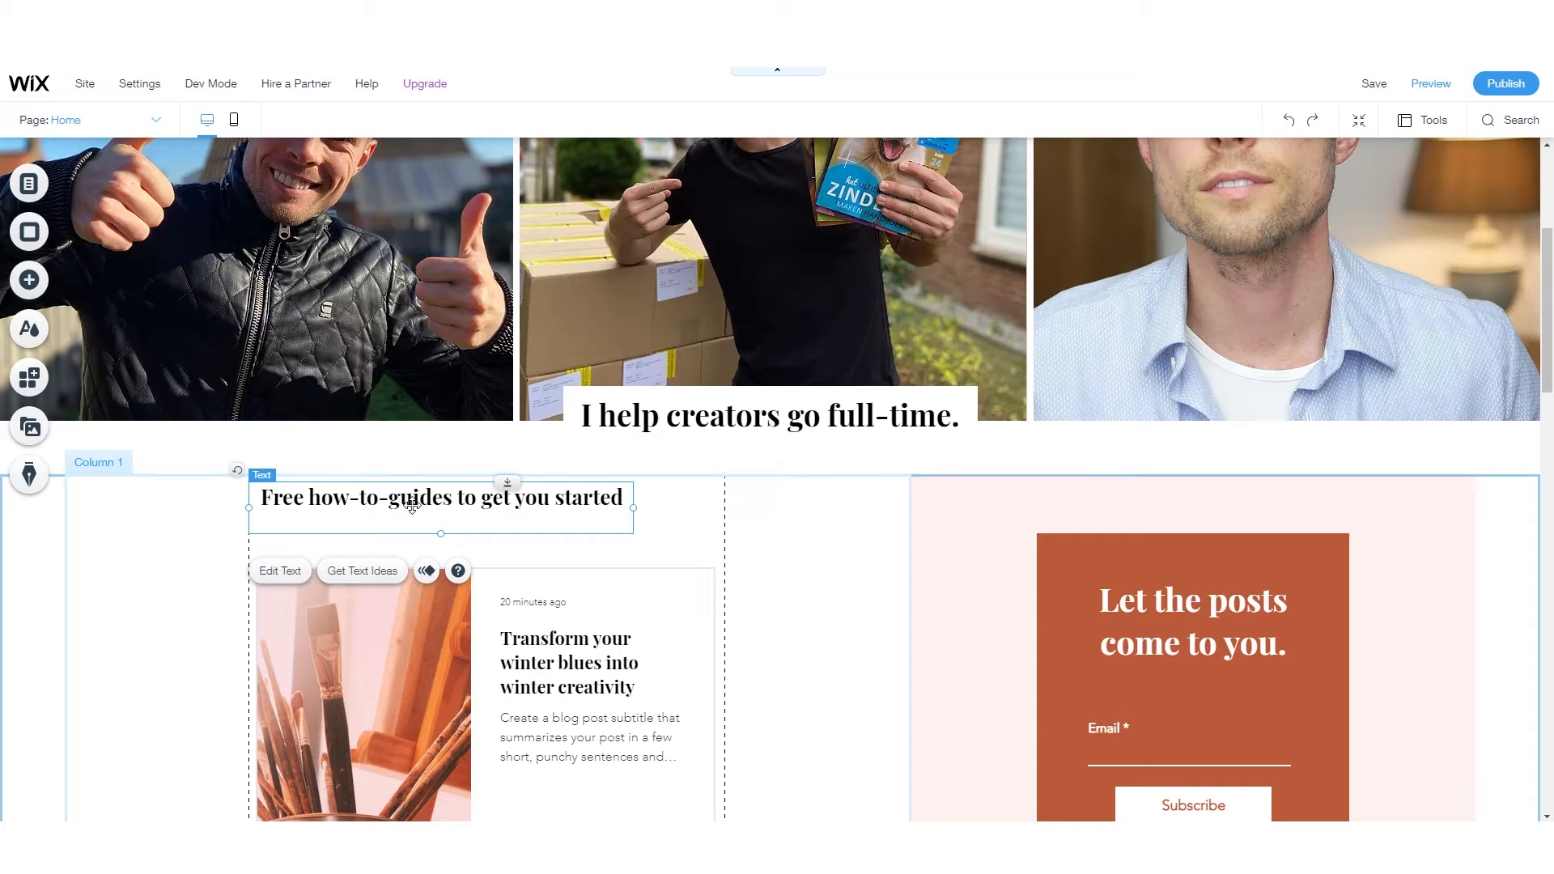
pyautogui.click(280, 571)
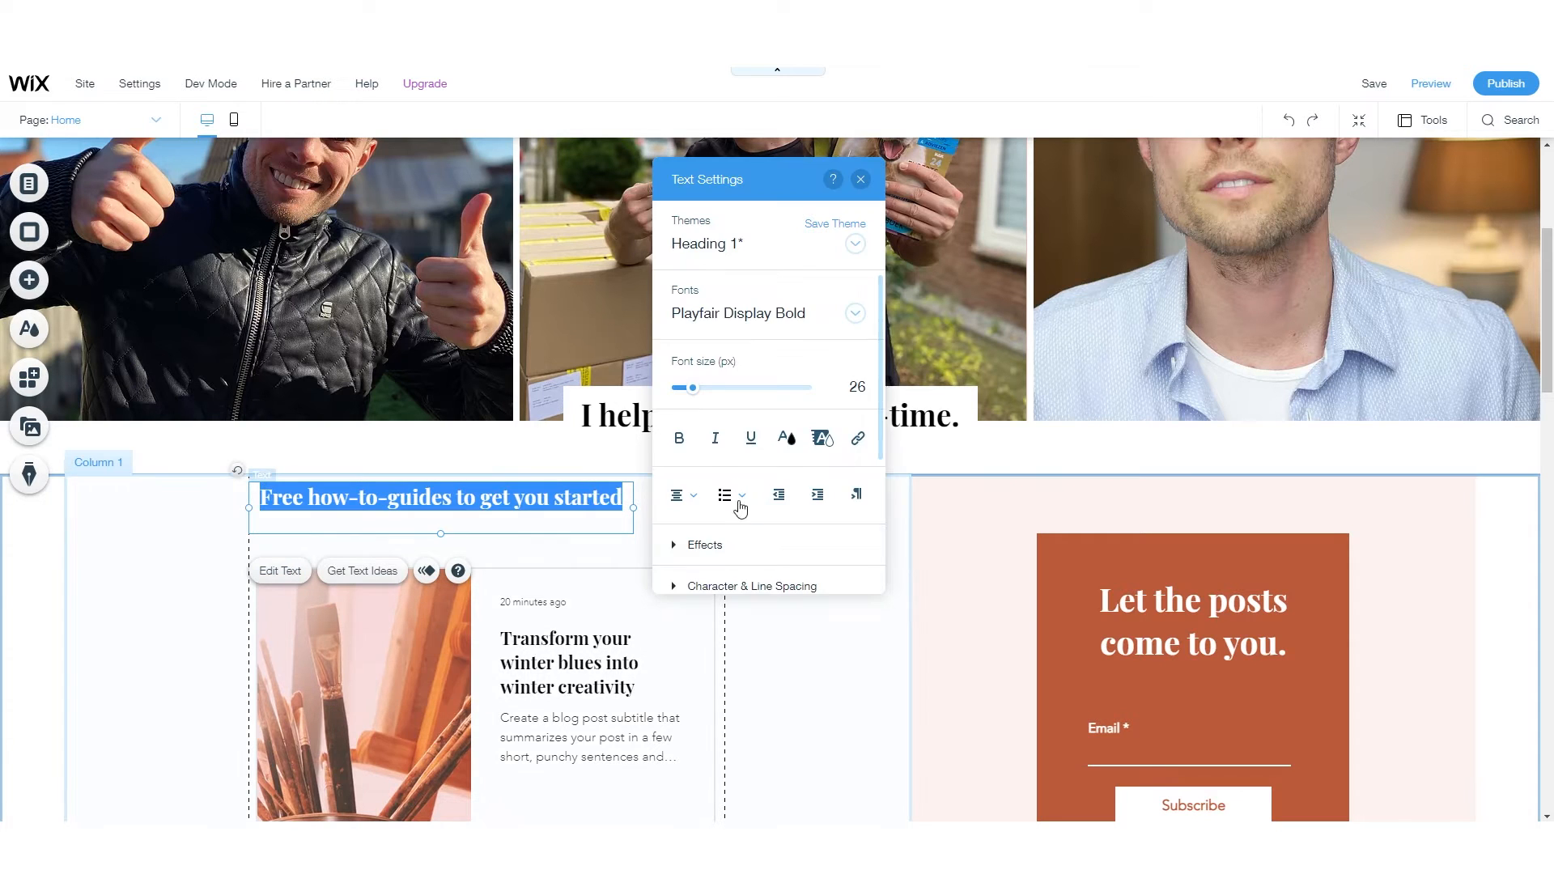
pyautogui.scroll(-3, 738, 547)
pyautogui.click(856, 521)
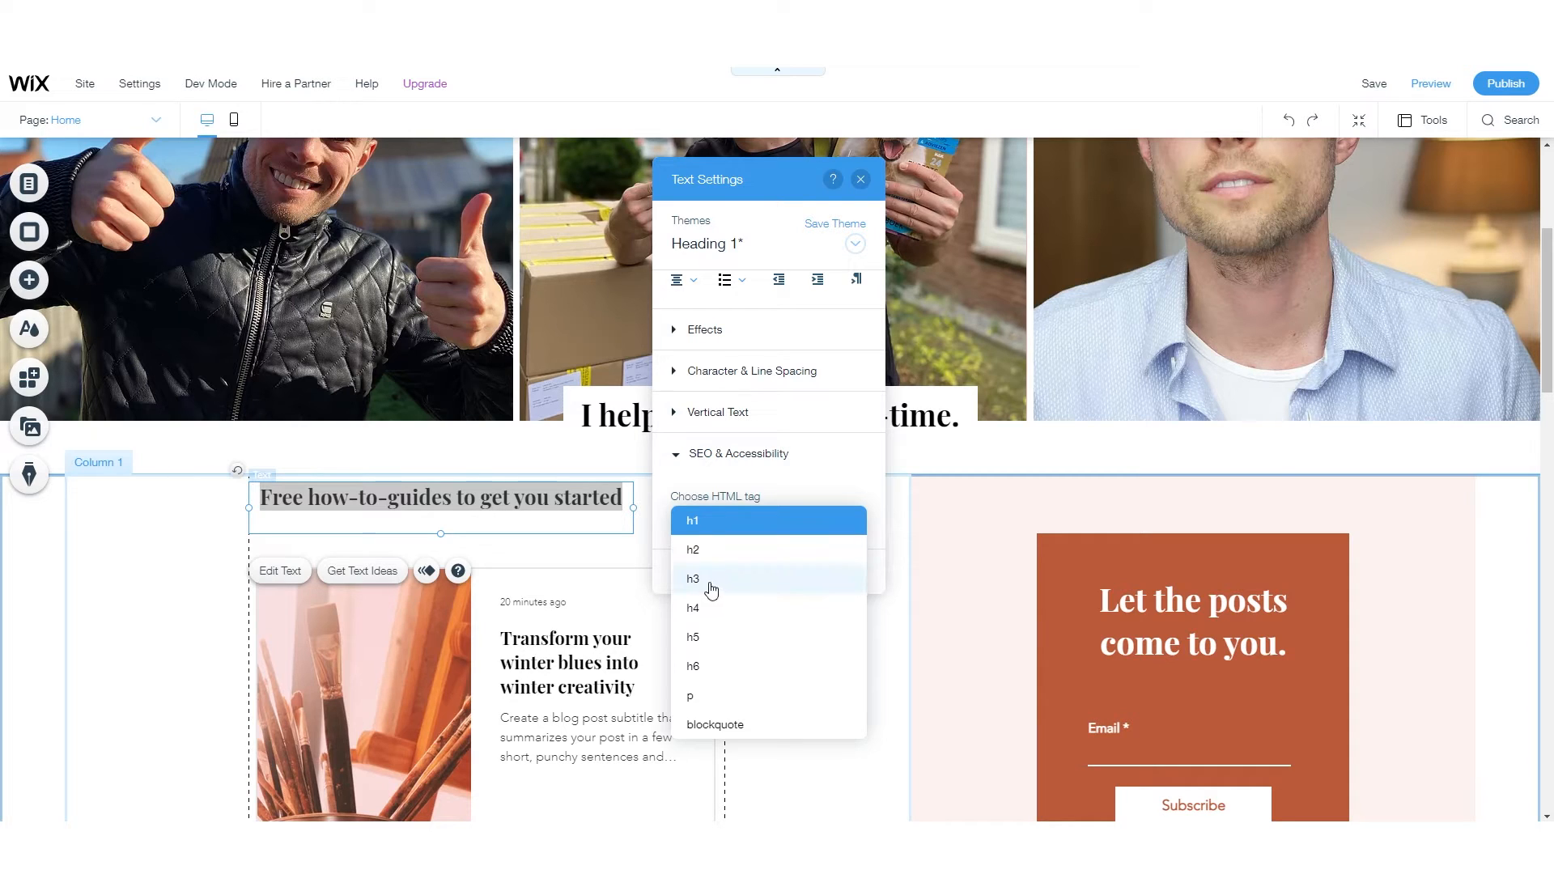
pyautogui.click(699, 698)
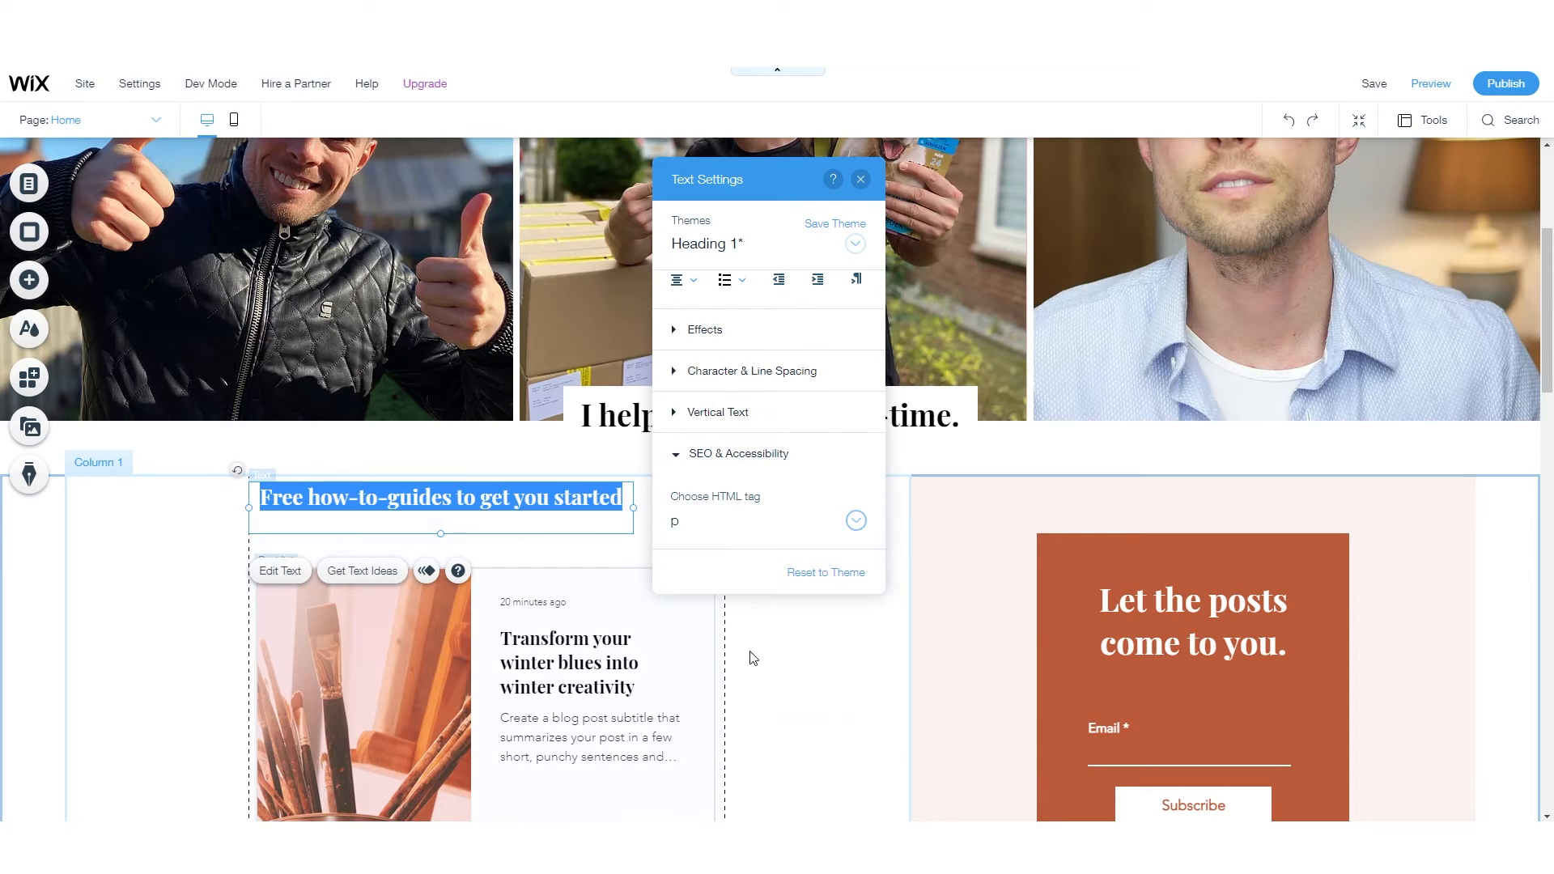
pyautogui.click(476, 502)
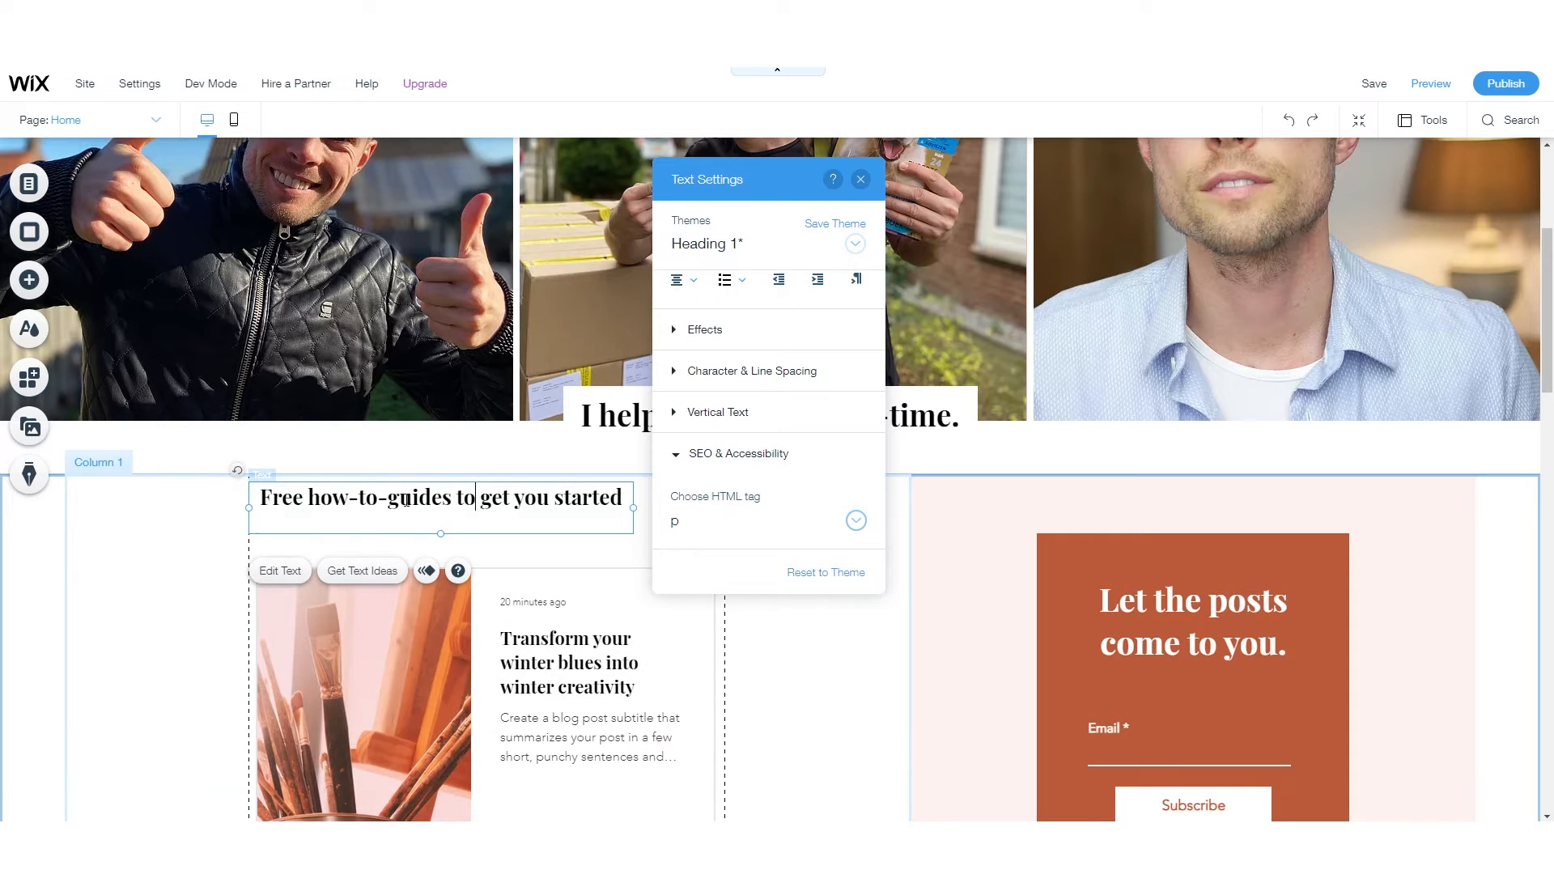
pyautogui.click(173, 511)
pyautogui.click(536, 506)
pyautogui.click(226, 536)
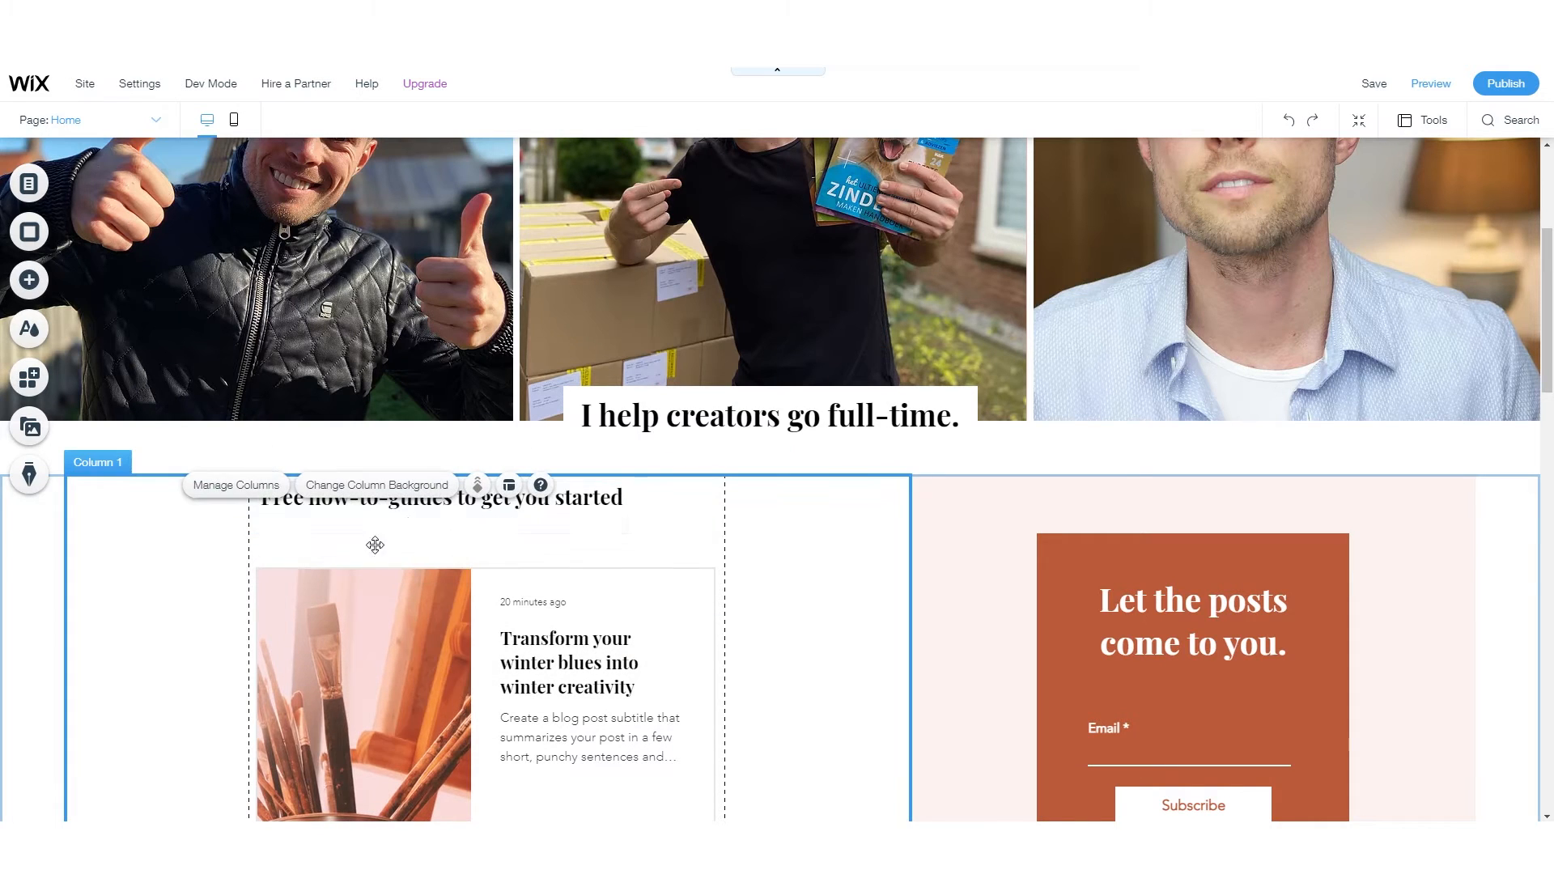
# - Switch to the Creatoregg.com page, copy the line "For aspiring creators." under the guides heading and return to the Wix editor
pyautogui.click(576, 502)
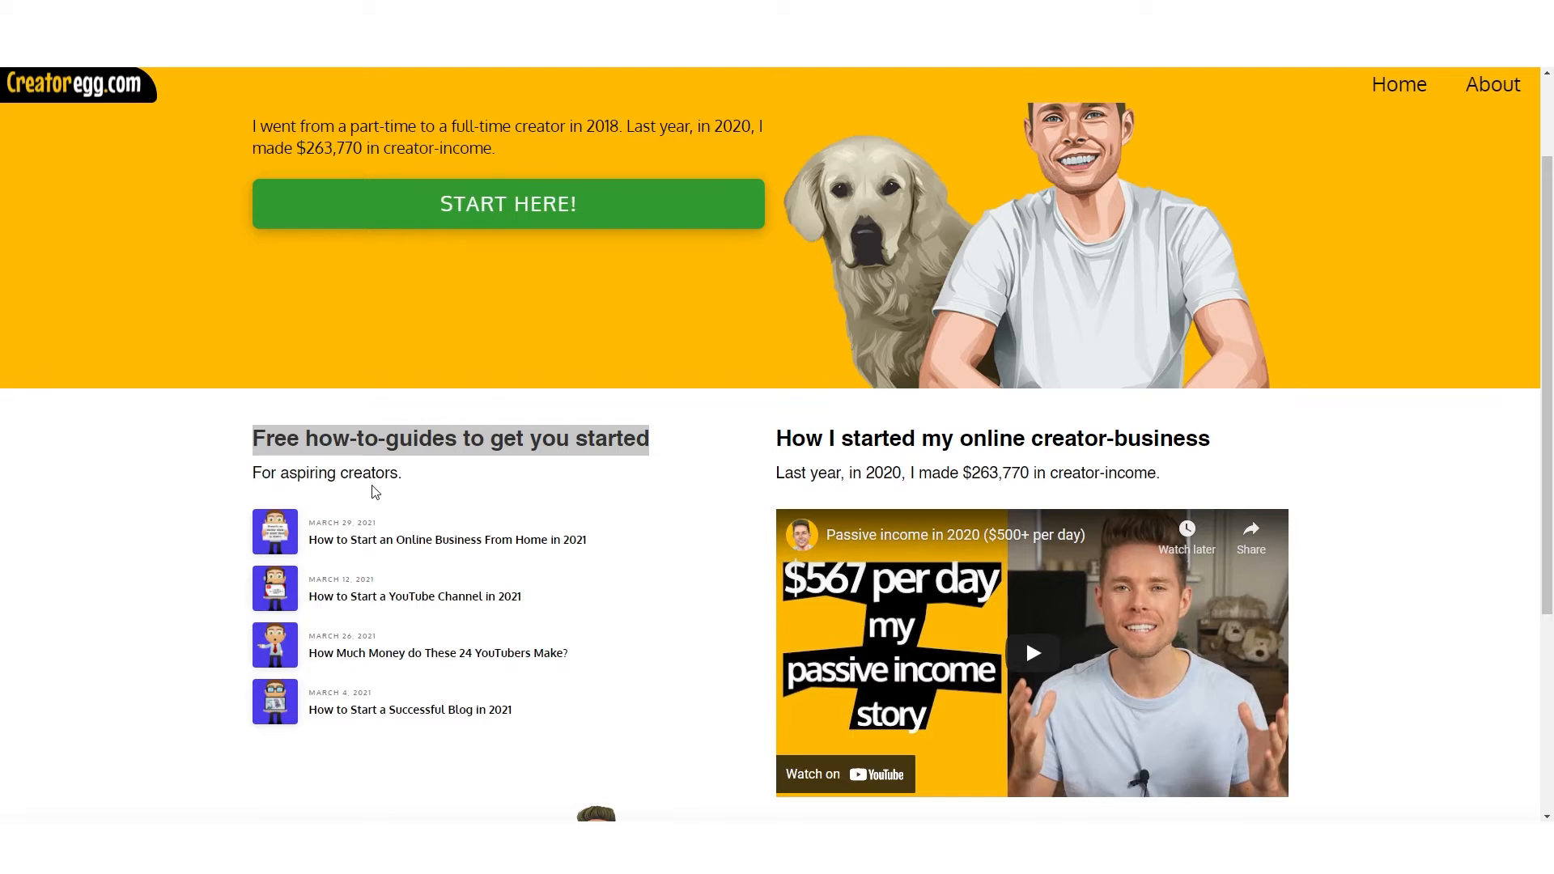
pyautogui.tripleClick(414, 465)
pyautogui.hotkey('alt', 'Tab')
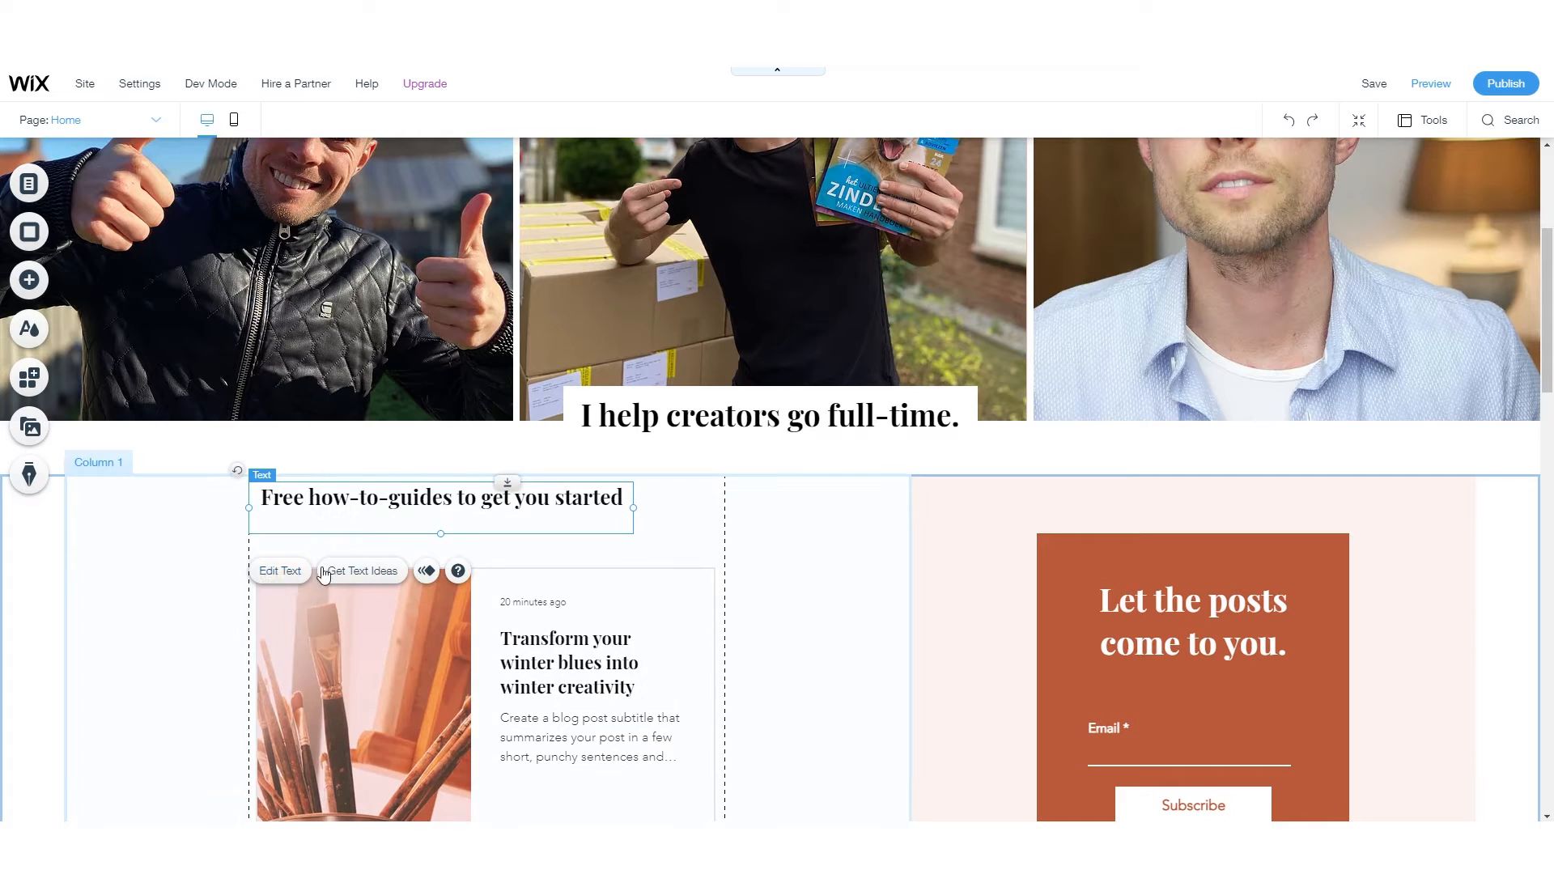
pyautogui.rightClick(420, 524)
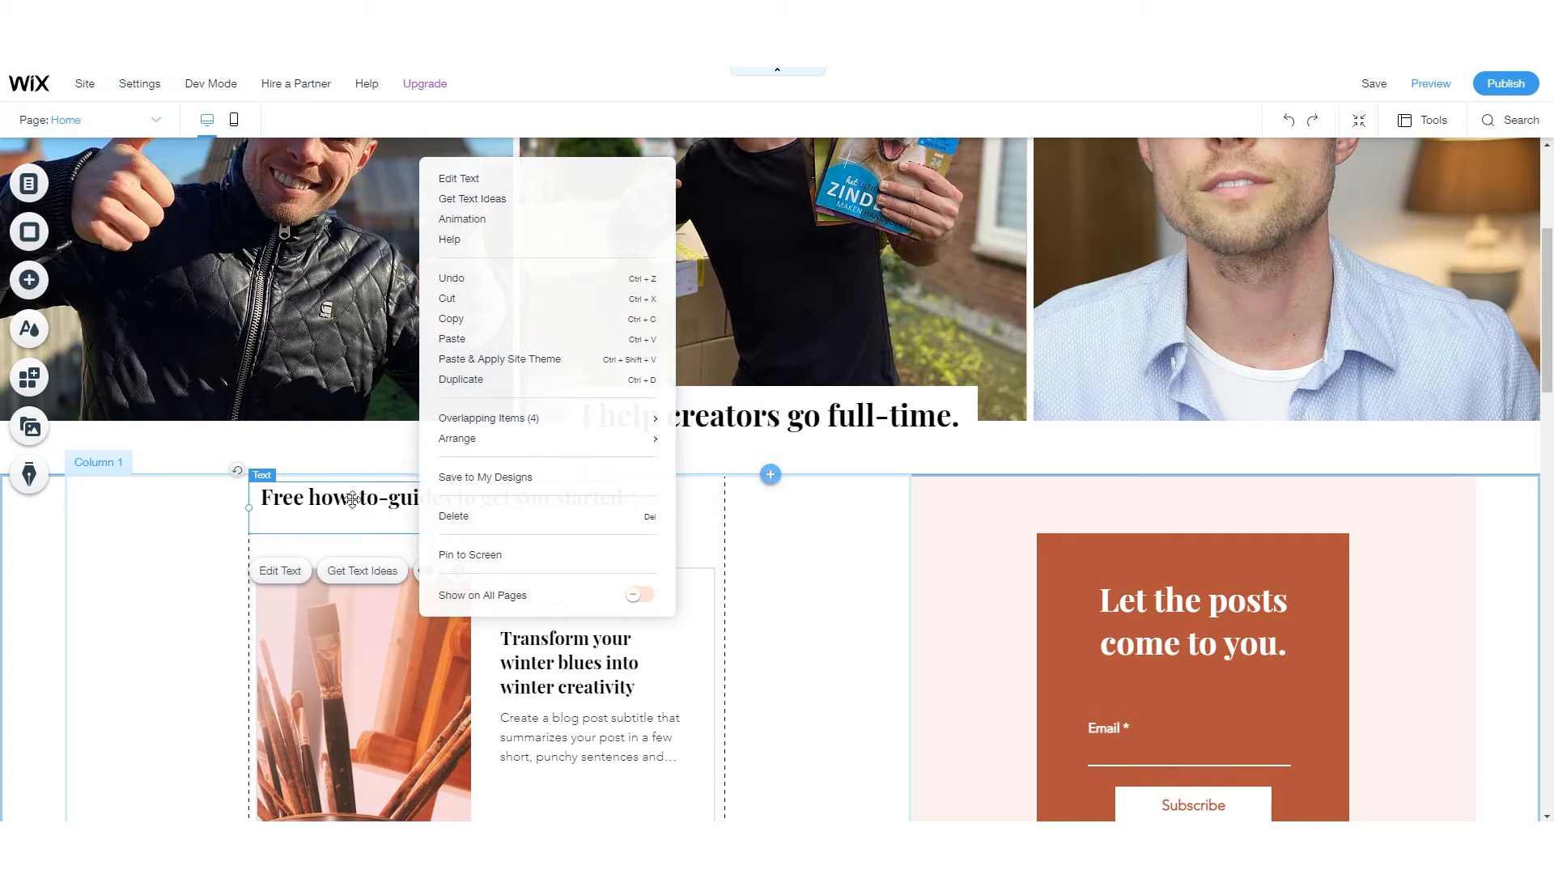
pyautogui.click(216, 531)
# - Browse the title styles, and add a themed Heading 2 text directly below the "Free how-to-guides to get you started" heading
pyautogui.click(28, 281)
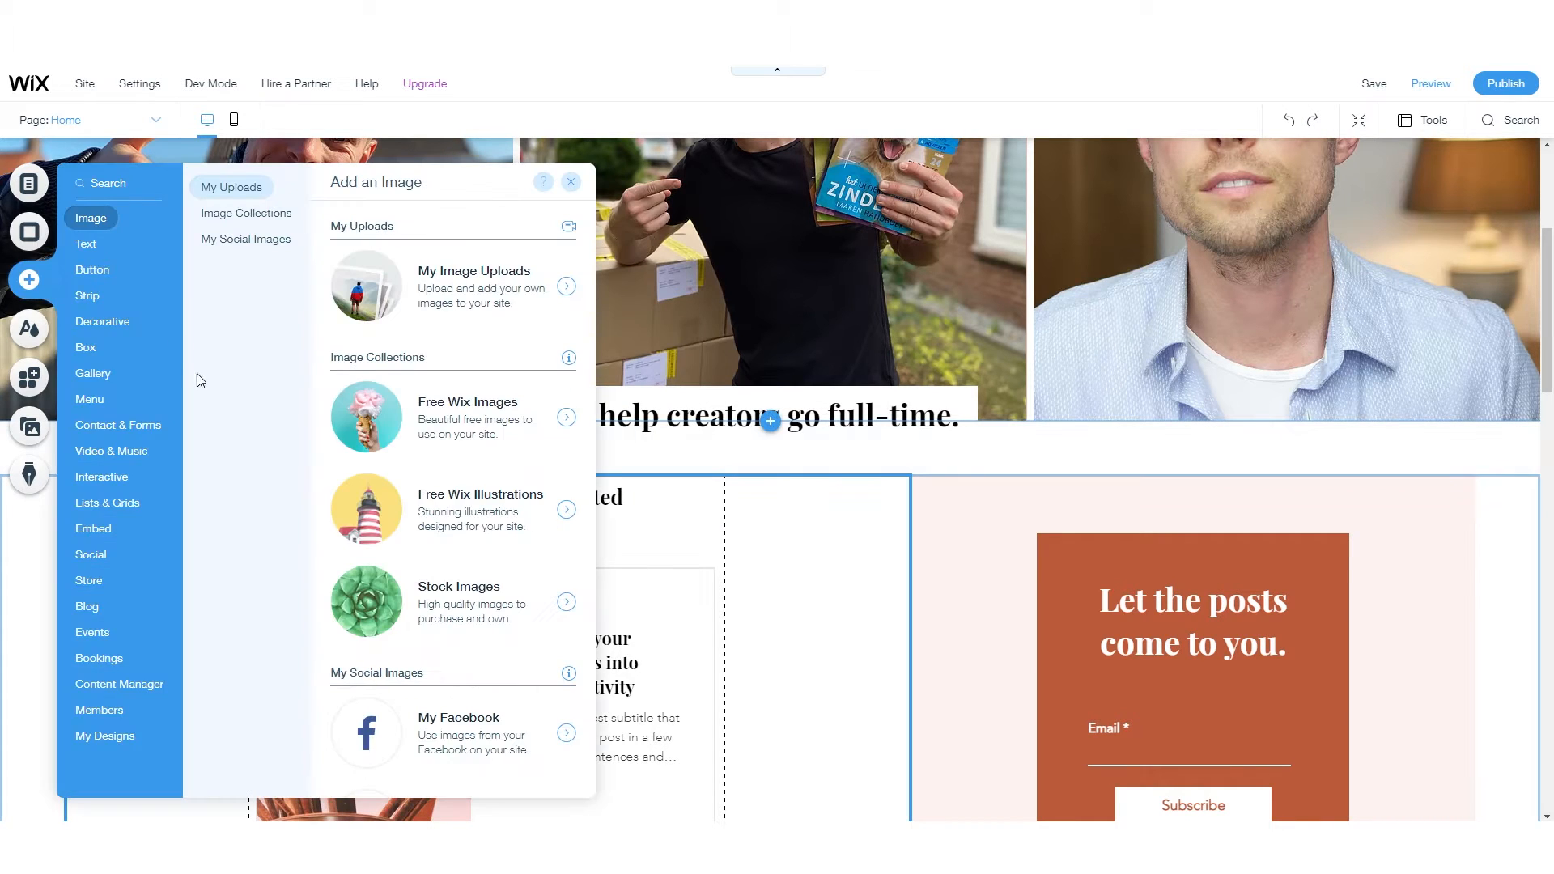
pyautogui.moveTo(88, 248)
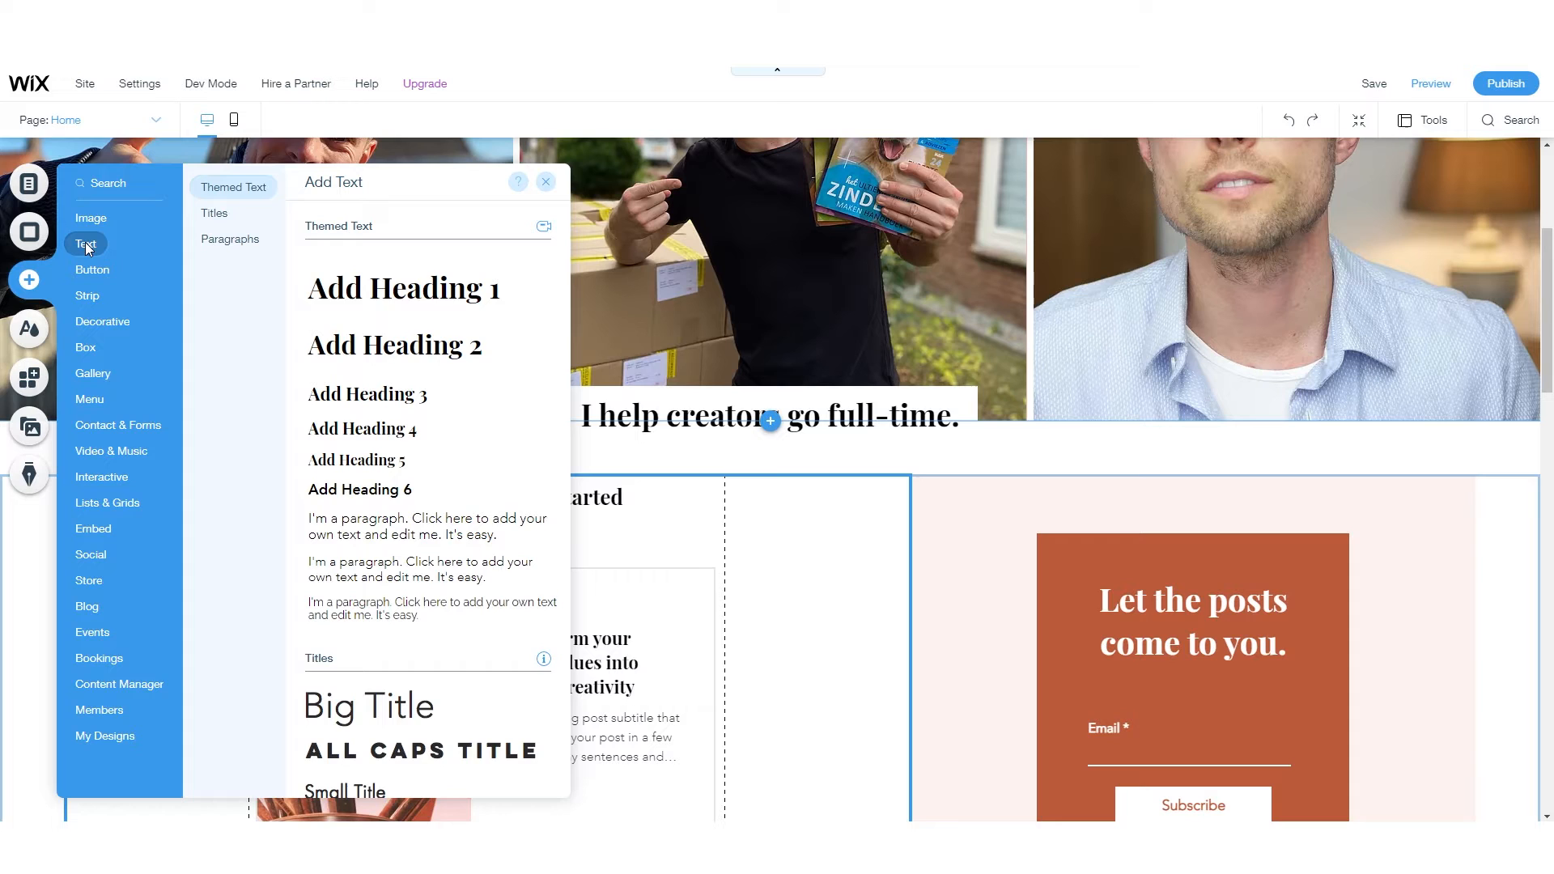
pyautogui.click(229, 219)
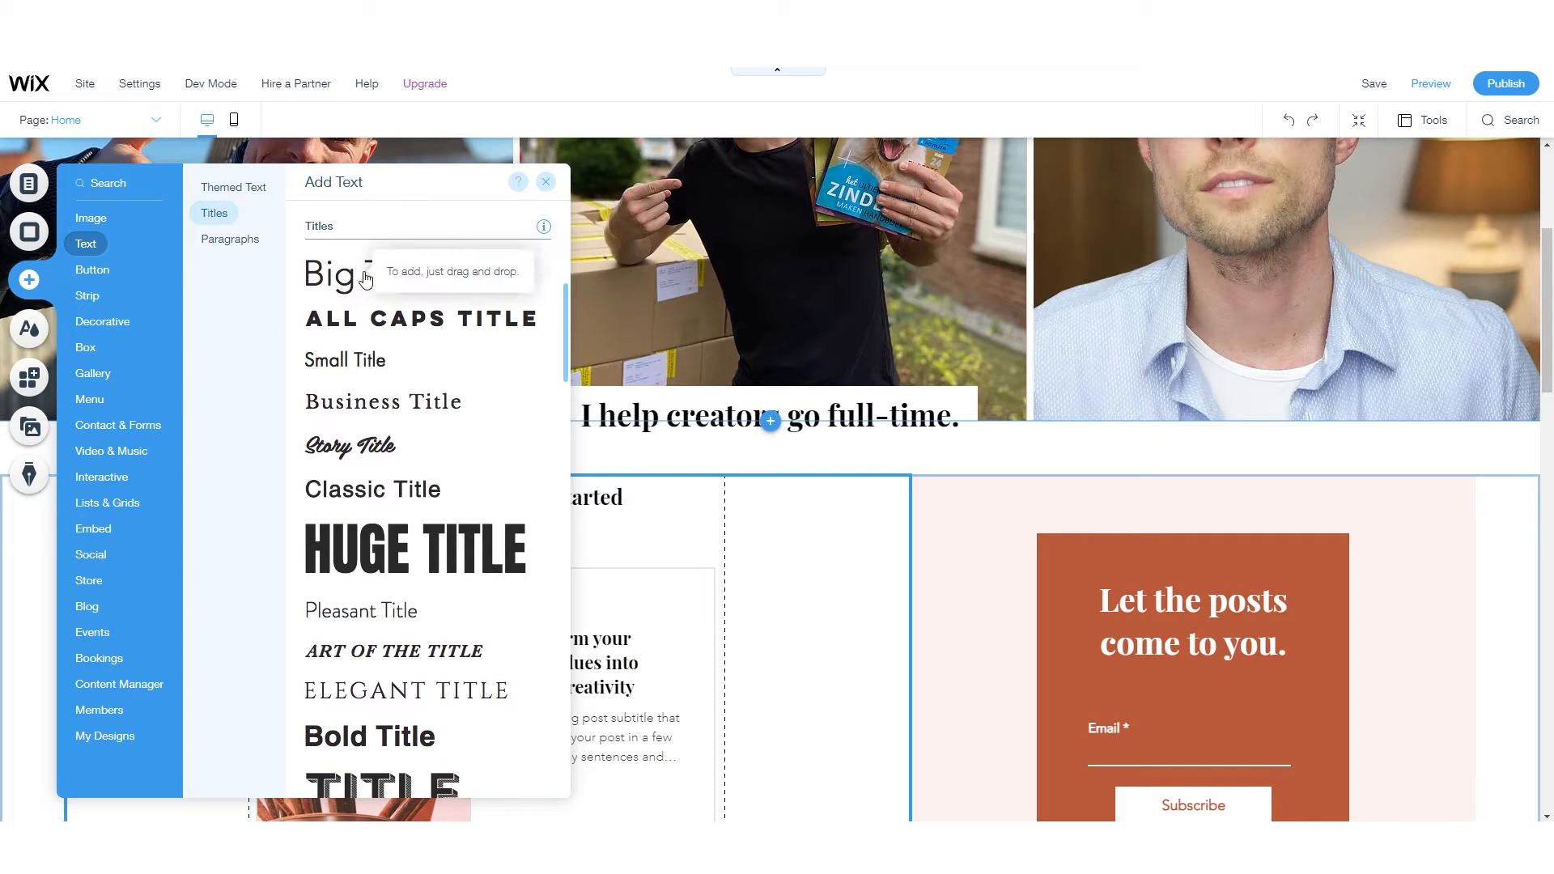
pyautogui.scroll(-5, 370, 557)
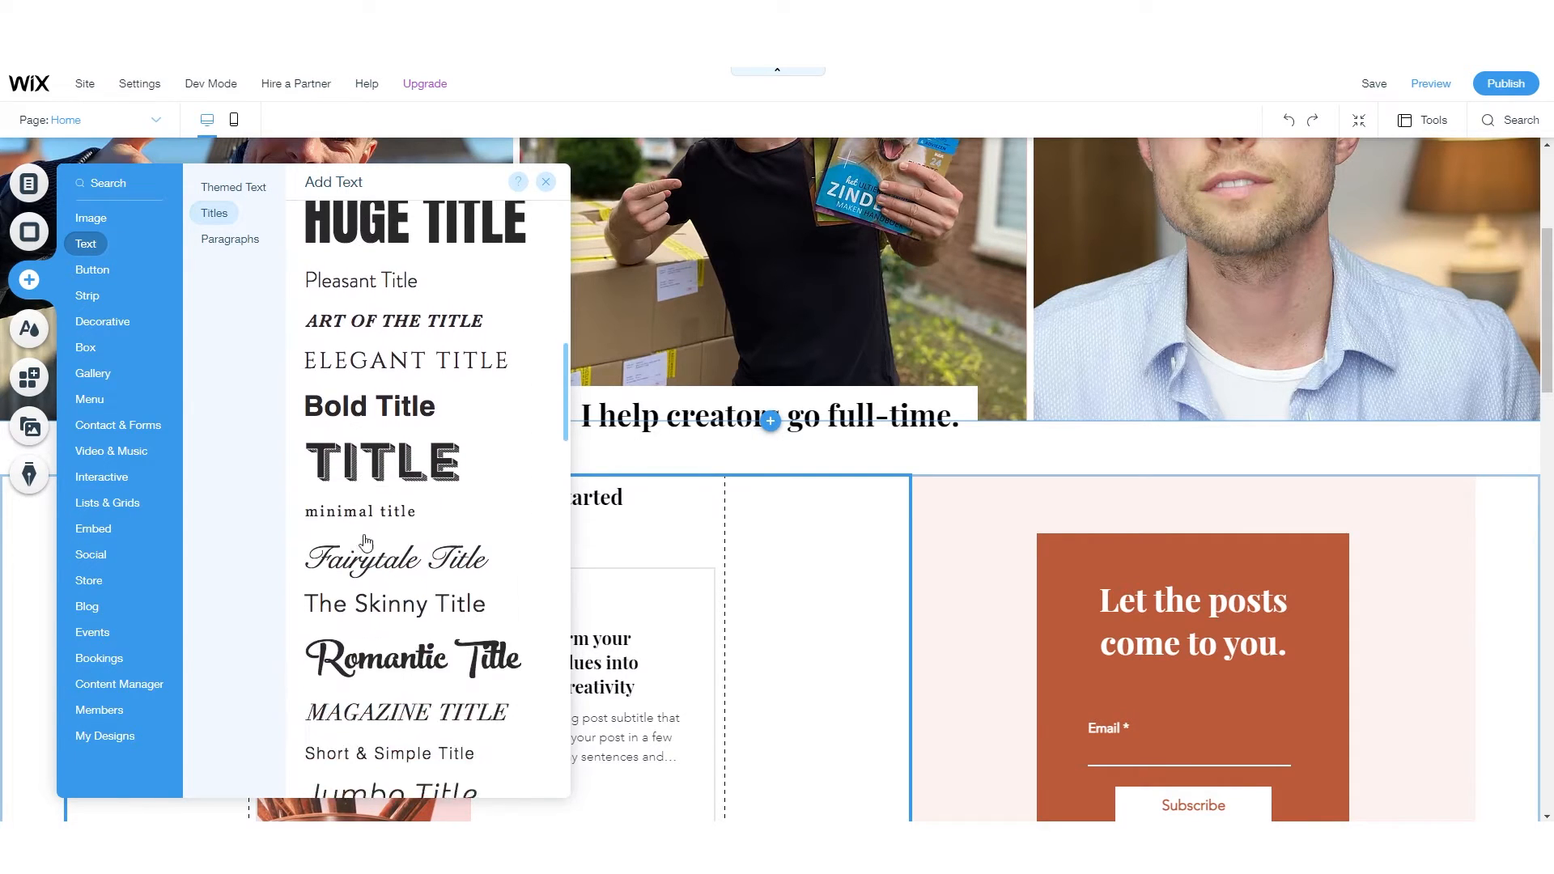
pyautogui.scroll(-8, 369, 557)
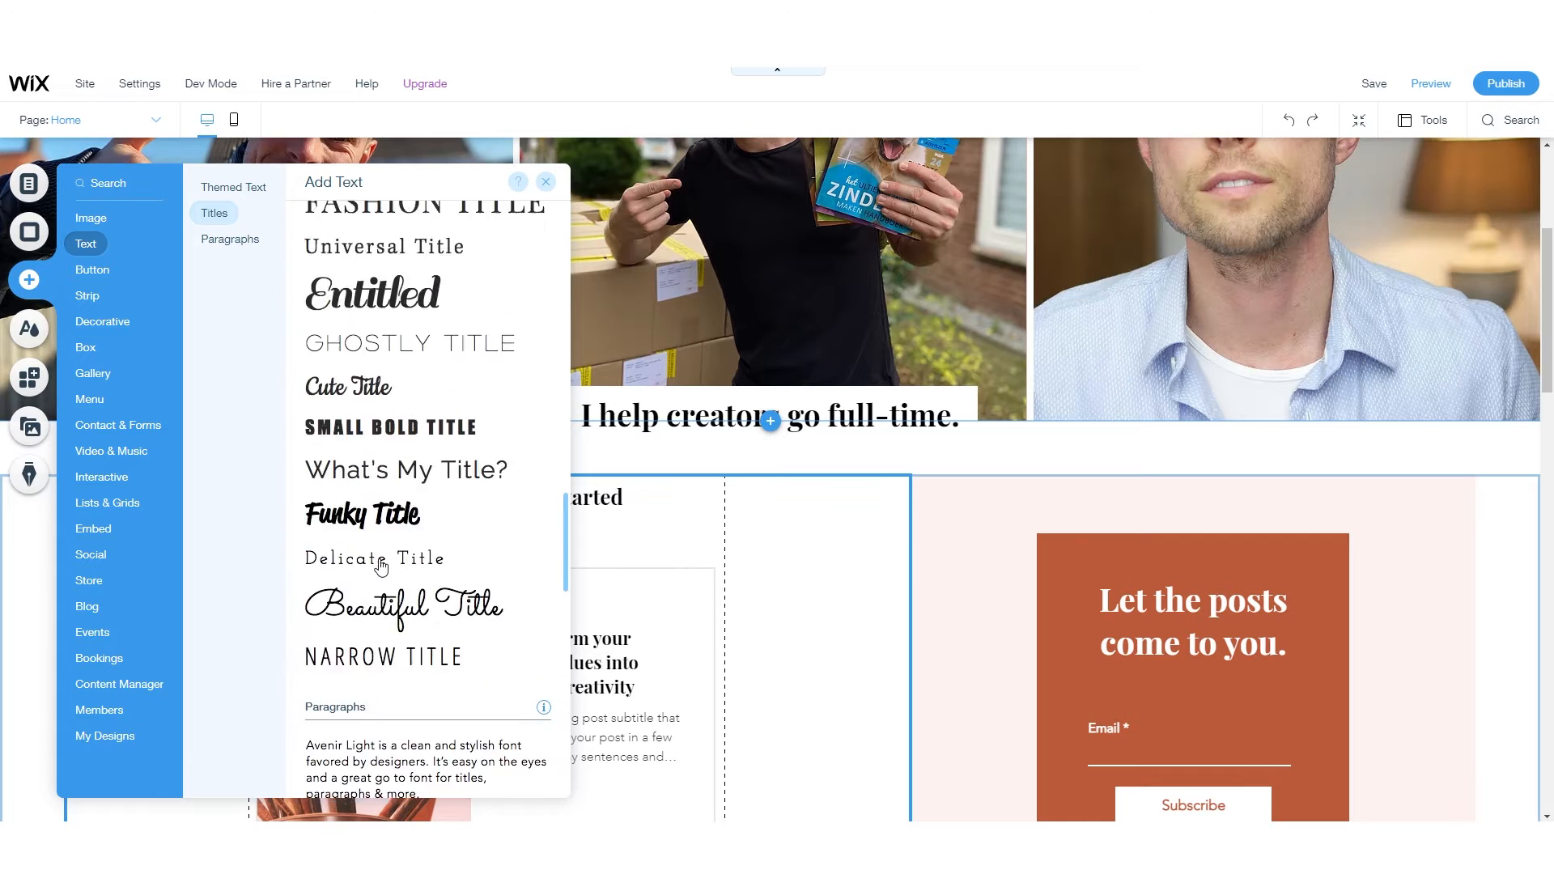
pyautogui.scroll(15, 380, 557)
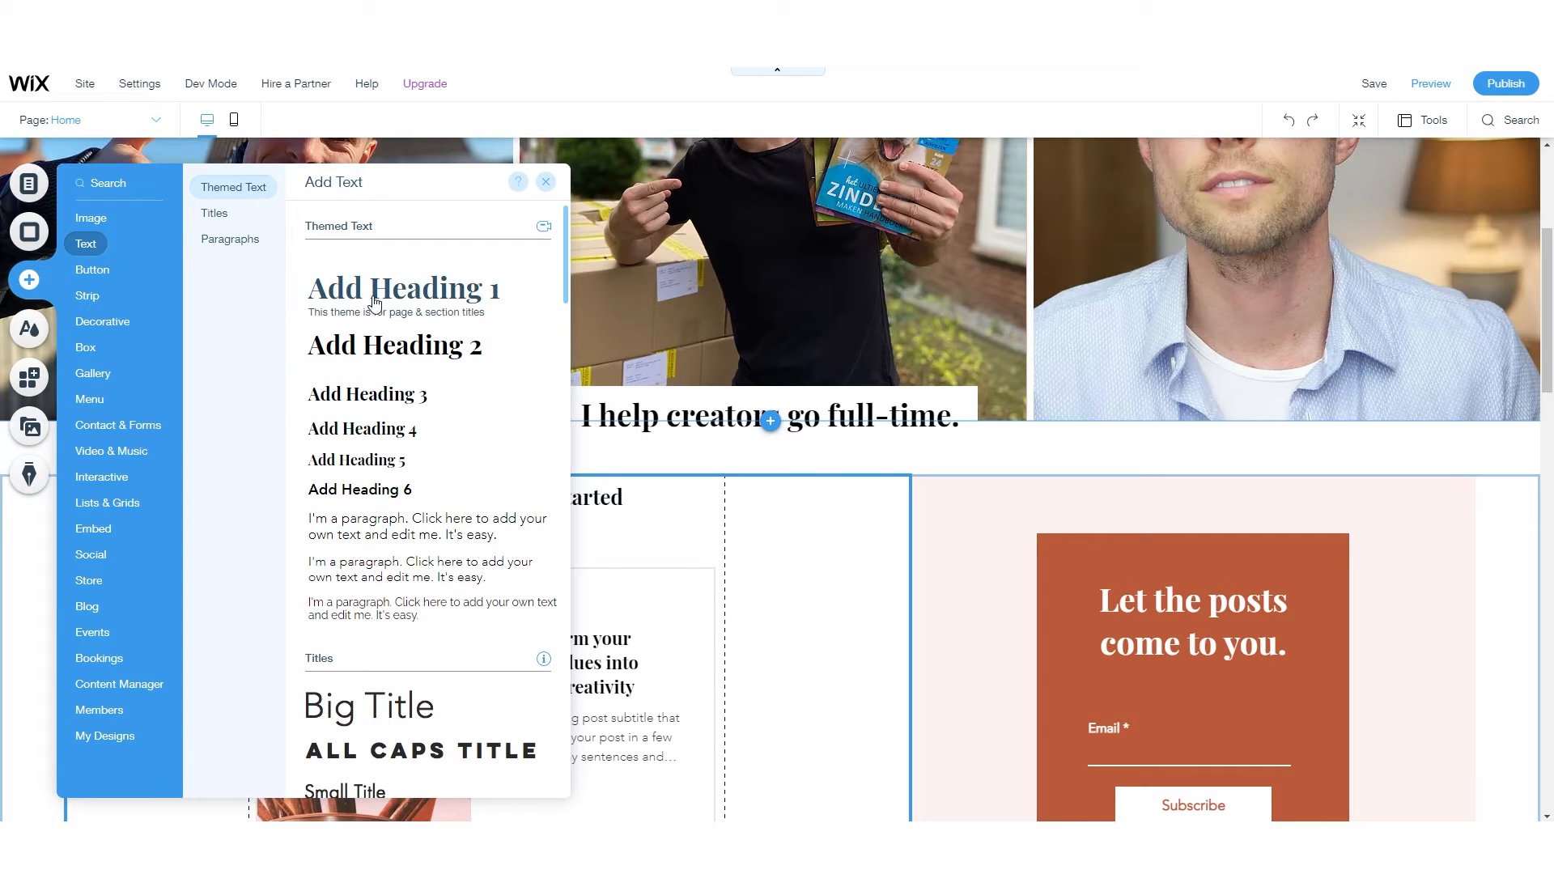
pyautogui.moveTo(374, 353); pyautogui.dragTo(337, 542)
# - Check the guides heading's font size and set the new Heading 2 text's font size to 20 px
pyautogui.click(352, 499)
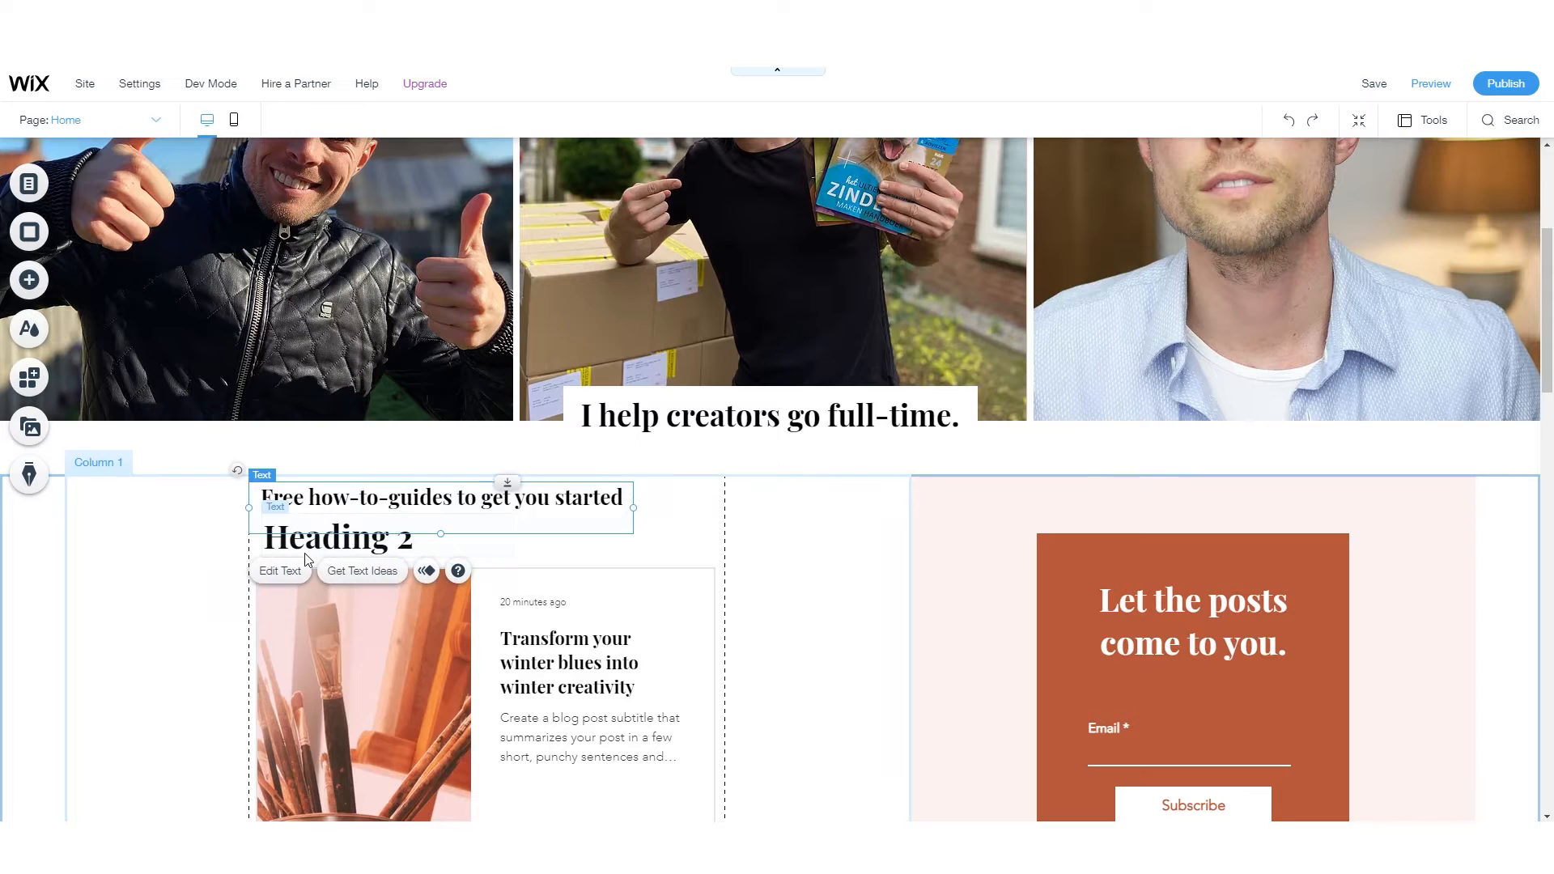
pyautogui.click(290, 577)
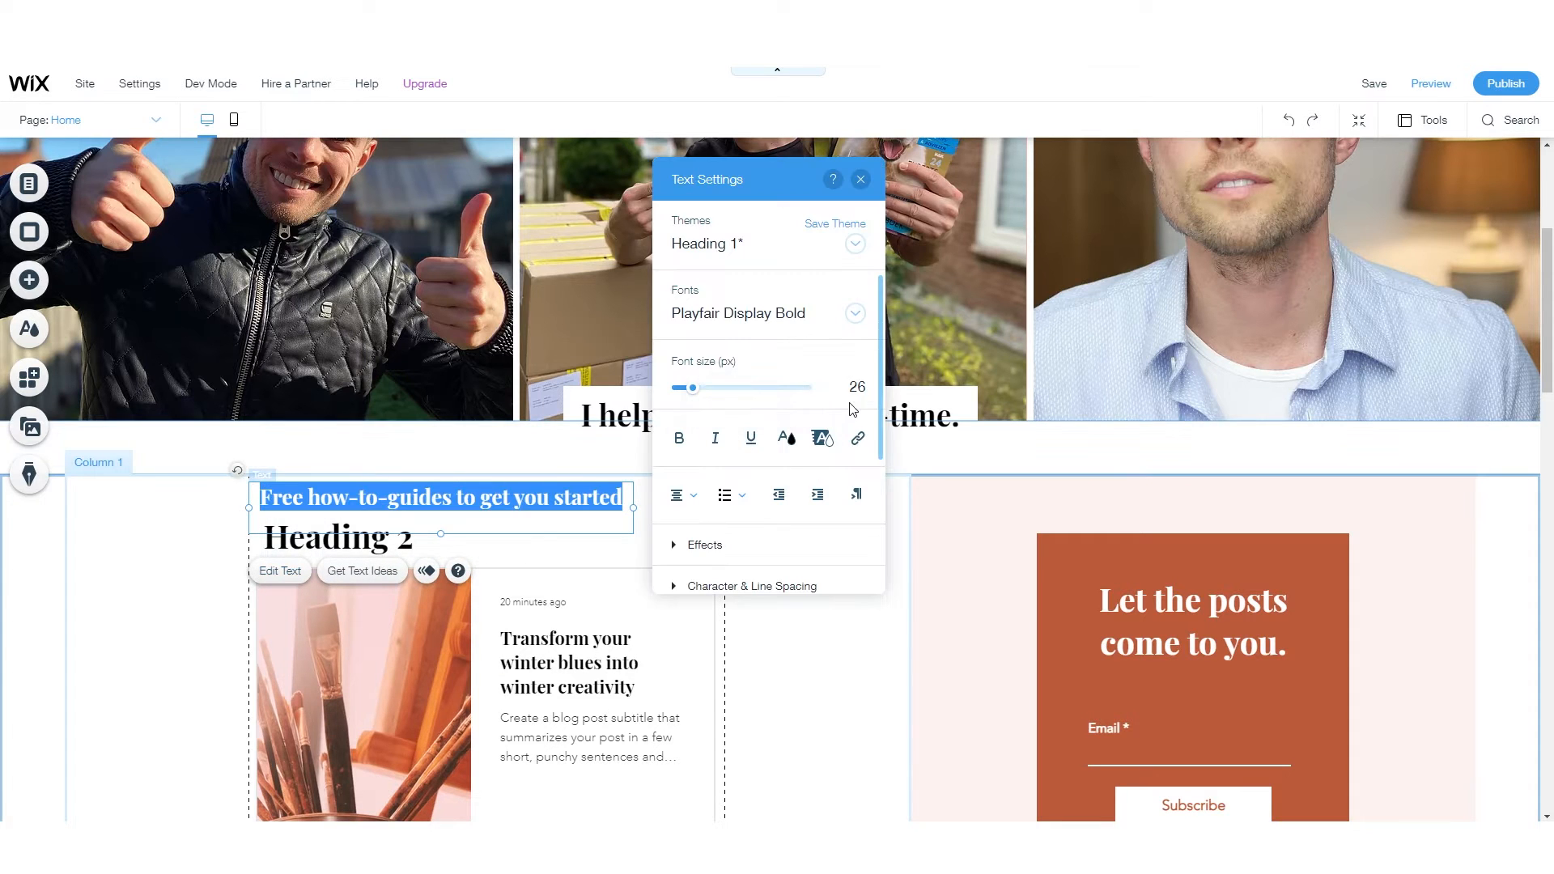
pyautogui.click(861, 180)
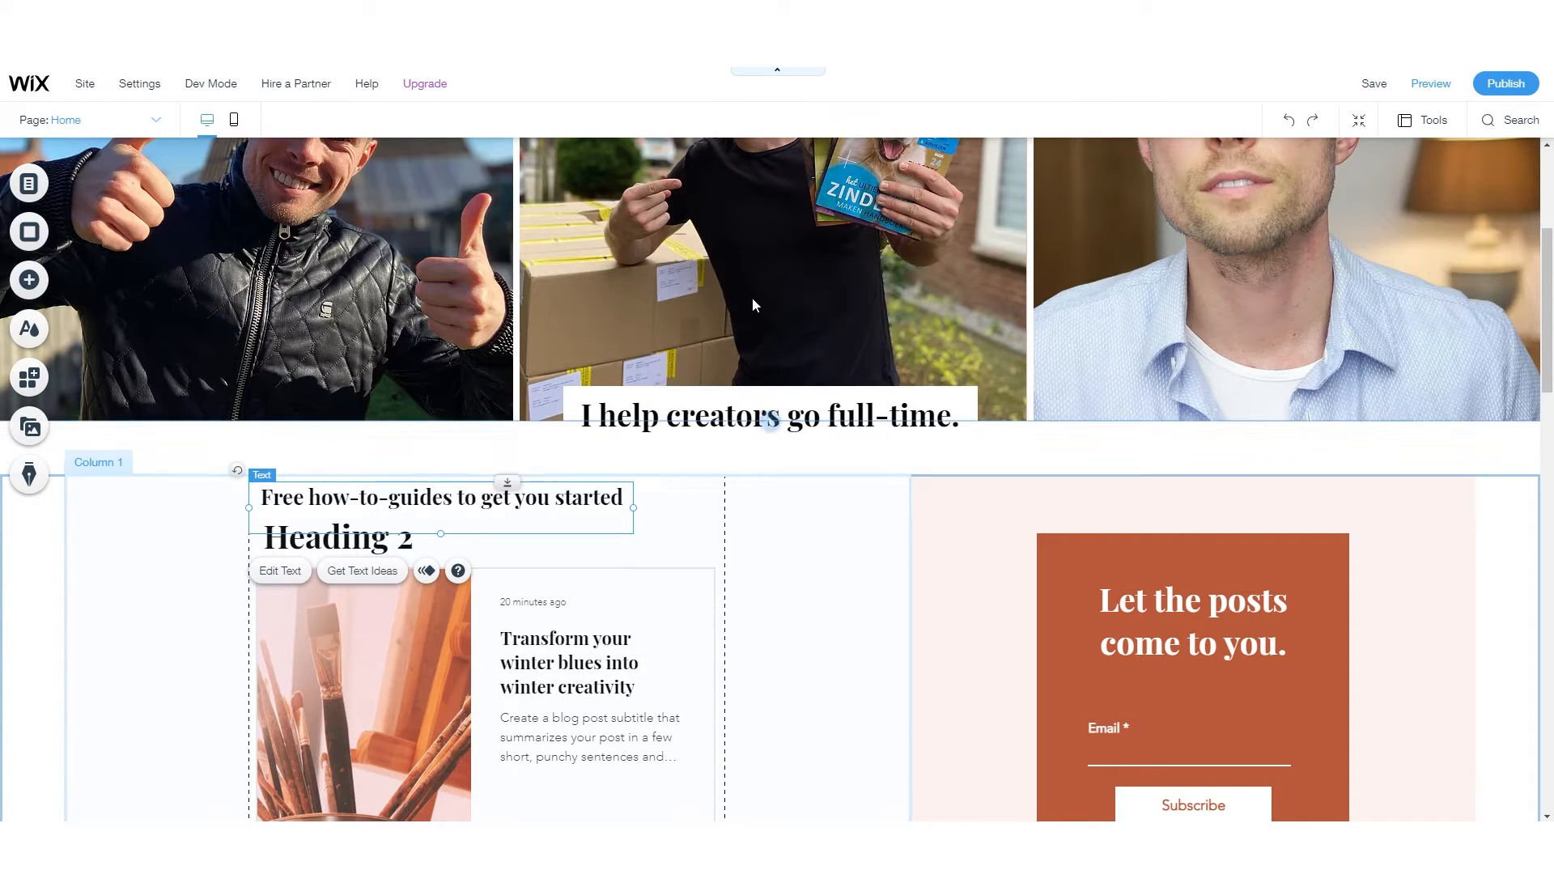
pyautogui.click(346, 543)
pyautogui.click(294, 595)
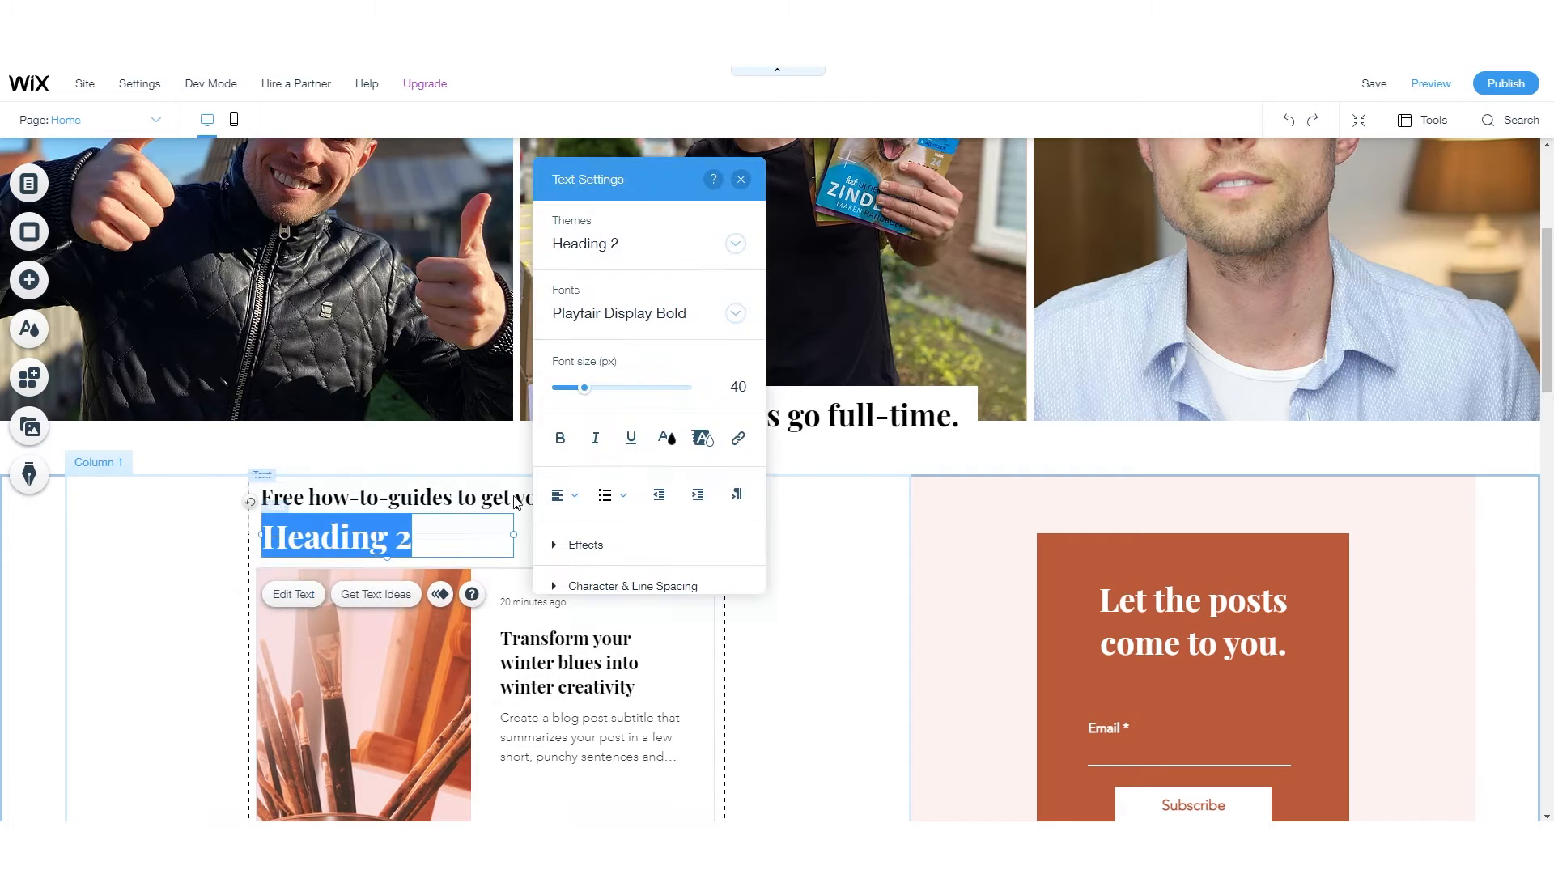
pyautogui.click(582, 388)
pyautogui.moveTo(582, 392); pyautogui.dragTo(570, 392)
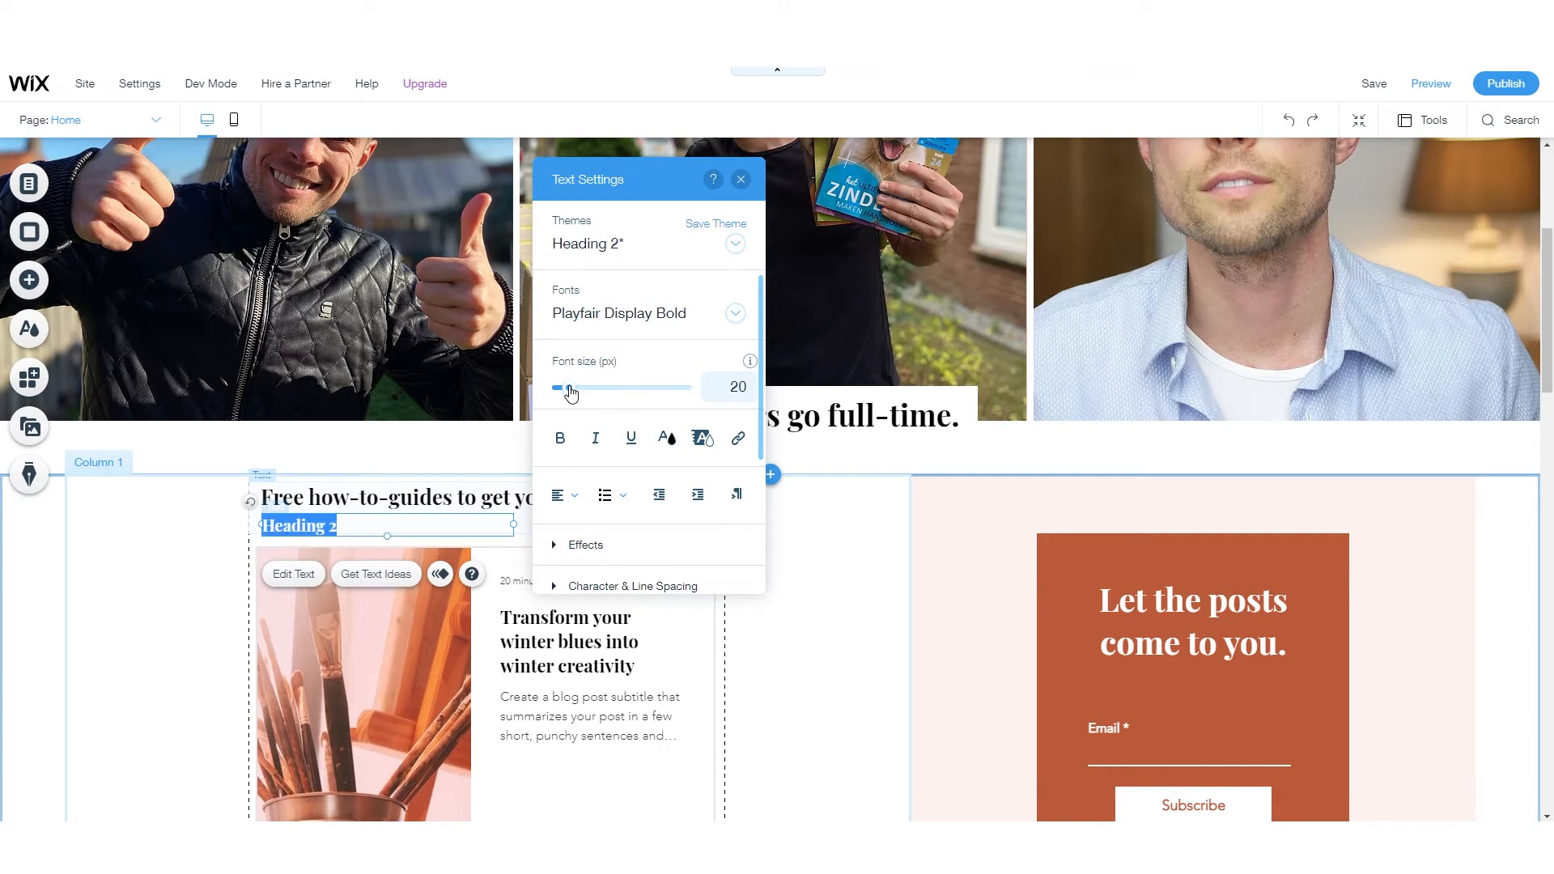
# - Set the new text's HTML tag to p and replace its wording with "For aspiring creators."
pyautogui.scroll(-3, 605, 539)
pyautogui.click(726, 524)
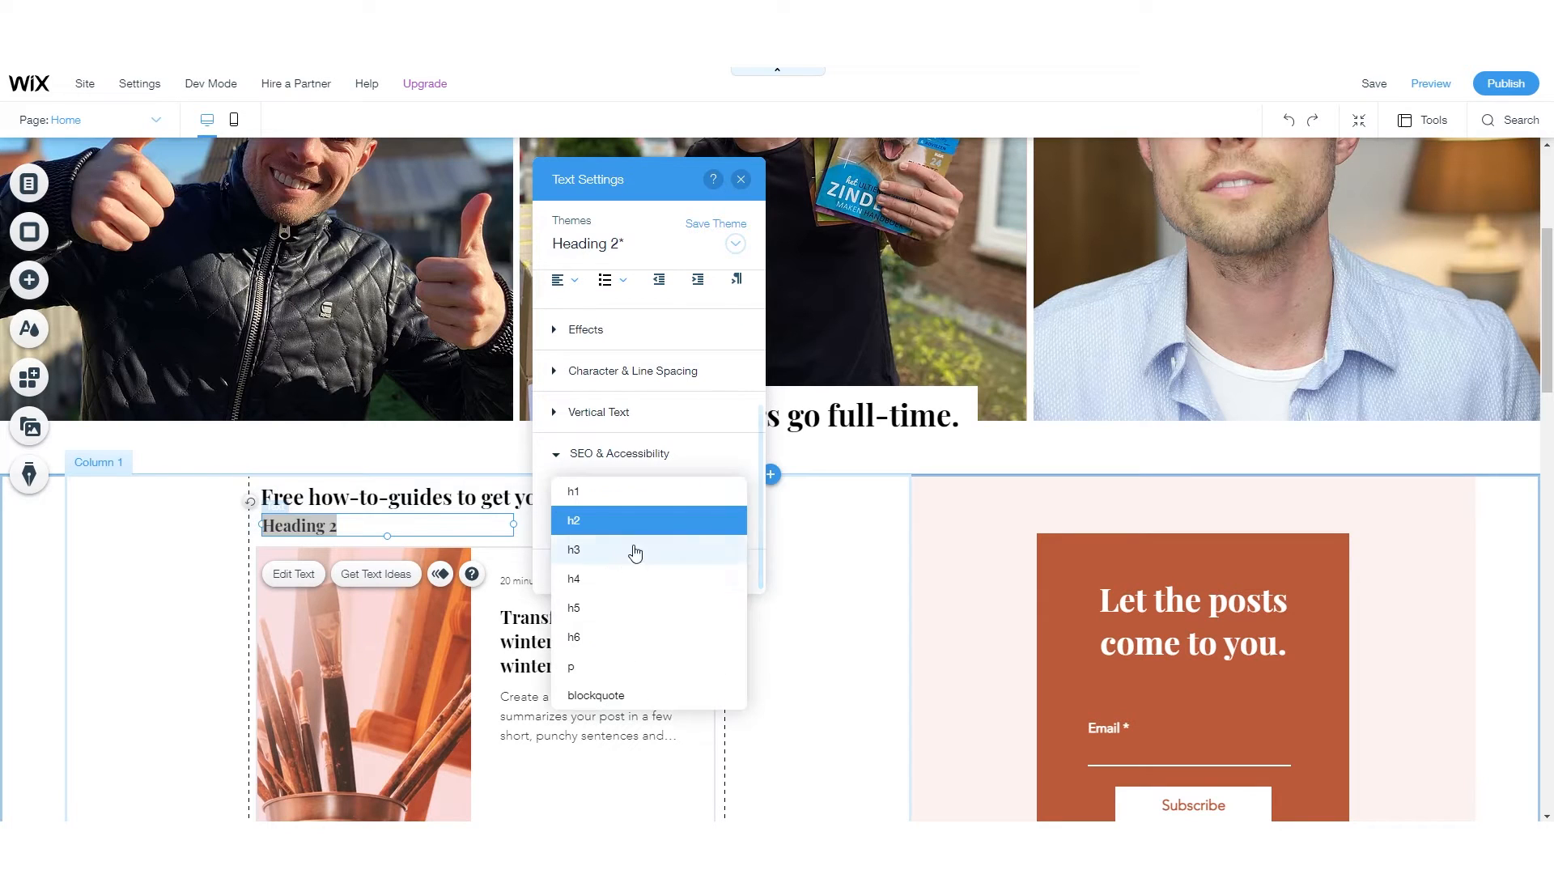
pyautogui.click(585, 676)
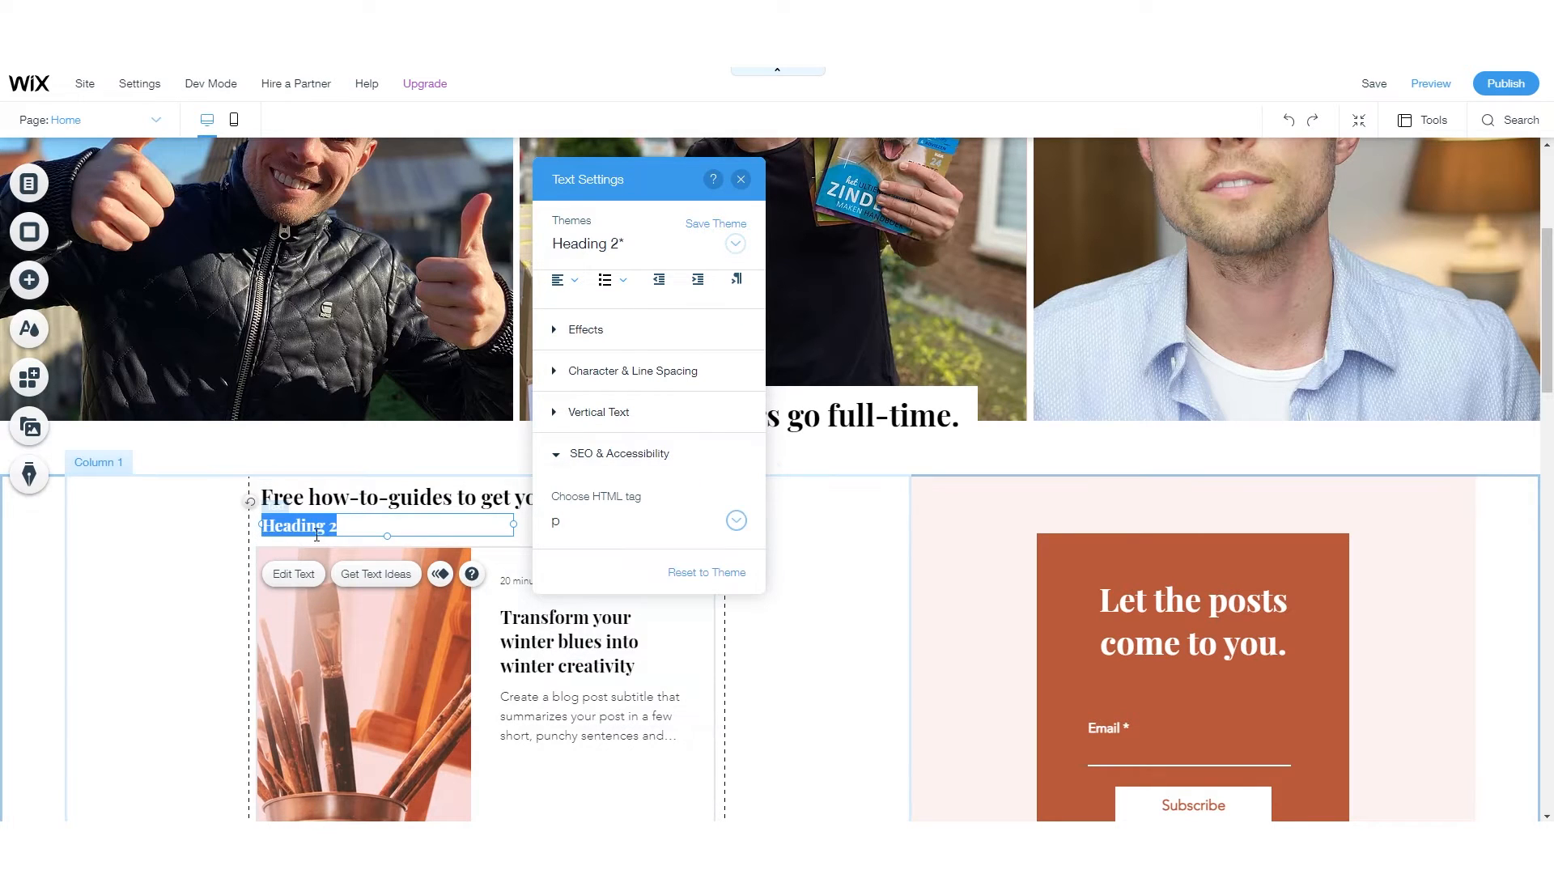
pyautogui.write('For aspiring creators.')
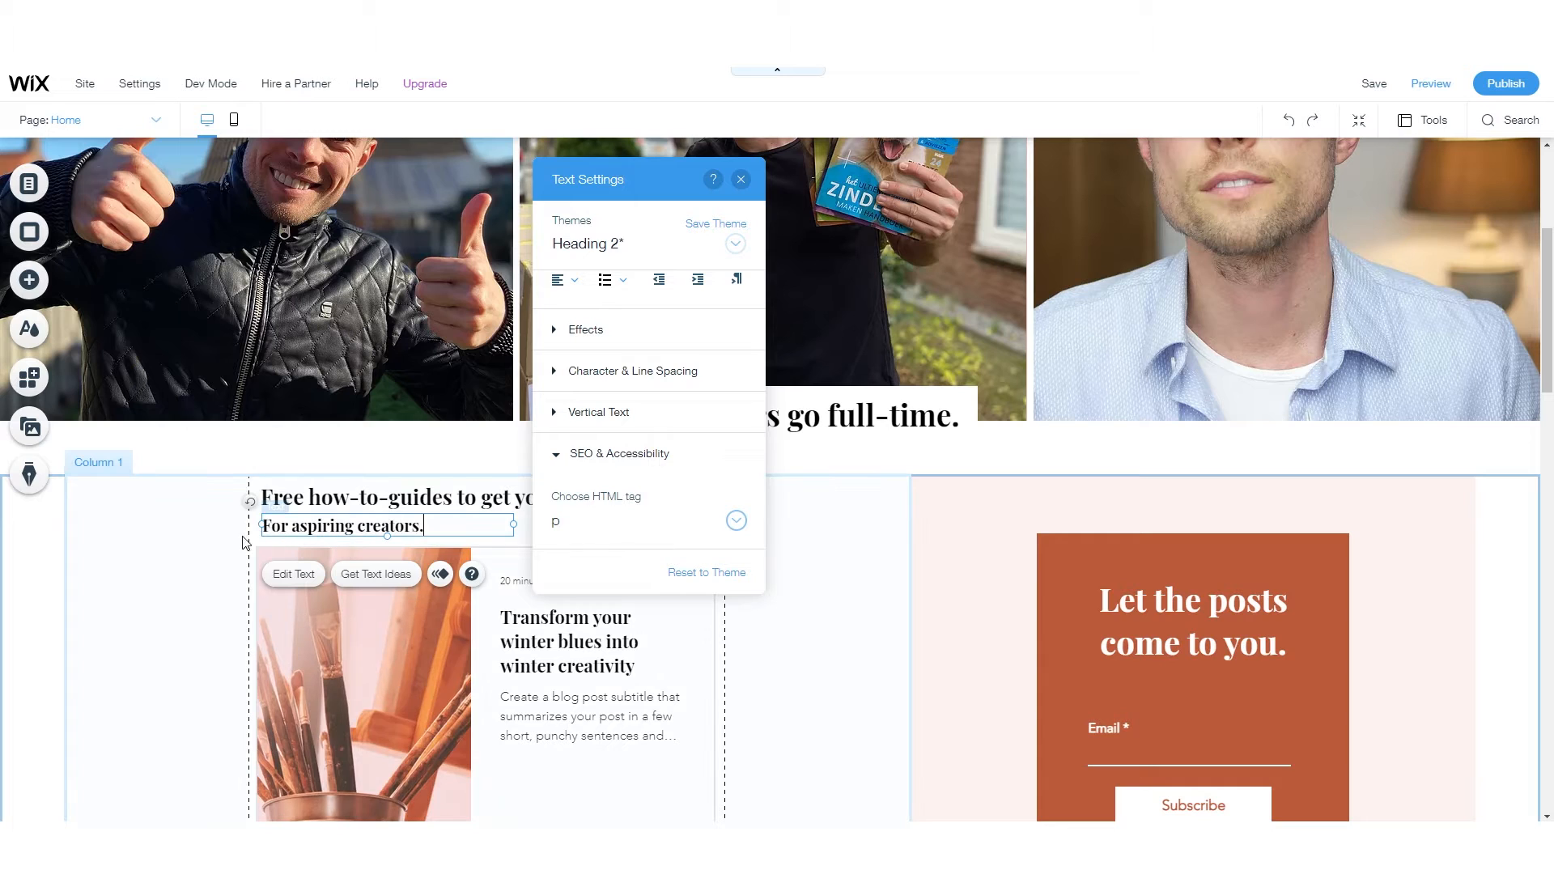
# - Move the "For aspiring creators." subheading slightly up towards the guides heading and deselect it
pyautogui.click(191, 546)
pyautogui.click(289, 530)
pyautogui.moveTo(289, 529); pyautogui.dragTo(287, 527)
pyautogui.click(200, 555)
pyautogui.click(183, 614)
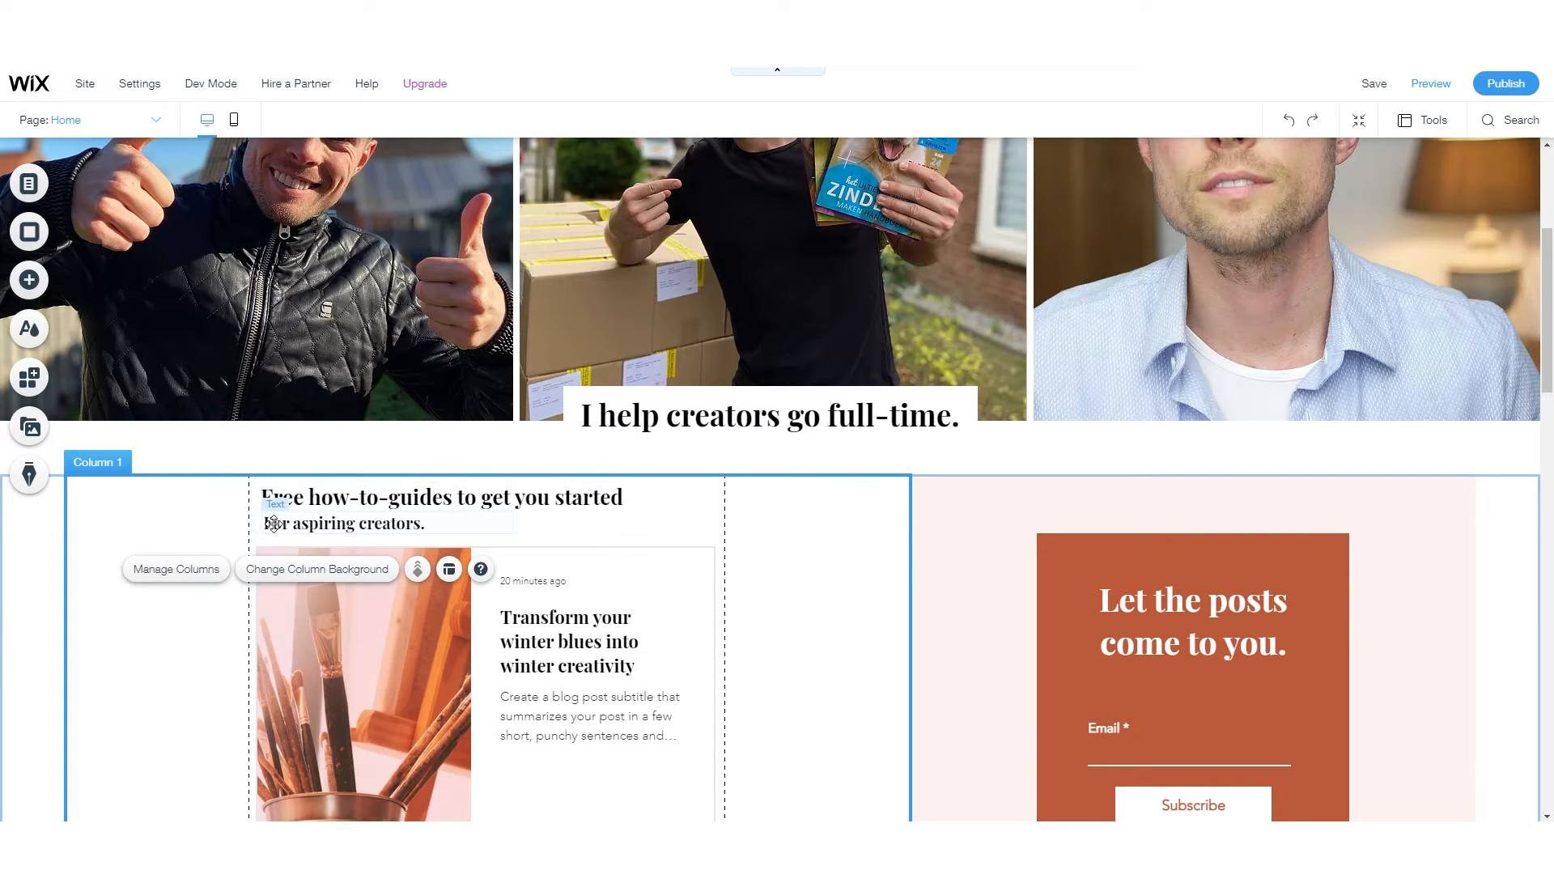
# - Shrink the guides heading's text box to the height of its text and bring its left edge in line with the subheading
pyautogui.click(271, 498)
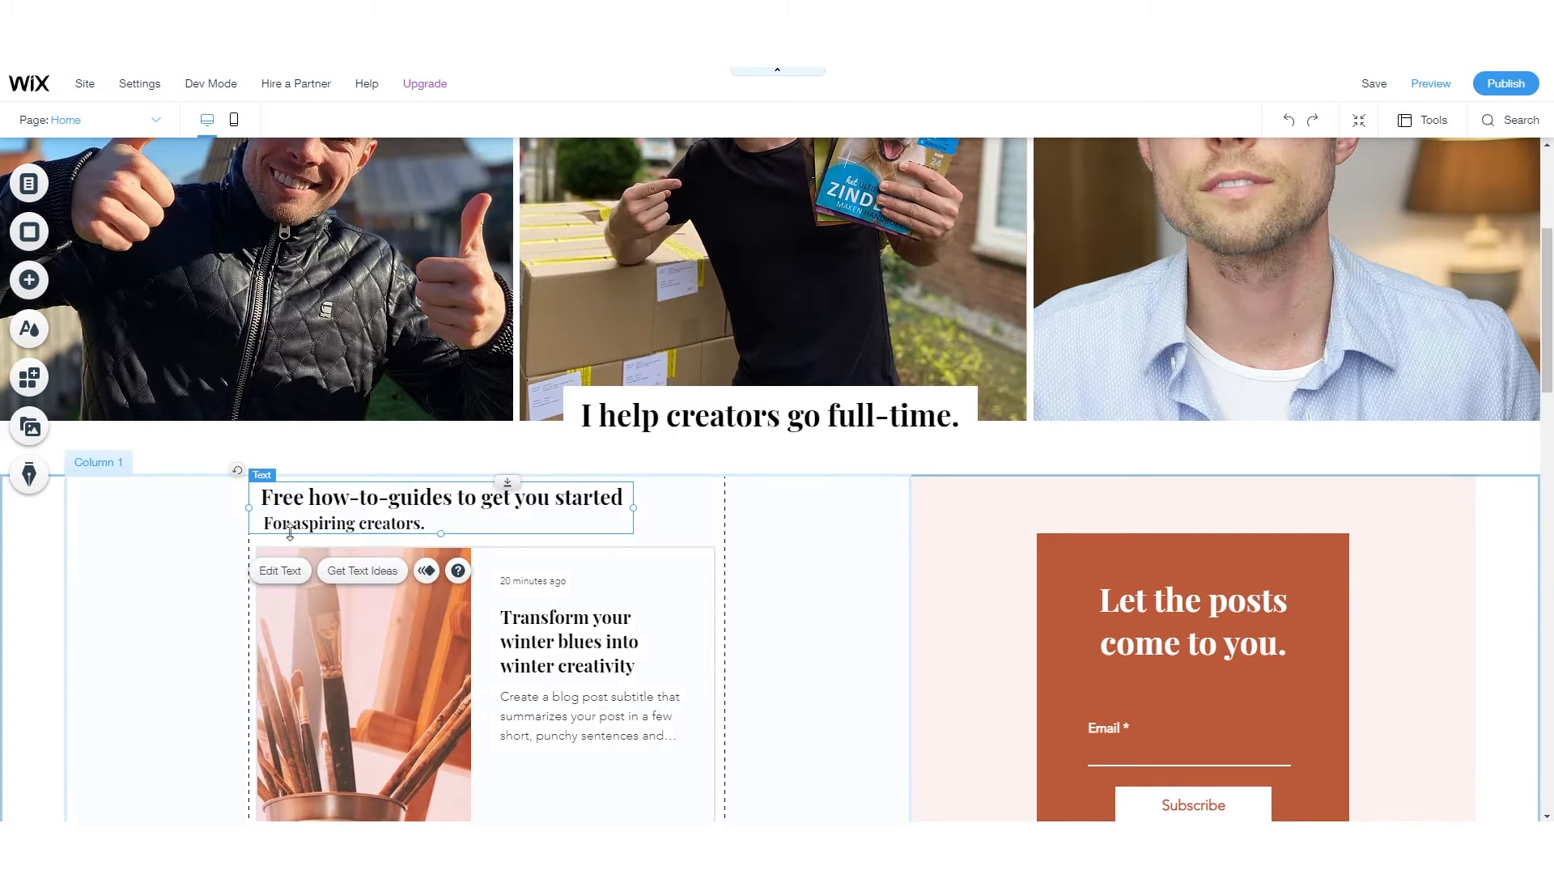
pyautogui.moveTo(442, 534); pyautogui.dragTo(447, 513)
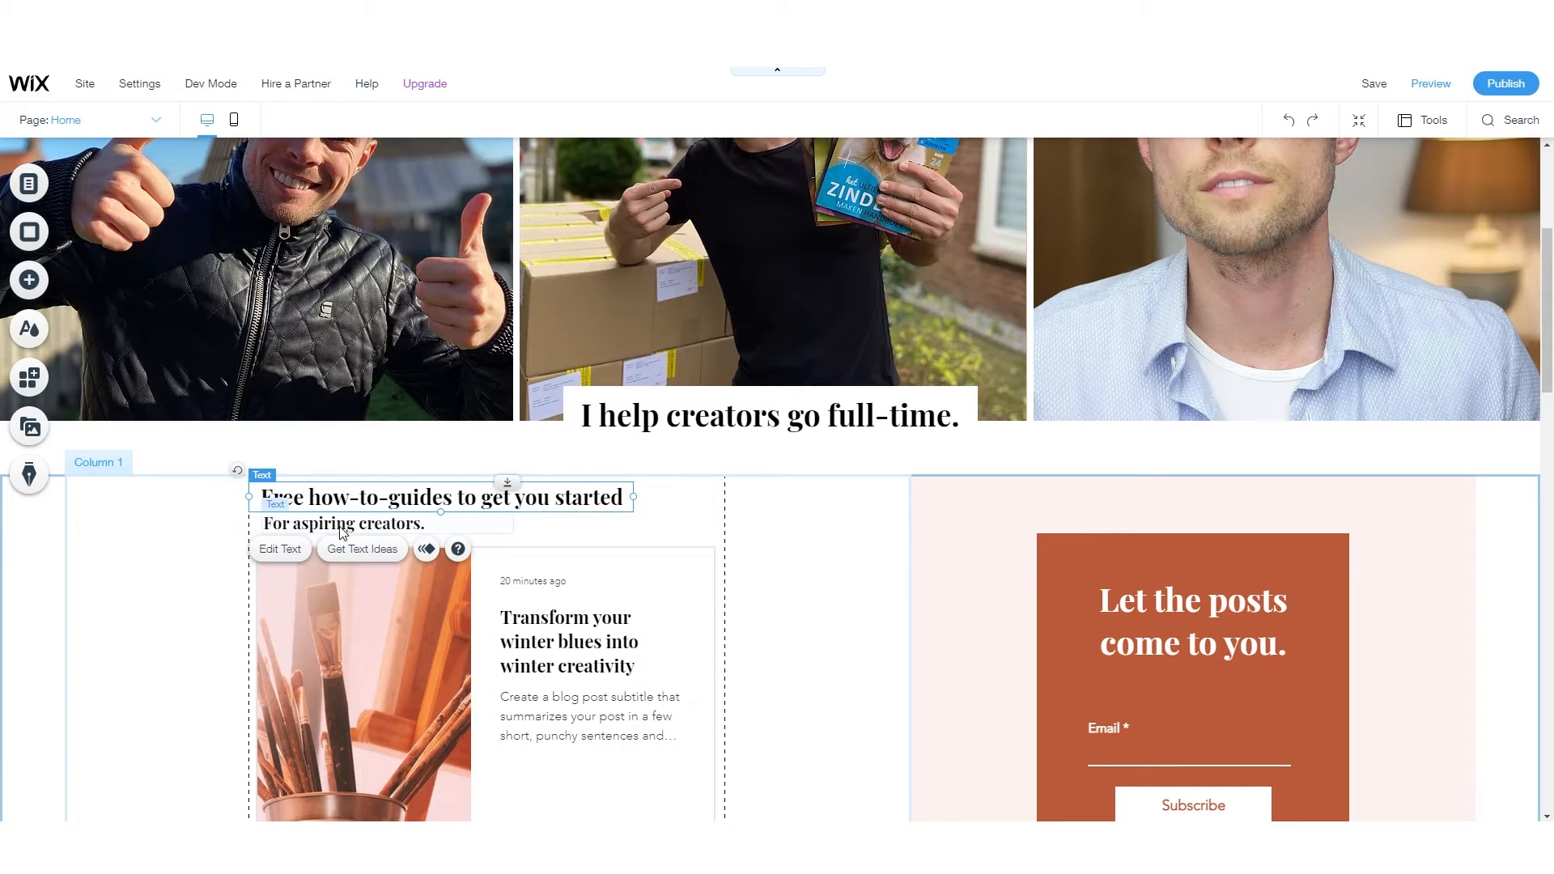
pyautogui.moveTo(253, 496); pyautogui.dragTo(264, 496)
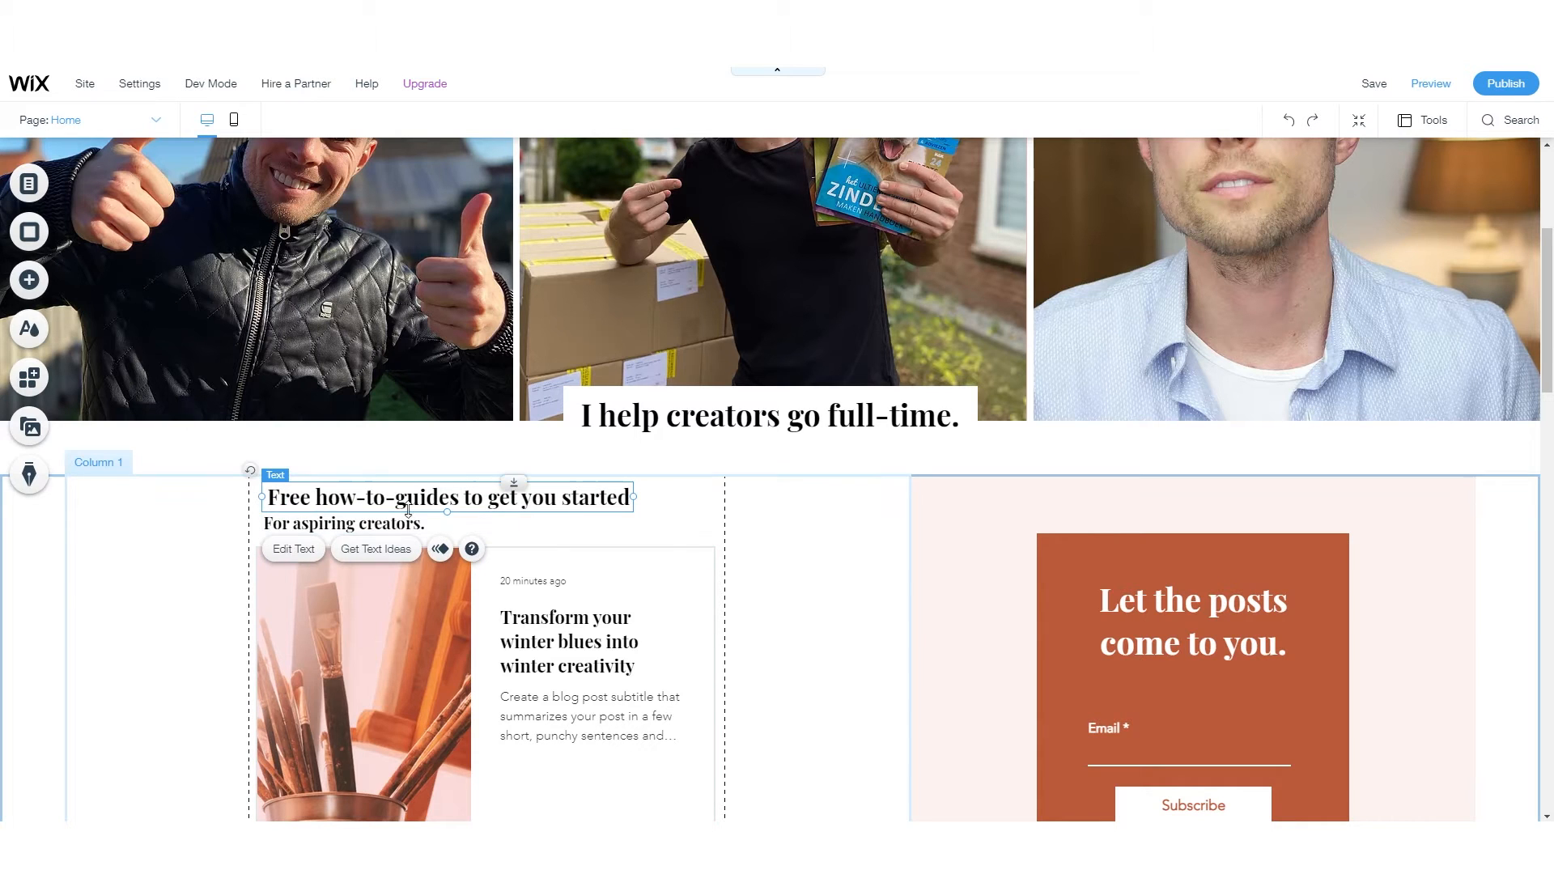
# - Left-align the "Free how-to-guides to get you started" heading within its text box
pyautogui.click(308, 556)
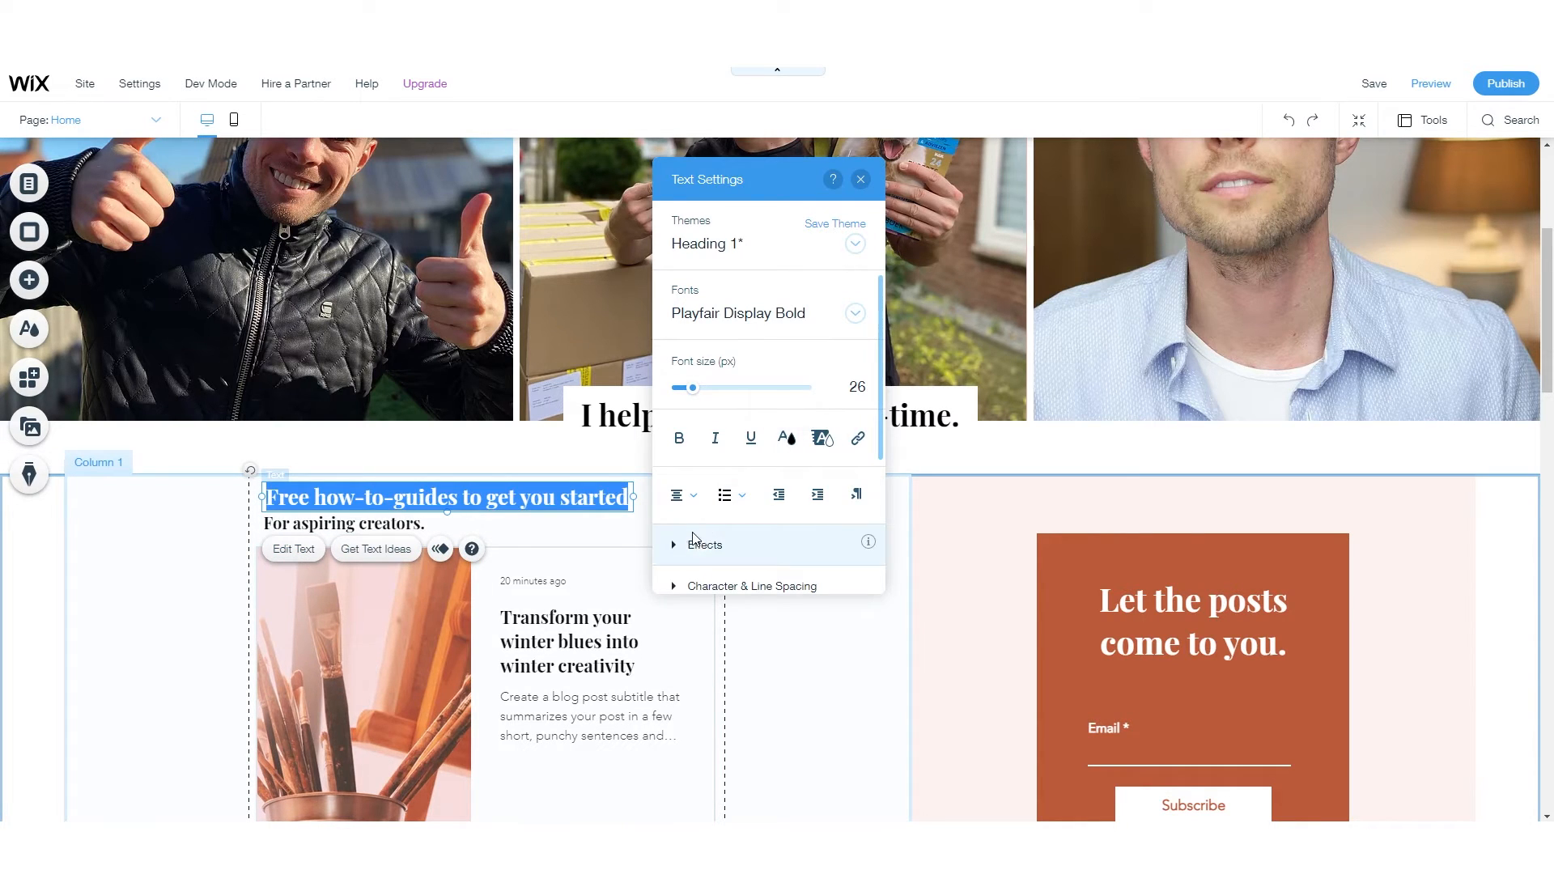
pyautogui.click(686, 495)
pyautogui.click(698, 500)
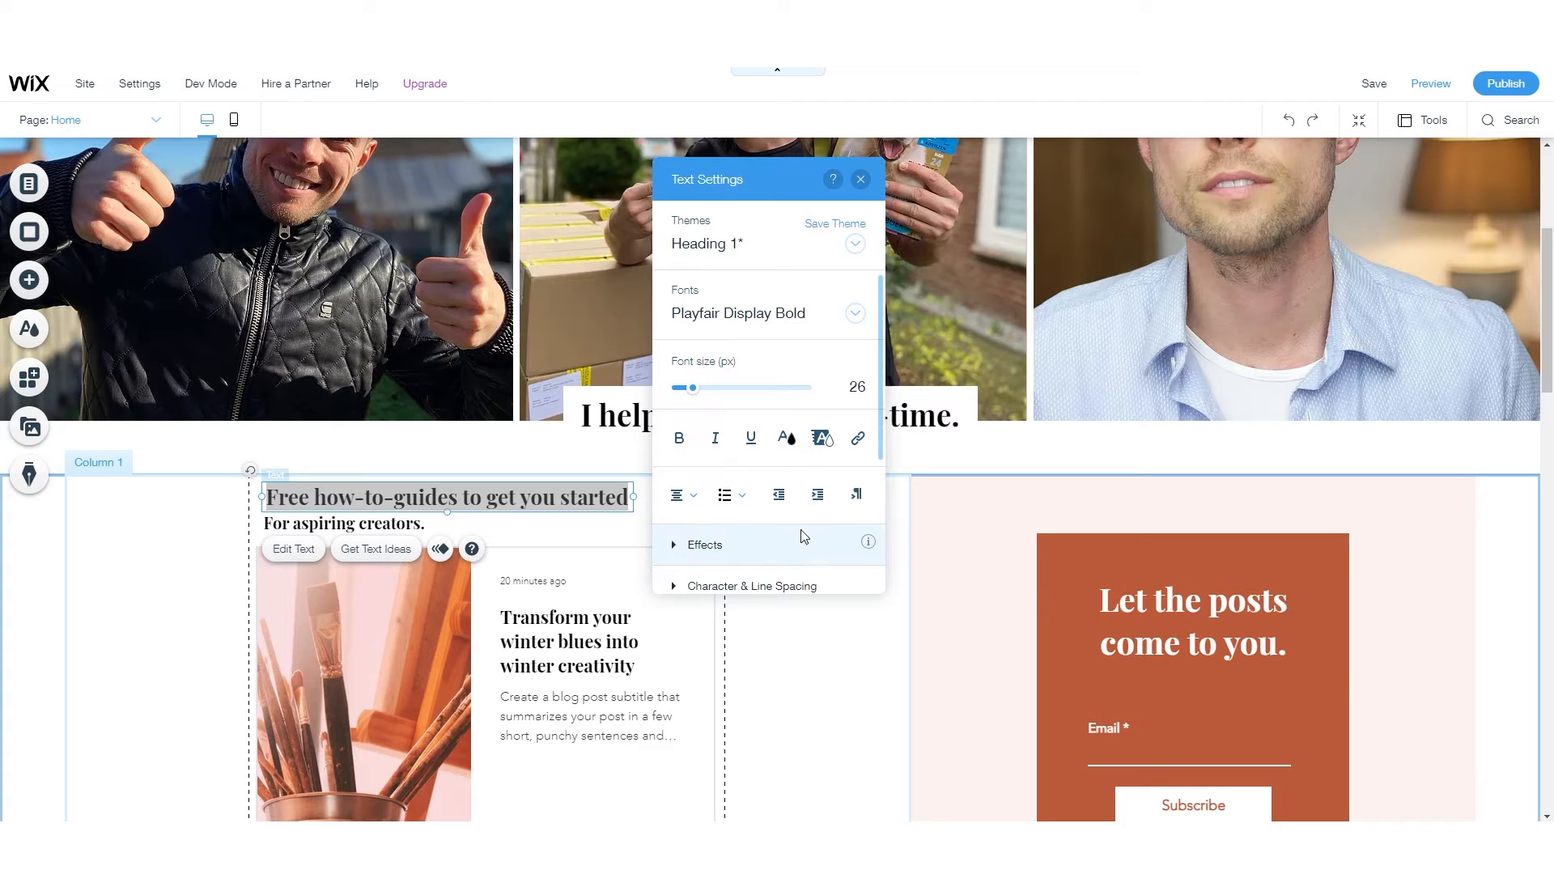
pyautogui.click(682, 495)
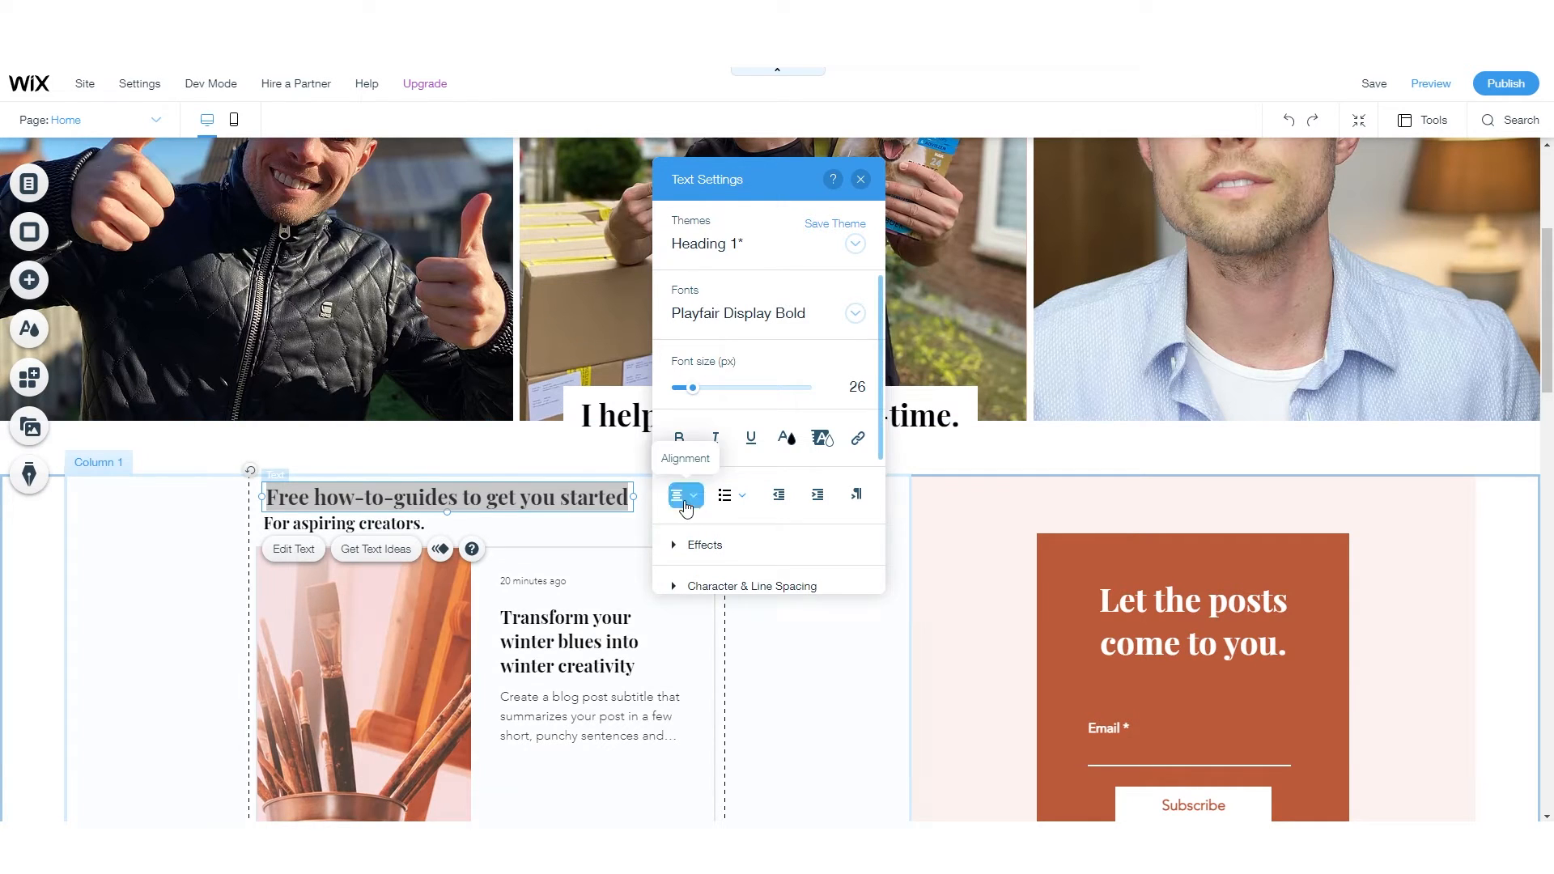
pyautogui.click(696, 511)
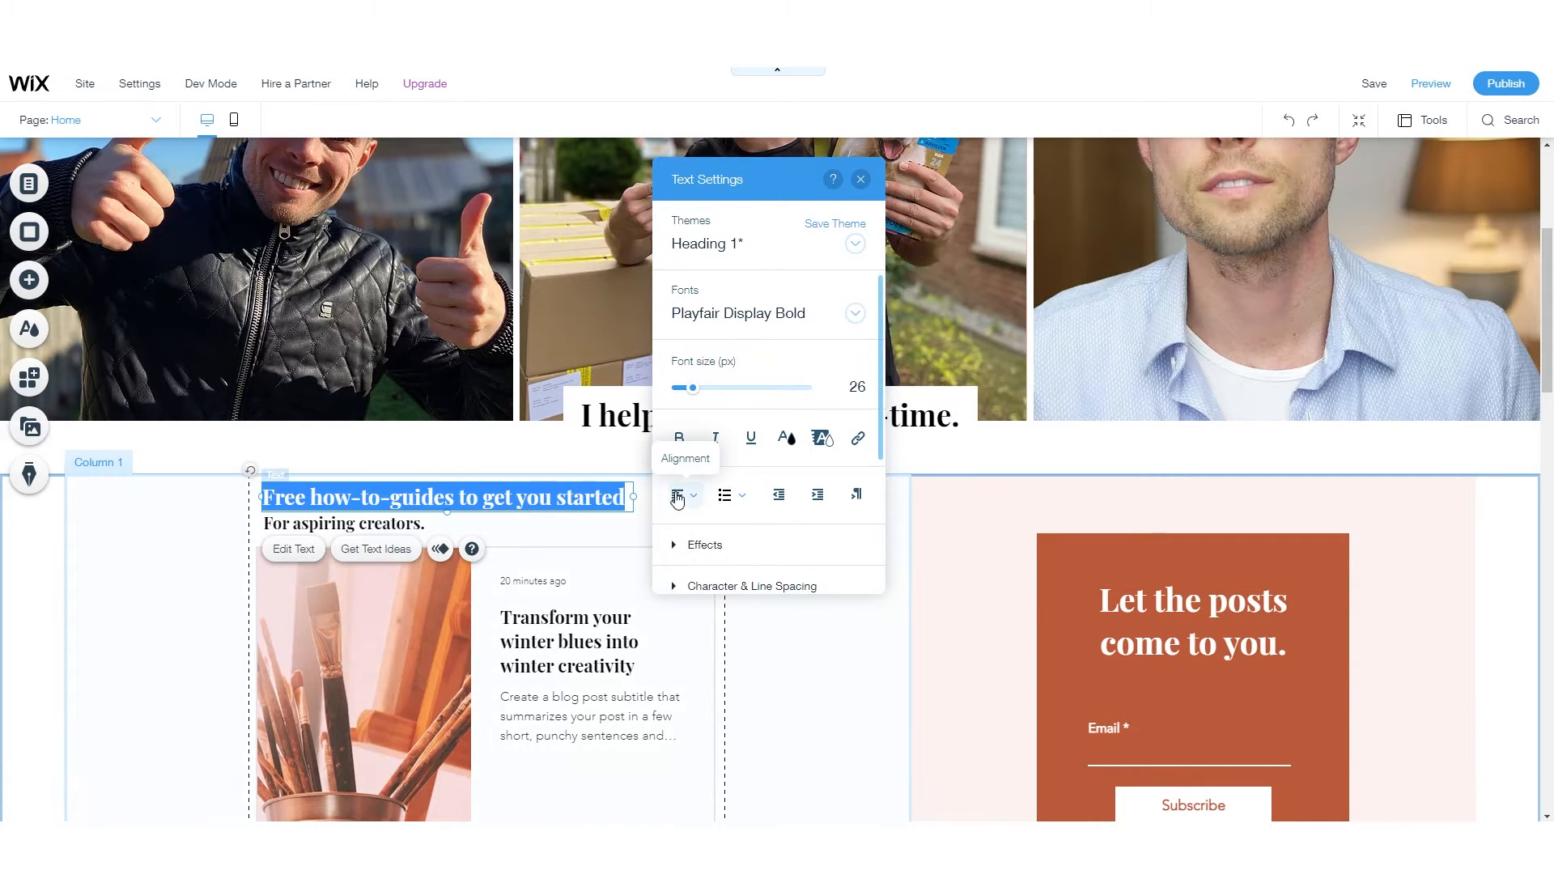
pyautogui.click(339, 512)
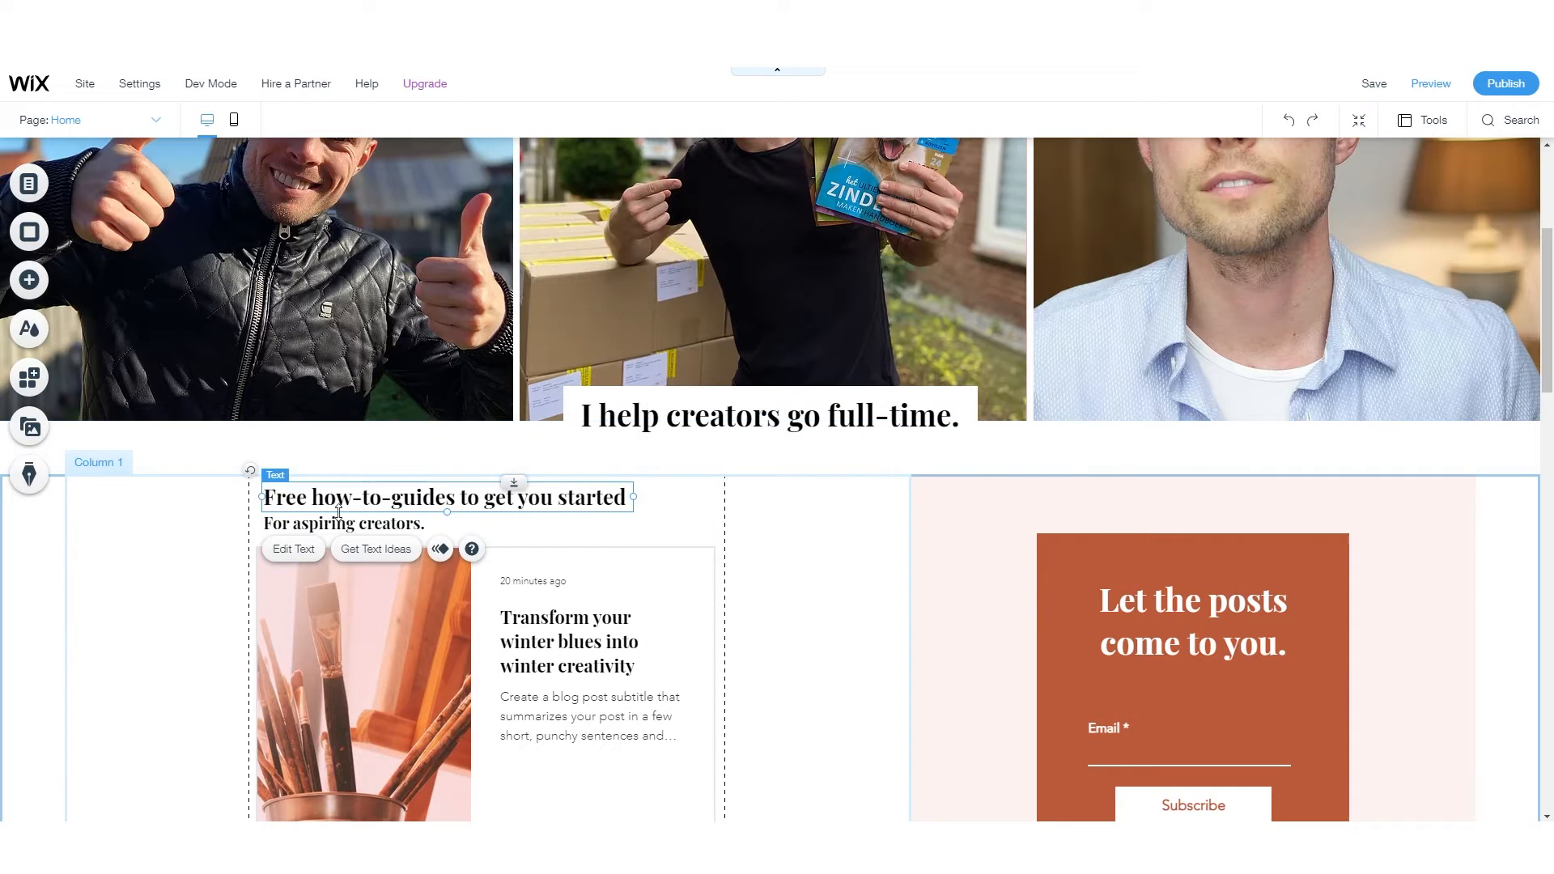
# - Apply left alignment to the "For aspiring creators." subheading
pyautogui.click(282, 526)
pyautogui.doubleClick(282, 527)
pyautogui.click(571, 495)
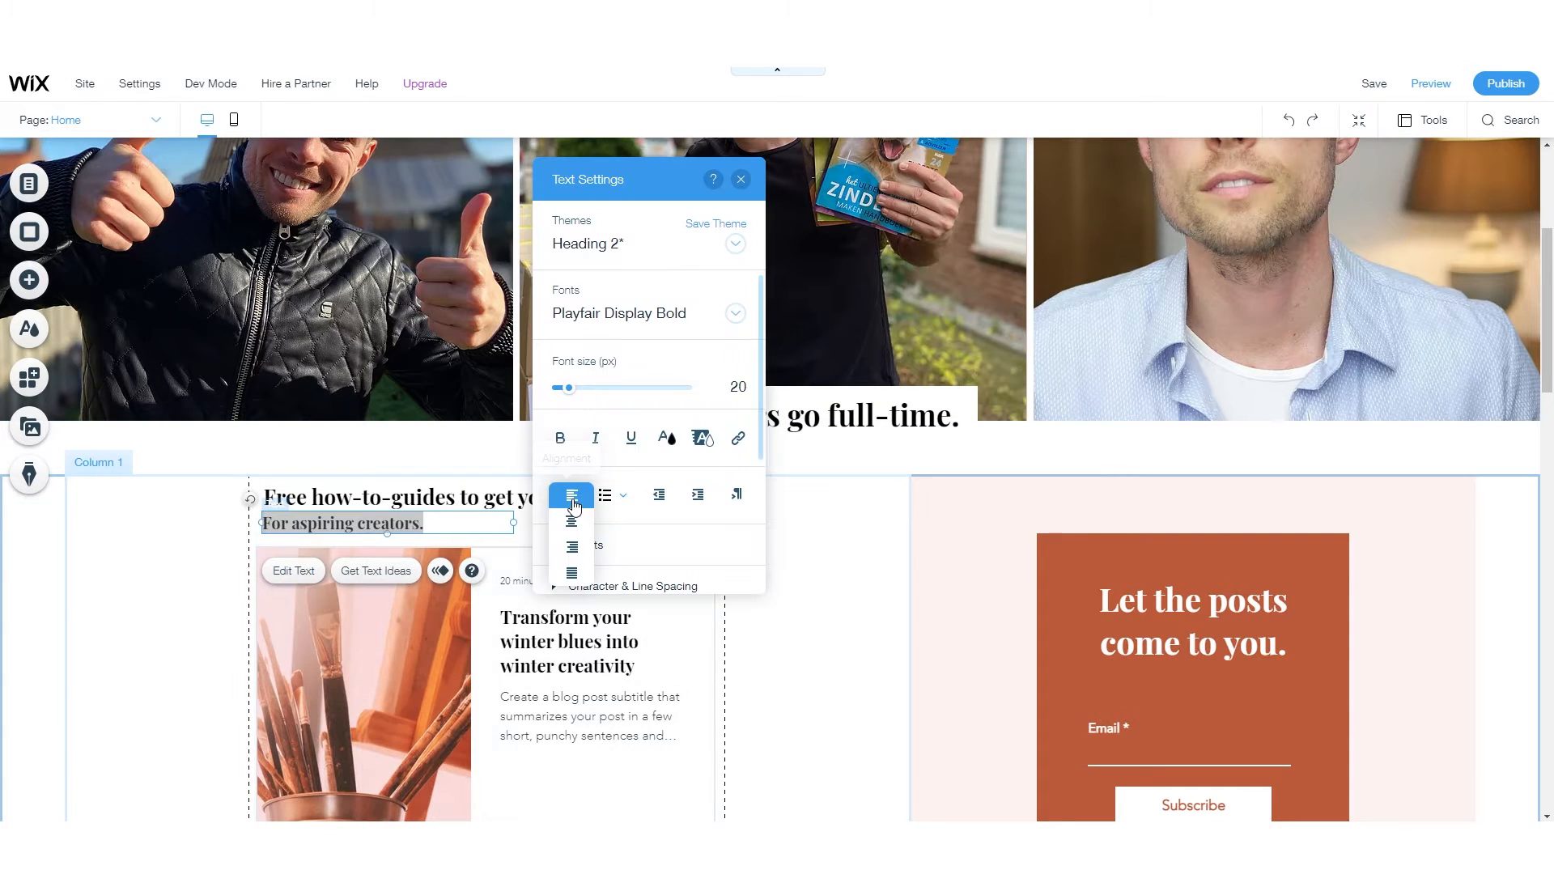
pyautogui.click(581, 496)
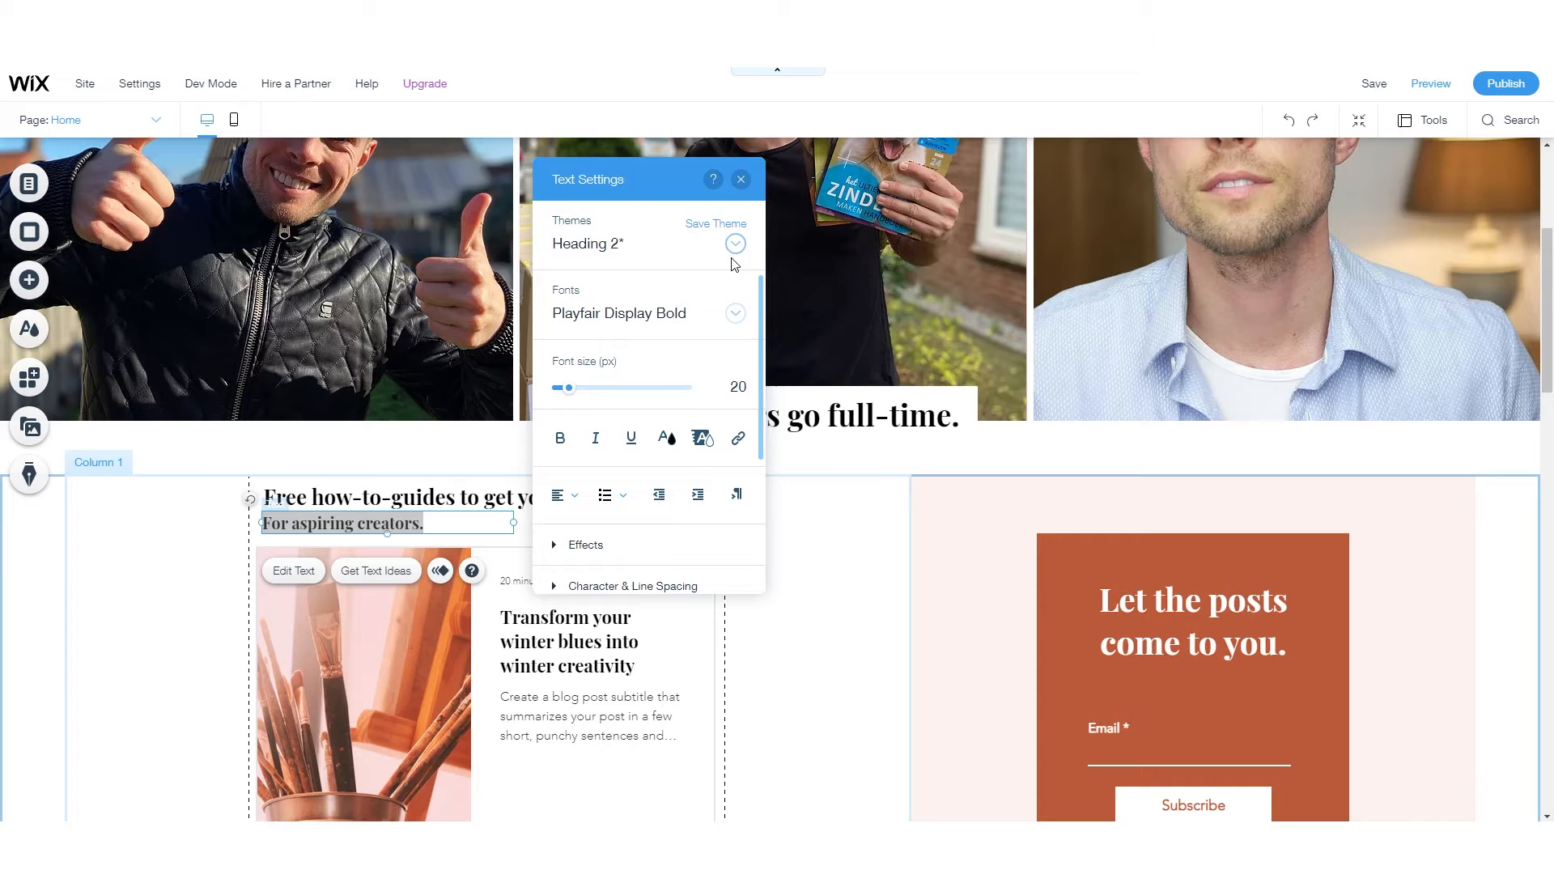
# - Close the text settings and preview the home page to check how the guides heading and its subheading look
pyautogui.click(741, 178)
pyautogui.click(161, 550)
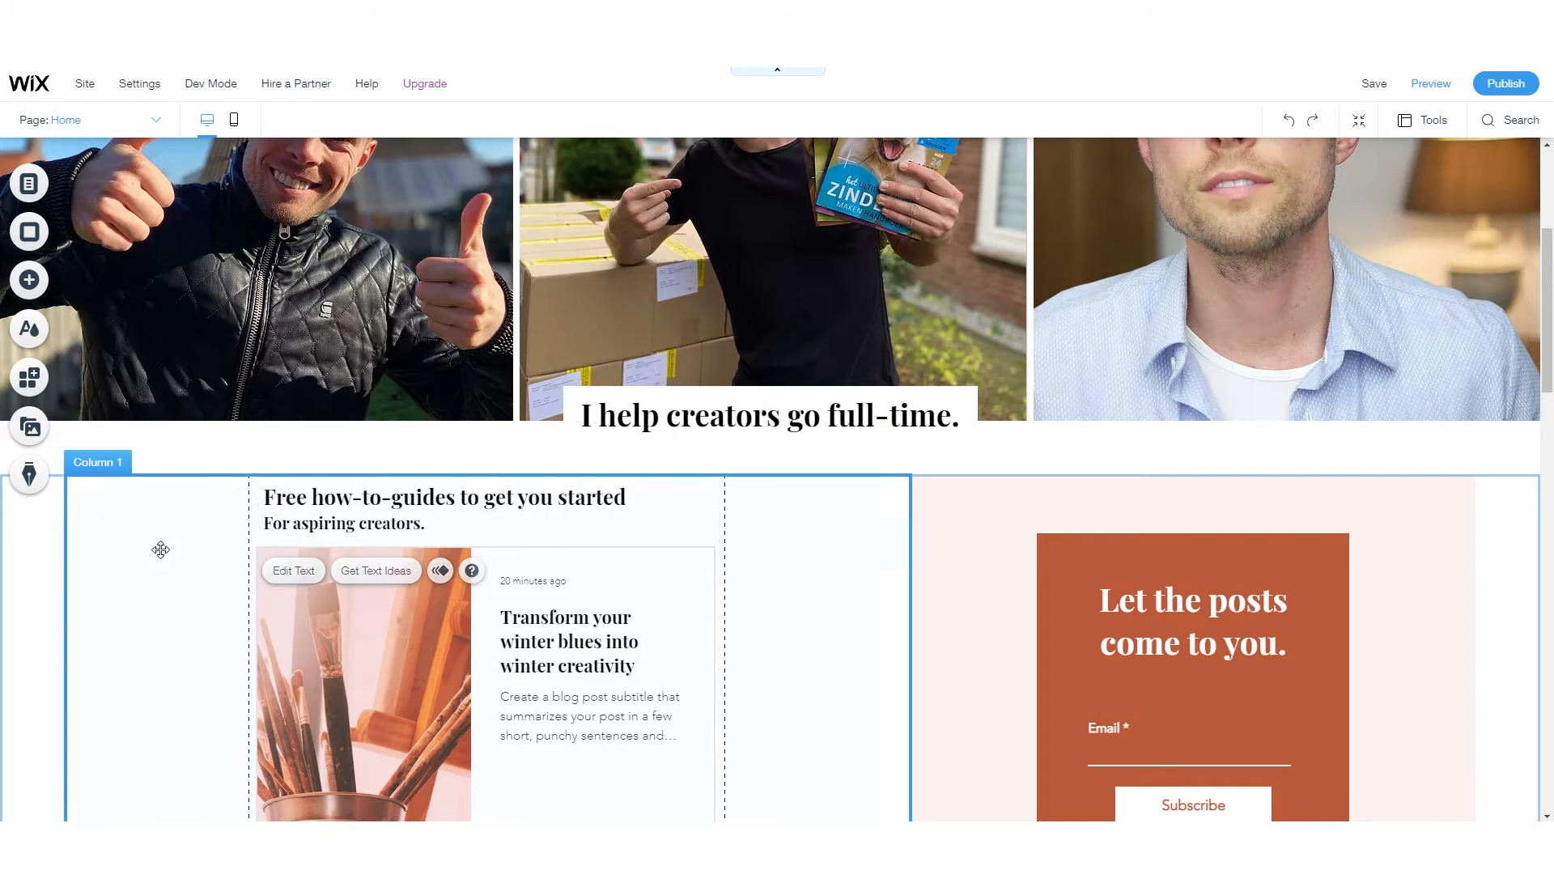
pyautogui.click(10, 601)
pyautogui.click(1419, 87)
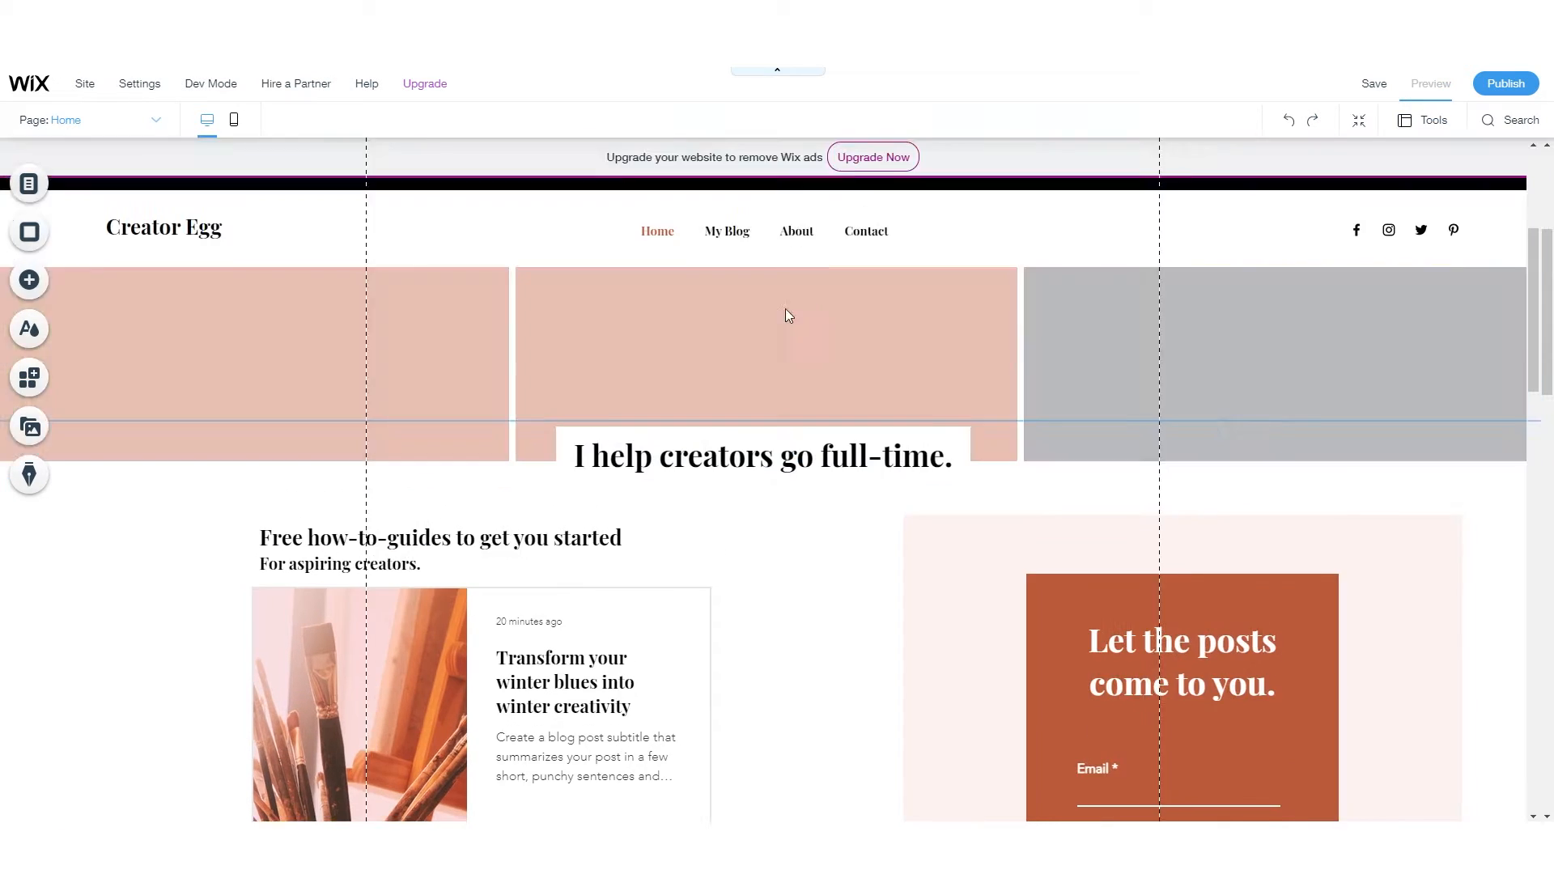
pyautogui.scroll(-3, 297, 580)
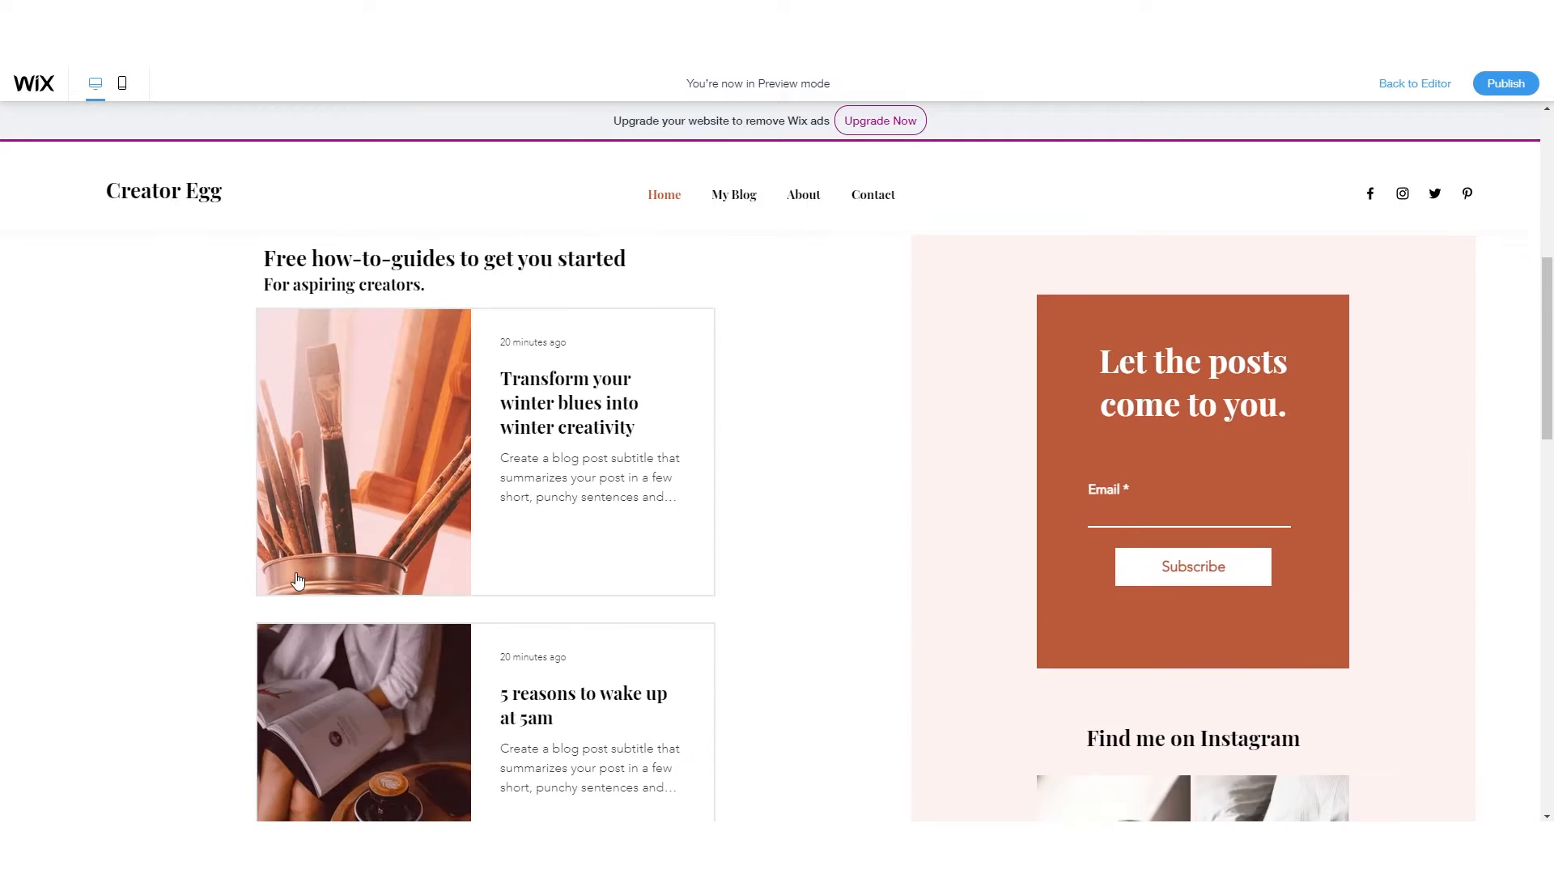
pyautogui.scroll(2, 320, 477)
pyautogui.scroll(3, 318, 476)
pyautogui.scroll(-1, 317, 476)
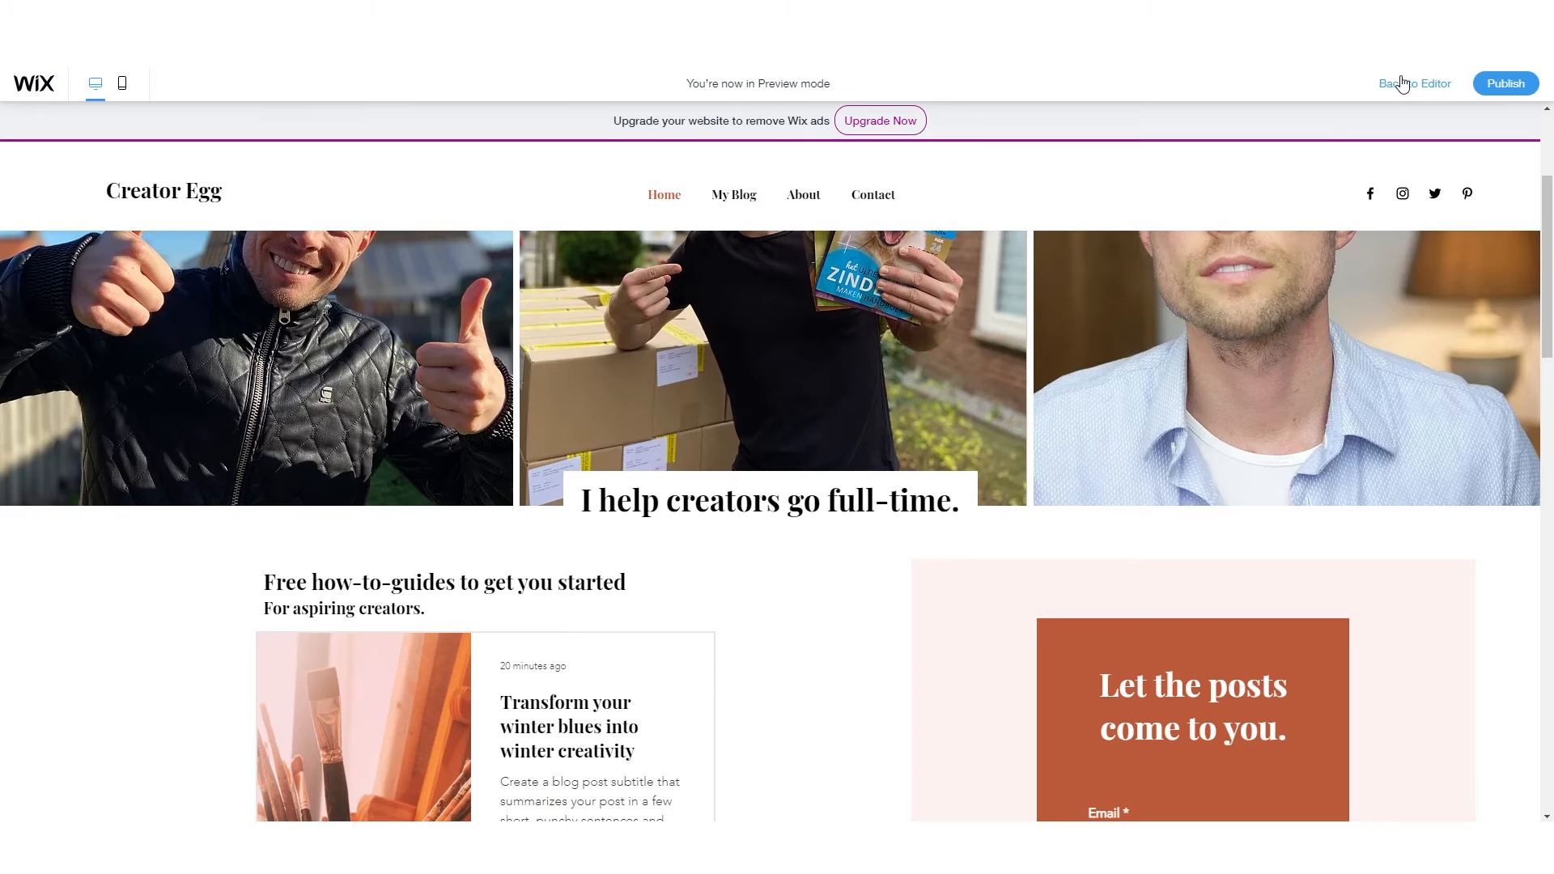
pyautogui.click(1403, 83)
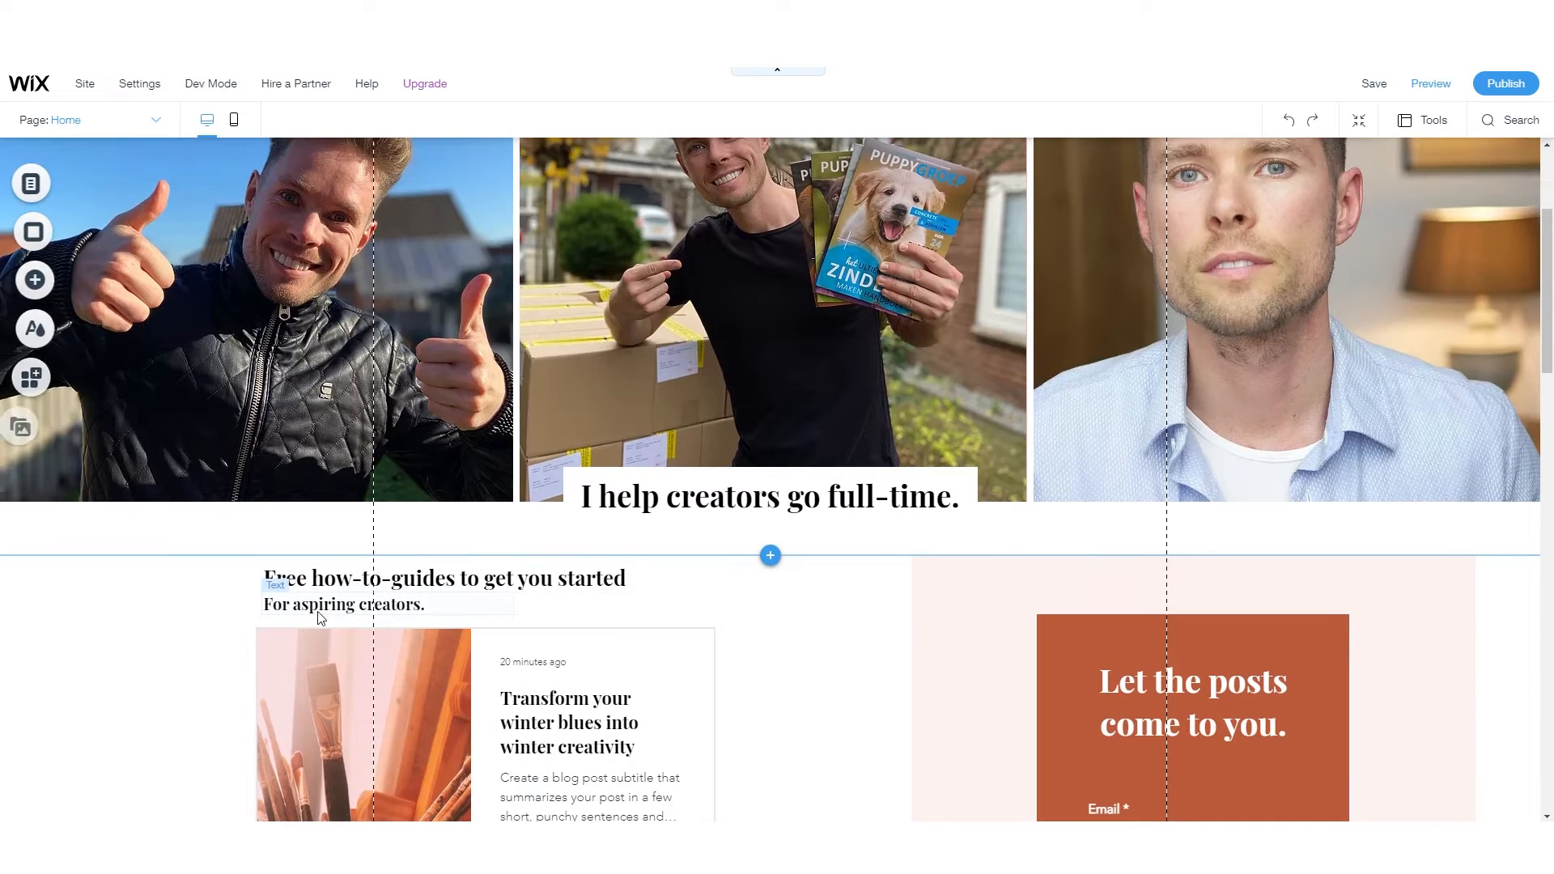
# - Nudge the "For aspiring creators." subheading slightly down, away from the guides heading
pyautogui.click(320, 604)
pyautogui.moveTo(323, 612); pyautogui.dragTo(323, 614)
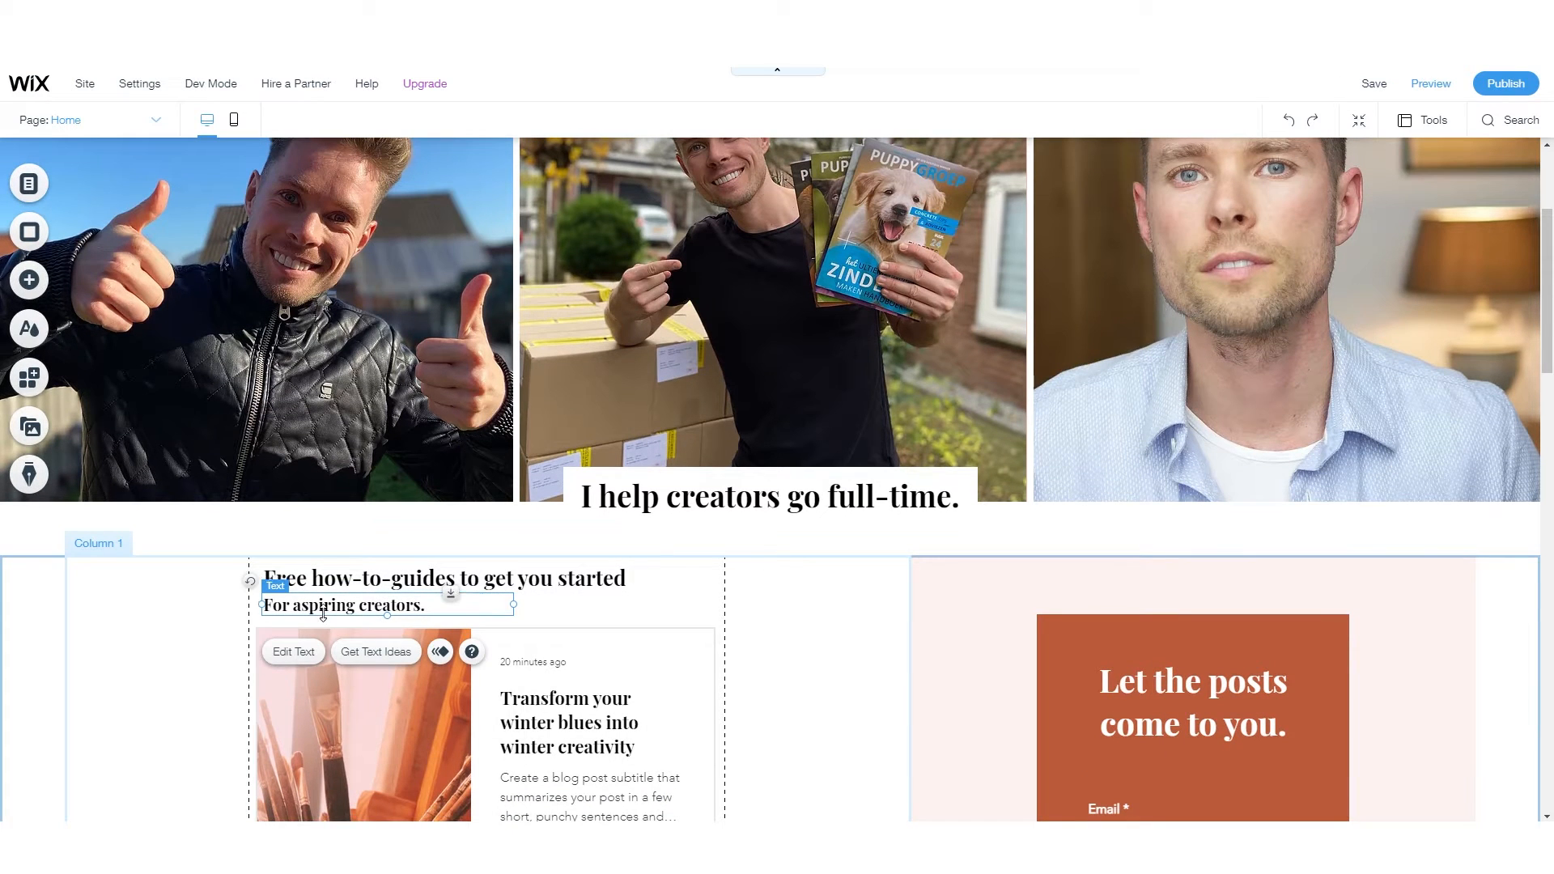
pyautogui.press('Up')
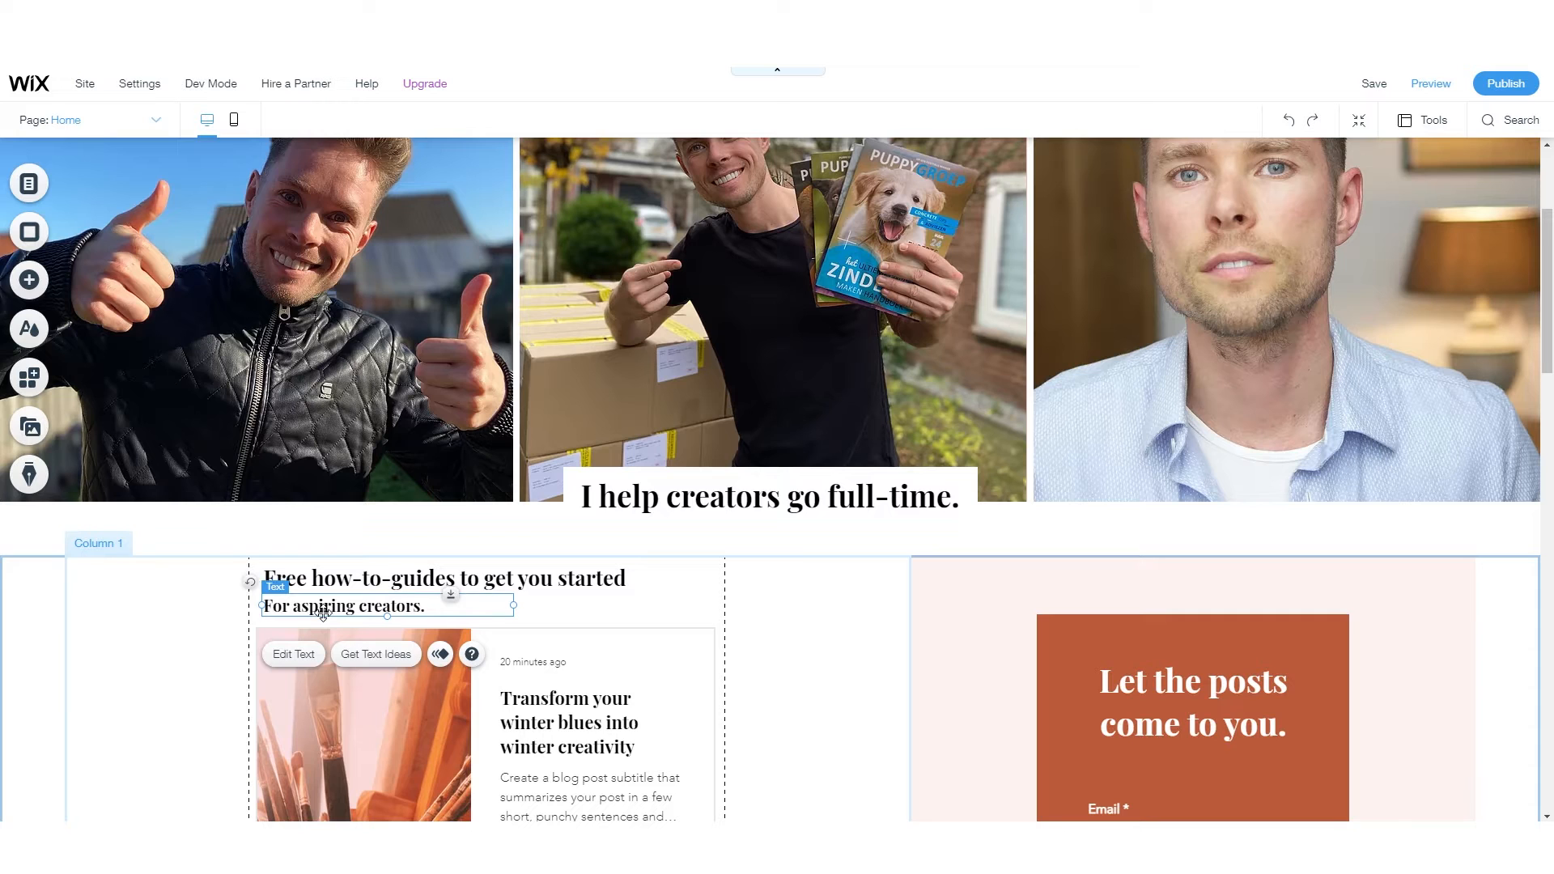
pyautogui.press('Down')
pyautogui.press('Up')
pyautogui.press('Down')
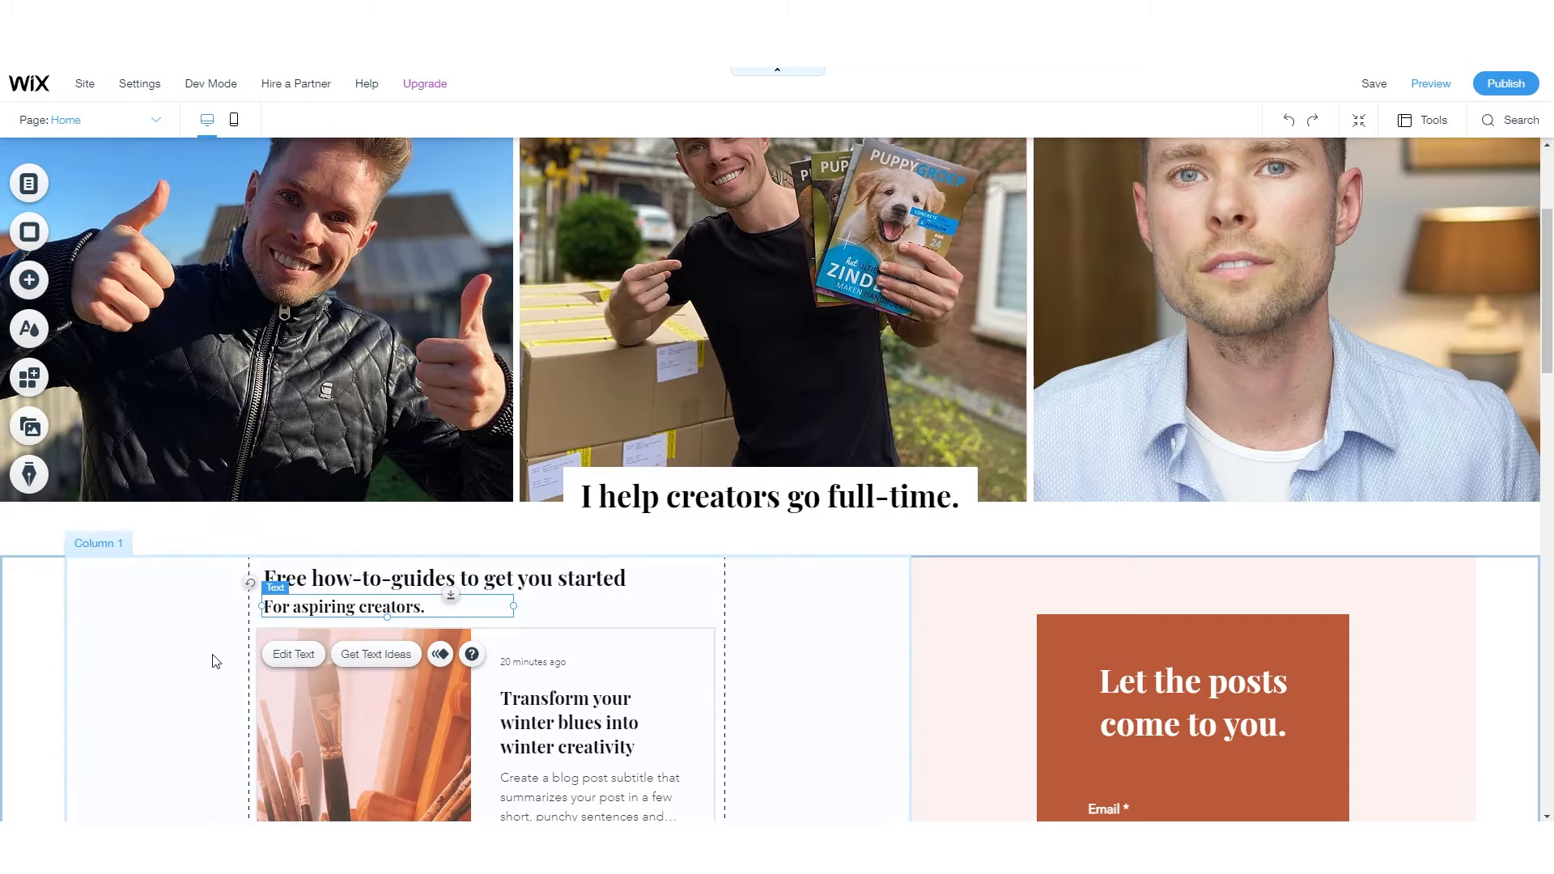
# - Preview the home page to examine the spacing between the guides heading, the subheading and the post list
pyautogui.click(1431, 84)
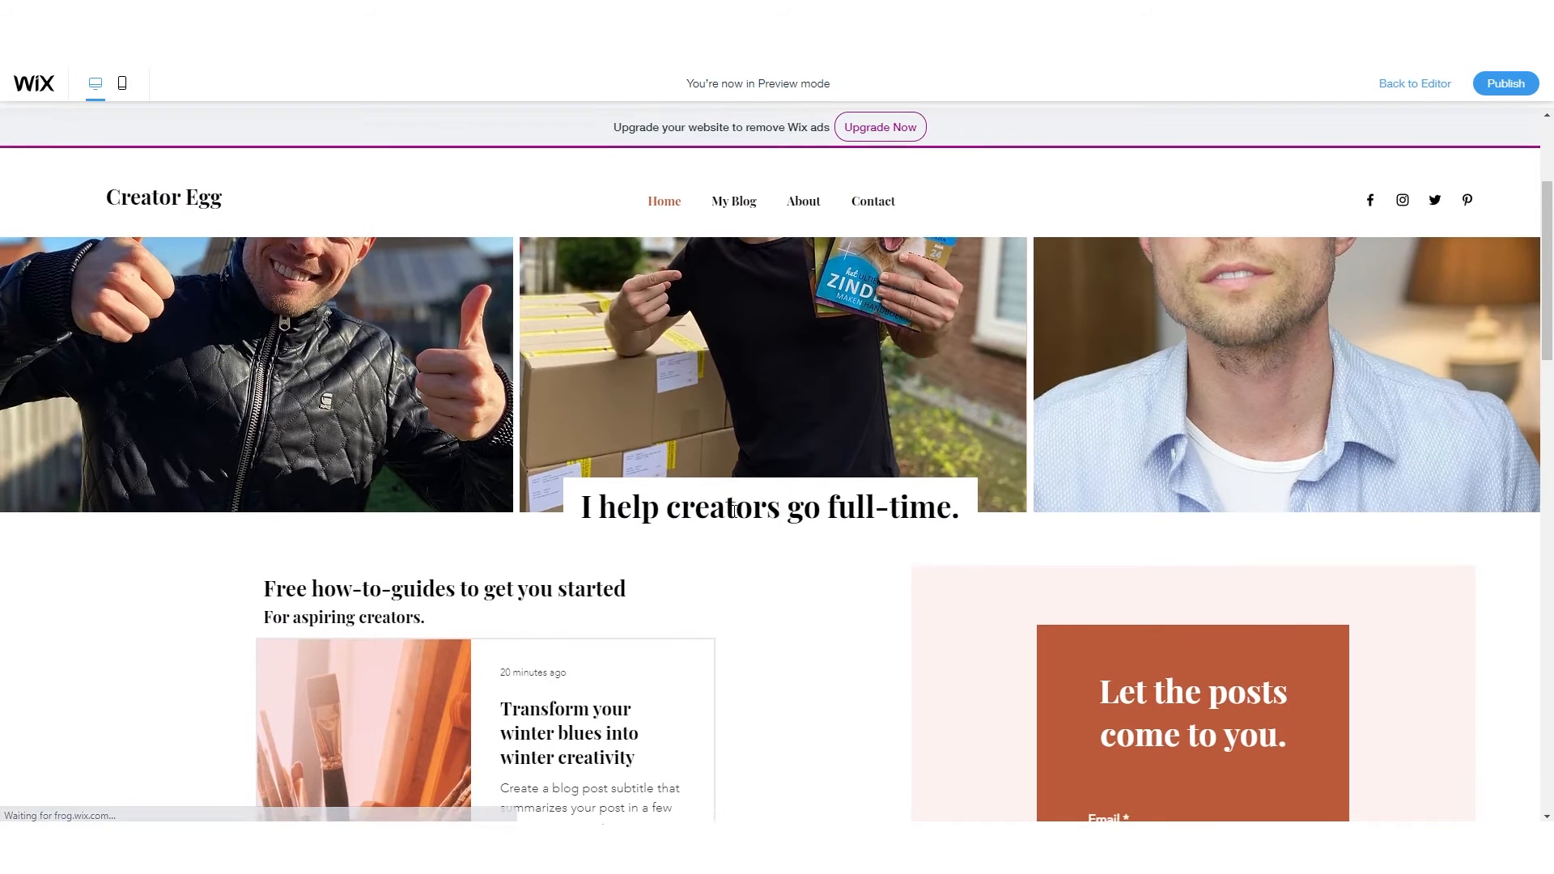
pyautogui.scroll(-3, 307, 631)
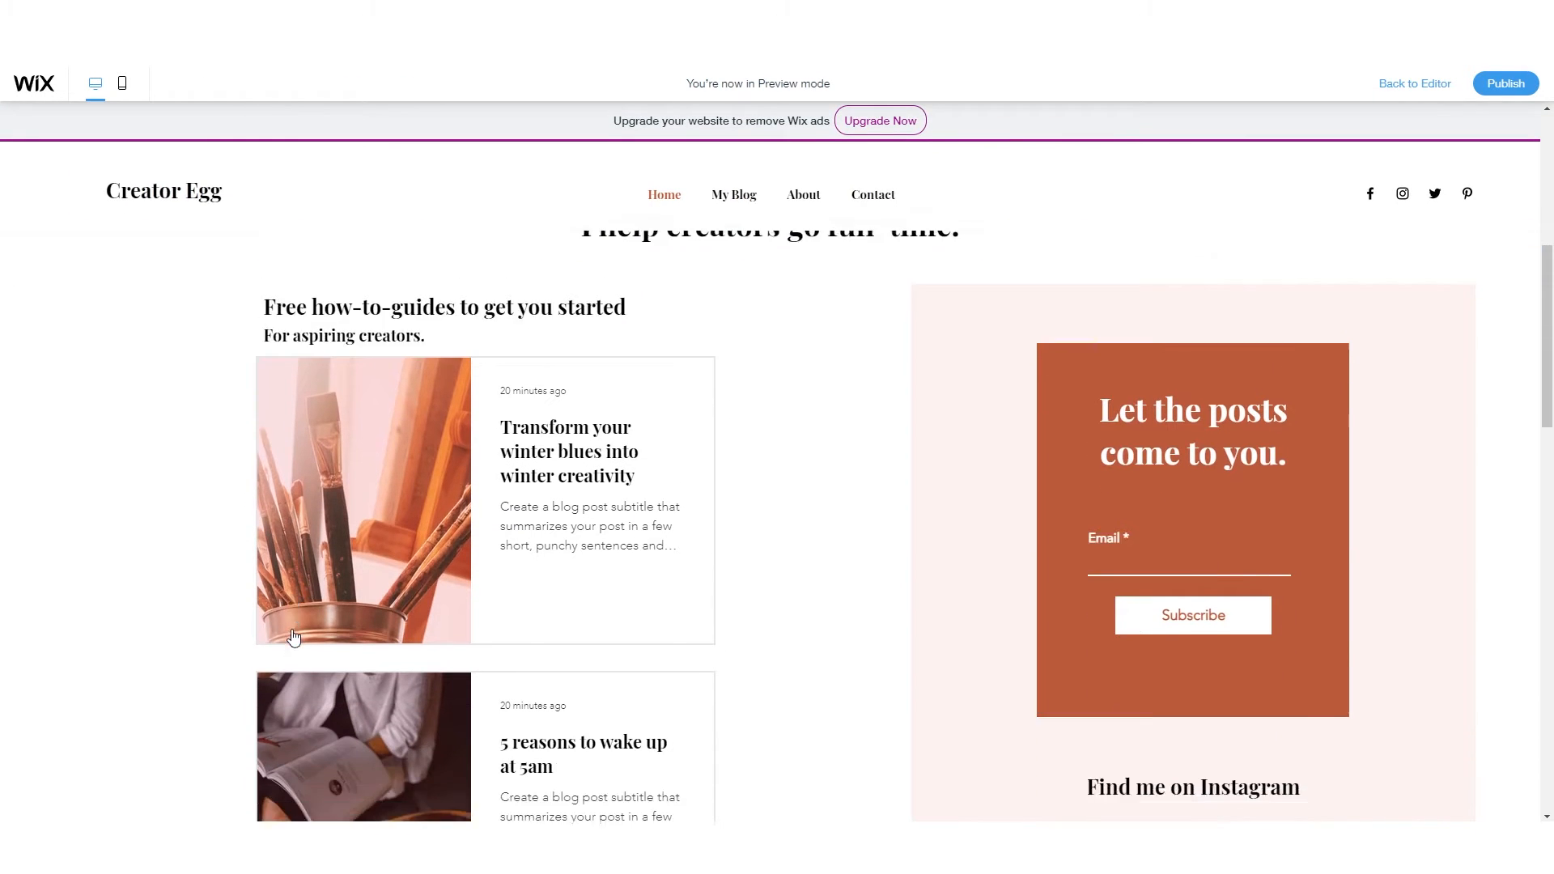
pyautogui.scroll(4, 294, 637)
pyautogui.scroll(-3, 294, 633)
pyautogui.scroll(-2, 294, 522)
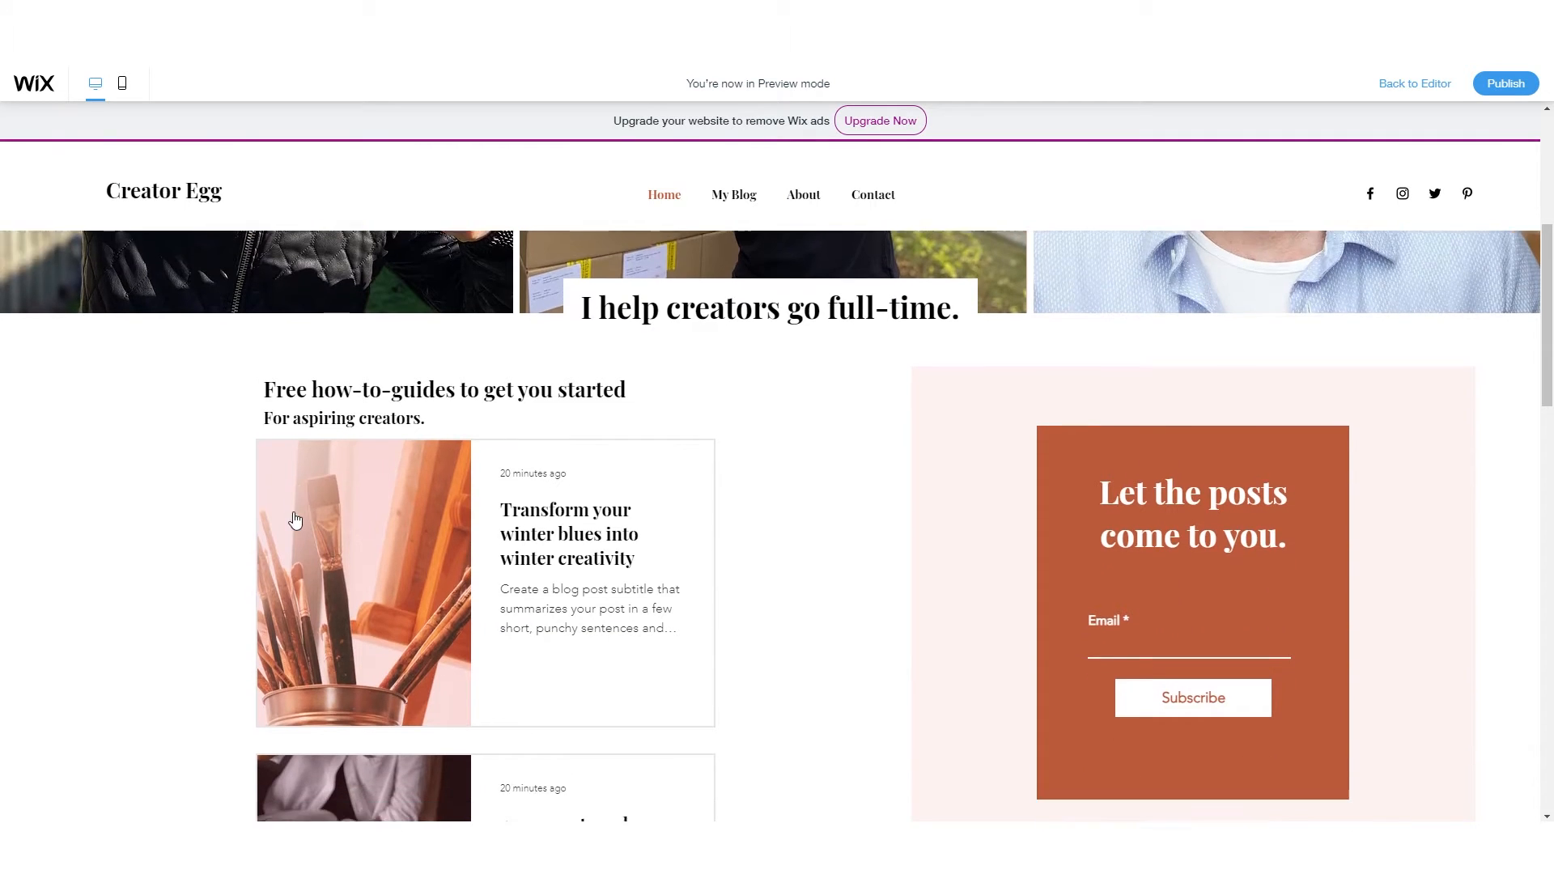
pyautogui.scroll(2, 294, 528)
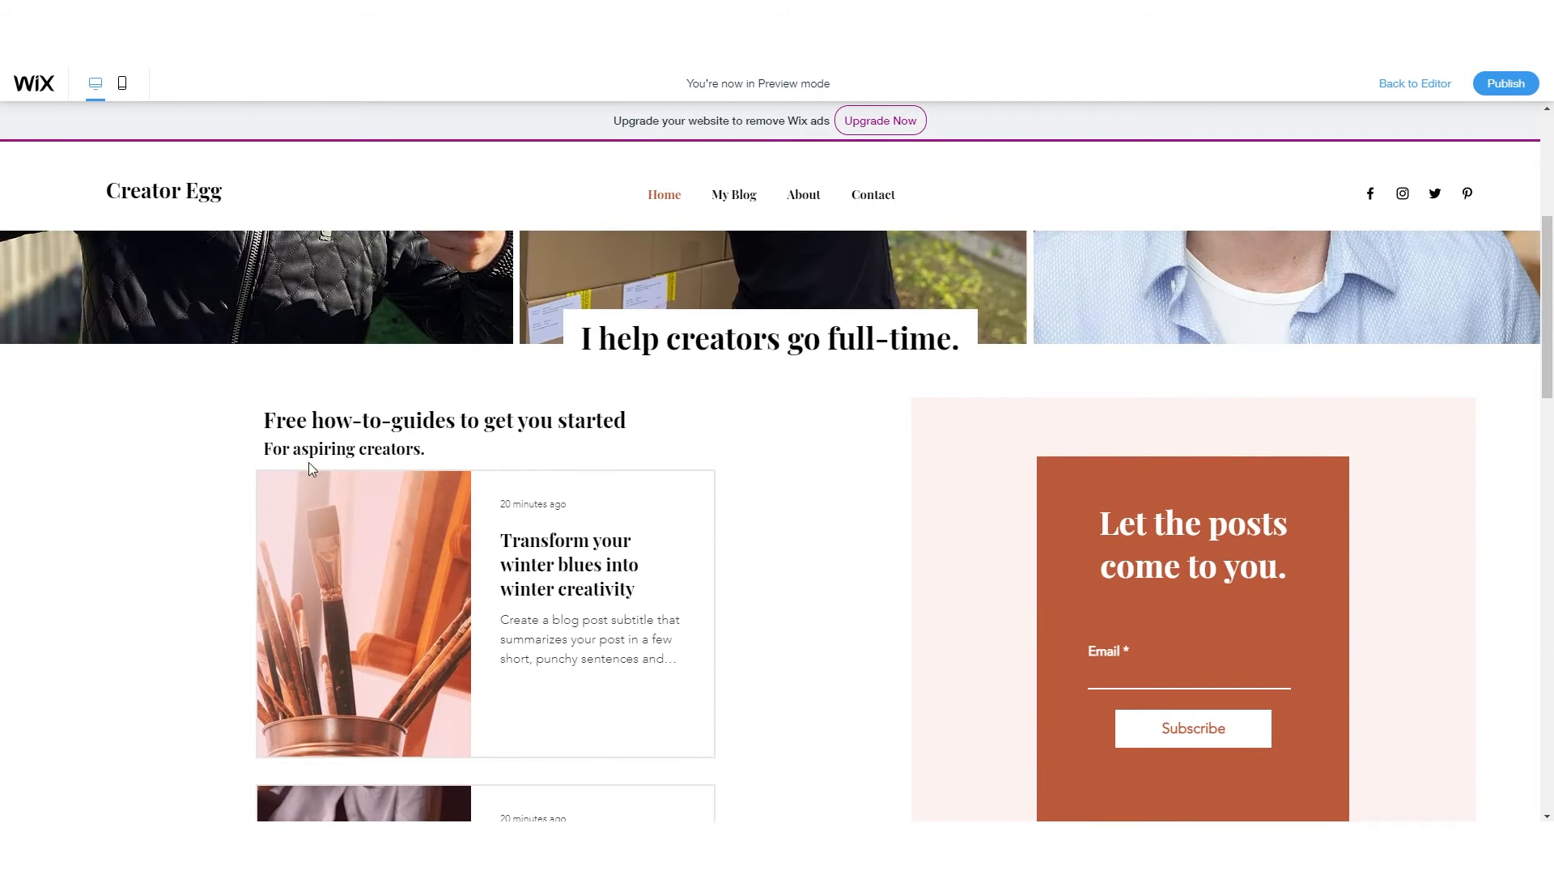
pyautogui.scroll(-1, 319, 493)
pyautogui.scroll(3, 326, 497)
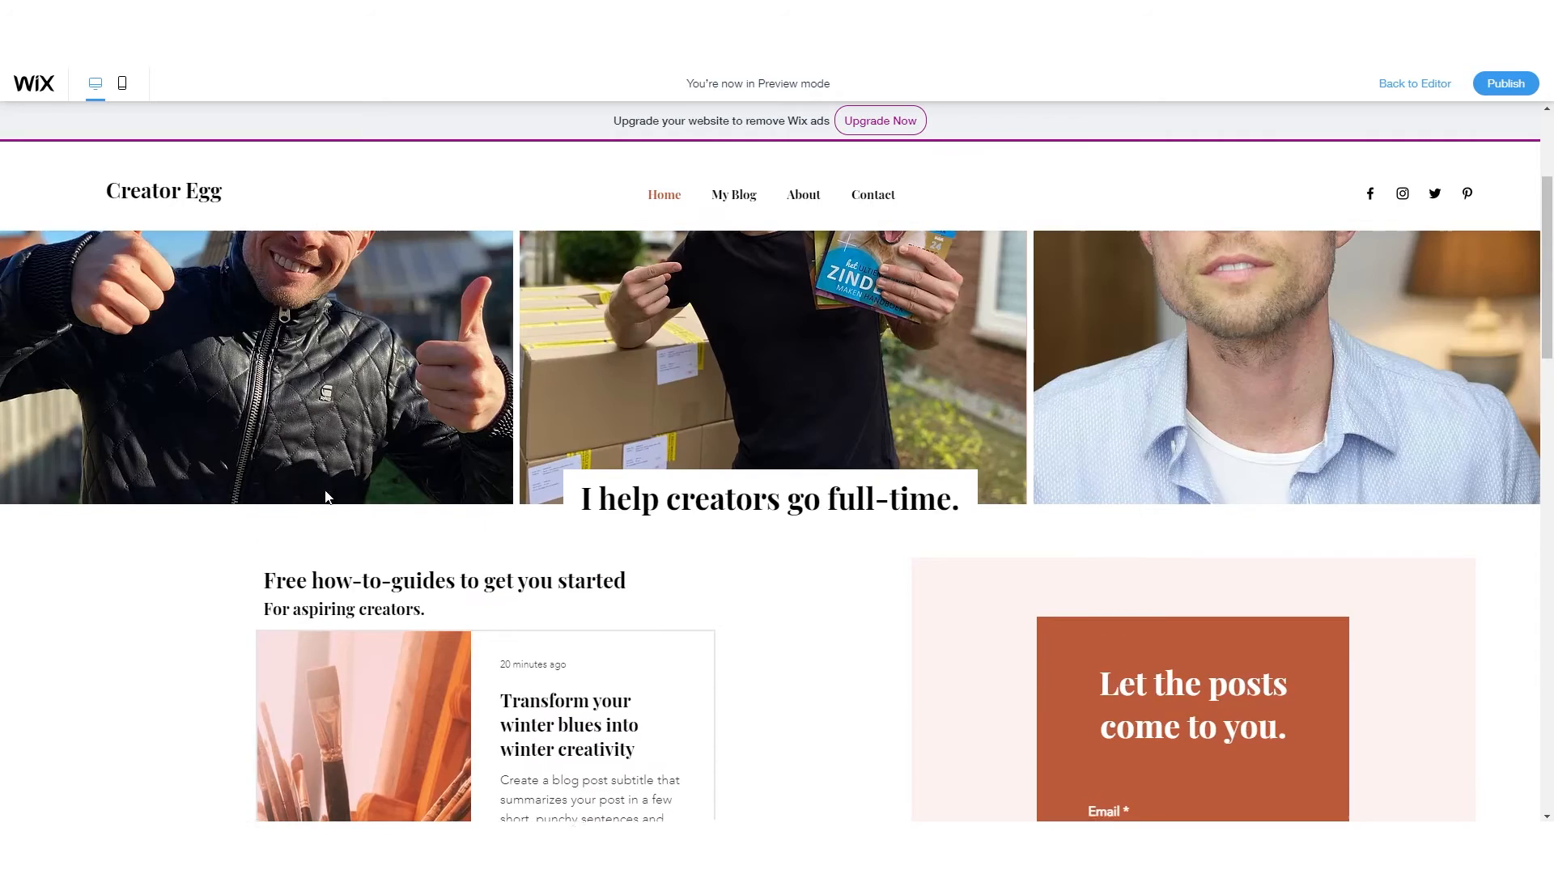
pyautogui.scroll(-2, 475, 487)
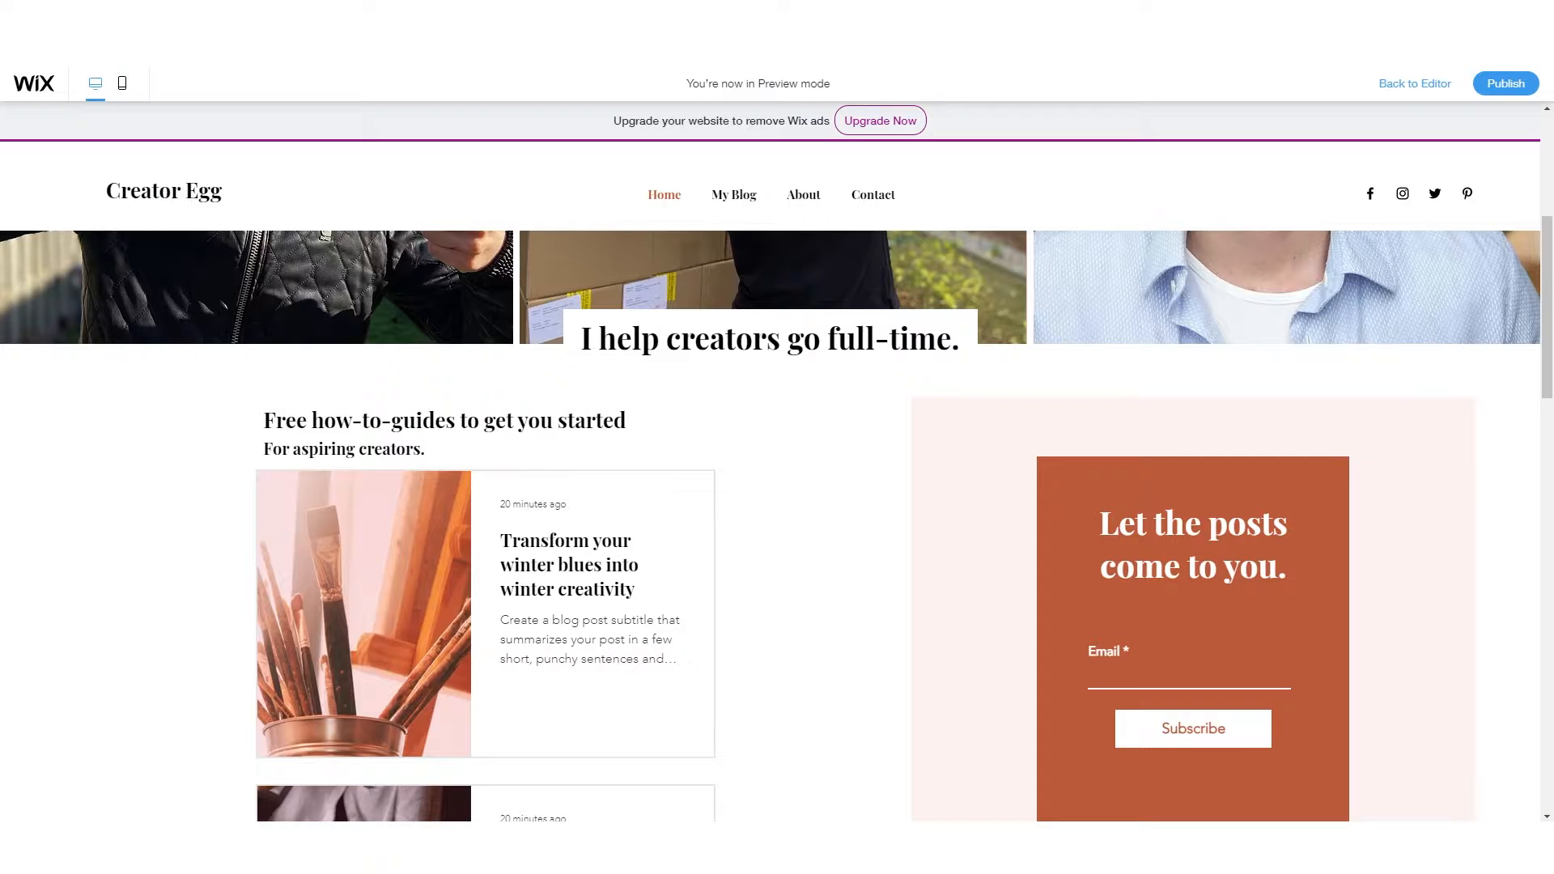
pyautogui.click(1407, 85)
# - Delete the "For aspiring creators." subheading and line up the guides heading with the left edge of the post list
pyautogui.click(368, 446)
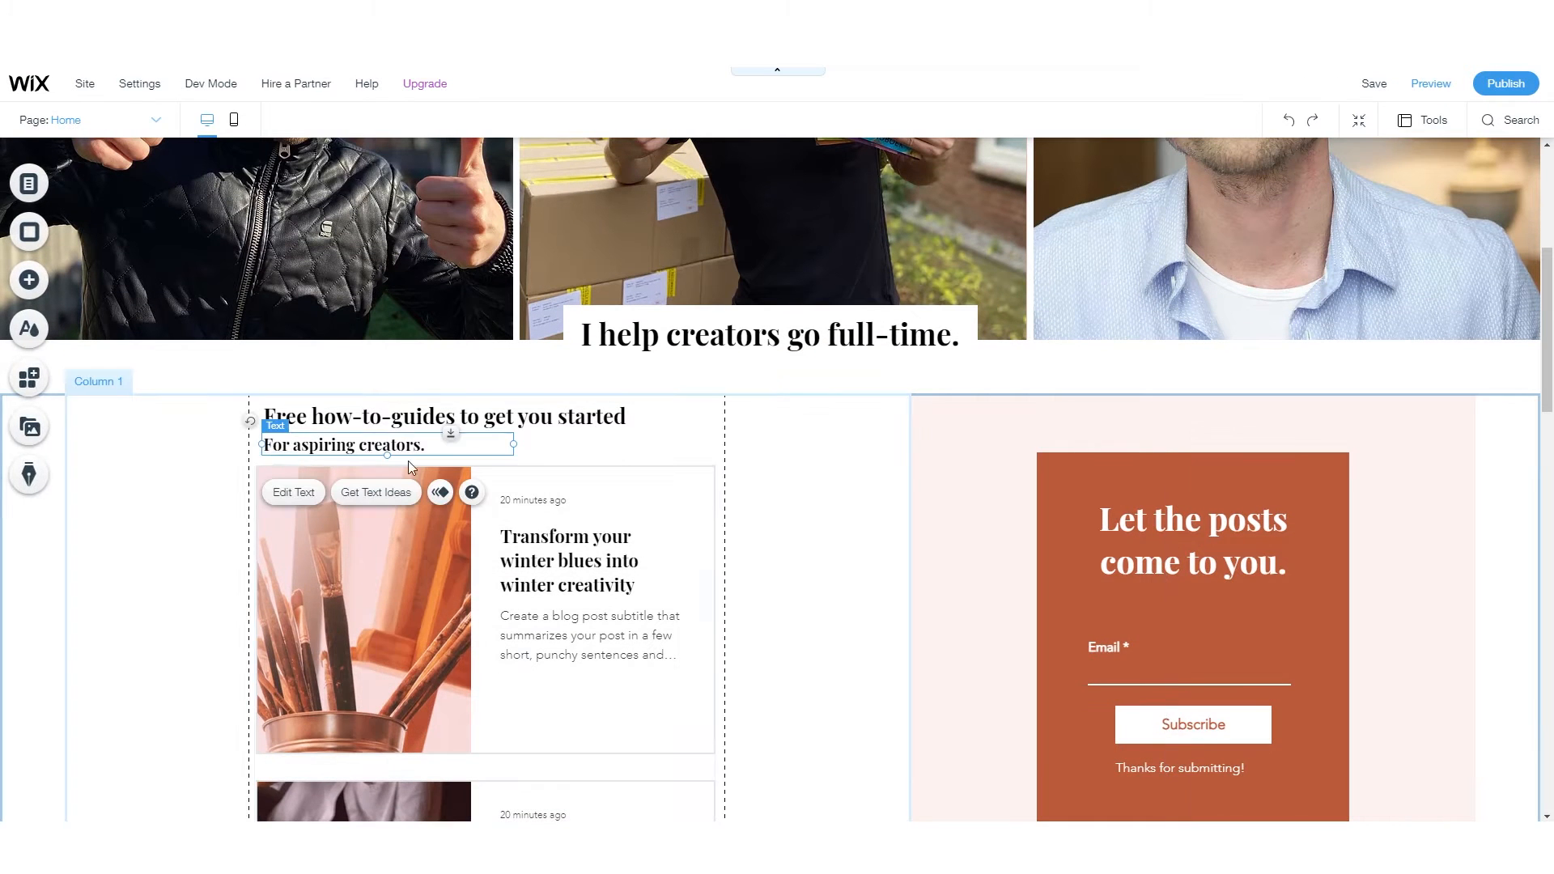
pyautogui.press('Delete')
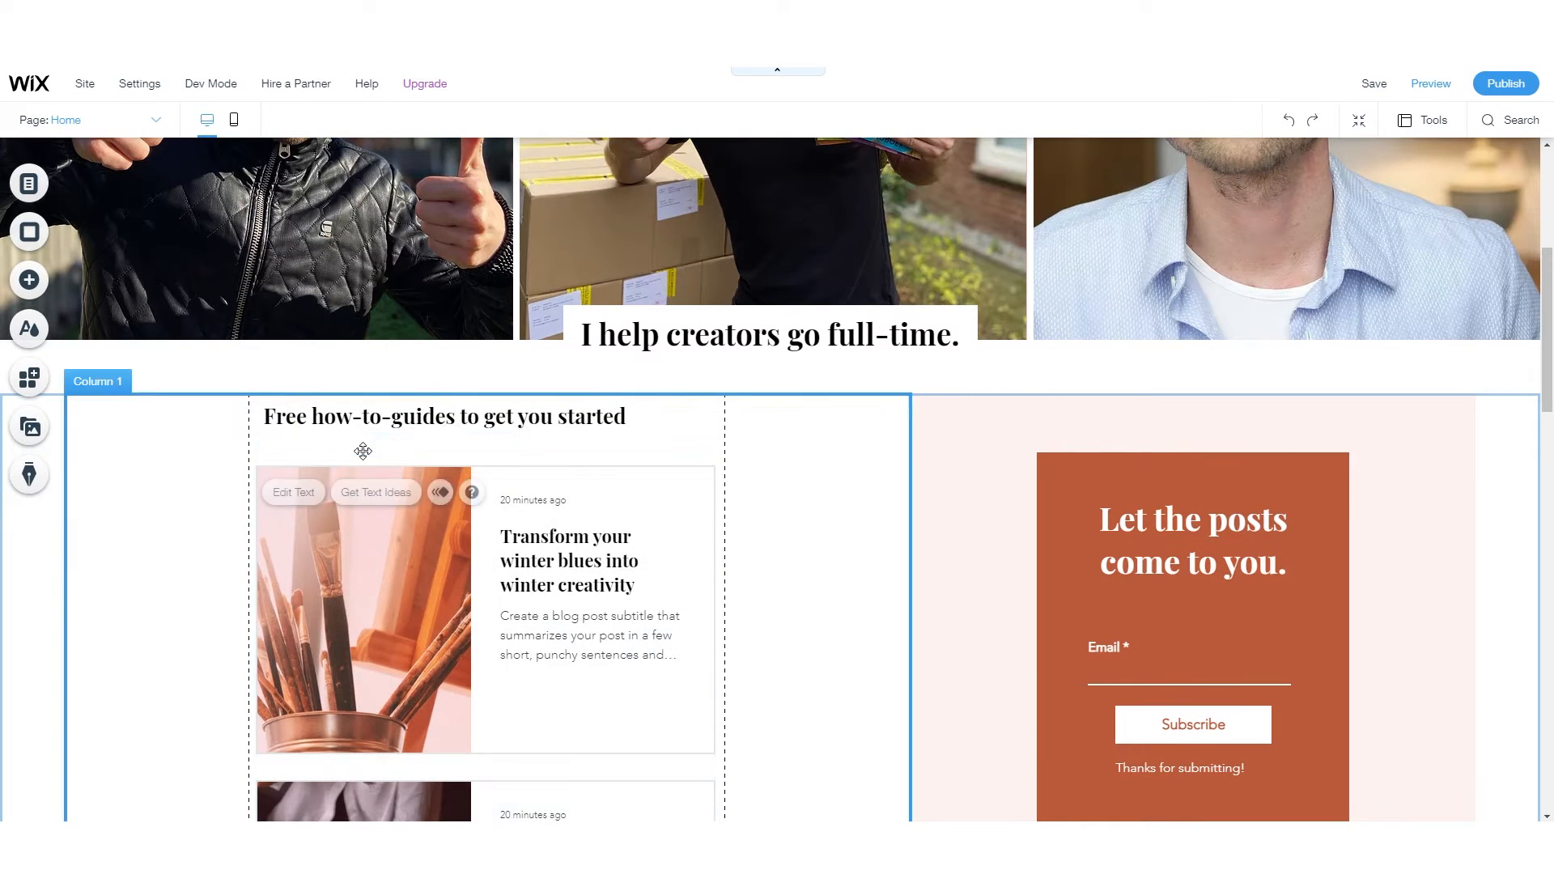
pyautogui.moveTo(360, 420); pyautogui.dragTo(353, 417)
# - Bring the top edge of the post list up to just beneath the "Free how-to-guides to get you started" heading
pyautogui.click(425, 500)
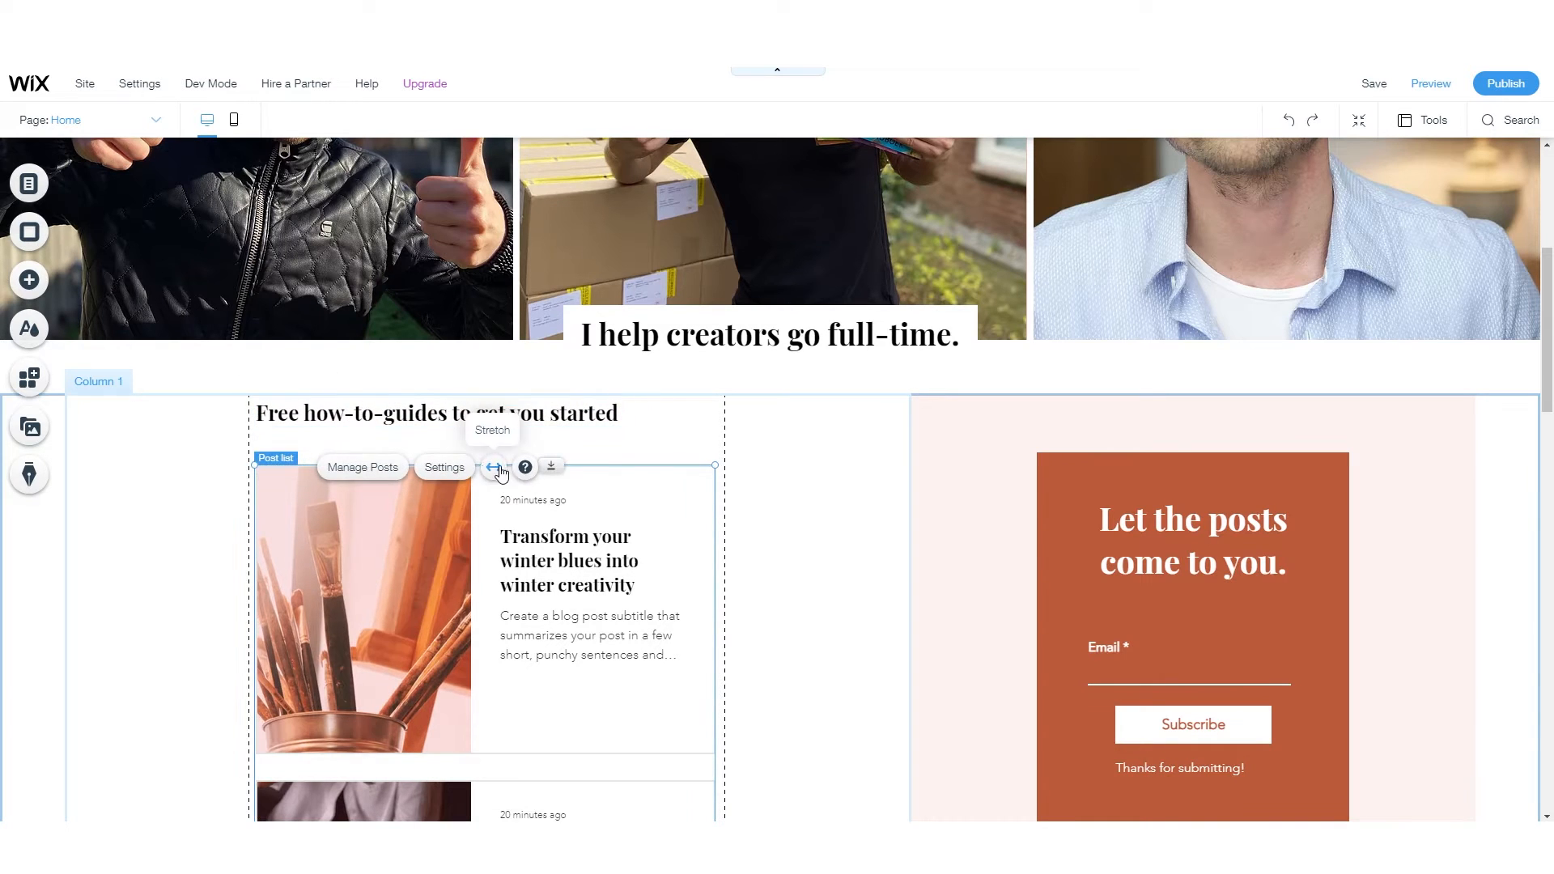
pyautogui.click(625, 513)
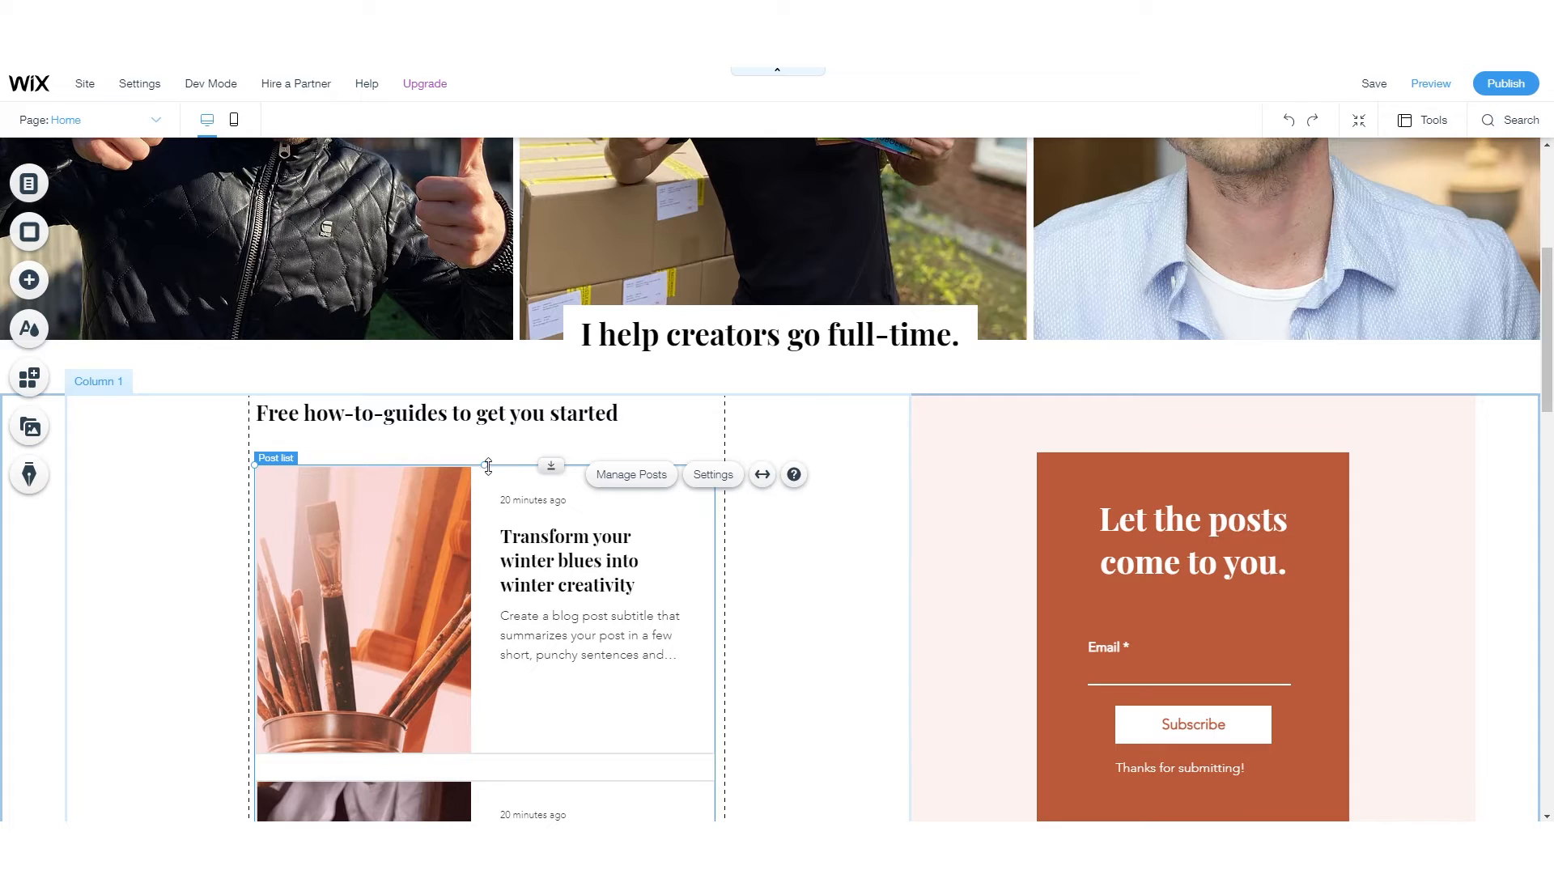
pyautogui.moveTo(488, 467); pyautogui.dragTo(486, 430)
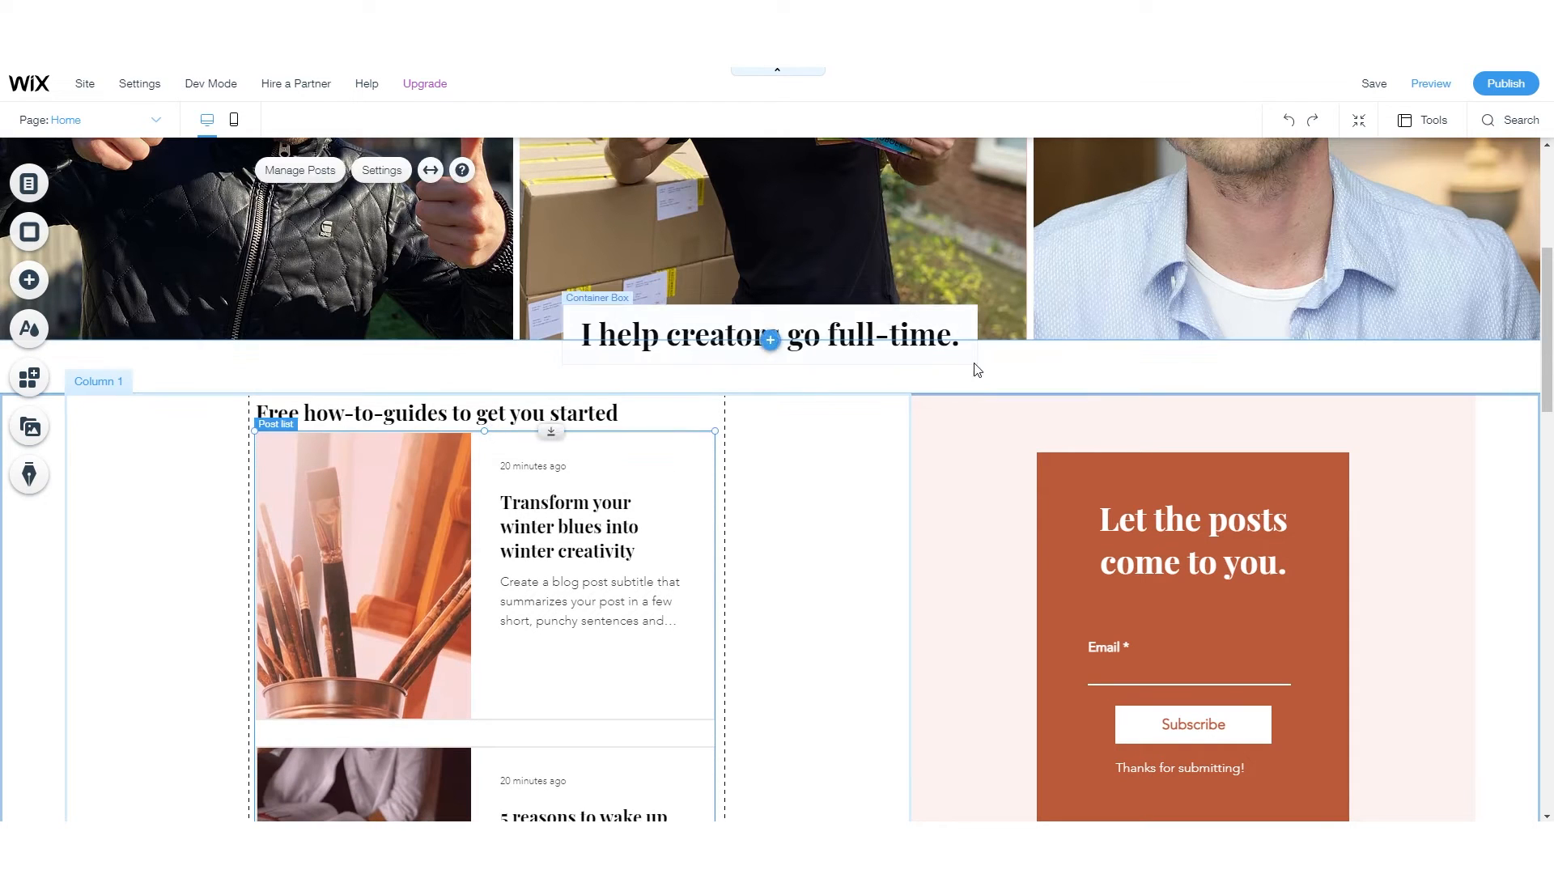
# - Preview the home page and review the post list beneath its heading and the neighbouring subscribe column
pyautogui.click(1431, 84)
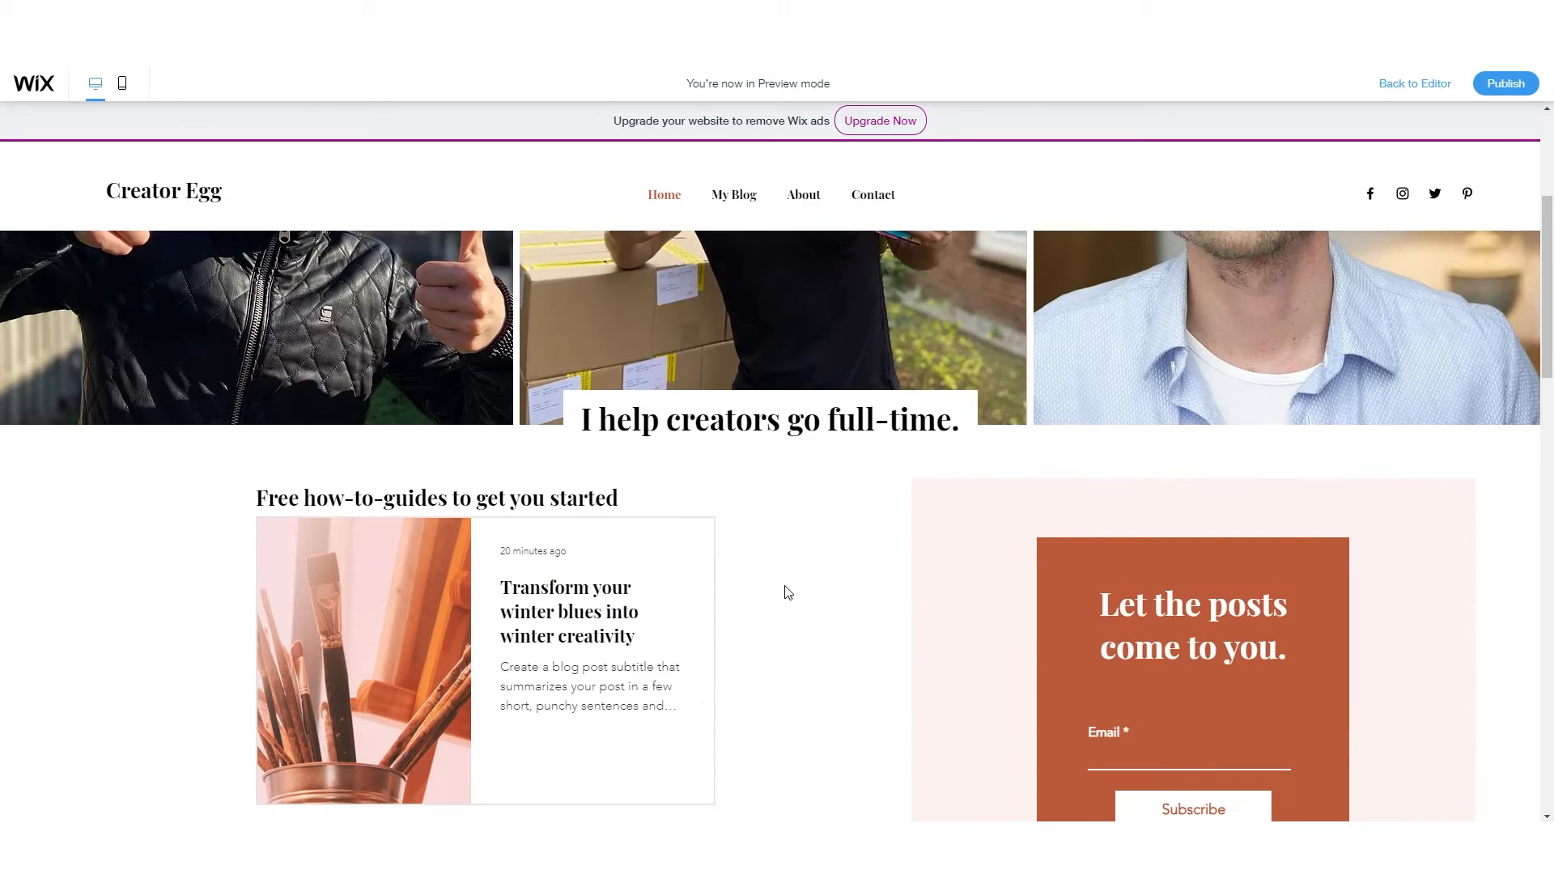
pyautogui.scroll(-2, 777, 592)
pyautogui.scroll(3, 765, 593)
pyautogui.scroll(-4, 765, 591)
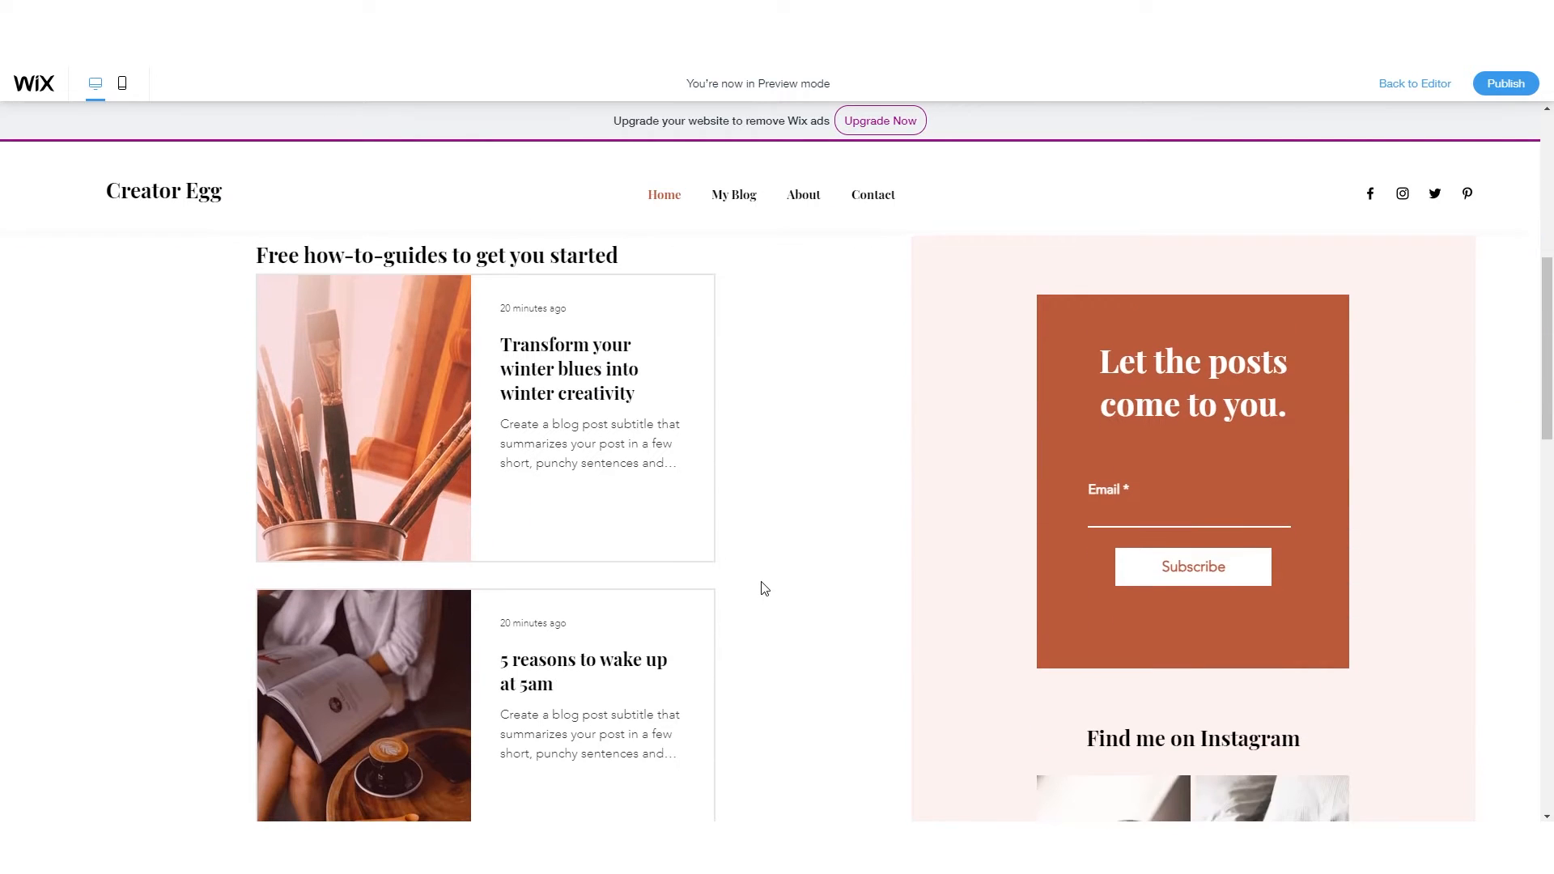
pyautogui.scroll(-1, 486, 493)
pyautogui.scroll(2, 488, 495)
pyautogui.scroll(1, 353, 541)
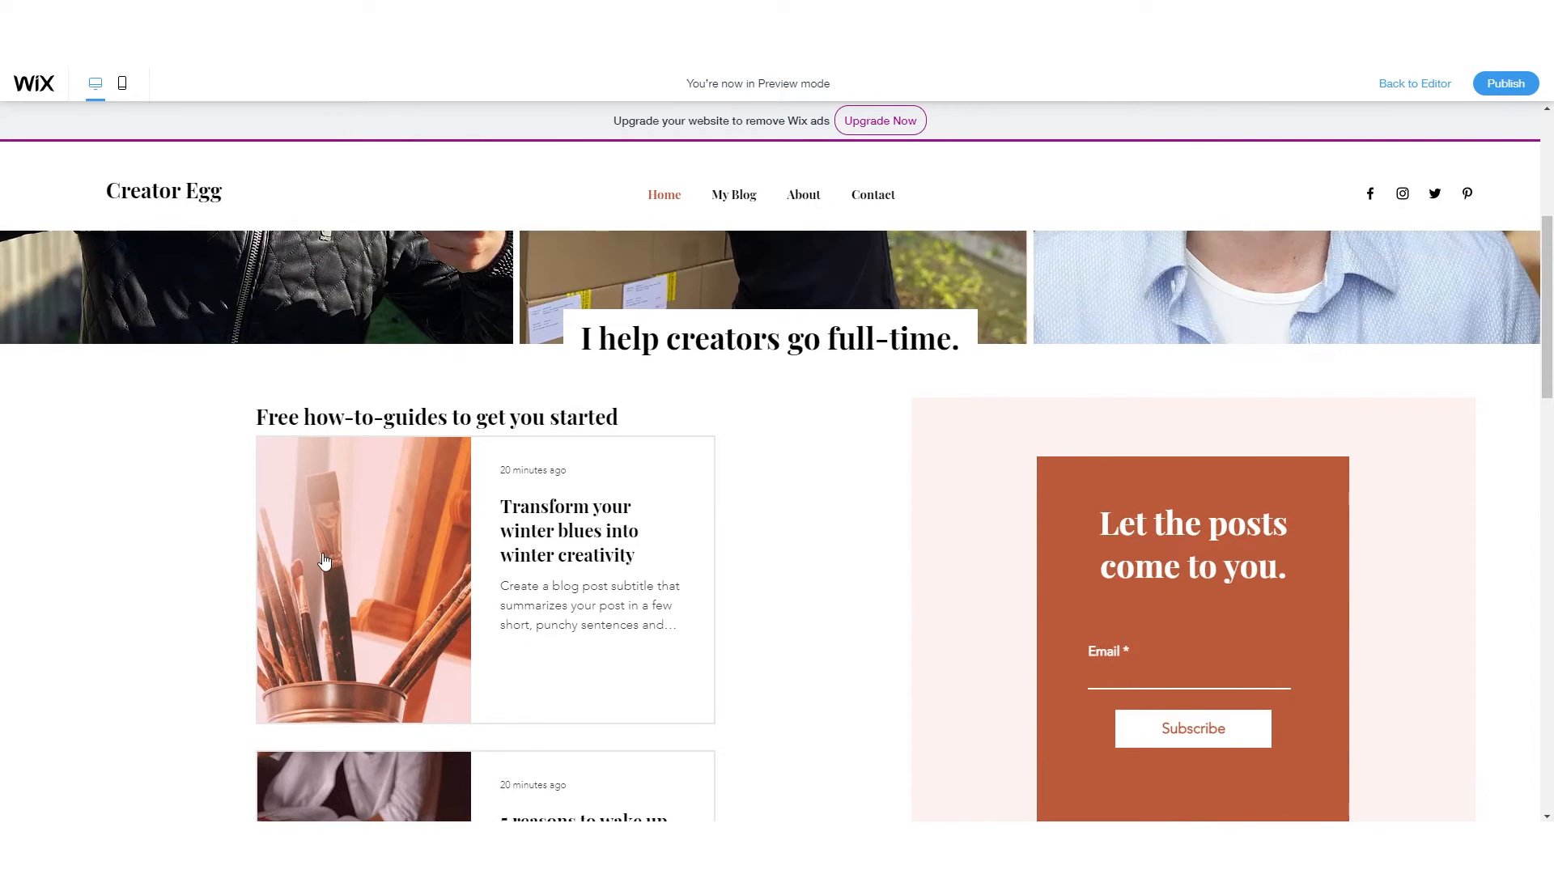
pyautogui.scroll(-5, 886, 421)
pyautogui.scroll(4, 1012, 441)
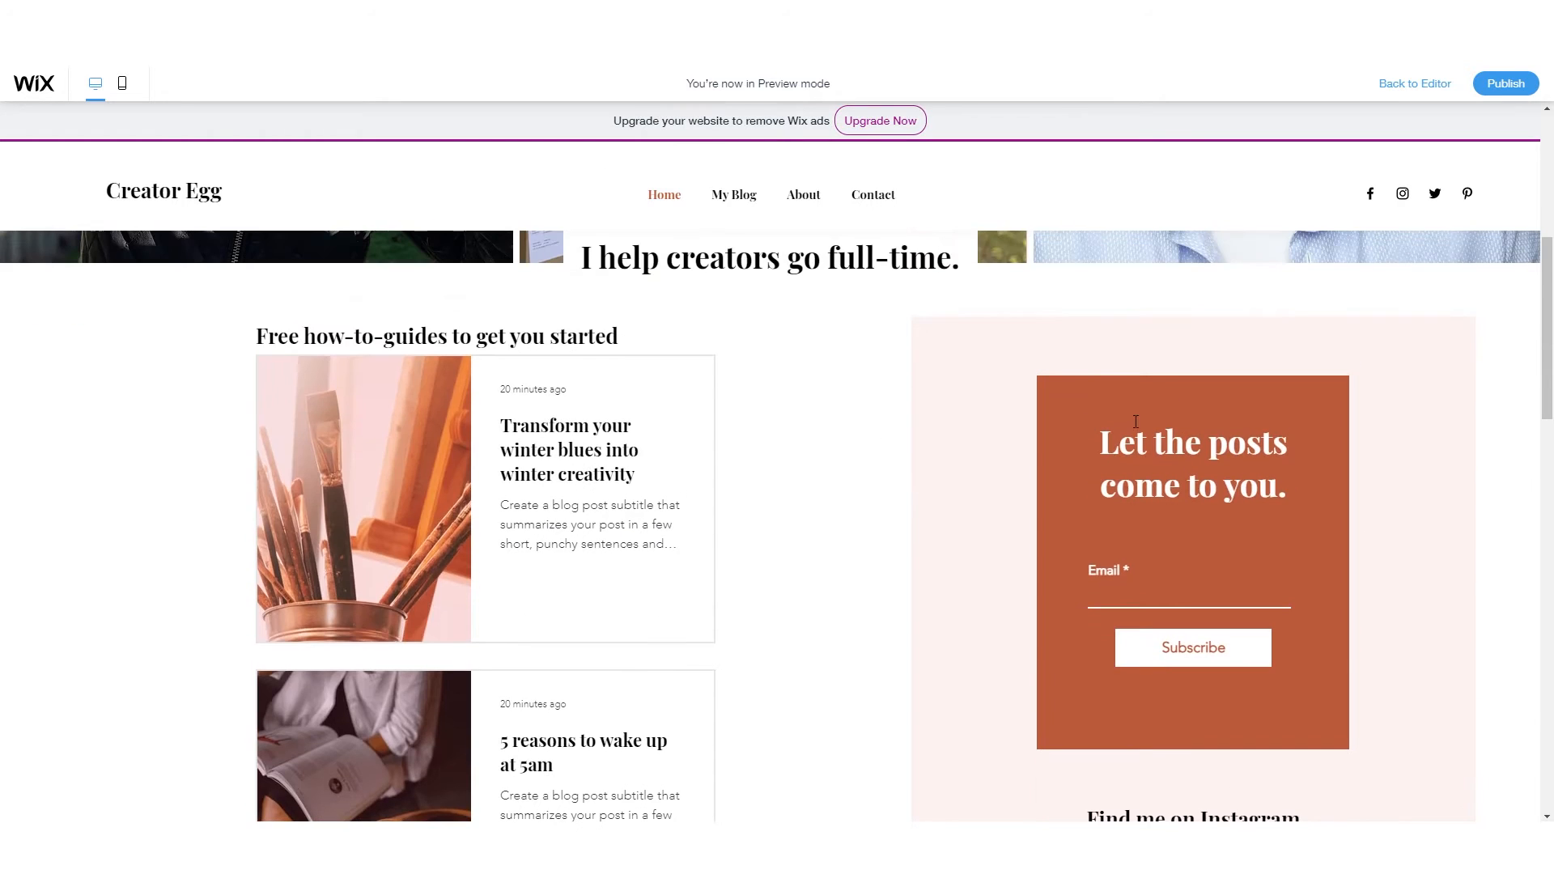
pyautogui.scroll(-2, 712, 454)
pyautogui.scroll(3, 712, 454)
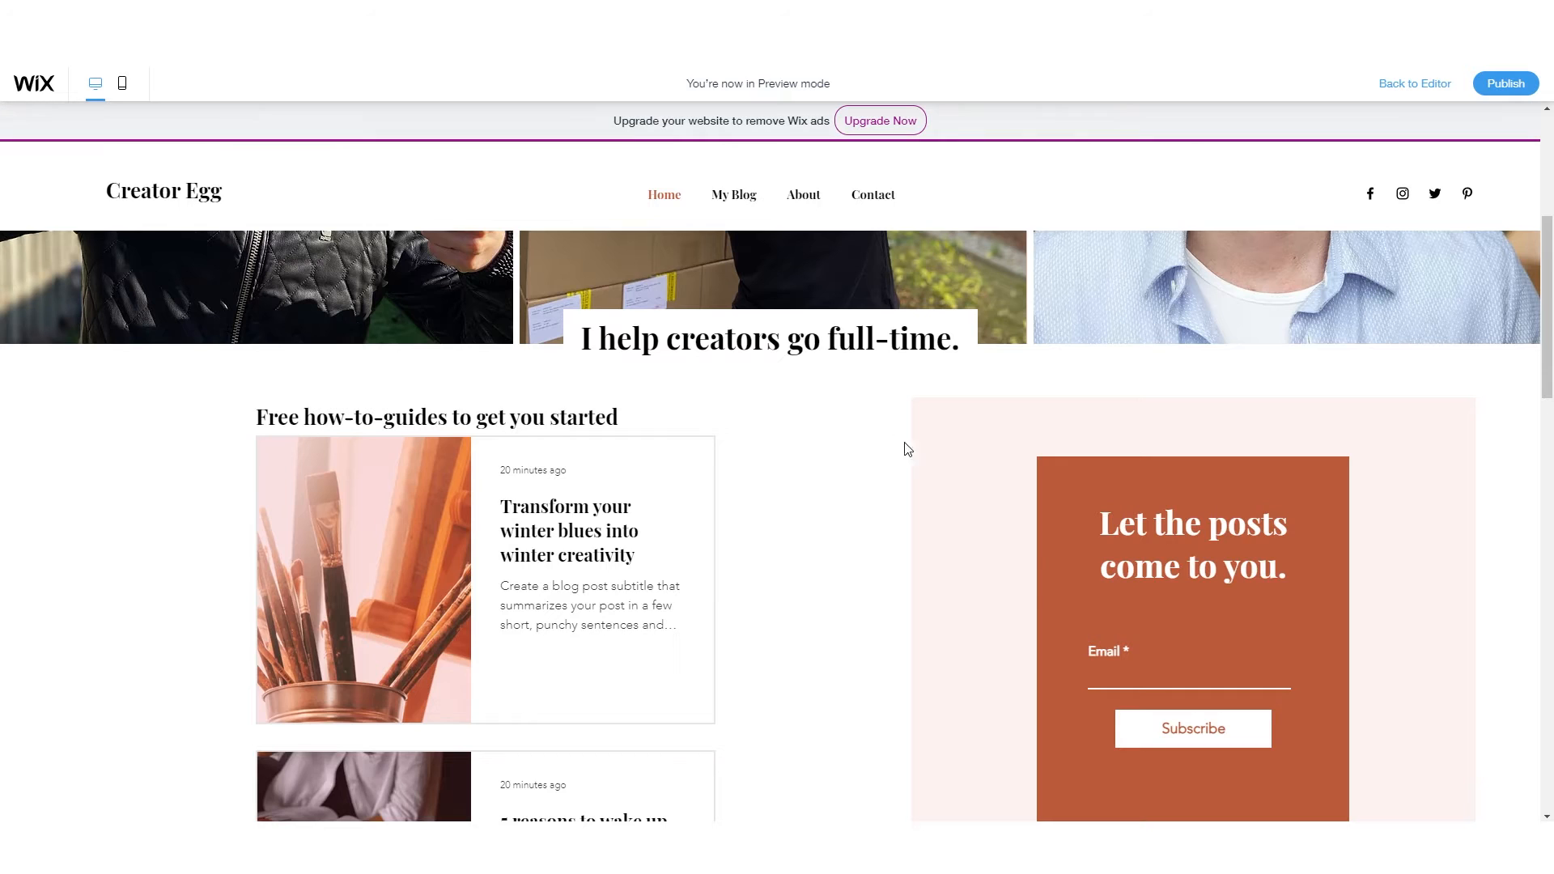
pyautogui.scroll(2, 907, 450)
pyautogui.scroll(-3, 915, 453)
pyautogui.click(1415, 84)
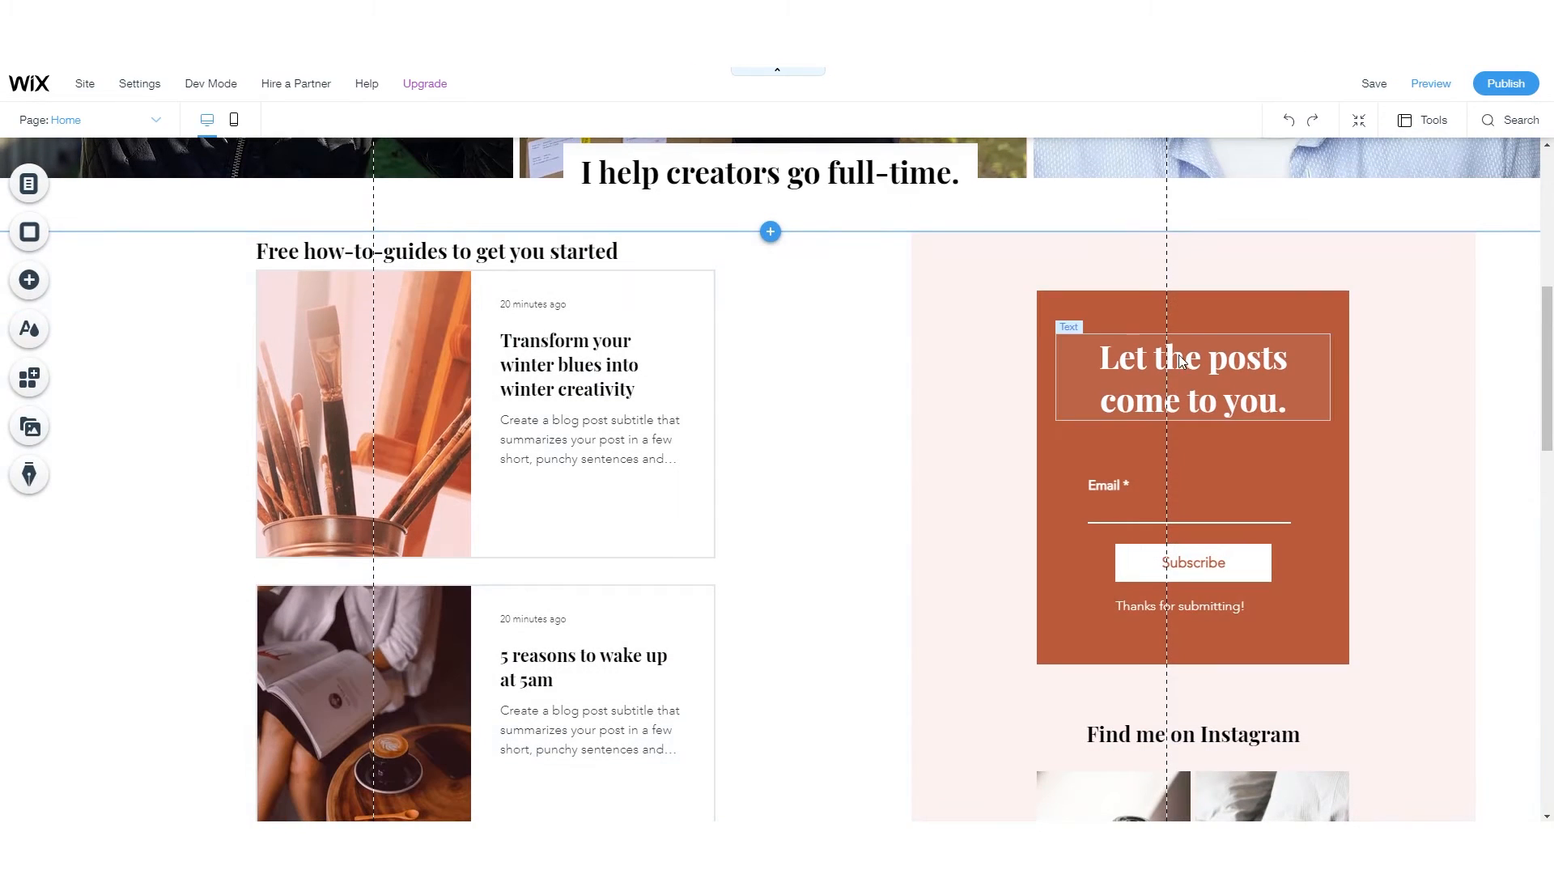
# - Delete the "Let the posts come to you." subscribe container box from the second column
pyautogui.click(1044, 355)
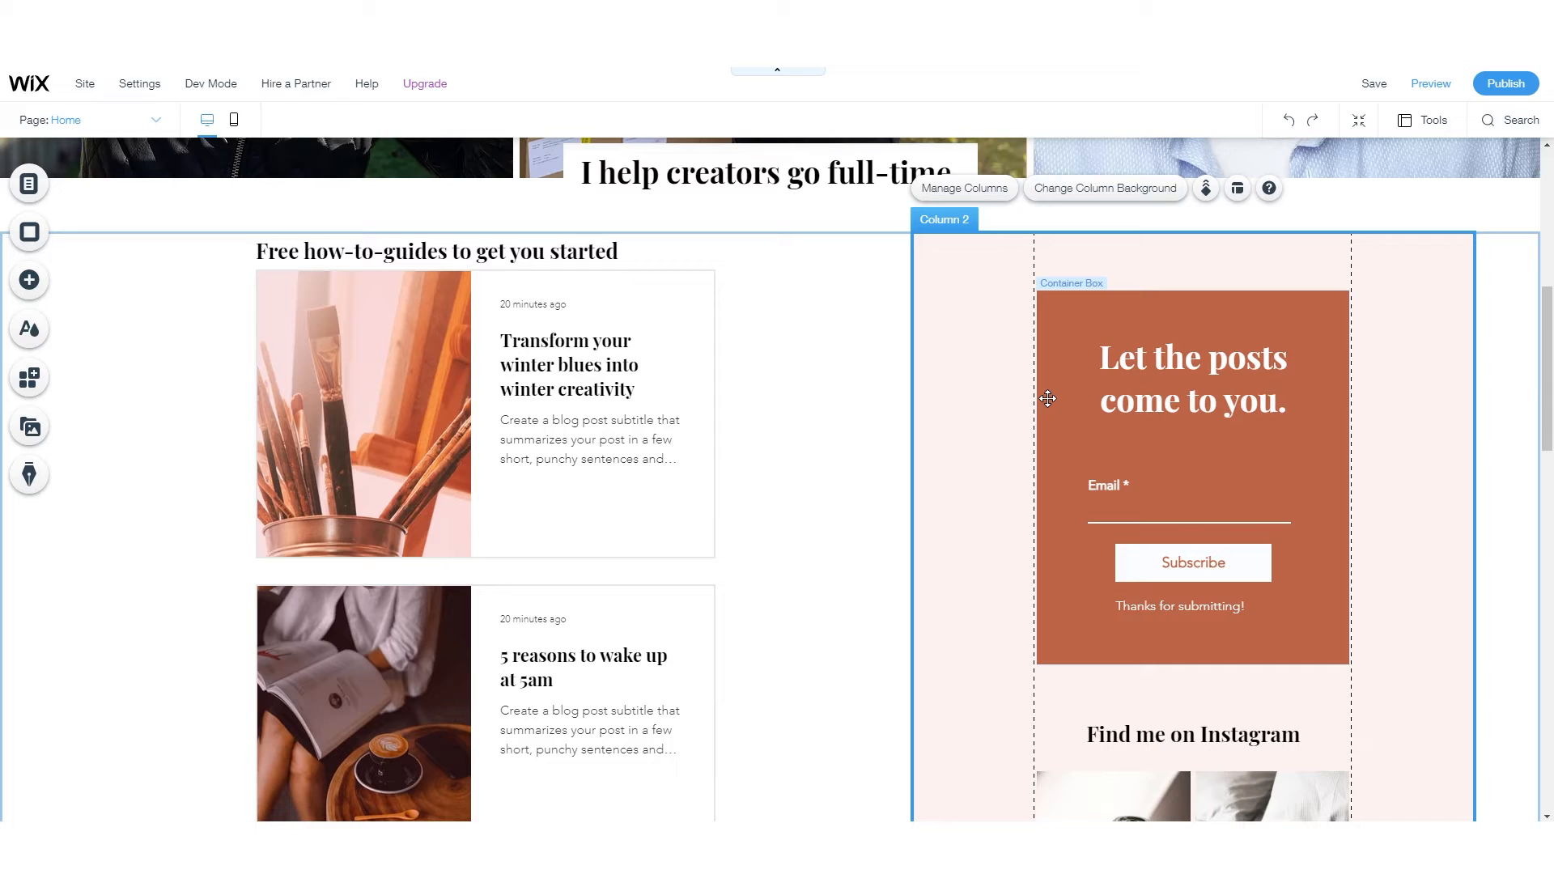
pyautogui.click(1054, 311)
pyautogui.click(961, 384)
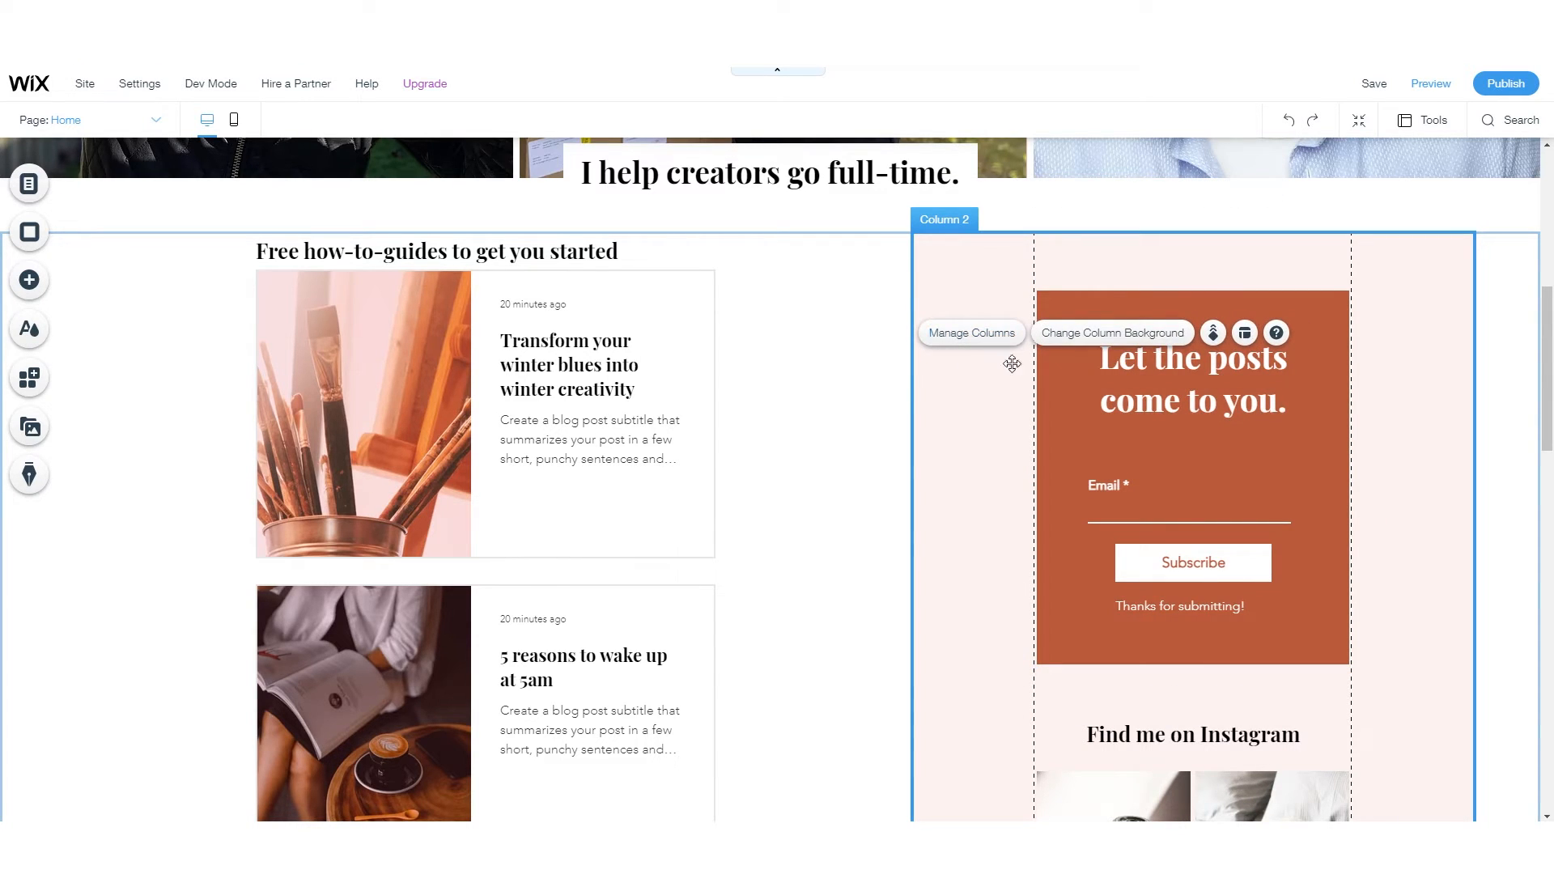
pyautogui.click(1041, 405)
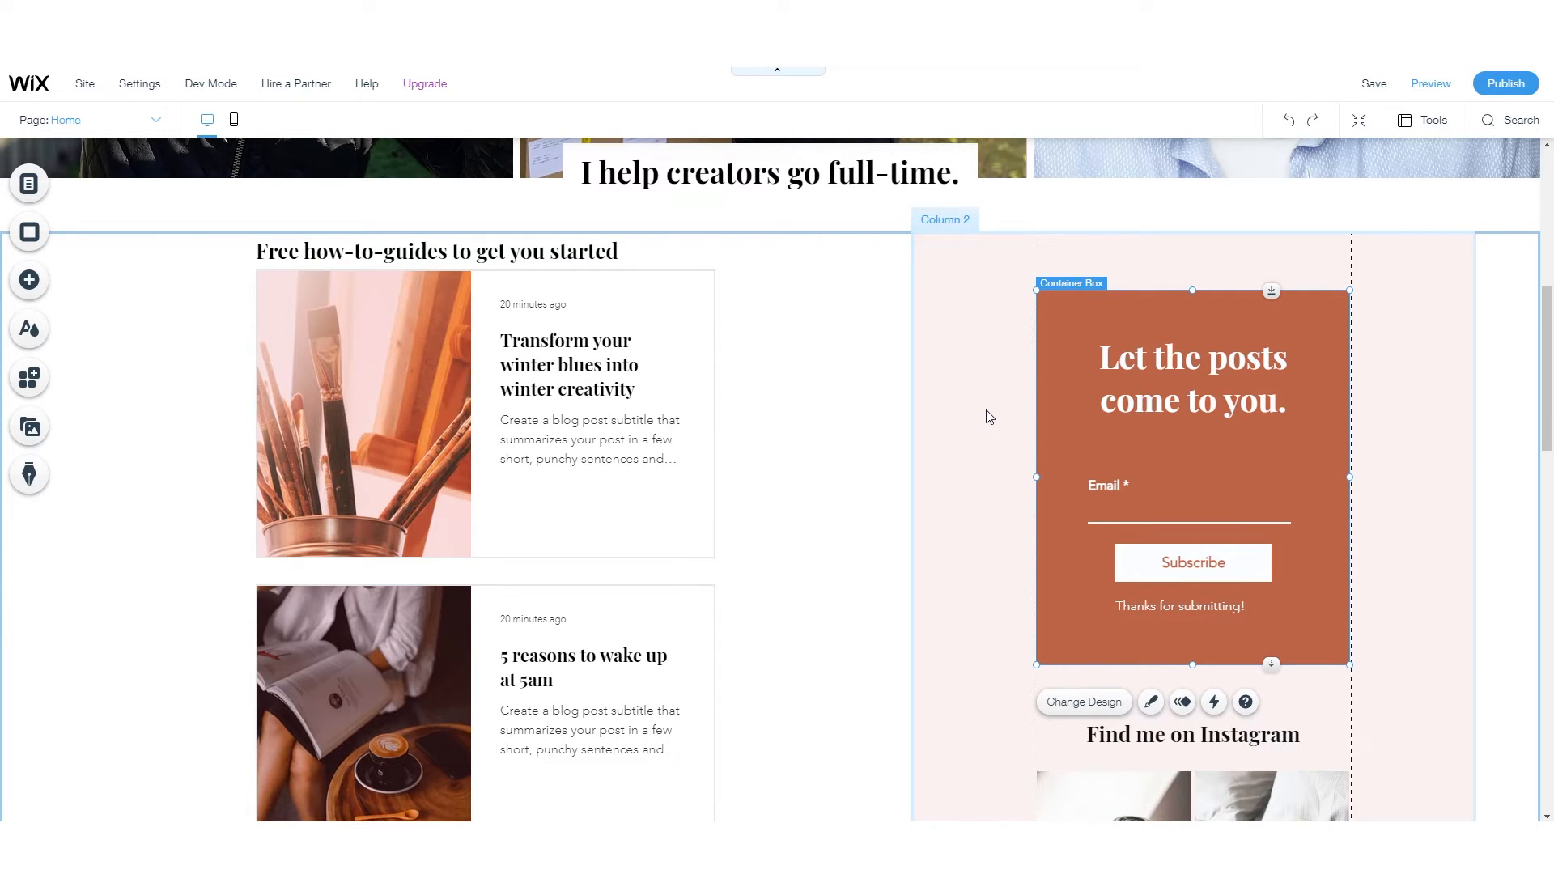
pyautogui.click(1063, 391)
pyautogui.click(1053, 442)
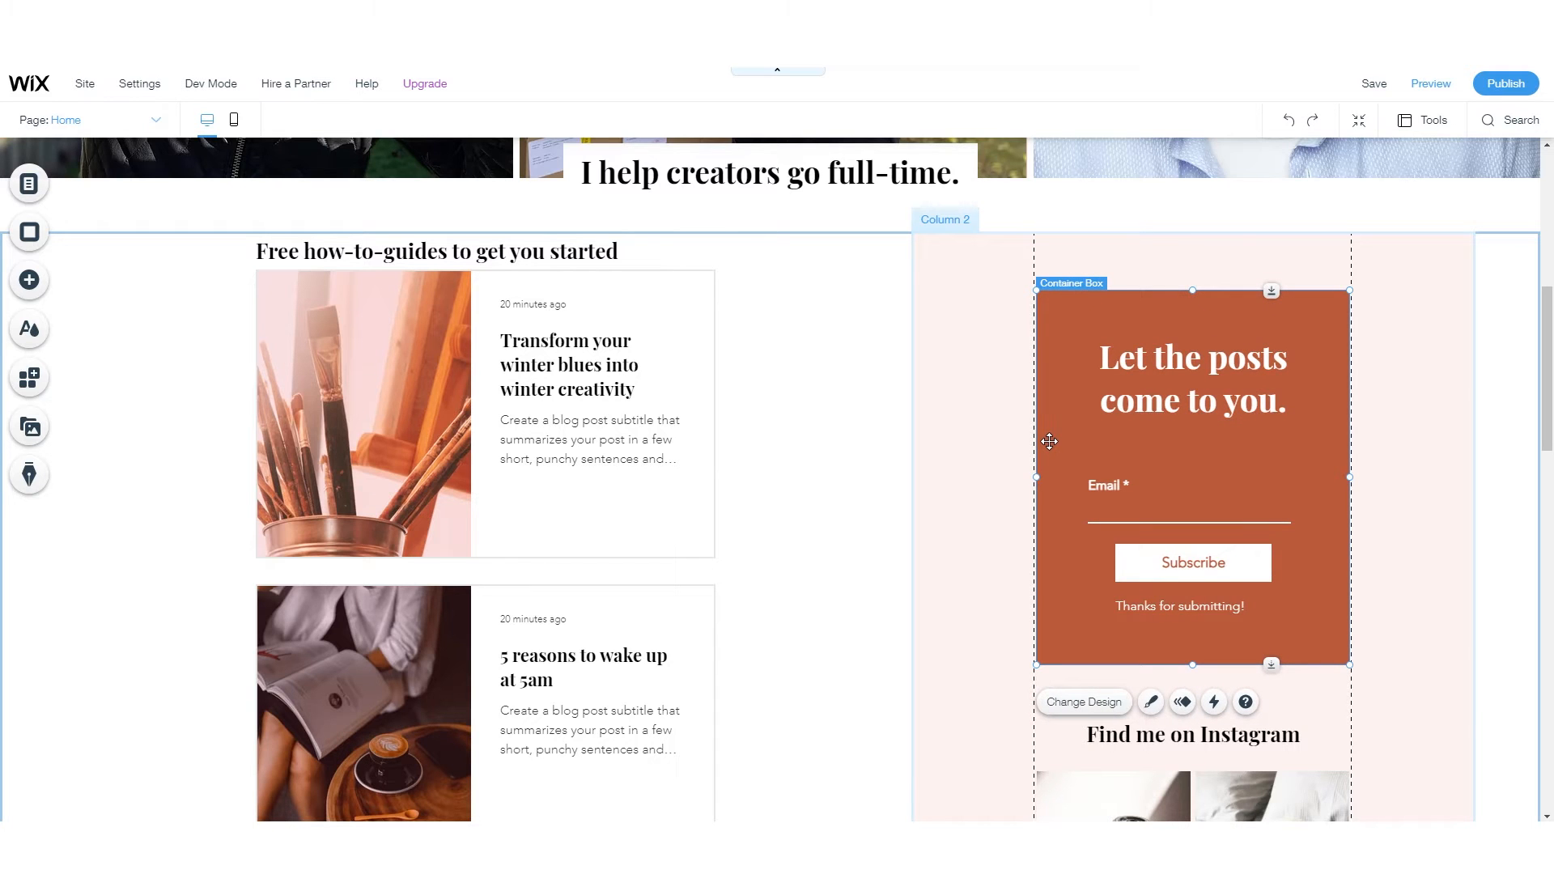
pyautogui.press('Delete')
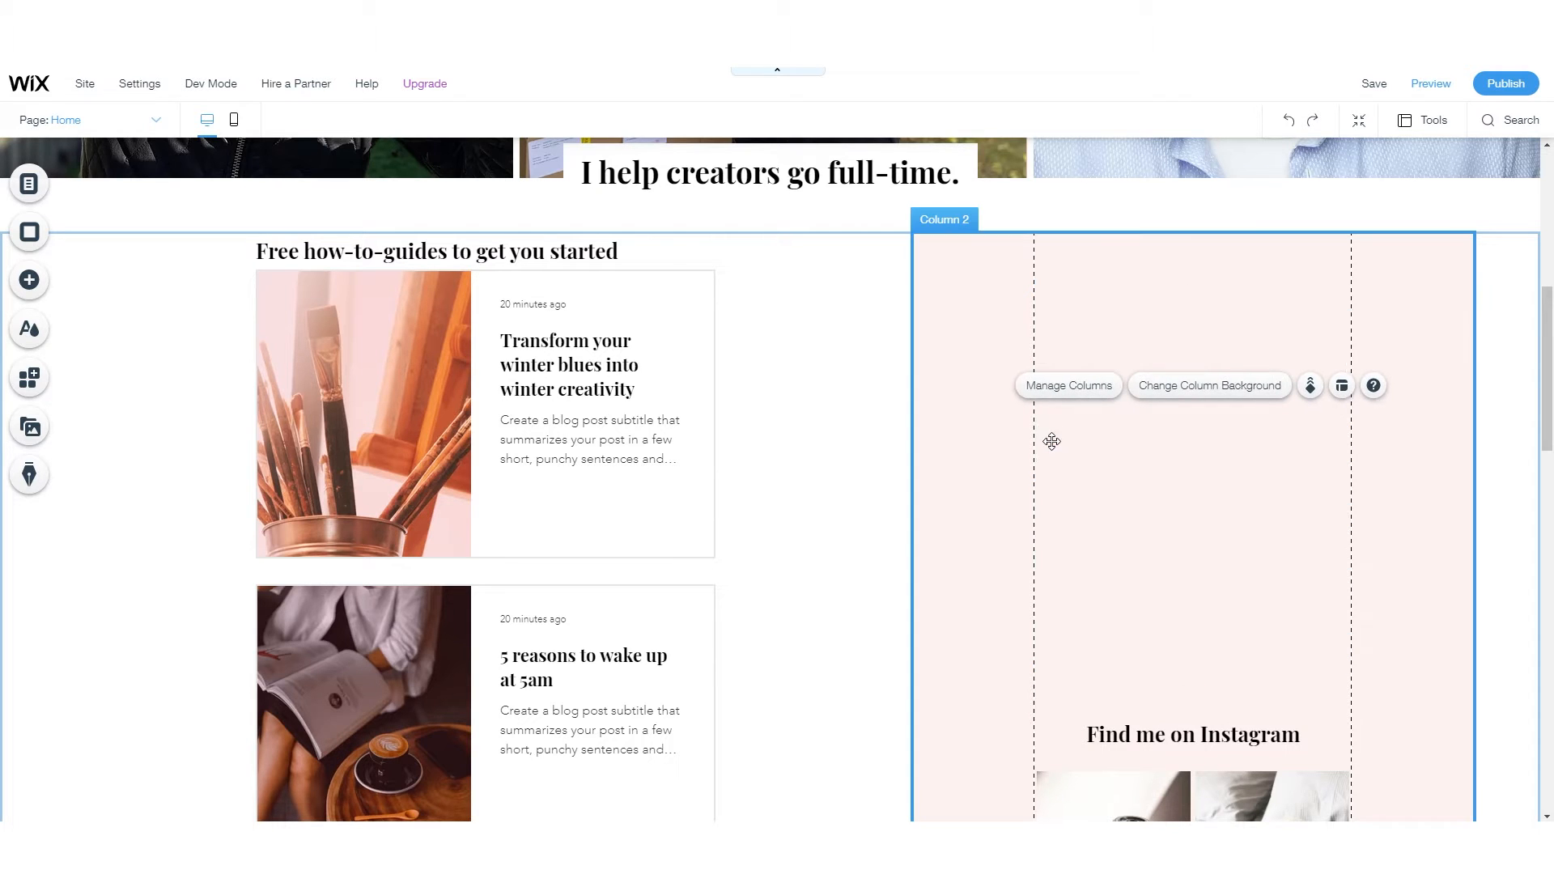
# - Move the "Find me on Instagram" heading near the top of the second column and place the Instagram feed directly beneath it
pyautogui.scroll(-3, 1144, 542)
pyautogui.scroll(1, 1153, 544)
pyautogui.click(1195, 573)
pyautogui.scroll(3, 1169, 631)
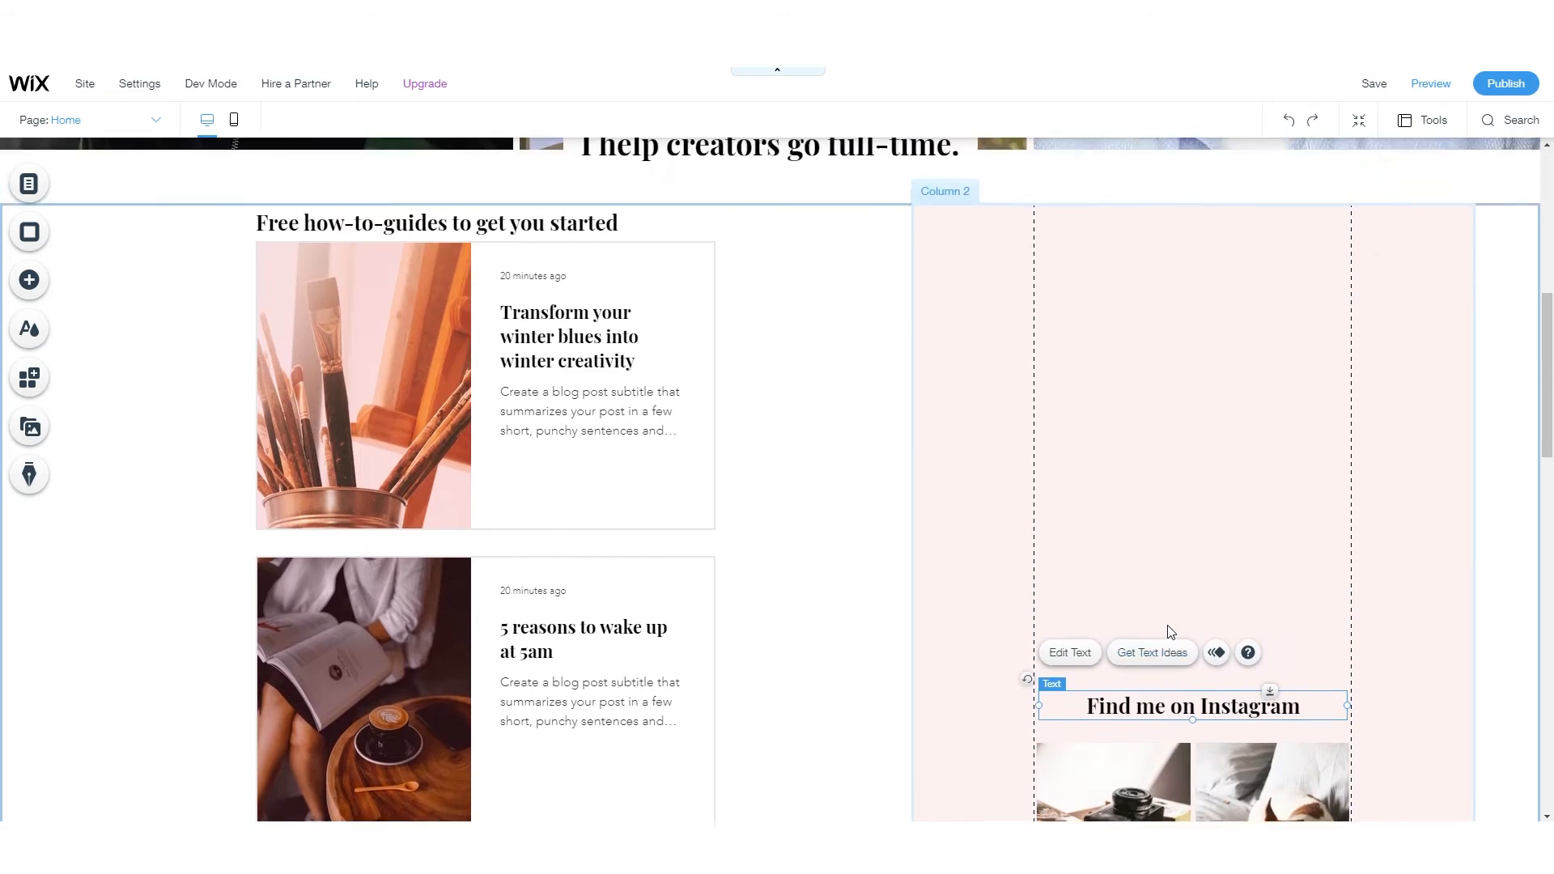
pyautogui.scroll(-2, 1172, 635)
pyautogui.moveTo(1194, 650); pyautogui.dragTo(1193, 205)
pyautogui.scroll(3, 1194, 204)
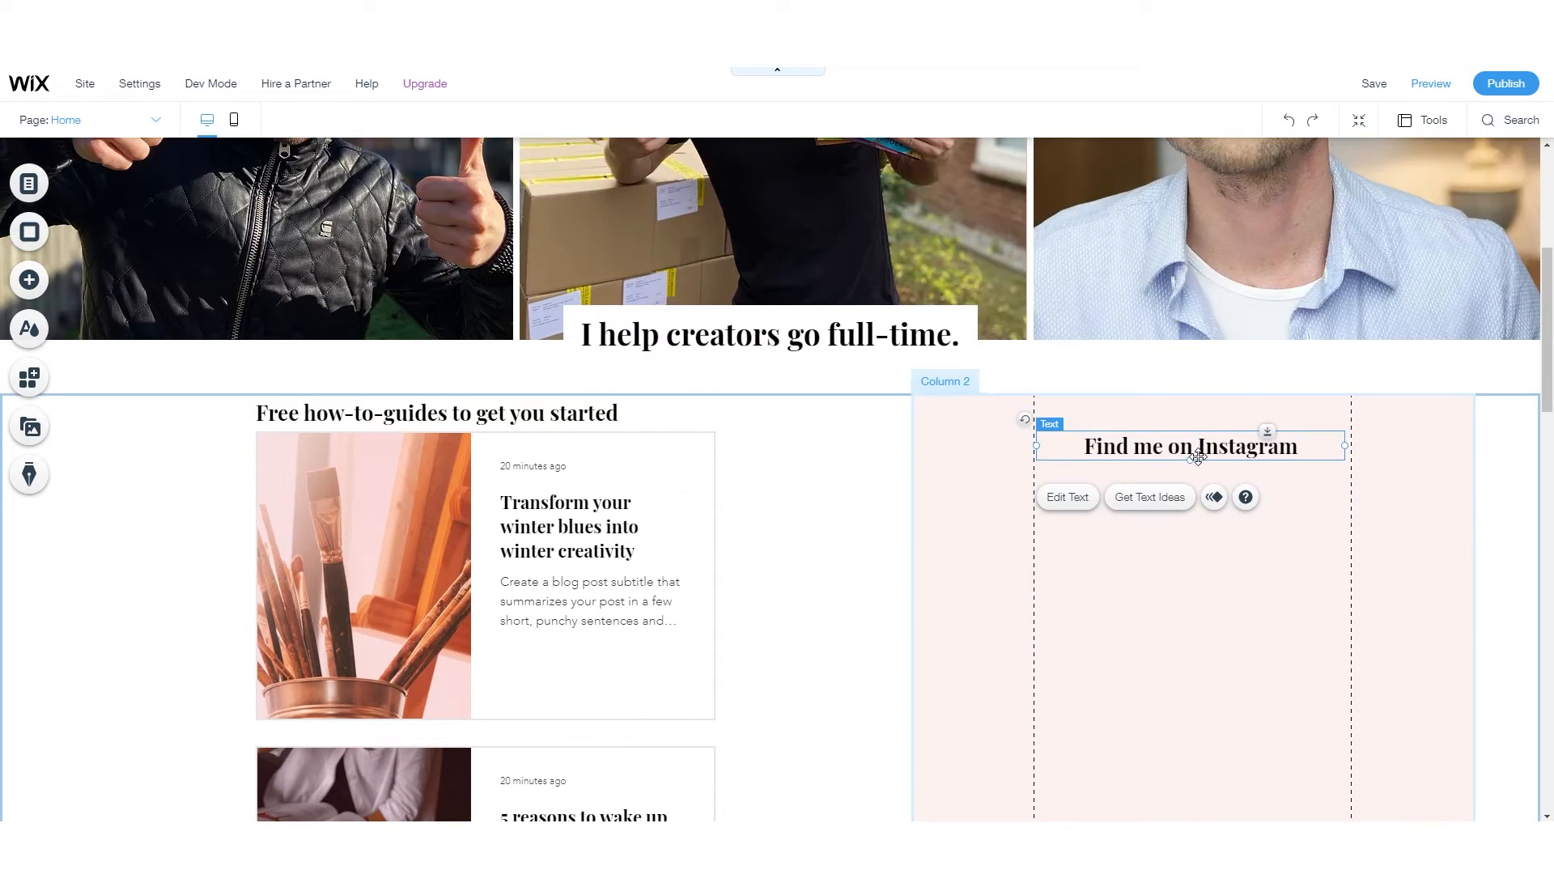
pyautogui.scroll(-4, 1165, 405)
pyautogui.scroll(4, 1162, 437)
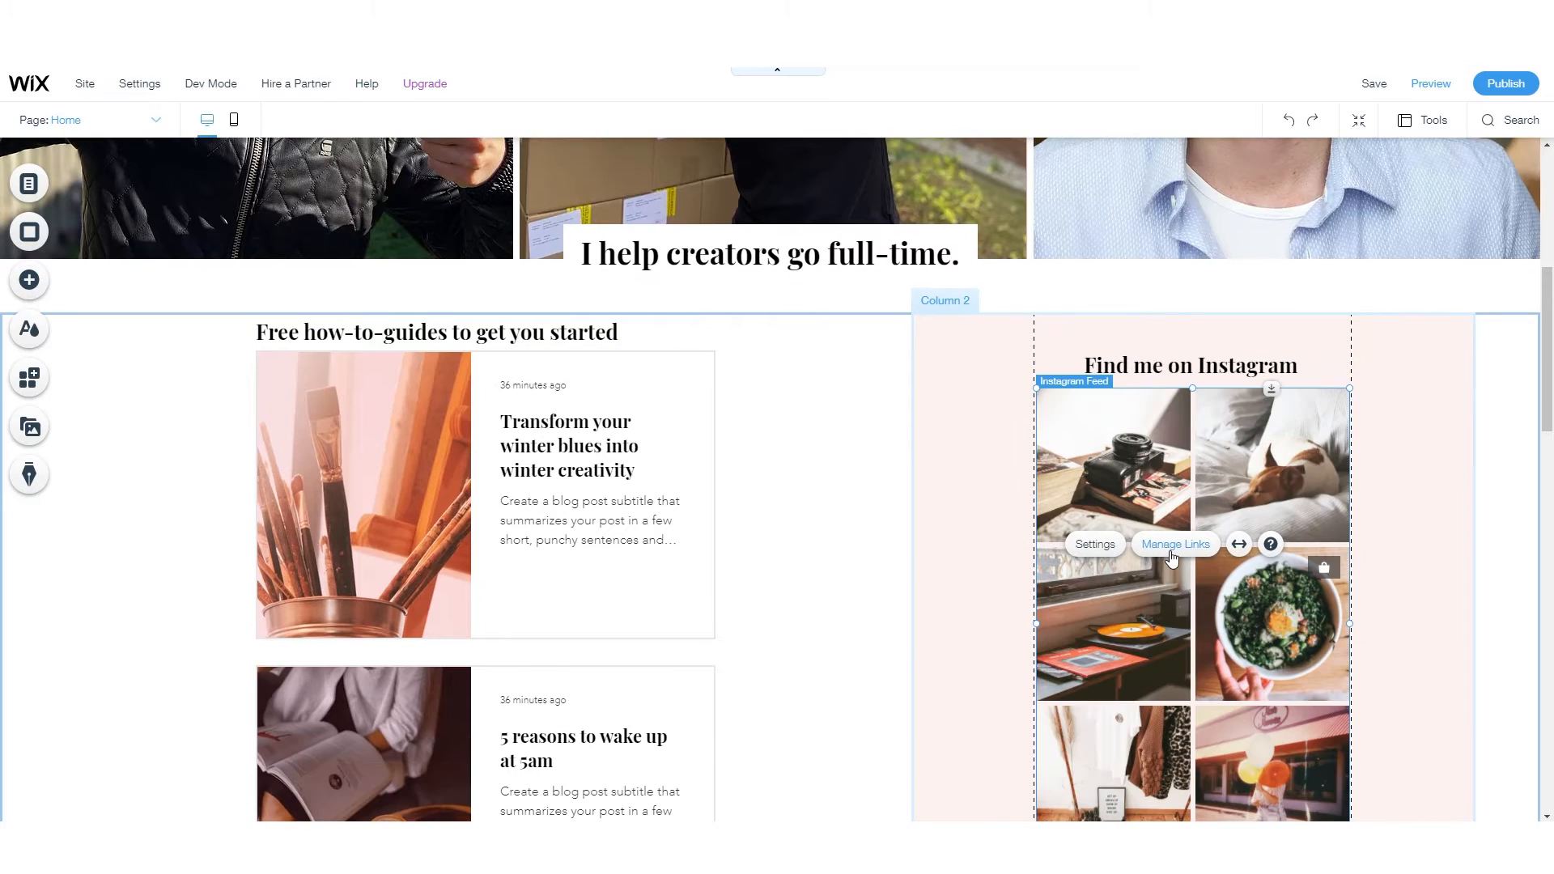
# - Connect the Instagram feed to the site owner's Instagram profile
pyautogui.click(1095, 544)
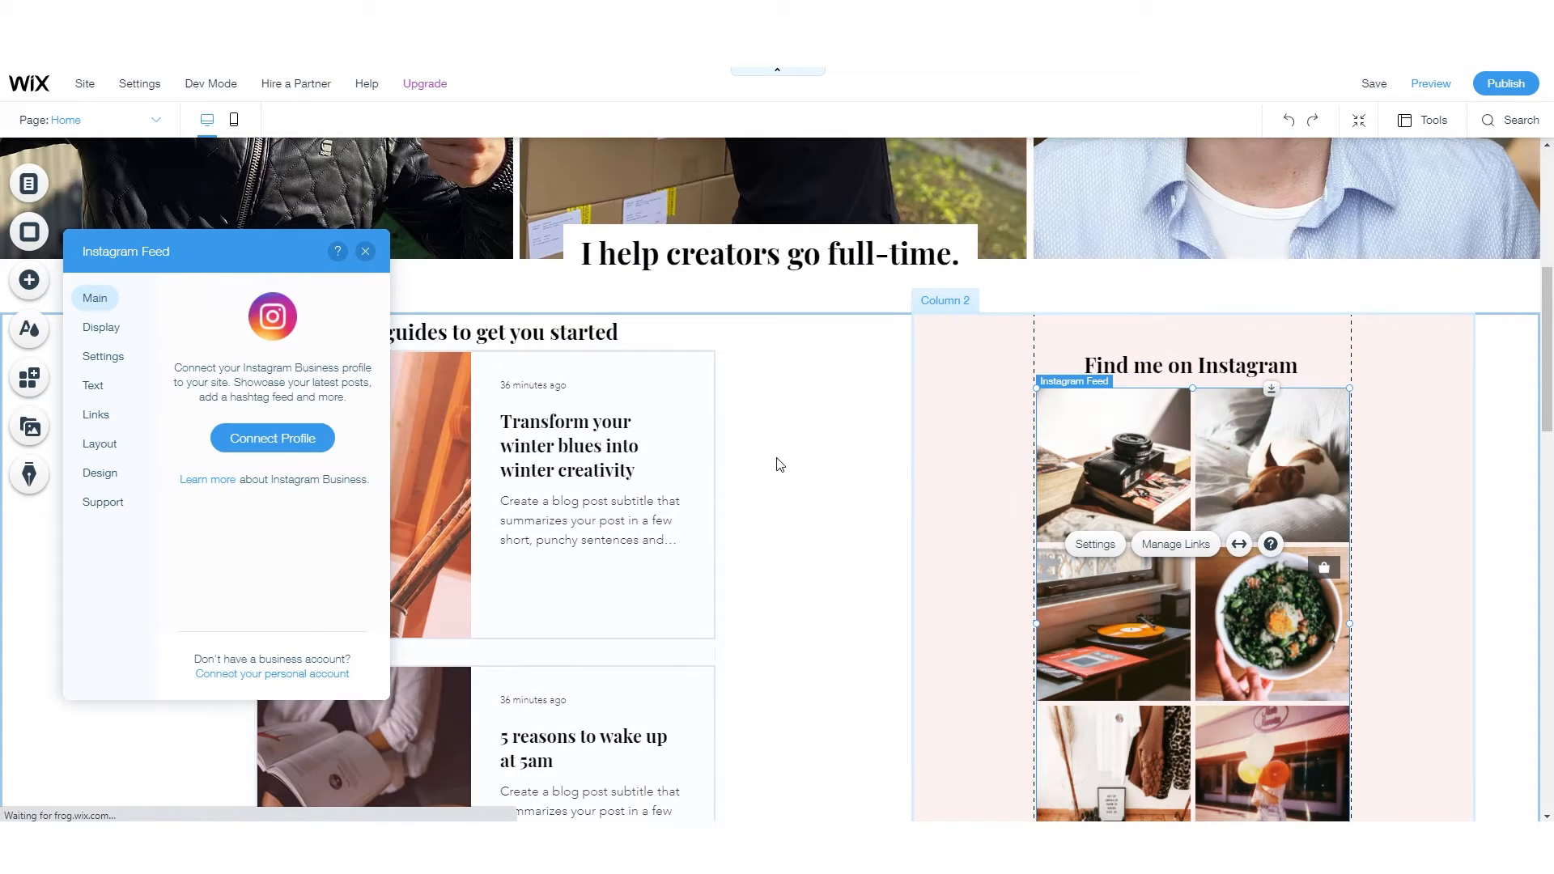
pyautogui.click(265, 443)
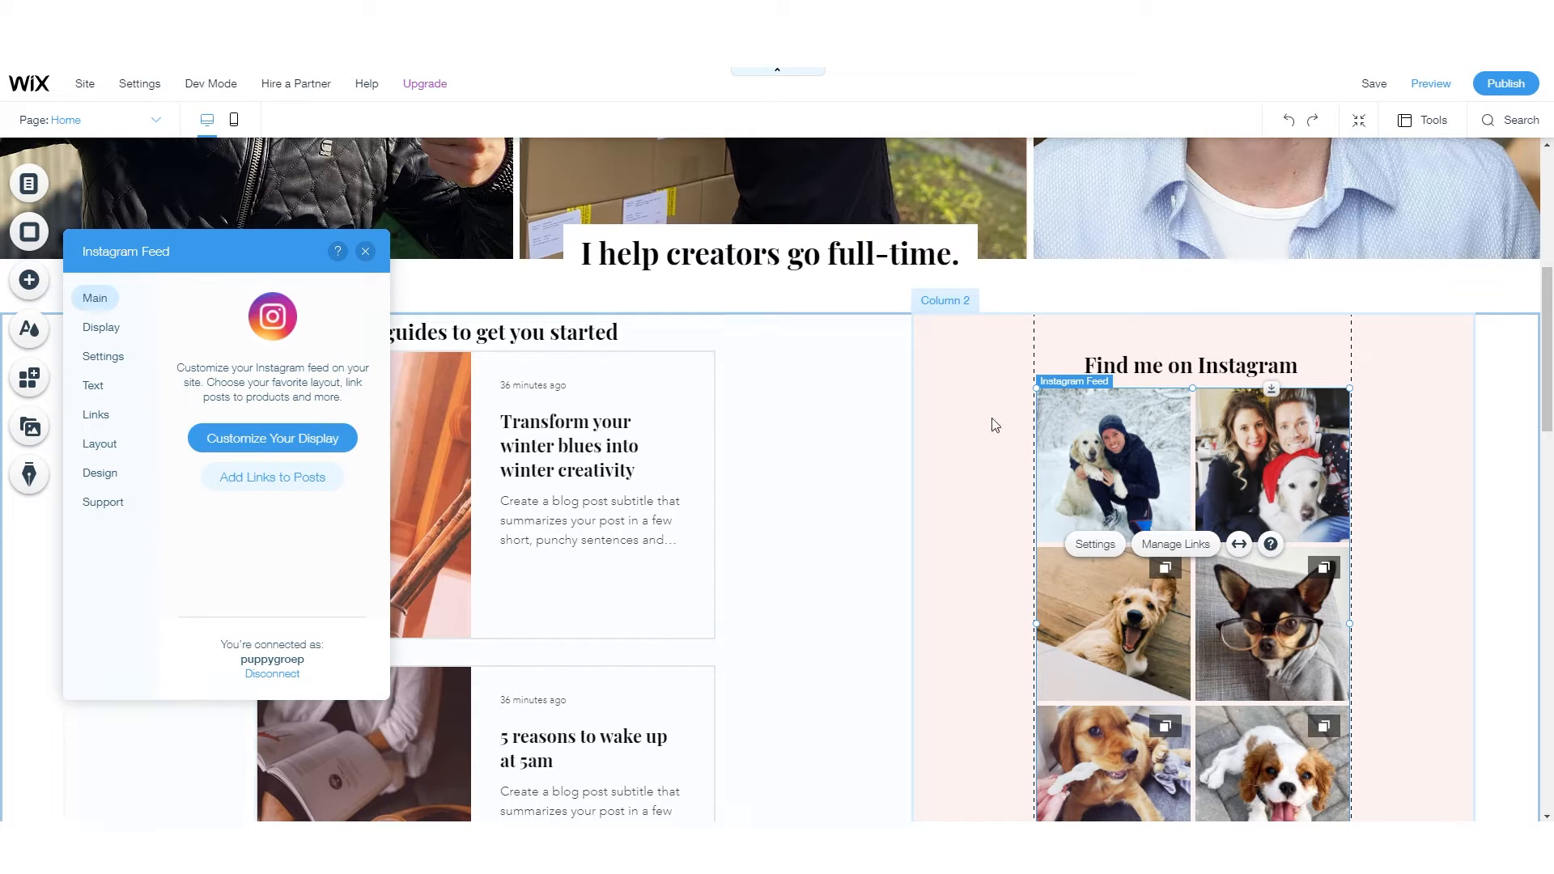
# - Examine the Instagram feed's Design and Display settings, including the profile, posts and hashtag feed options
pyautogui.click(102, 476)
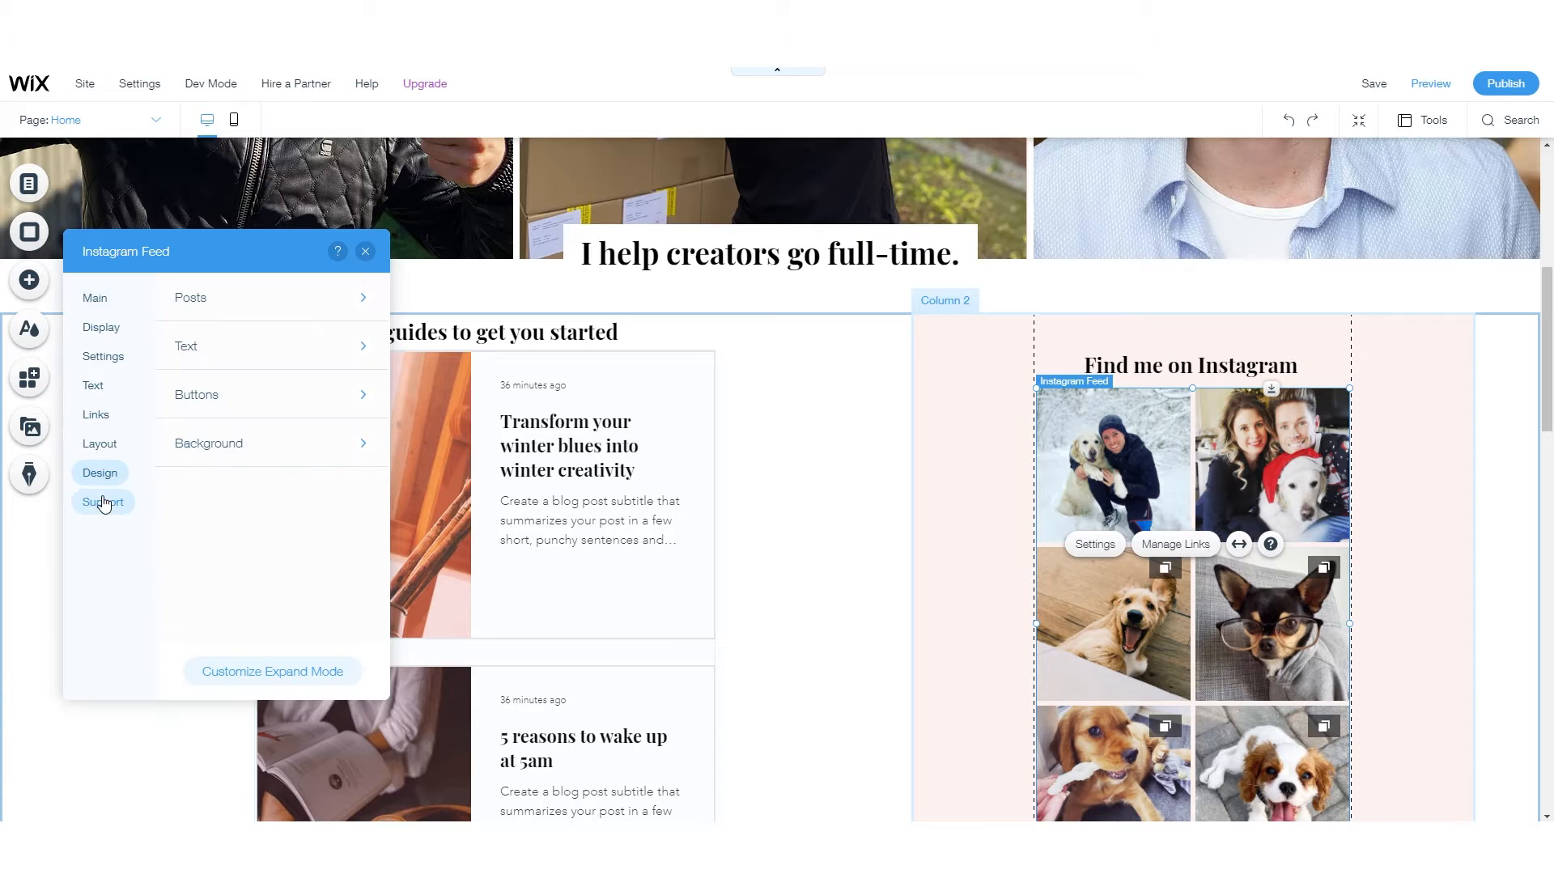
pyautogui.click(100, 330)
pyautogui.moveTo(219, 239); pyautogui.dragTo(482, 227)
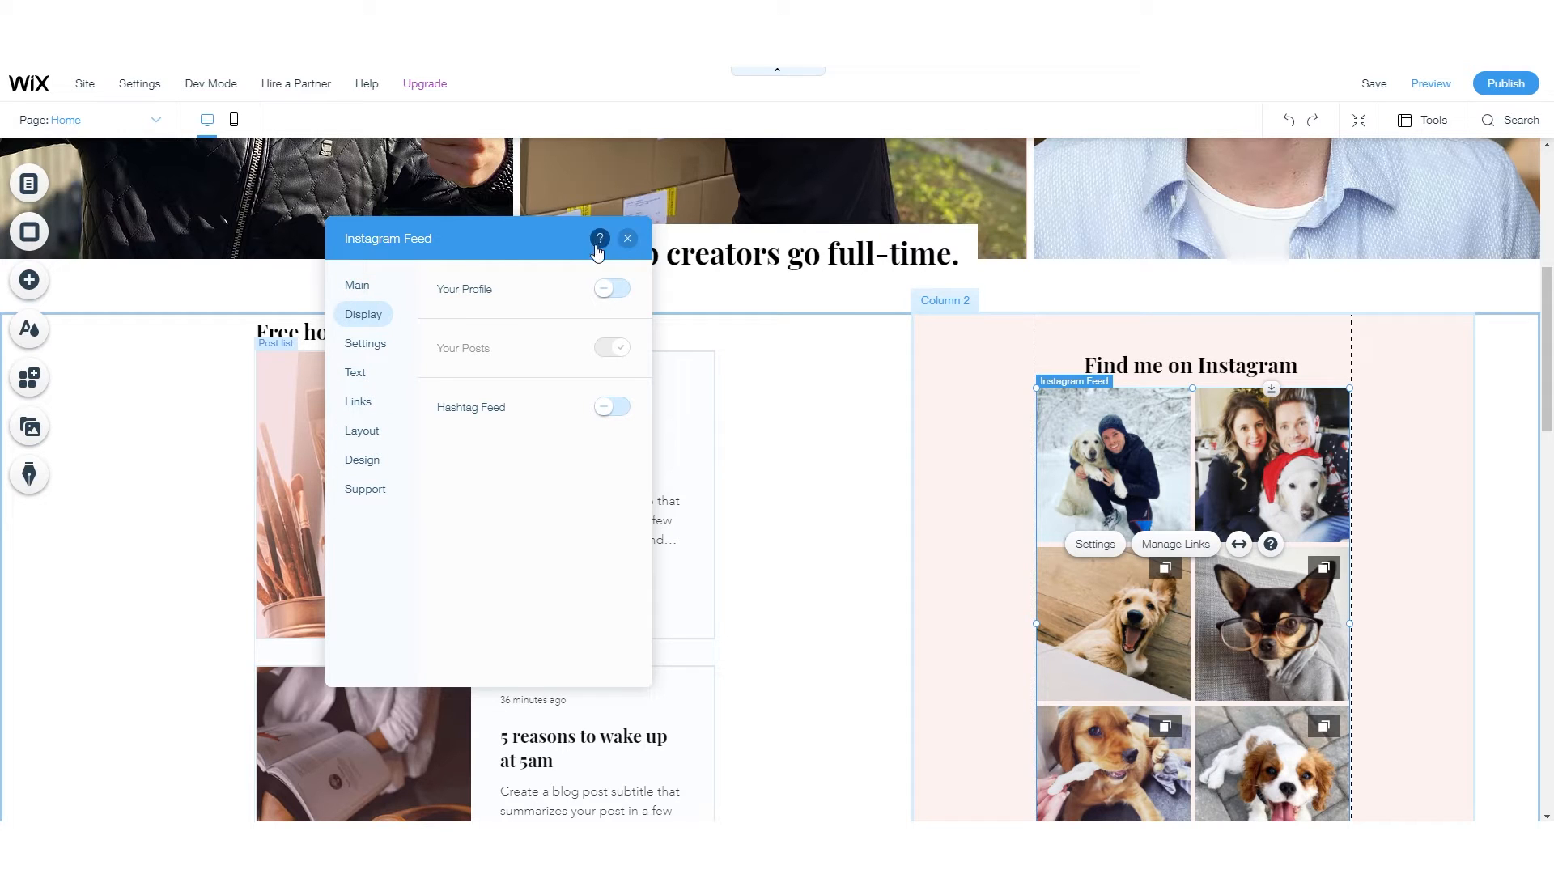
pyautogui.click(627, 238)
# - Move the social bar in the second column up so it sits directly beneath the Instagram feed
pyautogui.scroll(-5, 1123, 576)
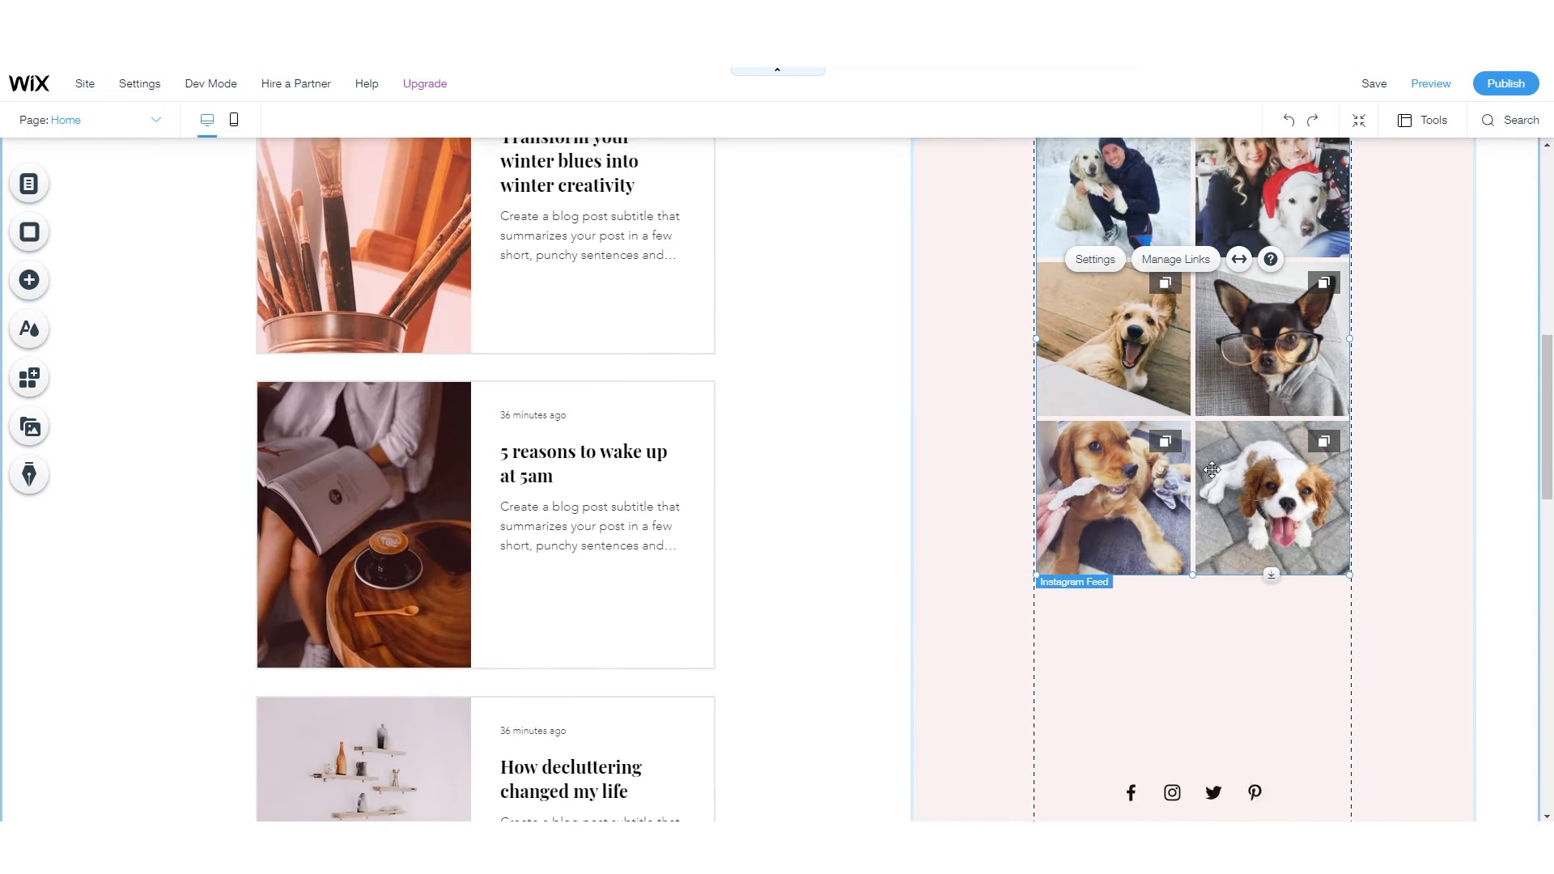
pyautogui.scroll(5, 1123, 575)
pyautogui.scroll(-6, 1123, 575)
pyautogui.moveTo(1142, 603); pyautogui.dragTo(1143, 408)
pyautogui.scroll(2, 1170, 488)
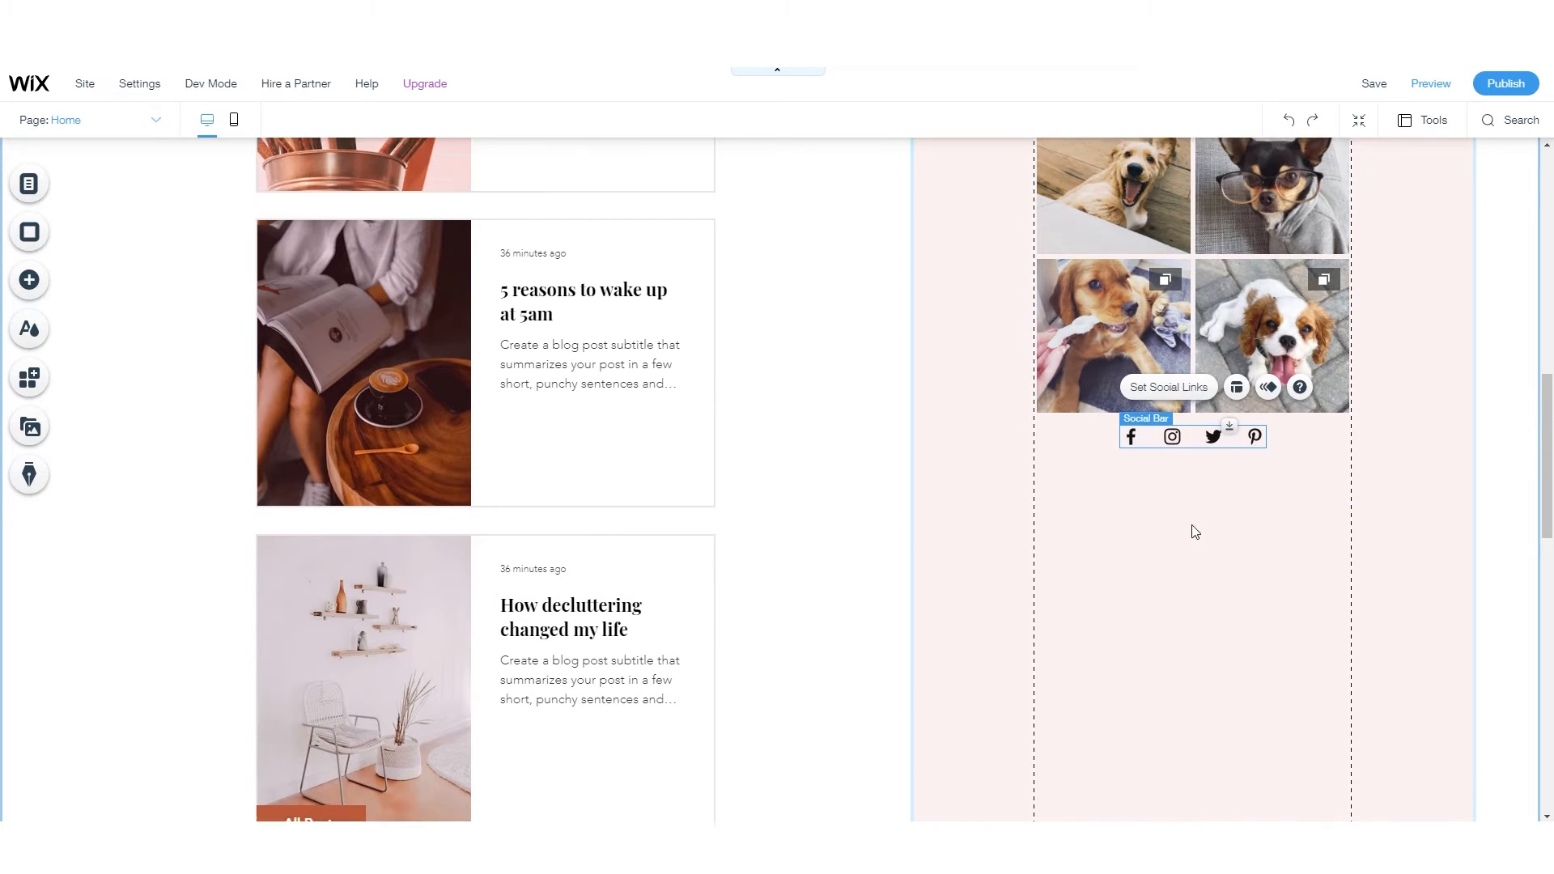
# - Search Wix media for "youtube" and add the black rectangular YouTube icon to the social bar beneath the Instagram feed
pyautogui.click(1168, 510)
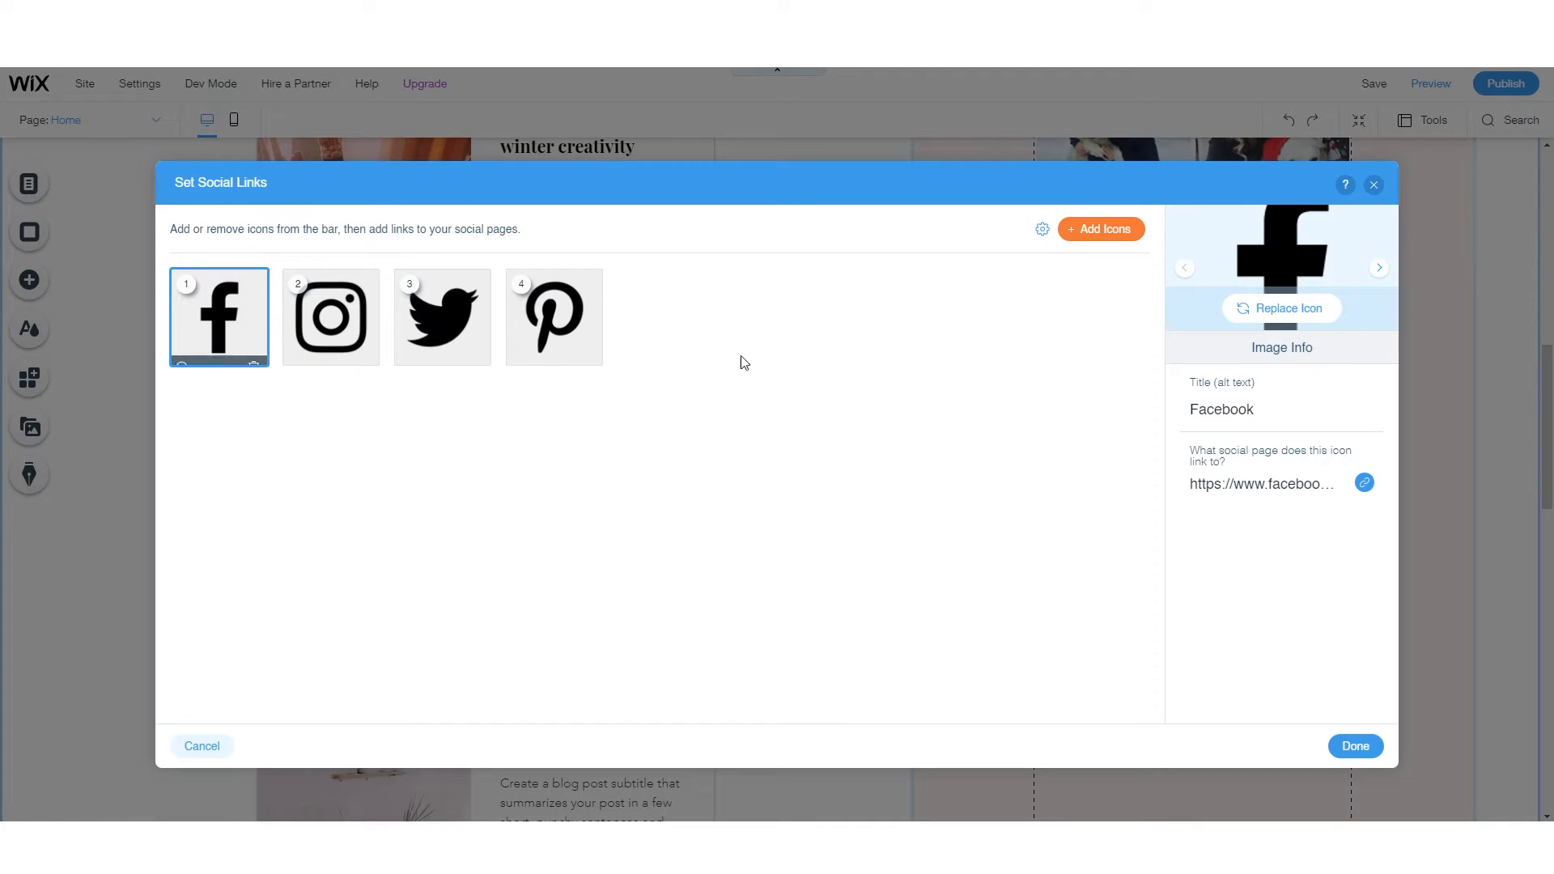
pyautogui.click(330, 318)
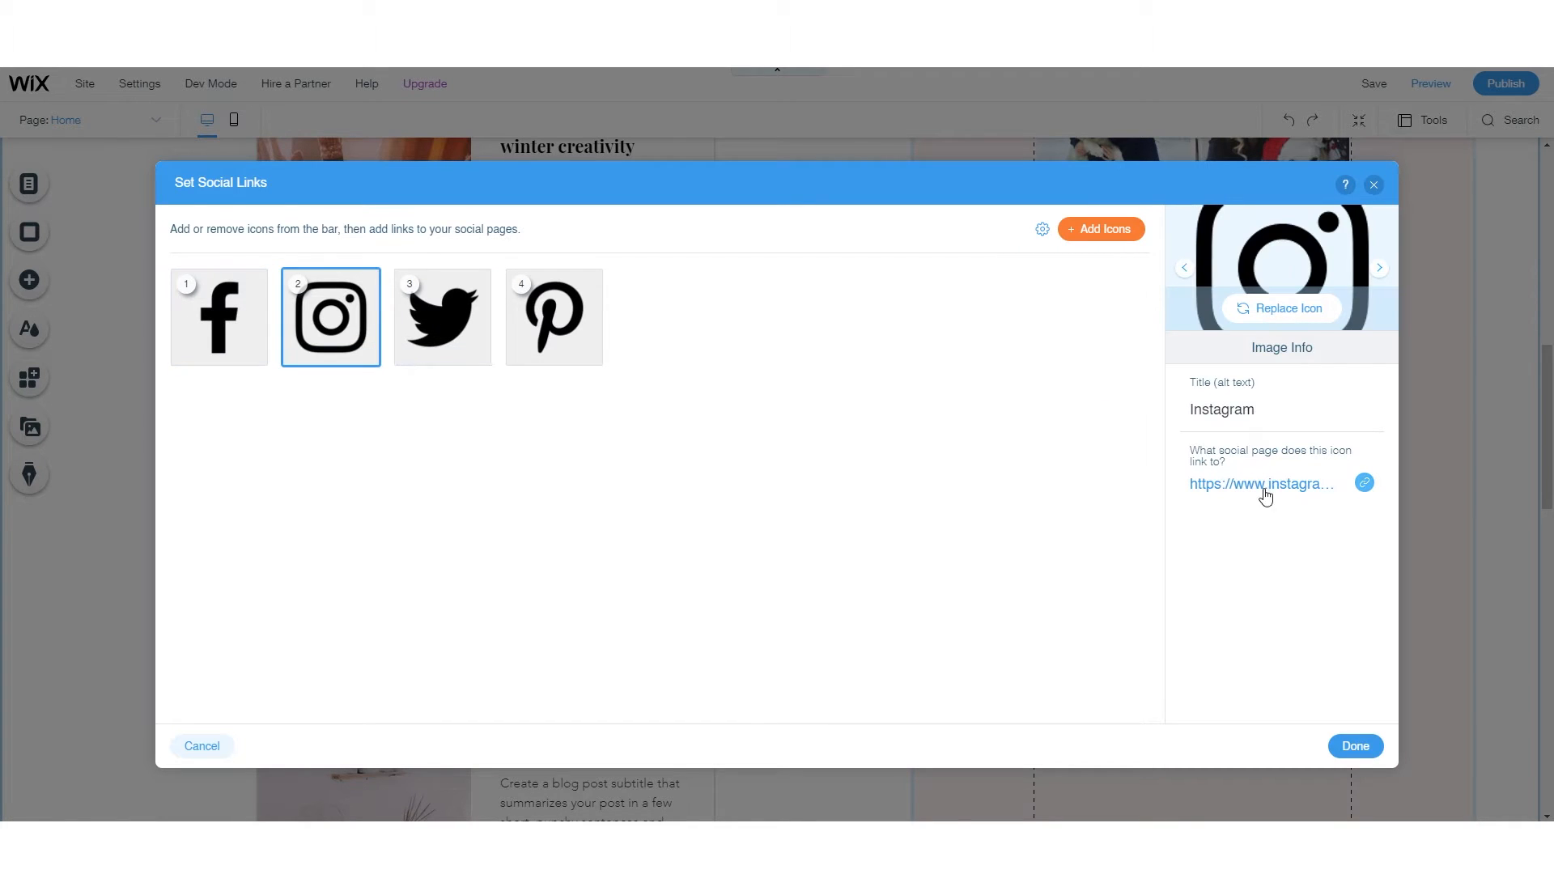
pyautogui.click(441, 324)
pyautogui.click(554, 319)
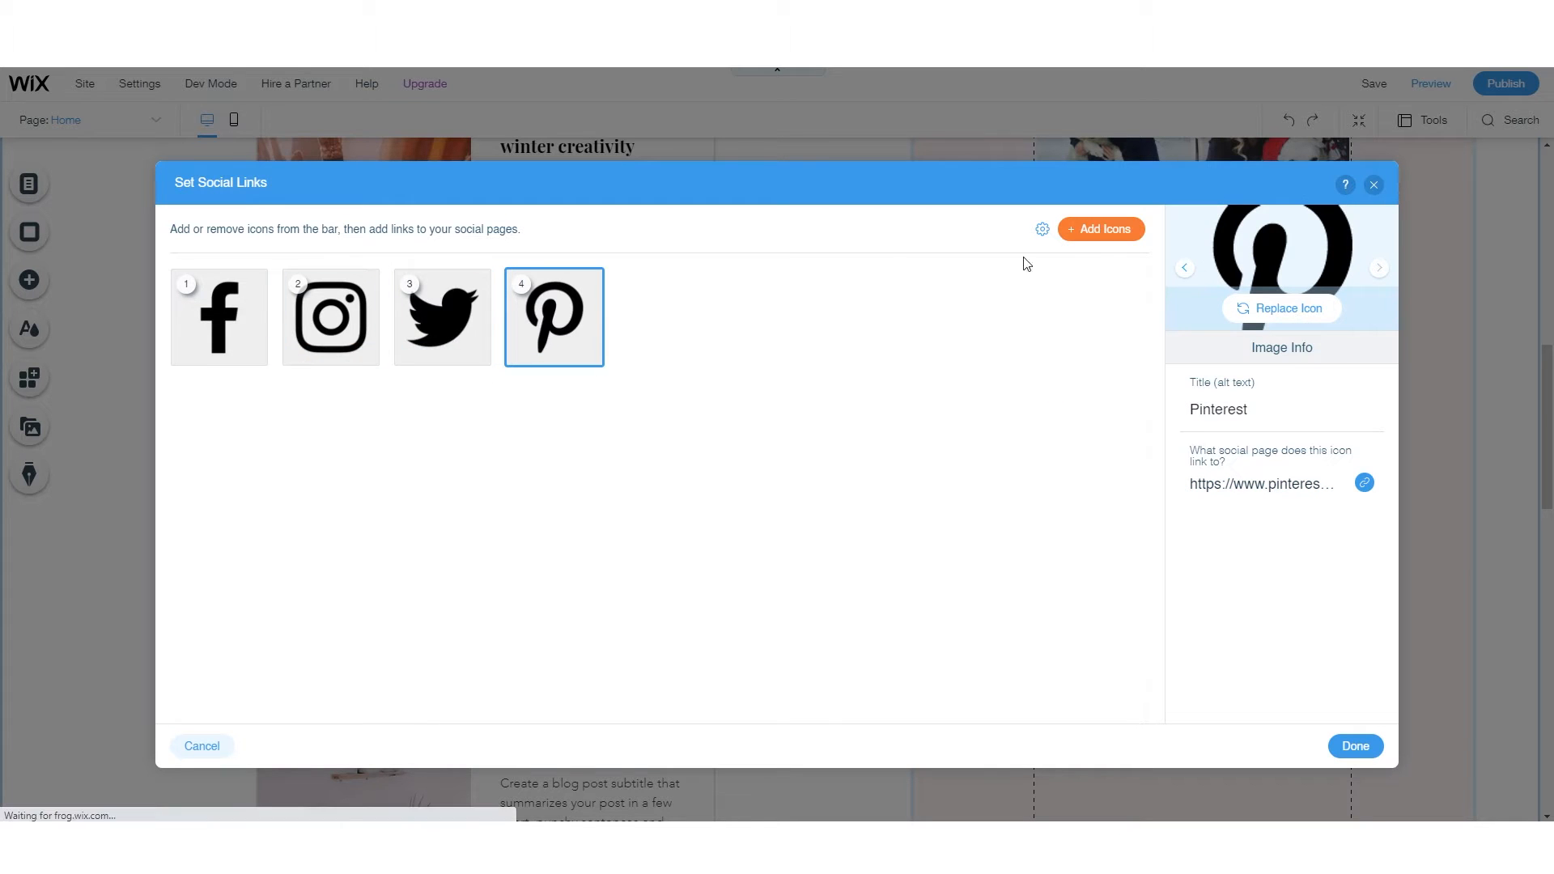
pyautogui.click(1105, 230)
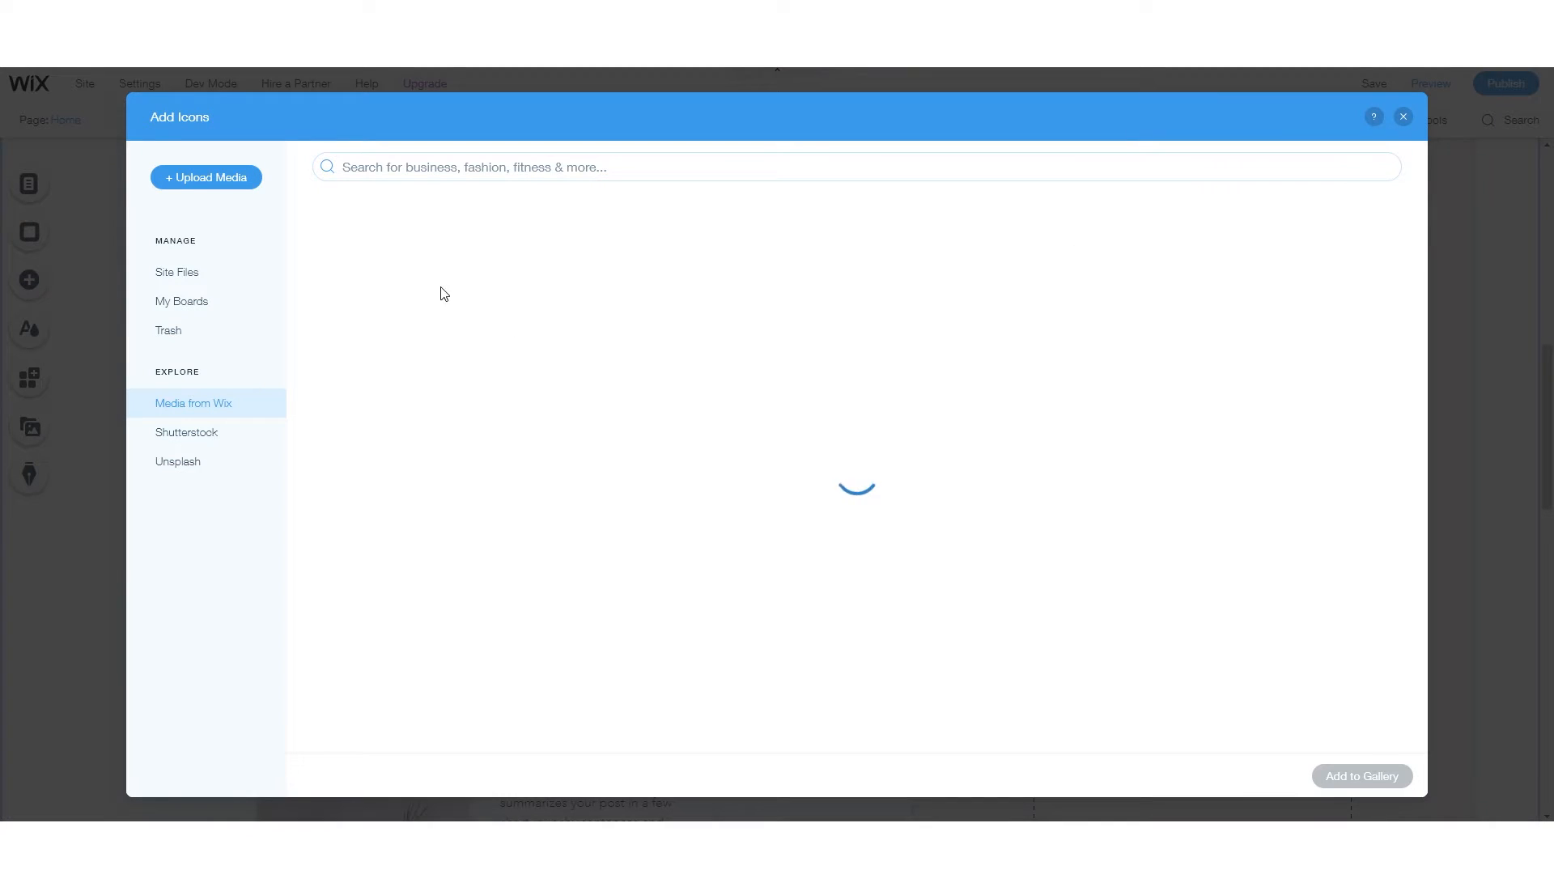
pyautogui.click(451, 174)
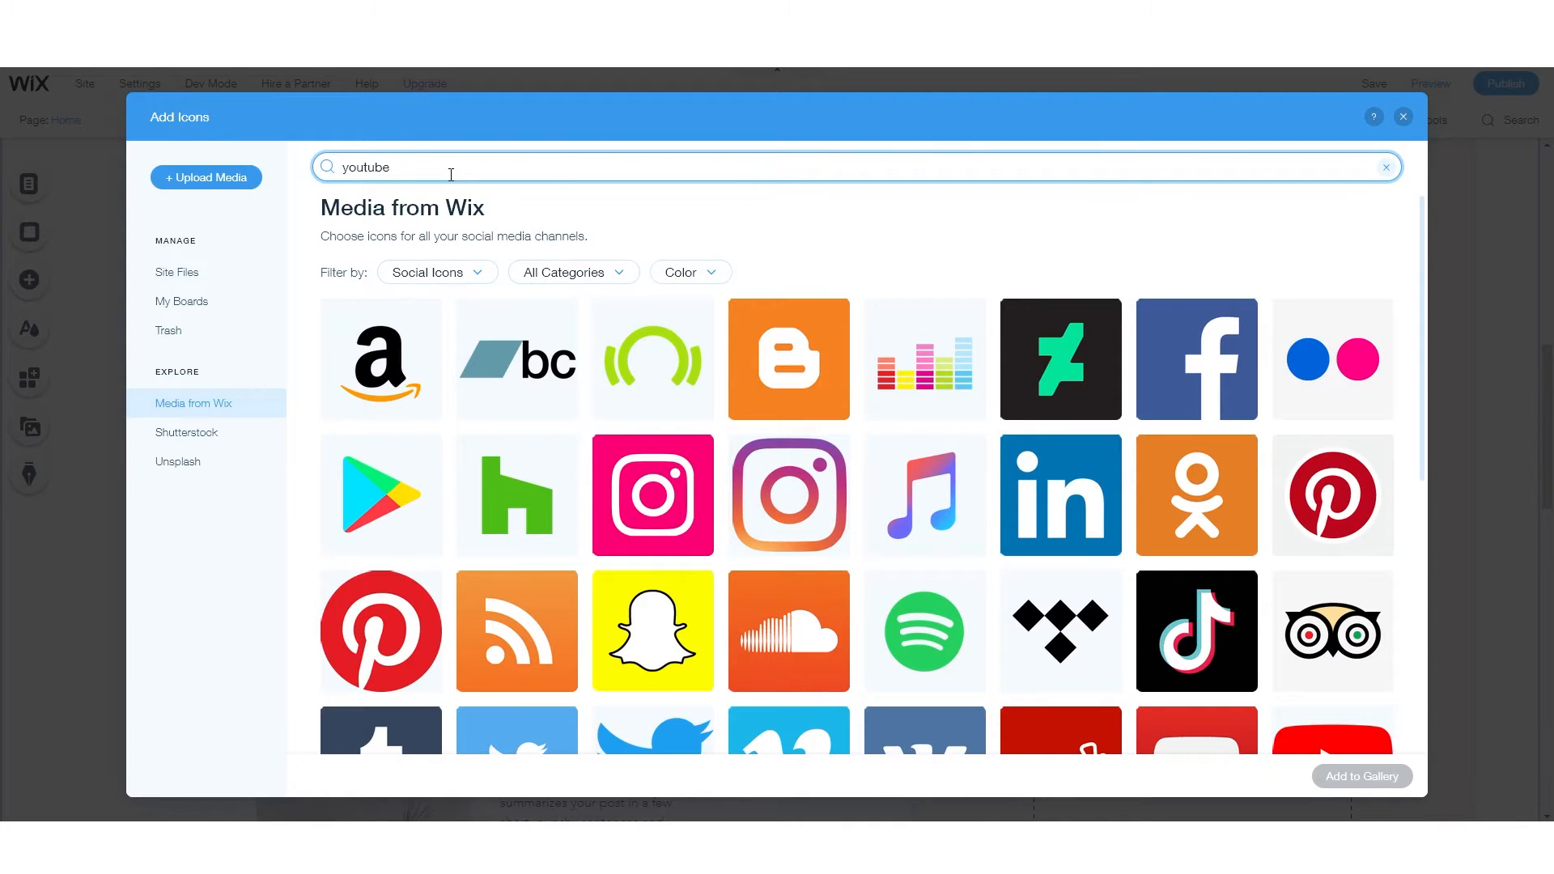
pyautogui.press('Return')
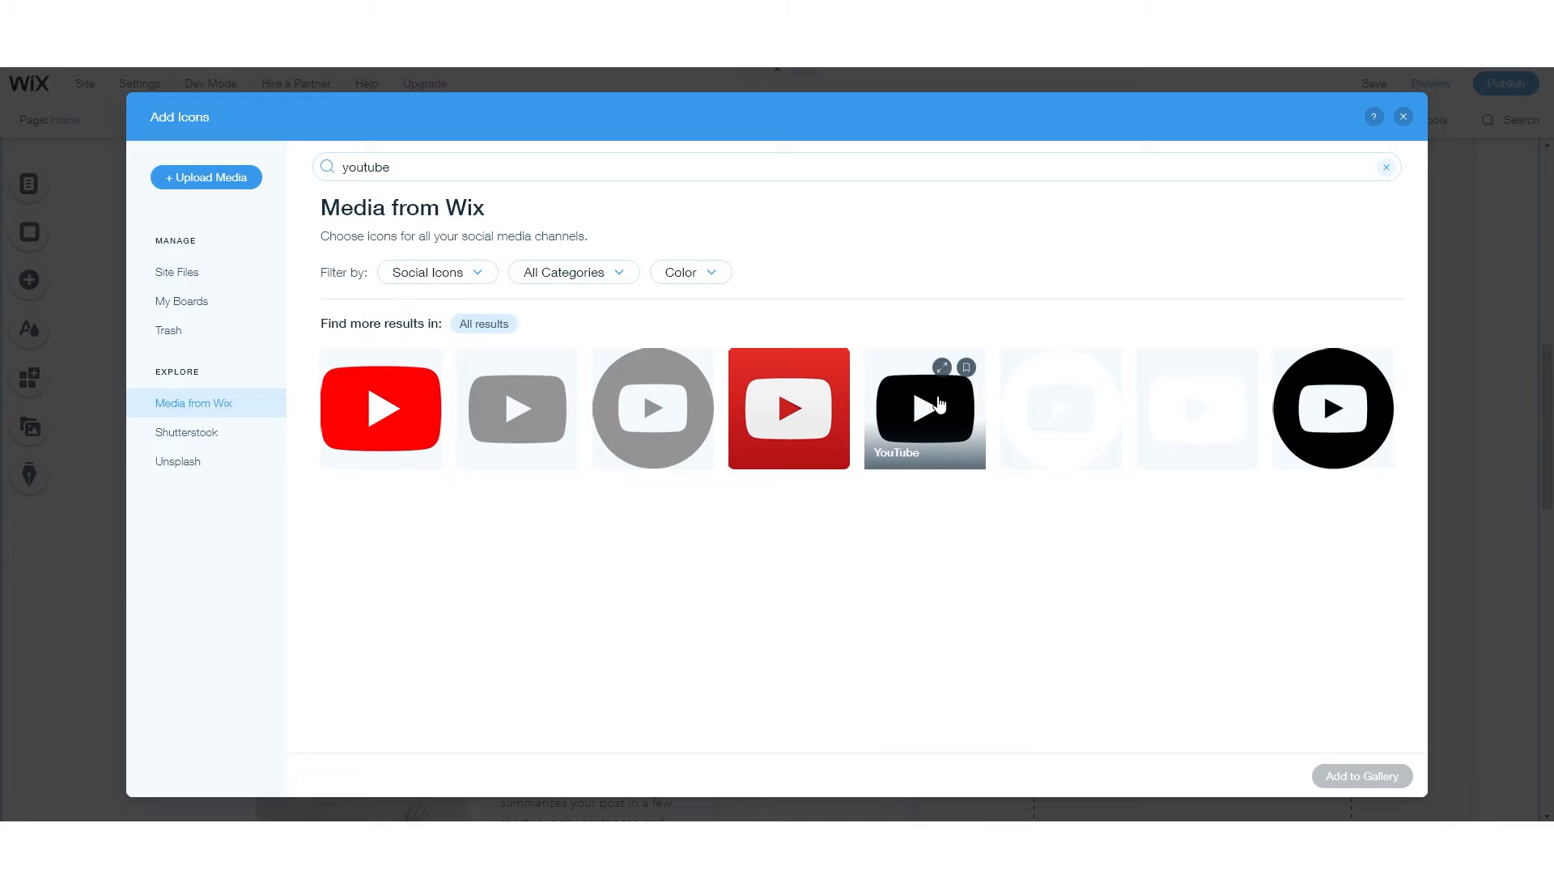
pyautogui.click(952, 420)
pyautogui.click(1362, 777)
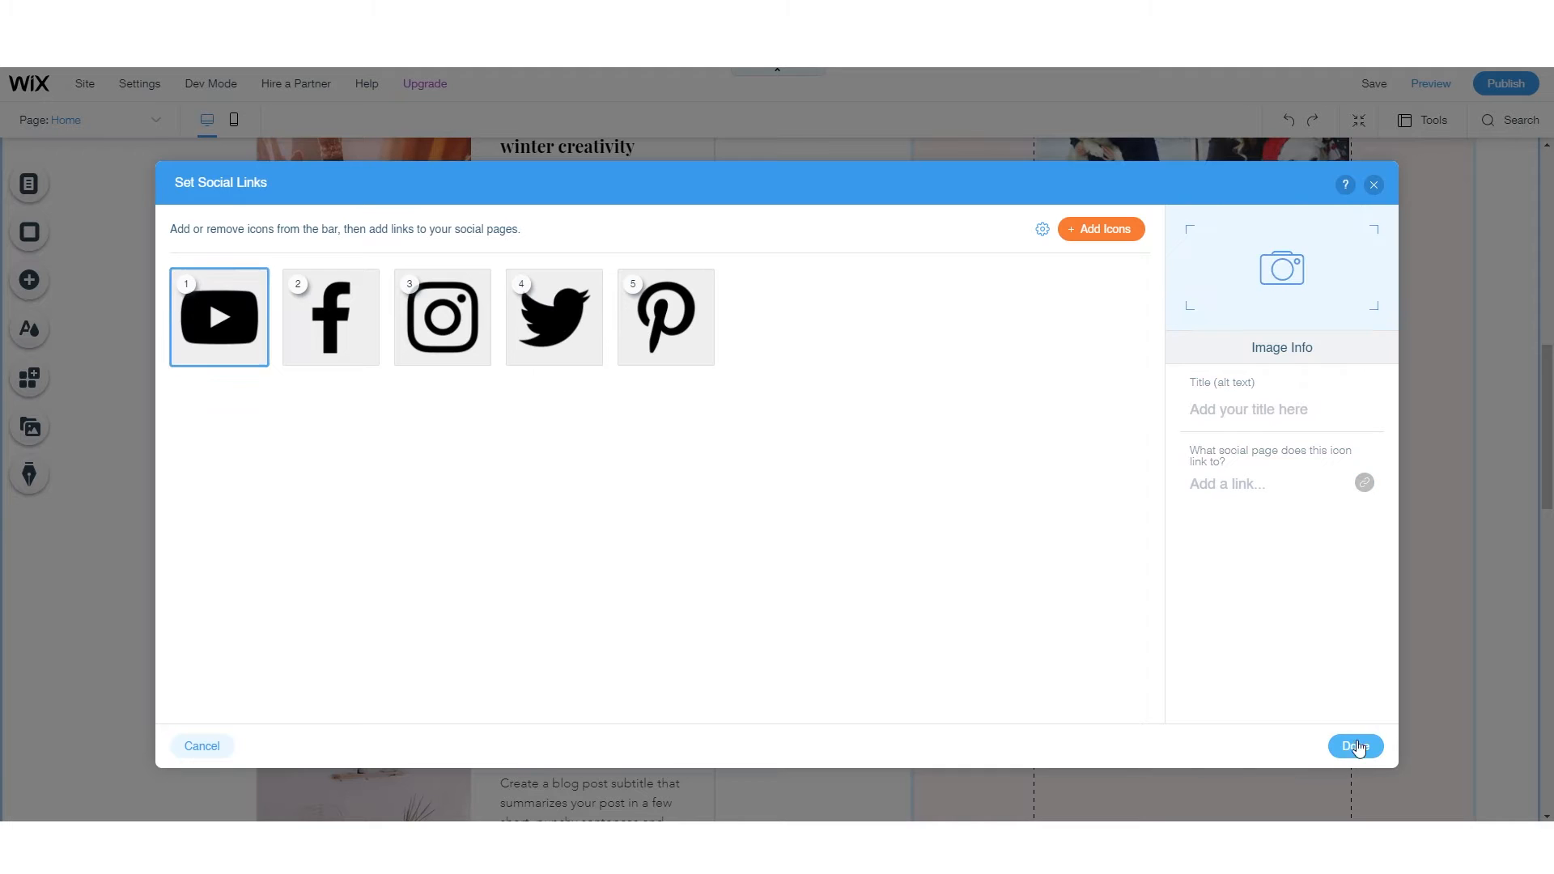
pyautogui.click(1355, 746)
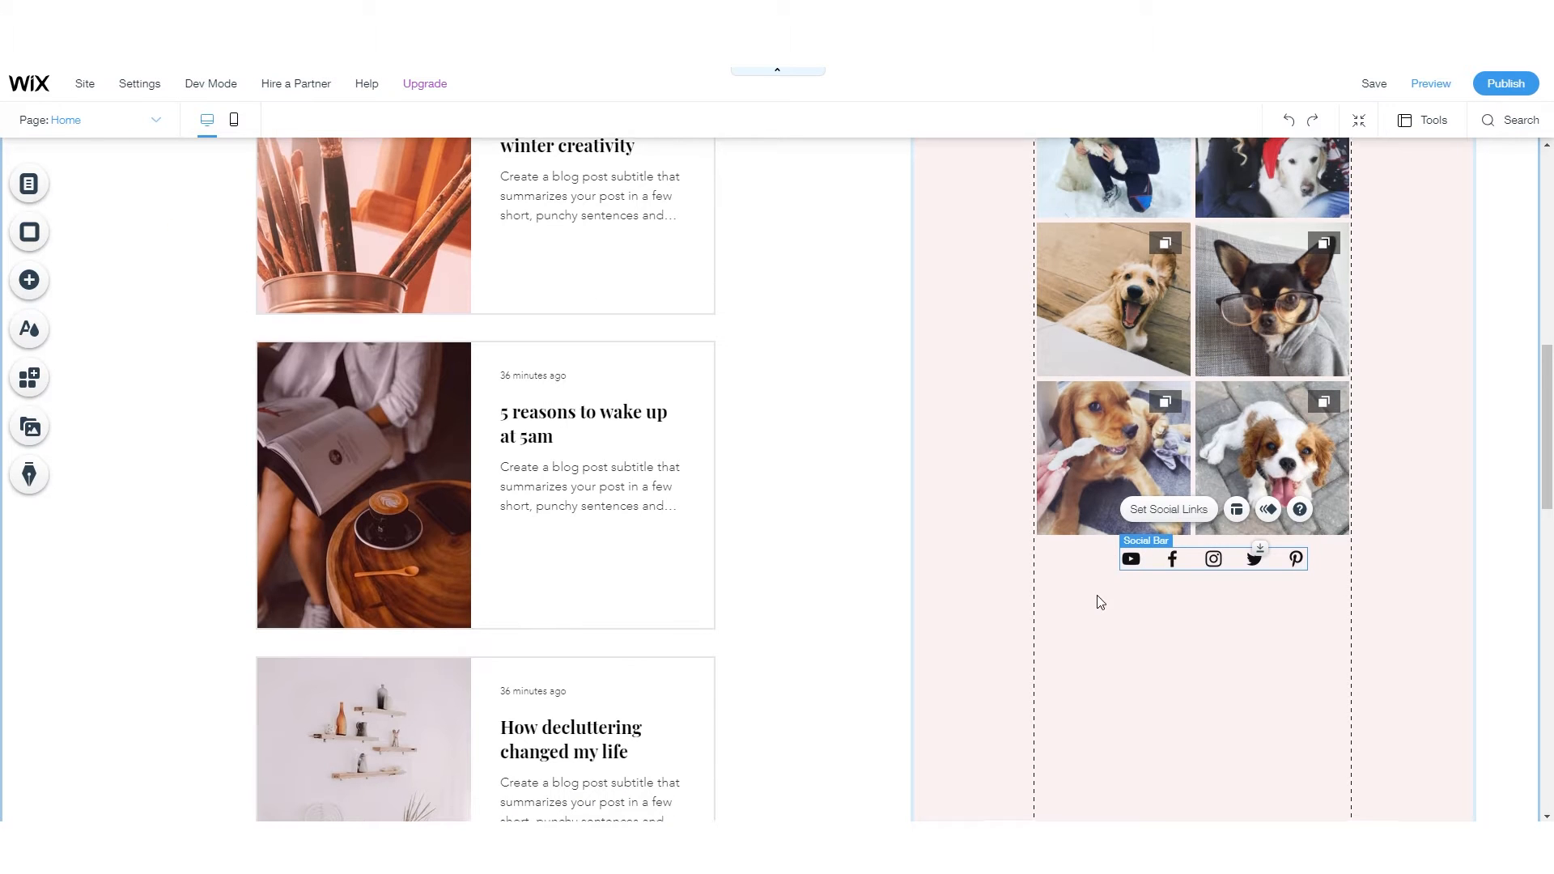
# - Preview the home page and examine the empty space between the post list and the contact section, then return to the editor
pyautogui.scroll(-10, 1084, 607)
pyautogui.scroll(8, 818, 544)
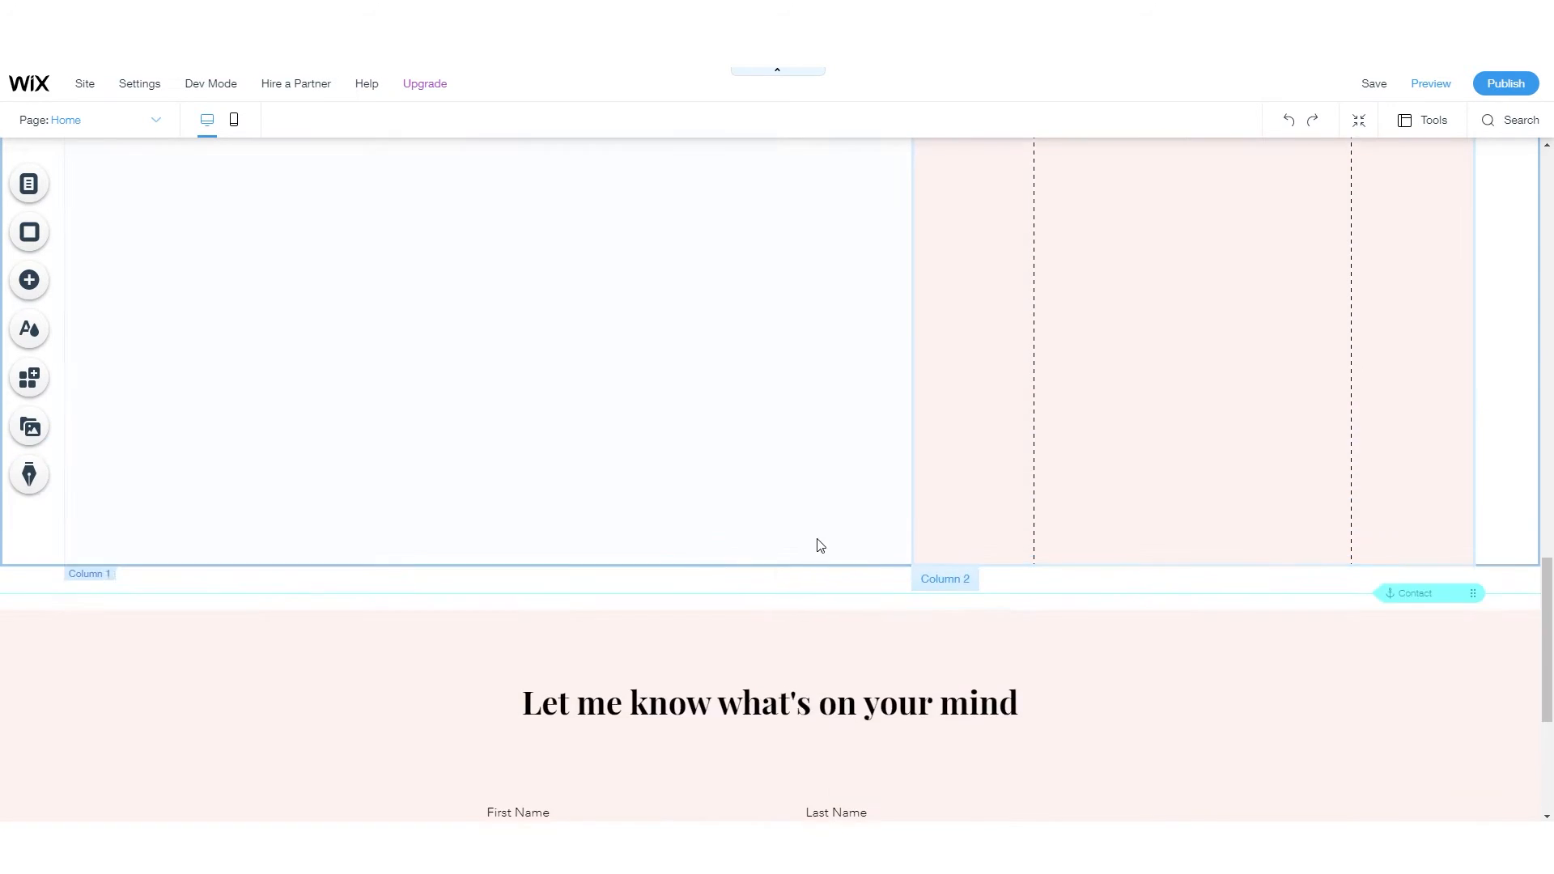
pyautogui.scroll(-7, 812, 531)
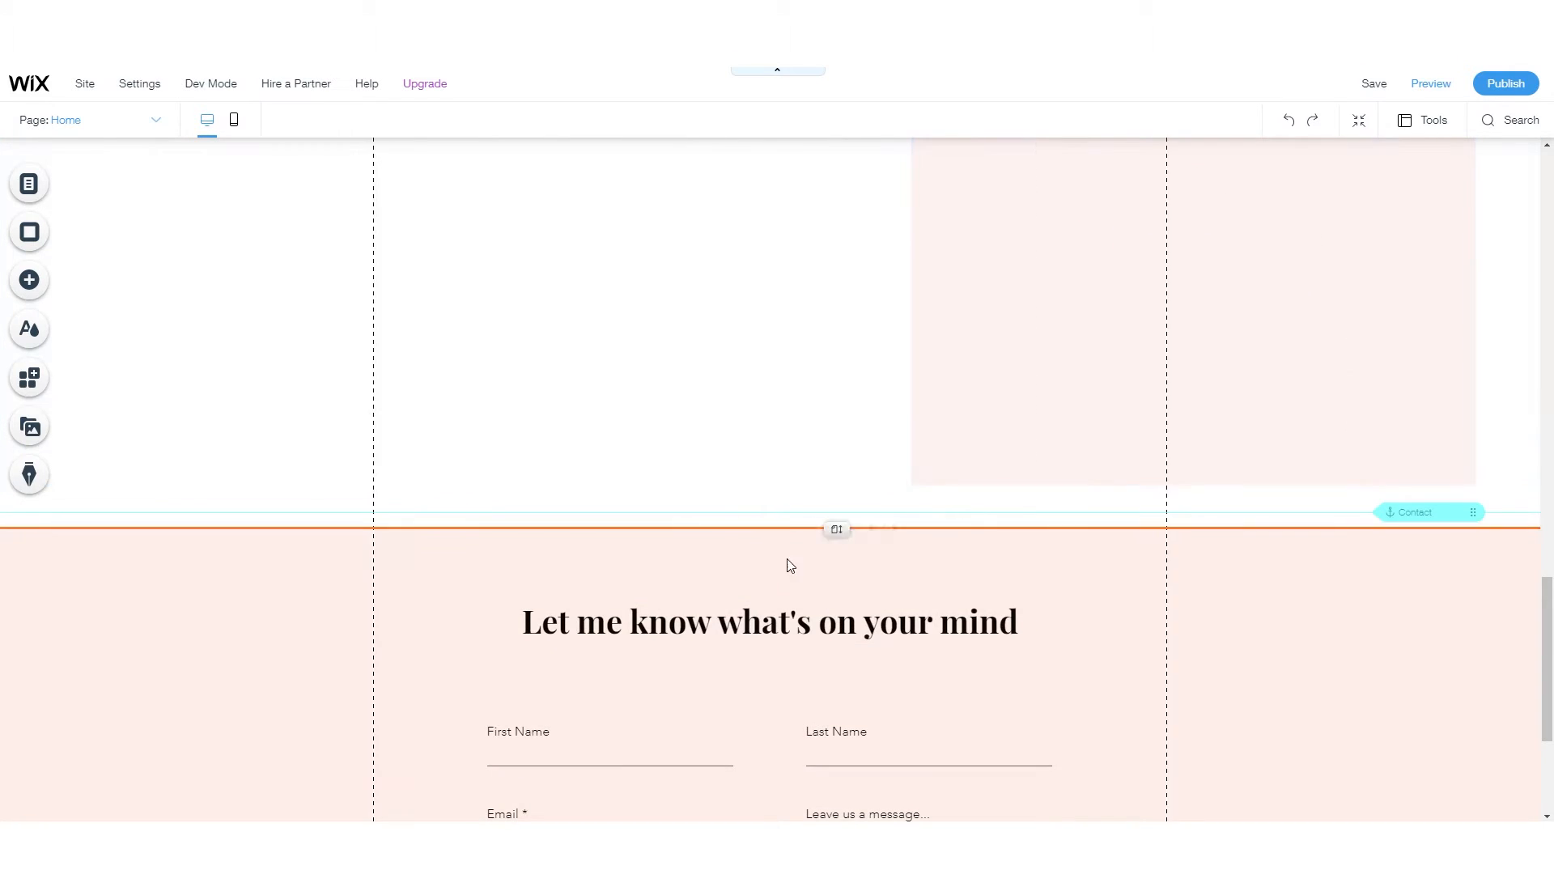
pyautogui.scroll(10, 790, 542)
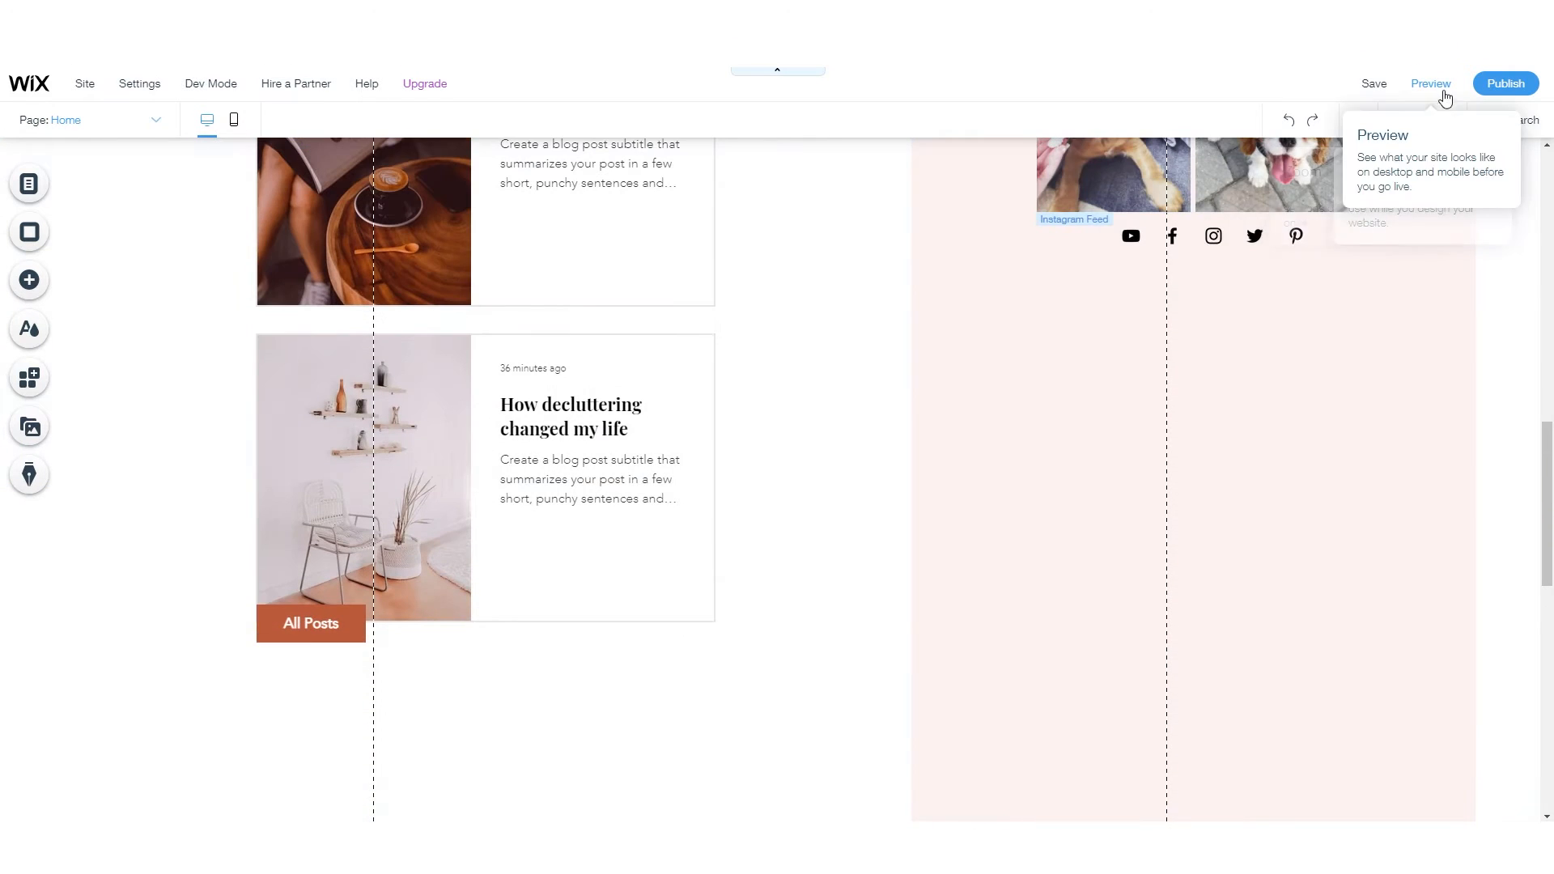
pyautogui.click(1432, 84)
pyautogui.scroll(-4, 895, 521)
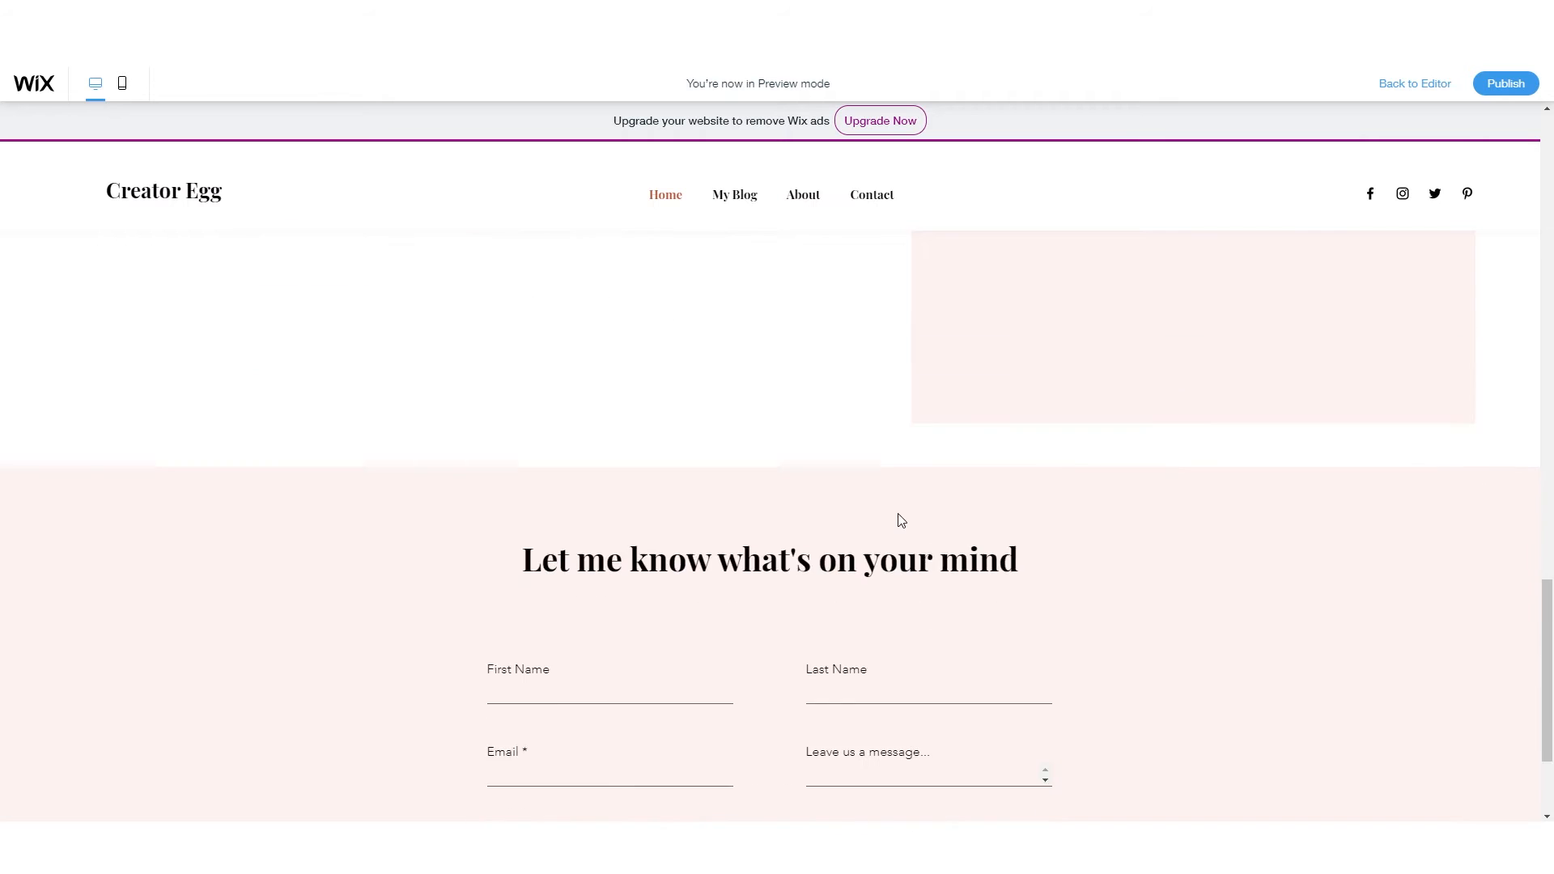
pyautogui.scroll(10, 943, 524)
pyautogui.scroll(-7, 961, 499)
pyautogui.scroll(7, 961, 499)
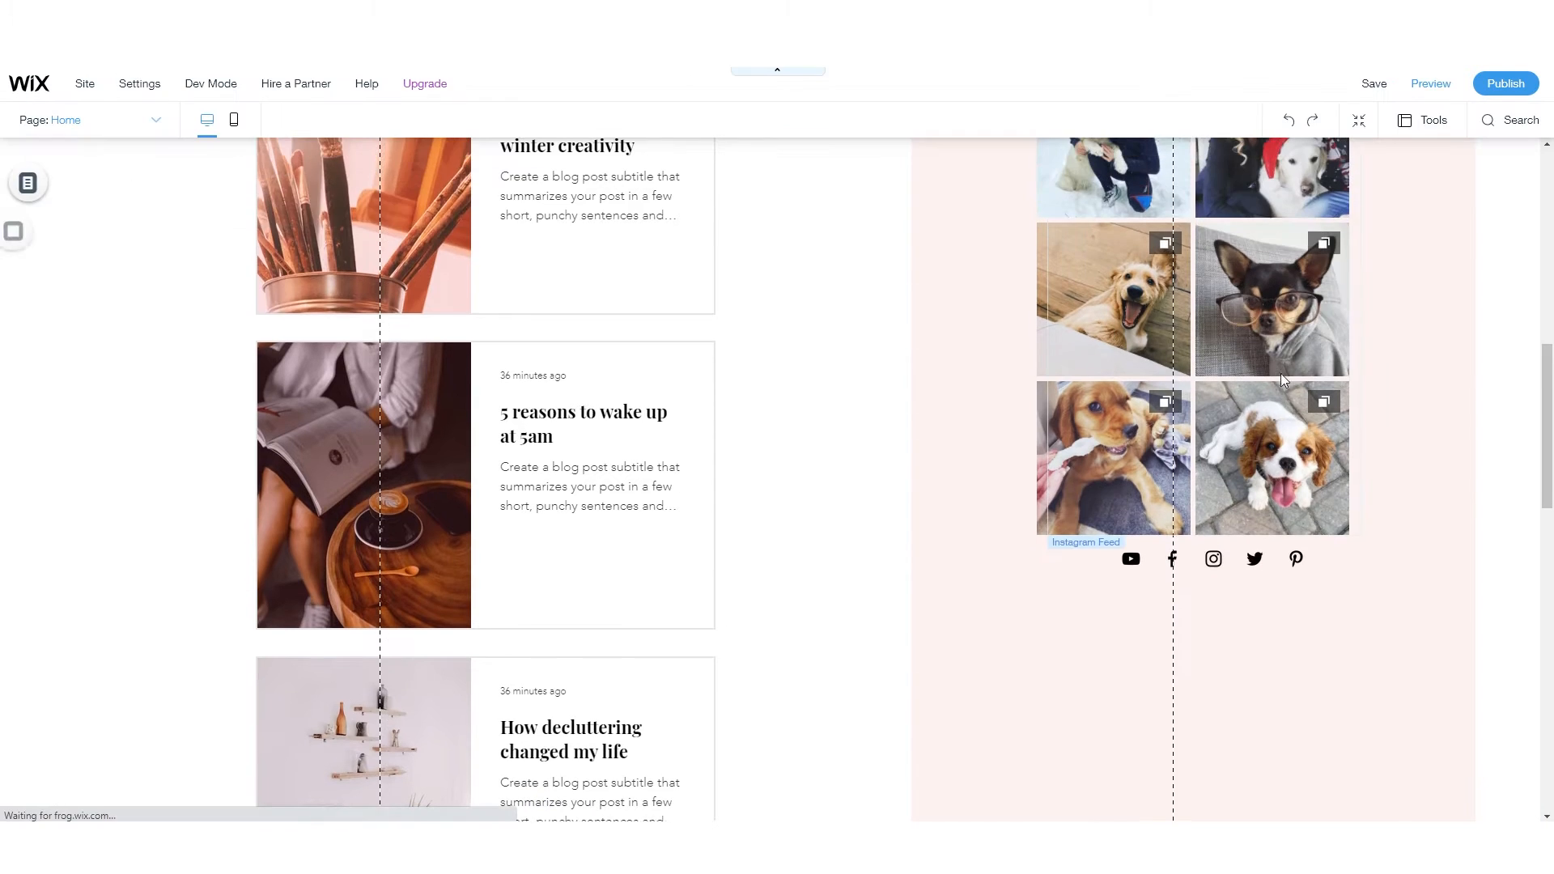
# - Shorten the two-column post strip to end just below the All Posts button, and raise the footer to close the gap beneath it
pyautogui.scroll(-13, 976, 419)
pyautogui.click(802, 497)
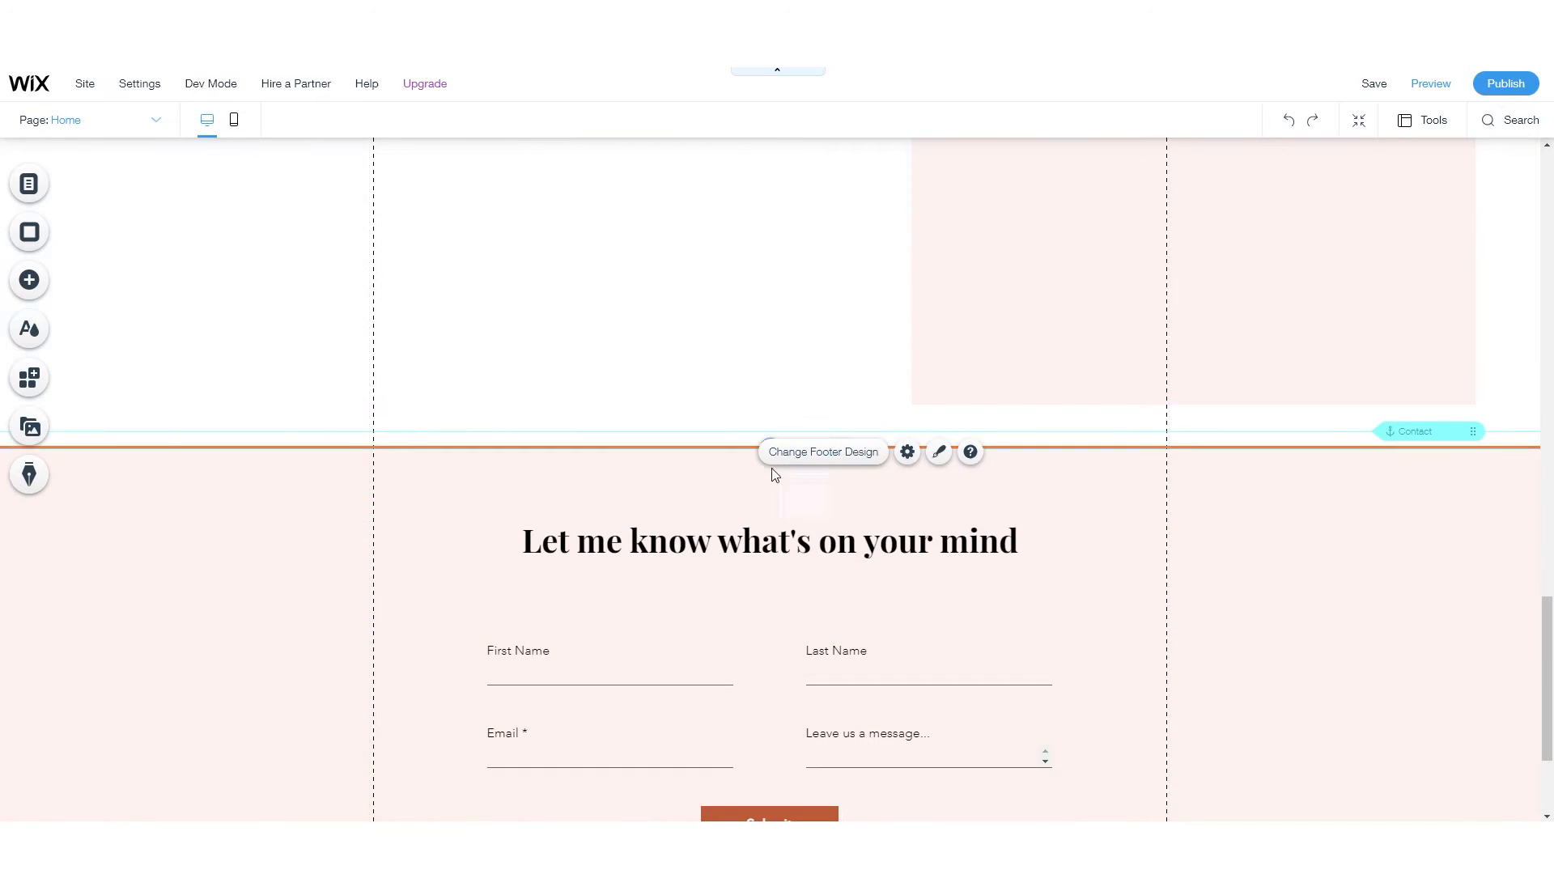
pyautogui.scroll(1, 660, 427)
pyautogui.click(670, 444)
pyautogui.scroll(1, 787, 522)
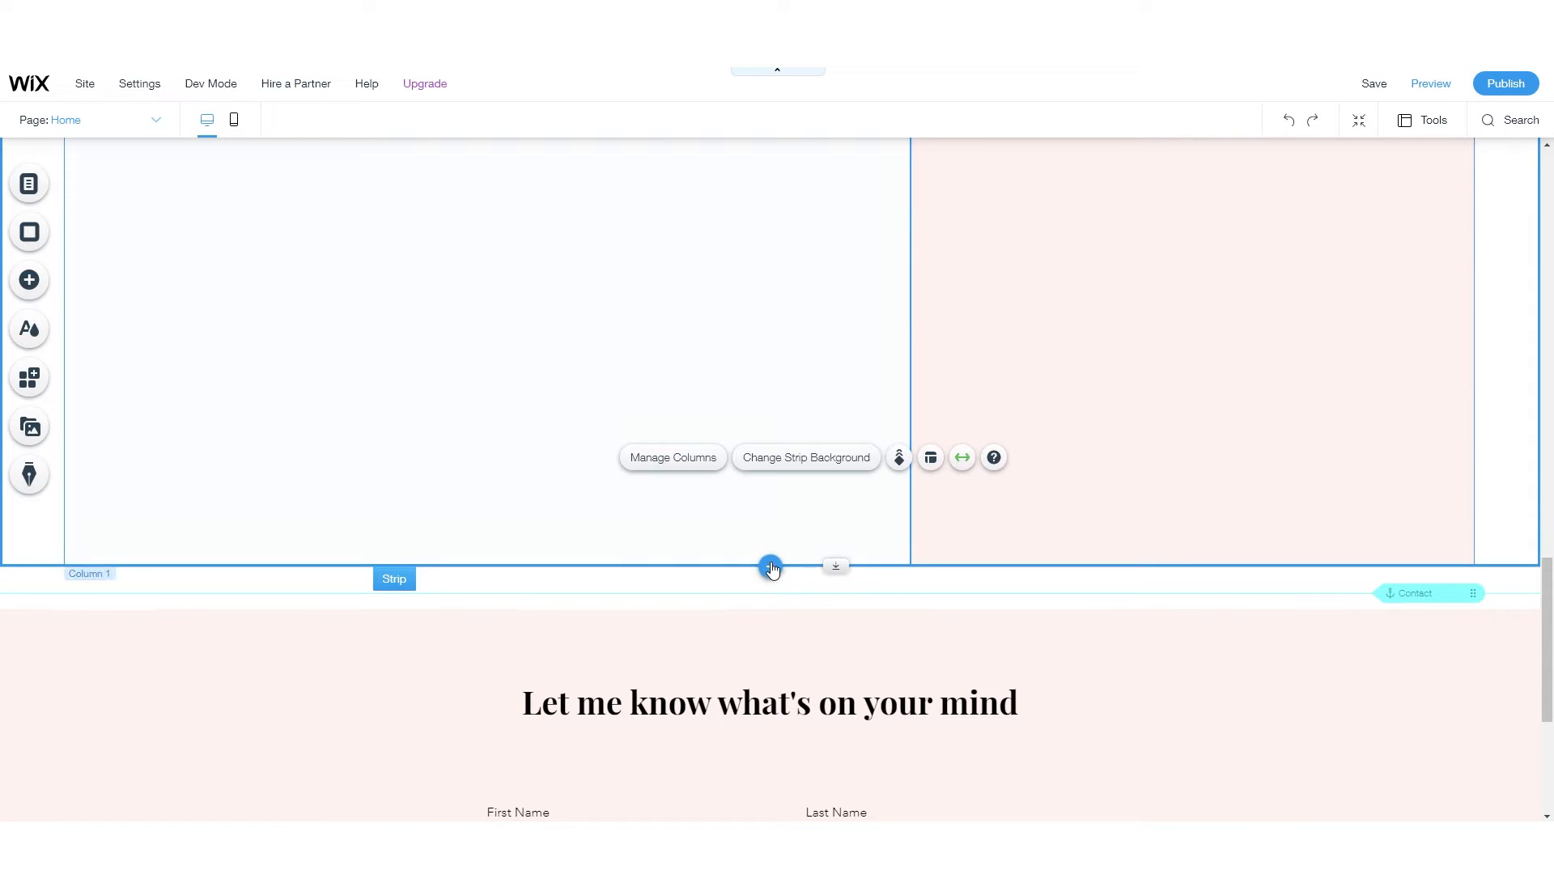
pyautogui.moveTo(771, 566); pyautogui.dragTo(798, 292)
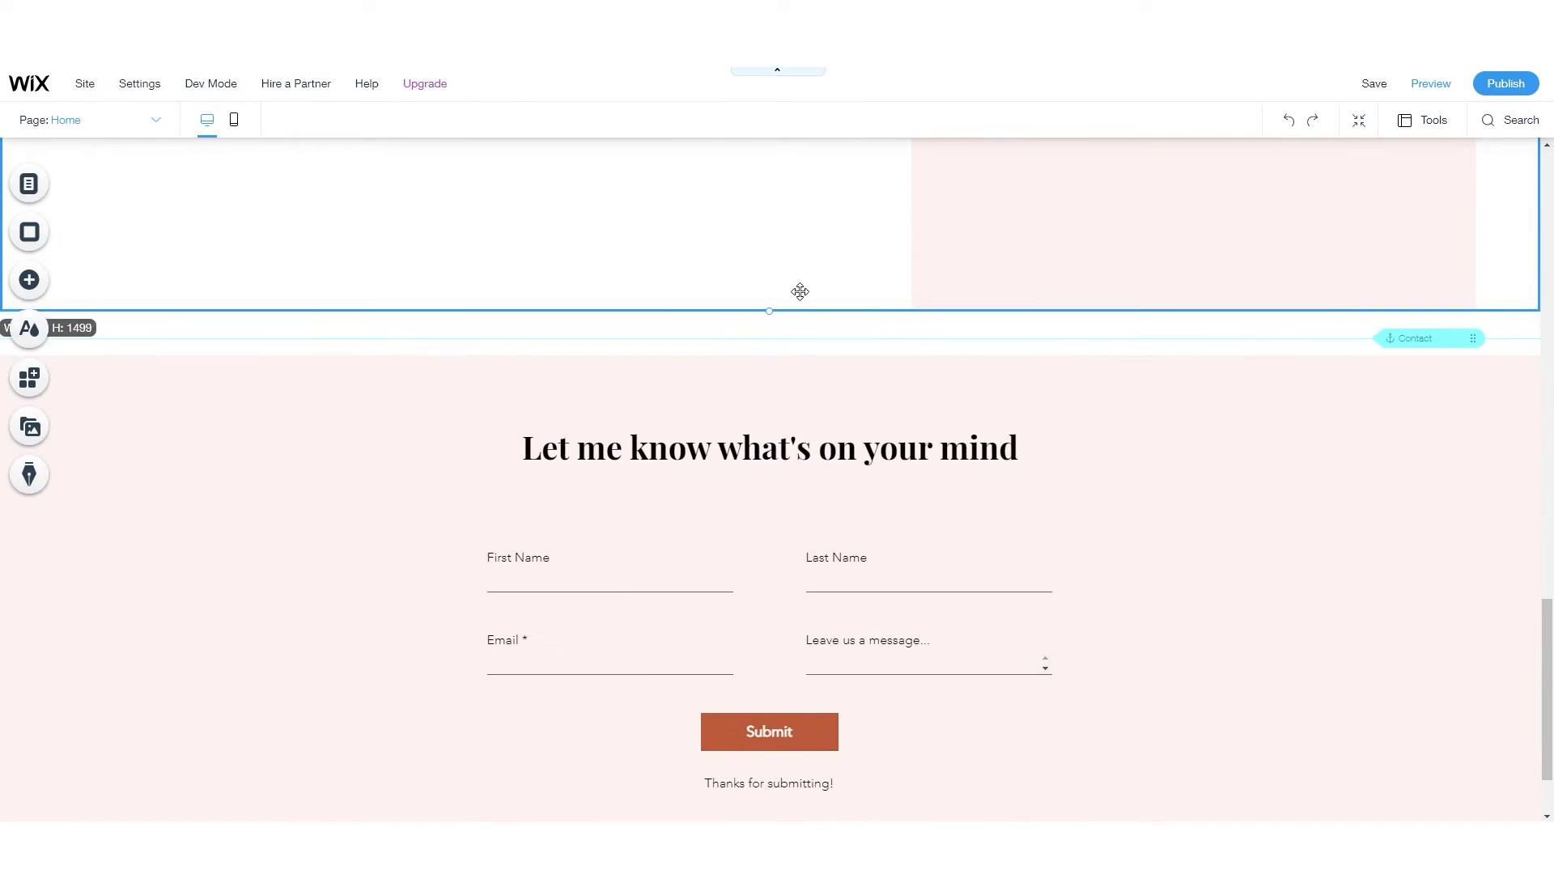
pyautogui.scroll(4, 808, 479)
pyautogui.moveTo(801, 599); pyautogui.dragTo(813, 442)
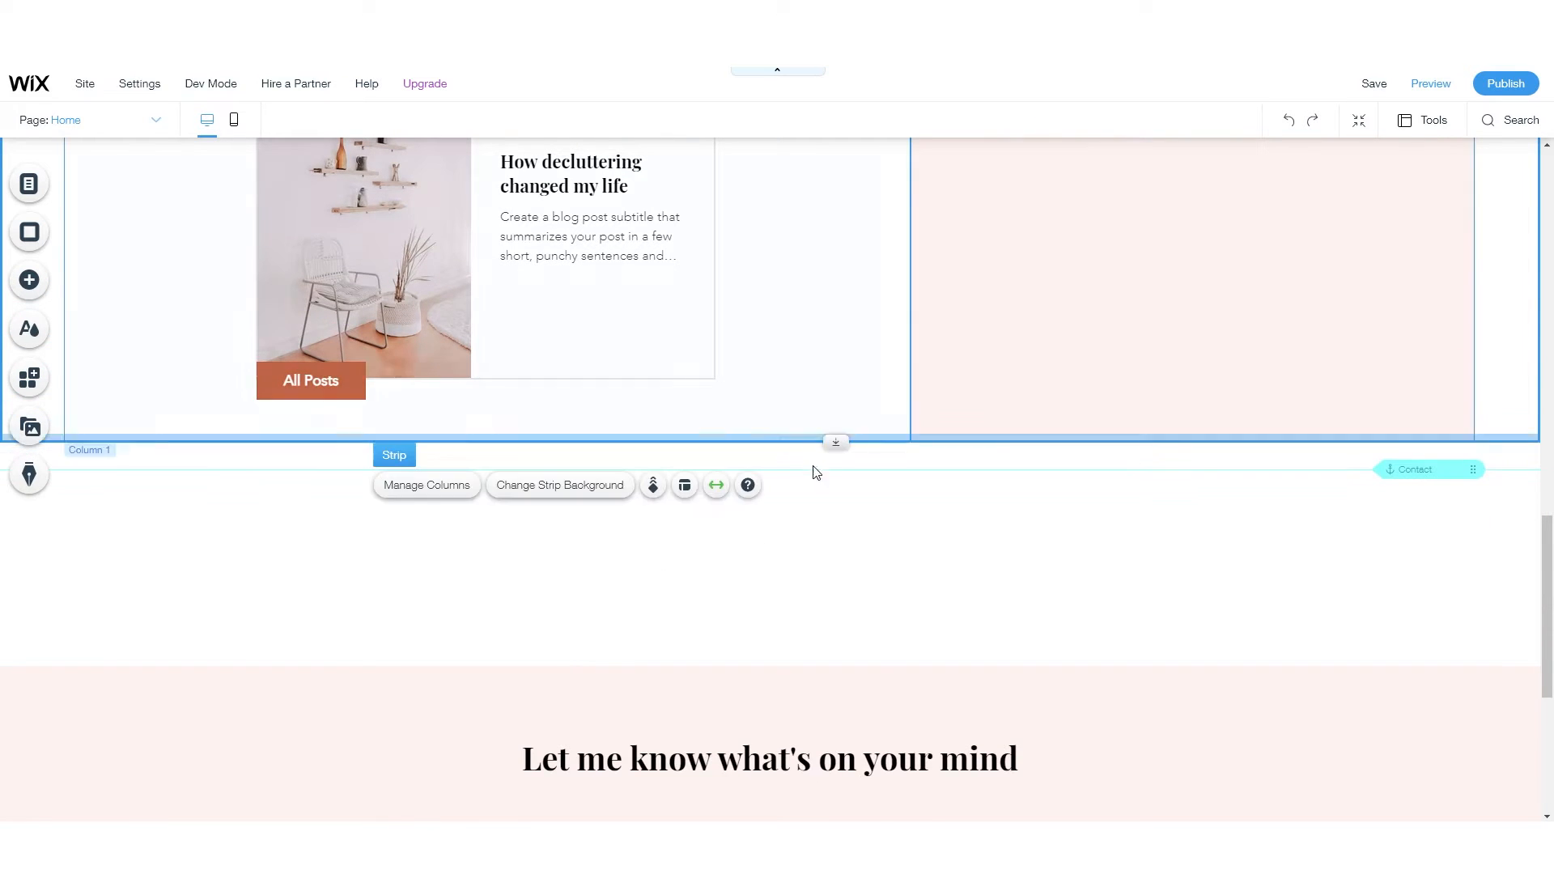
pyautogui.click(833, 670)
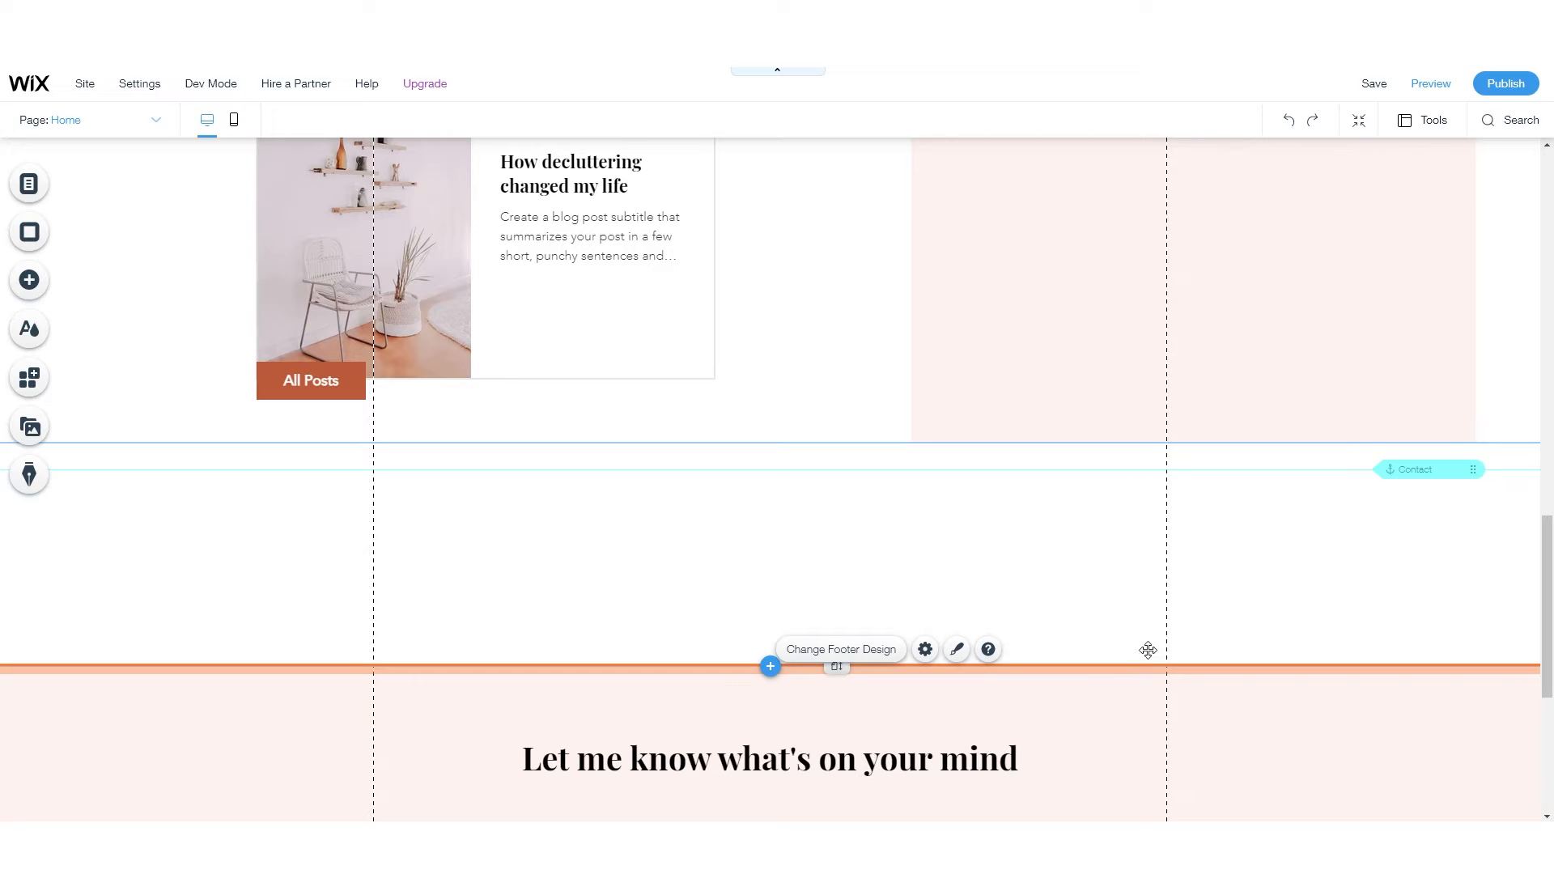
pyautogui.moveTo(1147, 650); pyautogui.dragTo(1147, 452)
# - Delete the contact form and the "Let me know what's on your mind" heading from the footer
pyautogui.scroll(-3, 645, 536)
pyautogui.click(645, 536)
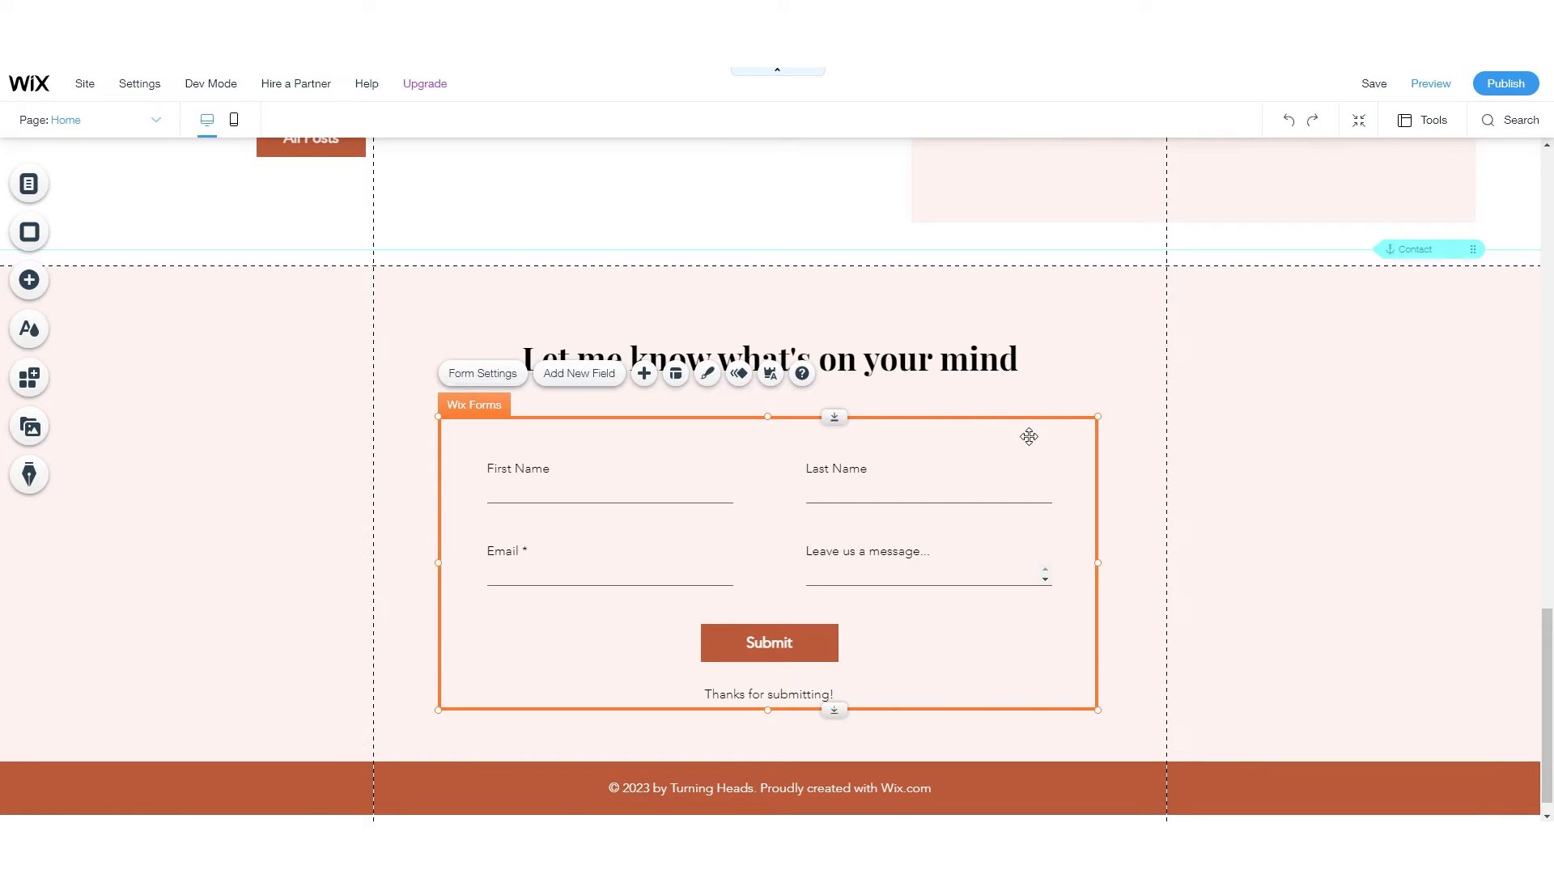
pyautogui.press('Delete')
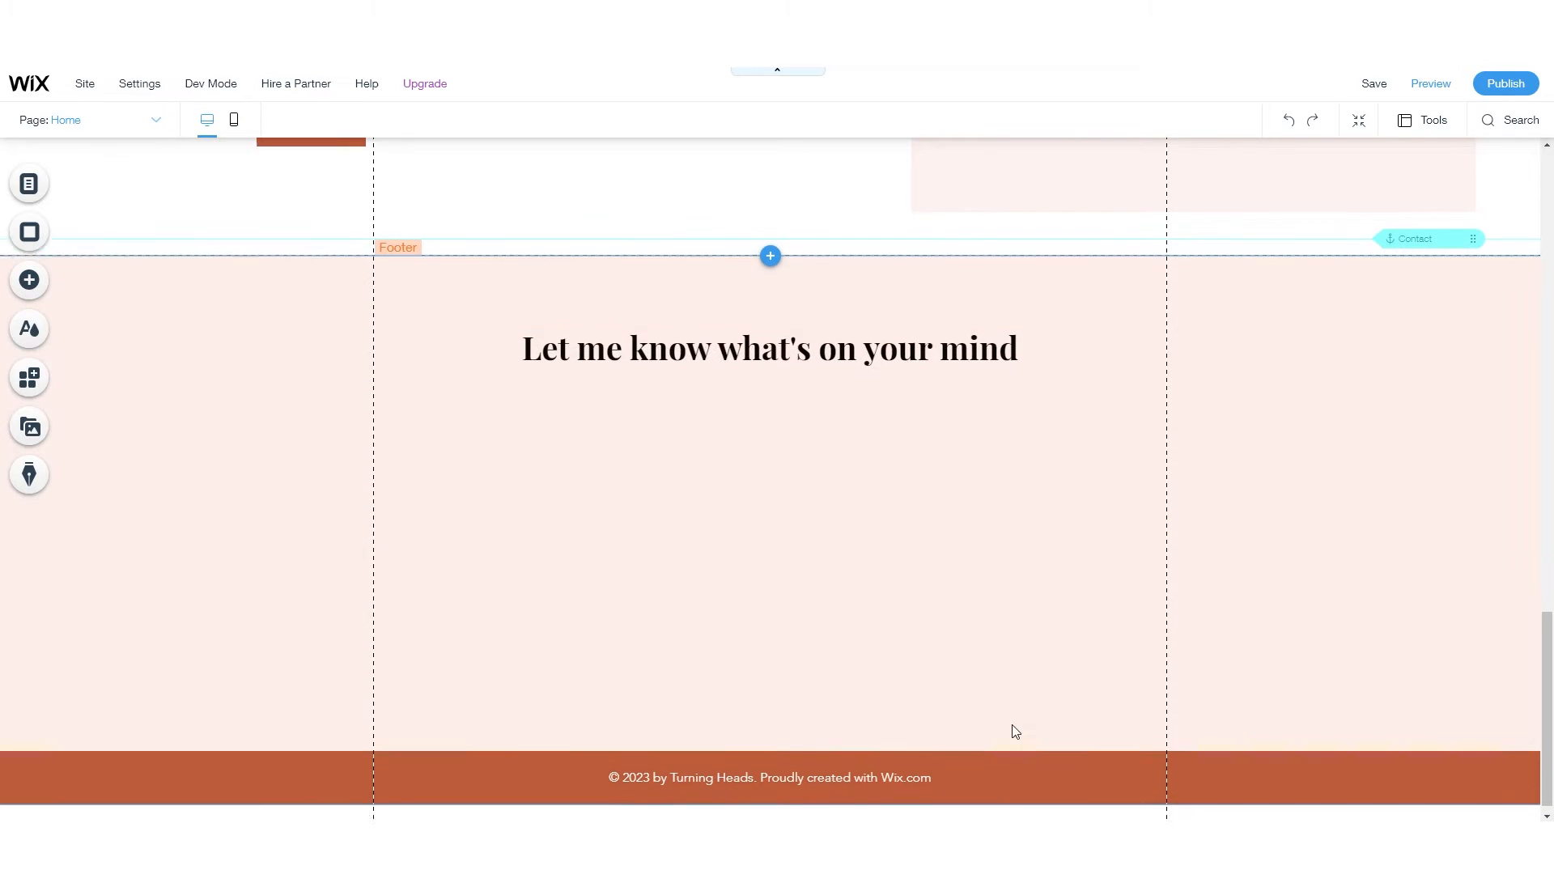
pyautogui.click(958, 745)
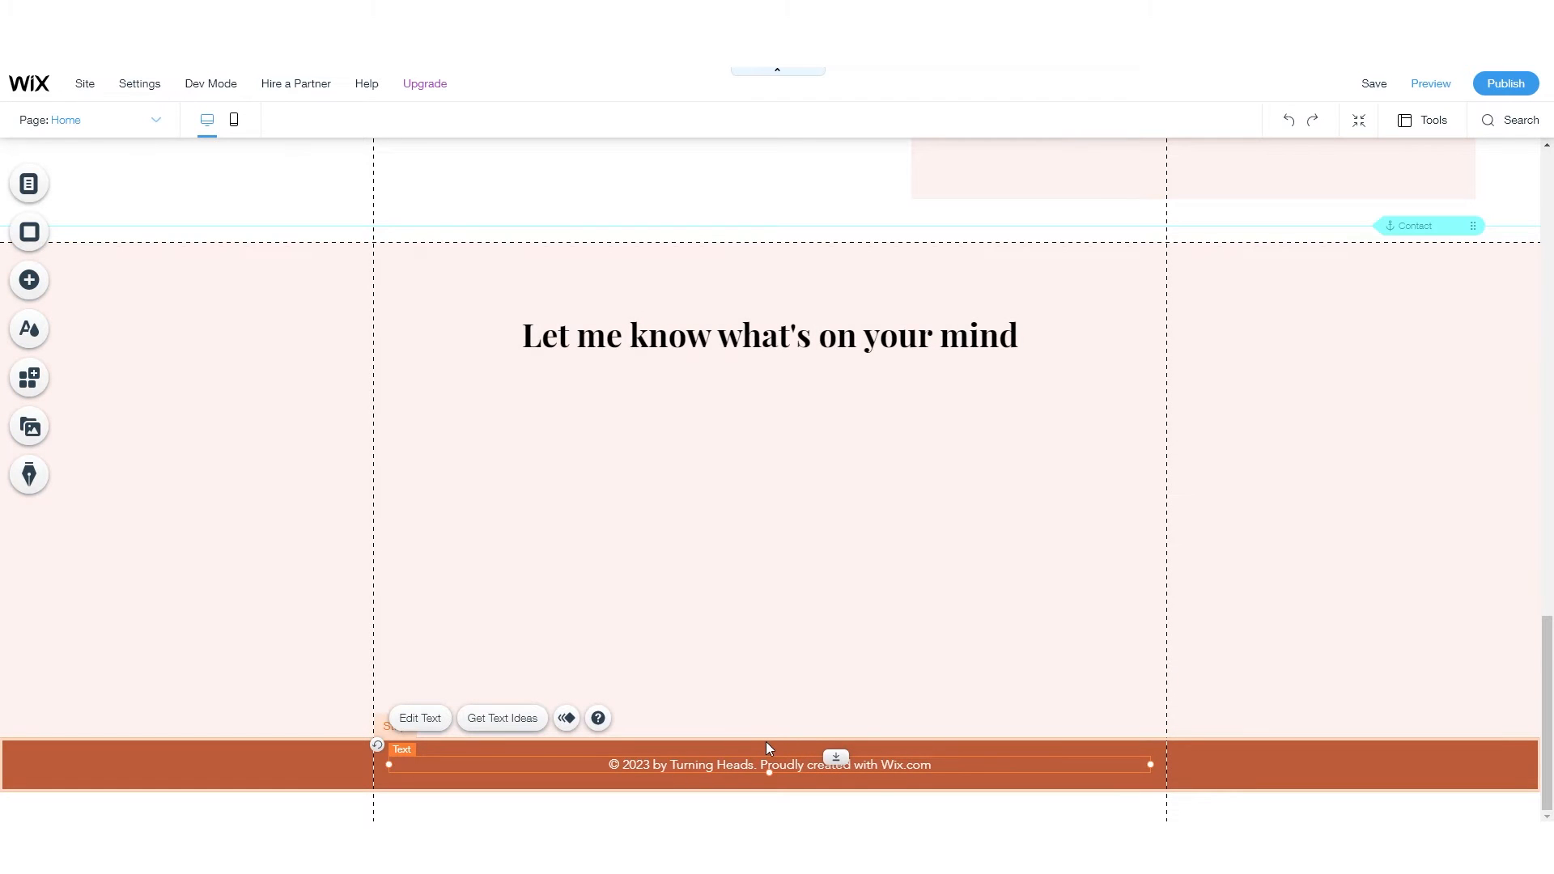
pyautogui.click(798, 488)
pyautogui.click(803, 343)
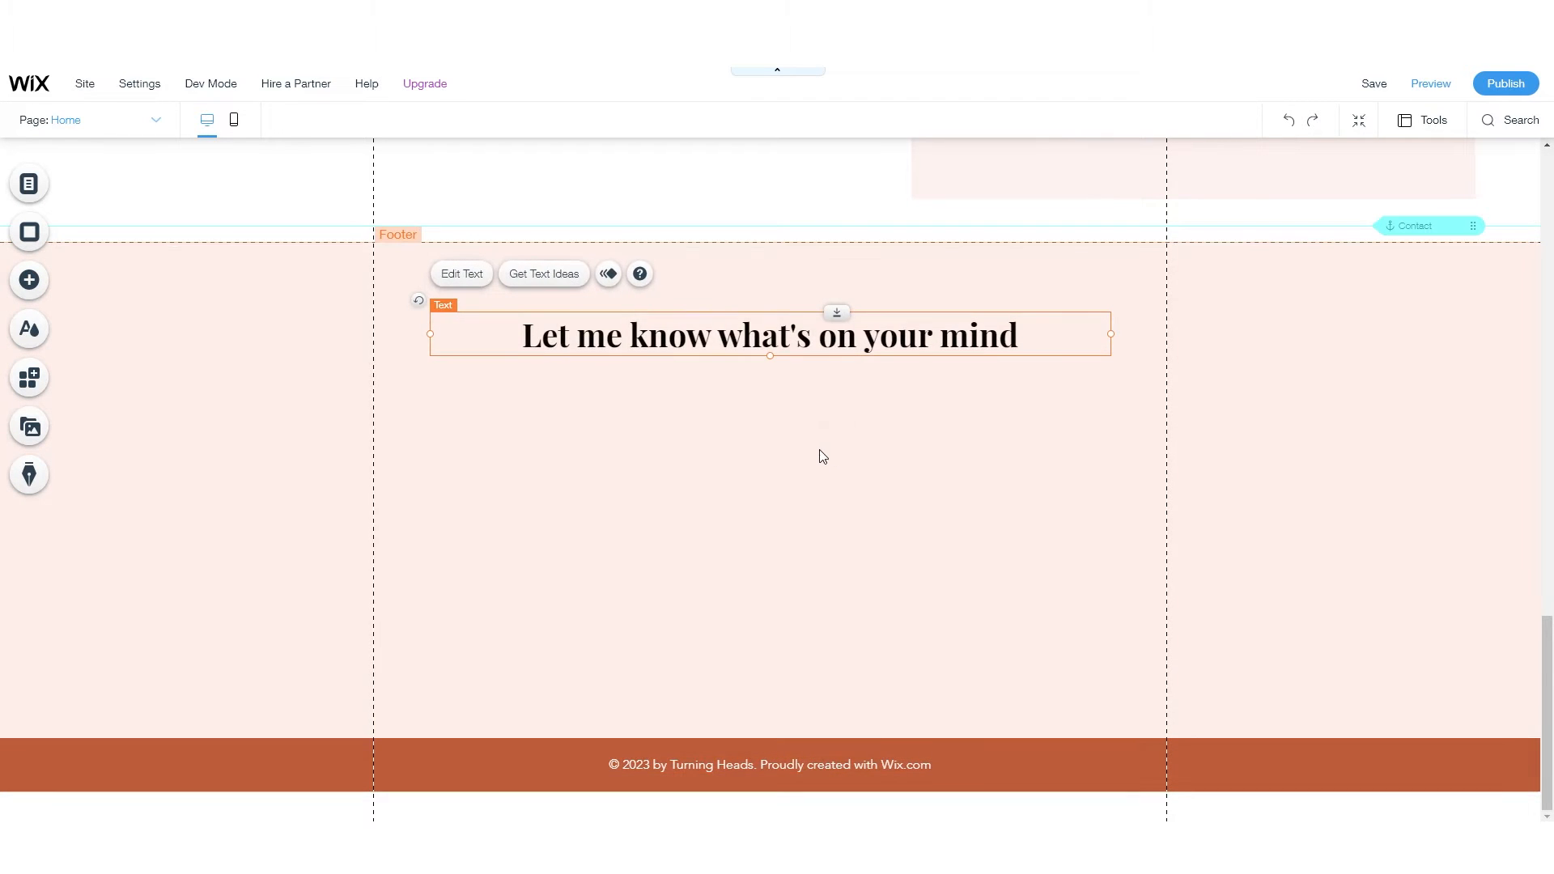
pyautogui.press('Delete')
# - Move the orange copyright strip up to the footer's upper edge, removing the empty pink area
pyautogui.click(1050, 774)
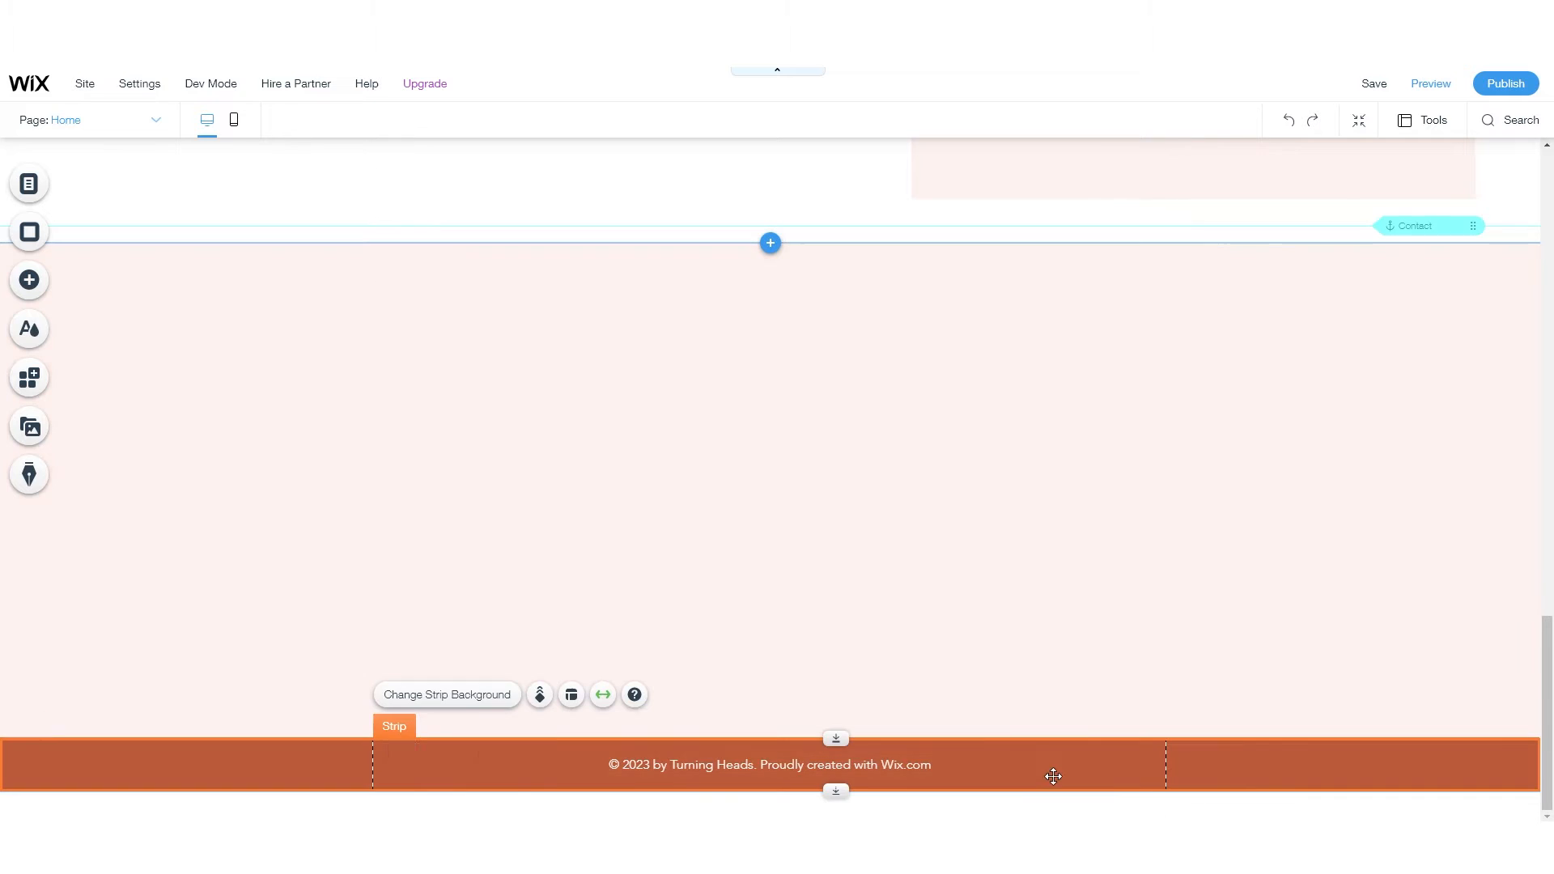
pyautogui.moveTo(835, 740); pyautogui.dragTo(821, 550)
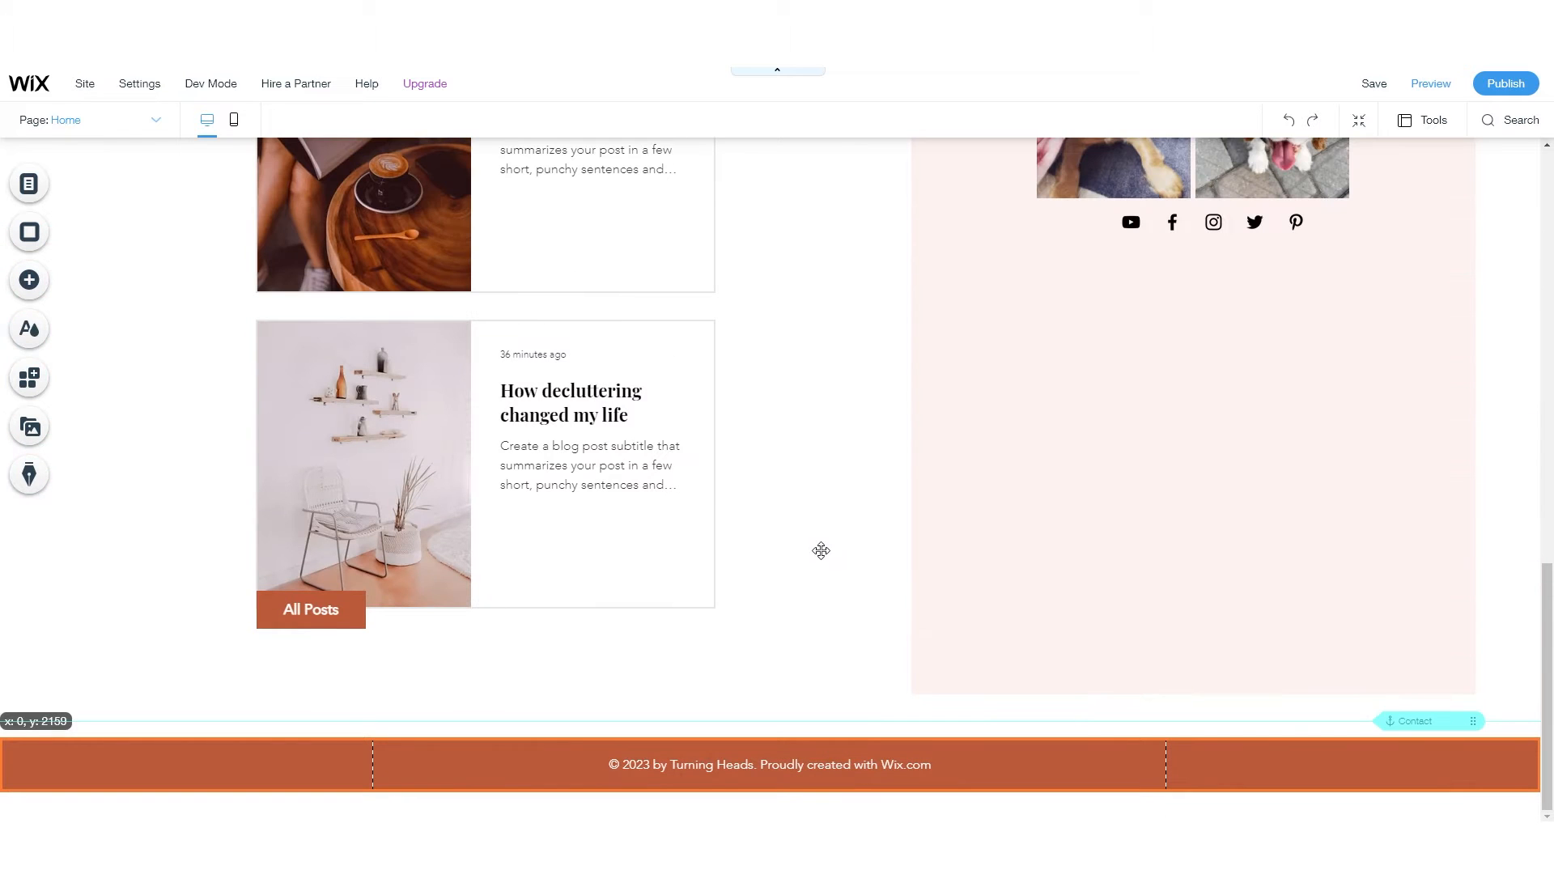
pyautogui.moveTo(832, 725); pyautogui.dragTo(826, 734)
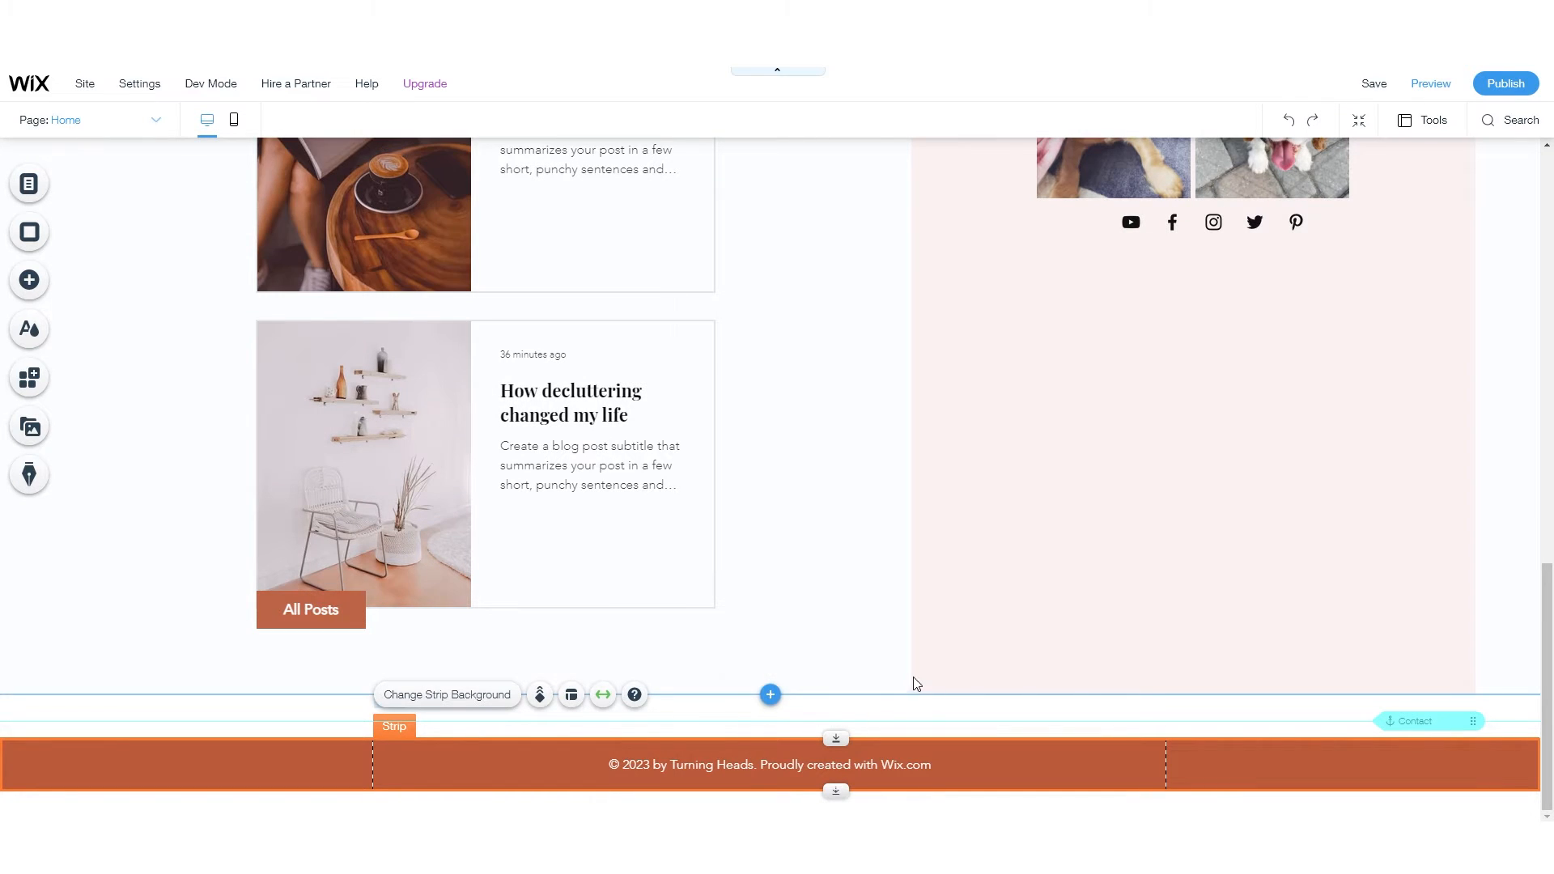
pyautogui.click(361, 668)
# - Change the footer copyright text to "© 2021 by Creator Egg. Proudly created with Wix.com"
pyautogui.click(699, 765)
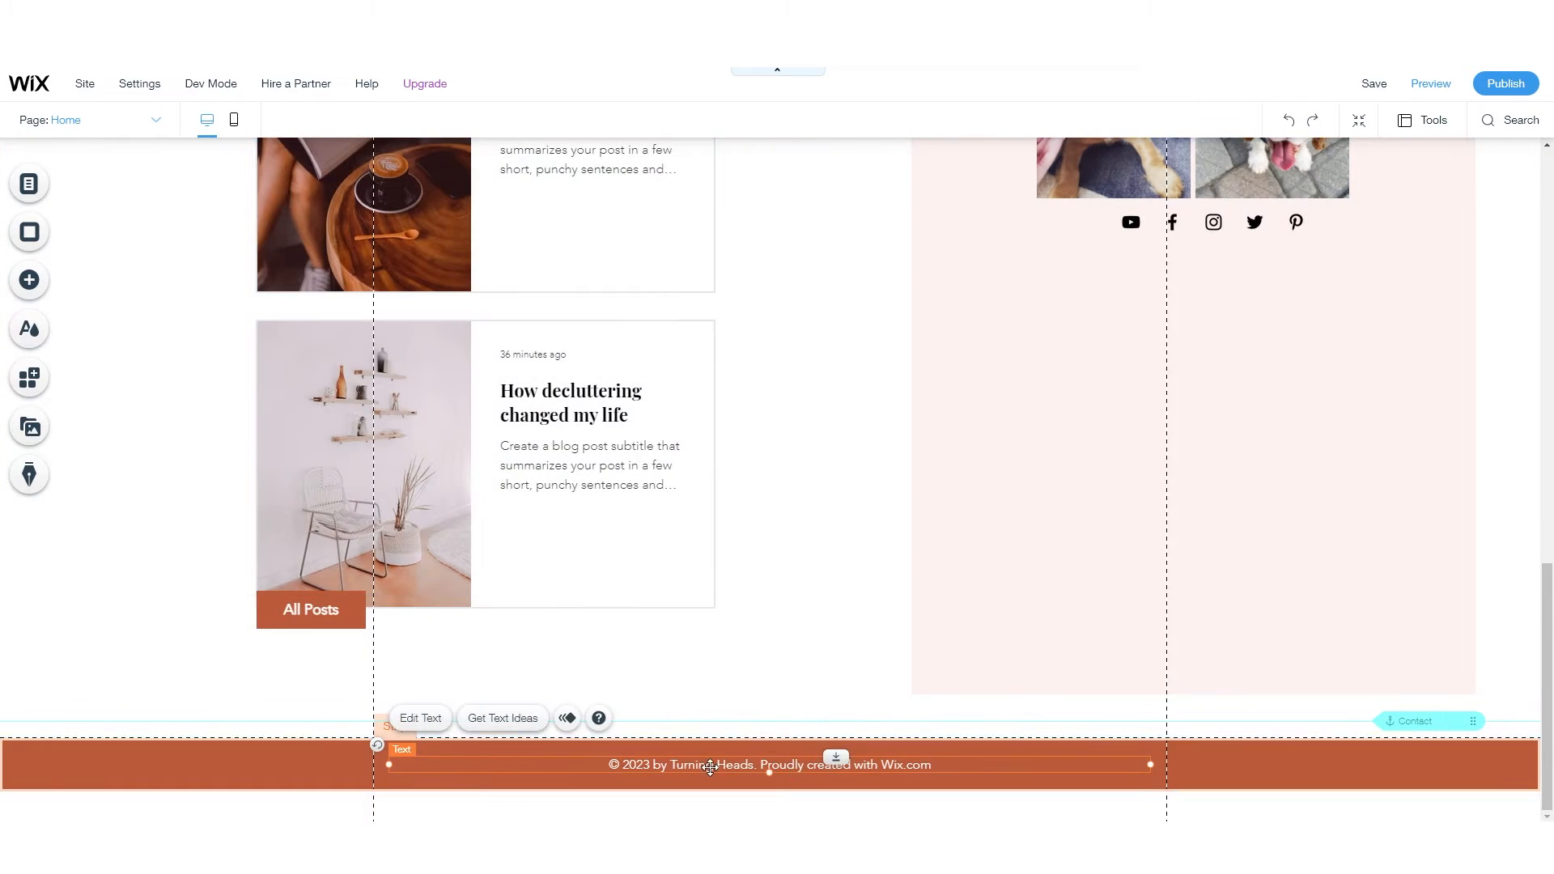
pyautogui.doubleClick(699, 765)
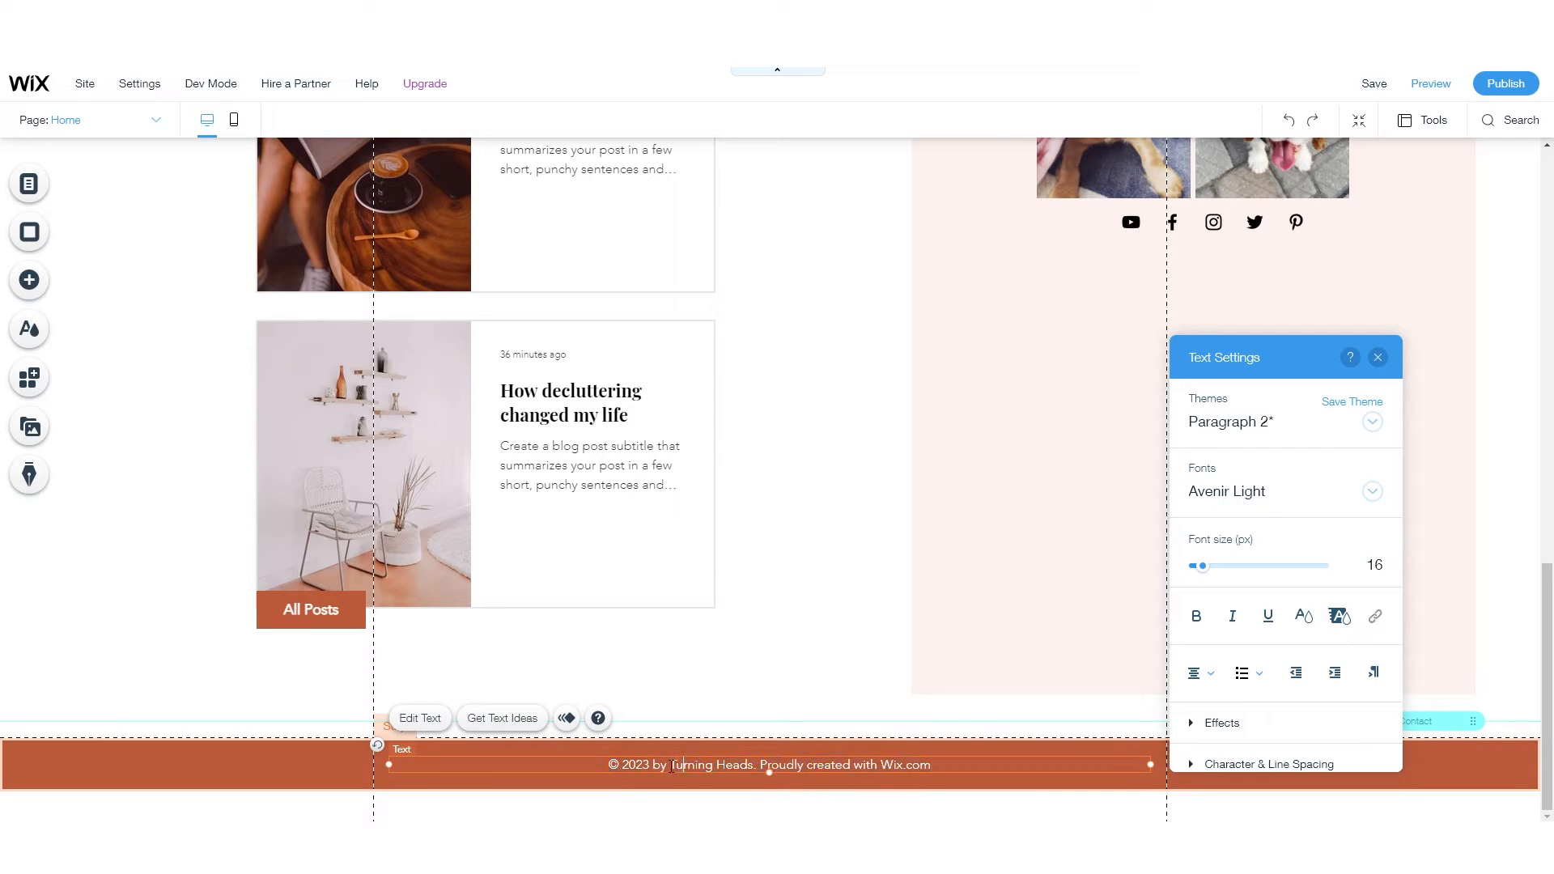
pyautogui.write('Creator Egg')
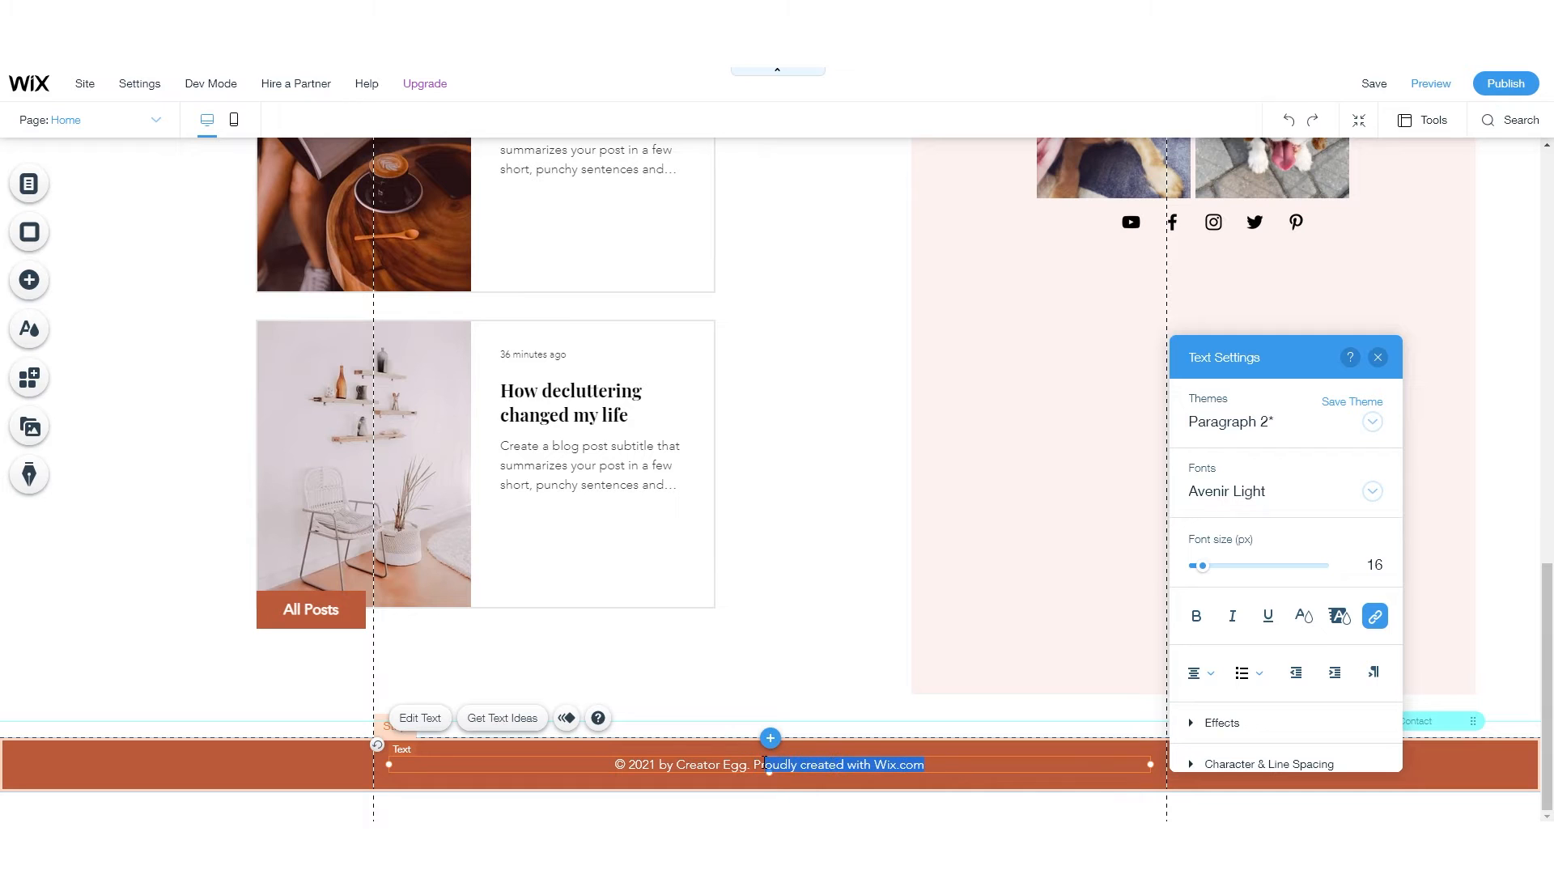
pyautogui.click(1378, 357)
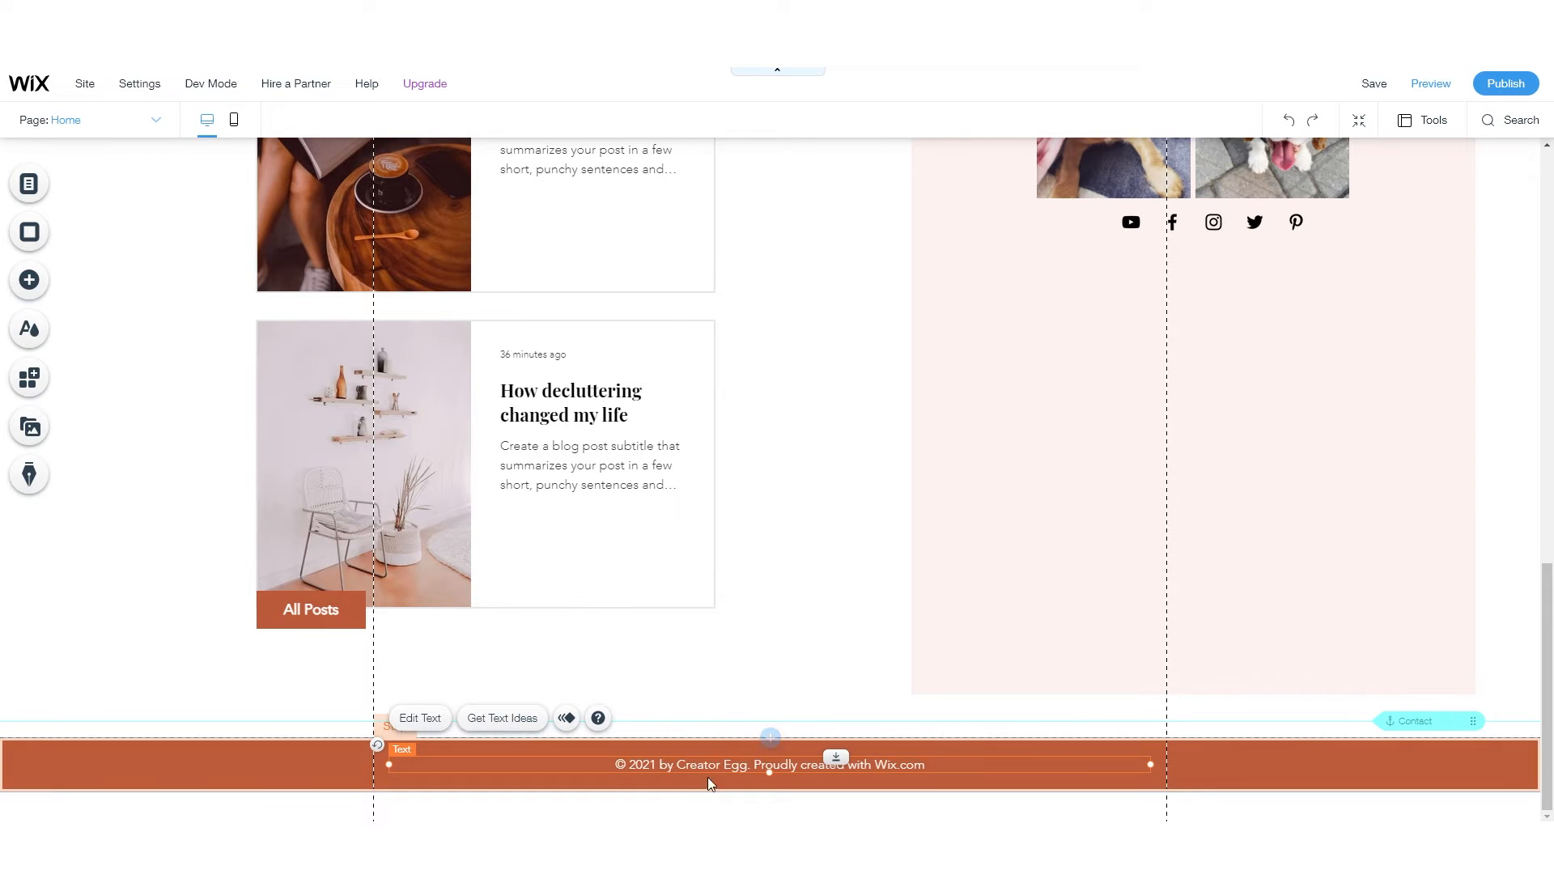
# - Add the About strip with the woman's seaside photo and yellow "Add Your Title" column between the post list and footer
pyautogui.click(771, 739)
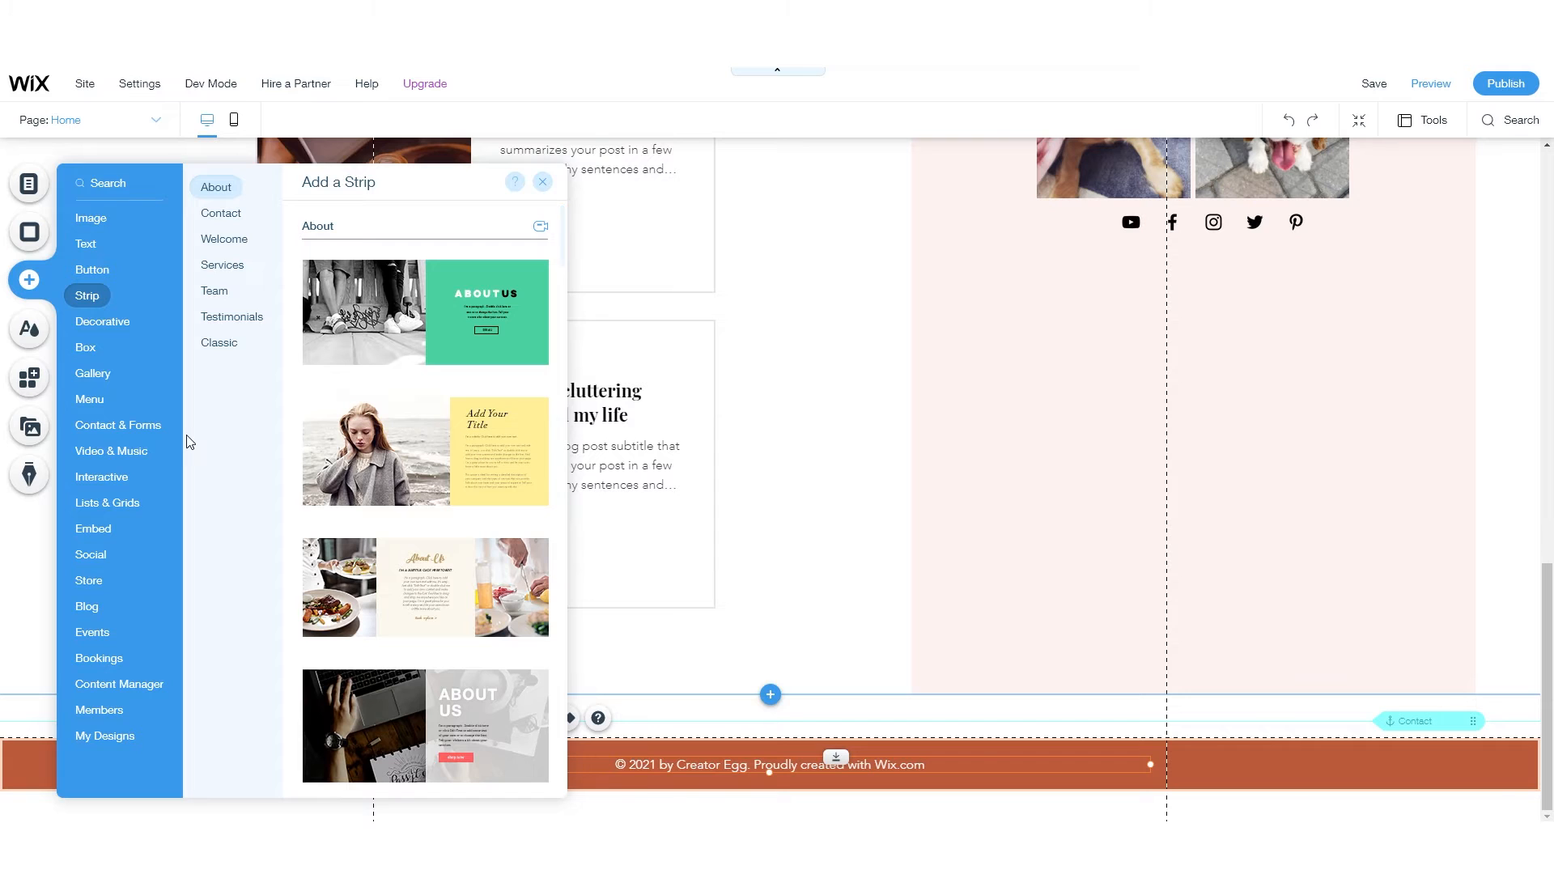
pyautogui.scroll(-3, 441, 396)
pyautogui.scroll(3, 448, 507)
pyautogui.scroll(-5, 453, 502)
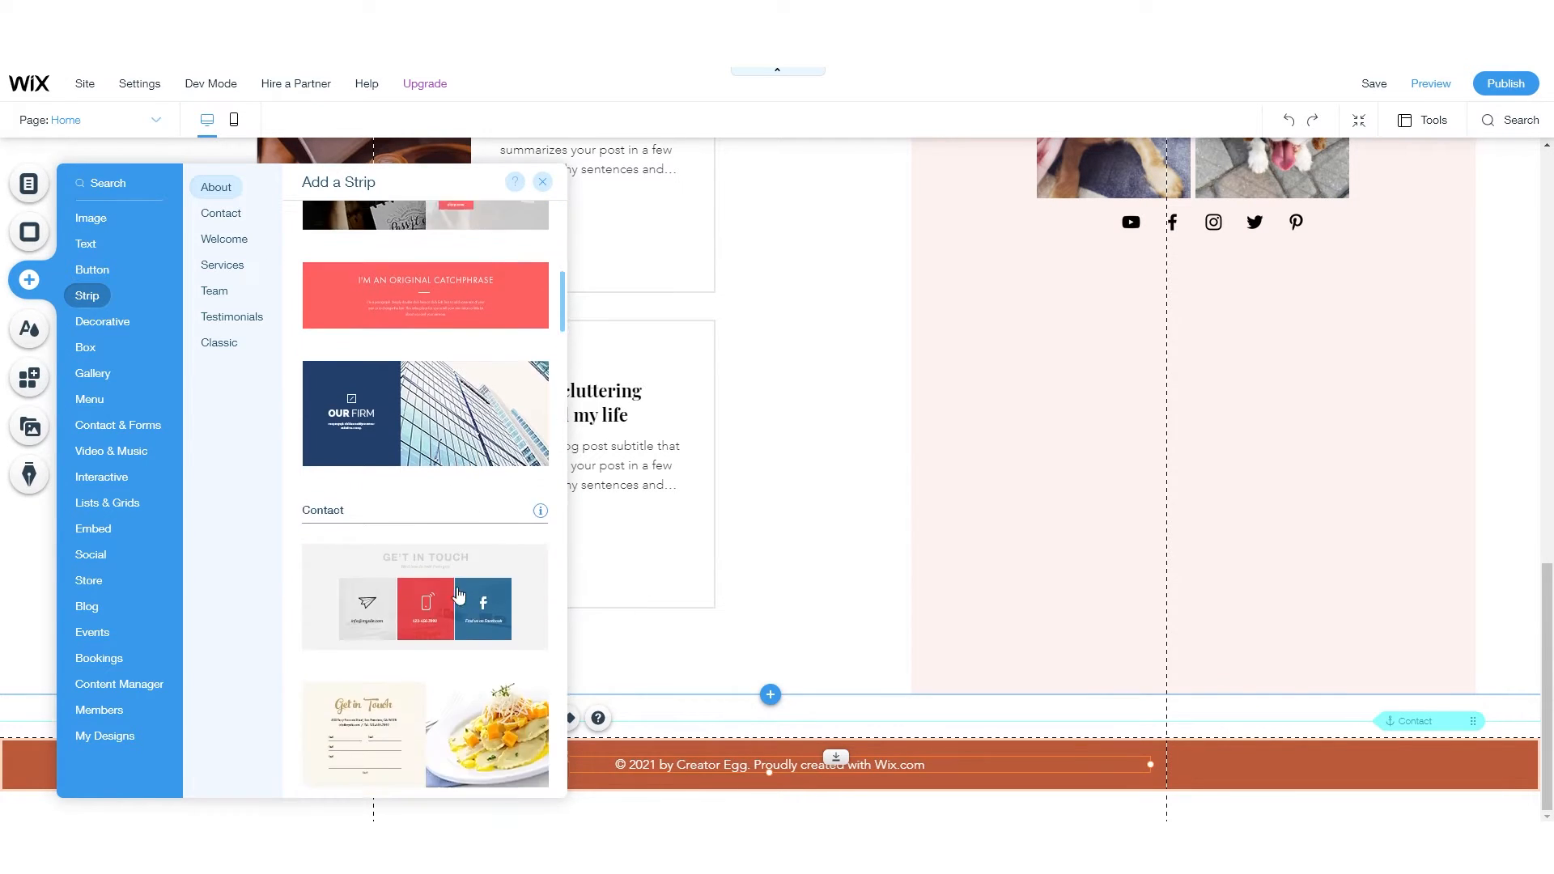
pyautogui.scroll(5, 414, 460)
pyautogui.click(414, 459)
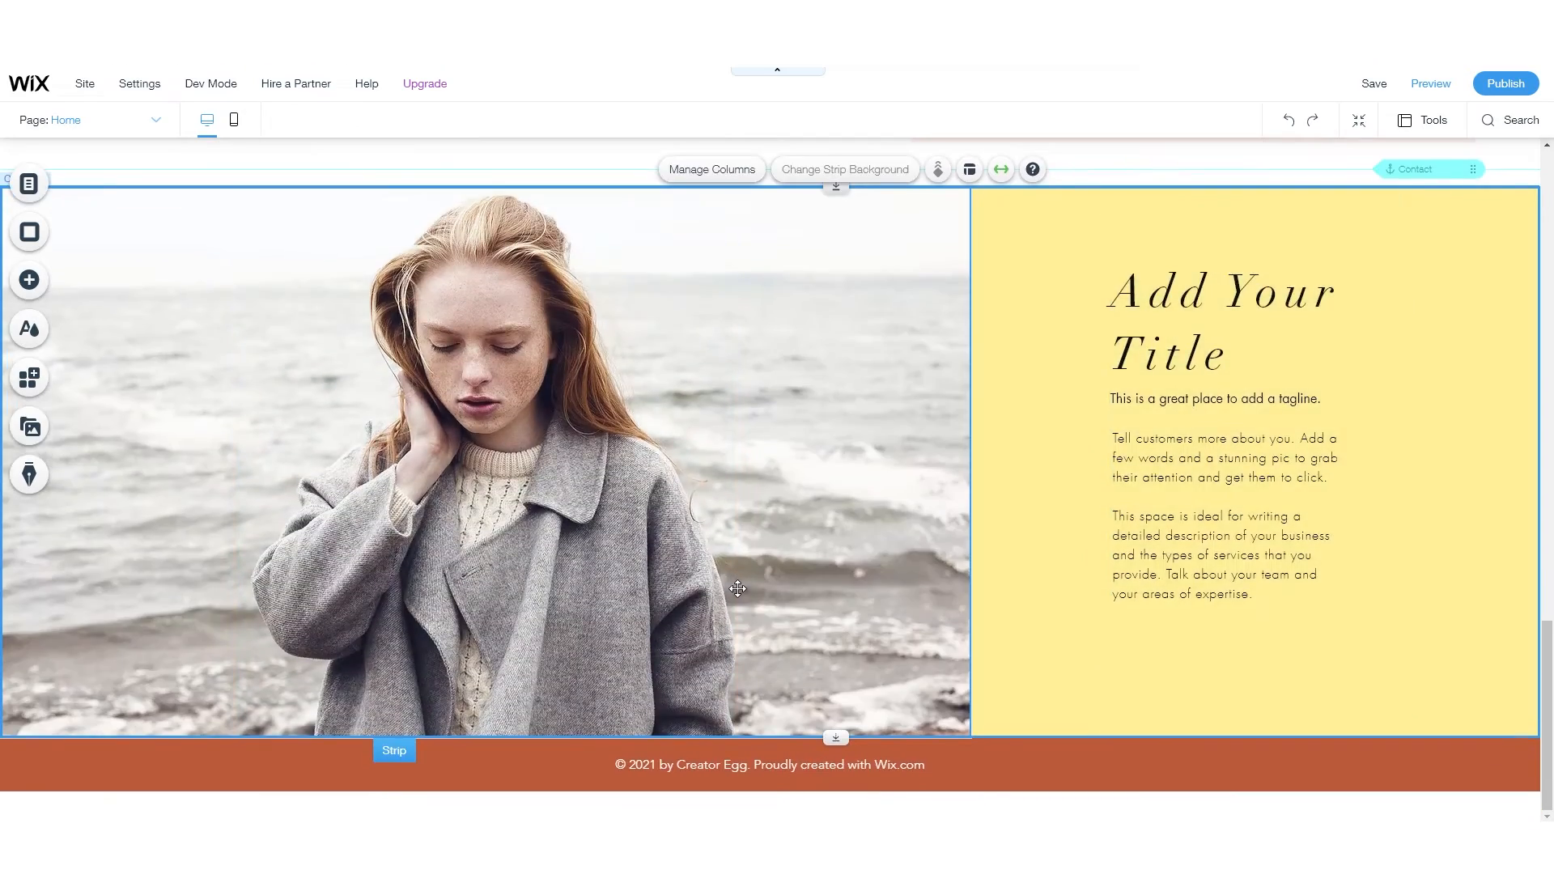
pyautogui.scroll(5, 711, 510)
pyautogui.scroll(-5, 711, 510)
pyautogui.scroll(10, 871, 615)
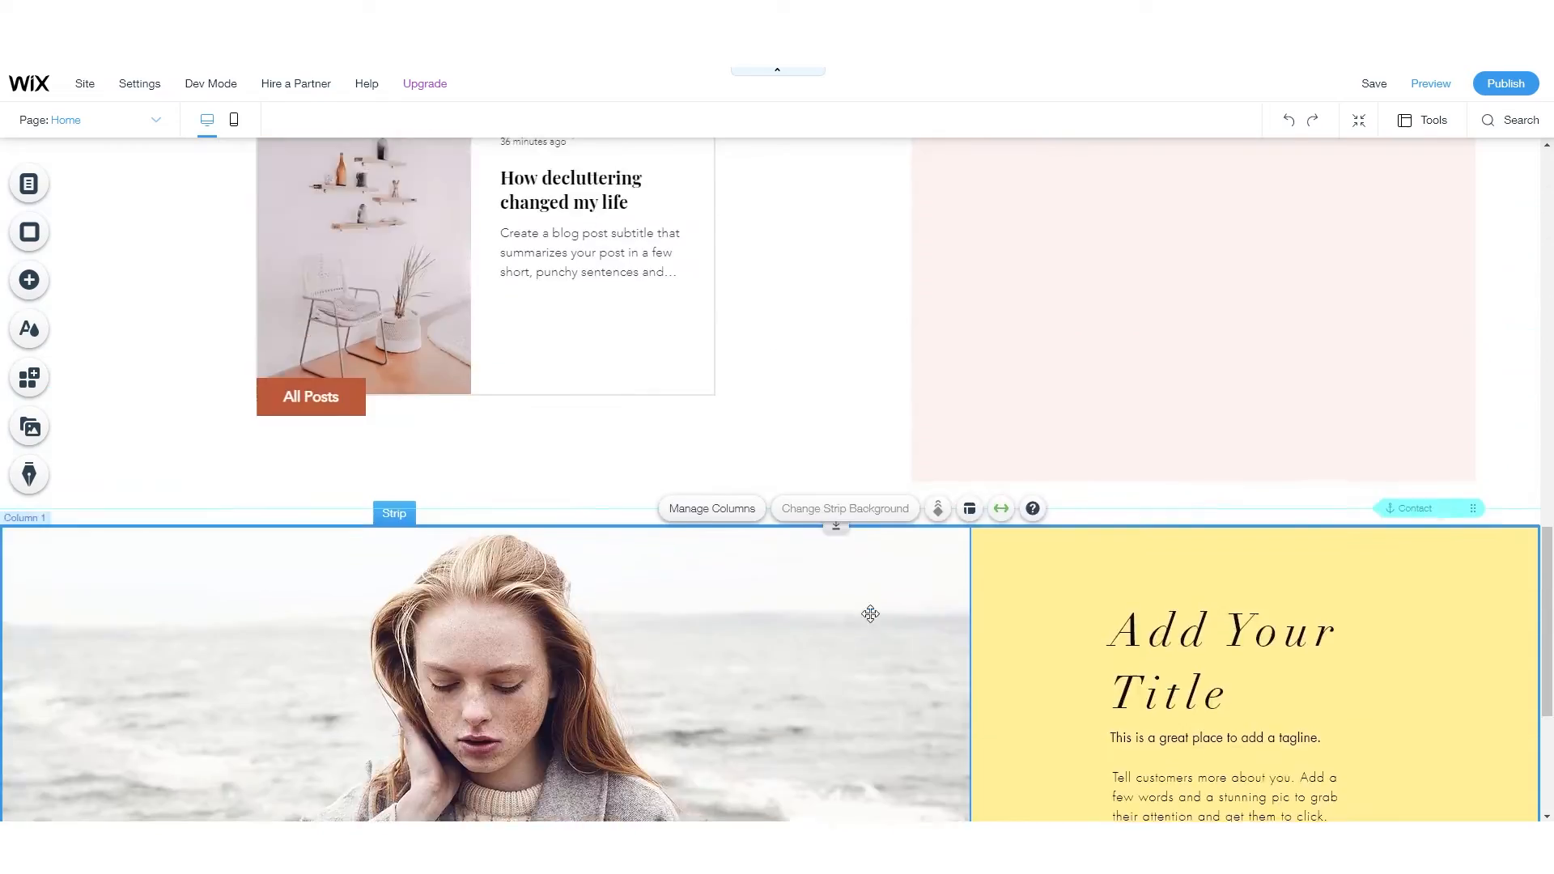
# - Examine the home page's image, blog, Instagram and Contact strips to compare their styling
pyautogui.scroll(3, 859, 630)
pyautogui.scroll(-10, 858, 631)
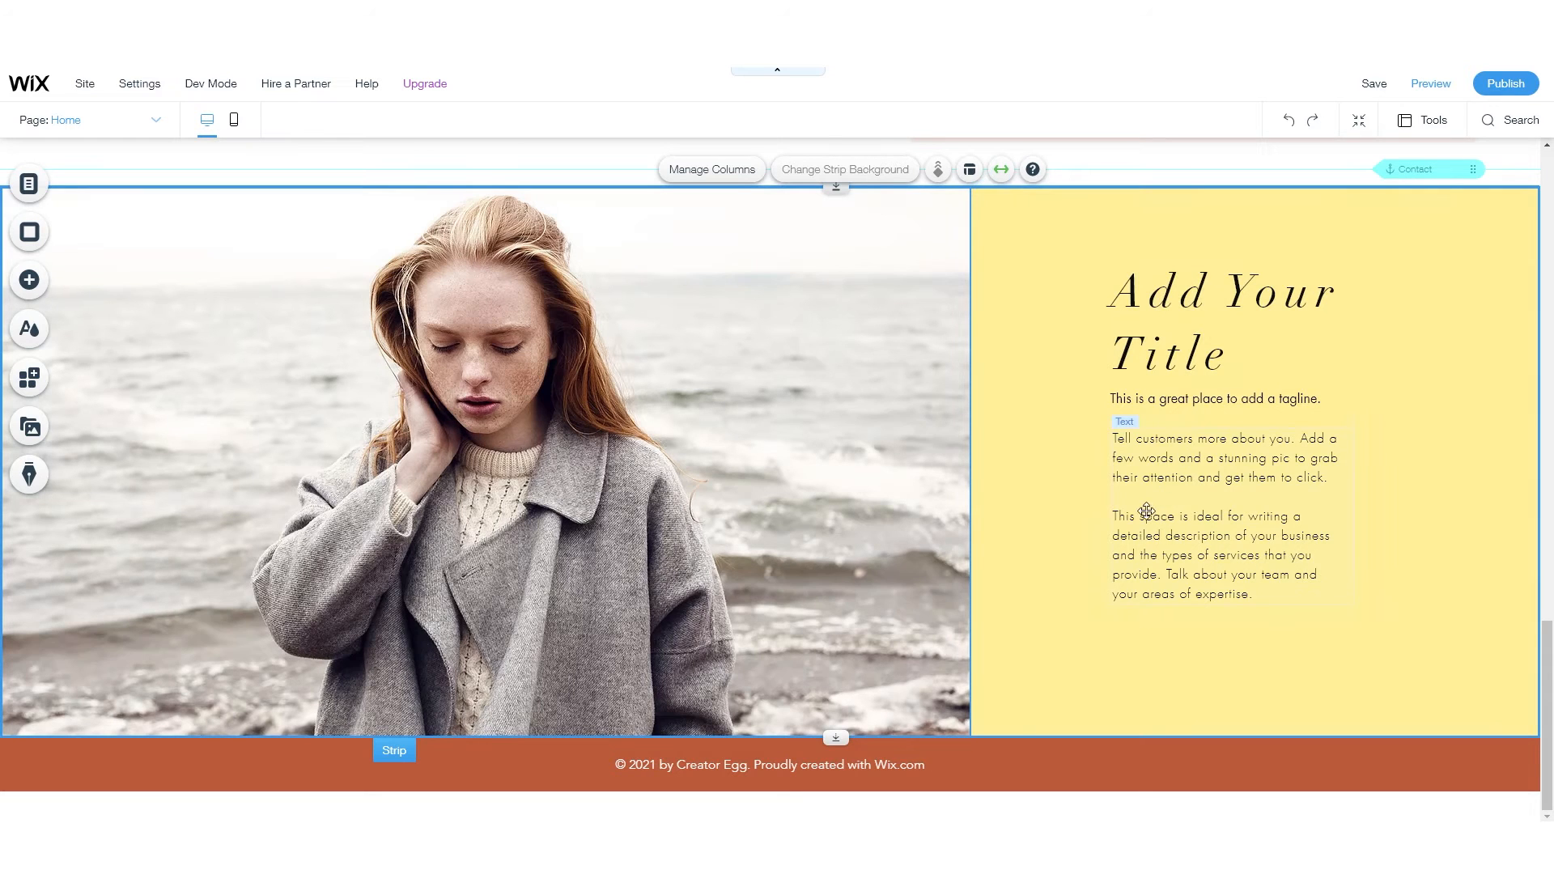
pyautogui.click(1041, 458)
pyautogui.scroll(4, 1177, 493)
pyautogui.scroll(-5, 1177, 493)
pyautogui.click(1093, 465)
pyautogui.scroll(2, 1093, 465)
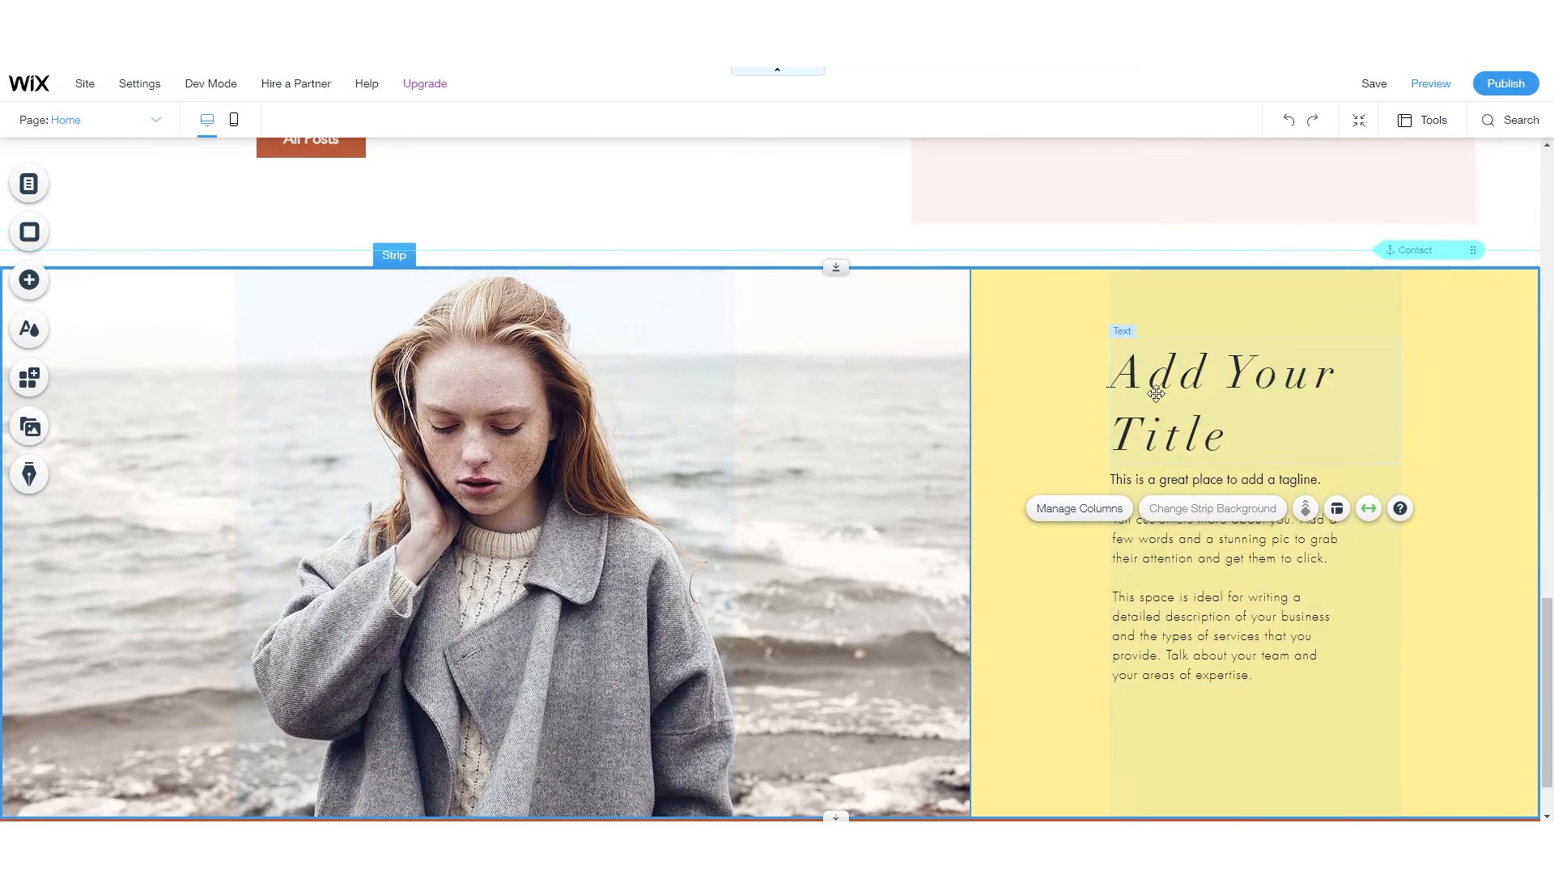
pyautogui.scroll(4, 1161, 384)
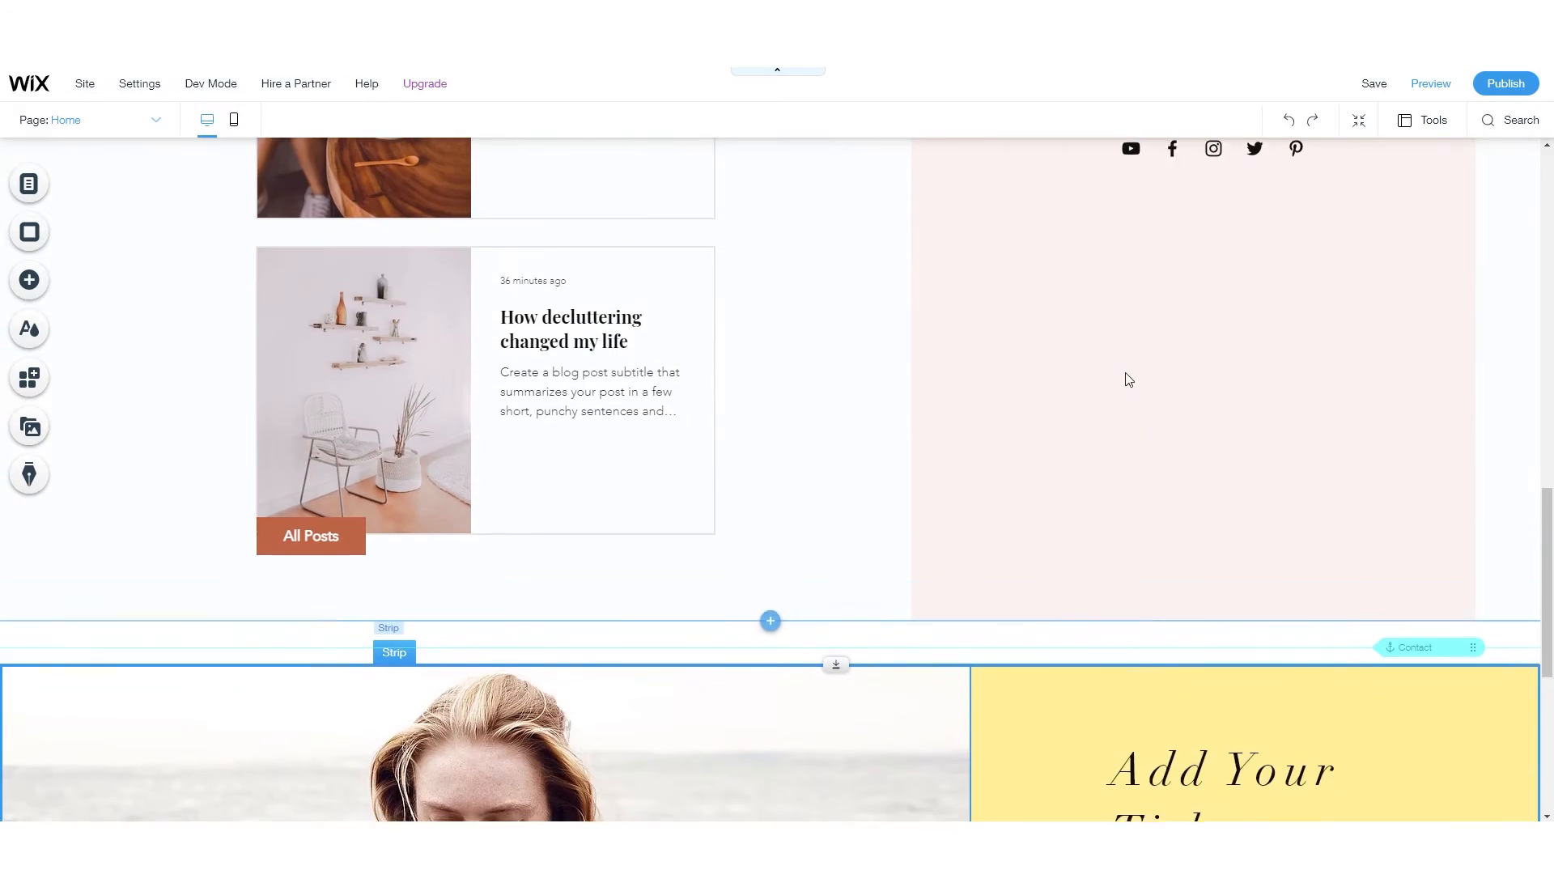
pyautogui.click(1152, 423)
pyautogui.scroll(5, 999, 486)
pyautogui.scroll(8, 1012, 498)
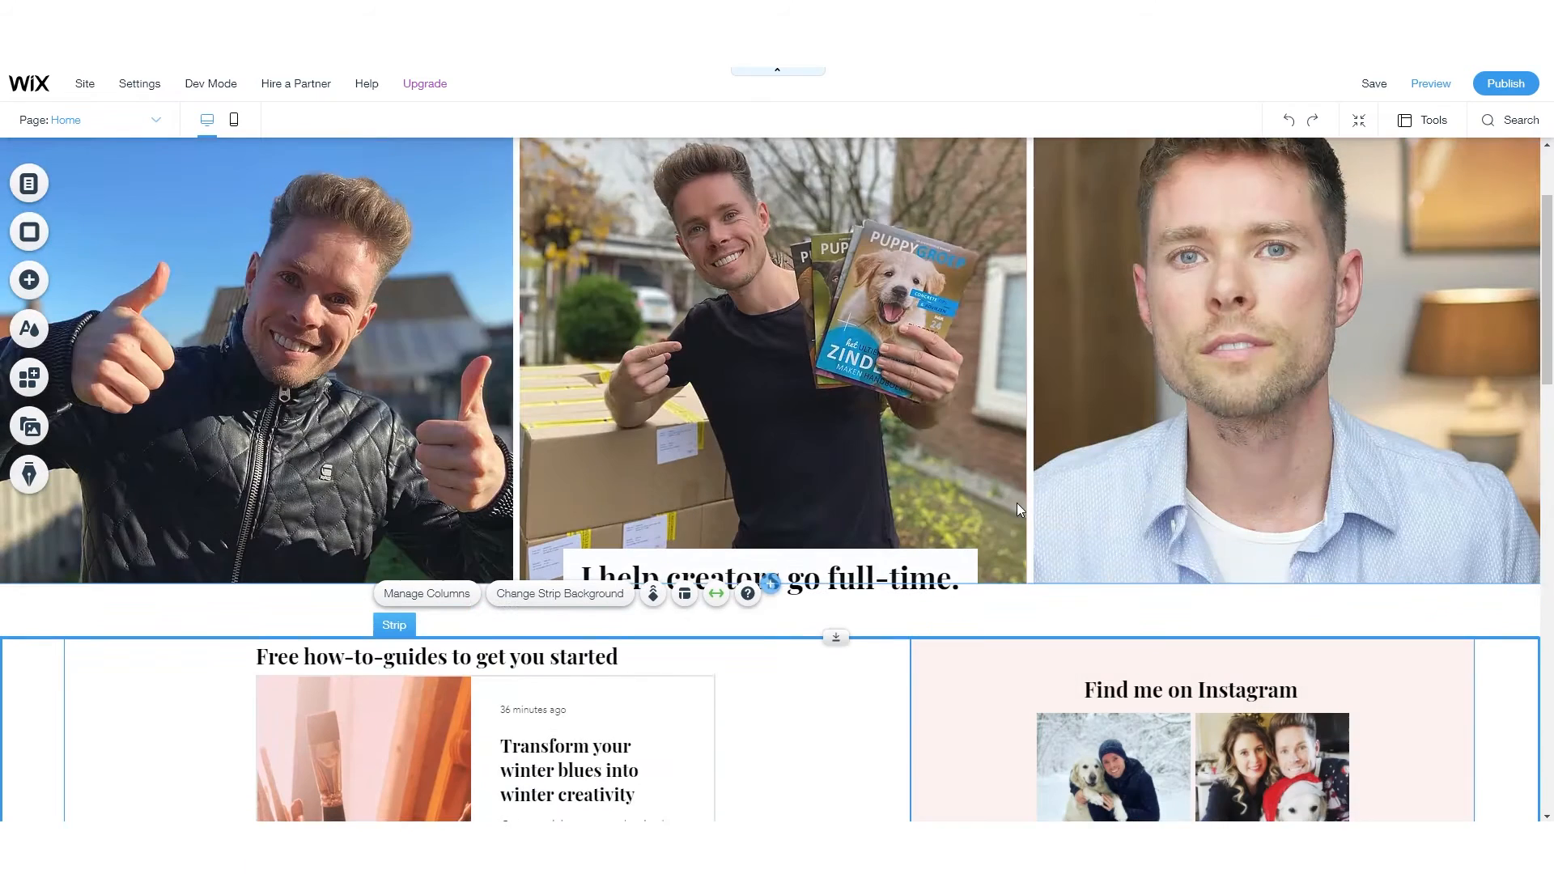
pyautogui.scroll(-10, 1017, 503)
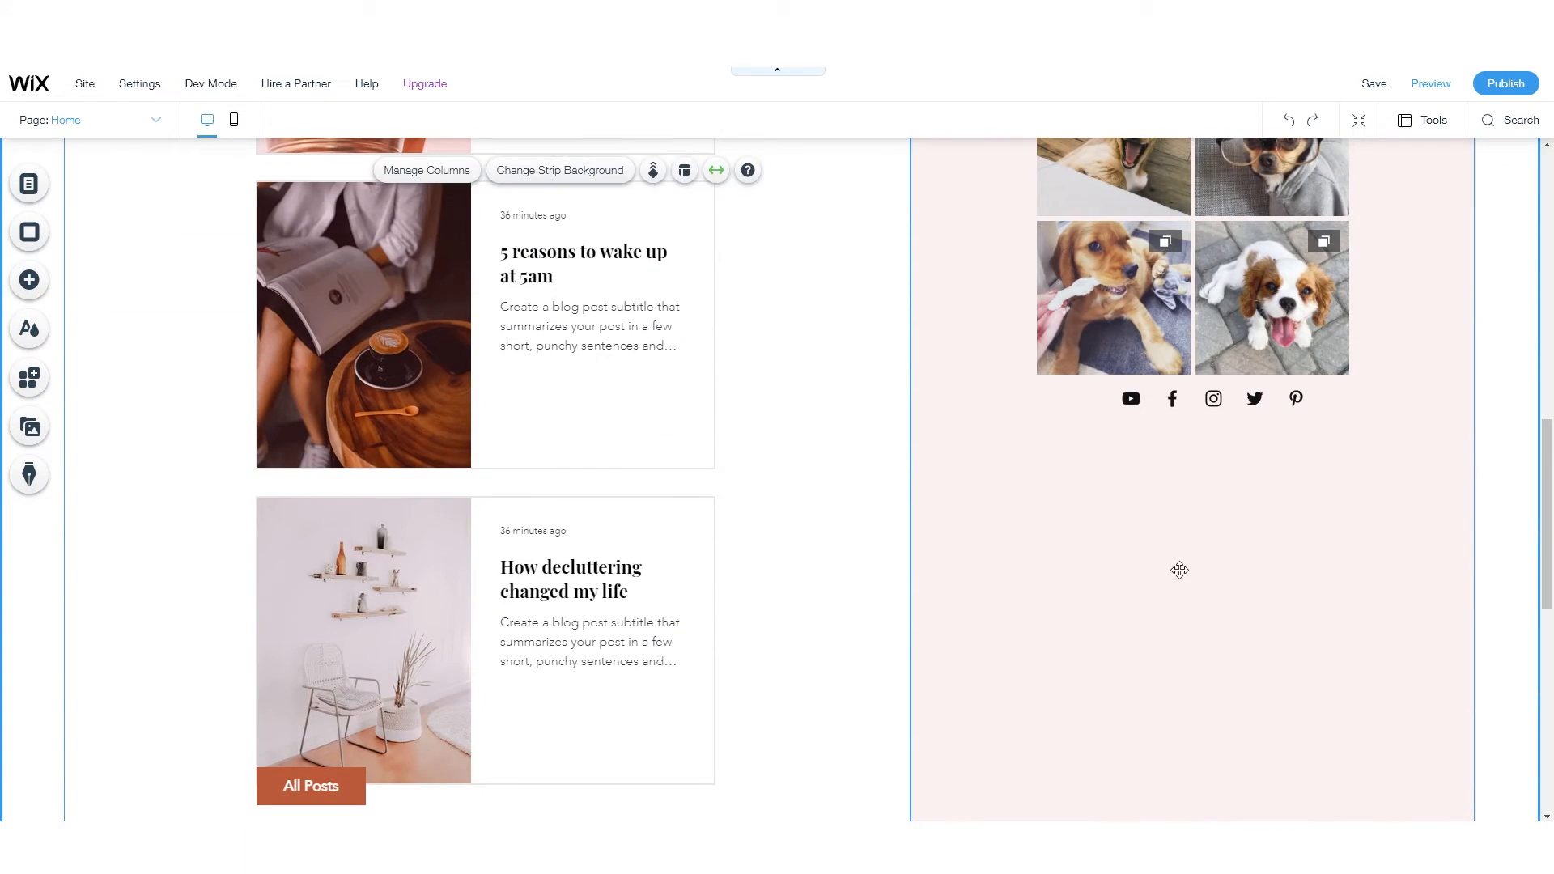
# - Copy the hex colour code of the pink Instagram column's background
pyautogui.click(1180, 570)
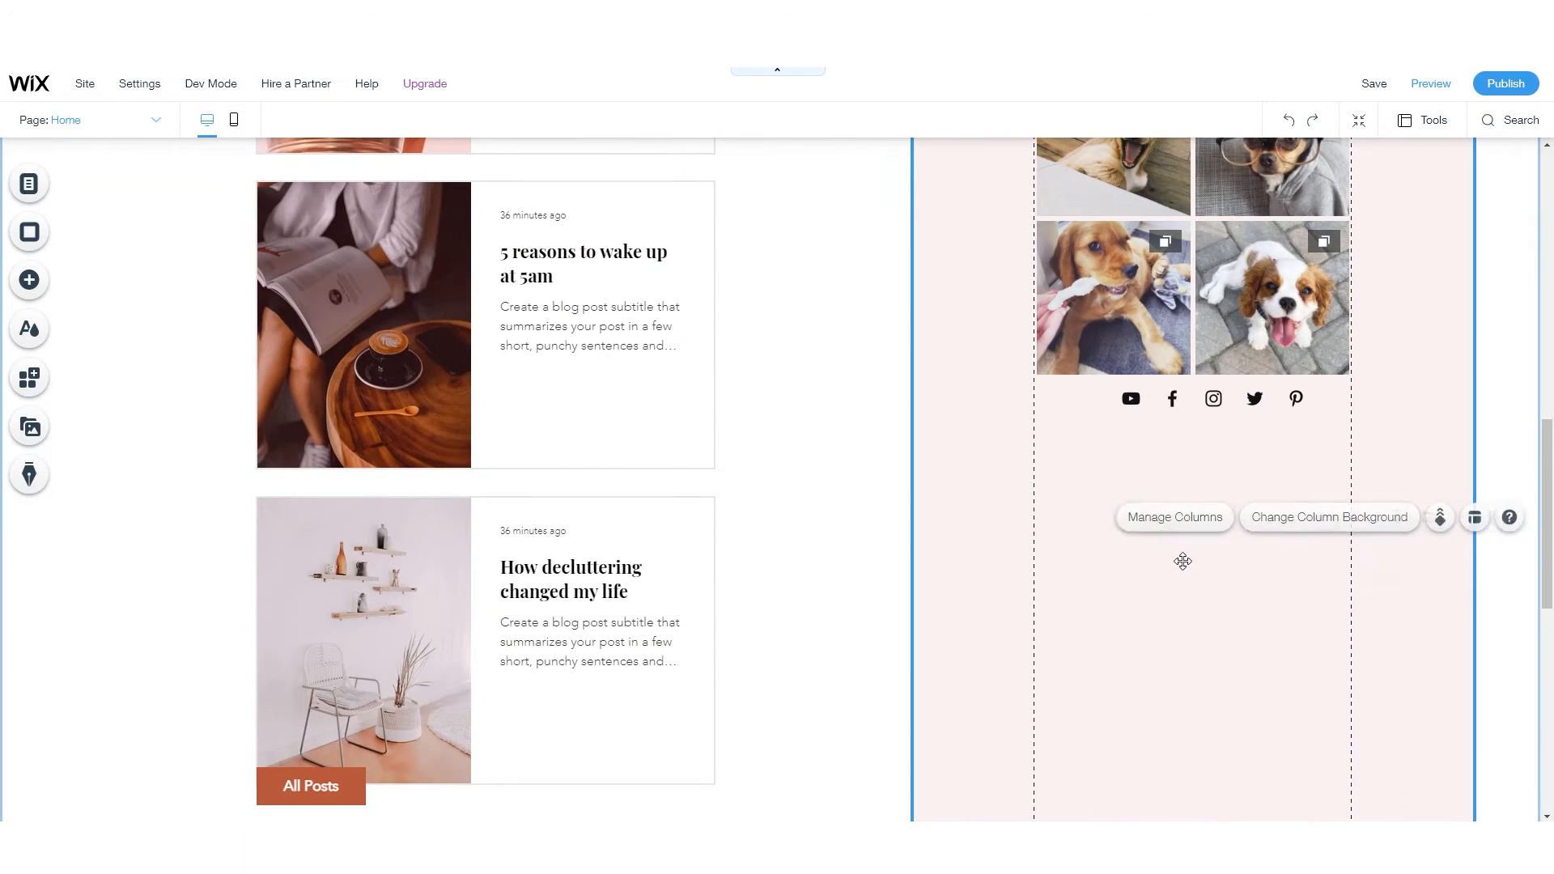
pyautogui.scroll(-2, 1138, 556)
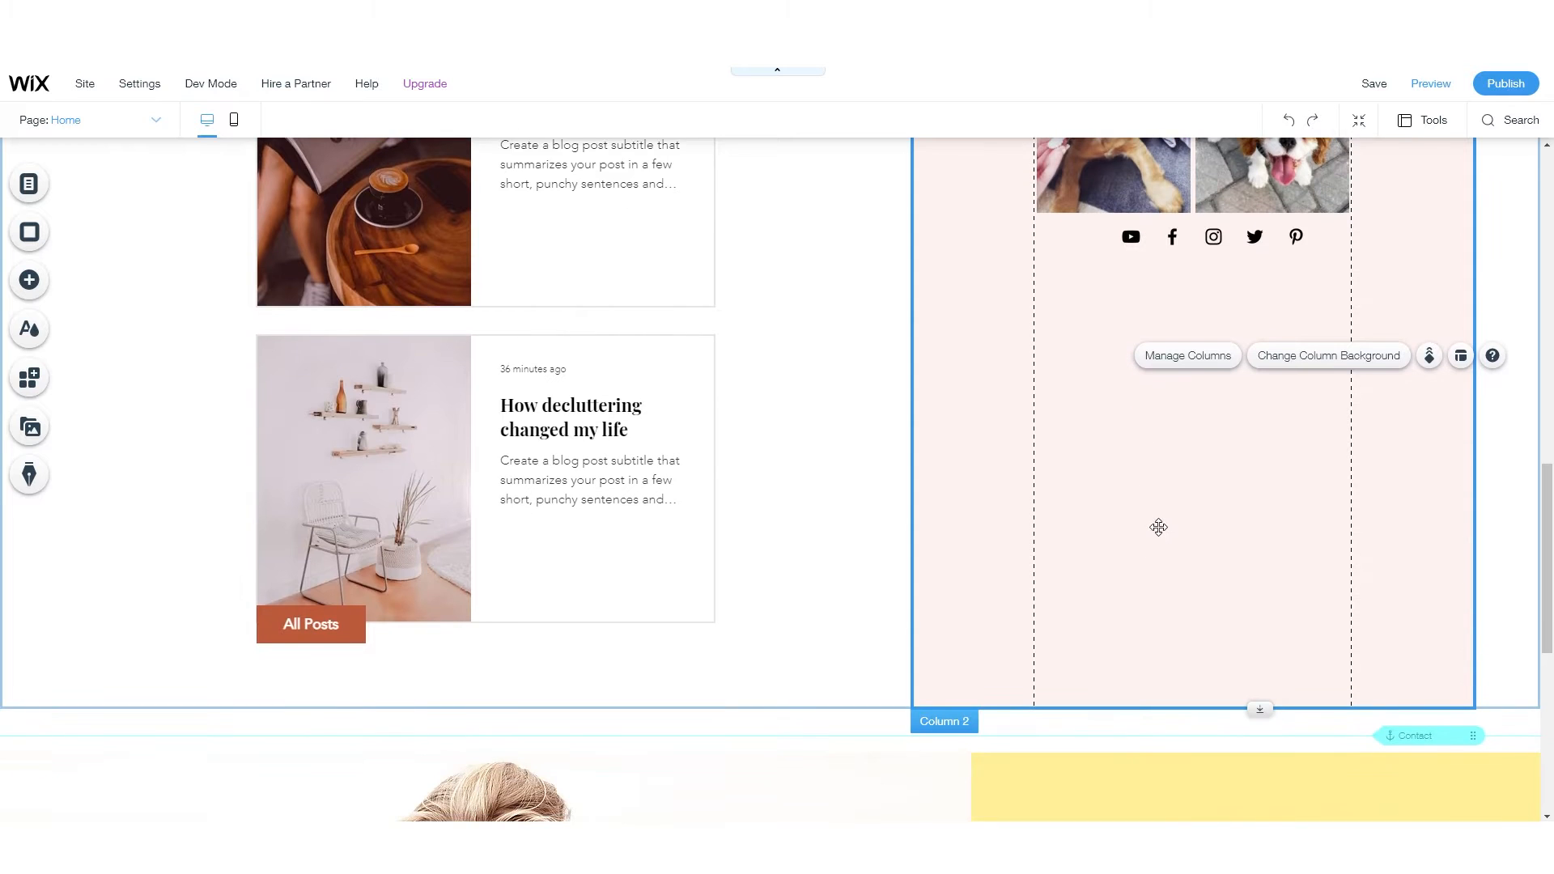
pyautogui.scroll(1, 1158, 527)
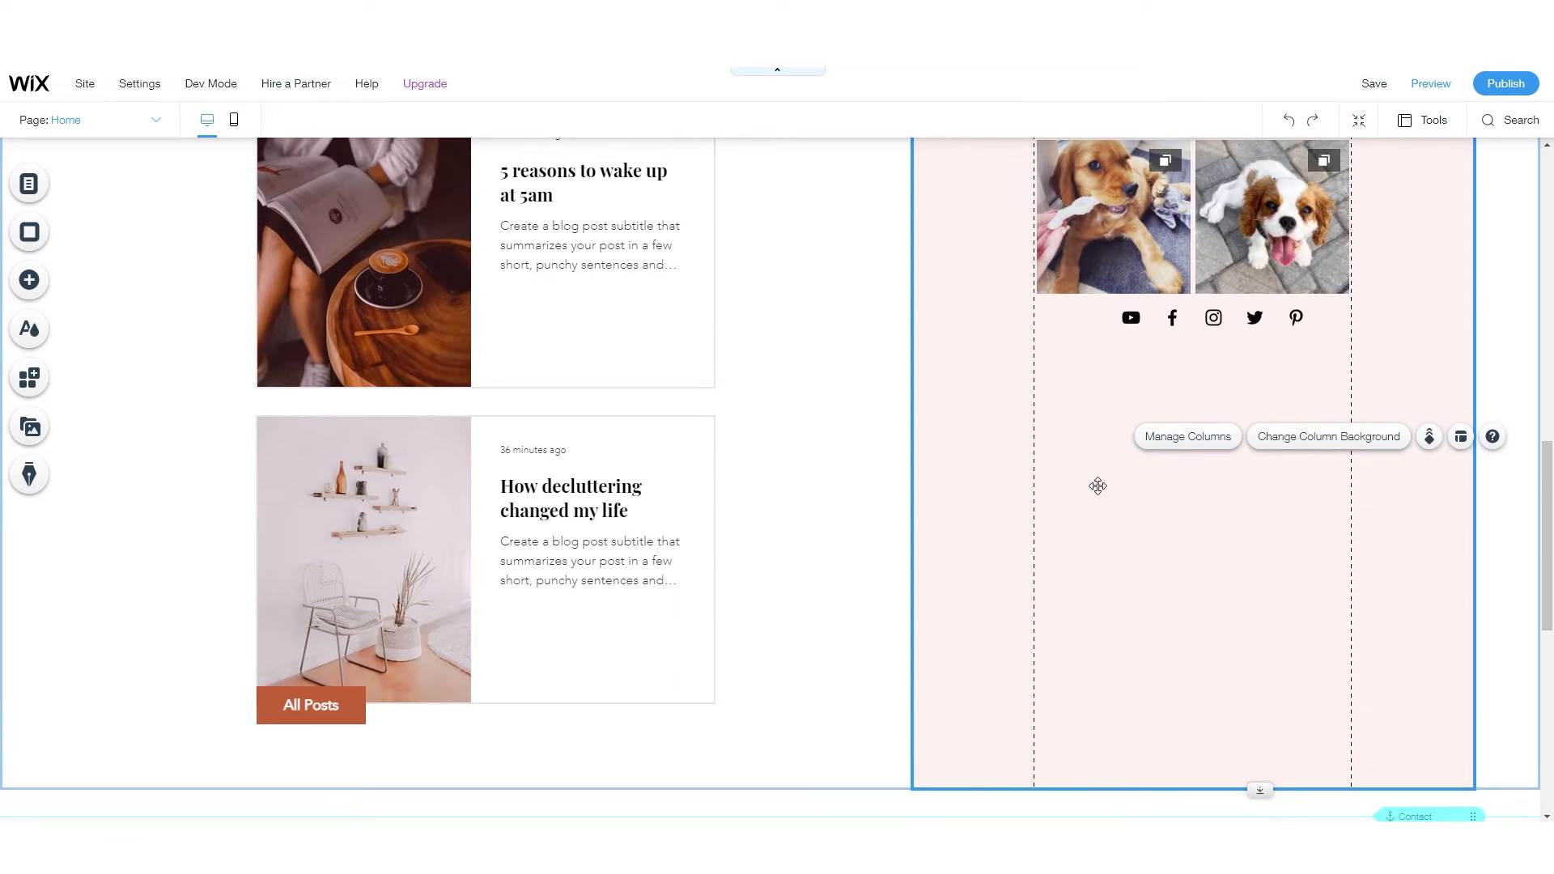
pyautogui.click(1346, 439)
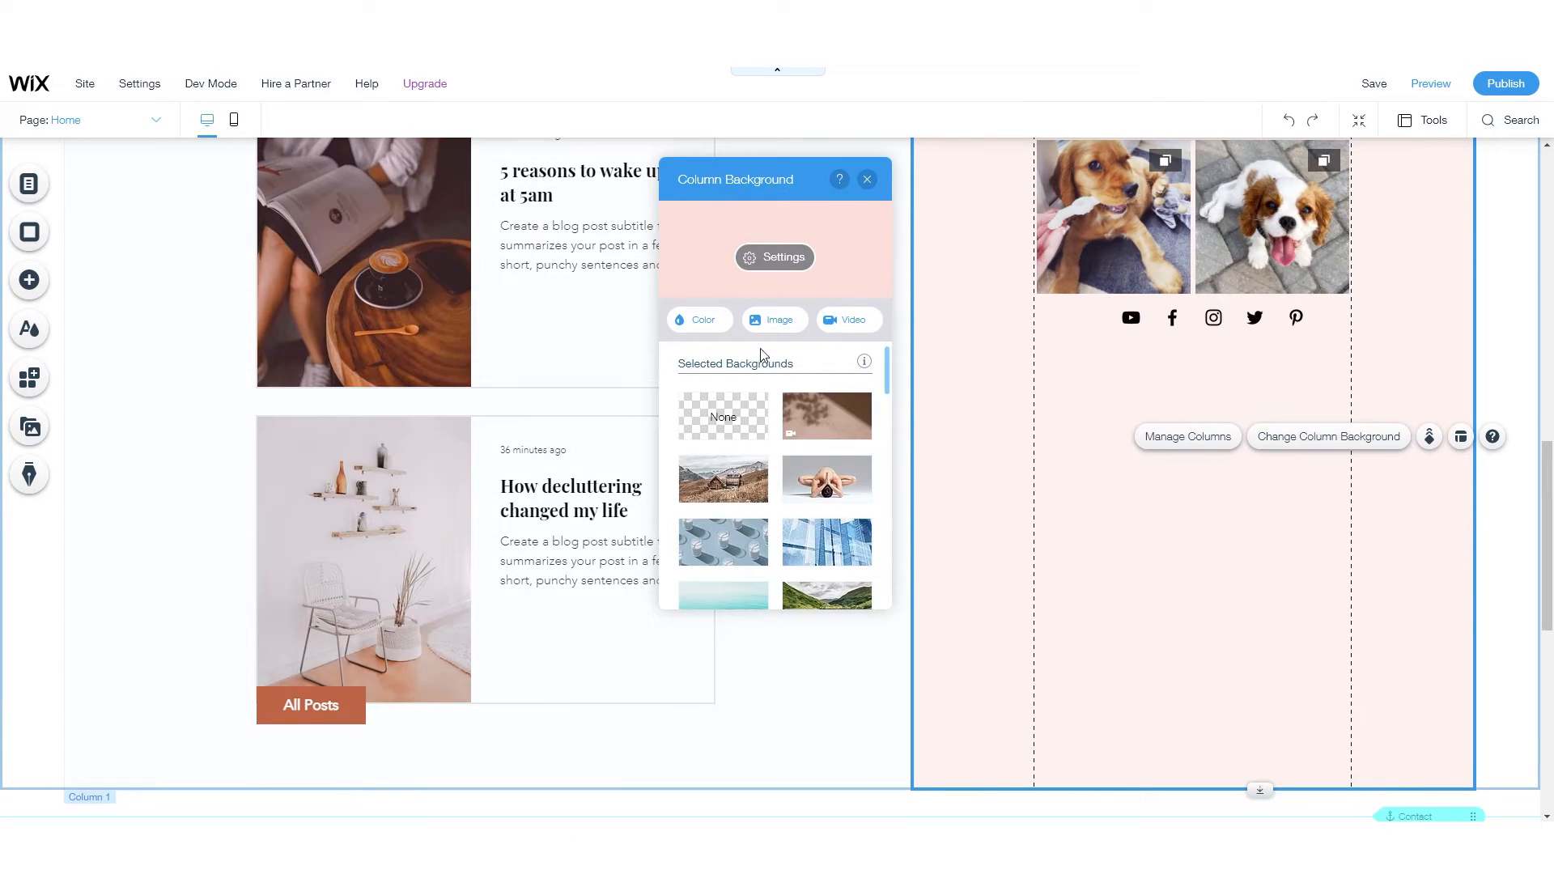
pyautogui.click(782, 257)
pyautogui.click(859, 287)
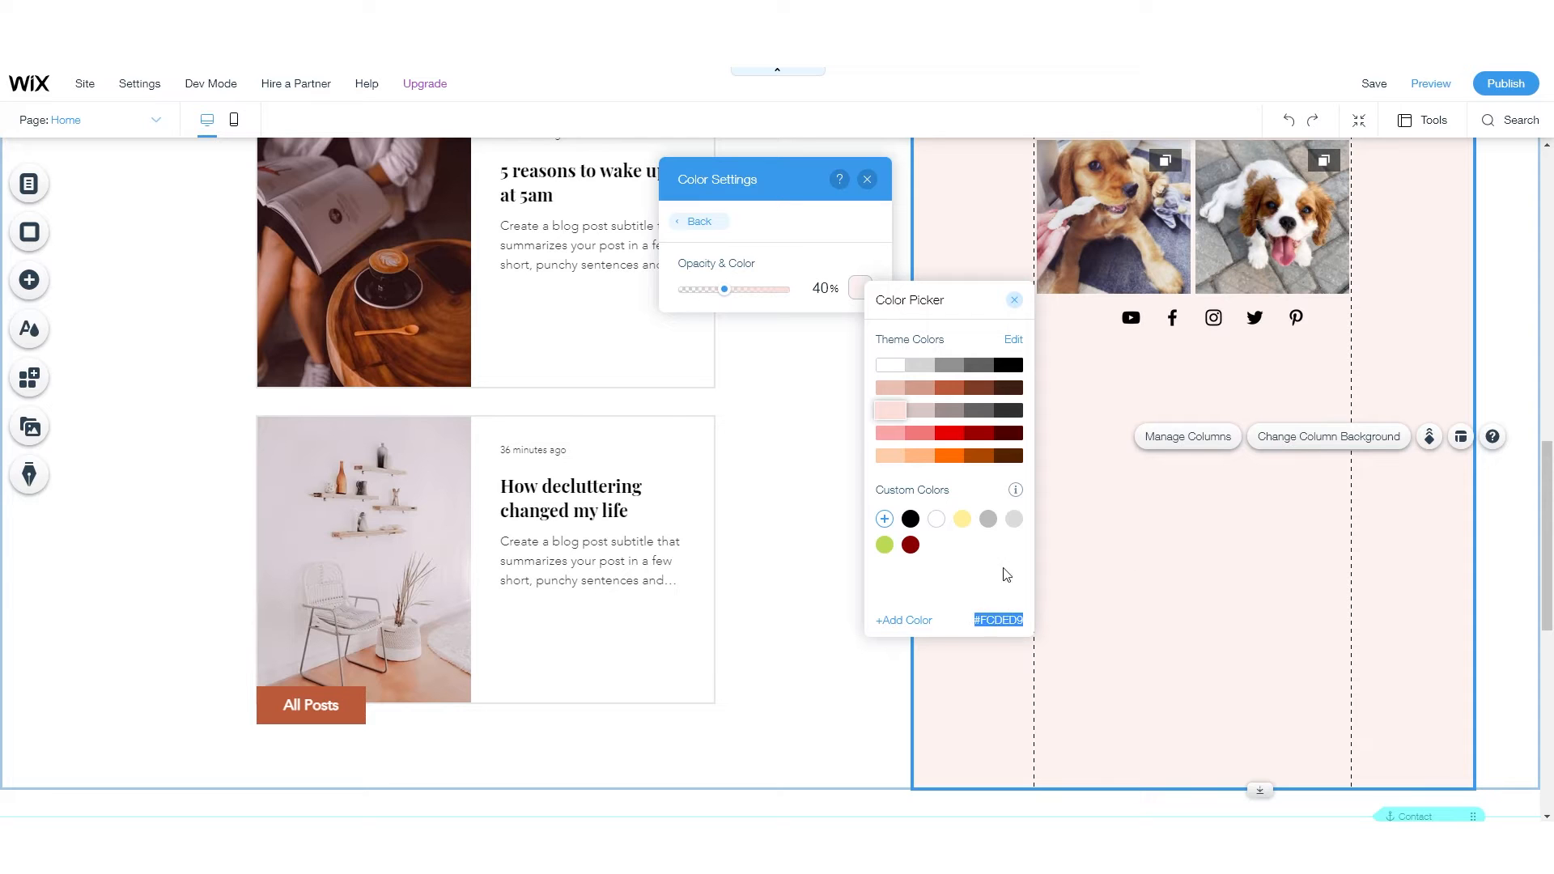
pyautogui.click(1014, 300)
pyautogui.click(867, 179)
# - Add #FCDED9 as a custom colour and apply it as the background of the yellow text column in the Contact strip
pyautogui.scroll(-8, 1124, 559)
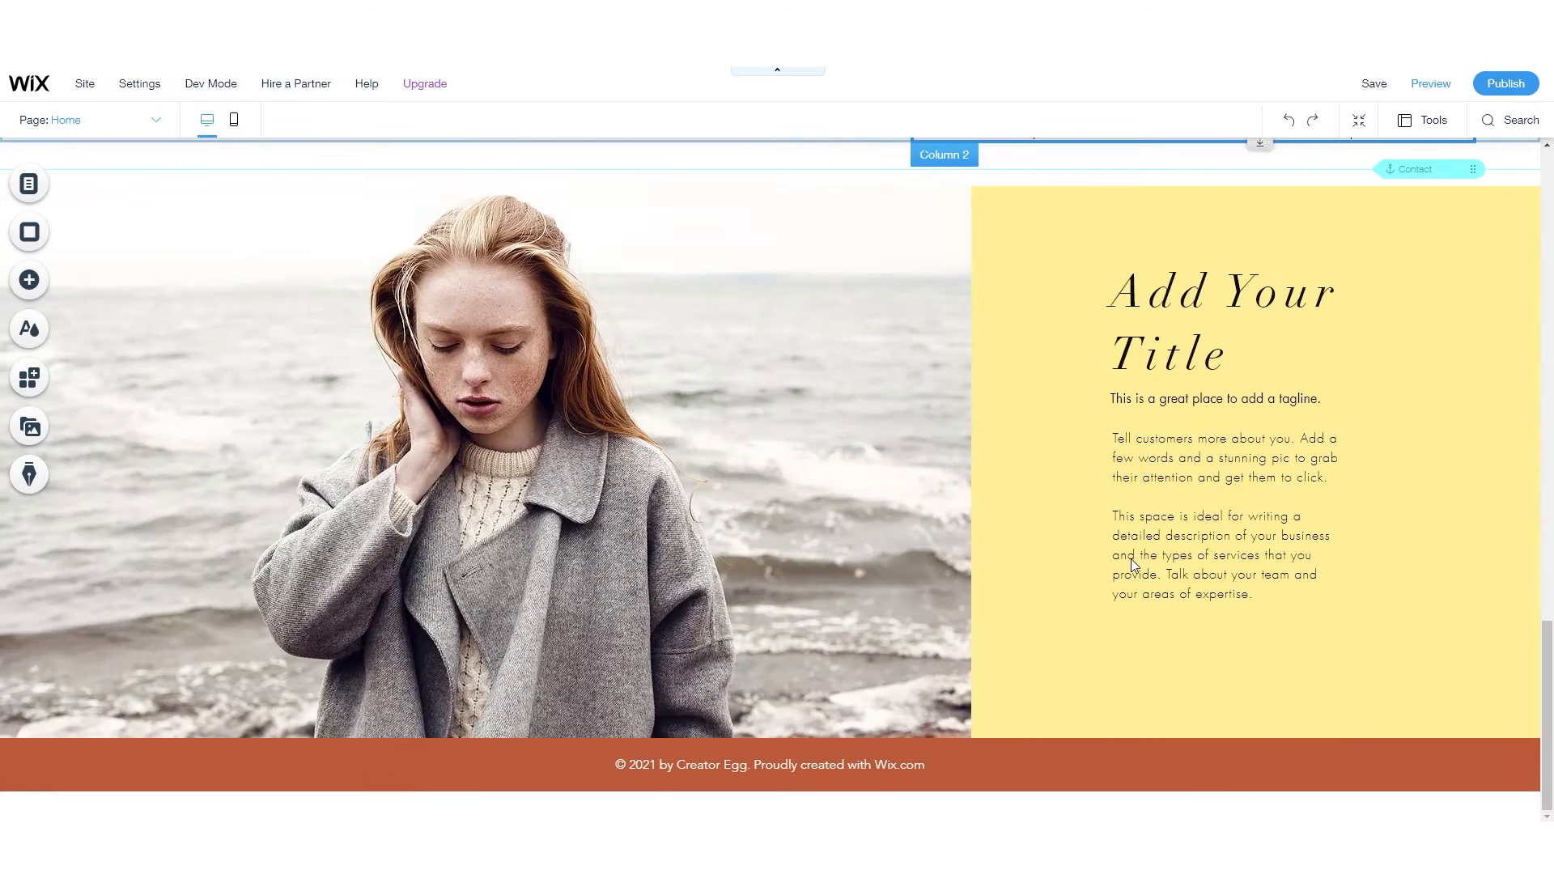
pyautogui.click(1206, 392)
pyautogui.scroll(2, 1276, 406)
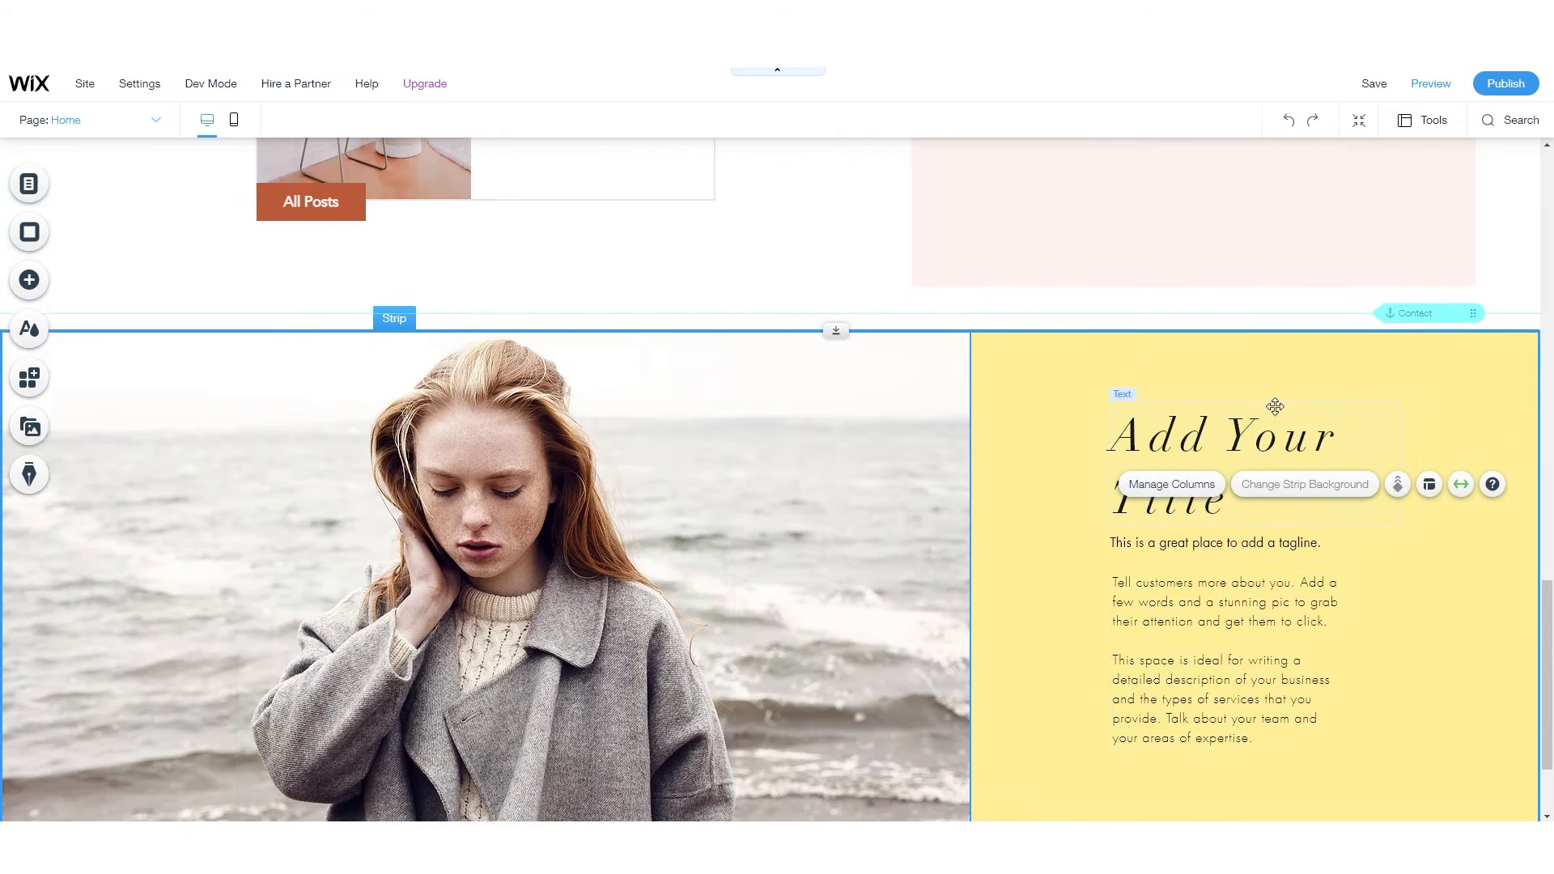
pyautogui.click(1276, 406)
pyautogui.click(1323, 347)
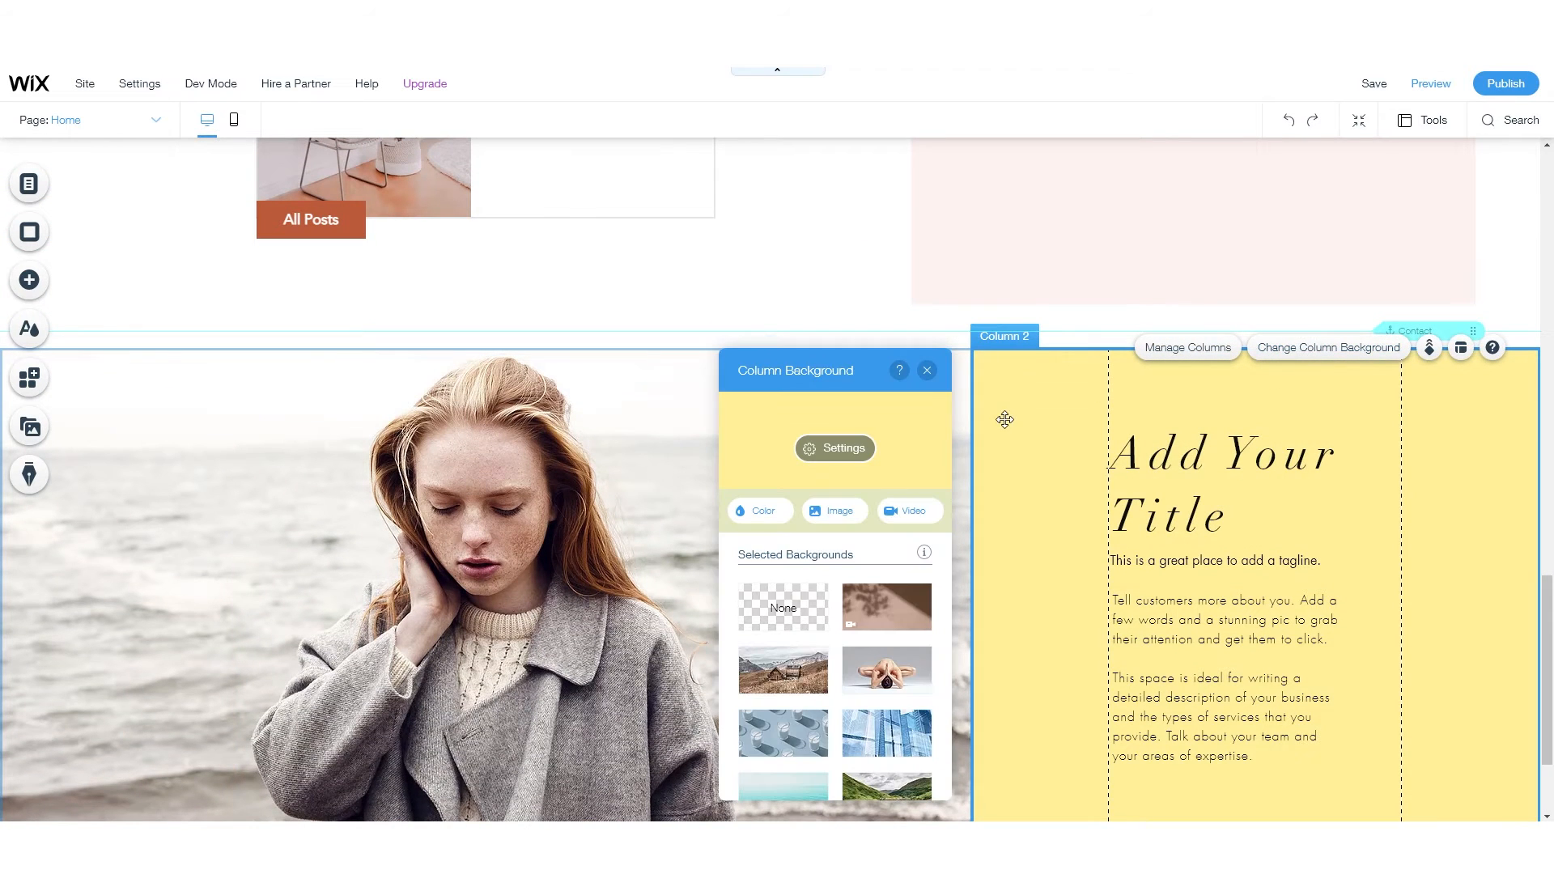
pyautogui.scroll(-3, 891, 688)
pyautogui.scroll(3, 890, 672)
pyautogui.click(834, 448)
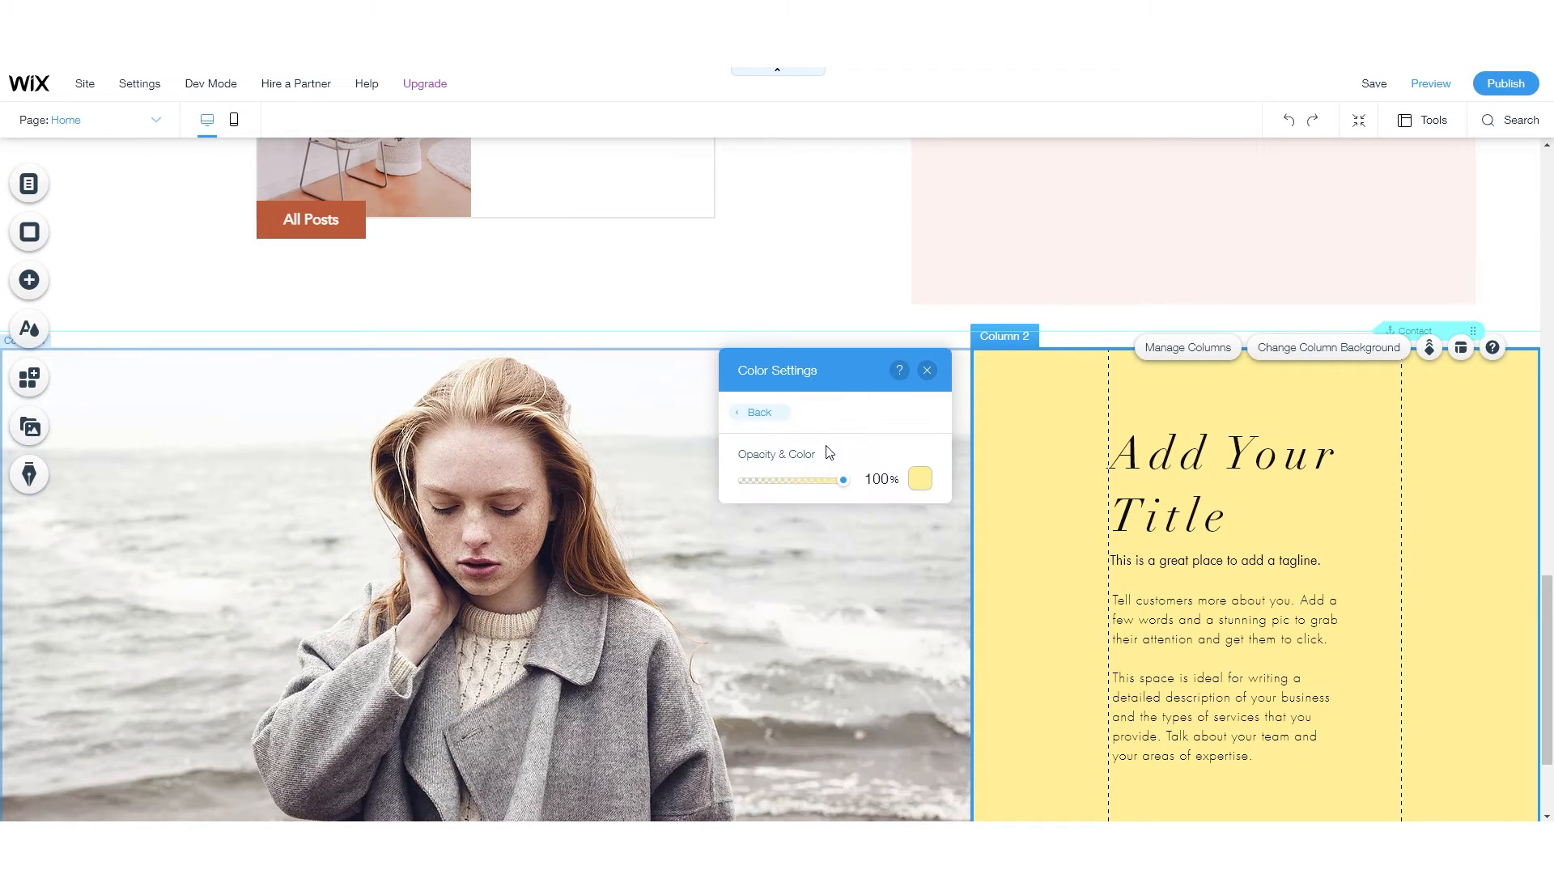
pyautogui.click(919, 480)
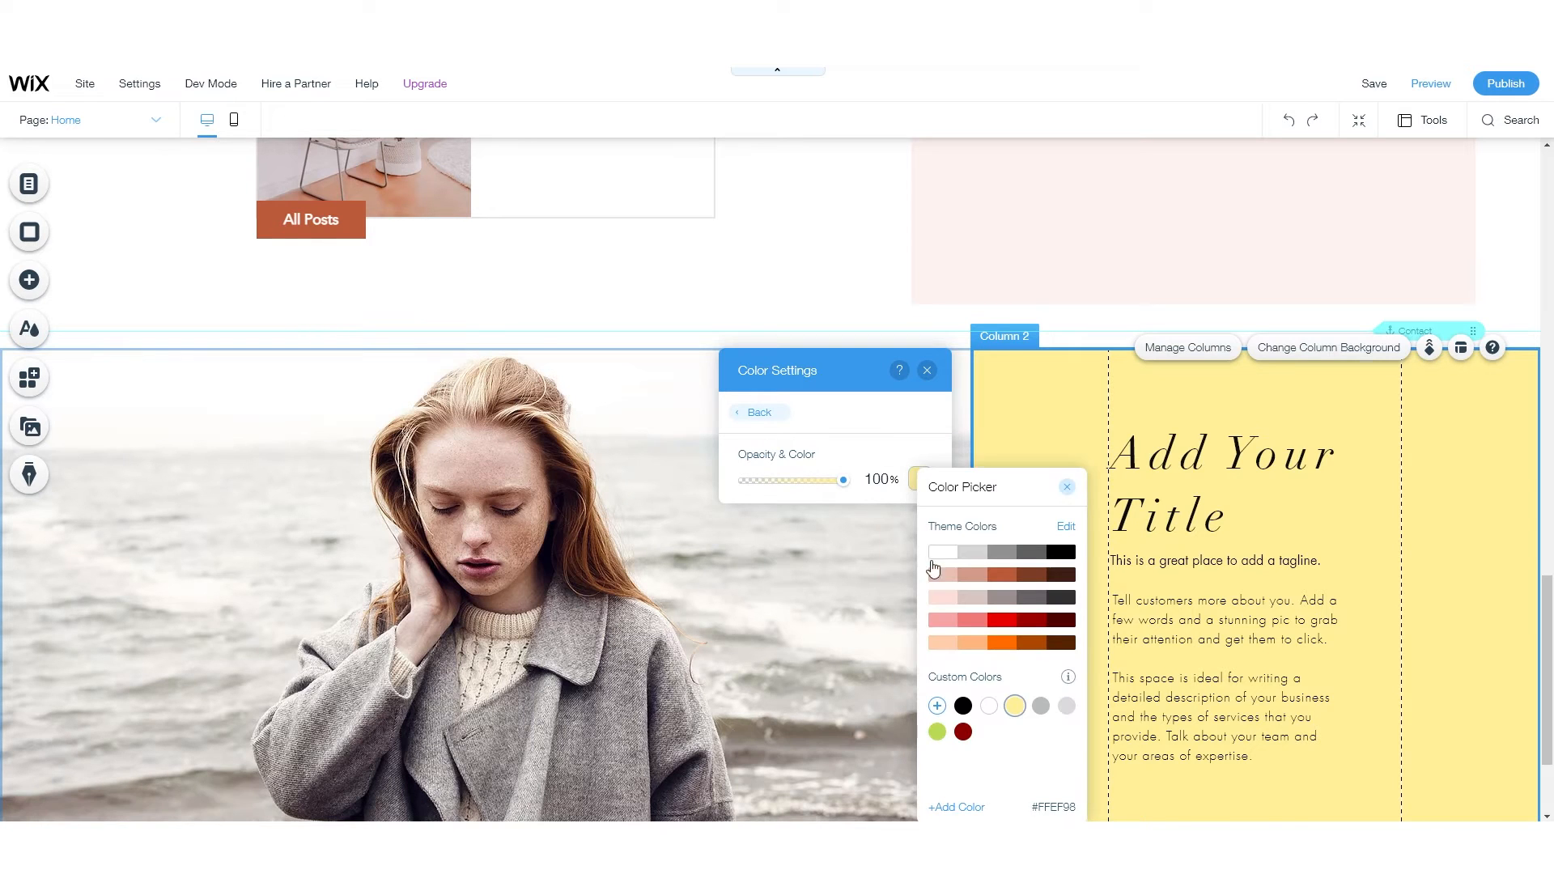
pyautogui.click(938, 707)
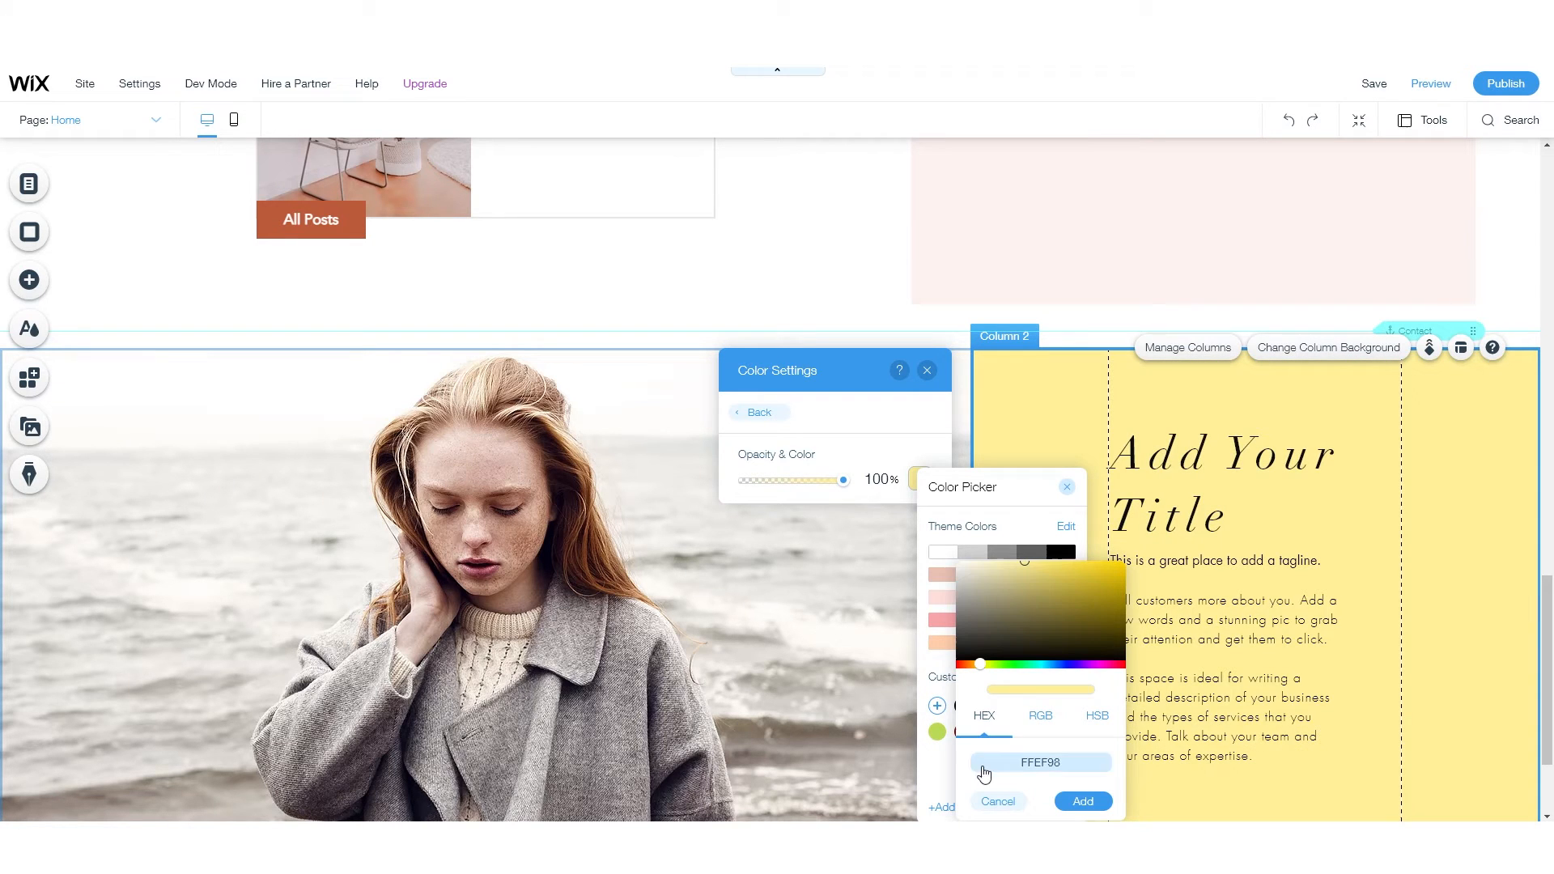
pyautogui.click(1048, 763)
pyautogui.write('#FCDED9')
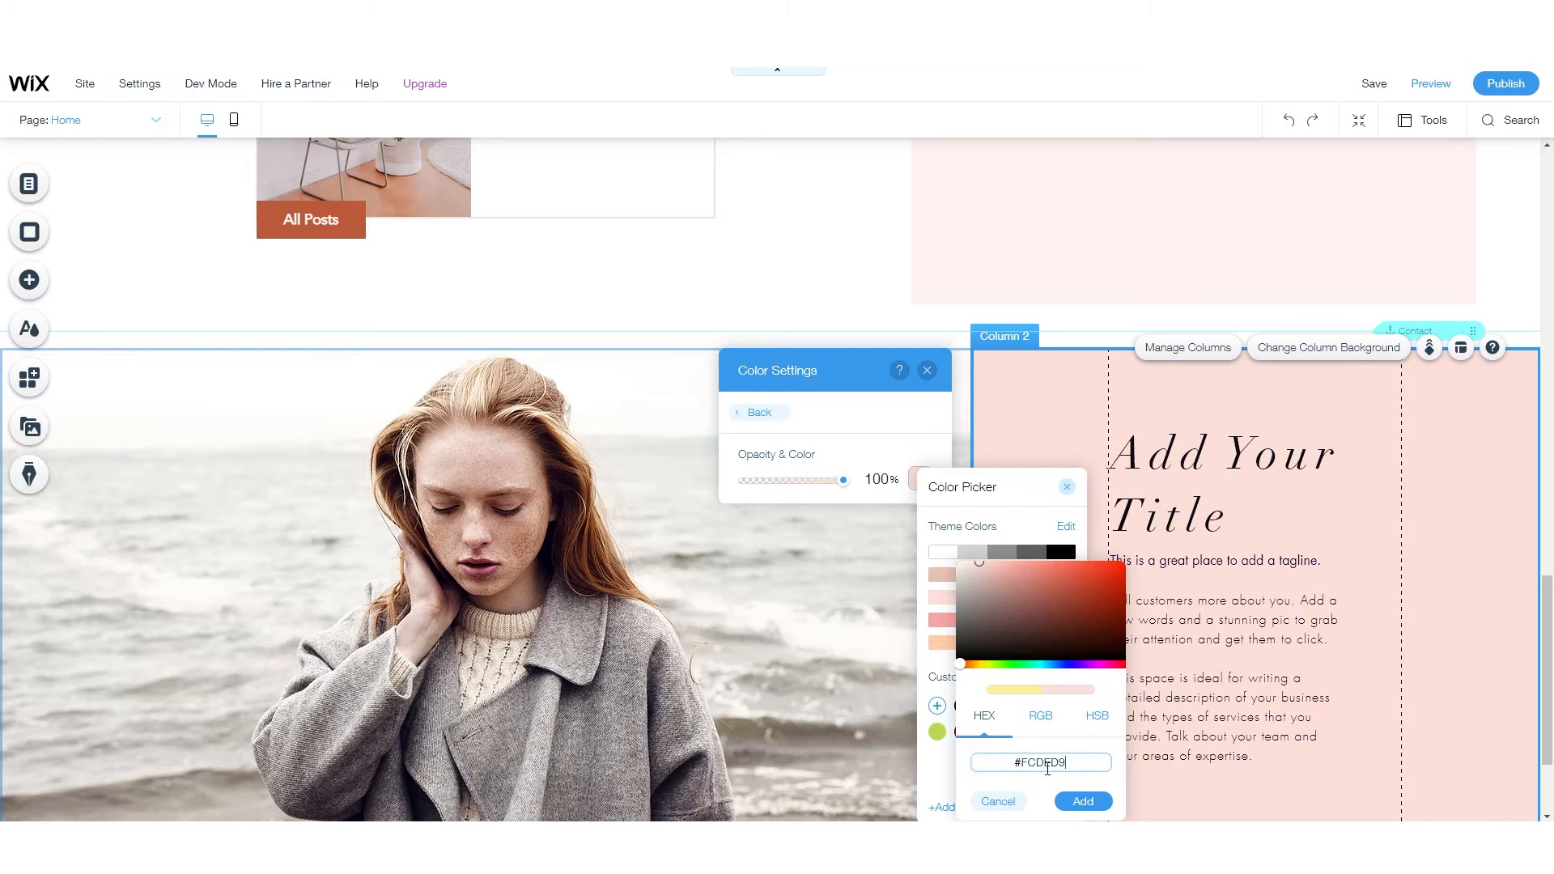
pyautogui.click(1094, 802)
pyautogui.click(1066, 489)
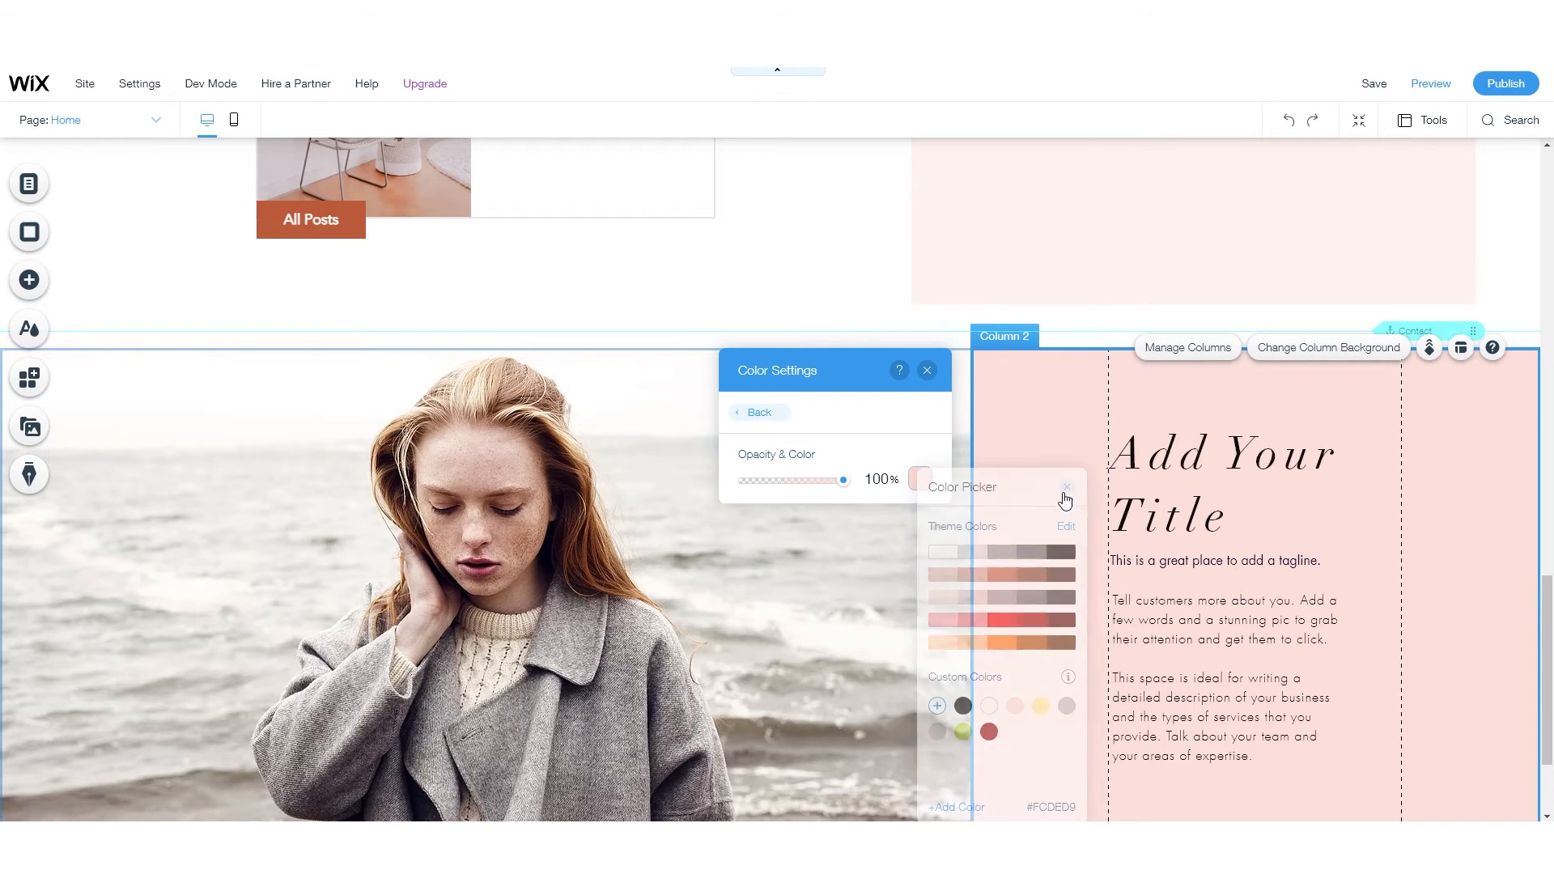
pyautogui.click(927, 370)
# - Check the background opacity of the Instagram column
pyautogui.scroll(9, 1089, 579)
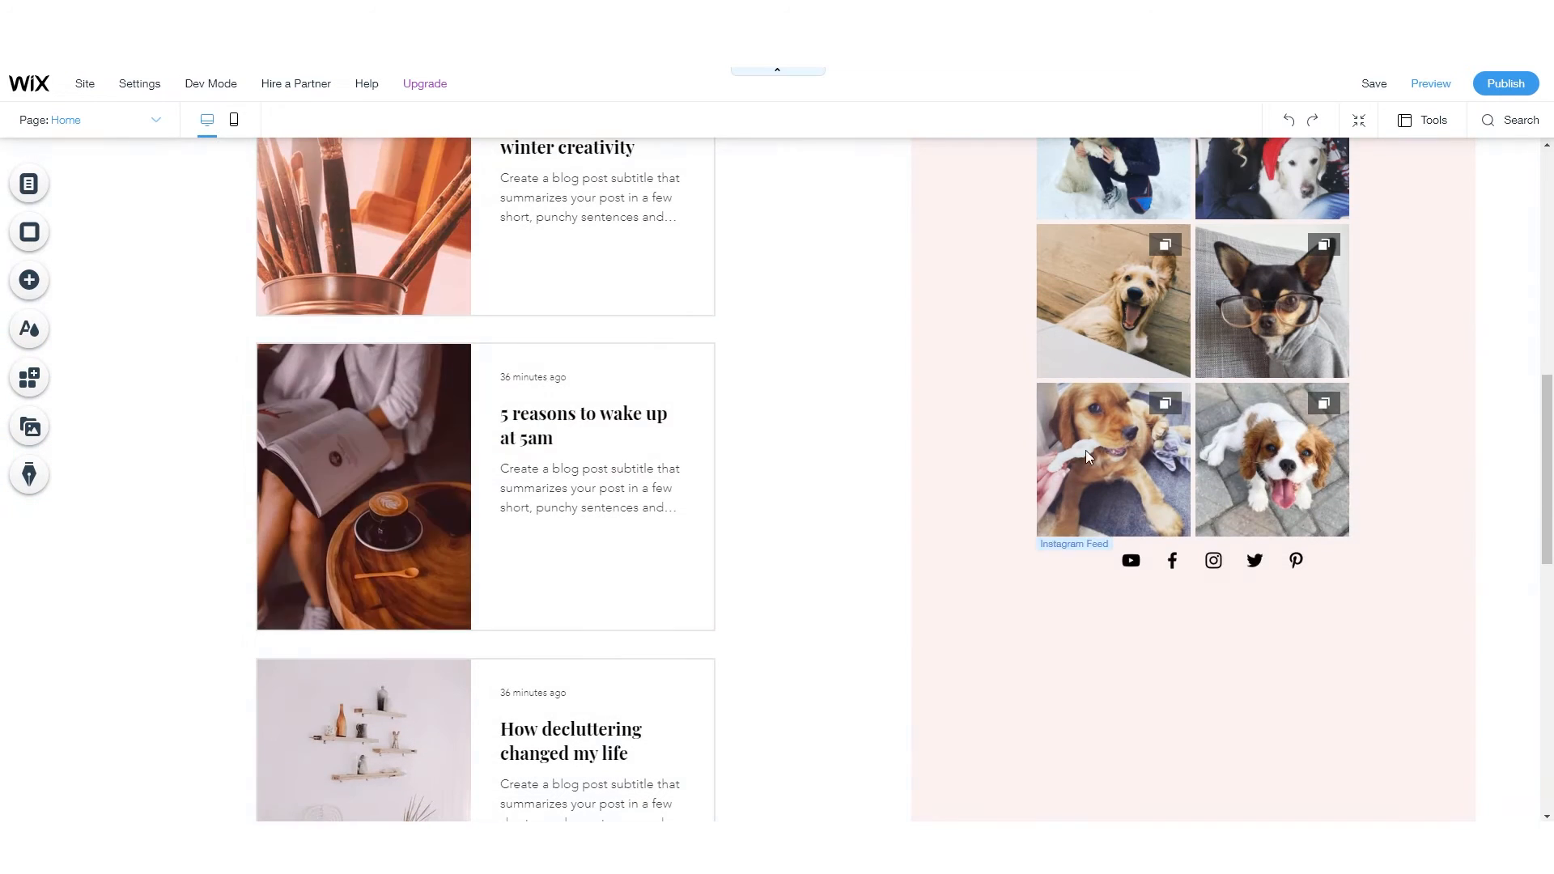
pyautogui.scroll(-7, 1085, 455)
pyautogui.scroll(3, 1118, 549)
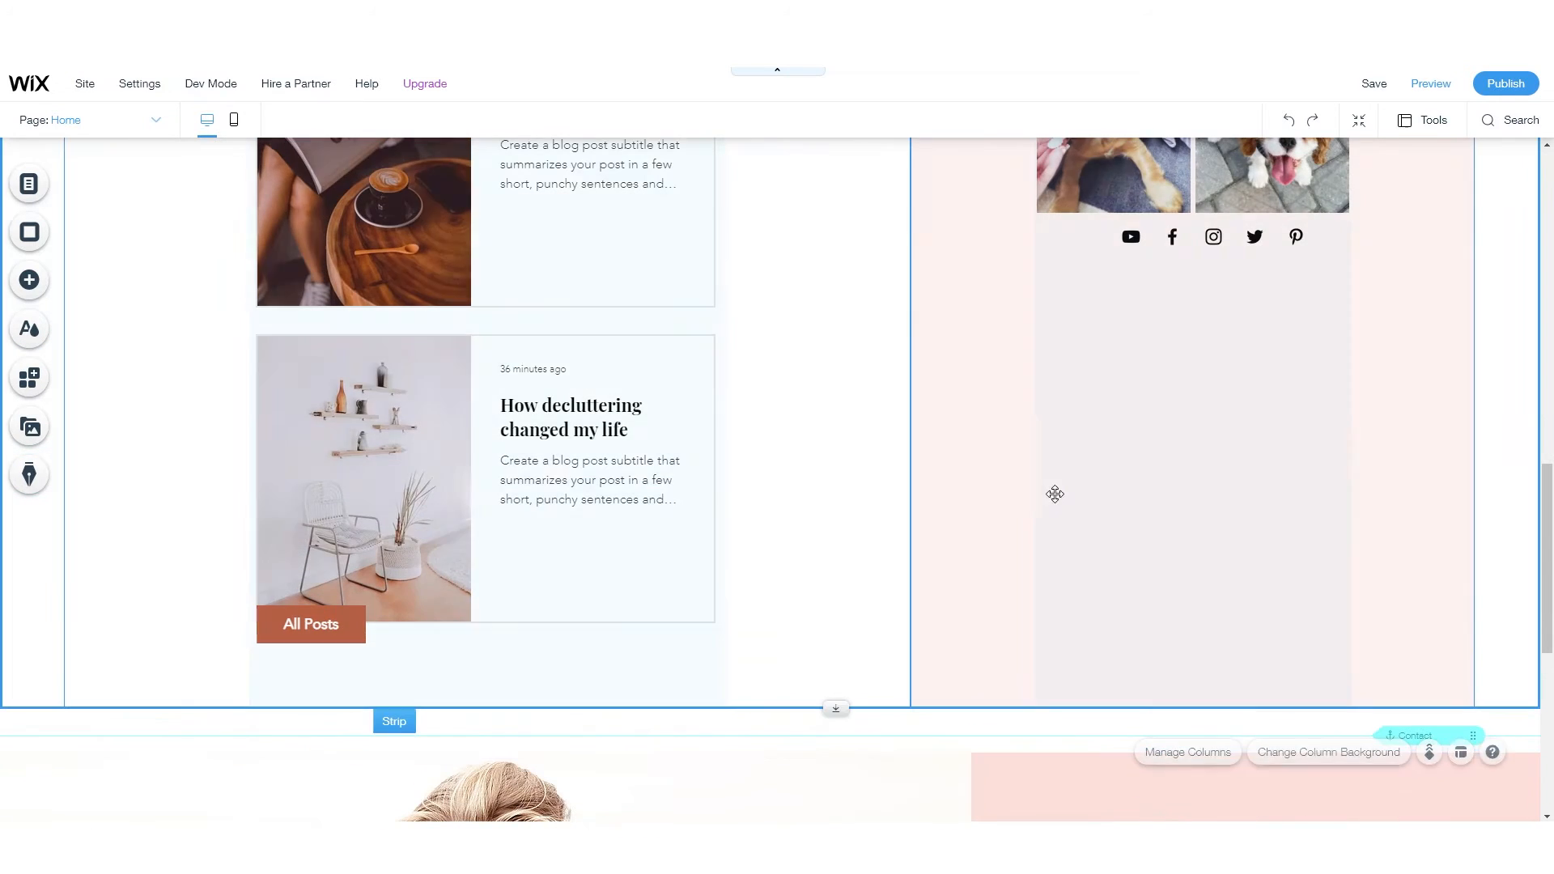
pyautogui.click(1276, 522)
pyautogui.scroll(-4, 1264, 505)
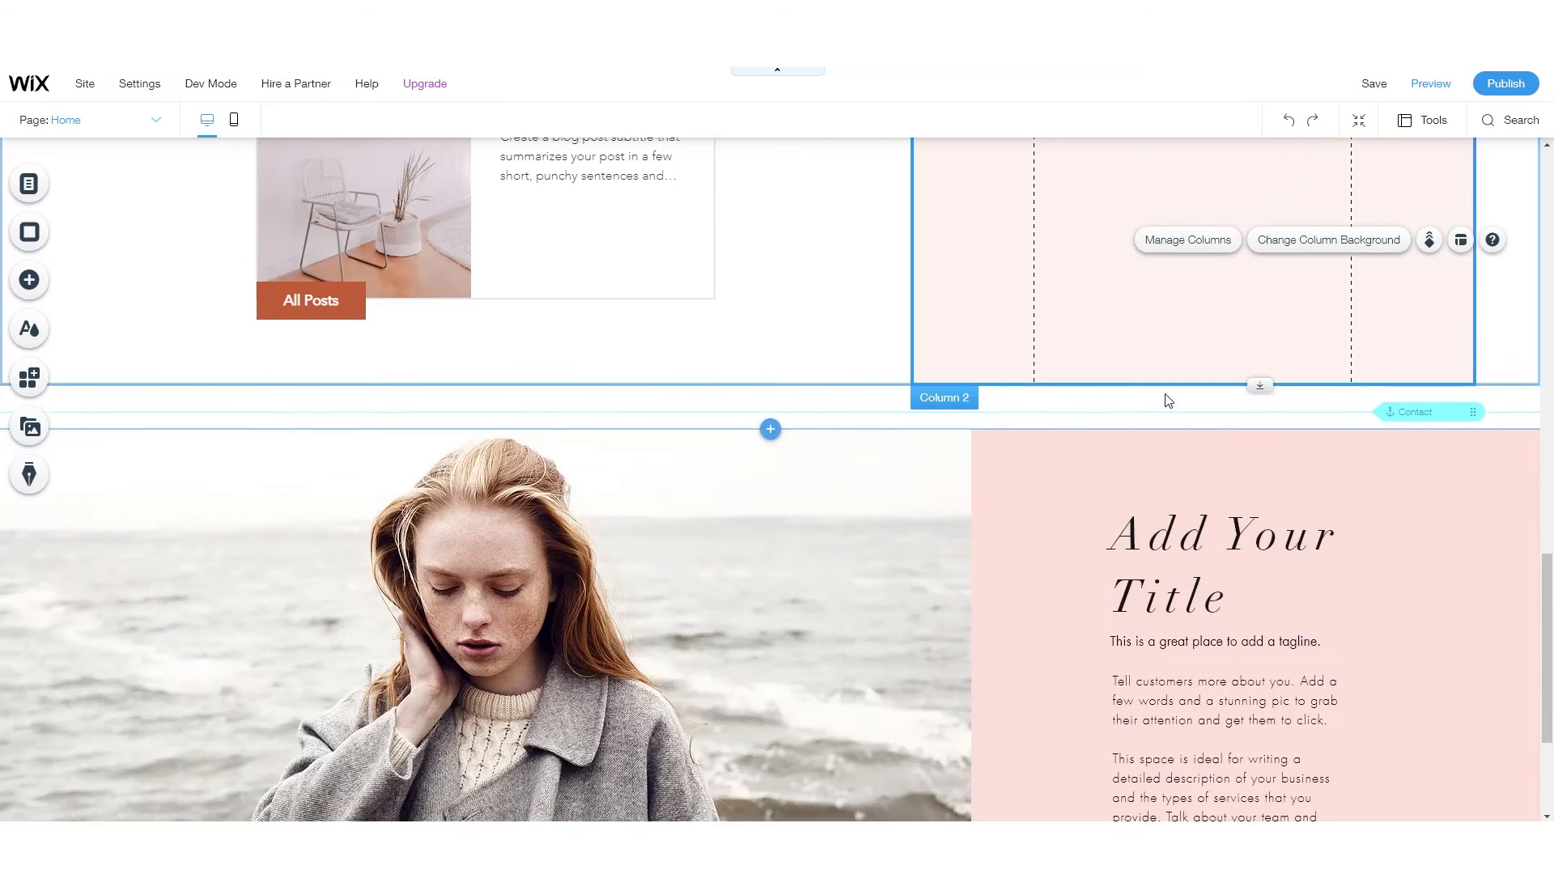
pyautogui.scroll(6, 1183, 445)
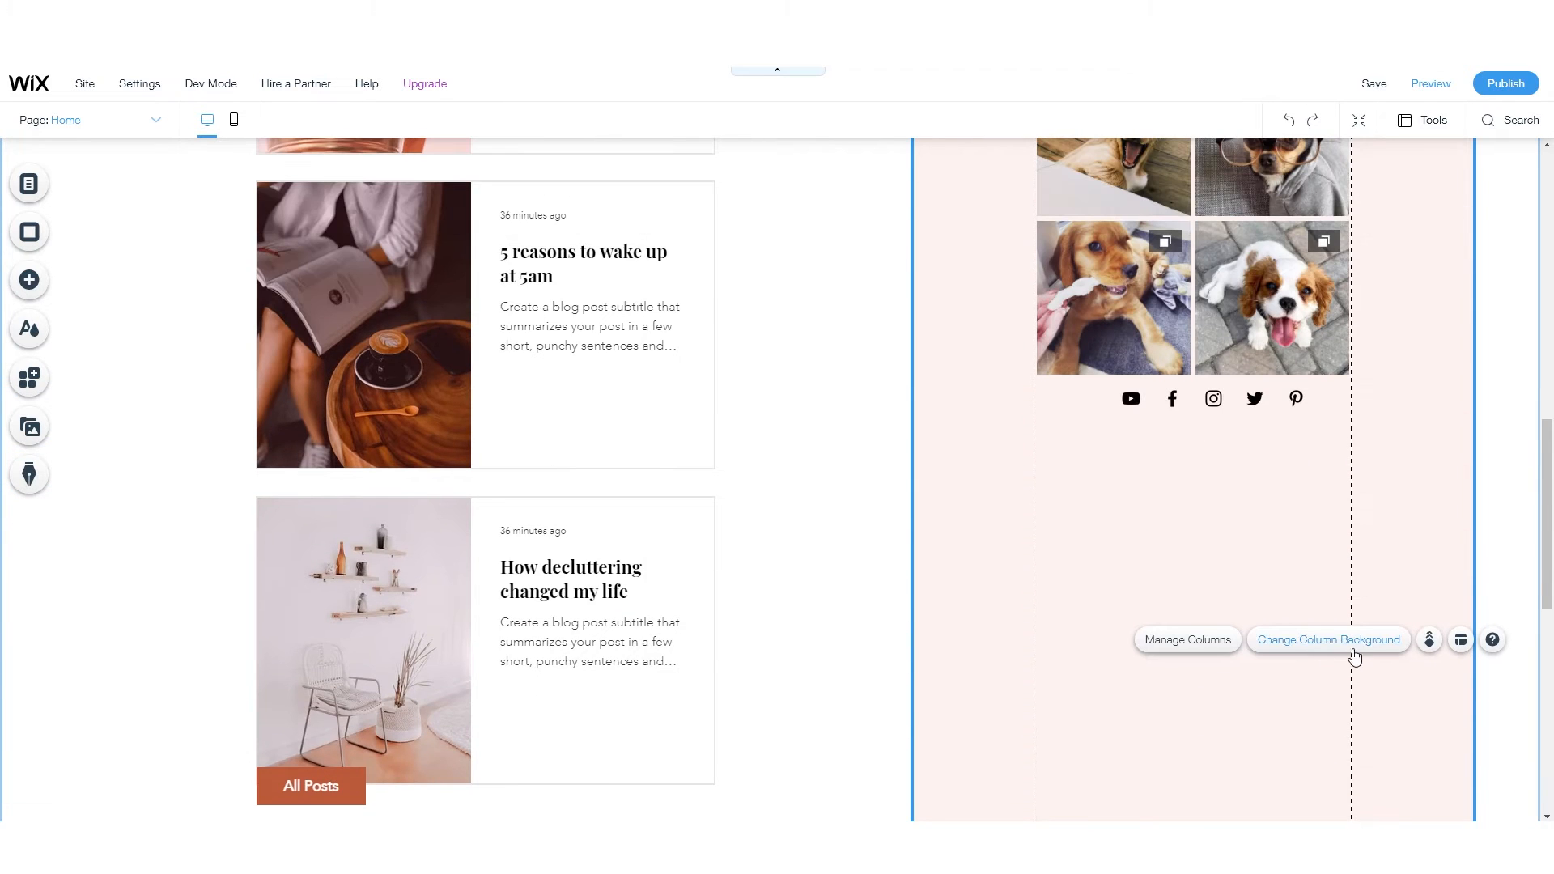
pyautogui.click(1354, 648)
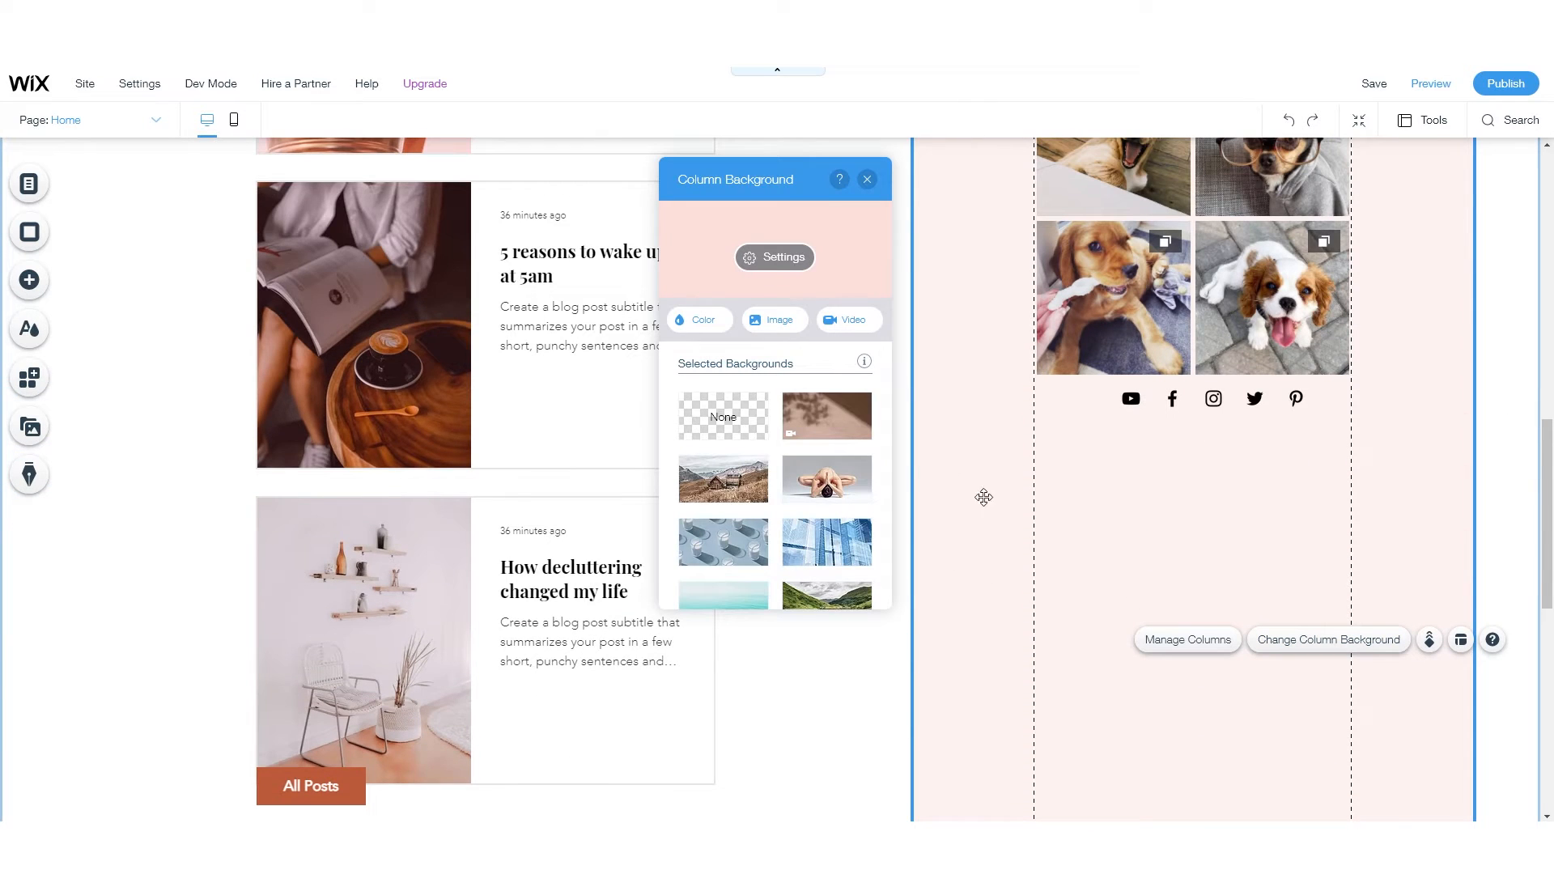
pyautogui.click(778, 259)
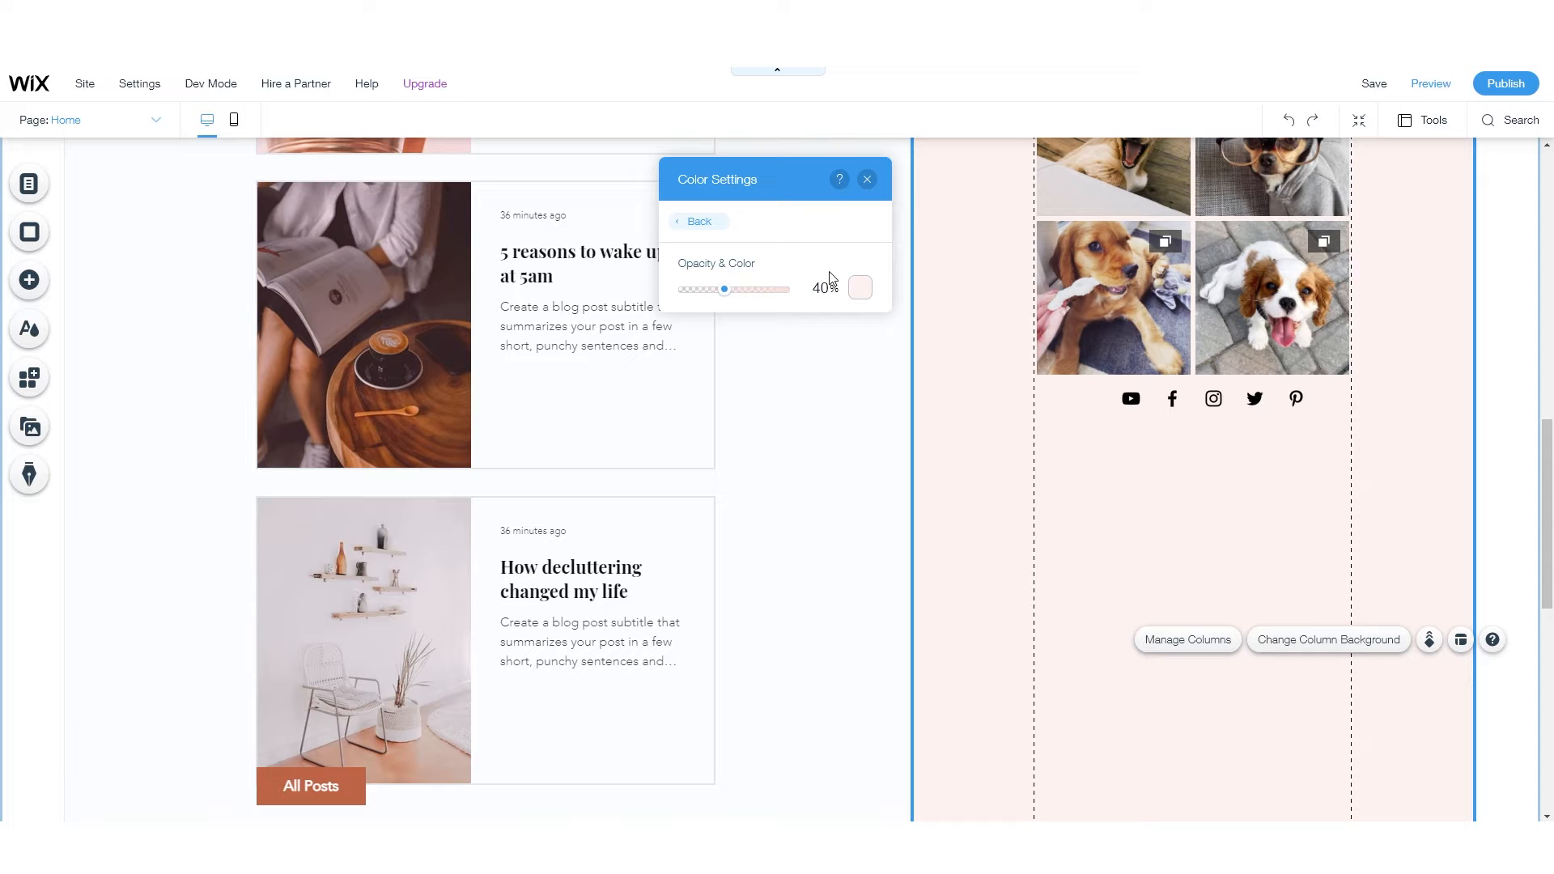
pyautogui.click(867, 180)
# - Lower the background opacity of the Contact strip's text column to match the Instagram column
pyautogui.scroll(-8, 1190, 548)
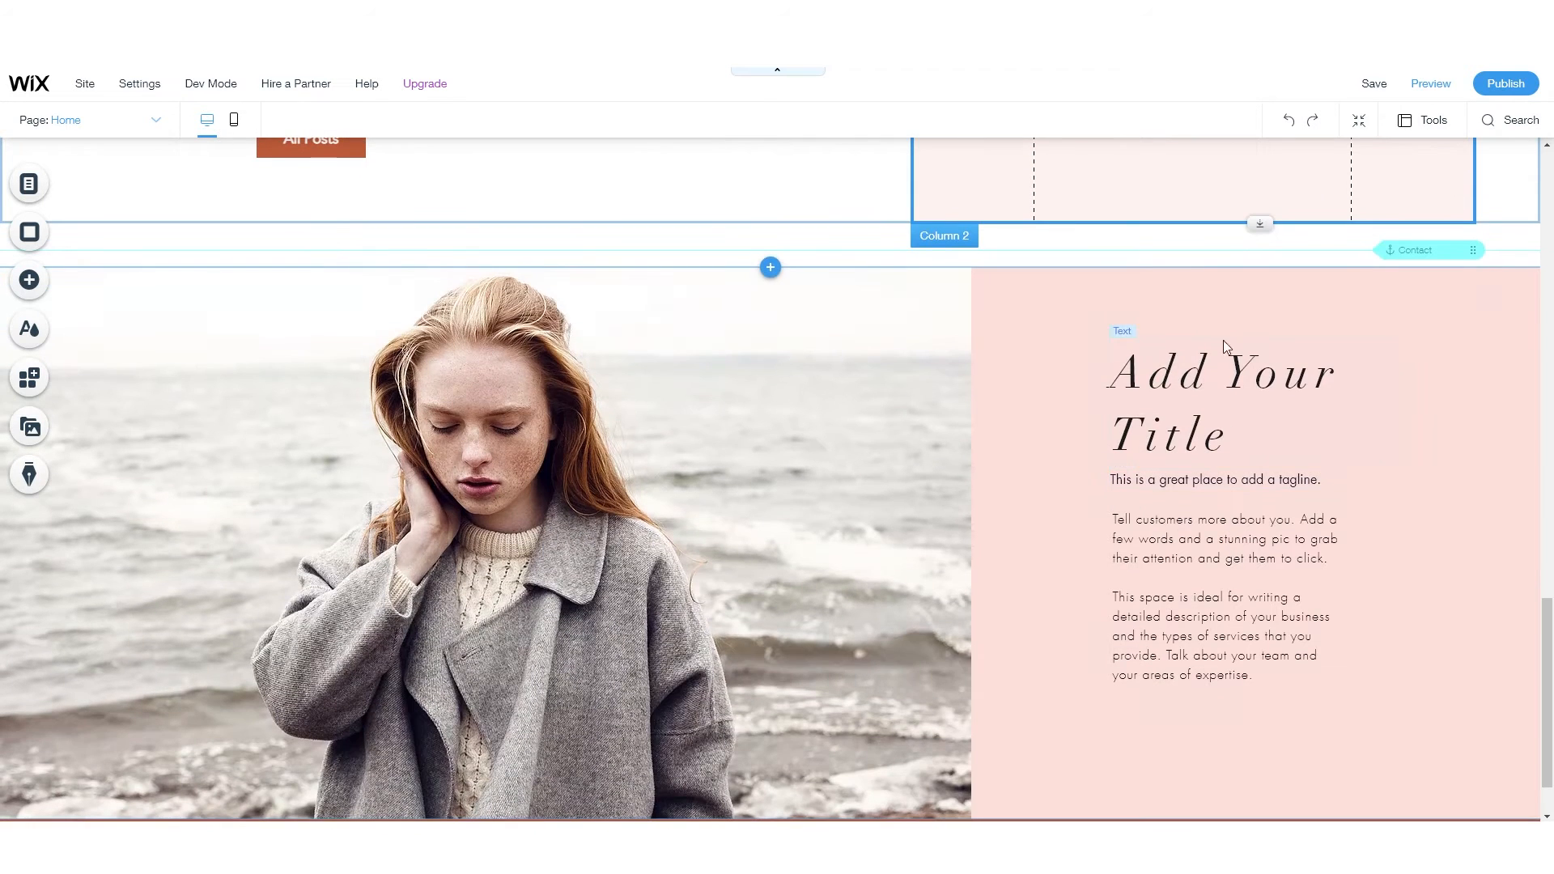
pyautogui.click(1290, 276)
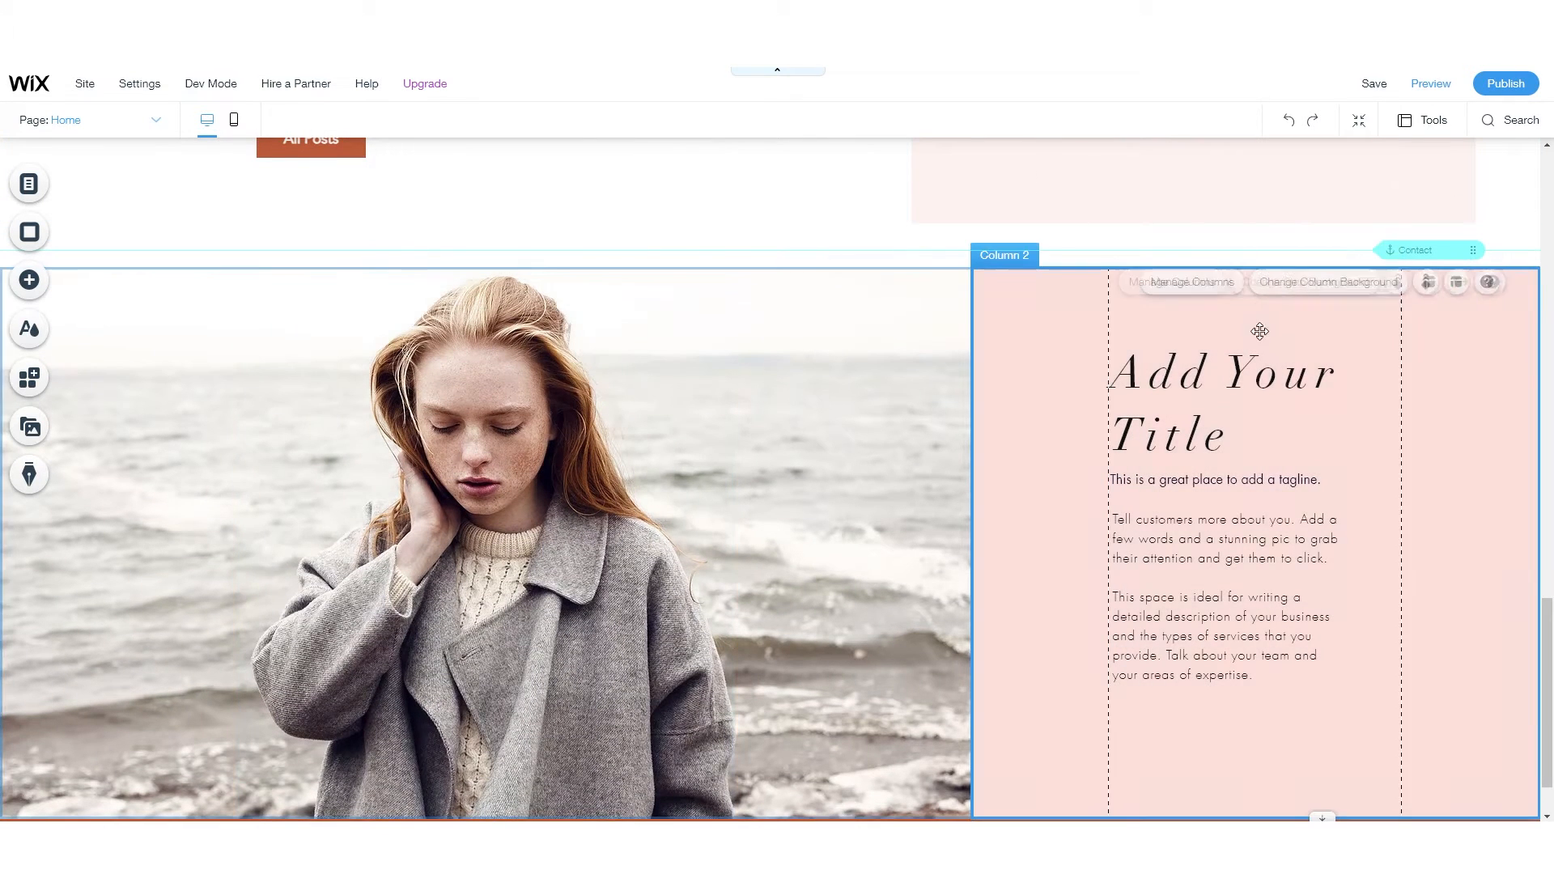
pyautogui.click(1313, 285)
pyautogui.click(836, 364)
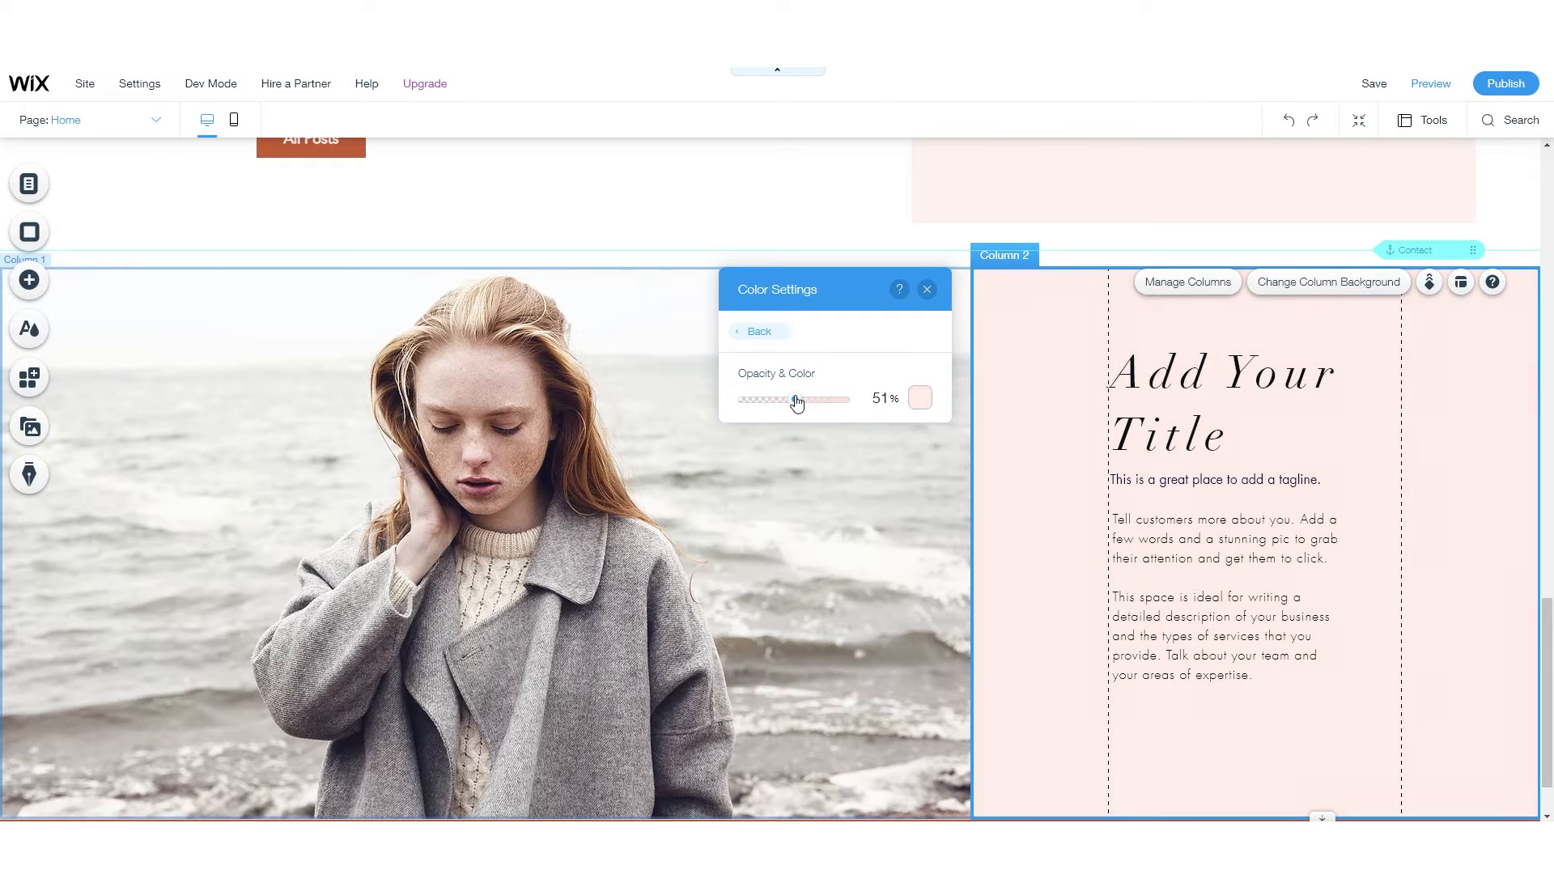
pyautogui.click(926, 289)
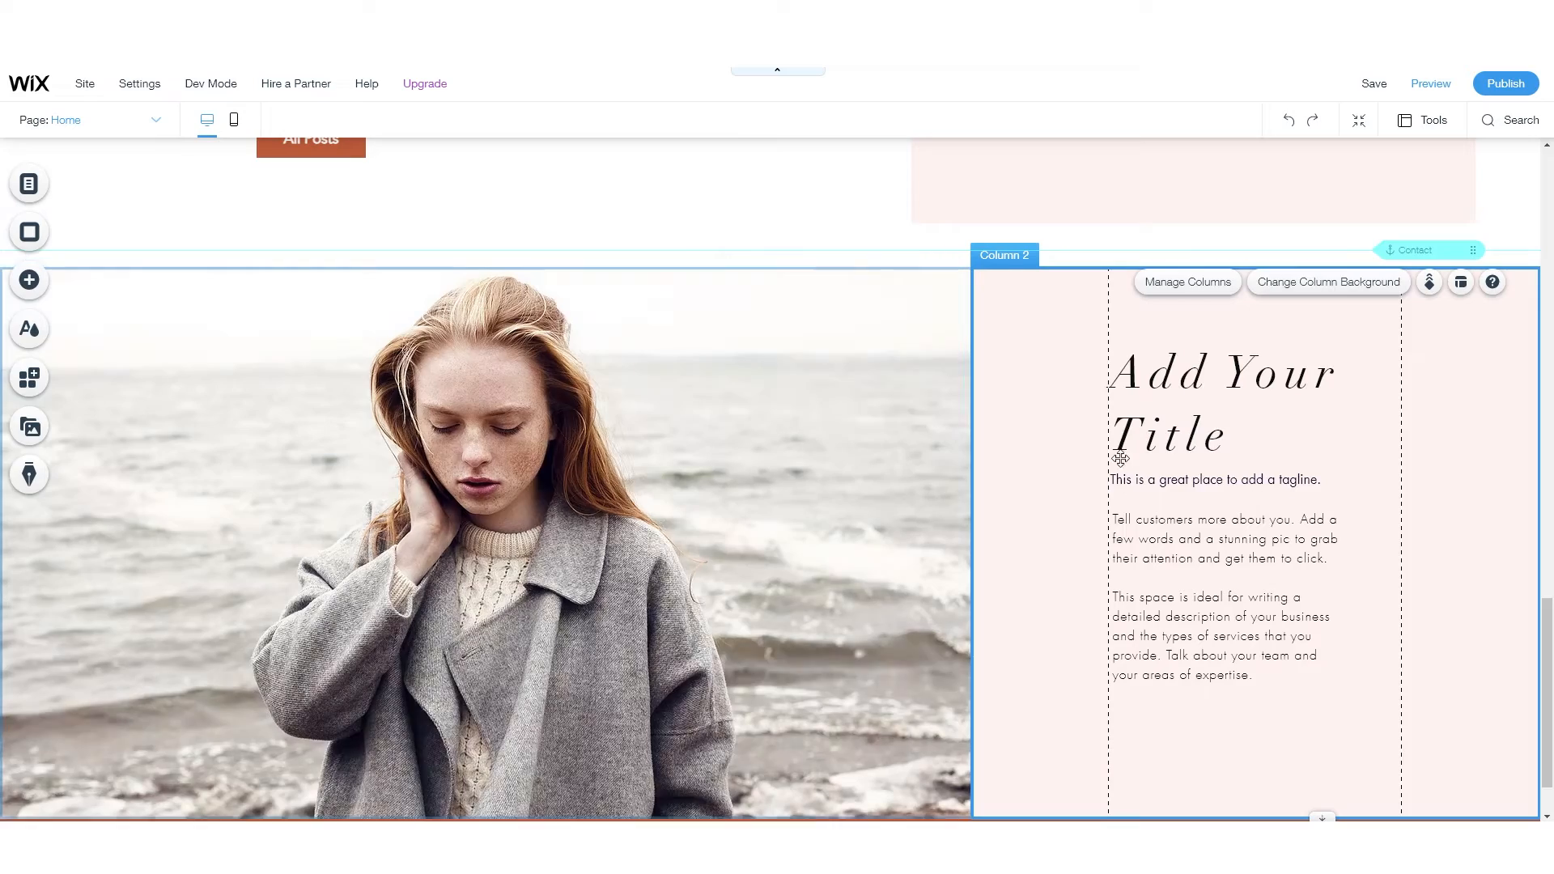
pyautogui.scroll(10, 1127, 324)
pyautogui.scroll(-10, 1128, 372)
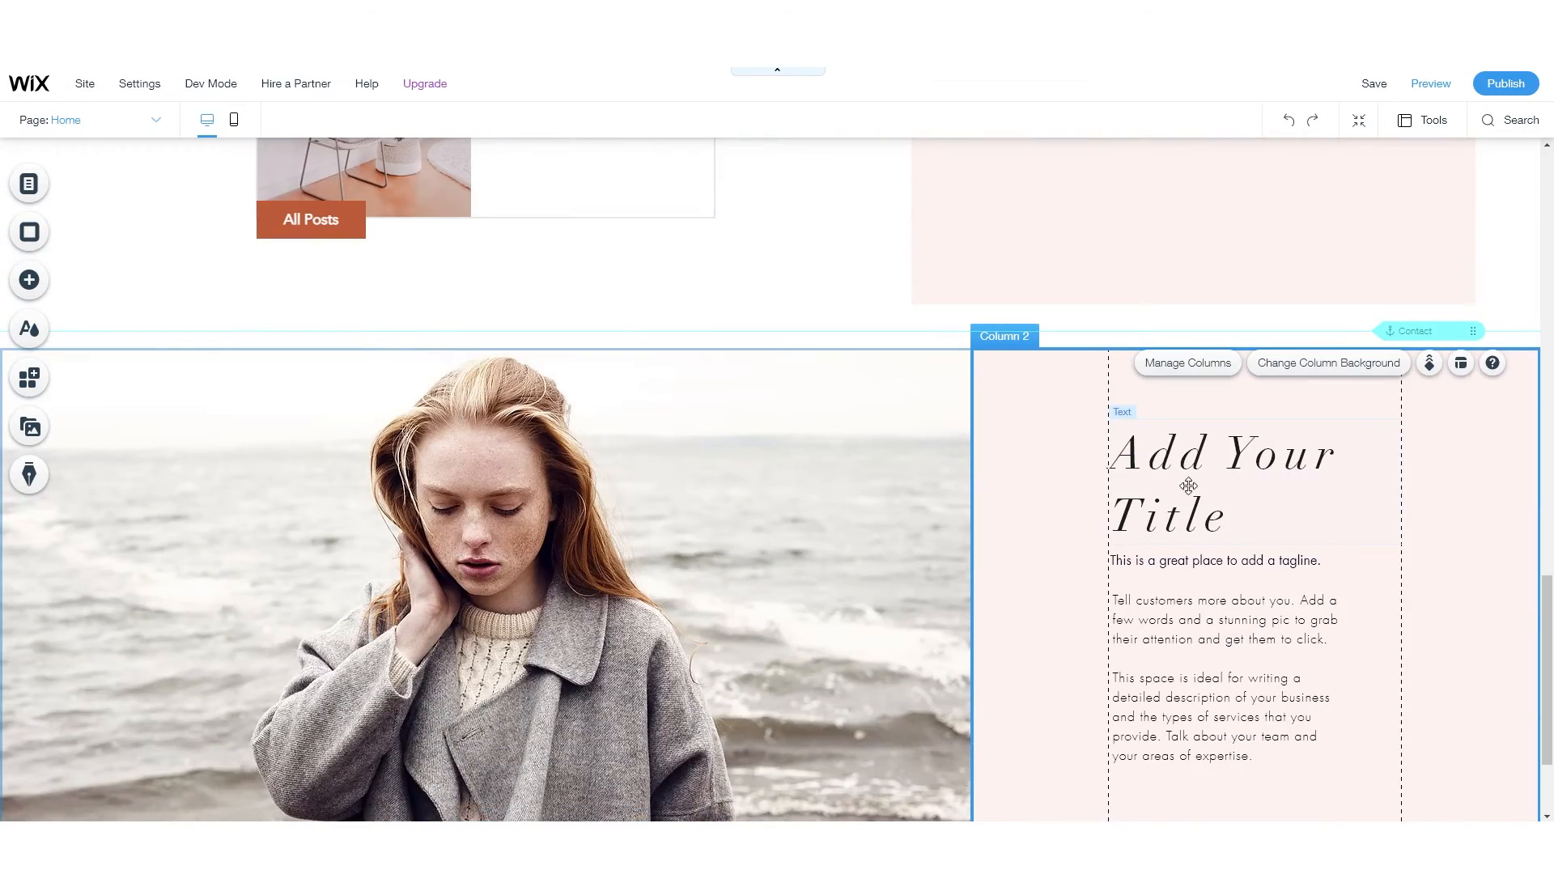
pyautogui.scroll(10, 1188, 486)
pyautogui.scroll(-8, 1130, 460)
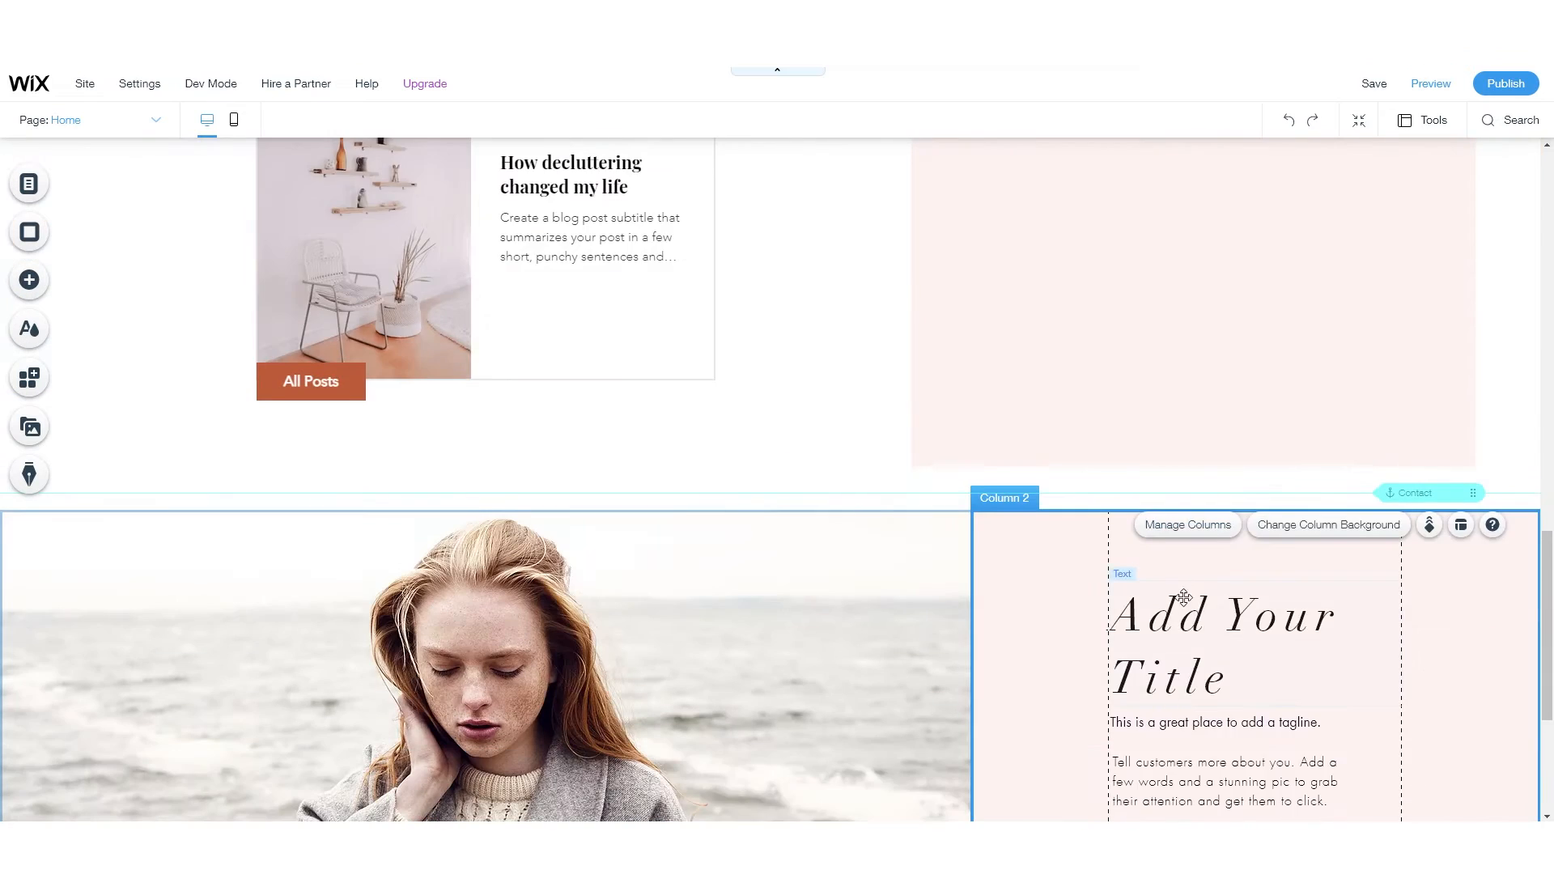
# - Apply the Heading 2 theme to the "Add Your Title" text in the Contact strip
pyautogui.scroll(-3, 1184, 597)
pyautogui.click(1201, 391)
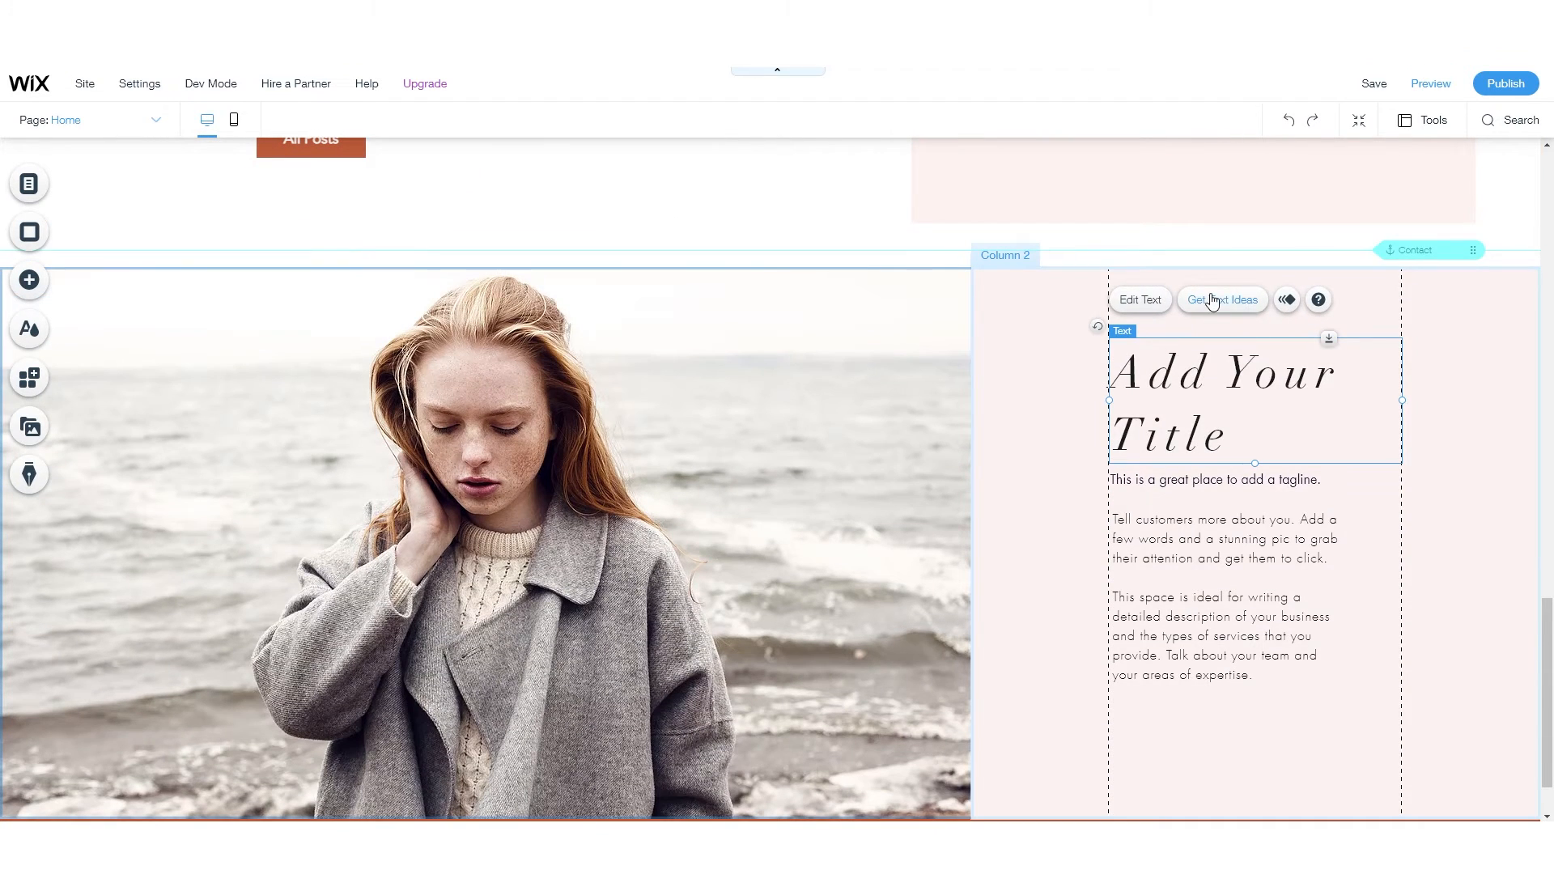
pyautogui.click(1126, 301)
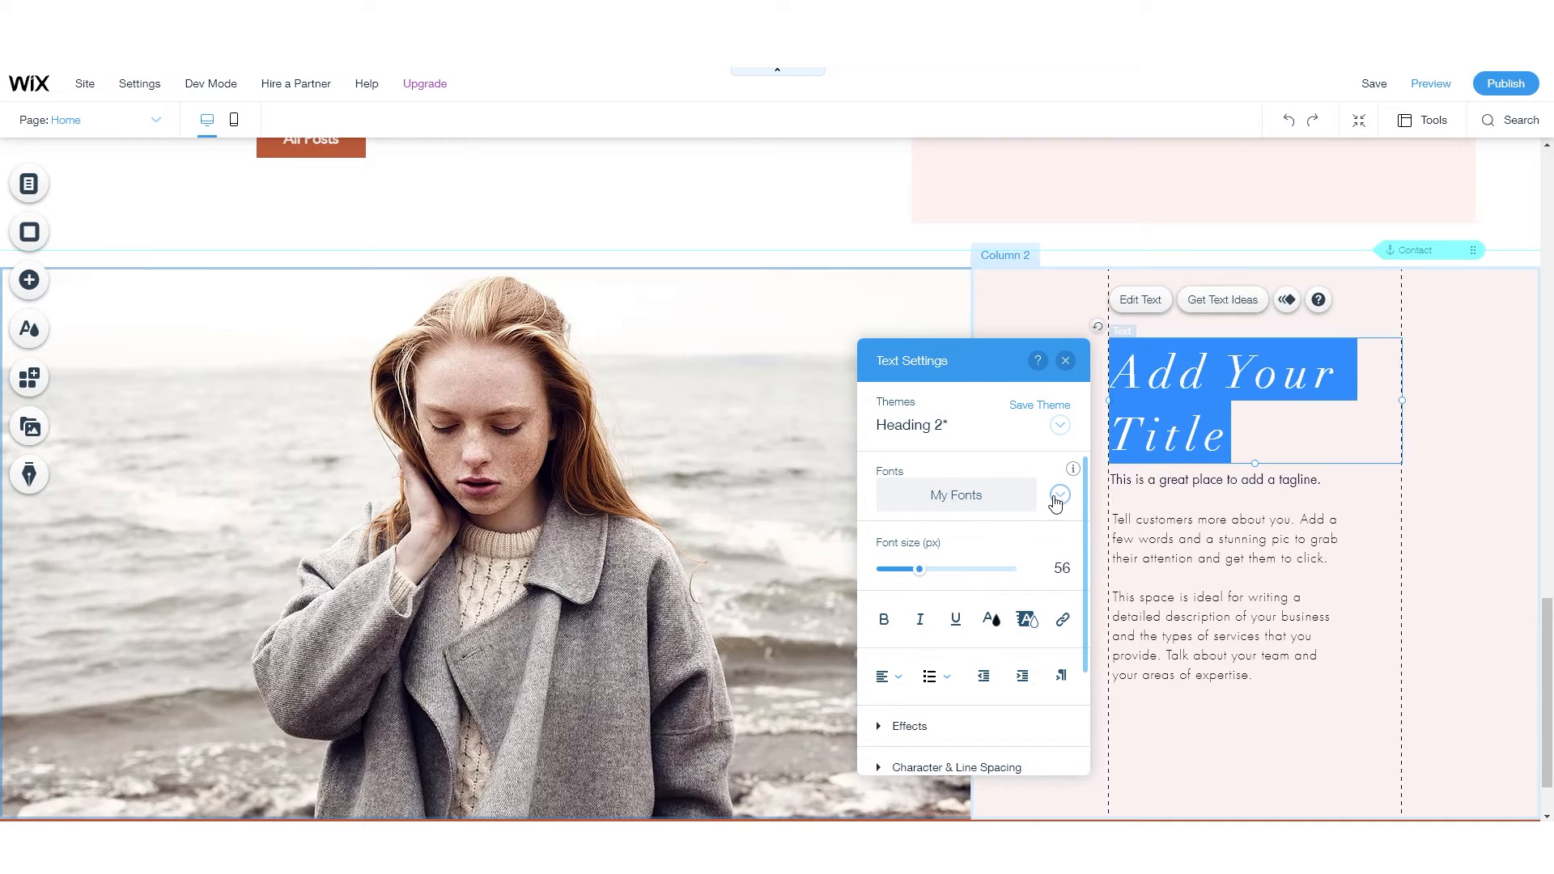
pyautogui.click(1060, 425)
pyautogui.click(963, 382)
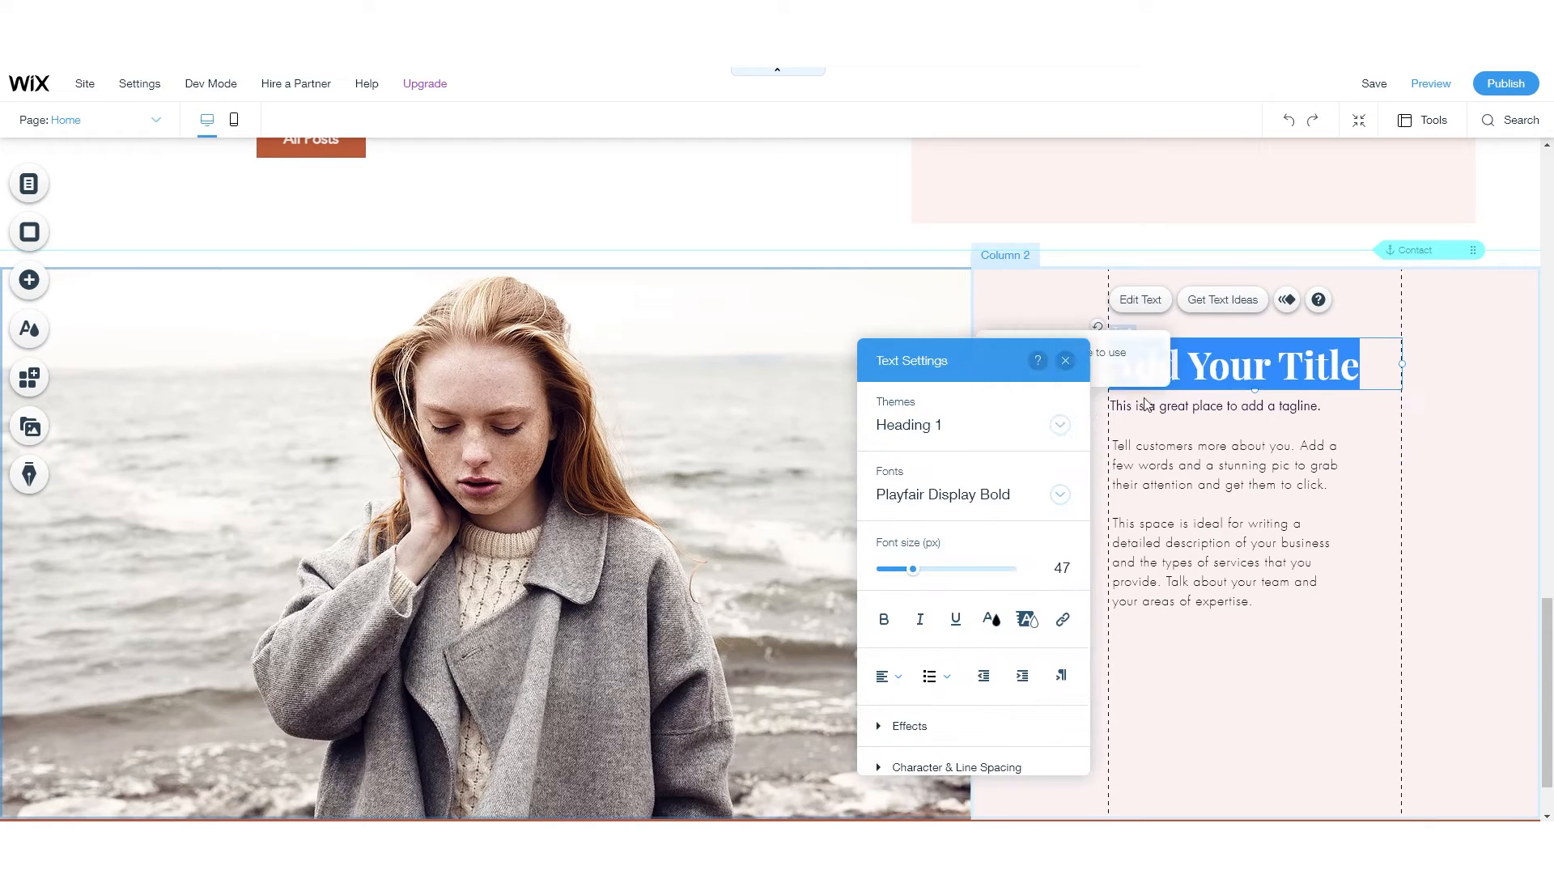
pyautogui.click(1059, 425)
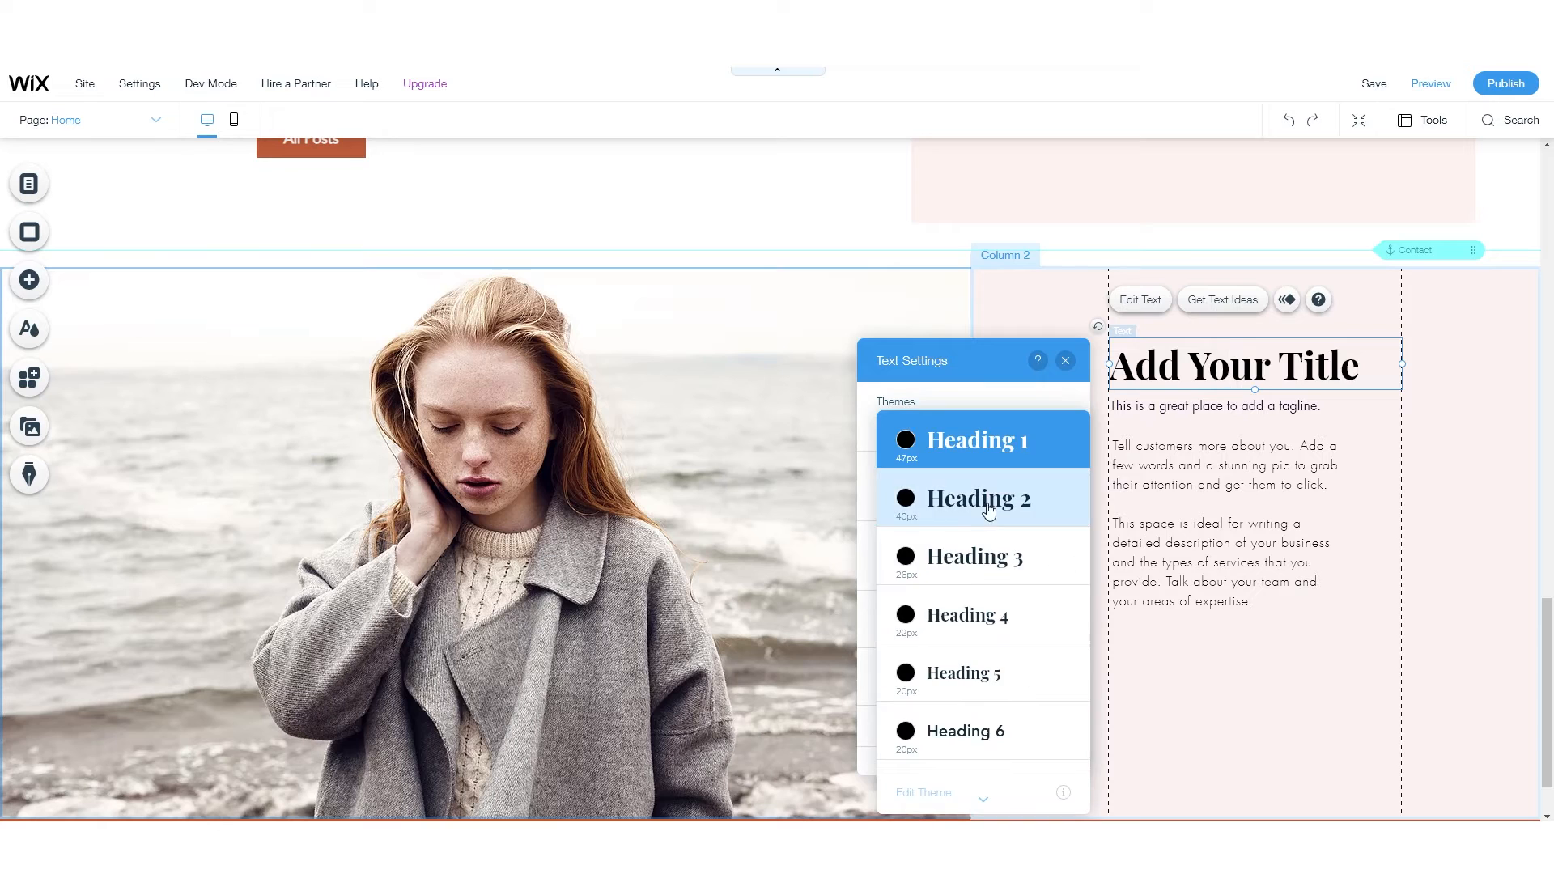
pyautogui.click(980, 501)
pyautogui.click(1190, 379)
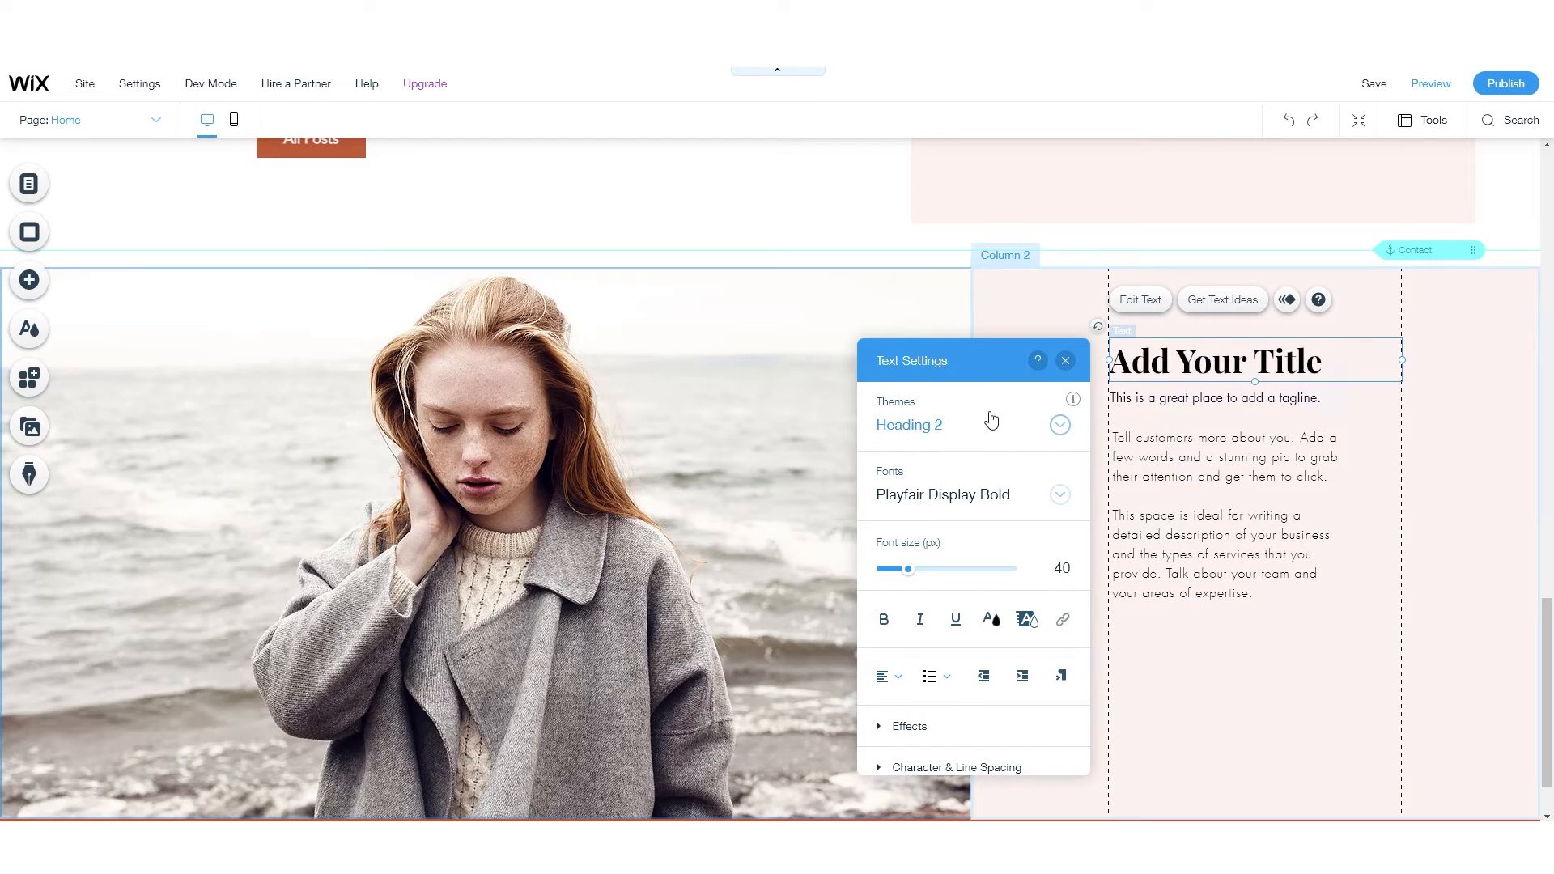
# - Apply the Heading 1 theme to the "Add Your Title" text in the Contact strip and close its text settings
pyautogui.scroll(1, 1058, 426)
pyautogui.click(1060, 425)
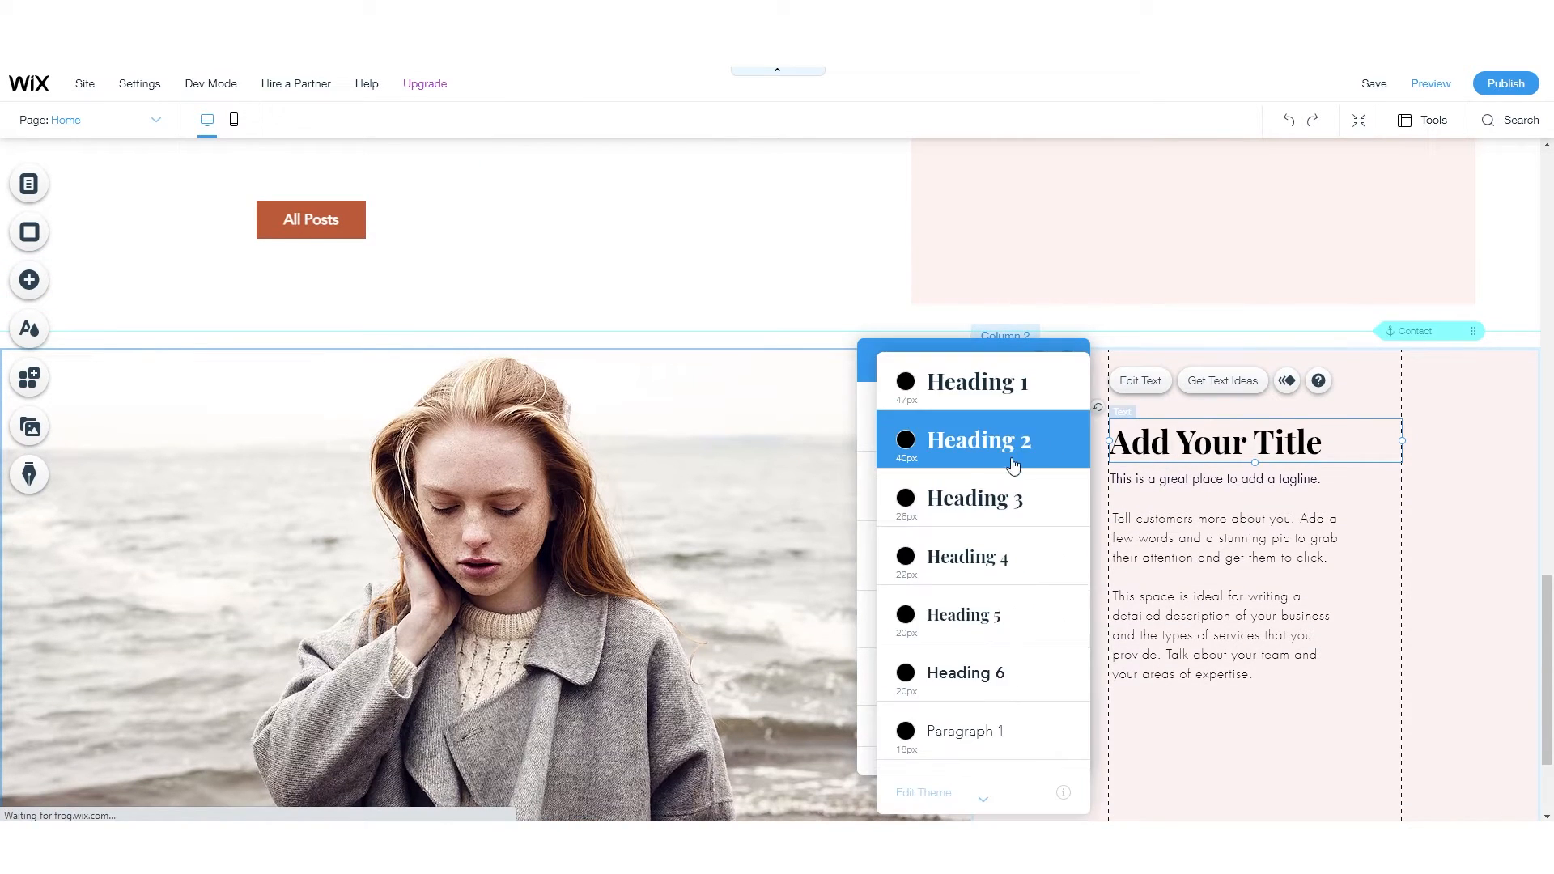
pyautogui.click(978, 381)
pyautogui.scroll(5, 1025, 312)
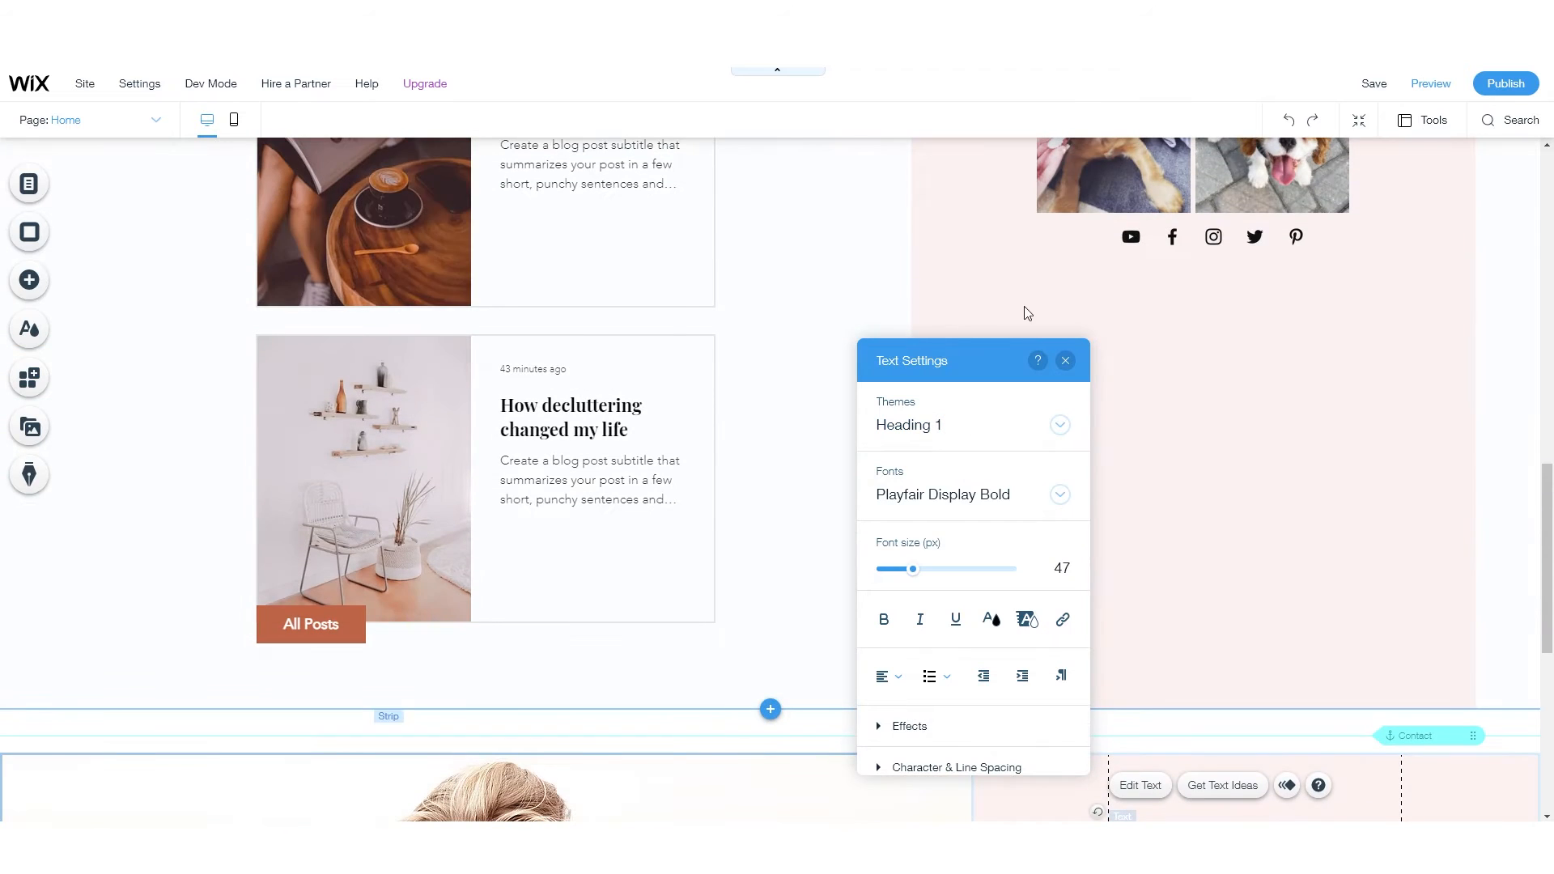
pyautogui.click(1065, 360)
# - Set the HTML tag of the "Add Your Title" text to p in its SEO & Accessibility settings
pyautogui.scroll(-2, 1250, 569)
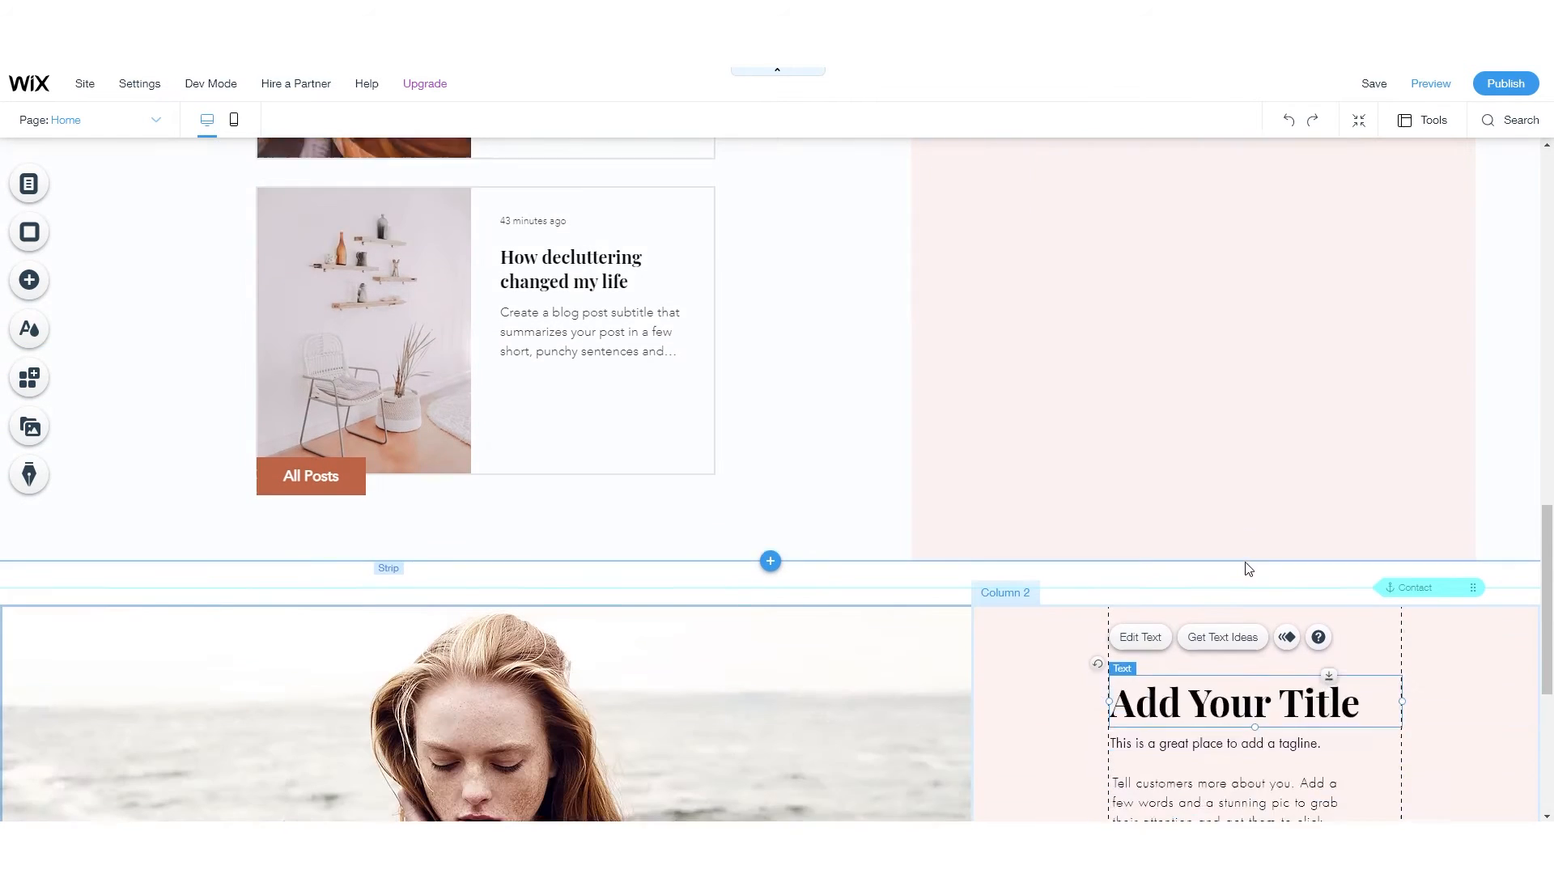
pyautogui.scroll(-3, 1247, 569)
pyautogui.scroll(1, 1125, 453)
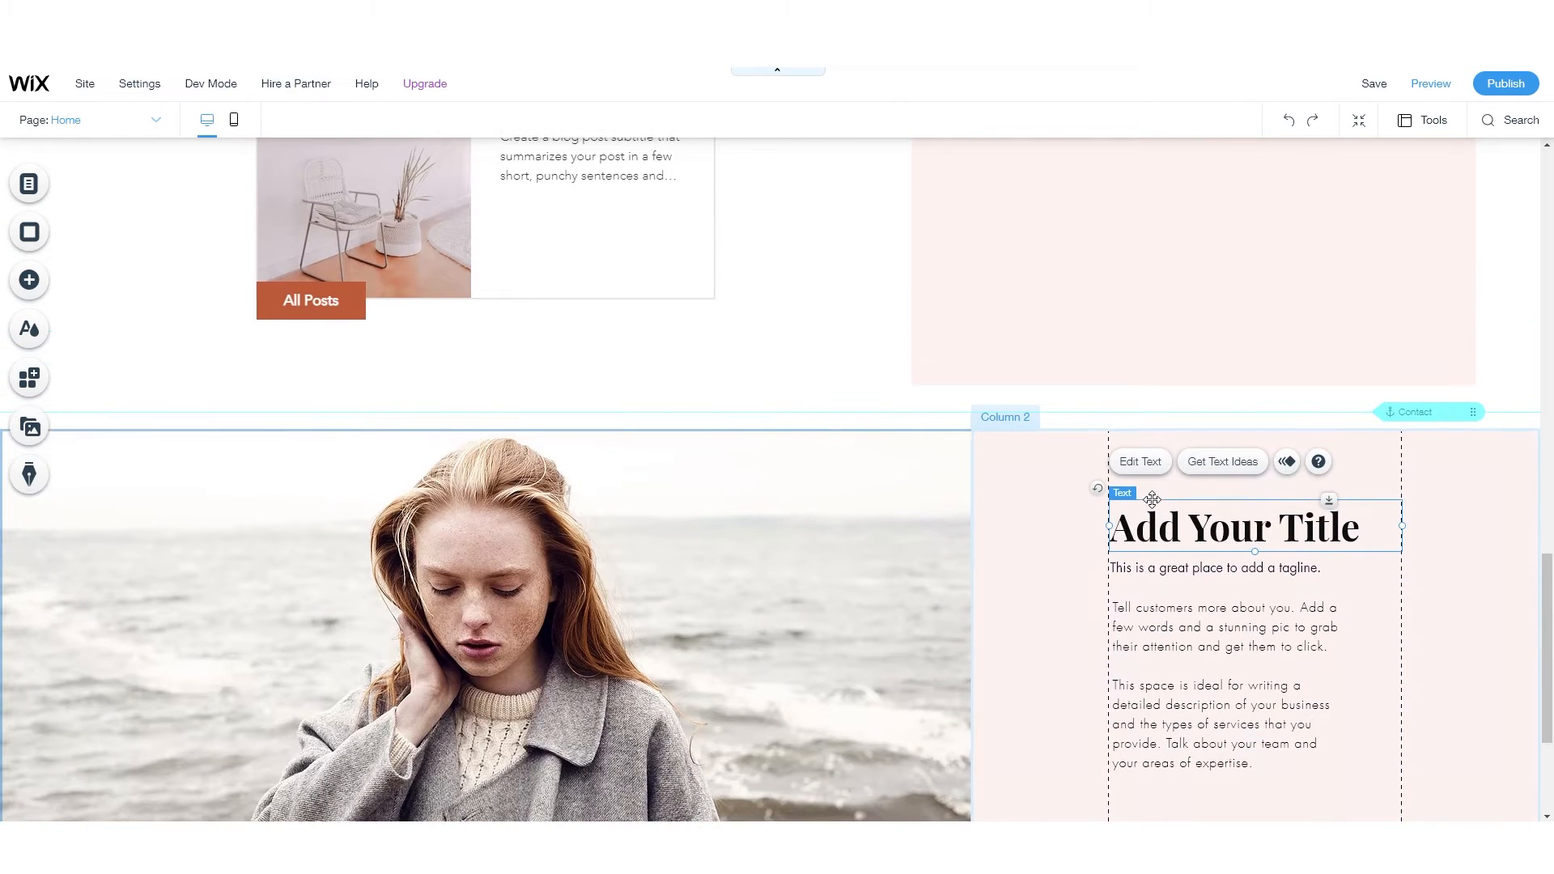
pyautogui.scroll(-1, 1152, 500)
pyautogui.click(1140, 384)
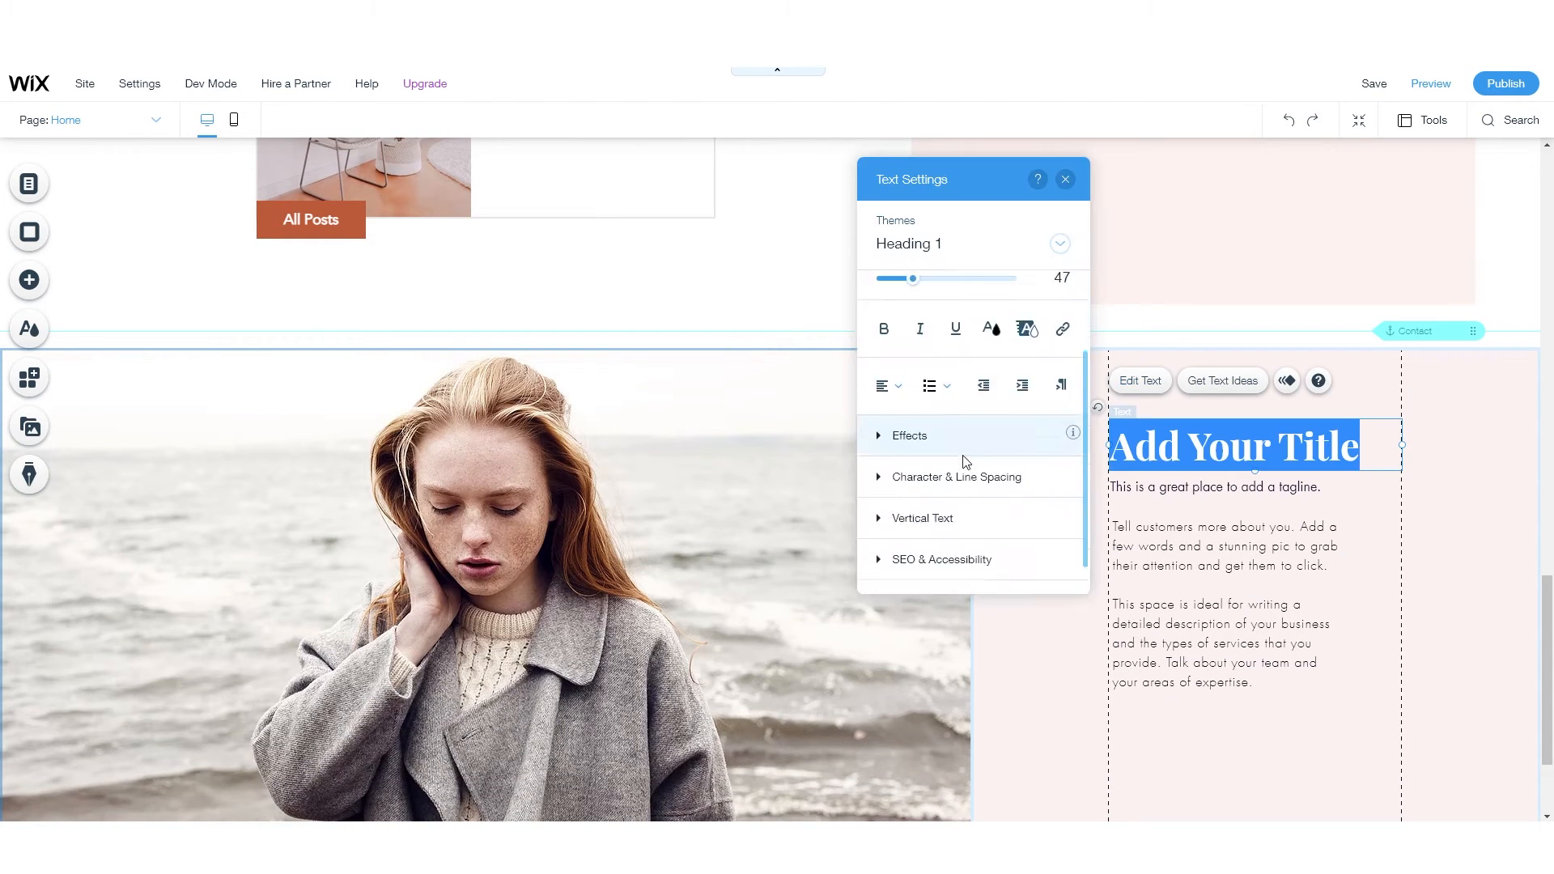
pyautogui.scroll(-1, 910, 526)
pyautogui.click(884, 532)
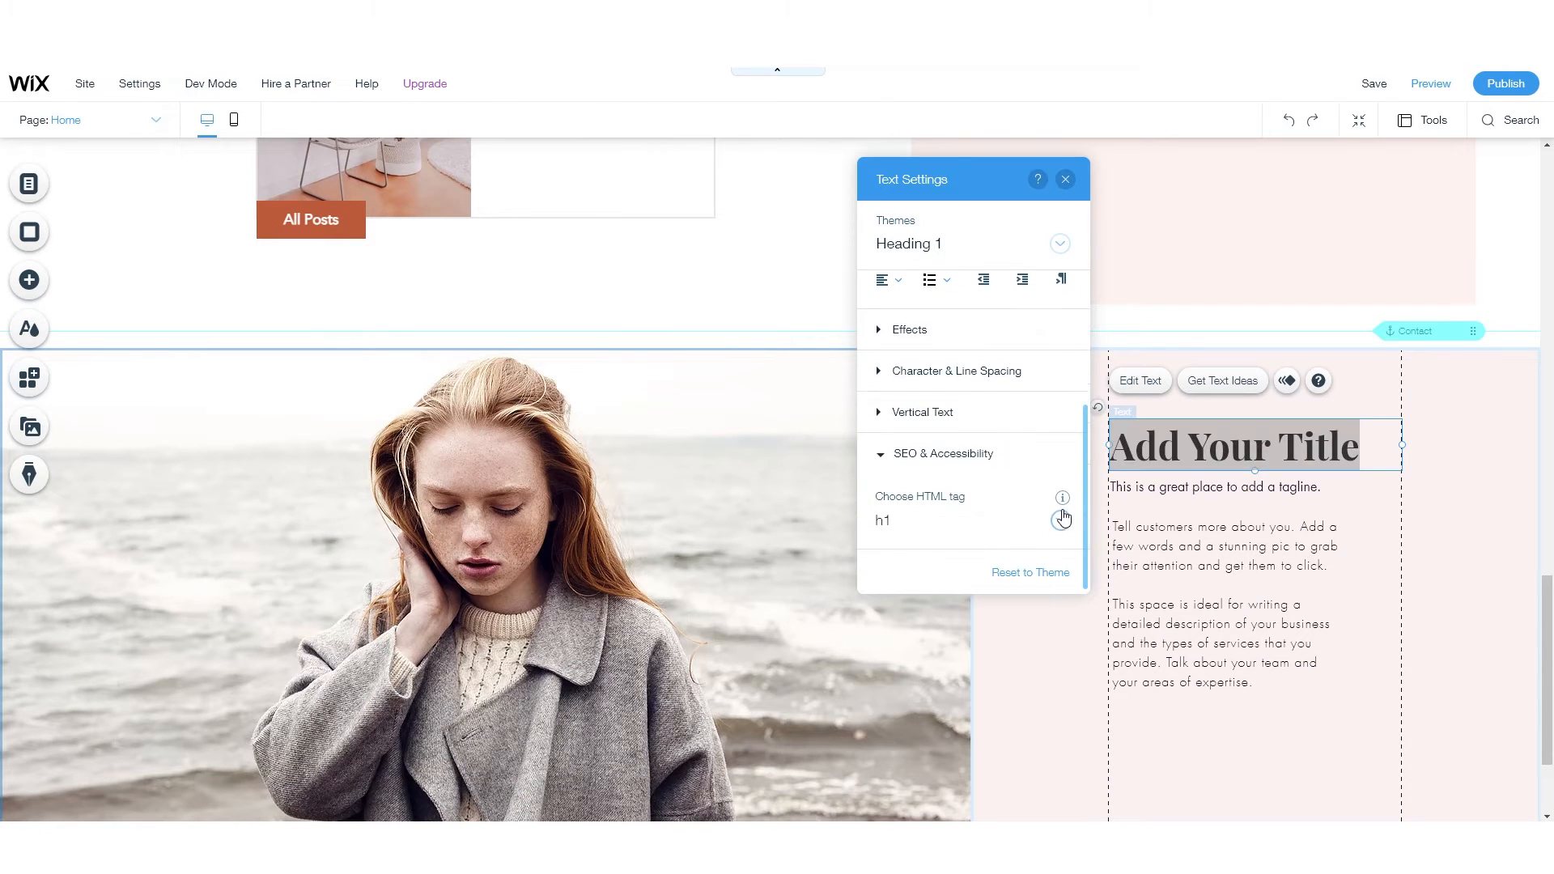
pyautogui.click(1062, 519)
pyautogui.click(939, 692)
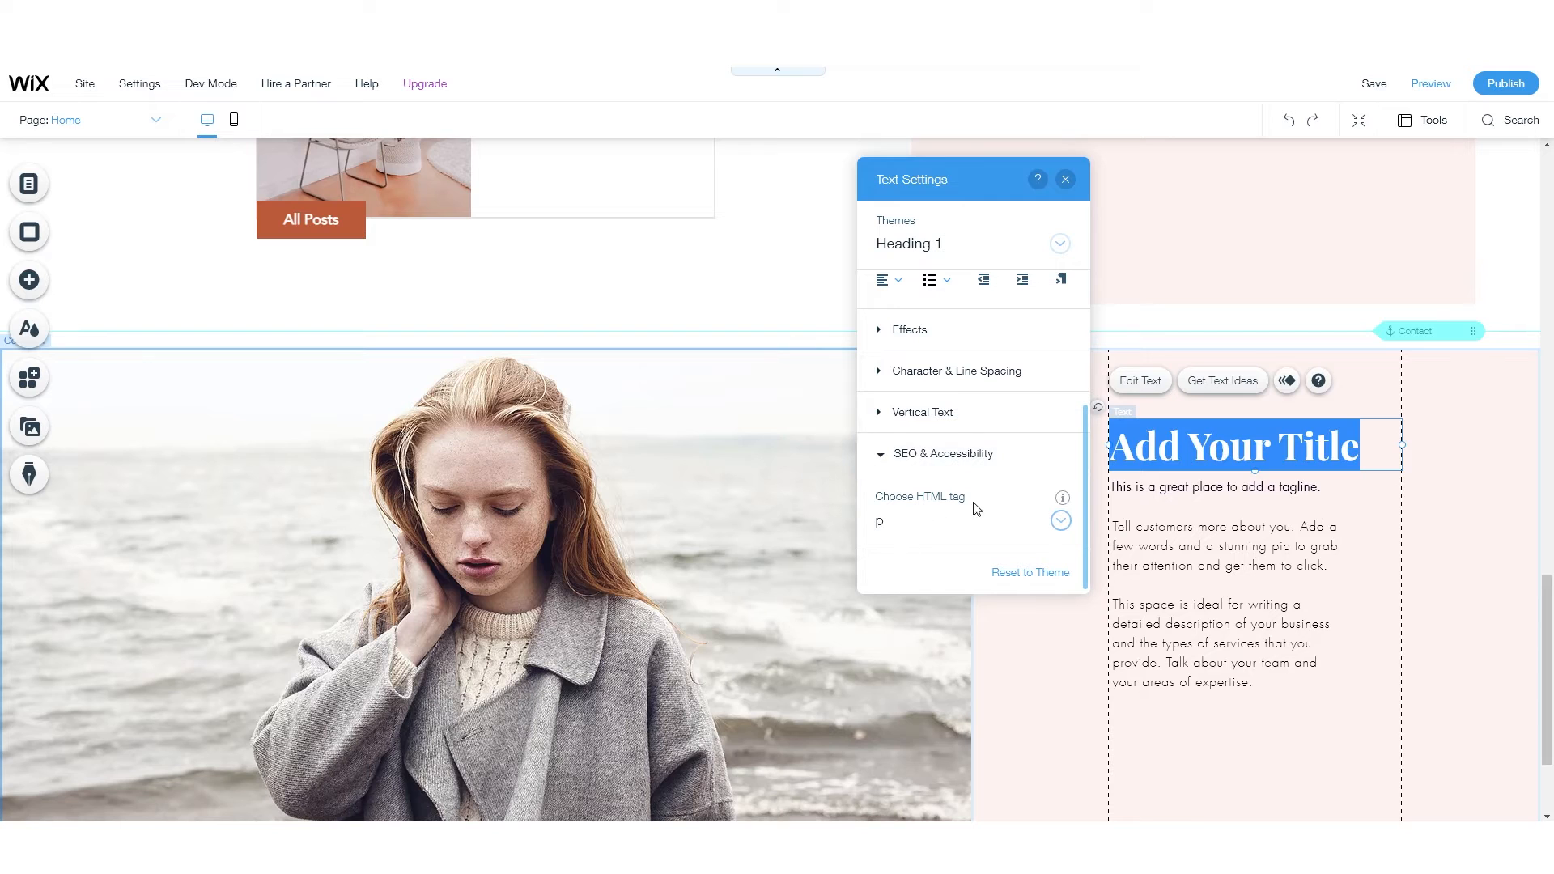
pyautogui.scroll(4, 944, 430)
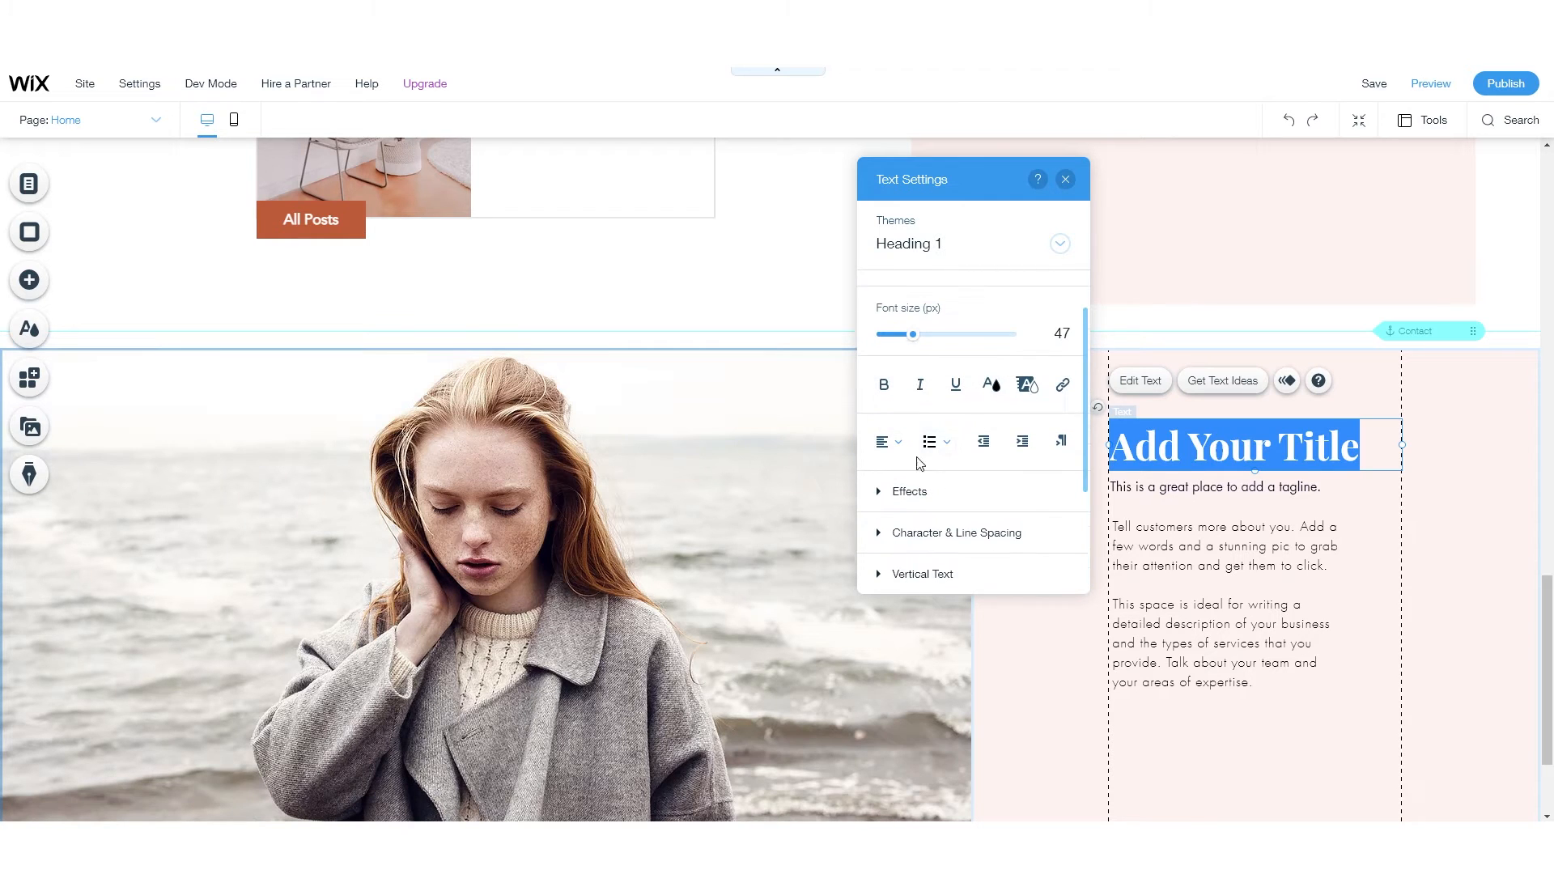
pyautogui.moveTo(1077, 219)
pyautogui.click(1072, 180)
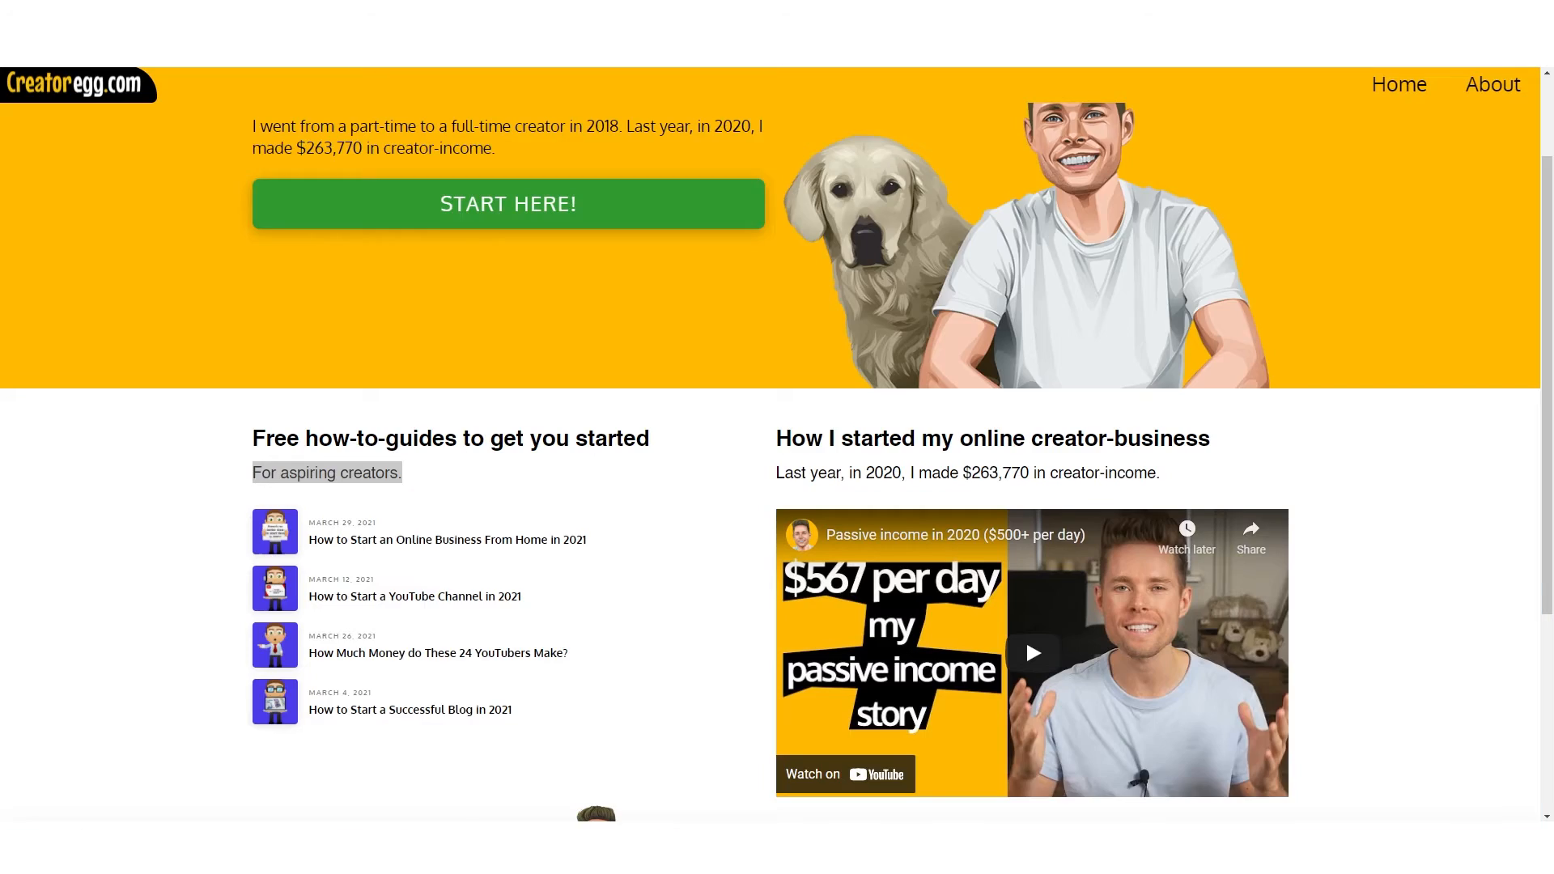
# - Switch to the Creatoregg.com home page, look it over and copy the full introduction text in its hero section
pyautogui.scroll(-3, 624, 456)
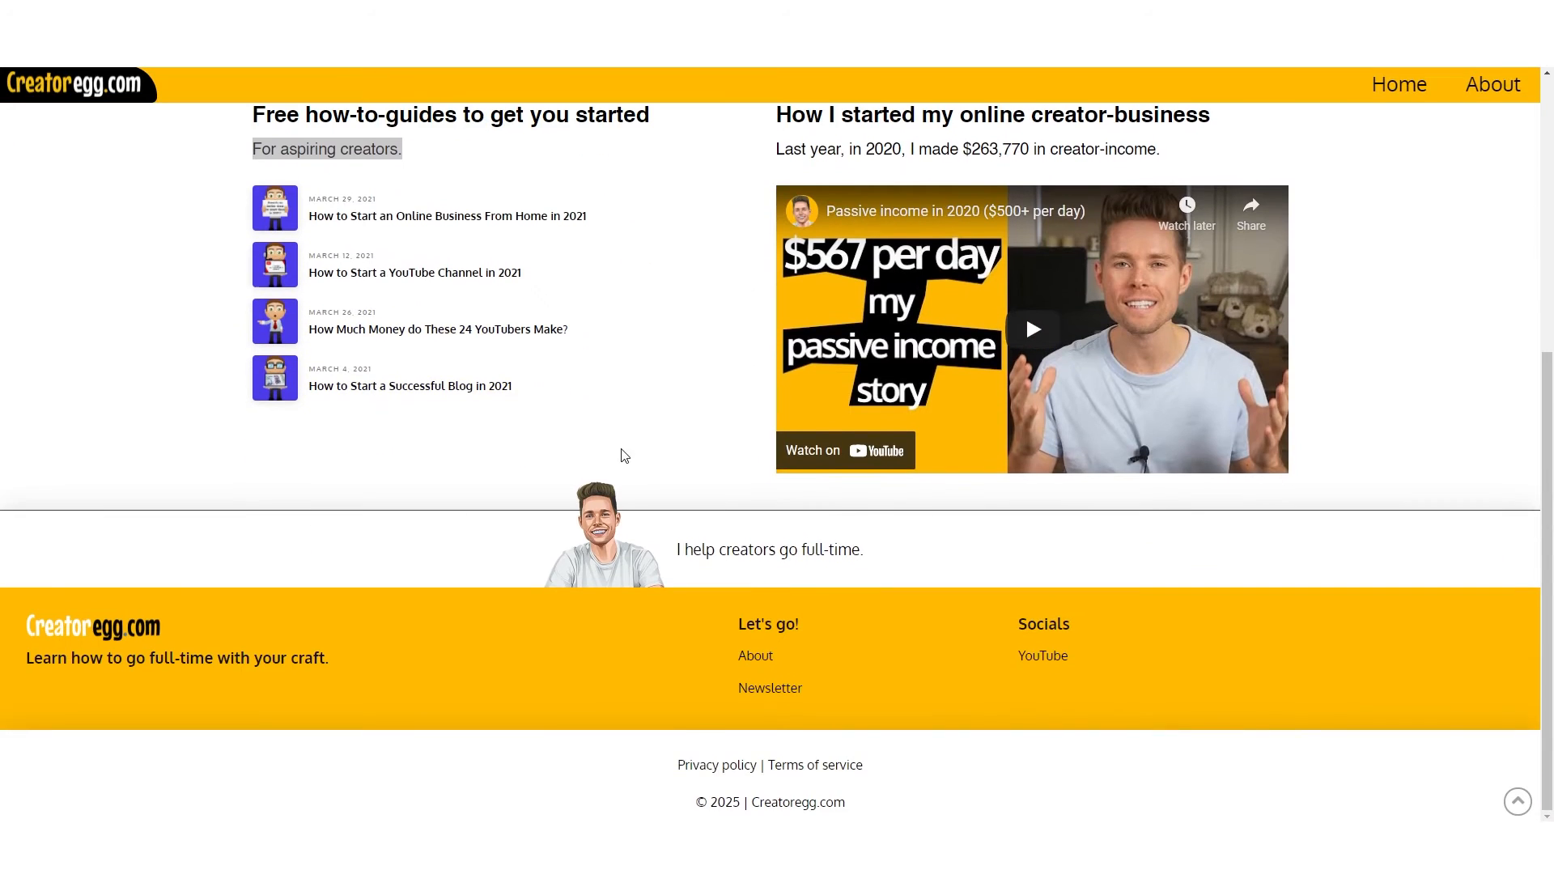
pyautogui.scroll(5, 746, 504)
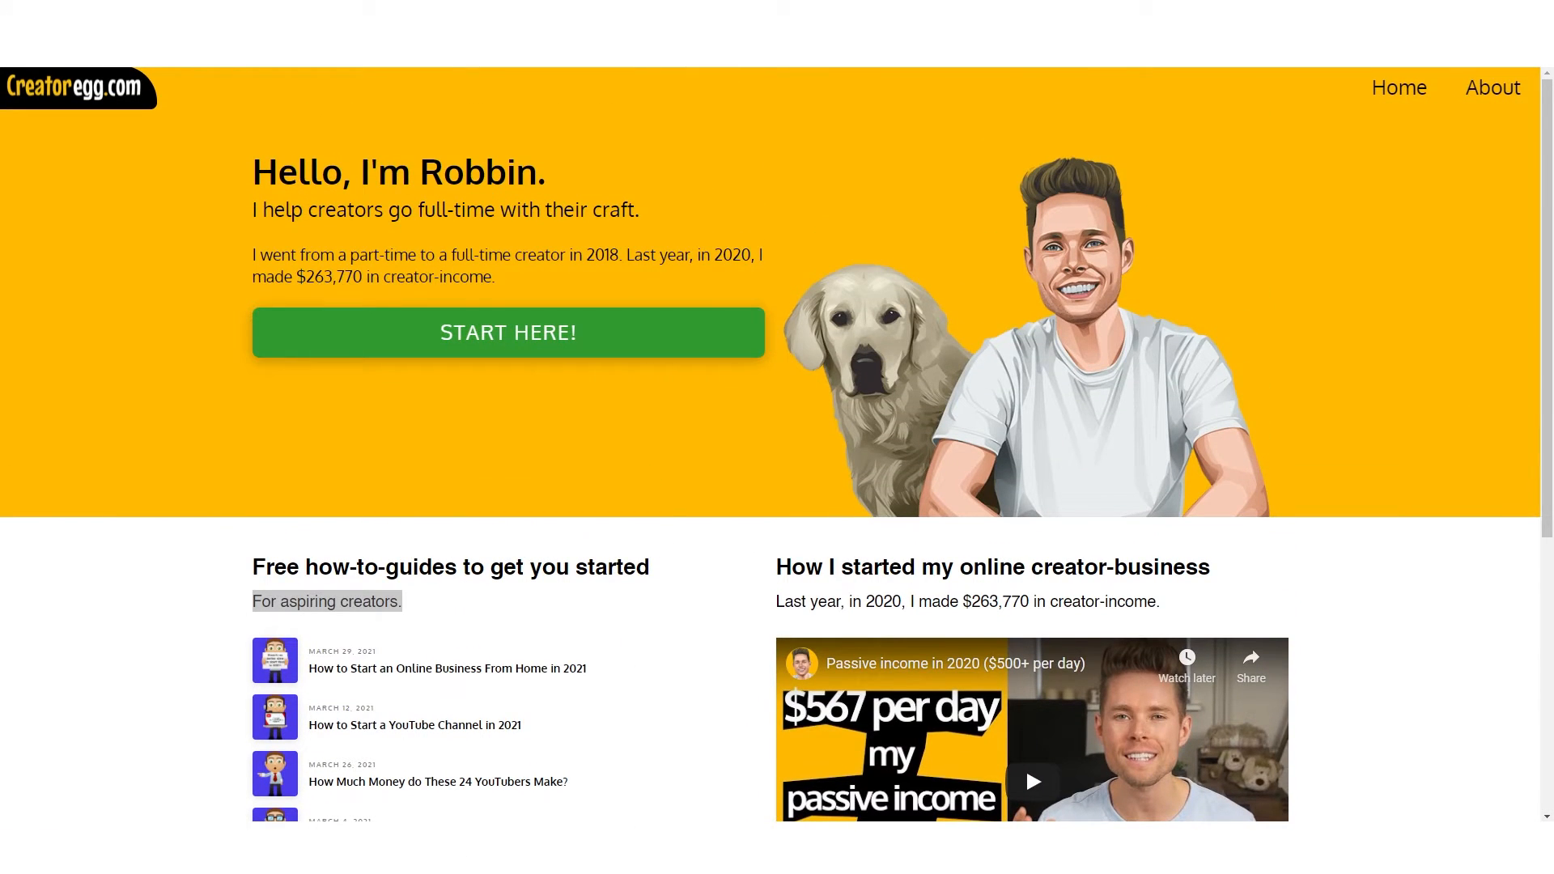
pyautogui.moveTo(257, 178); pyautogui.dragTo(515, 275)
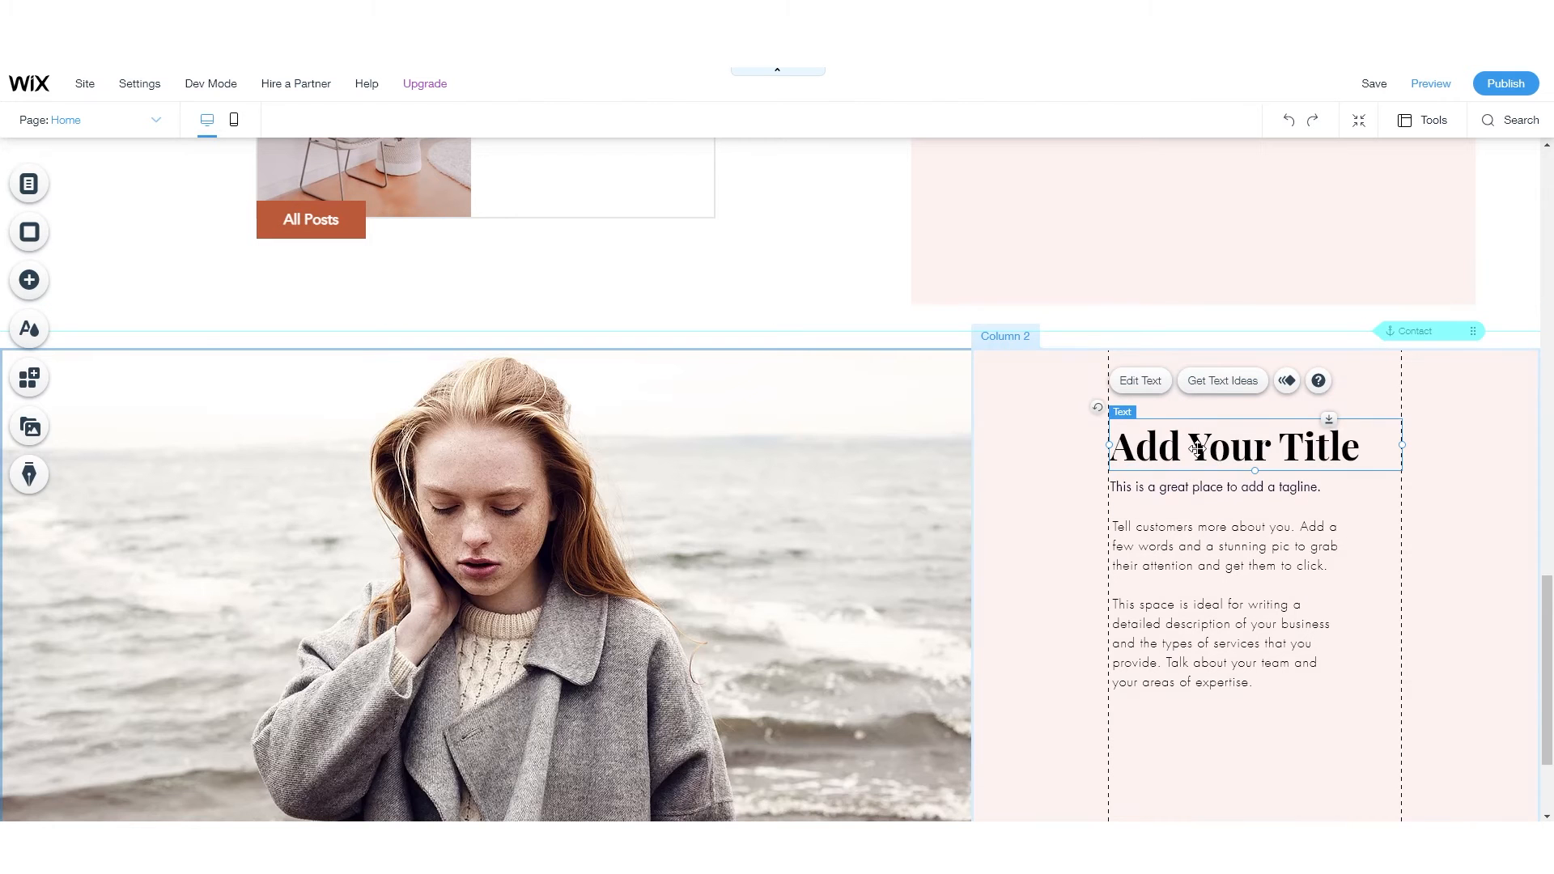
pyautogui.doubleClick(1199, 450)
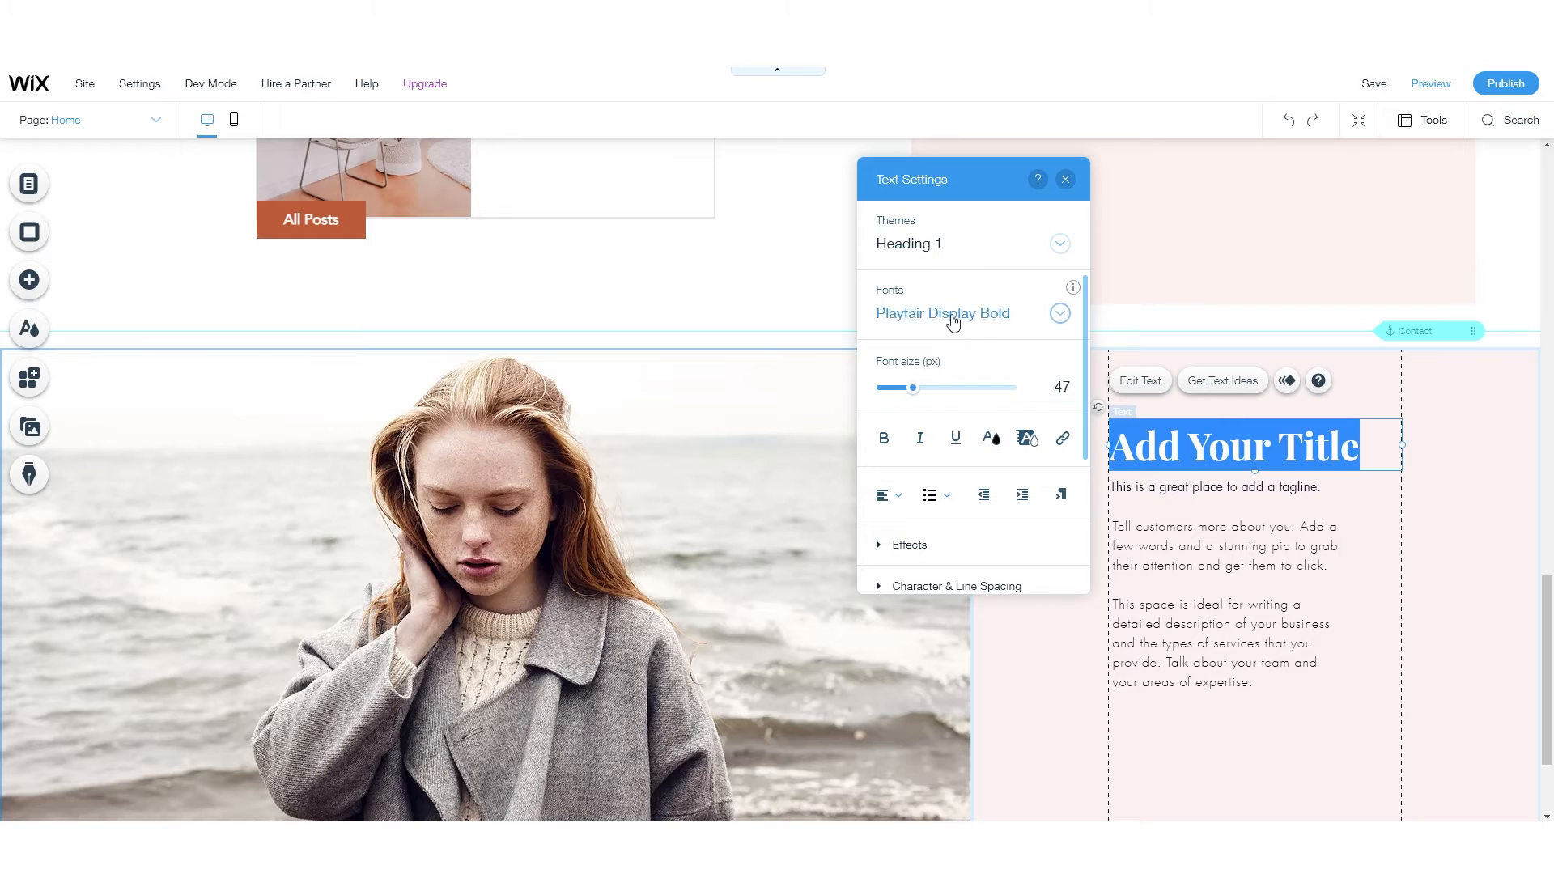
pyautogui.press('Escape')
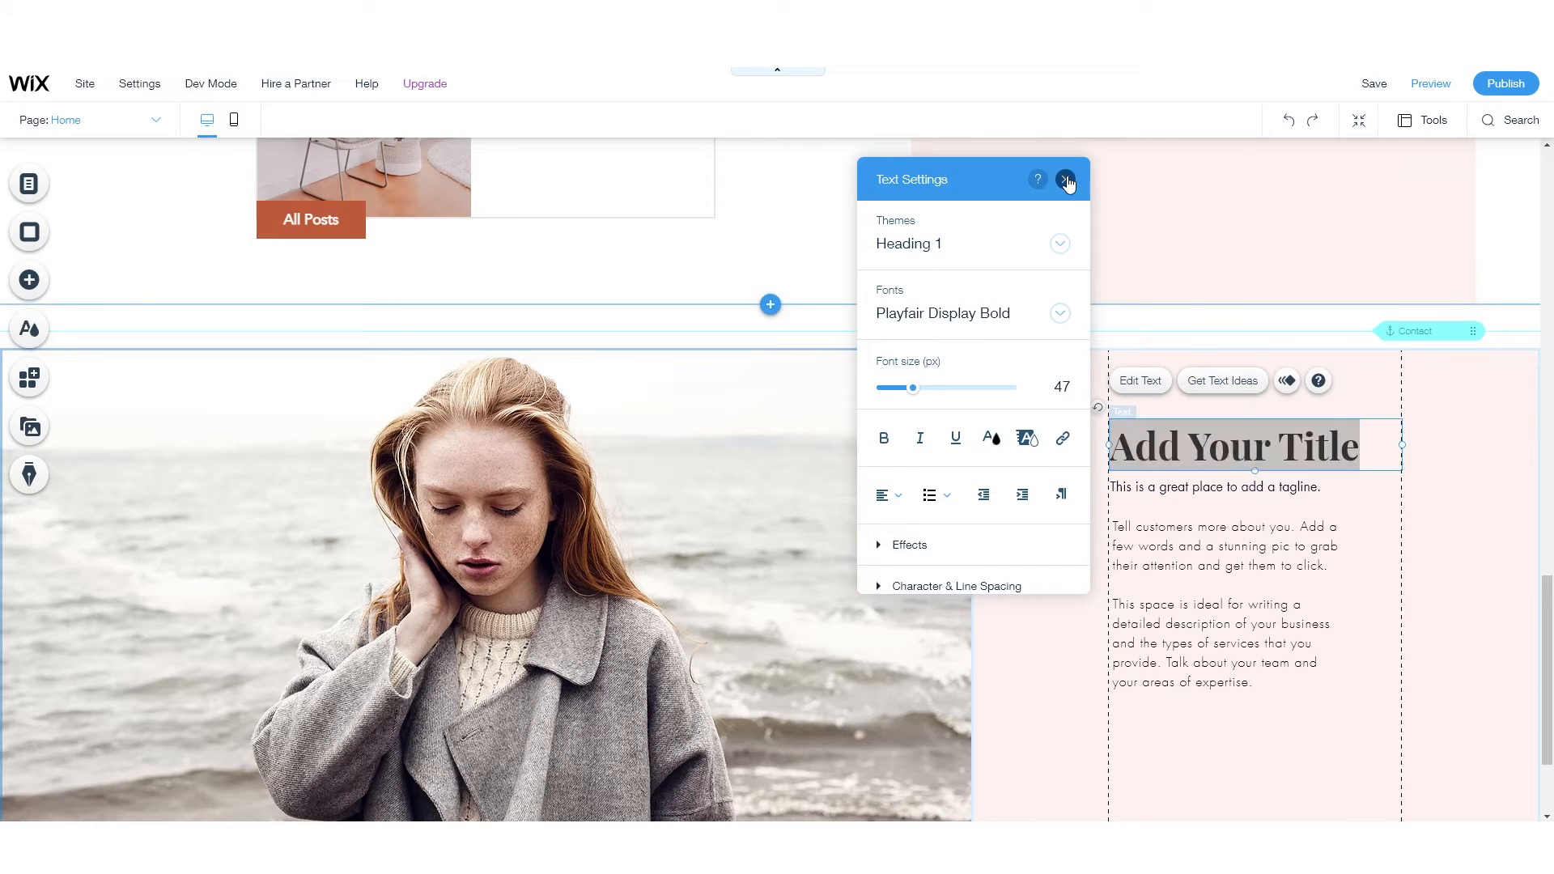
pyautogui.doubleClick(1287, 448)
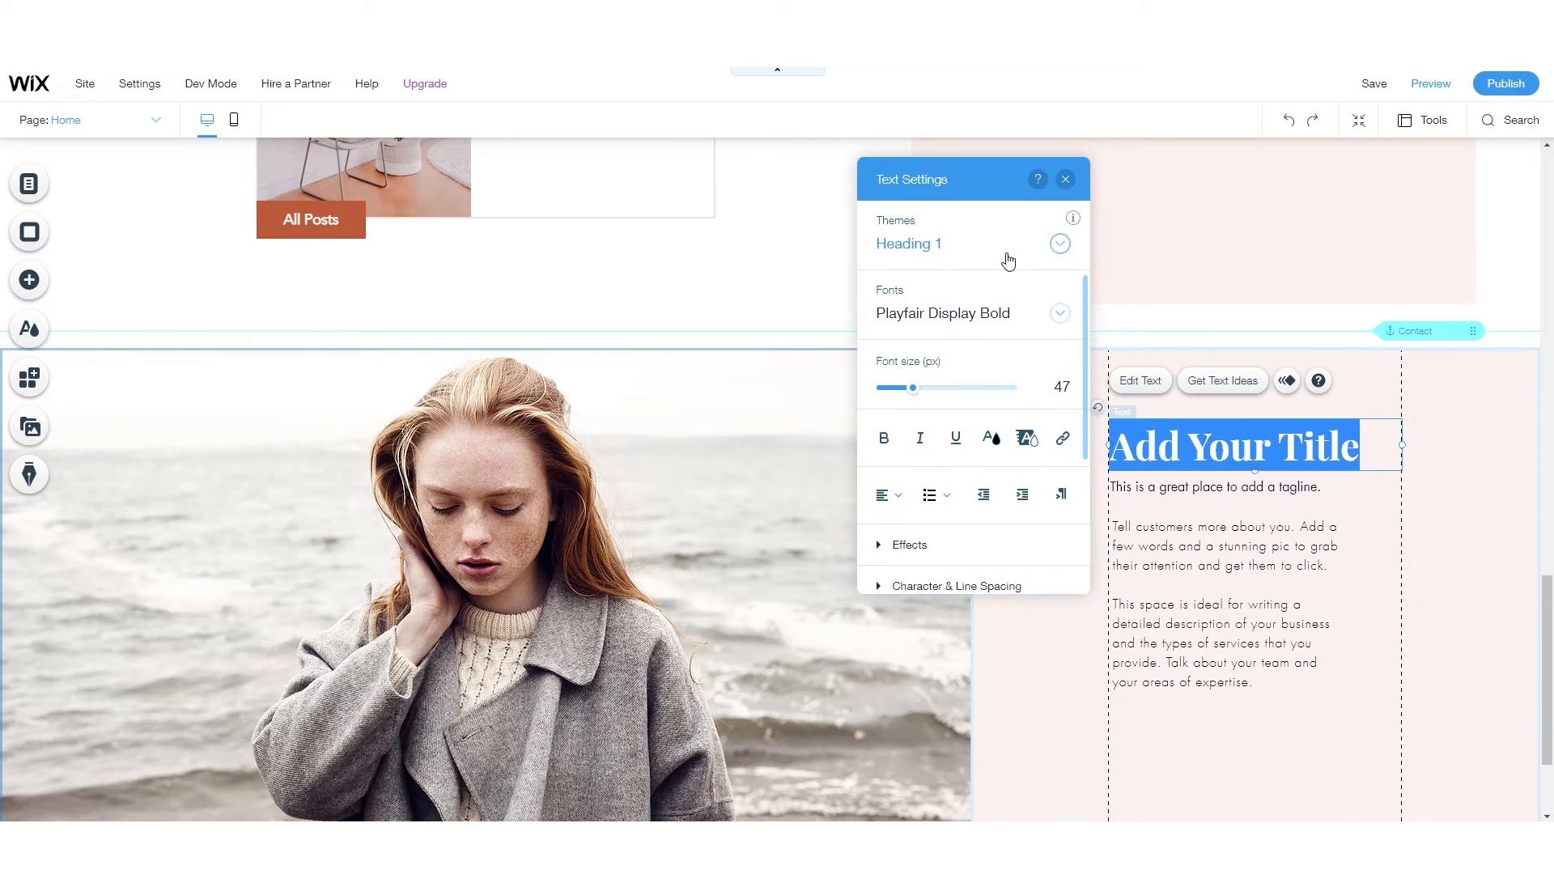
pyautogui.click(1064, 179)
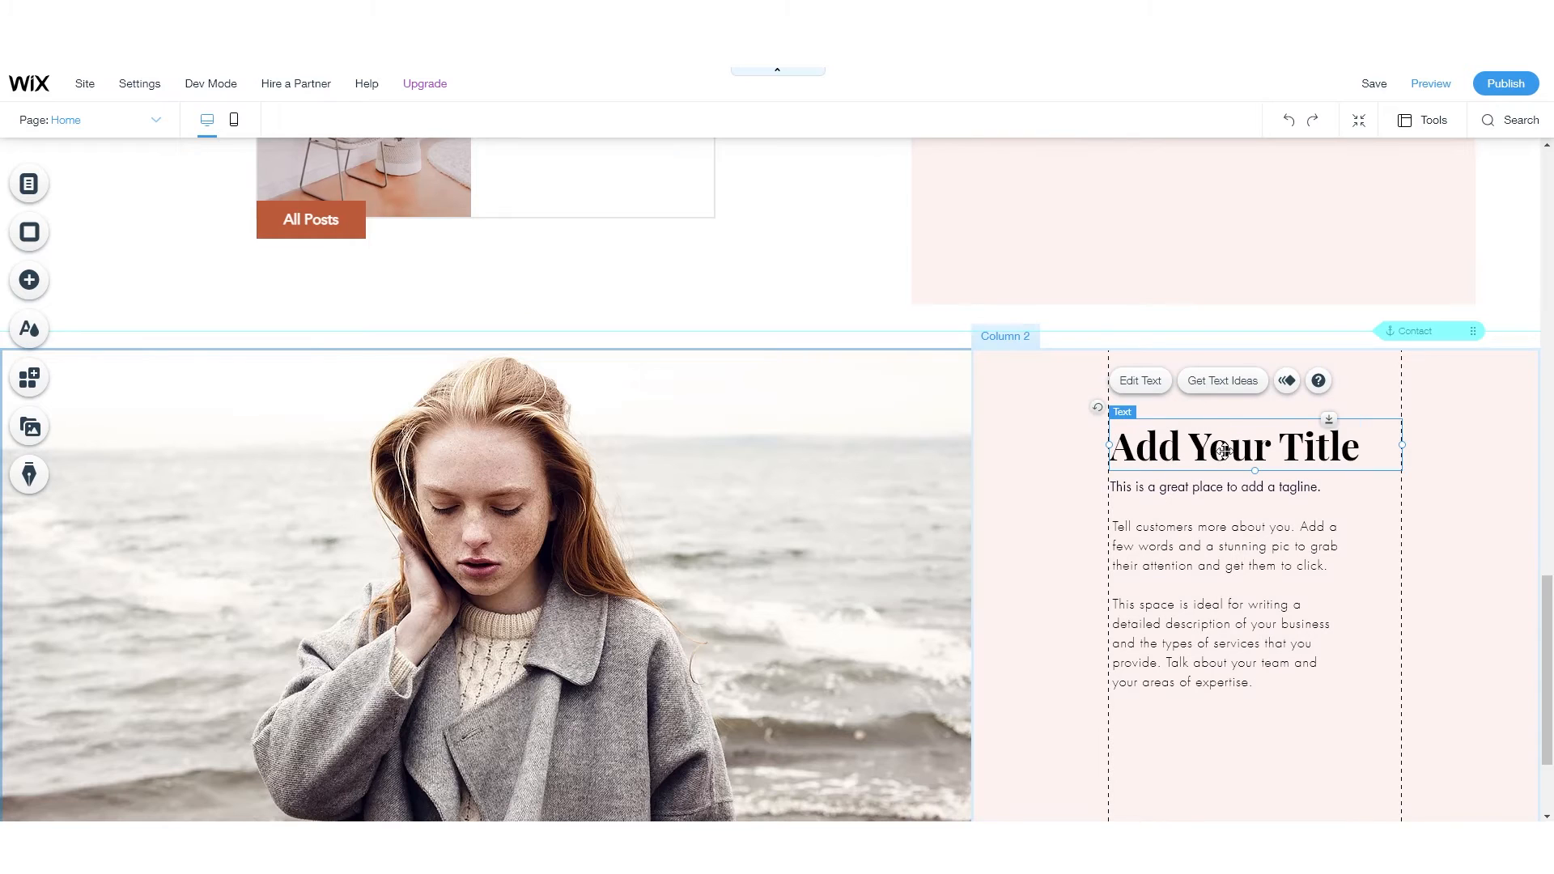
# - Clear the "Add Your Title" text, paste the full Creatoregg.com introduction in its place and undo that paste
pyautogui.click(1135, 382)
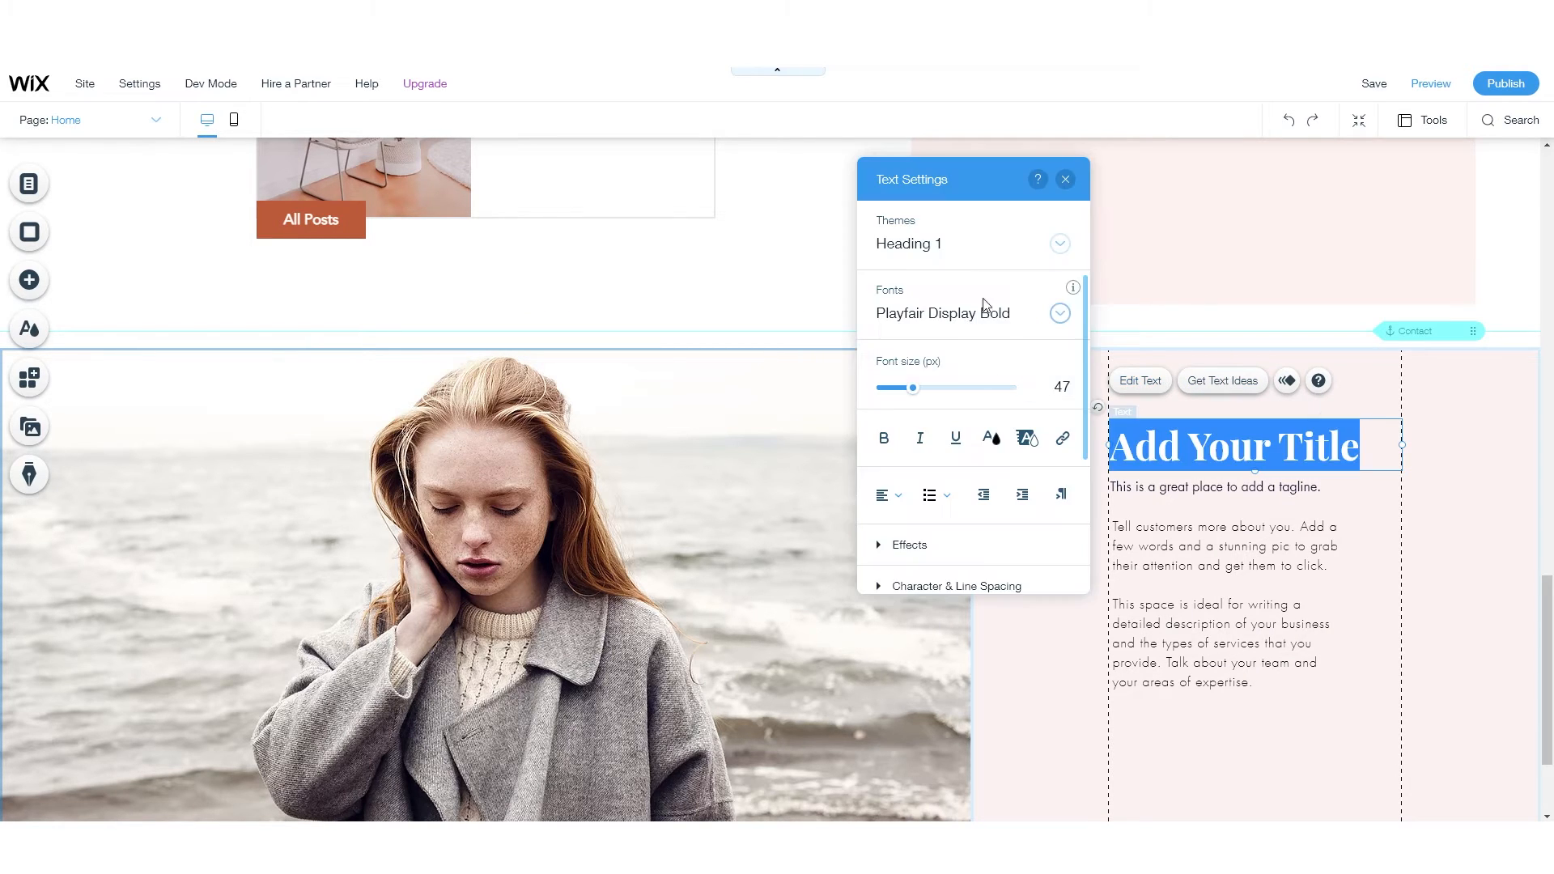
pyautogui.write('d')
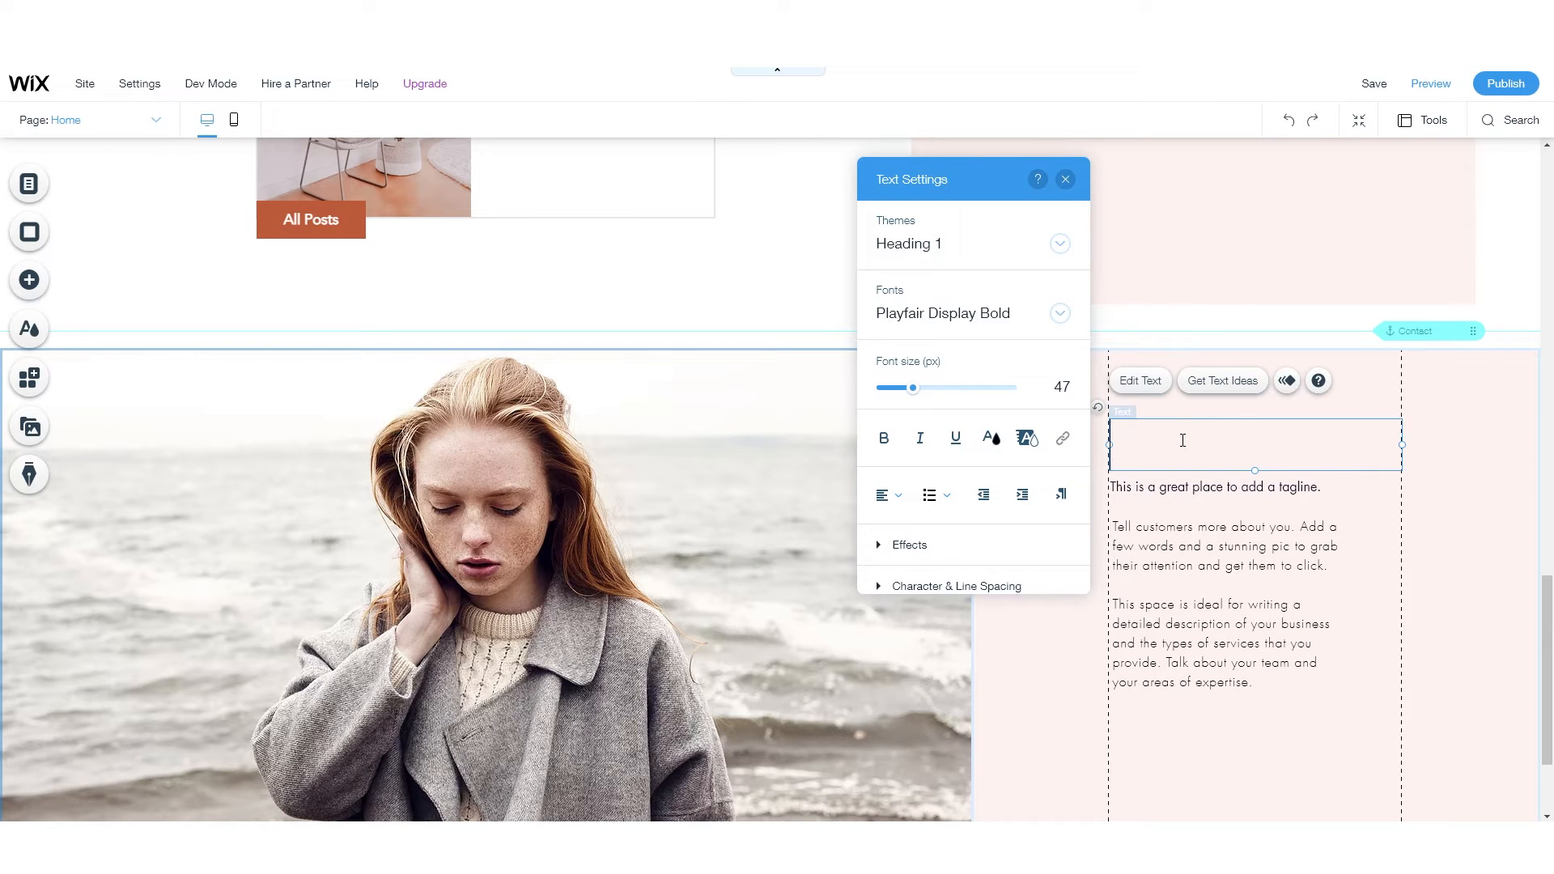
pyautogui.write("Hello, I'm Robbin. I help creators go full-time with their craft. I went from a part-time to a full-time creator in 2018. Last year, in 2020, I made $263,770 in creator income.")
pyautogui.hotkey('ctrl', 'z')
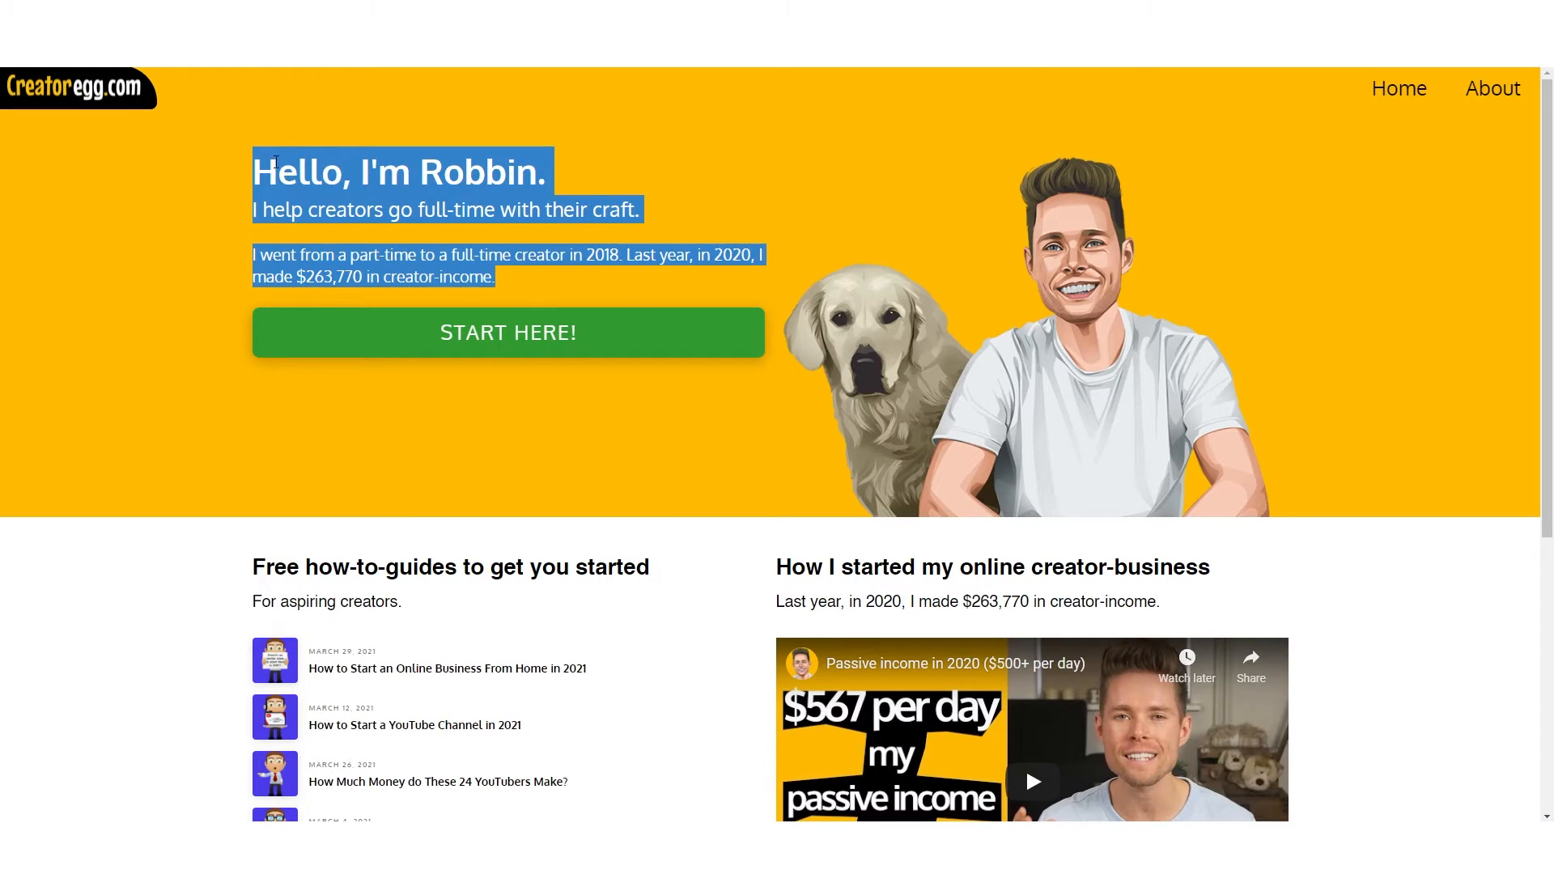
# - Copy only the greeting headline from the Creatoregg.com hero section and paste it as the Contact strip's title
pyautogui.moveTo(254, 164); pyautogui.dragTo(542, 156)
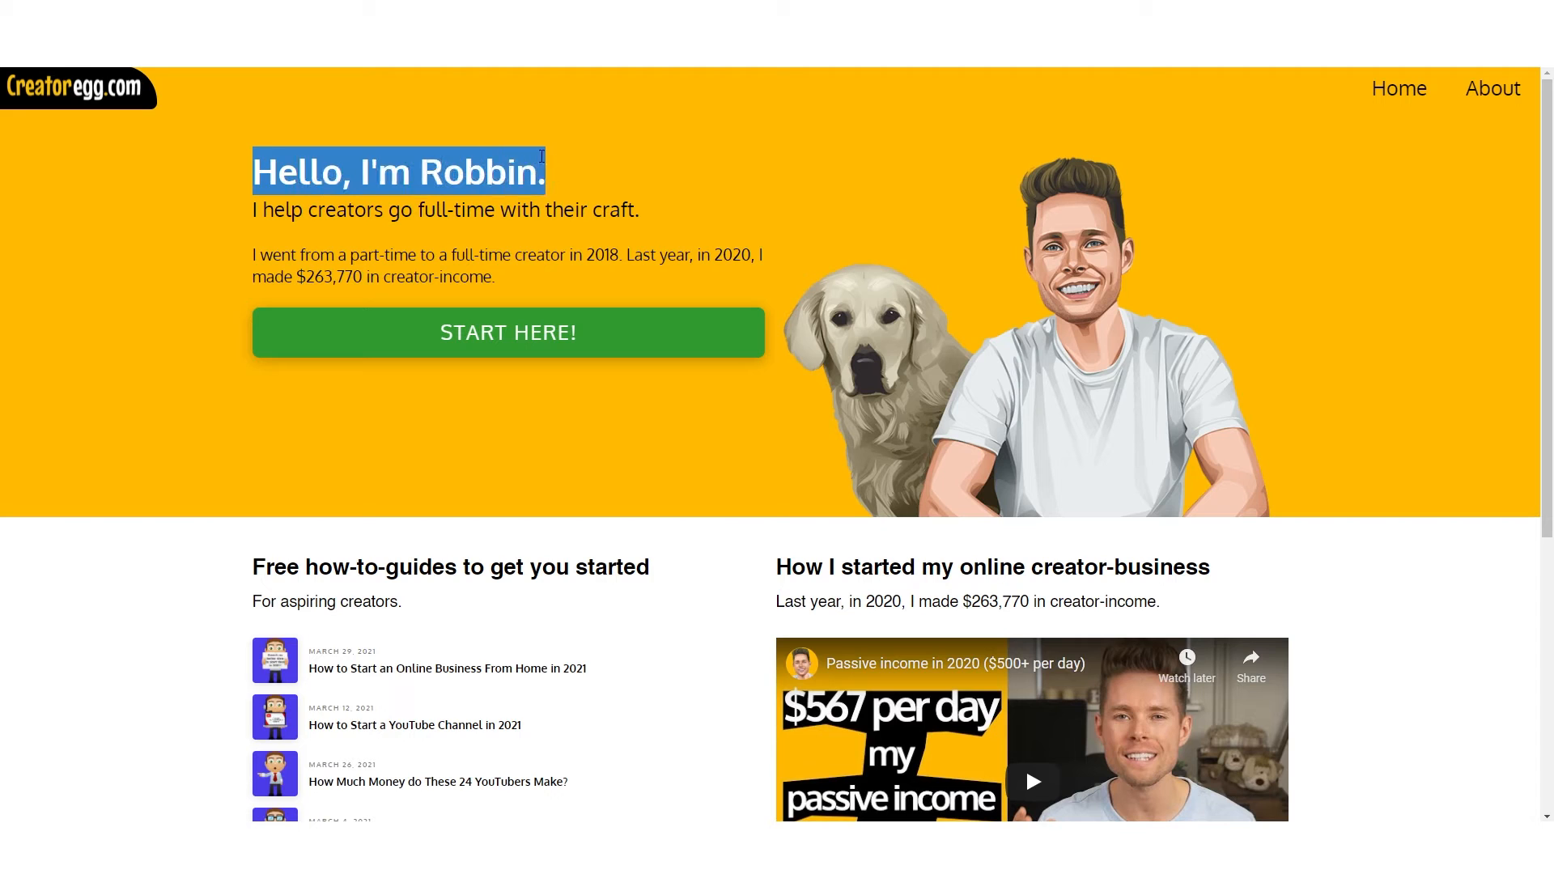
pyautogui.hotkey('ctrl', 'Tab')
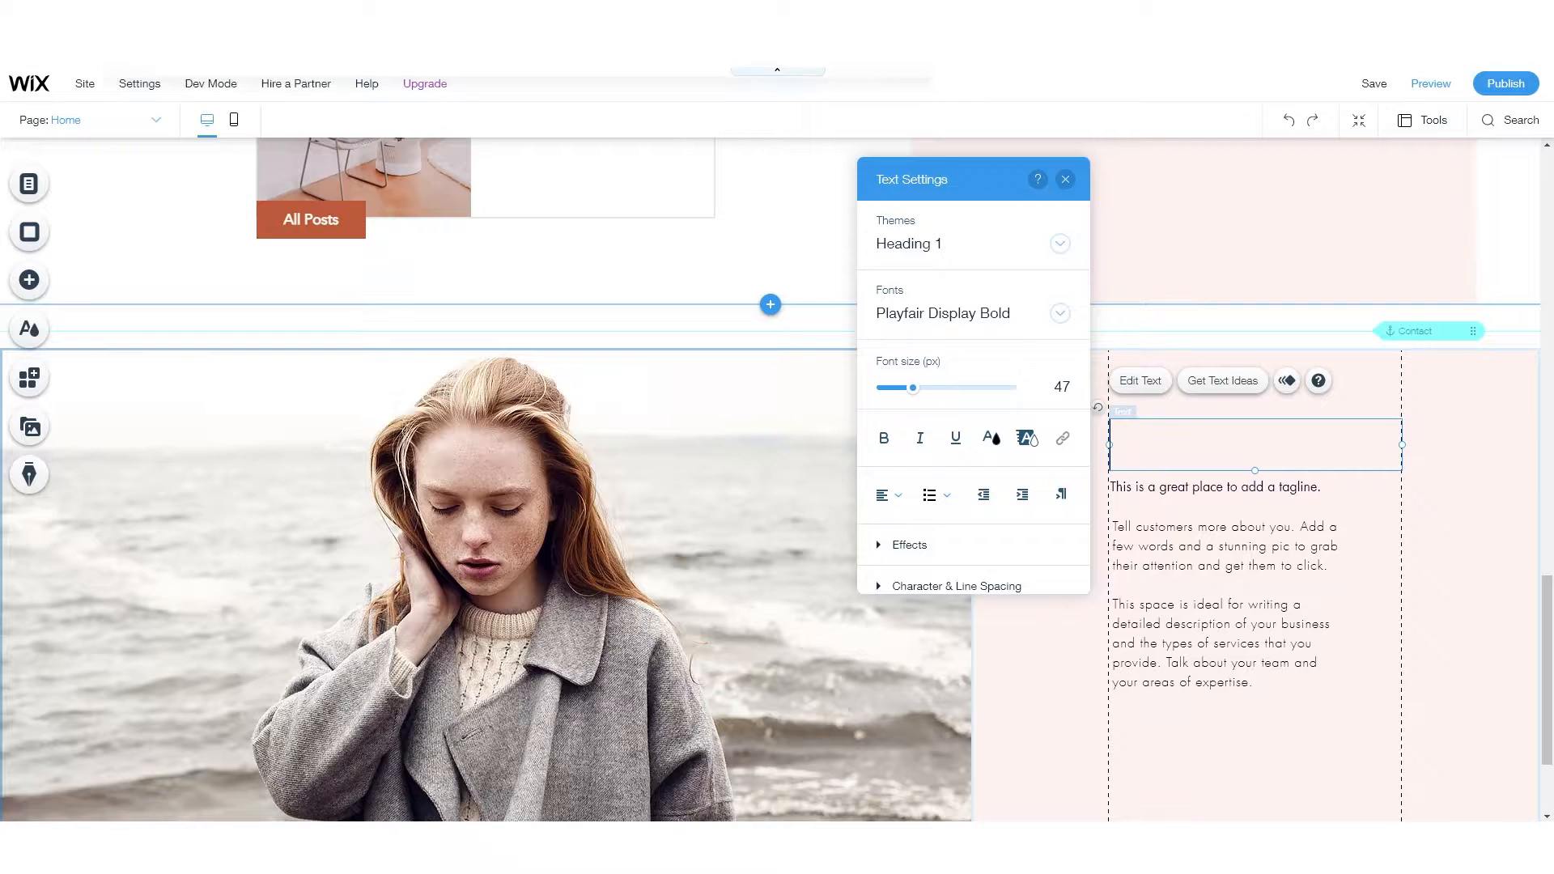
pyautogui.write("Hello, I'm Robbin.")
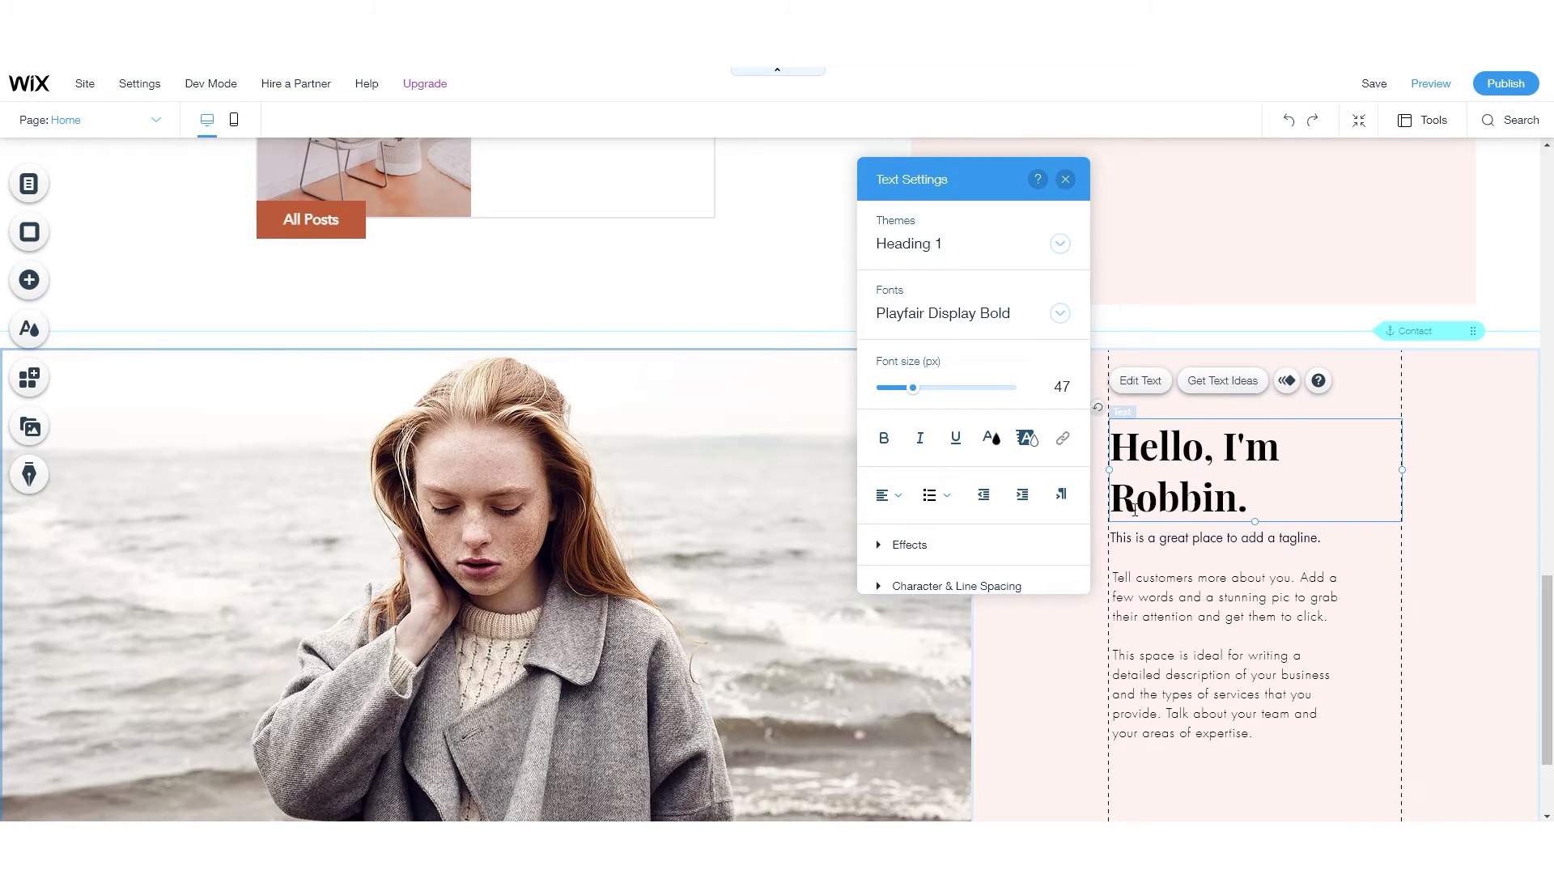
pyautogui.press('BackSpace')
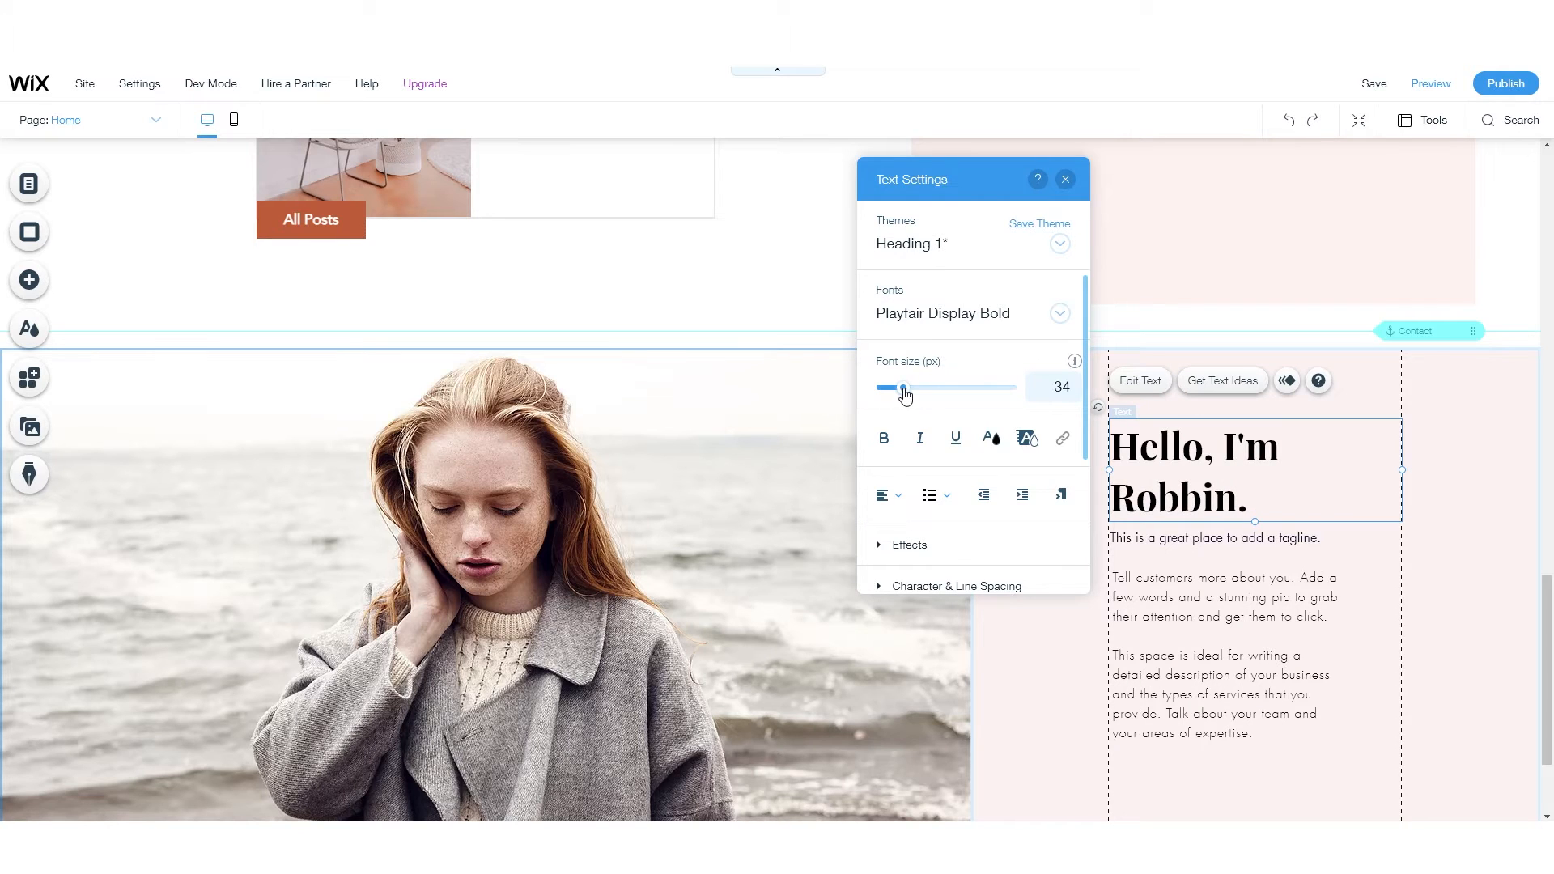
# - Set the greeting title's font size to 38 px and close its text settings
pyautogui.moveTo(901, 389)
pyautogui.mouseDown()
pyautogui.moveTo(933, 388)
pyautogui.moveTo(907, 391)
pyautogui.mouseUp()
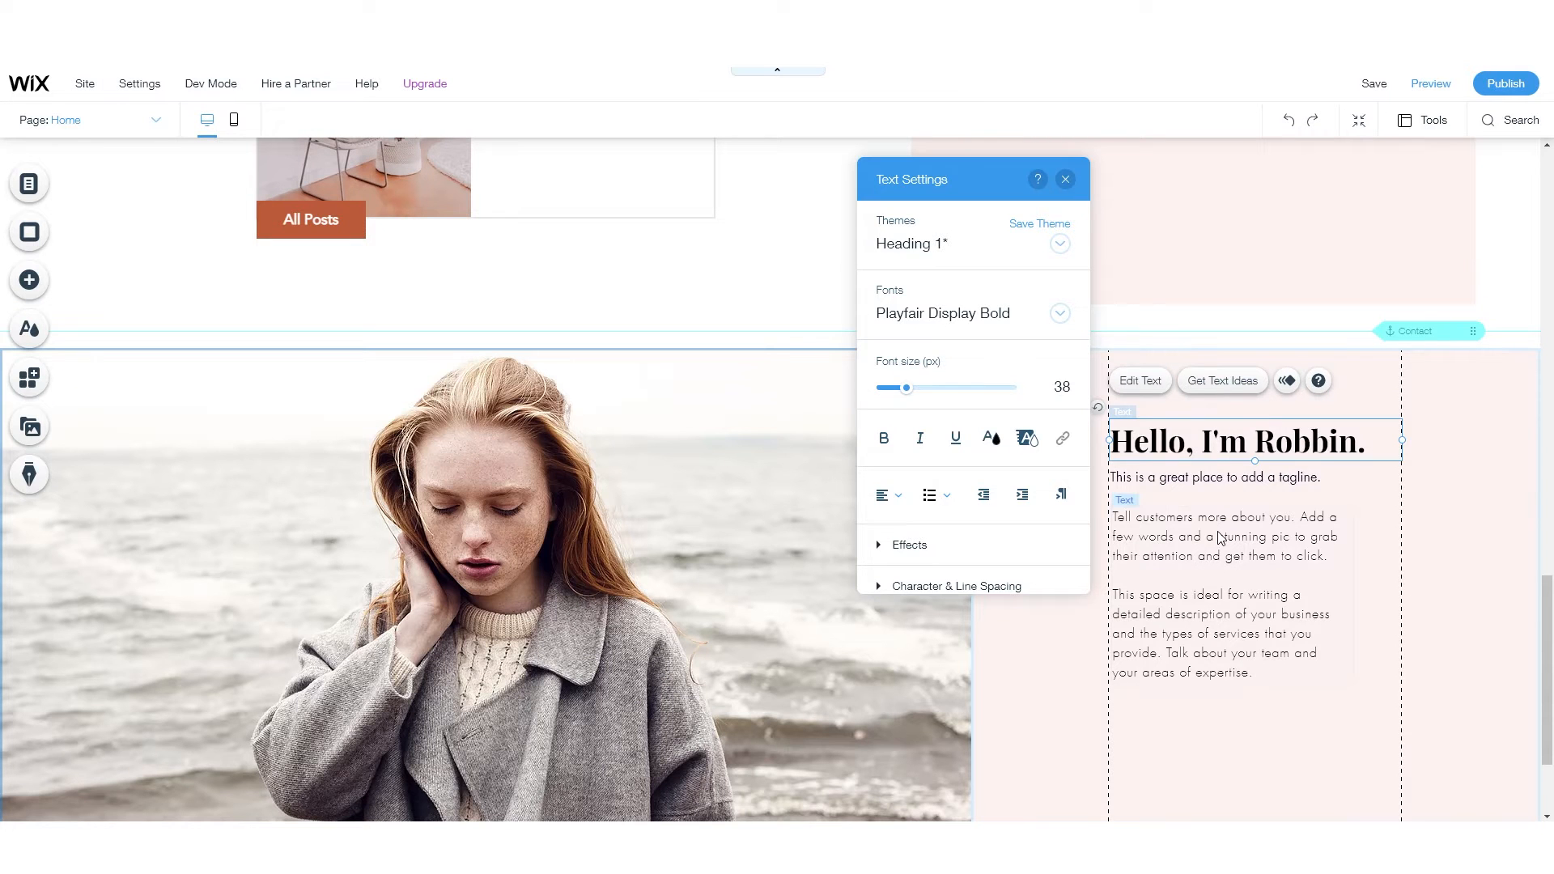
pyautogui.click(1220, 538)
pyautogui.click(1385, 621)
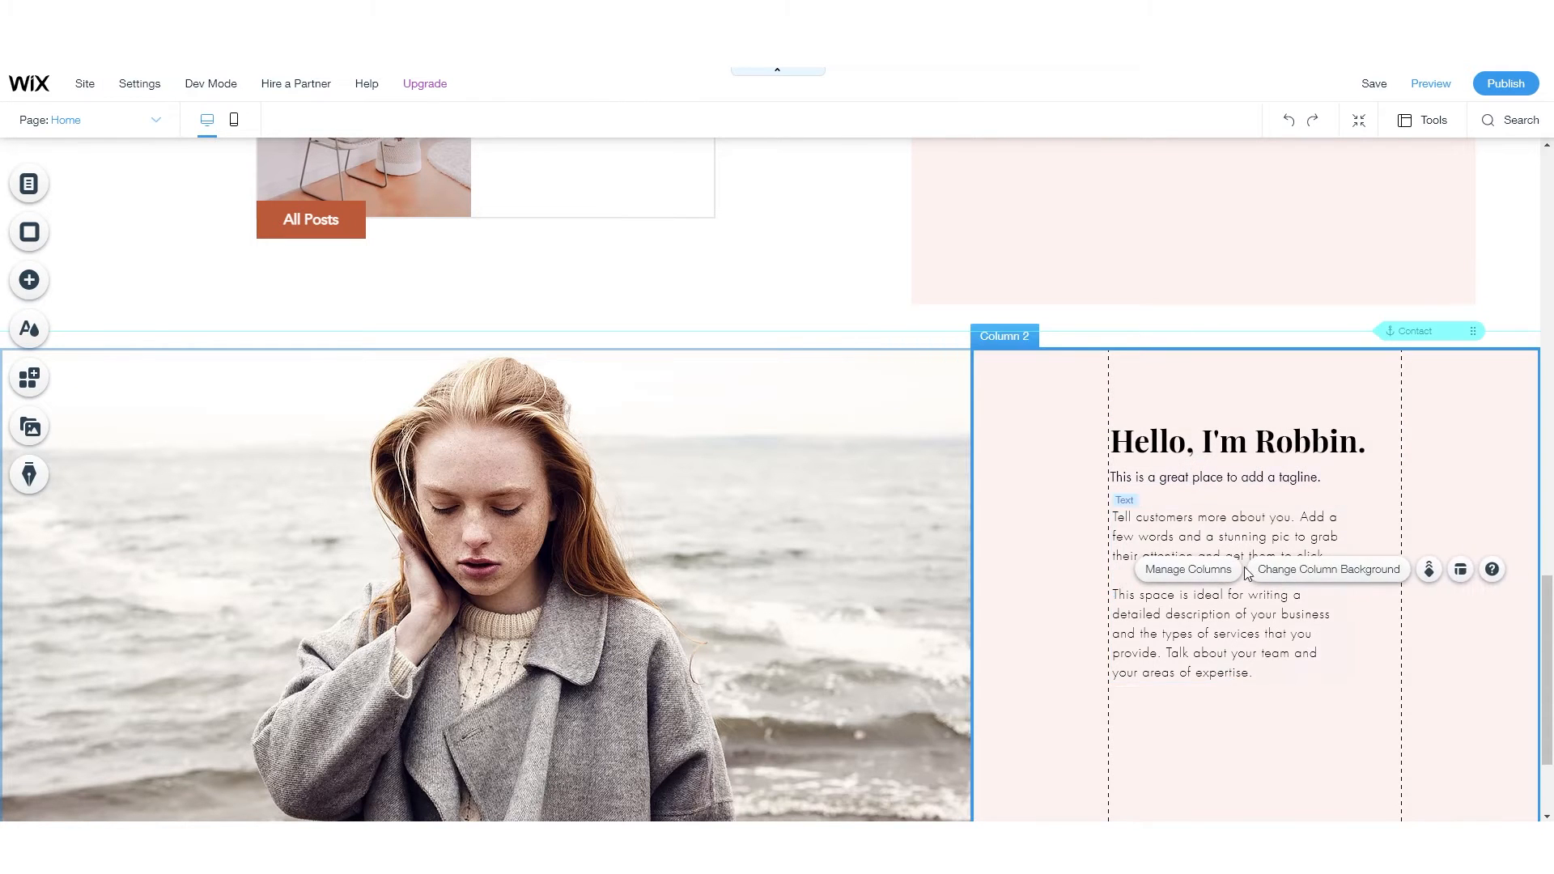
# - Copy "I help creators go full-time with their craft." from Creatoregg.com and try to paste it over the Contact strip's tagline
pyautogui.click(1247, 484)
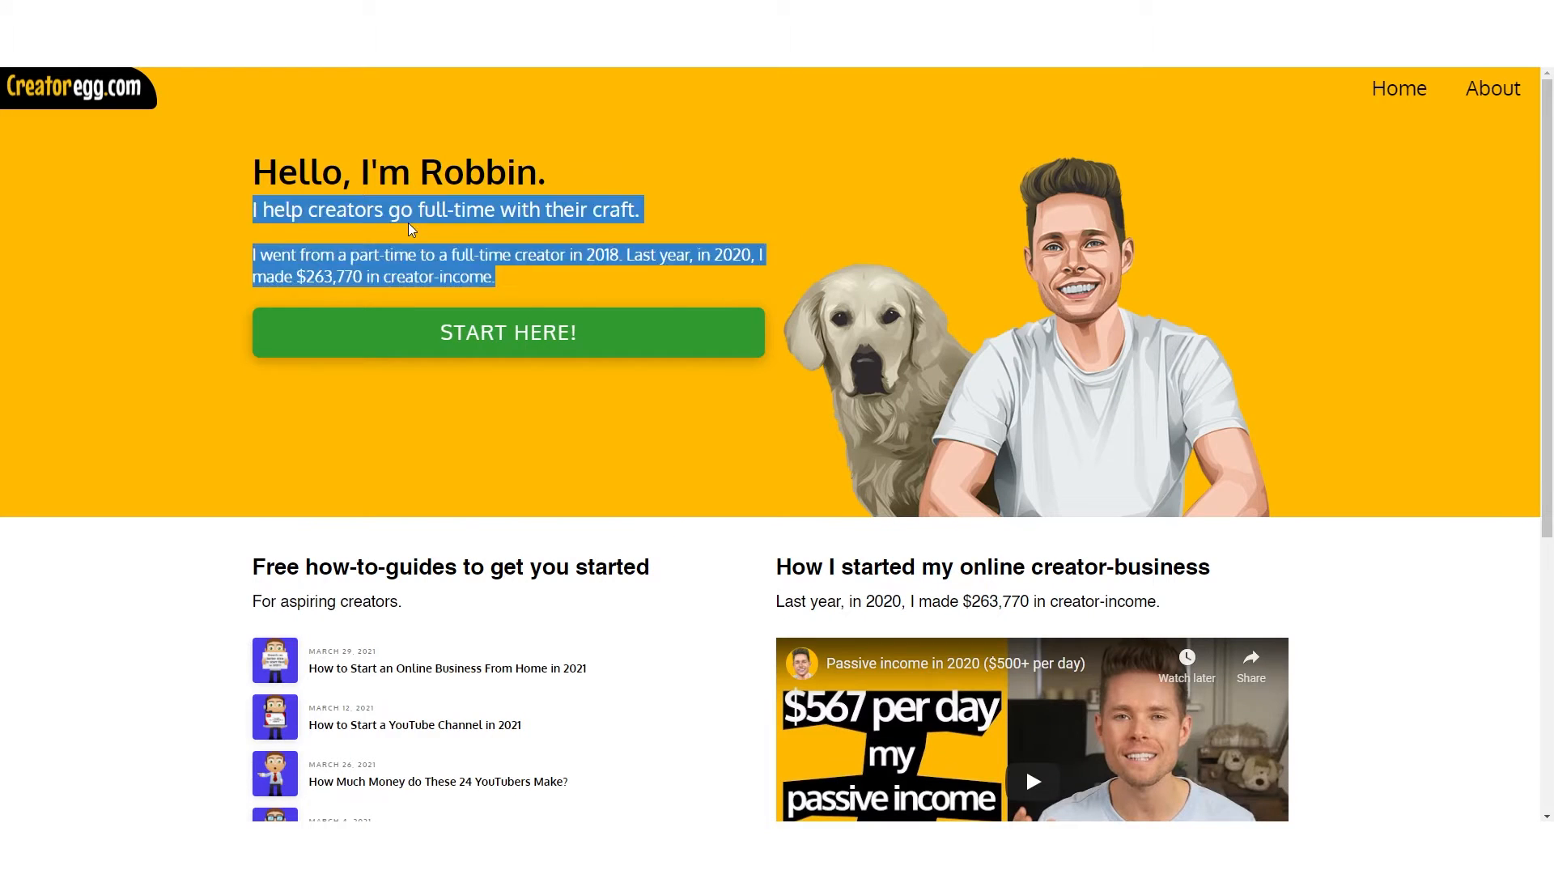
pyautogui.tripleClick(409, 228)
pyautogui.hotkey('ctrl', 'c')
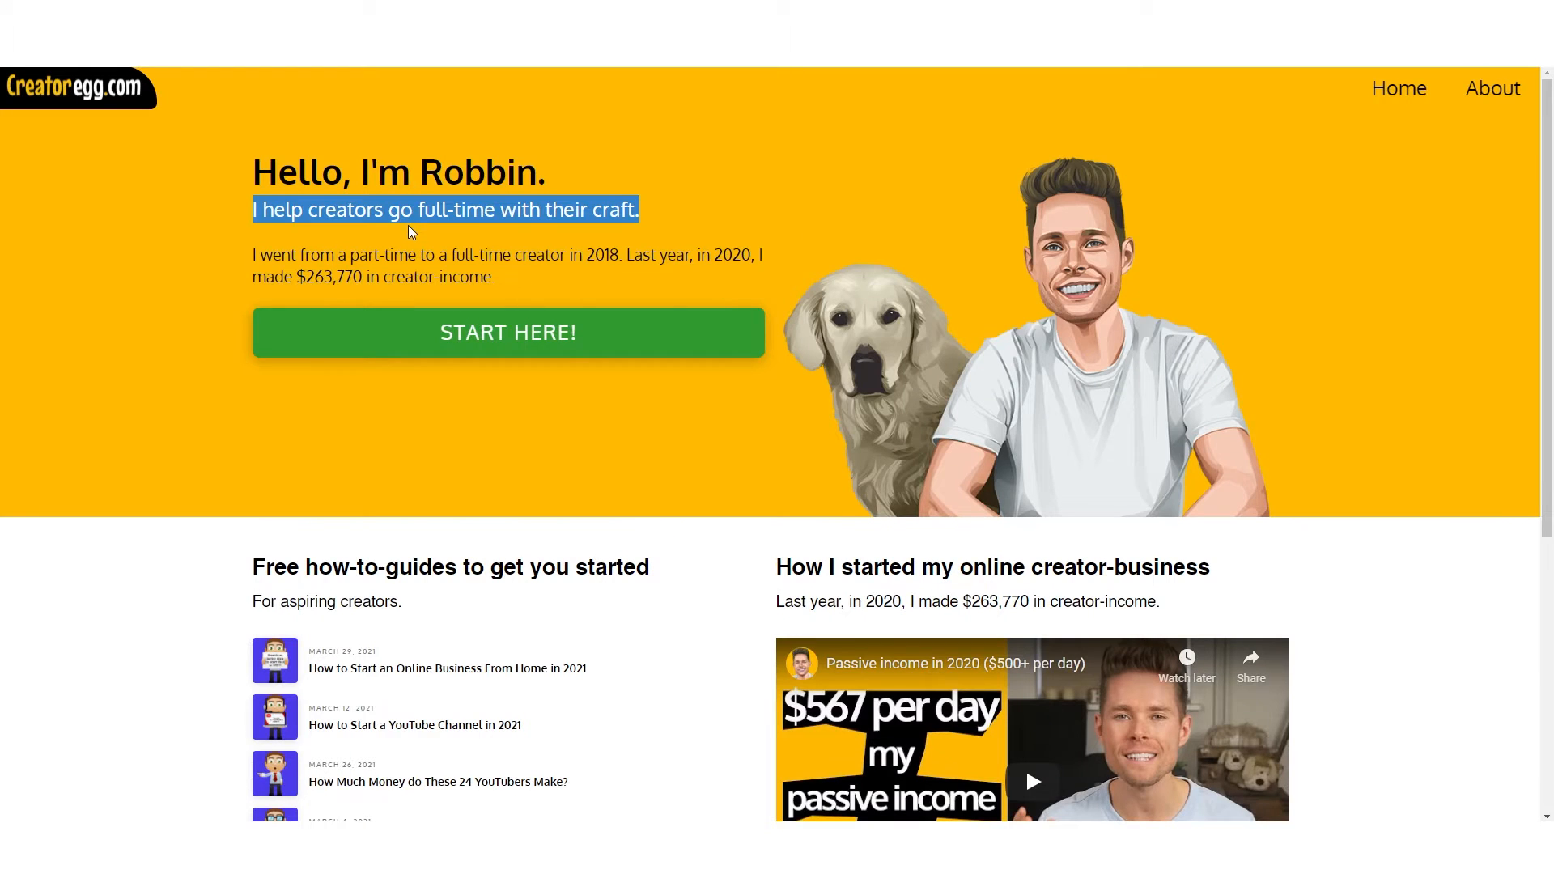
pyautogui.hotkey('ctrl', 'Tab')
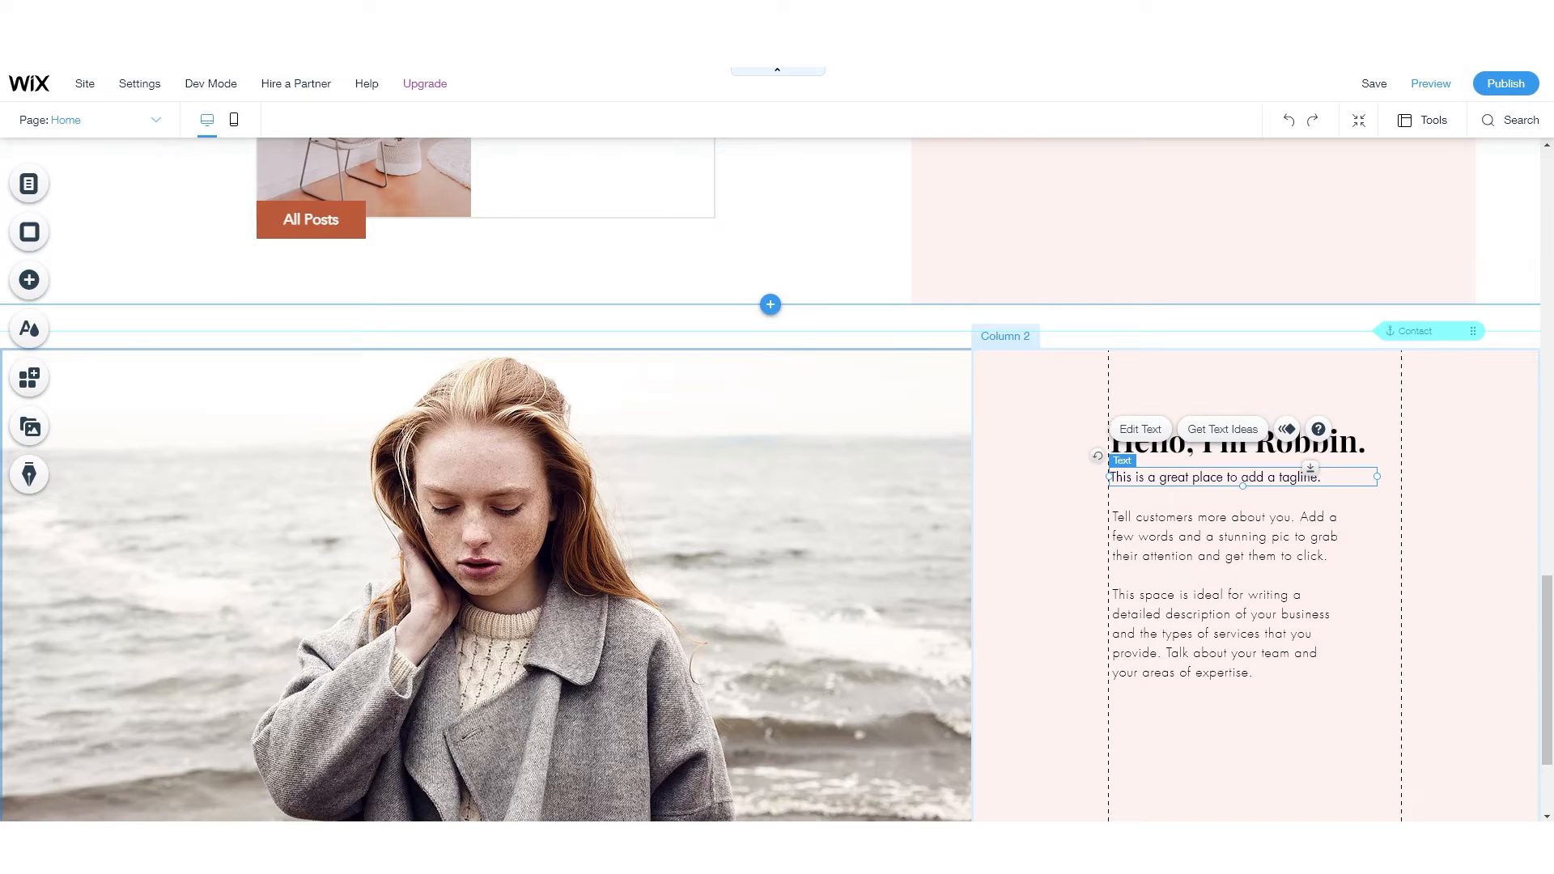
pyautogui.hotkey('ctrl', 'v')
pyautogui.press('Escape')
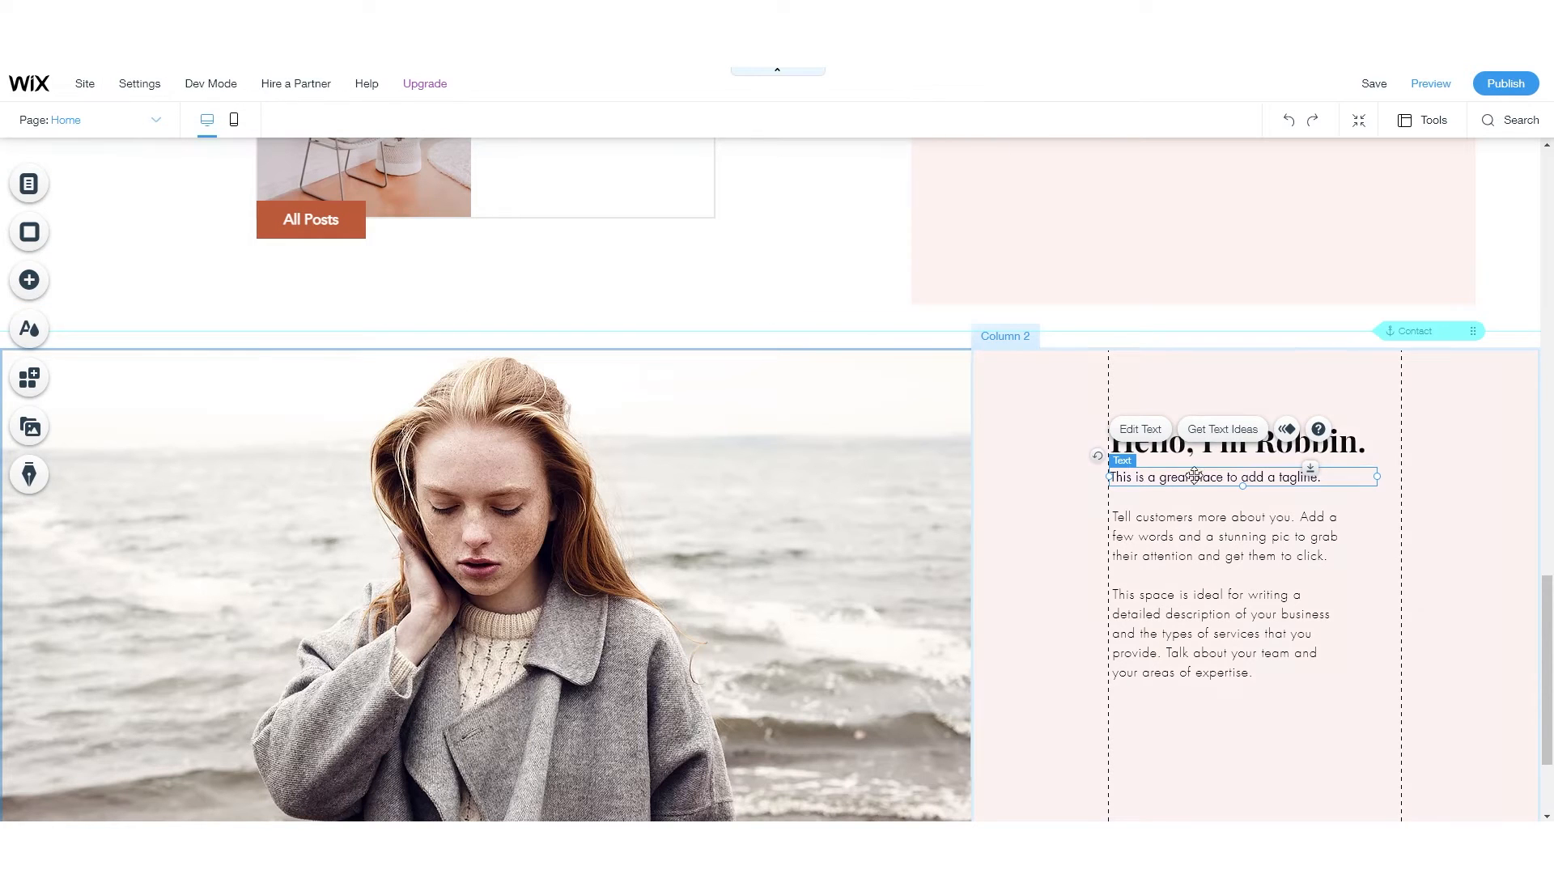
# - Open the tagline text for editing and try the Paragraph 3 theme on it
pyautogui.click(1143, 431)
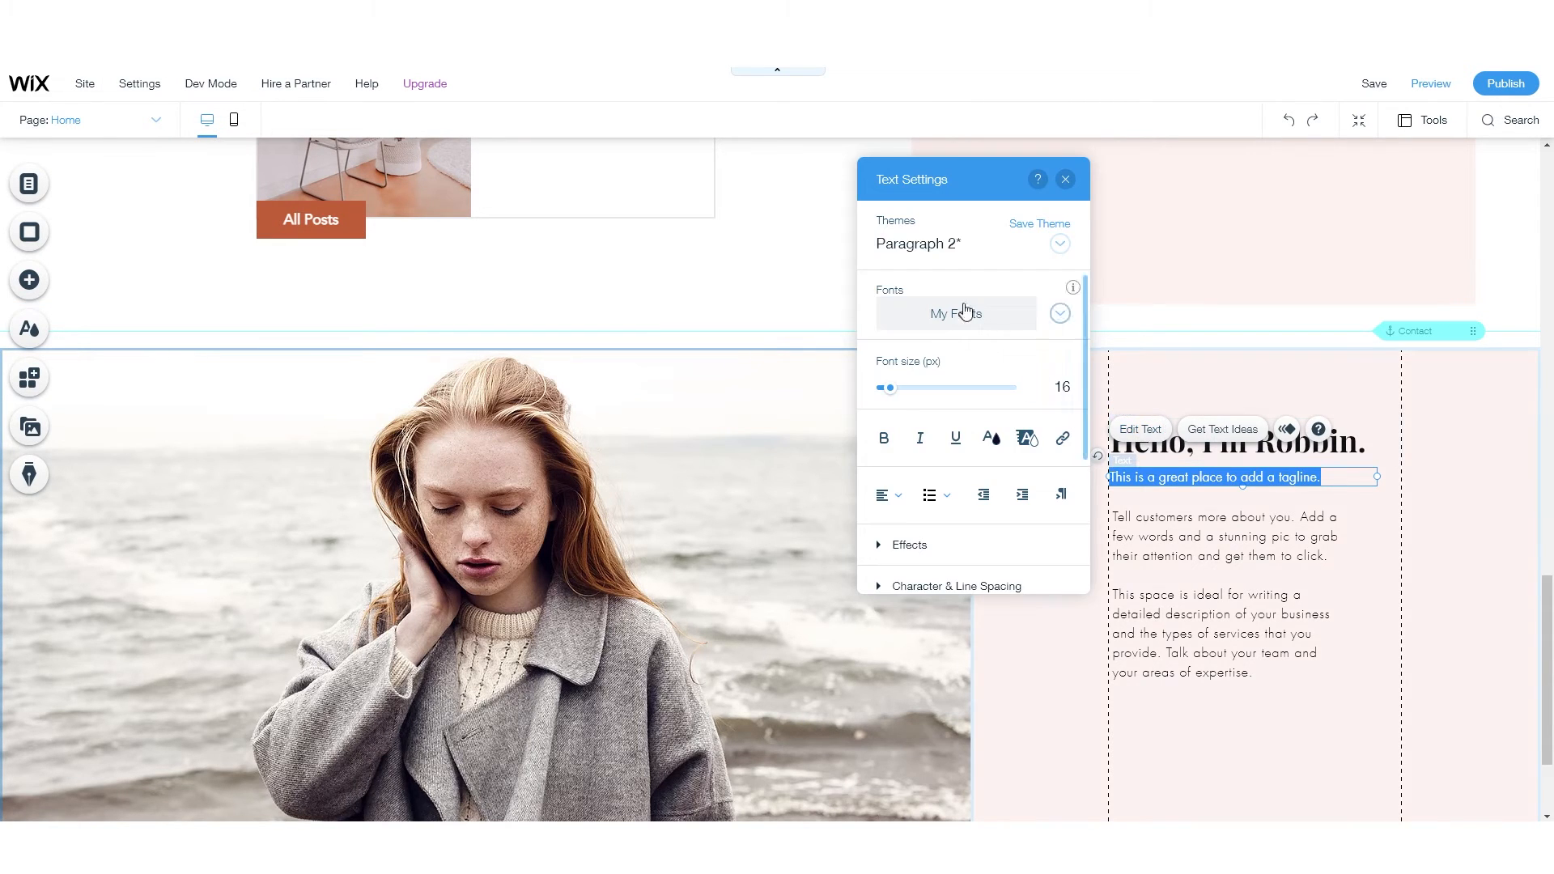
pyautogui.click(1064, 245)
pyautogui.click(1021, 282)
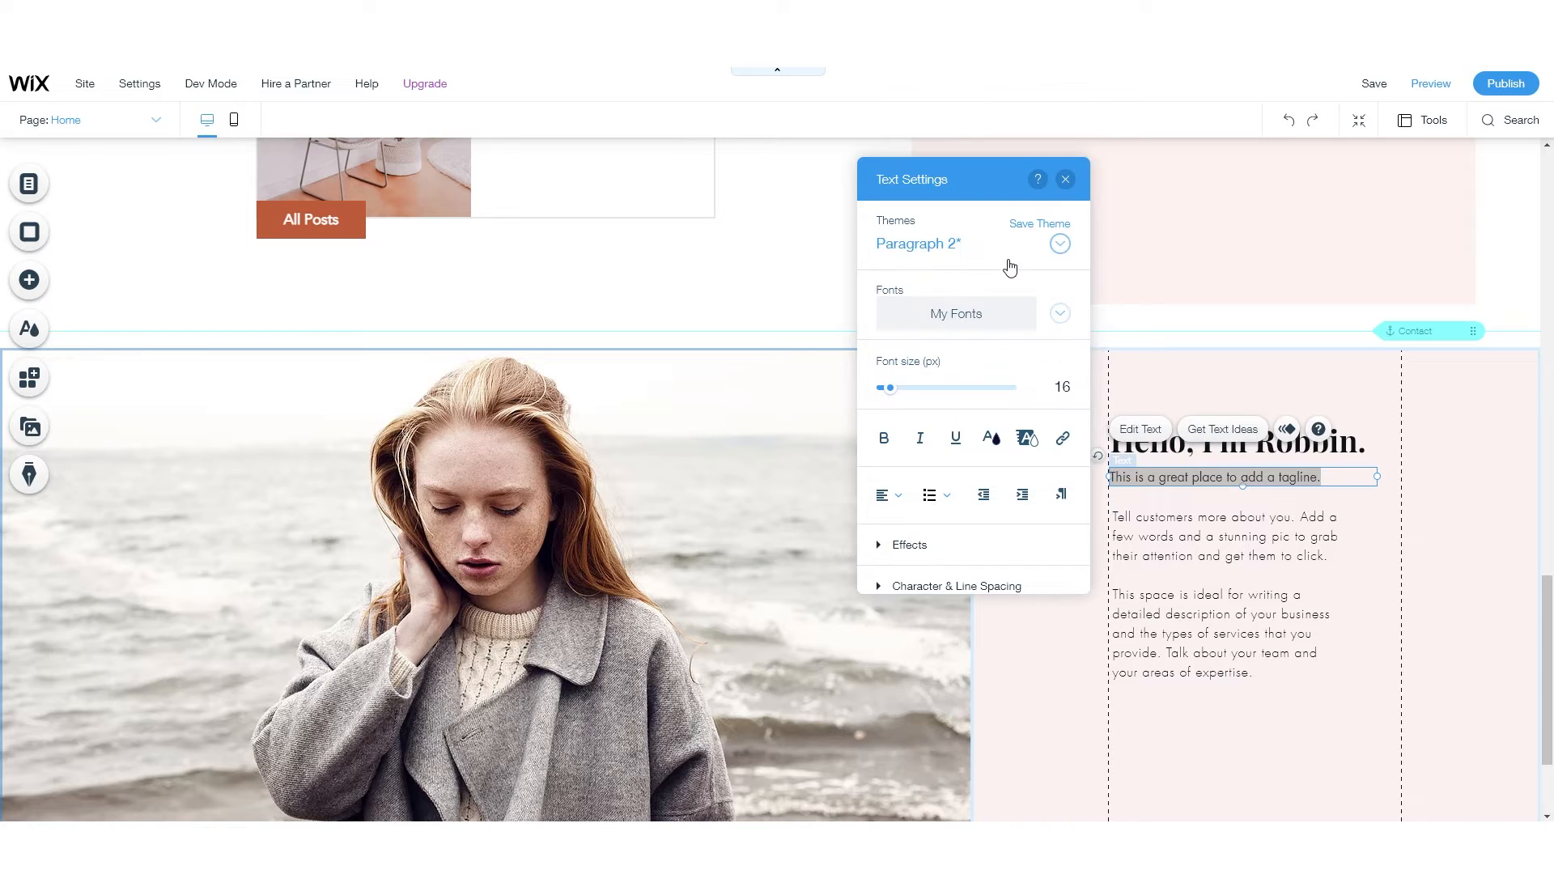
pyautogui.click(1061, 315)
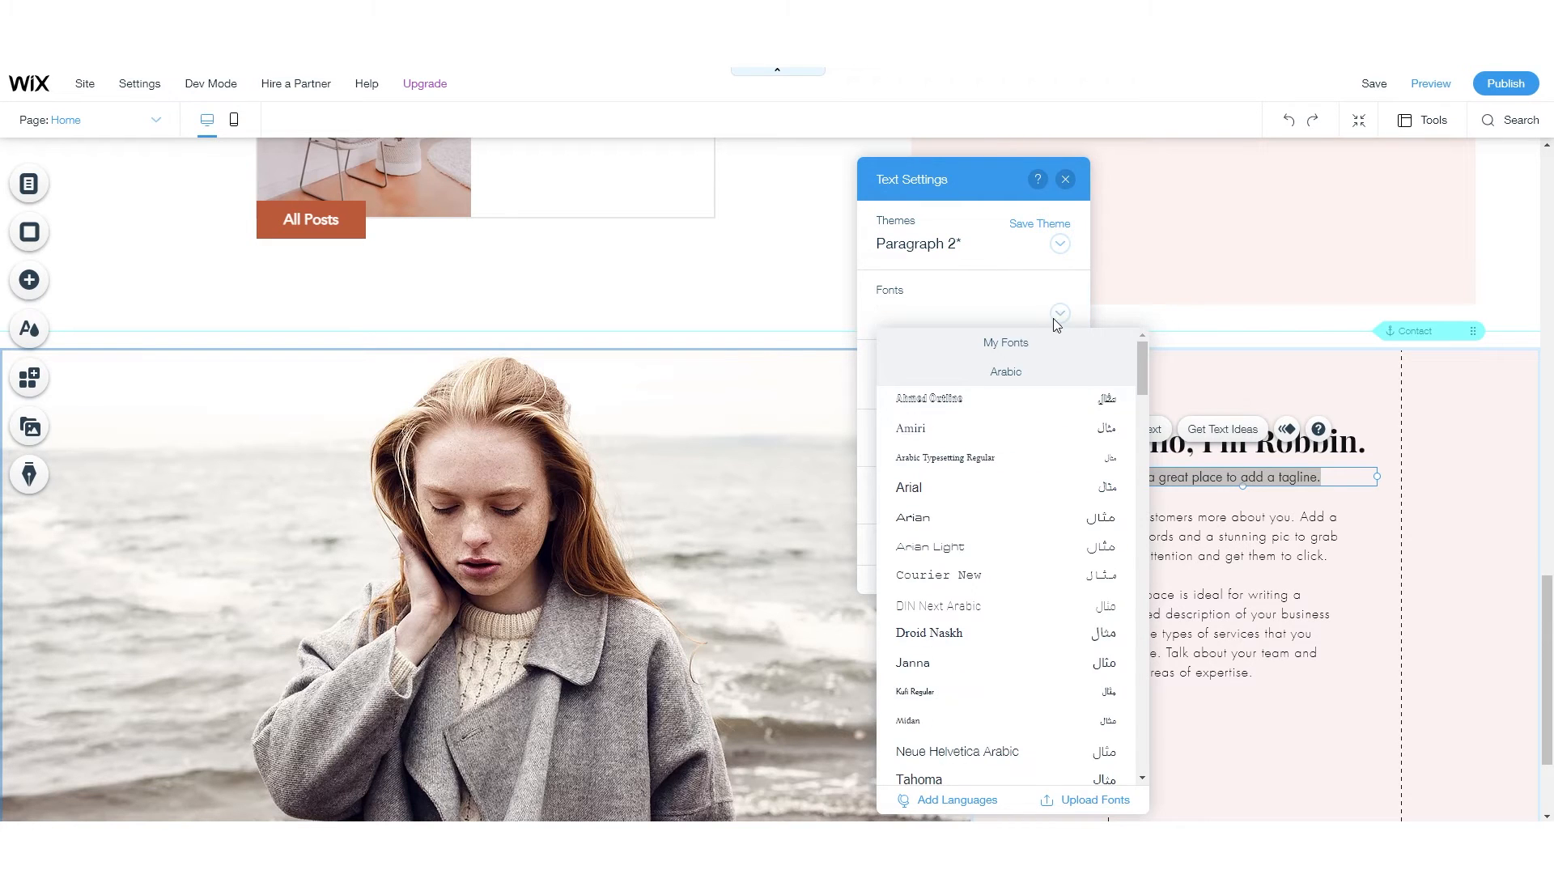
pyautogui.click(1062, 247)
pyautogui.click(996, 316)
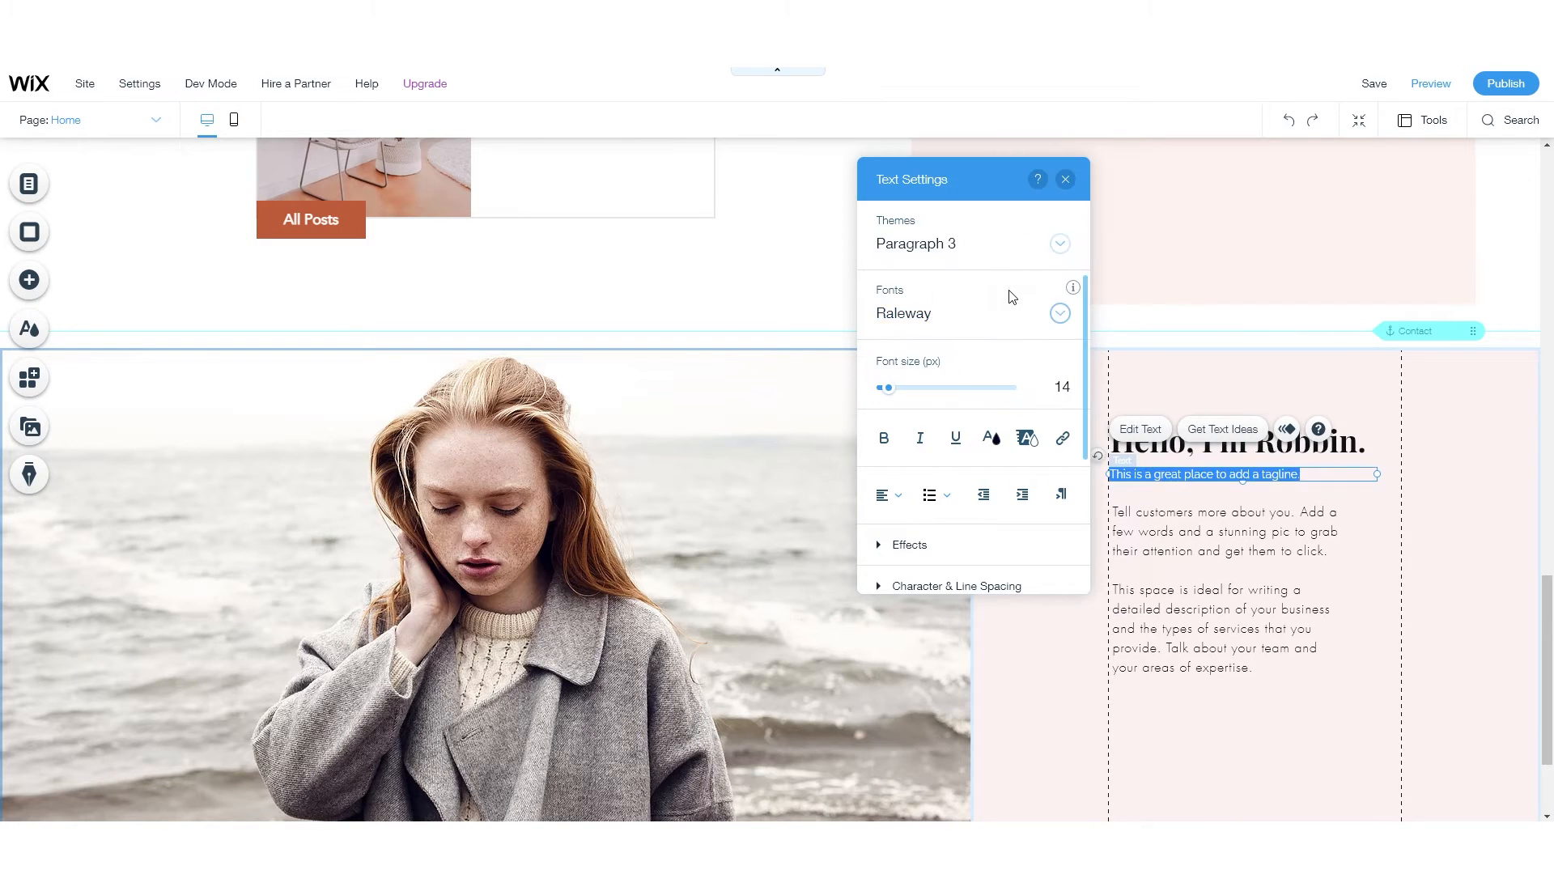
# - Apply the Paragraph 1 theme to the tagline and replace its text with "I help creators go full-time with their craft."
pyautogui.click(1061, 244)
pyautogui.click(988, 153)
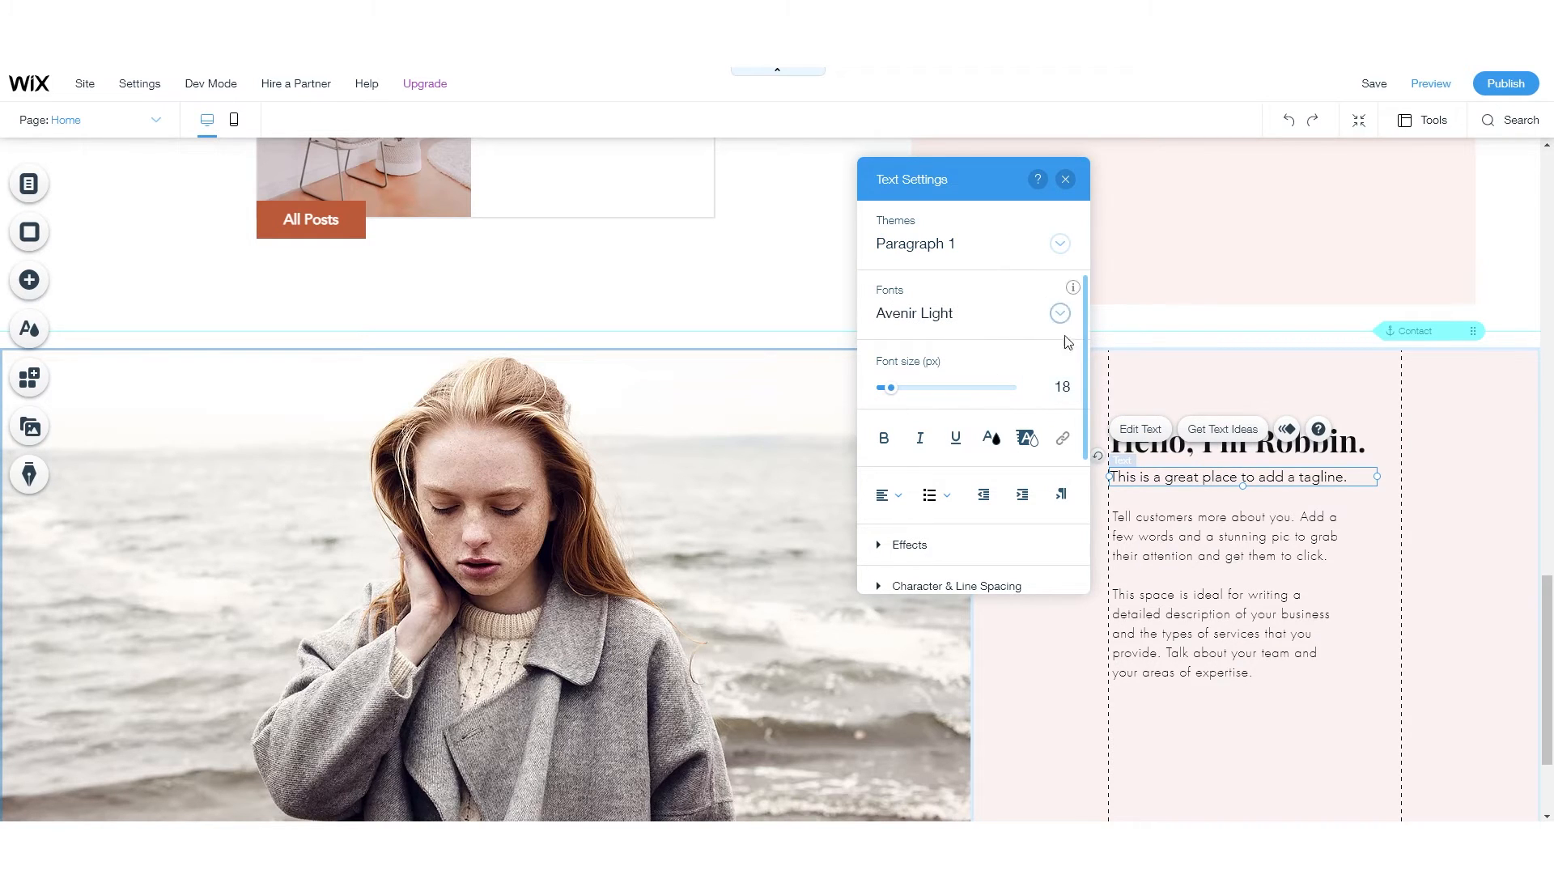
pyautogui.hotkey('ctrl', 'a')
pyautogui.hotkey('ctrl', 'v')
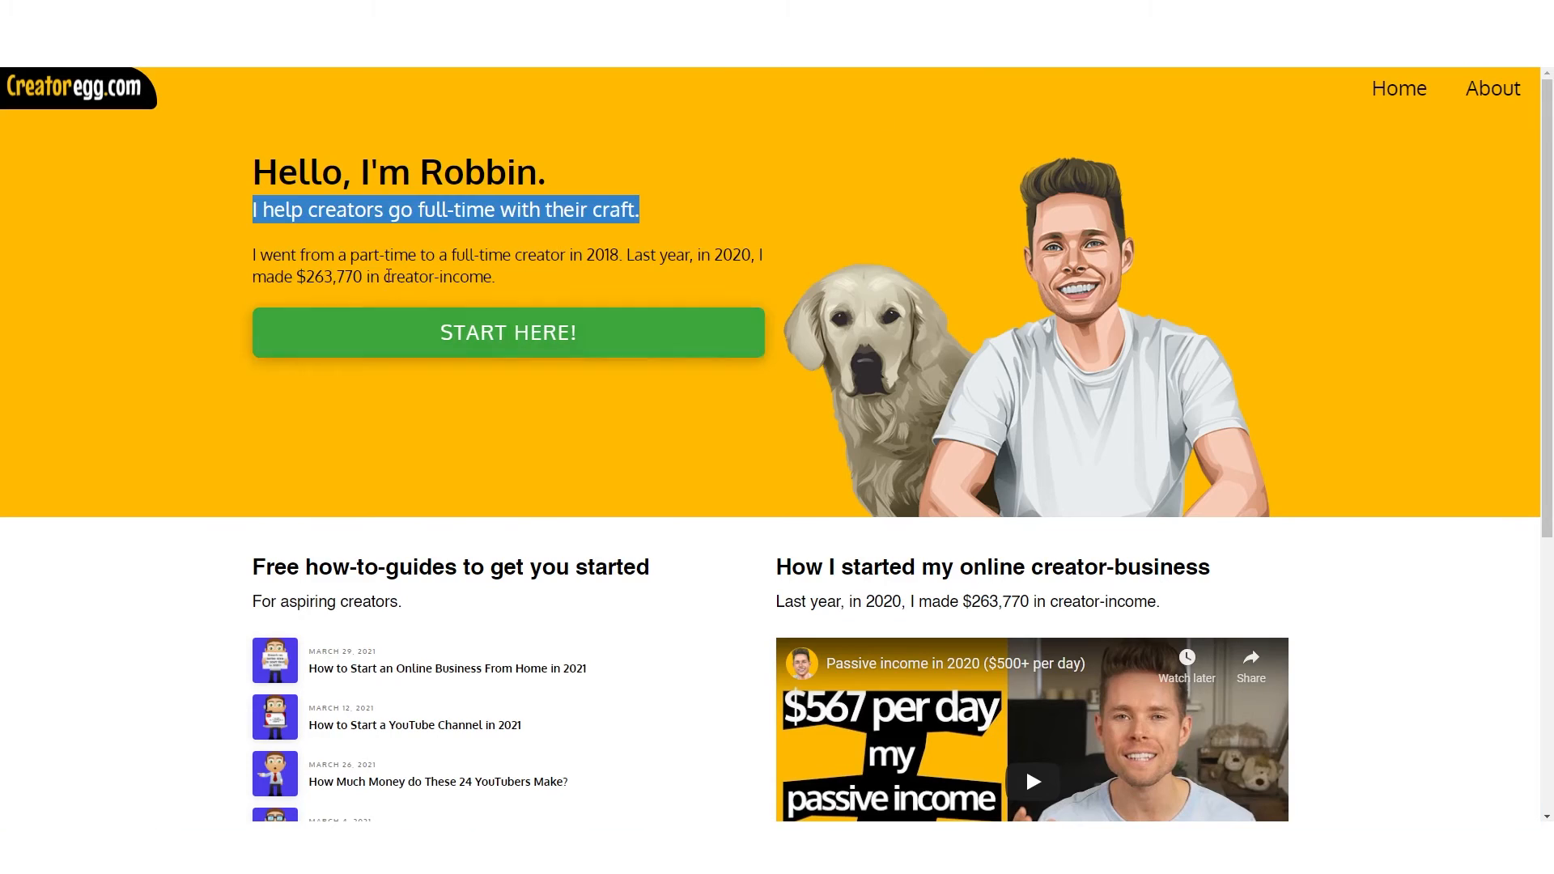
# - Copy the paragraph beginning "I went from a part-time to a full-time creator" from Creatoregg.com and open the Contact strip's body text for editing
pyautogui.tripleClick(389, 276)
pyautogui.hotkey('ctrl', 'c')
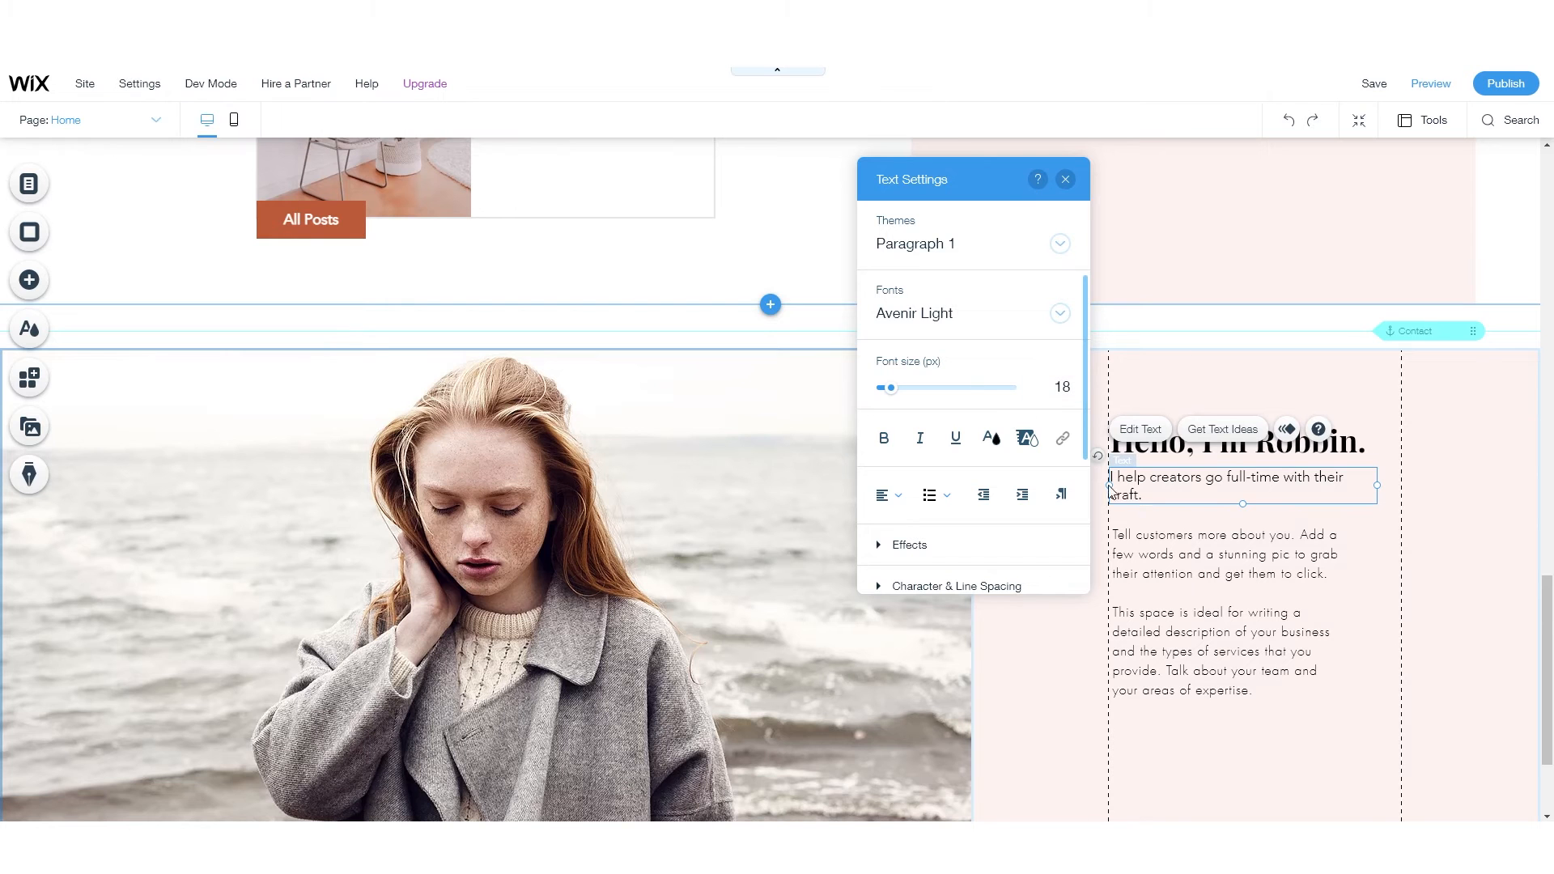
pyautogui.click(1196, 575)
pyautogui.click(1151, 491)
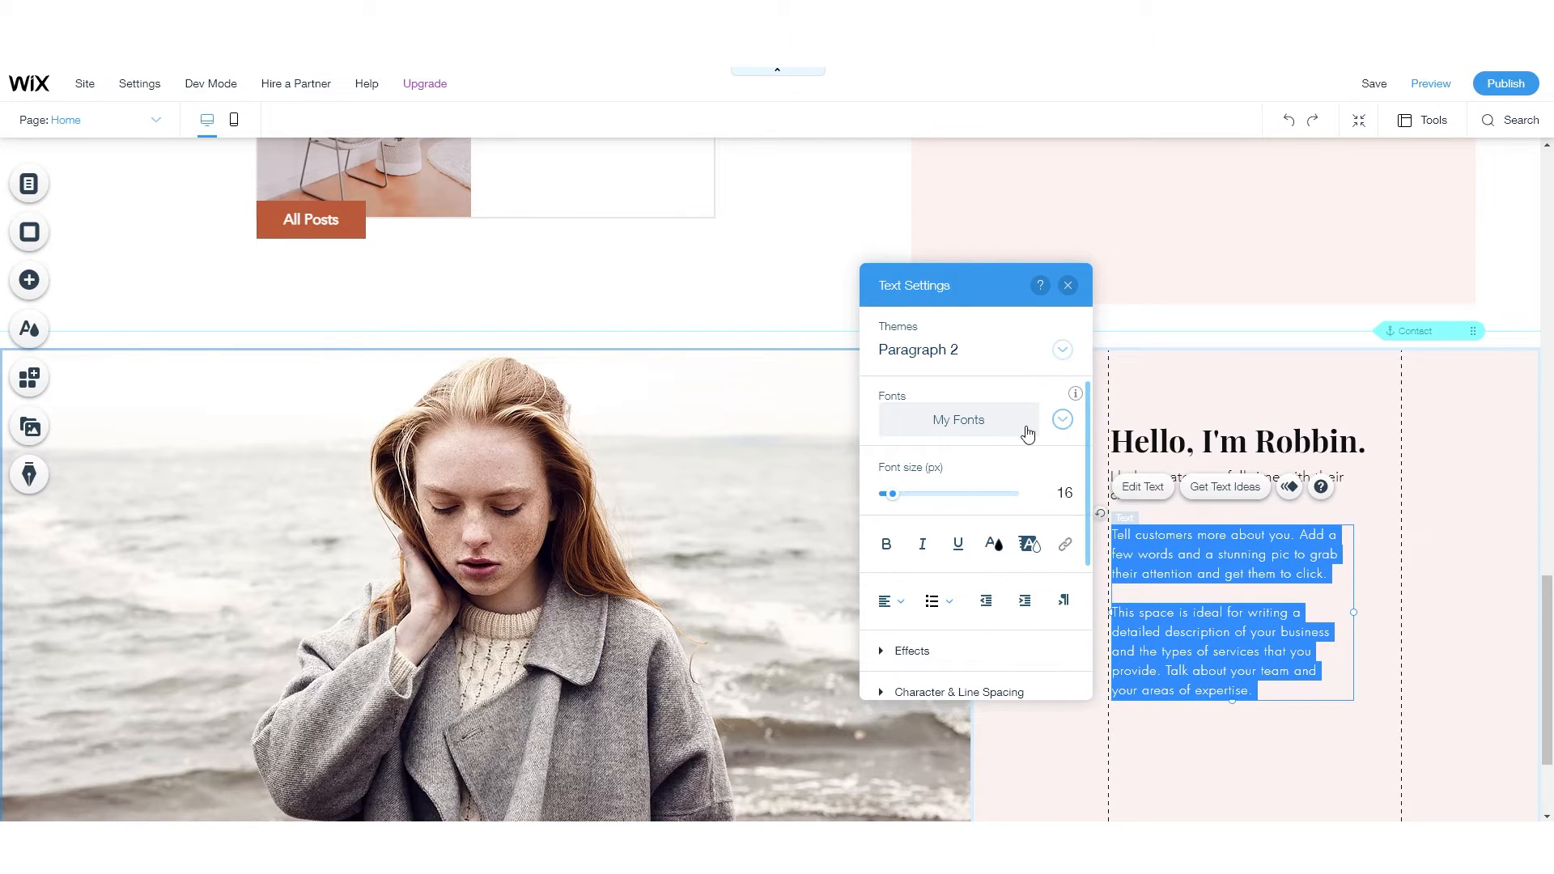
# - Try the Paragraph 1 and Paragraph 2 themes in turn on the Contact strip's body text
pyautogui.click(1060, 423)
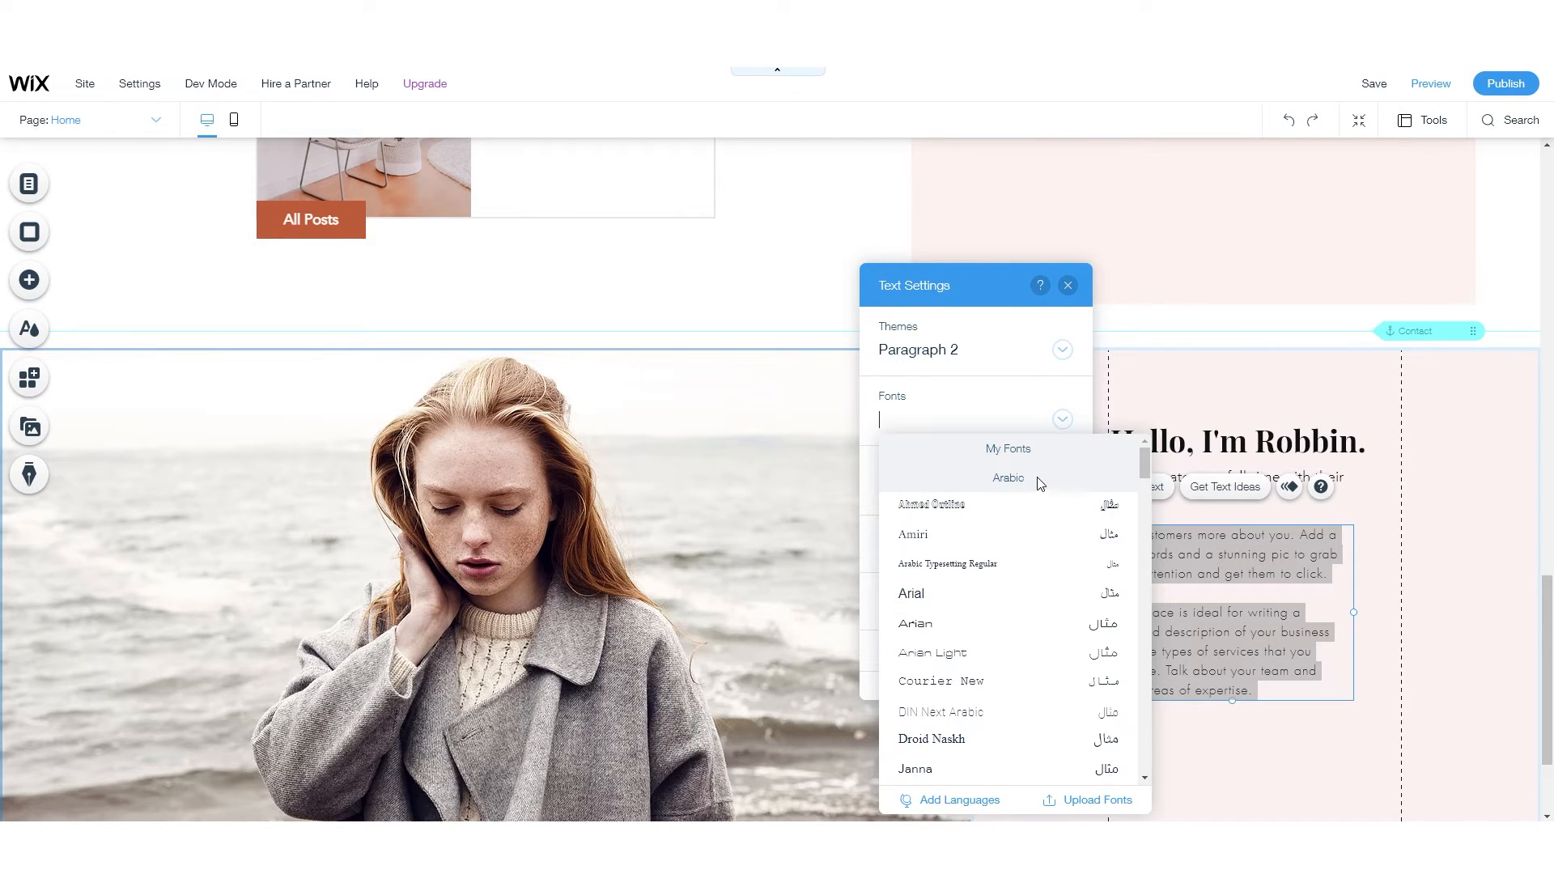
pyautogui.click(1060, 420)
pyautogui.click(1061, 349)
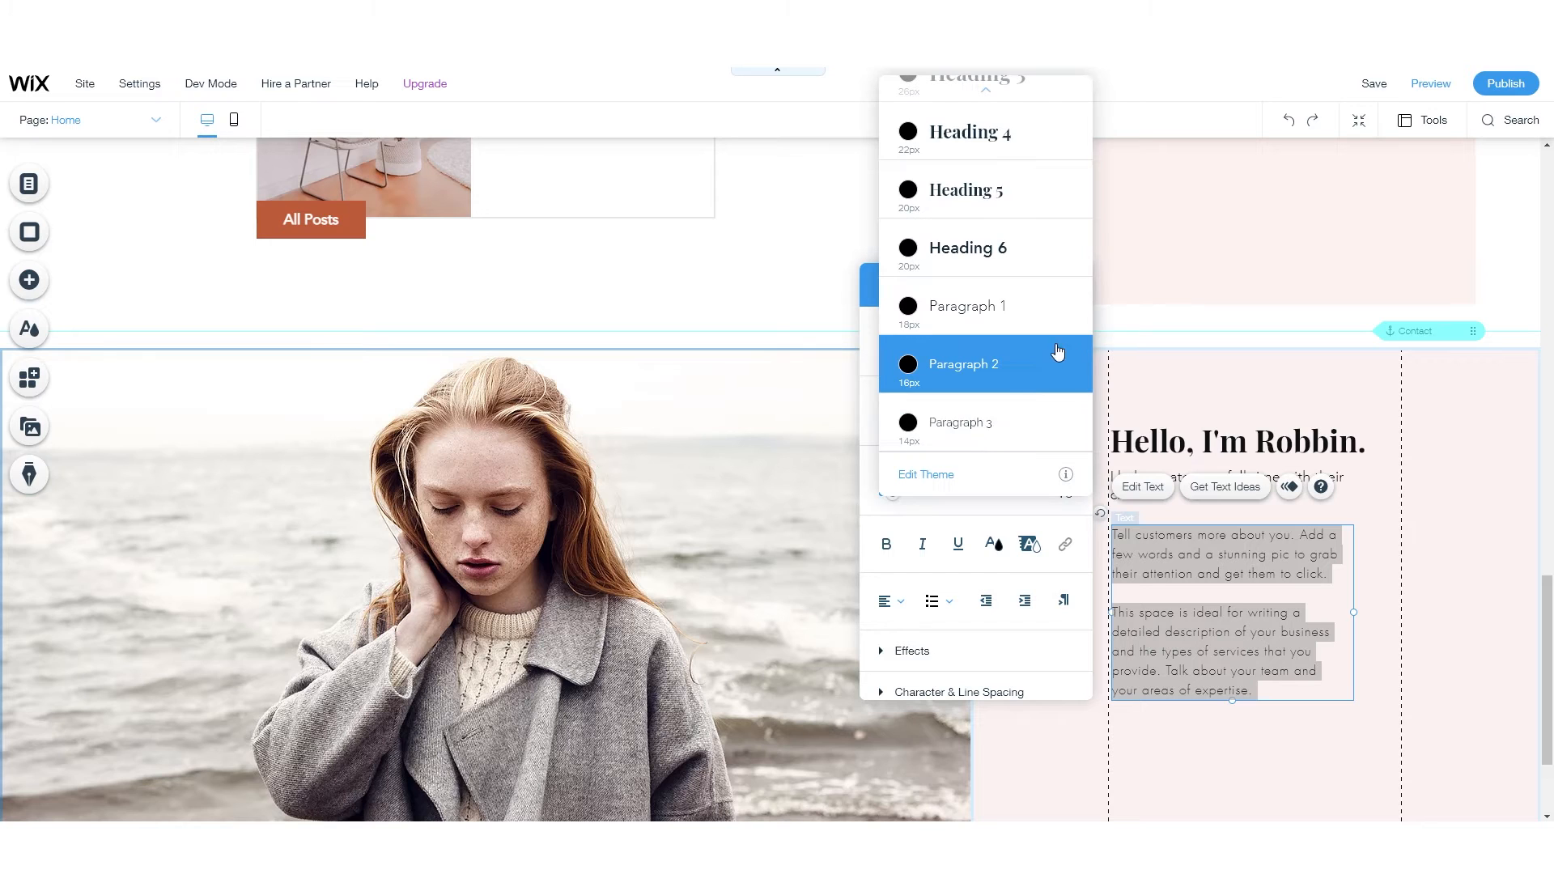
pyautogui.click(986, 307)
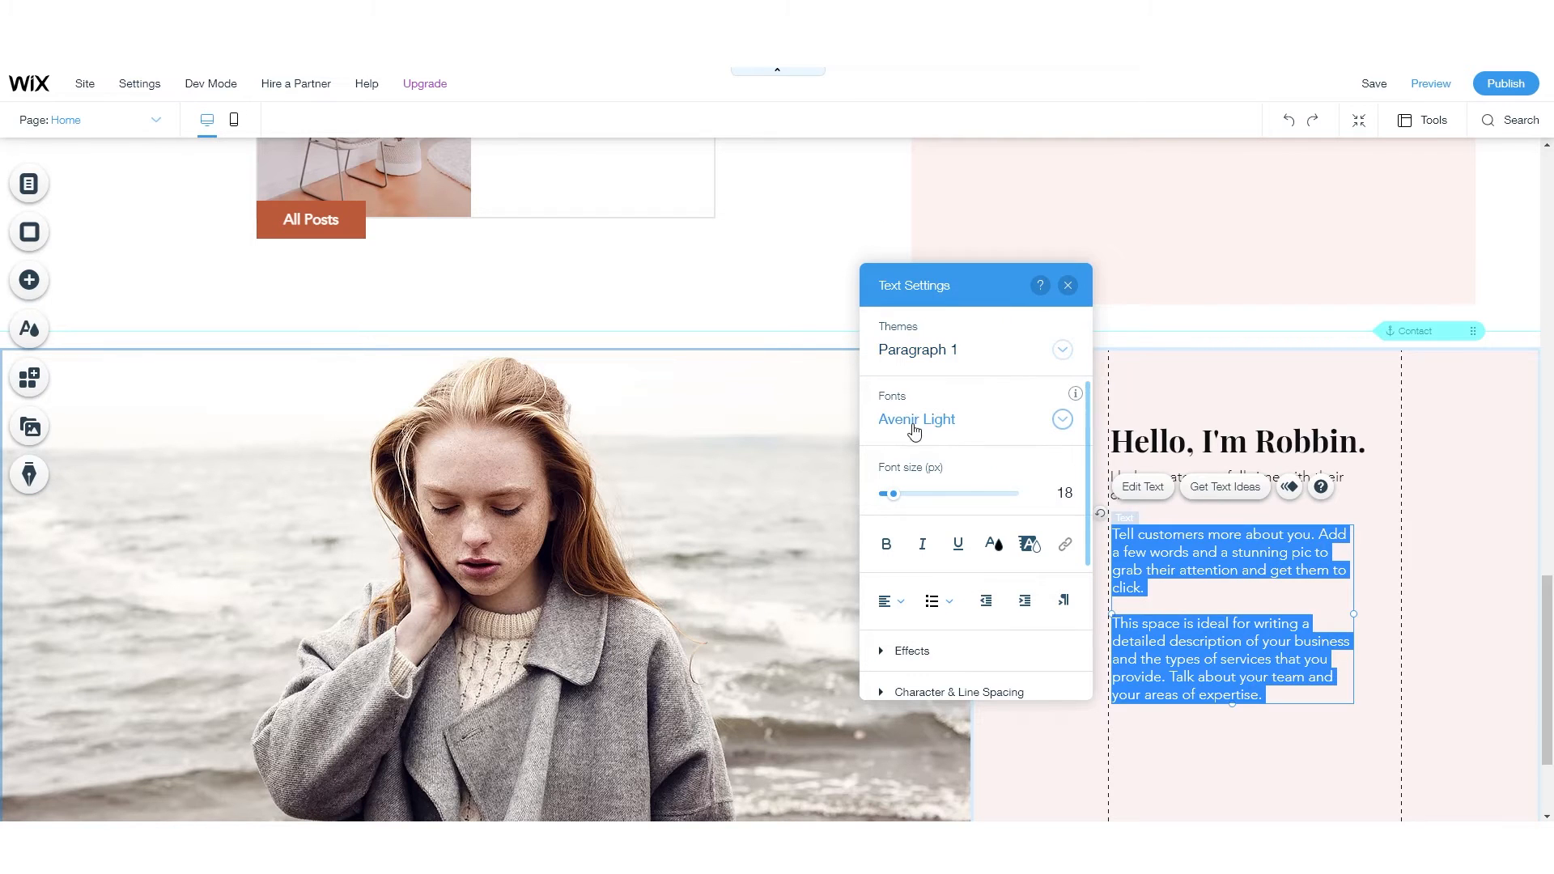
pyautogui.click(1053, 357)
pyautogui.click(998, 405)
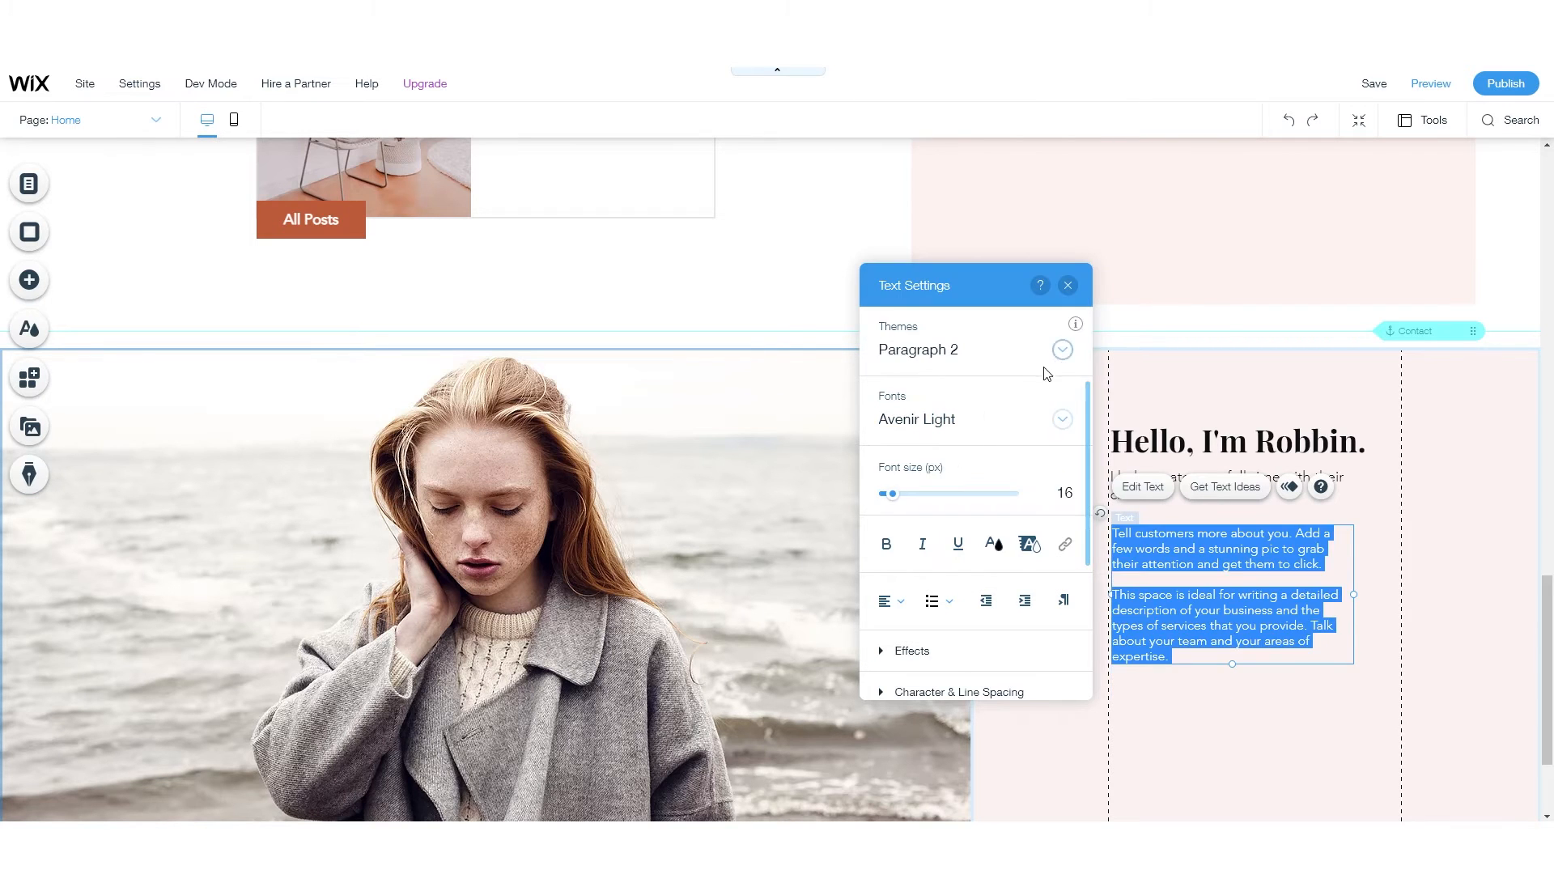
pyautogui.click(1060, 350)
pyautogui.click(996, 316)
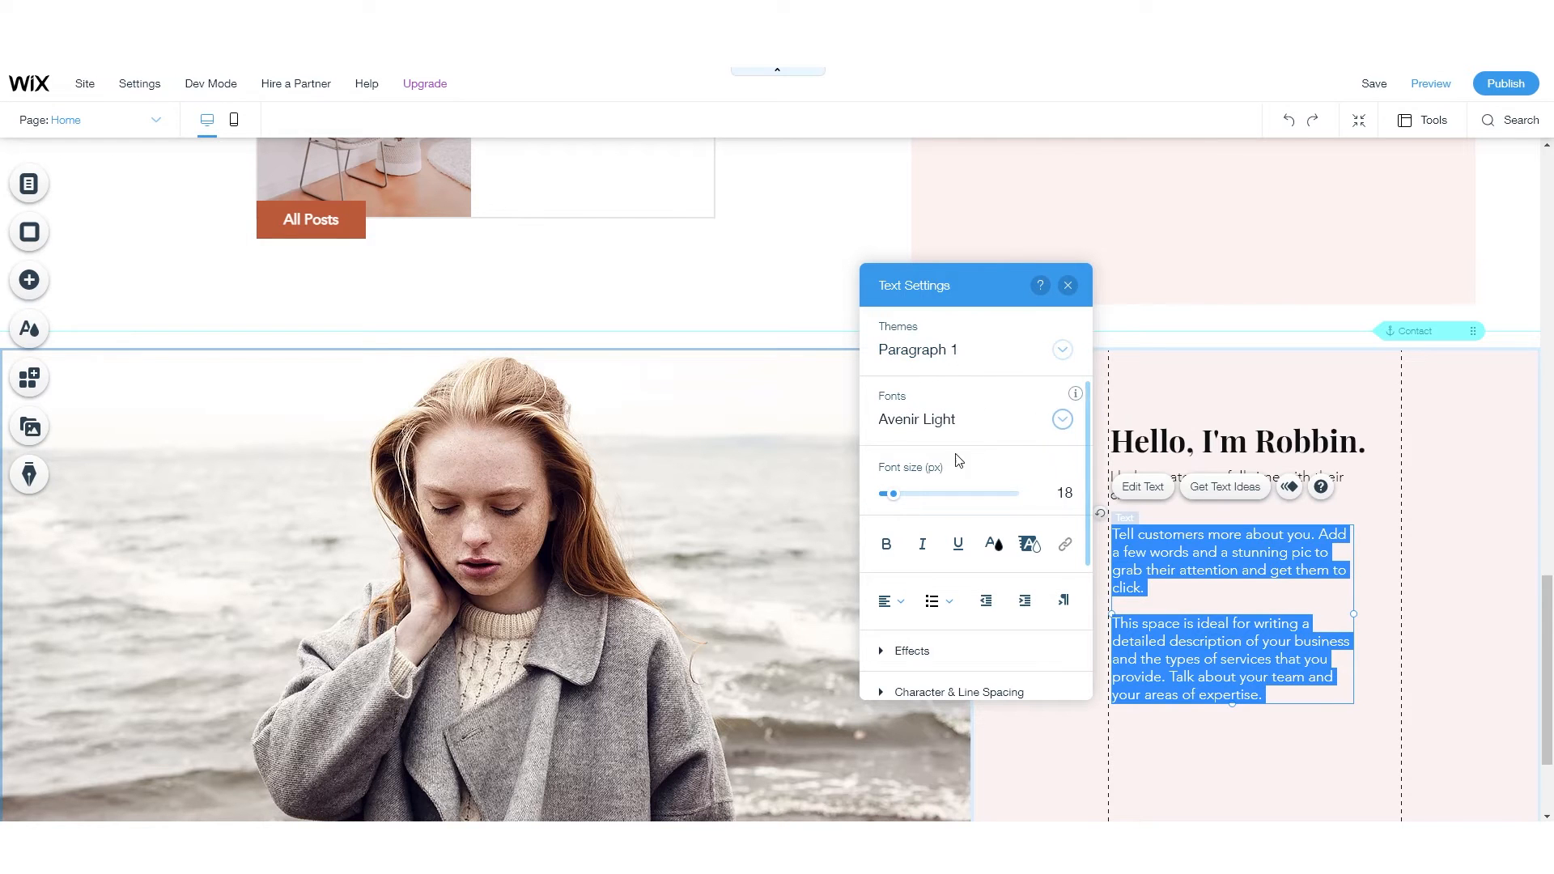
# - Apply the Paragraph 2 theme to the Contact strip's body text and close its text settings
pyautogui.scroll(5, 979, 191)
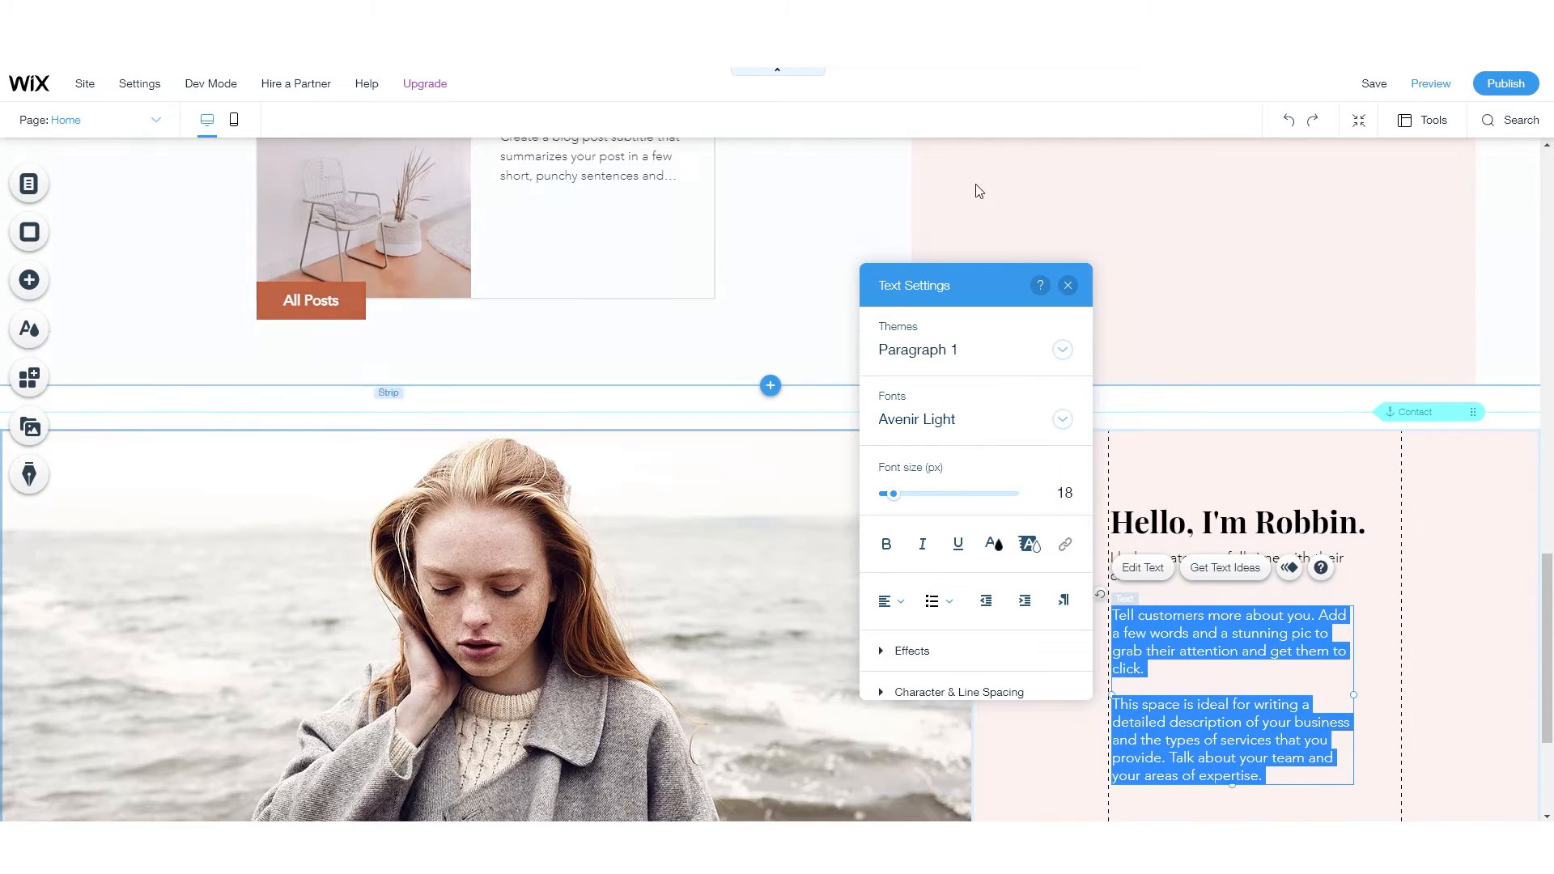
pyautogui.scroll(-7, 631, 387)
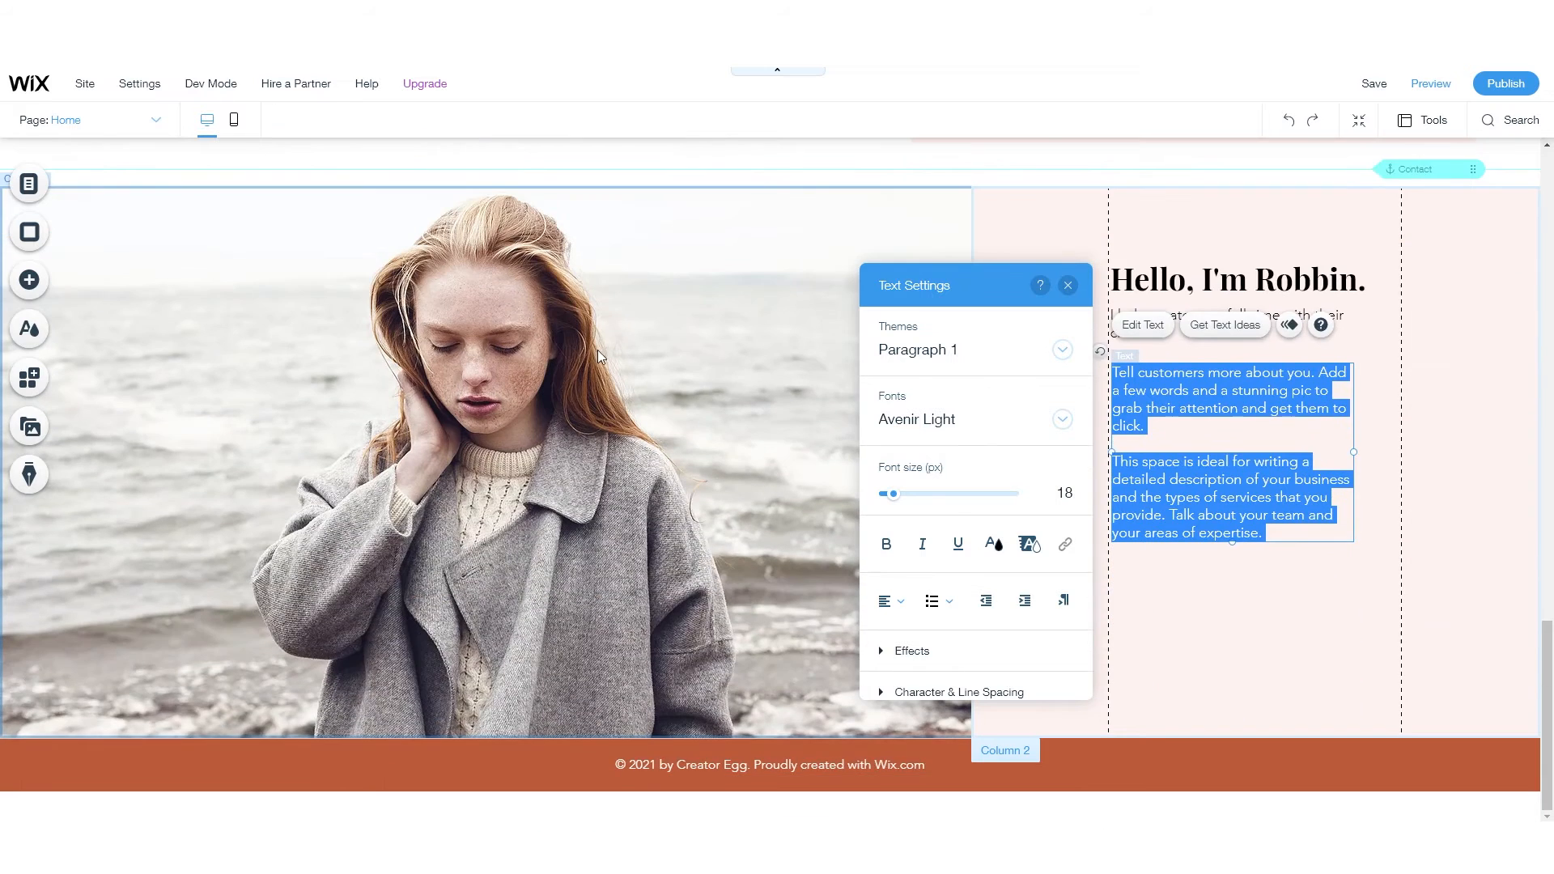
pyautogui.scroll(6, 601, 337)
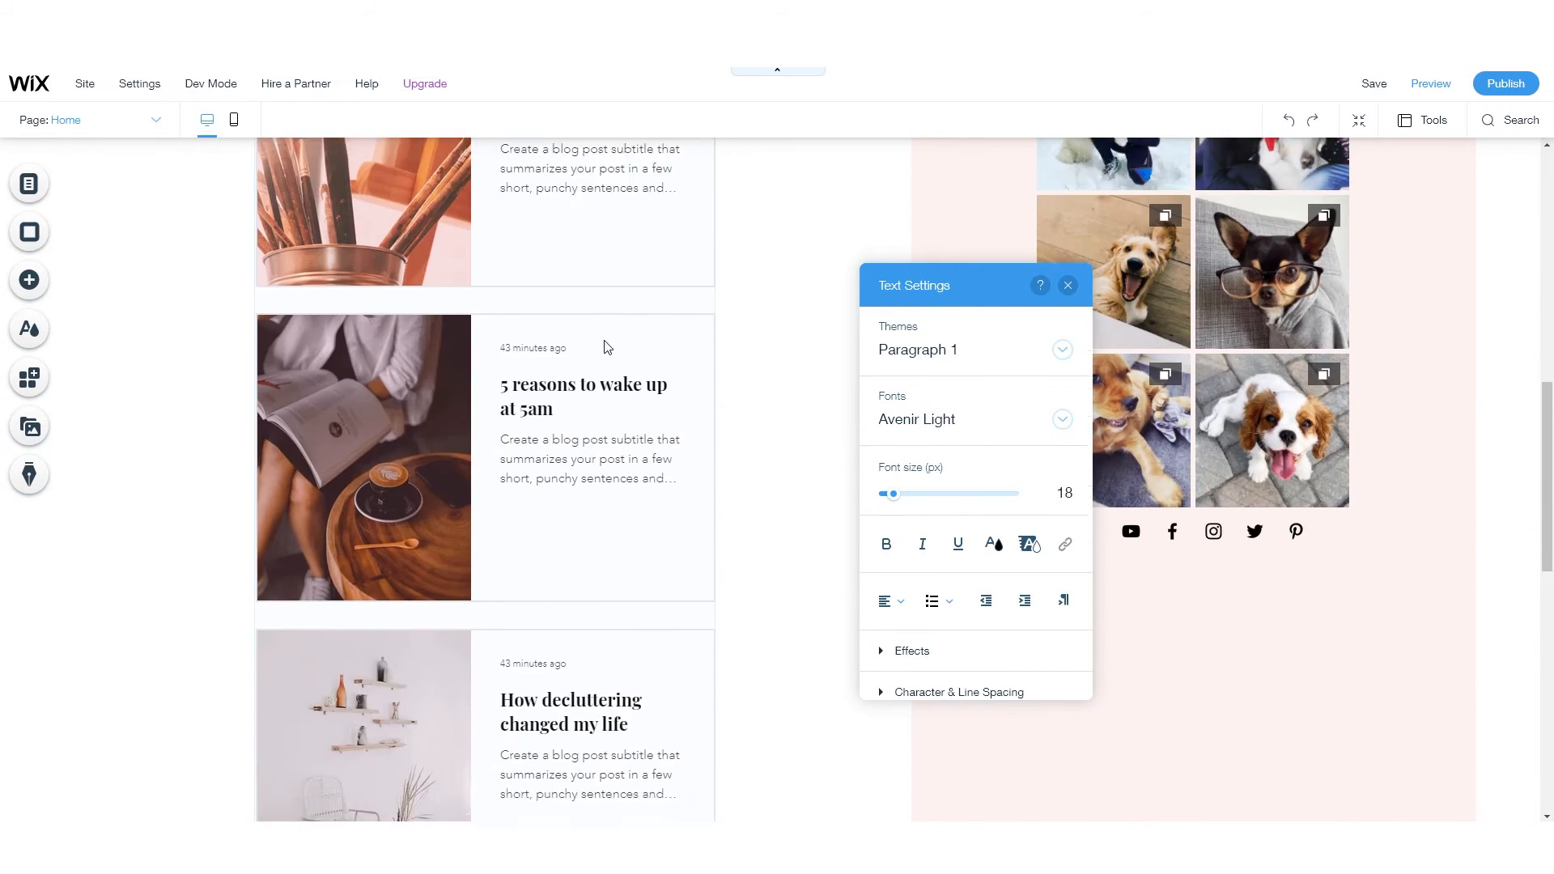
pyautogui.scroll(-4, 606, 344)
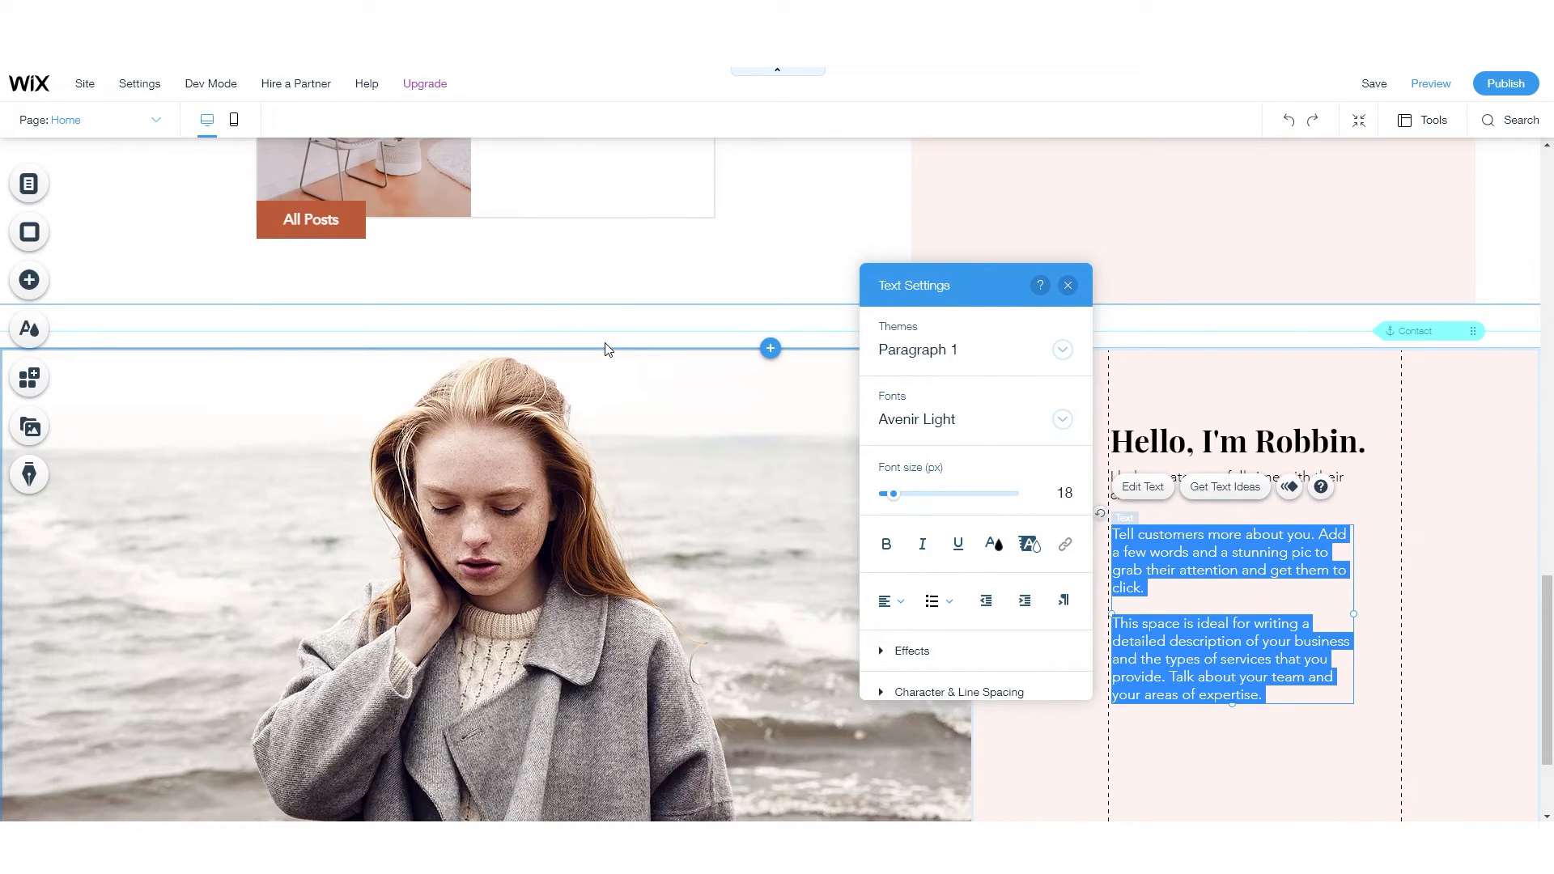
pyautogui.scroll(-3, 972, 596)
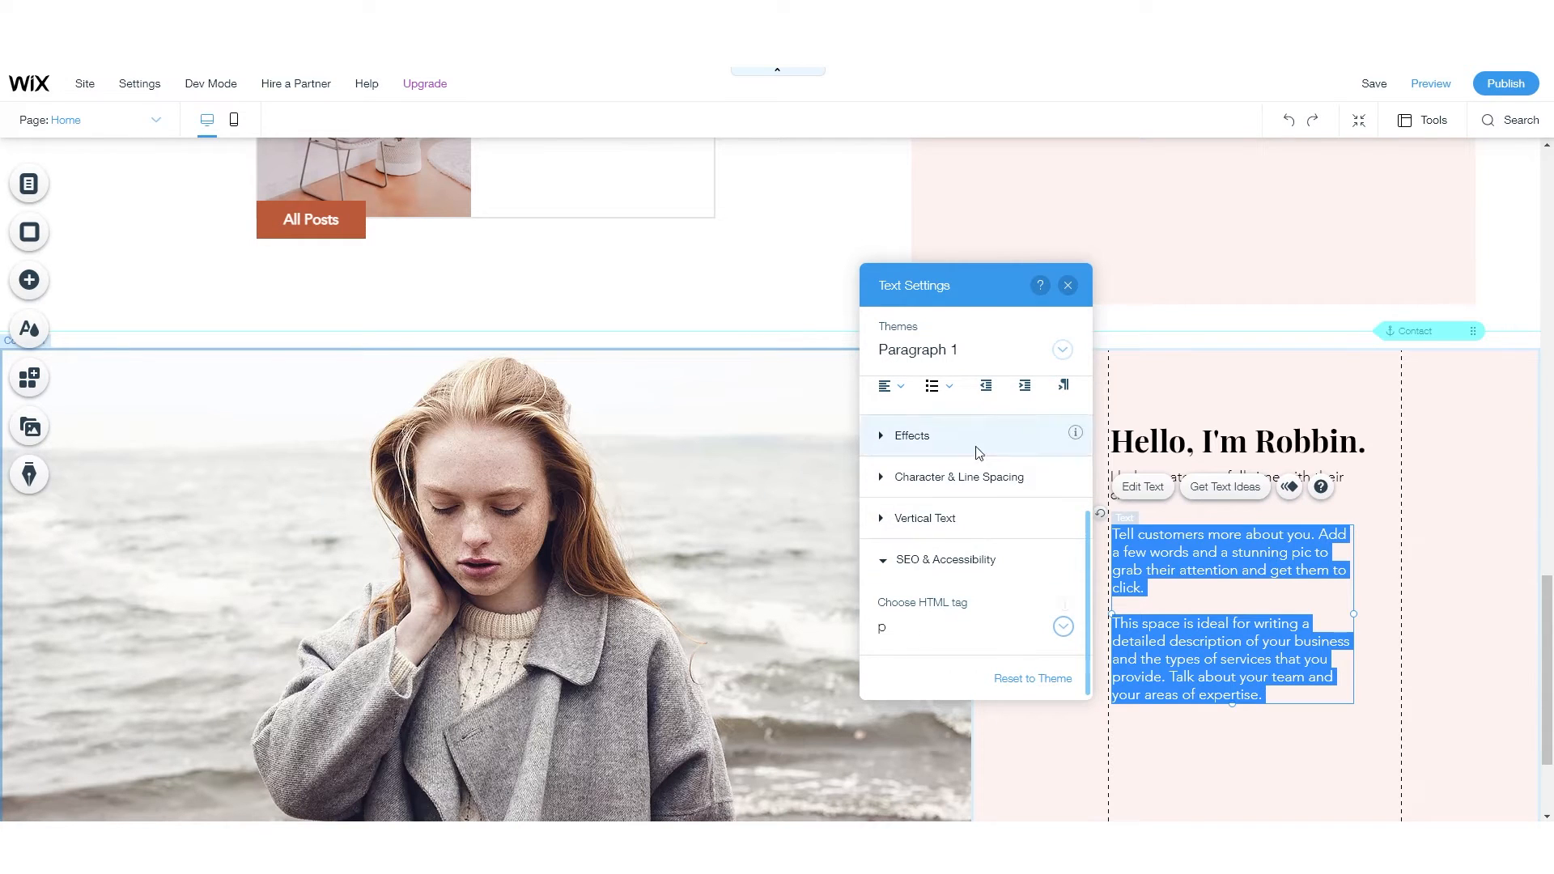
pyautogui.scroll(3, 1020, 405)
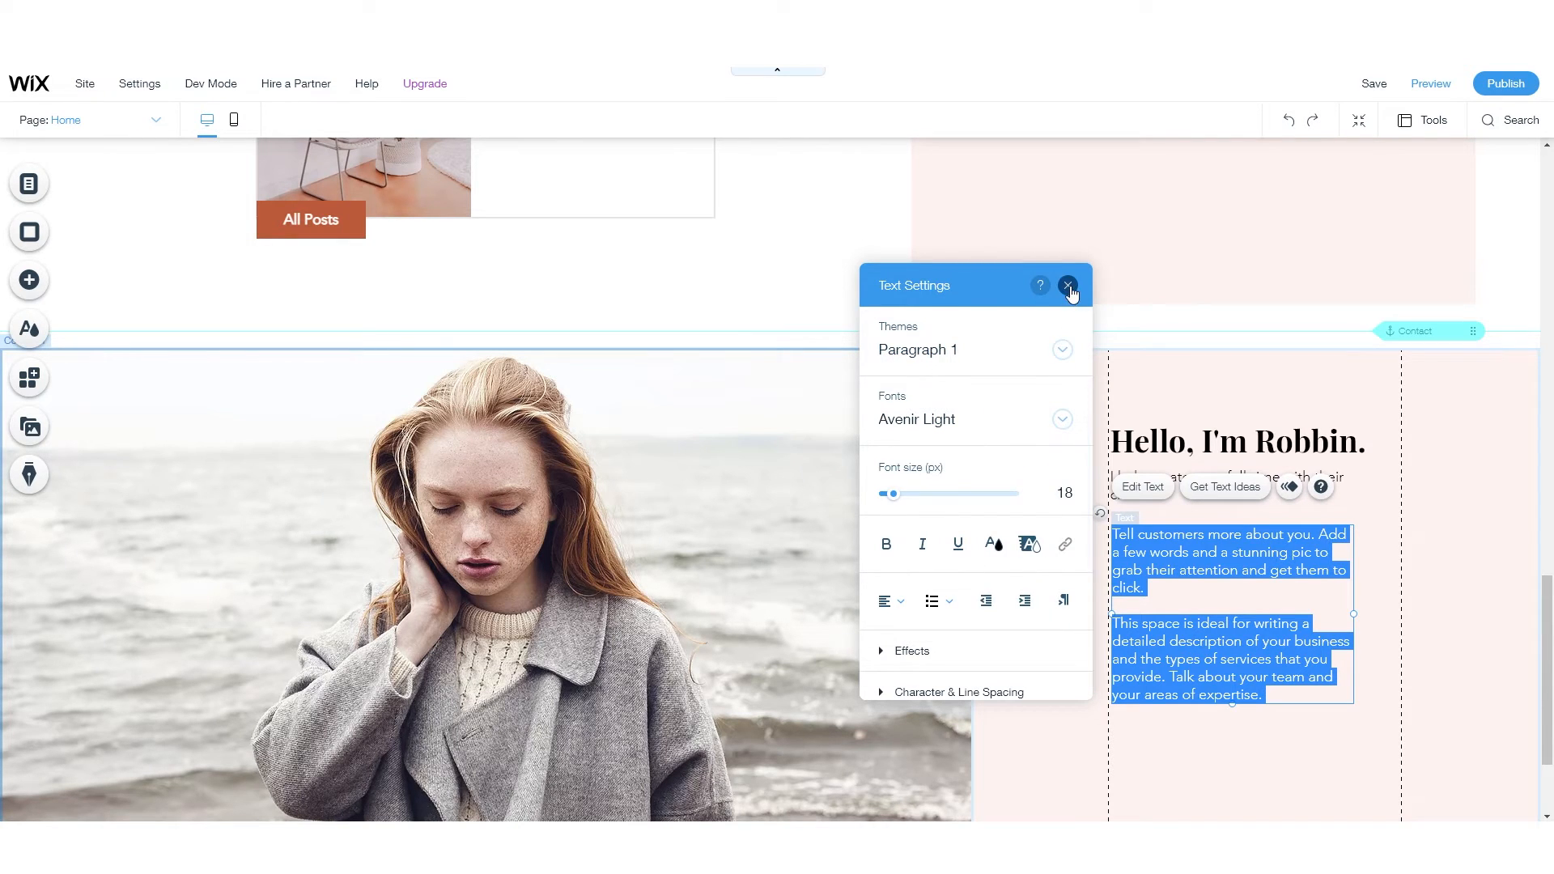
pyautogui.click(1061, 353)
pyautogui.click(988, 441)
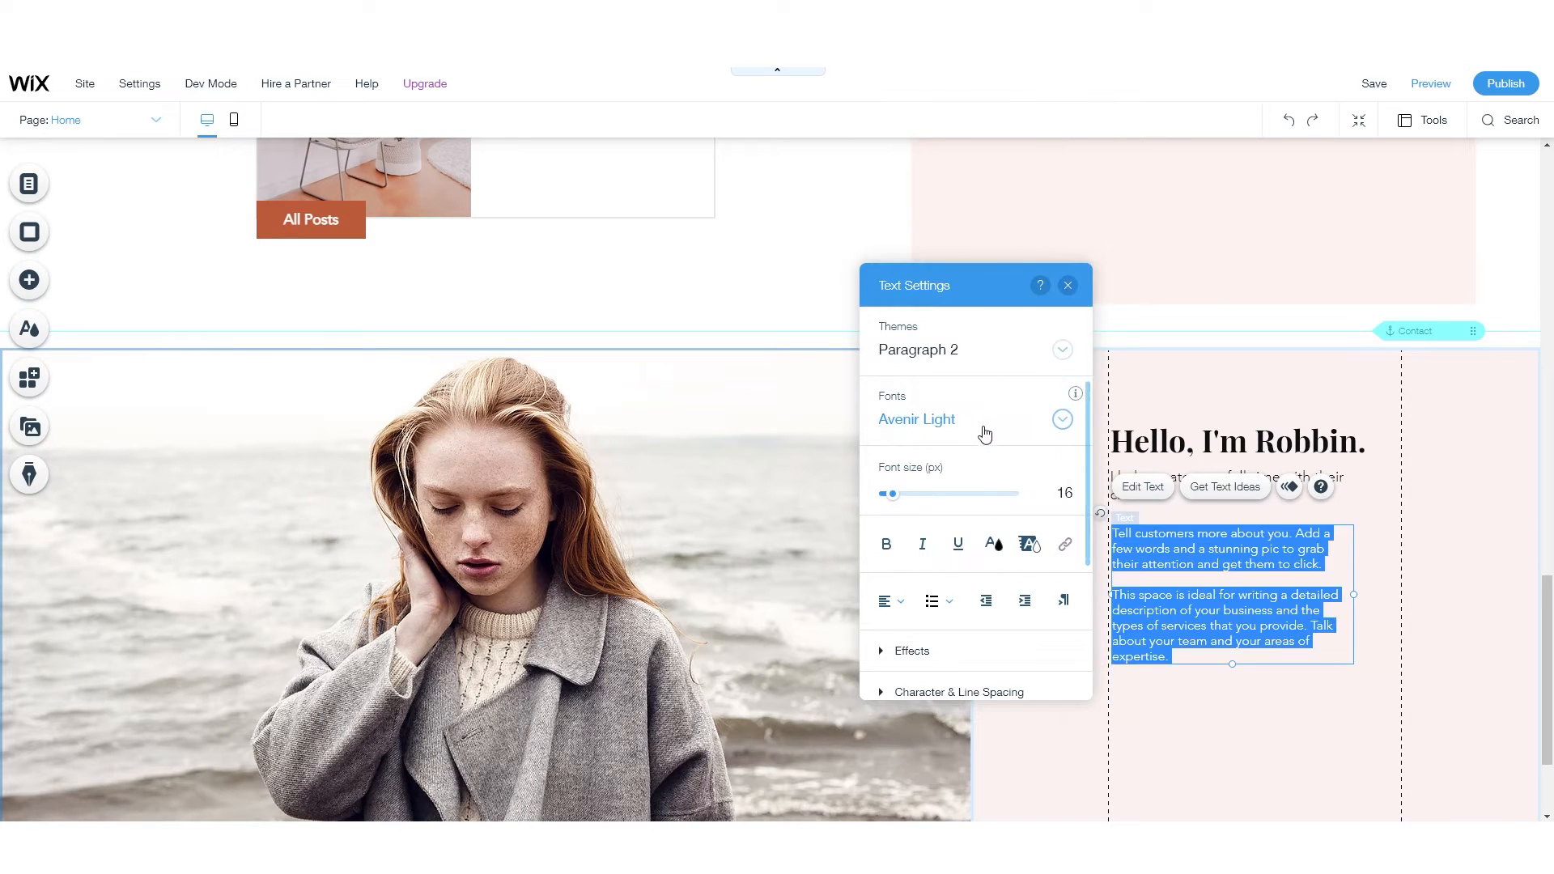
pyautogui.click(1068, 285)
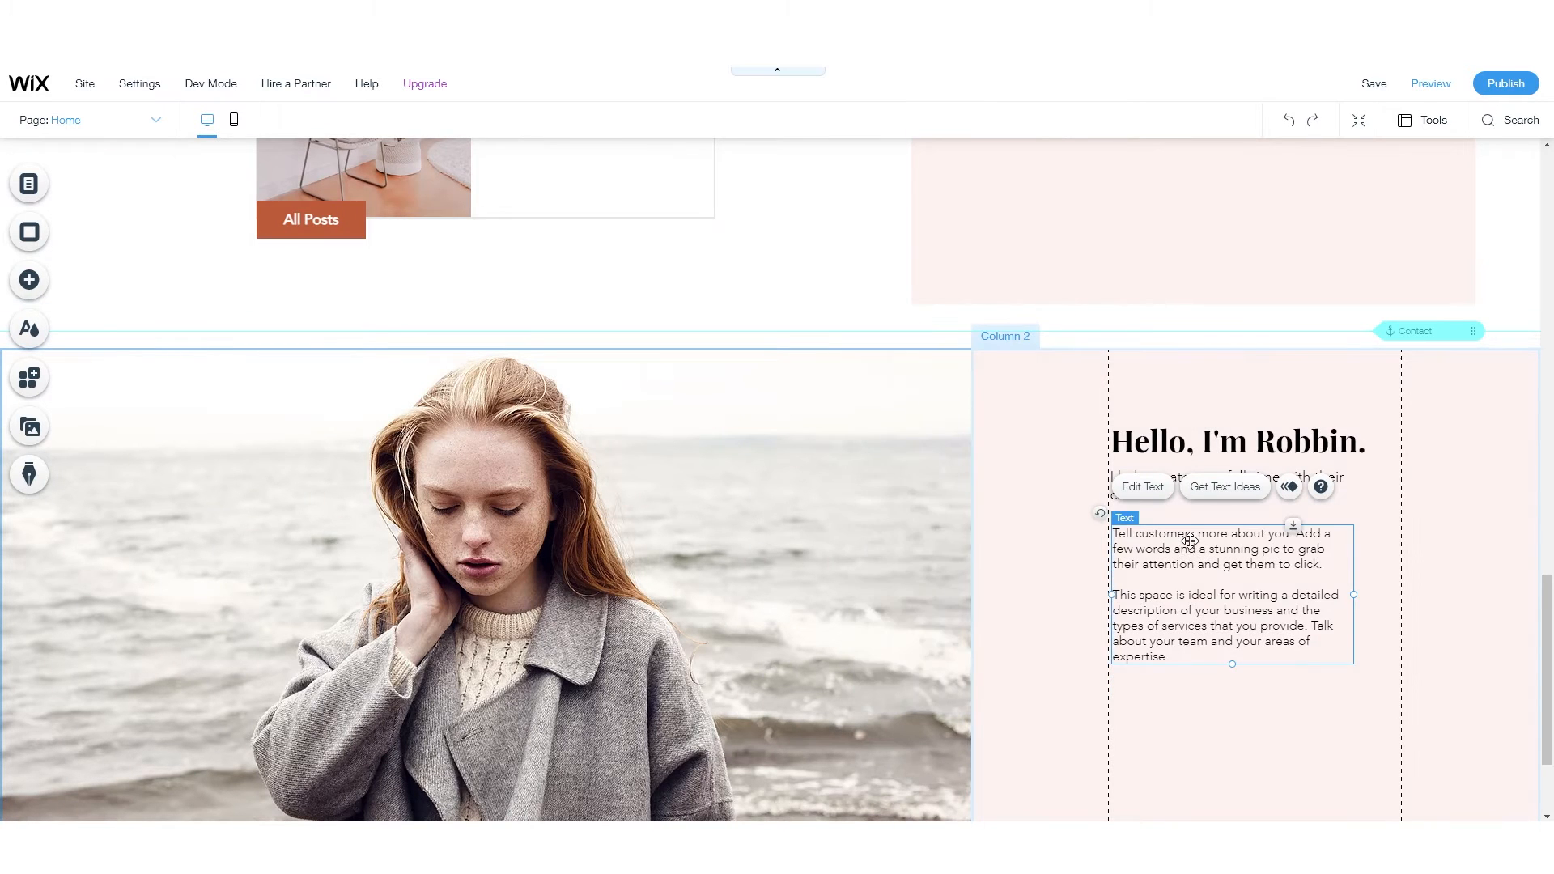
# - Replace the body text with "I went from a part-time to a full-time creator in 2018. Last year, in 2020, I made $263,770 in creator-income."
pyautogui.doubleClick(1168, 527)
pyautogui.hotkey('ctrl', 'v')
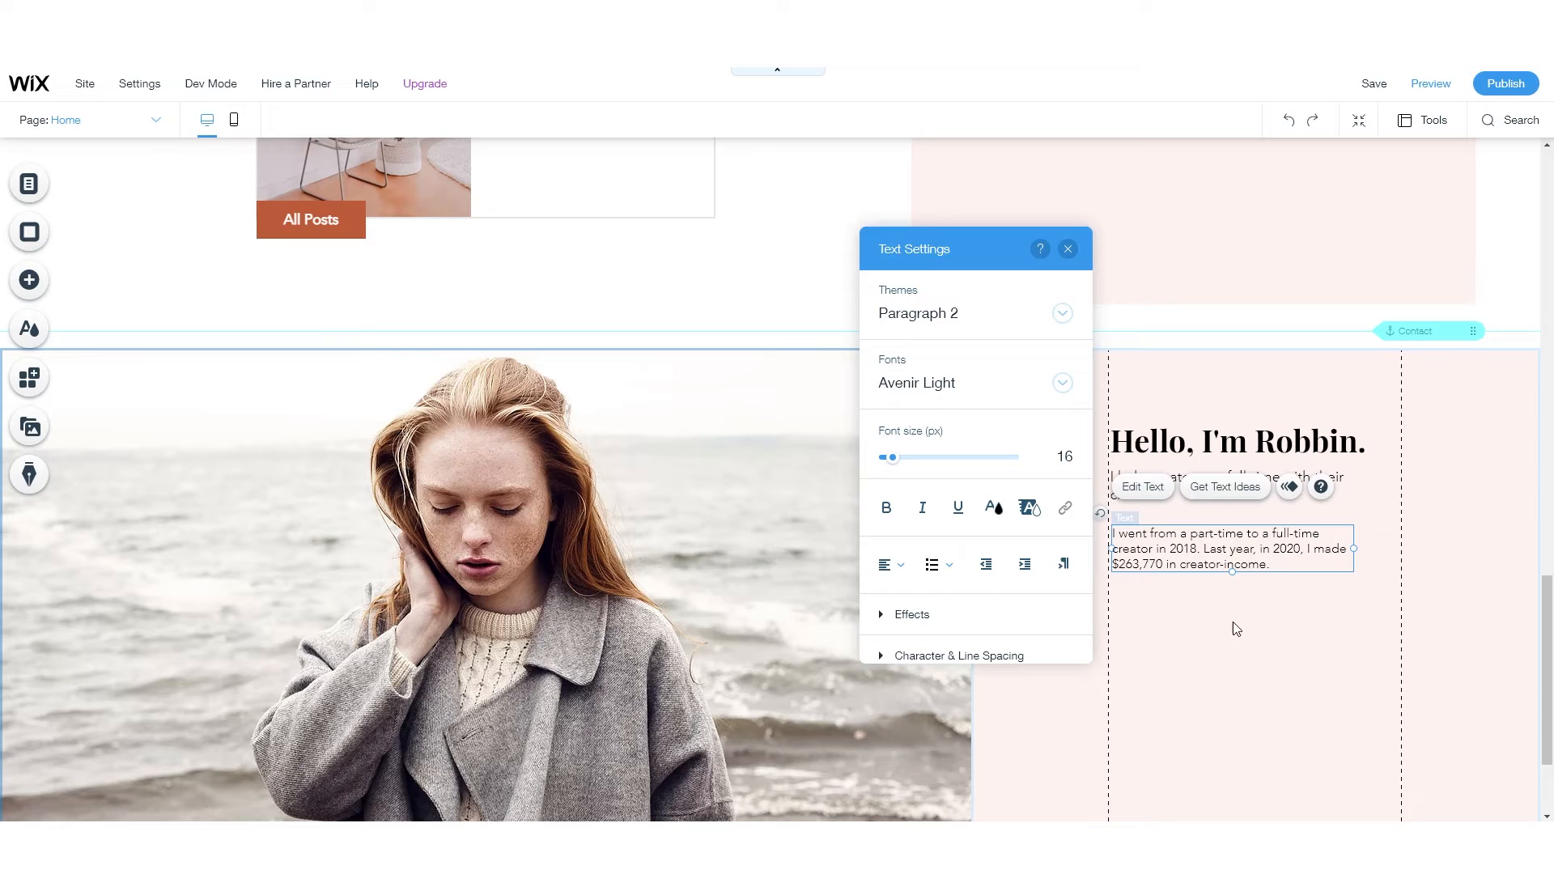
pyautogui.click(1440, 465)
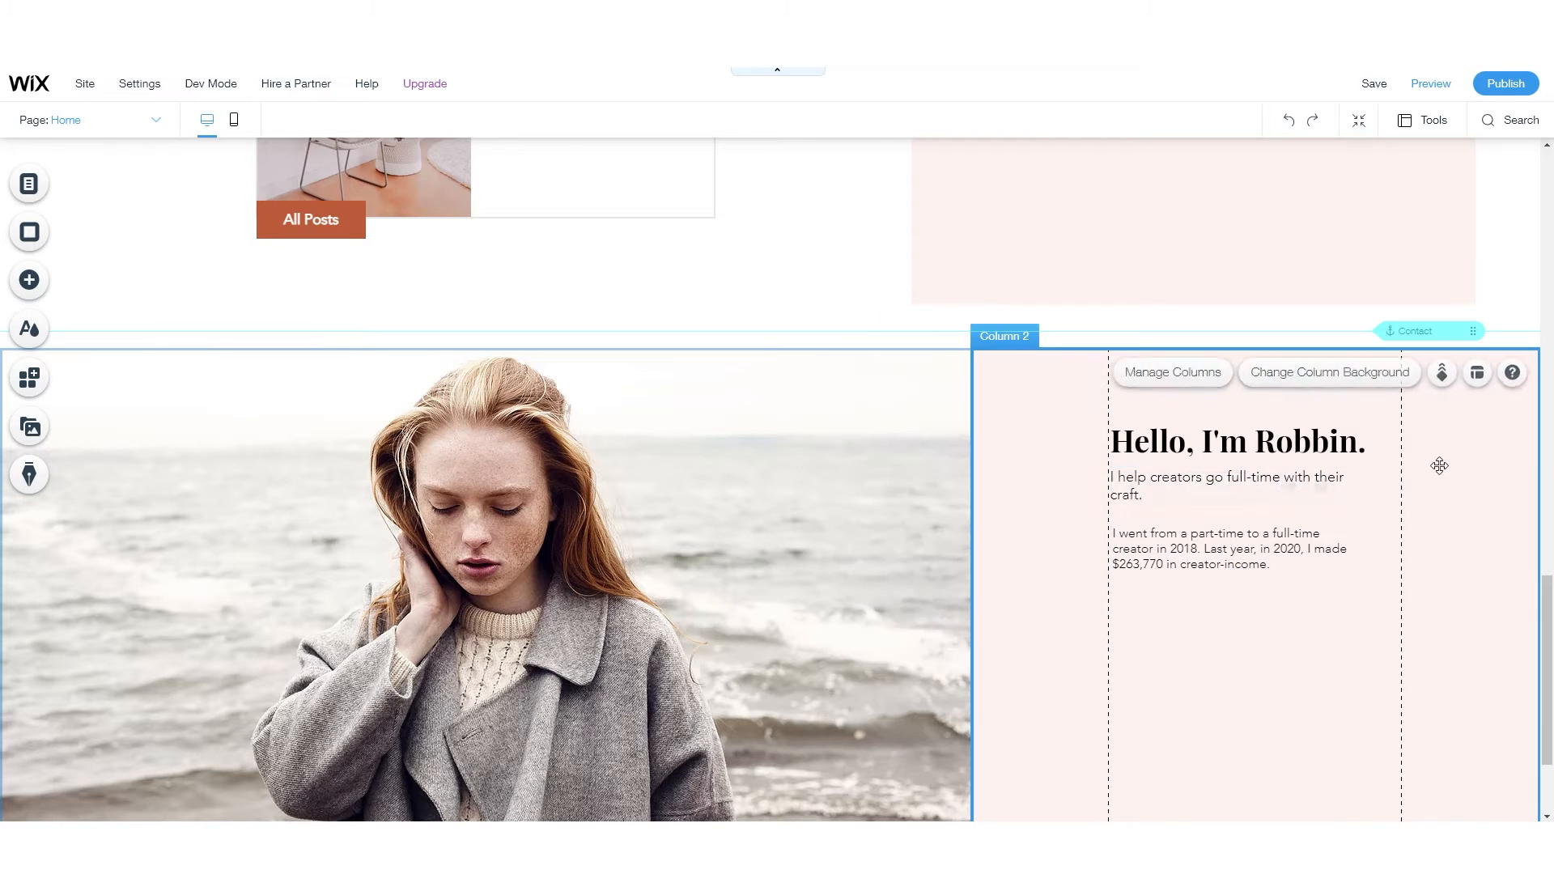
# - Move the body paragraph up closer beneath the tagline and preview the page
pyautogui.moveTo(1208, 543); pyautogui.dragTo(1206, 527)
pyautogui.click(1152, 645)
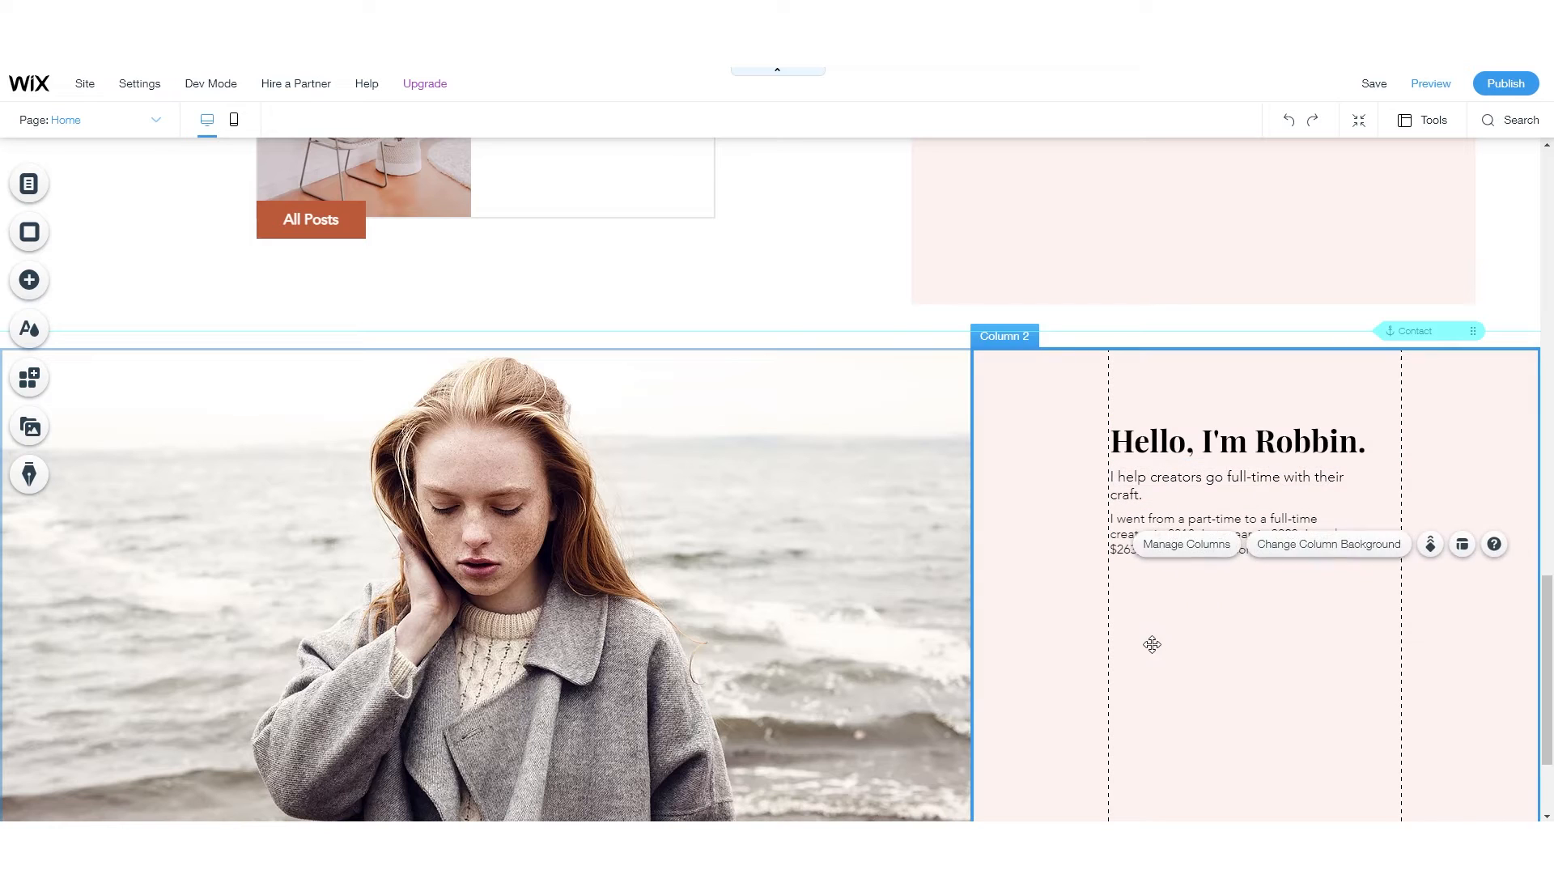
pyautogui.click(1249, 688)
pyautogui.click(1432, 88)
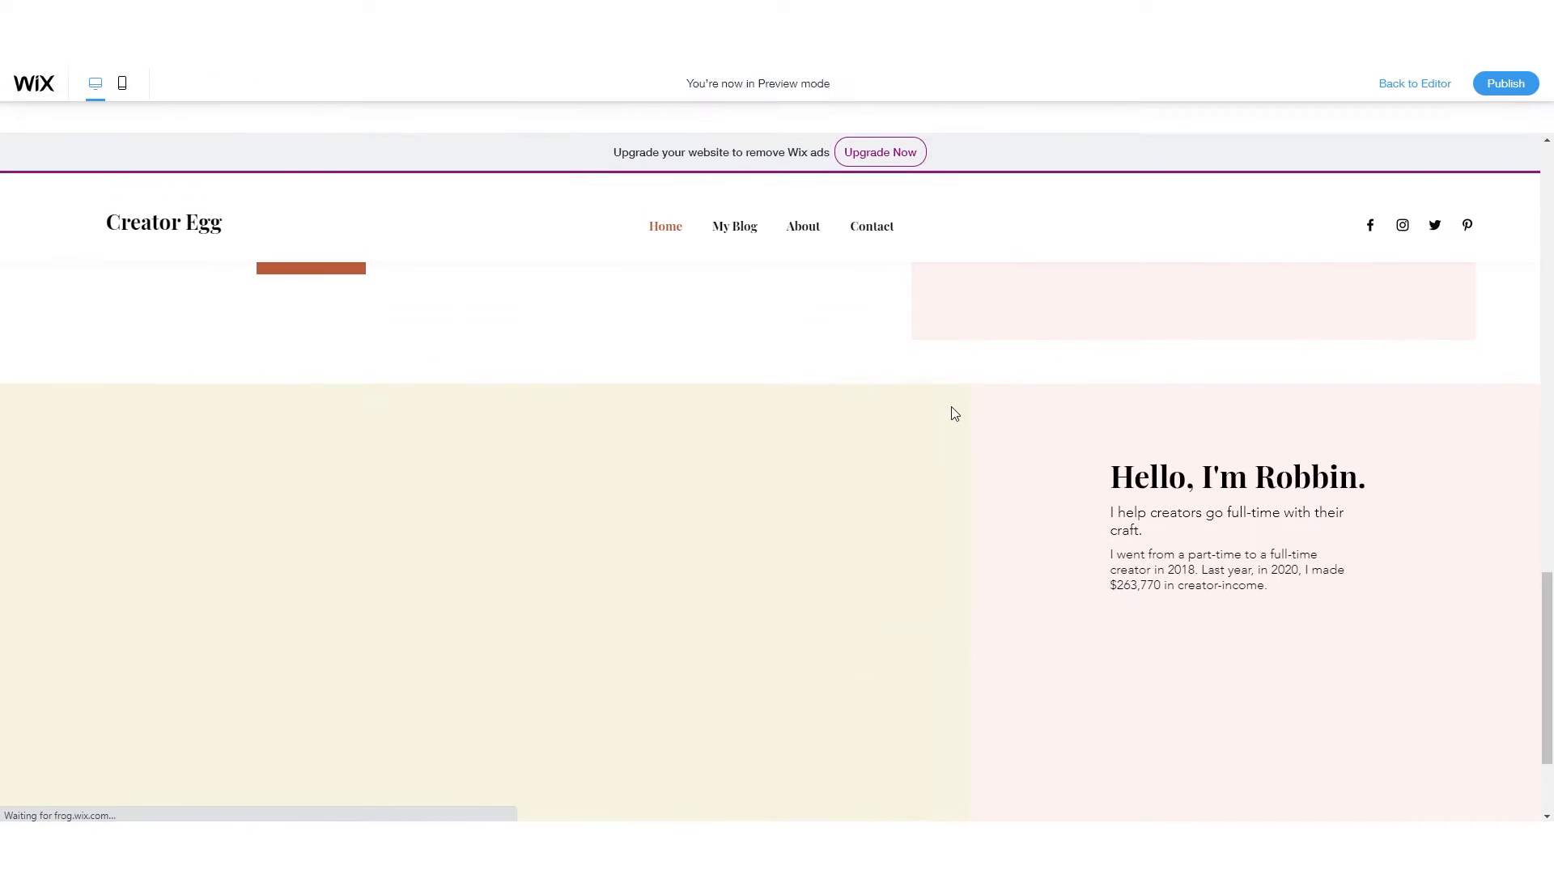
pyautogui.scroll(8, 959, 427)
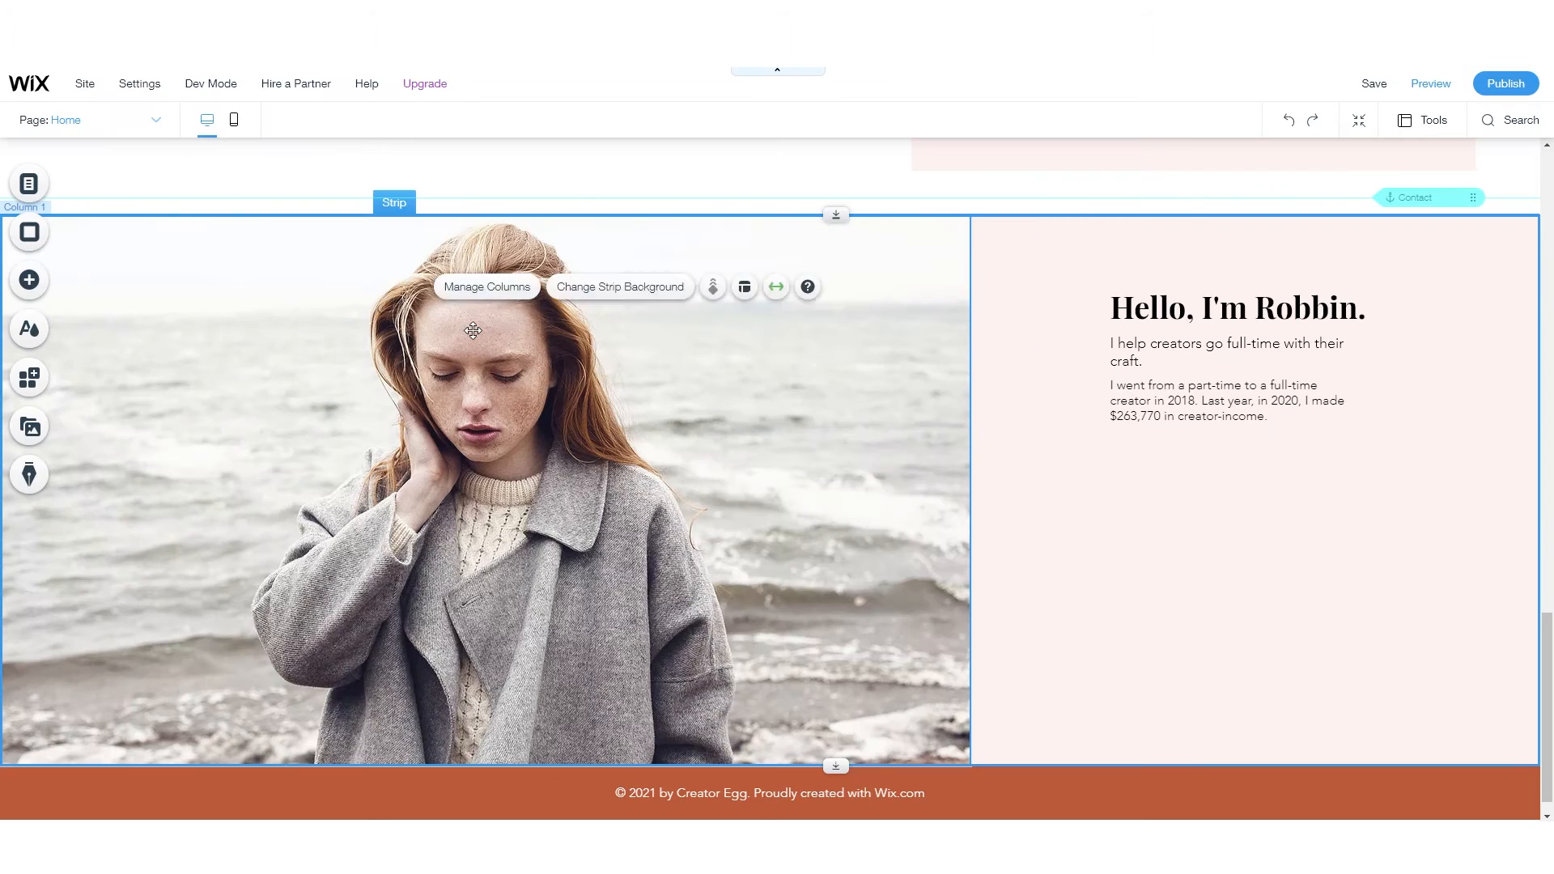
# - Change the background of the Contact strip's photo column to the picture of the man holding puppy magazines
pyautogui.click(473, 330)
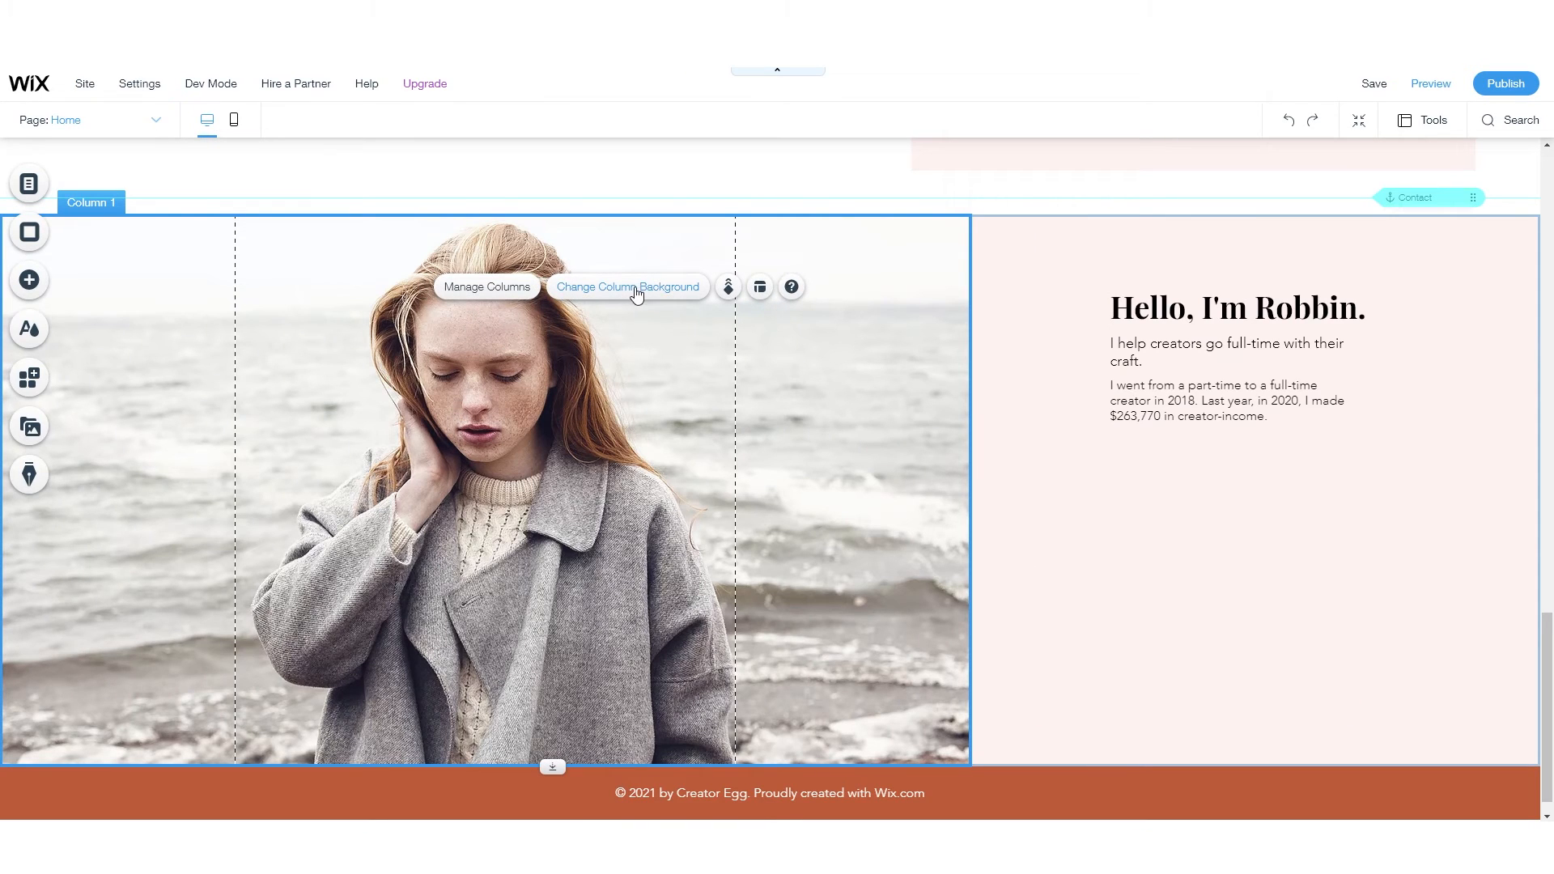
pyautogui.click(609, 297)
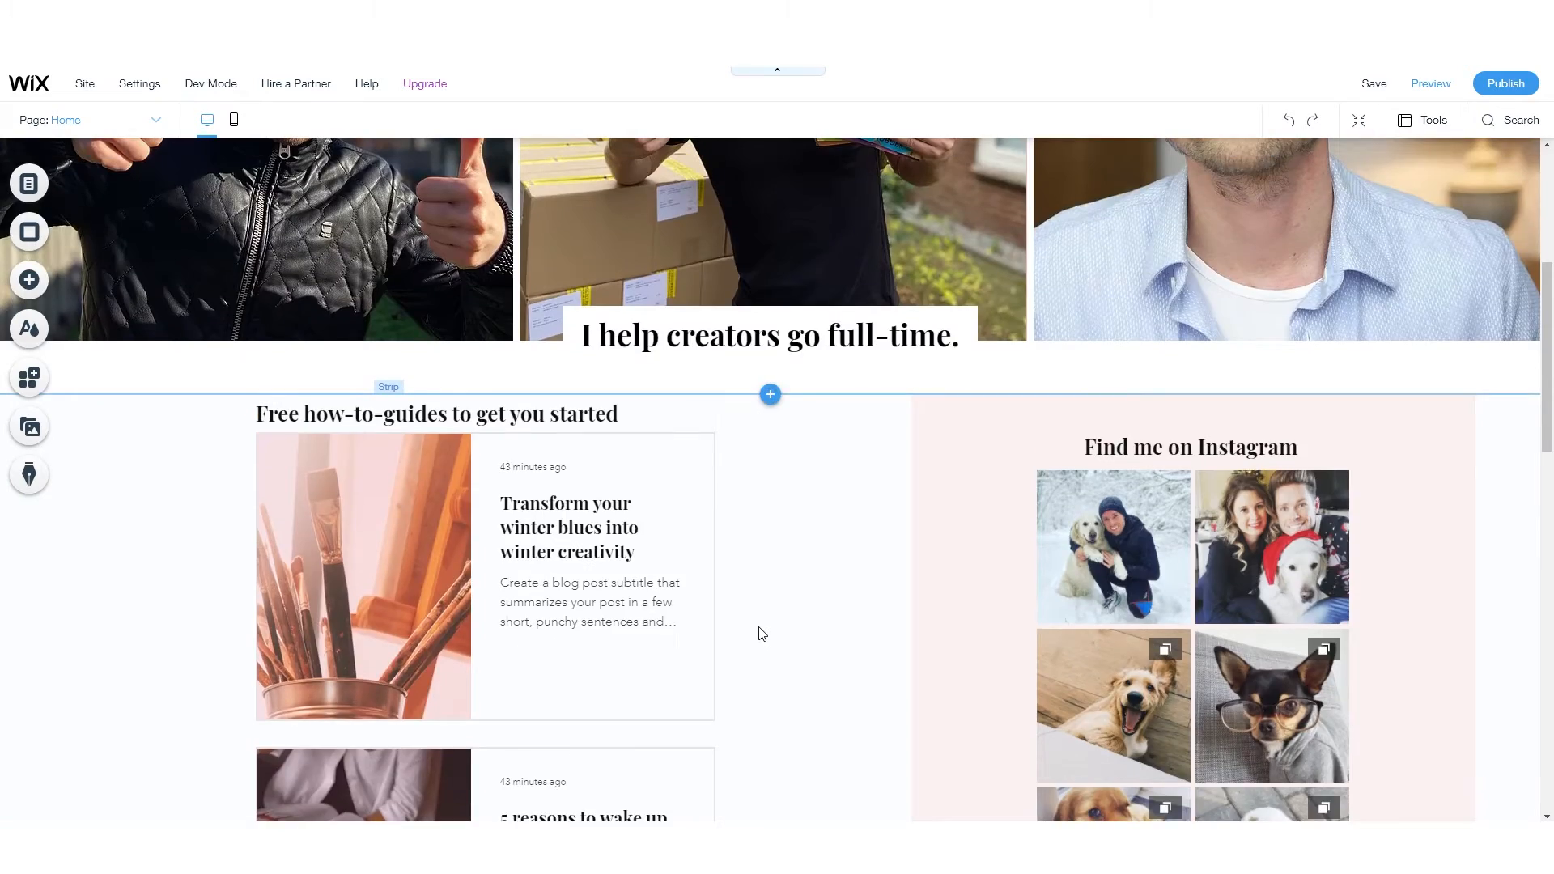
# - Preview the home page from the header down to the Contact strip, and return to the editor
pyautogui.scroll(5, 761, 634)
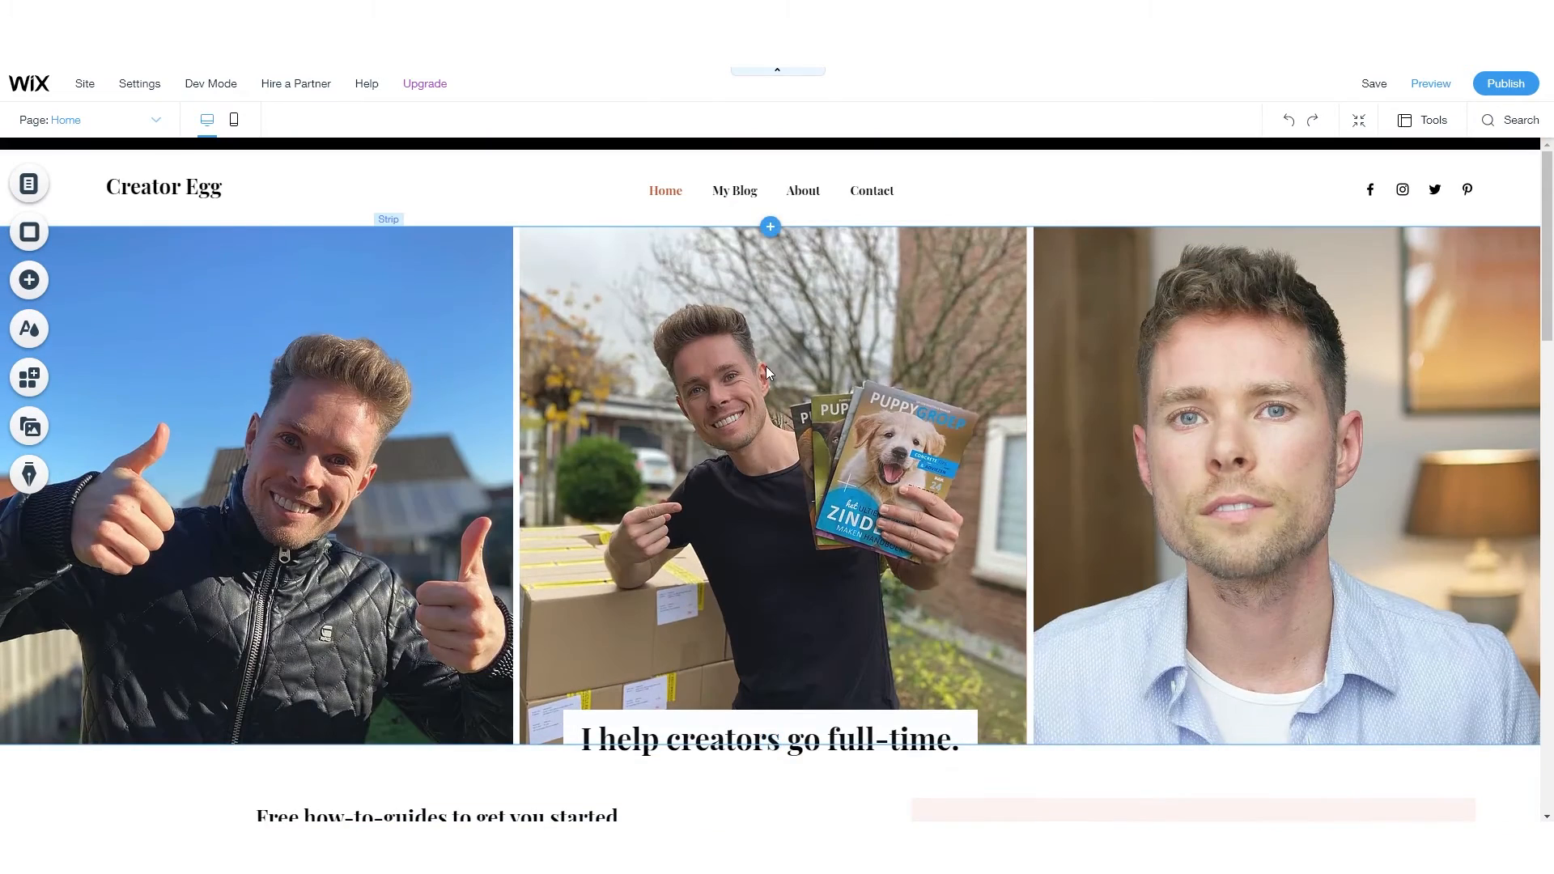
pyautogui.click(1431, 83)
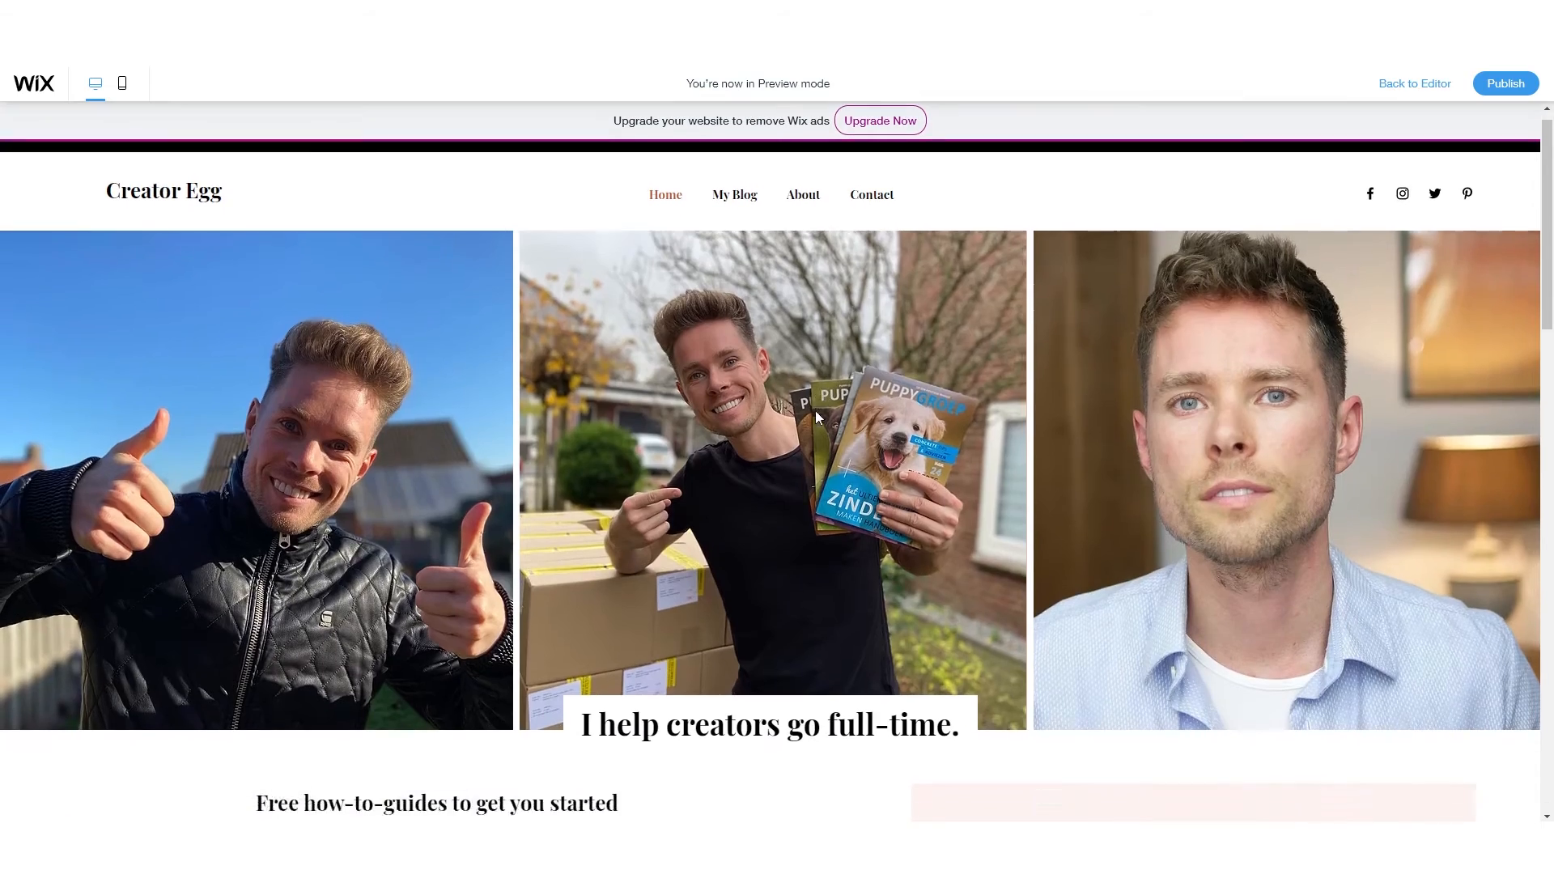
pyautogui.scroll(-10, 814, 410)
pyautogui.scroll(2, 896, 492)
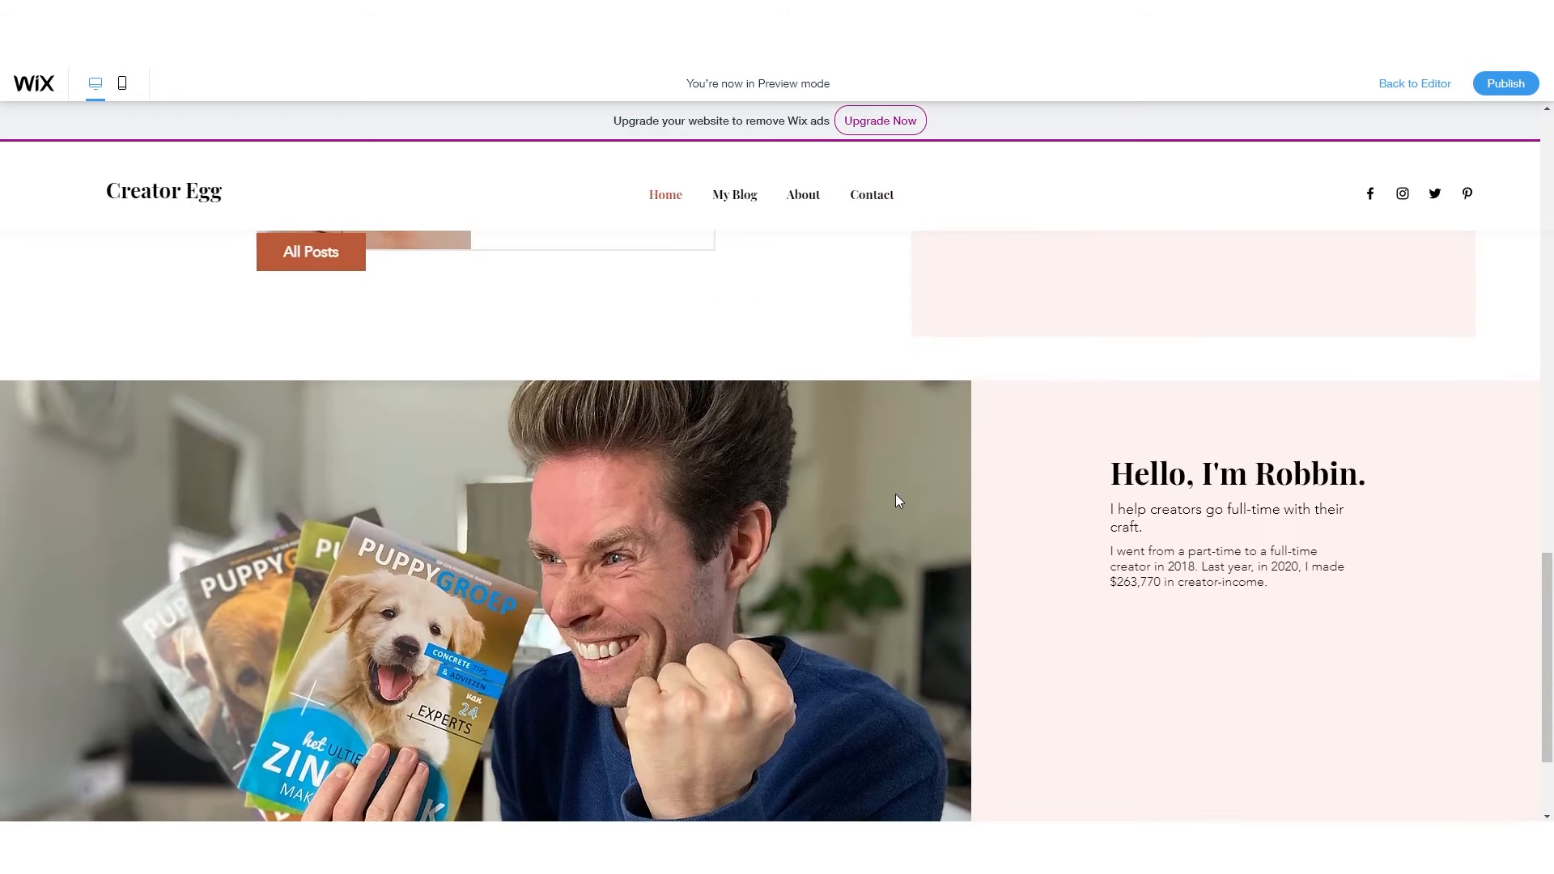
pyautogui.scroll(8, 896, 498)
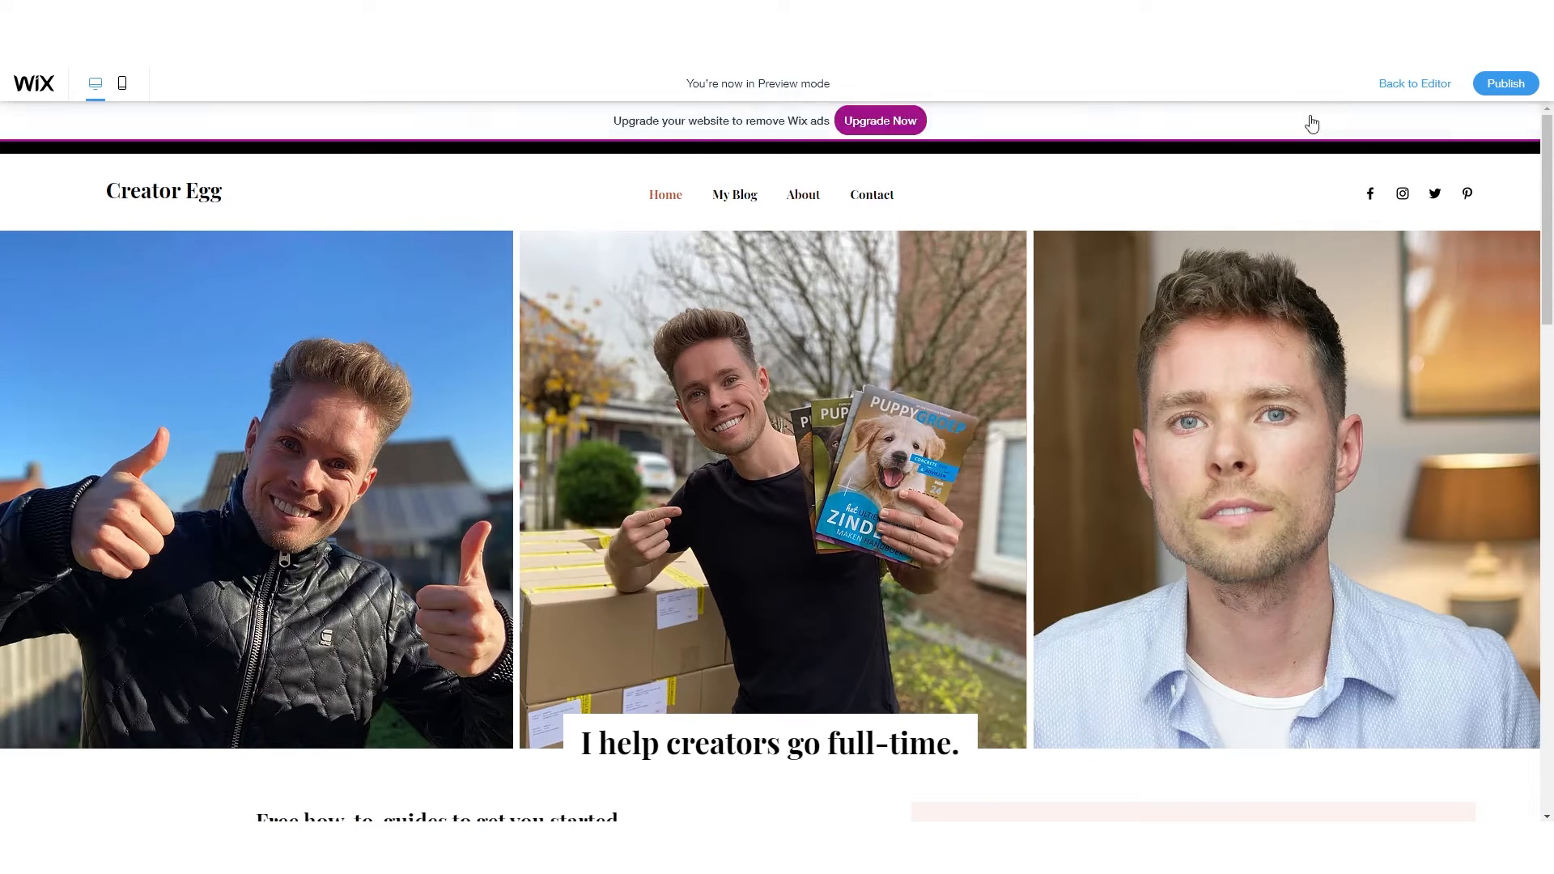
pyautogui.click(1415, 83)
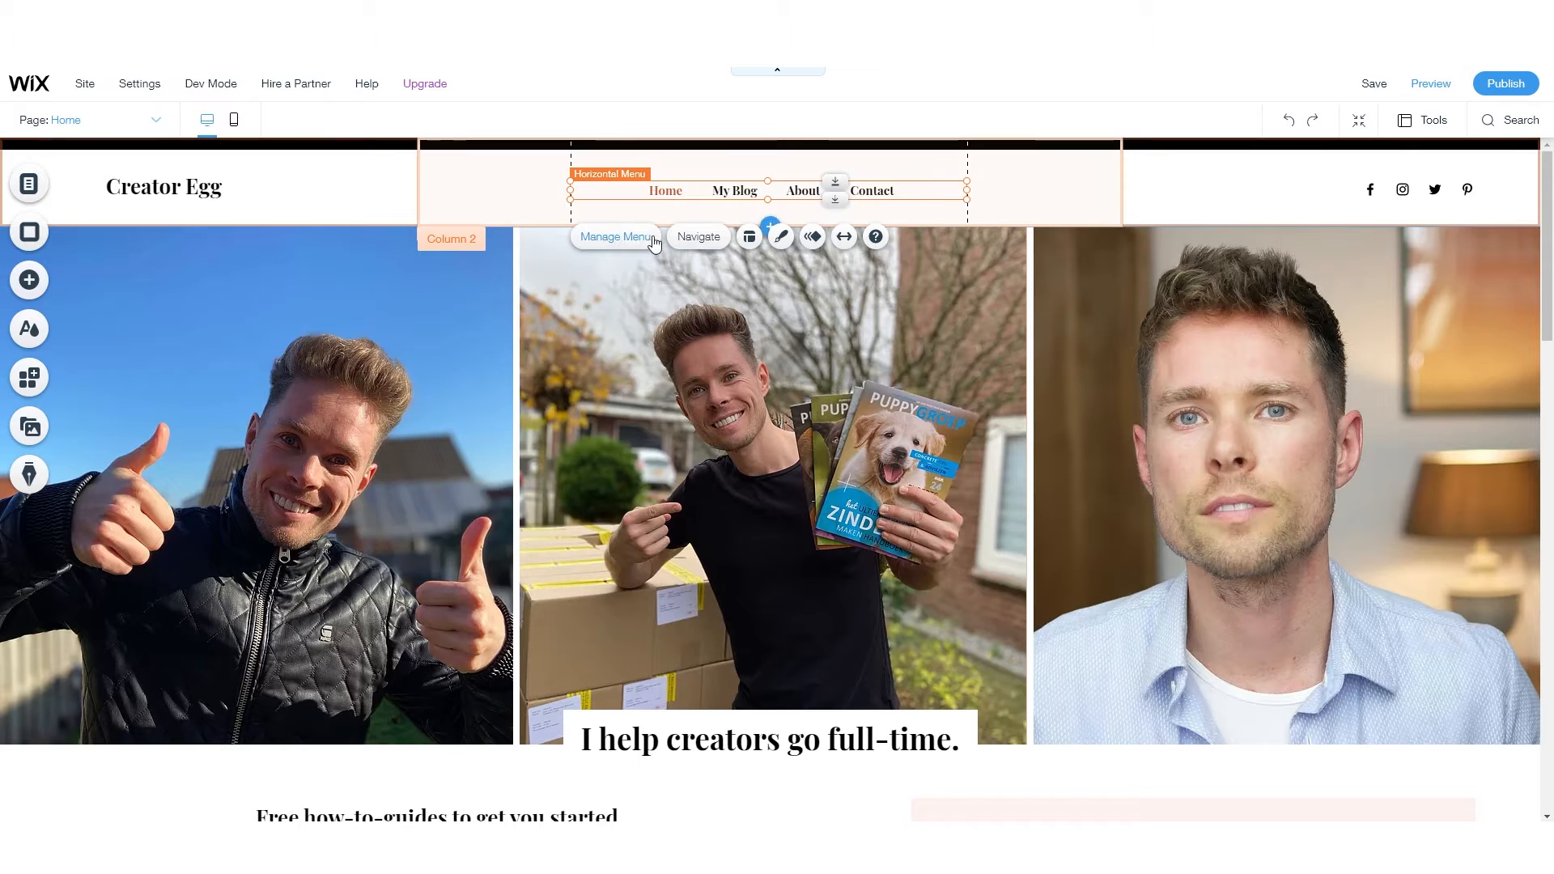
# - Examine the header menu's items and the options for adding a new menu item, and close the menu management
pyautogui.click(616, 236)
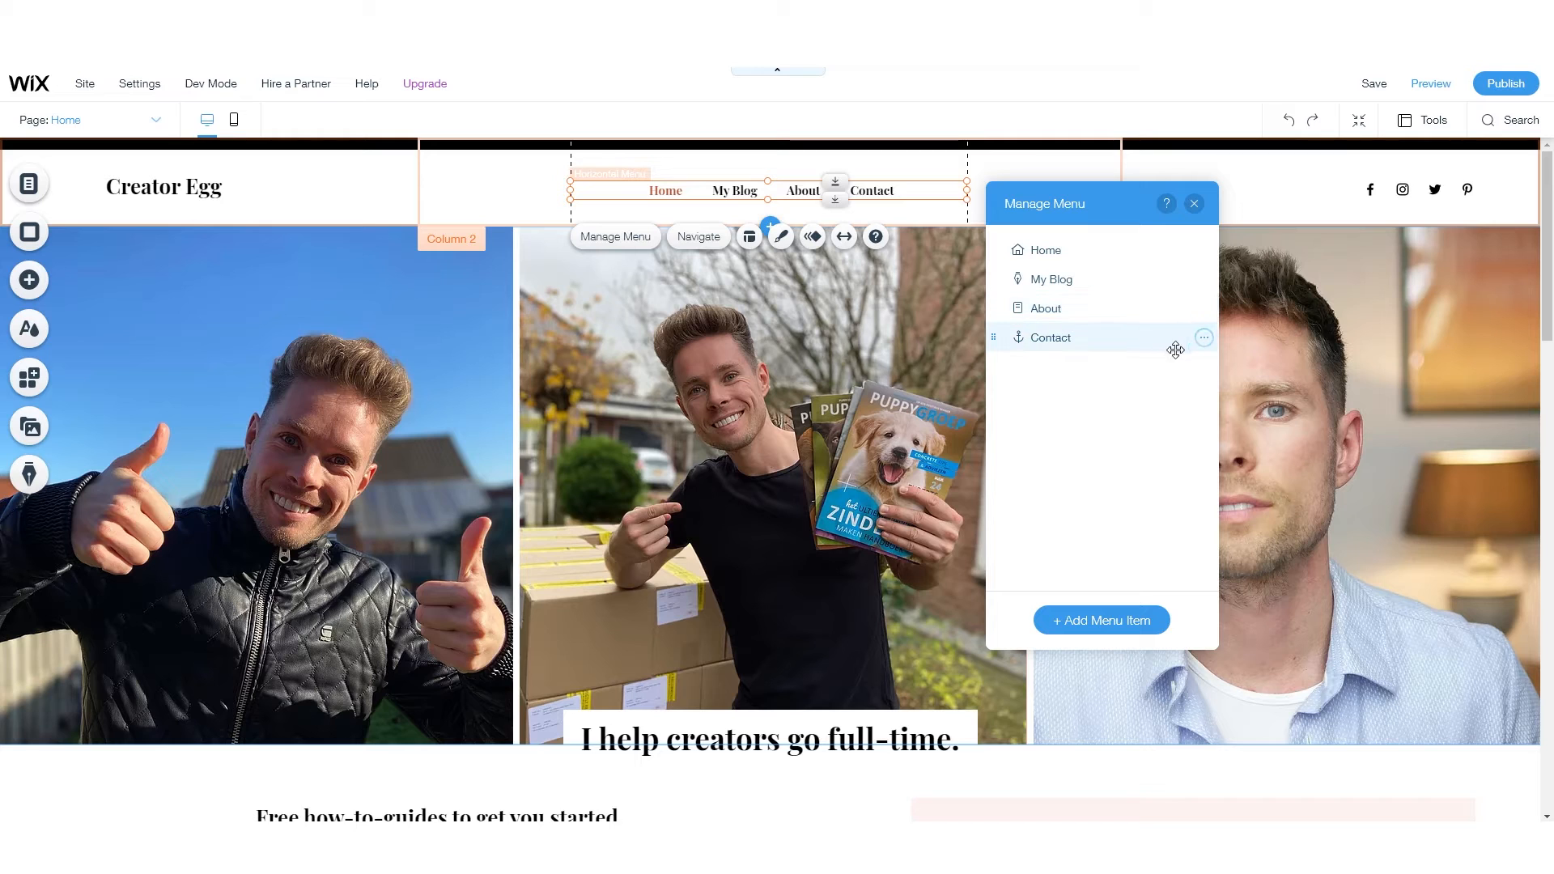
pyautogui.click(1111, 630)
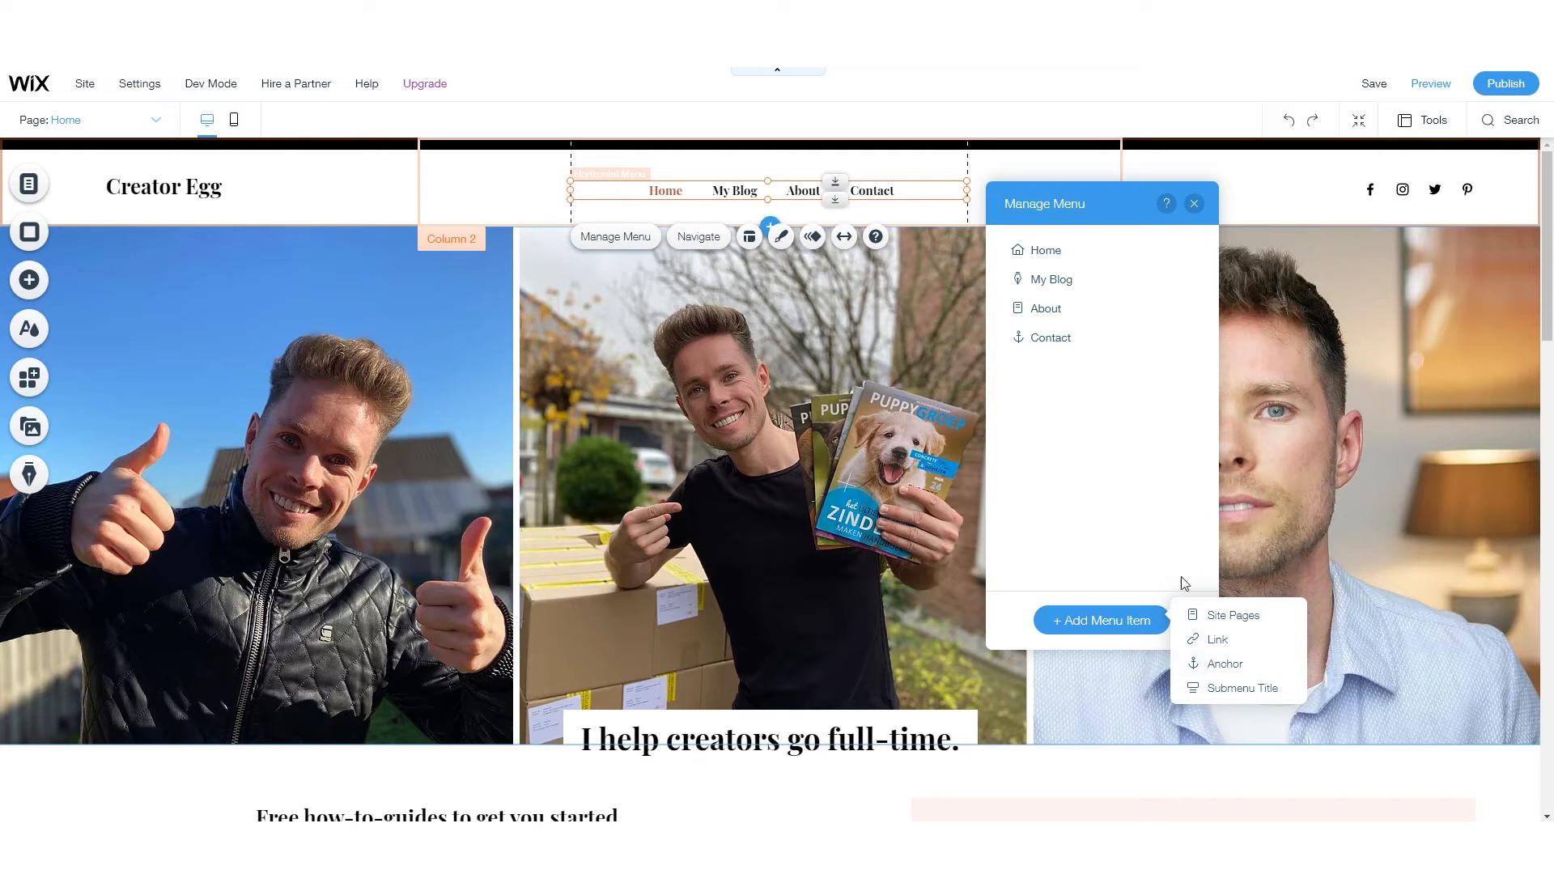
pyautogui.click(1197, 203)
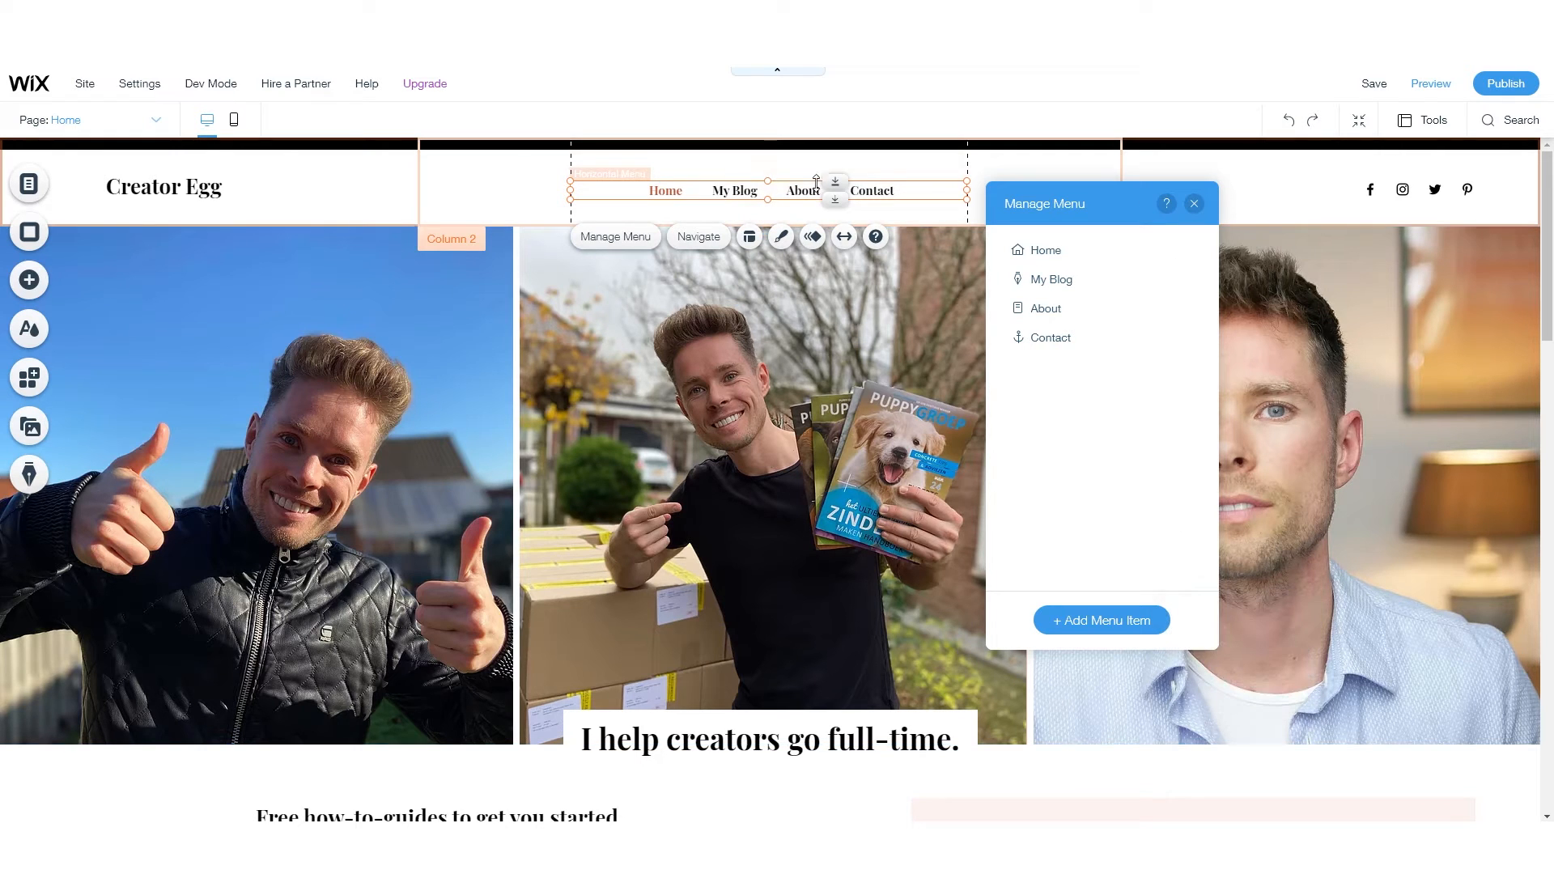
pyautogui.click(1195, 204)
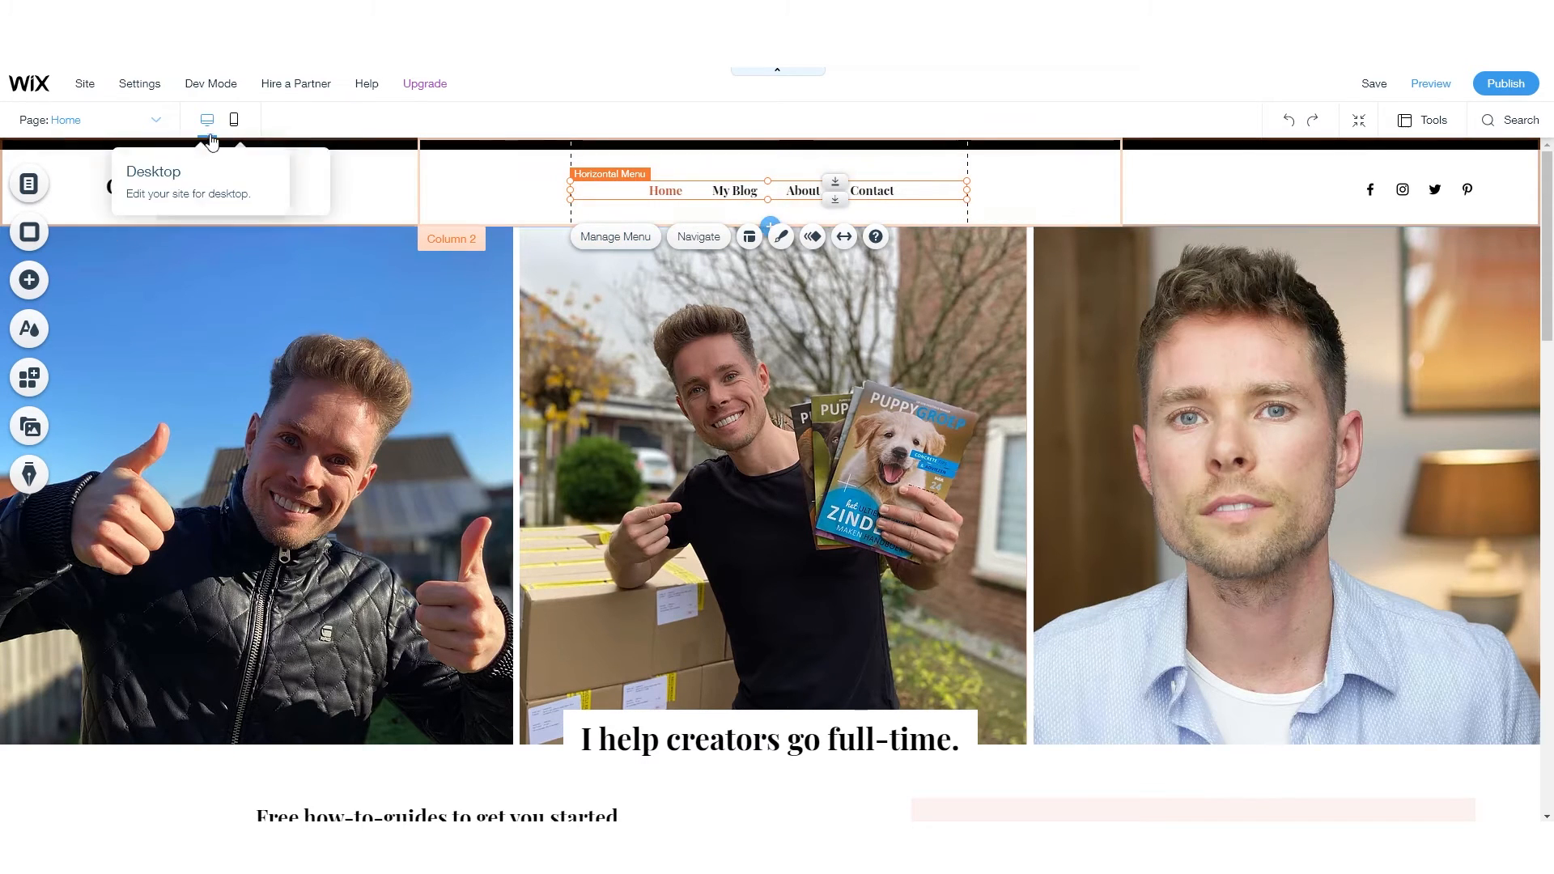
# - Switch to editing the About page and look over its layout
pyautogui.click(98, 120)
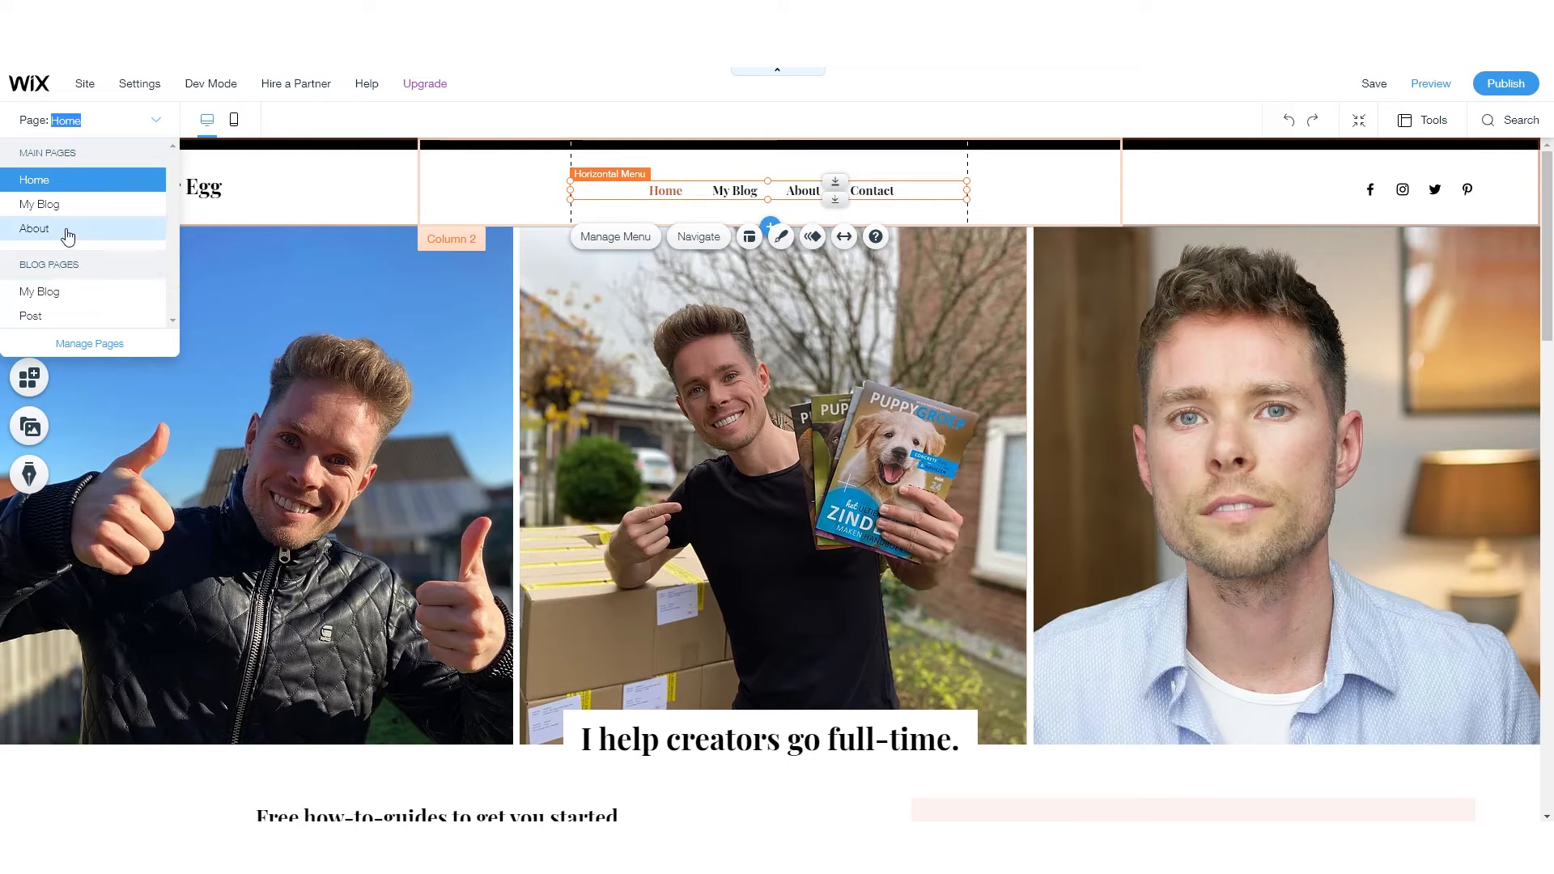
pyautogui.click(120, 120)
pyautogui.click(85, 125)
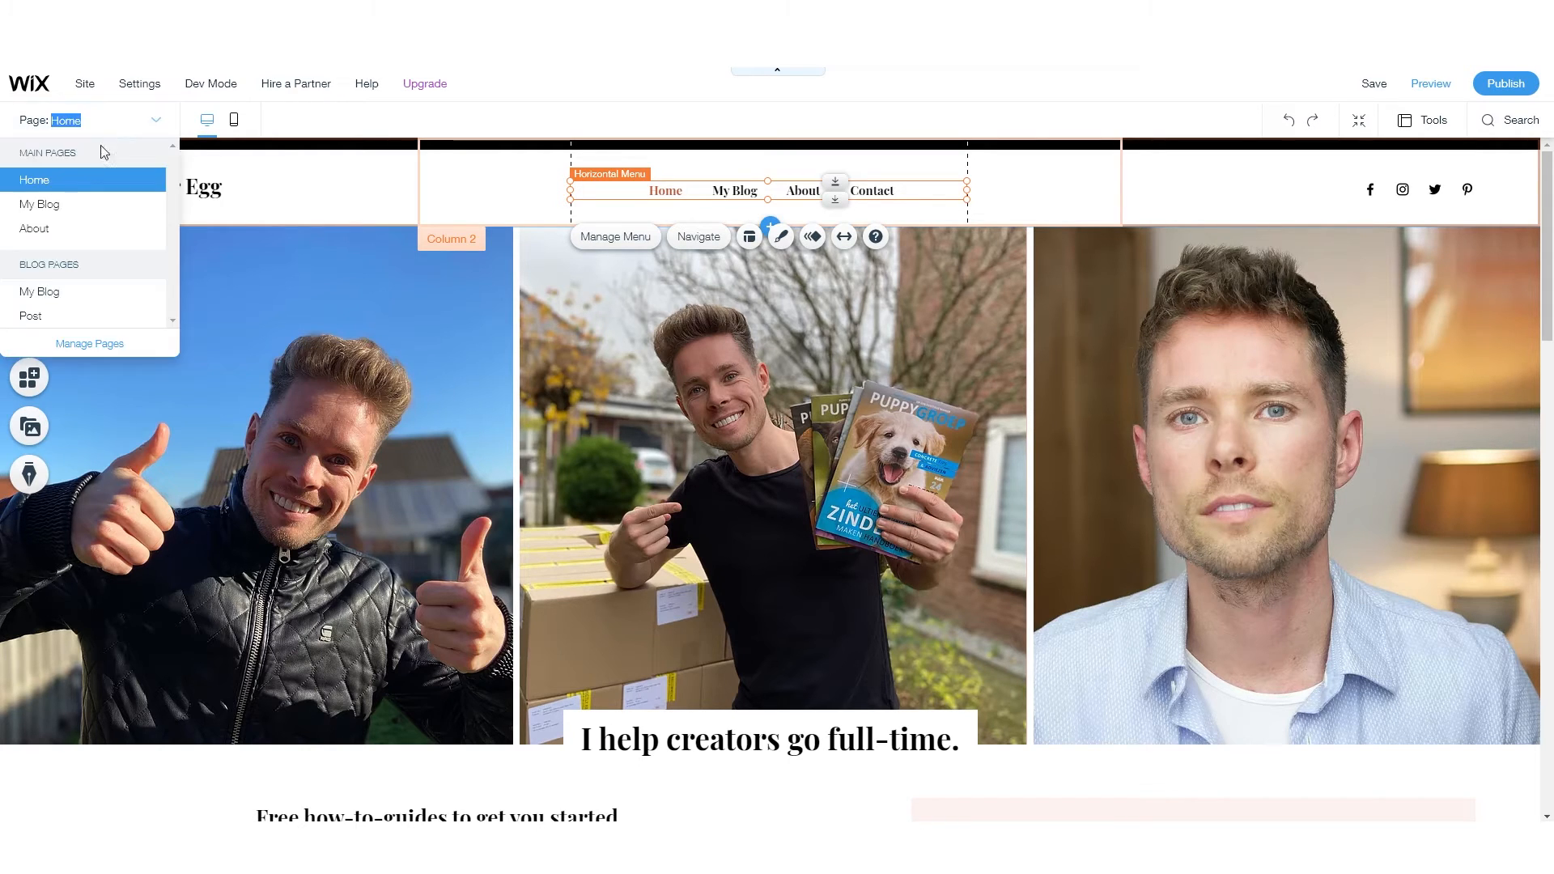
pyautogui.click(58, 231)
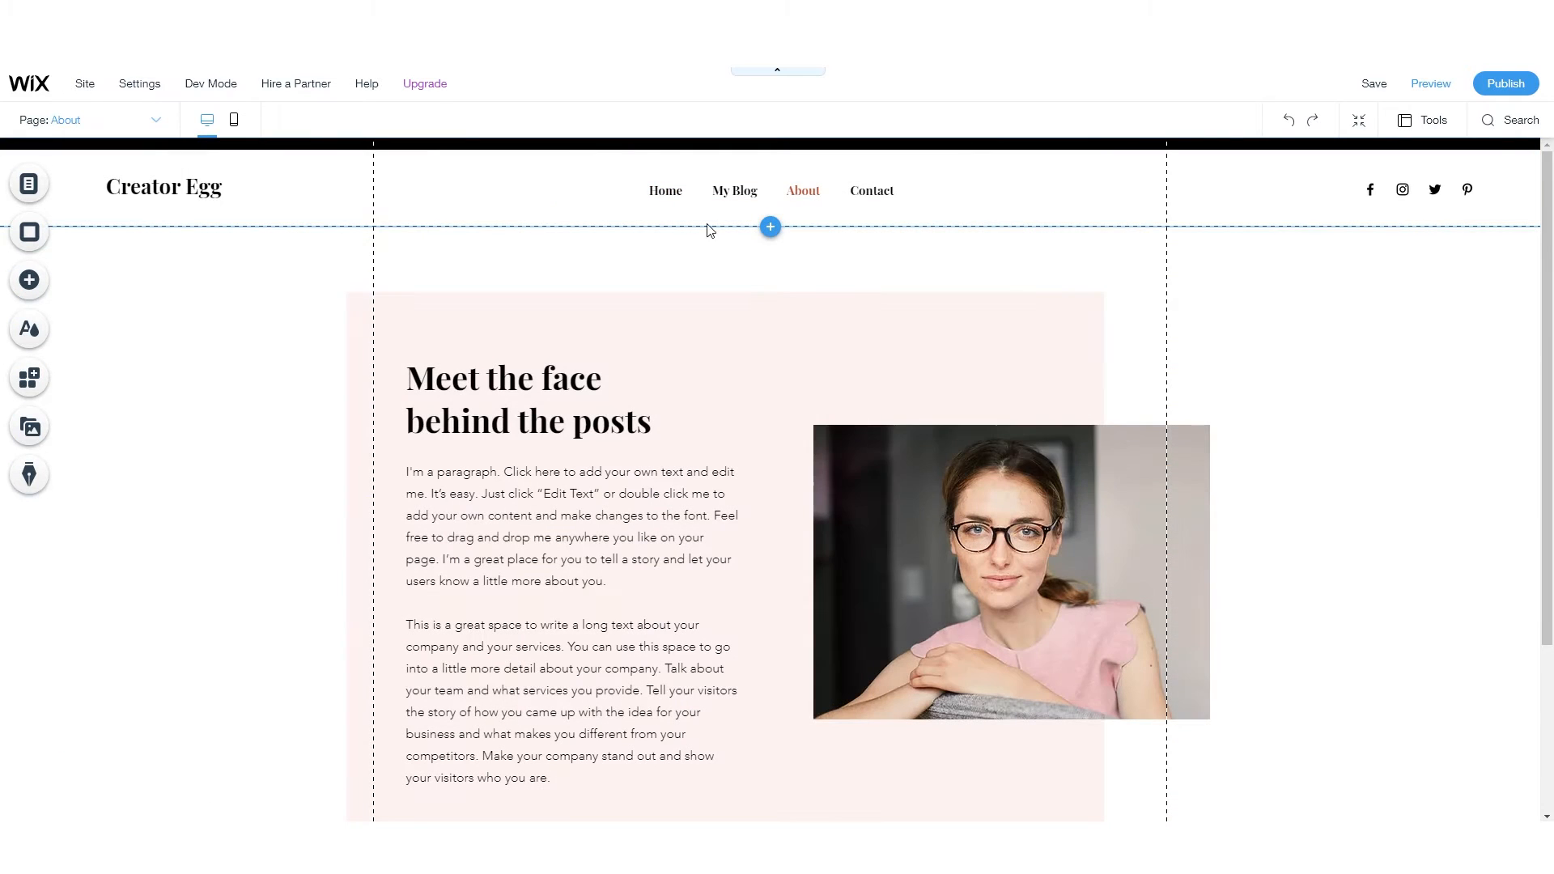
pyautogui.scroll(-3, 711, 370)
pyautogui.scroll(3, 799, 479)
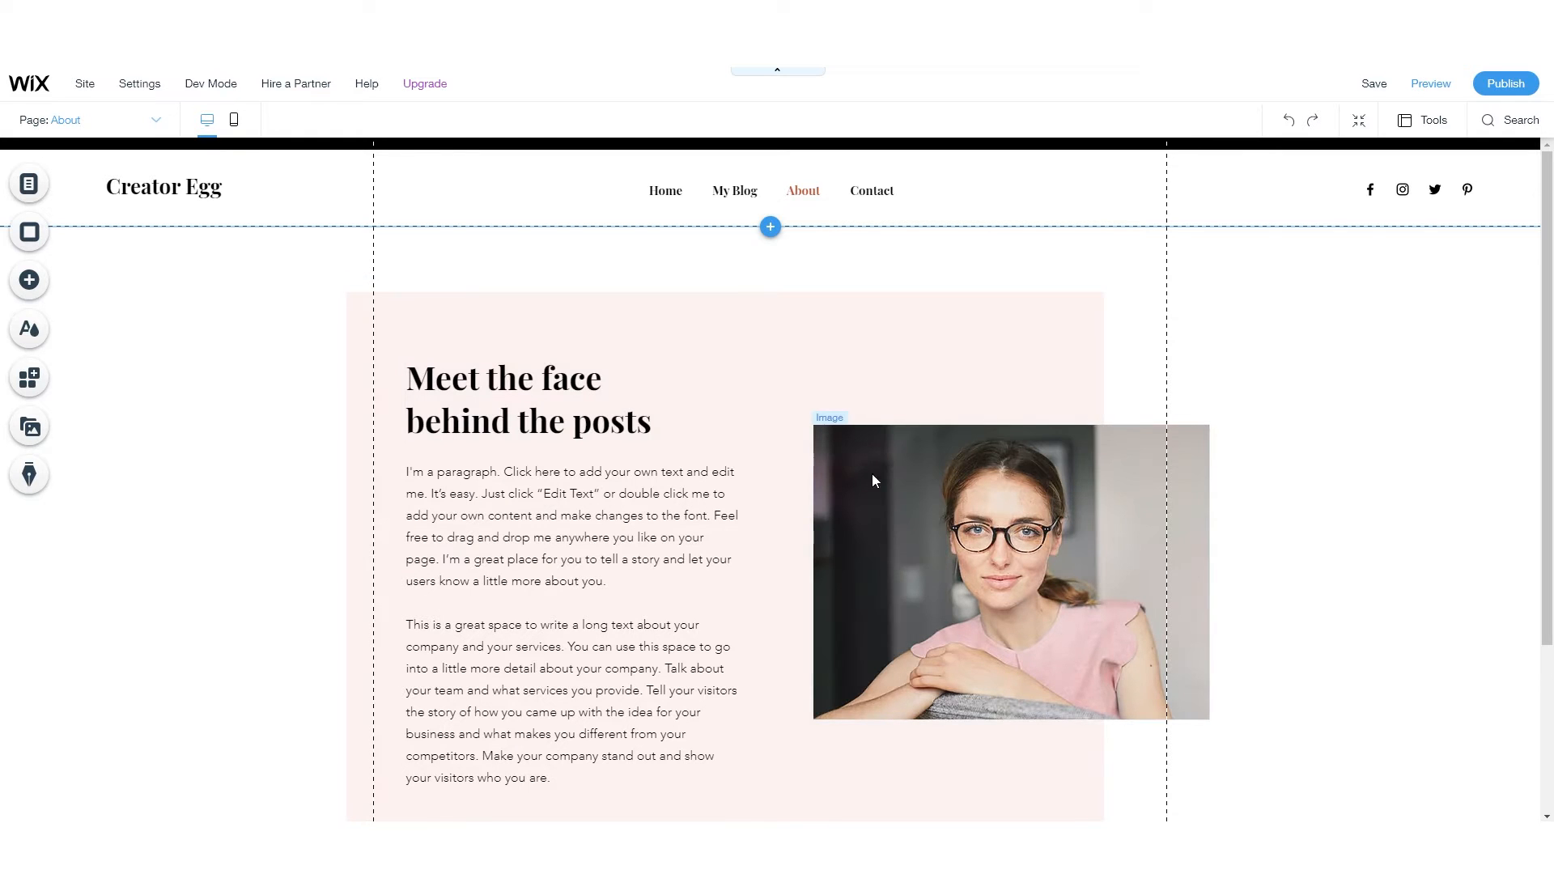
# - Replace the About page's picture of the woman with P1020738_Moment1.jpg from the site files
pyautogui.click(973, 539)
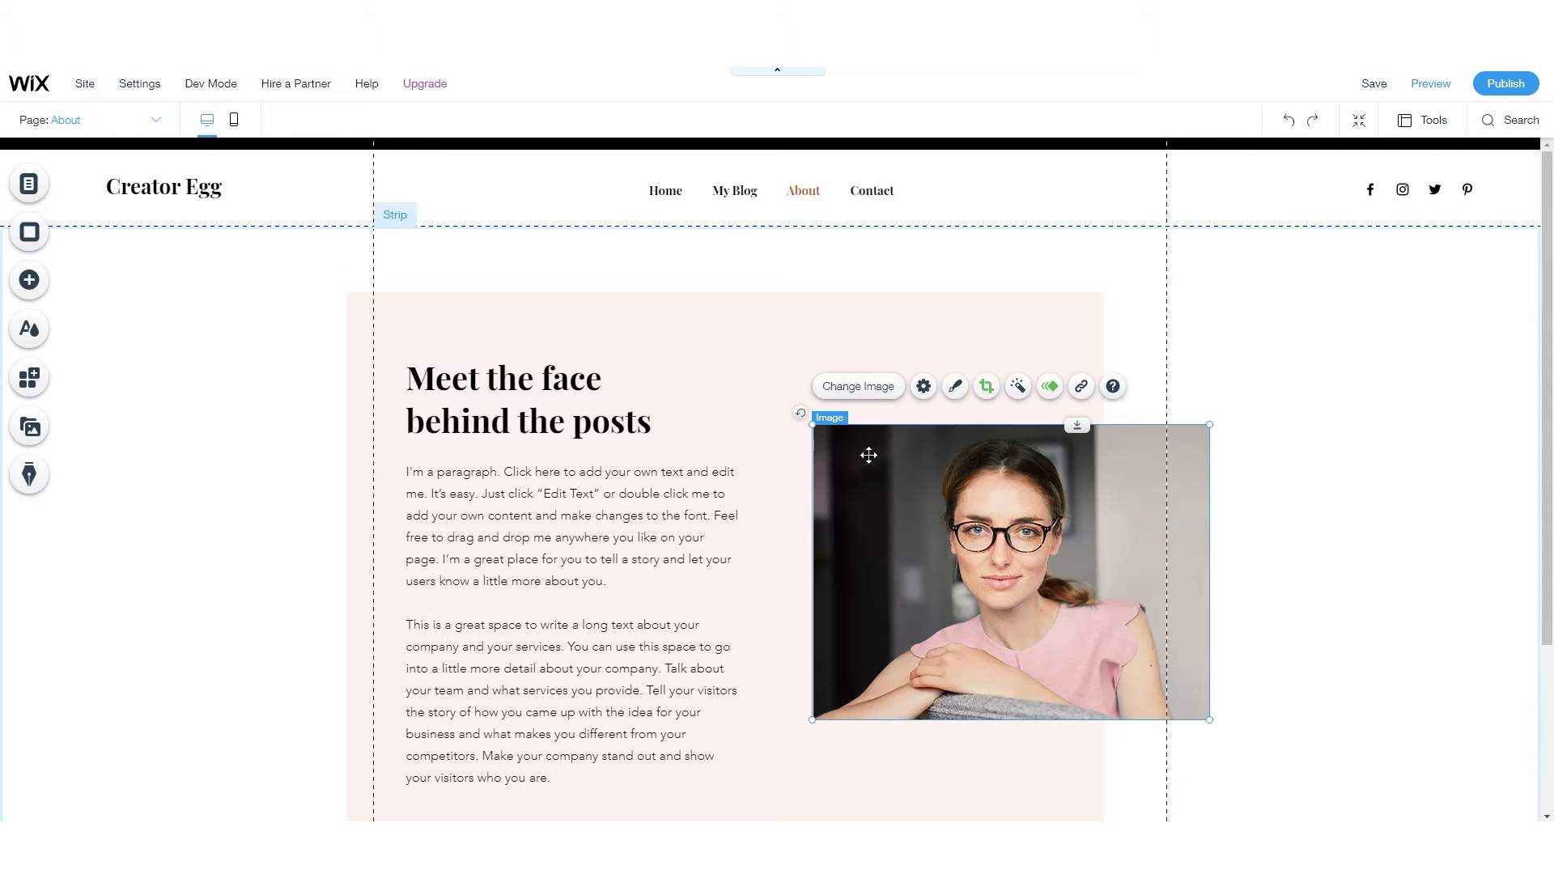
pyautogui.click(881, 393)
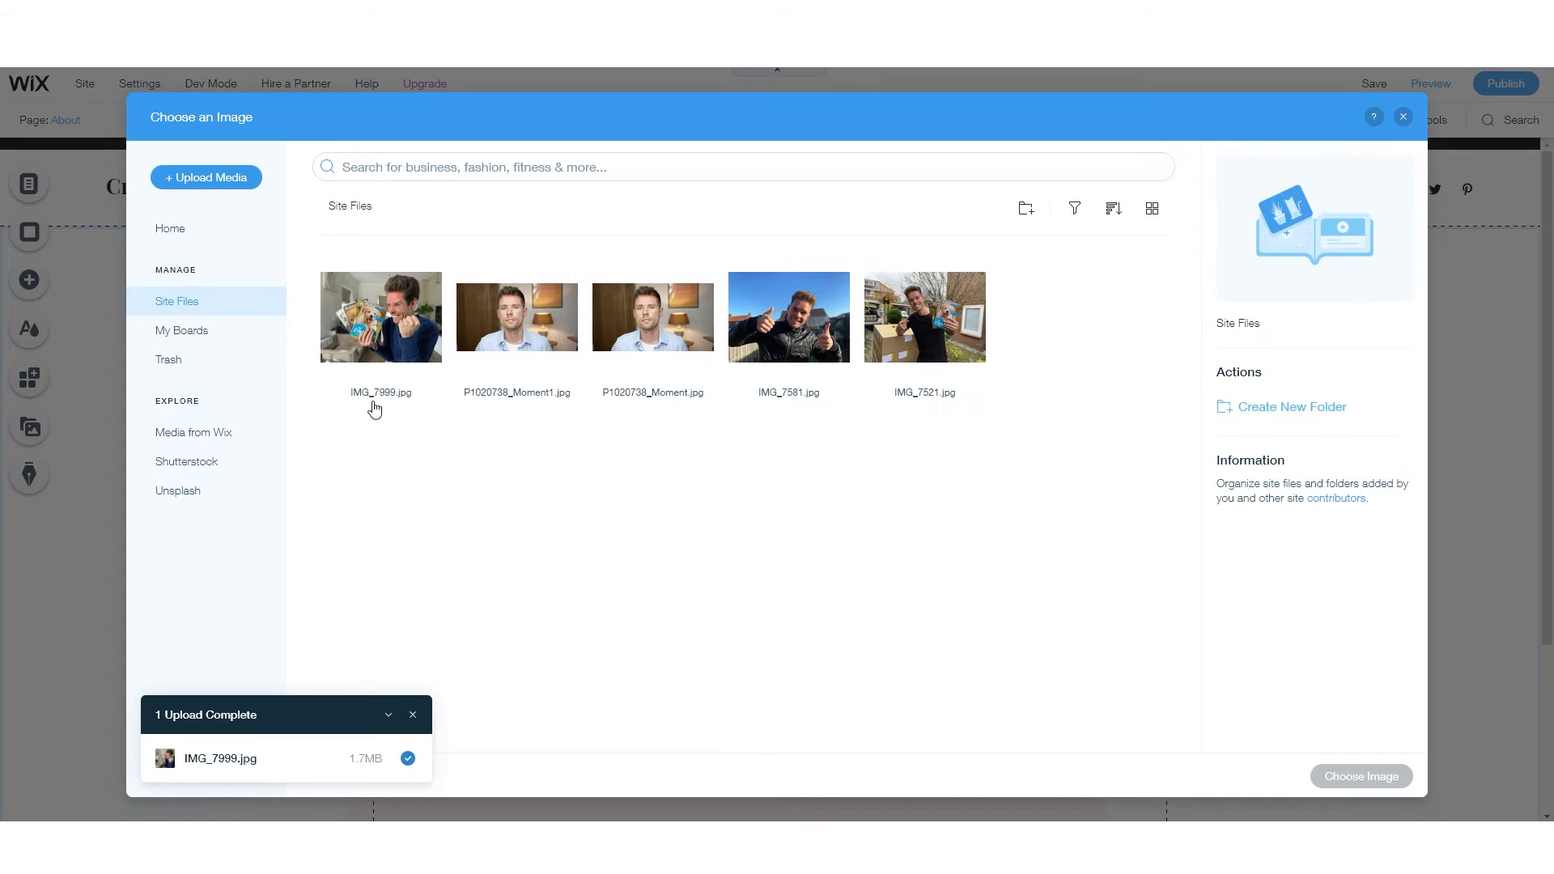
pyautogui.click(497, 332)
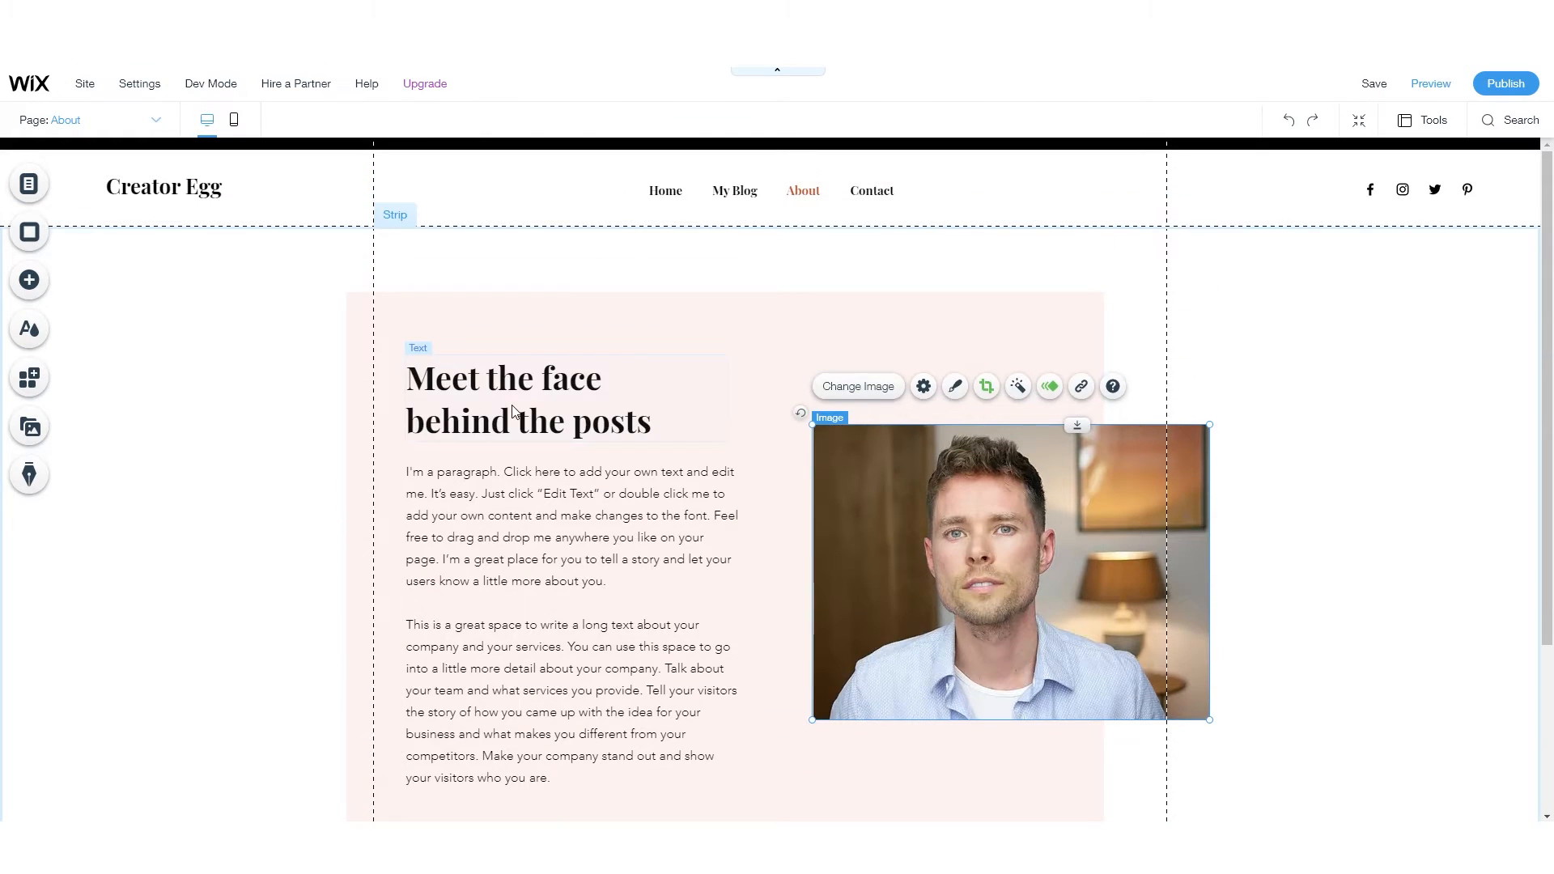
# - Look over the About page's heading, paragraph text and footer to see what can be personalised
pyautogui.click(515, 411)
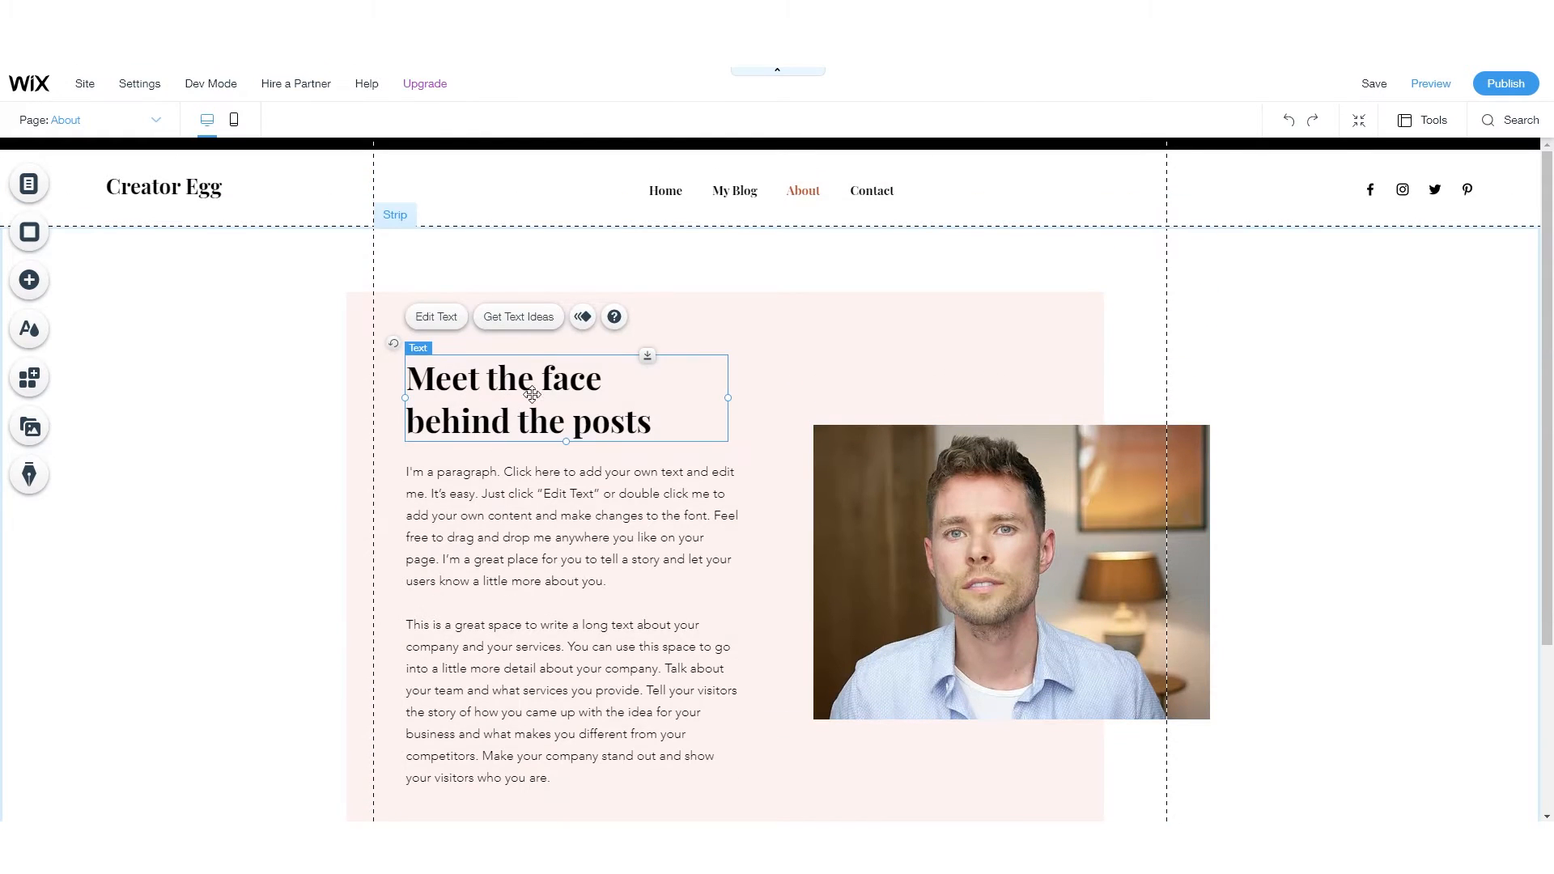
pyautogui.click(520, 474)
pyautogui.scroll(-3, 486, 540)
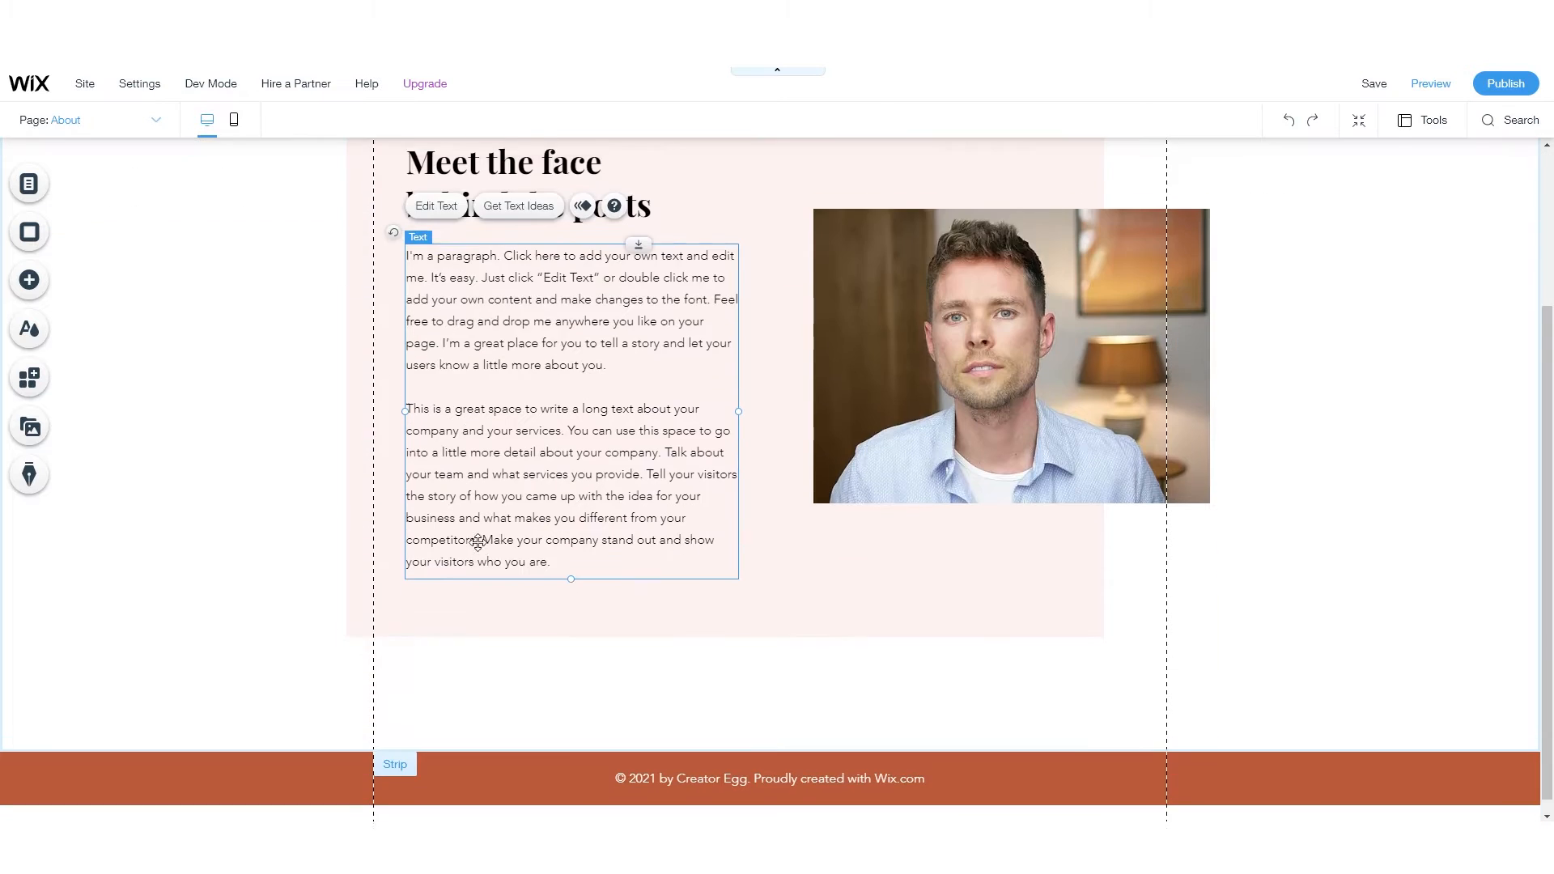
pyautogui.scroll(3, 609, 558)
pyautogui.scroll(-3, 567, 526)
pyautogui.scroll(3, 567, 485)
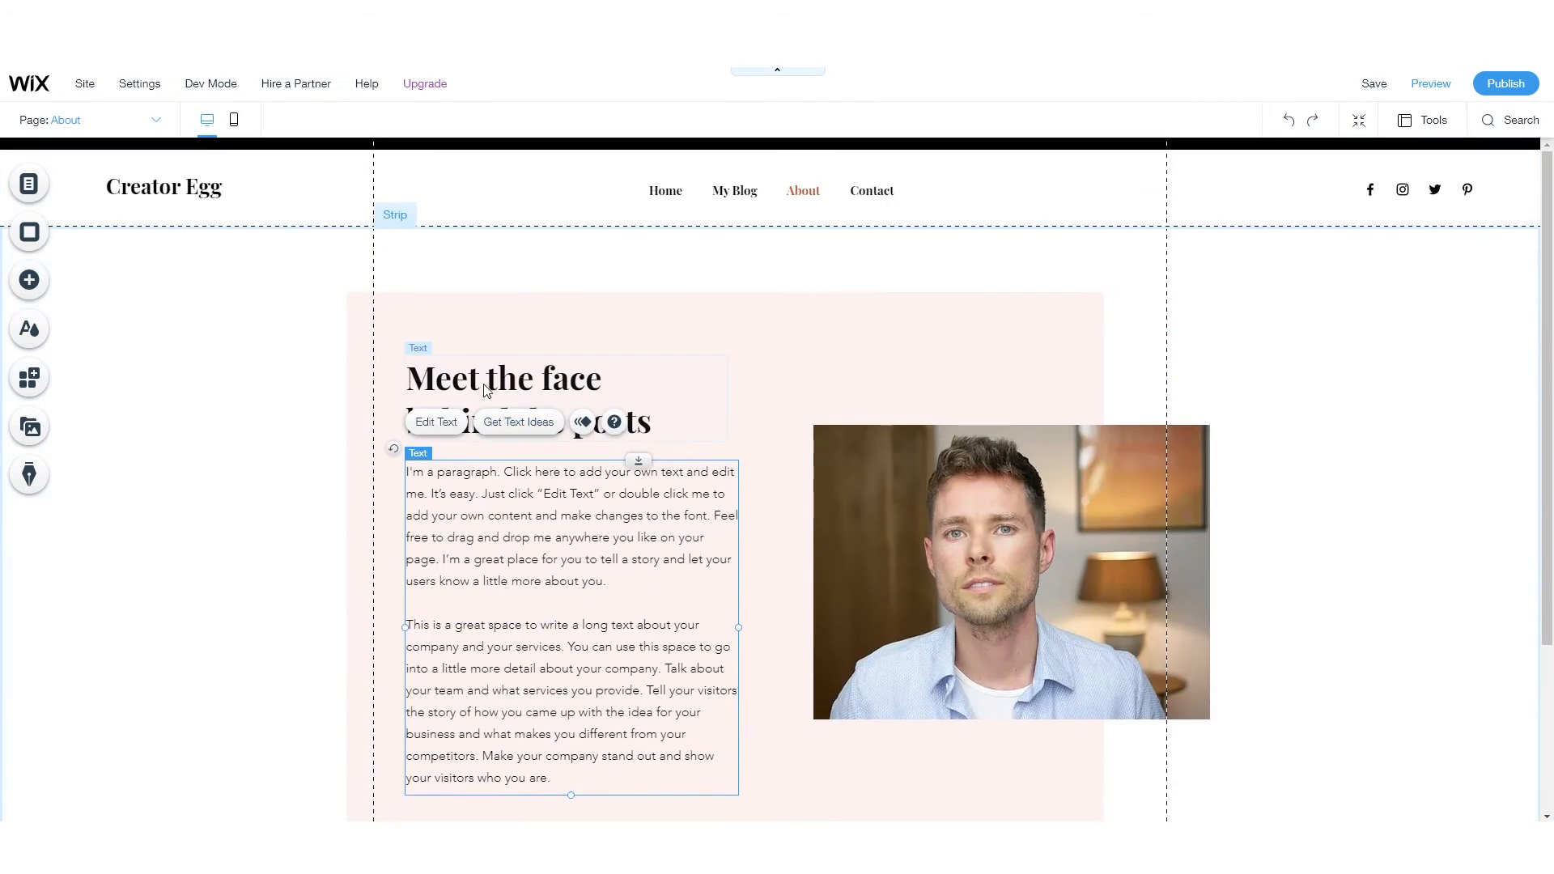
pyautogui.click(561, 360)
pyautogui.scroll(-3, 564, 566)
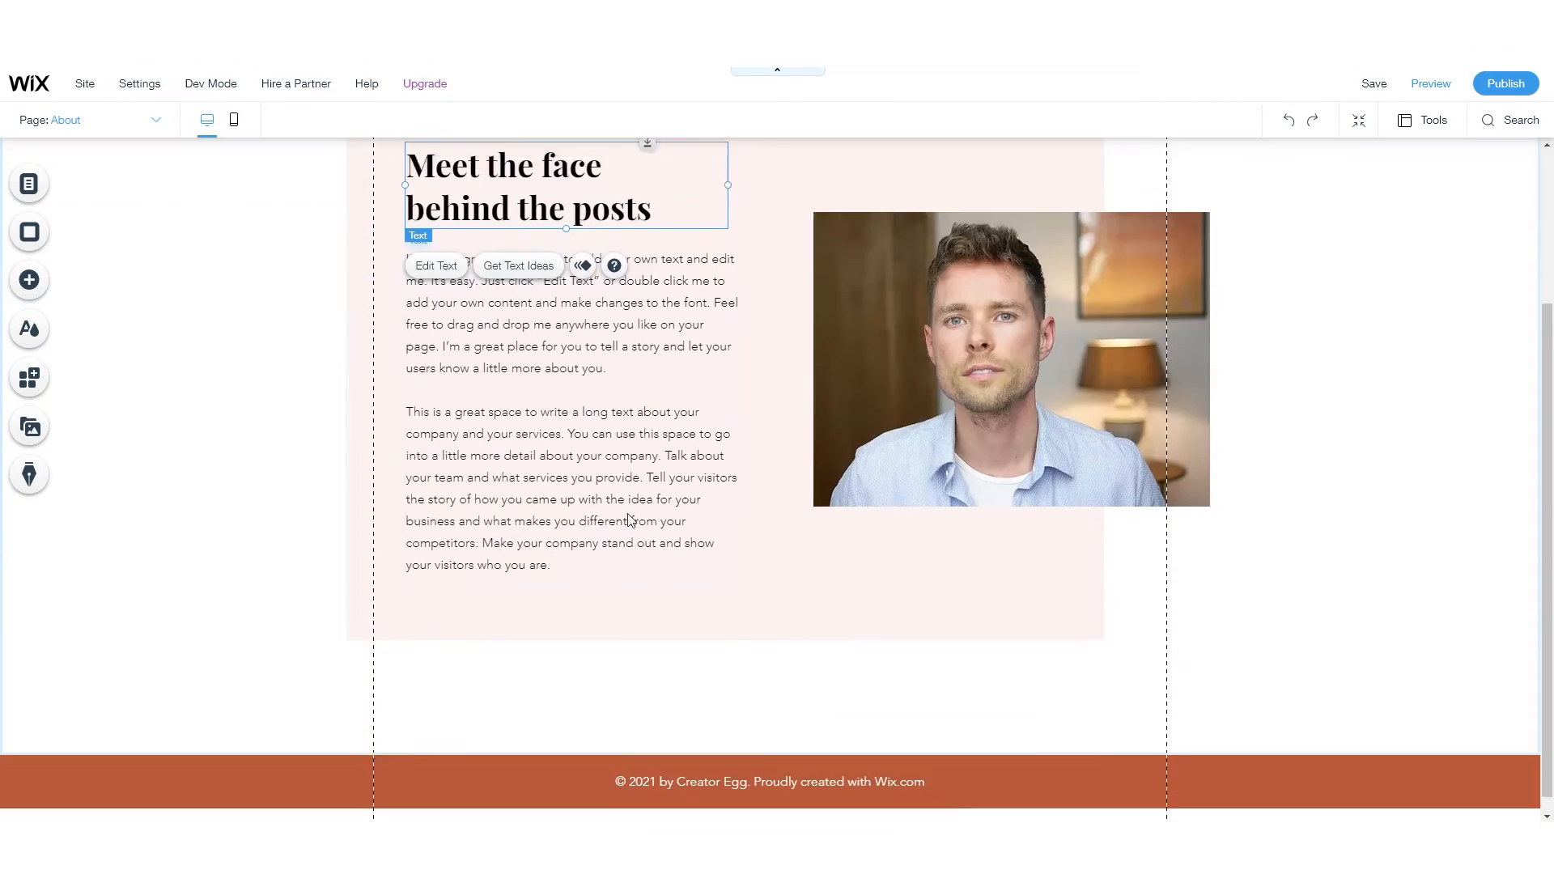
pyautogui.scroll(3, 564, 569)
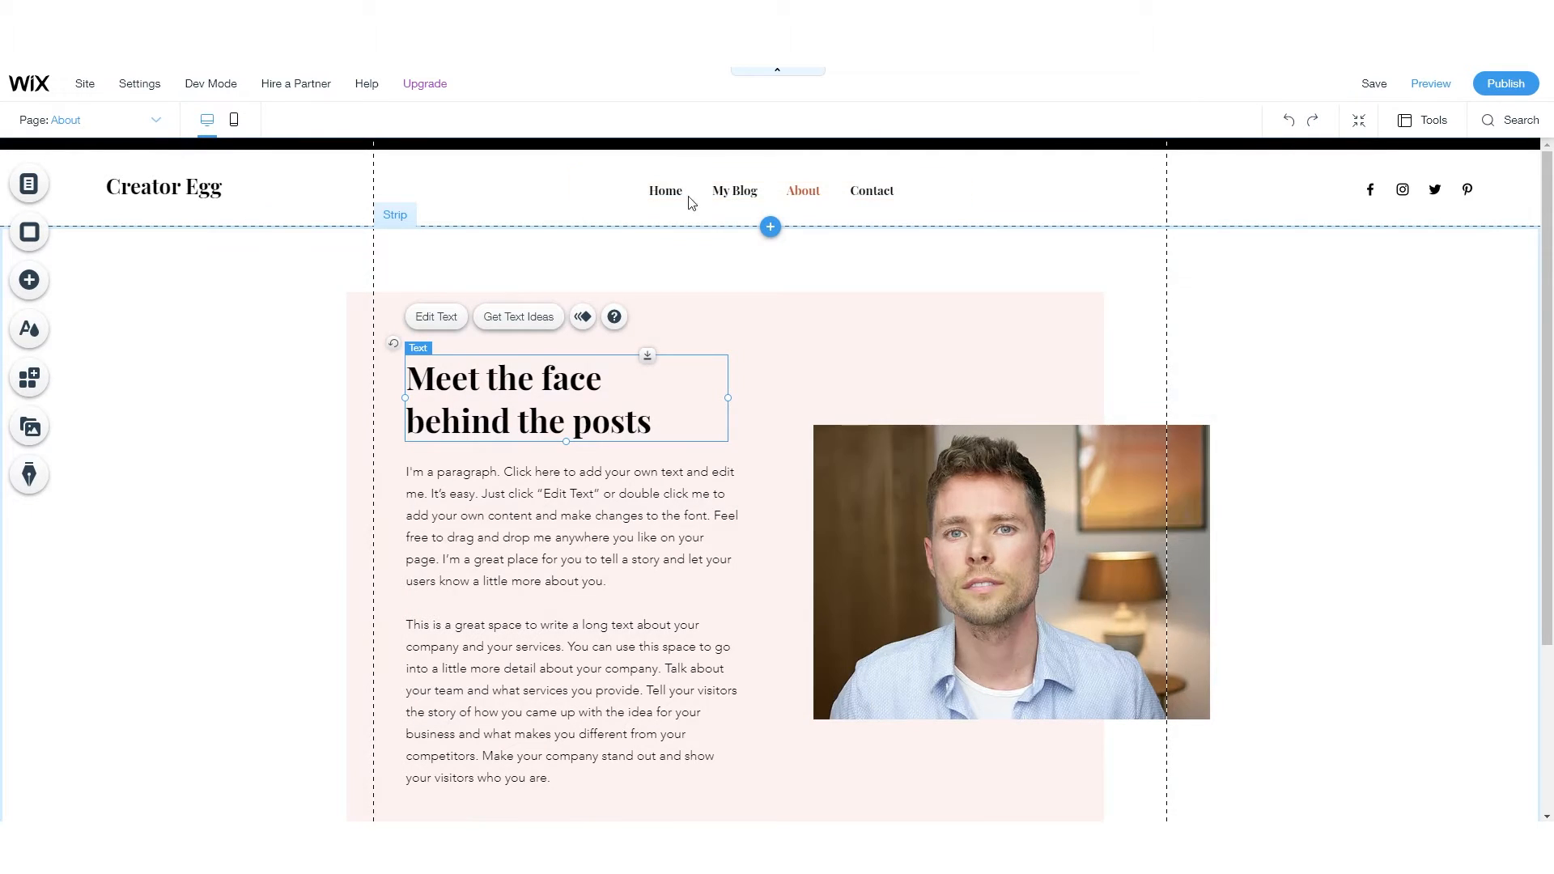
pyautogui.click(67, 119)
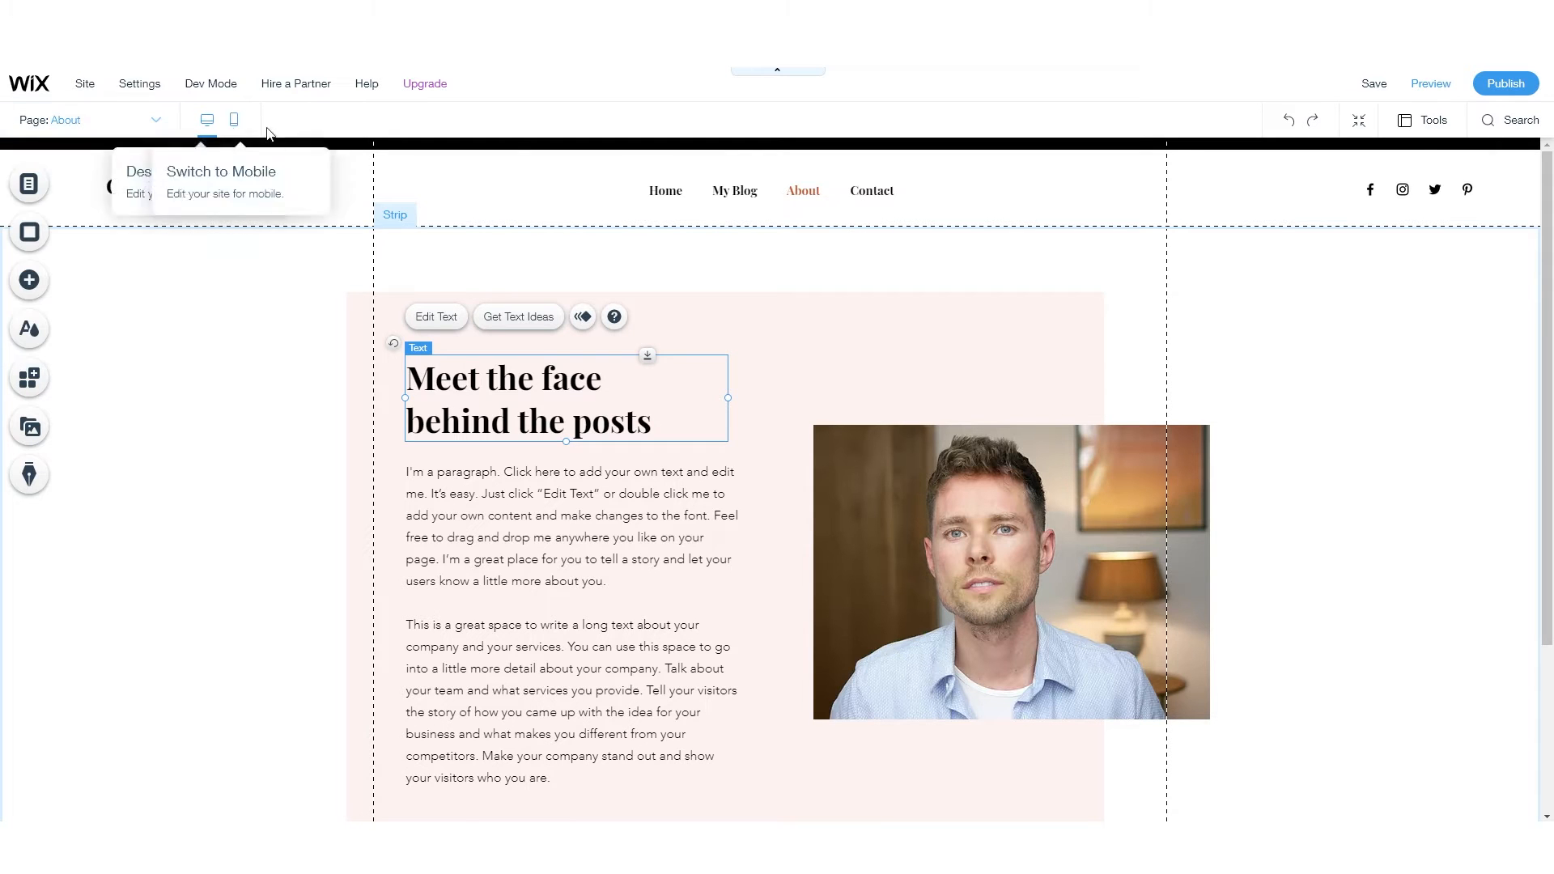
# - Preview the About page, test the Contact link in the header menu, and return to the editor to look over the home page
pyautogui.click(1429, 84)
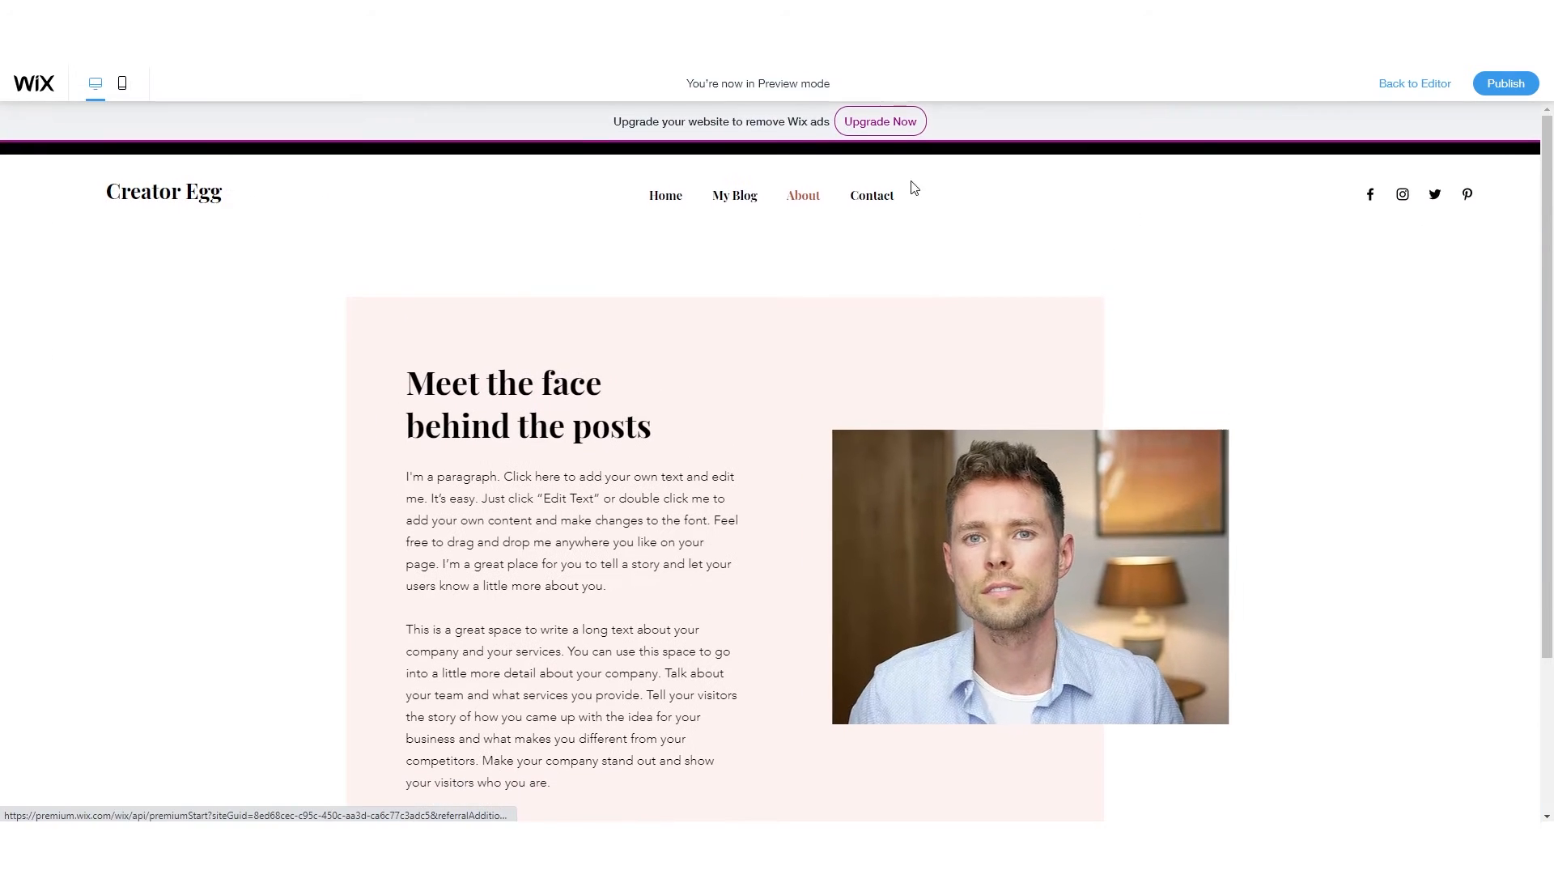
pyautogui.click(864, 197)
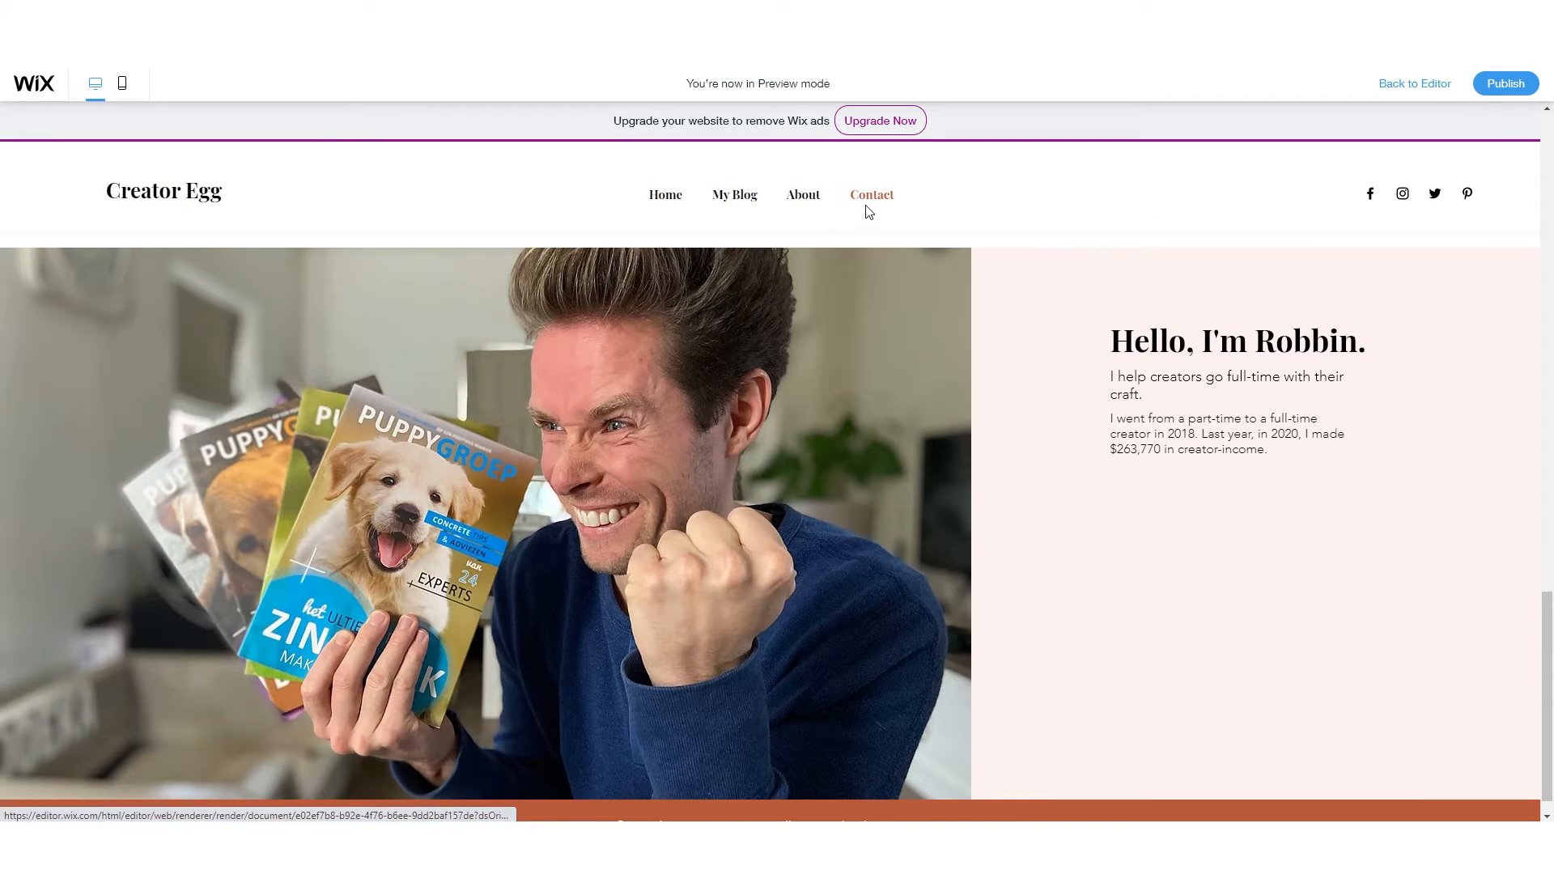
pyautogui.scroll(2, 877, 284)
pyautogui.scroll(6, 975, 200)
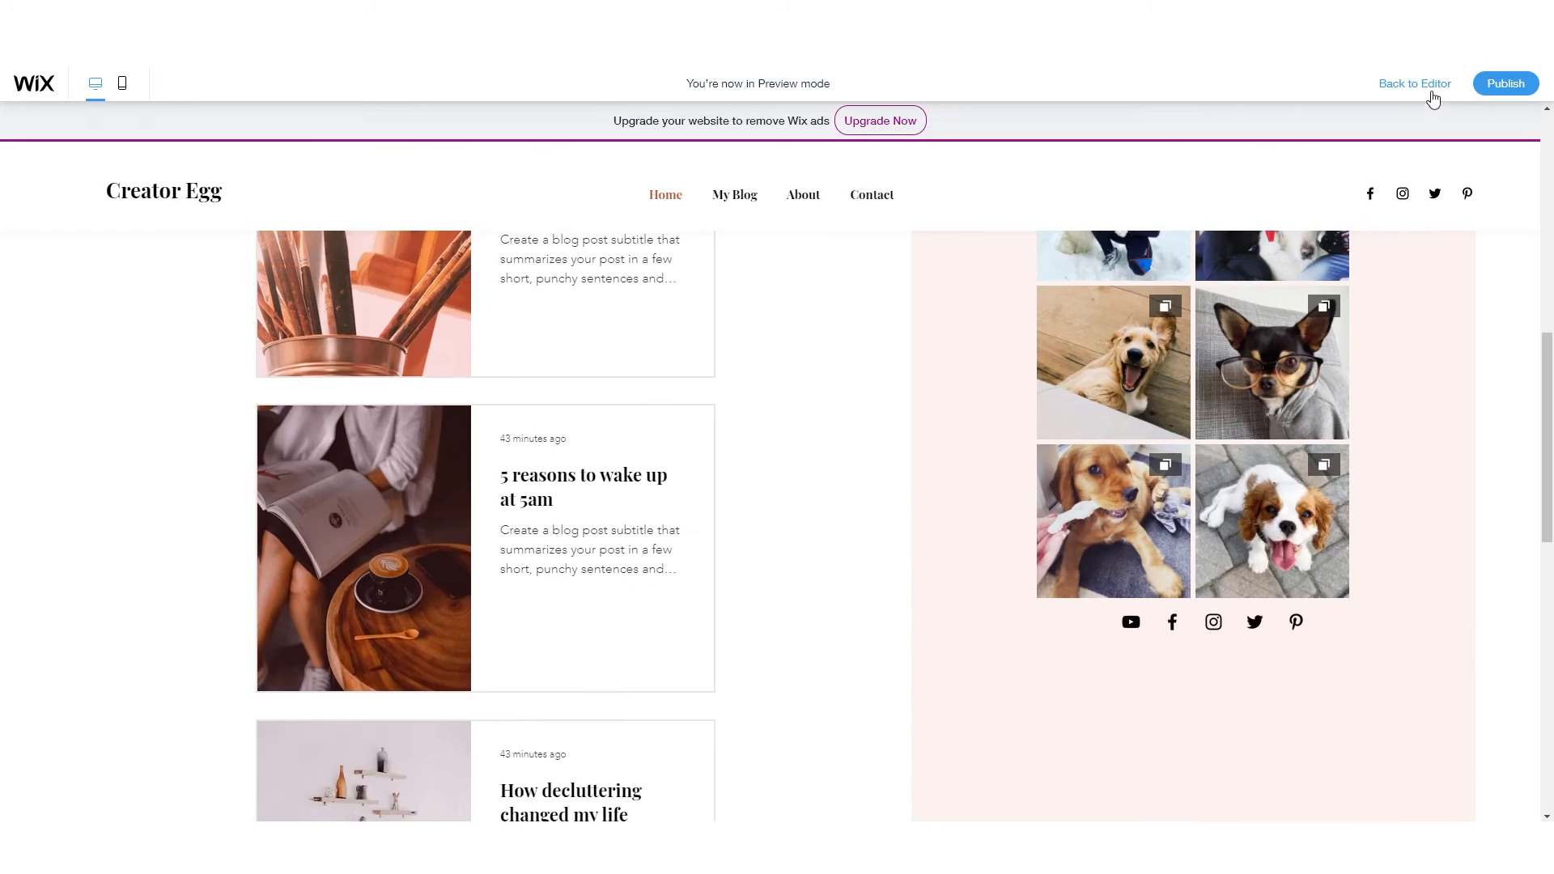
pyautogui.click(1429, 86)
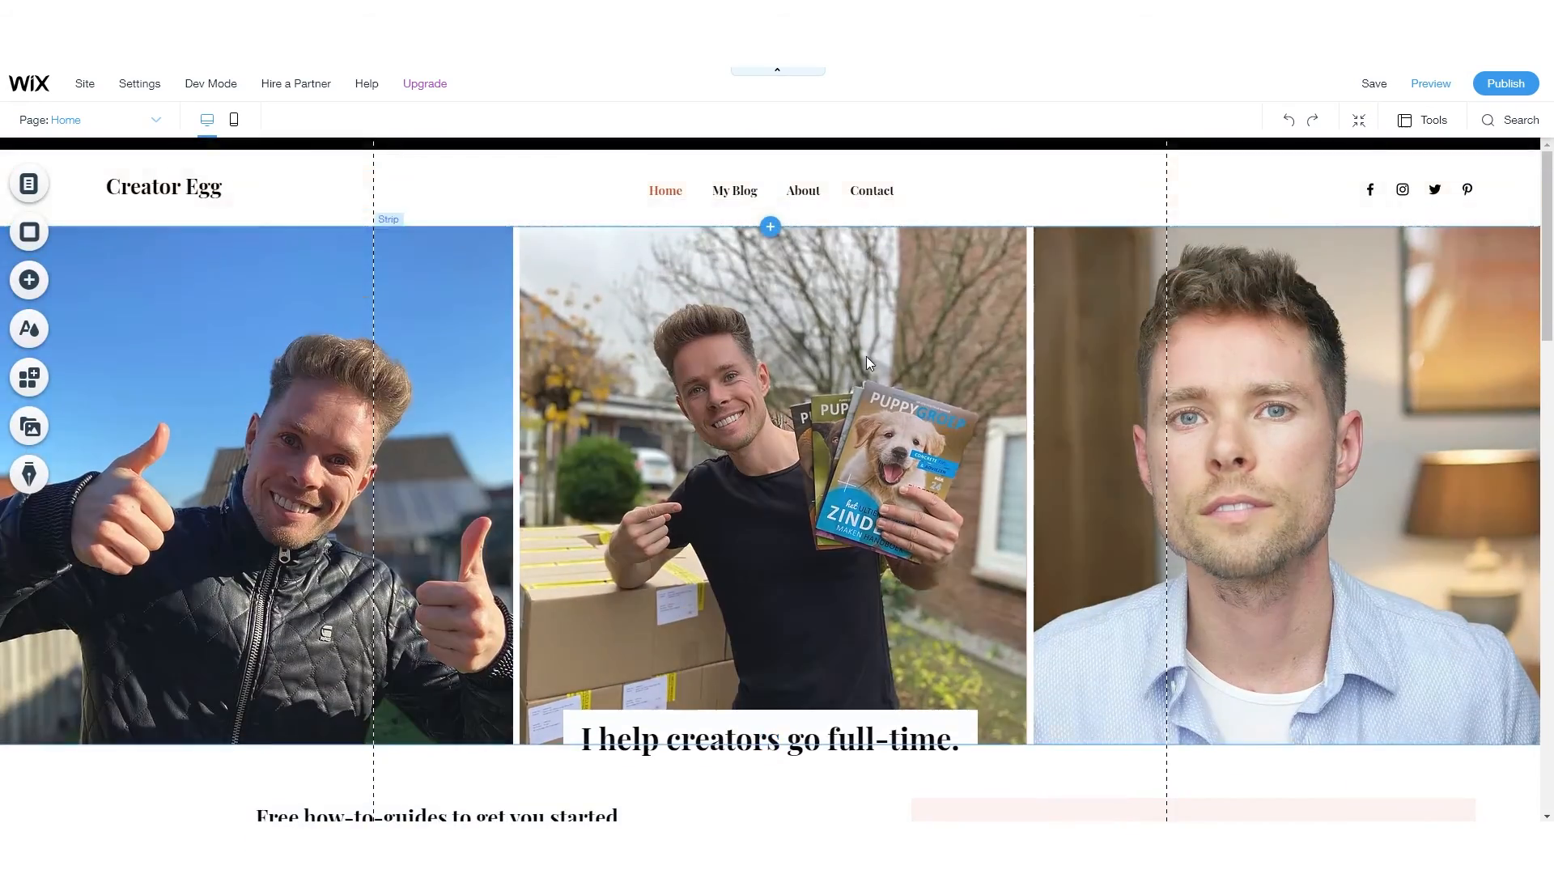
pyautogui.scroll(-10, 866, 356)
pyautogui.scroll(10, 832, 418)
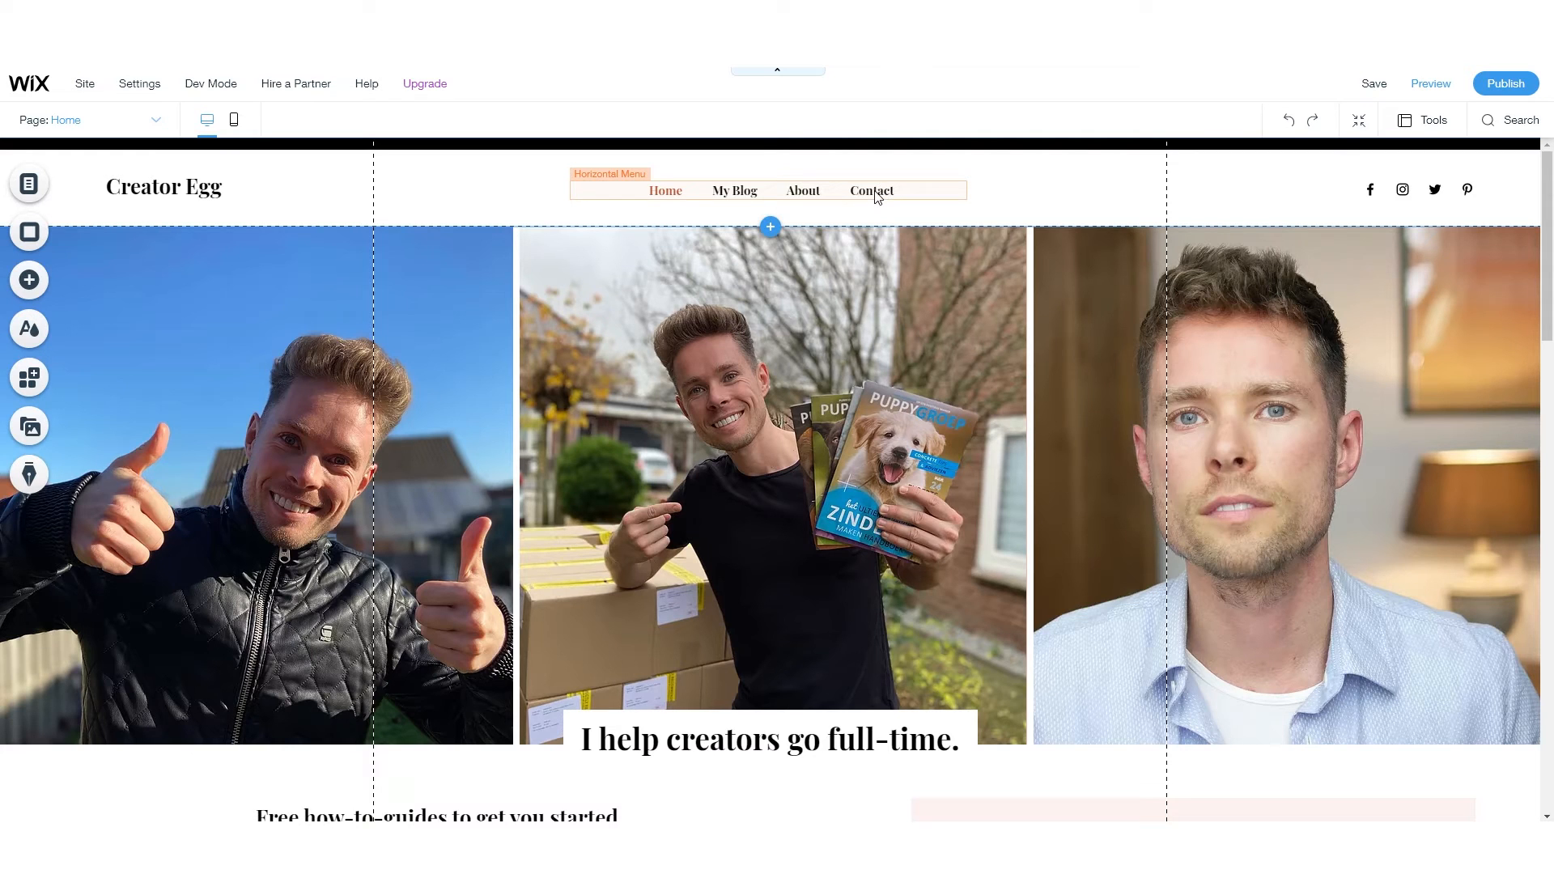
# - Remove the Contact item from the header menu and close the menu management
pyautogui.click(874, 195)
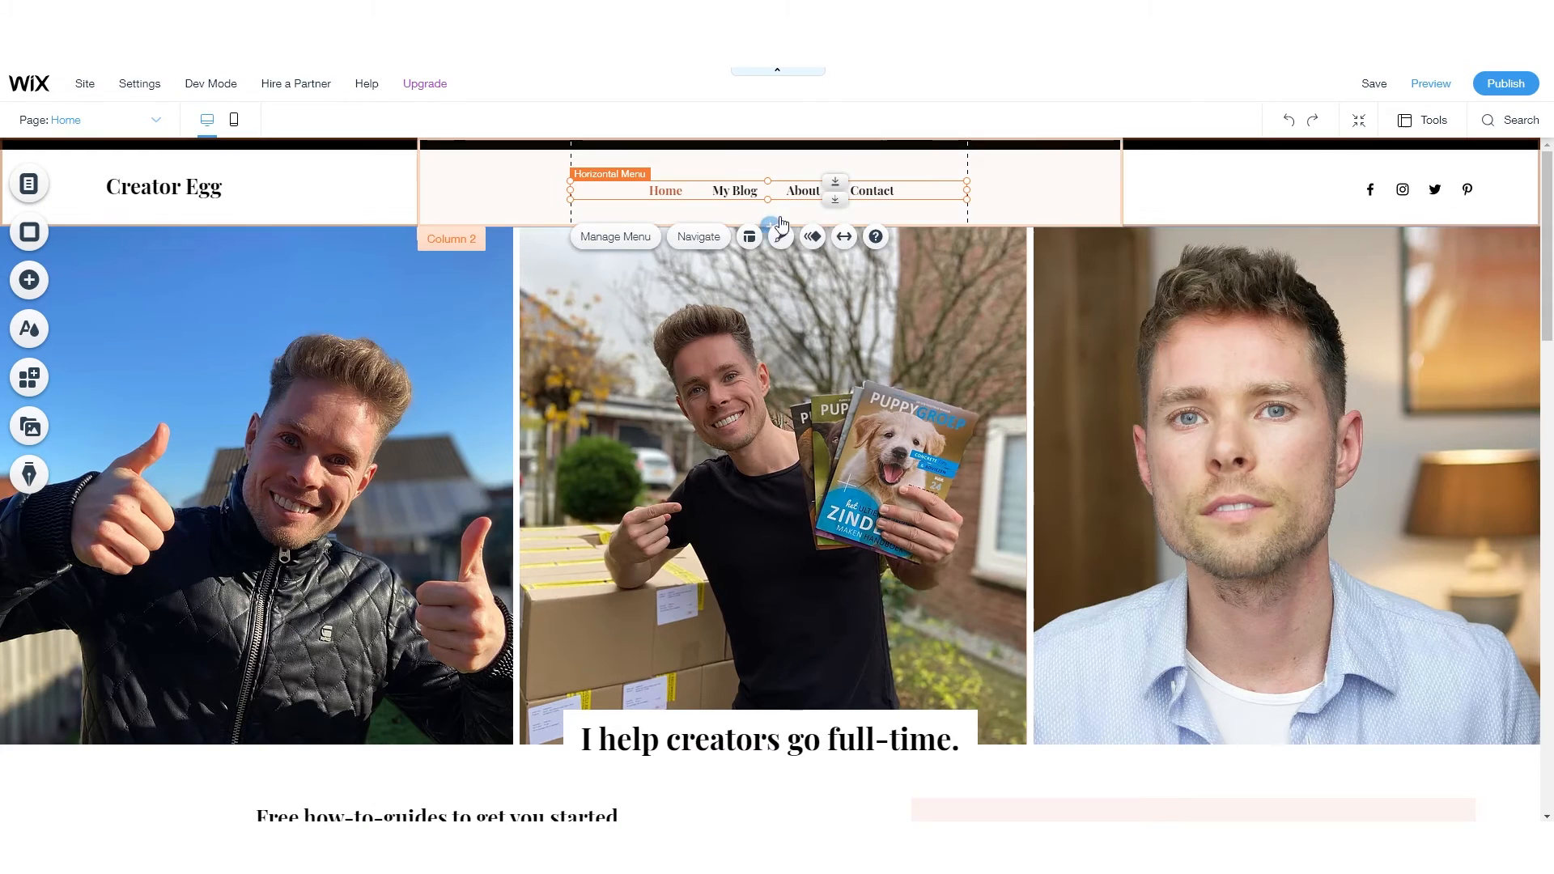
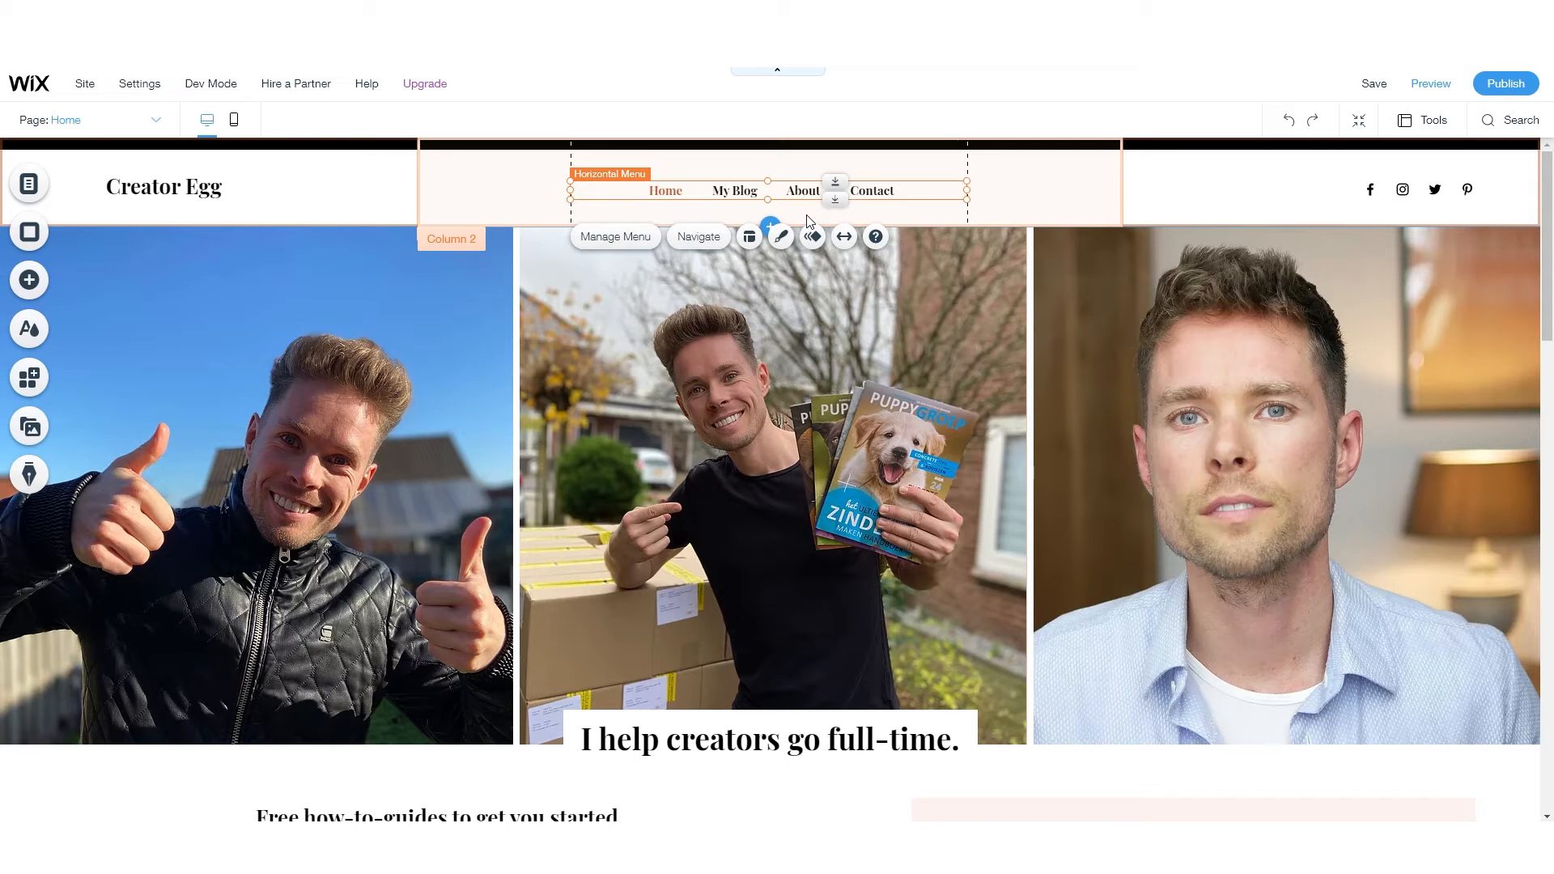
pyautogui.scroll(-5, 566, 454)
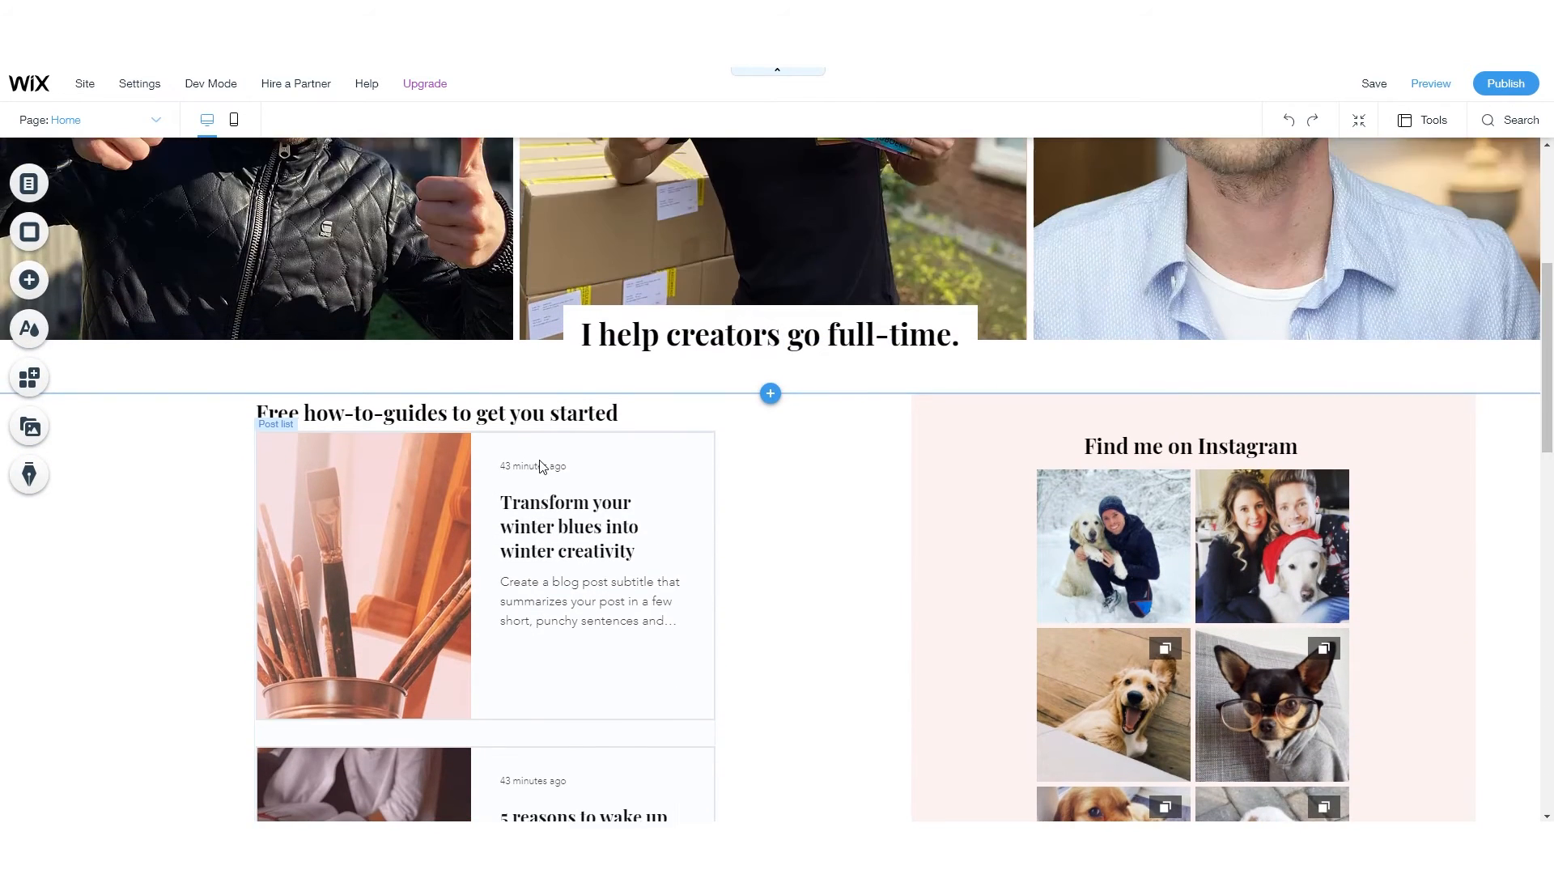
pyautogui.scroll(-2, 543, 467)
pyautogui.scroll(7, 542, 461)
pyautogui.click(890, 189)
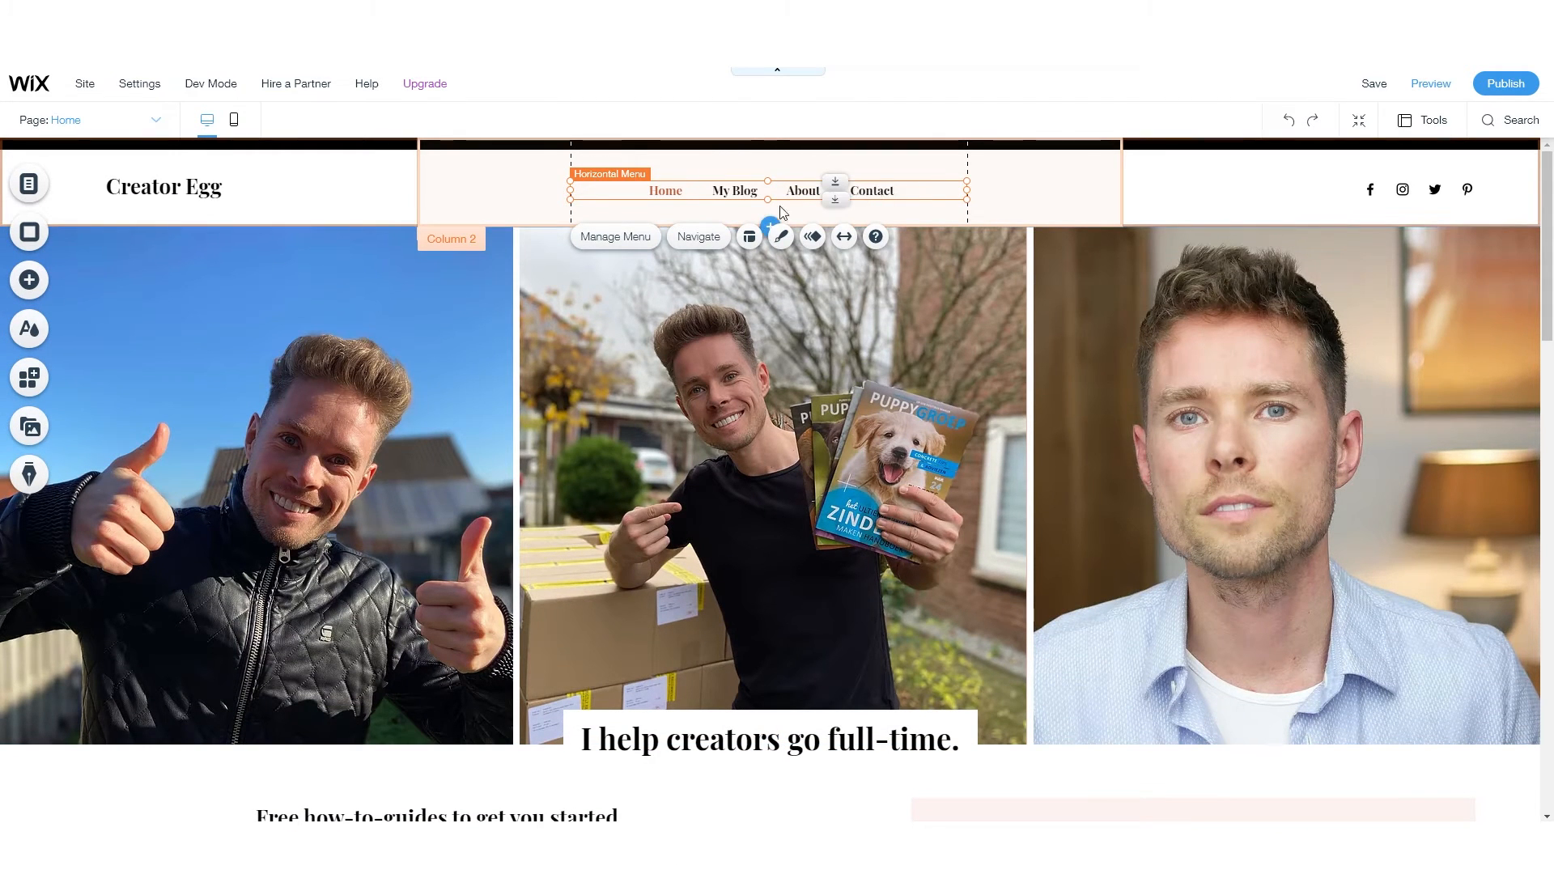
pyautogui.click(624, 236)
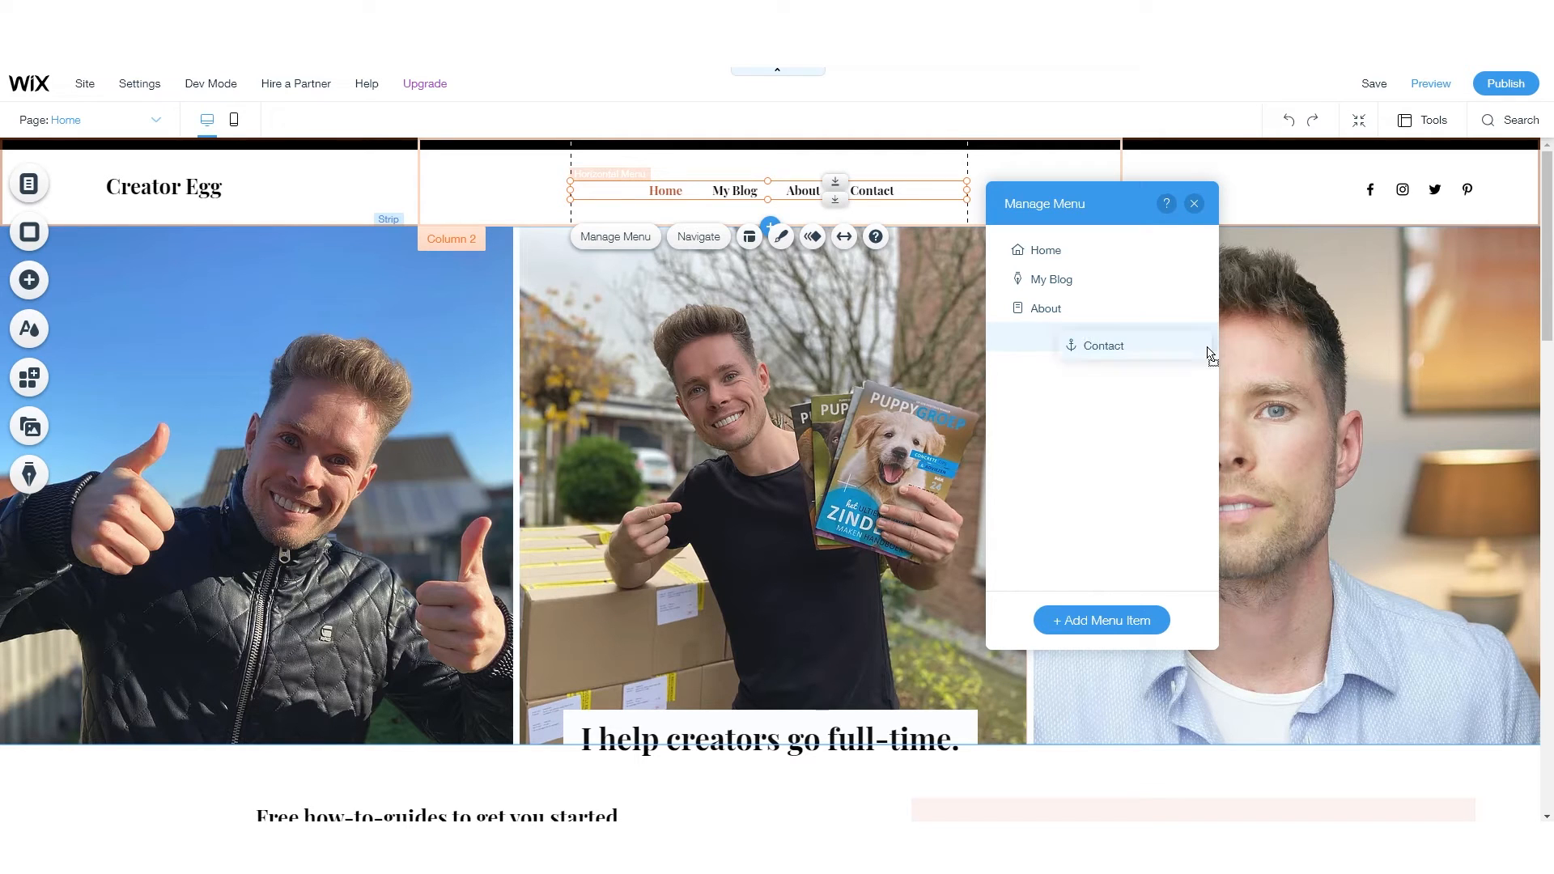
pyautogui.click(1204, 338)
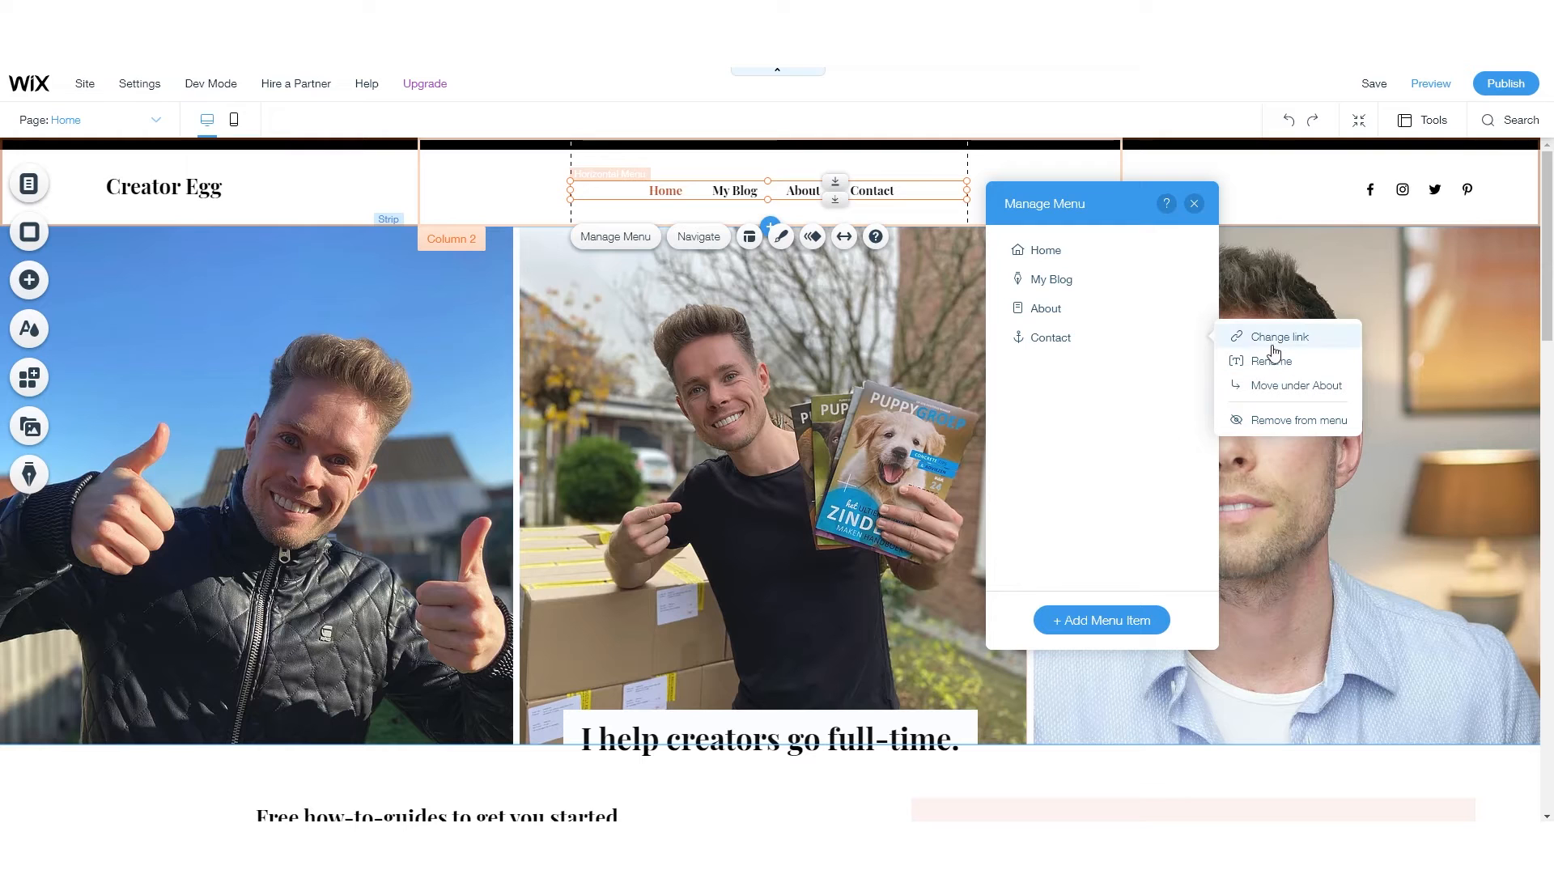
pyautogui.click(1277, 421)
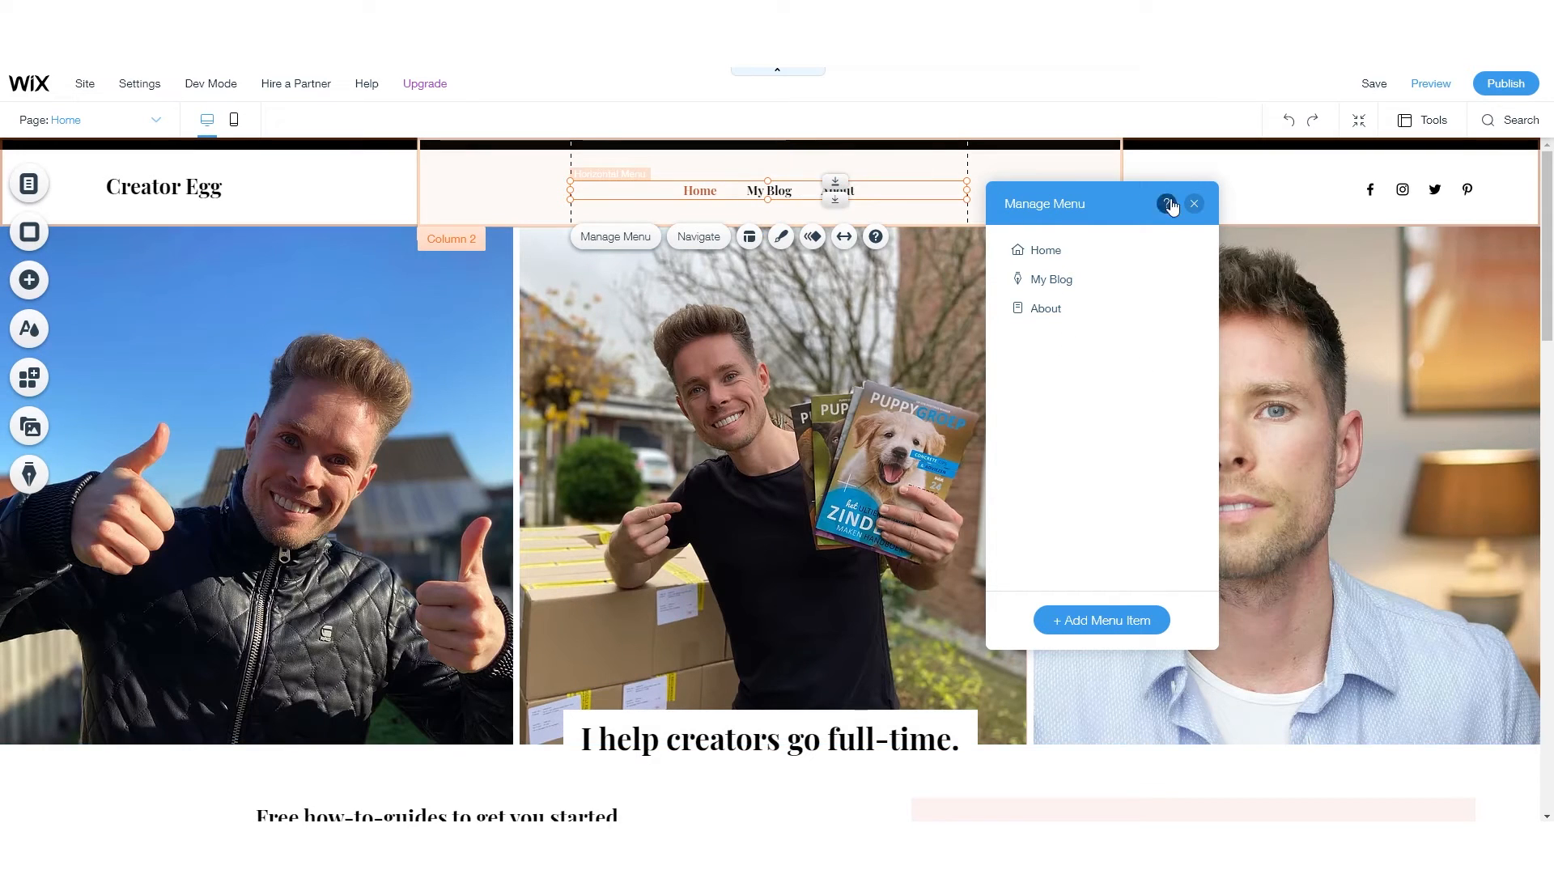
pyautogui.click(1194, 204)
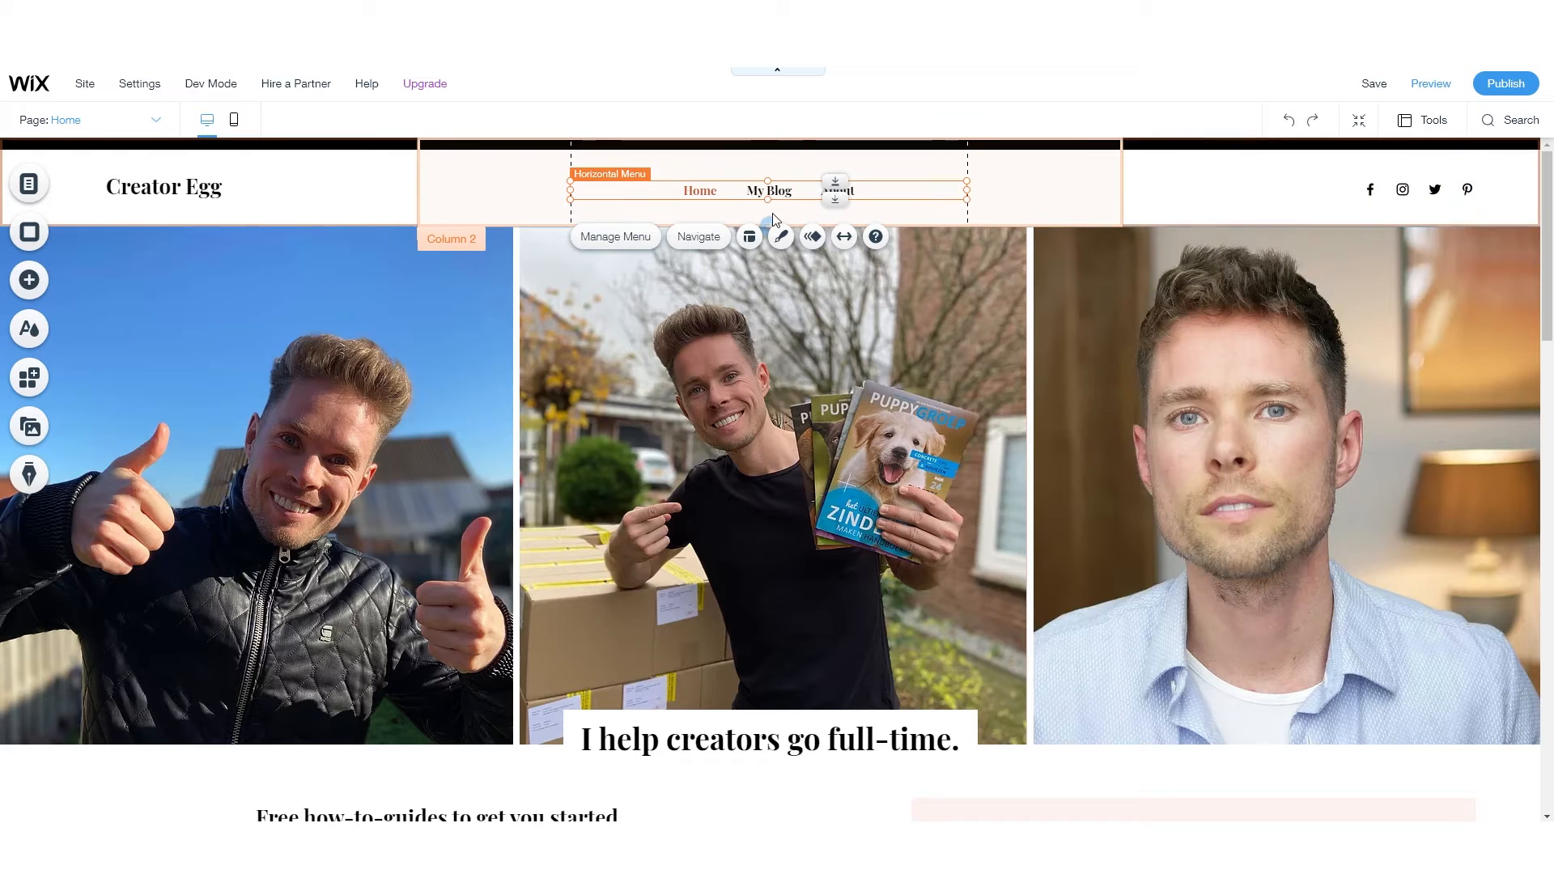
# - Switch to editing the My Blog page and look over its list of posts
pyautogui.click(64, 120)
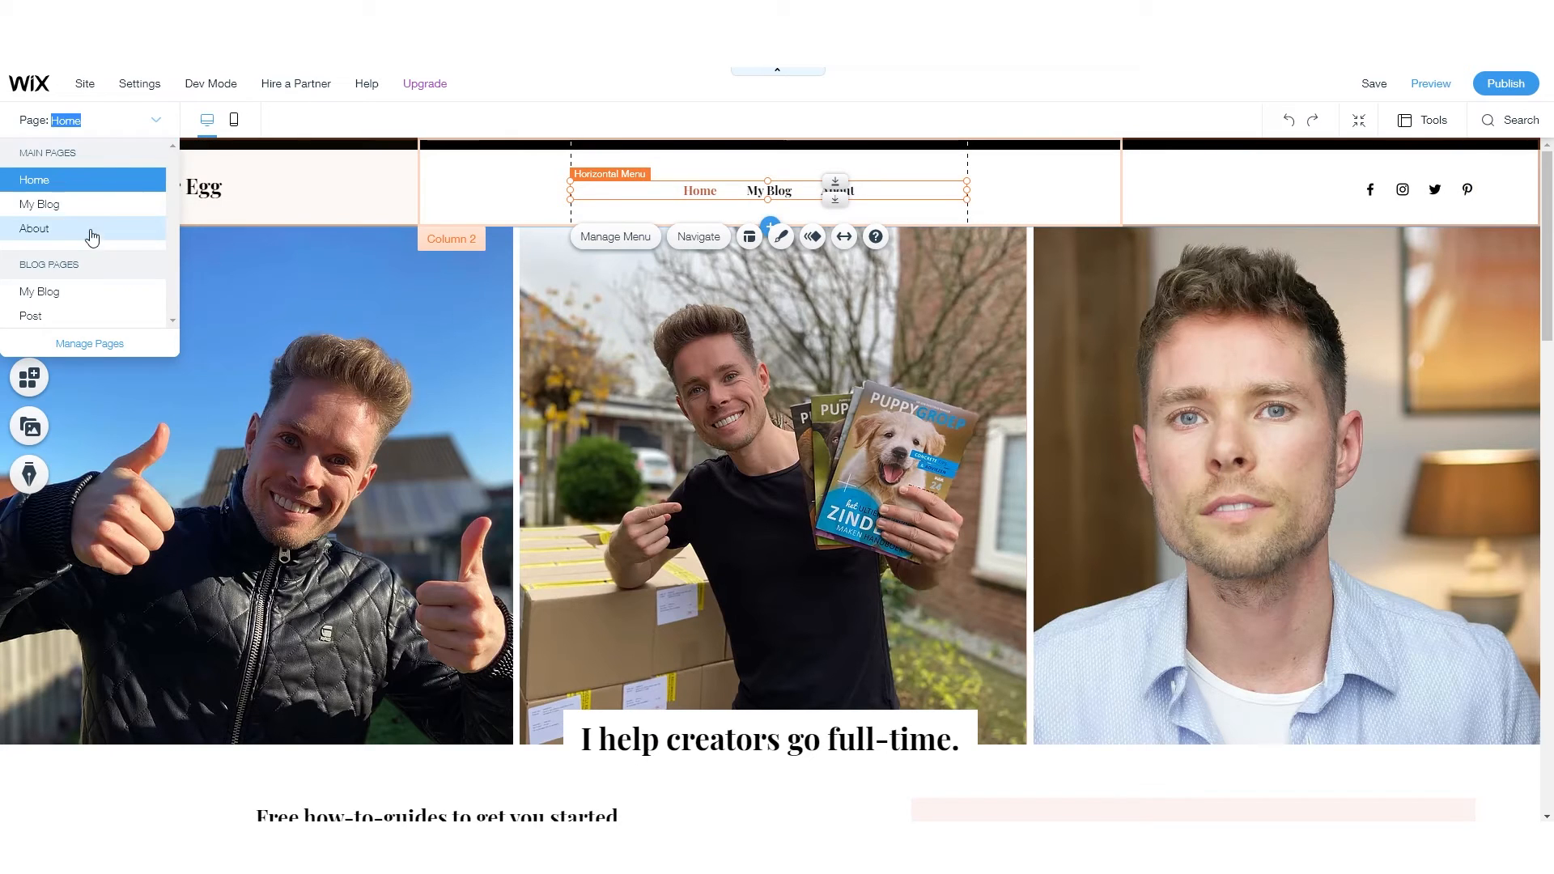
pyautogui.click(48, 206)
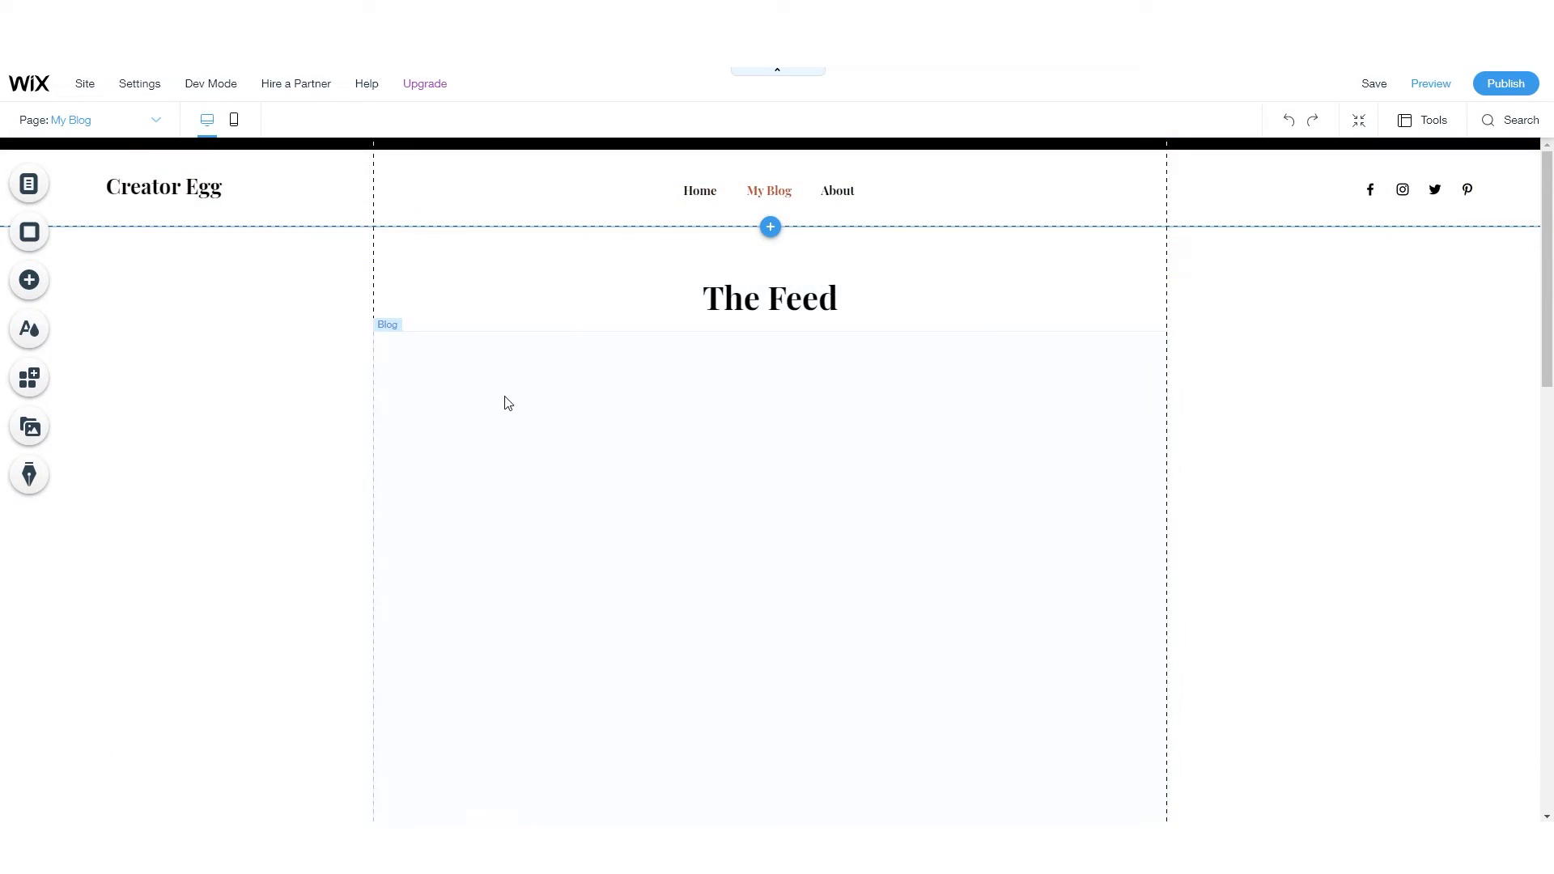
pyautogui.scroll(-15, 805, 439)
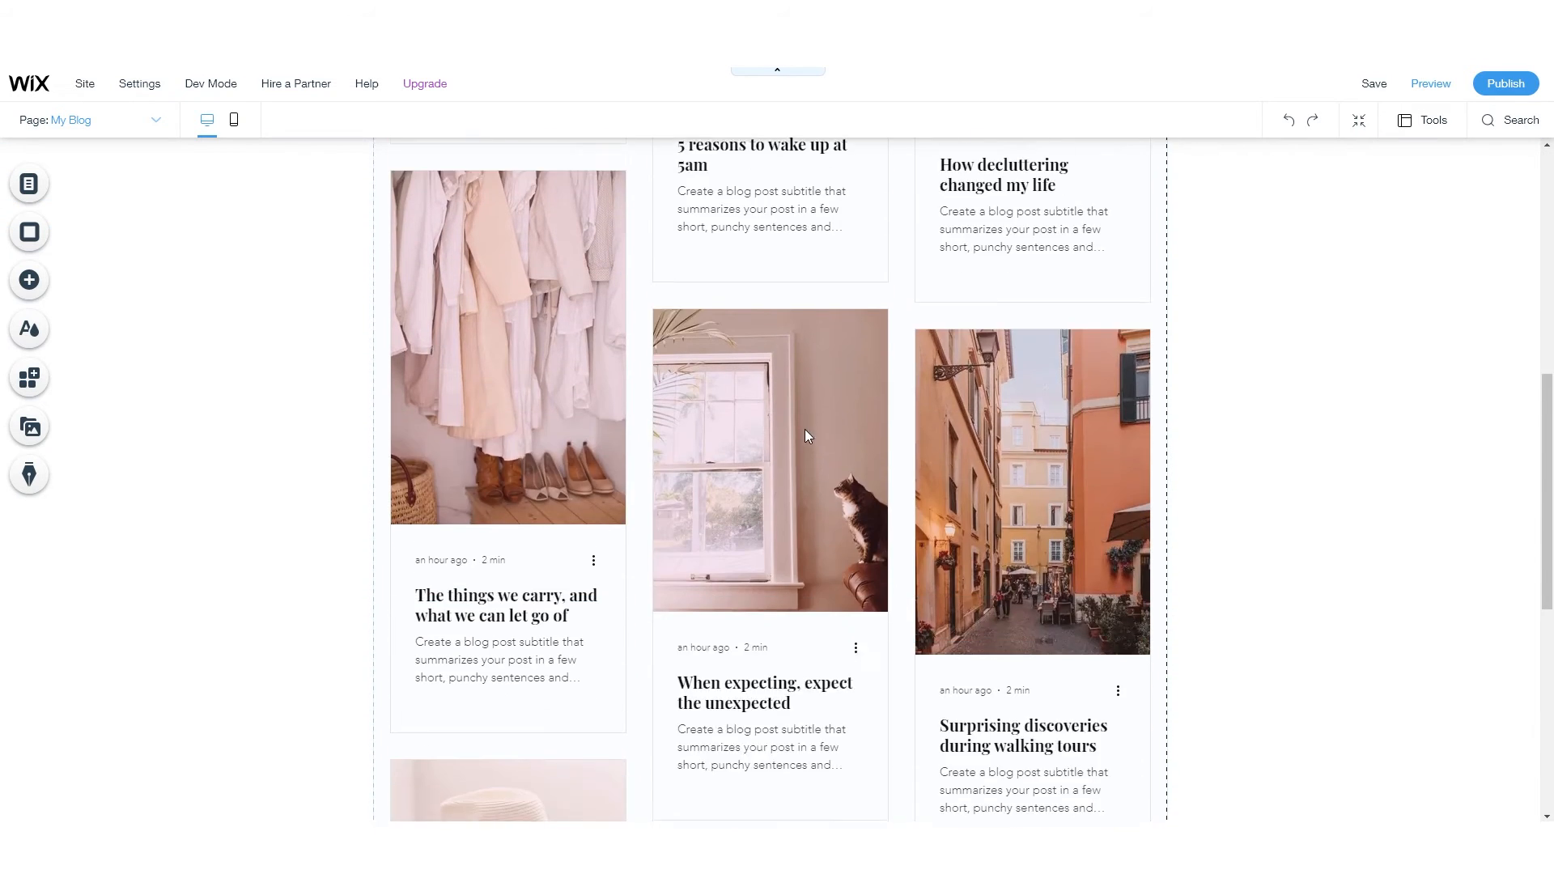
pyautogui.scroll(15, 810, 436)
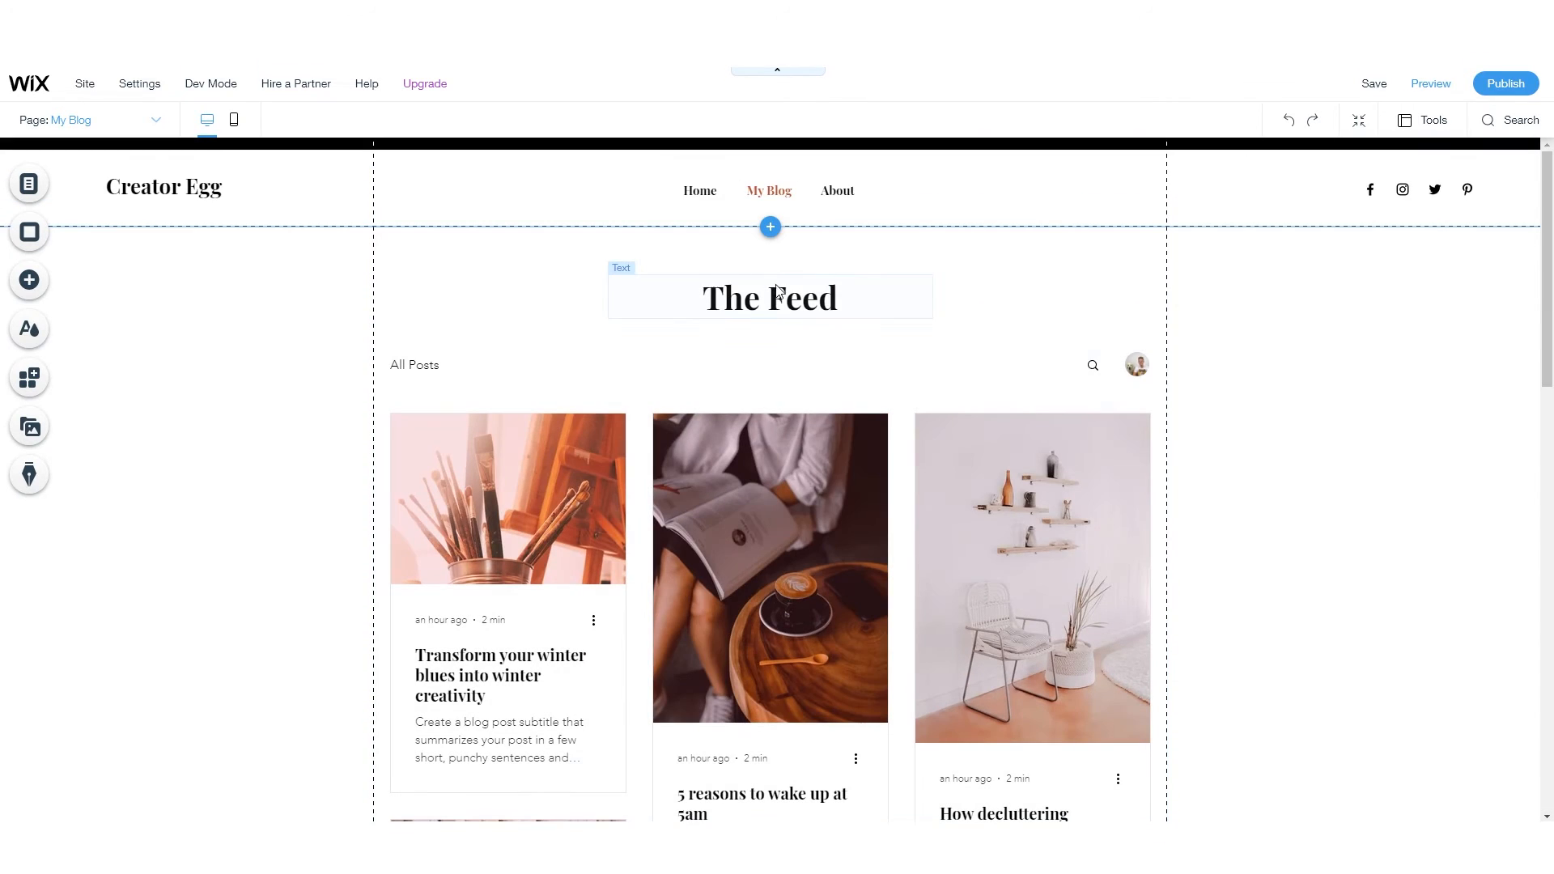
# - Check the existing Creatoregg.com site for wording, and change the blog page heading "The Feed" to "Want to go full-time with your craft?"
pyautogui.click(754, 311)
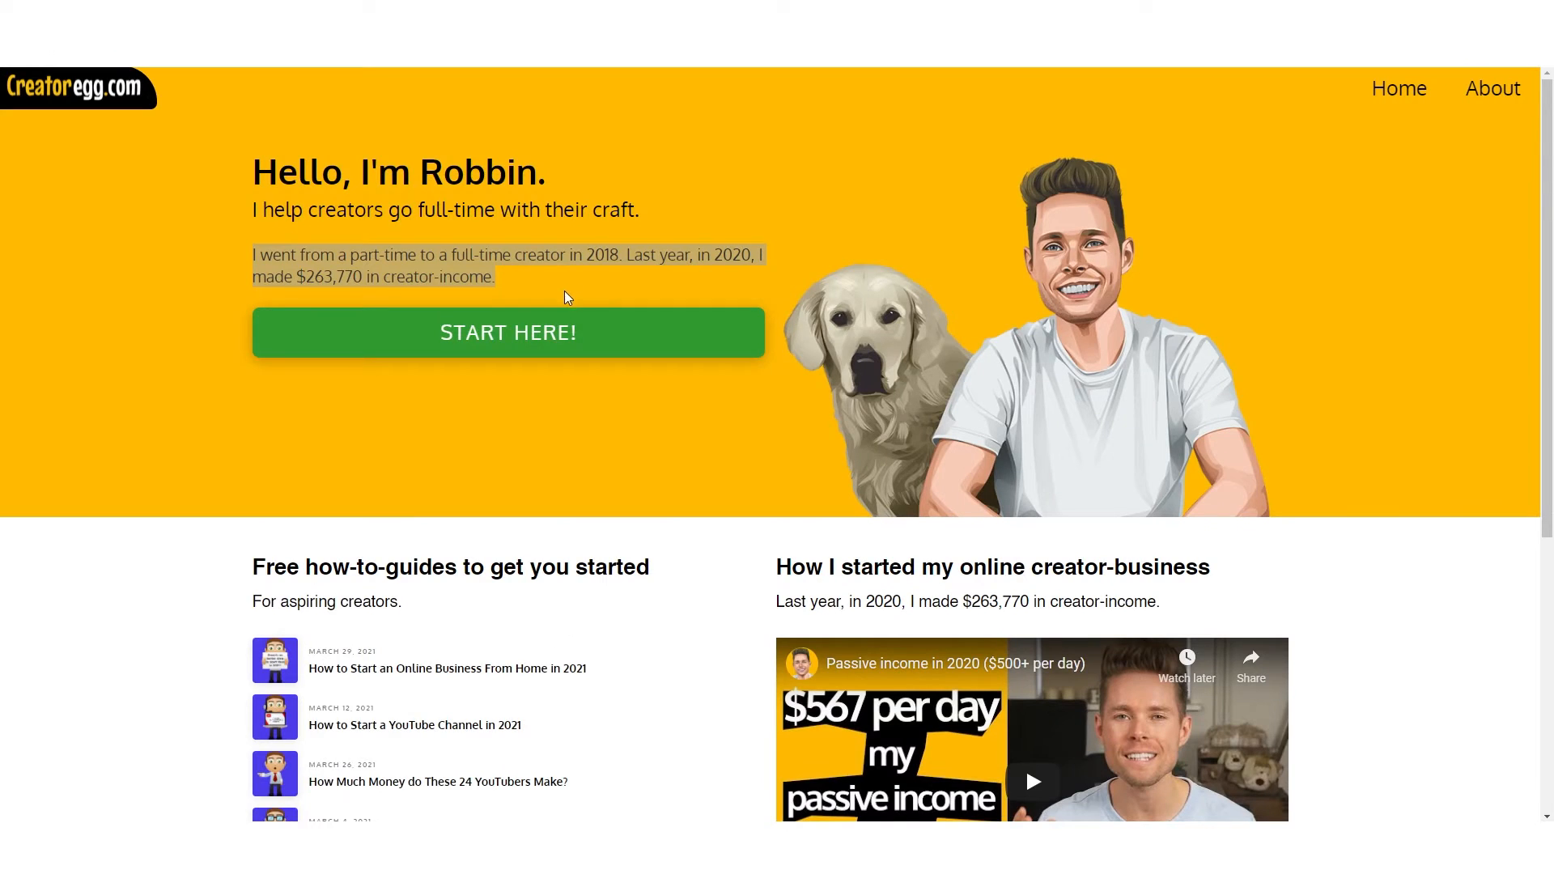
pyautogui.scroll(-5, 545, 406)
pyautogui.scroll(2, 288, 315)
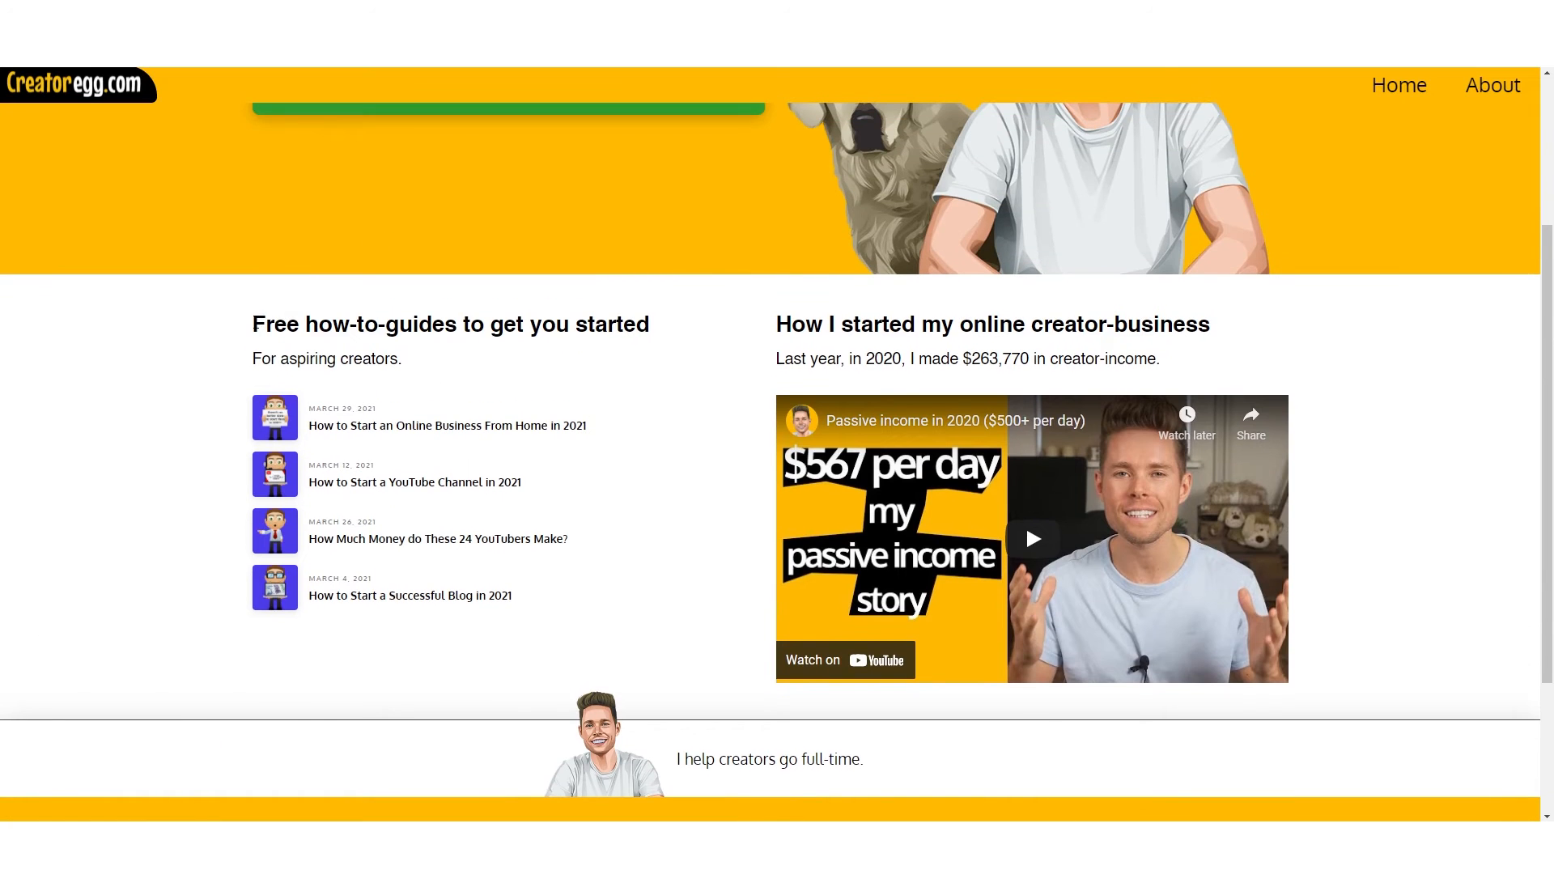
pyautogui.moveTo(251, 324); pyautogui.dragTo(657, 322)
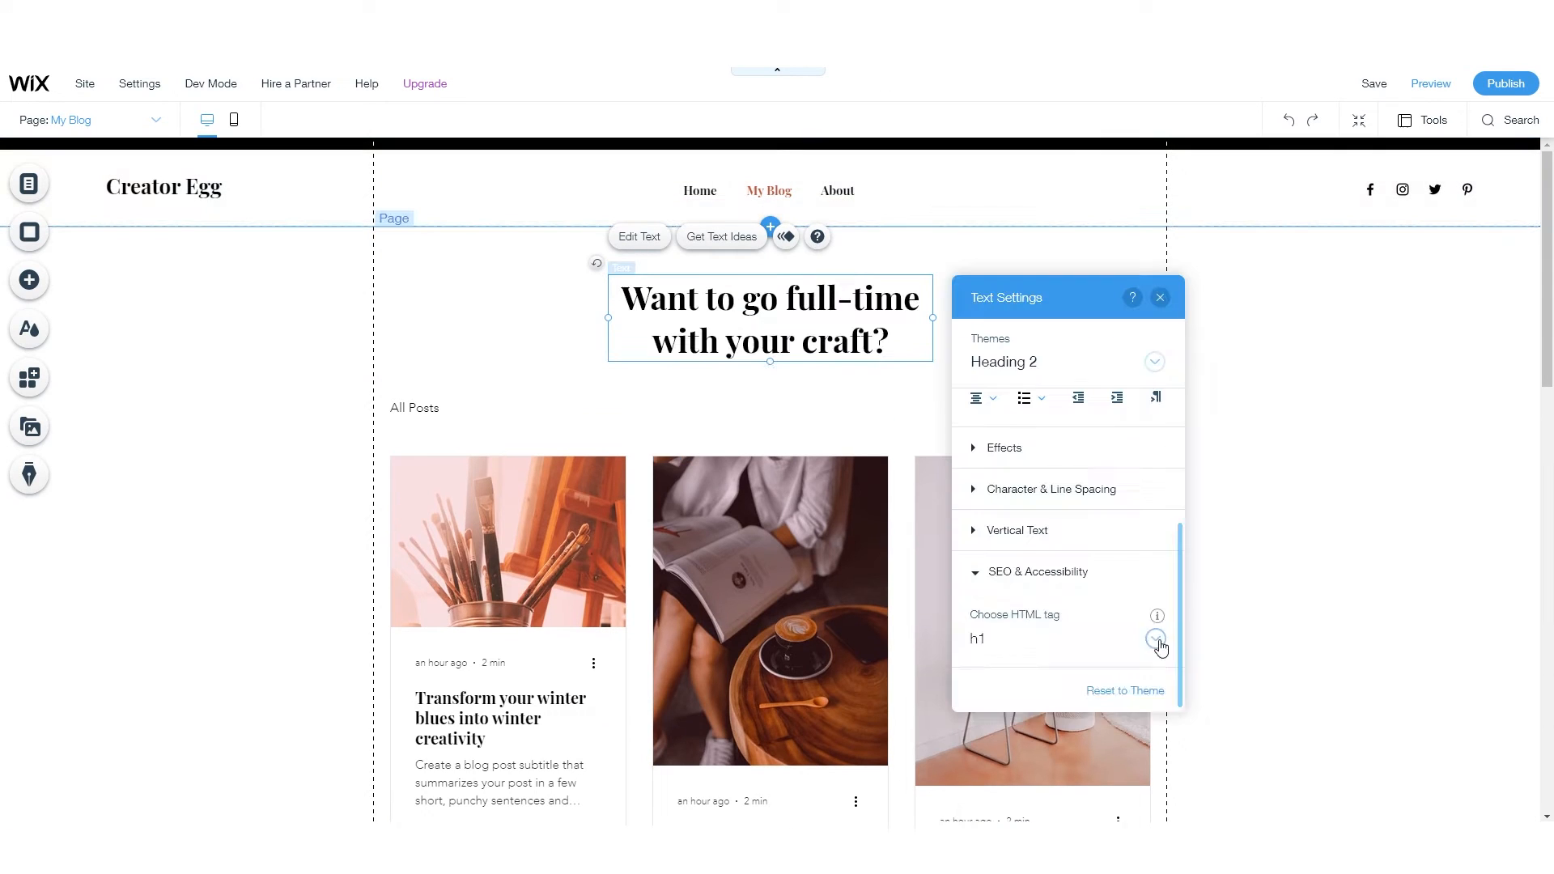
# - Set the HTML tag of the blog page's heading to p
pyautogui.click(1154, 640)
pyautogui.scroll(-2, 1060, 729)
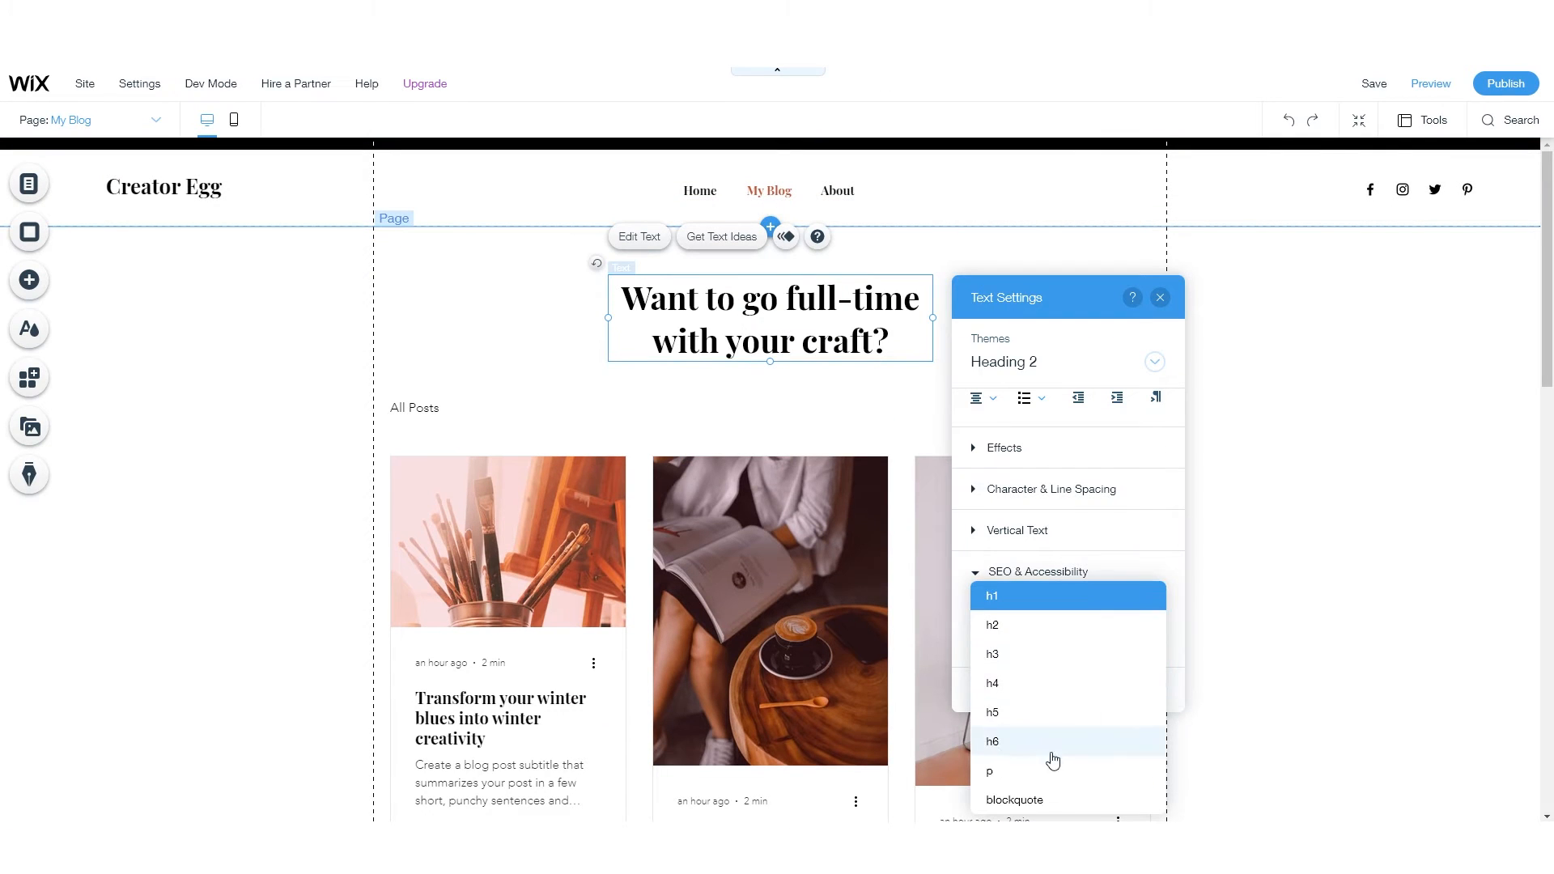
pyautogui.click(1048, 756)
pyautogui.click(747, 330)
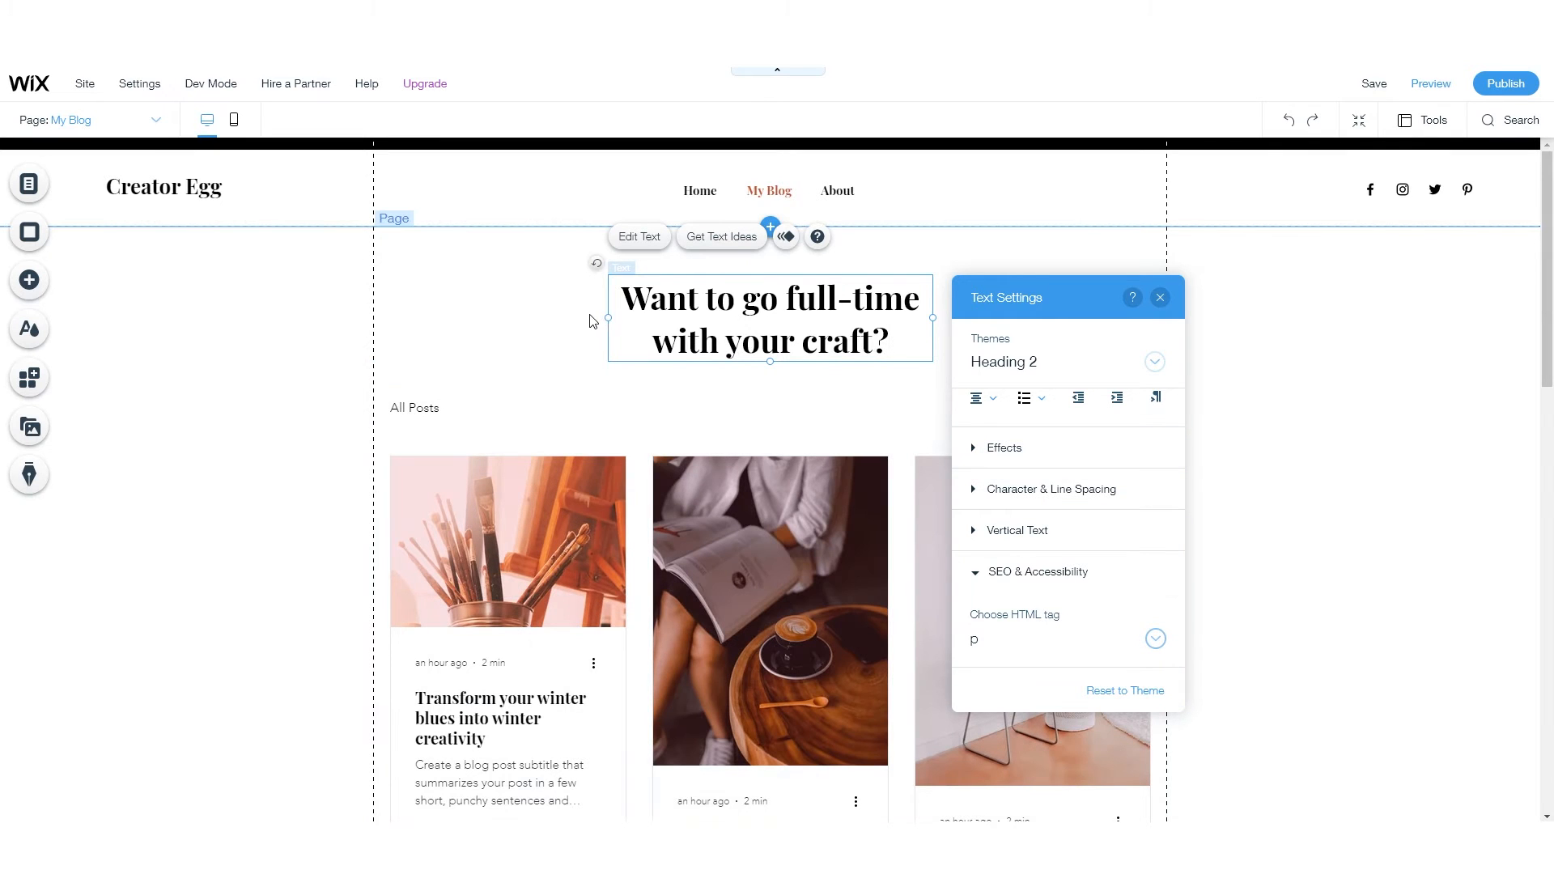
# - Widen the heading's text box on both sides so the text fits on one line, and centre it above the posts
pyautogui.moveTo(607, 320); pyautogui.dragTo(523, 319)
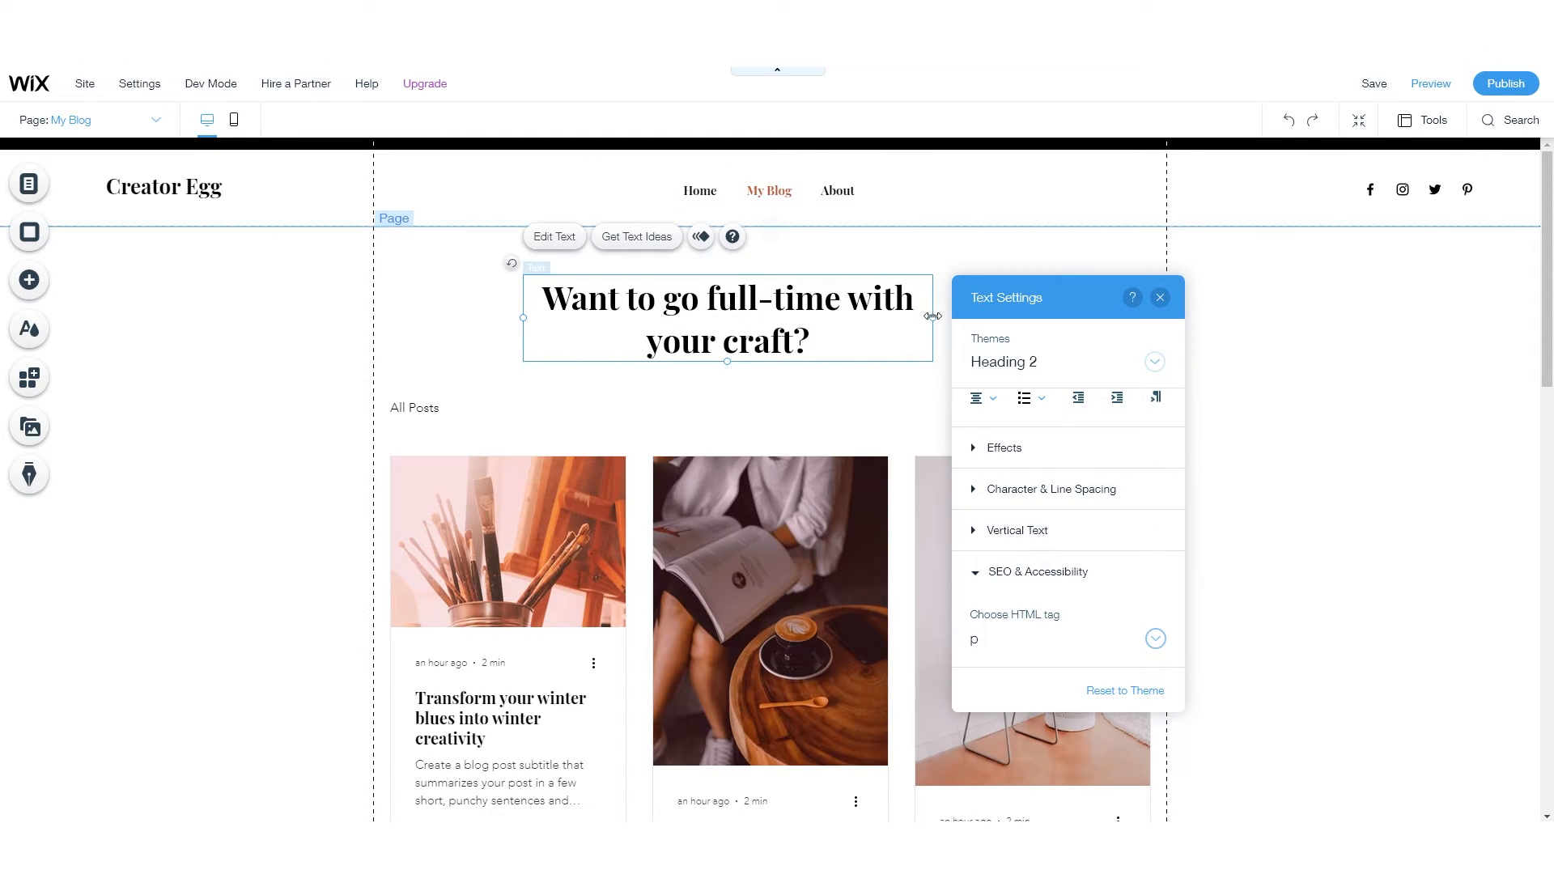
pyautogui.moveTo(933, 317); pyautogui.dragTo(1075, 318)
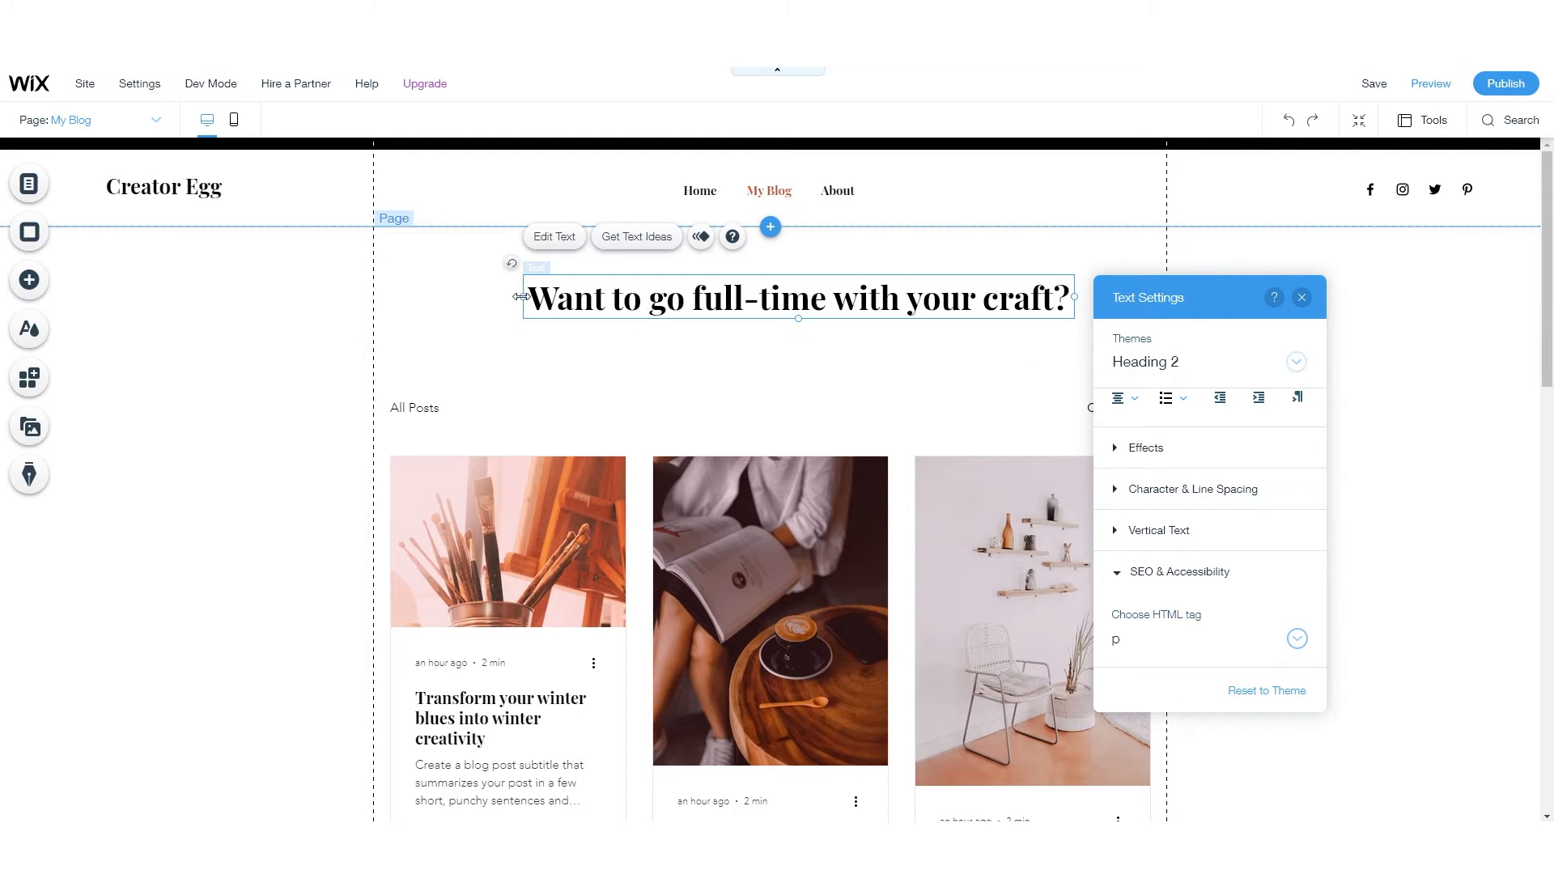
pyautogui.moveTo(520, 296); pyautogui.dragTo(507, 299)
pyautogui.click(824, 335)
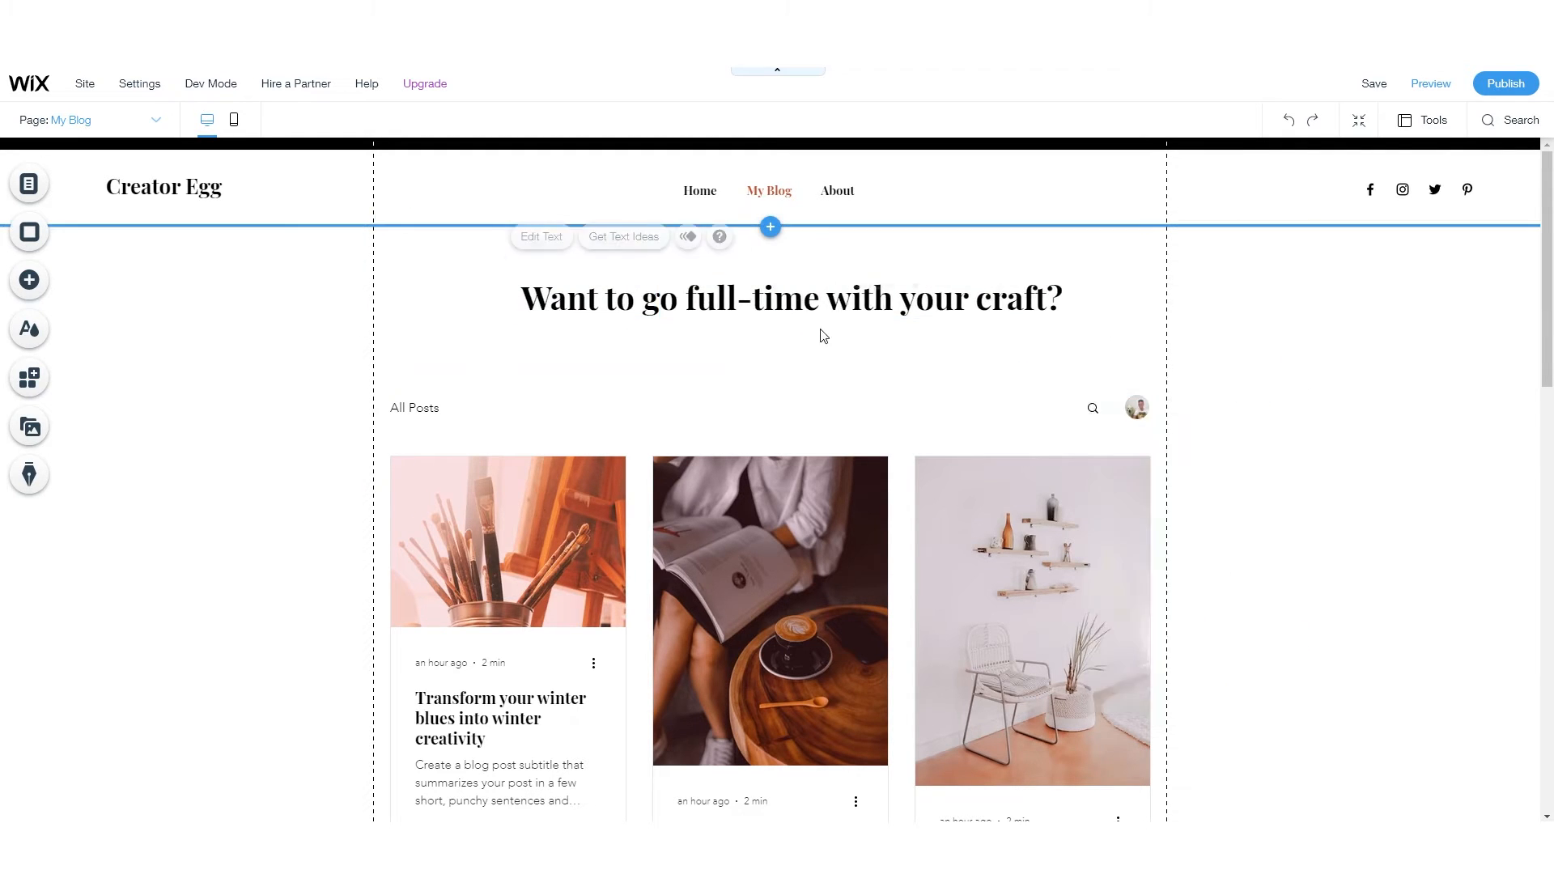
pyautogui.moveTo(779, 301); pyautogui.dragTo(761, 296)
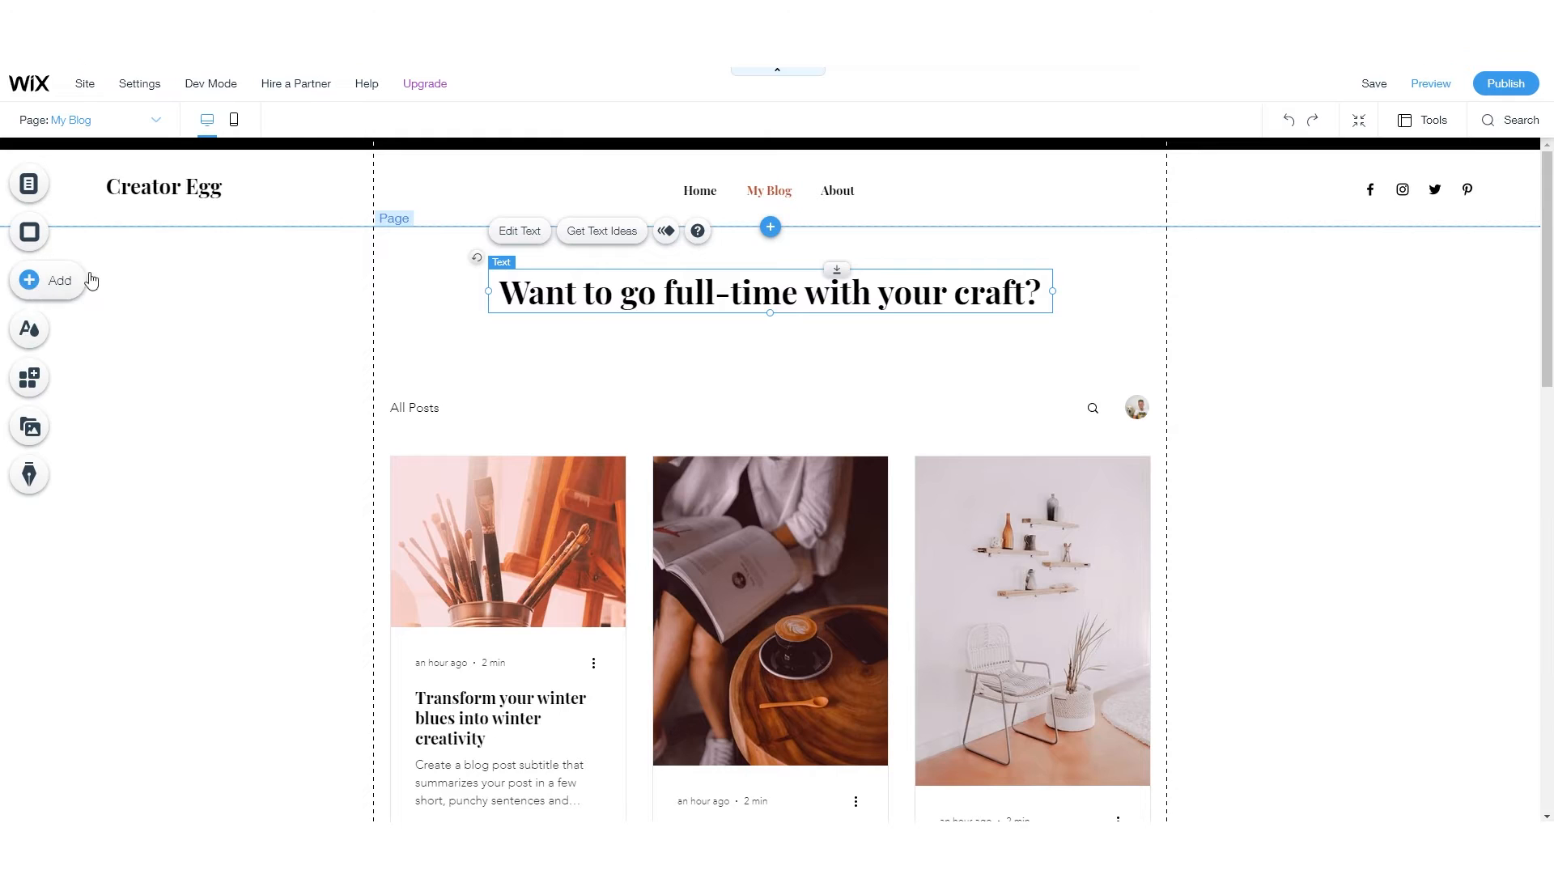
# - Check the theme style and HTML tag in the text settings of the blog page's heading
pyautogui.click(85, 280)
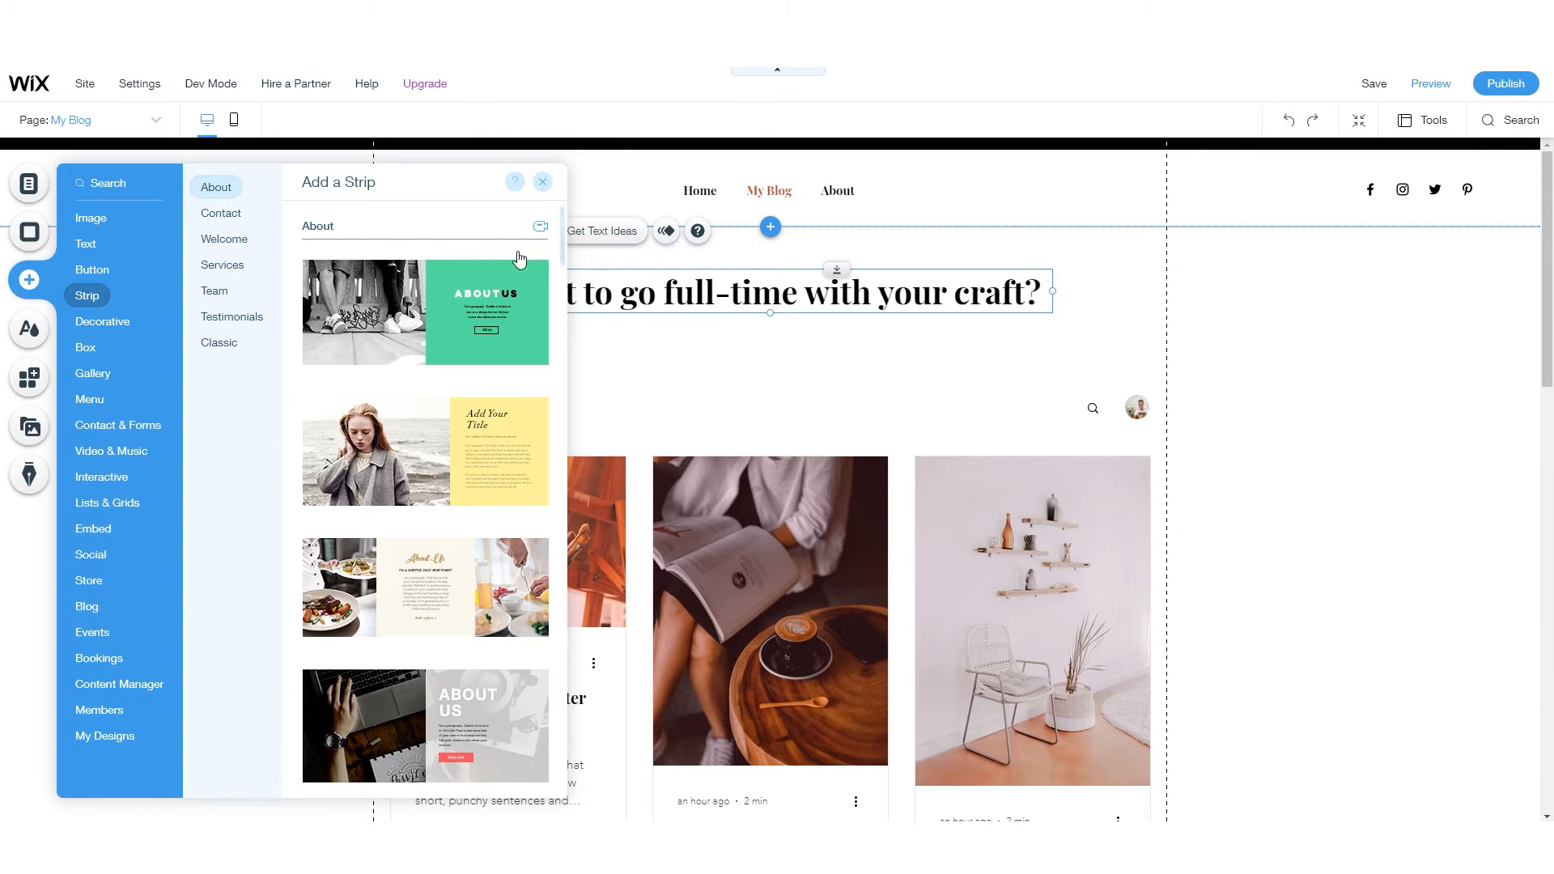
pyautogui.click(693, 285)
pyautogui.click(544, 233)
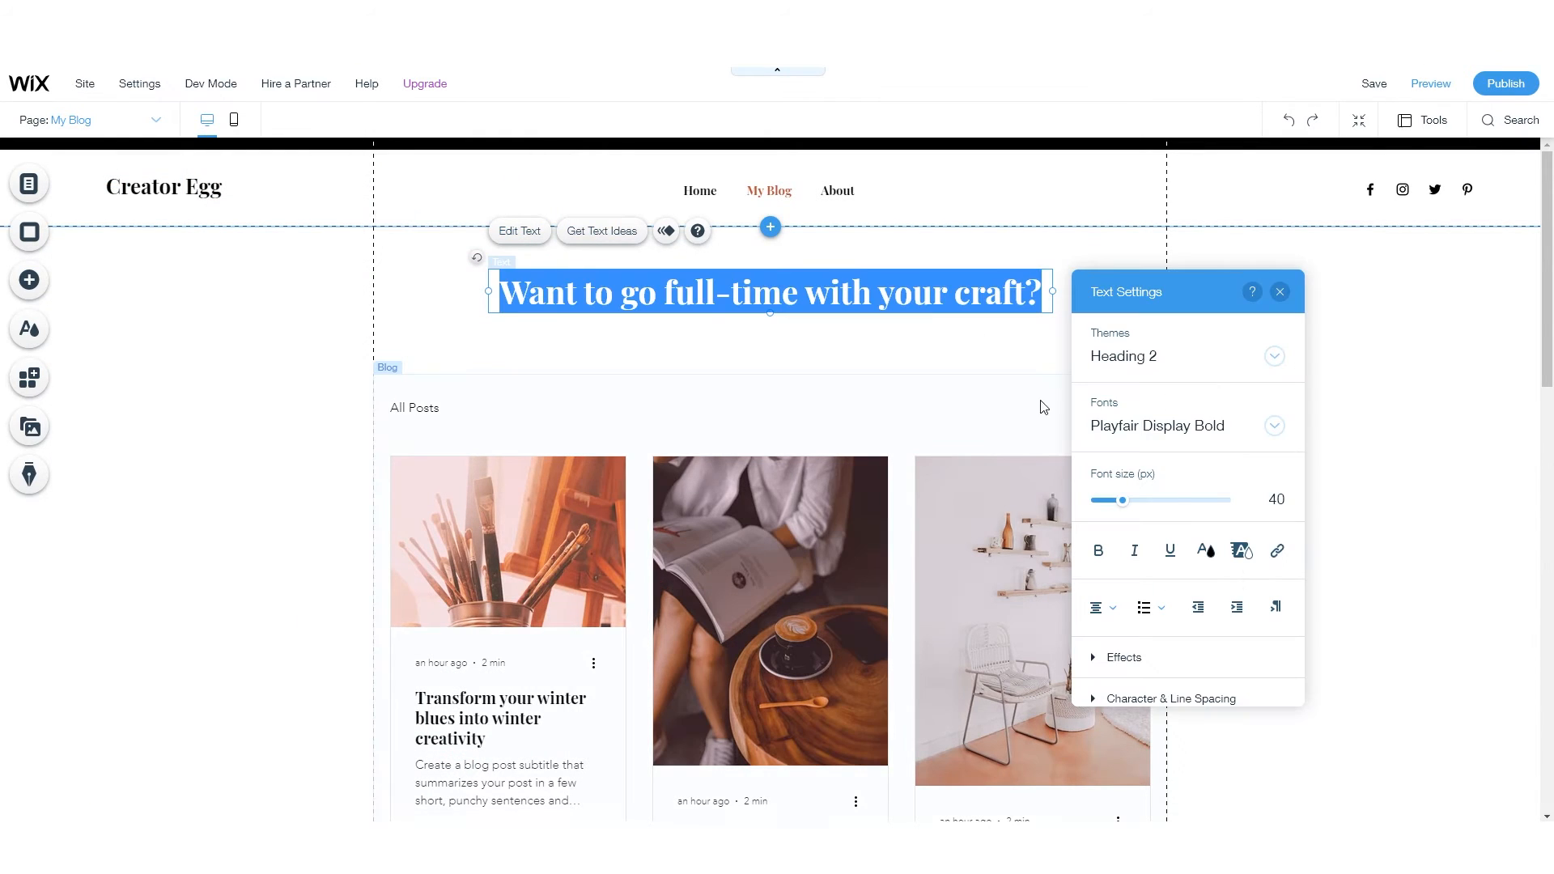
pyautogui.scroll(-3, 1204, 650)
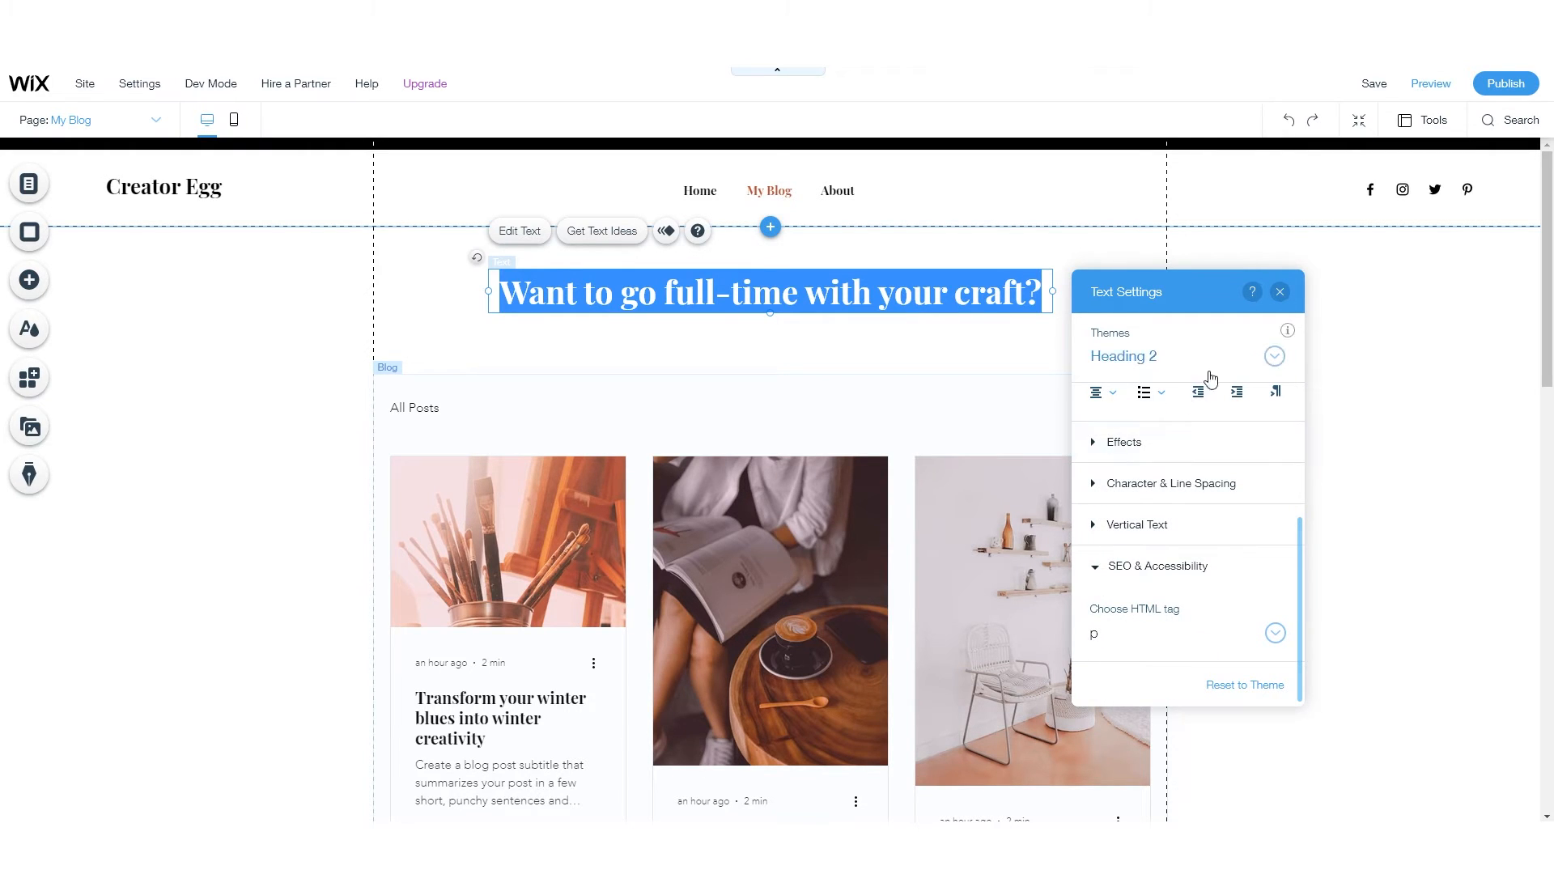
pyautogui.click(1280, 292)
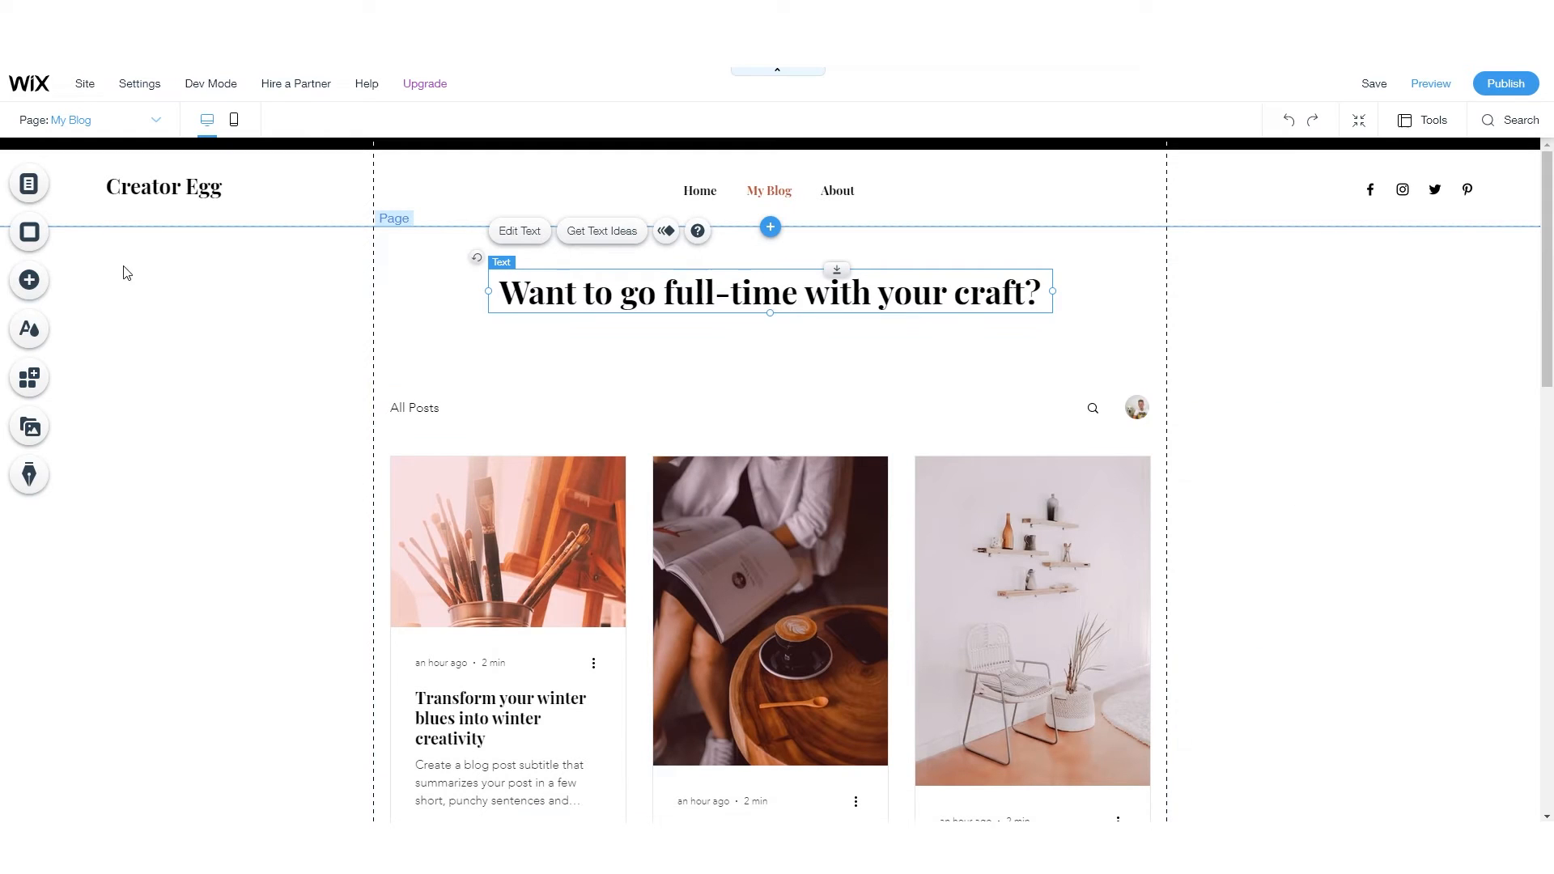
# - Add a Small Title text element and place it directly beneath the "Want to go full-time with your craft?" heading
pyautogui.click(30, 280)
pyautogui.moveTo(92, 249)
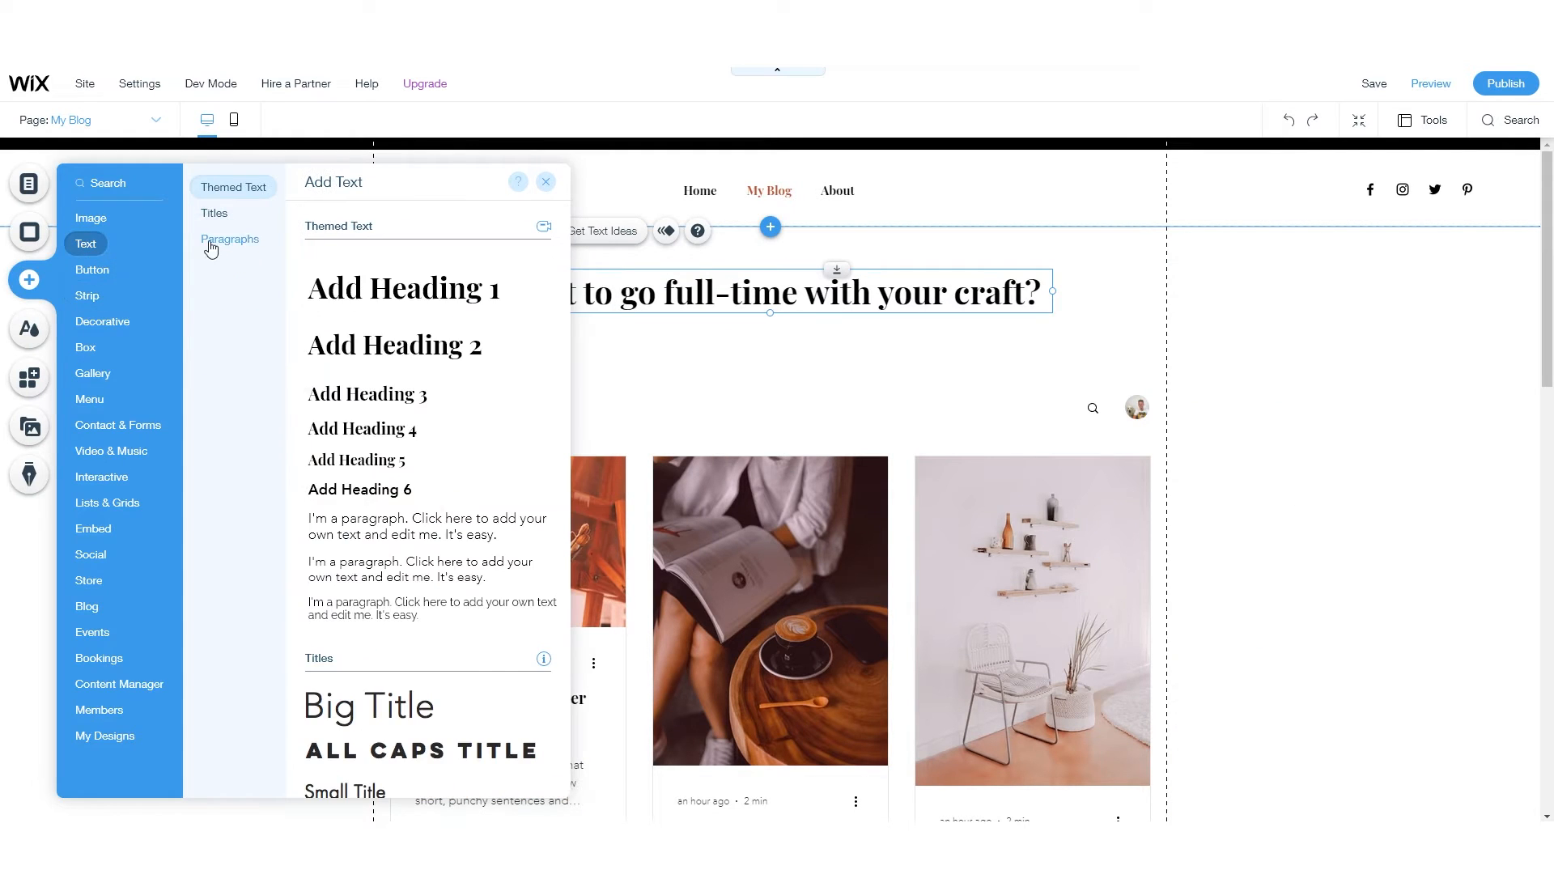
pyautogui.click(216, 216)
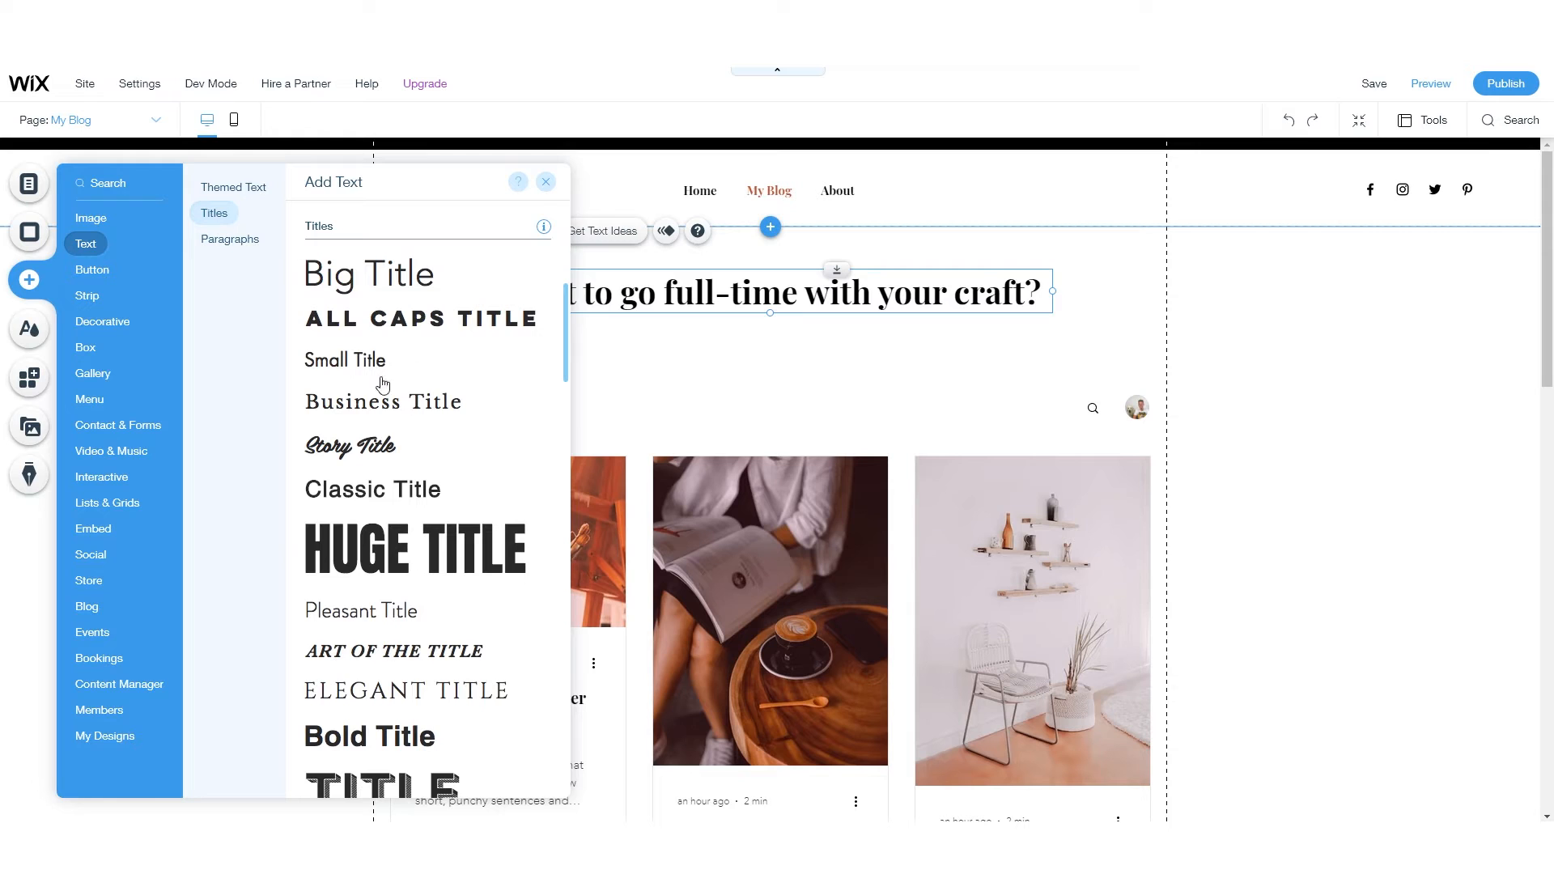
pyautogui.click(356, 369)
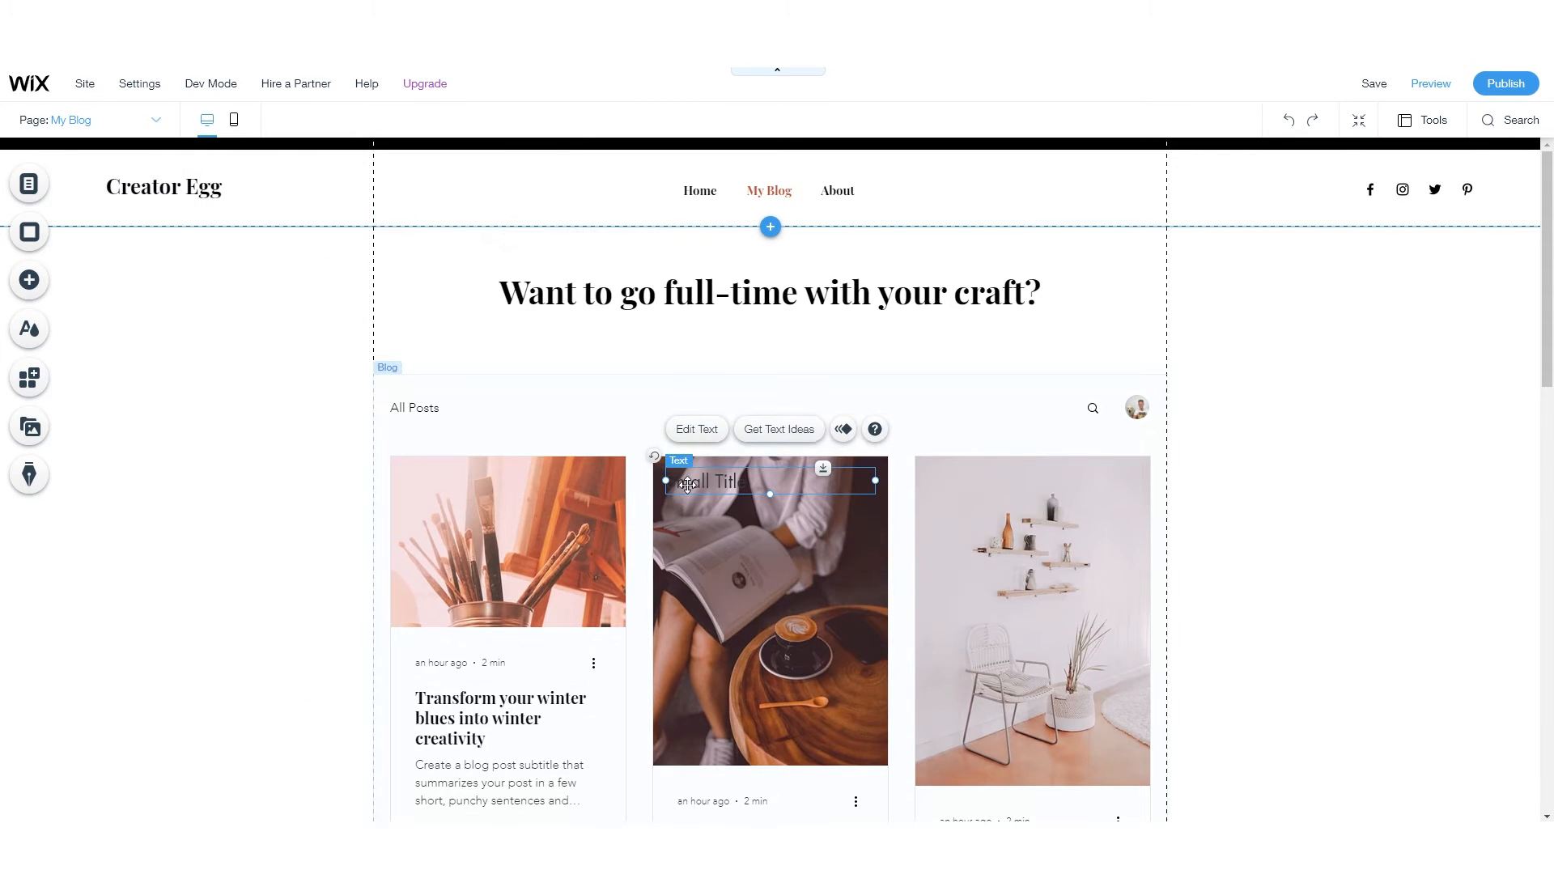
pyautogui.moveTo(688, 484); pyautogui.dragTo(689, 328)
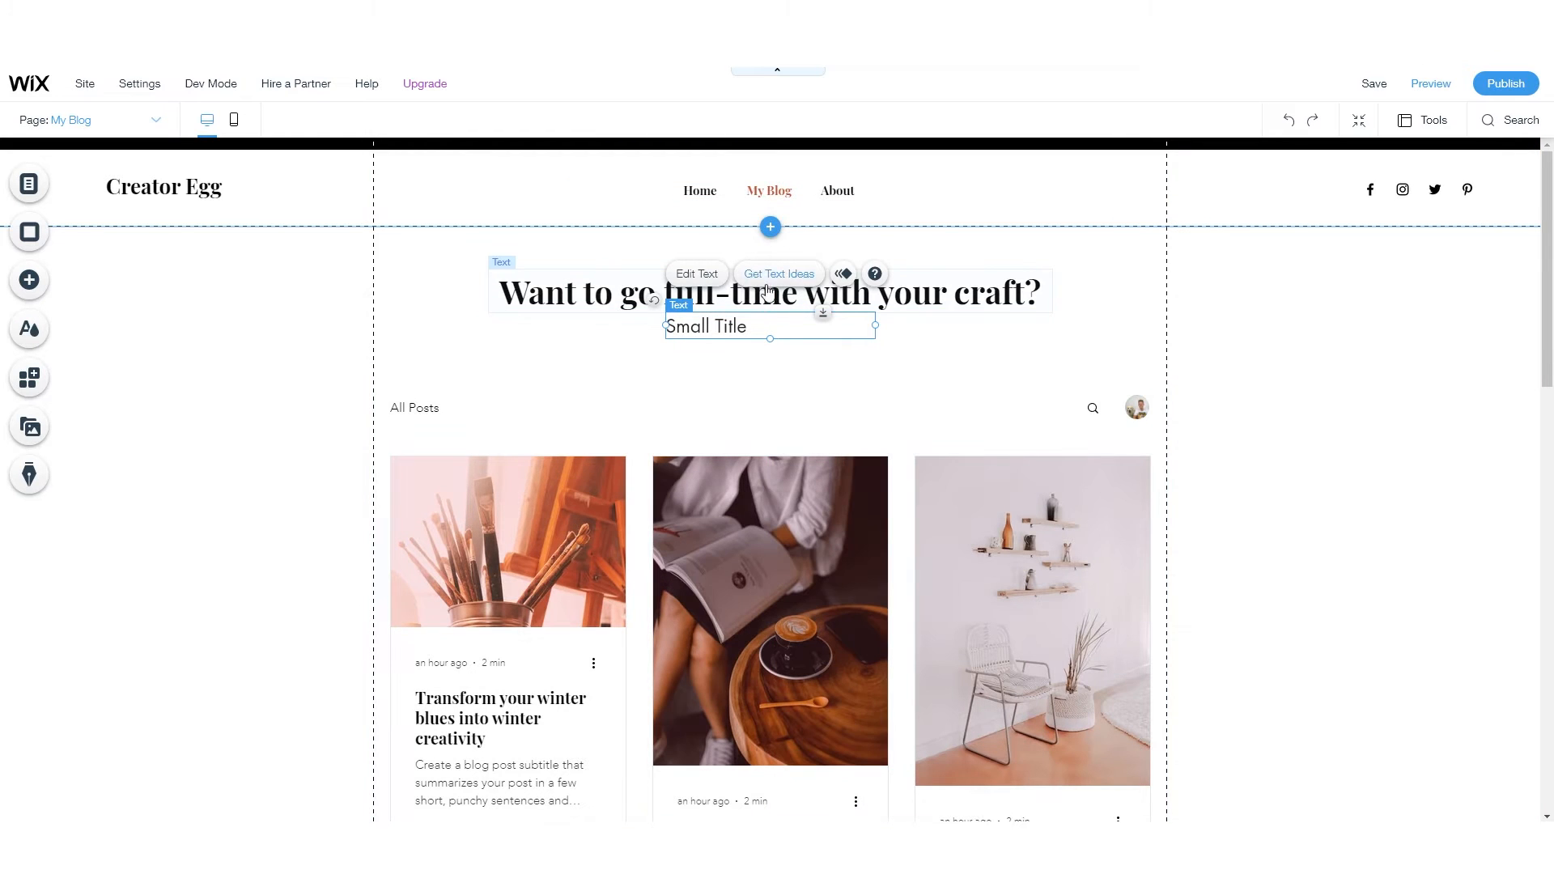
# - Centre-align the new small title's text and apply the Heading 4 theme style to it
pyautogui.click(709, 277)
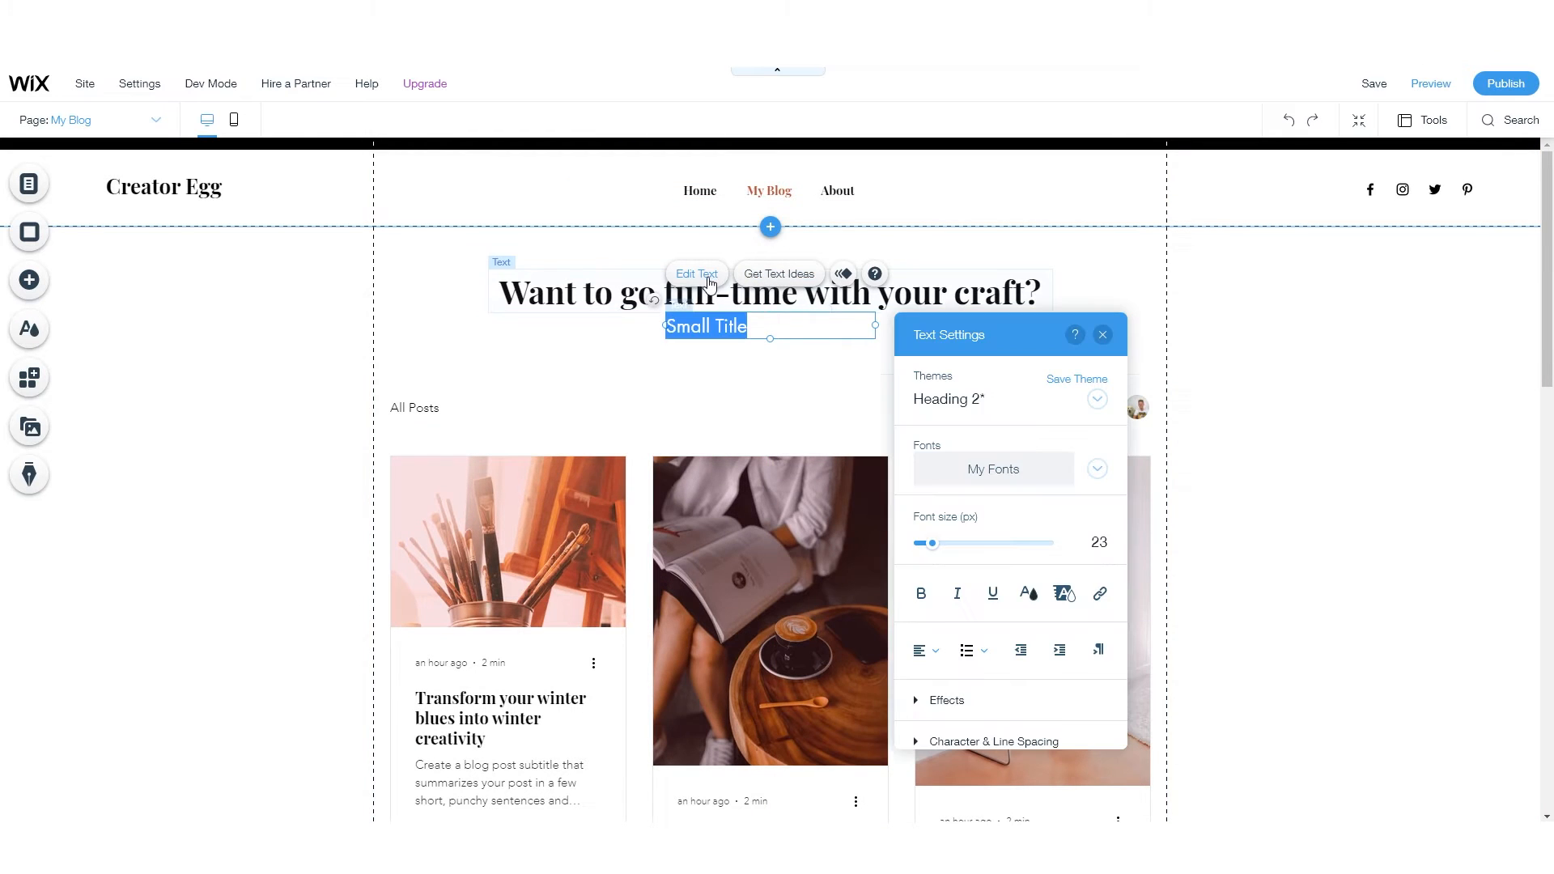
pyautogui.click(938, 644)
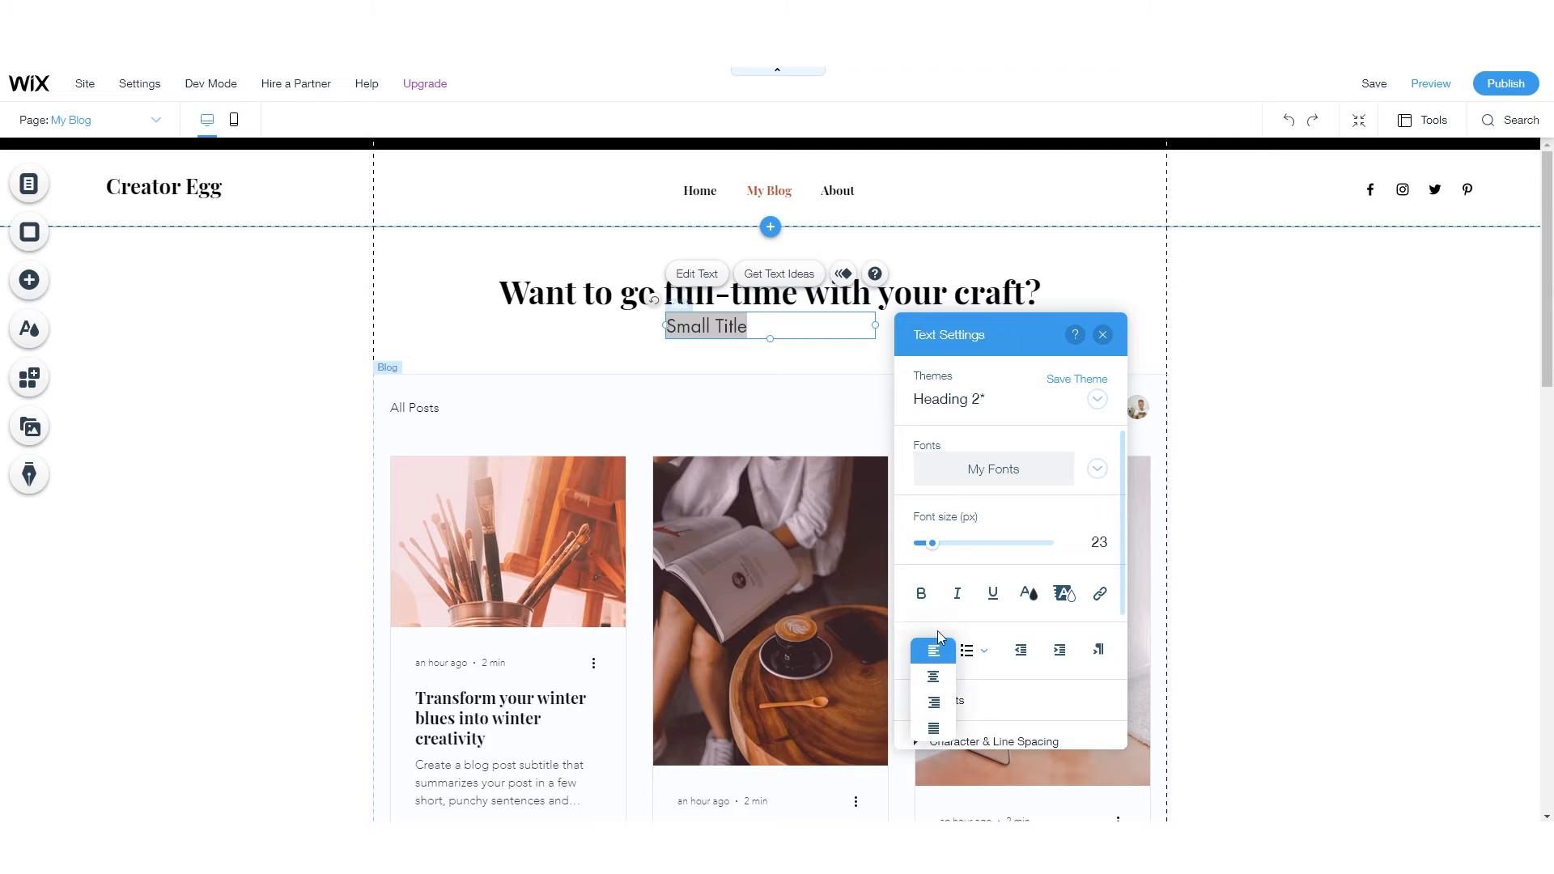
pyautogui.click(937, 680)
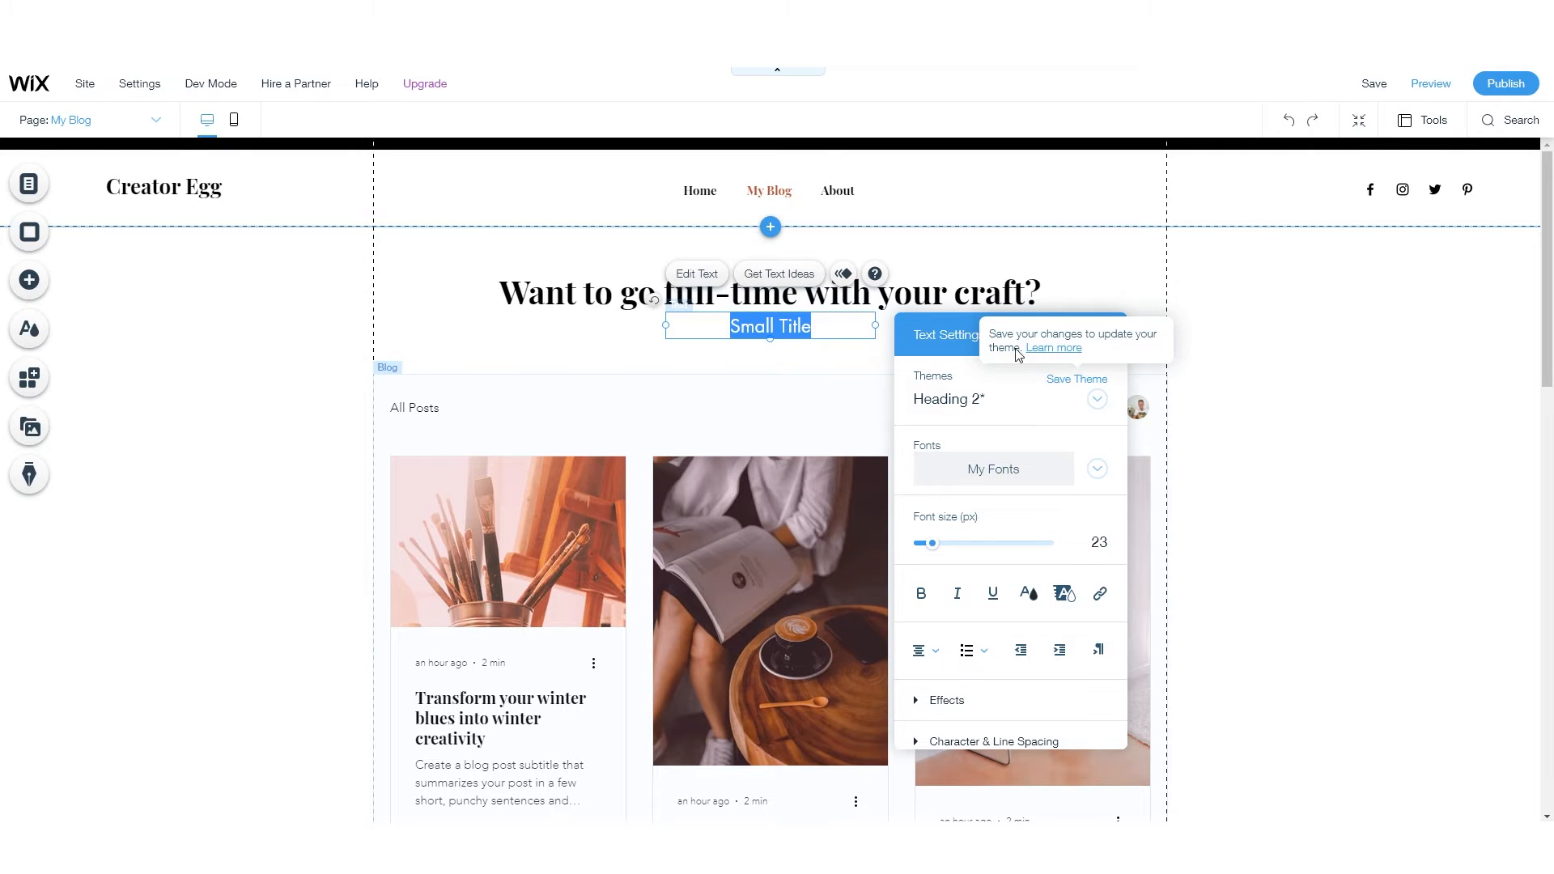
pyautogui.click(1098, 400)
pyautogui.click(1026, 414)
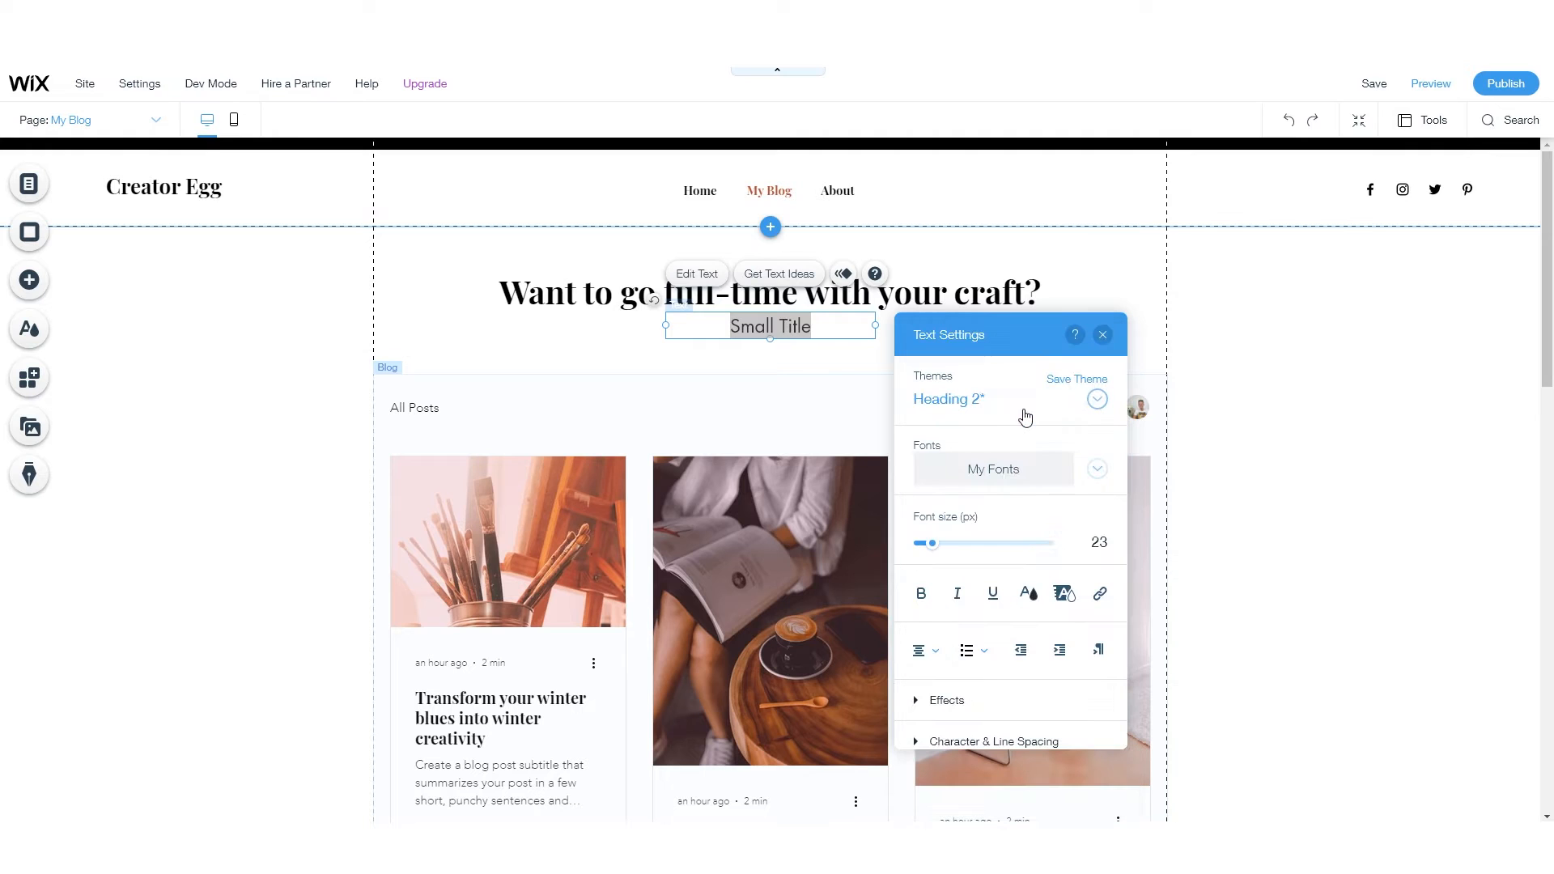
pyautogui.click(1096, 404)
pyautogui.click(1007, 369)
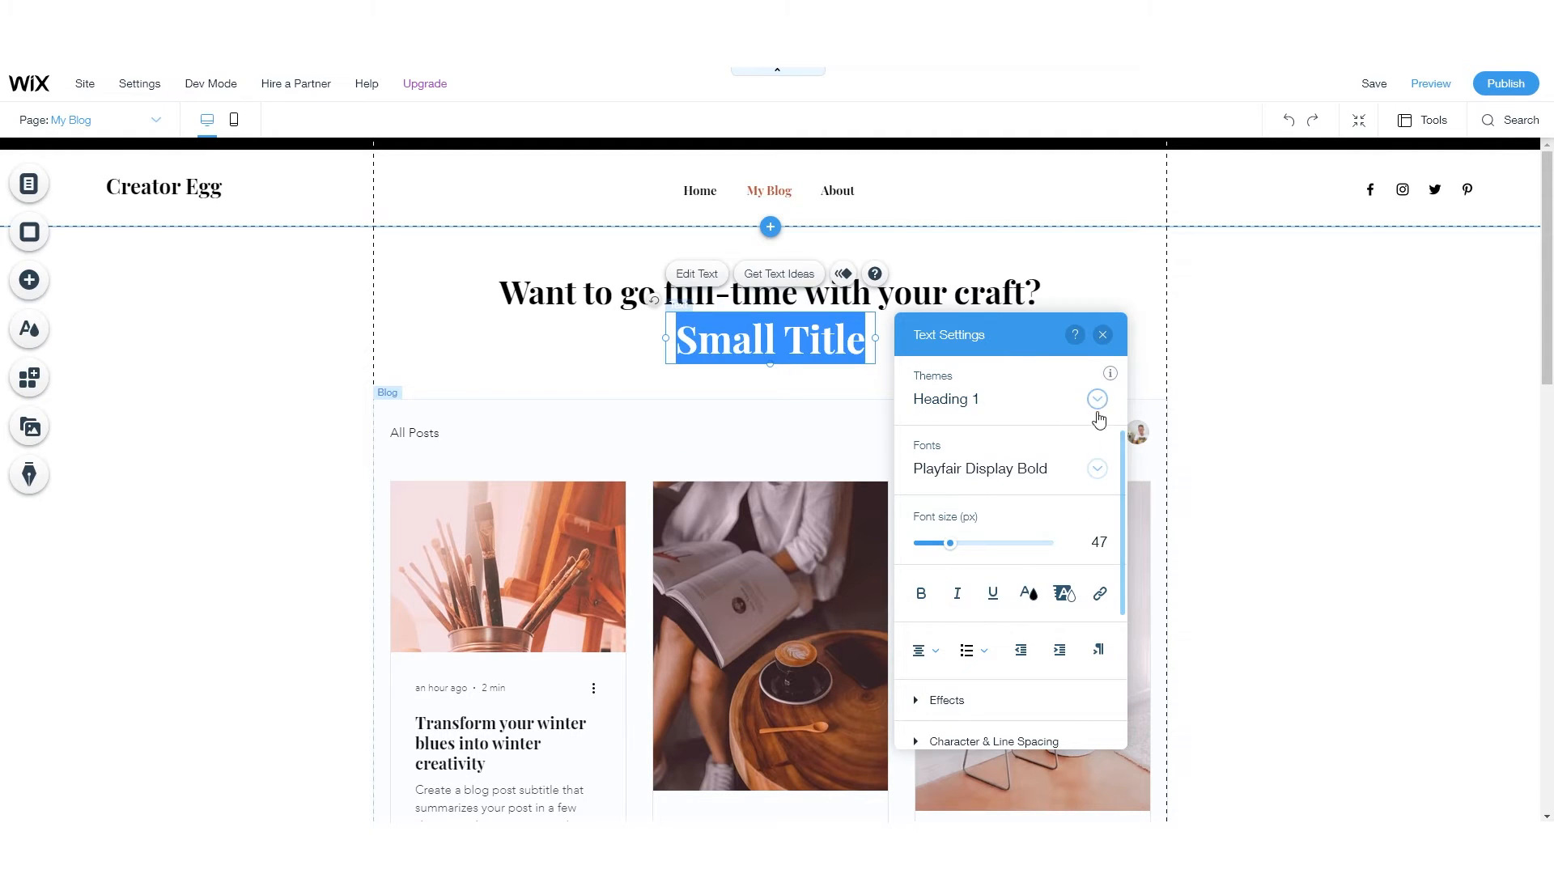
pyautogui.click(1096, 405)
pyautogui.click(1003, 458)
pyautogui.click(1091, 404)
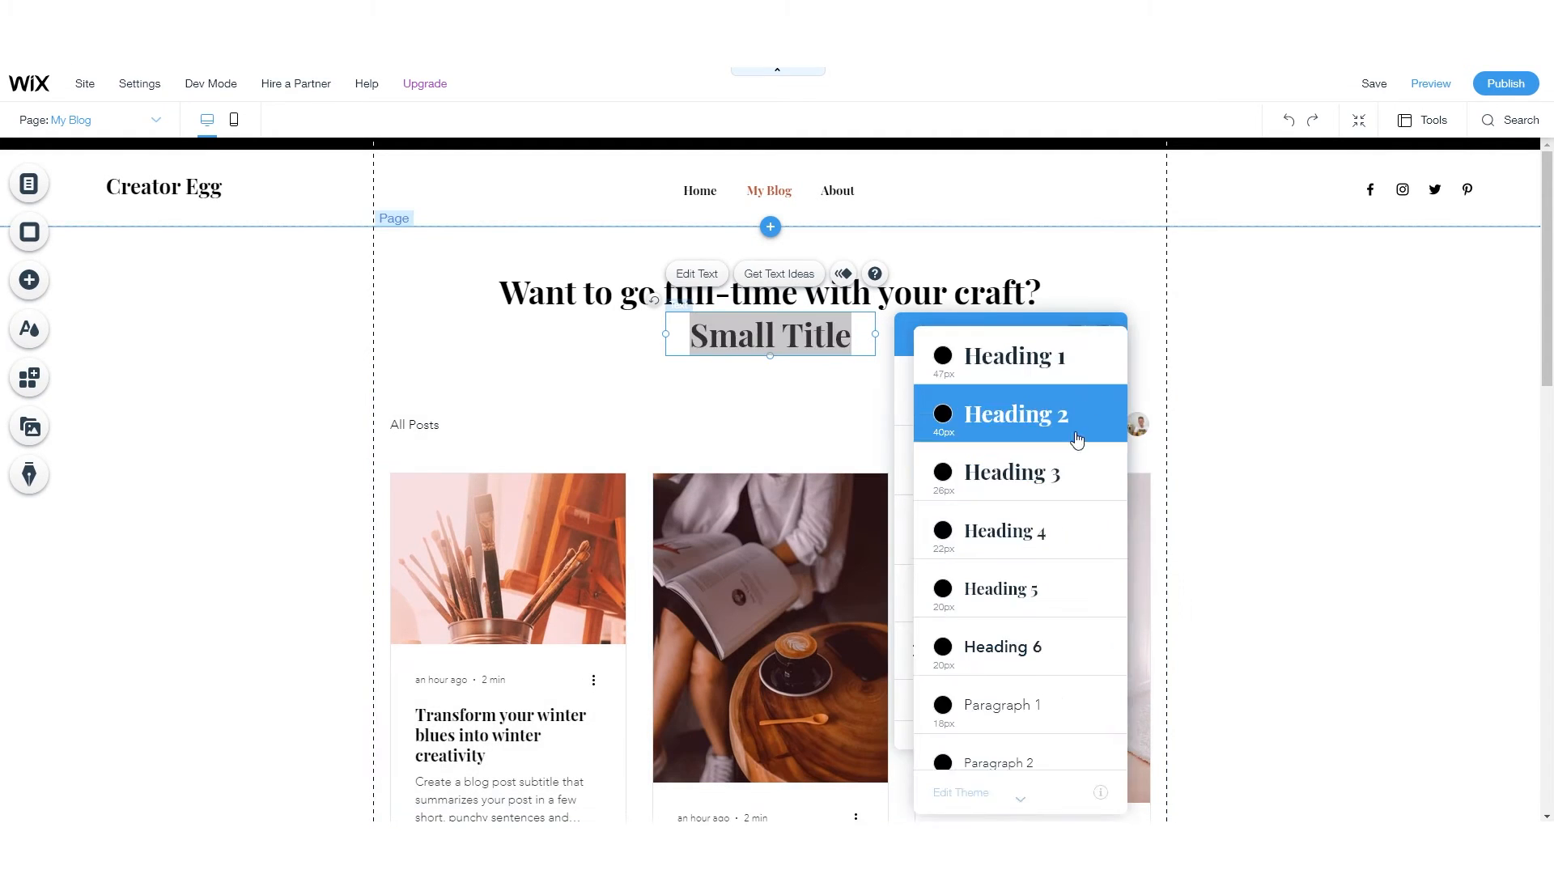
pyautogui.click(1027, 541)
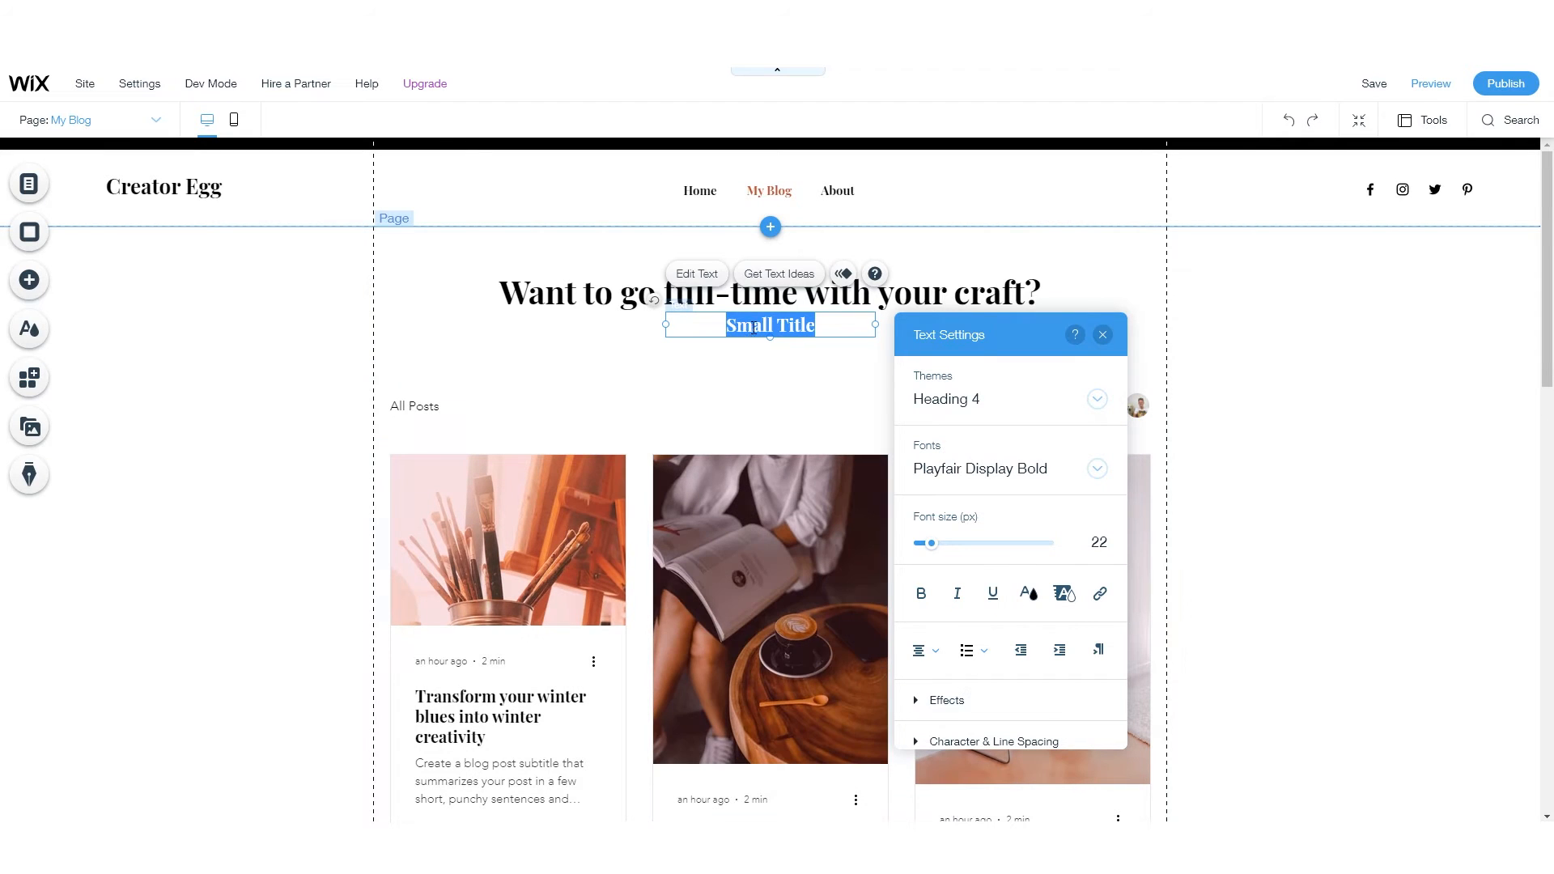
# - Set the HTML tag of the small title to p
pyautogui.scroll(-3, 1051, 635)
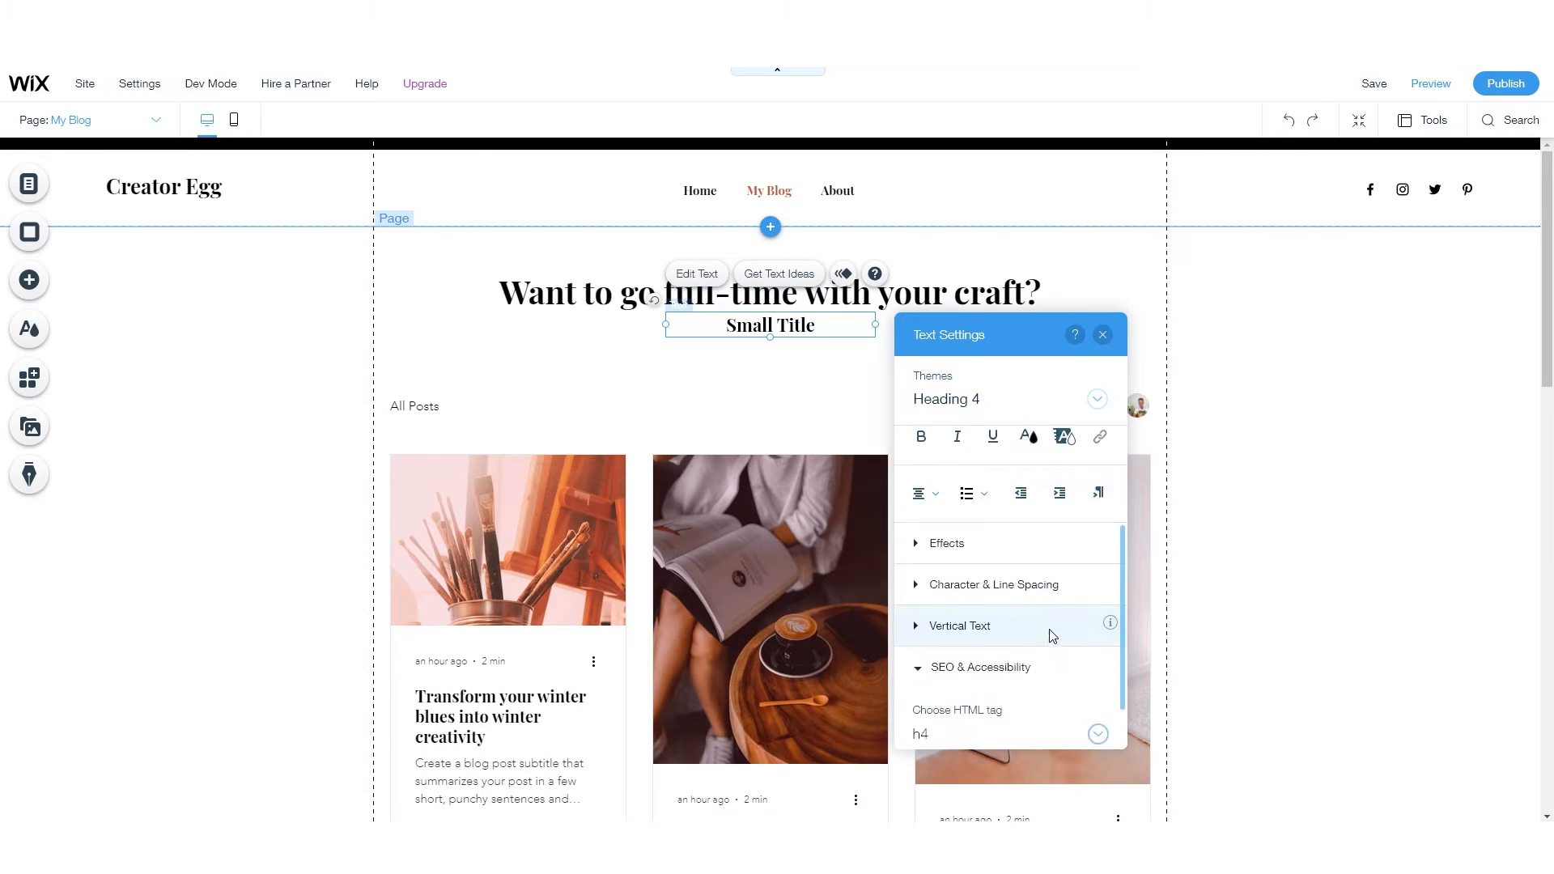
pyautogui.click(1099, 678)
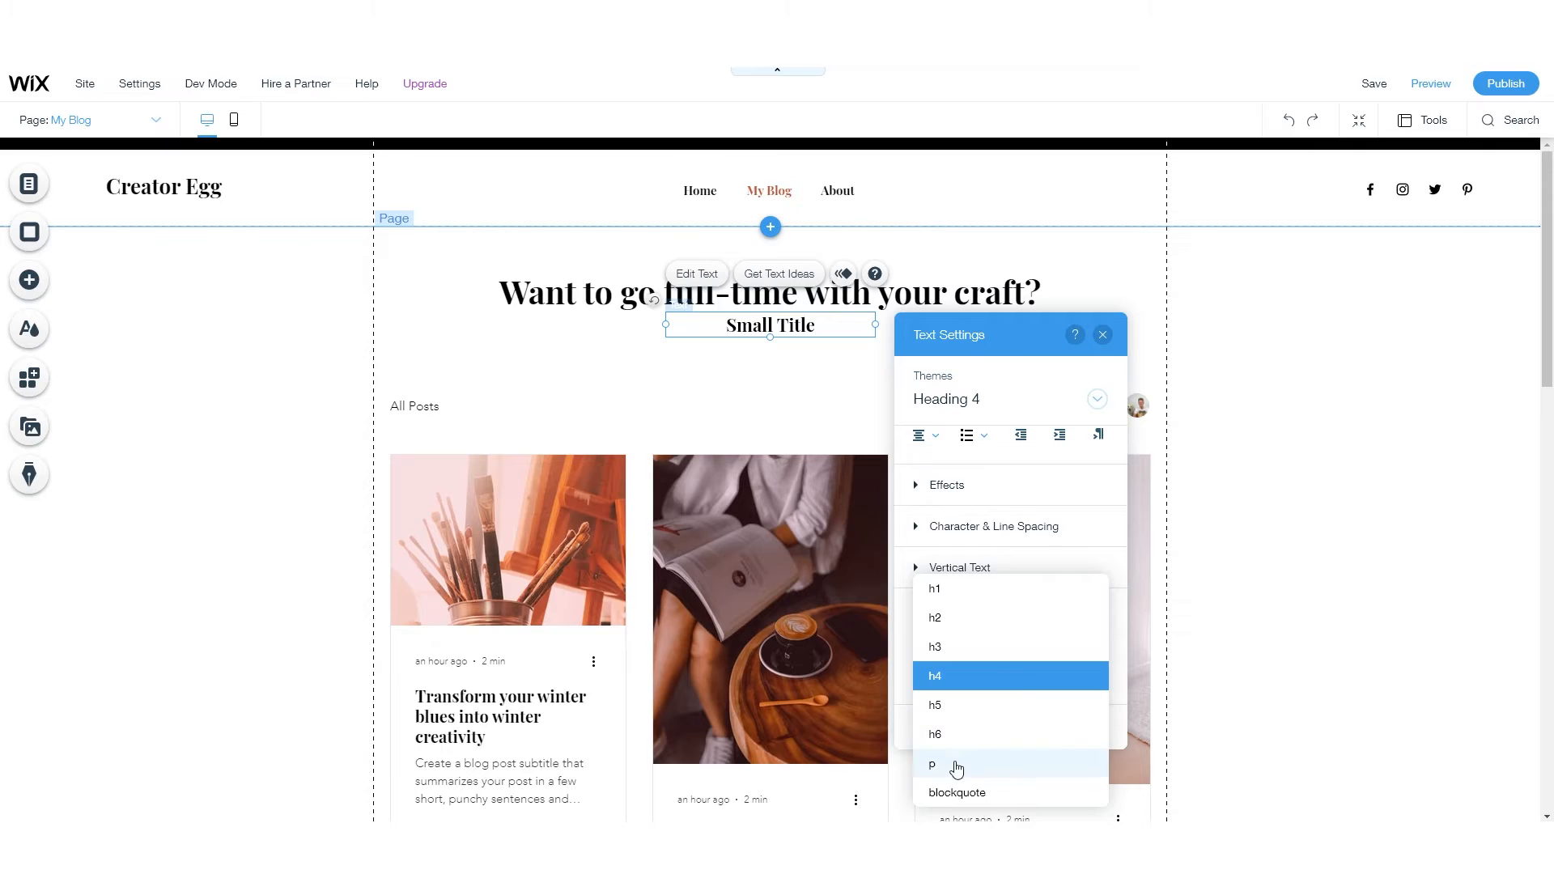
pyautogui.click(1001, 765)
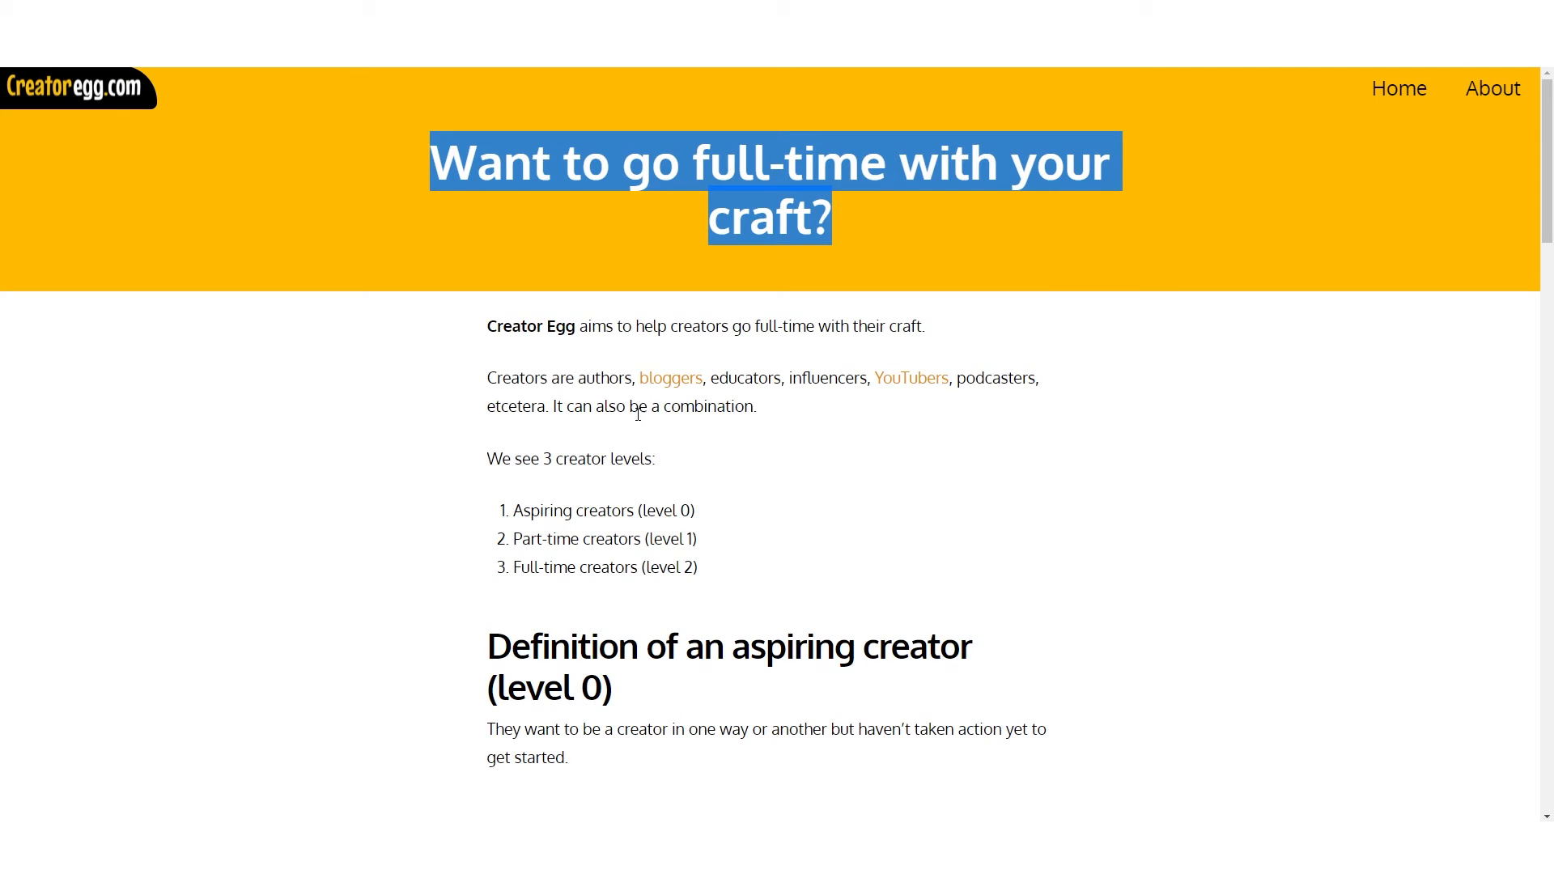
# - Copy "Free how-to-guides to get you started" from the existing Creatoregg.com site and replace the small title's placeholder text with it
pyautogui.scroll(-8, 768, 437)
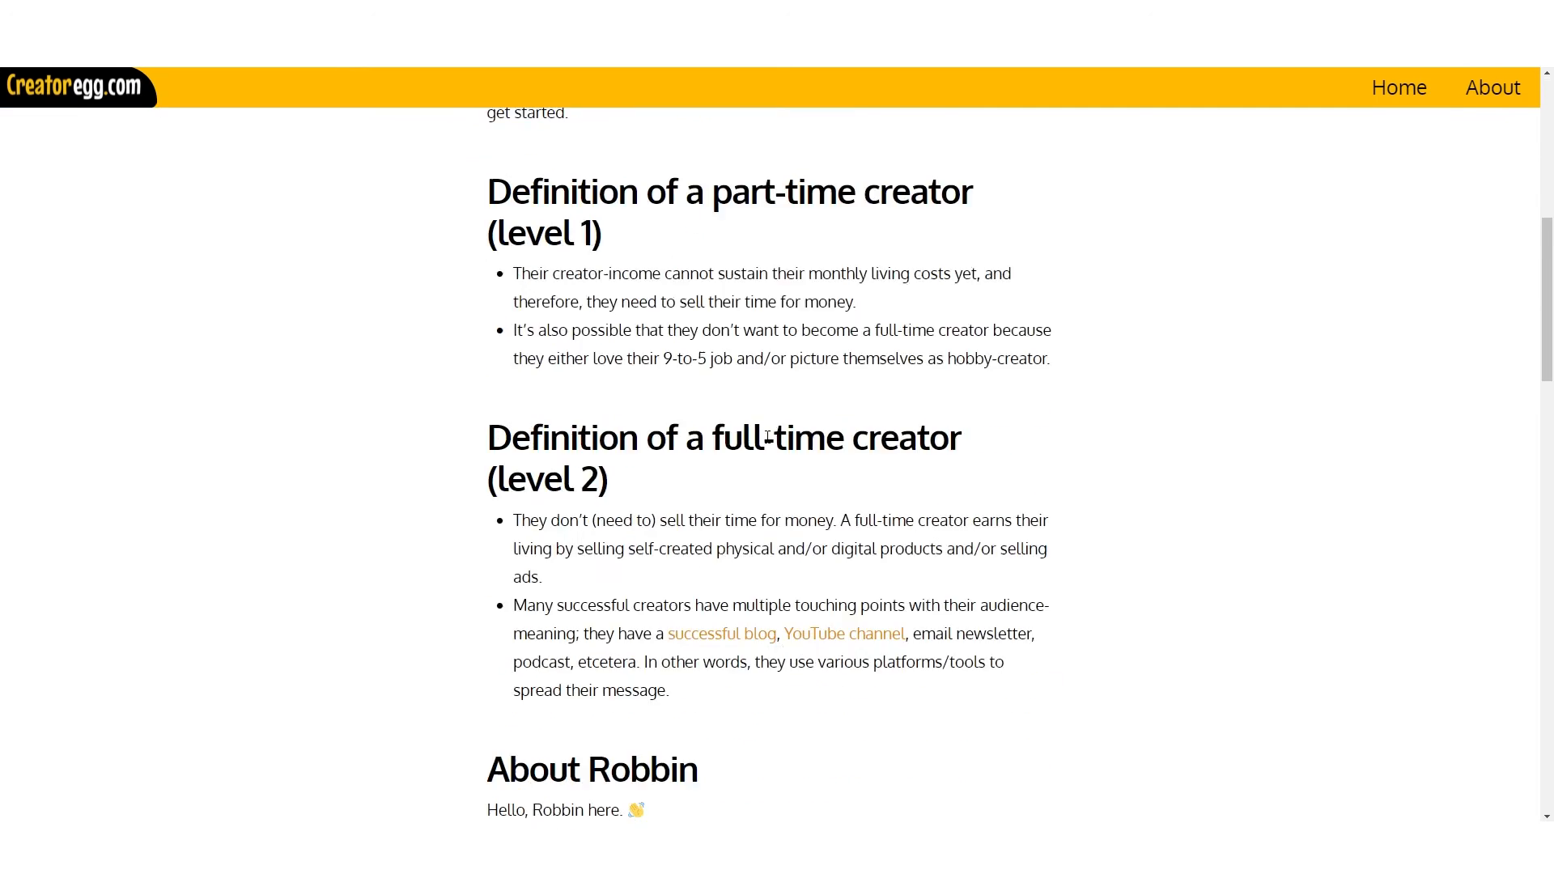
pyautogui.scroll(-15, 768, 437)
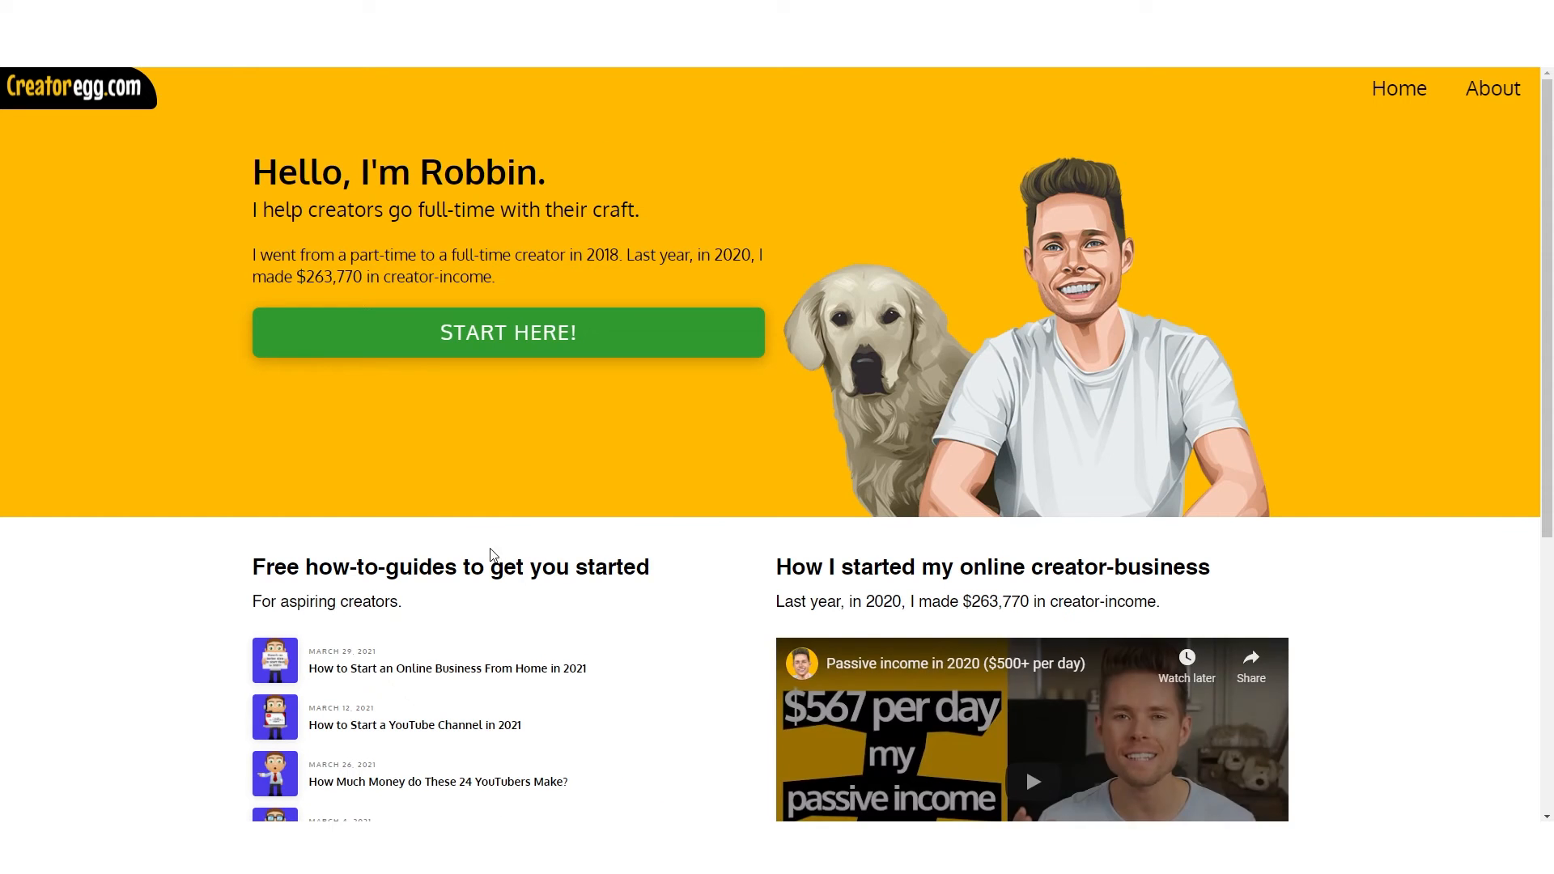
pyautogui.tripleClick(490, 561)
pyautogui.hotkey('ctrl', 'c')
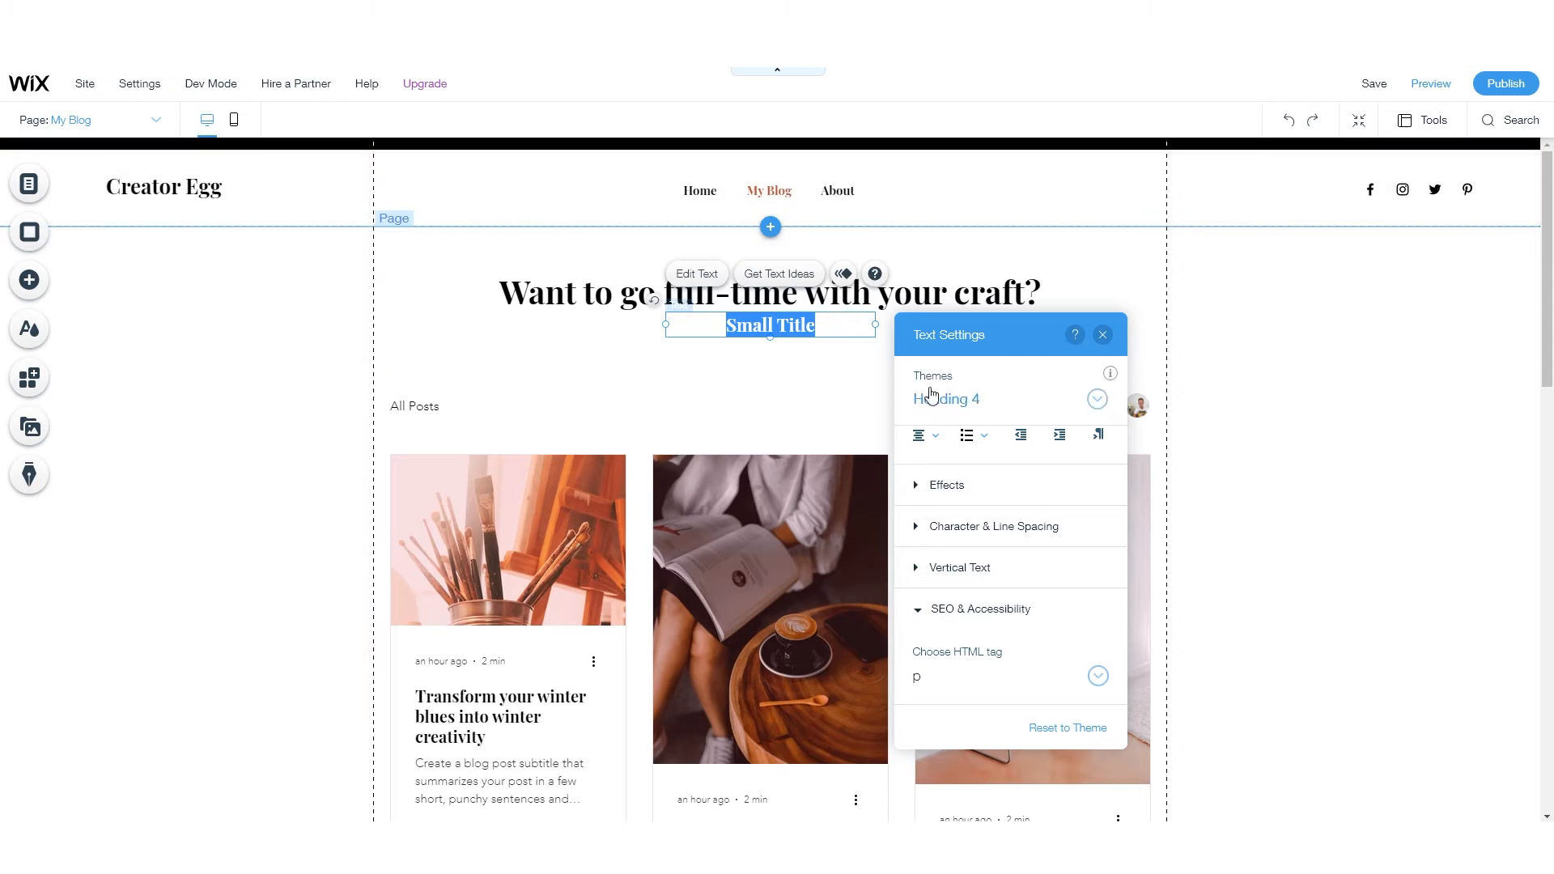
pyautogui.tripleClick(810, 331)
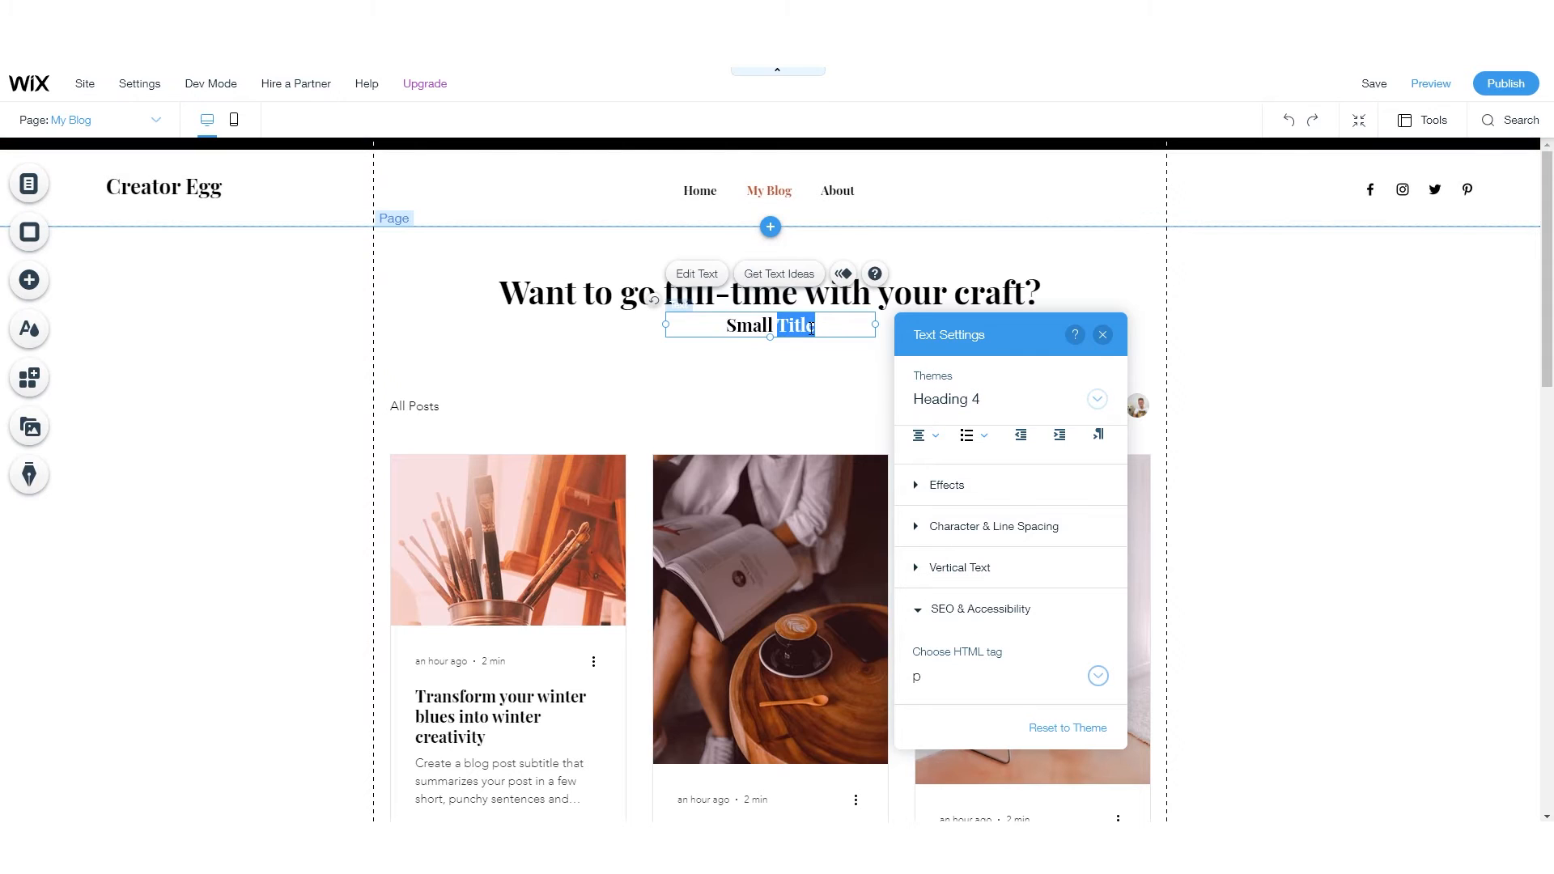
pyautogui.hotkey('ctrl', 'v')
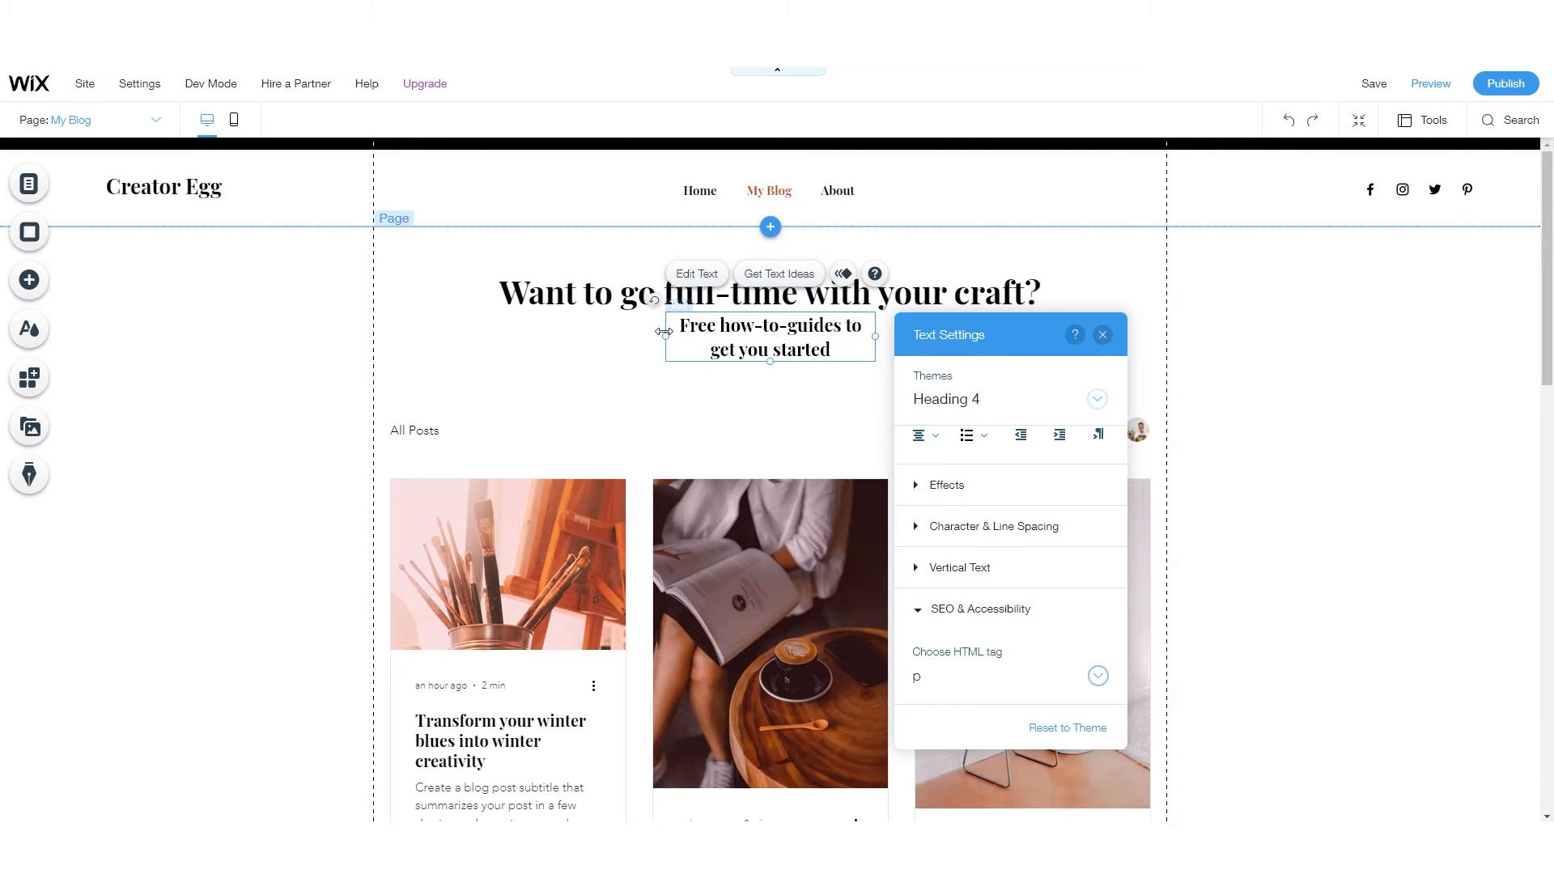
# - Widen the subtitle's text box on both sides so its text fits on one line
pyautogui.moveTo(664, 331); pyautogui.dragTo(610, 331)
pyautogui.moveTo(876, 336); pyautogui.dragTo(933, 335)
pyautogui.click(767, 405)
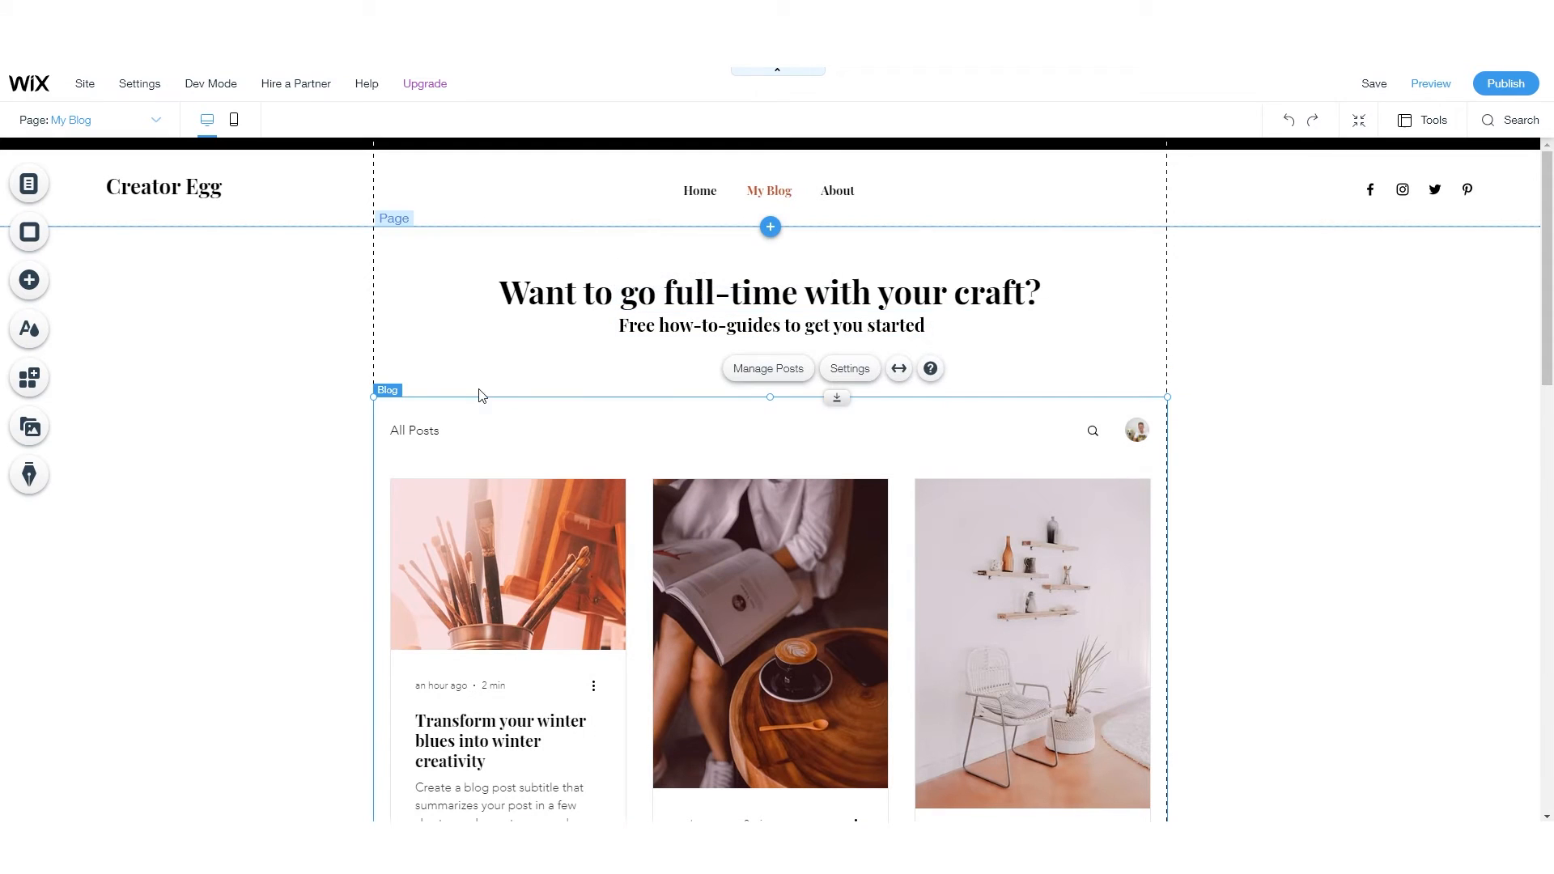
# - Extend the blog posts section upward so that it starts just below the subtitle
pyautogui.click(312, 337)
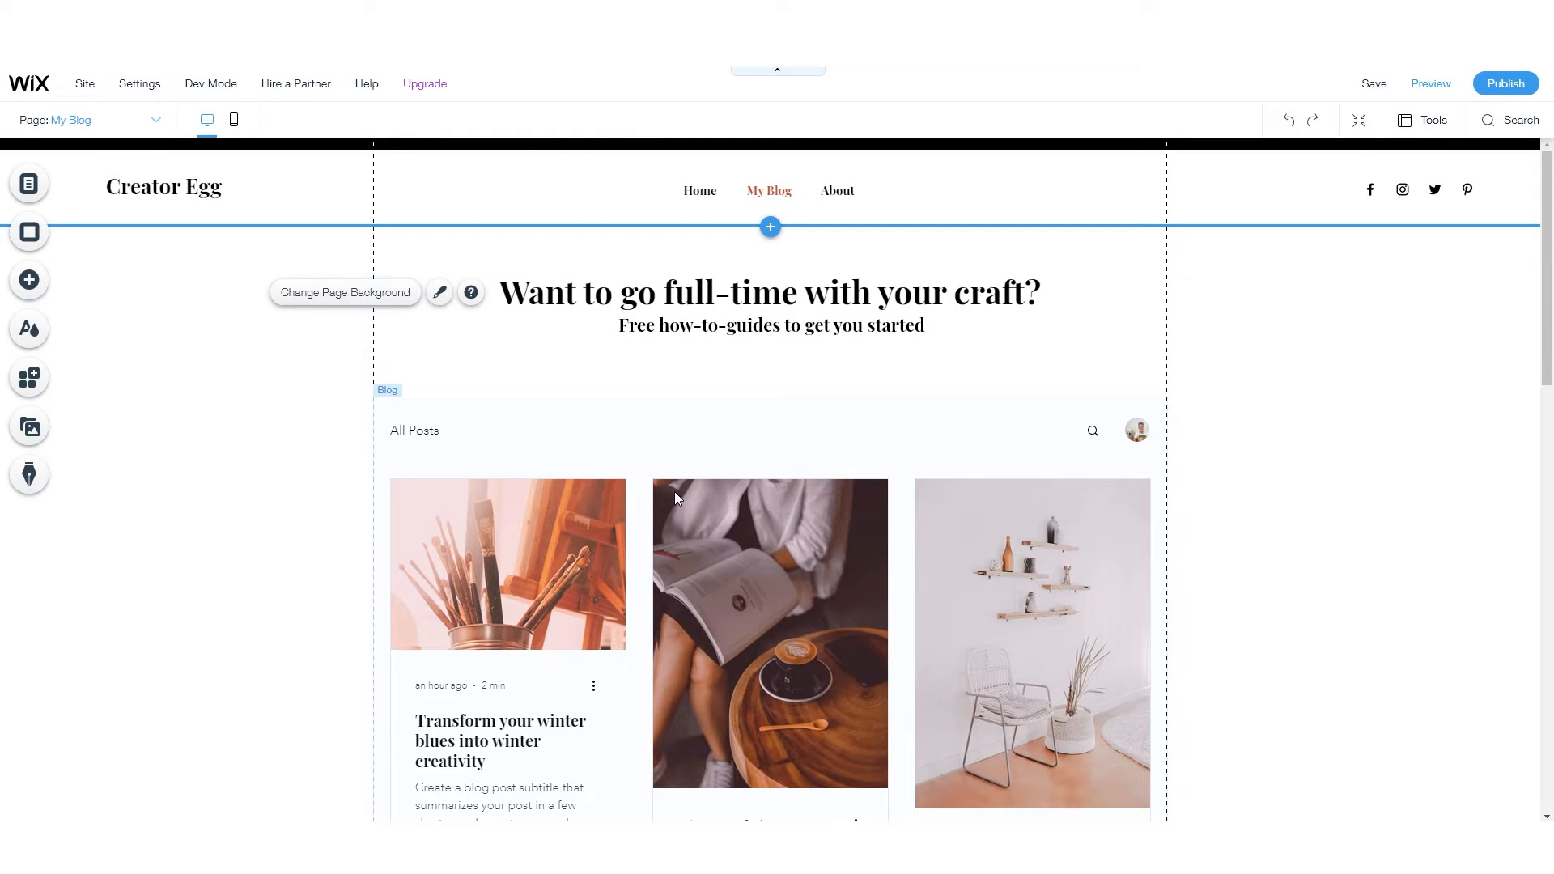
pyautogui.click(663, 539)
pyautogui.moveTo(772, 397); pyautogui.dragTo(773, 343)
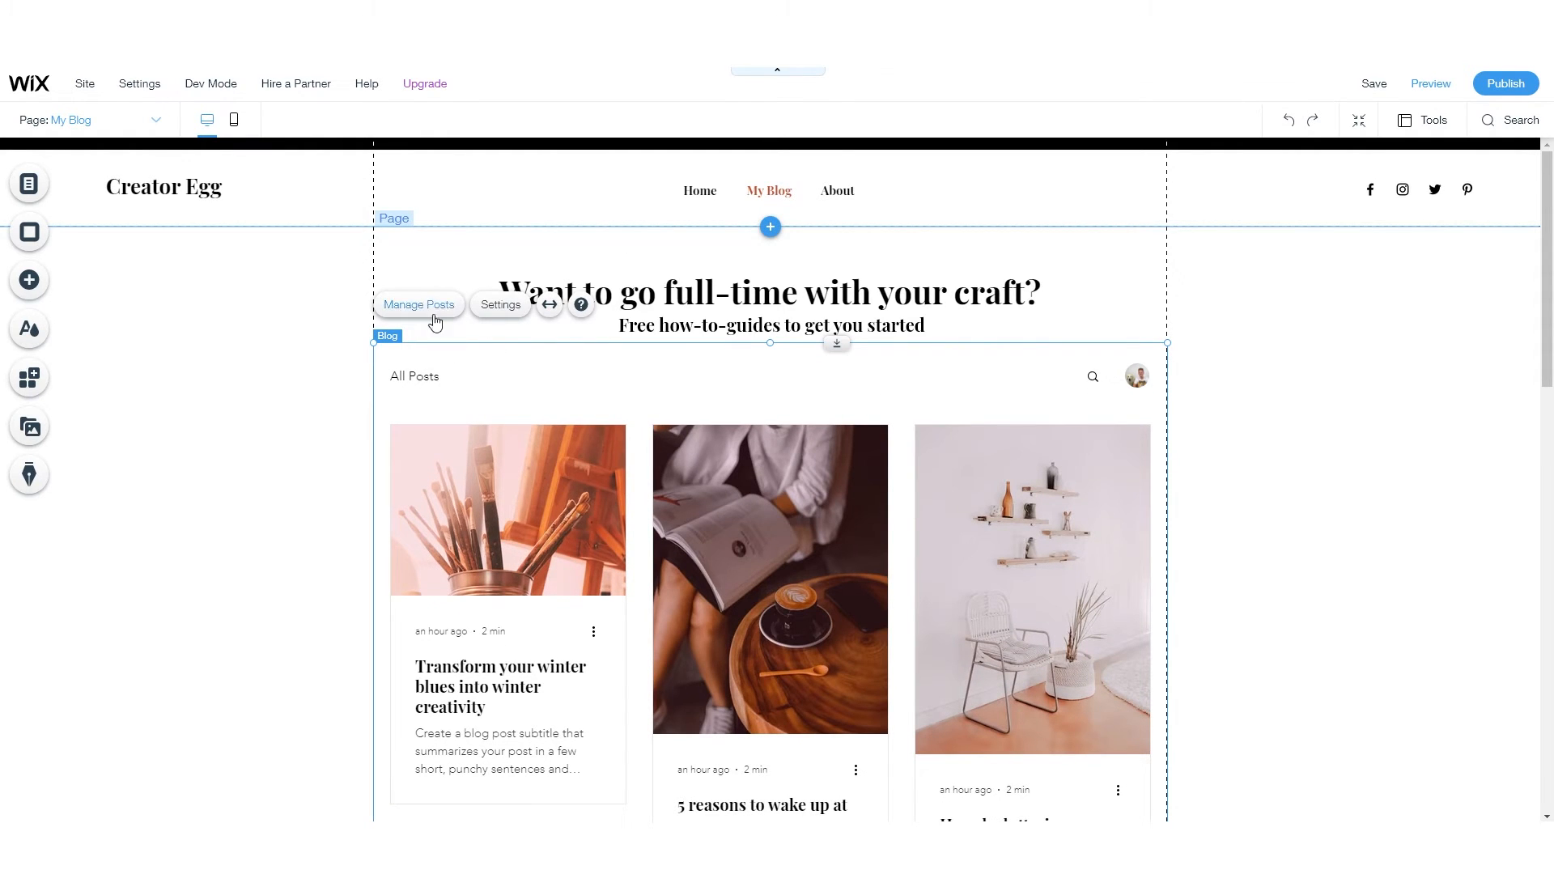
# - Preview the My Blog page, look over its heading, subtitle and posts, and return to the editor
pyautogui.click(1429, 83)
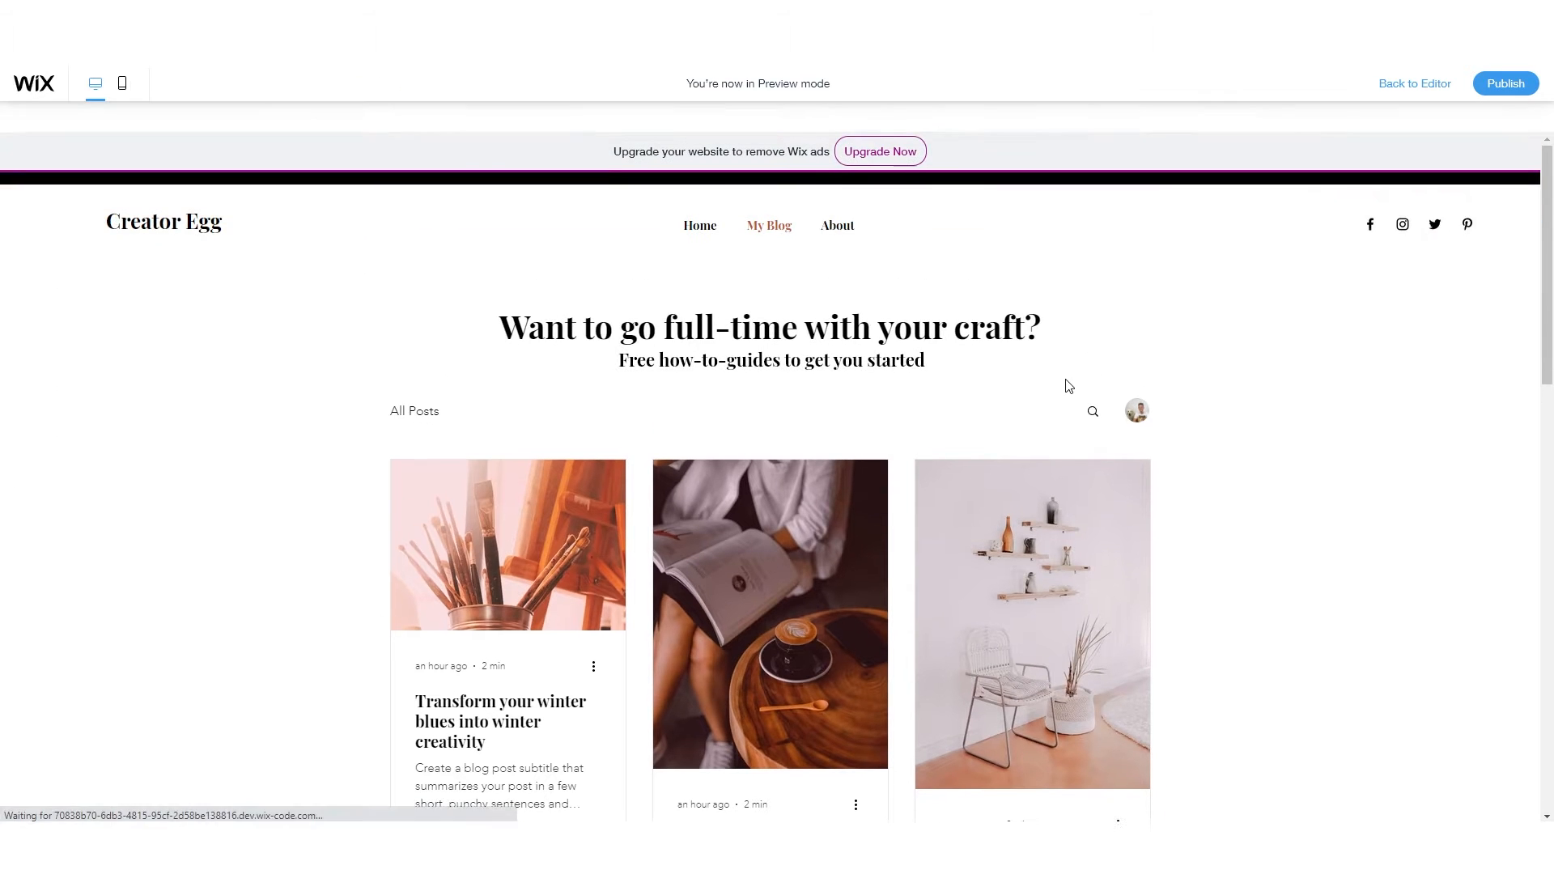
pyautogui.scroll(-2, 329, 441)
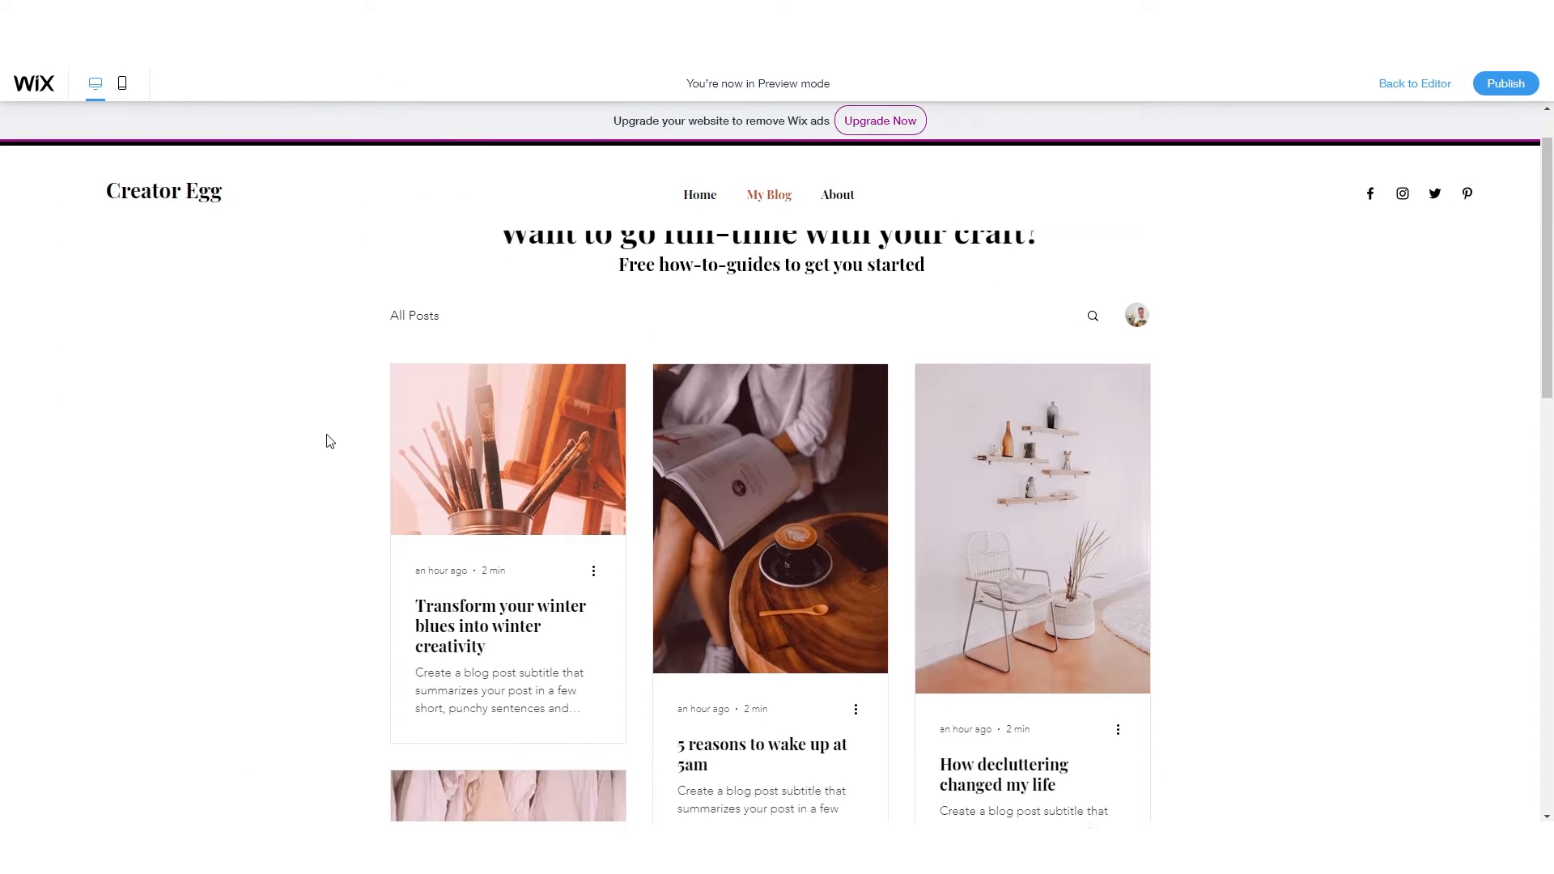
pyautogui.scroll(2, 330, 441)
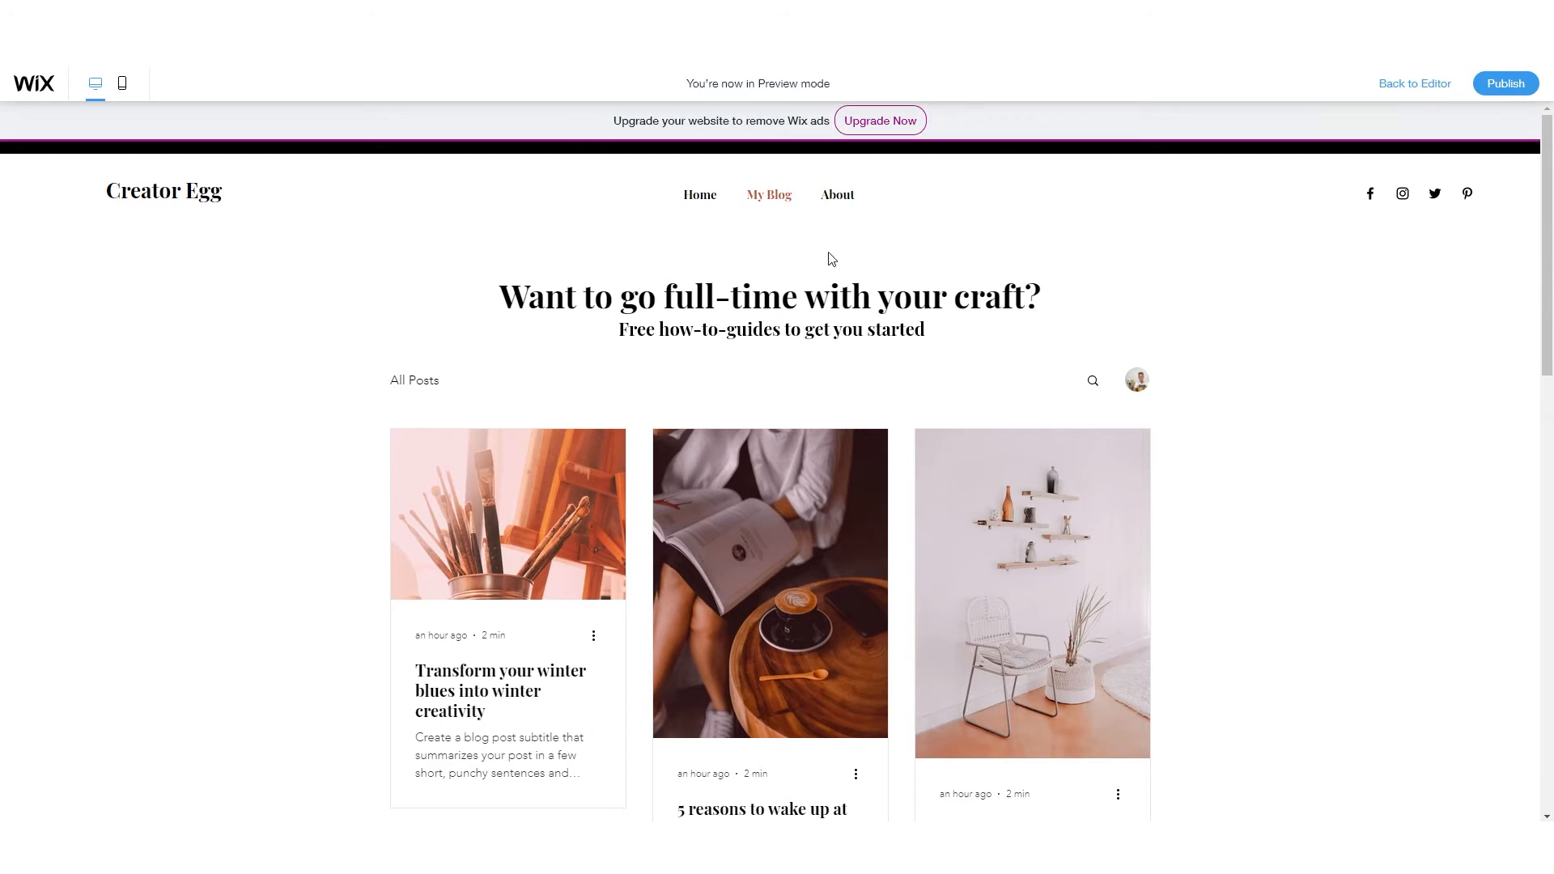
pyautogui.hotkey('ctrl', 'shift', 'p')
# - Replace the blog page's main heading text with "All blogs"
pyautogui.click(853, 295)
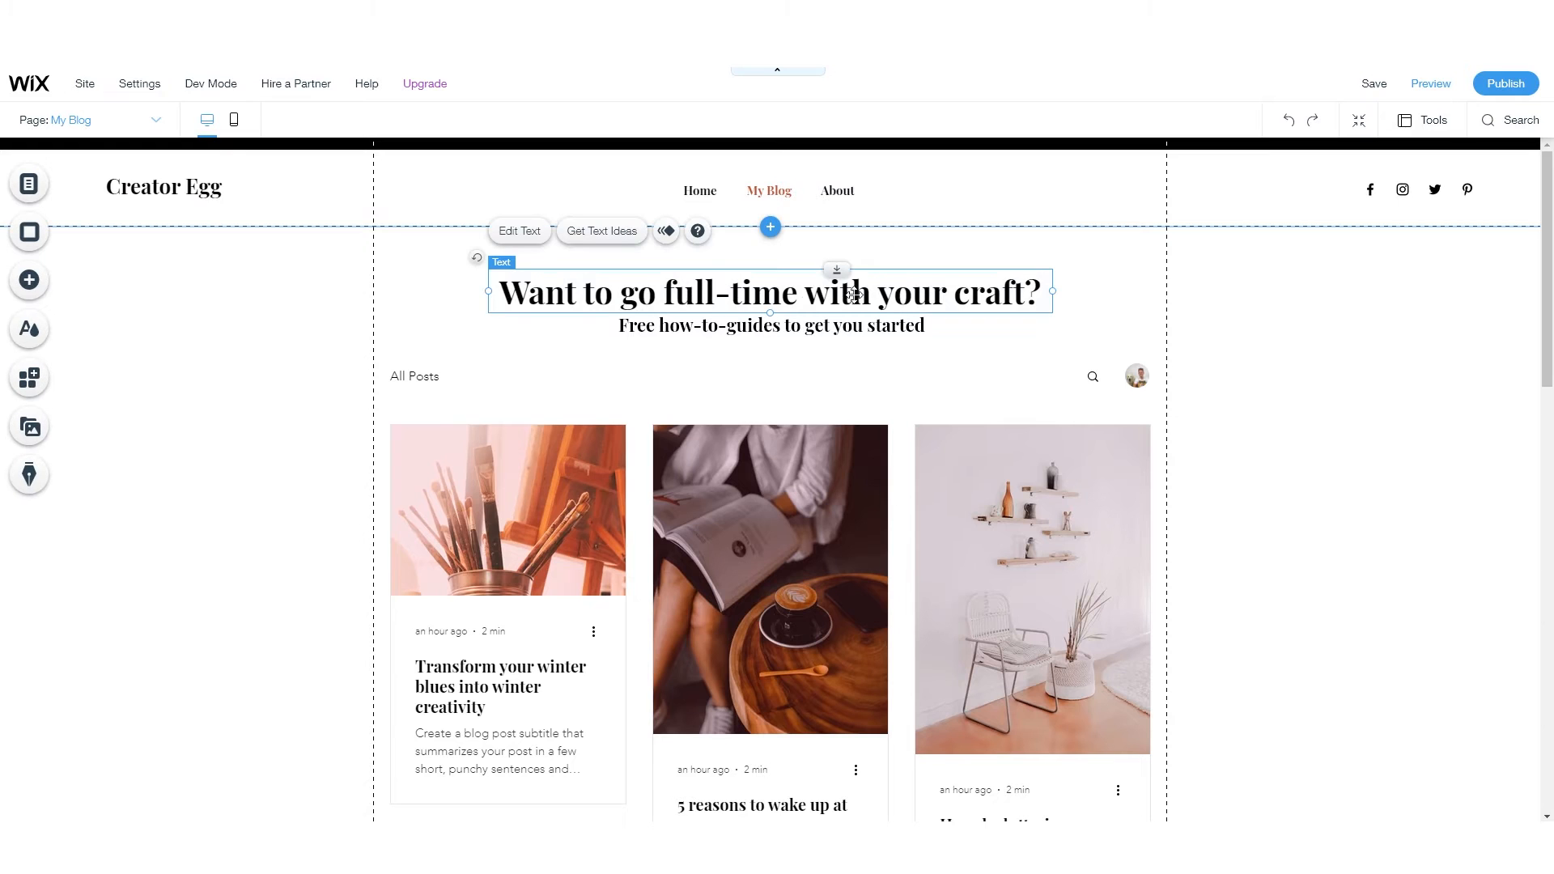
pyautogui.doubleClick(741, 297)
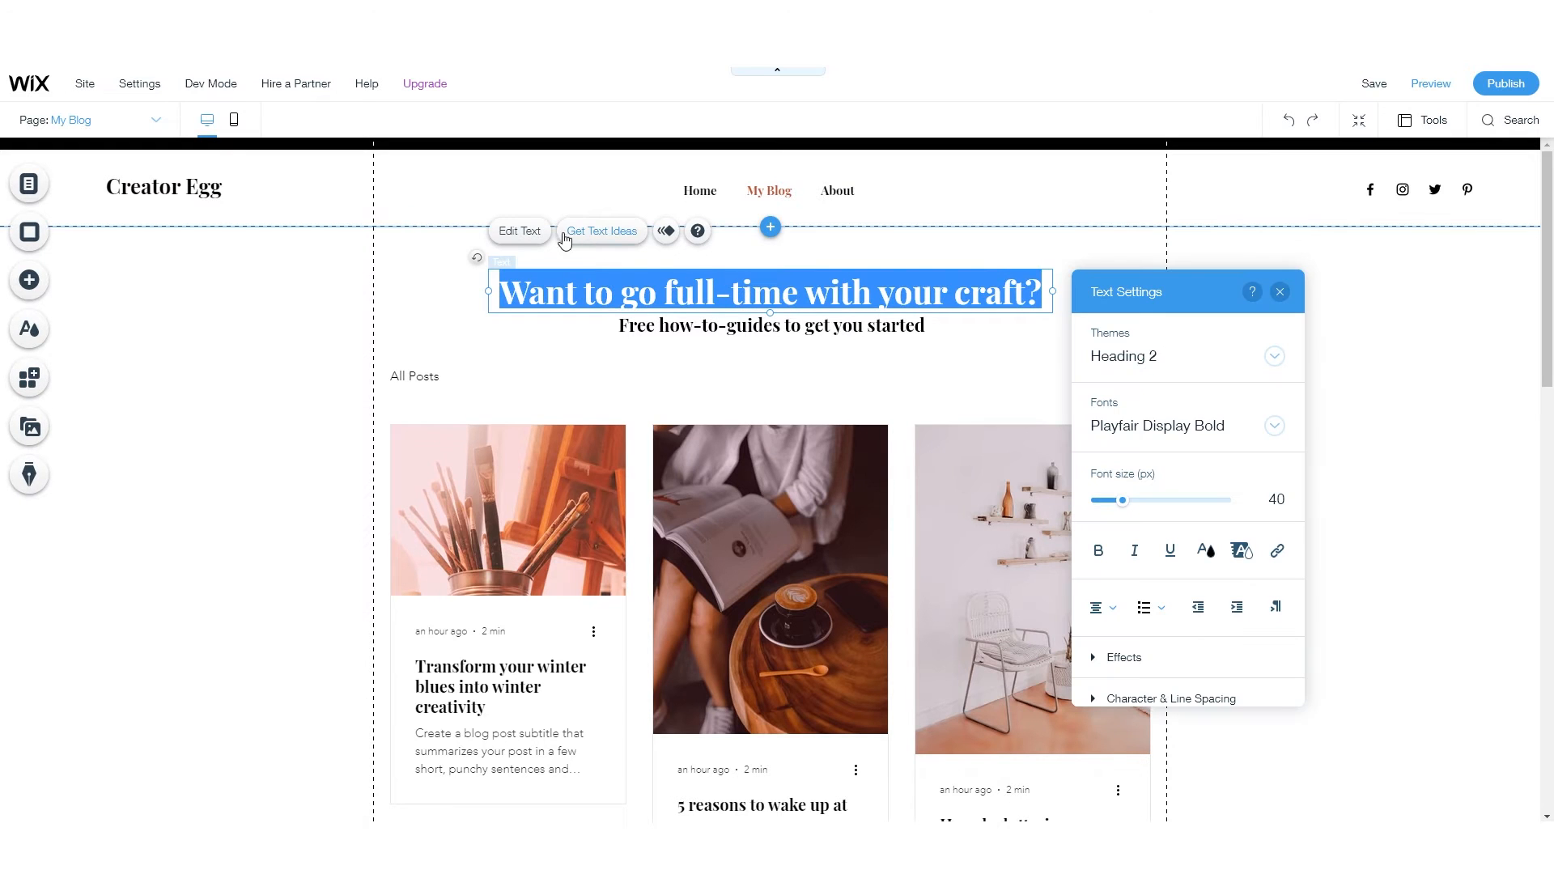
pyautogui.click(659, 291)
pyautogui.tripleClick(652, 296)
pyautogui.write('All blogs')
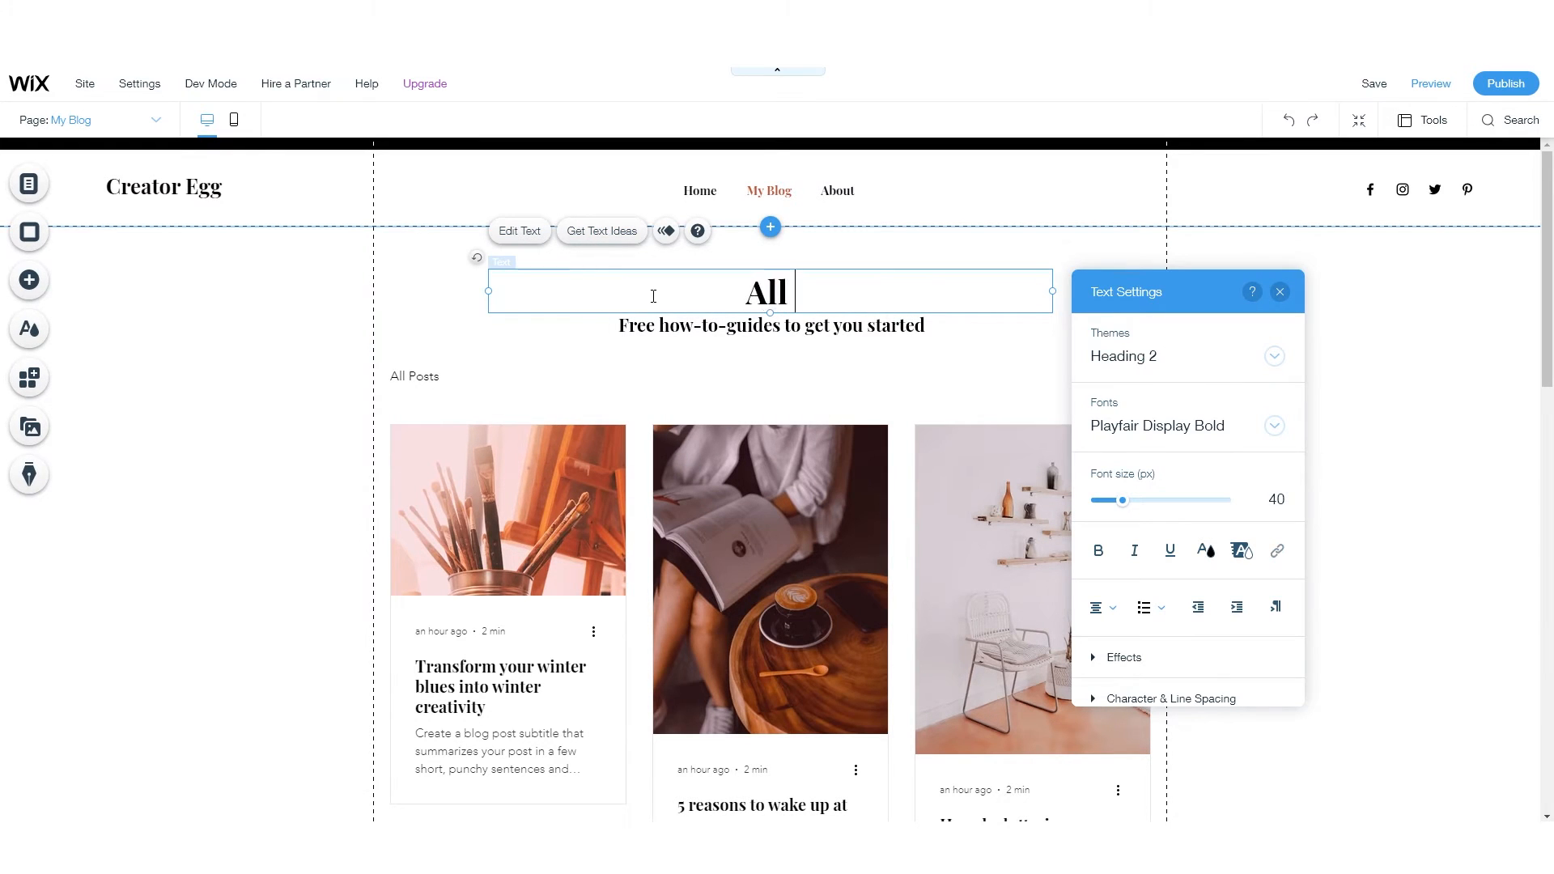
pyautogui.click(771, 334)
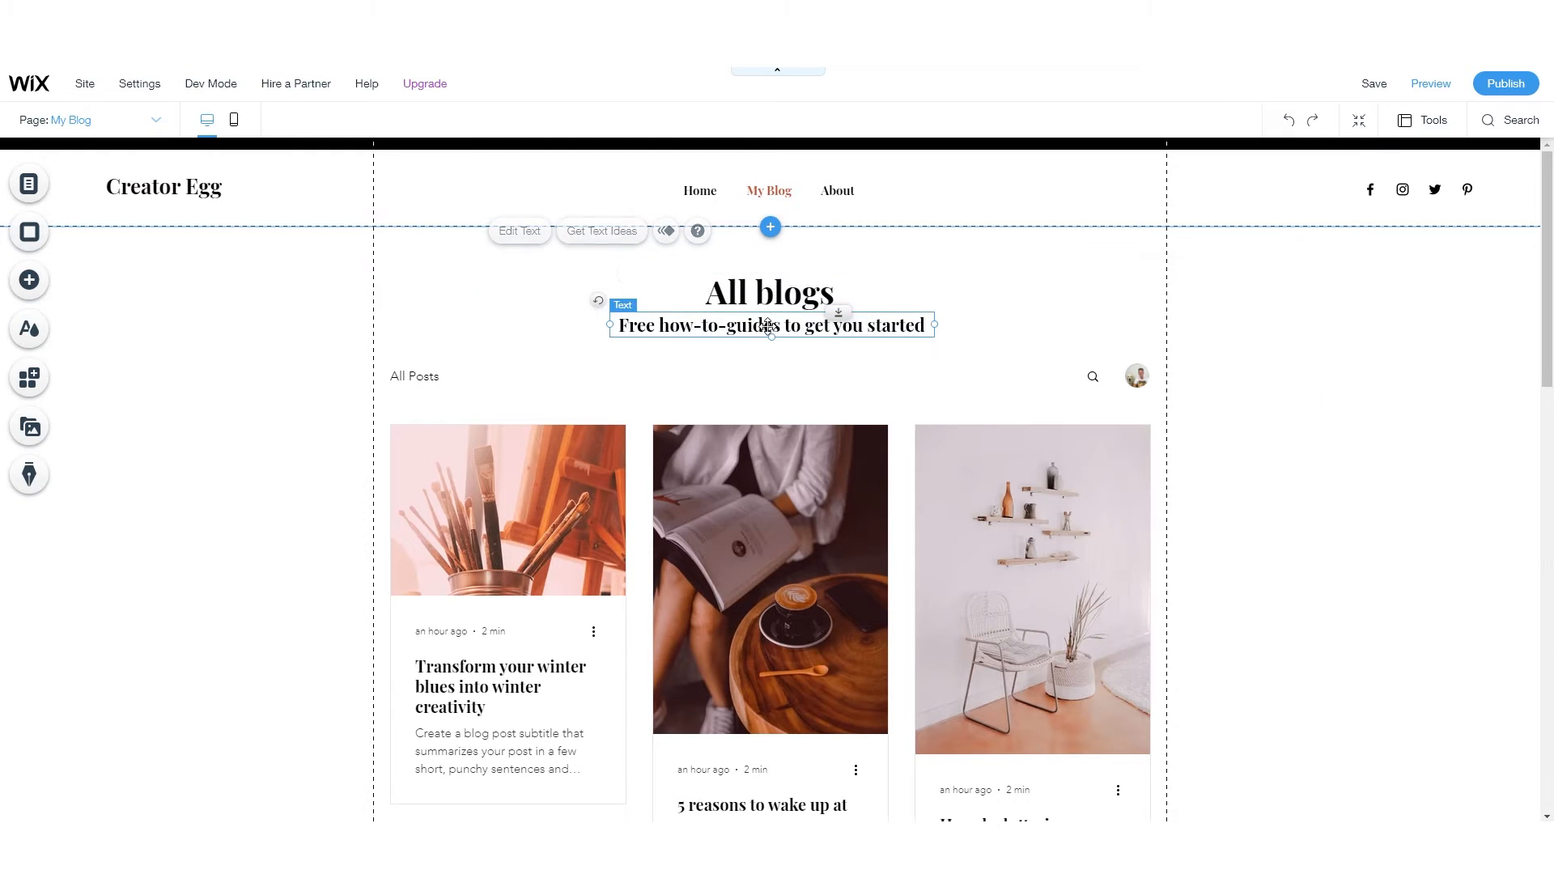
# - Preview the page with its new heading, return to the editor and select the heading
pyautogui.click(1431, 86)
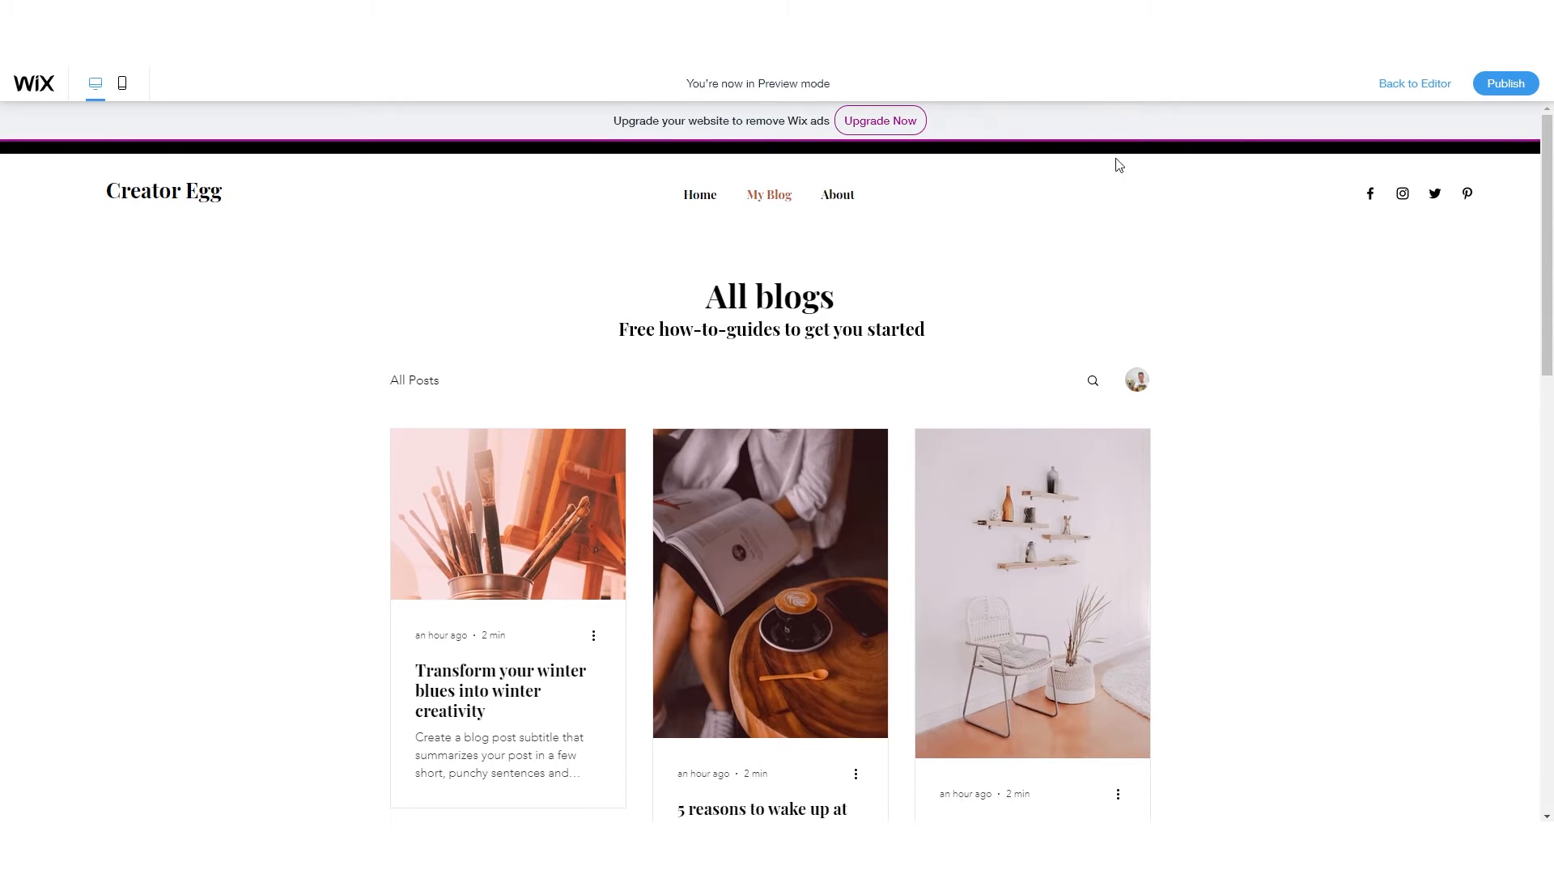
pyautogui.click(1421, 89)
pyautogui.click(603, 279)
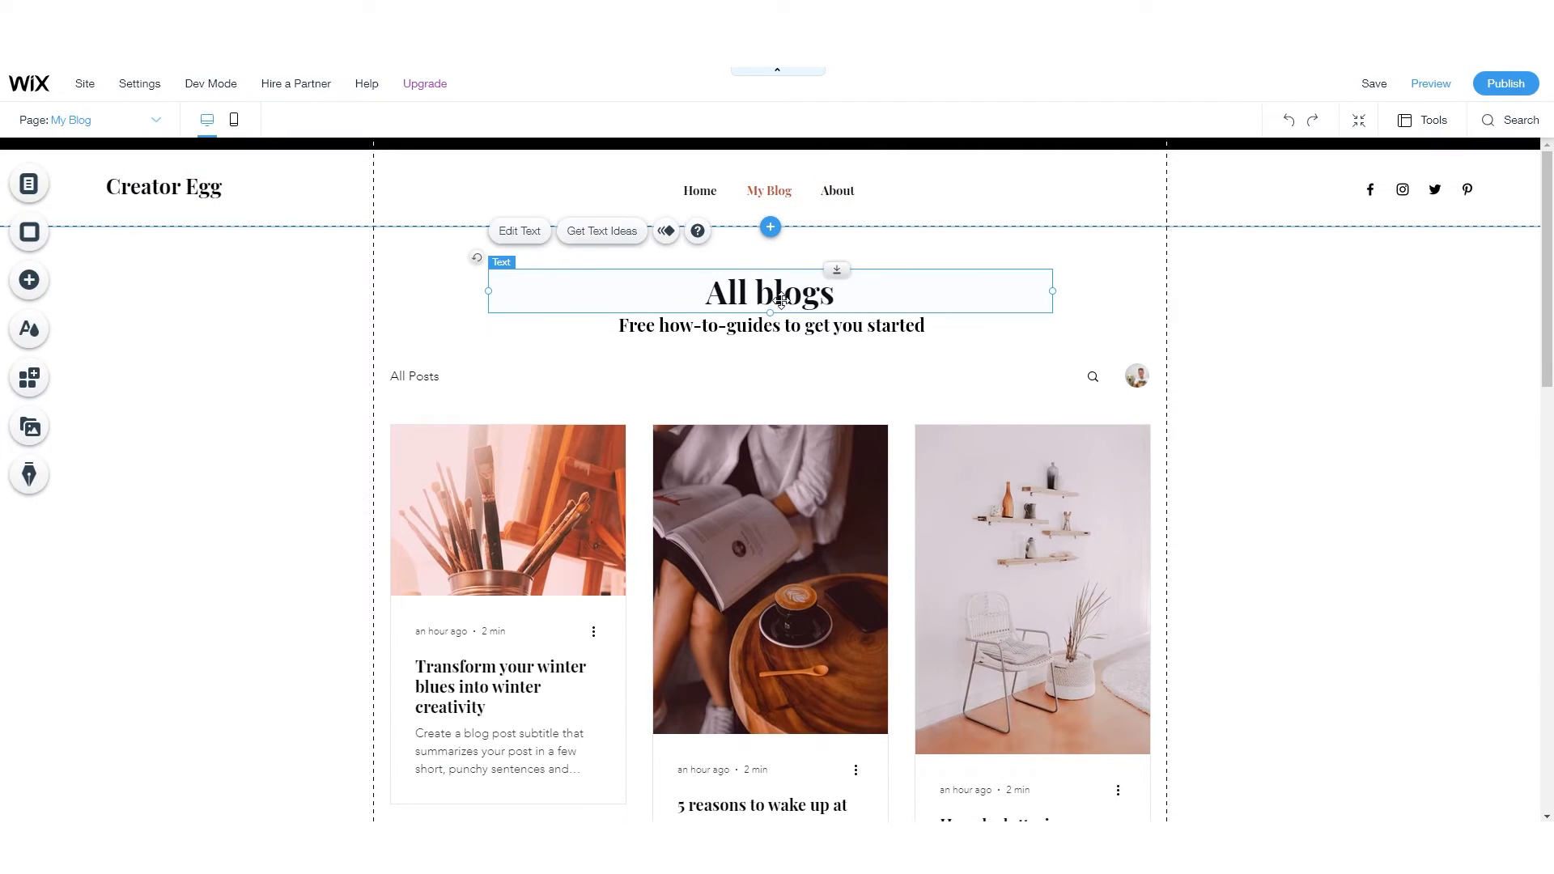
# - Replace the main heading text with "Free how-to-guides" and delete the subtitle below it
pyautogui.click(602, 231)
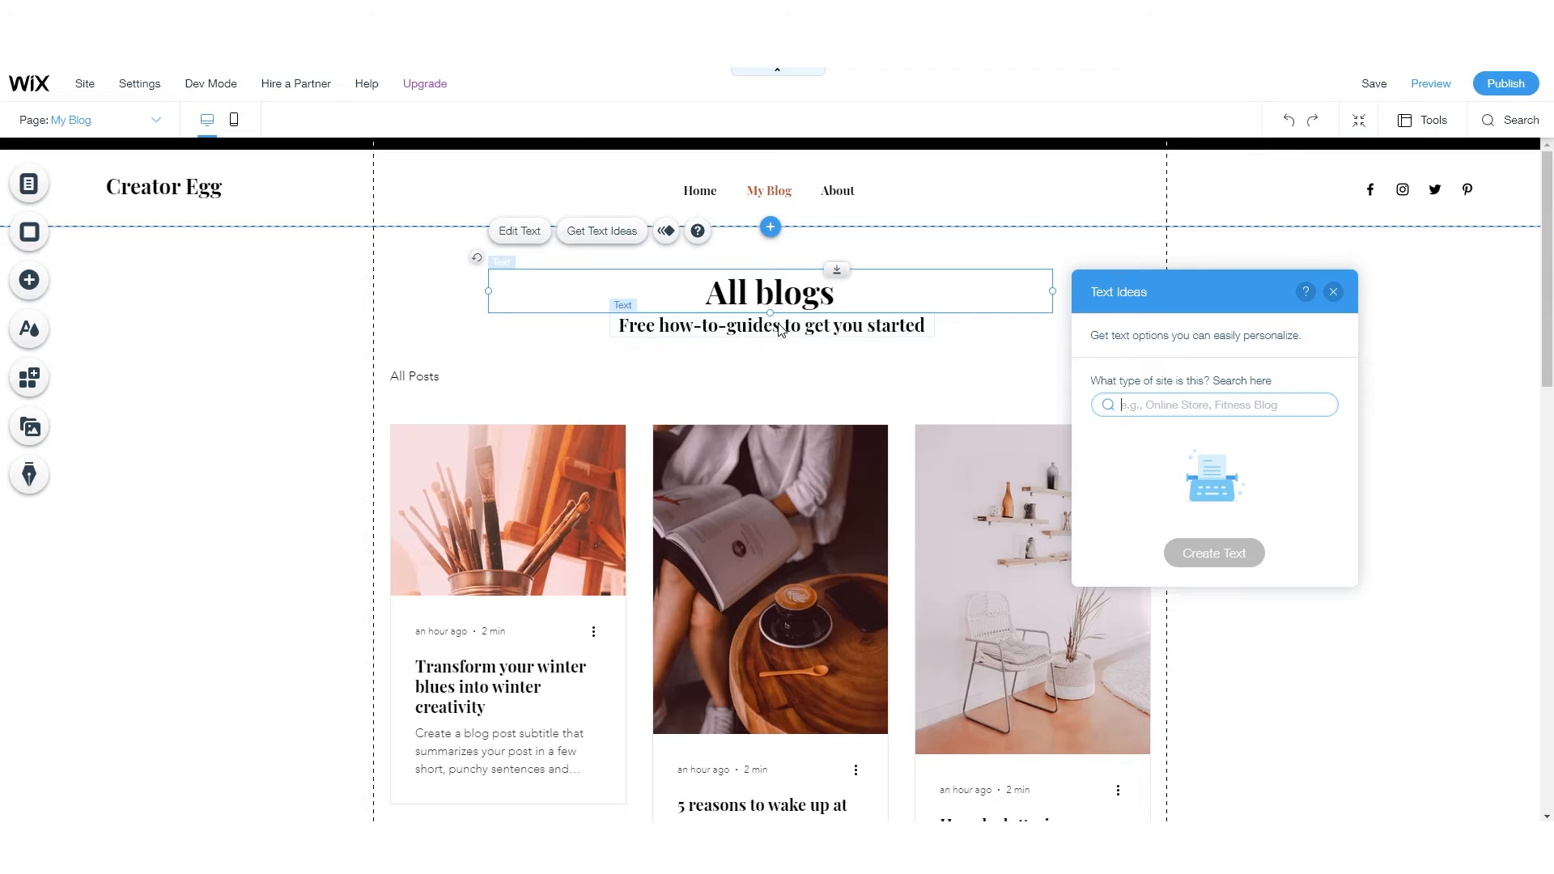
pyautogui.click(1331, 291)
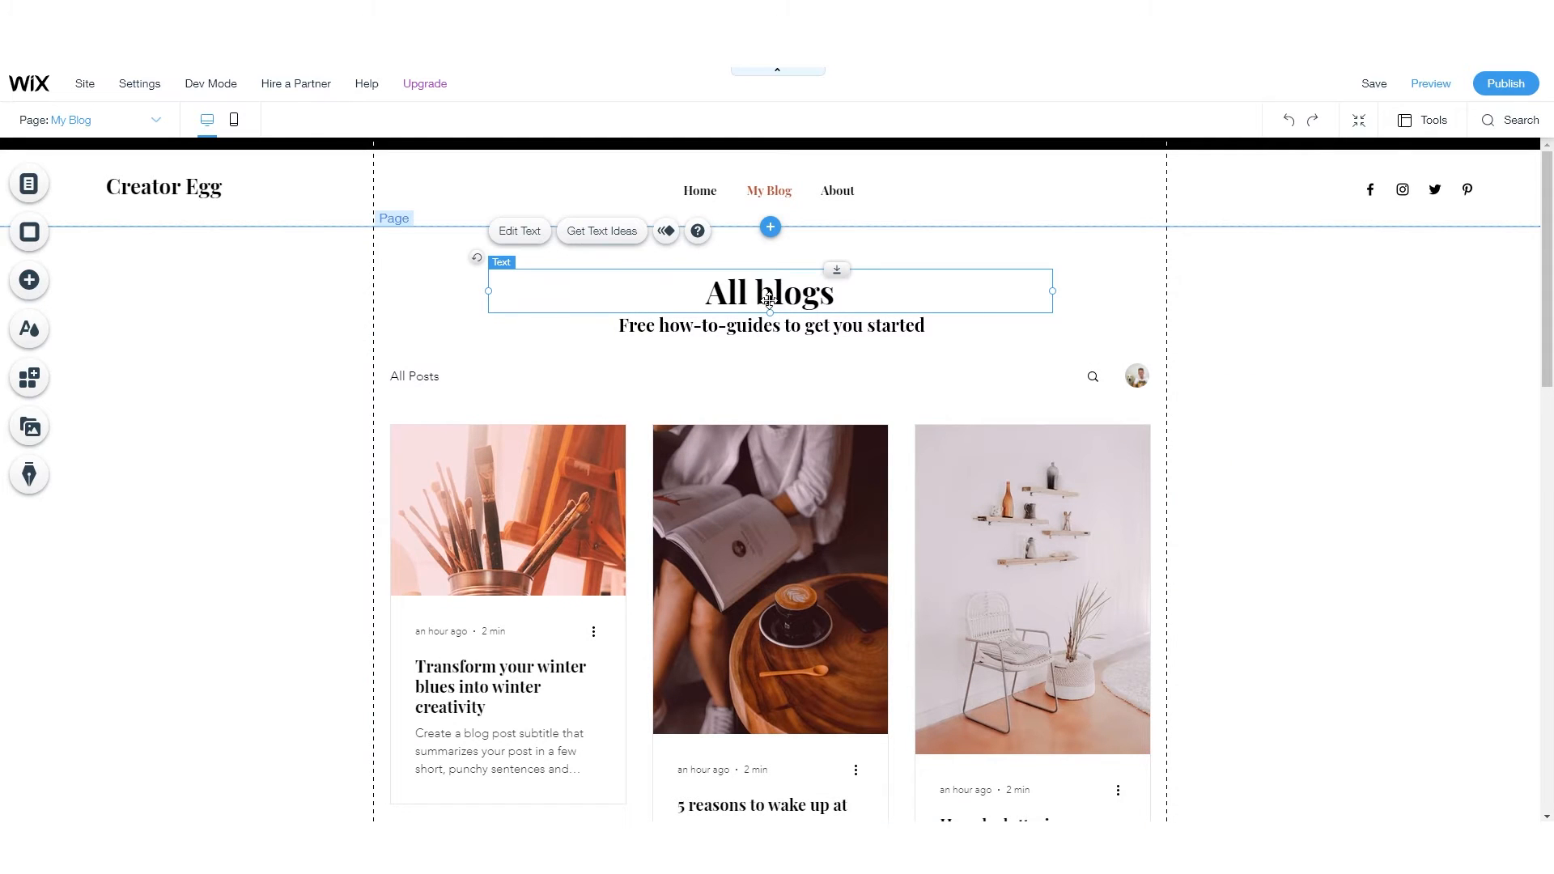
pyautogui.click(520, 231)
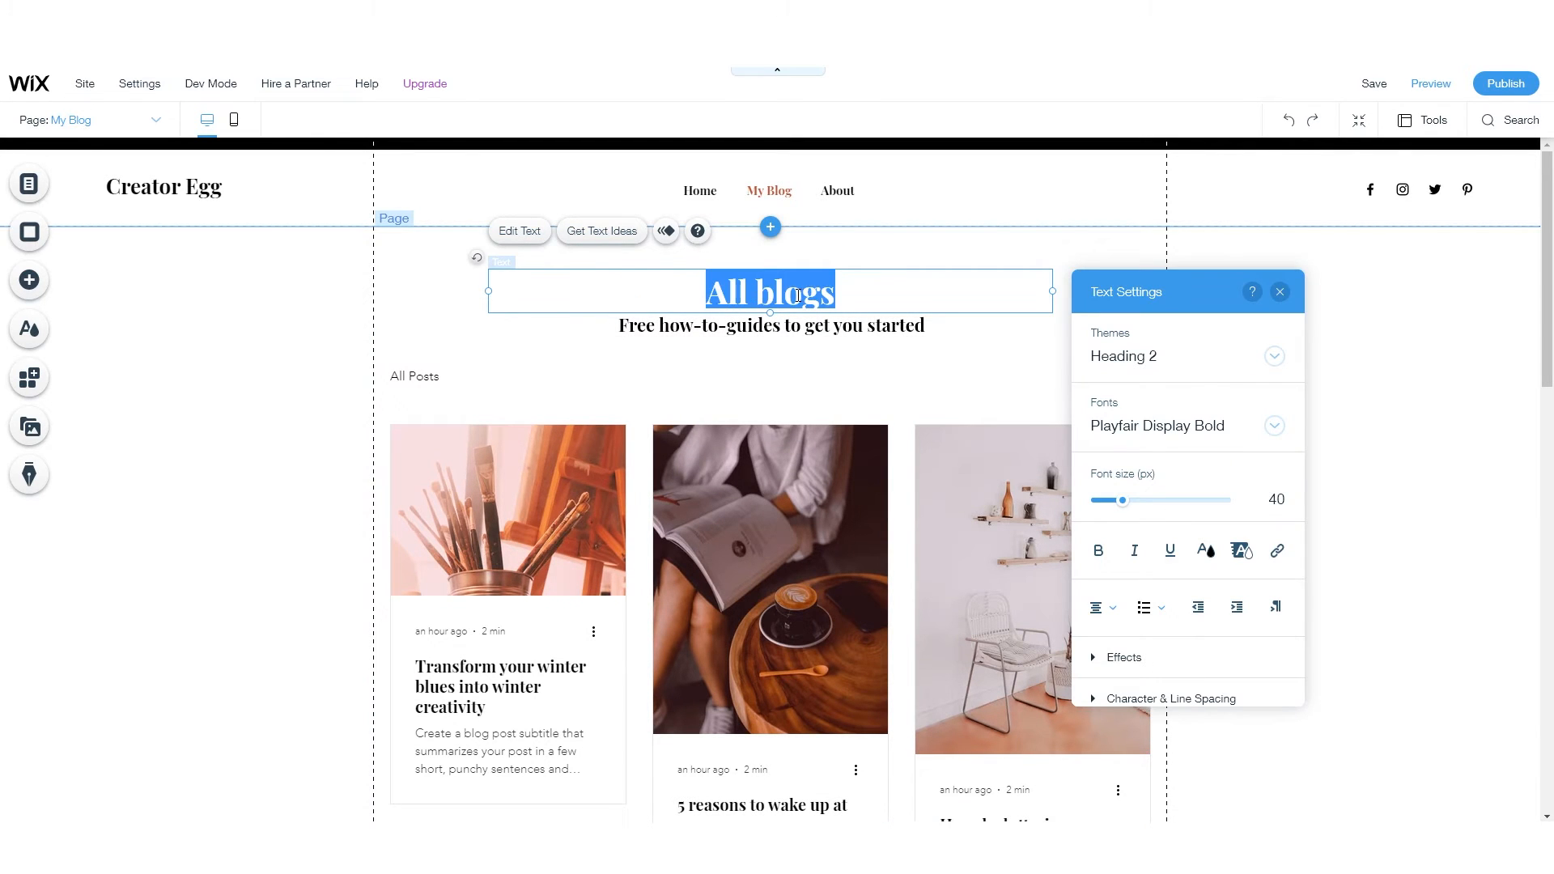
pyautogui.write('Free ho')
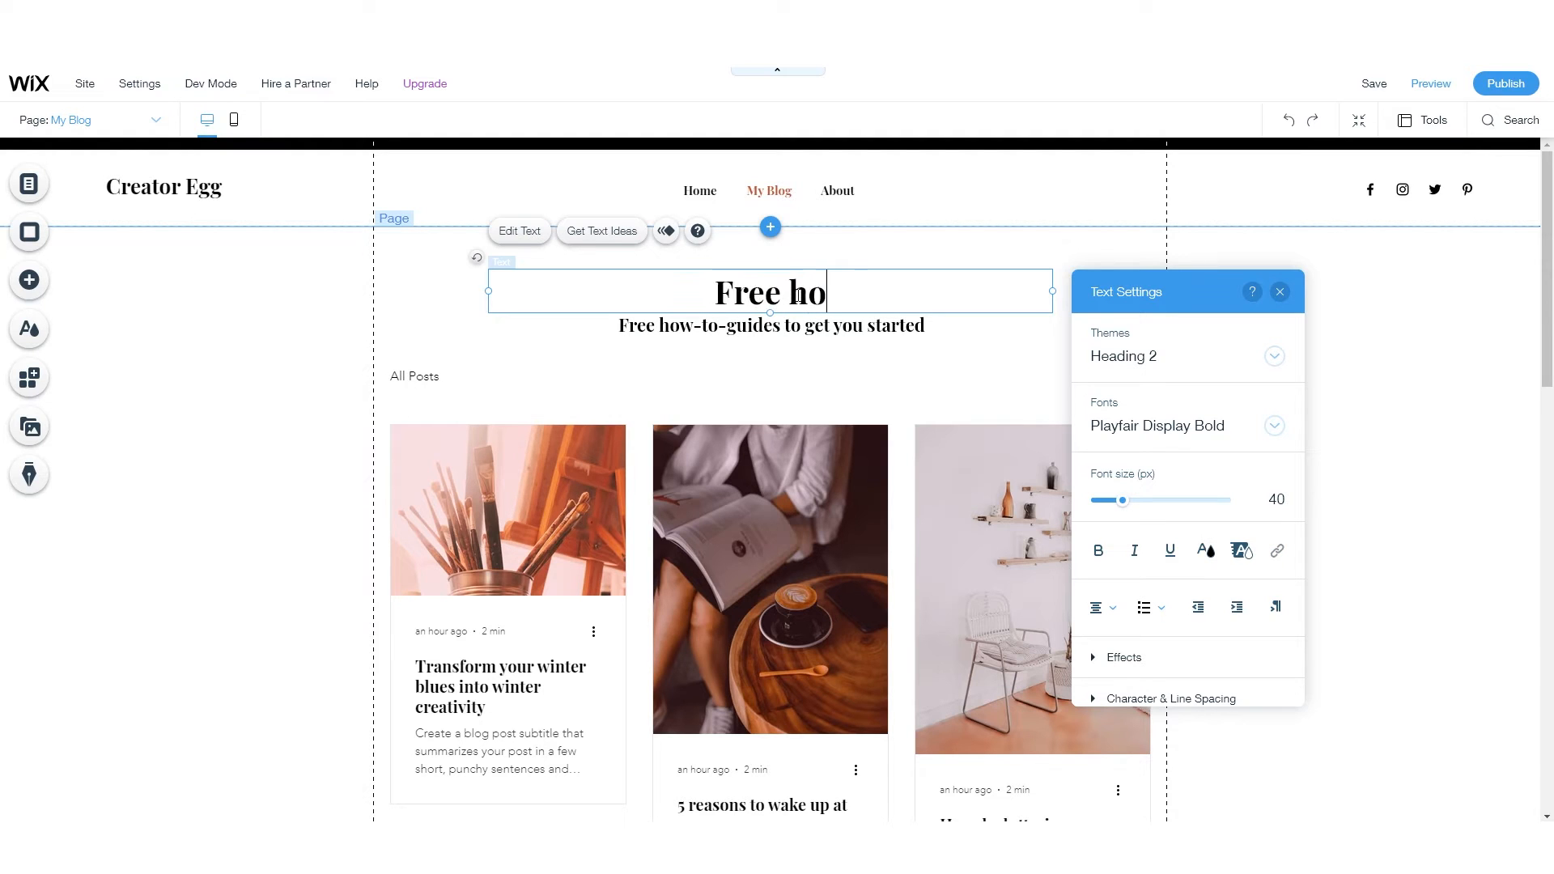
pyautogui.write('w-to-guides')
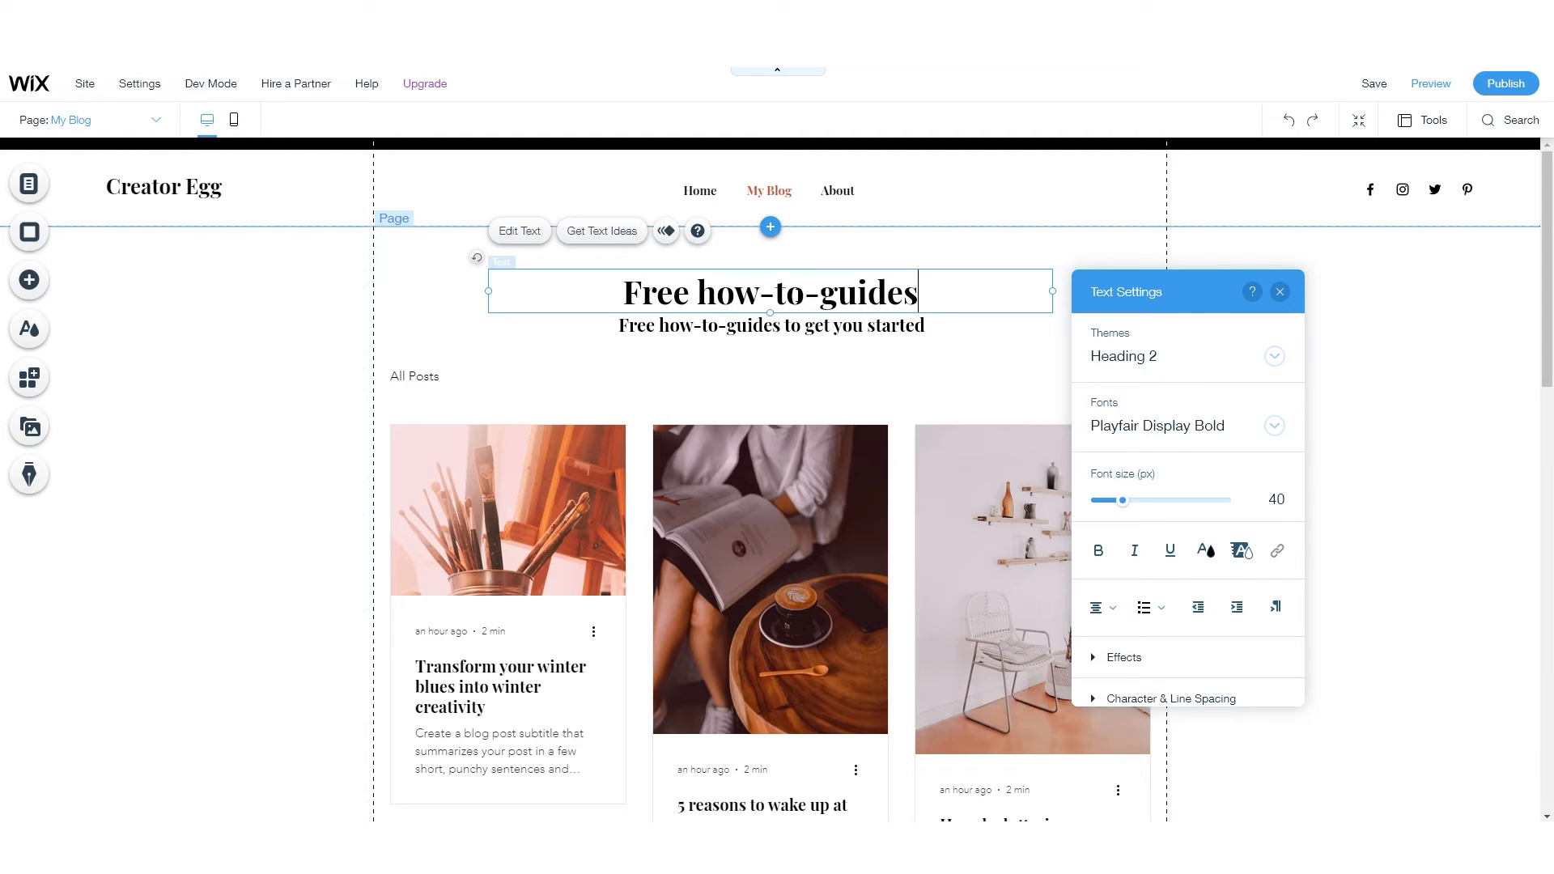
pyautogui.click(807, 334)
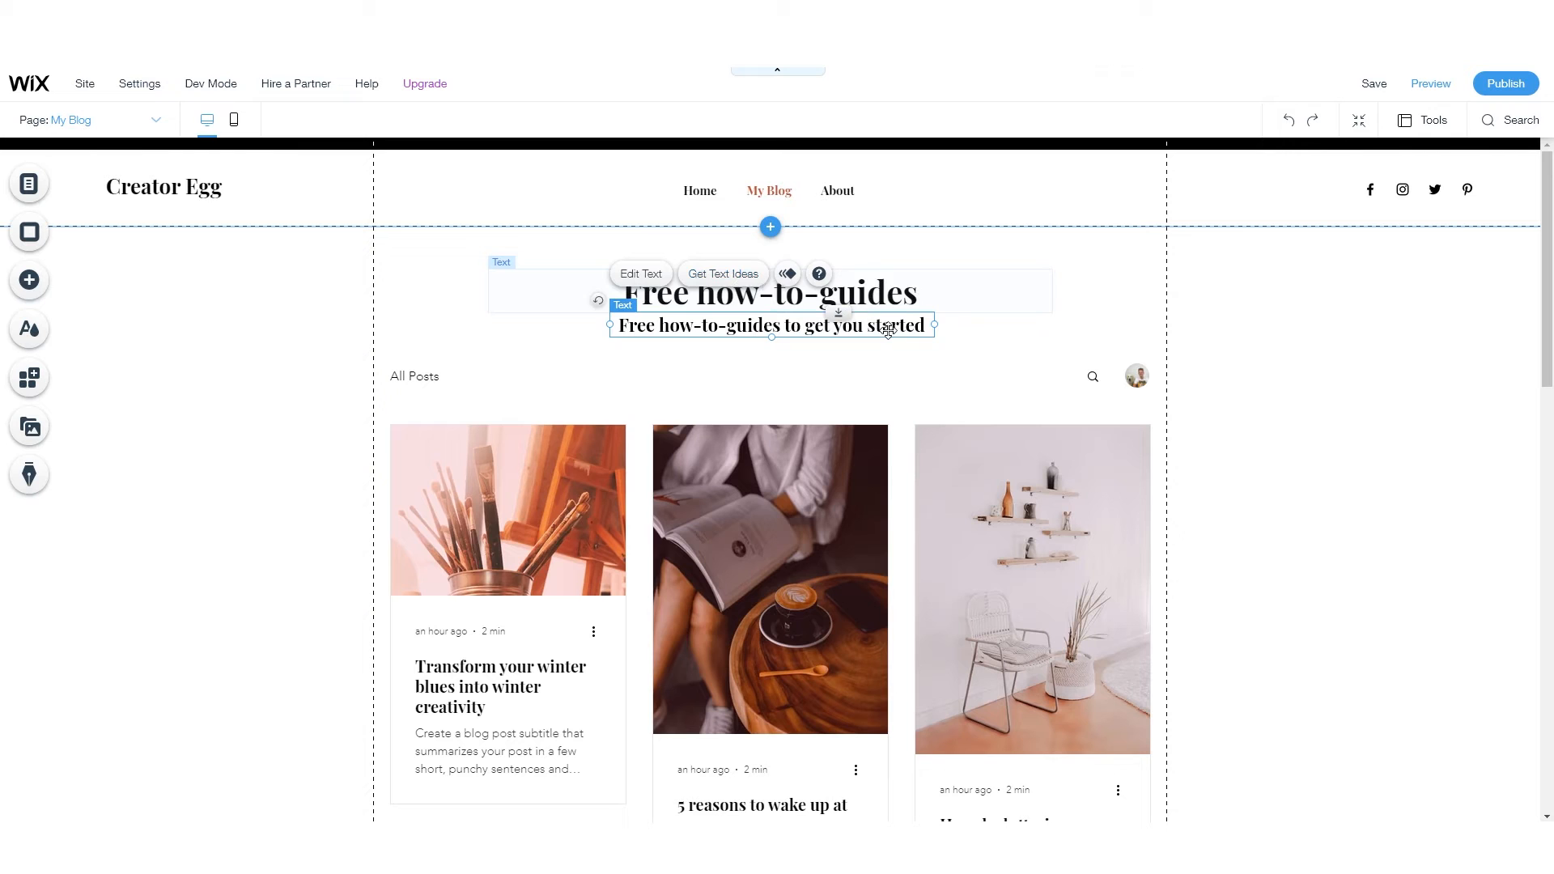
pyautogui.press('Delete')
# - Extend the blog posts section upward to just below the heading and nudge the heading up slightly
pyautogui.click(764, 352)
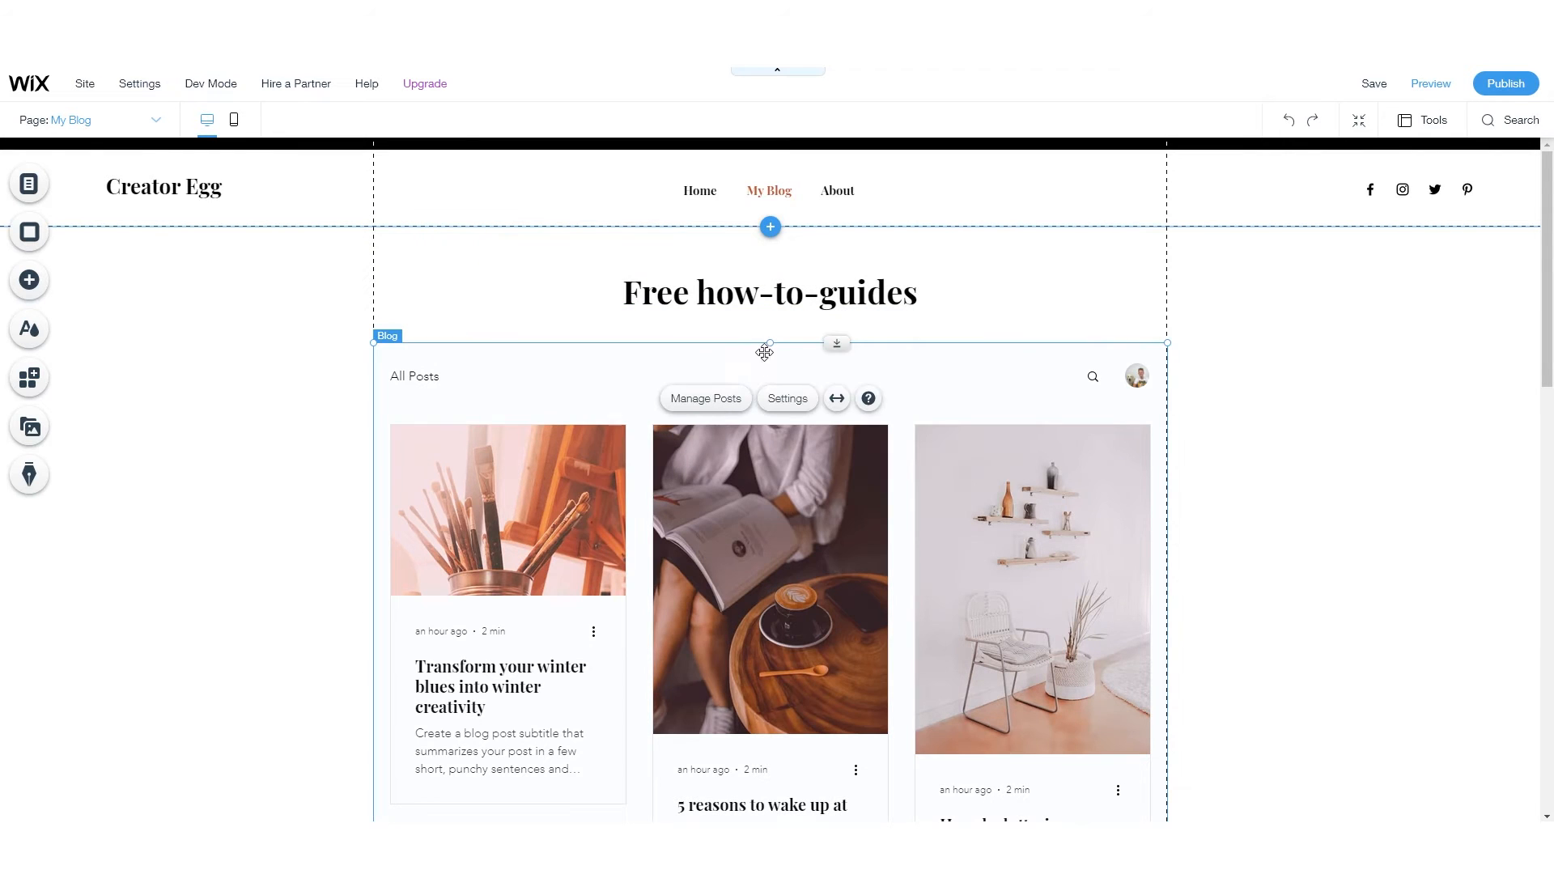
pyautogui.moveTo(770, 342); pyautogui.dragTo(774, 312)
pyautogui.moveTo(780, 291); pyautogui.dragTo(779, 281)
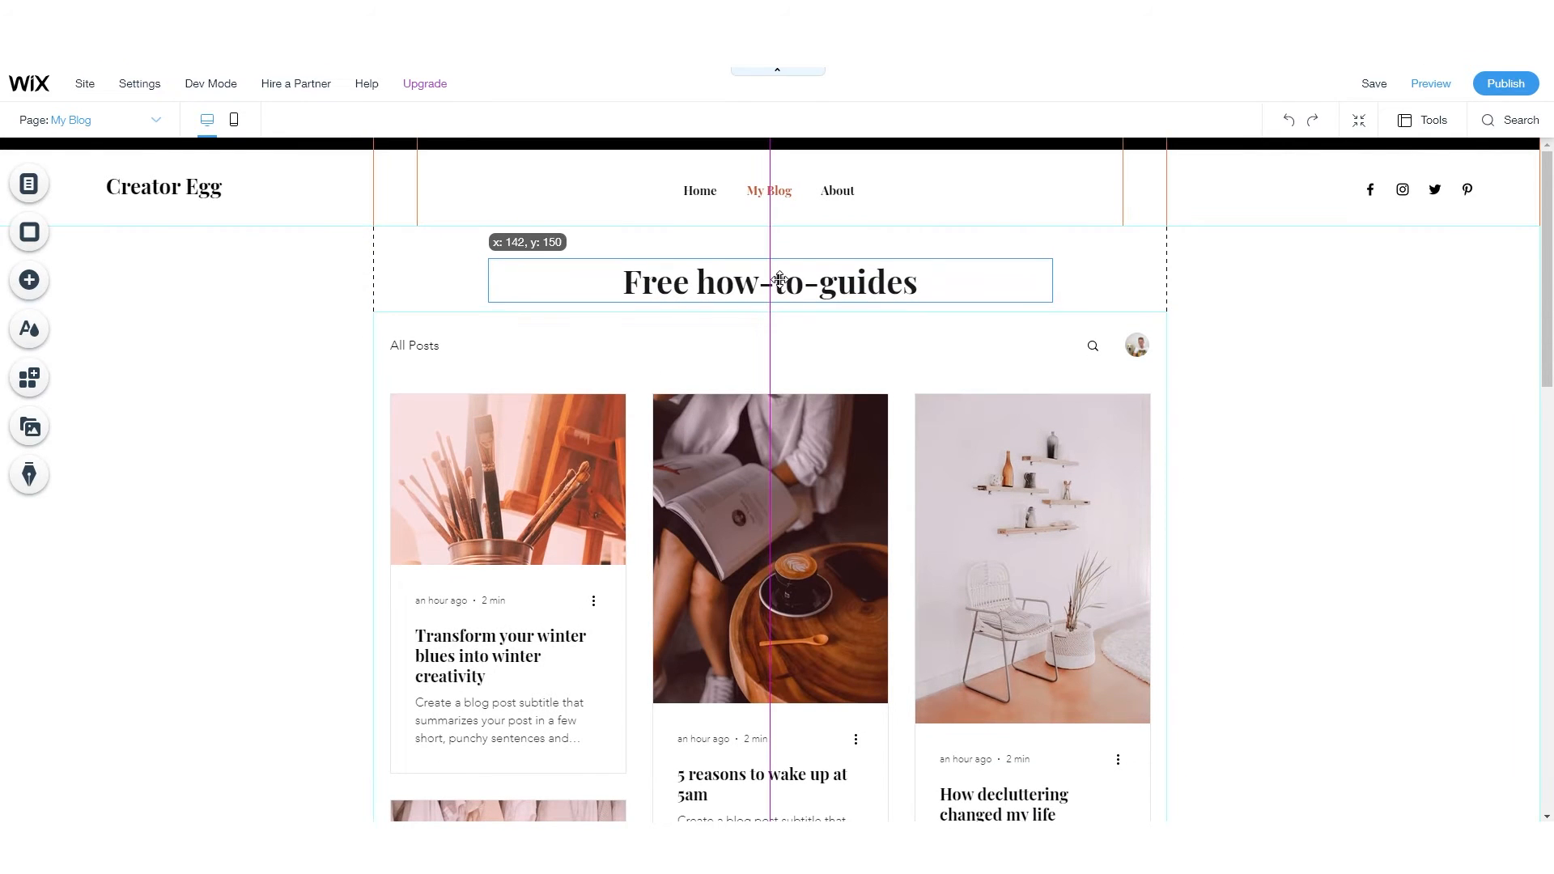
pyautogui.click(1431, 83)
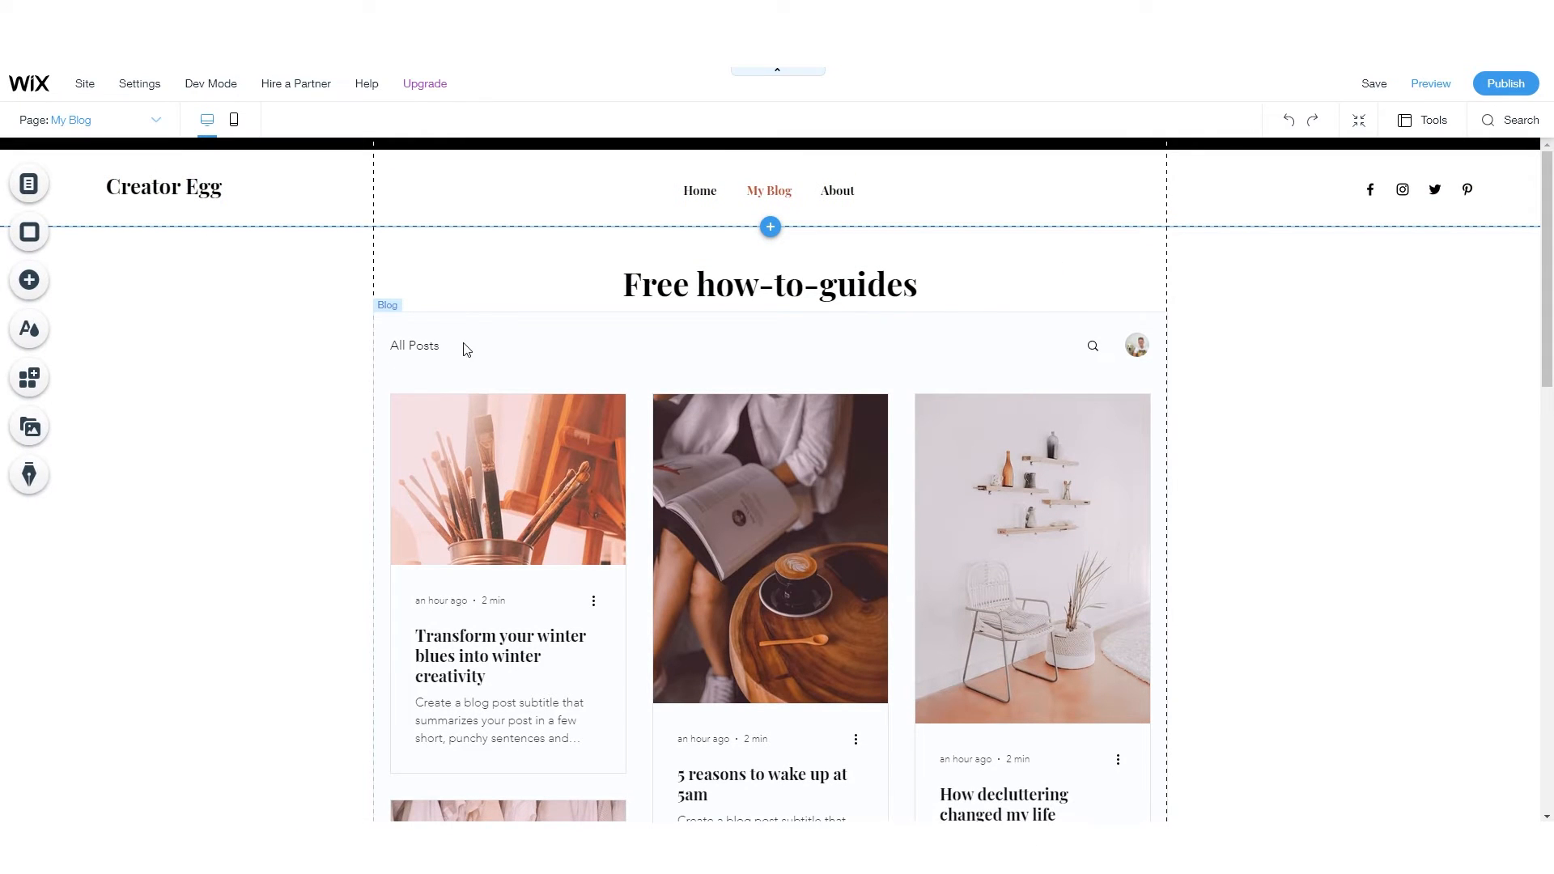
# - Open the blog feed's settings and look over the posts and the feed's display options
pyautogui.click(688, 336)
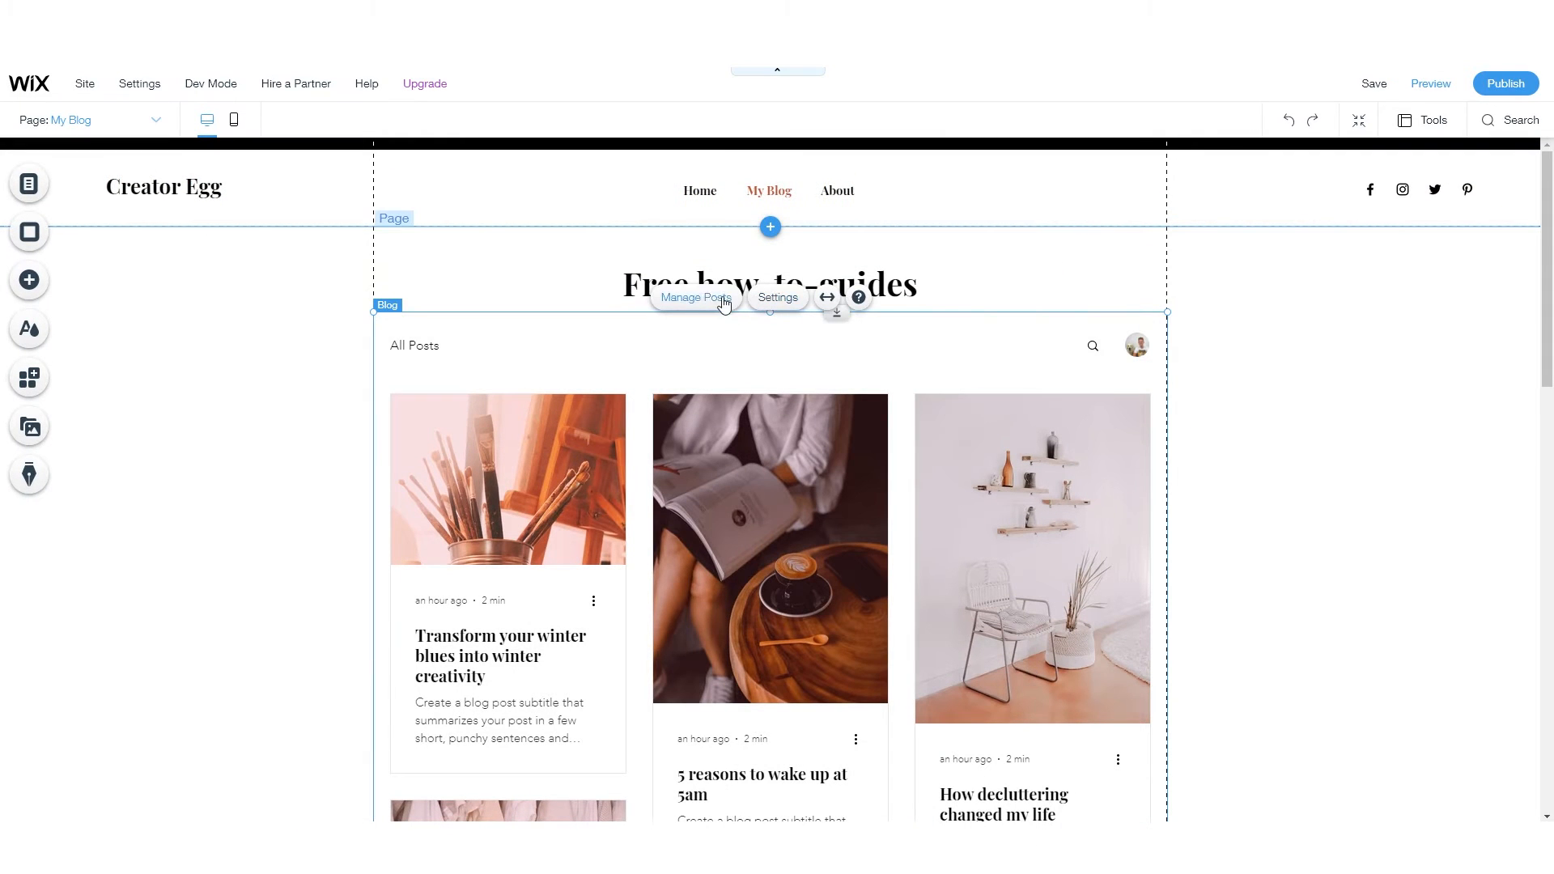
pyautogui.click(777, 298)
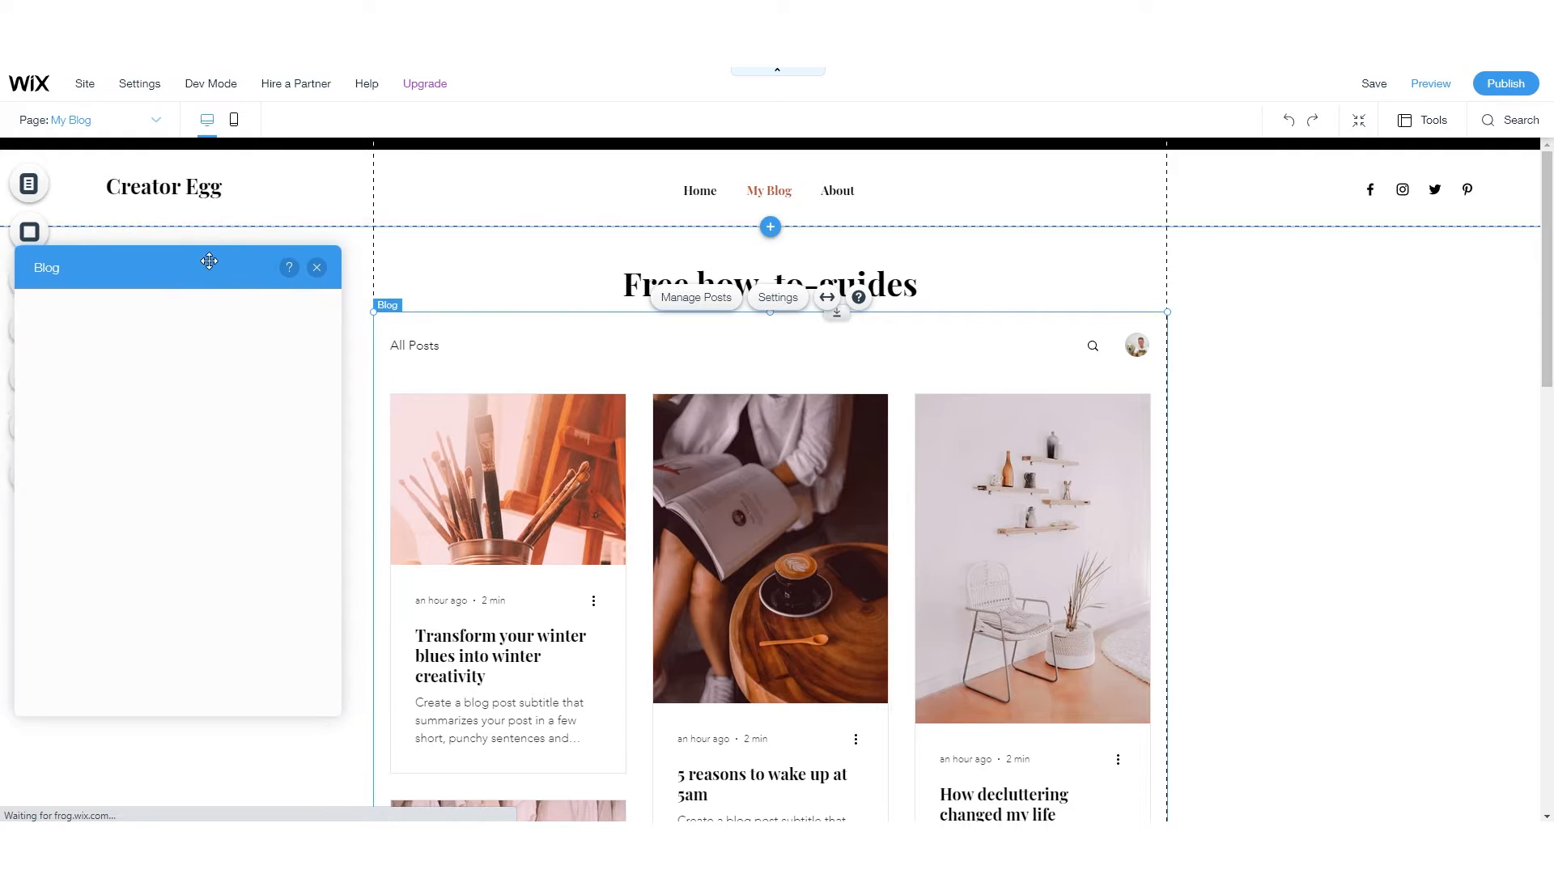
pyautogui.scroll(-15, 757, 497)
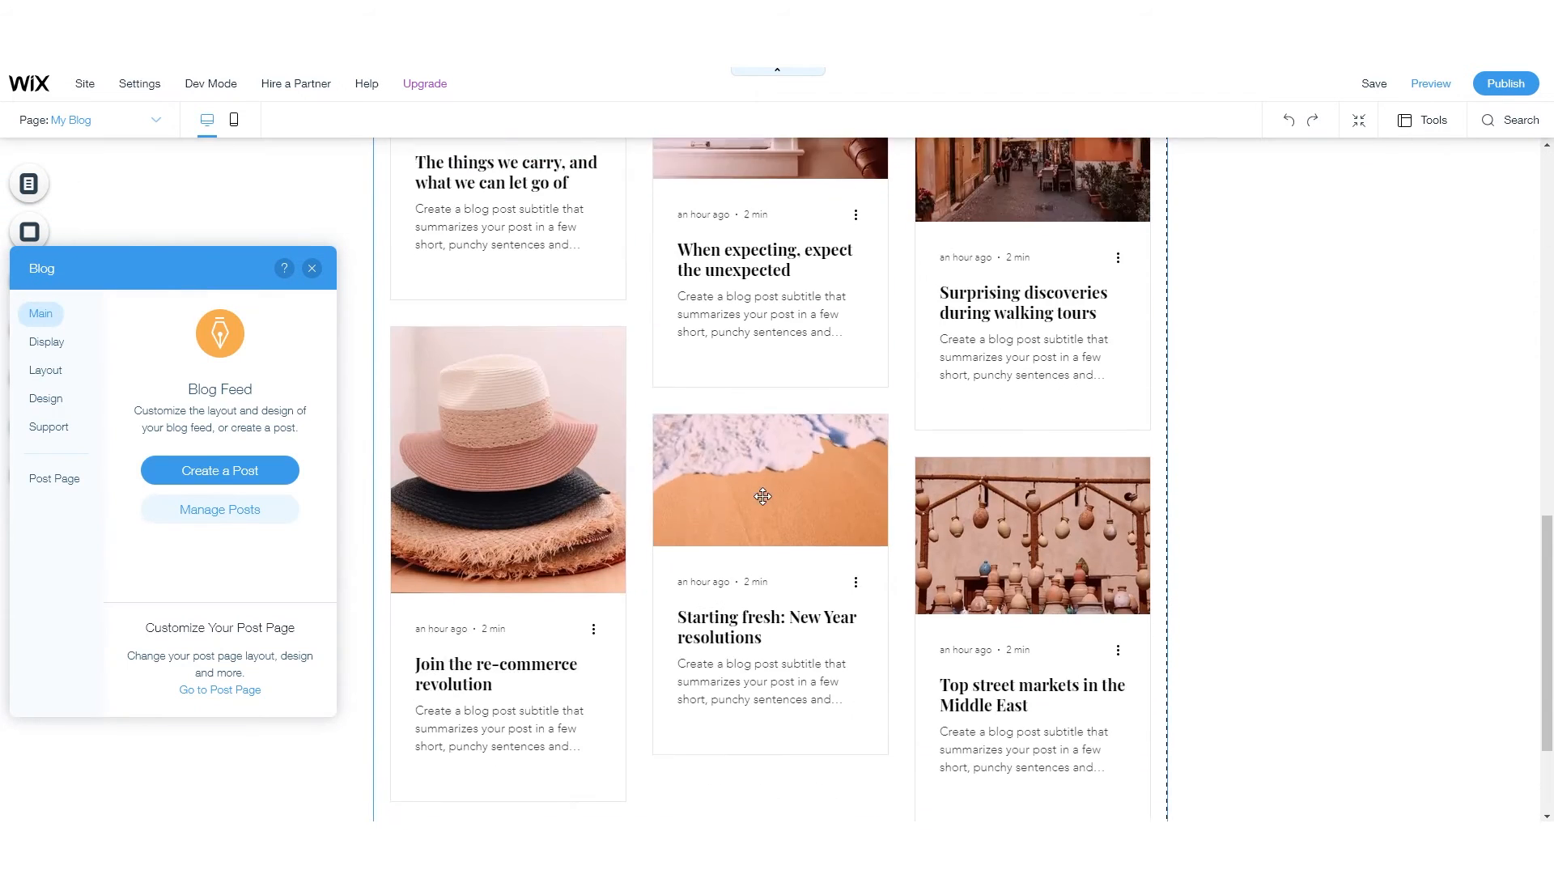
pyautogui.scroll(15, 757, 497)
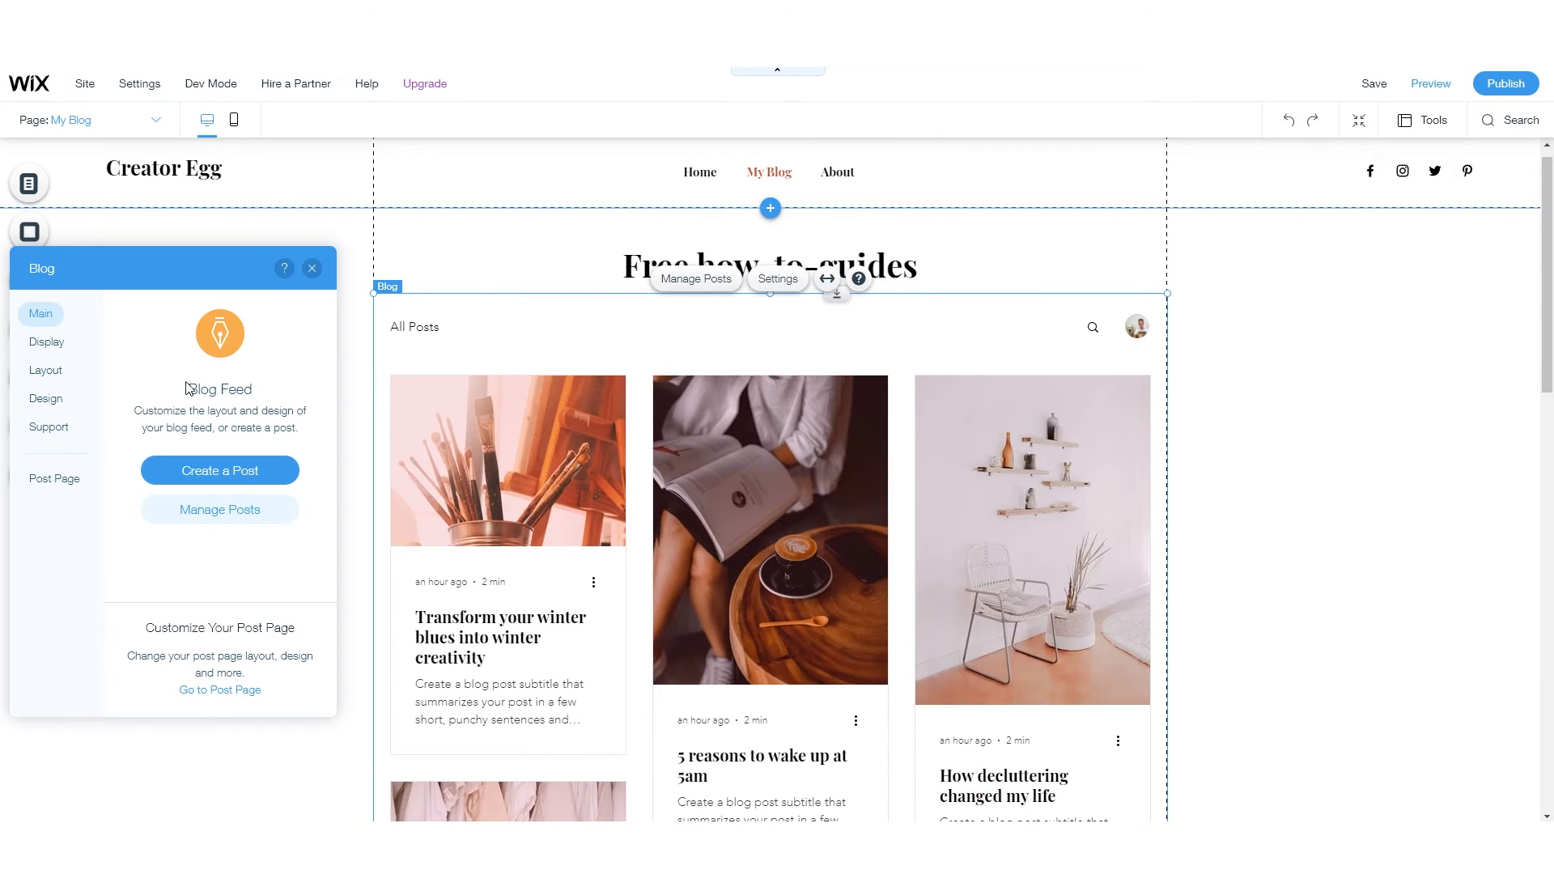
pyautogui.click(44, 343)
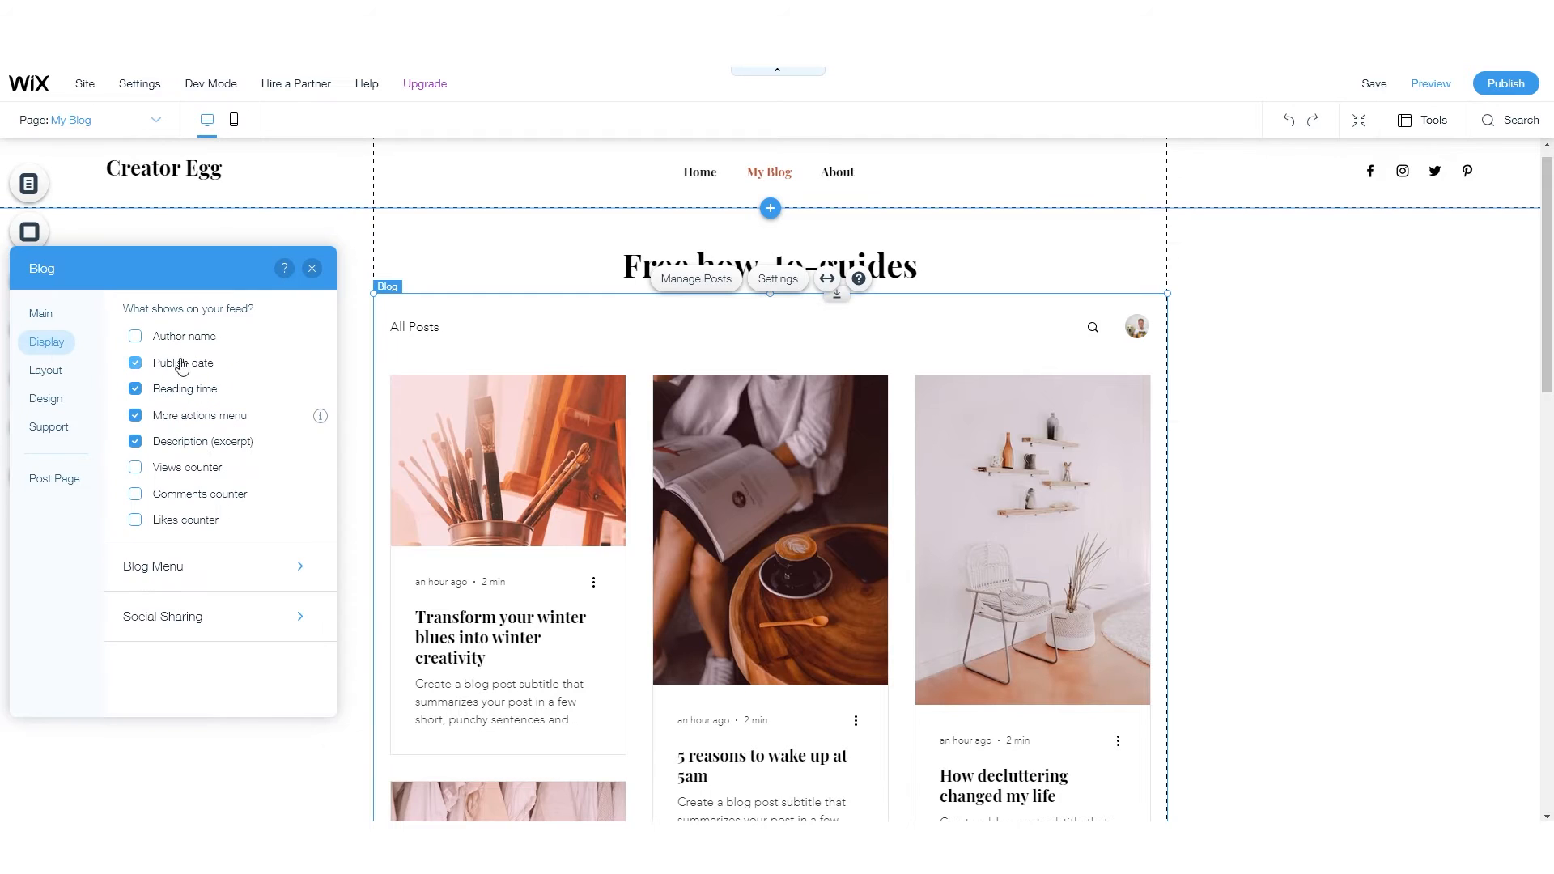
# - Try the Side by Side layout on the all-posts feed and look over the posts
pyautogui.click(46, 371)
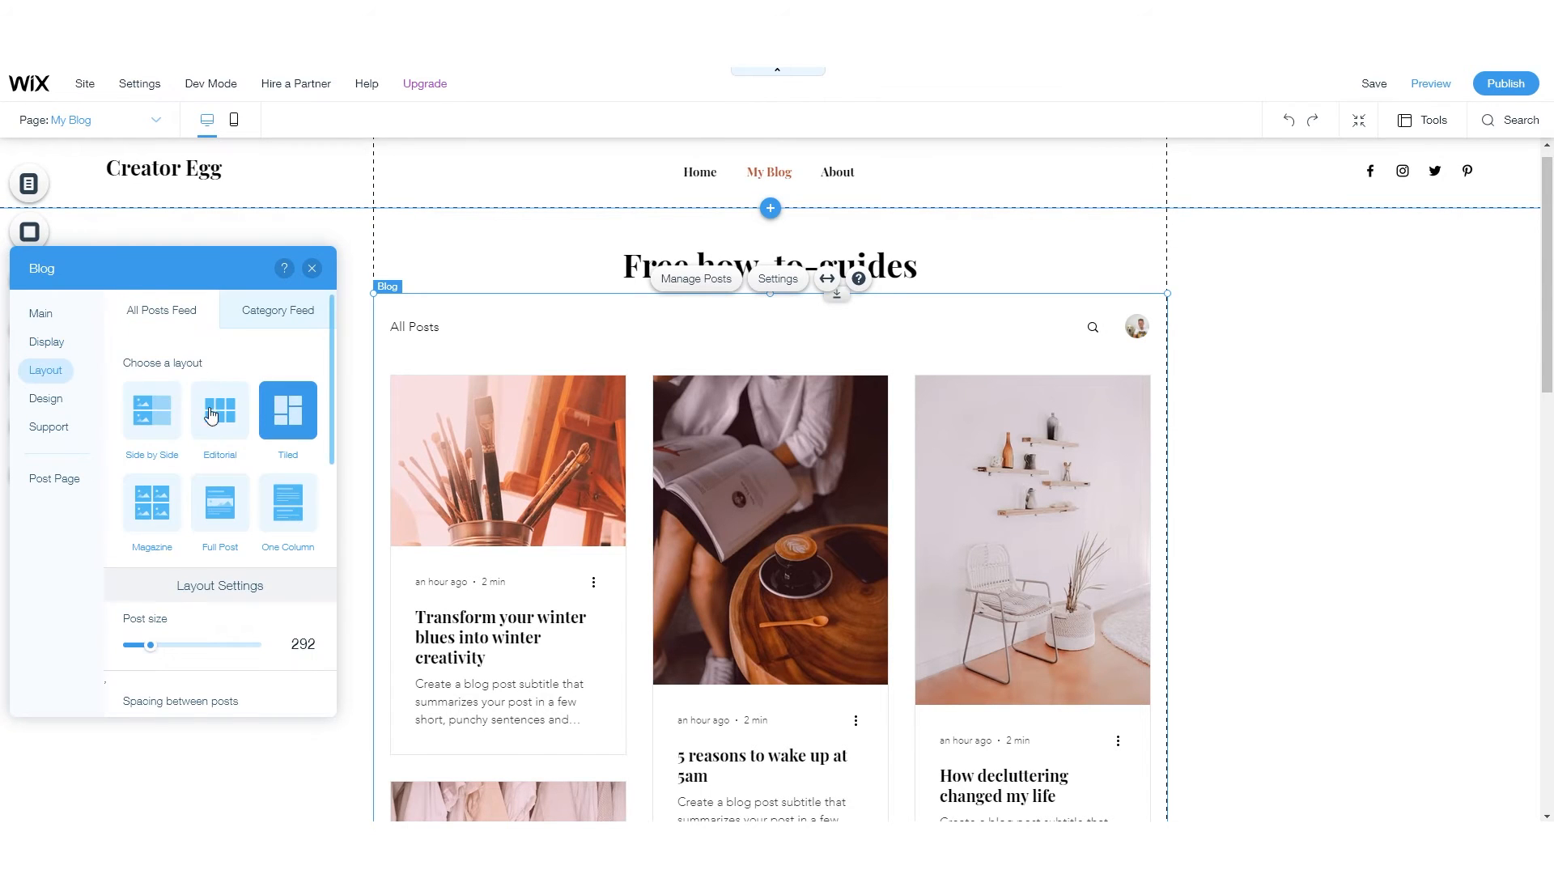
pyautogui.click(144, 427)
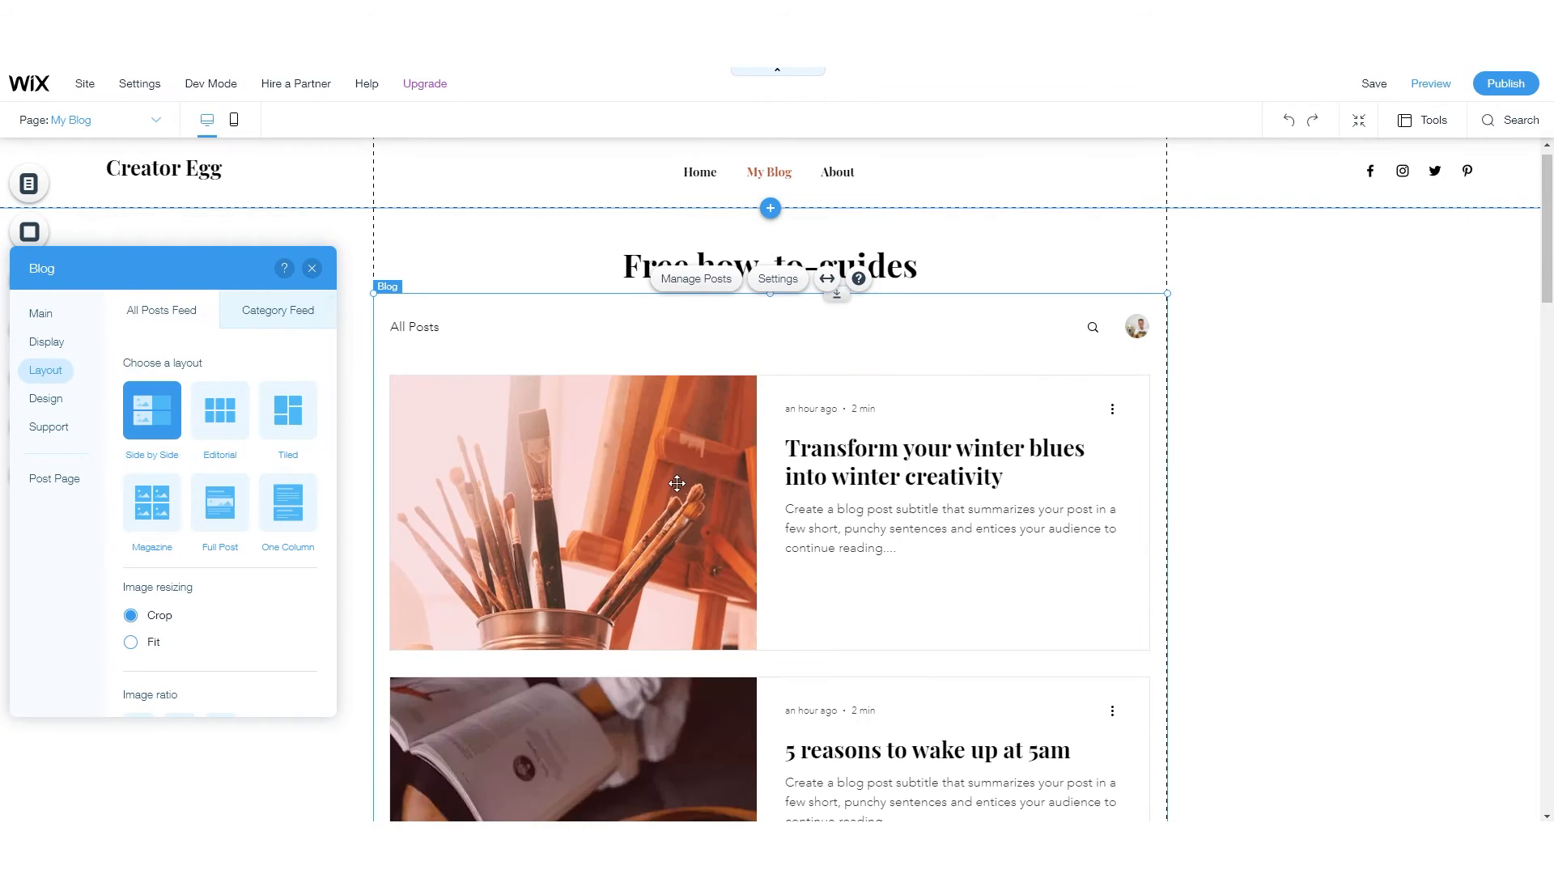
pyautogui.scroll(-15, 787, 462)
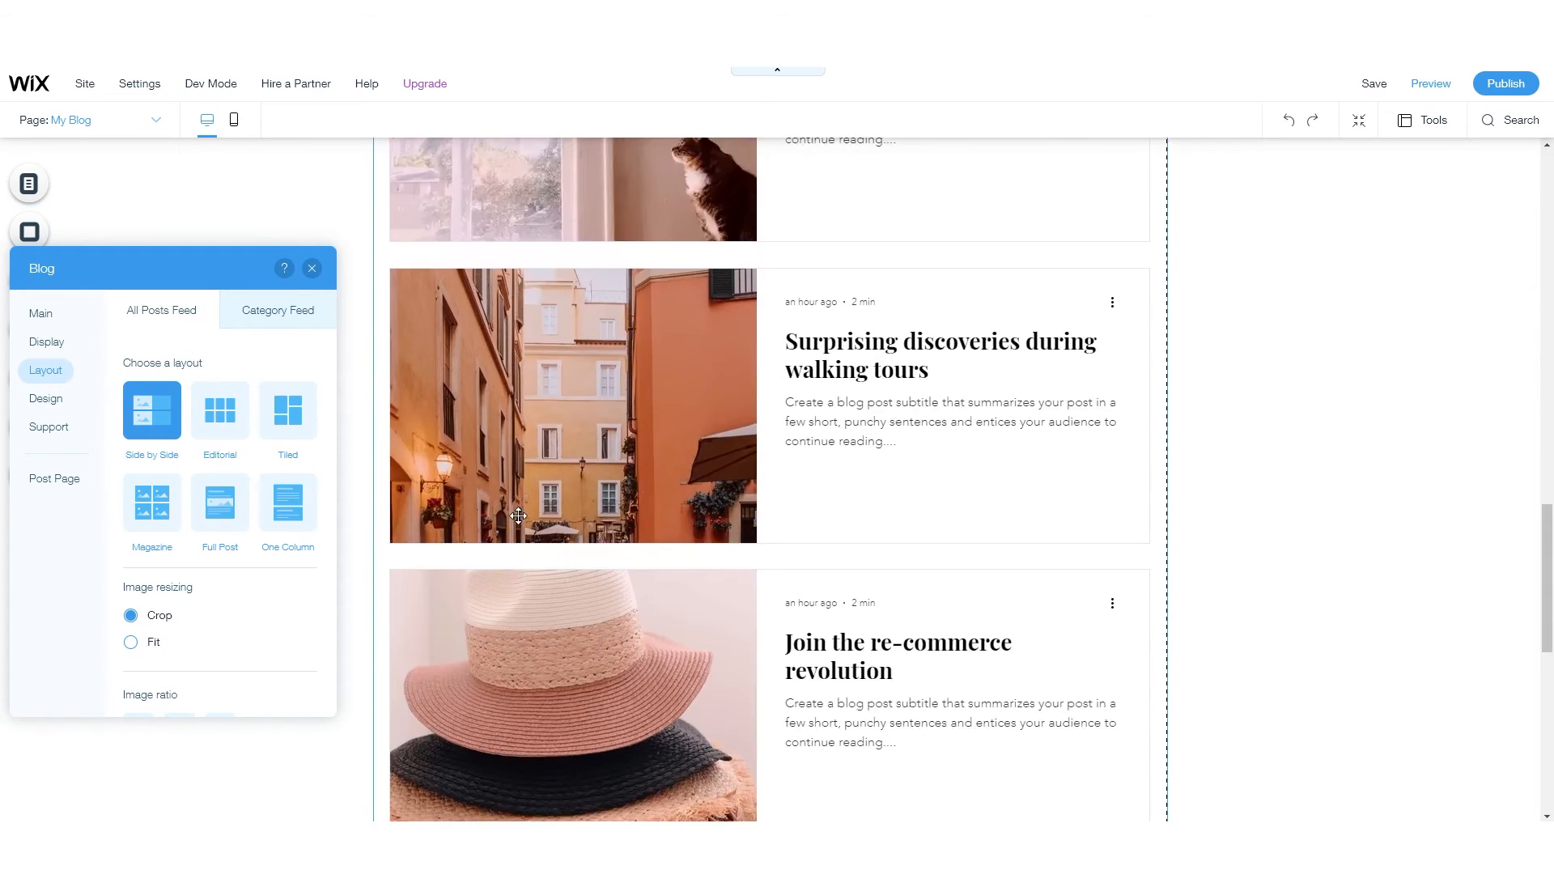
pyautogui.scroll(13, 517, 516)
pyautogui.scroll(2, 517, 516)
# - Compare the Tiled and Editorial layouts on the all-posts feed
pyautogui.click(287, 409)
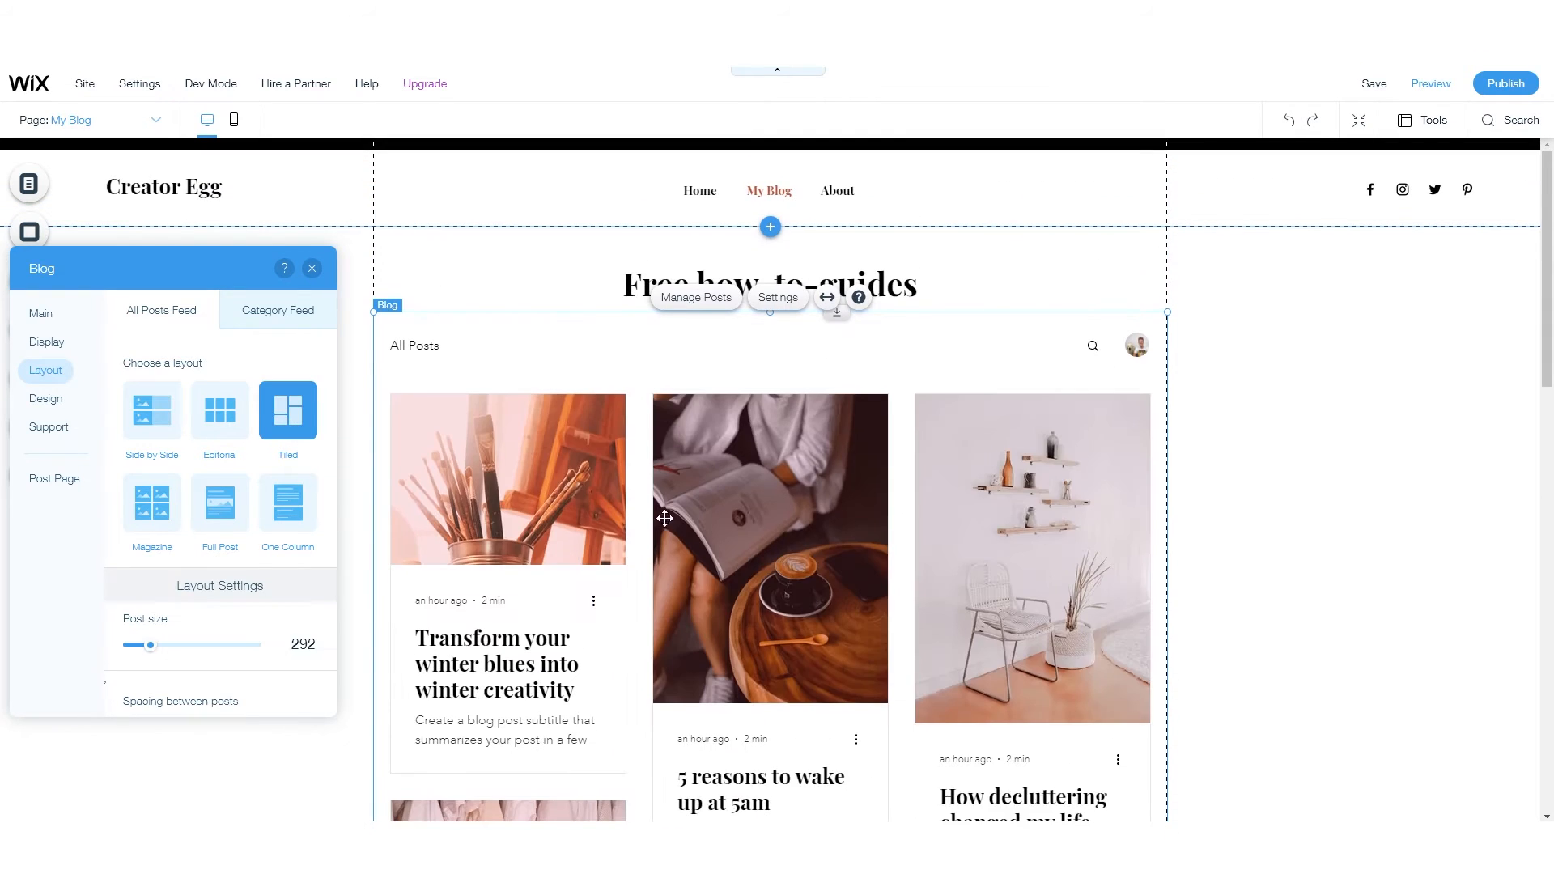
pyautogui.scroll(-3, 869, 509)
pyautogui.scroll(3, 718, 541)
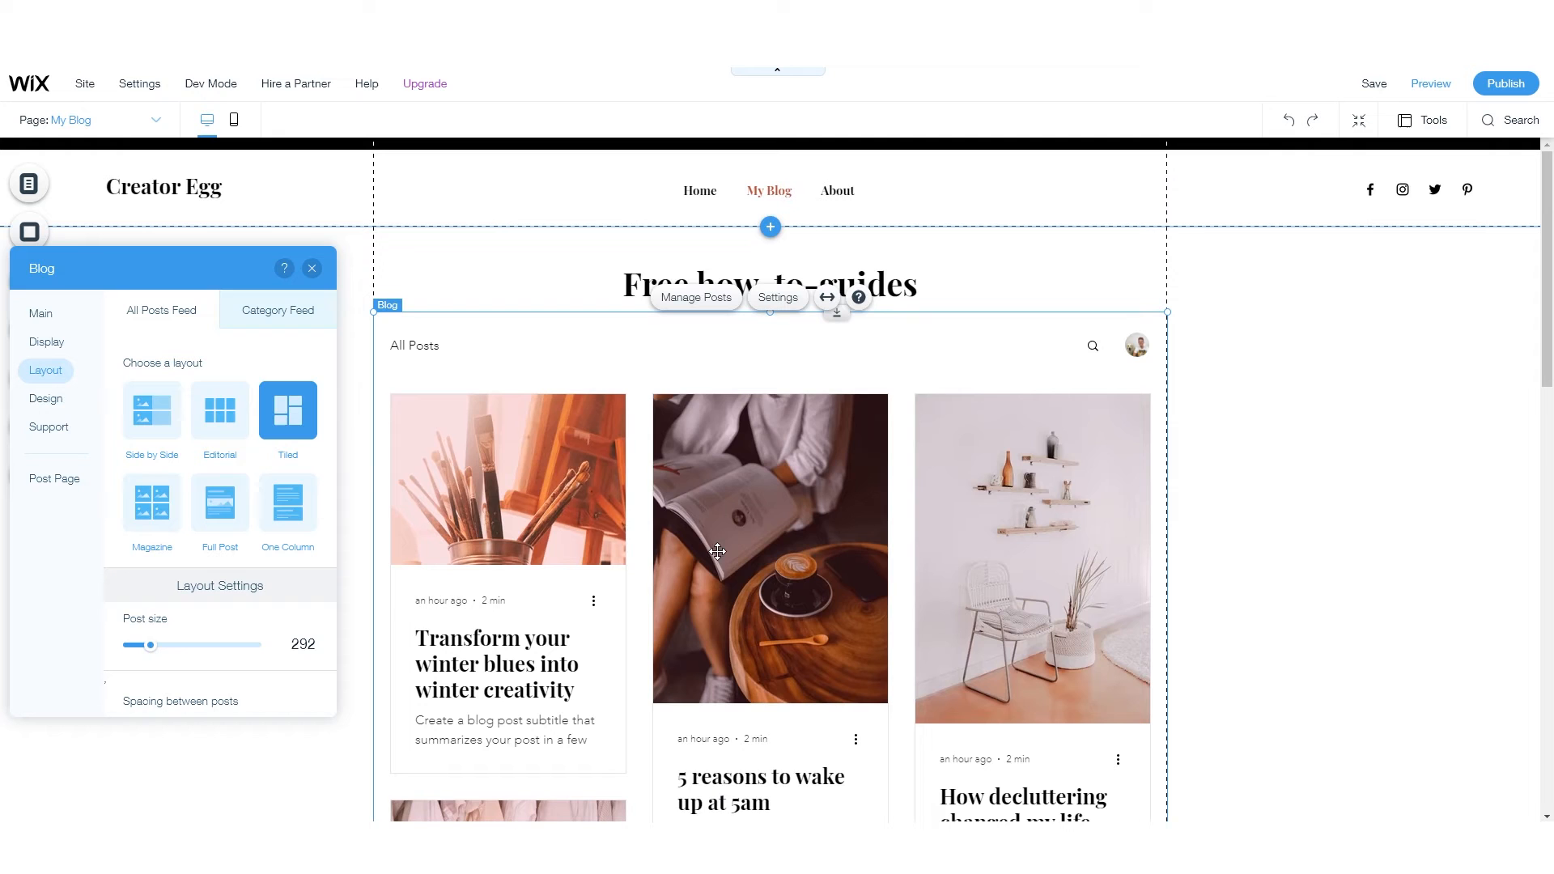
pyautogui.click(217, 414)
pyautogui.scroll(-5, 595, 525)
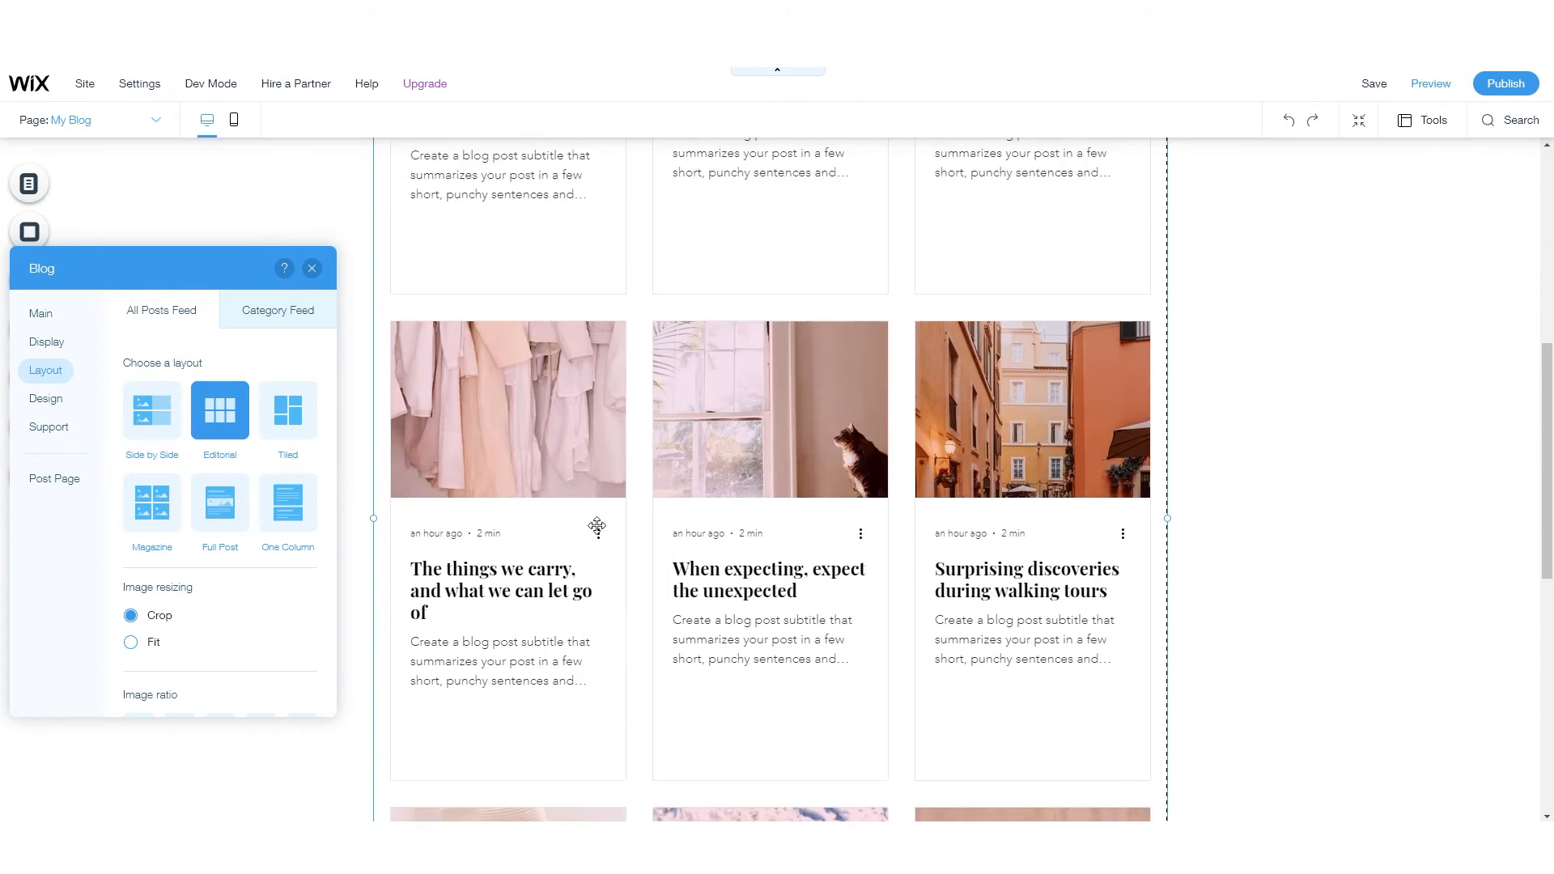
pyautogui.scroll(5, 597, 521)
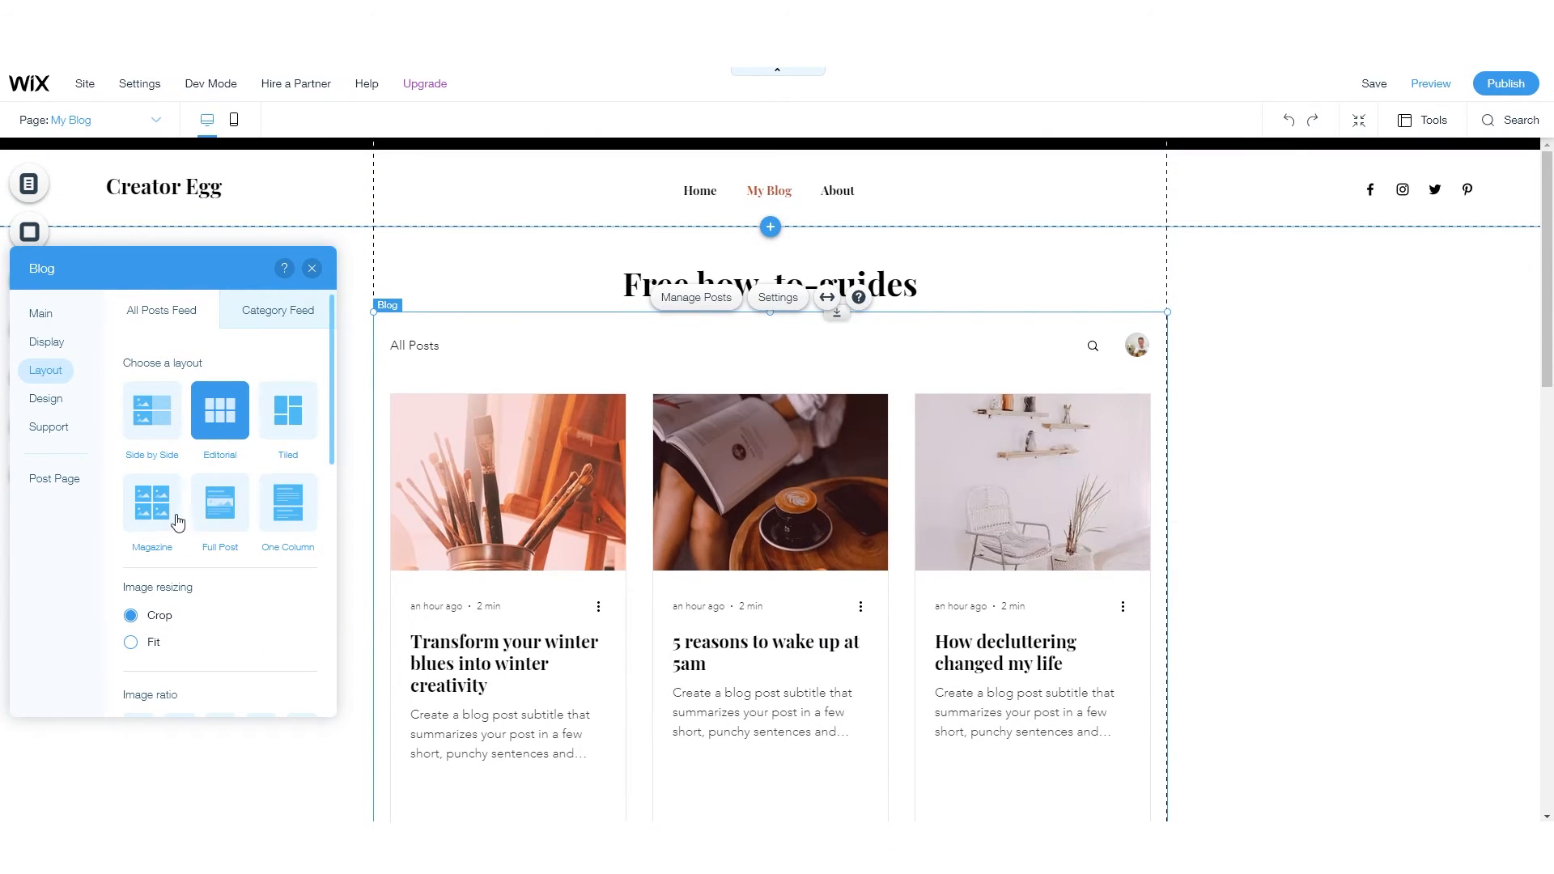
# - Try the Full Post layout on the blog feed and look through a complete post
pyautogui.click(220, 506)
pyautogui.scroll(-5, 611, 507)
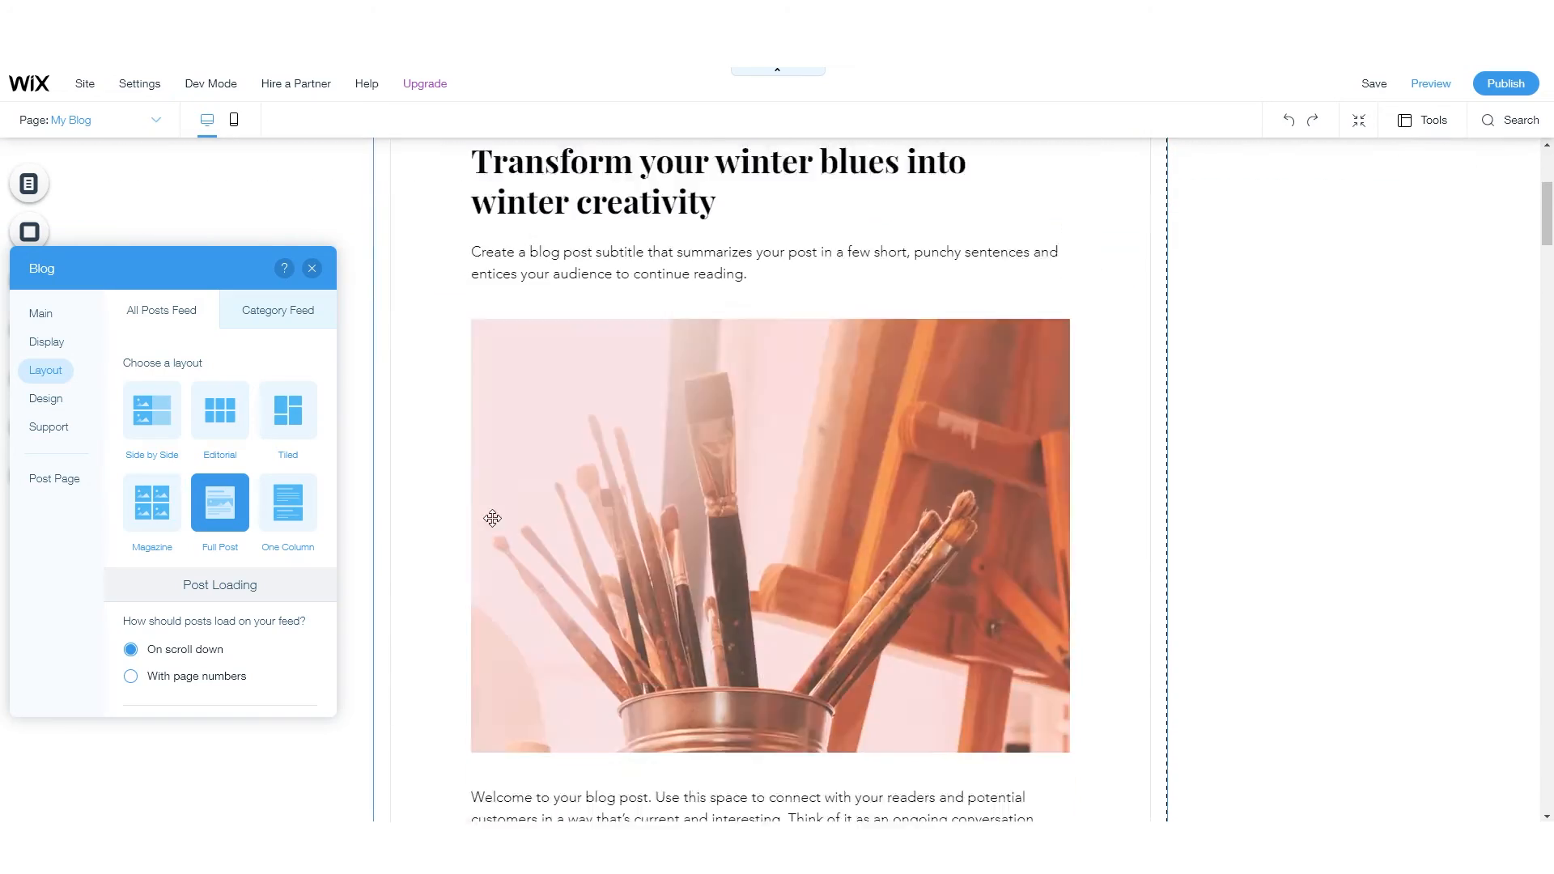
pyautogui.scroll(-5, 503, 514)
pyautogui.scroll(8, 503, 513)
pyautogui.scroll(-3, 577, 528)
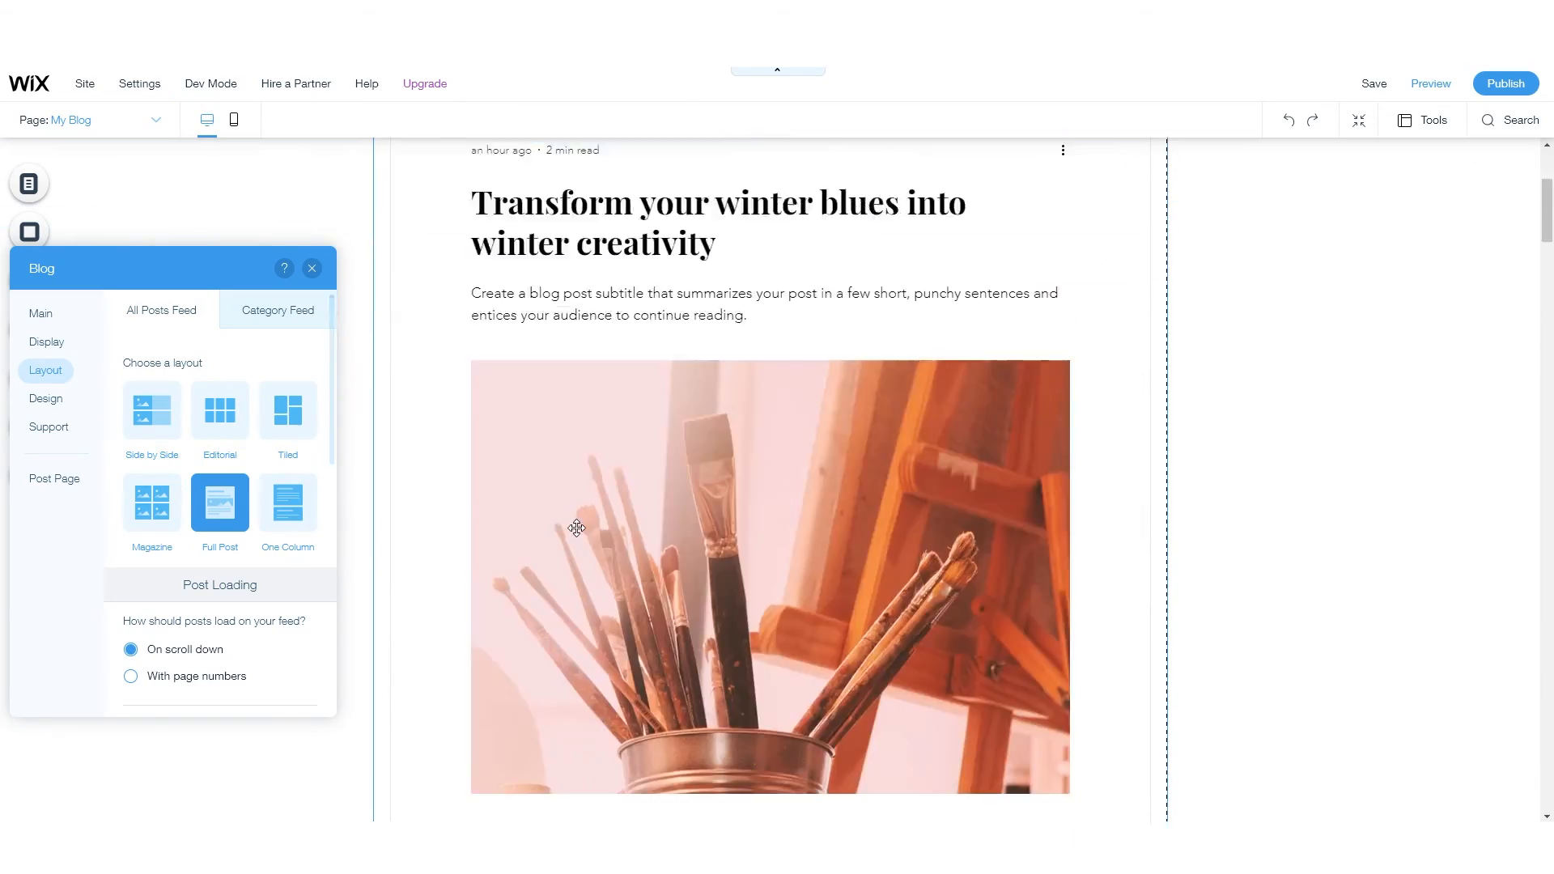
pyautogui.scroll(-10, 576, 528)
pyautogui.scroll(10, 527, 539)
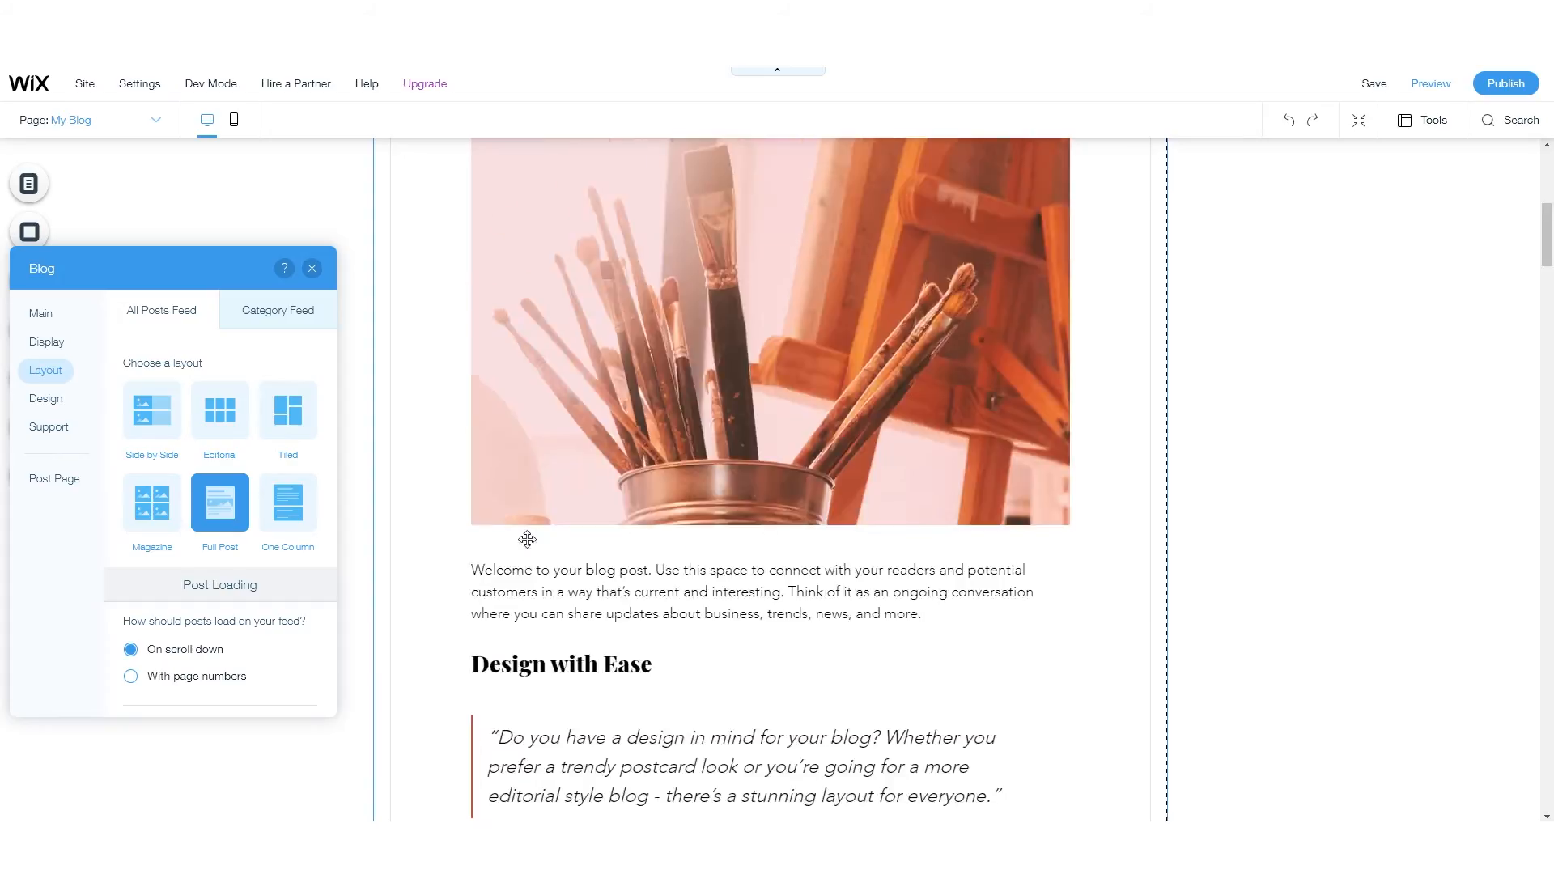
# - Try the One Column layout on the blog feed and look over the posts
pyautogui.click(263, 517)
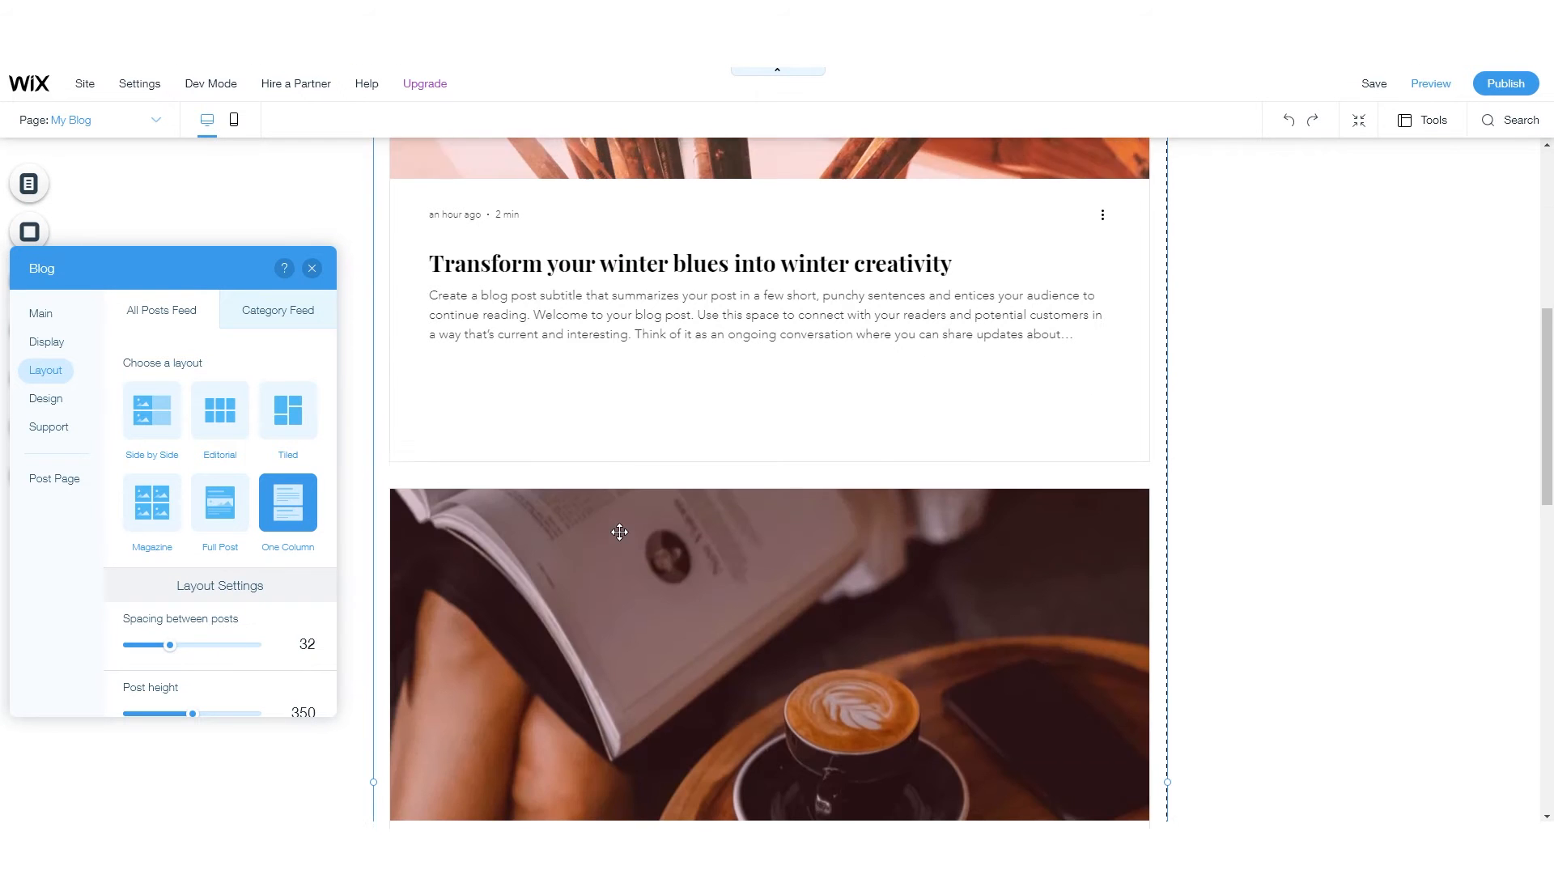
pyautogui.scroll(6, 619, 531)
pyautogui.scroll(-4, 617, 531)
pyautogui.scroll(4, 617, 531)
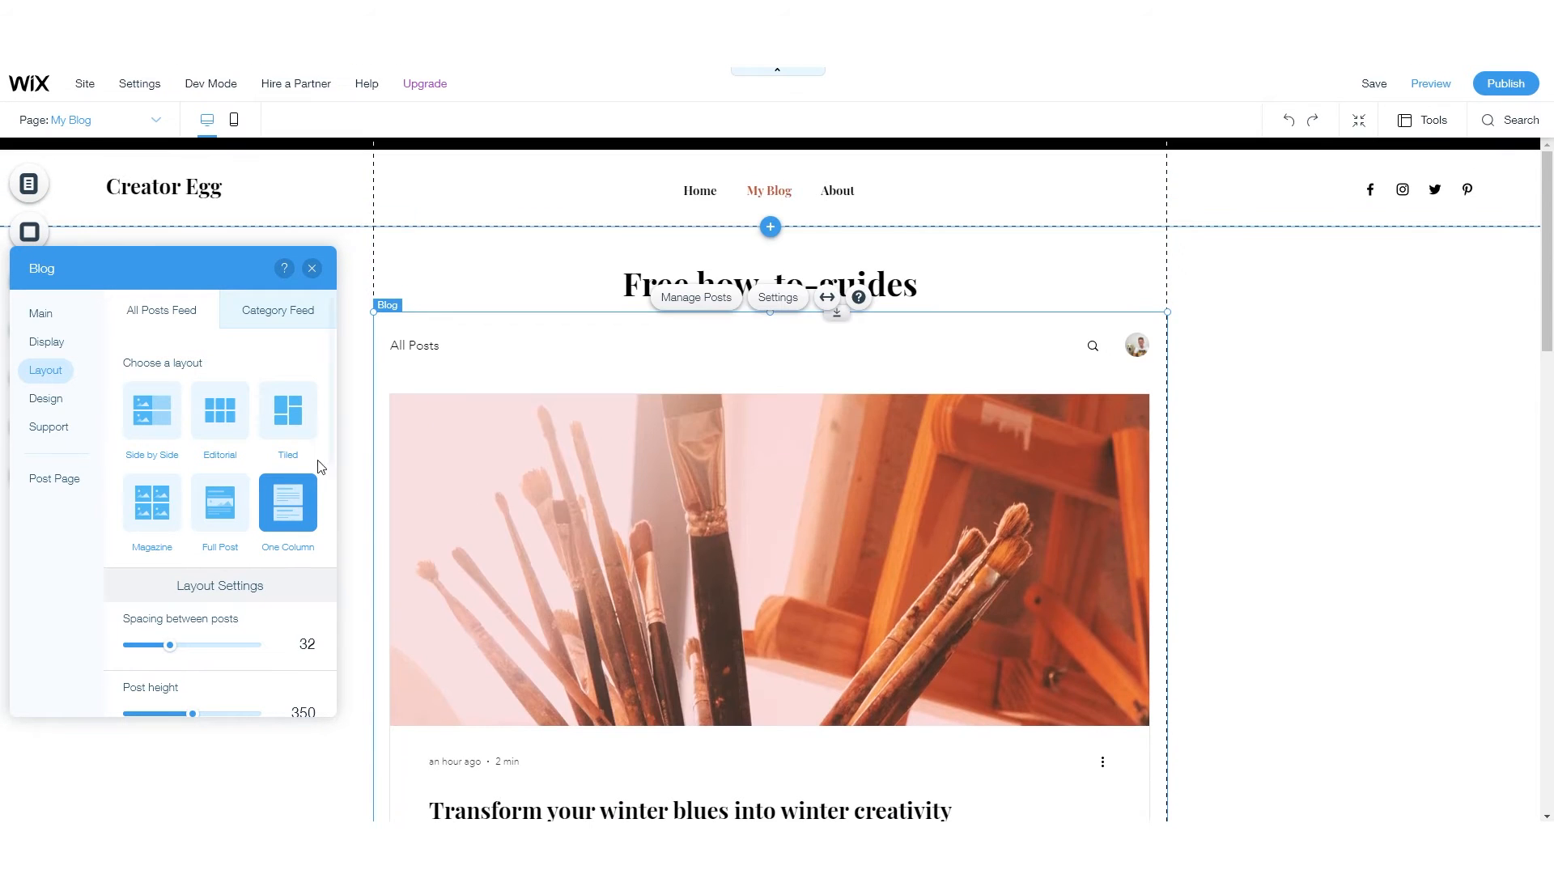
# - Set the all-posts feed to the Tiled layout and check the posts down to the end of the feed
pyautogui.click(298, 434)
pyautogui.scroll(-1, 620, 496)
pyautogui.scroll(1, 619, 497)
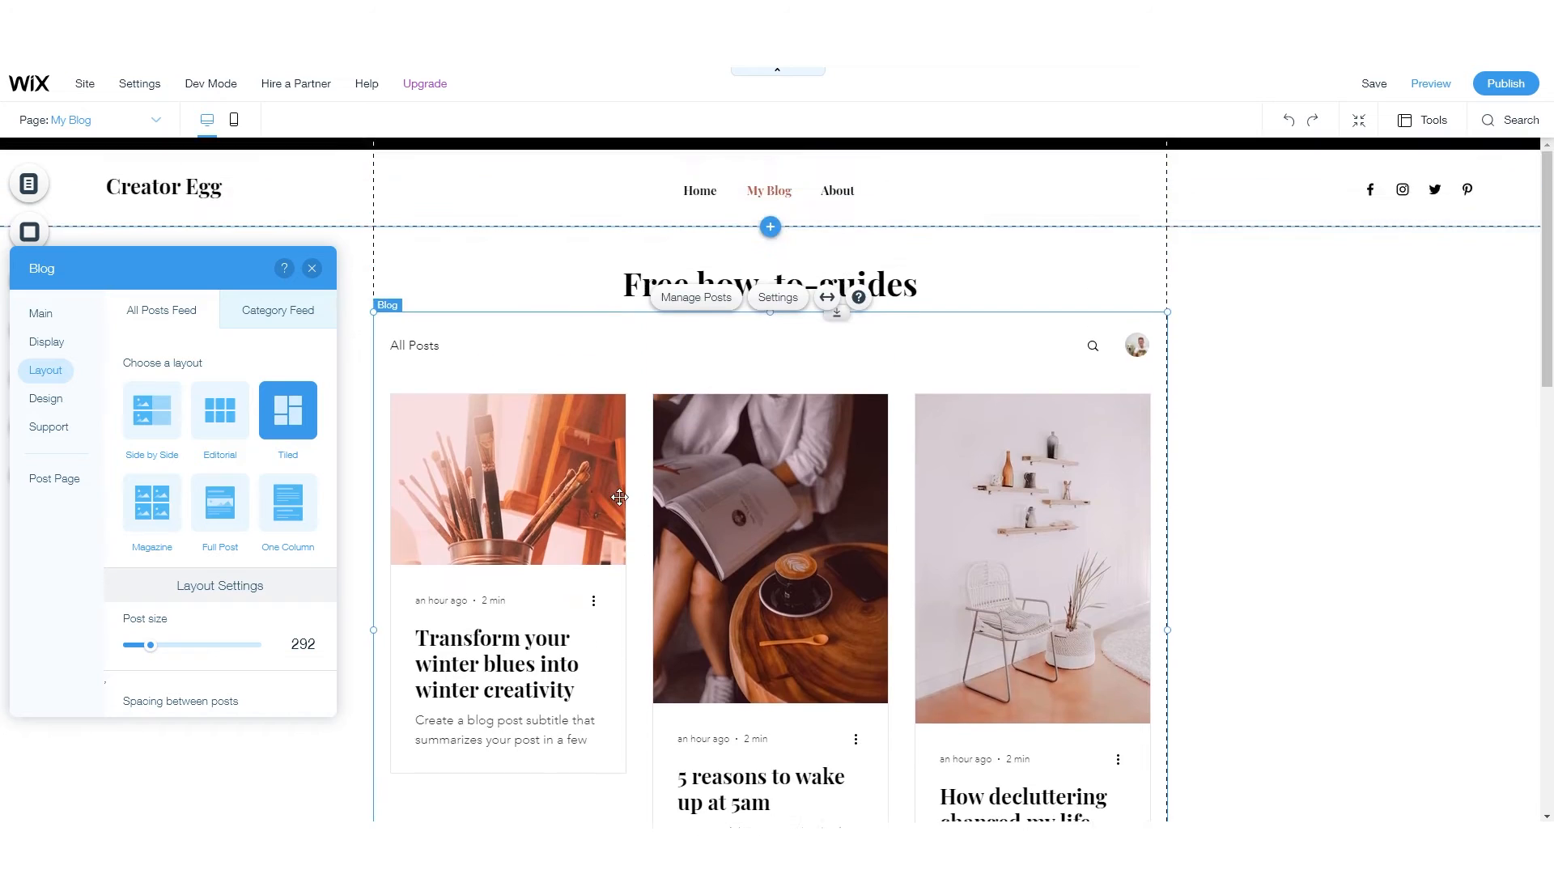
pyautogui.scroll(-8, 619, 497)
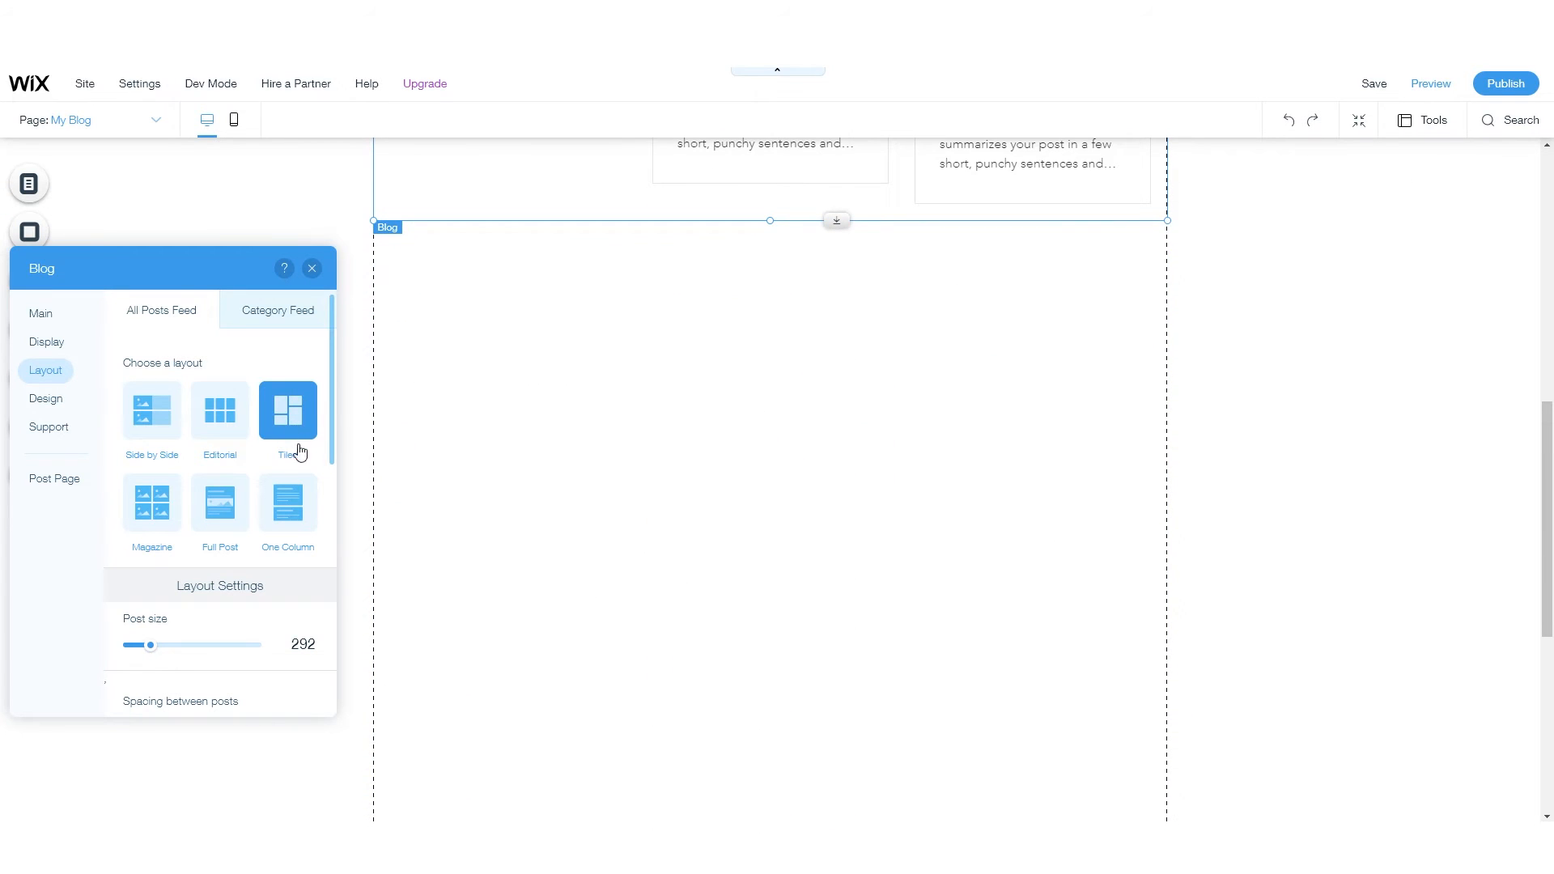
# - Look through the Tiled layout settings down to the post loading options, and check the blog menu display options
pyautogui.scroll(-4, 283, 438)
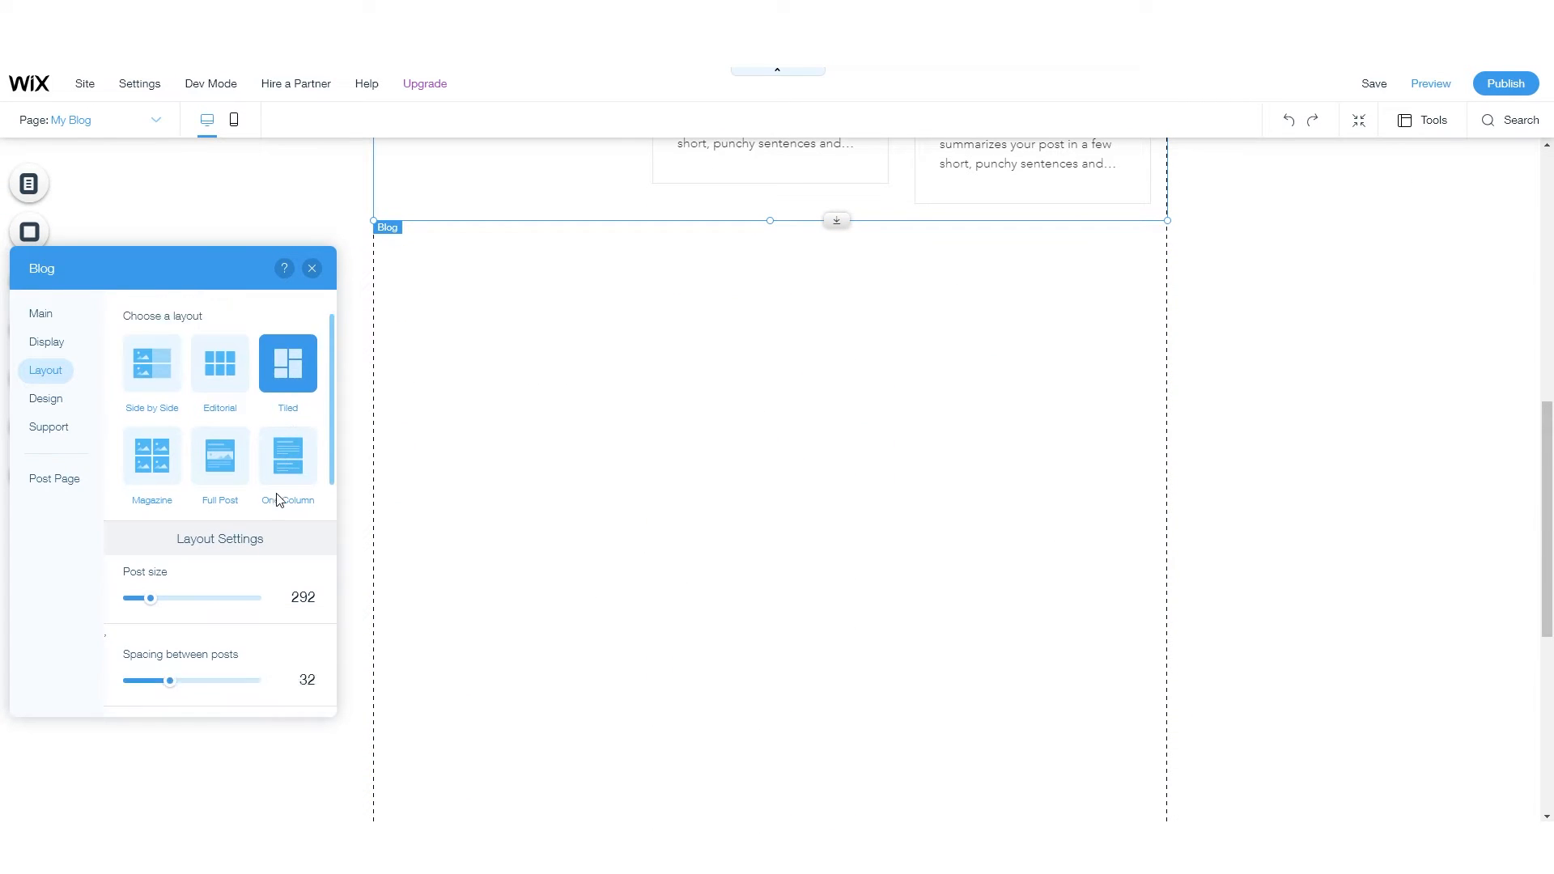
pyautogui.scroll(-2, 440, 521)
pyautogui.scroll(-6, 228, 526)
pyautogui.scroll(-3, 227, 526)
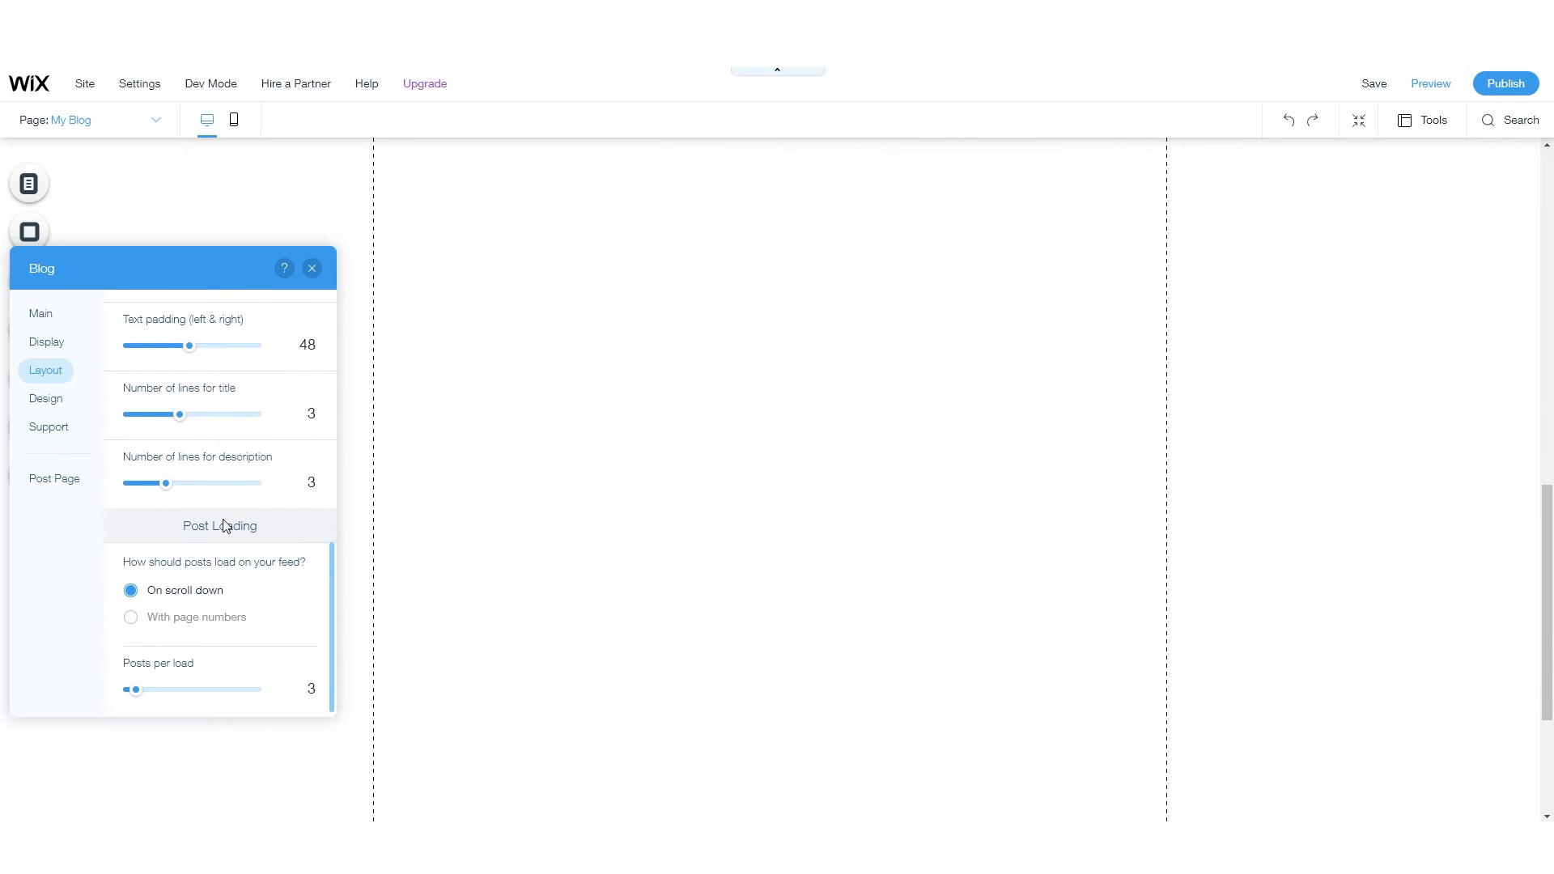
pyautogui.scroll(10, 396, 536)
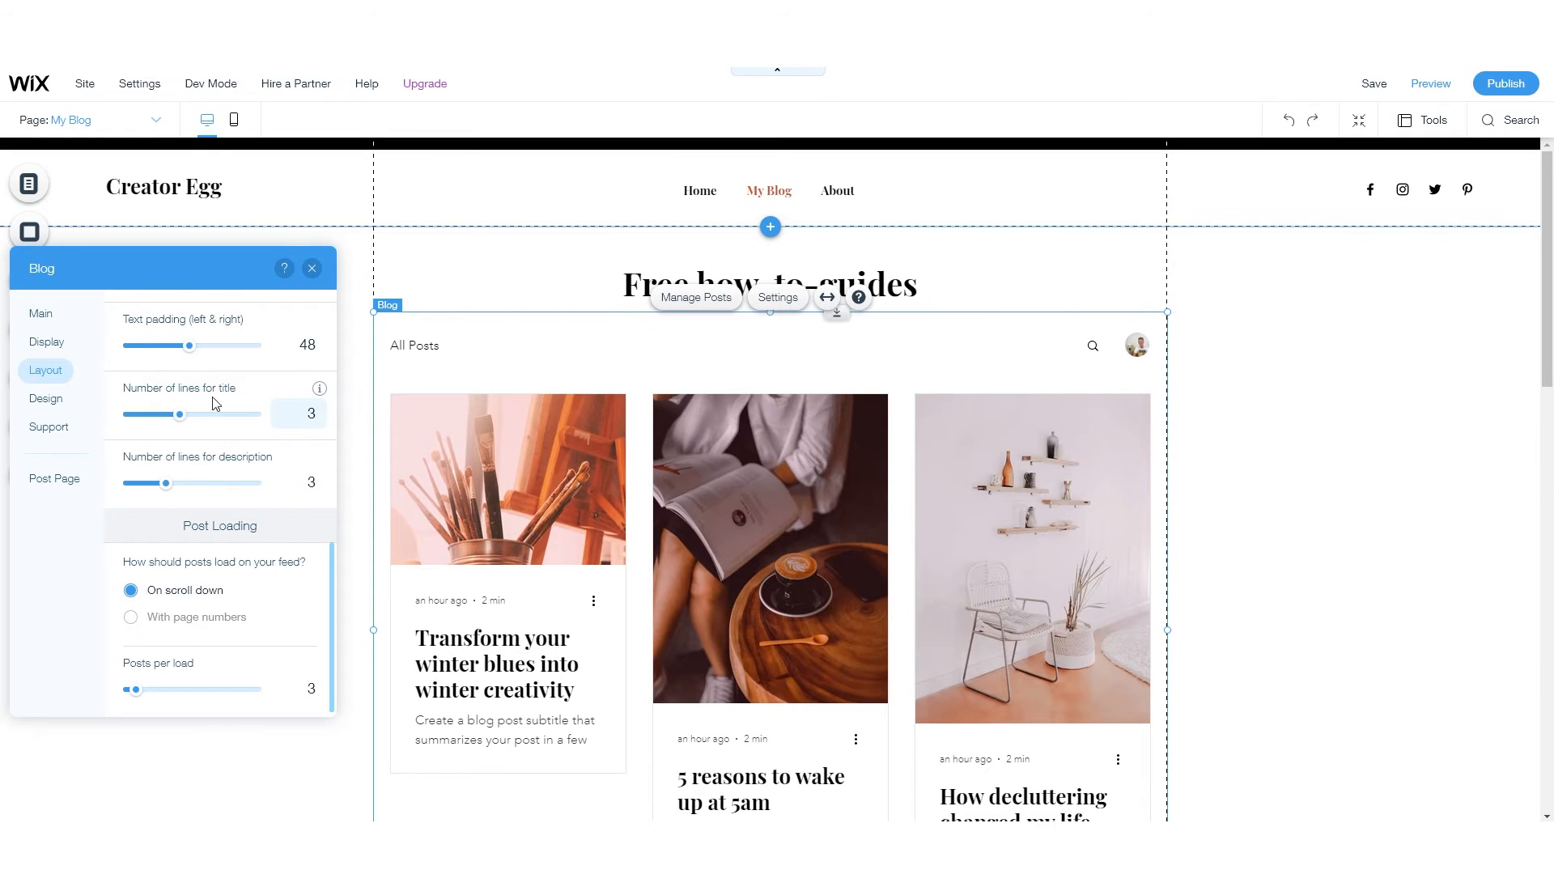
pyautogui.scroll(4, 197, 456)
pyautogui.click(487, 332)
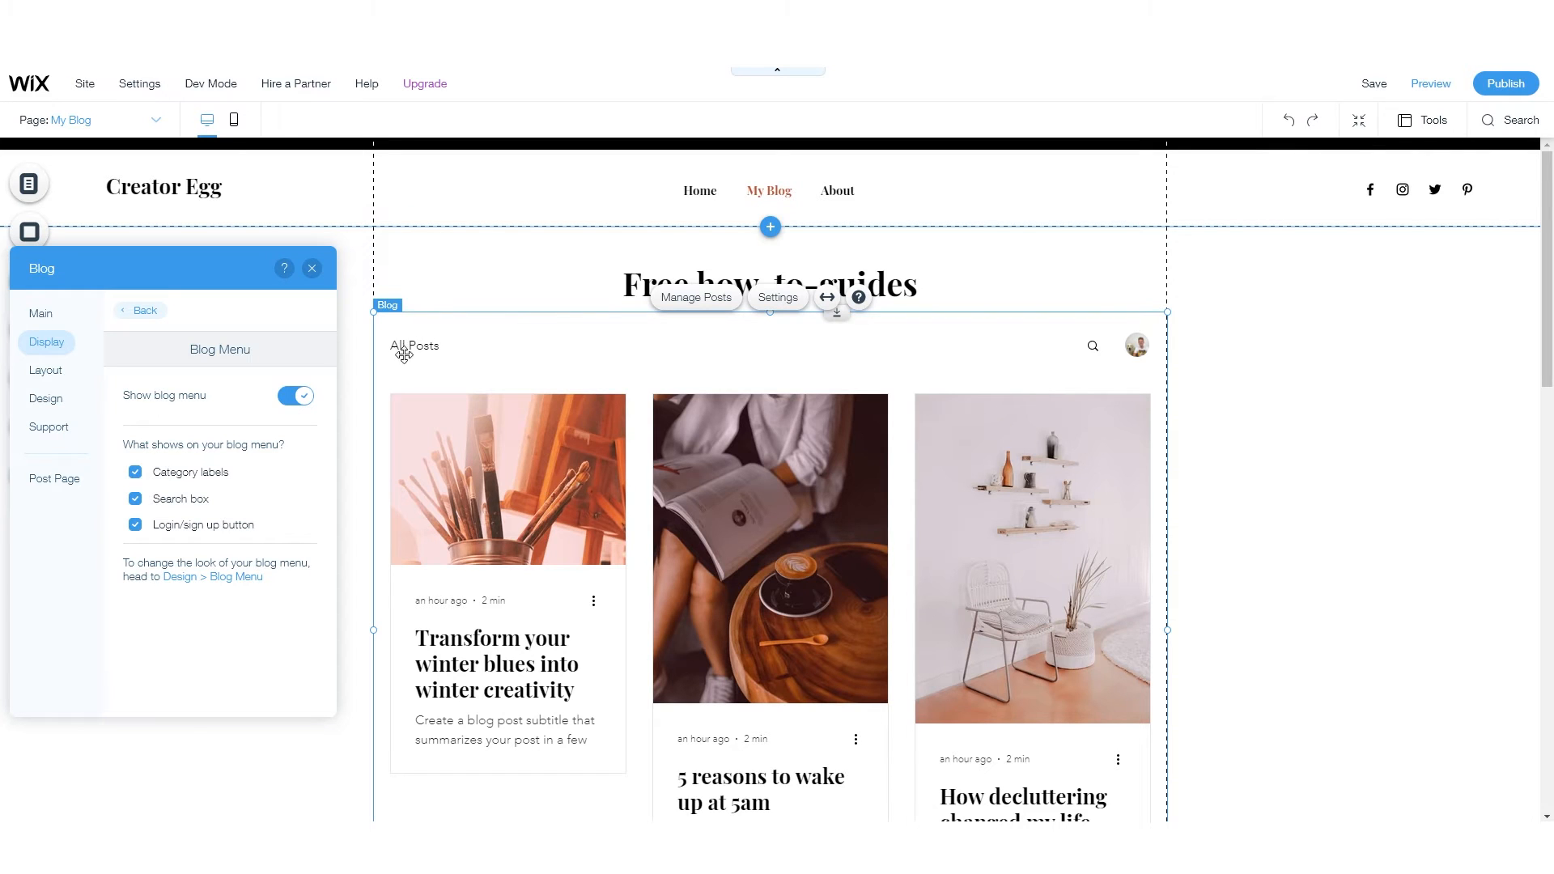
# - Preview the My Blog page with its Tiled feed, return to the editor and select the blog feed
pyautogui.click(1431, 85)
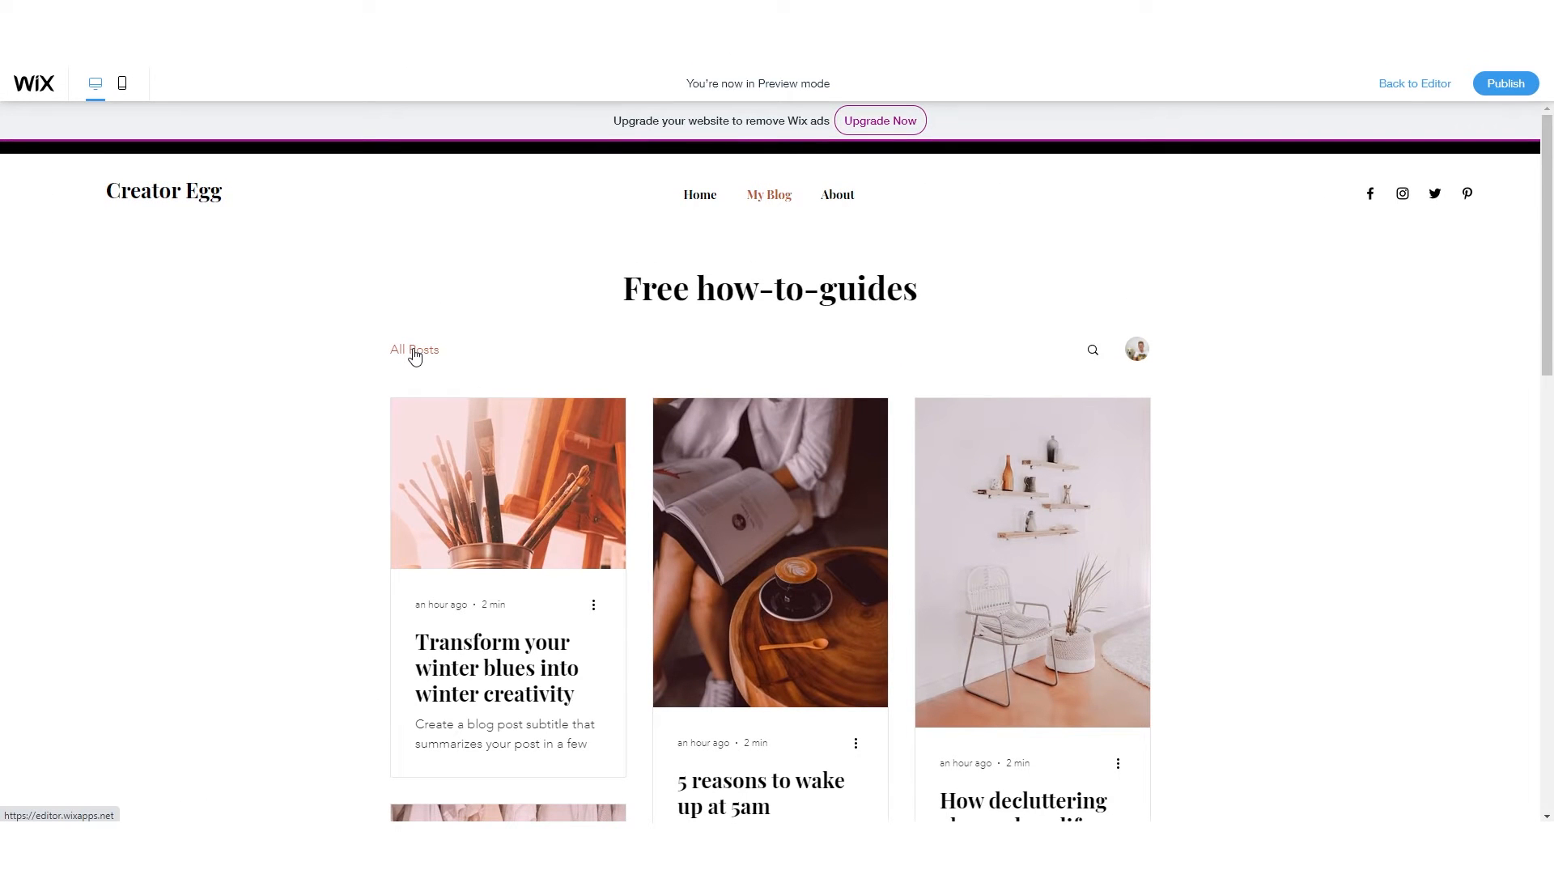
pyautogui.scroll(-10, 429, 356)
pyautogui.scroll(10, 441, 365)
pyautogui.click(1433, 84)
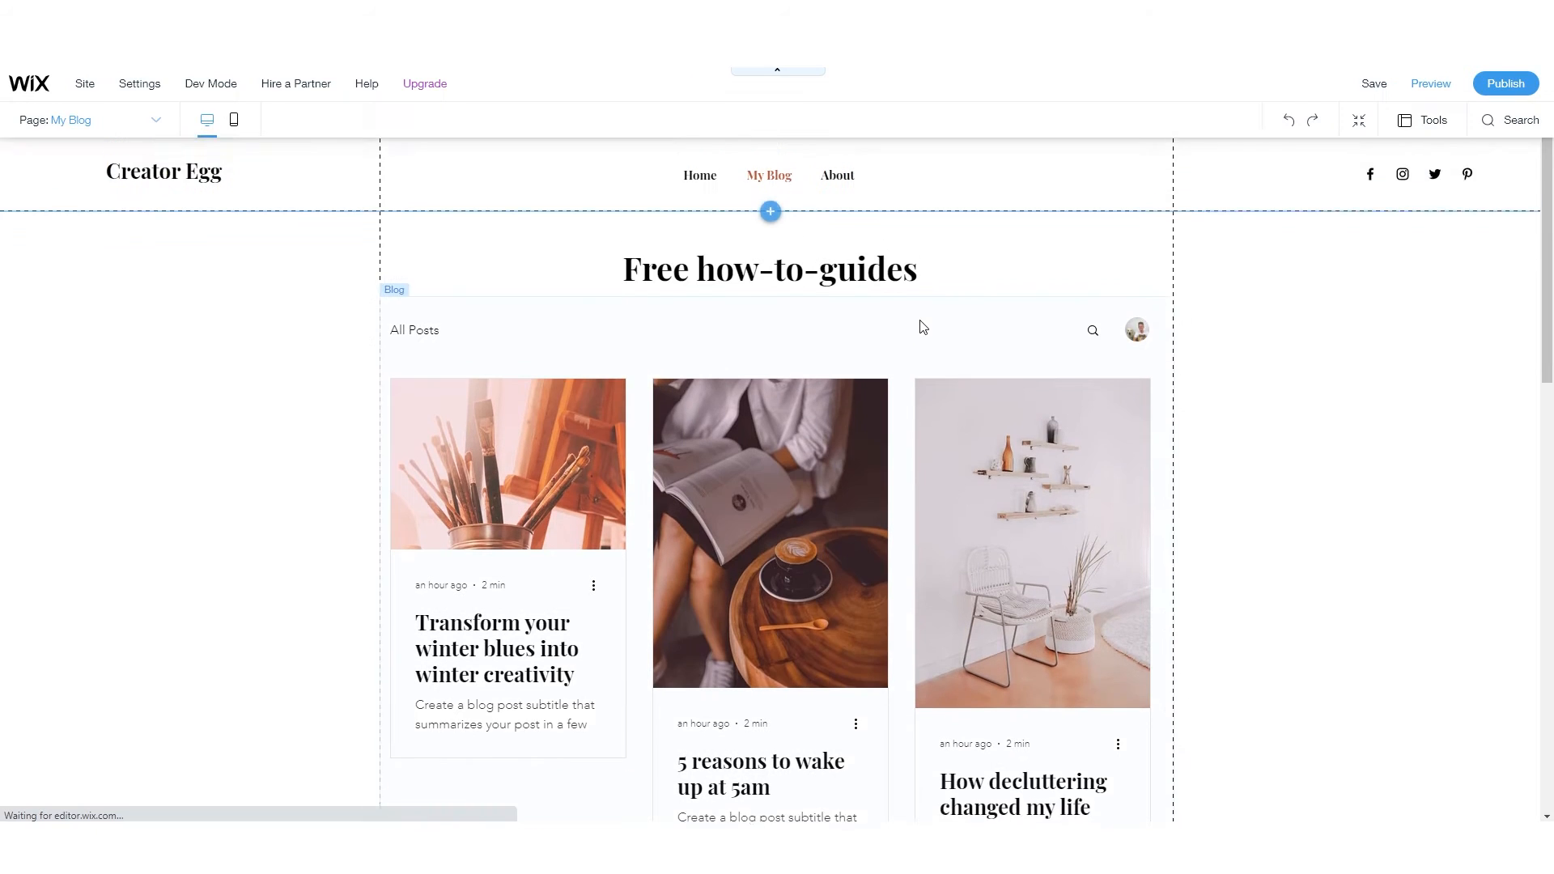
pyautogui.click(419, 348)
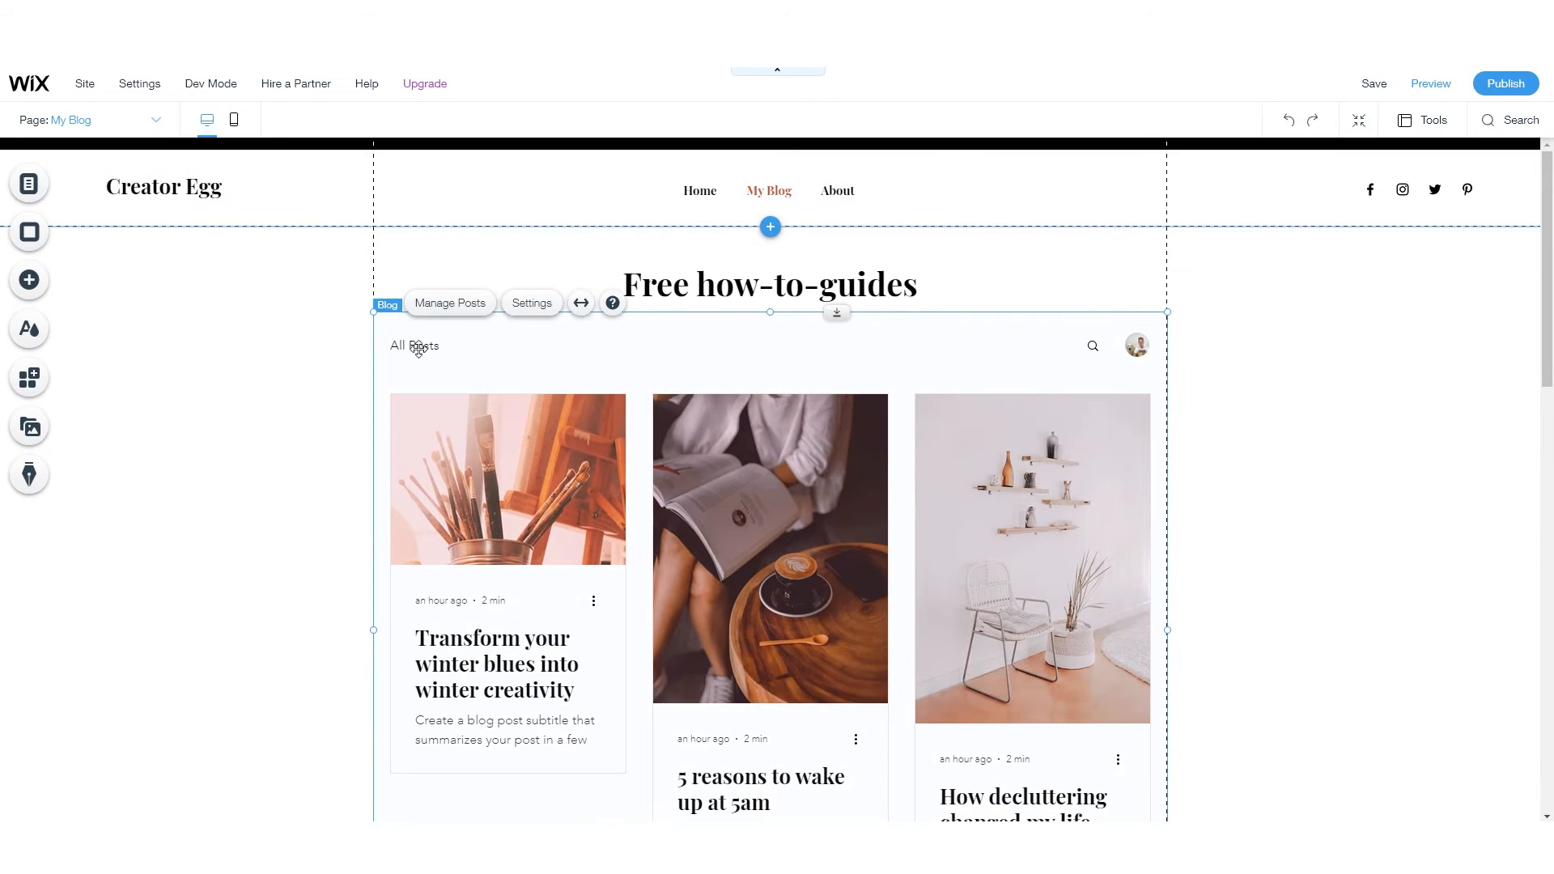
# - Turn off the blog menu in the blog feed's display settings
pyautogui.click(530, 304)
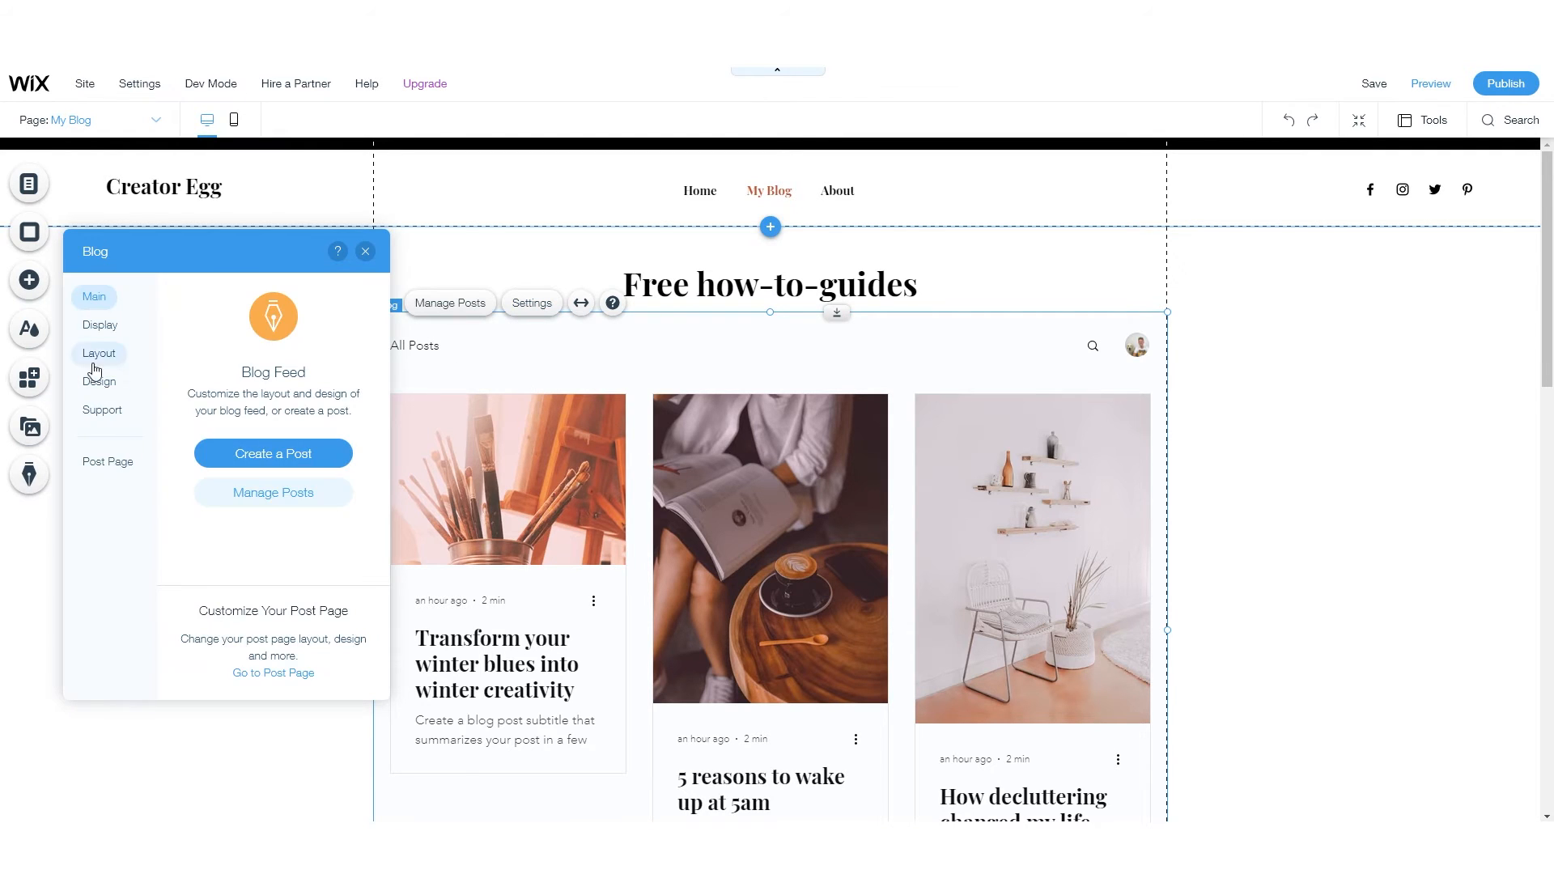
pyautogui.click(96, 332)
pyautogui.click(357, 555)
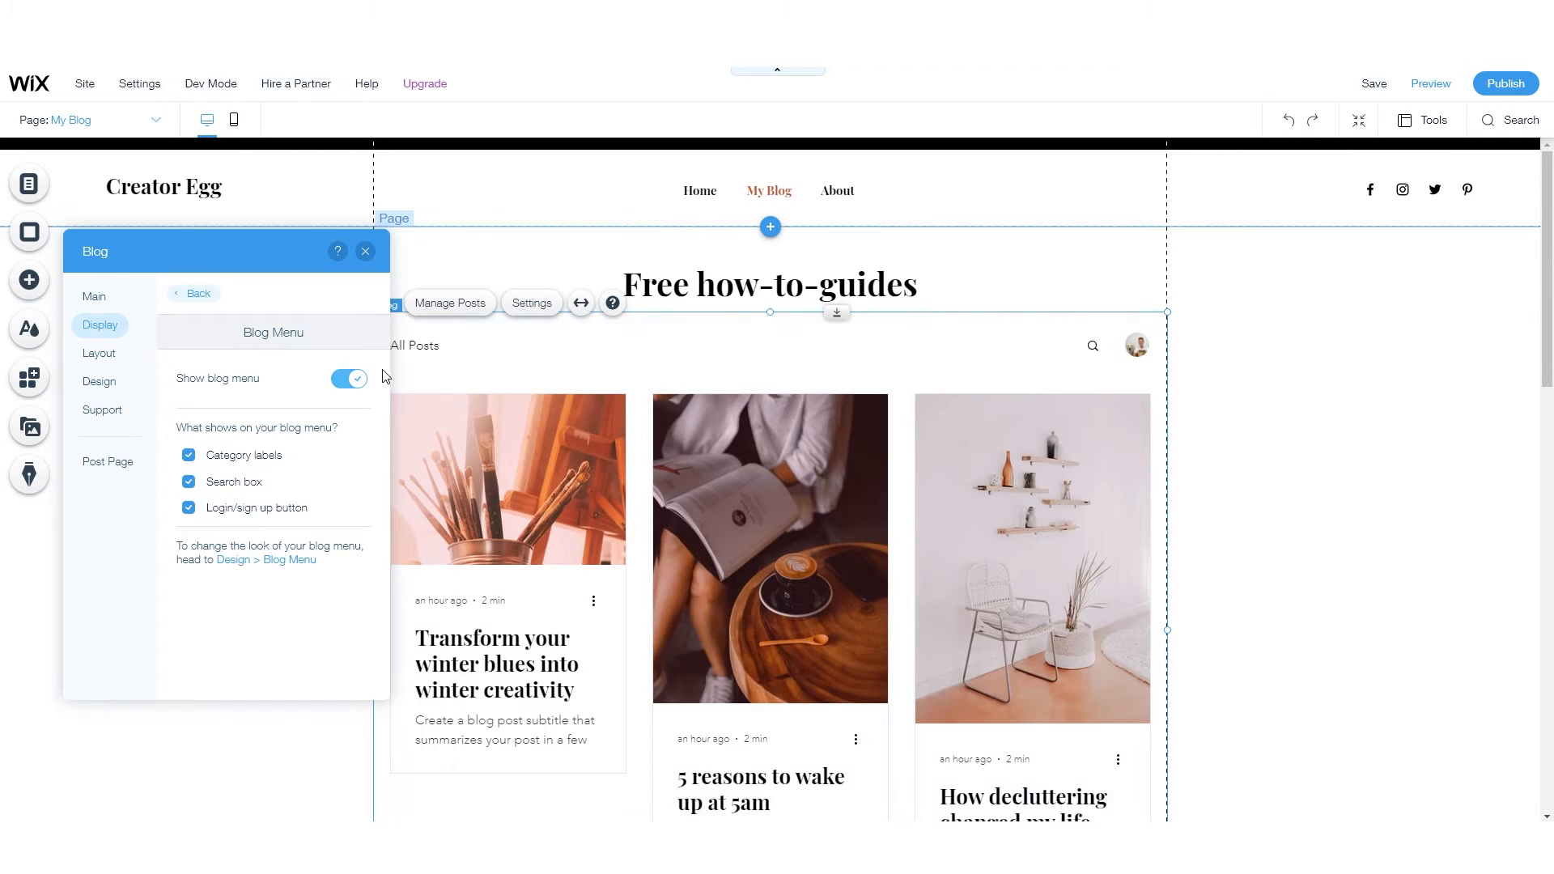
pyautogui.click(341, 386)
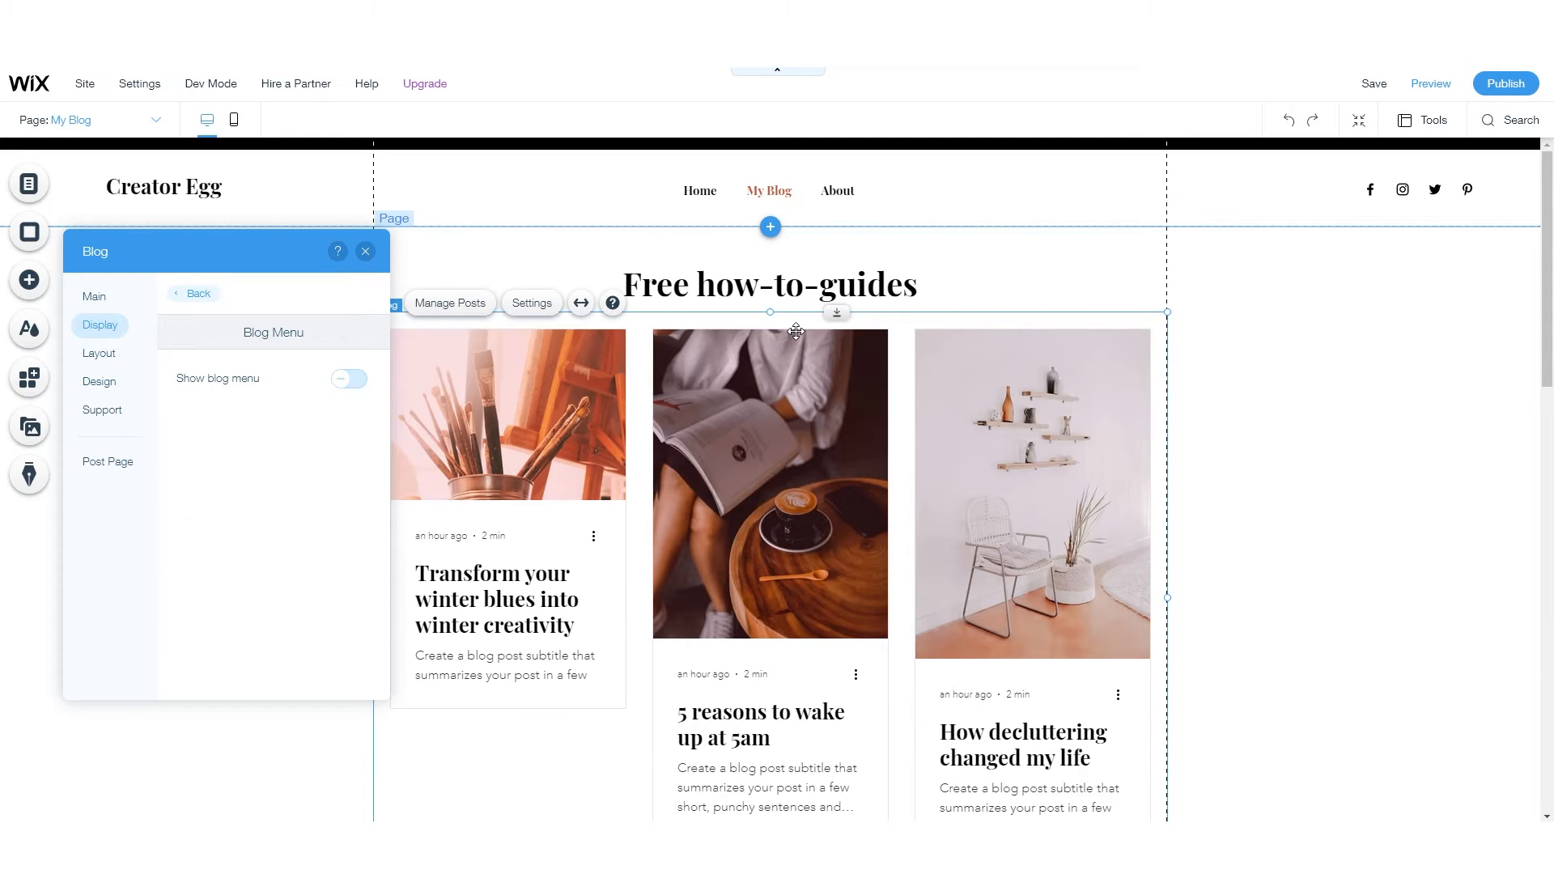
# - Check the blog's social sharing display options and look over the feed on the My Blog page
pyautogui.click(196, 296)
pyautogui.click(353, 600)
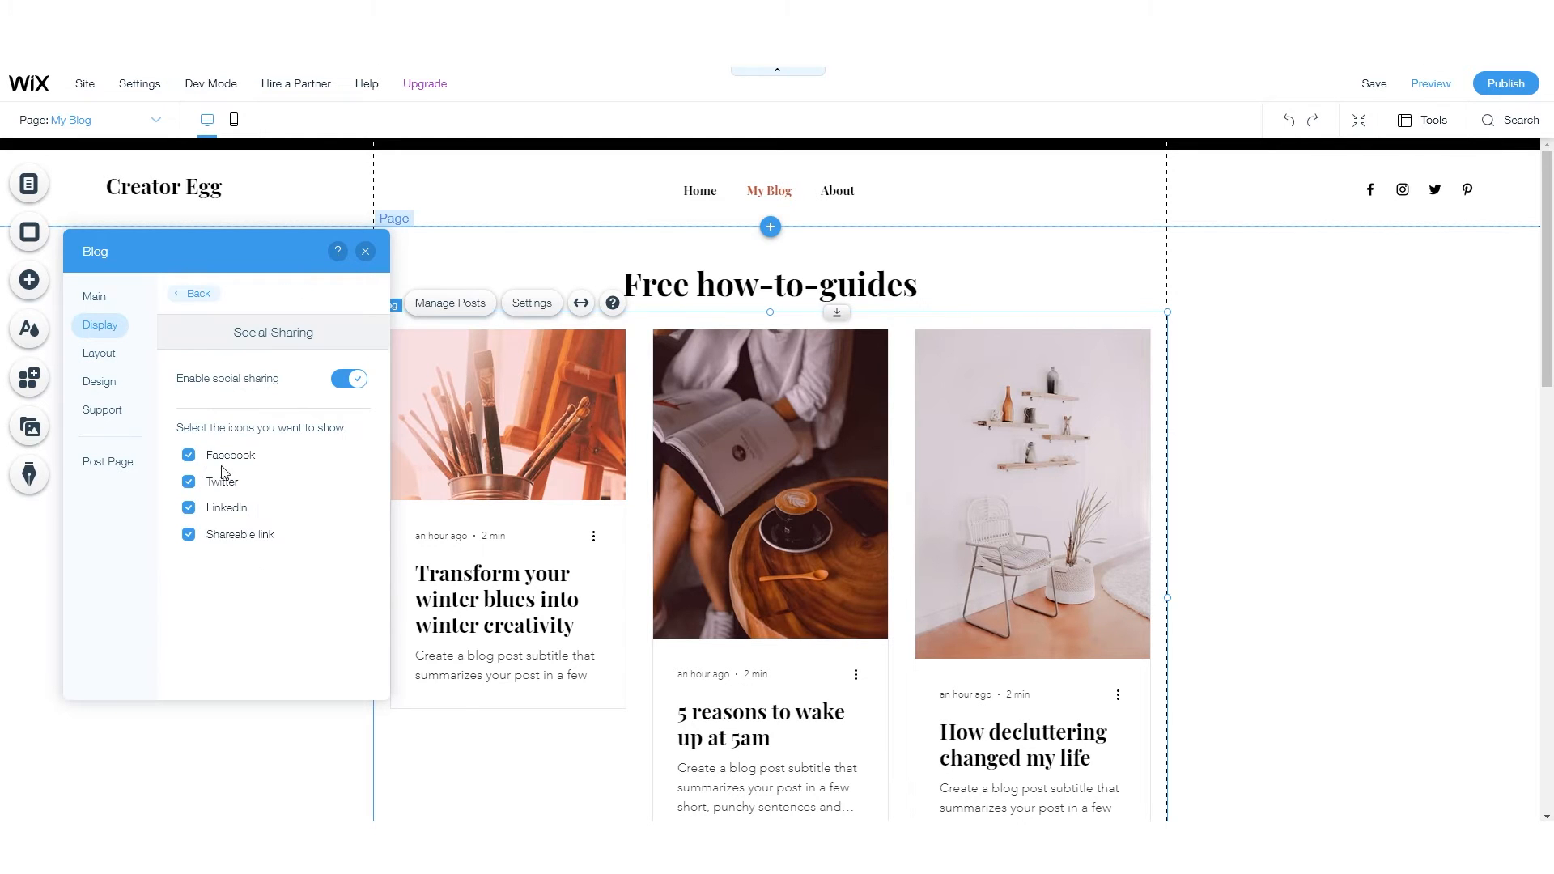
pyautogui.scroll(-6, 645, 555)
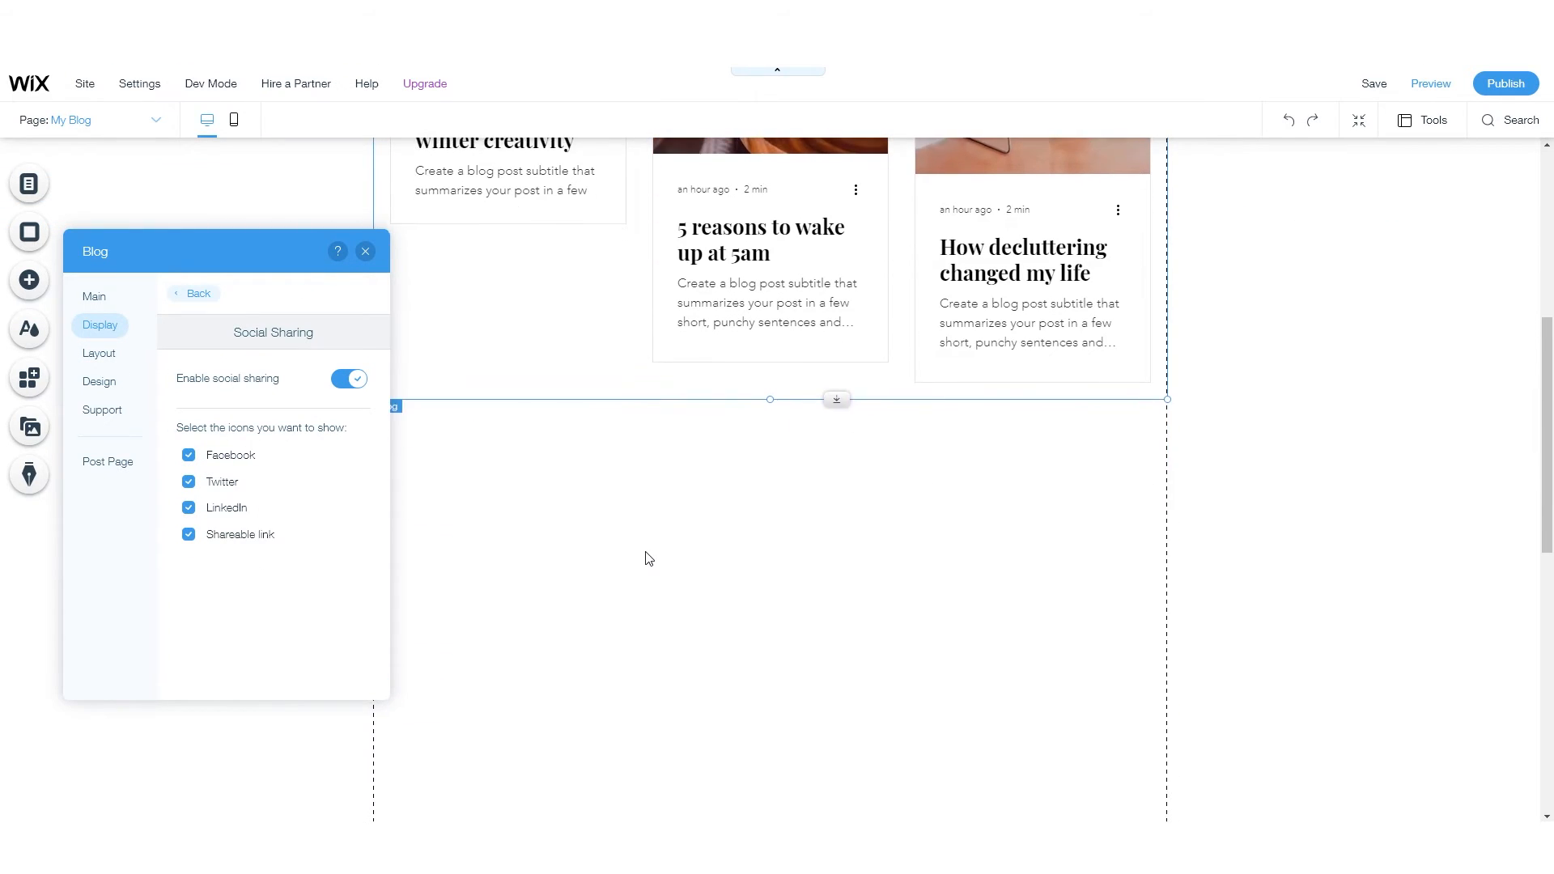
pyautogui.scroll(6, 646, 554)
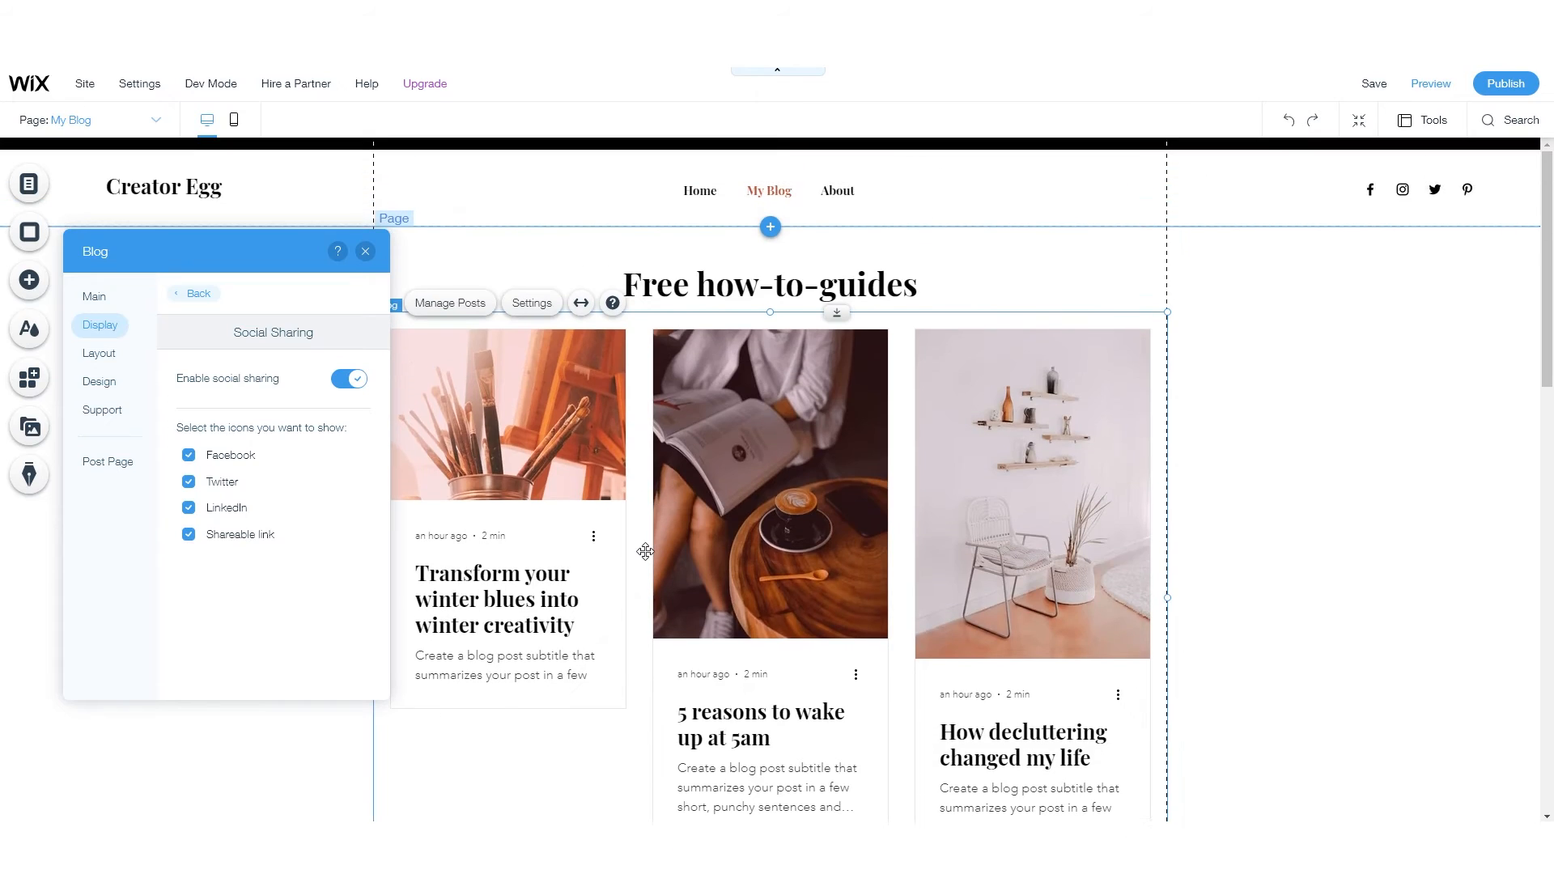
# - Preview the My Blog page and look through its posts without the blog menu
pyautogui.click(1431, 84)
pyautogui.scroll(-10, 781, 517)
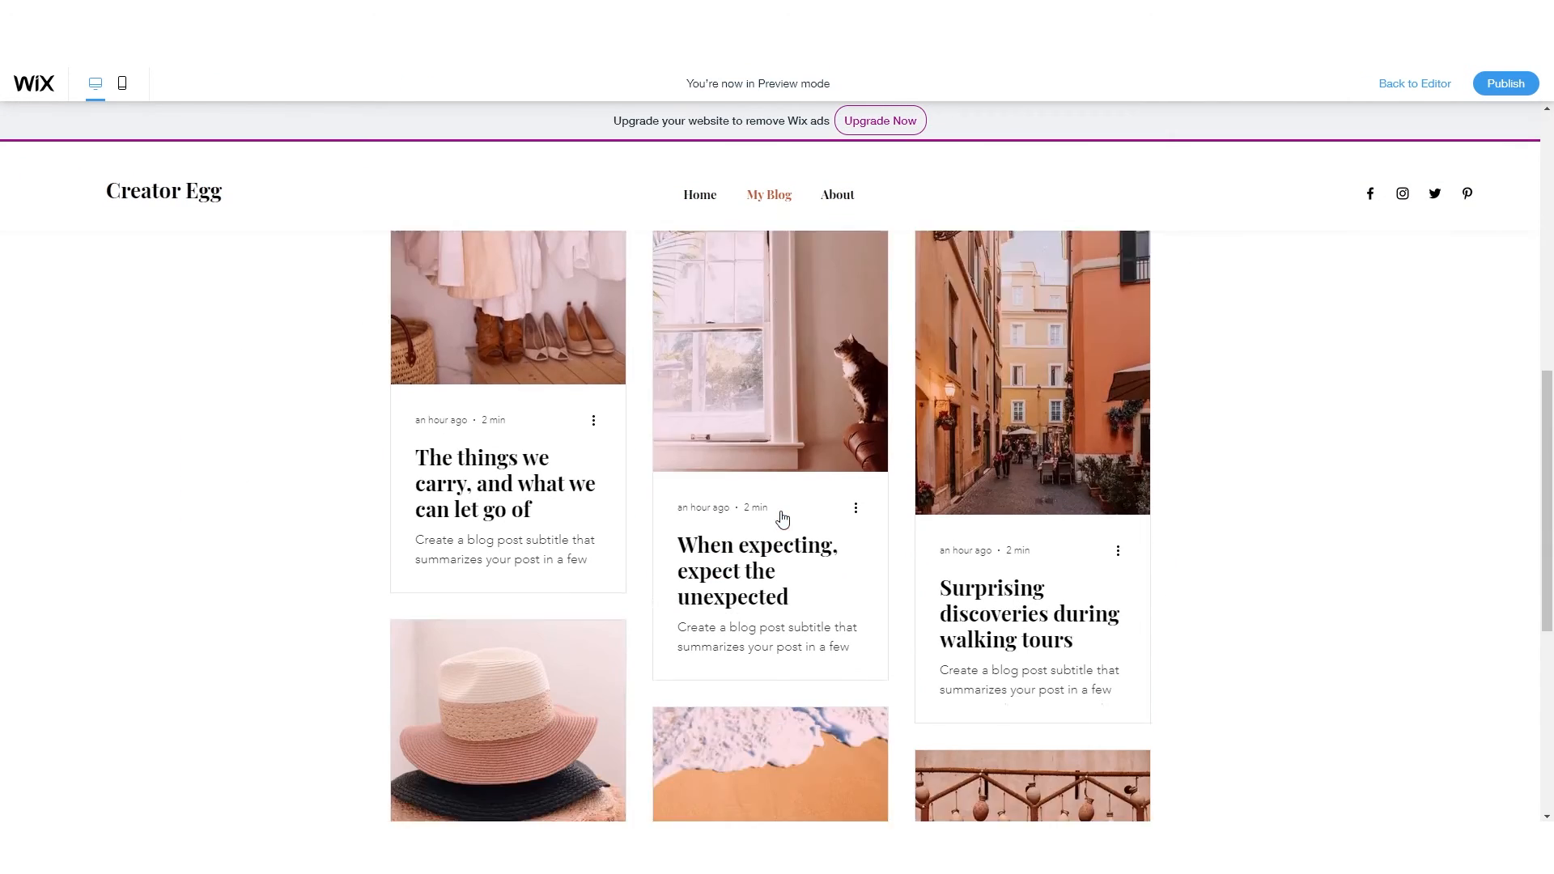
pyautogui.scroll(-3, 648, 514)
pyautogui.scroll(12, 672, 526)
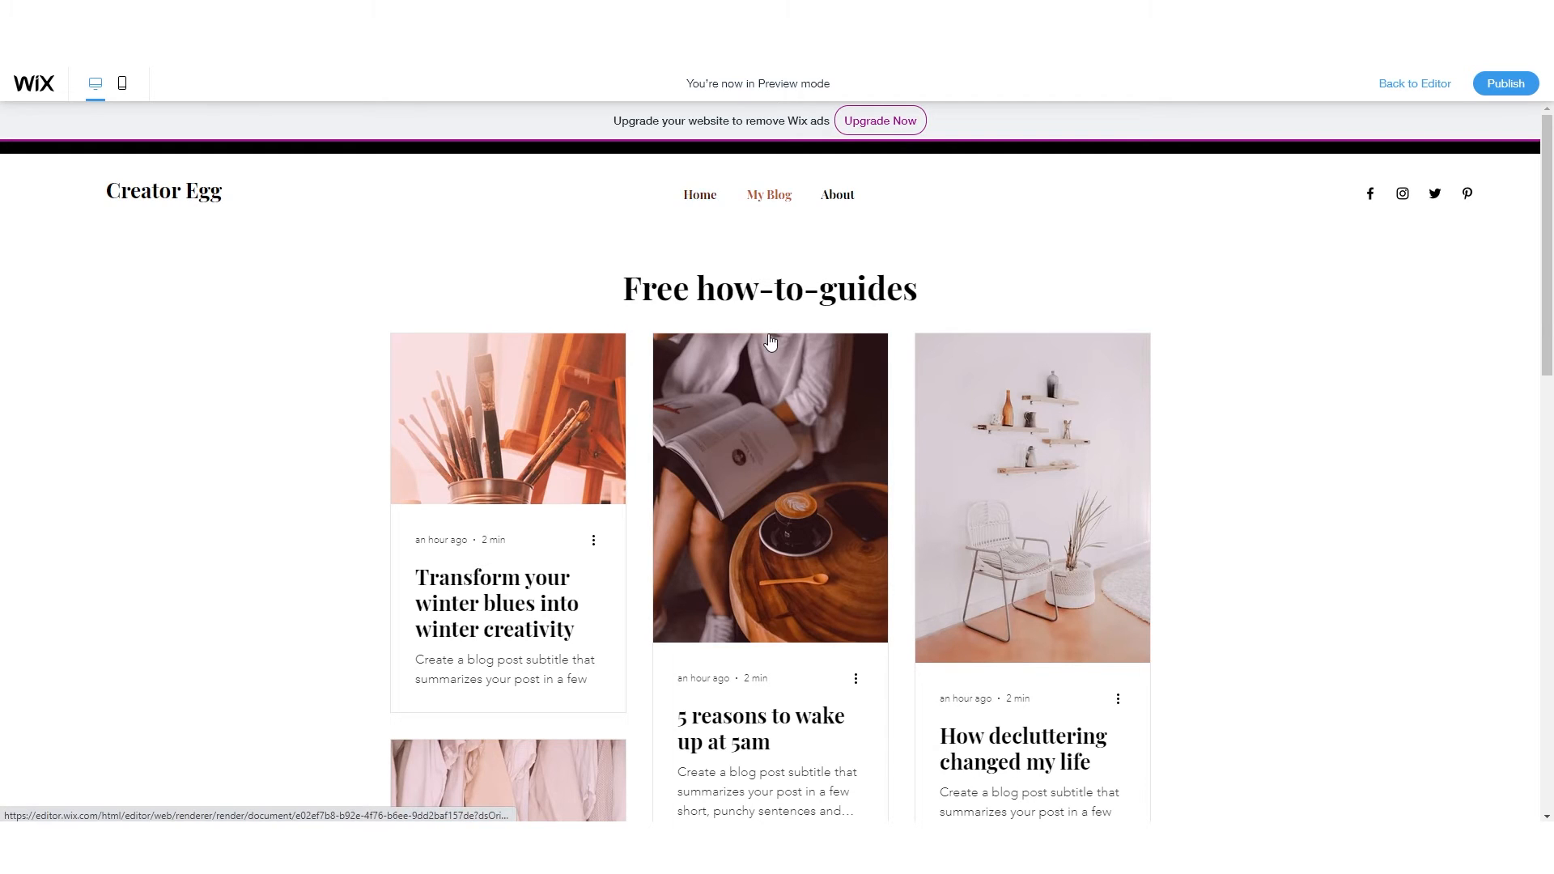
# - Look over the Home page in preview down to the footer, revisit My Blog and return to the editor
pyautogui.scroll(-8, 613, 393)
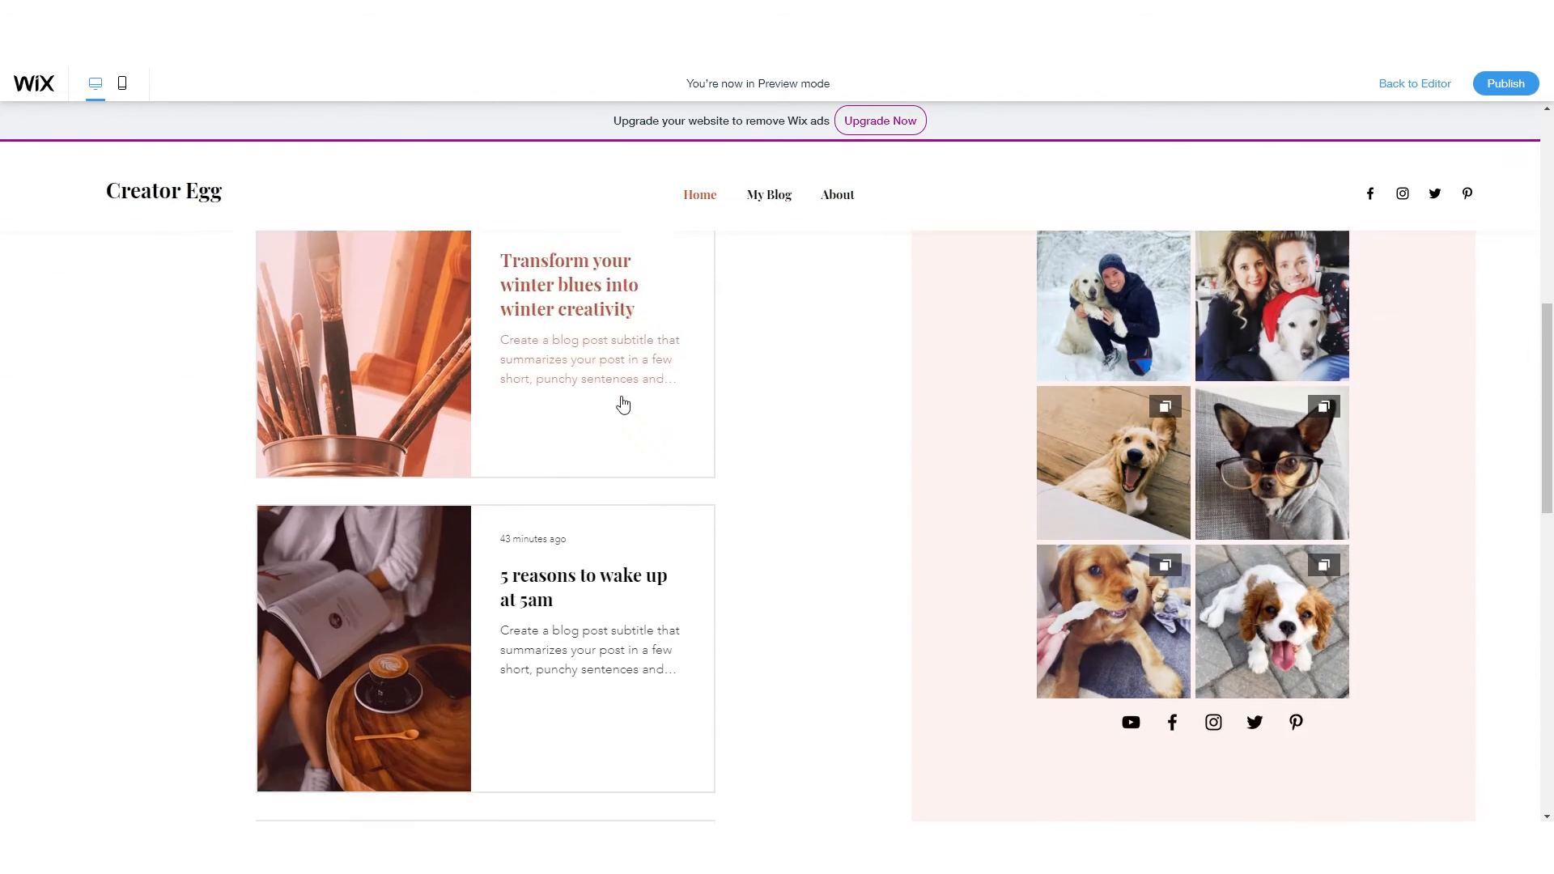
pyautogui.scroll(-10, 624, 402)
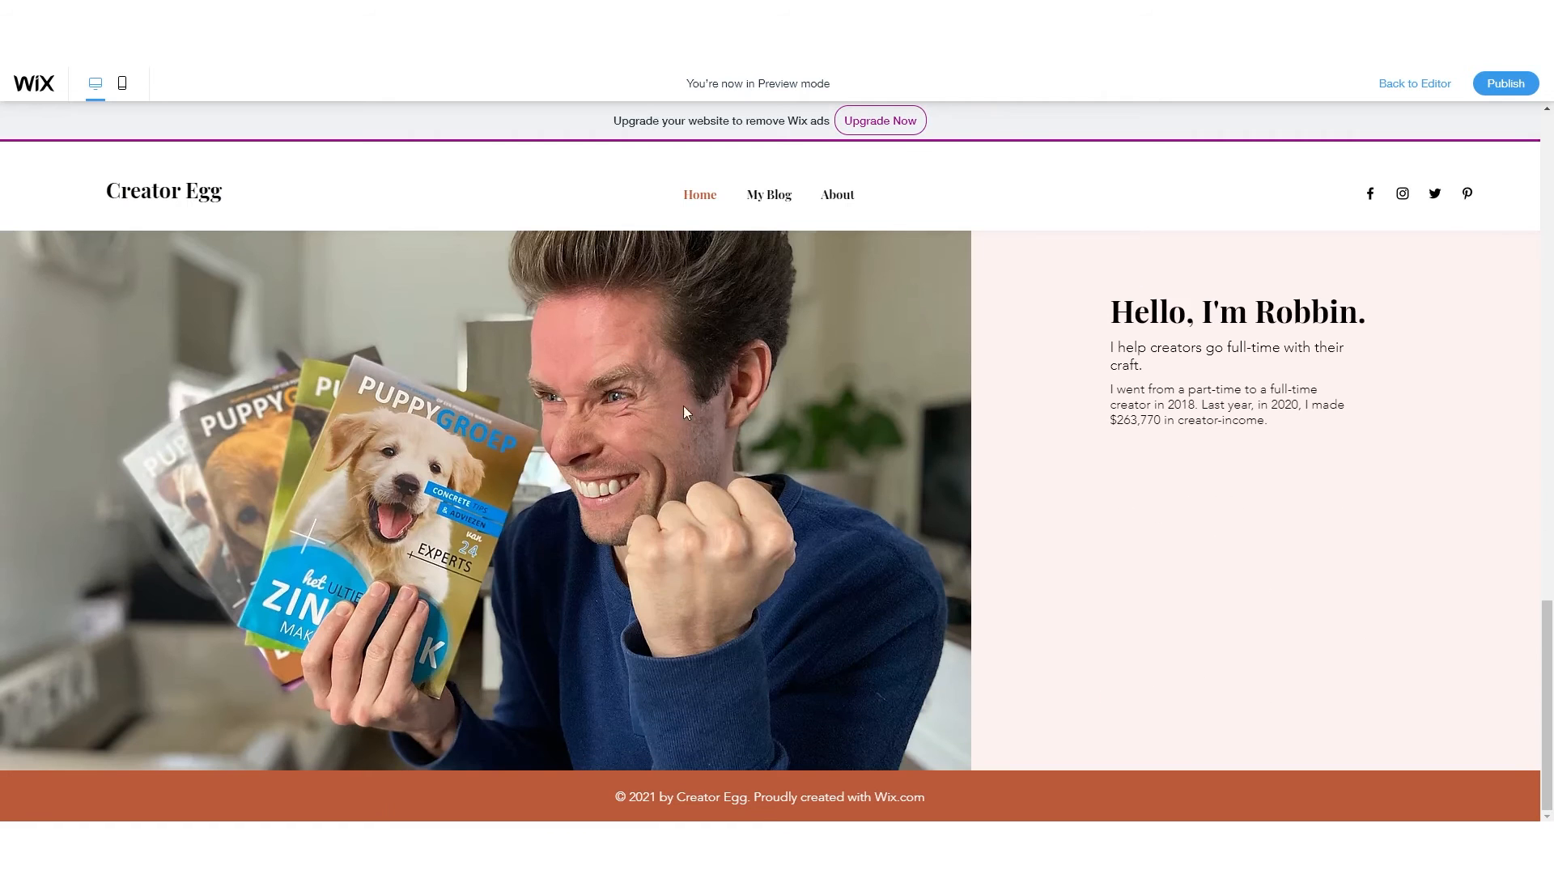
pyautogui.scroll(15, 1150, 483)
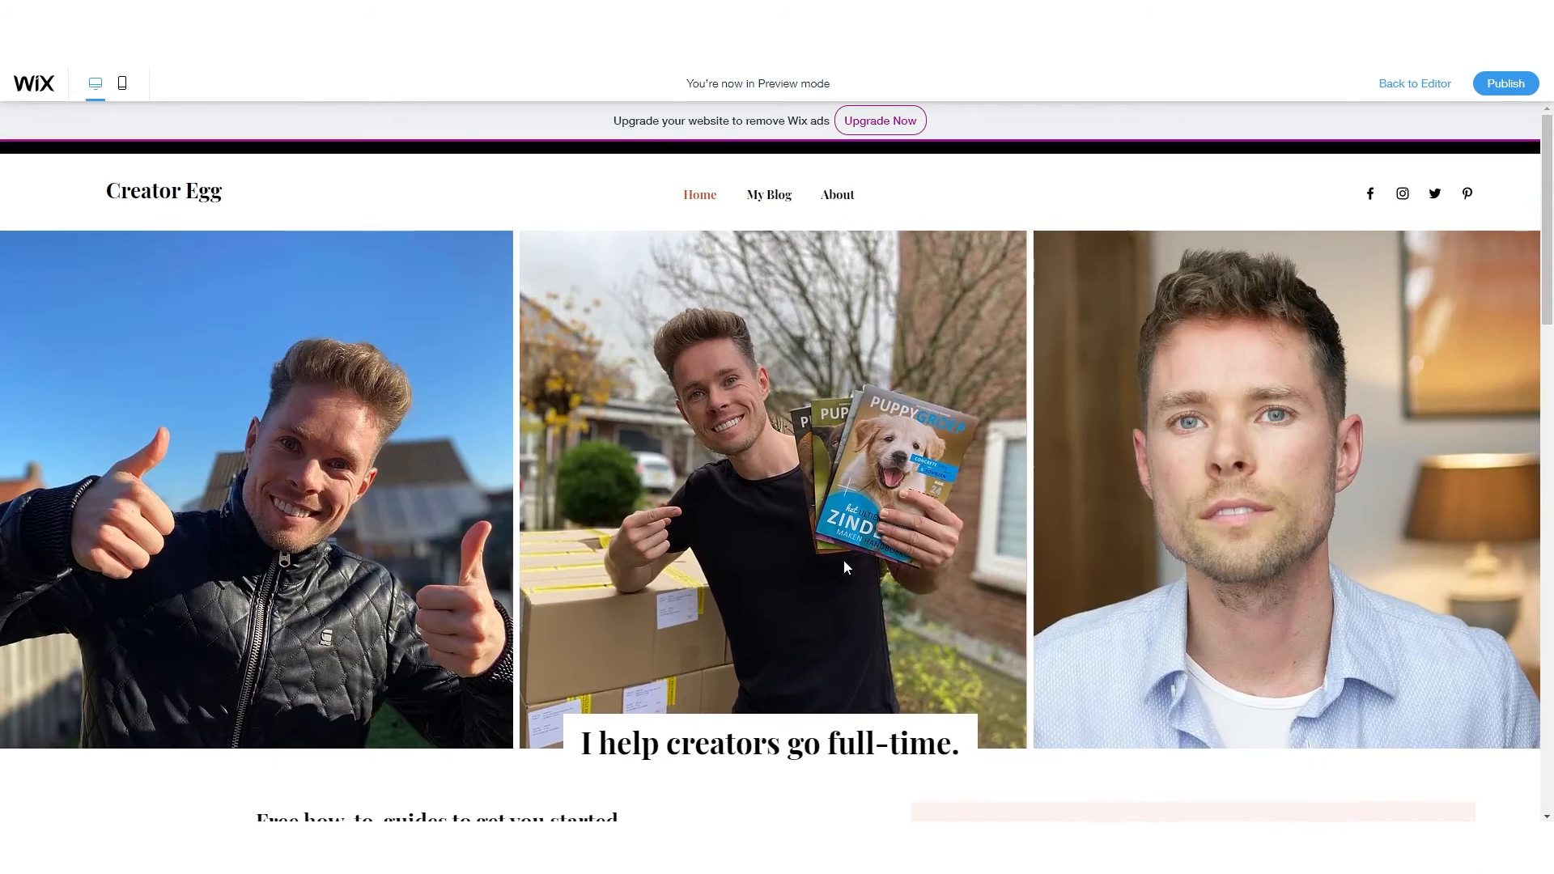
pyautogui.click(789, 208)
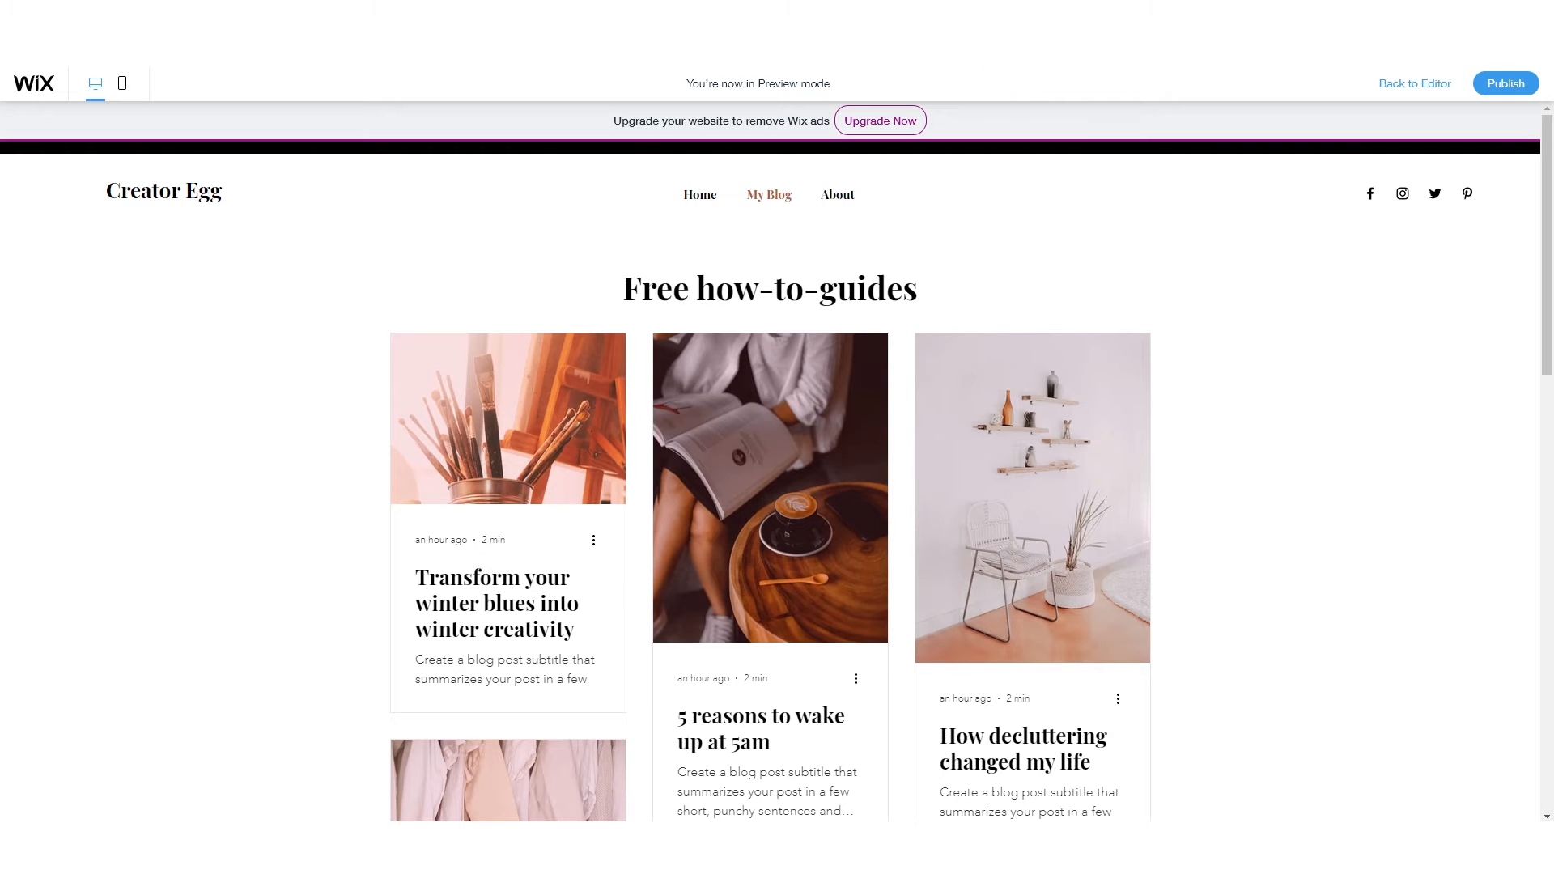
pyautogui.click(1415, 84)
# - Open the blog's Post page for editing and close its settings
pyautogui.scroll(-2, 513, 463)
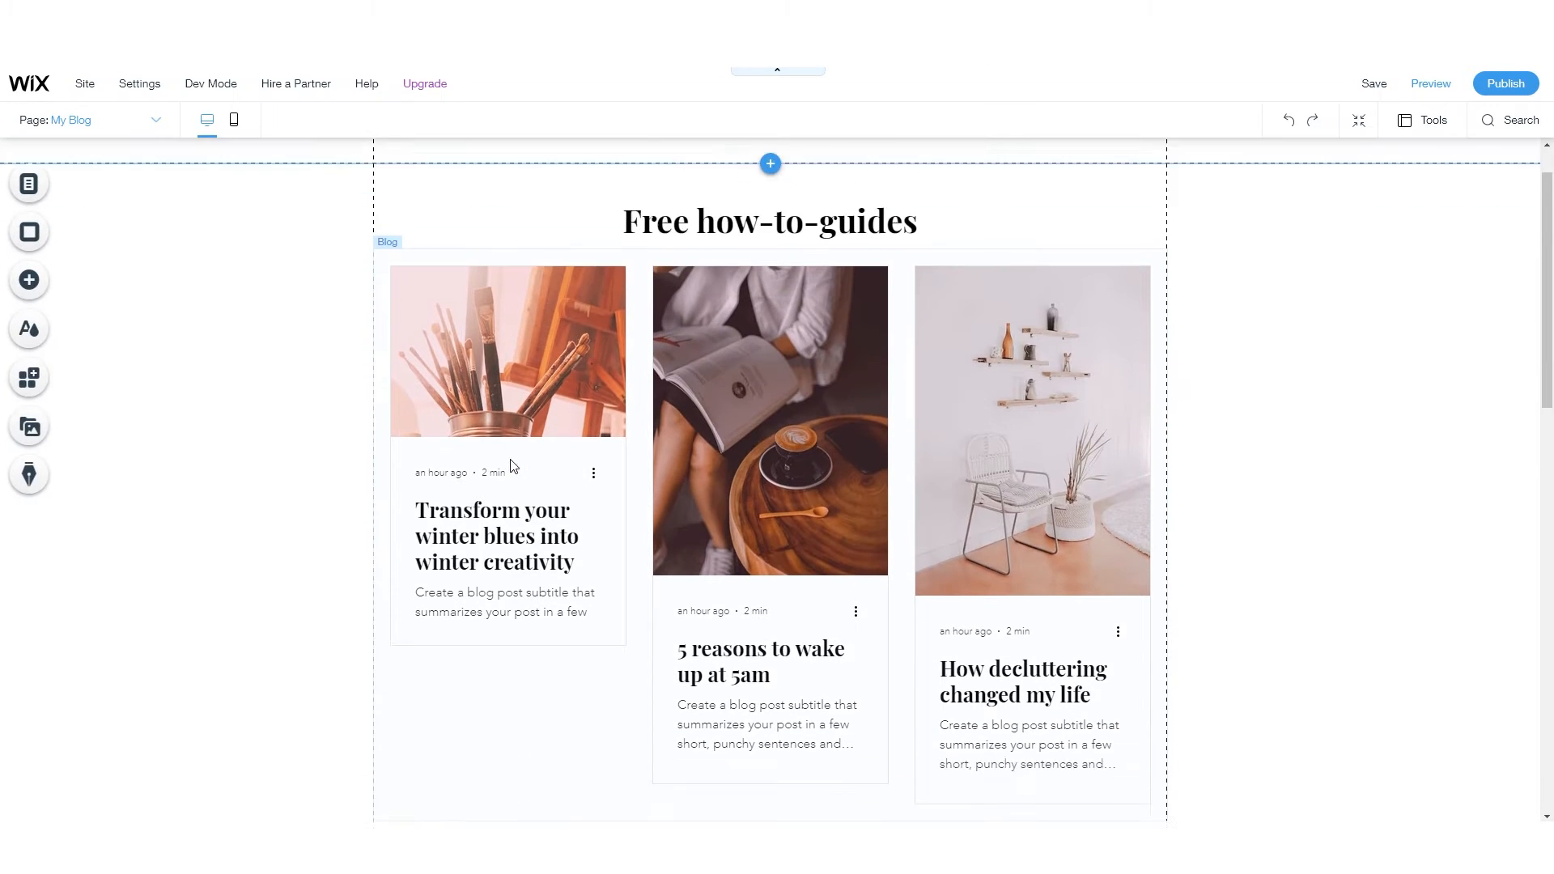
pyautogui.scroll(2, 518, 465)
pyautogui.scroll(-2, 518, 463)
pyautogui.scroll(2, 518, 463)
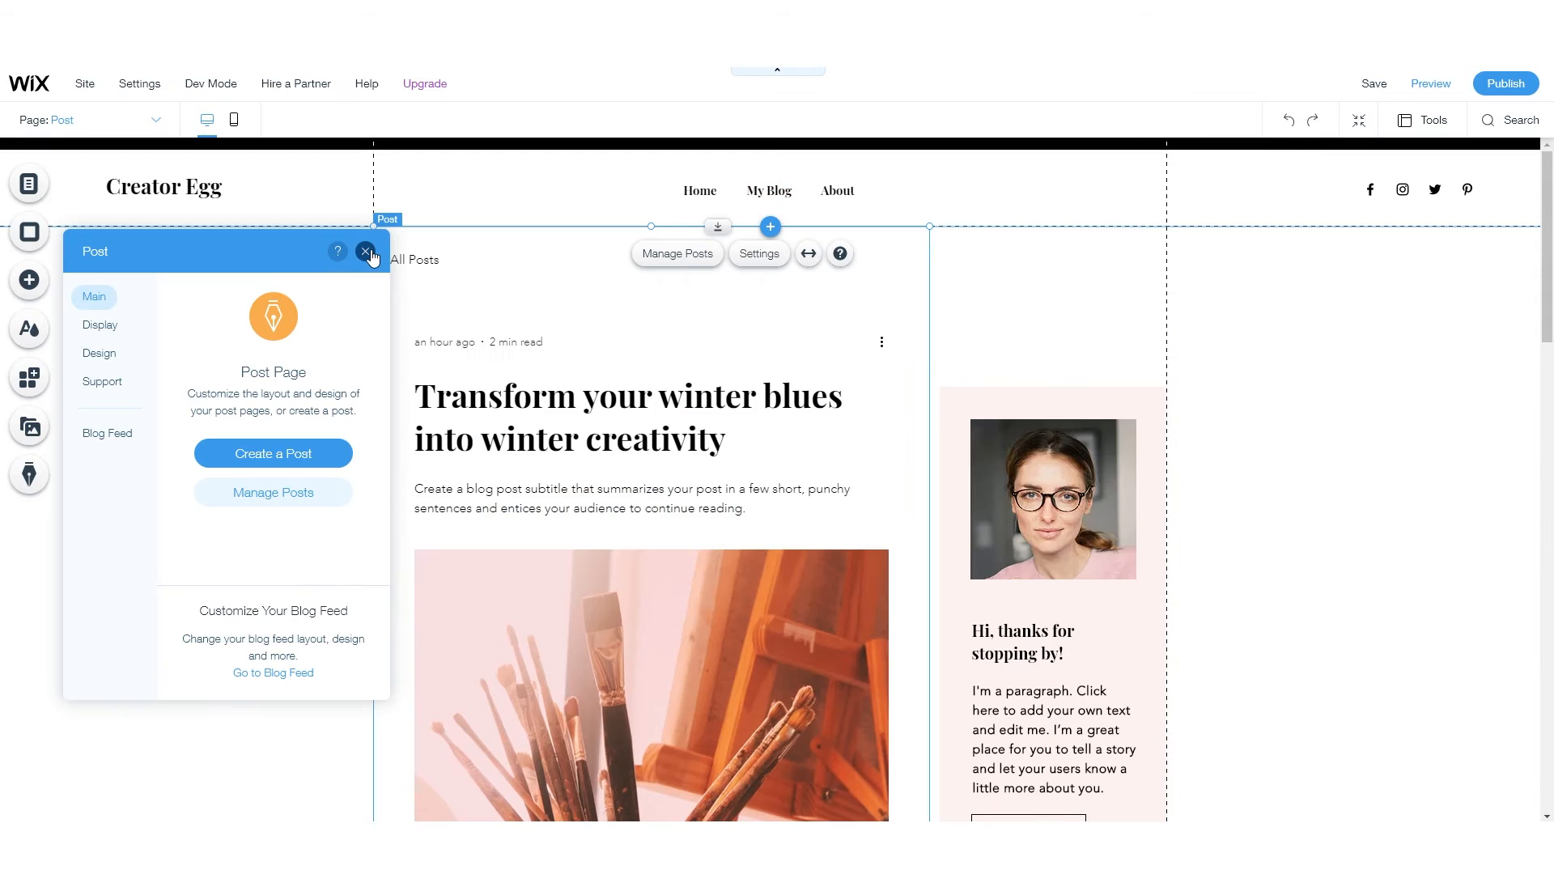
pyautogui.click(366, 252)
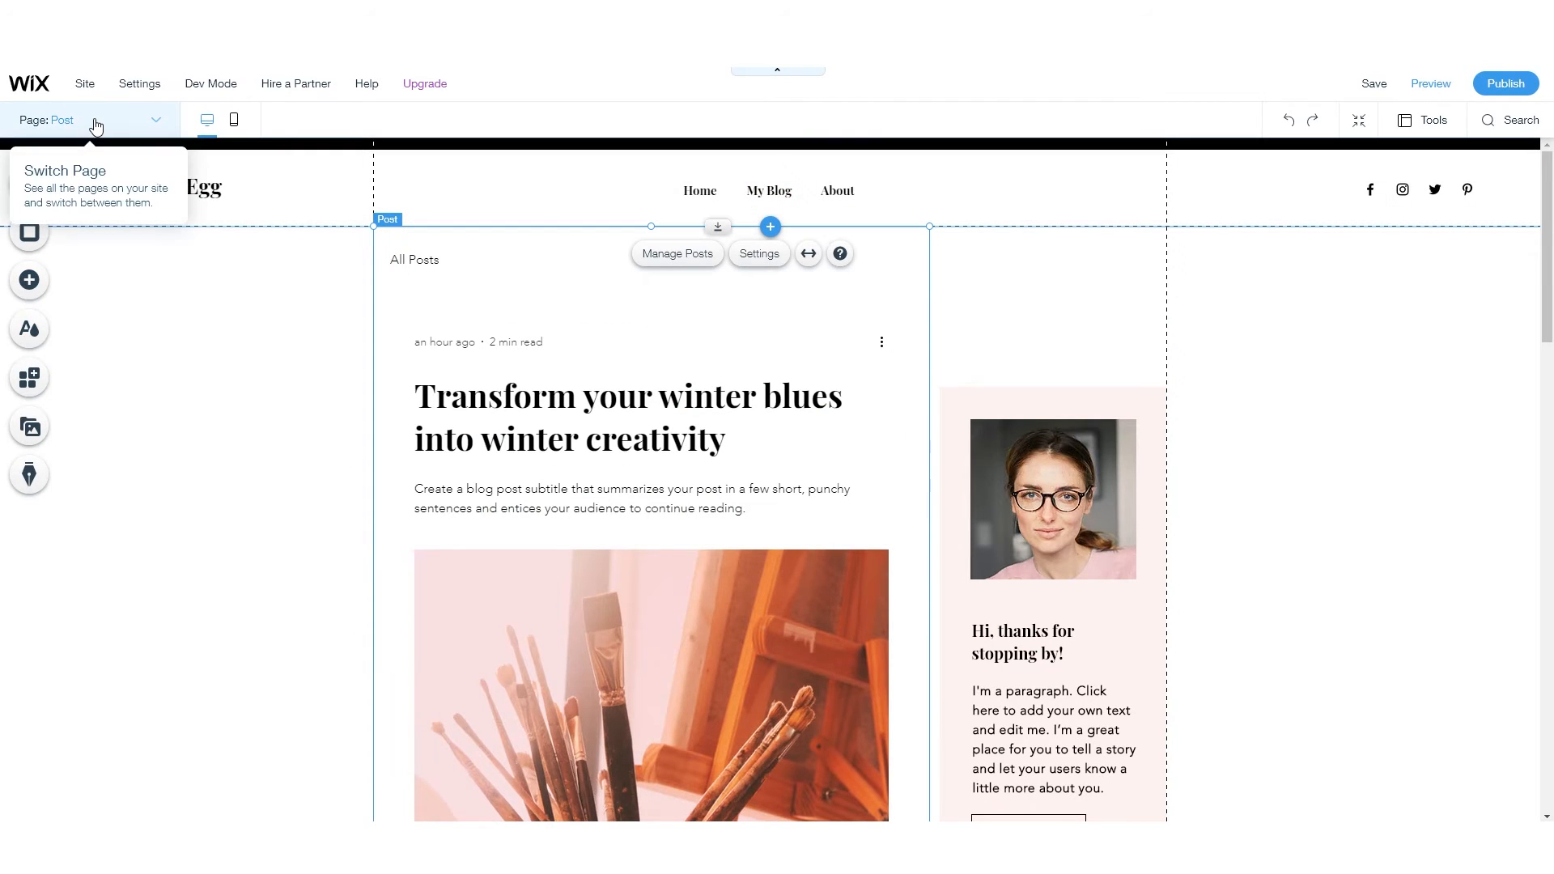
pyautogui.click(95, 123)
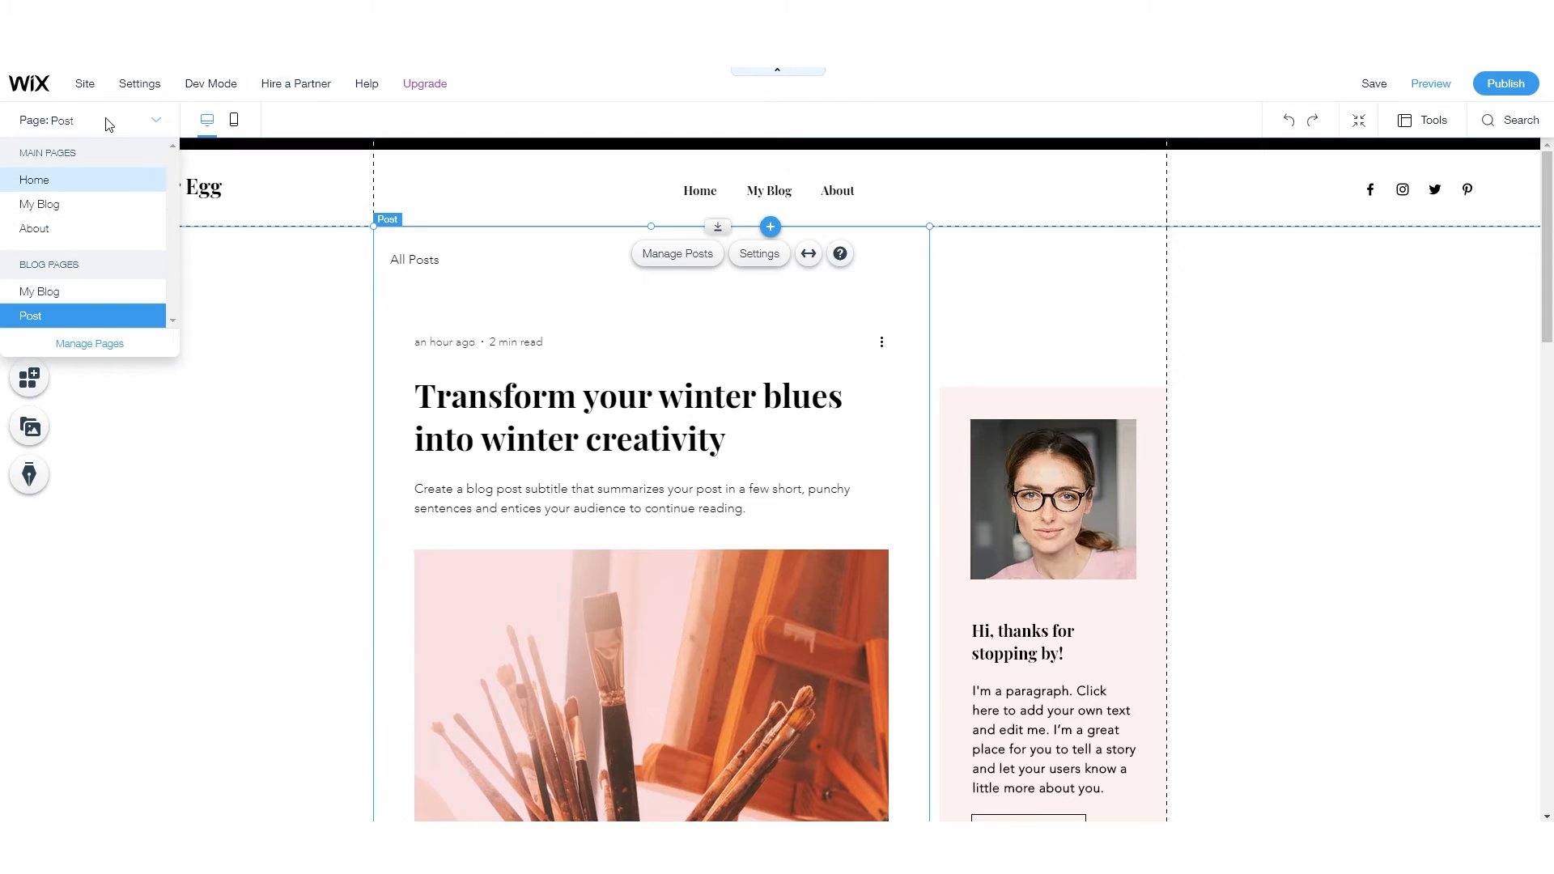
pyautogui.click(57, 123)
pyautogui.click(123, 126)
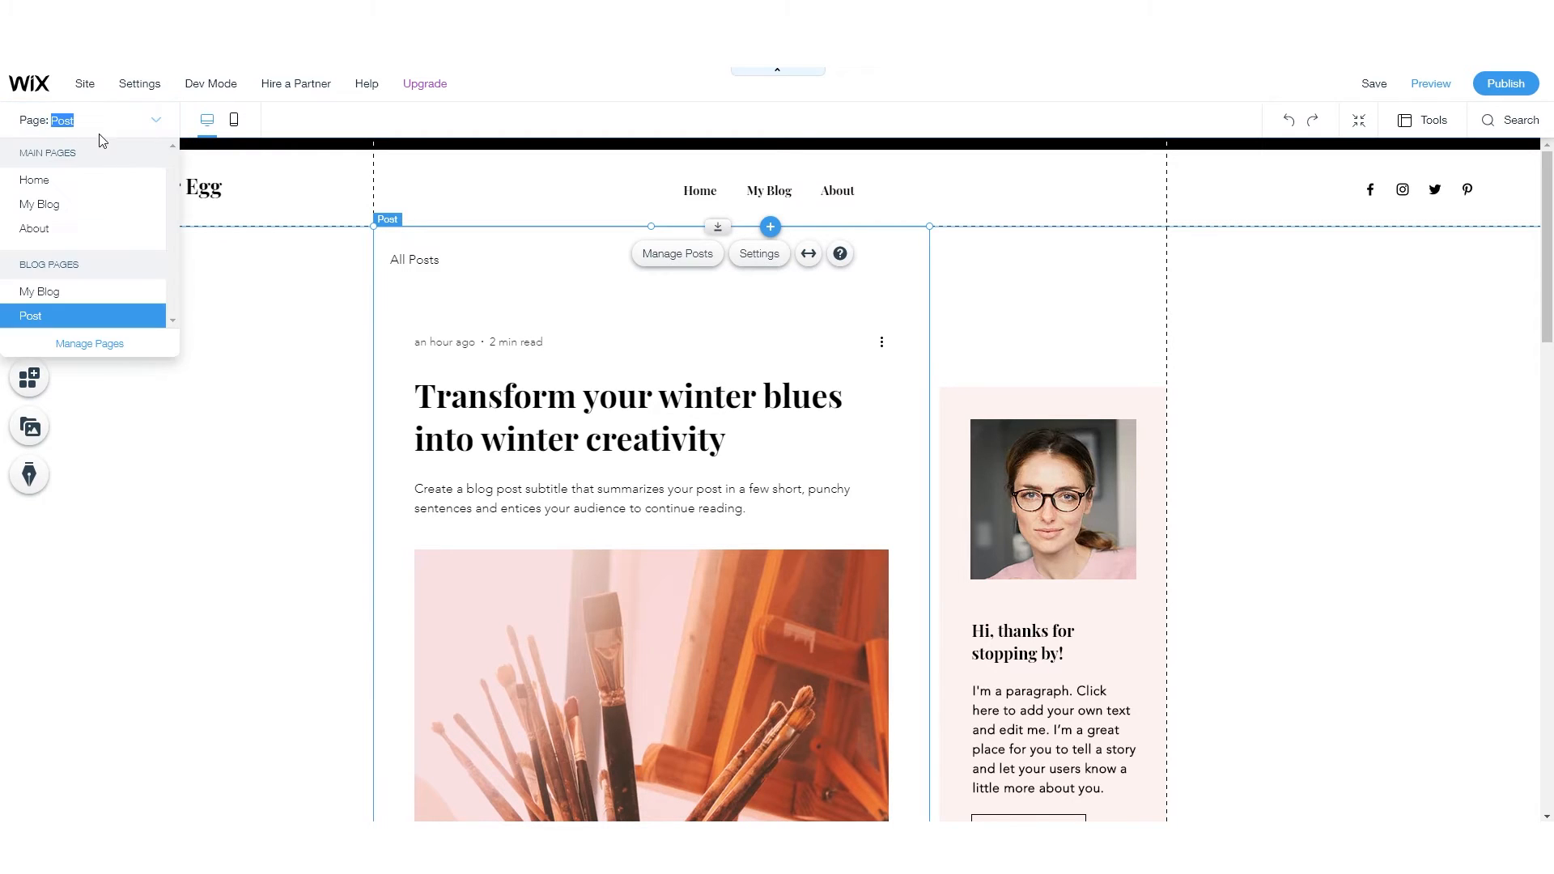
pyautogui.click(56, 324)
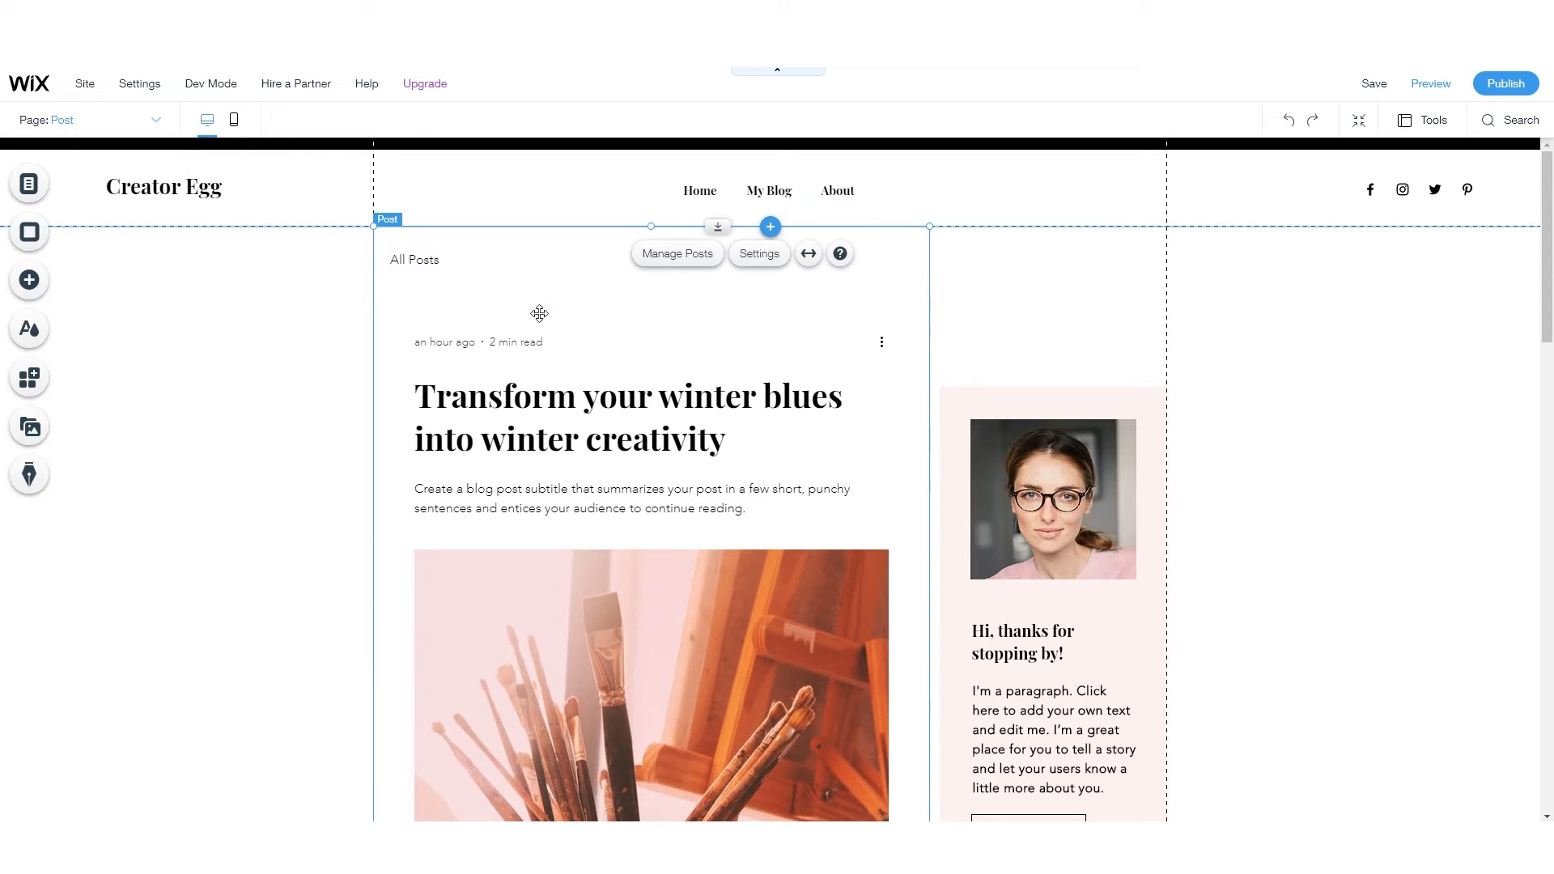
# - Replace the sidebar portrait on the Post page with P1020738_Moment1.jpg from the site files
pyautogui.click(997, 501)
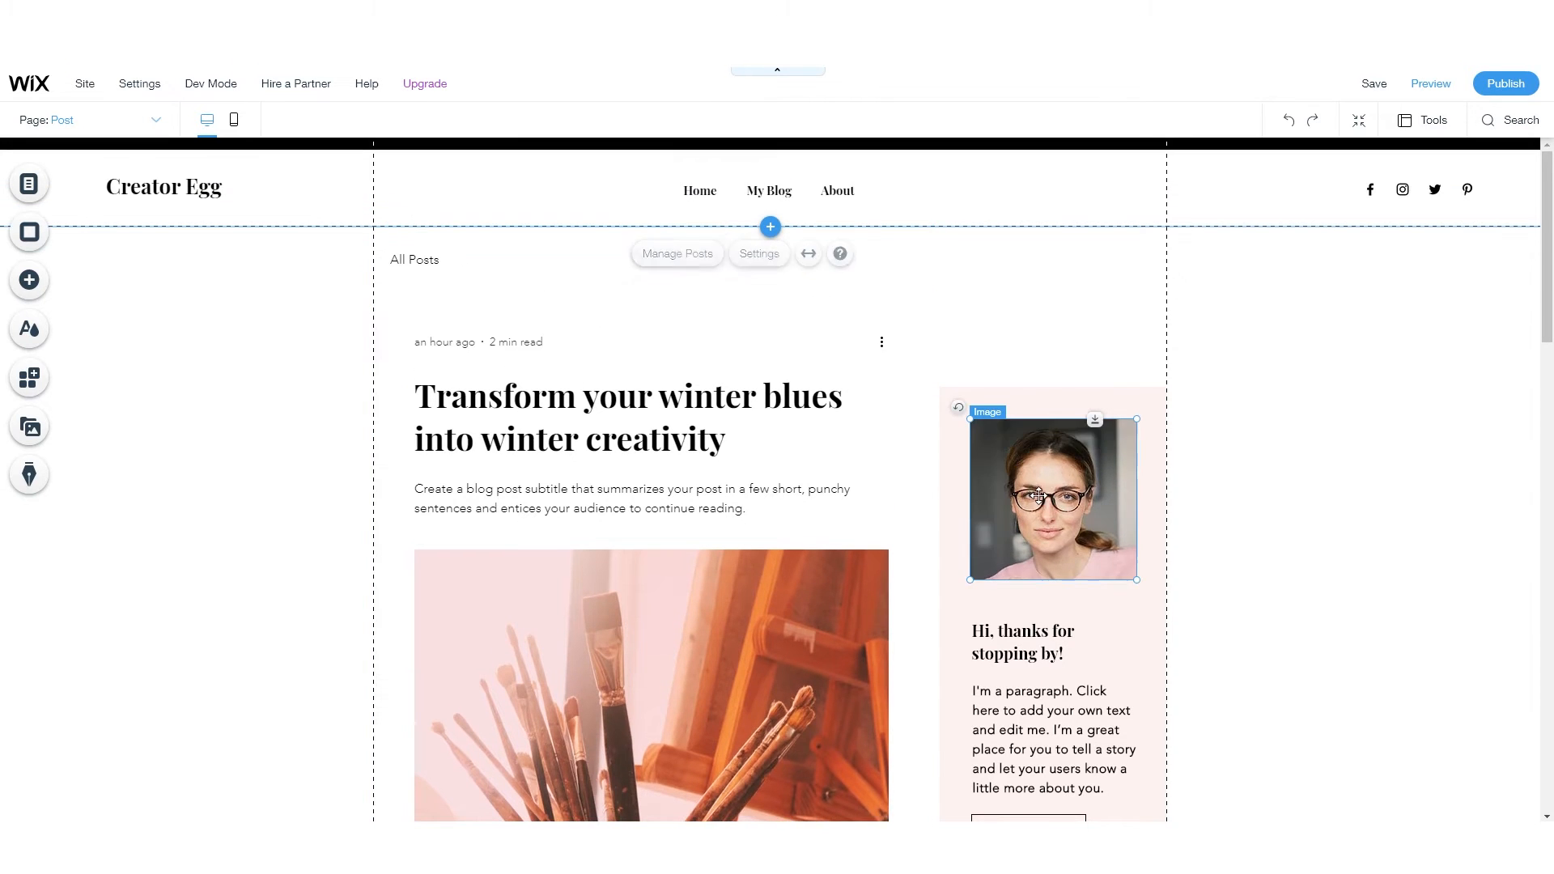
pyautogui.scroll(-1, 996, 501)
pyautogui.scroll(-4, 1020, 518)
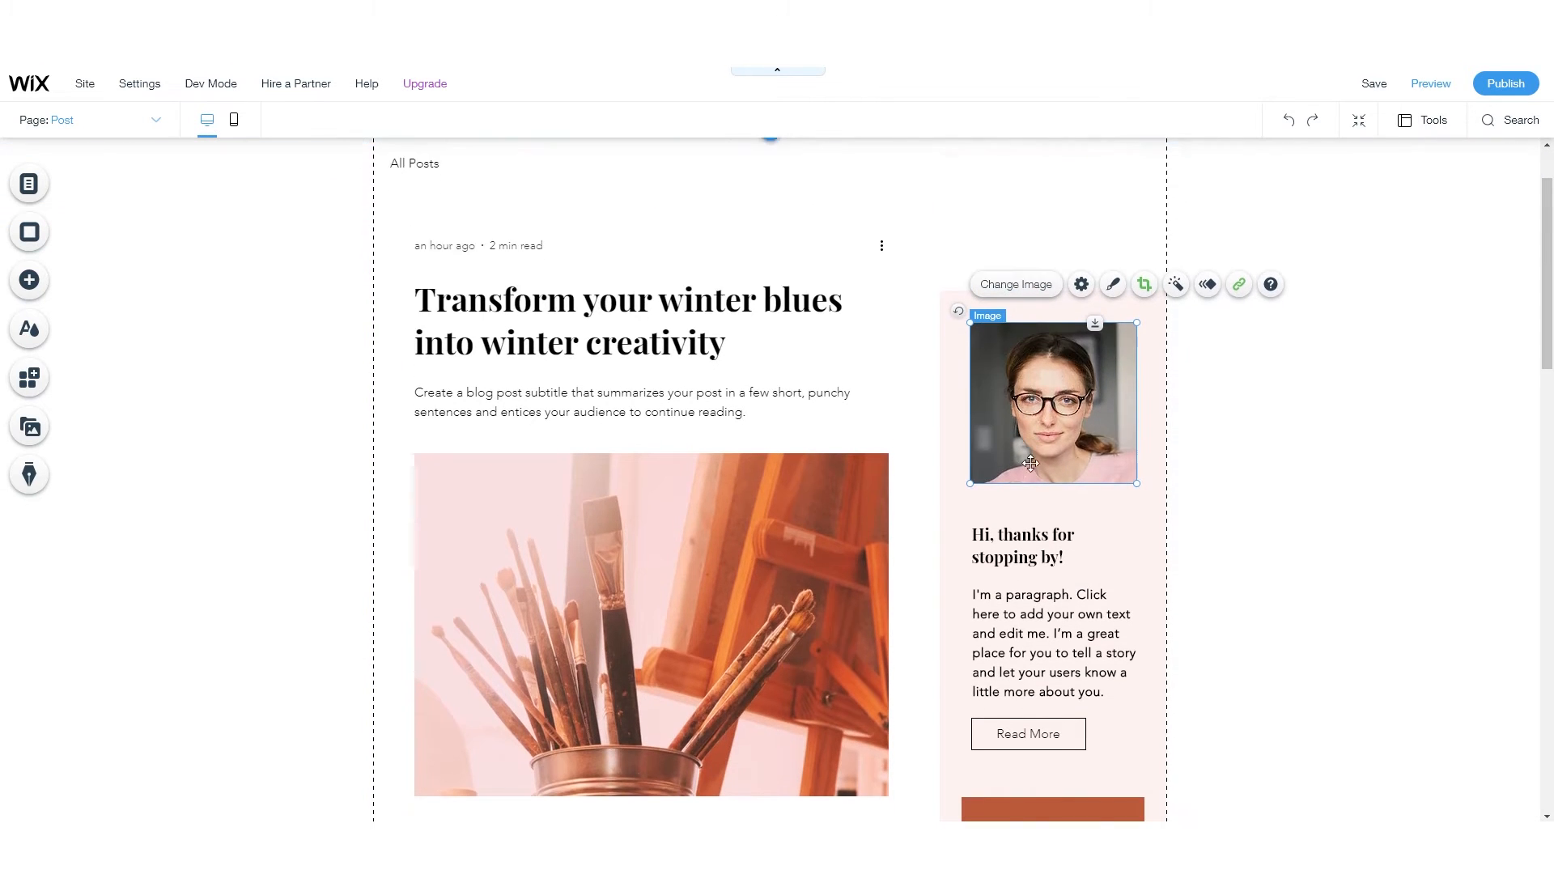
pyautogui.scroll(5, 1030, 486)
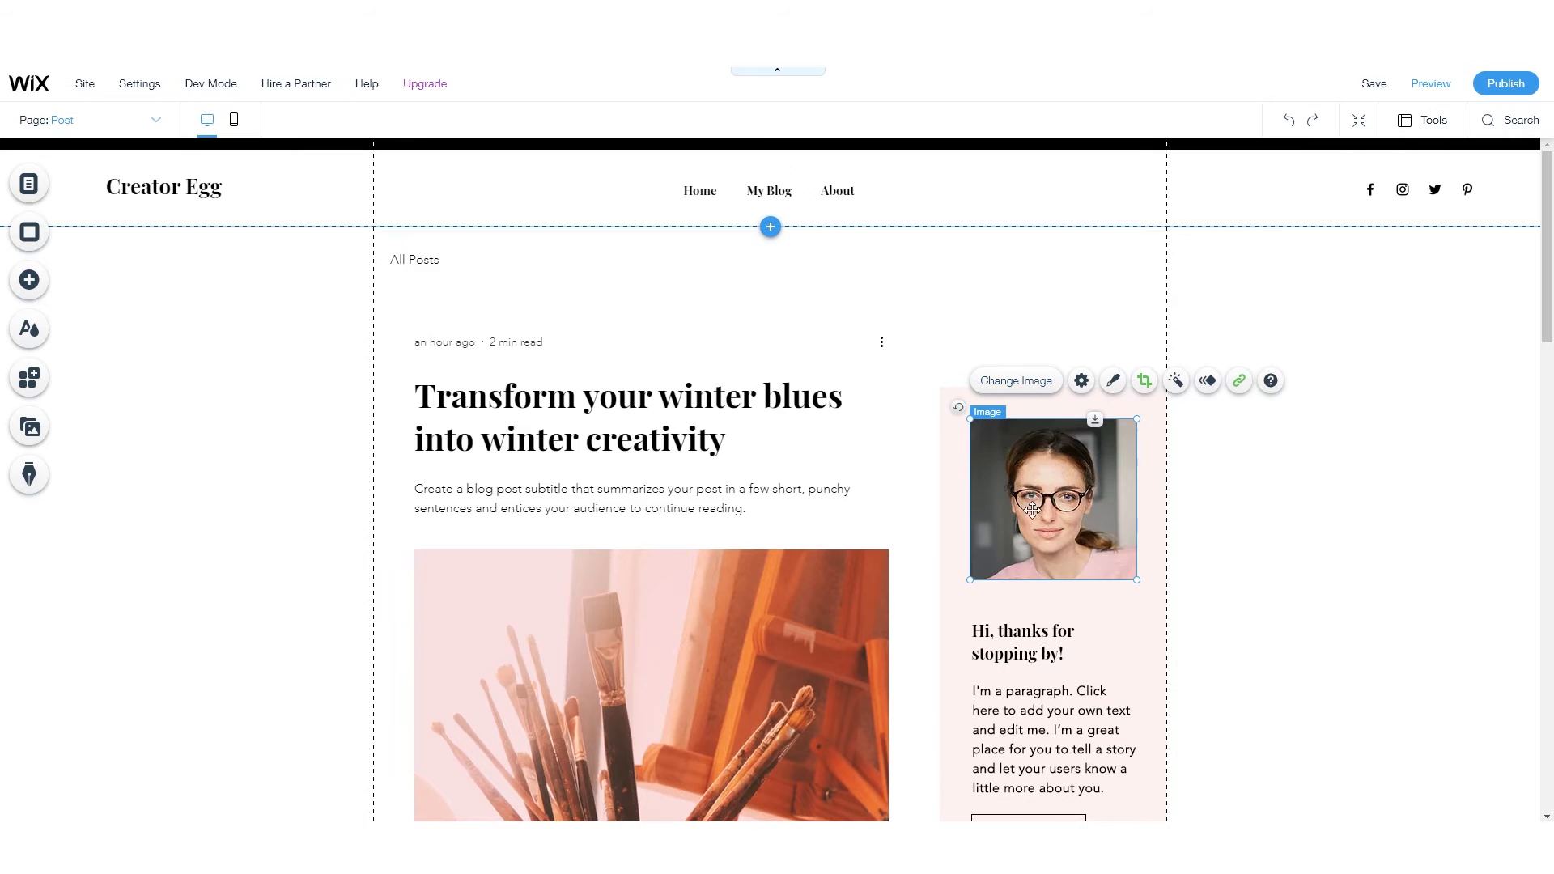
pyautogui.click(1012, 384)
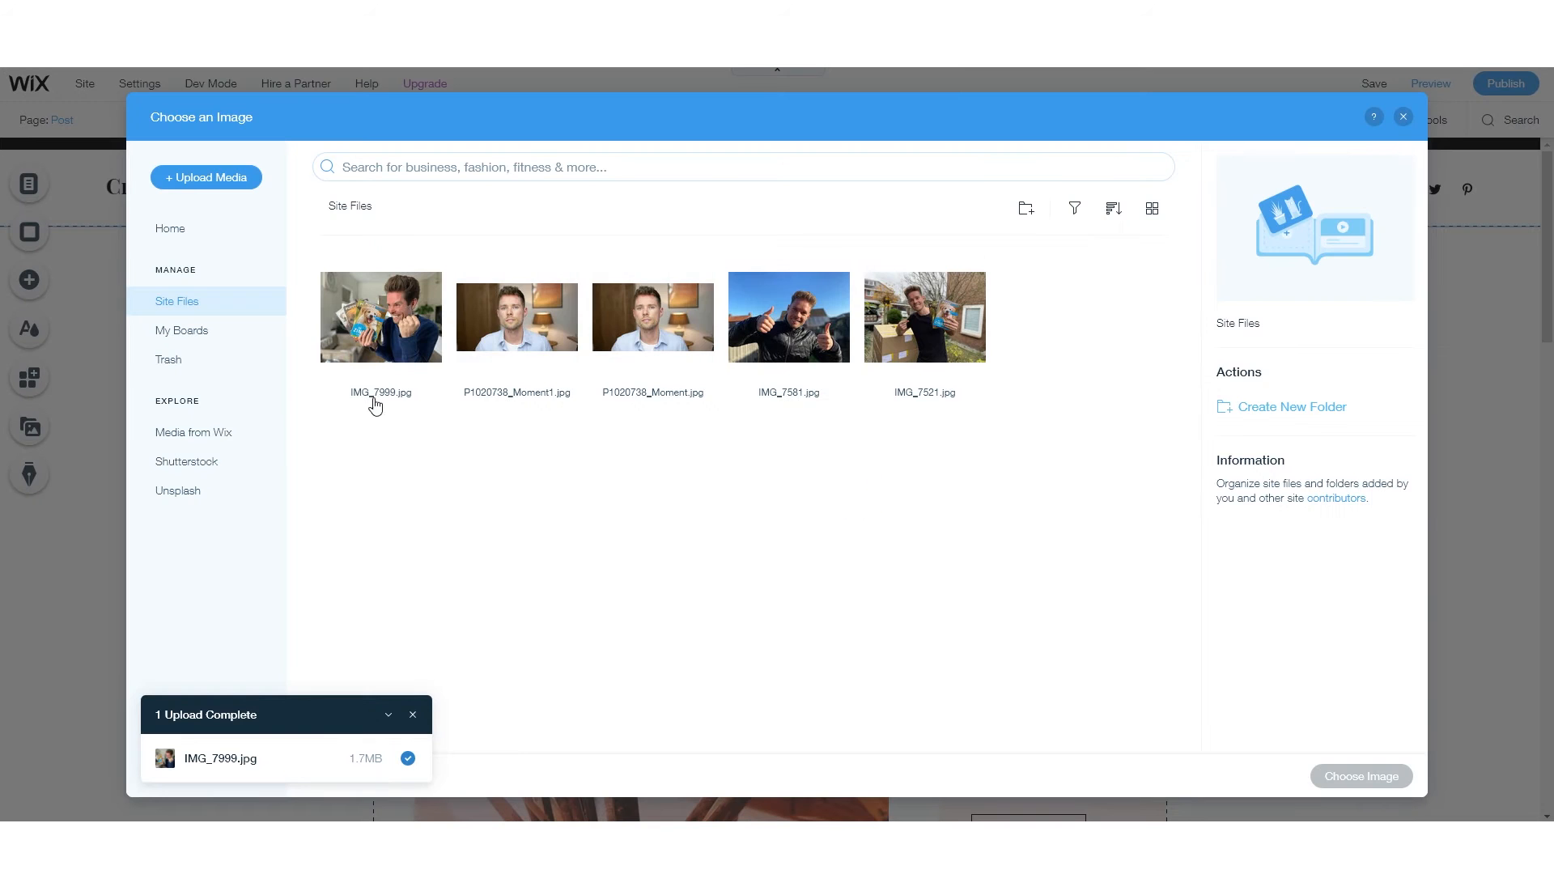
pyautogui.click(492, 325)
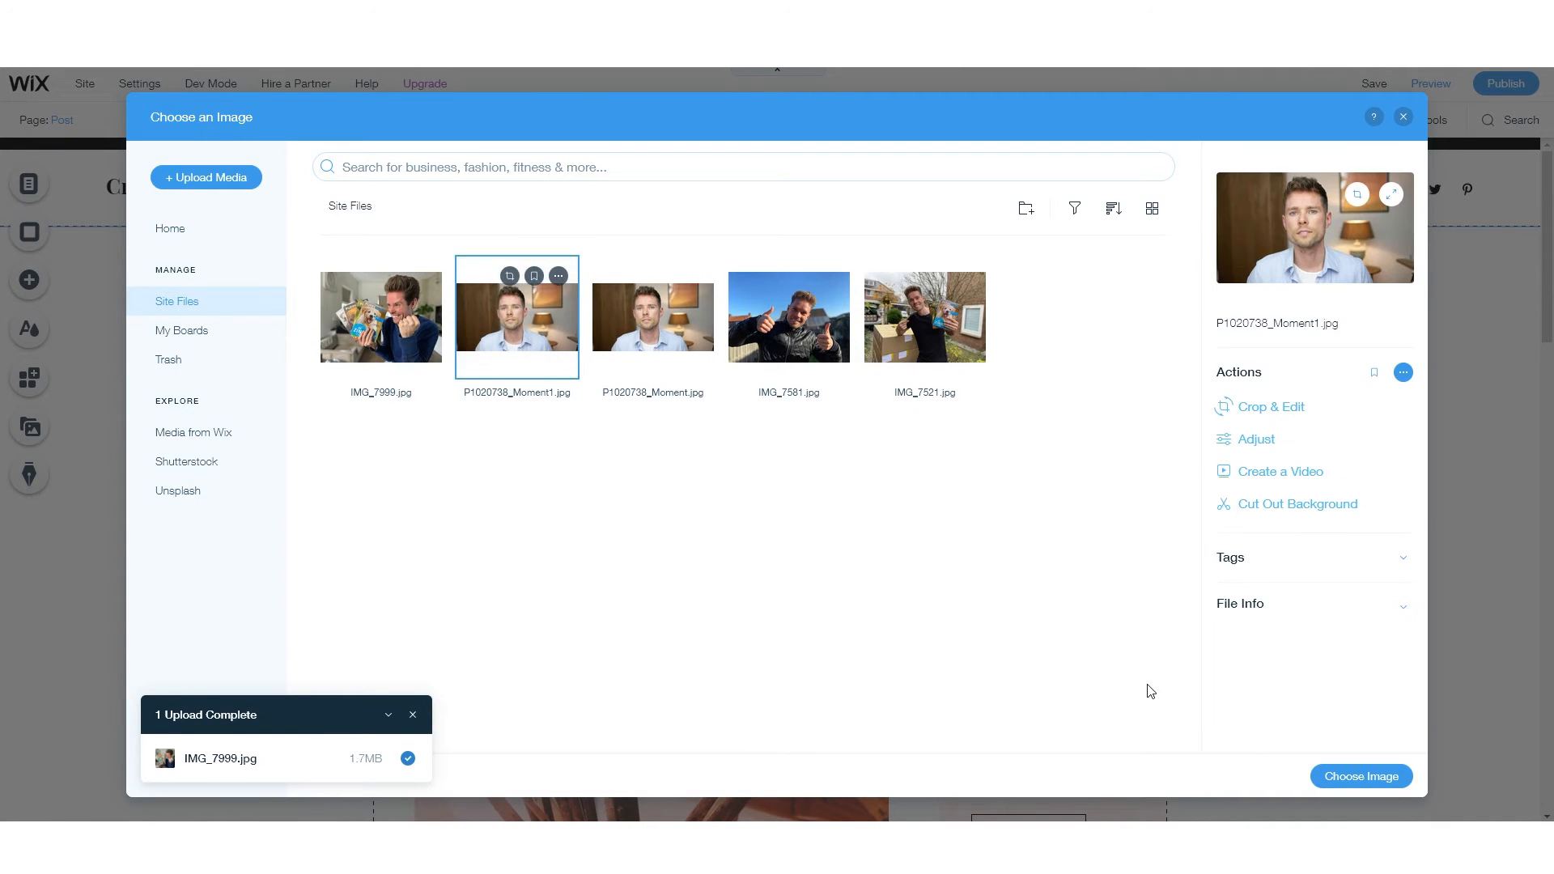
pyautogui.click(1337, 778)
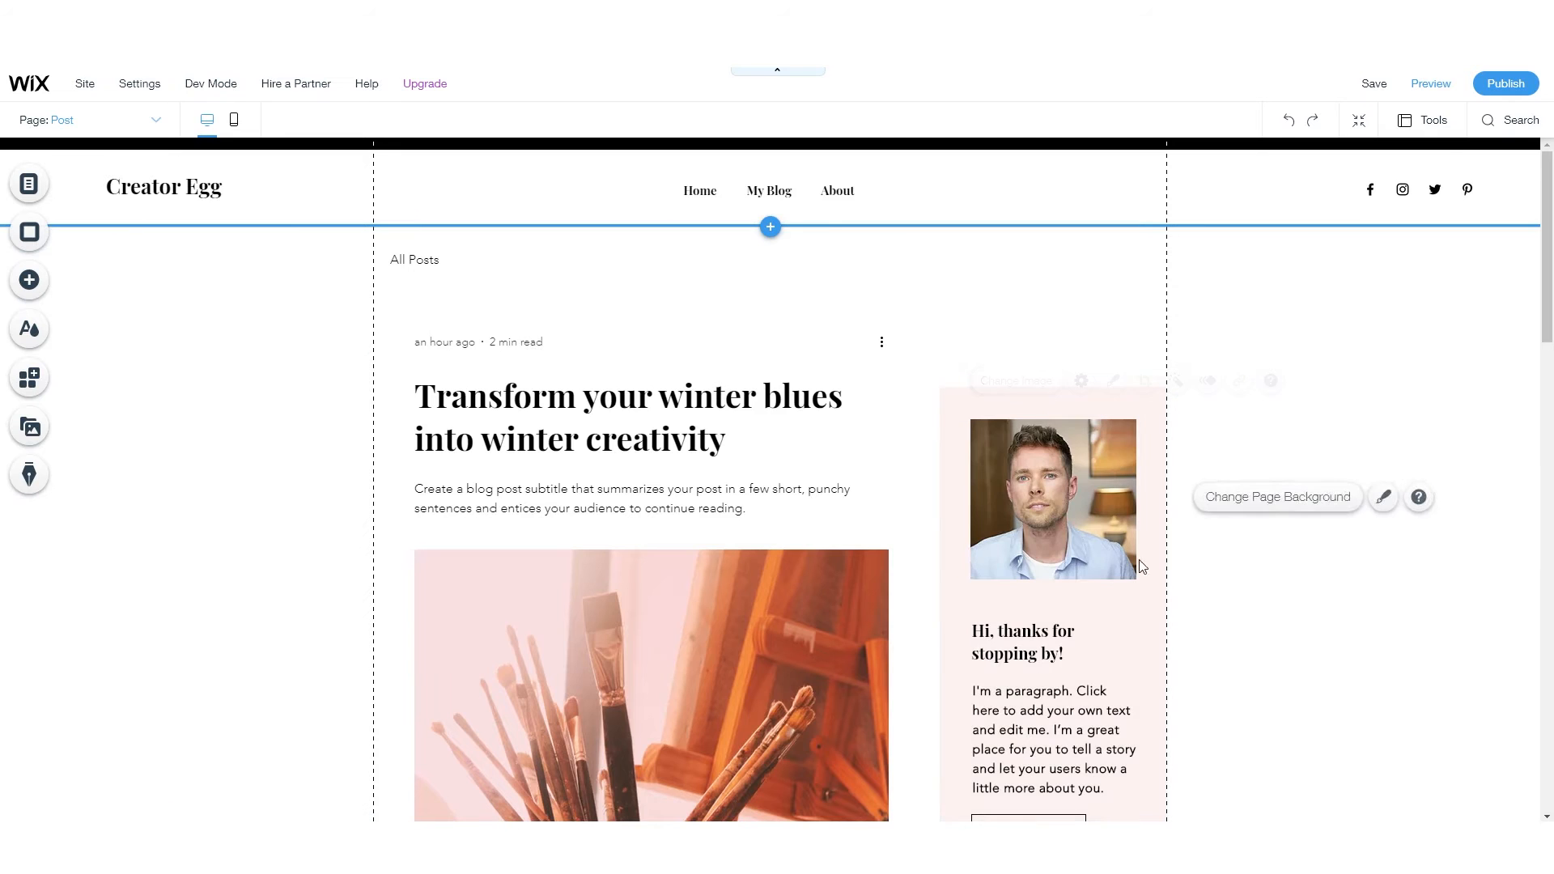
# - Set the HTML tag of the sidebar heading "Hi, thanks for stopping by!" to p and close its text settings
pyautogui.scroll(-2, 1065, 549)
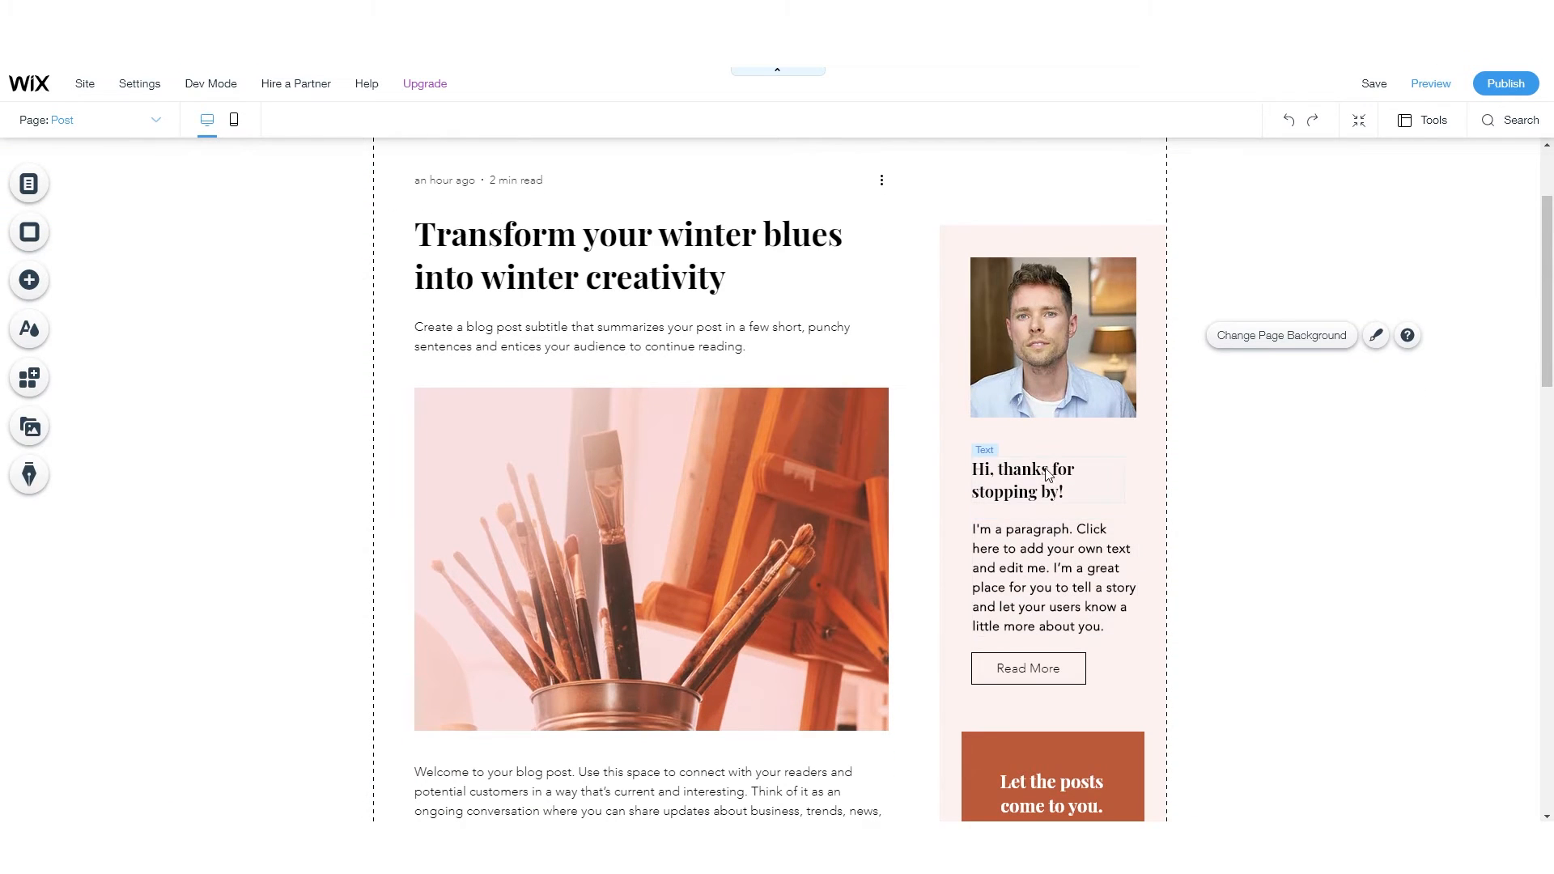
pyautogui.click(1024, 480)
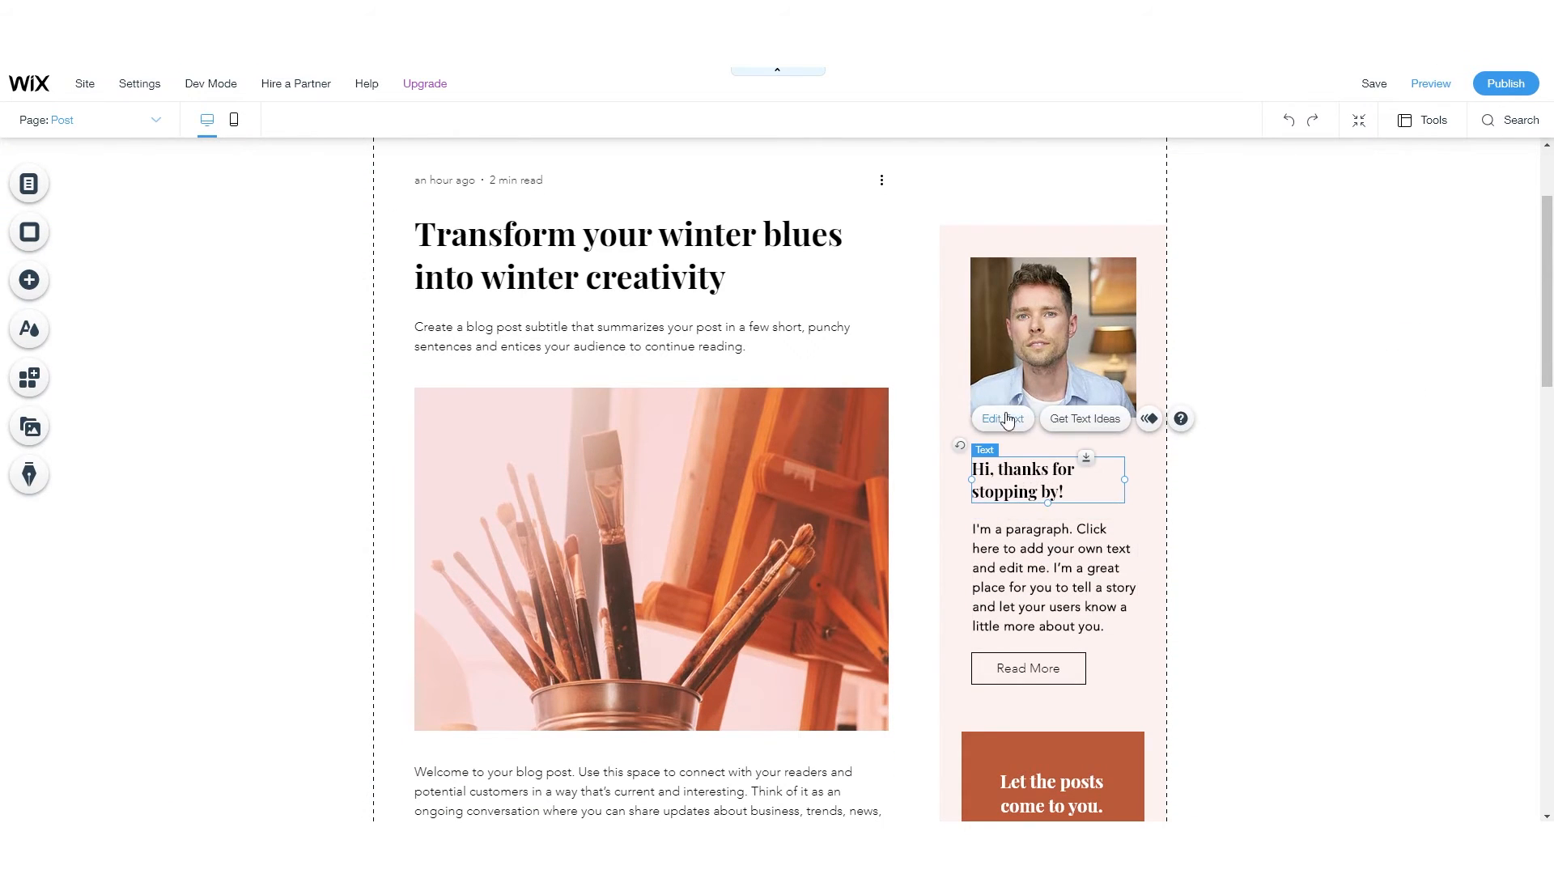
pyautogui.click(1002, 419)
pyautogui.scroll(-3, 784, 421)
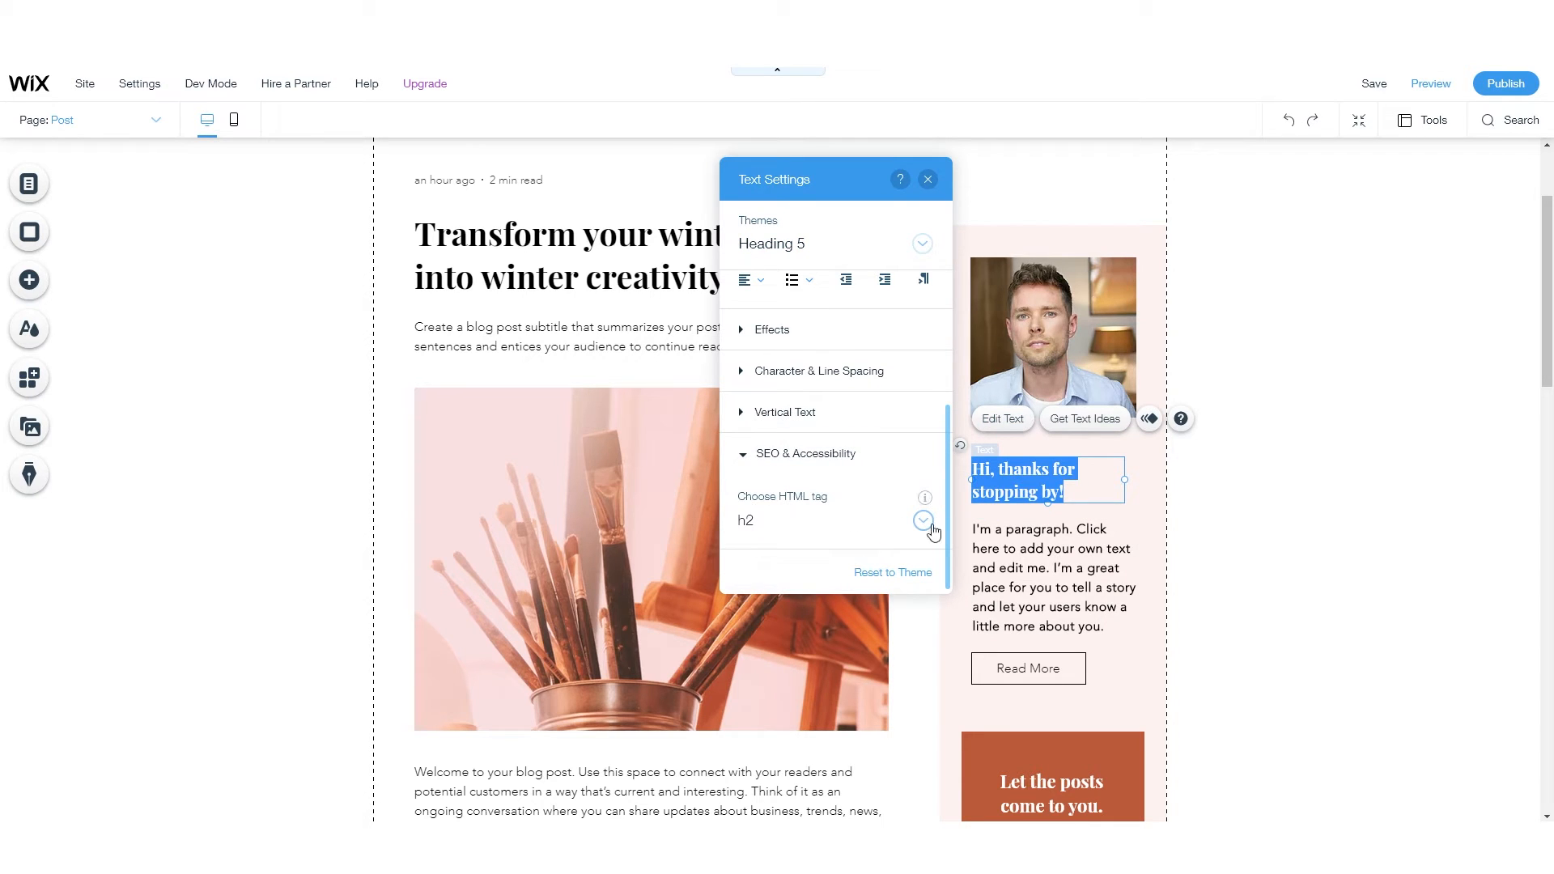
pyautogui.click(927, 524)
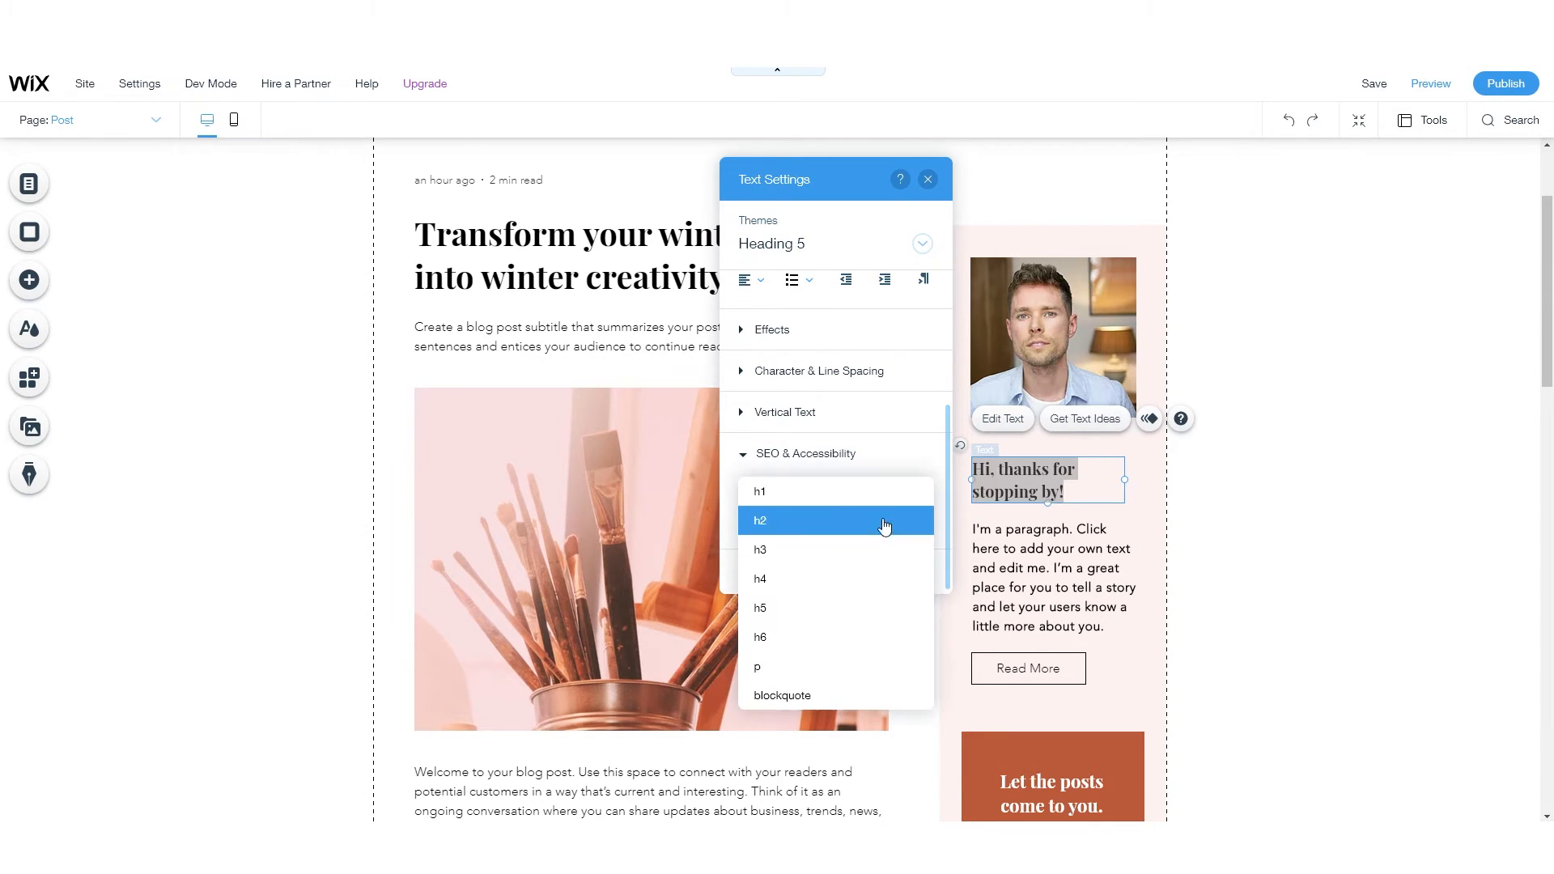
pyautogui.click(784, 669)
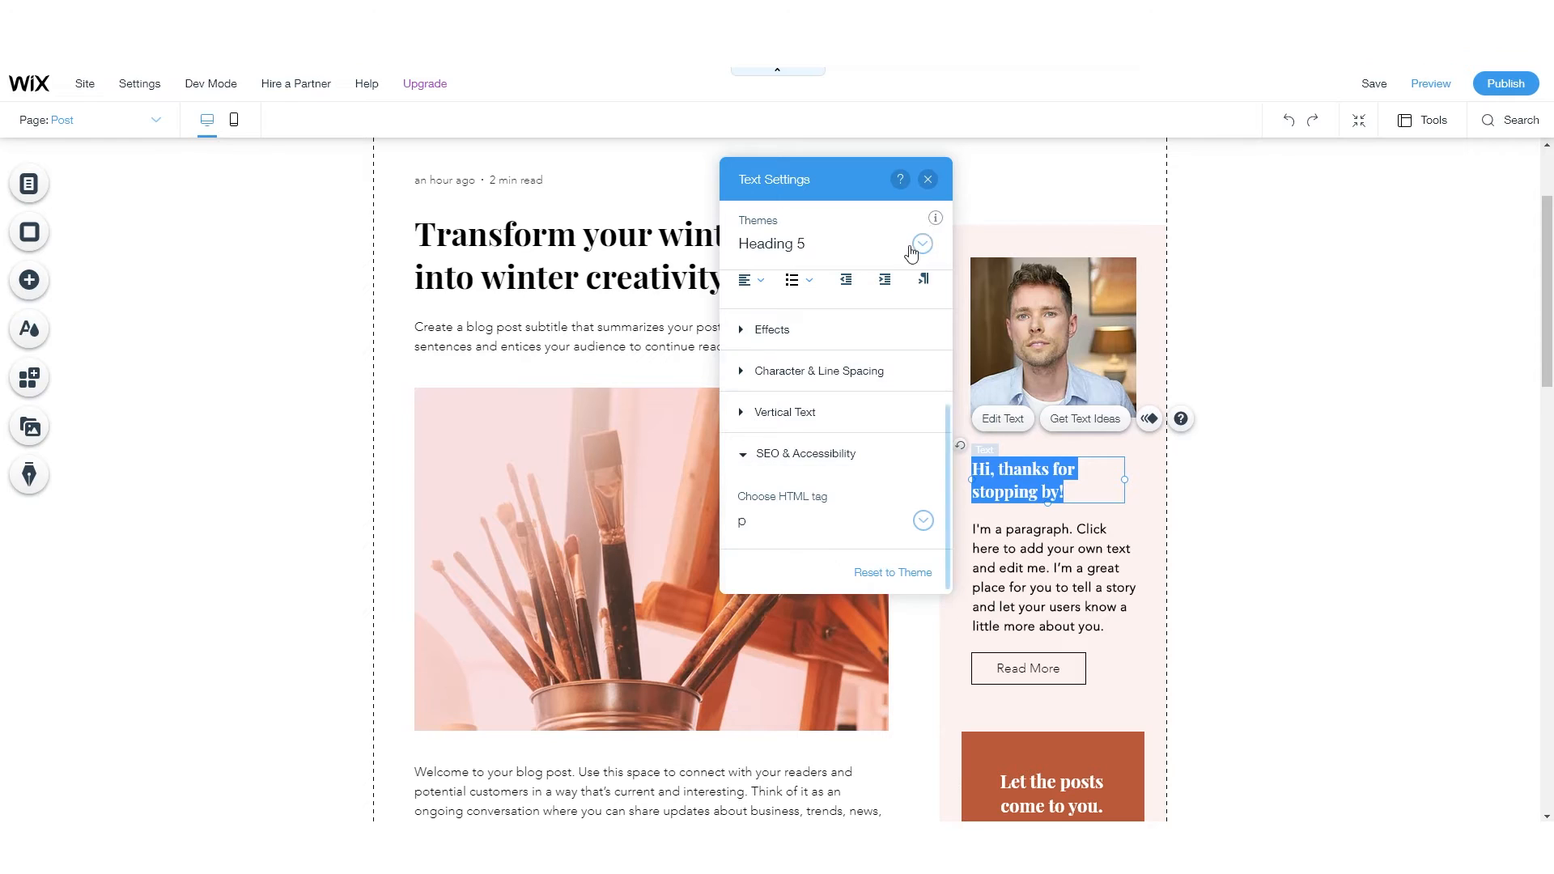
pyautogui.click(926, 526)
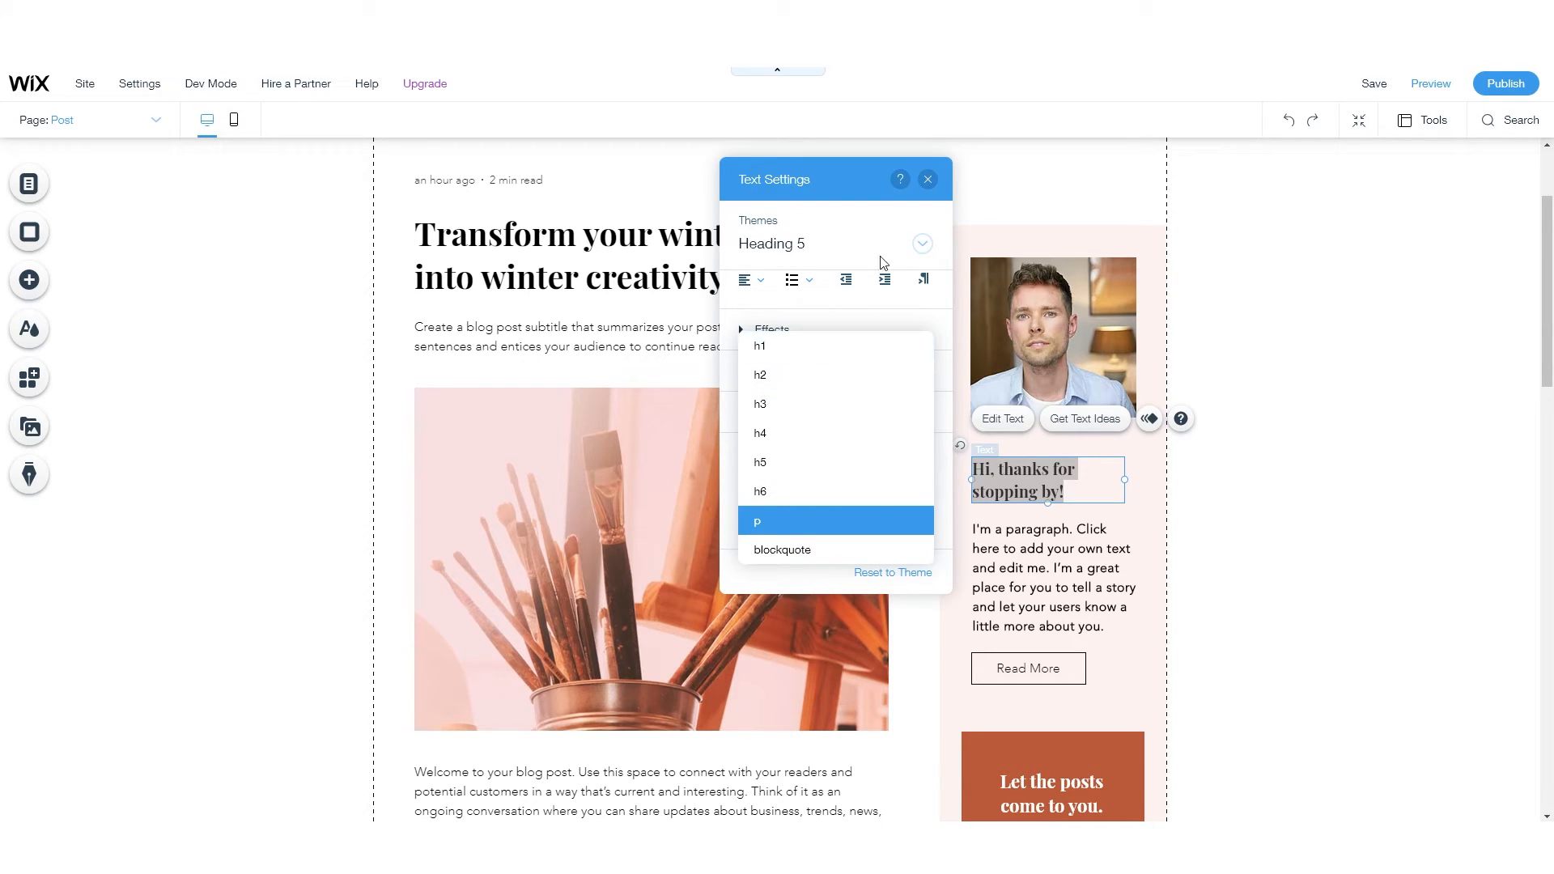
pyautogui.click(927, 179)
pyautogui.click(927, 179)
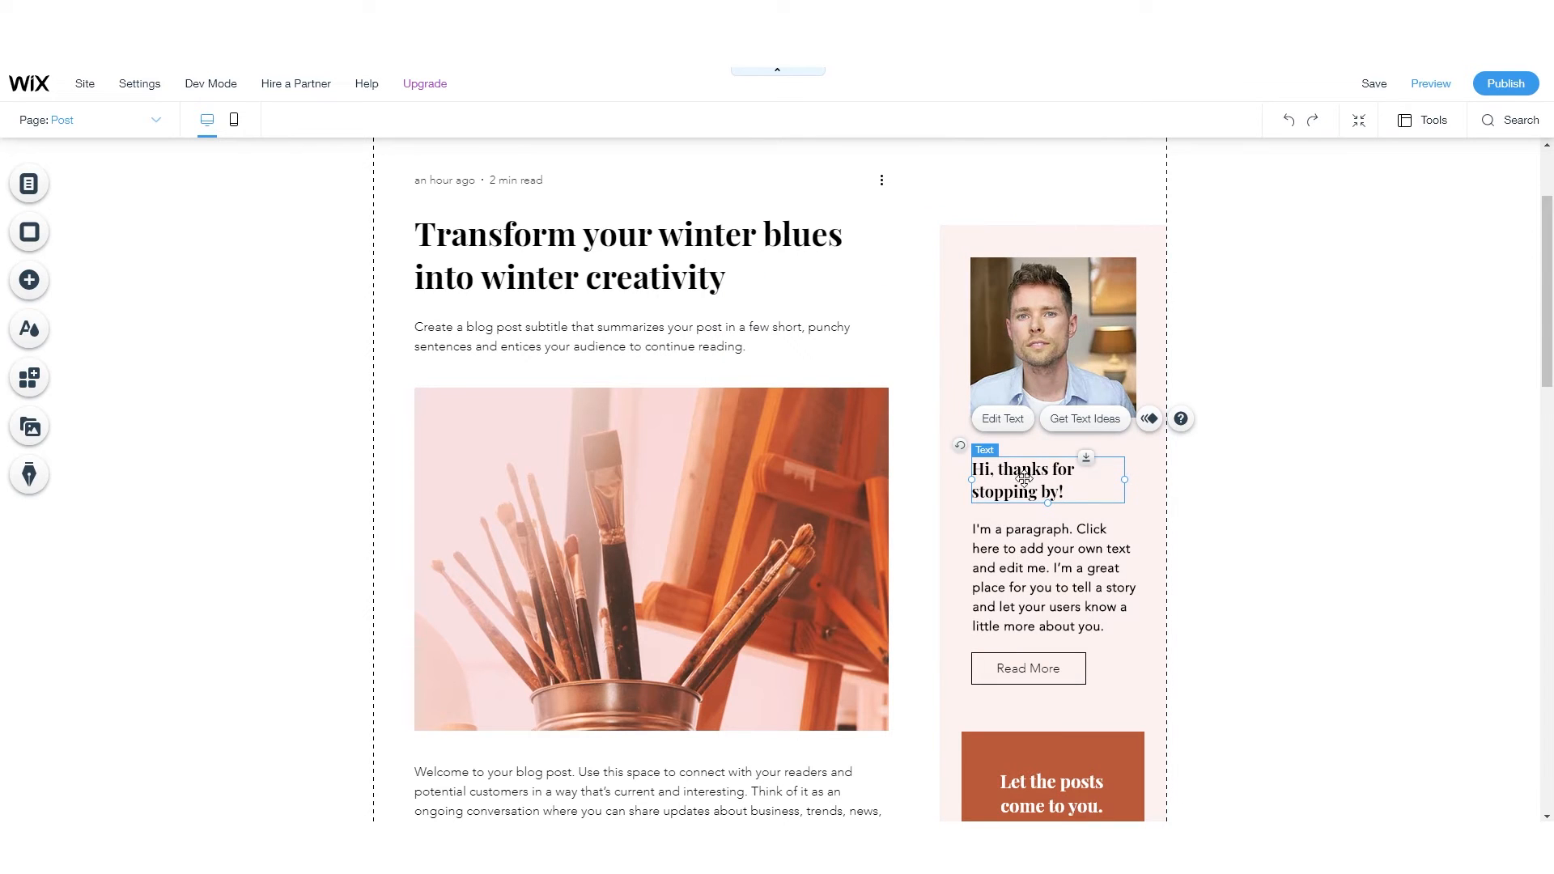
# - Check the HTML tag of the sidebar's introductory paragraph and close its text settings
pyautogui.click(1014, 530)
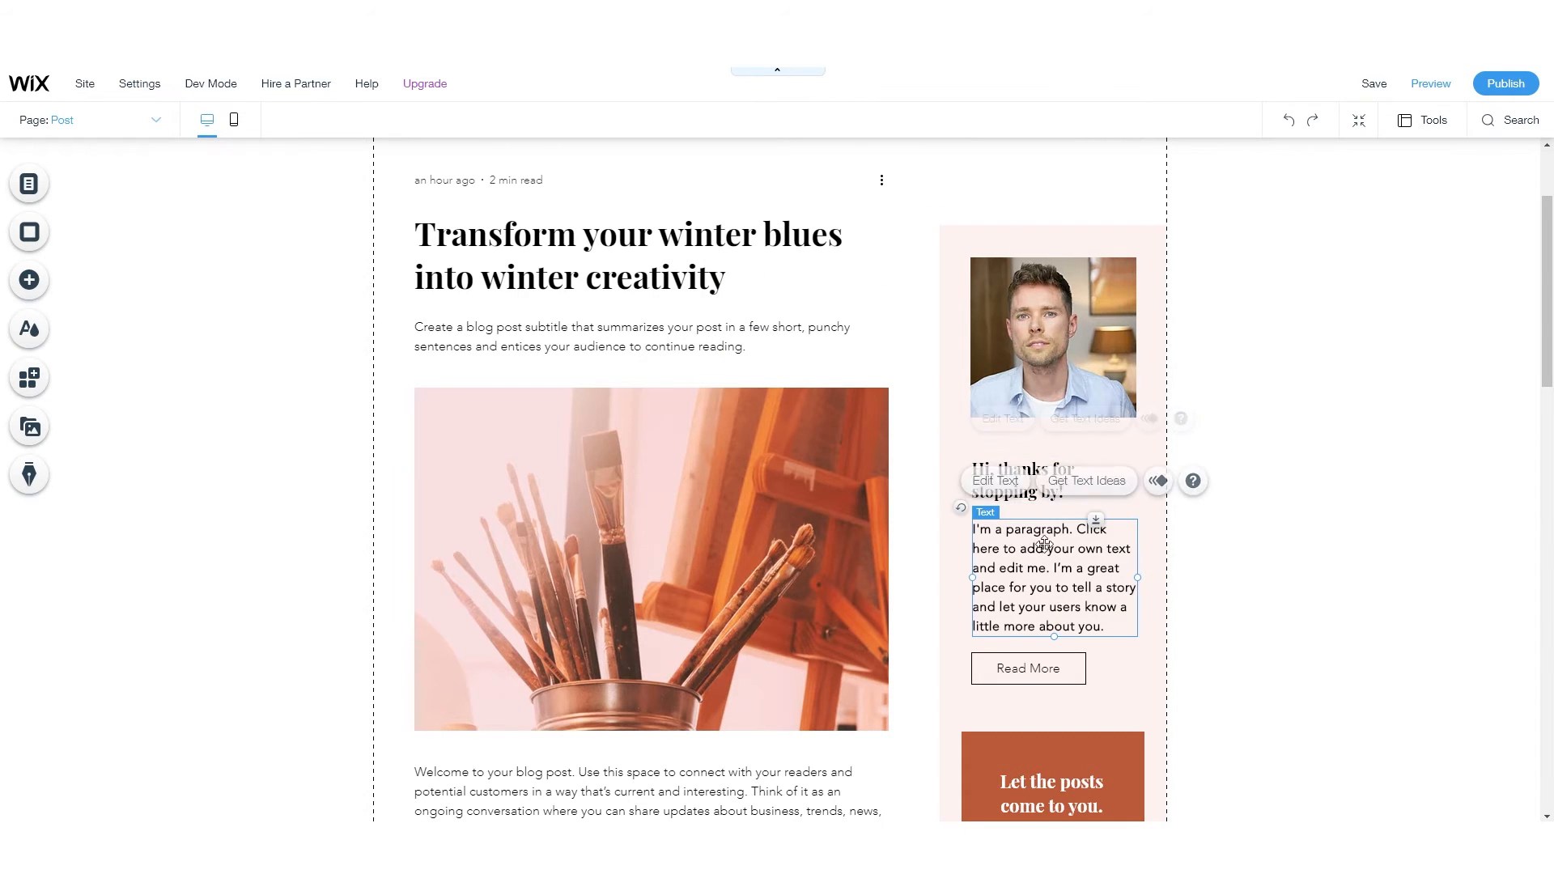
pyautogui.click(1004, 482)
pyautogui.scroll(-5, 813, 567)
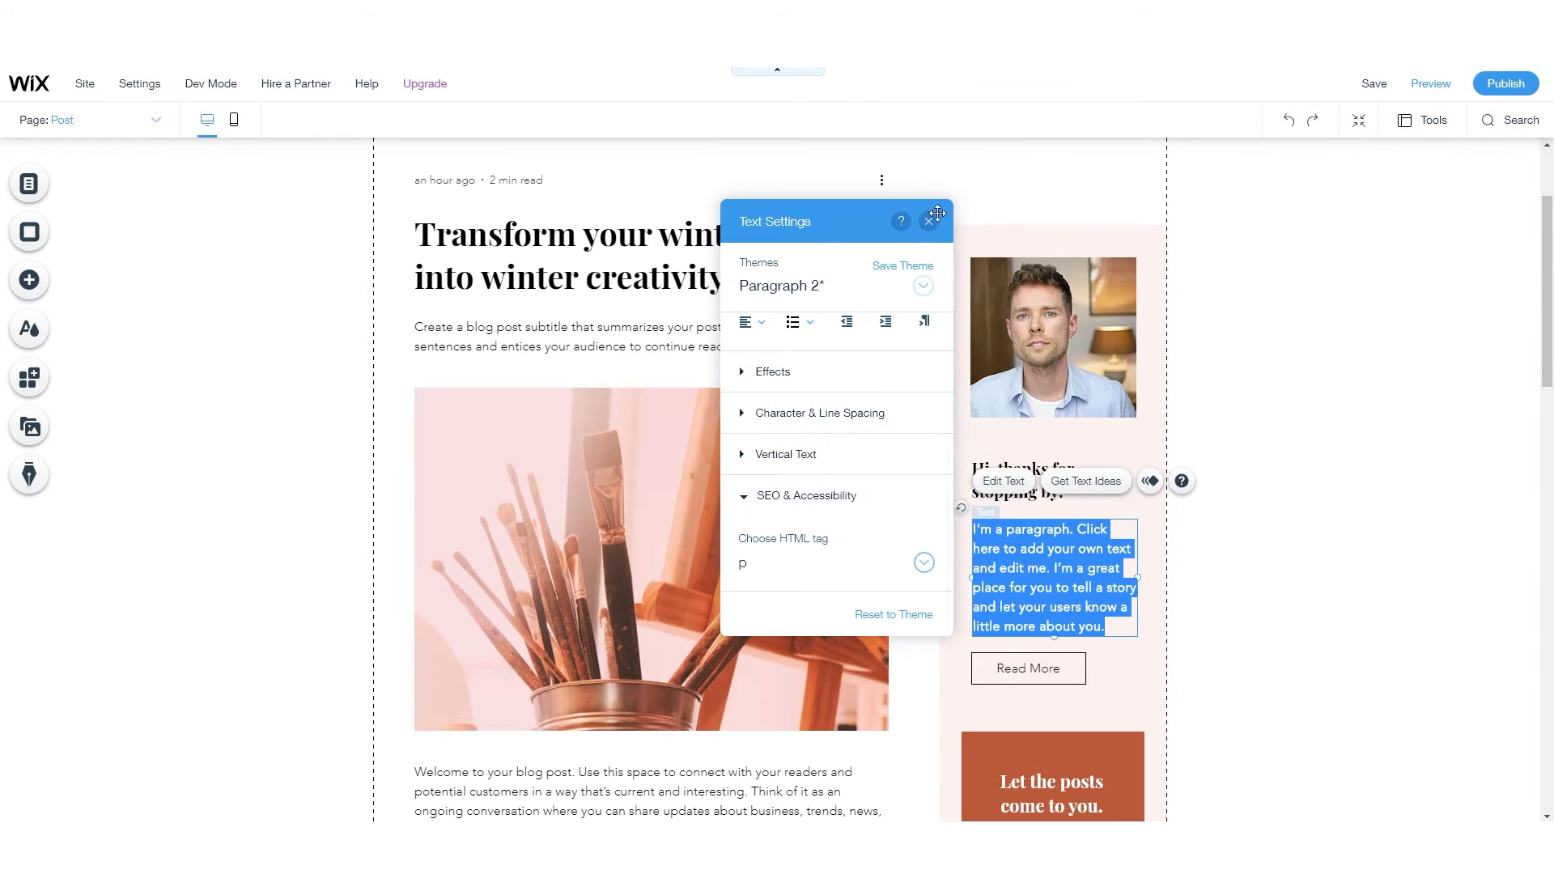
pyautogui.click(929, 221)
# - Check the label and link destination of the sidebar's Read More button and close its settings
pyautogui.scroll(-3, 1025, 429)
pyautogui.click(1024, 428)
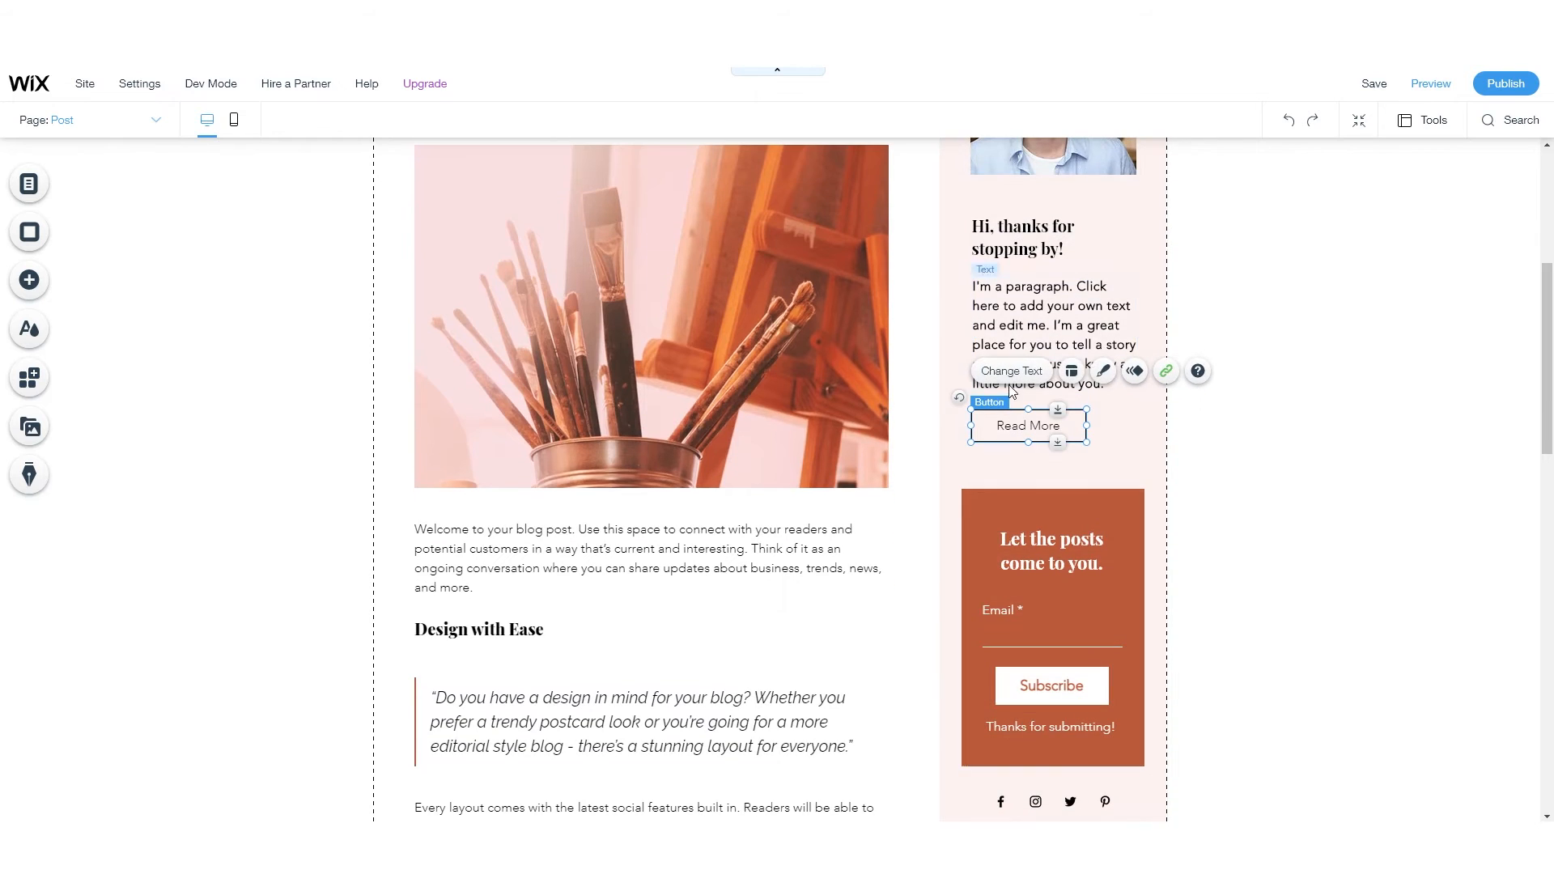
pyautogui.click(1010, 377)
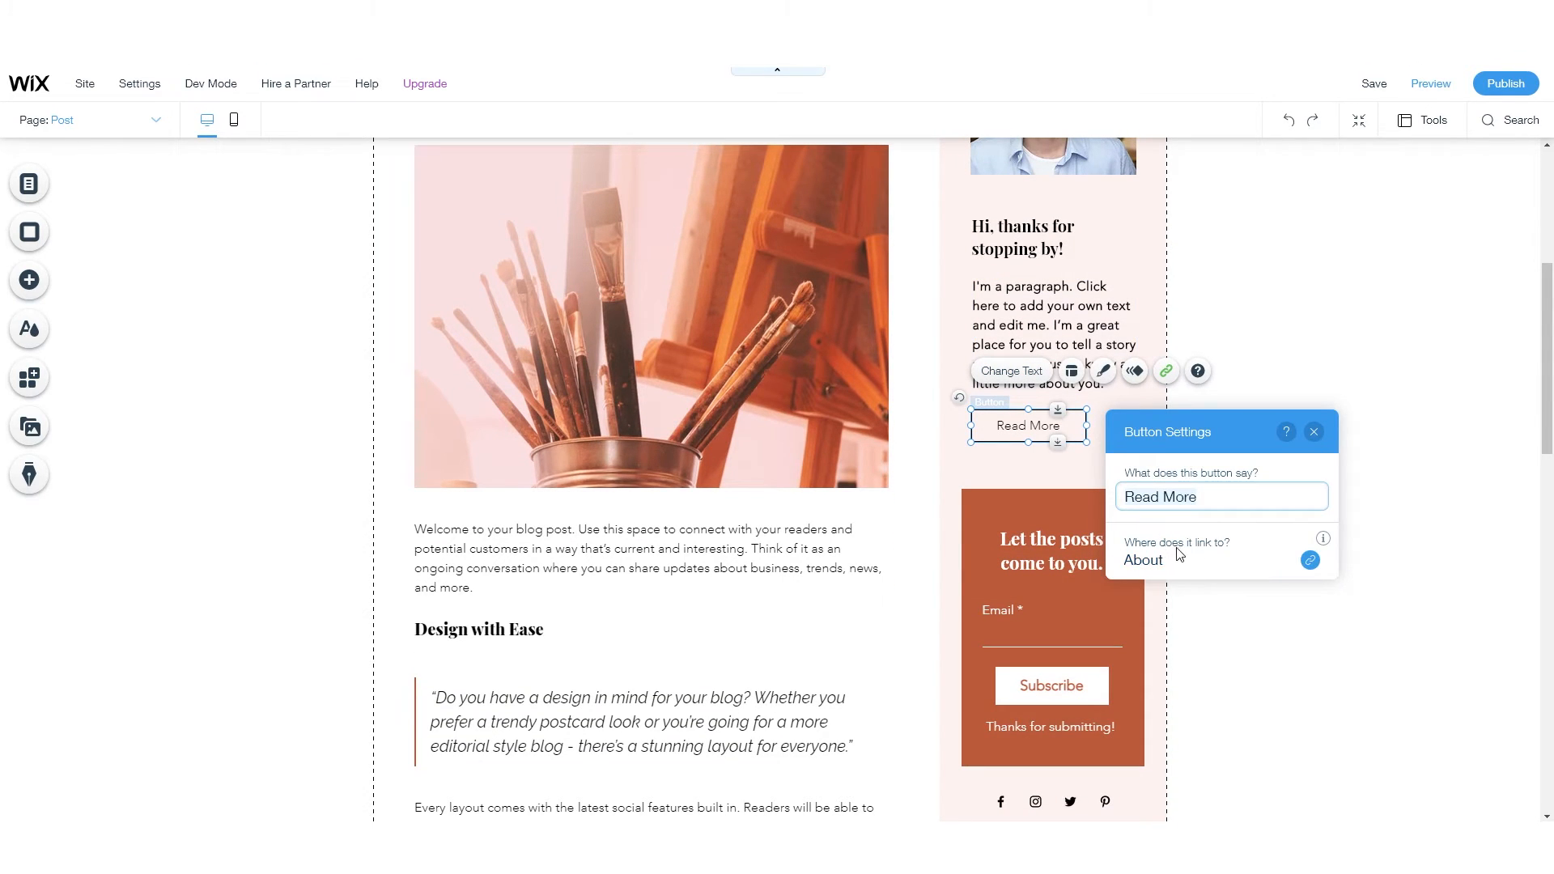
pyautogui.click(1303, 369)
pyautogui.scroll(3, 1063, 438)
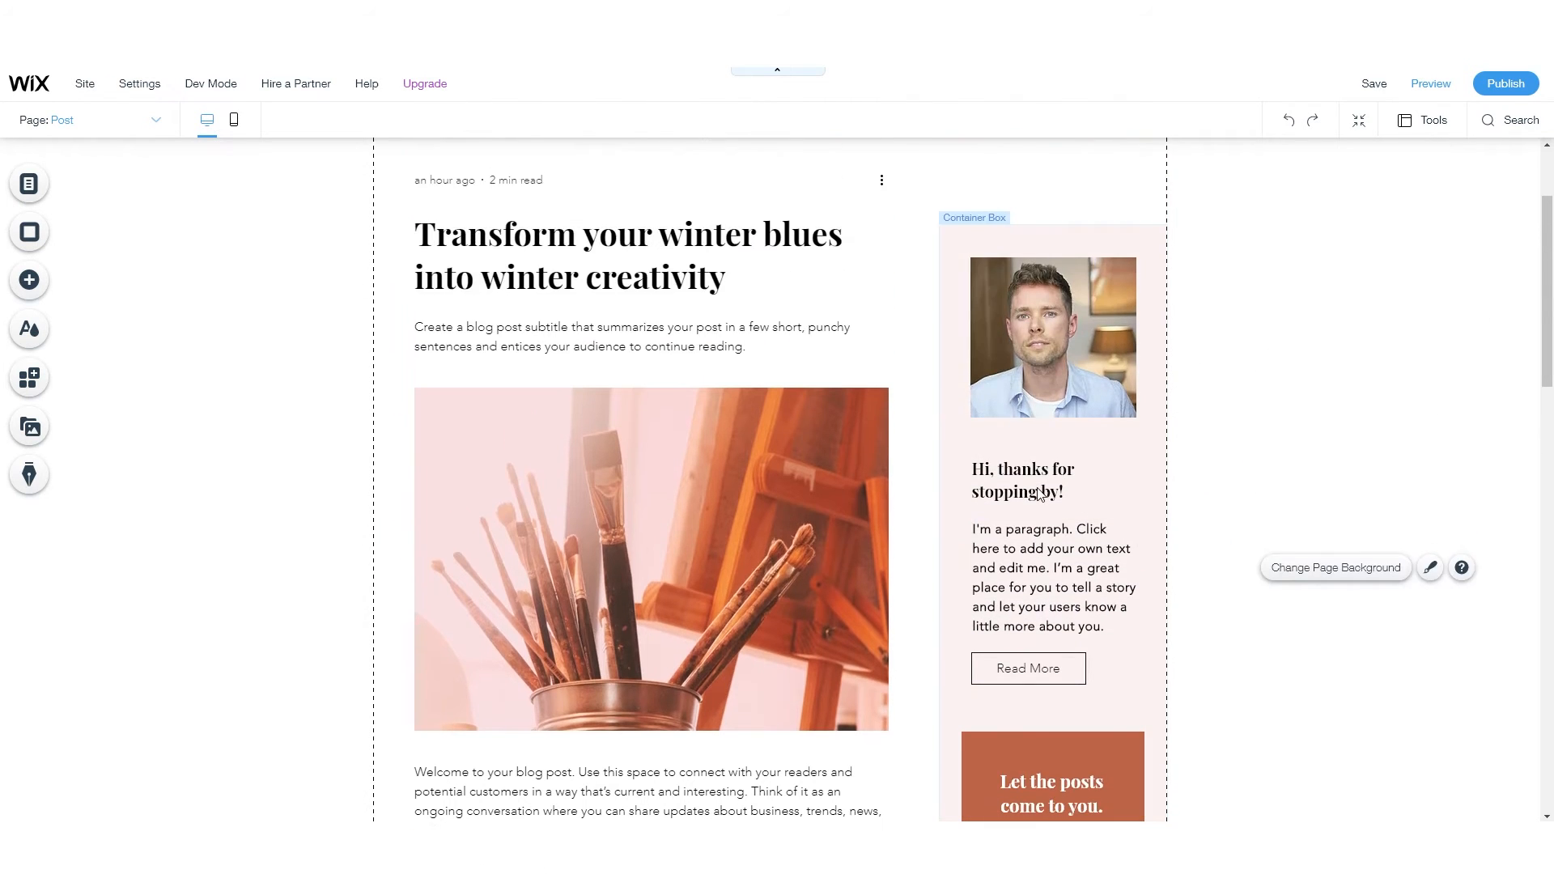
# - Delete the "Let the posts come to you." subscribe box from the Post page's sidebar
pyautogui.scroll(-4, 1041, 486)
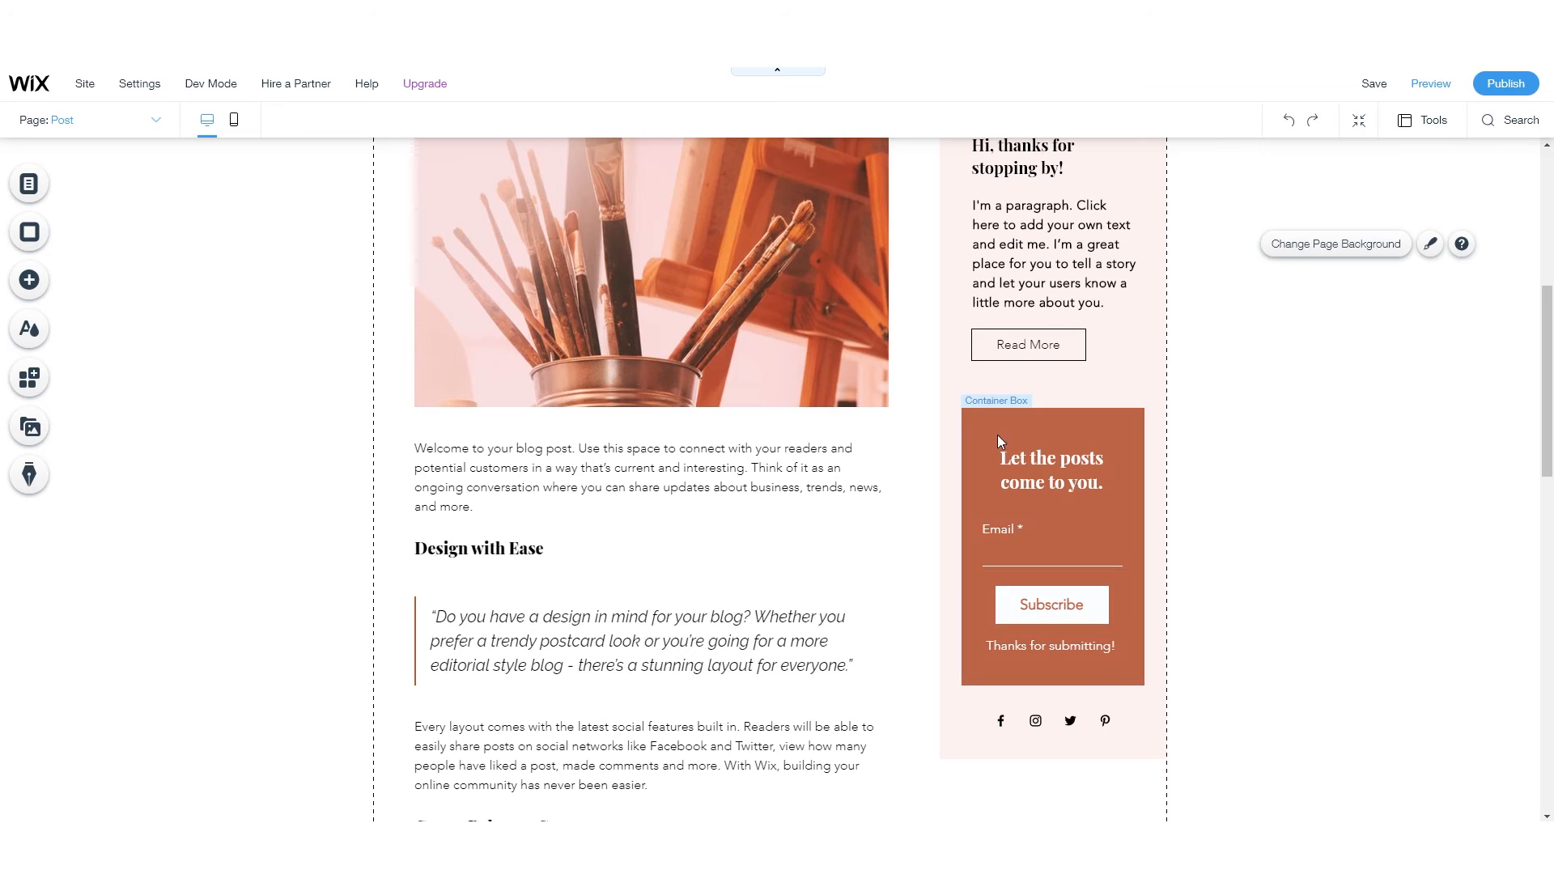
pyautogui.click(994, 427)
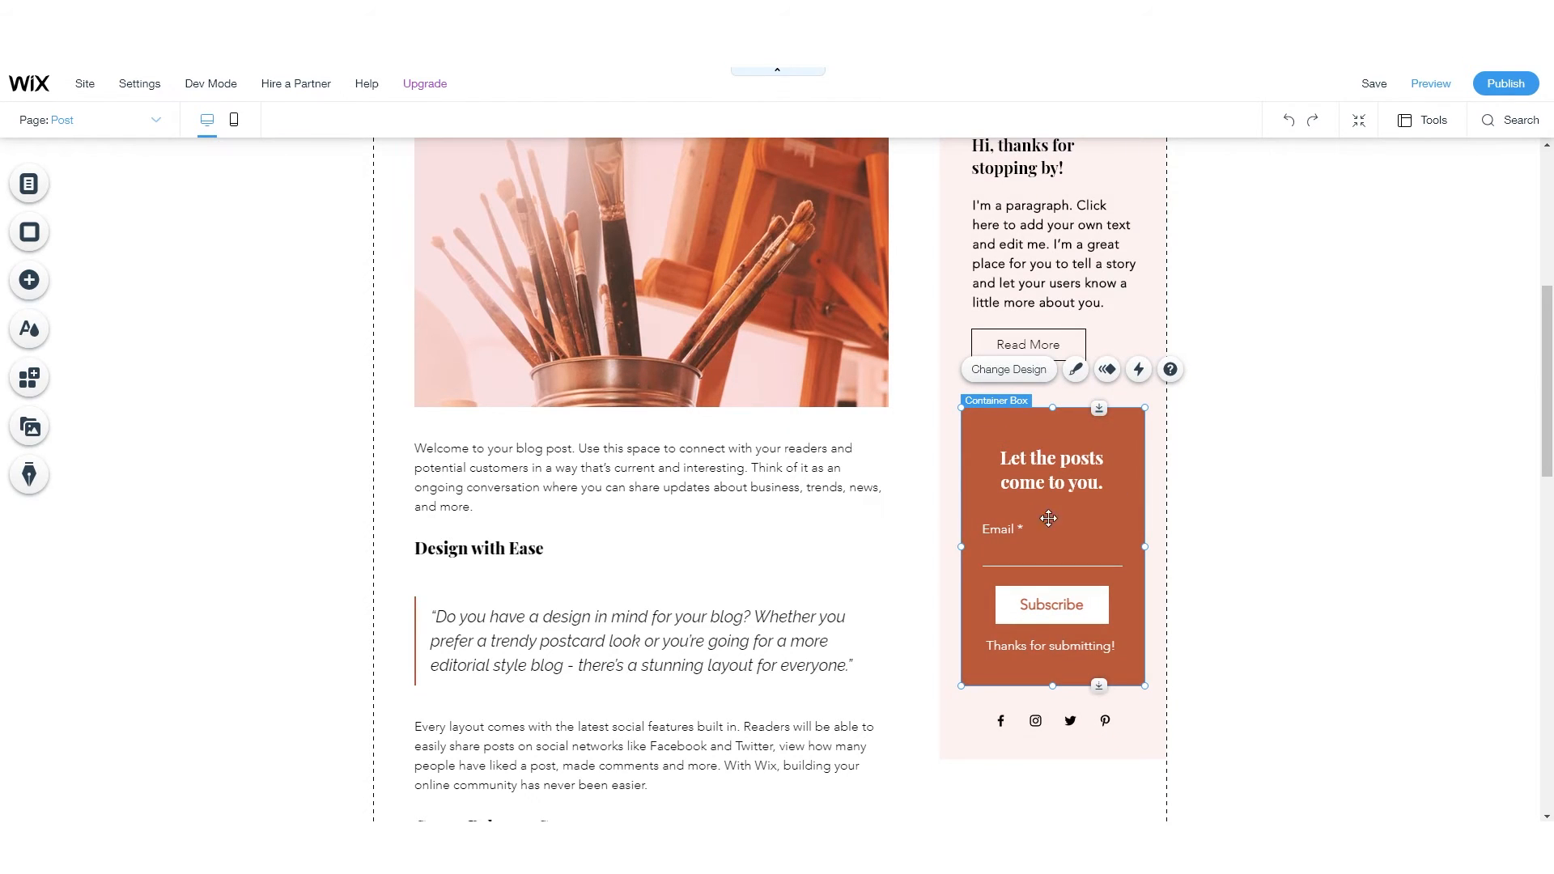
pyautogui.scroll(-3, 1049, 522)
pyautogui.scroll(3, 1051, 529)
pyautogui.press('Delete')
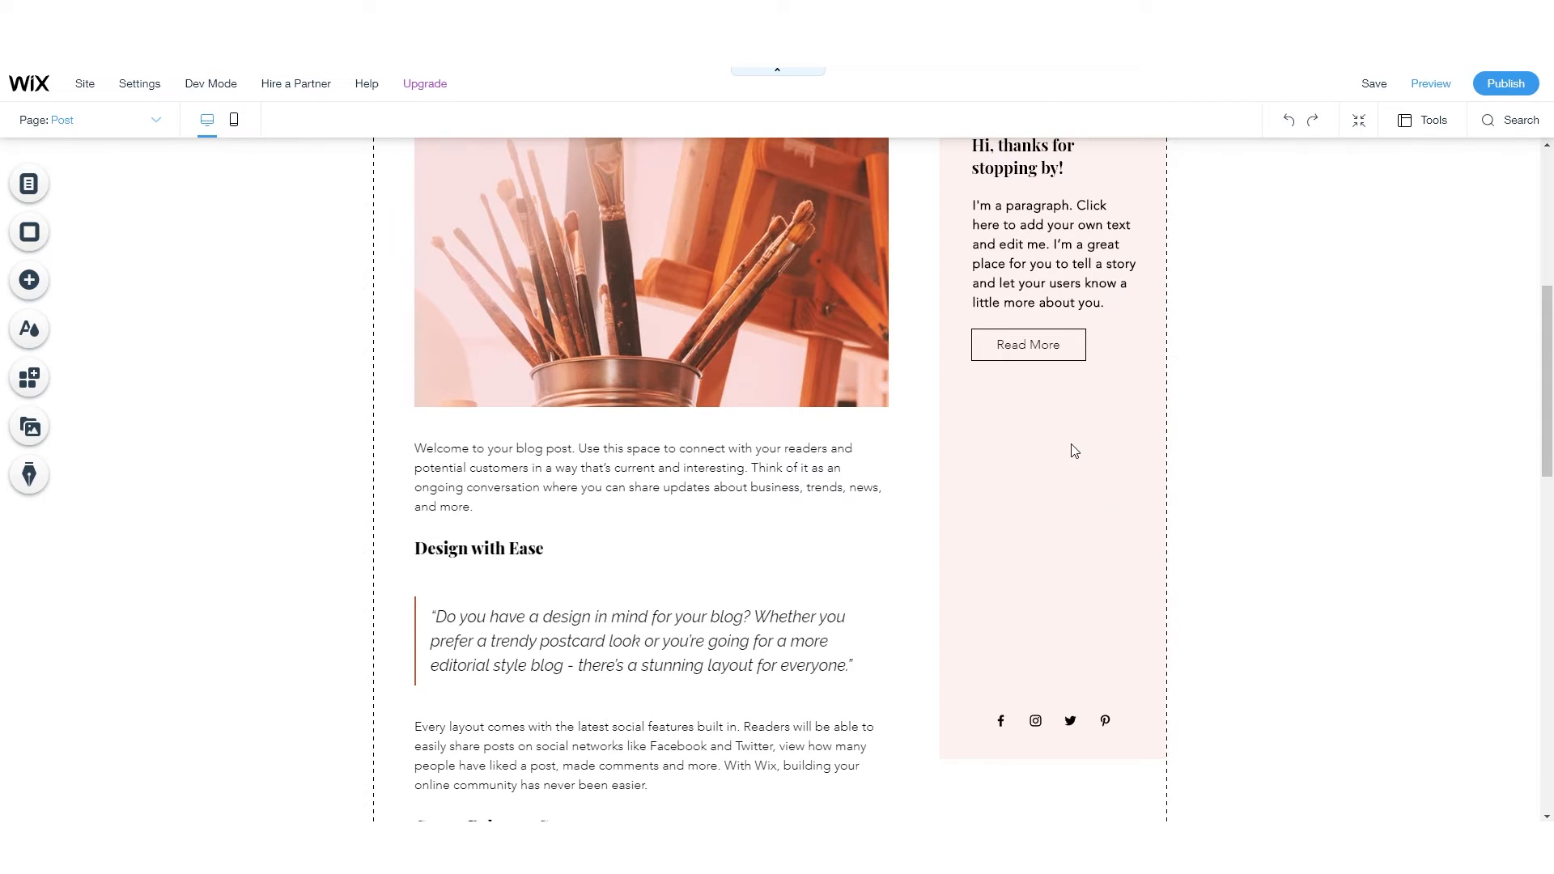
# - Move the sidebar's social bar up beneath the Read More button and shorten the pink container to end just below it
pyautogui.click(1076, 599)
pyautogui.moveTo(1050, 758); pyautogui.dragTo(1054, 383)
pyautogui.click(1052, 720)
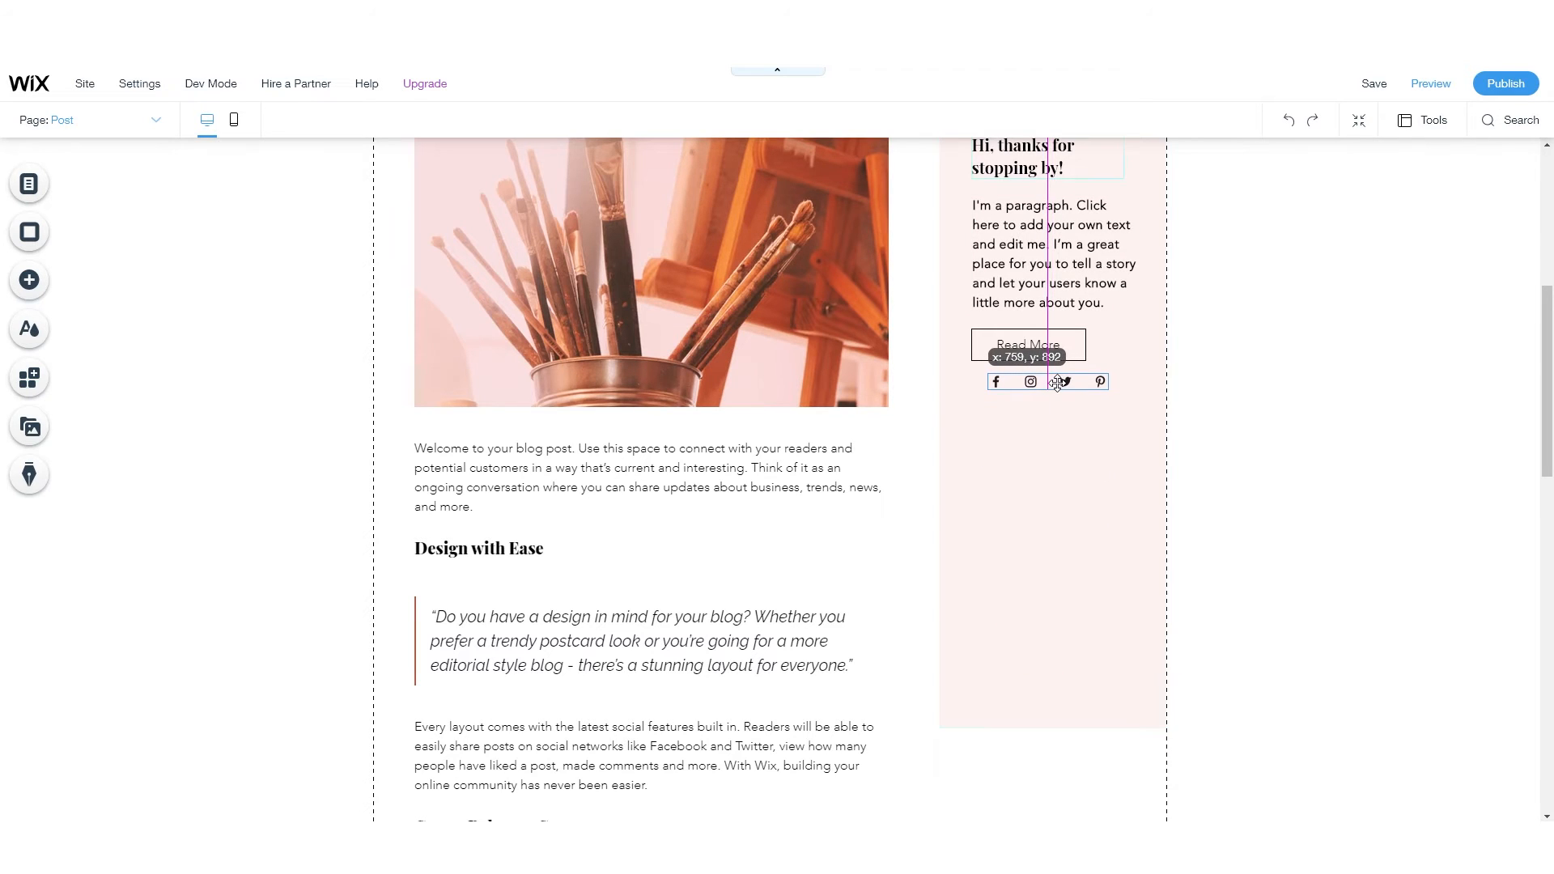
pyautogui.click(1073, 714)
pyautogui.moveTo(1050, 730); pyautogui.dragTo(1058, 400)
pyautogui.scroll(1, 1052, 531)
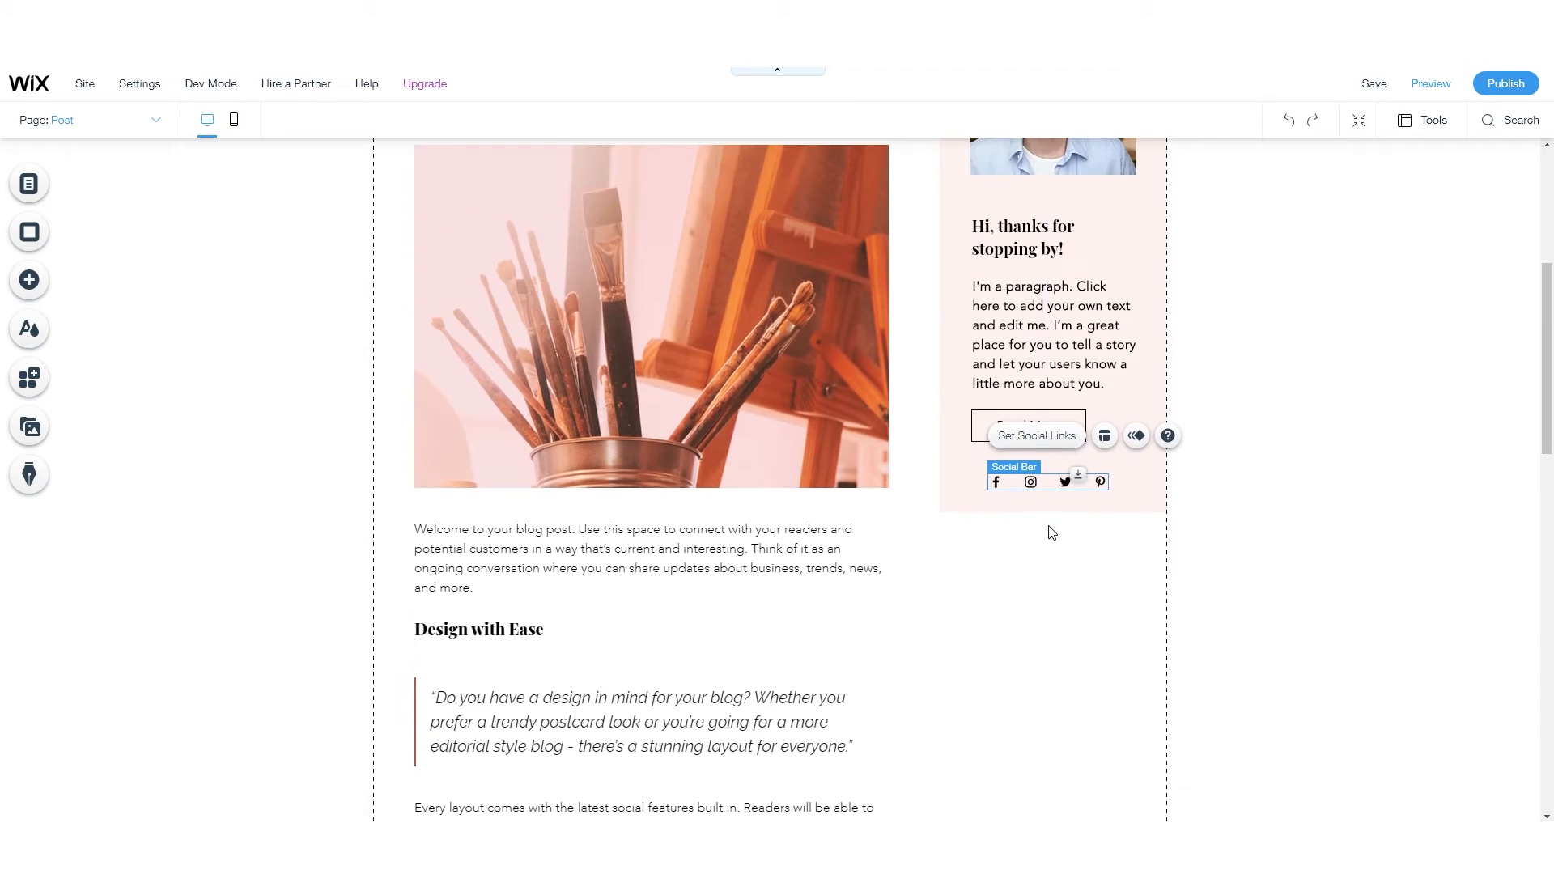
# - Add the black YouTube icon from Wix media to the sidebar's social bar and centre the bar in the pink container
pyautogui.click(1042, 437)
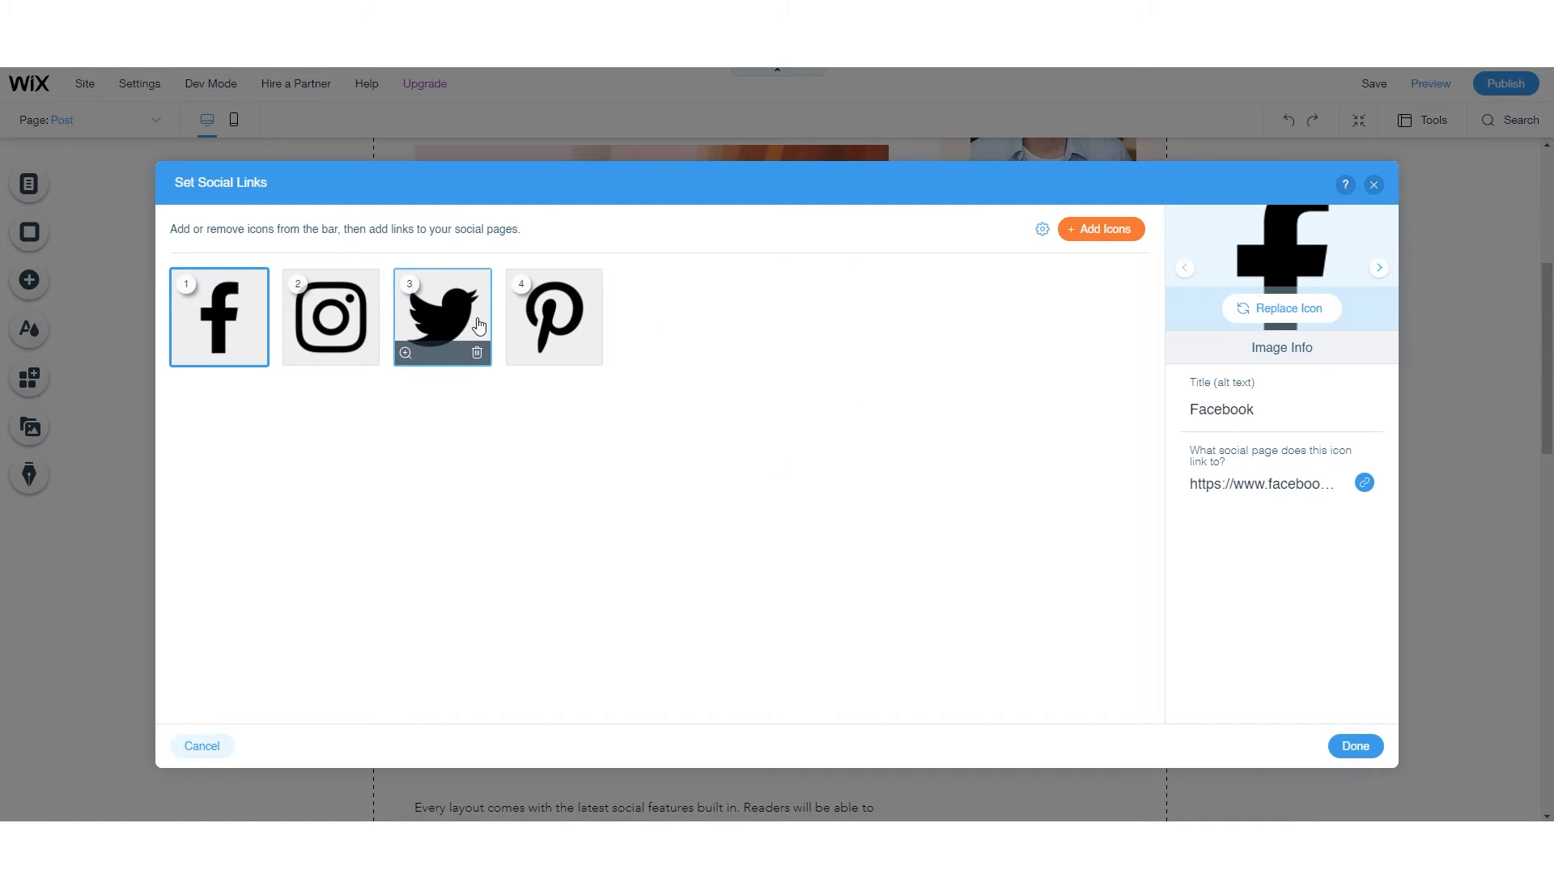
pyautogui.click(1130, 232)
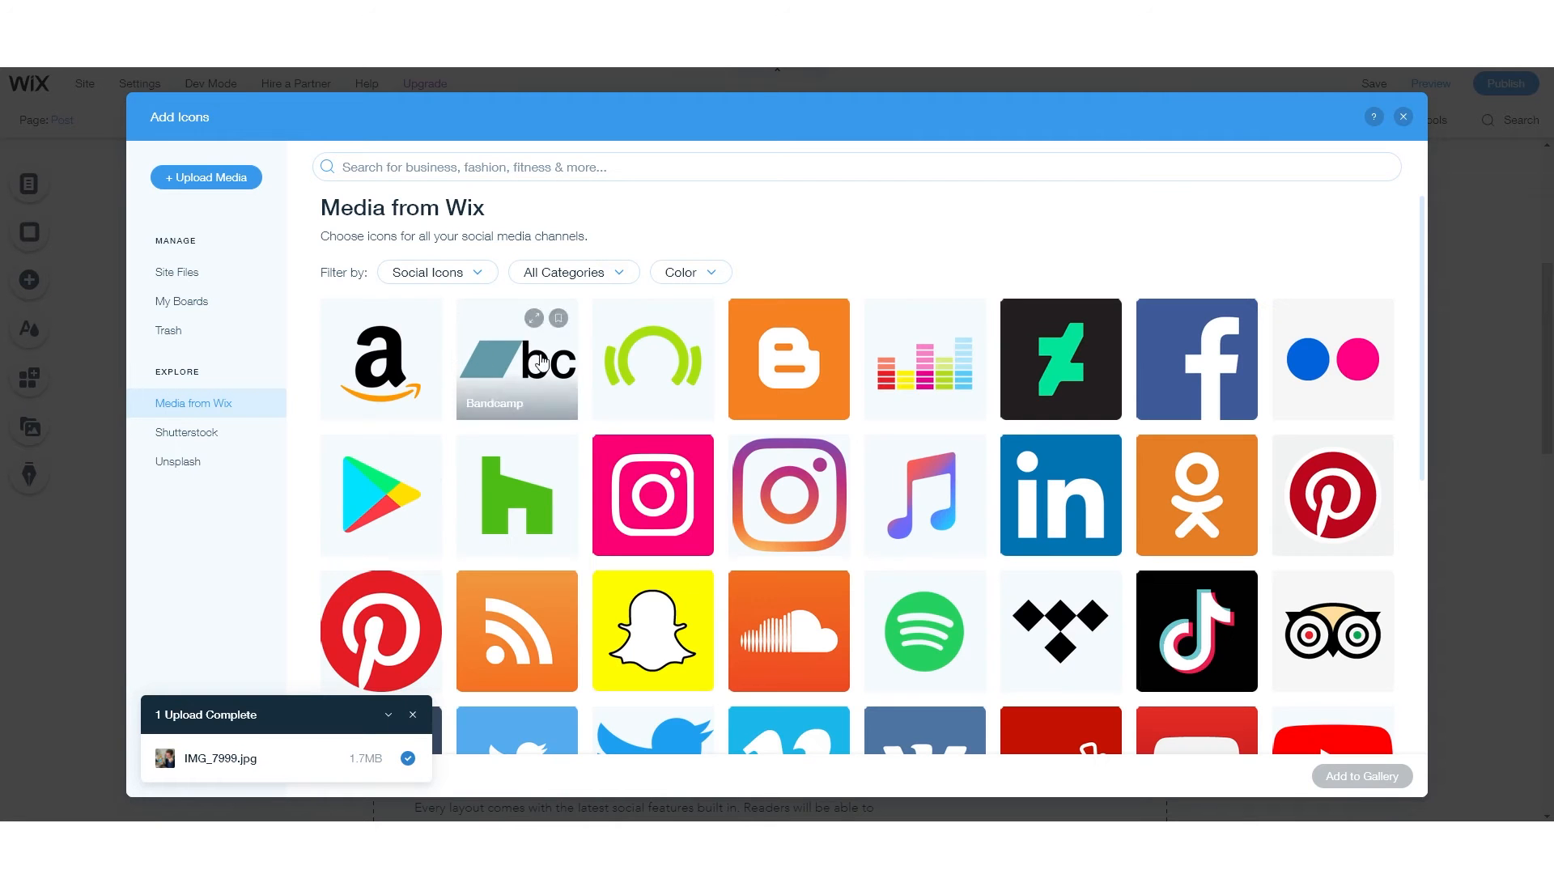
pyautogui.click(562, 169)
pyautogui.write('youtube')
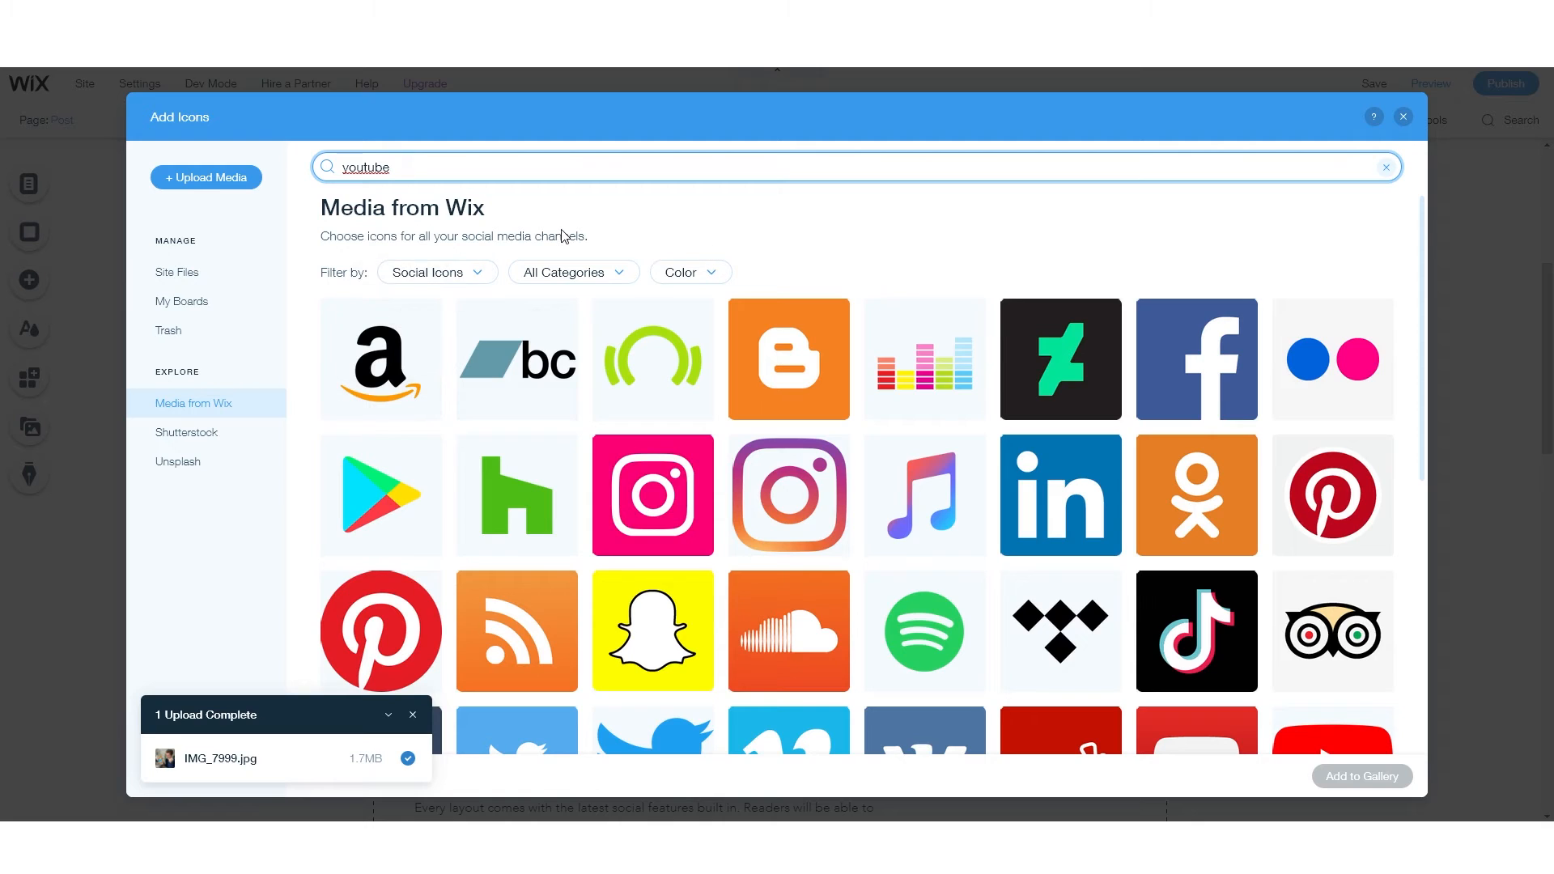
pyautogui.press('Return')
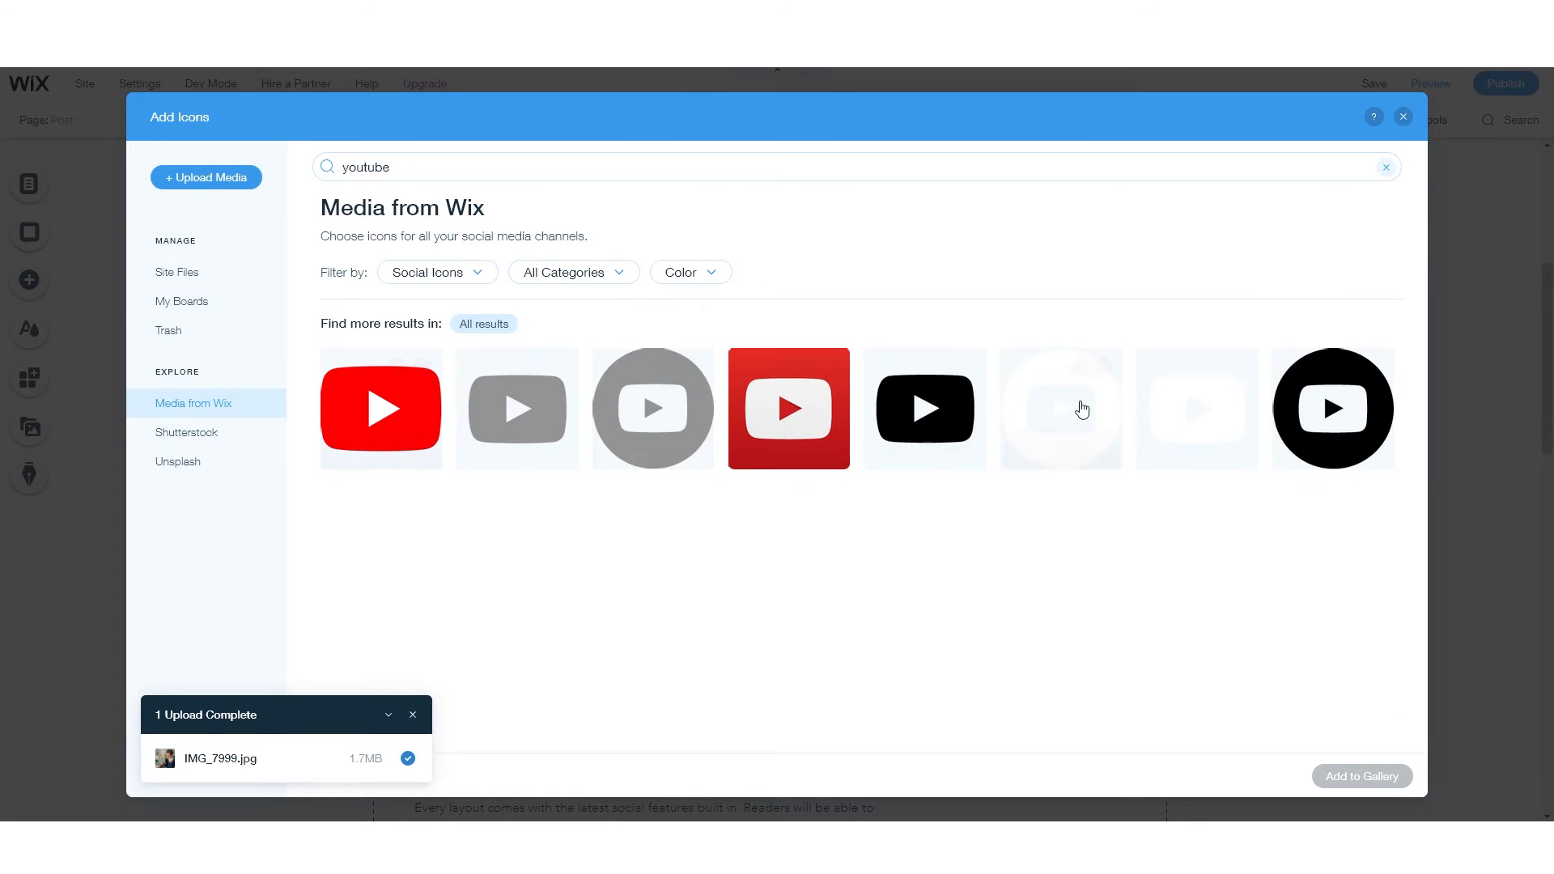
pyautogui.click(1341, 776)
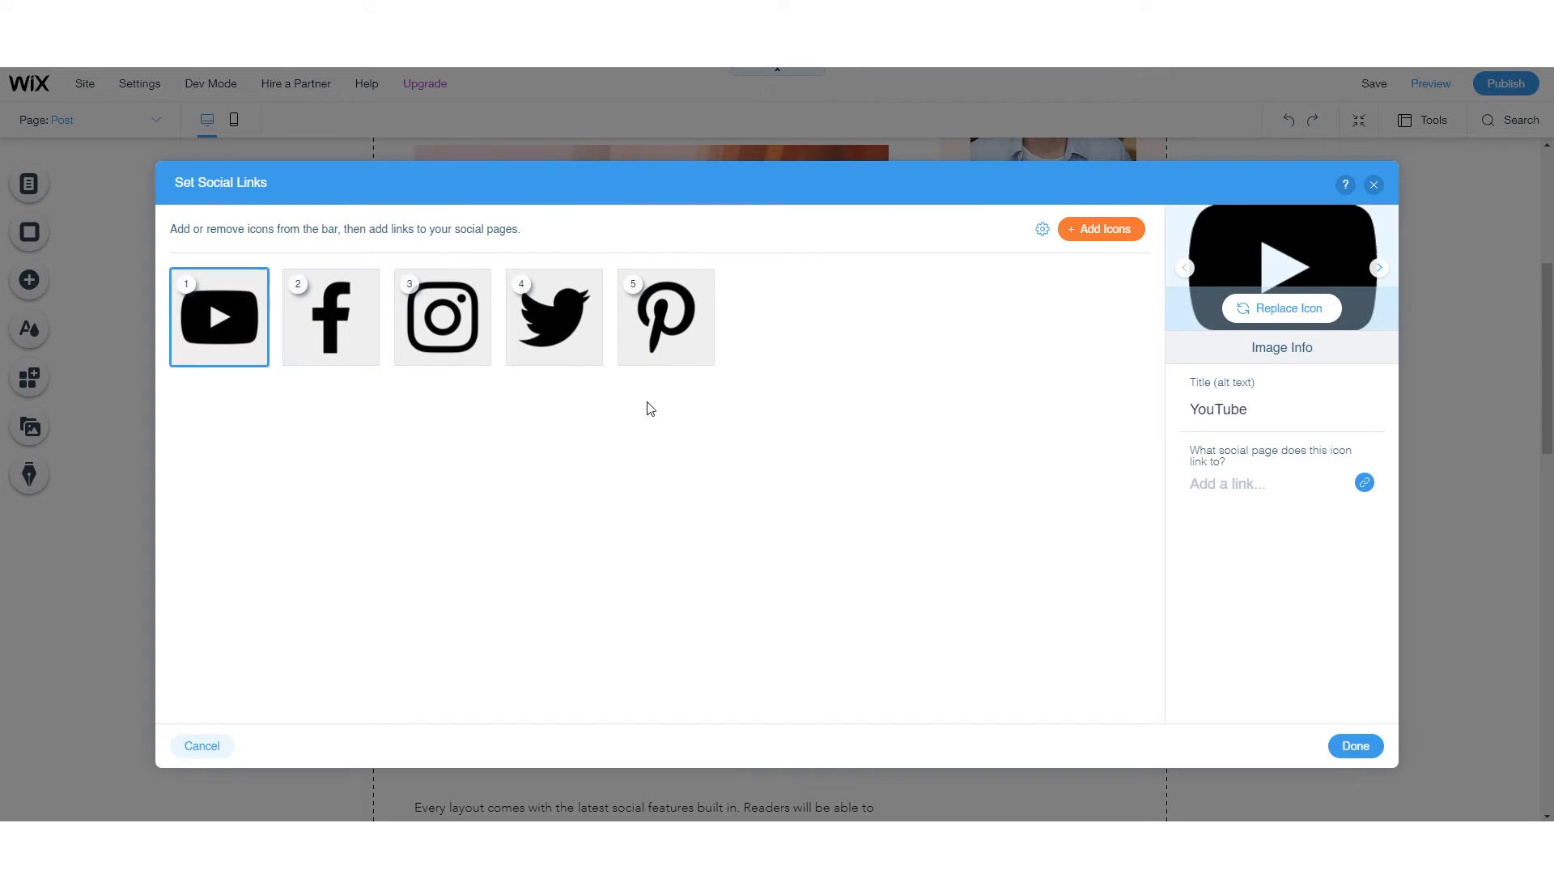
pyautogui.click(1356, 746)
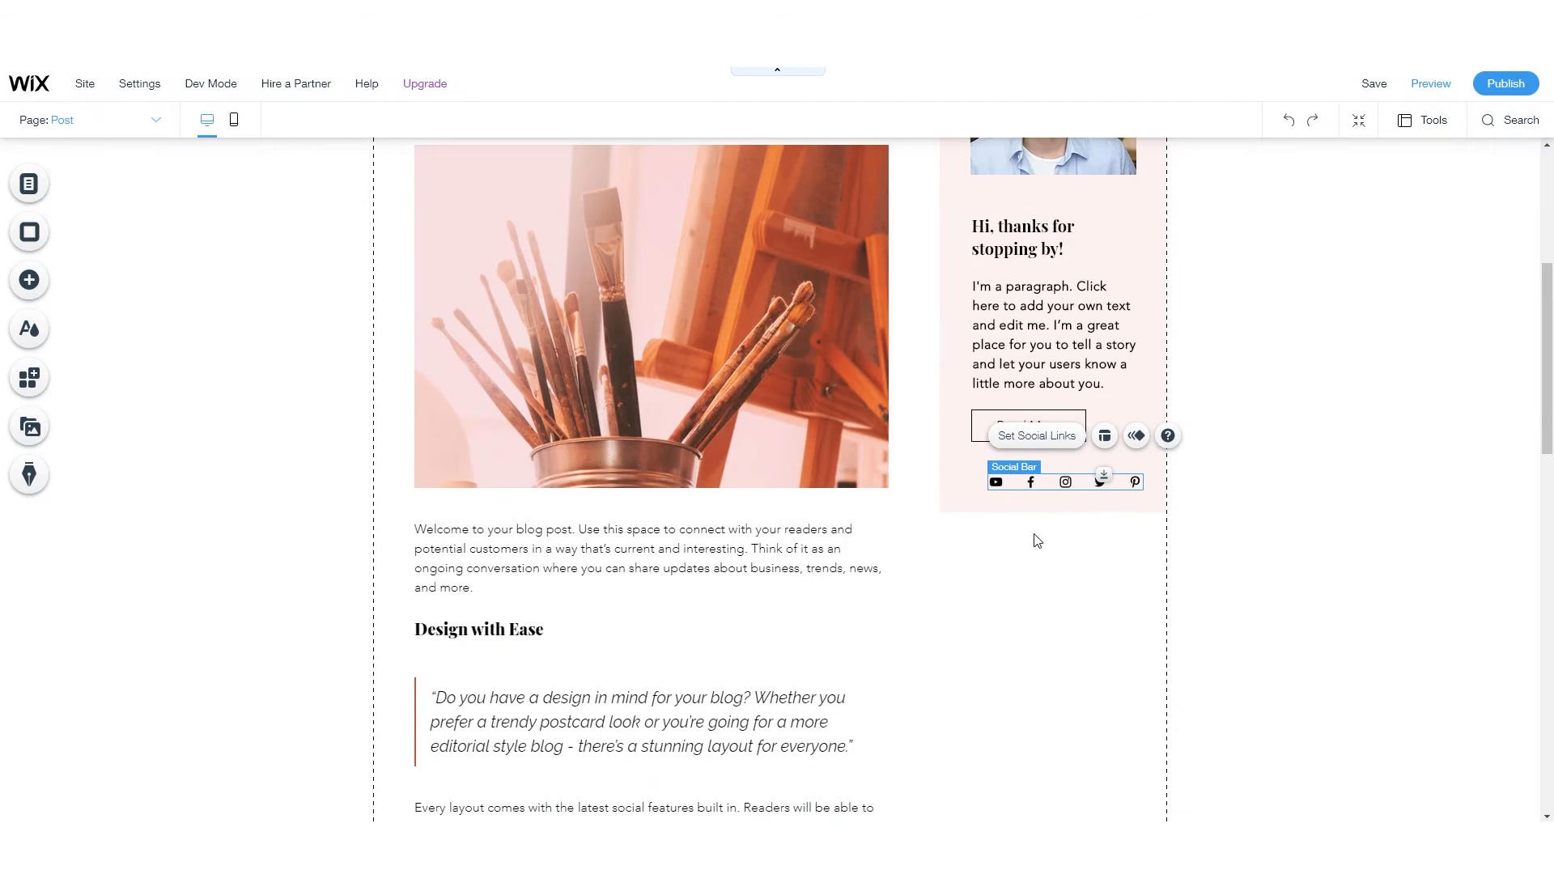
pyautogui.moveTo(1061, 484); pyautogui.dragTo(1053, 479)
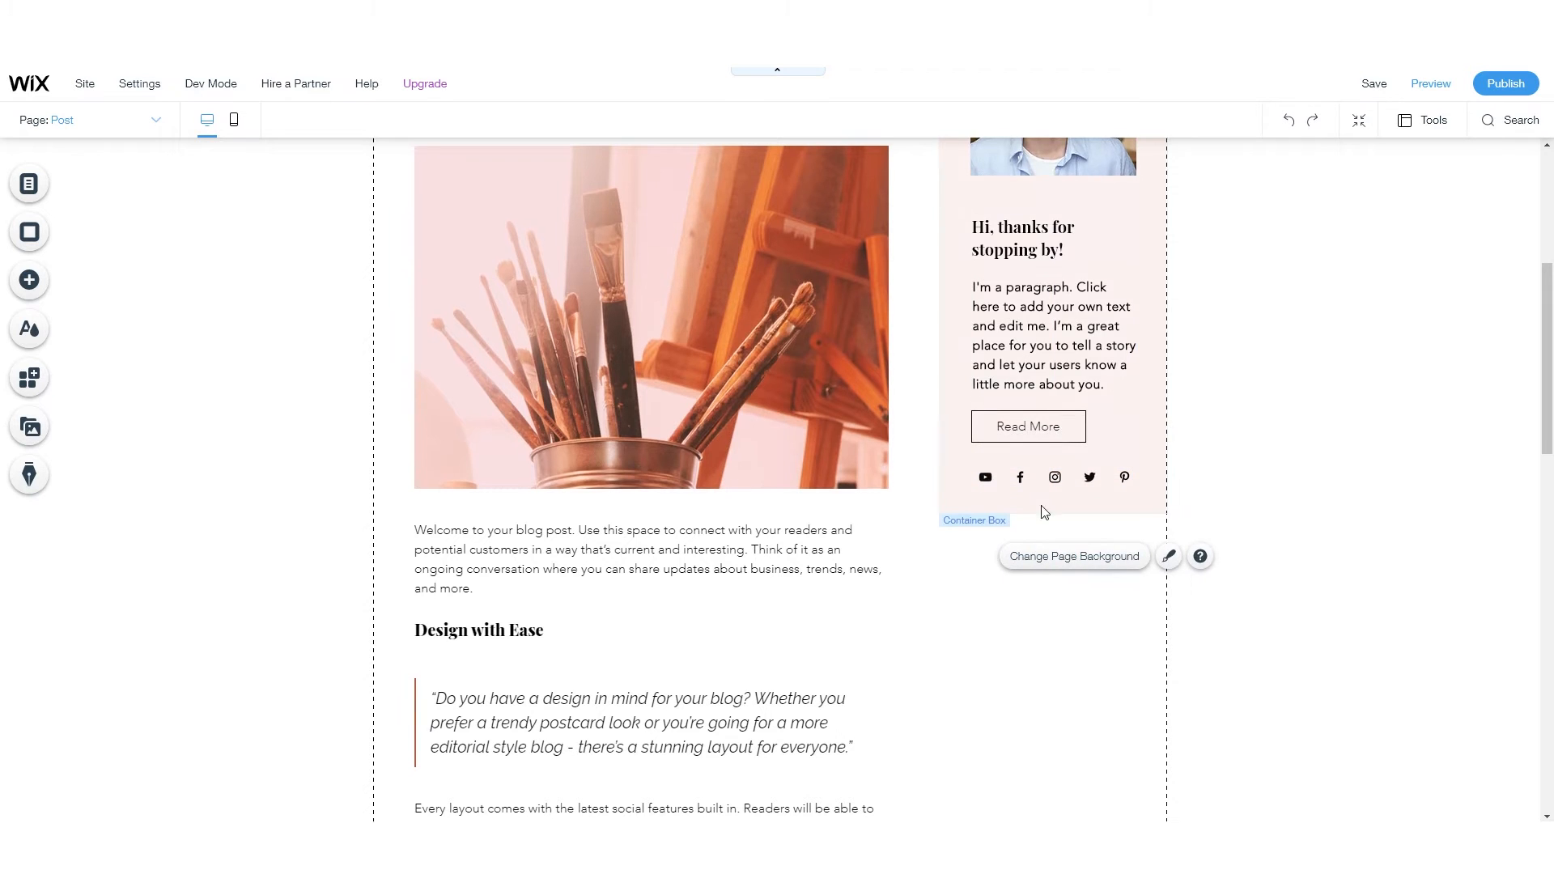
# - Show the author name with its image but without the badge in the blog post's display settings
pyautogui.scroll(5, 1061, 429)
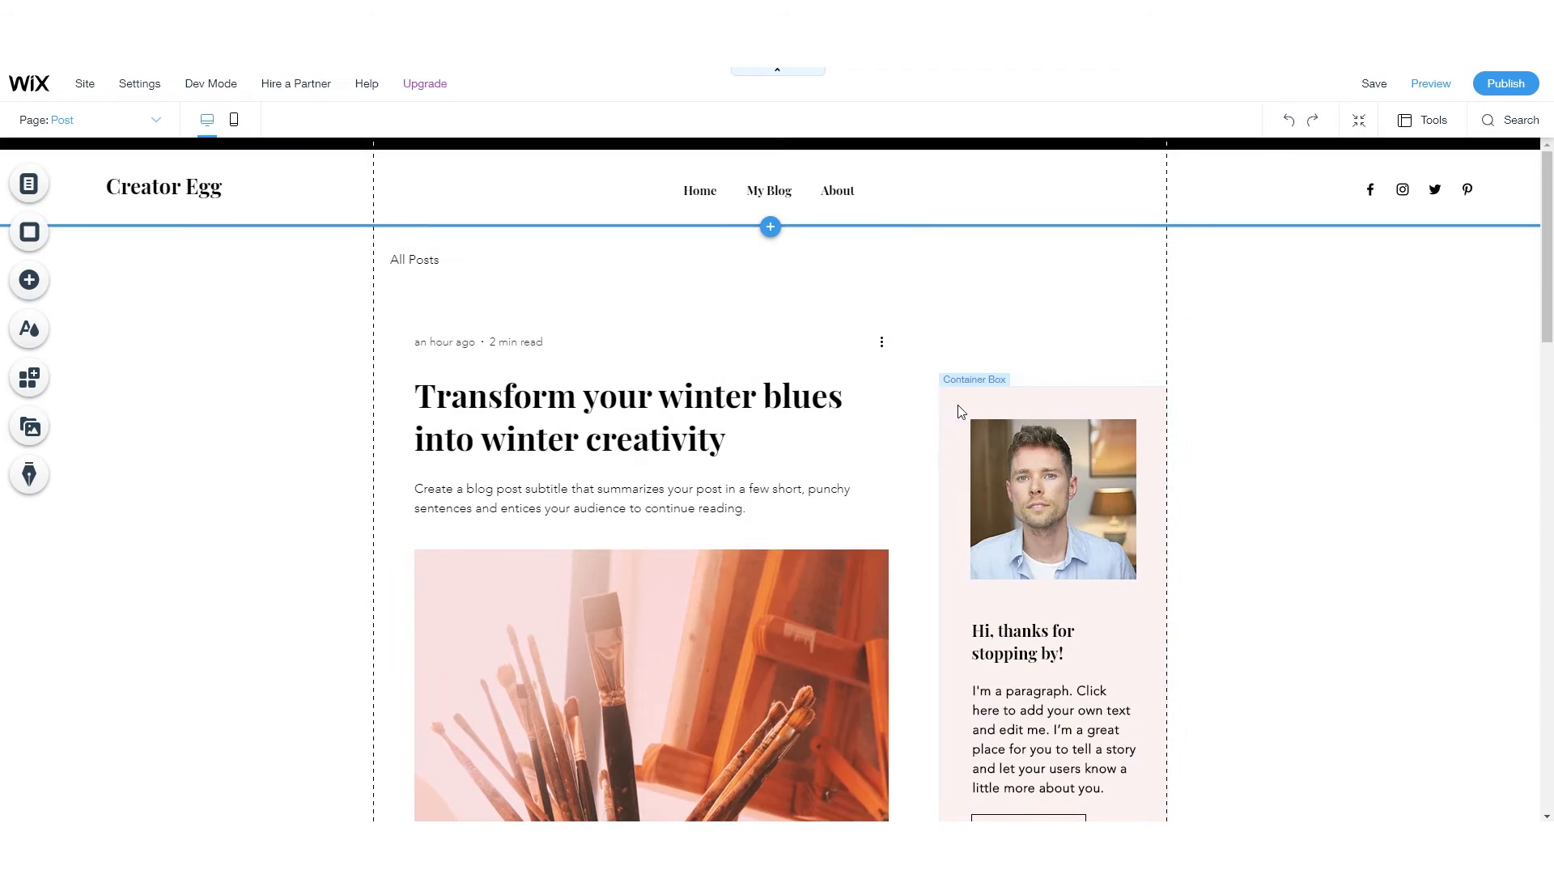
pyautogui.click(451, 389)
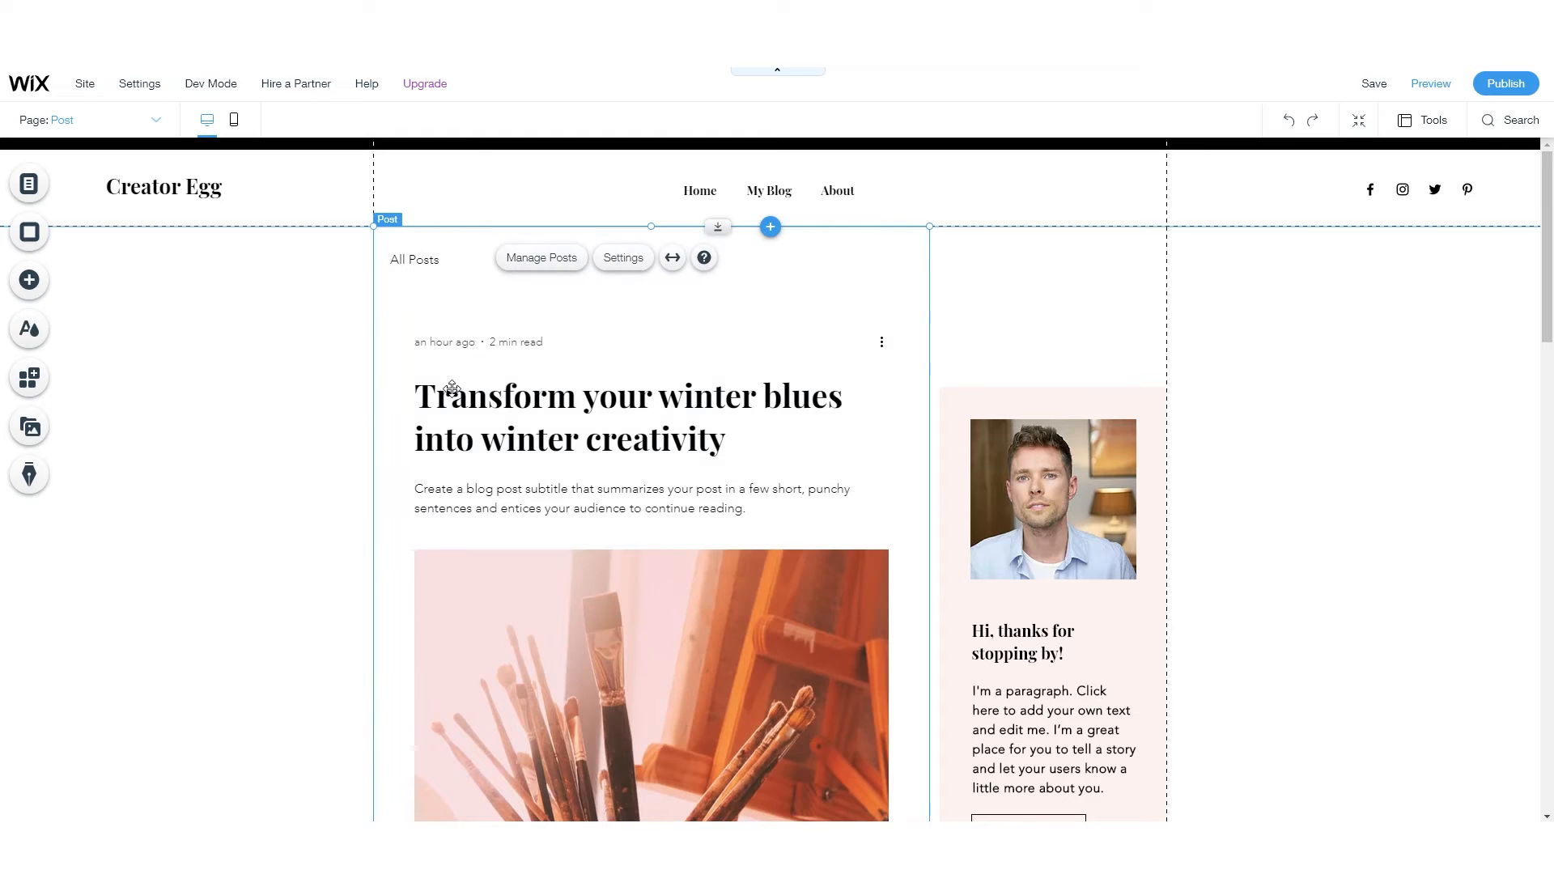
pyautogui.click(623, 257)
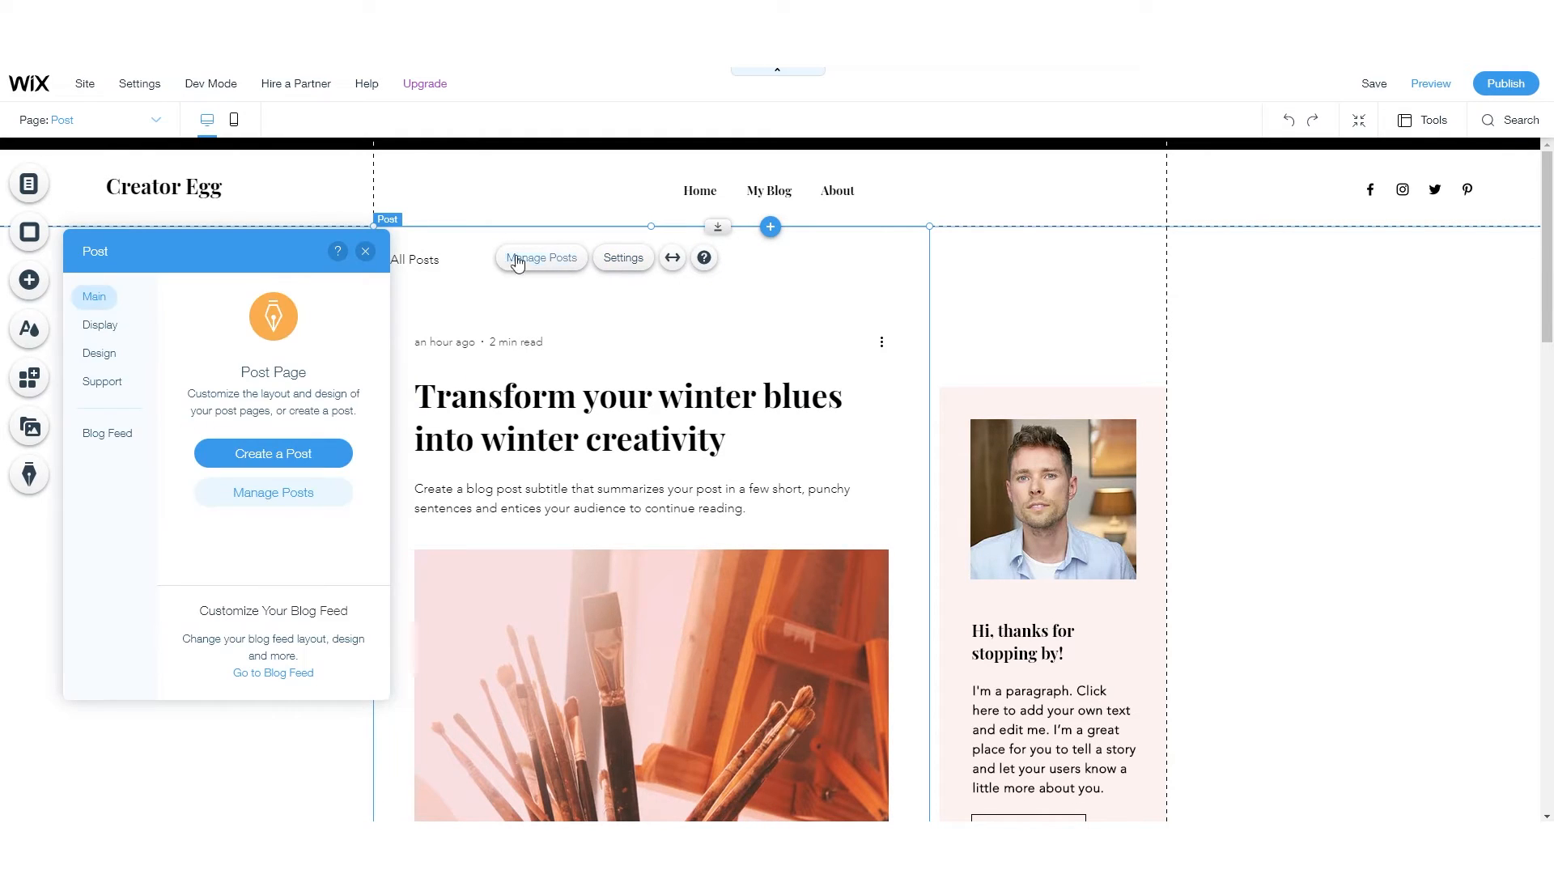
pyautogui.moveTo(291, 250); pyautogui.dragTo(272, 252)
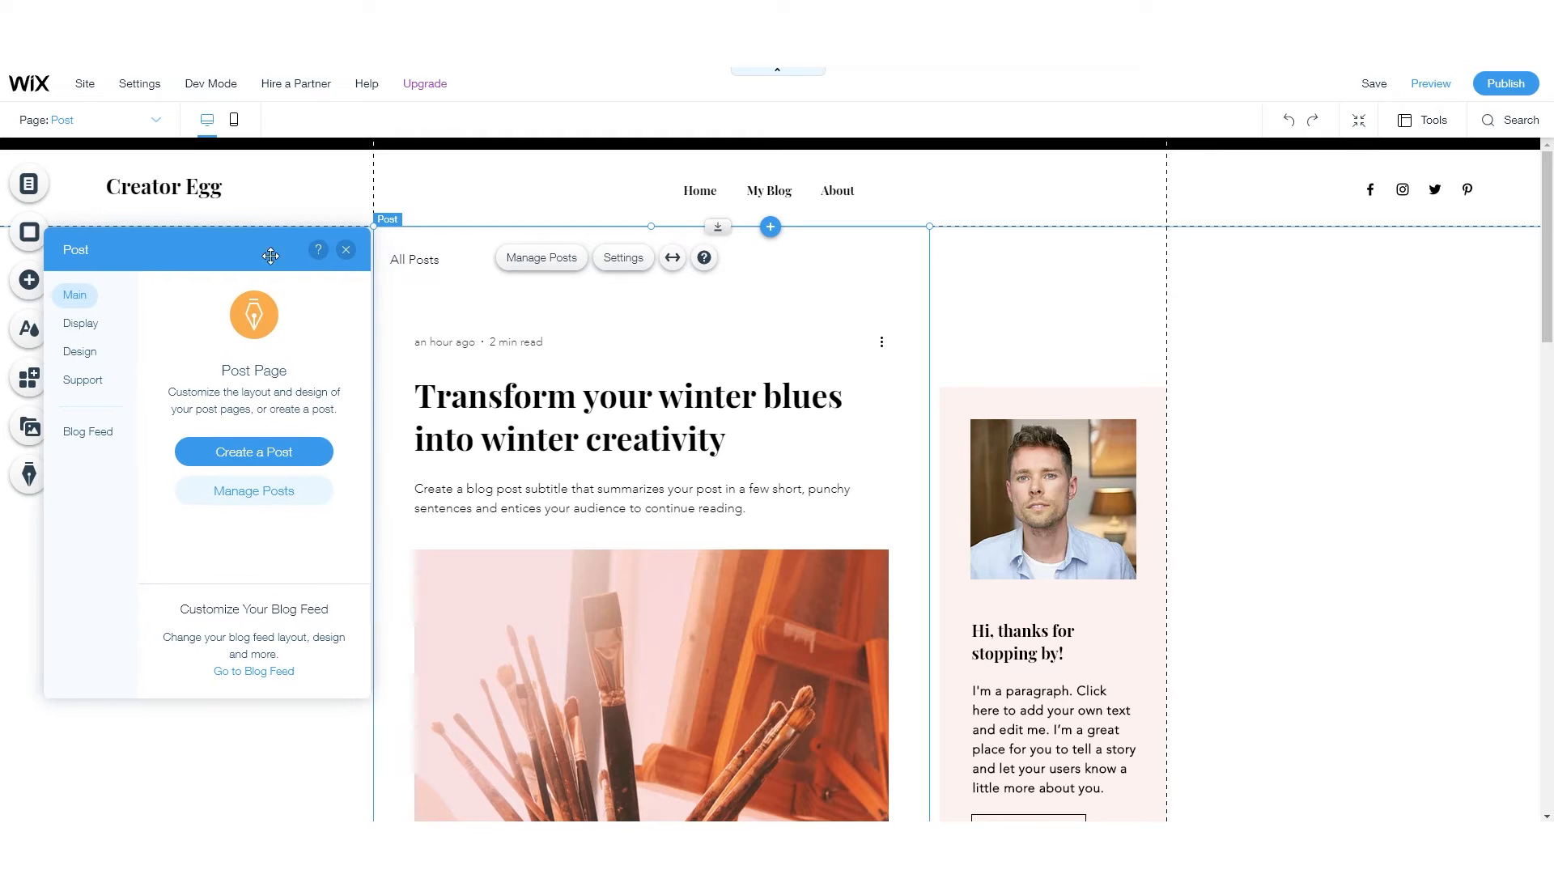
pyautogui.scroll(-15, 609, 445)
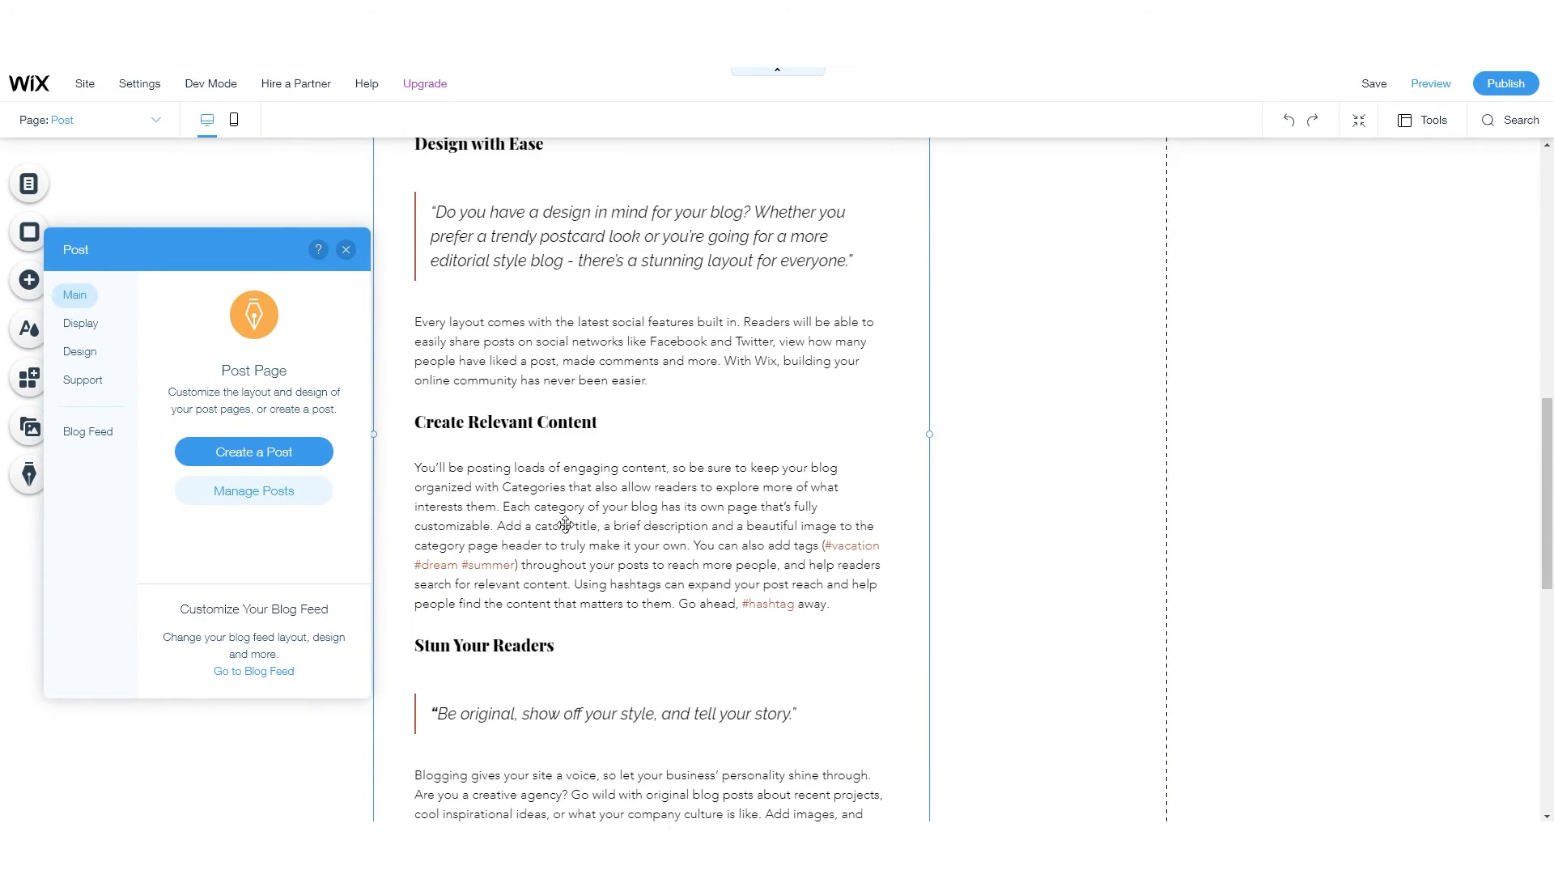
pyautogui.scroll(15, 567, 526)
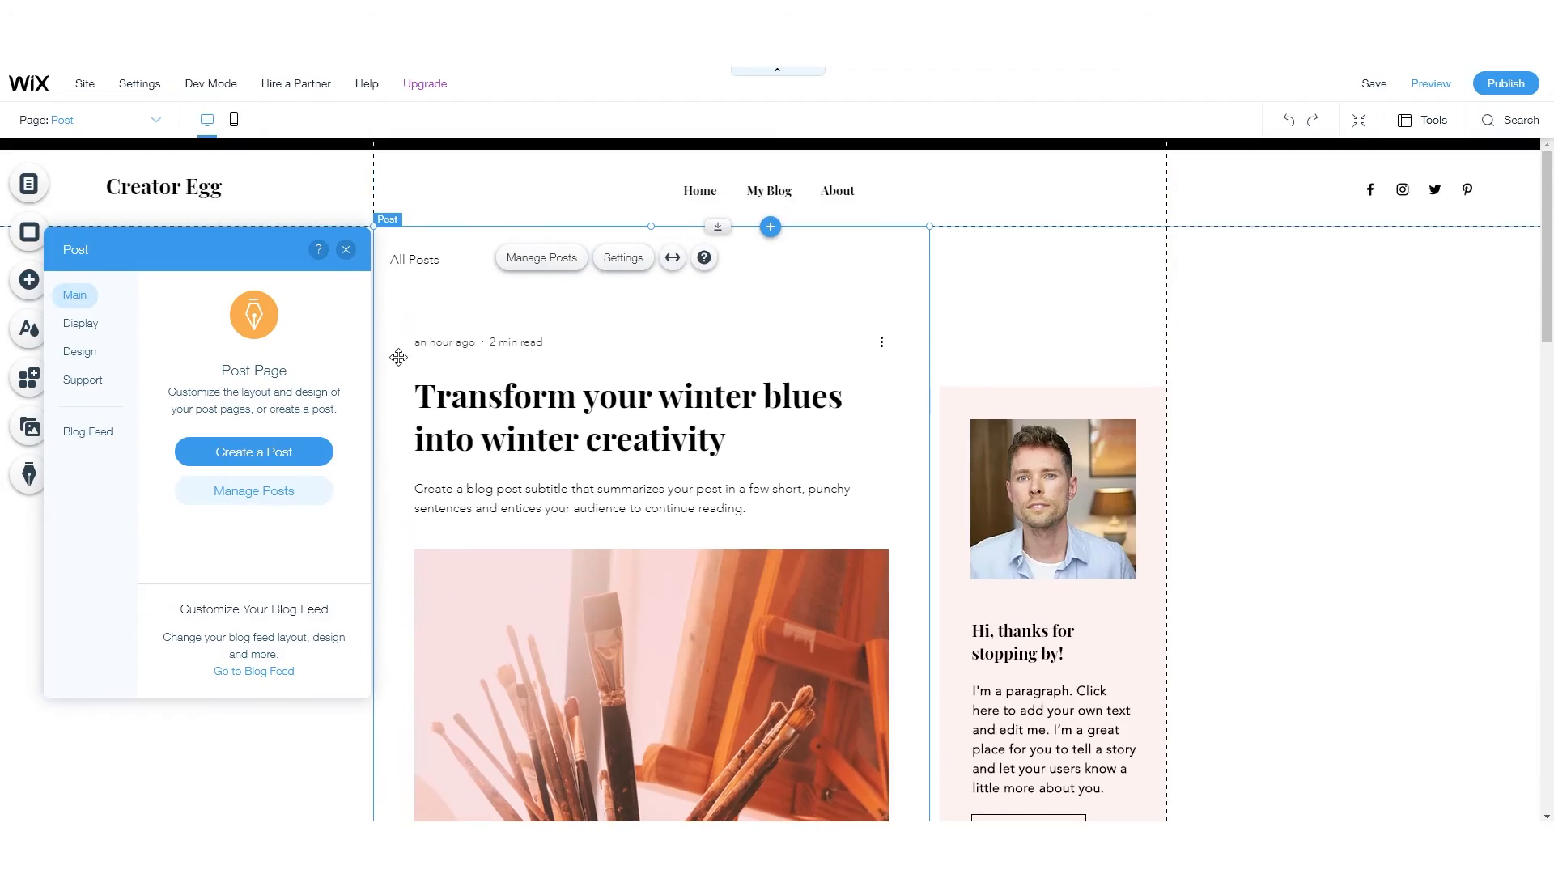
pyautogui.click(61, 324)
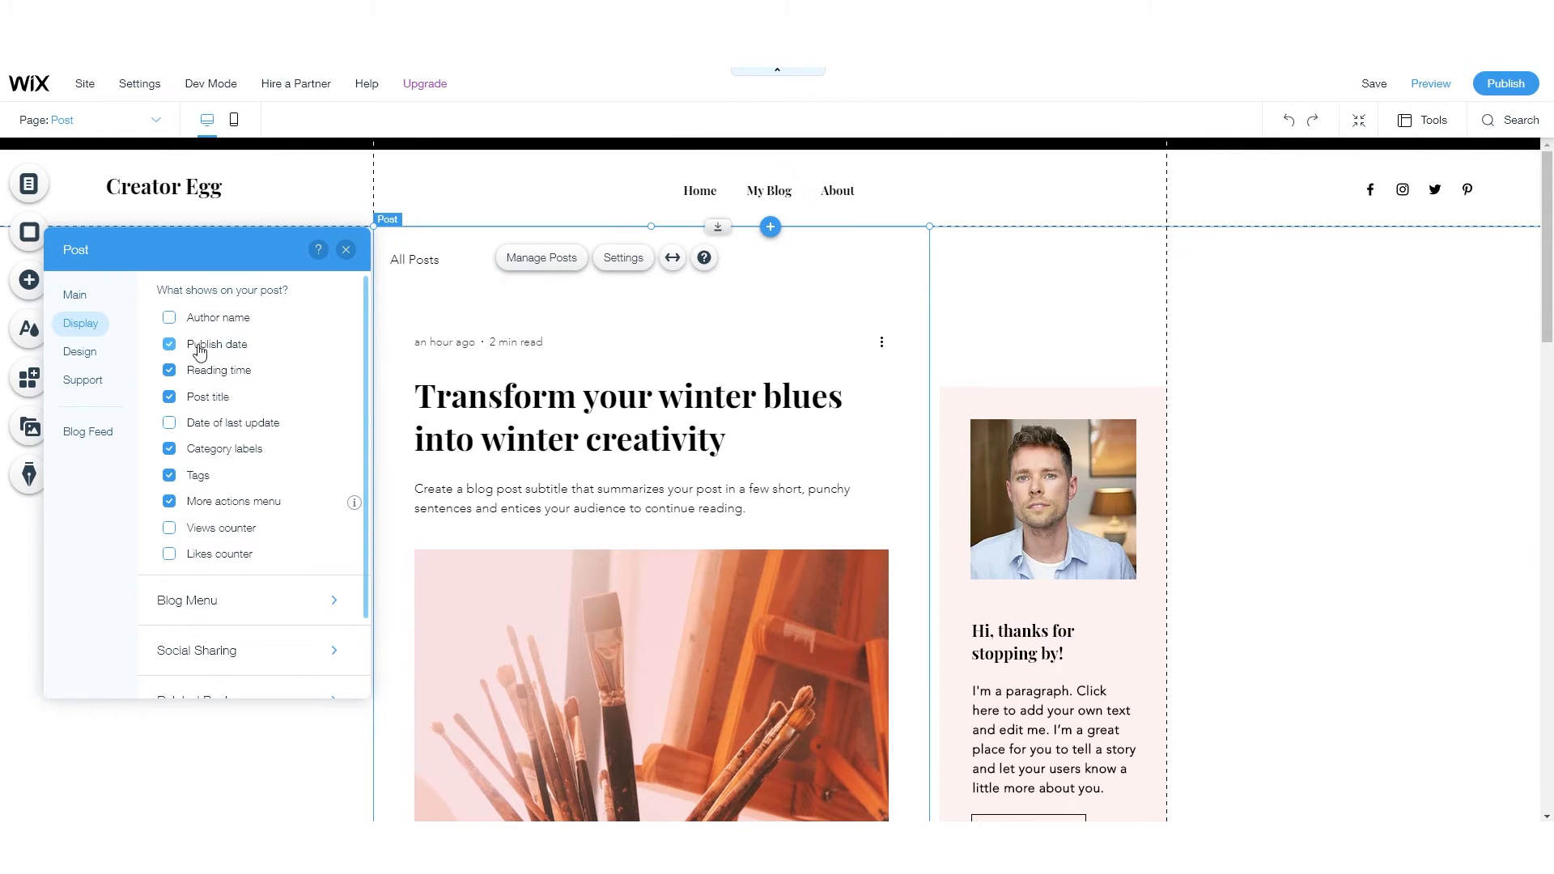
pyautogui.click(169, 319)
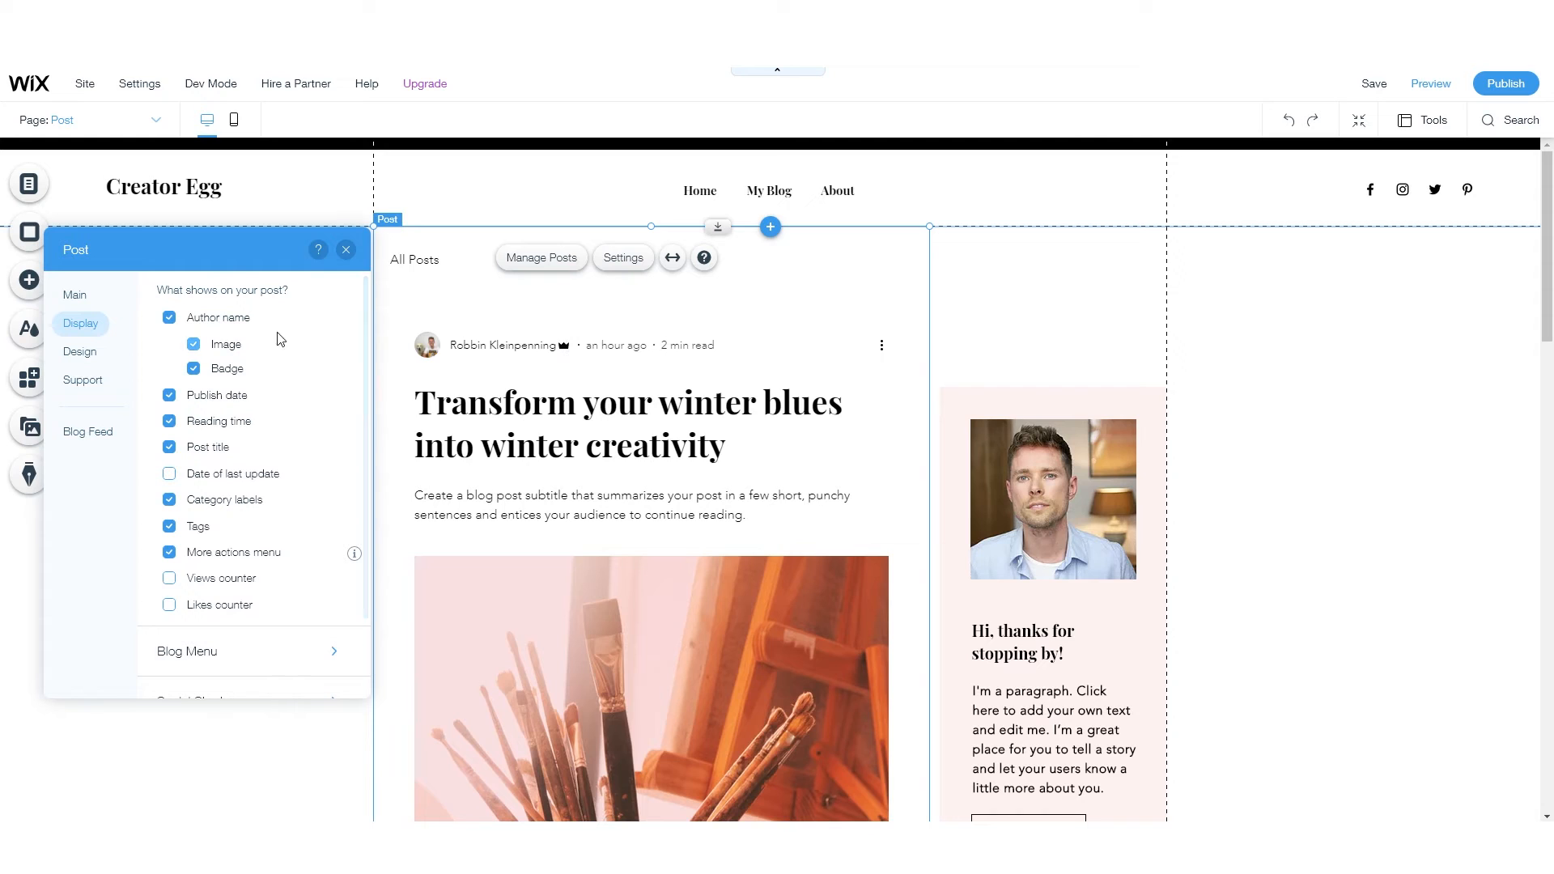
pyautogui.click(194, 371)
pyautogui.click(193, 370)
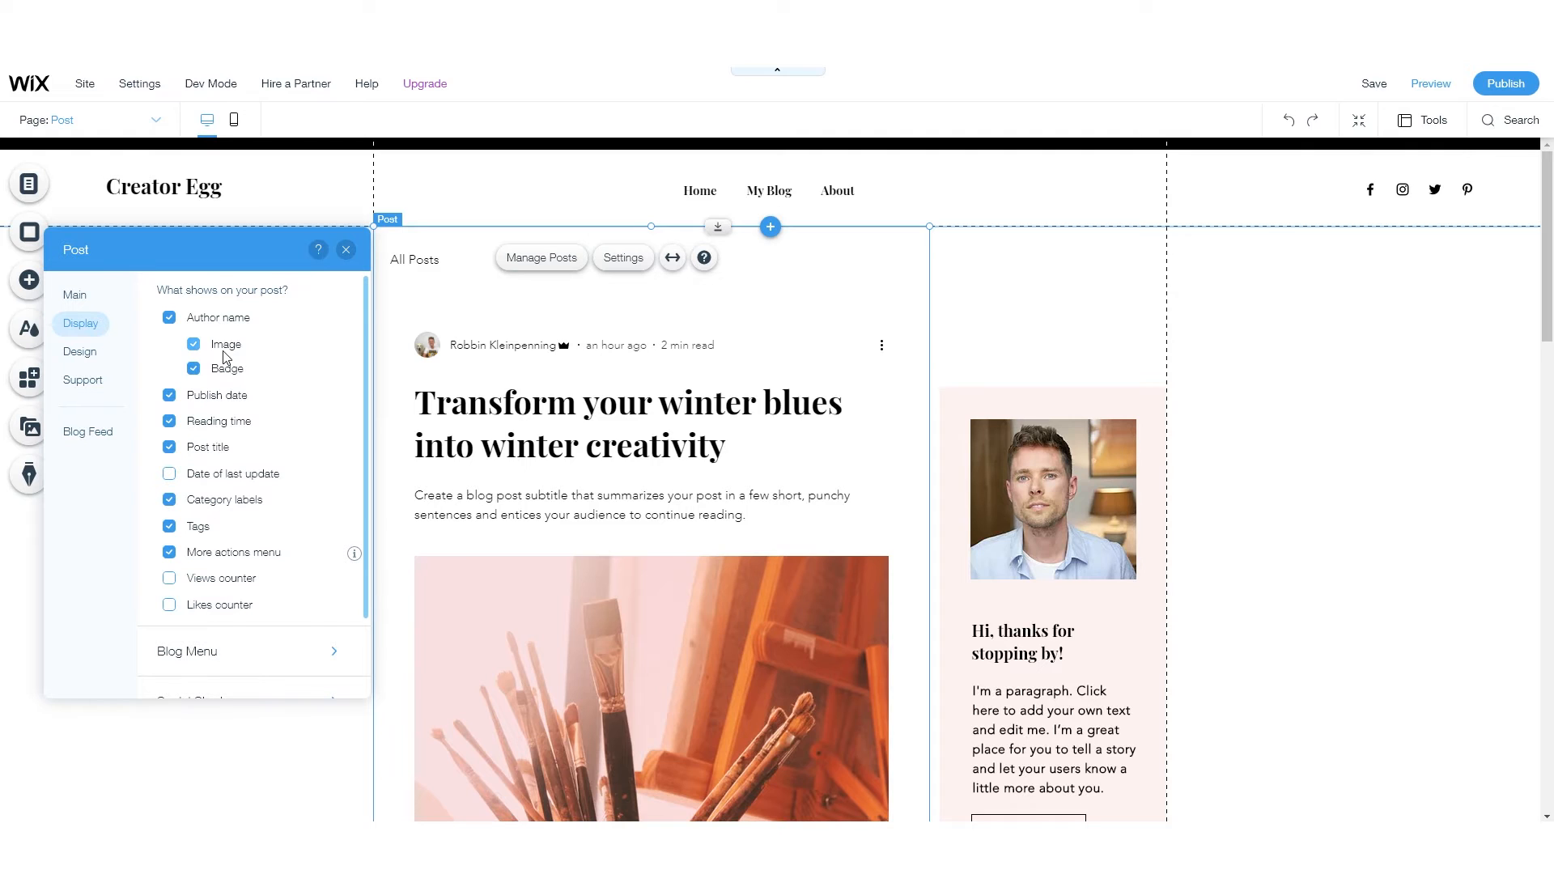
pyautogui.click(193, 369)
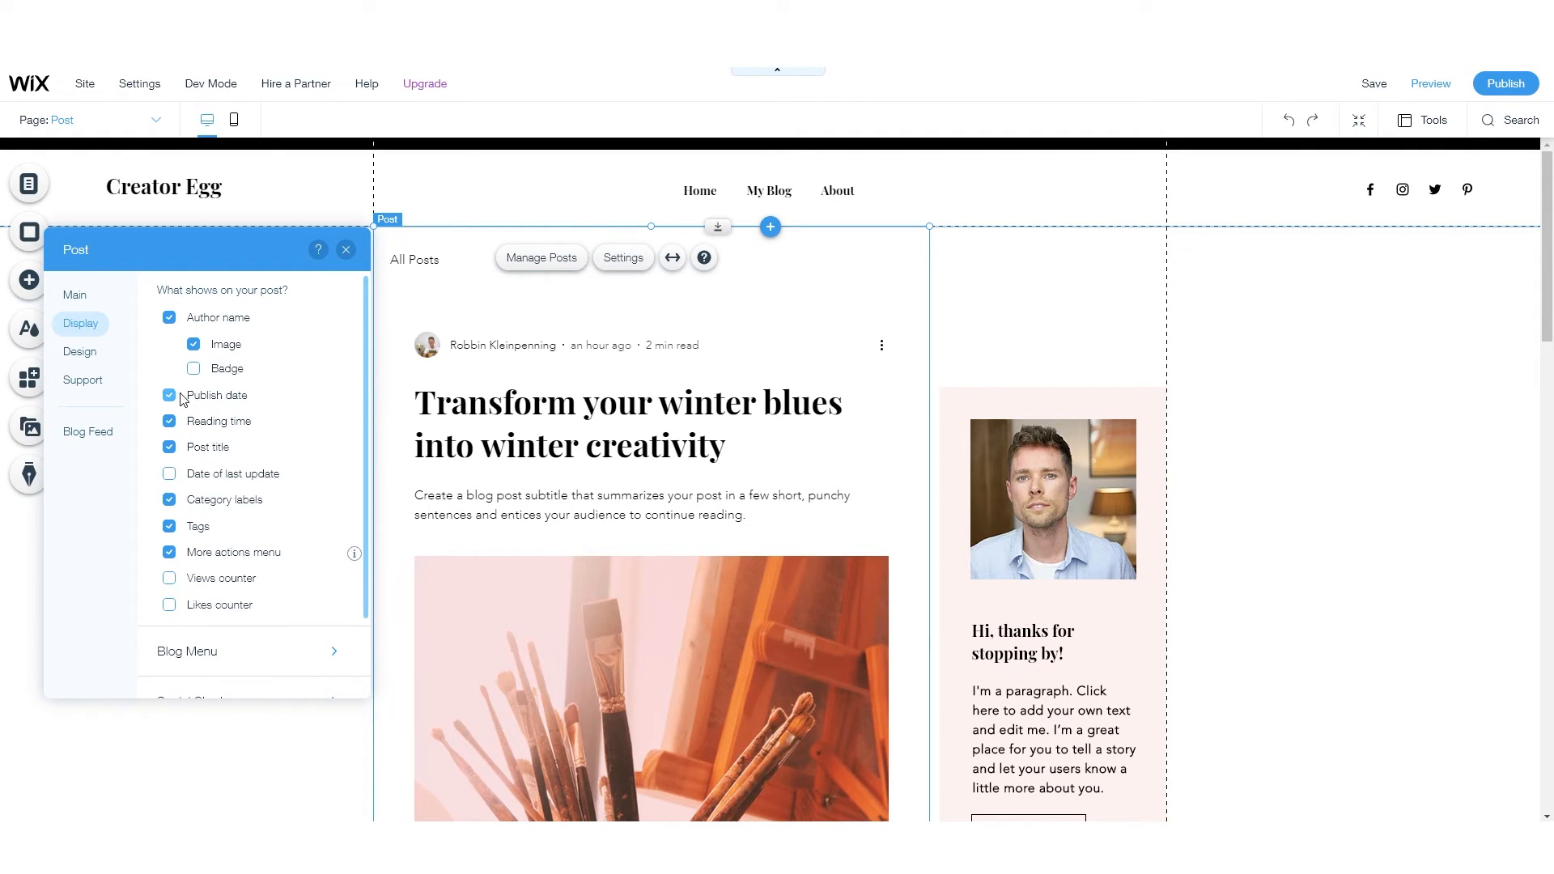
# - Hide the post's reading time, category labels and tags, and show the date of last update
pyautogui.scroll(-1, 227, 343)
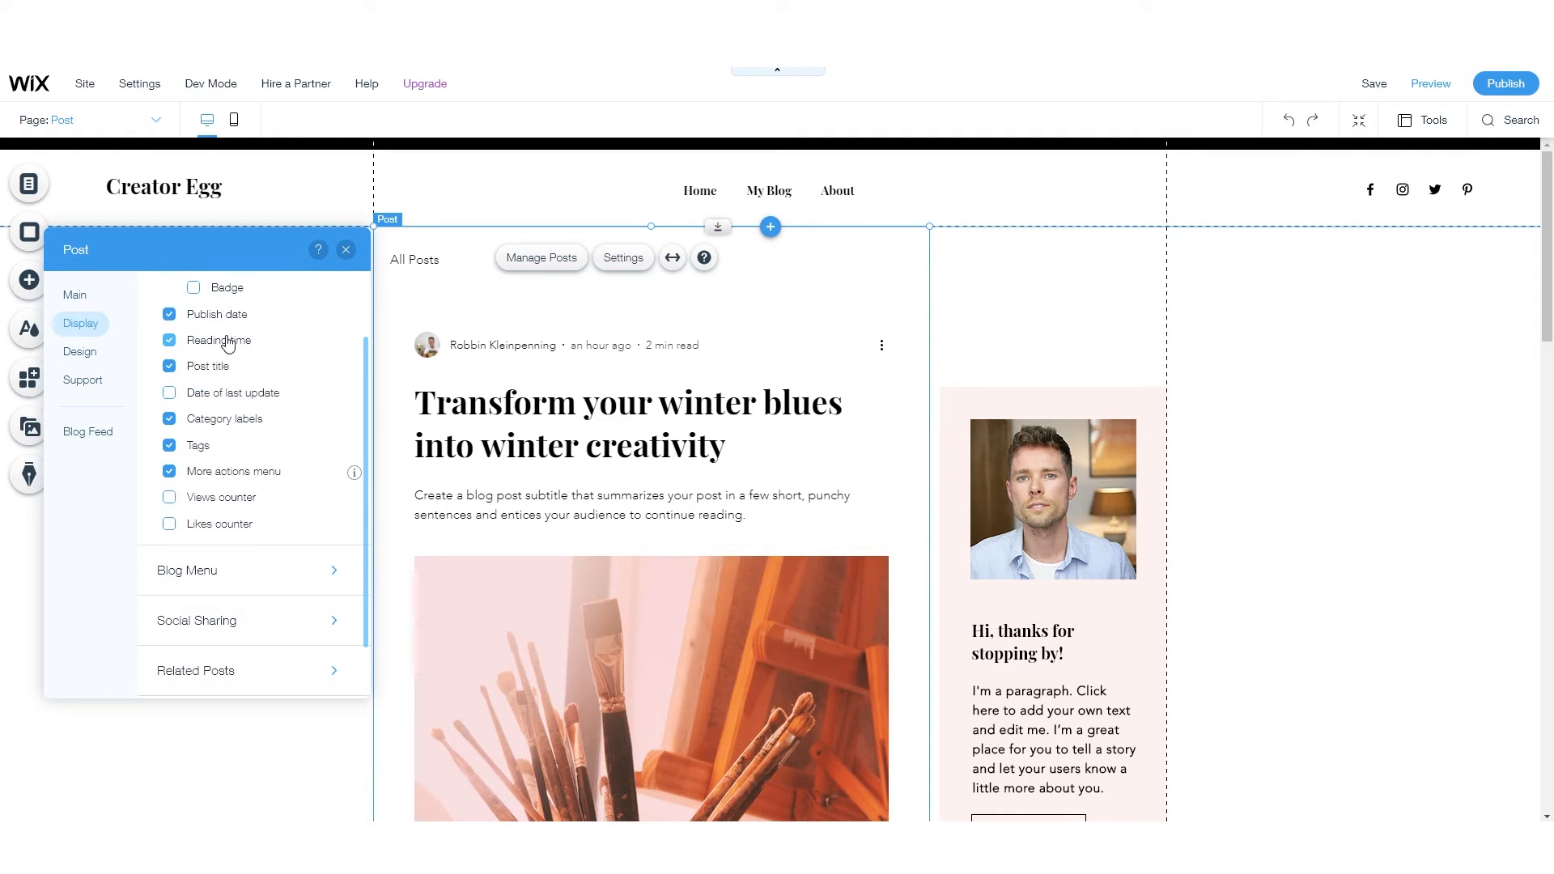
pyautogui.click(169, 342)
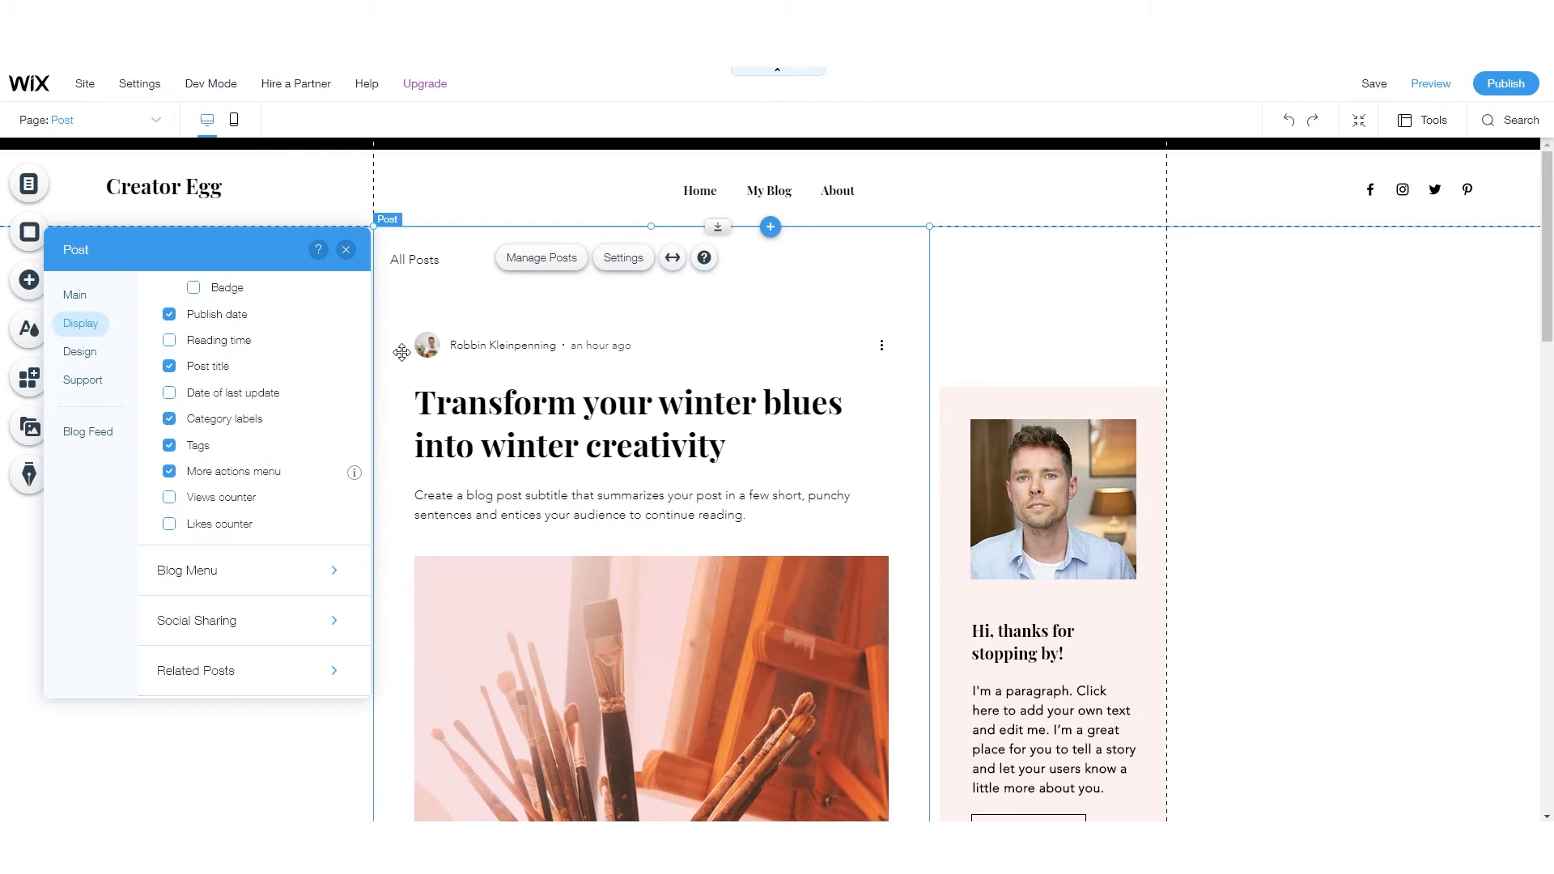
pyautogui.scroll(-1, 194, 405)
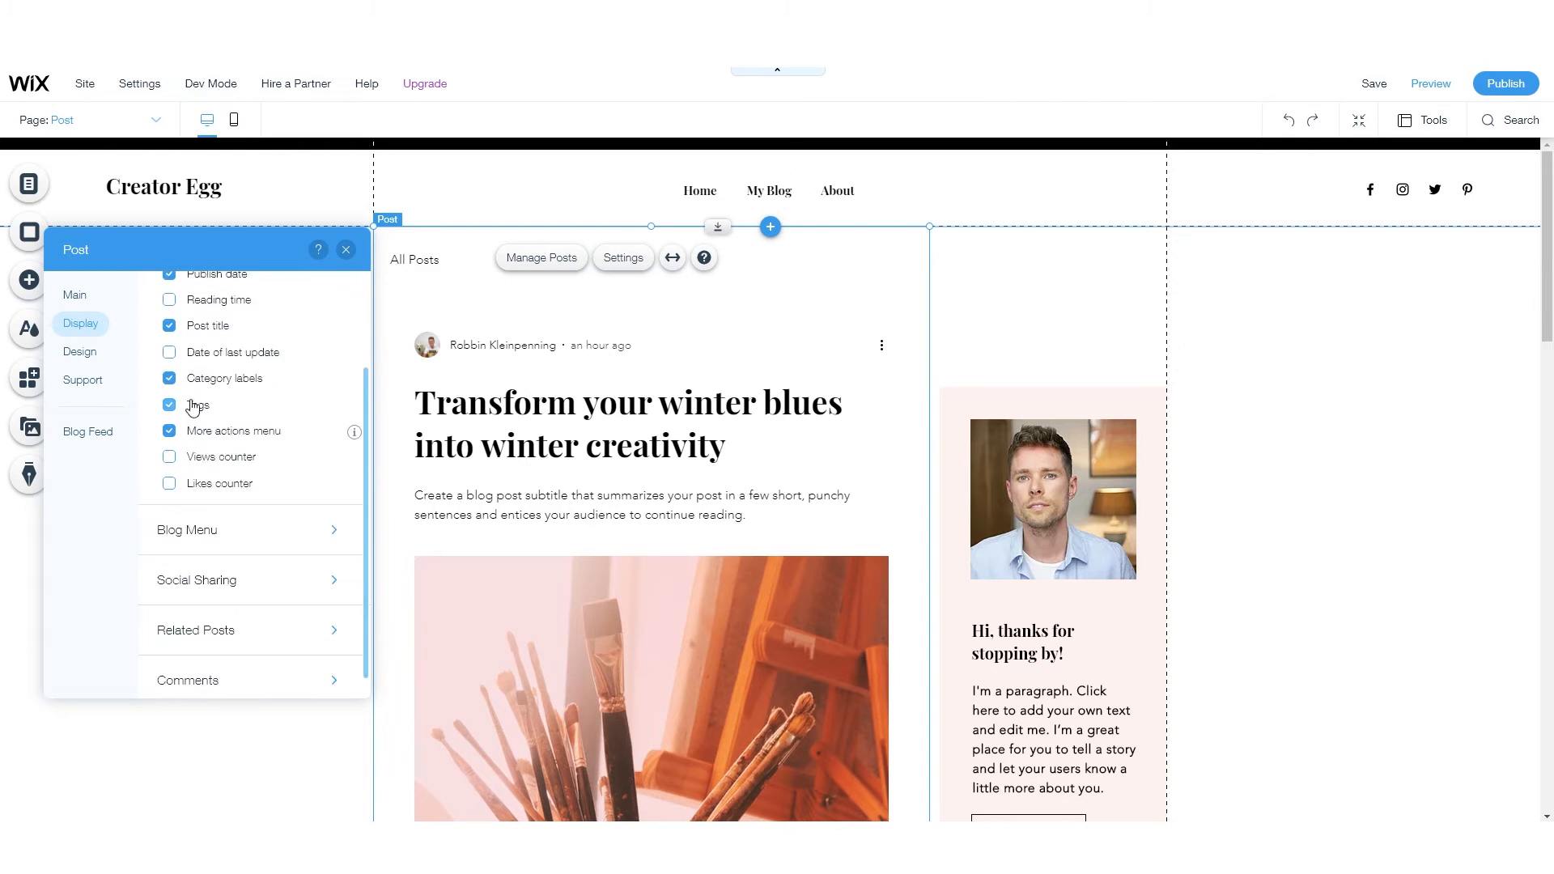
pyautogui.scroll(1, 193, 407)
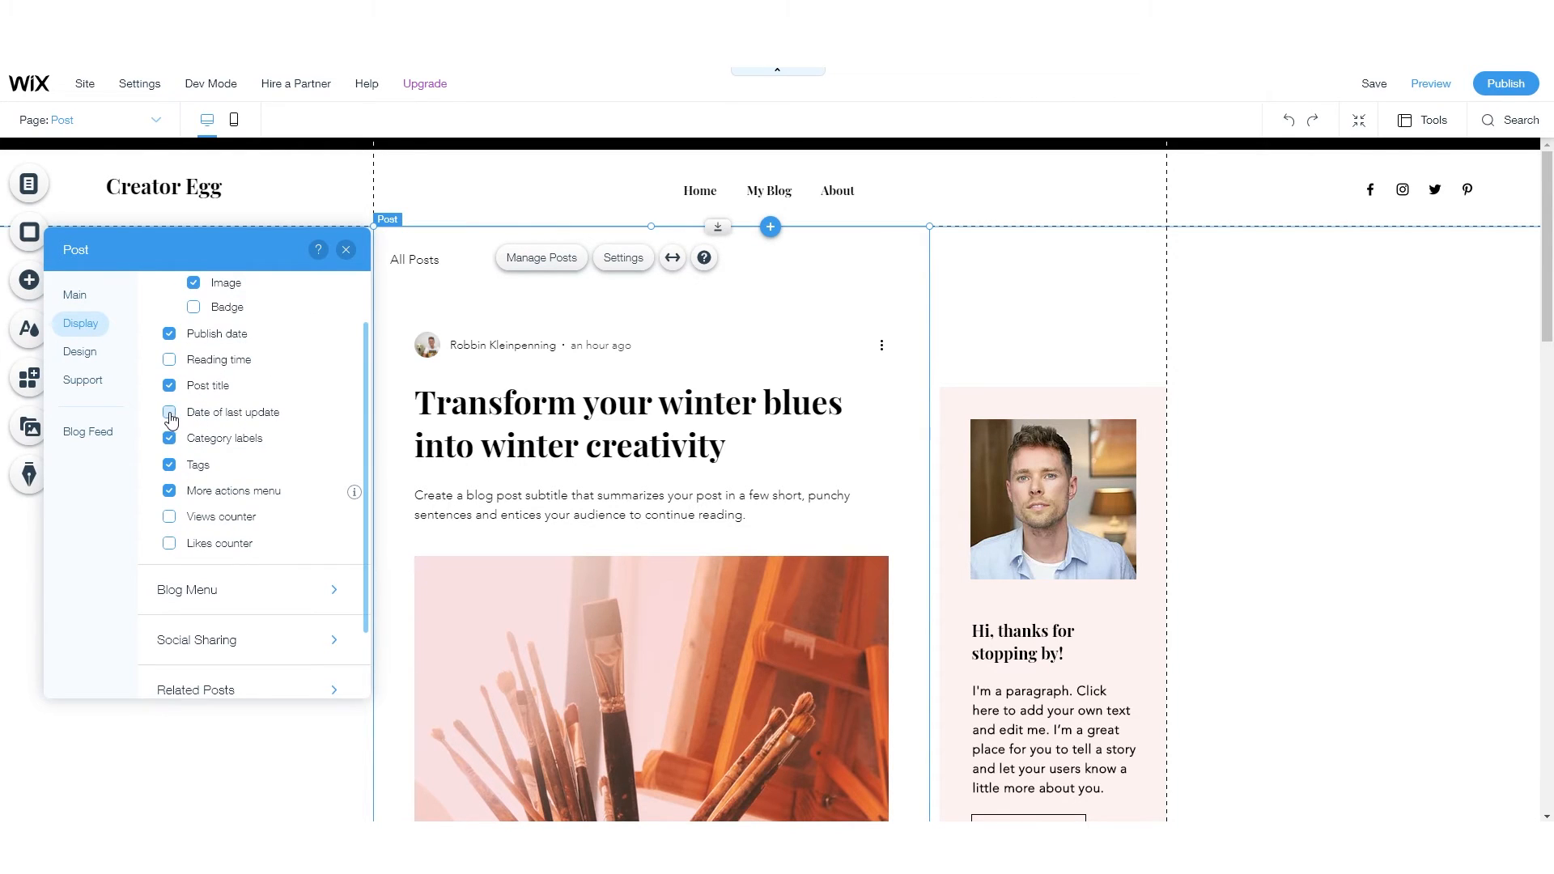
pyautogui.click(169, 413)
pyautogui.click(170, 439)
# - Preview the Post page, inspect the options in the post's more actions menu and return to the editor
pyautogui.click(1431, 86)
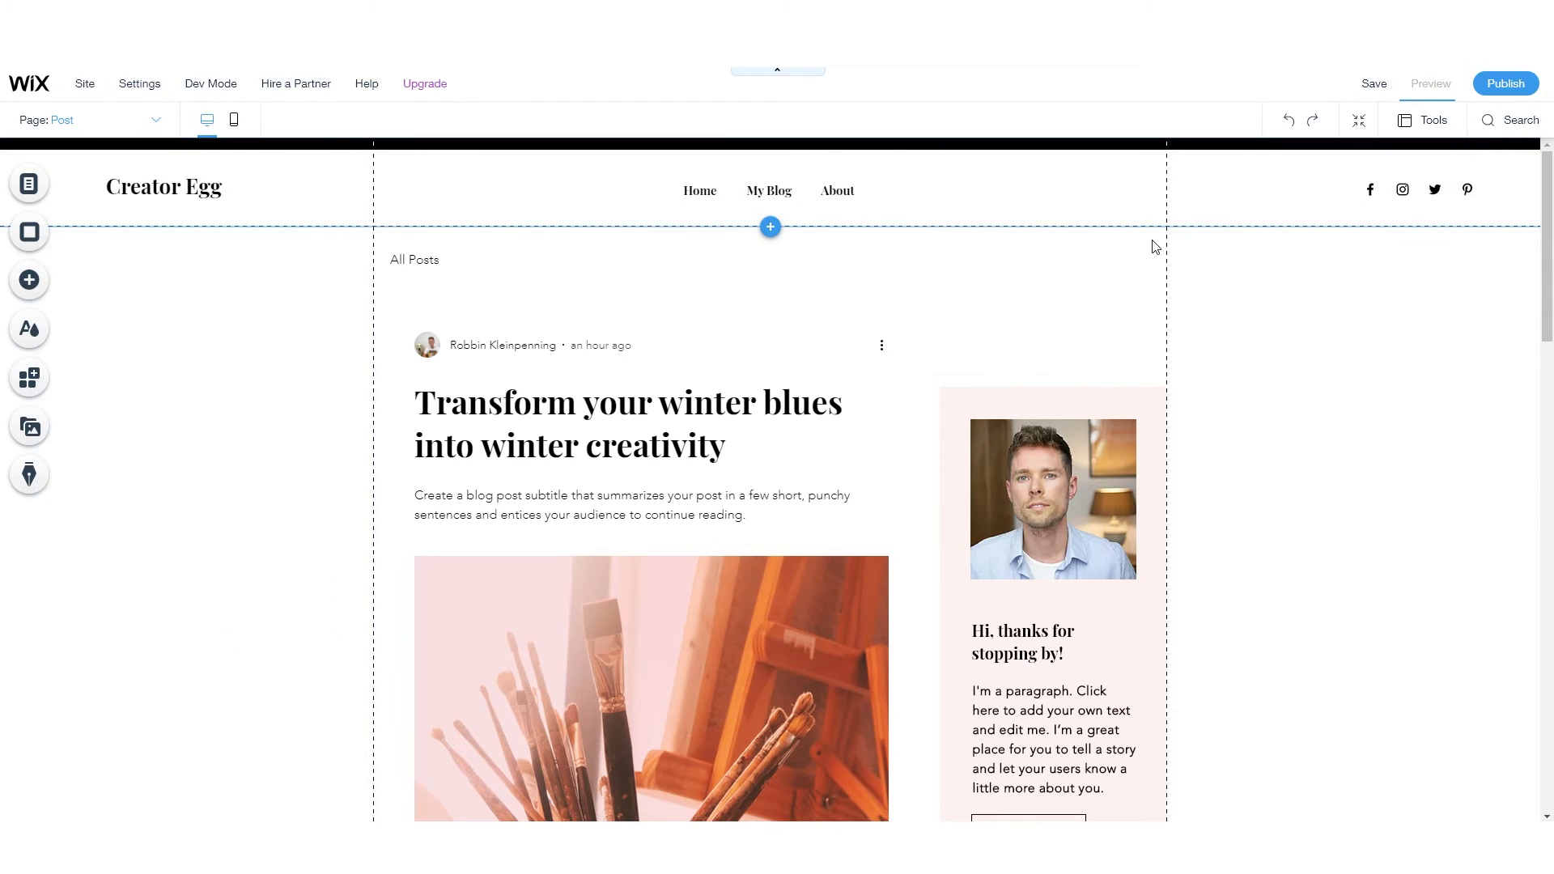
pyautogui.click(882, 349)
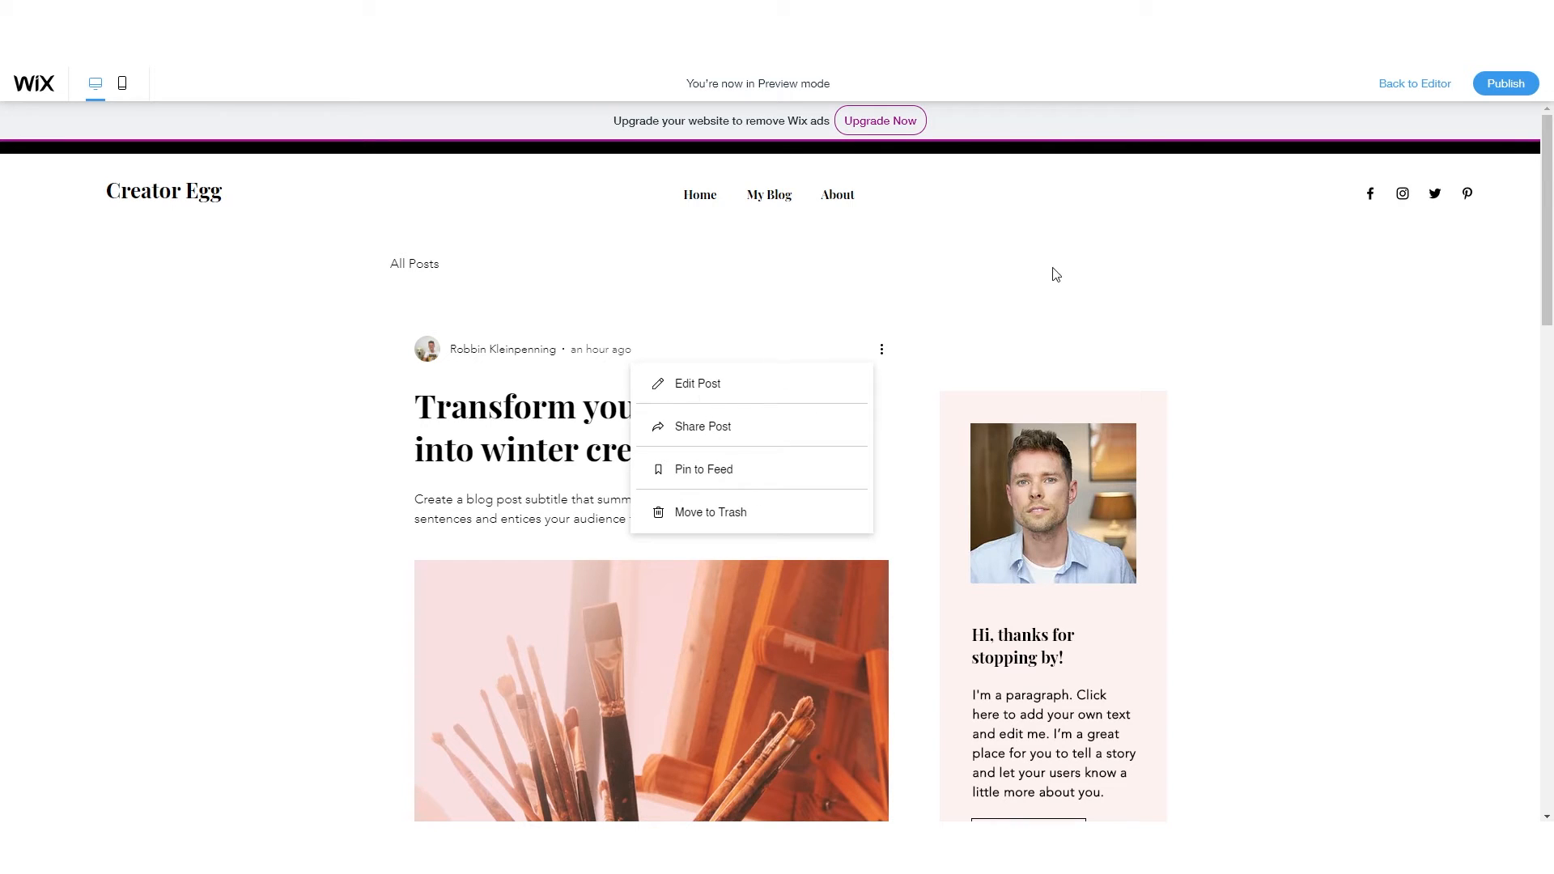
pyautogui.click(882, 353)
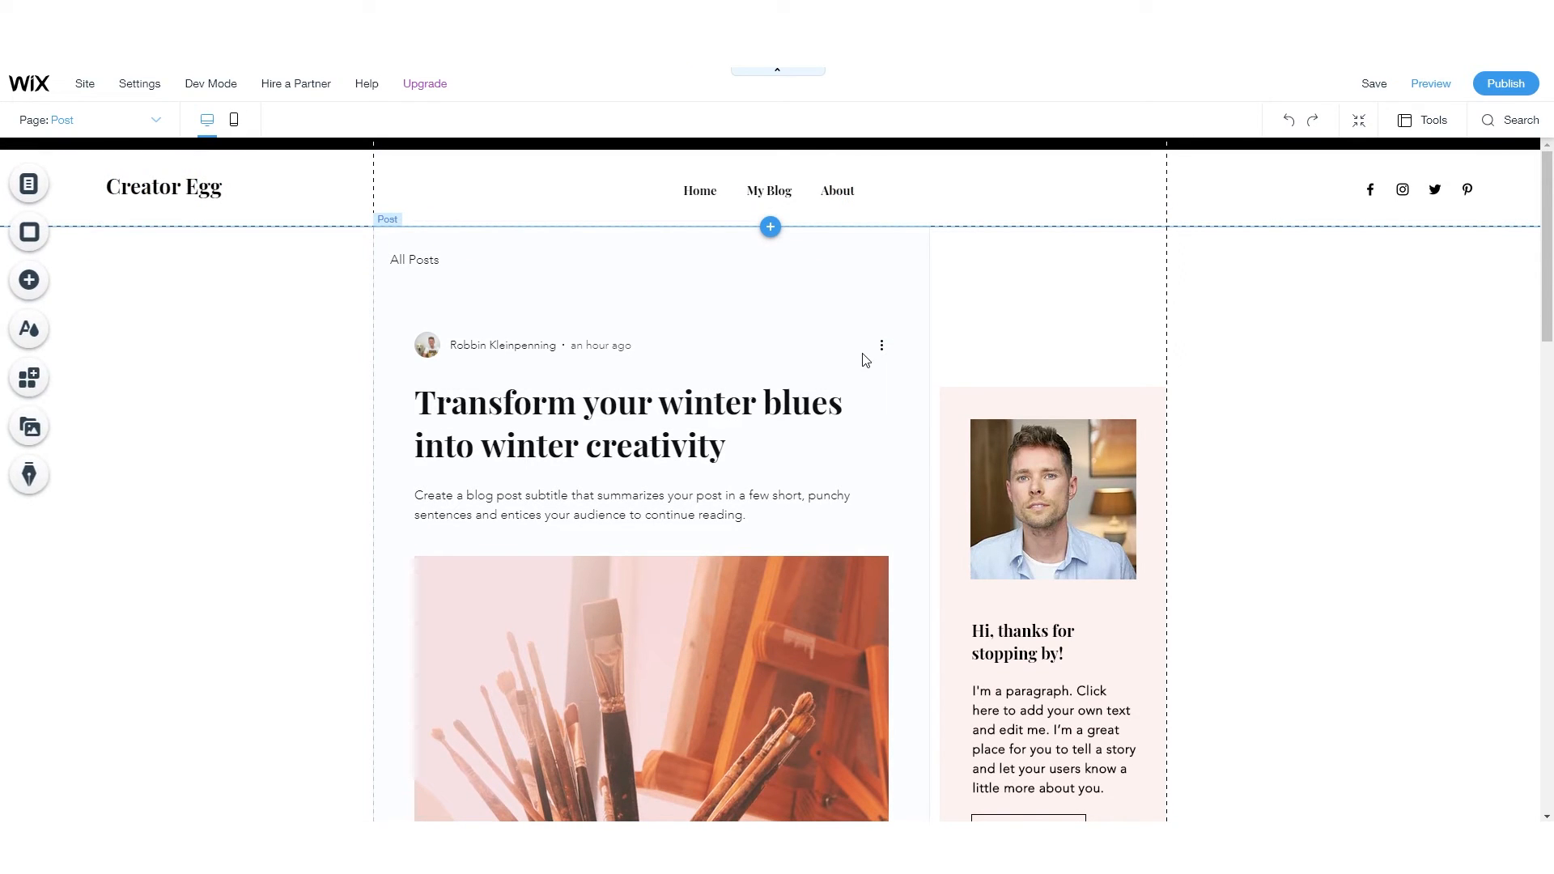
# - Hide the more actions menu in the blog post's display settings
pyautogui.click(679, 385)
pyautogui.click(768, 347)
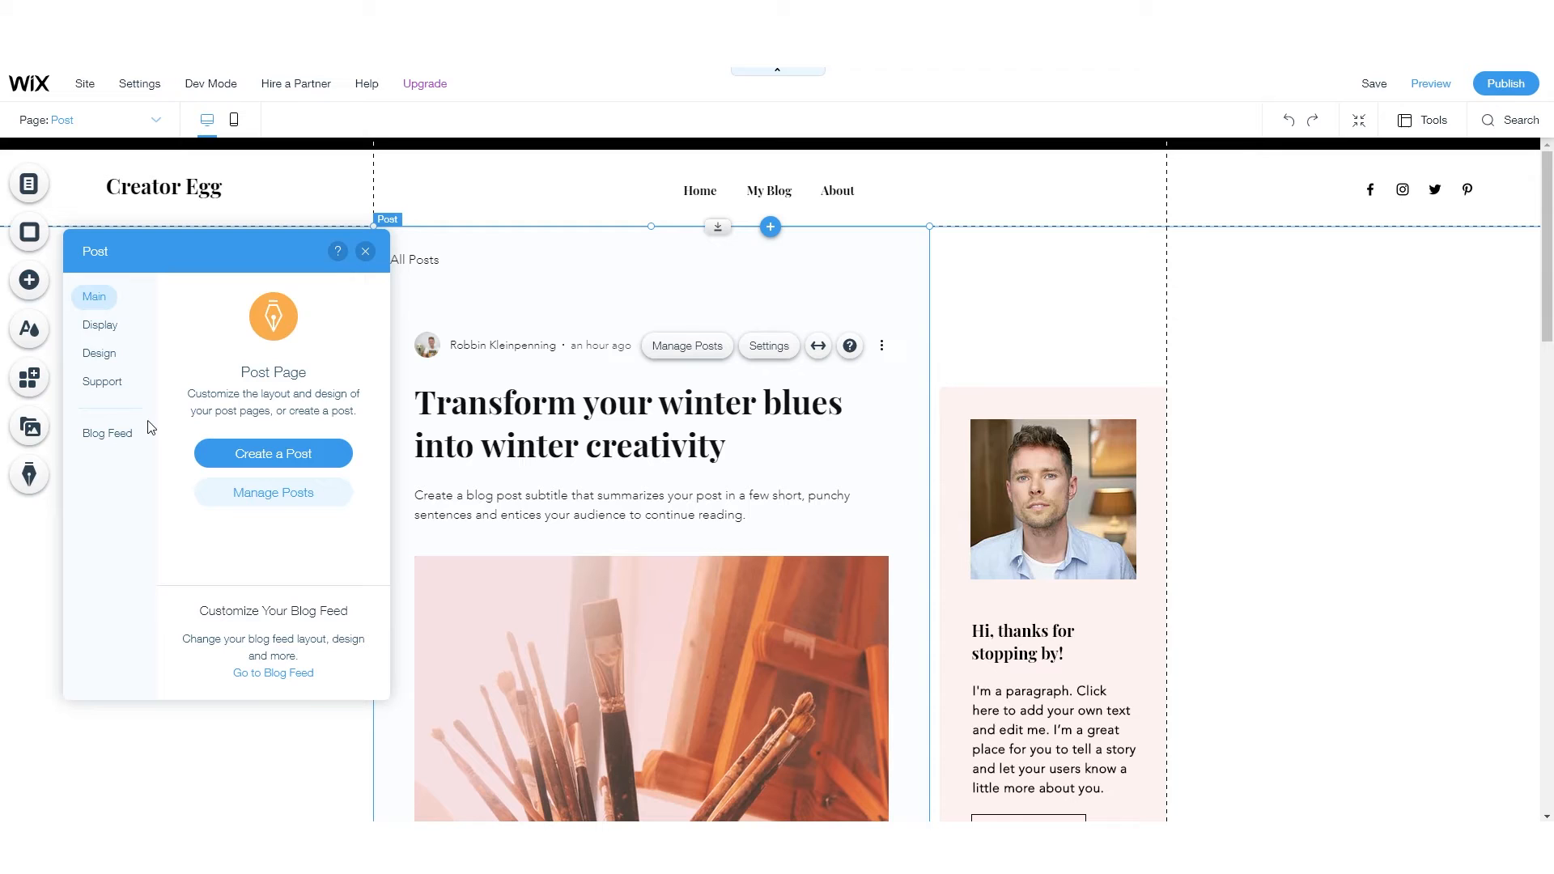
pyautogui.click(99, 325)
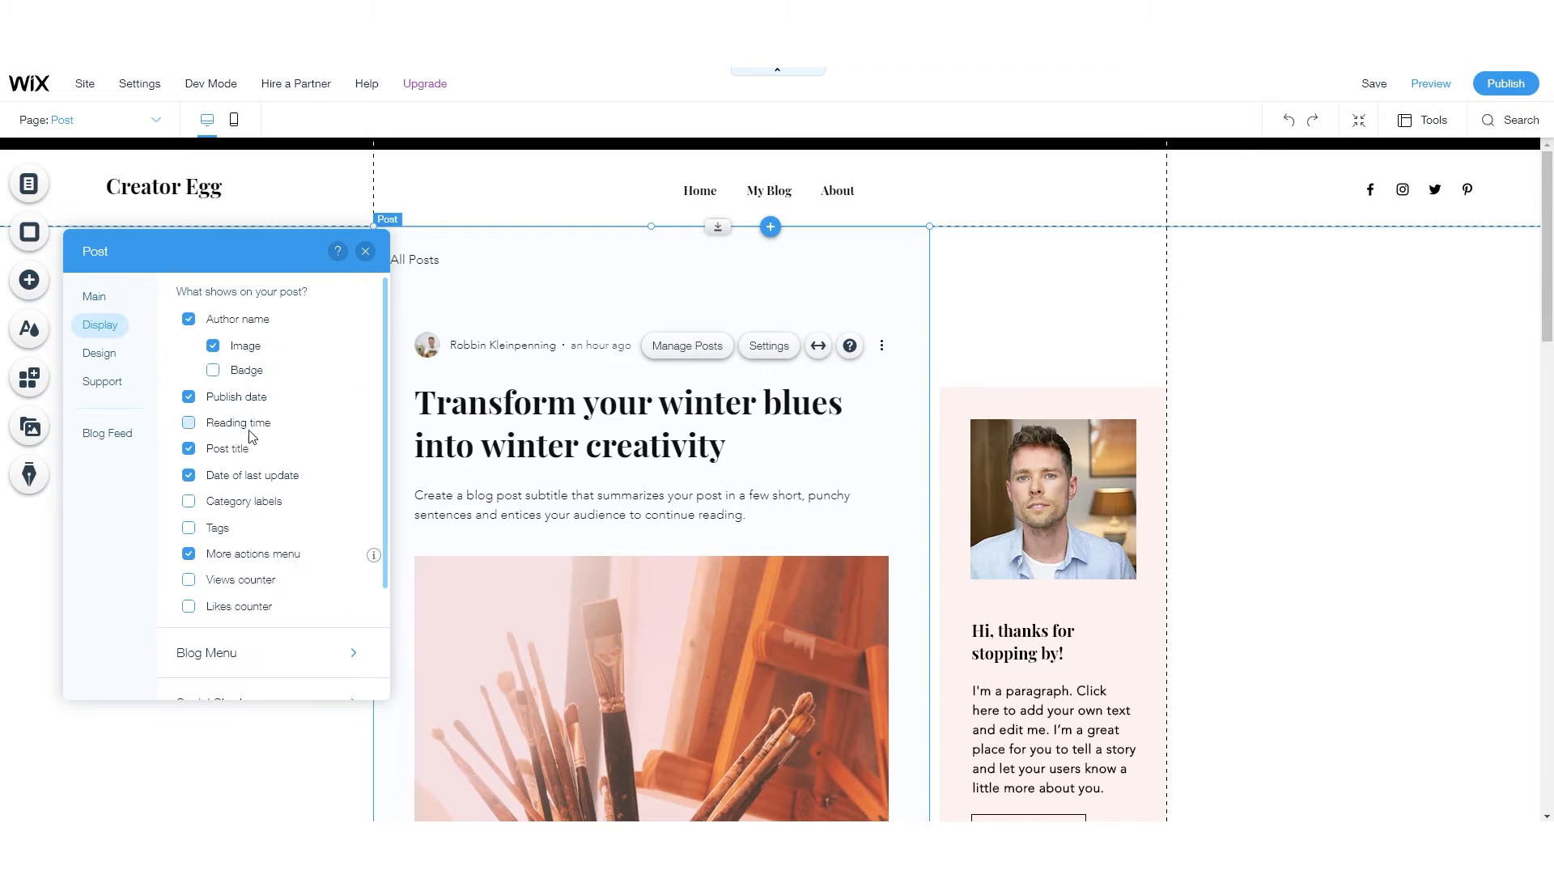
pyautogui.click(188, 555)
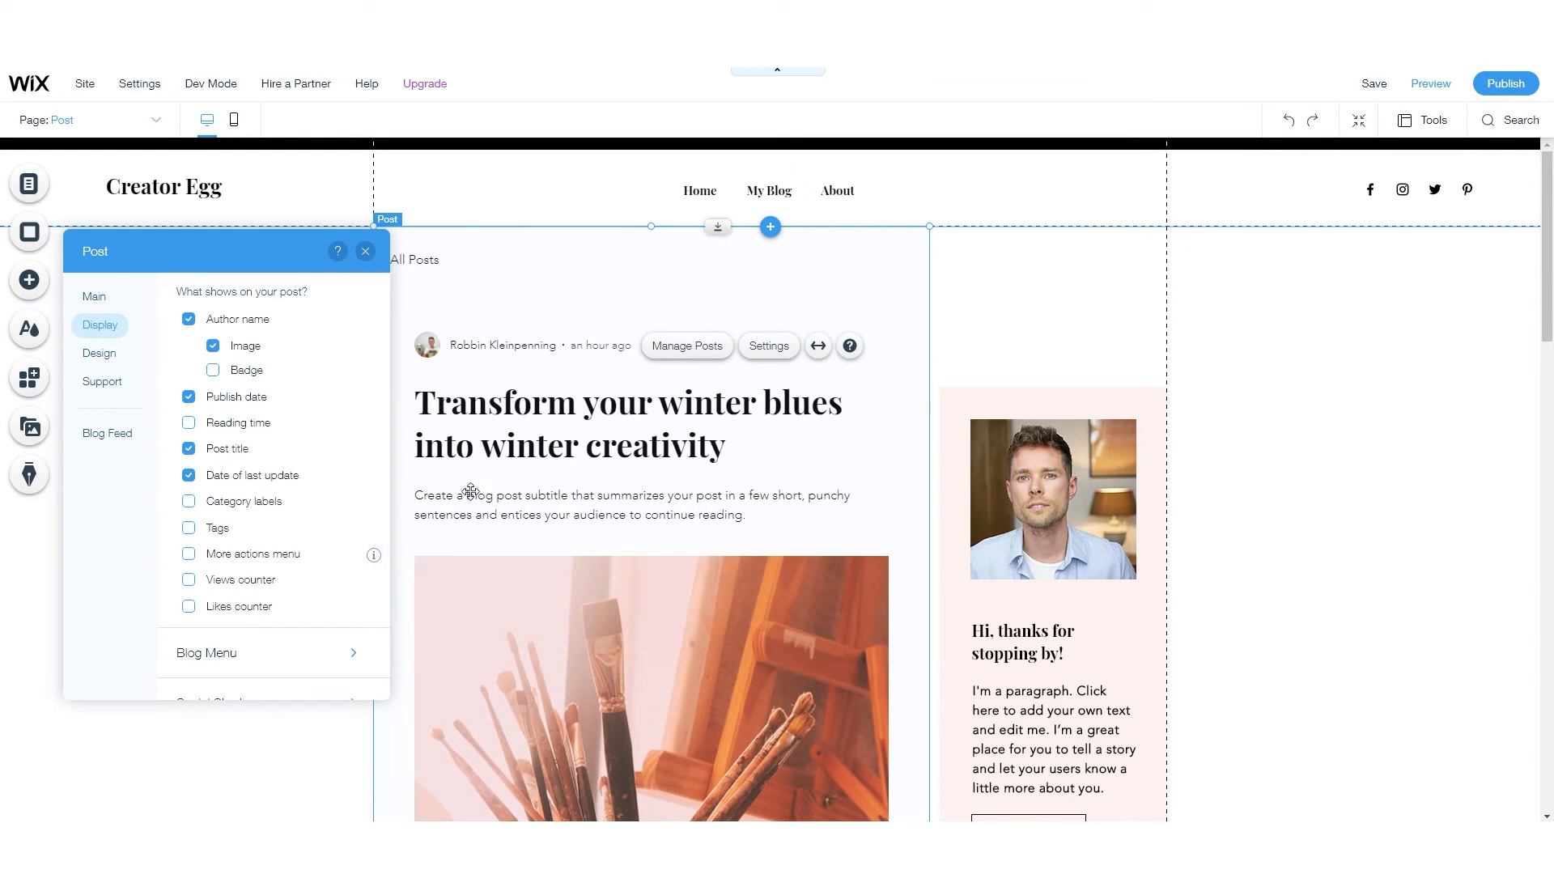
# - Hide the blog menu on the Post page in the post's display settings
pyautogui.scroll(-1, 258, 573)
pyautogui.scroll(-1, 259, 573)
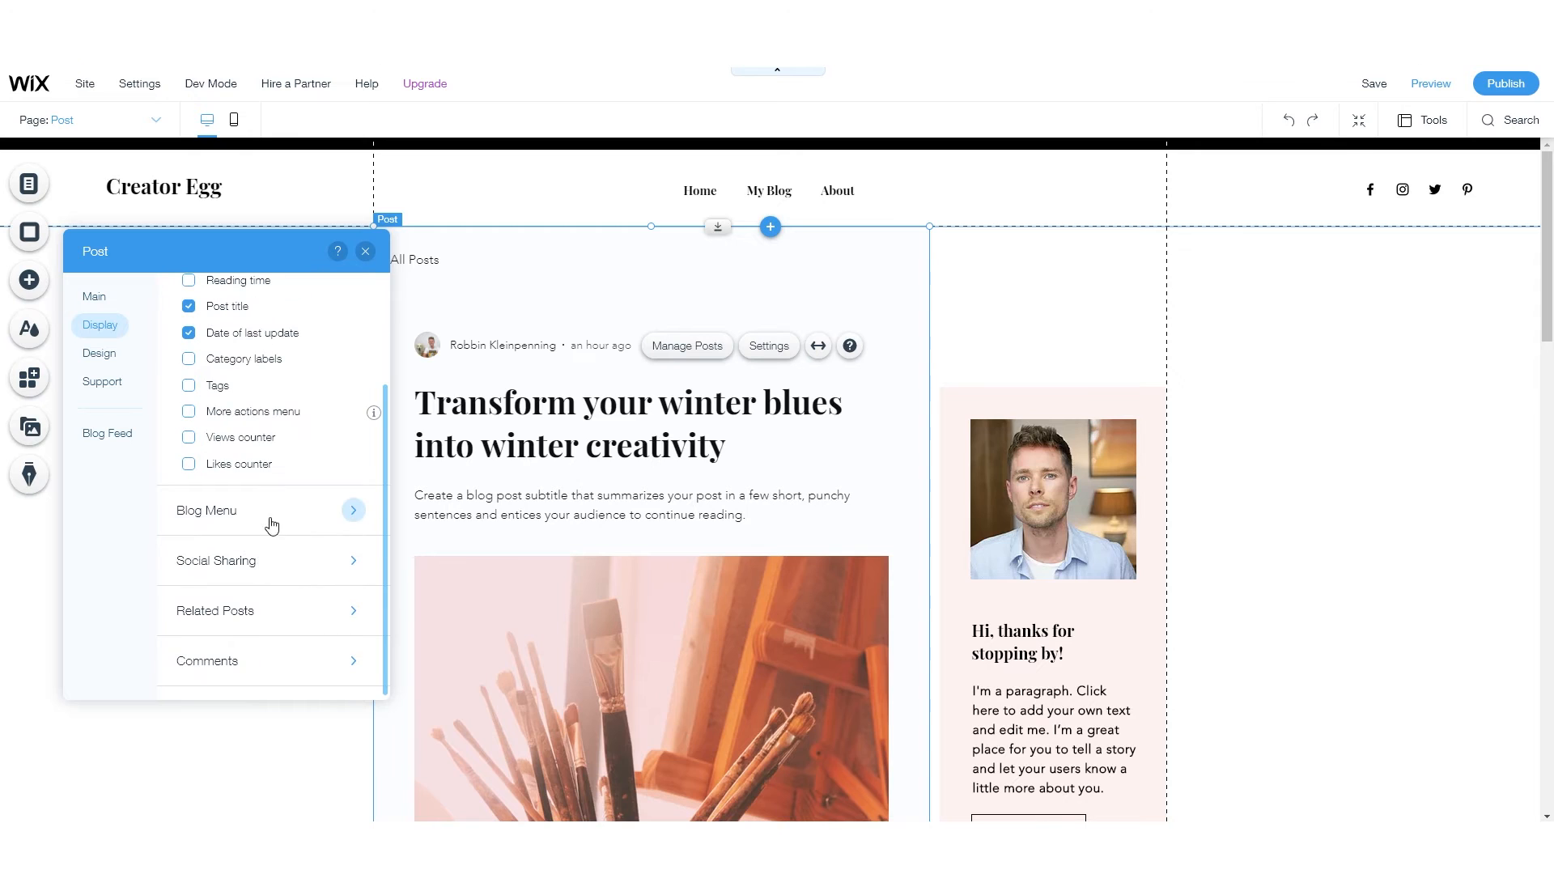
pyautogui.click(353, 512)
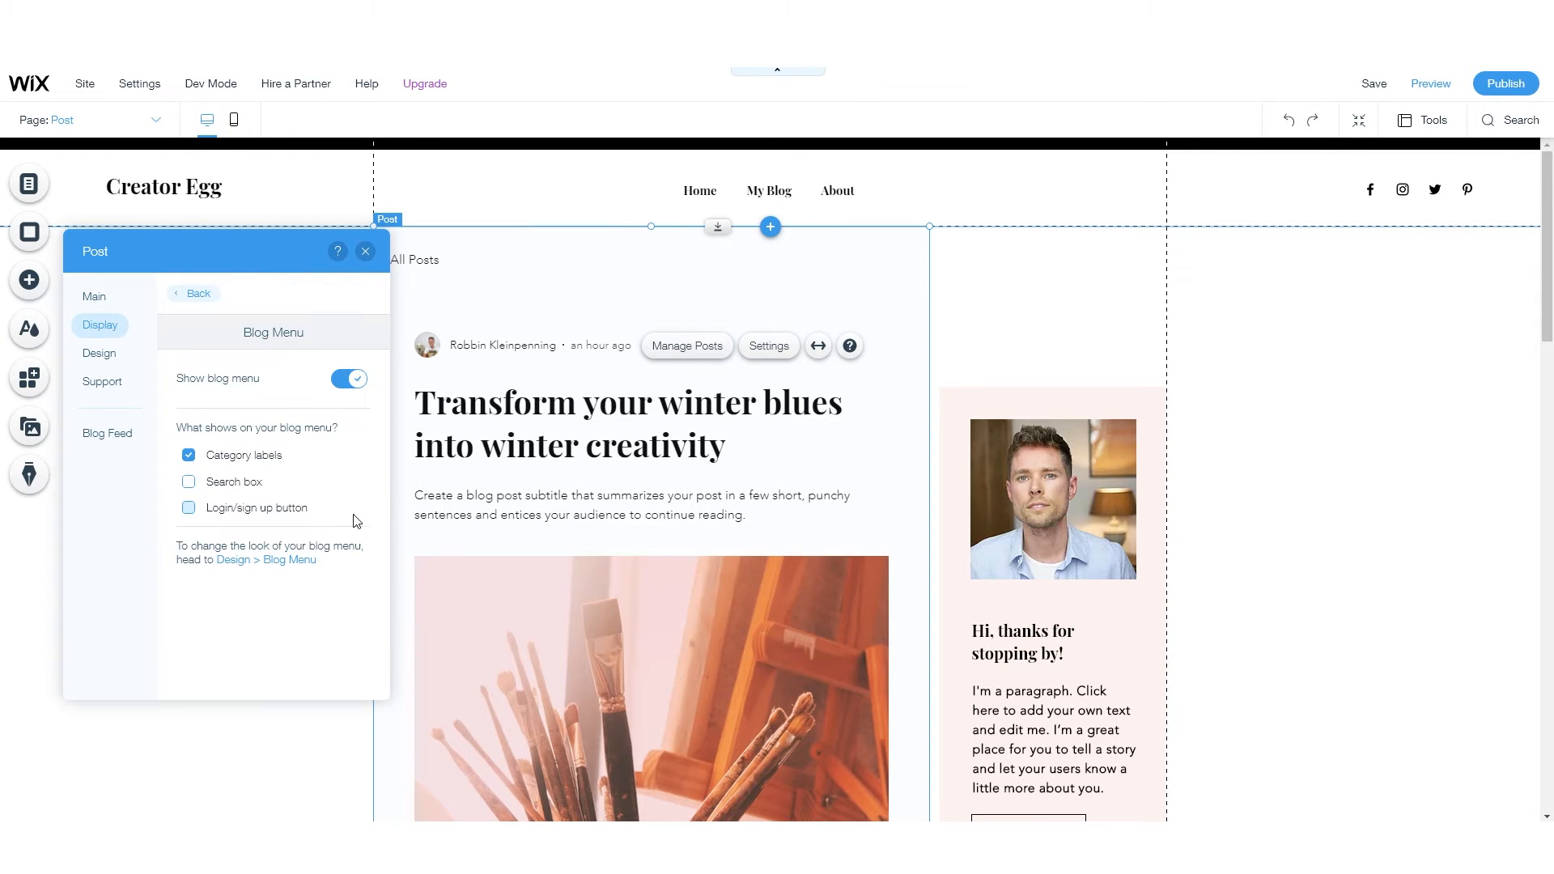
pyautogui.click(346, 381)
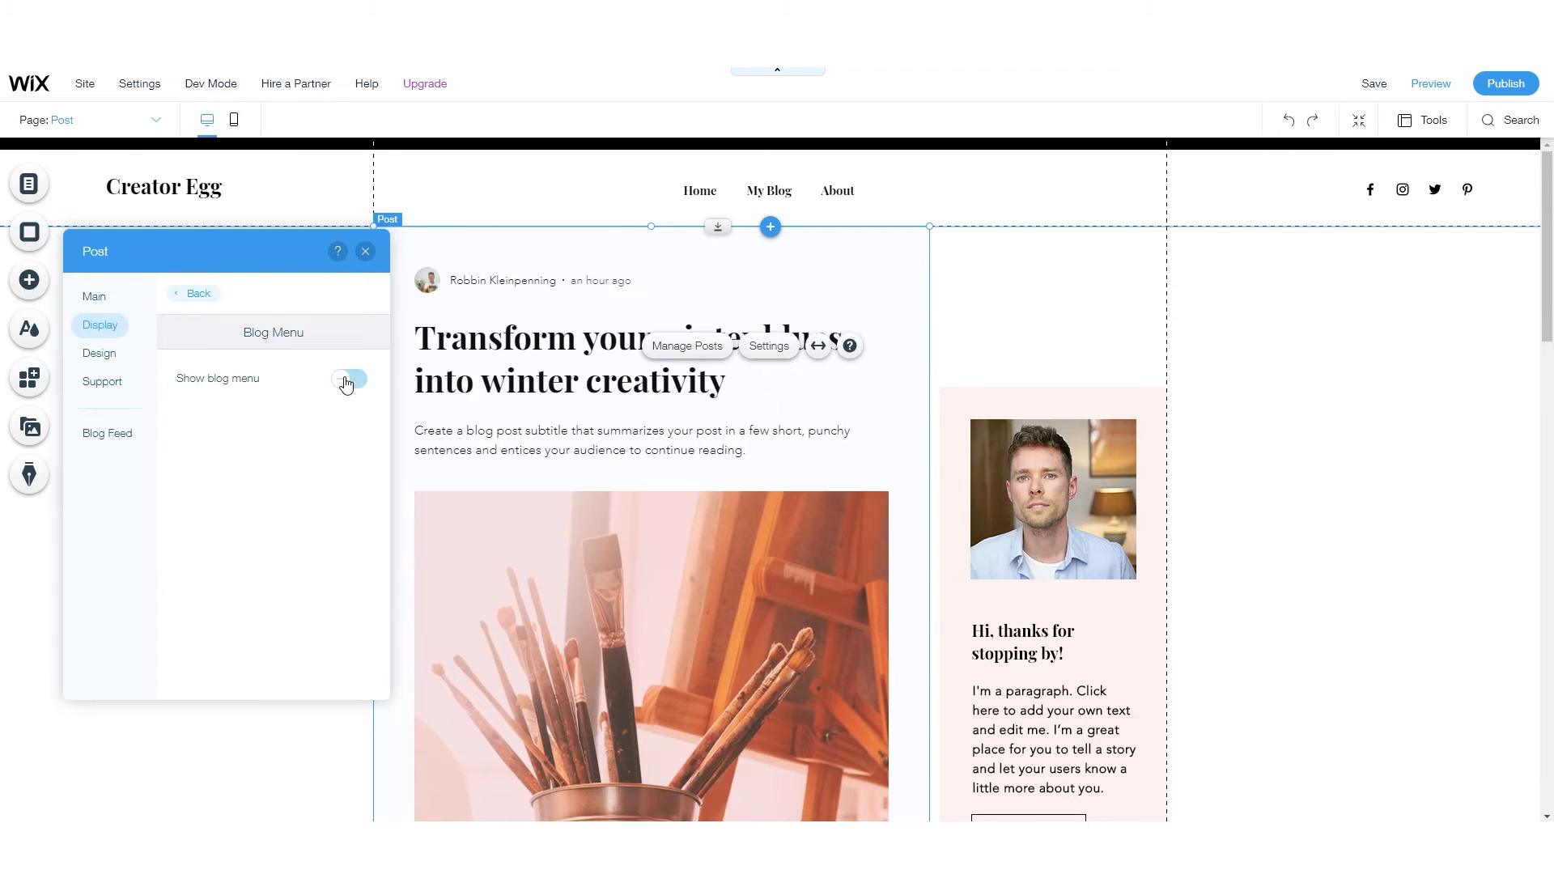
pyautogui.click(356, 378)
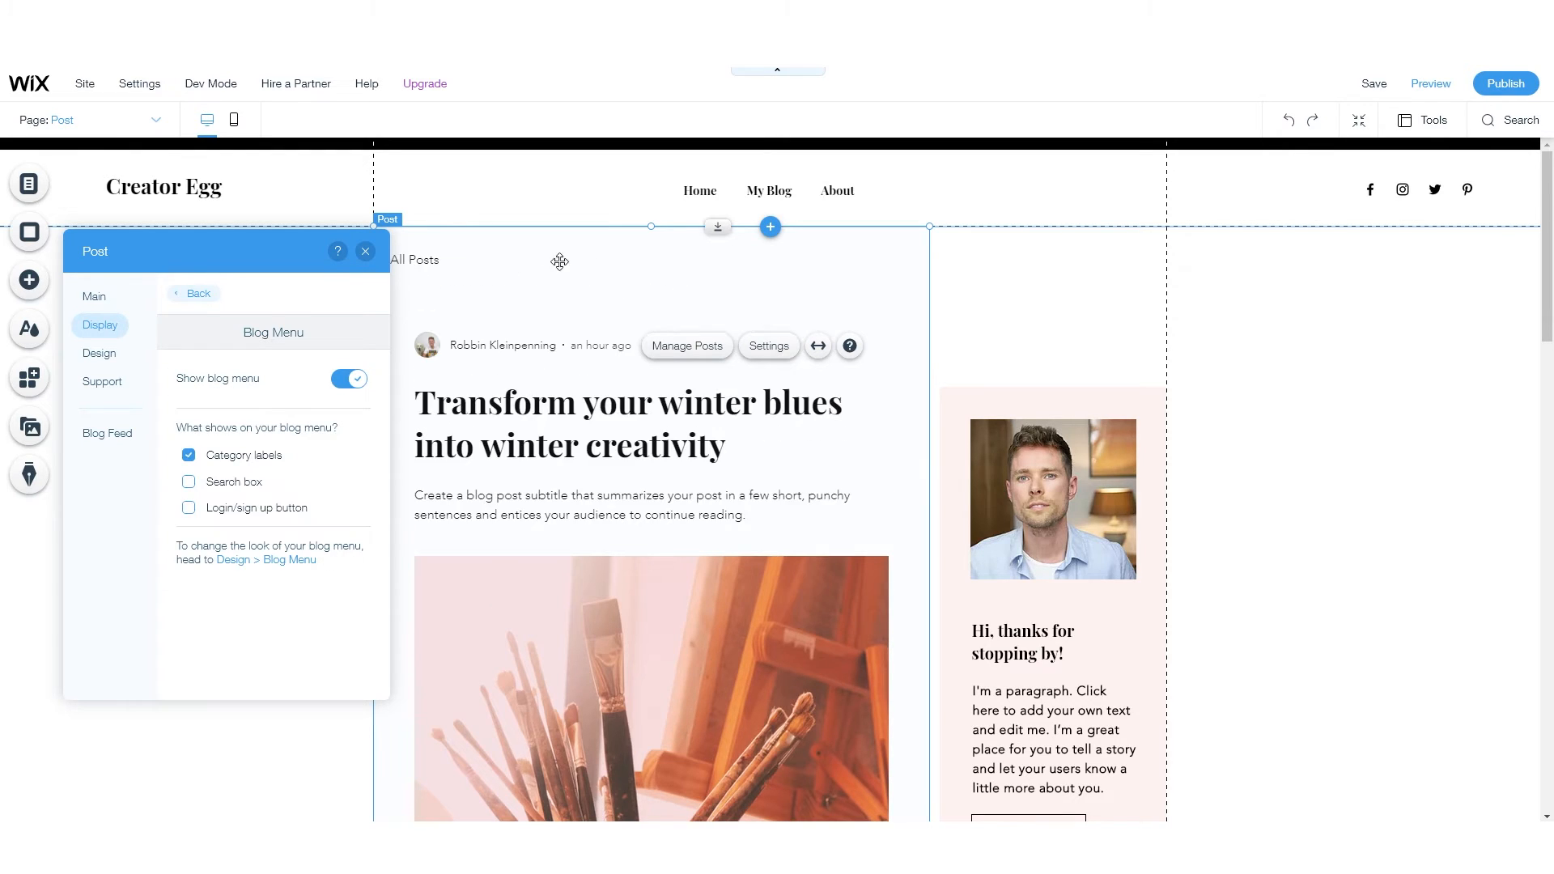
pyautogui.click(188, 483)
pyautogui.click(188, 509)
pyautogui.click(349, 380)
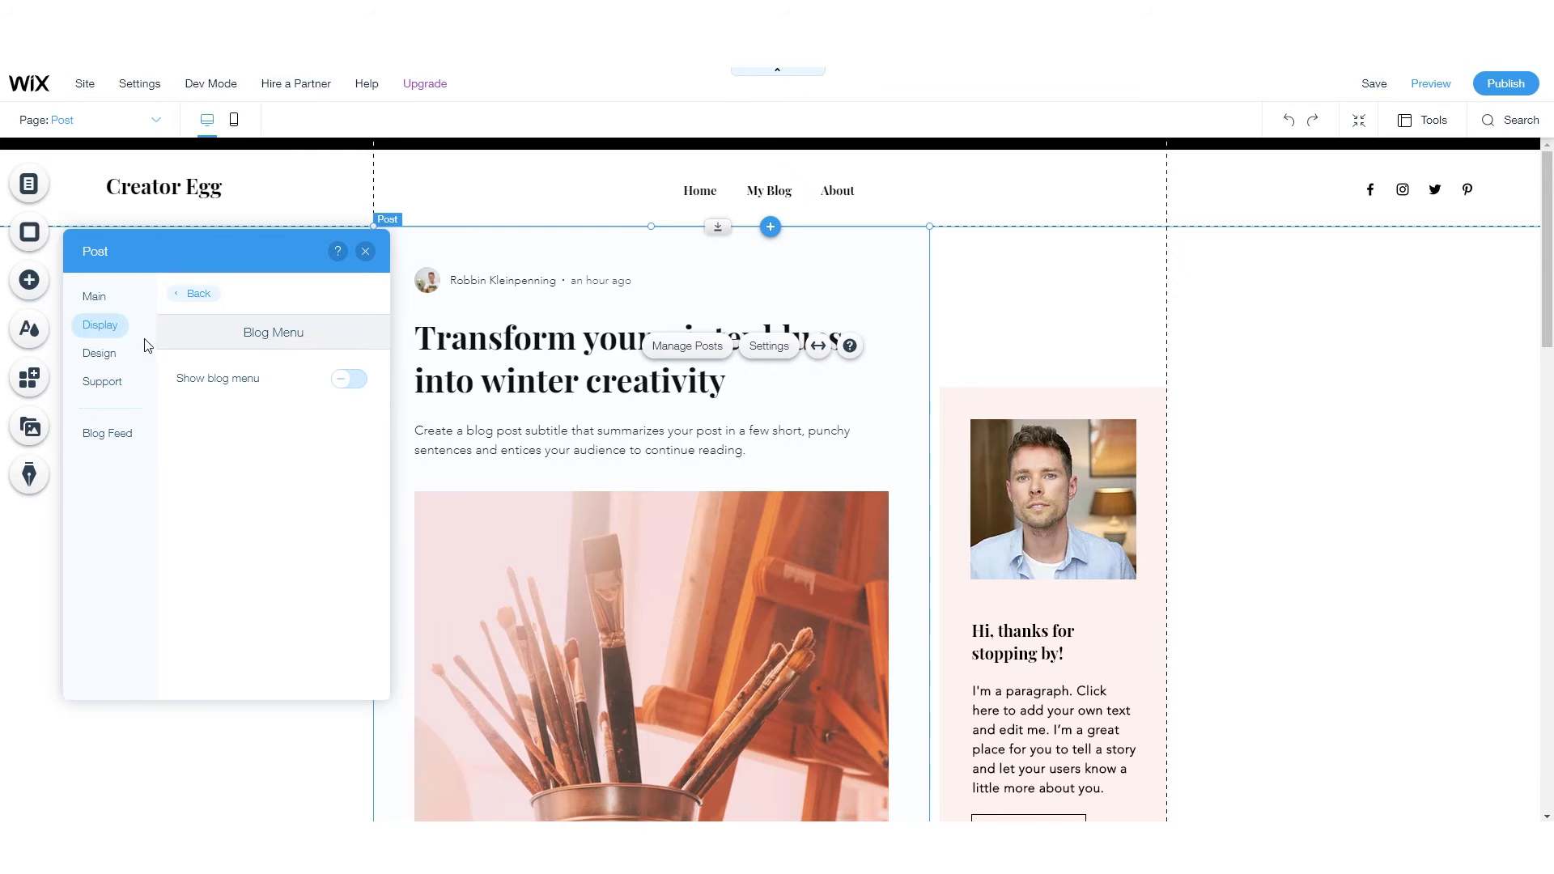
pyautogui.click(197, 293)
# - Review the post's social sharing and related posts display options
pyautogui.scroll(-3, 267, 575)
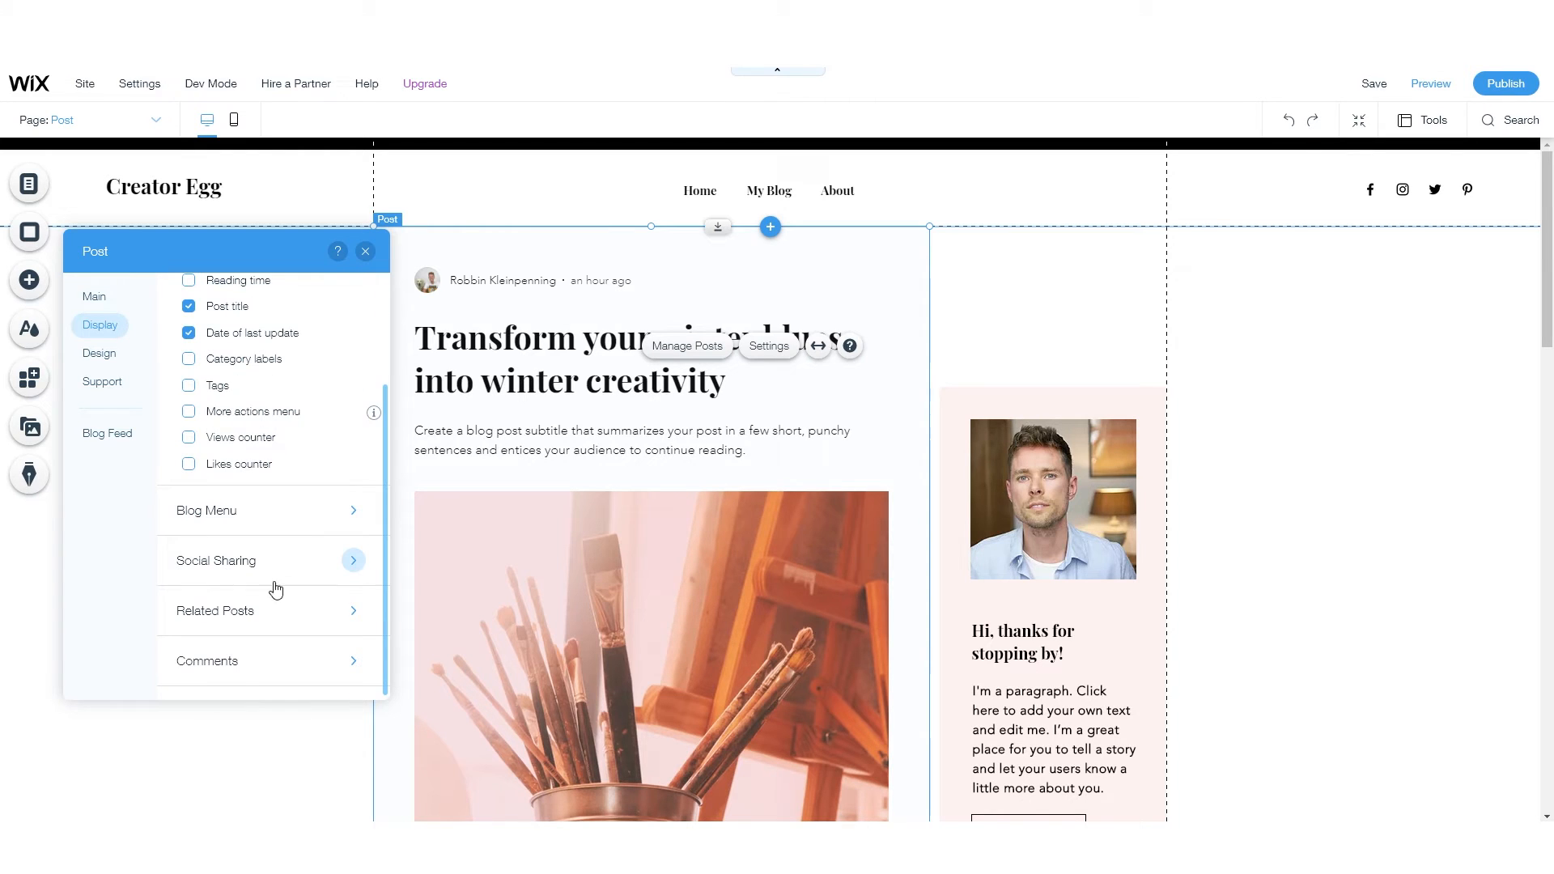
pyautogui.click(357, 561)
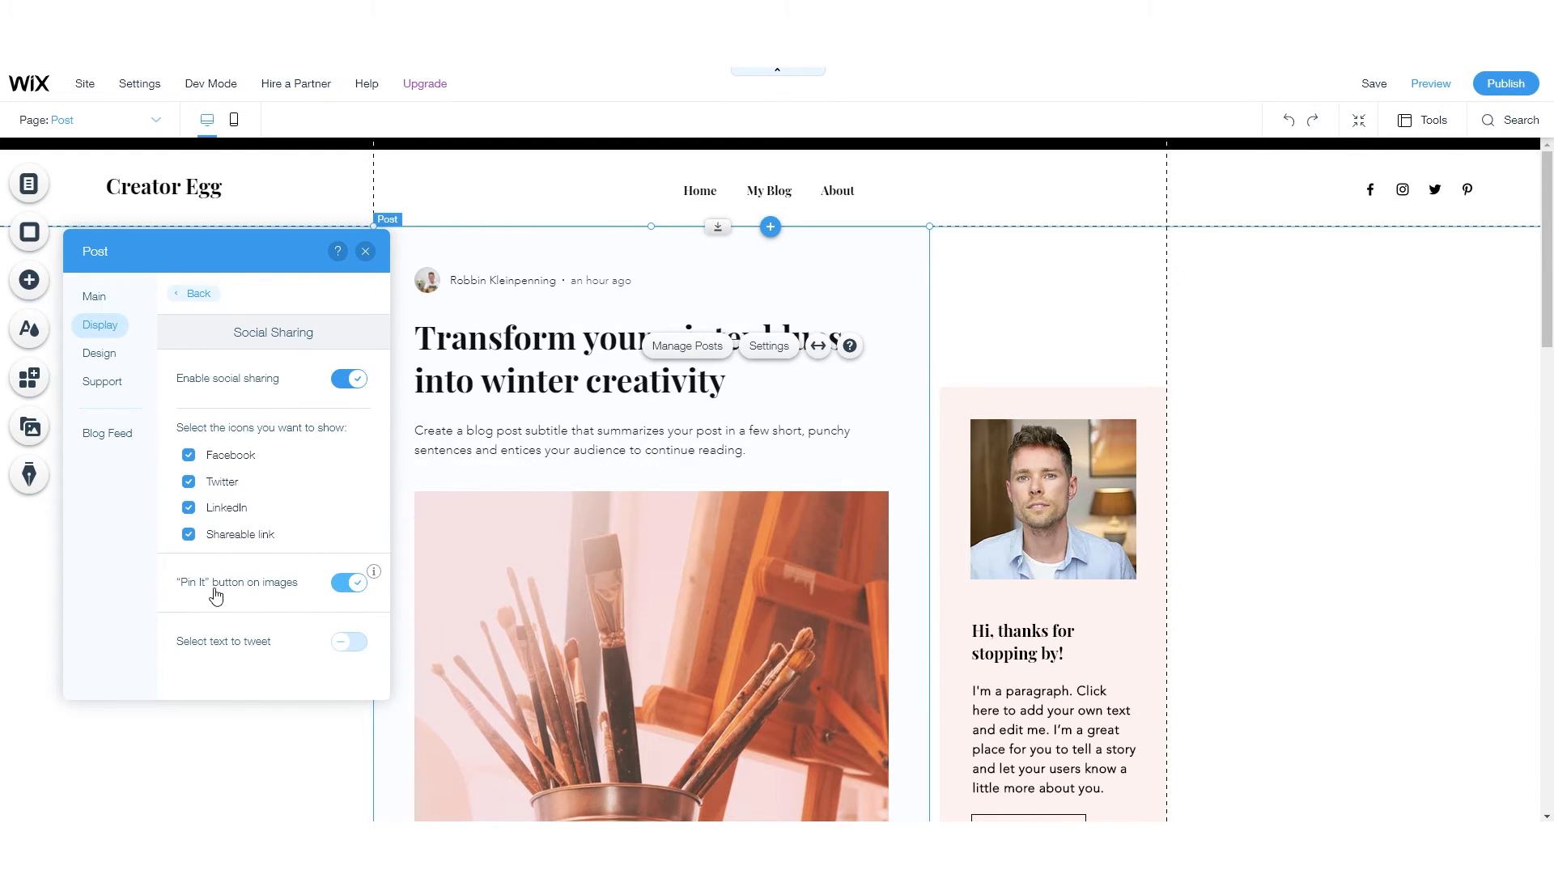
pyautogui.scroll(-10, 526, 647)
pyautogui.scroll(7, 510, 548)
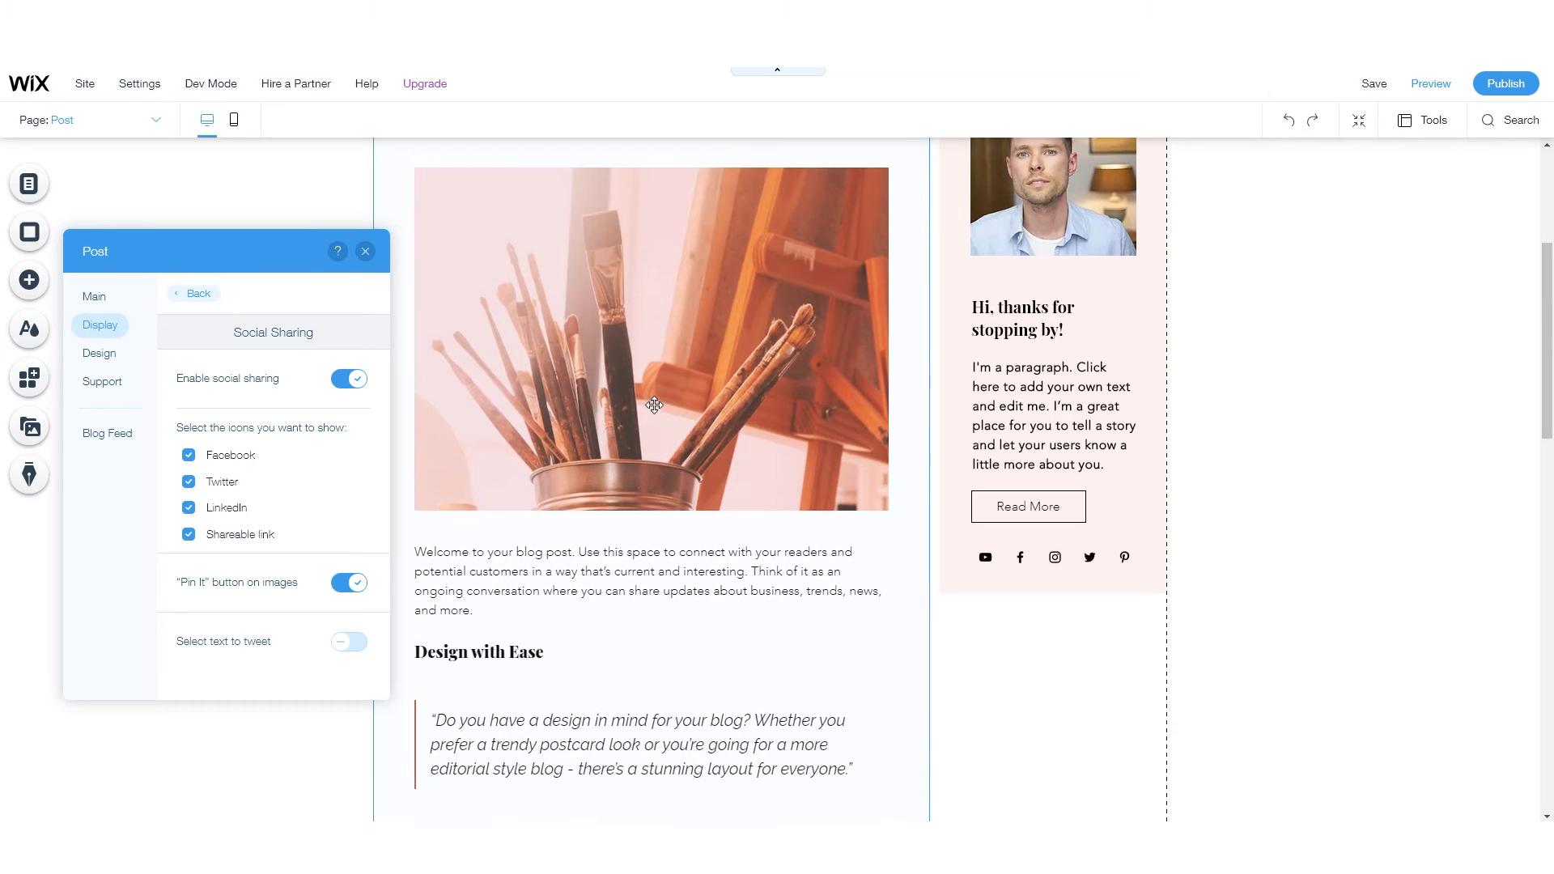
pyautogui.click(195, 294)
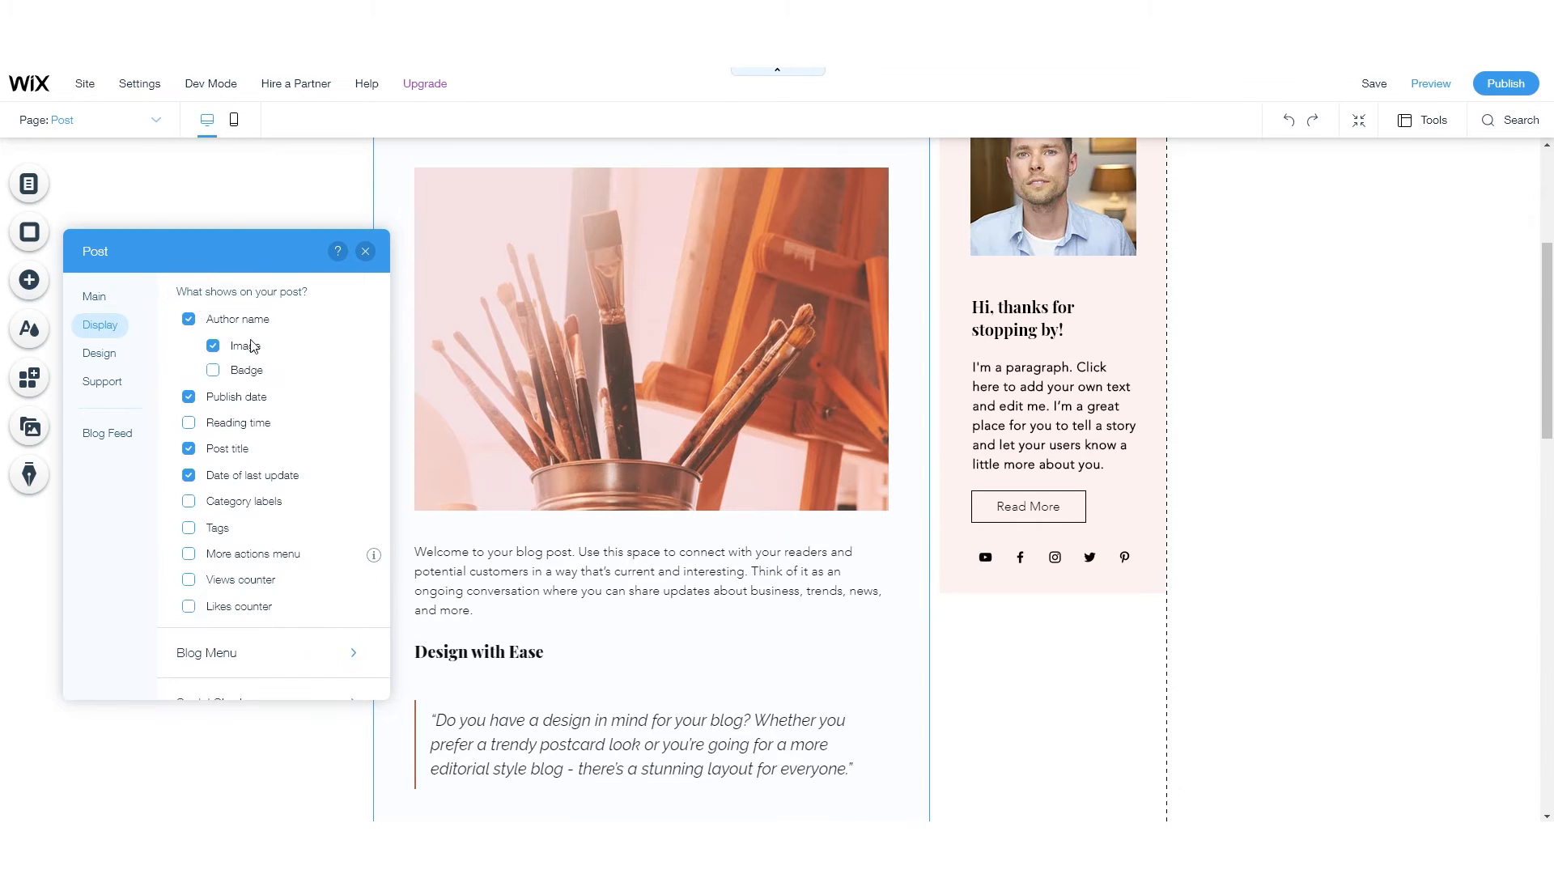
pyautogui.scroll(-2, 235, 558)
pyautogui.click(355, 612)
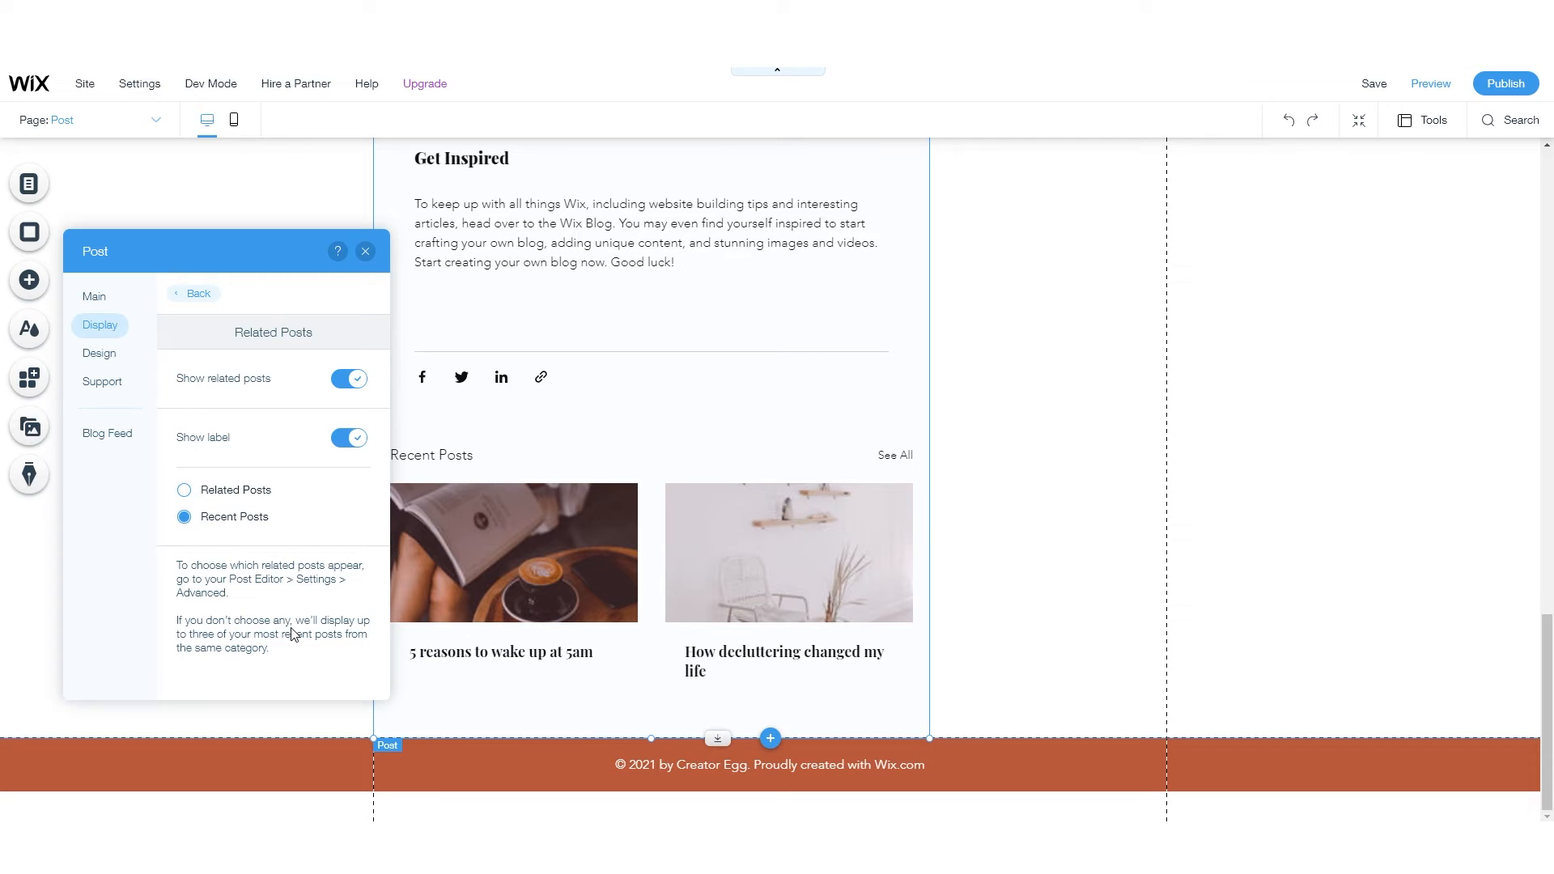
pyautogui.click(179, 295)
# - Enable comments and guest comments for the blog post
pyautogui.scroll(-3, 243, 526)
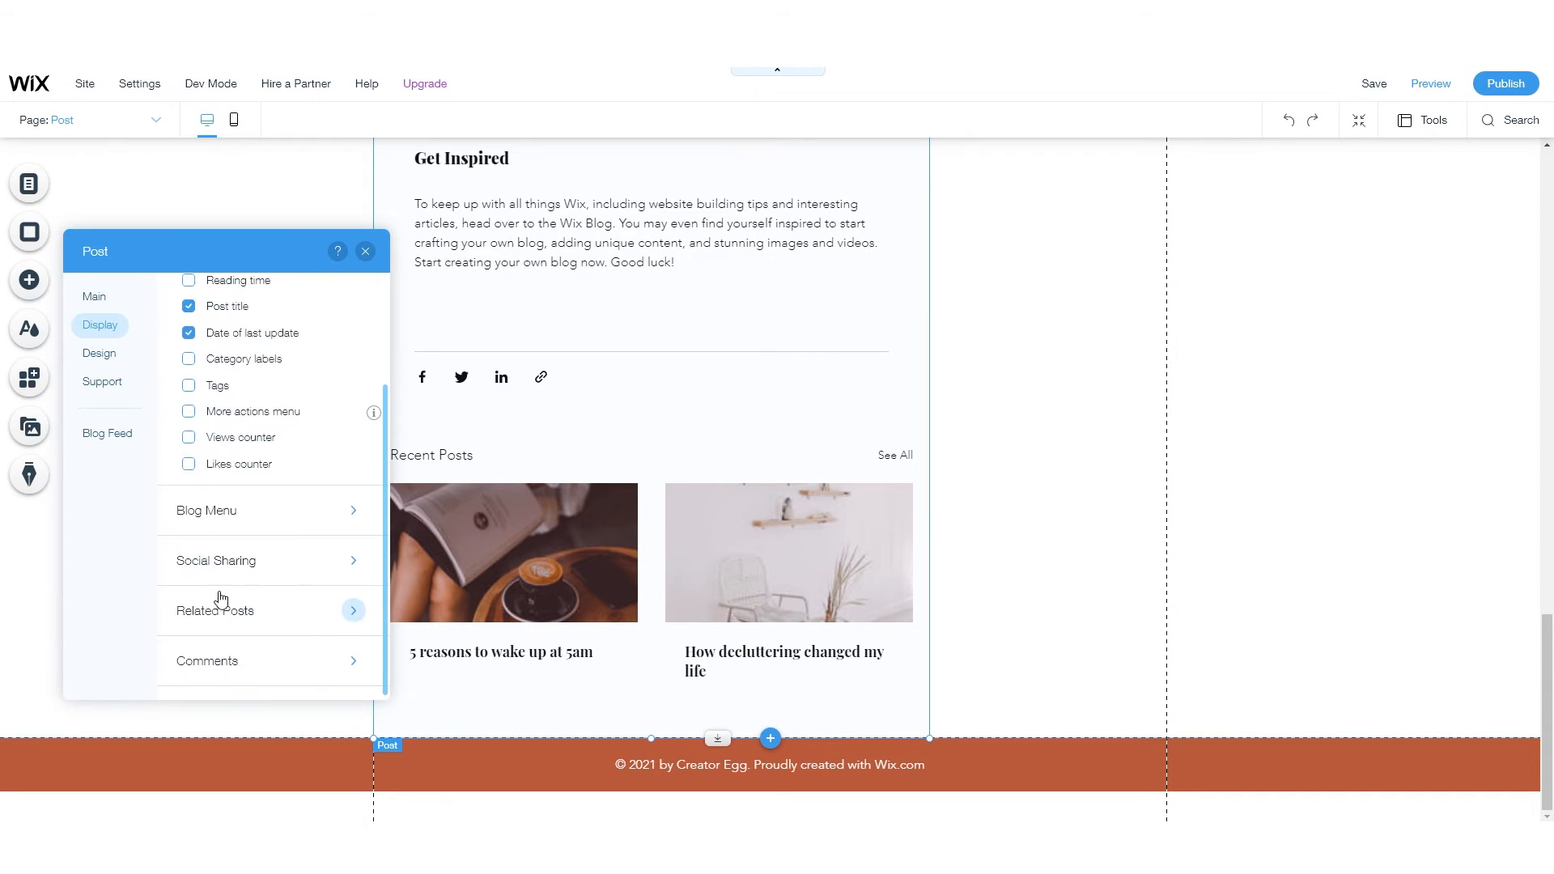
pyautogui.click(351, 666)
pyautogui.click(349, 379)
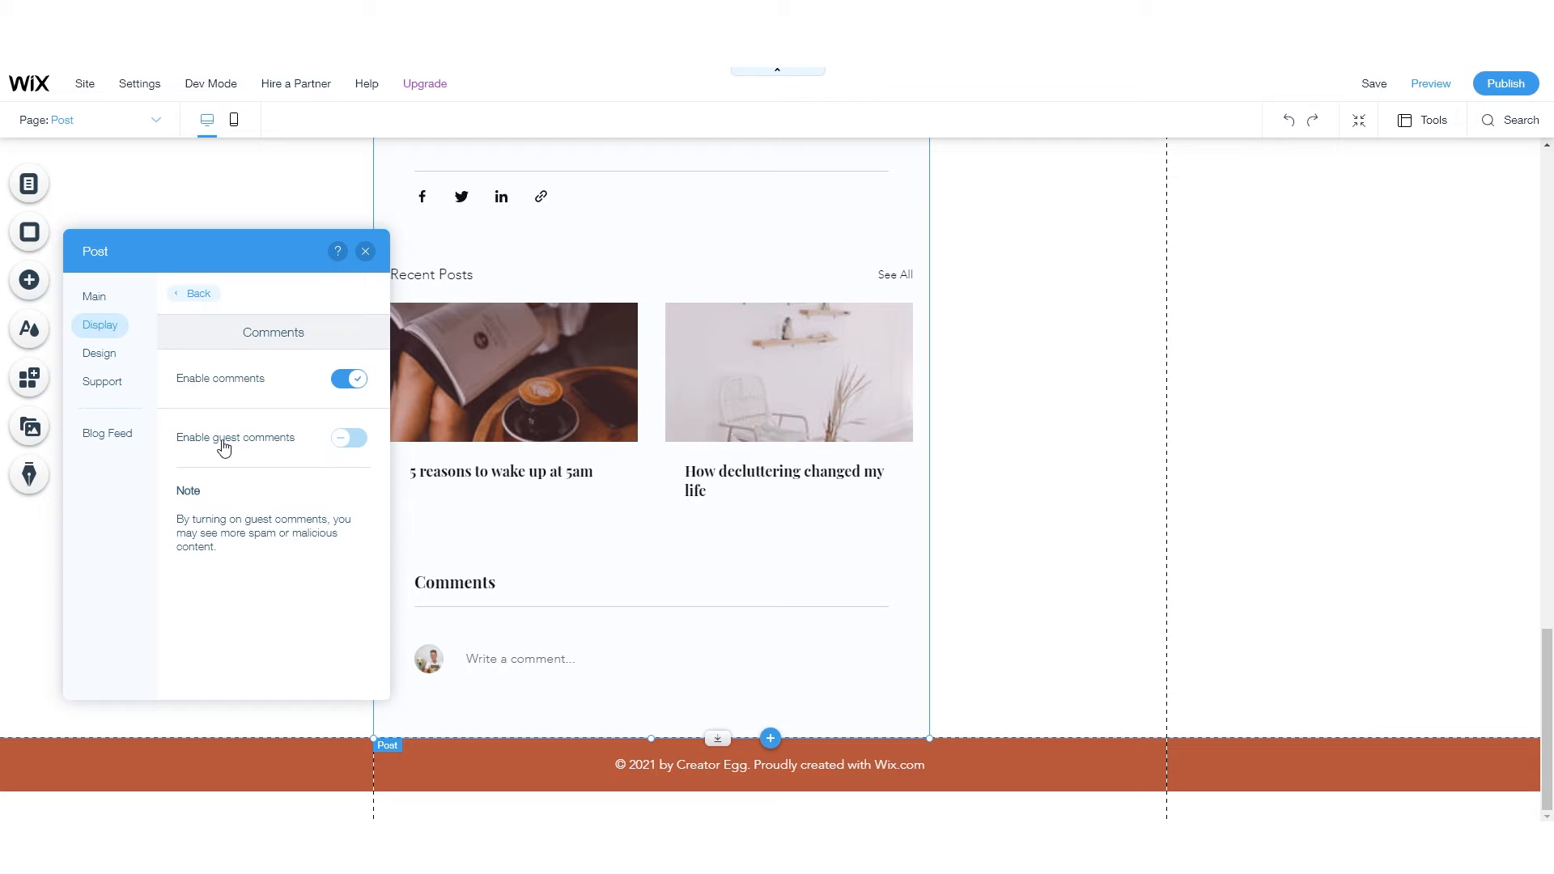
pyautogui.click(355, 441)
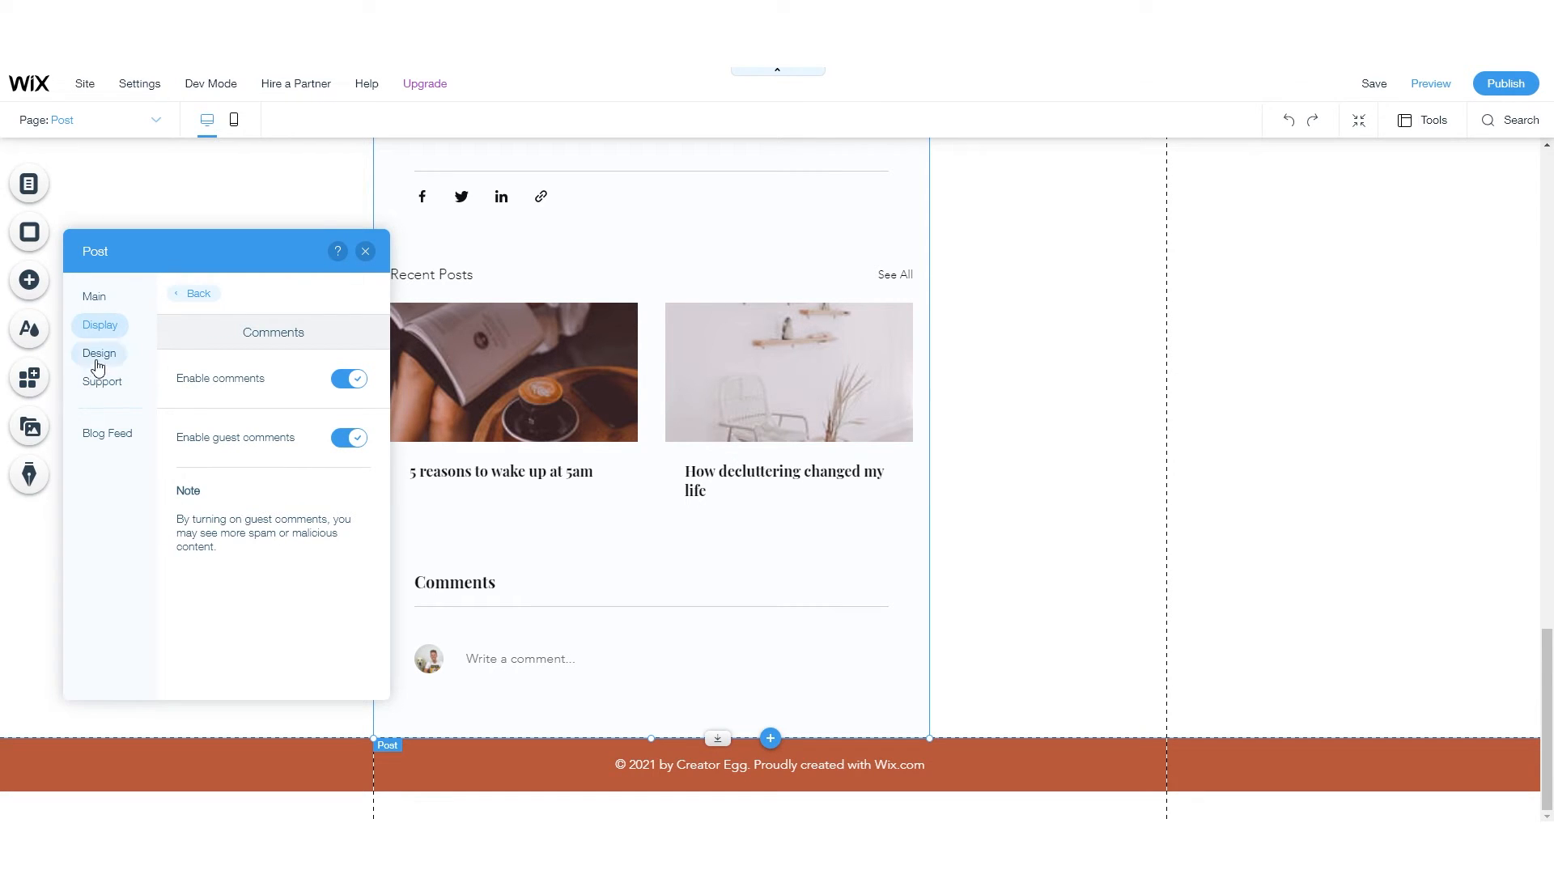
pyautogui.click(194, 294)
pyautogui.scroll(-3, 351, 607)
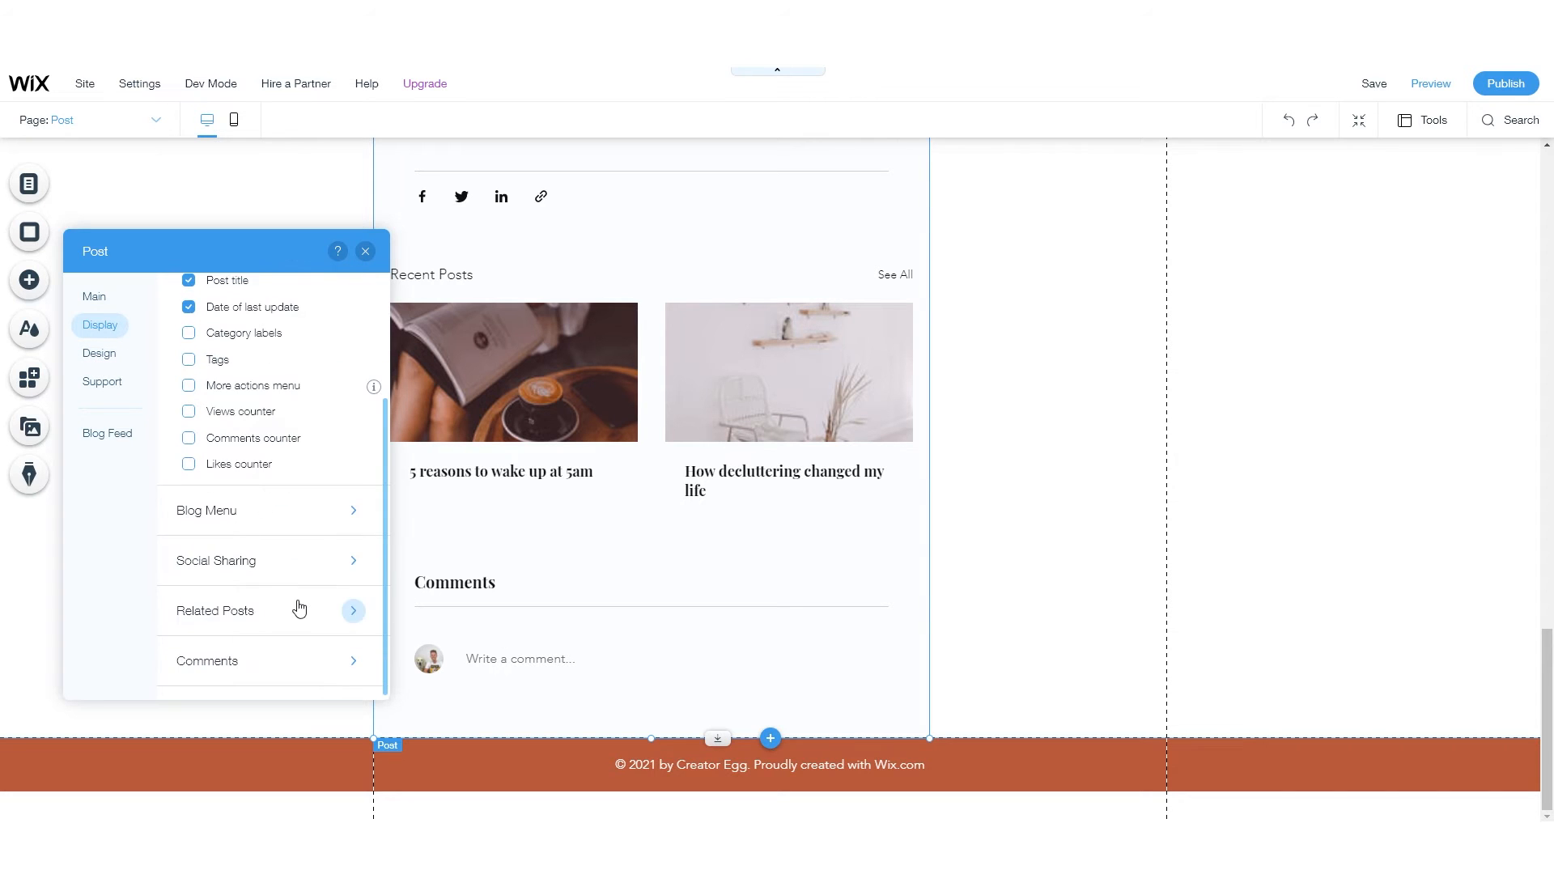
# - Check the post's button and margin design settings, and save the site
pyautogui.click(94, 383)
pyautogui.click(97, 353)
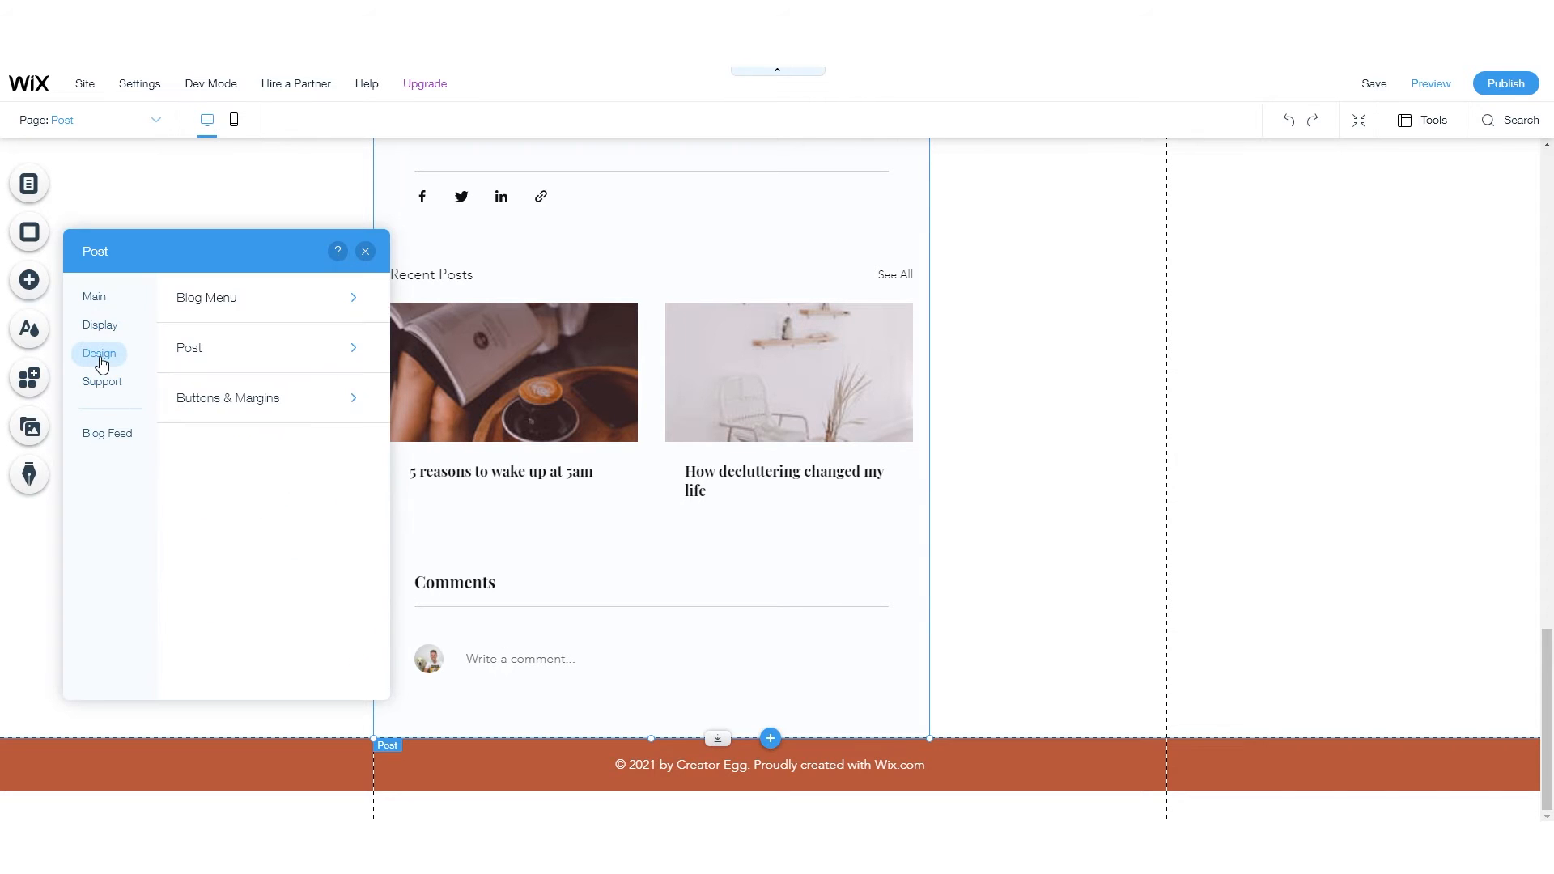
pyautogui.click(354, 397)
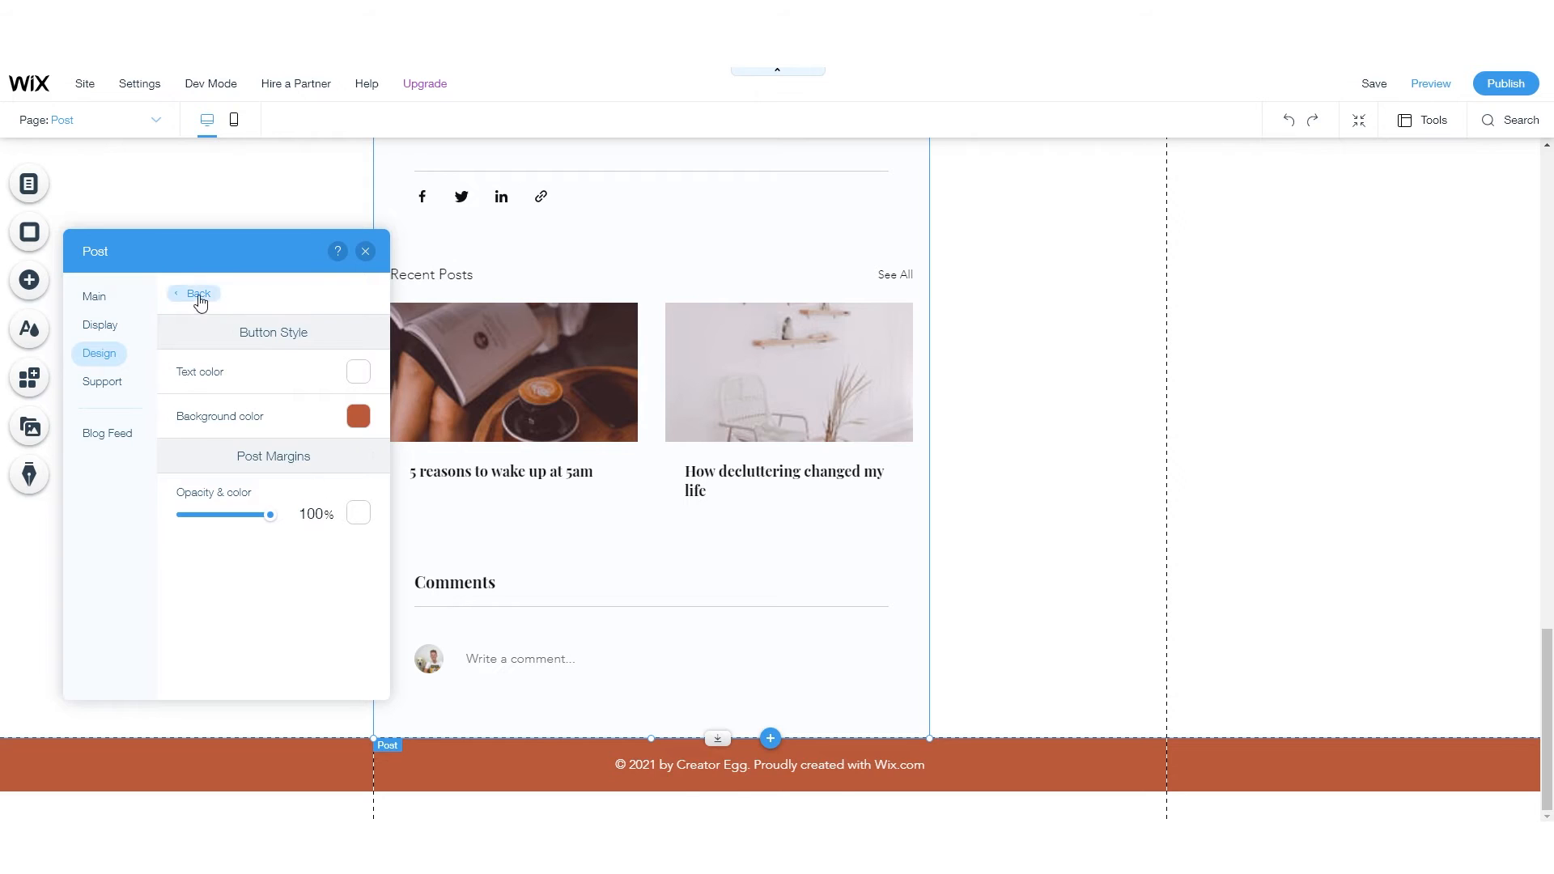
pyautogui.click(196, 294)
pyautogui.hotkey('ctrl', 's')
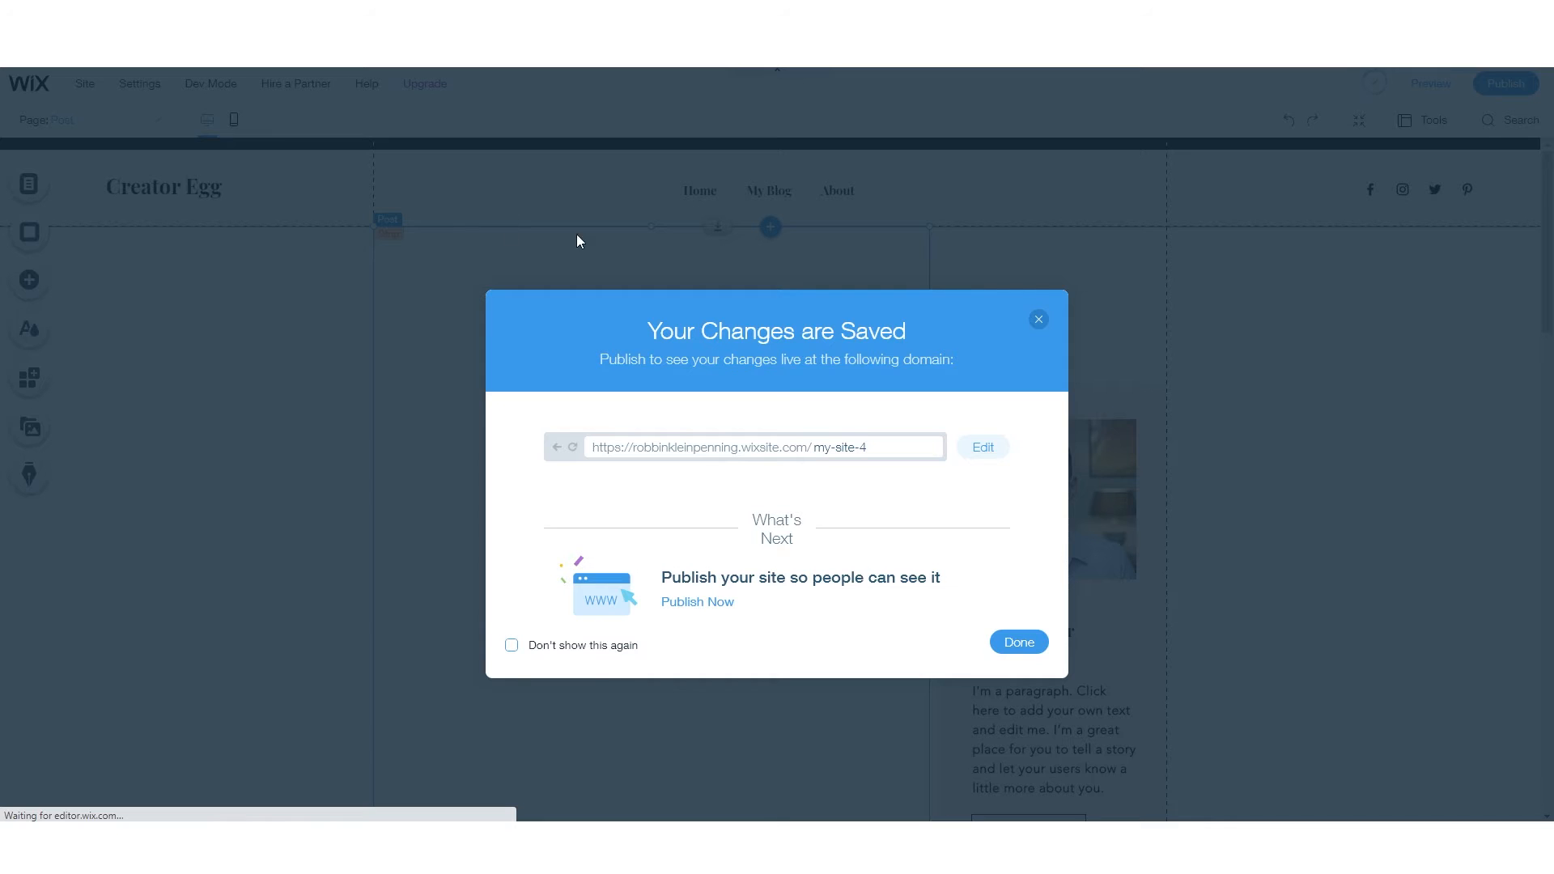
pyautogui.click(1038, 321)
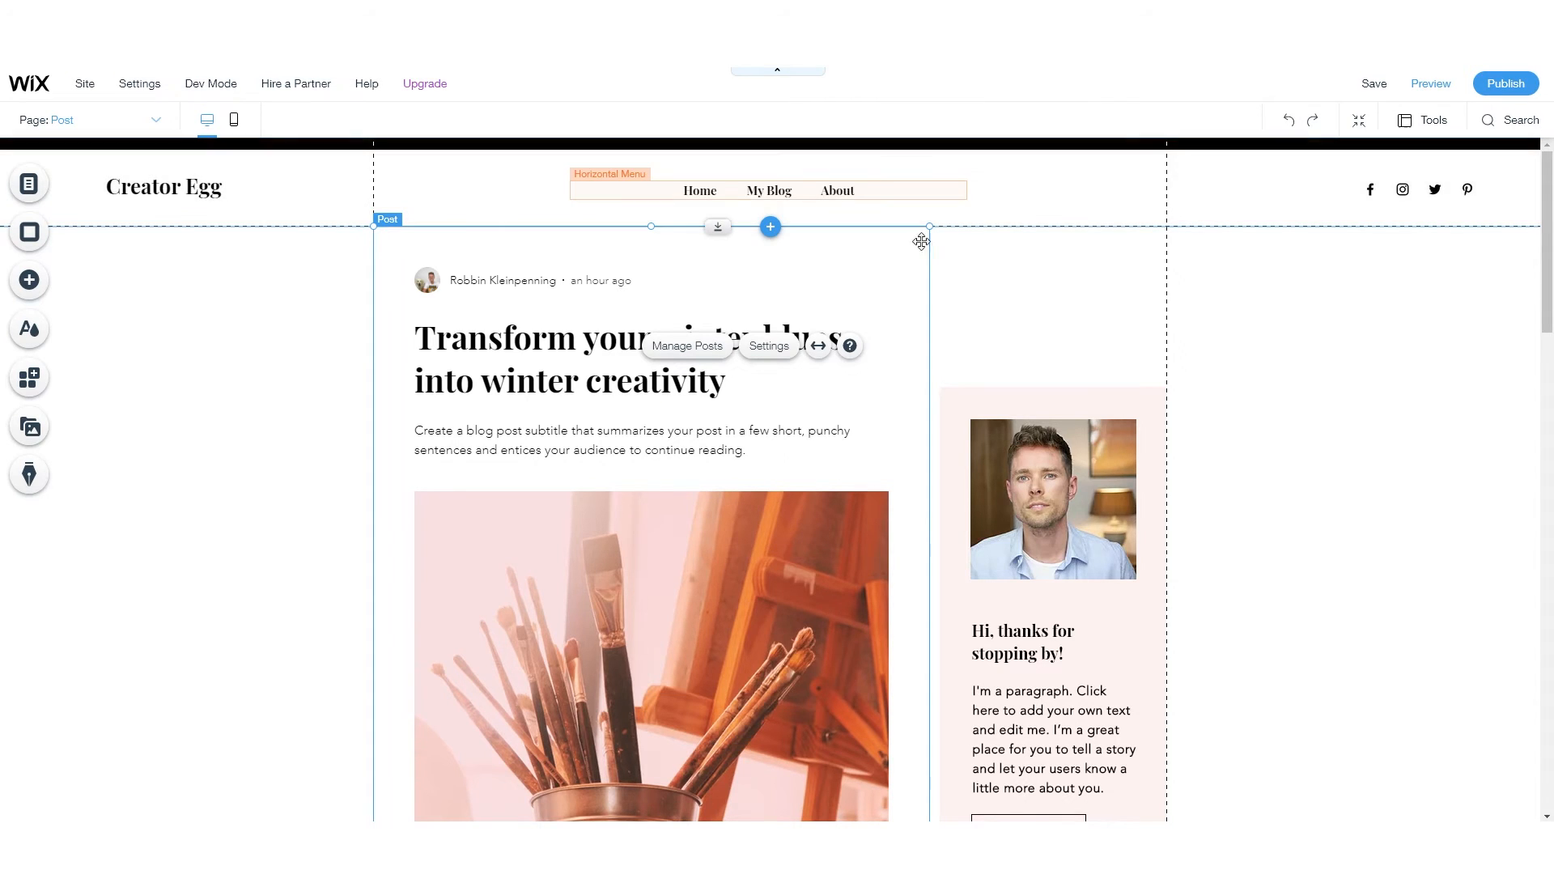
# - View the published blog posts from the Post page's post manager and return to the editor
pyautogui.click(114, 121)
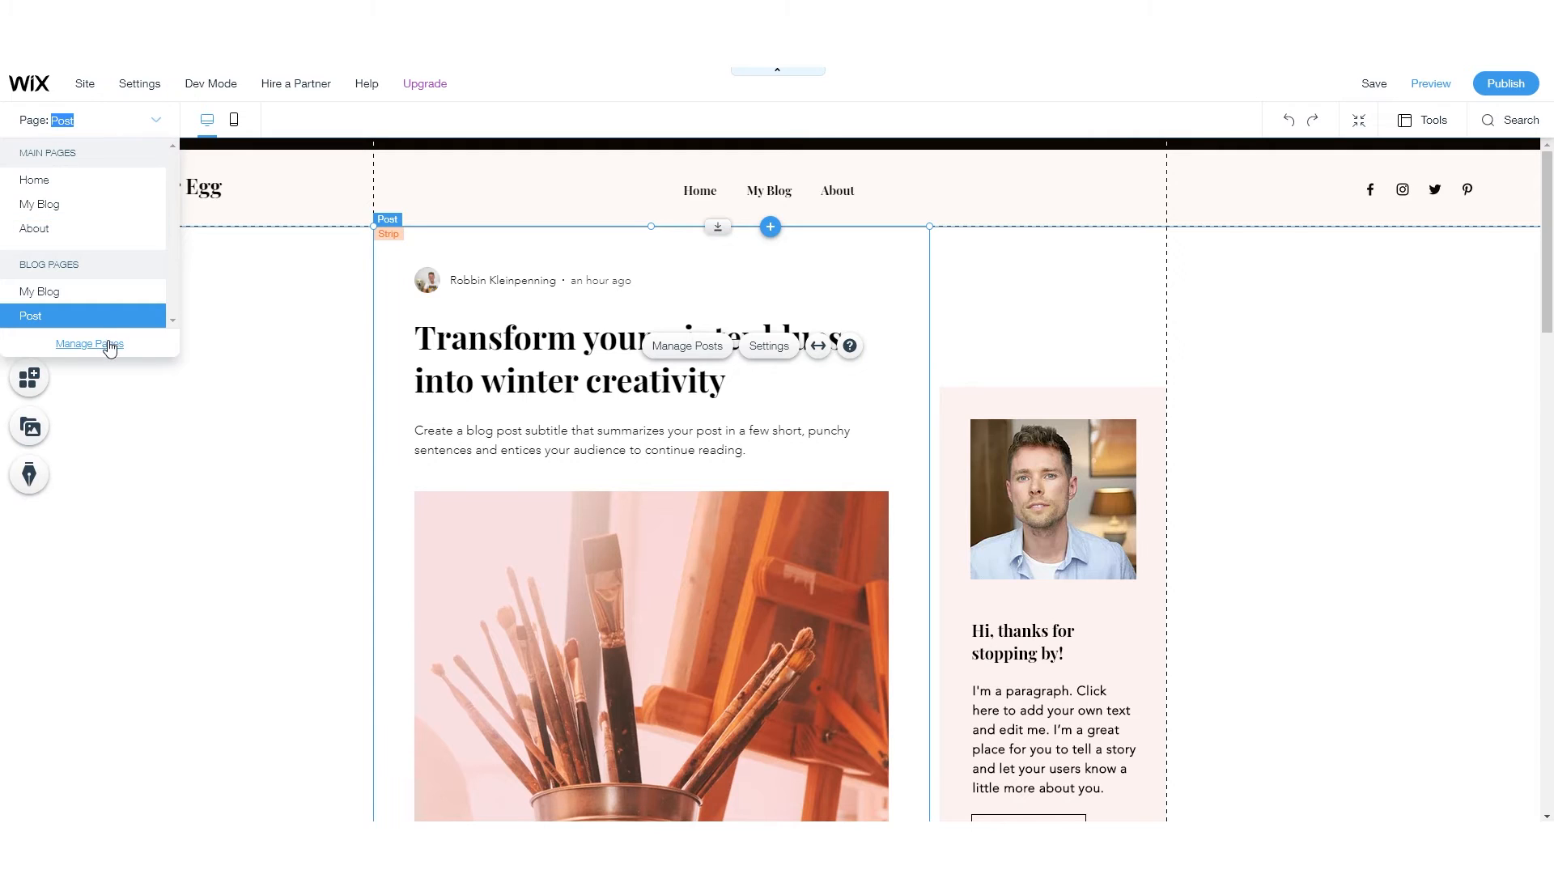
pyautogui.click(156, 120)
pyautogui.scroll(-1, 660, 390)
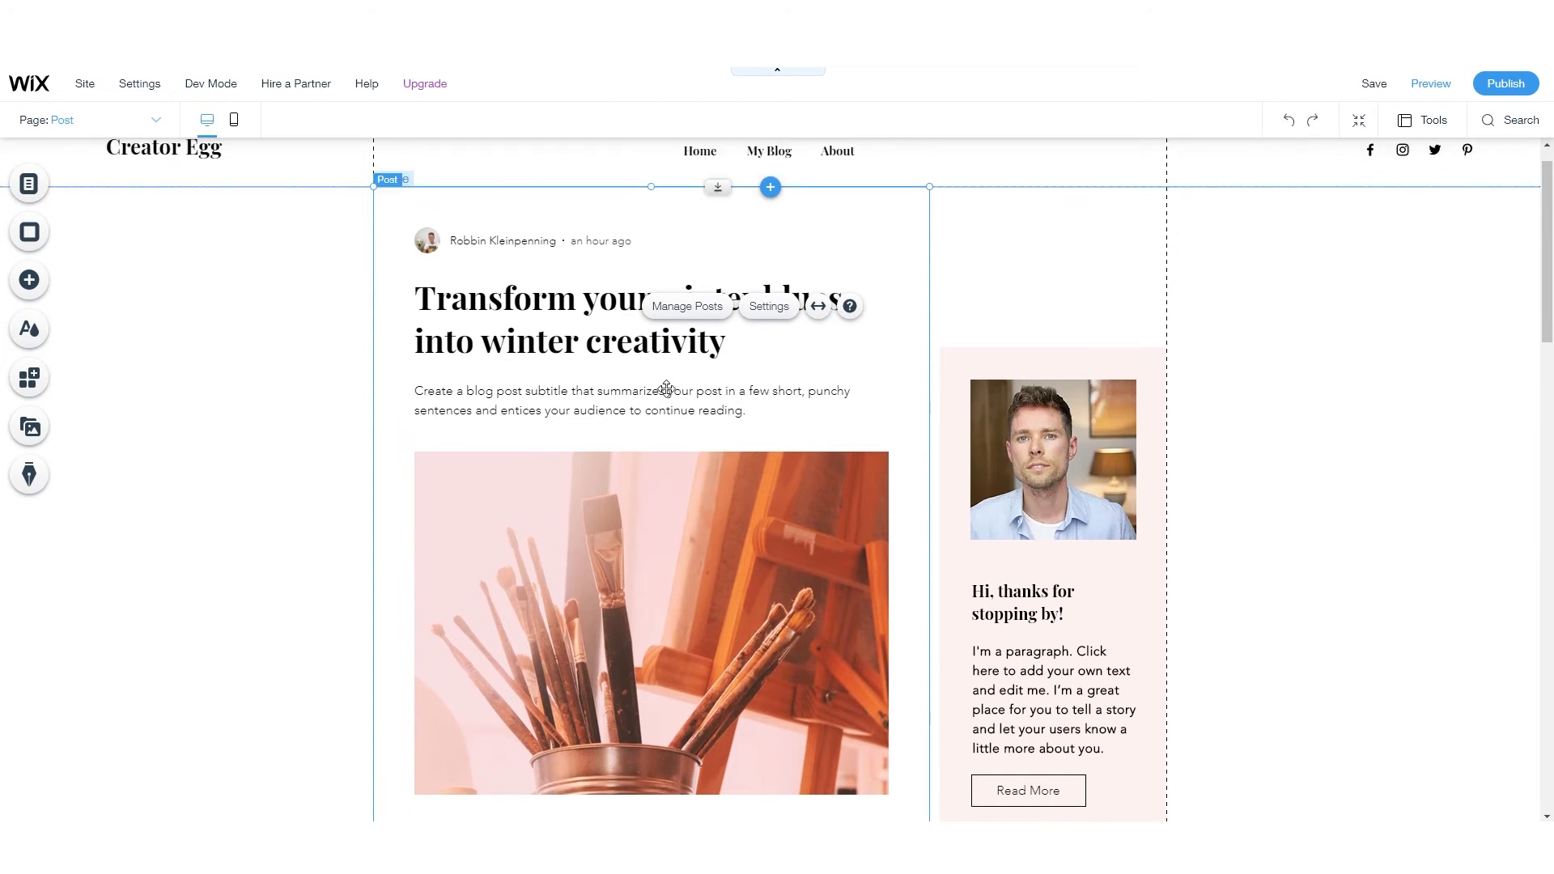
pyautogui.scroll(1, 666, 387)
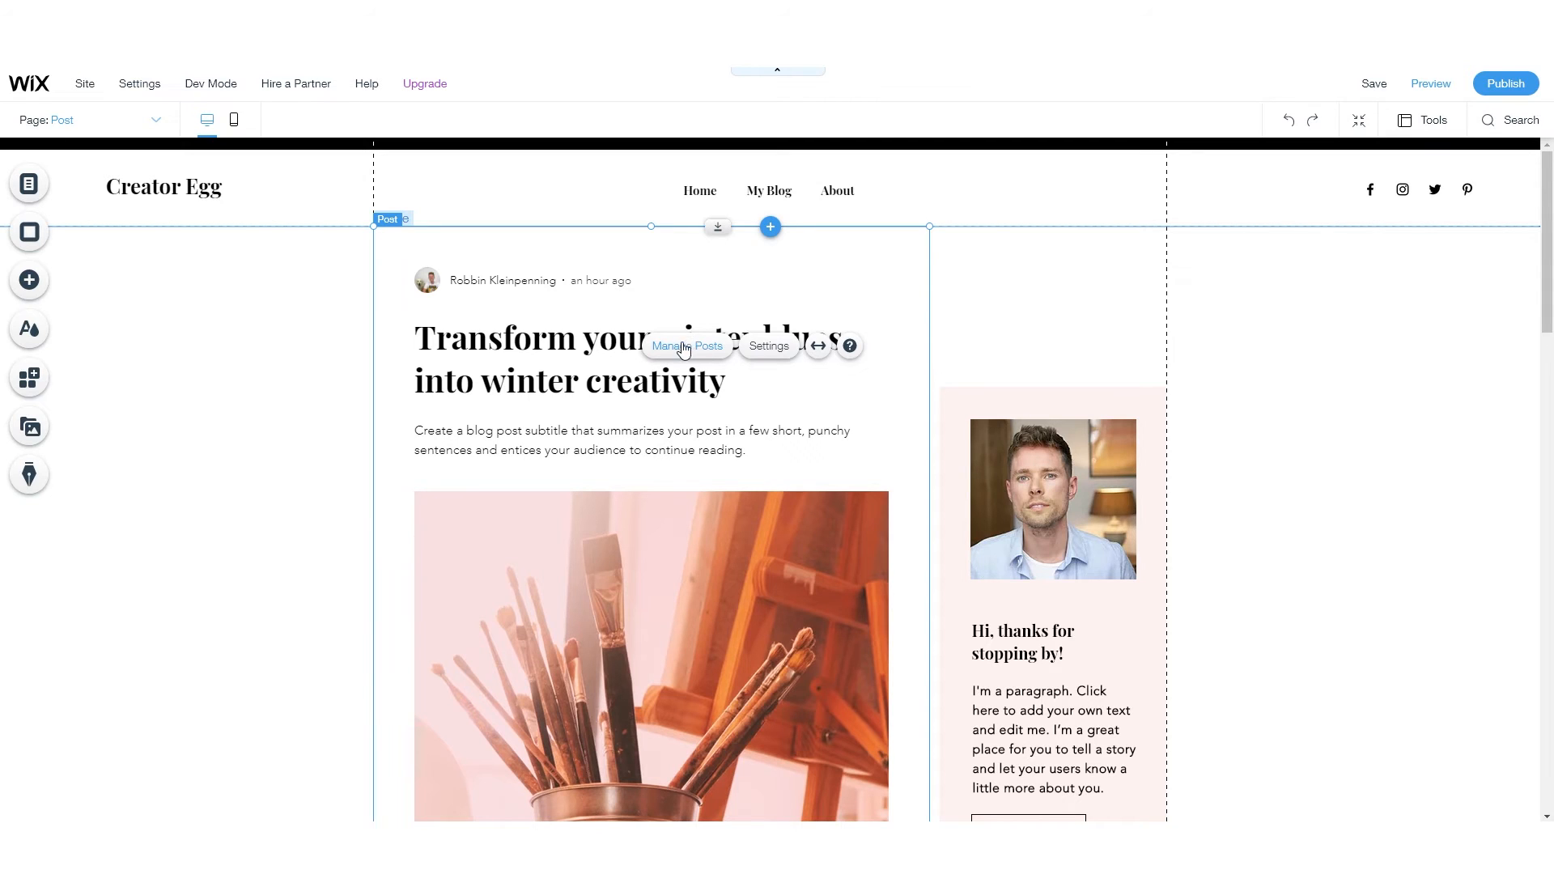
pyautogui.click(701, 346)
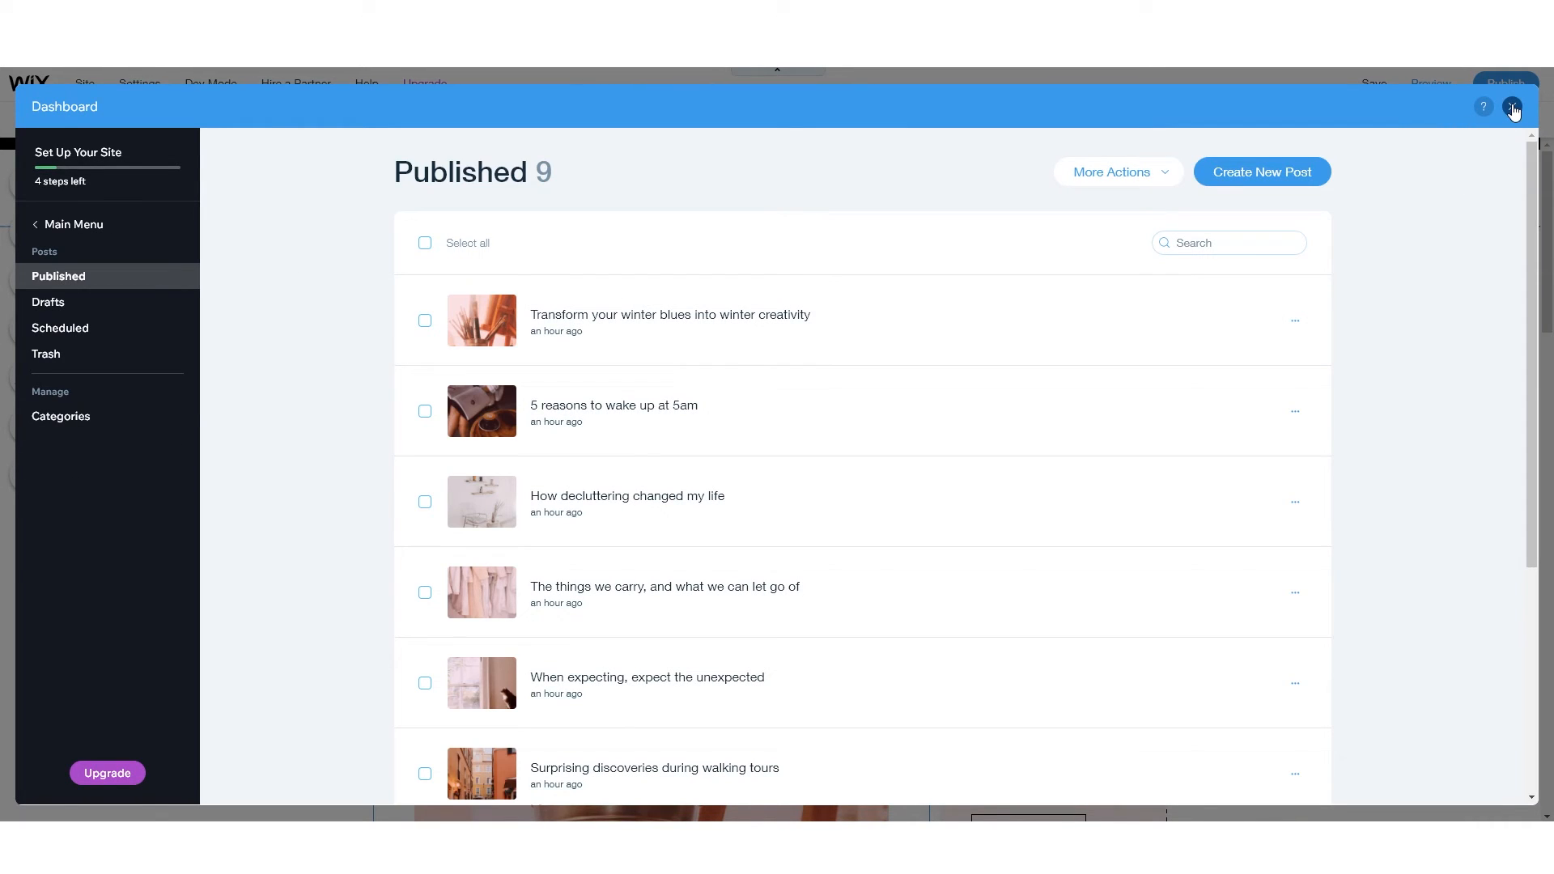
pyautogui.click(1512, 108)
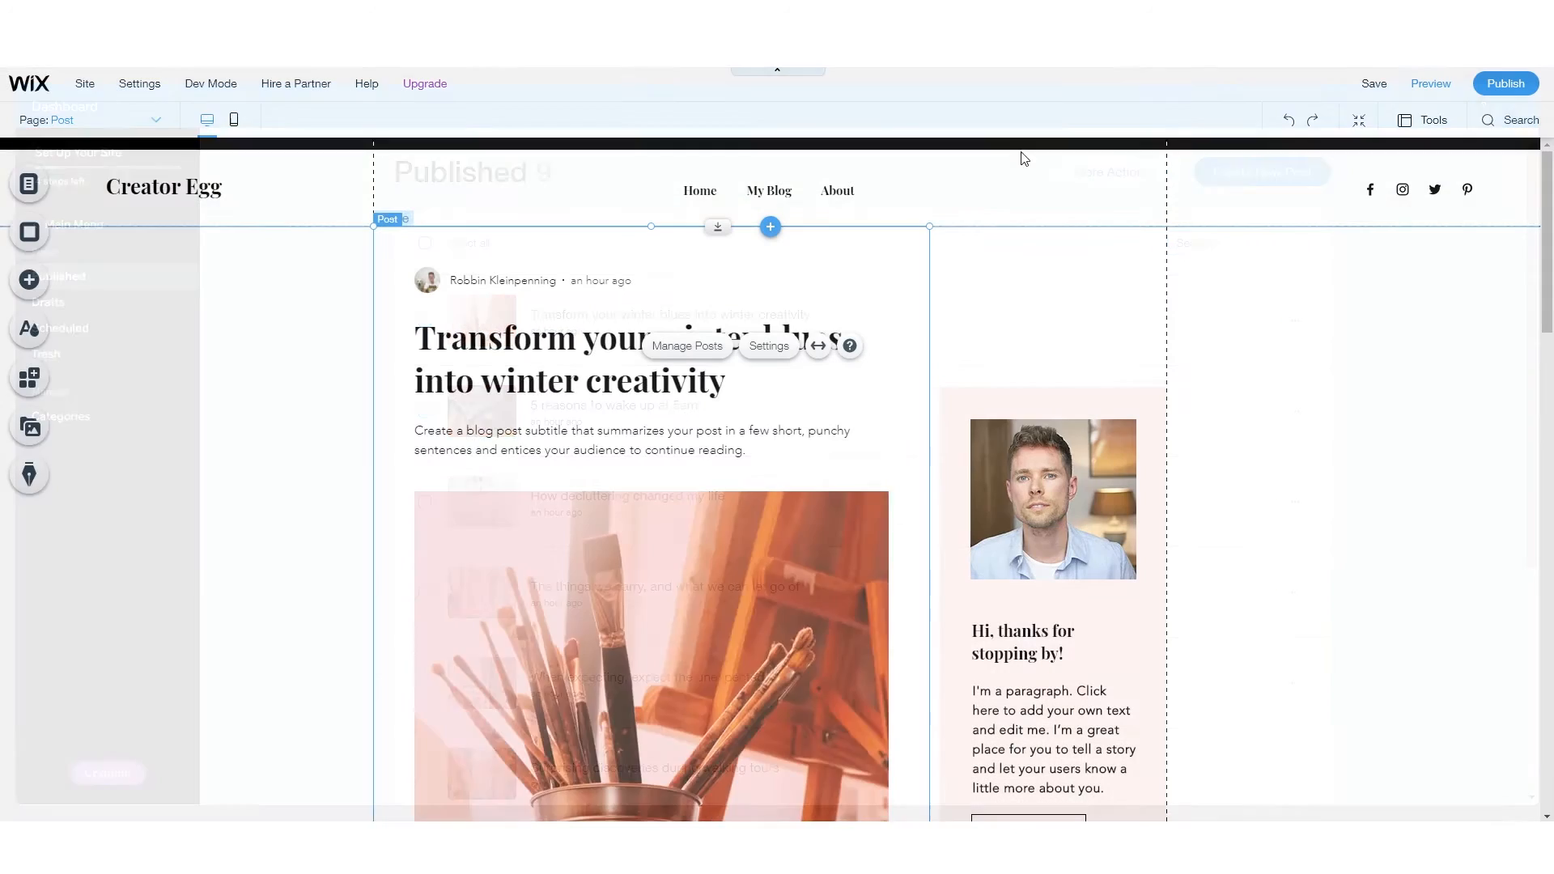
# - Switch to the My Sites overview, open My Site 4's dashboard and go to its published blog posts
pyautogui.click(93, 82)
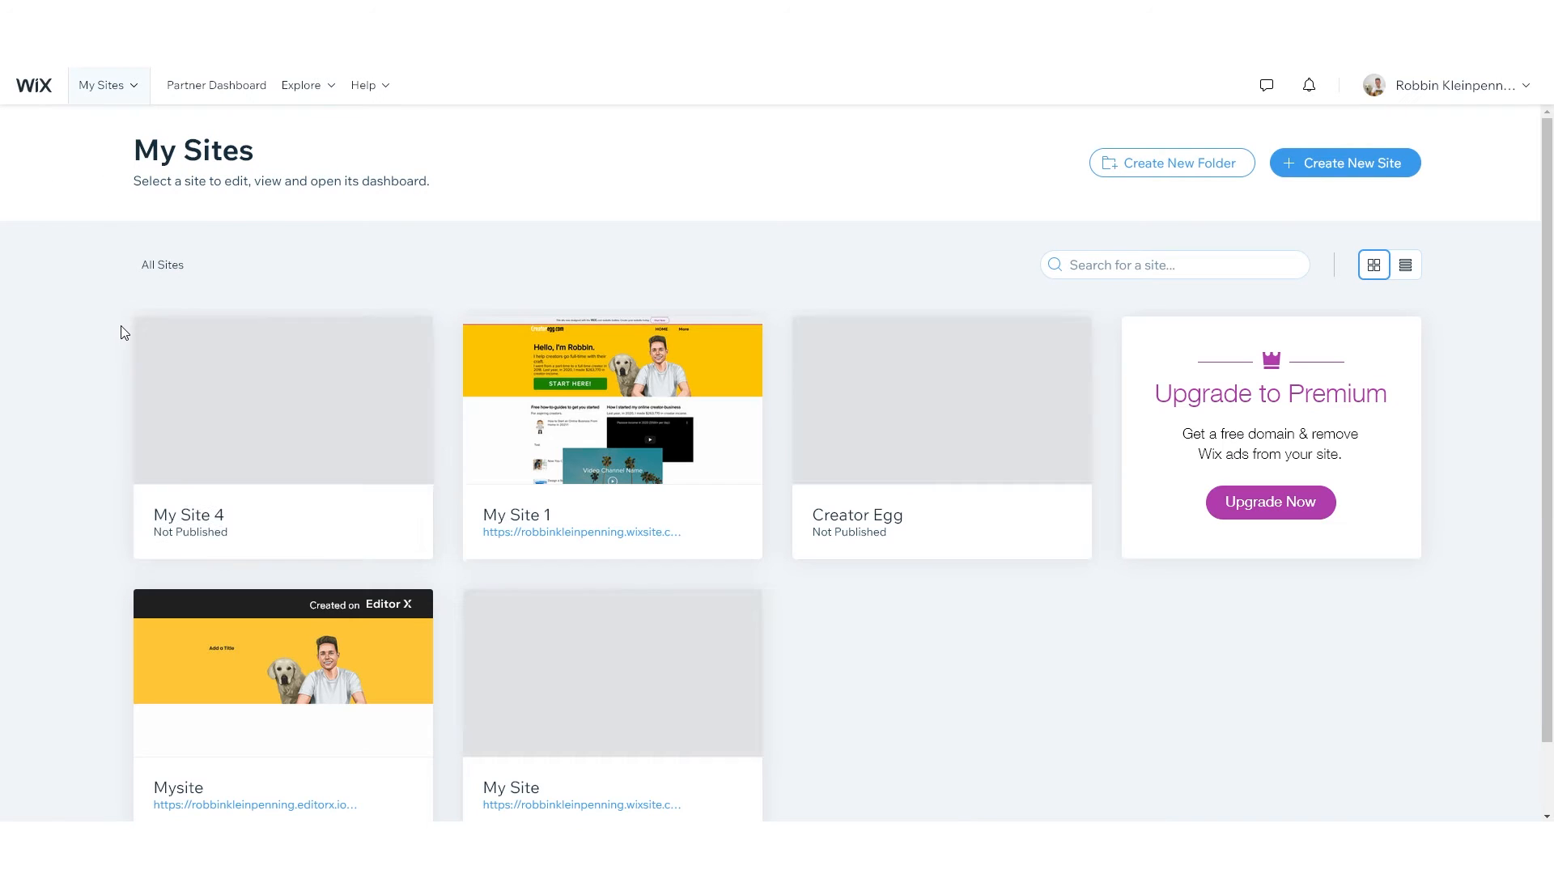
pyautogui.click(267, 400)
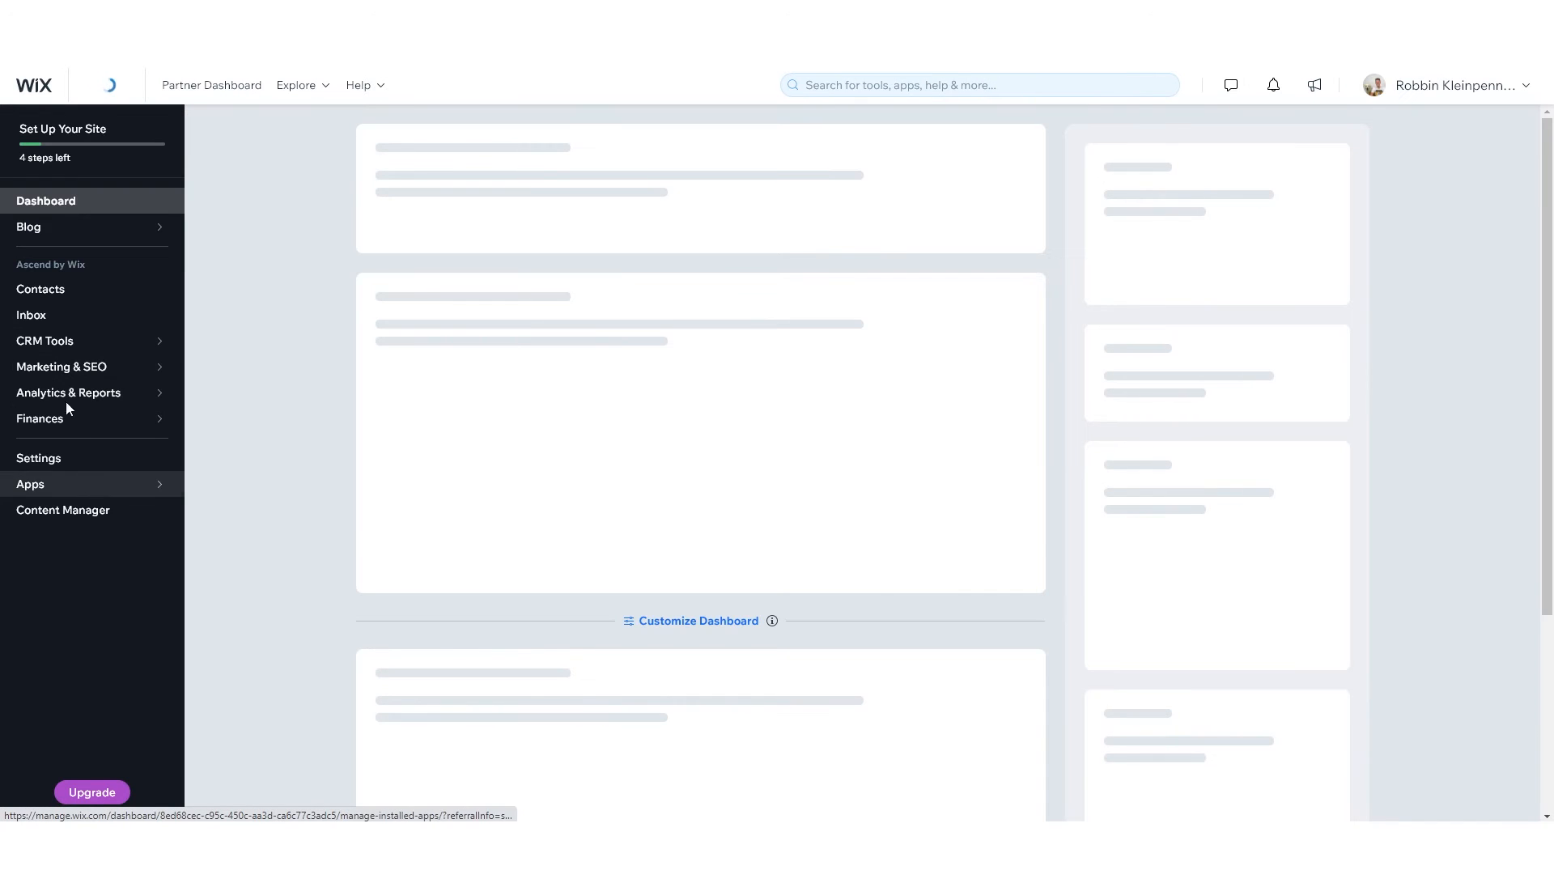
pyautogui.moveTo(46, 235)
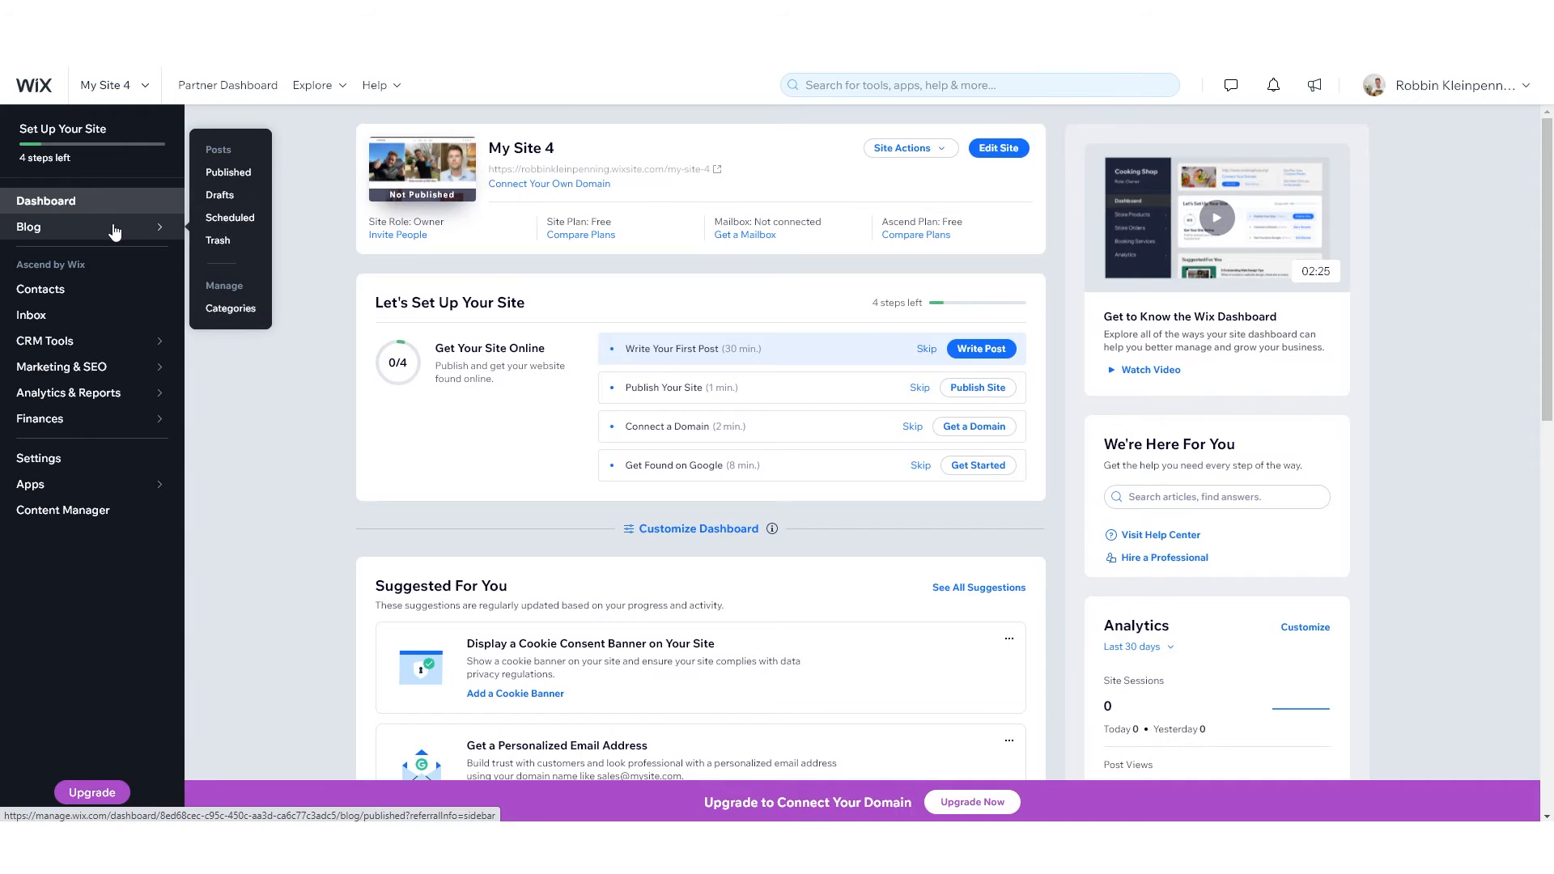
pyautogui.click(114, 229)
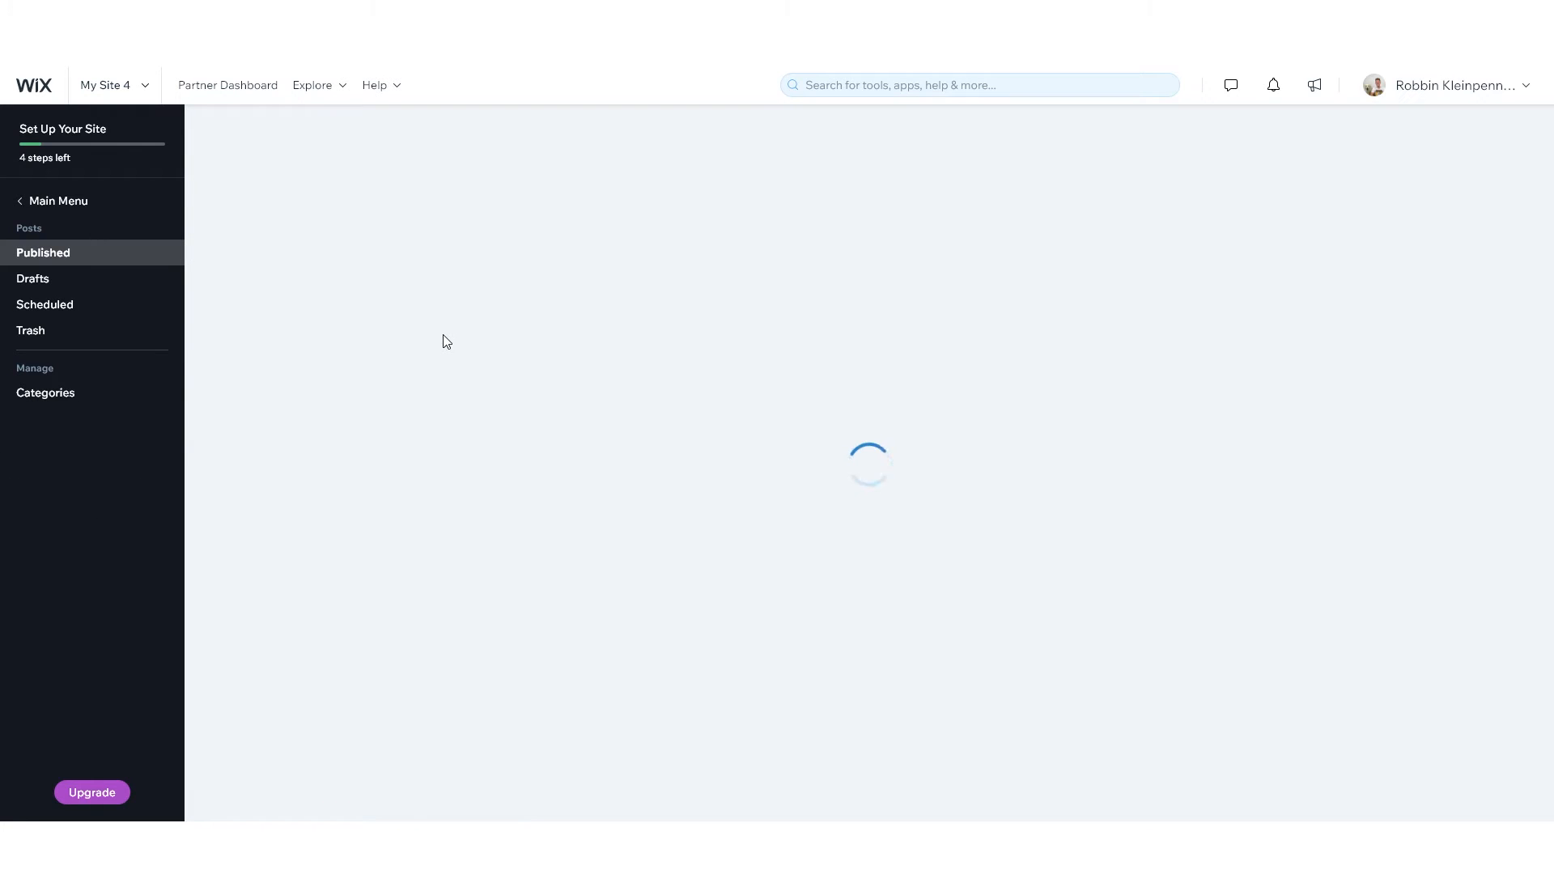
# - Open the published post "Transform your winter blues into winter creativity" for editing
pyautogui.scroll(-4, 923, 316)
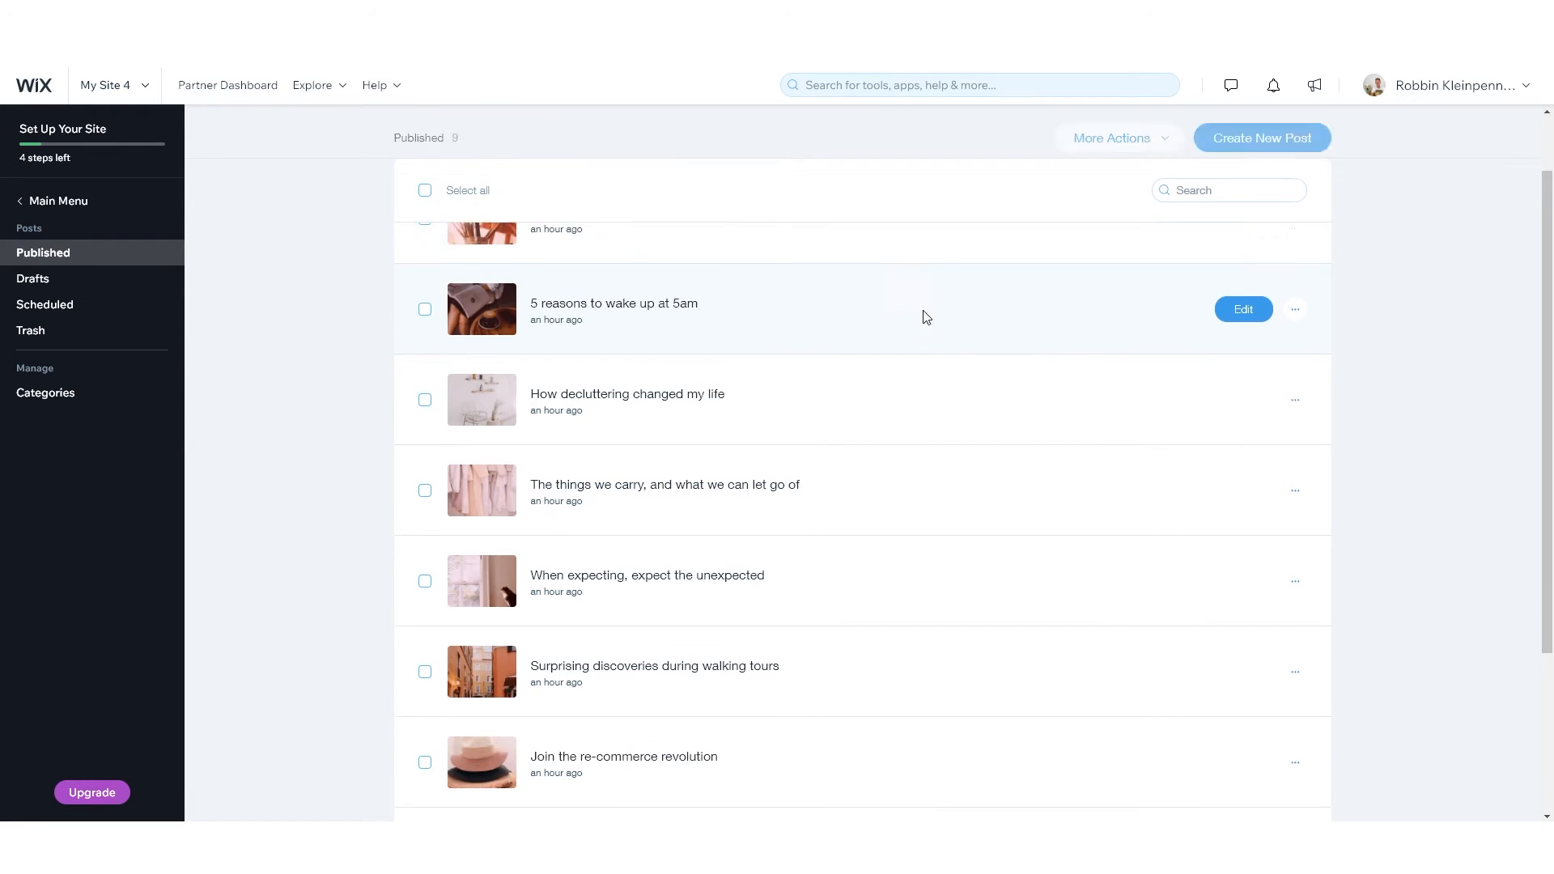
pyautogui.scroll(4, 791, 428)
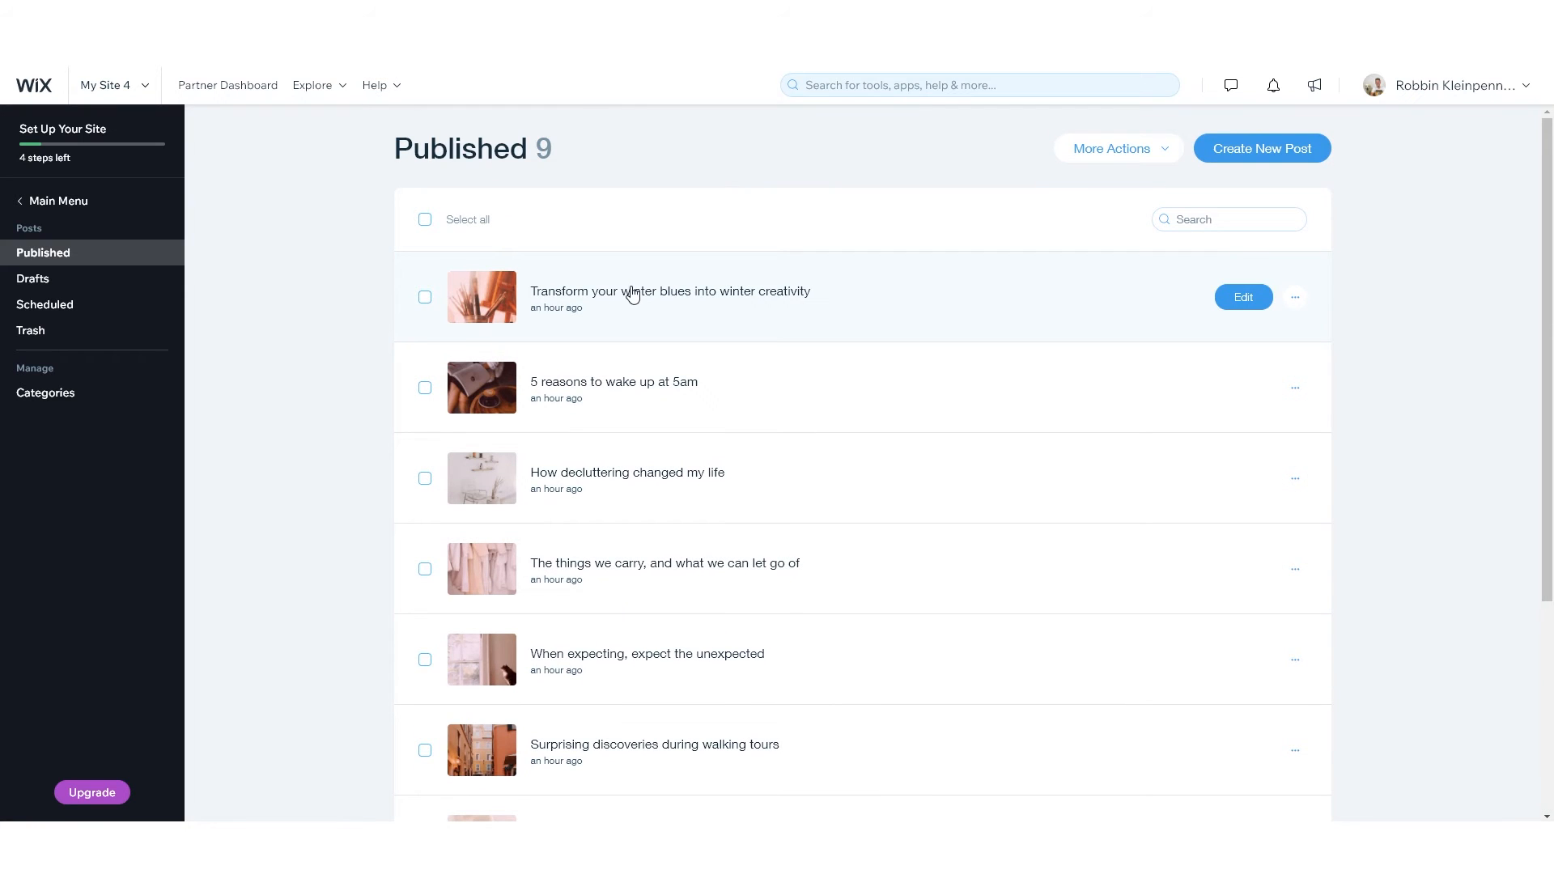
pyautogui.click(634, 293)
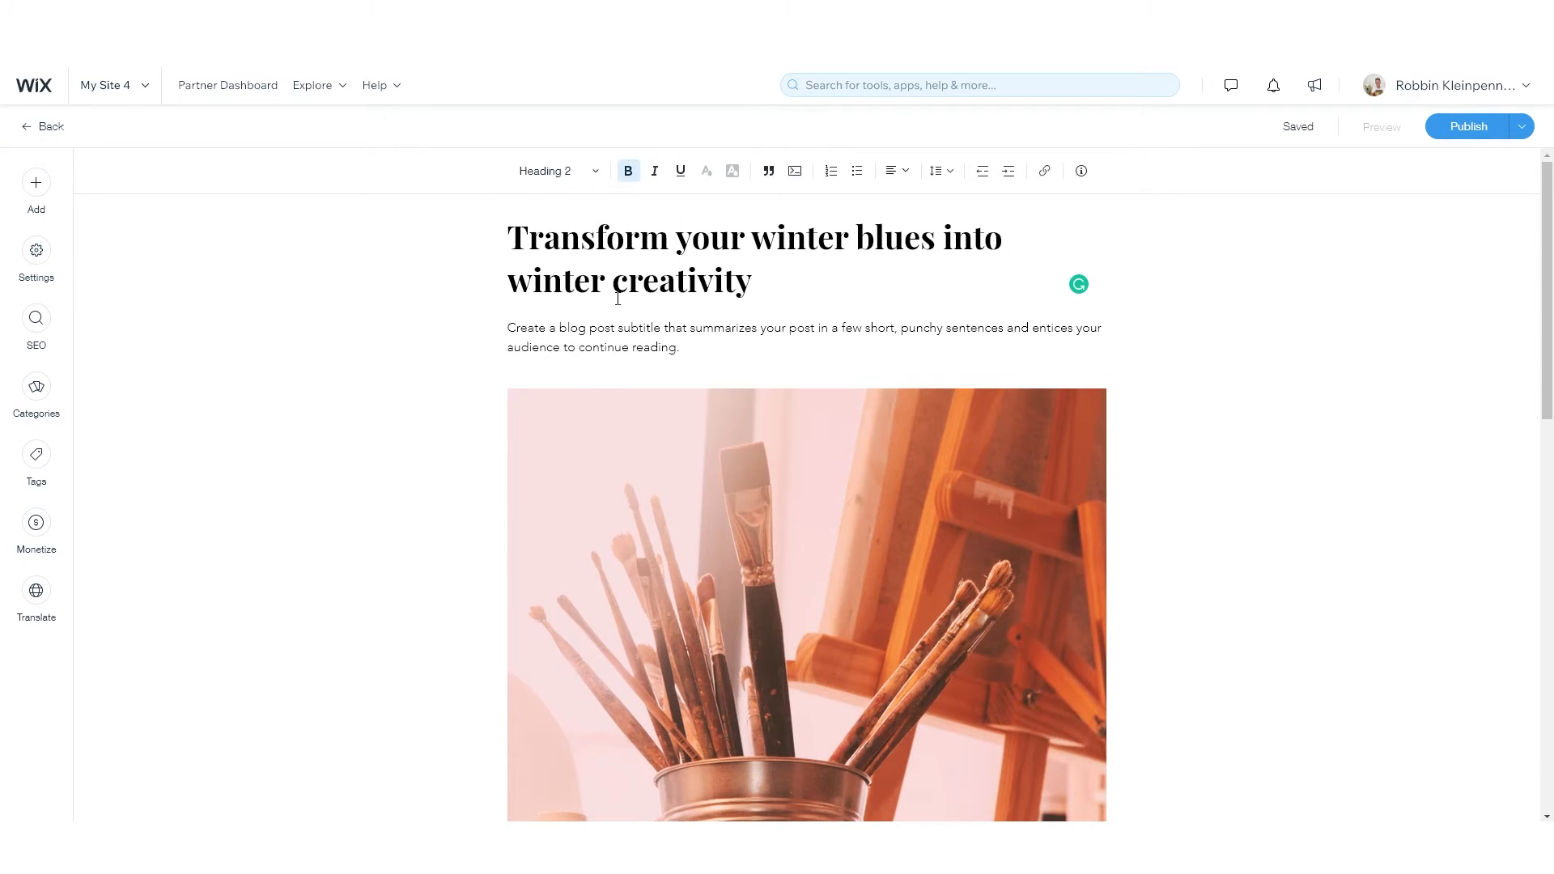
# - Examine the text styles of the post's title and the headings in its body
pyautogui.tripleClick(604, 255)
pyautogui.click(605, 253)
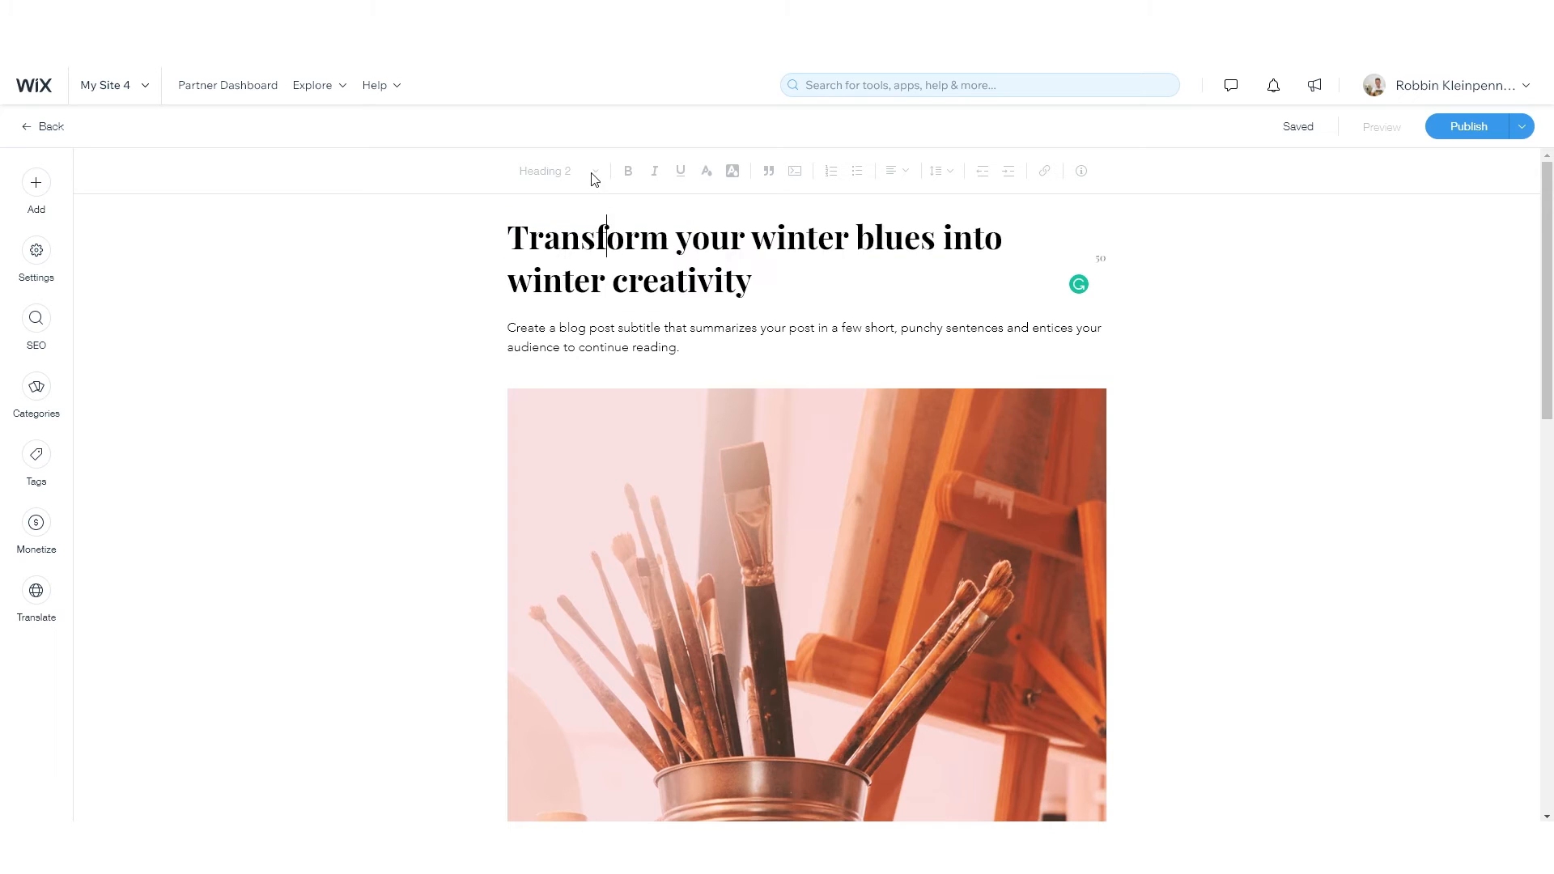
pyautogui.tripleClick(664, 242)
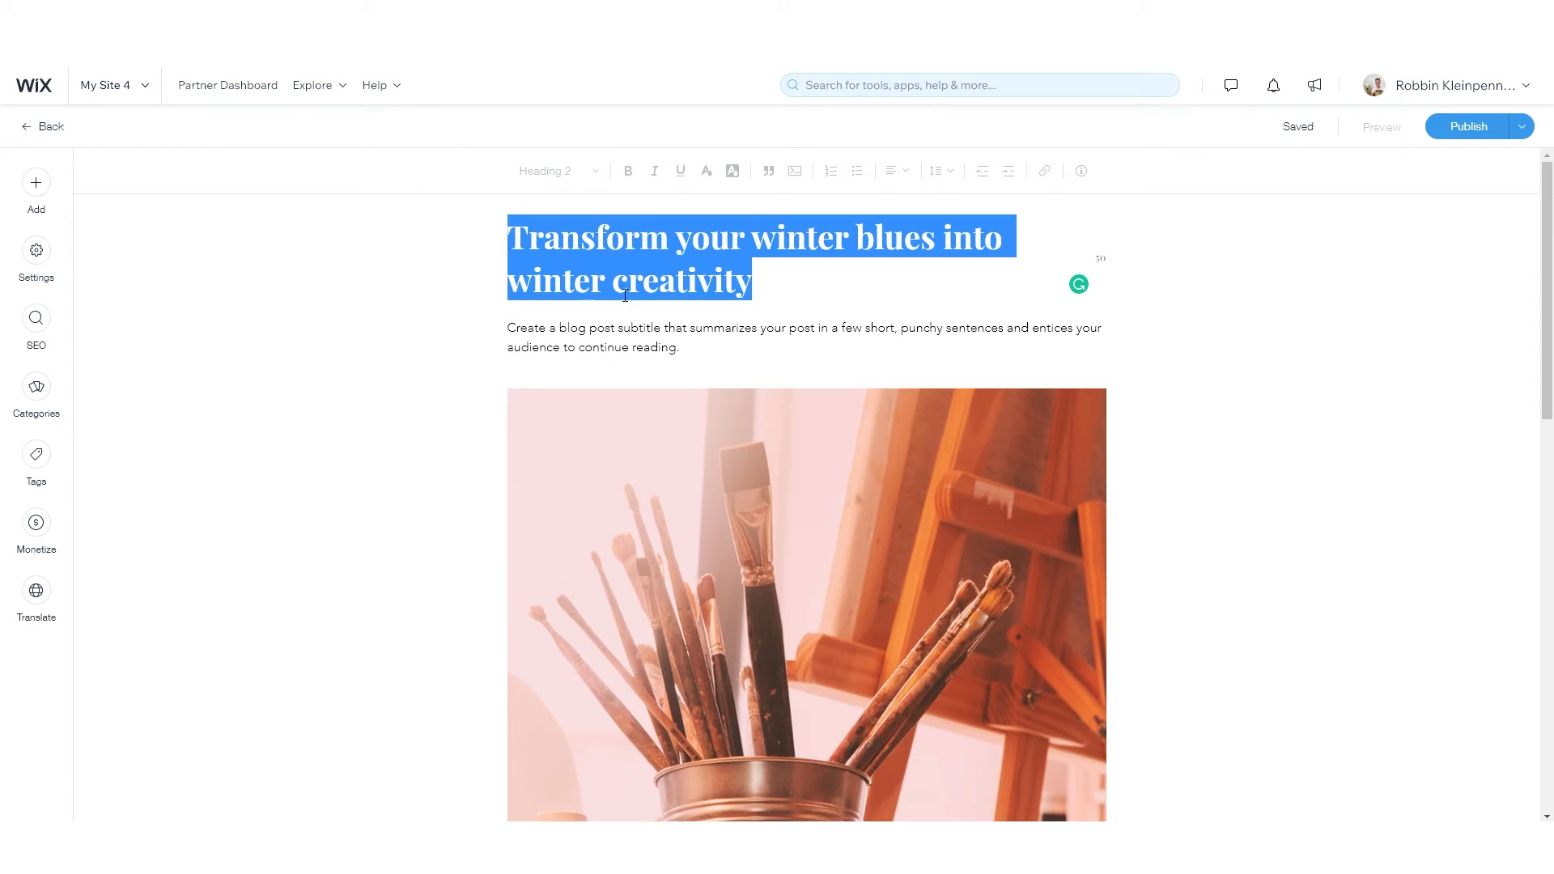
pyautogui.click(640, 246)
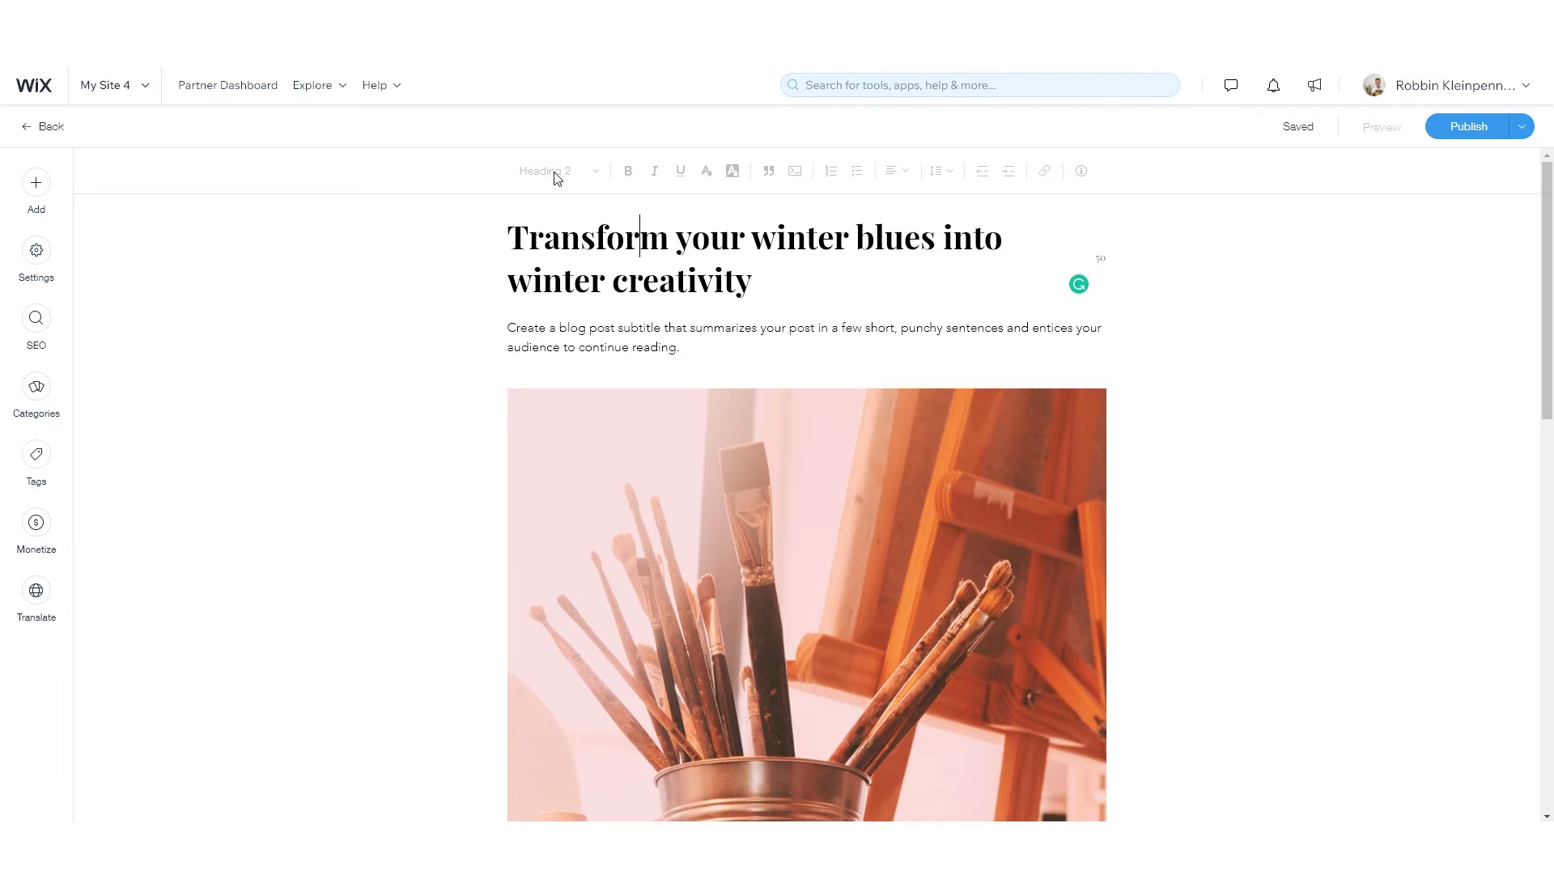
pyautogui.scroll(-5, 640, 495)
pyautogui.click(598, 540)
pyautogui.scroll(-2, 601, 545)
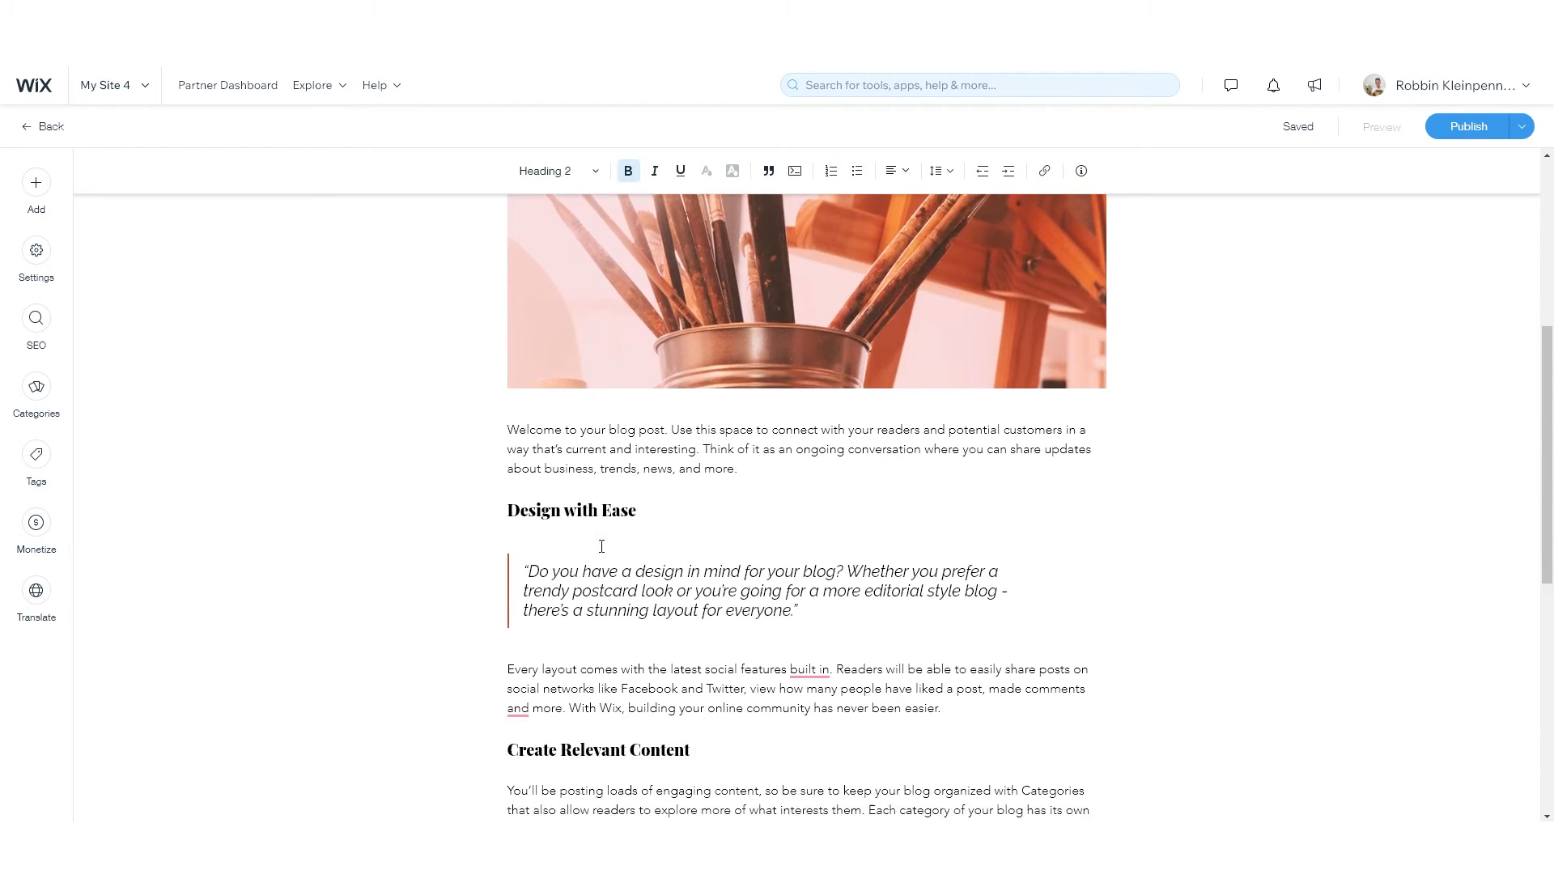
pyautogui.click(613, 621)
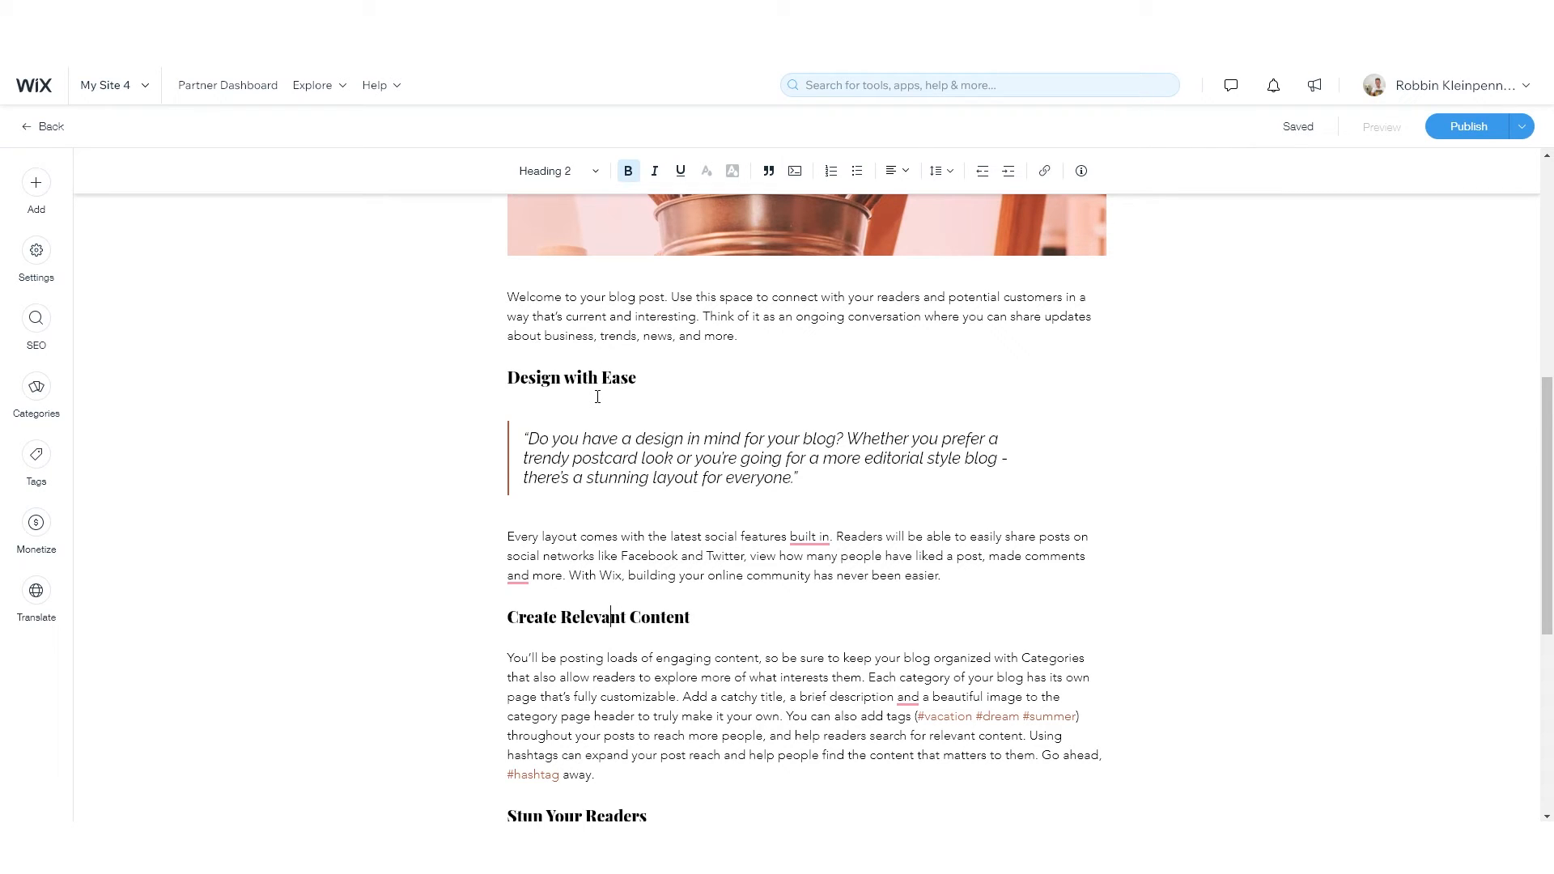
# - Review the rest of the post's body, the available text styles and the style of the "Get Inspired" heading
pyautogui.scroll(-1, 623, 401)
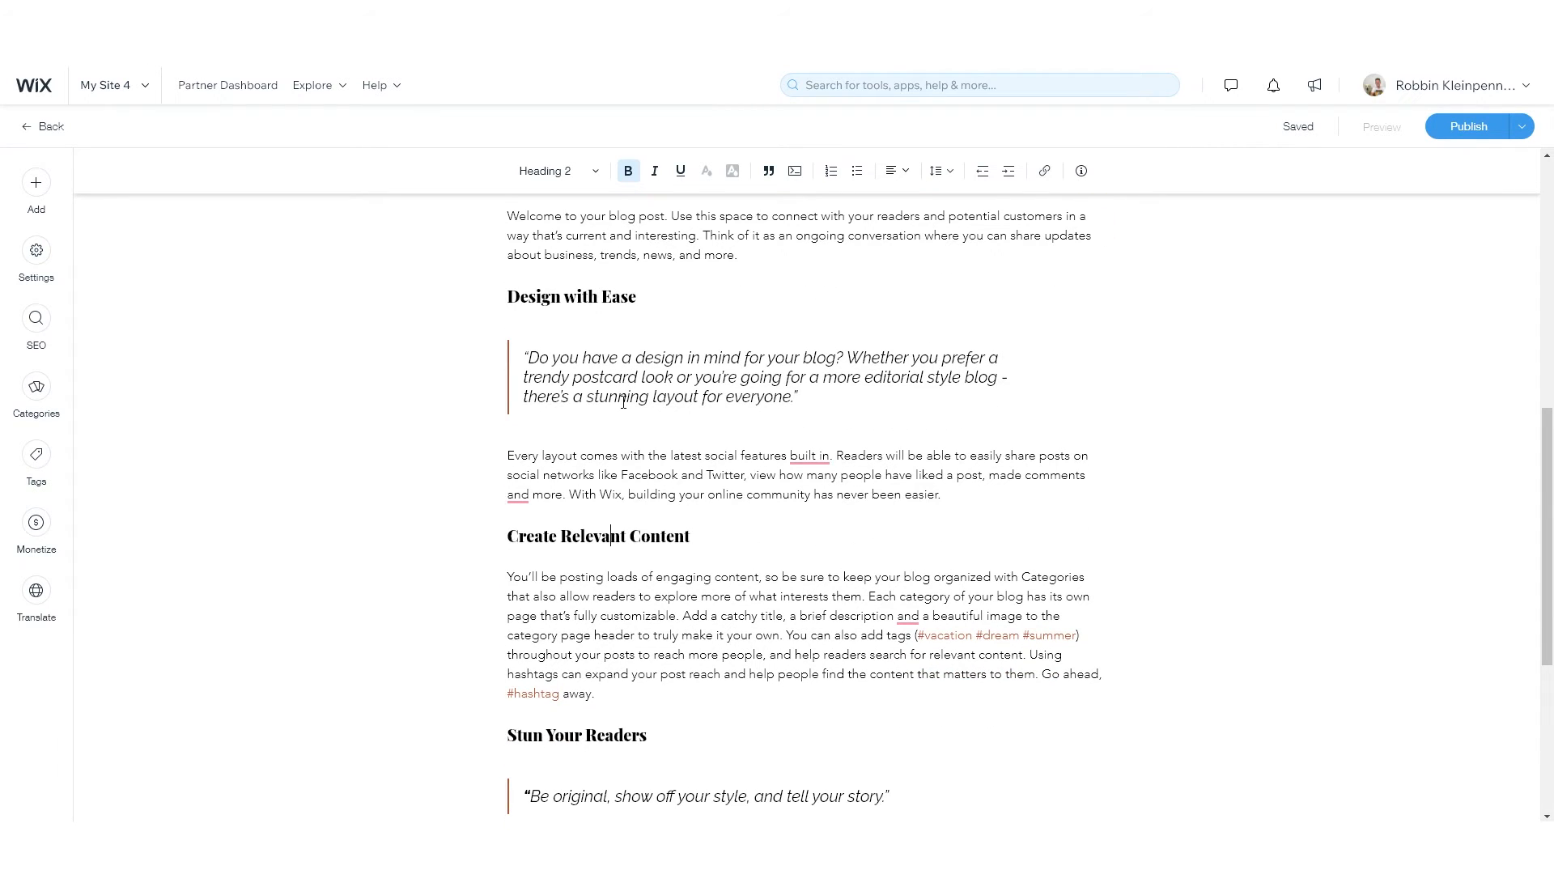
pyautogui.scroll(-5, 631, 406)
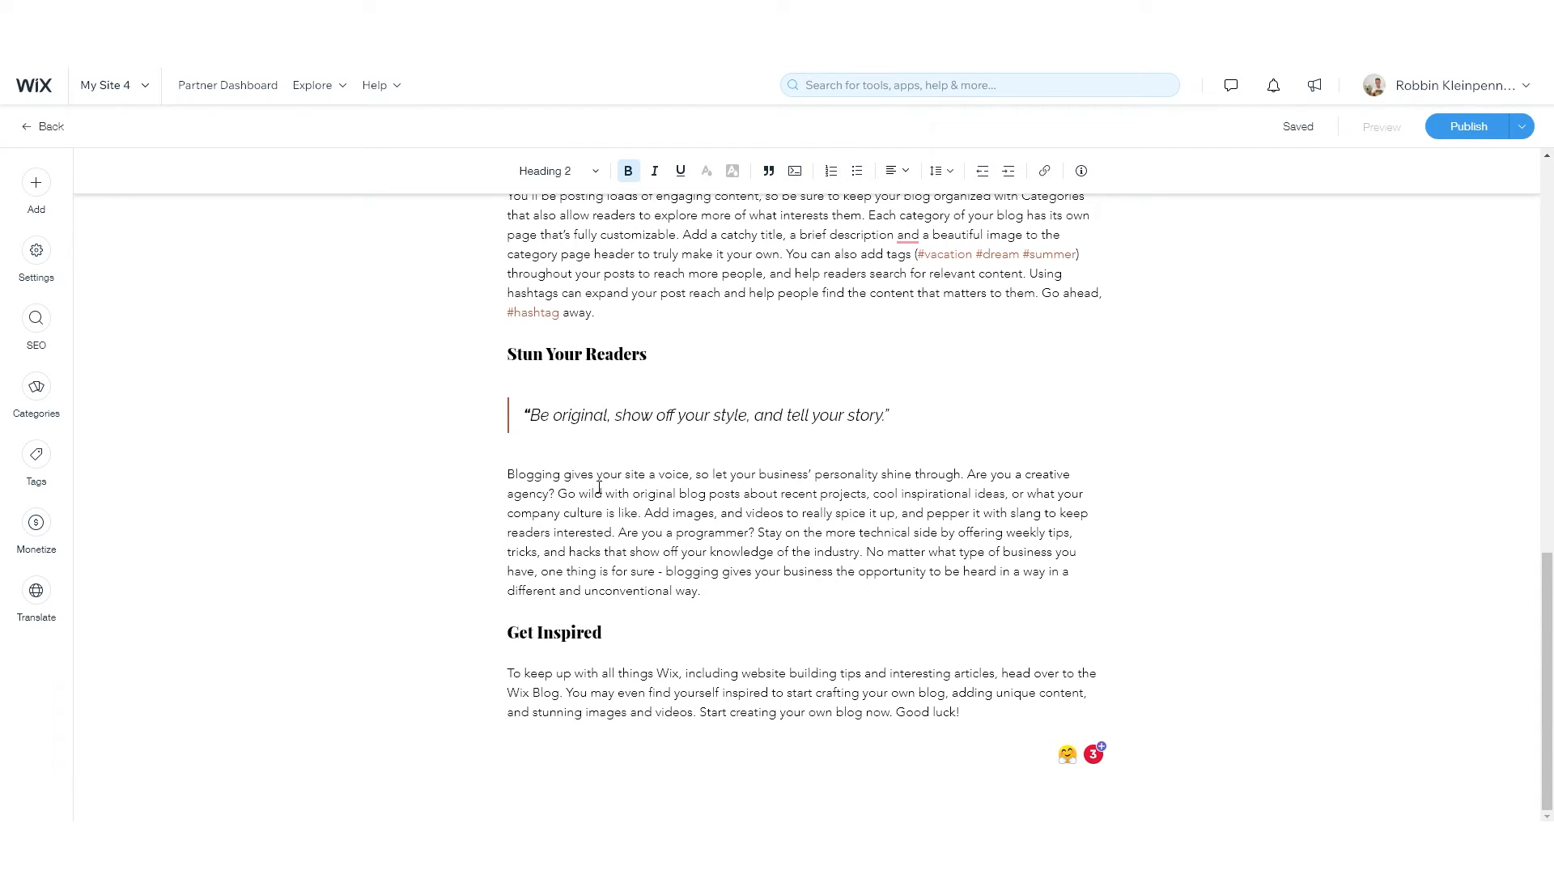
pyautogui.scroll(10, 613, 594)
pyautogui.scroll(-3, 613, 542)
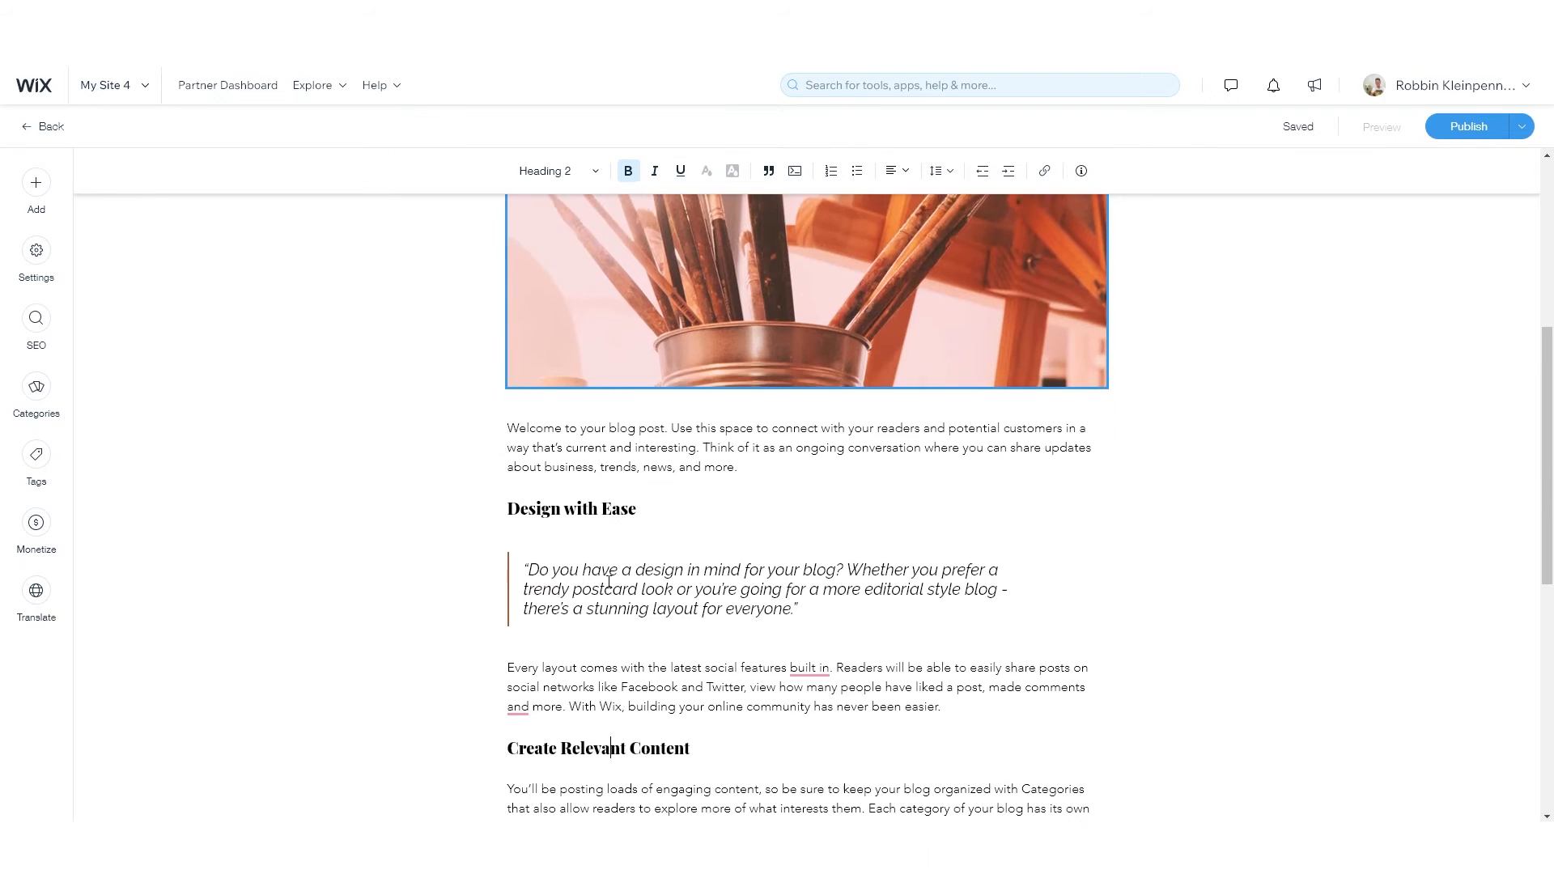
pyautogui.click(583, 172)
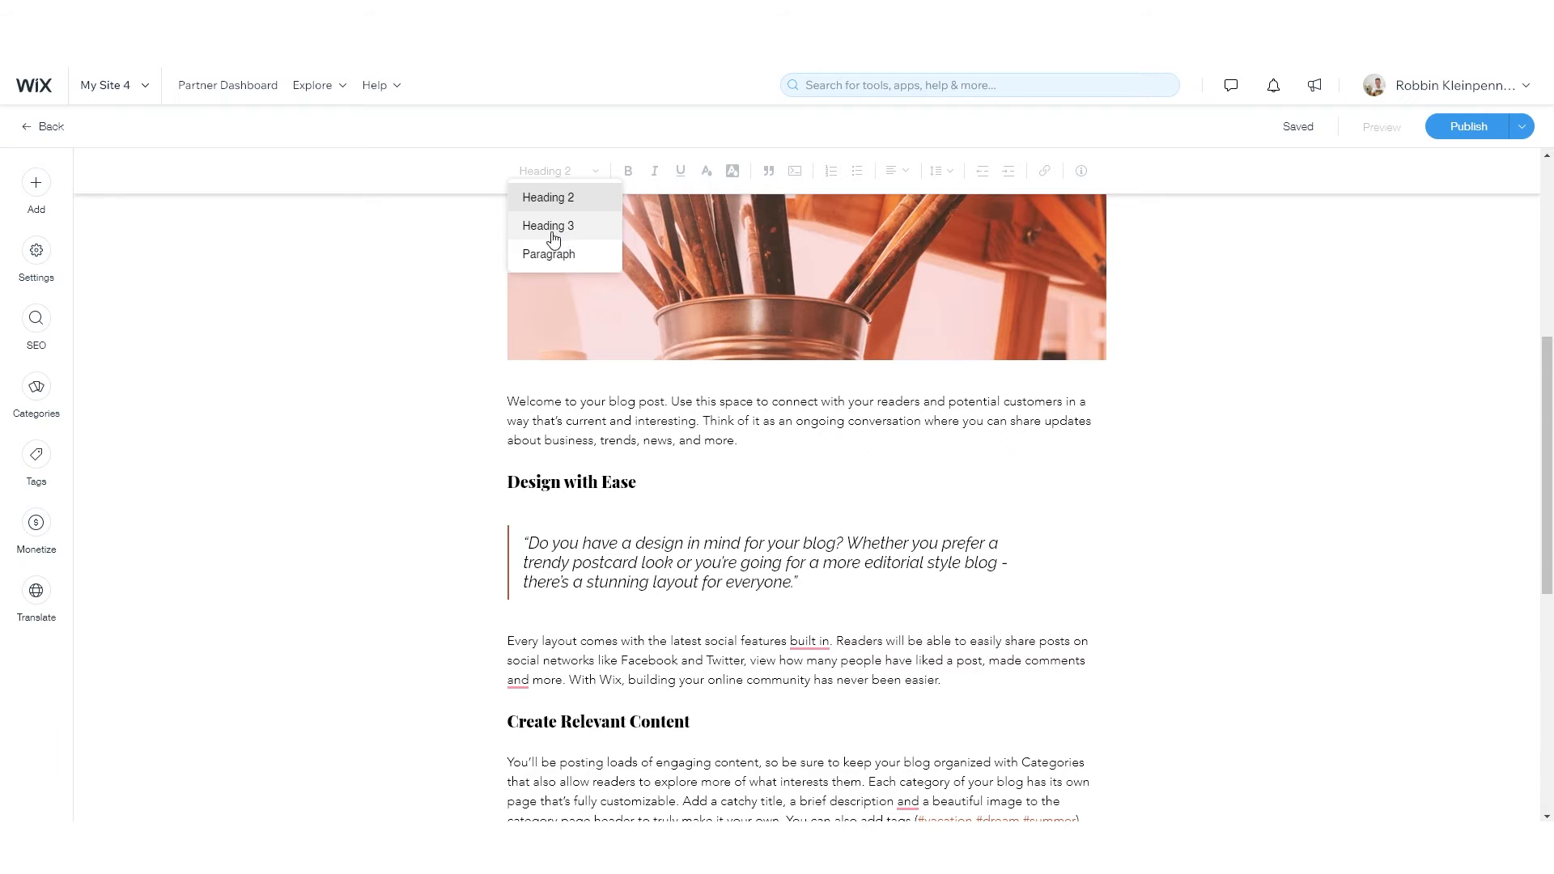
pyautogui.click(583, 172)
pyautogui.scroll(-15, 583, 373)
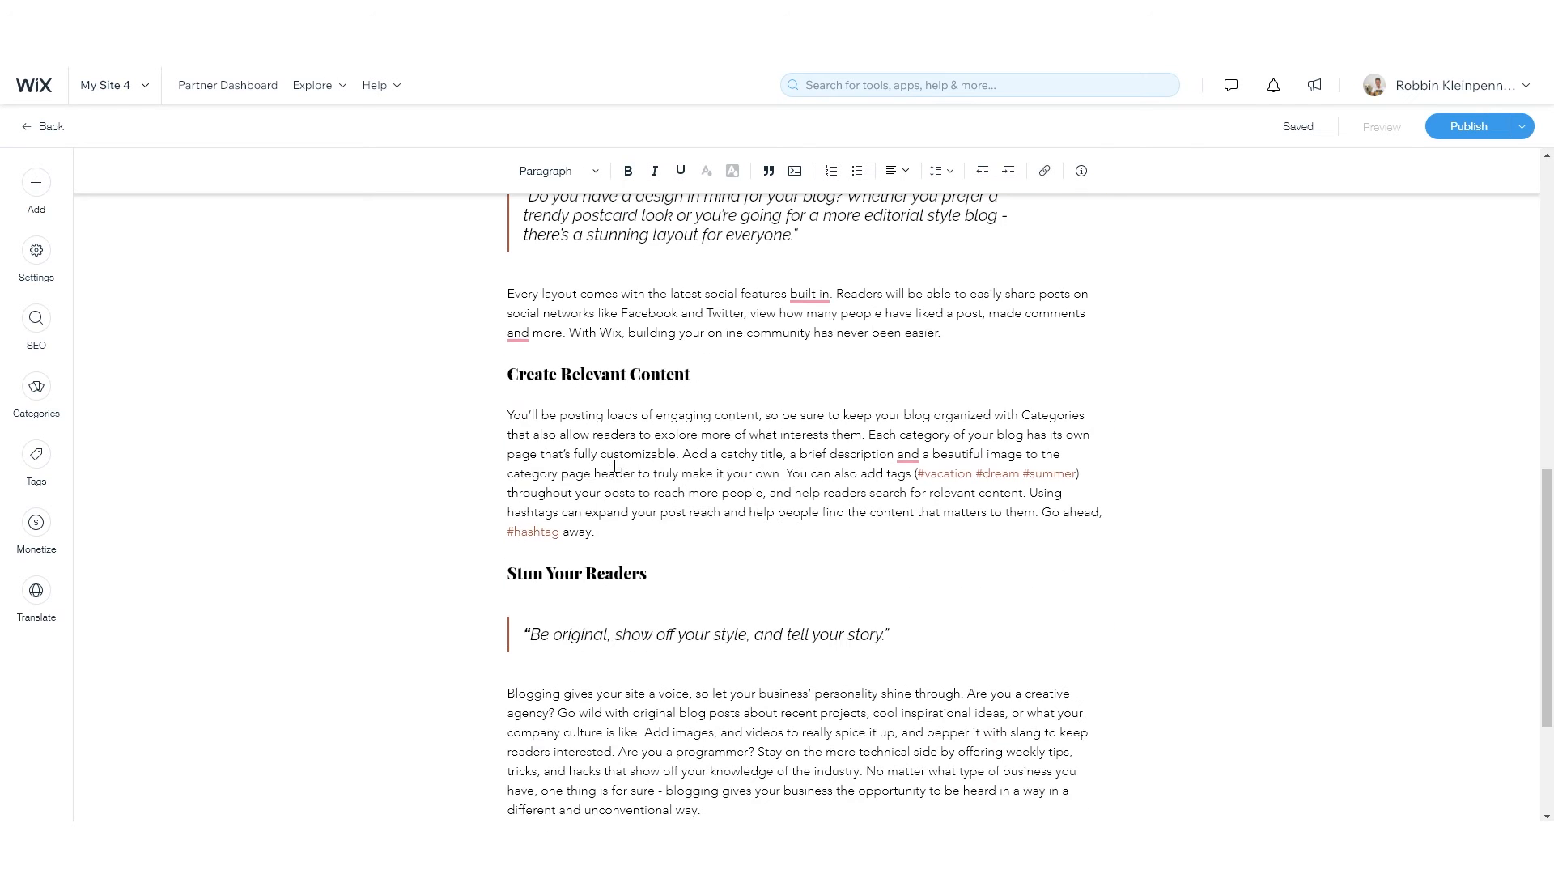
pyautogui.click(578, 633)
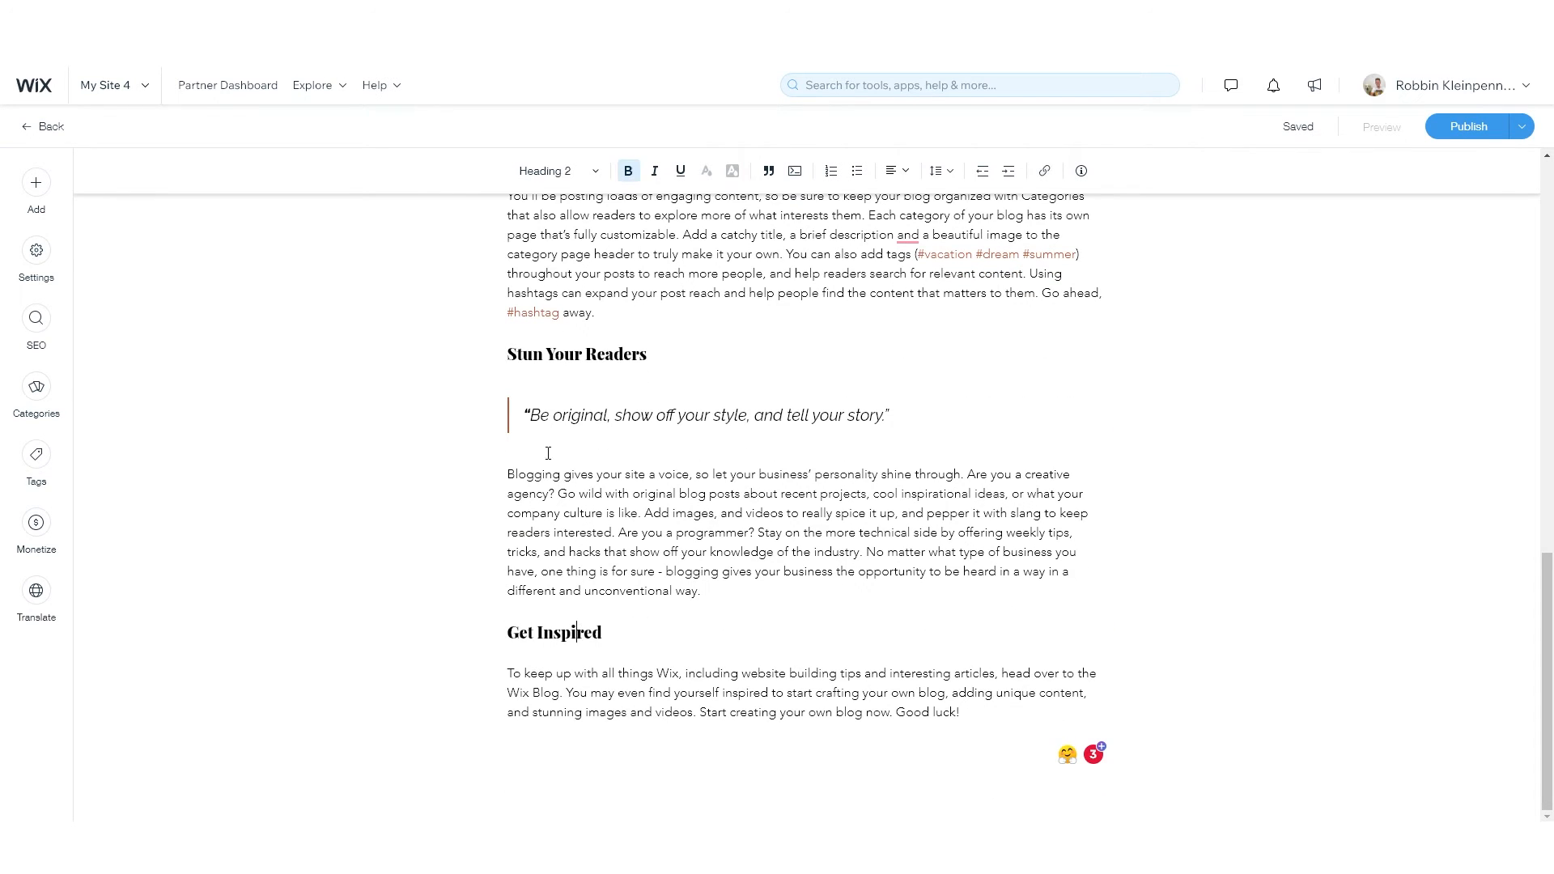
pyautogui.scroll(7, 585, 385)
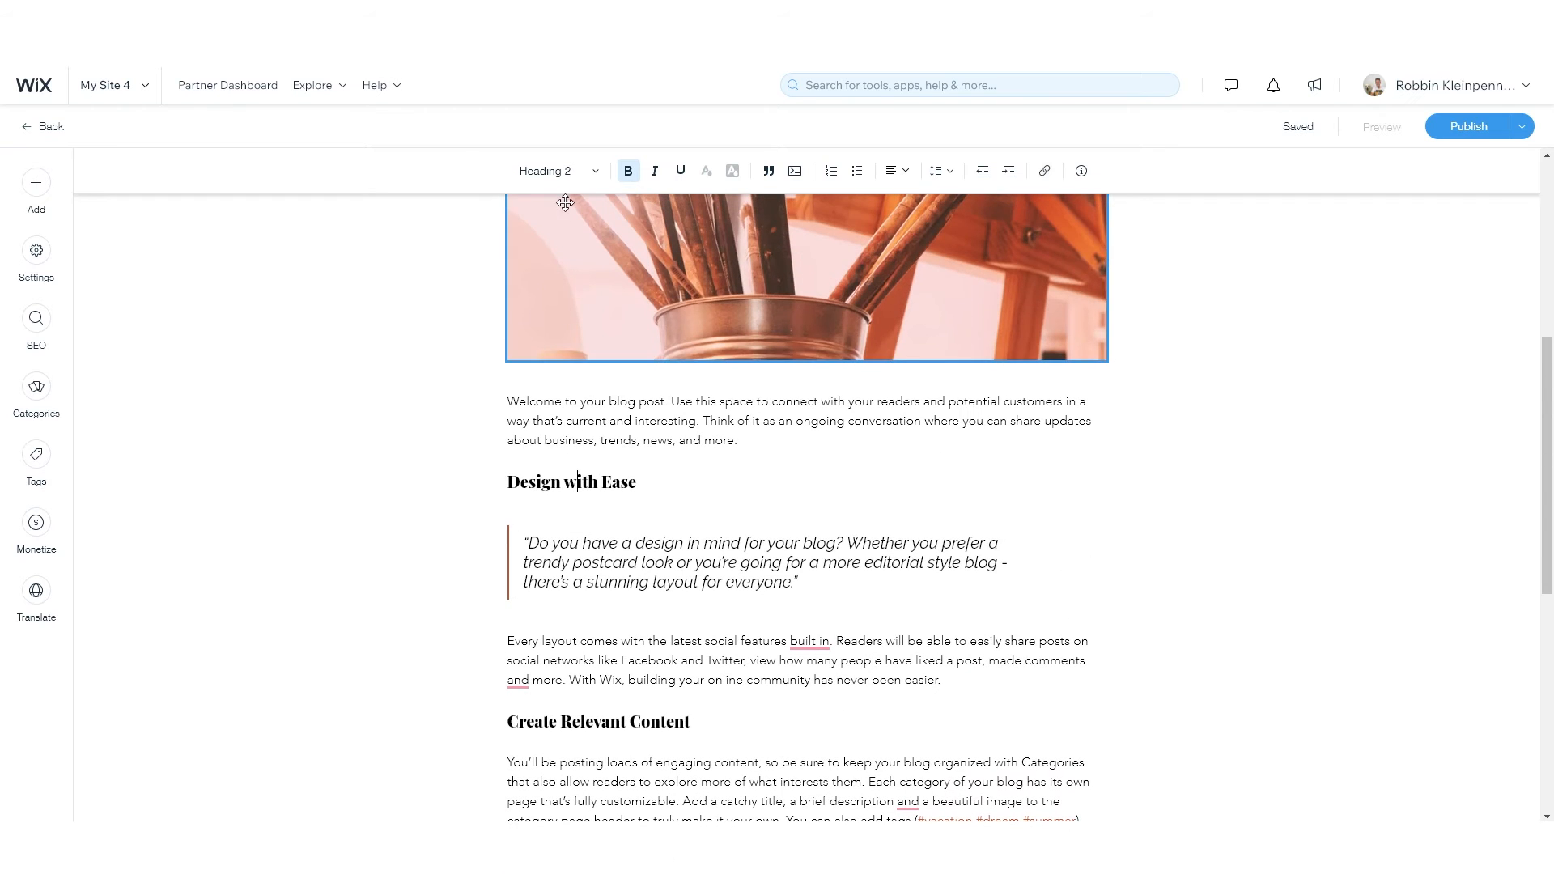
# - Open the post settings and review the general and advanced options, including the help on the description and featured posts
pyautogui.click(32, 253)
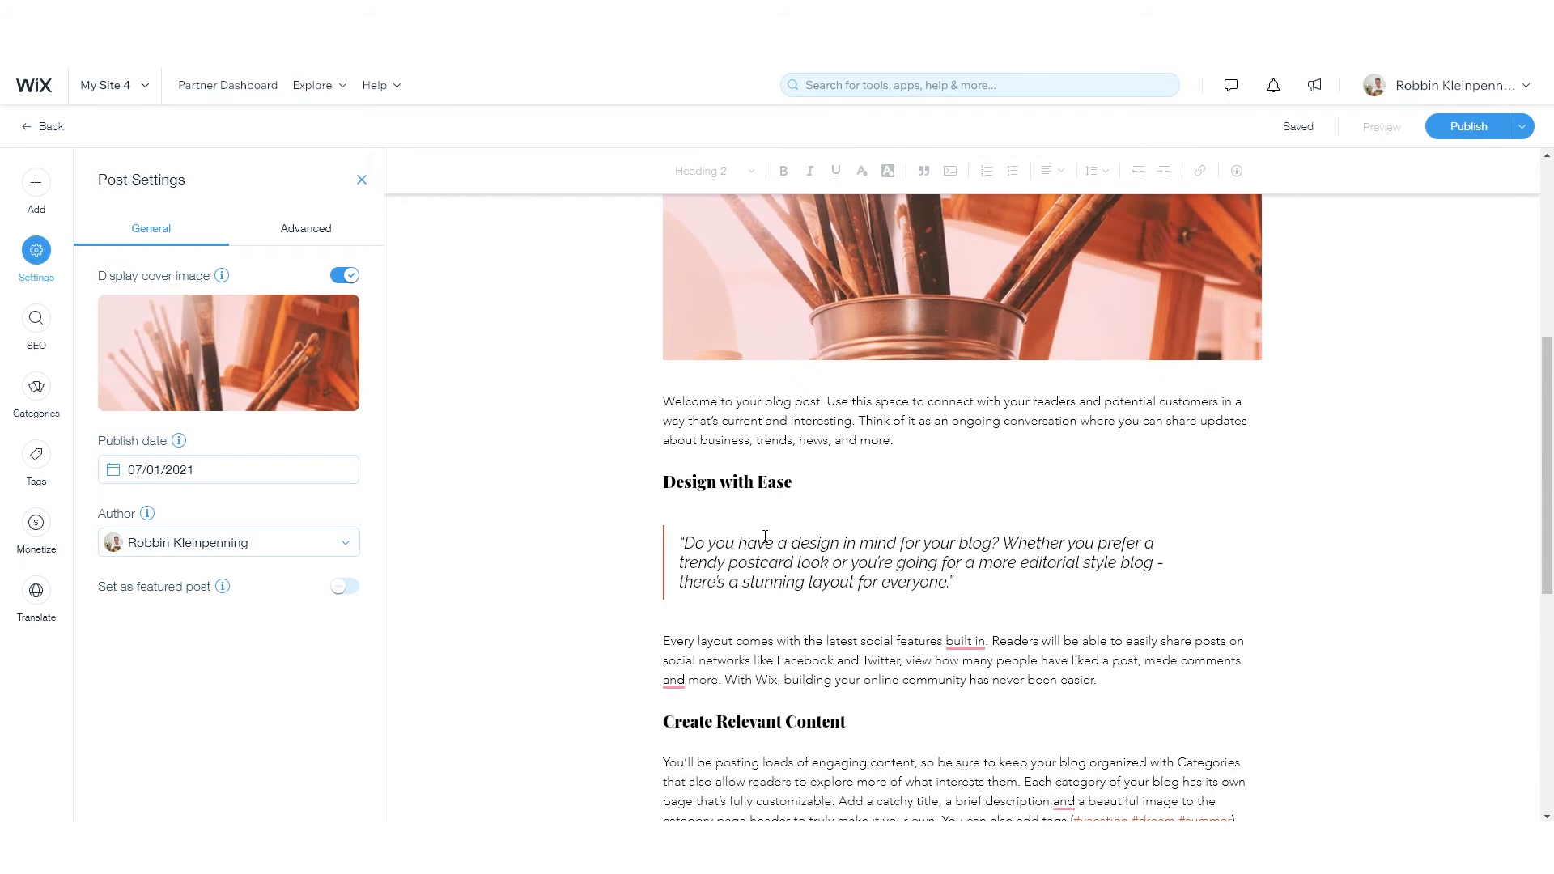
pyautogui.scroll(6, 777, 557)
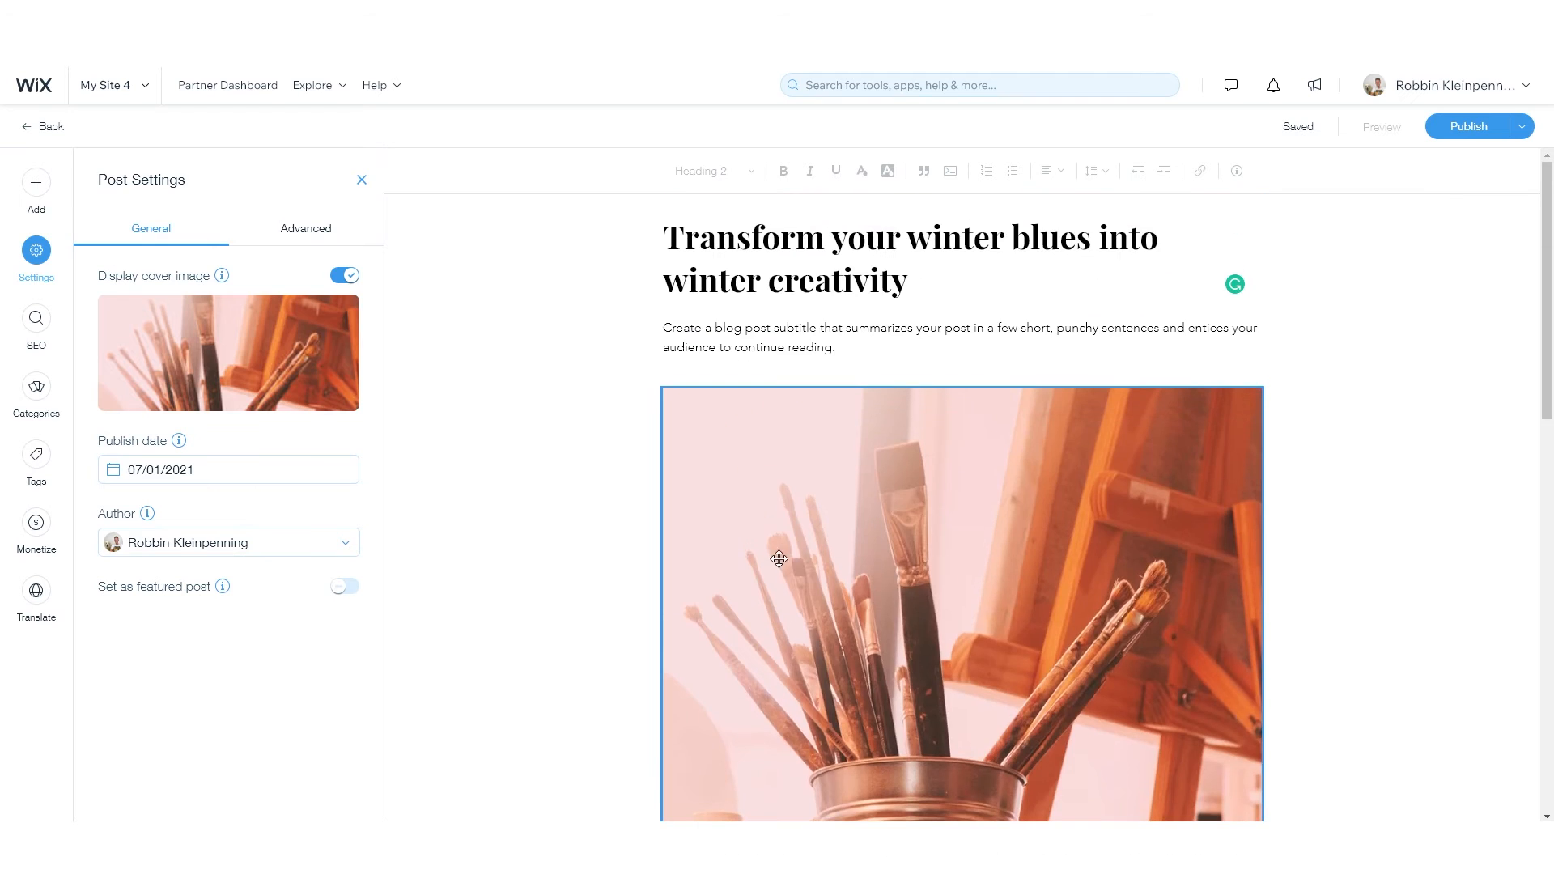
pyautogui.click(305, 229)
pyautogui.click(197, 310)
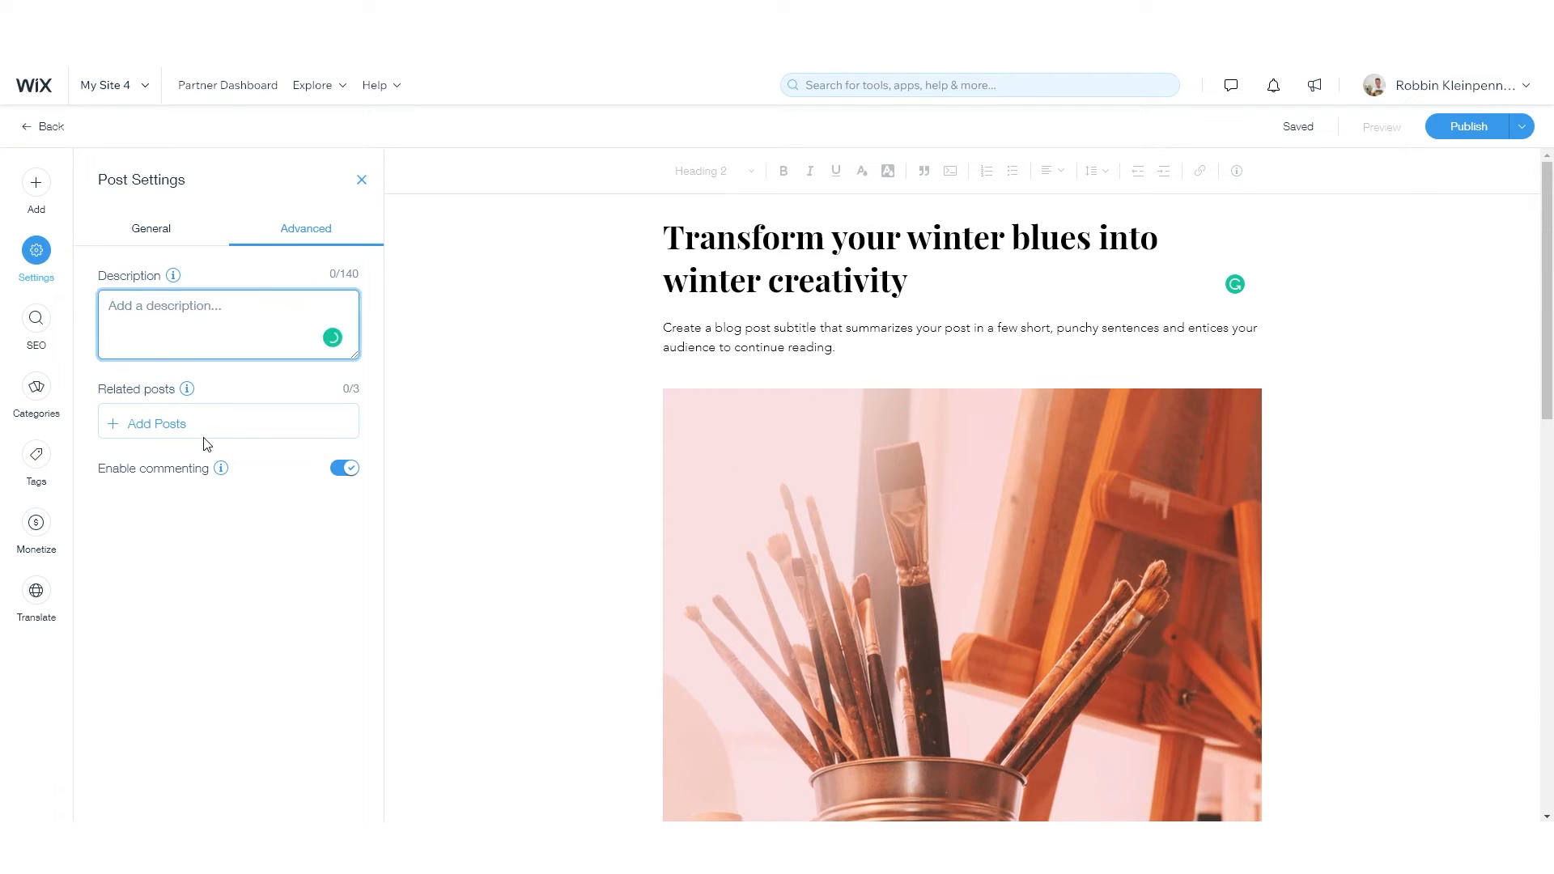
pyautogui.click(174, 276)
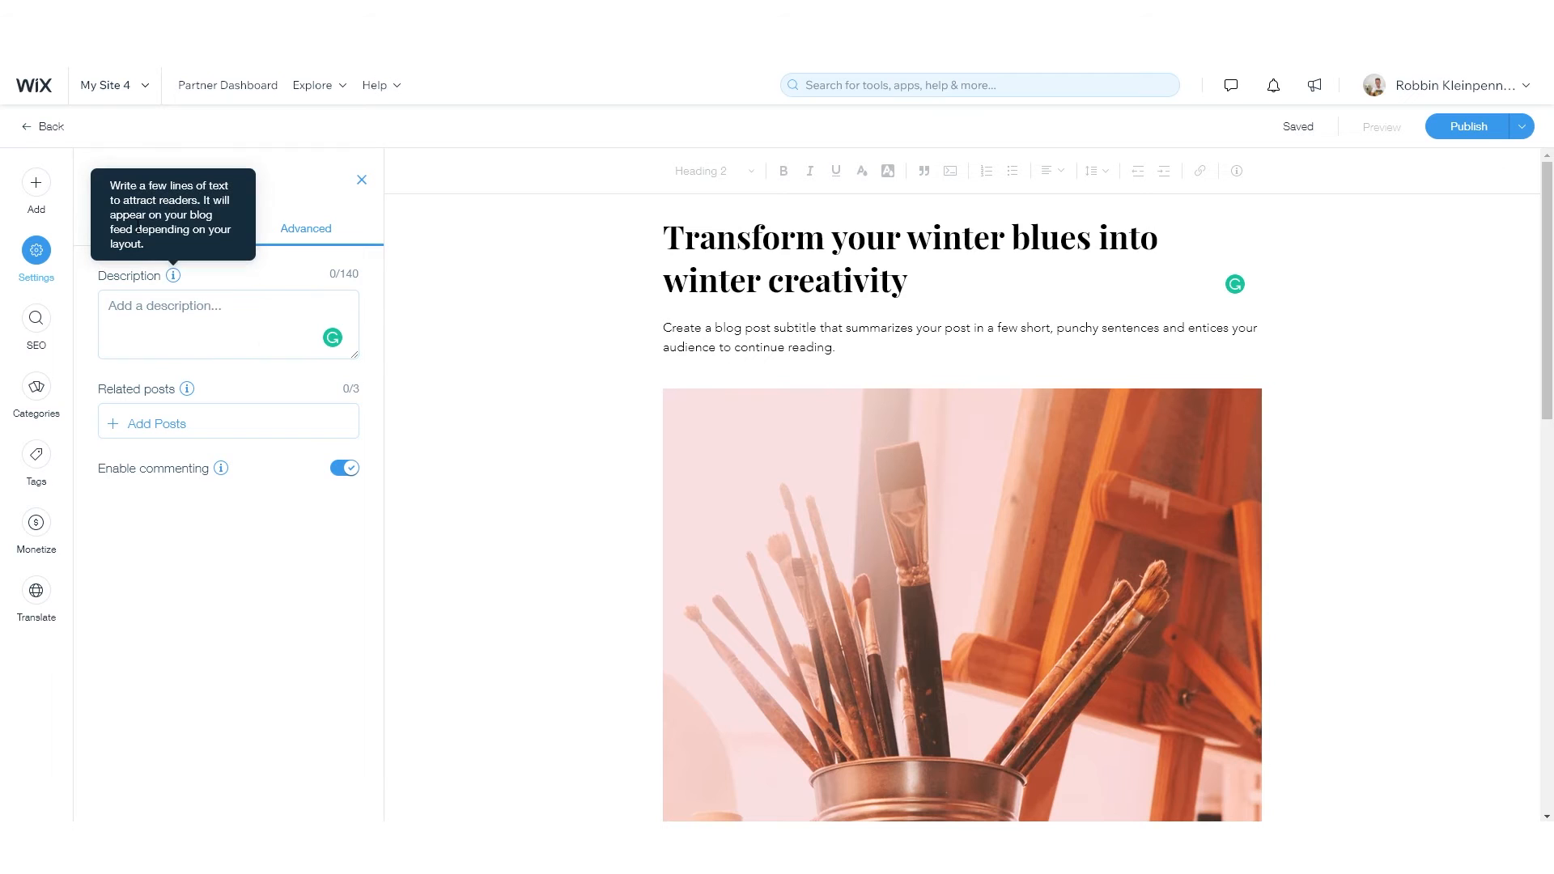
pyautogui.click(150, 233)
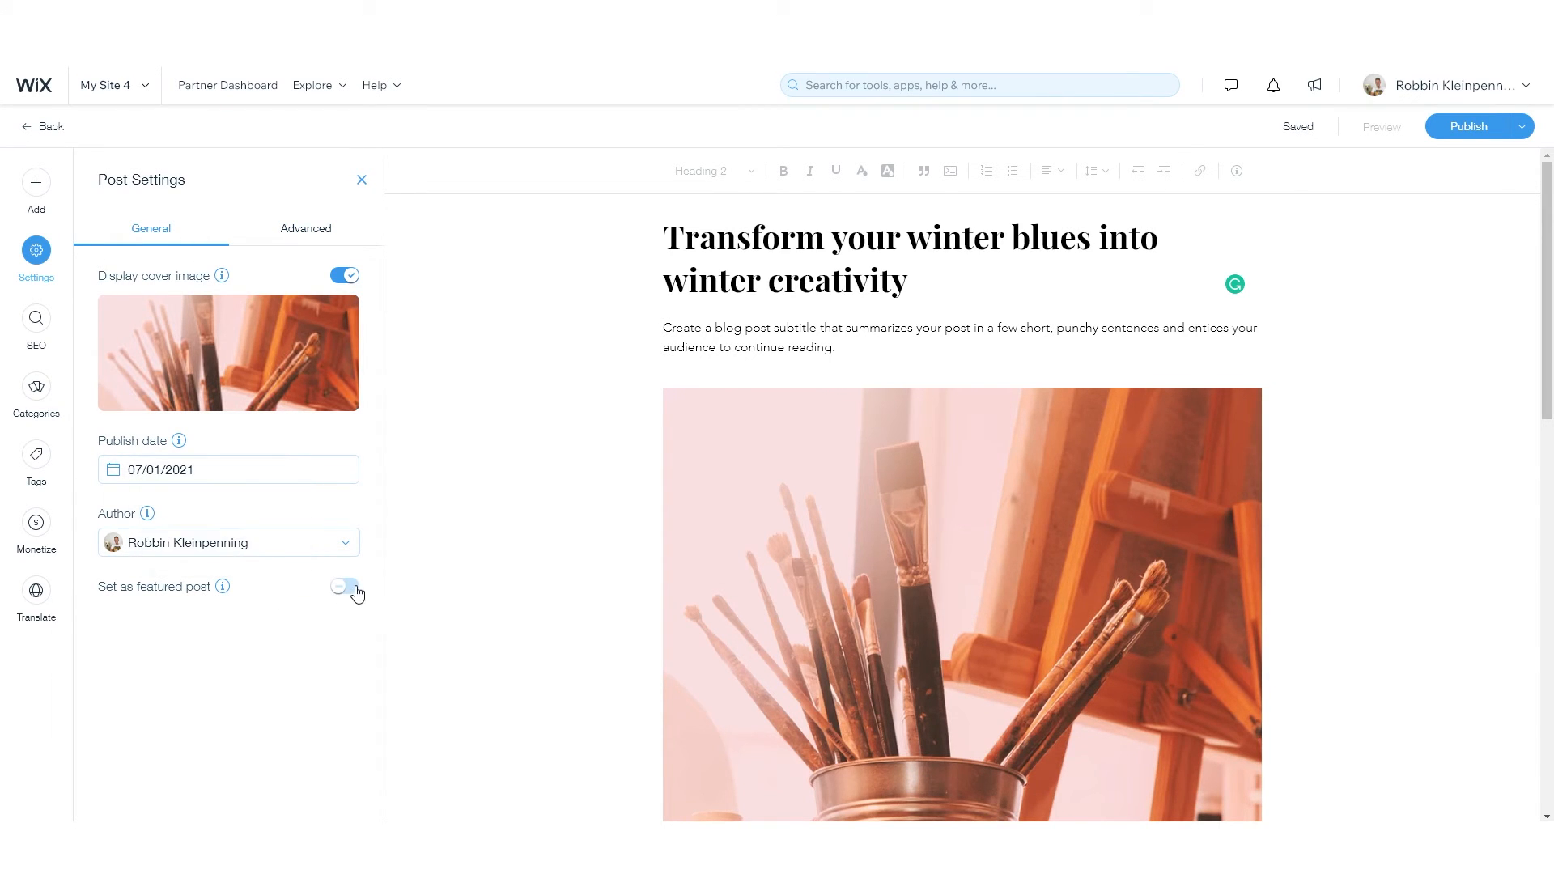
pyautogui.moveTo(221, 593)
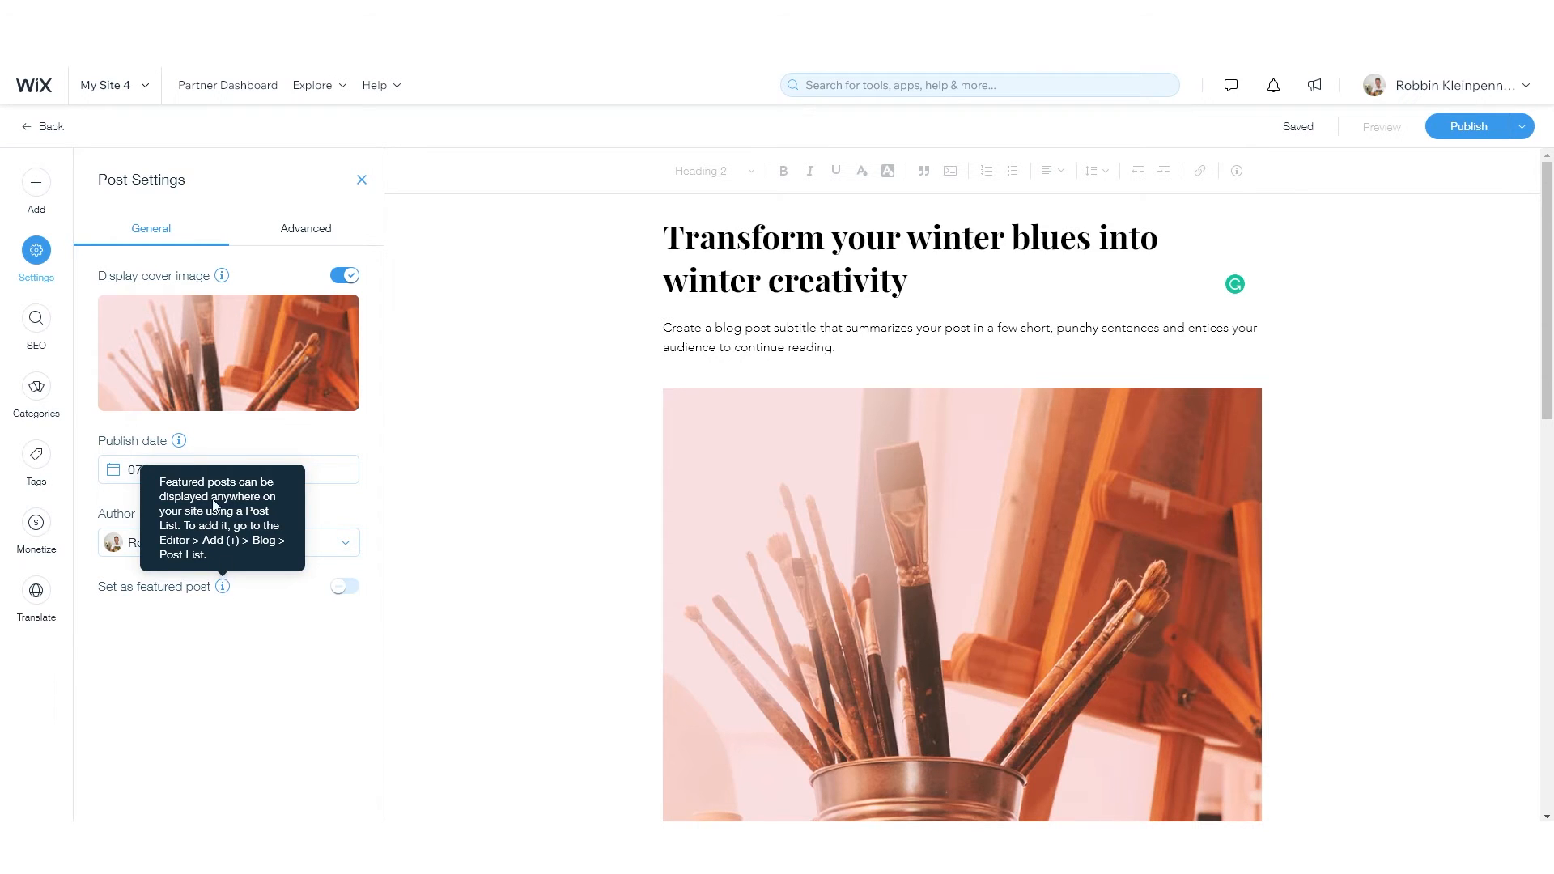
# - Open the post's SEO settings and examine its Google preview and full URL slug
pyautogui.click(36, 318)
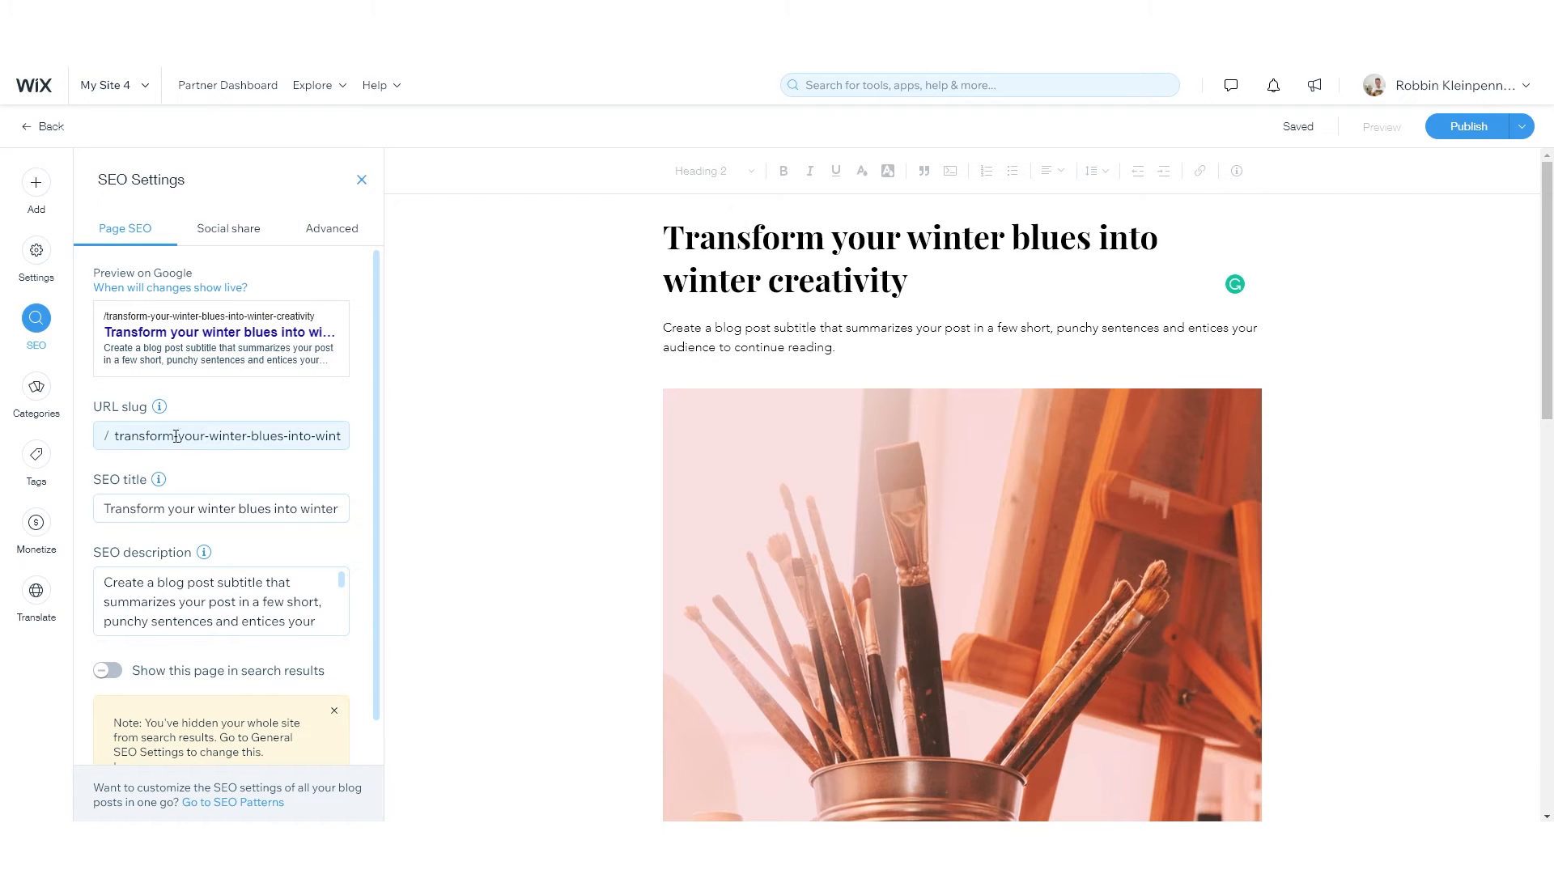
pyautogui.moveTo(121, 441); pyautogui.dragTo(295, 437)
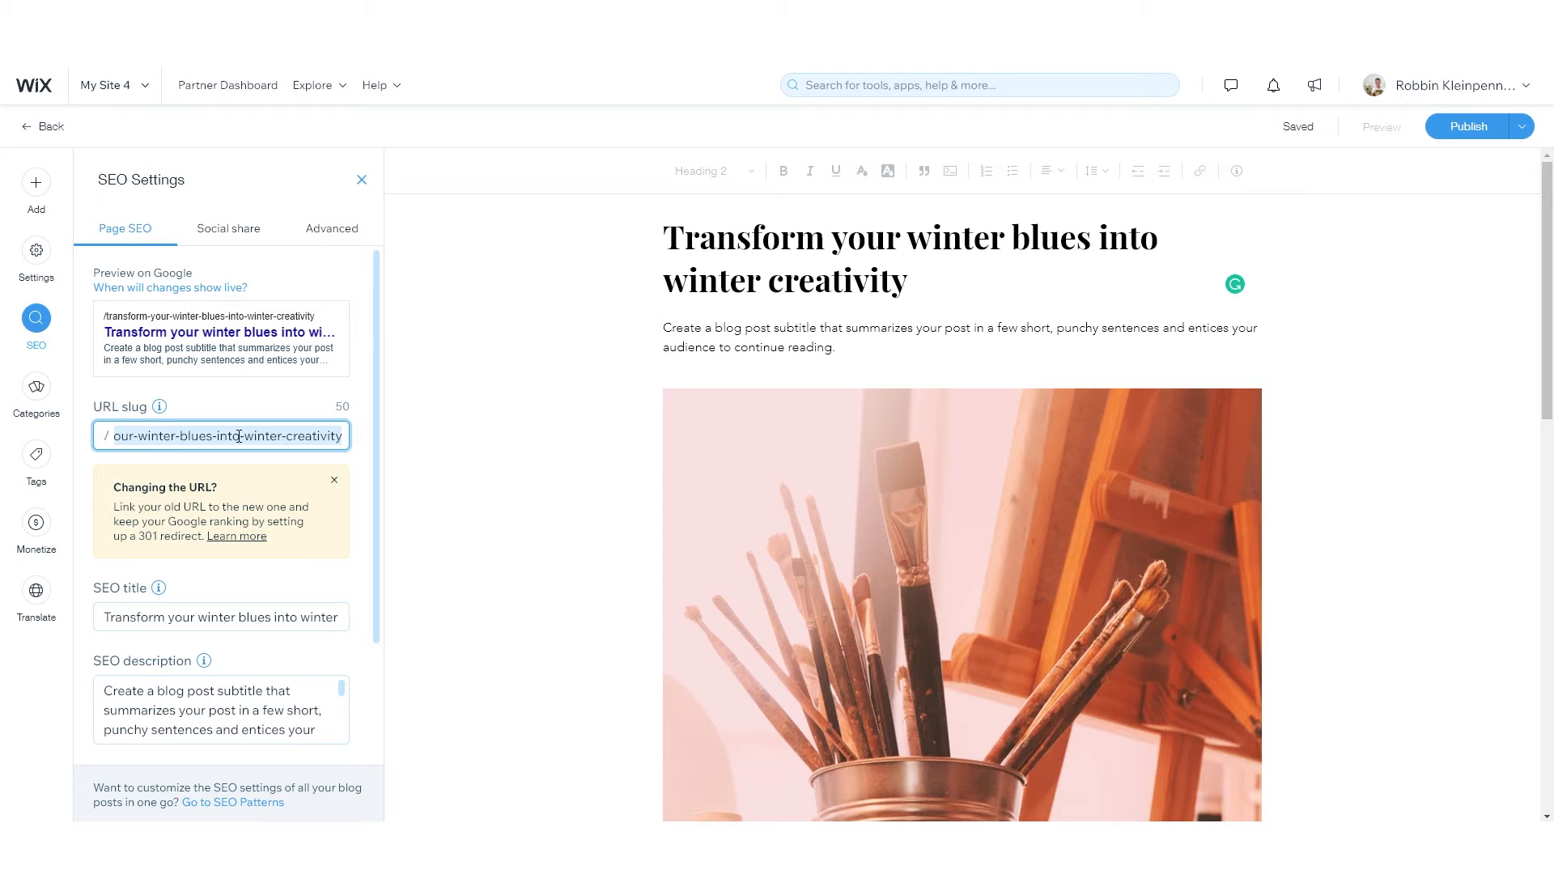
pyautogui.press('Home')
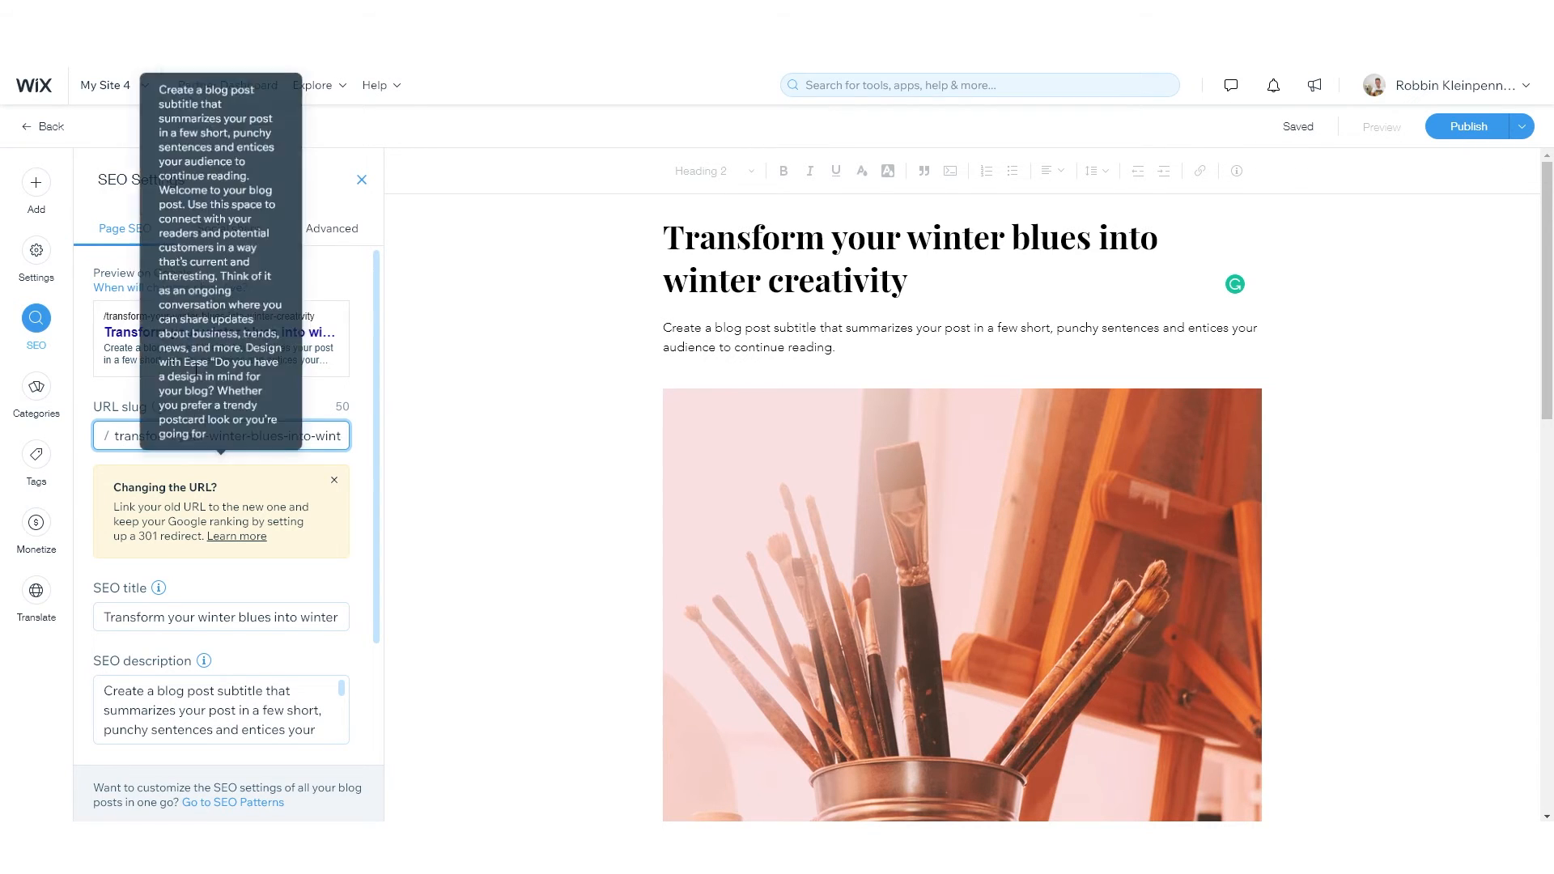
pyautogui.scroll(-1, 161, 466)
pyautogui.scroll(1, 122, 440)
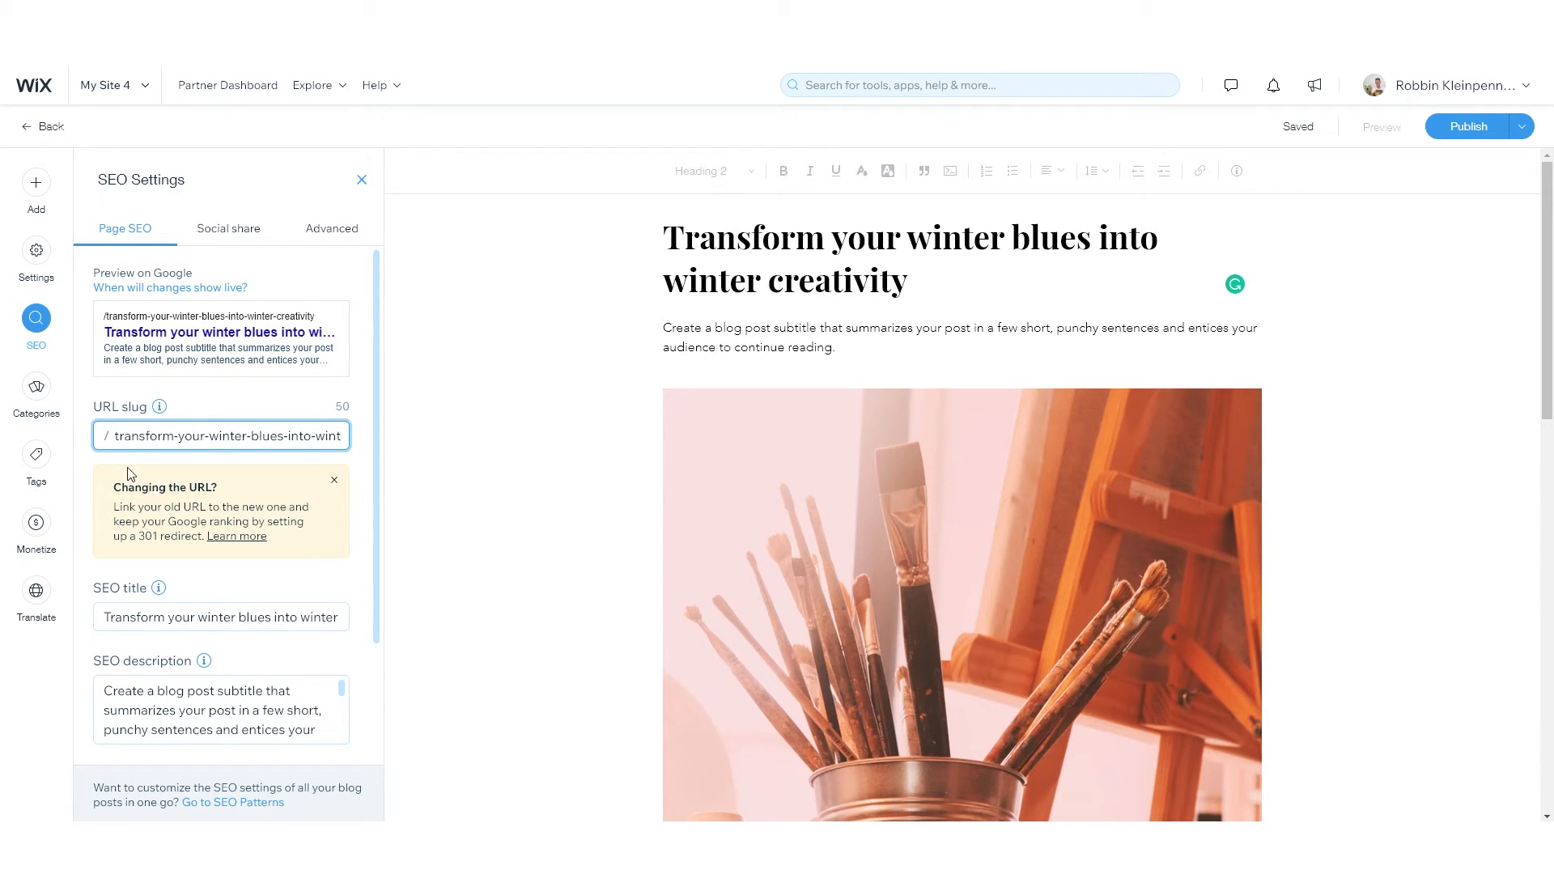
# - Replace the post's URL slug with winter-blues
pyautogui.tripleClick(115, 435)
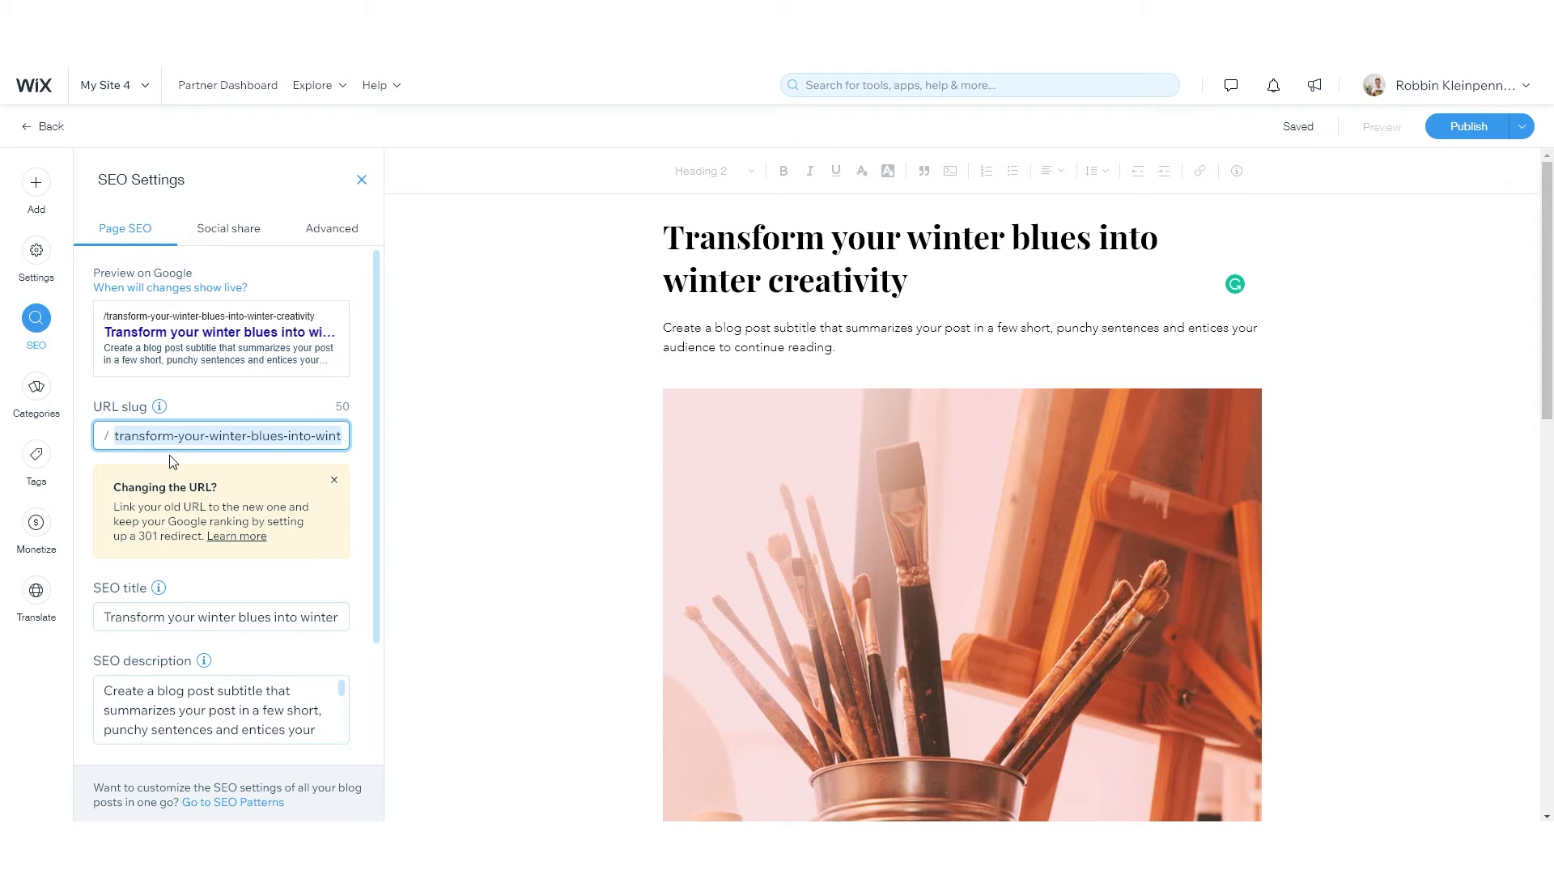
pyautogui.press('BackSpace')
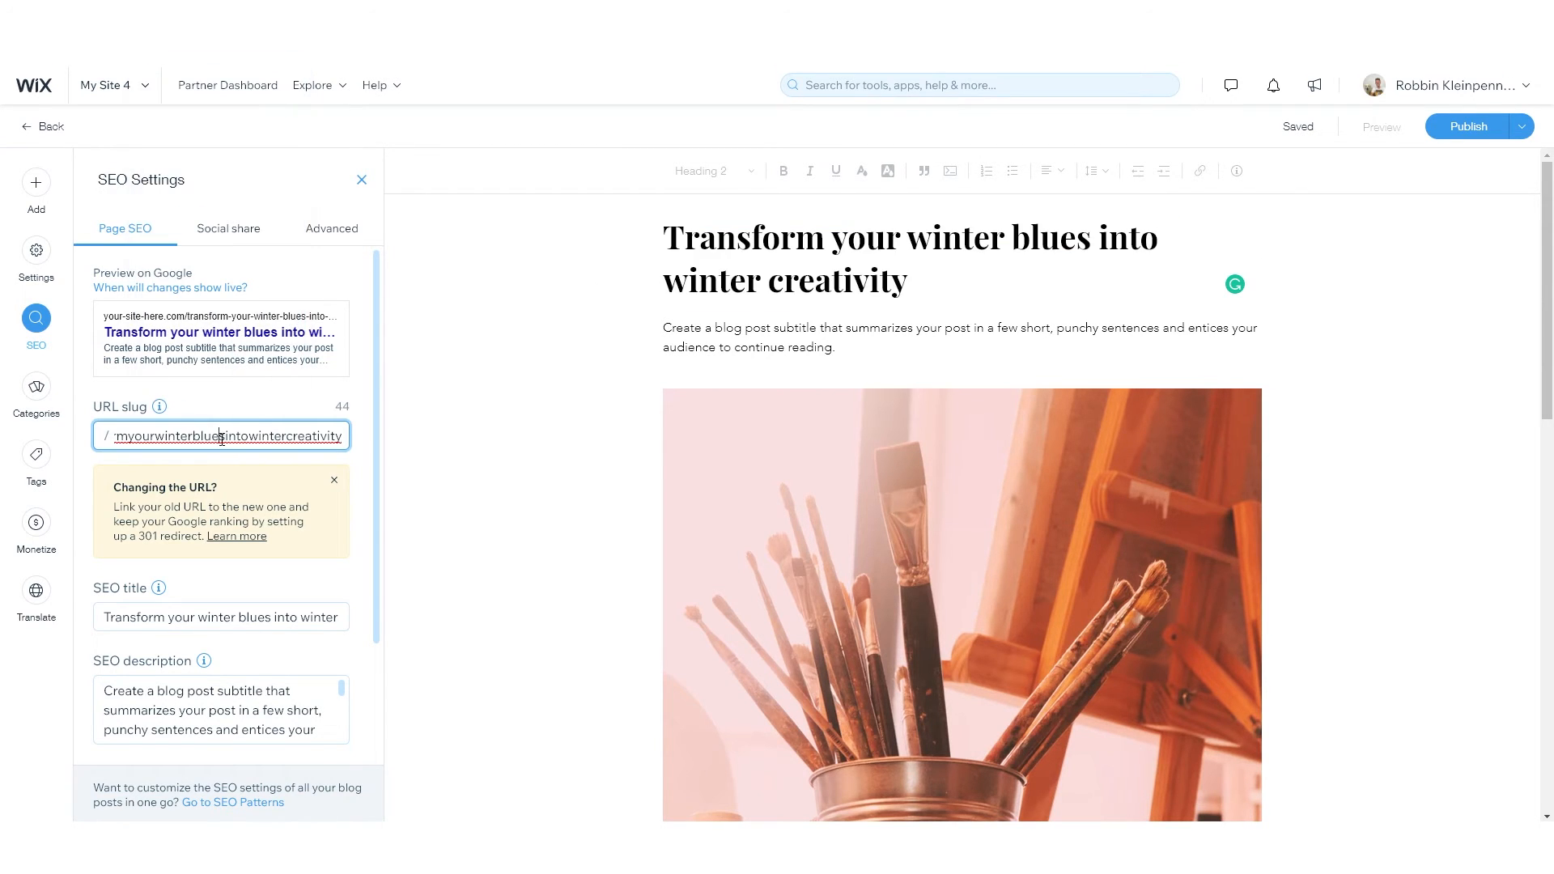
pyautogui.hotkey('ctrl', 'a')
pyautogui.press('BackSpace')
pyautogui.write('transform')
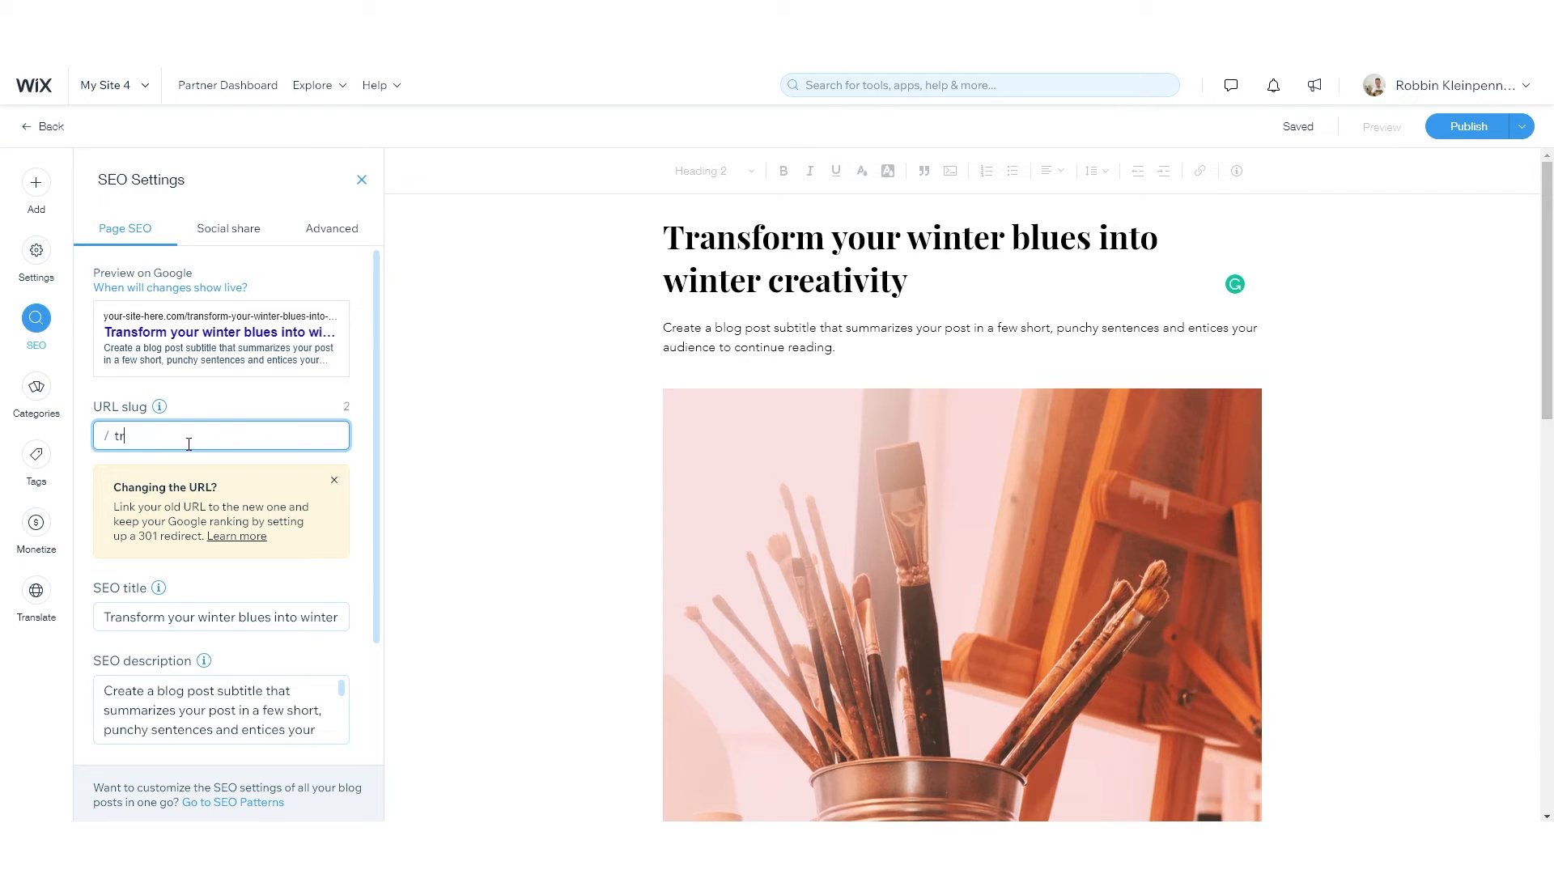
pyautogui.press('BackSpace')
pyautogui.write('m')
pyautogui.write('-')
pyautogui.press('BackSpace')
pyautogui.press('BackSpace')
pyautogui.press('BackSpace')
pyautogui.press('BackSpace')
pyautogui.press('BackSpace')
pyautogui.write('winter-blue')
# - Examine the post's SEO title and the help on what it should contain
pyautogui.scroll(-2, 123, 406)
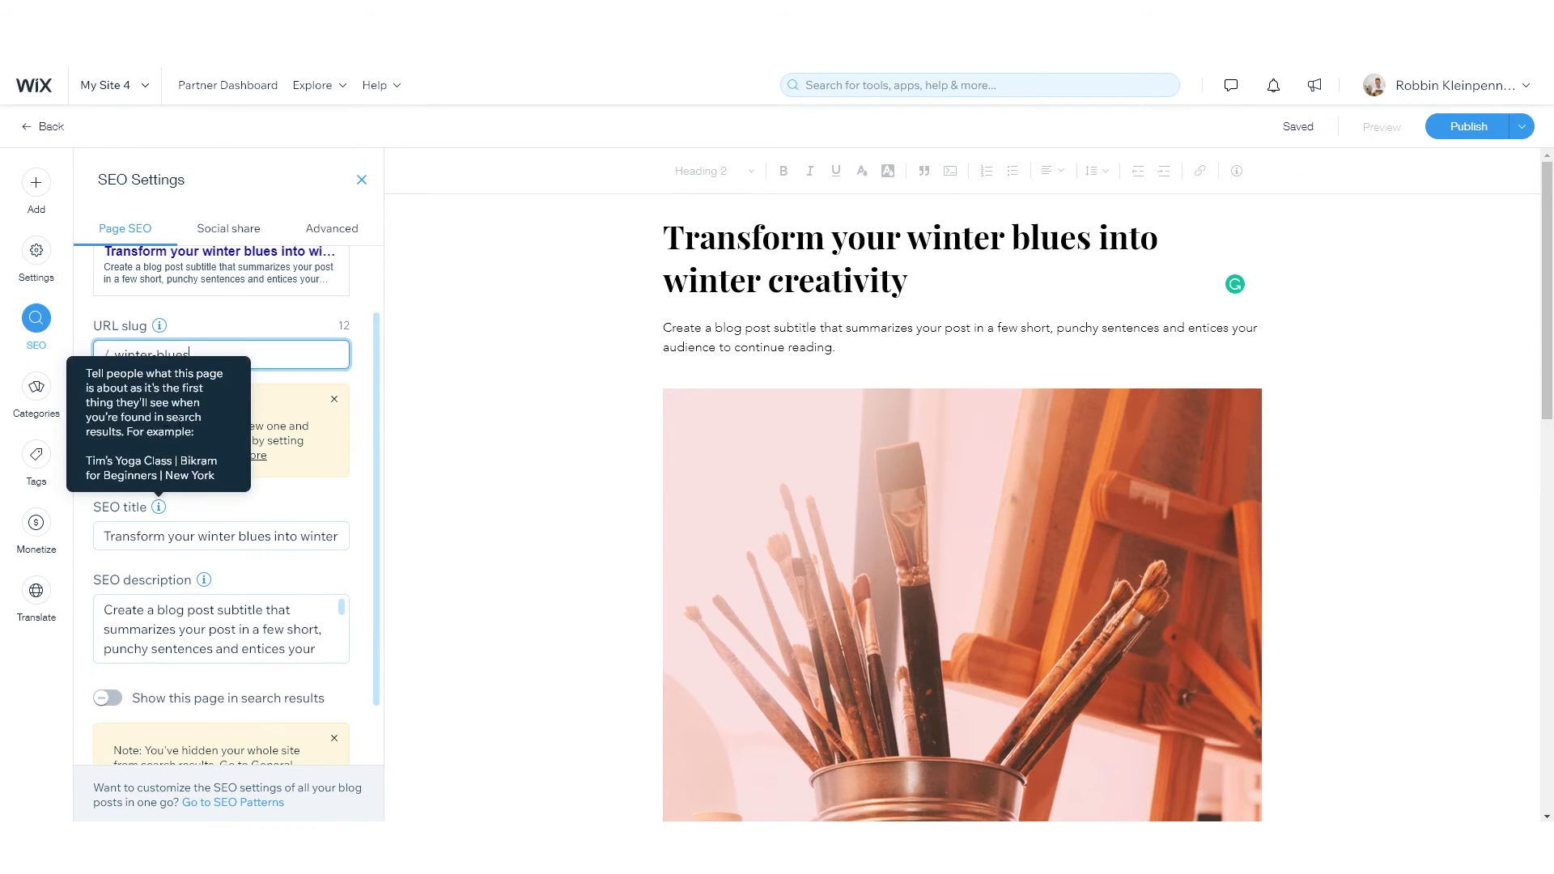
pyautogui.click(171, 462)
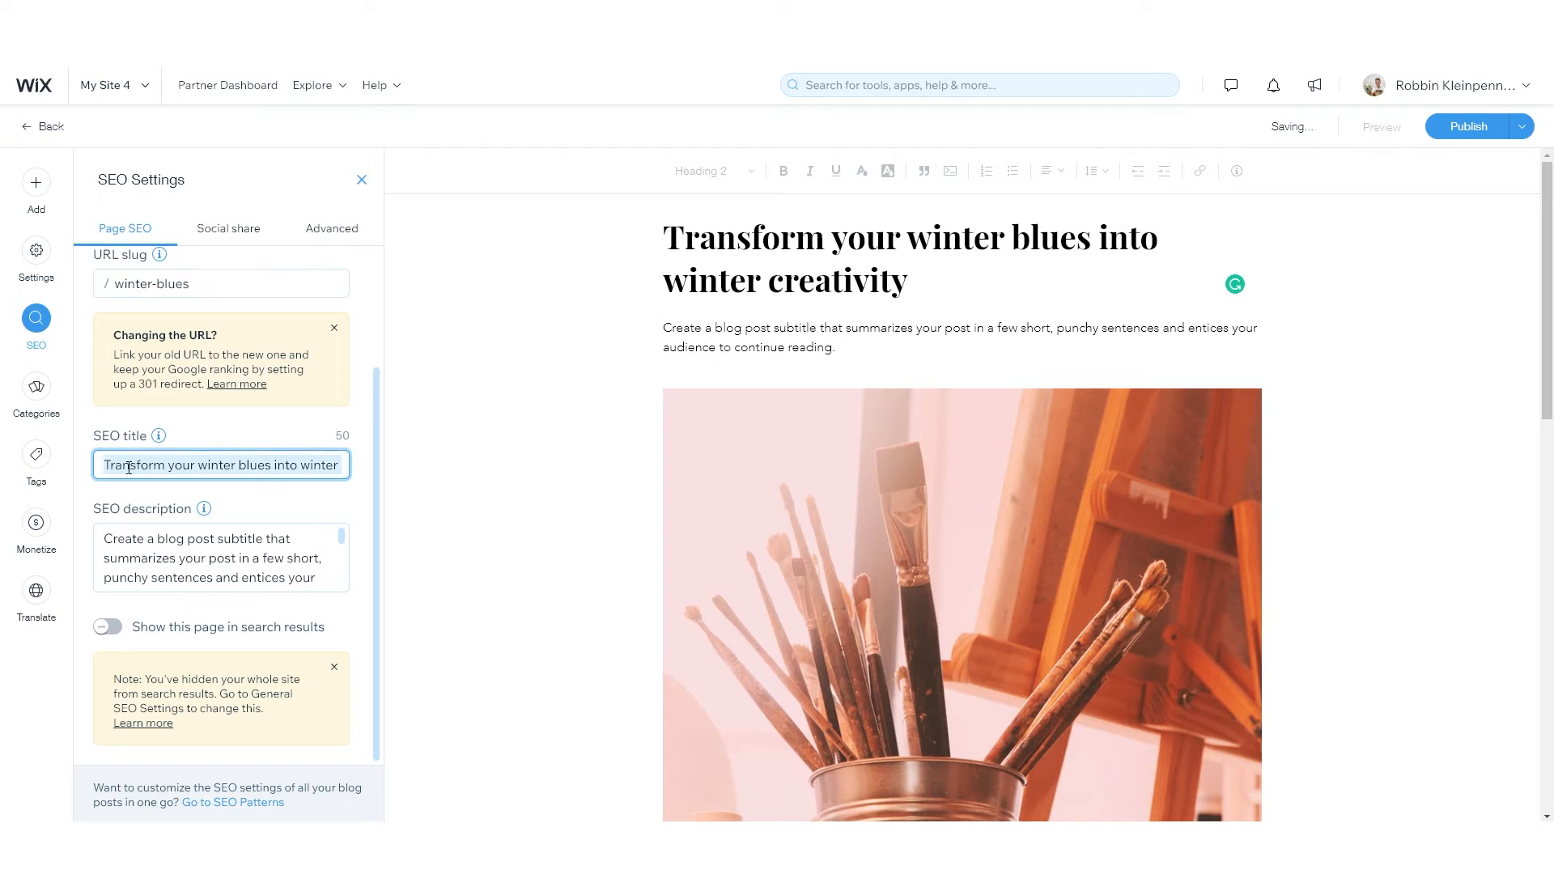
pyautogui.tripleClick(245, 466)
pyautogui.click(245, 467)
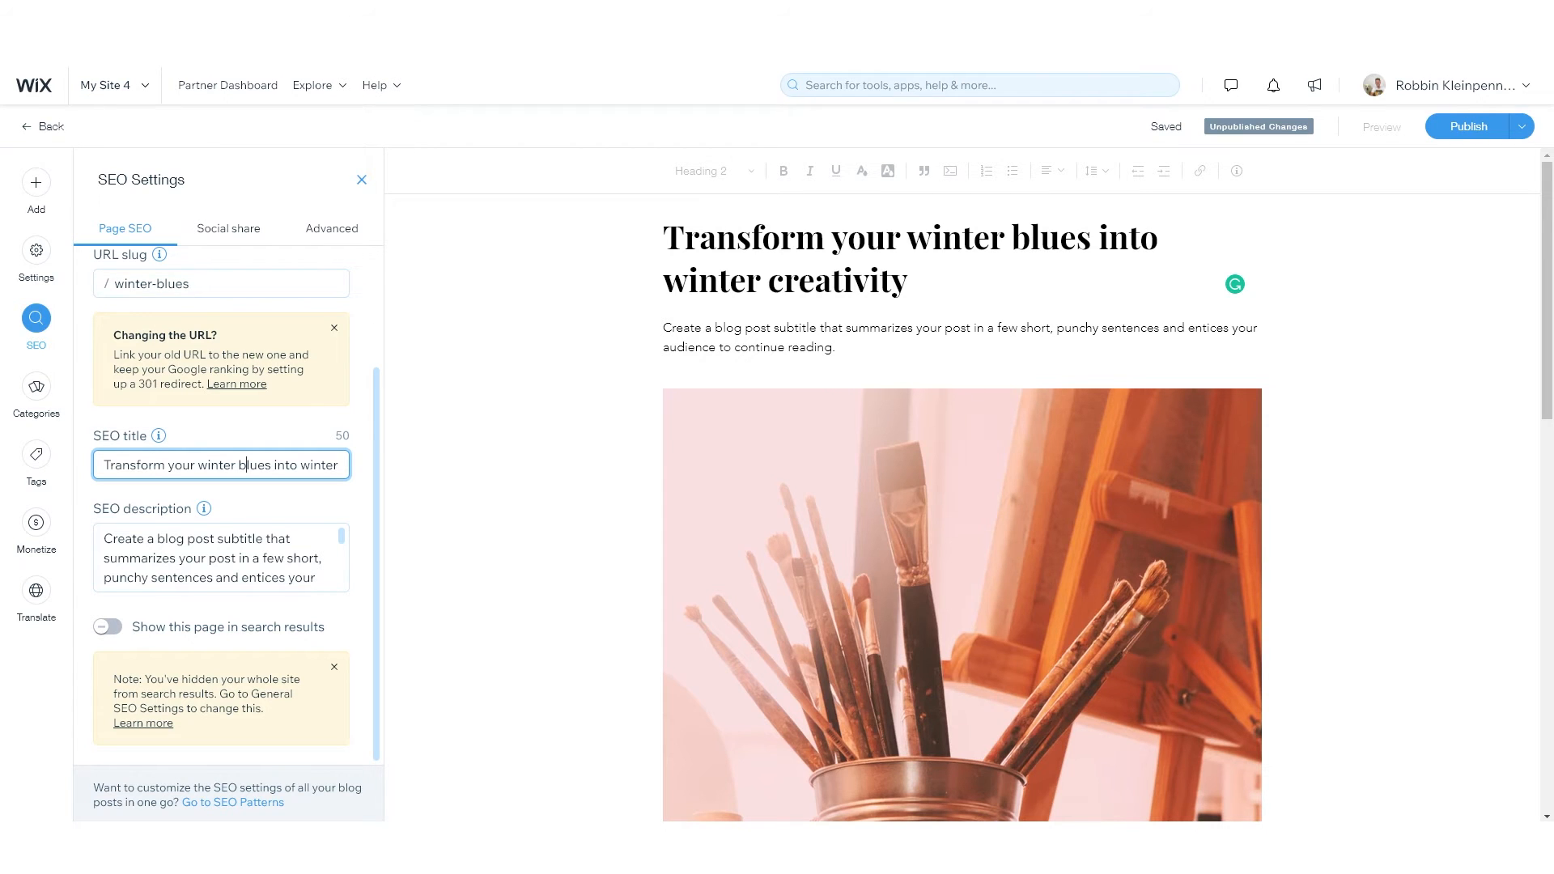
# - Search Google for "google" in a new browser tab and examine the titles of the search results
pyautogui.hotkey('ctrl', 't')
pyautogui.write('google.com')
pyautogui.press('Return')
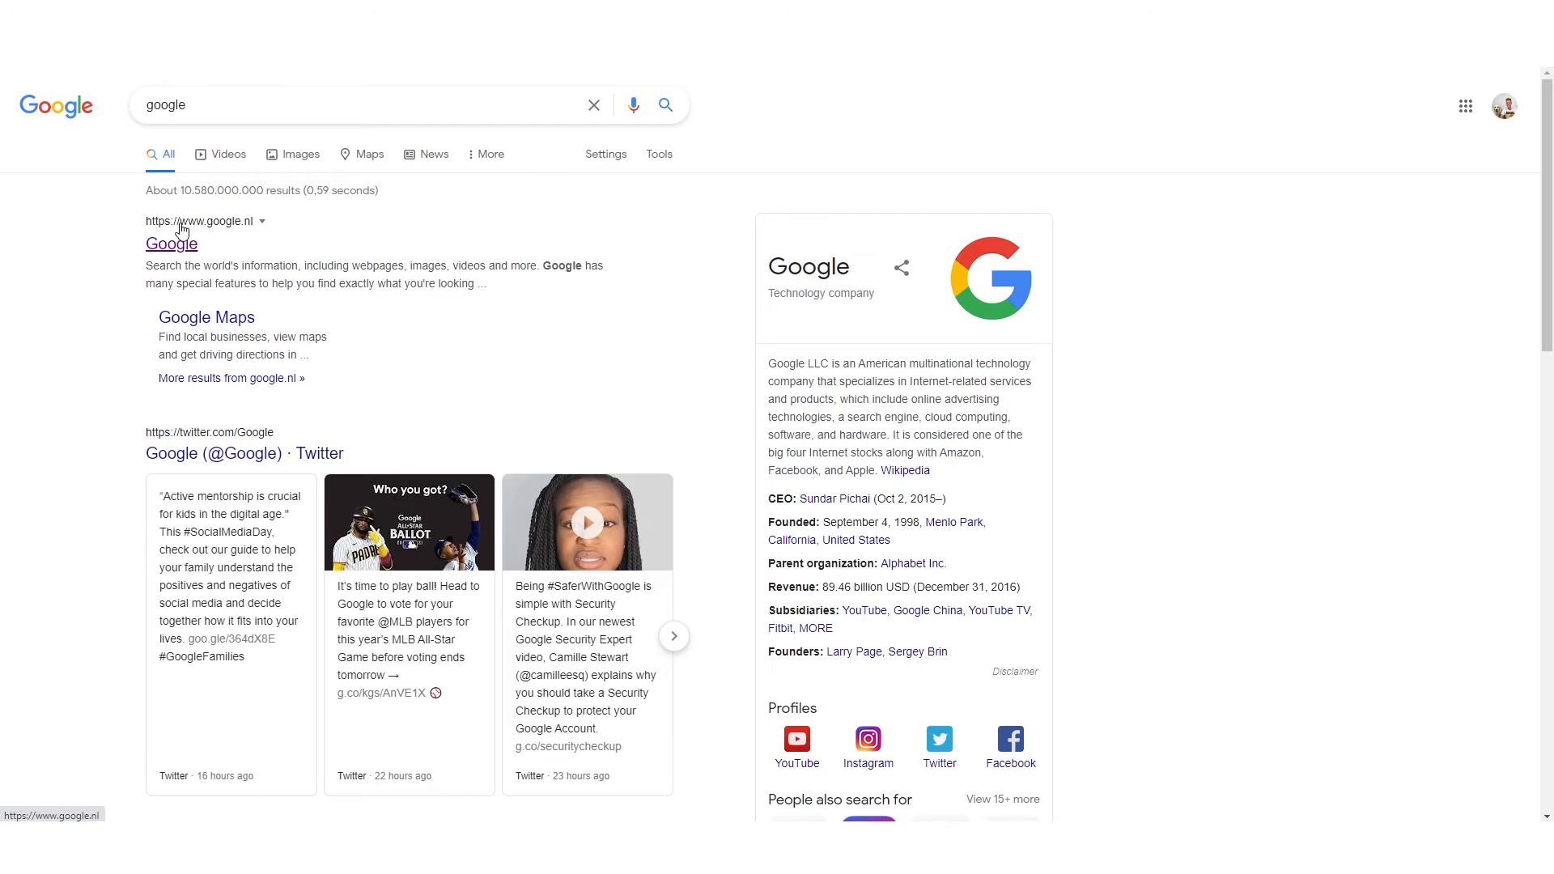
pyautogui.scroll(-5, 207, 465)
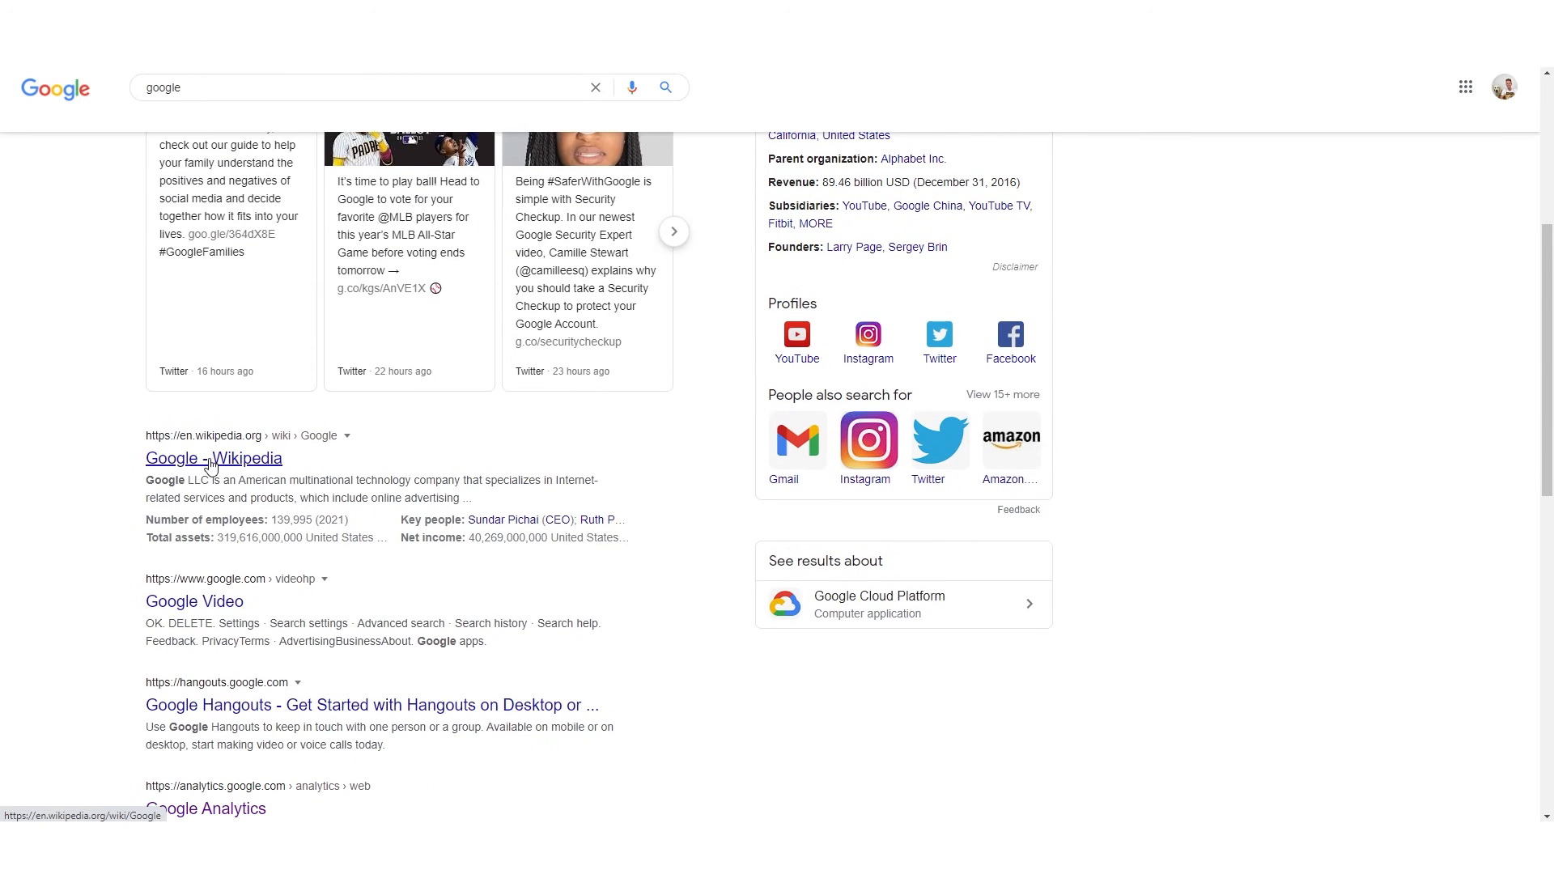
pyautogui.scroll(-3, 209, 466)
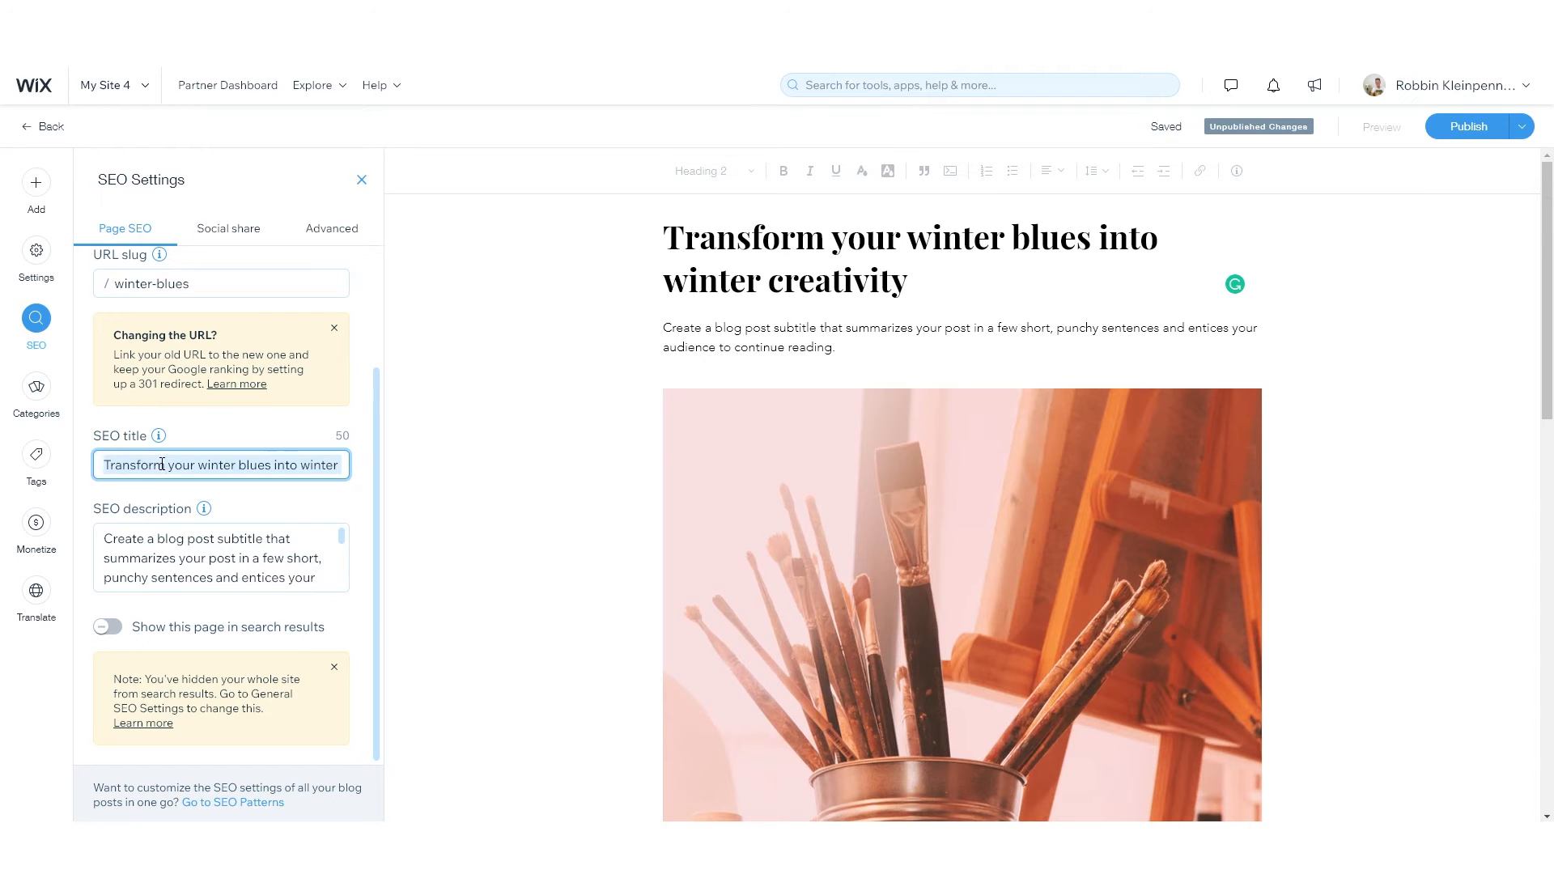
# - Return to the post's SEO settings and review the full SEO title alongside its help and the URL slug
pyautogui.press('Left')
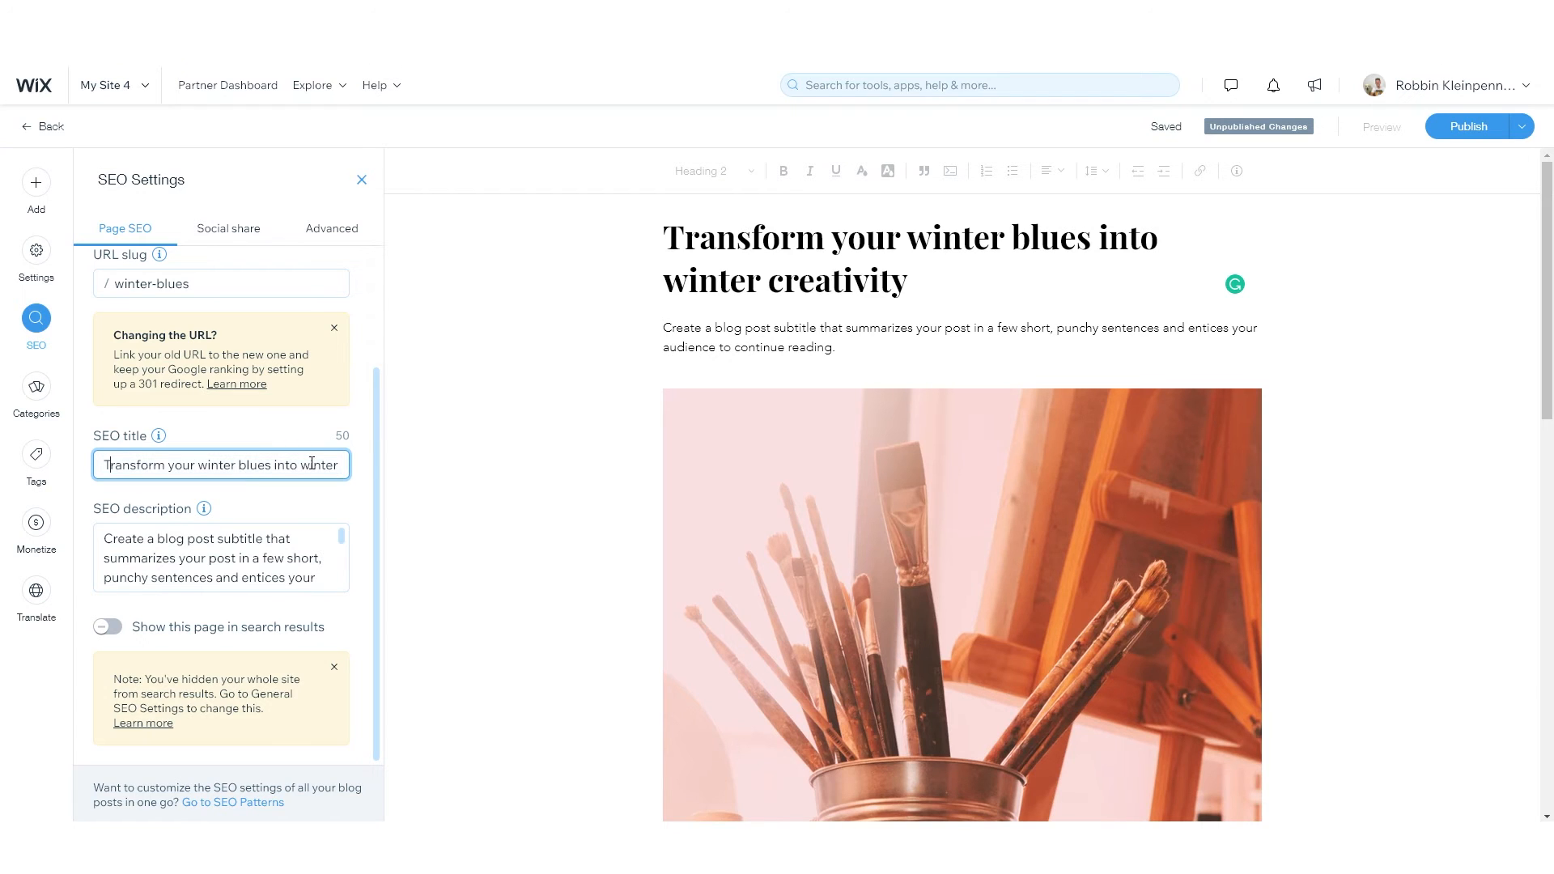
pyautogui.hotkey('ctrl', 'a')
pyautogui.press('Right')
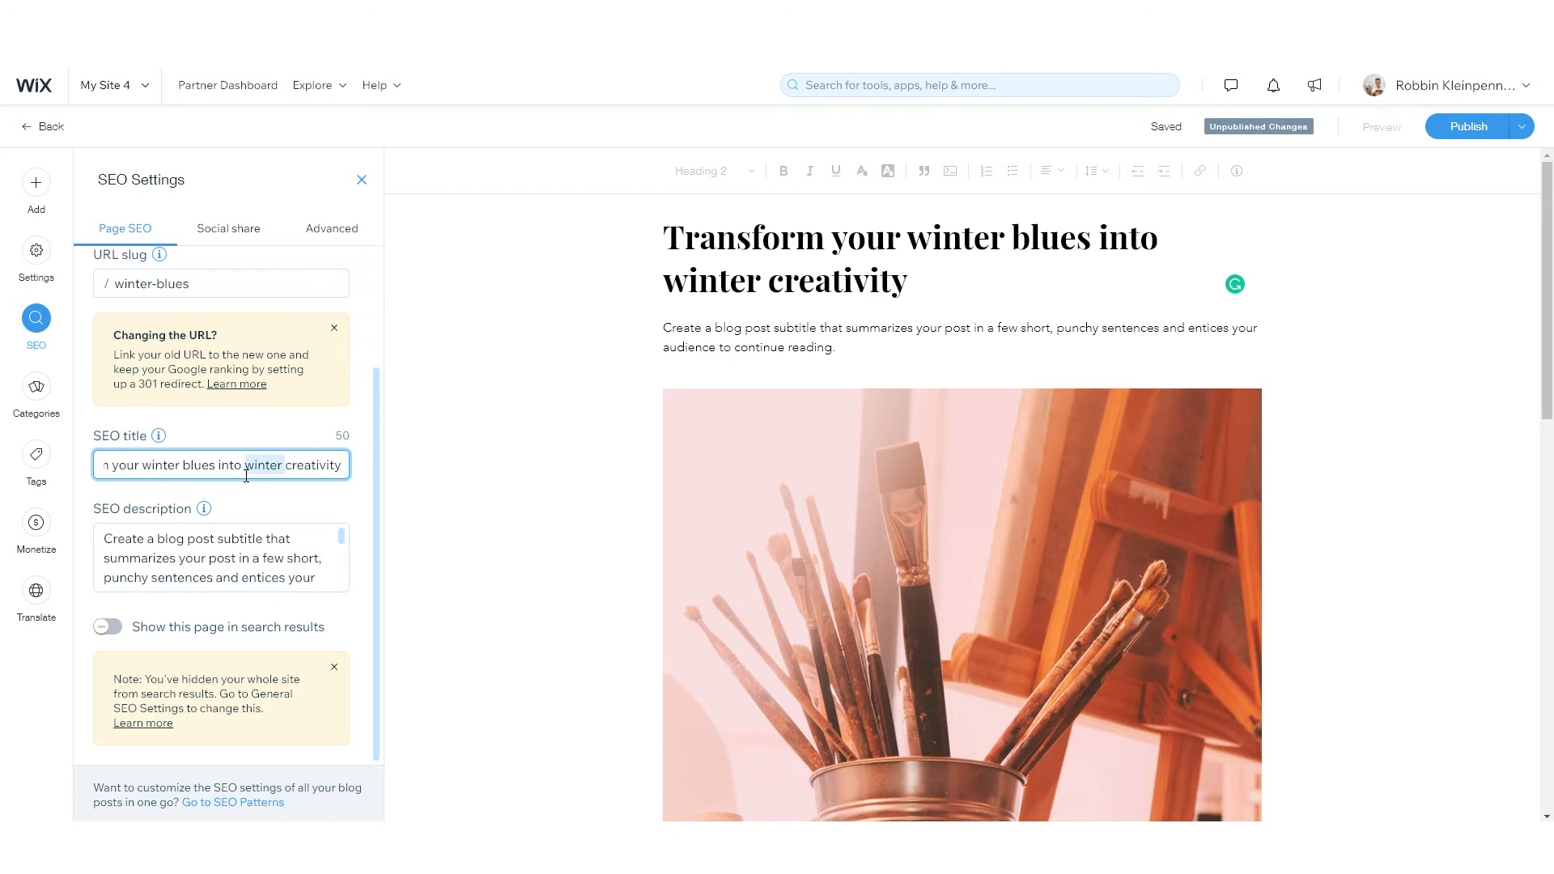
pyautogui.hotkey('ctrl', 'a')
pyautogui.moveTo(159, 450)
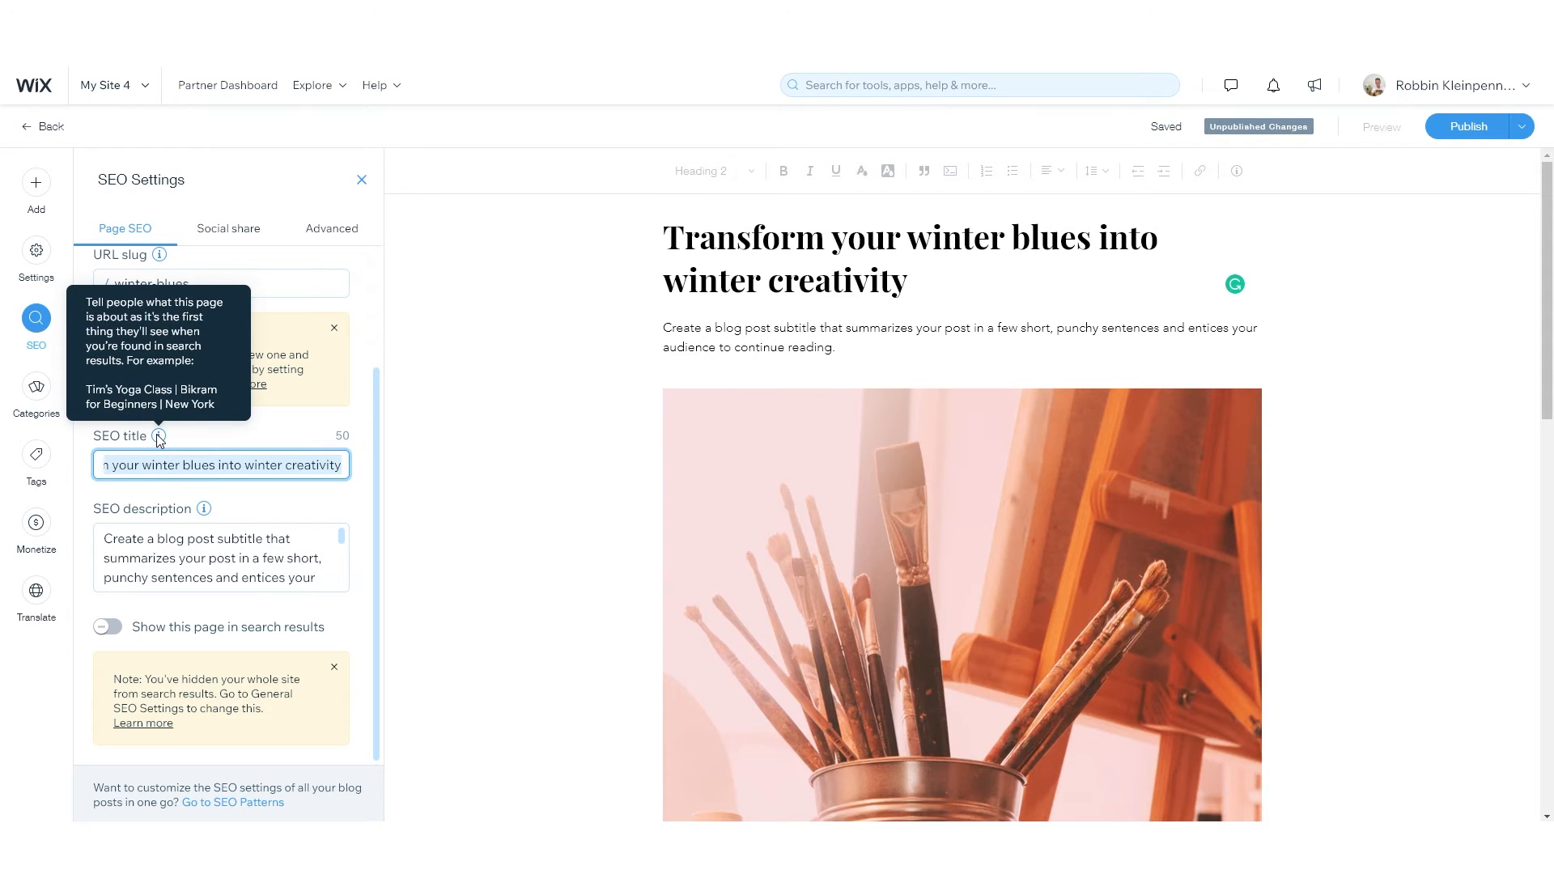
pyautogui.click(214, 466)
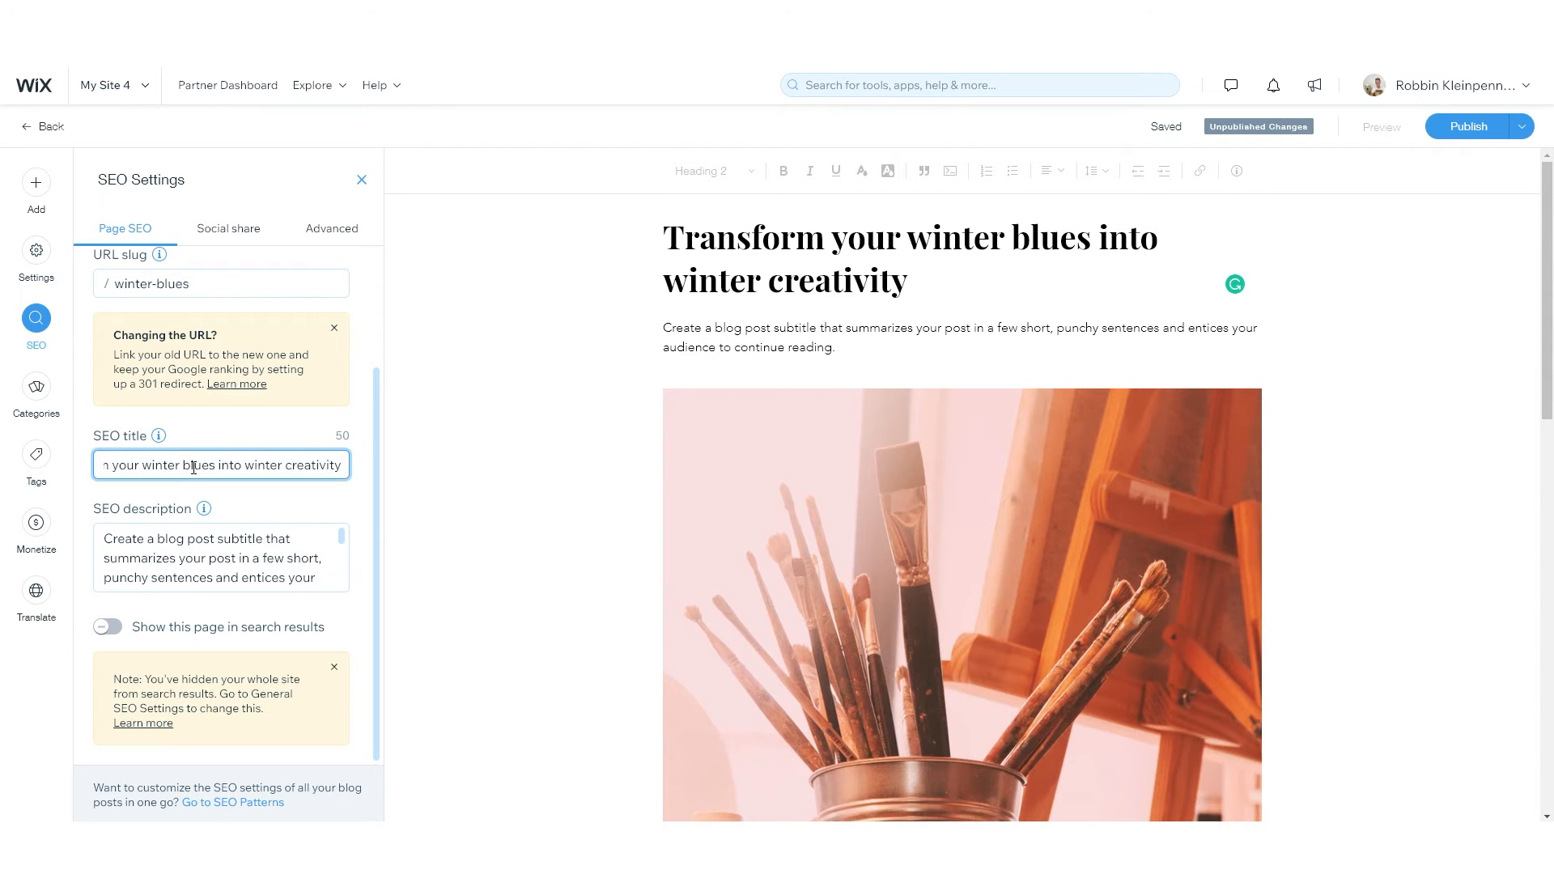
pyautogui.scroll(1, 194, 468)
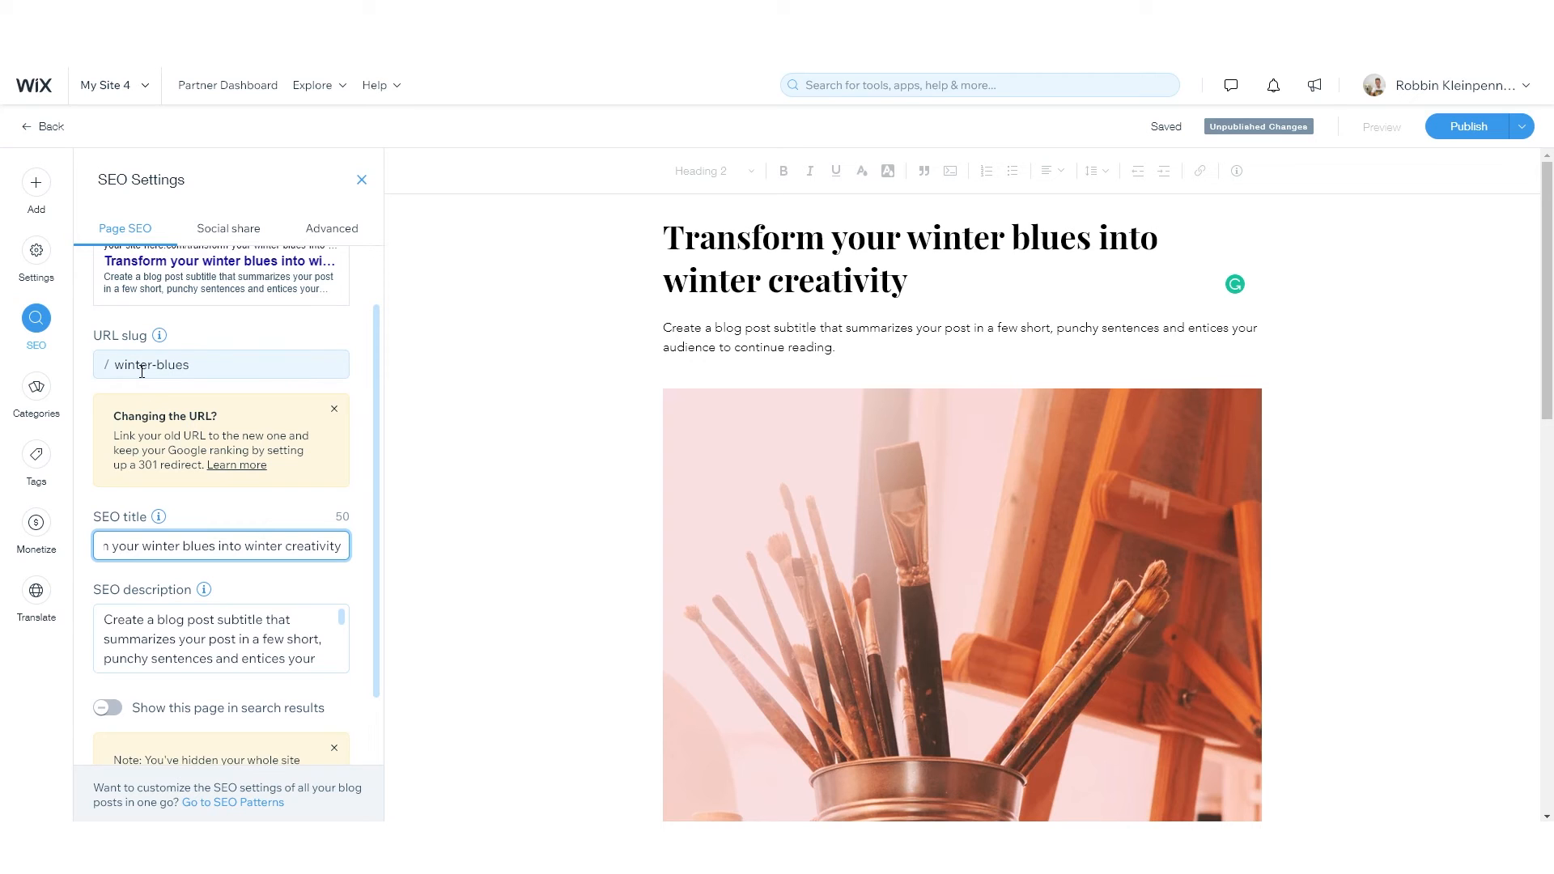
pyautogui.scroll(-1, 163, 534)
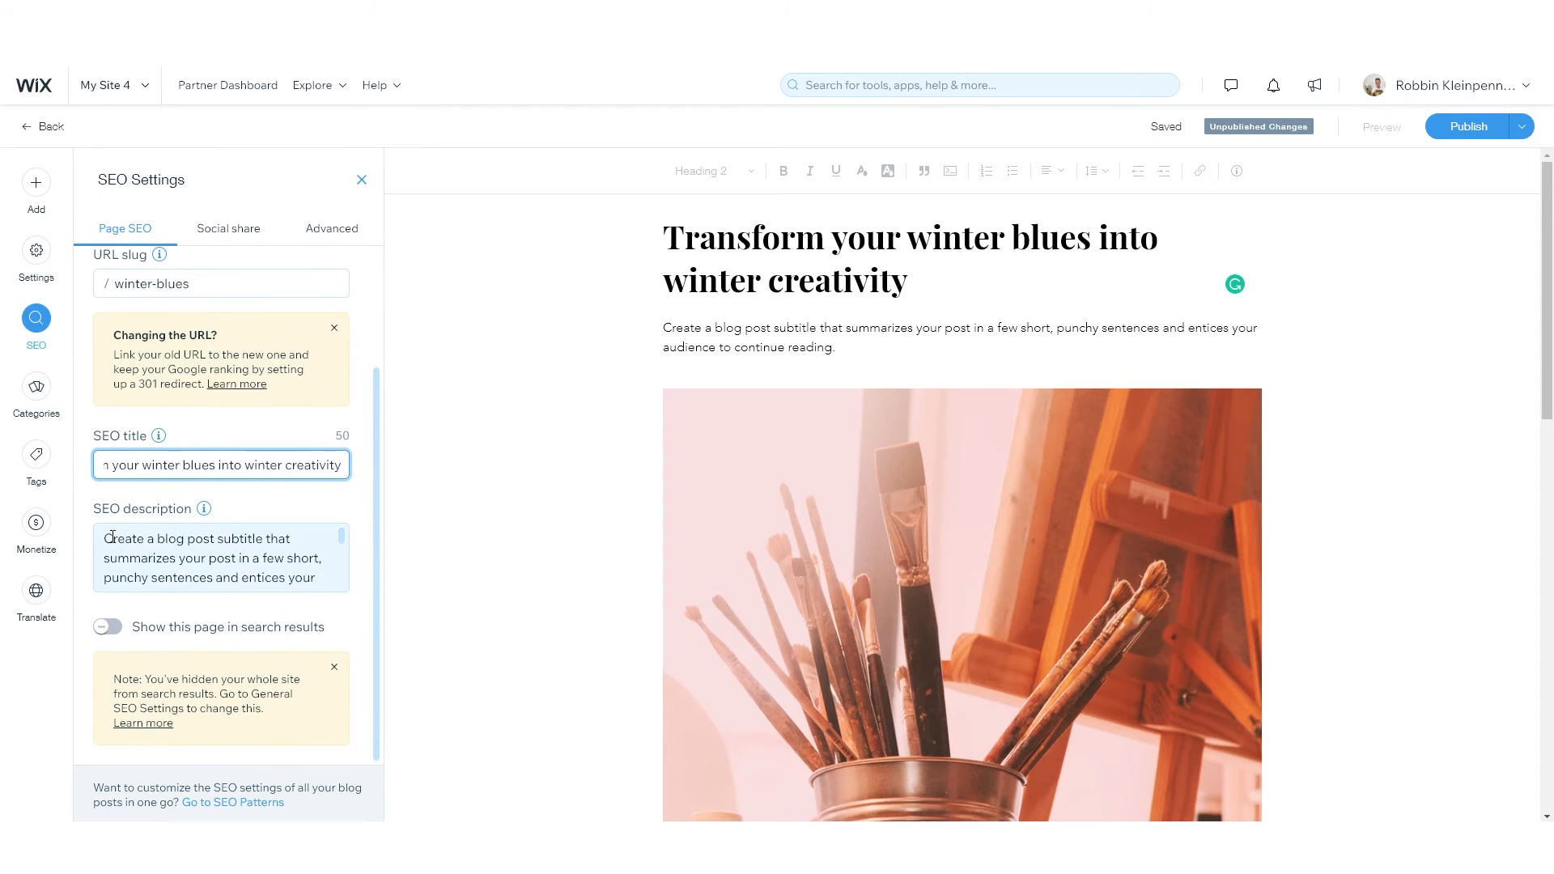
# - Compare the post's SEO description with the description snippets on the Google results page, and return to the SEO settings
pyautogui.click(170, 558)
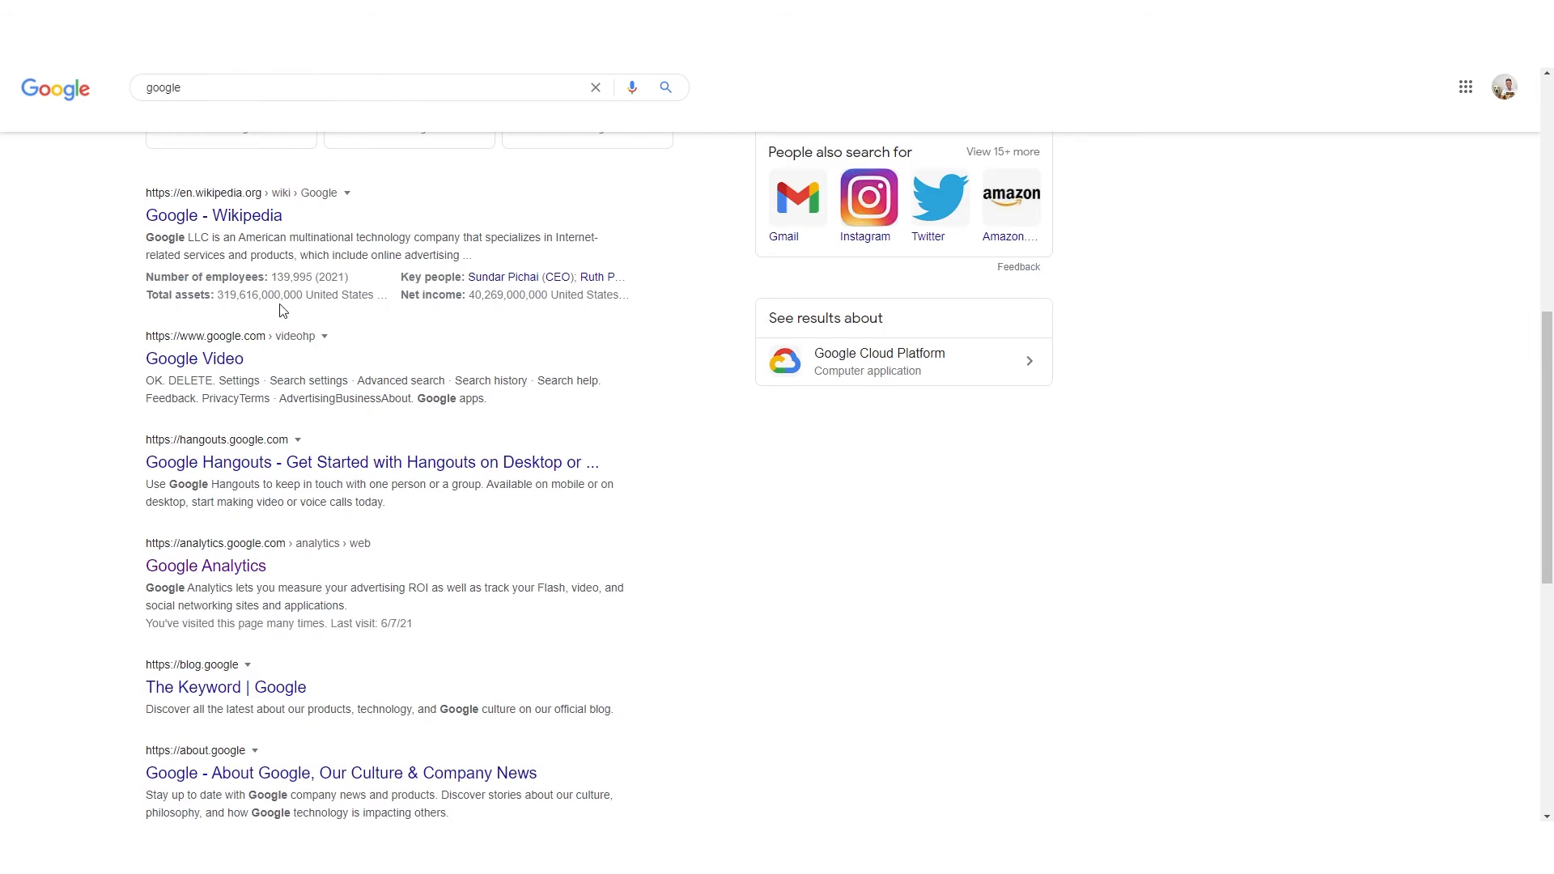
pyautogui.tripleClick(205, 243)
pyautogui.tripleClick(238, 484)
pyautogui.scroll(-2, 293, 525)
pyautogui.scroll(-1, 293, 525)
pyautogui.tripleClick(230, 467)
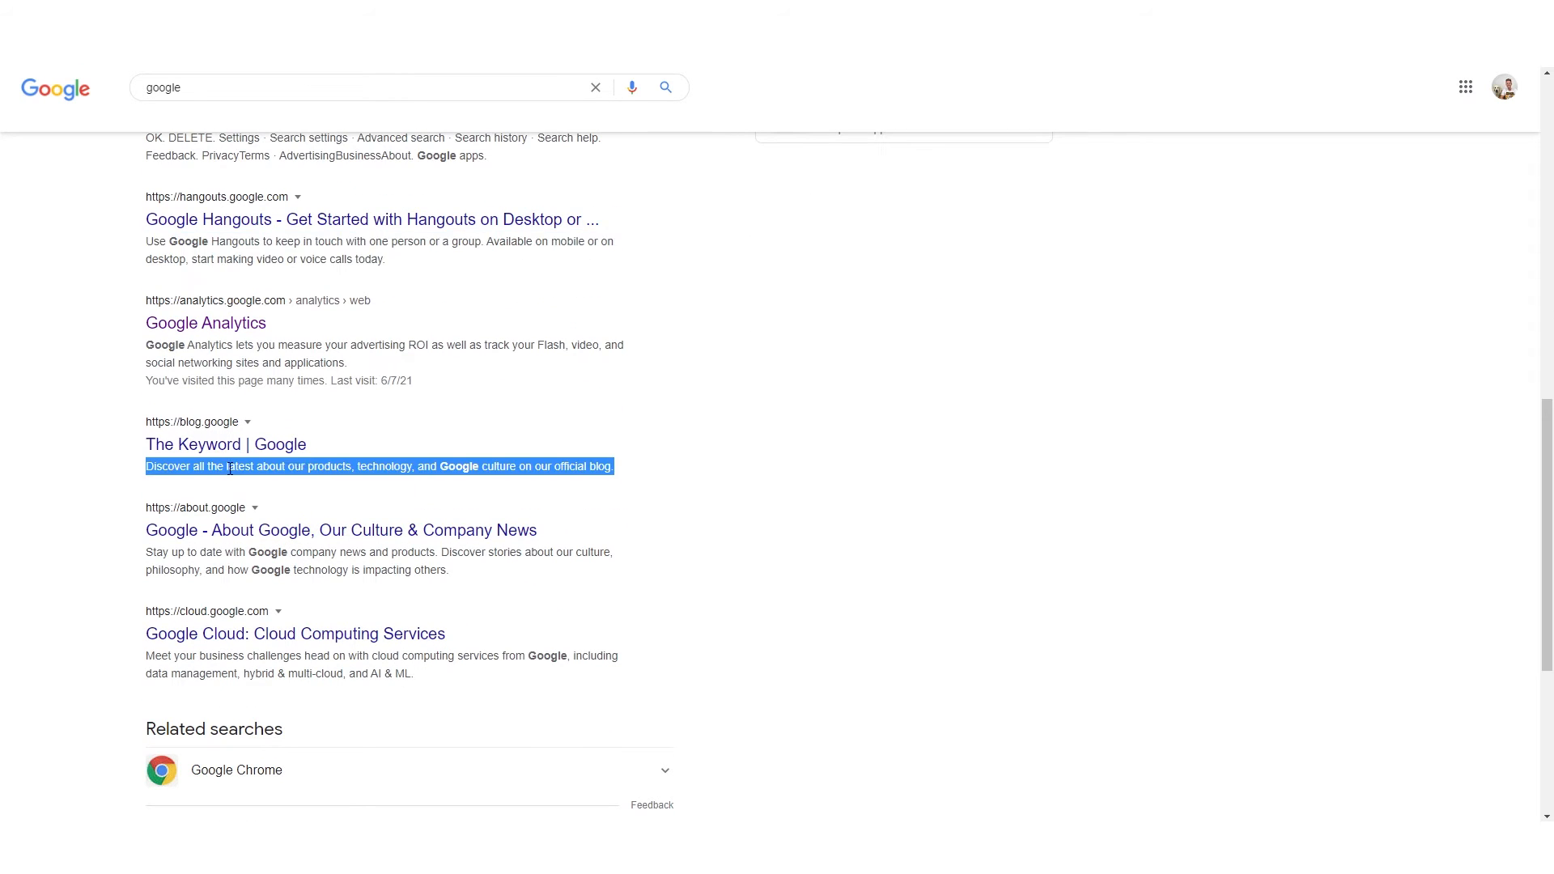
pyautogui.tripleClick(276, 357)
pyautogui.scroll(2, 276, 357)
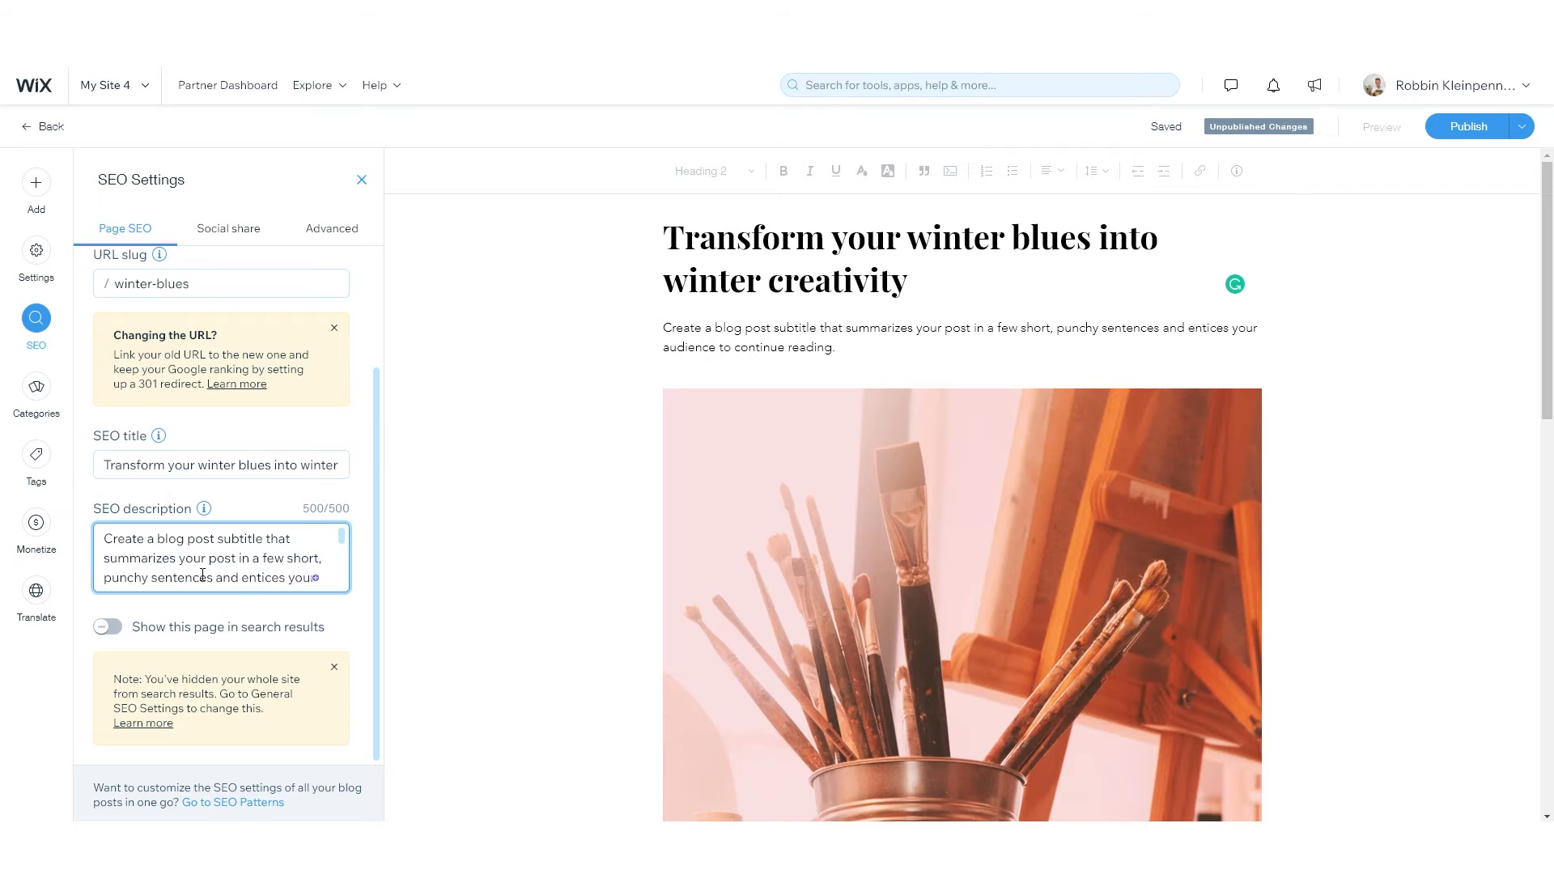
# - Read through the post's full SEO description and compare it with the Google preview
pyautogui.scroll(-4, 203, 576)
pyautogui.scroll(5, 234, 566)
pyautogui.scroll(-1, 219, 578)
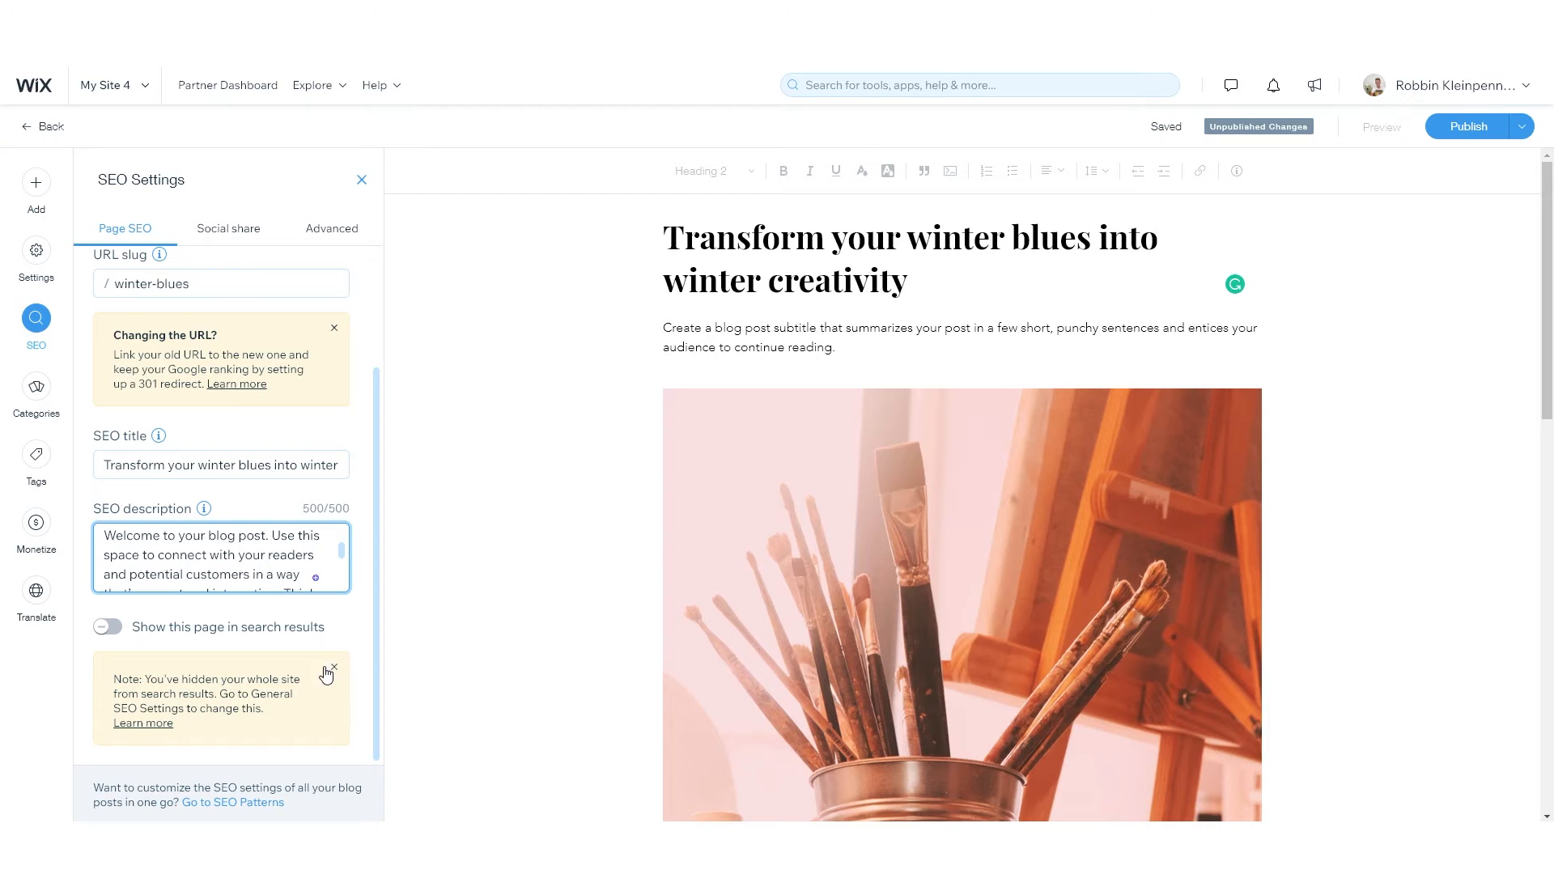
pyautogui.scroll(3, 219, 389)
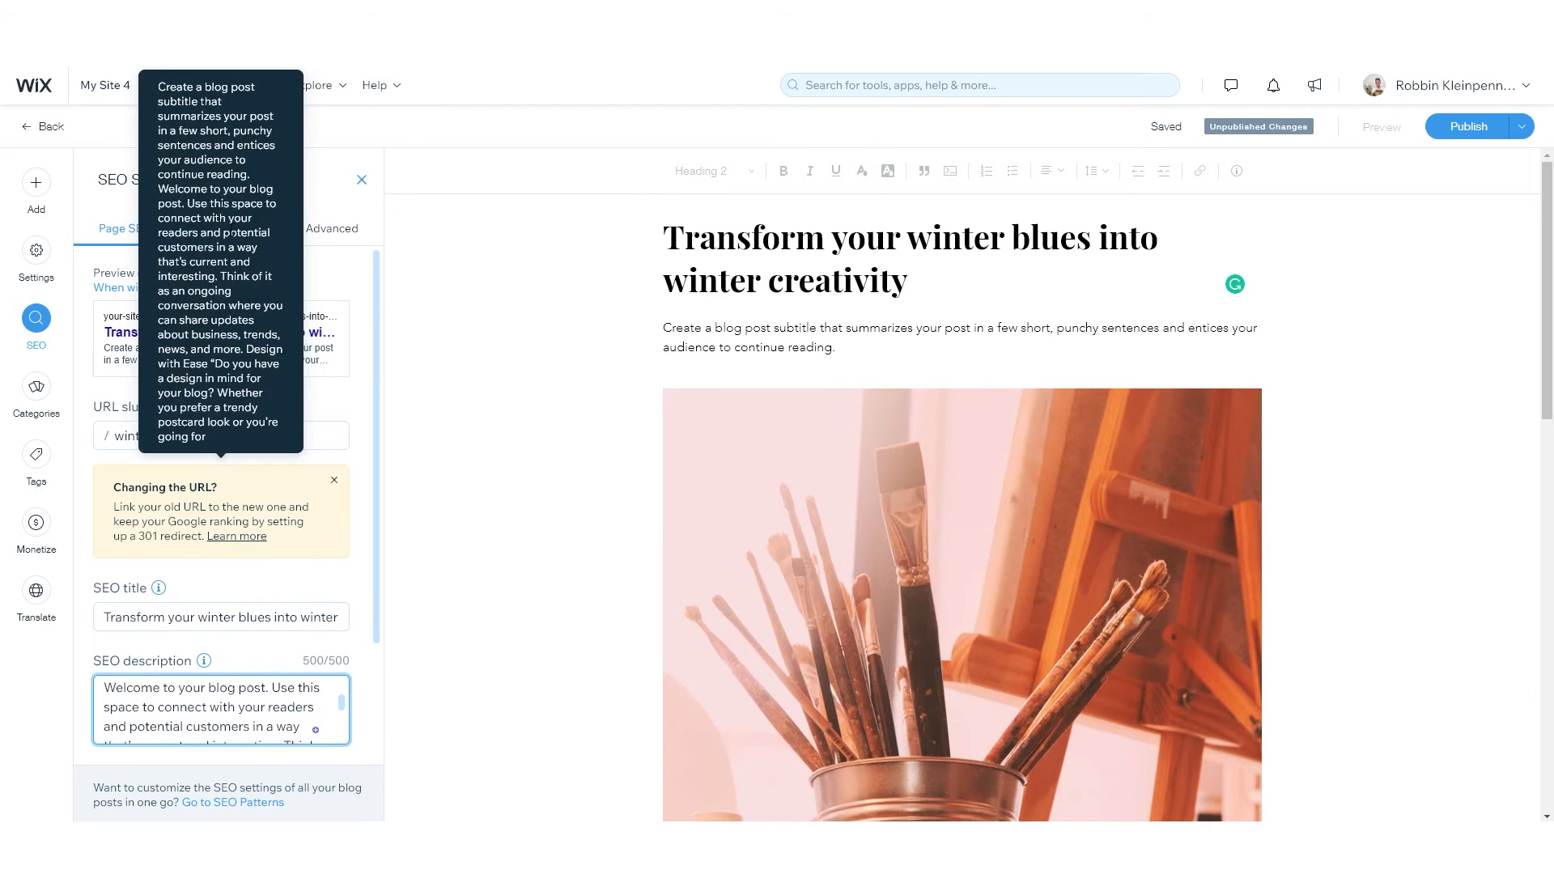
# - Review the post's social share settings and examine its preview image for social networks
pyautogui.click(229, 229)
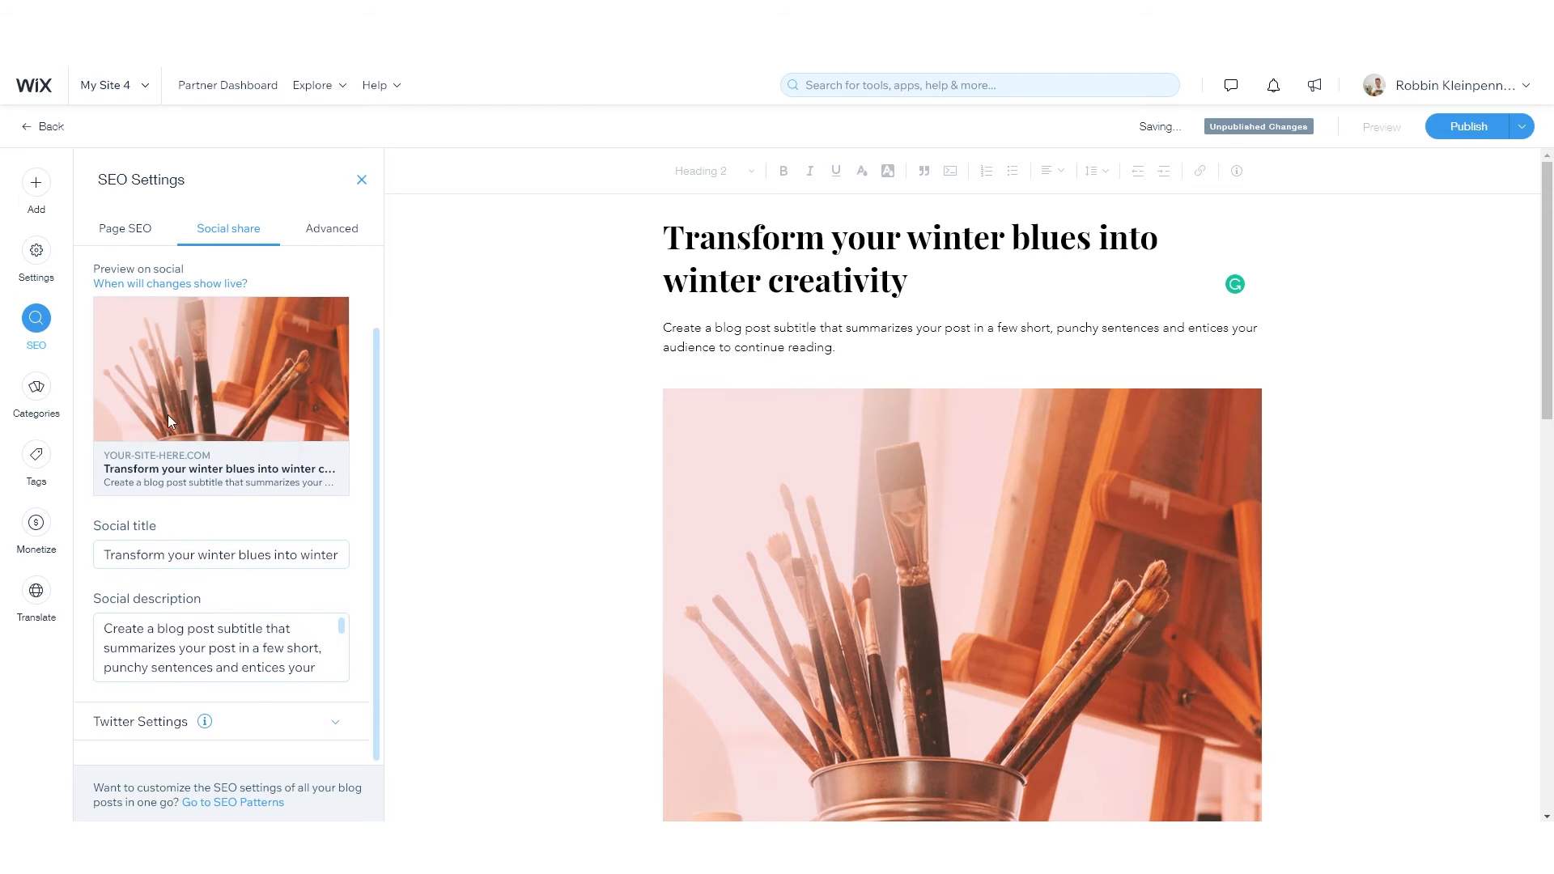
pyautogui.scroll(2, 168, 414)
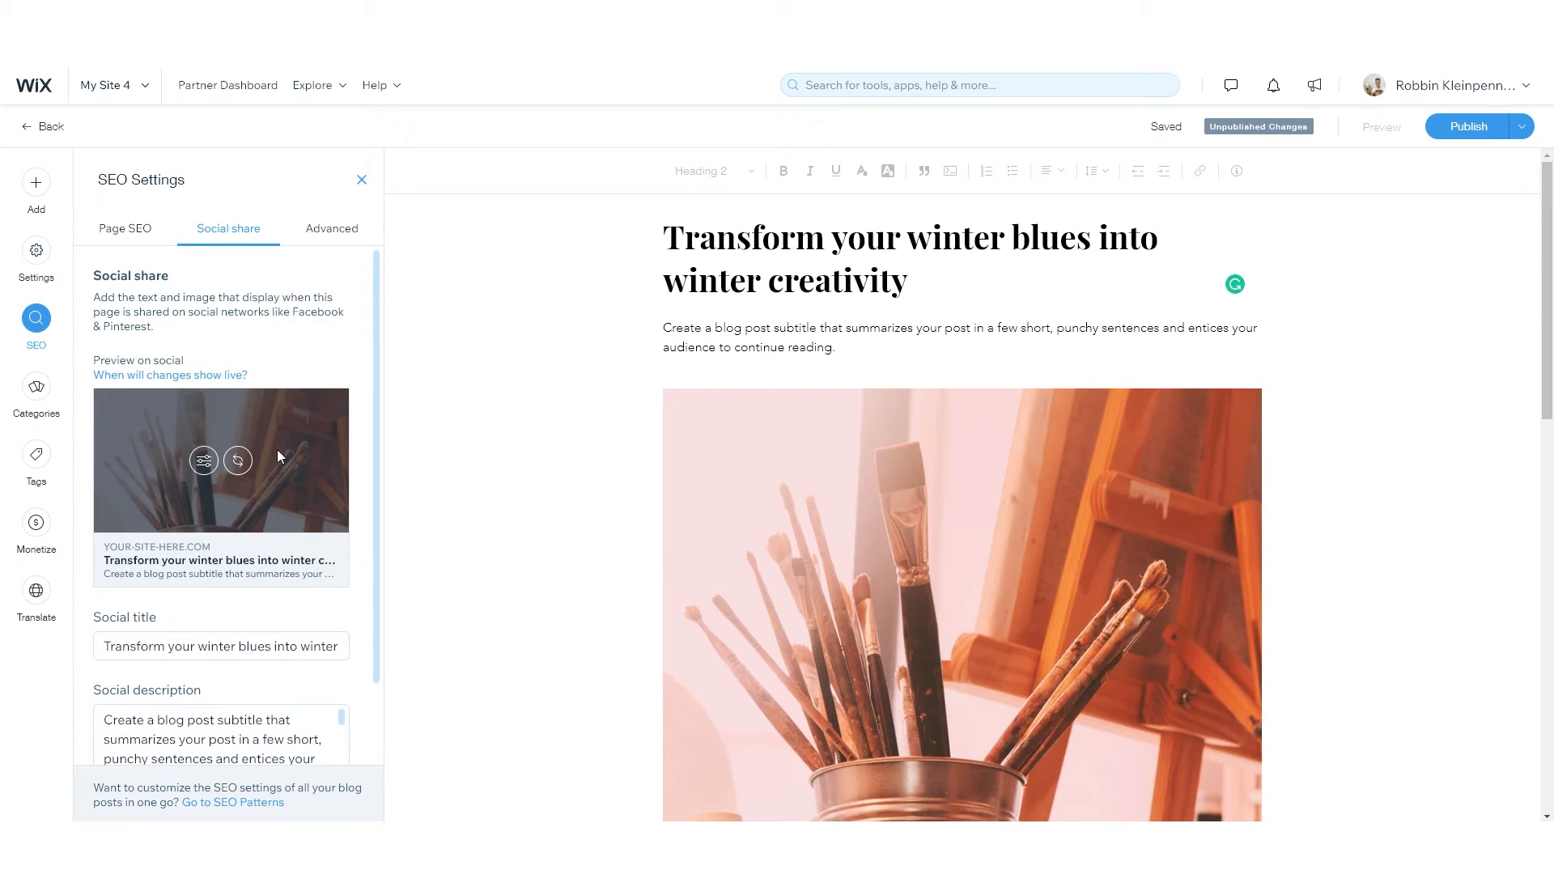
pyautogui.rightClick(206, 545)
pyautogui.click(252, 618)
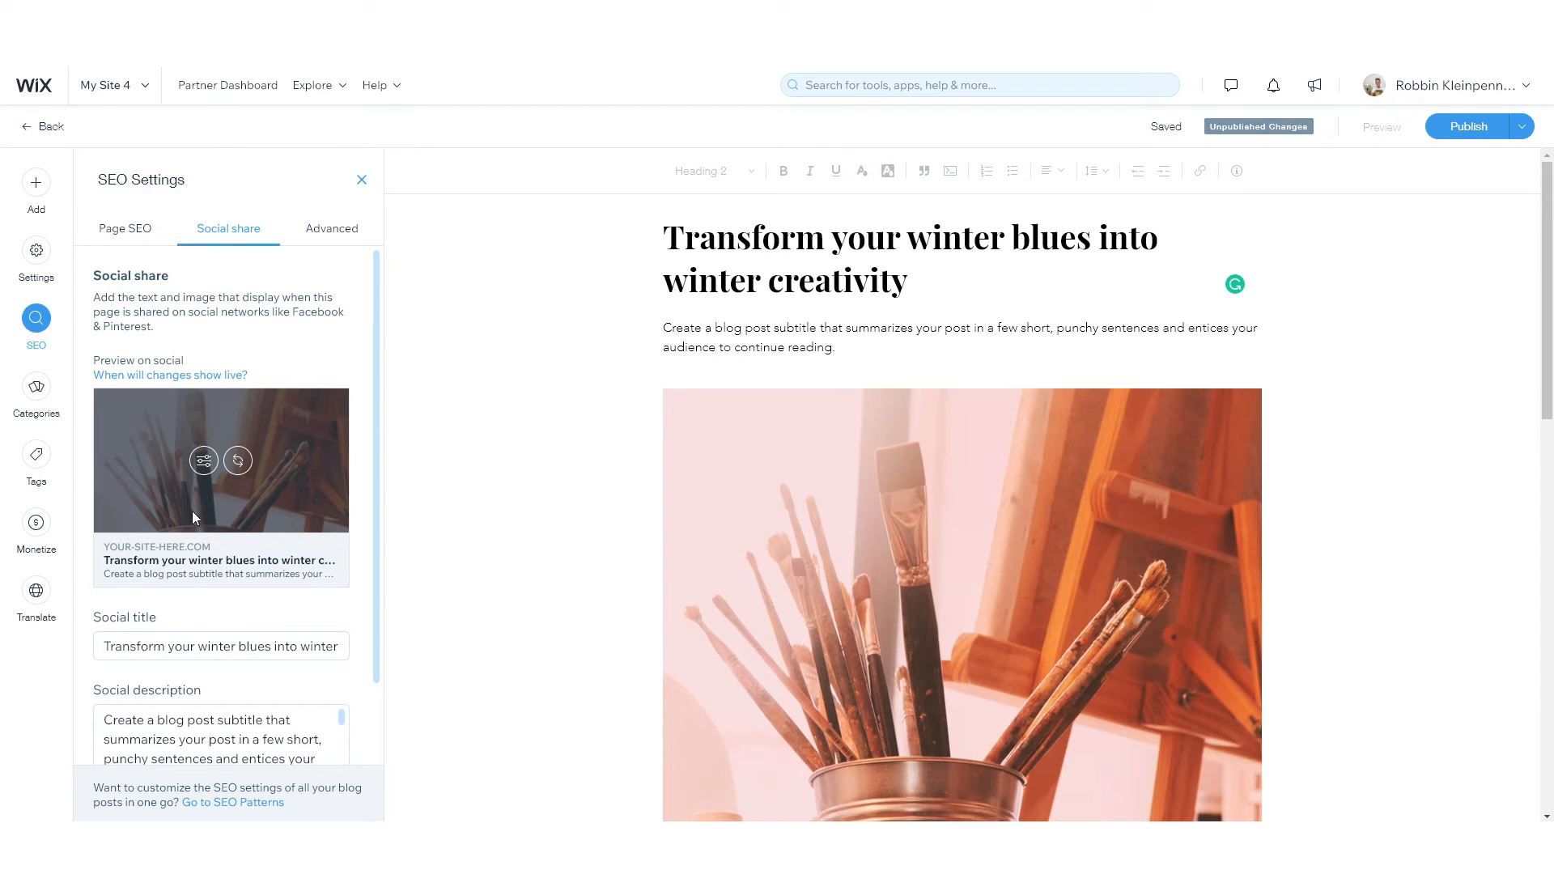
# - Open the social preview image in Photo Studio, look through the Adjust options, and leave without saving
pyautogui.click(204, 460)
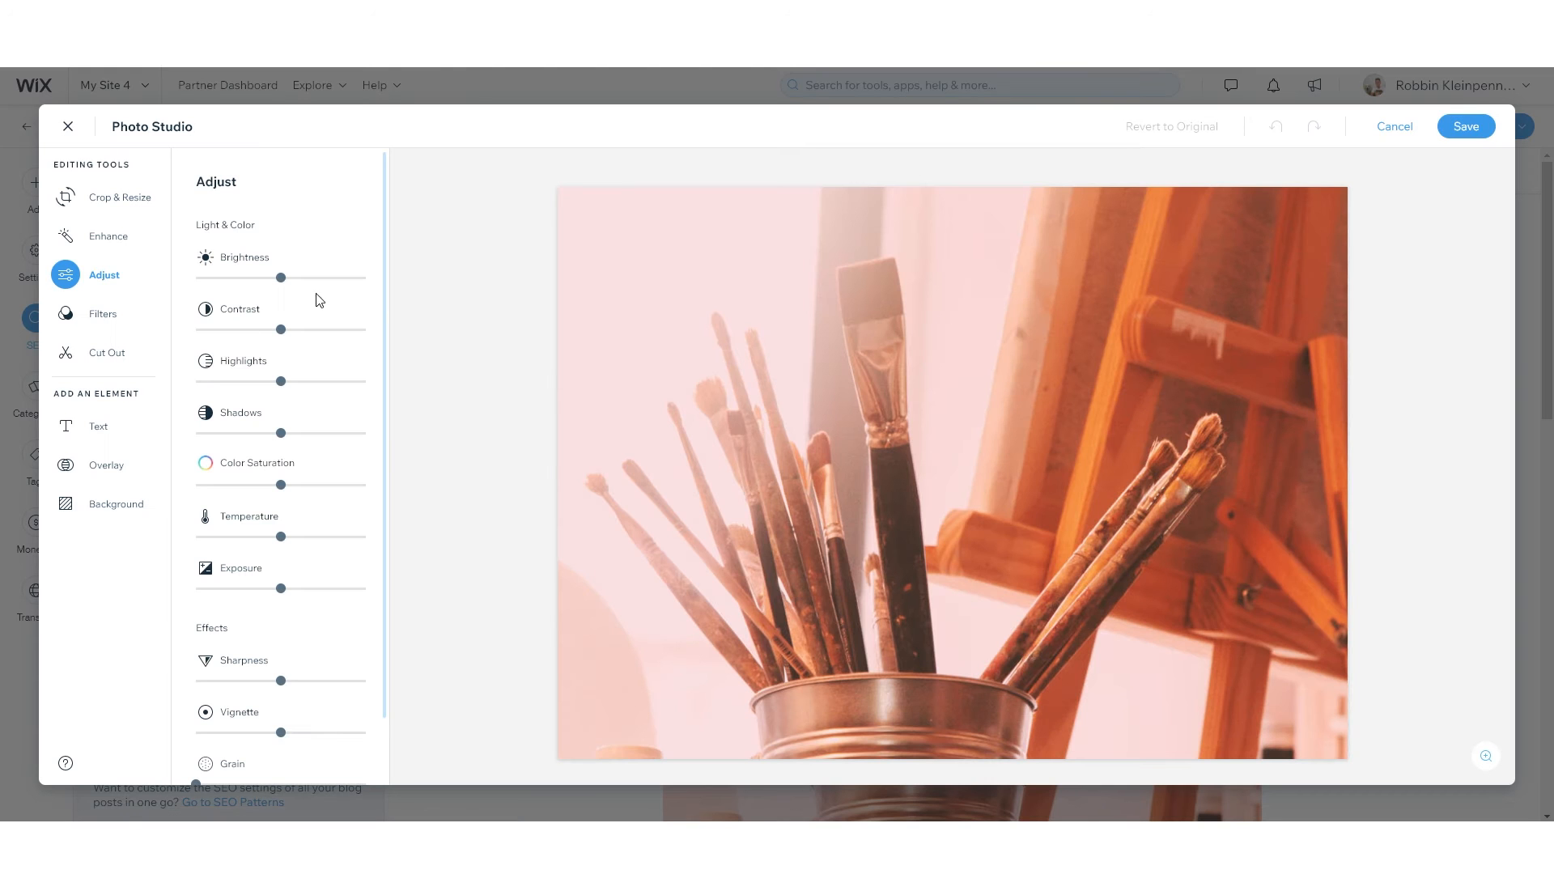
pyautogui.scroll(-1, 203, 560)
pyautogui.scroll(1, 264, 604)
pyautogui.click(1392, 126)
# - Review the post's social title and description, and its Twitter card size, title and description
pyautogui.scroll(-1, 185, 504)
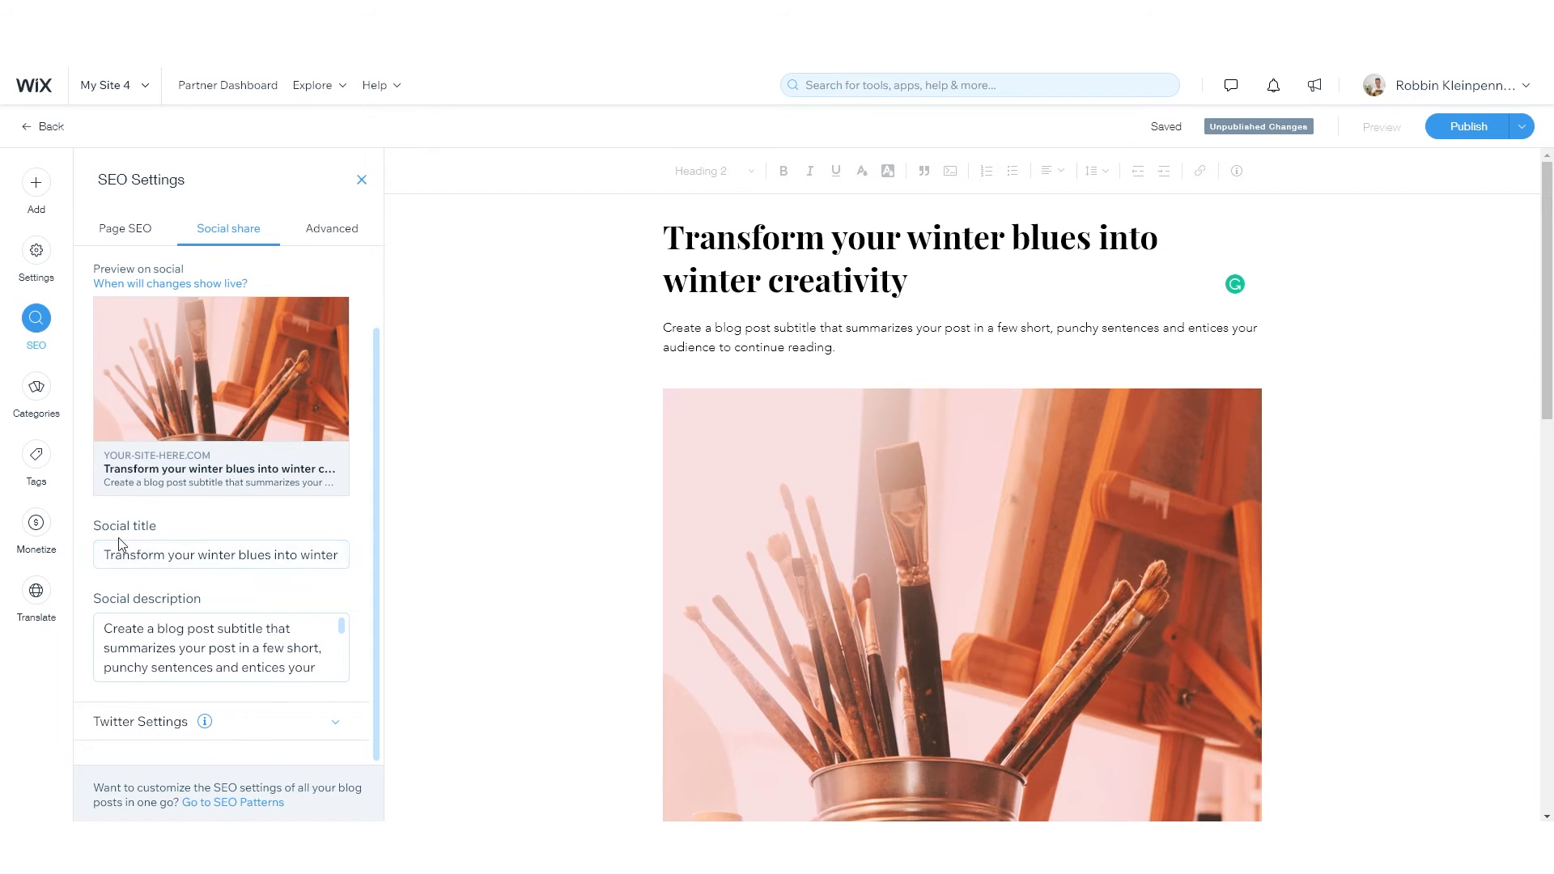
pyautogui.click(313, 722)
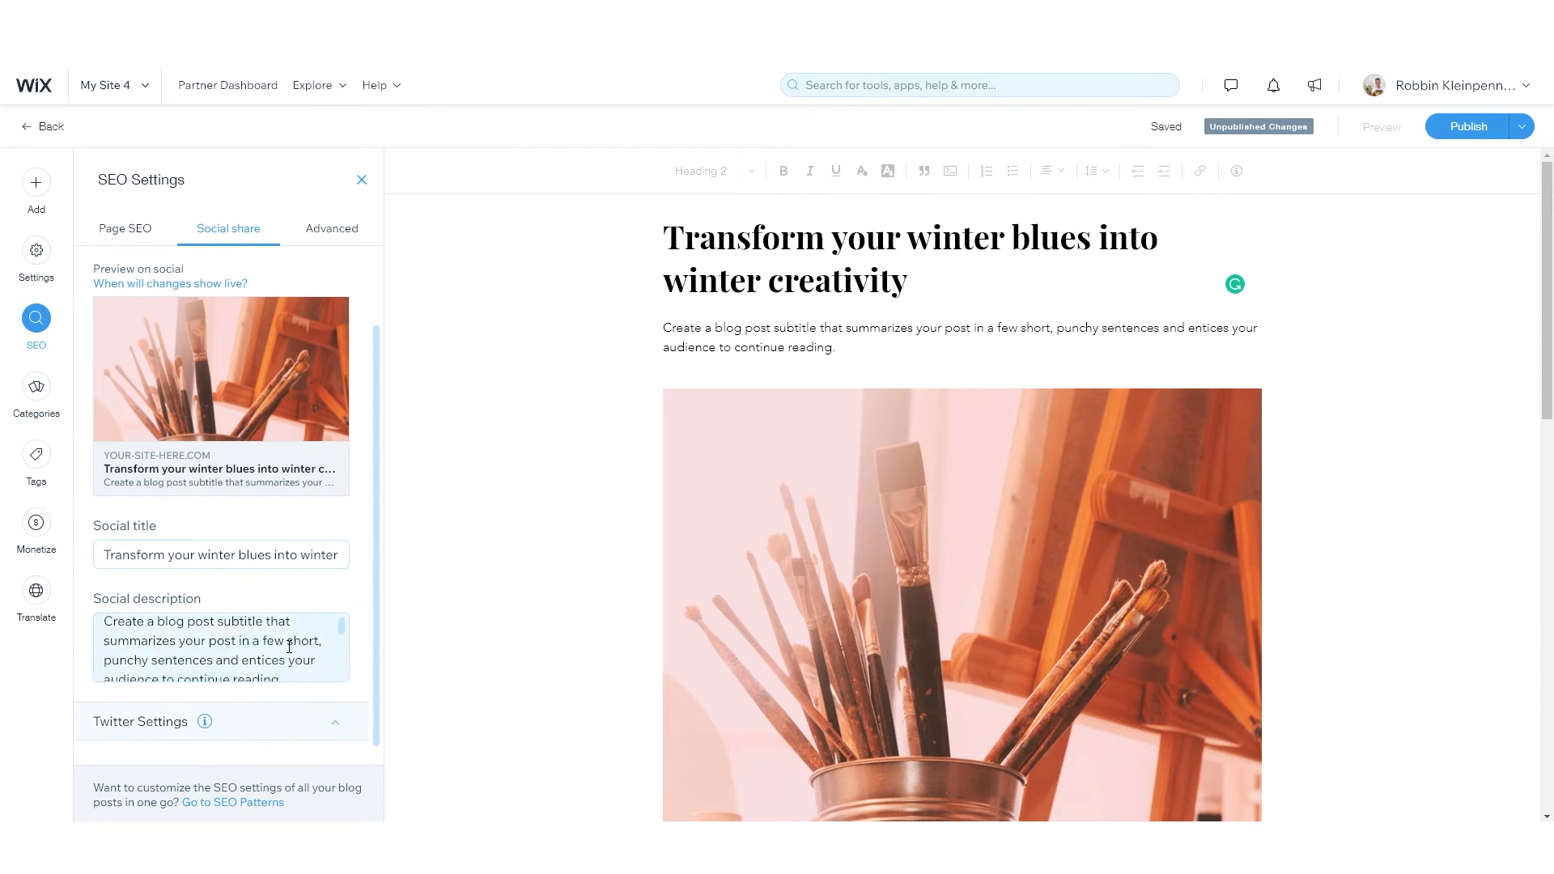
pyautogui.scroll(-3, 305, 648)
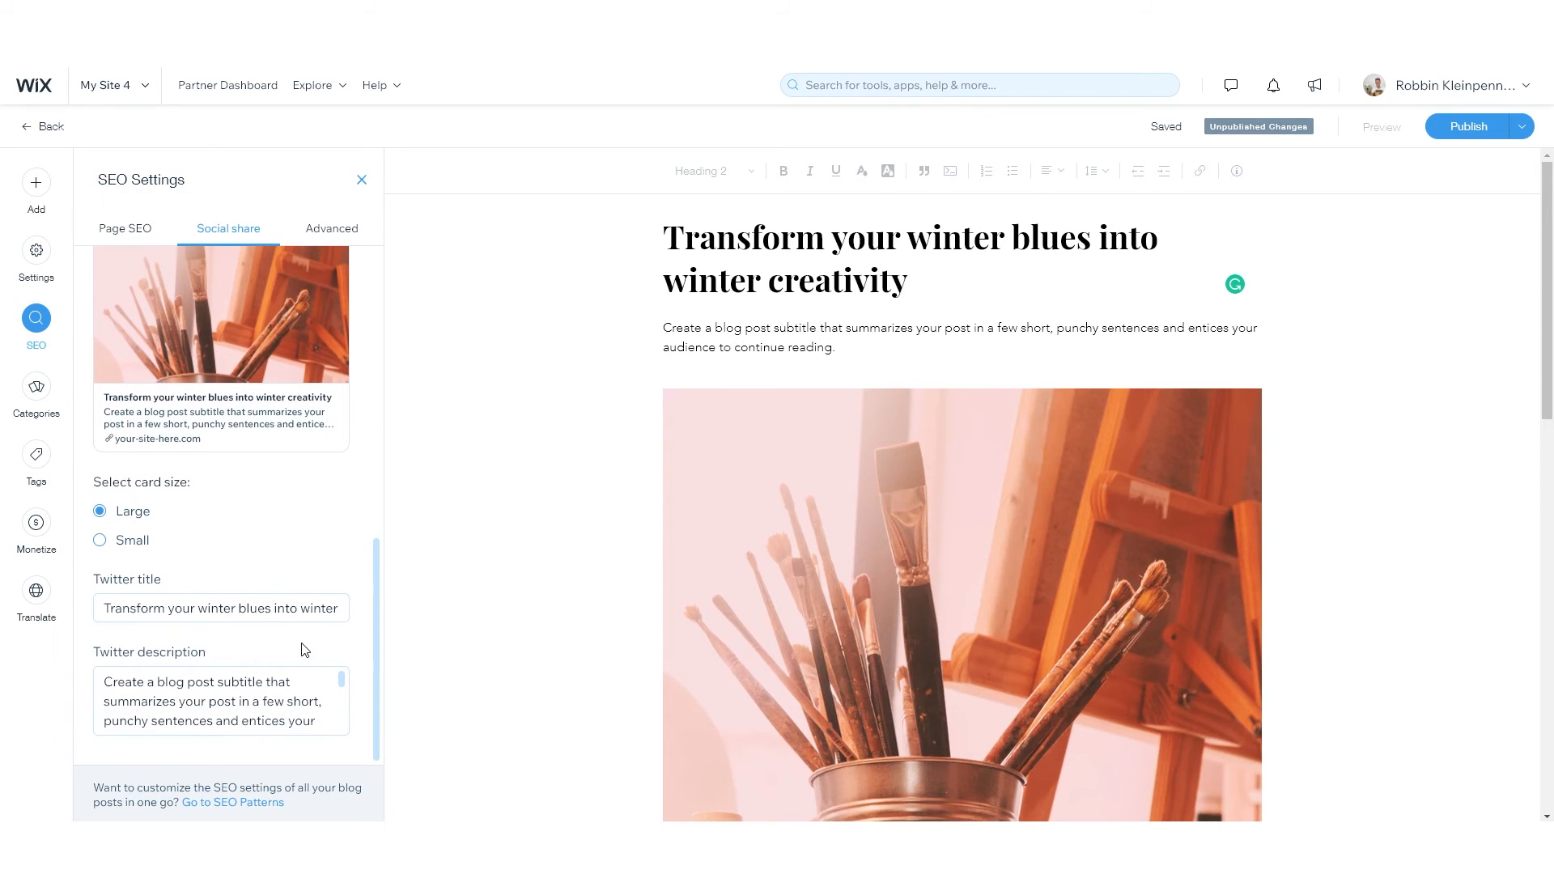
pyautogui.scroll(6, 284, 386)
# - Examine the structured data and meta tags in the post's advanced SEO settings, and return to the page SEO
pyautogui.click(328, 229)
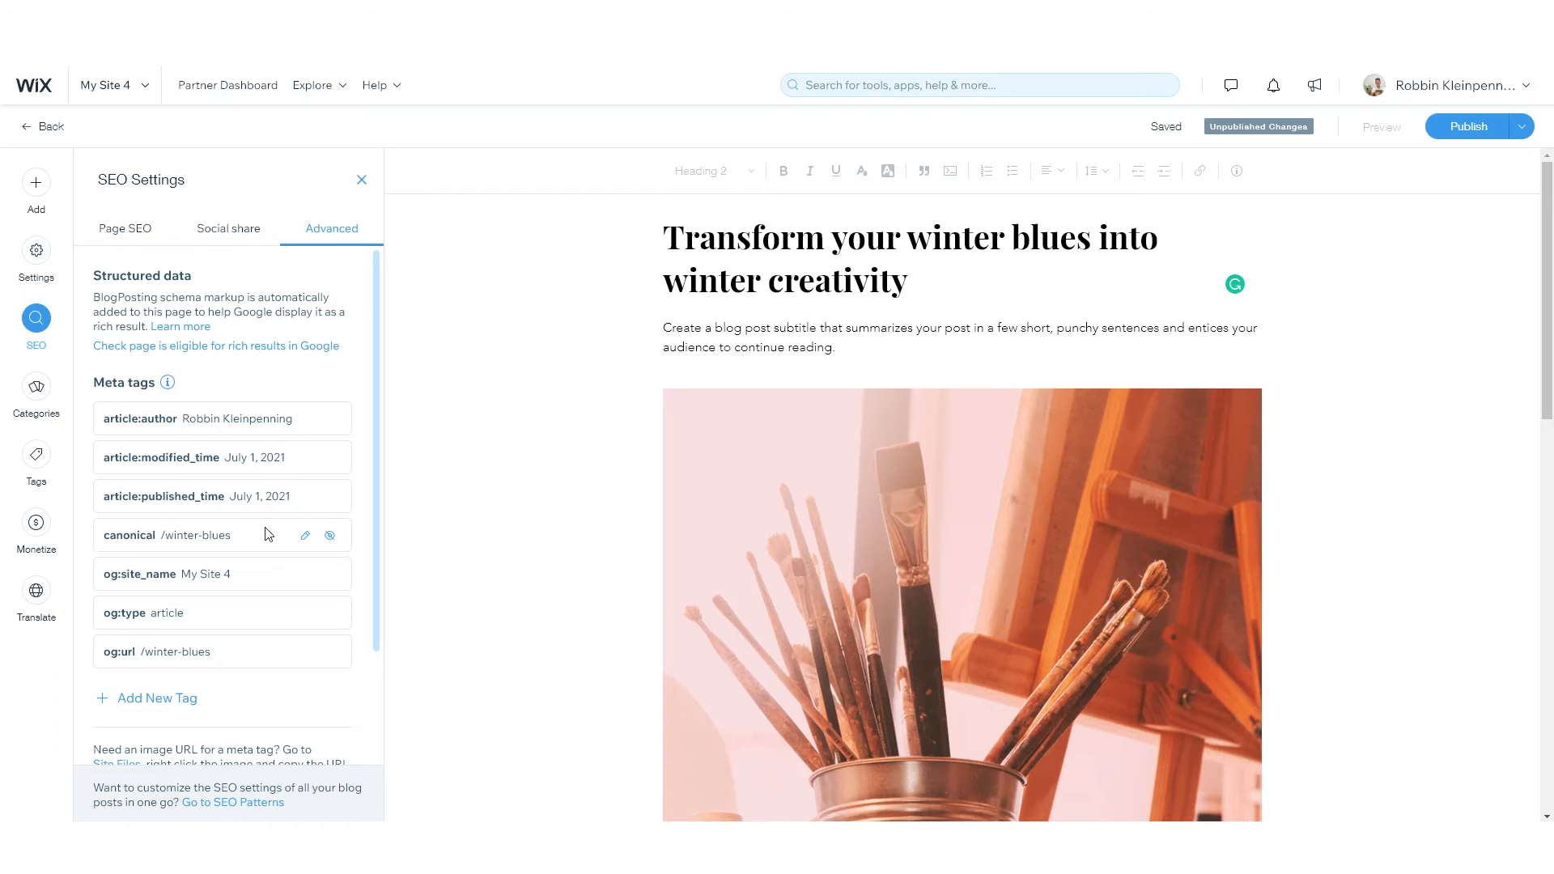
pyautogui.scroll(-2, 225, 571)
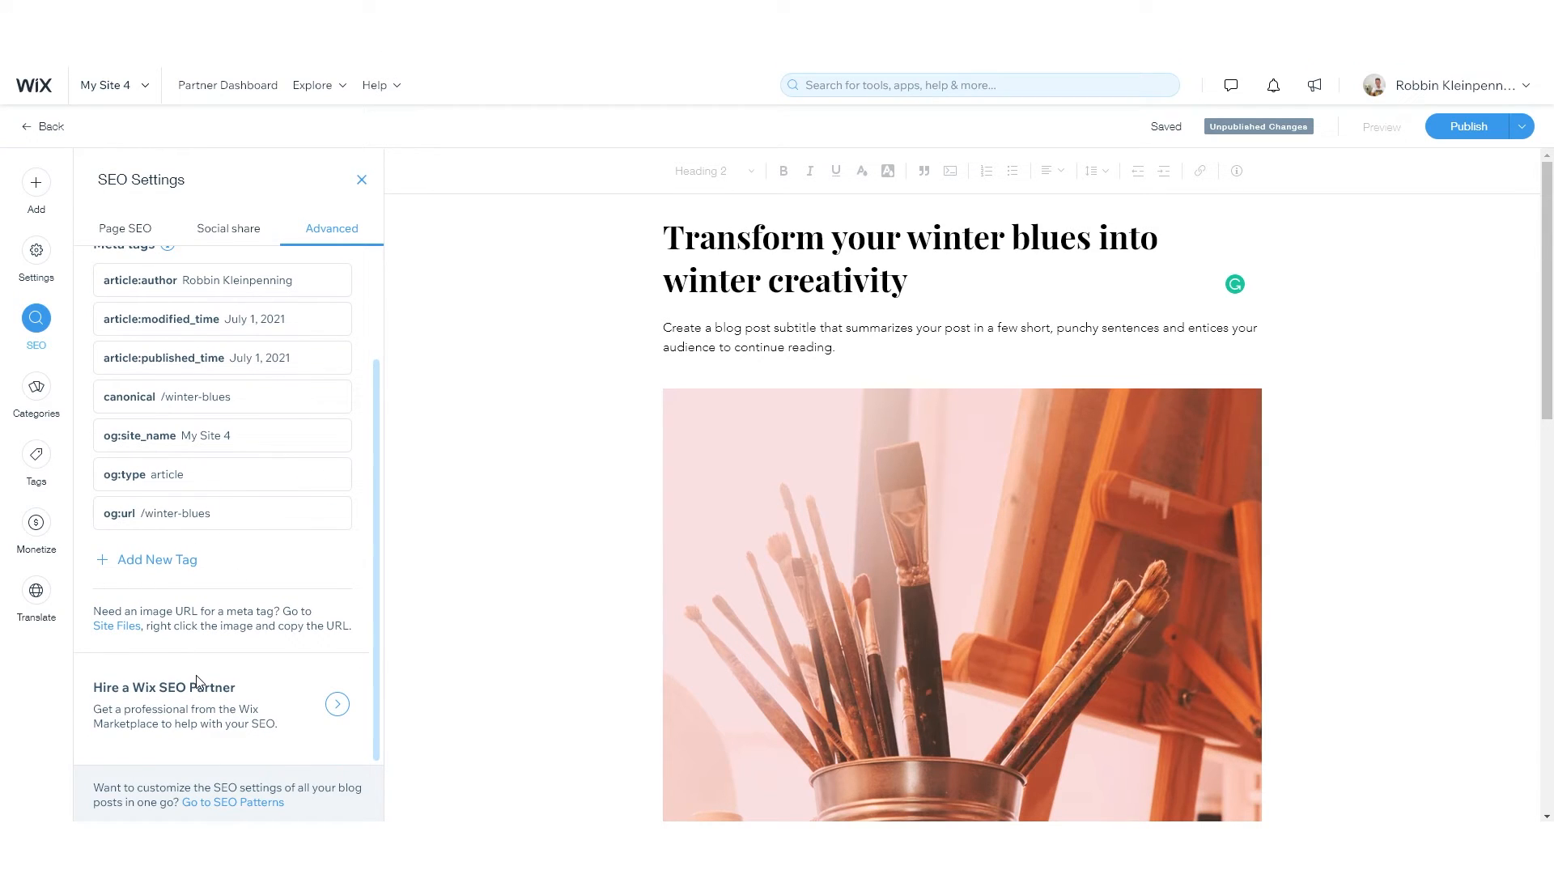
pyautogui.scroll(2, 197, 575)
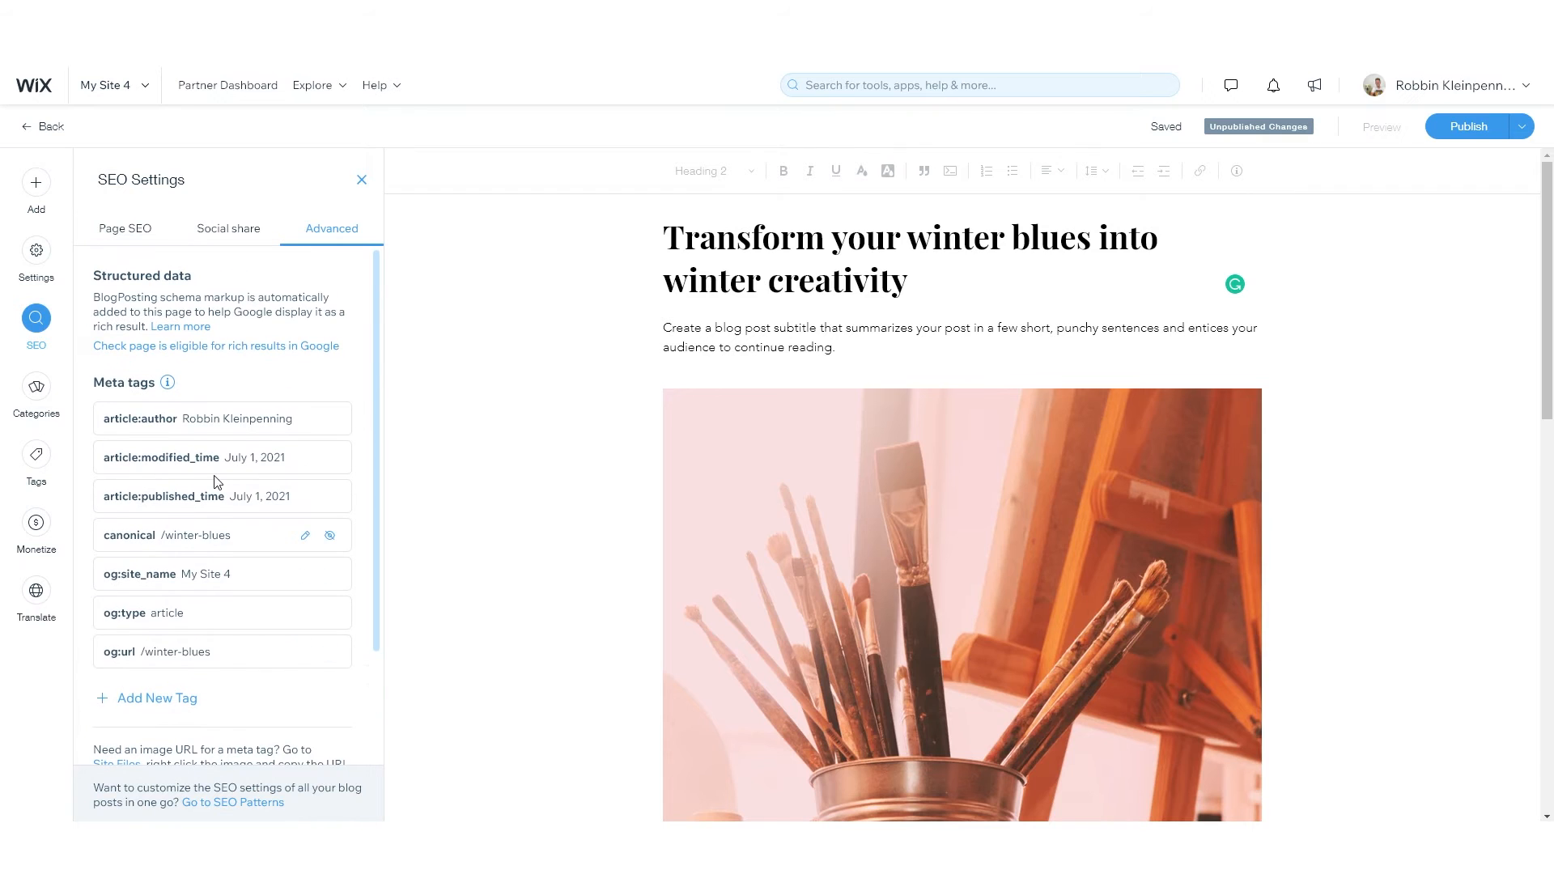
pyautogui.click(144, 229)
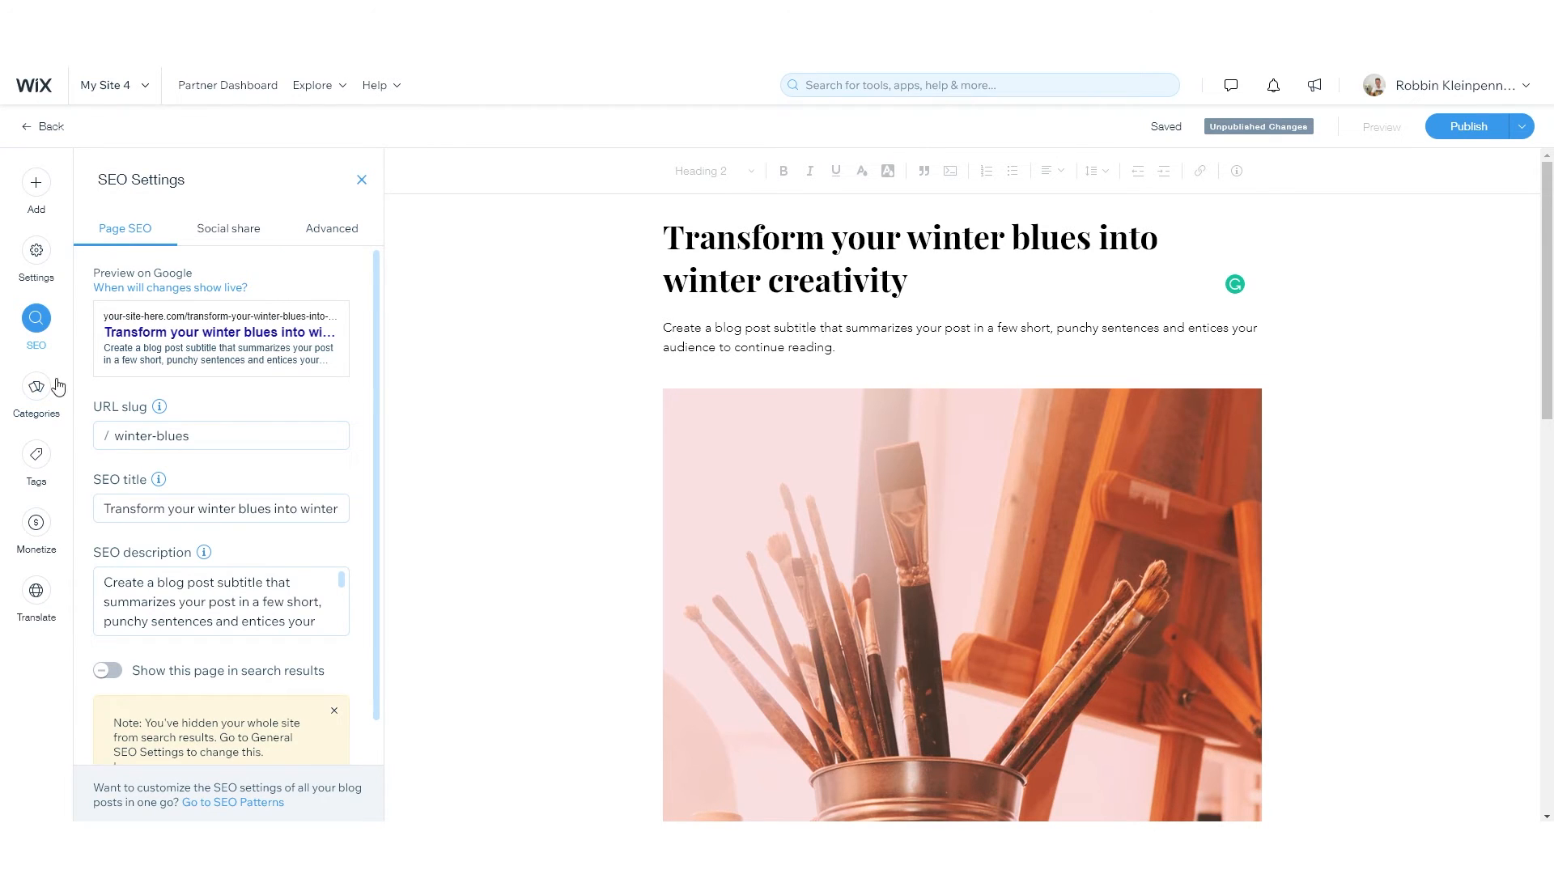
# - Create a blog category named "Category 1" for the post
pyautogui.click(37, 392)
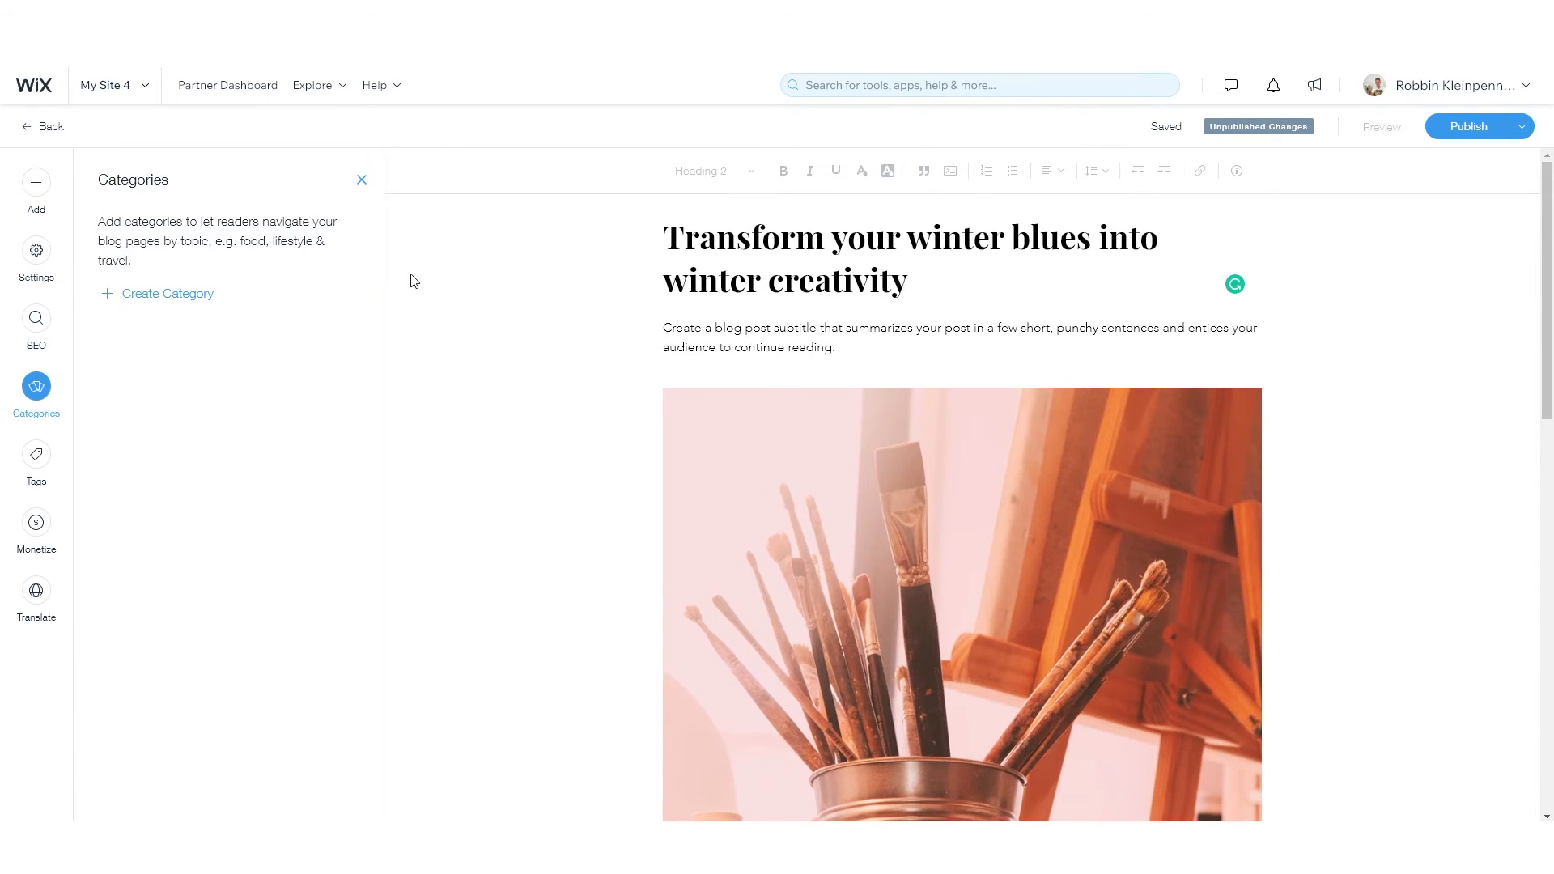
pyautogui.click(132, 292)
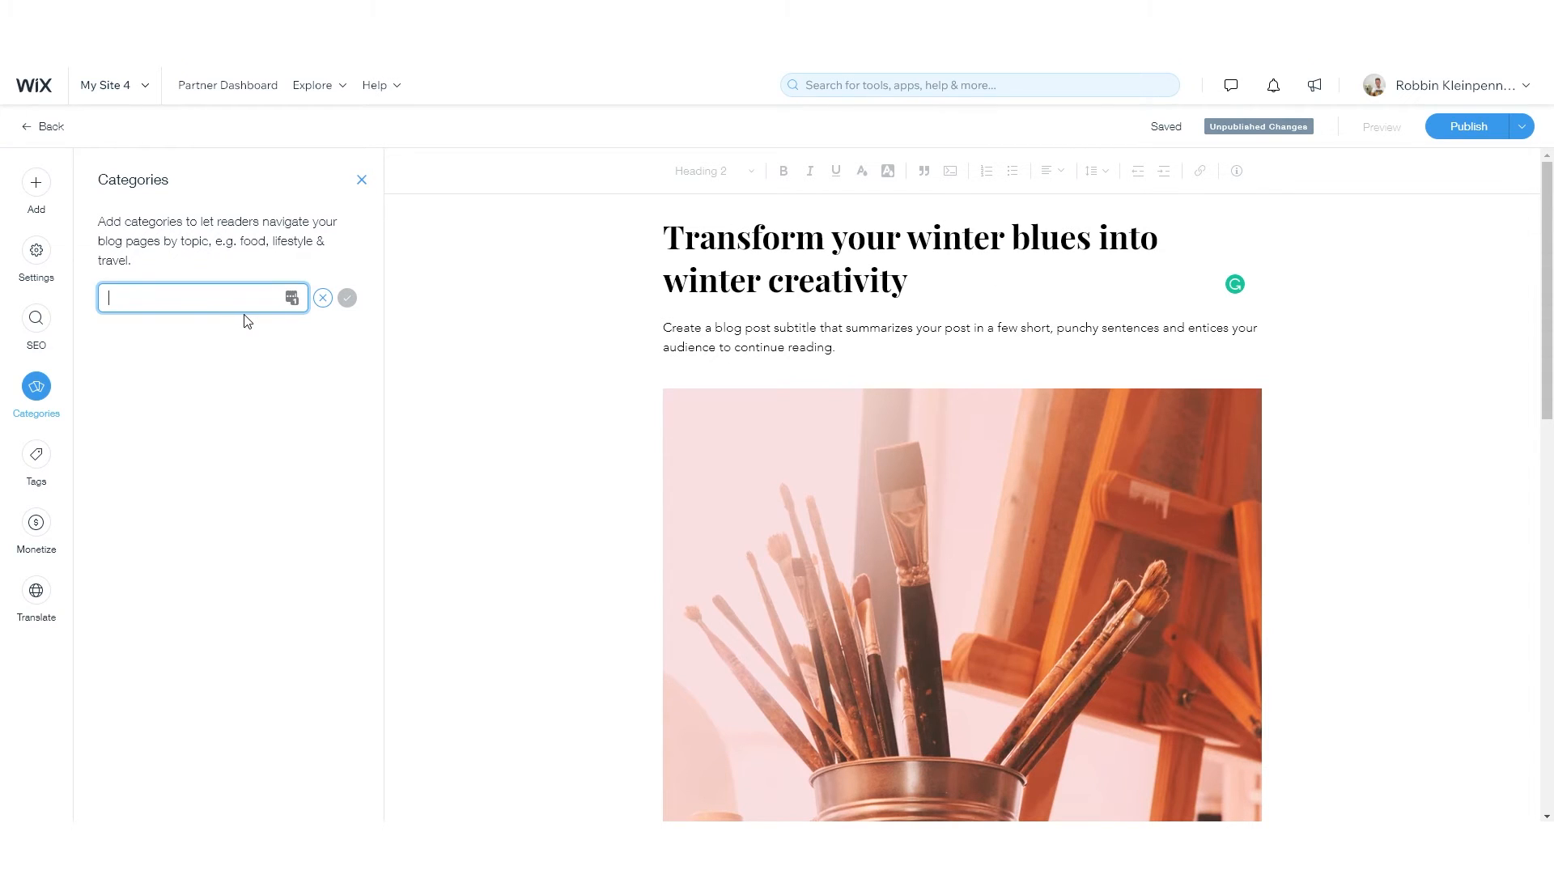
pyautogui.write('Category 1')
pyautogui.click(348, 298)
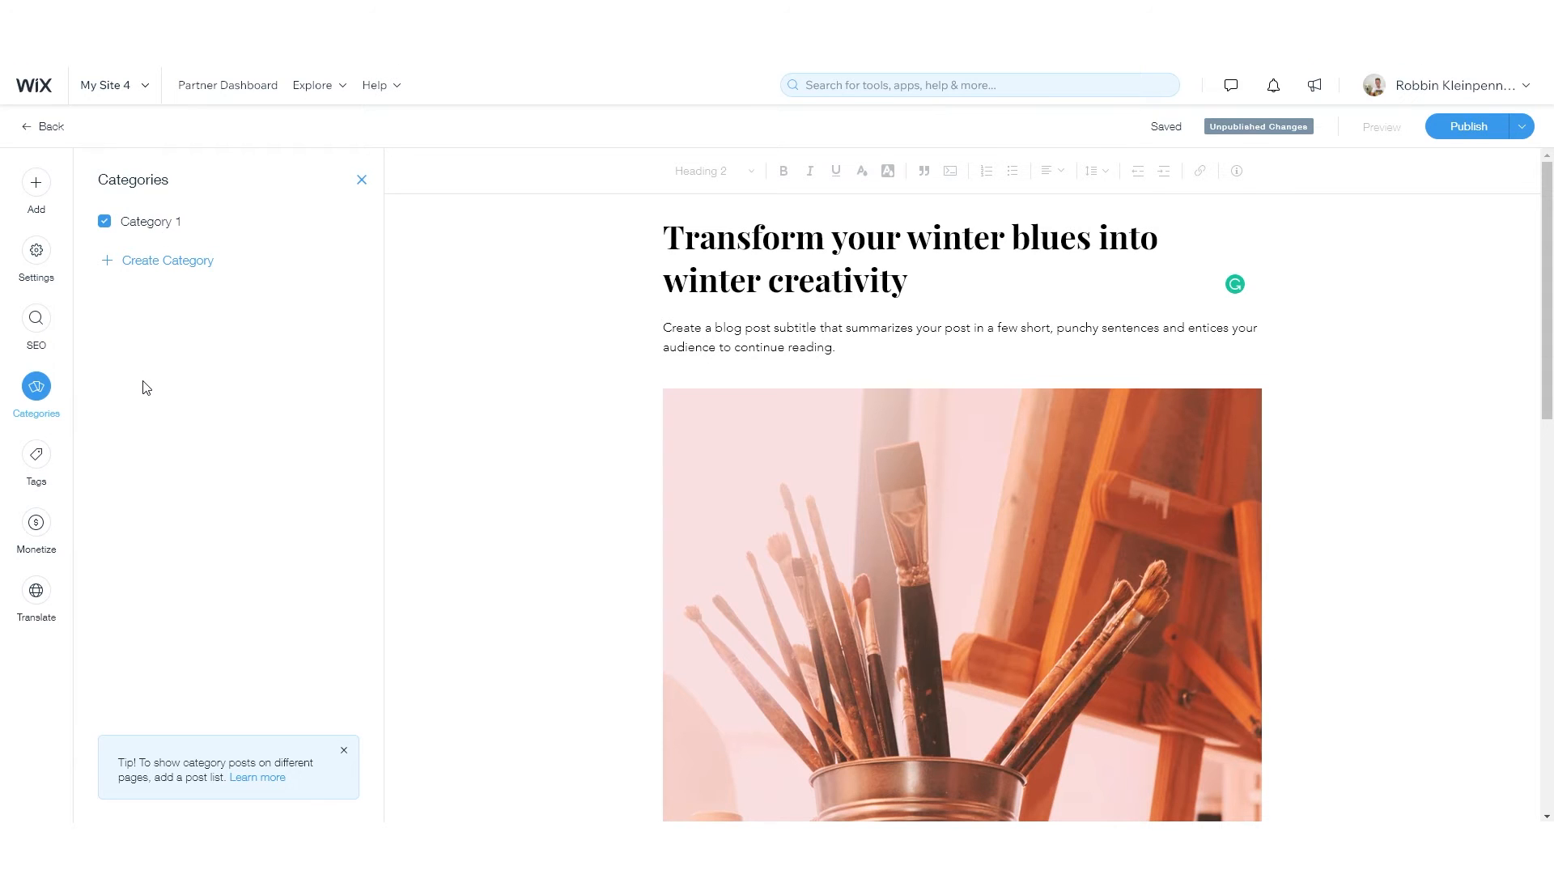
# - Look at the post's tag options and read the subscription plan features for monetizing the blog, and close them
pyautogui.click(31, 477)
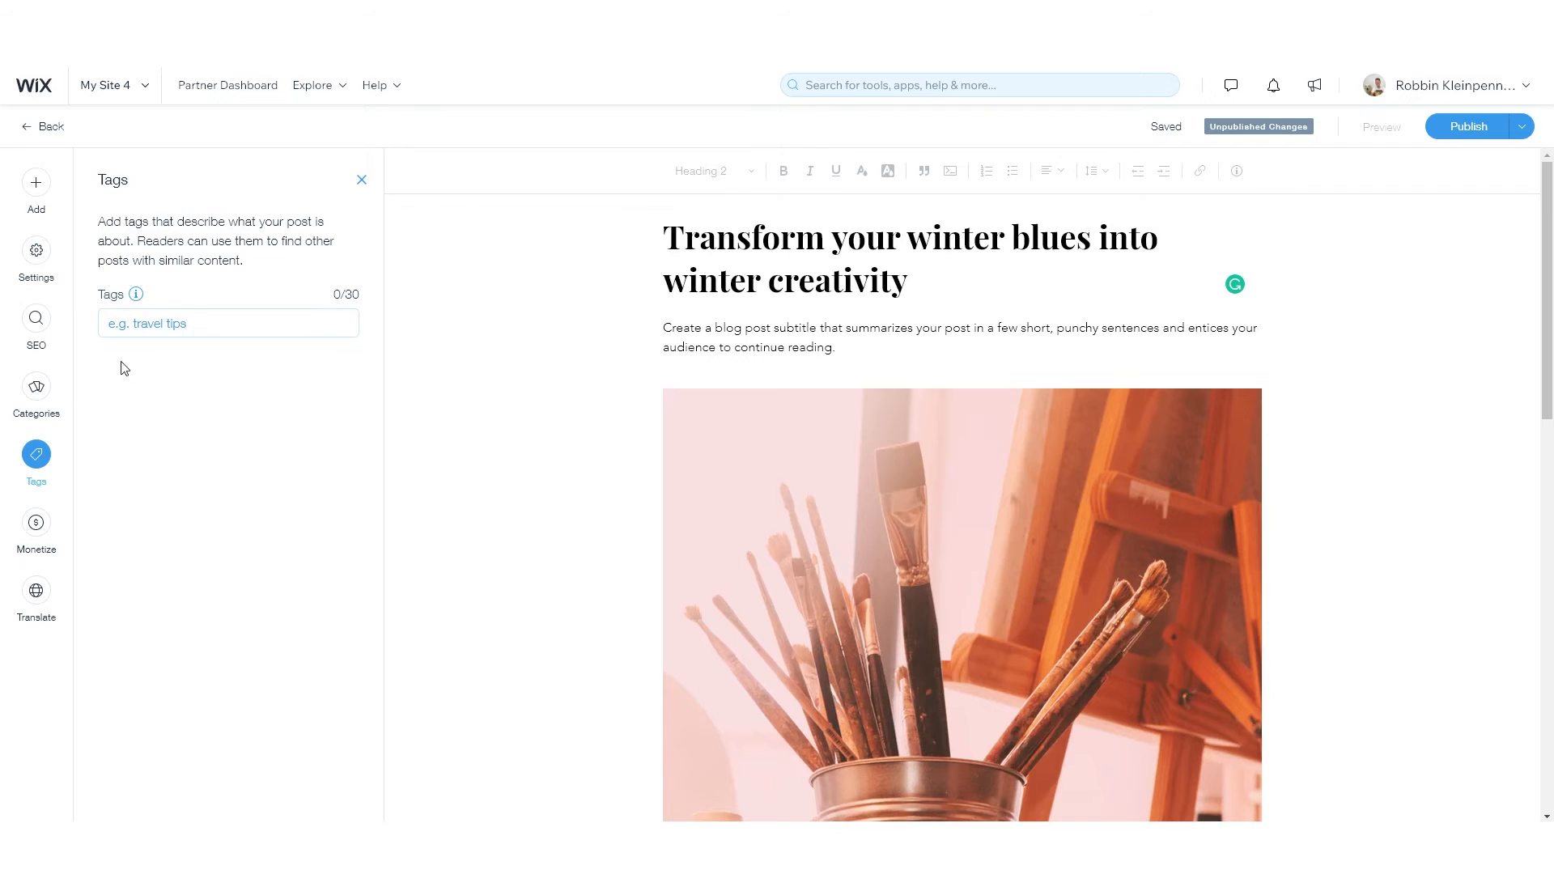
pyautogui.click(35, 538)
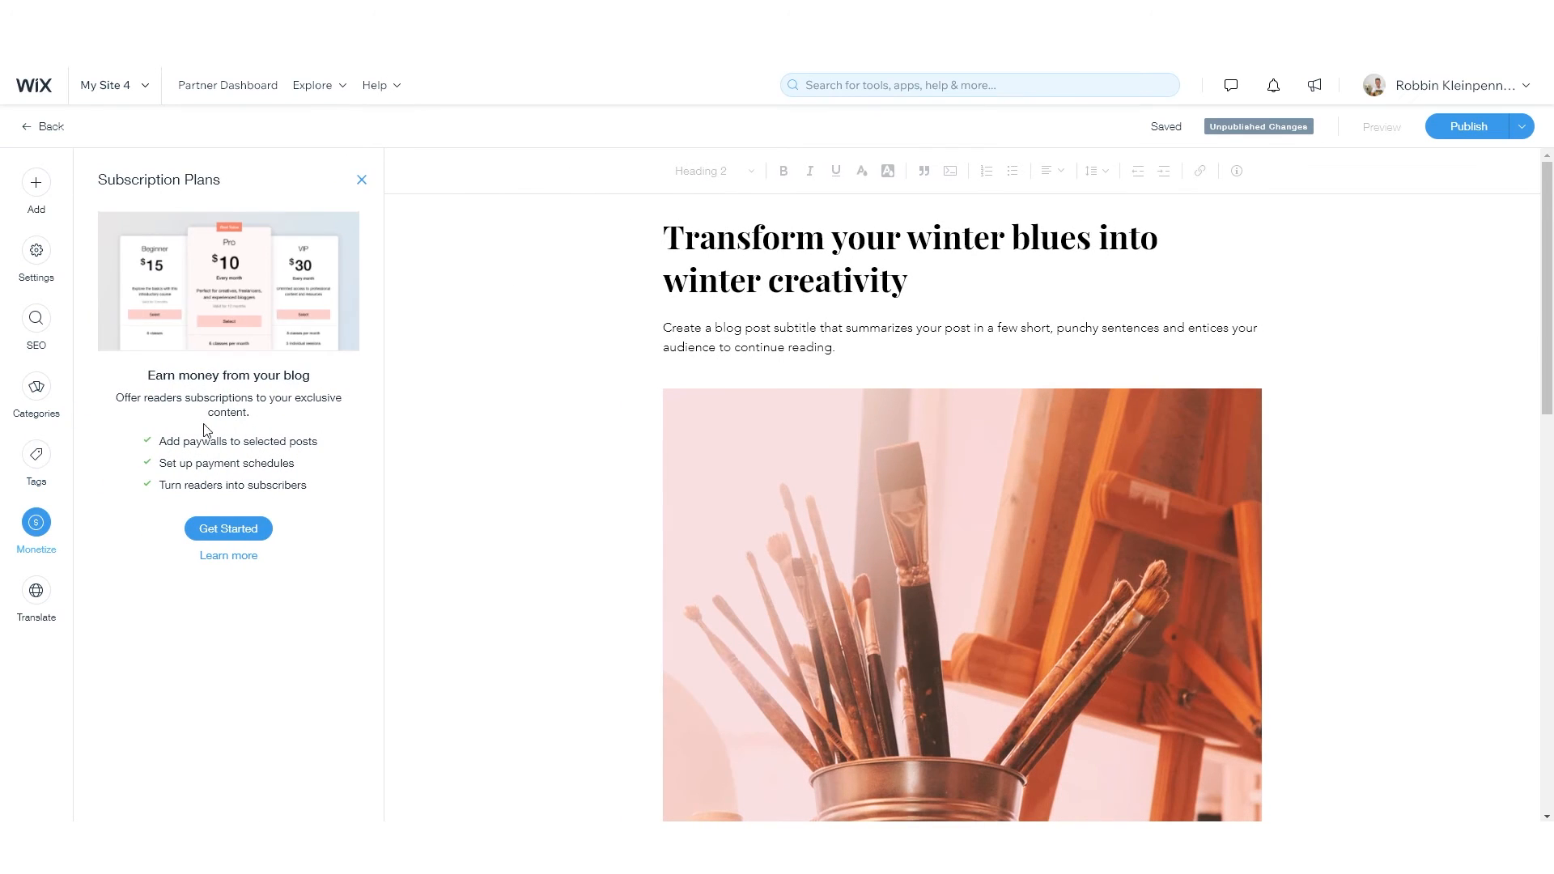
pyautogui.moveTo(149, 373); pyautogui.dragTo(334, 415)
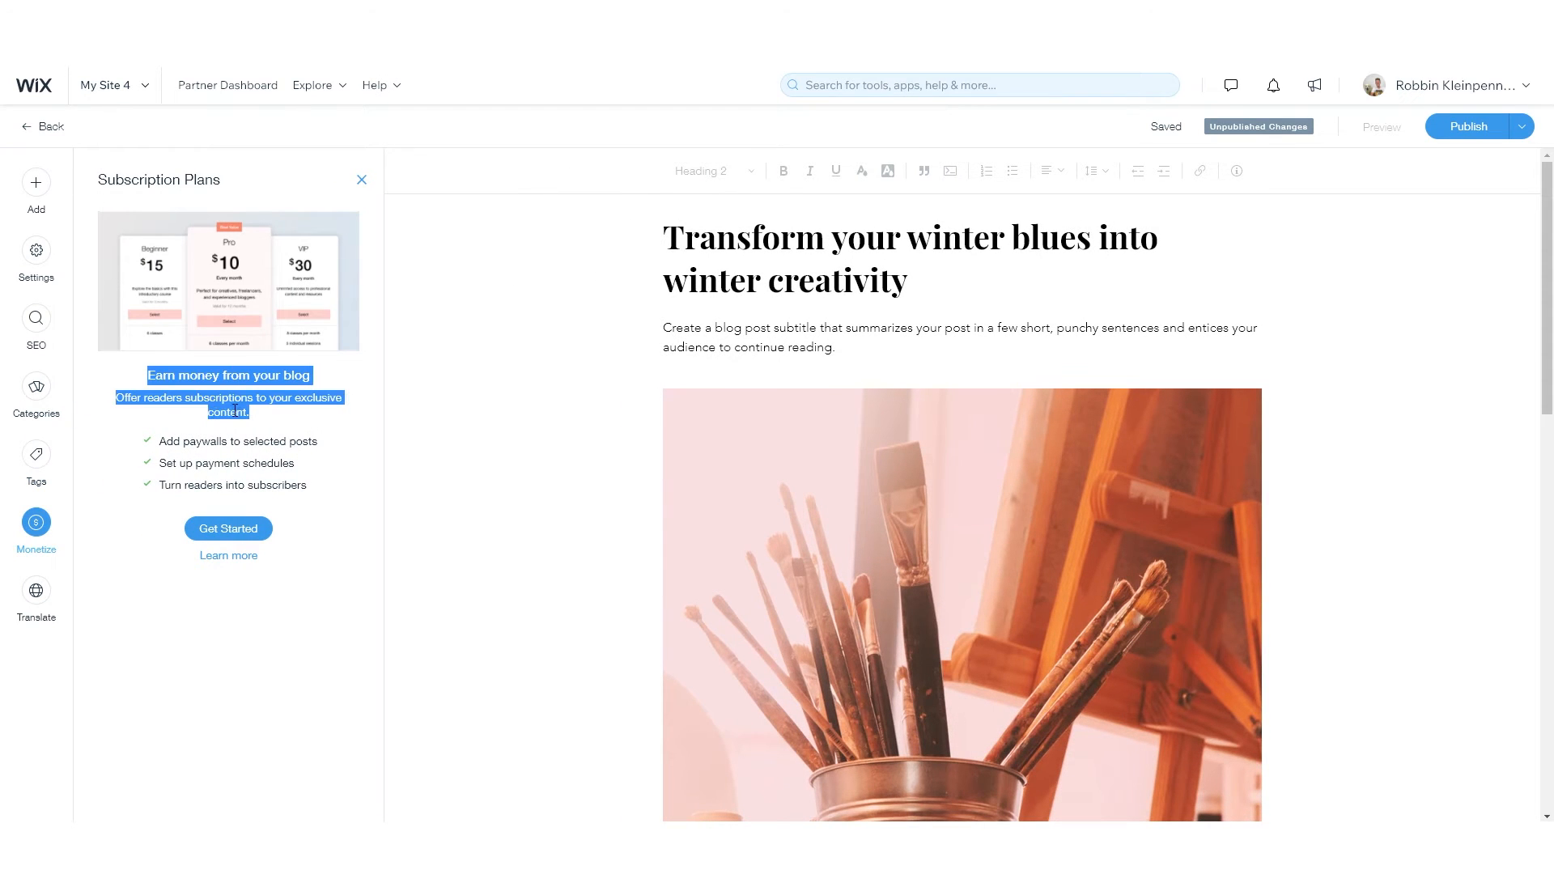
pyautogui.tripleClick(120, 404)
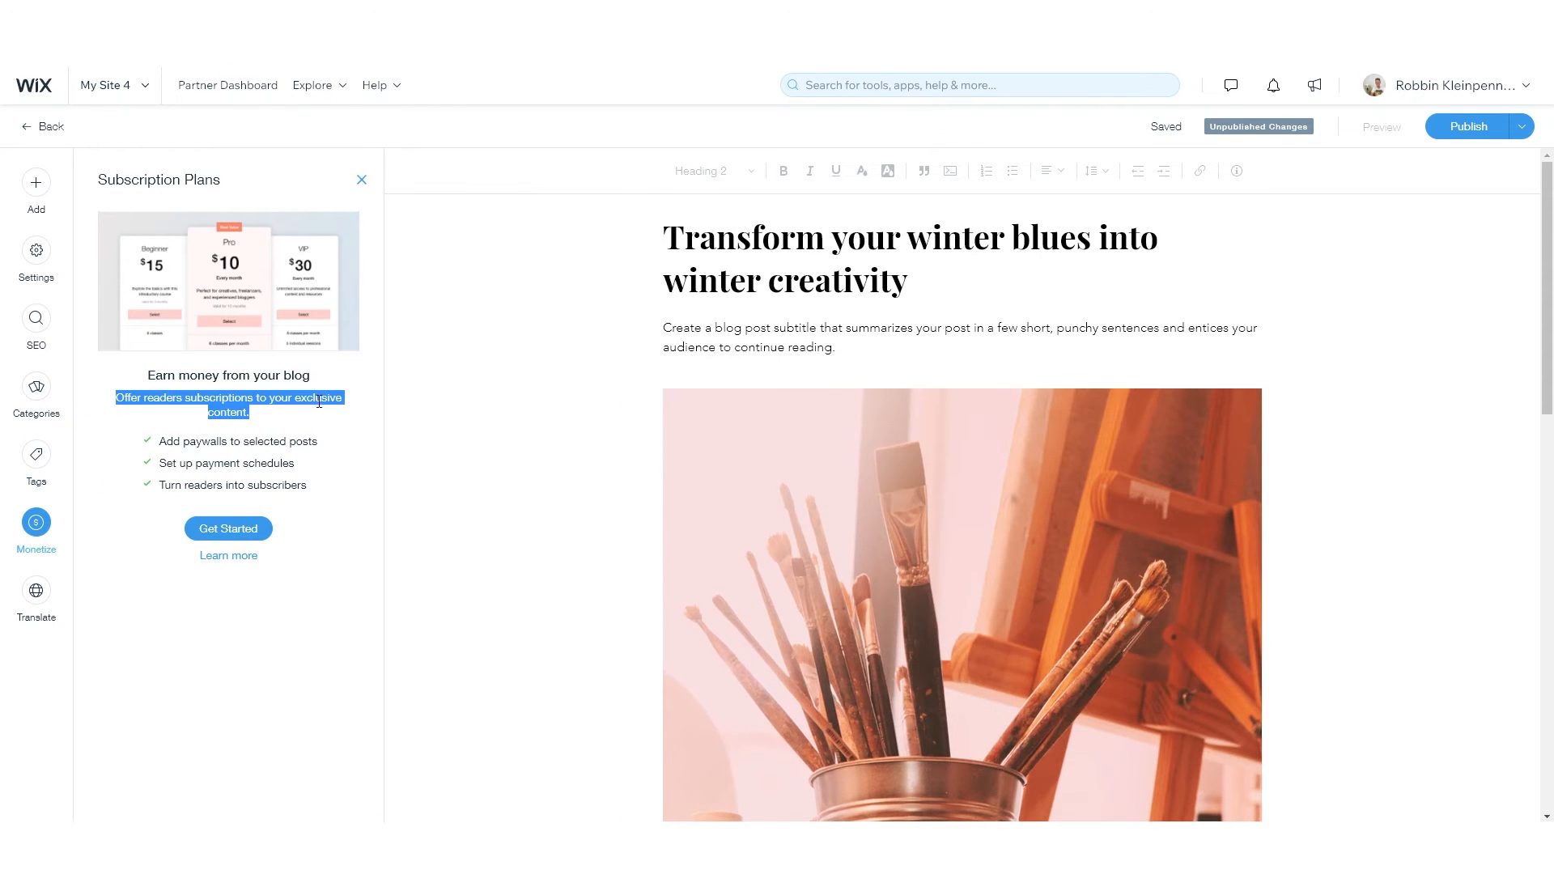
pyautogui.moveTo(166, 441); pyautogui.dragTo(308, 484)
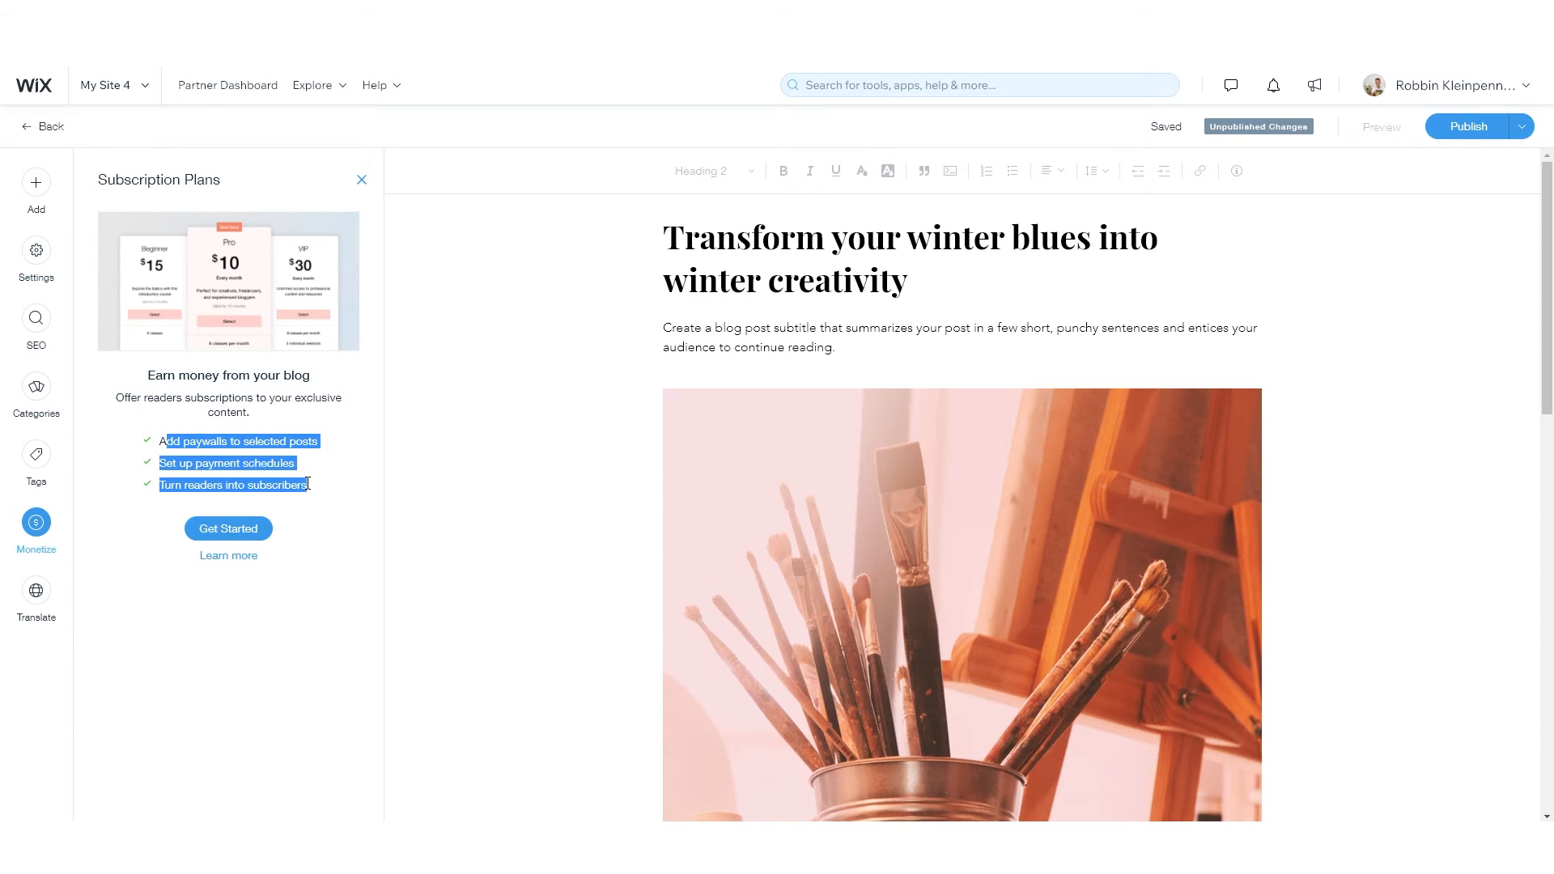
pyautogui.tripleClick(215, 443)
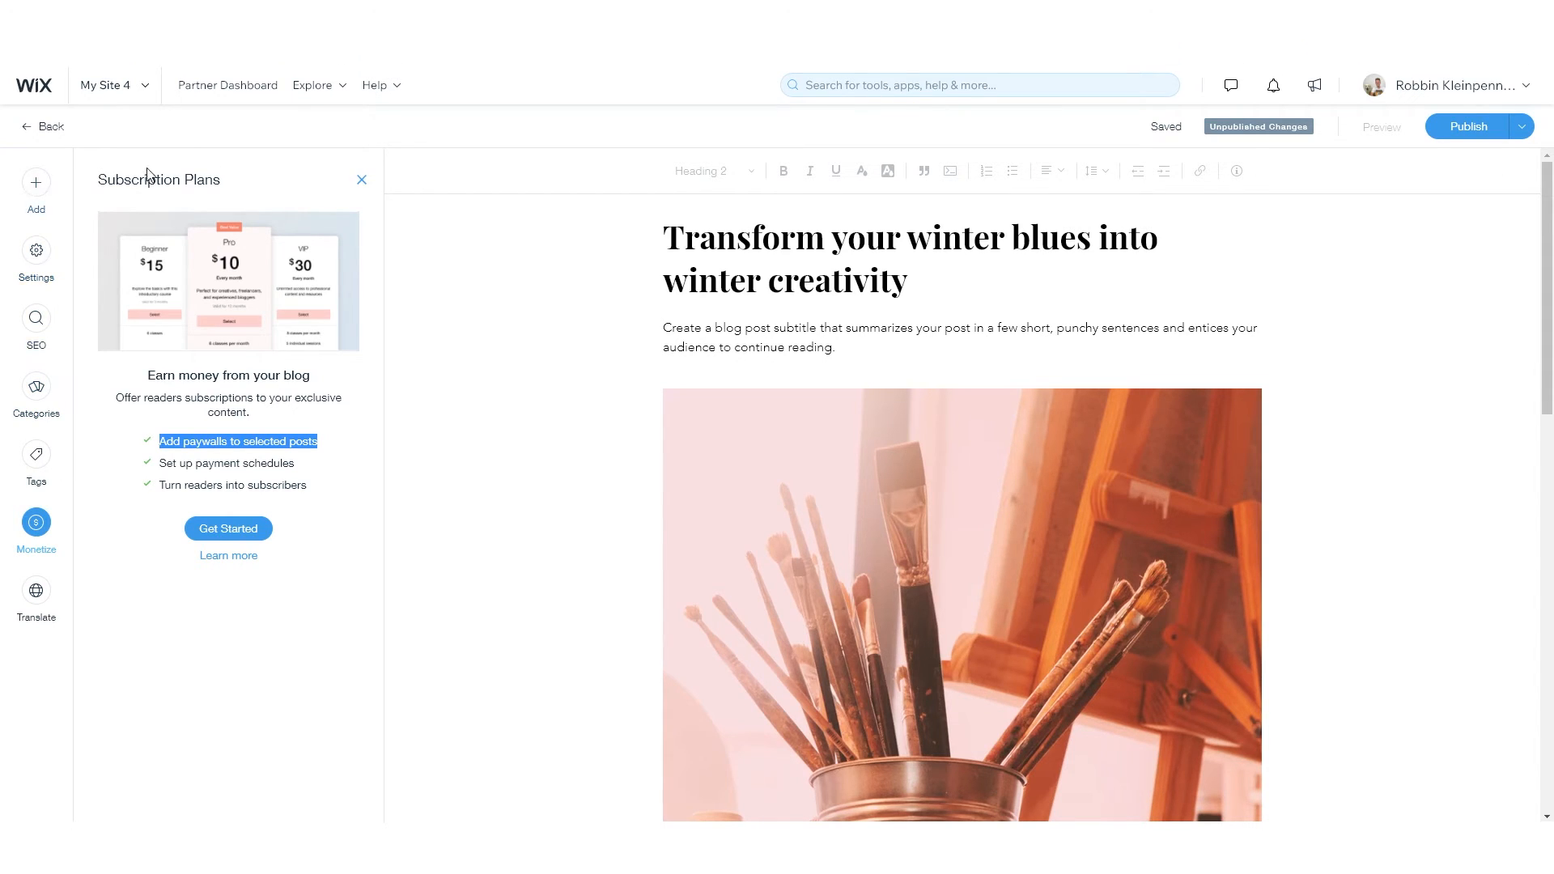
pyautogui.click(357, 183)
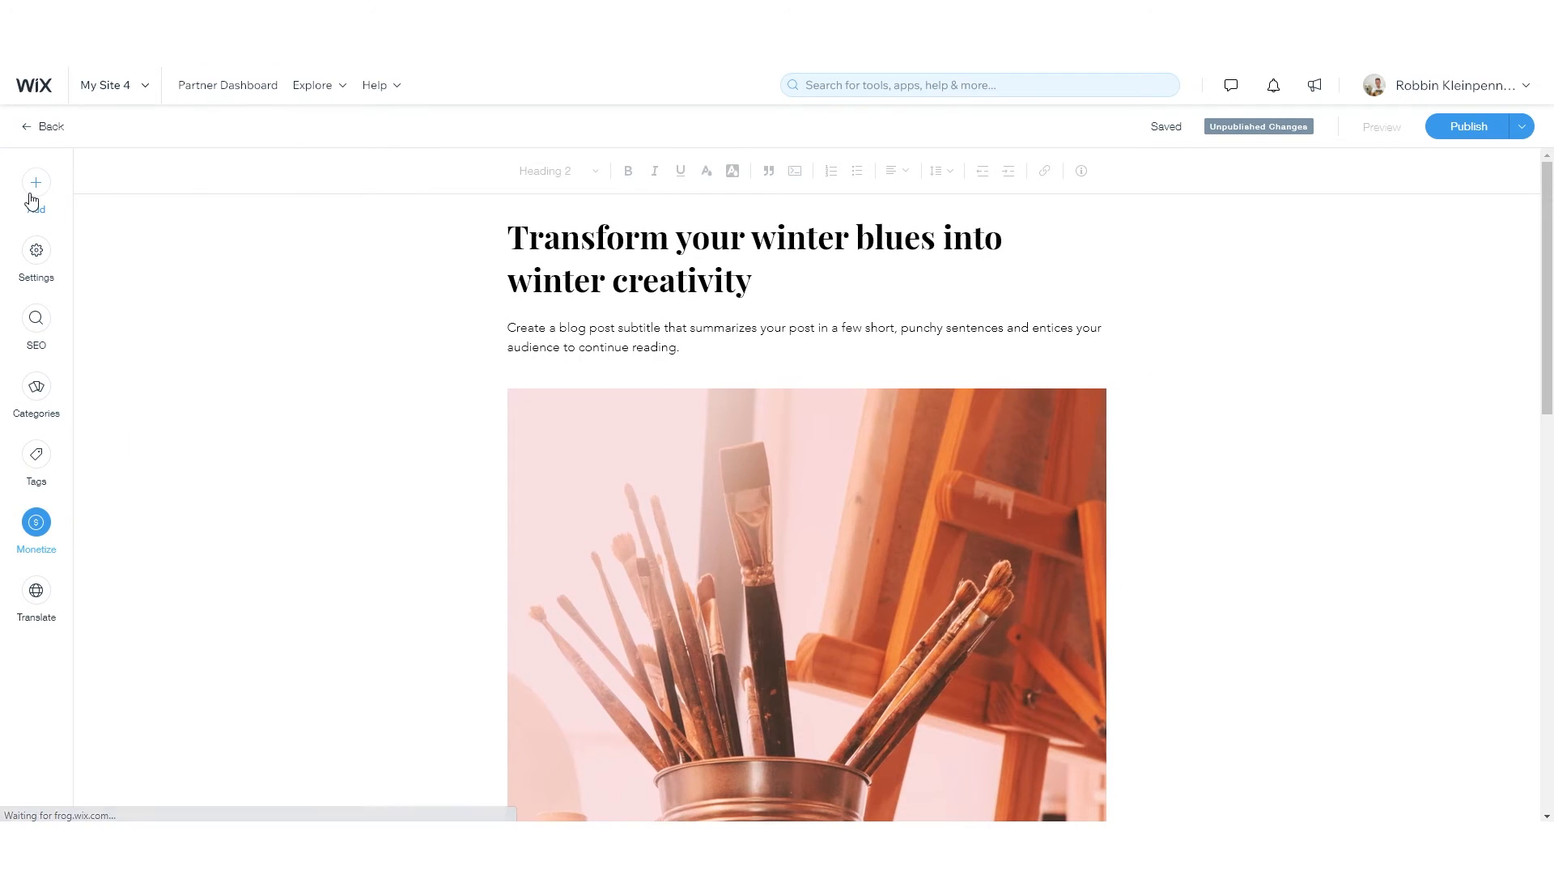
# - Show the elements that can be added to the post and insert filler lines "fasdfjlsadf", "asdfasd" and "asdf" above the subtitle
pyautogui.click(33, 198)
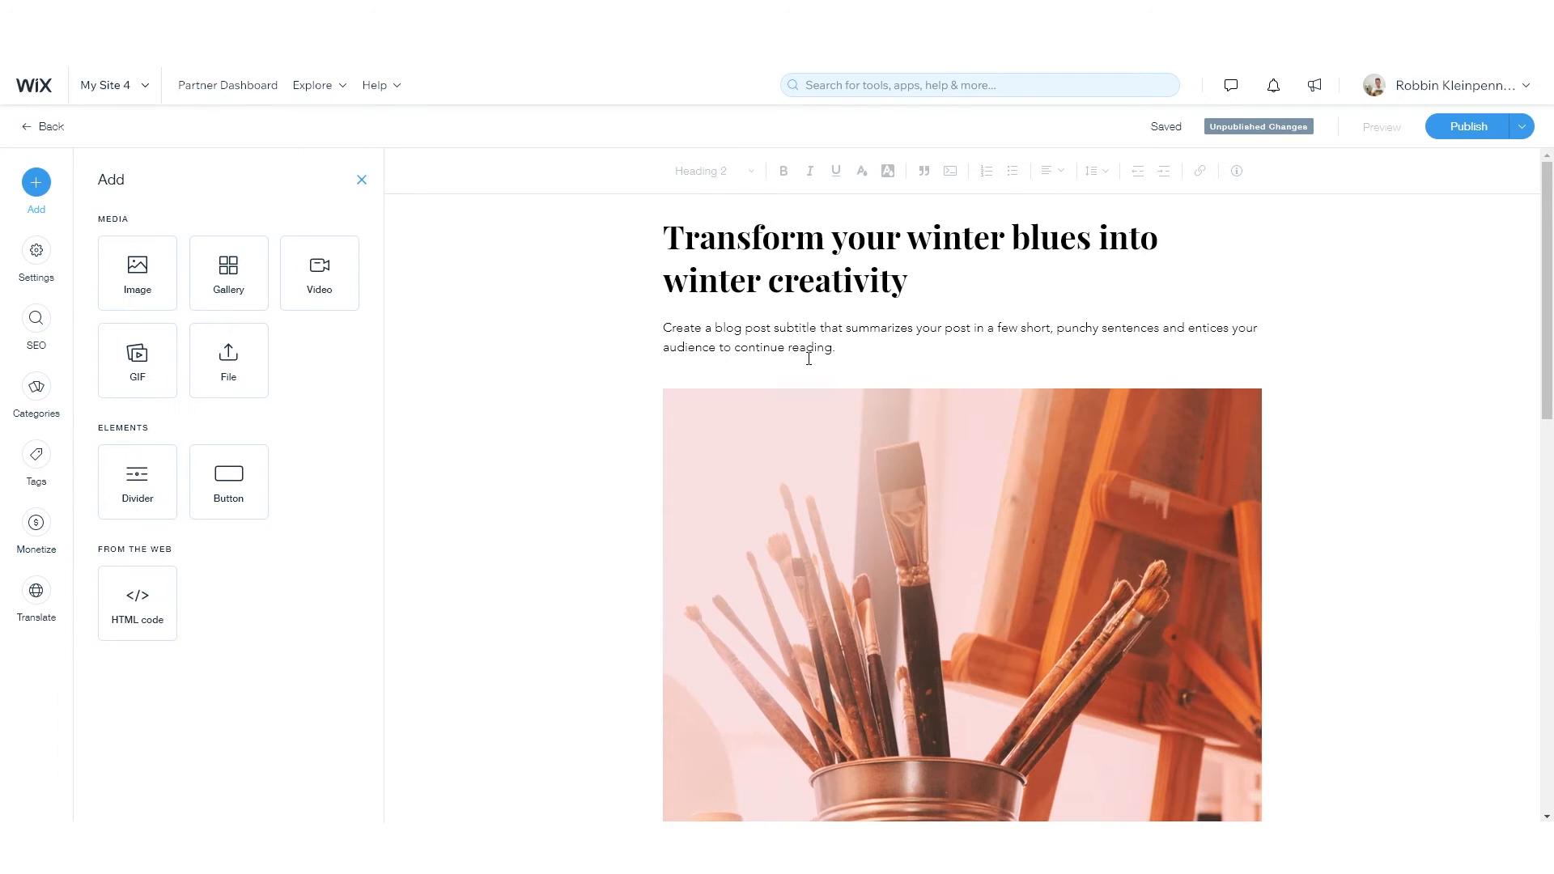
pyautogui.scroll(-2, 809, 358)
pyautogui.scroll(2, 760, 378)
pyautogui.click(916, 293)
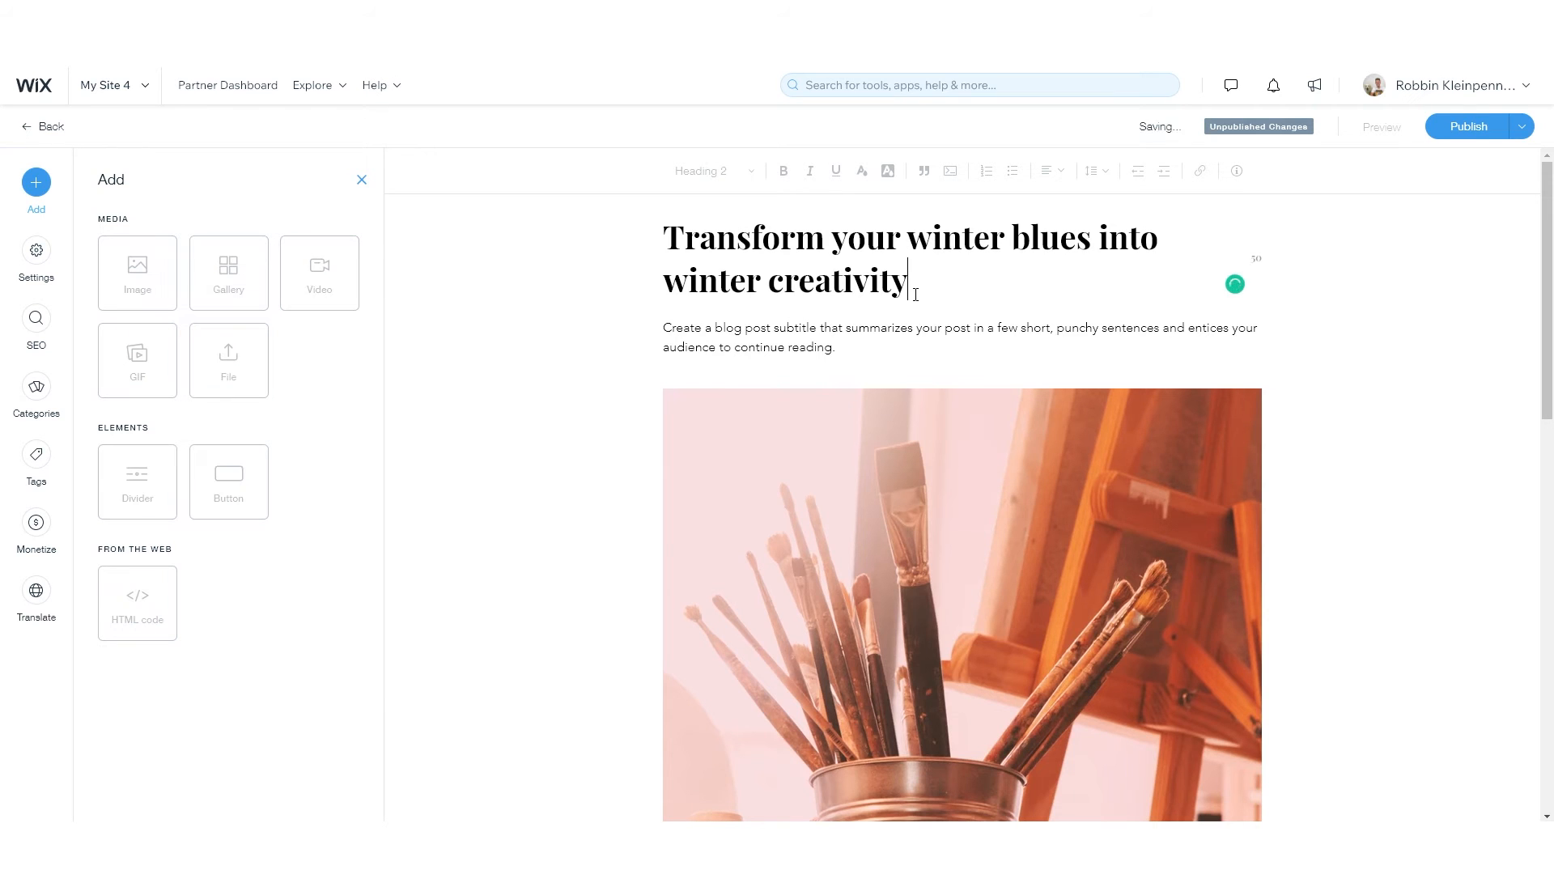
pyautogui.click(667, 326)
pyautogui.press('Return')
pyautogui.write('fa')
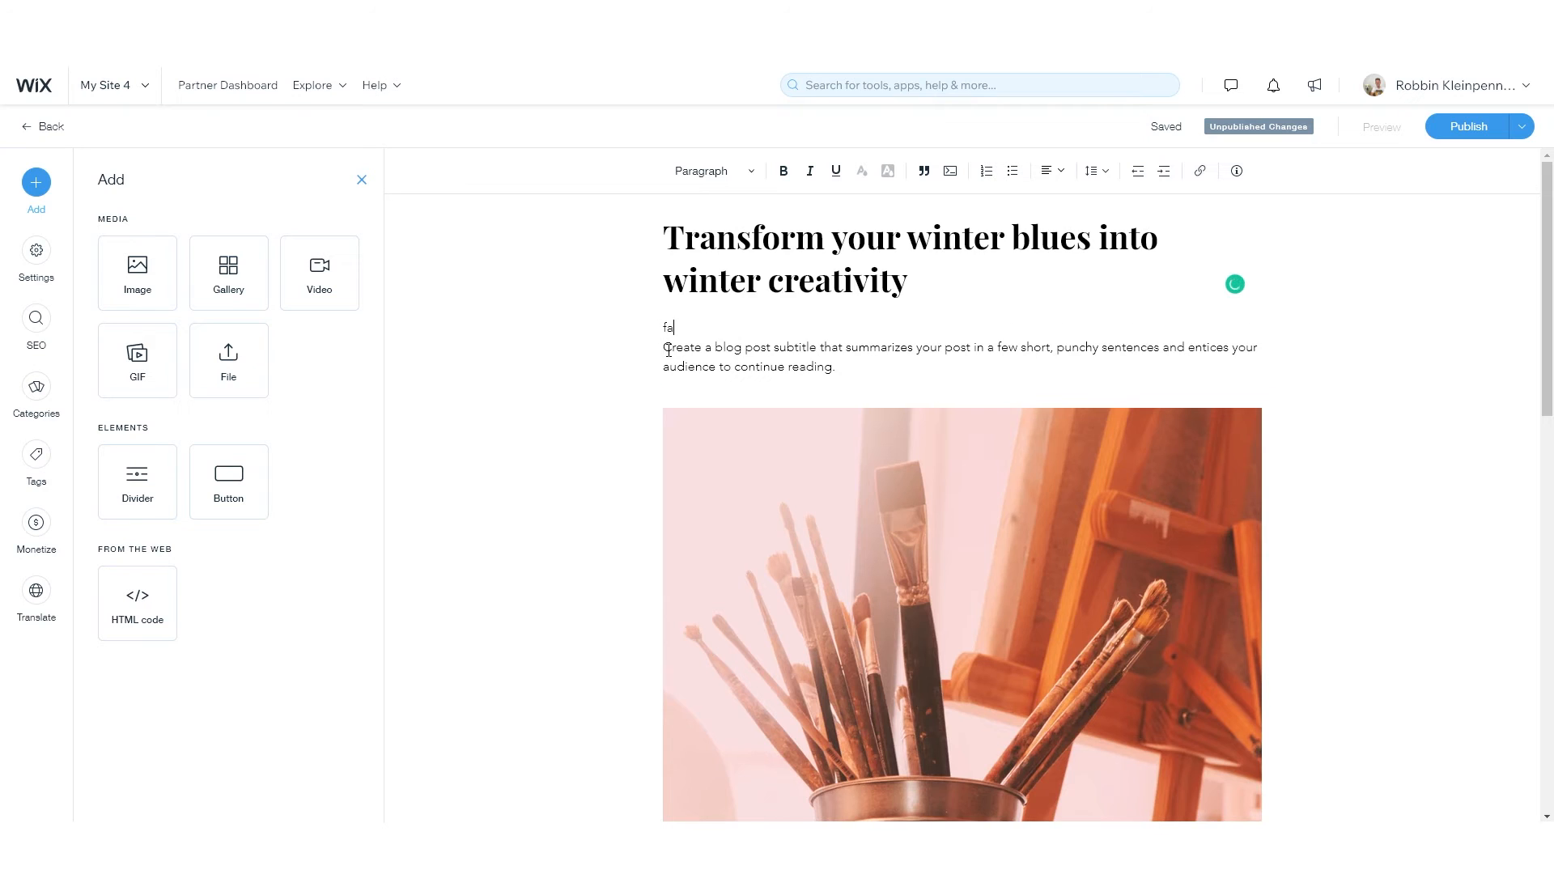
pyautogui.write('sdfjlsadf')
pyautogui.press('Return')
pyautogui.write('asdfasd')
pyautogui.press('Return')
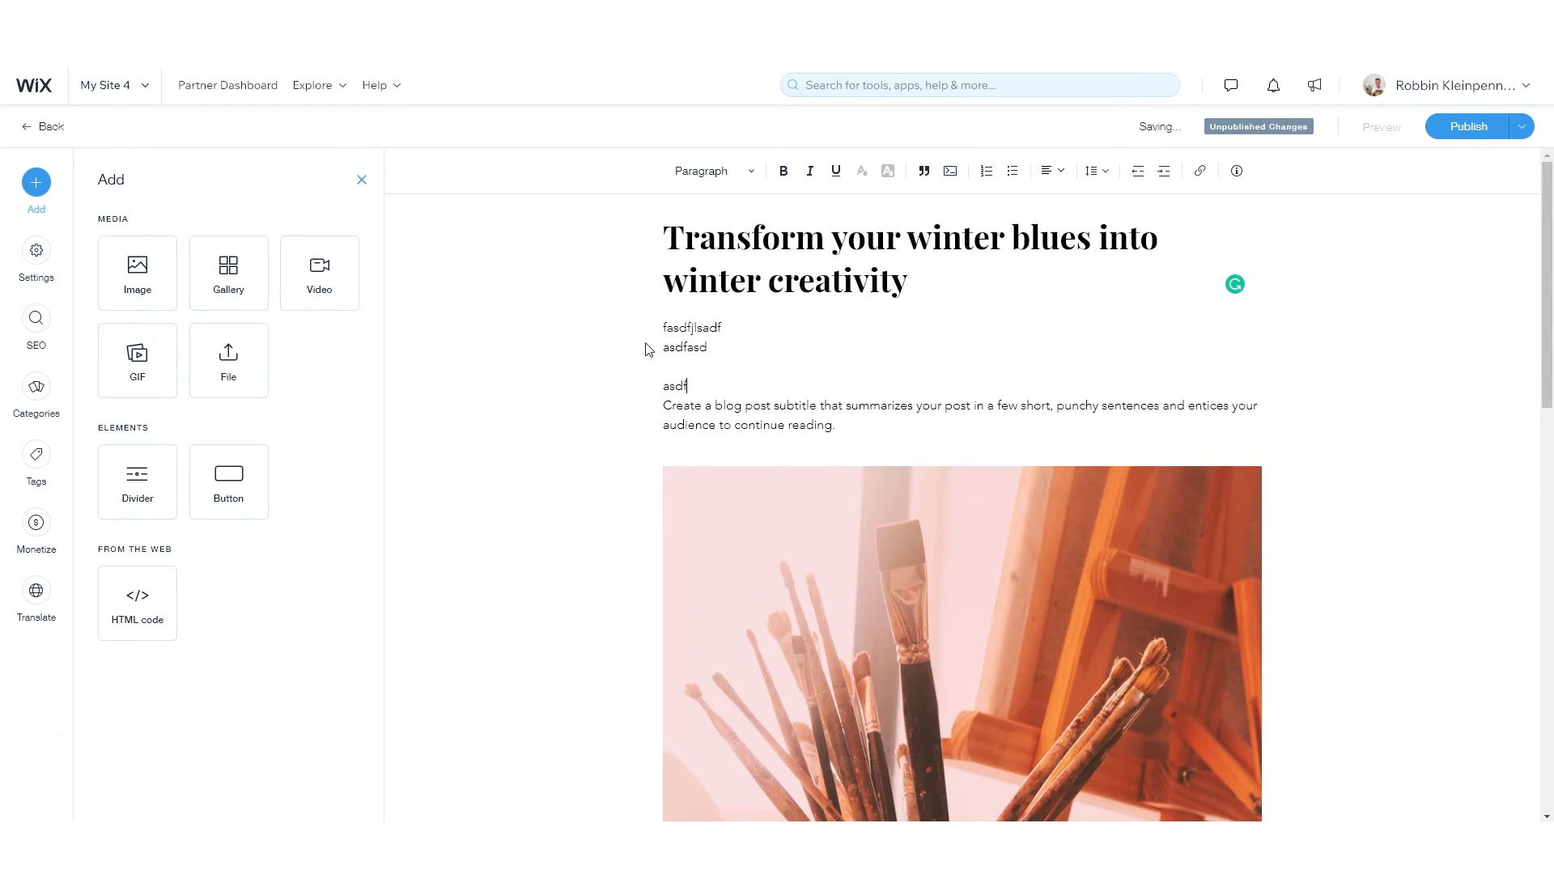
# - Try to place an Image element in the empty line of the filler text, and delete the inserted code
pyautogui.moveTo(150, 276); pyautogui.dragTo(684, 368)
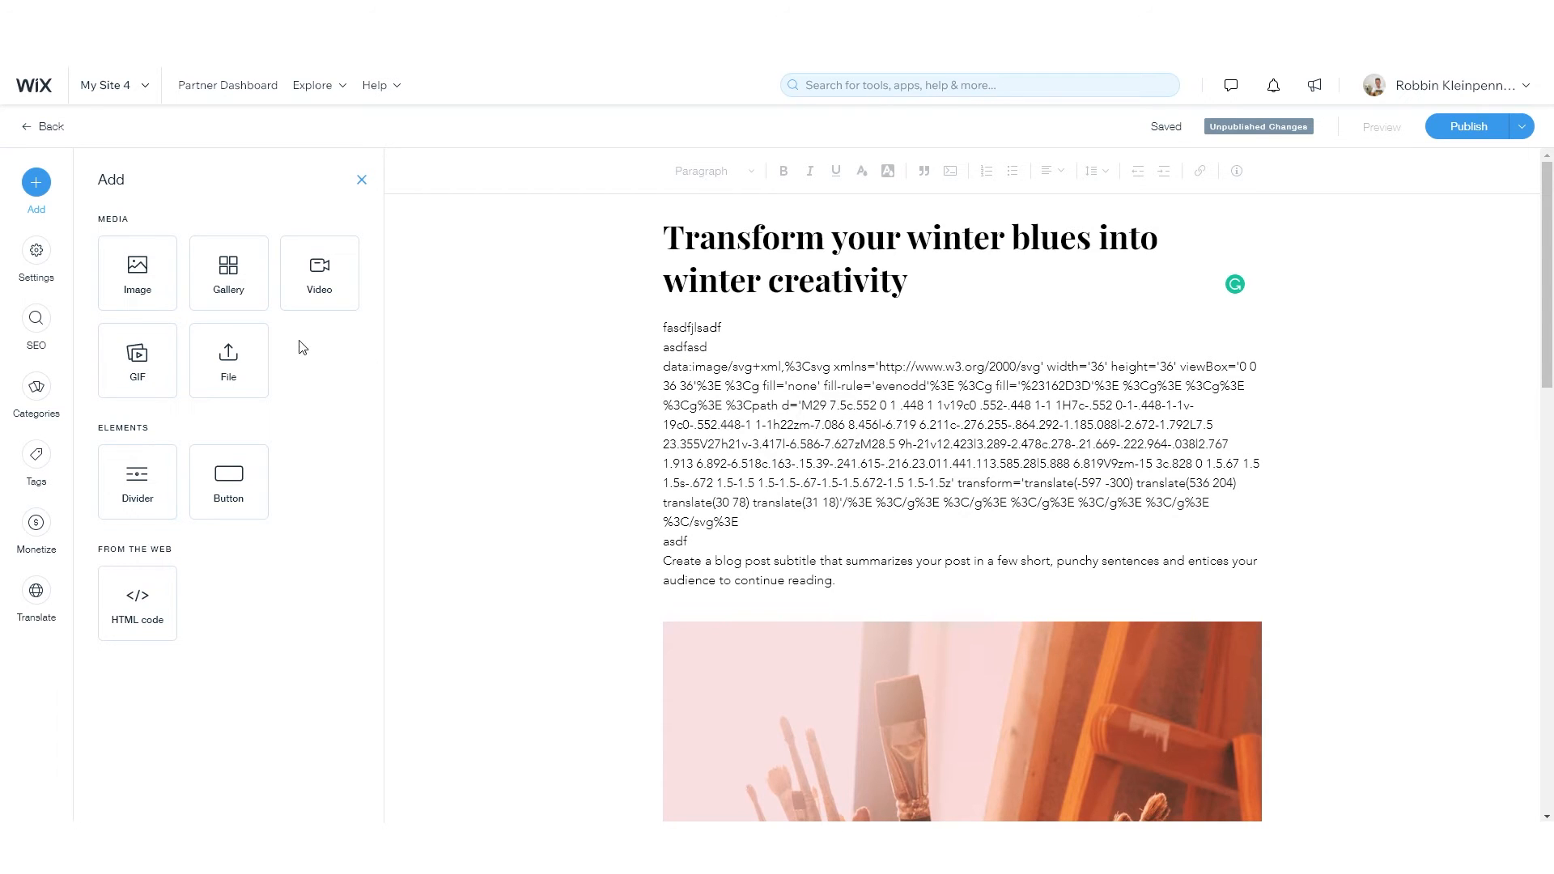
pyautogui.tripleClick(1010, 437)
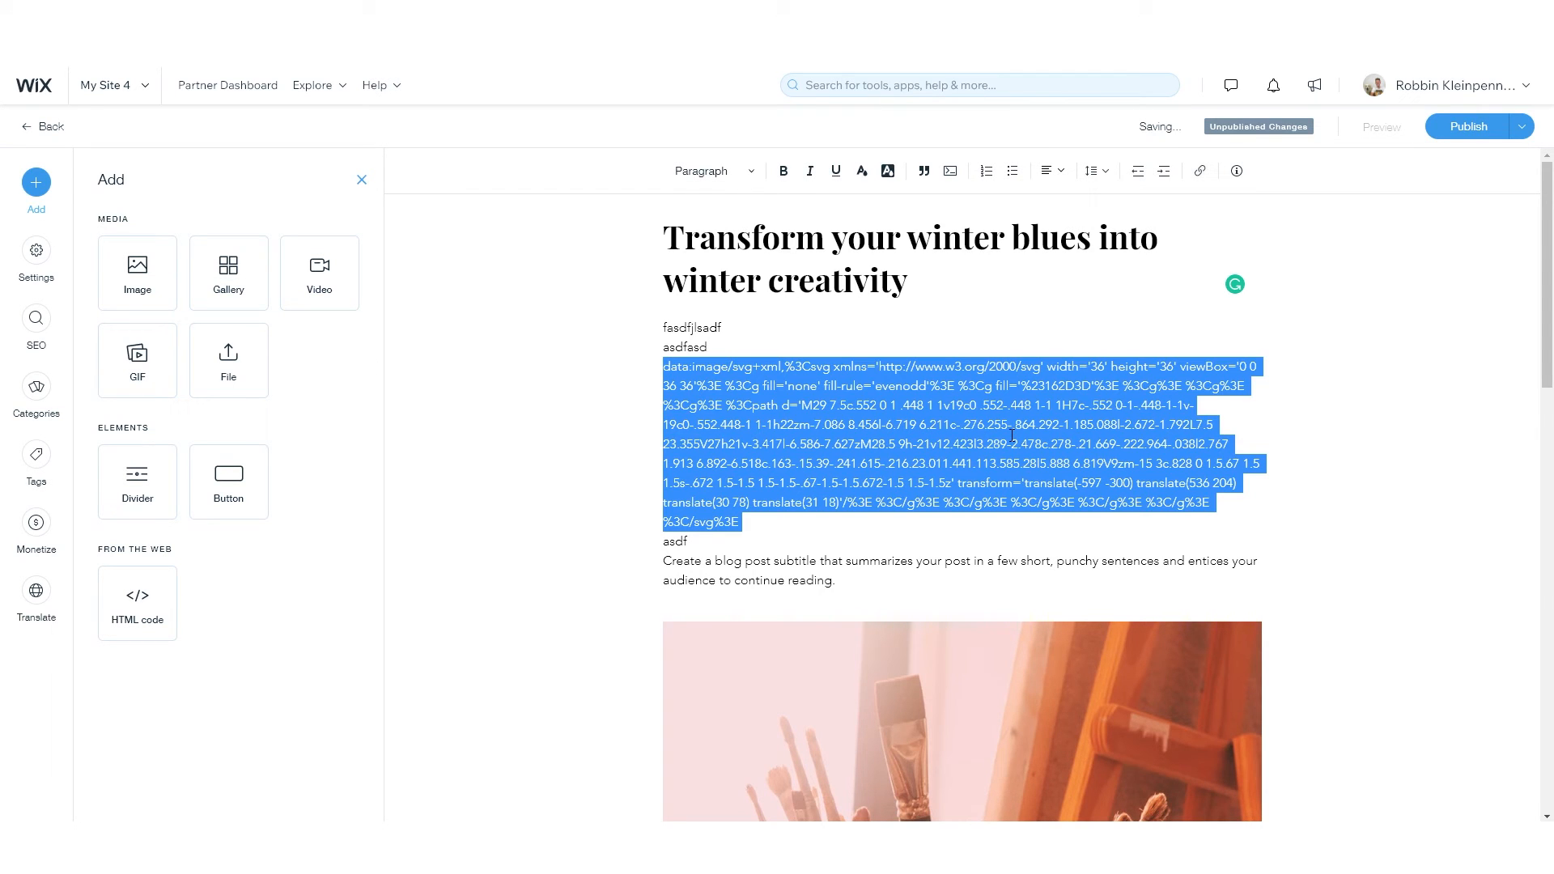
pyautogui.press('BackSpace')
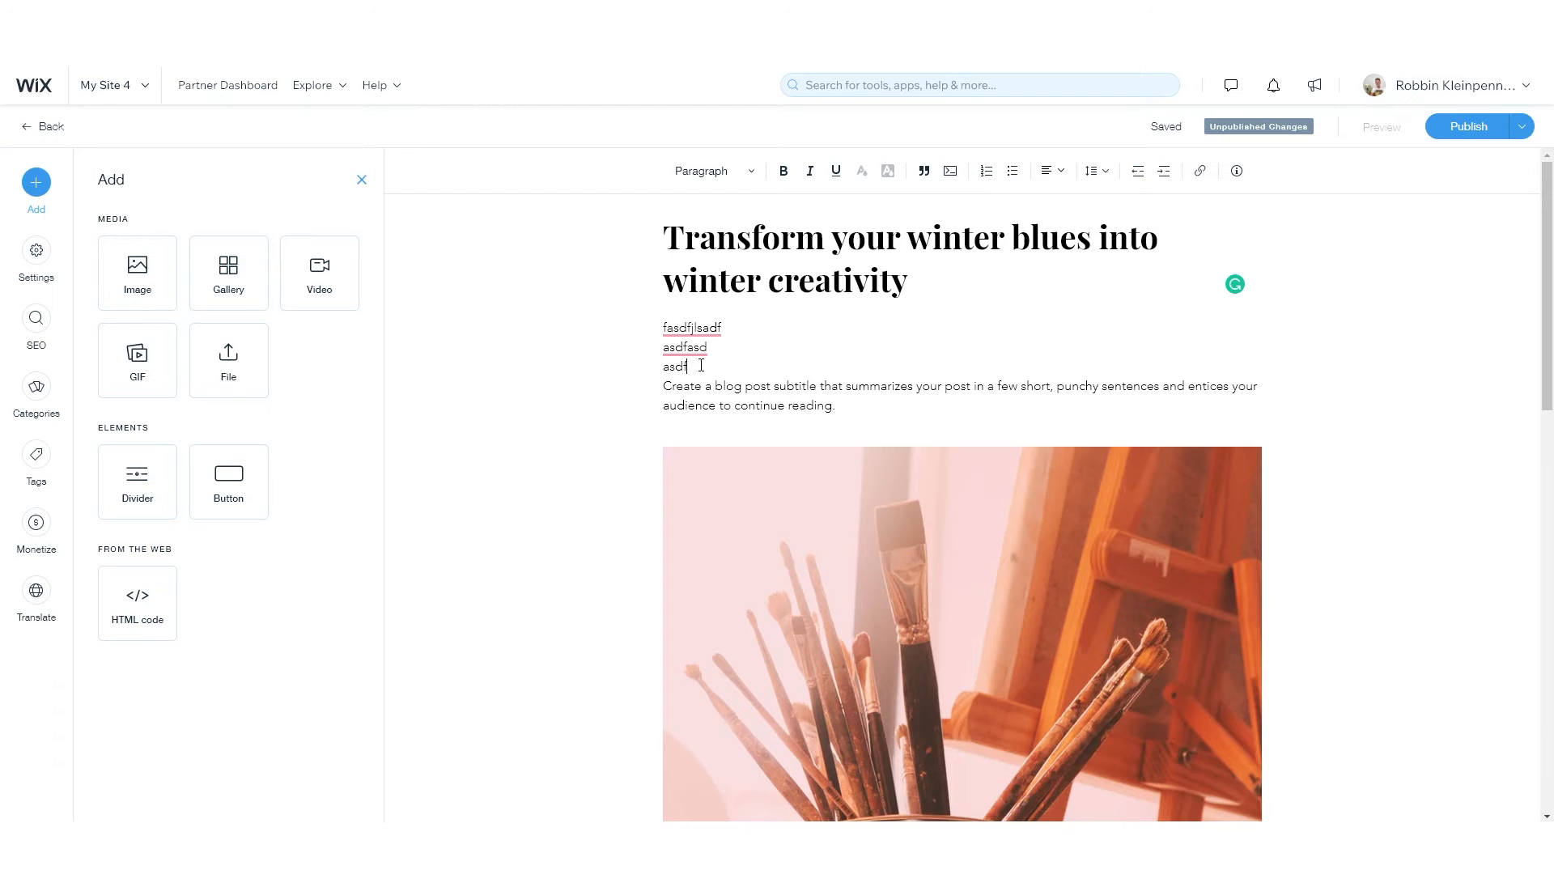
# - Add an empty line between the "asdf" filler line and the post's subtitle
pyautogui.press('Return')
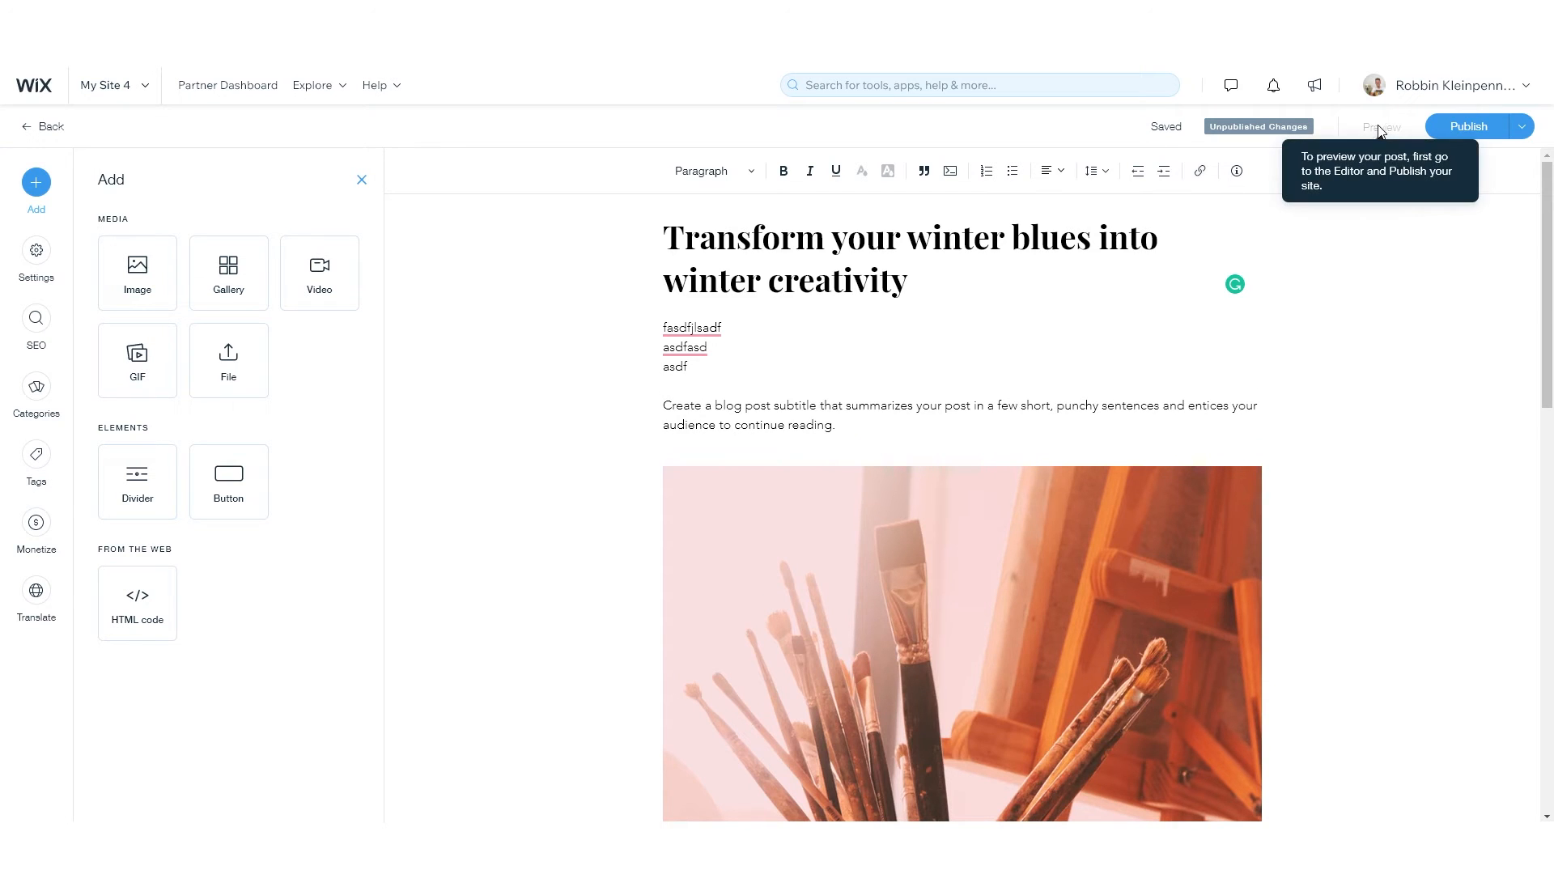
pyautogui.moveTo(1175, 132)
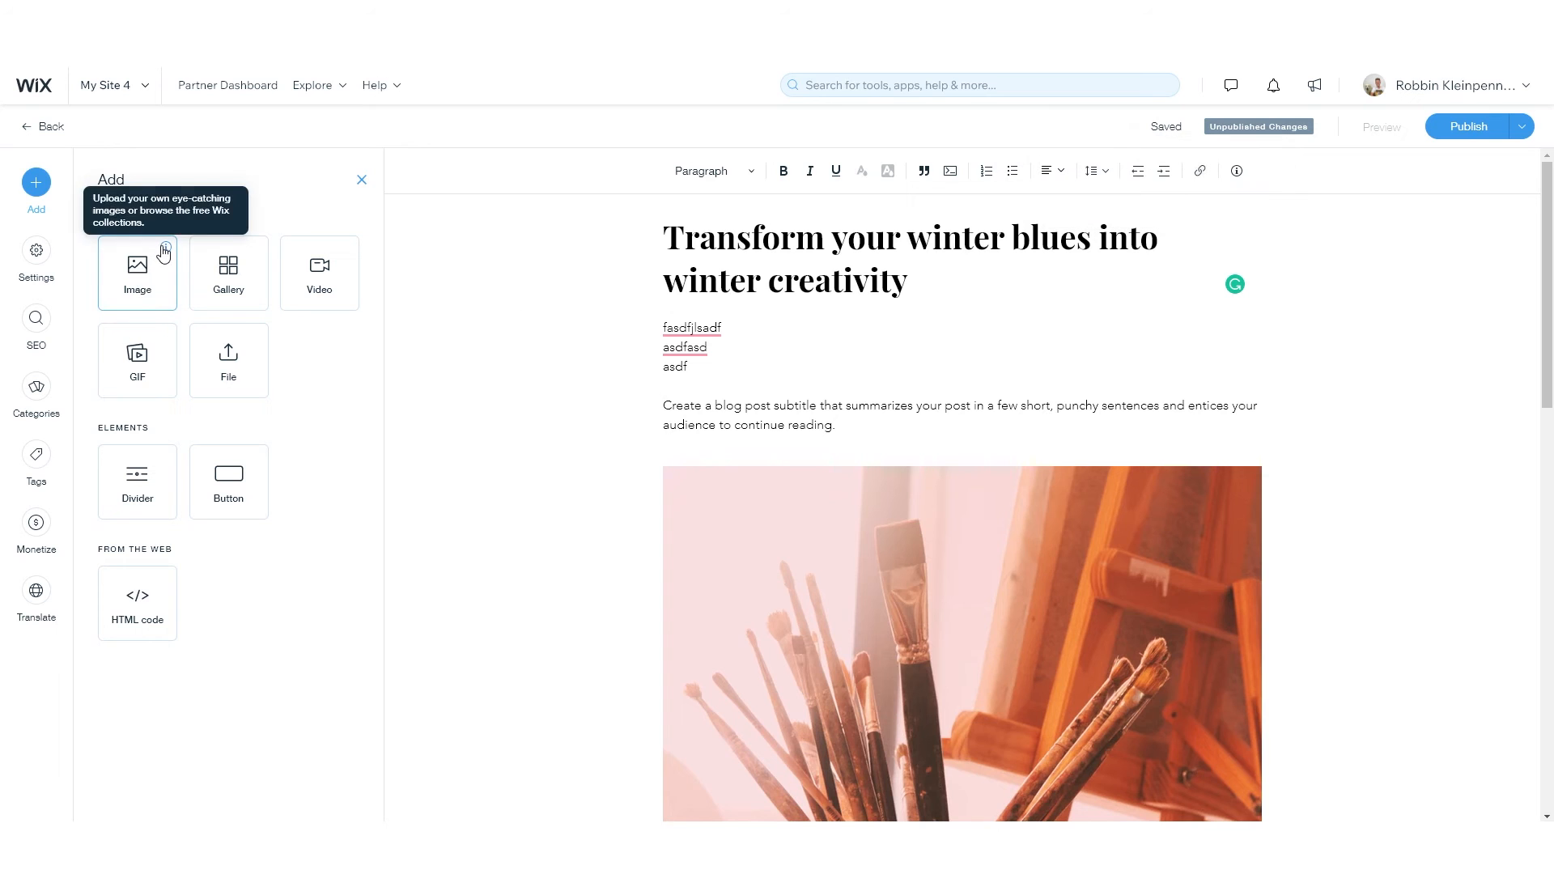
pyautogui.click(140, 285)
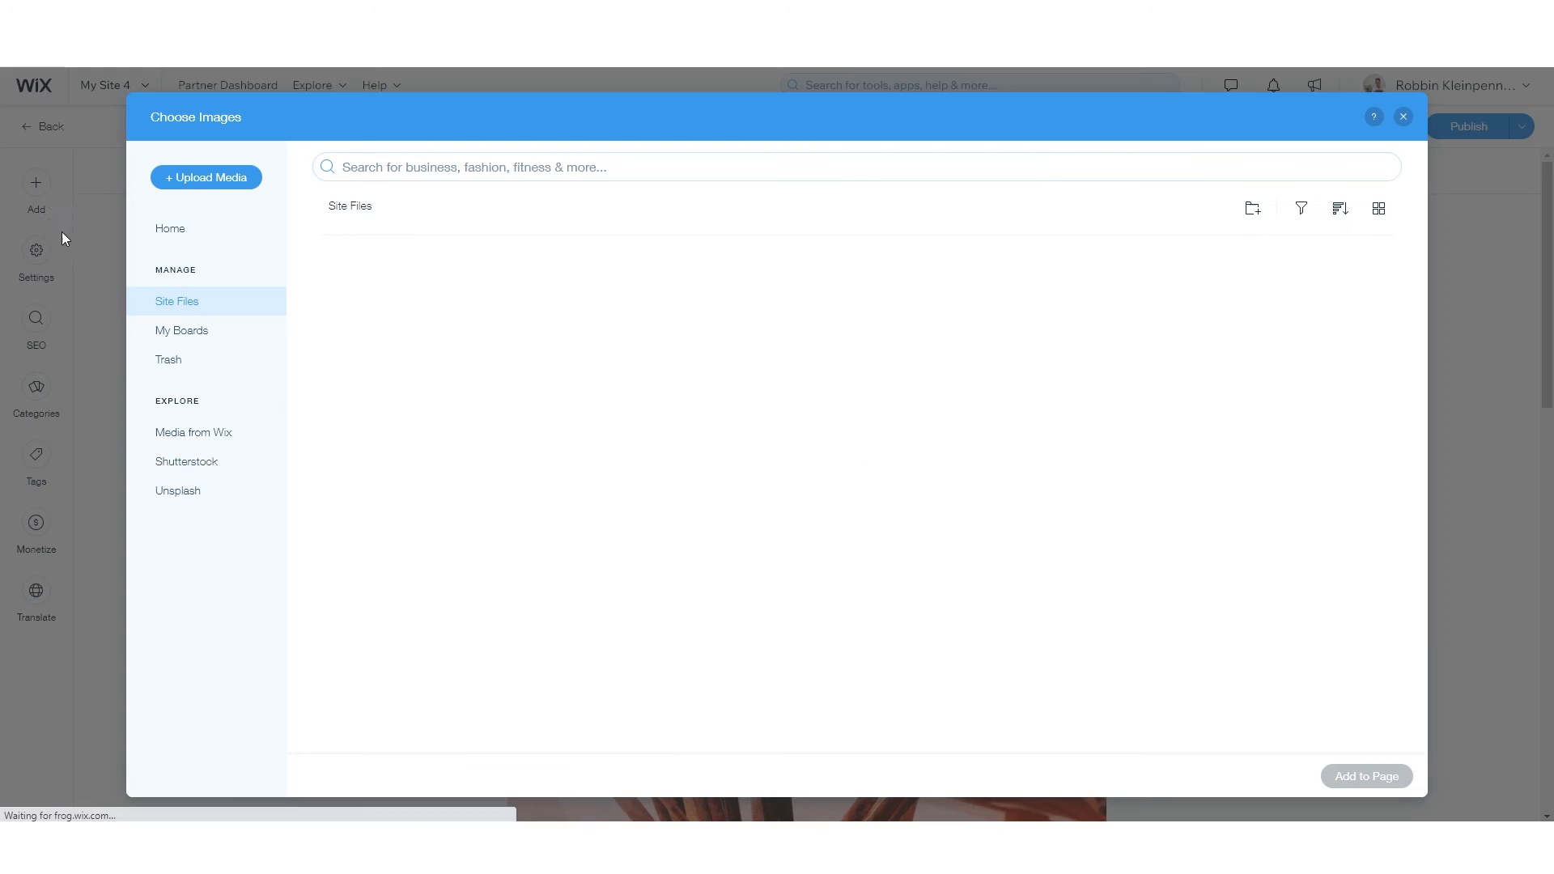
pyautogui.click(1404, 116)
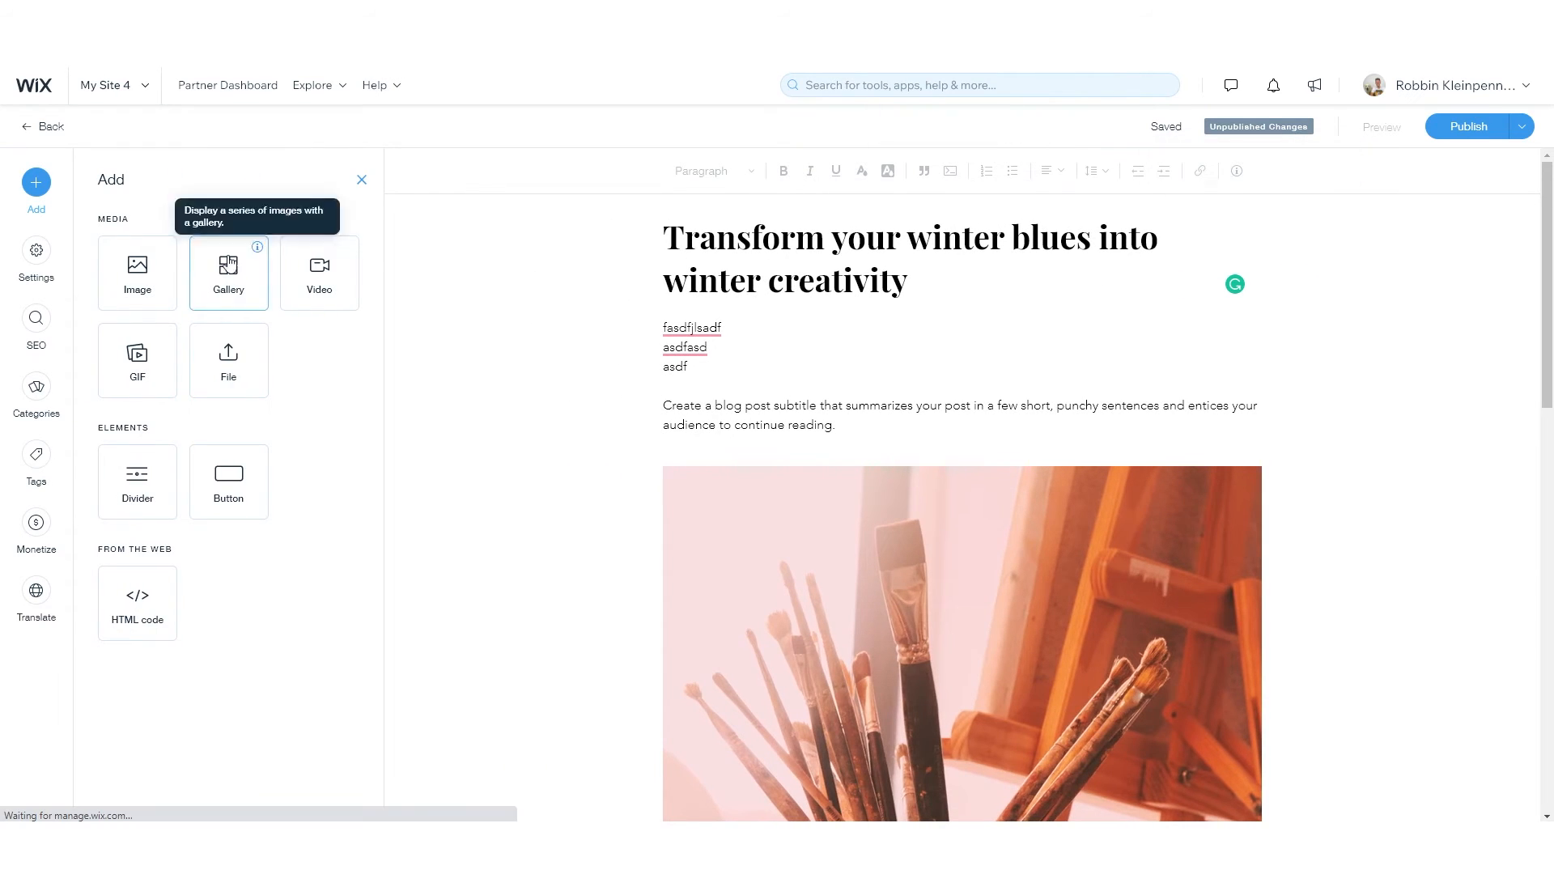
pyautogui.moveTo(126, 278); pyautogui.dragTo(721, 361)
pyautogui.click(229, 282)
pyautogui.moveTo(138, 272); pyautogui.dragTo(697, 390)
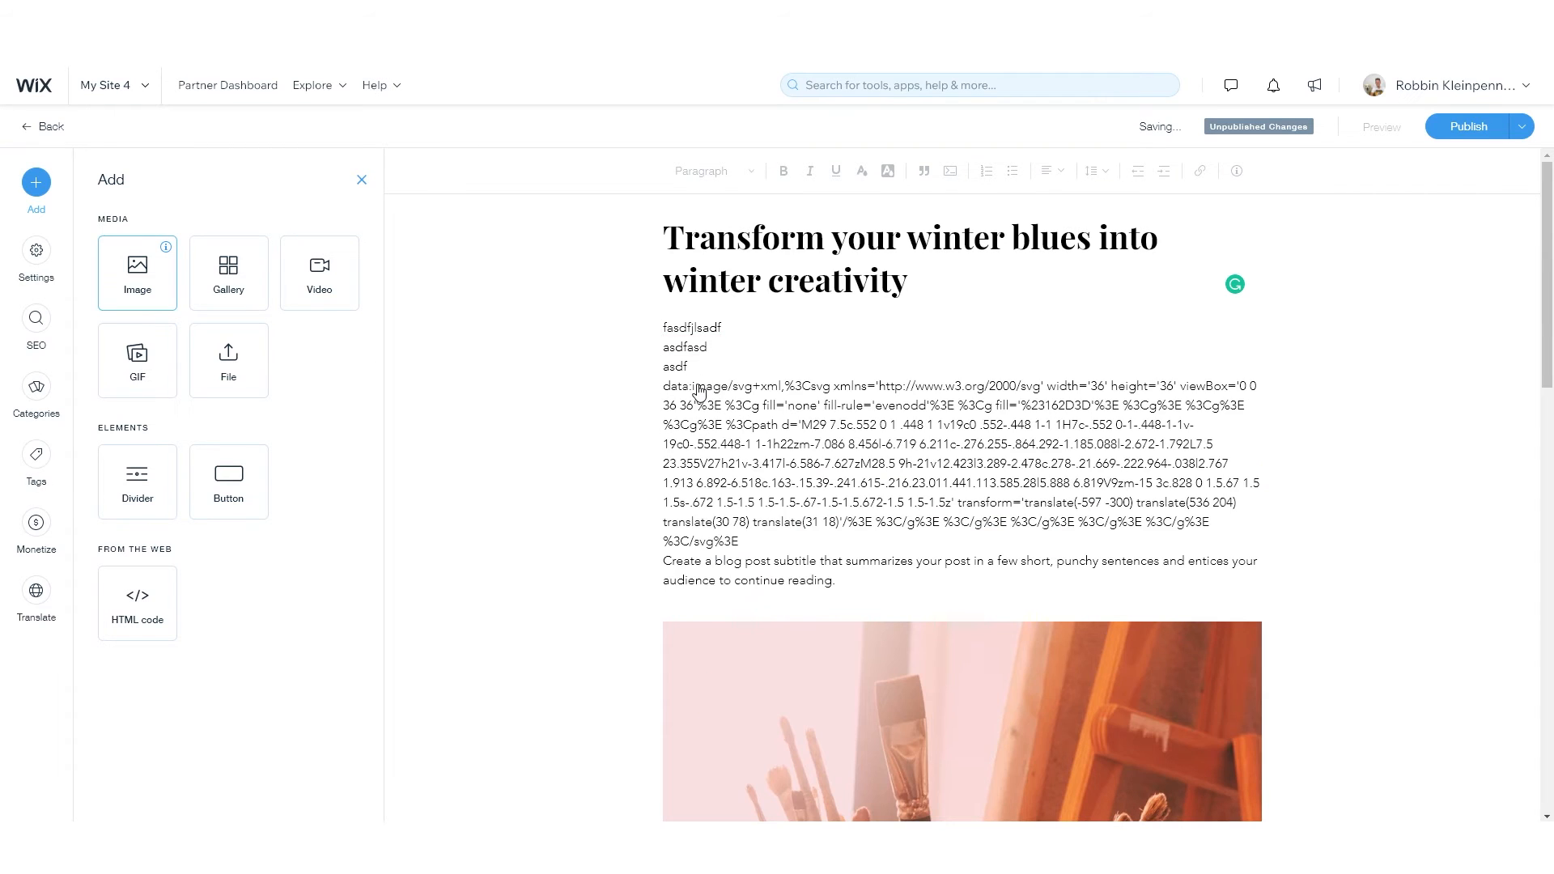
pyautogui.press('BackSpace')
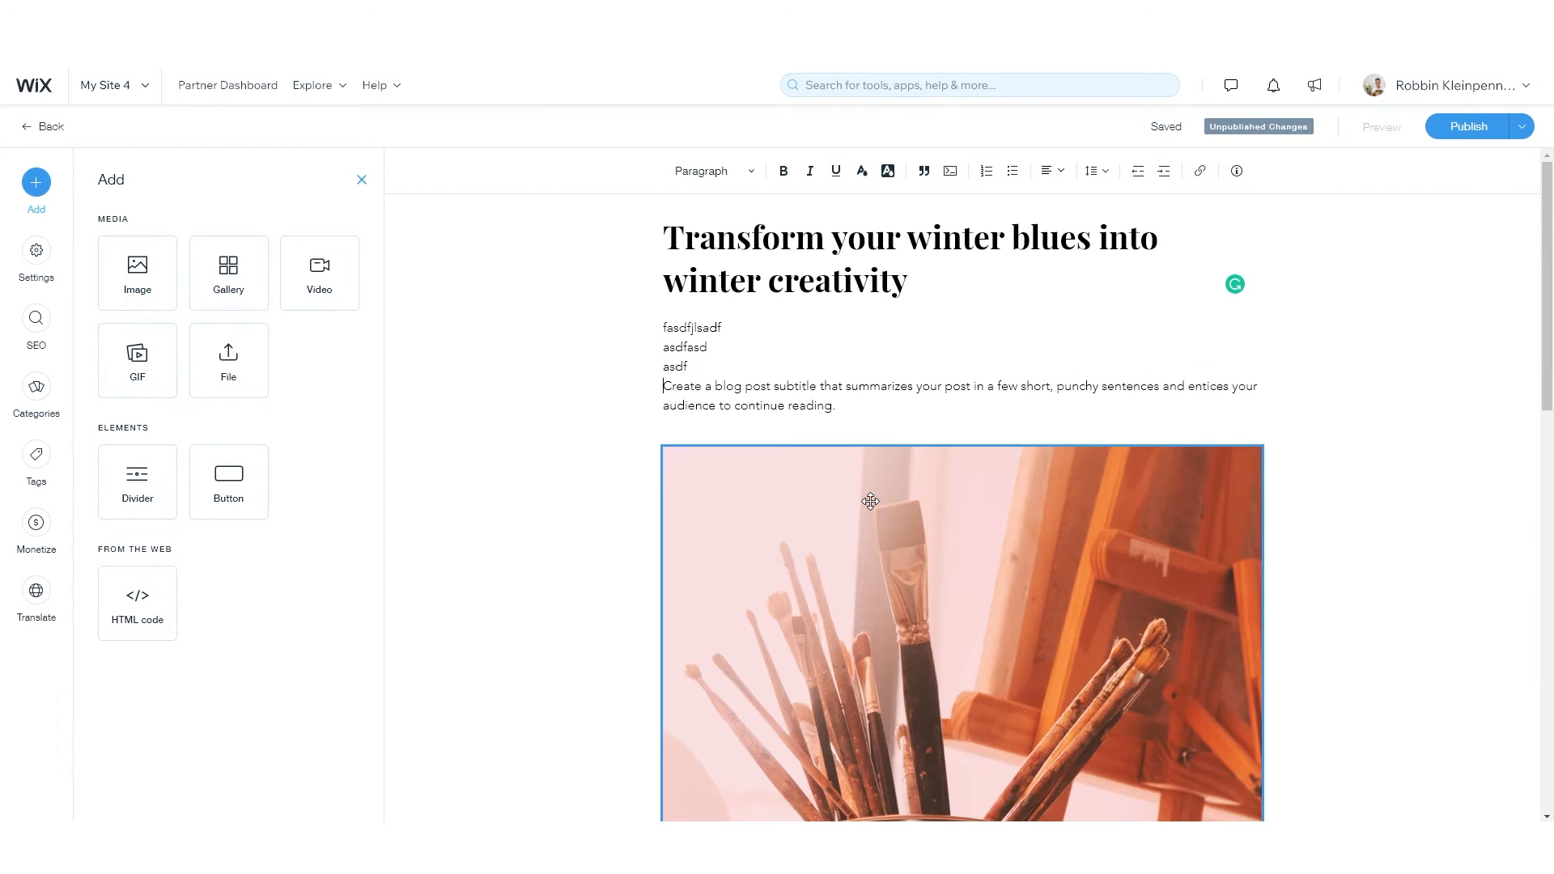
# - Insert the site file P1020738_Moment1.jpg as an image below the opening text lines of the blog post
pyautogui.scroll(-9, 998, 388)
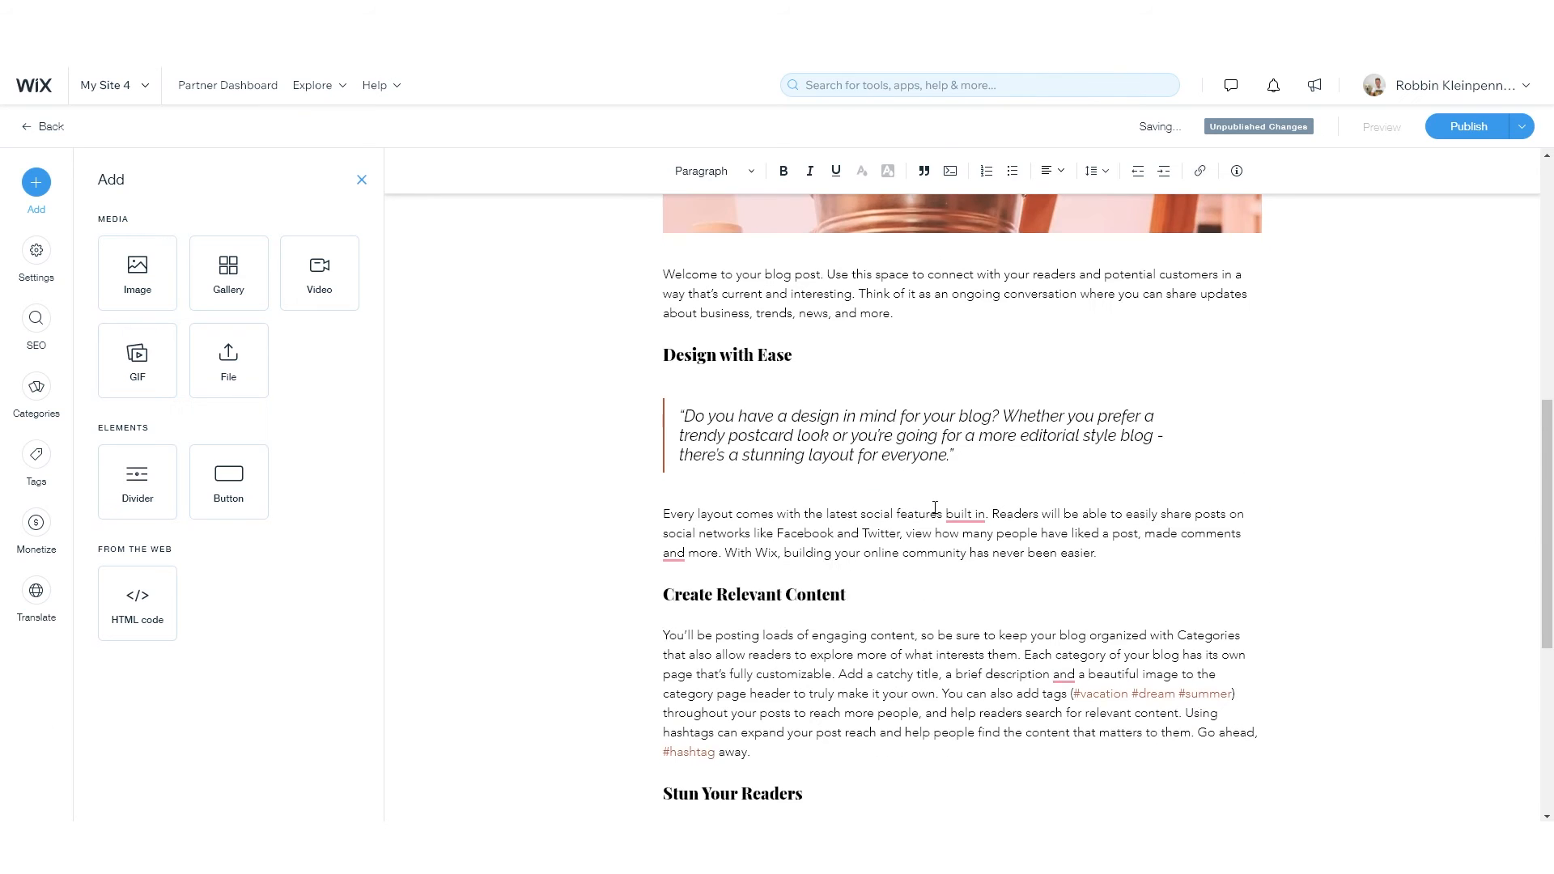
pyautogui.scroll(9, 943, 502)
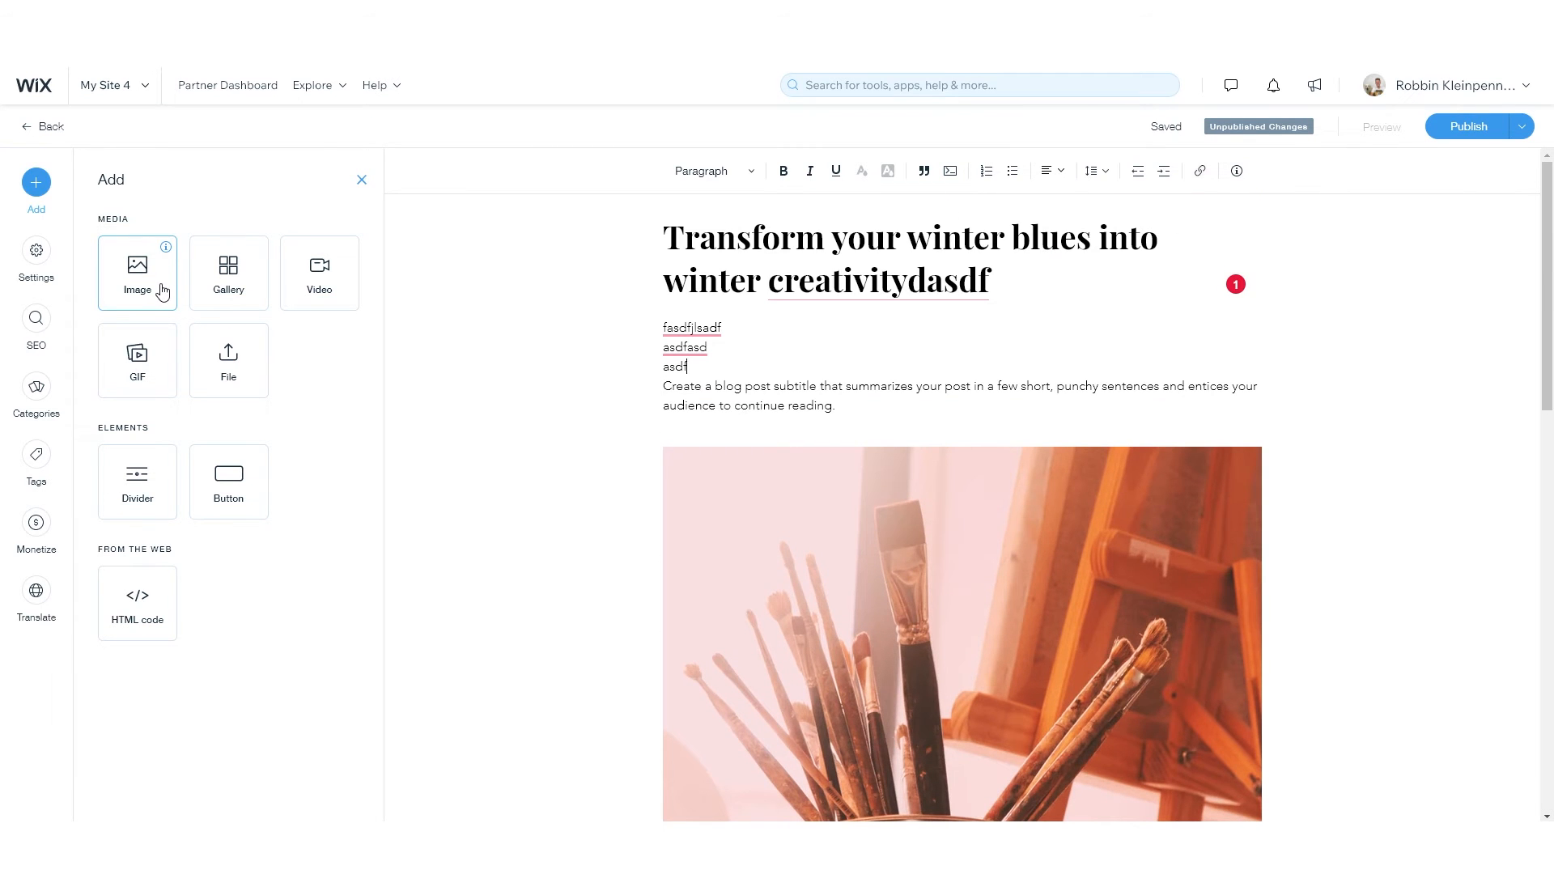
pyautogui.click(166, 293)
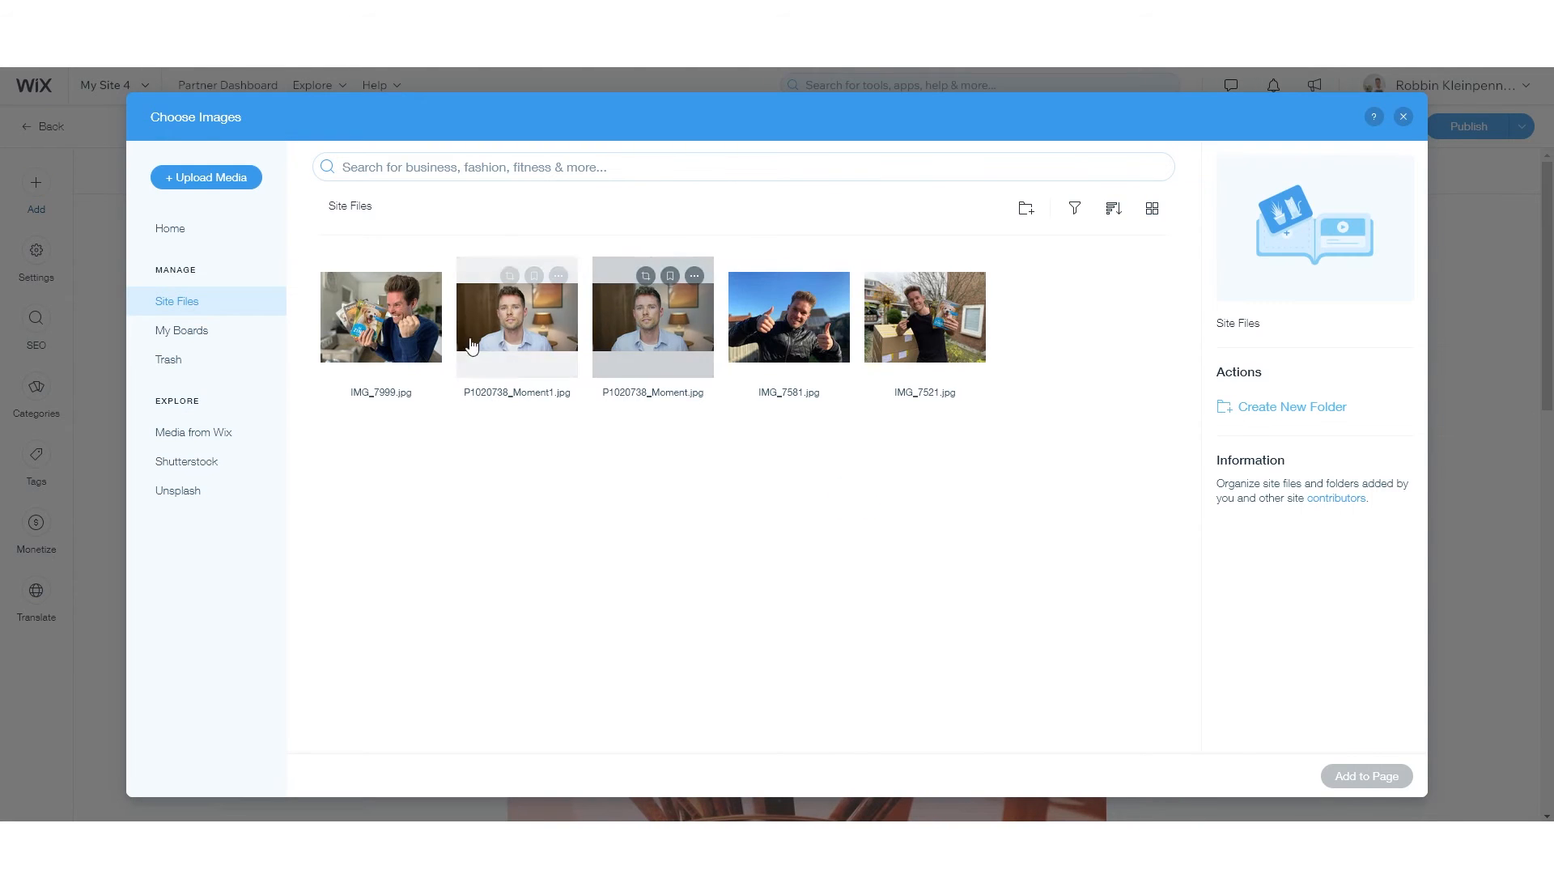
pyautogui.click(514, 332)
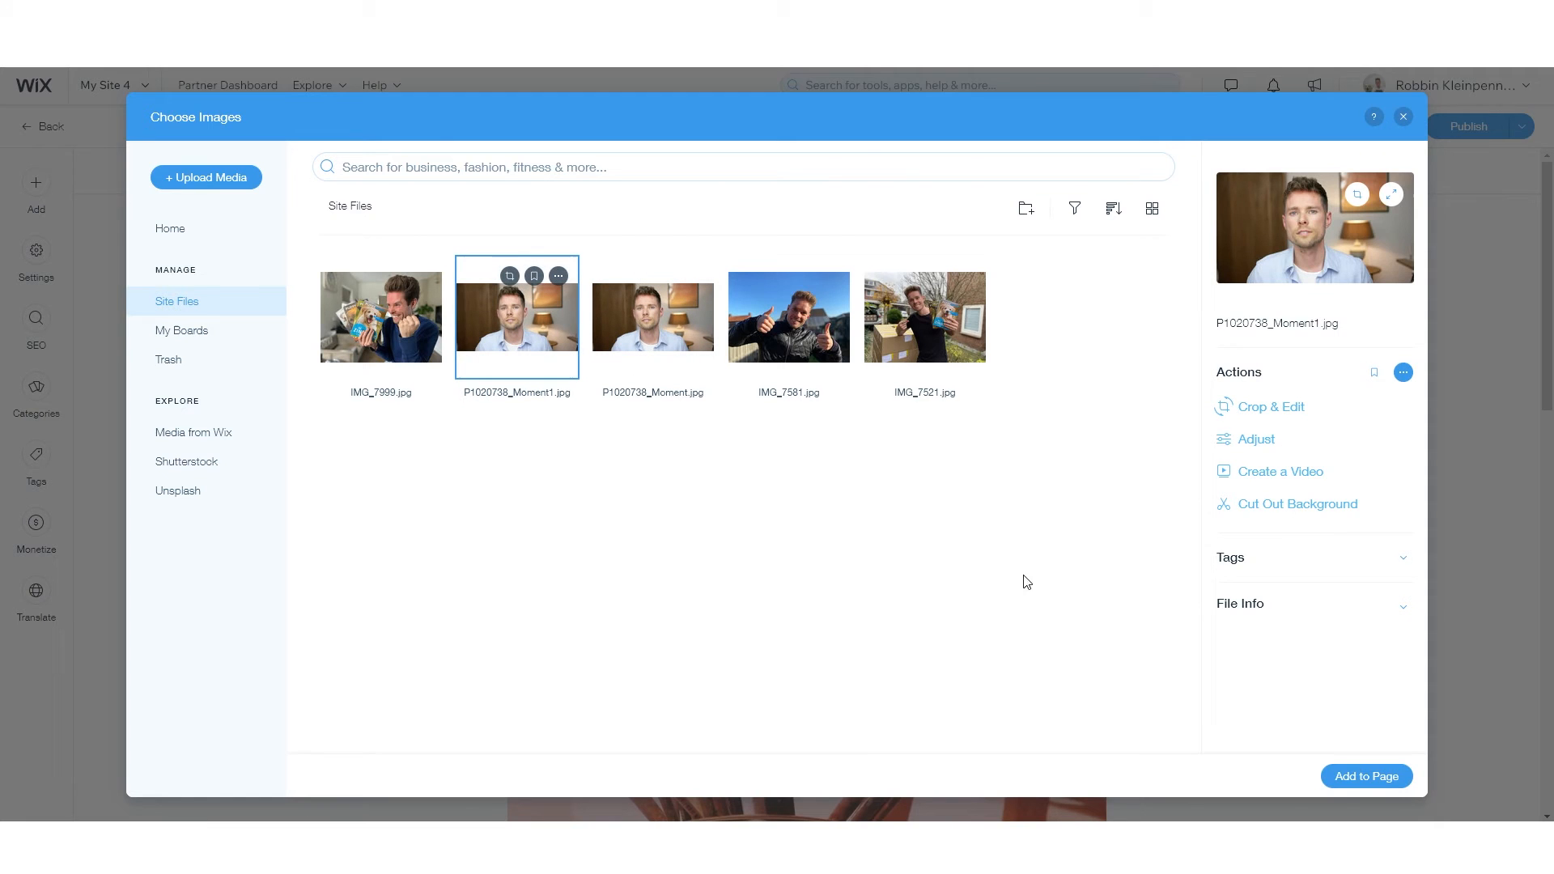
pyautogui.click(1367, 776)
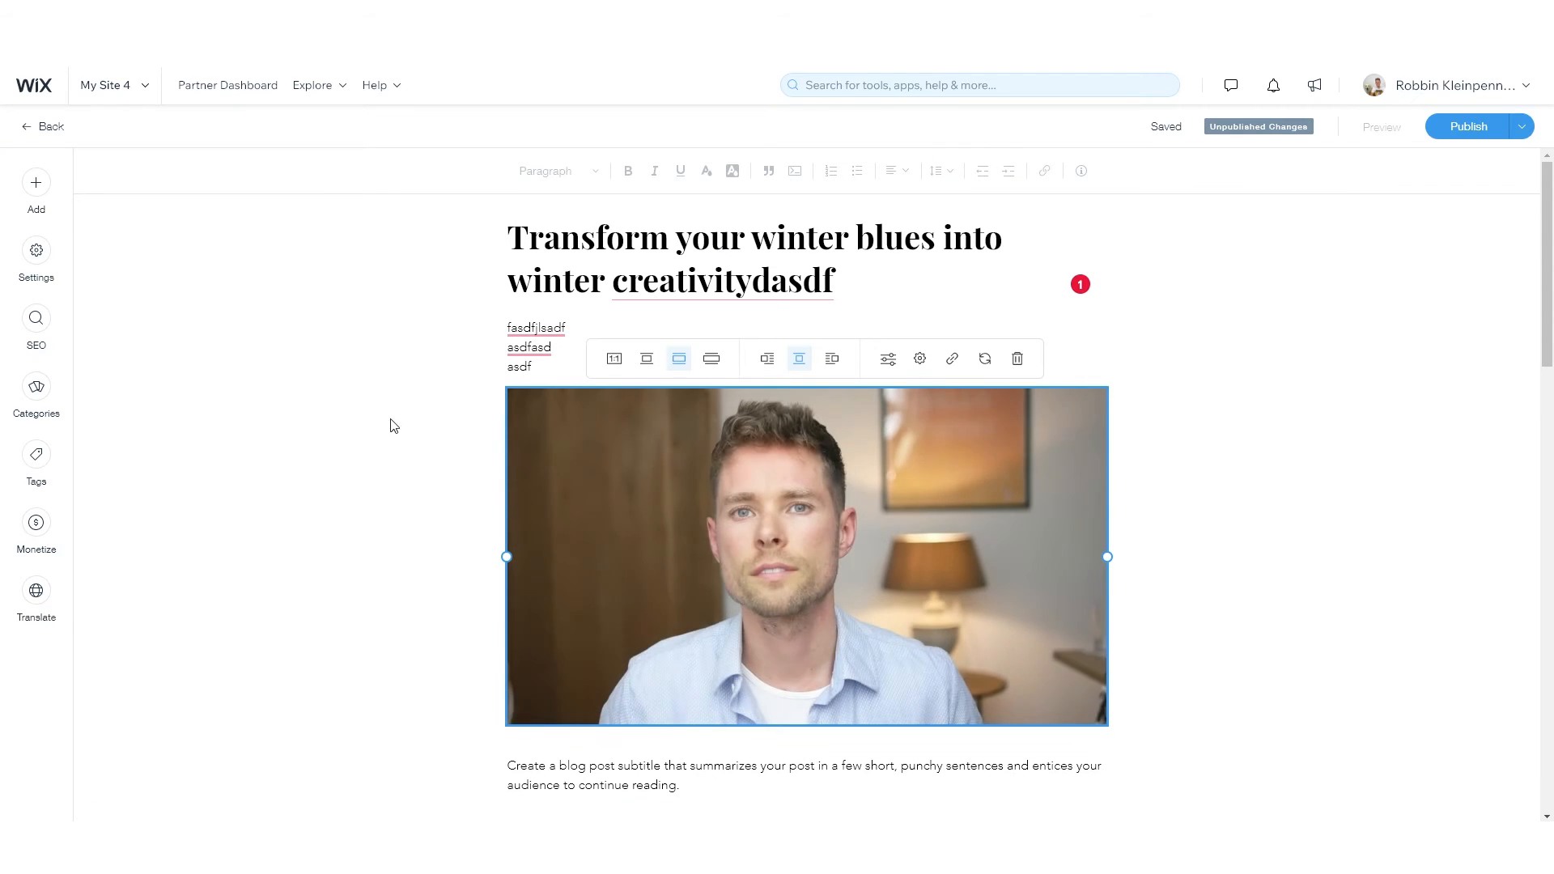
pyautogui.click(35, 182)
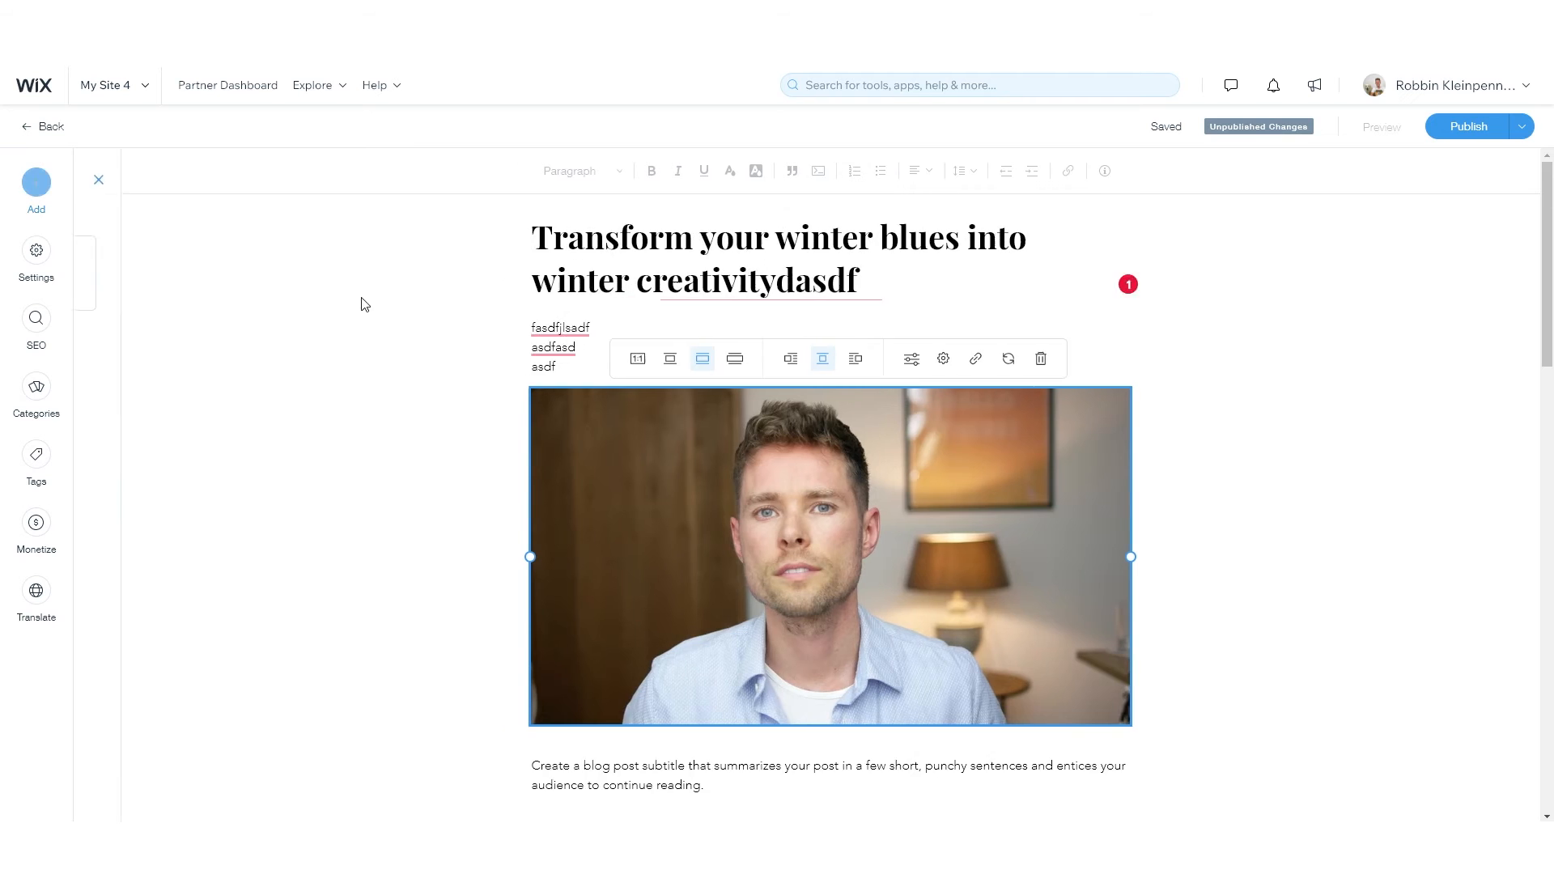
pyautogui.moveTo(137, 273); pyautogui.dragTo(684, 381)
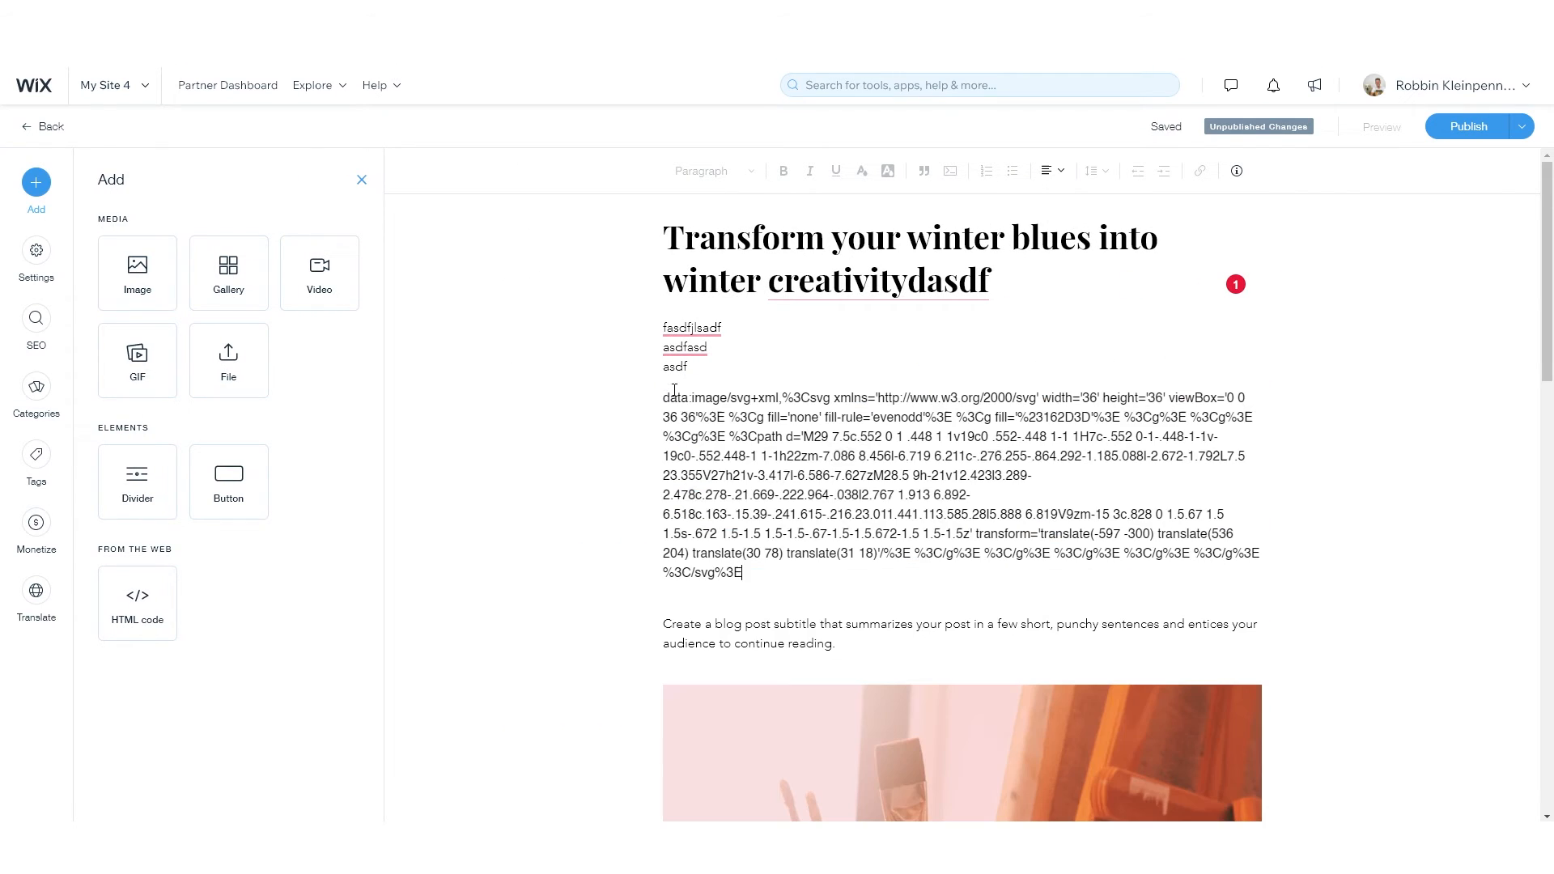
pyautogui.tripleClick(765, 504)
pyautogui.press('BackSpace')
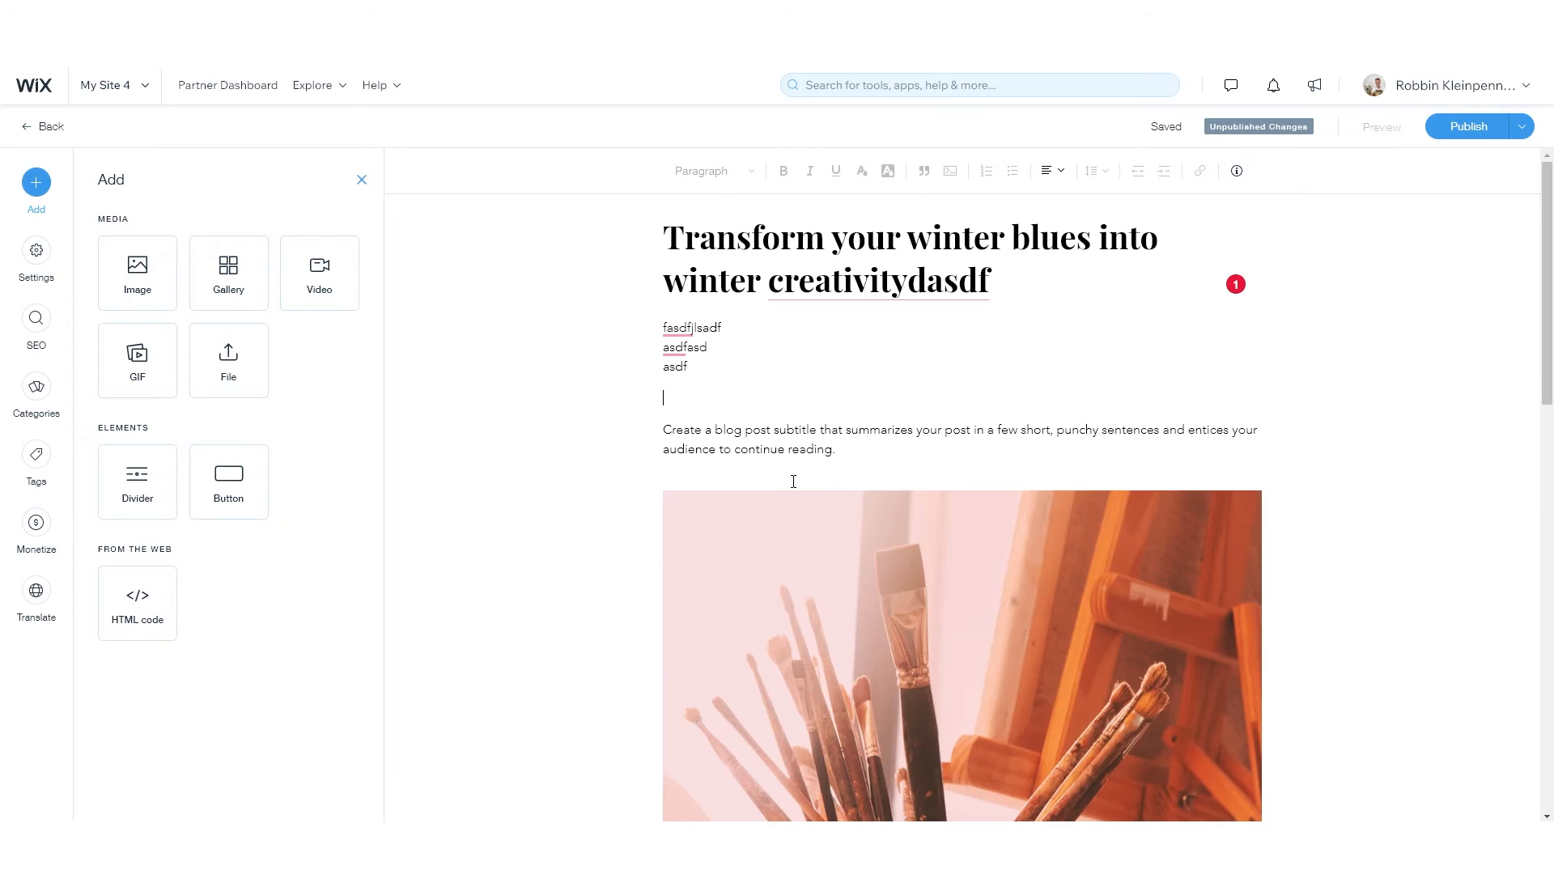
# - Insert the site file IMG_7999.jpg as an image in the empty line above the blog post's subtitle
pyautogui.click(128, 292)
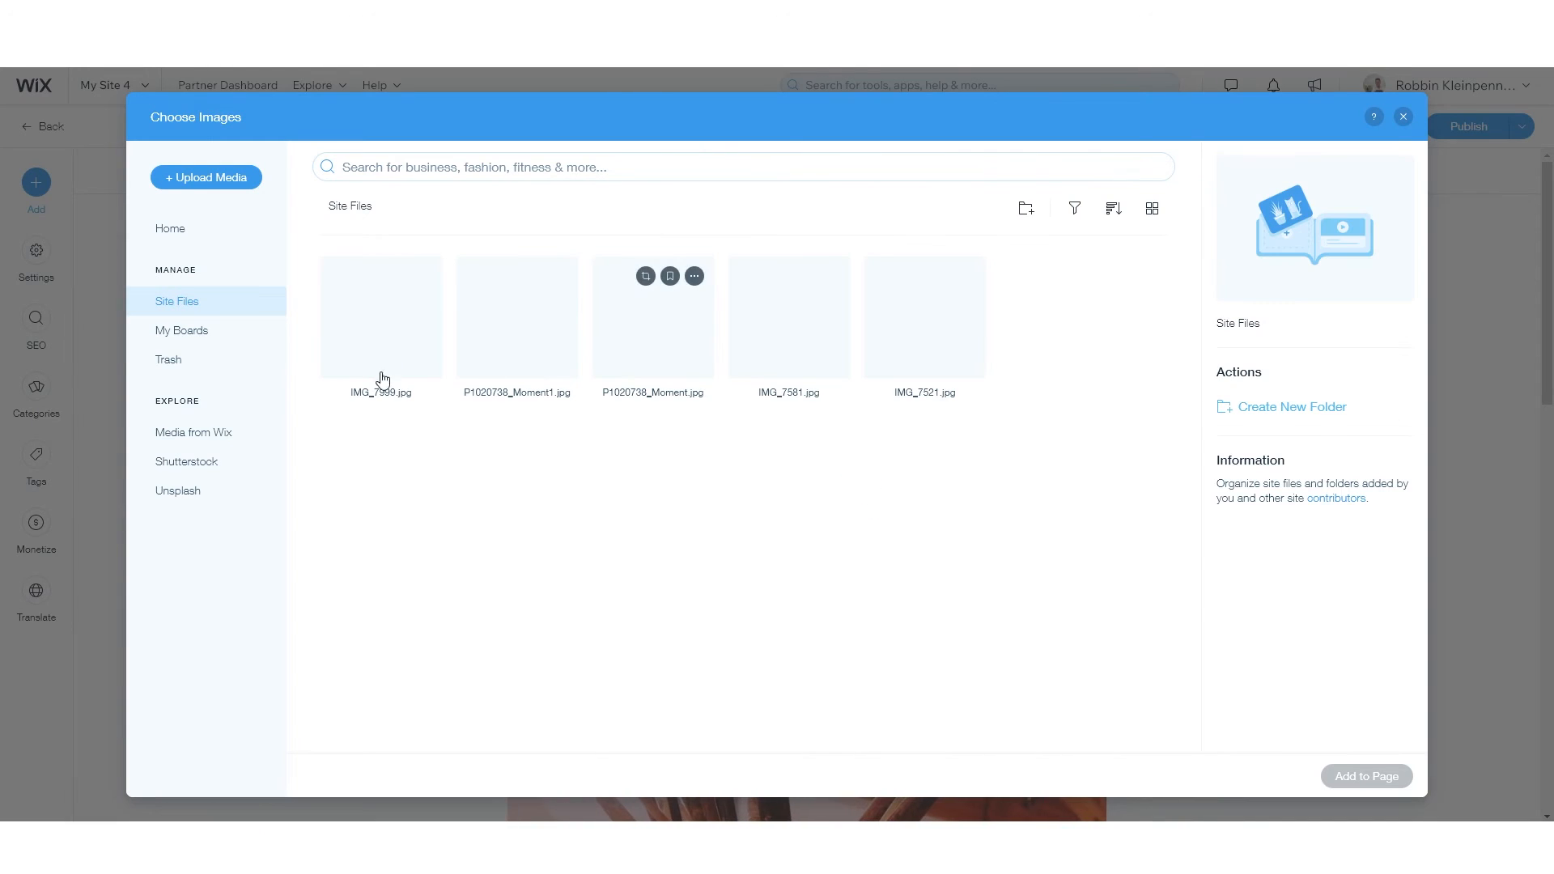
pyautogui.click(372, 347)
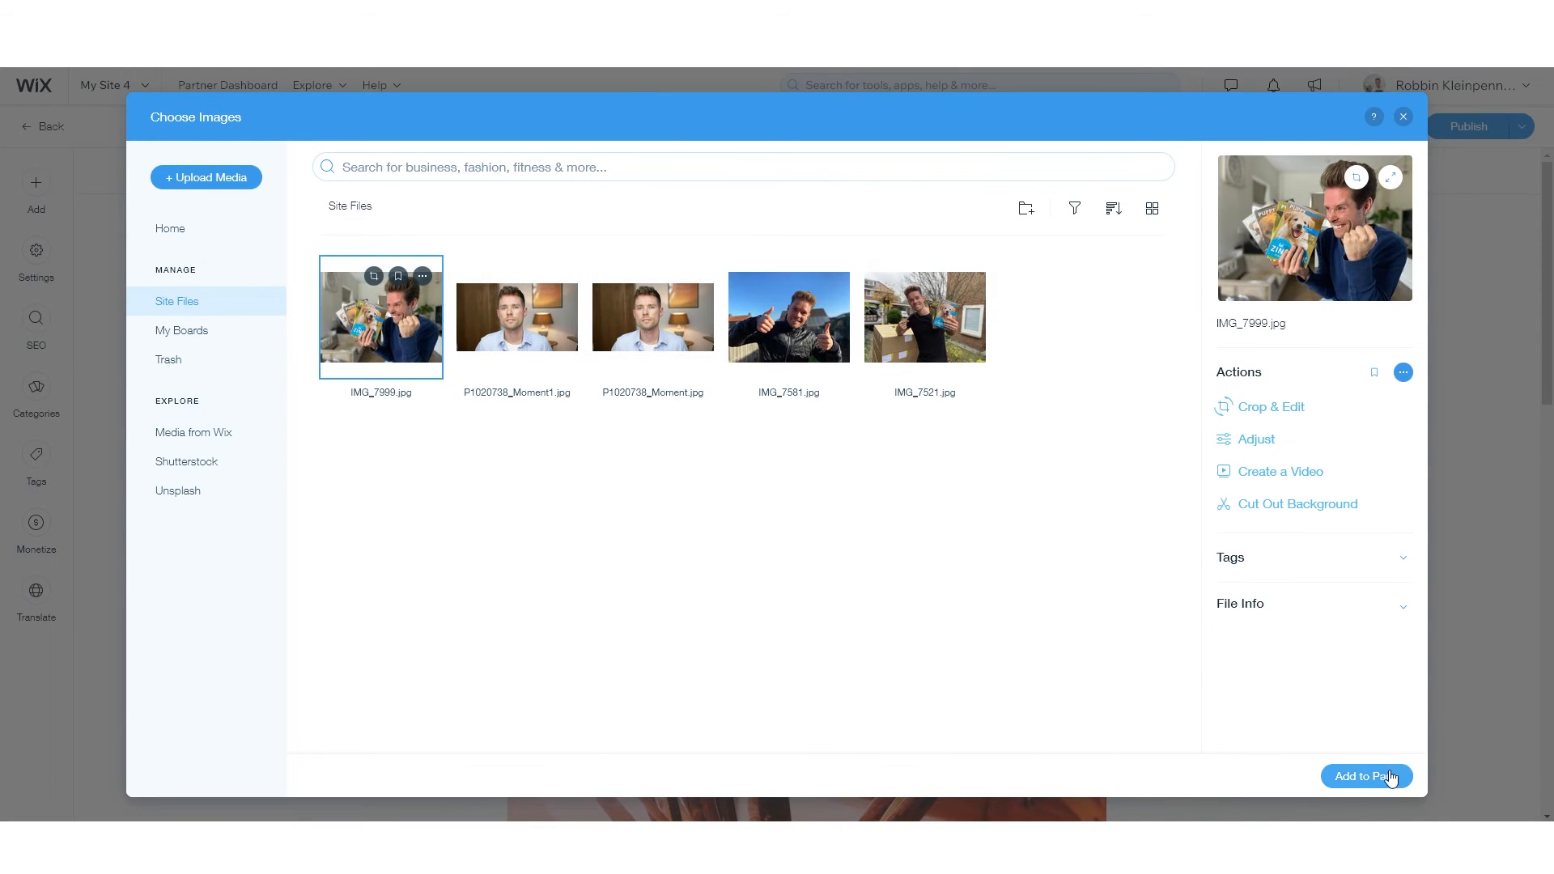
pyautogui.click(1366, 776)
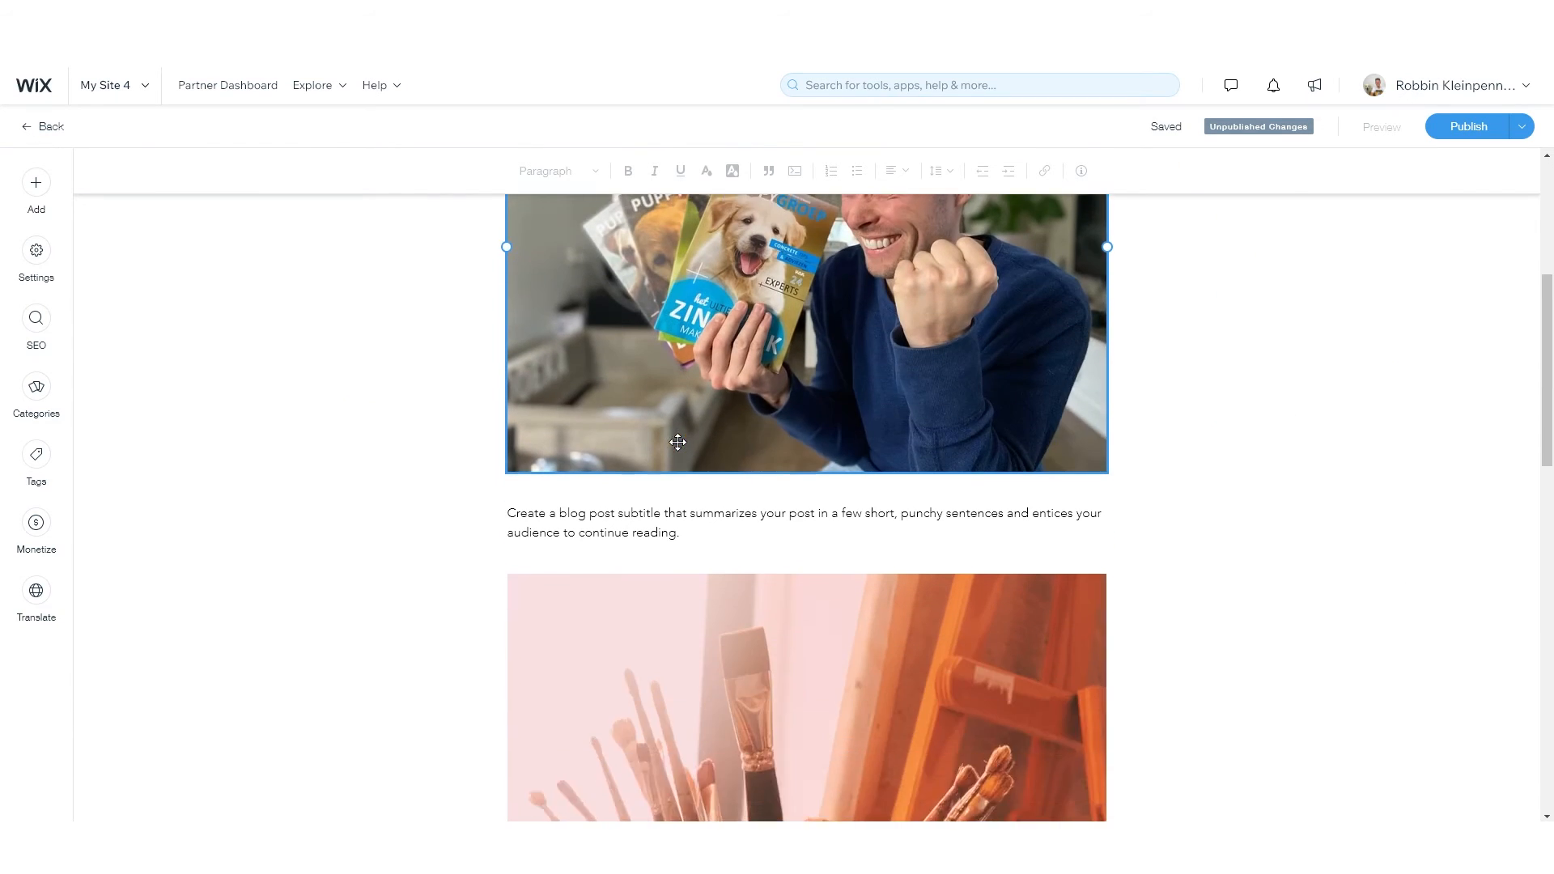
# - Turn off the download option and expand mode for the newly inserted image
pyautogui.scroll(-1, 875, 382)
pyautogui.scroll(2, 875, 382)
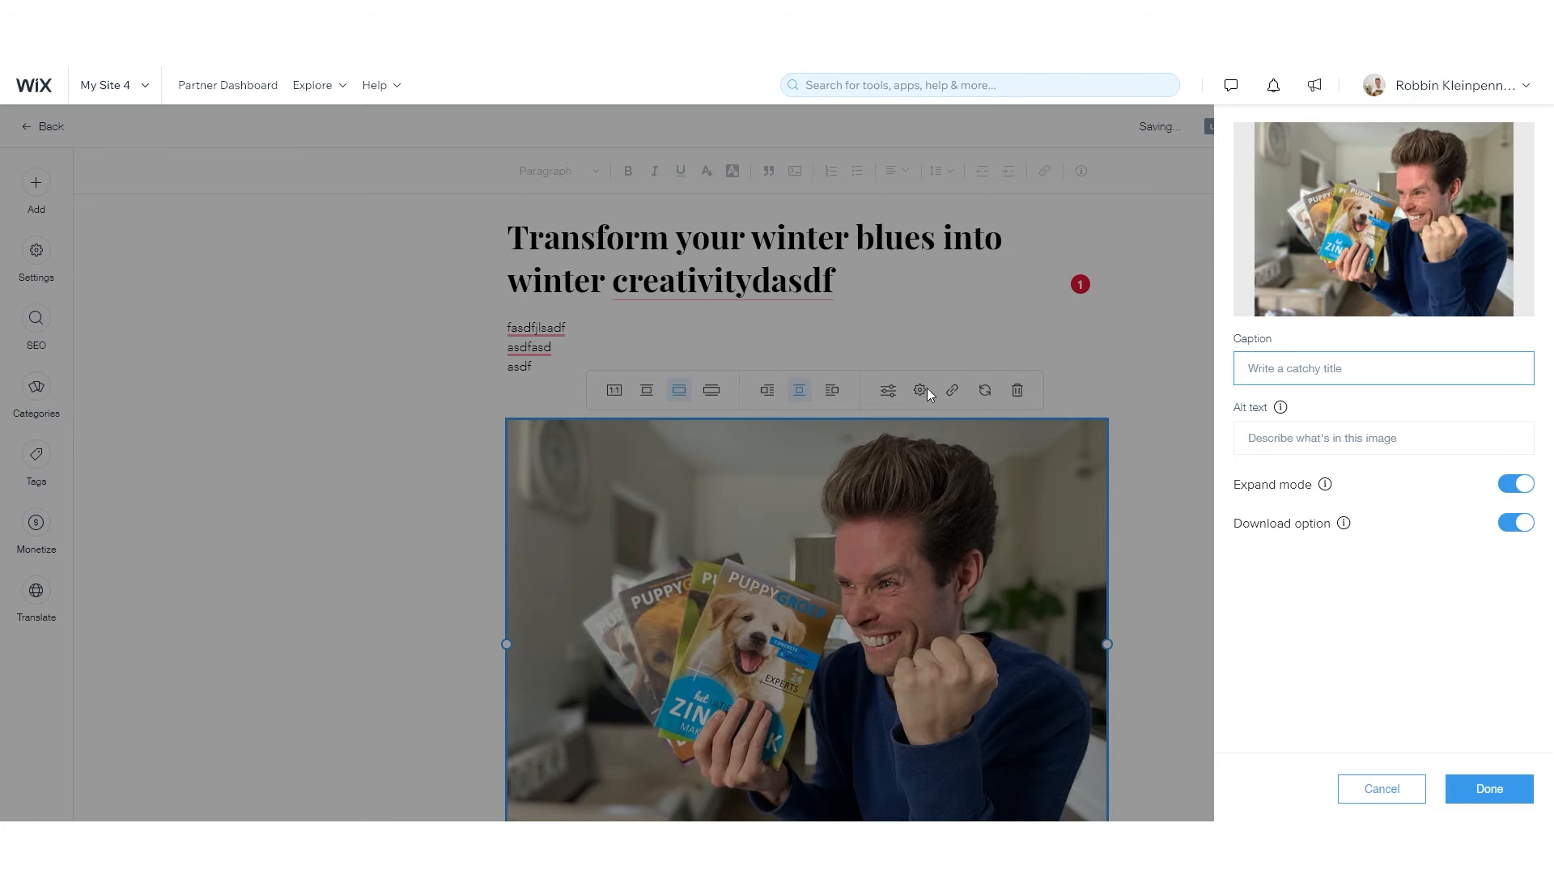
pyautogui.click(1285, 442)
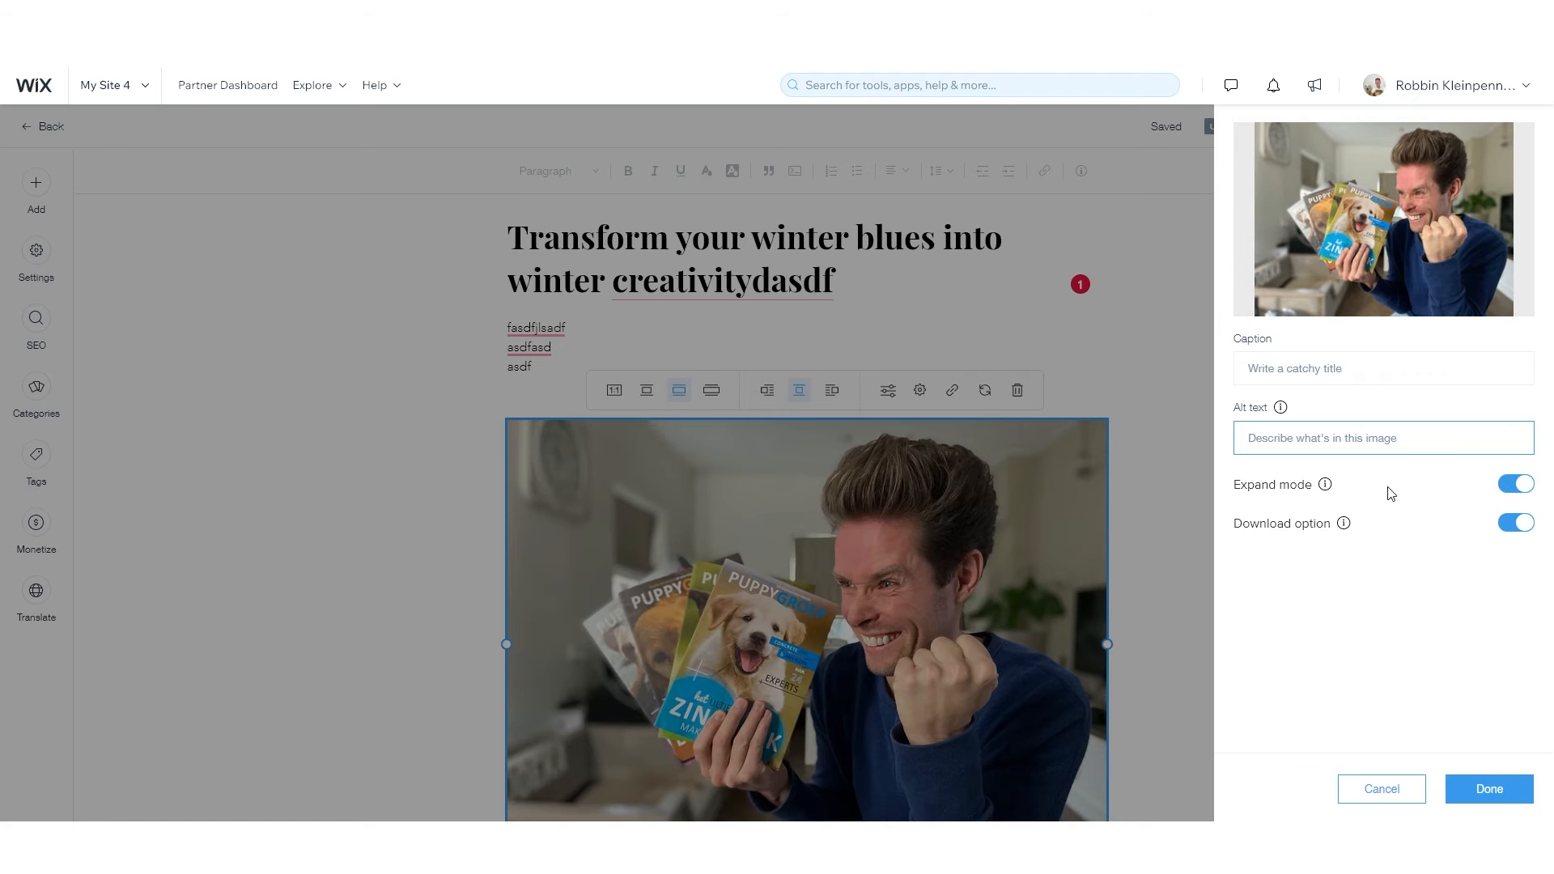
pyautogui.click(1514, 524)
pyautogui.click(1507, 484)
pyautogui.click(1498, 787)
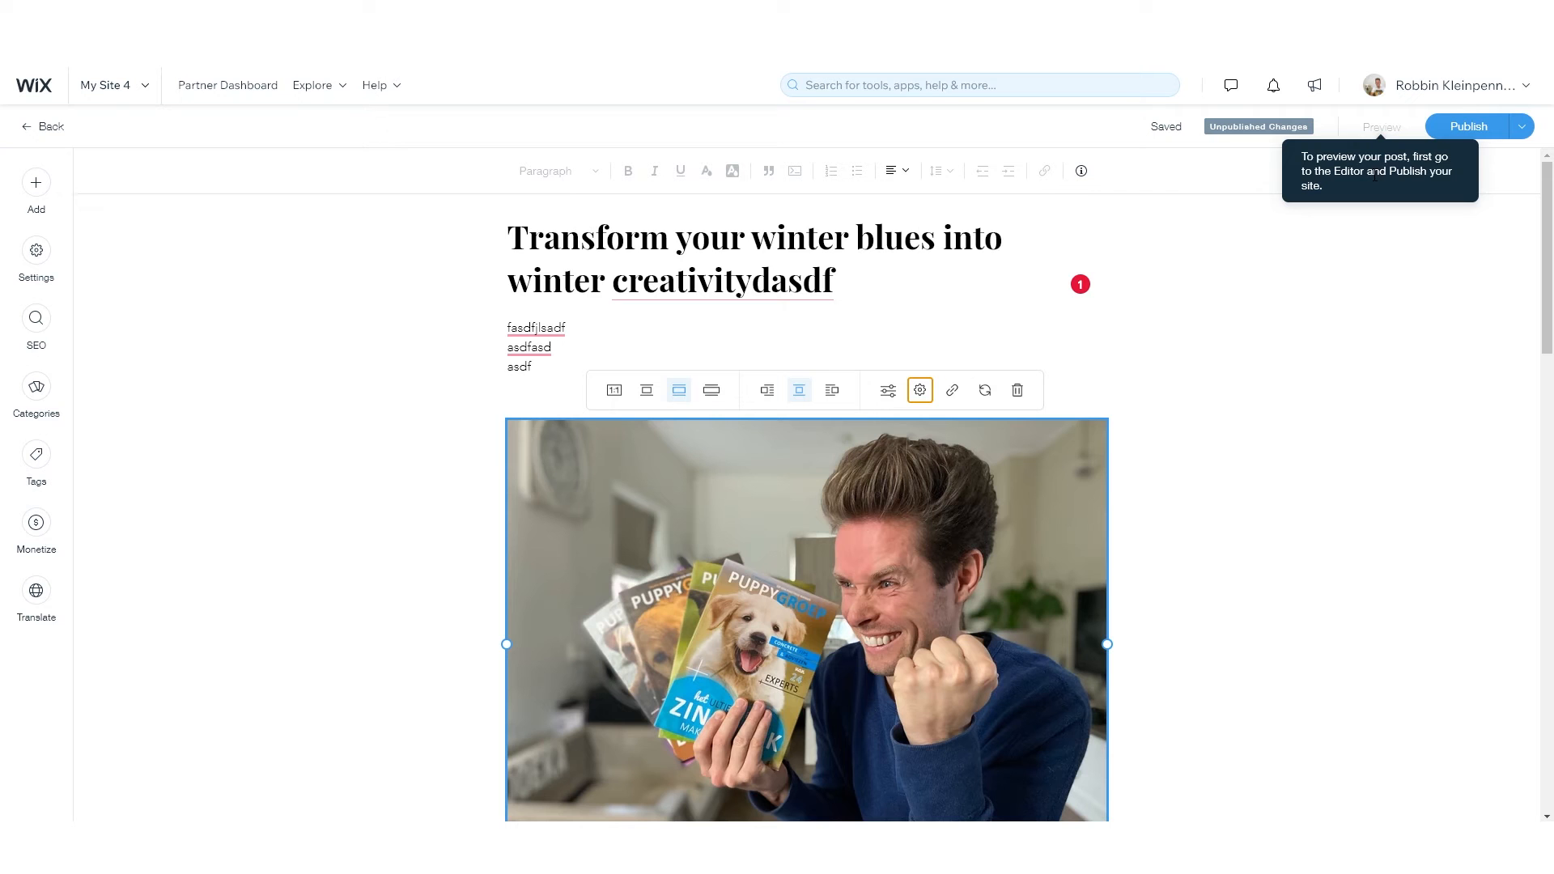
# - Look through the post, check the caption and alt text settings of the puppy magazine image, and leave them unchanged
pyautogui.scroll(-9, 1221, 448)
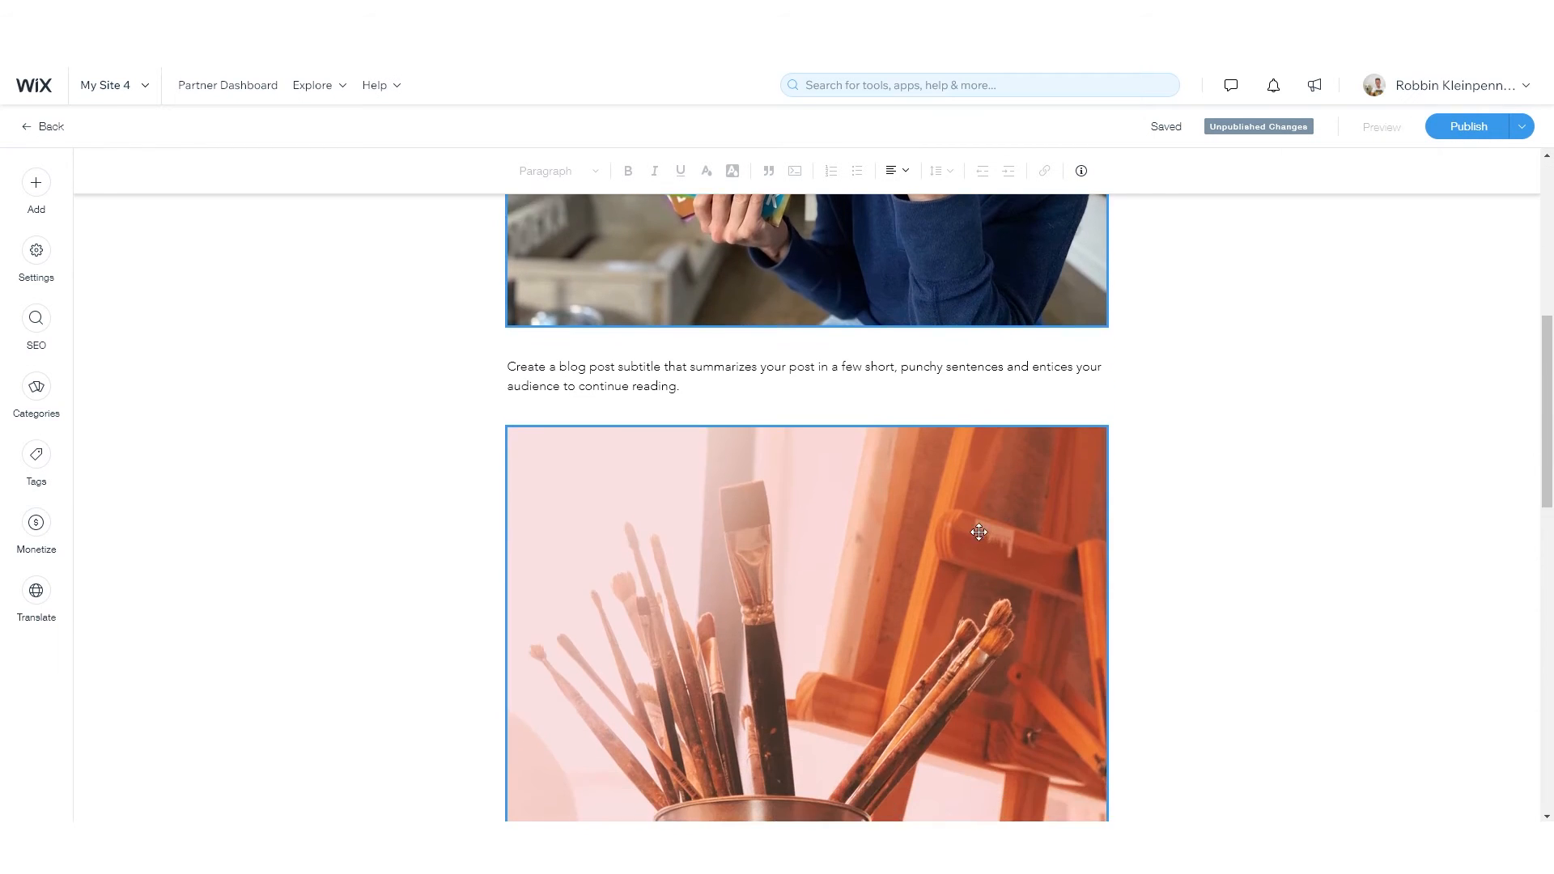
pyautogui.scroll(10, 922, 518)
pyautogui.scroll(-20, 911, 502)
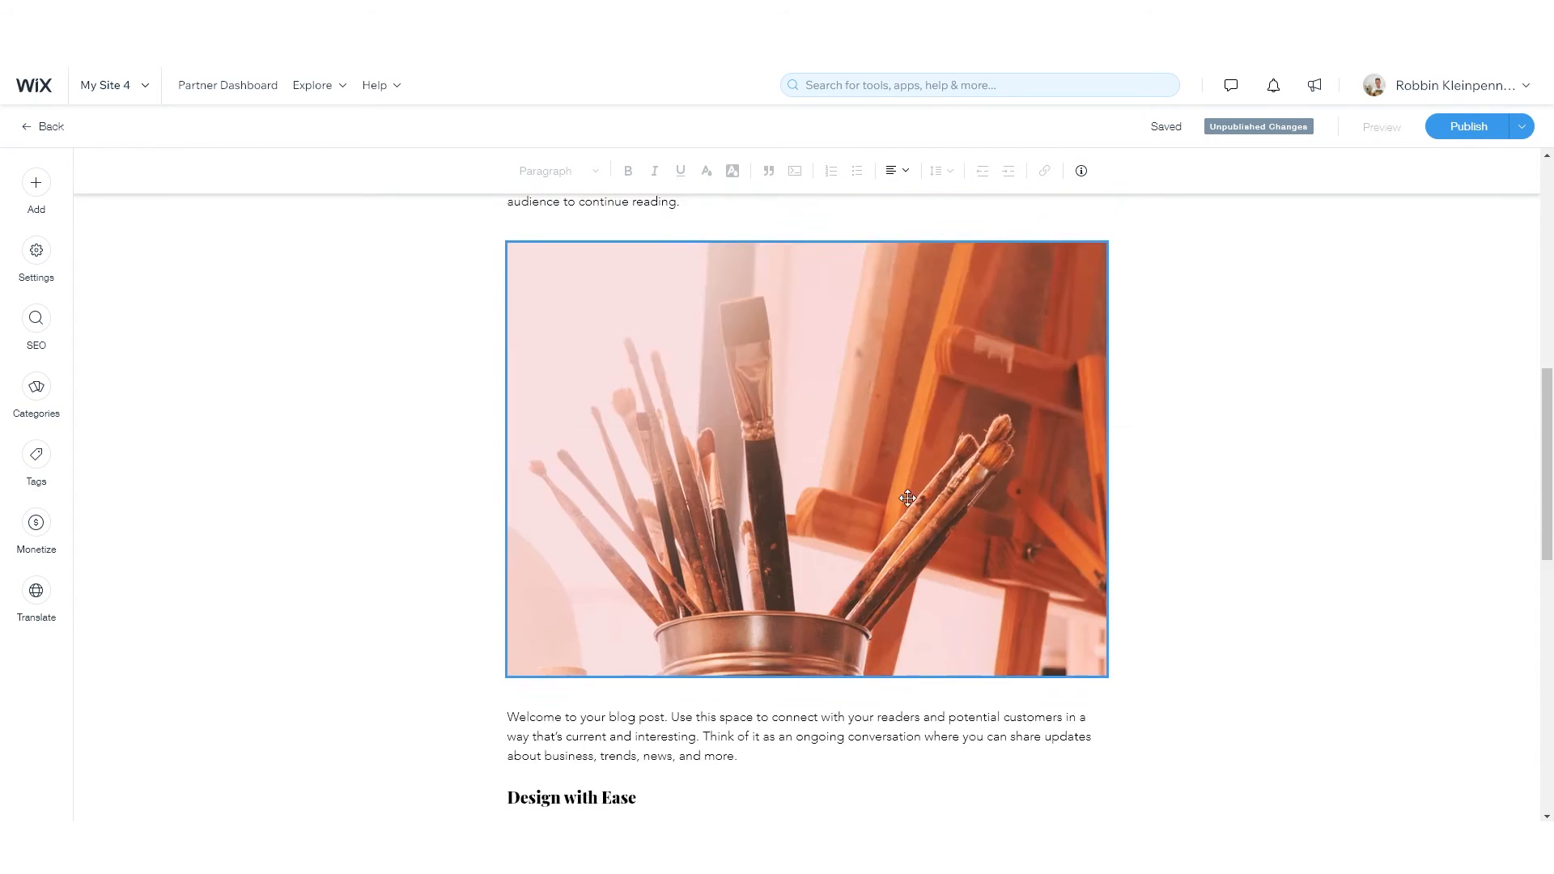
pyautogui.scroll(15, 905, 492)
pyautogui.click(731, 535)
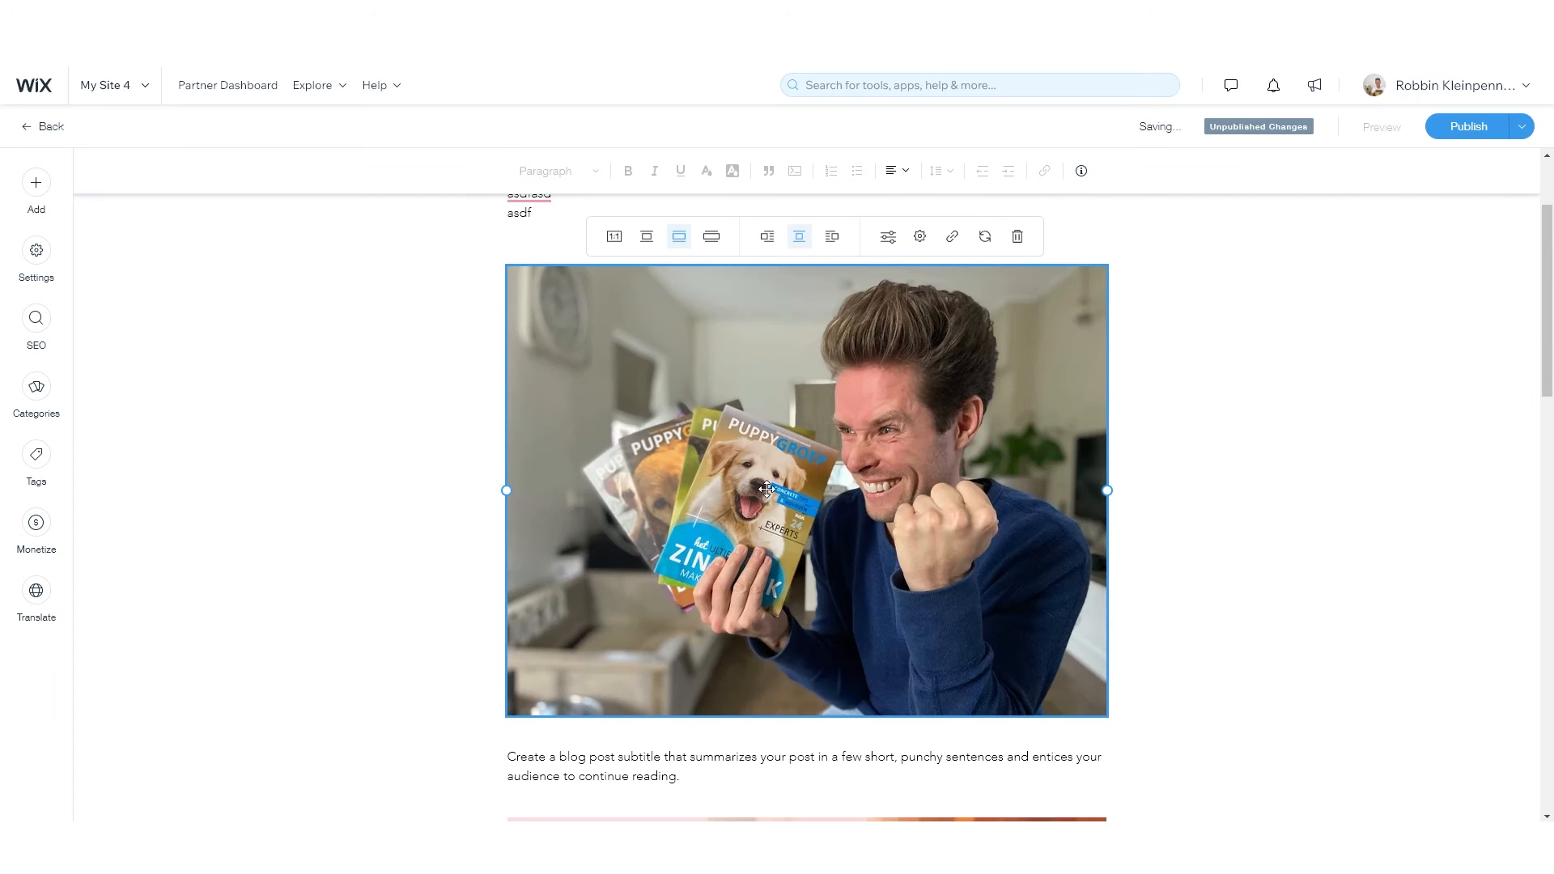
pyautogui.click(919, 236)
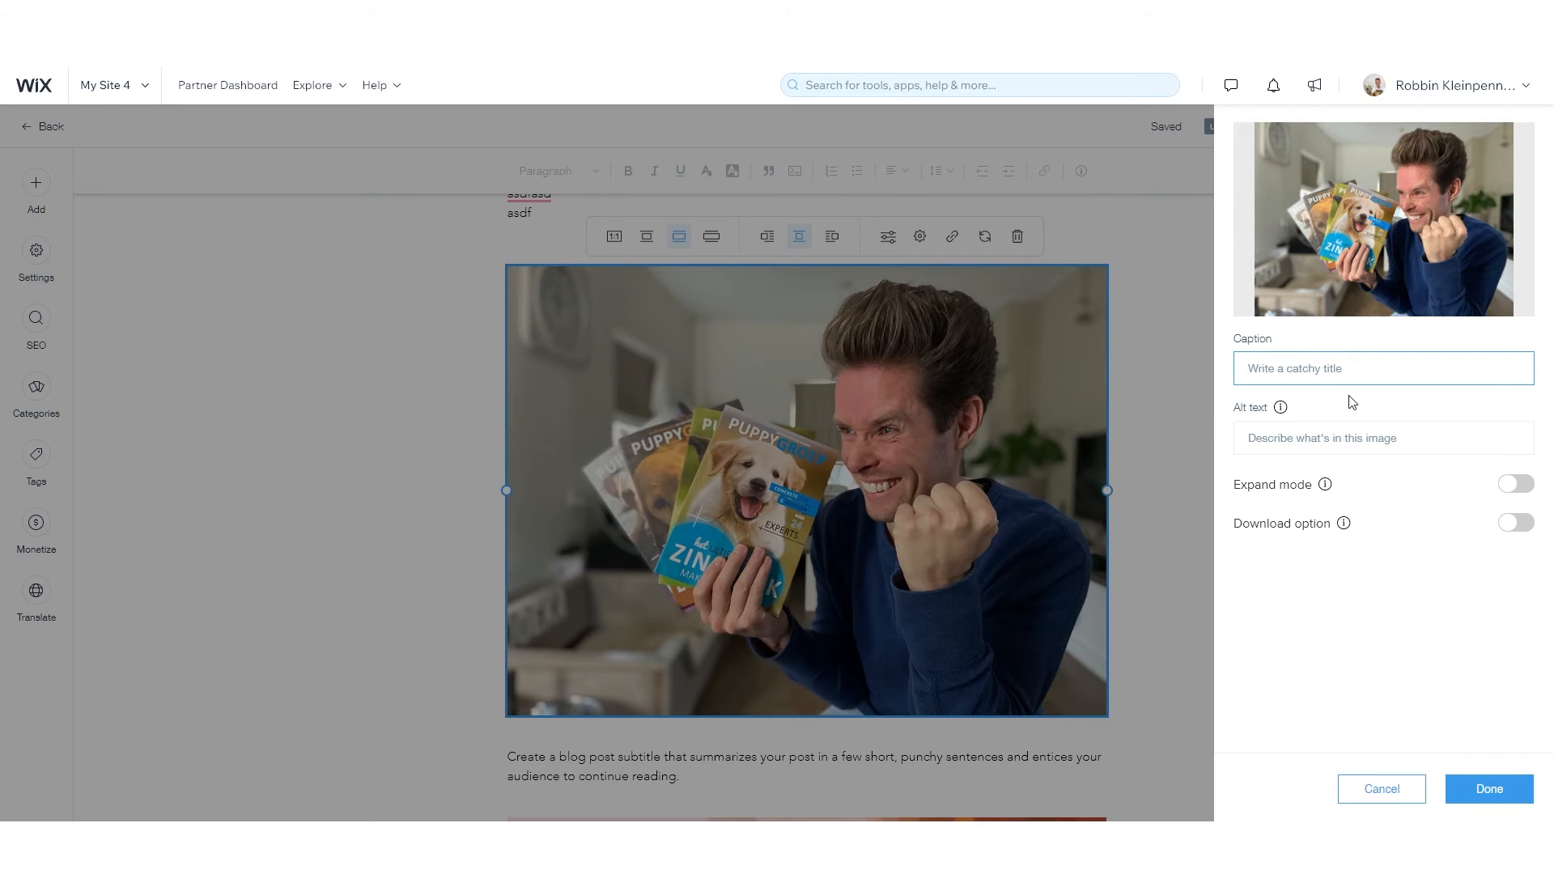
pyautogui.click(1297, 429)
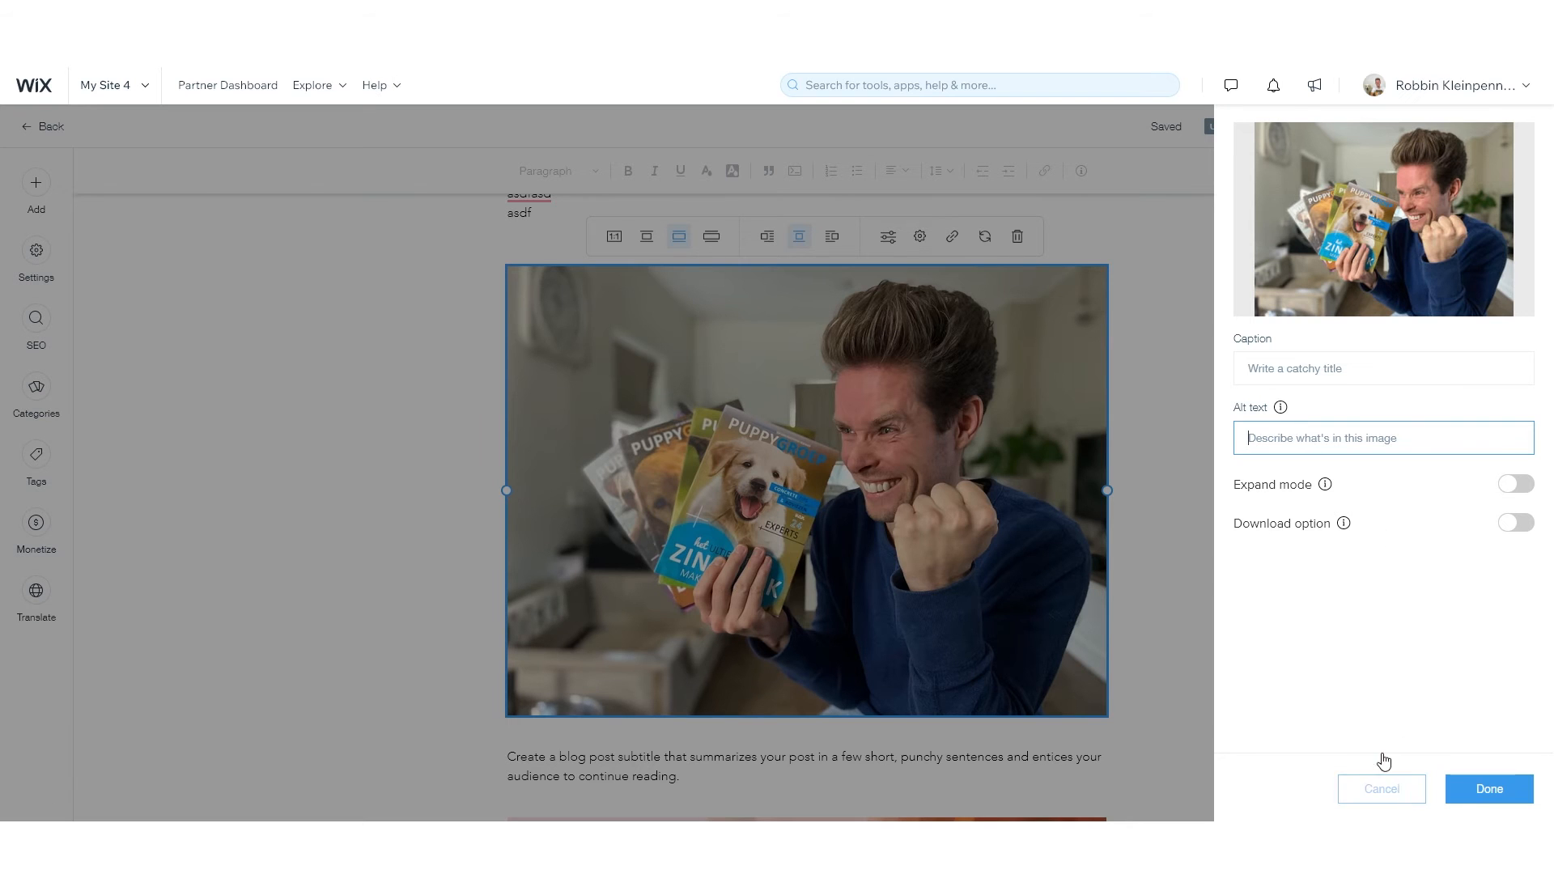
pyautogui.click(1382, 787)
# - Examine the general post settings, including the cover image, publish date and author
pyautogui.scroll(2, 885, 414)
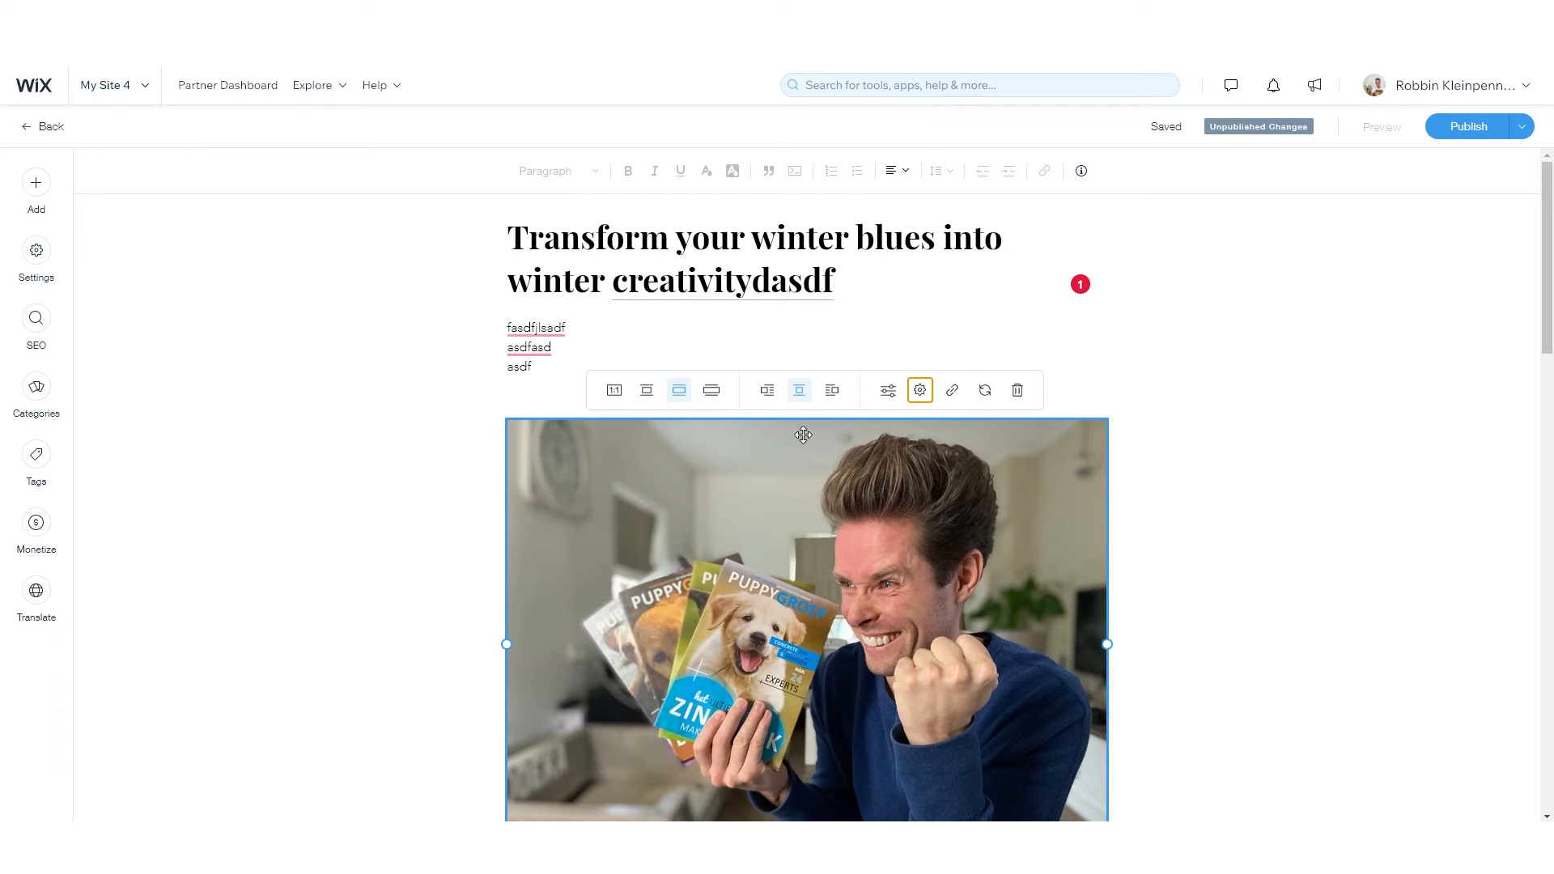
pyautogui.scroll(-1, 805, 498)
pyautogui.scroll(1, 806, 499)
pyautogui.click(839, 272)
pyautogui.click(800, 392)
pyautogui.click(42, 254)
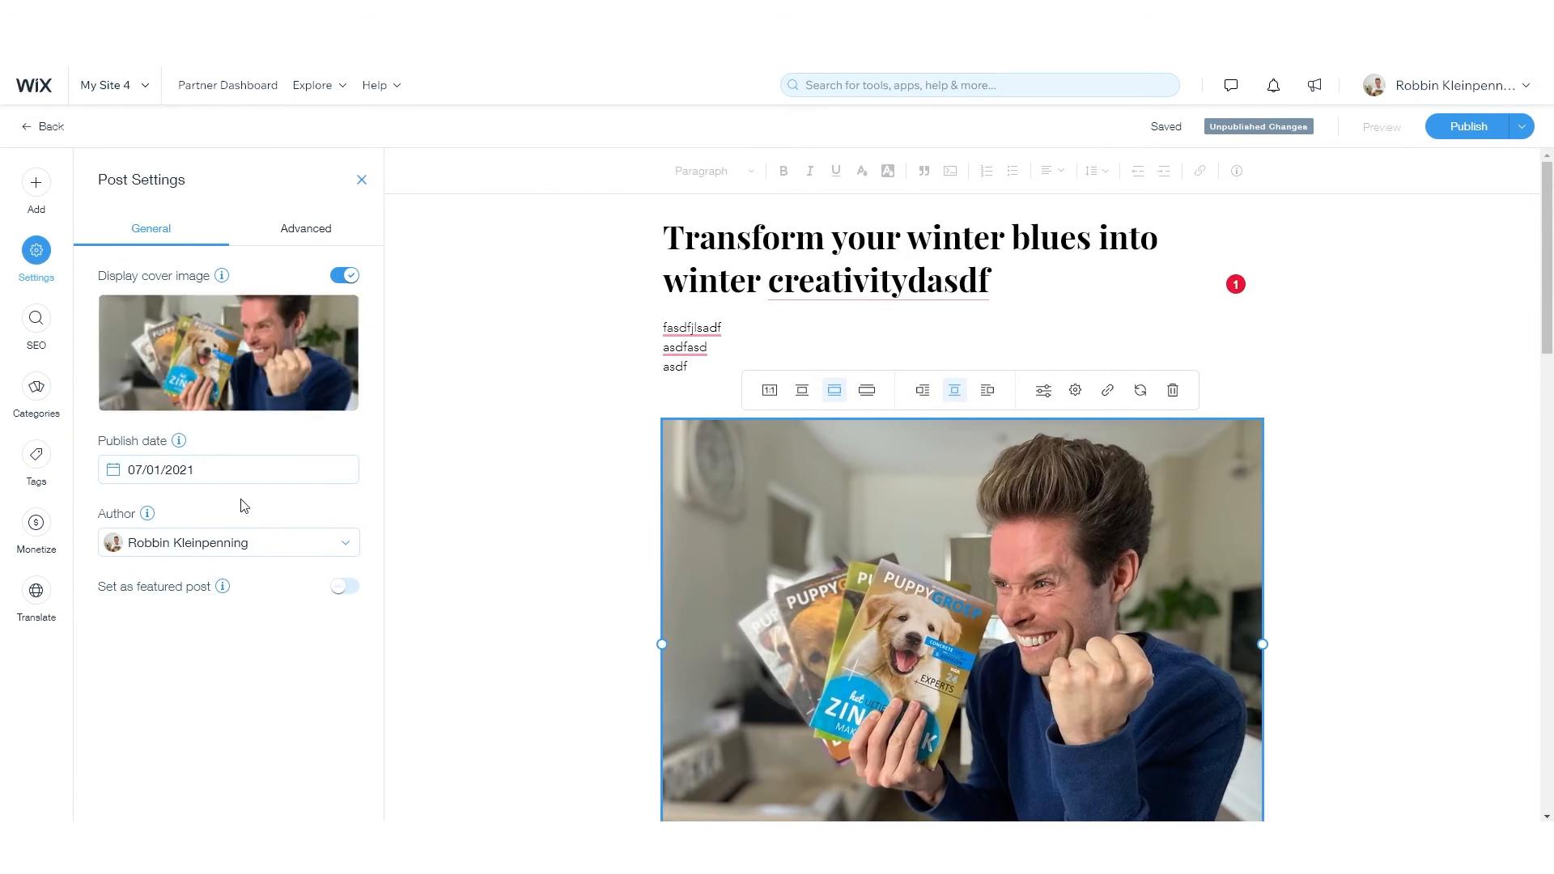
pyautogui.click(362, 179)
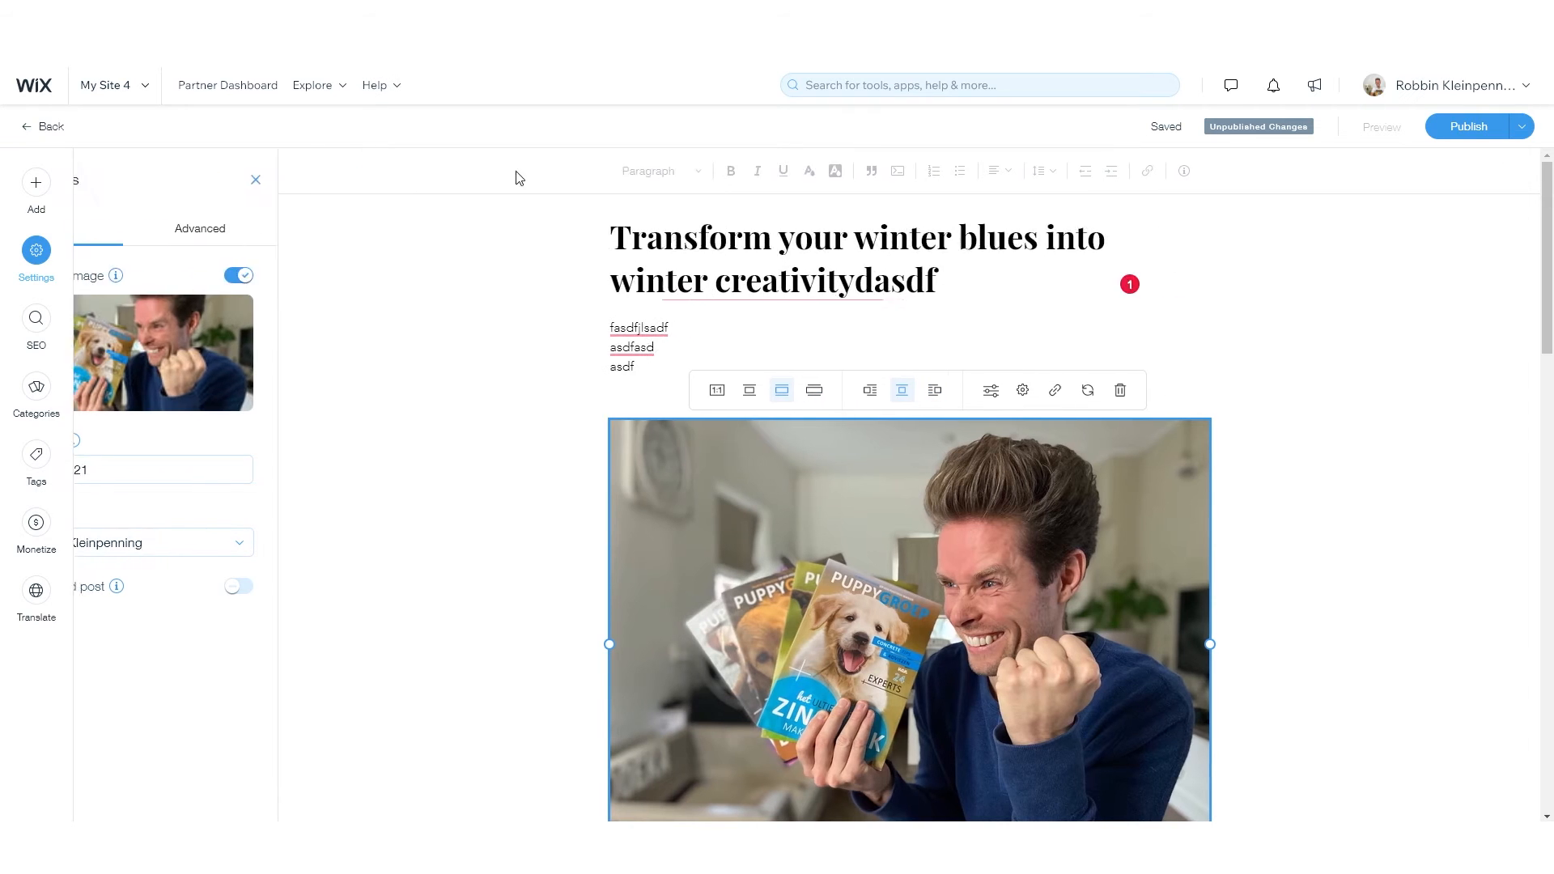
# - Publish the blog post and the whole site
pyautogui.click(1470, 143)
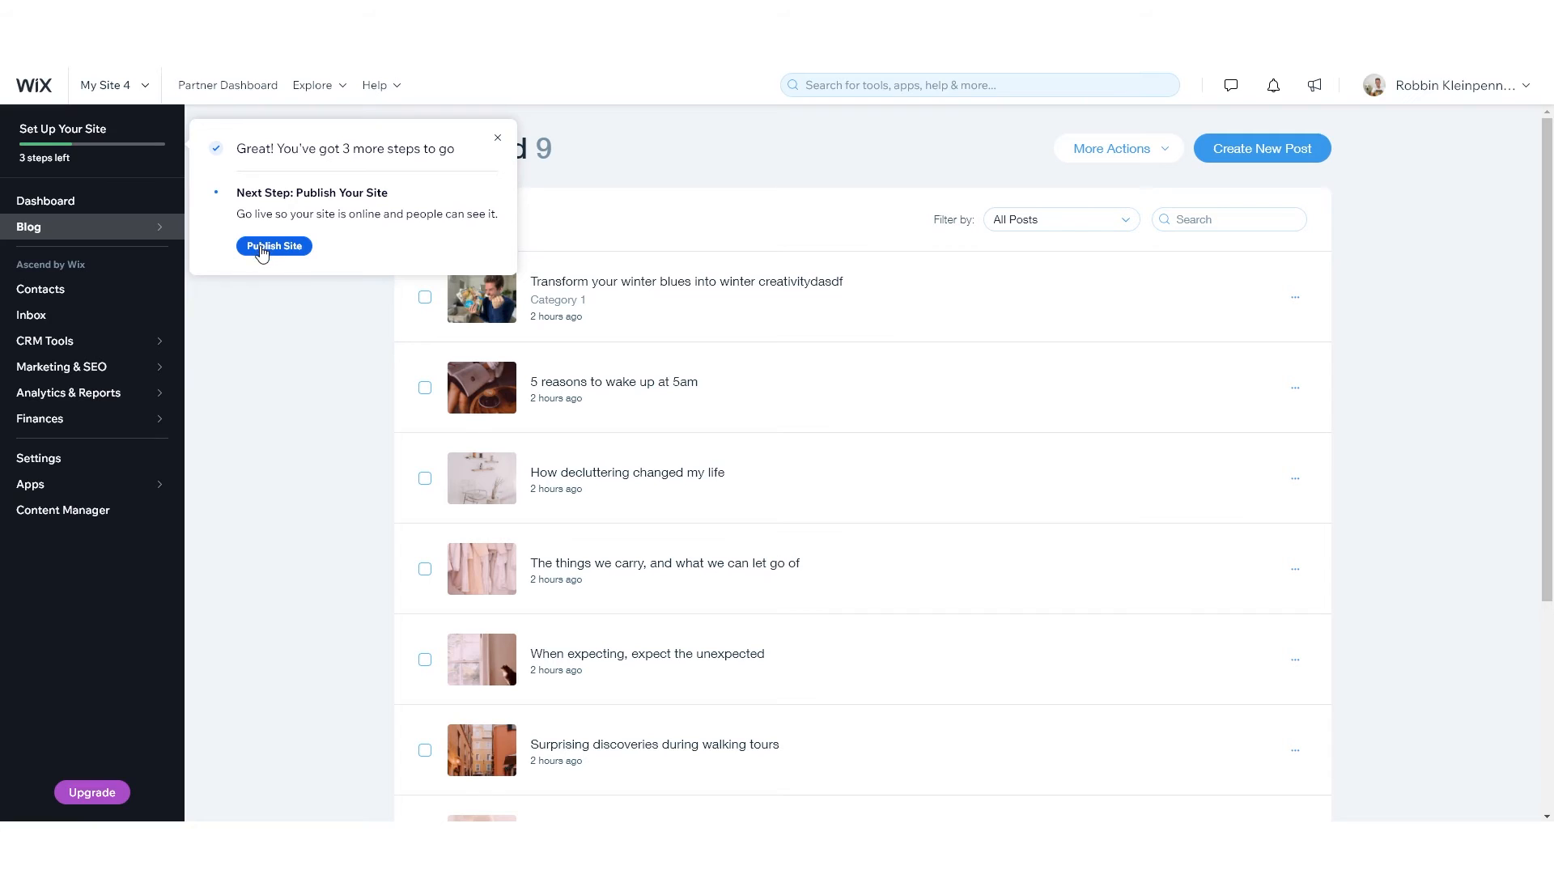
pyautogui.click(268, 247)
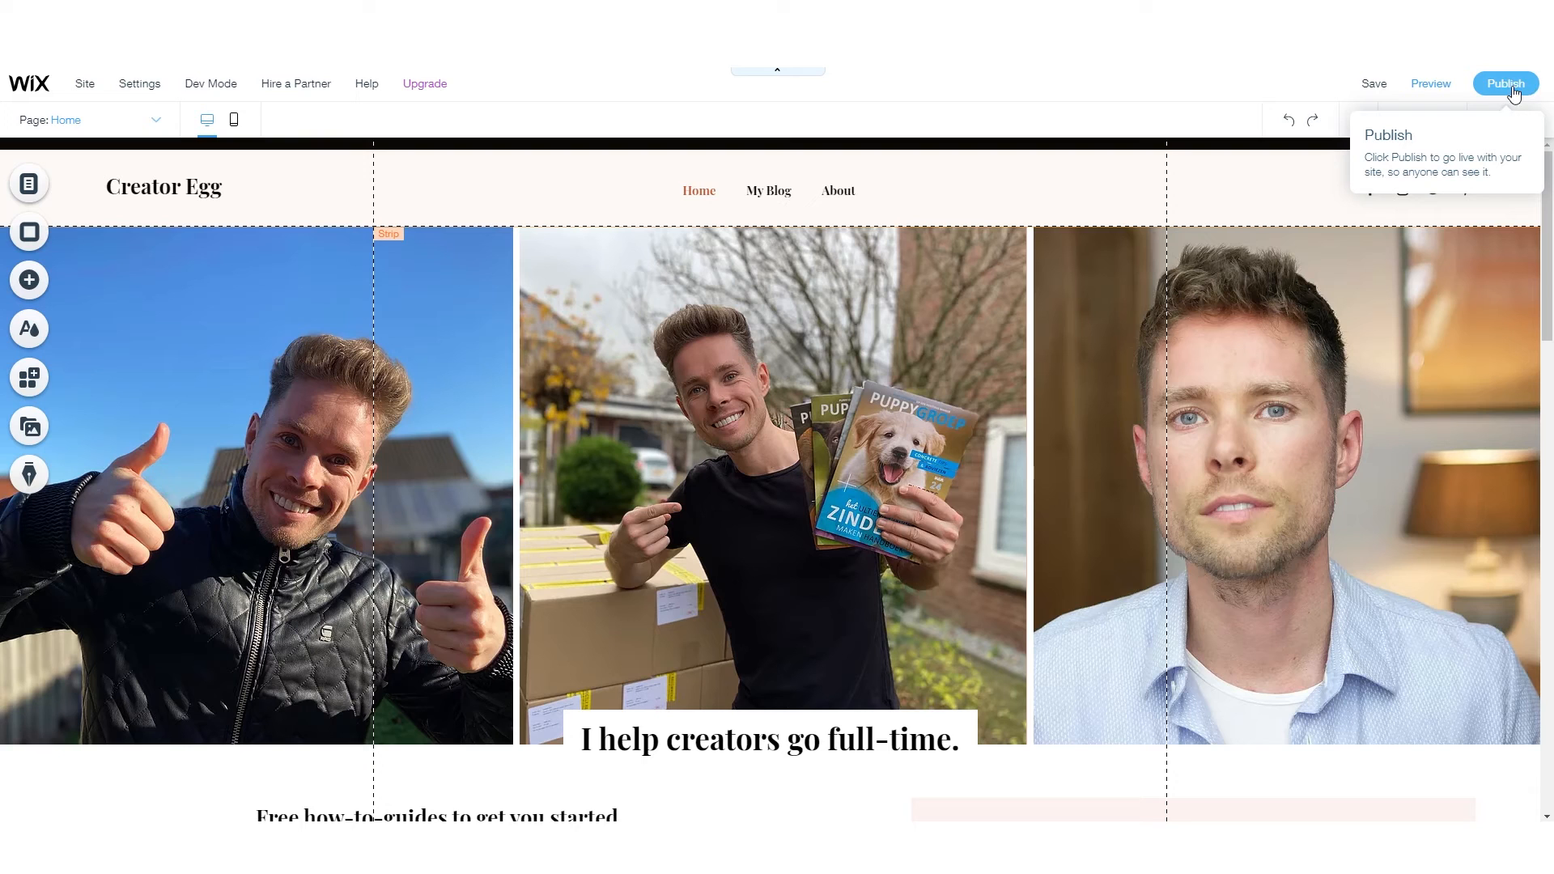
pyautogui.click(1502, 82)
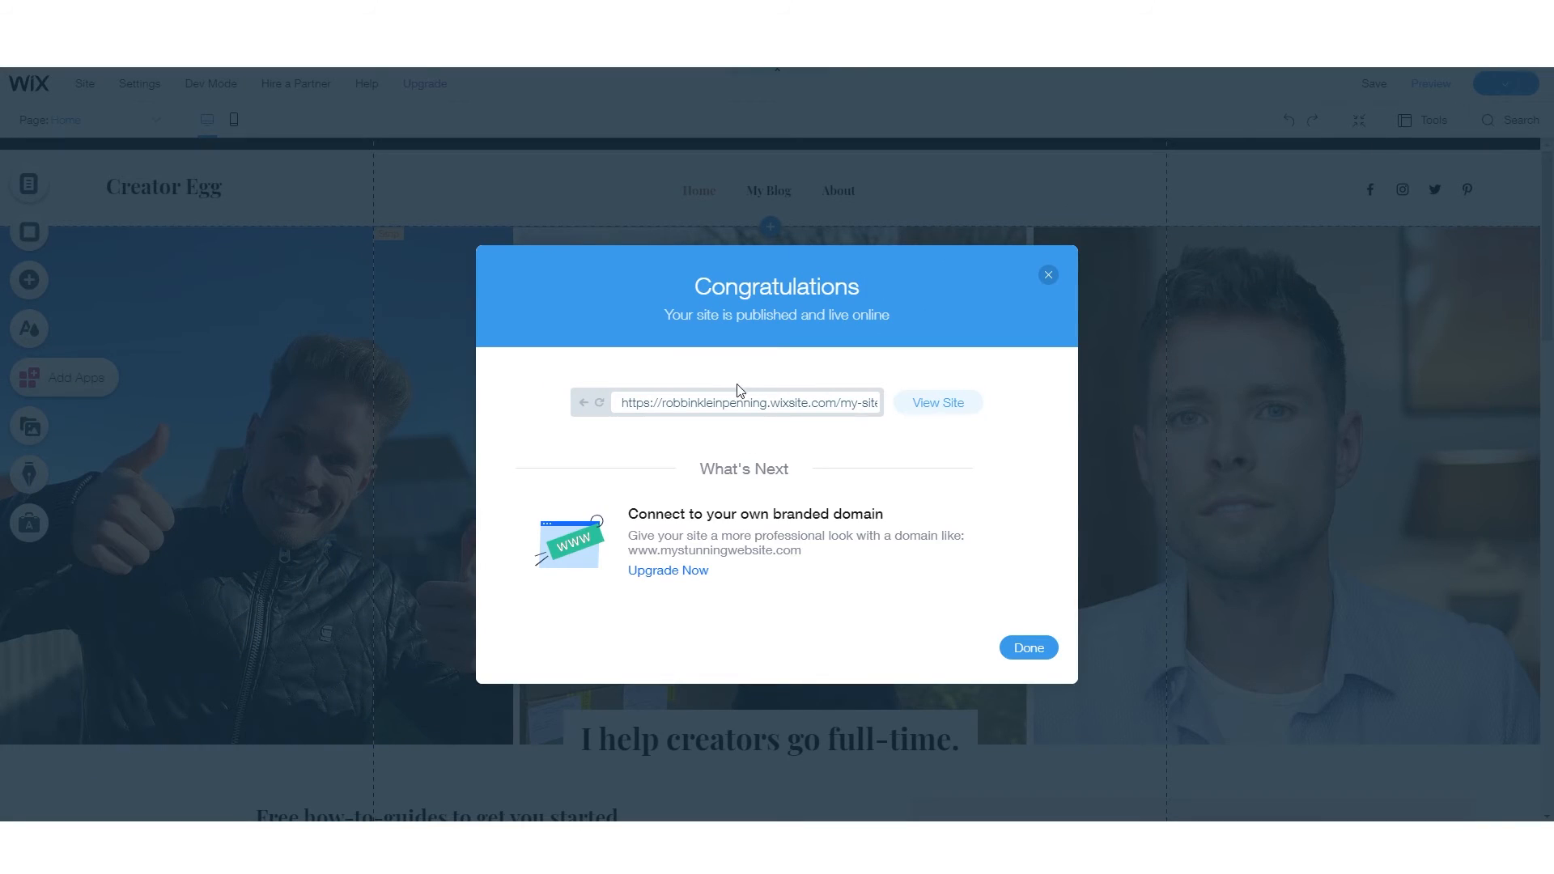
# - Open the published site and look over the how-to-guides section of its home page
pyautogui.click(933, 399)
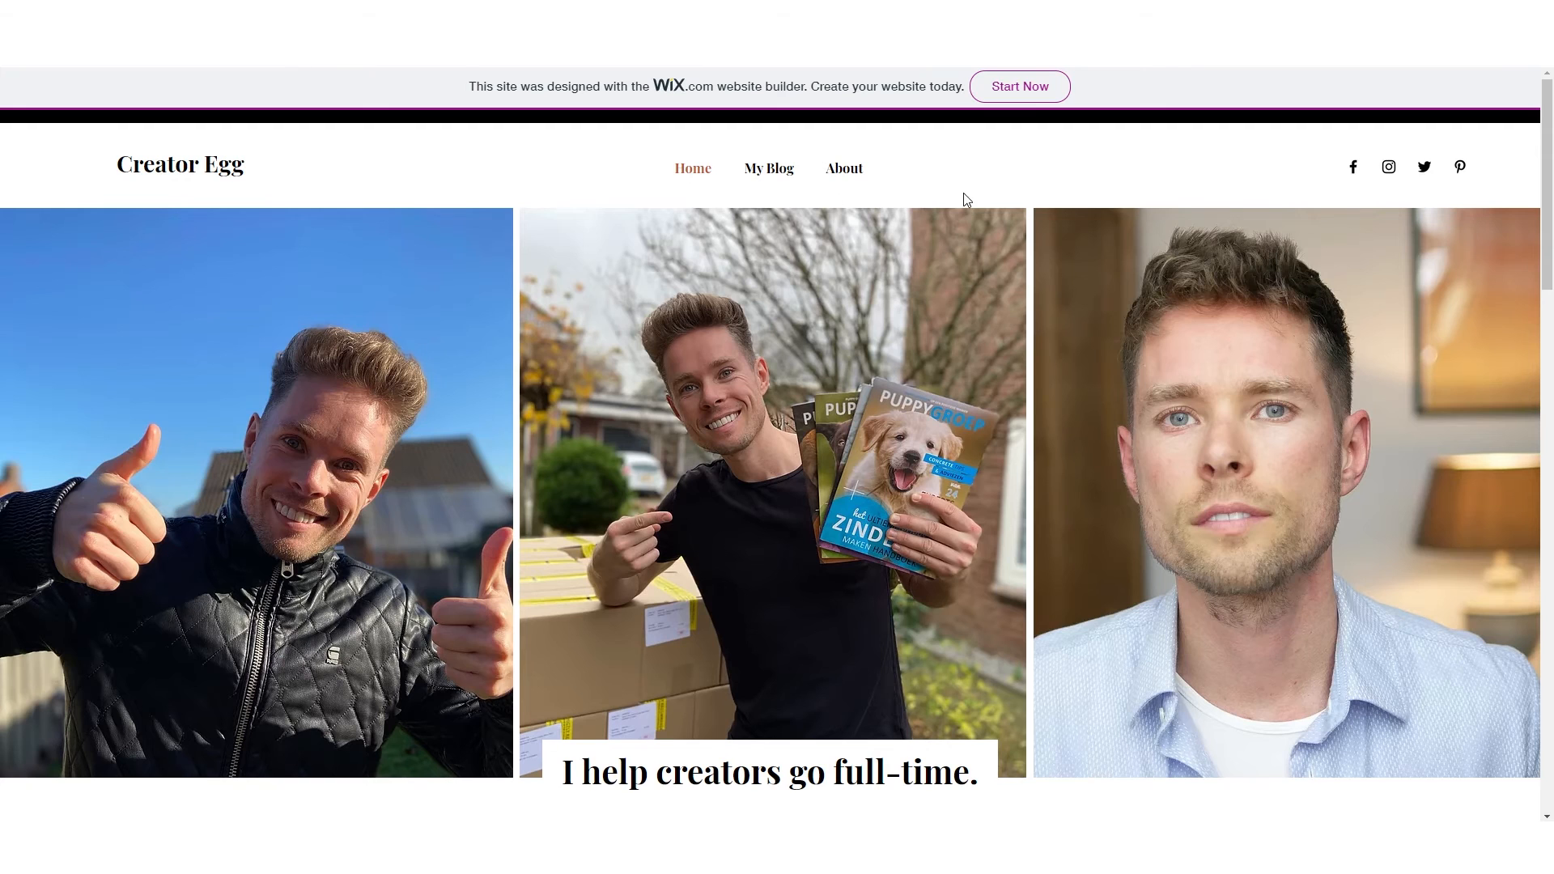
pyautogui.scroll(-10, 964, 200)
pyautogui.scroll(6, 1002, 397)
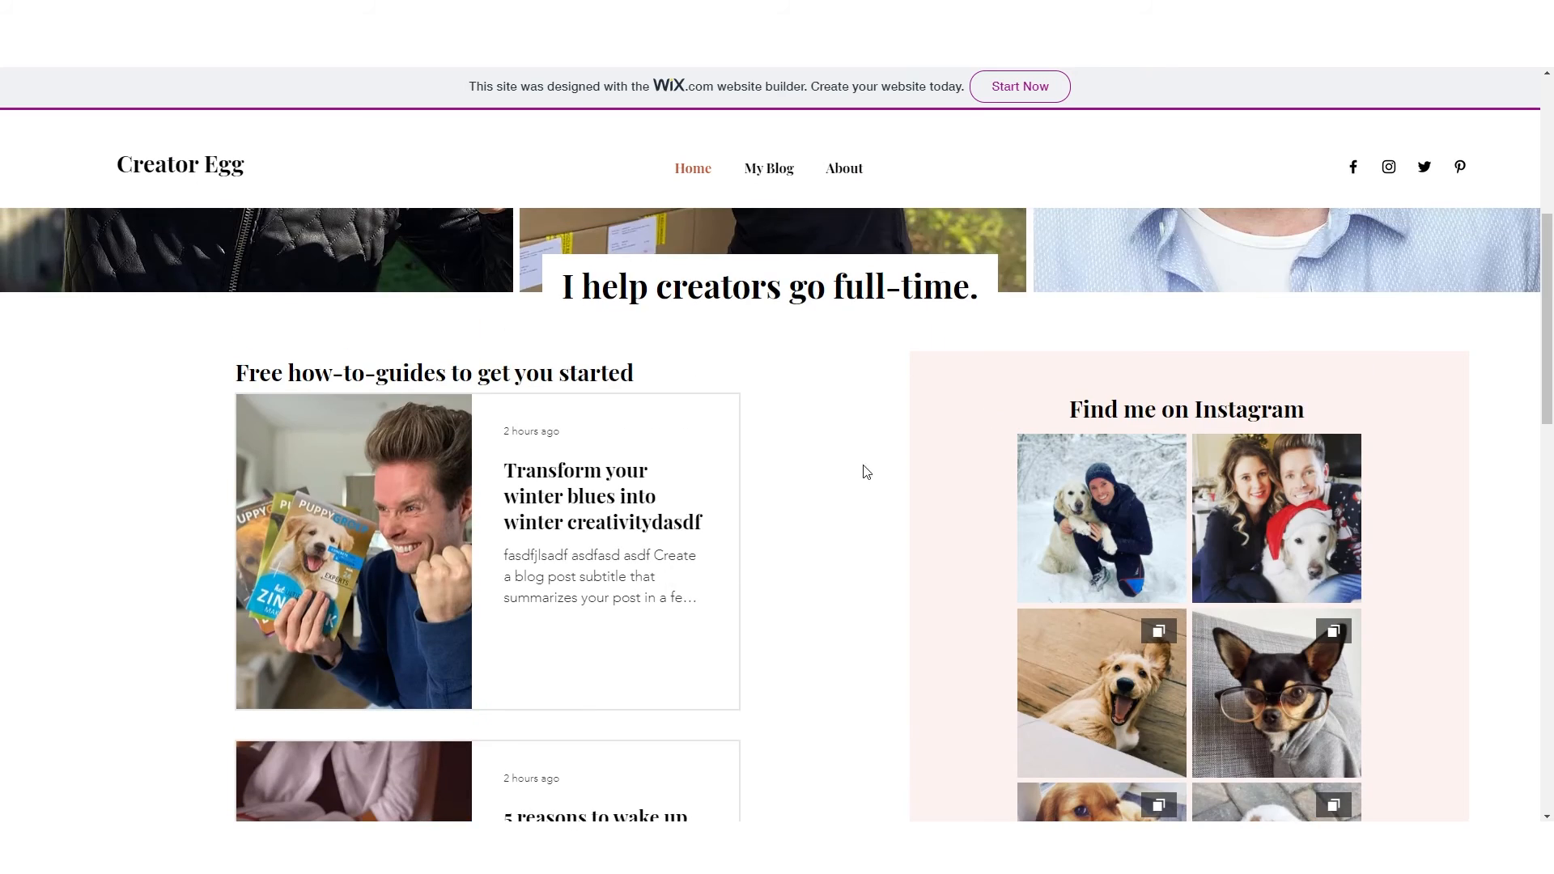
pyautogui.scroll(-2, 866, 472)
pyautogui.scroll(1, 591, 415)
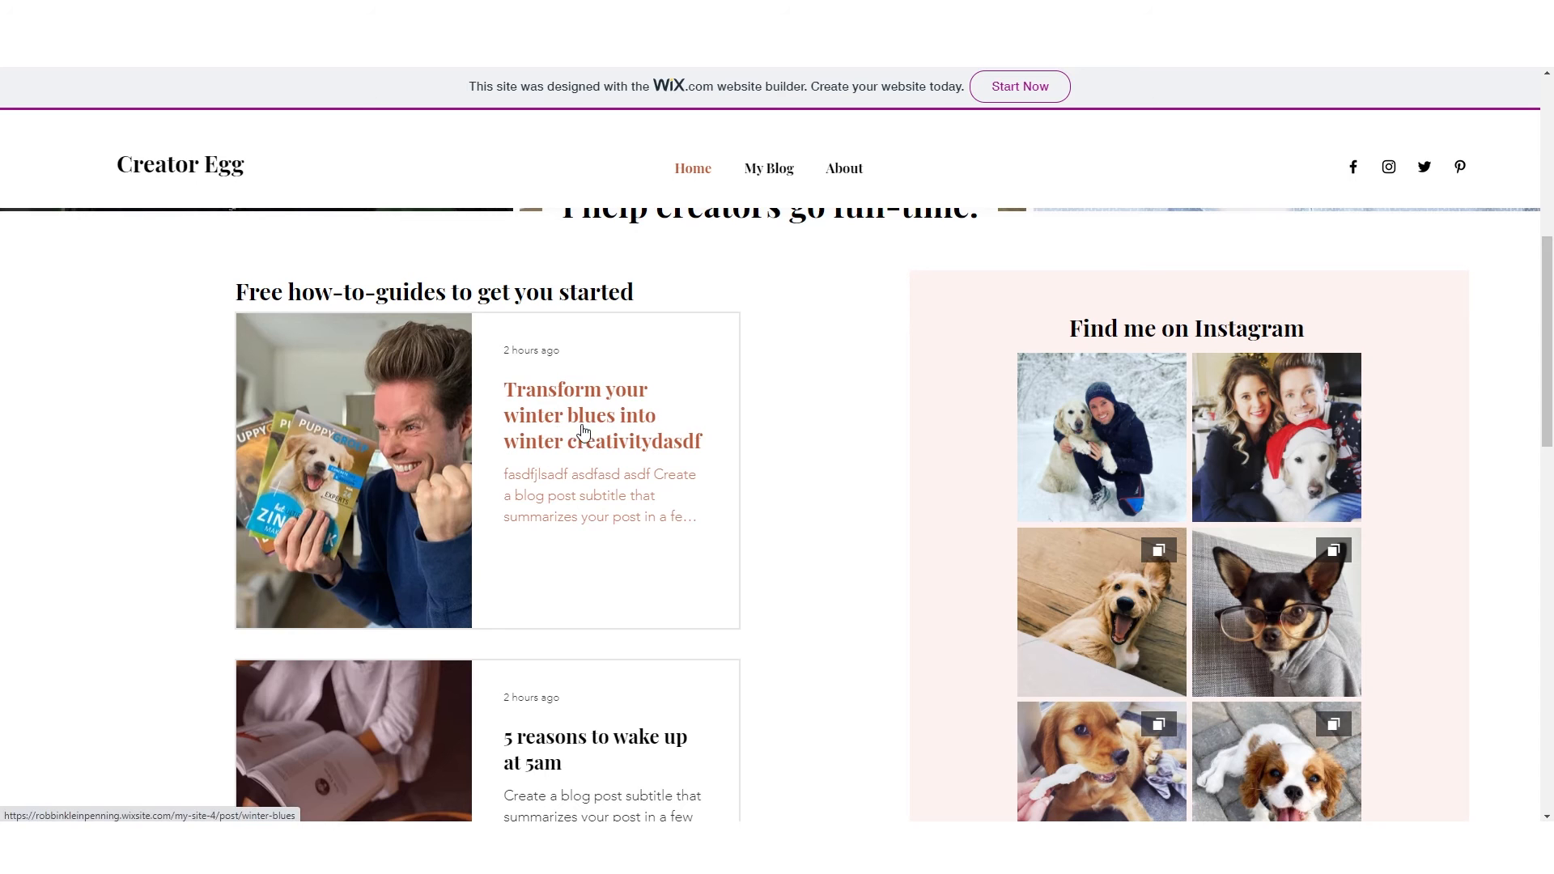
# - Open the winter blues blog post on the live site and review it from start to finish
pyautogui.click(601, 525)
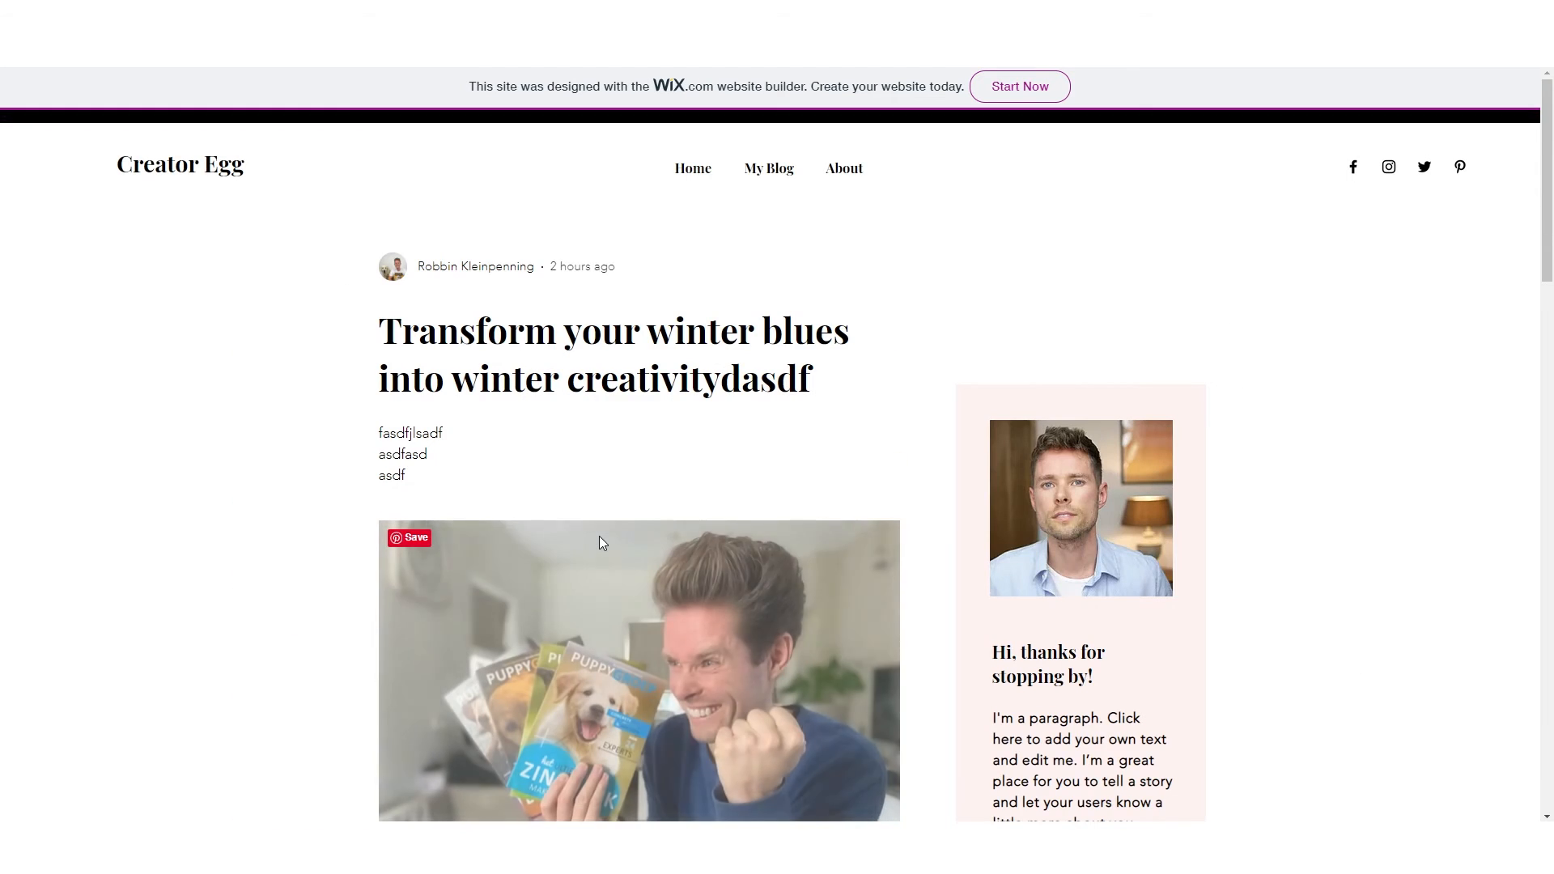
pyautogui.scroll(-7, 599, 536)
pyautogui.scroll(-17, 594, 478)
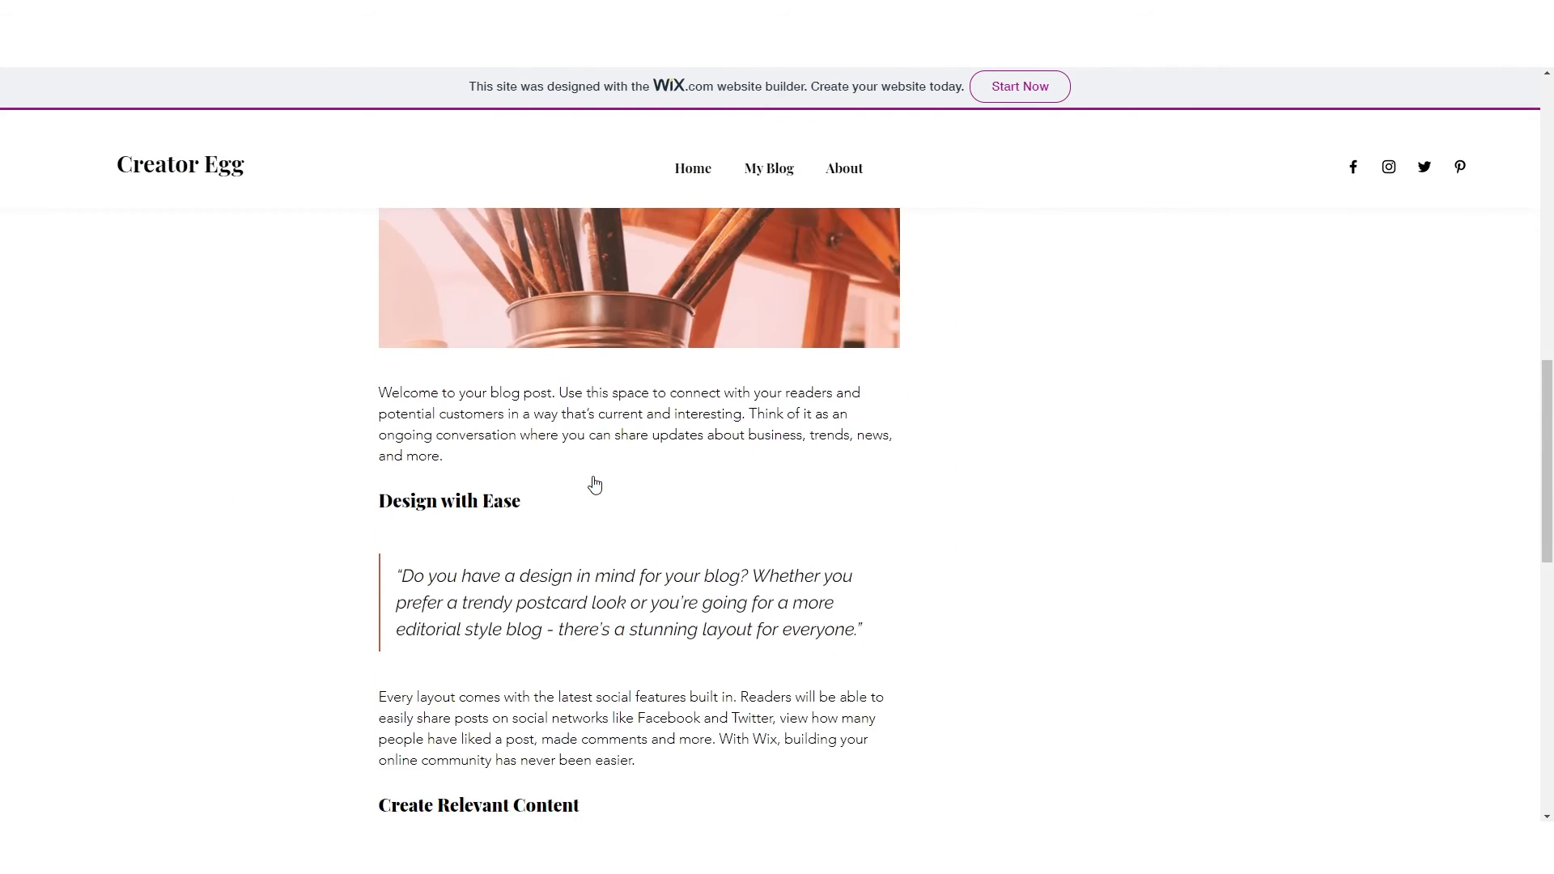
pyautogui.scroll(11, 550, 573)
pyautogui.scroll(13, 550, 572)
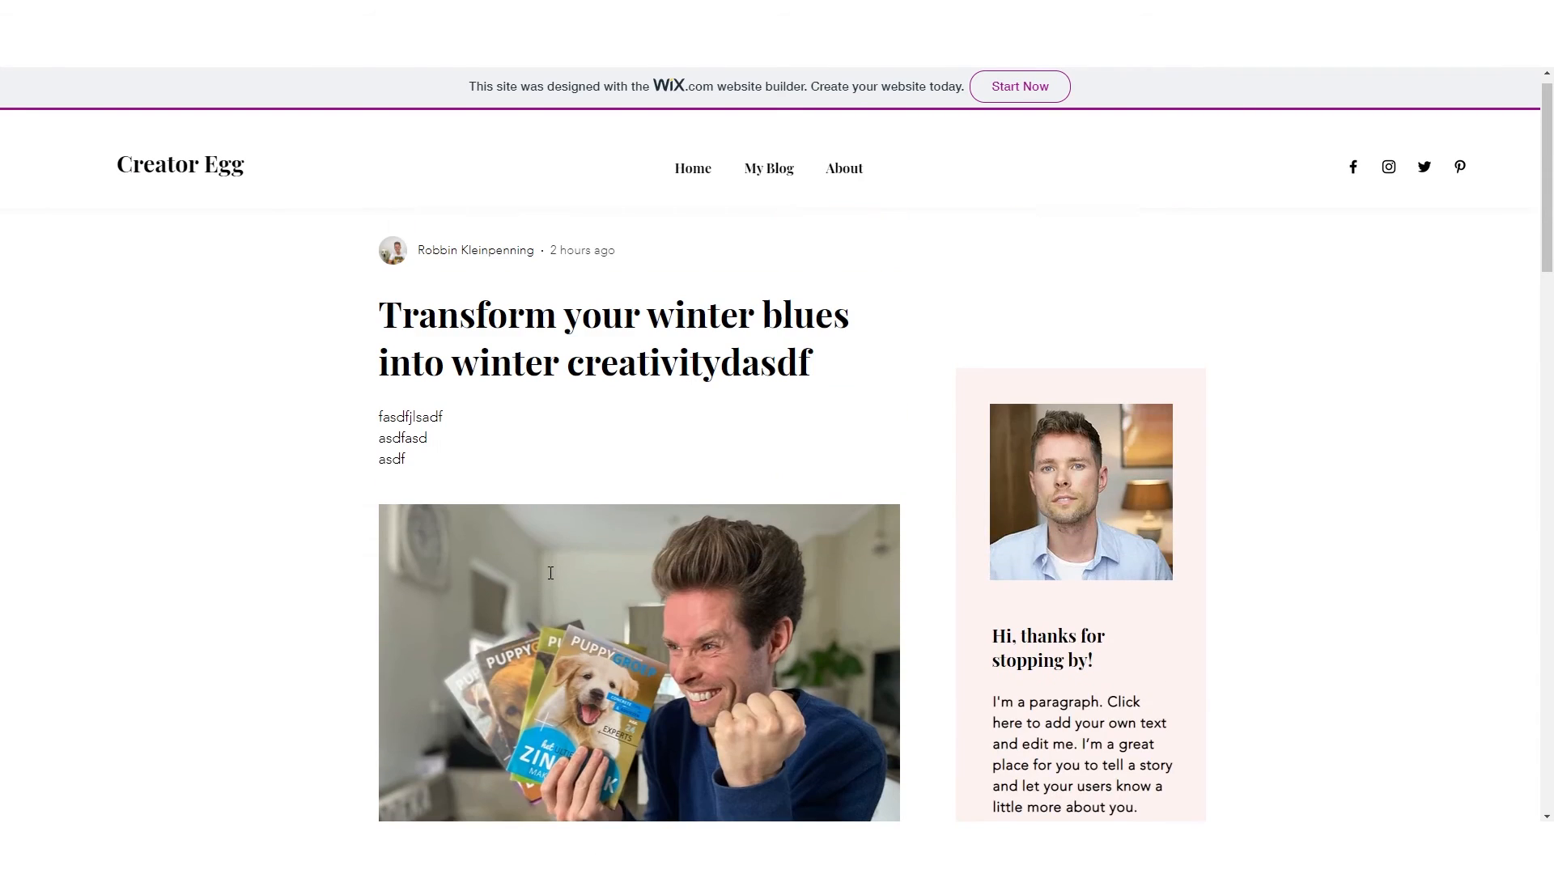
# - Check the author box beside the blog post, then open the About page and read it through
pyautogui.scroll(-7, 711, 552)
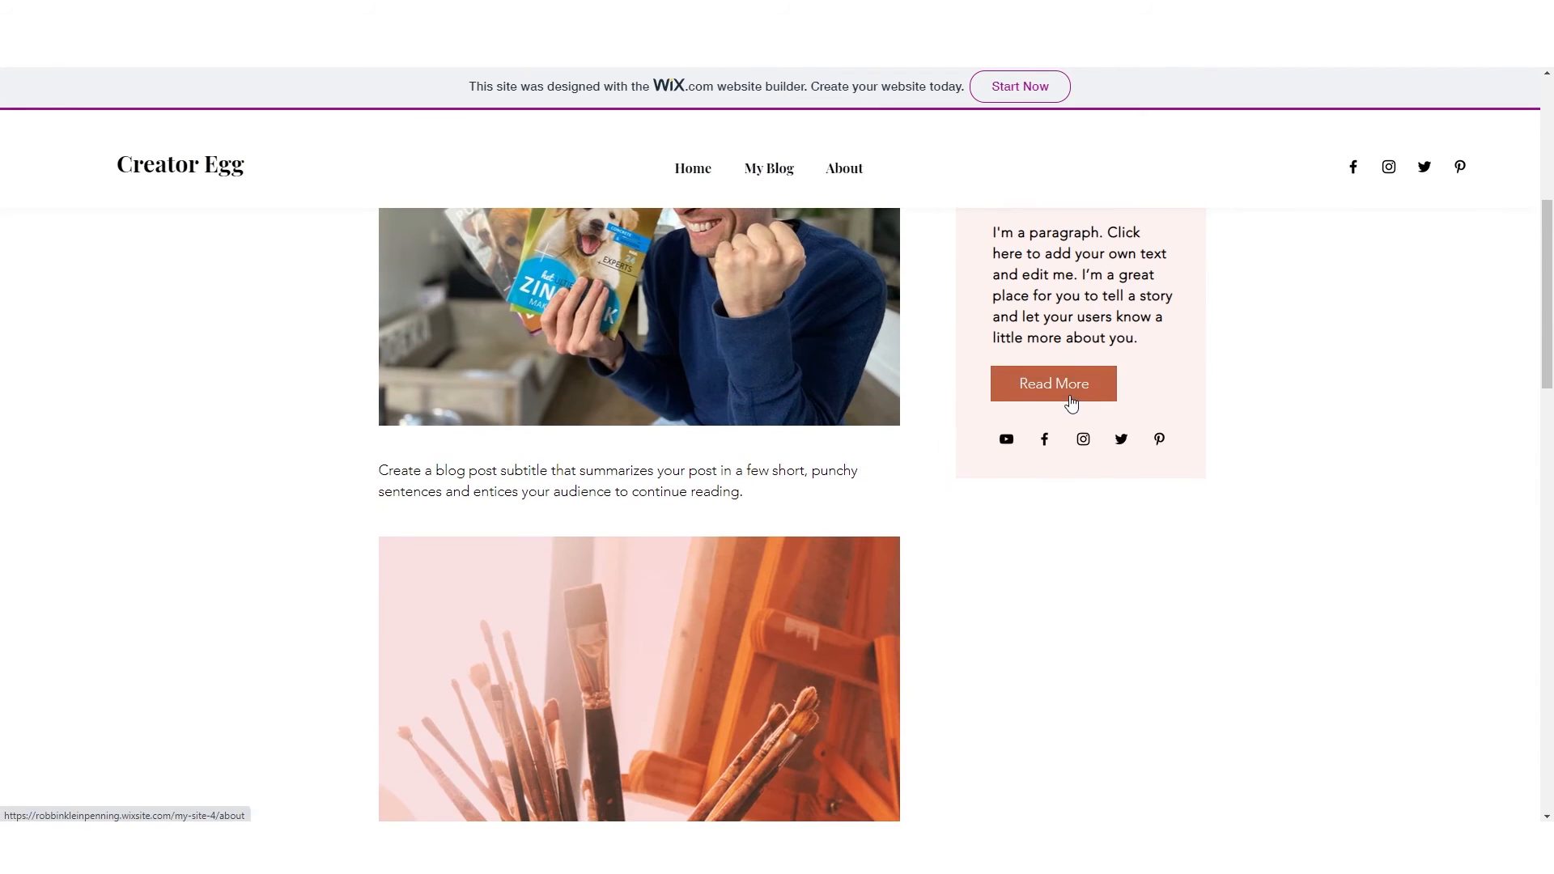
pyautogui.scroll(6, 751, 437)
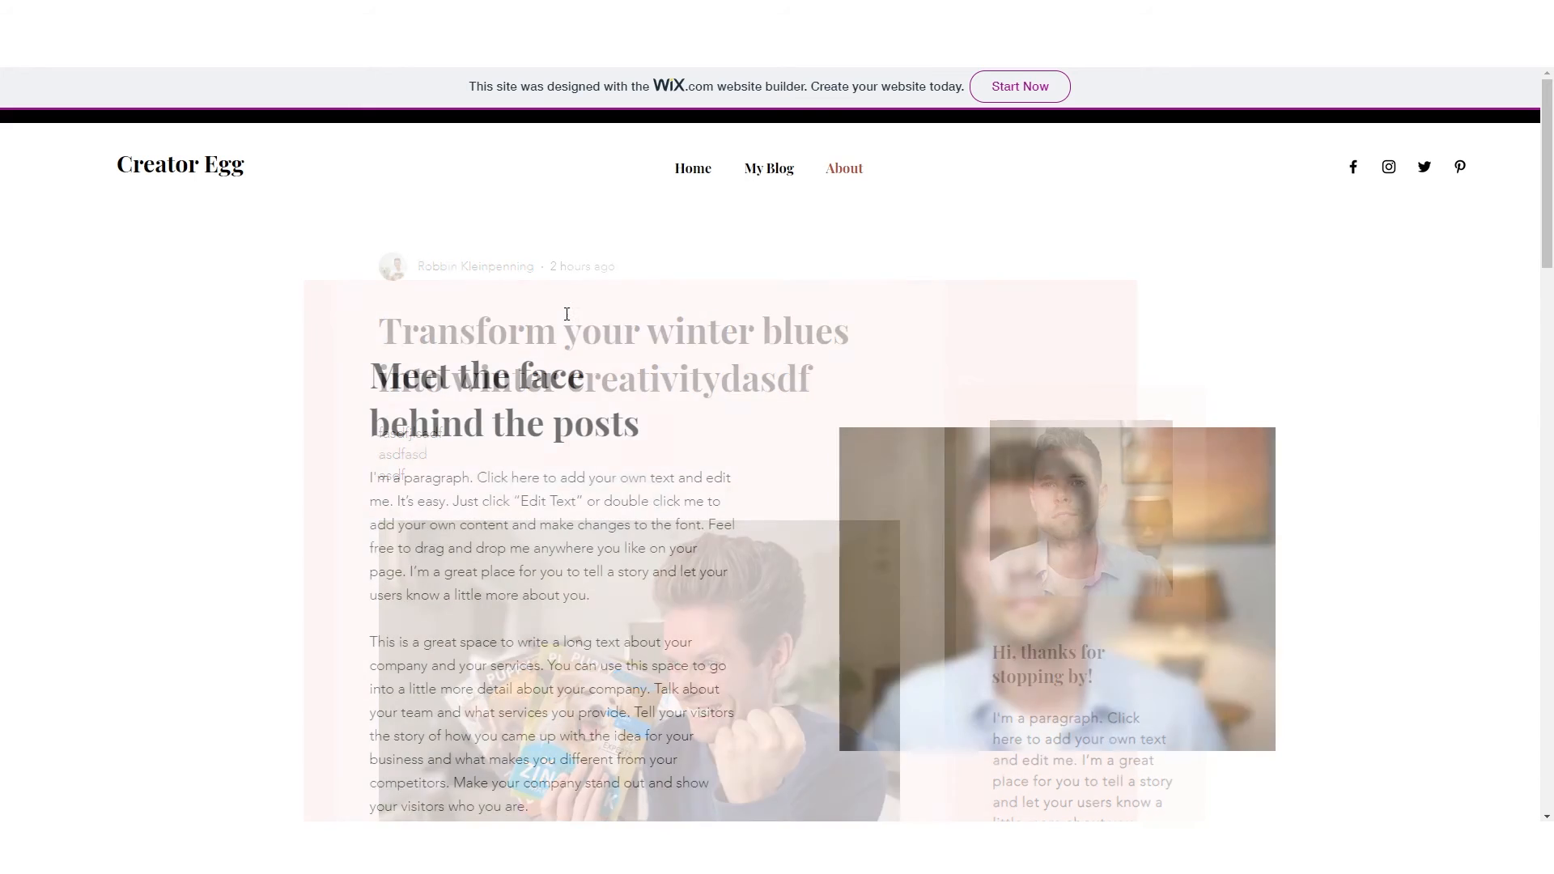
pyautogui.scroll(-1, 620, 444)
pyautogui.scroll(-2, 620, 444)
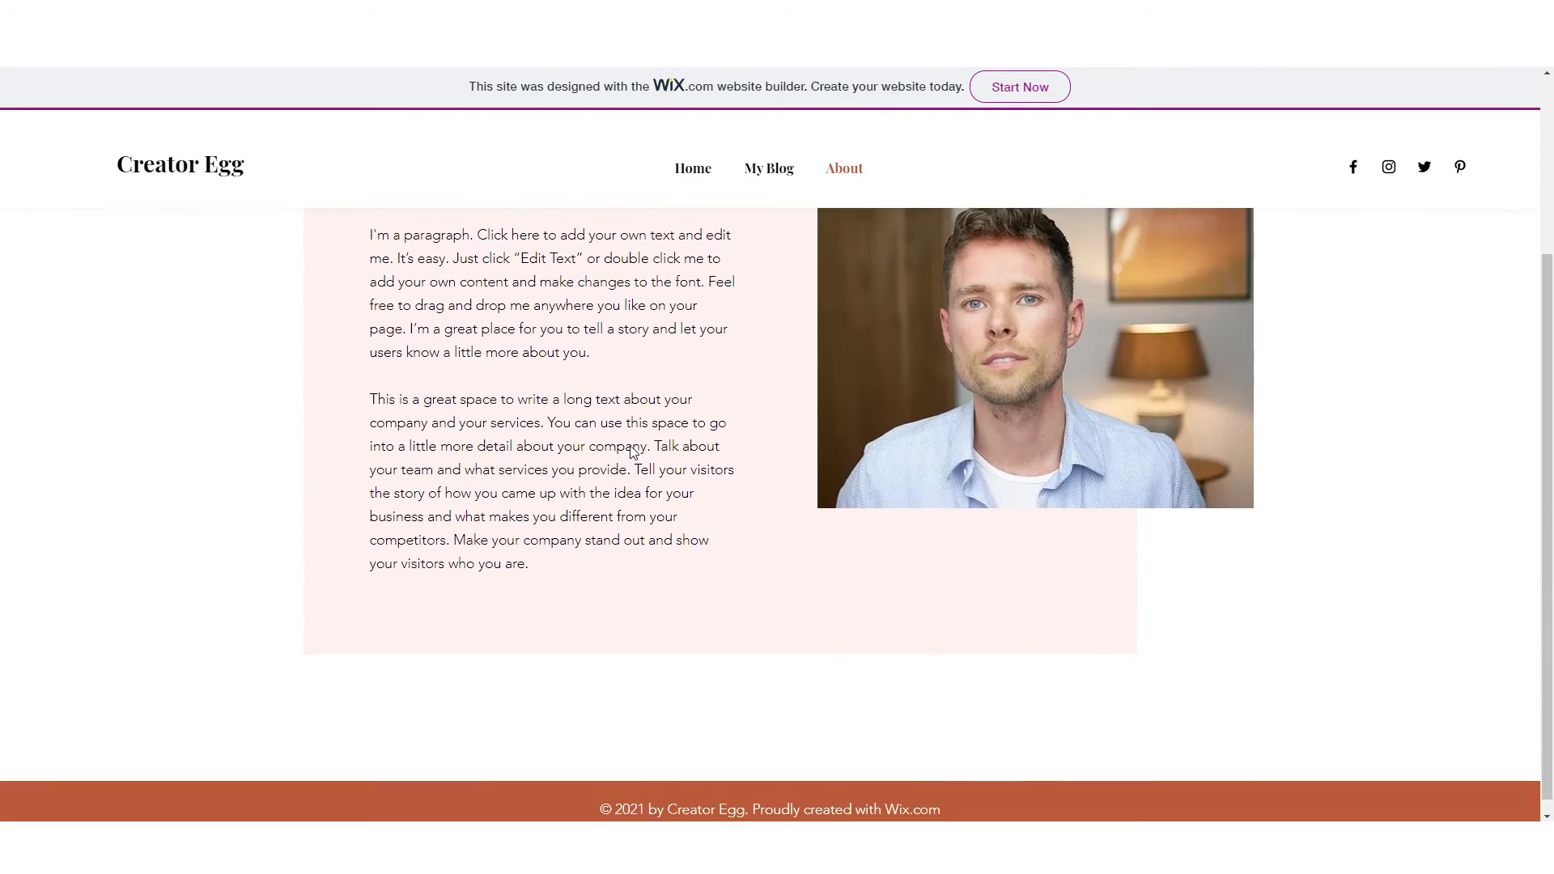
pyautogui.scroll(3, 635, 454)
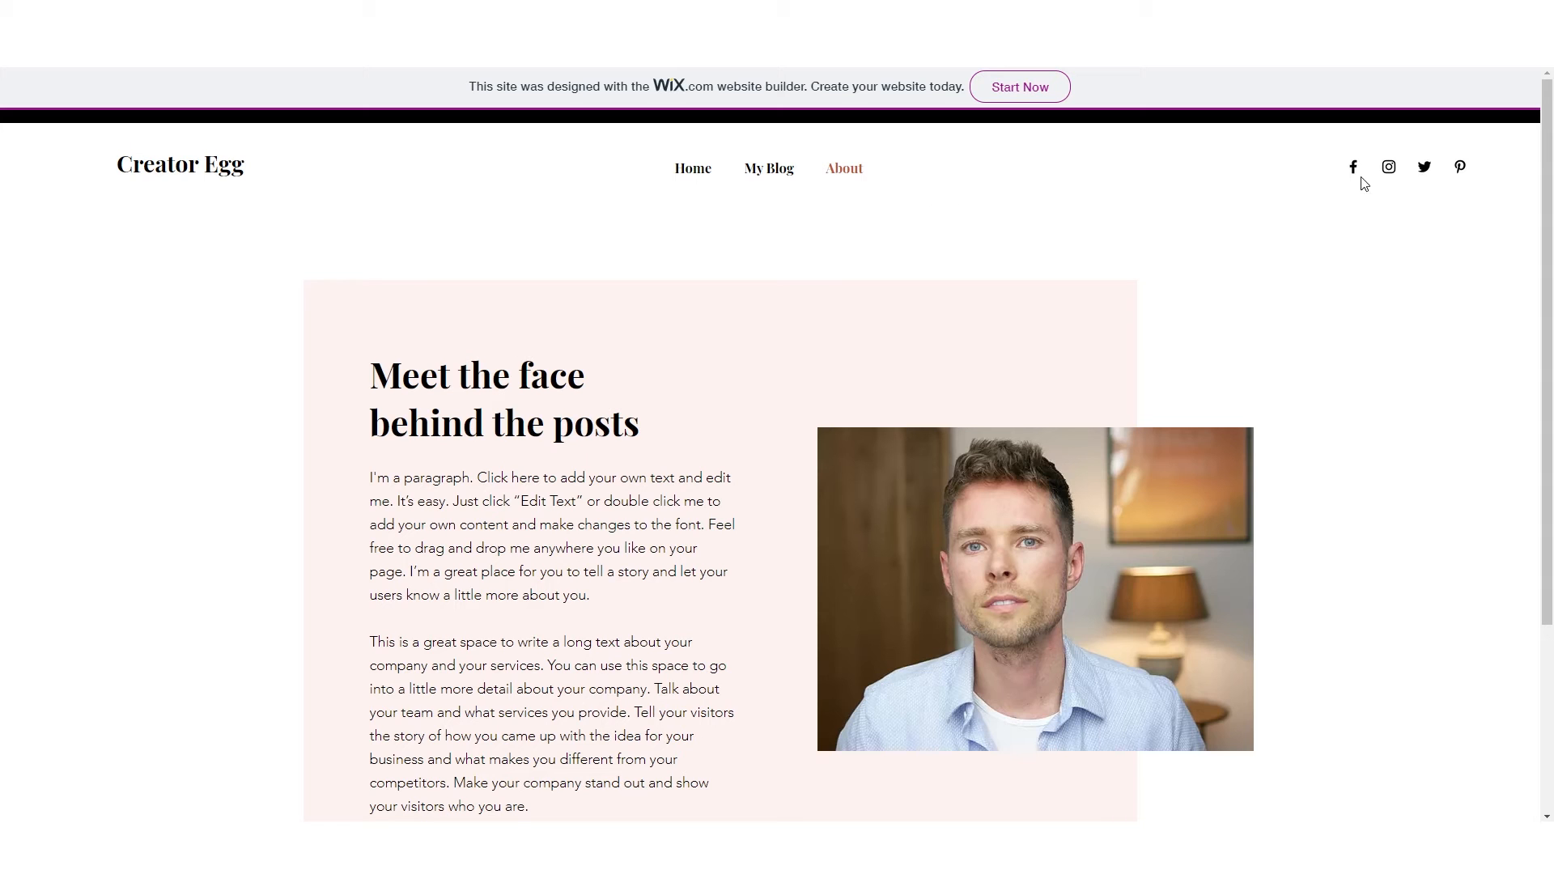
# - Open the live home page and review its photo strip, tagline, how-to-guides, Instagram section and introduction block
pyautogui.click(682, 167)
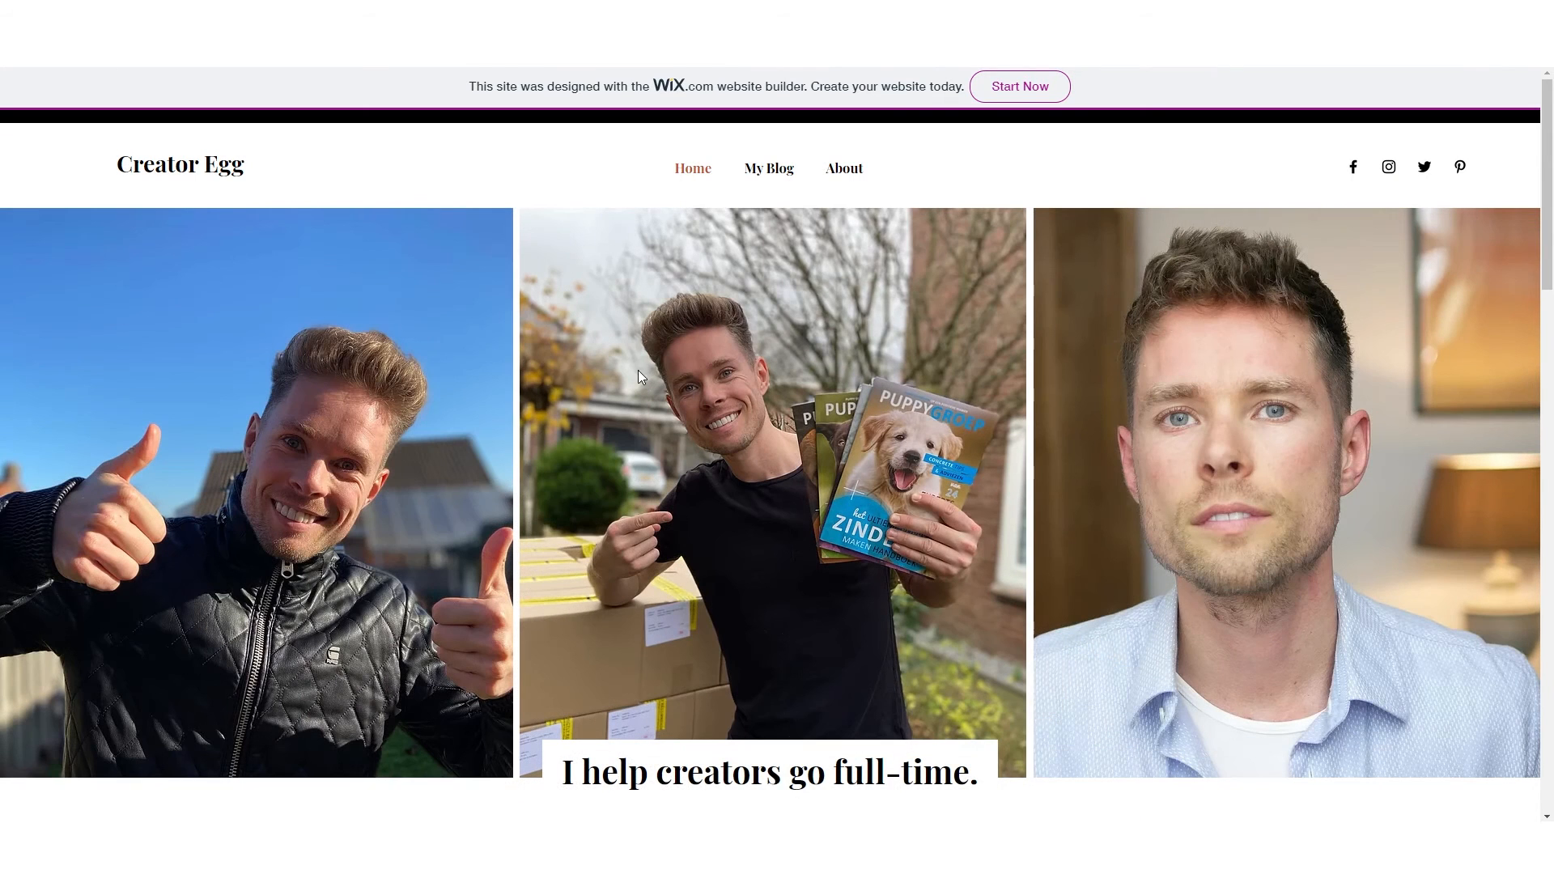
pyautogui.scroll(-2, 1076, 455)
pyautogui.scroll(2, 1076, 455)
pyautogui.scroll(-4, 526, 535)
pyautogui.moveTo(576, 447); pyautogui.dragTo(953, 447)
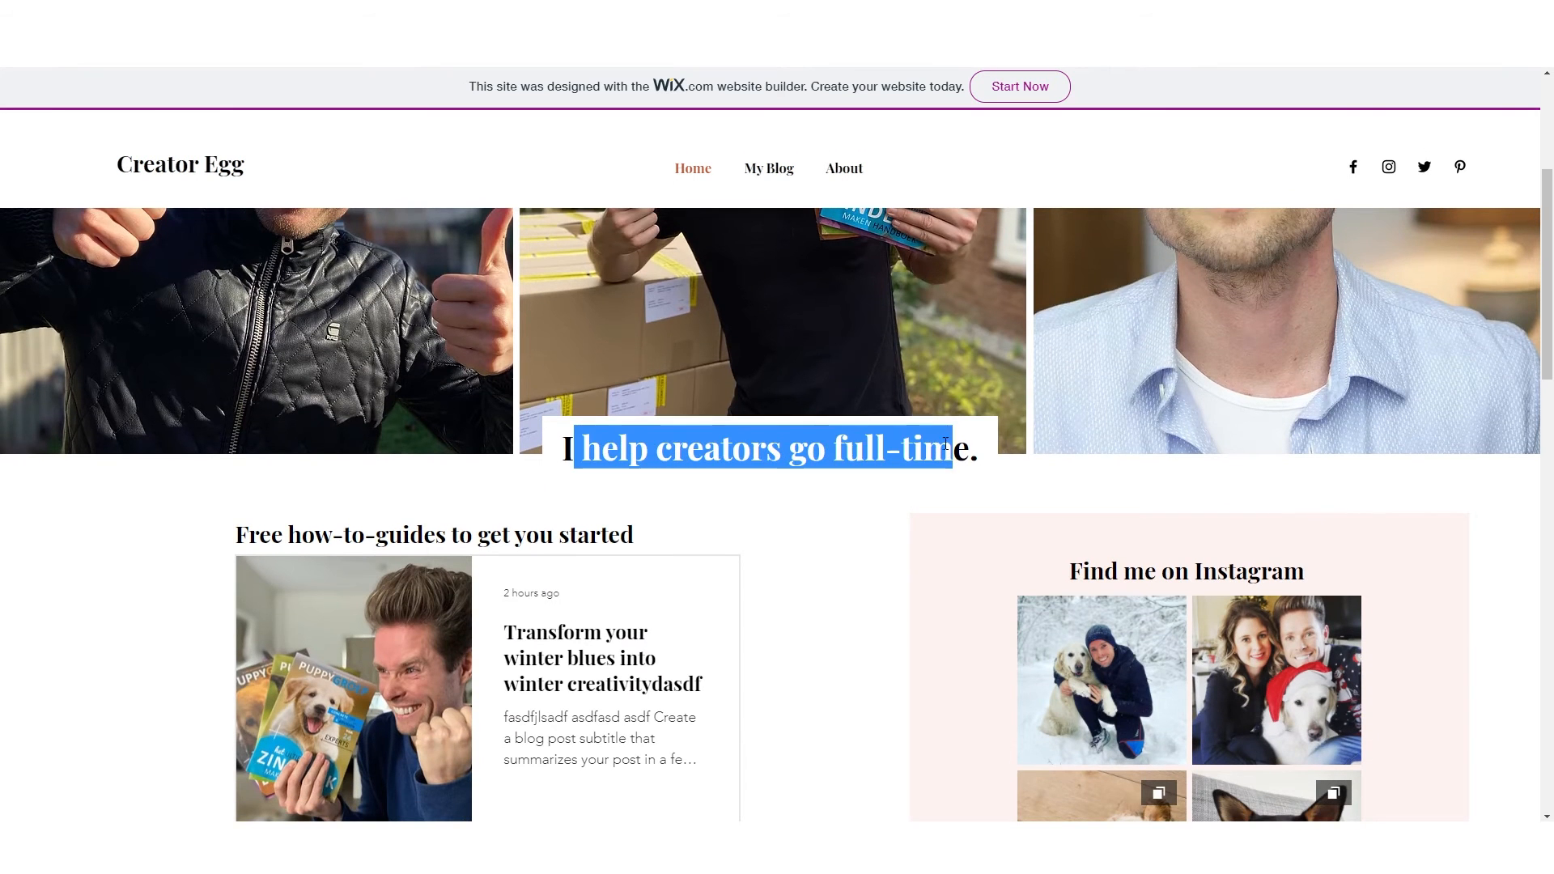
pyautogui.scroll(-4, 1088, 550)
pyautogui.scroll(-12, 670, 538)
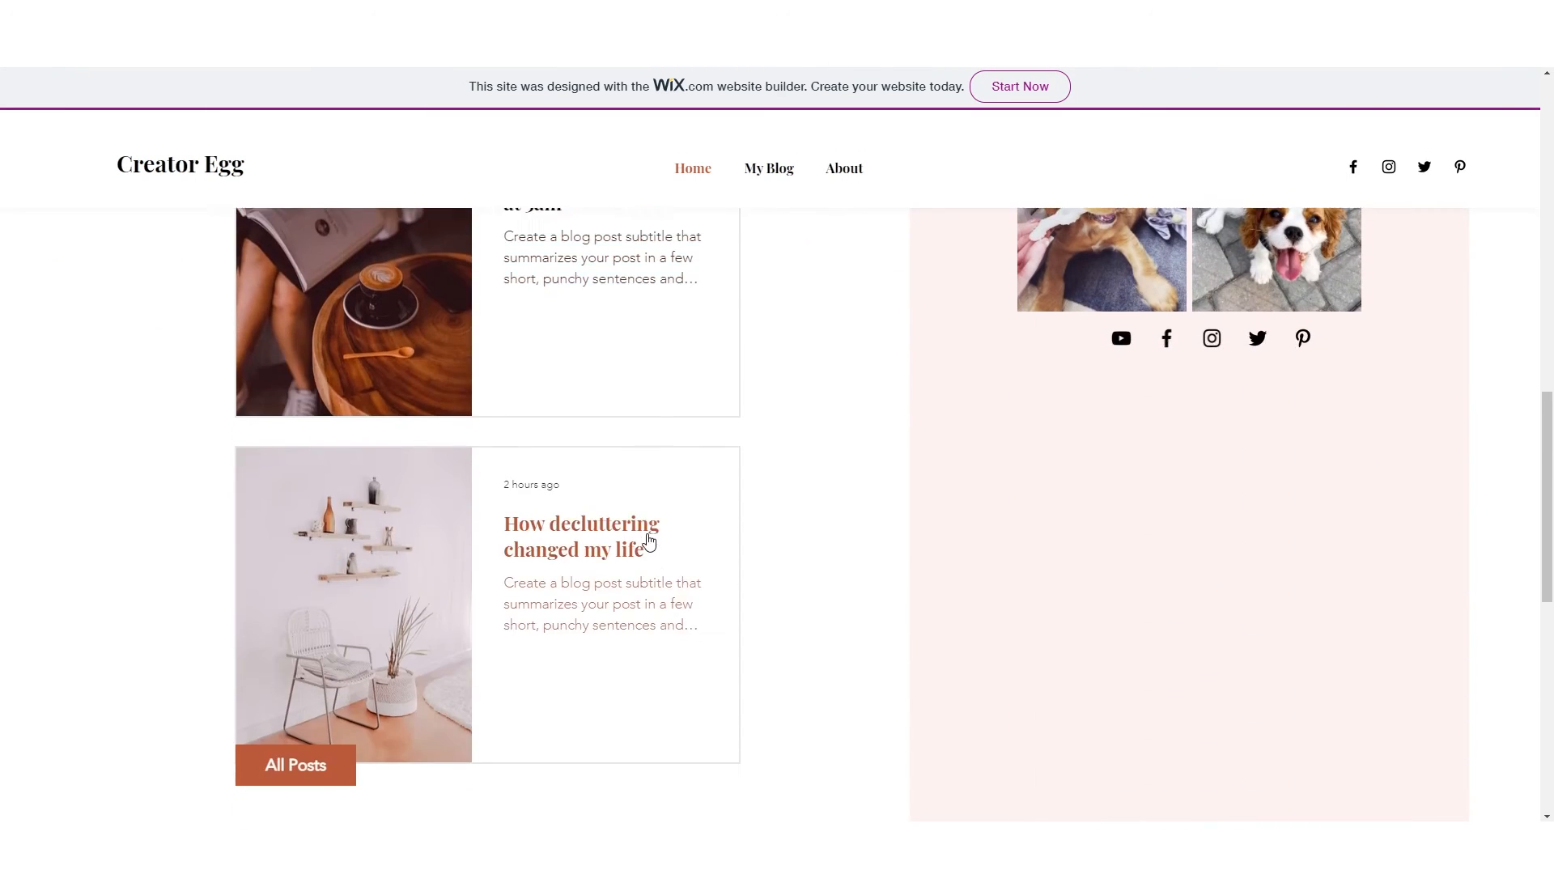
pyautogui.scroll(-3, 473, 485)
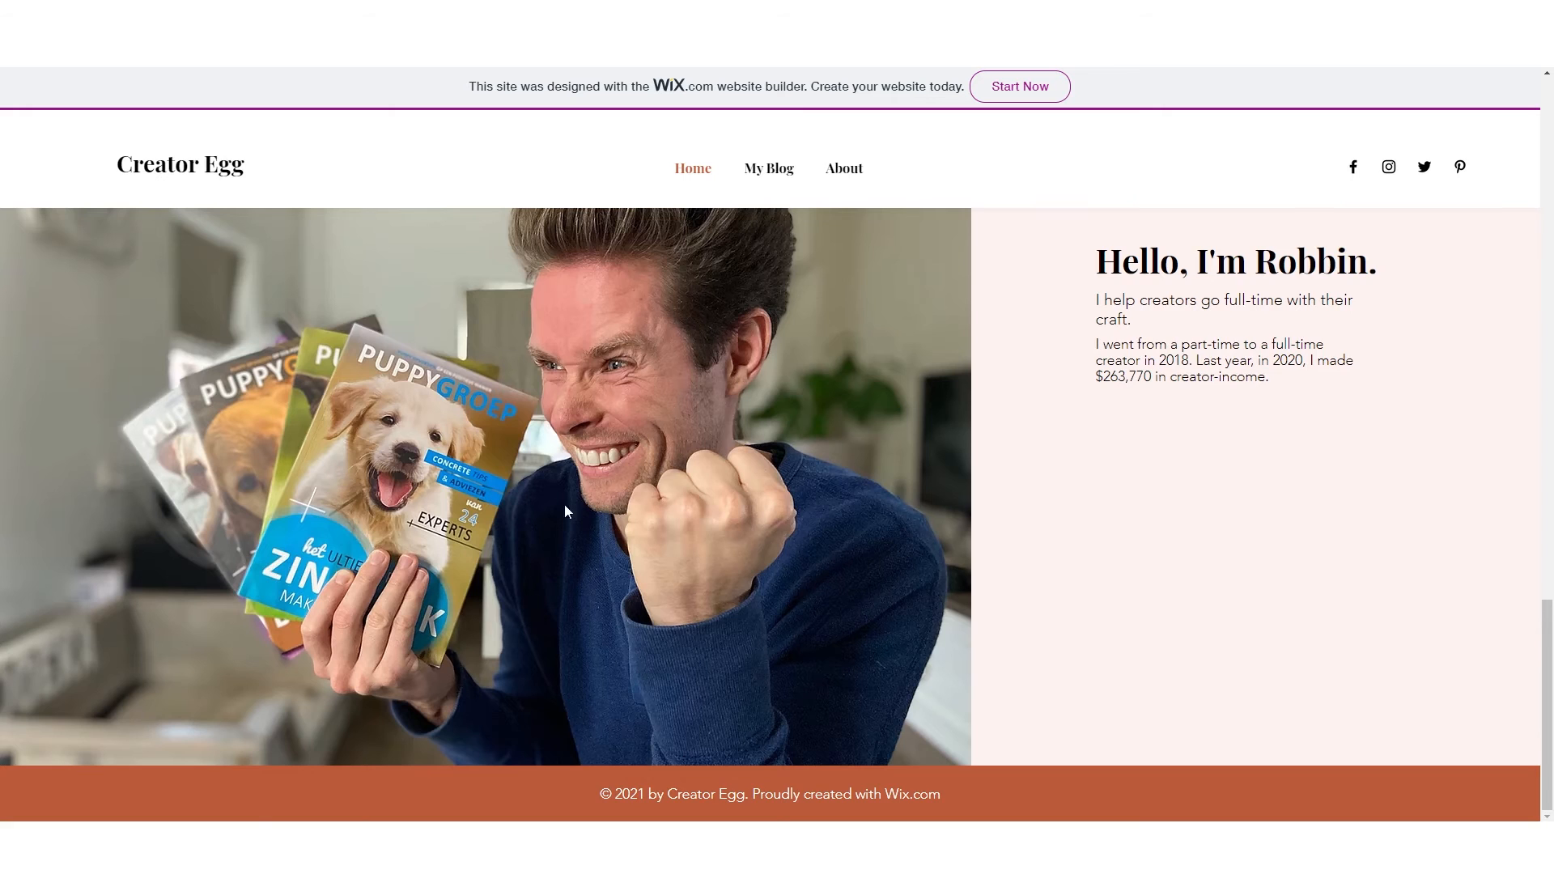
pyautogui.scroll(1, 565, 510)
pyautogui.scroll(-1, 814, 596)
pyautogui.scroll(10, 530, 632)
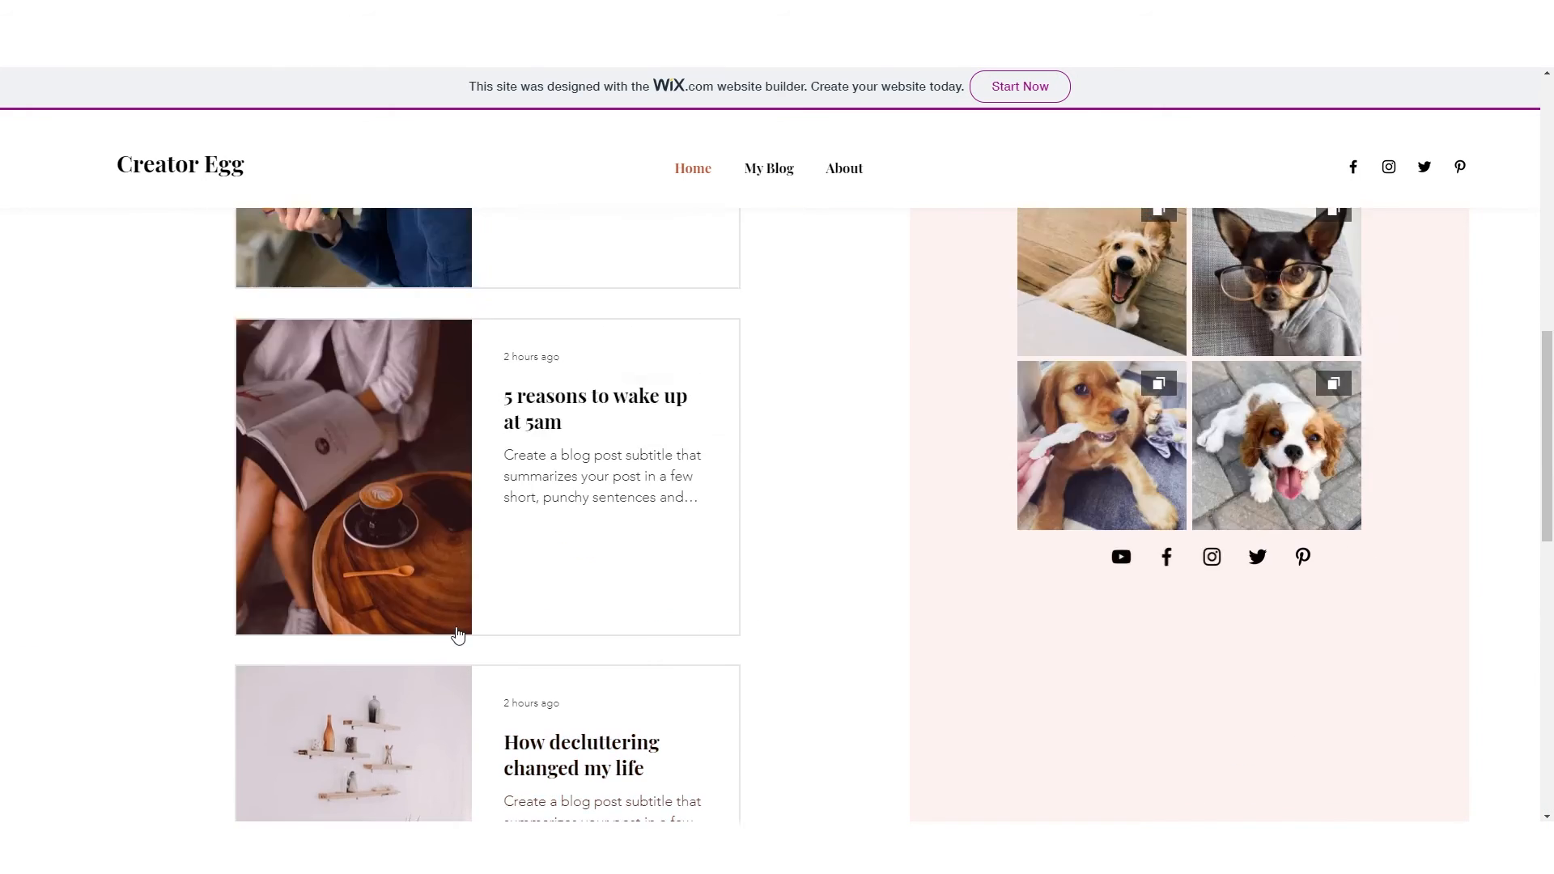
pyautogui.scroll(5, 457, 635)
pyautogui.scroll(-10, 416, 652)
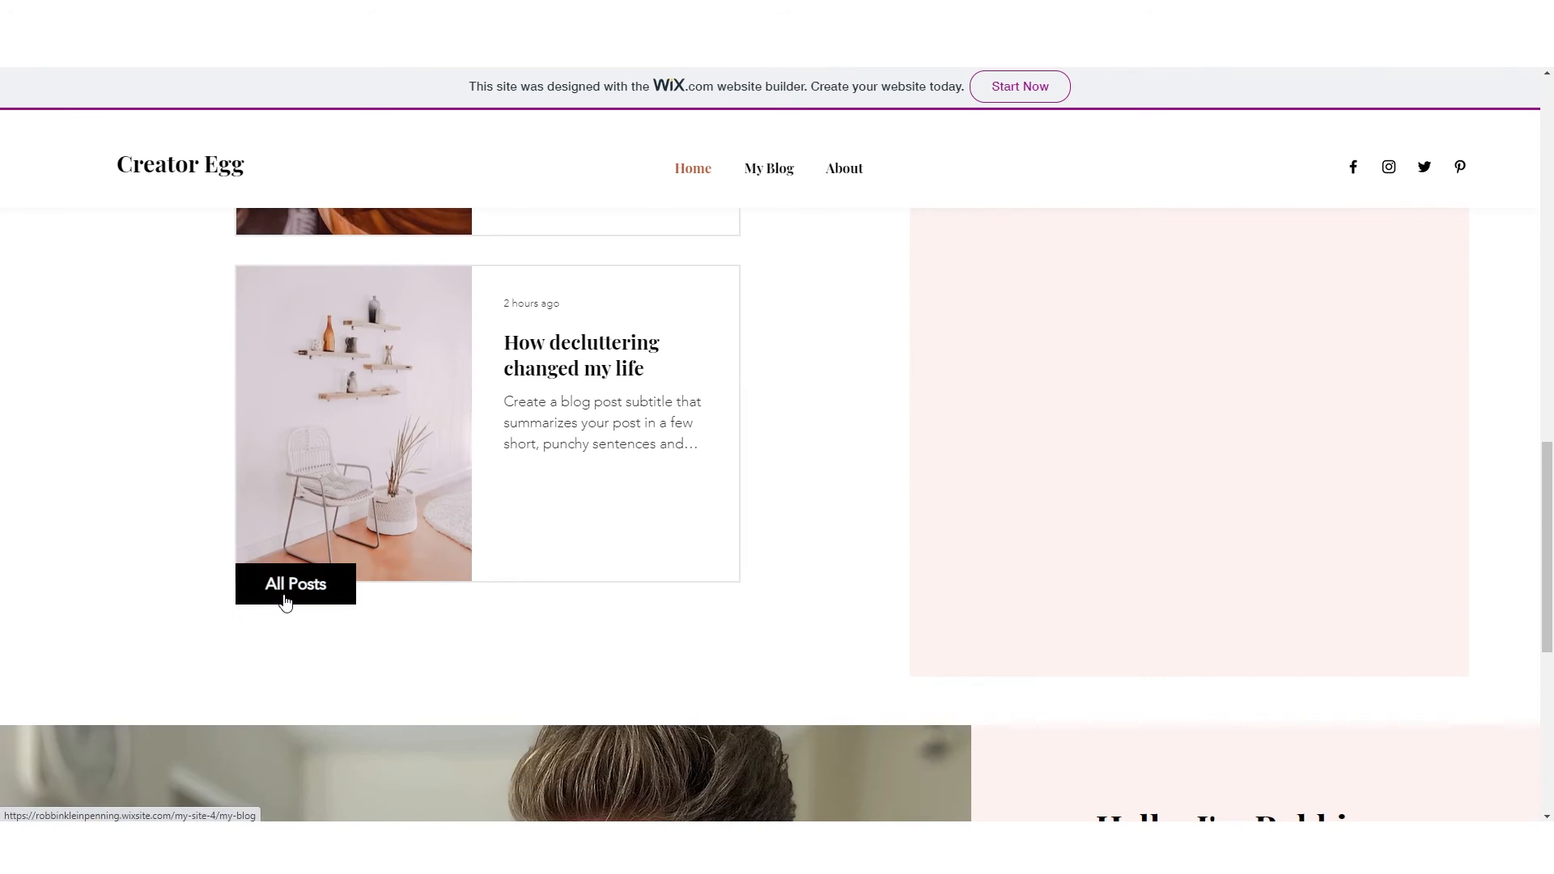
# - Open the full list of posts and look through all the how-to-guides
pyautogui.click(301, 601)
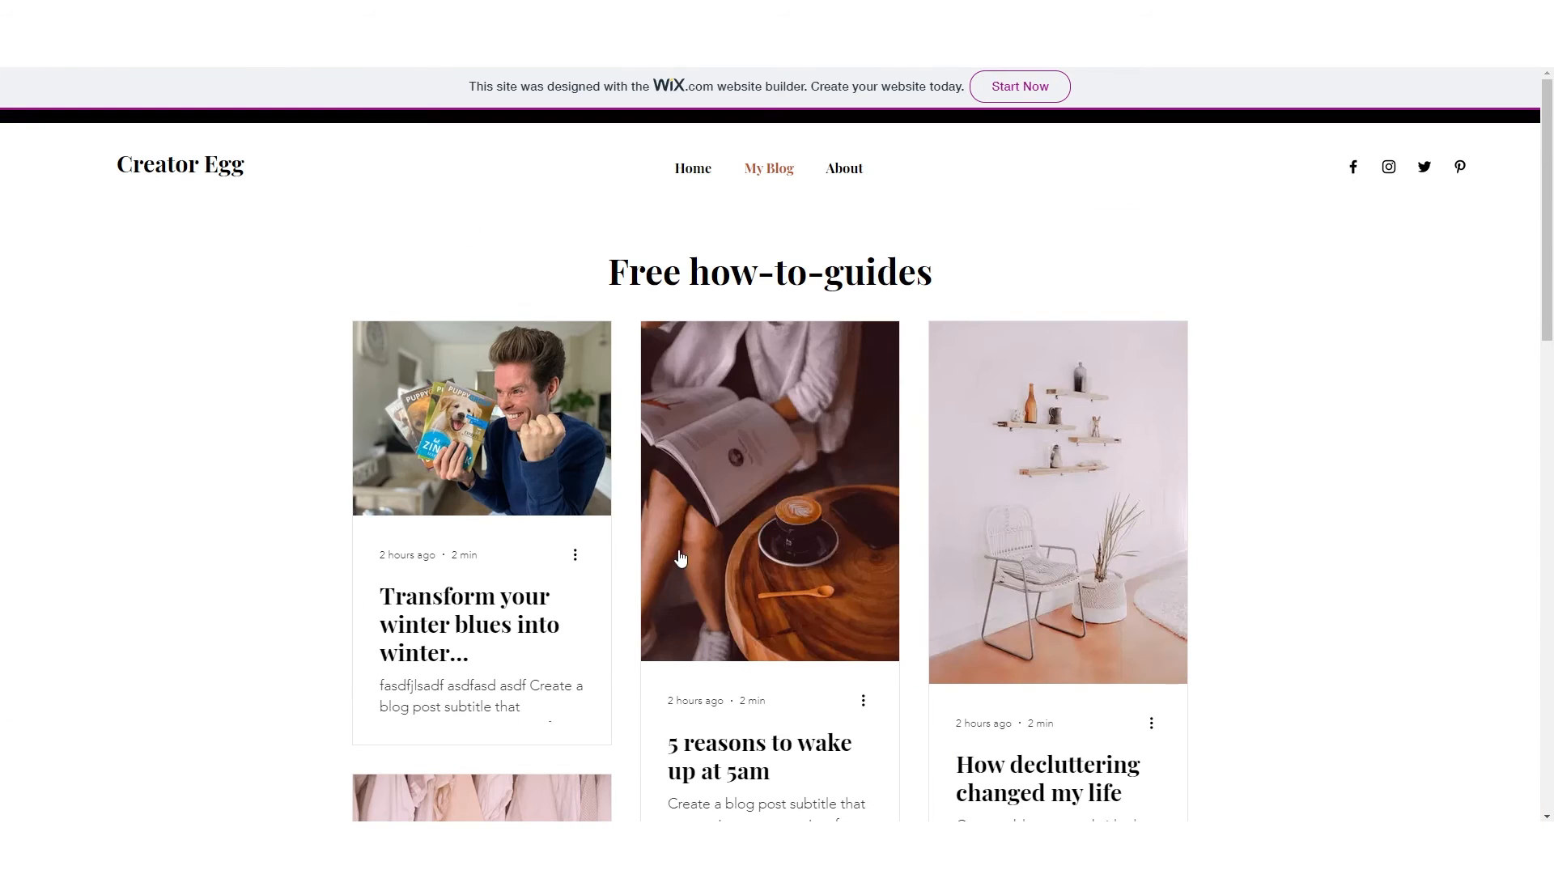
pyautogui.scroll(-9, 650, 524)
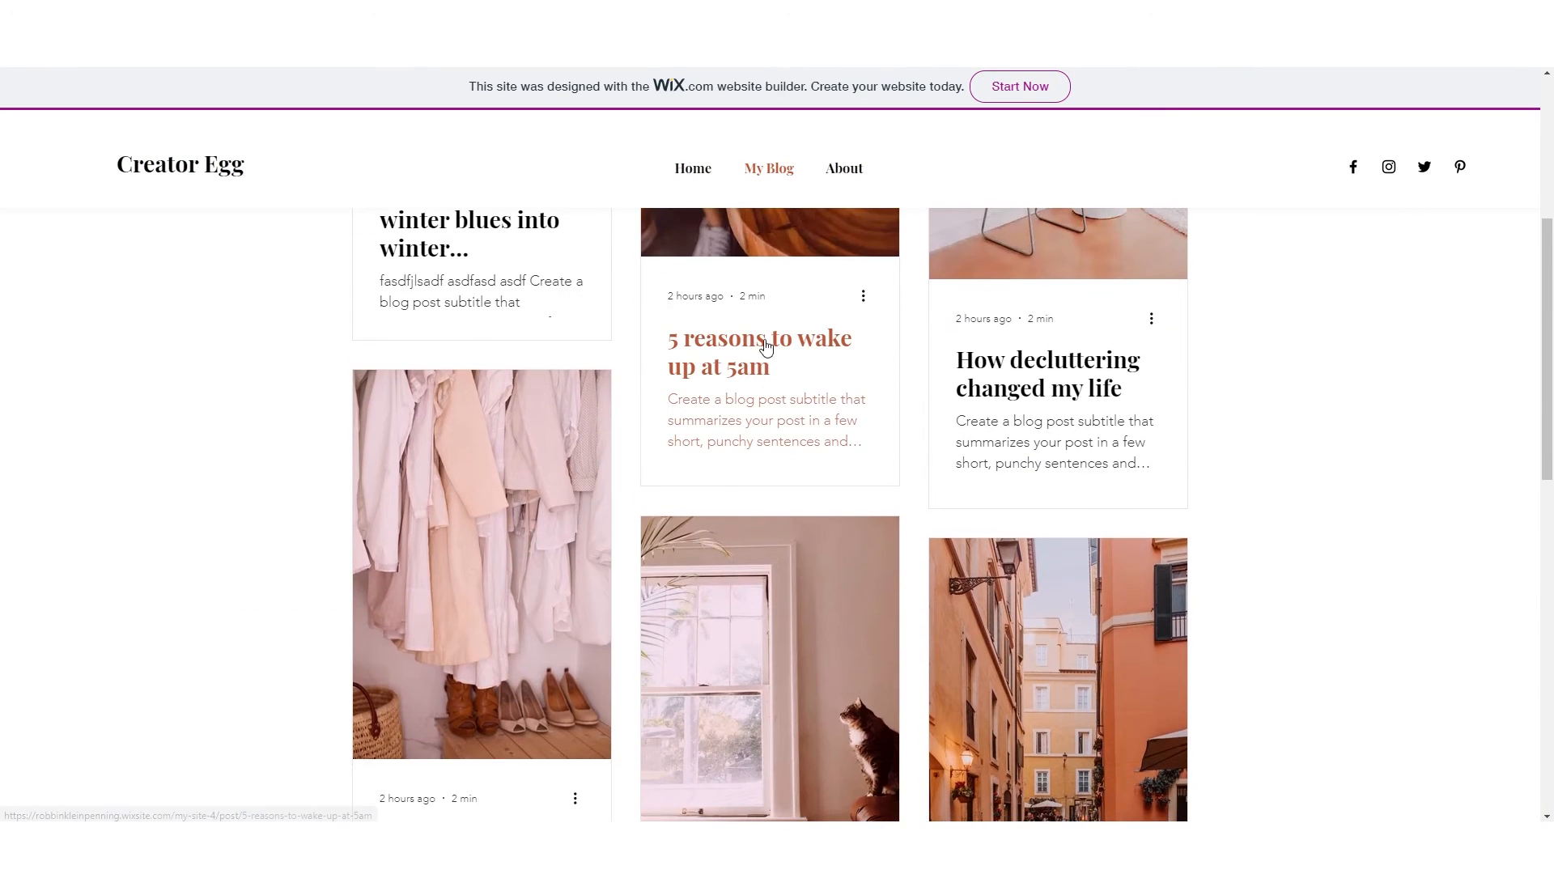
pyautogui.scroll(-10, 1058, 493)
pyautogui.scroll(20, 804, 579)
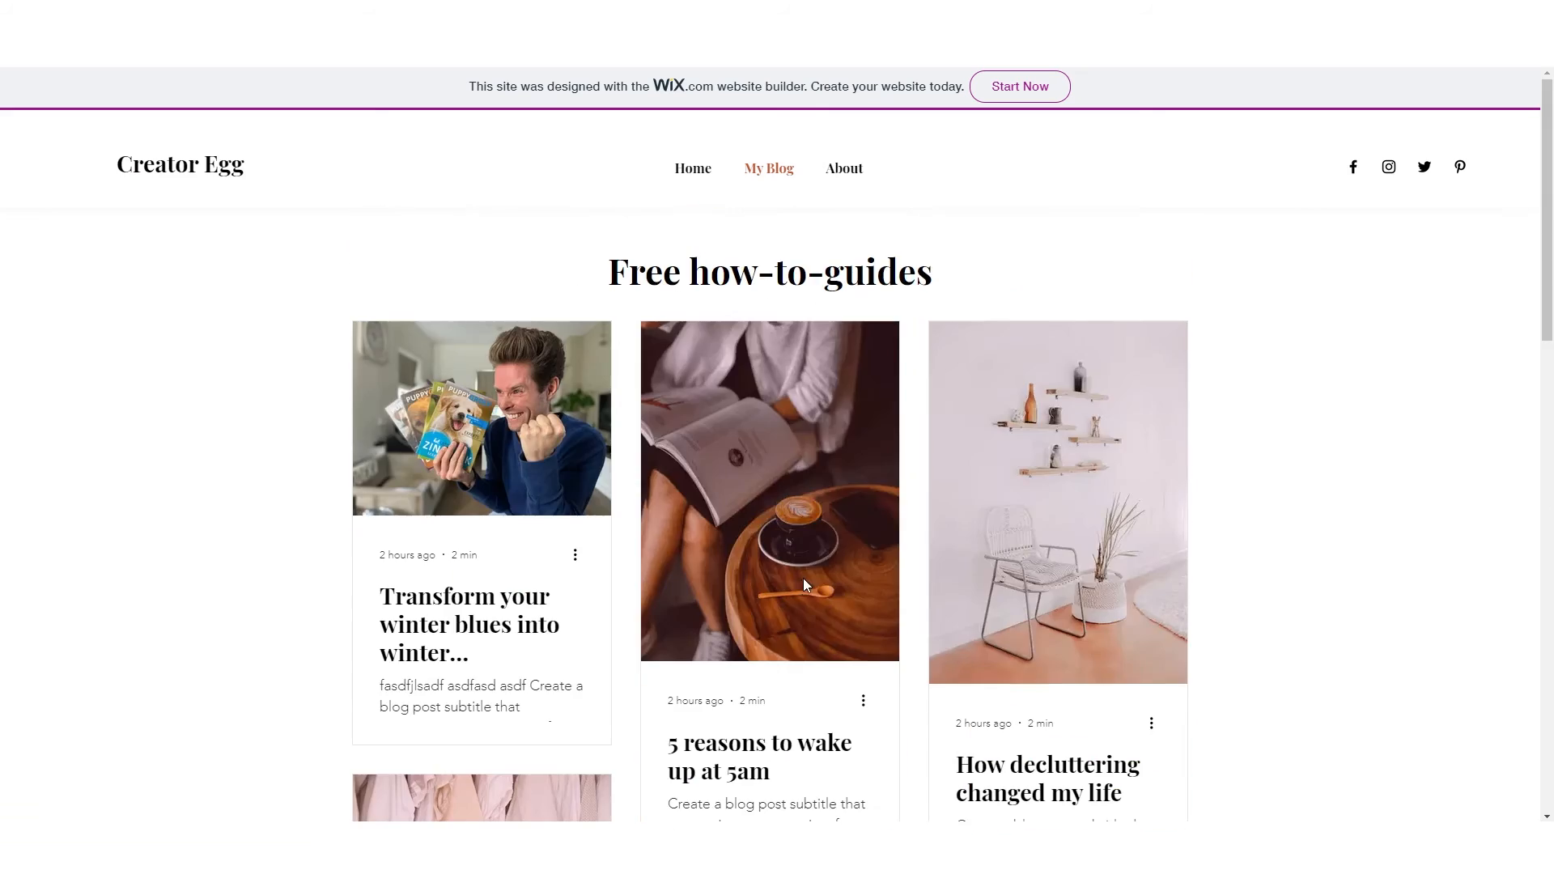
# - Compare the Wix site's home page with the existing Creatoregg.com home page, including their how-to-guides sections
pyautogui.click(690, 166)
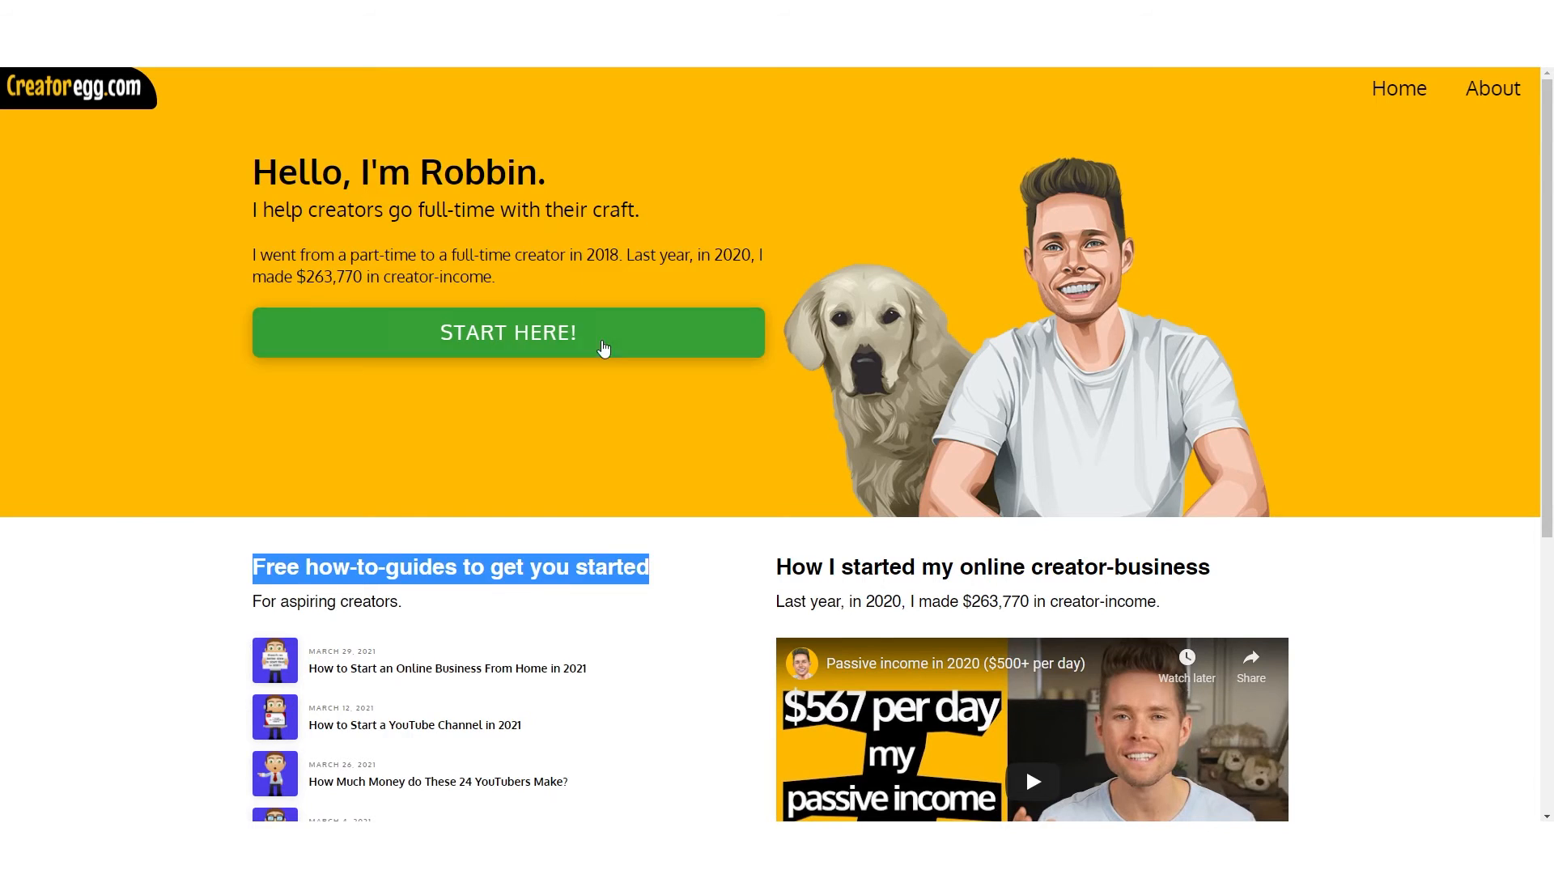
pyautogui.scroll(-5, 628, 365)
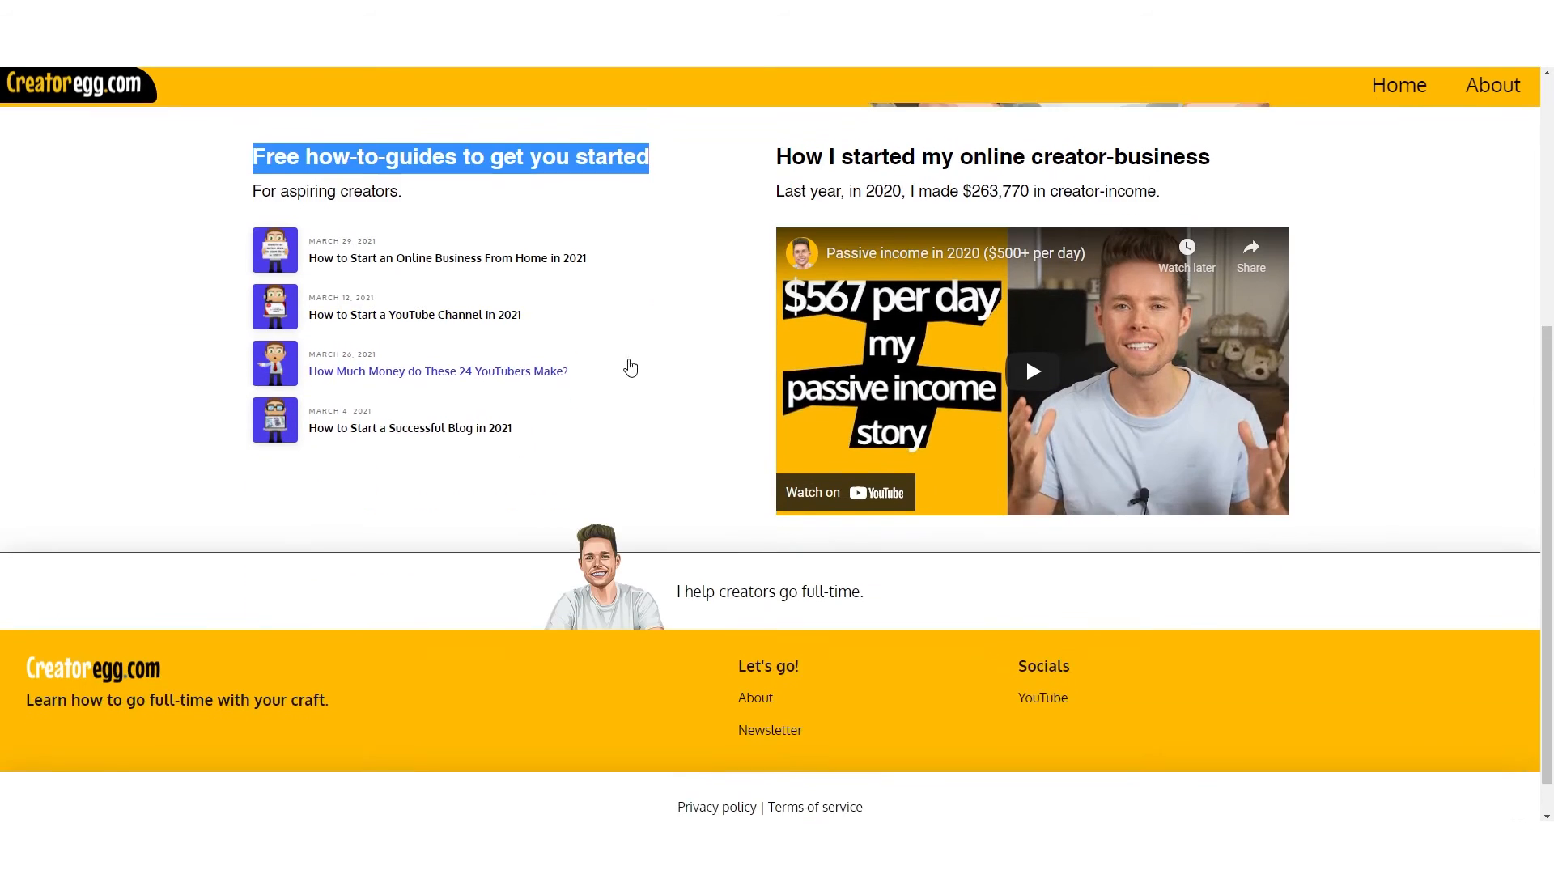
pyautogui.scroll(5, 667, 531)
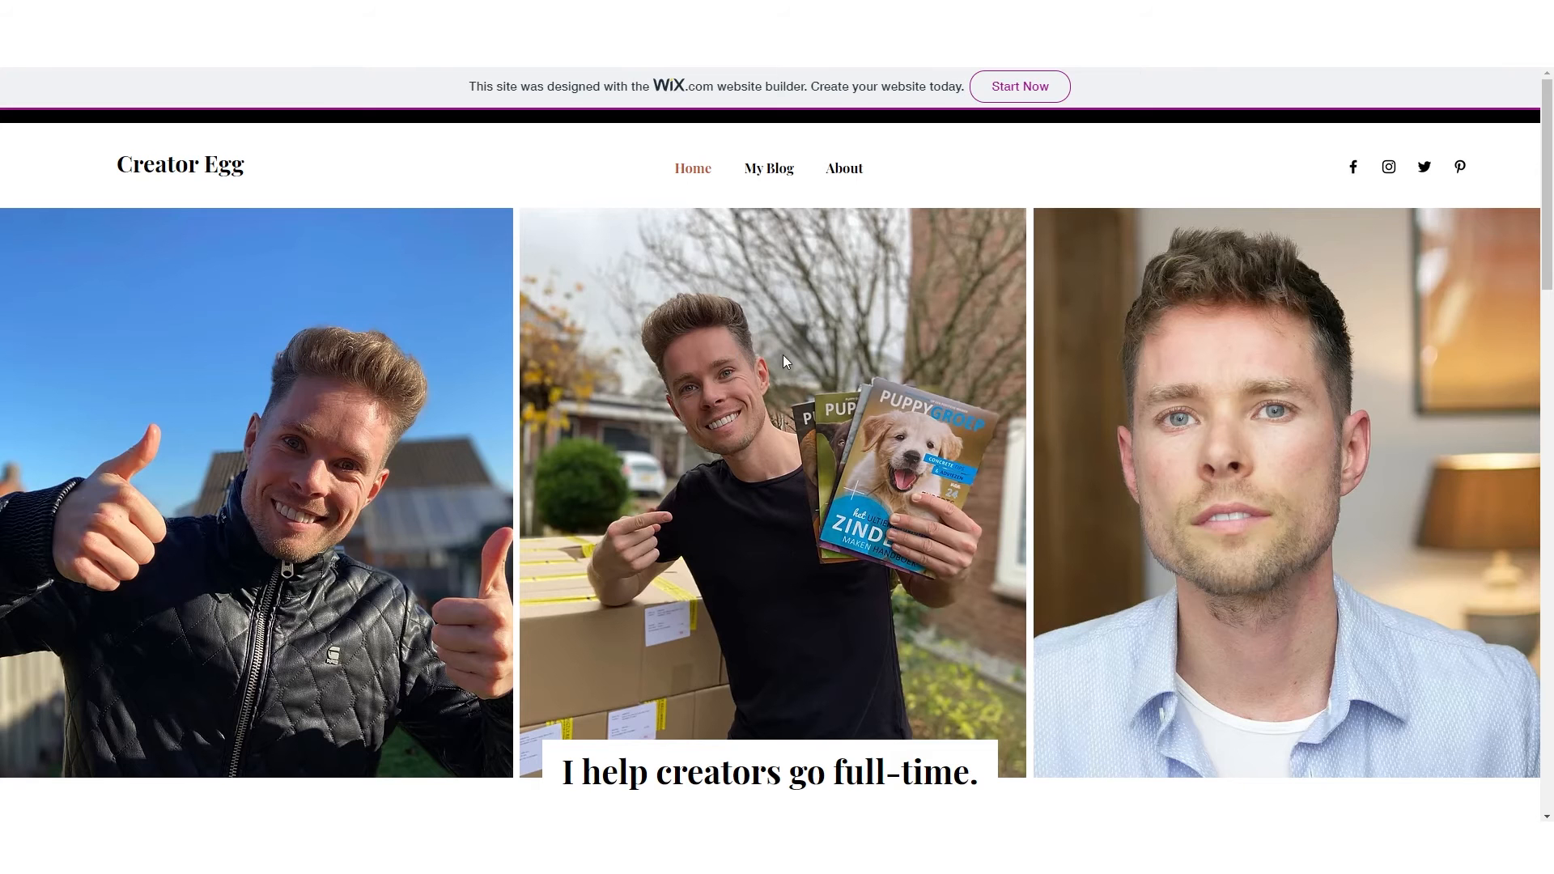
pyautogui.scroll(-2, 742, 439)
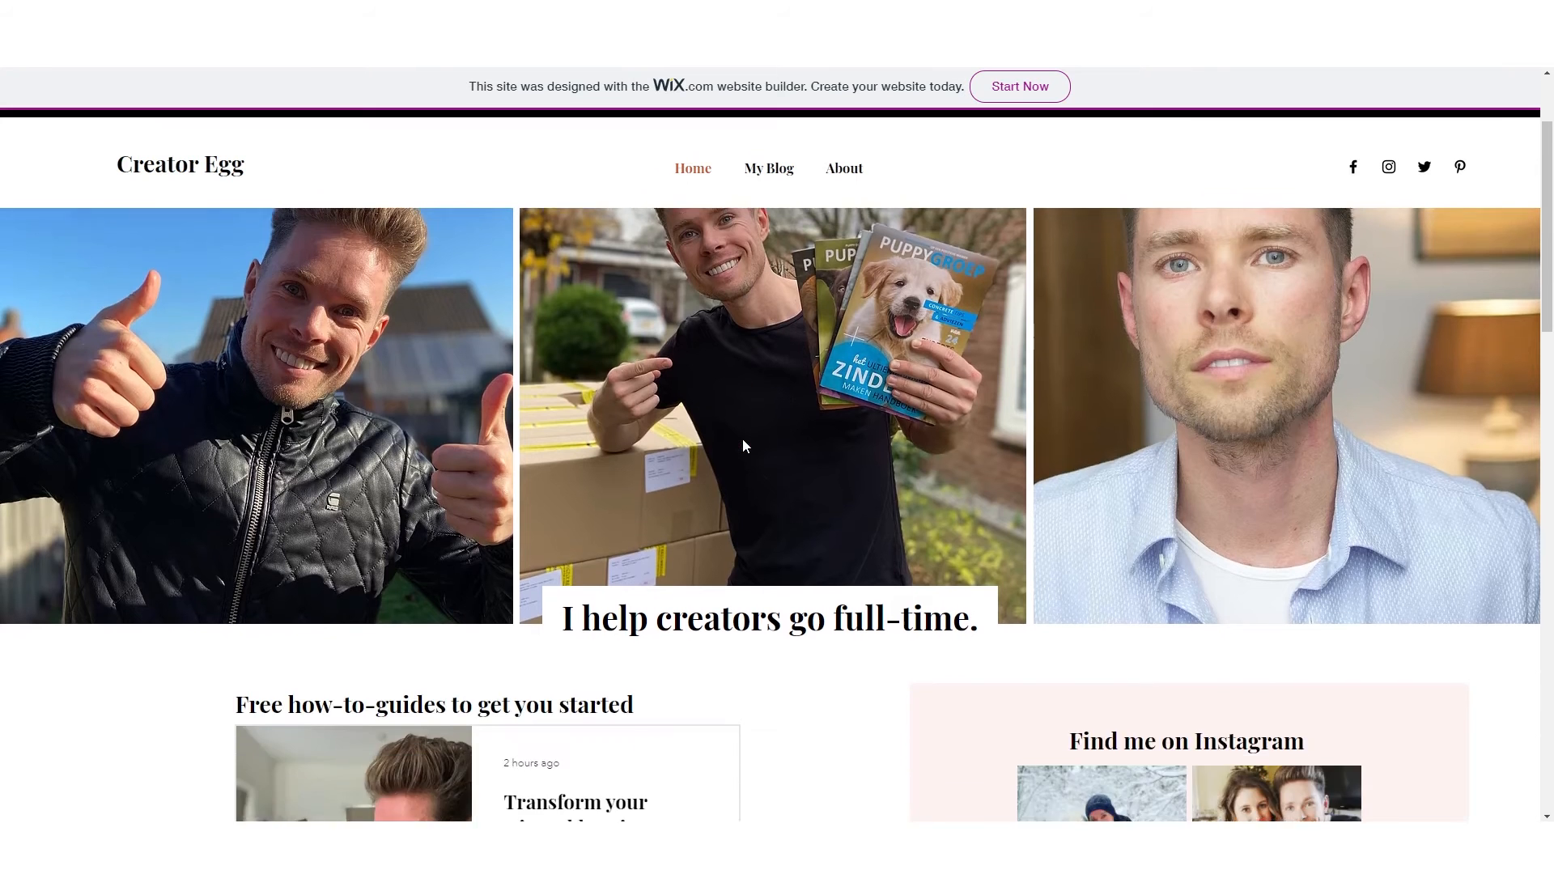
pyautogui.scroll(2, 741, 439)
pyautogui.scroll(-5, 740, 433)
pyautogui.scroll(-3, 740, 435)
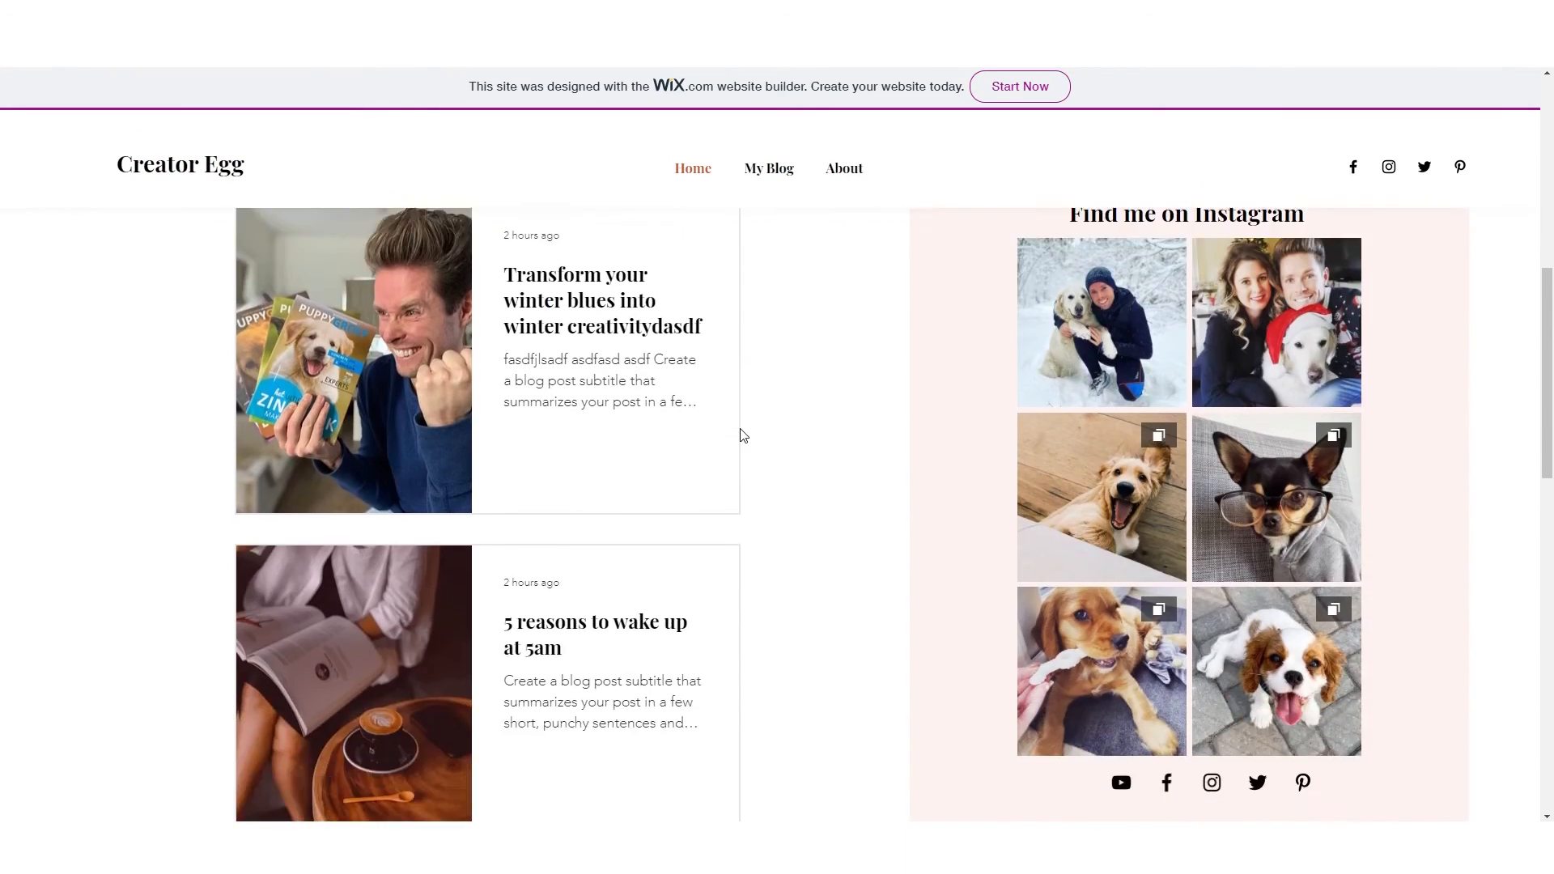
pyautogui.scroll(8, 740, 433)
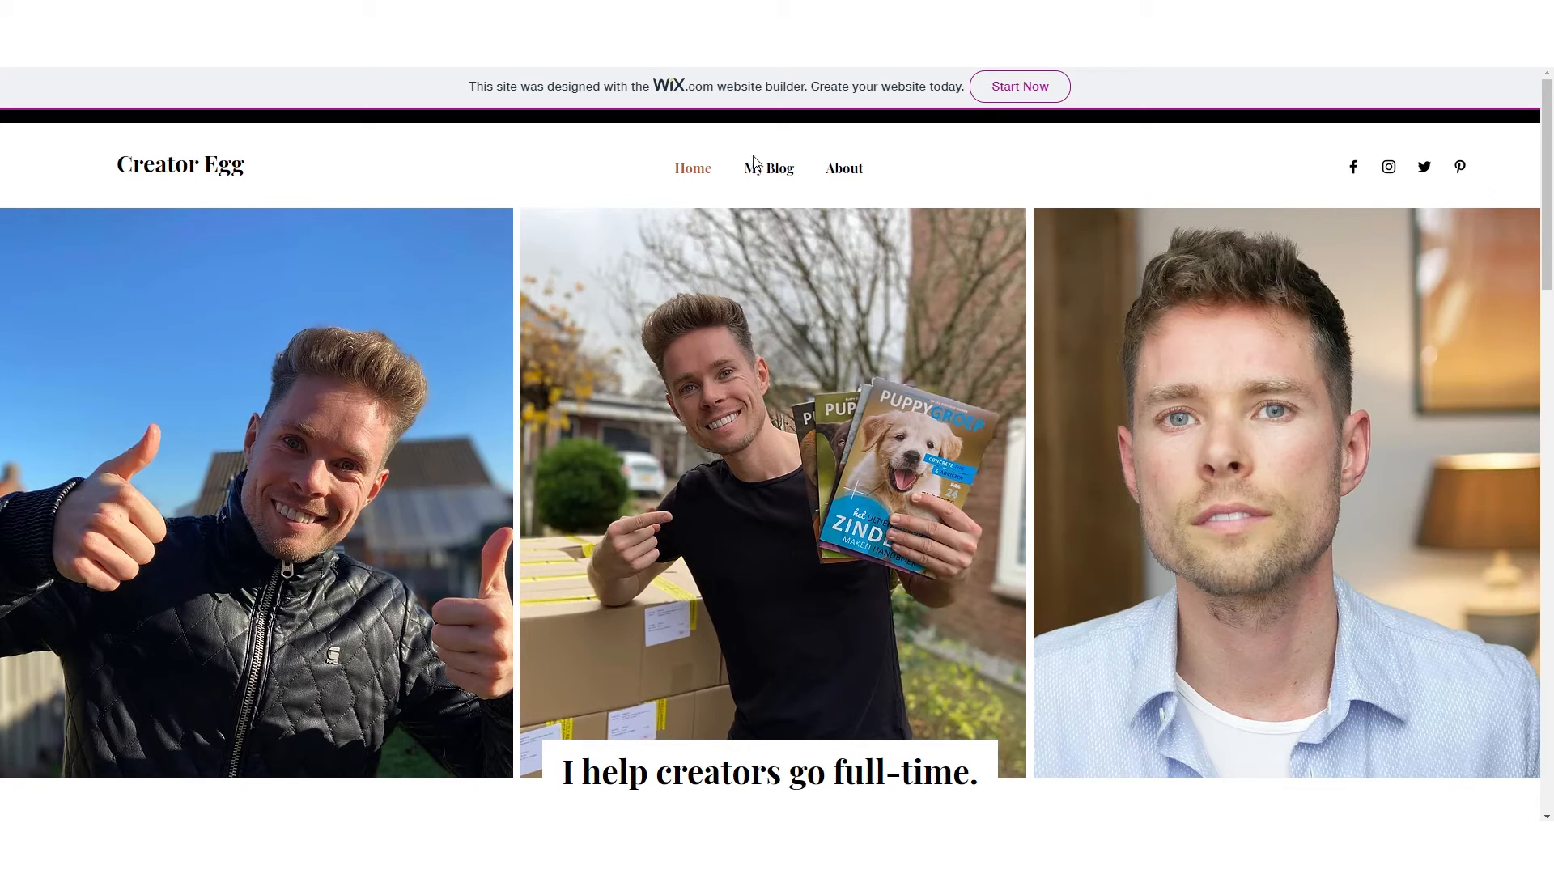
# - Visit the blog page and the About page of the live site and look them over
pyautogui.click(842, 172)
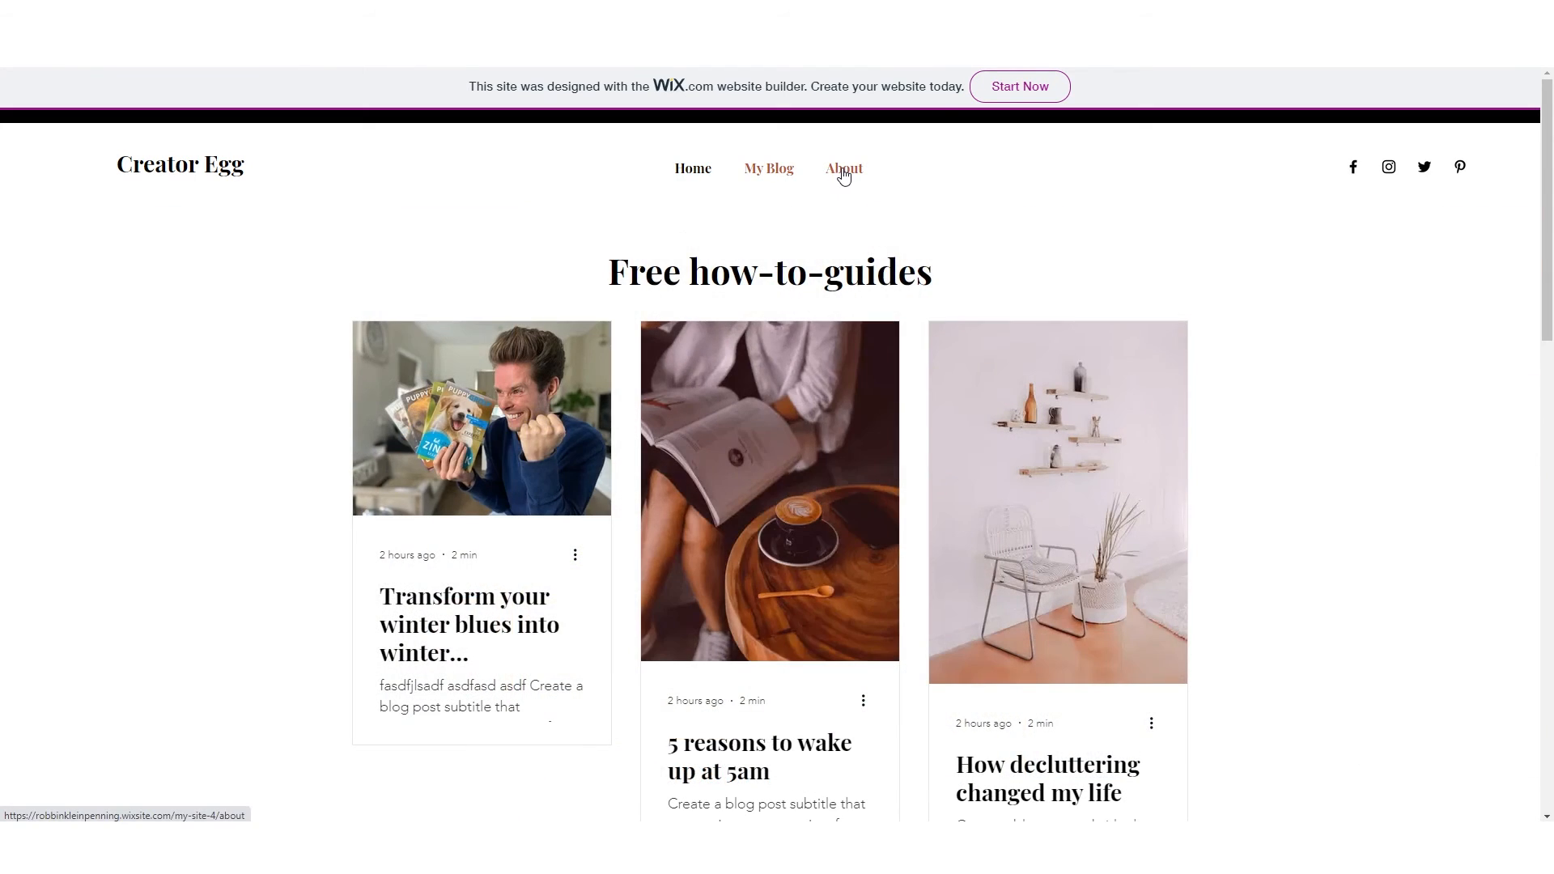
pyautogui.click(843, 172)
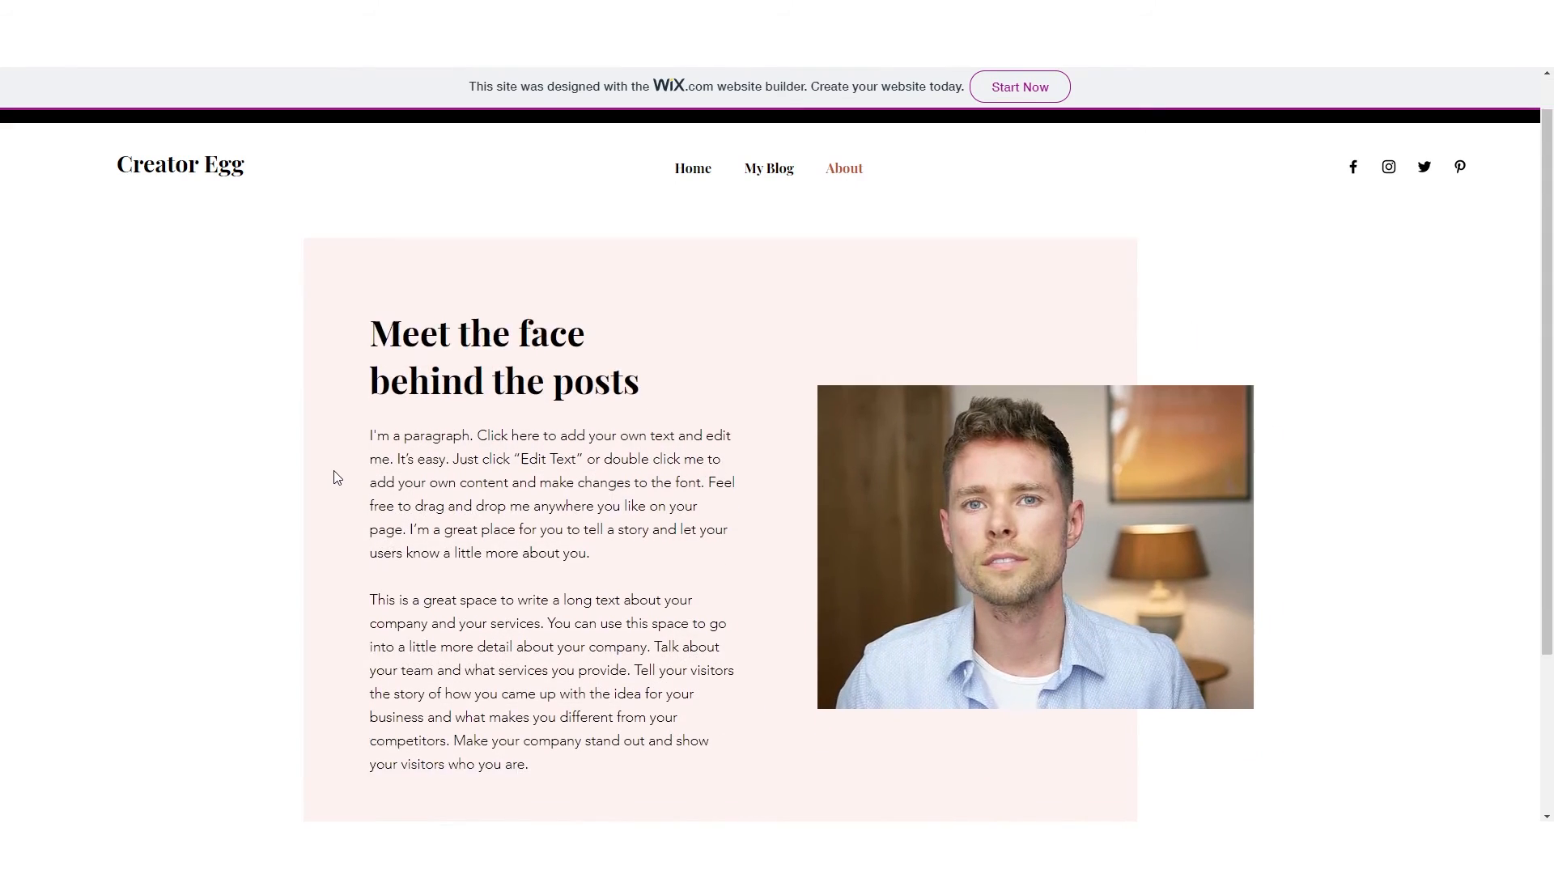
pyautogui.scroll(-4, 337, 477)
pyautogui.scroll(5, 607, 271)
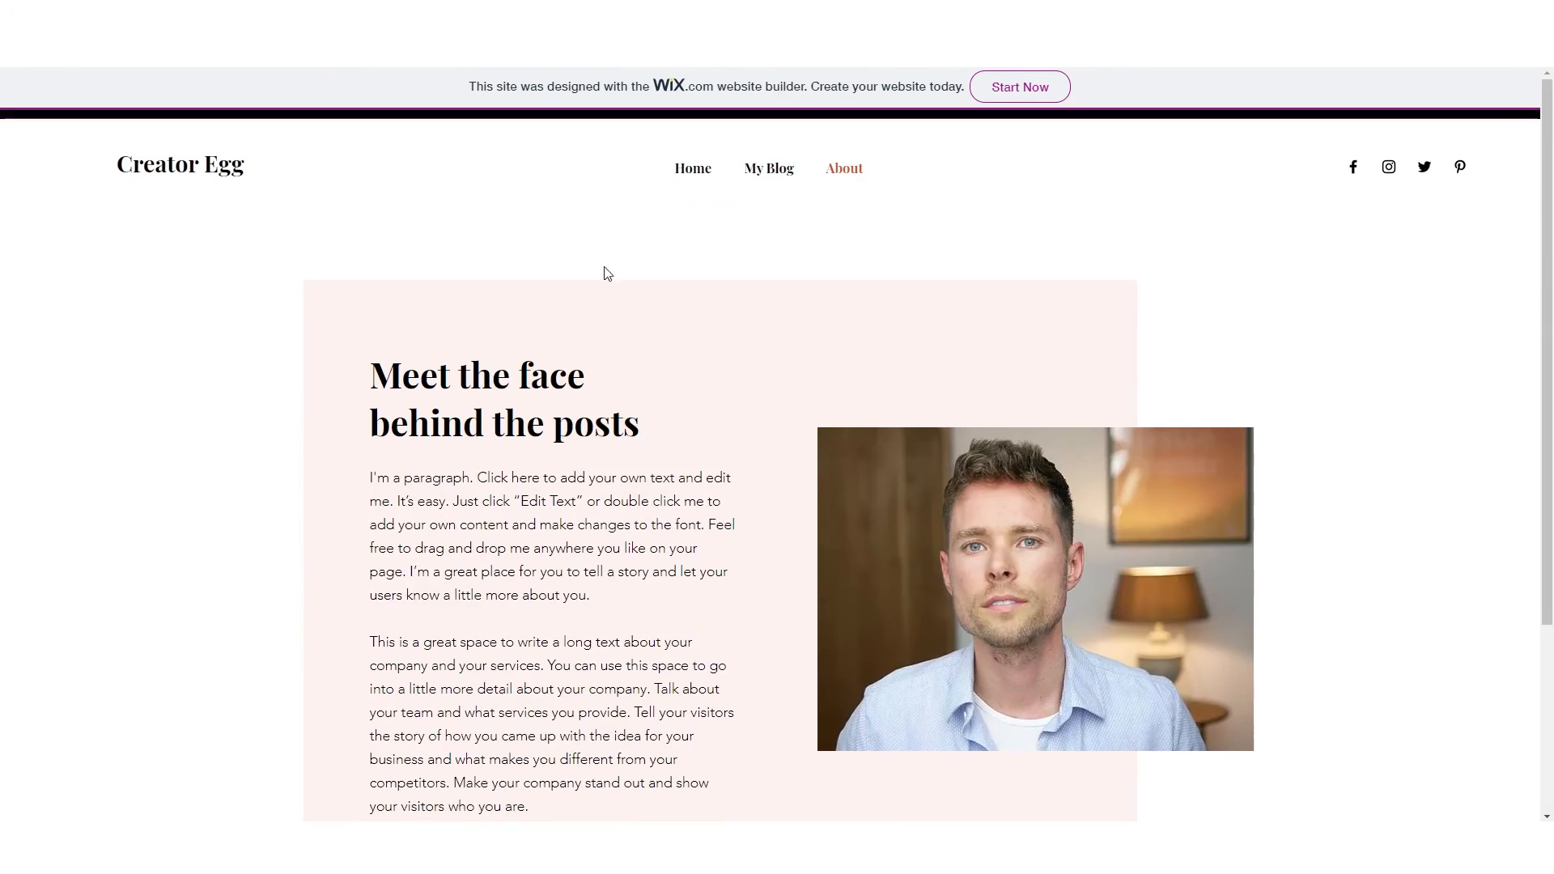
# - Return to the live home page and look over its post list and Instagram gallery
pyautogui.click(681, 174)
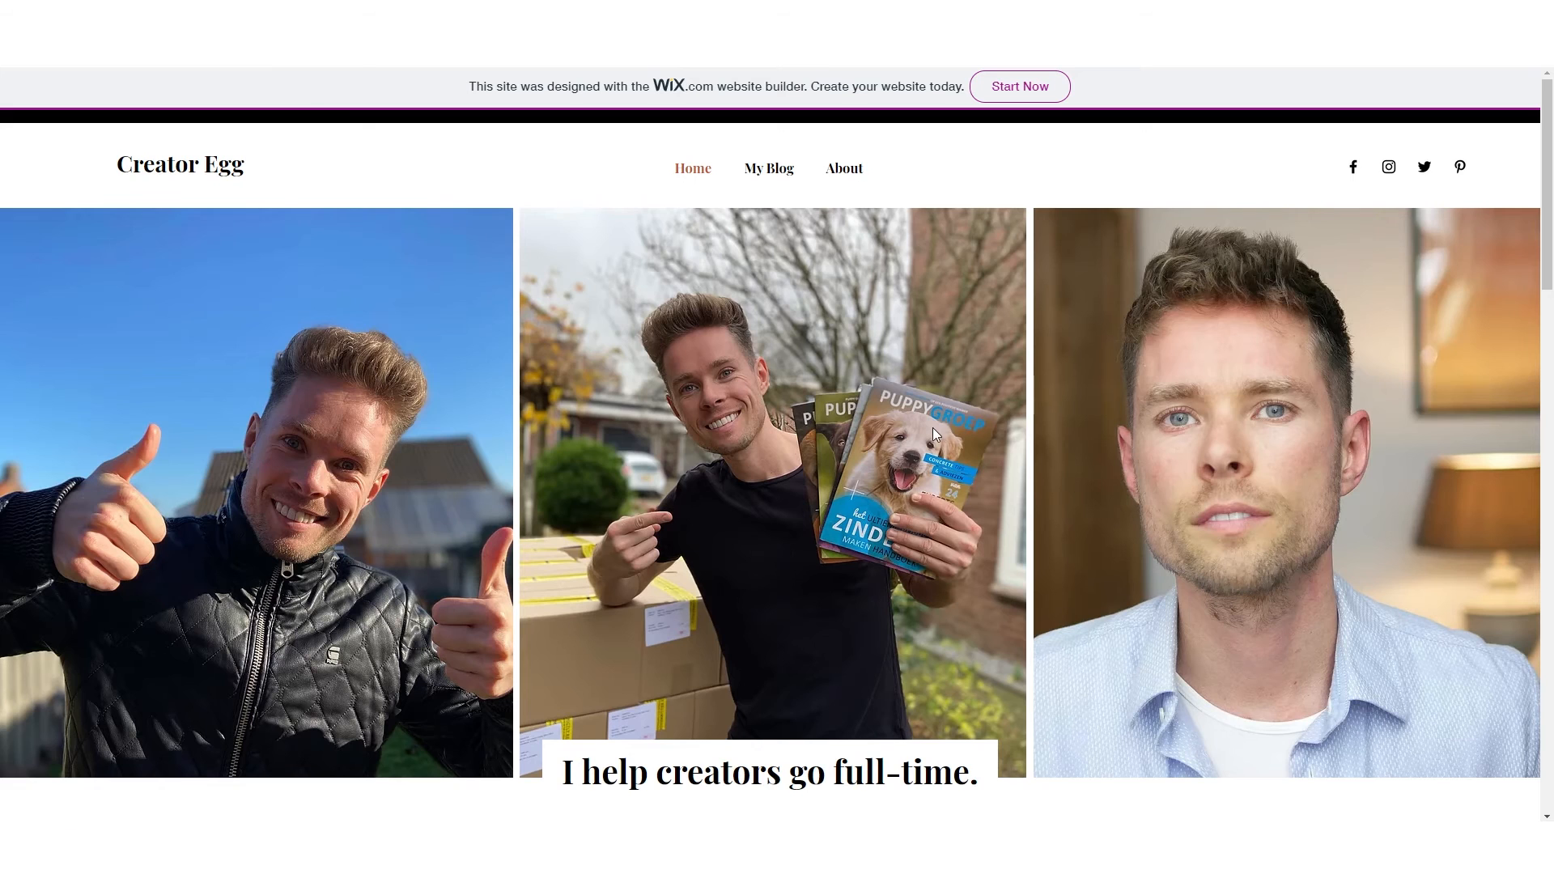
pyautogui.scroll(-9, 933, 428)
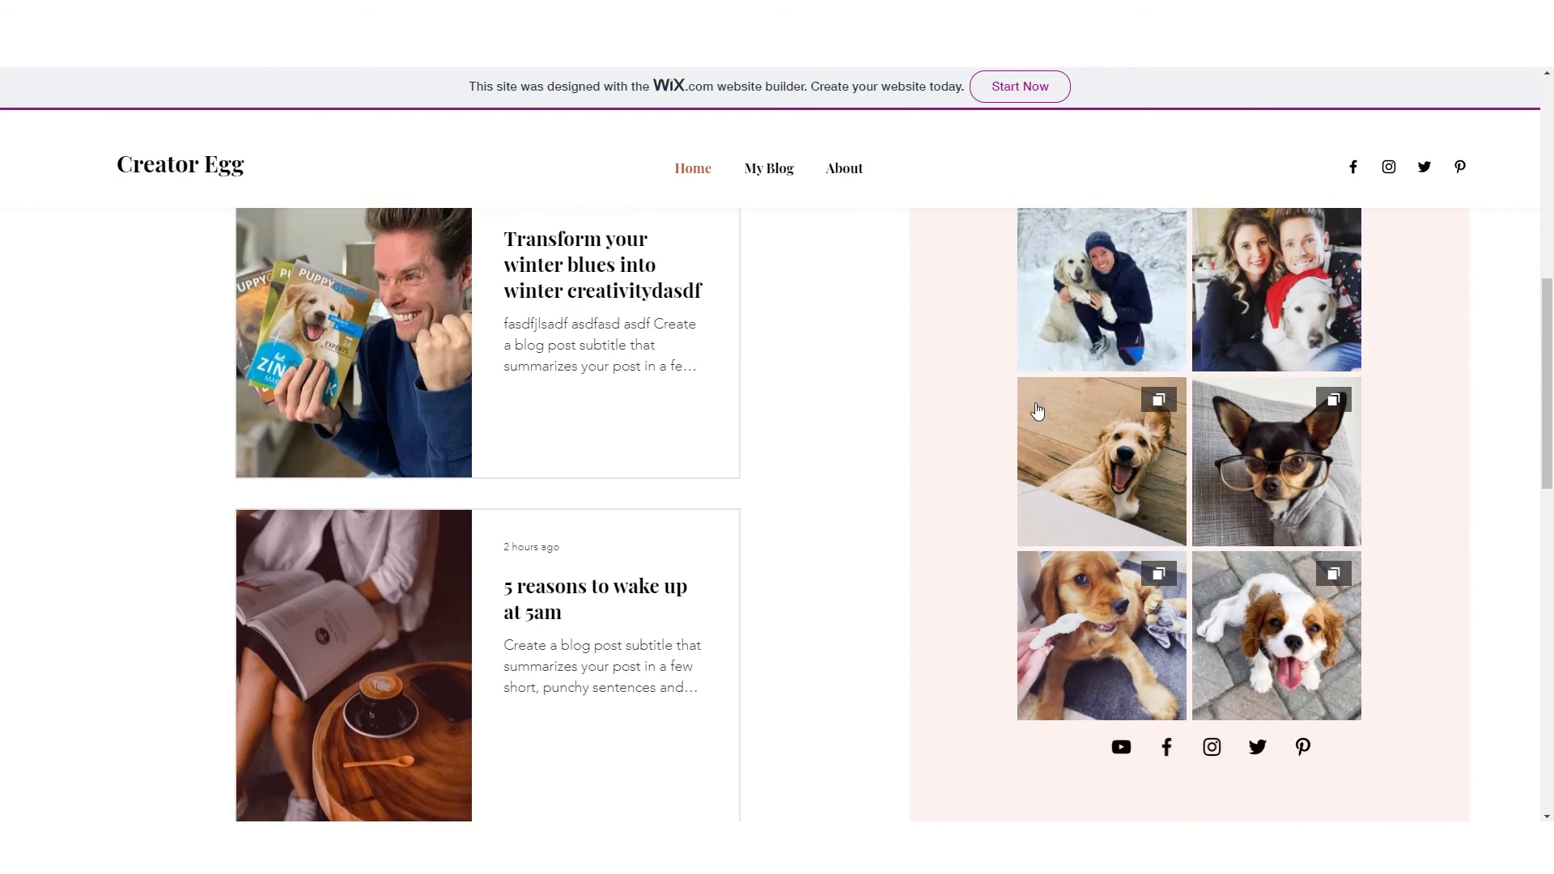
pyautogui.scroll(1, 1038, 411)
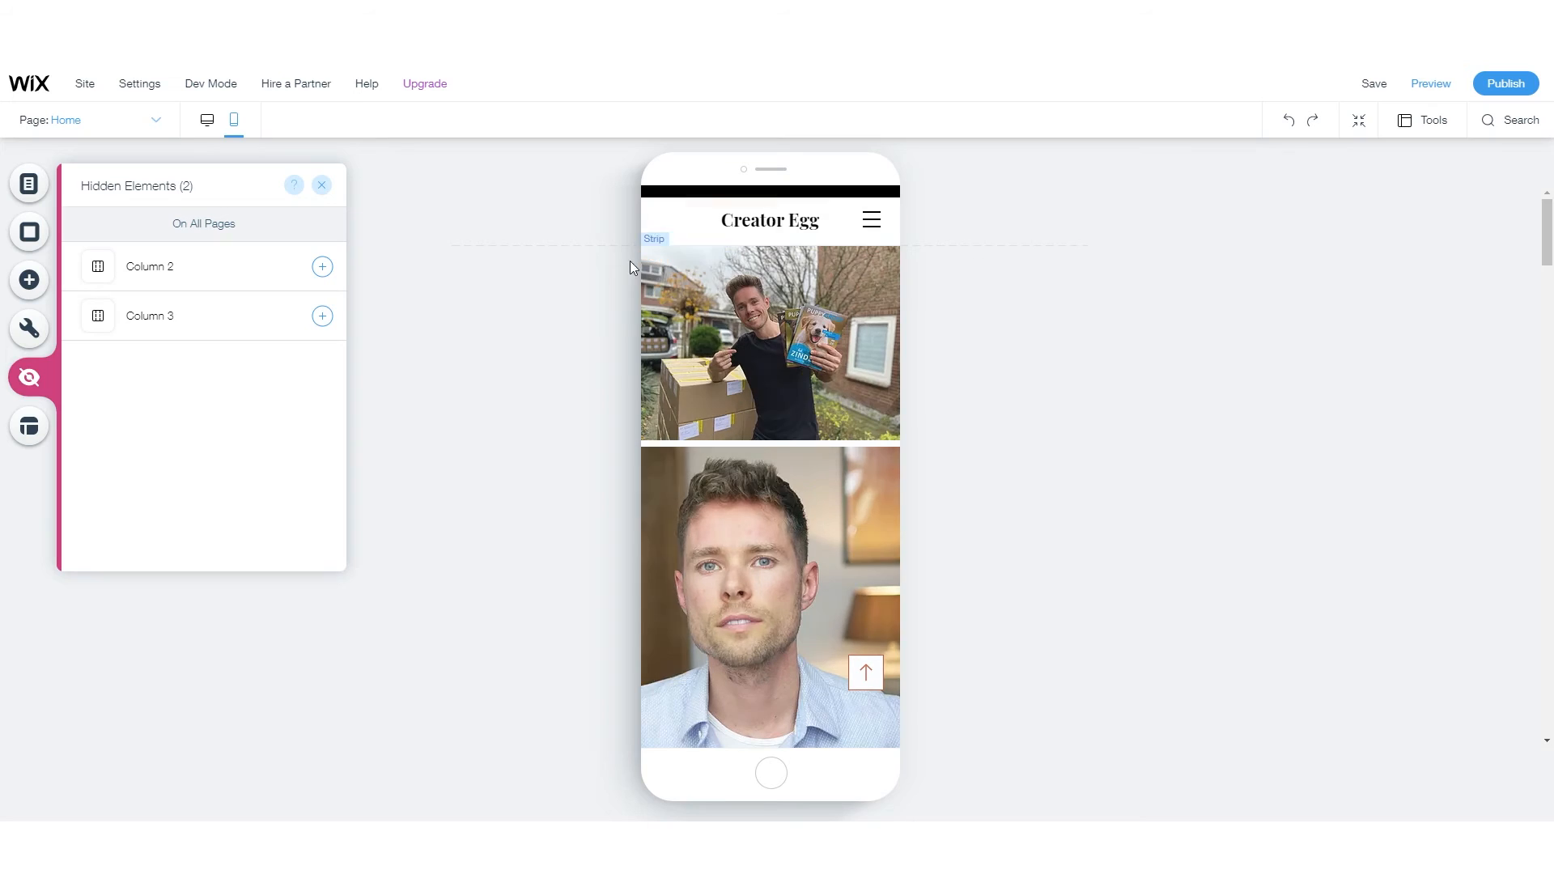
# - Review the mobile version of the home page in the Wix editor, from the photos to the how-to-guides
pyautogui.scroll(-8, 673, 391)
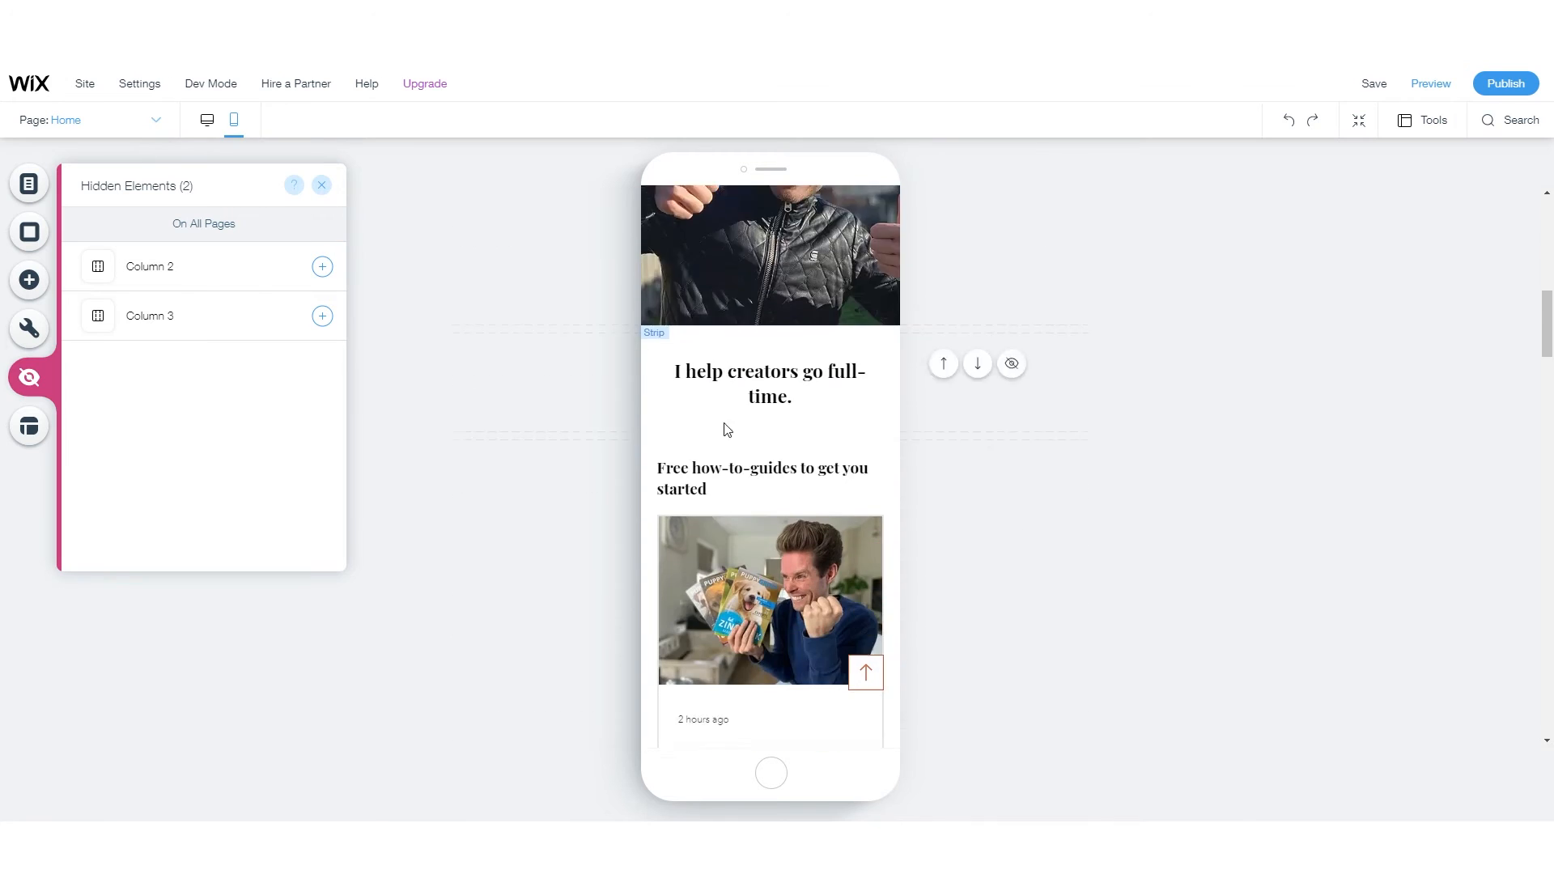
pyautogui.scroll(-2, 720, 433)
pyautogui.scroll(10, 719, 437)
pyautogui.scroll(-3, 753, 380)
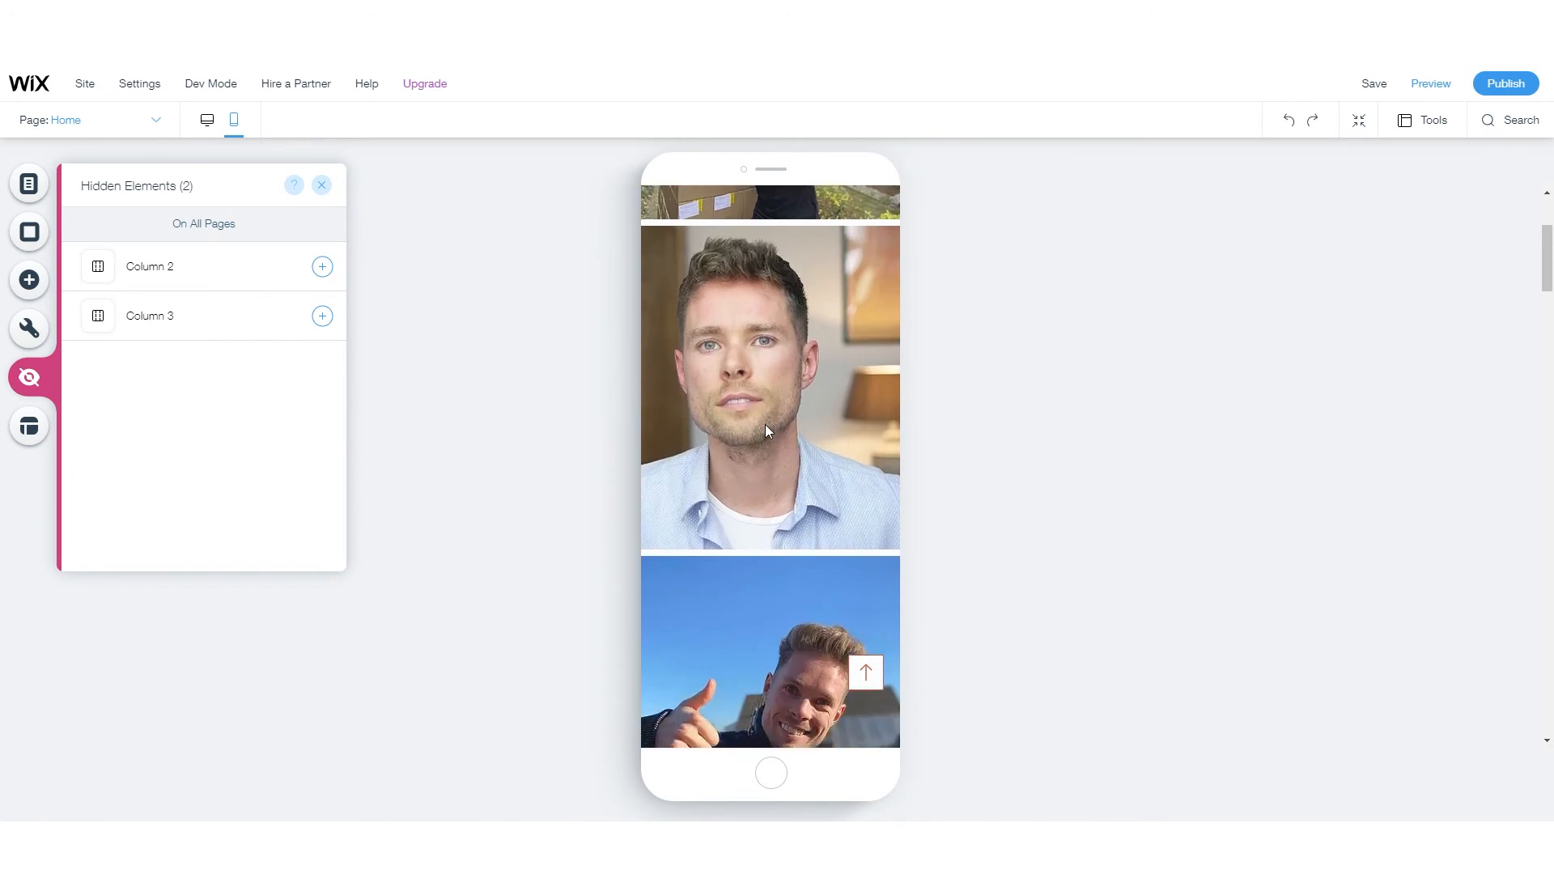
pyautogui.scroll(4, 767, 429)
# - Compare the desktop and mobile layouts of the home page's three-photo strip in the editor
pyautogui.click(207, 120)
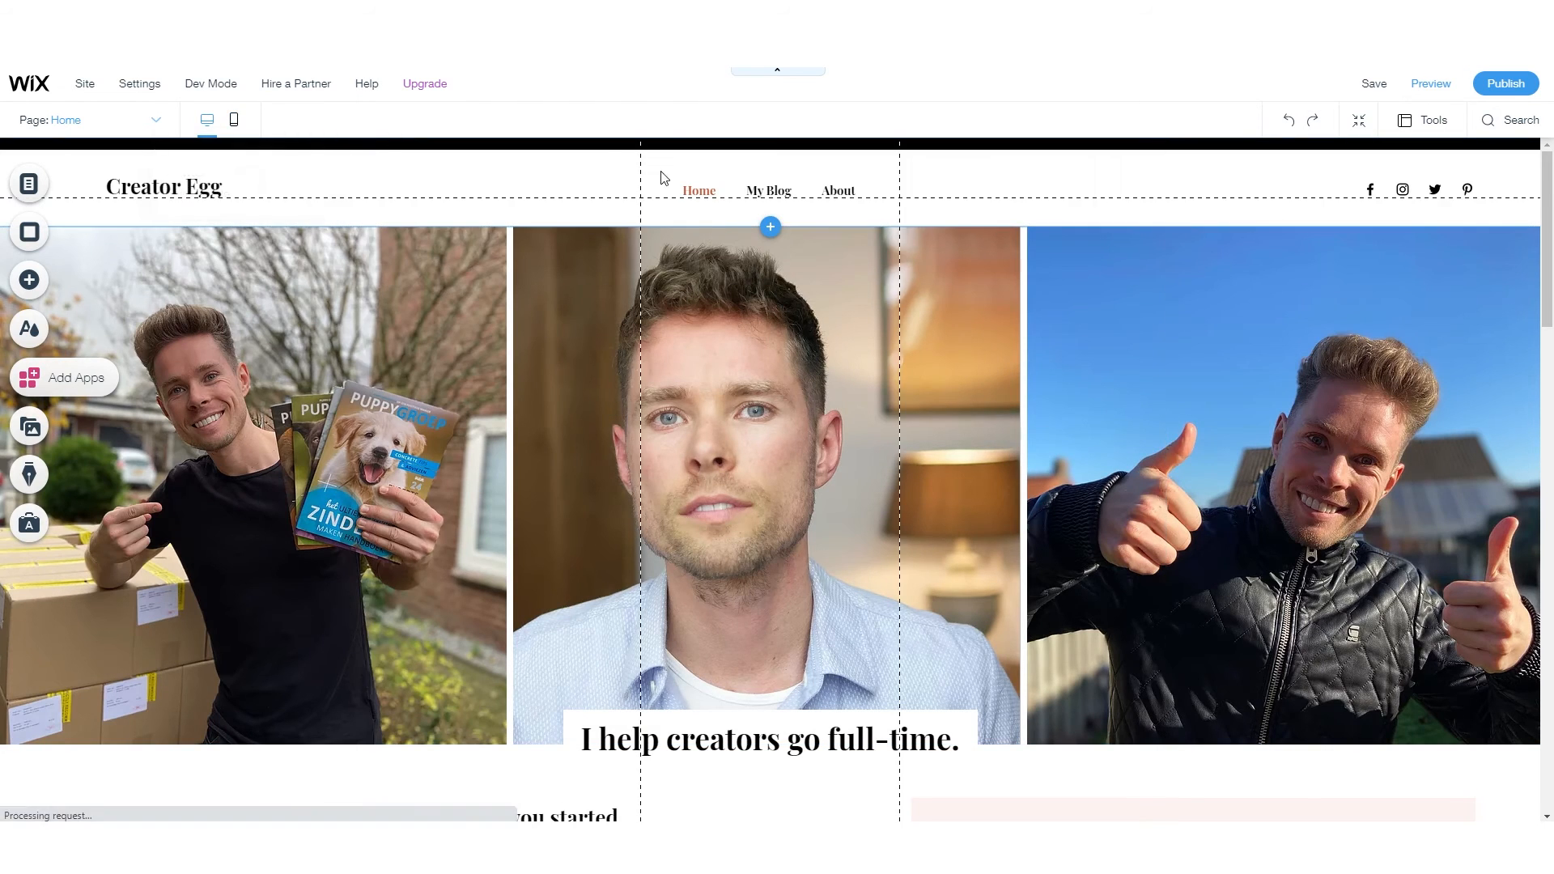
pyautogui.scroll(-6, 809, 433)
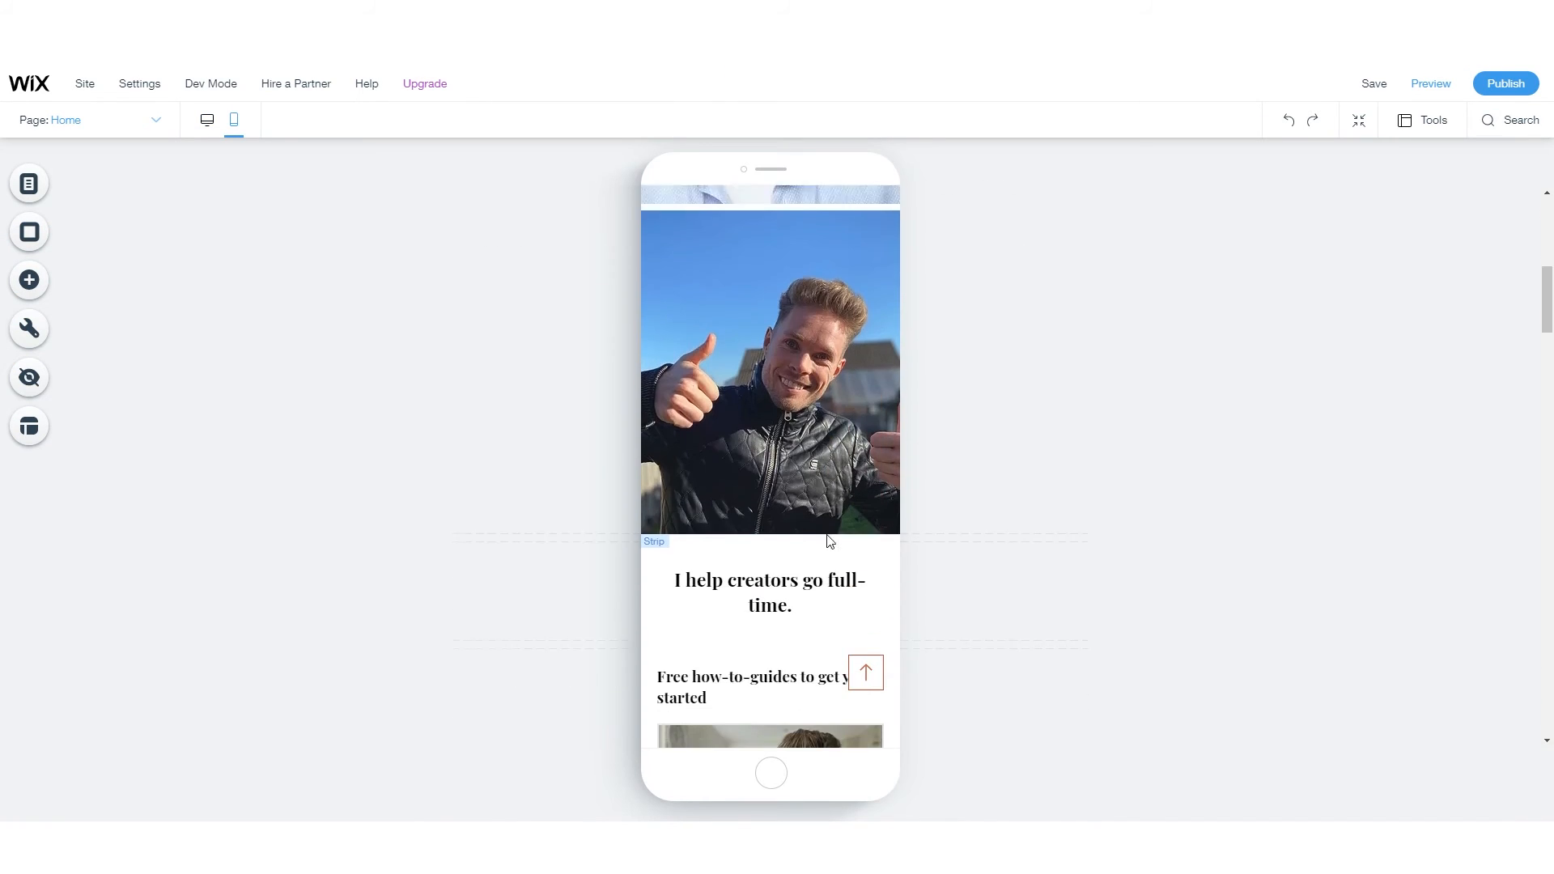
pyautogui.scroll(7, 825, 530)
pyautogui.scroll(-6, 787, 486)
pyautogui.scroll(6, 792, 497)
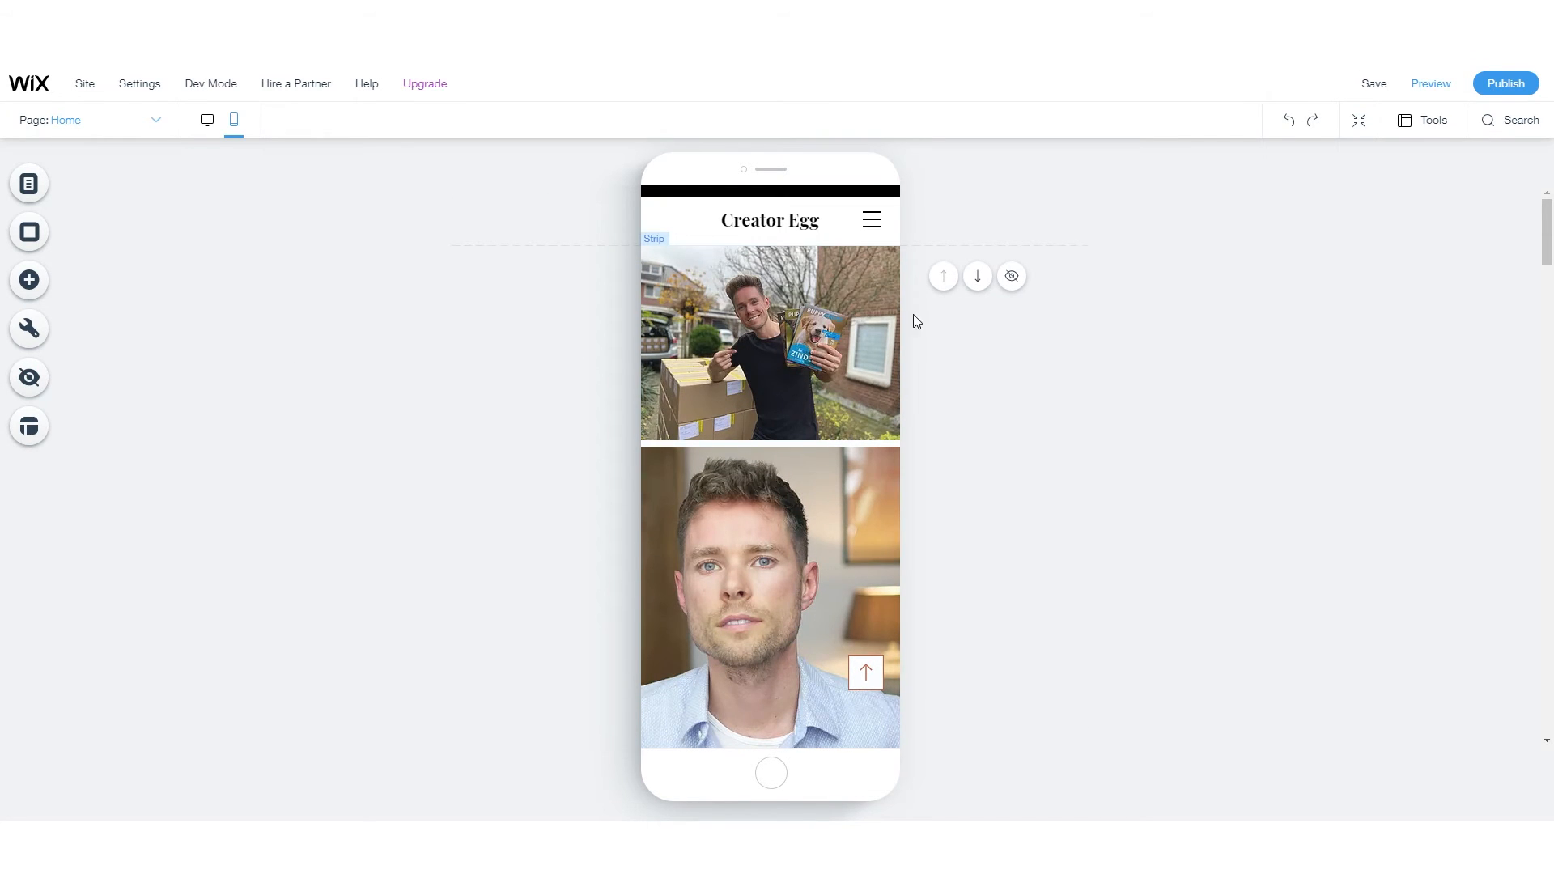
# - Try hiding the three-photo strip on the mobile home page, and restore it from the hidden elements
pyautogui.click(847, 389)
pyautogui.click(838, 359)
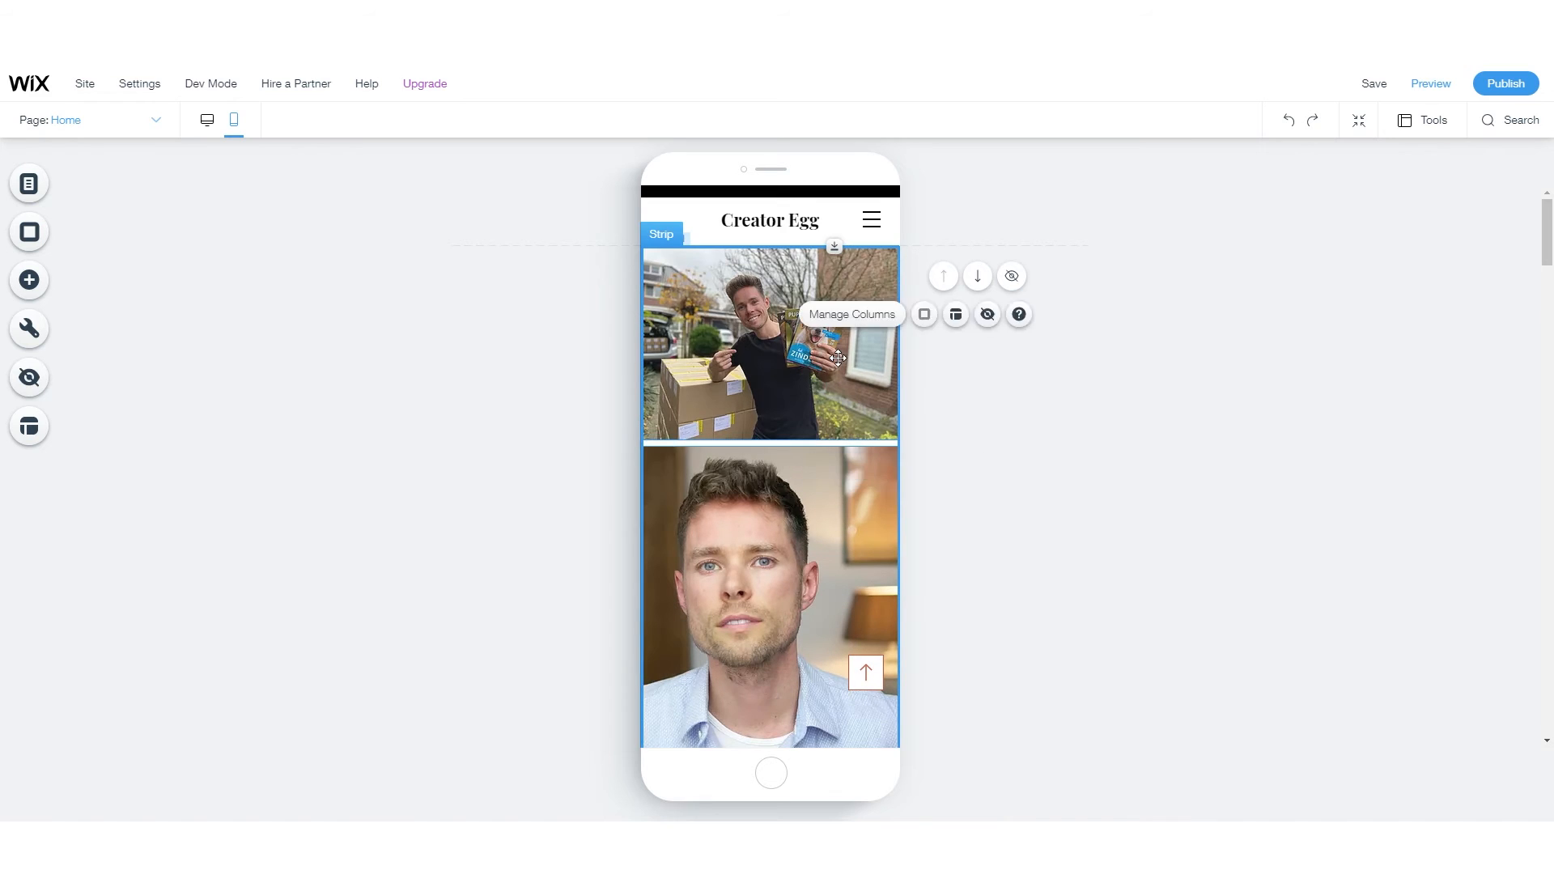
pyautogui.click(1012, 277)
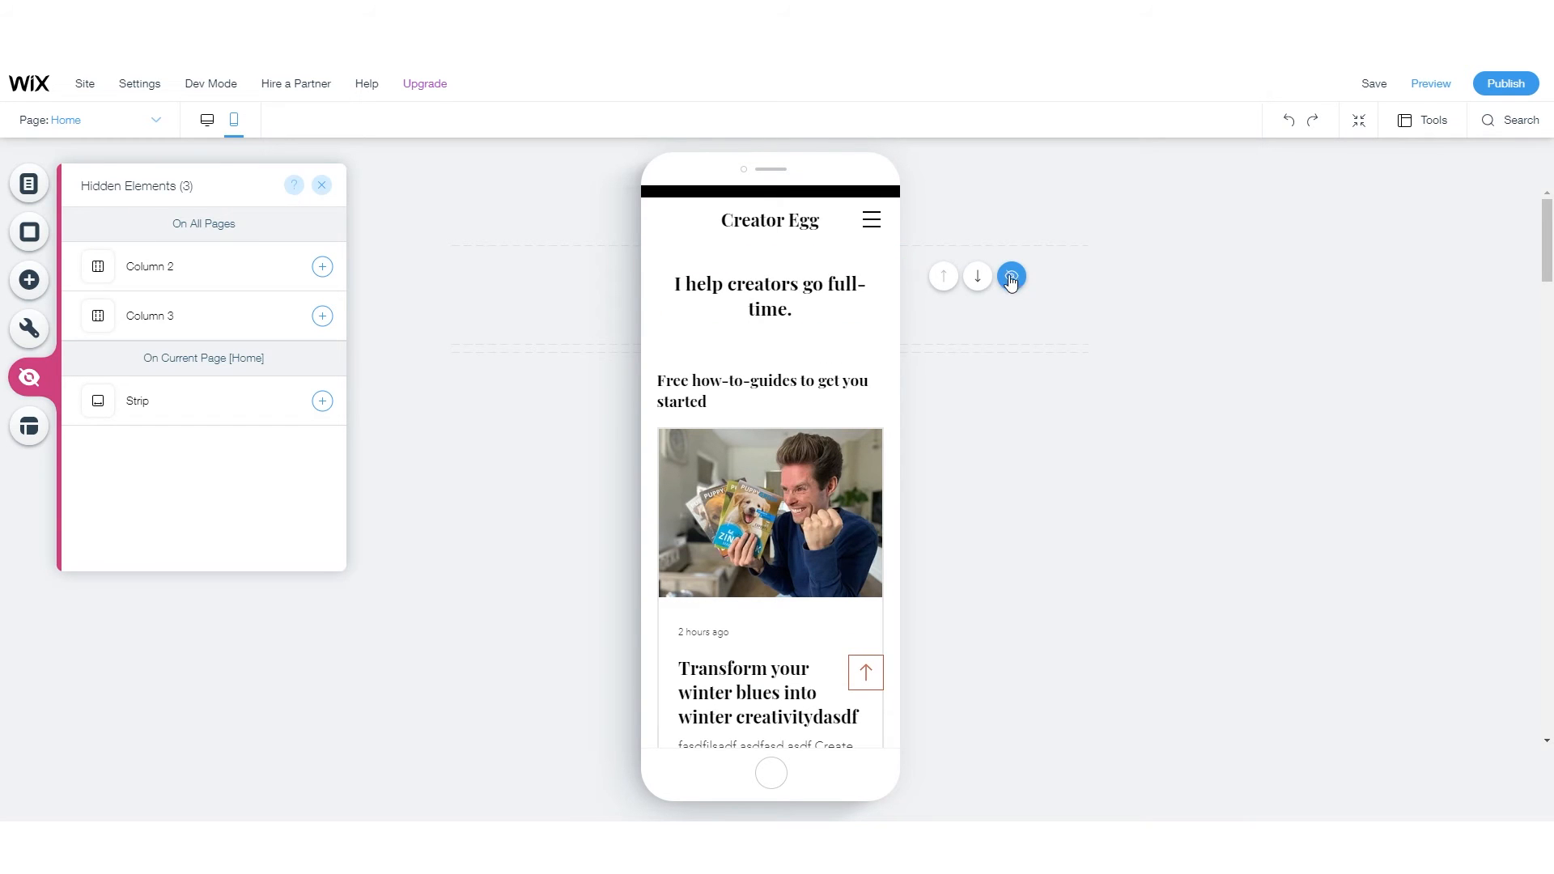
pyautogui.click(142, 402)
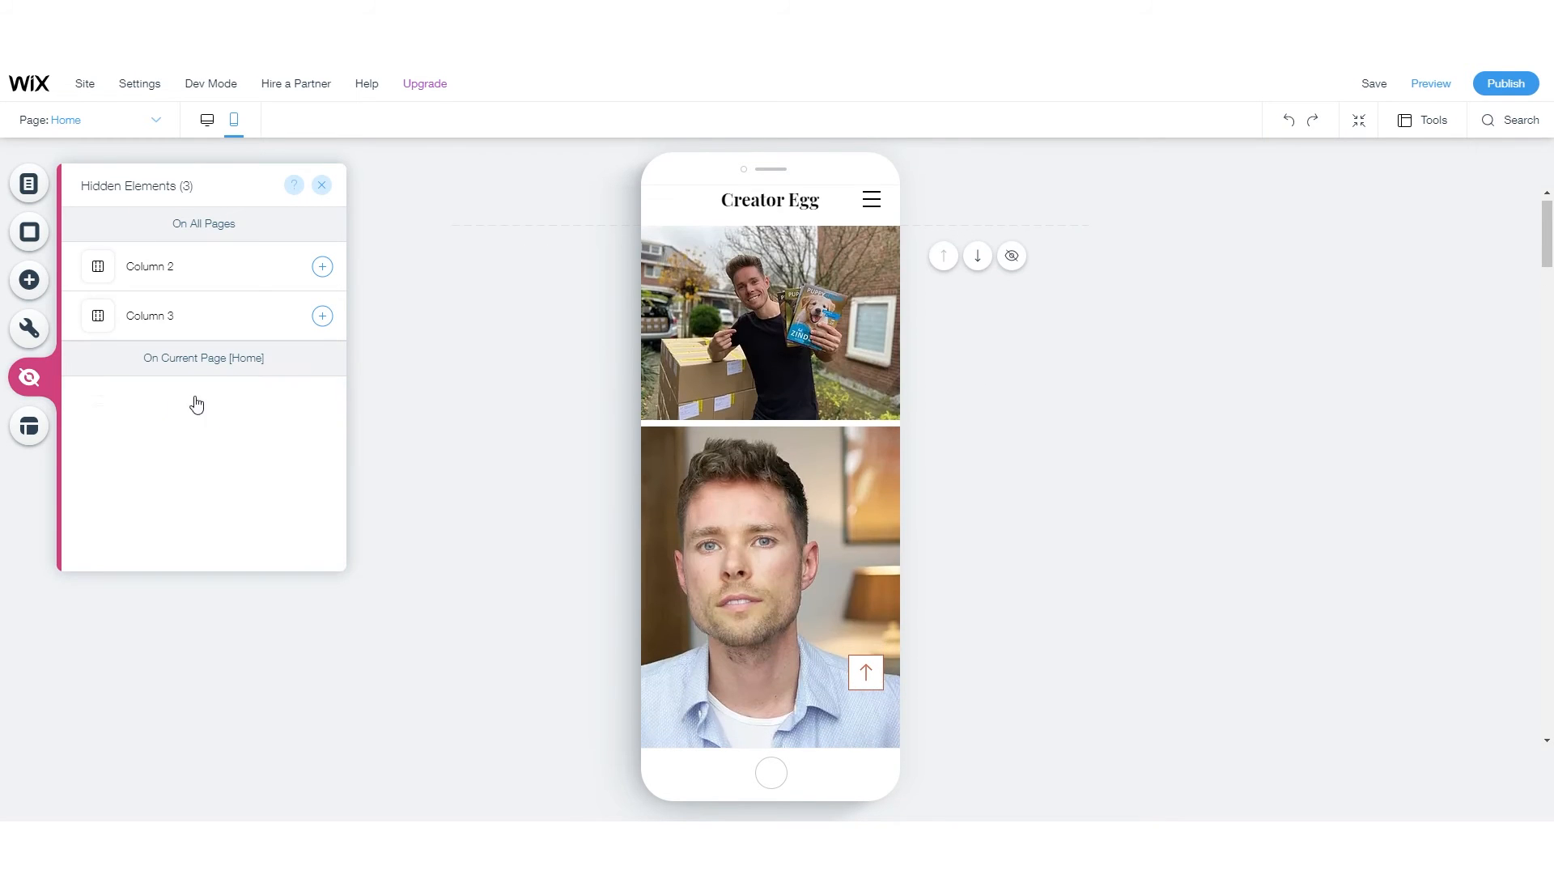
# - Hide the three-photo strip above the tagline on the mobile home page
pyautogui.click(1005, 263)
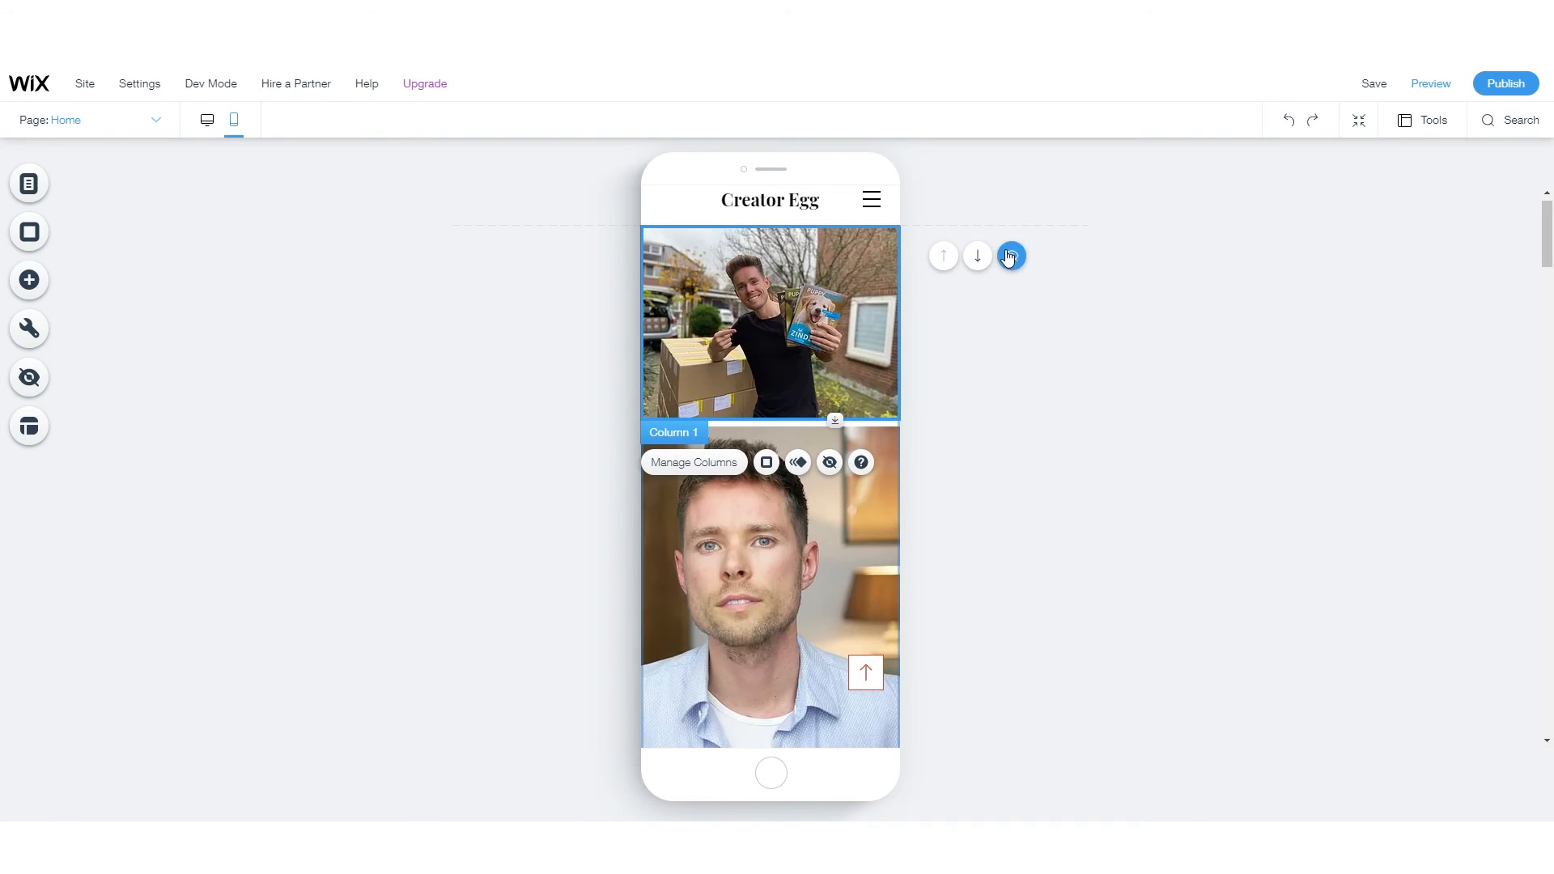
pyautogui.click(1009, 258)
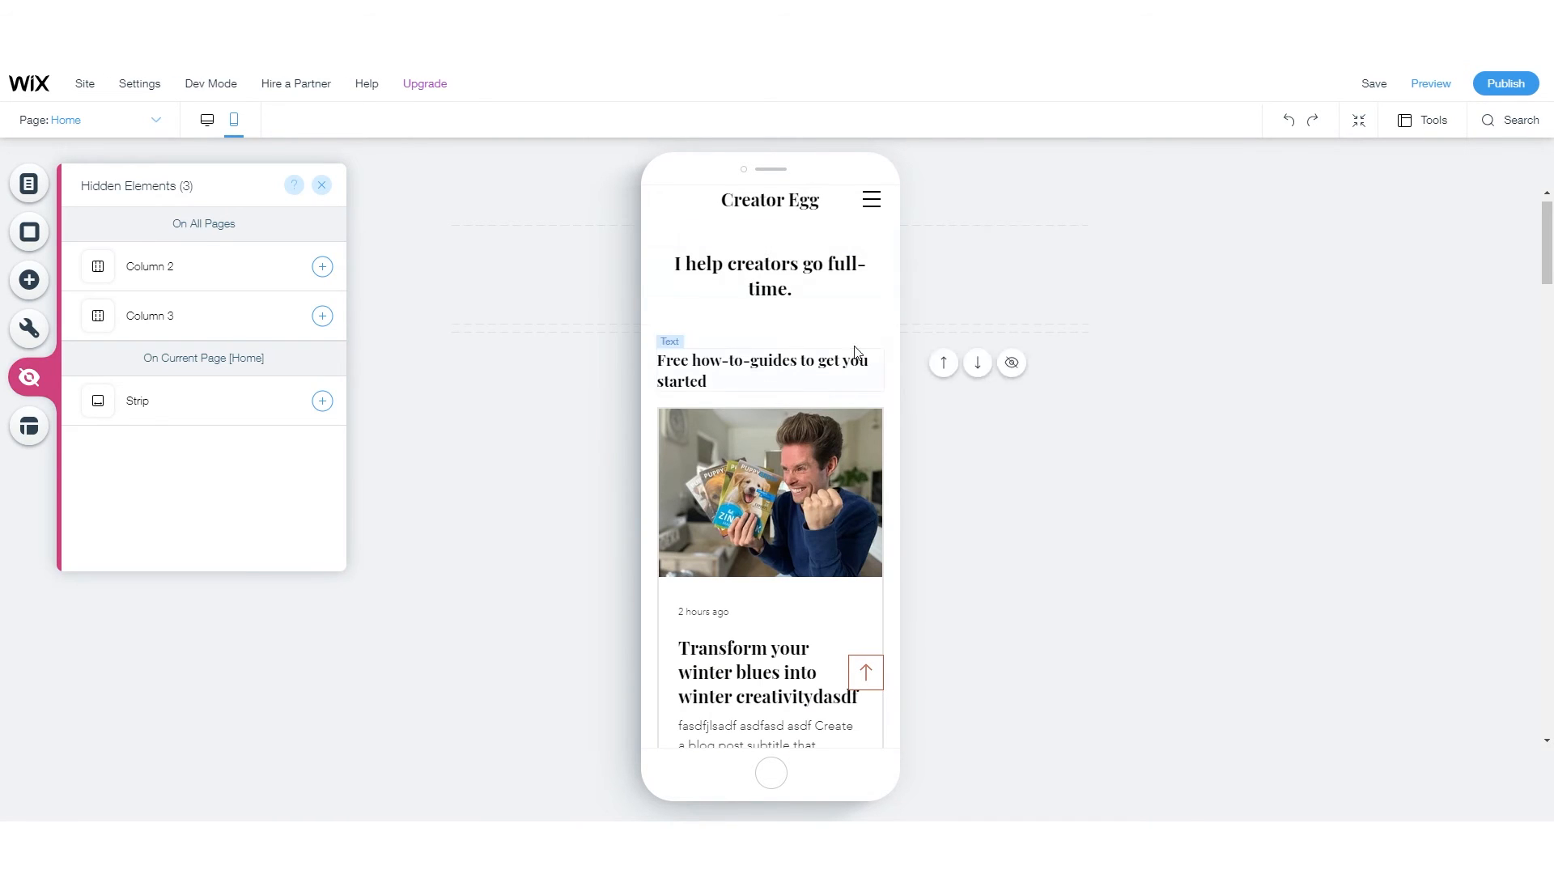
# - Restore the three-photo strip on the mobile home page from the hidden elements
pyautogui.click(322, 403)
pyautogui.click(321, 185)
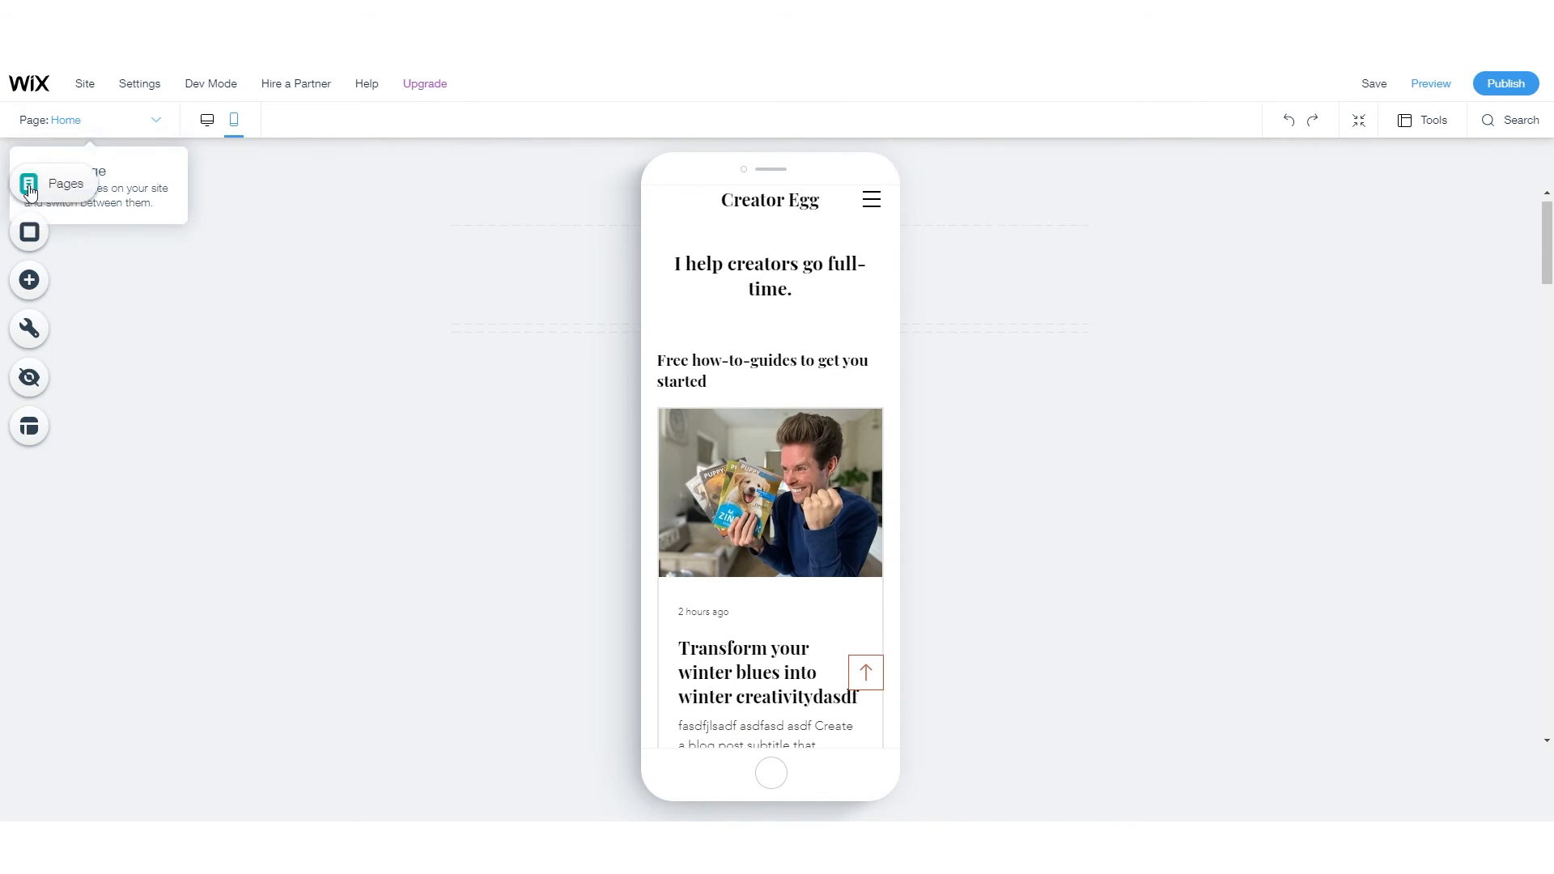
pyautogui.click(29, 379)
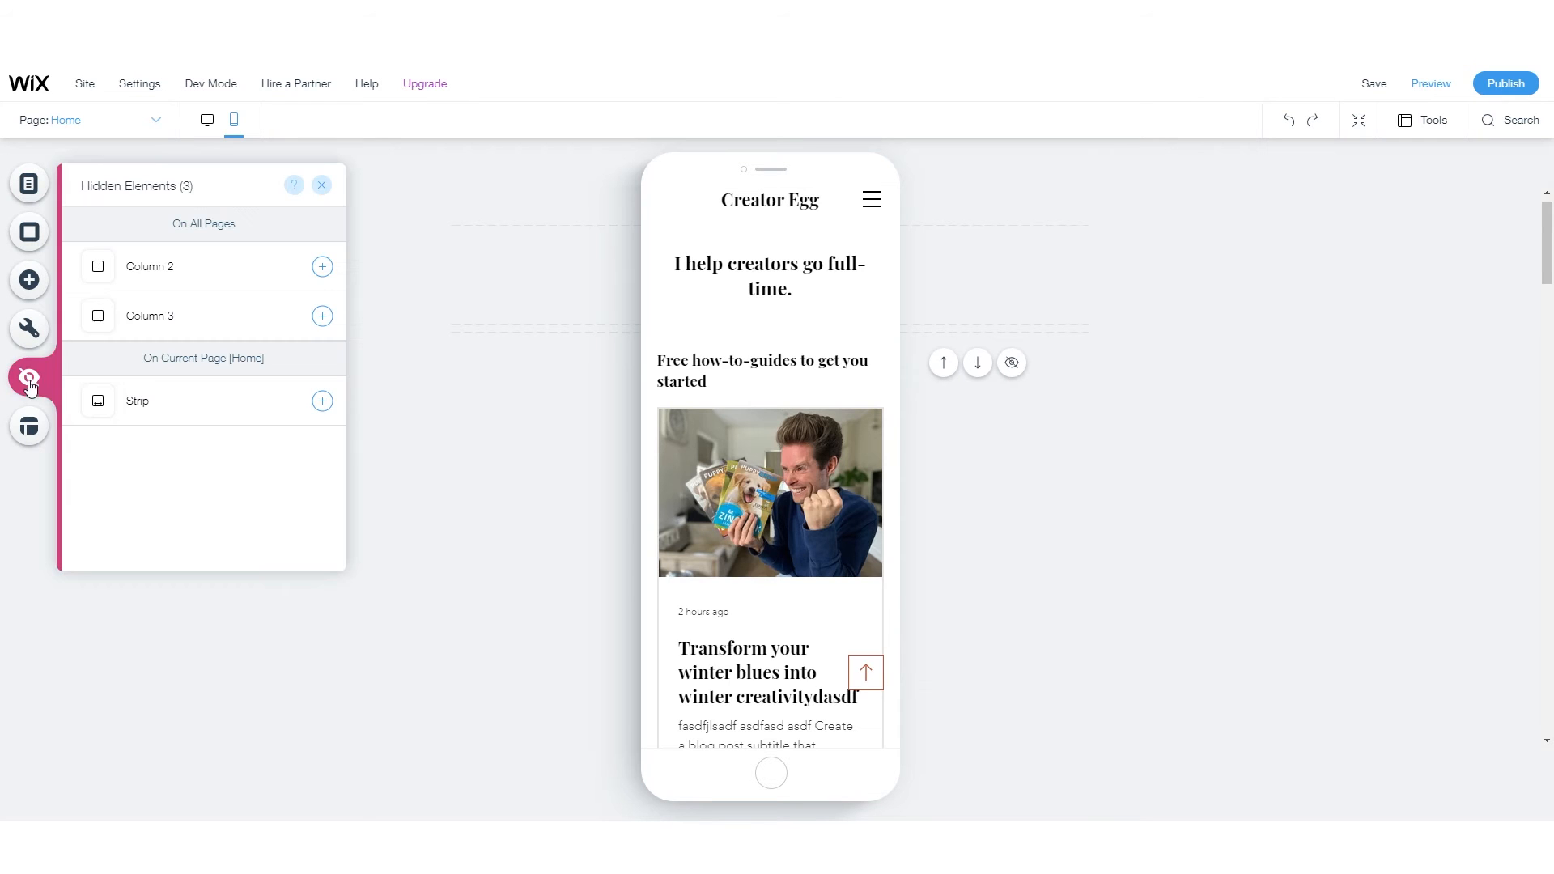
pyautogui.click(322, 402)
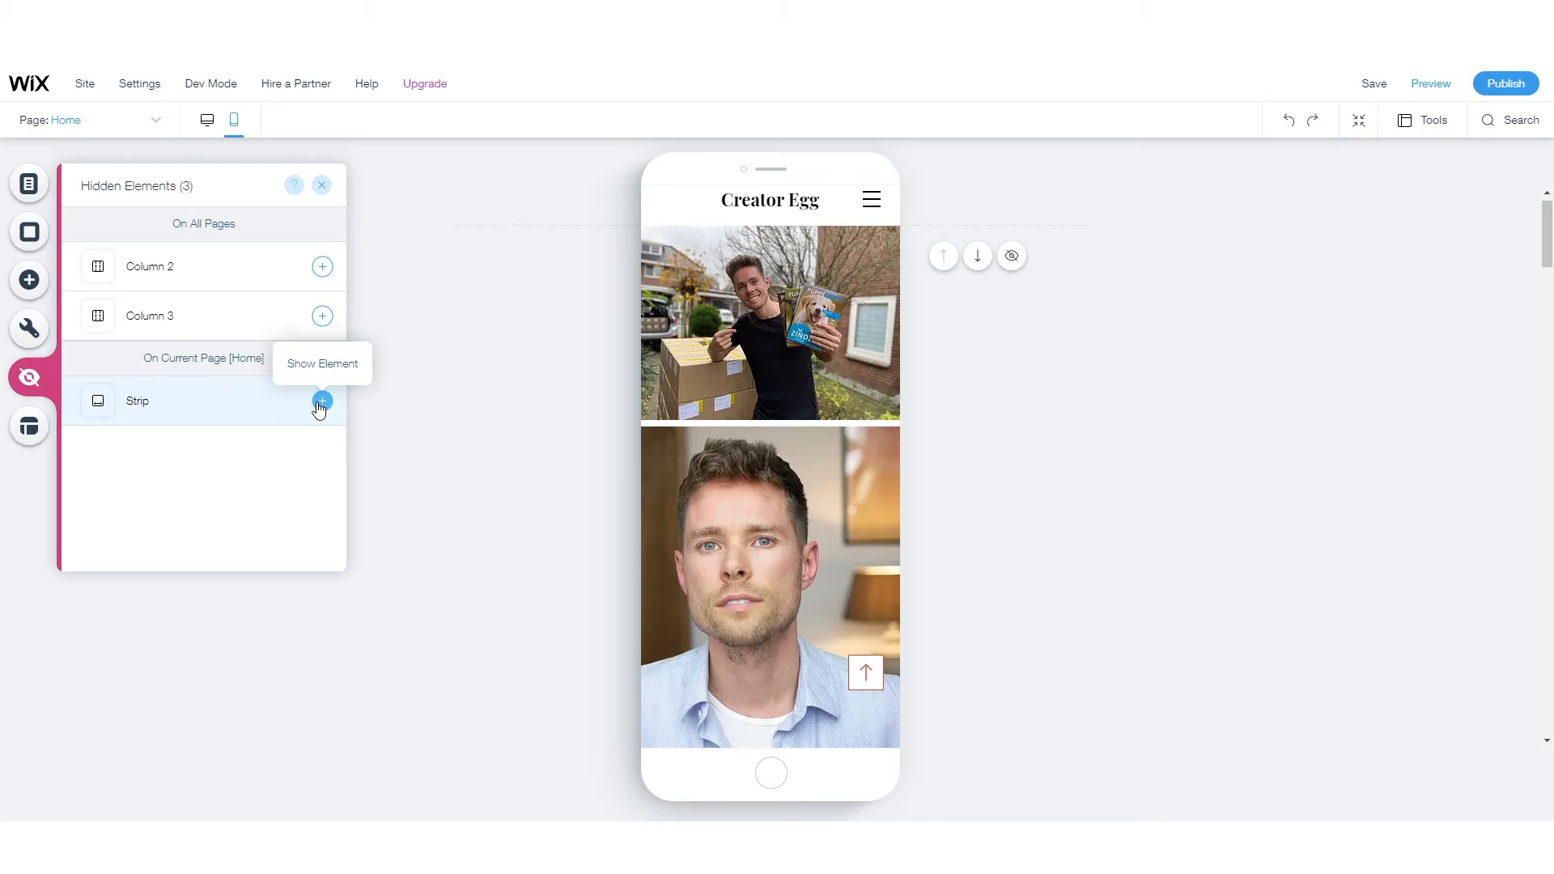
# - Move the three-photo strip's first column, the man with boxes, below the portrait column
pyautogui.click(780, 400)
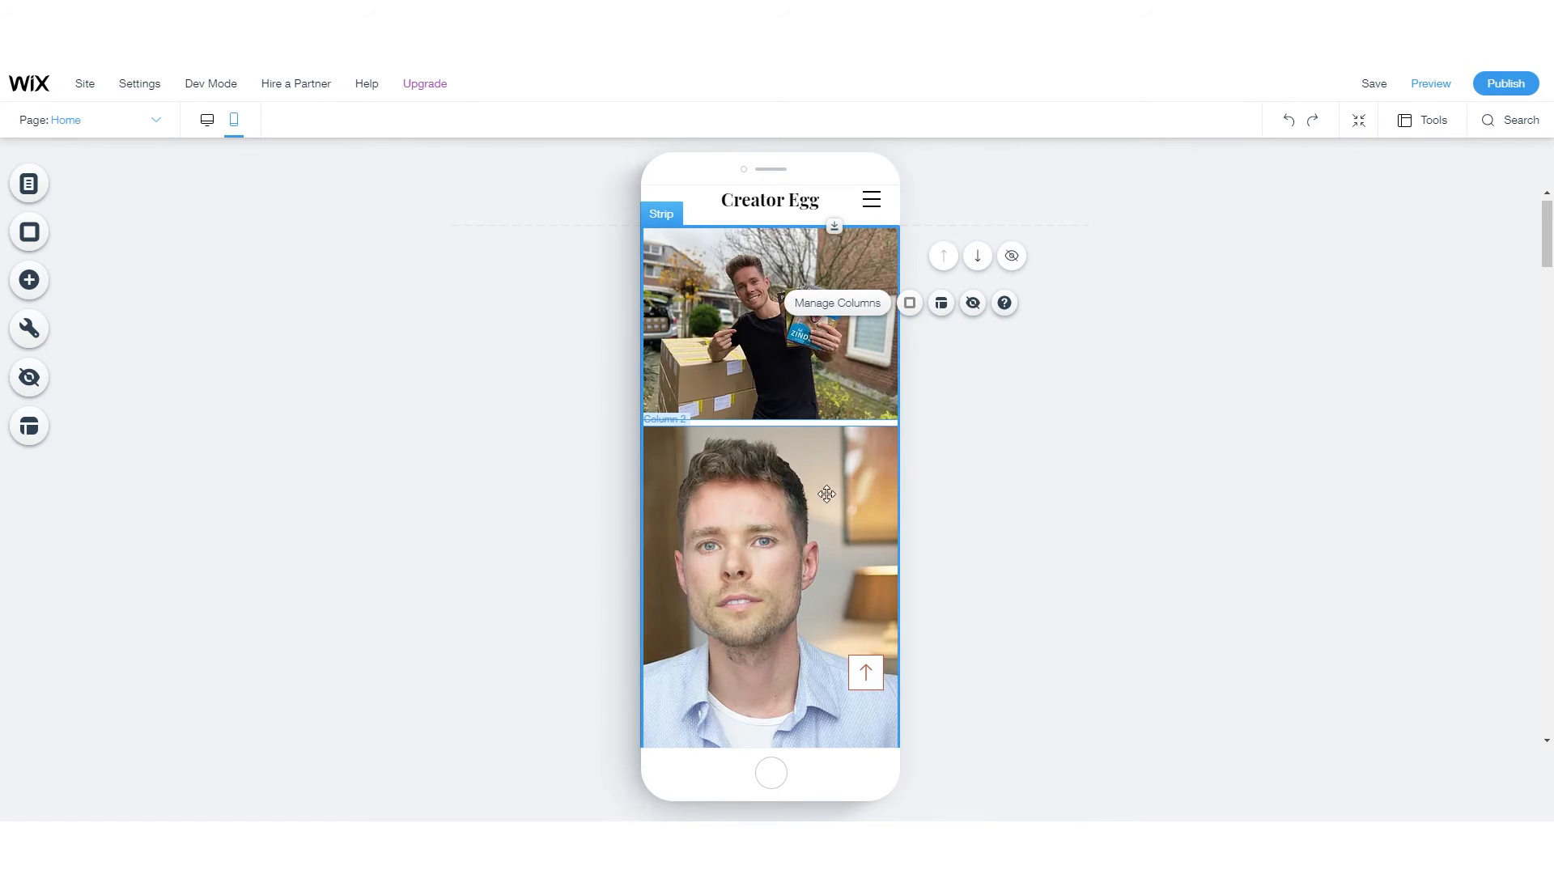
pyautogui.click(855, 305)
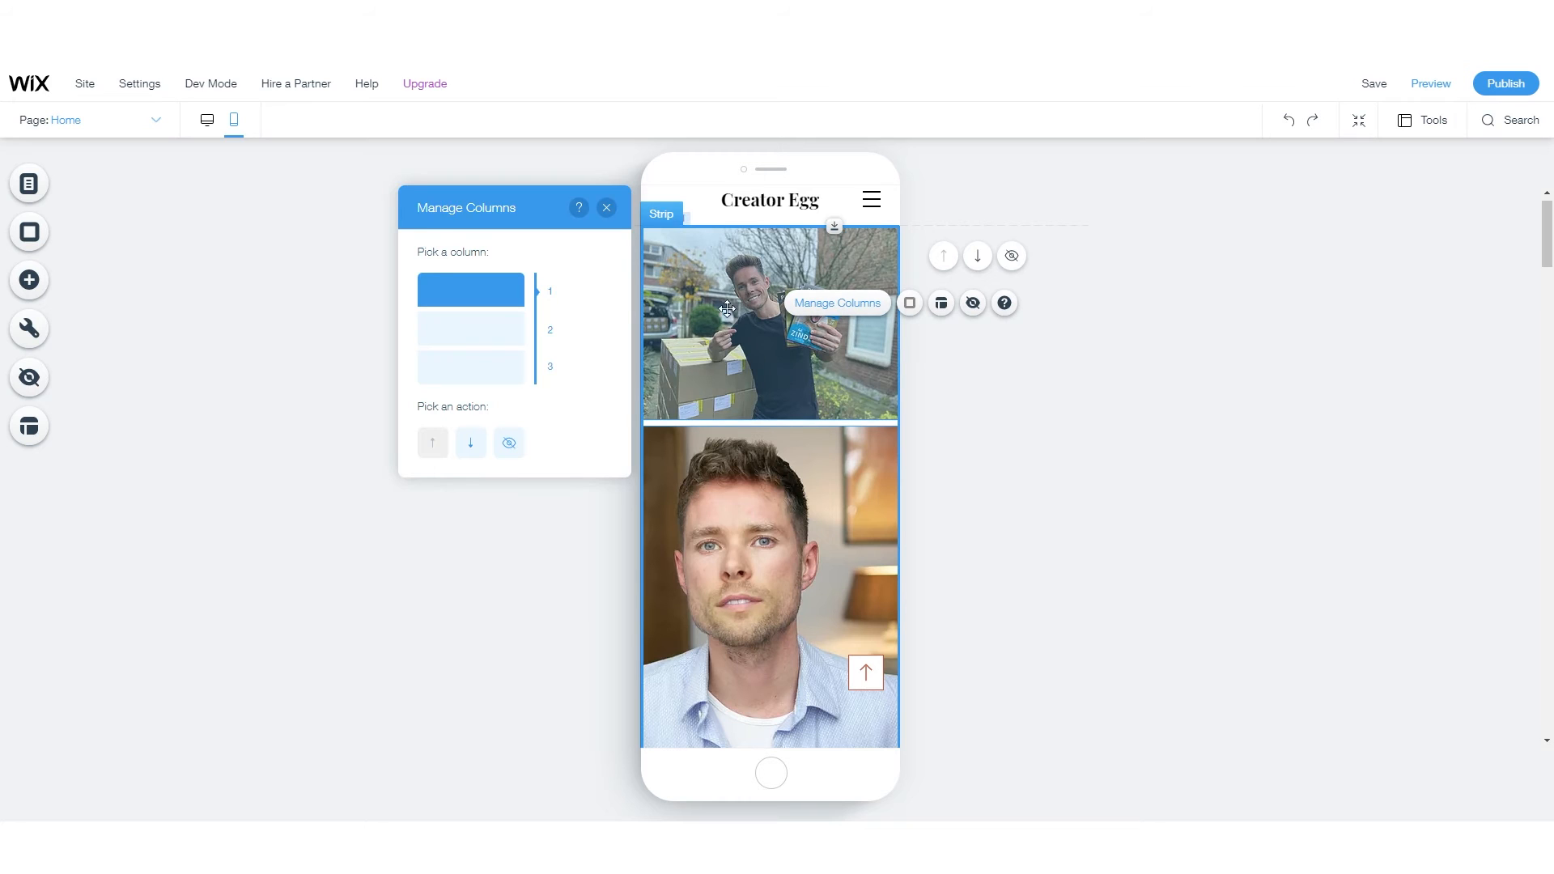
pyautogui.click(471, 444)
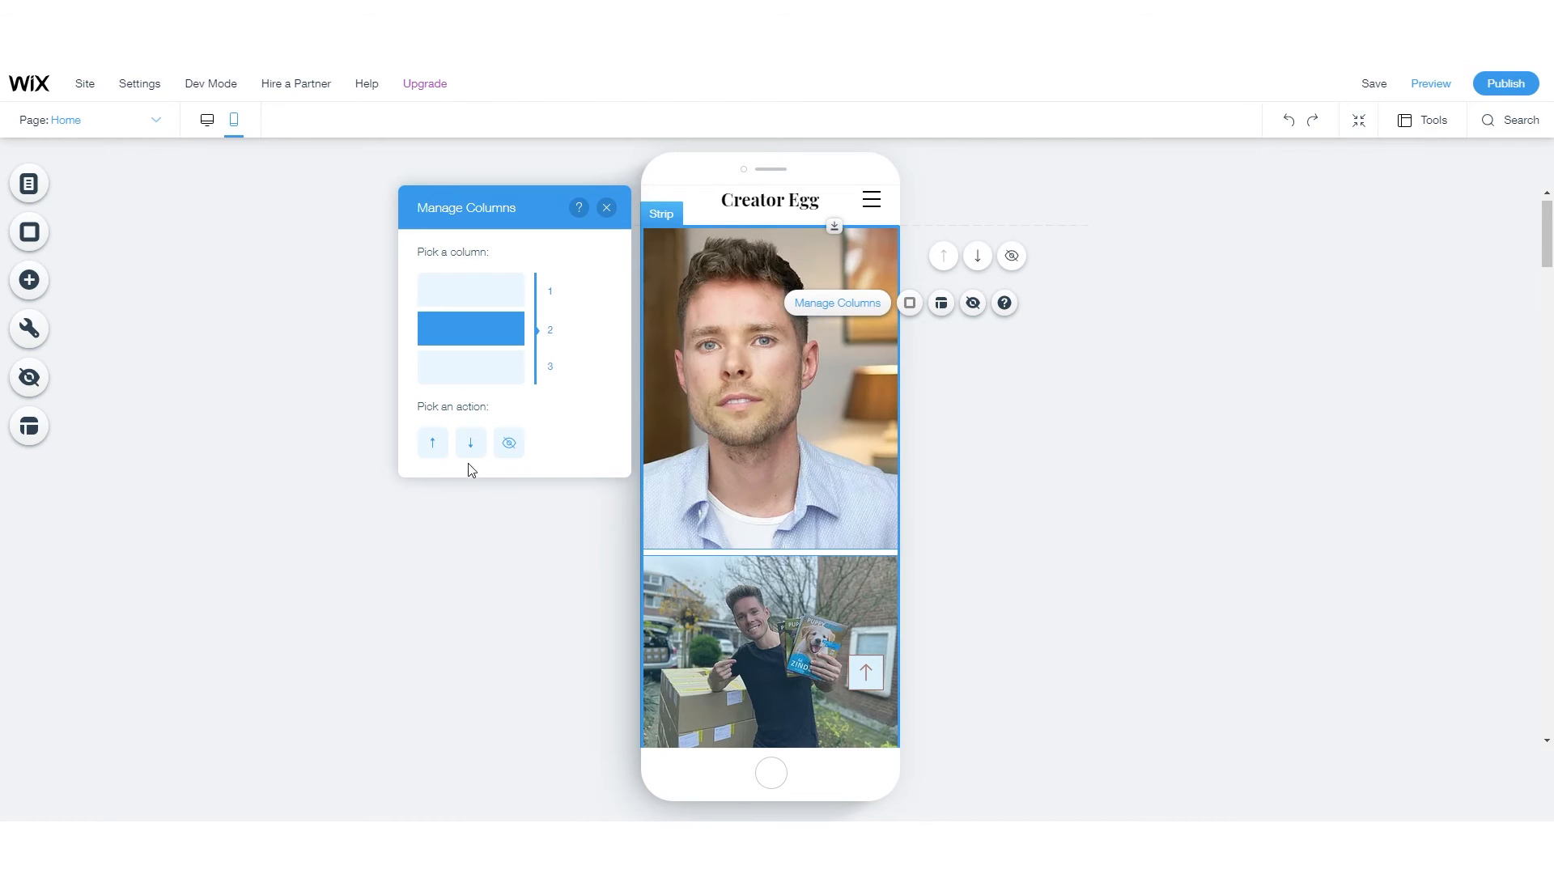
pyautogui.scroll(-5, 812, 445)
pyautogui.scroll(5, 812, 445)
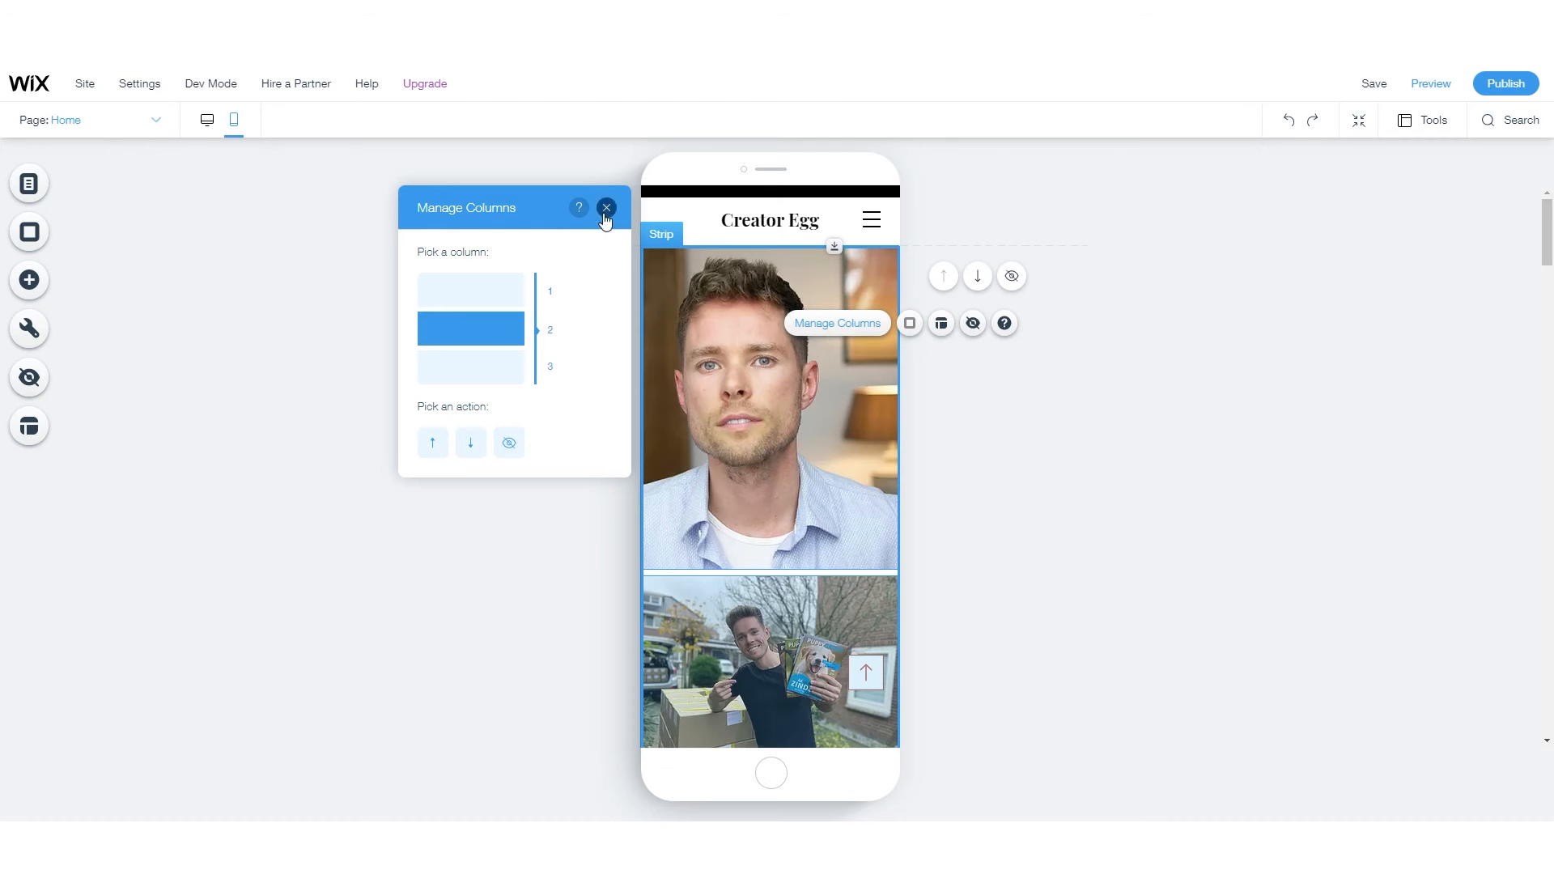
# - Hide the photo strip's third column and the column with the boxes, keeping only the portrait
pyautogui.click(491, 377)
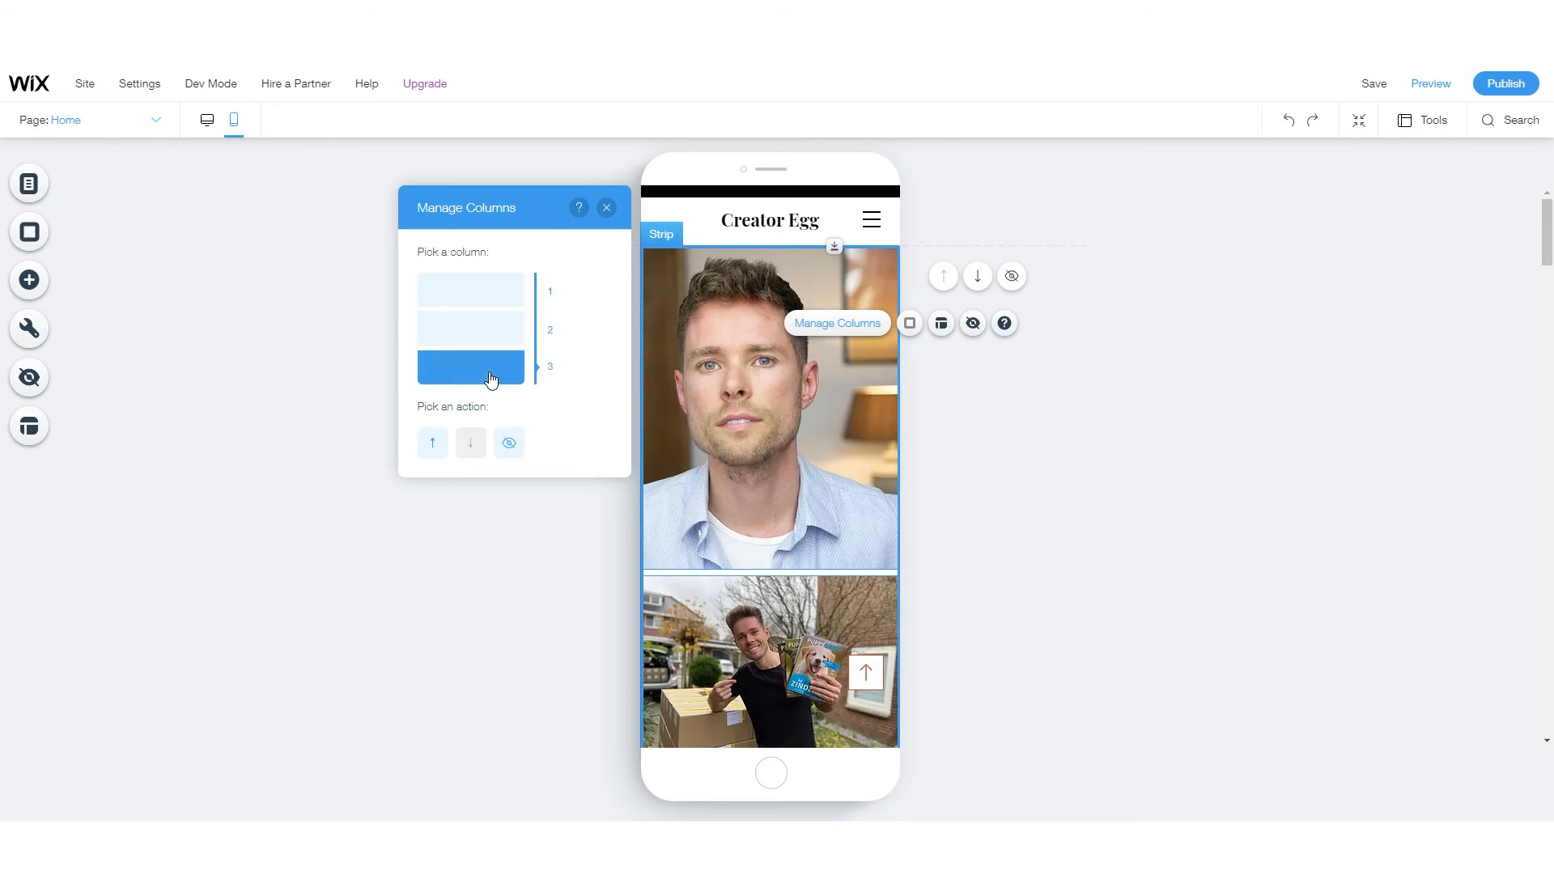
pyautogui.click(510, 444)
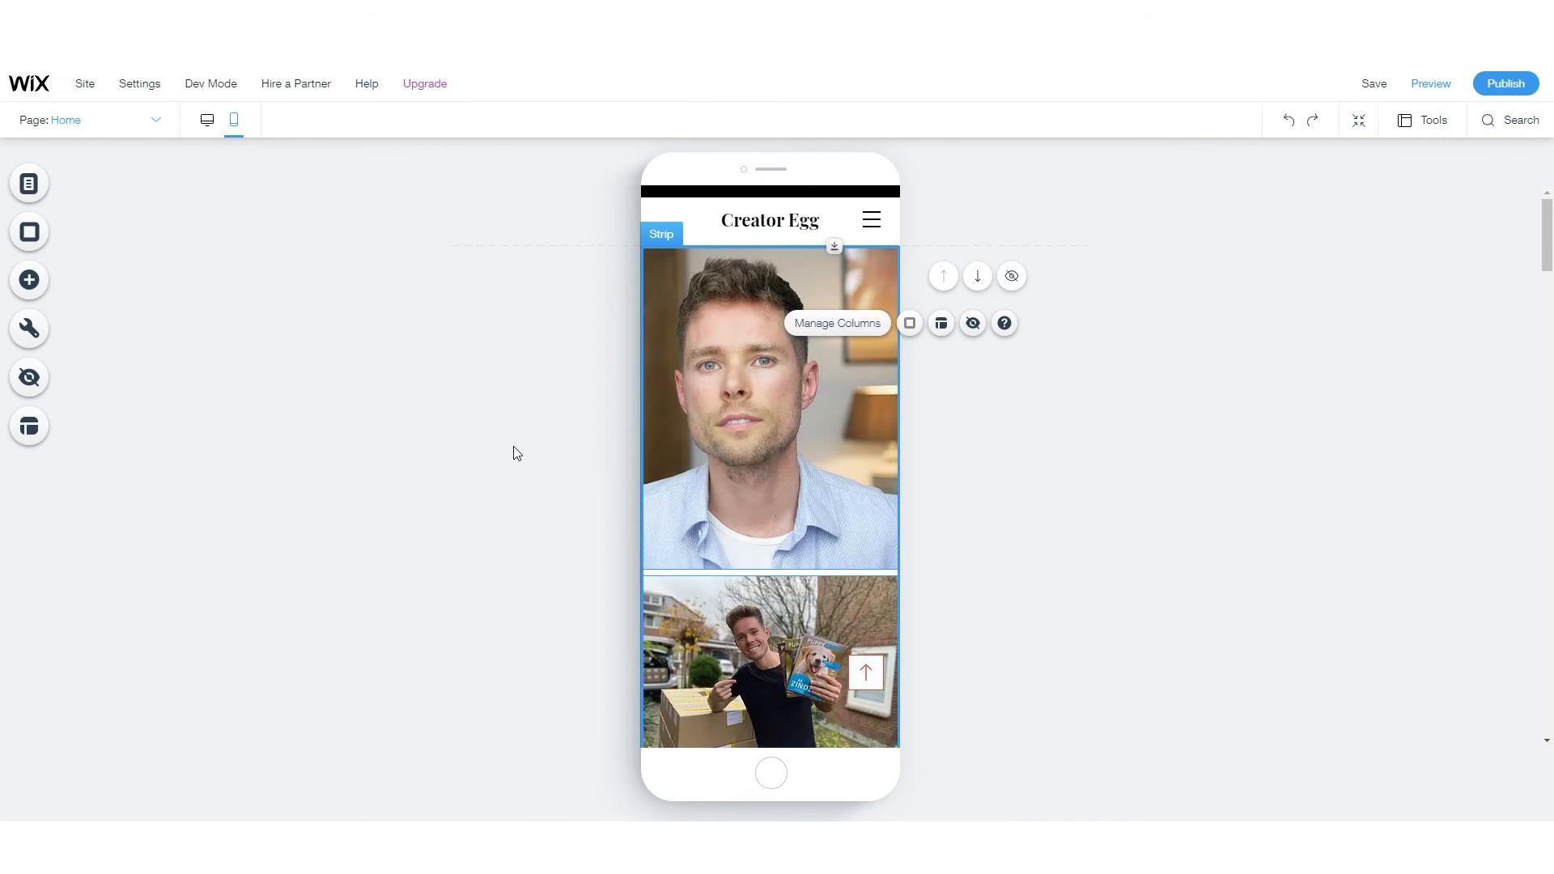
pyautogui.scroll(-4, 773, 408)
pyautogui.scroll(3, 773, 408)
pyautogui.click(773, 409)
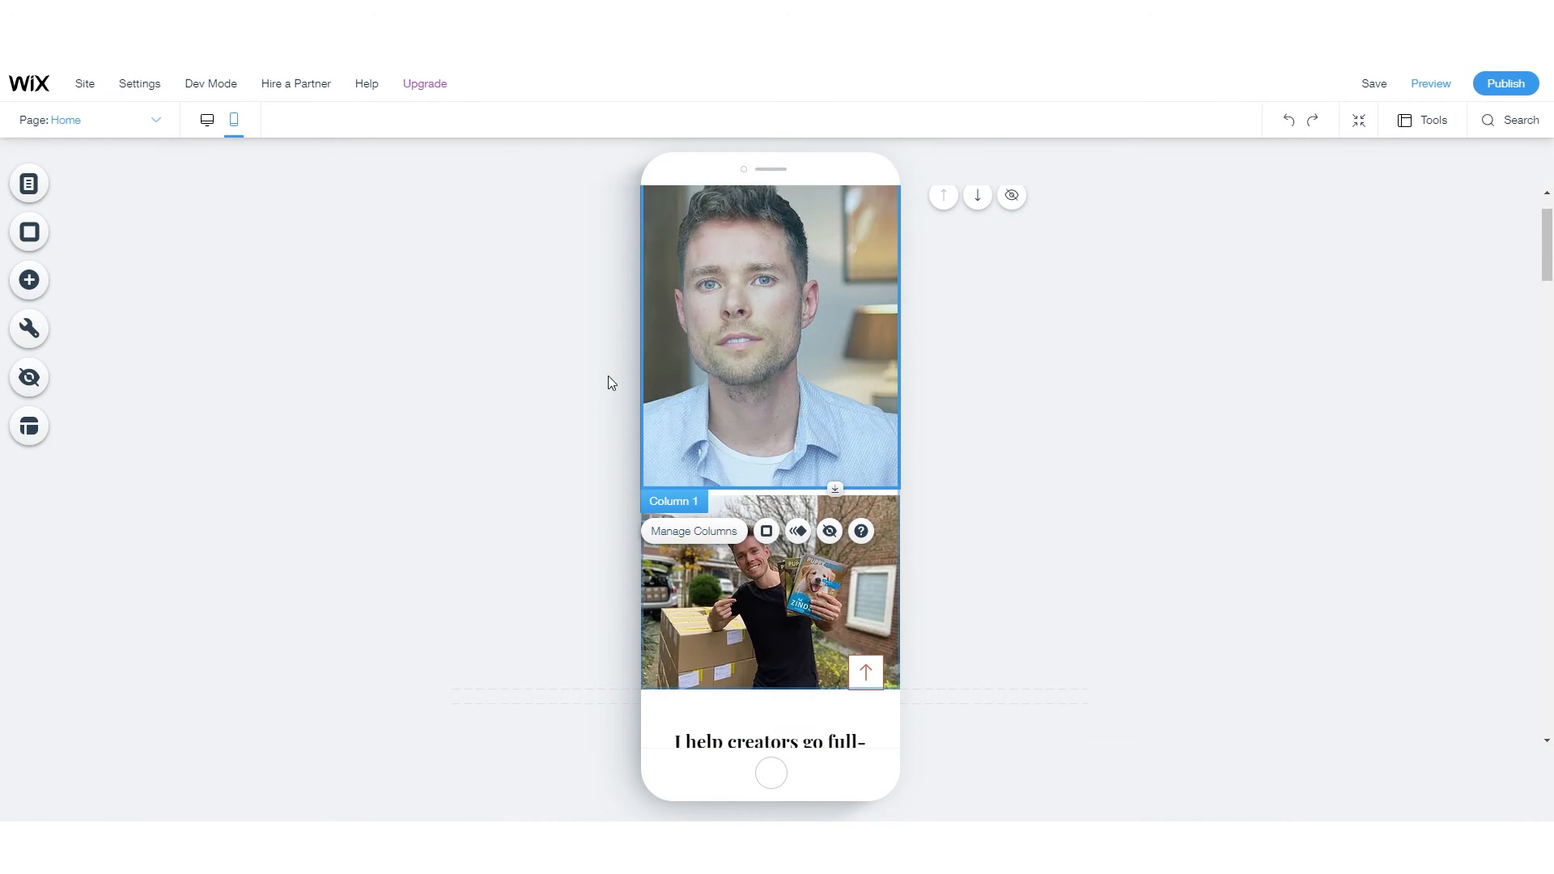
pyautogui.click(718, 536)
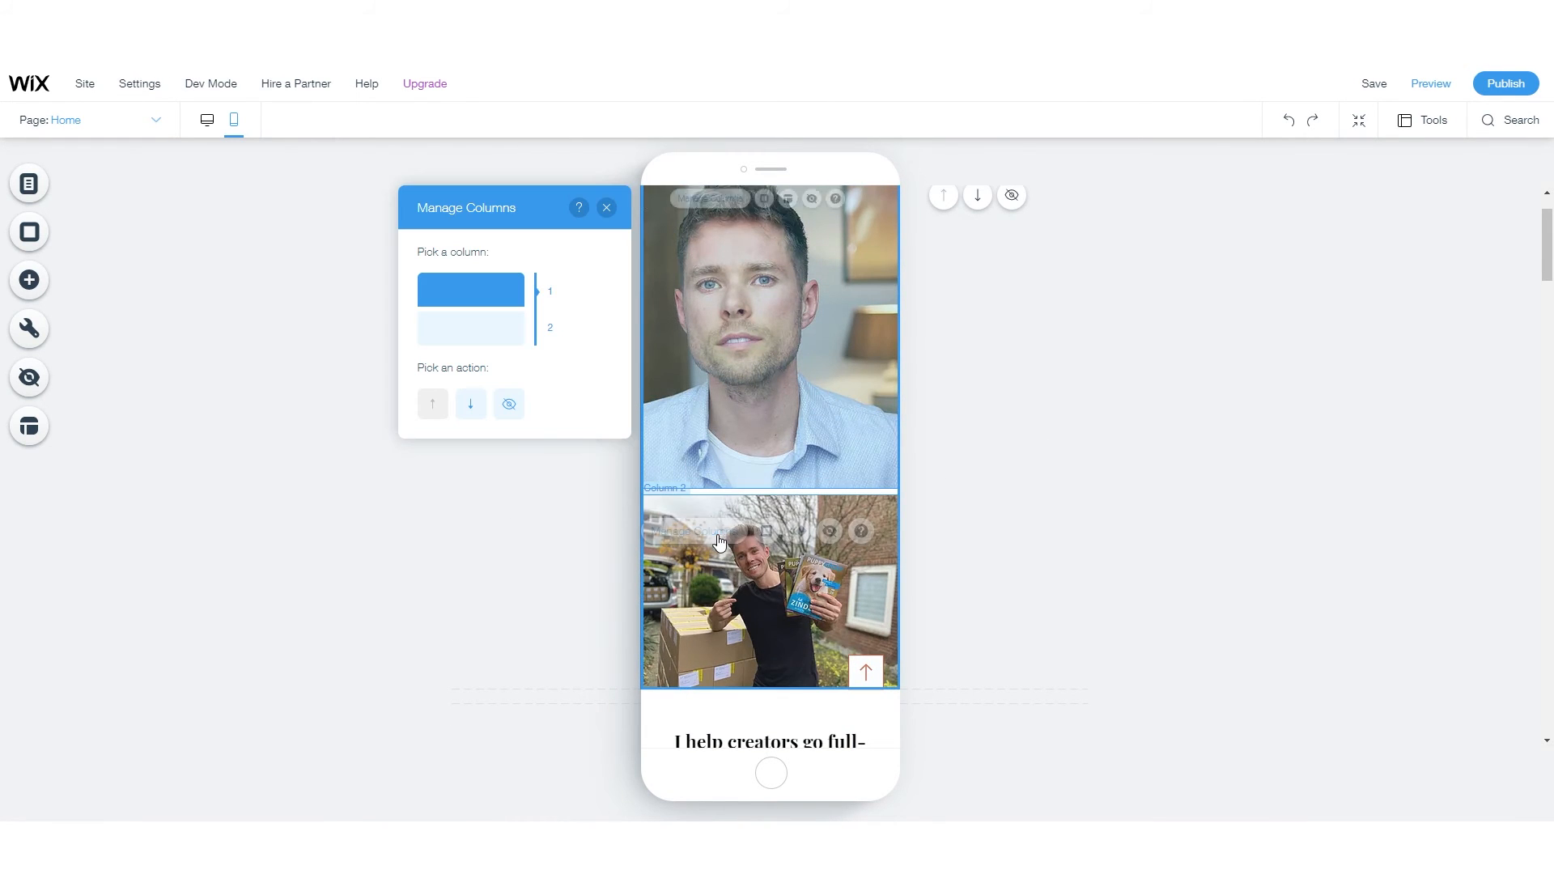
pyautogui.click(488, 336)
pyautogui.click(509, 409)
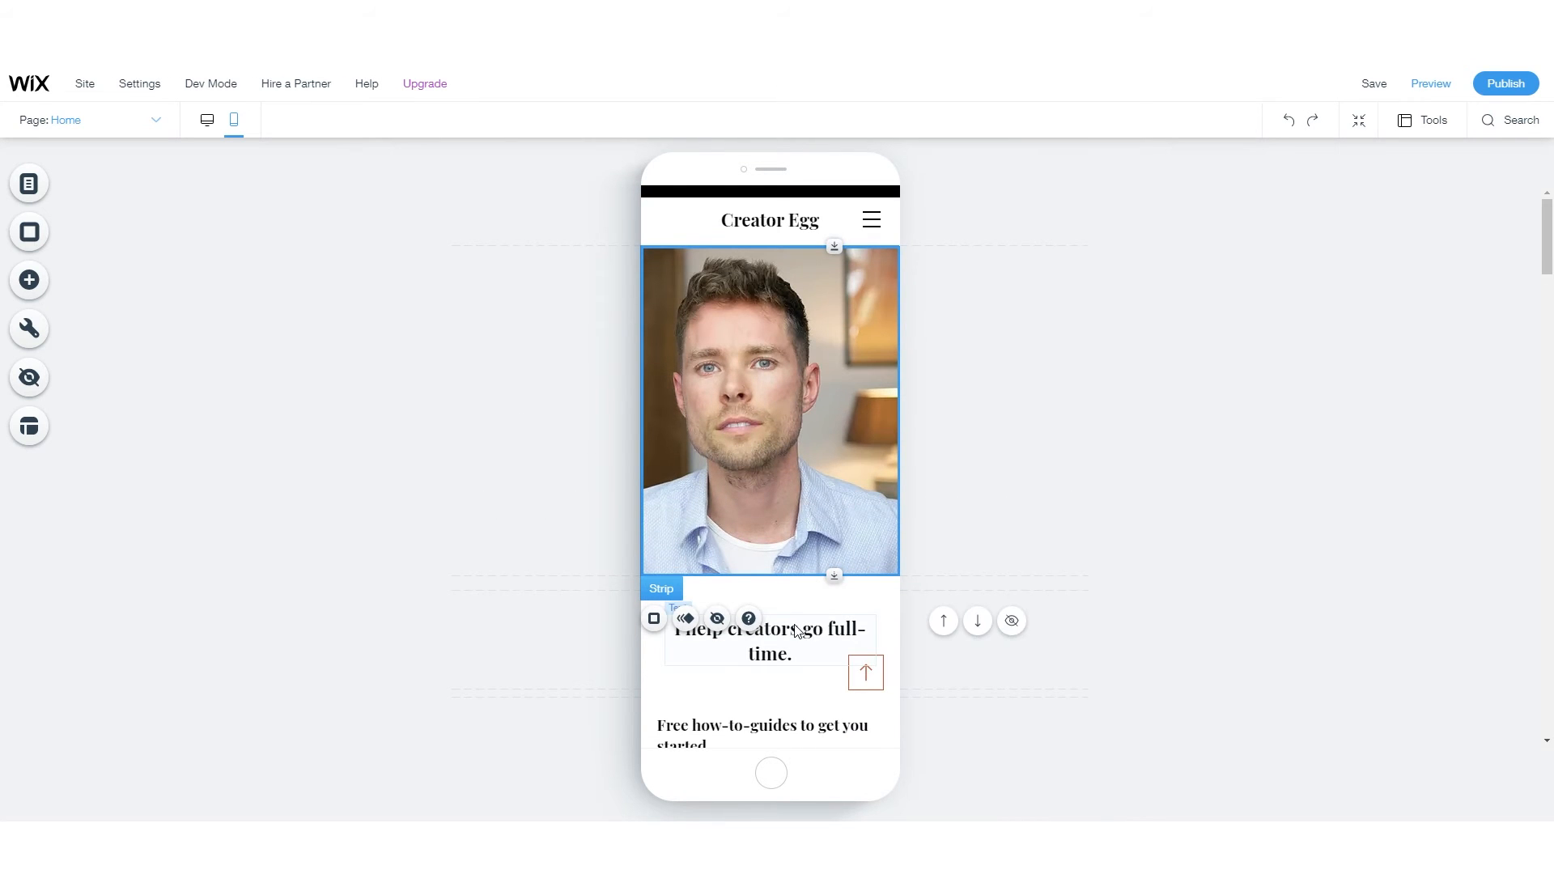
# - Widen the tagline "I help creators go full-time." on both sides so it fits on one line
pyautogui.click(797, 630)
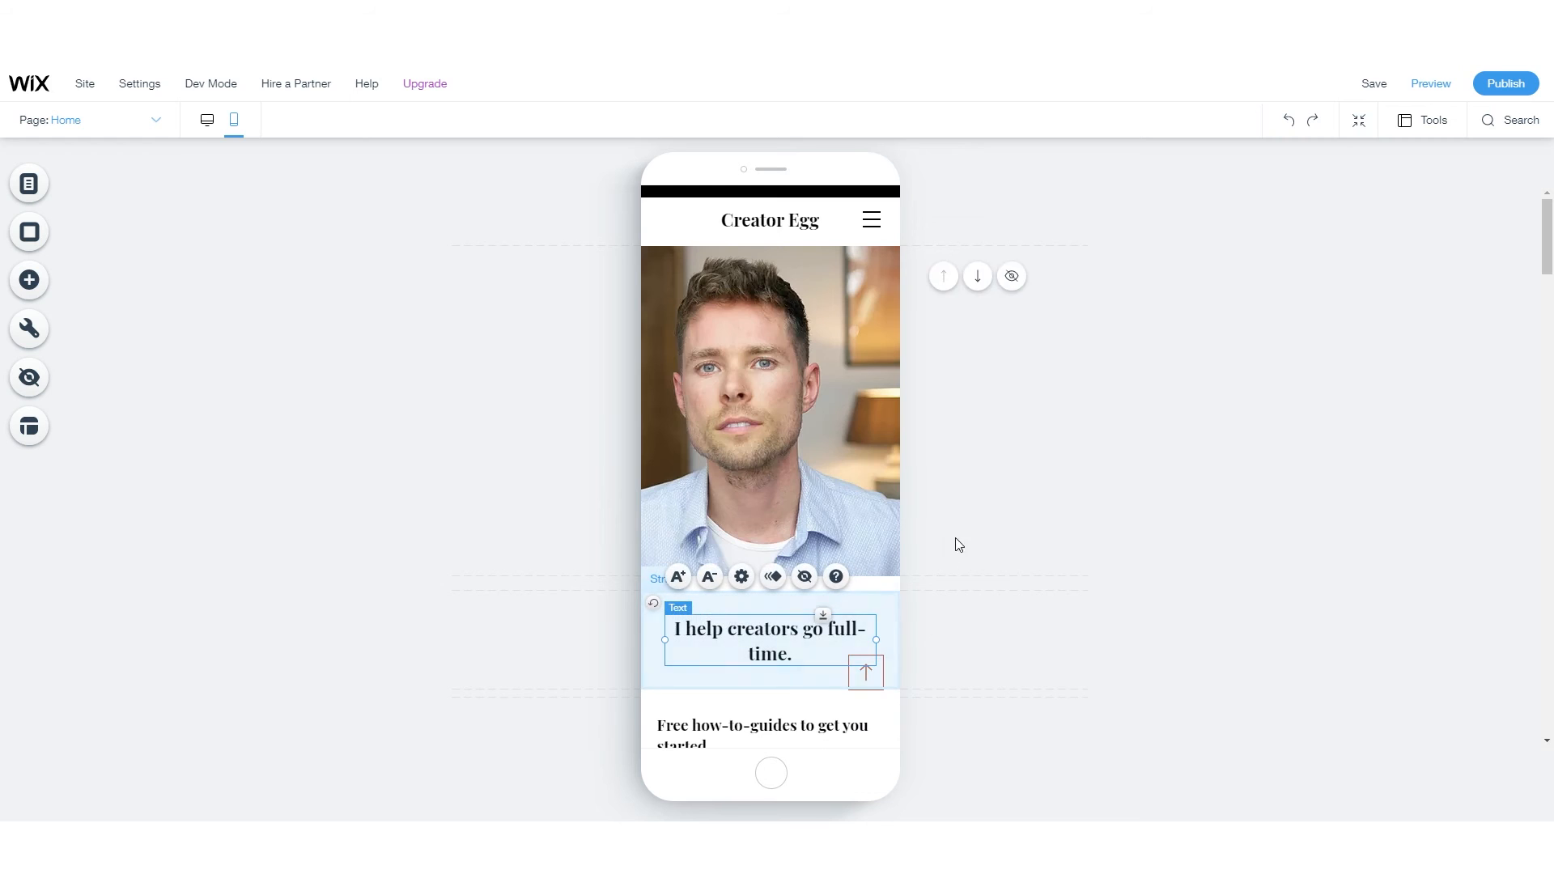
pyautogui.moveTo(665, 641); pyautogui.dragTo(649, 639)
pyautogui.moveTo(881, 641); pyautogui.dragTo(893, 642)
pyautogui.click(1052, 579)
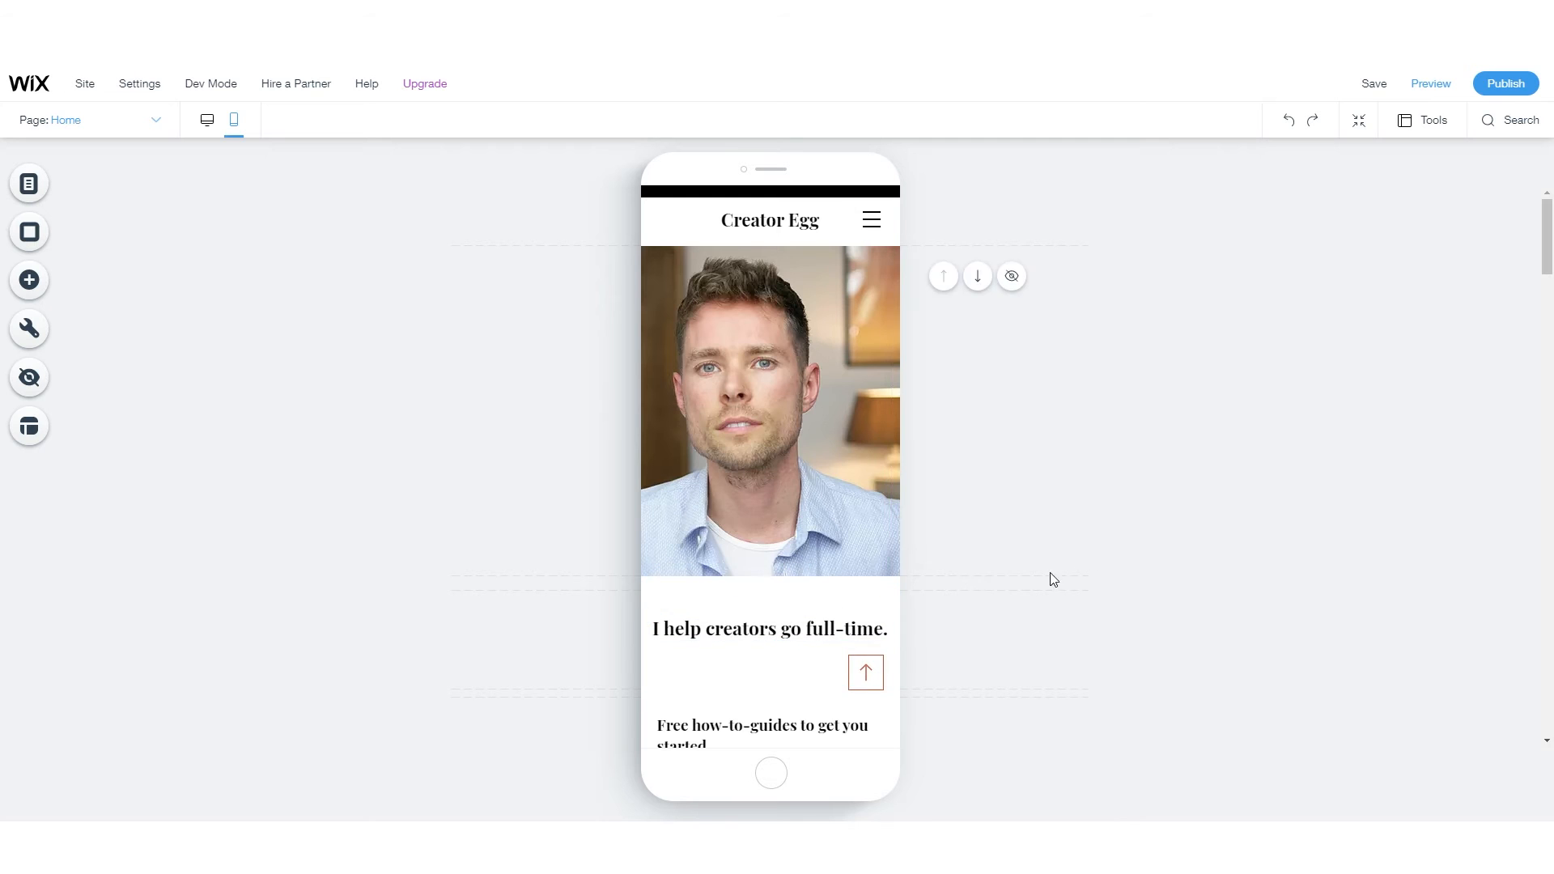
# - Move the tagline and its white container box onto the lower part of the portrait, and place the box behind the text
pyautogui.moveTo(784, 639); pyautogui.dragTo(772, 543)
pyautogui.click(778, 629)
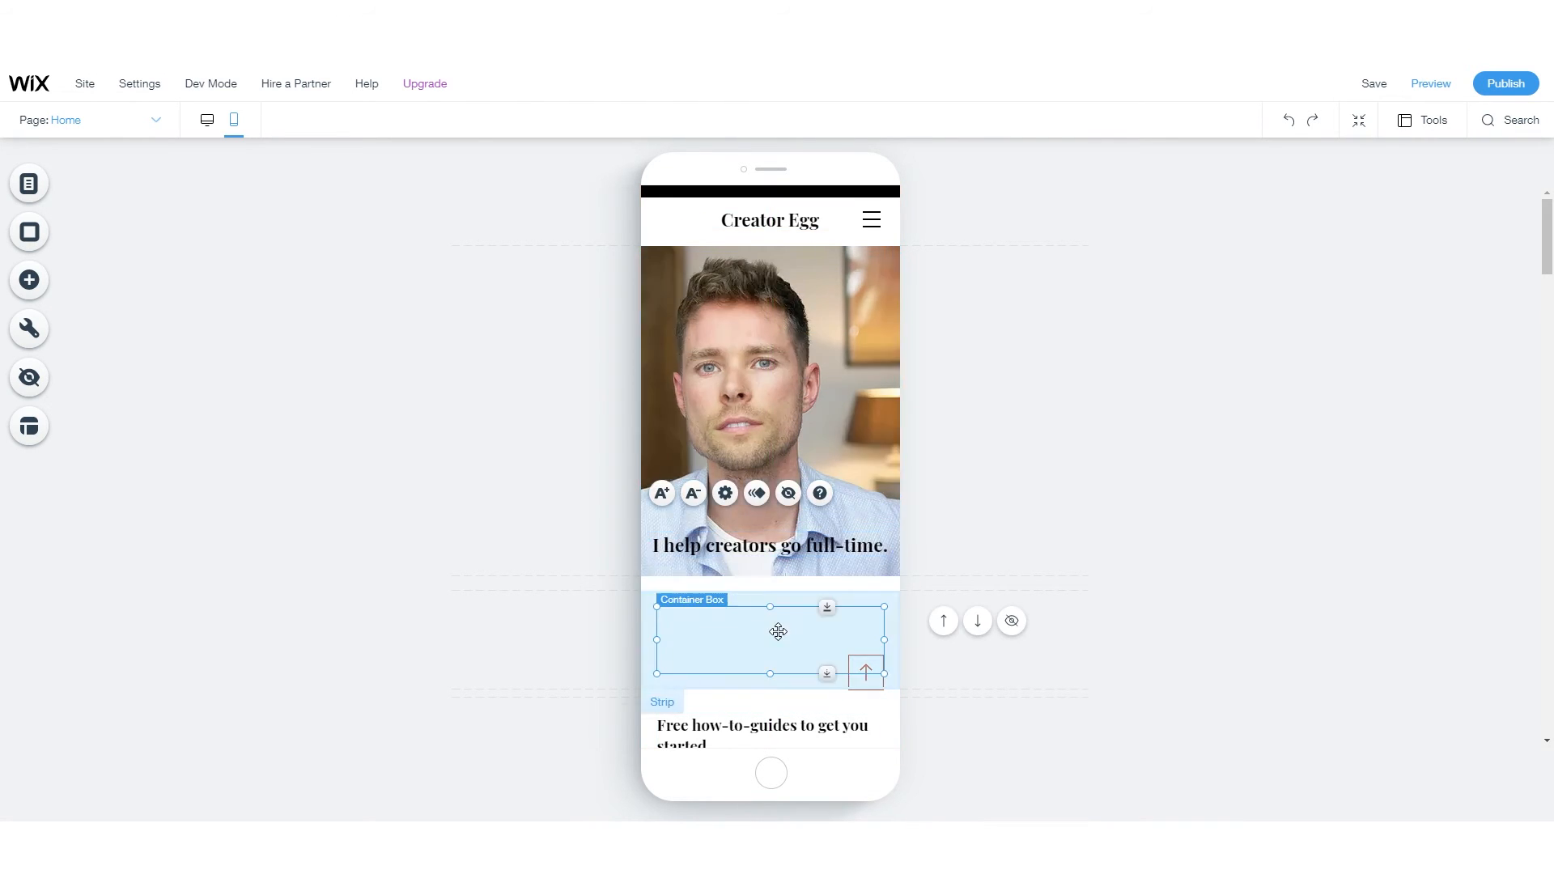
pyautogui.moveTo(778, 628); pyautogui.dragTo(777, 536)
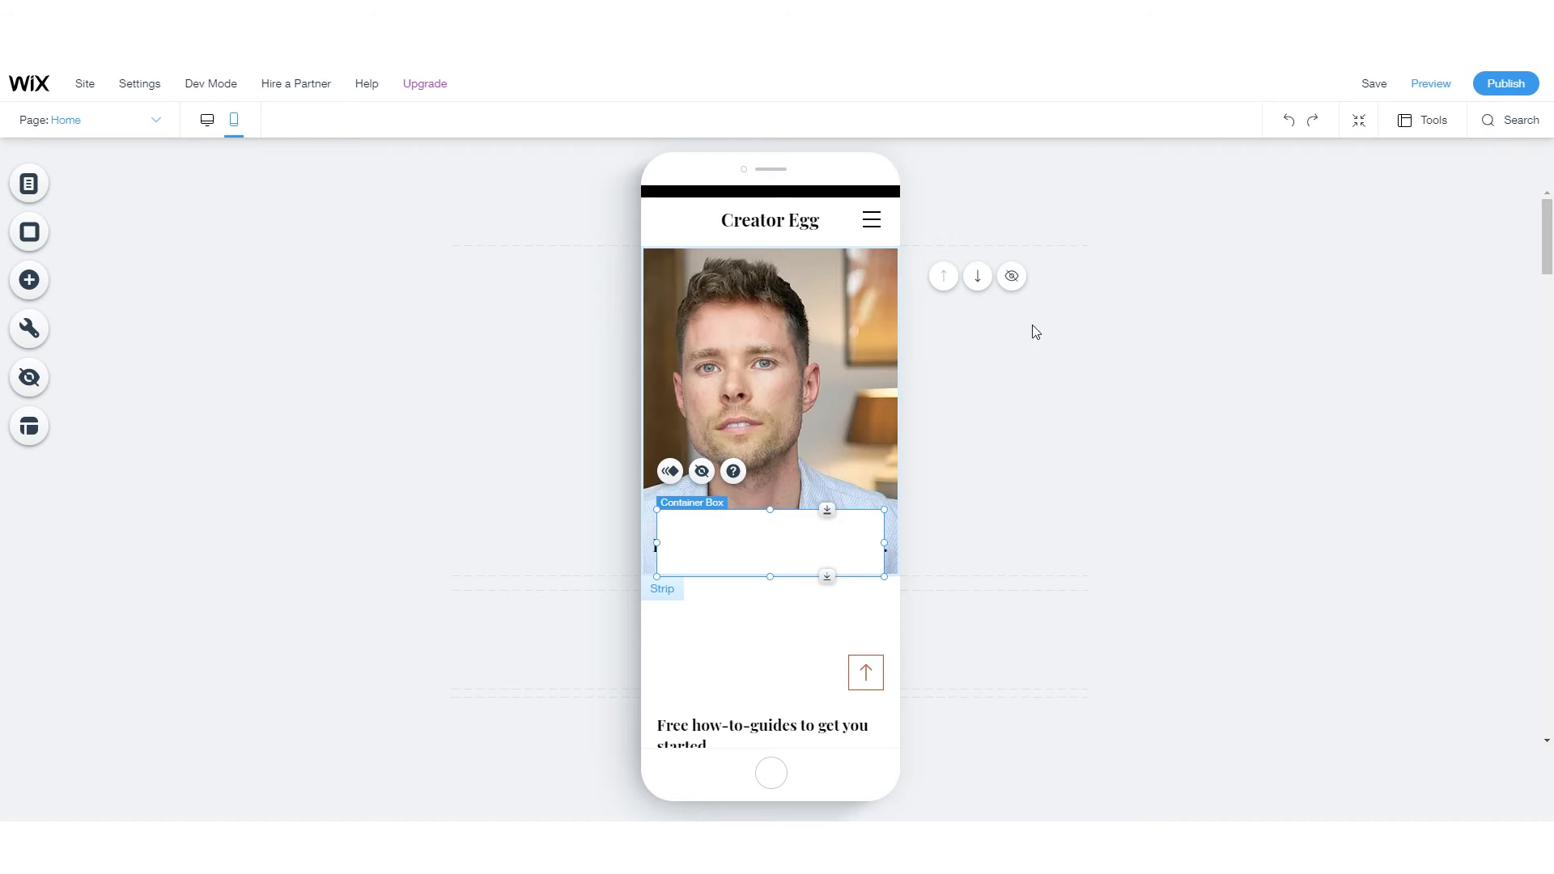
pyautogui.click(1433, 123)
pyautogui.click(1408, 201)
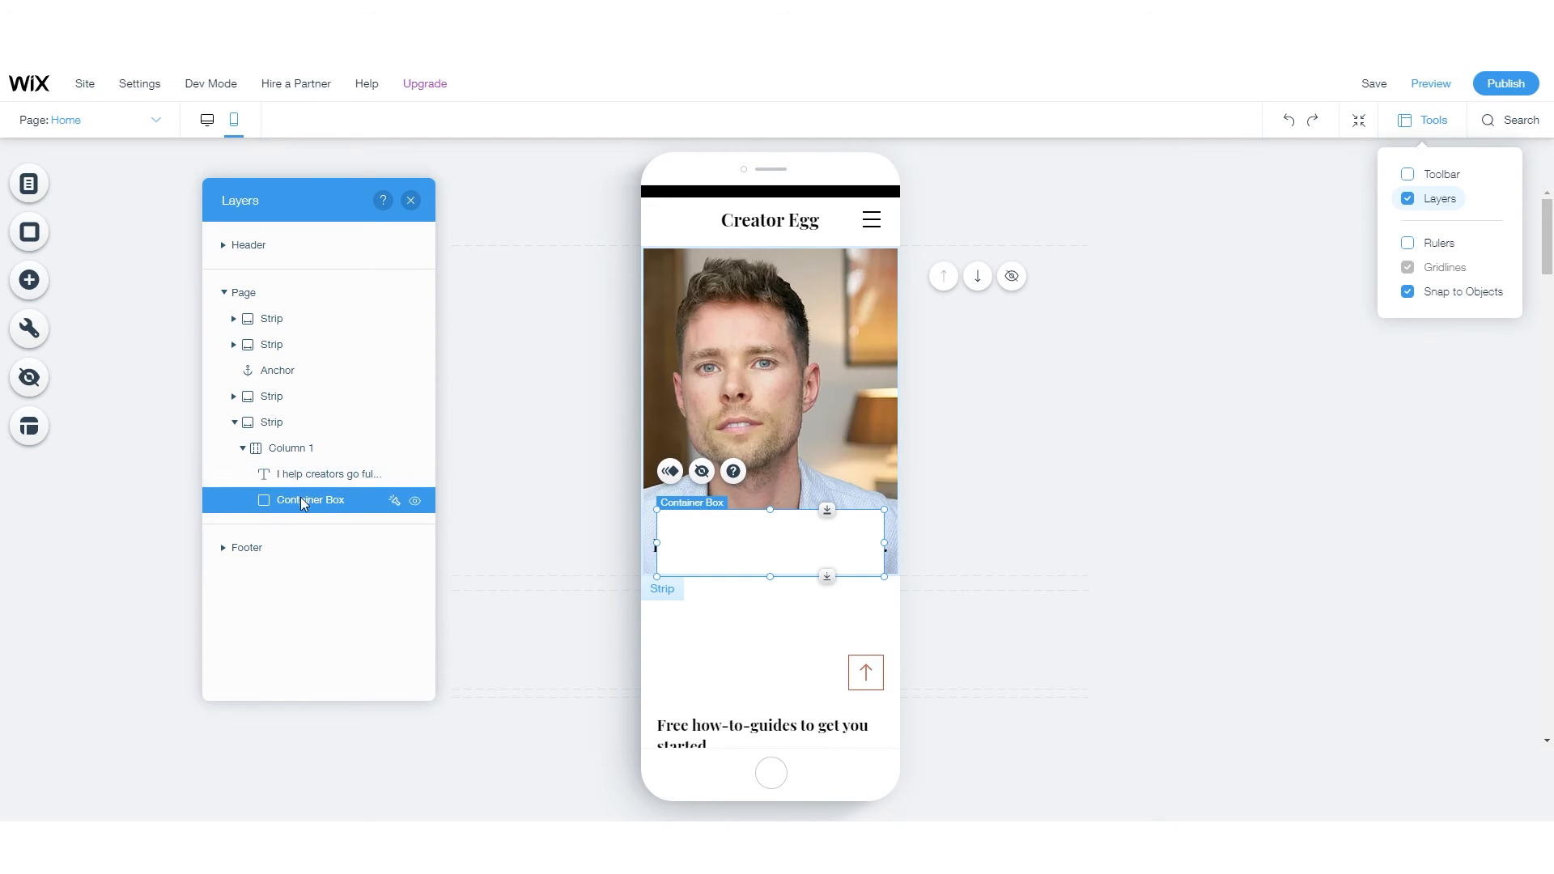
pyautogui.moveTo(308, 502); pyautogui.dragTo(308, 474)
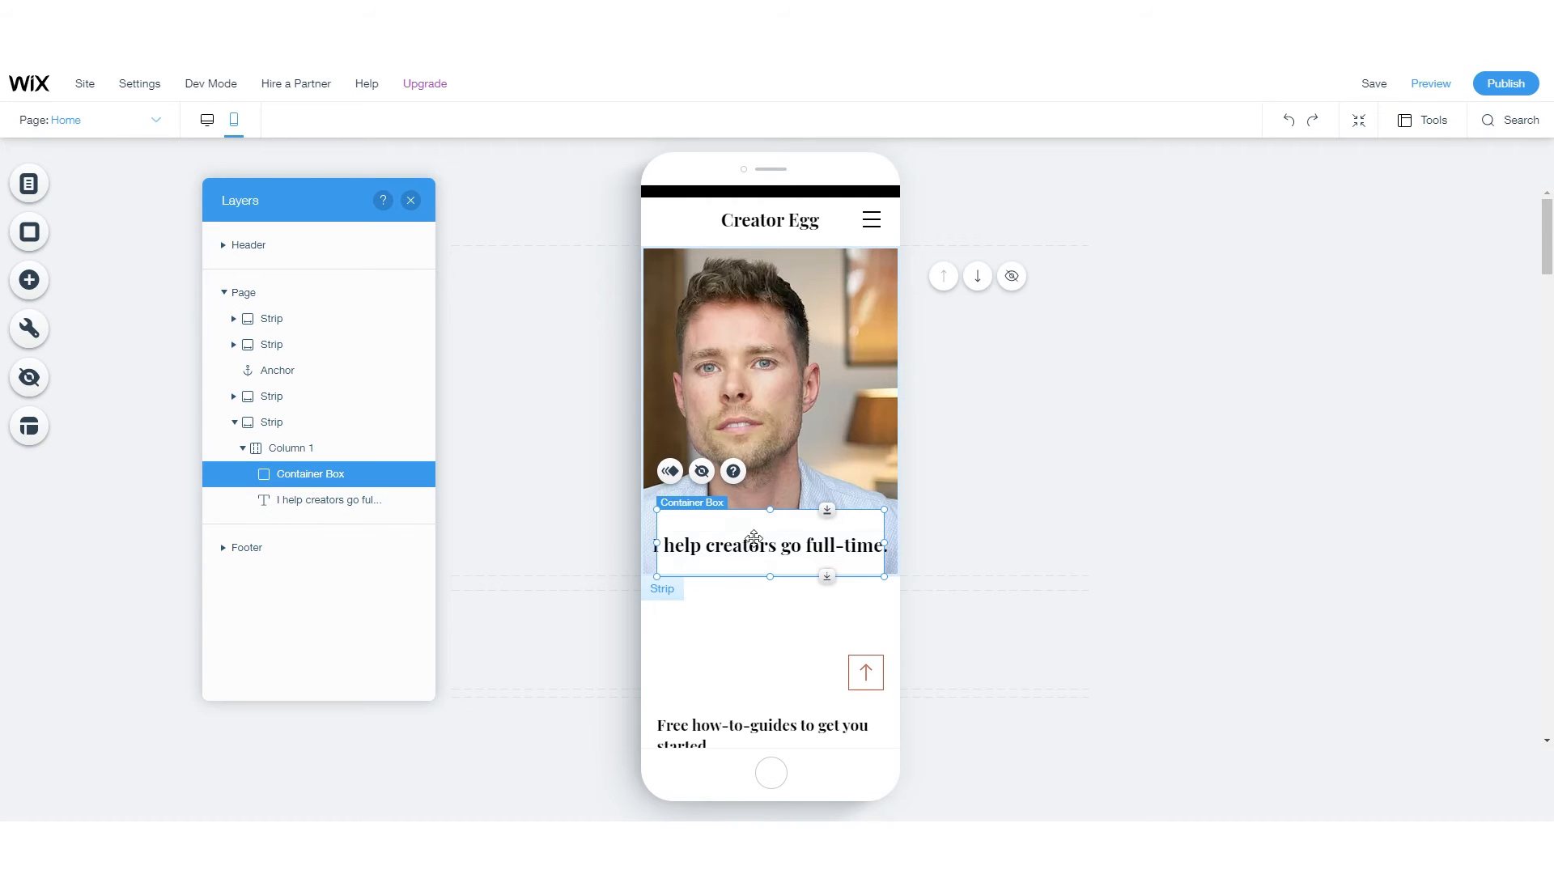
# - Widen the container box around the tagline, raise both higher on the portrait, and nudge the tagline down inside the box
pyautogui.moveTo(658, 547); pyautogui.dragTo(650, 542)
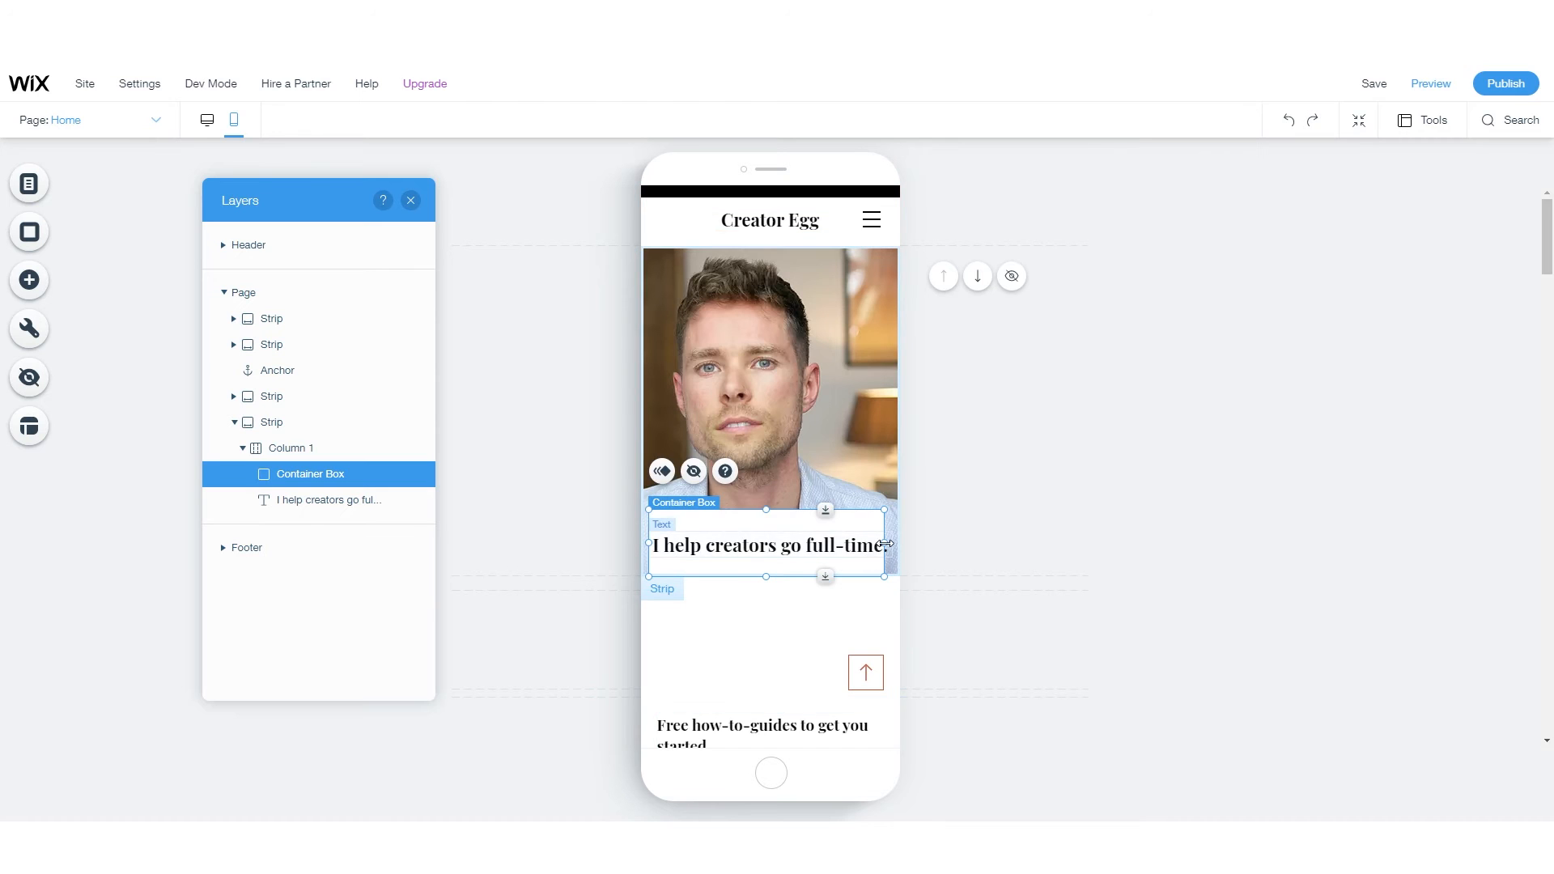
pyautogui.moveTo(885, 544); pyautogui.dragTo(825, 518)
pyautogui.click(772, 516)
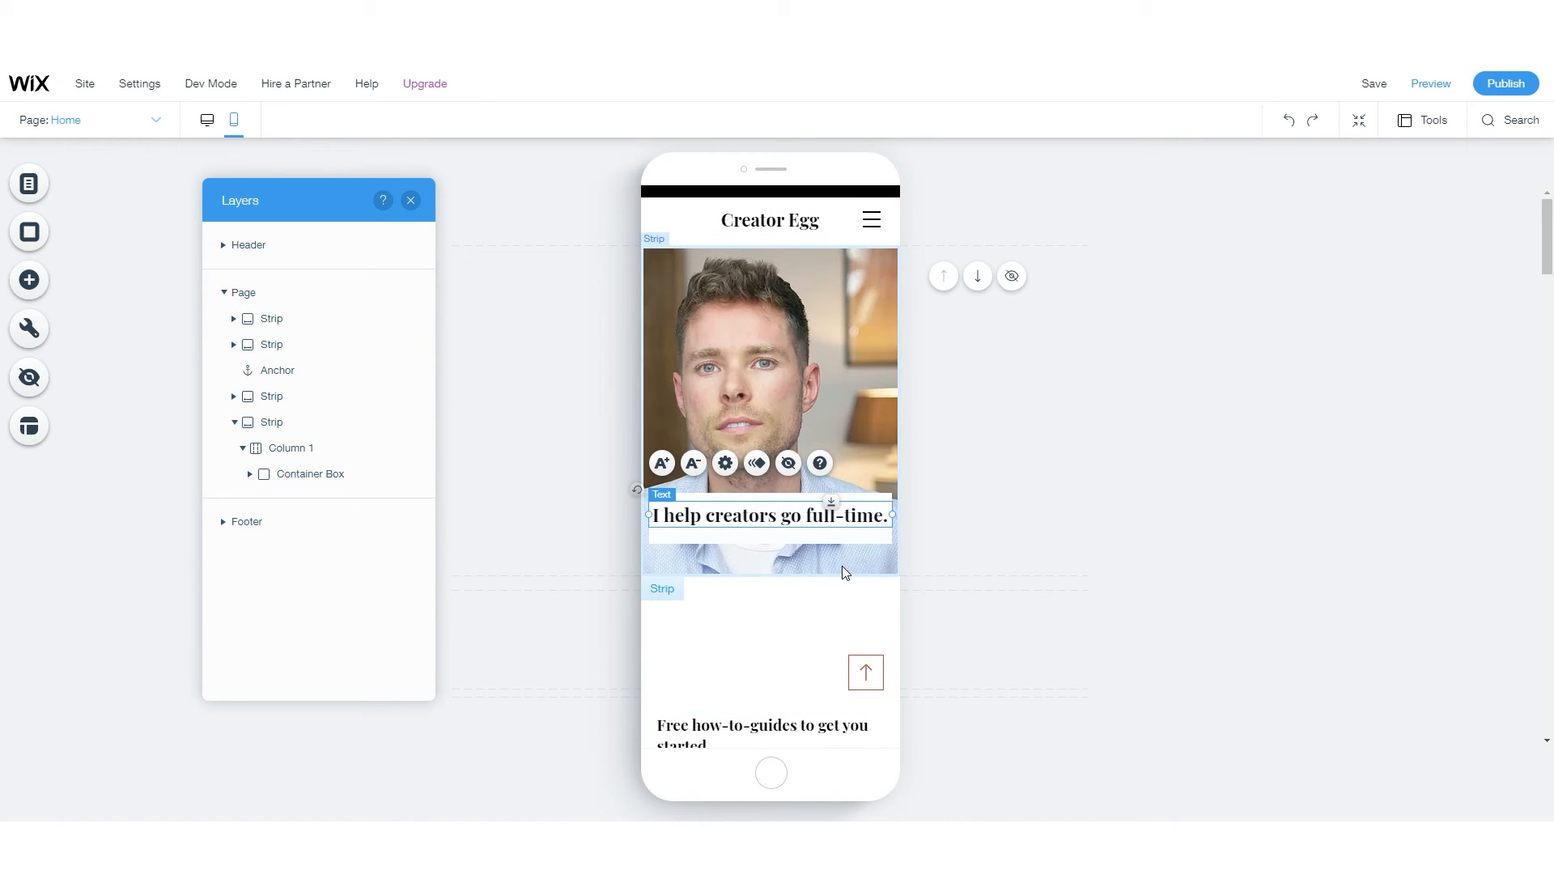
pyautogui.press('Down')
pyautogui.press('Down')
pyautogui.press('Up')
pyautogui.press('Down')
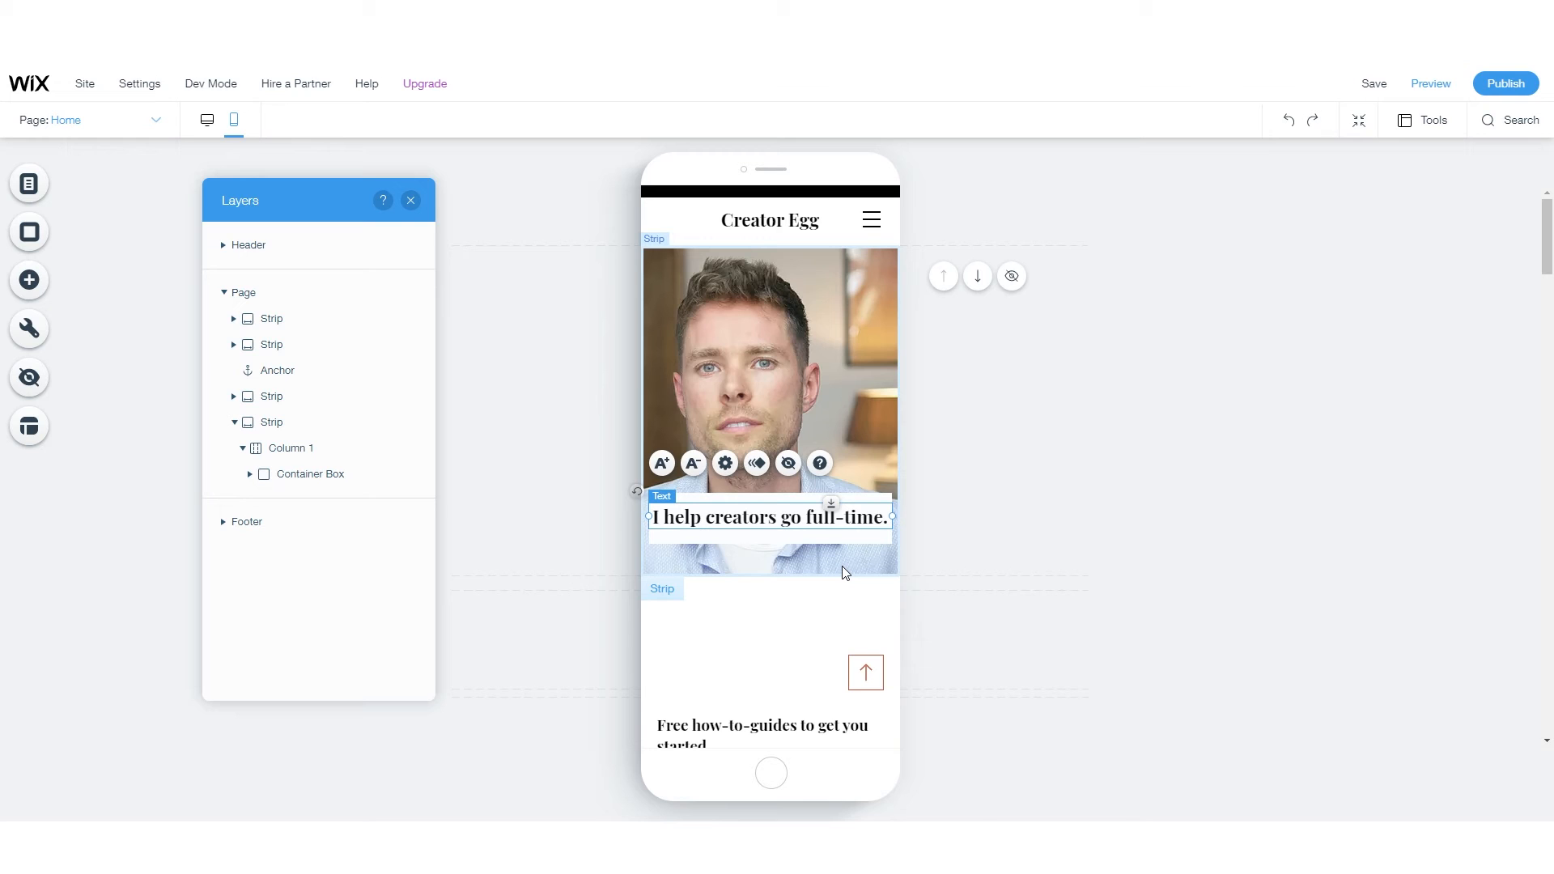
pyautogui.click(1201, 444)
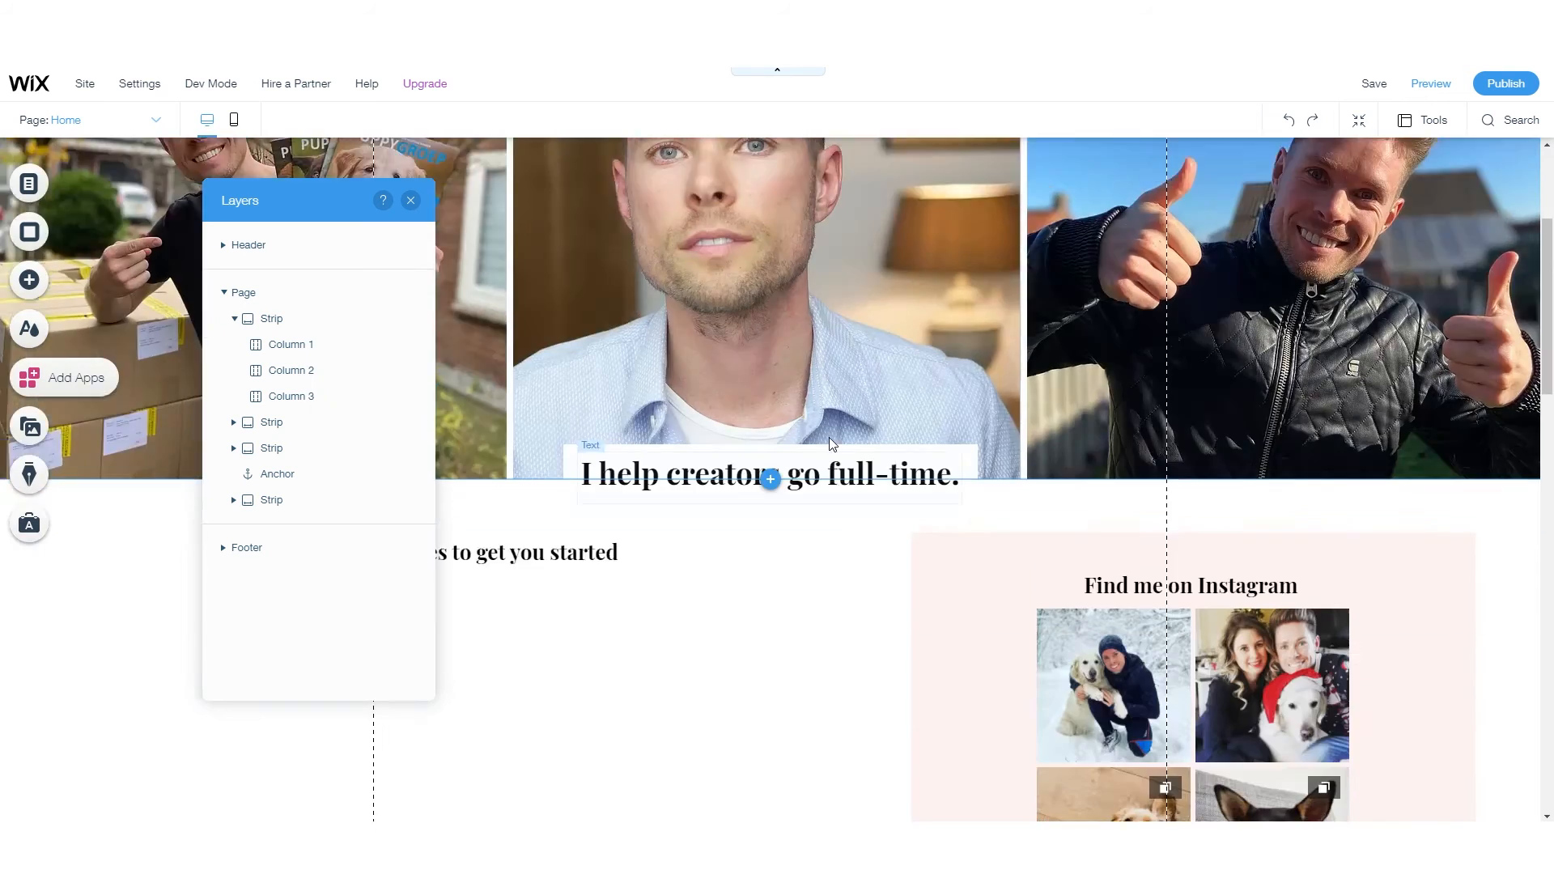
# - Compare the tagline's placement on the desktop home page with the mobile version
pyautogui.scroll(-3, 829, 437)
pyautogui.scroll(5, 790, 395)
pyautogui.scroll(-7, 791, 403)
pyautogui.scroll(8, 790, 403)
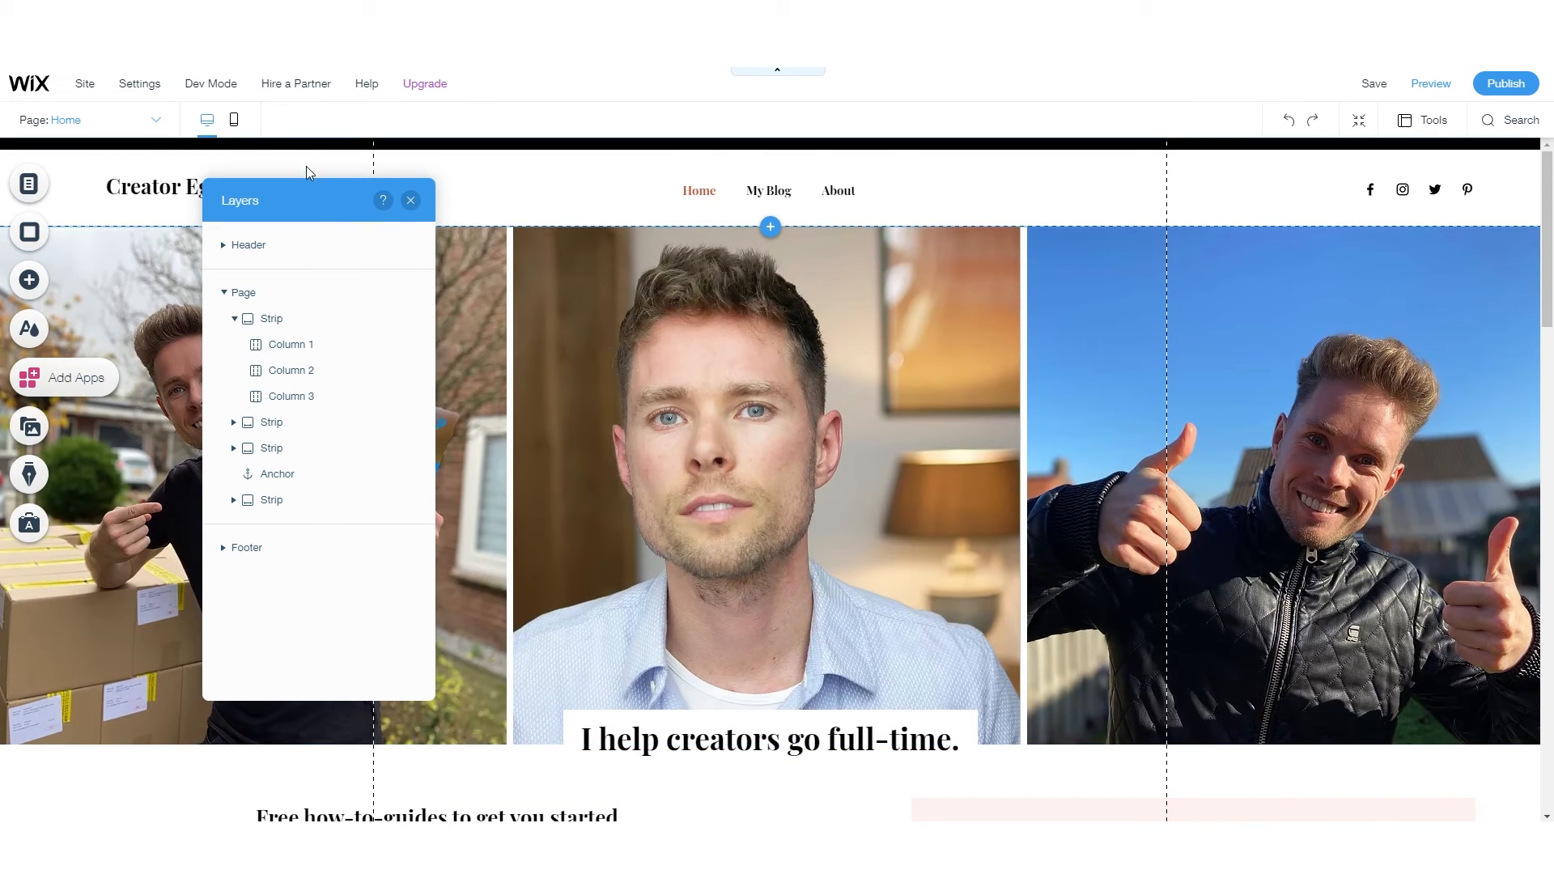
pyautogui.click(234, 119)
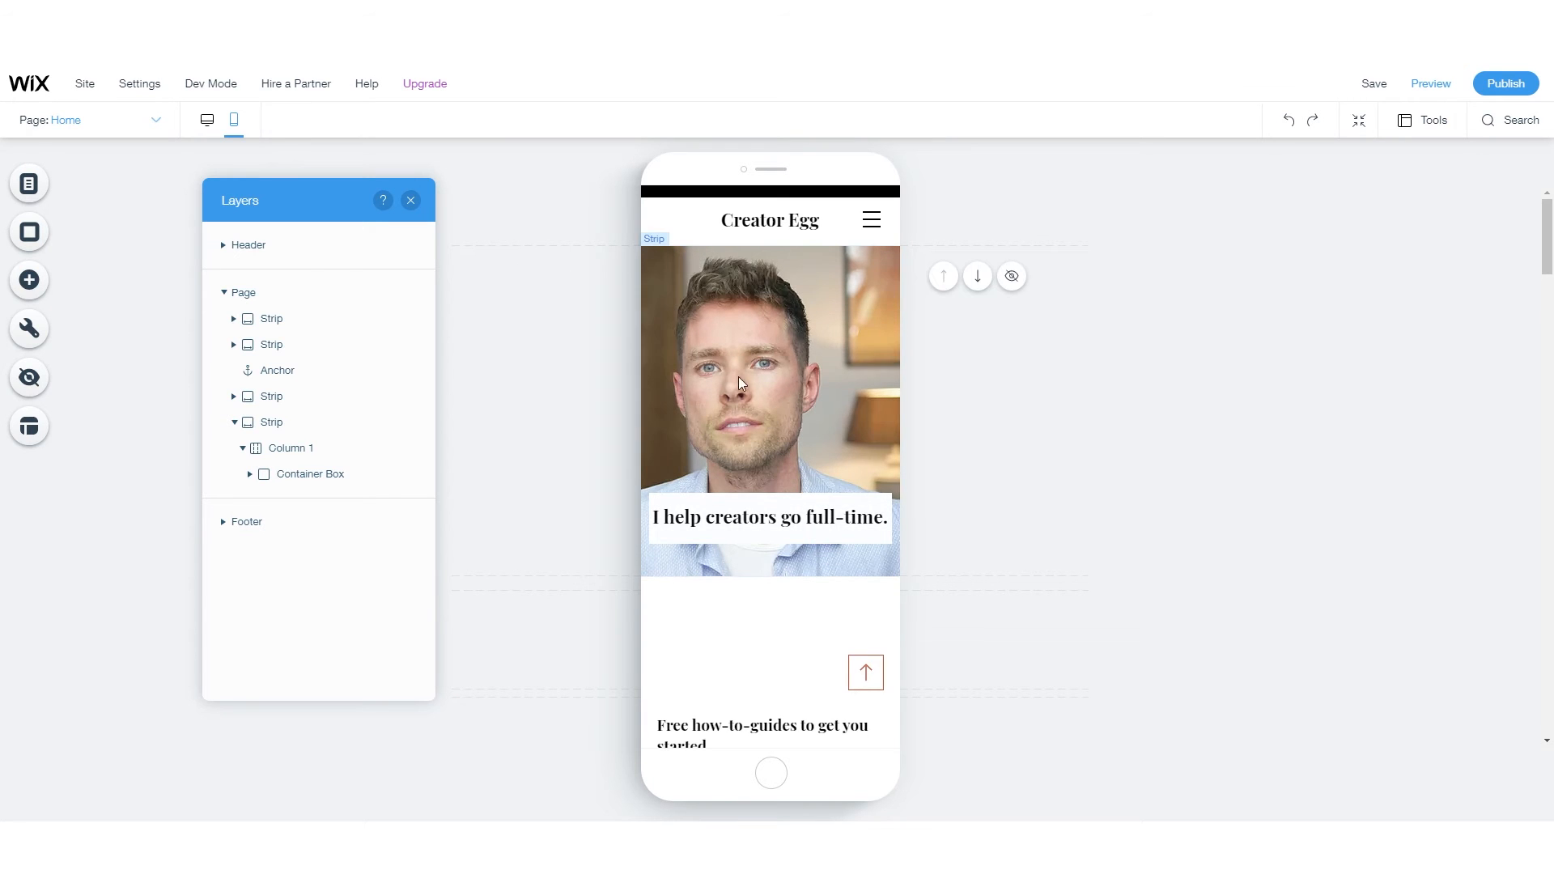
# - Move the "Free how-to-guides to get you started" heading up below the portrait, and the post list up beneath the heading
pyautogui.scroll(-3, 859, 510)
pyautogui.moveTo(761, 501); pyautogui.dragTo(753, 354)
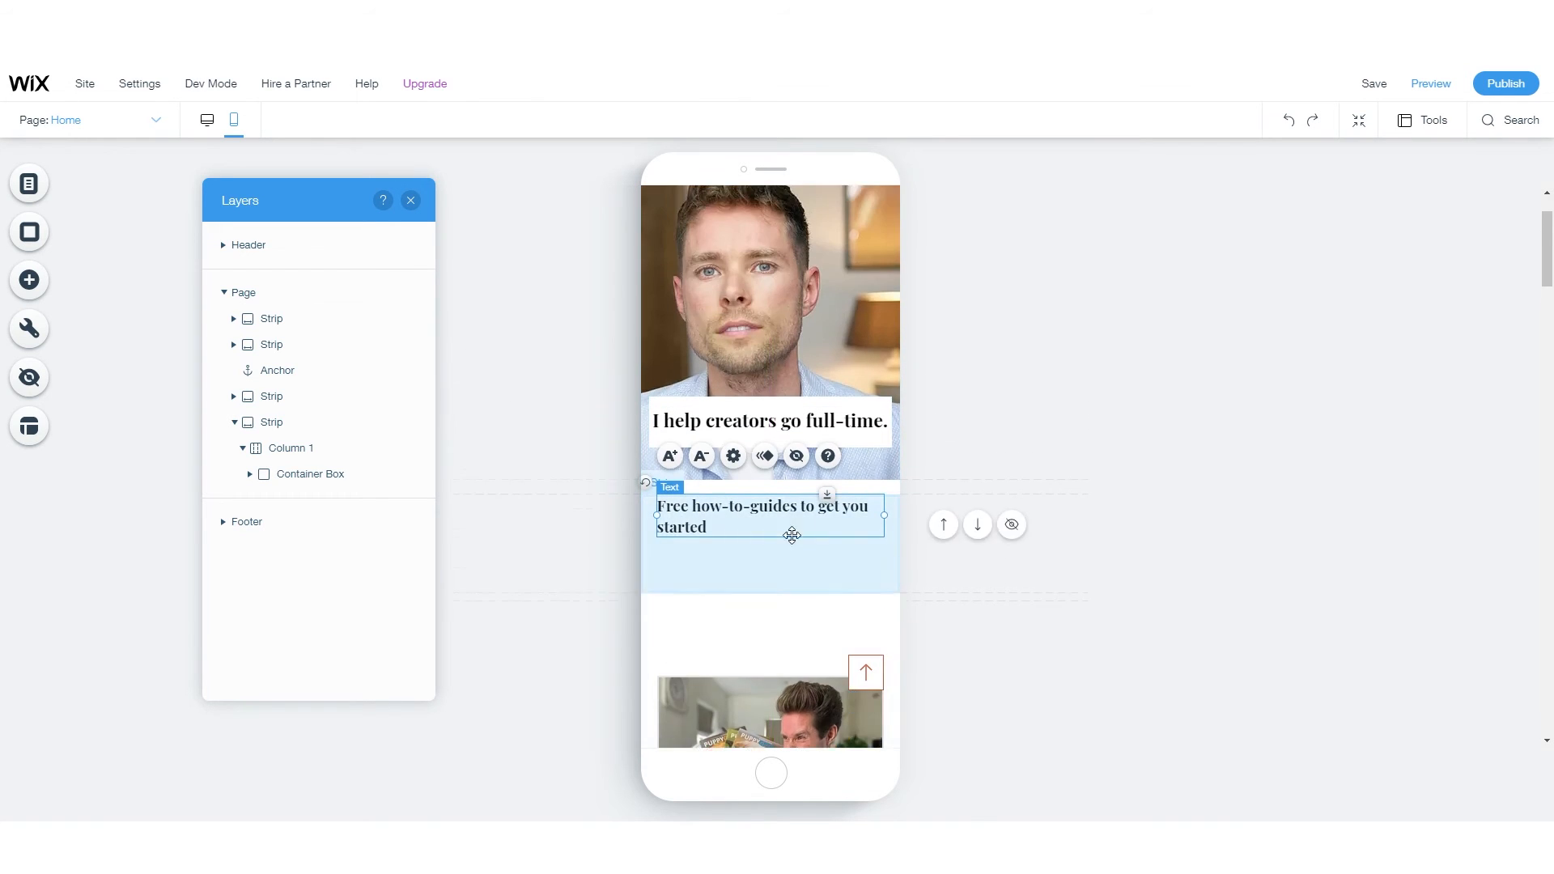
pyautogui.scroll(-2, 807, 675)
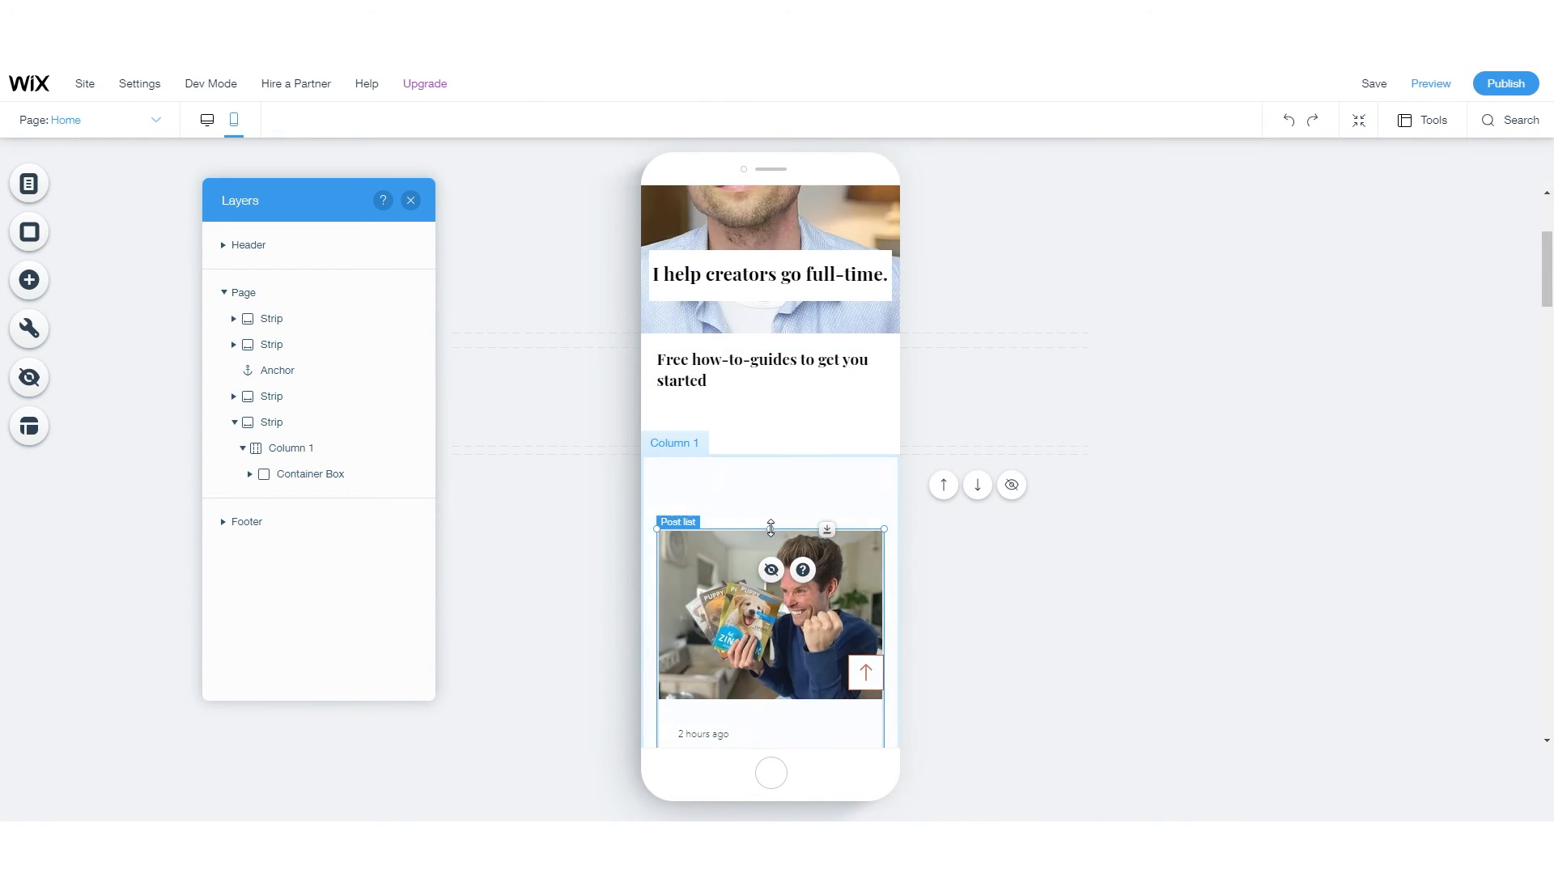
pyautogui.moveTo(774, 477); pyautogui.dragTo(781, 392)
pyautogui.scroll(-10, 789, 574)
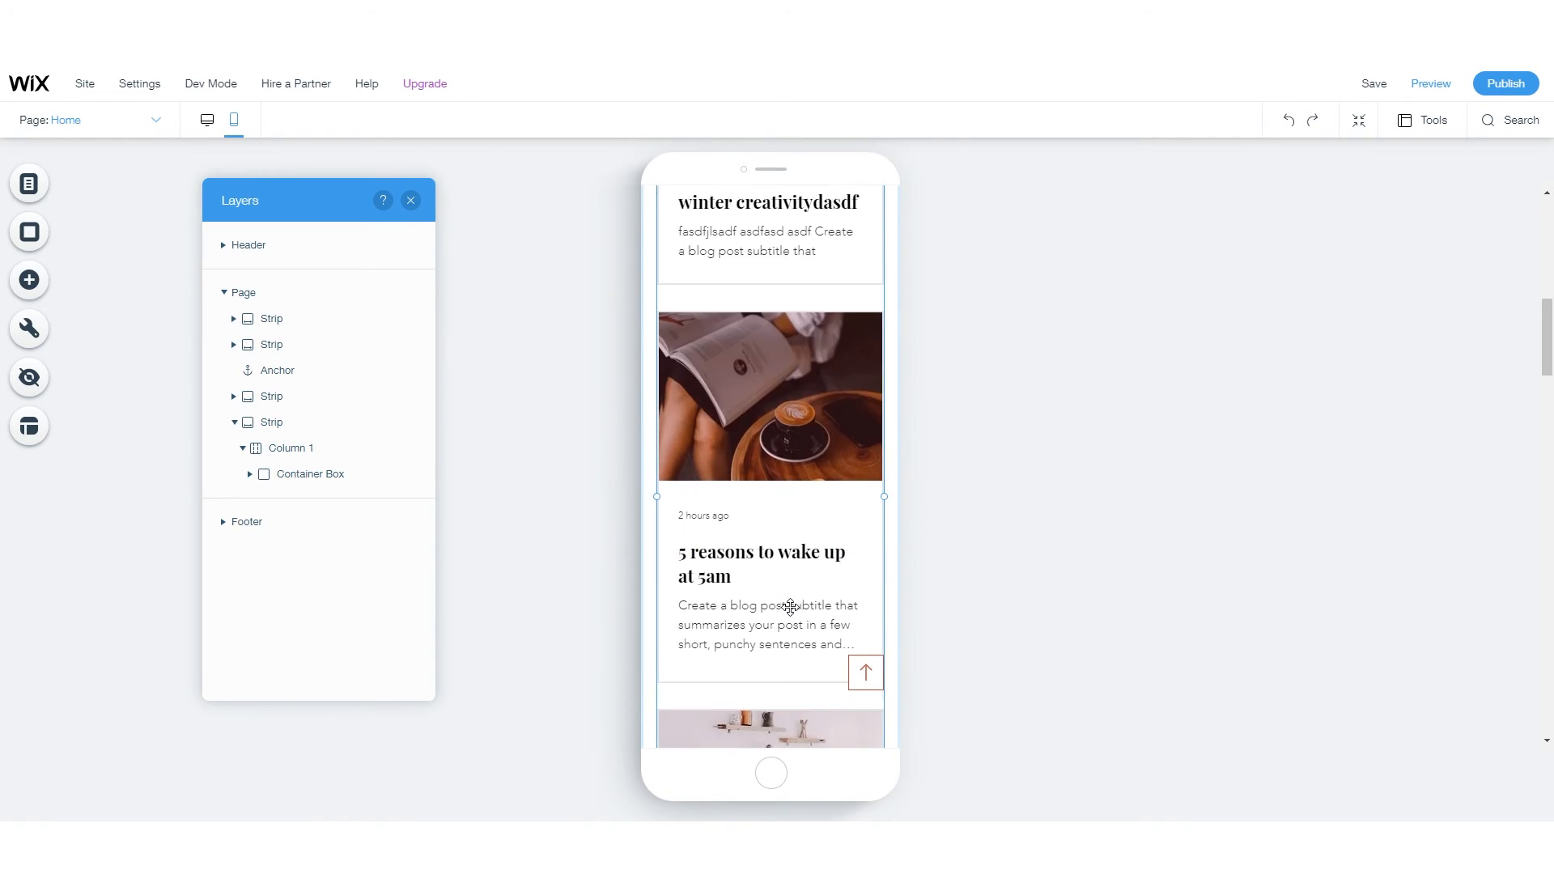
# - Close the empty gaps between the portrait strip, the how-to-guides heading strip and the post list strip
pyautogui.scroll(-5, 789, 605)
pyautogui.scroll(15, 769, 603)
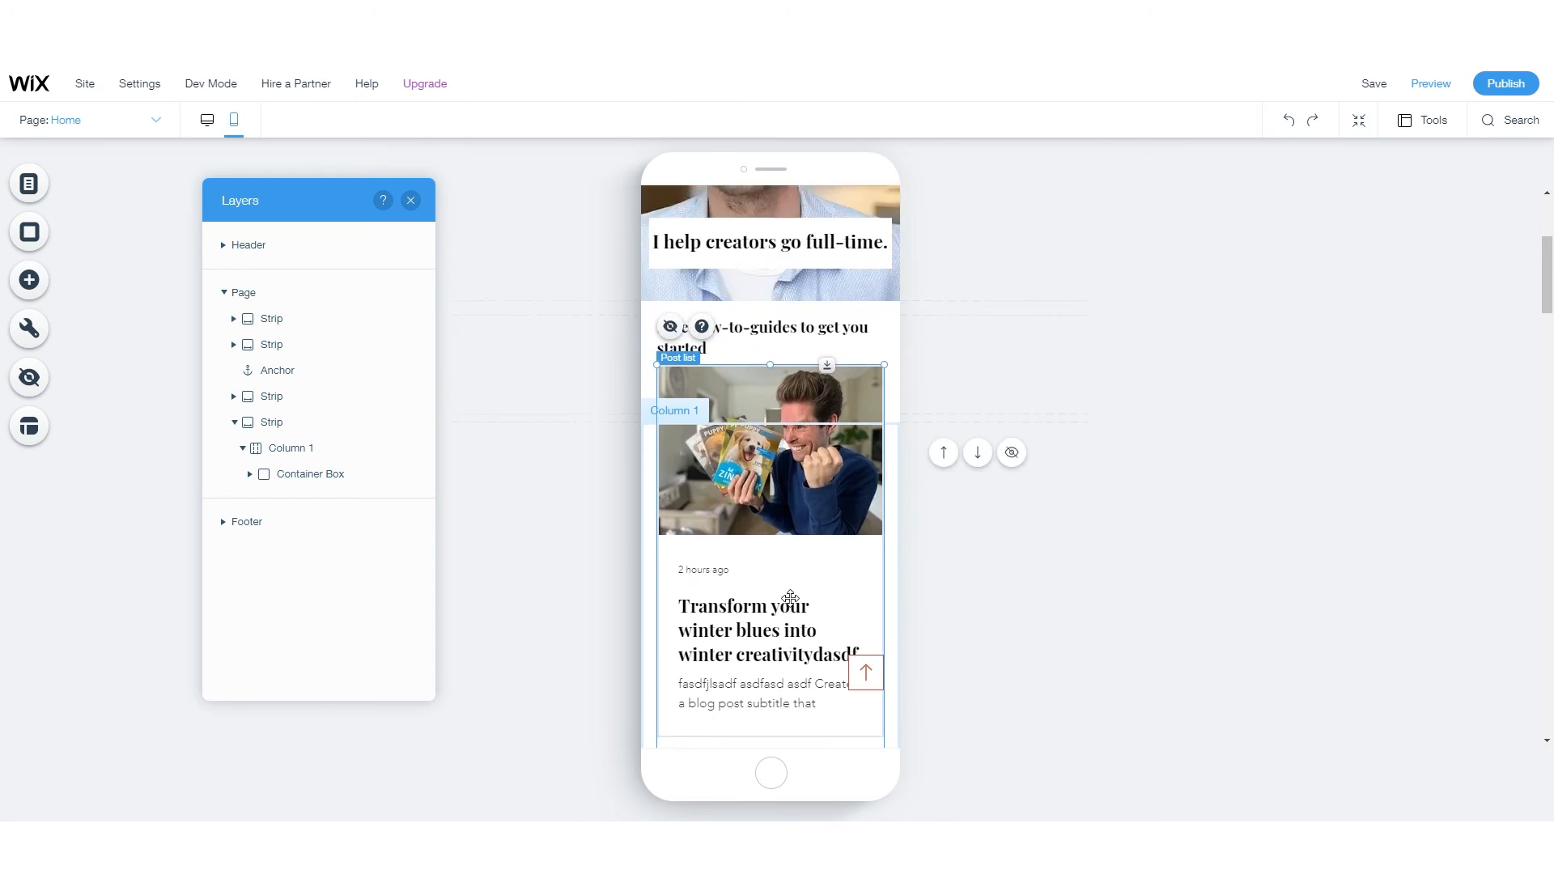
pyautogui.scroll(-2, 765, 601)
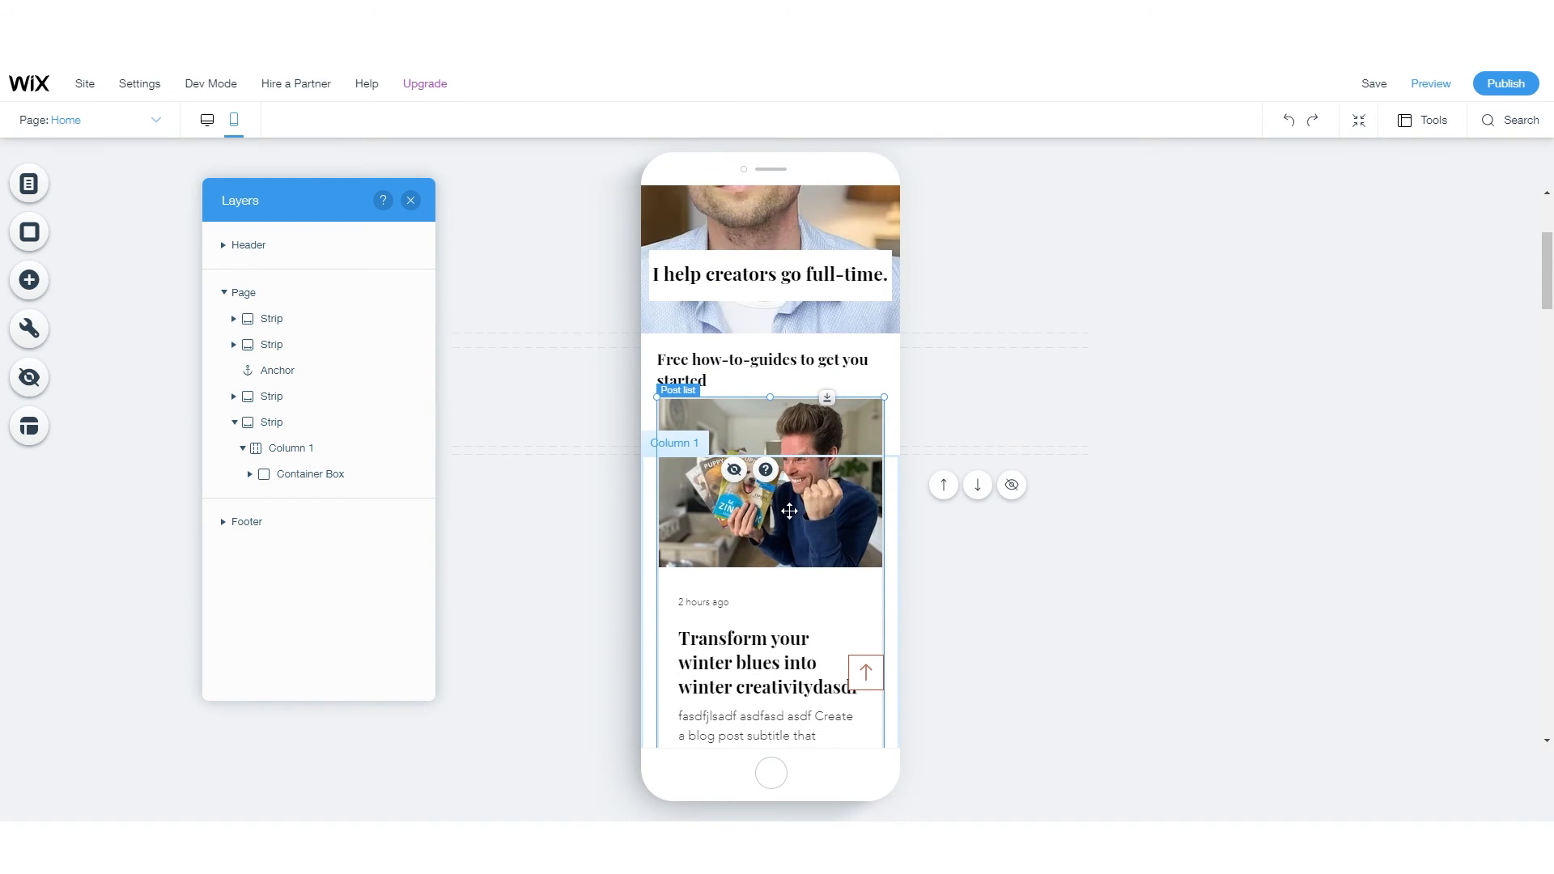
pyautogui.click(983, 449)
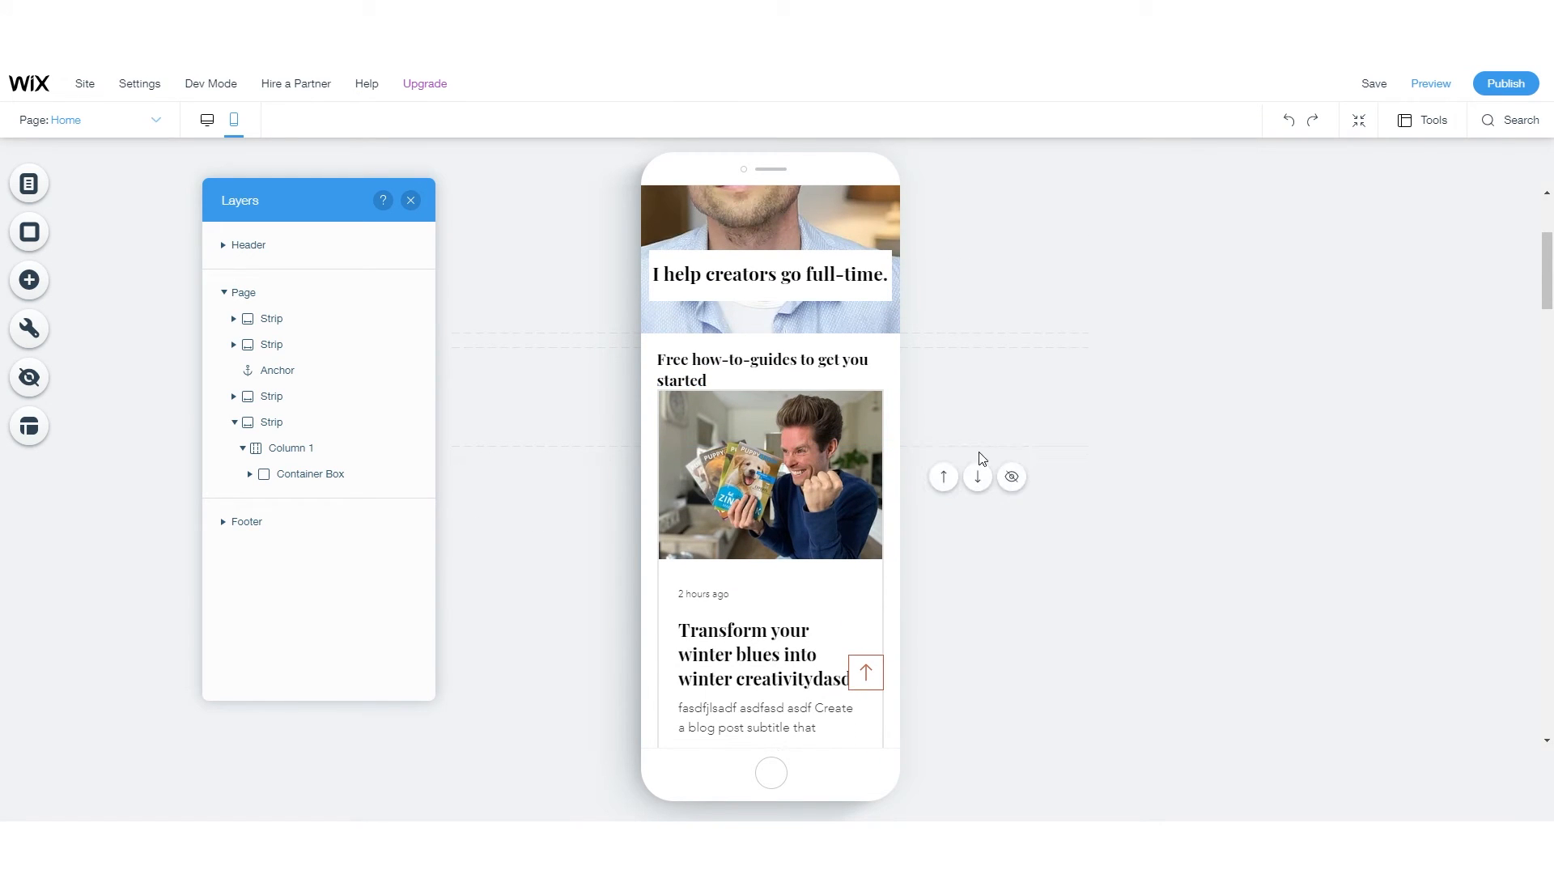
pyautogui.click(963, 341)
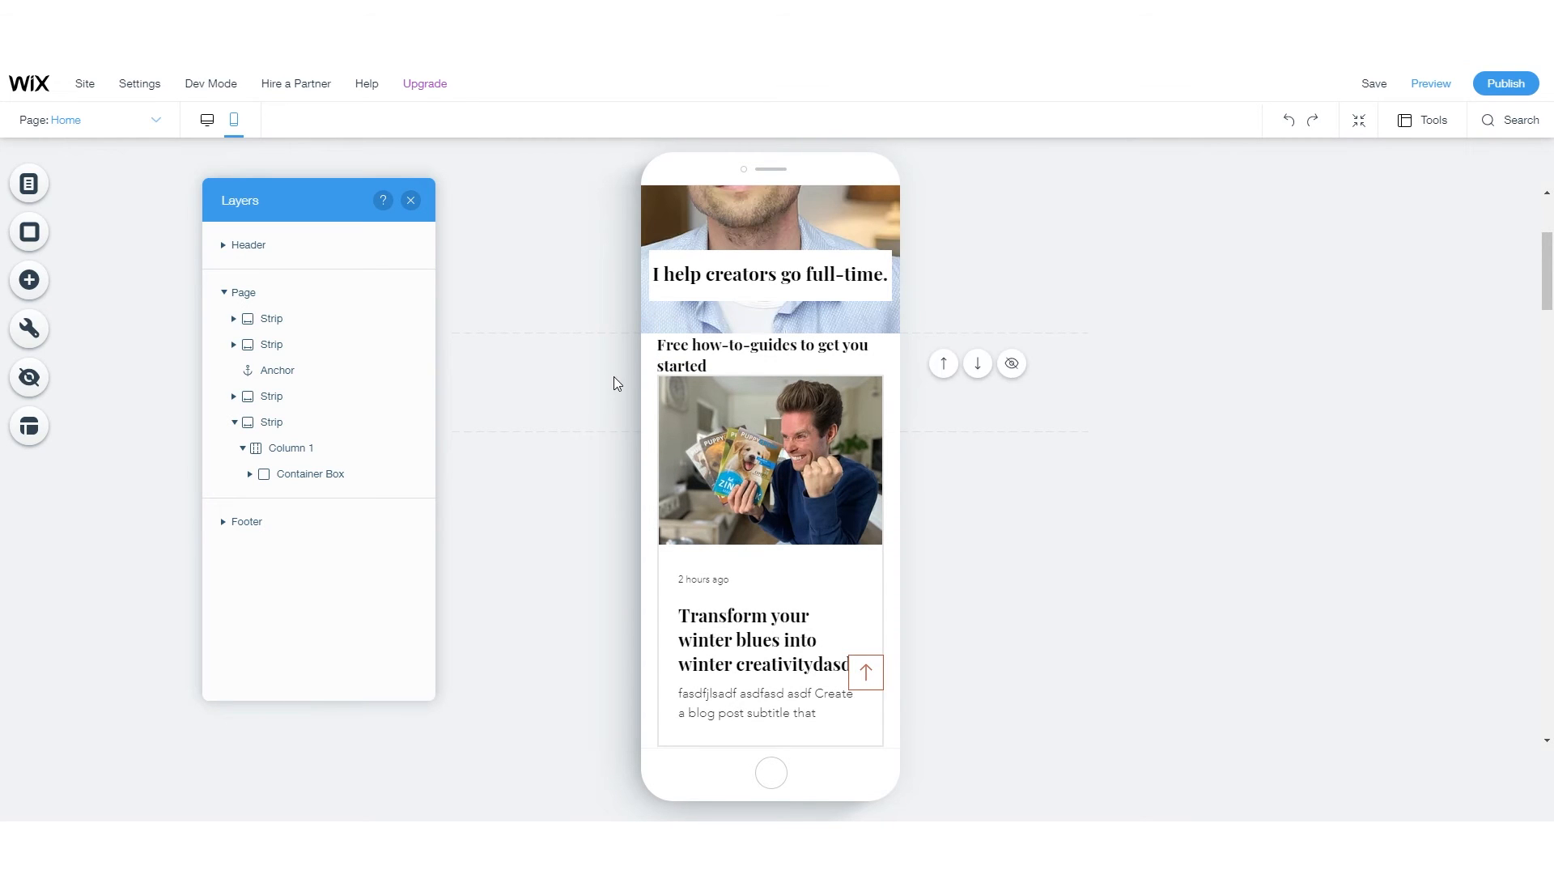
# - Inspect the mobile post list and its overlapping-item and arrangement options
pyautogui.click(755, 427)
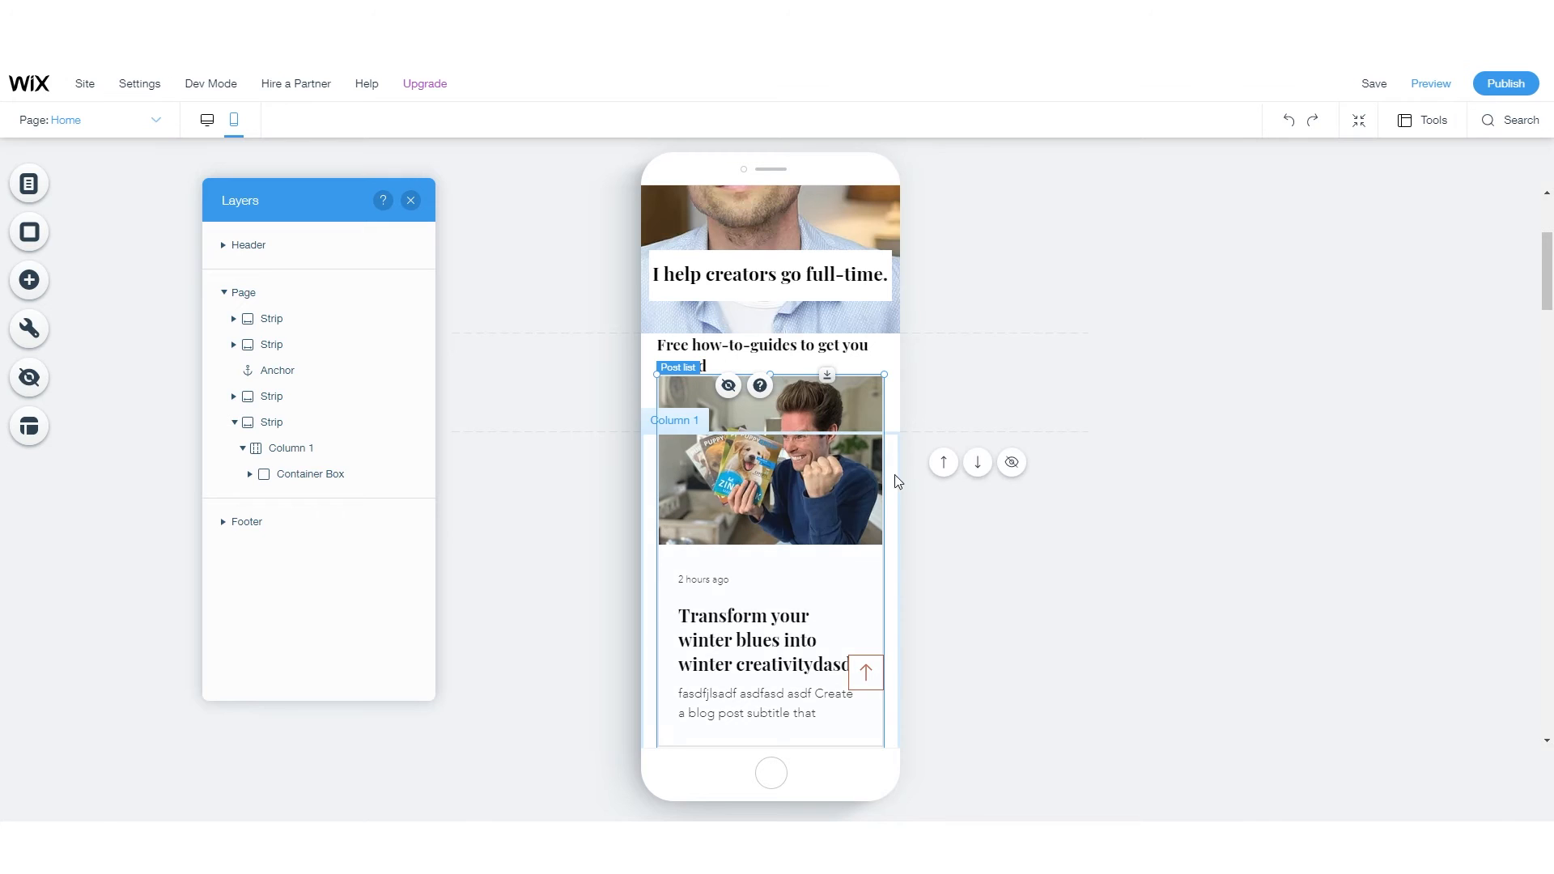
pyautogui.scroll(-5, 744, 579)
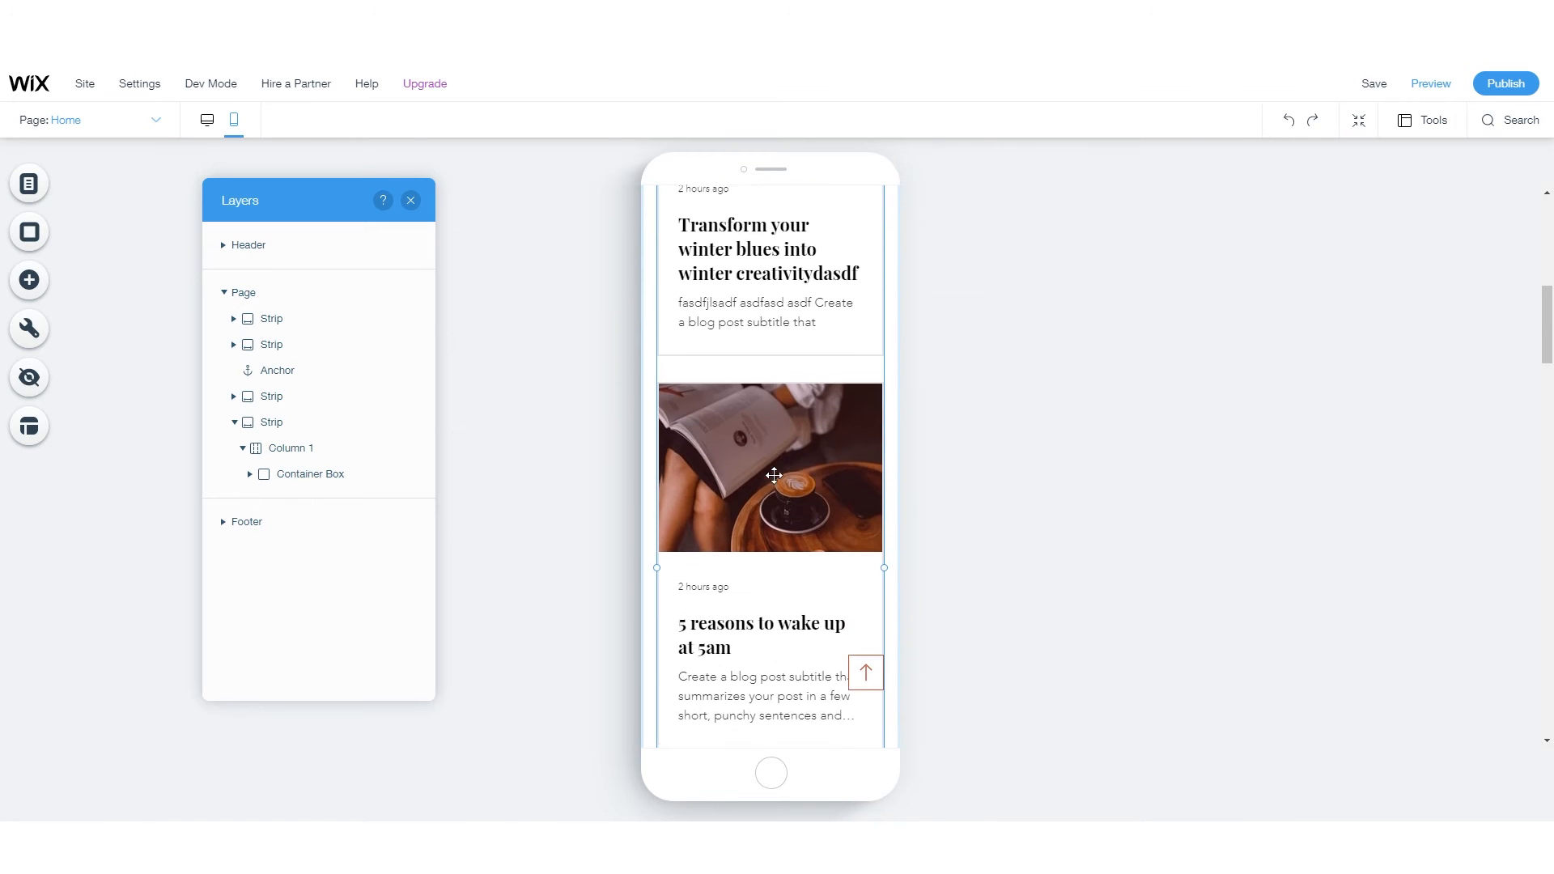
pyautogui.scroll(4, 767, 486)
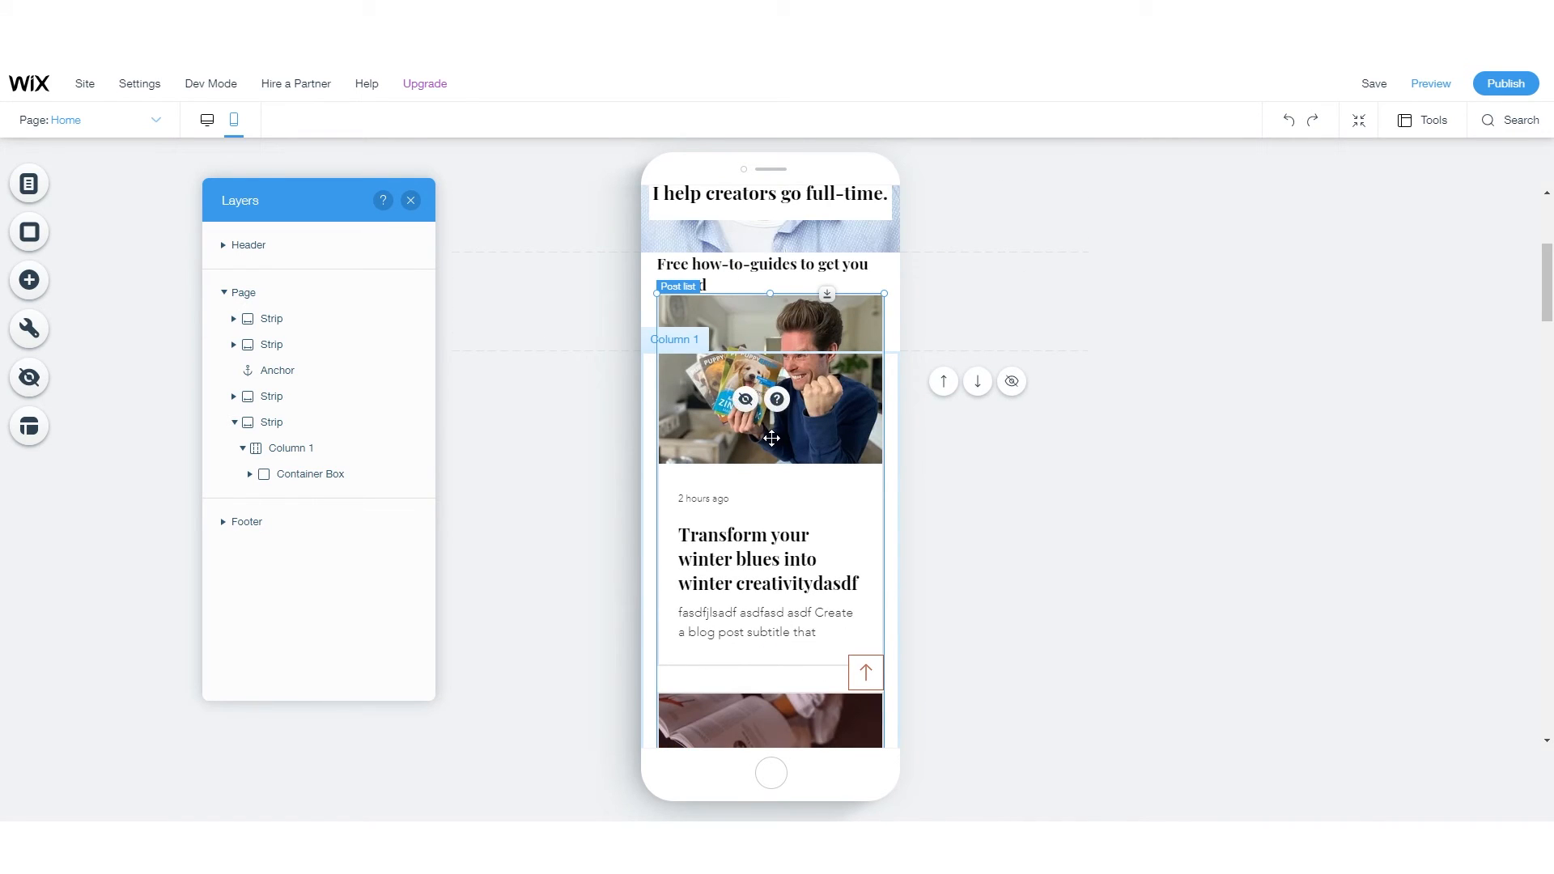
pyautogui.rightClick(804, 423)
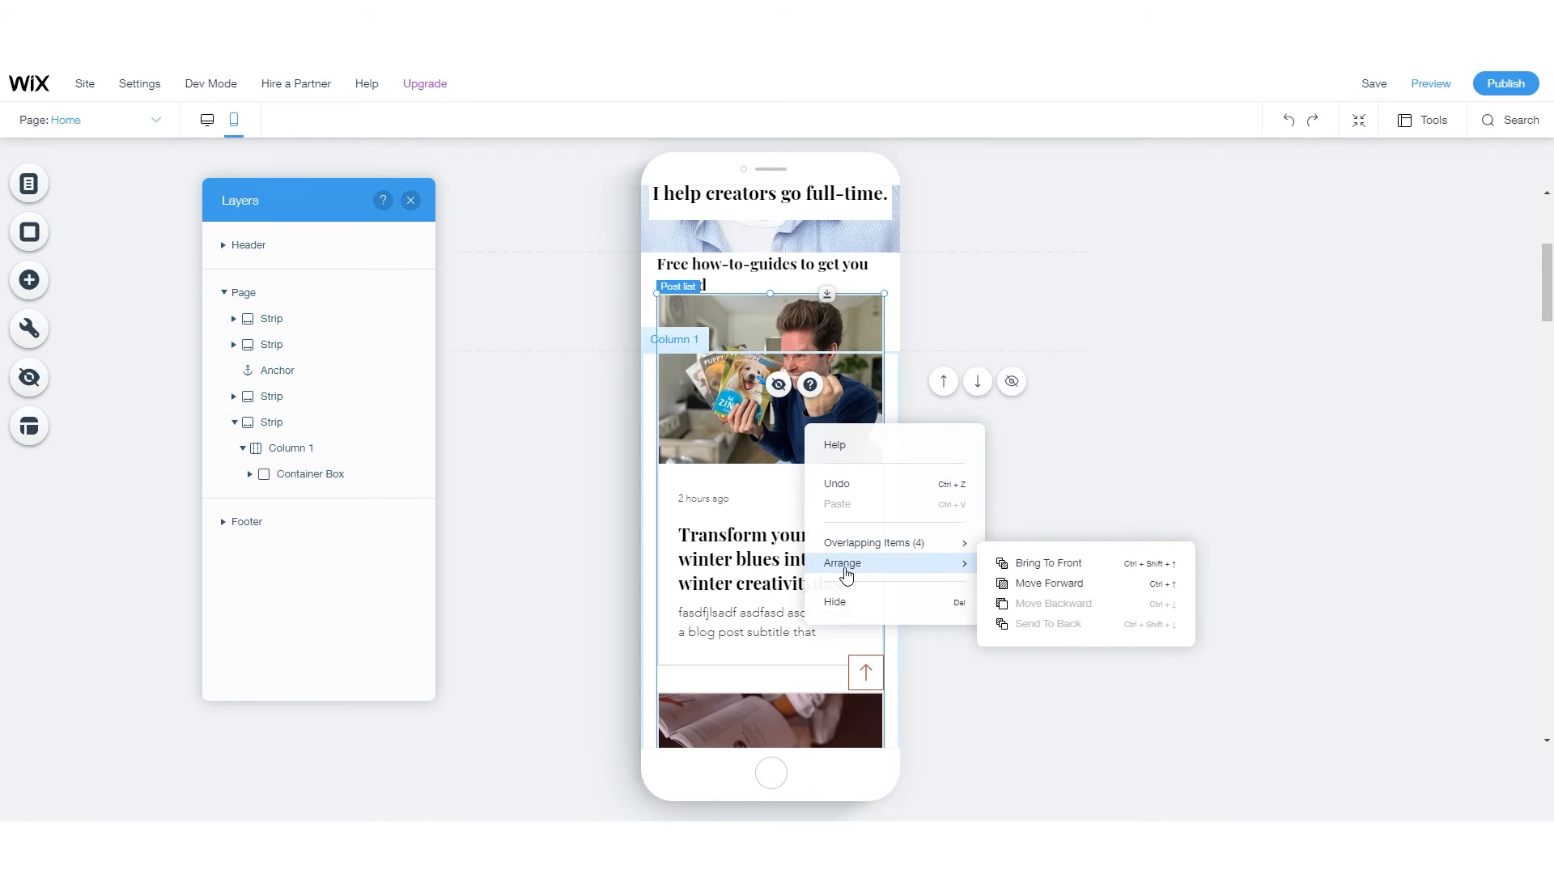
pyautogui.moveTo(871, 544)
pyautogui.click(992, 518)
pyautogui.scroll(-2, 796, 542)
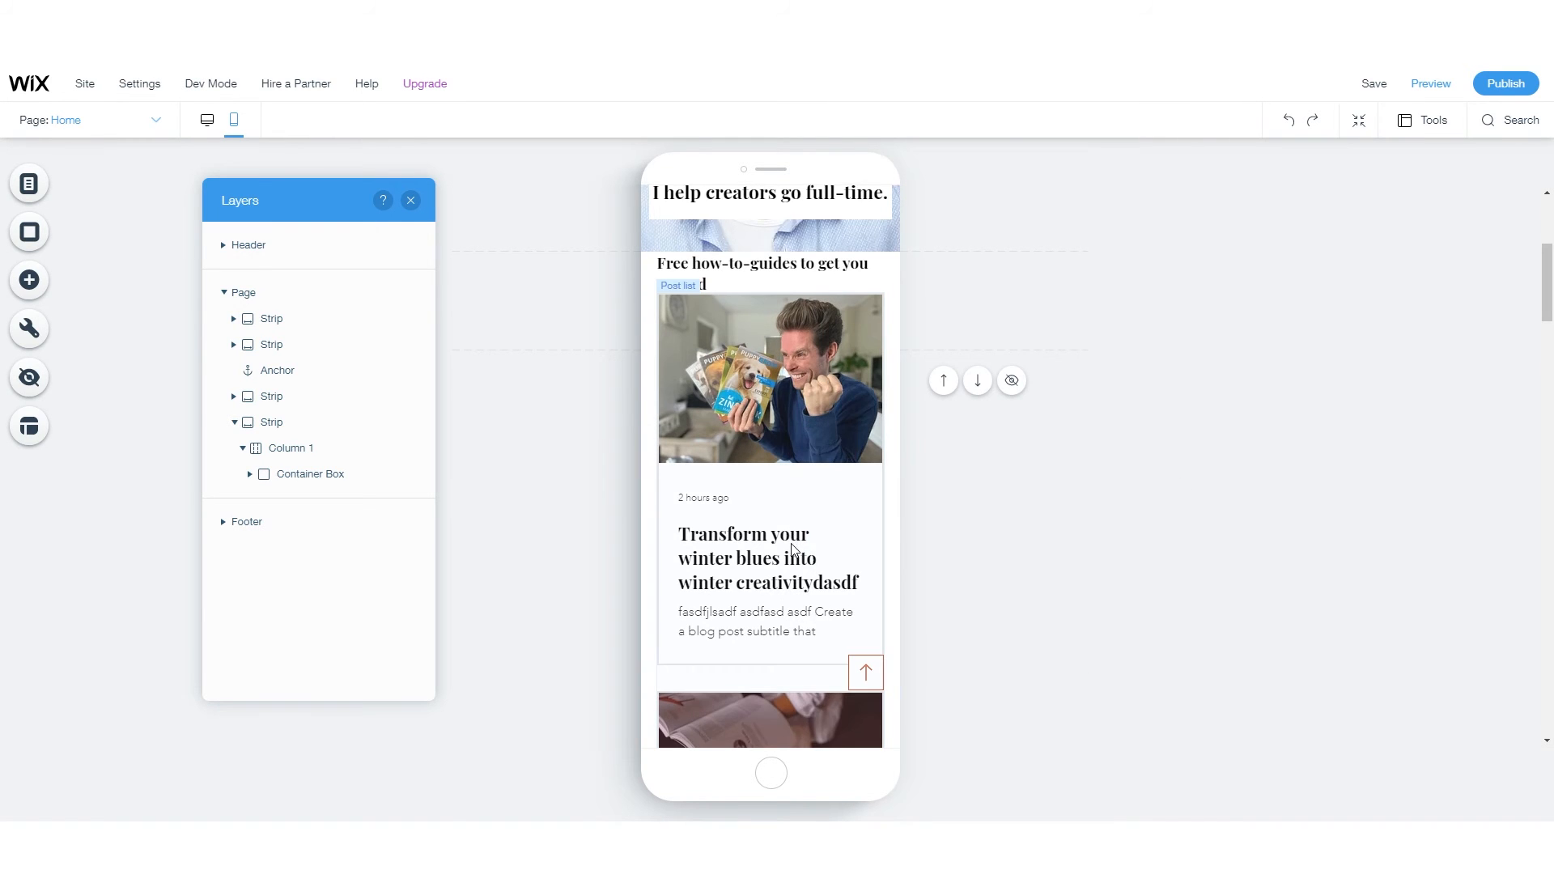
pyautogui.scroll(4, 793, 552)
# - Set the mobile font size of the "Free how-to-guides to get you started" heading to 17 px, and try the vertical text option
pyautogui.click(727, 438)
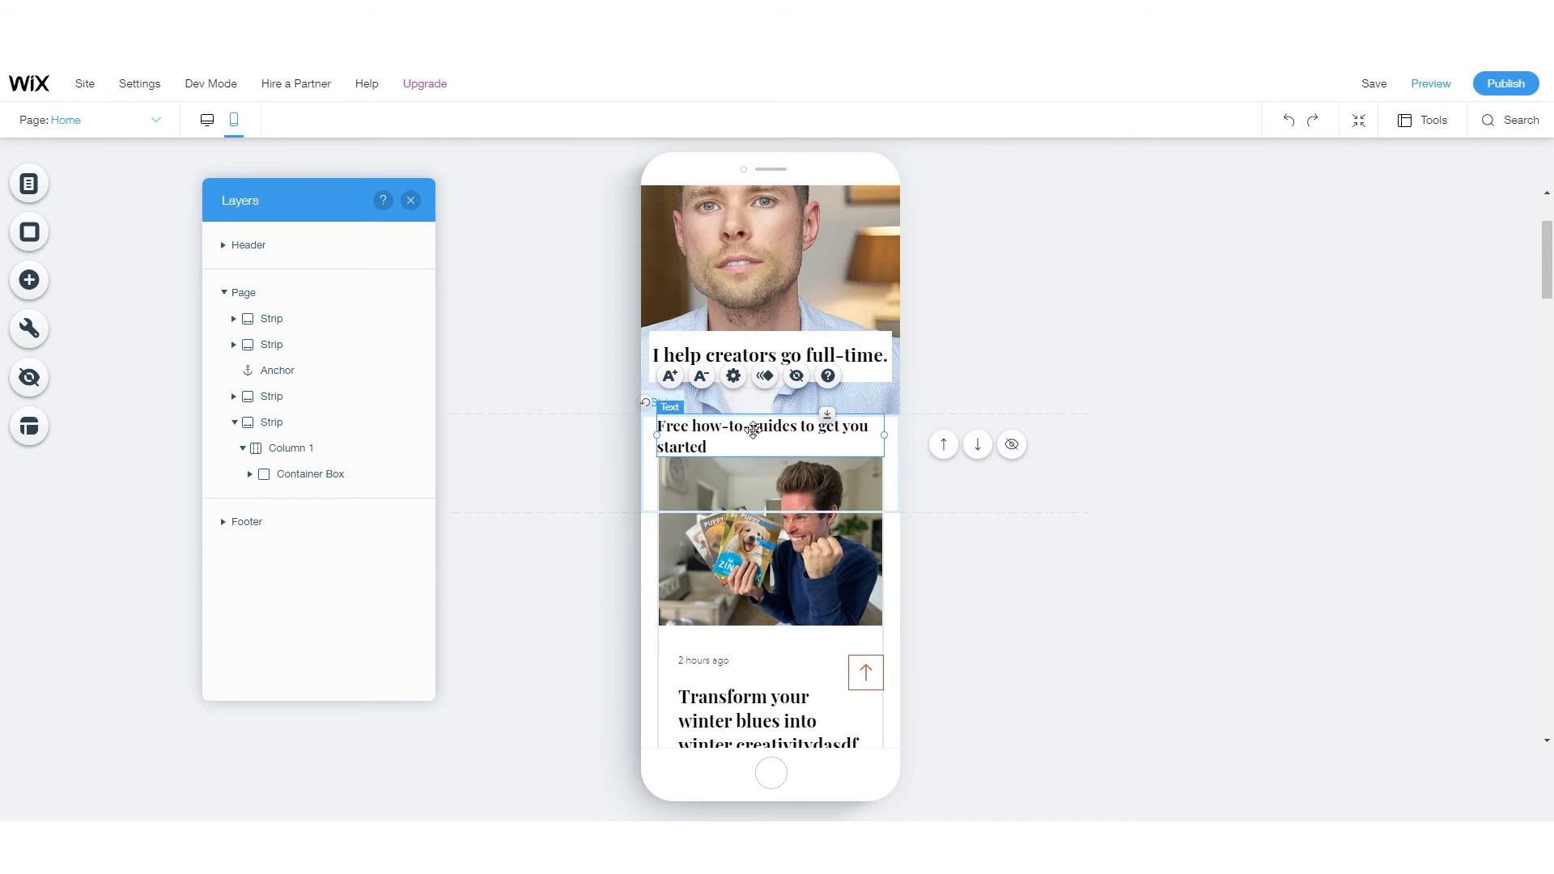
pyautogui.rightClick(735, 430)
pyautogui.click(733, 375)
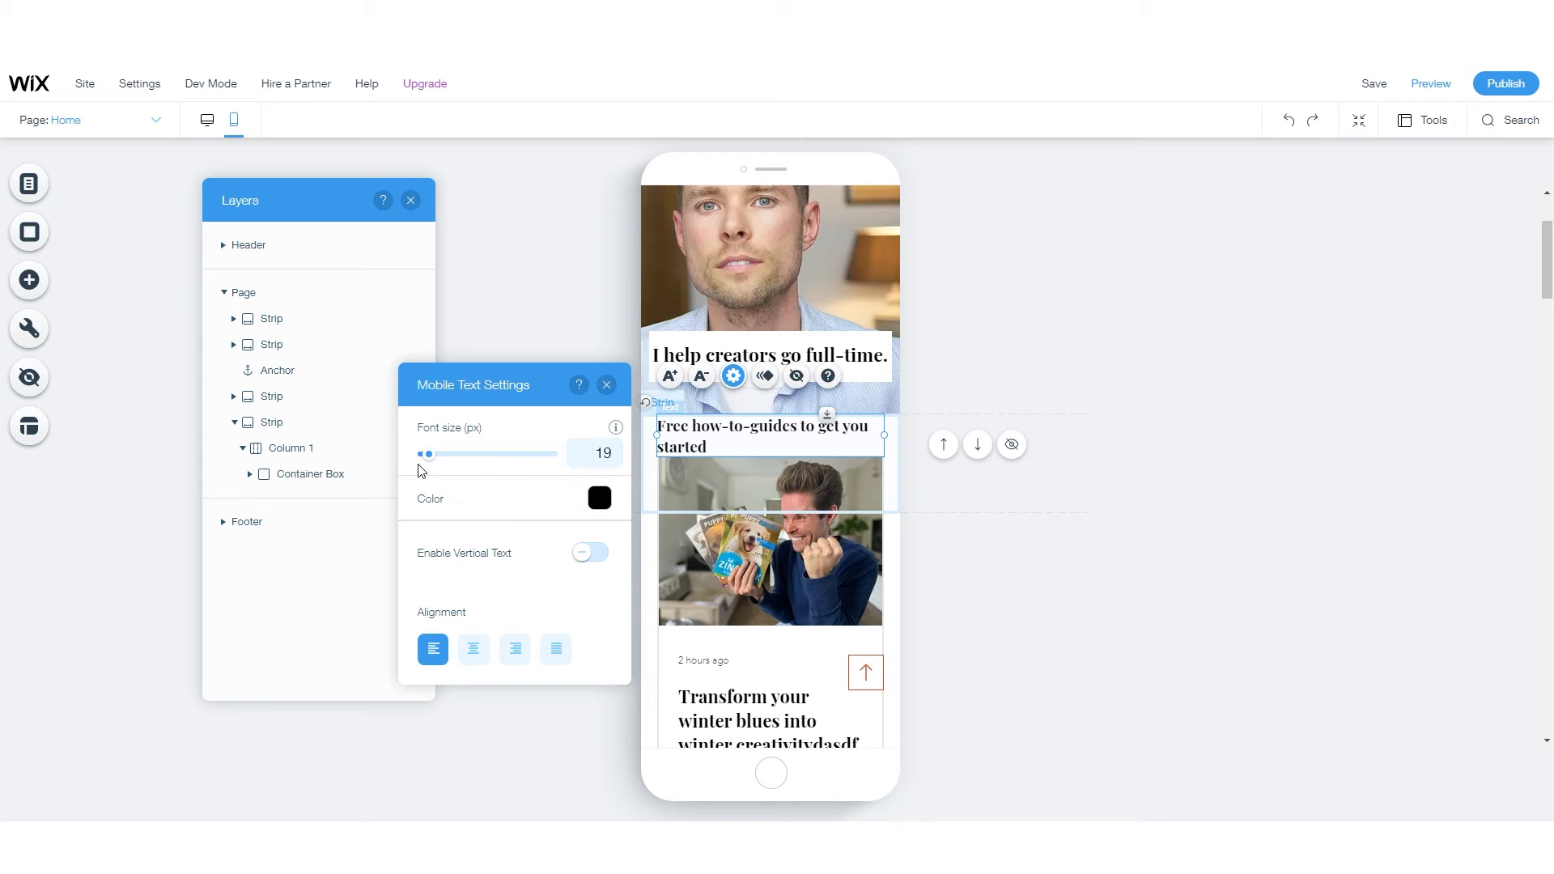
pyautogui.moveTo(430, 462); pyautogui.dragTo(429, 462)
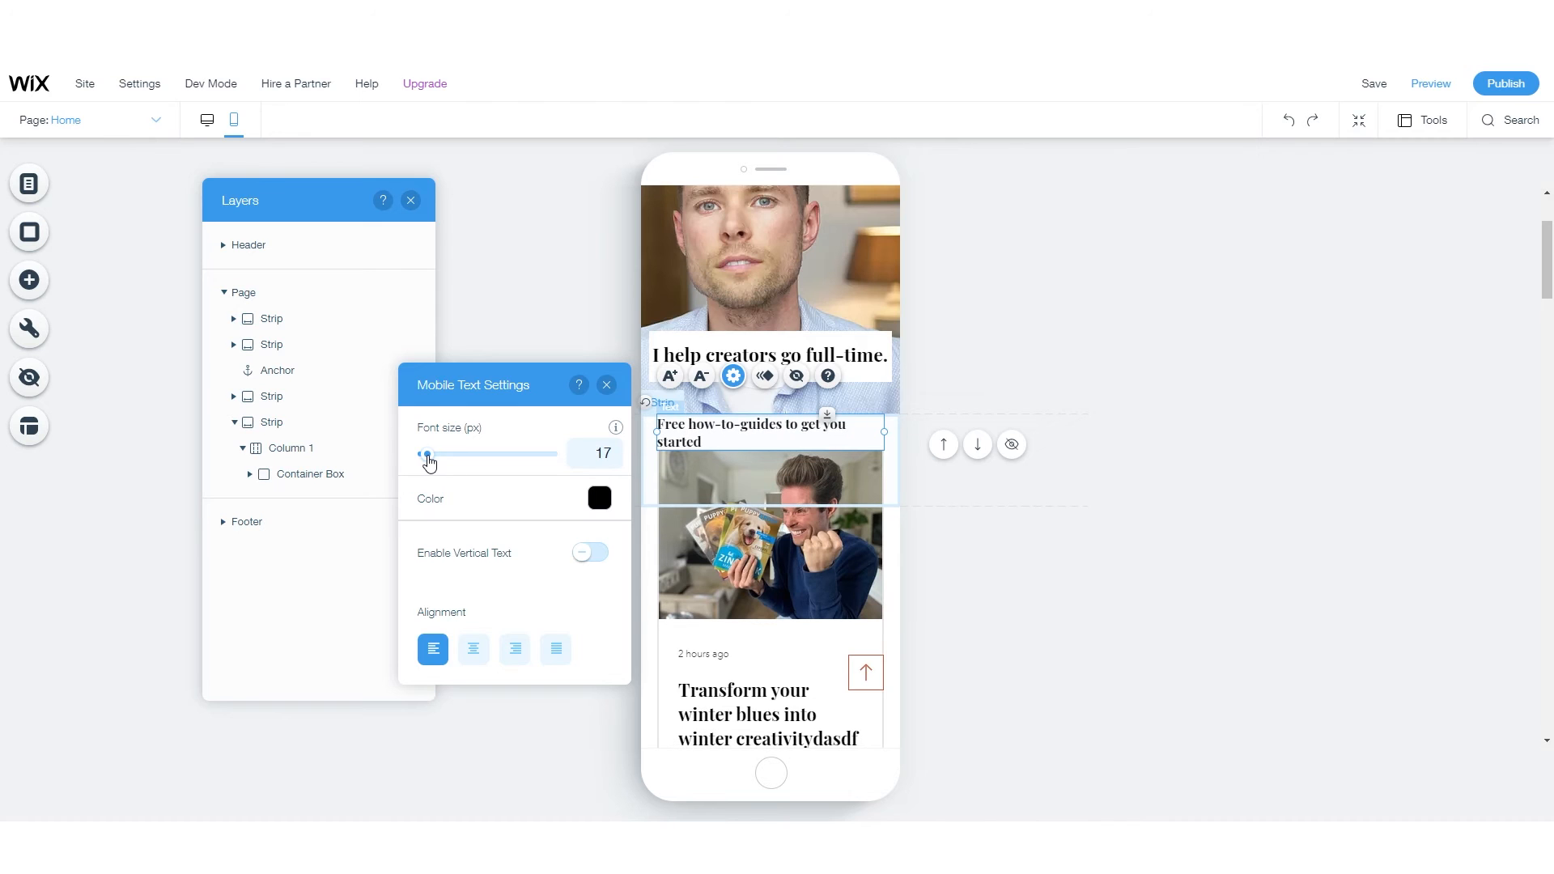
pyautogui.click(593, 555)
pyautogui.click(588, 555)
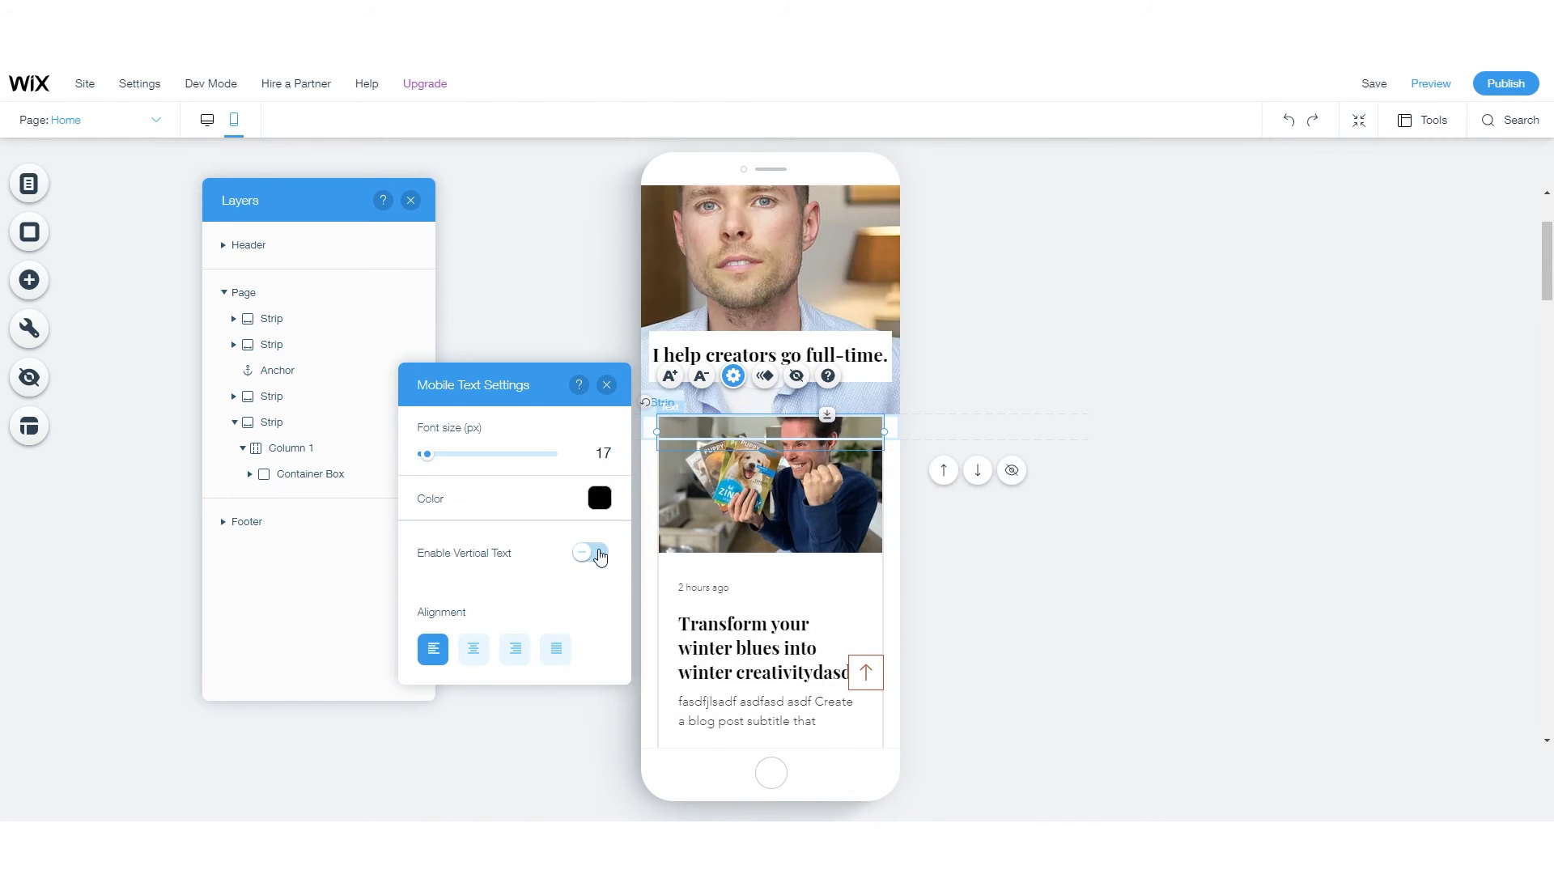
# - Move the post list down from behind the how-to-guides heading, and lower the heading to sit just above the first post
pyautogui.moveTo(778, 503); pyautogui.dragTo(778, 575)
pyautogui.moveTo(772, 423); pyautogui.dragTo(773, 430)
pyautogui.click(1065, 586)
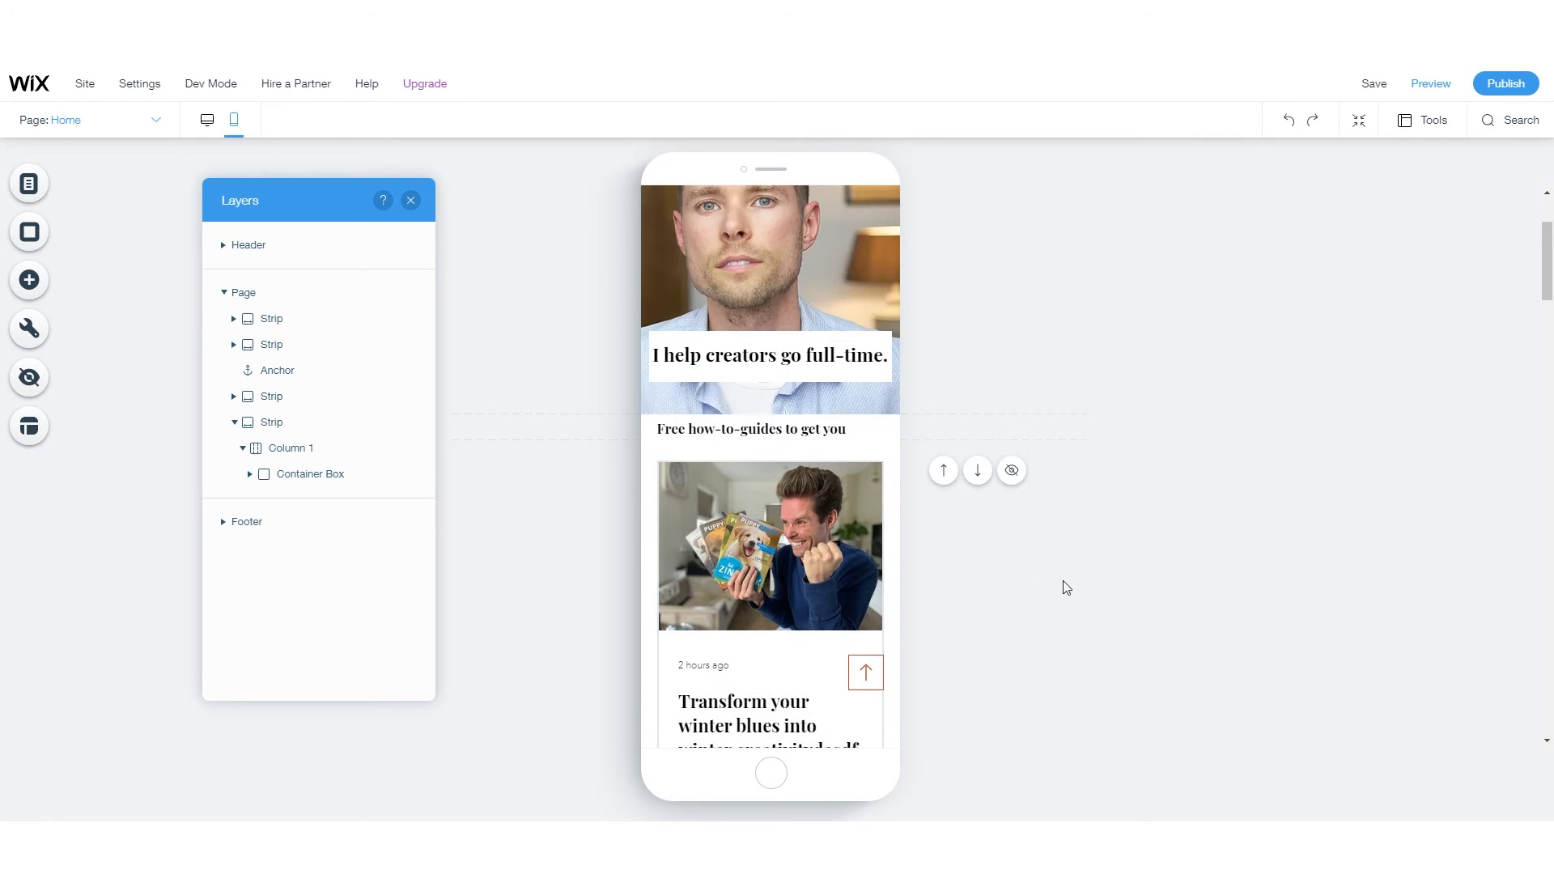
pyautogui.click(749, 496)
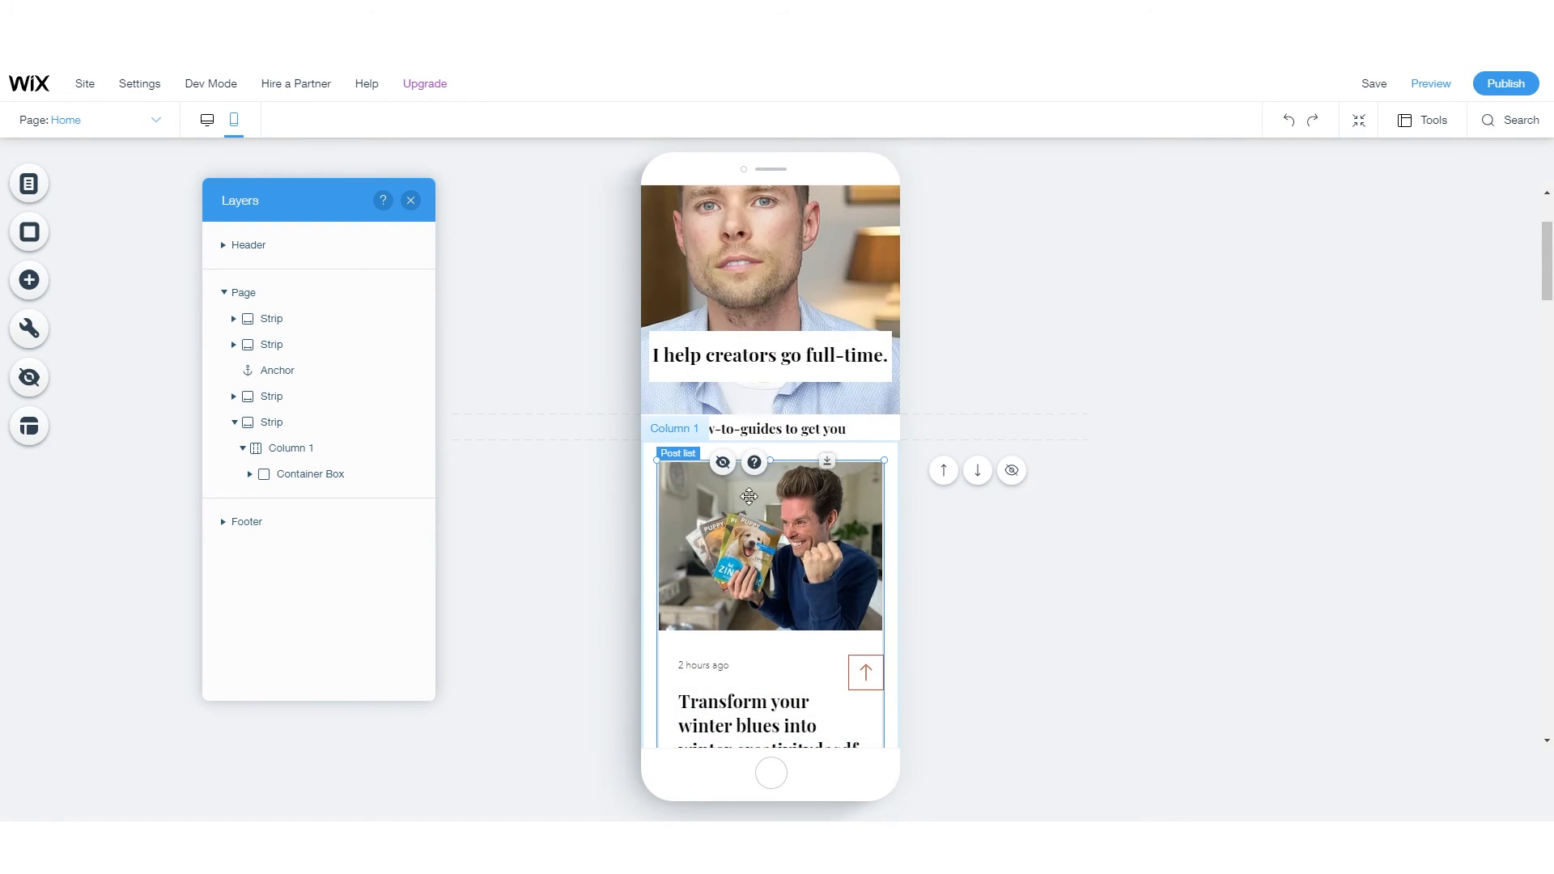
pyautogui.moveTo(782, 510); pyautogui.dragTo(782, 517)
pyautogui.click(1086, 533)
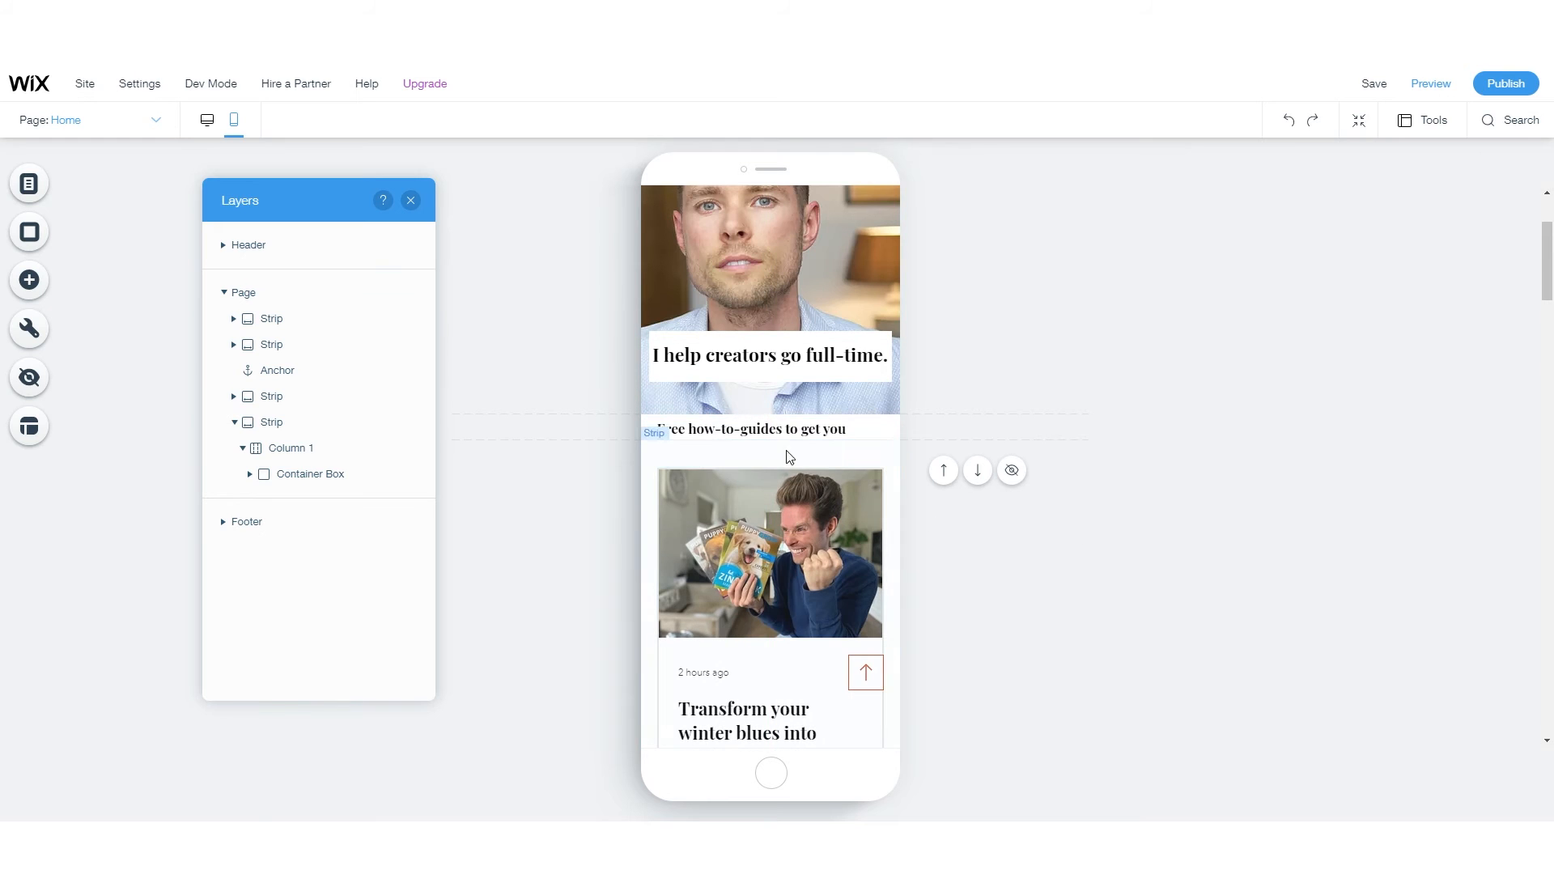
pyautogui.moveTo(812, 434); pyautogui.dragTo(810, 458)
pyautogui.click(598, 438)
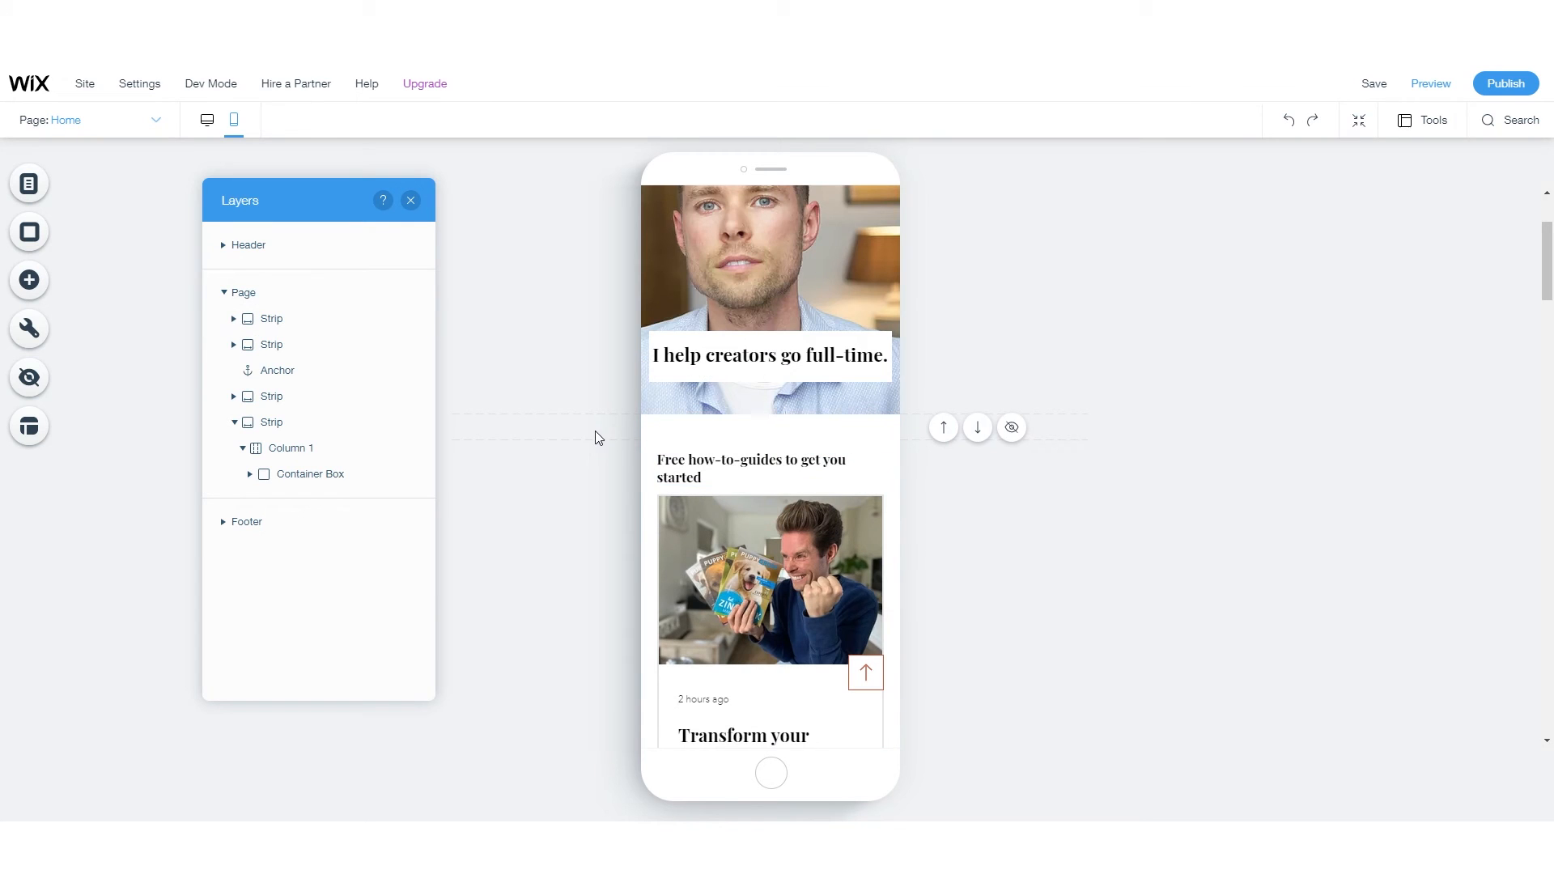
# - Hide the empty strip between the portrait and the how-to-guides heading on mobile
pyautogui.click(738, 437)
pyautogui.rightClick(745, 431)
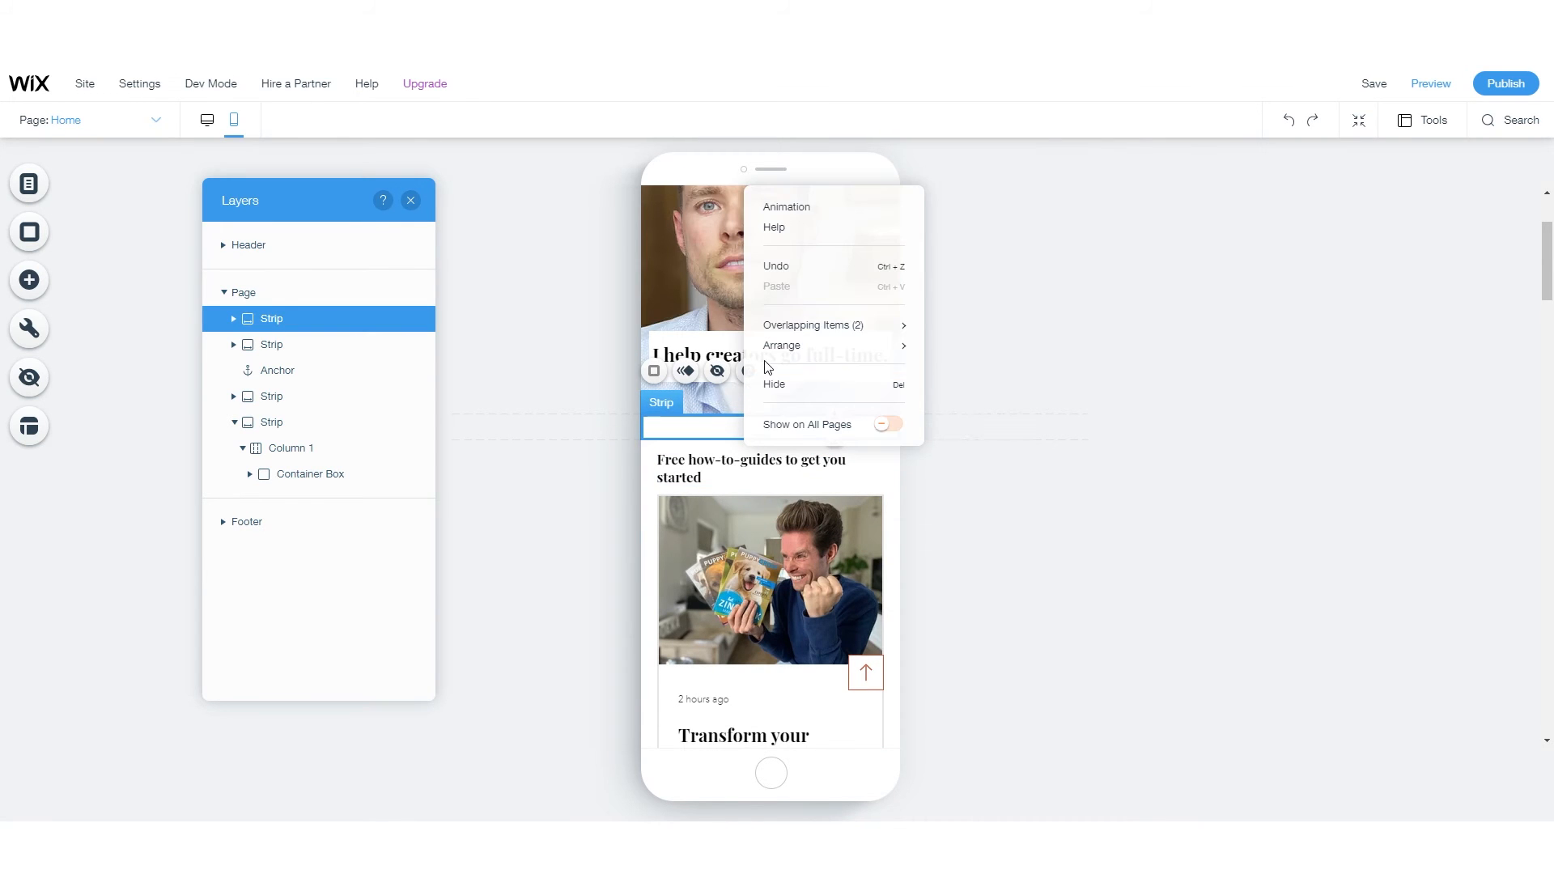
pyautogui.click(722, 420)
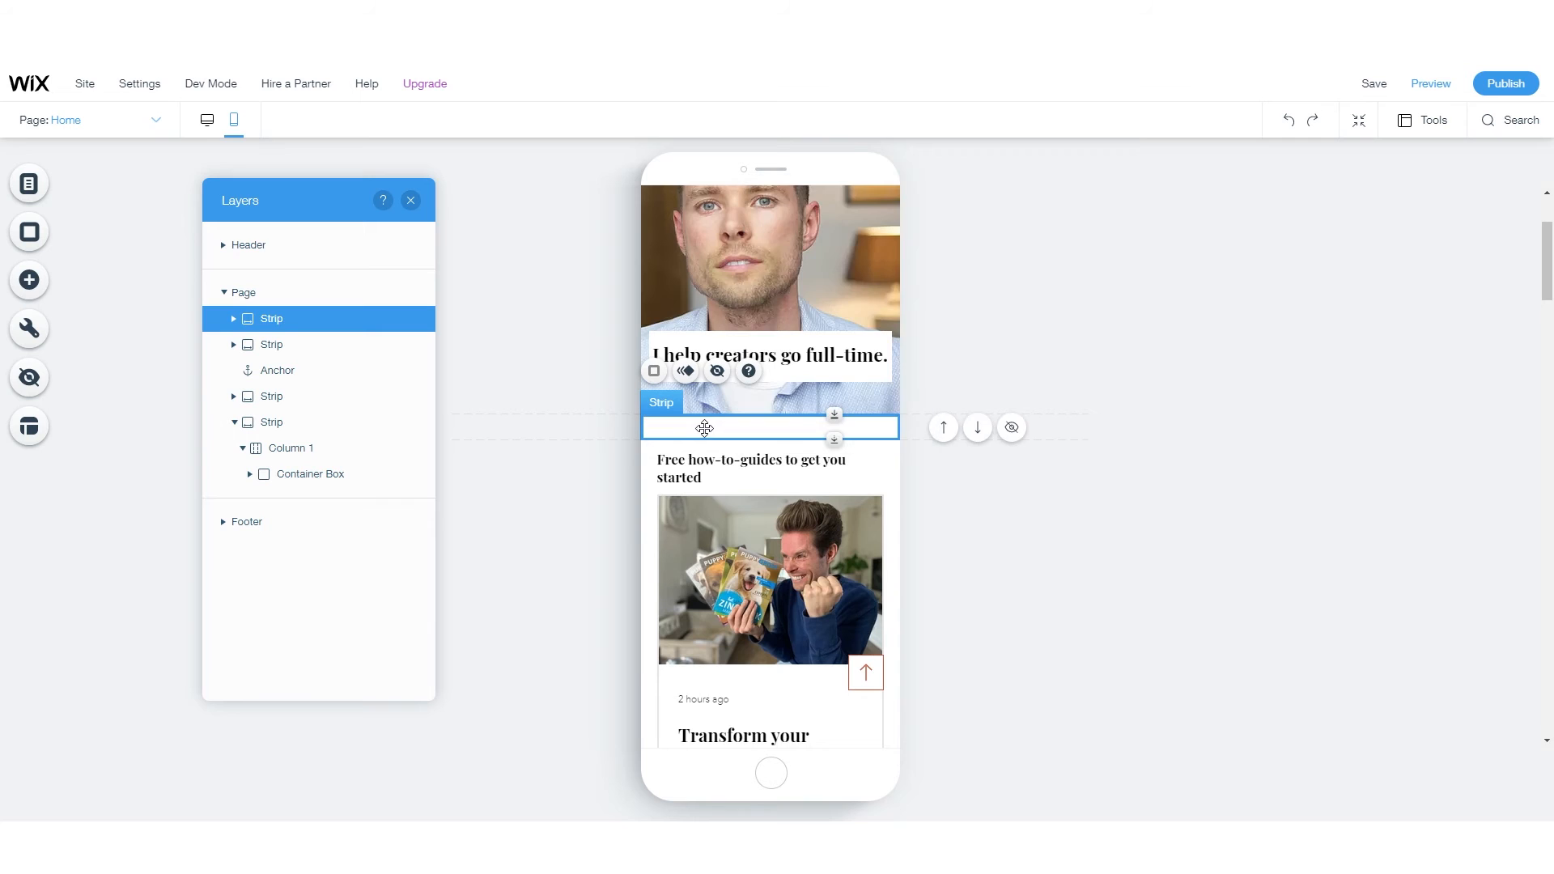
pyautogui.click(234, 321)
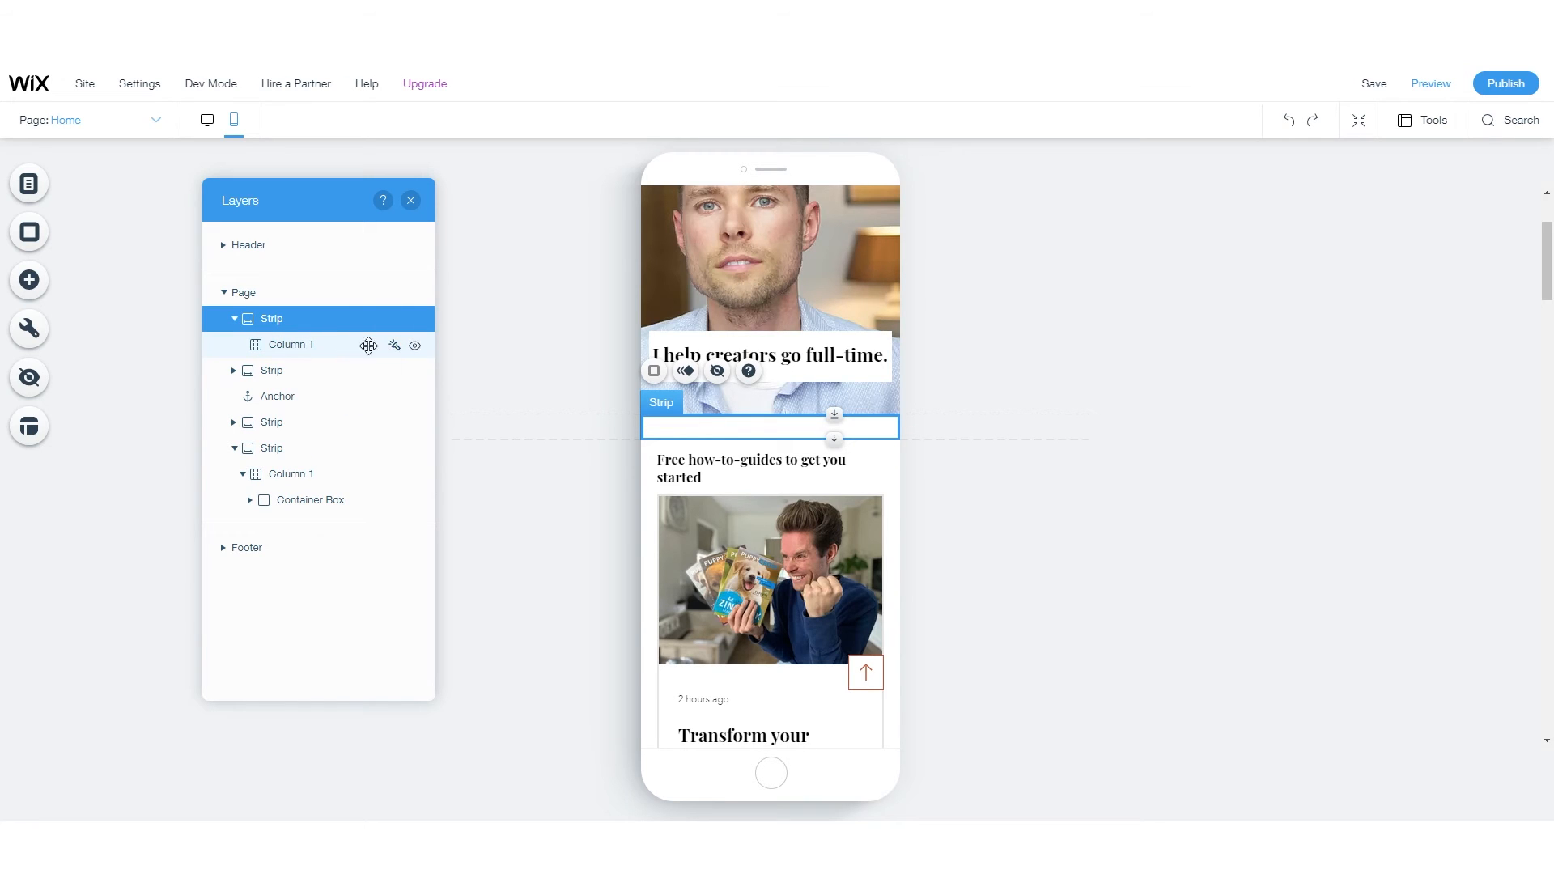
pyautogui.click(415, 322)
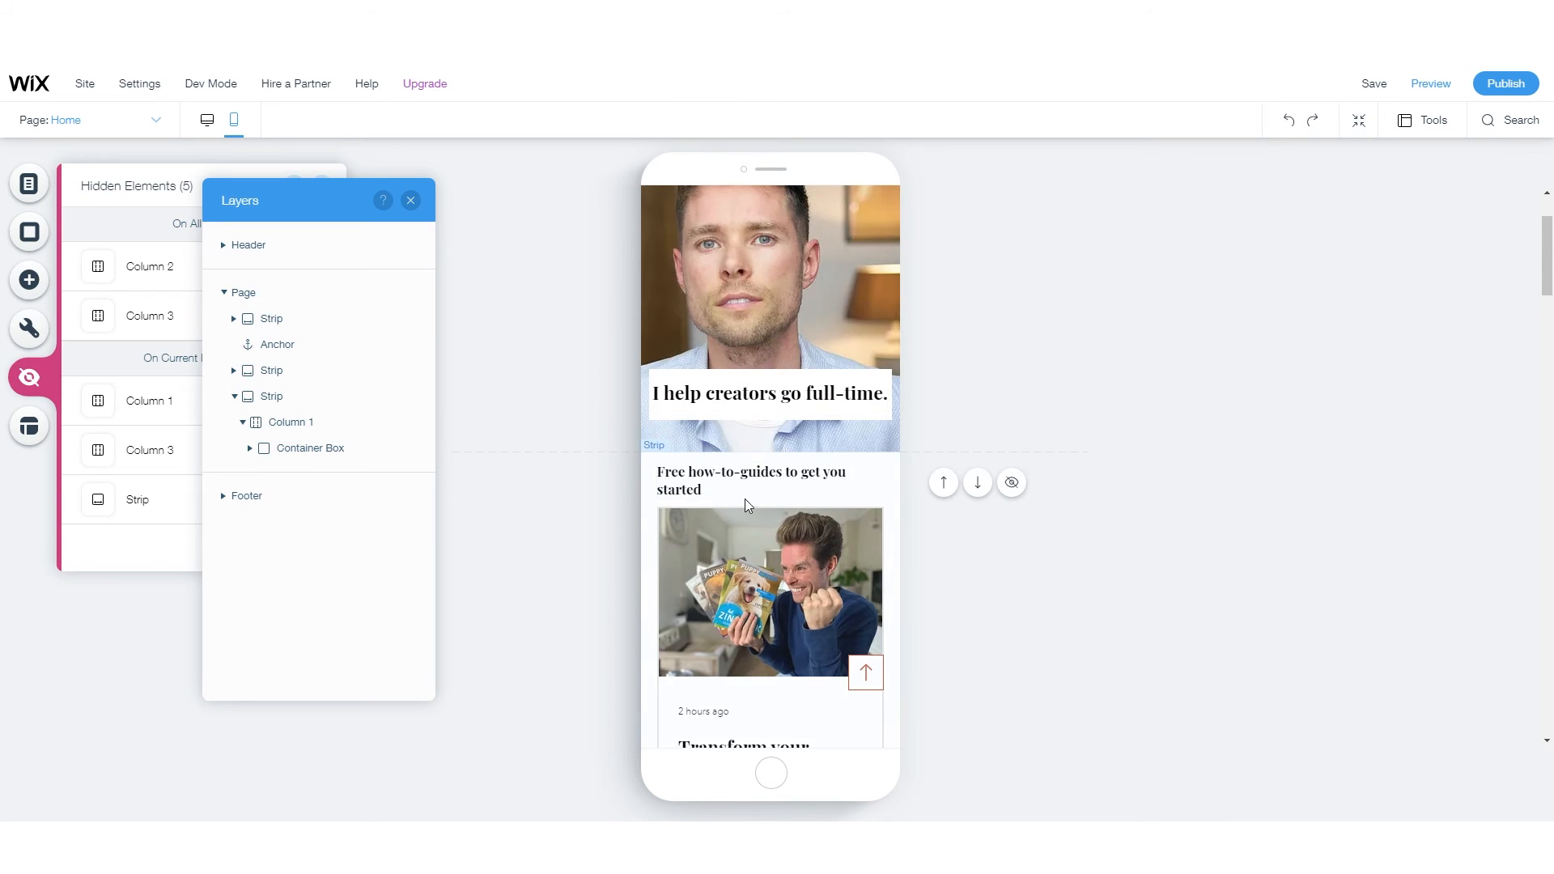
# - Review the mobile home page down to the Instagram section, and check the portrait, tagline and first post in preview mode
pyautogui.scroll(-2, 742, 656)
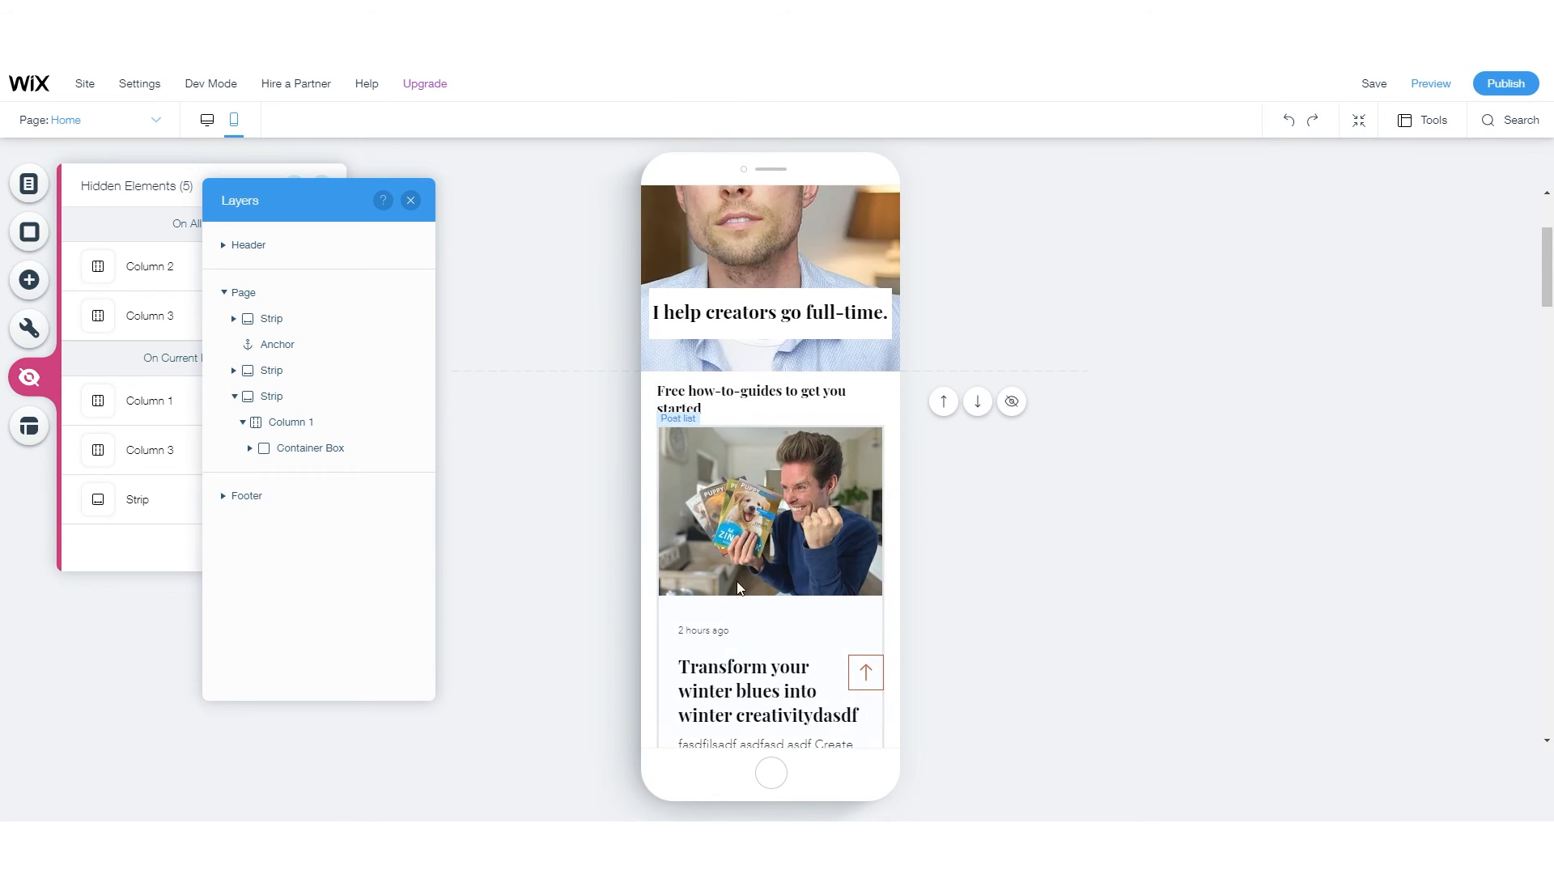
pyautogui.scroll(-2, 790, 641)
pyautogui.scroll(-1, 789, 642)
pyautogui.scroll(-12, 789, 641)
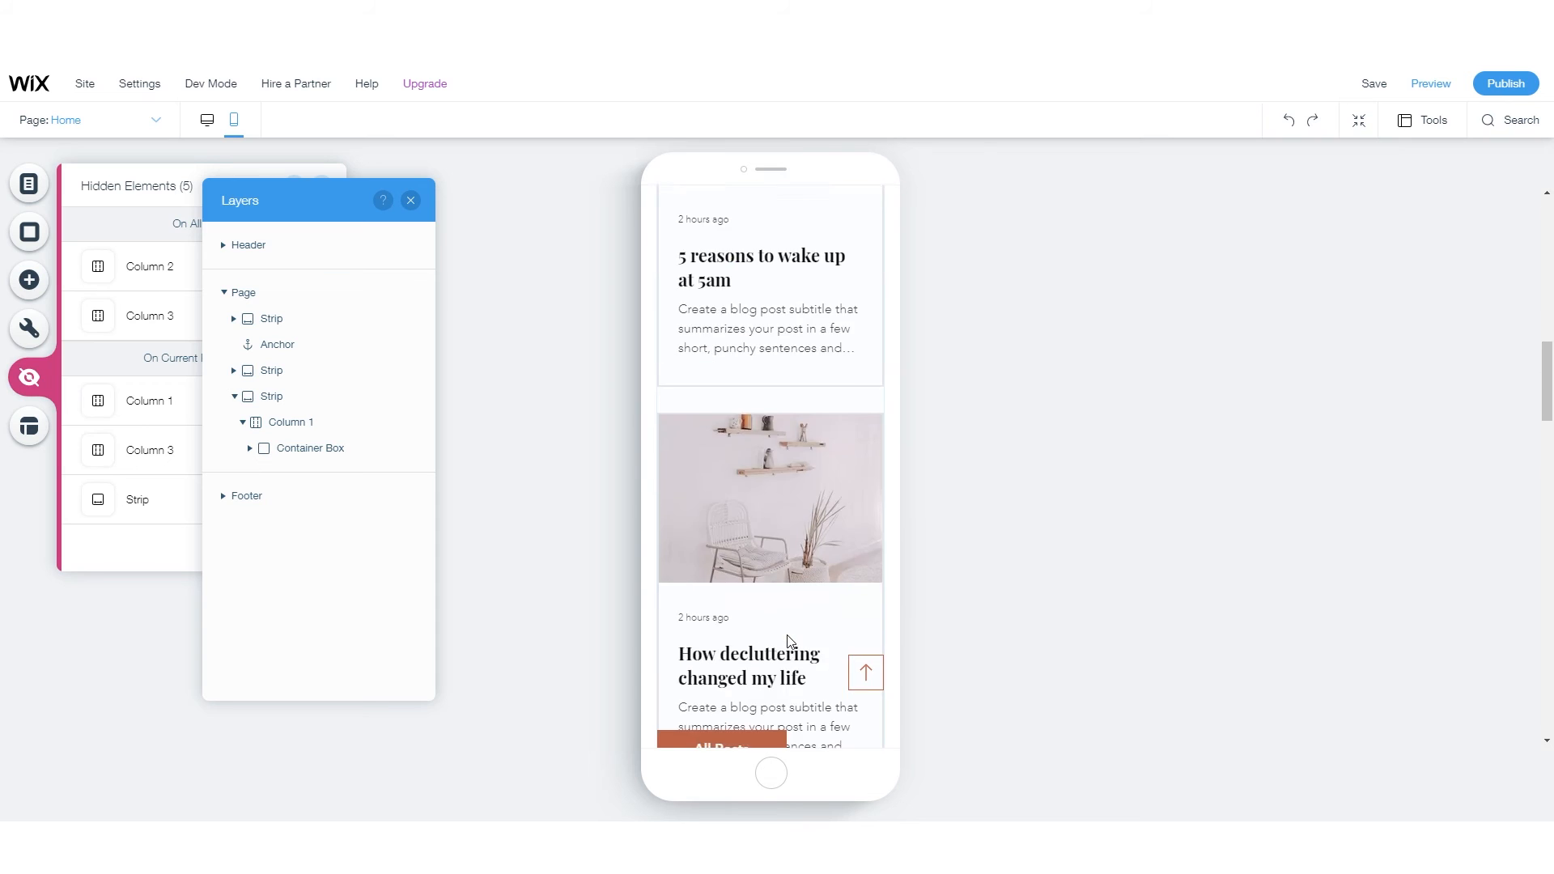
pyautogui.scroll(3, 770, 623)
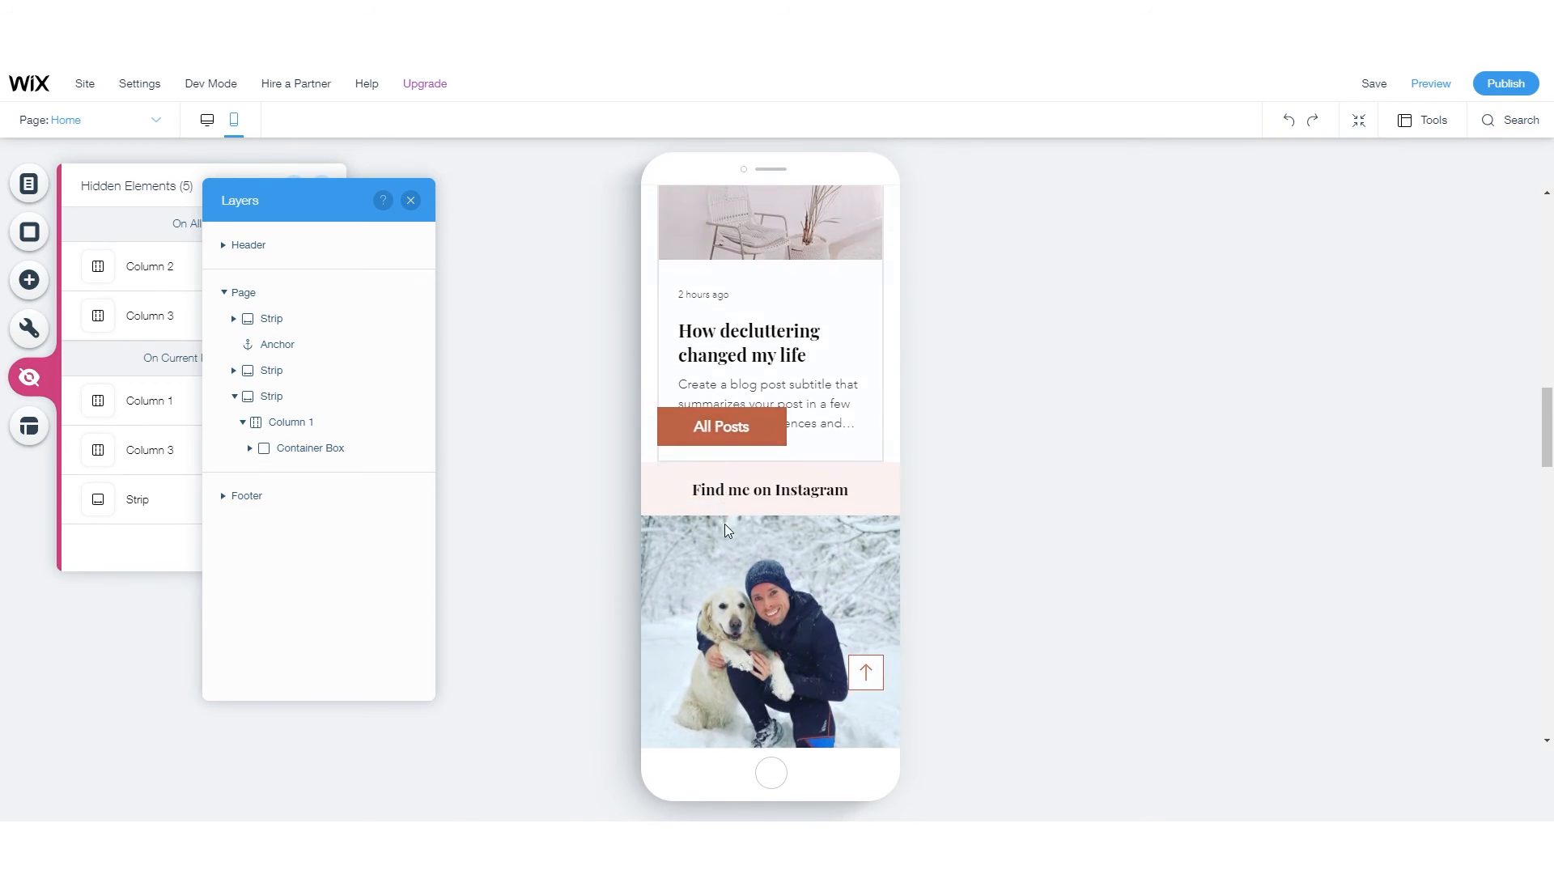
pyautogui.scroll(8, 737, 498)
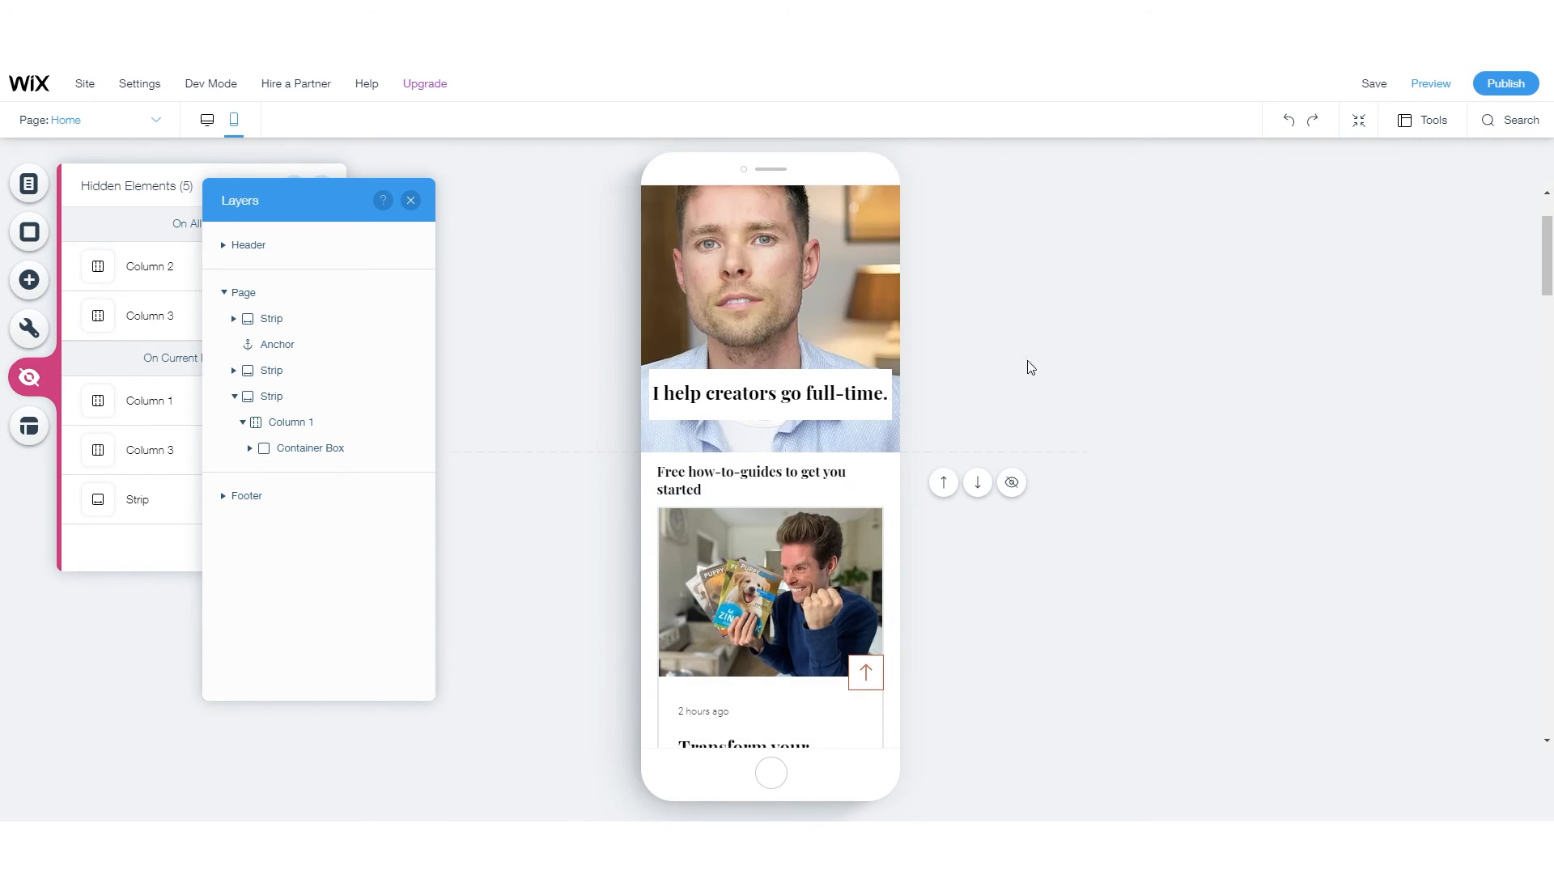
pyautogui.click(1426, 85)
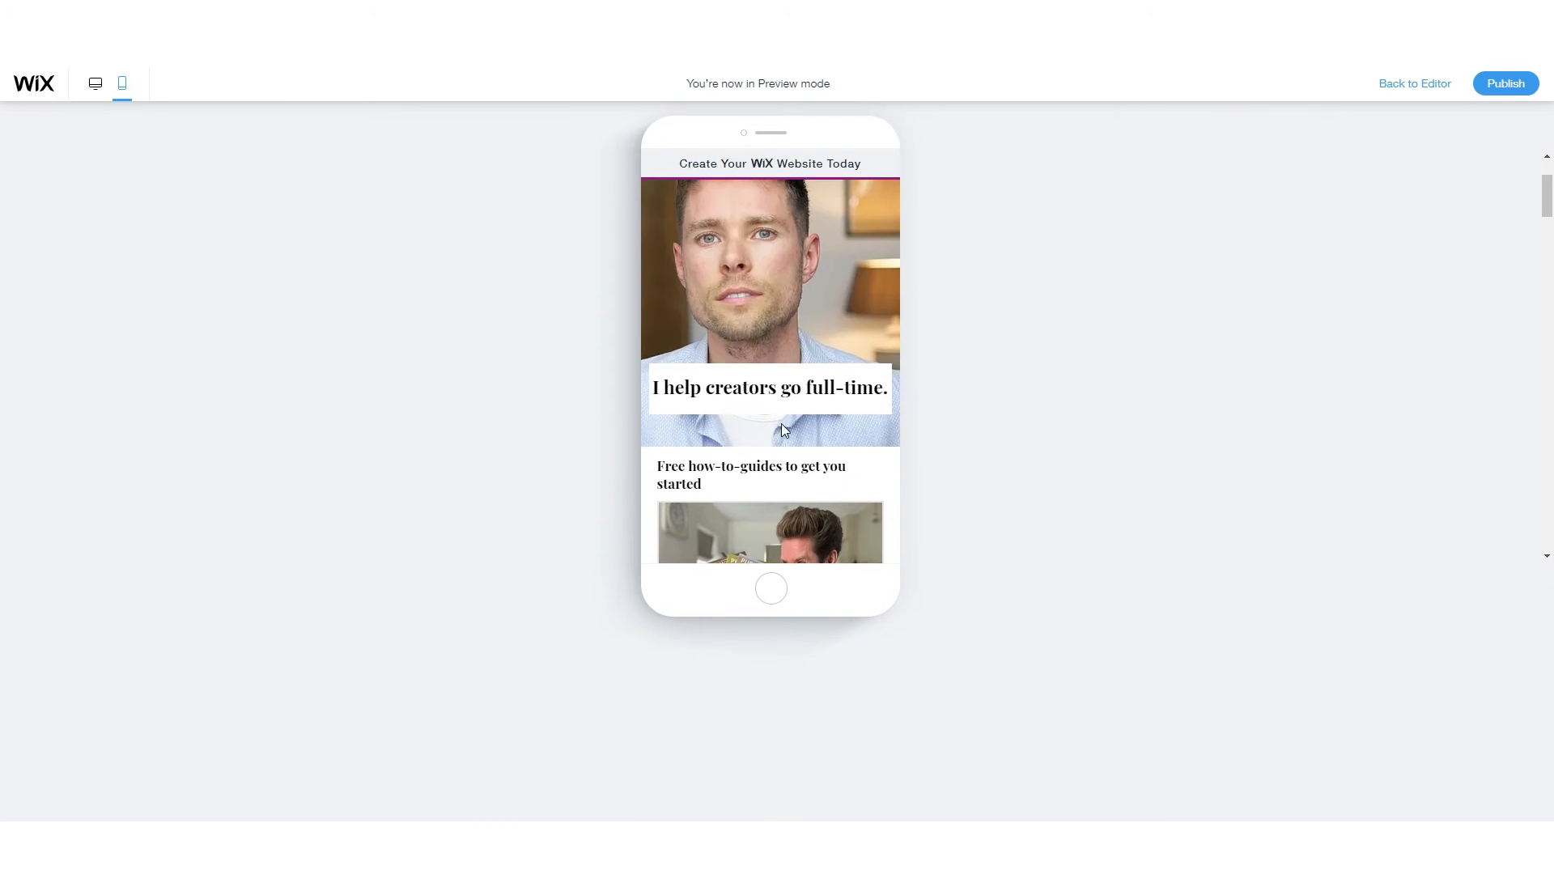
pyautogui.scroll(-3, 784, 426)
pyautogui.scroll(4, 787, 411)
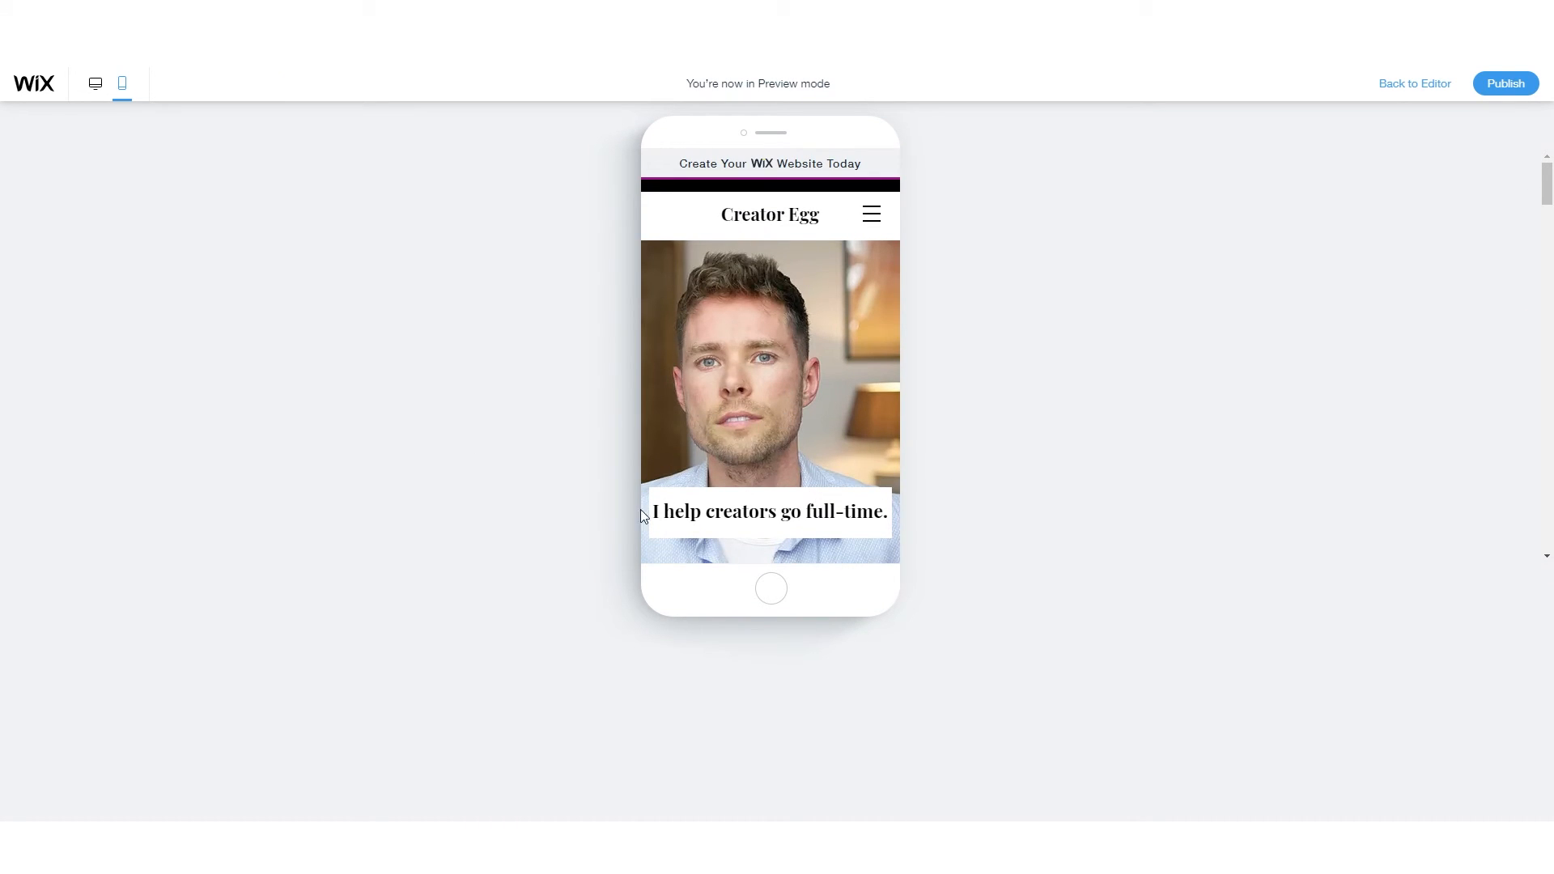
pyautogui.scroll(-3, 743, 476)
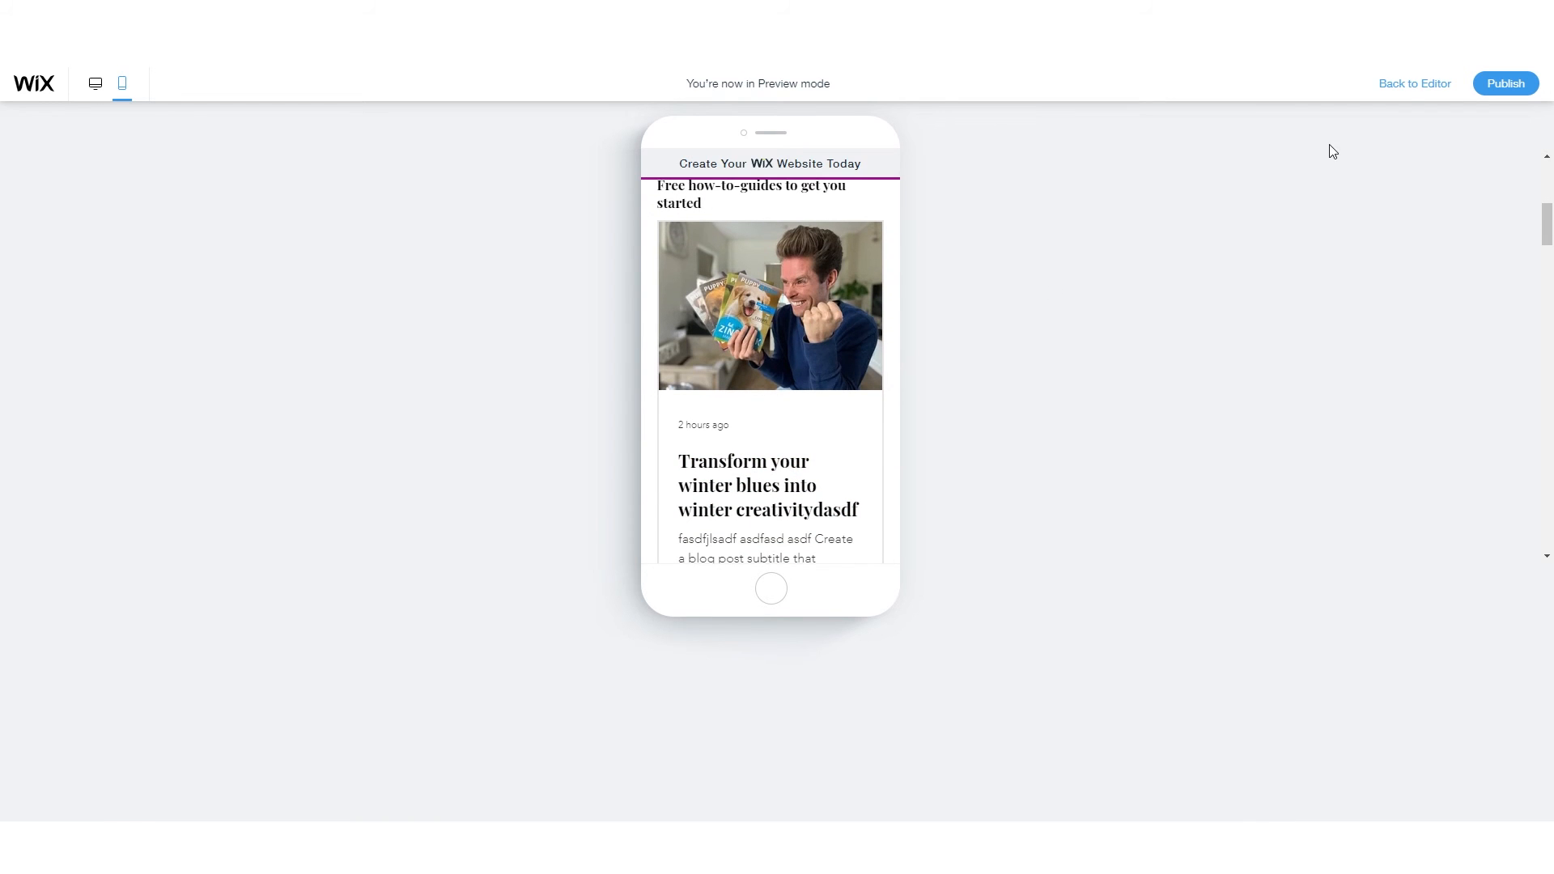
pyautogui.click(1426, 85)
# - Examine the mobile post list, its page layers and the All Posts button over the last post
pyautogui.scroll(3, 753, 469)
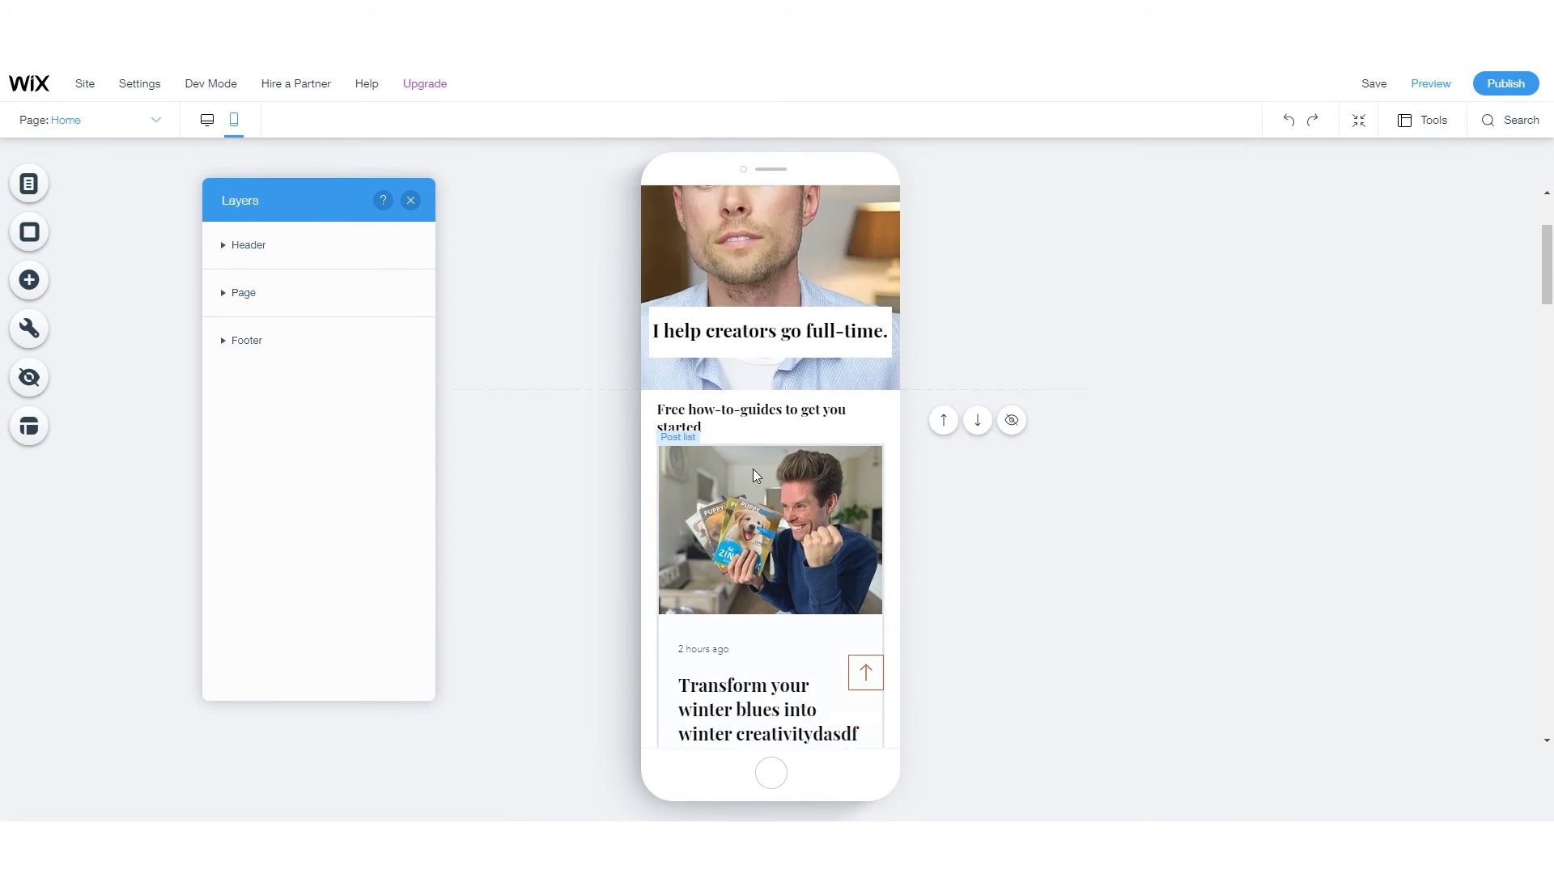
pyautogui.scroll(-5, 733, 451)
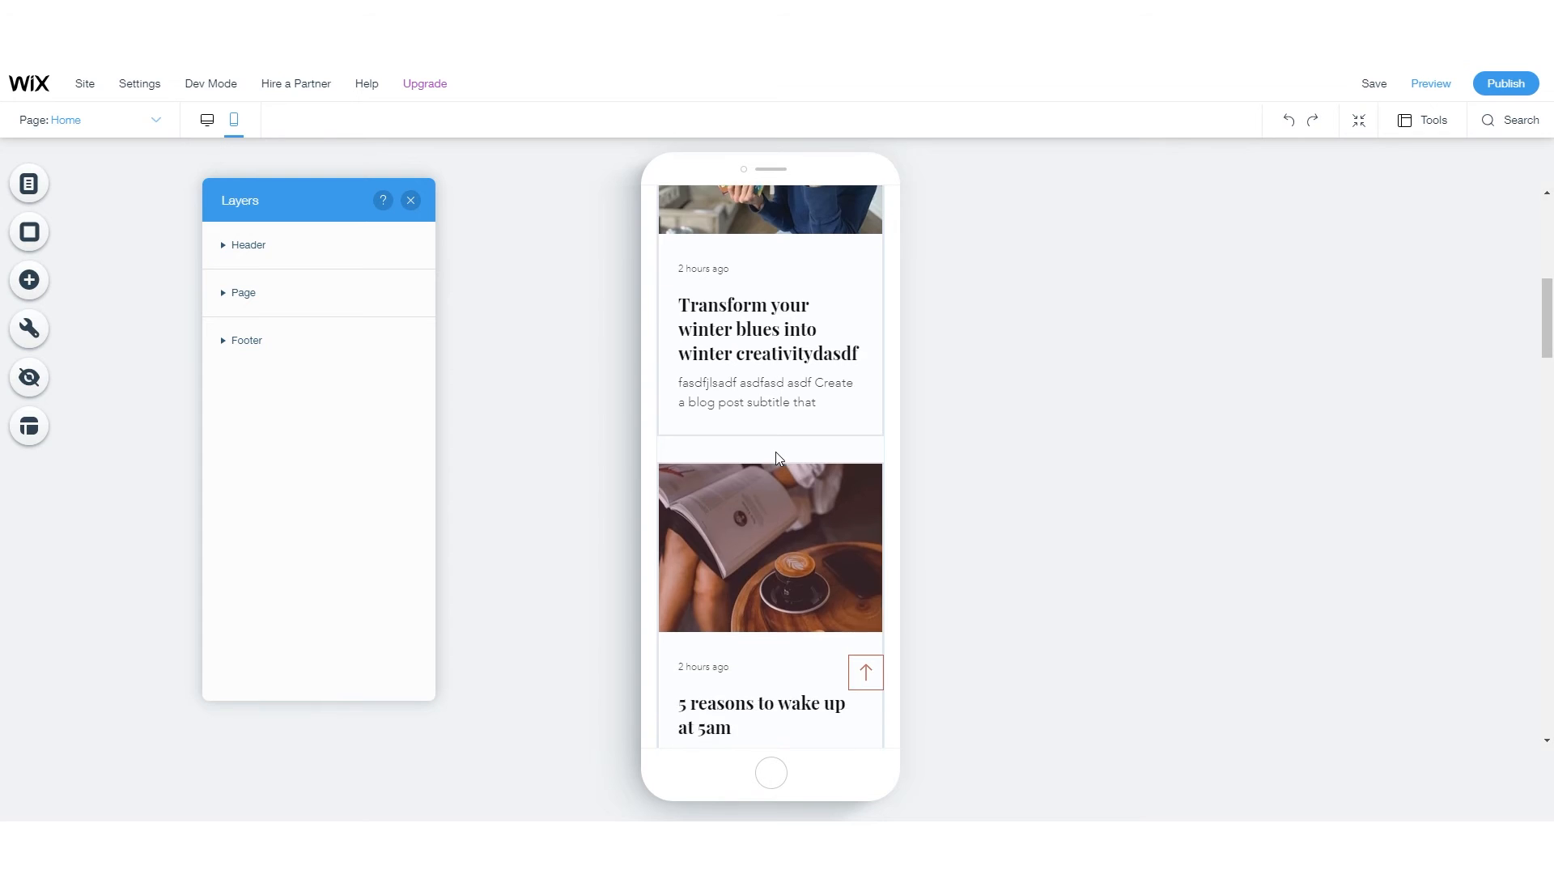
pyautogui.scroll(2, 768, 456)
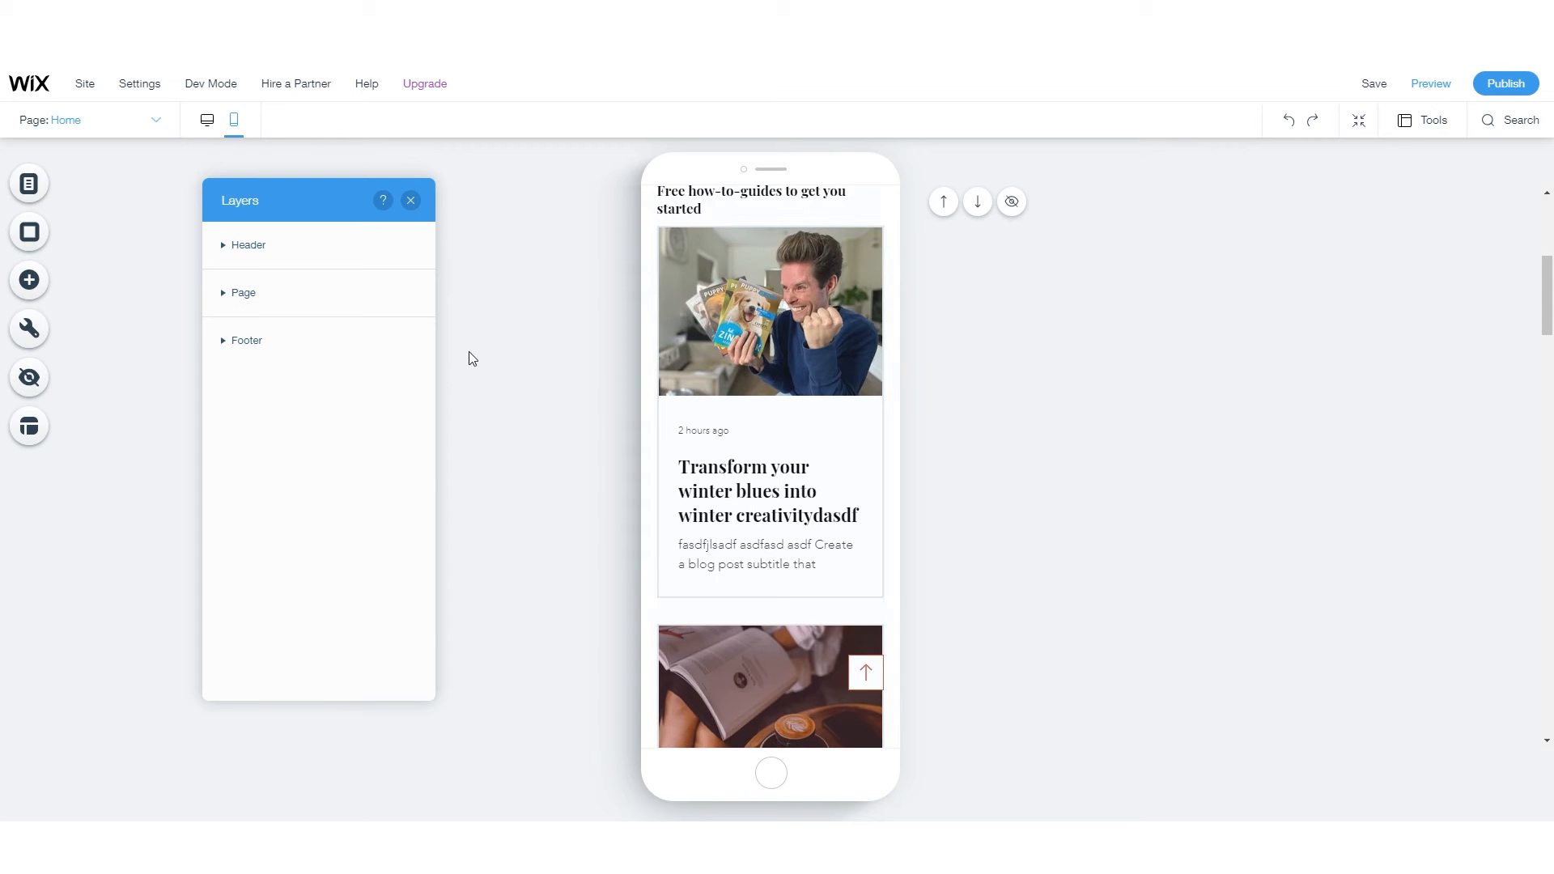
pyautogui.click(224, 295)
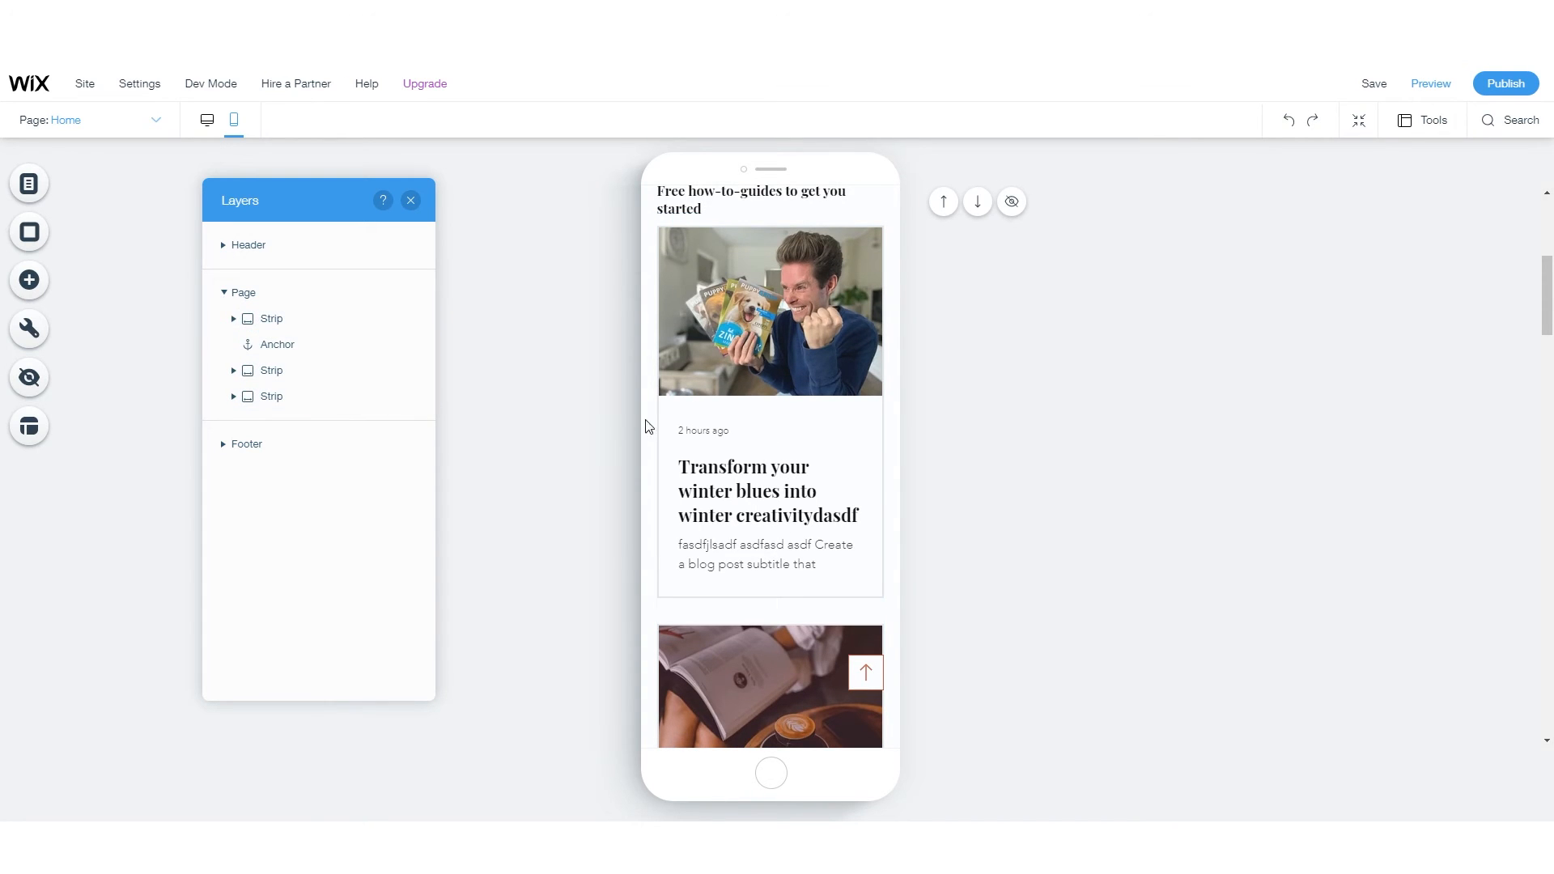
pyautogui.scroll(-5, 782, 545)
pyautogui.scroll(-5, 782, 545)
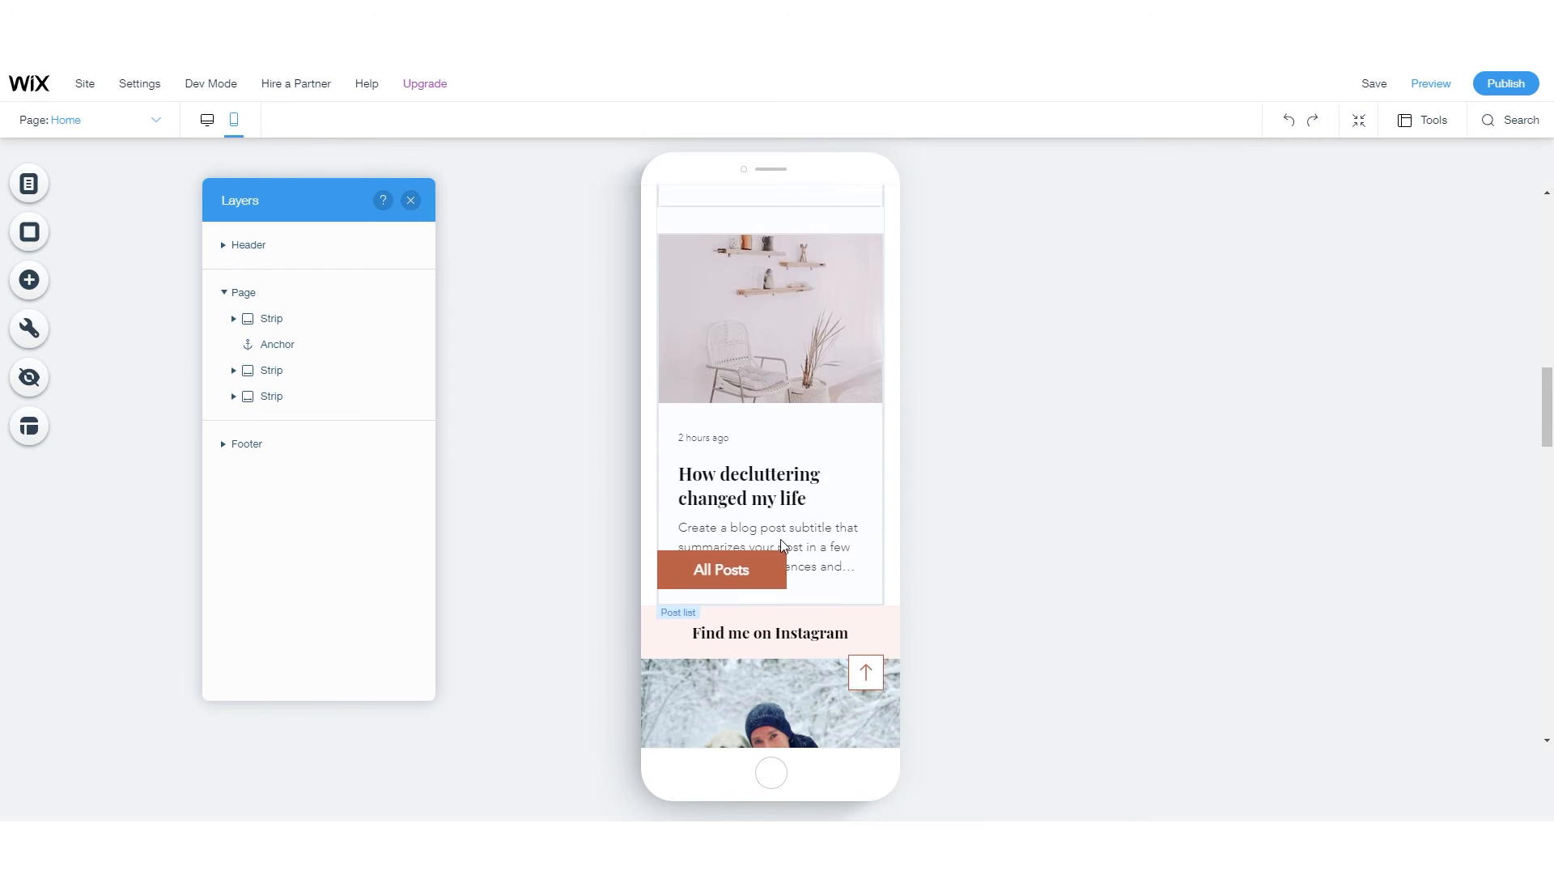
pyautogui.click(718, 558)
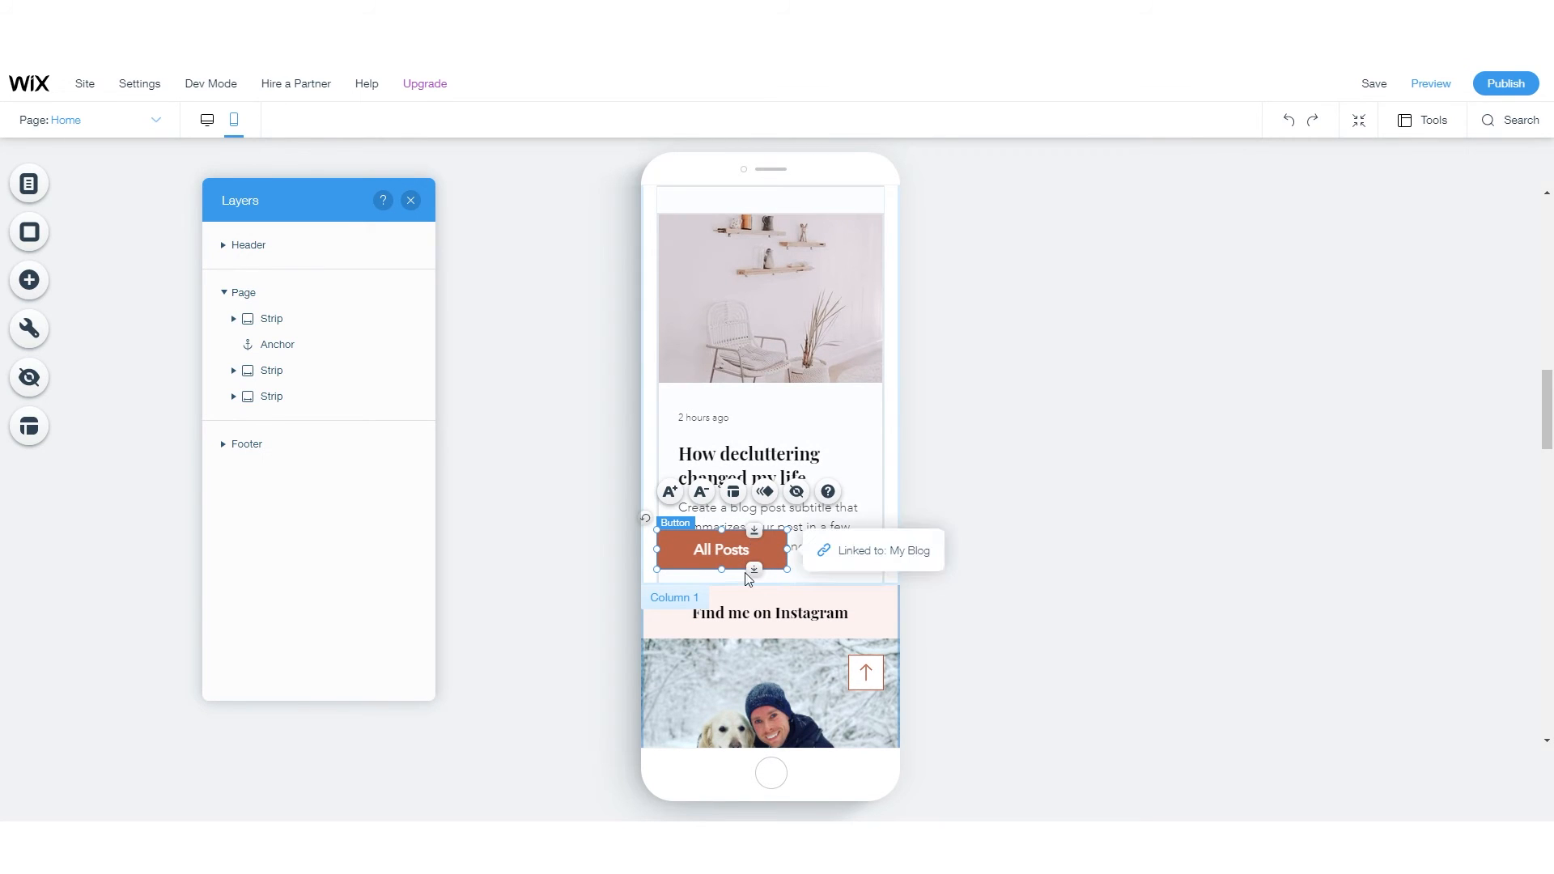
pyautogui.click(975, 539)
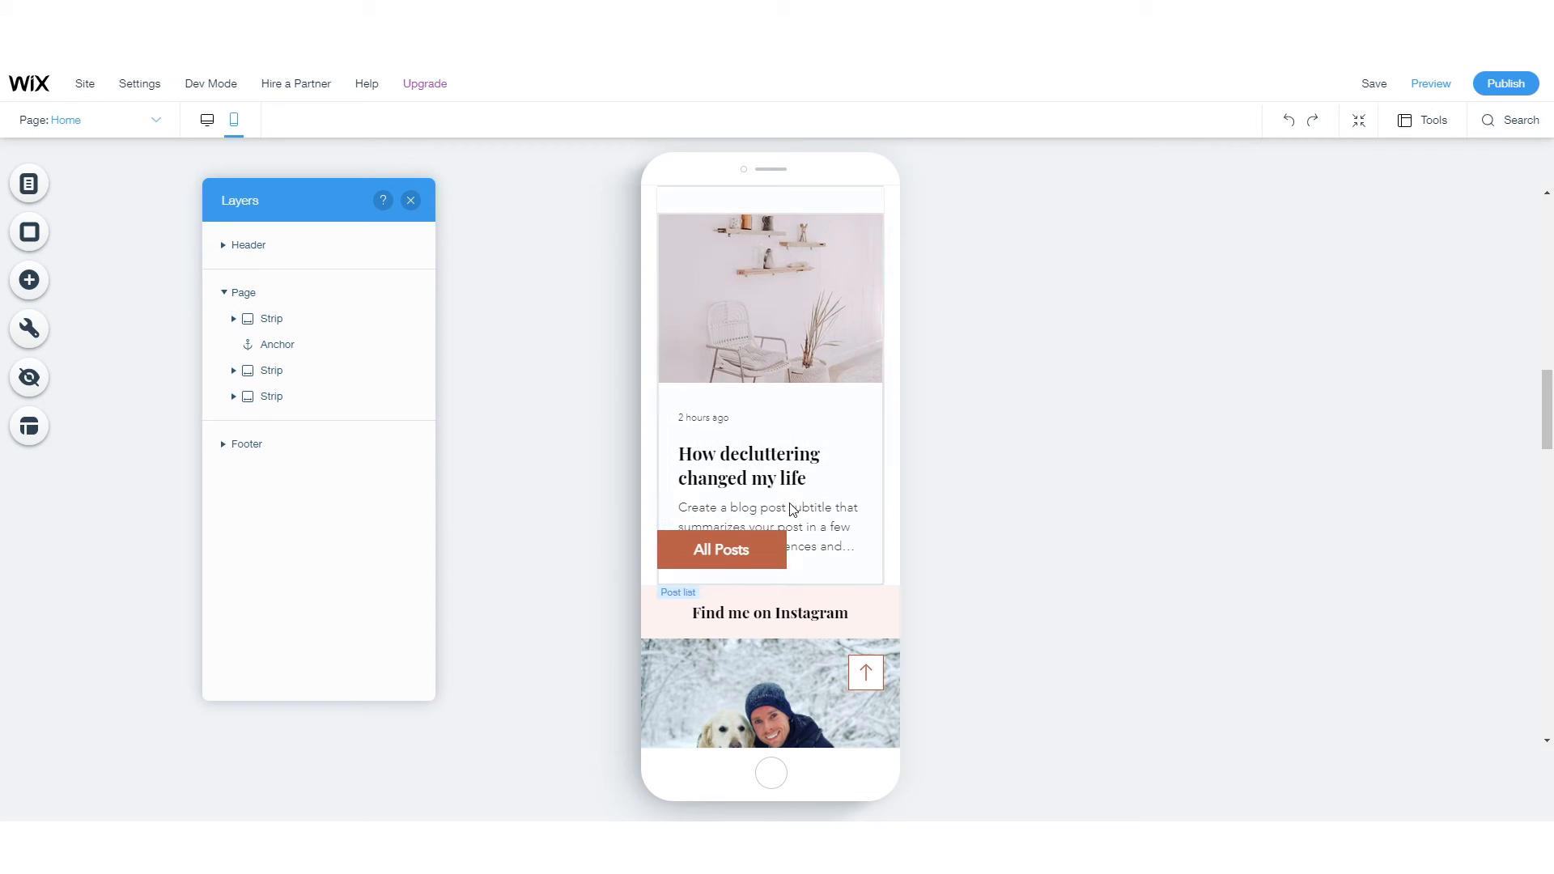
# - Move the Instagram feed down, away from the "Find me on Instagram" heading
pyautogui.scroll(-2, 810, 526)
pyautogui.click(777, 583)
pyautogui.scroll(-2, 777, 549)
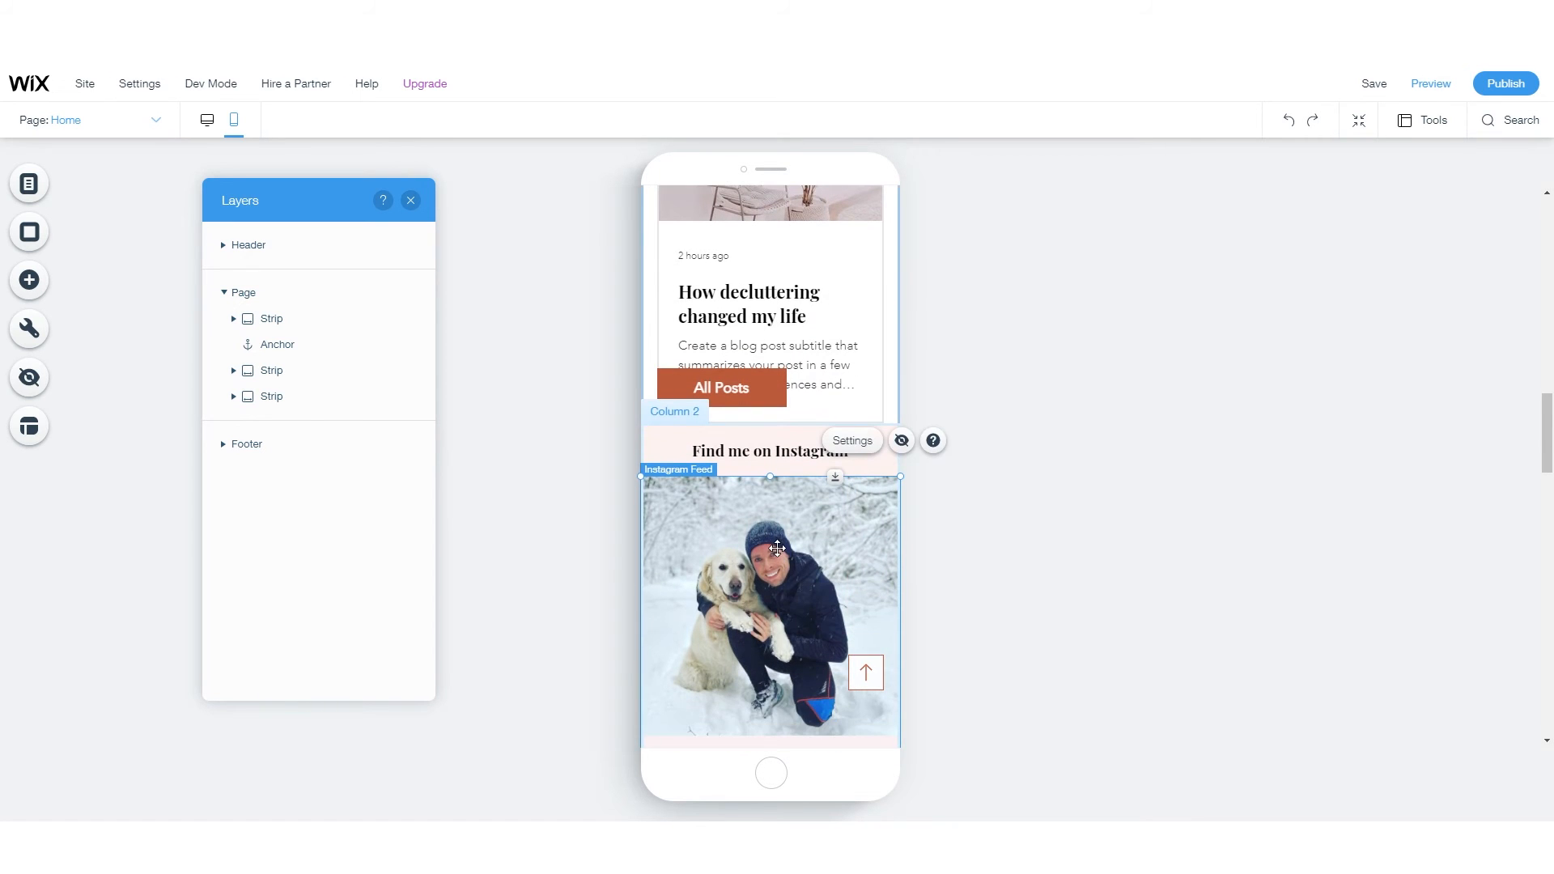
pyautogui.moveTo(769, 481); pyautogui.dragTo(769, 565)
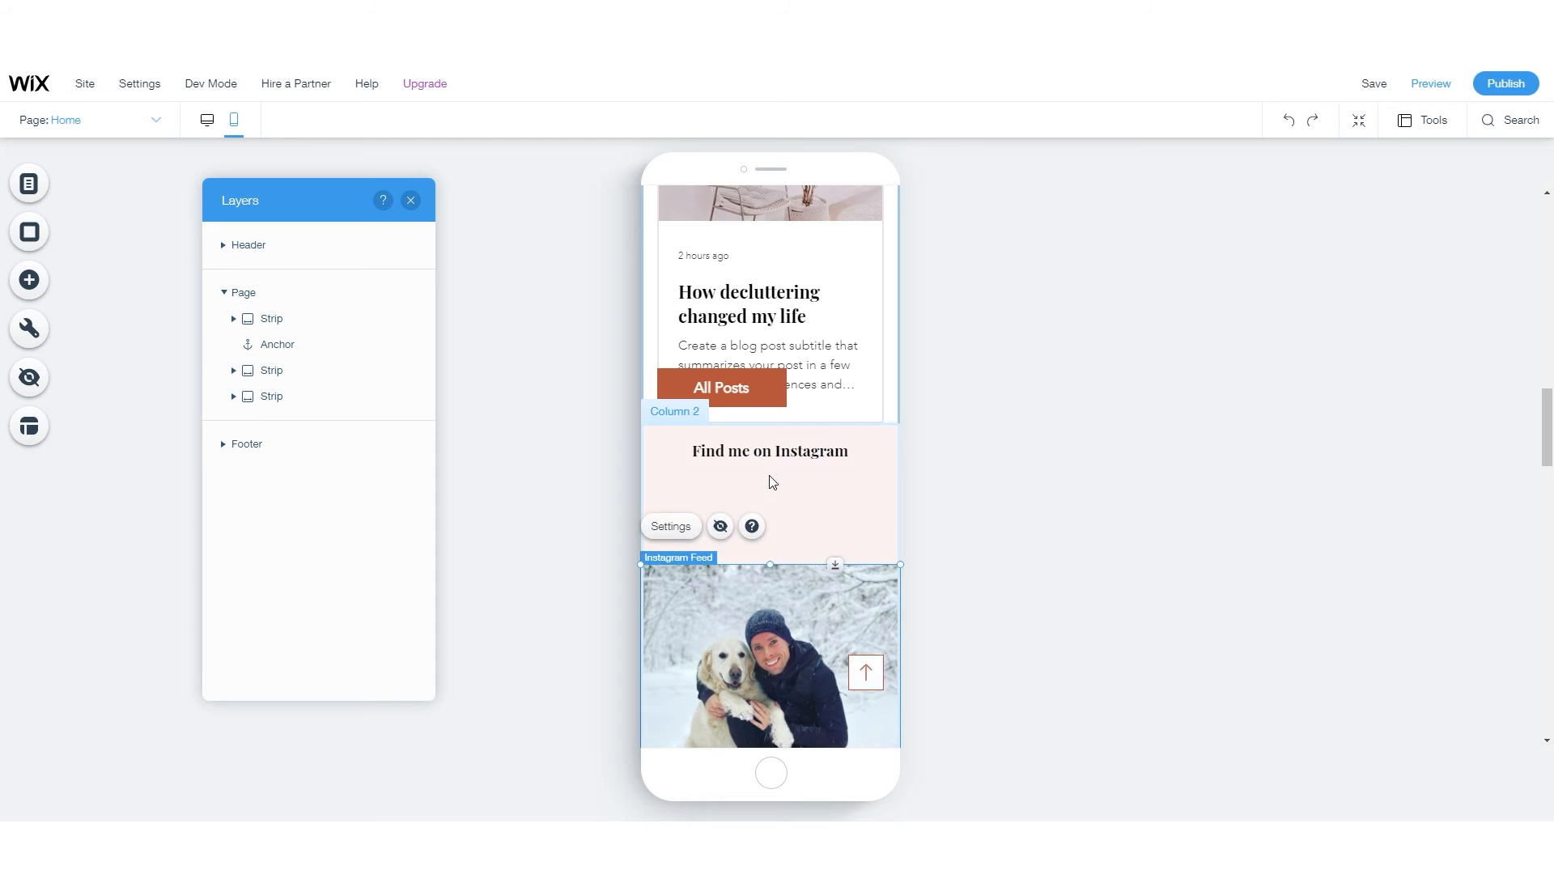
# - Hide the "Find me on Instagram" heading above the Instagram feed on mobile
pyautogui.click(827, 444)
pyautogui.click(892, 474)
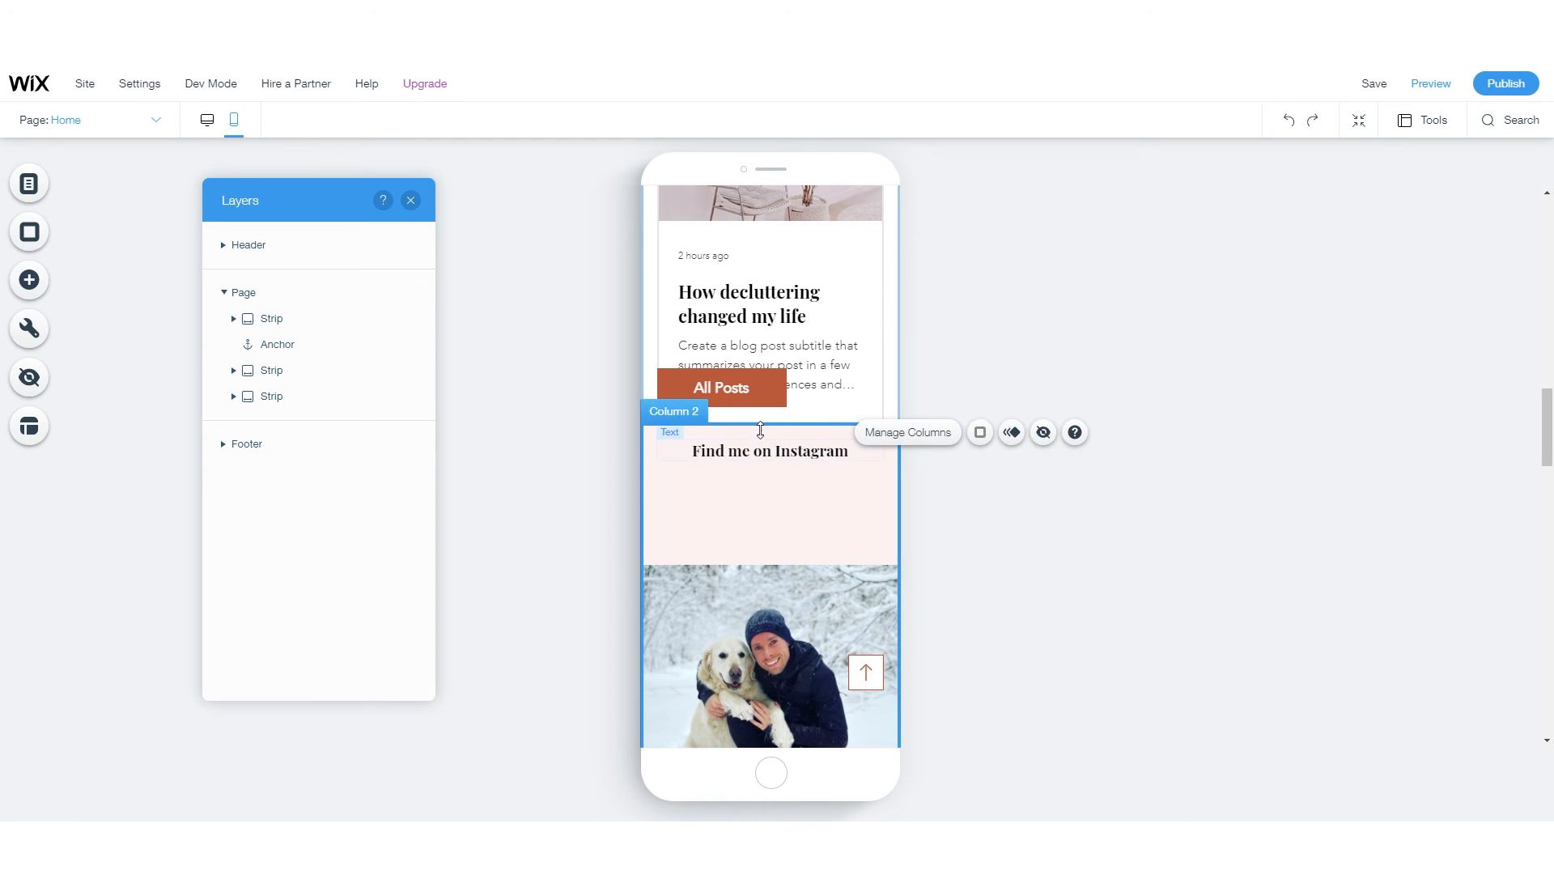
pyautogui.moveTo(759, 432); pyautogui.dragTo(784, 538)
pyautogui.click(796, 493)
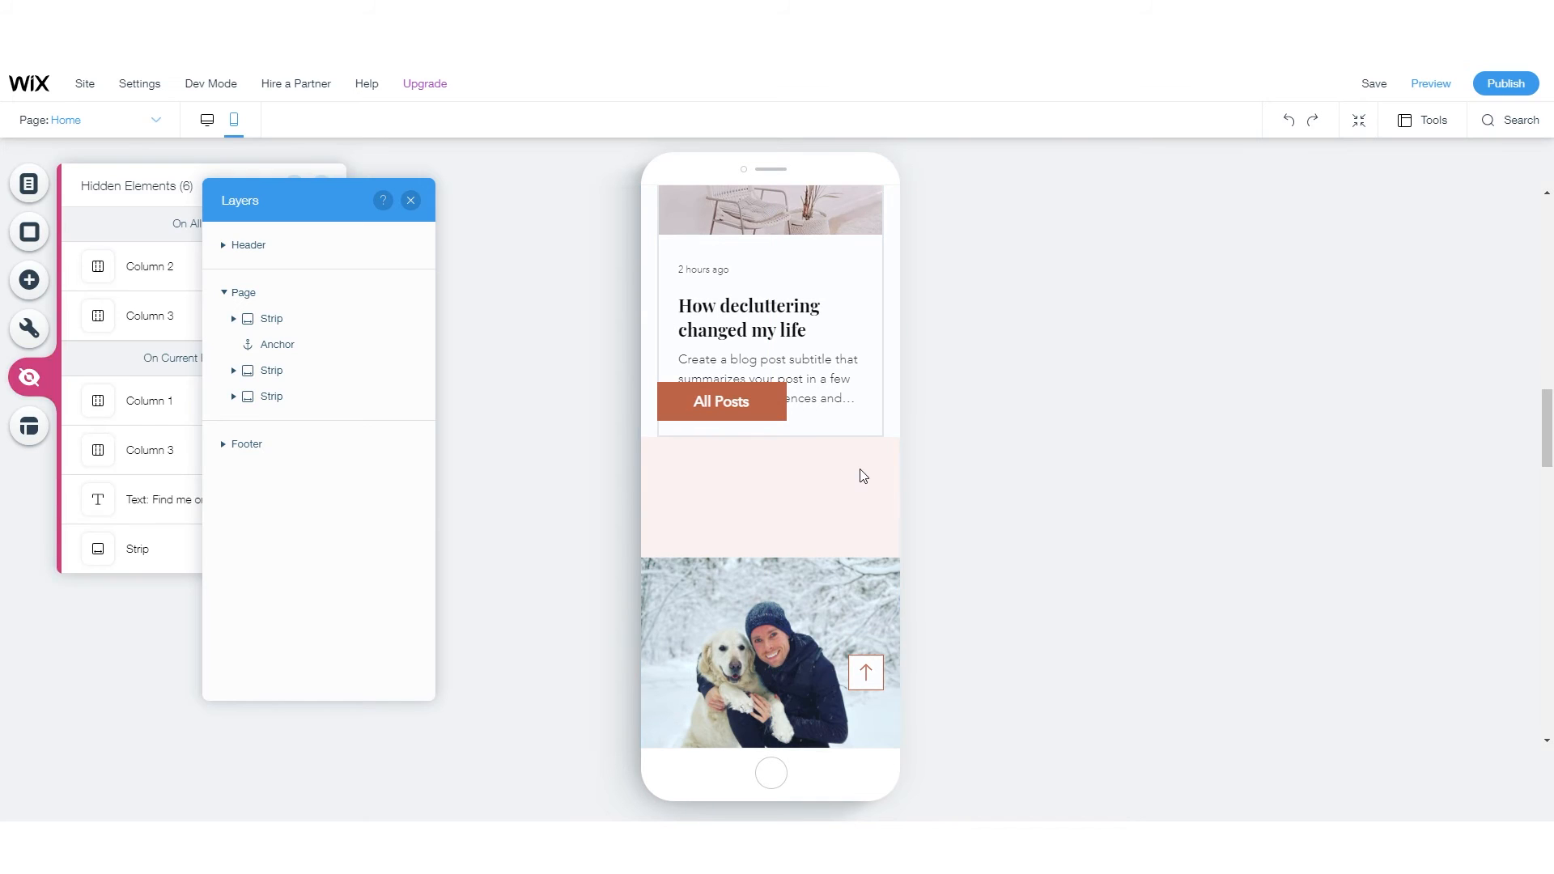
# - Undo hiding the "Find me on Instagram" heading and move the heading down close to the Instagram feed
pyautogui.click(844, 480)
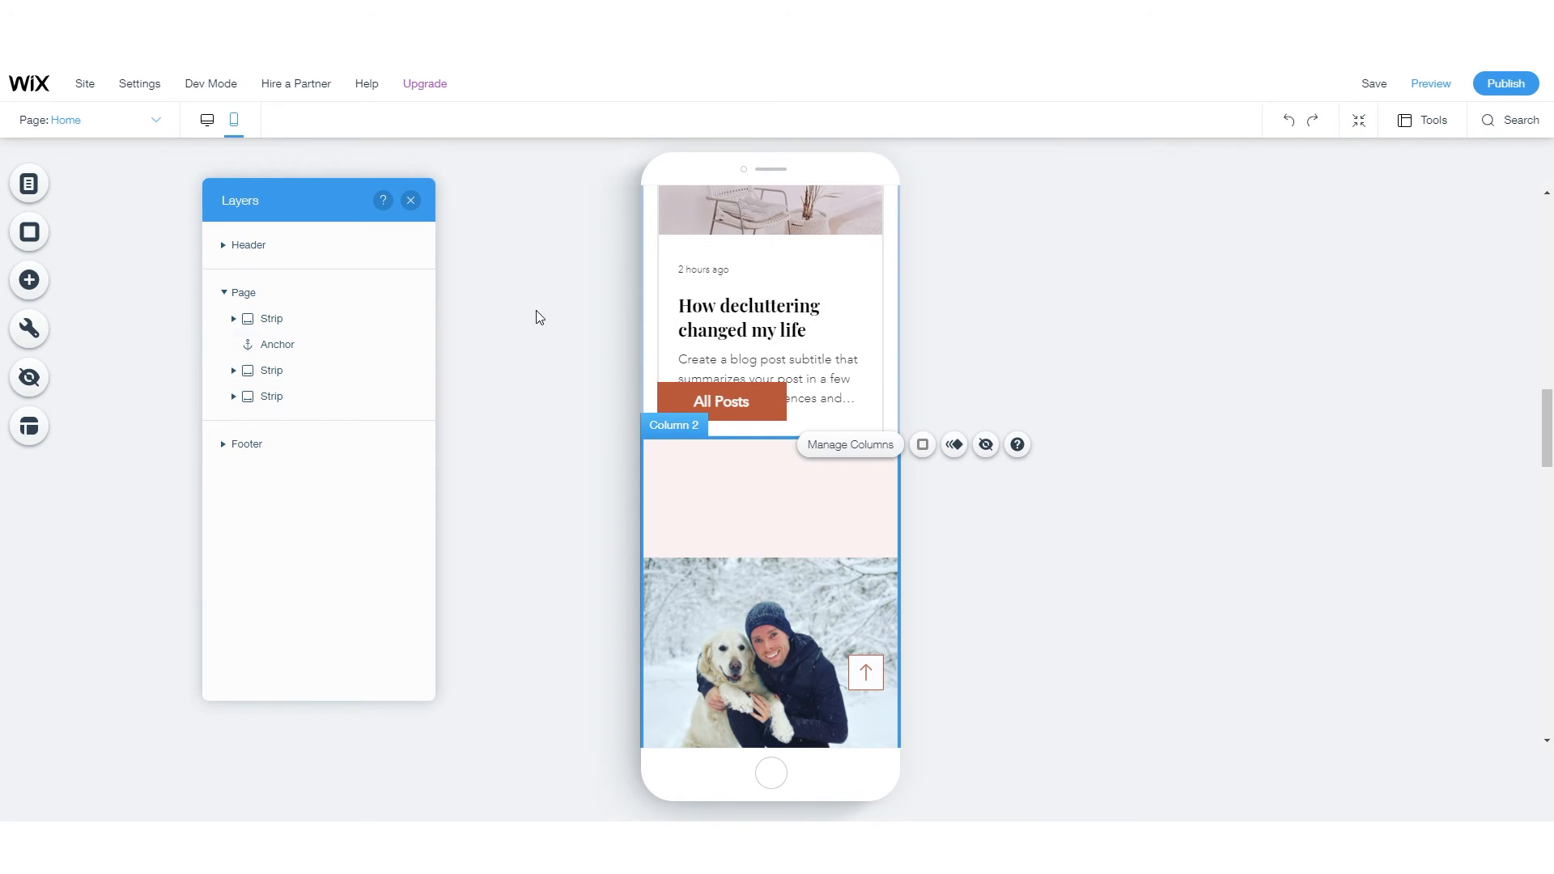
pyautogui.click(1289, 120)
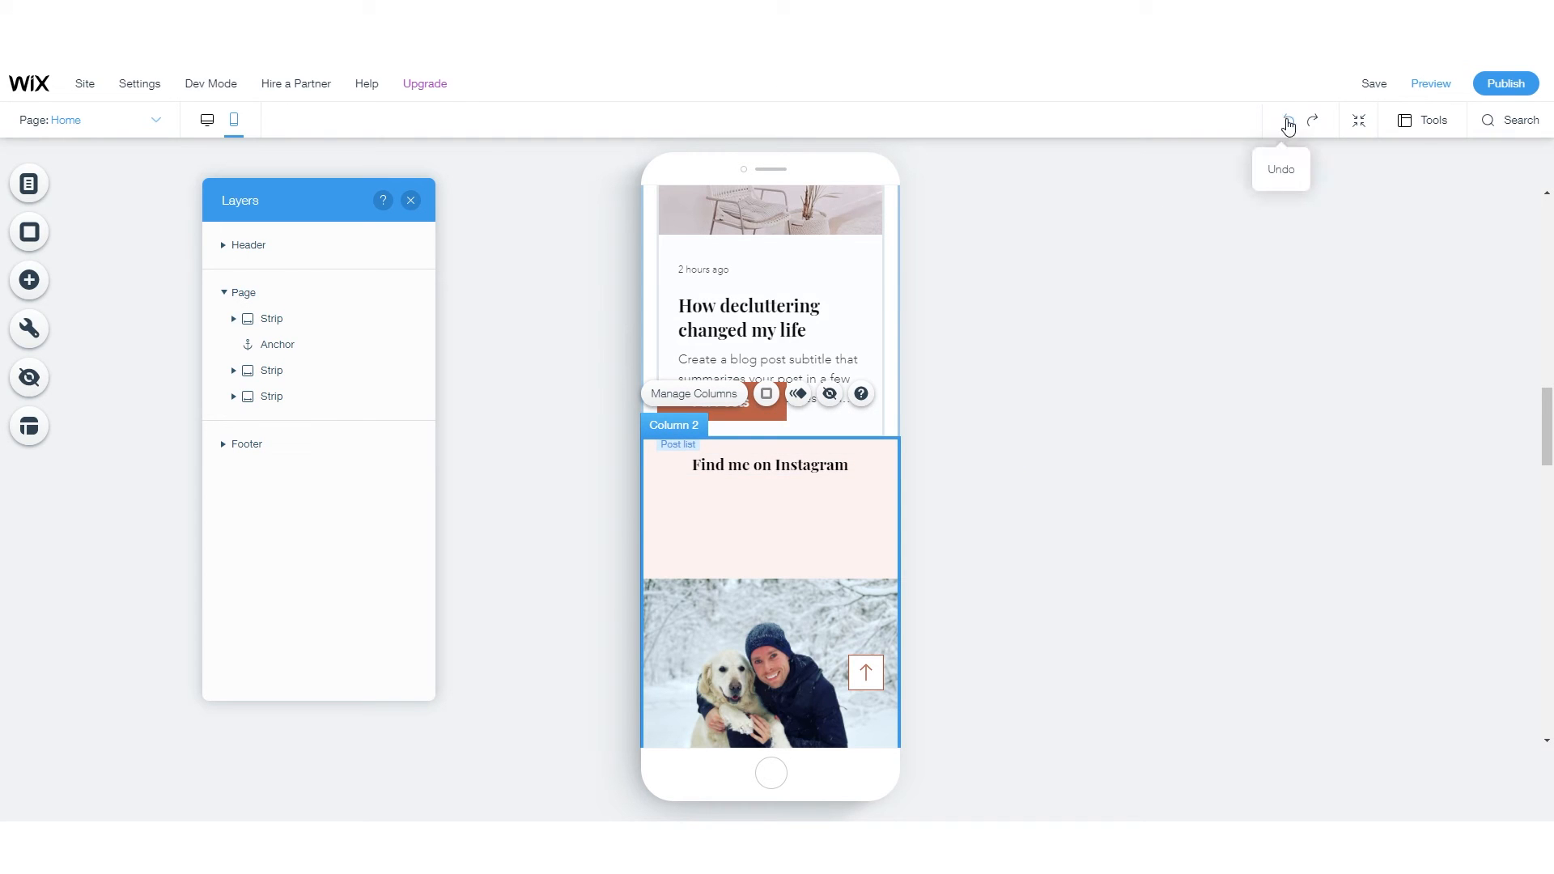
pyautogui.moveTo(789, 468); pyautogui.dragTo(790, 552)
# - Raise the Instagram section slightly and pull the post list's lower edge up so the All Posts button sits beneath the last post
pyautogui.click(811, 446)
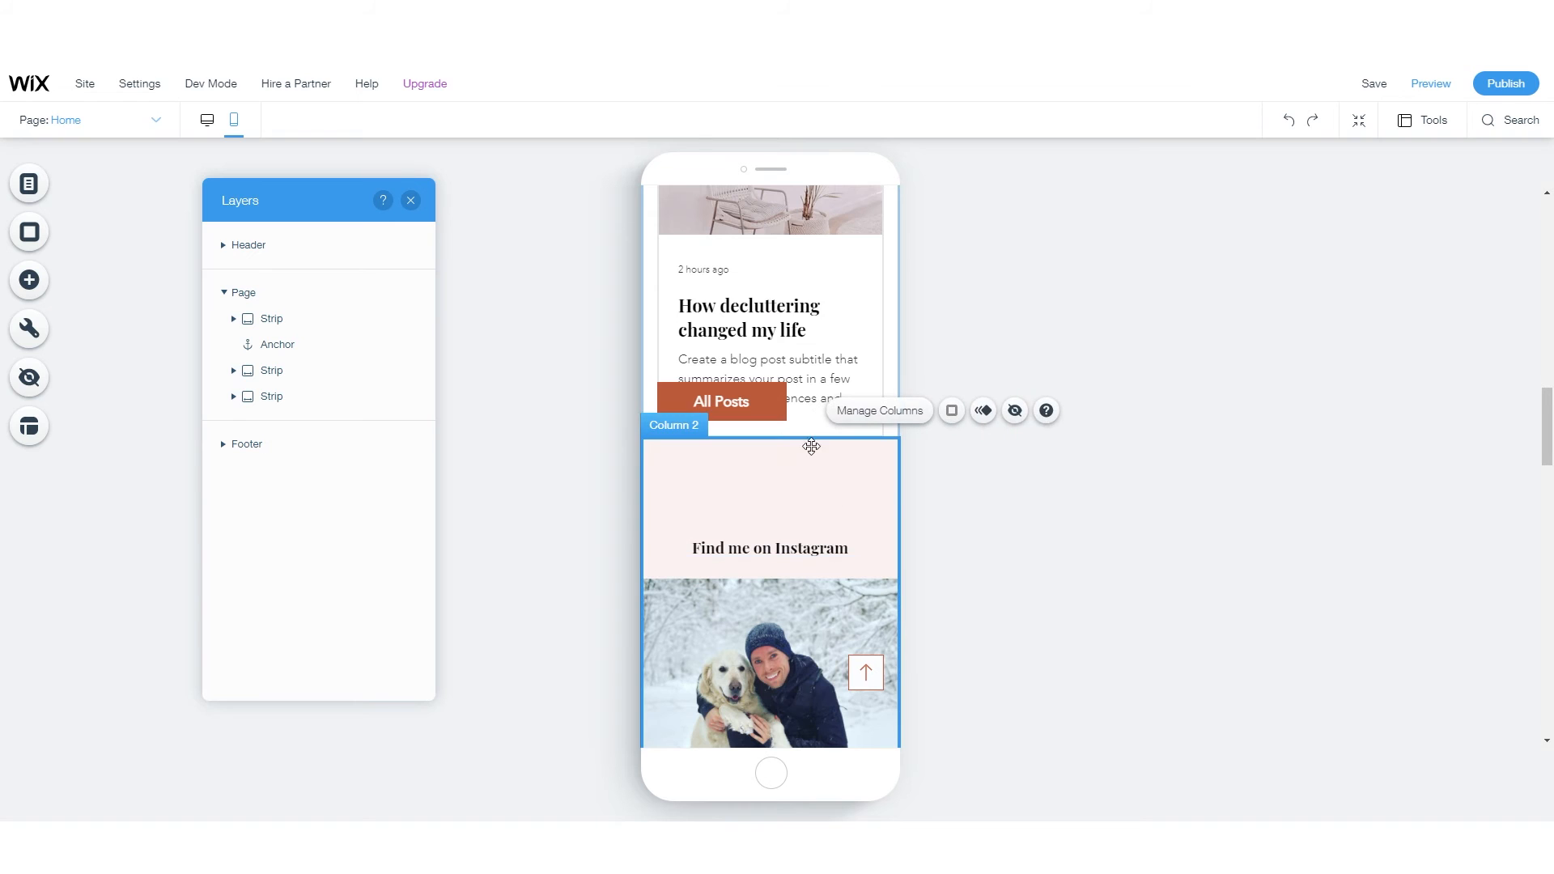
pyautogui.moveTo(786, 441)
pyautogui.mouseDown()
pyautogui.moveTo(784, 462)
pyautogui.moveTo(796, 431)
pyautogui.moveTo(794, 451)
pyautogui.moveTo(761, 427)
pyautogui.mouseUp()
pyautogui.click(222, 445)
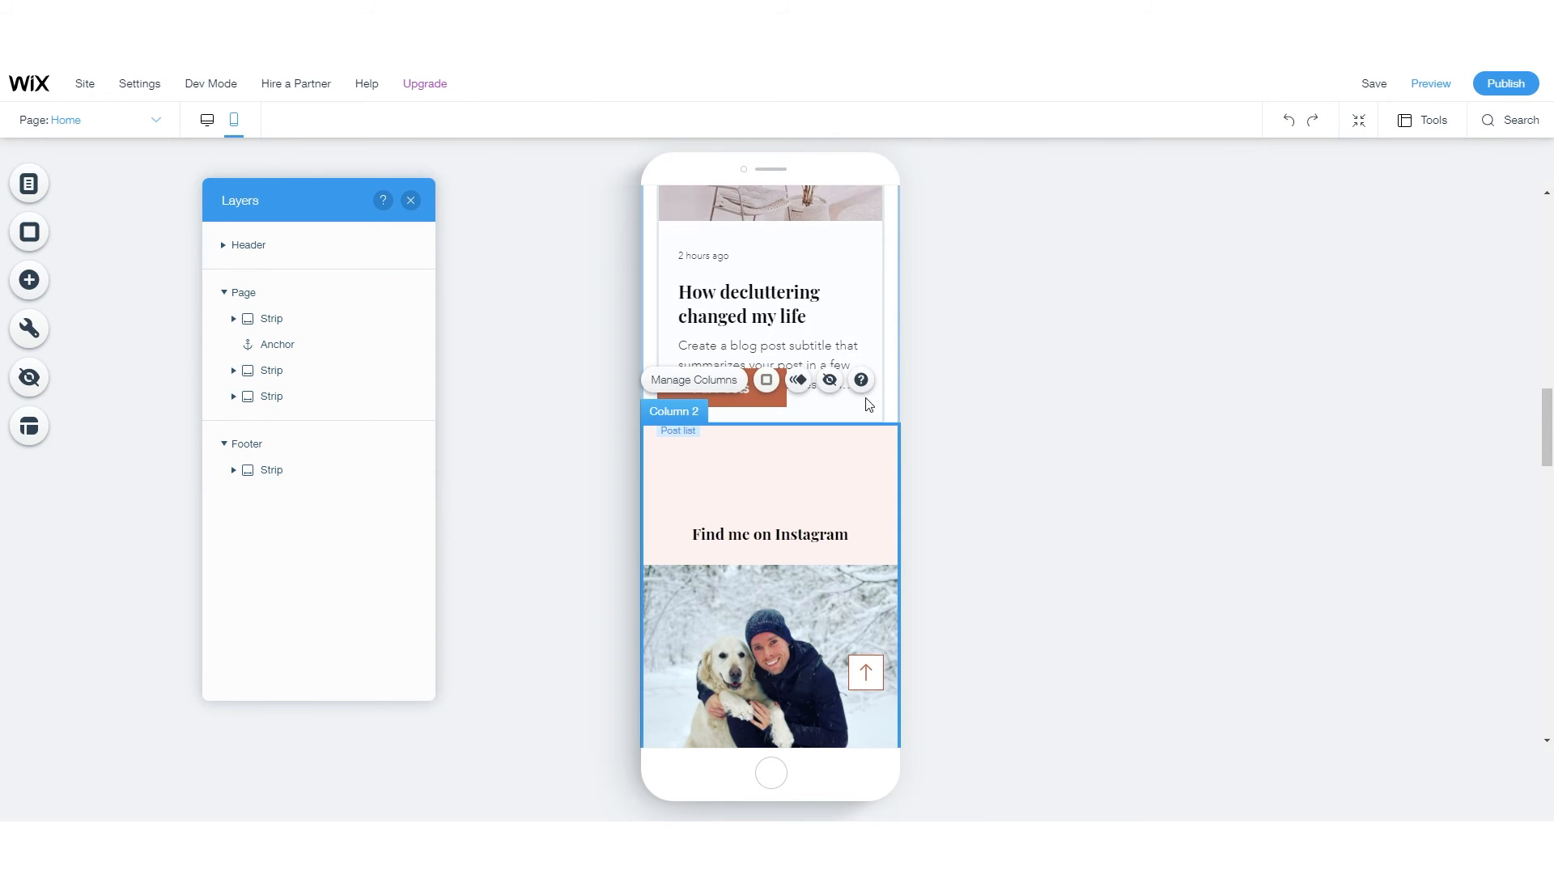
pyautogui.click(787, 417)
pyautogui.moveTo(773, 422); pyautogui.dragTo(788, 346)
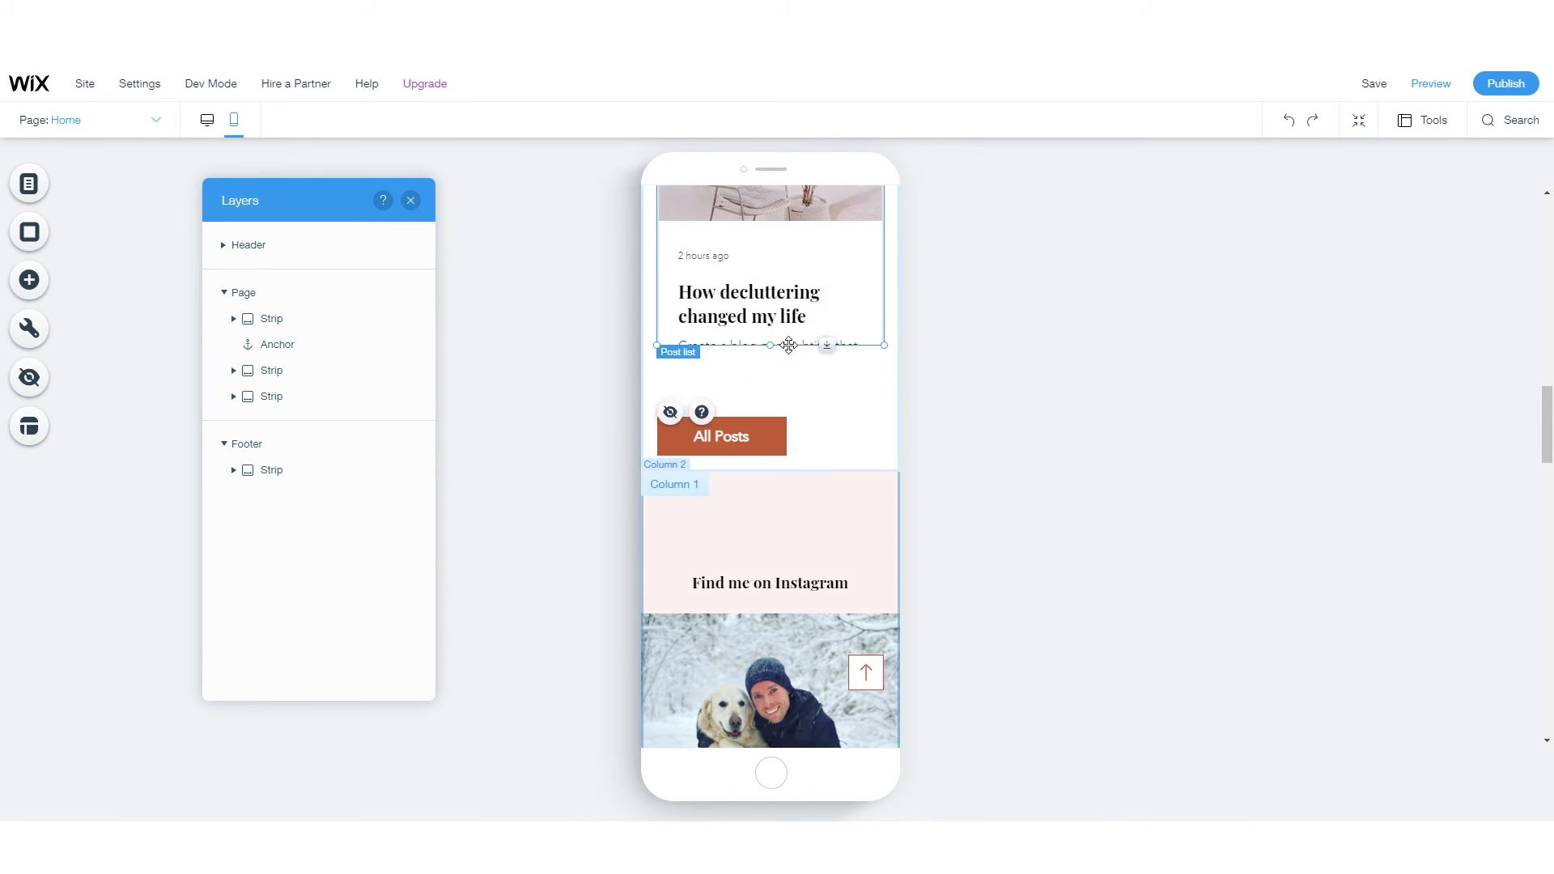
pyautogui.scroll(5, 795, 486)
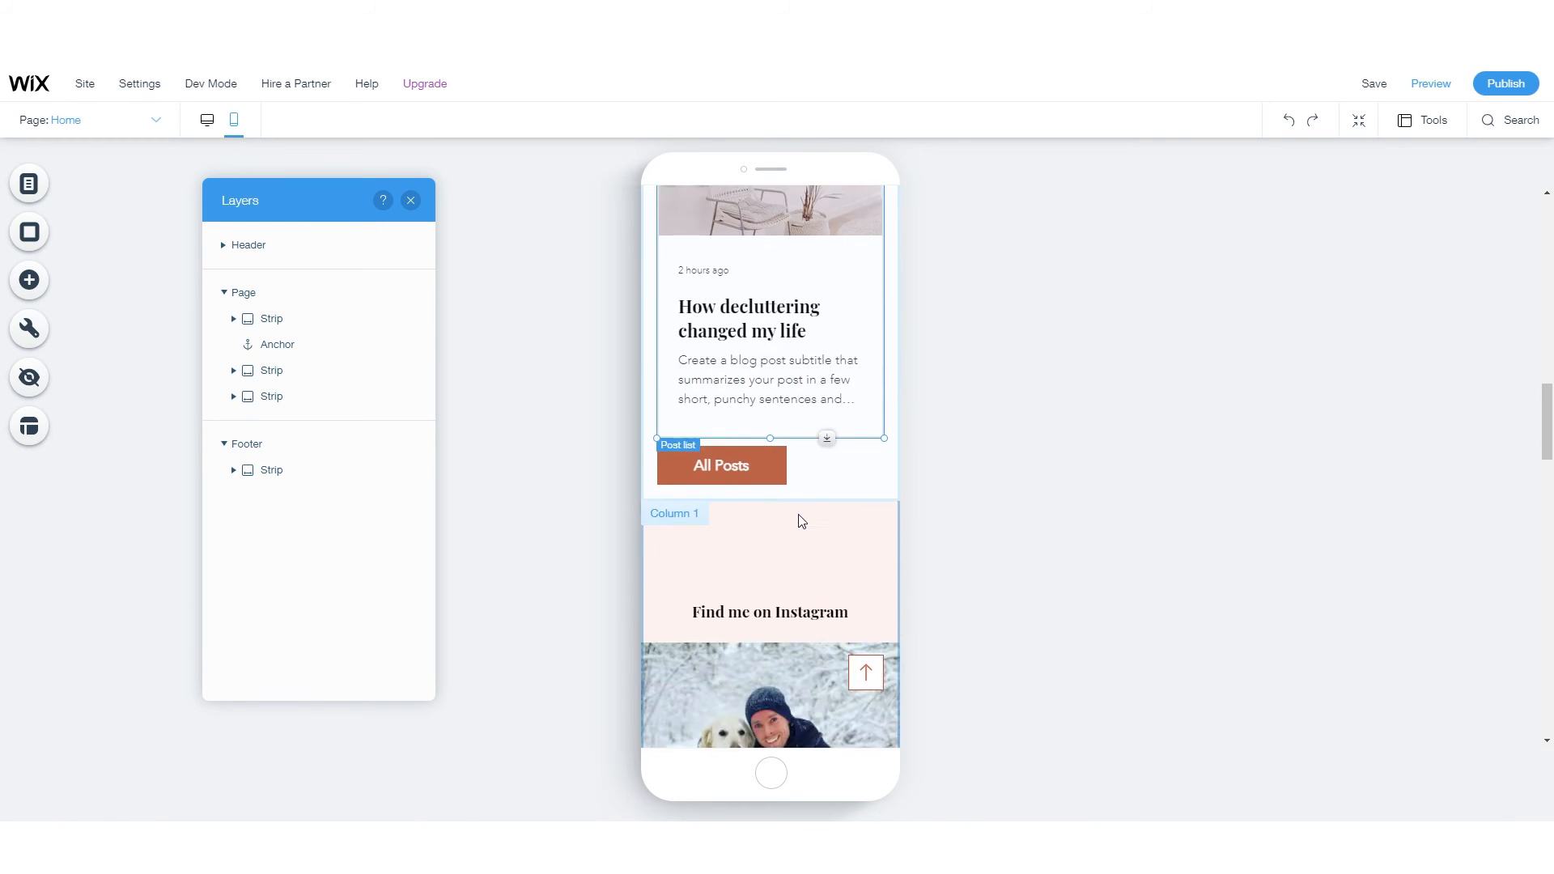
pyautogui.scroll(2, 799, 515)
pyautogui.scroll(-6, 798, 513)
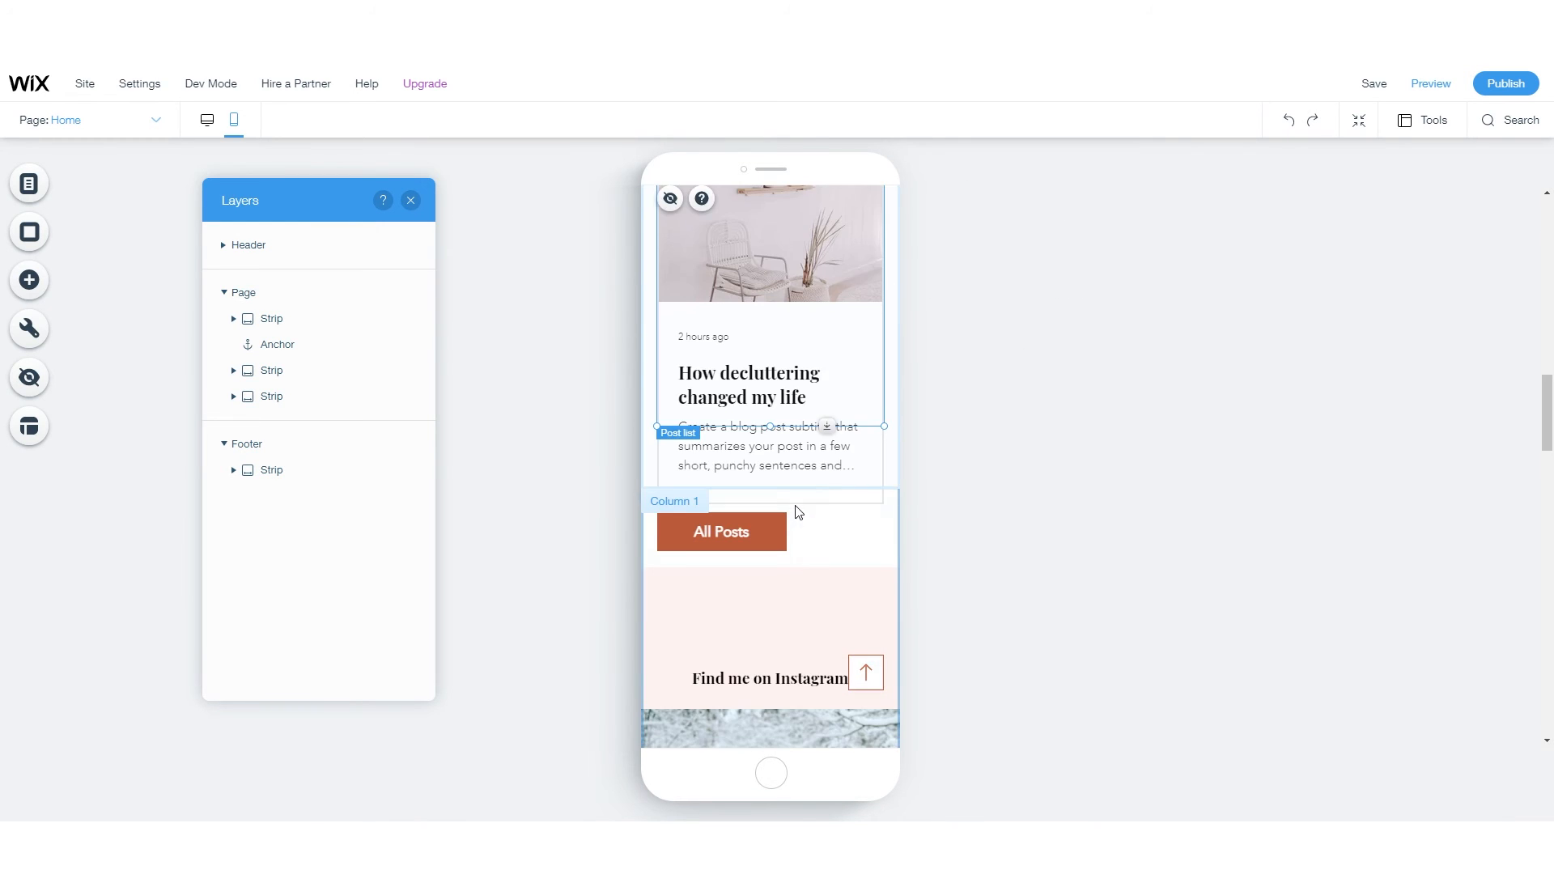
pyautogui.click(1072, 496)
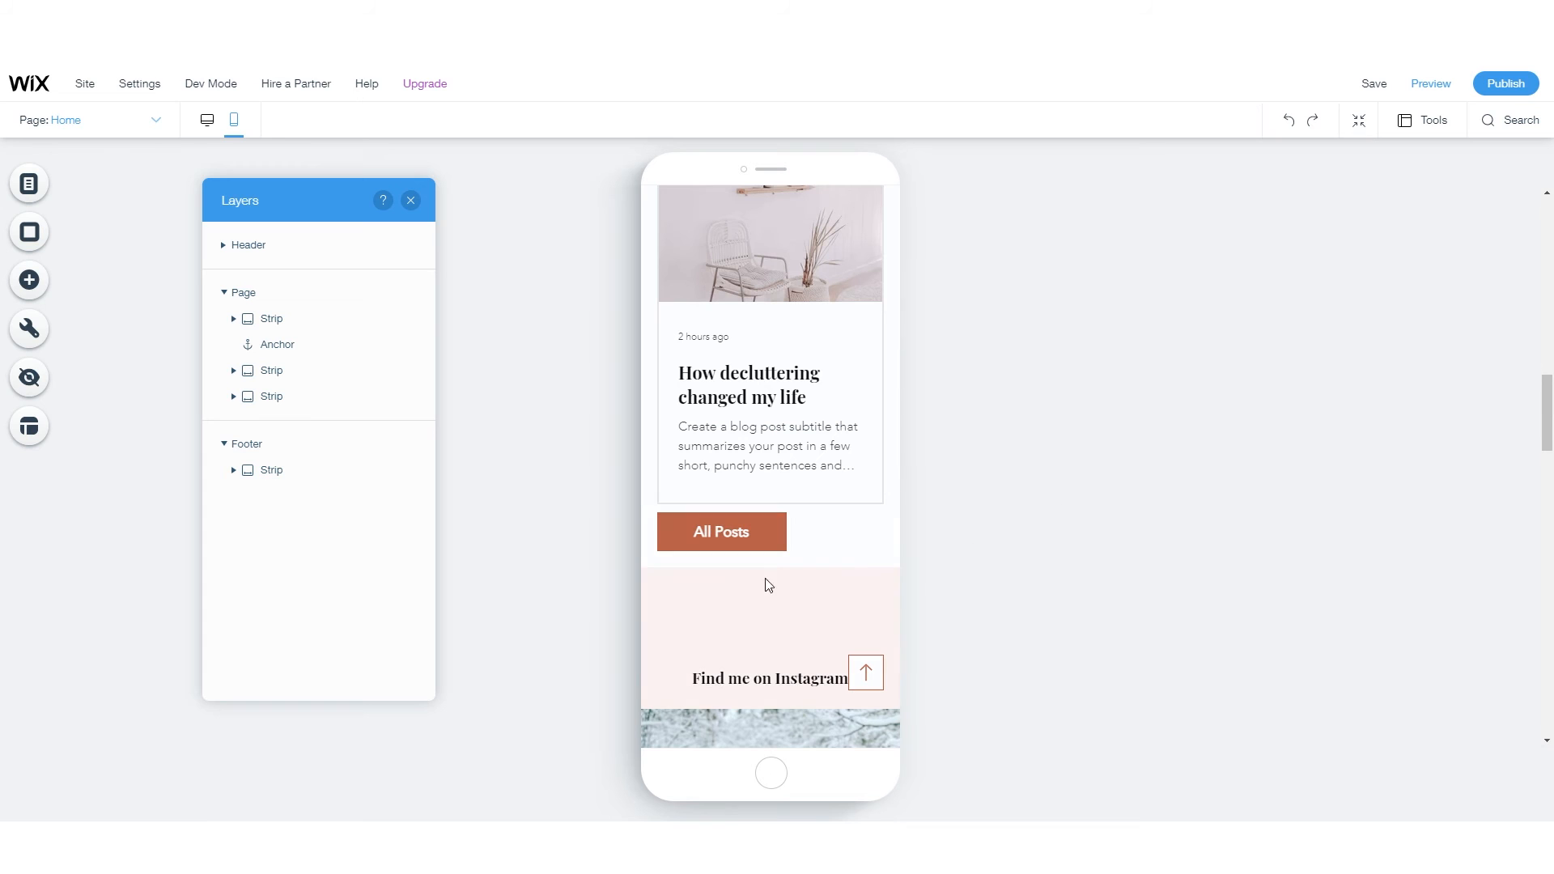
# - Try placing the All Posts button over the last post's text and shortening the post list again
pyautogui.moveTo(753, 534); pyautogui.dragTo(759, 534)
pyautogui.click(840, 468)
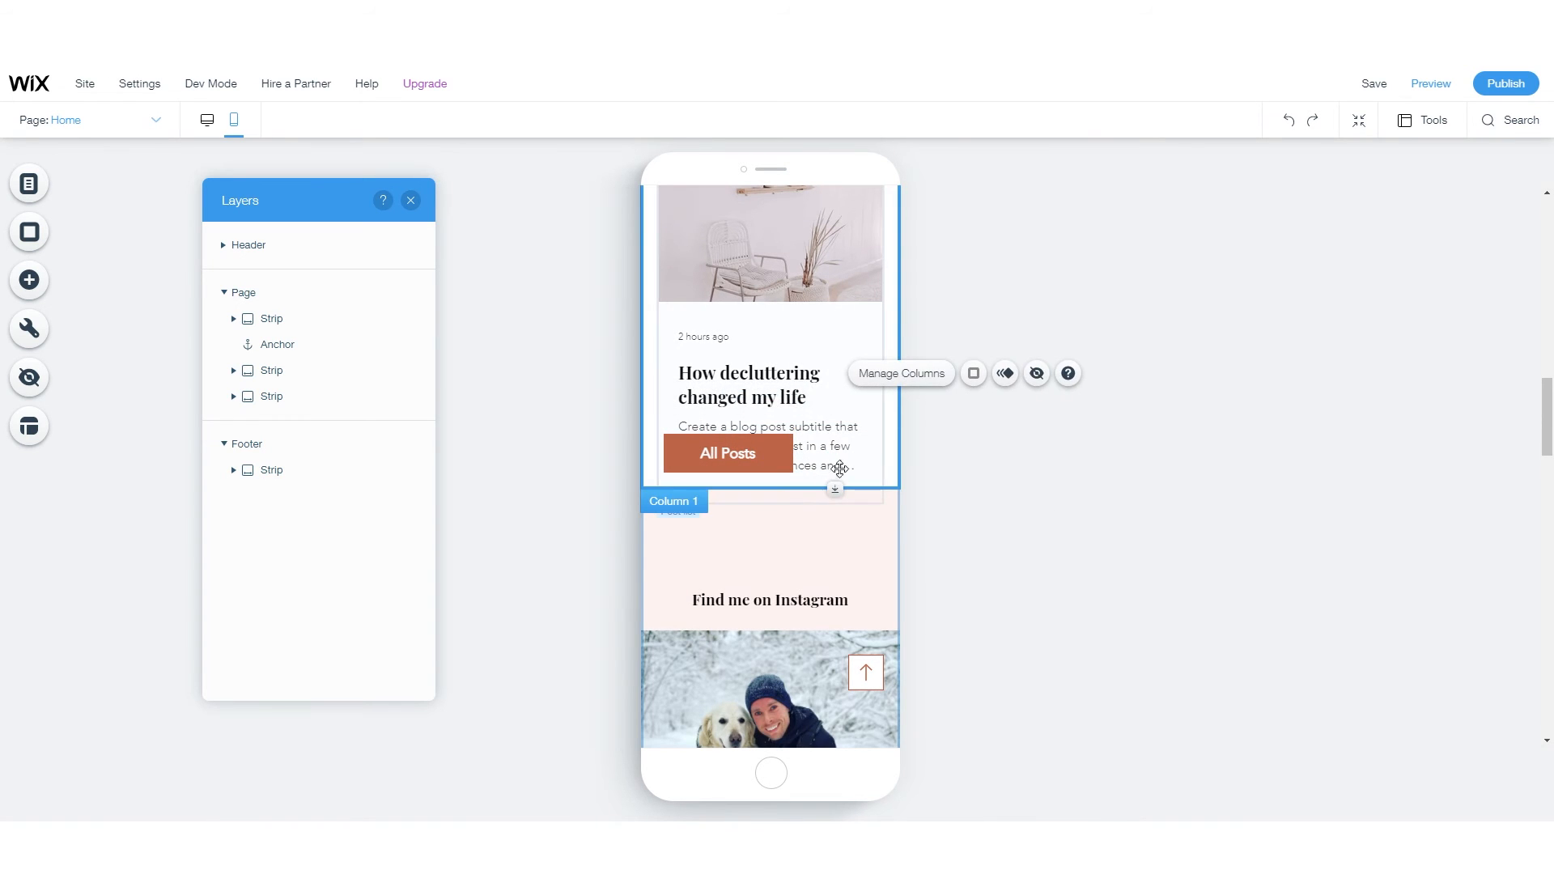
pyautogui.click(846, 350)
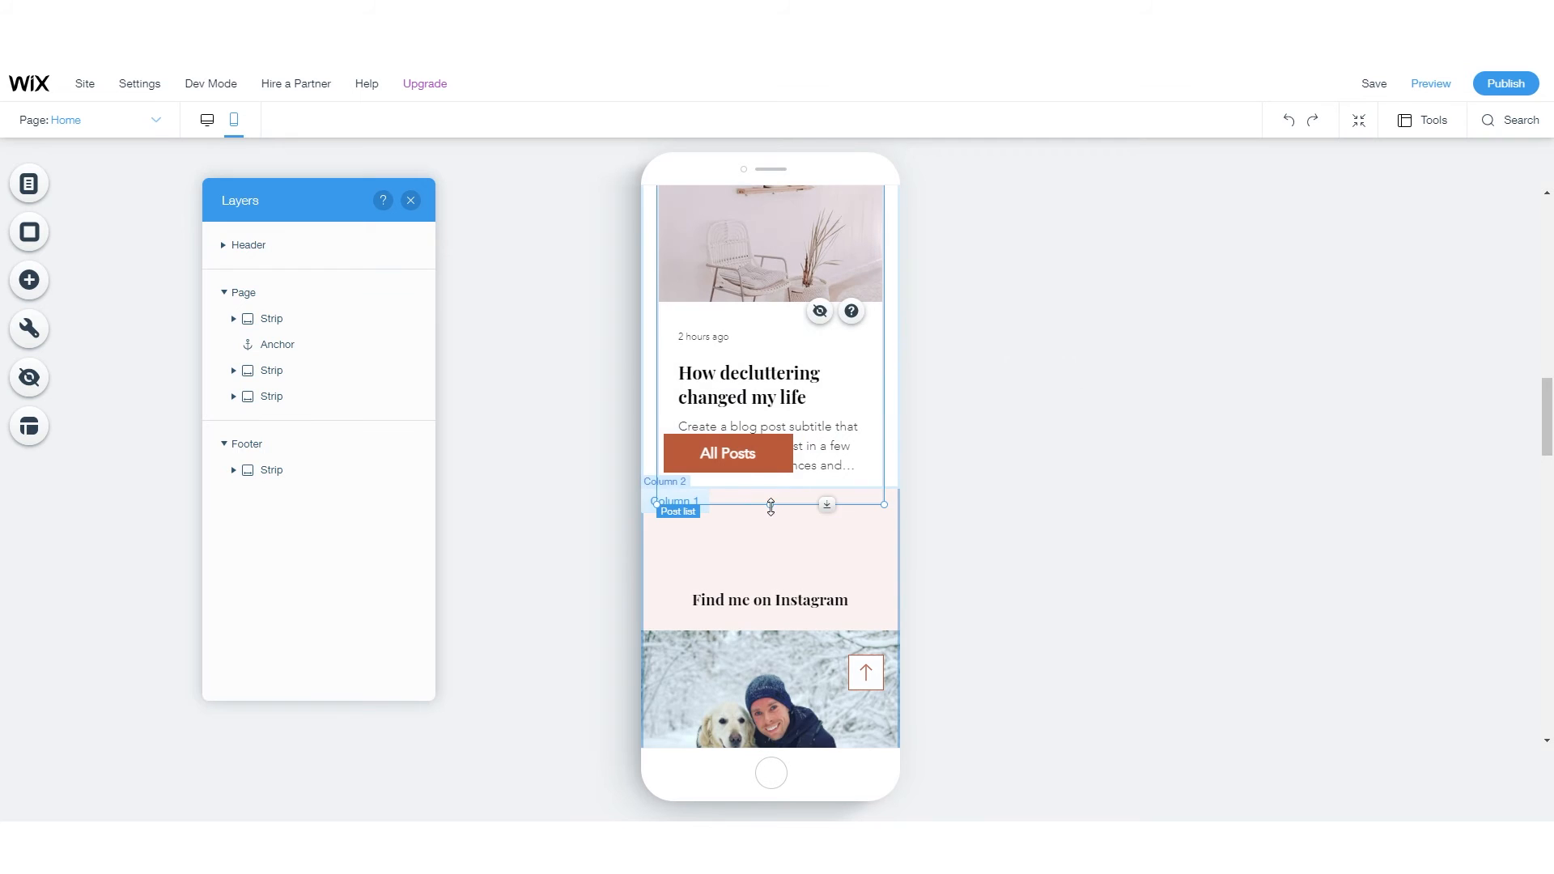
pyautogui.moveTo(770, 505); pyautogui.dragTo(783, 437)
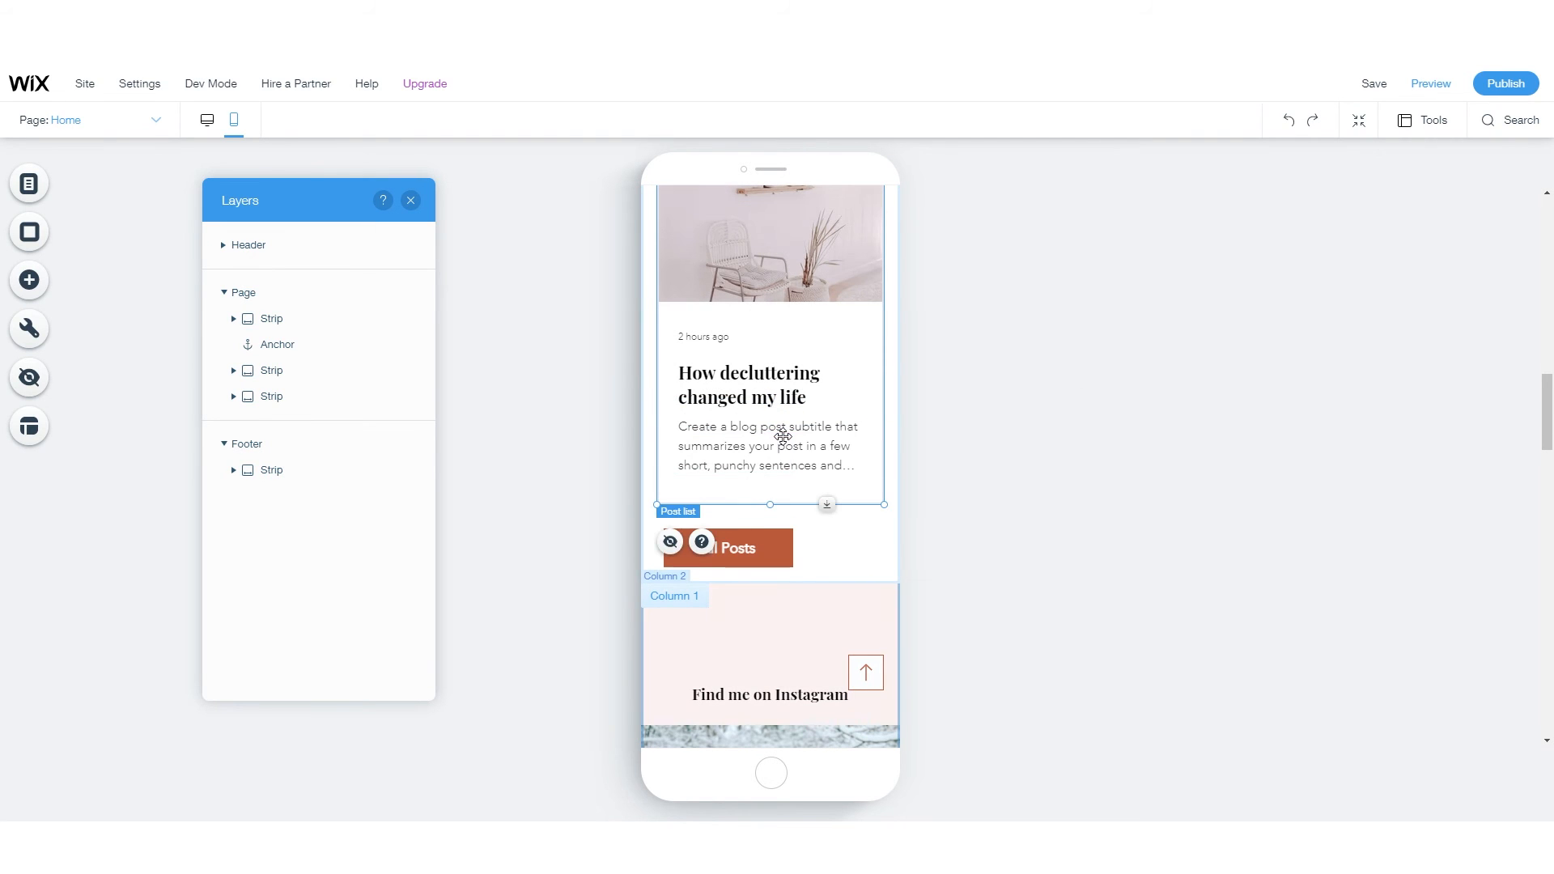
# - Place the All Posts button just beneath the post list, aligned with the list's left edge at x 20, y 2093
pyautogui.click(782, 591)
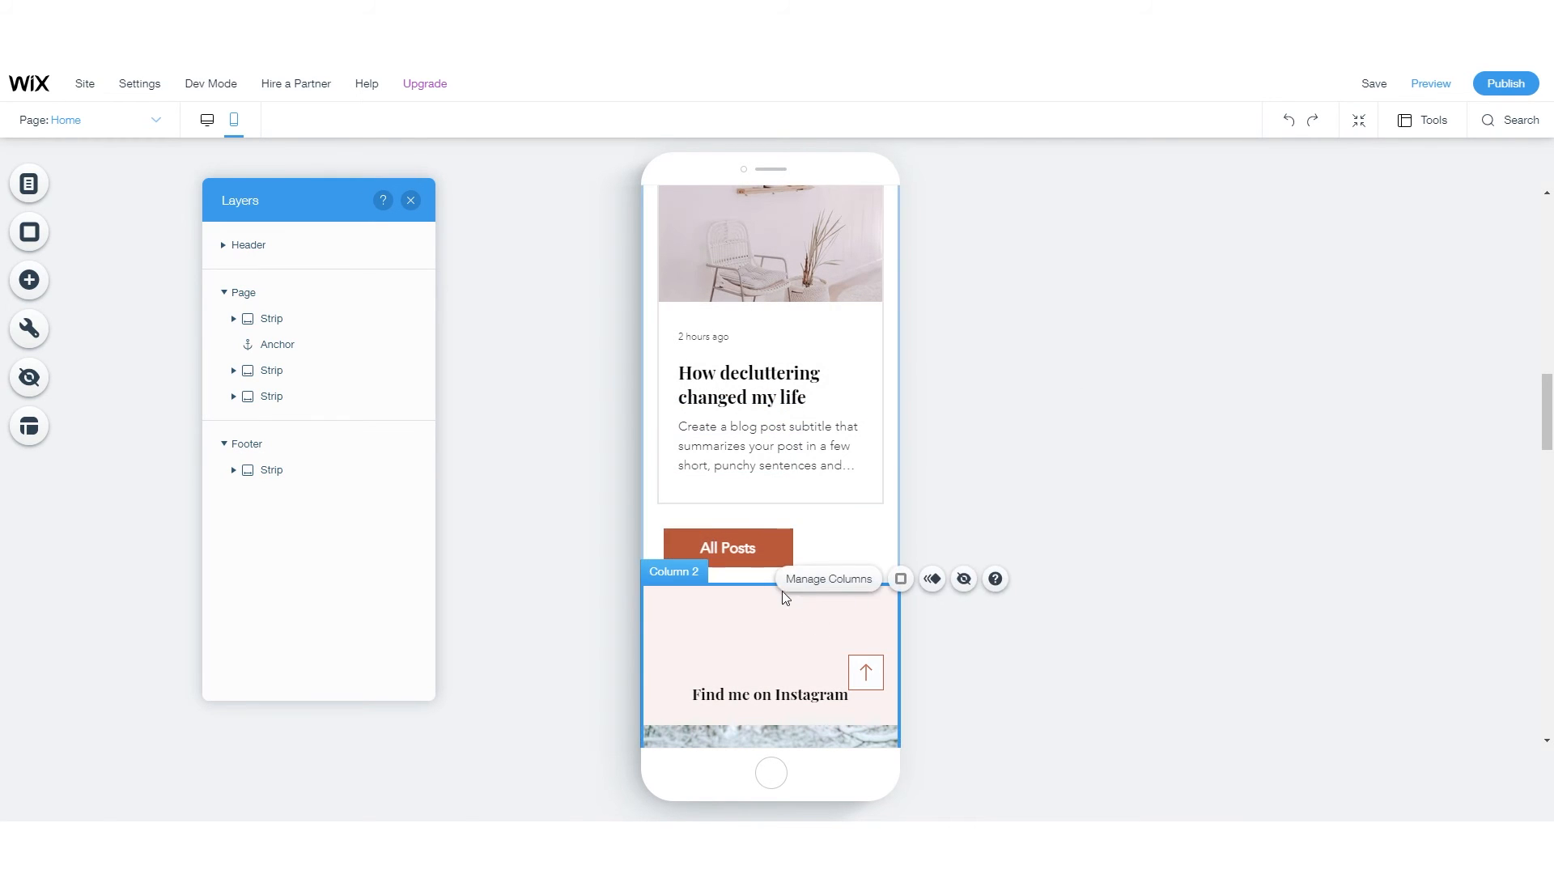
pyautogui.scroll(1, 765, 615)
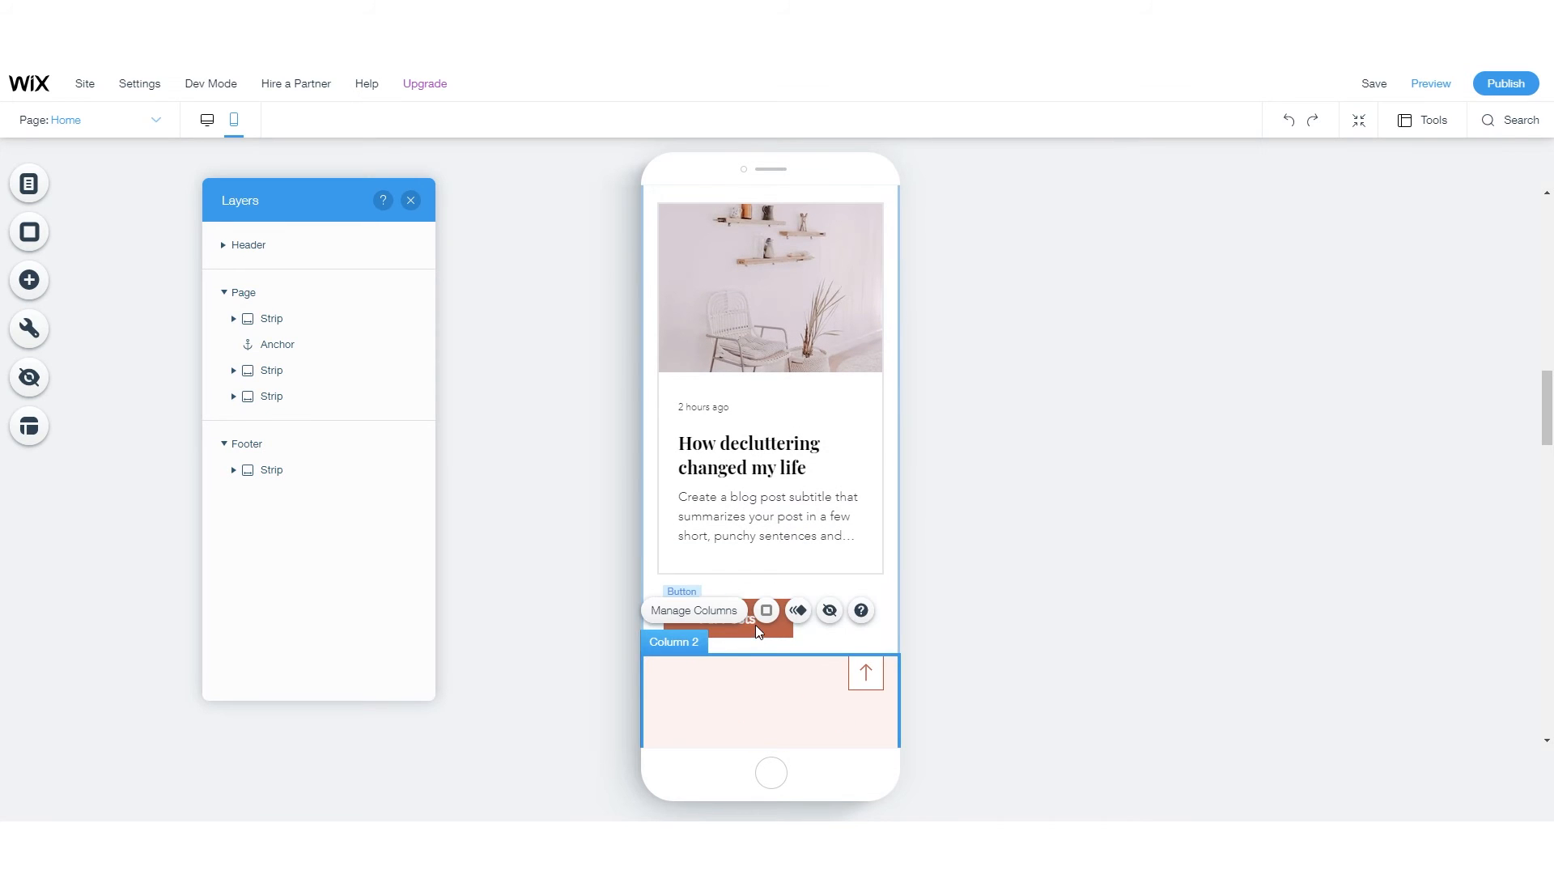
pyautogui.click(755, 625)
pyautogui.moveTo(755, 625); pyautogui.dragTo(752, 609)
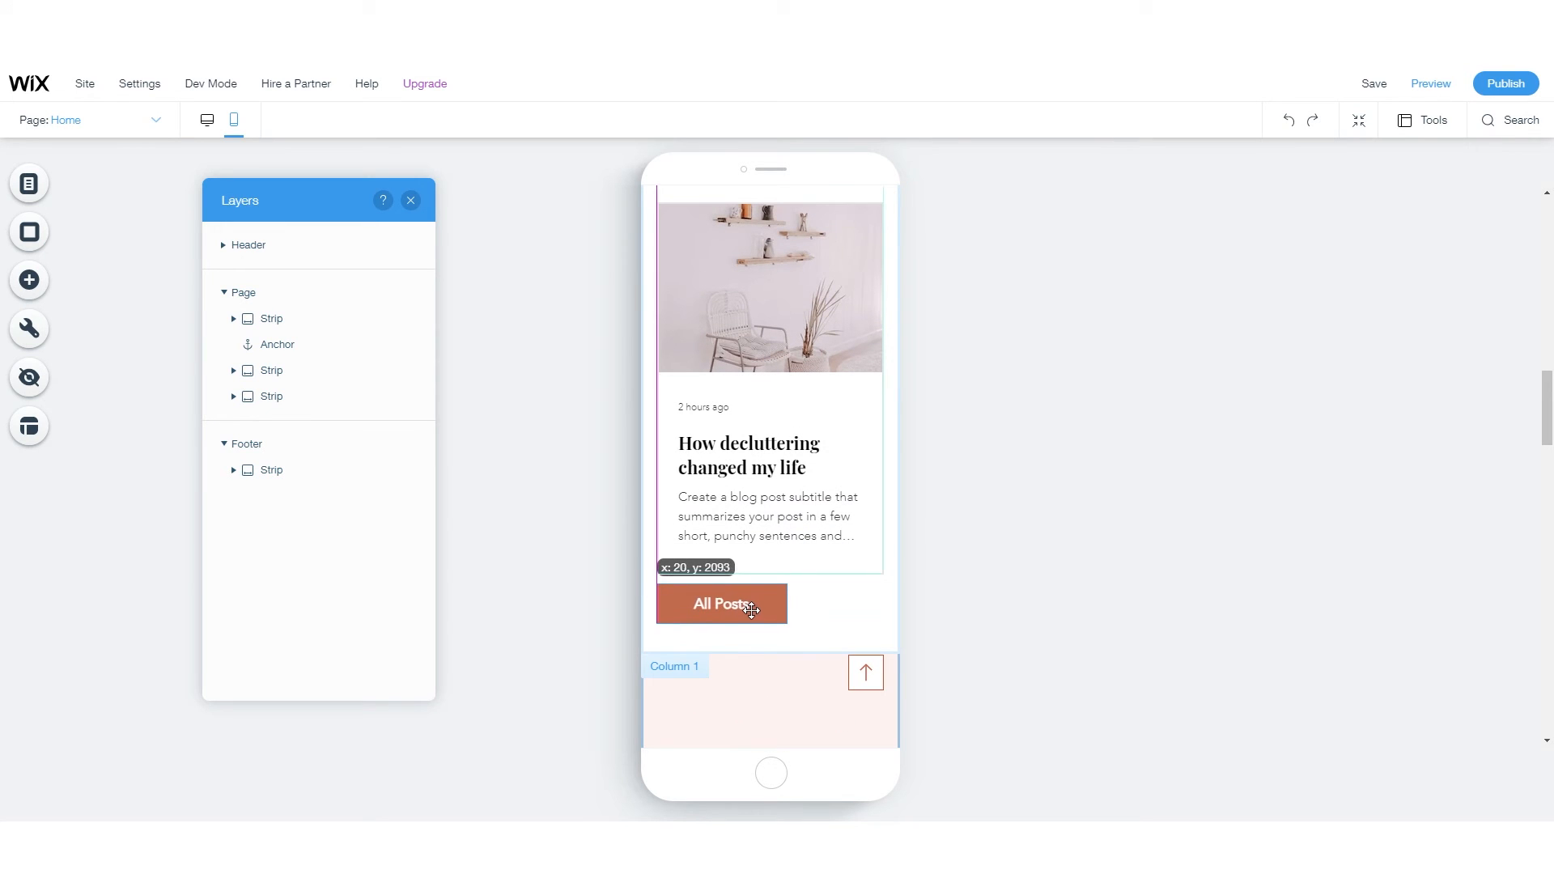
pyautogui.click(985, 565)
# - Move the "Find me on Instagram" heading up to the start of its pink section and bring the Instagram feed up directly beneath it
pyautogui.scroll(-2, 798, 562)
pyautogui.scroll(-2, 728, 441)
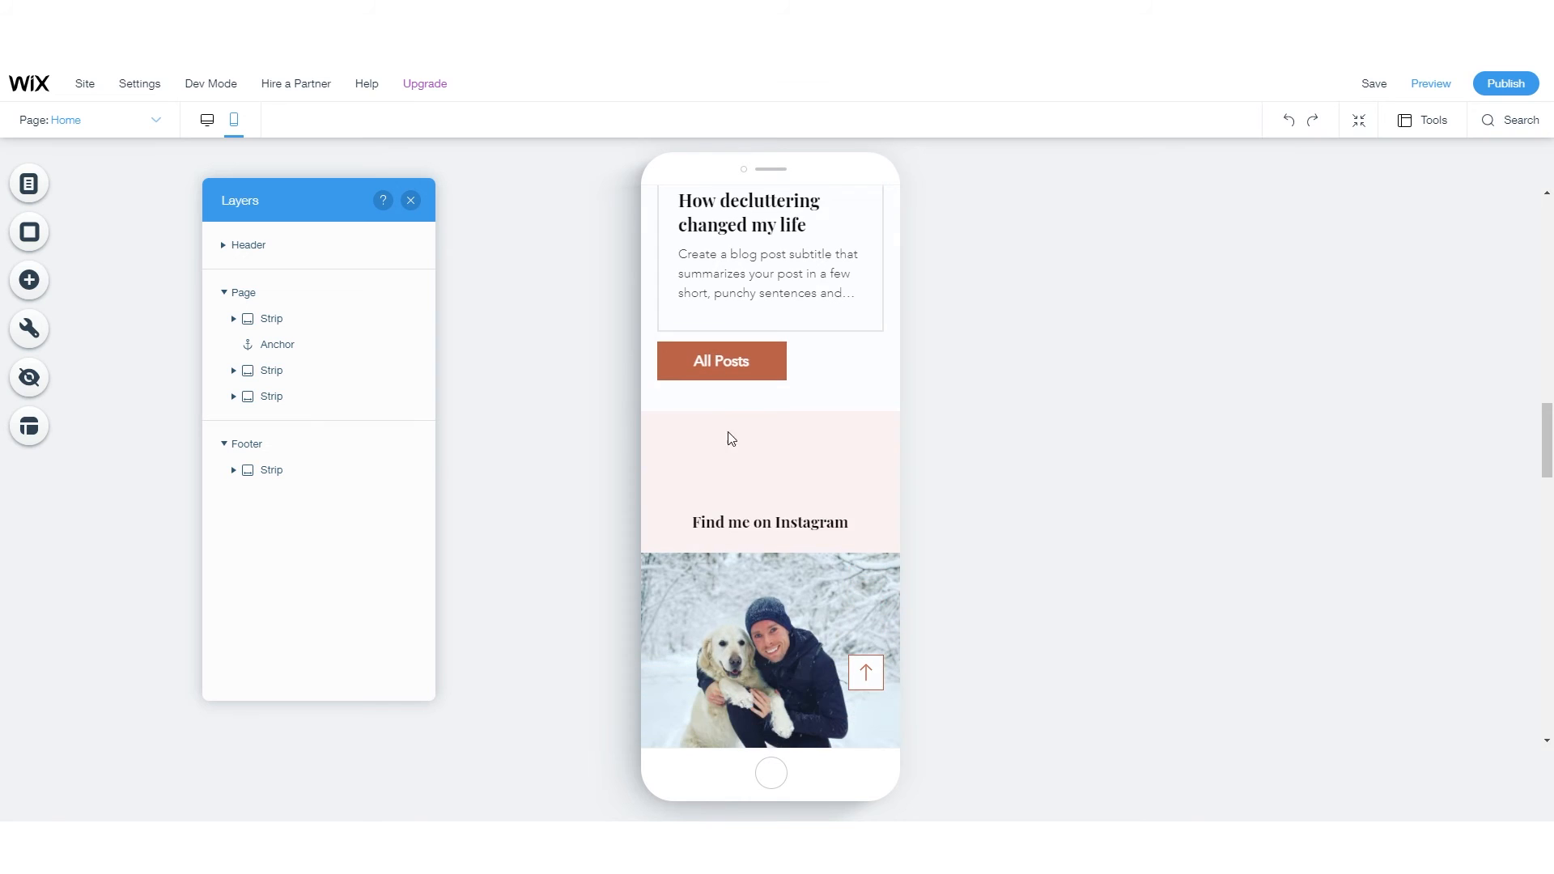
pyautogui.click(765, 443)
pyautogui.moveTo(765, 443); pyautogui.dragTo(764, 360)
pyautogui.click(780, 526)
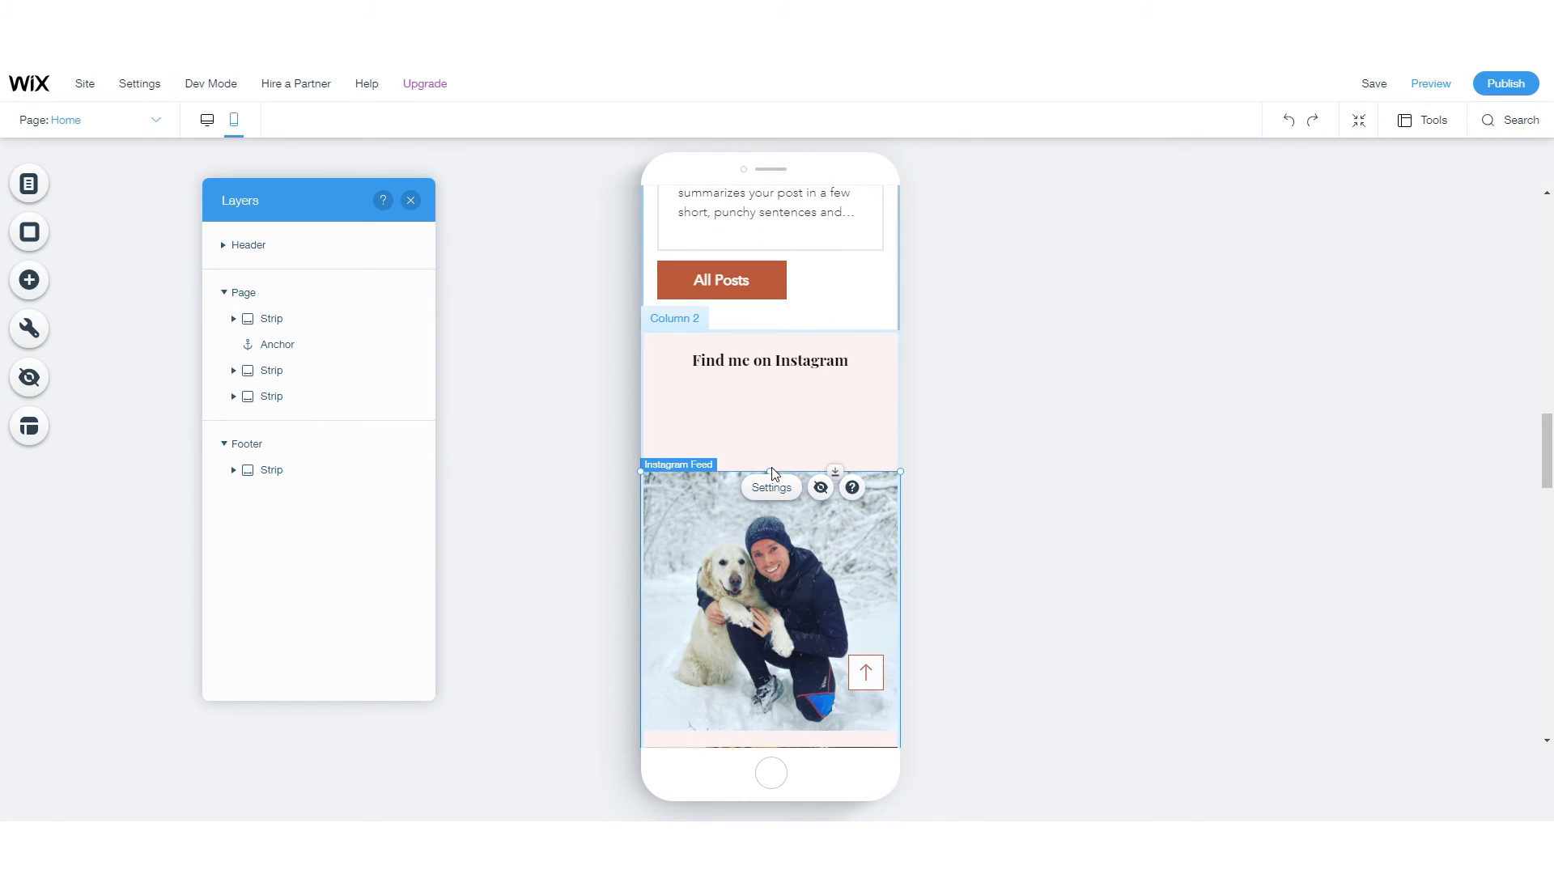
pyautogui.moveTo(773, 473); pyautogui.dragTo(770, 375)
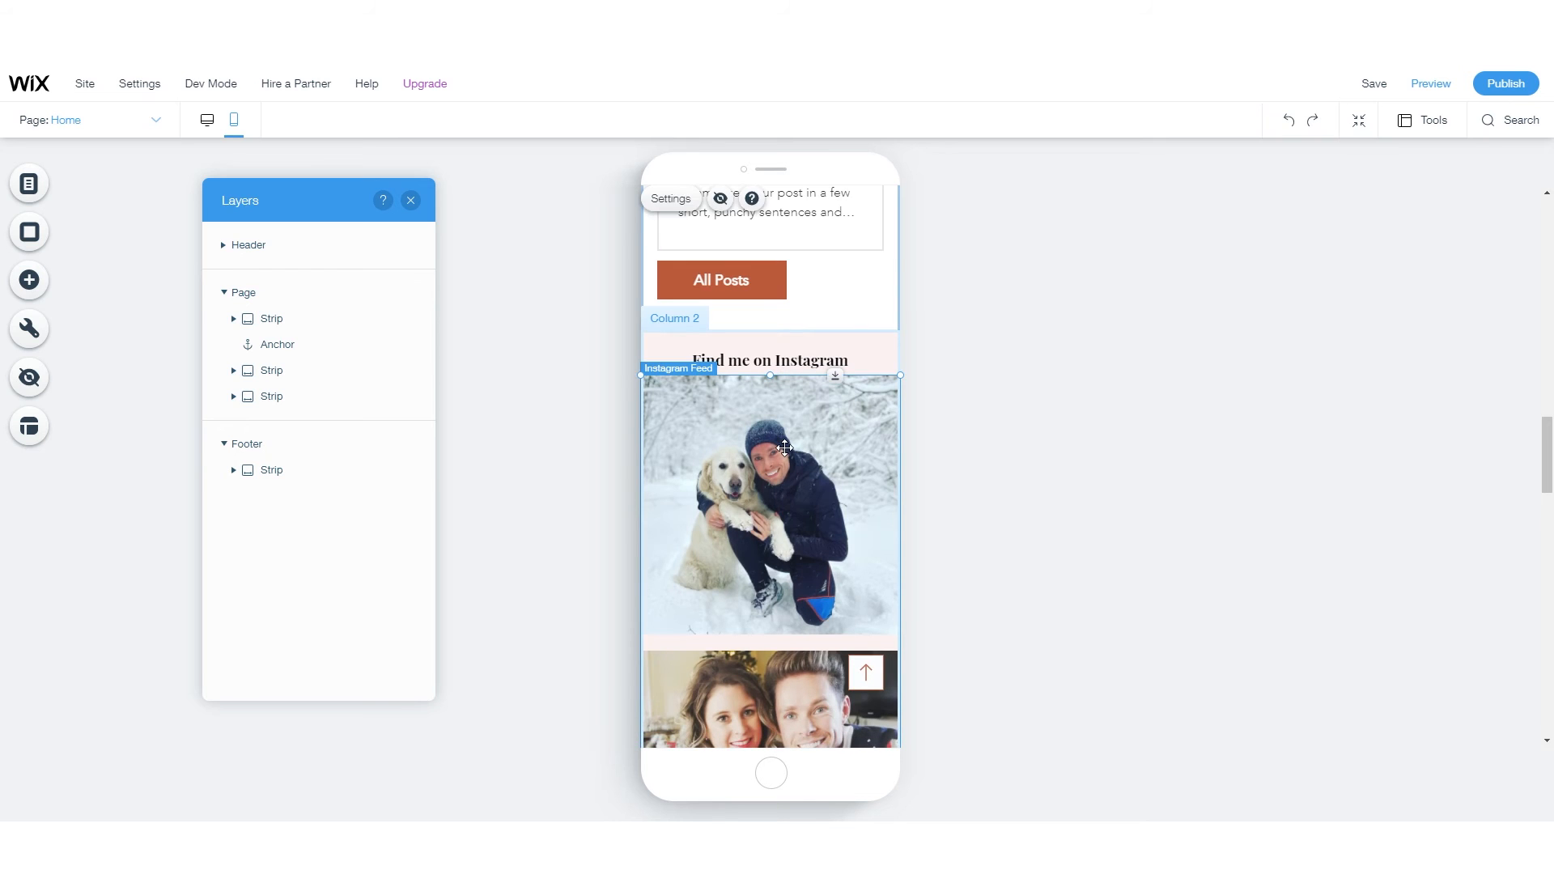
# - Set the layout of the mobile Instagram feed's posts to Collage and close the feed settings
pyautogui.click(780, 415)
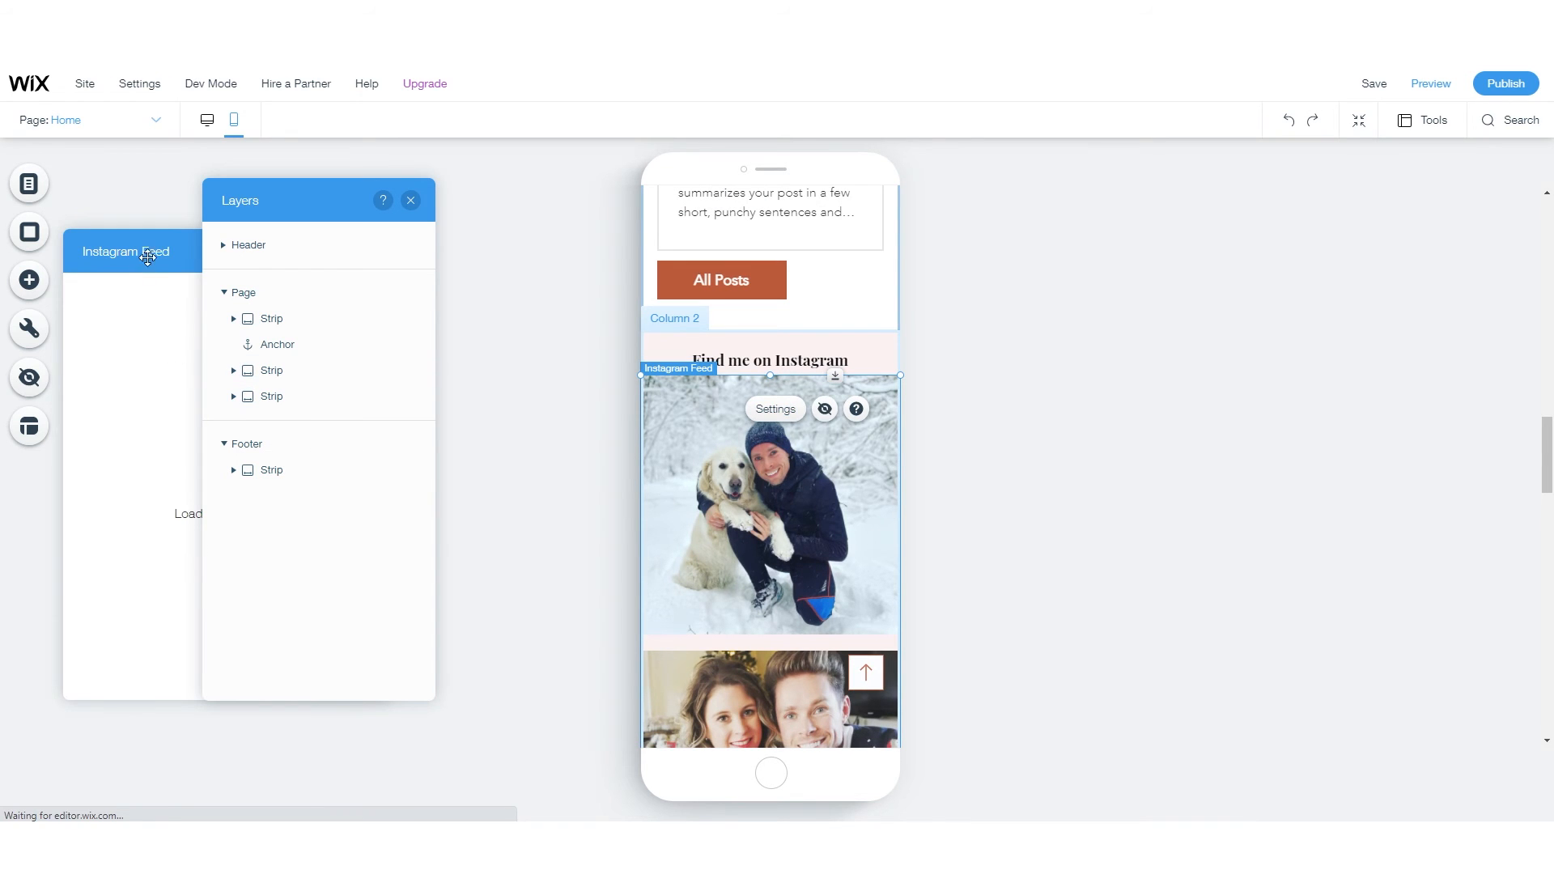
pyautogui.moveTo(147, 257); pyautogui.dragTo(1102, 246)
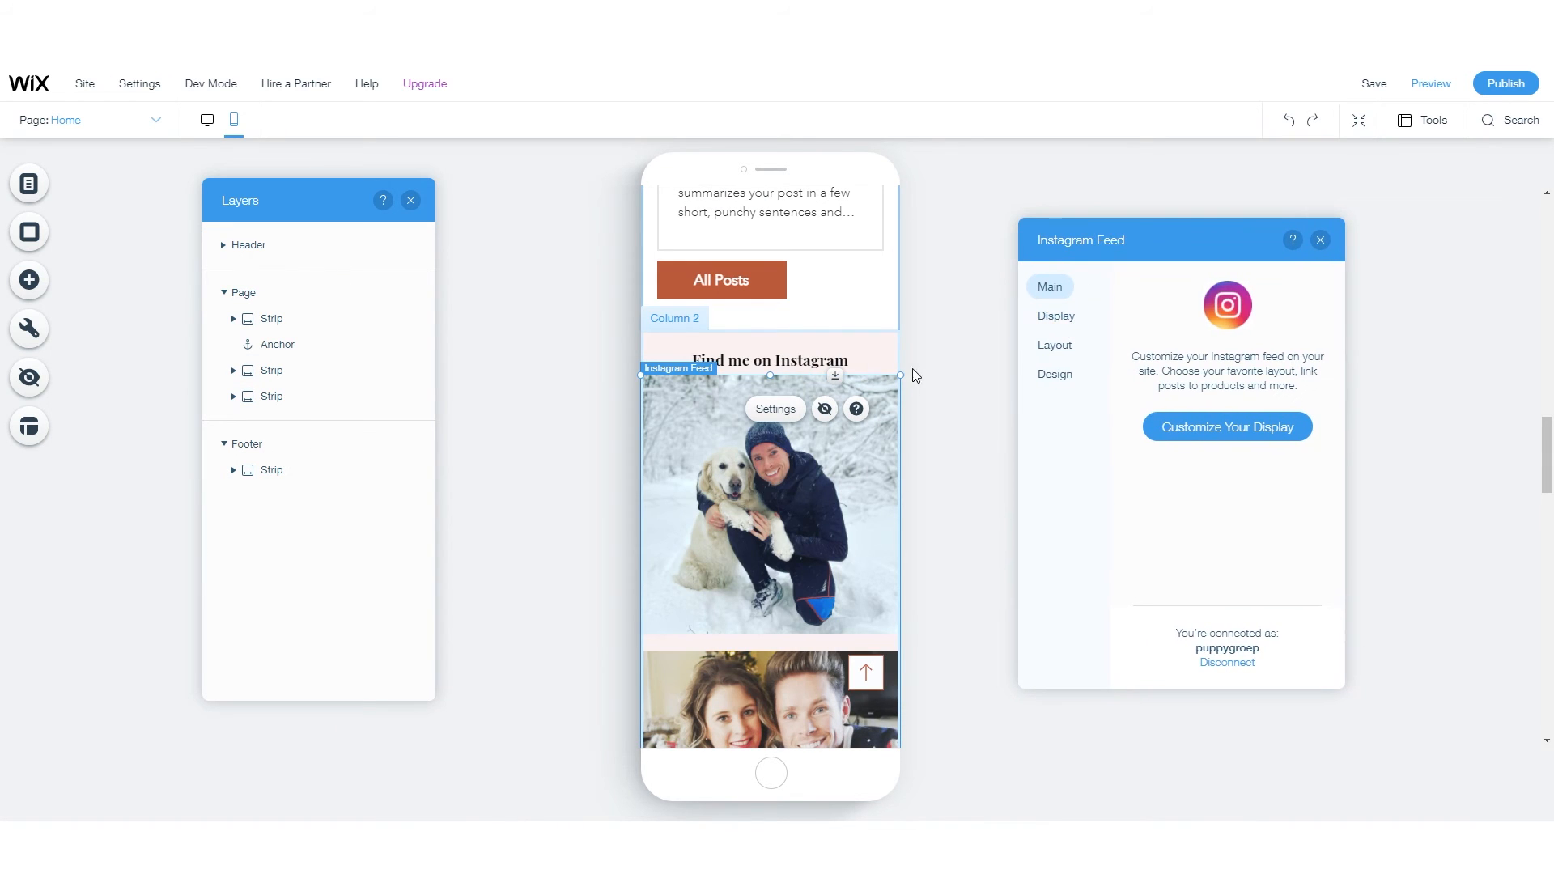
pyautogui.click(1056, 321)
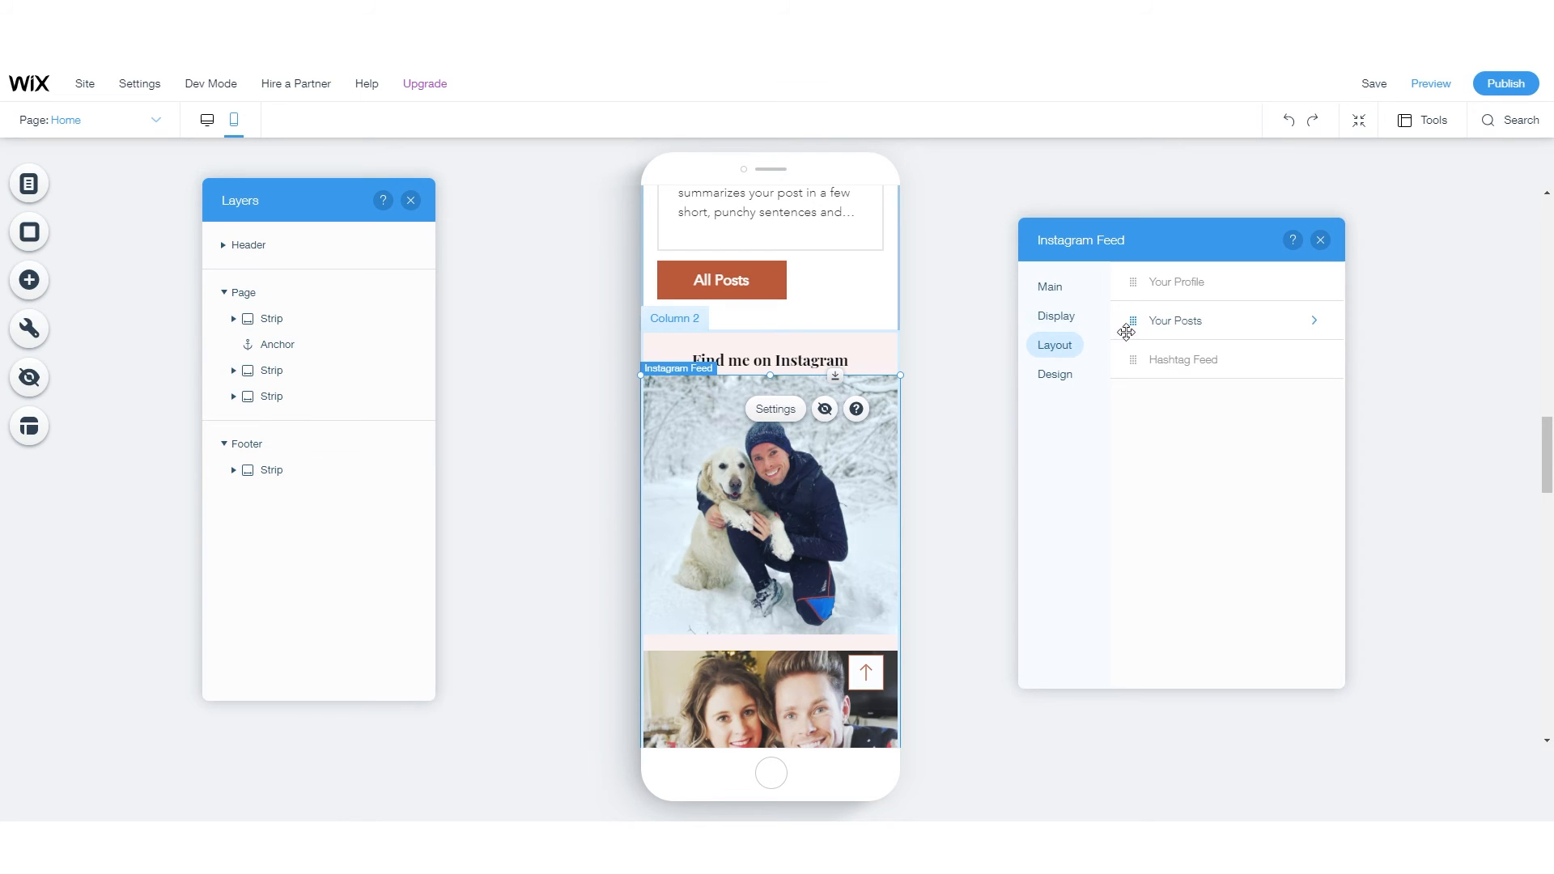
pyautogui.click(1030, 322)
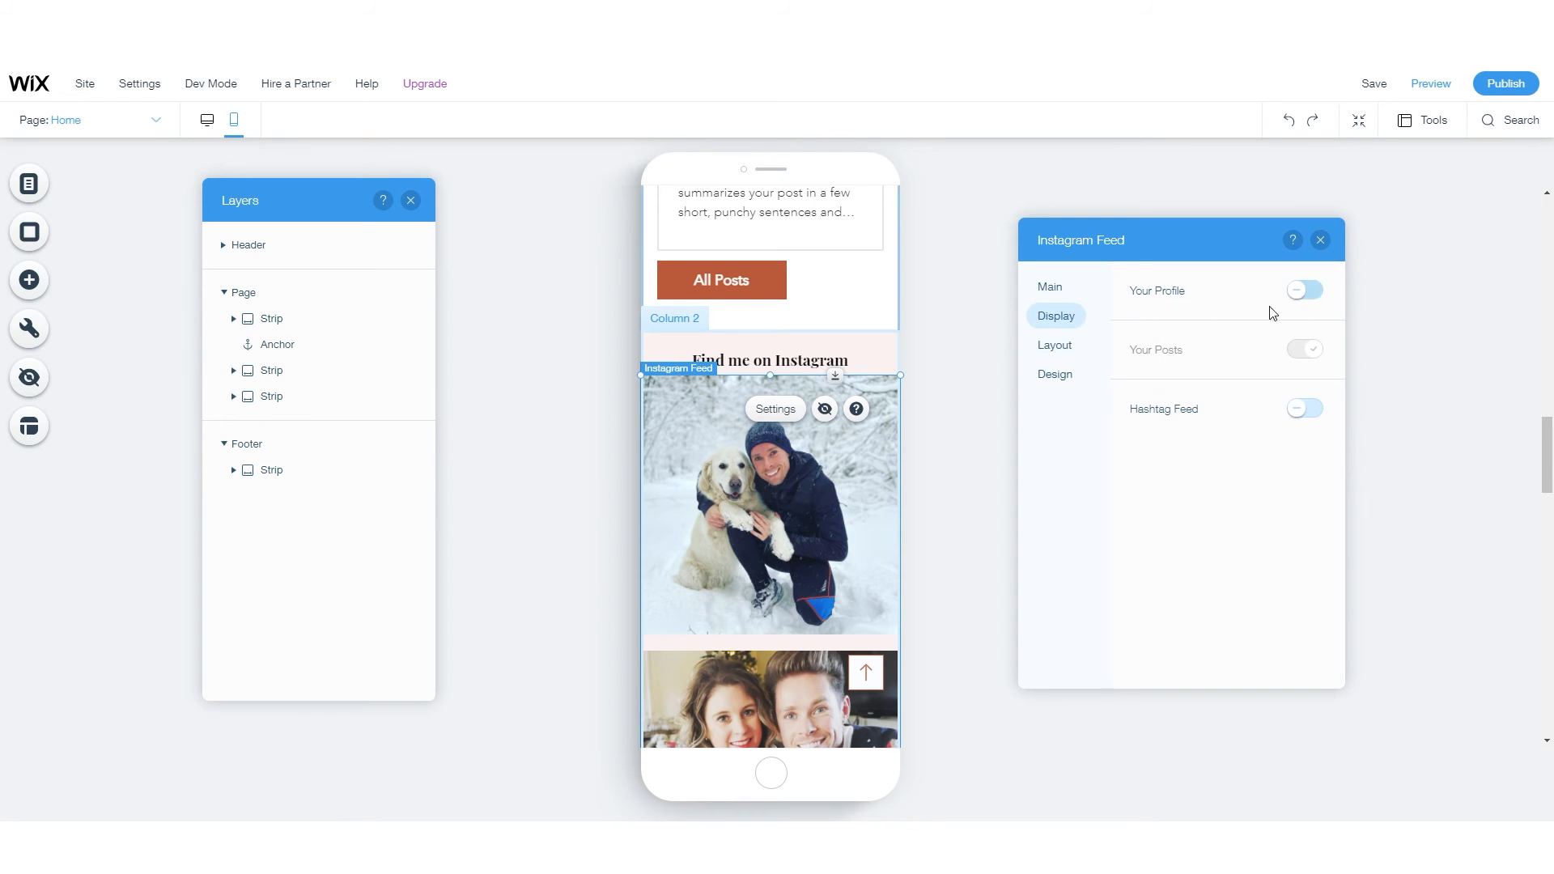
pyautogui.click(1053, 350)
pyautogui.click(1305, 327)
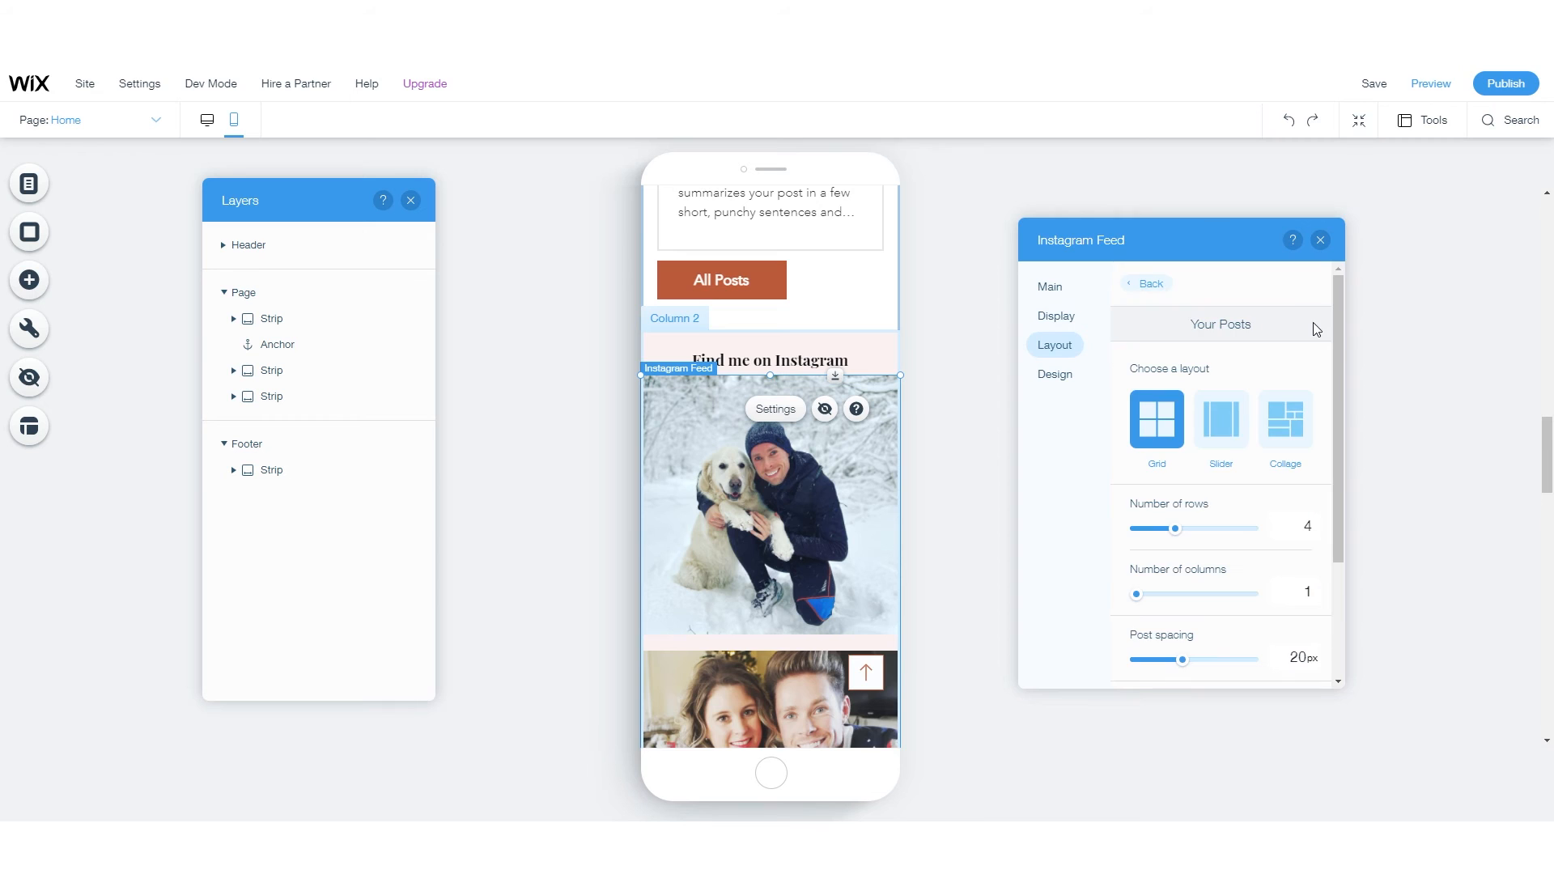
pyautogui.click(1286, 434)
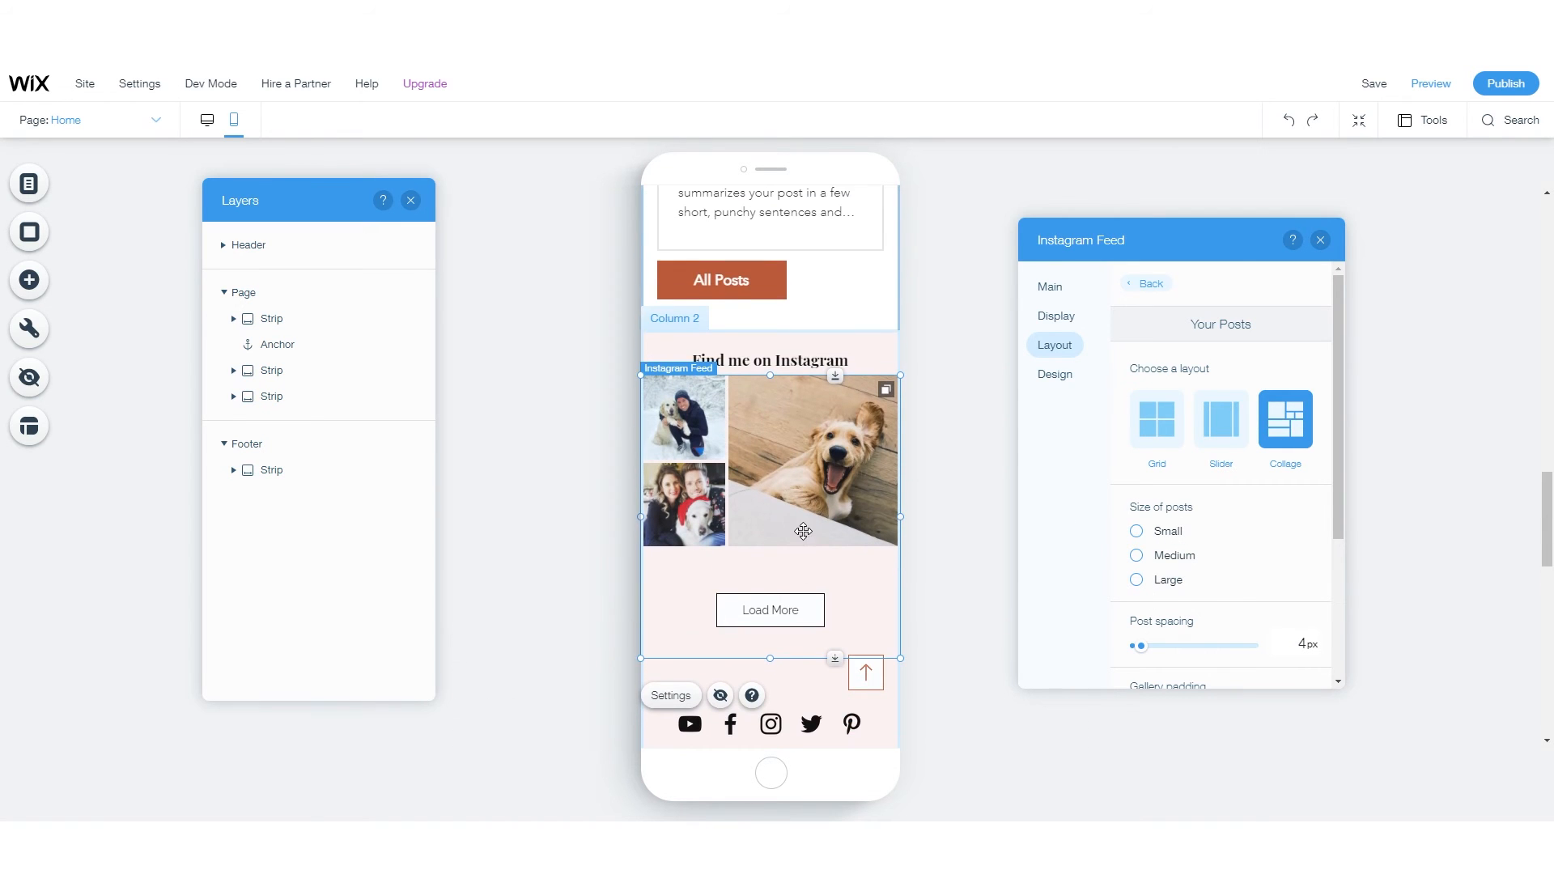
pyautogui.scroll(-3, 792, 640)
pyautogui.scroll(2, 800, 519)
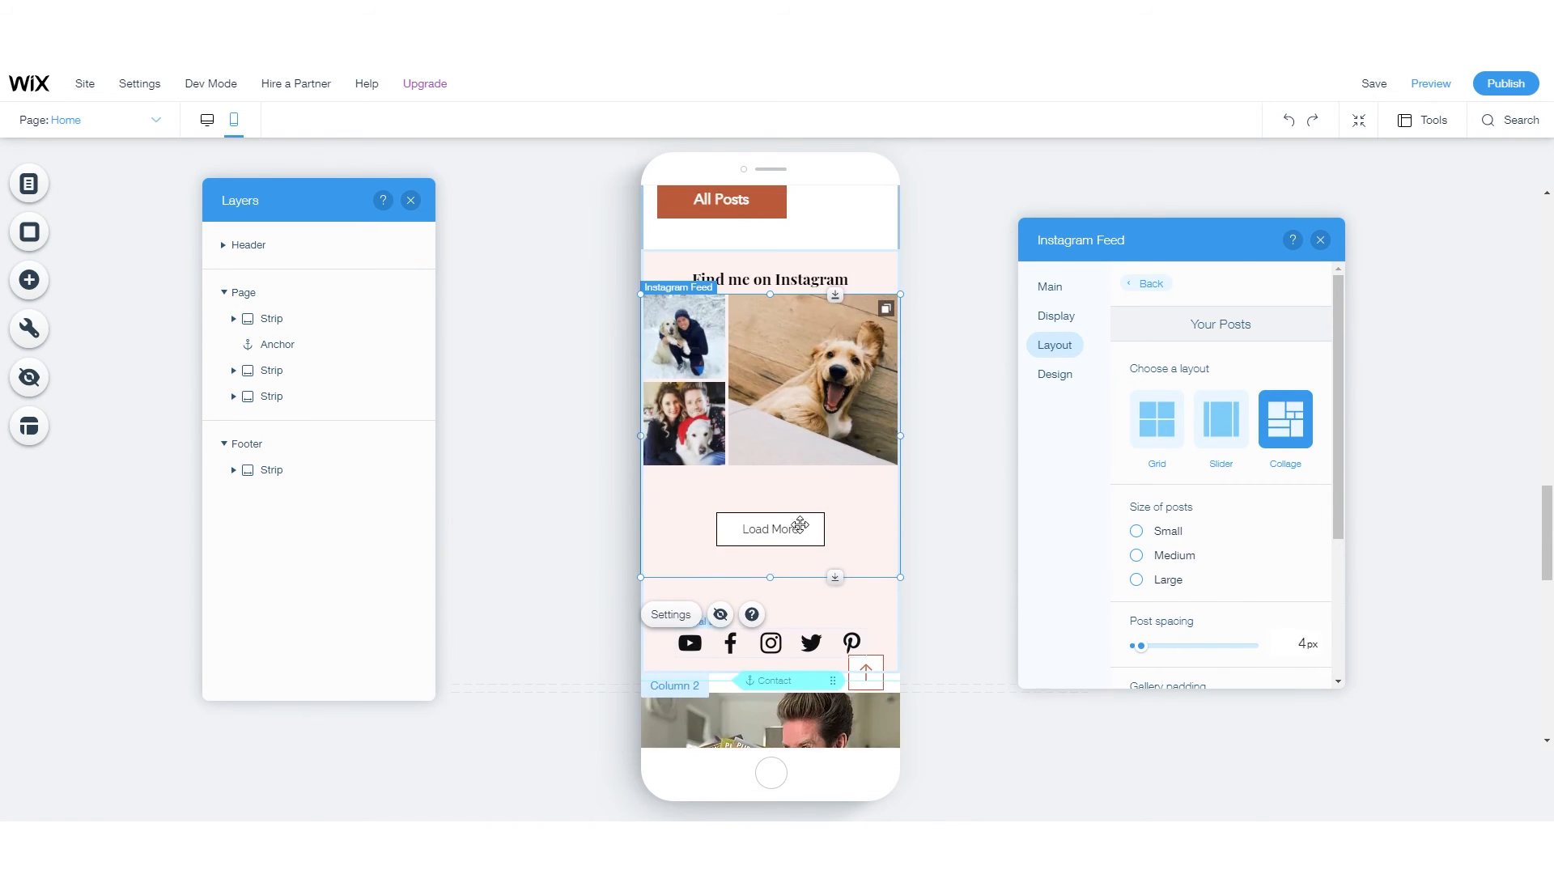
pyautogui.click(775, 520)
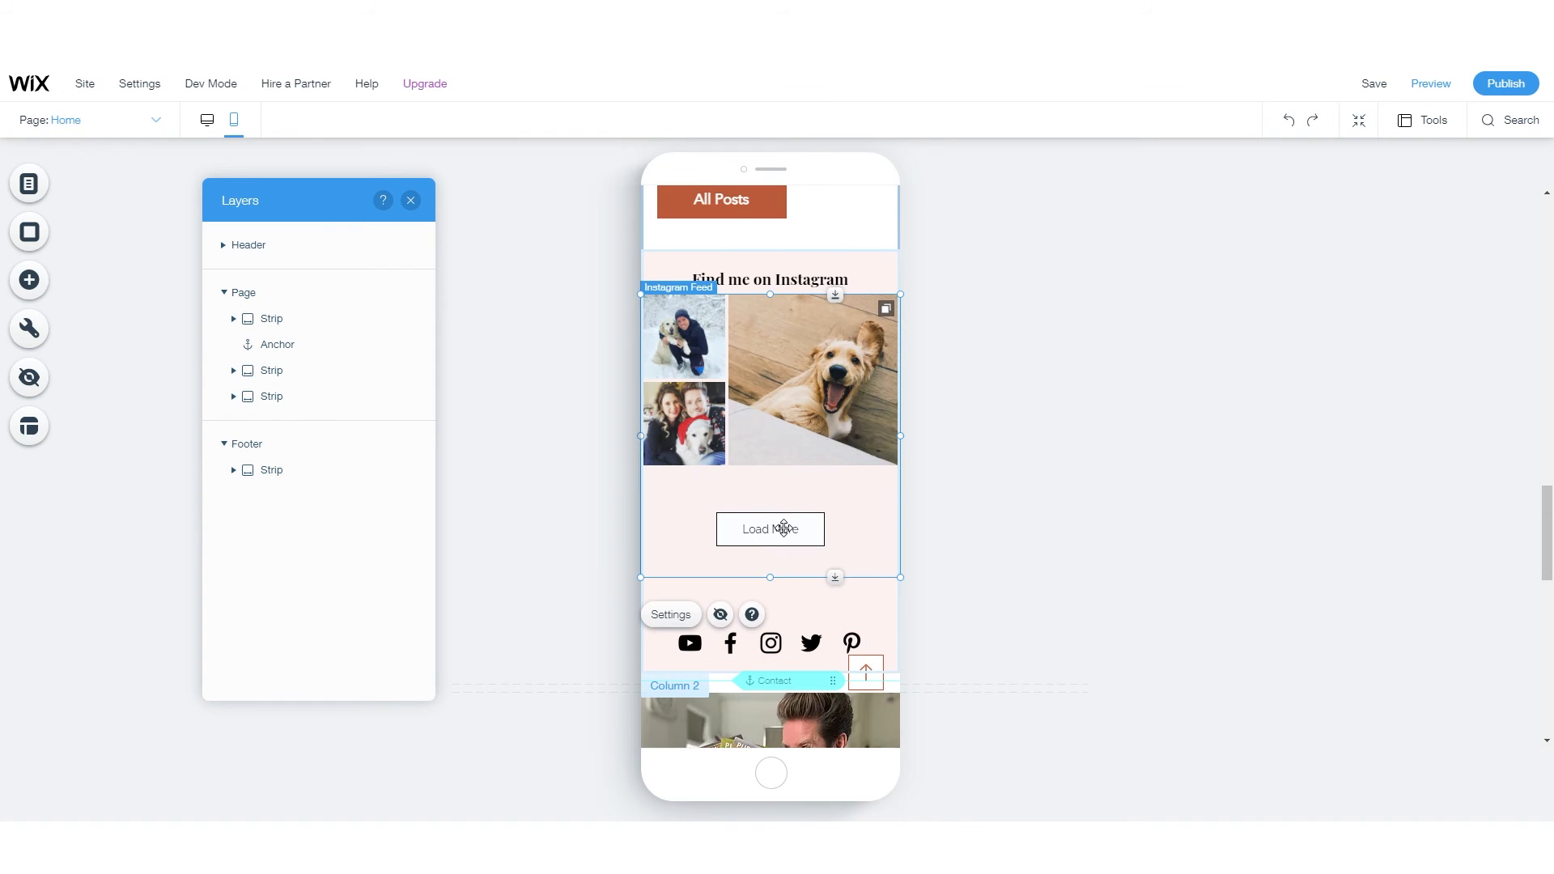
# - Review the Instagram feed's button design settings for the Load More button, including font size, border width and corner radius
pyautogui.rightClick(837, 477)
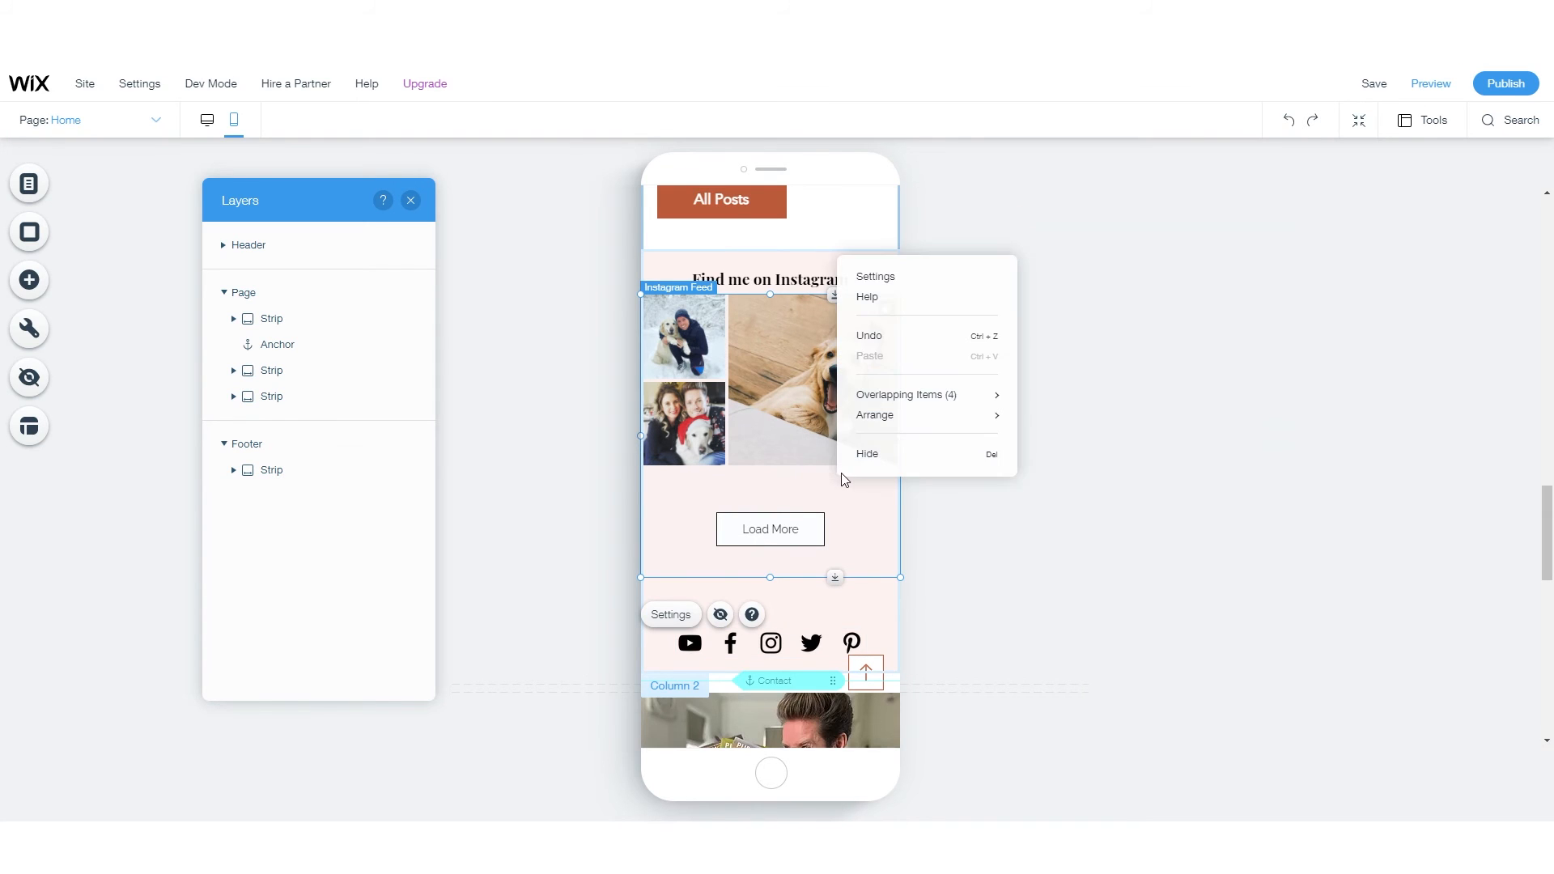
pyautogui.click(815, 481)
pyautogui.rightClick(844, 463)
pyautogui.click(916, 283)
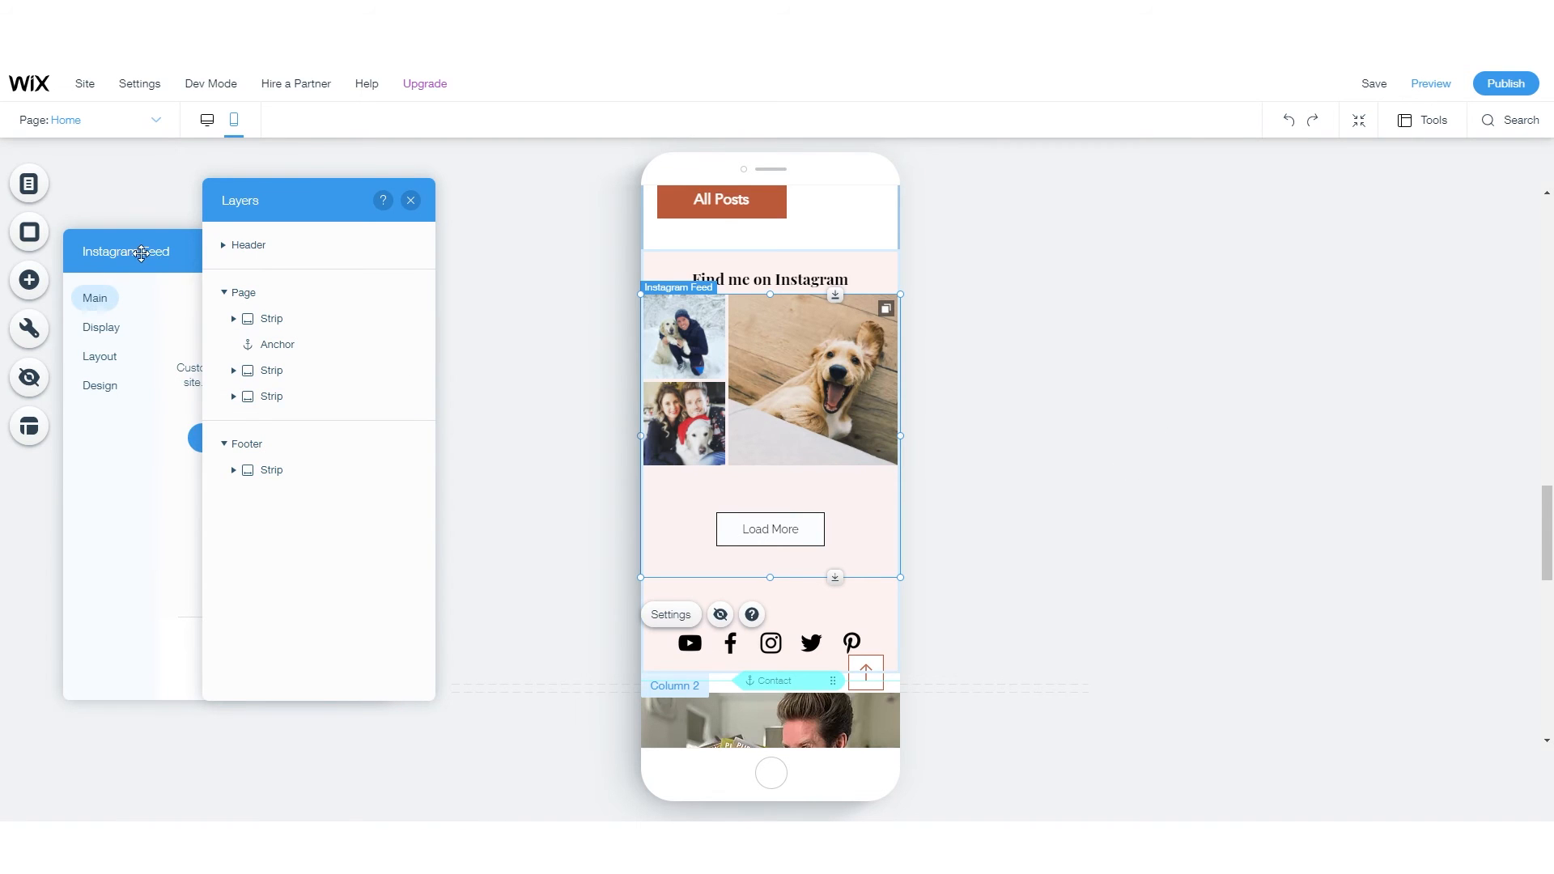
pyautogui.click(1004, 390)
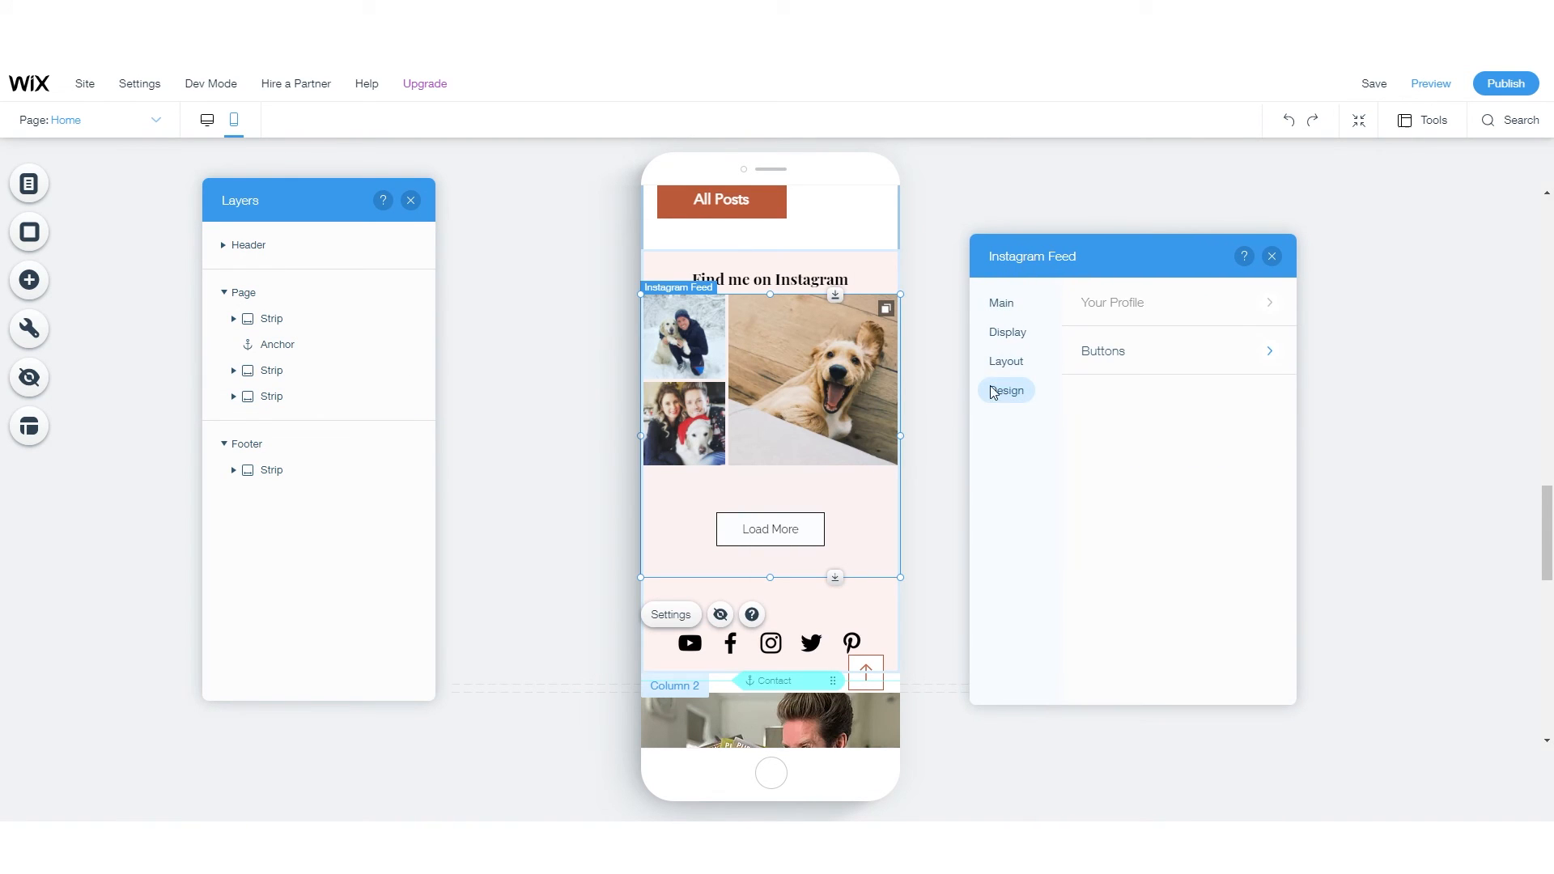
pyautogui.click(1187, 349)
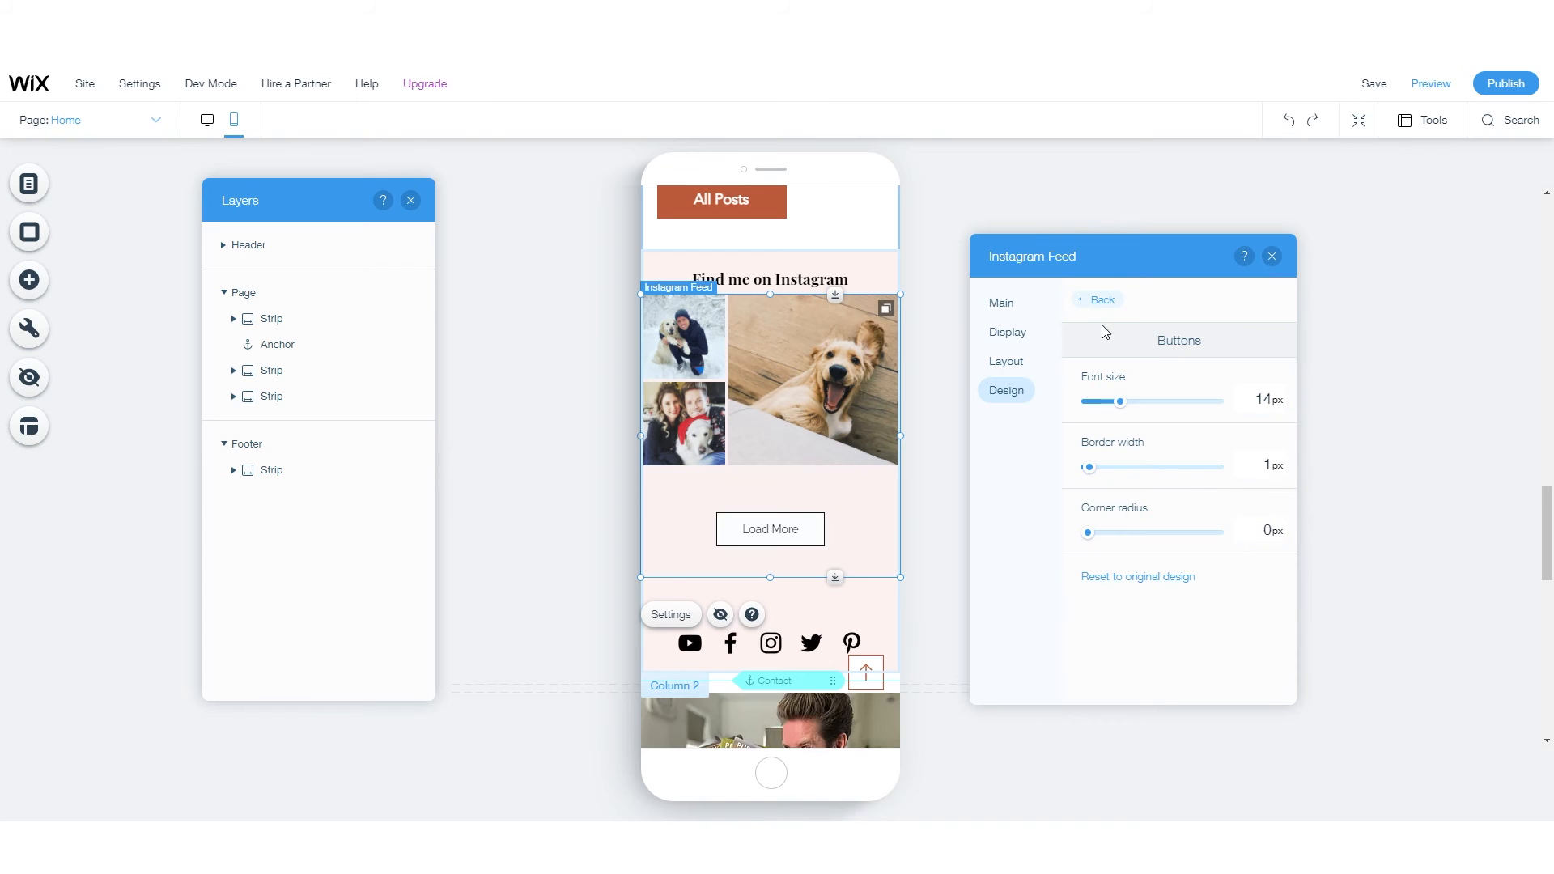
pyautogui.click(1271, 256)
# - Nudge the Instagram feed slightly down and move the social bar up closer to the Load More button
pyautogui.moveTo(772, 527); pyautogui.dragTo(771, 529)
pyautogui.click(994, 511)
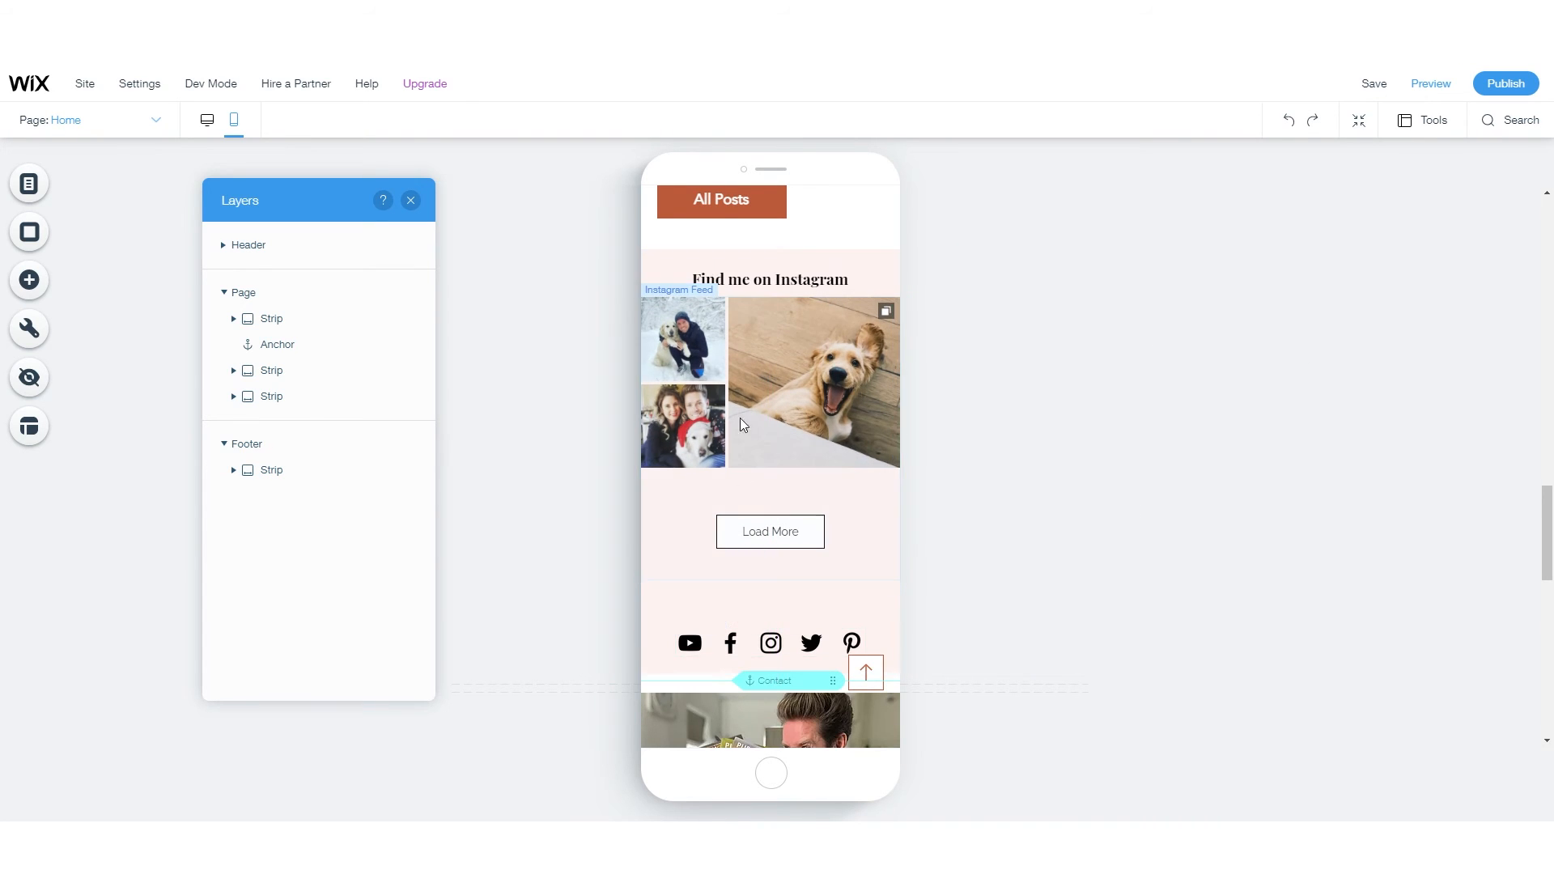
pyautogui.scroll(-1, 767, 531)
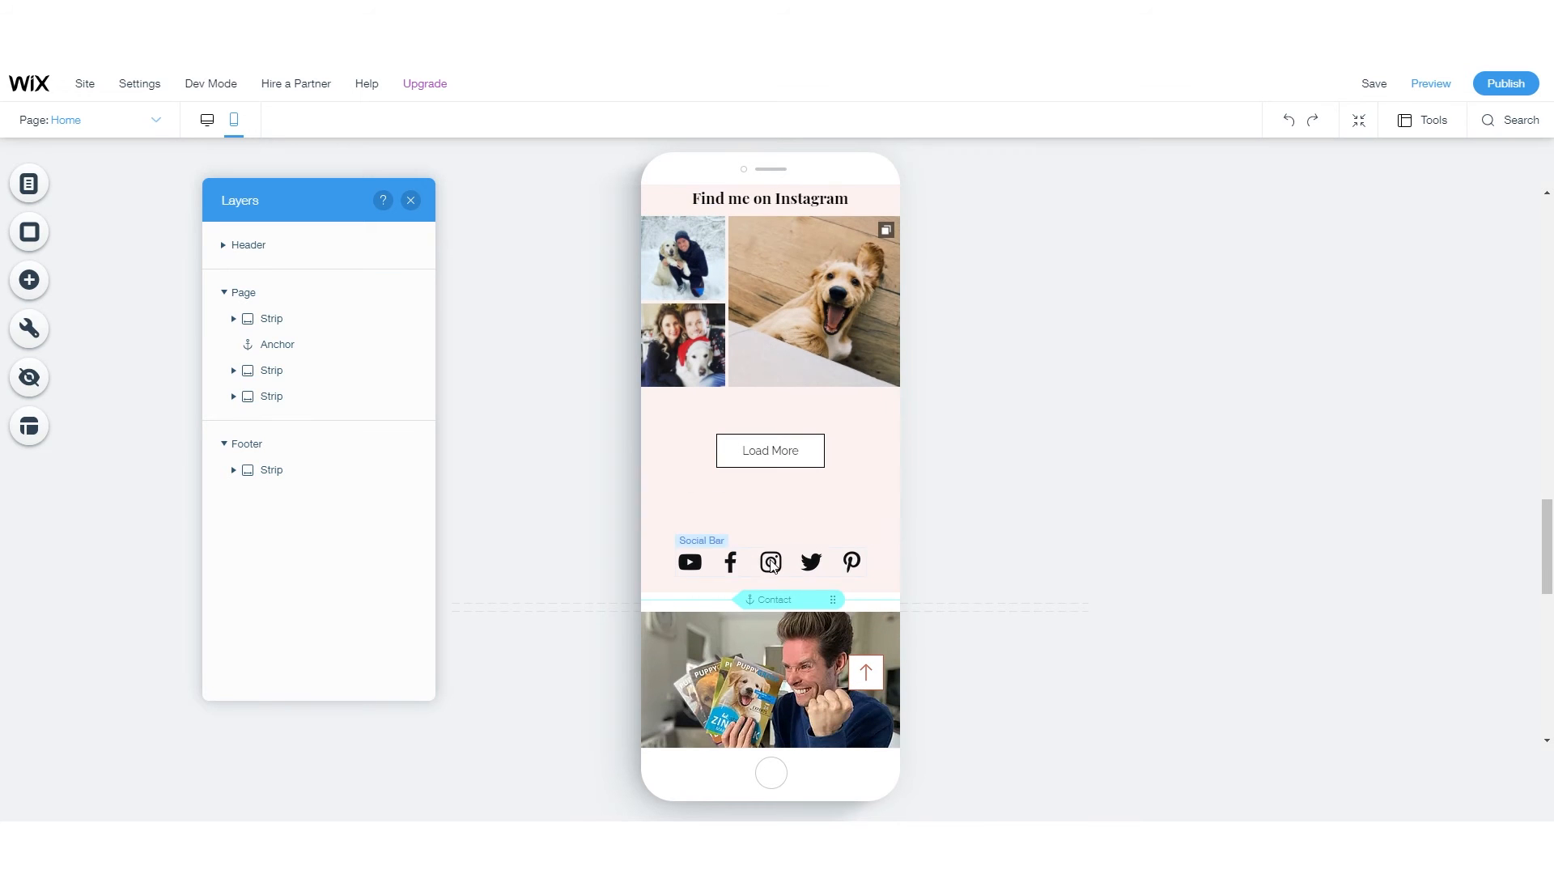
pyautogui.moveTo(773, 563); pyautogui.dragTo(774, 511)
# - Remove the Contact anchor below the social bar and delete the empty space above the "Hello" photo strip
pyautogui.scroll(-2, 842, 537)
pyautogui.click(765, 410)
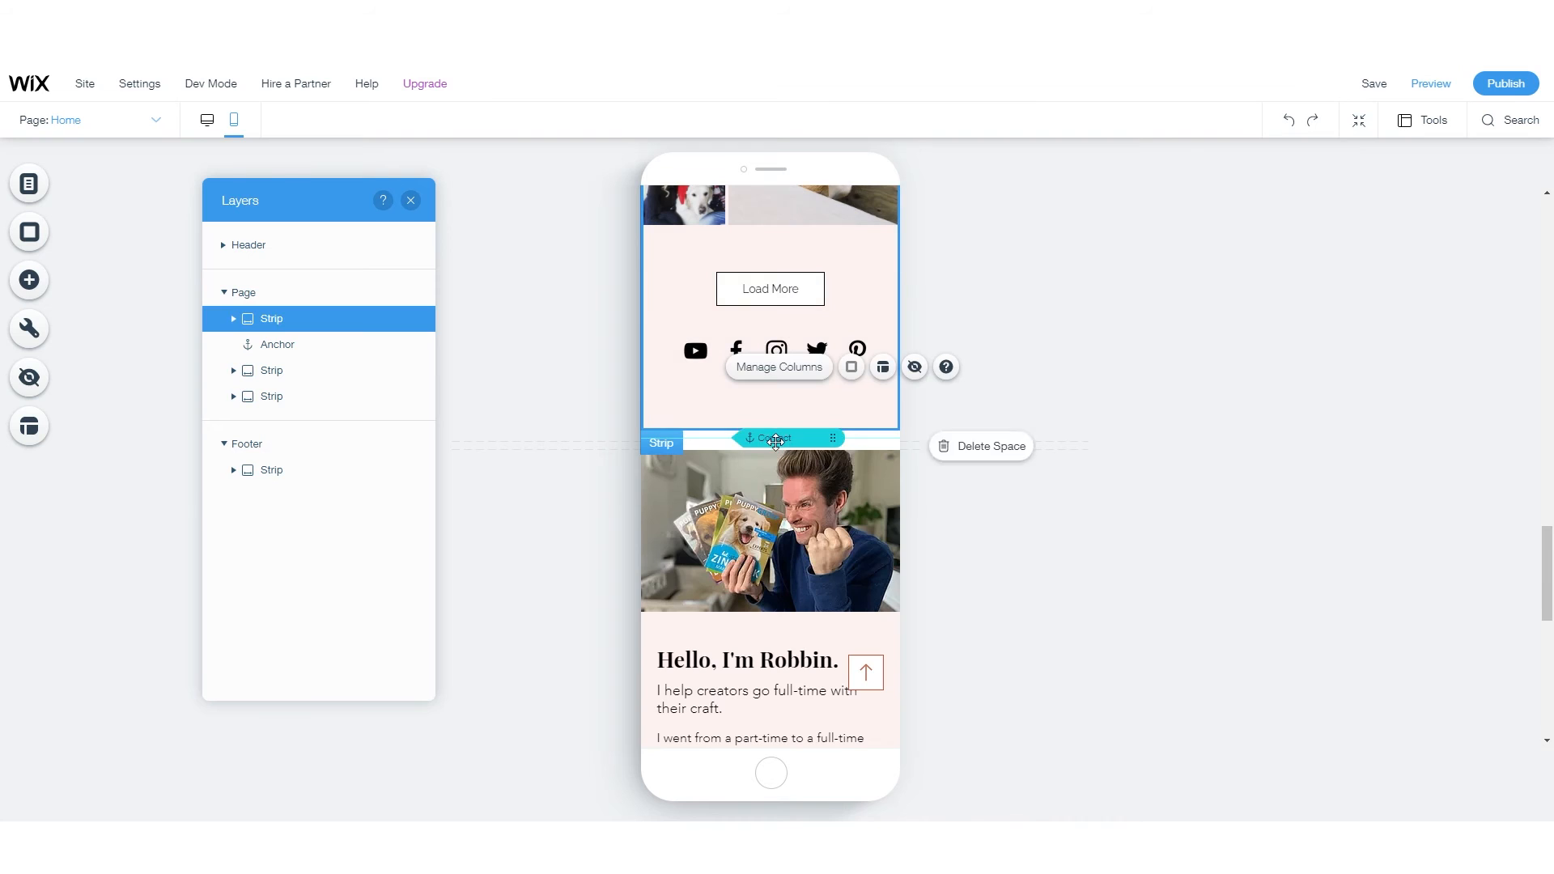
pyautogui.click(775, 439)
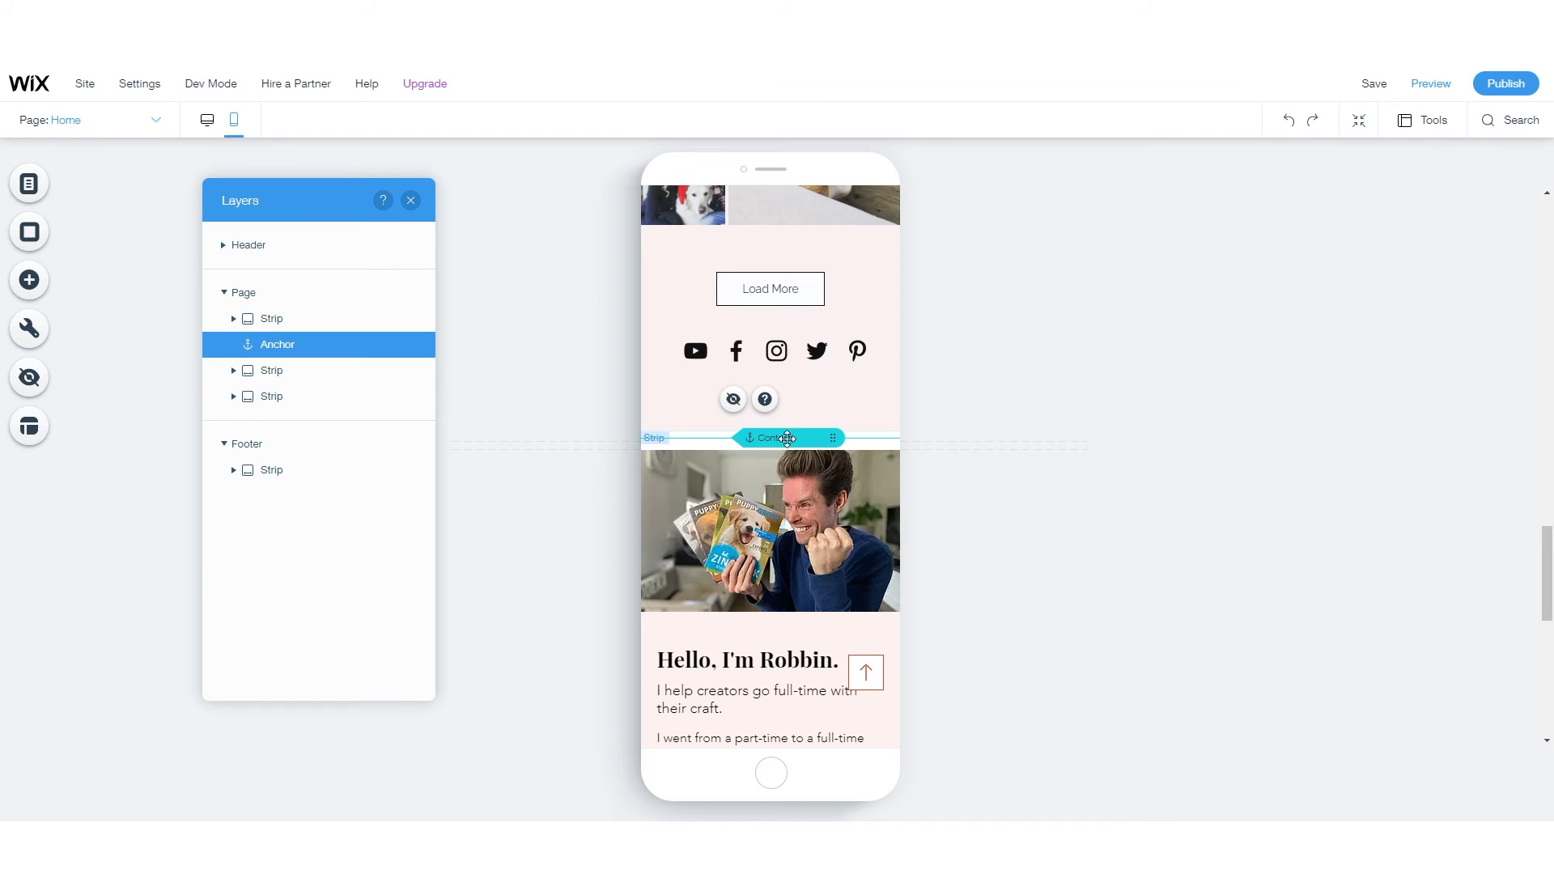
pyautogui.press('Delete')
pyautogui.click(788, 444)
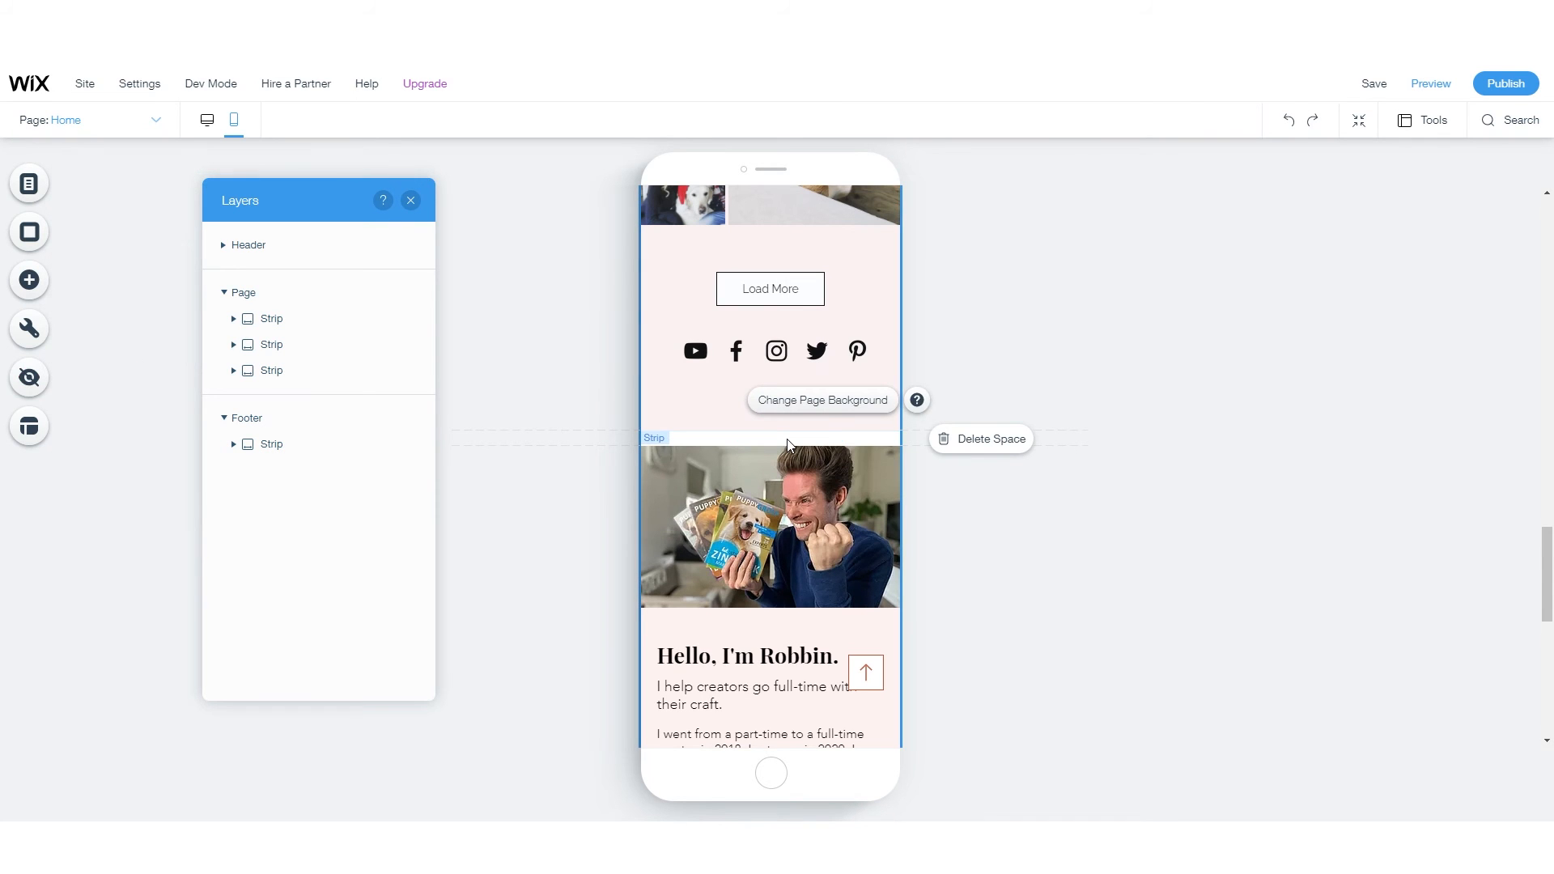
pyautogui.click(981, 438)
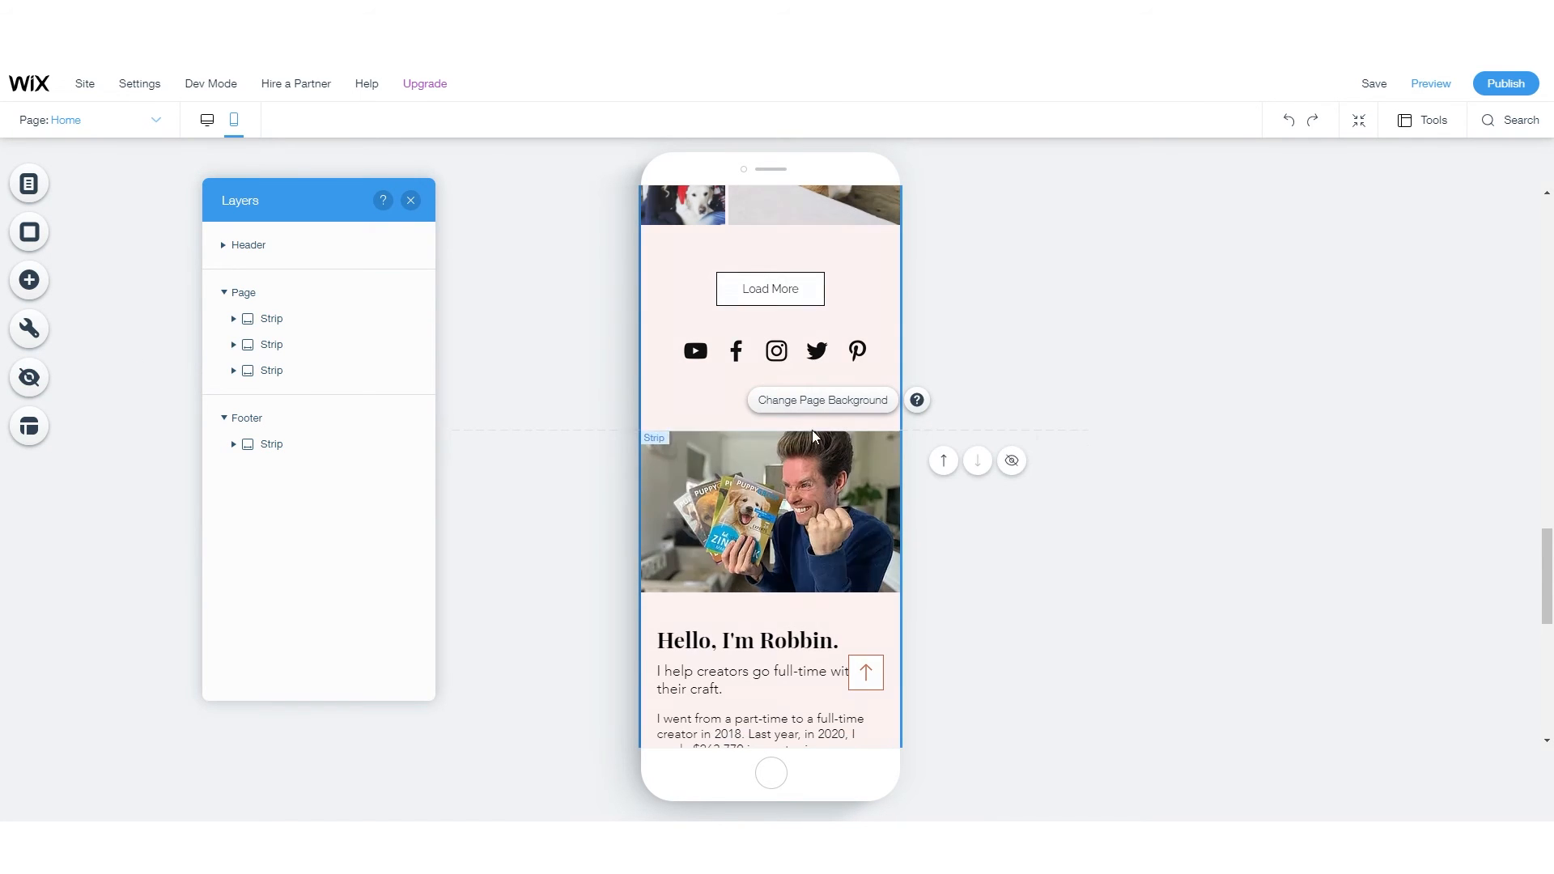
# - Move the "Hello" heading, the subheading and the income paragraph up, closer below the photo
pyautogui.click(837, 484)
pyautogui.click(755, 642)
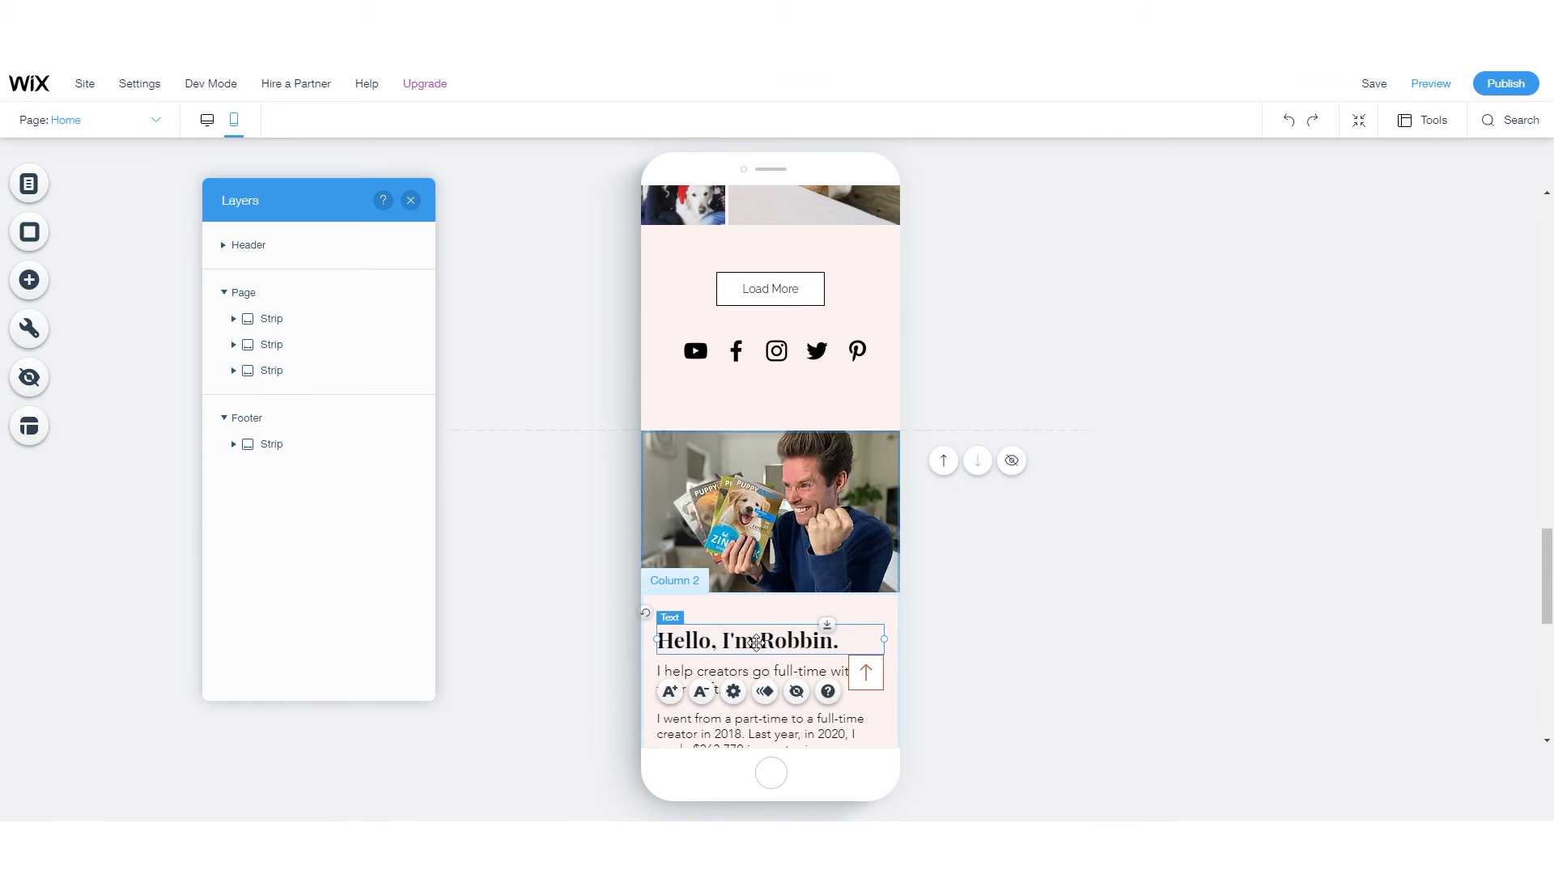
pyautogui.moveTo(755, 642); pyautogui.dragTo(756, 620)
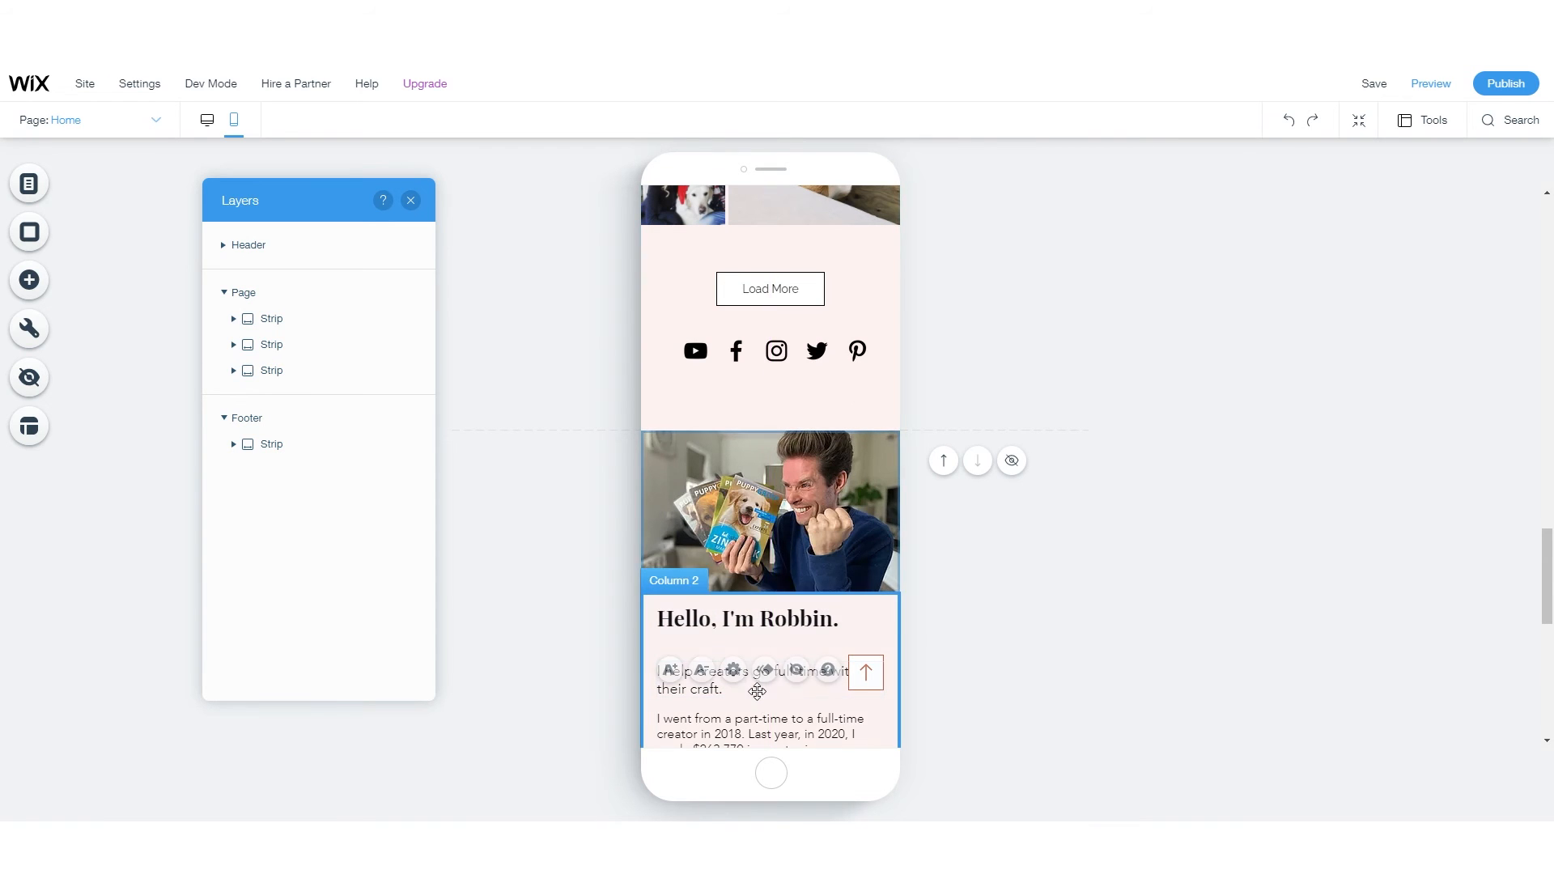
pyautogui.scroll(-2, 756, 691)
pyautogui.click(771, 515)
pyautogui.moveTo(770, 515); pyautogui.dragTo(770, 498)
pyautogui.click(778, 575)
pyautogui.moveTo(778, 575); pyautogui.dragTo(781, 553)
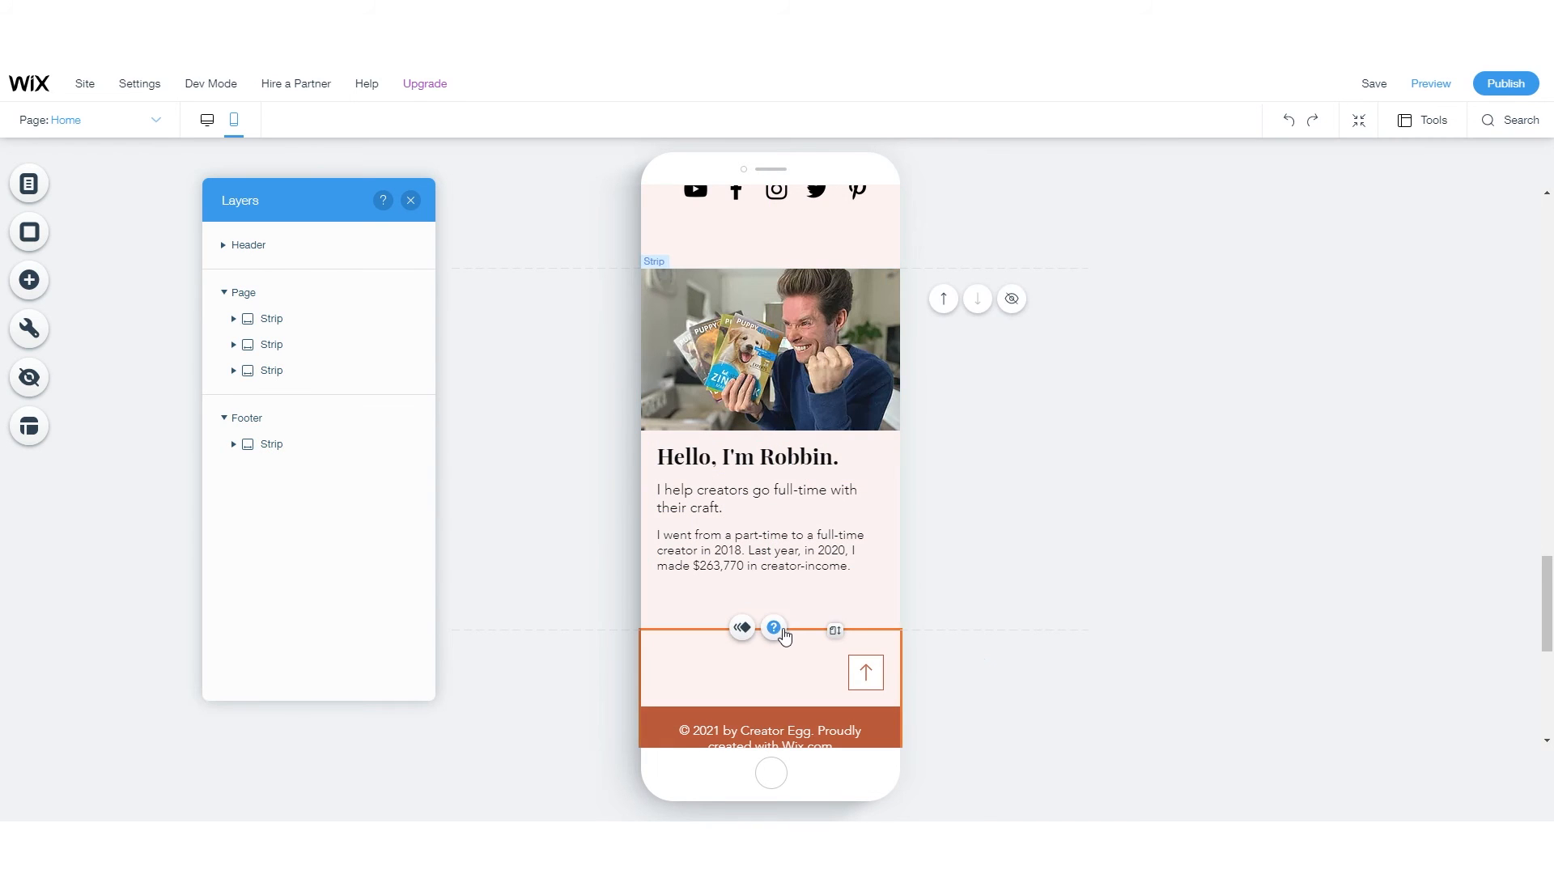
pyautogui.click(811, 585)
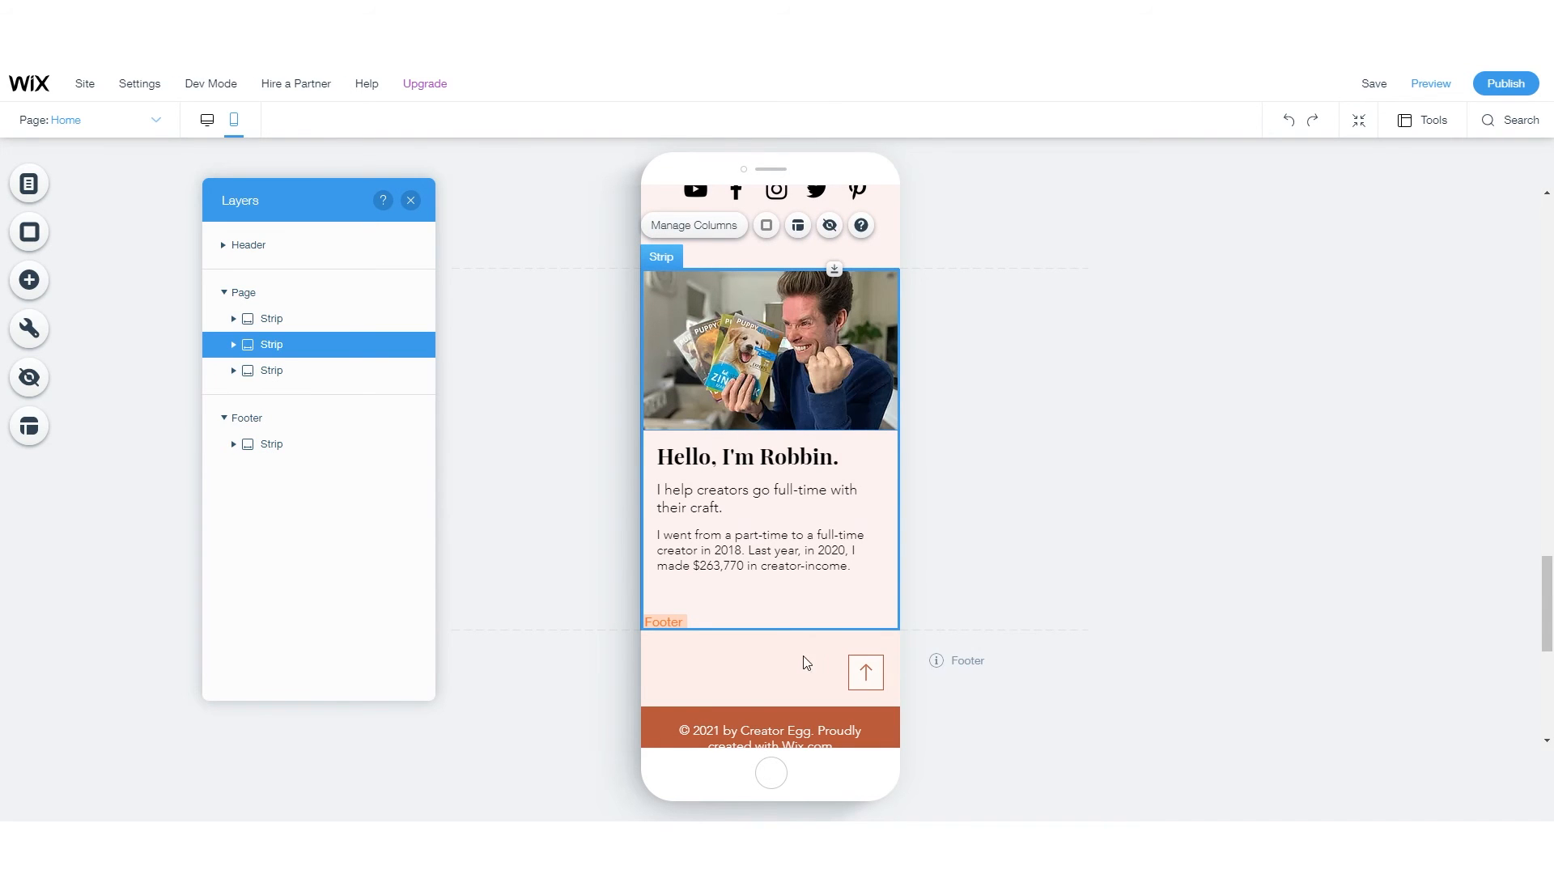
# - Shorten the mobile footer so that it ends directly below the copyright strip
pyautogui.scroll(-6, 806, 663)
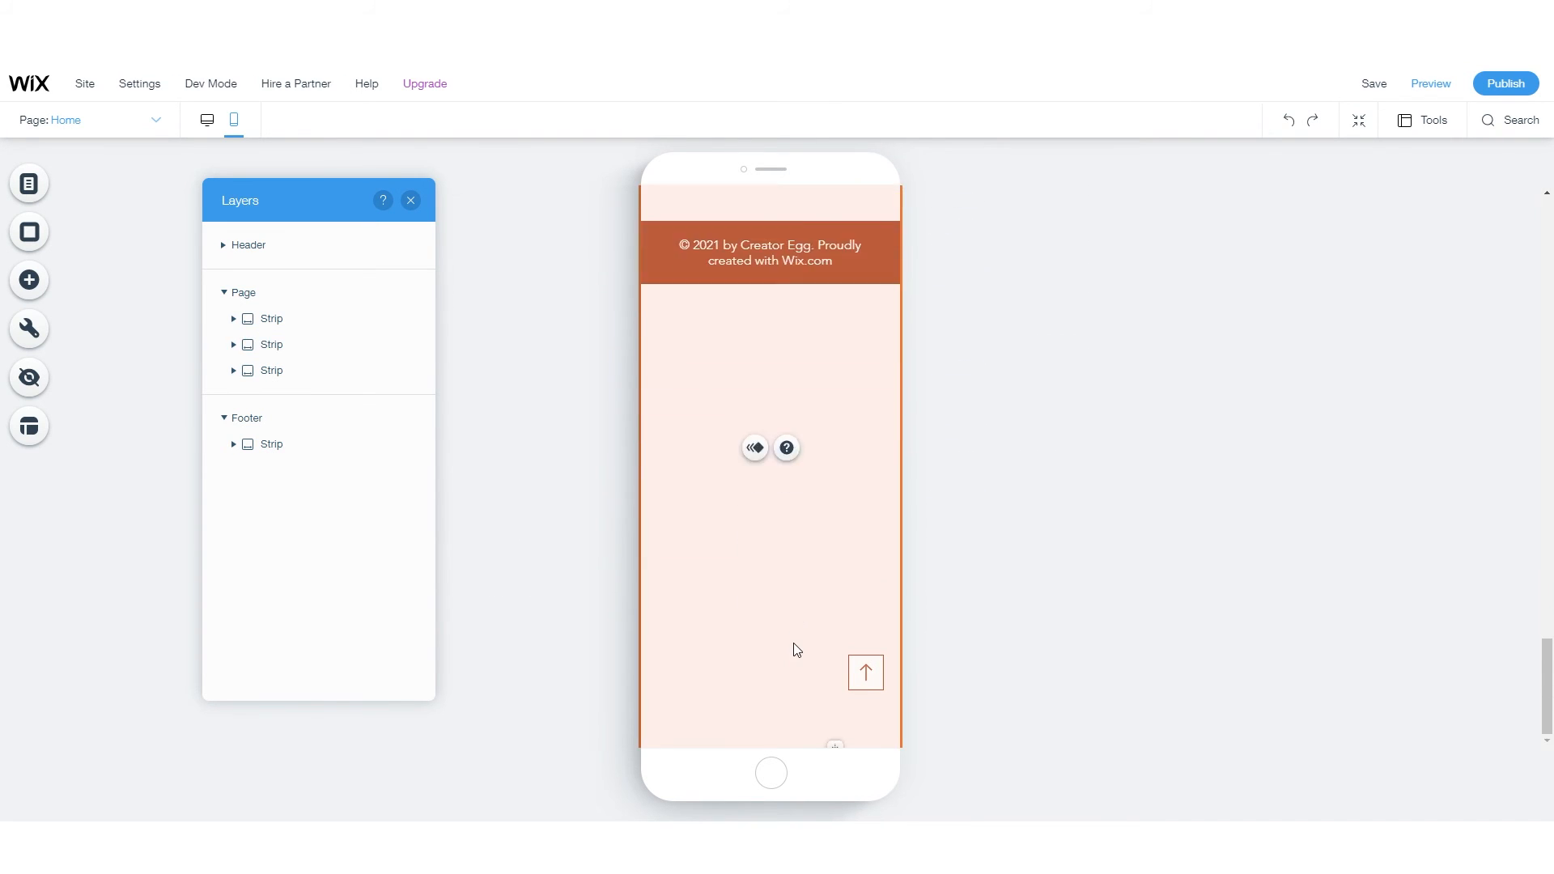
pyautogui.moveTo(833, 740); pyautogui.dragTo(823, 554)
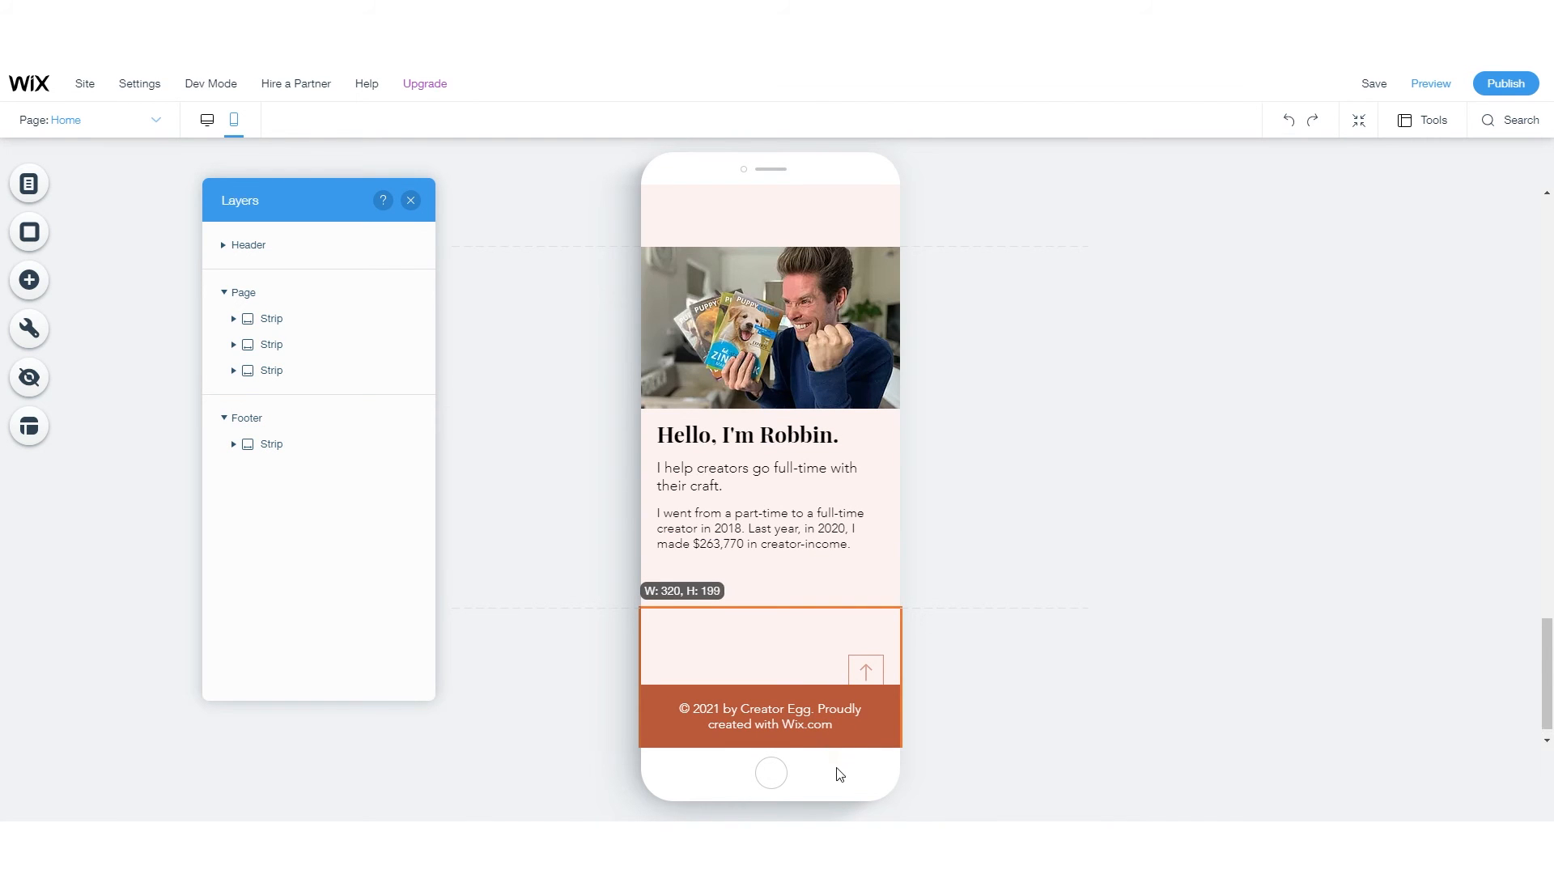
pyautogui.moveTo(833, 748); pyautogui.dragTo(834, 750)
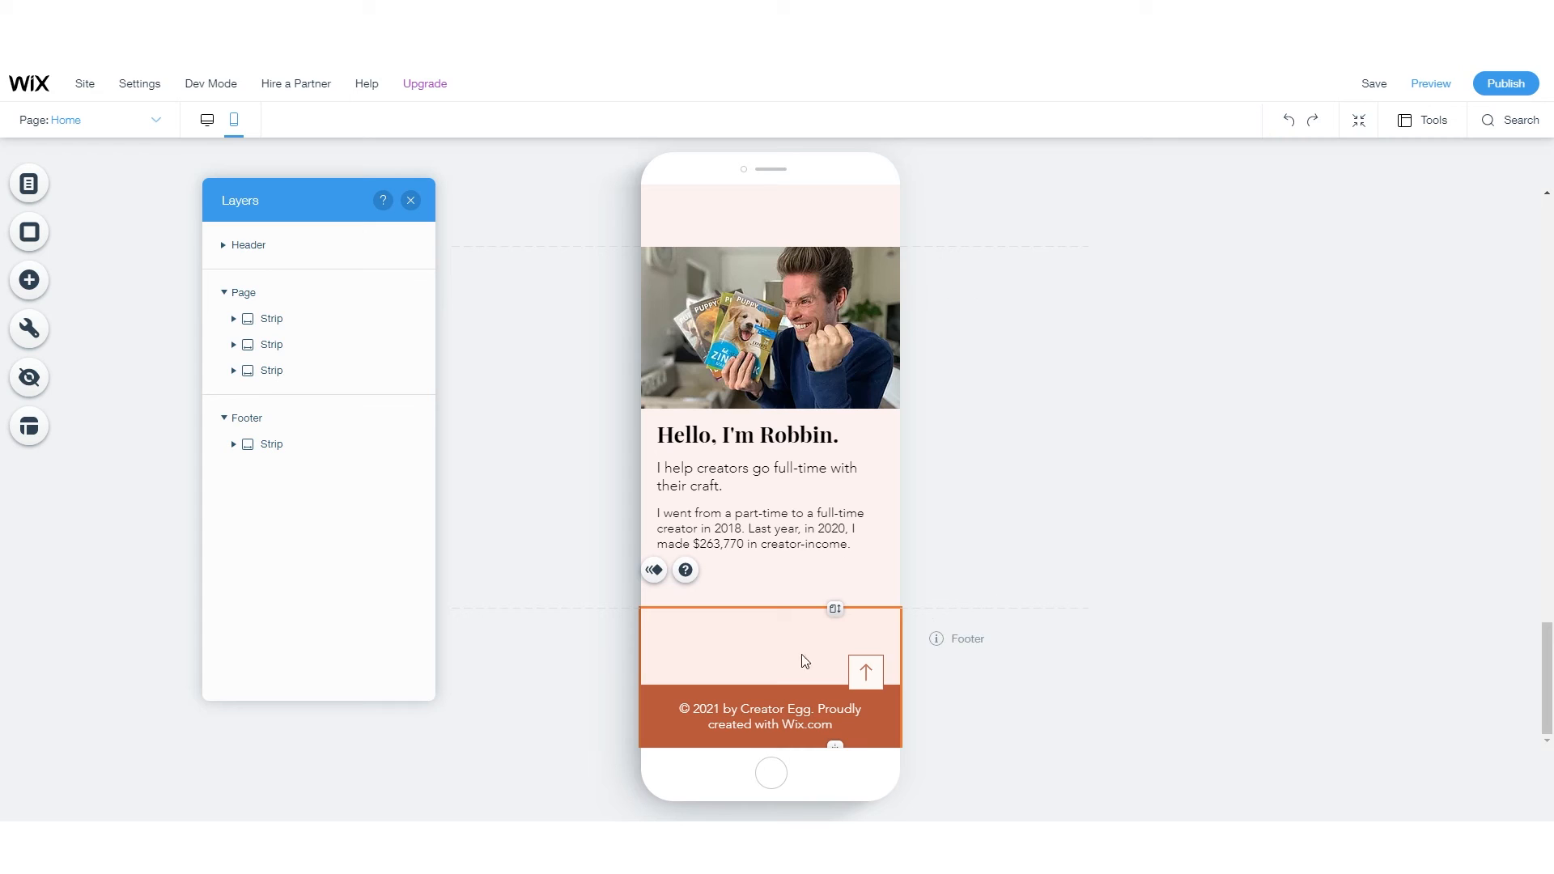
# - Try to raise the footer's upper edge into the empty space below the income paragraph
pyautogui.click(1117, 683)
pyautogui.click(800, 706)
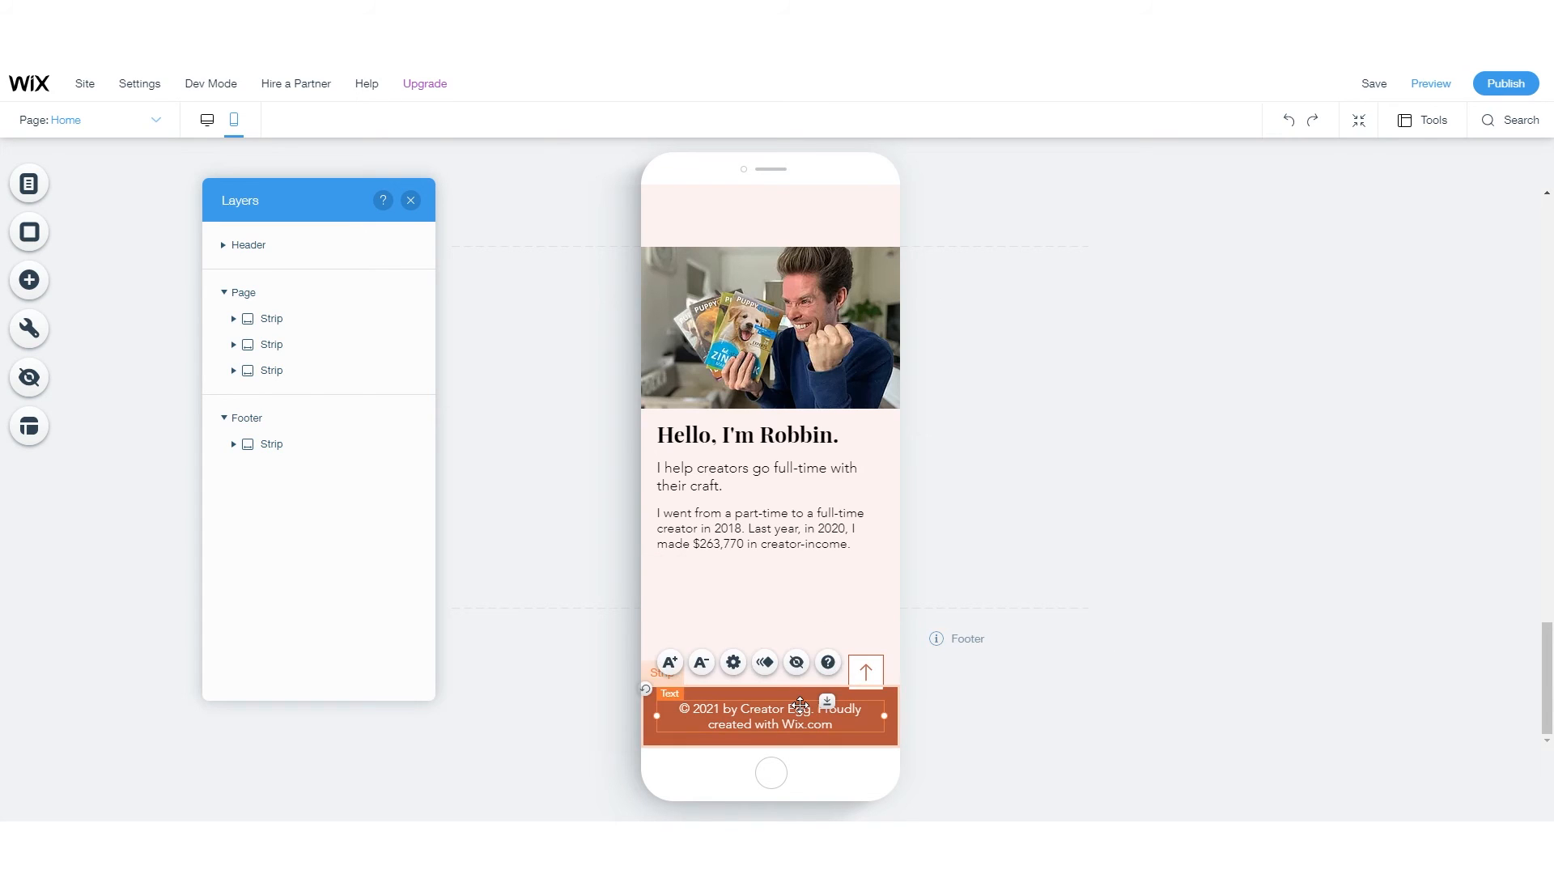
pyautogui.click(784, 697)
pyautogui.click(1195, 601)
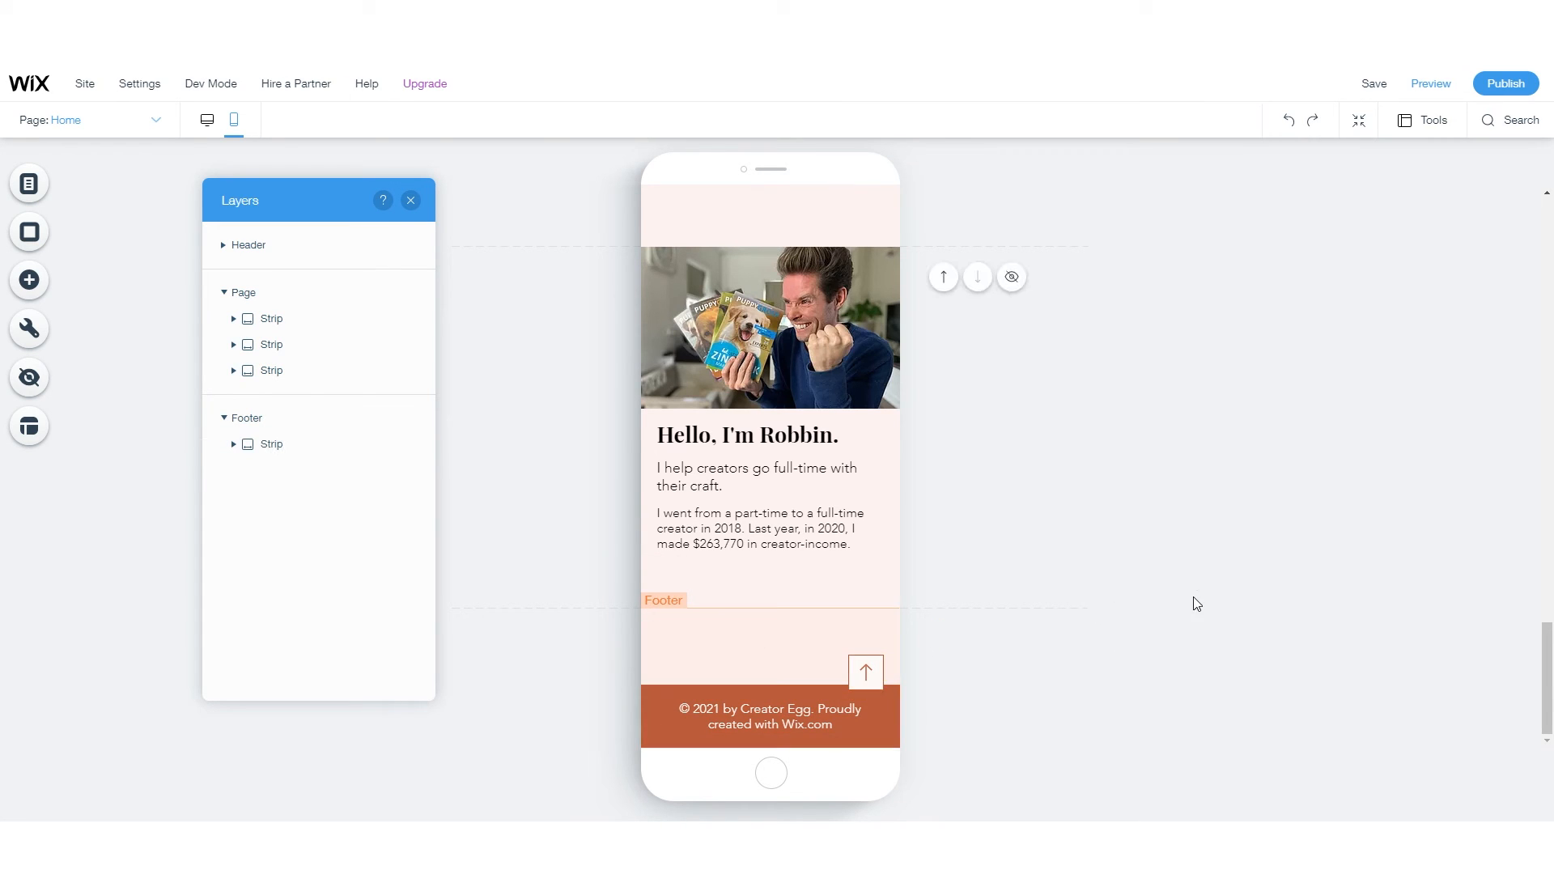
pyautogui.click(788, 535)
pyautogui.click(771, 611)
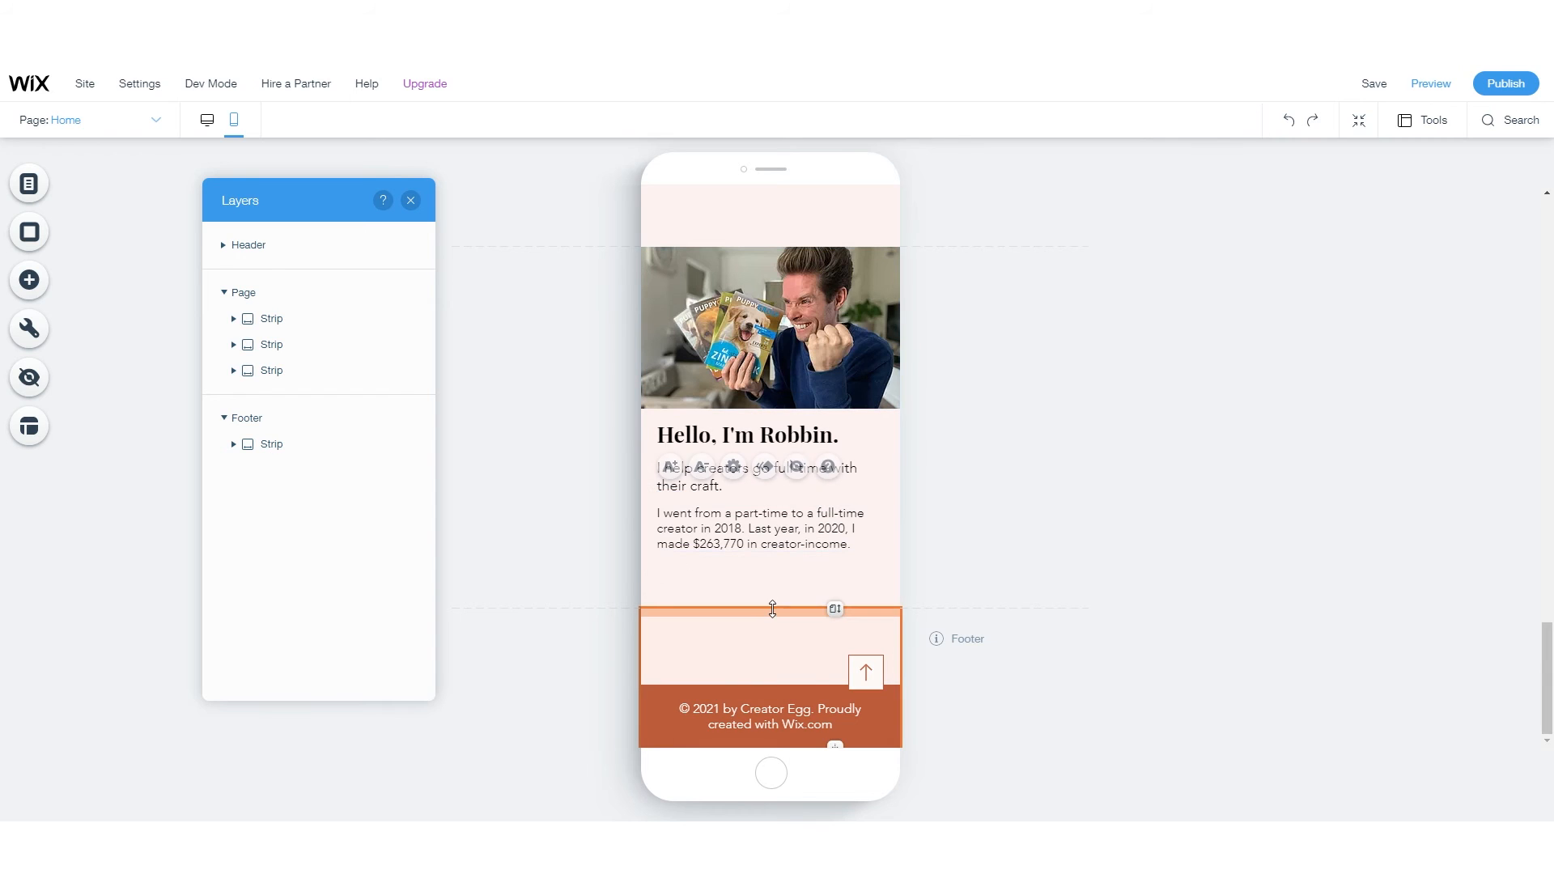
pyautogui.moveTo(772, 608)
pyautogui.mouseDown()
pyautogui.moveTo(770, 670)
pyautogui.moveTo(770, 591)
pyautogui.mouseUp()
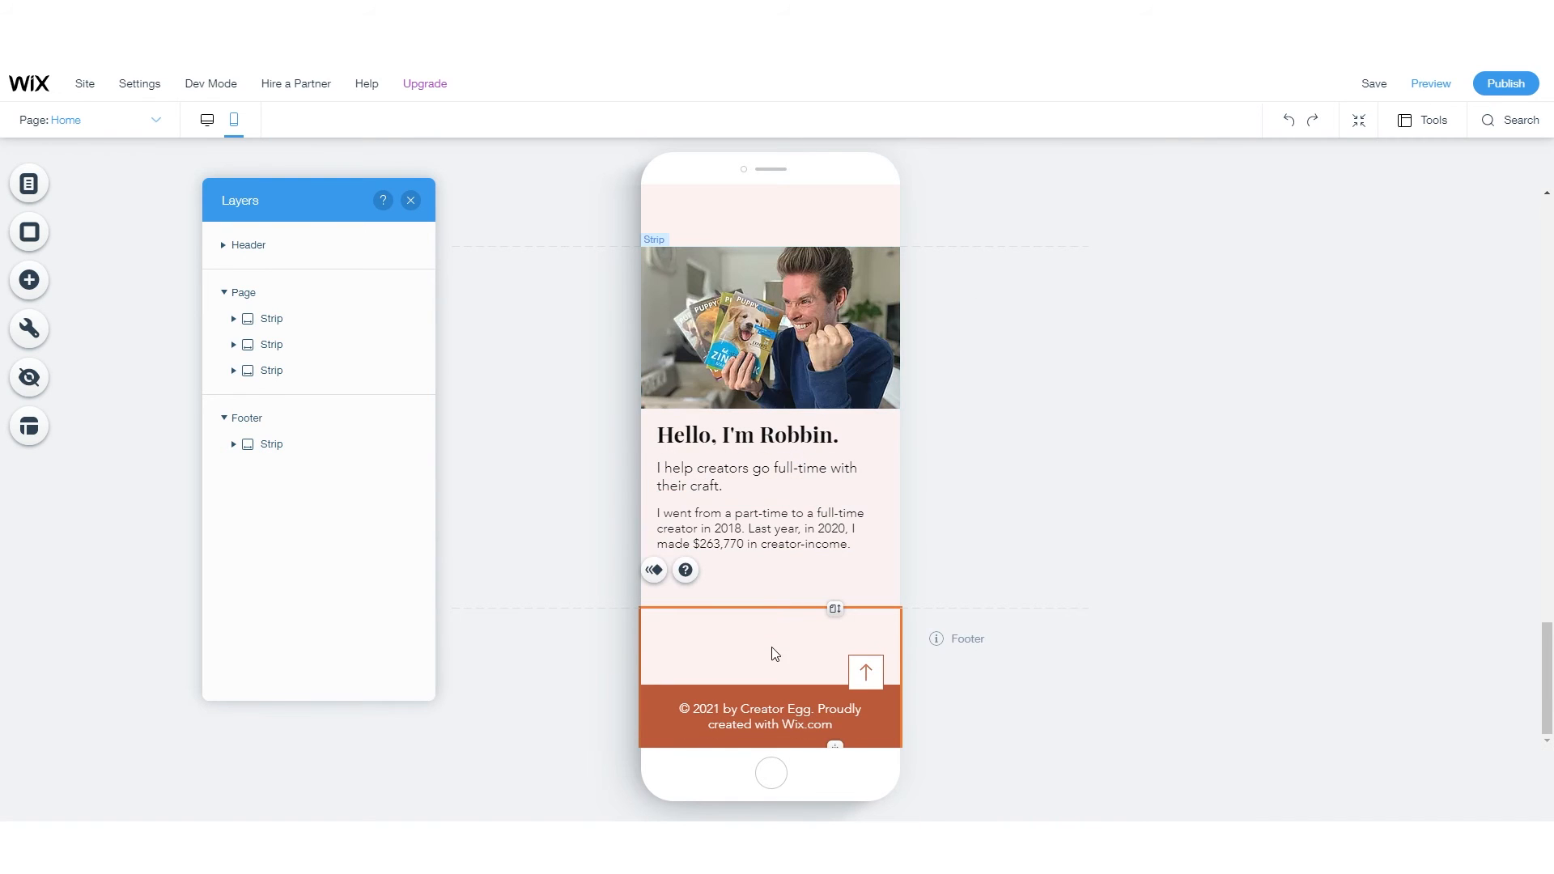
# - Expand the footer strip's layers, lower the footer away from the "Hello" strip and bring it back up against it
pyautogui.click(234, 445)
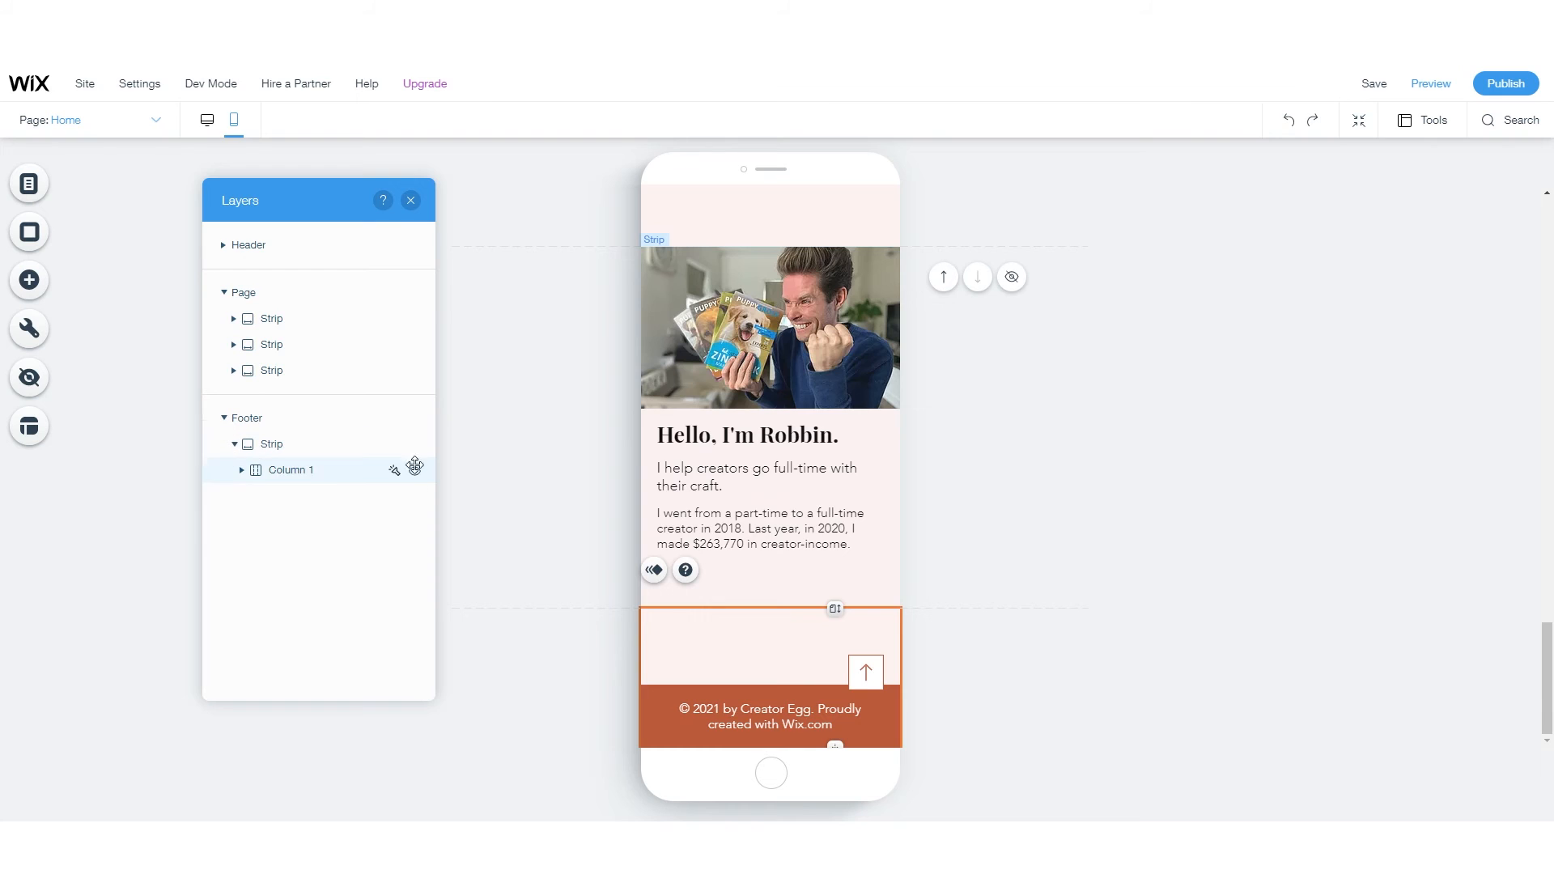
pyautogui.rightClick(777, 644)
pyautogui.click(765, 626)
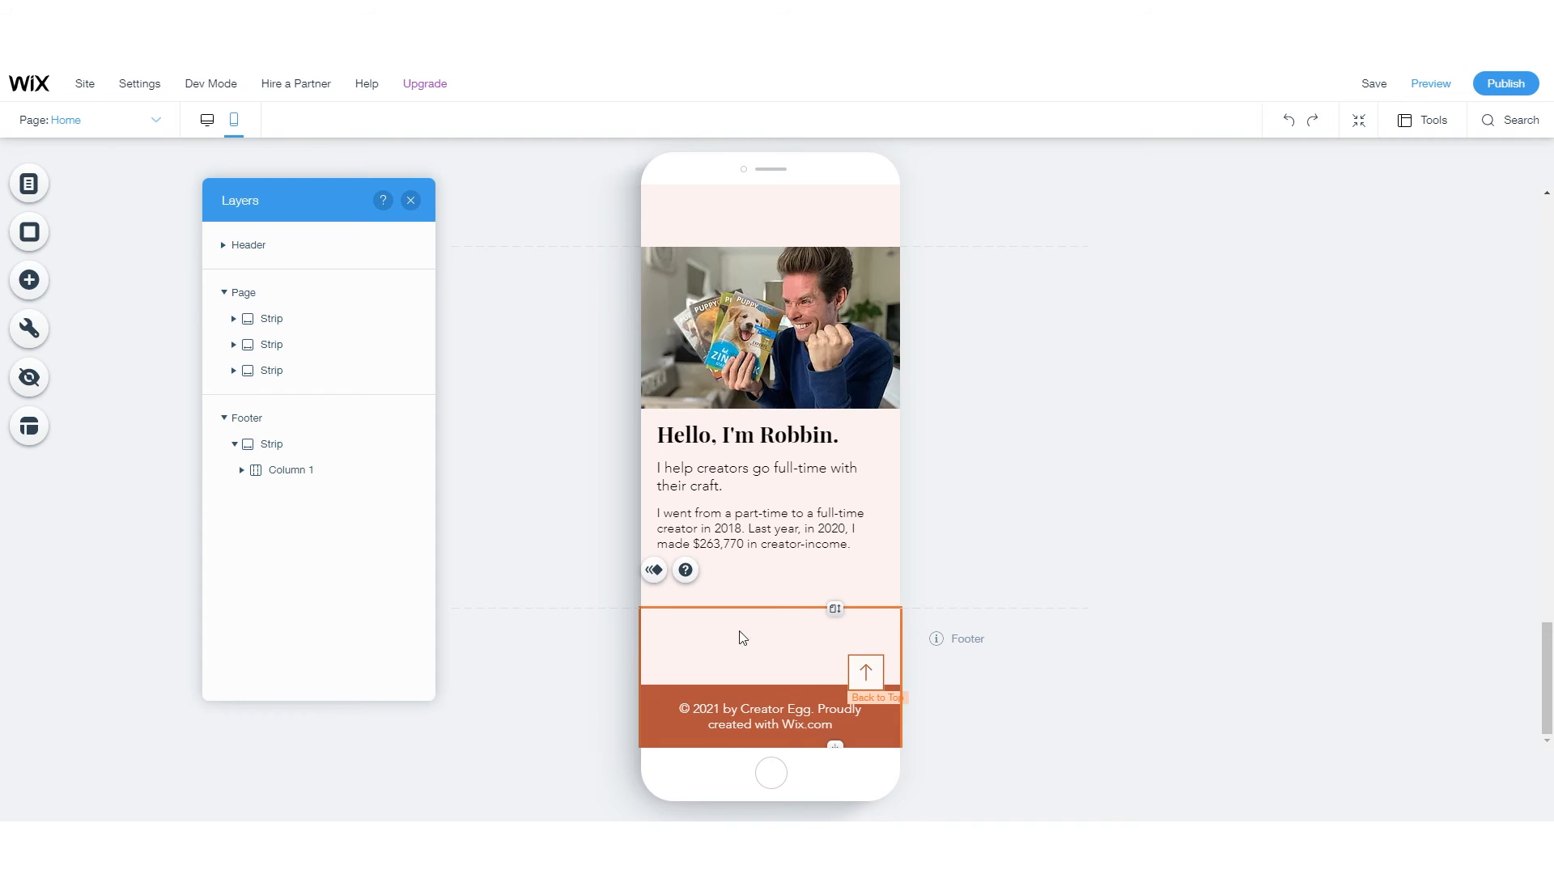
pyautogui.moveTo(670, 612); pyautogui.dragTo(739, 648)
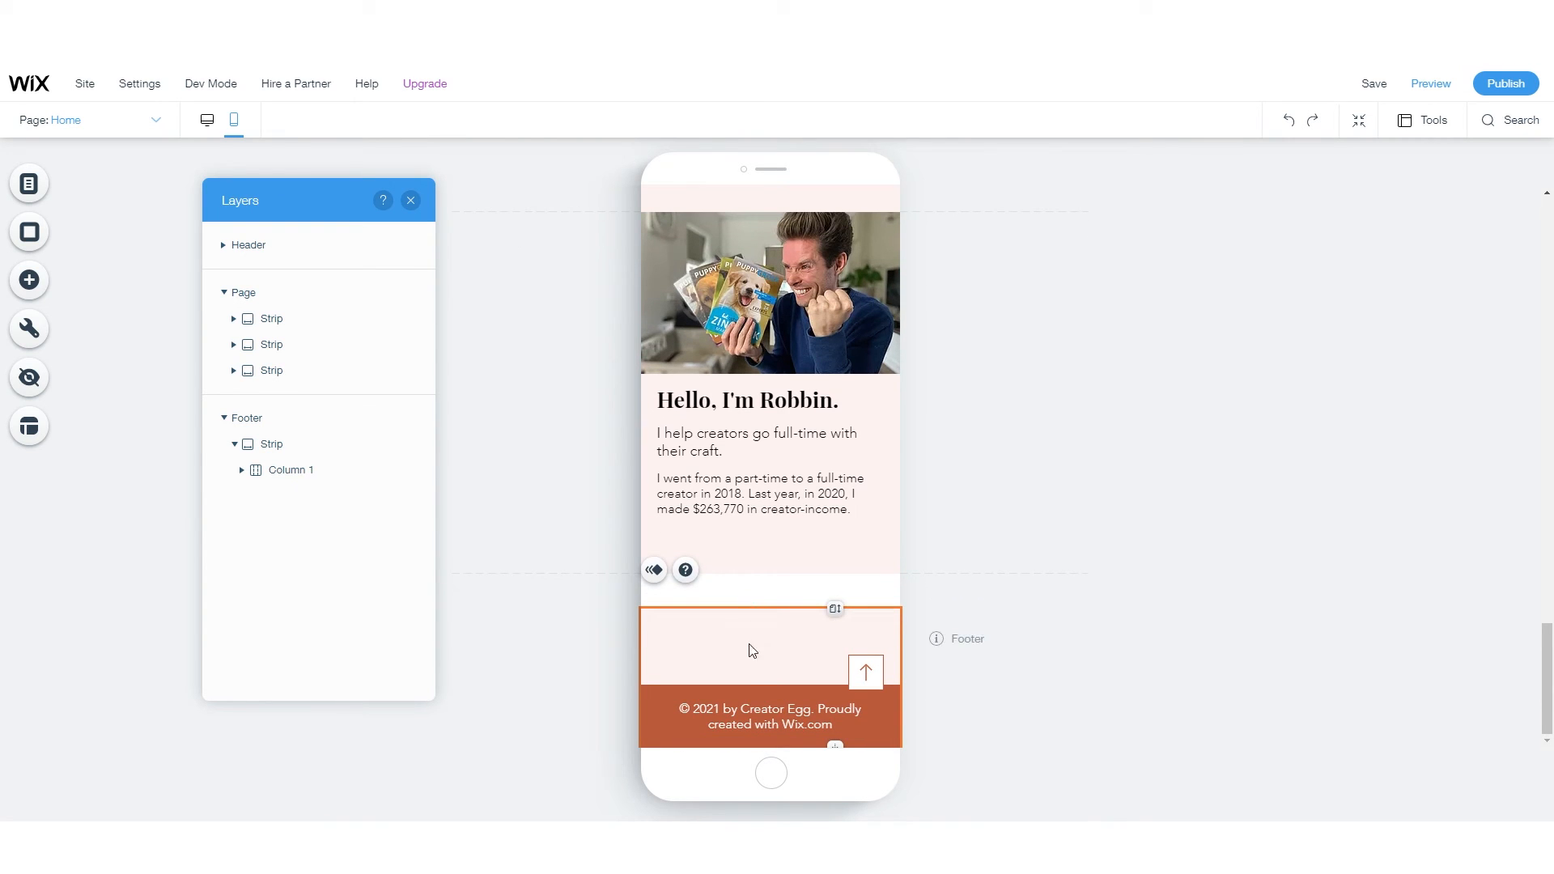
pyautogui.moveTo(761, 613); pyautogui.dragTo(762, 569)
pyautogui.click(764, 581)
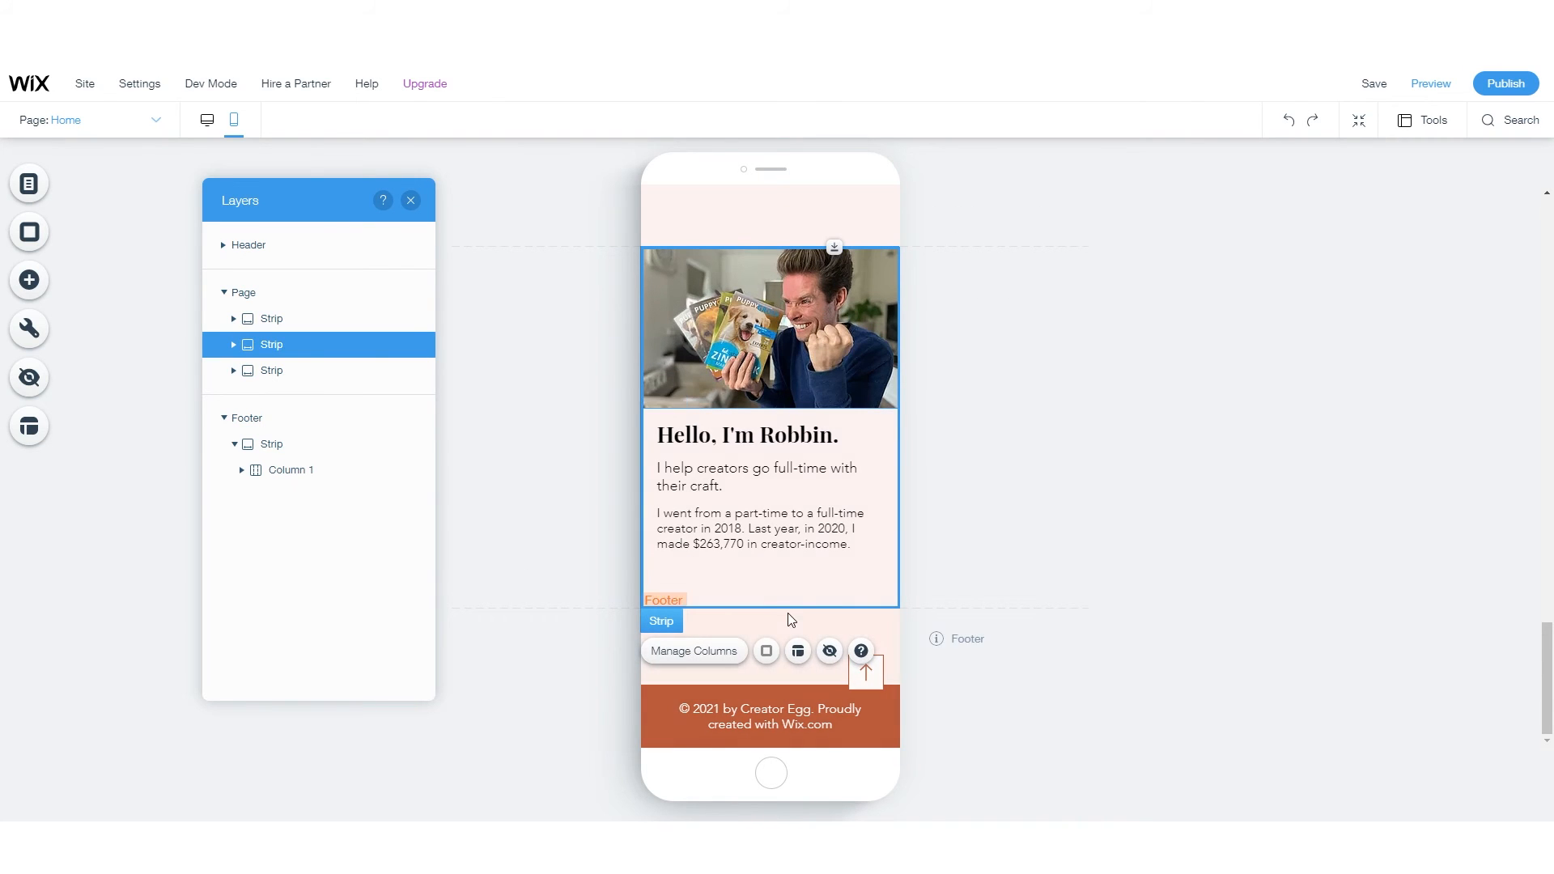
pyautogui.scroll(3, 883, 615)
pyautogui.scroll(-3, 885, 576)
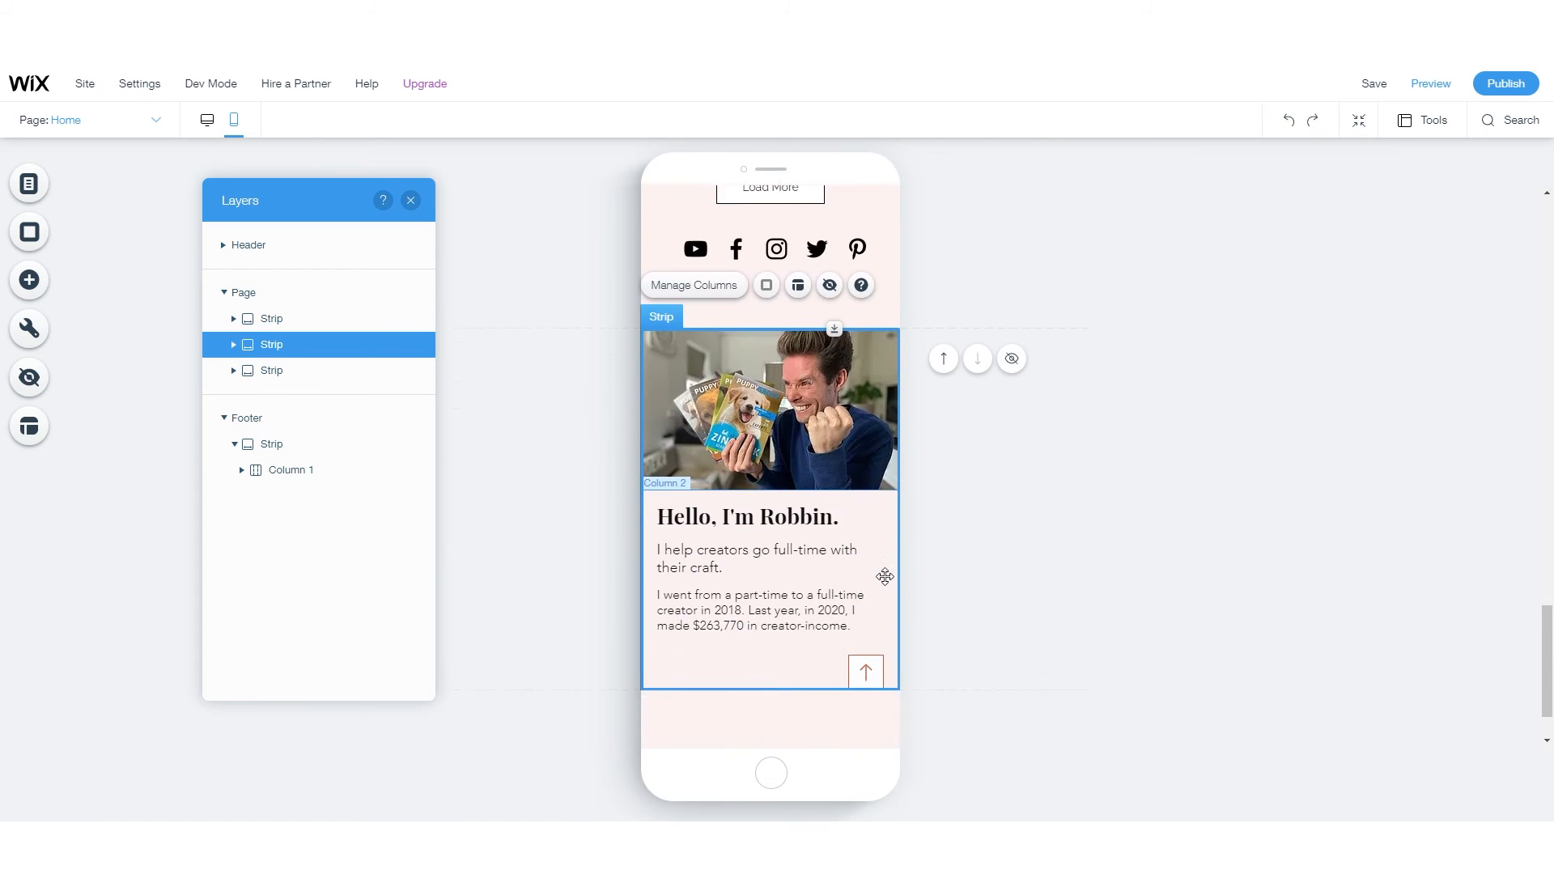
pyautogui.click(1273, 516)
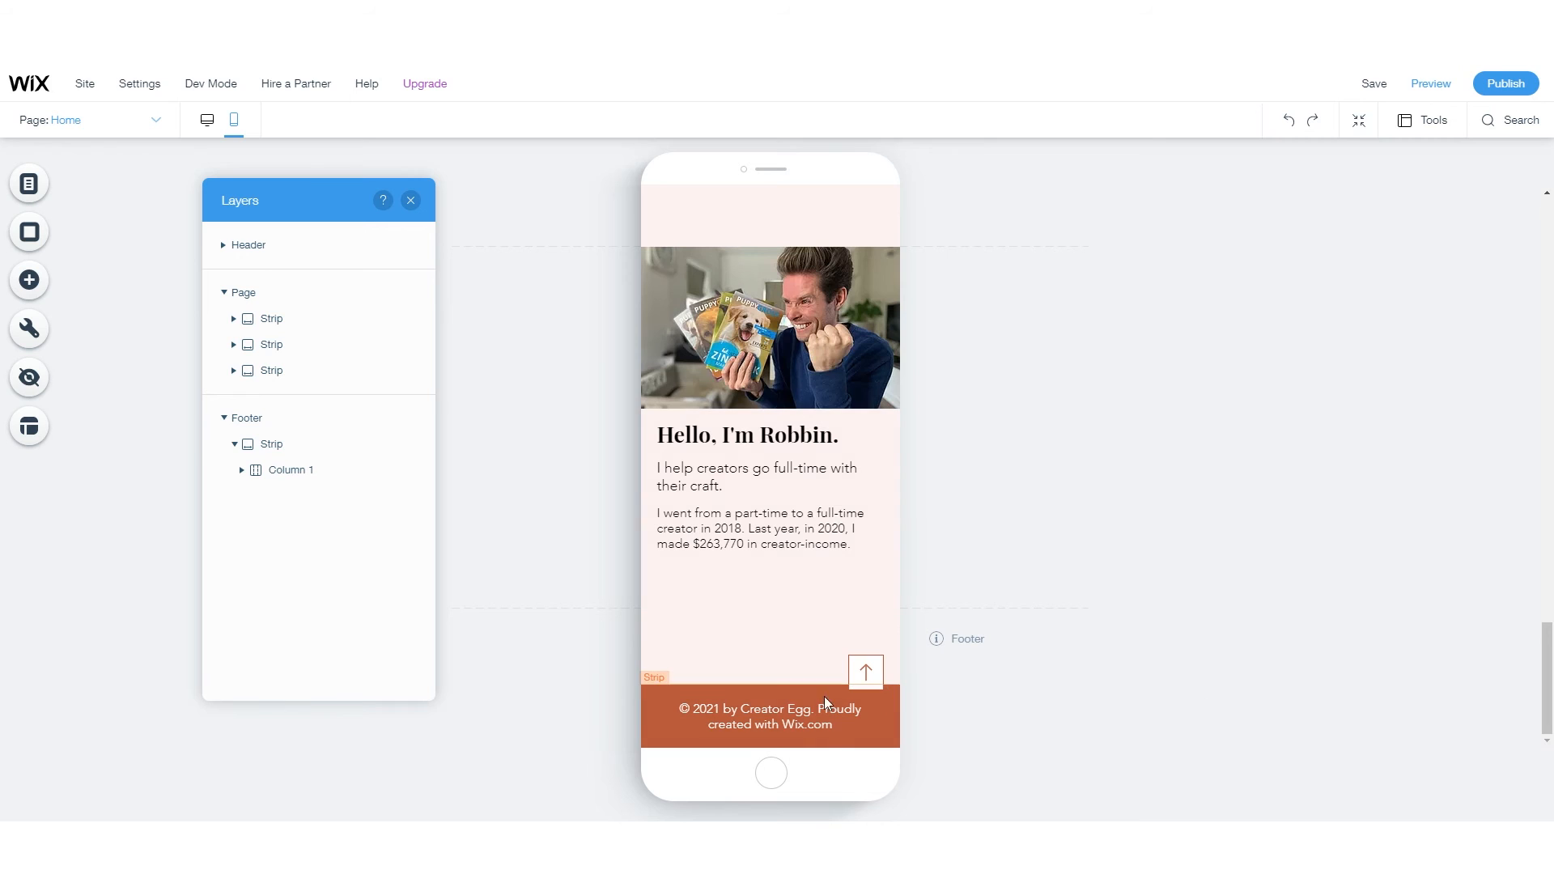
# - Move the copyright strip up within the footer to remove the empty space above it
pyautogui.click(781, 694)
pyautogui.moveTo(770, 689); pyautogui.dragTo(1058, 635)
pyautogui.click(1058, 634)
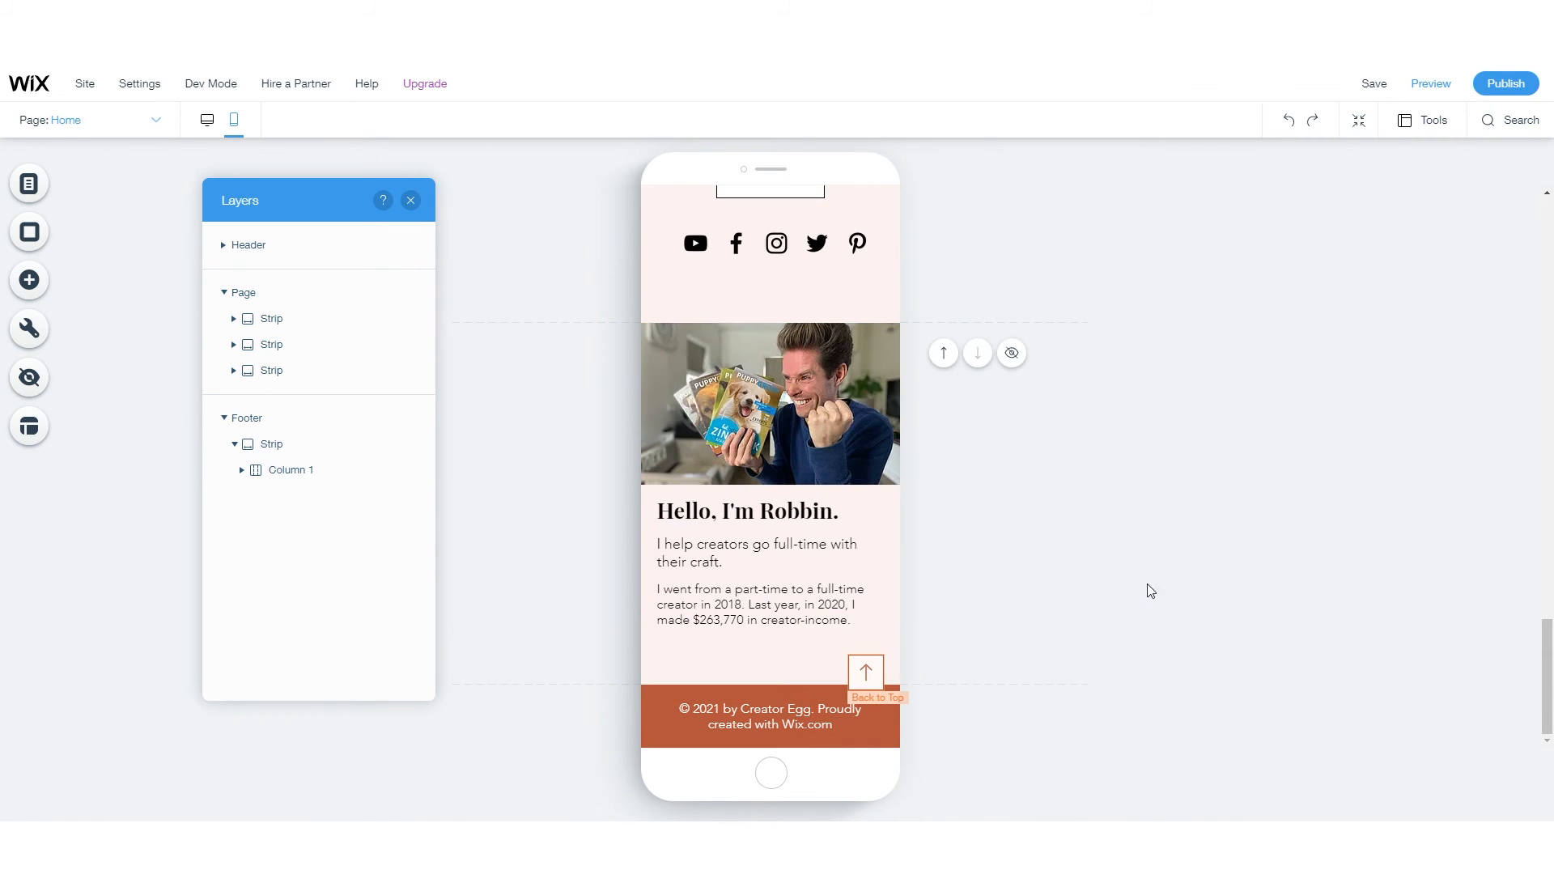
# - Shorten the text column of the "Hello" strip so that it ends closer below the income paragraph
pyautogui.click(774, 621)
pyautogui.click(748, 657)
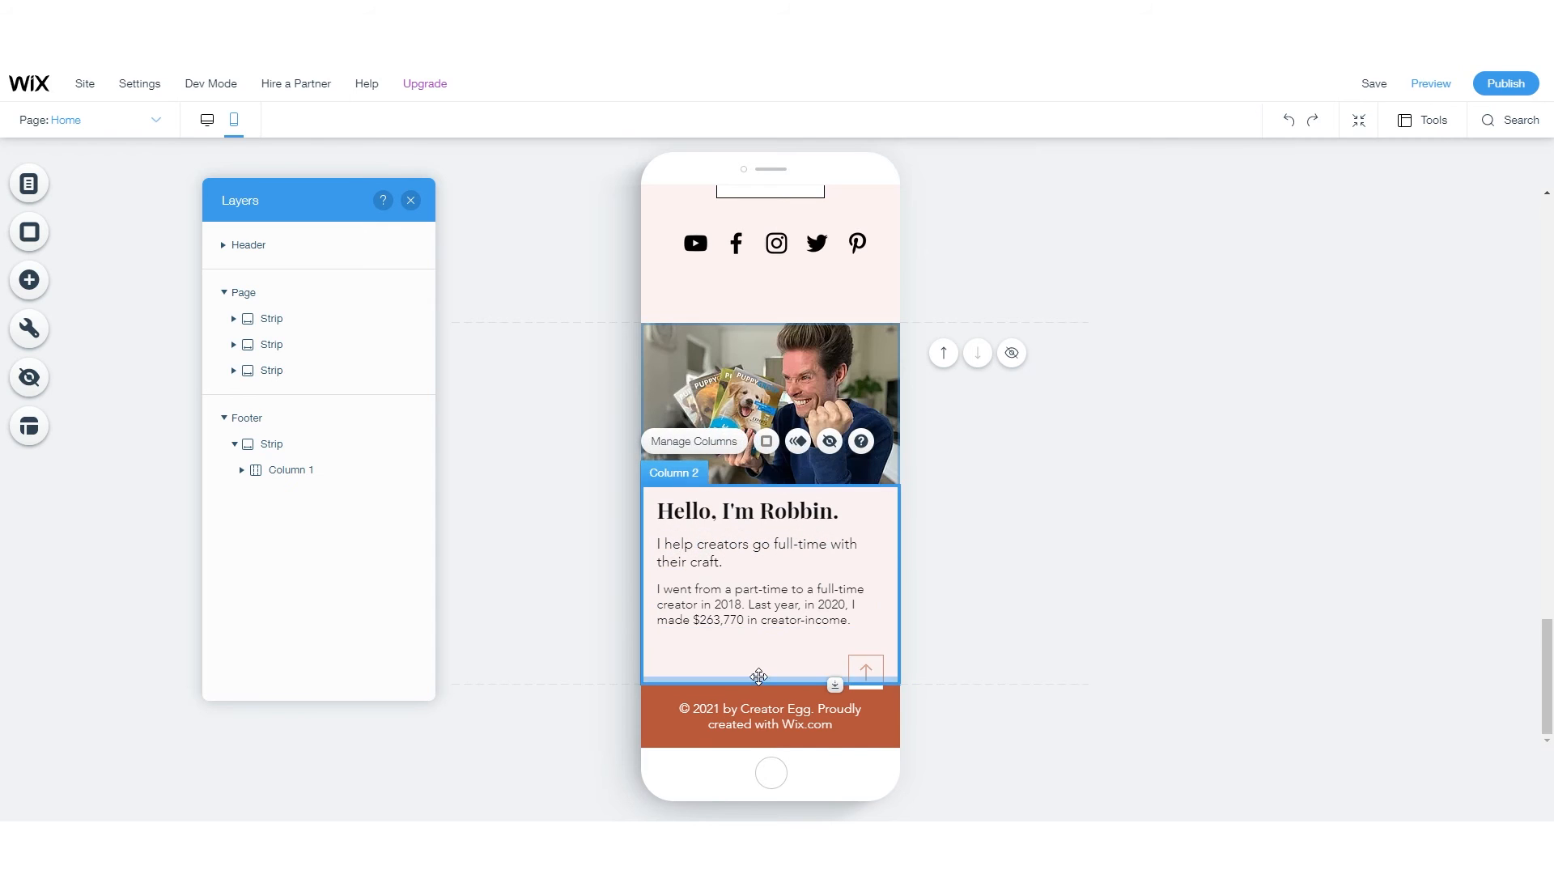
pyautogui.moveTo(767, 683); pyautogui.dragTo(758, 648)
pyautogui.click(764, 693)
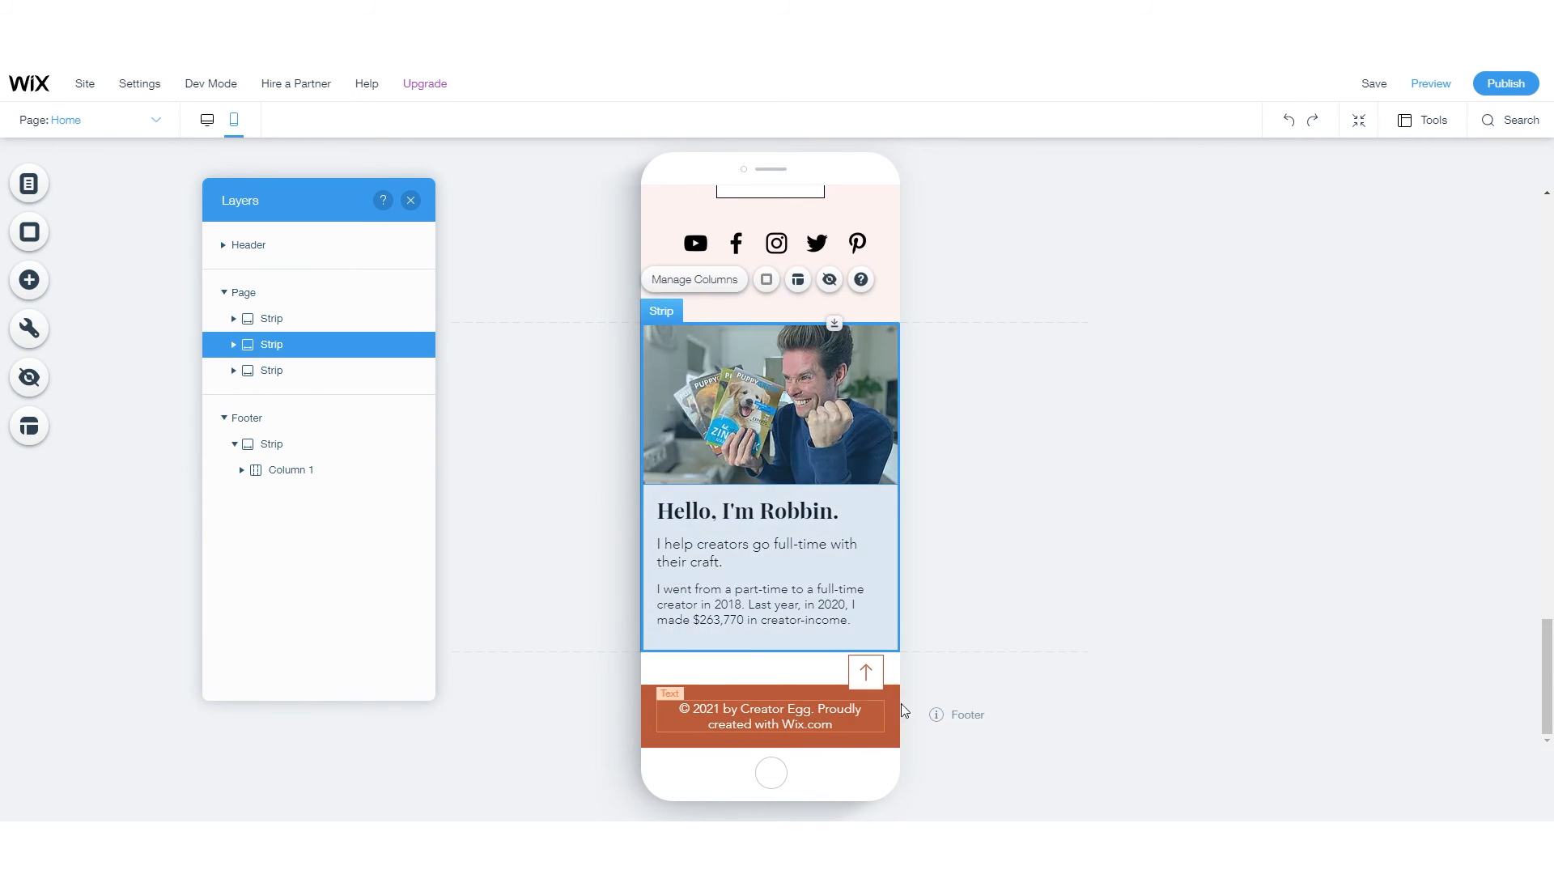
# - Try to move the footer's copyright strip up against the shortened "Hello" strip
pyautogui.click(835, 715)
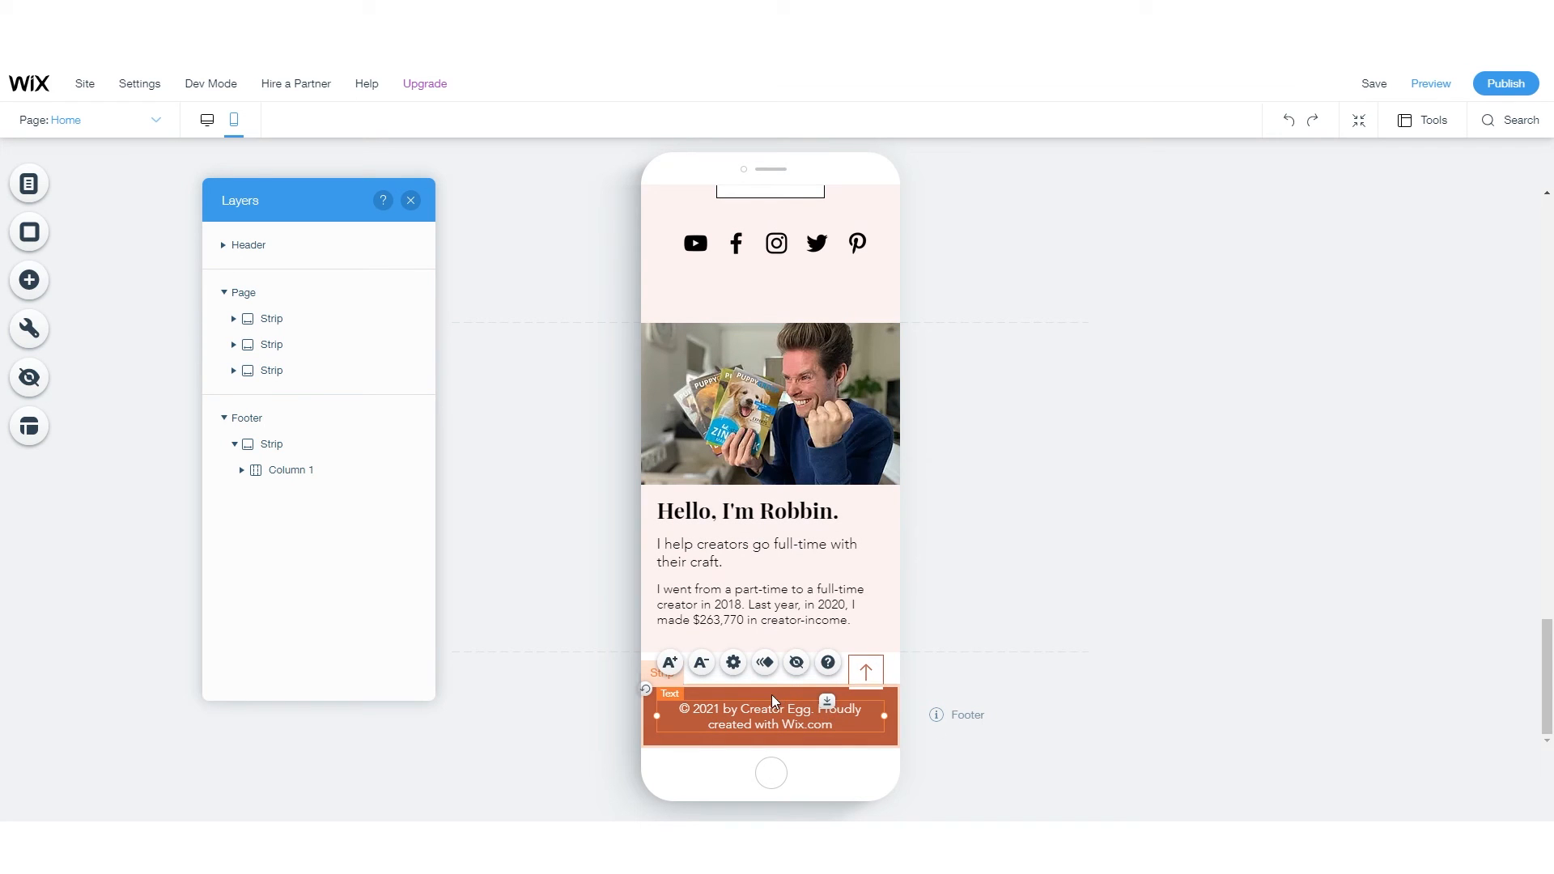
pyautogui.click(565, 664)
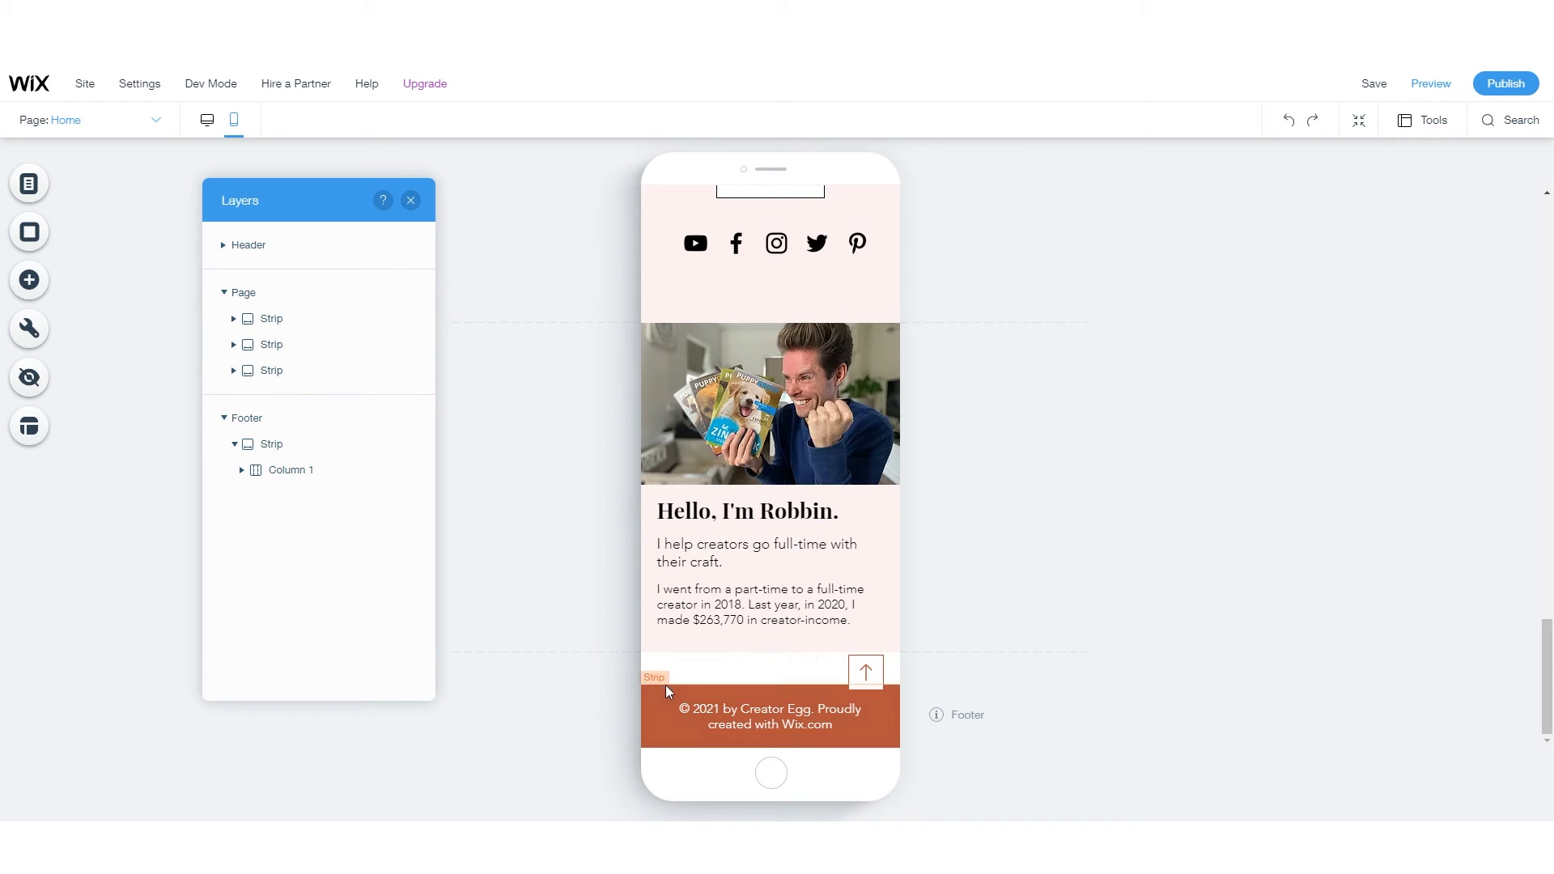
pyautogui.click(652, 694)
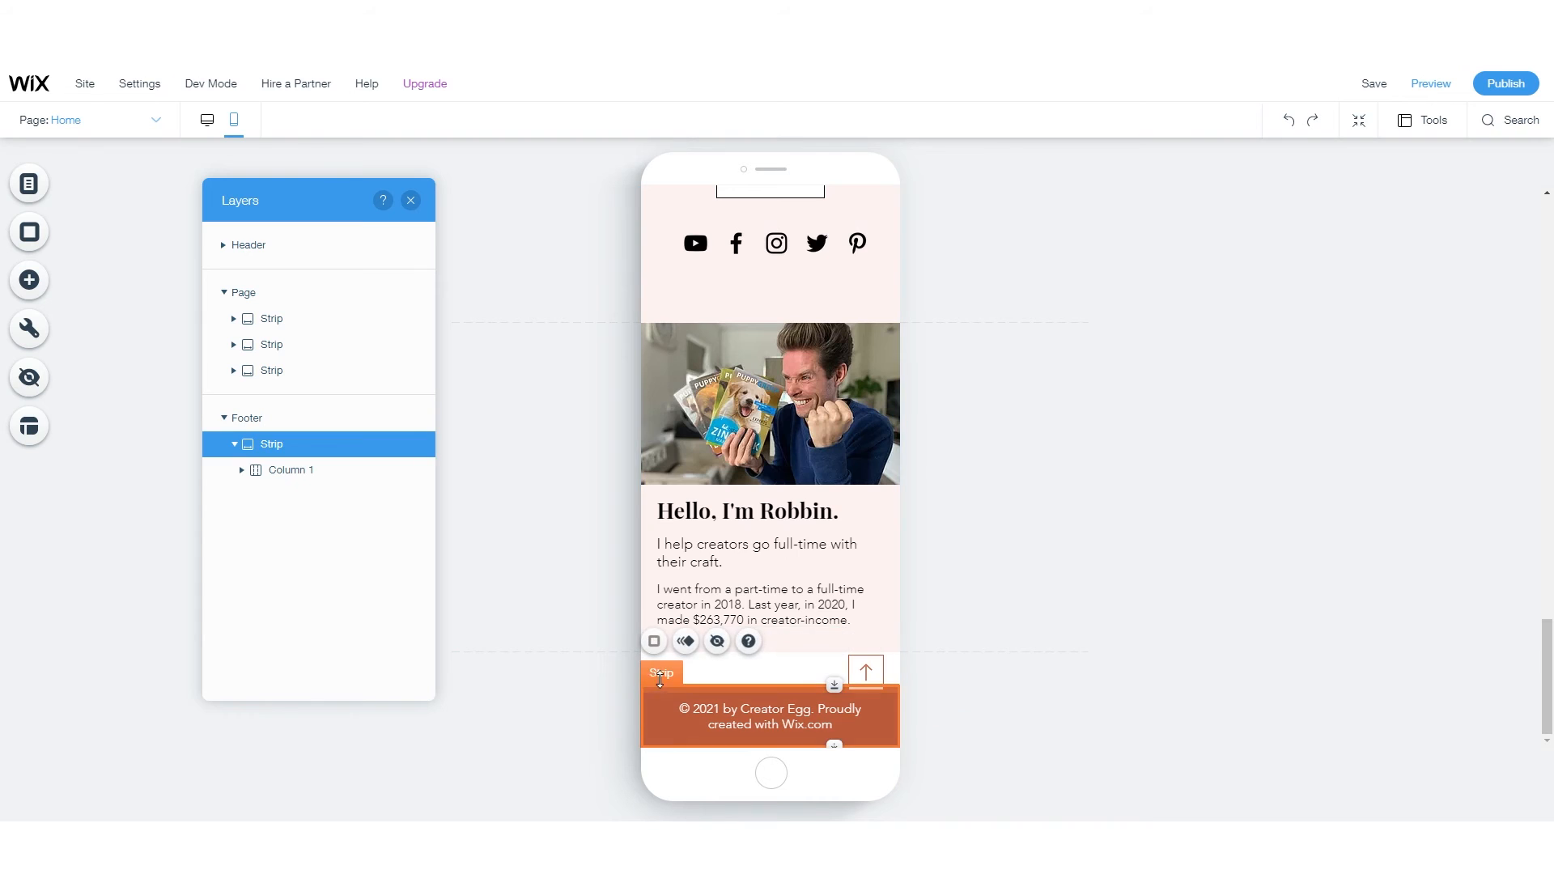
pyautogui.moveTo(688, 675); pyautogui.dragTo(704, 746)
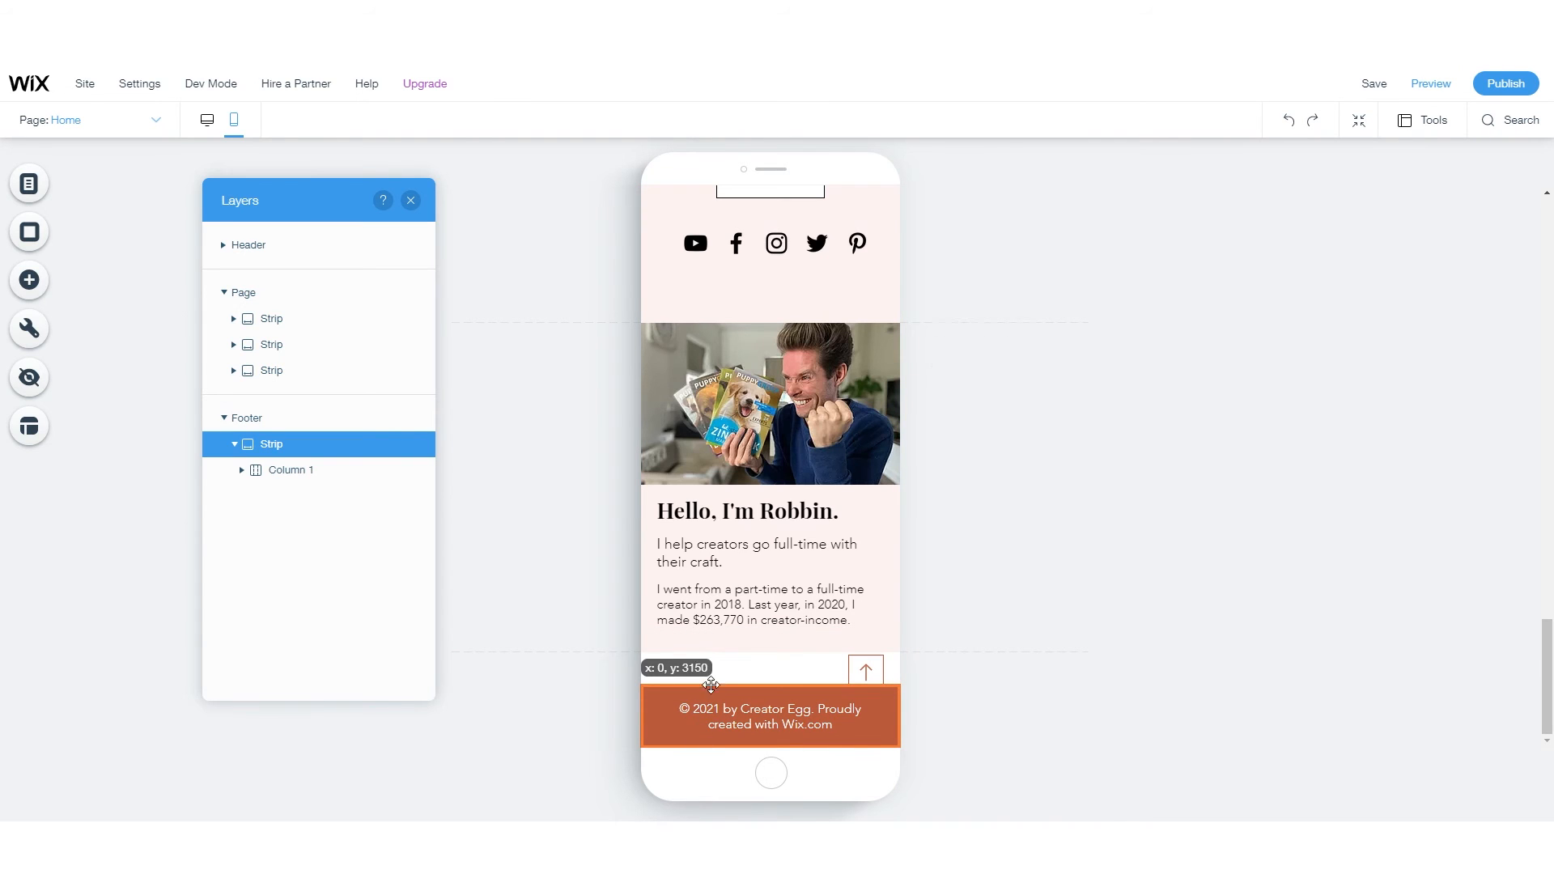
pyautogui.moveTo(711, 686); pyautogui.dragTo(743, 652)
pyautogui.click(814, 635)
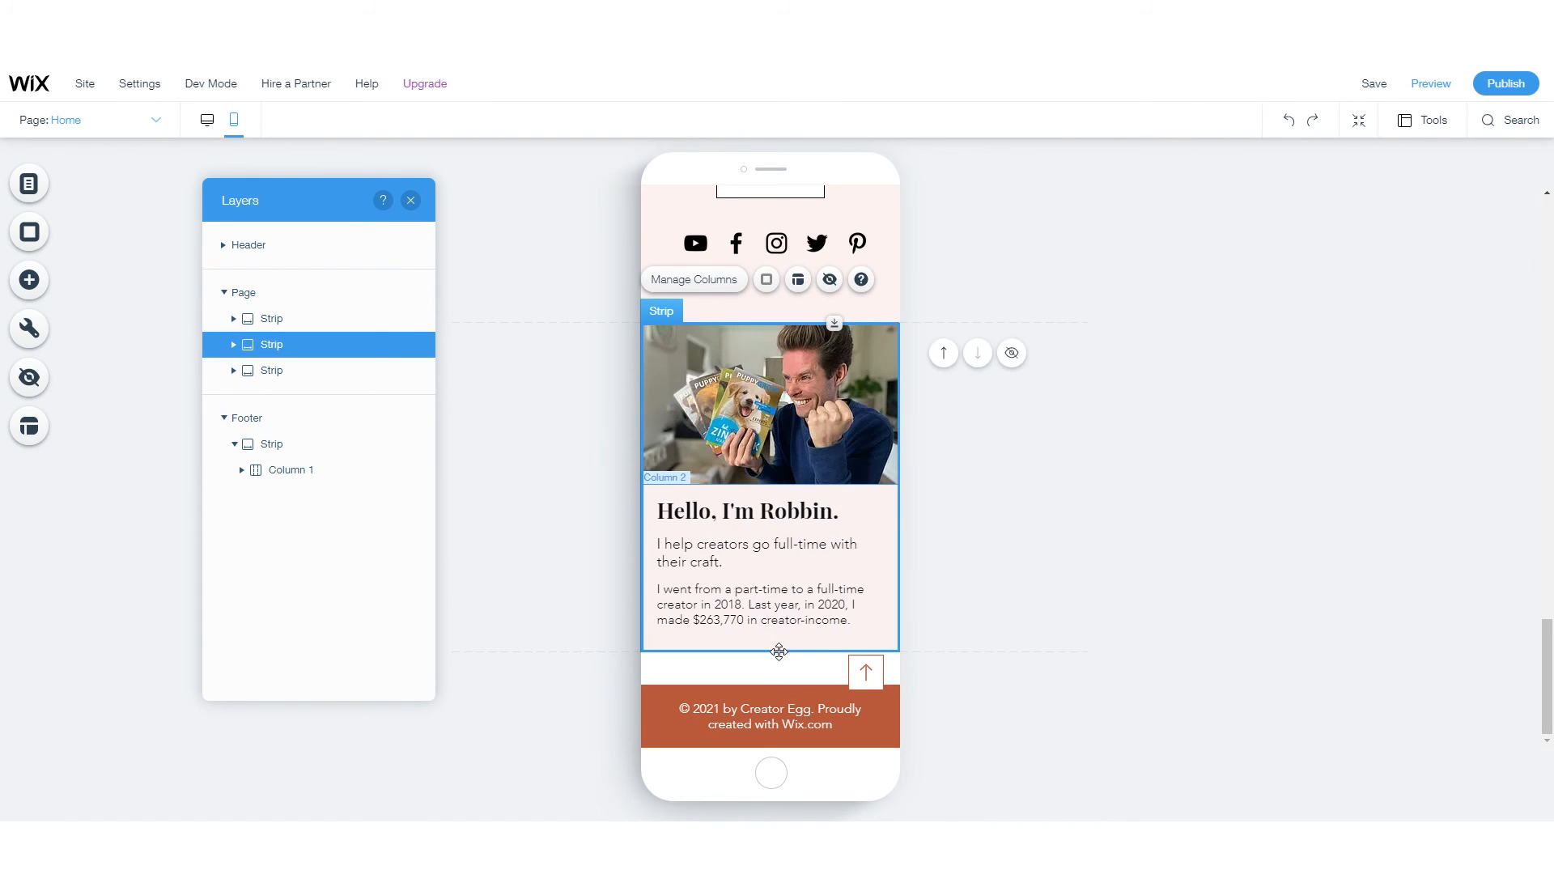
# - Trim the "Hello" text column's height a little further, leaving only a narrow margin below the paragraph
pyautogui.click(889, 586)
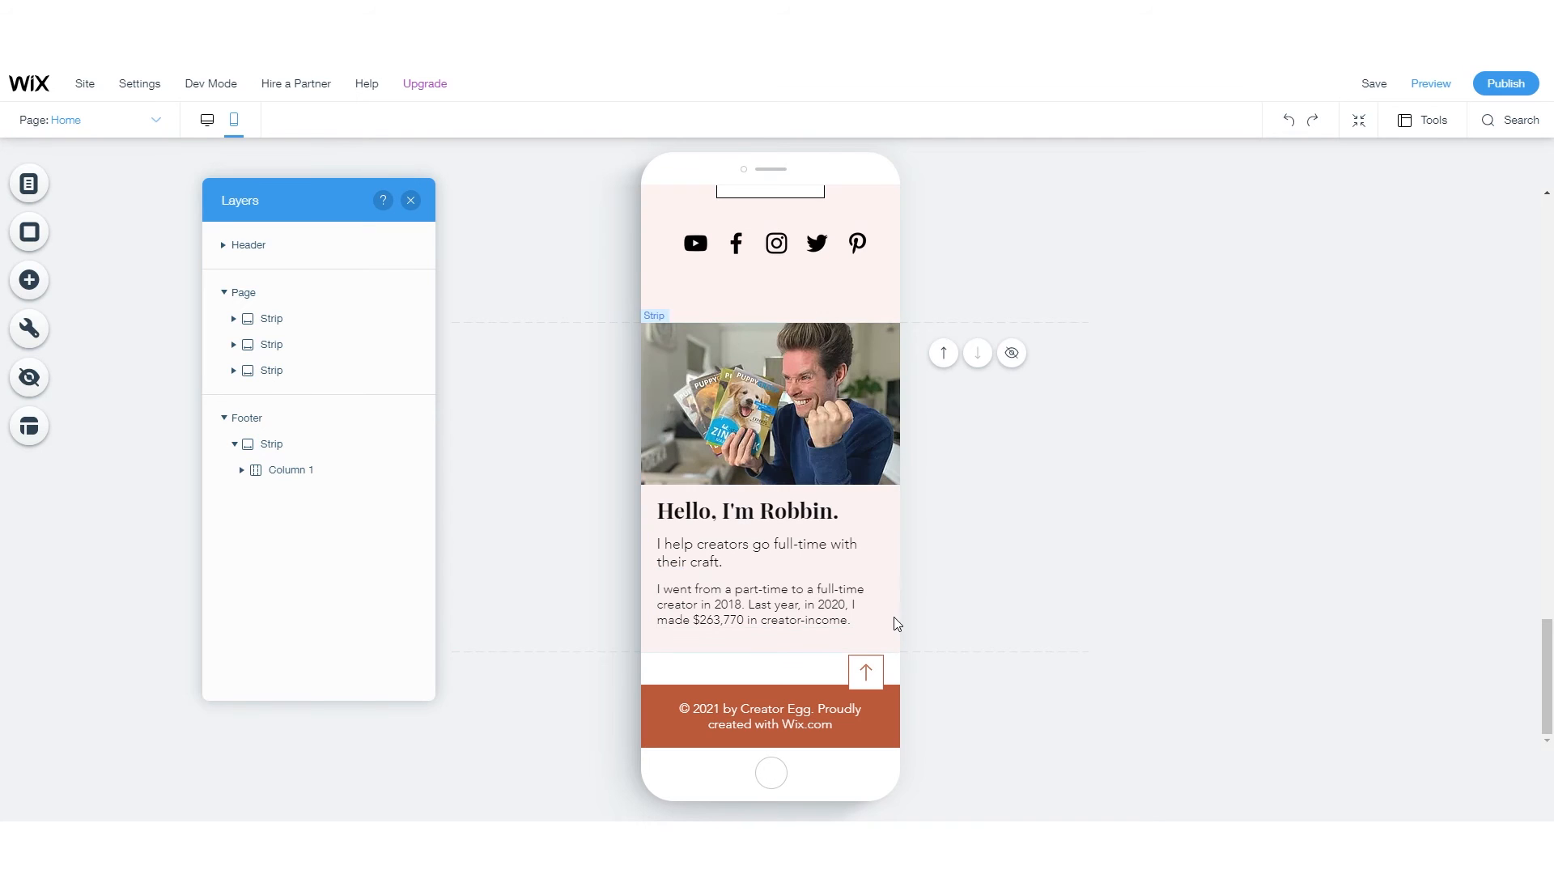
pyautogui.click(753, 649)
pyautogui.click(754, 650)
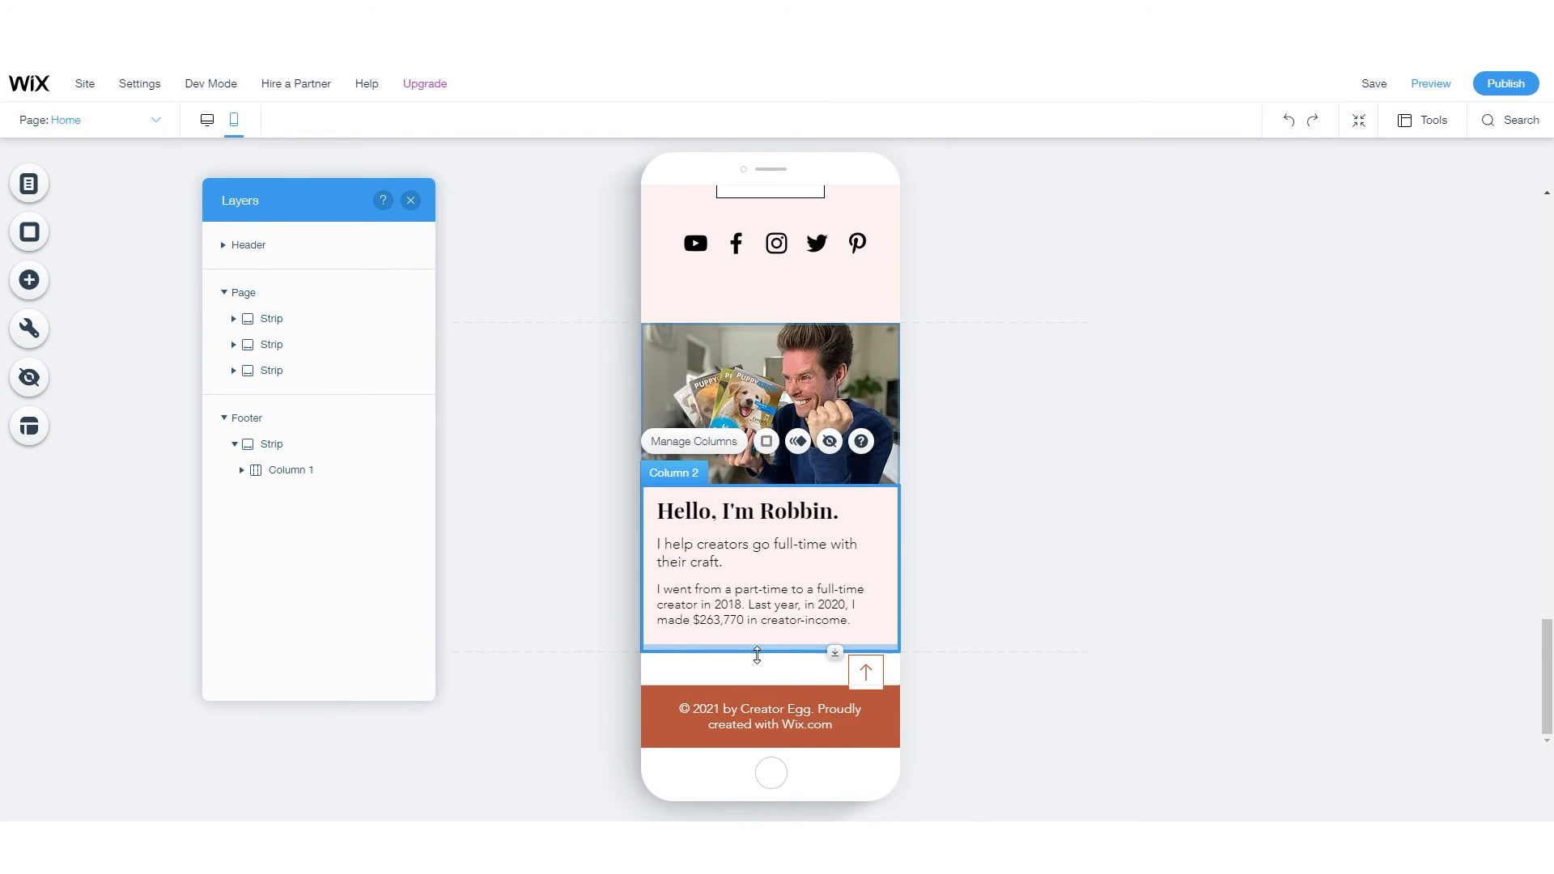
pyautogui.moveTo(756, 651)
pyautogui.mouseDown()
pyautogui.moveTo(756, 684)
pyautogui.moveTo(769, 613)
pyautogui.moveTo(769, 659)
pyautogui.moveTo(769, 637)
pyautogui.mouseUp()
pyautogui.click(746, 707)
pyautogui.click(620, 649)
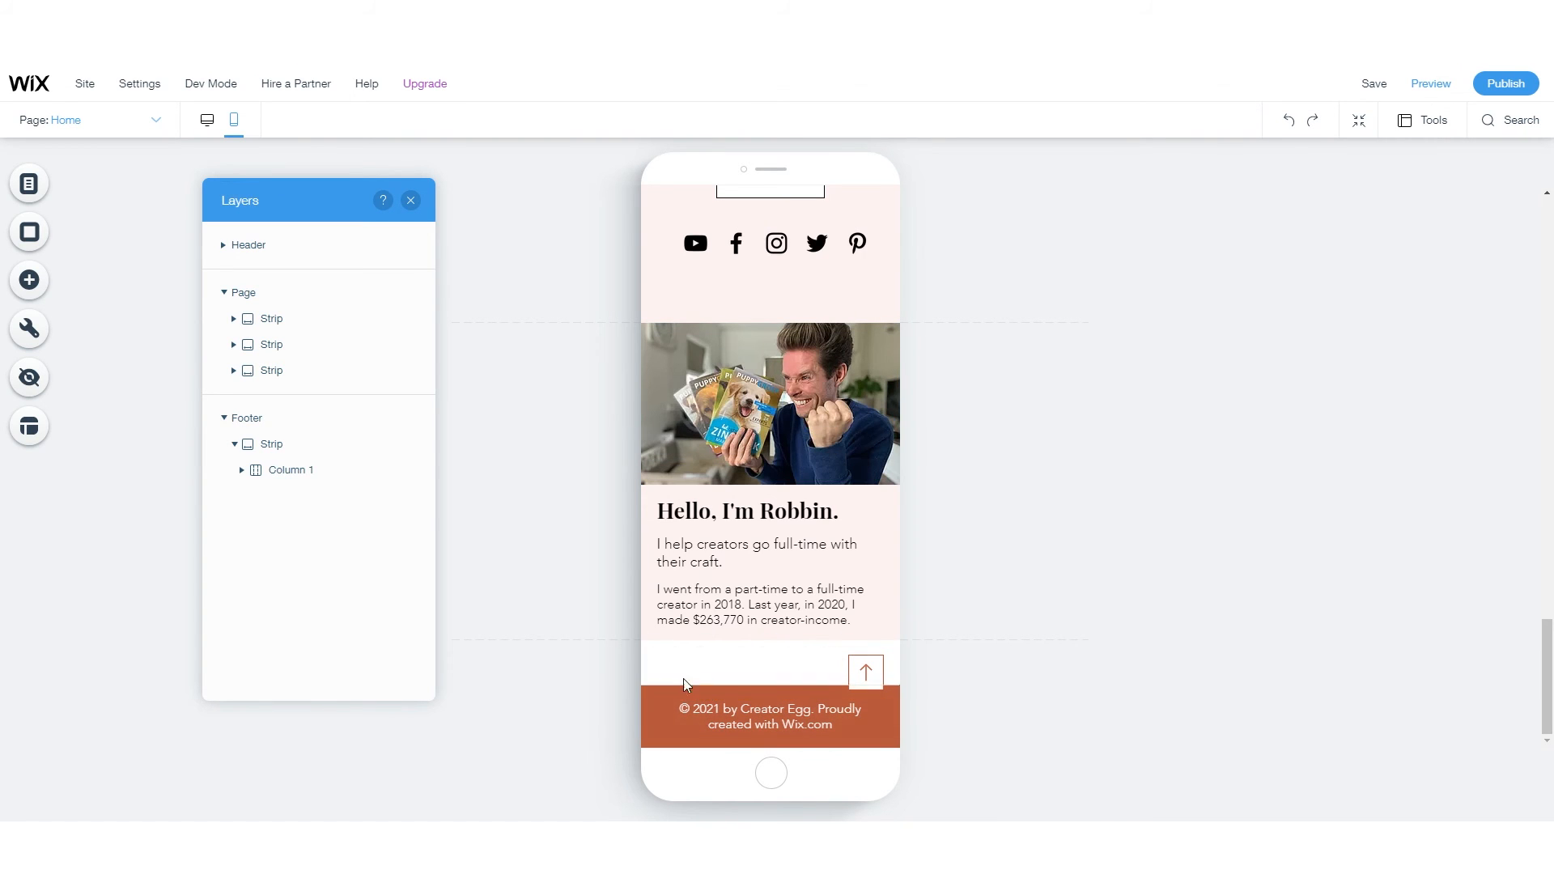
# - Try once more to raise the copyright strip over the white gap under the "Hello" strip
pyautogui.click(706, 683)
pyautogui.moveTo(745, 679); pyautogui.dragTo(757, 737)
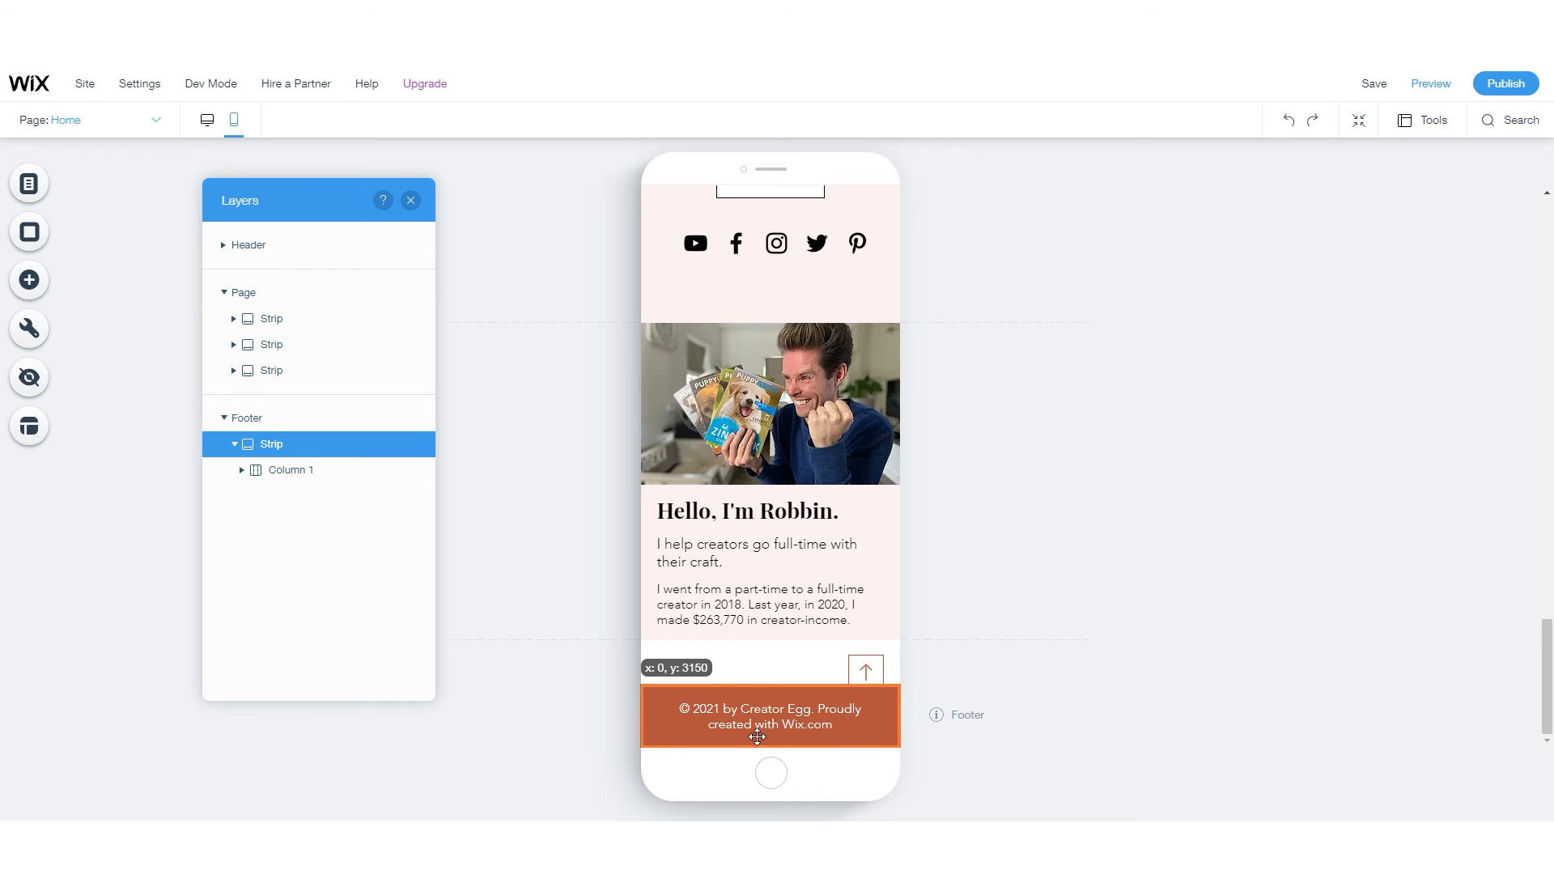
pyautogui.moveTo(779, 652); pyautogui.dragTo(791, 612)
pyautogui.click(1284, 762)
# - Look through the icon choices for the Back to Top button and delete the button from the mobile page
pyautogui.click(865, 671)
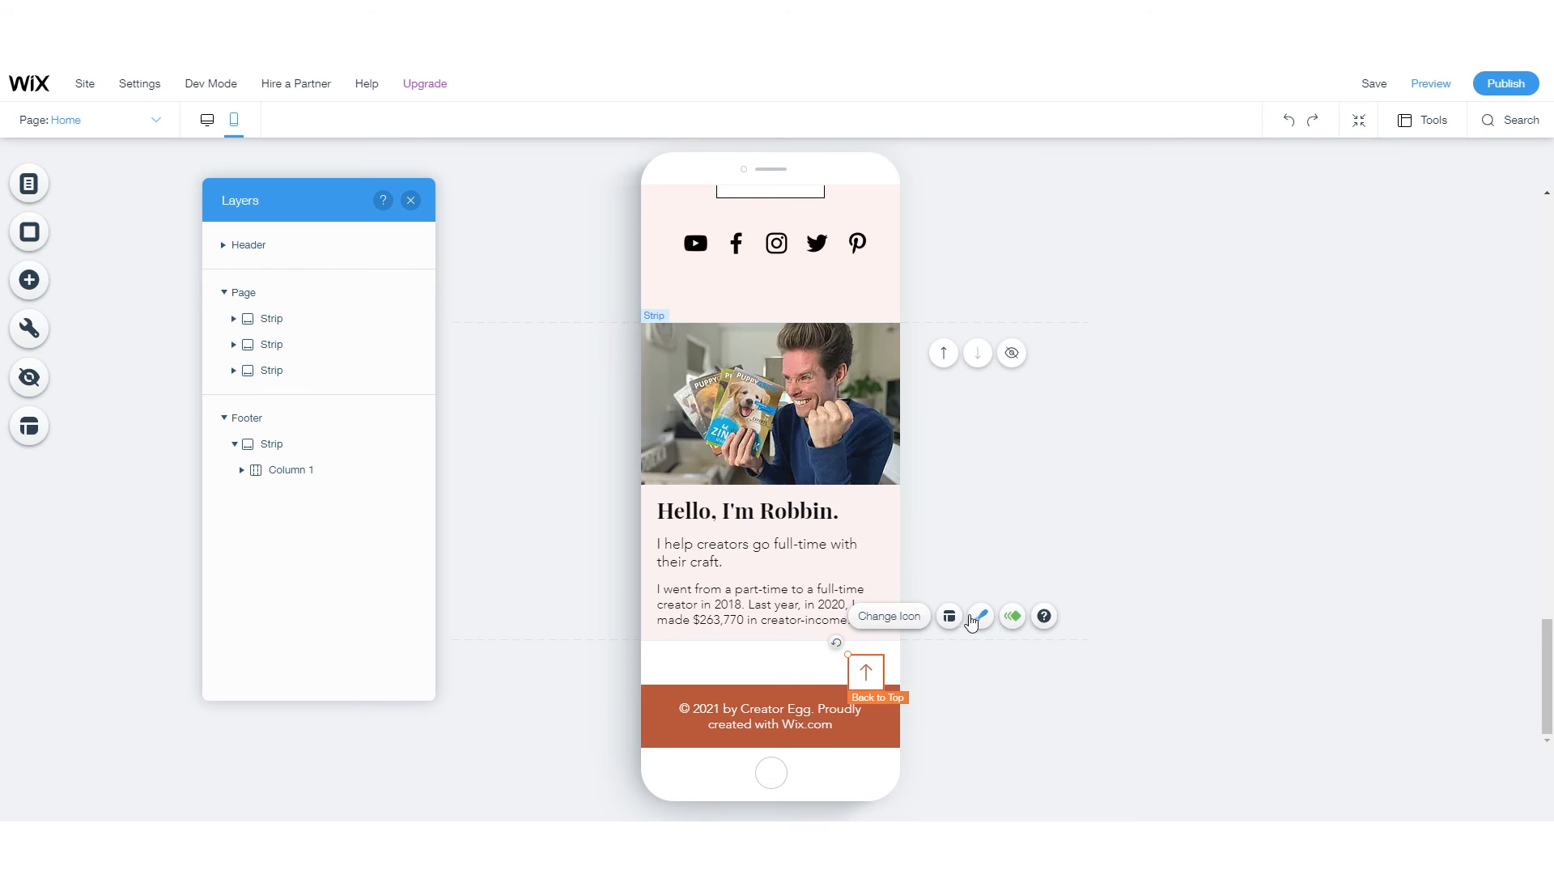
pyautogui.click(901, 626)
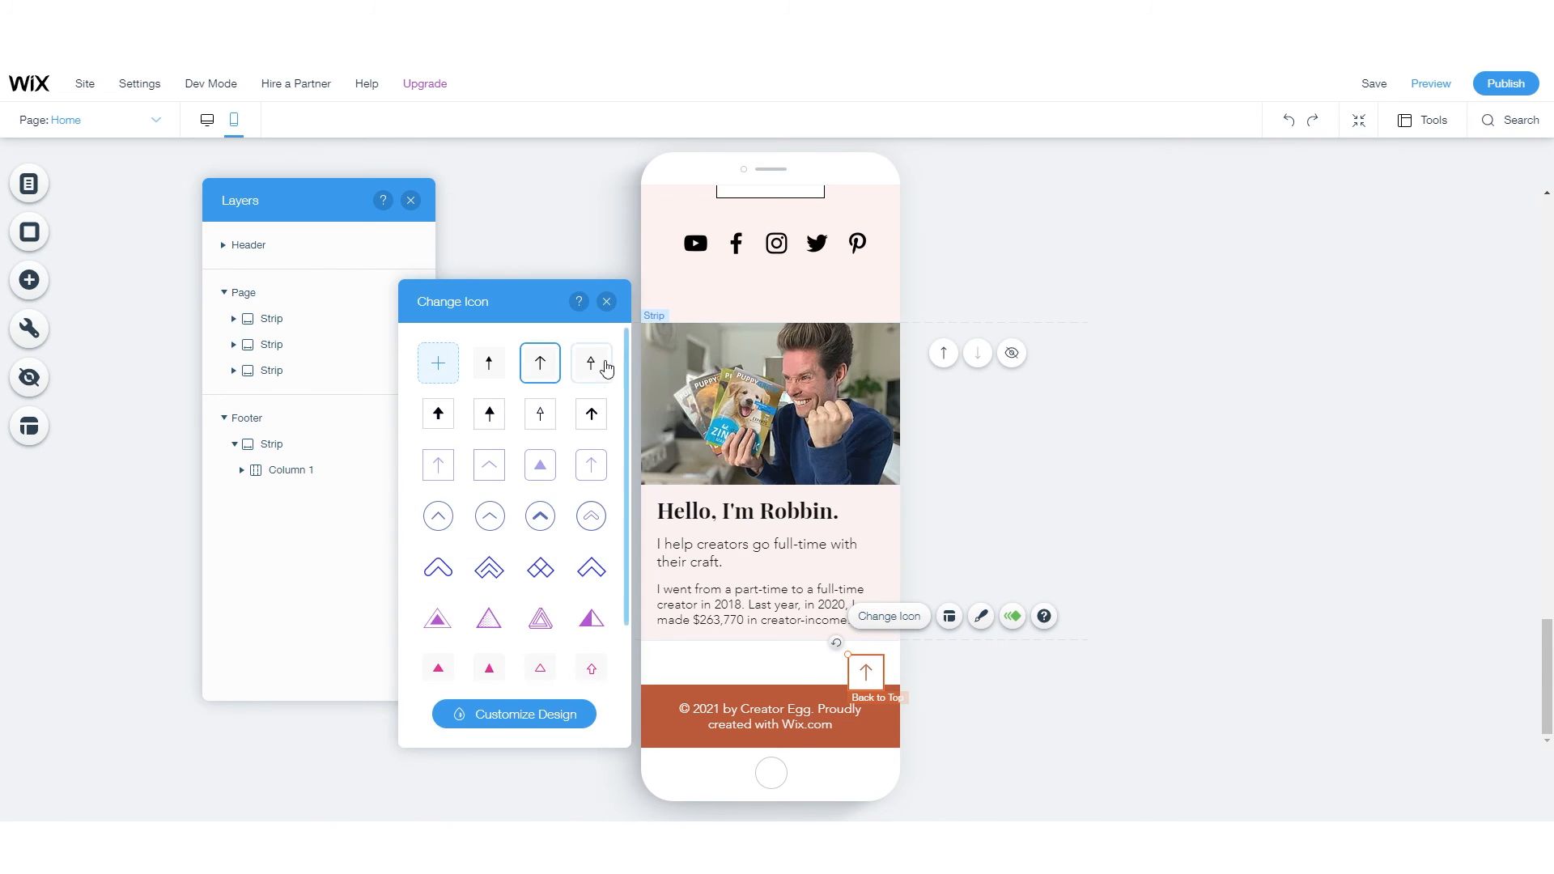
pyautogui.click(608, 299)
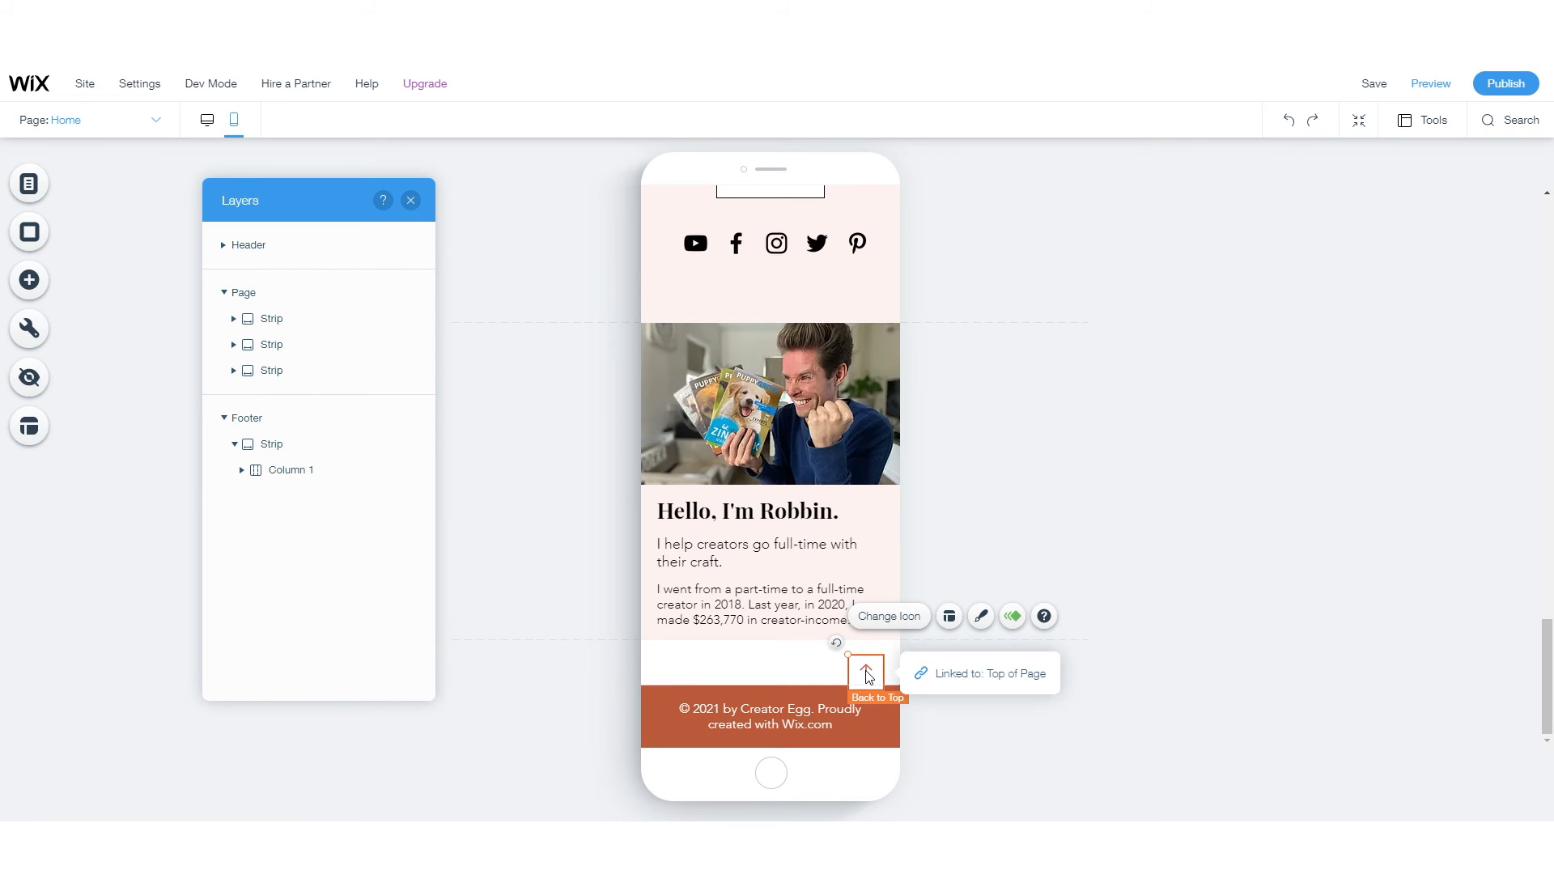
pyautogui.press('Delete')
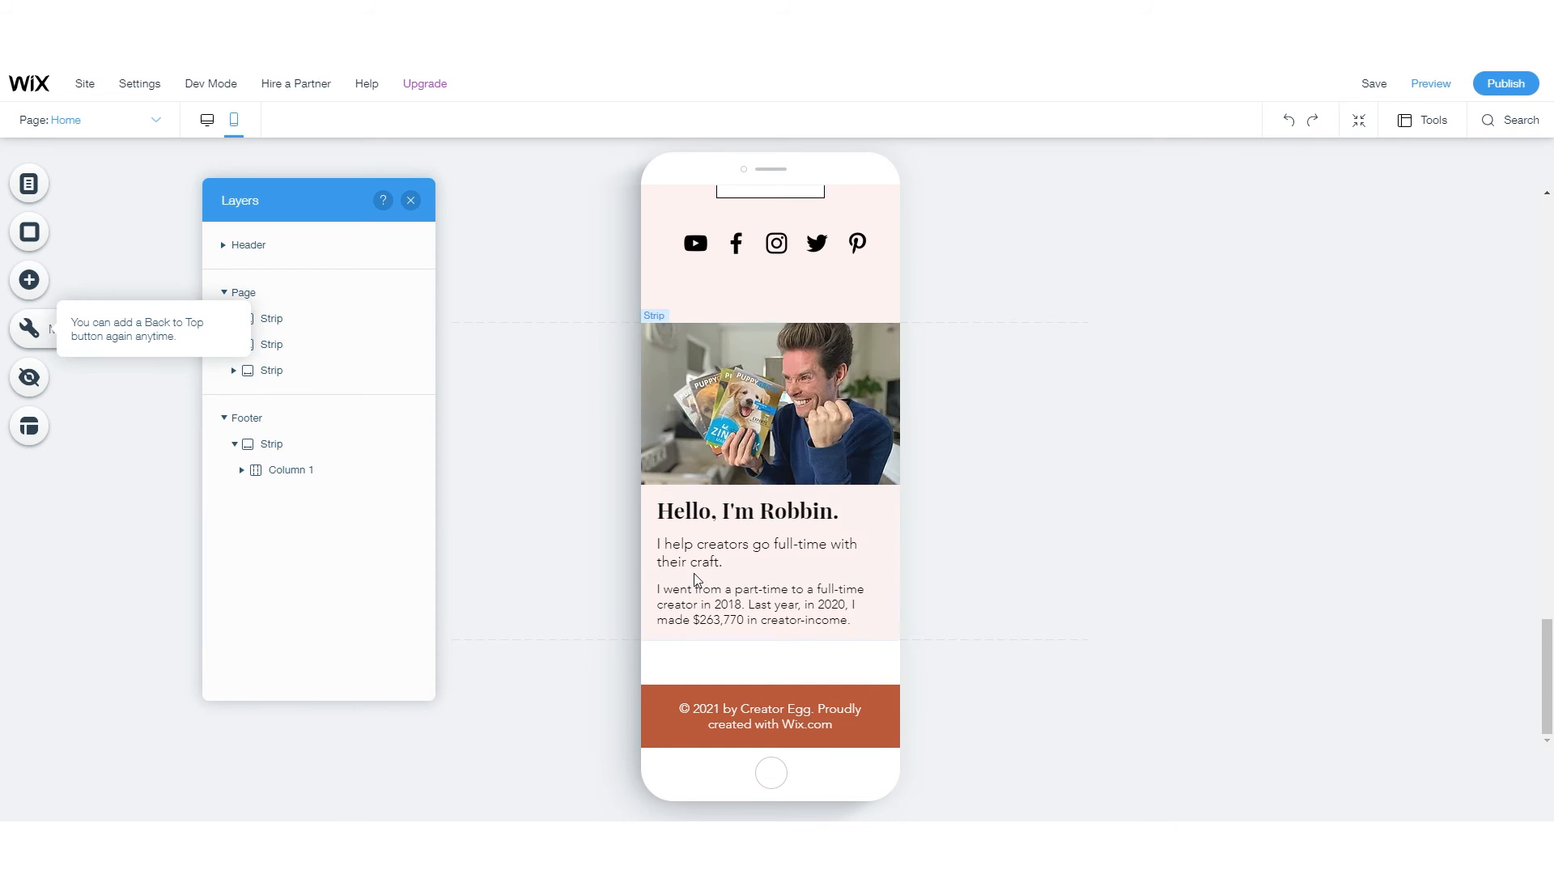
# - Raise the page section's lower edge to close the white gap between the "Hello" strip and the footer
pyautogui.click(836, 687)
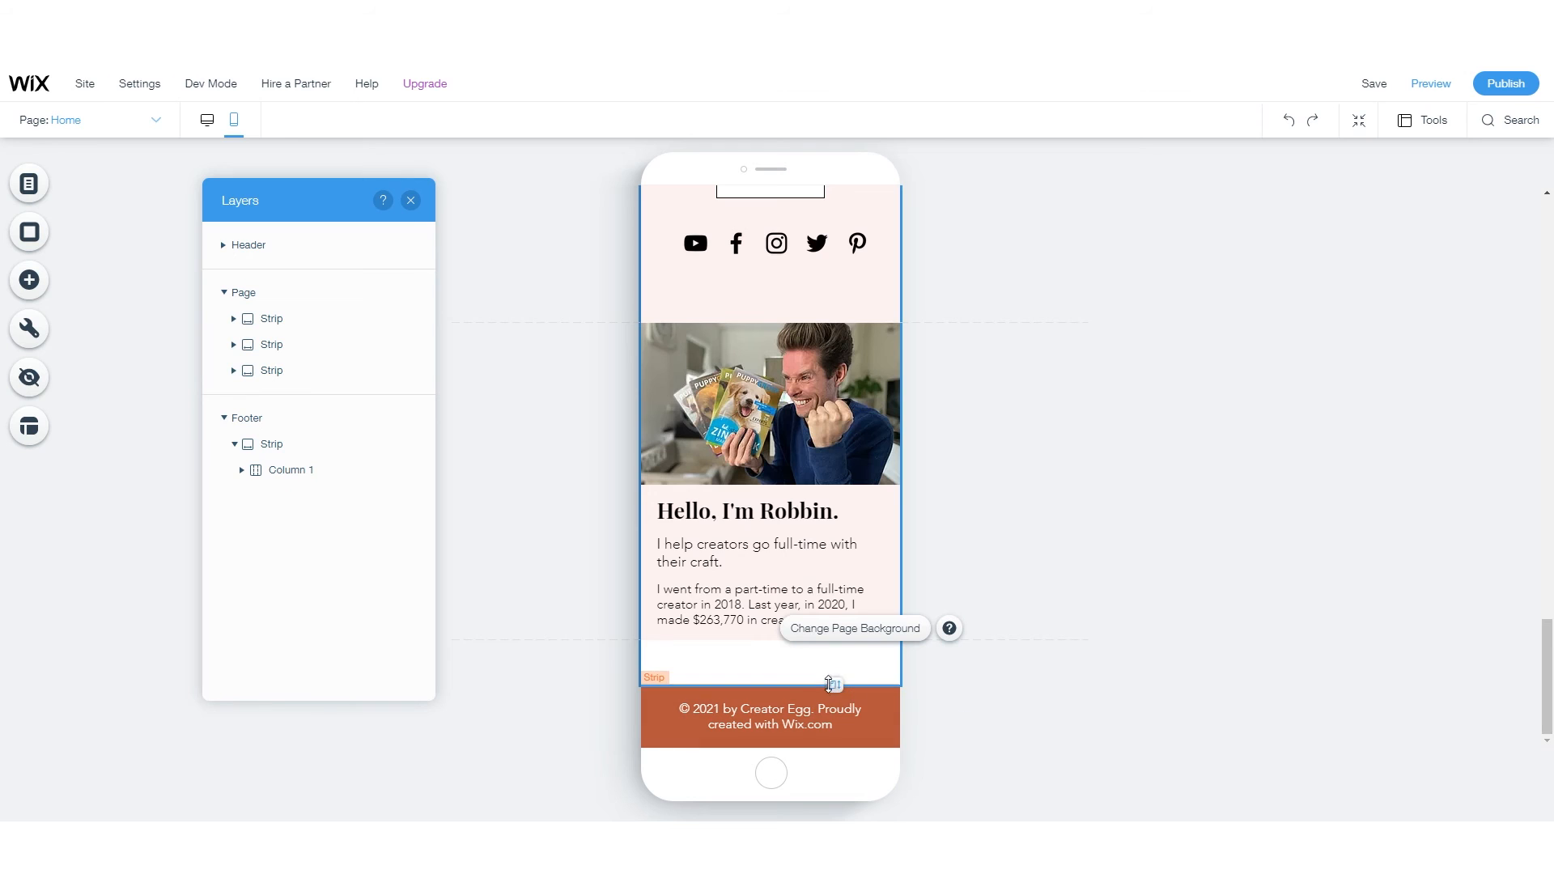
pyautogui.moveTo(831, 688); pyautogui.dragTo(832, 642)
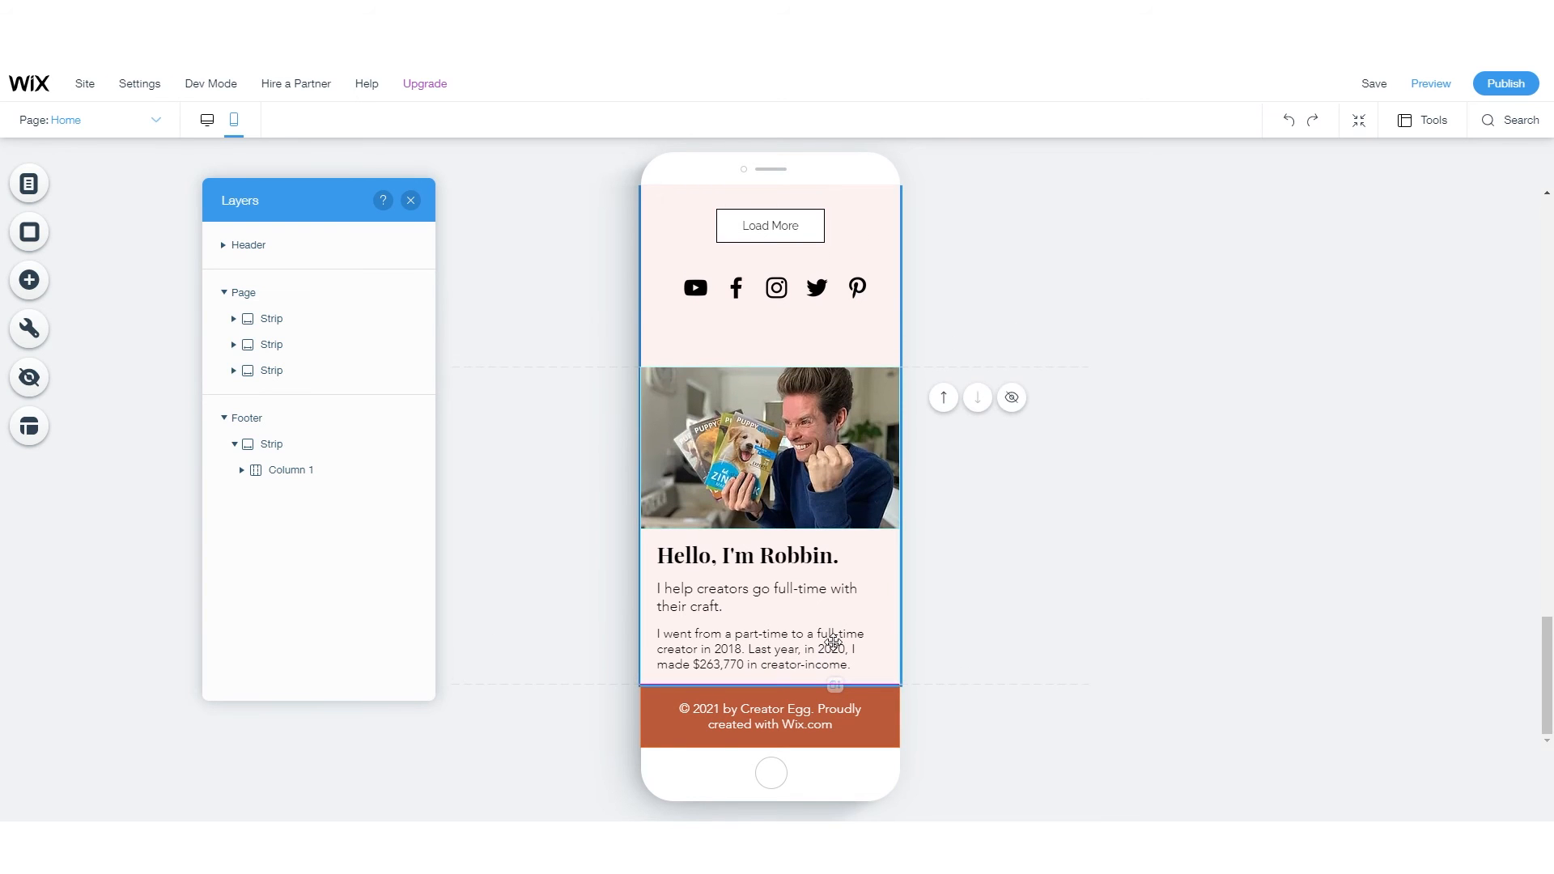
# - Review the mobile home page, save the site's changes and publish it
pyautogui.click(1091, 591)
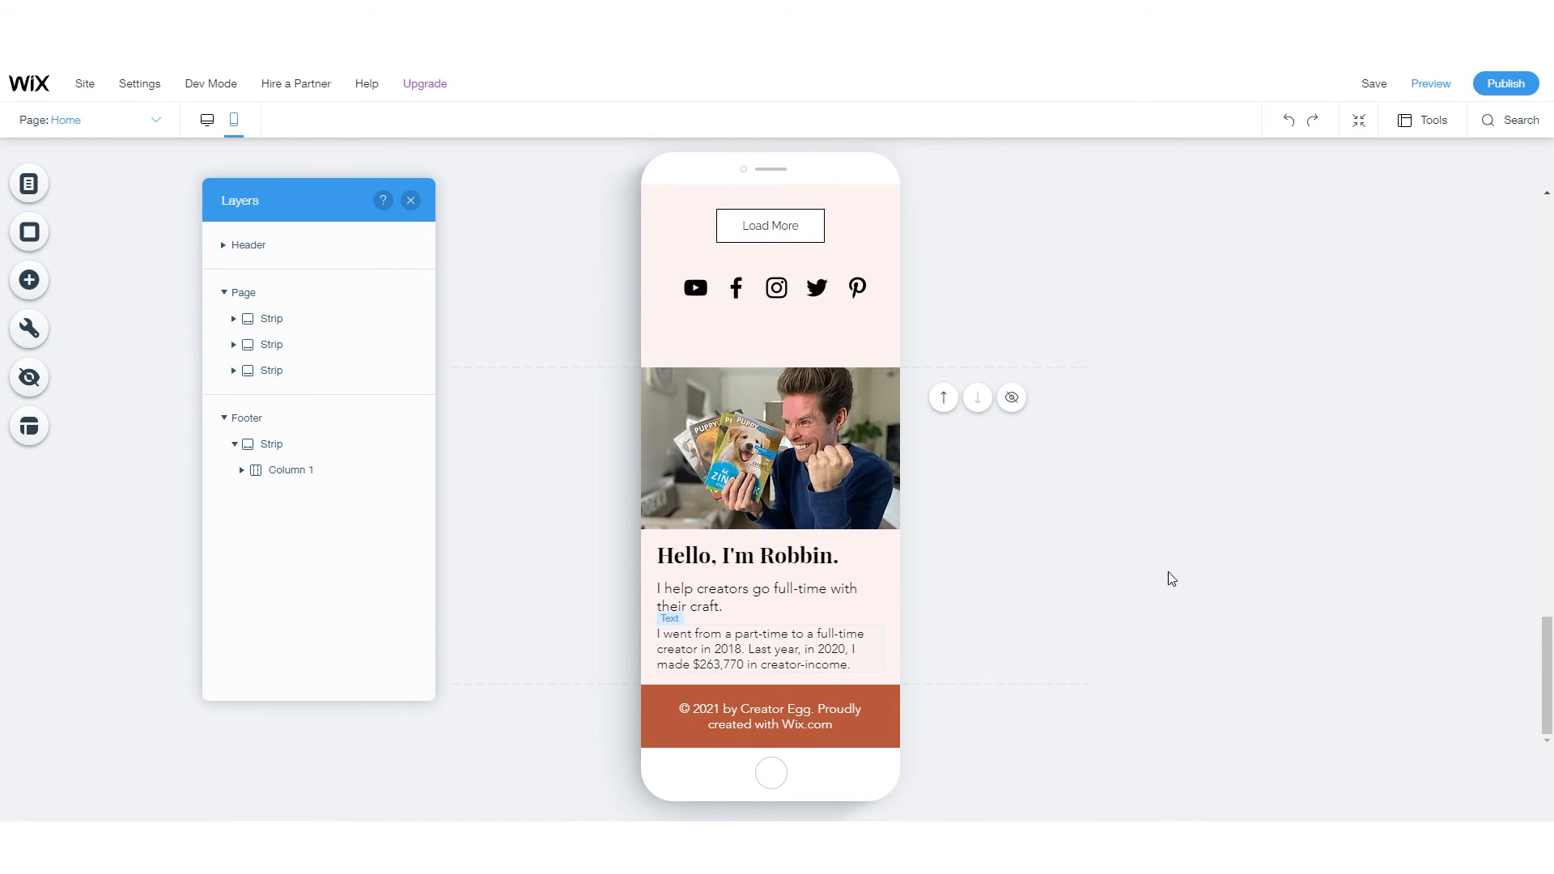
pyautogui.scroll(3, 779, 469)
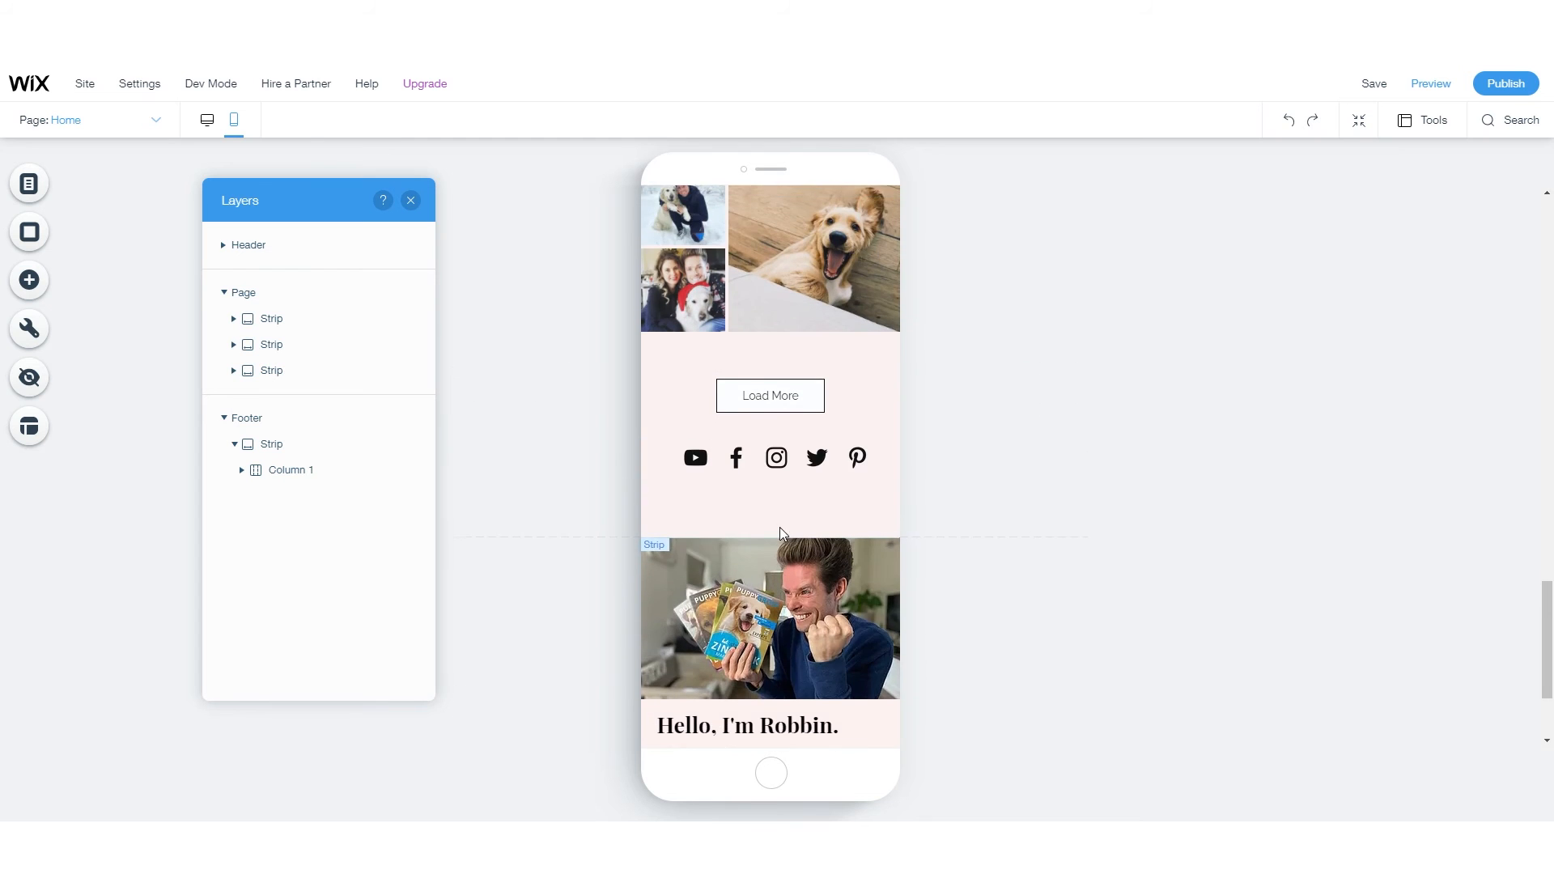
pyautogui.scroll(10, 780, 534)
pyautogui.scroll(-12, 777, 569)
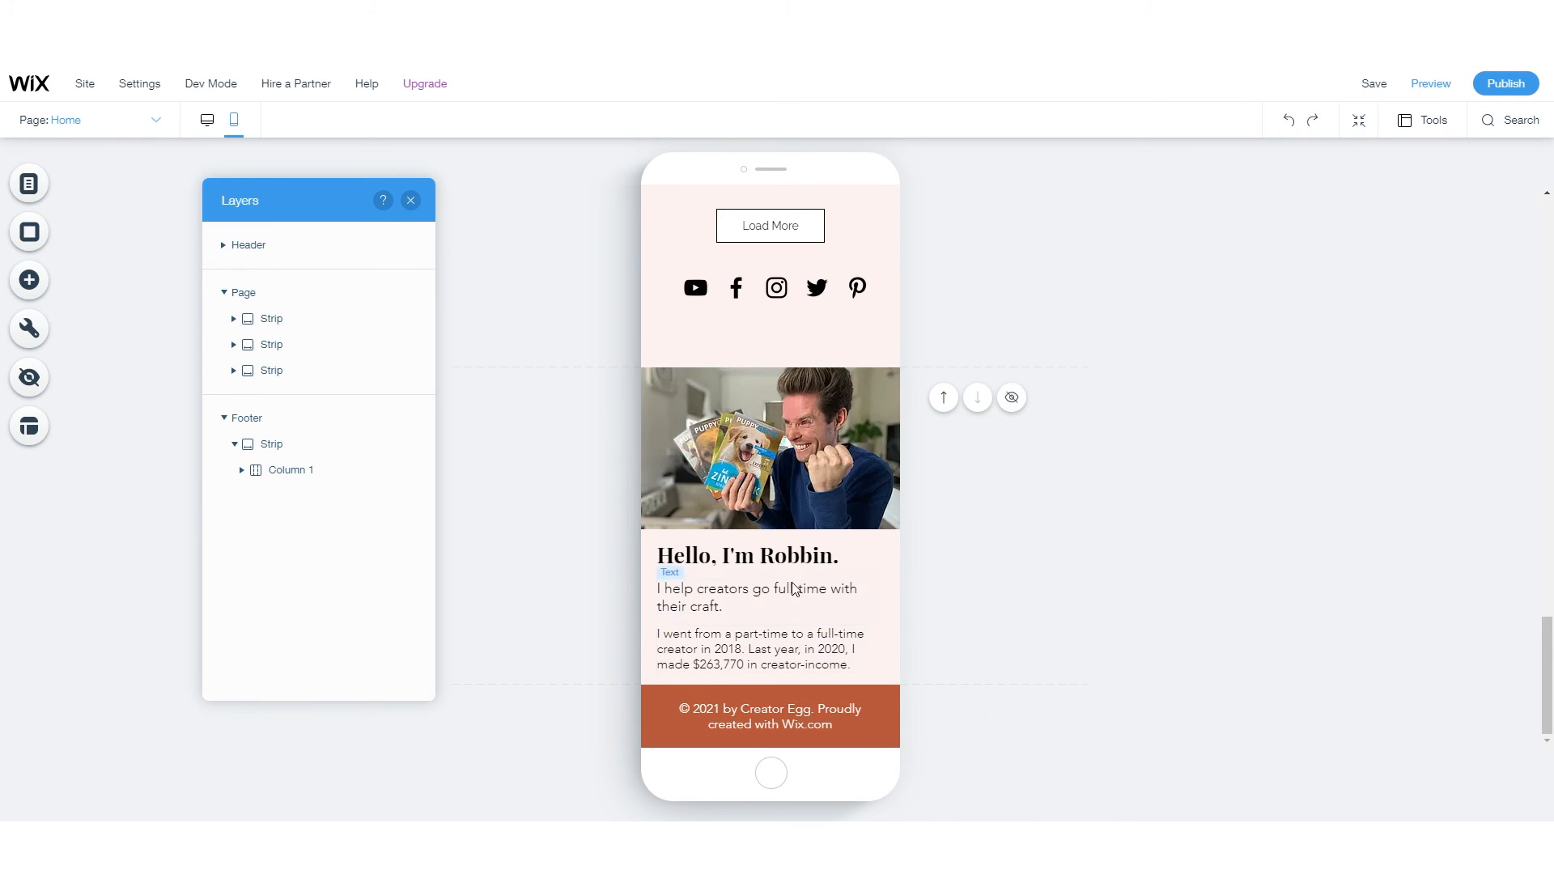
pyautogui.scroll(15, 810, 583)
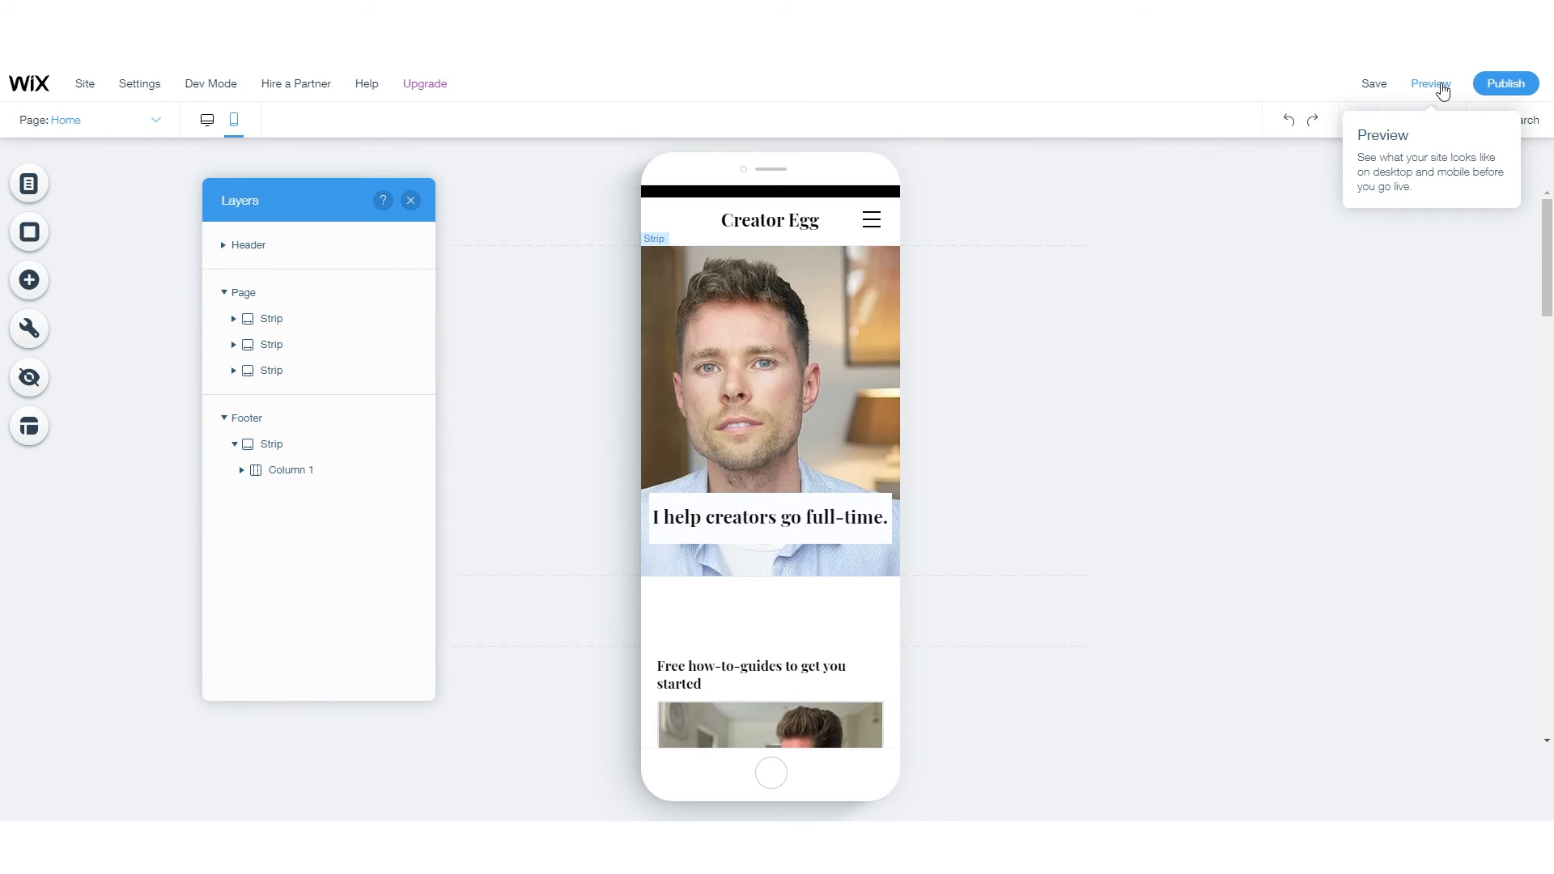
pyautogui.click(1372, 84)
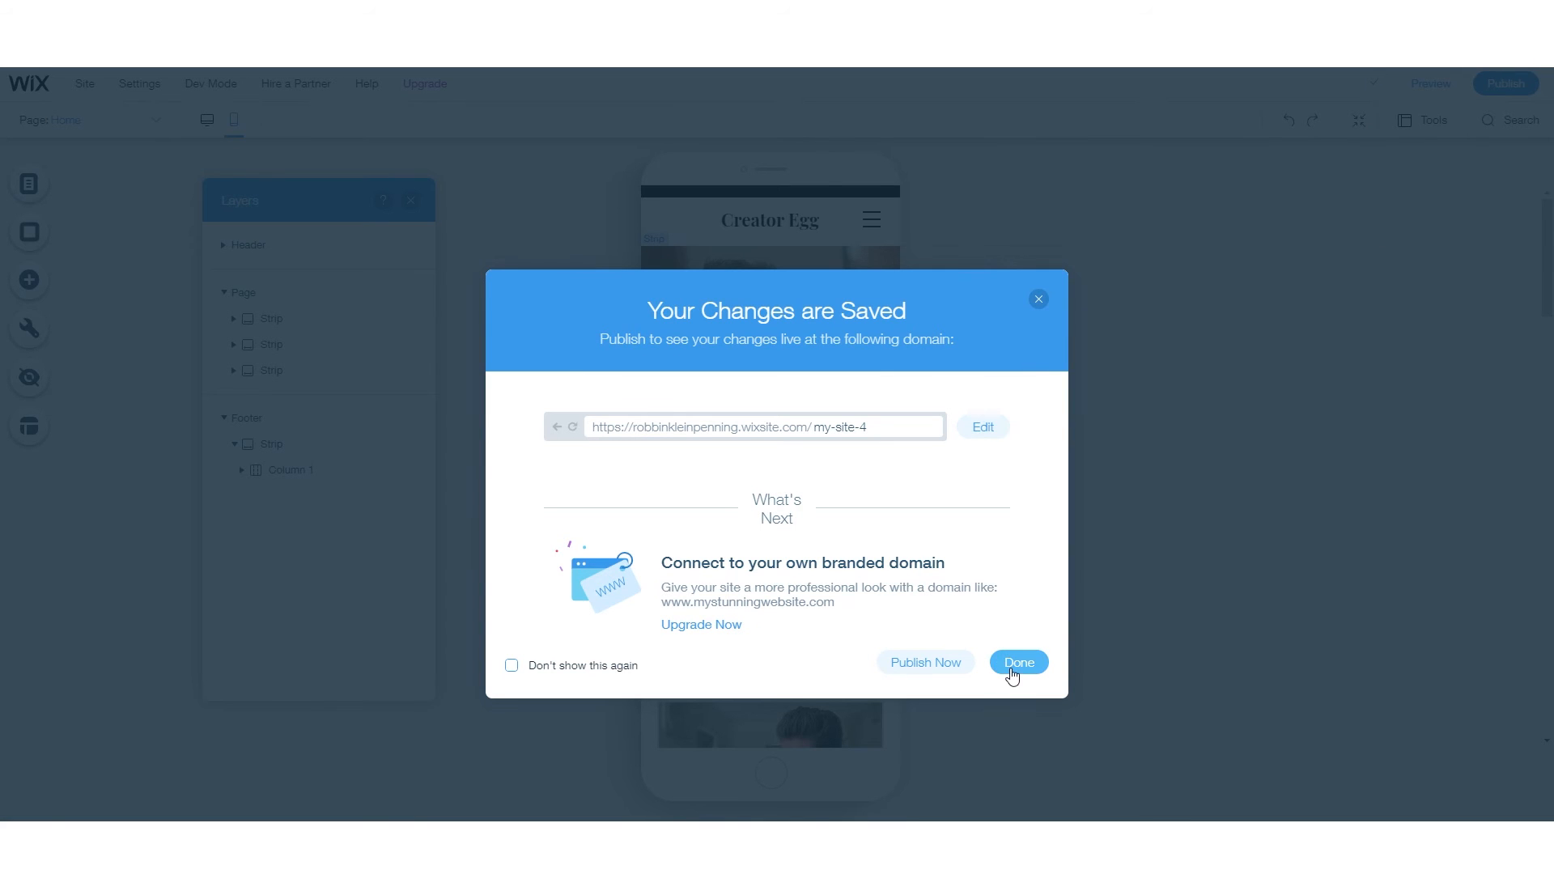
pyautogui.click(942, 676)
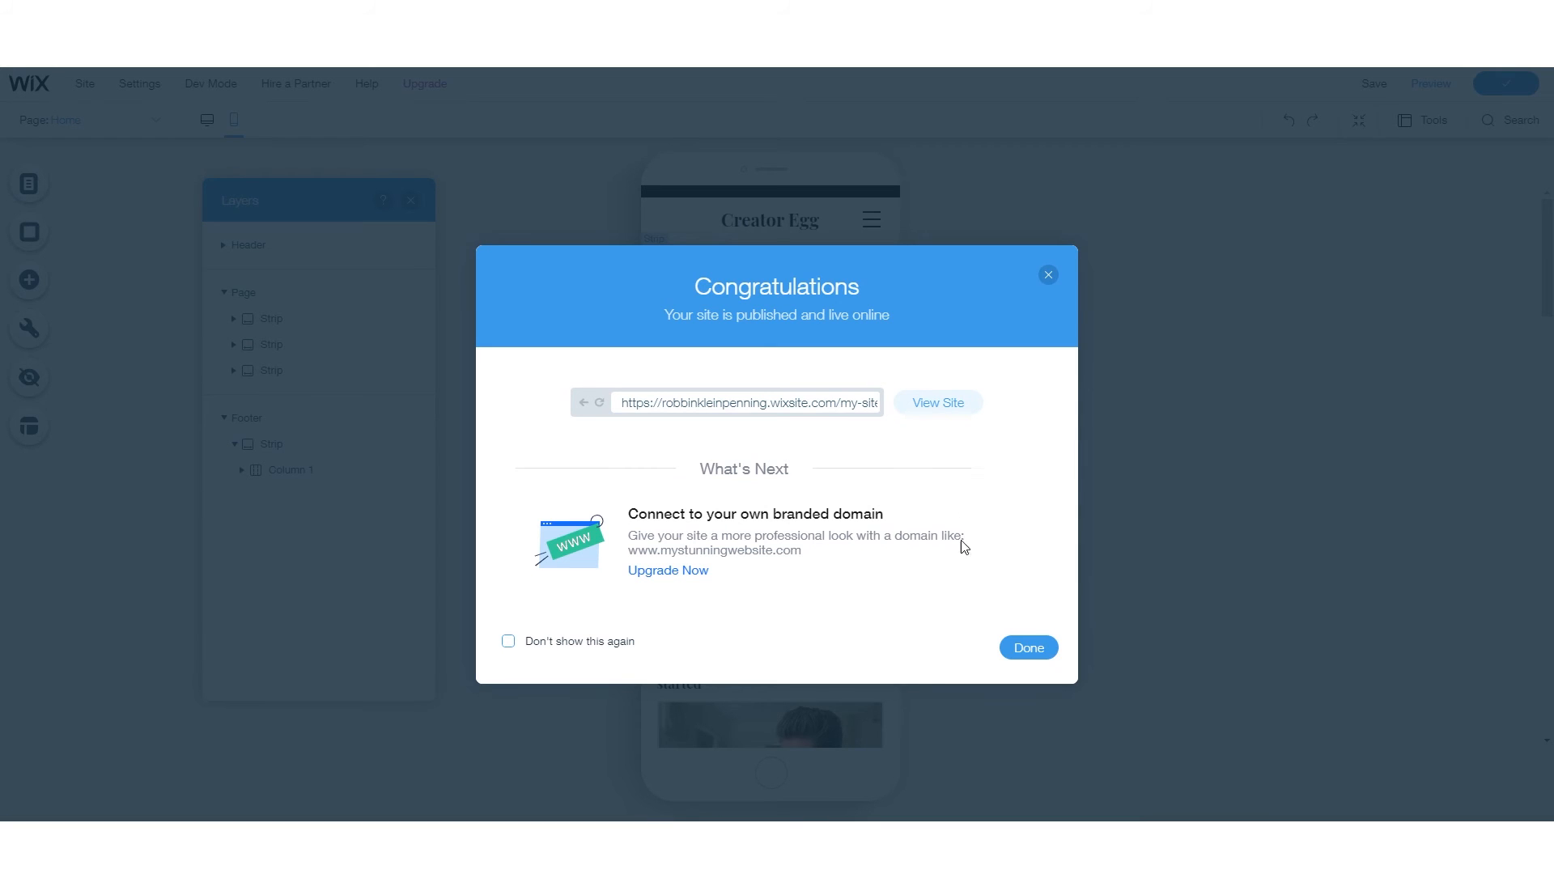
# - Open the published site to examine its desktop home page, and dismiss the publishing confirmation back in the editor
pyautogui.click(939, 413)
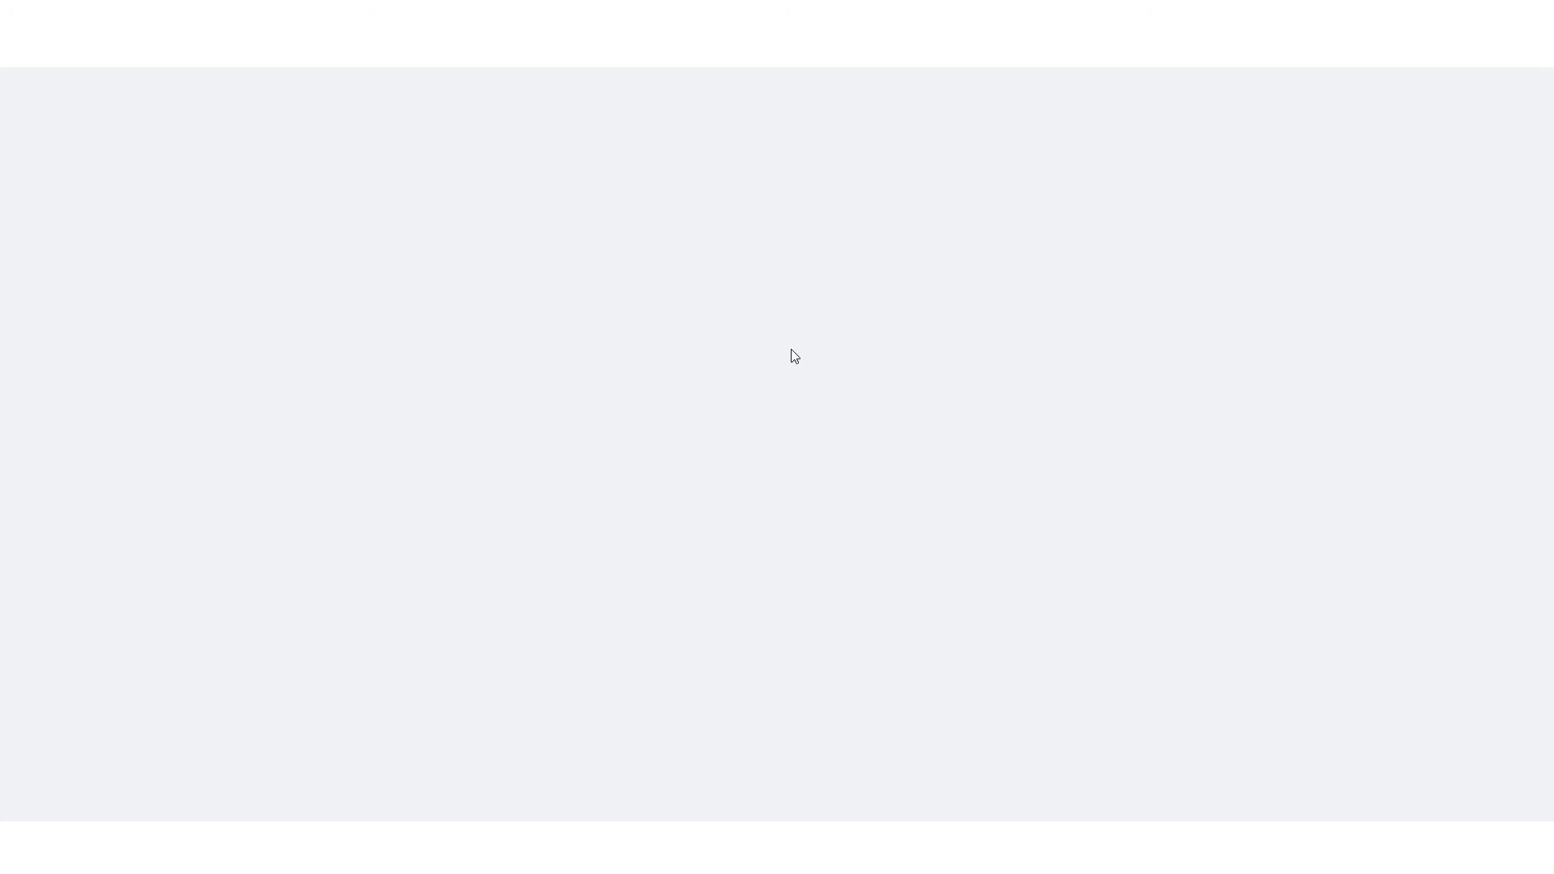
pyautogui.scroll(-15, 789, 350)
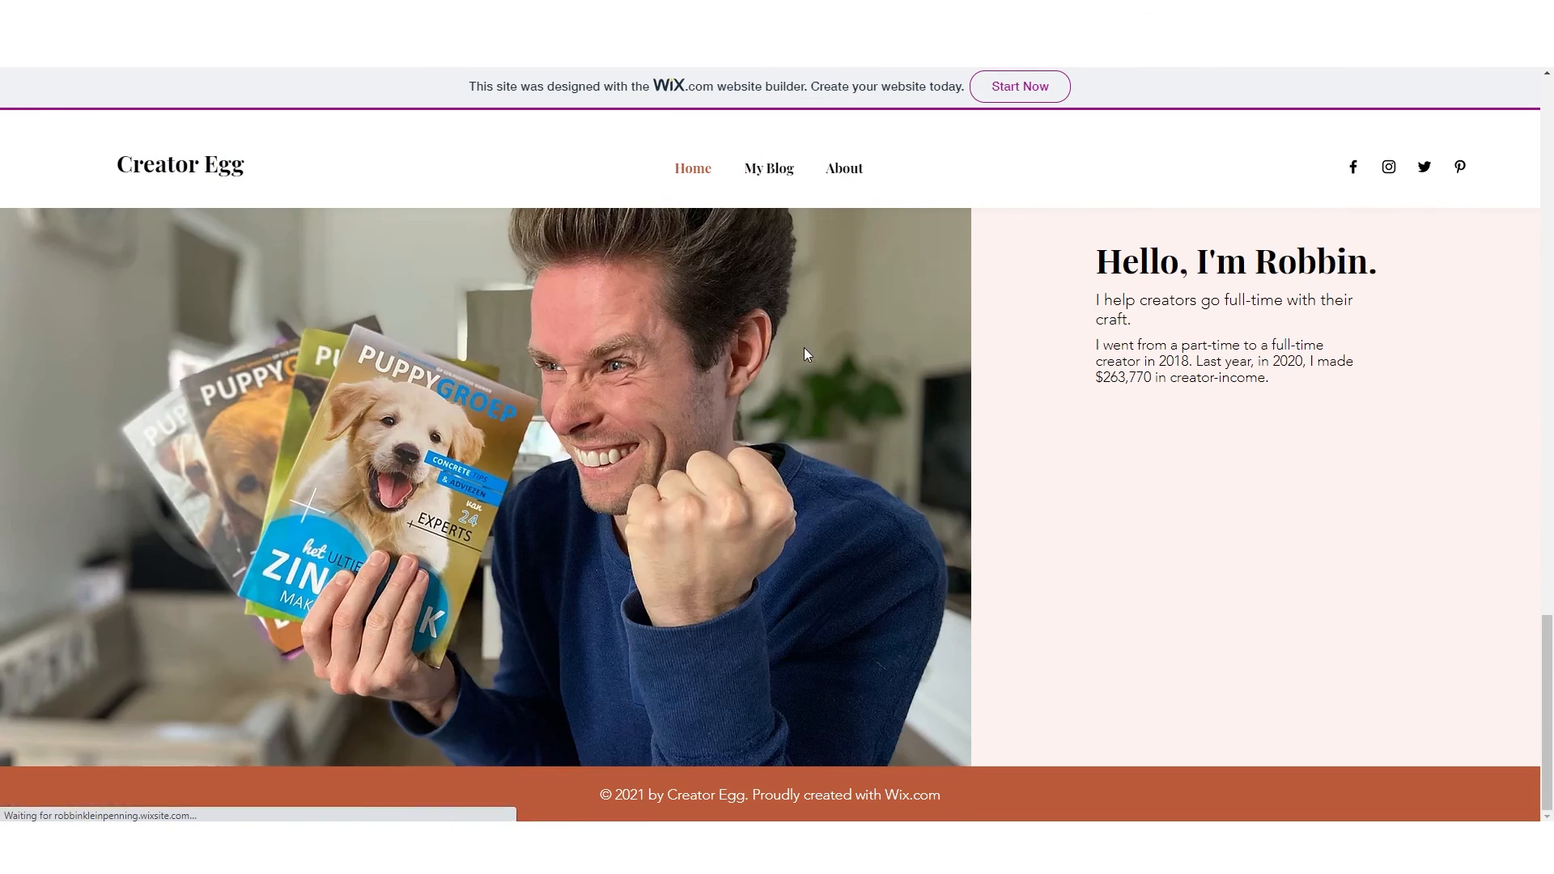
pyautogui.scroll(1, 802, 354)
pyautogui.scroll(-7, 777, 397)
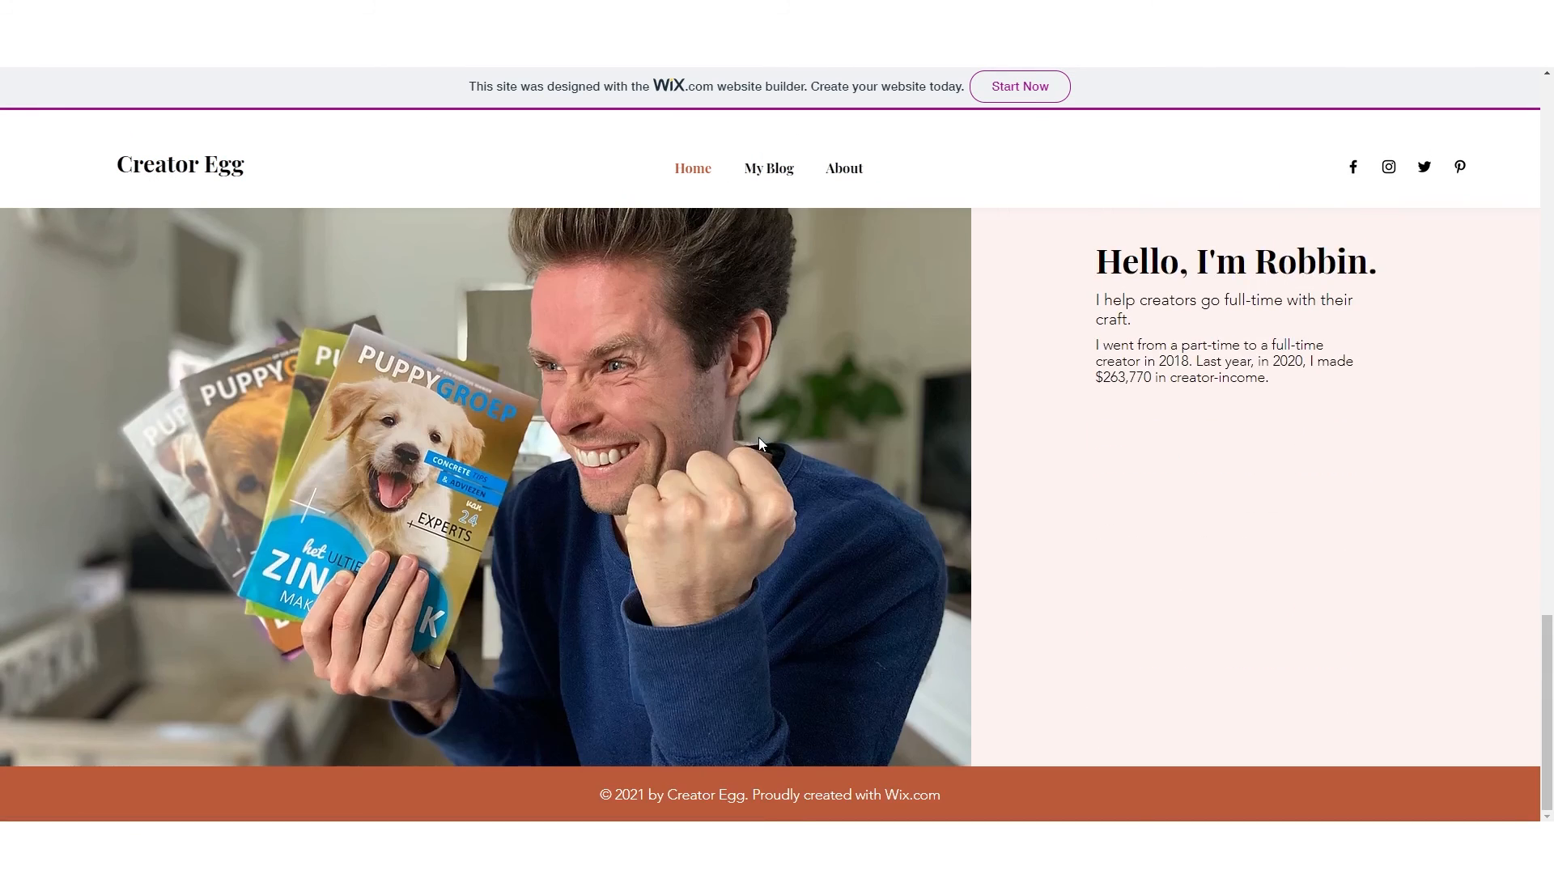
pyautogui.scroll(20, 709, 550)
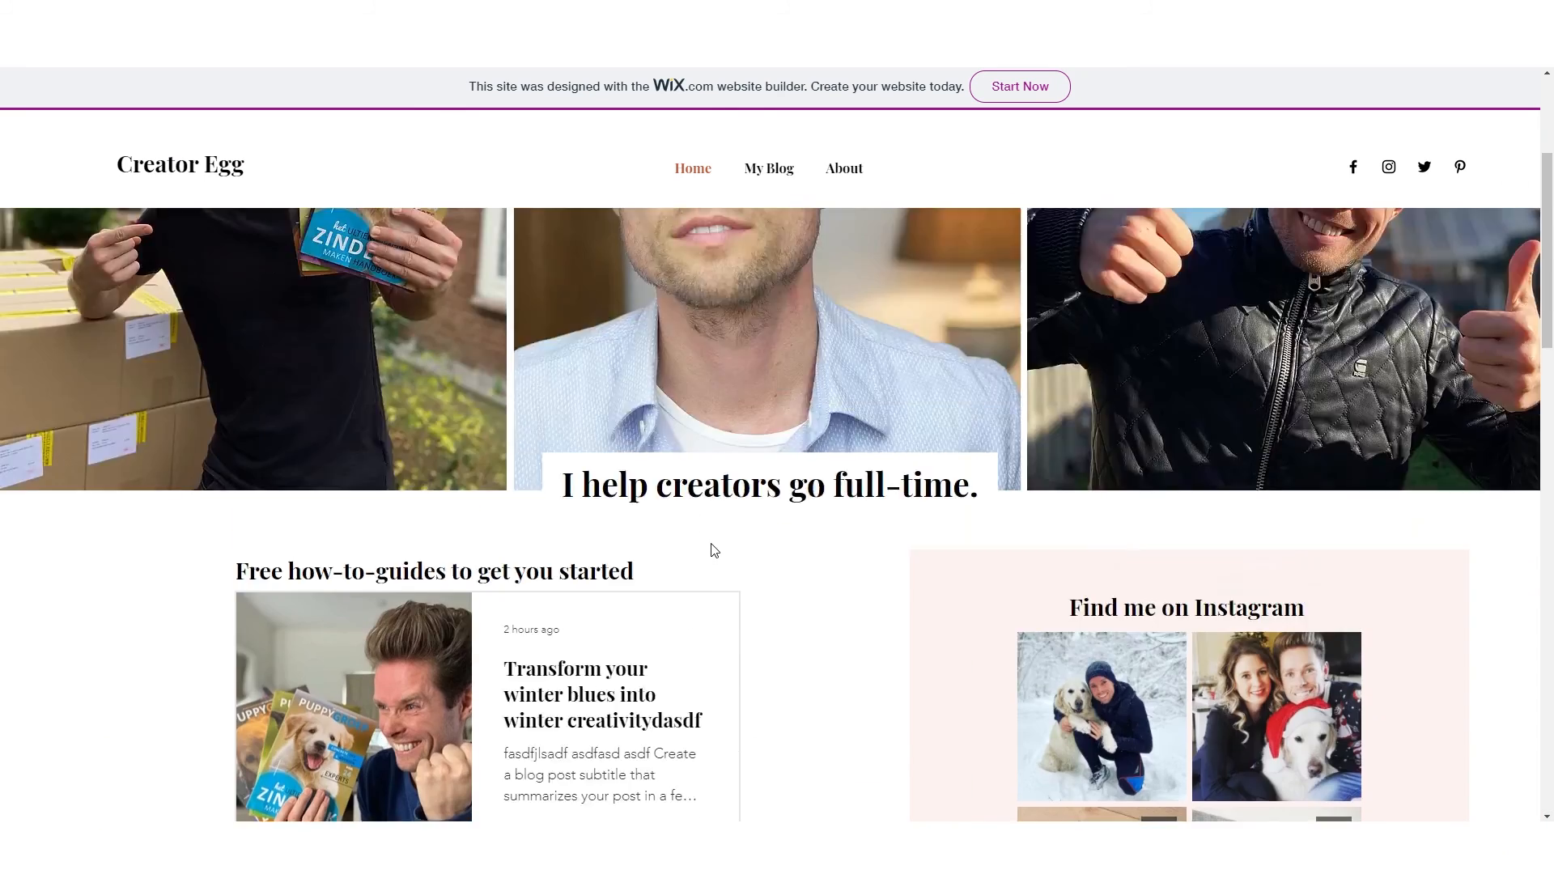
pyautogui.scroll(-8, 710, 538)
pyautogui.scroll(4, 710, 538)
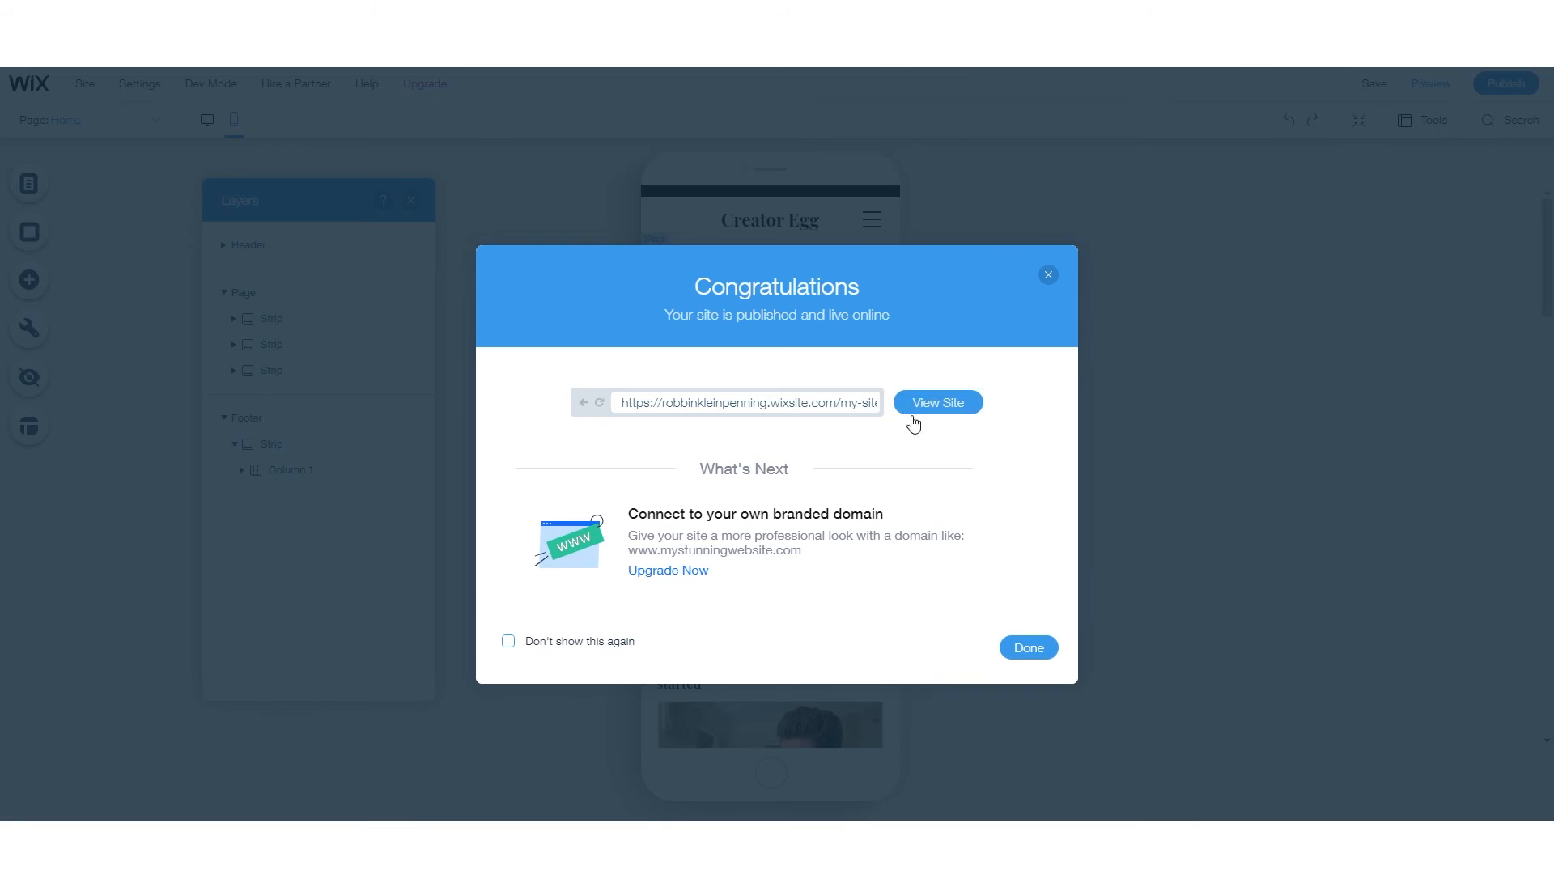
pyautogui.click(1048, 272)
# - Switch the mobile editor to the Post page under the blog pages and look over its layout
pyautogui.scroll(-5, 804, 545)
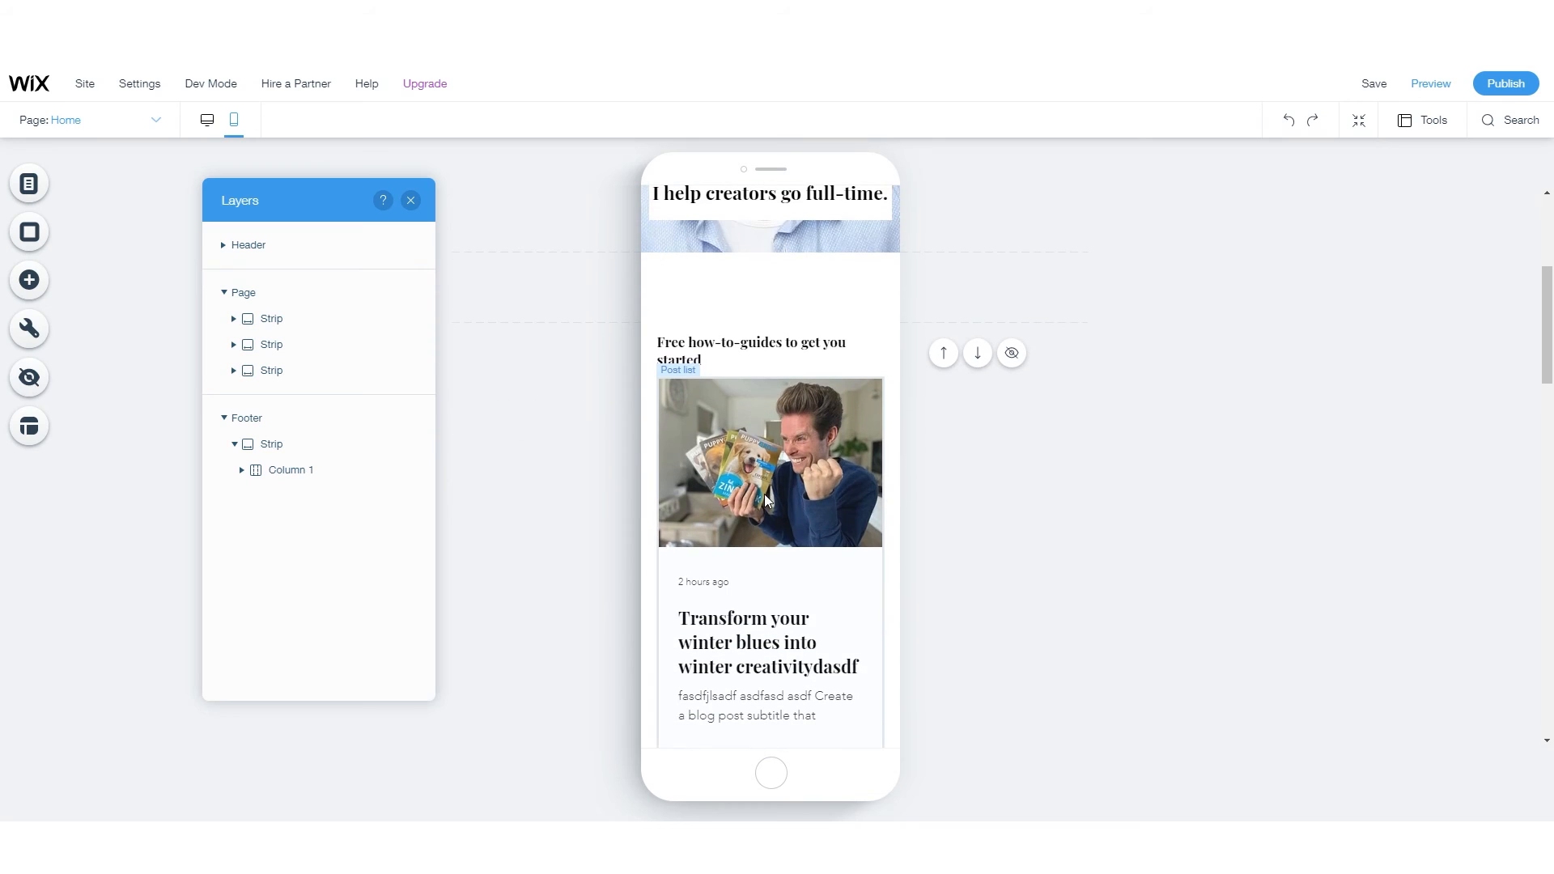
pyautogui.click(759, 482)
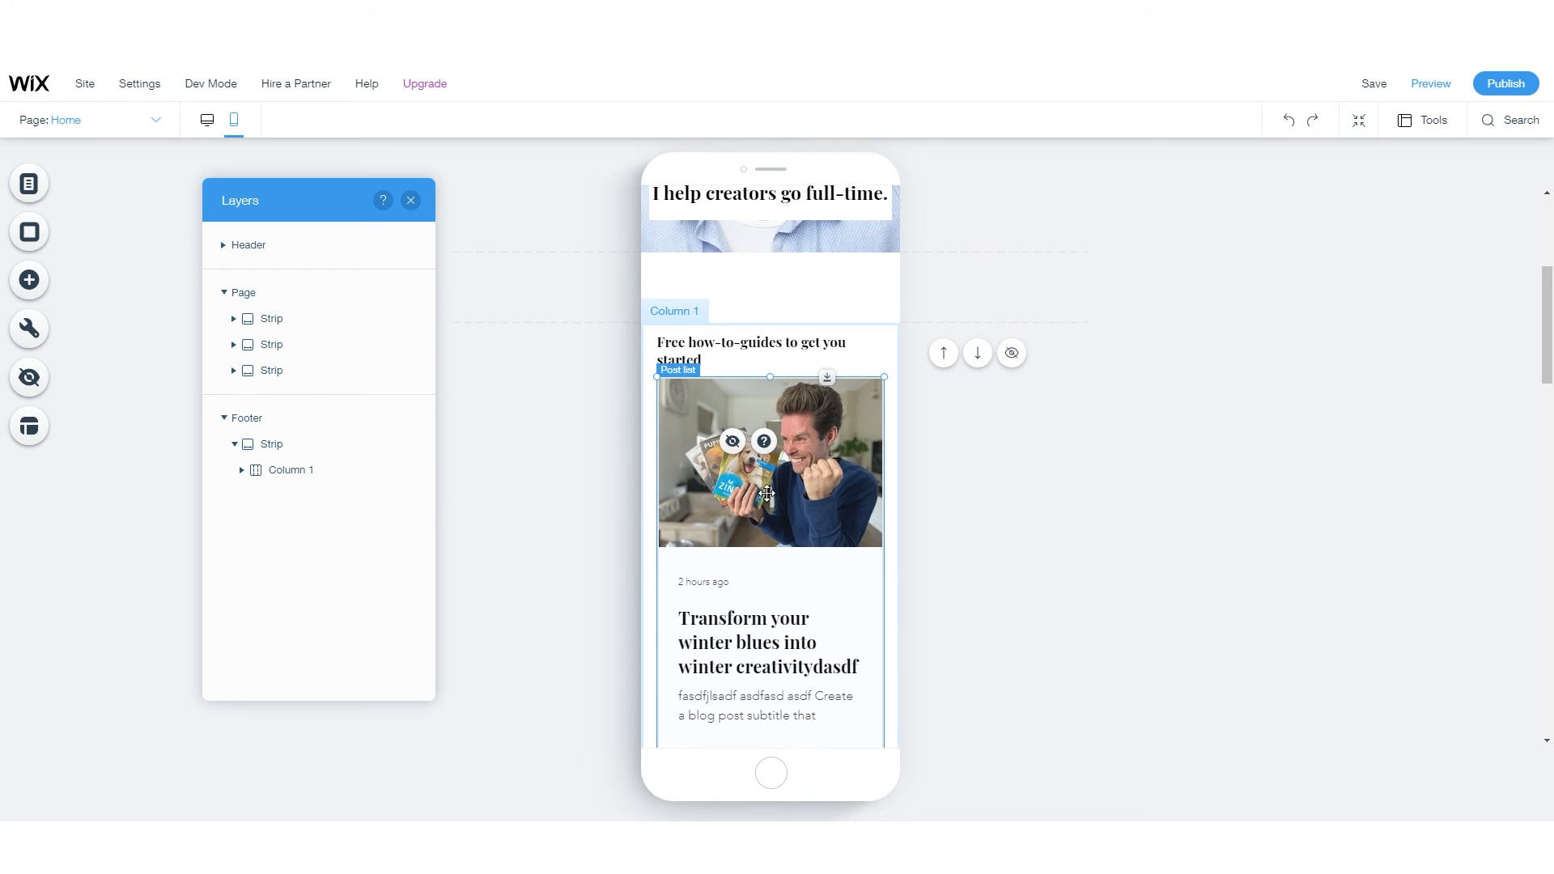
pyautogui.click(114, 121)
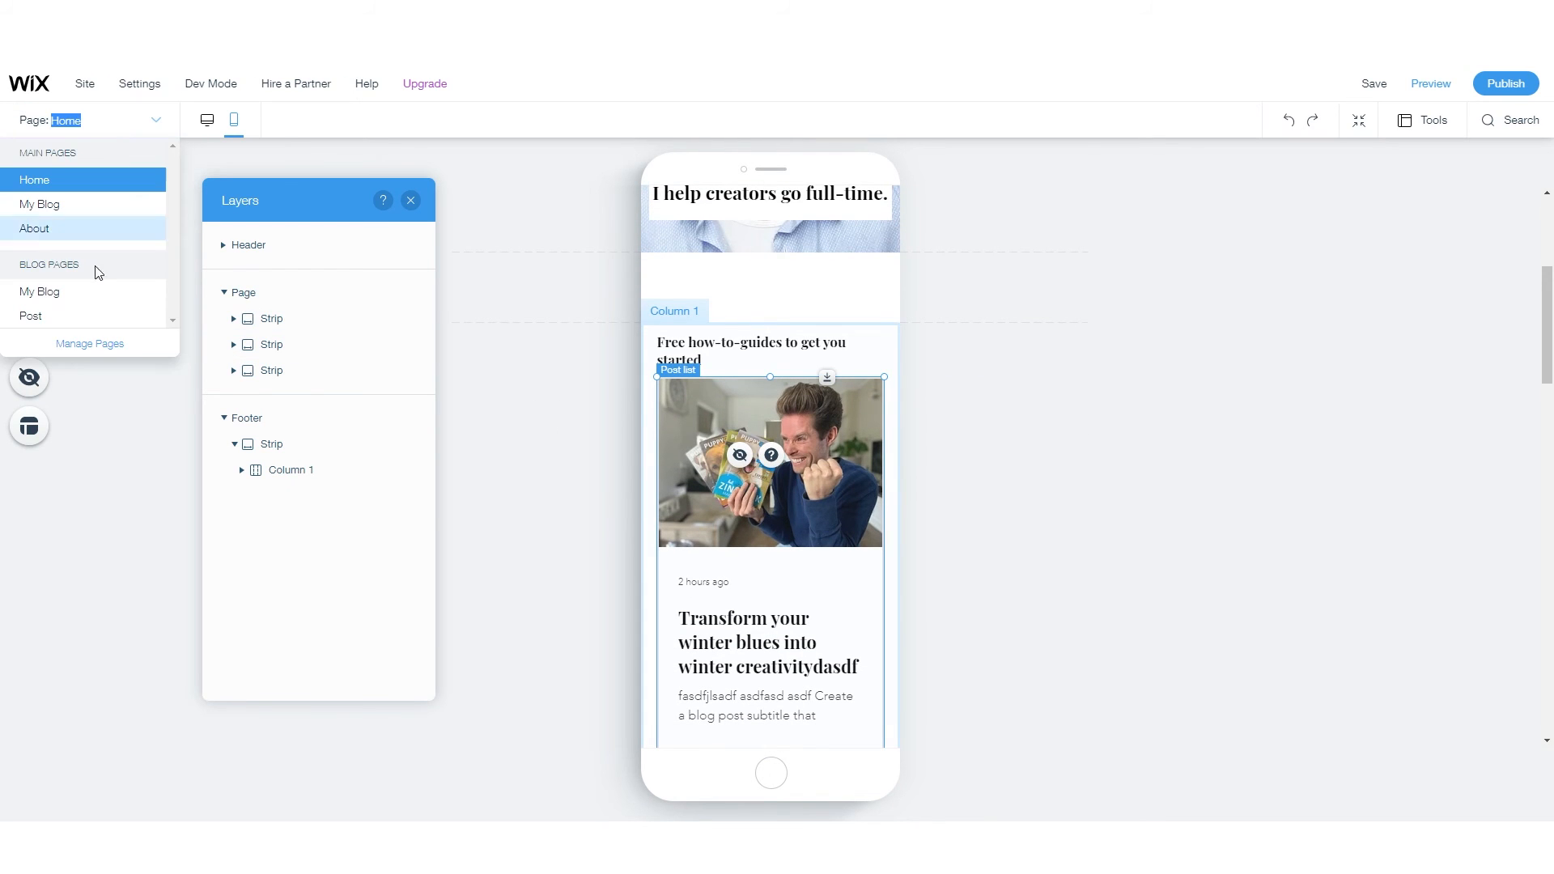
pyautogui.click(48, 316)
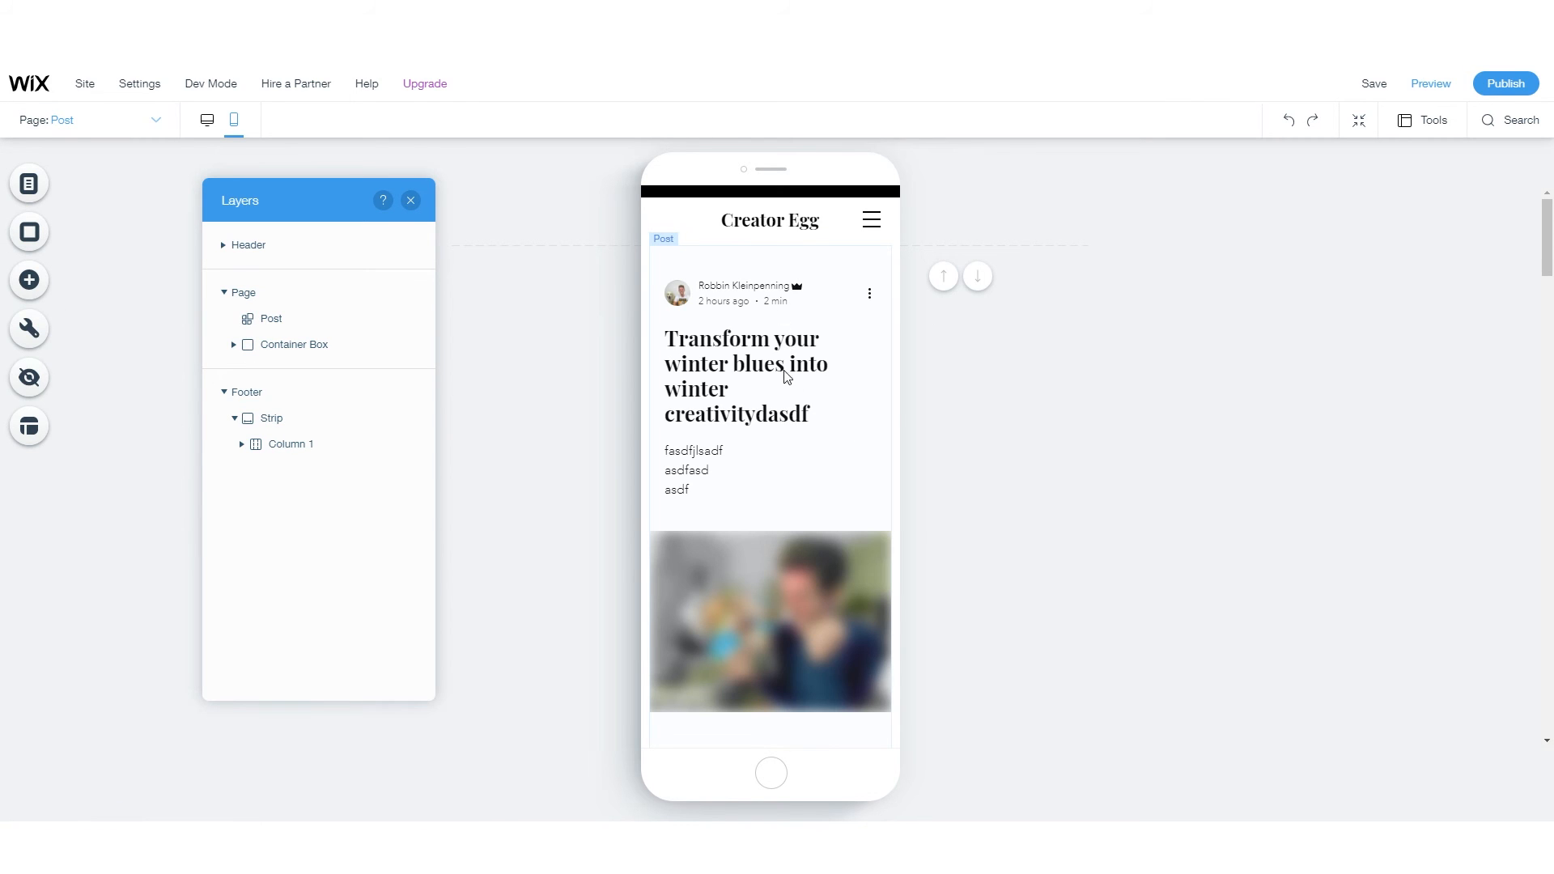
pyautogui.scroll(-6, 805, 504)
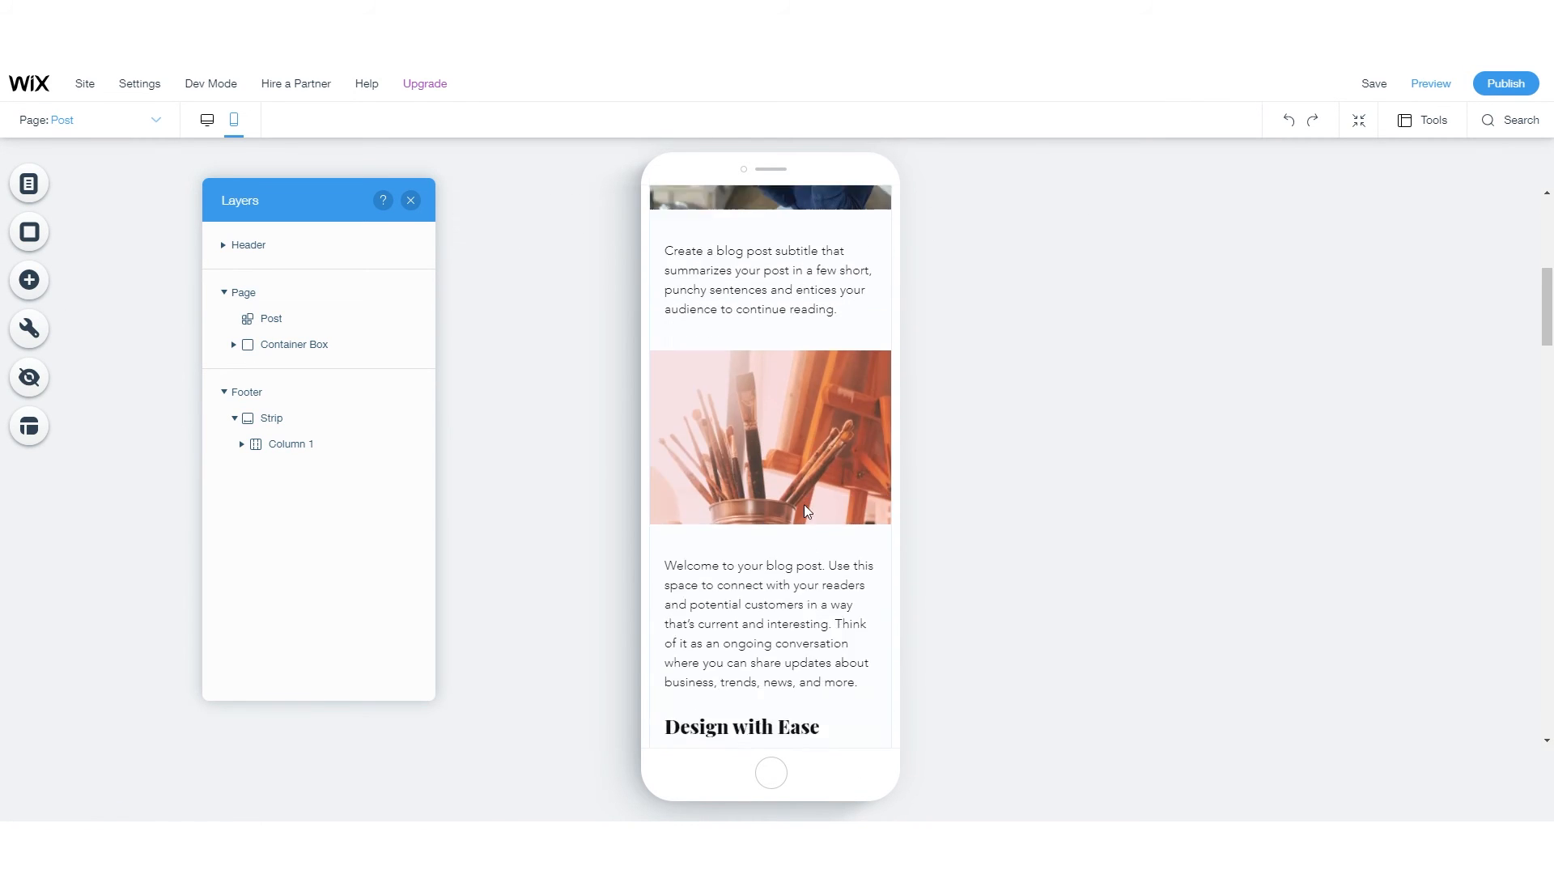
pyautogui.scroll(6, 803, 504)
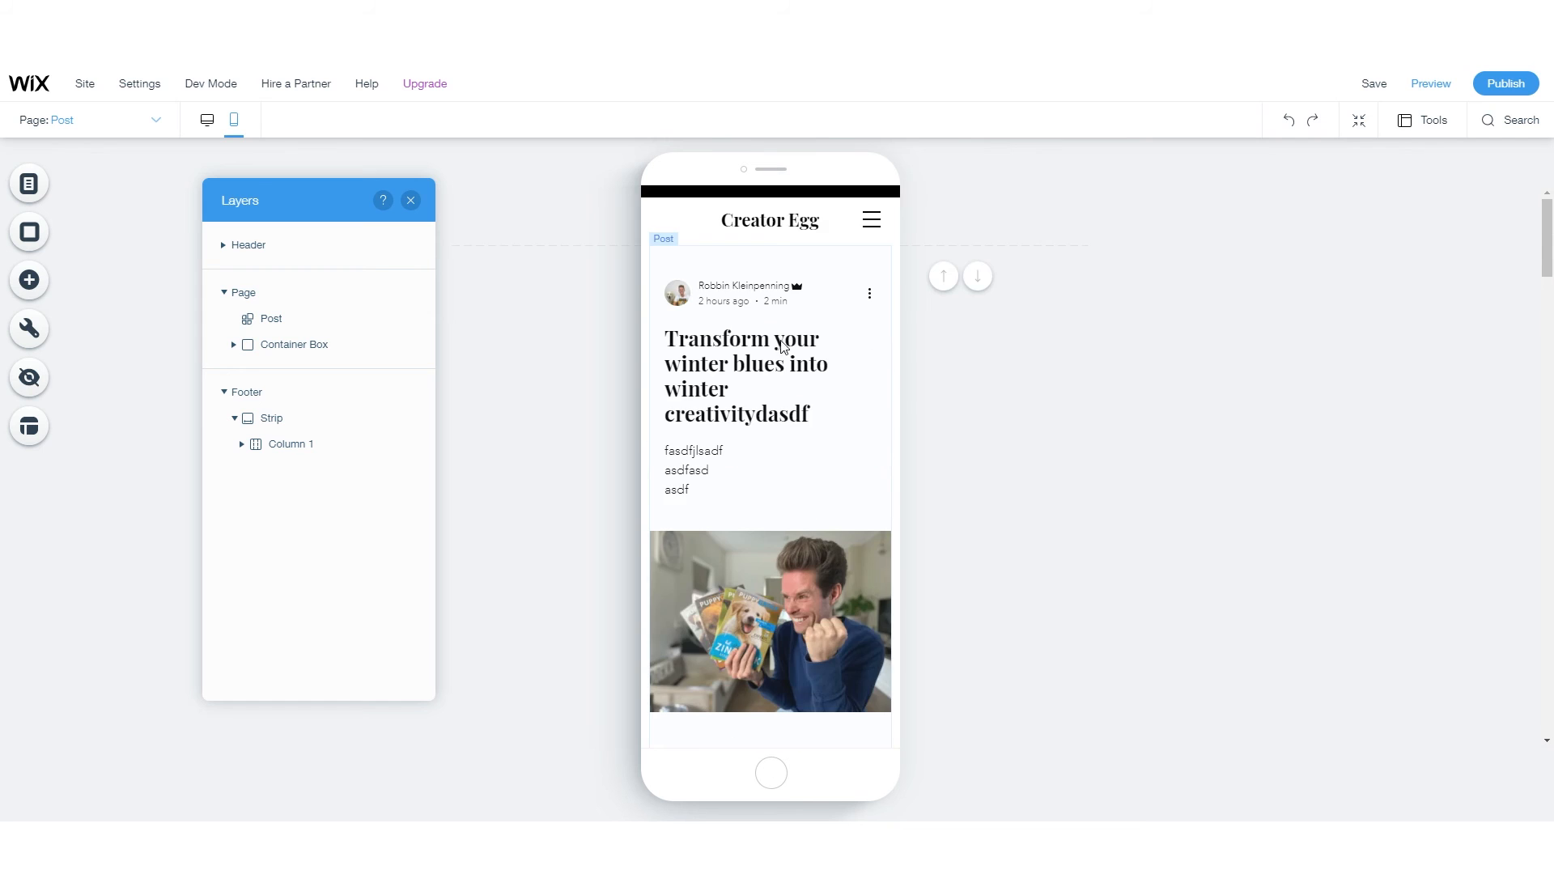
# - Open the mobile post's settings and review its Display options
pyautogui.click(800, 437)
pyautogui.click(788, 391)
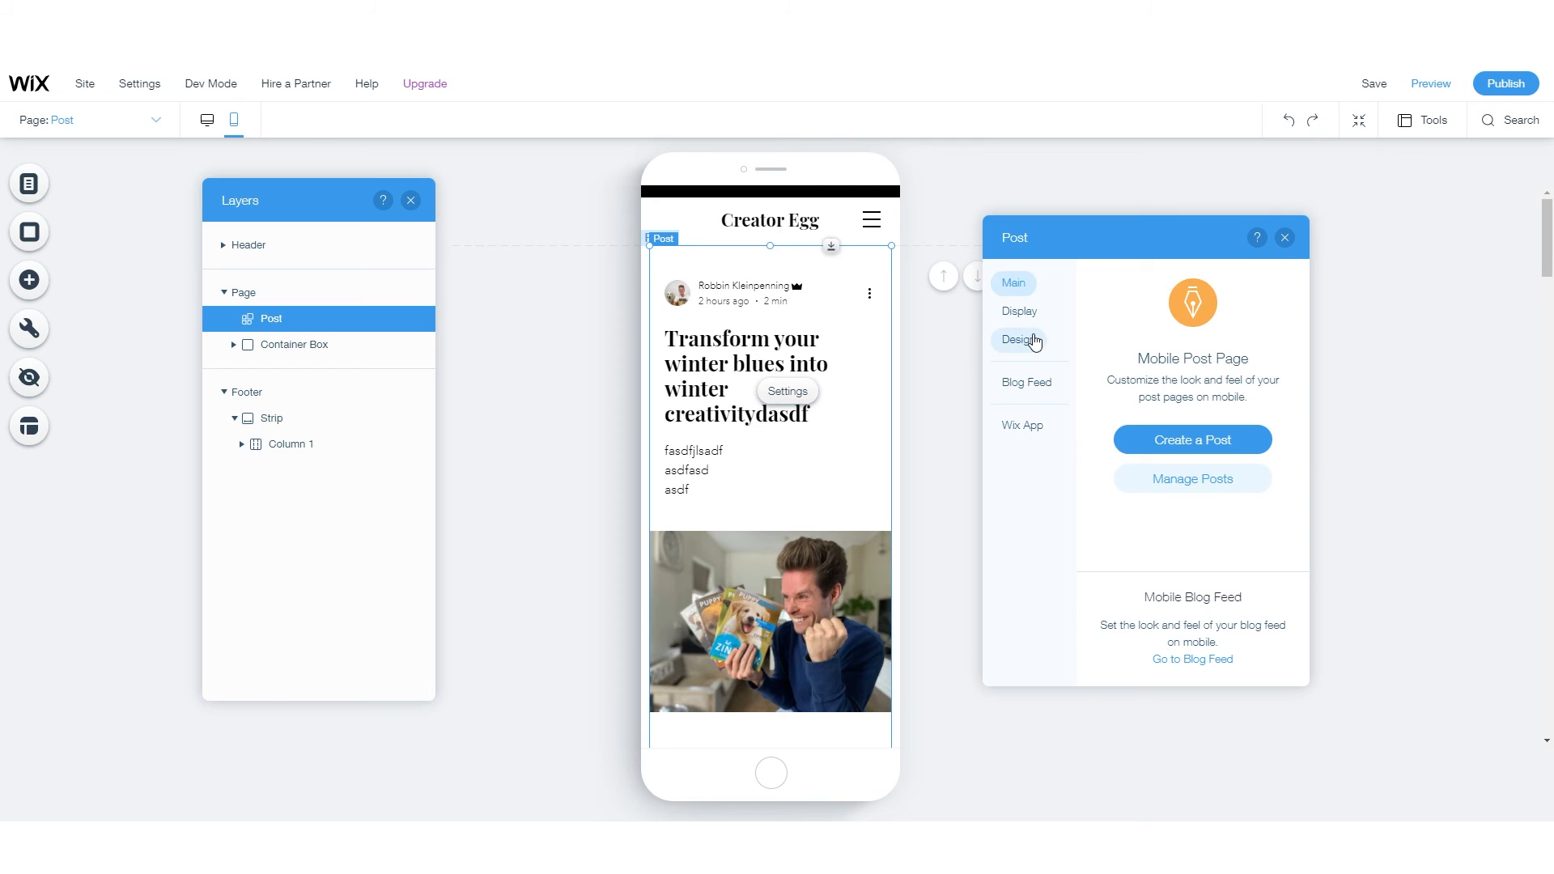
pyautogui.click(1035, 341)
pyautogui.click(1022, 312)
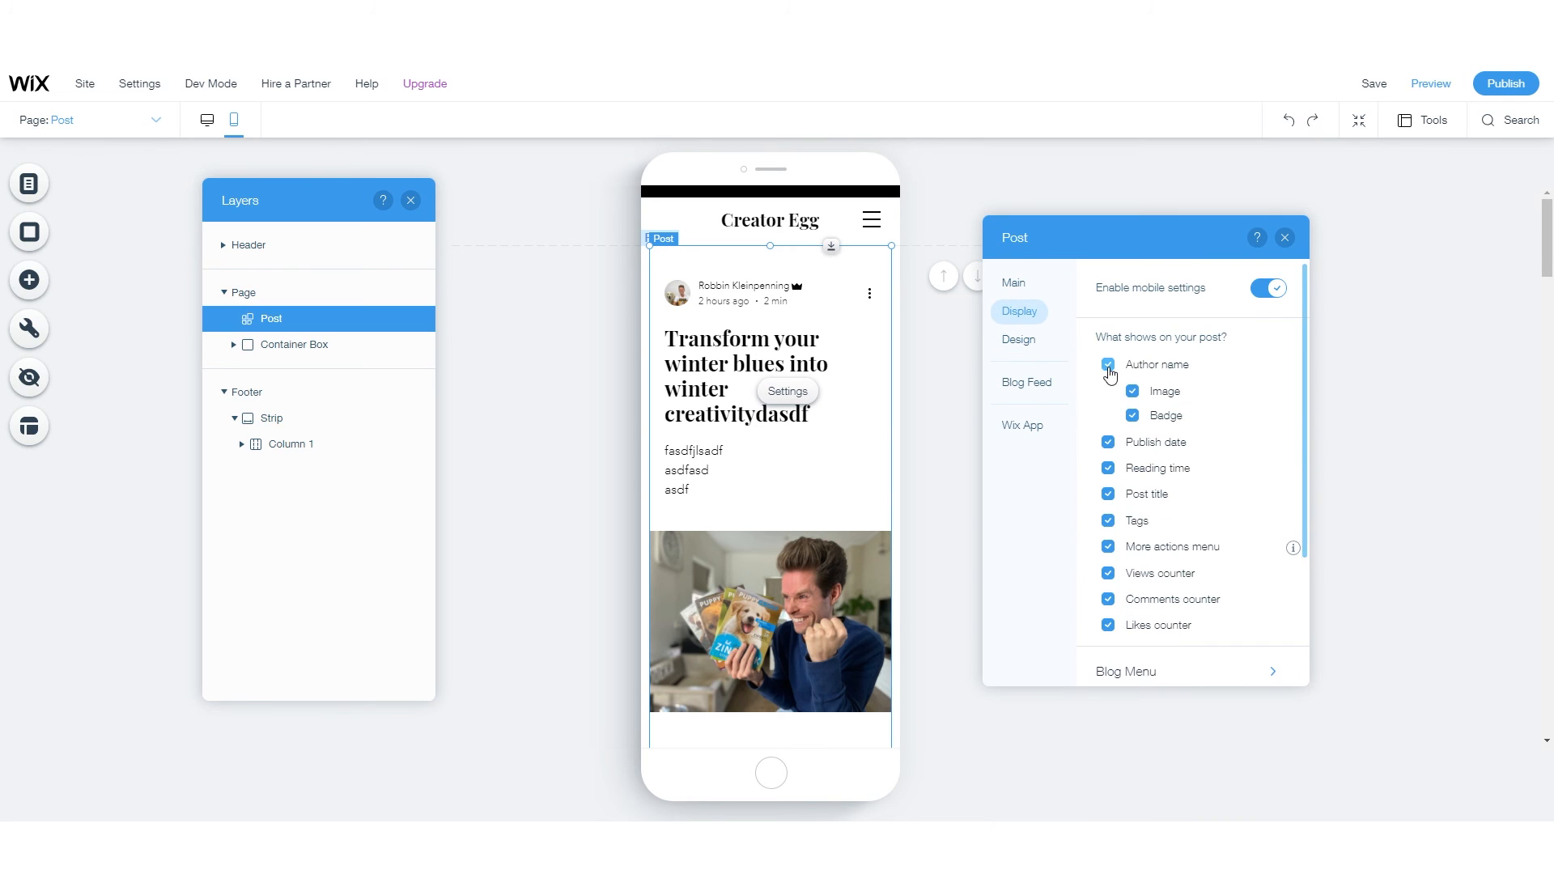
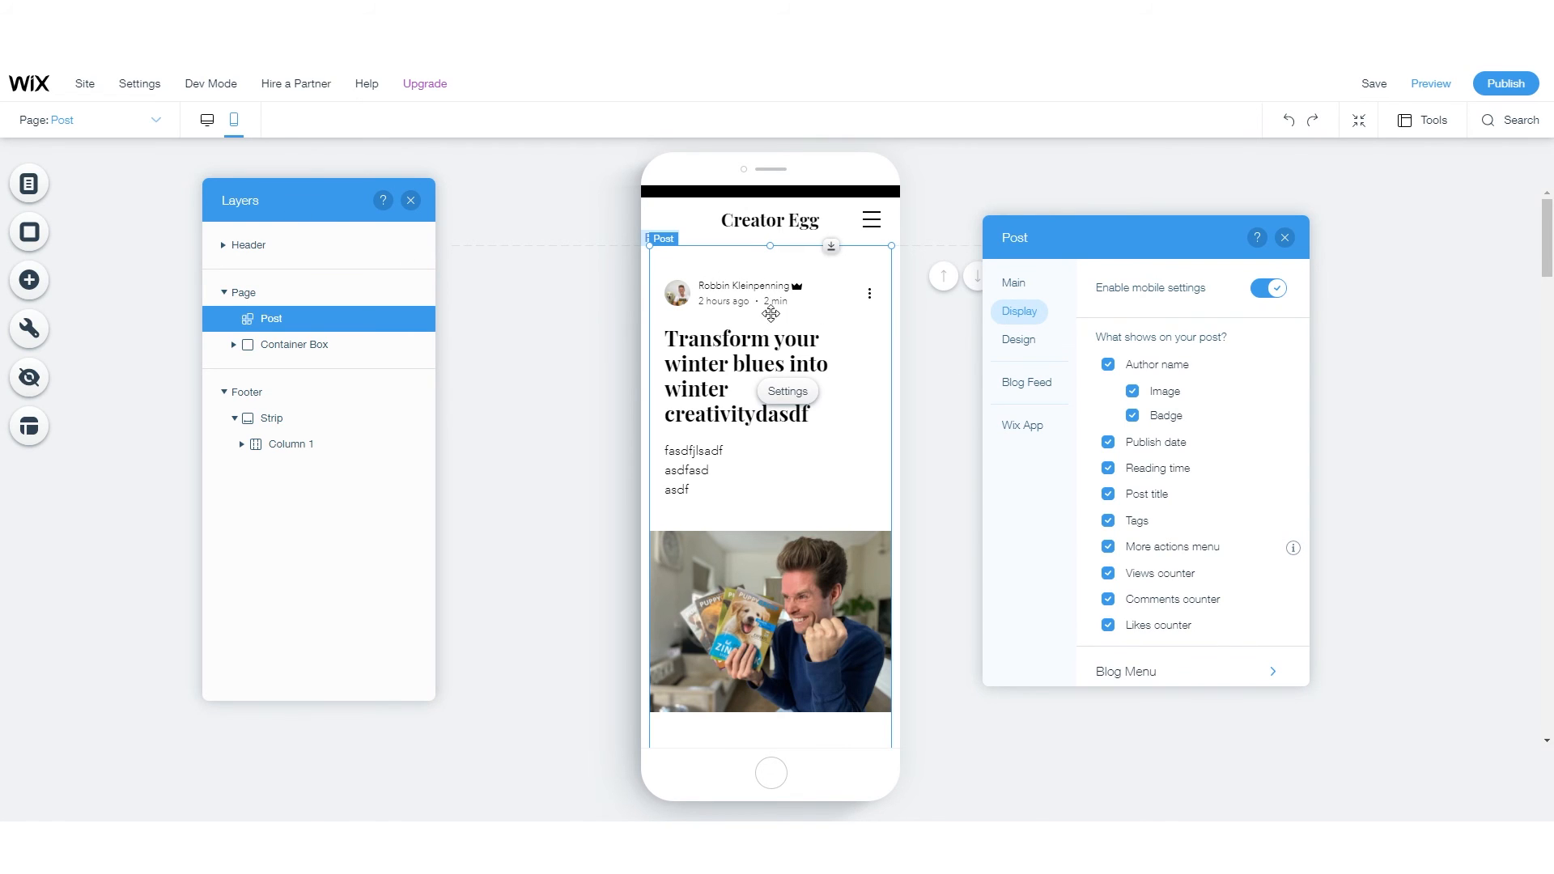
# - Check the Post page in the desktop version with the layers list closed, and return to the mobile version
pyautogui.click(208, 120)
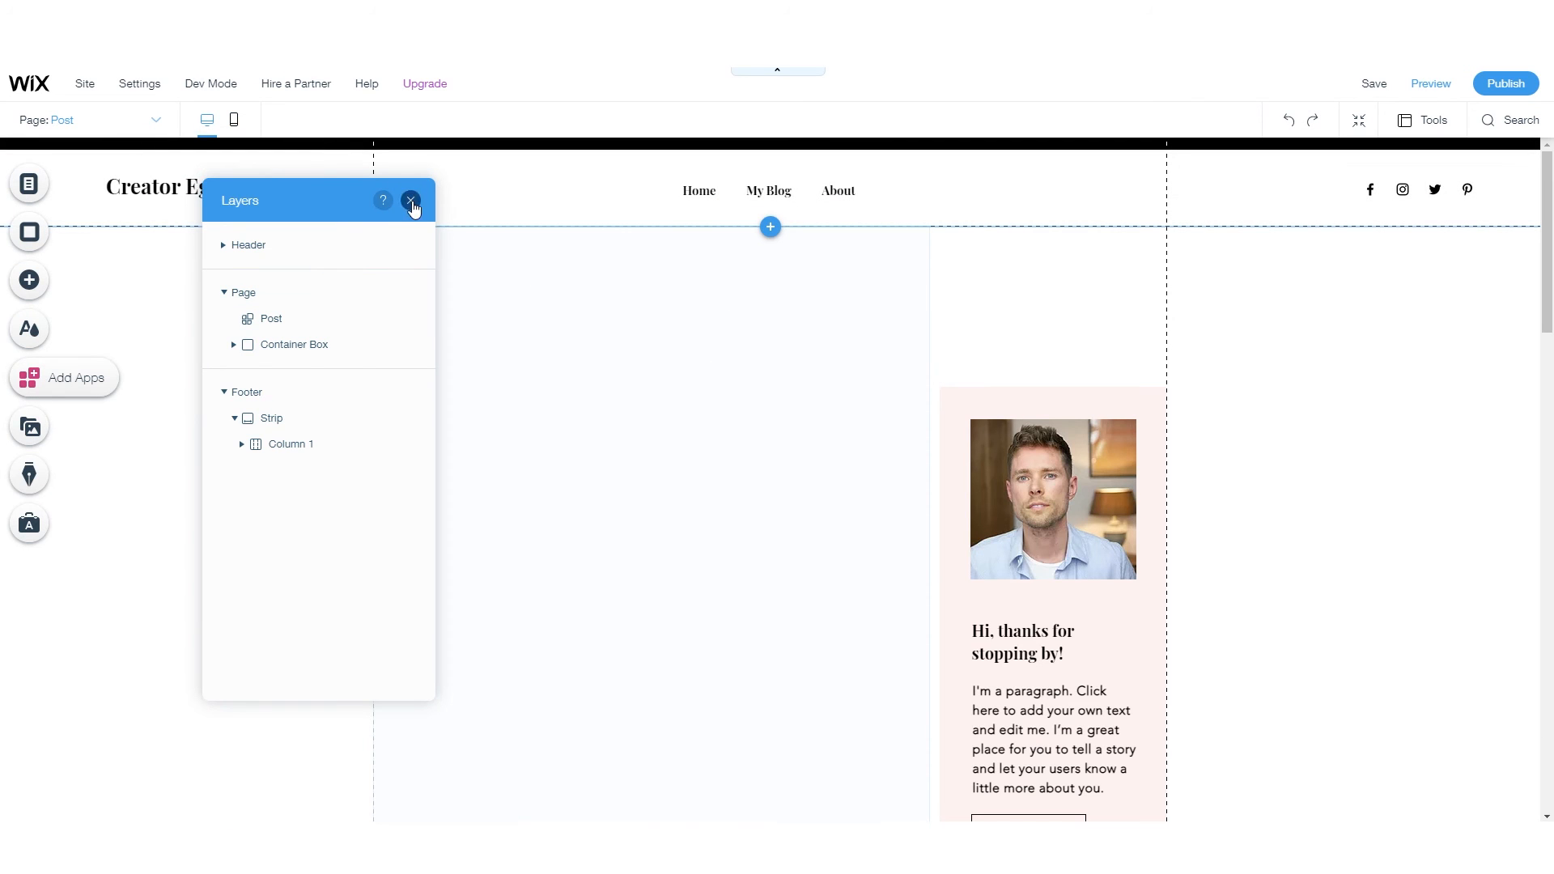
pyautogui.click(411, 201)
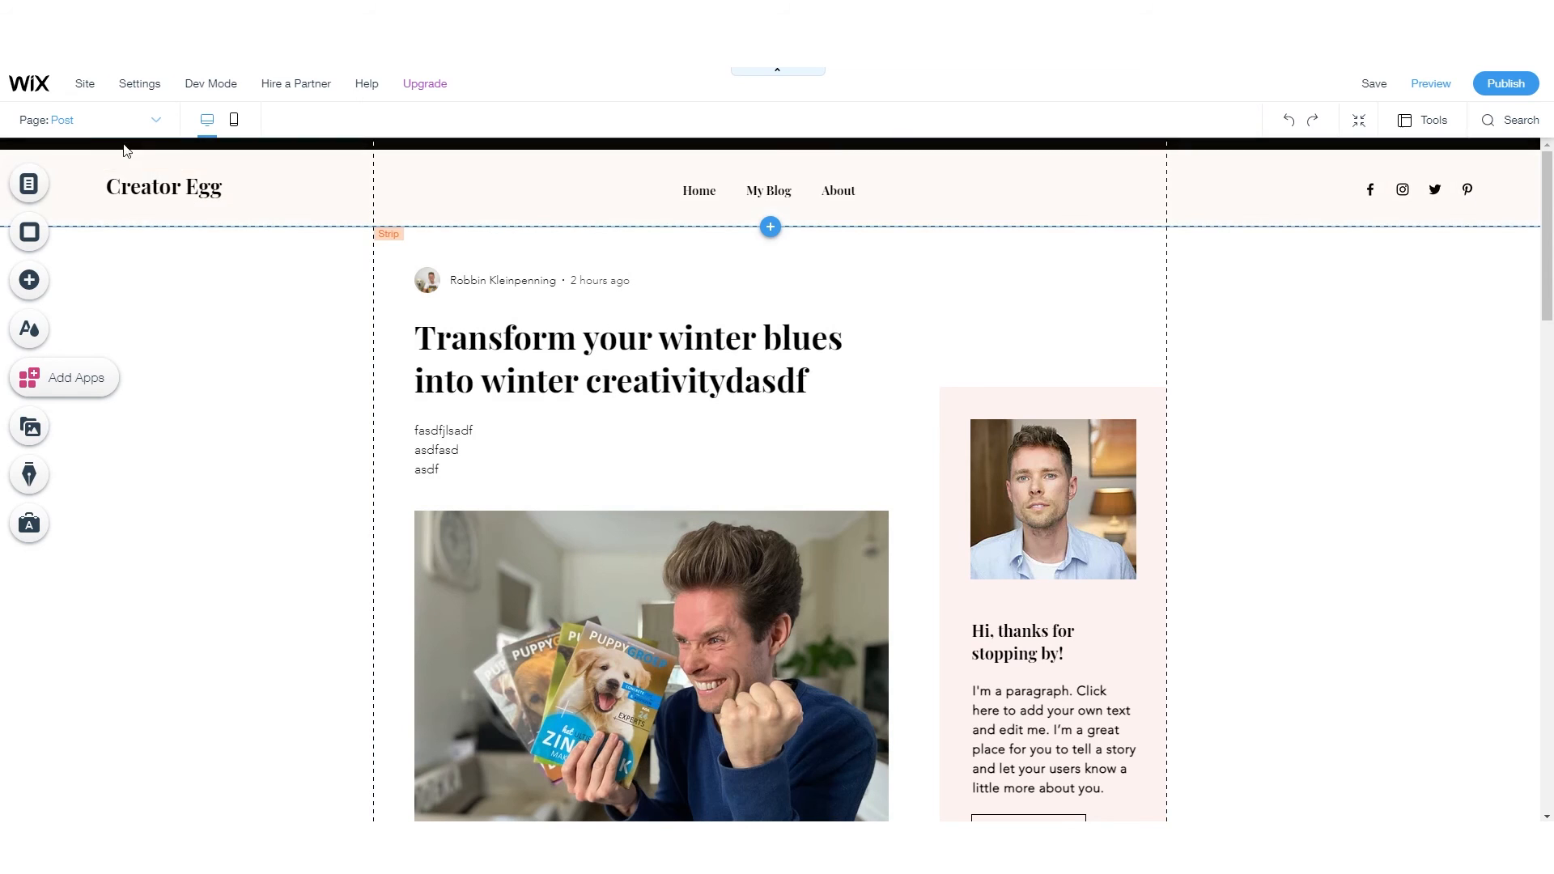
pyautogui.click(234, 120)
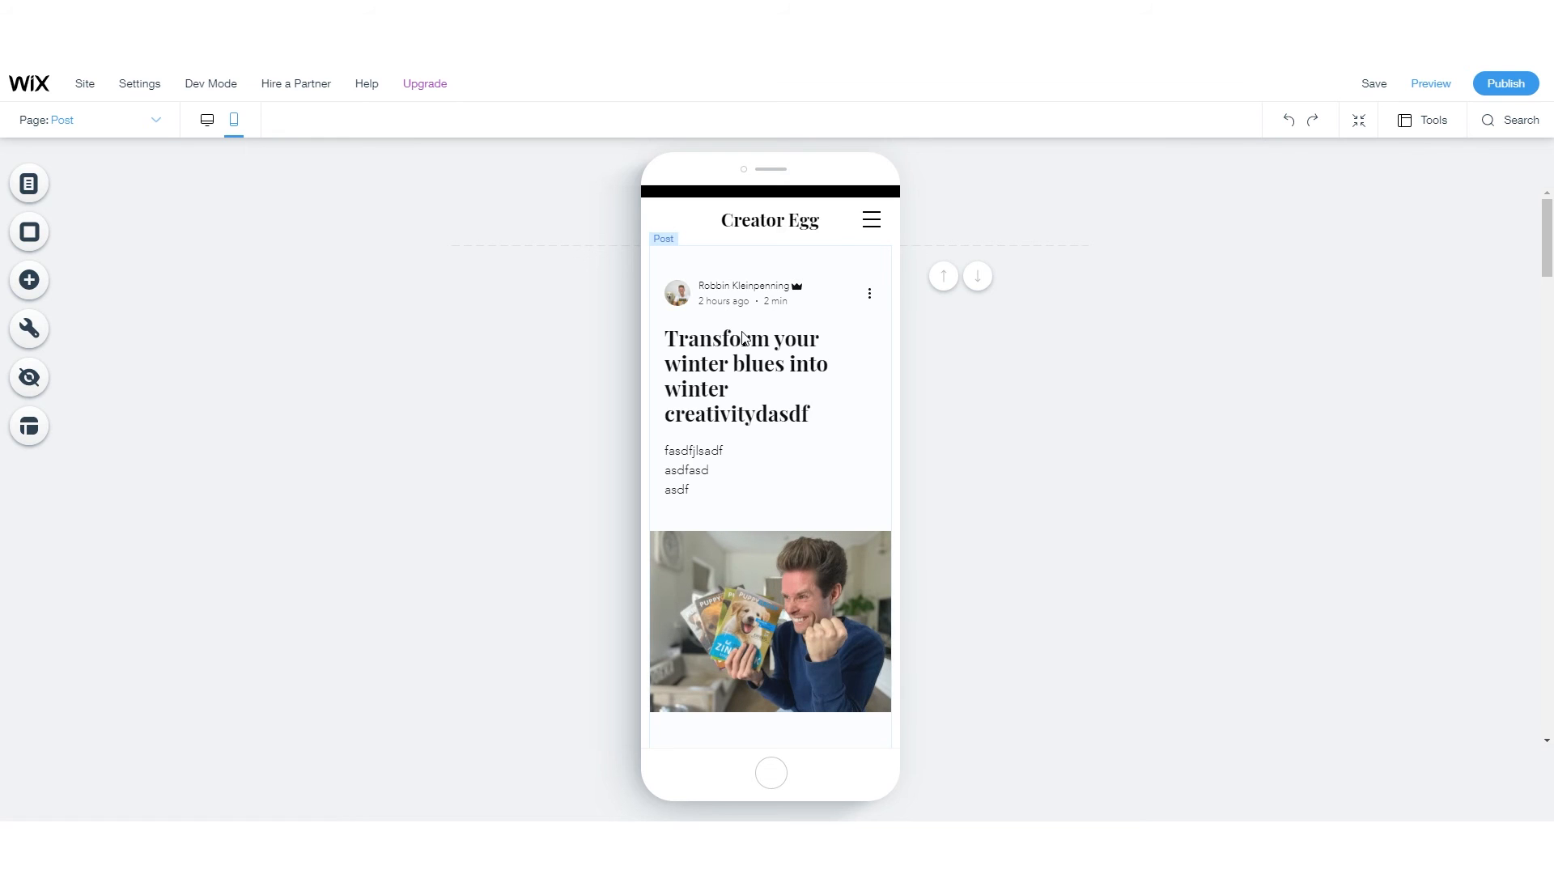
# - Hide the badge, reading time, tags, more actions menu and the views, comments and likes counters on the mobile post
pyautogui.click(744, 337)
pyautogui.click(732, 293)
pyautogui.moveTo(277, 253); pyautogui.dragTo(524, 275)
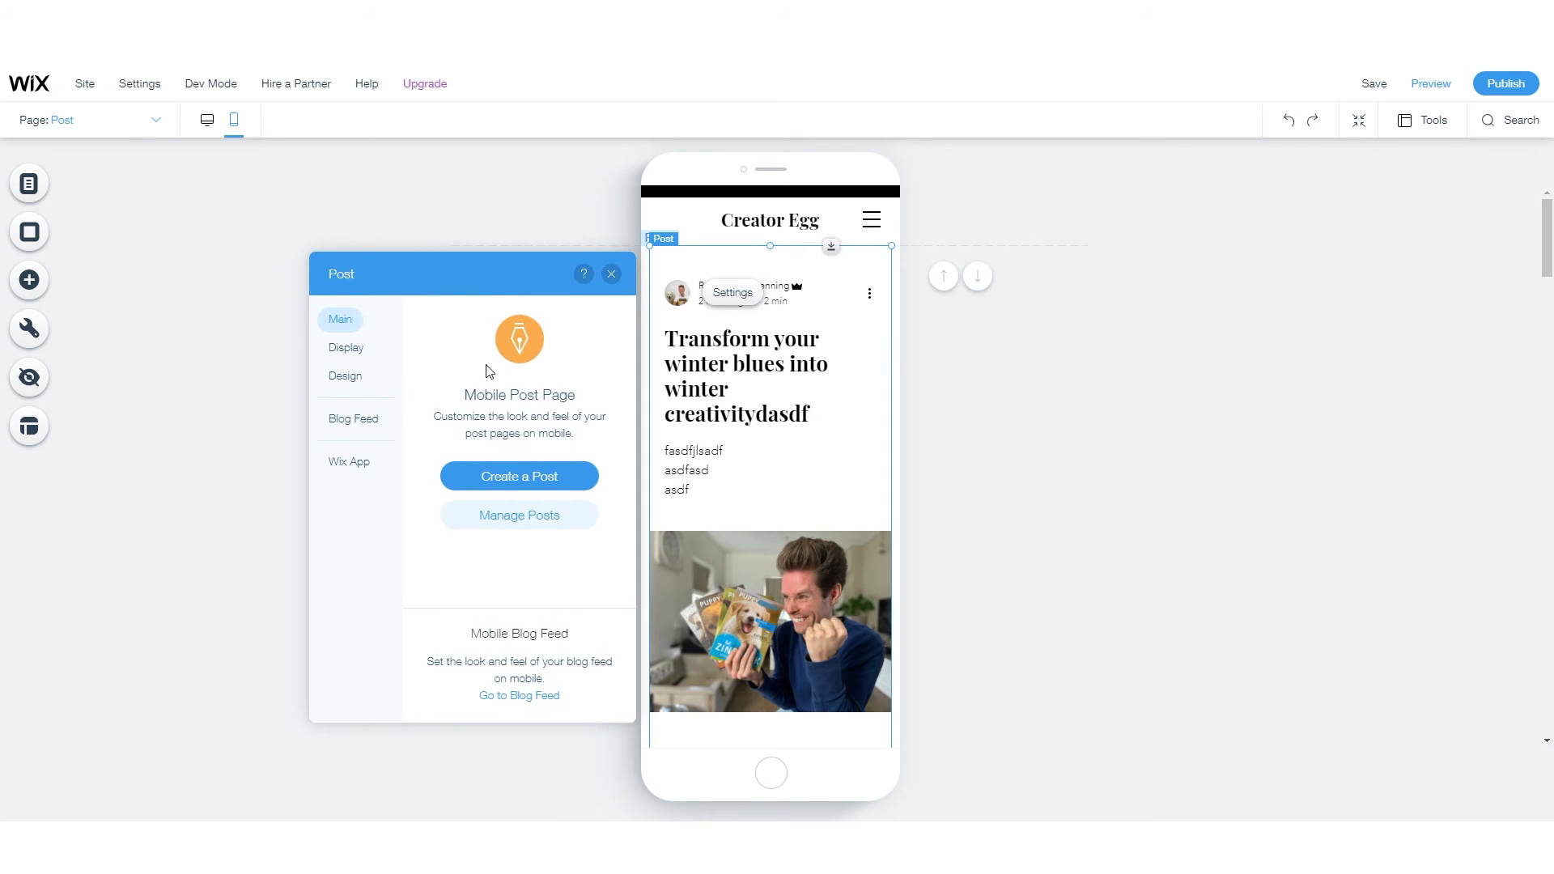
pyautogui.click(347, 356)
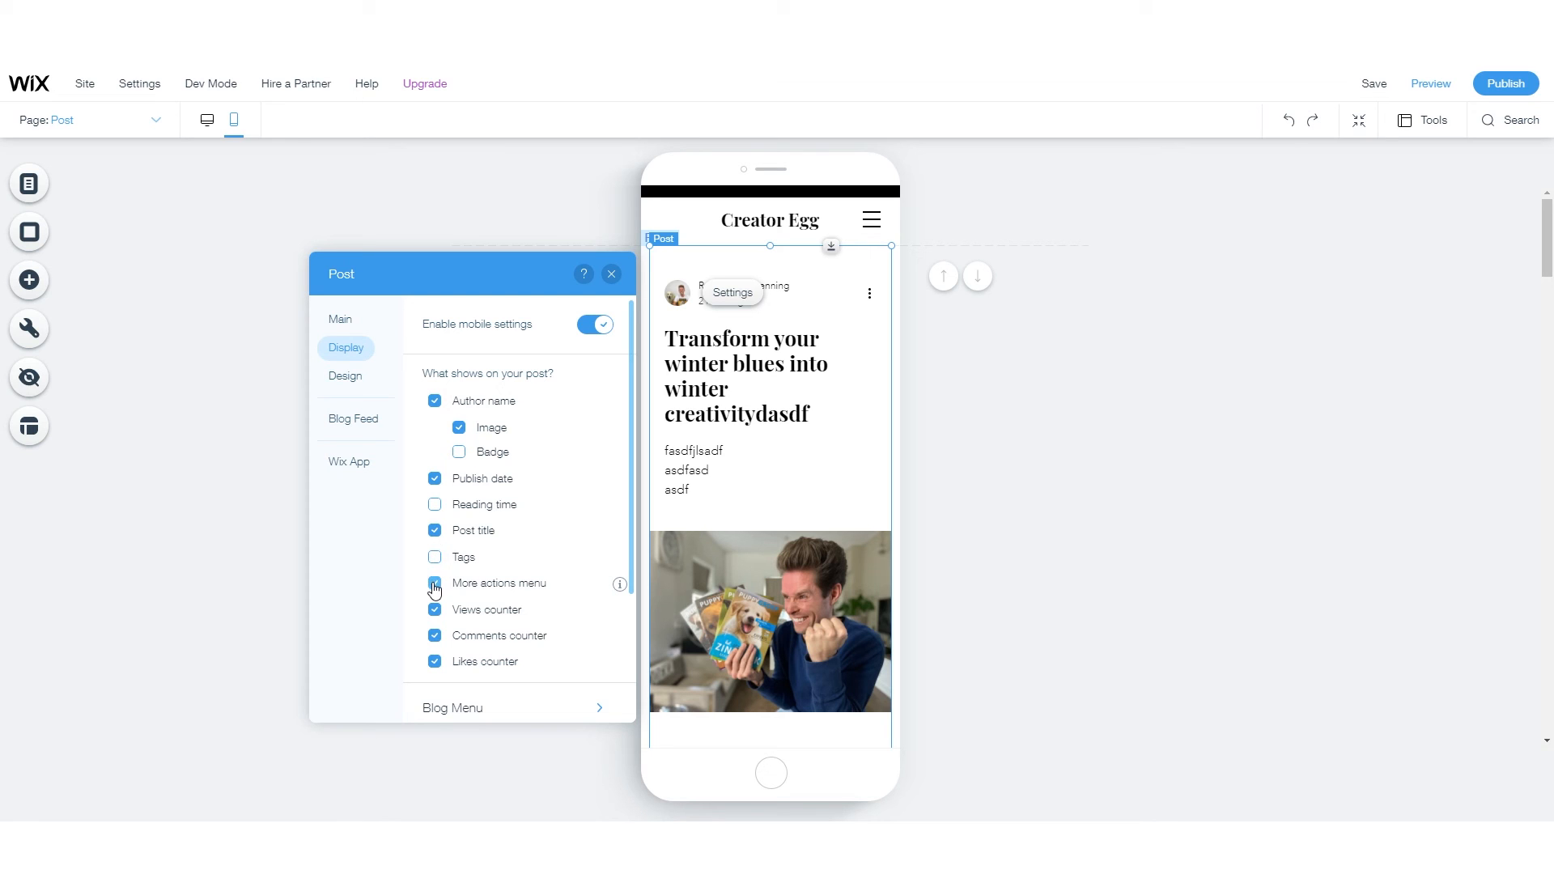
pyautogui.scroll(-1, 443, 555)
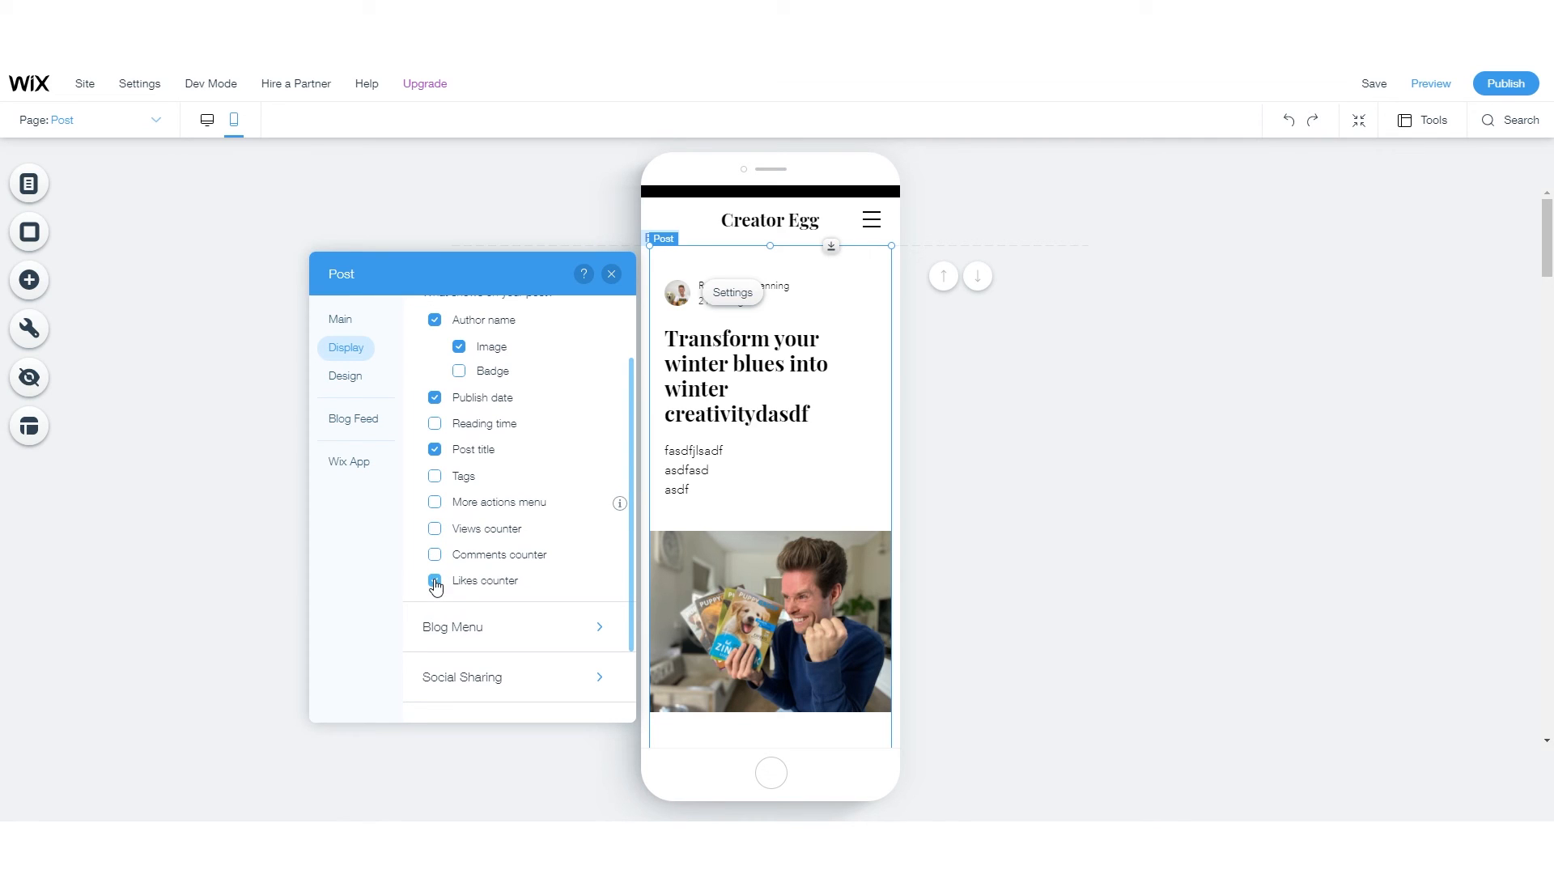
pyautogui.scroll(-1, 541, 553)
# - Review the mobile post's Blog Menu, Comments and font size settings
pyautogui.click(600, 535)
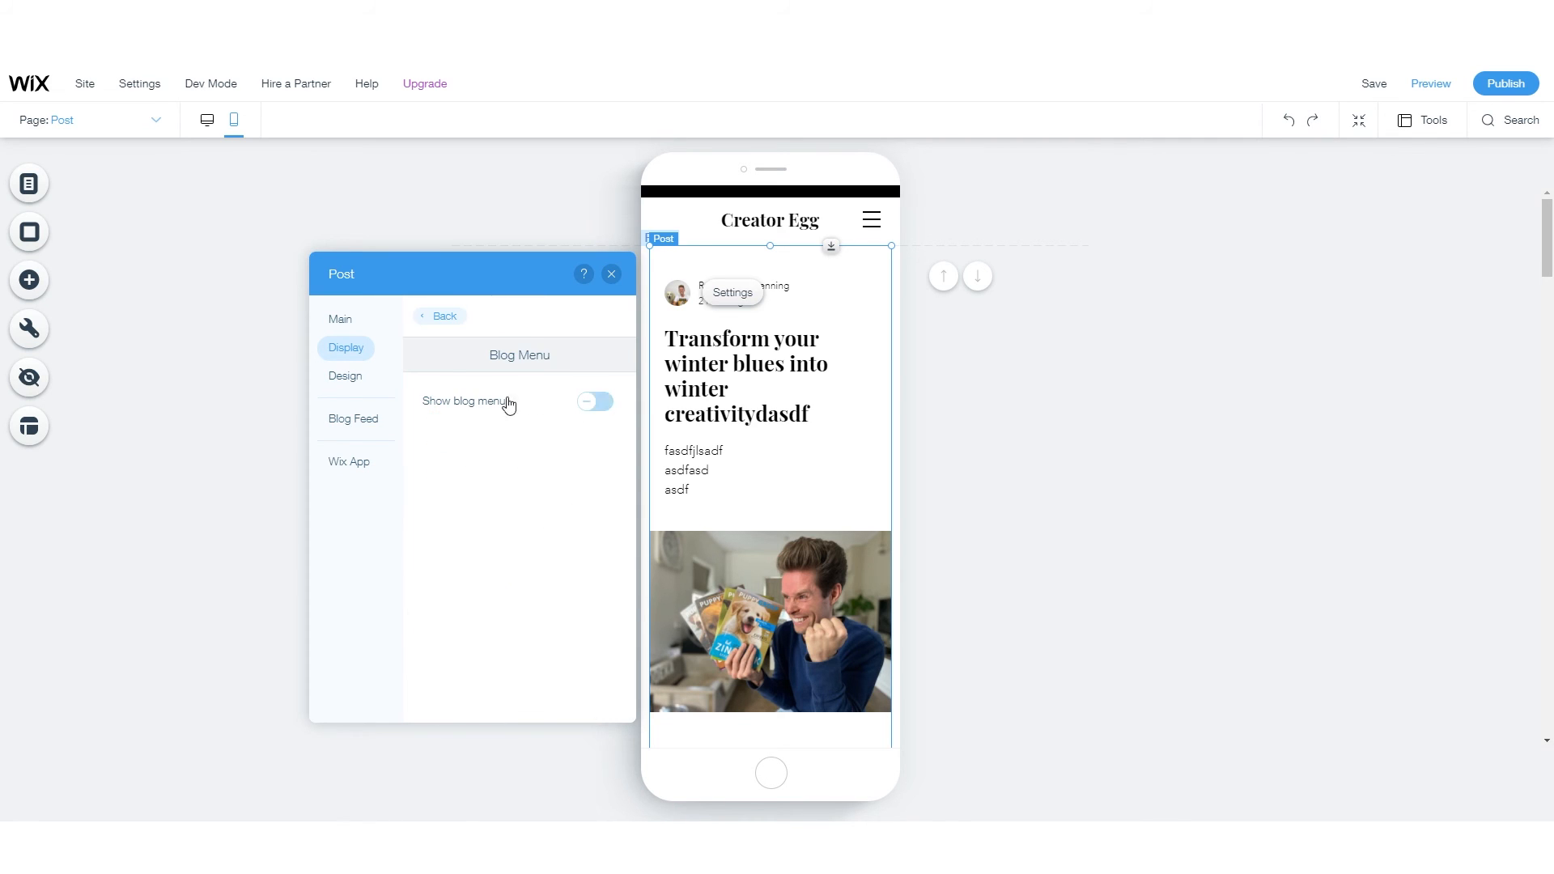
pyautogui.click(444, 317)
pyautogui.scroll(-2, 527, 486)
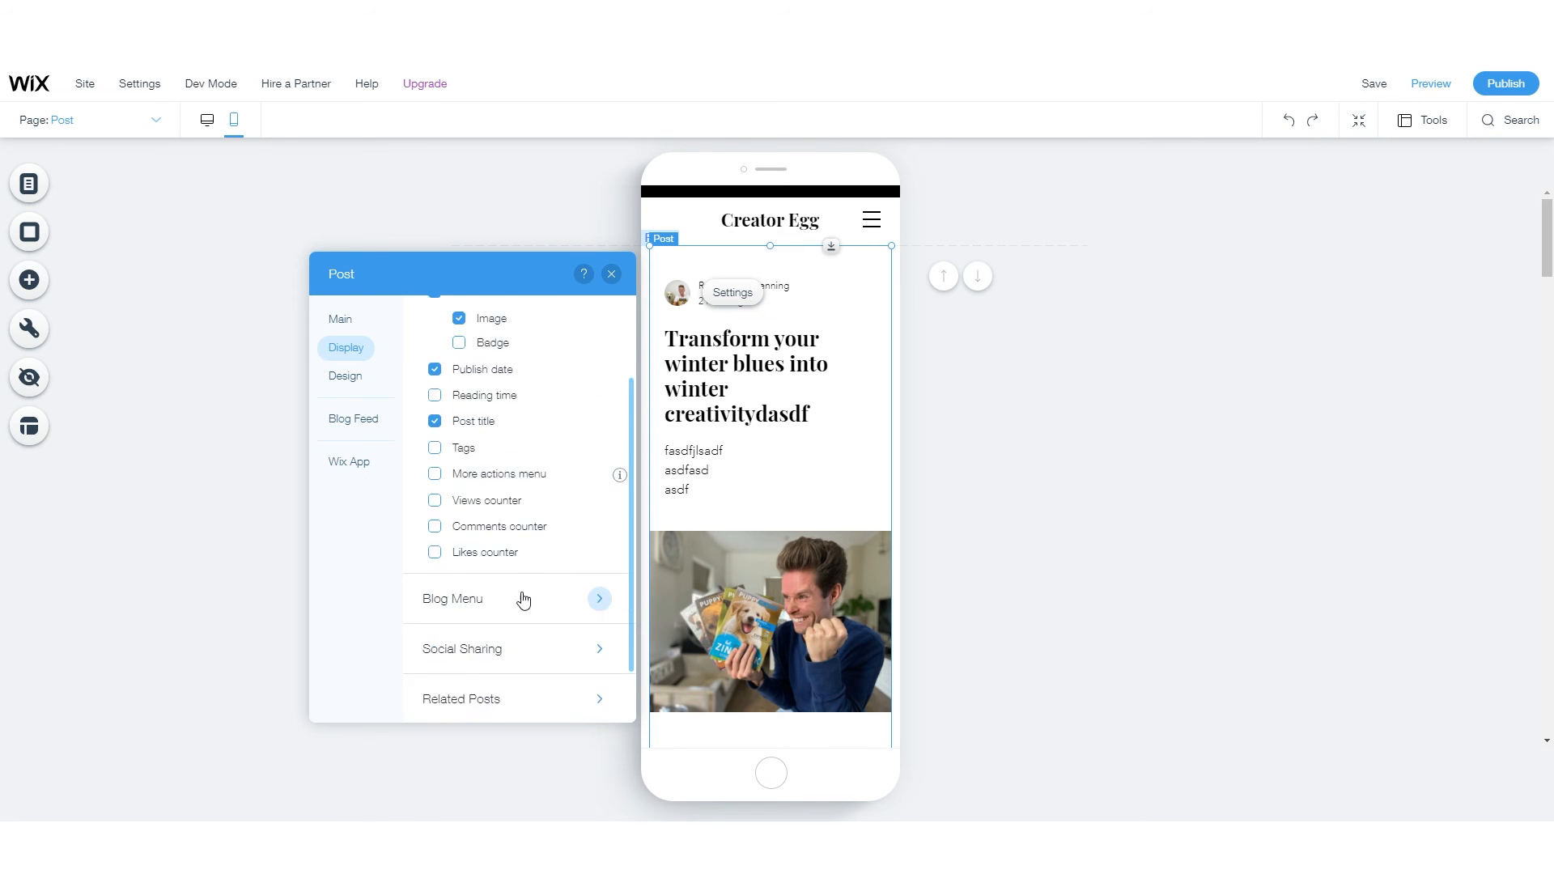
pyautogui.click(600, 685)
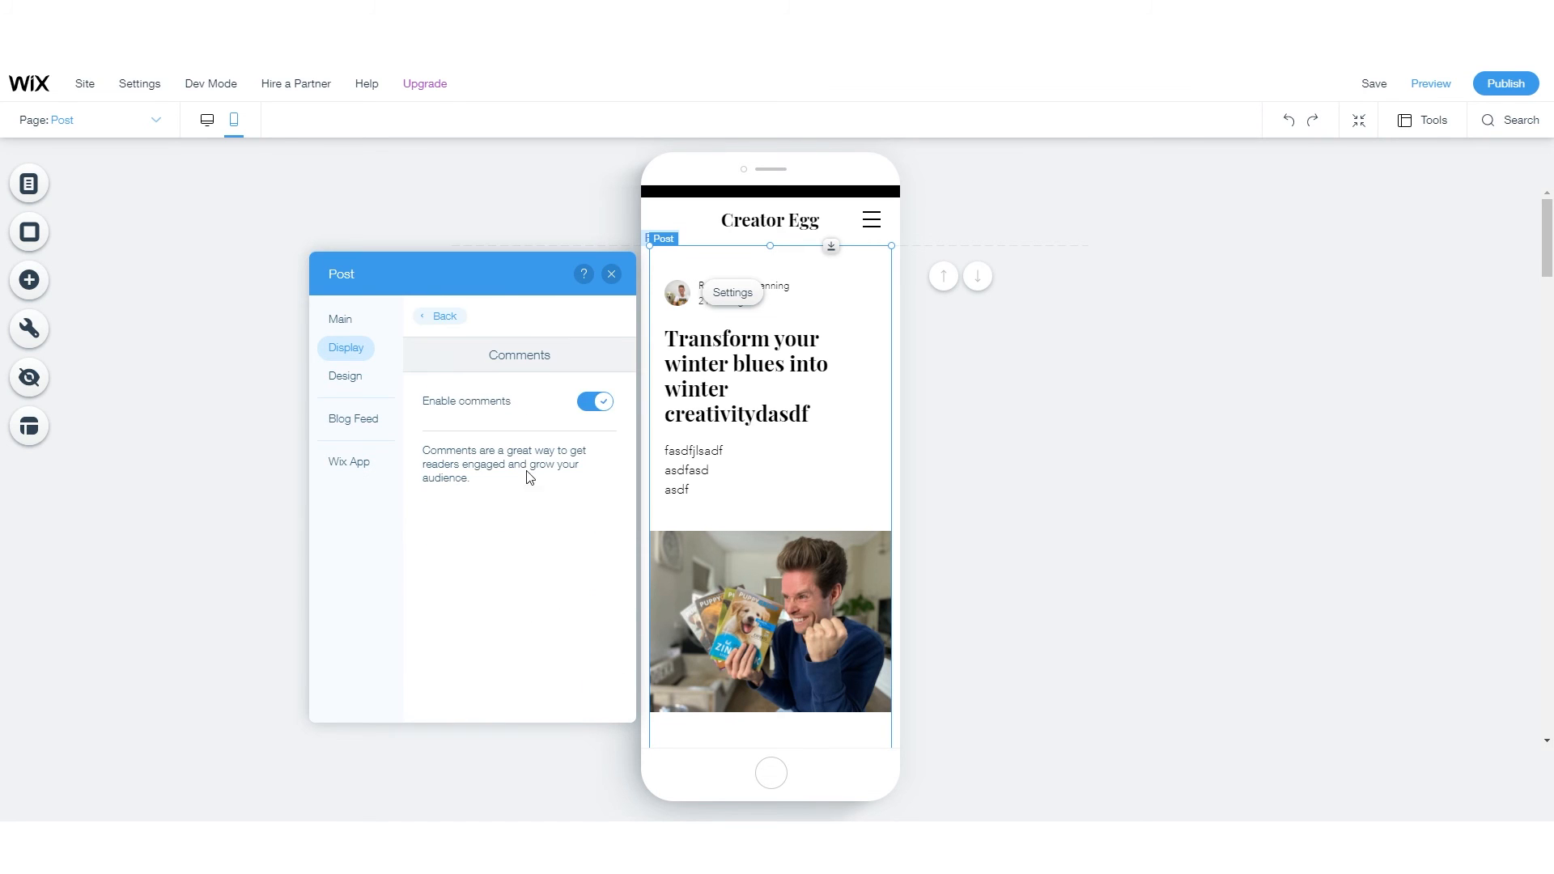
pyautogui.click(441, 317)
pyautogui.click(346, 376)
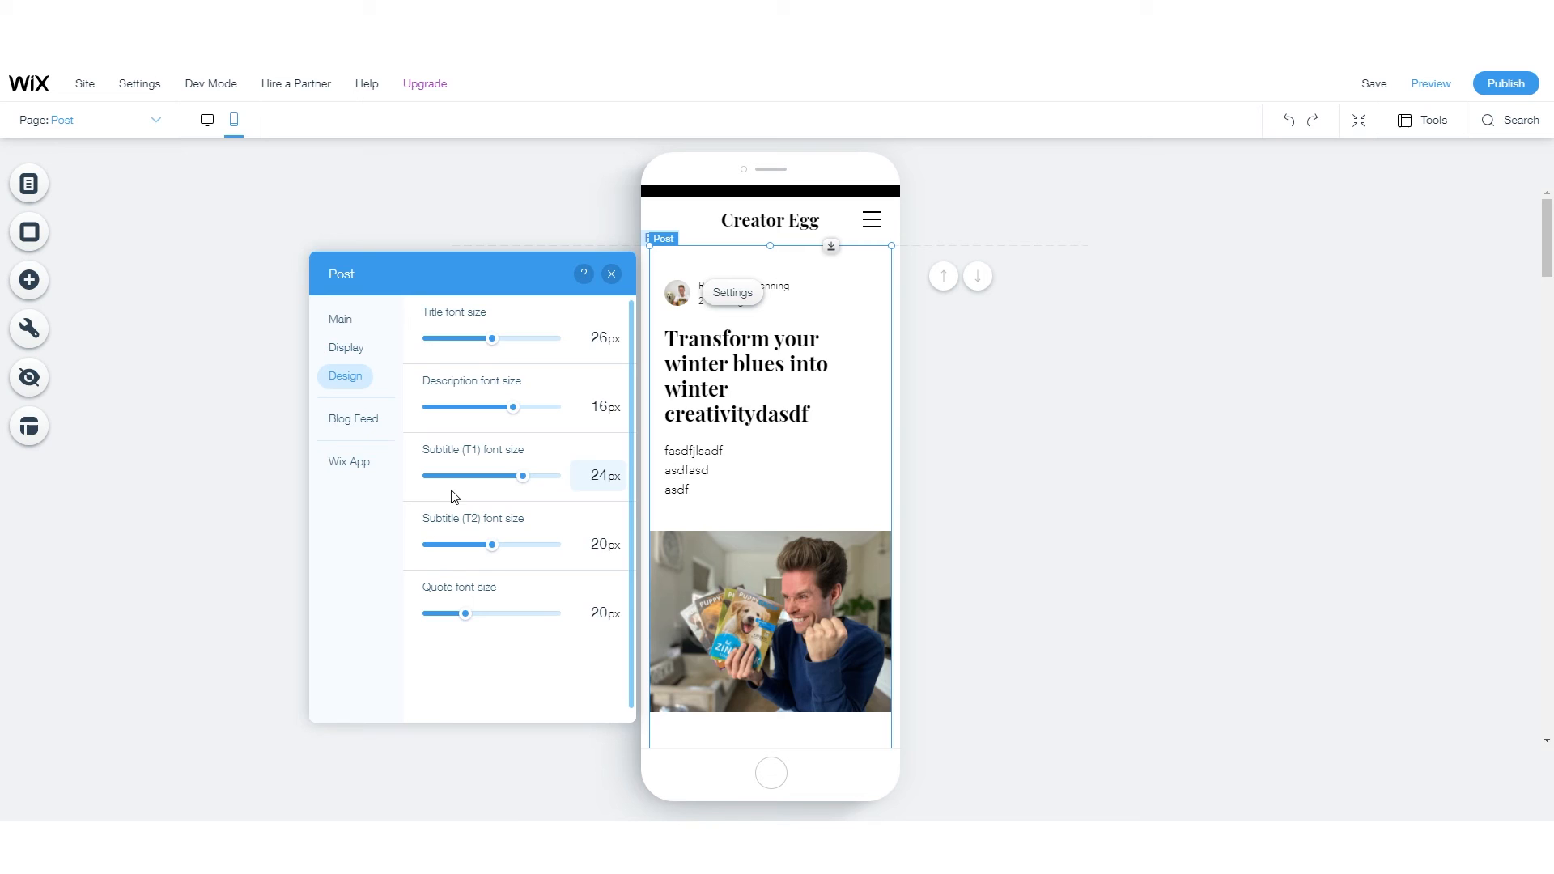
# - Visit the mobile blog feed page and return to the Post page to check the post's header
pyautogui.click(332, 423)
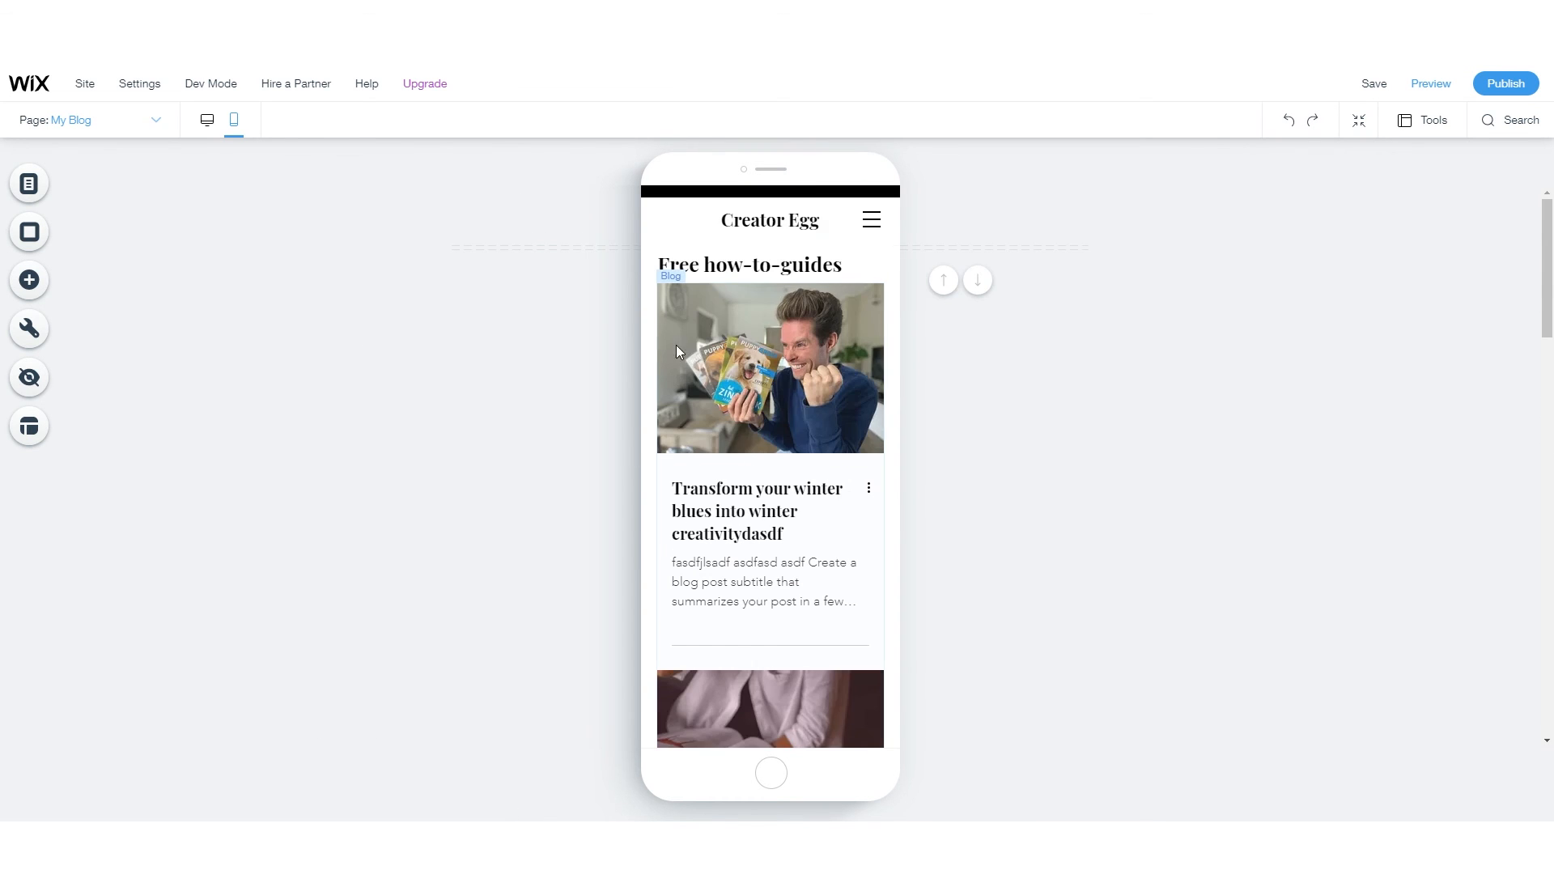
pyautogui.click(121, 119)
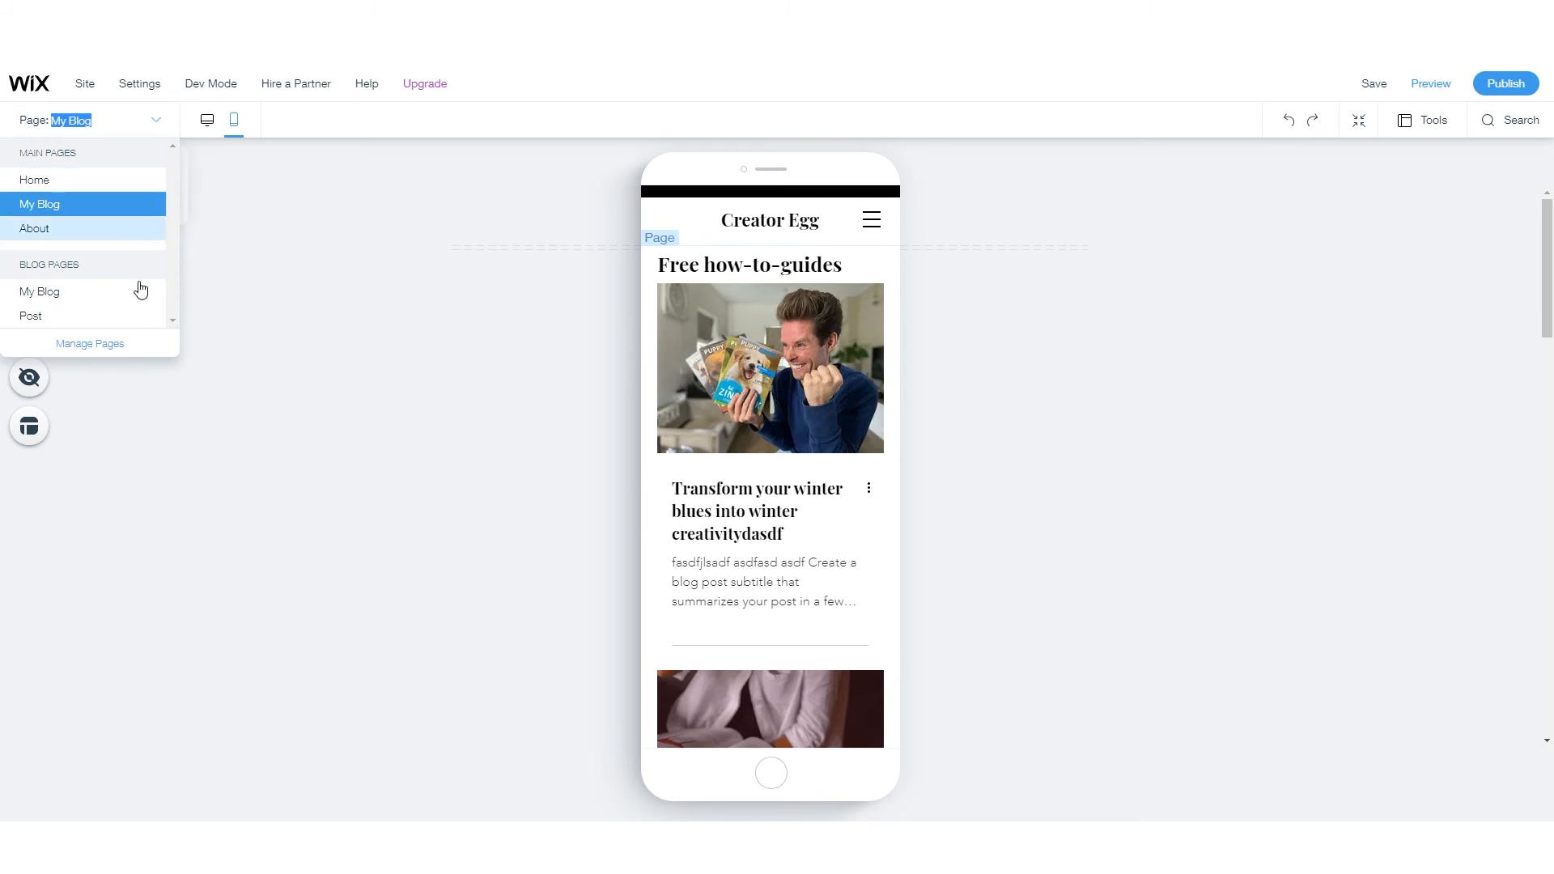
pyautogui.click(60, 318)
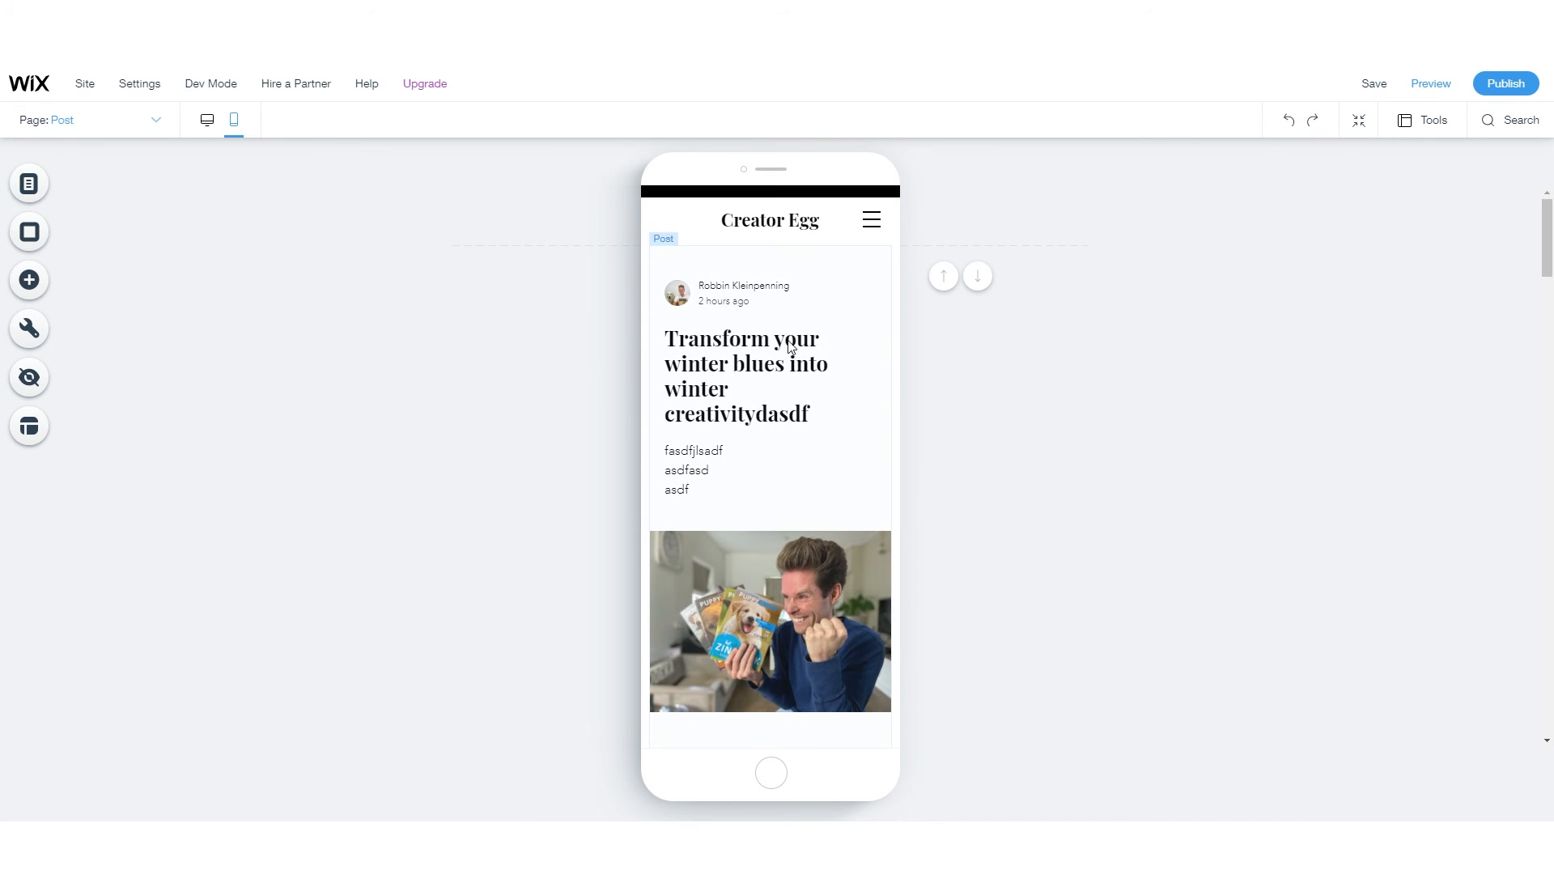
pyautogui.click(767, 287)
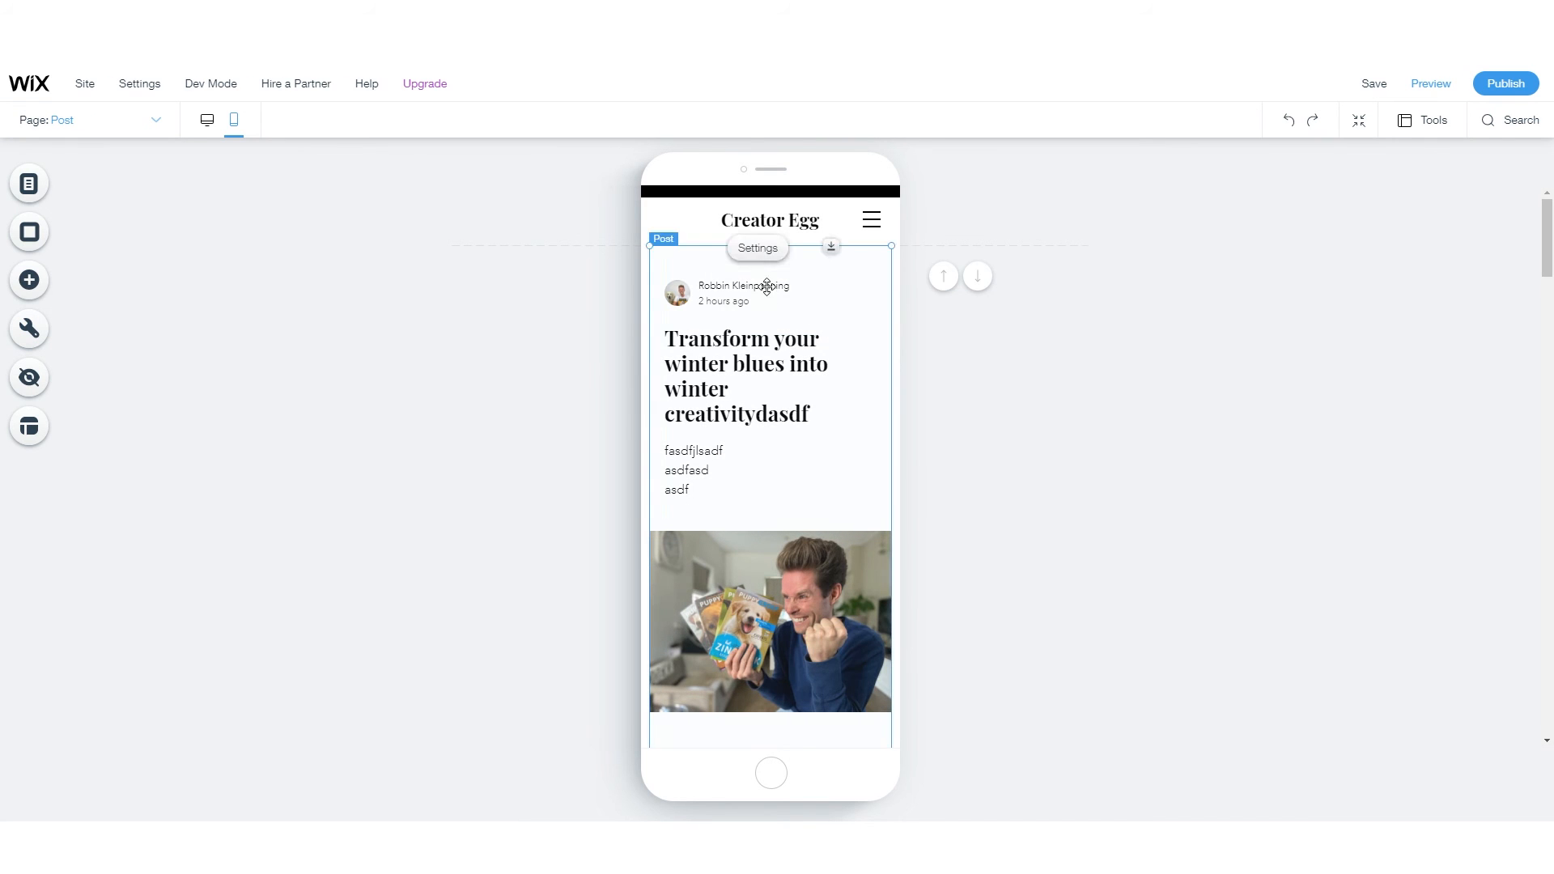
pyautogui.click(607, 381)
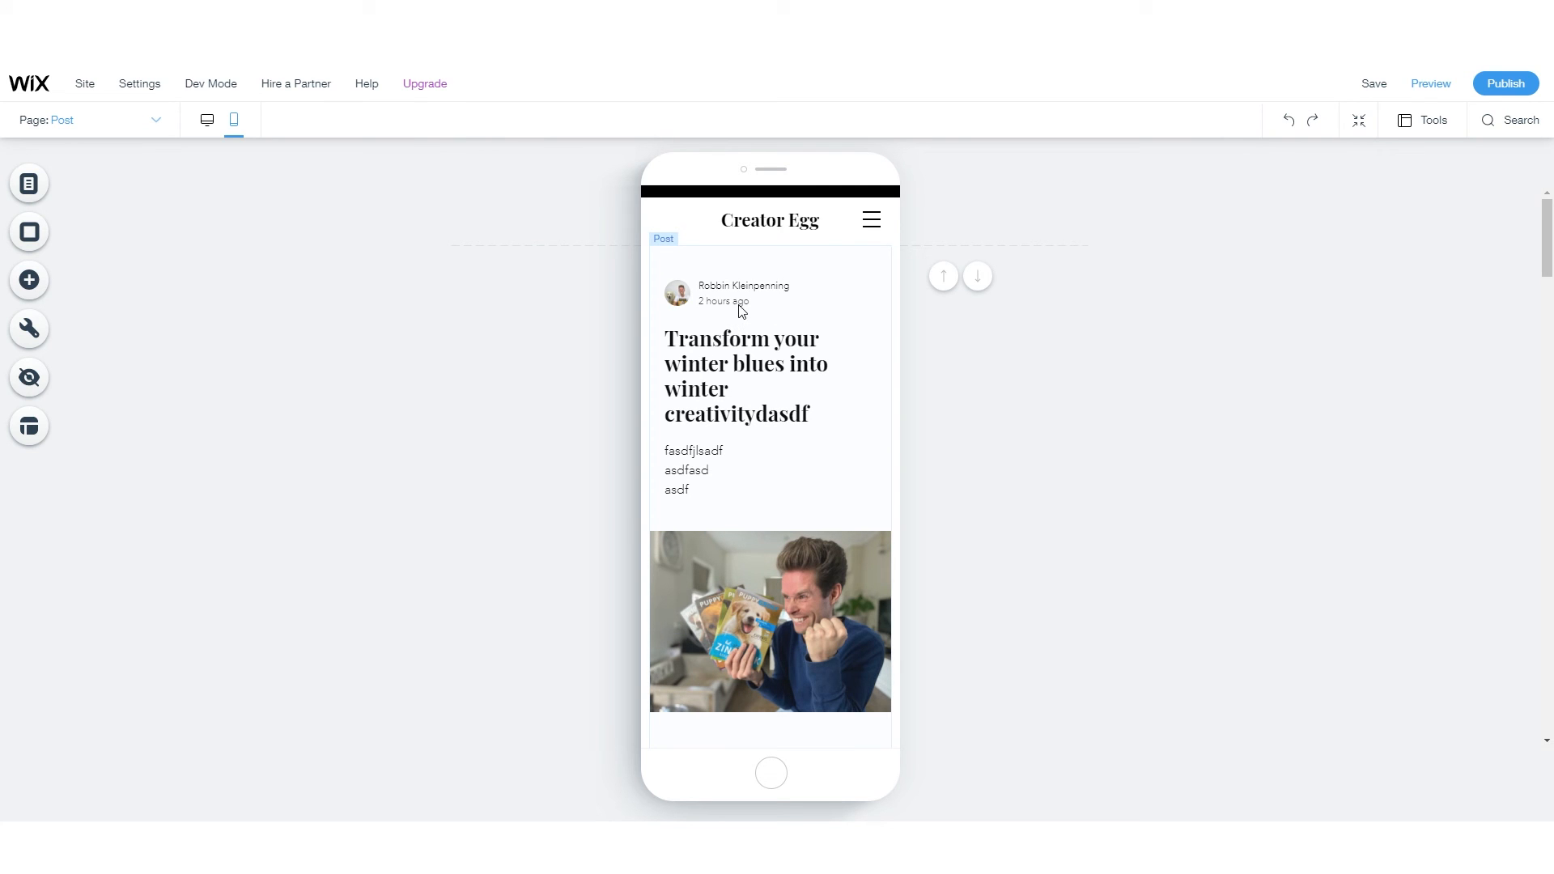
# - Move the social icons up beneath the Read More button and shorten the pink container box near the end of the mobile Post page
pyautogui.scroll(-10, 769, 470)
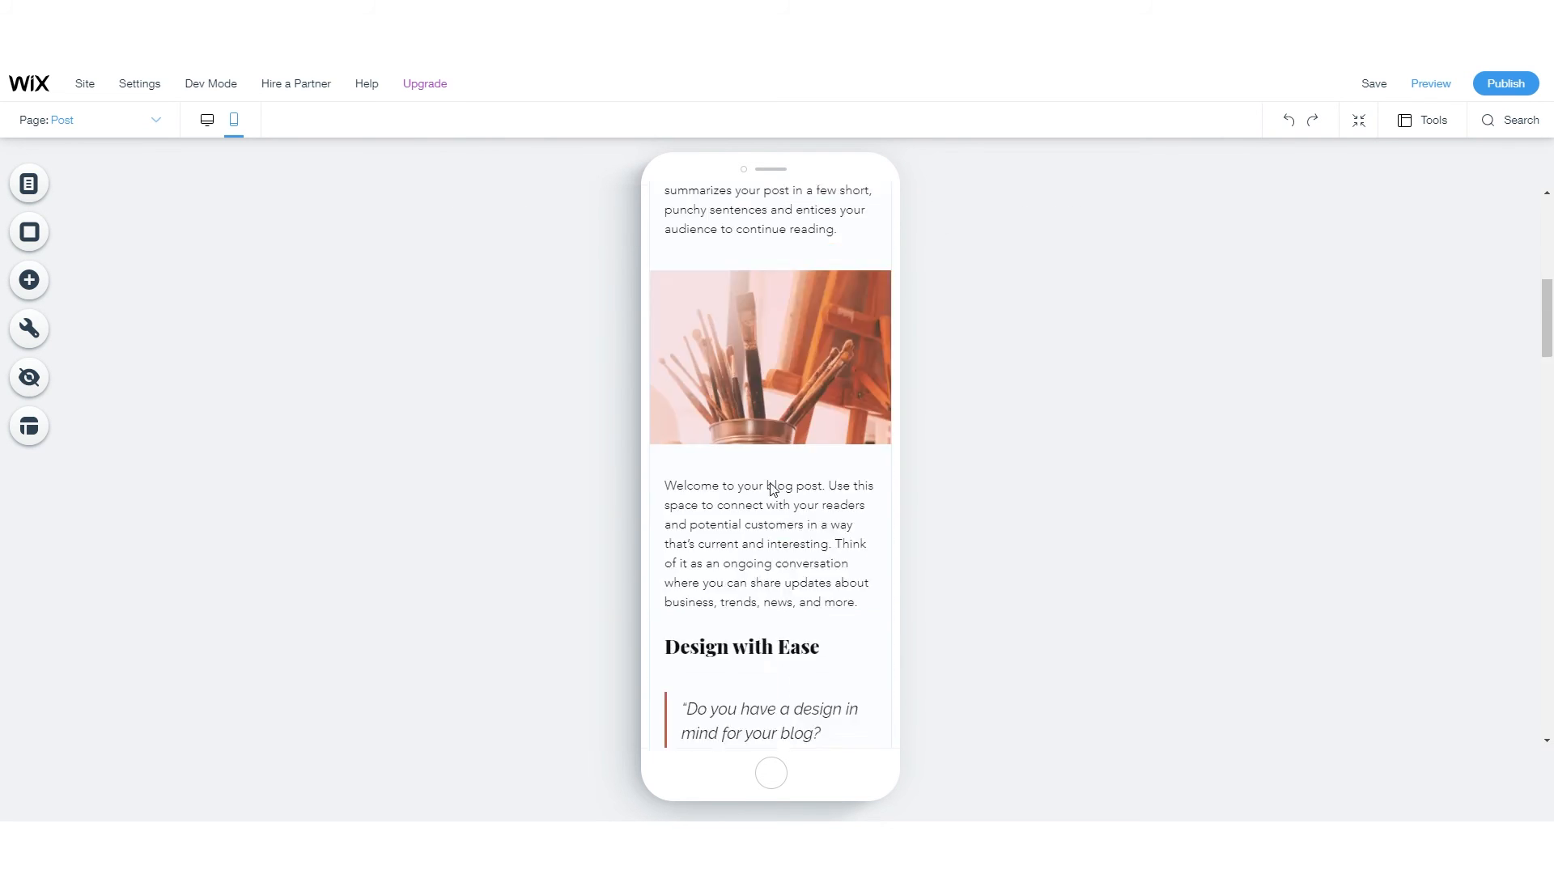
pyautogui.scroll(-15, 763, 455)
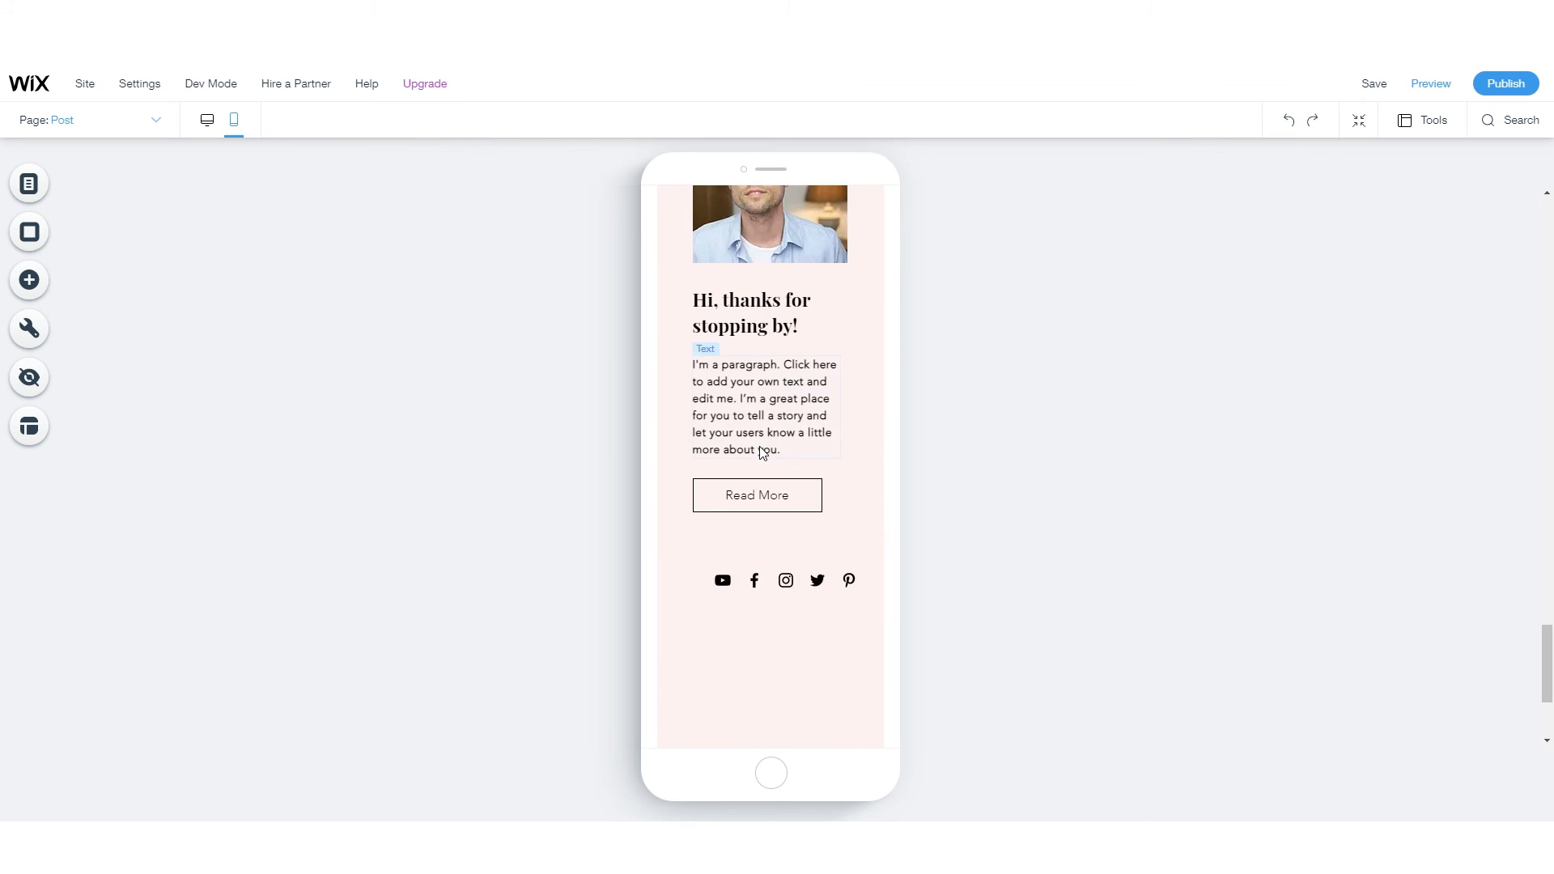
pyautogui.scroll(3, 762, 453)
pyautogui.scroll(-2, 763, 454)
pyautogui.click(771, 507)
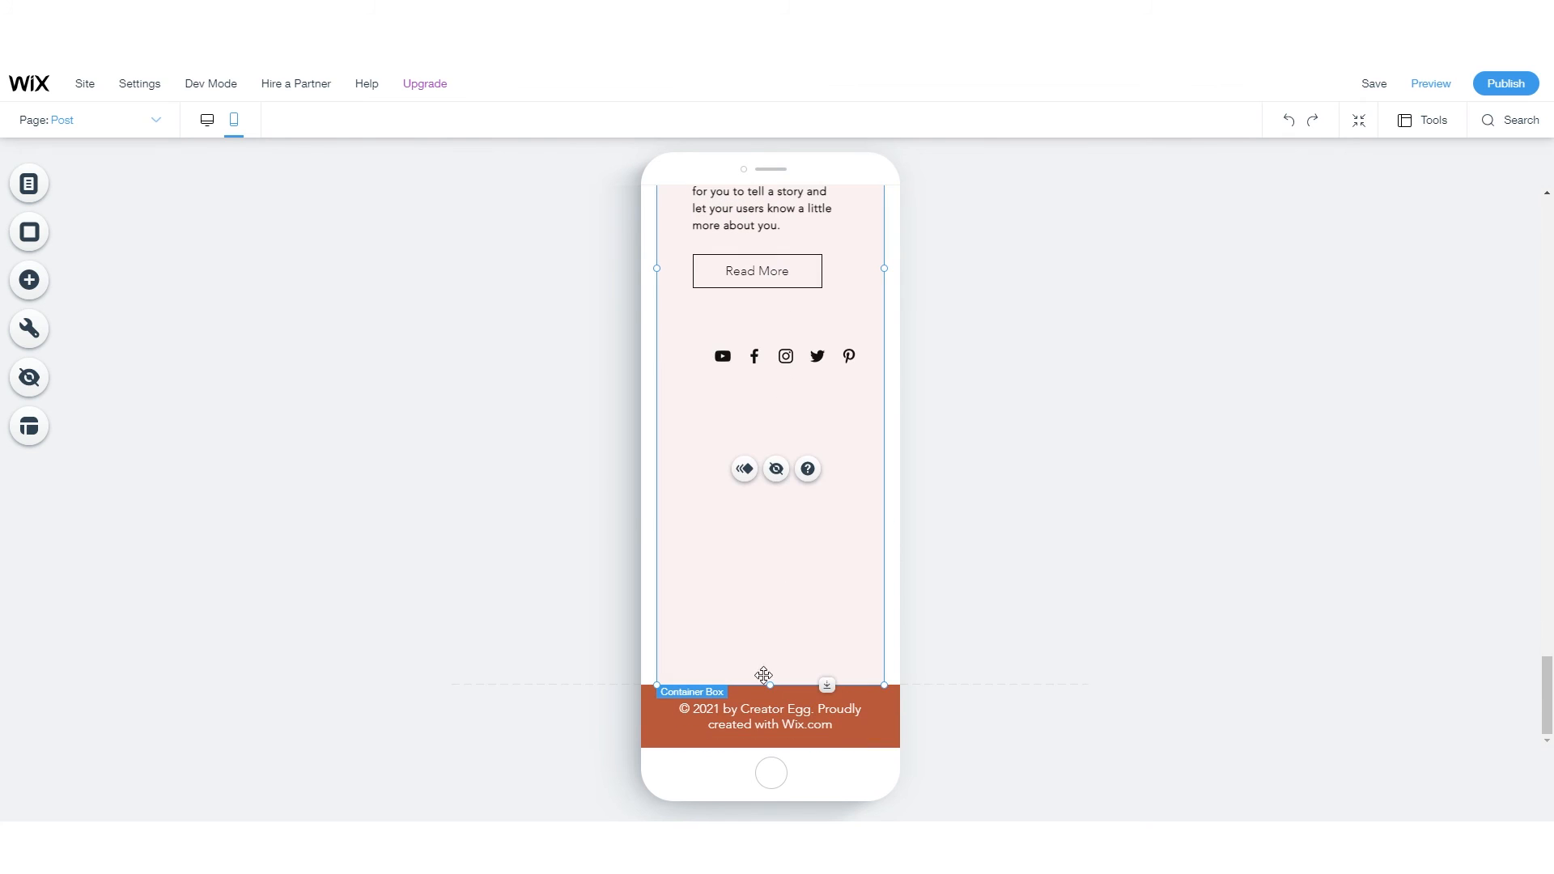
pyautogui.moveTo(769, 685); pyautogui.dragTo(741, 343)
# - Try to close the empty space above the footer by adjusting the height and position of the footer strip
pyautogui.click(801, 567)
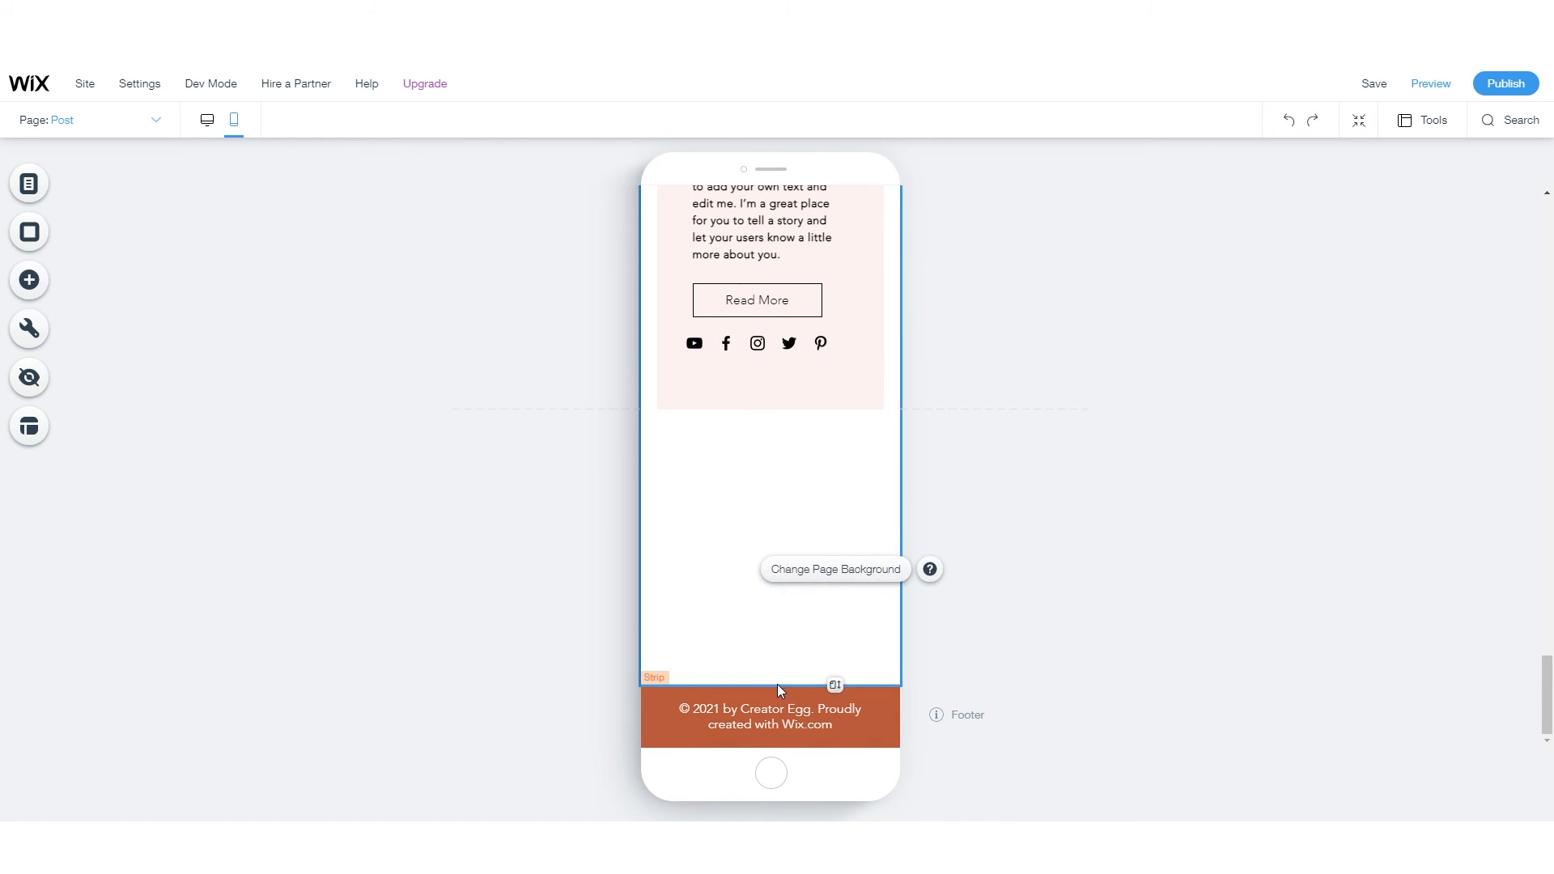
pyautogui.click(781, 709)
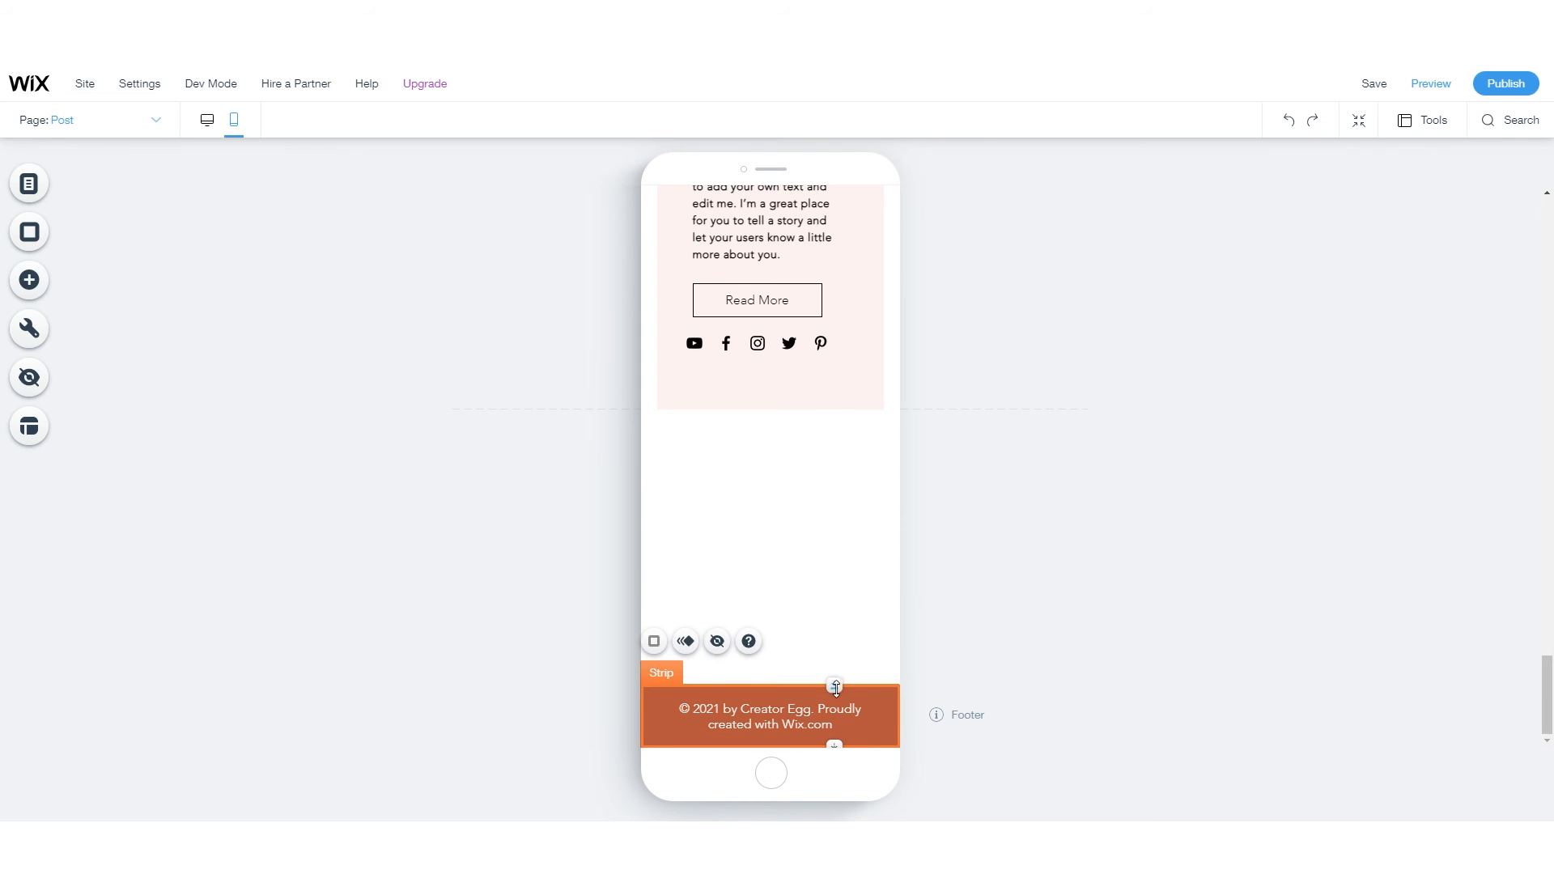
pyautogui.moveTo(836, 689); pyautogui.dragTo(838, 609)
pyautogui.click(1014, 646)
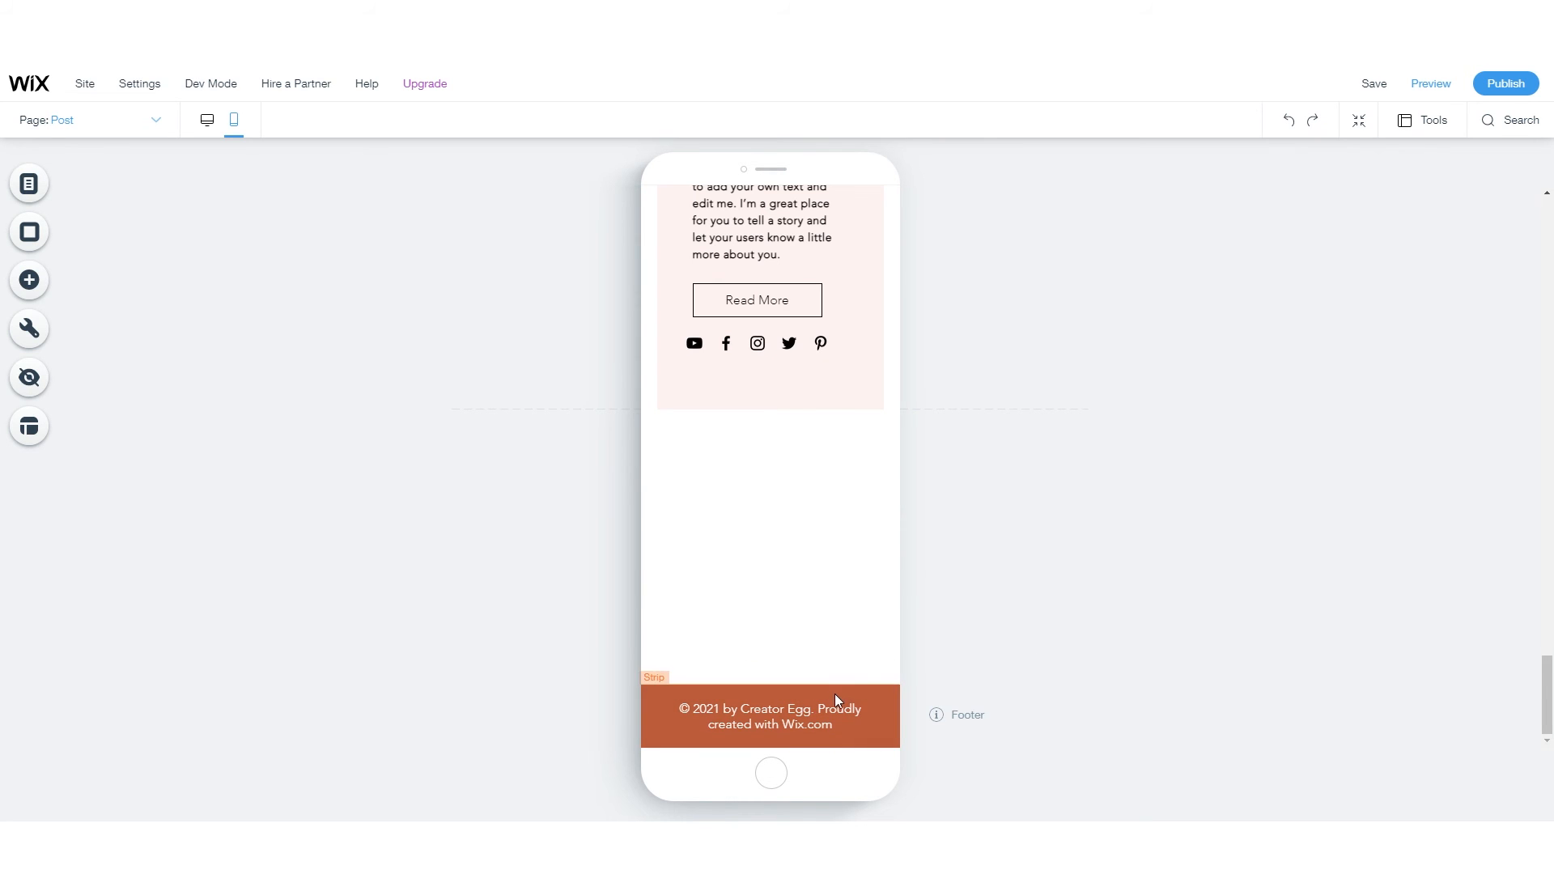
pyautogui.click(890, 704)
pyautogui.moveTo(754, 684); pyautogui.dragTo(759, 650)
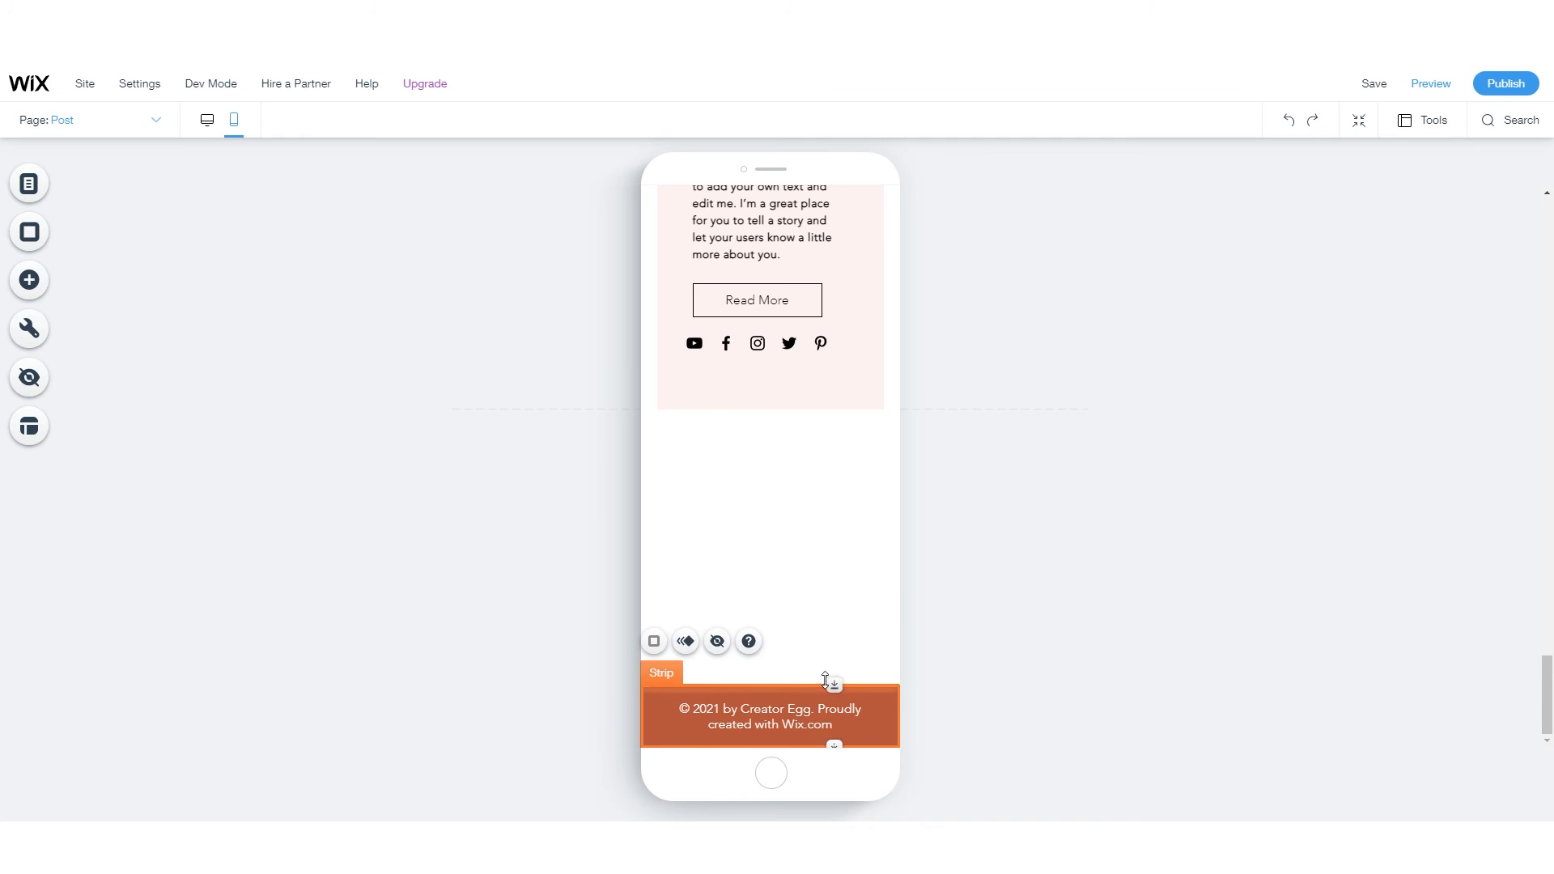
pyautogui.moveTo(833, 683)
pyautogui.mouseDown()
pyautogui.moveTo(830, 729)
pyautogui.moveTo(834, 706)
pyautogui.mouseUp()
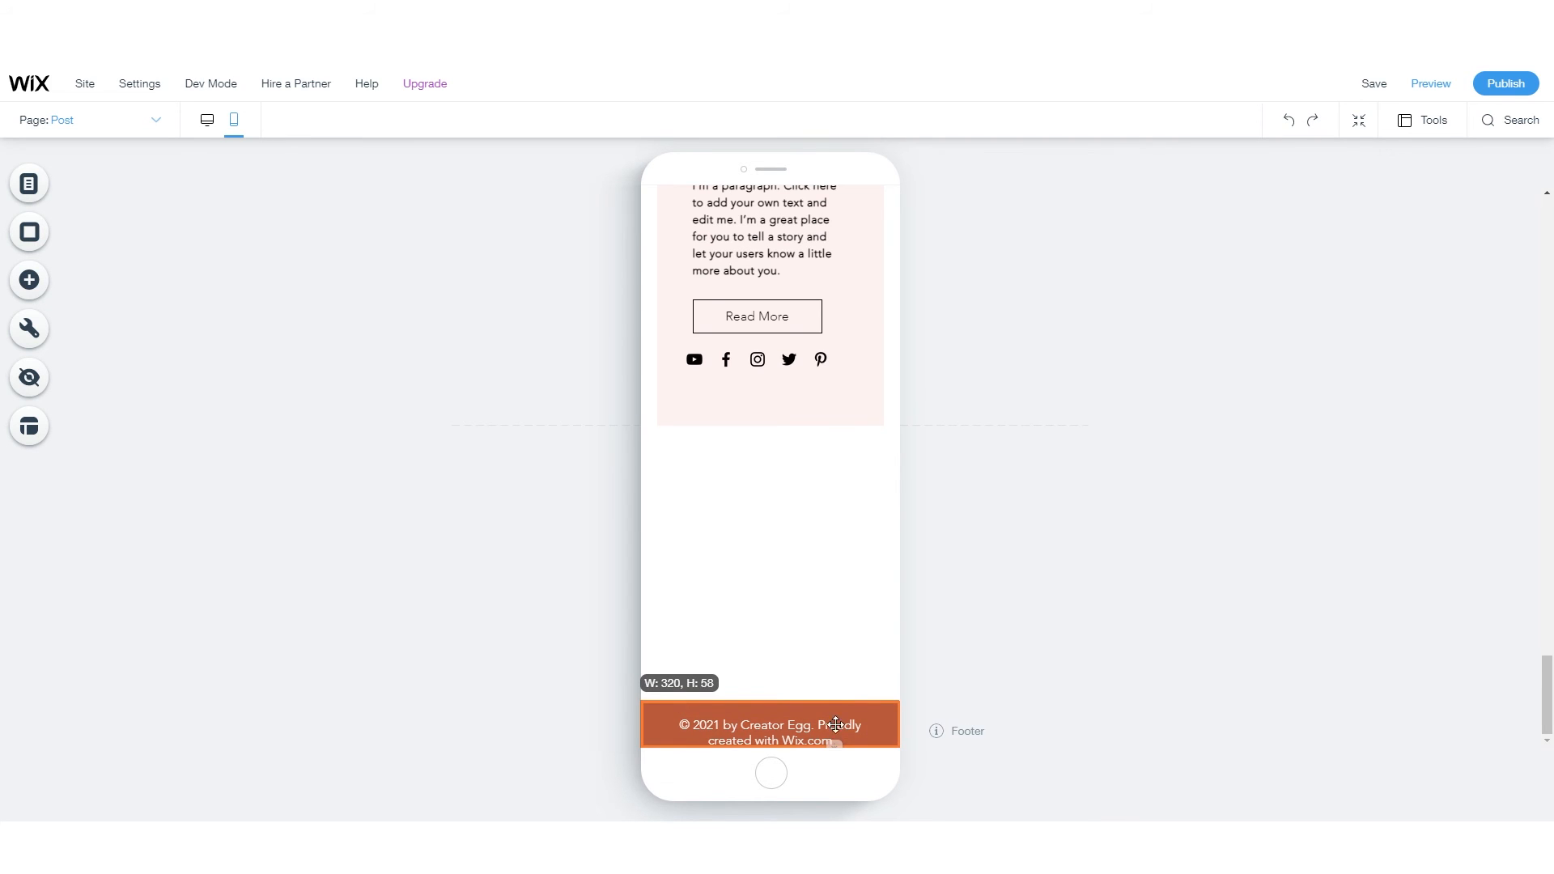
pyautogui.moveTo(835, 763); pyautogui.dragTo(836, 773)
pyautogui.moveTo(814, 714)
pyautogui.mouseDown()
pyautogui.moveTo(812, 697)
pyautogui.moveTo(811, 714)
pyautogui.mouseUp()
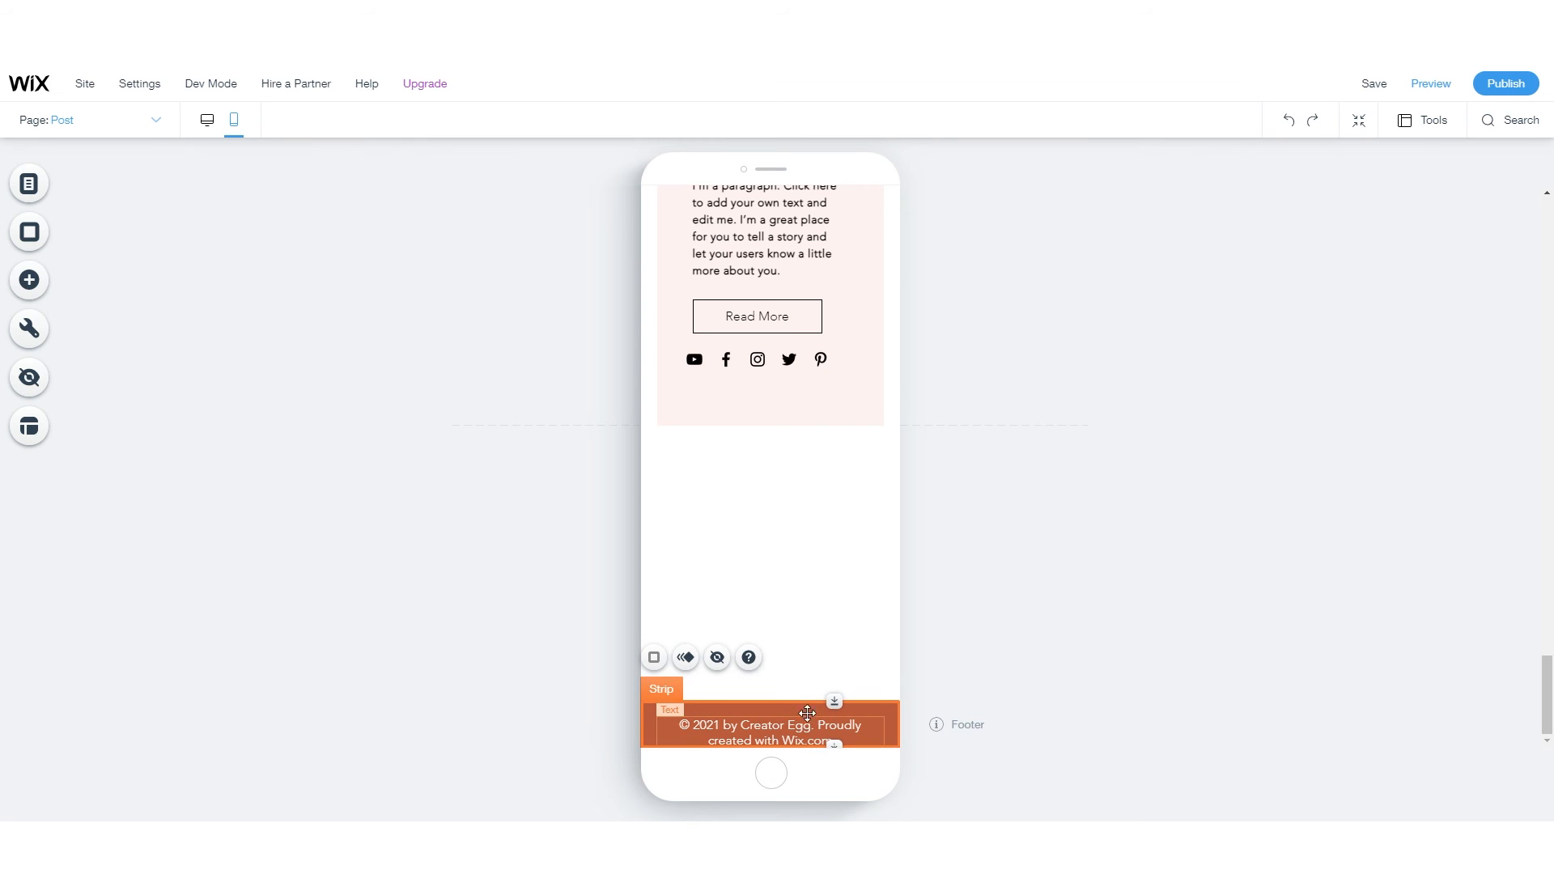
# - Undo the last height change of the footer strip
pyautogui.click(1291, 131)
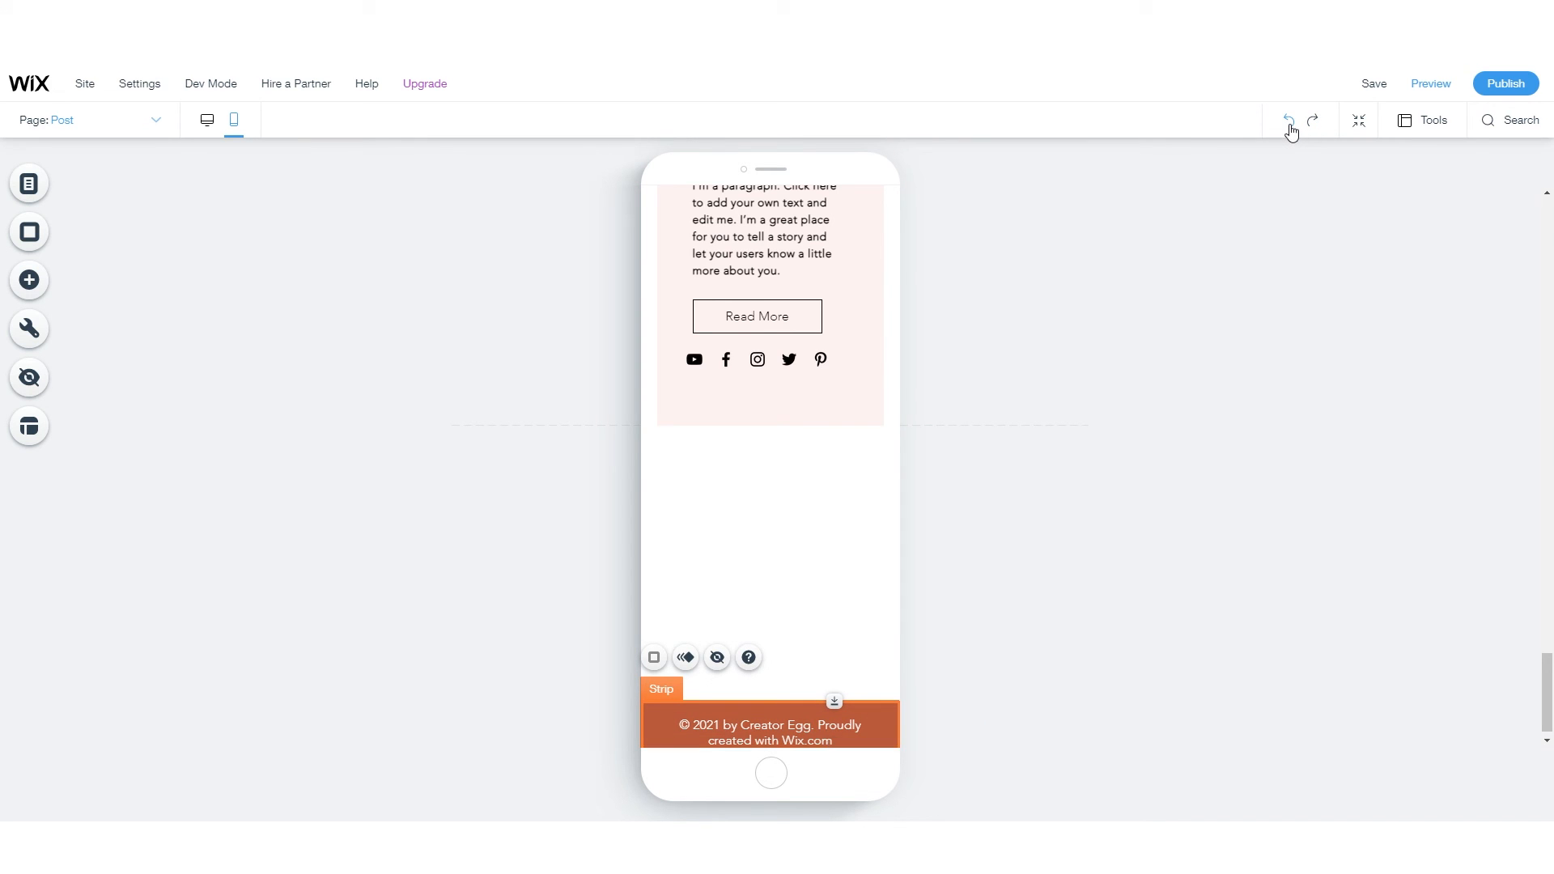
pyautogui.click(1172, 557)
pyautogui.scroll(-1, 873, 685)
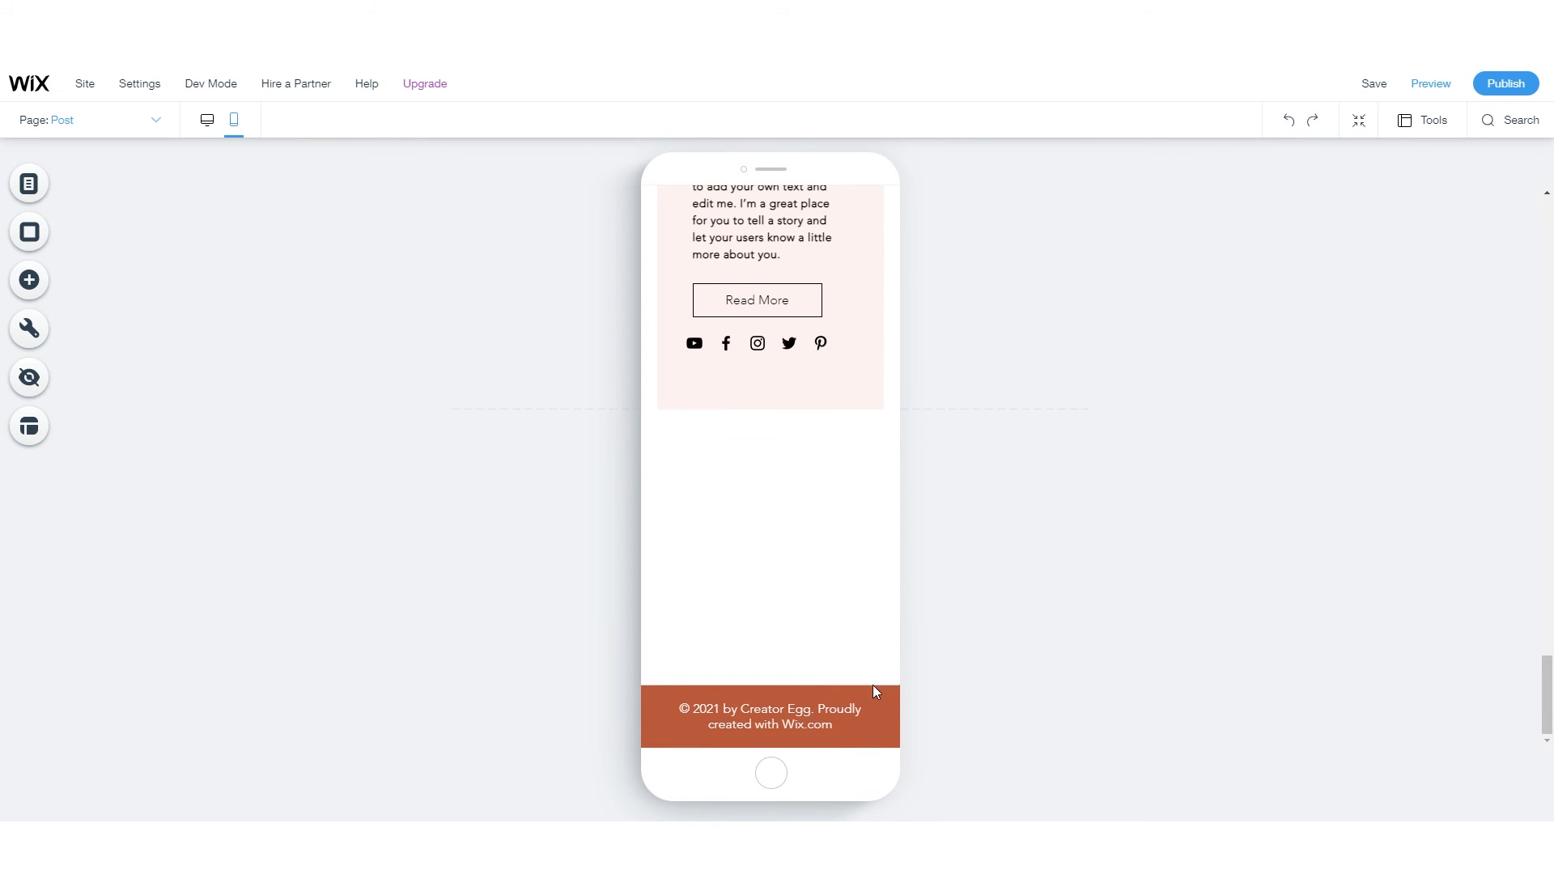
# - Shorten the mobile Post page so the footer sits just below the pink container box, and check the section from the comments down
pyautogui.scroll(1, 844, 674)
pyautogui.scroll(3, 846, 677)
pyautogui.scroll(-3, 843, 676)
pyautogui.click(813, 561)
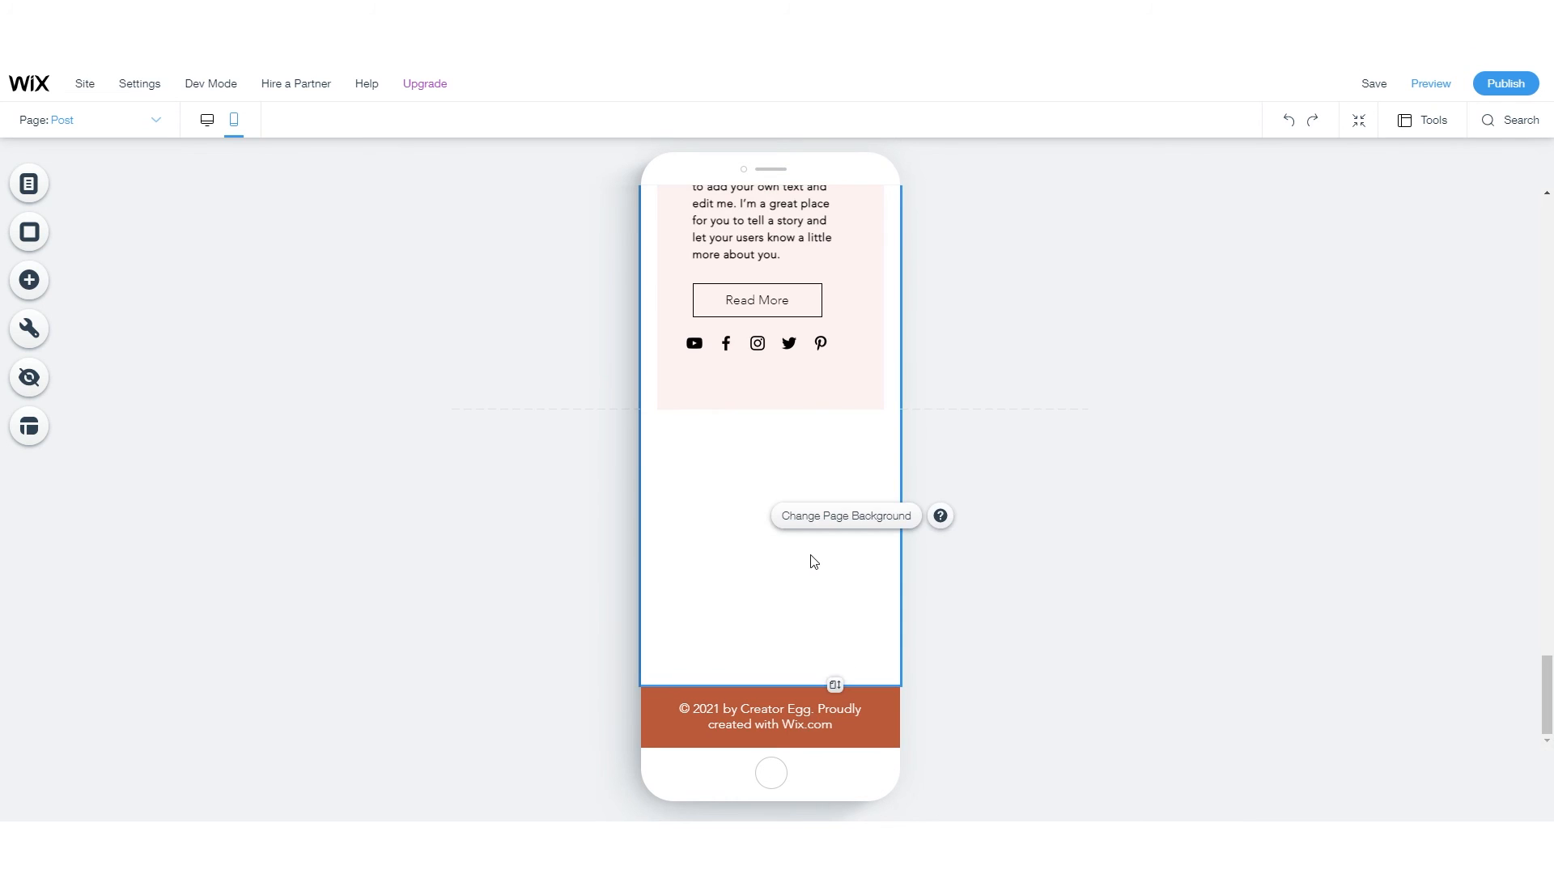
pyautogui.scroll(3, 842, 654)
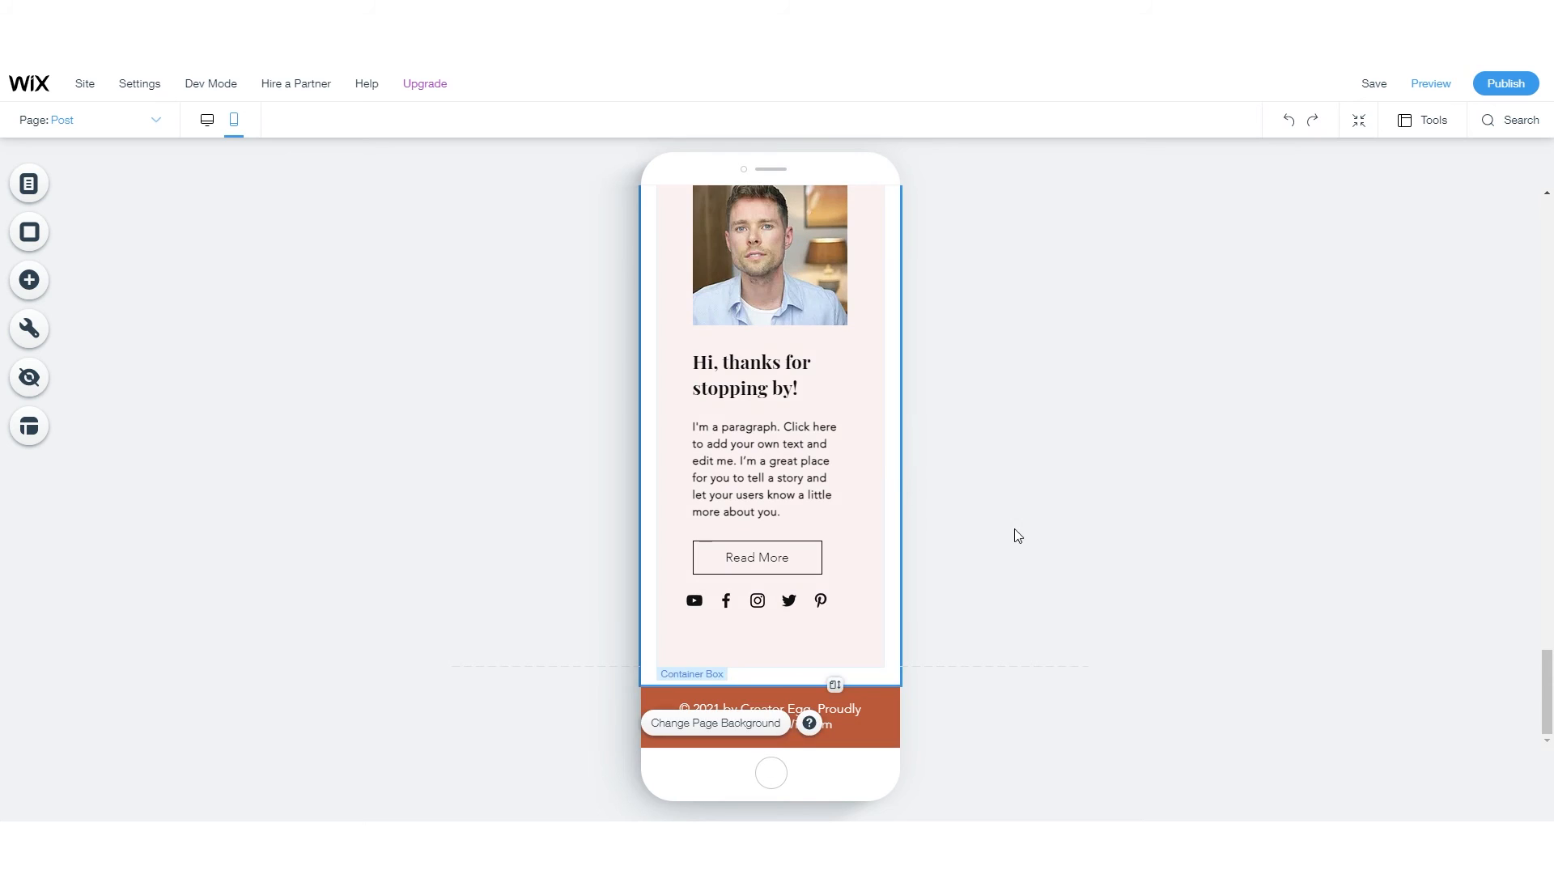
pyautogui.scroll(3, 913, 595)
pyautogui.scroll(4, 806, 555)
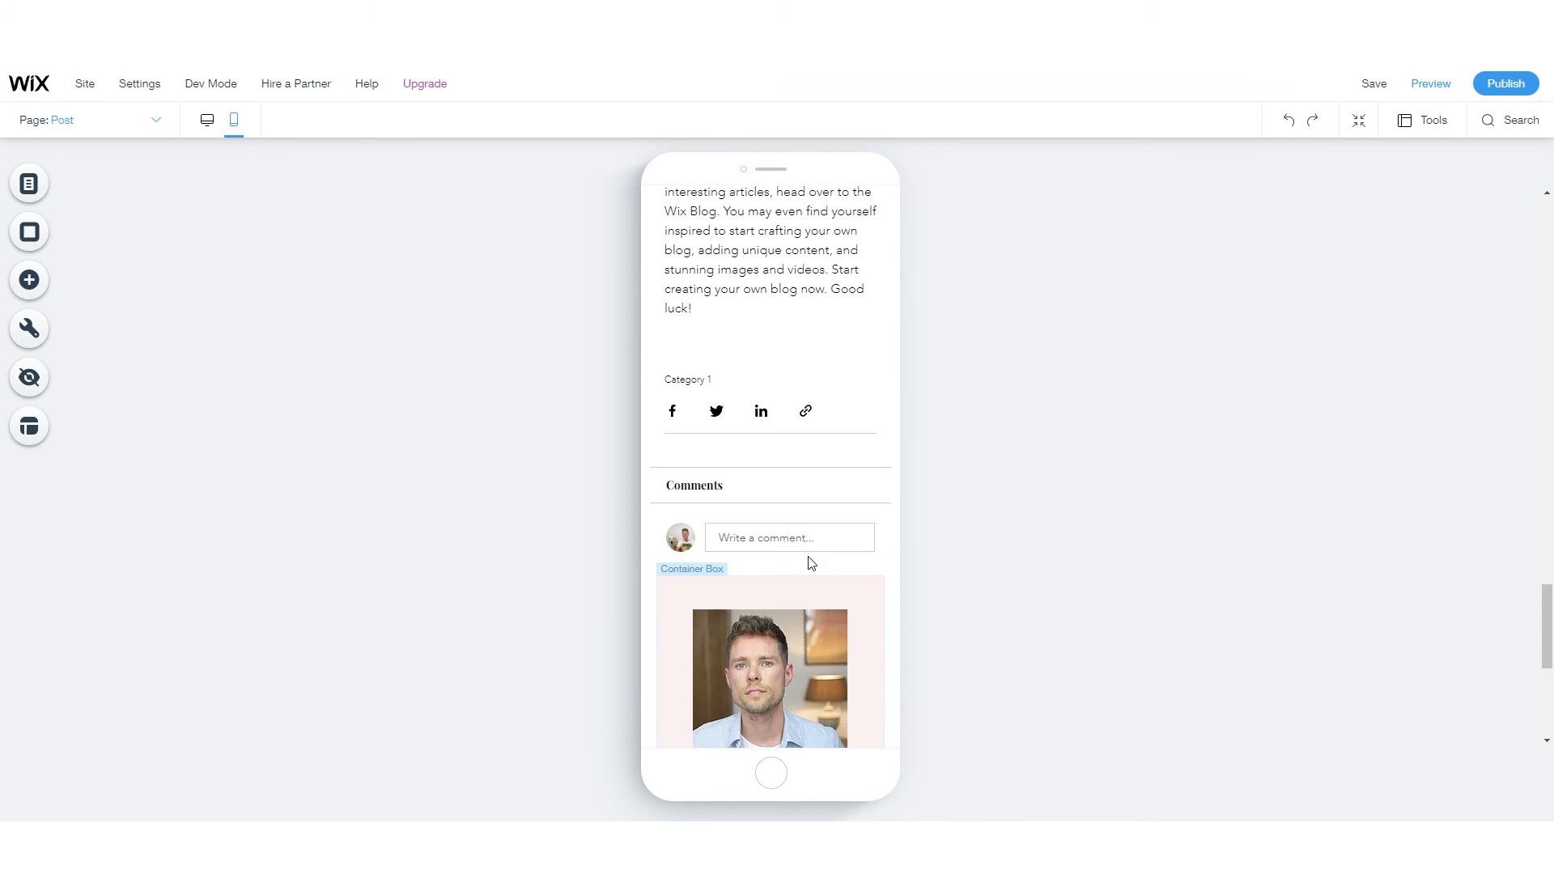
pyautogui.scroll(-3, 774, 558)
pyautogui.scroll(-3, 785, 567)
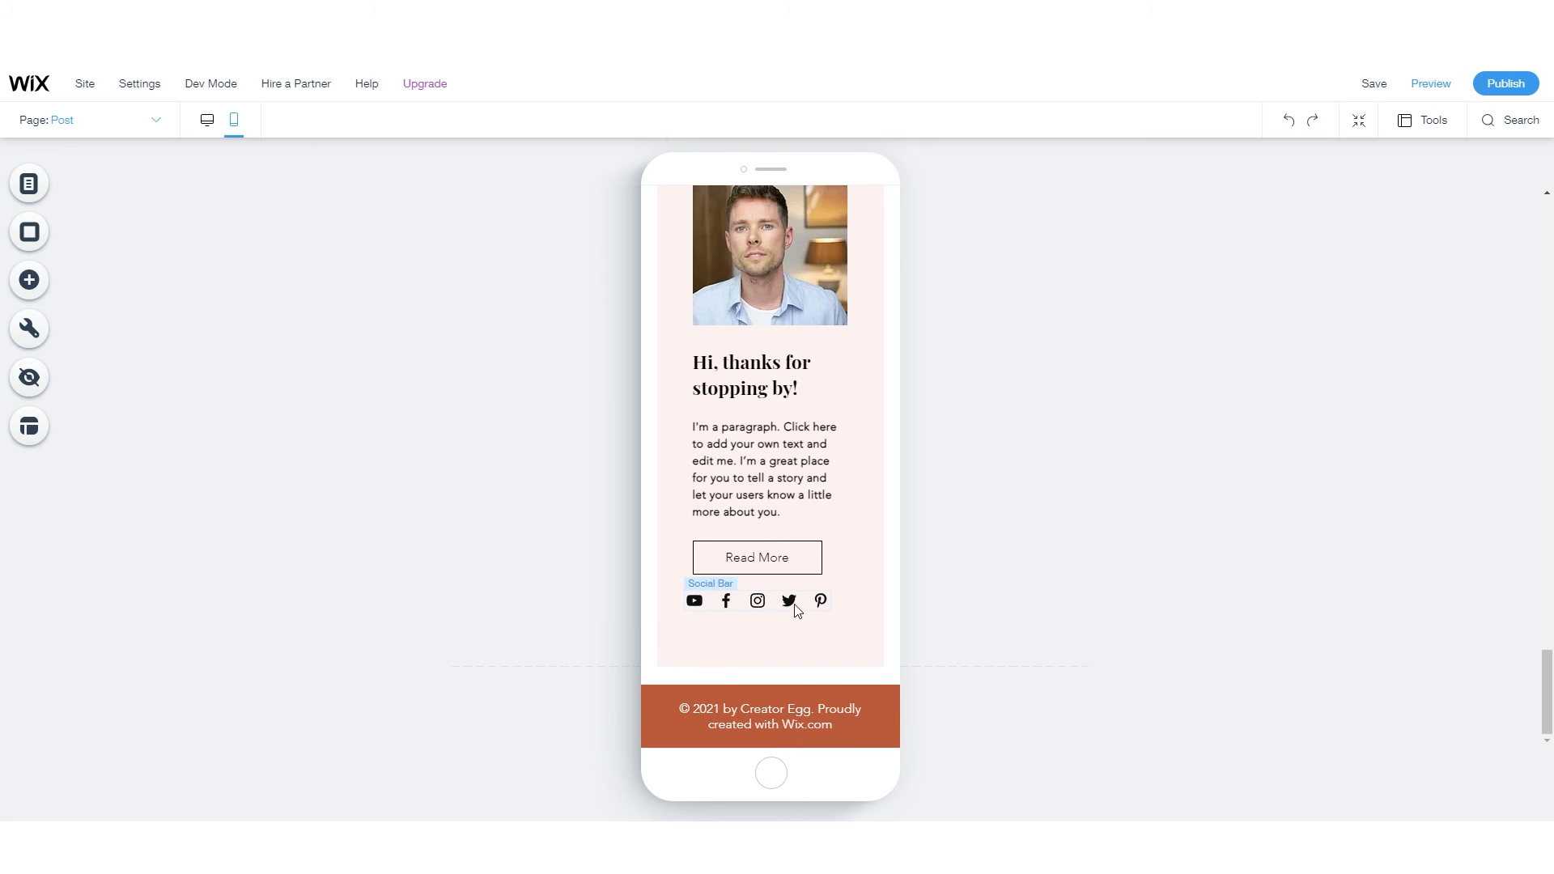
# - Reposition the Read More button and the social icons so they are centred in the pink container box
pyautogui.moveTo(791, 602); pyautogui.dragTo(806, 556)
pyautogui.click(981, 693)
pyautogui.click(1002, 635)
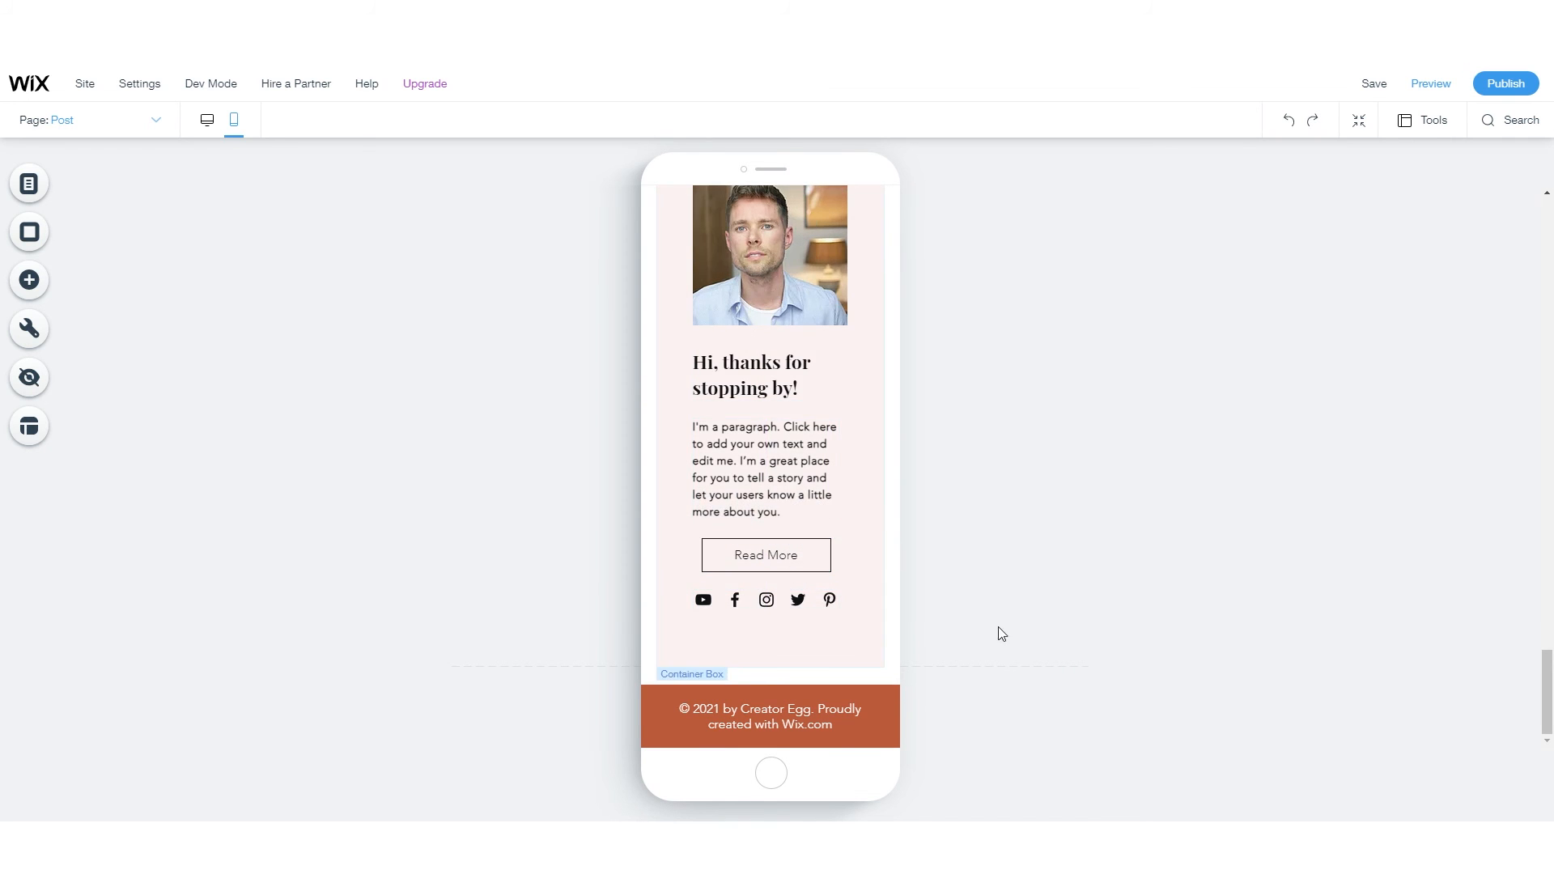
# - Shorten the pink container box to end just below the social icons and bring the page end up close to it
pyautogui.click(817, 657)
pyautogui.moveTo(770, 666); pyautogui.dragTo(769, 629)
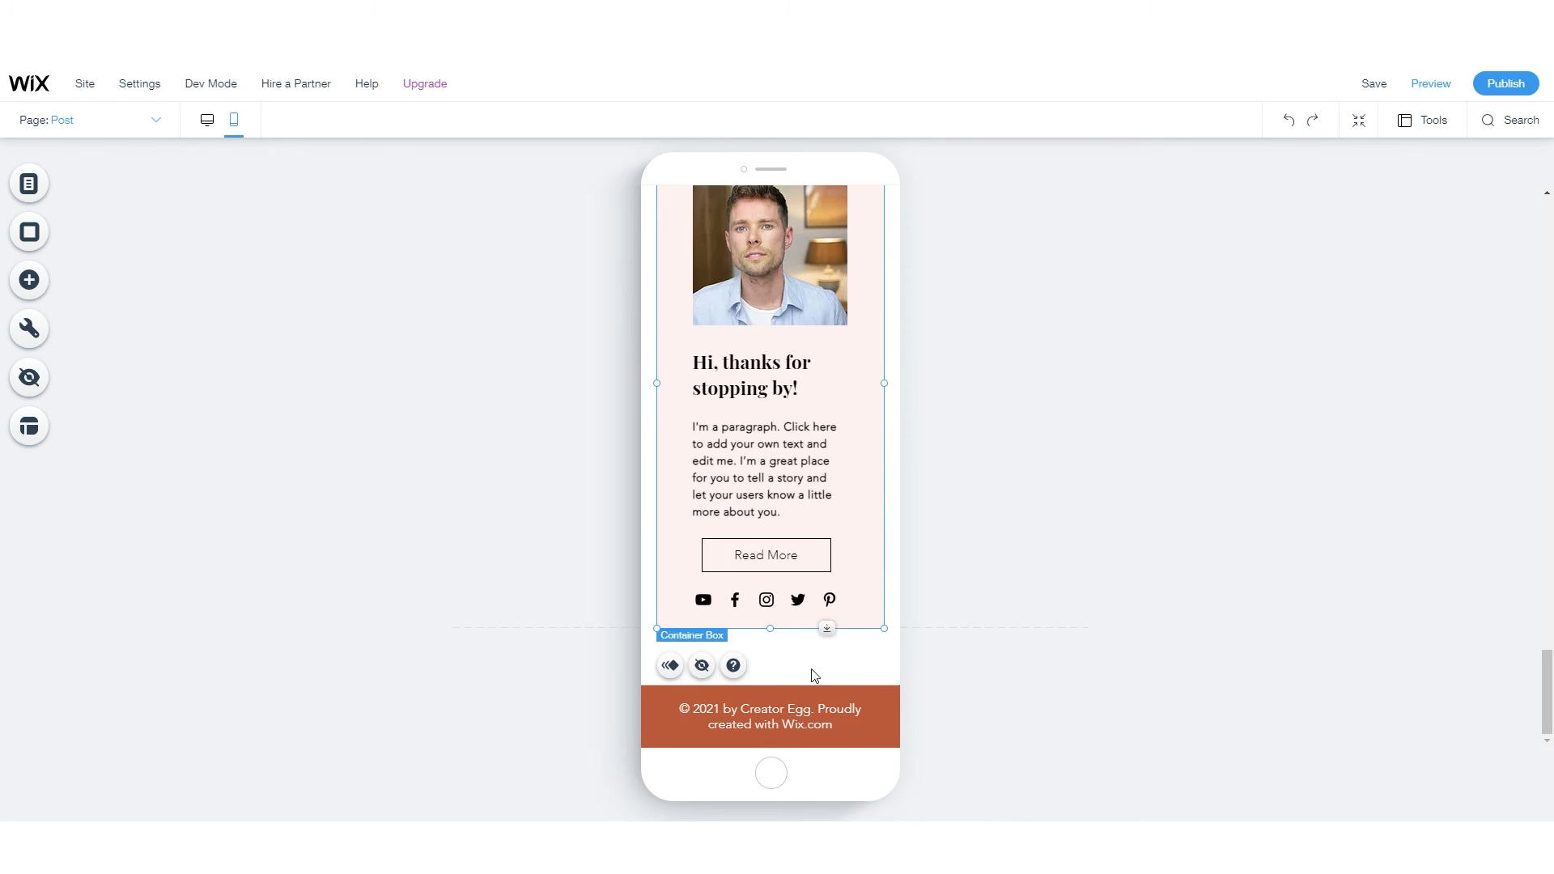
pyautogui.click(1164, 563)
pyautogui.click(667, 649)
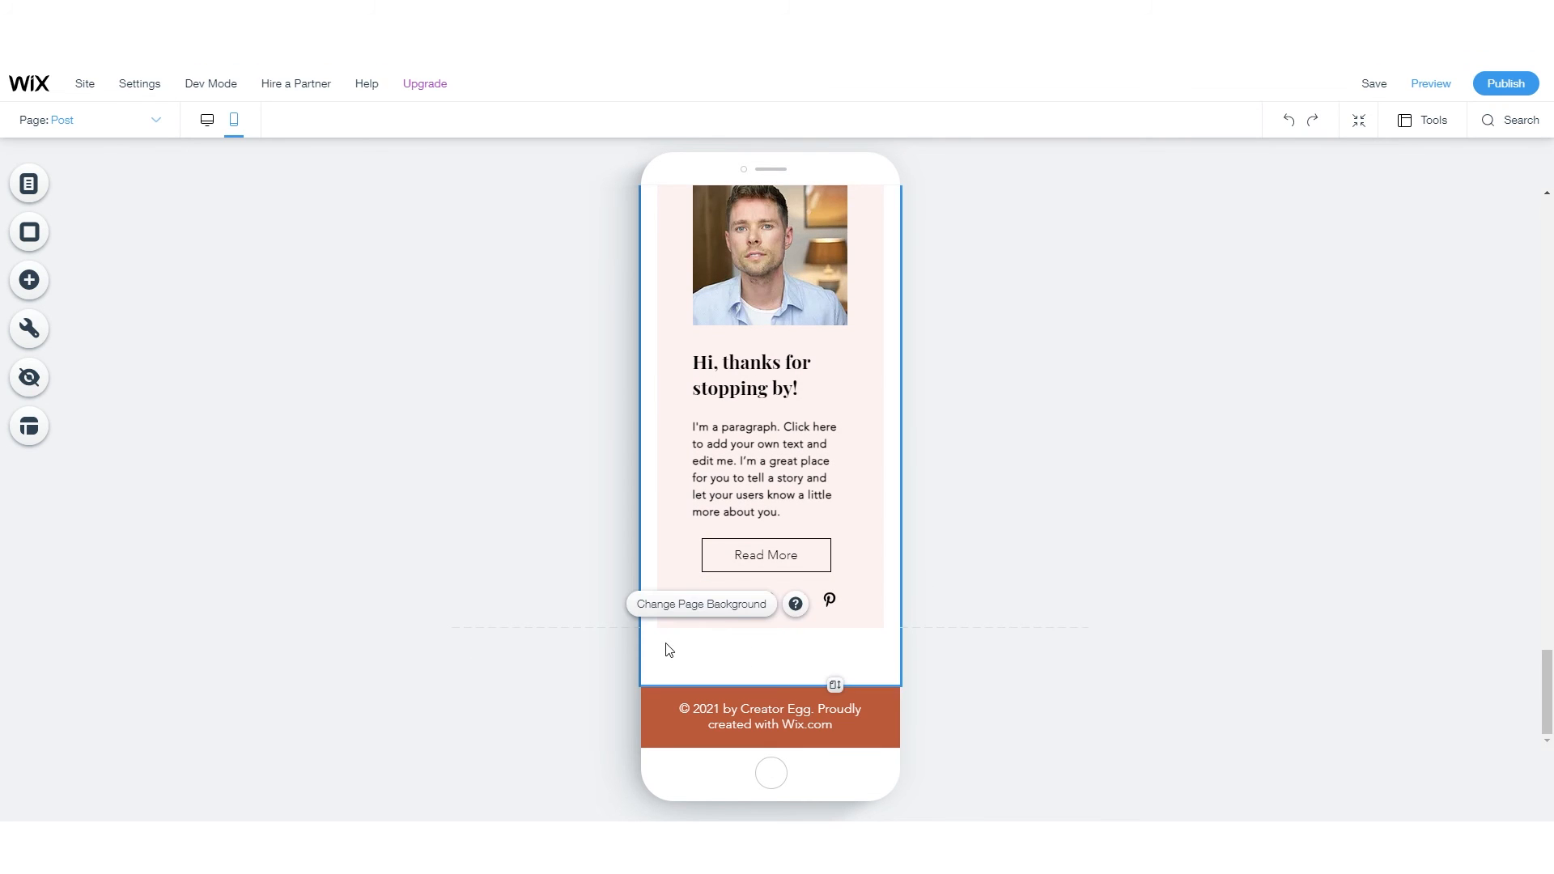
pyautogui.moveTo(835, 682); pyautogui.dragTo(836, 642)
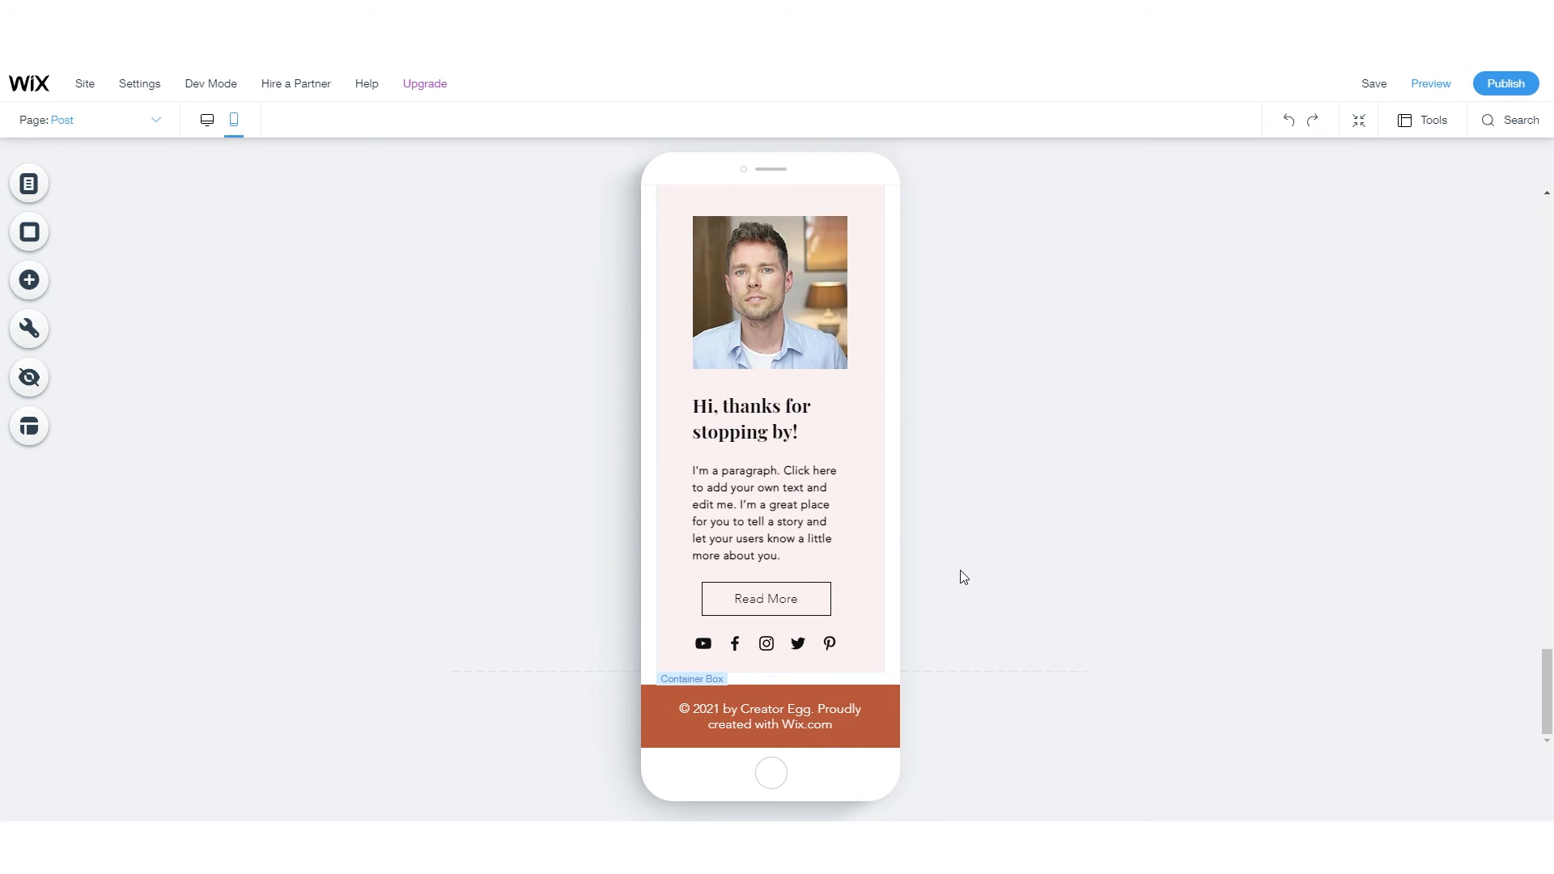
# - Review the mobile post back up to its header and select the mobile menu icon
pyautogui.scroll(15, 801, 576)
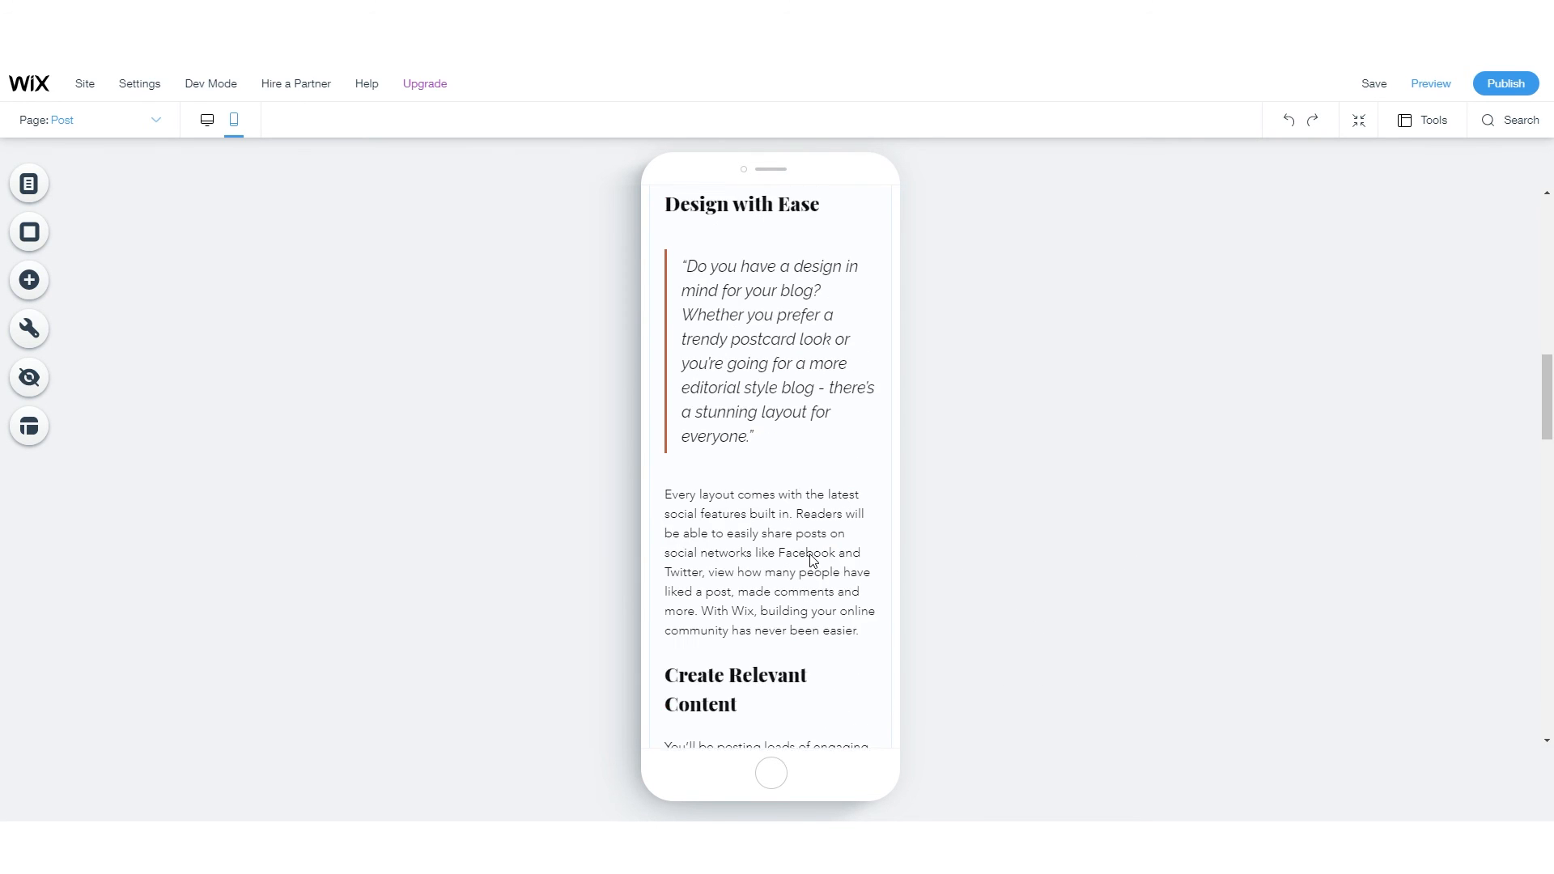
pyautogui.scroll(10, 810, 551)
pyautogui.click(884, 219)
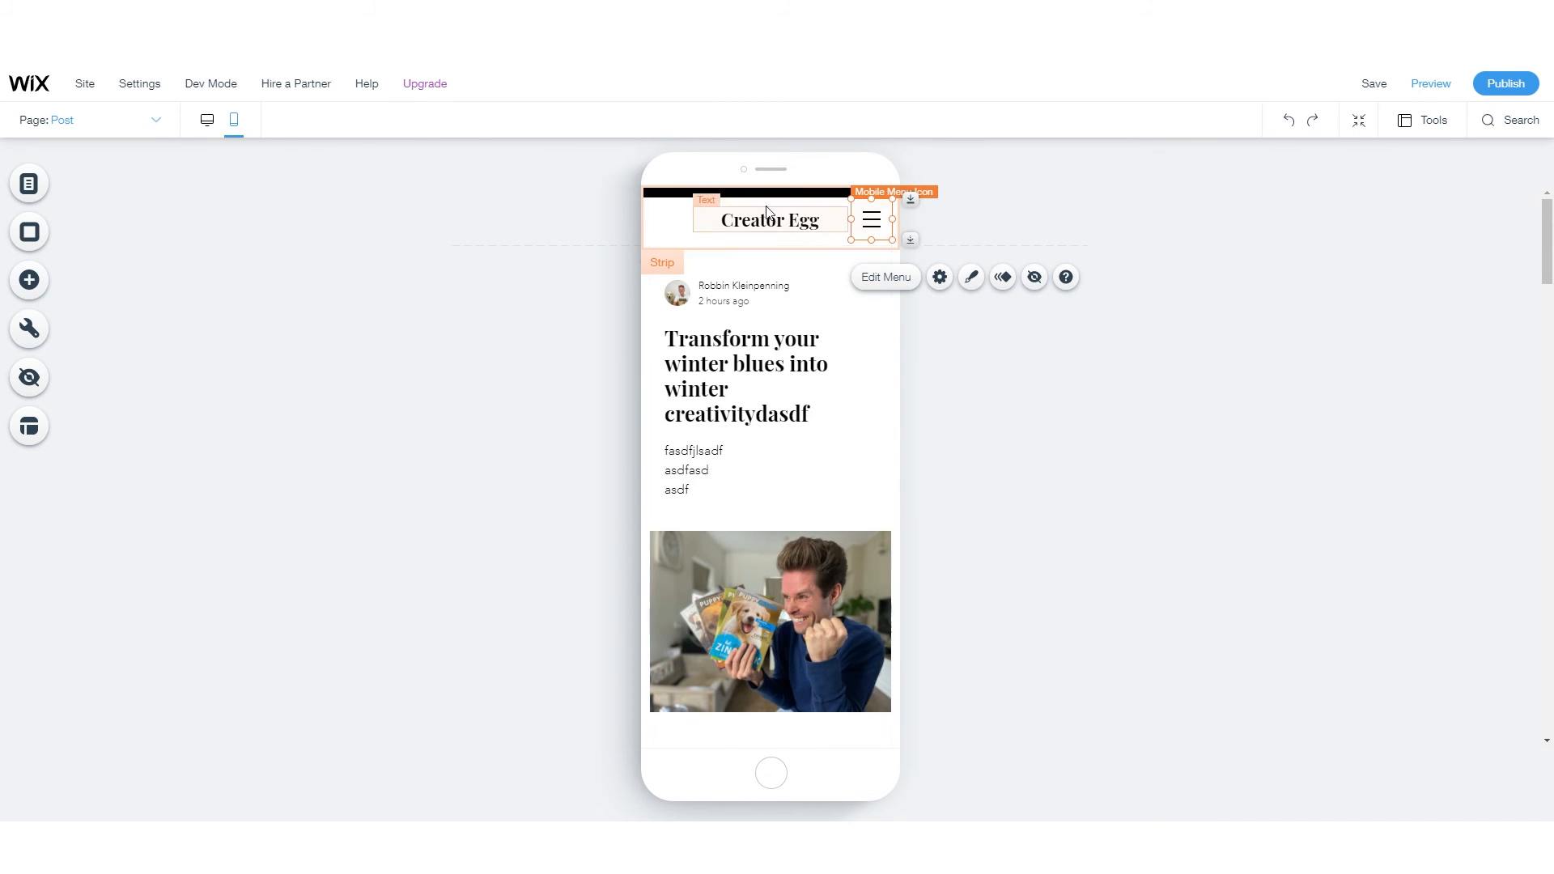
# - Switch to the About page and review its mobile layout from the header to the footer
pyautogui.click(144, 120)
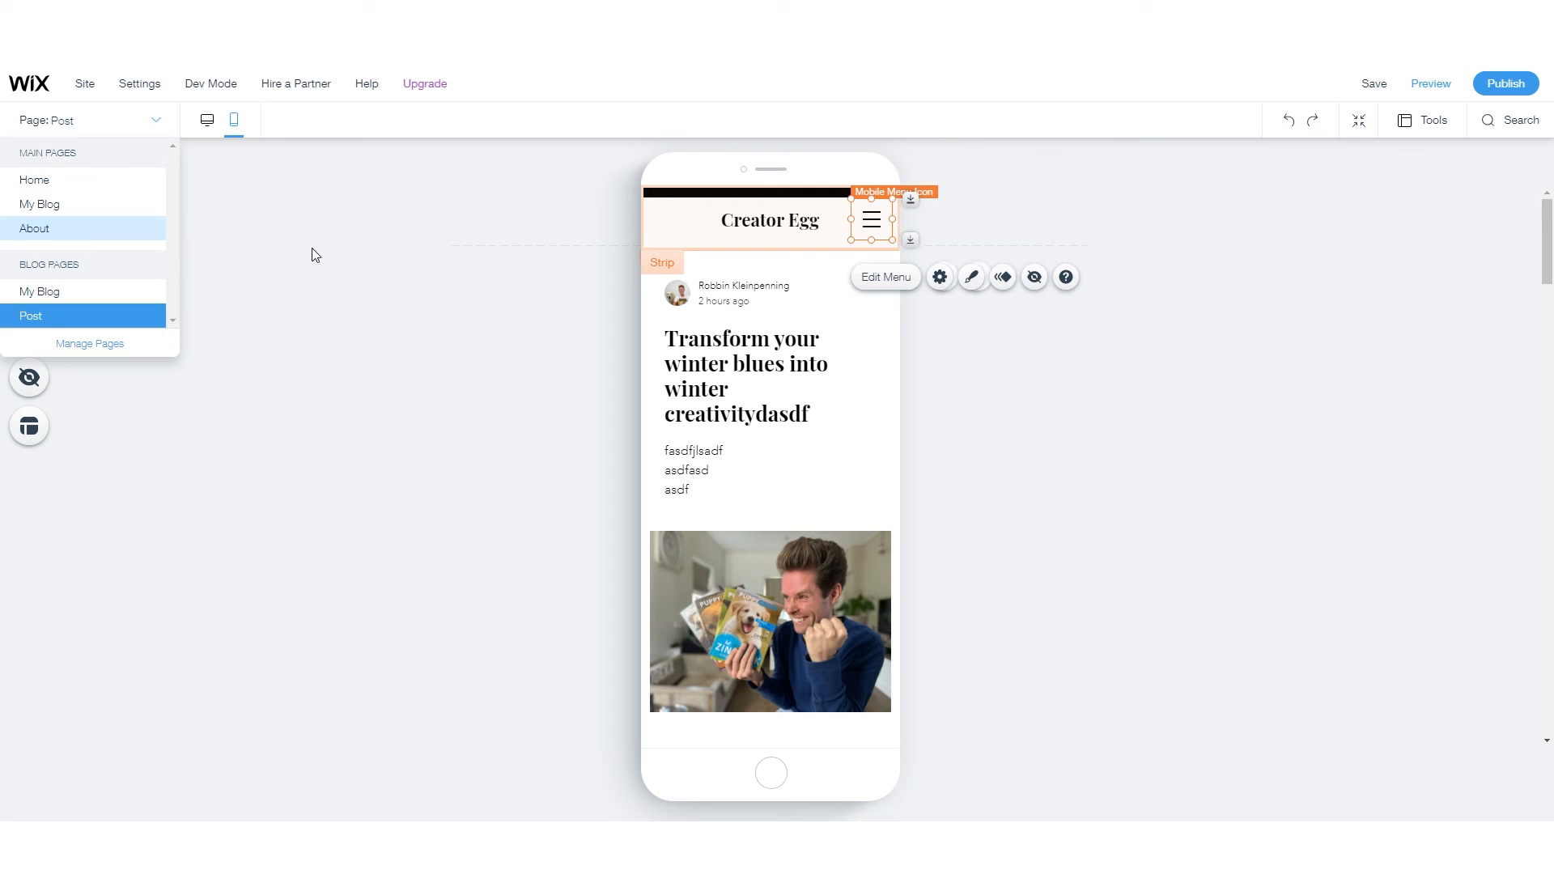
pyautogui.click(37, 229)
pyautogui.scroll(-6, 746, 406)
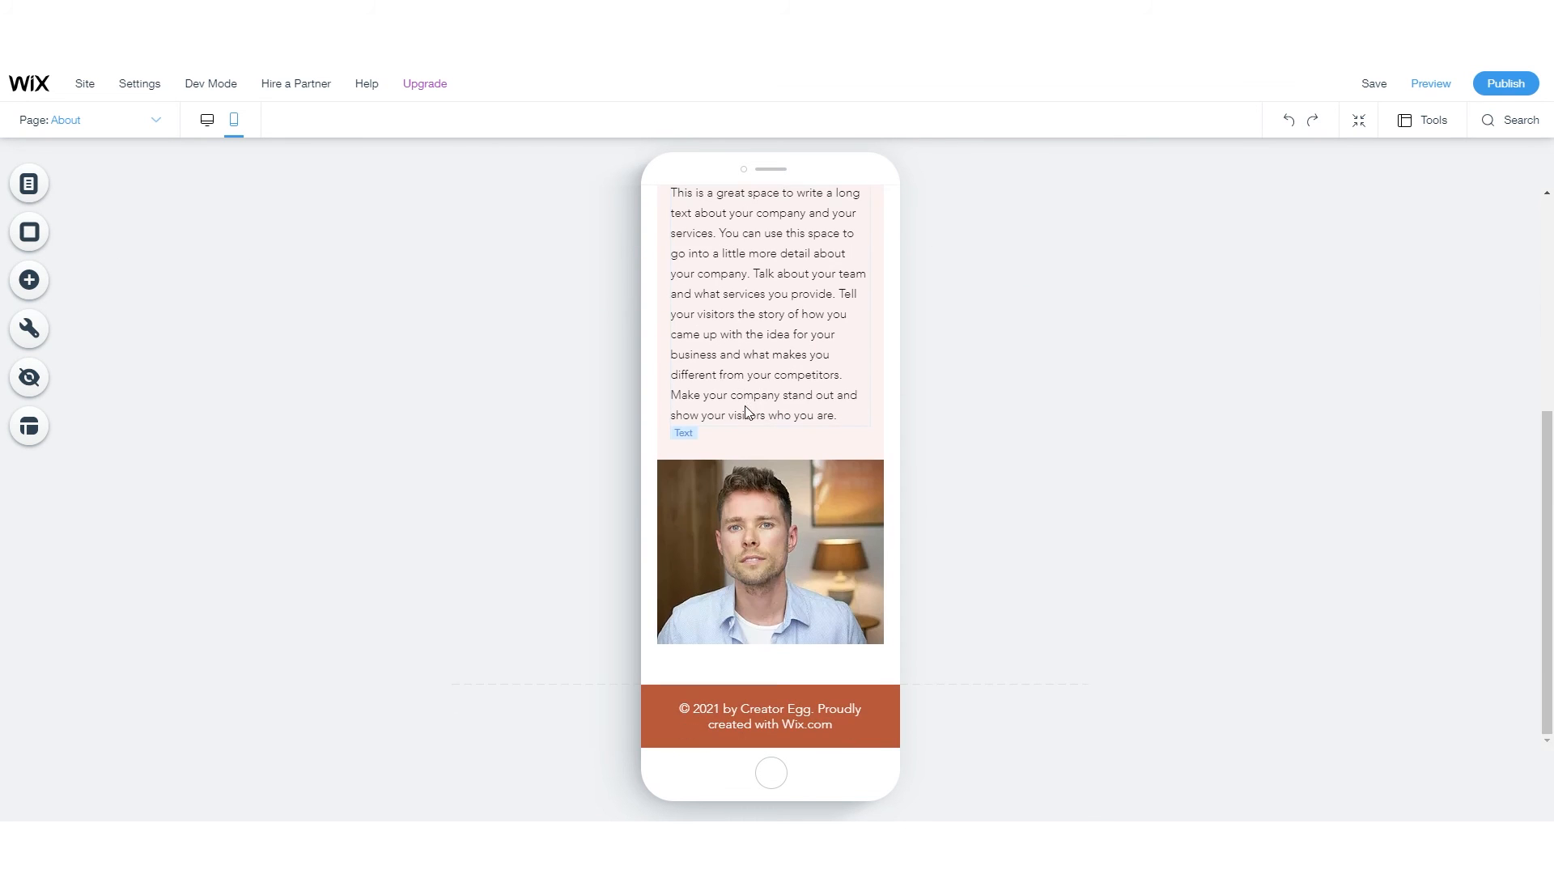
pyautogui.scroll(5, 775, 590)
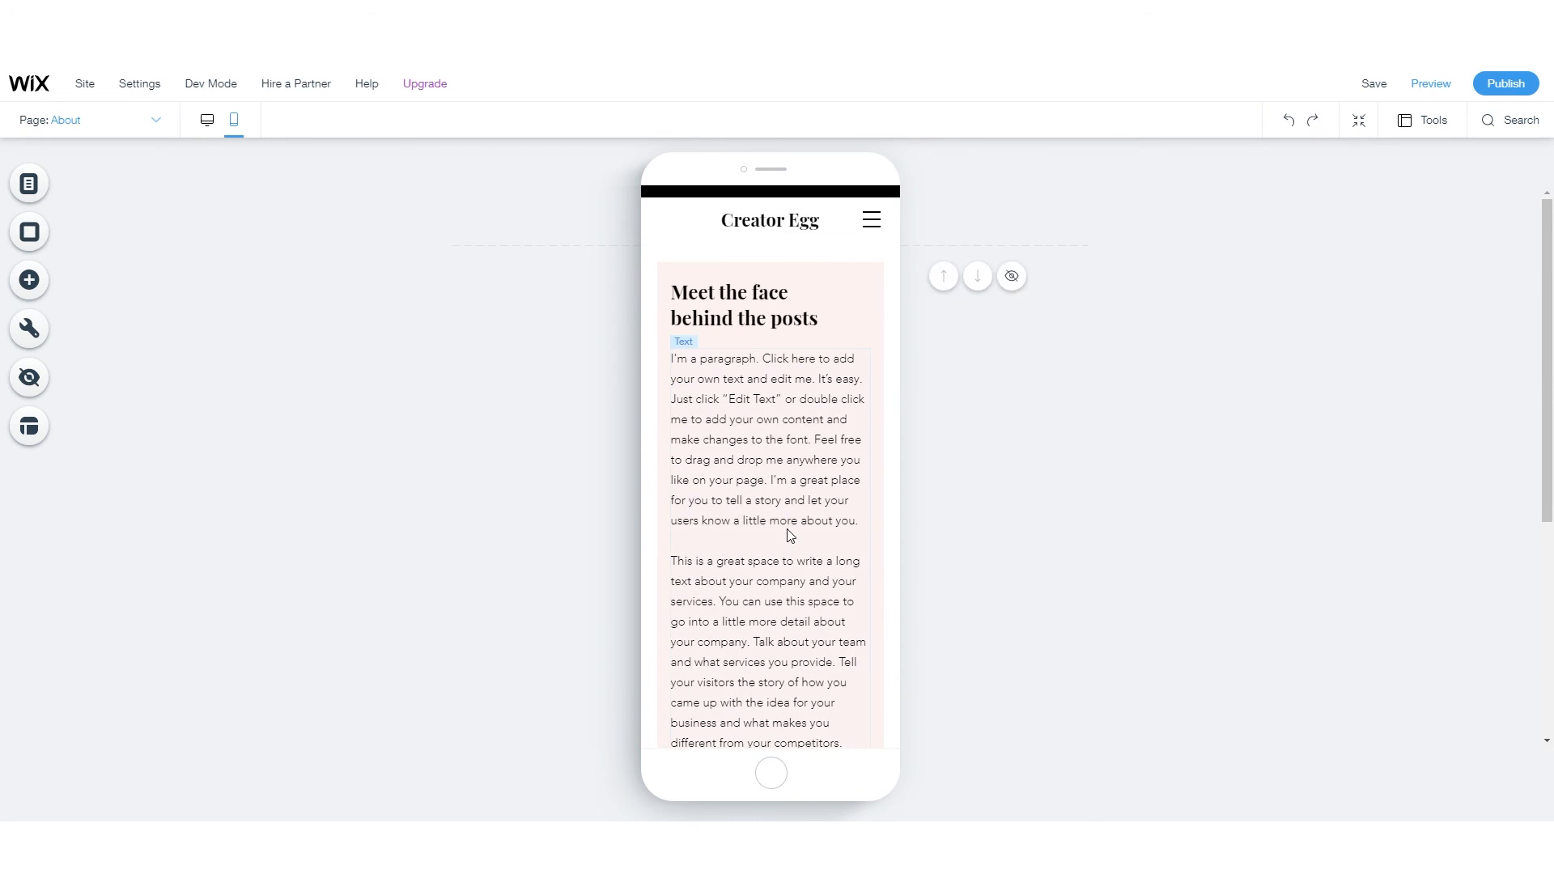
pyautogui.scroll(-5, 774, 578)
pyautogui.scroll(5, 774, 578)
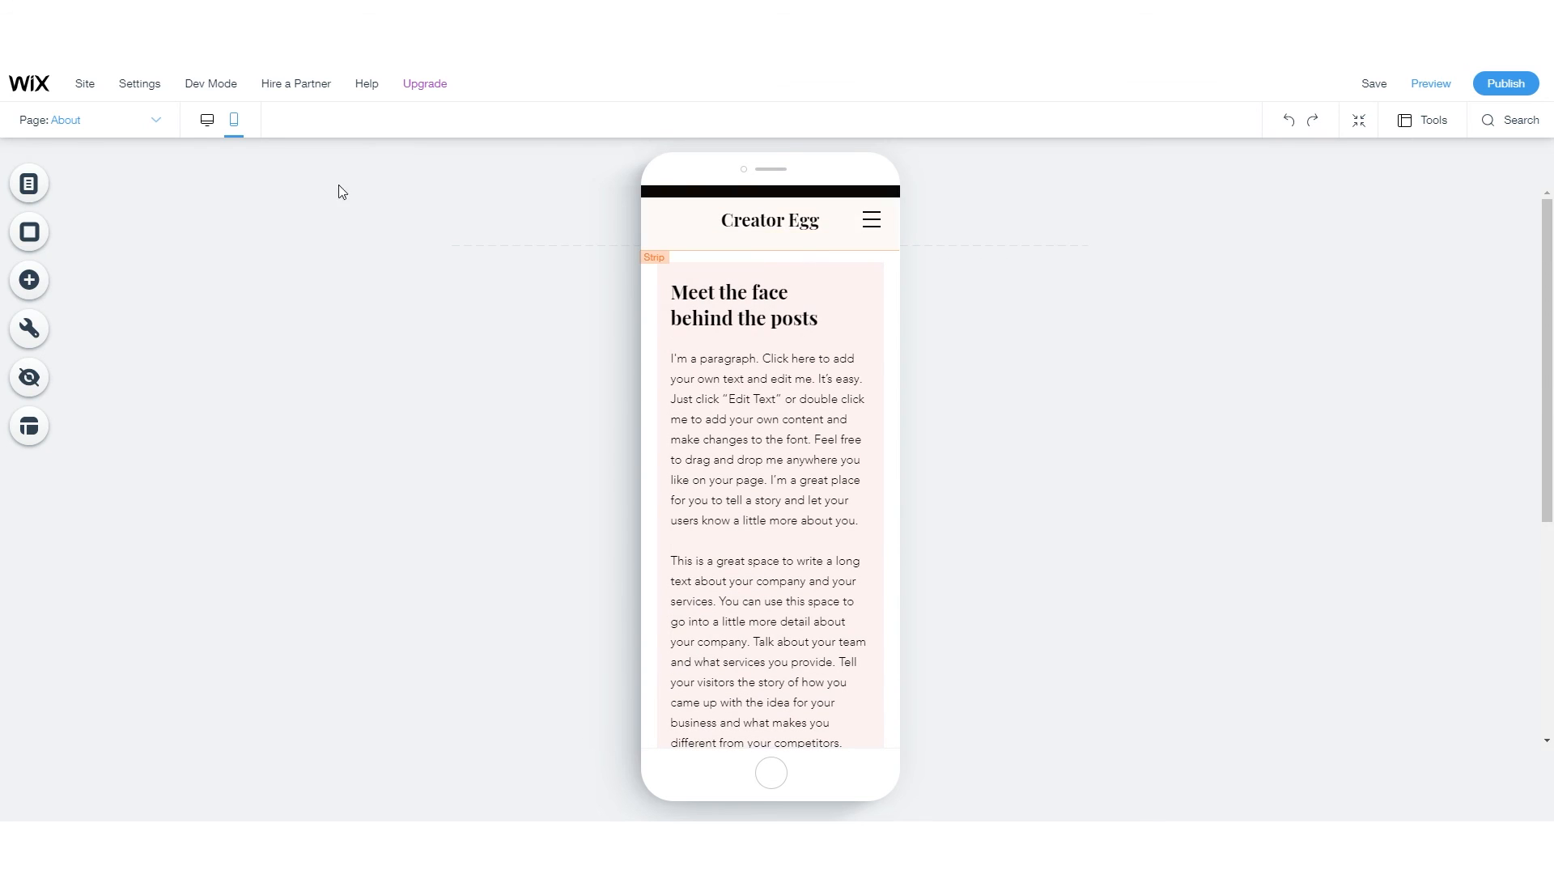
# - Switch to the My Blog page and shorten its mobile version so the footer sits just below the last post
pyautogui.click(95, 128)
pyautogui.click(71, 203)
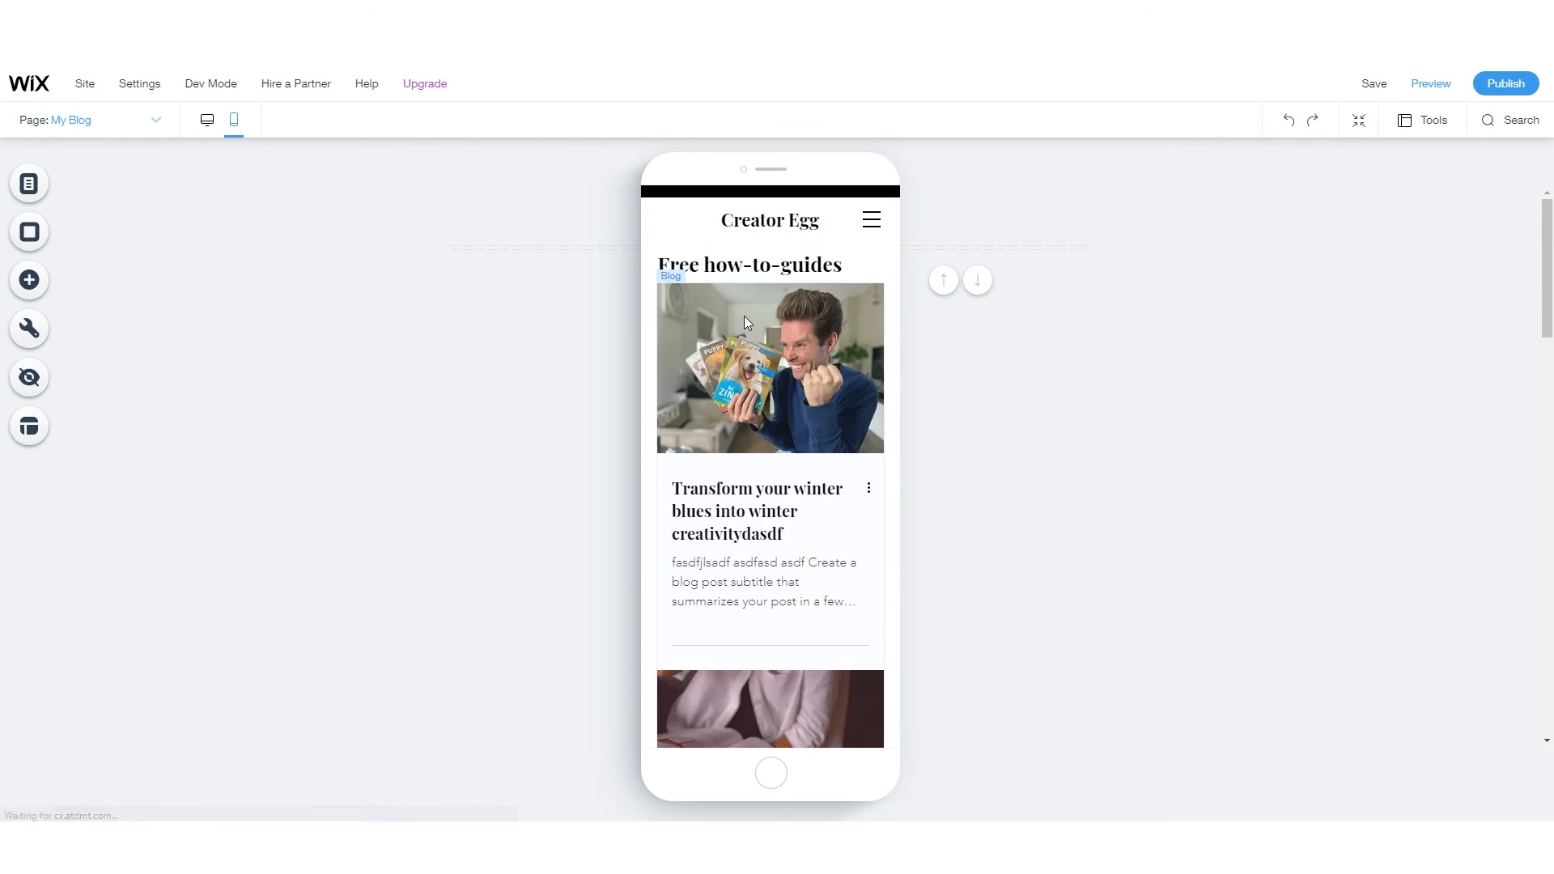
pyautogui.scroll(-5, 751, 433)
pyautogui.scroll(-10, 751, 432)
pyautogui.scroll(4, 777, 473)
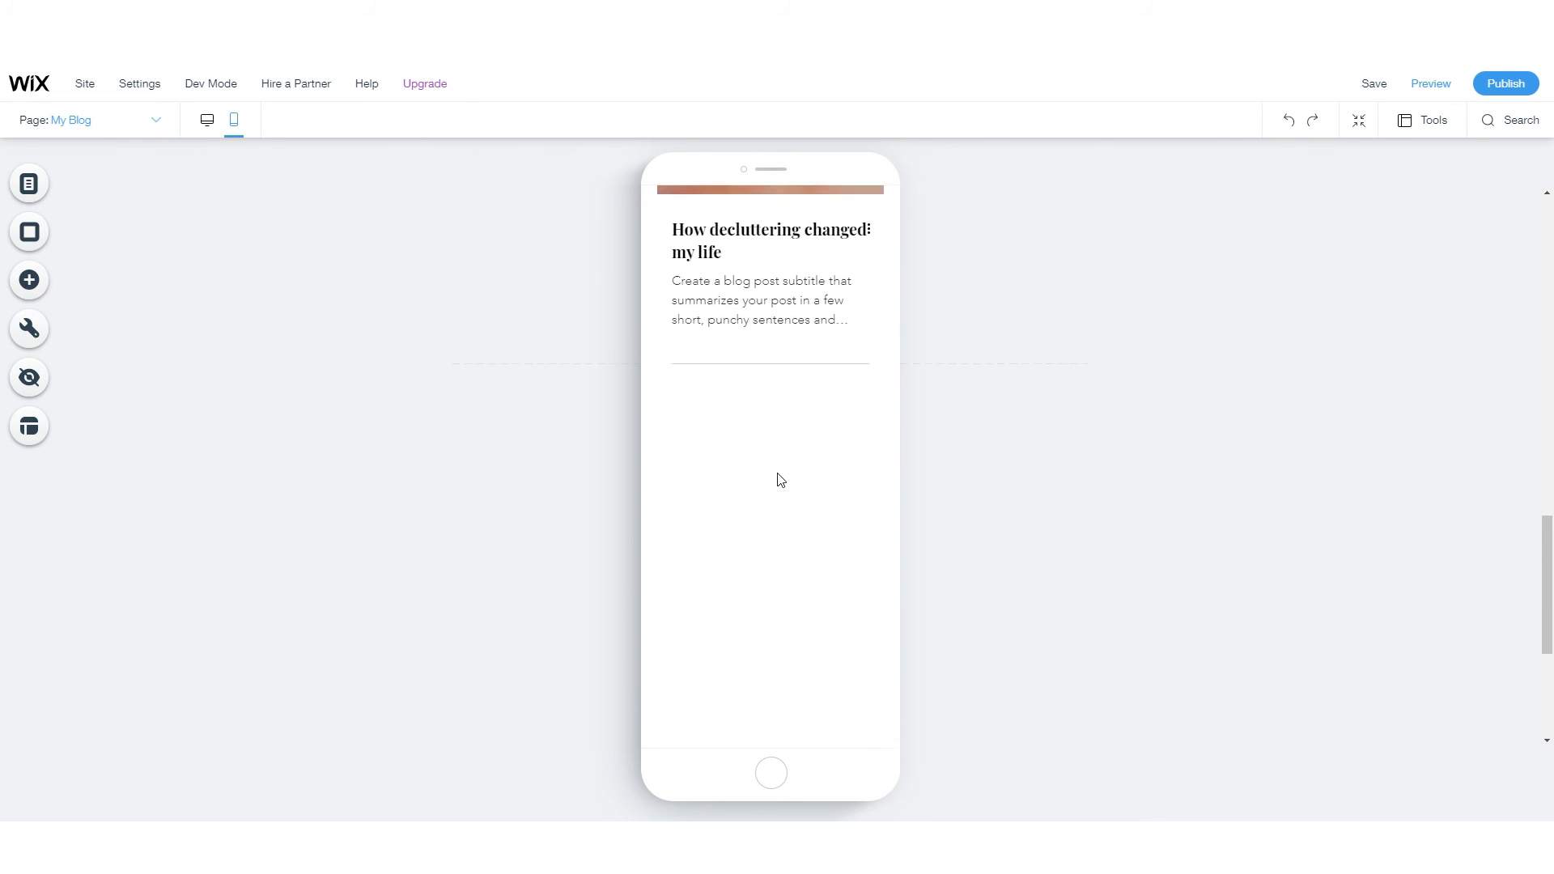
pyautogui.click(770, 512)
pyautogui.scroll(-4, 774, 522)
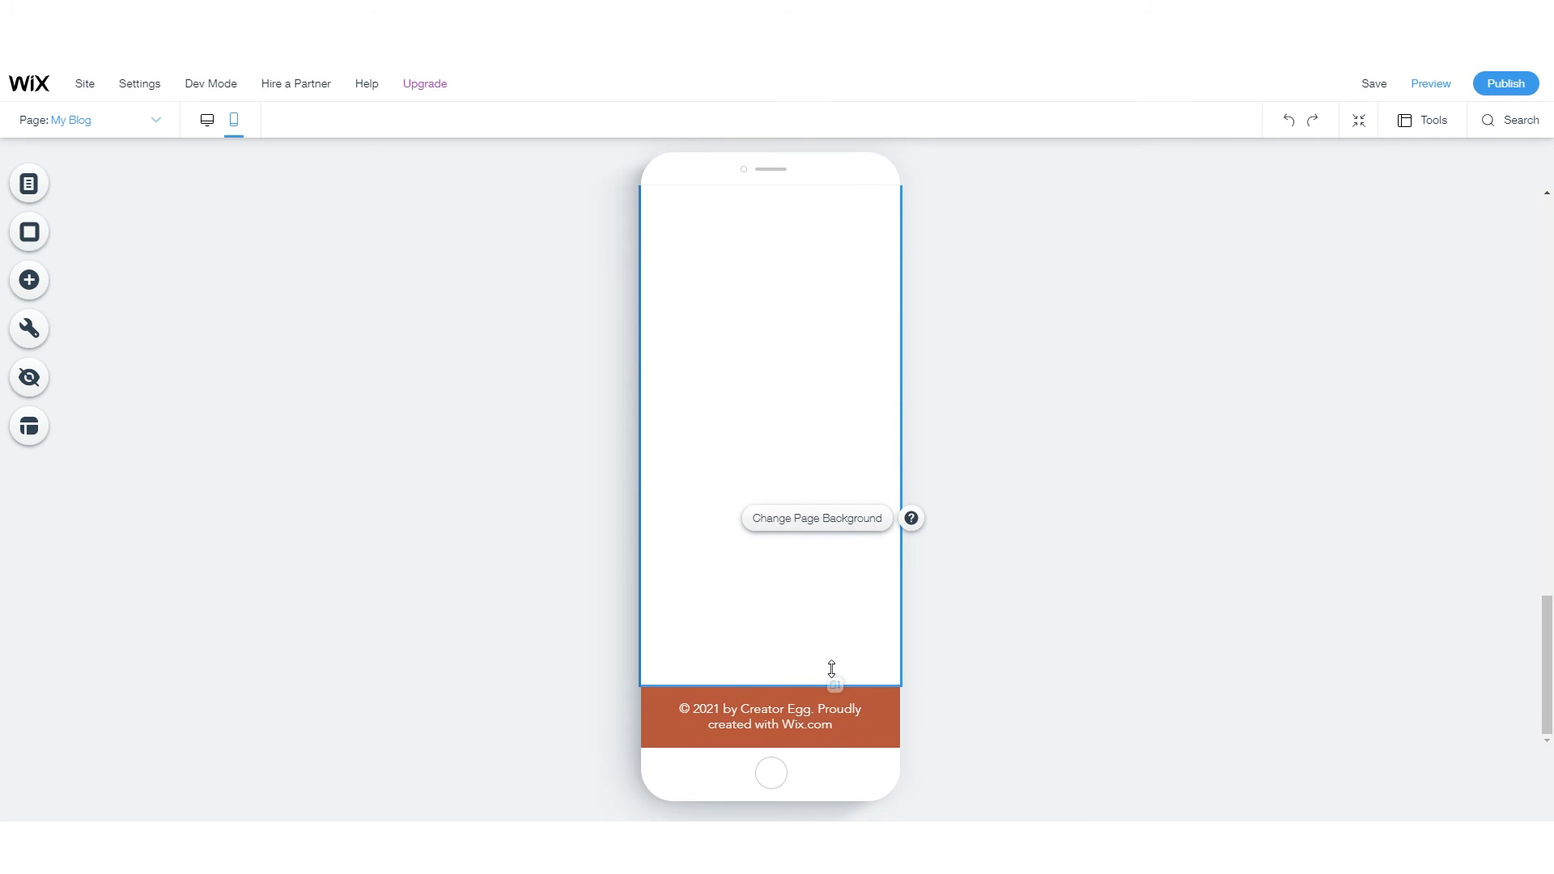
pyautogui.scroll(4, 818, 361)
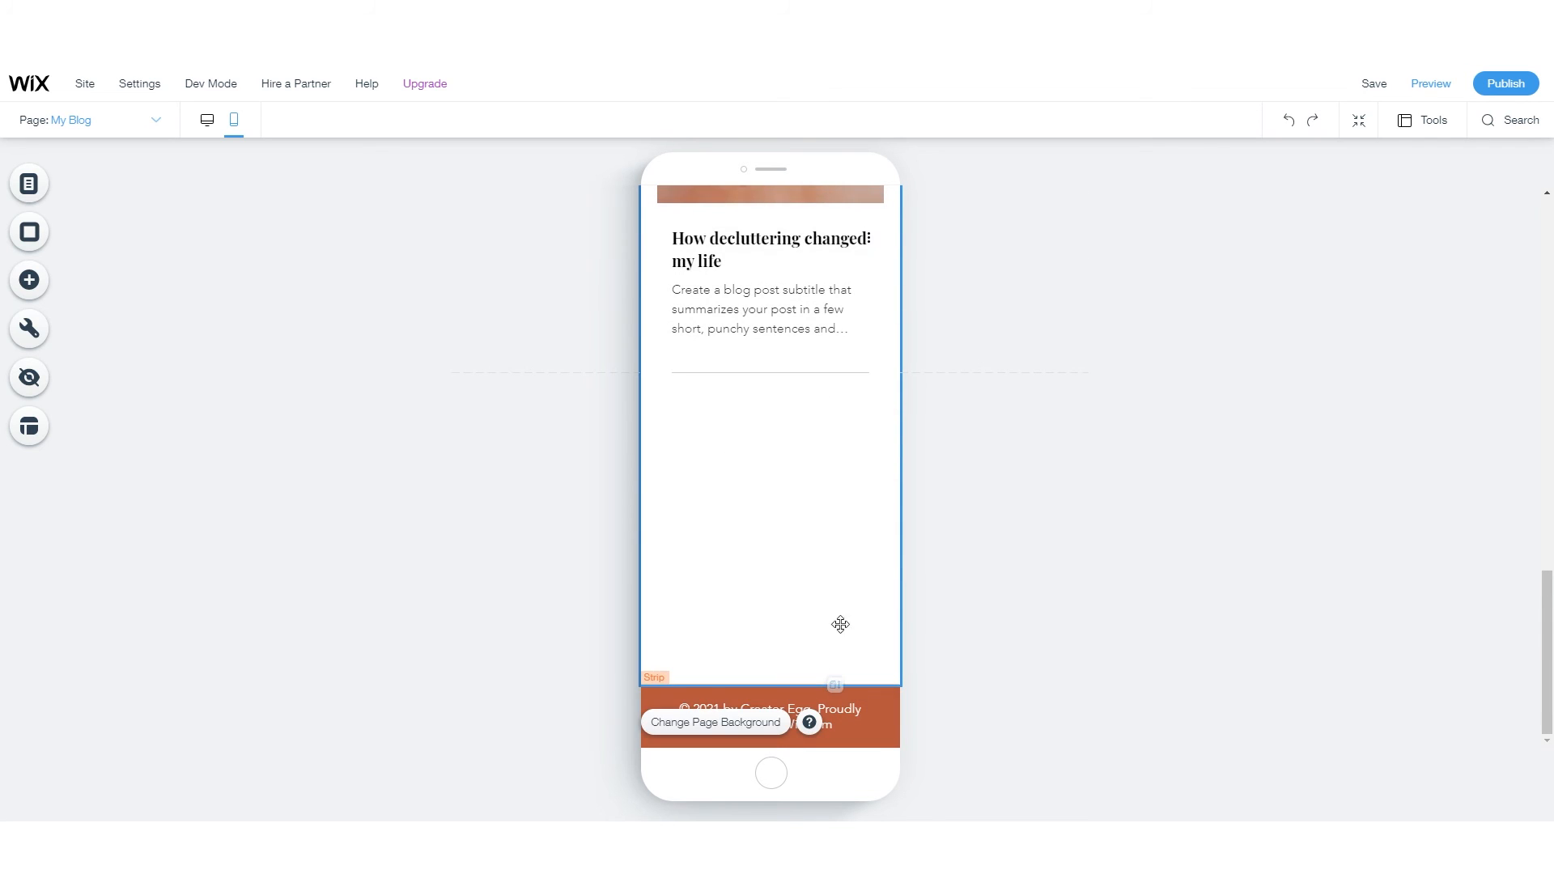
pyautogui.scroll(4, 840, 624)
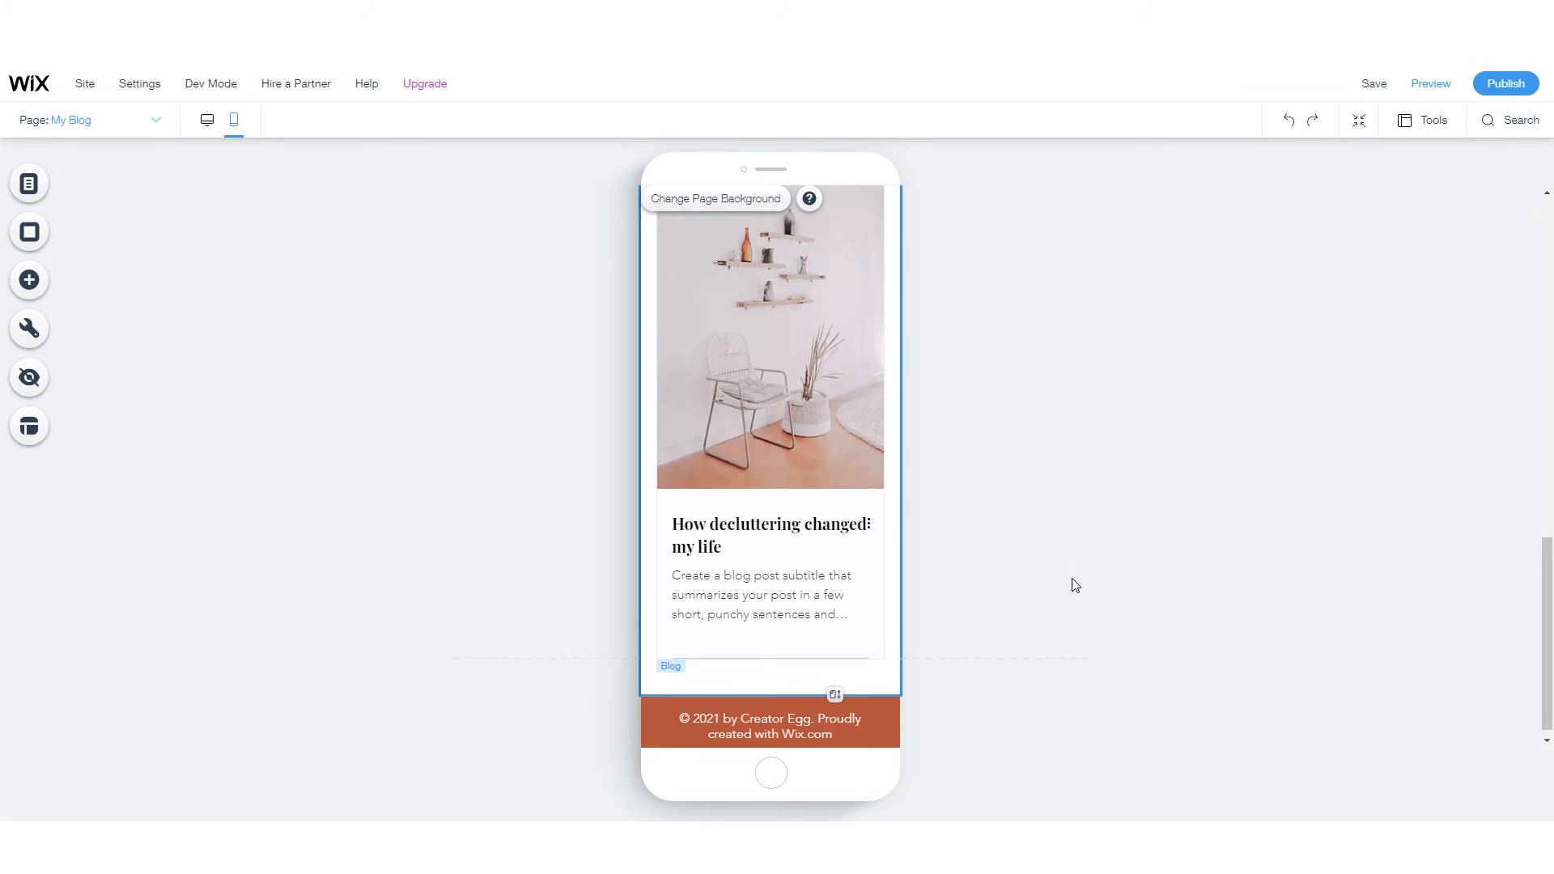
# - Review the mobile My Blog feed from the header down to the footer
pyautogui.scroll(10, 770, 597)
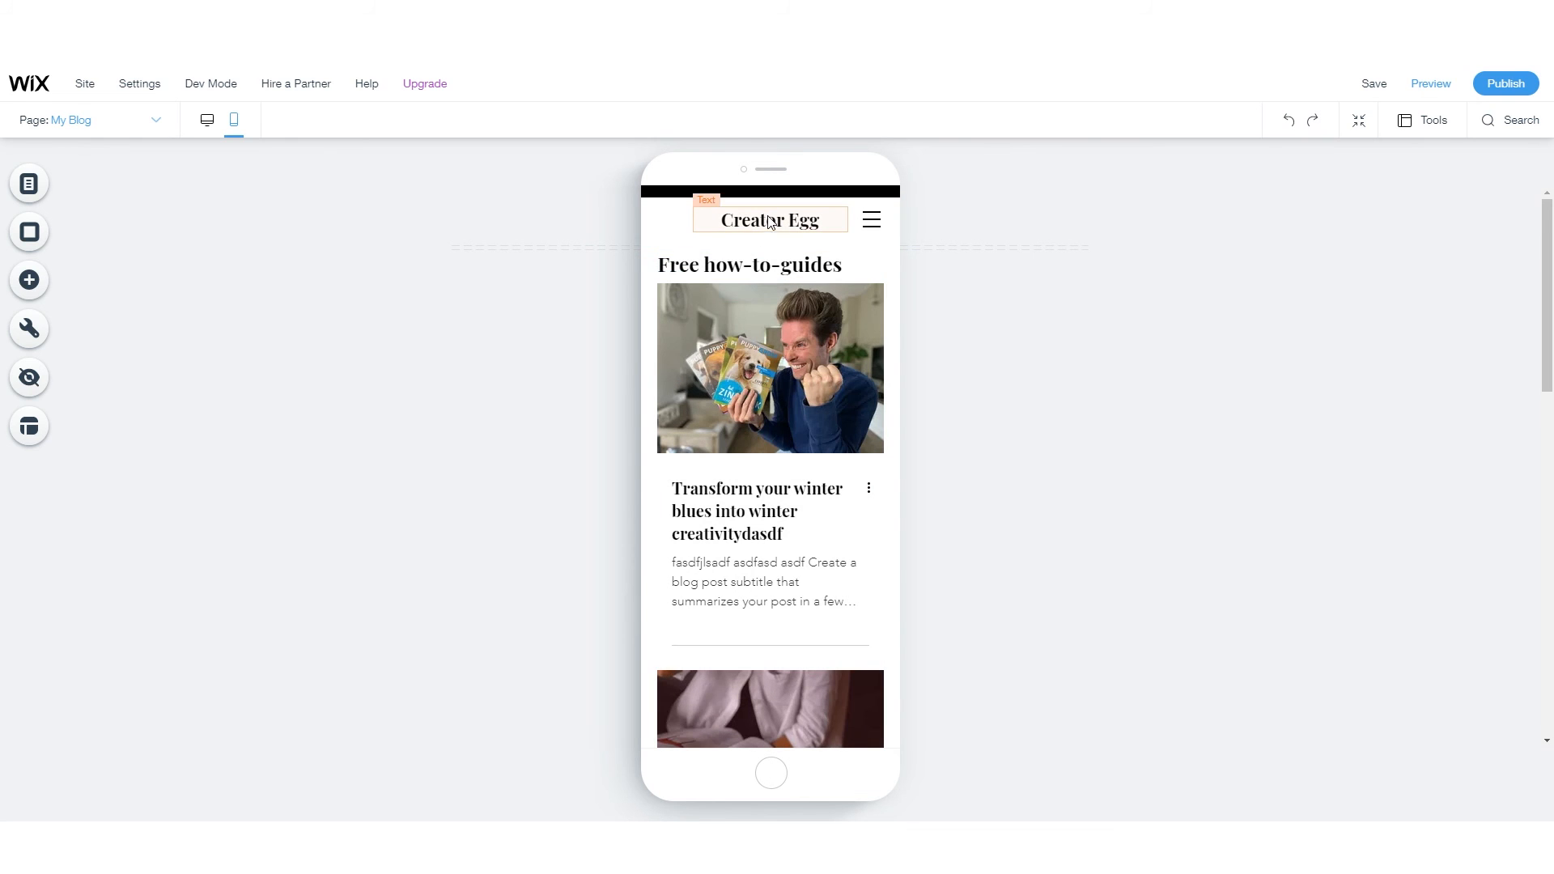
pyautogui.scroll(-5, 763, 387)
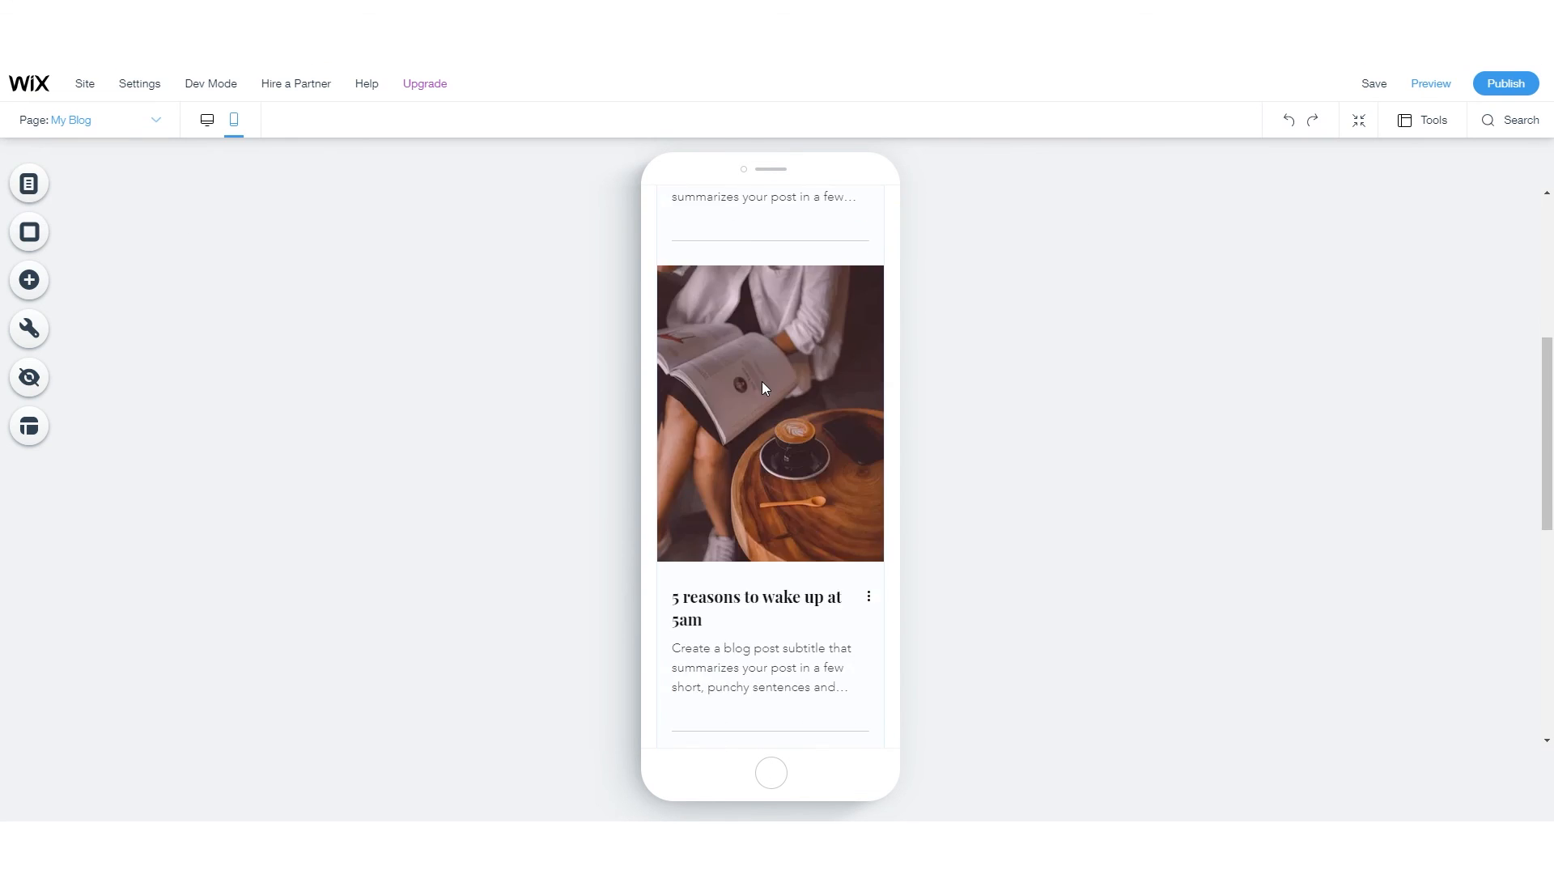
pyautogui.scroll(-7, 763, 387)
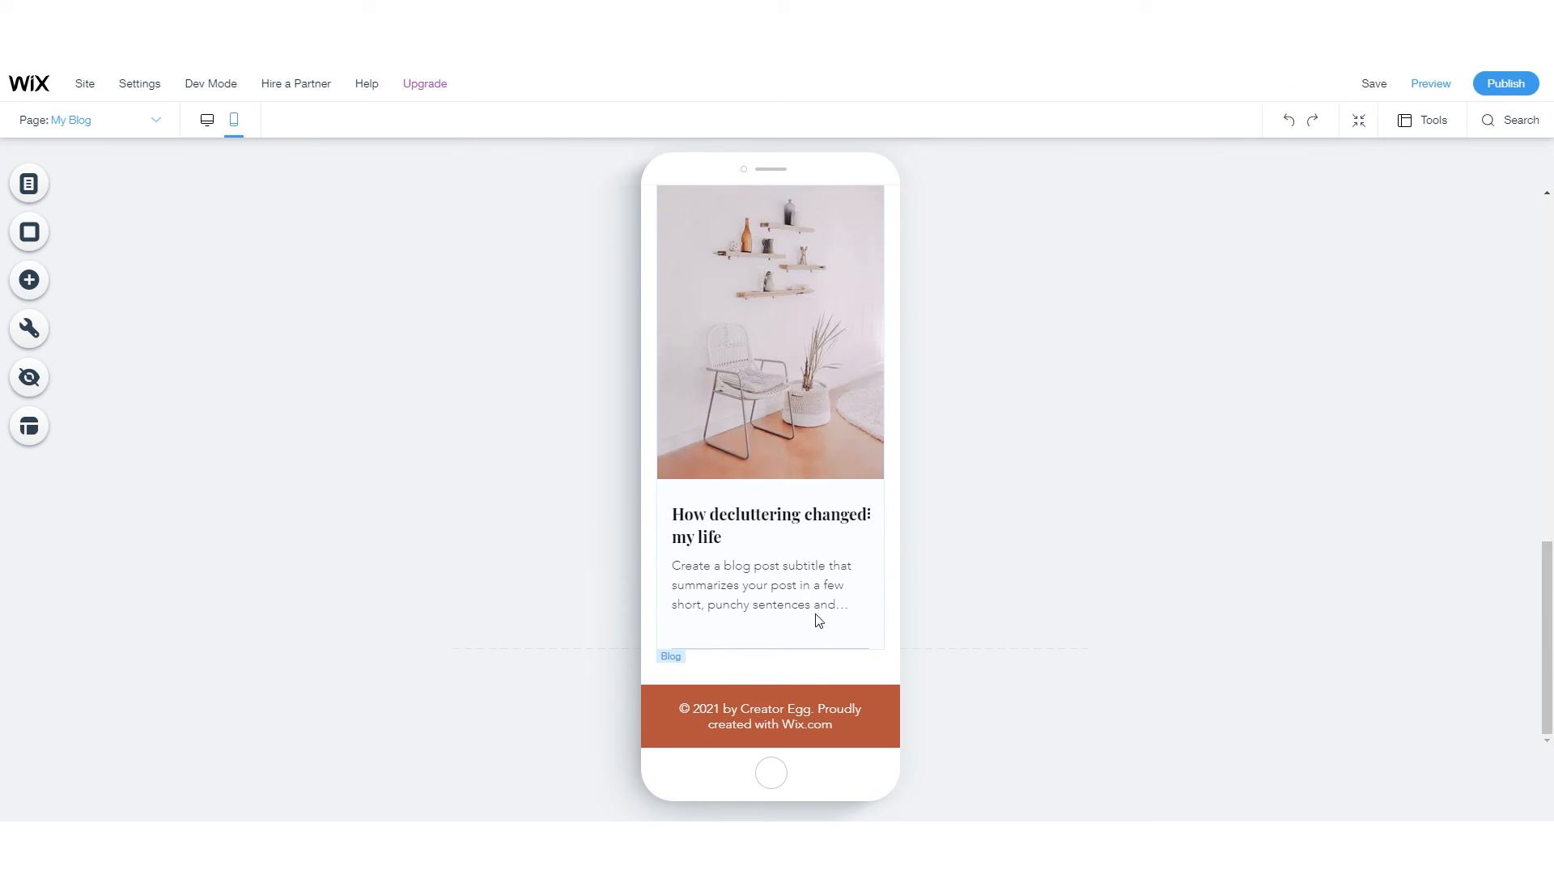
# - Switch to the desktop version of the My Blog page and check it down to the footer
pyautogui.click(207, 120)
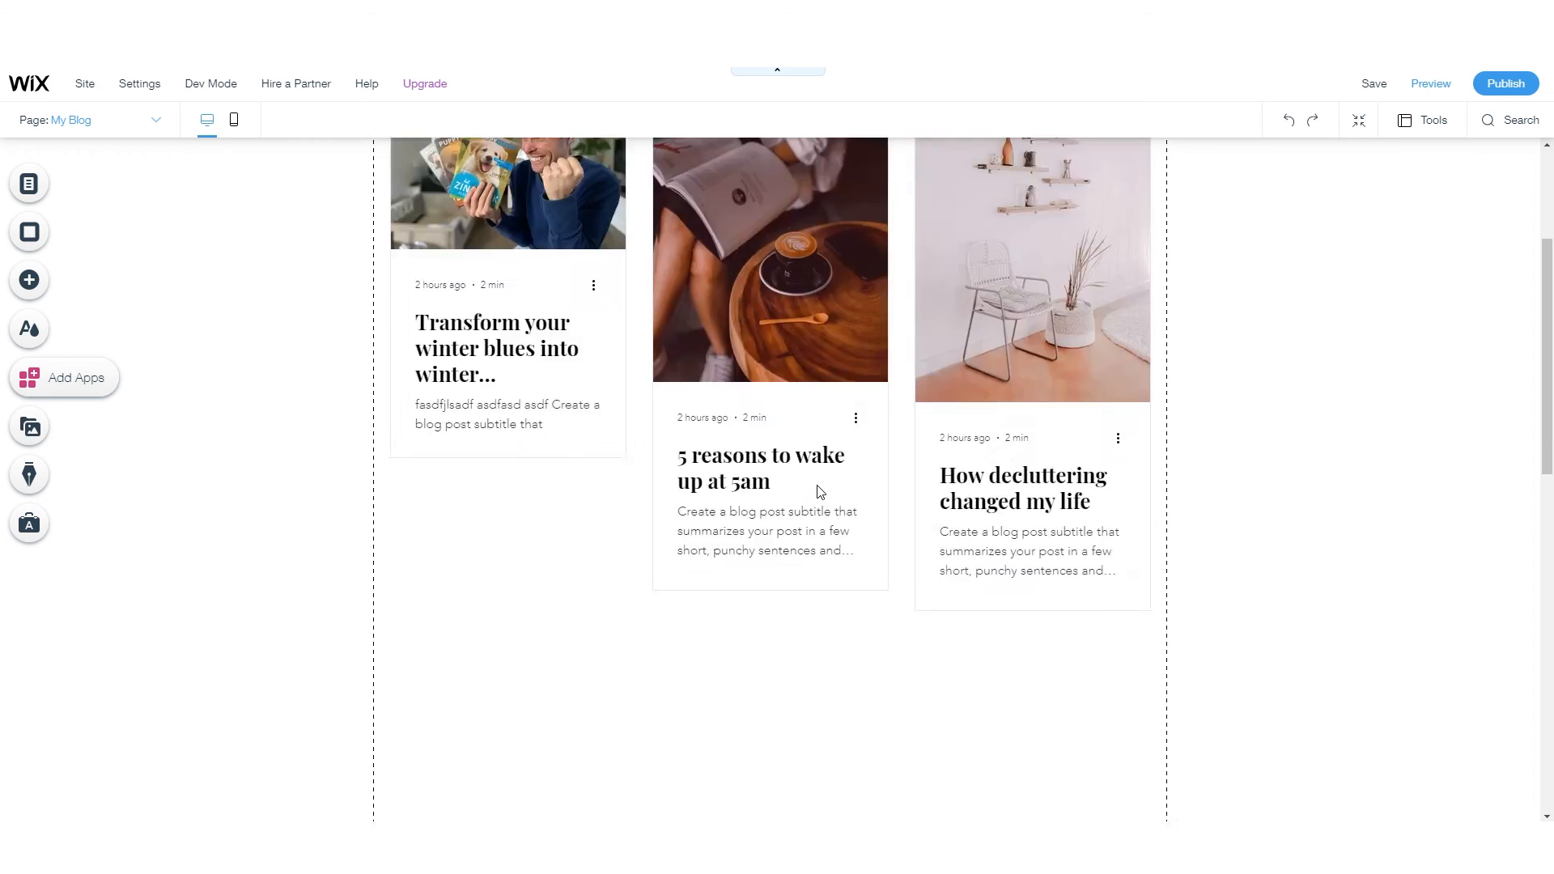
pyautogui.scroll(4, 822, 492)
pyautogui.scroll(-10, 1128, 402)
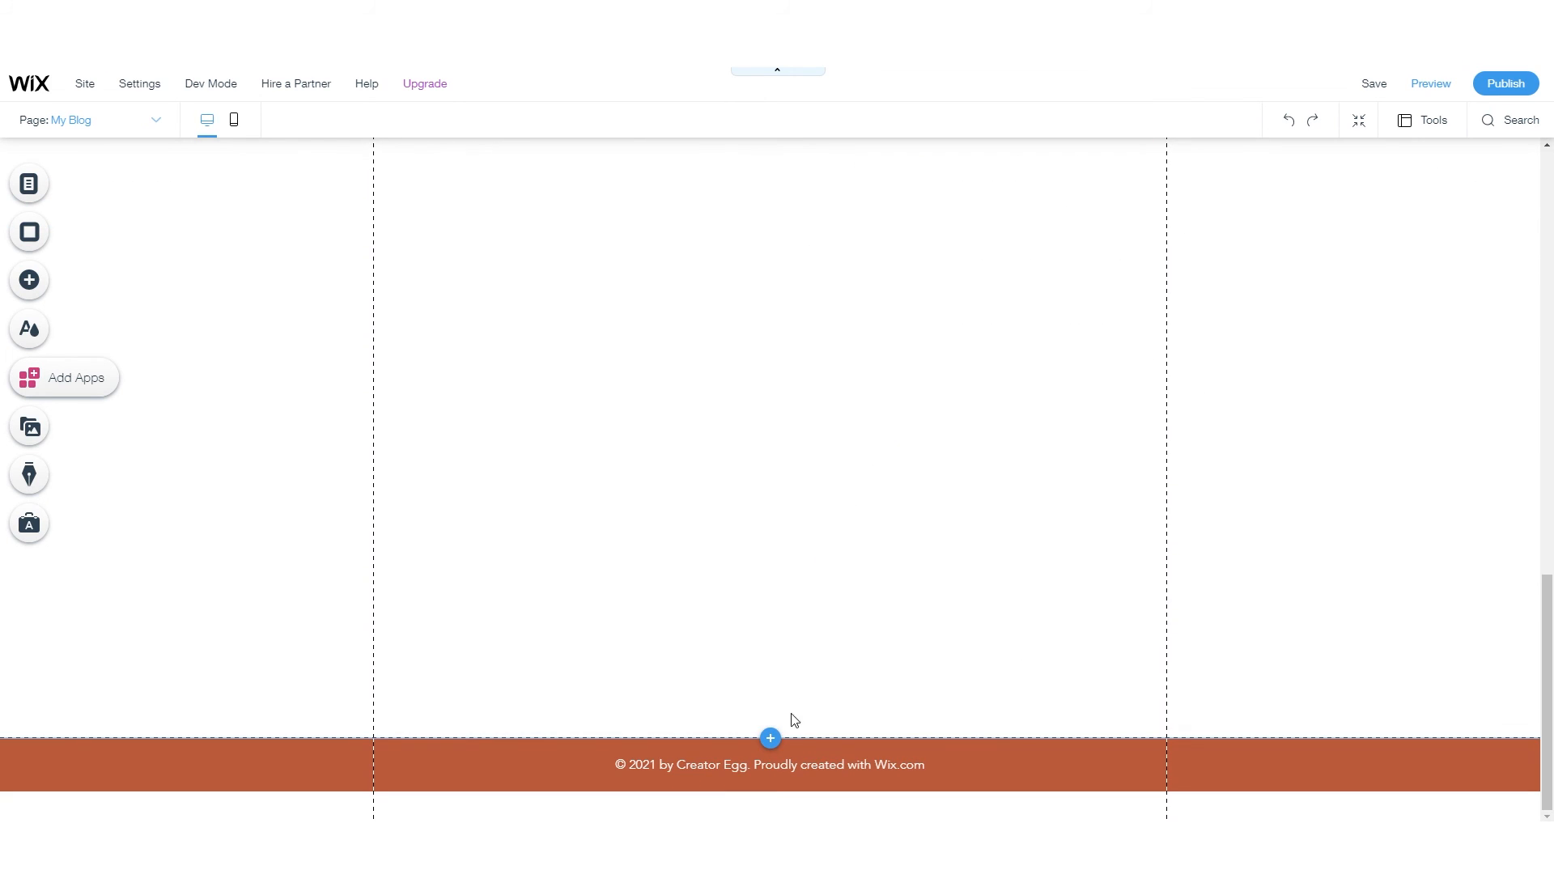
# - Shorten the desktop My Blog page so the footer sits just below the last row of posts
pyautogui.scroll(3, 882, 623)
pyautogui.scroll(-3, 874, 590)
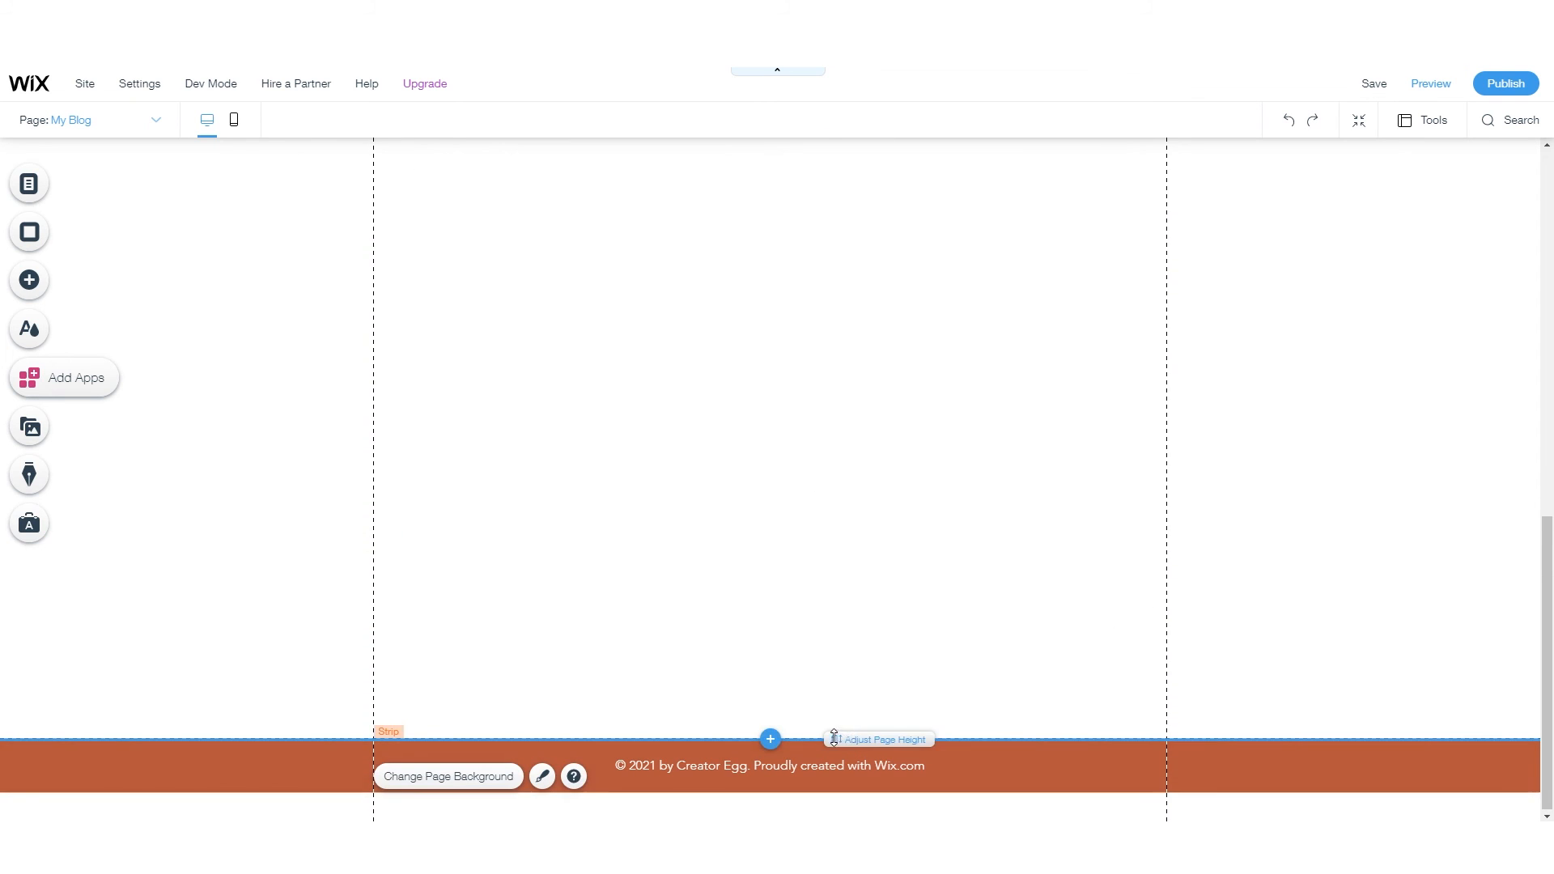
pyautogui.moveTo(837, 738); pyautogui.dragTo(834, 420)
pyautogui.moveTo(837, 733); pyautogui.dragTo(840, 529)
pyautogui.moveTo(837, 735); pyautogui.dragTo(843, 633)
pyautogui.scroll(3, 925, 599)
pyautogui.scroll(-3, 921, 594)
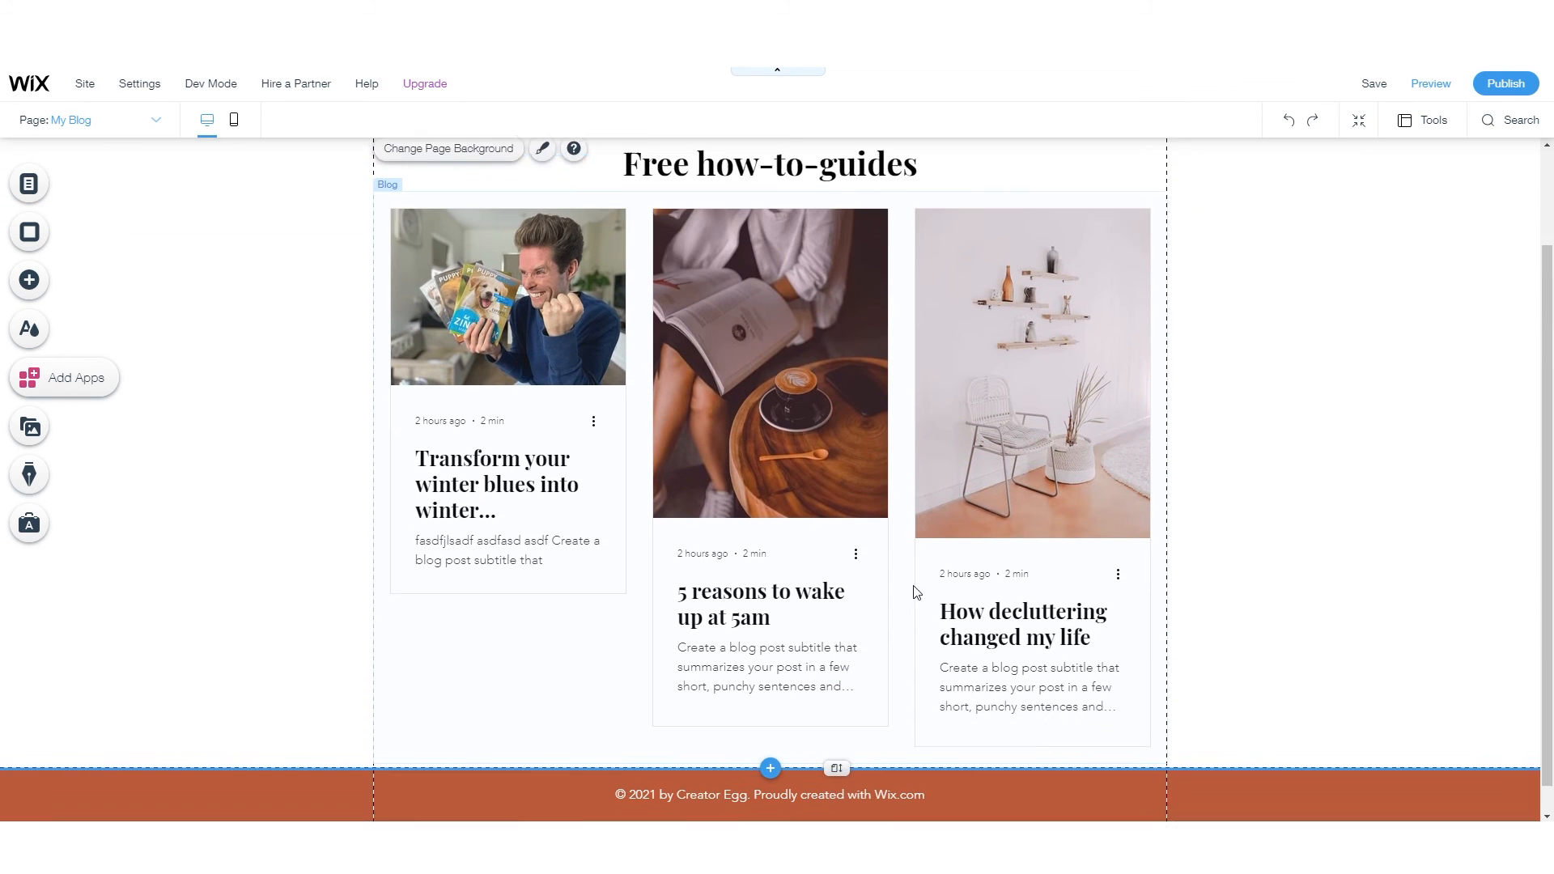
# - Set the posts per load to 12 in the blog feed's layout settings and check the feed down to the footer
pyautogui.click(433, 405)
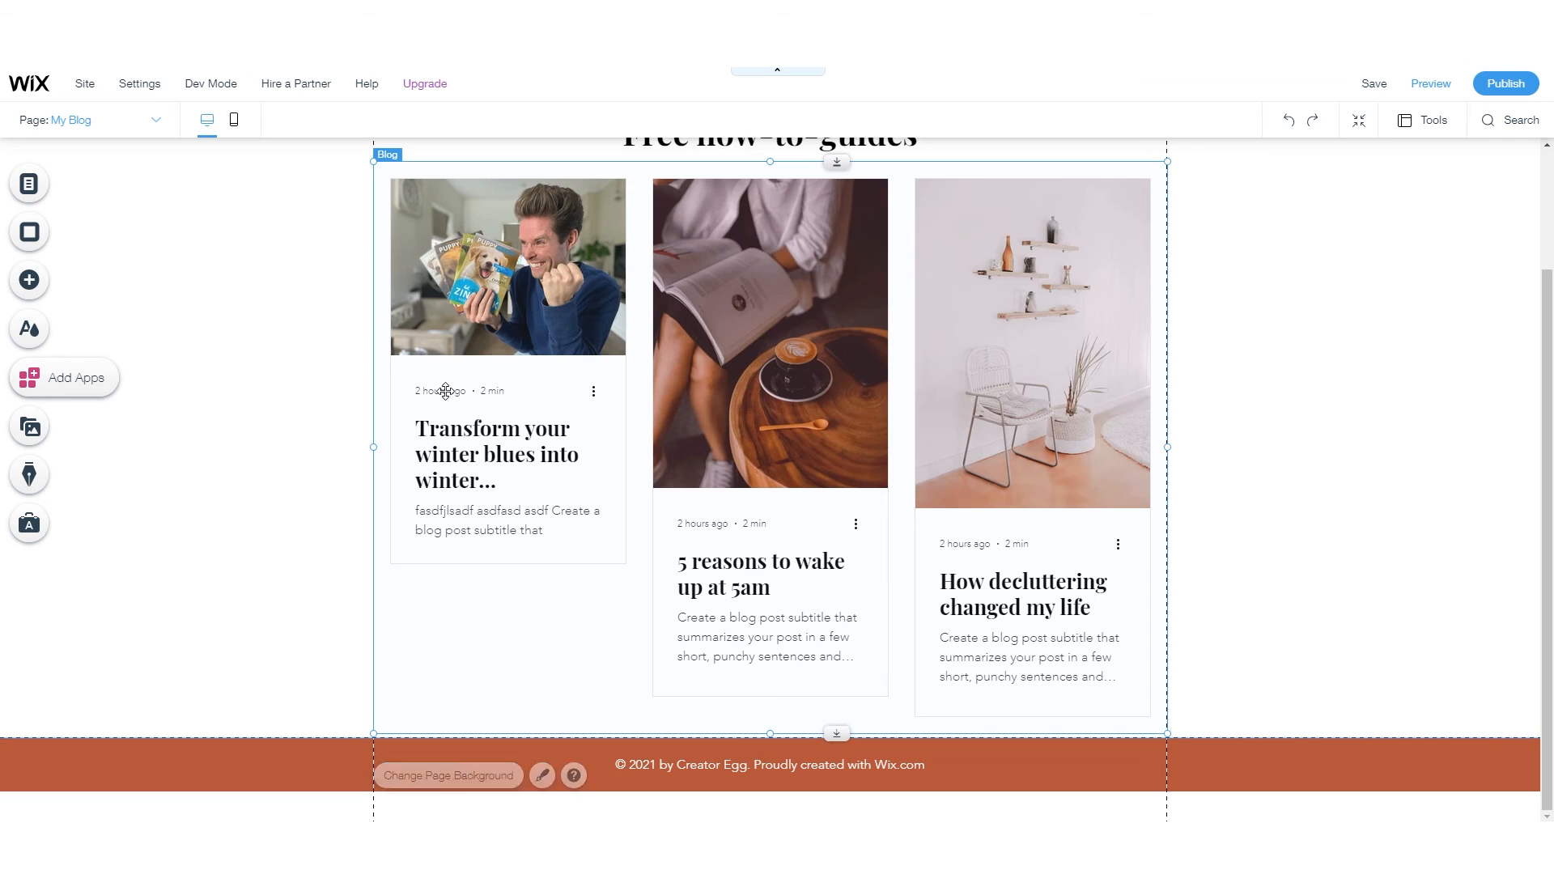
pyautogui.click(532, 353)
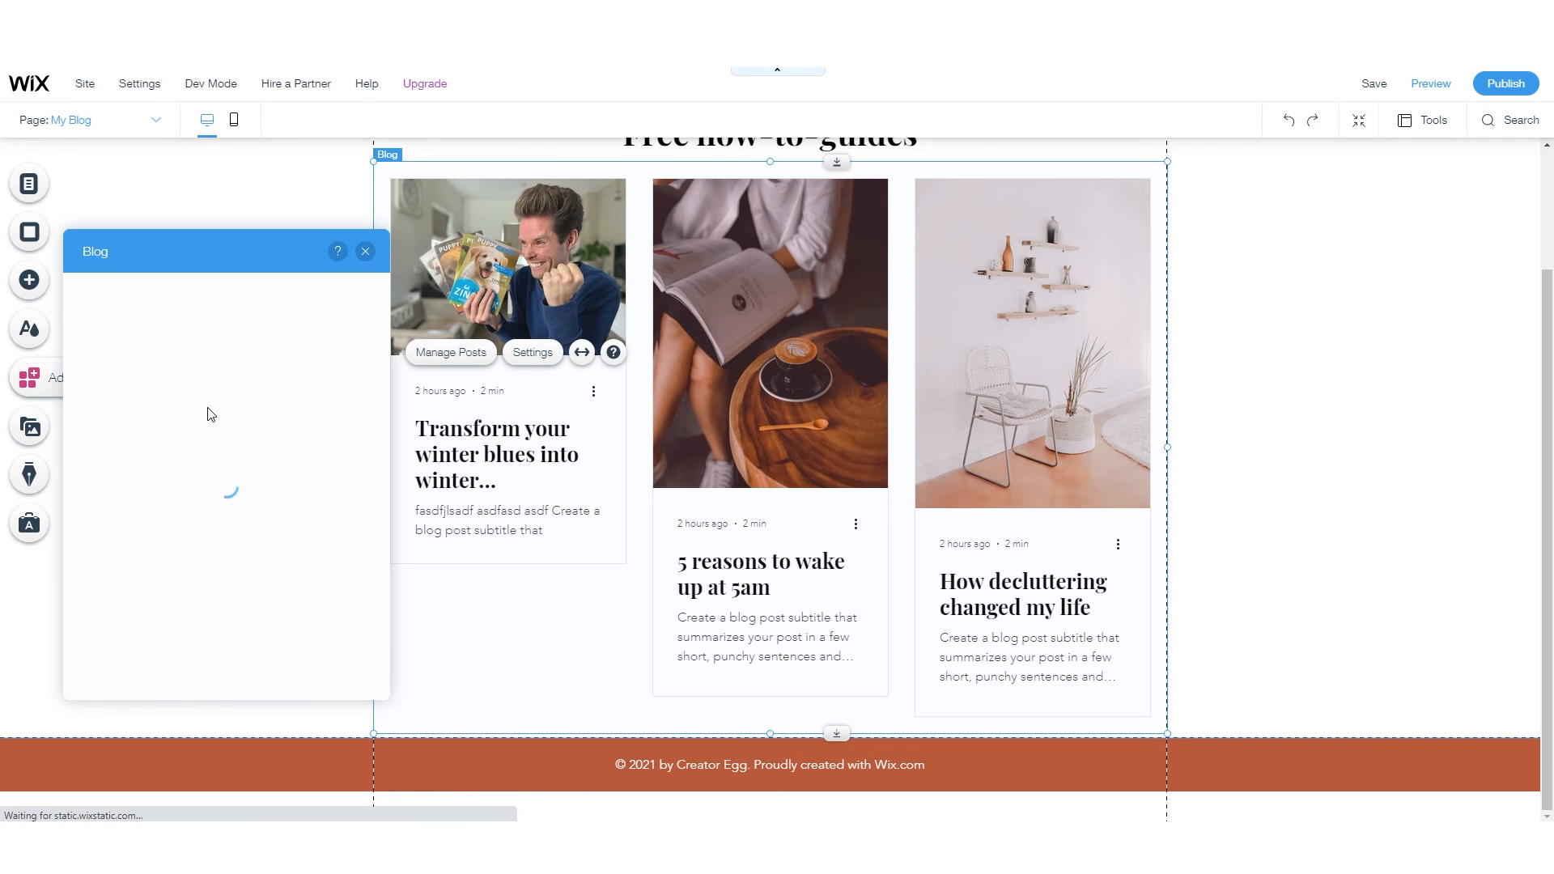
pyautogui.click(113, 336)
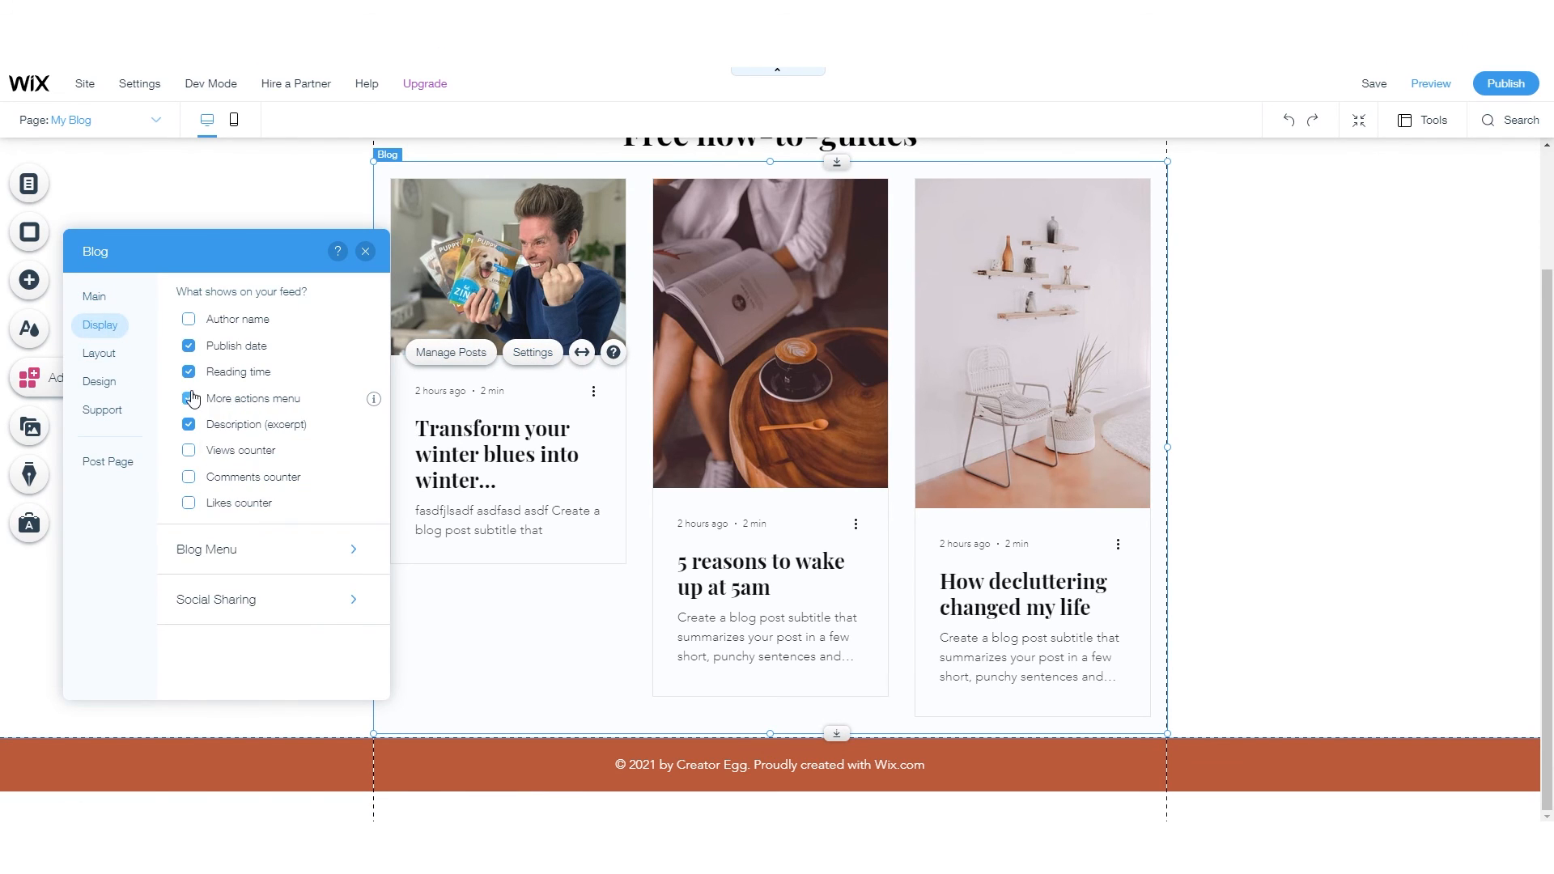
pyautogui.click(99, 354)
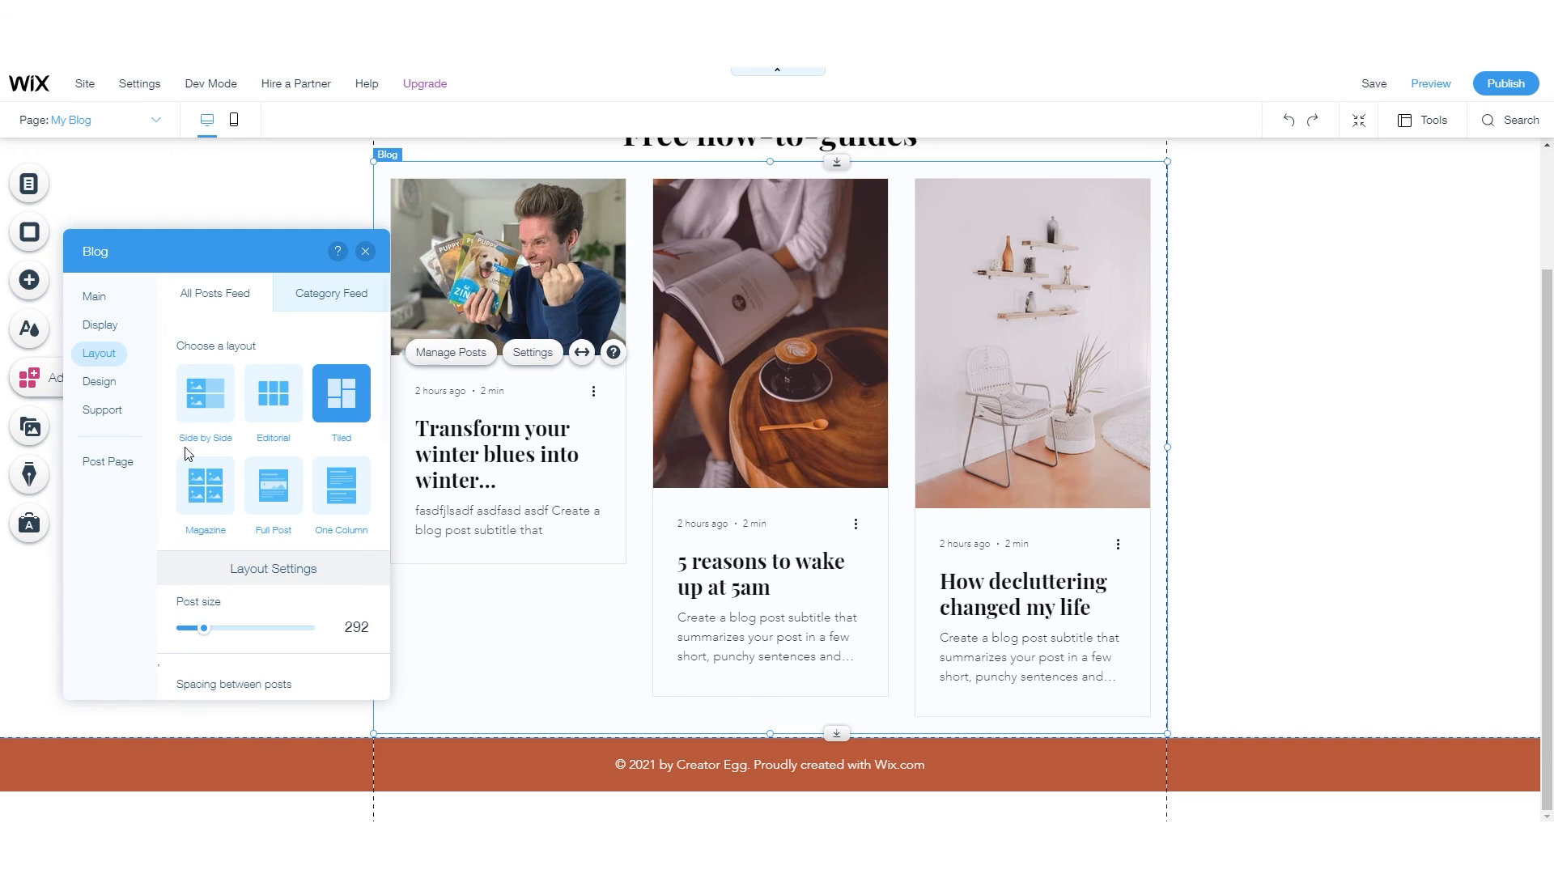
pyautogui.scroll(-5, 232, 510)
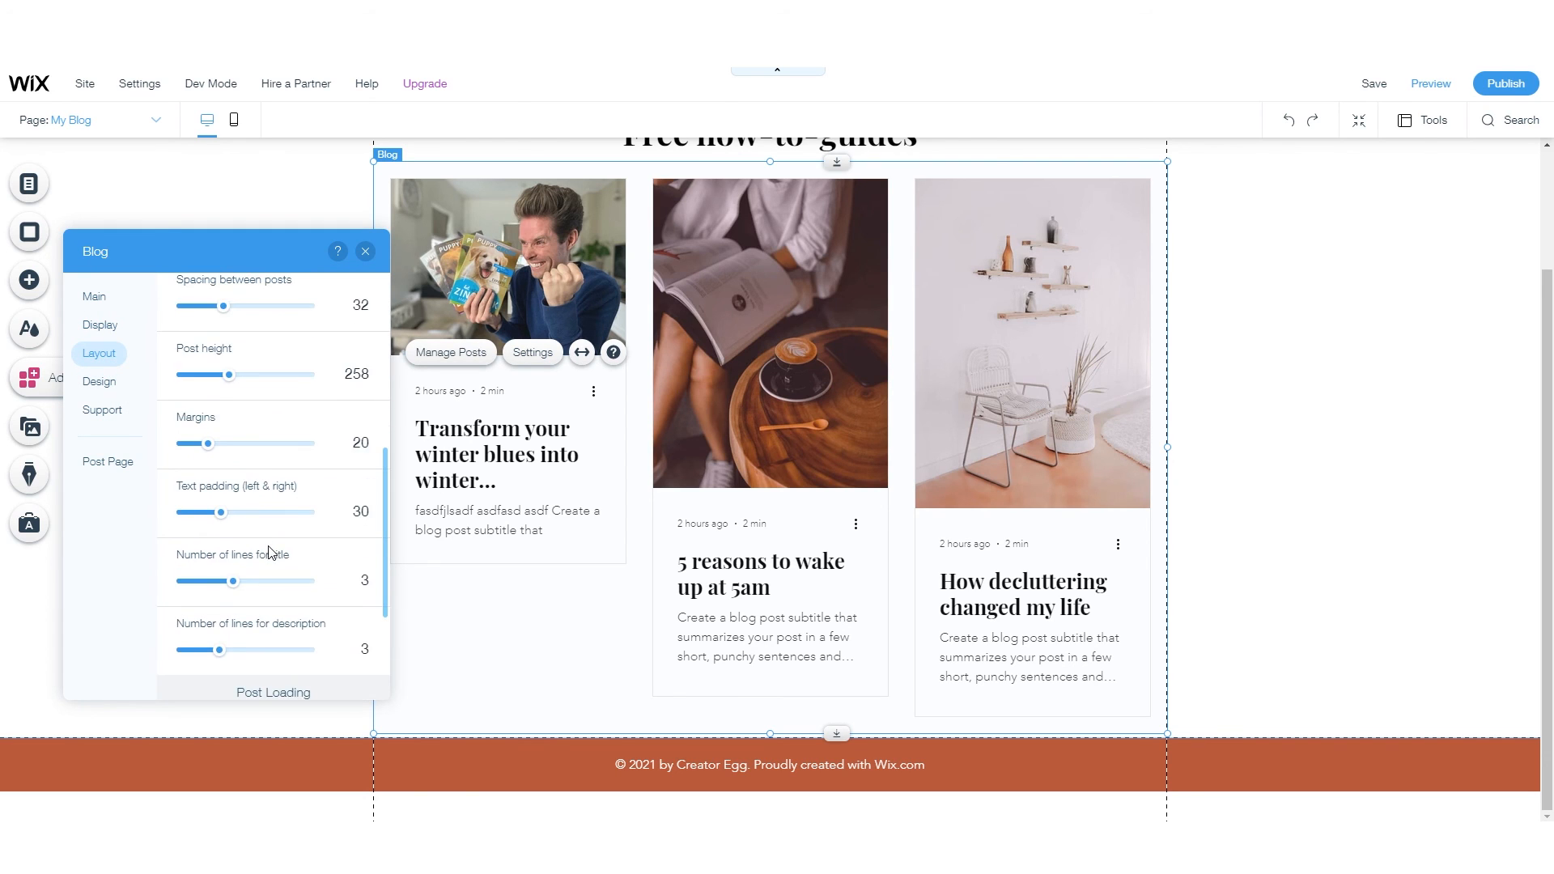
pyautogui.scroll(-3, 271, 553)
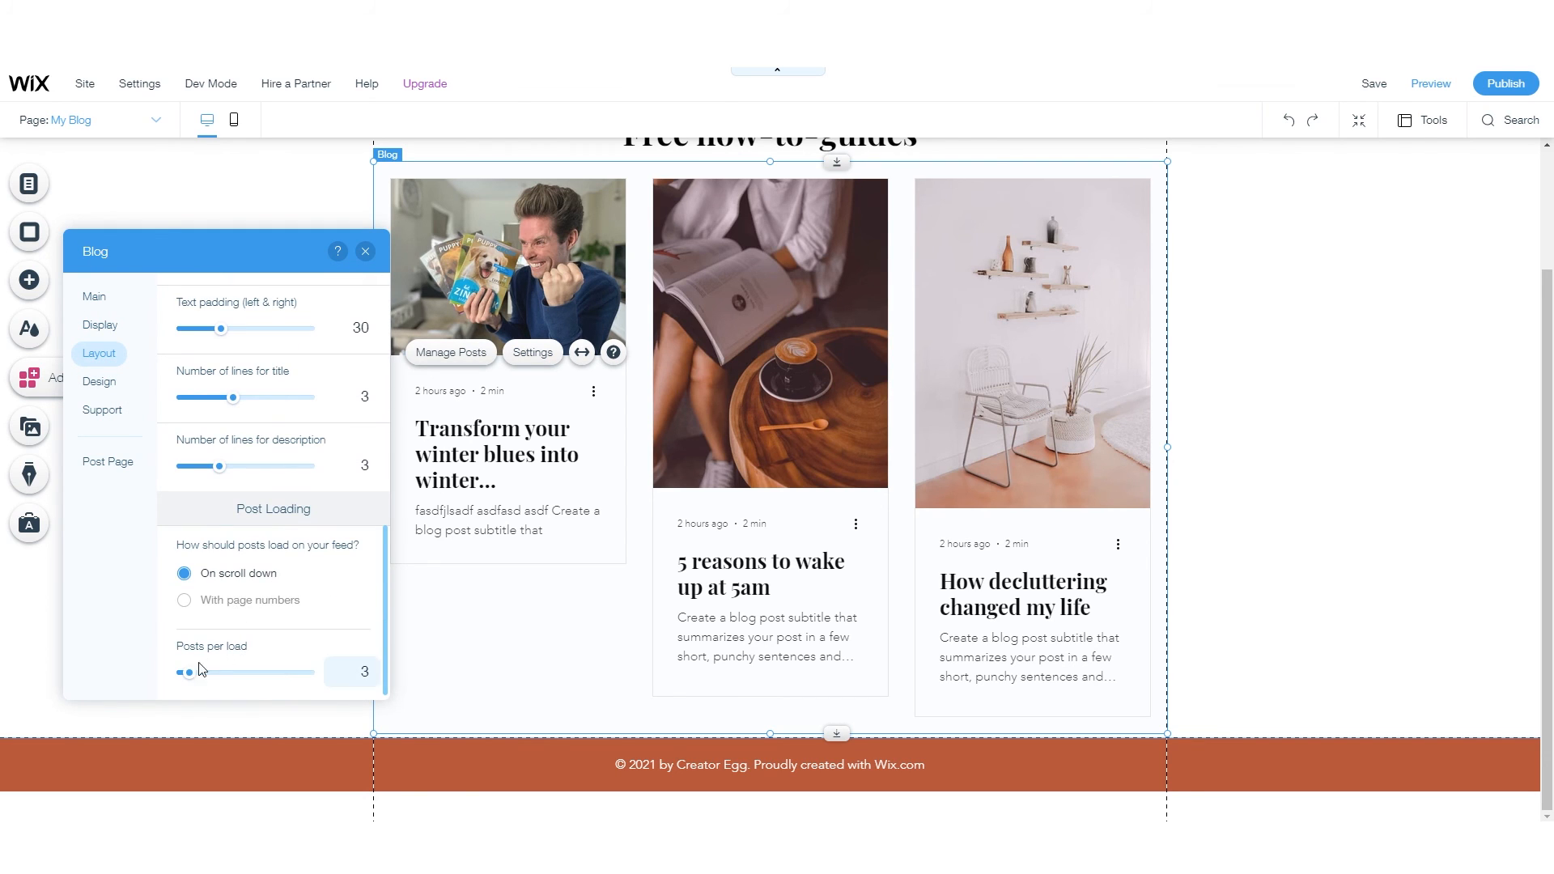
pyautogui.scroll(-6, 548, 656)
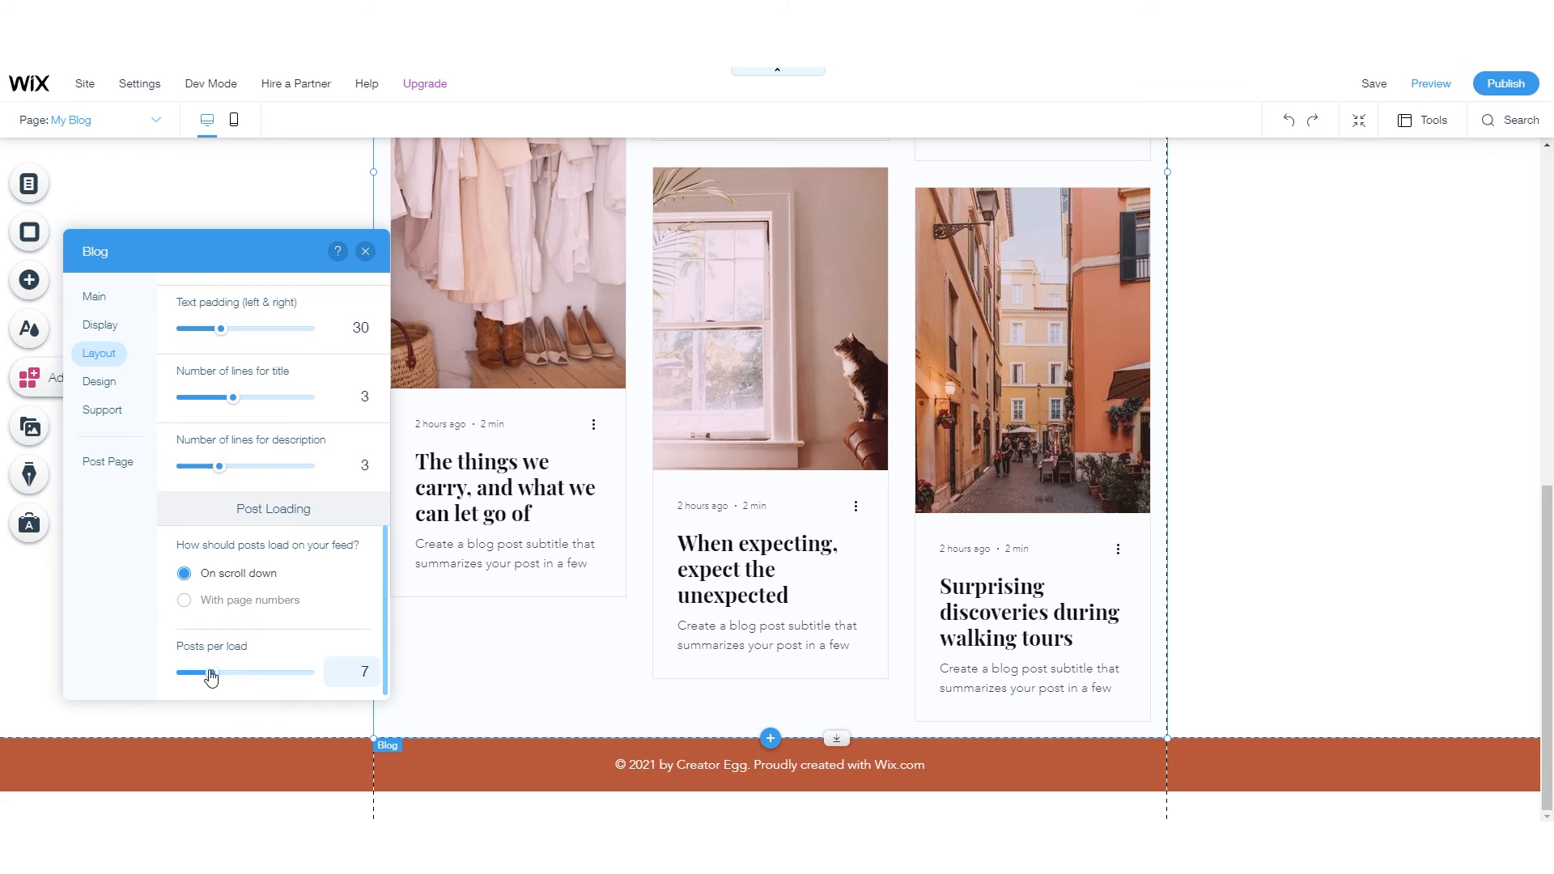
pyautogui.moveTo(218, 677)
pyautogui.mouseDown()
pyautogui.moveTo(205, 672)
pyautogui.moveTo(239, 673)
pyautogui.mouseUp()
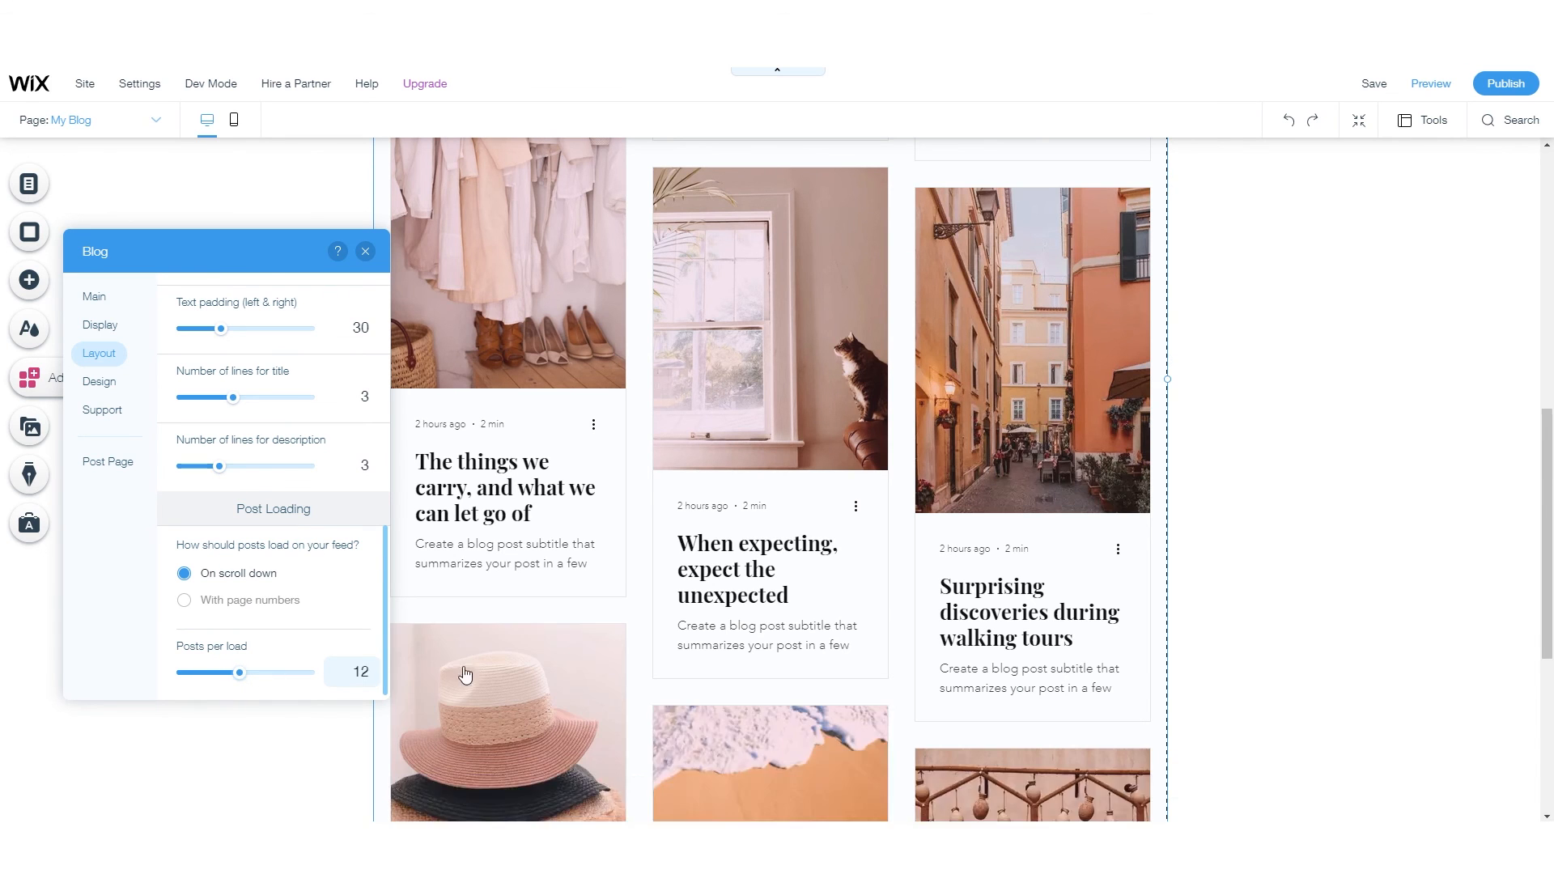
pyautogui.scroll(-5, 609, 654)
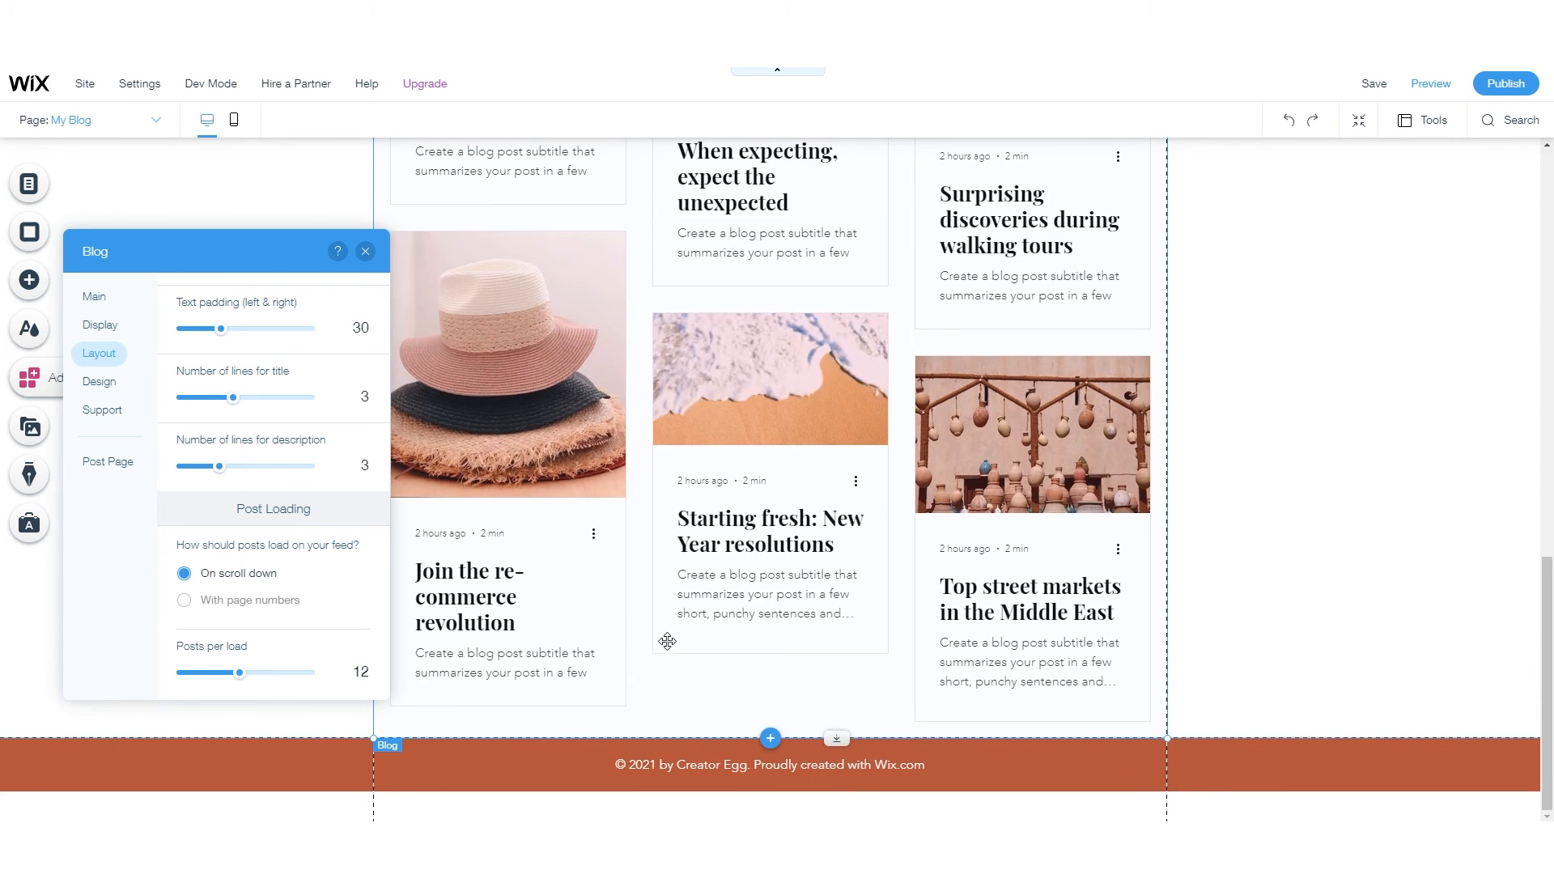
# - Publish the site, close the publishing dialog and look over the live home page down to the footer
pyautogui.scroll(10, 696, 612)
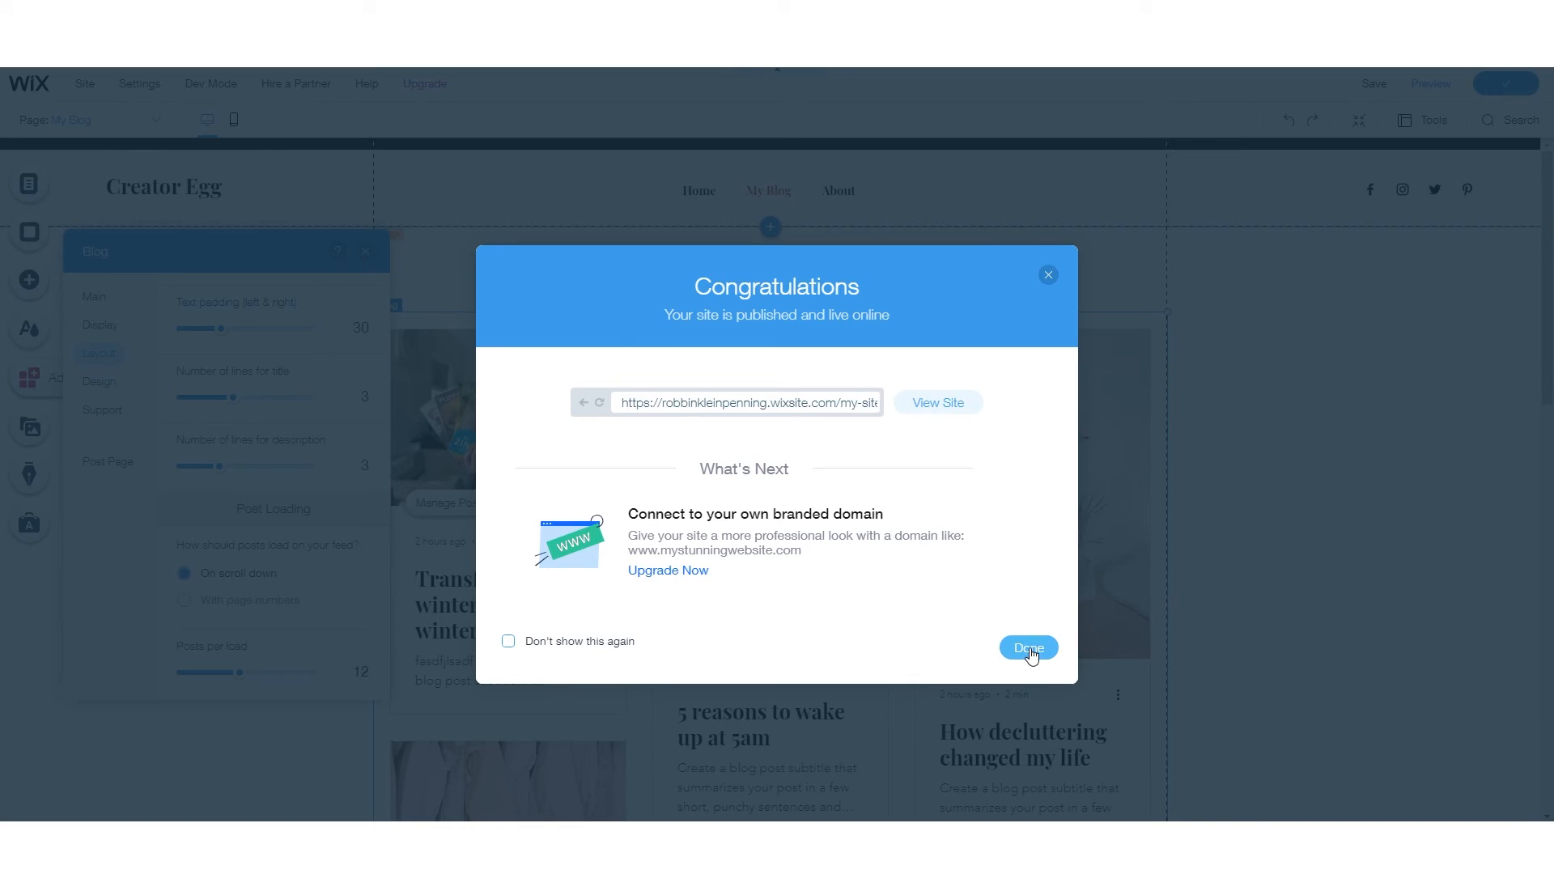
pyautogui.click(1029, 648)
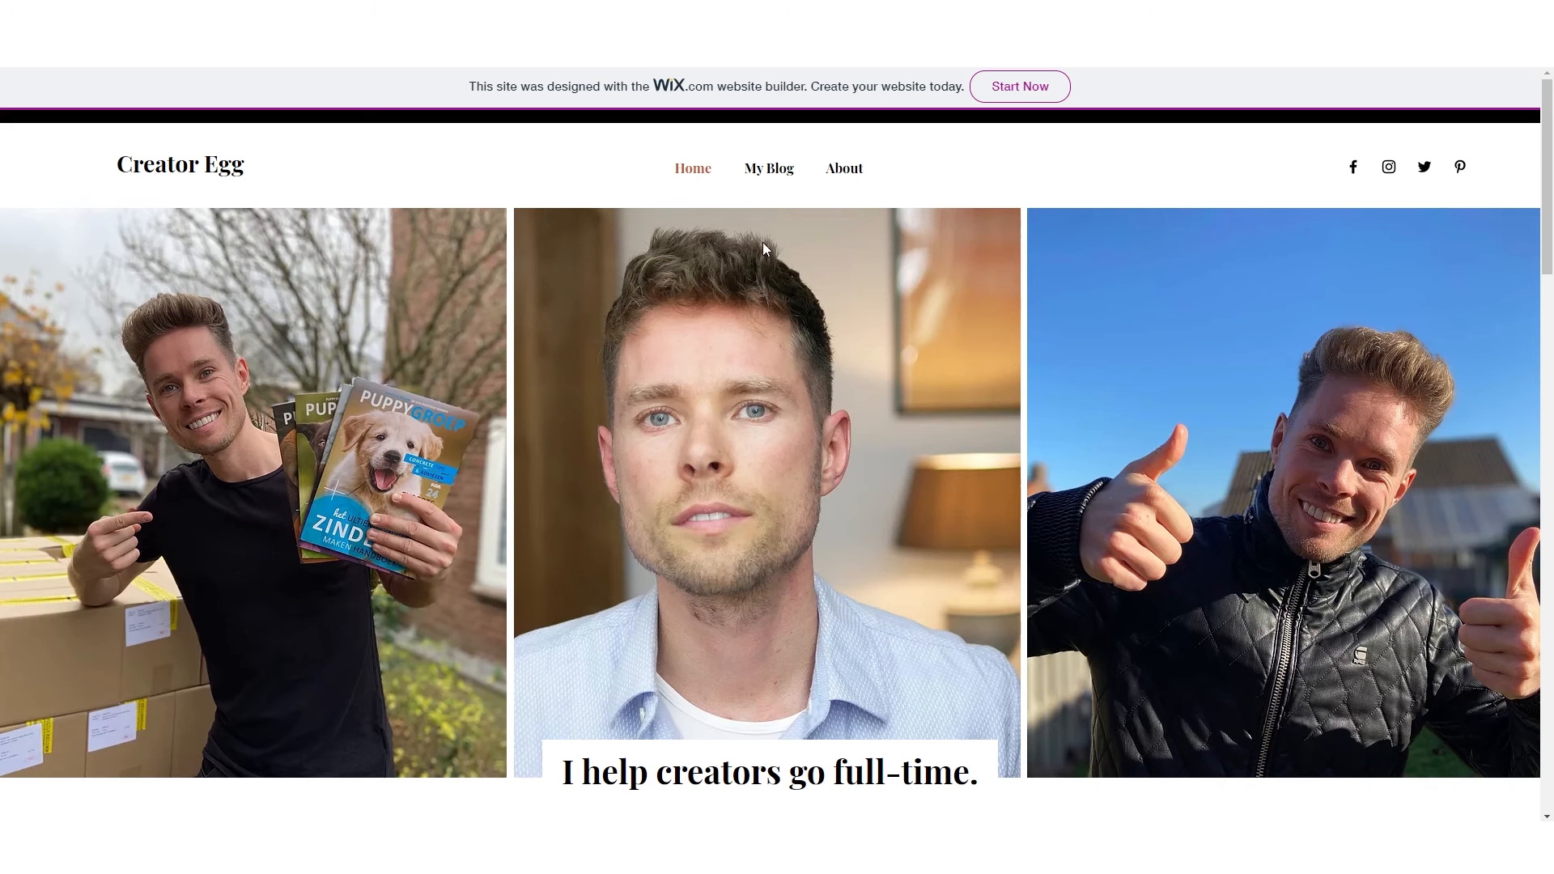
pyautogui.scroll(-20, 411, 348)
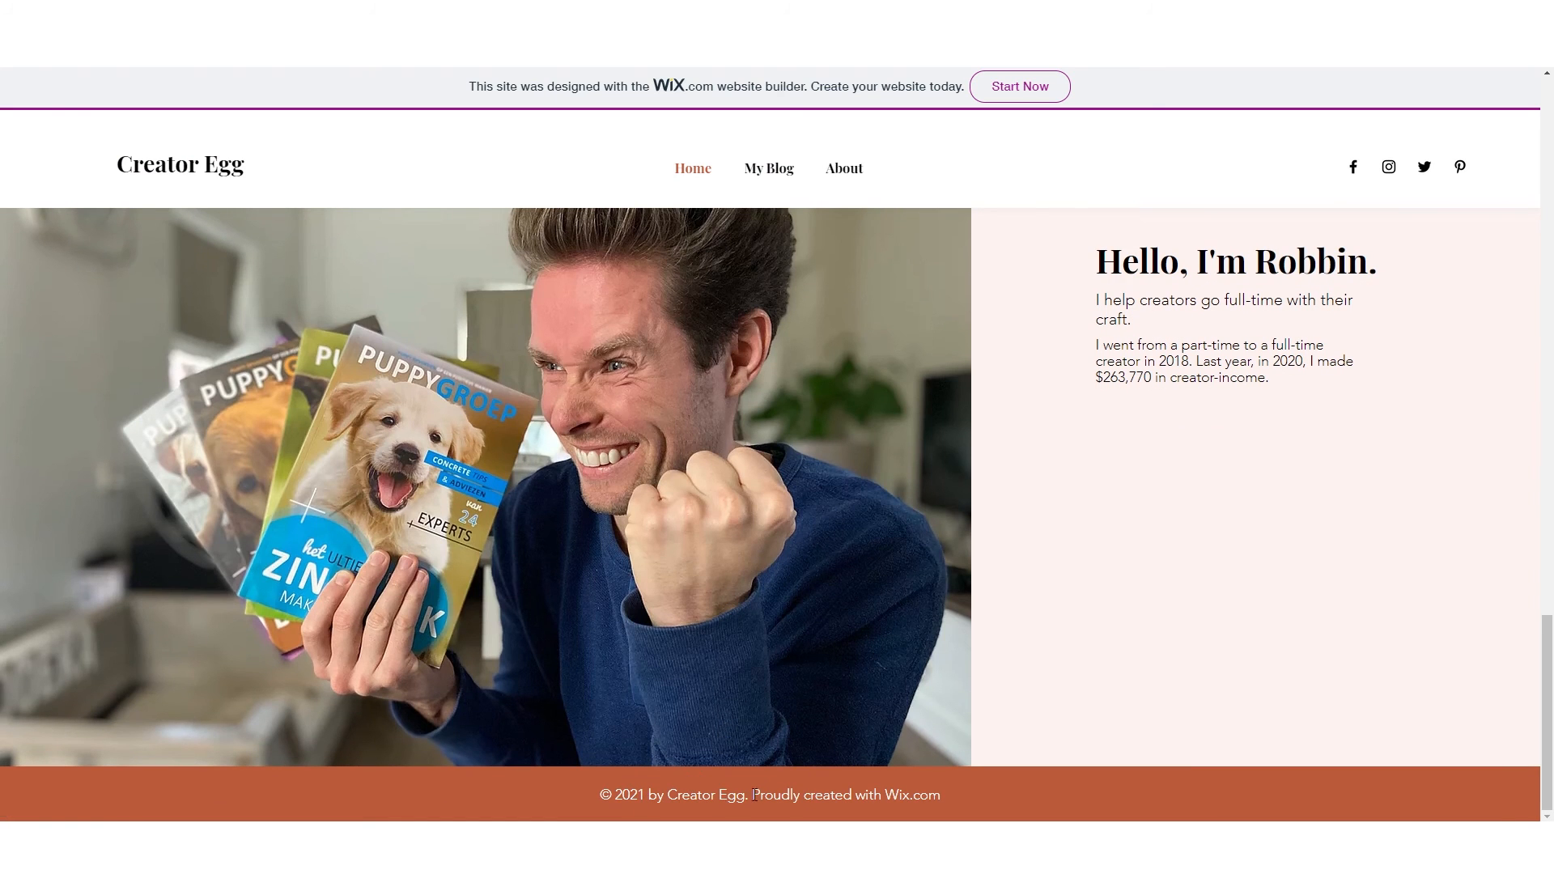
pyautogui.scroll(20, 755, 795)
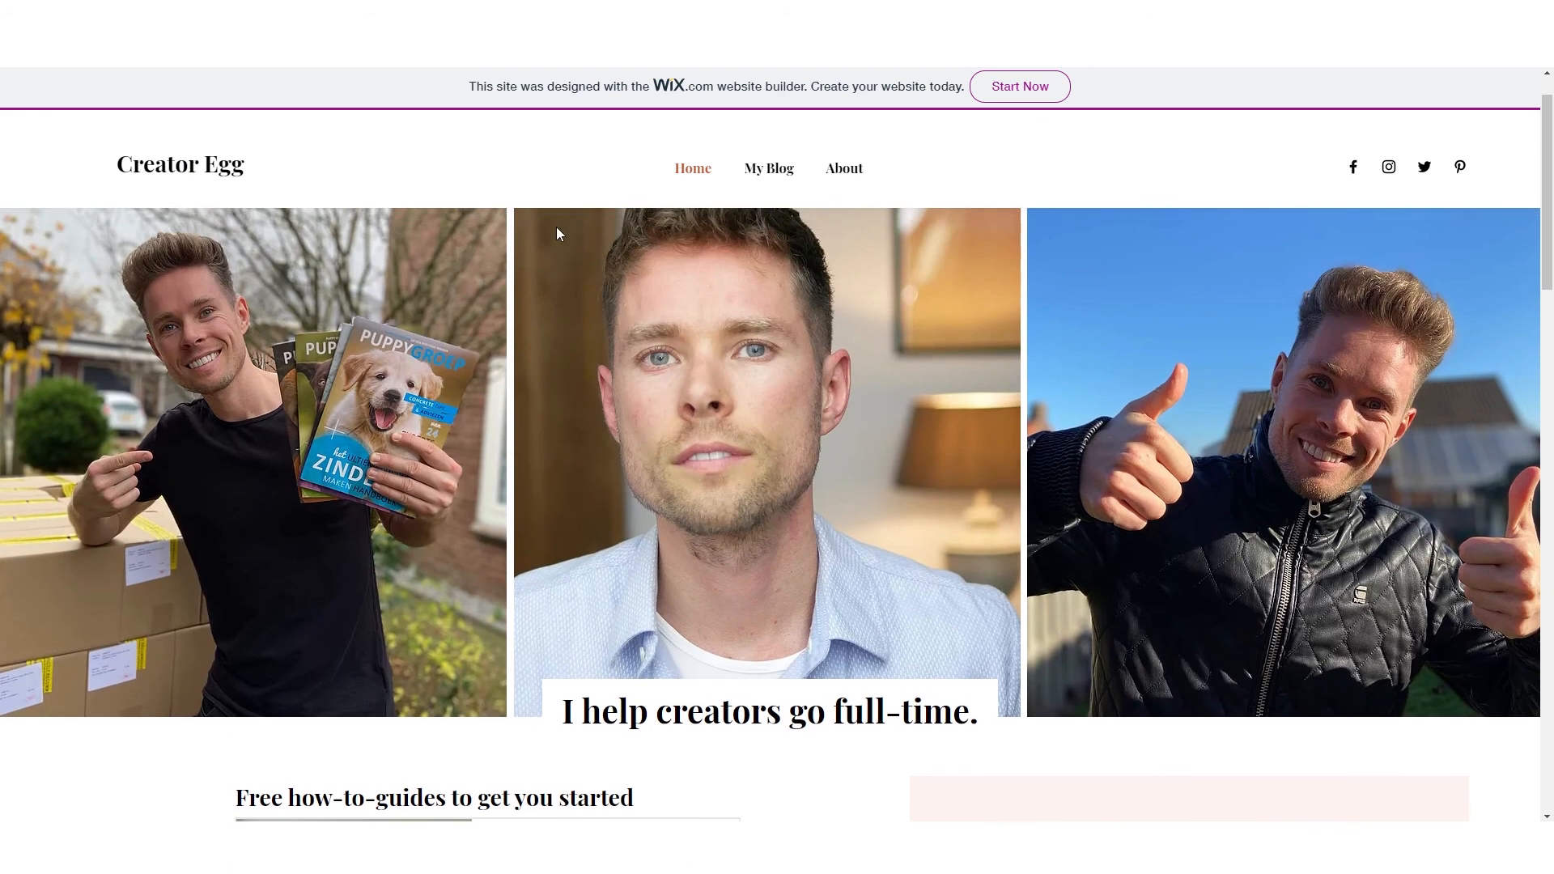
# - Open the Creatoregg.com site in a new browser tab and compare its home page with the published Wix home page
pyautogui.hotkey('ctrl', 't')
pyautogui.write('cr')
pyautogui.press('Return')
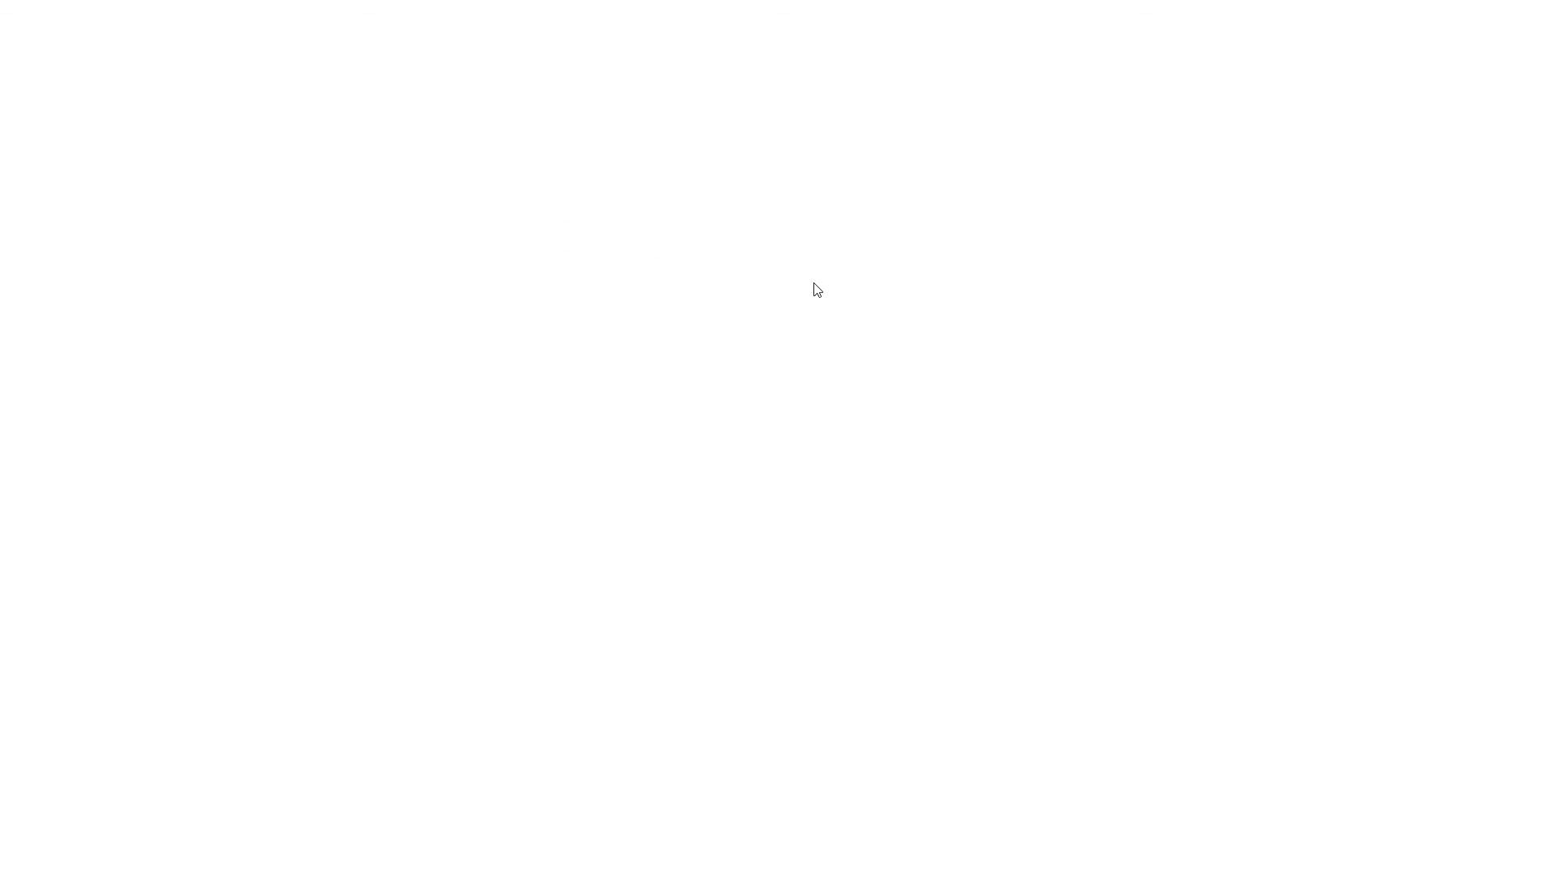
pyautogui.scroll(-6, 484, 327)
pyautogui.scroll(6, 572, 372)
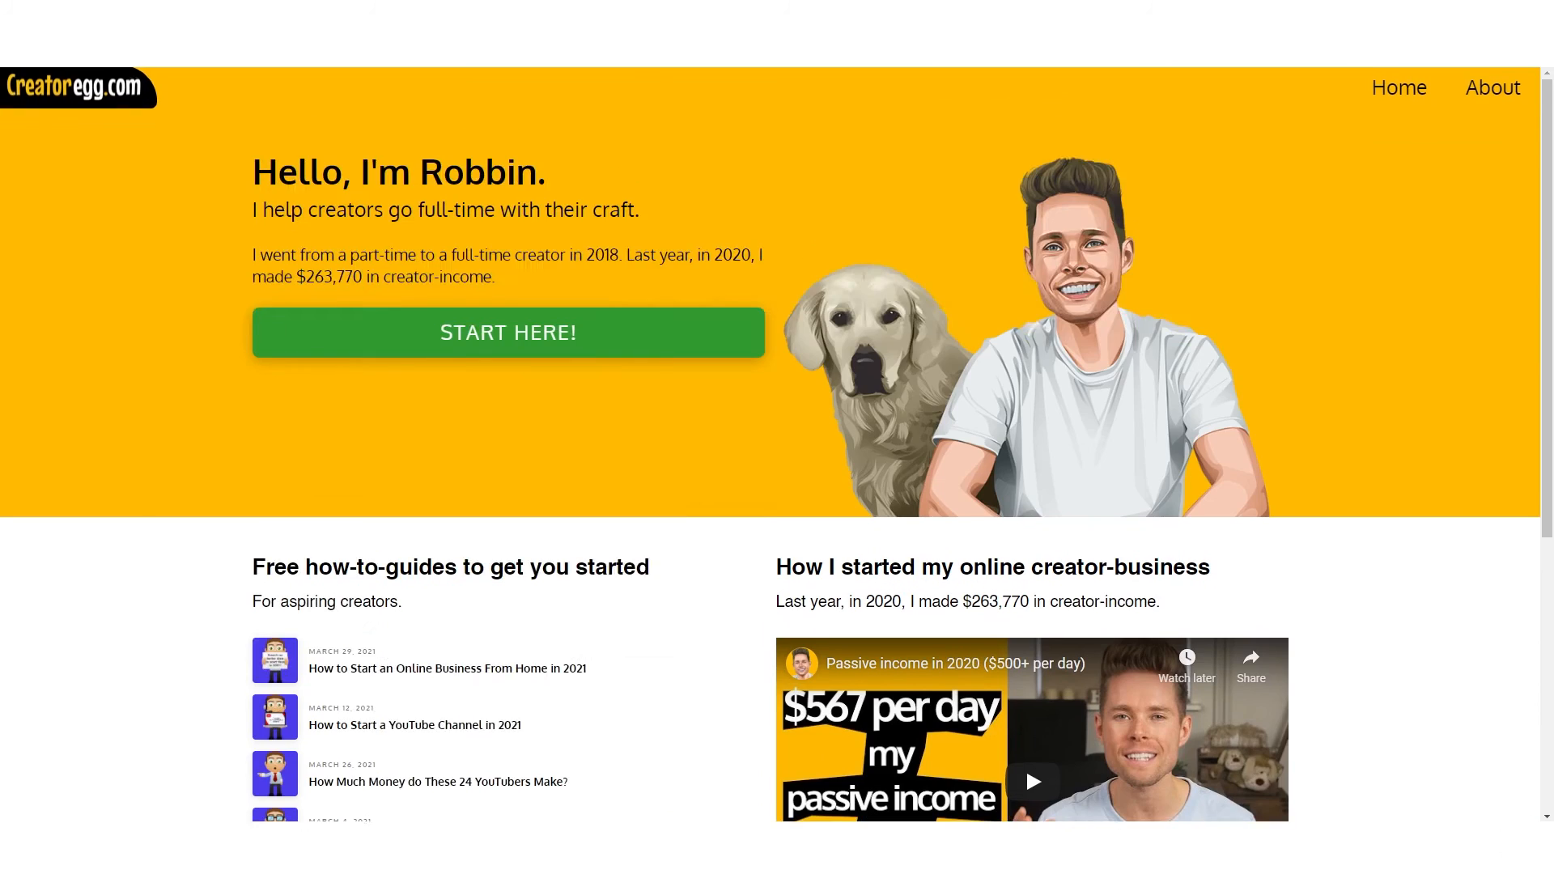
pyautogui.hotkey('ctrl', 'shift', 'Tab')
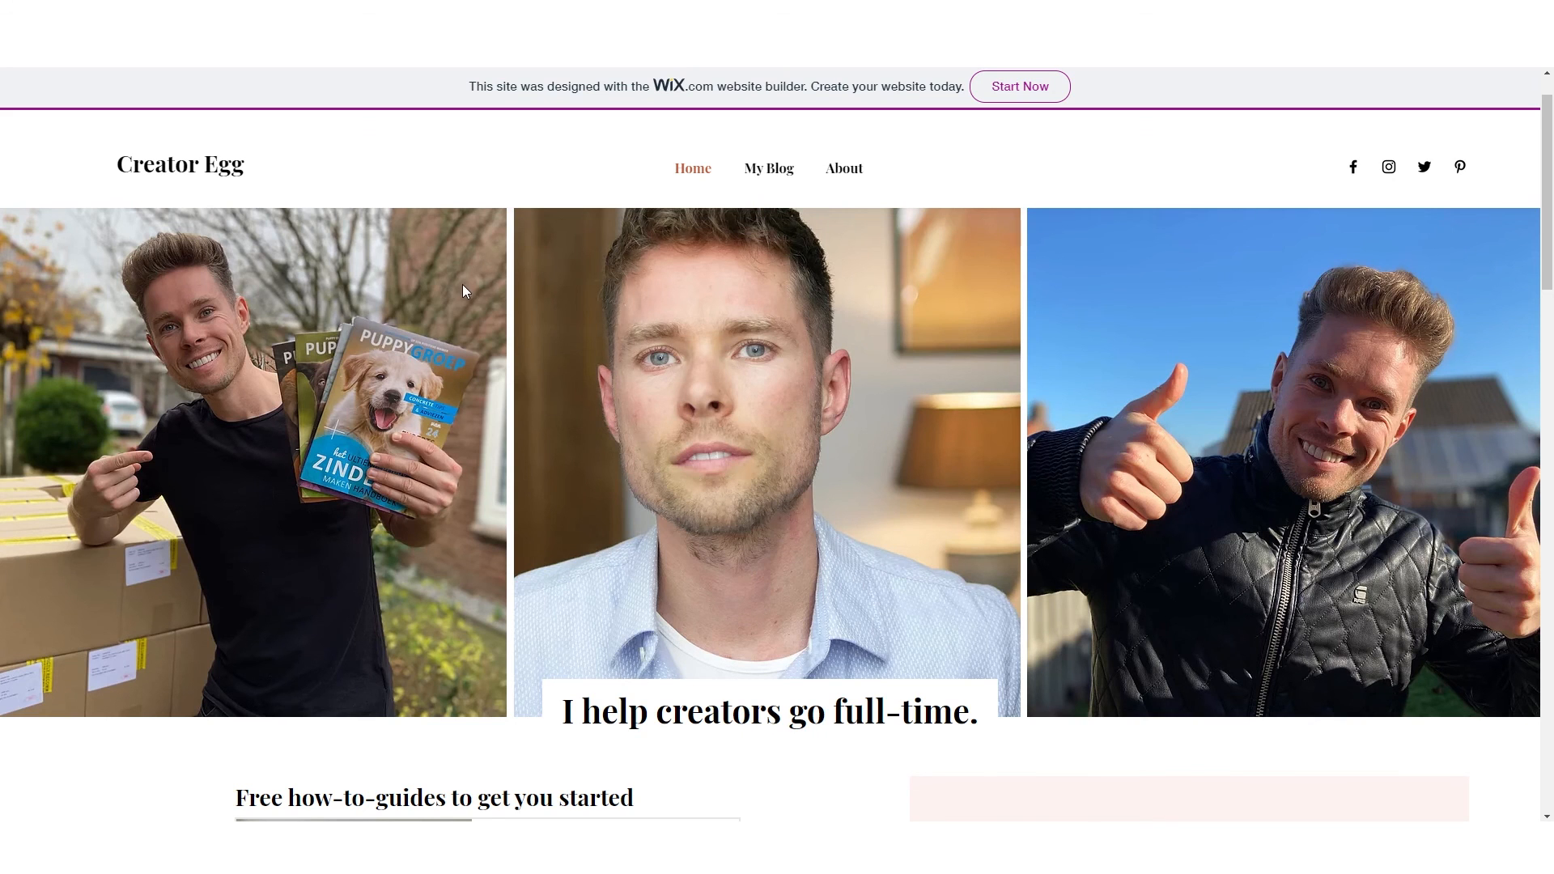
pyautogui.scroll(-10, 438, 296)
pyautogui.scroll(10, 438, 296)
pyautogui.hotkey('ctrl', 'Tab')
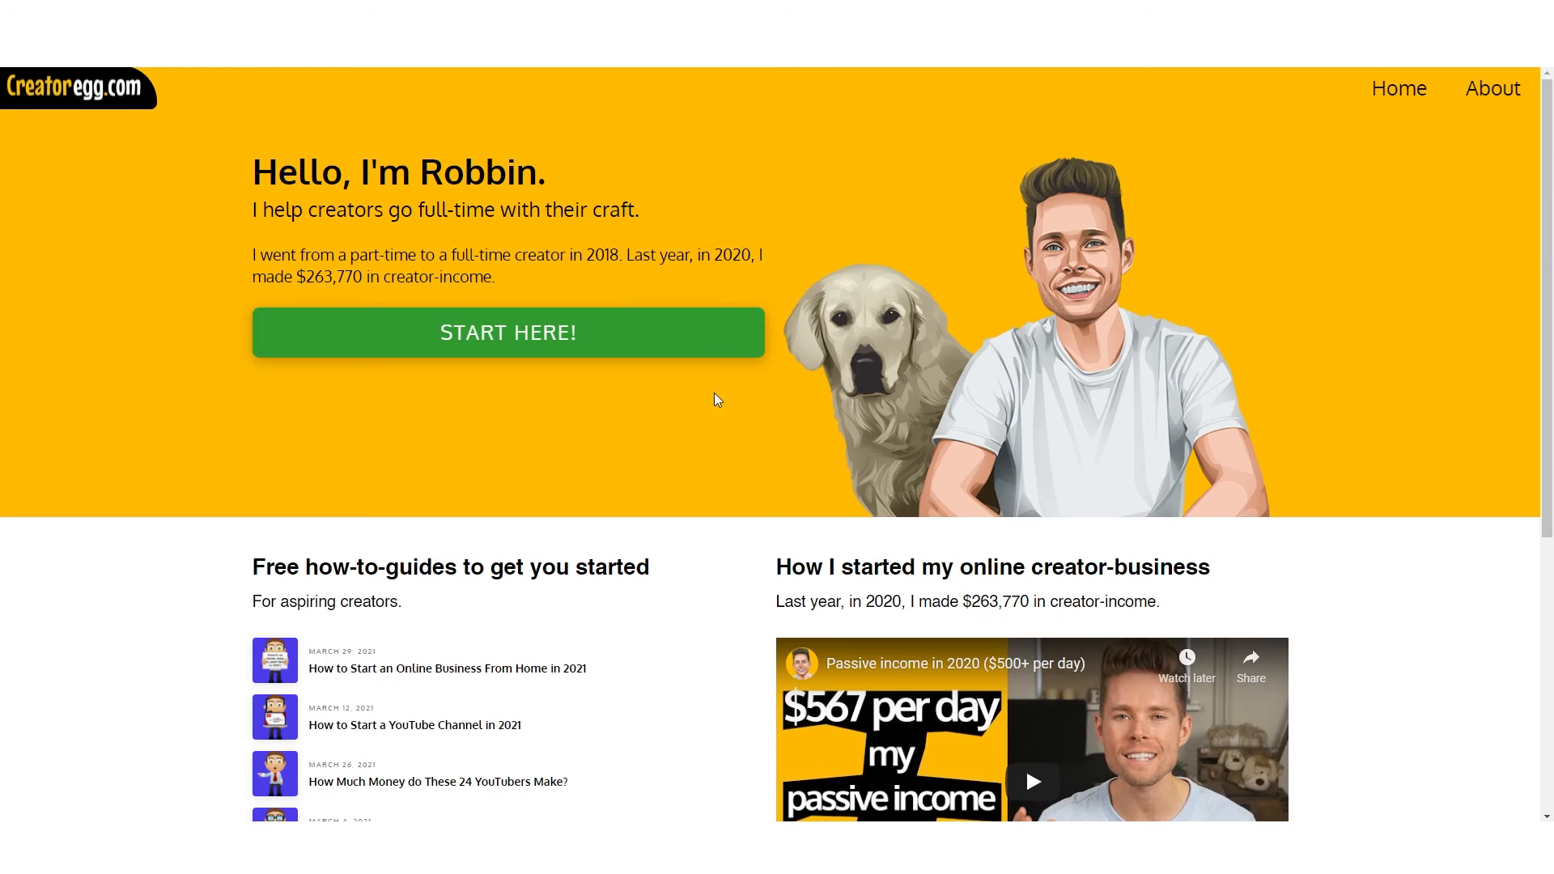
pyautogui.scroll(-6, 453, 368)
pyautogui.scroll(6, 510, 392)
# - Return to the published Wix site and review its home page from the post list to the footer
pyautogui.hotkey('ctrl', 'Tab')
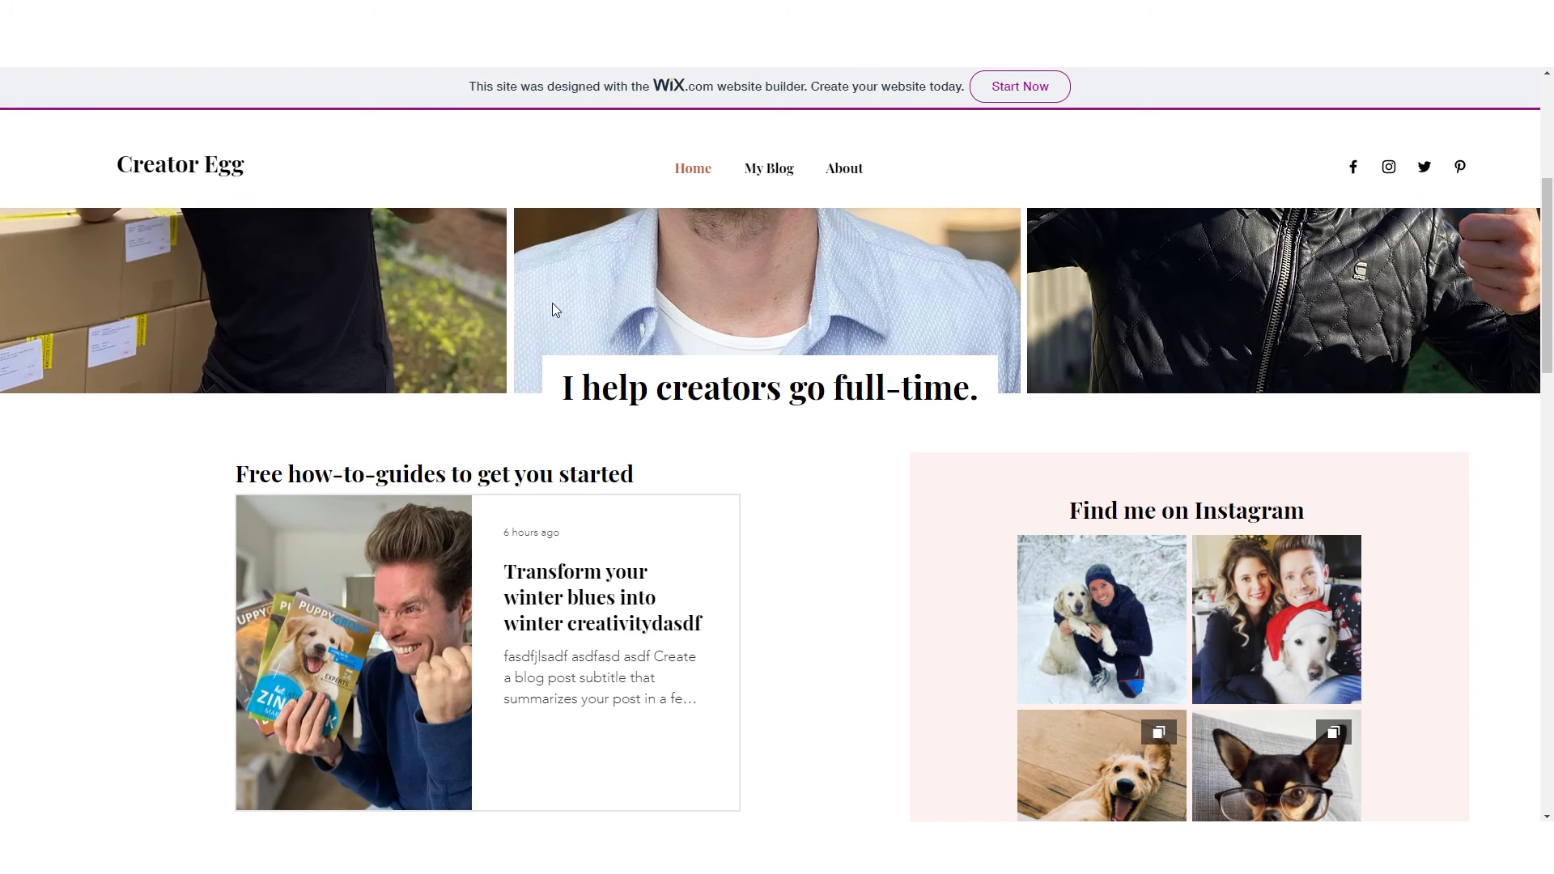
pyautogui.scroll(-6, 552, 303)
pyautogui.scroll(-12, 547, 336)
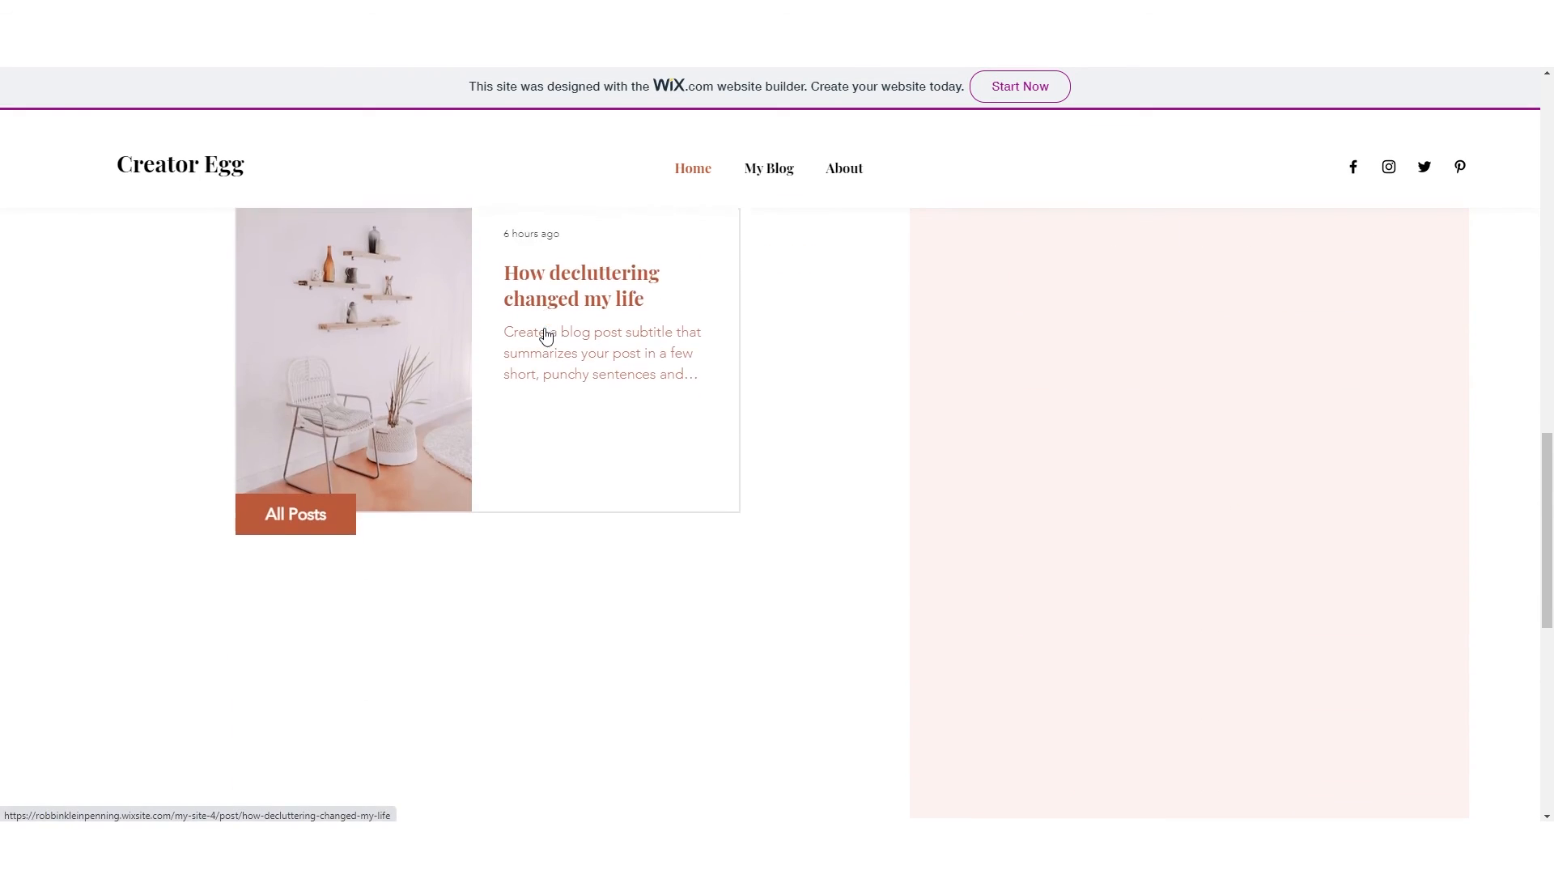
pyautogui.scroll(-2, 457, 493)
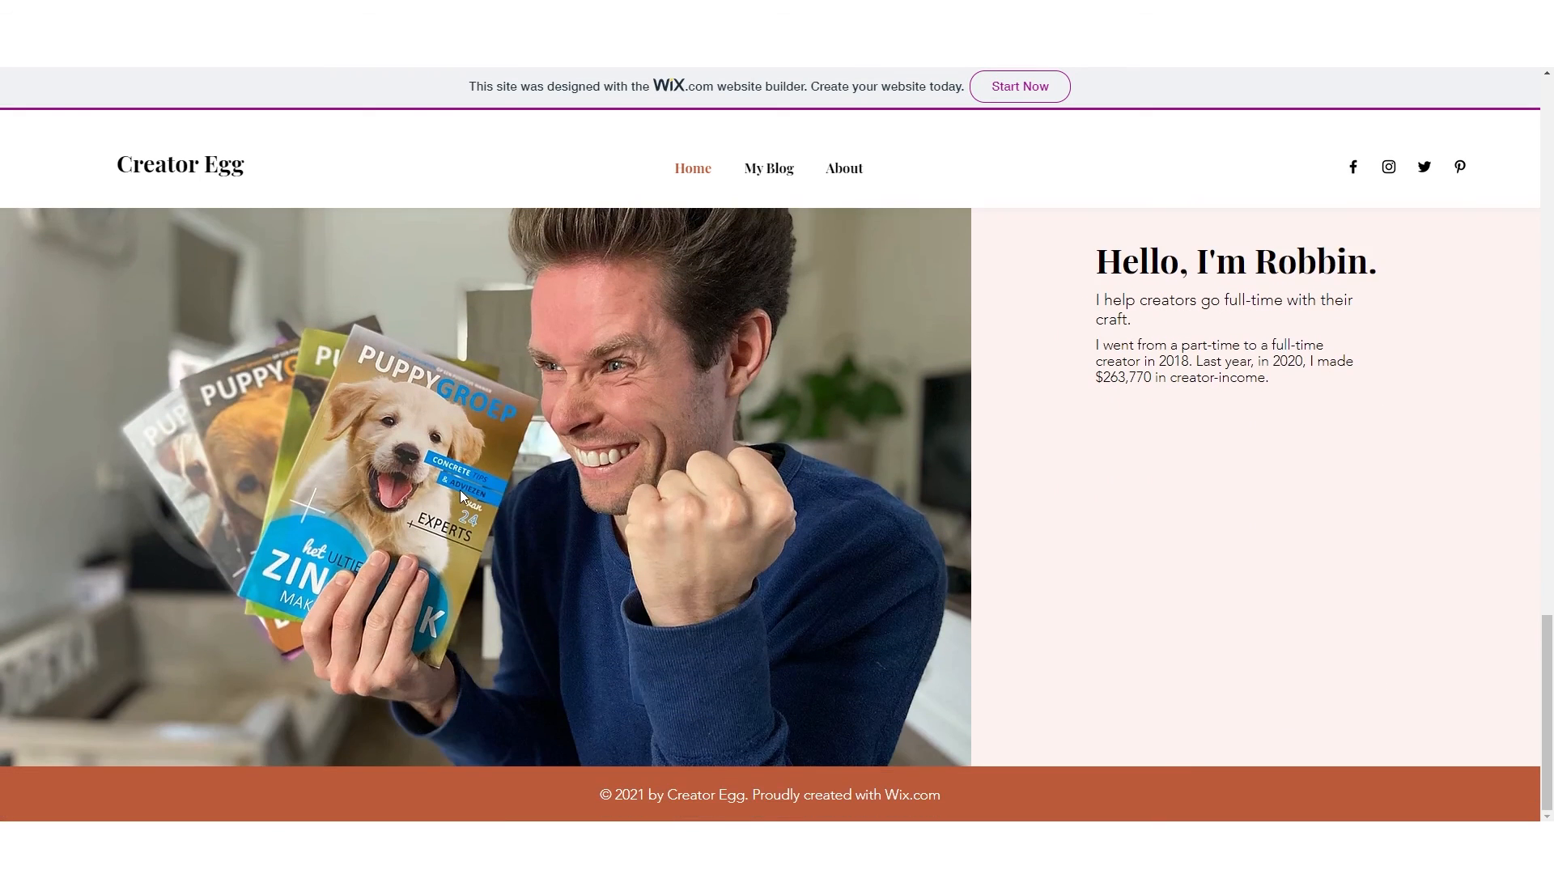
pyautogui.scroll(8, 527, 558)
pyautogui.scroll(10, 528, 551)
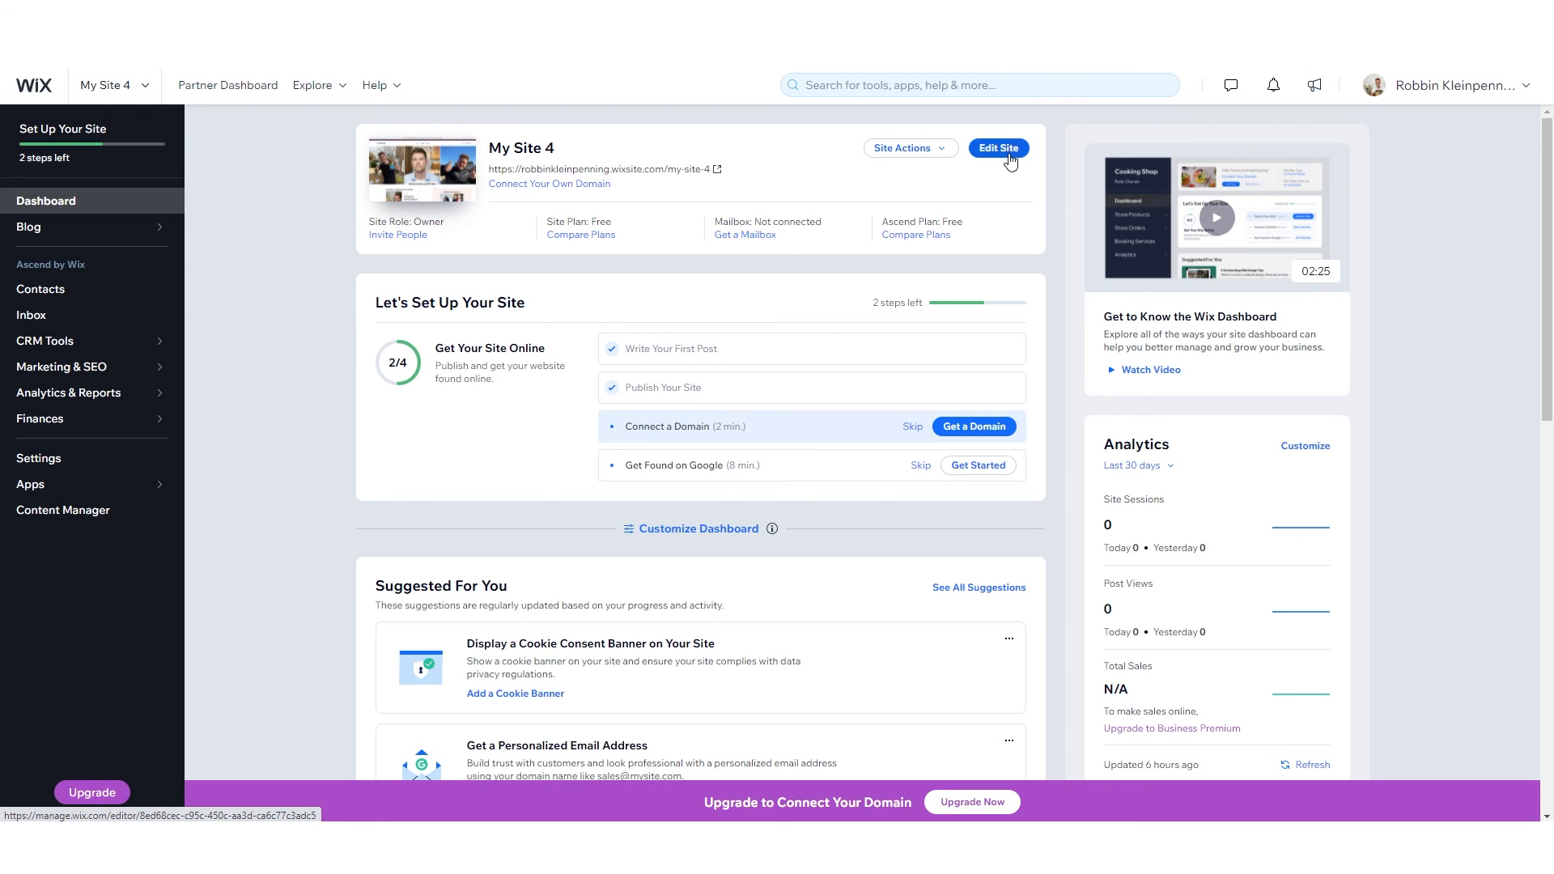
# - Open My Site 4 in the mobile editor and delete the empty space above the "Free how-to-guides to get you started" heading
pyautogui.click(1008, 152)
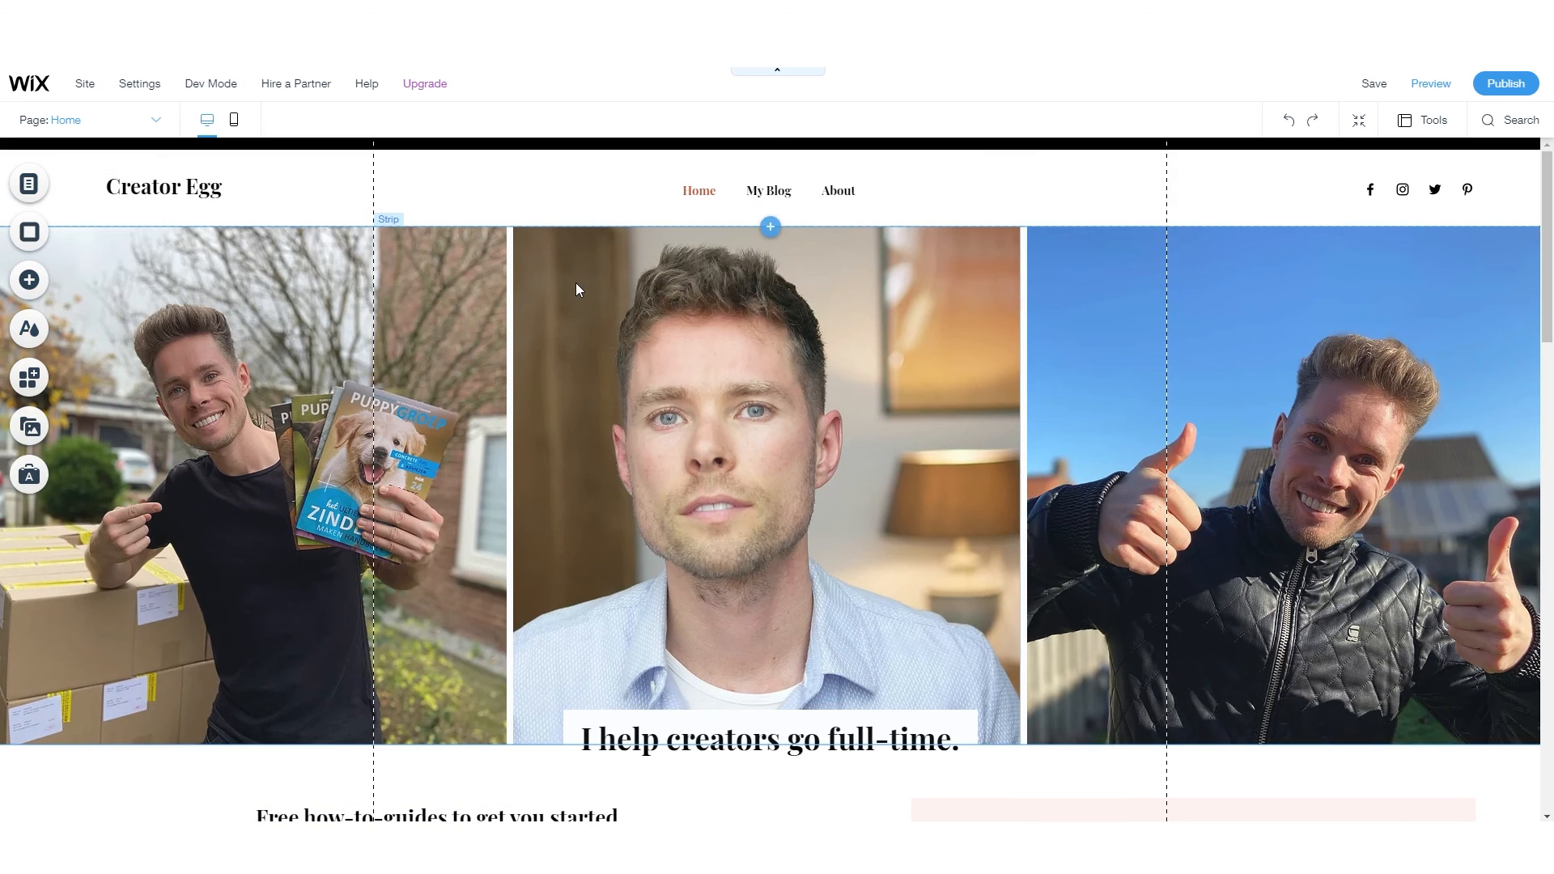
pyautogui.click(236, 123)
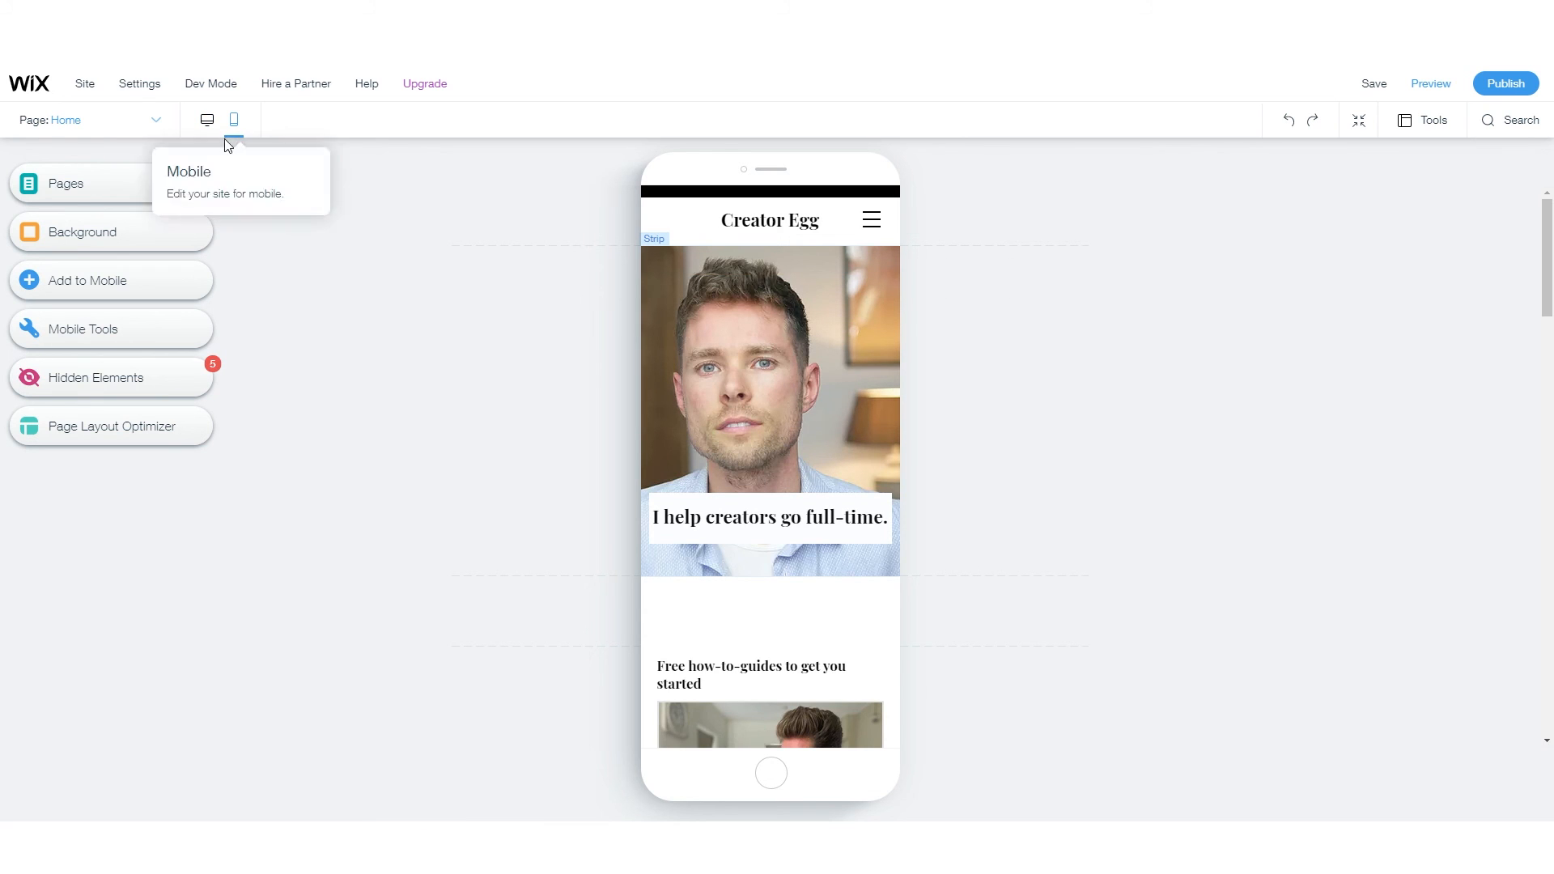
pyautogui.scroll(-5, 763, 474)
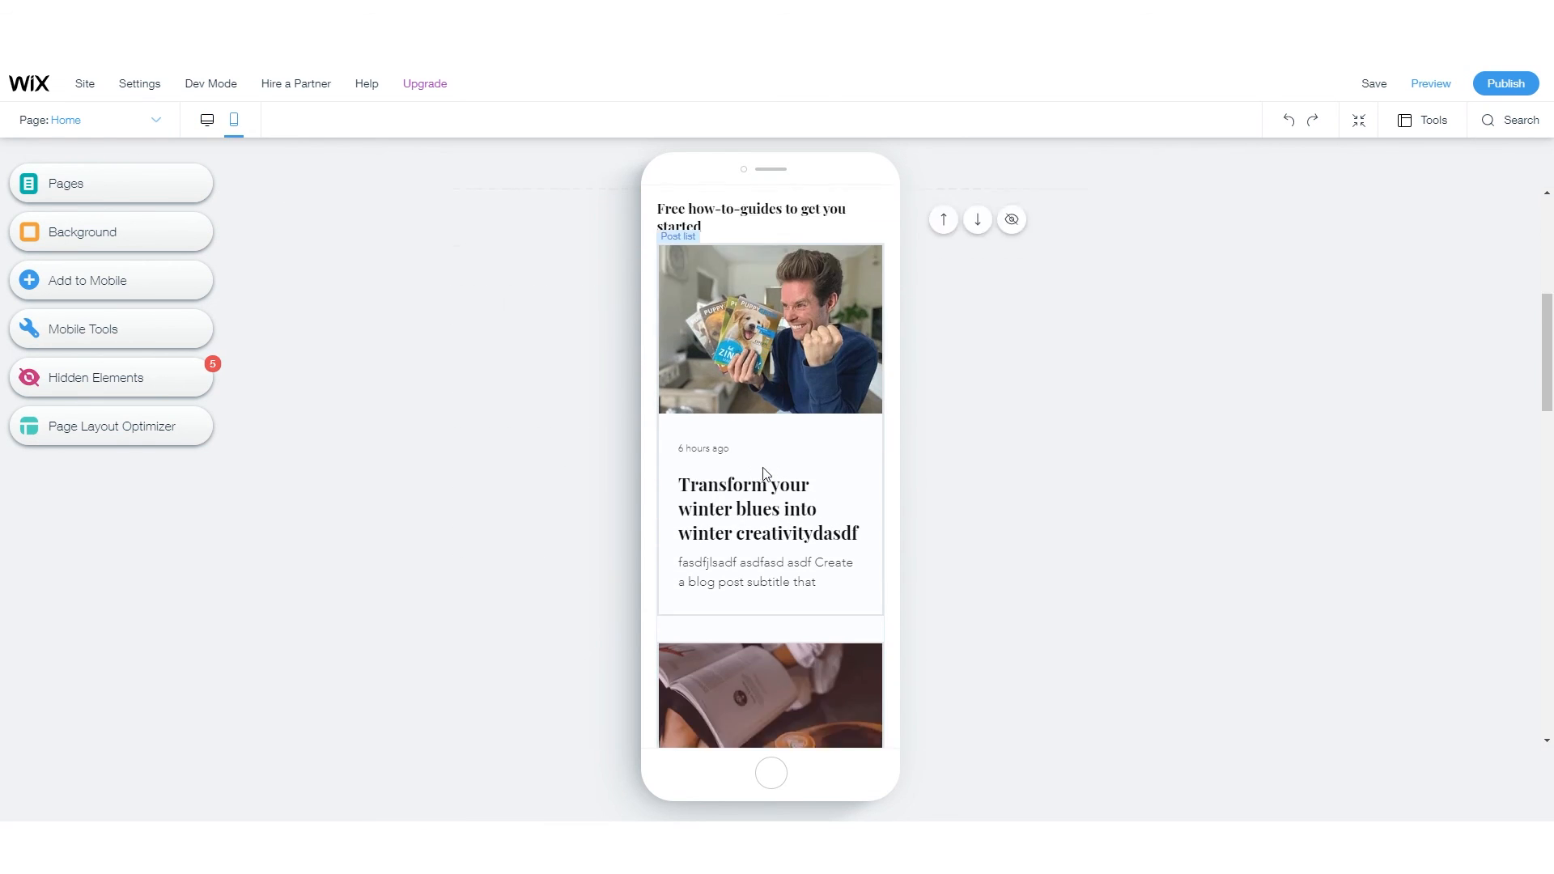
pyautogui.scroll(2, 762, 474)
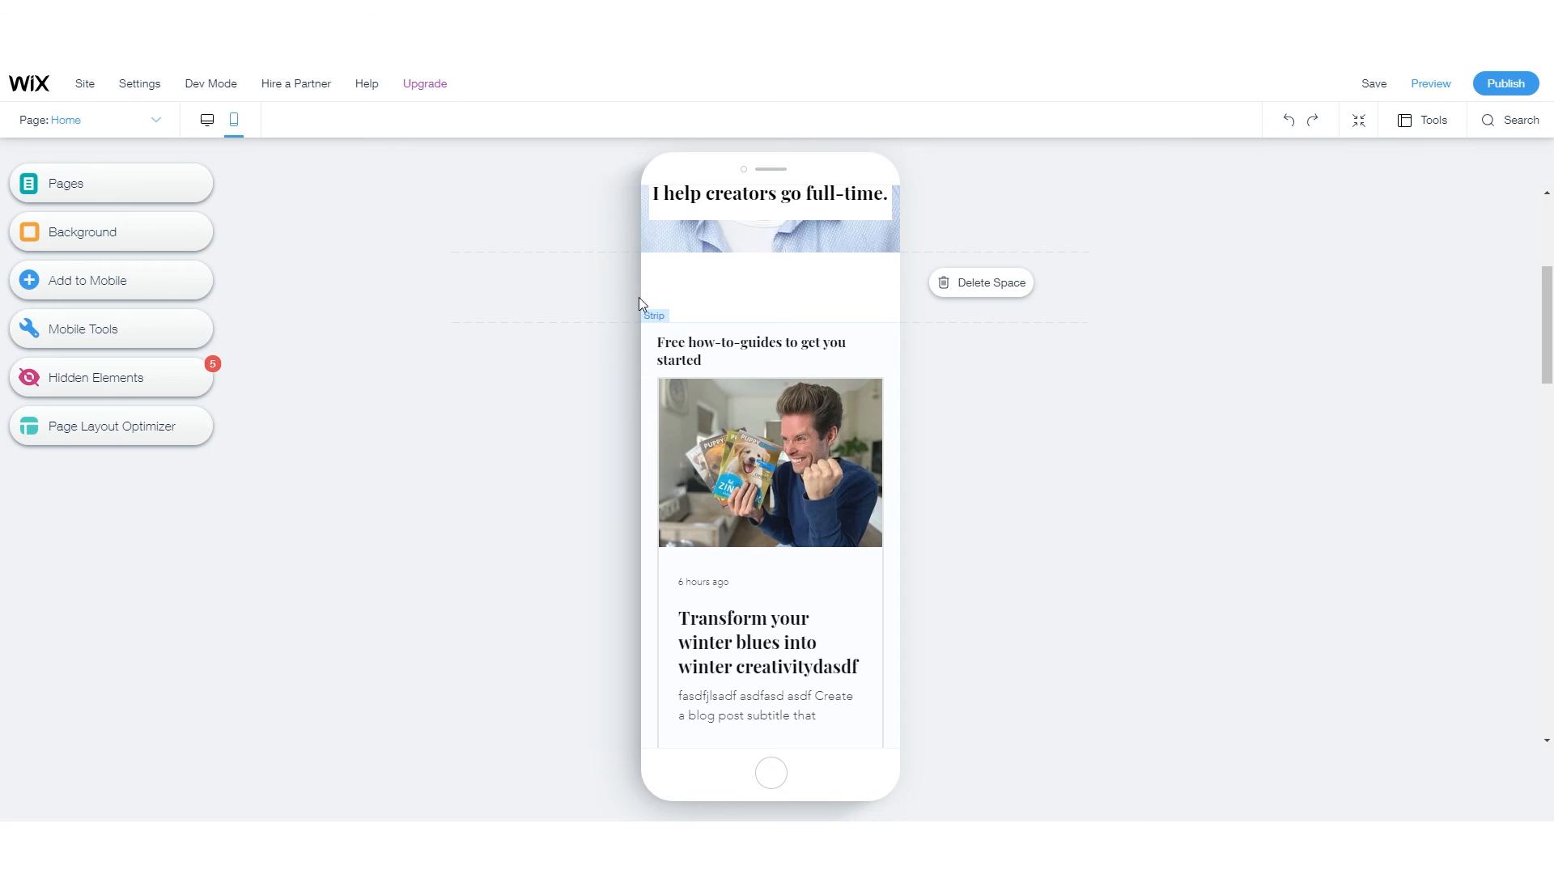
pyautogui.click(978, 291)
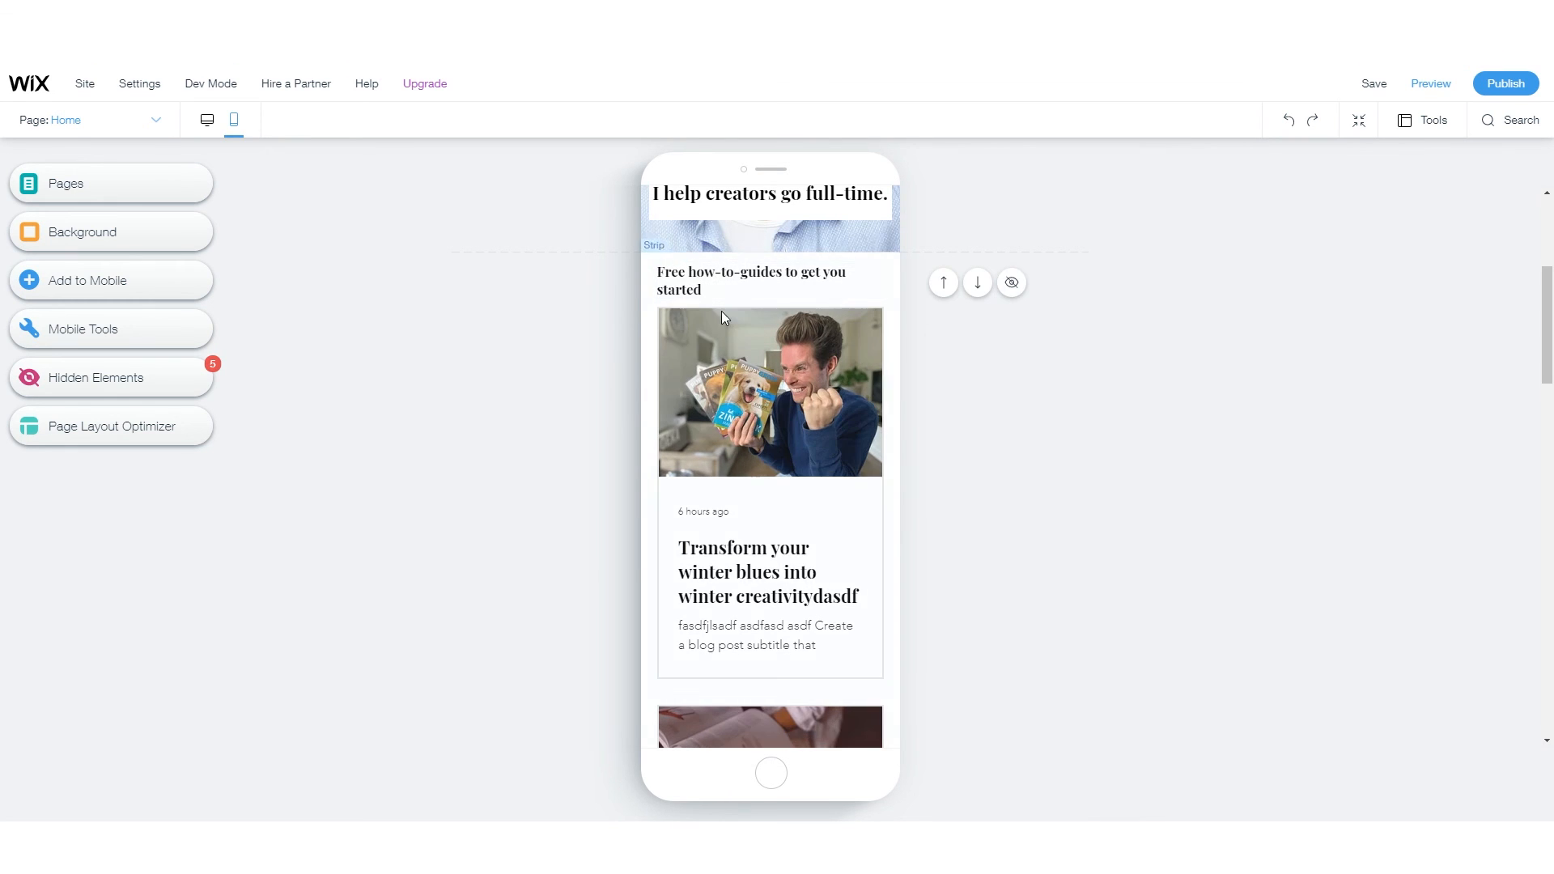
# - Shorten the mobile Home page so the footer sits directly below the introduction text
pyautogui.scroll(-15, 834, 477)
pyautogui.scroll(-6, 833, 484)
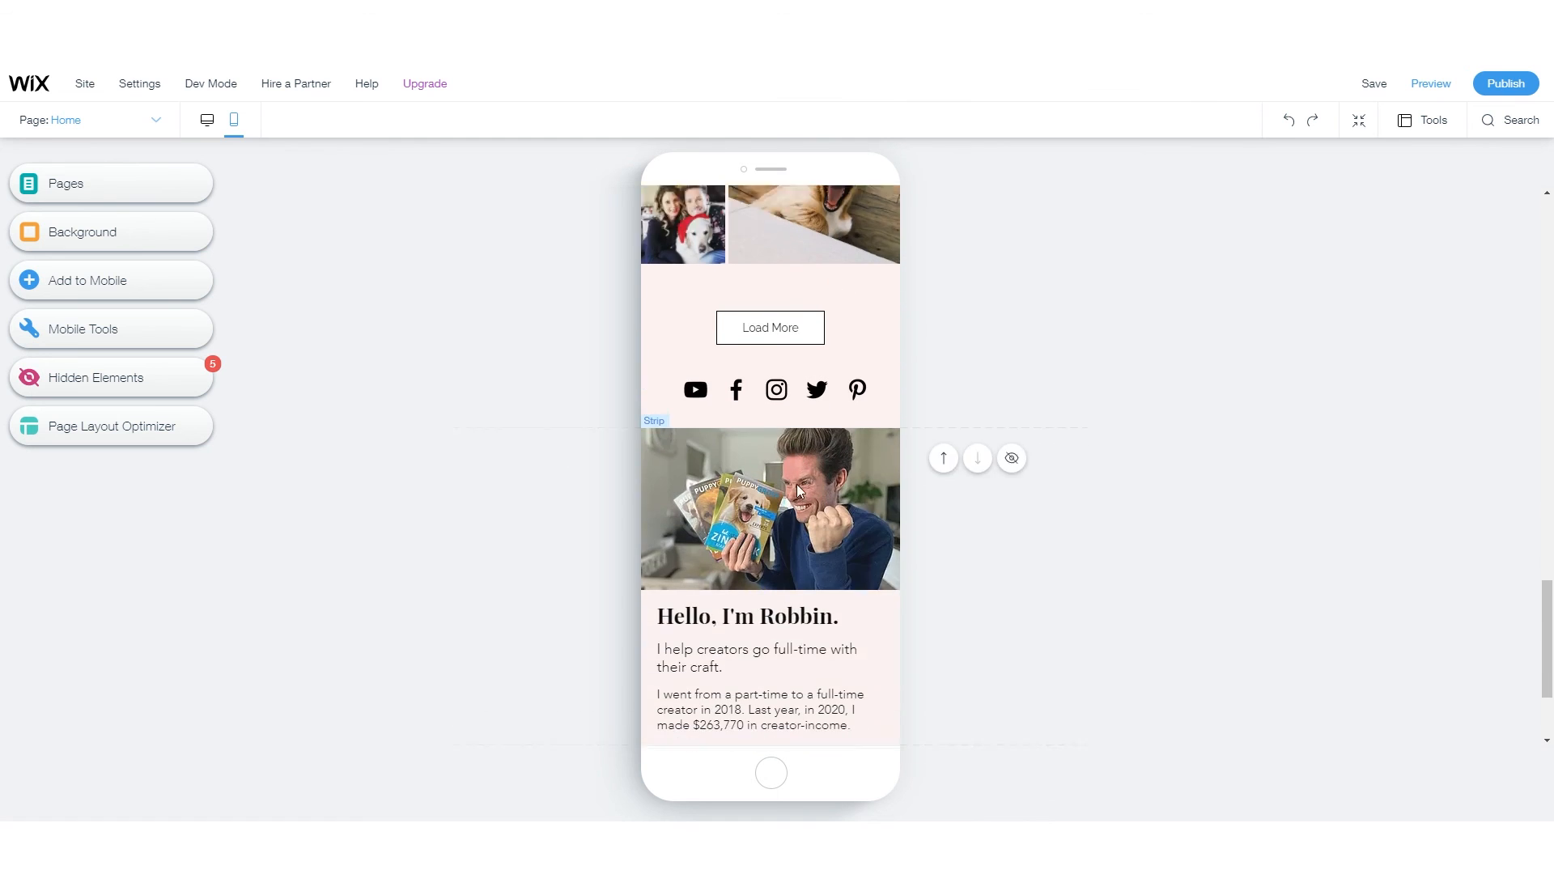
pyautogui.click(670, 625)
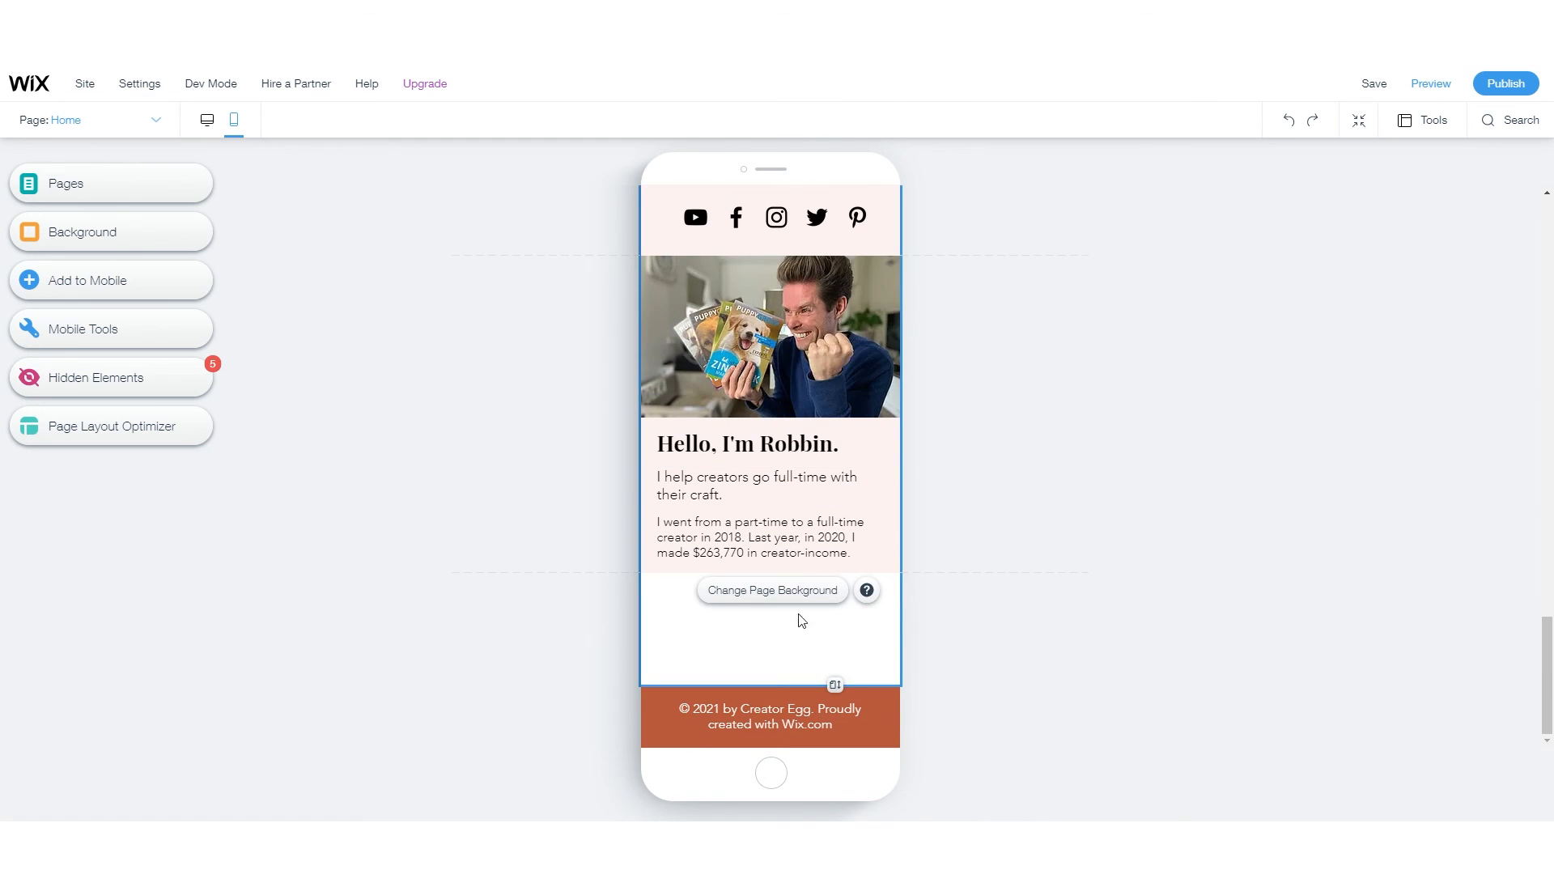
pyautogui.moveTo(830, 680); pyautogui.dragTo(854, 566)
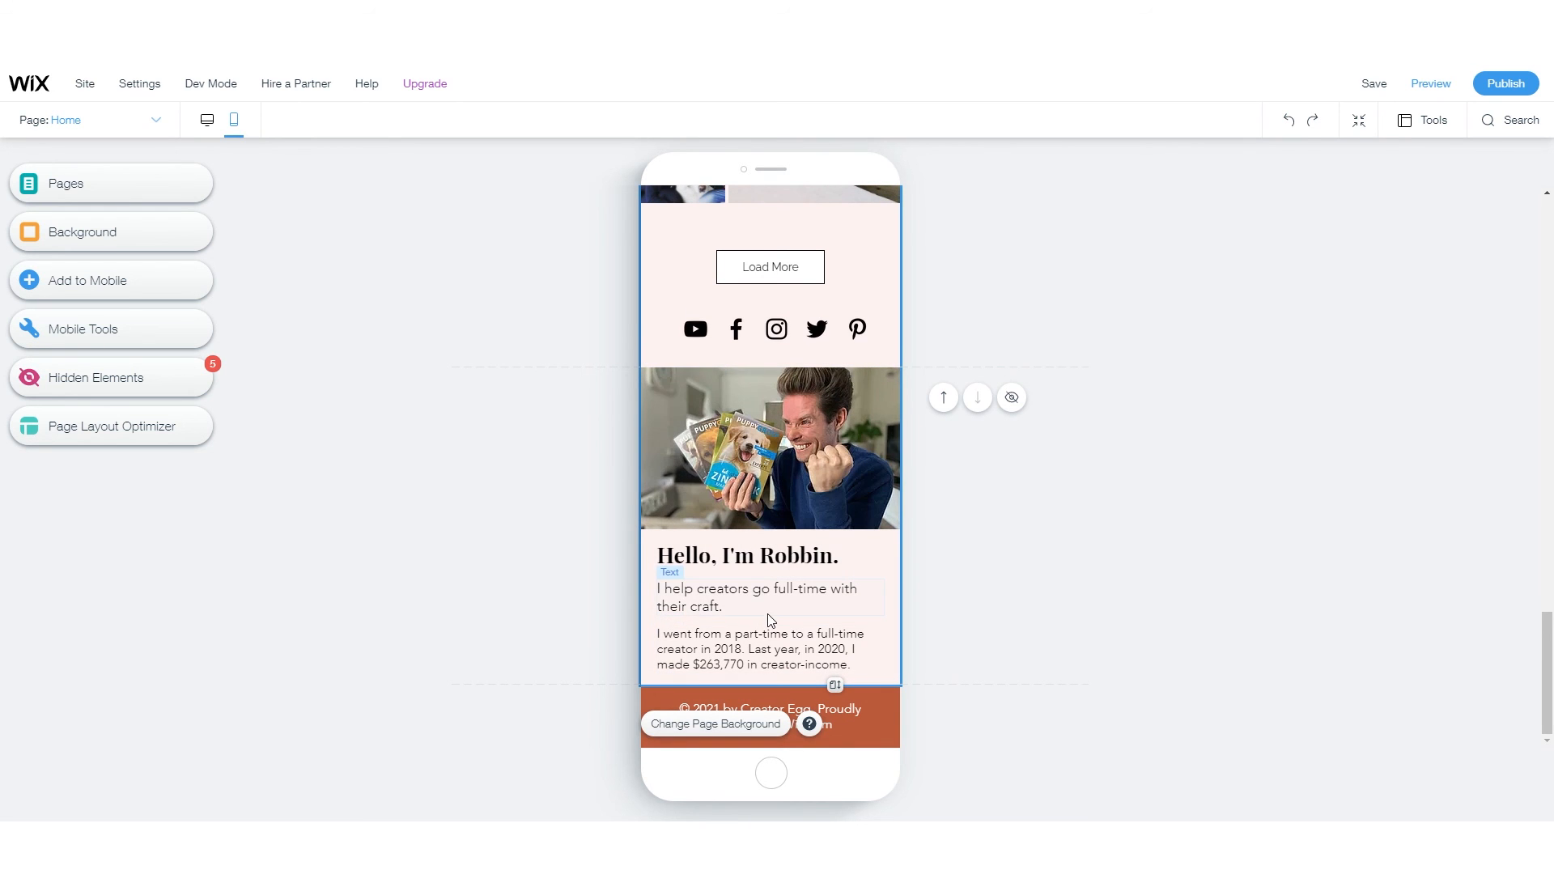
# - Review the mobile Home page from the Instagram feed up to the header
pyautogui.scroll(10, 789, 538)
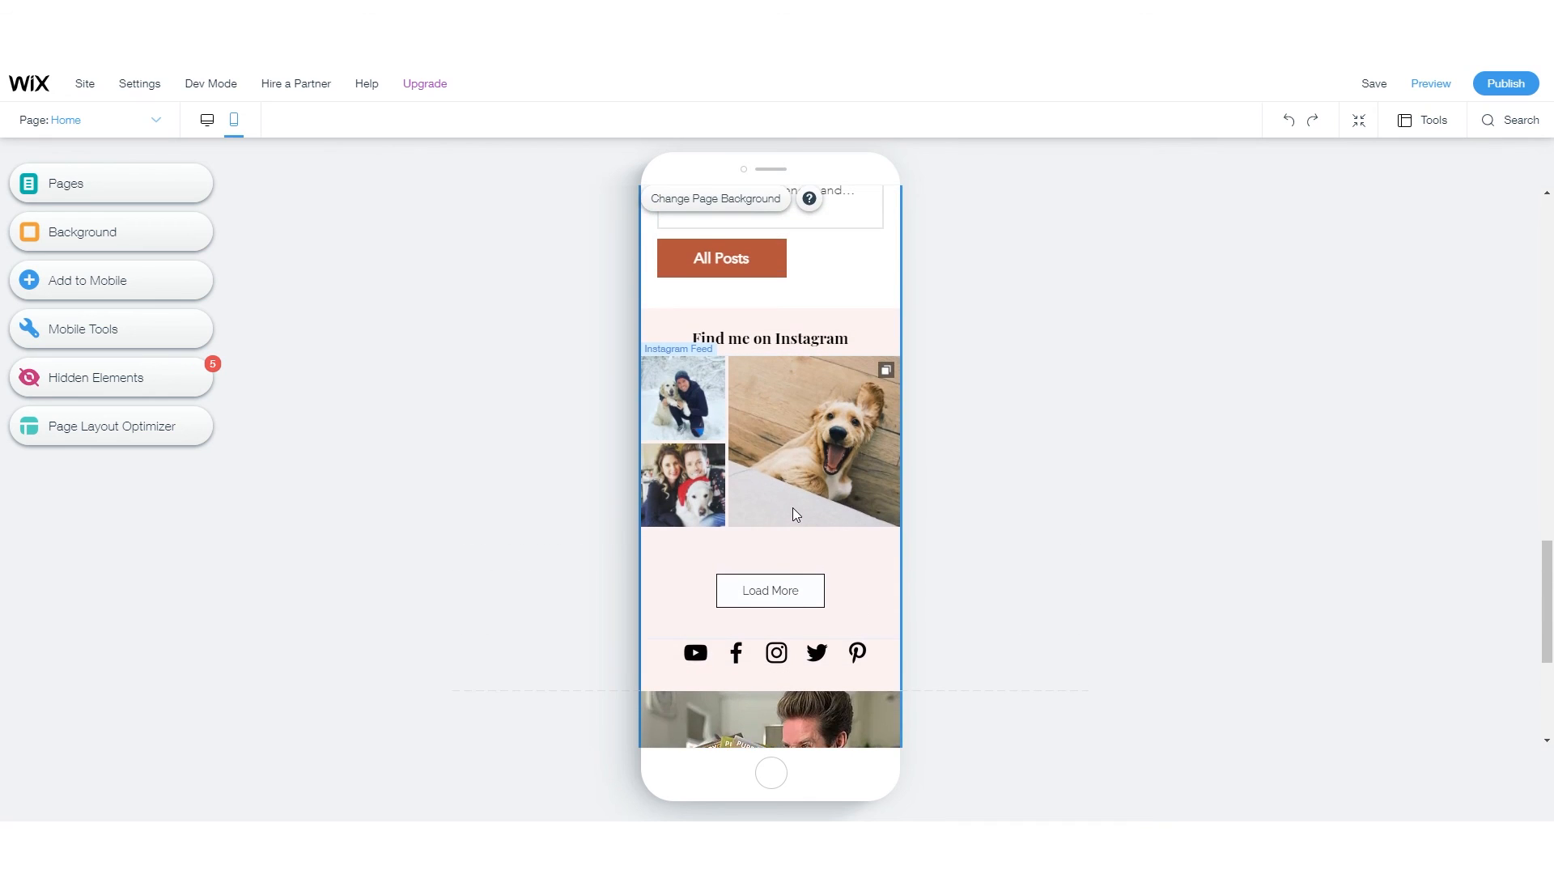
pyautogui.scroll(15, 760, 486)
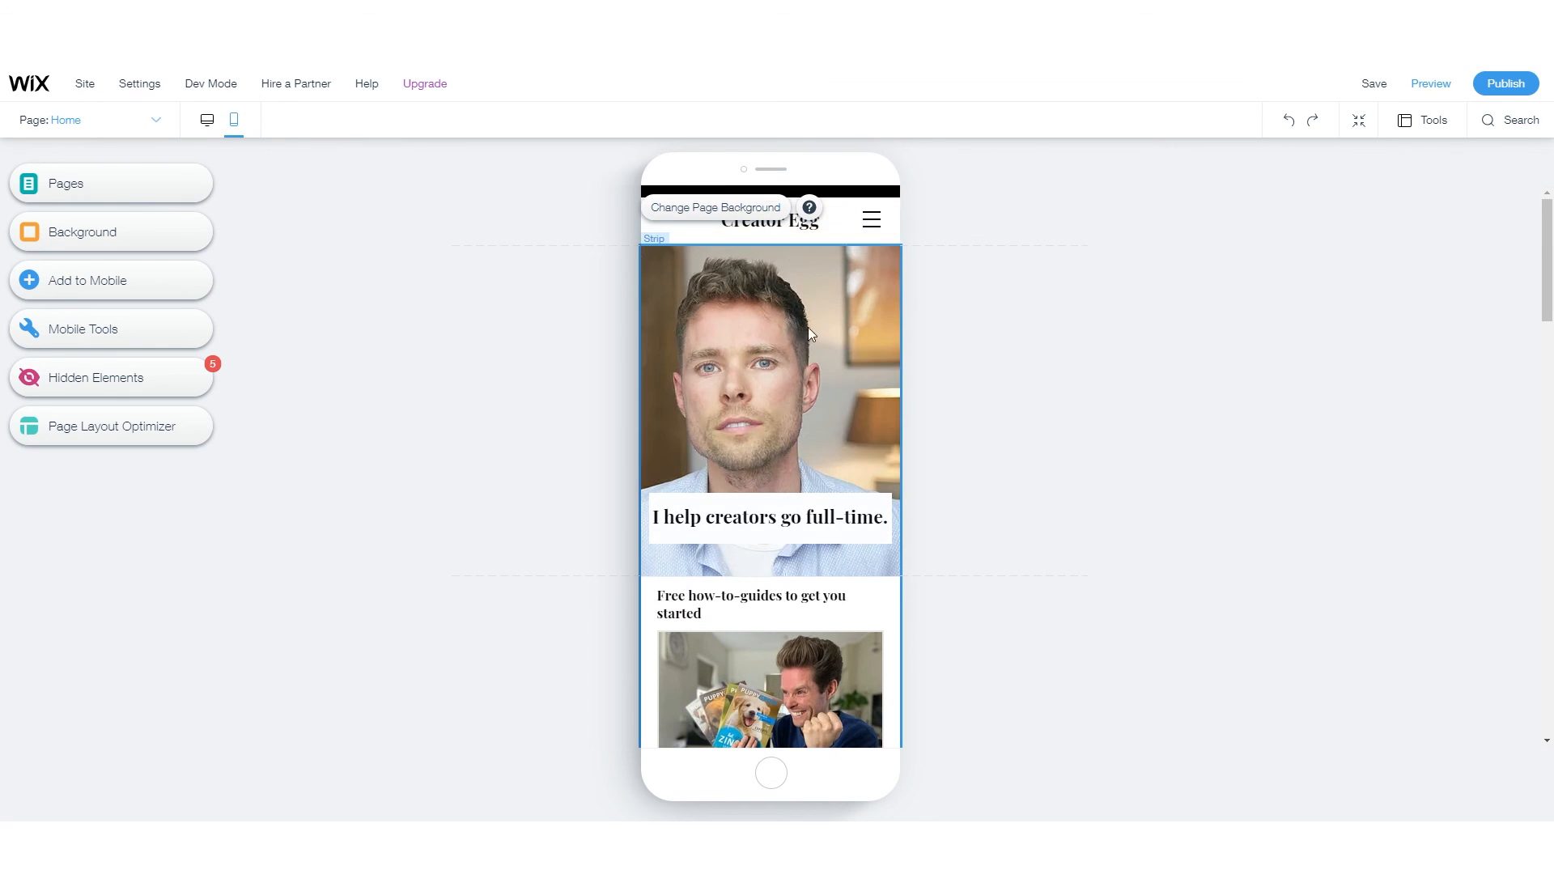
pyautogui.scroll(-10, 809, 479)
pyautogui.scroll(10, 809, 479)
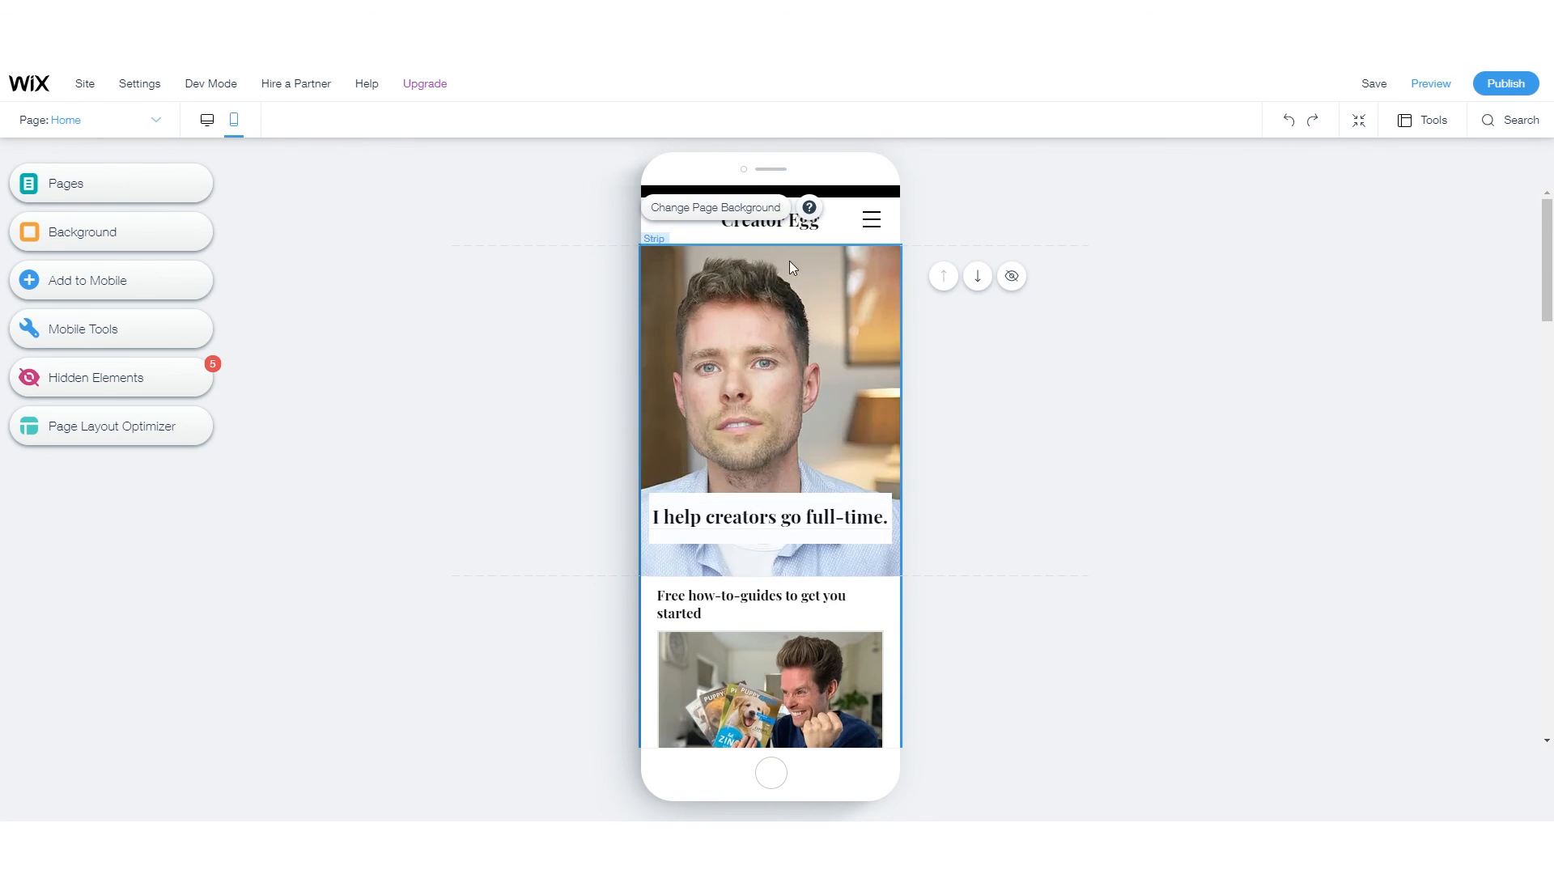
# - Check the mobile layouts of the main My Blog page down to its footer and of the About page
pyautogui.click(125, 120)
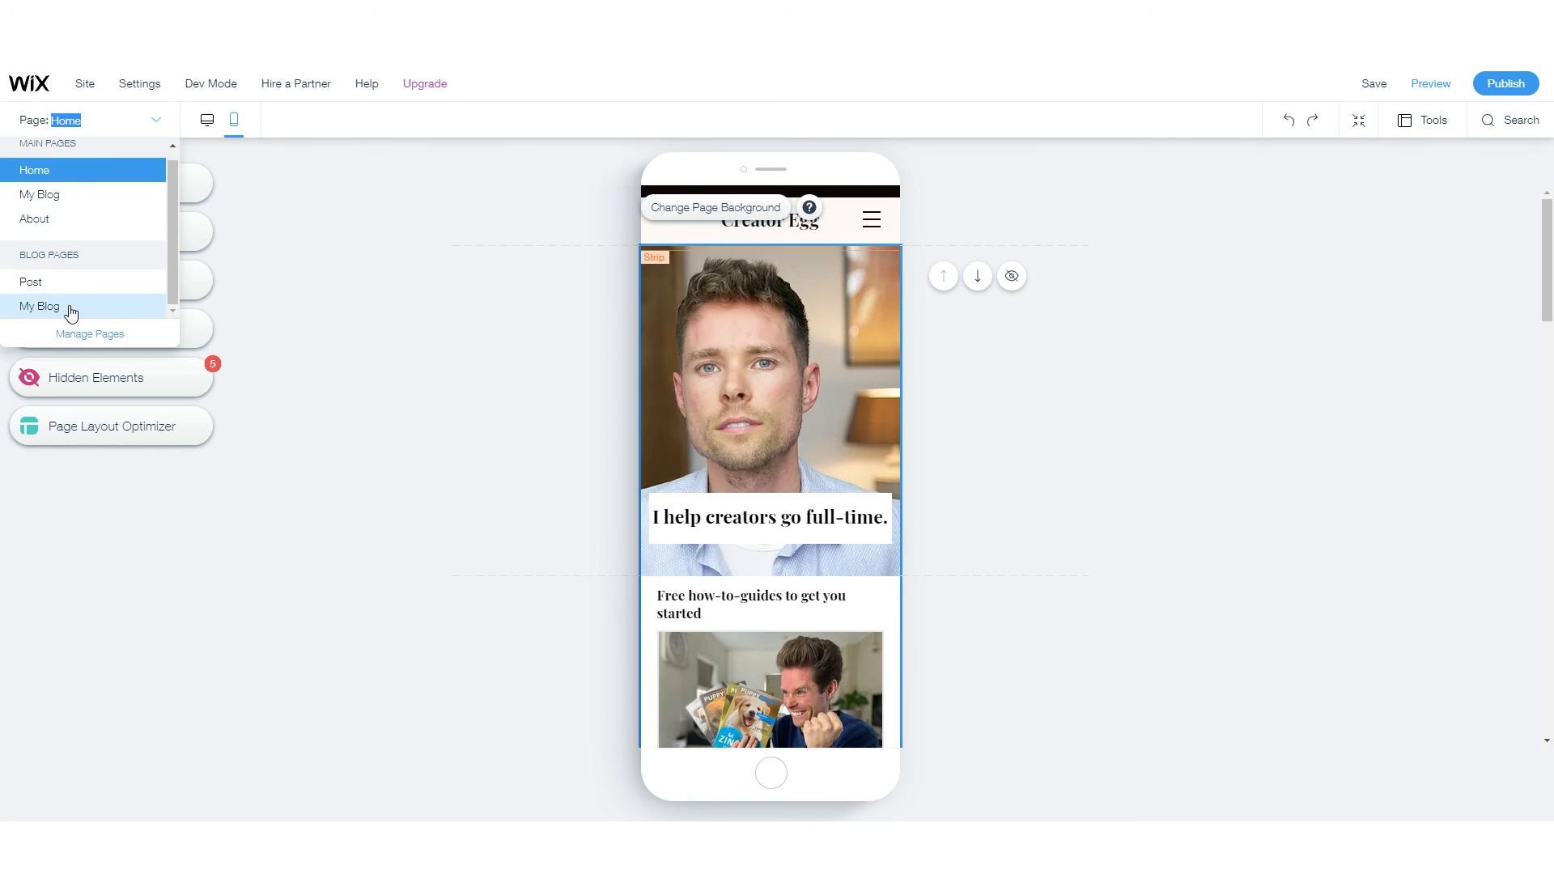
pyautogui.click(58, 198)
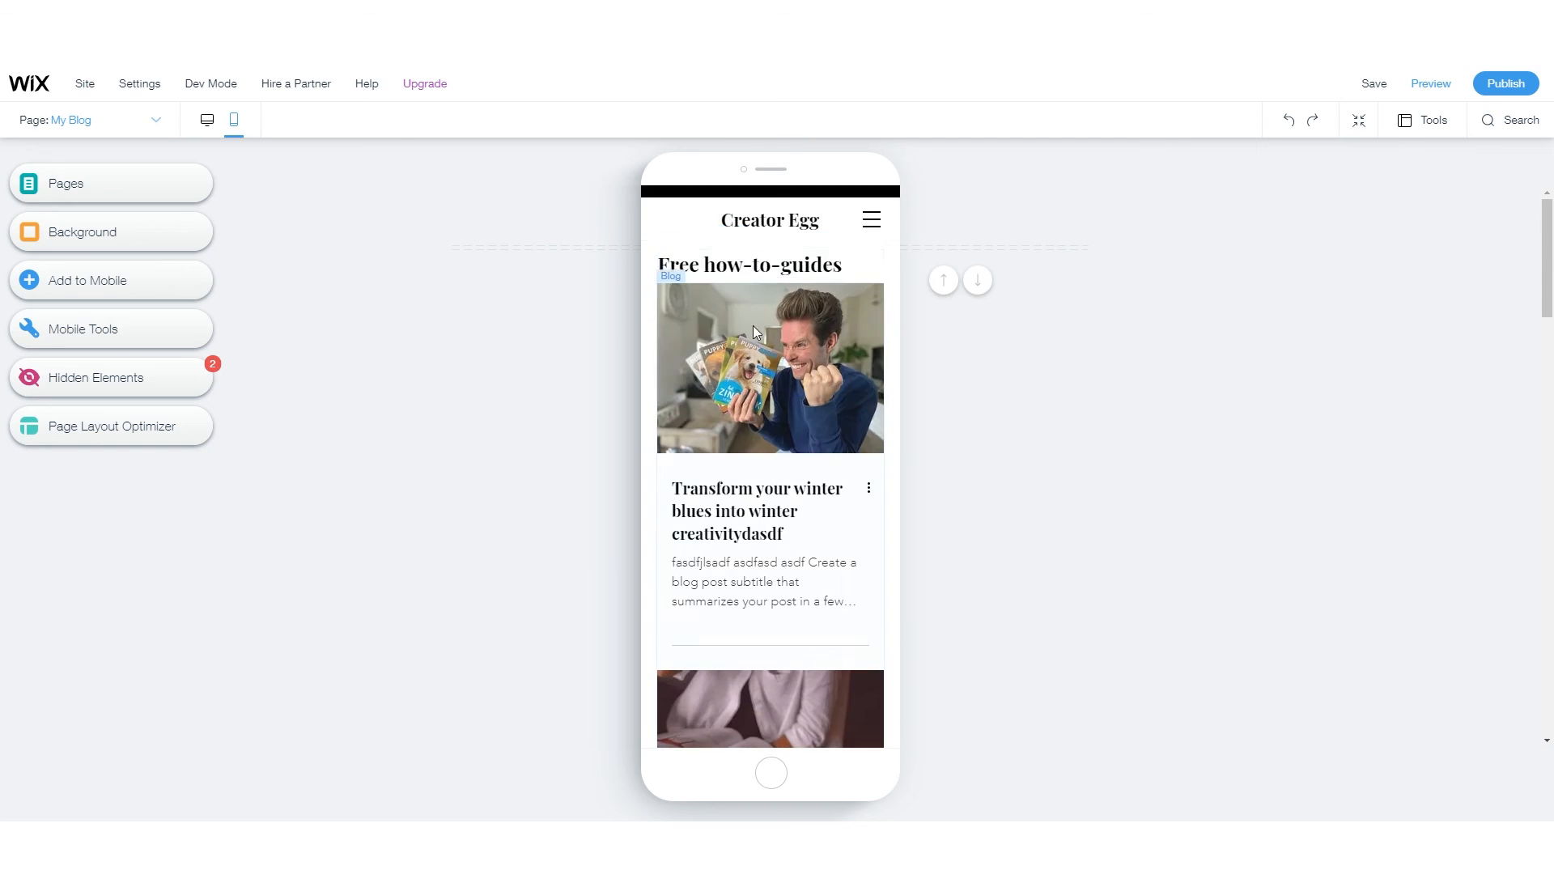
pyautogui.scroll(-5, 769, 380)
pyautogui.scroll(-3, 779, 432)
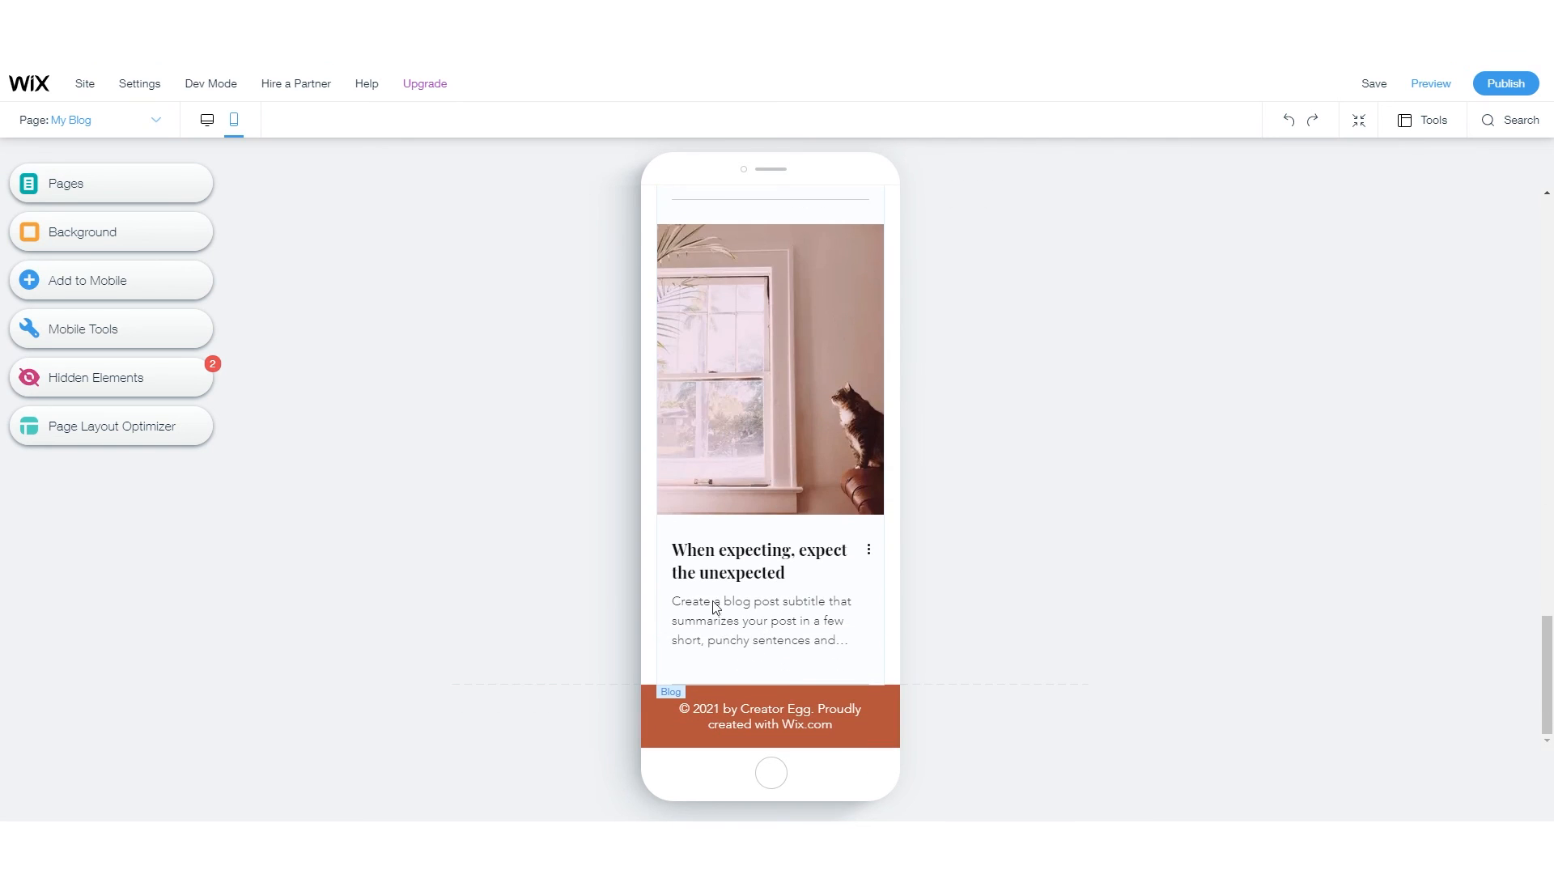
pyautogui.click(132, 121)
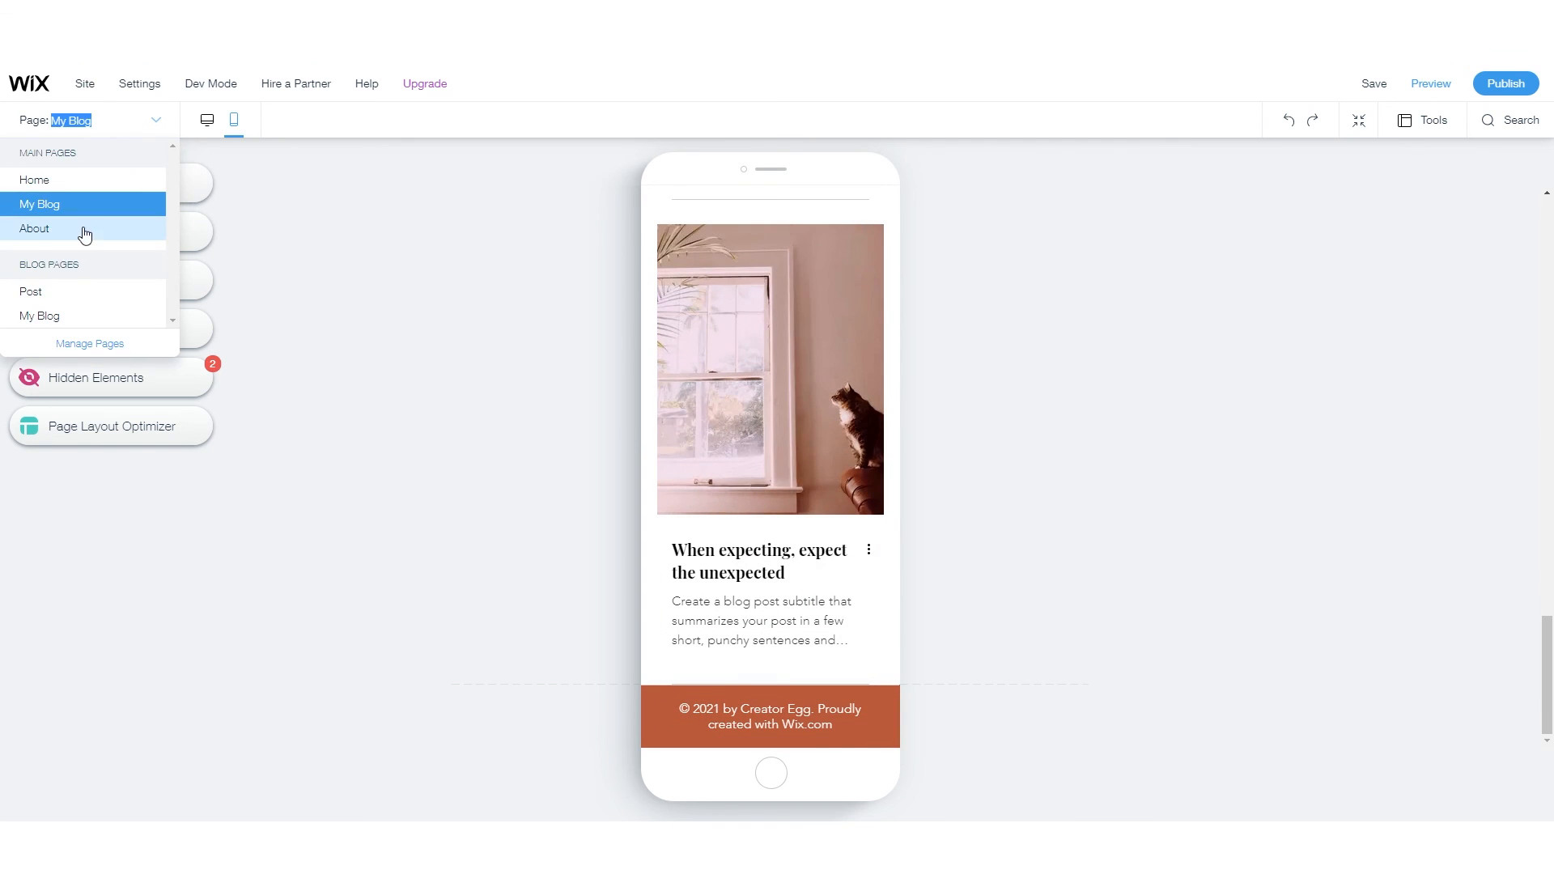
pyautogui.click(56, 234)
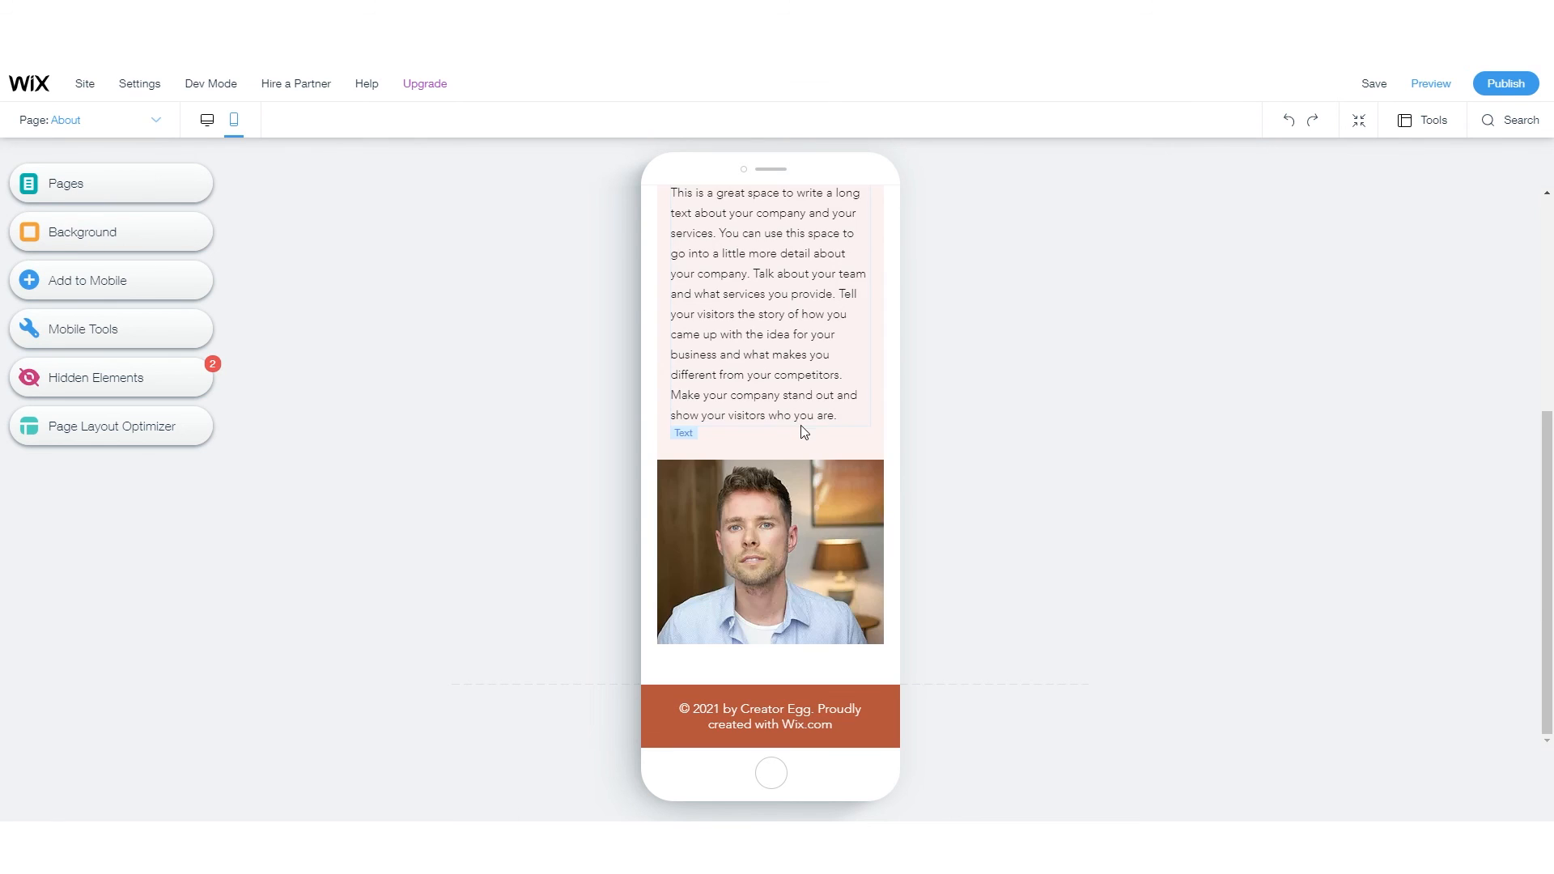
pyautogui.scroll(4, 804, 432)
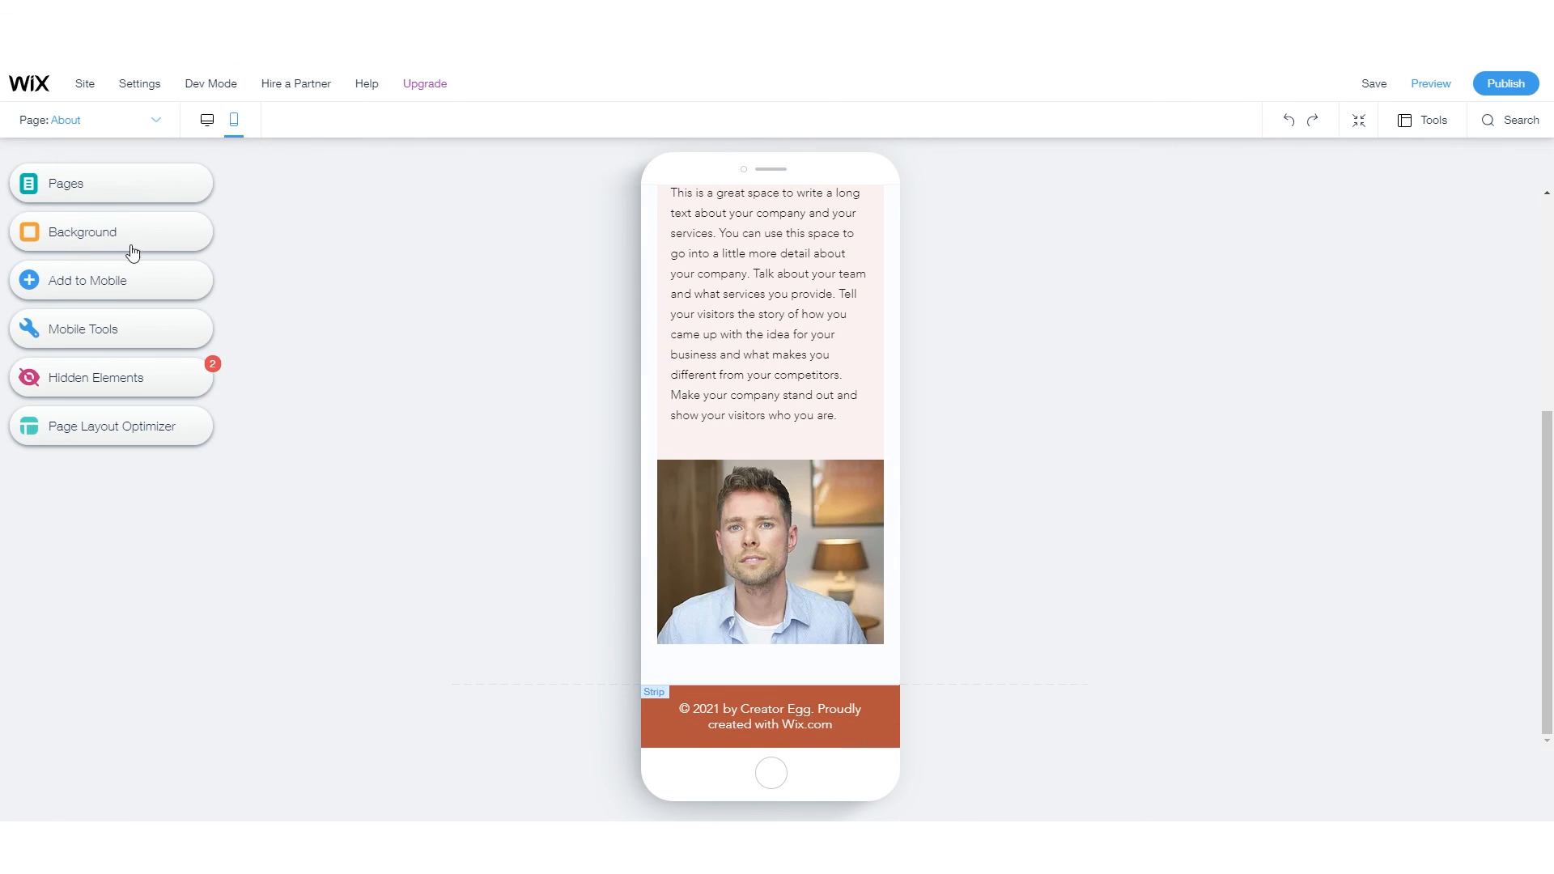
# - Open the Post page under Blog Pages and review its mobile layout from the header to the footer
pyautogui.click(97, 183)
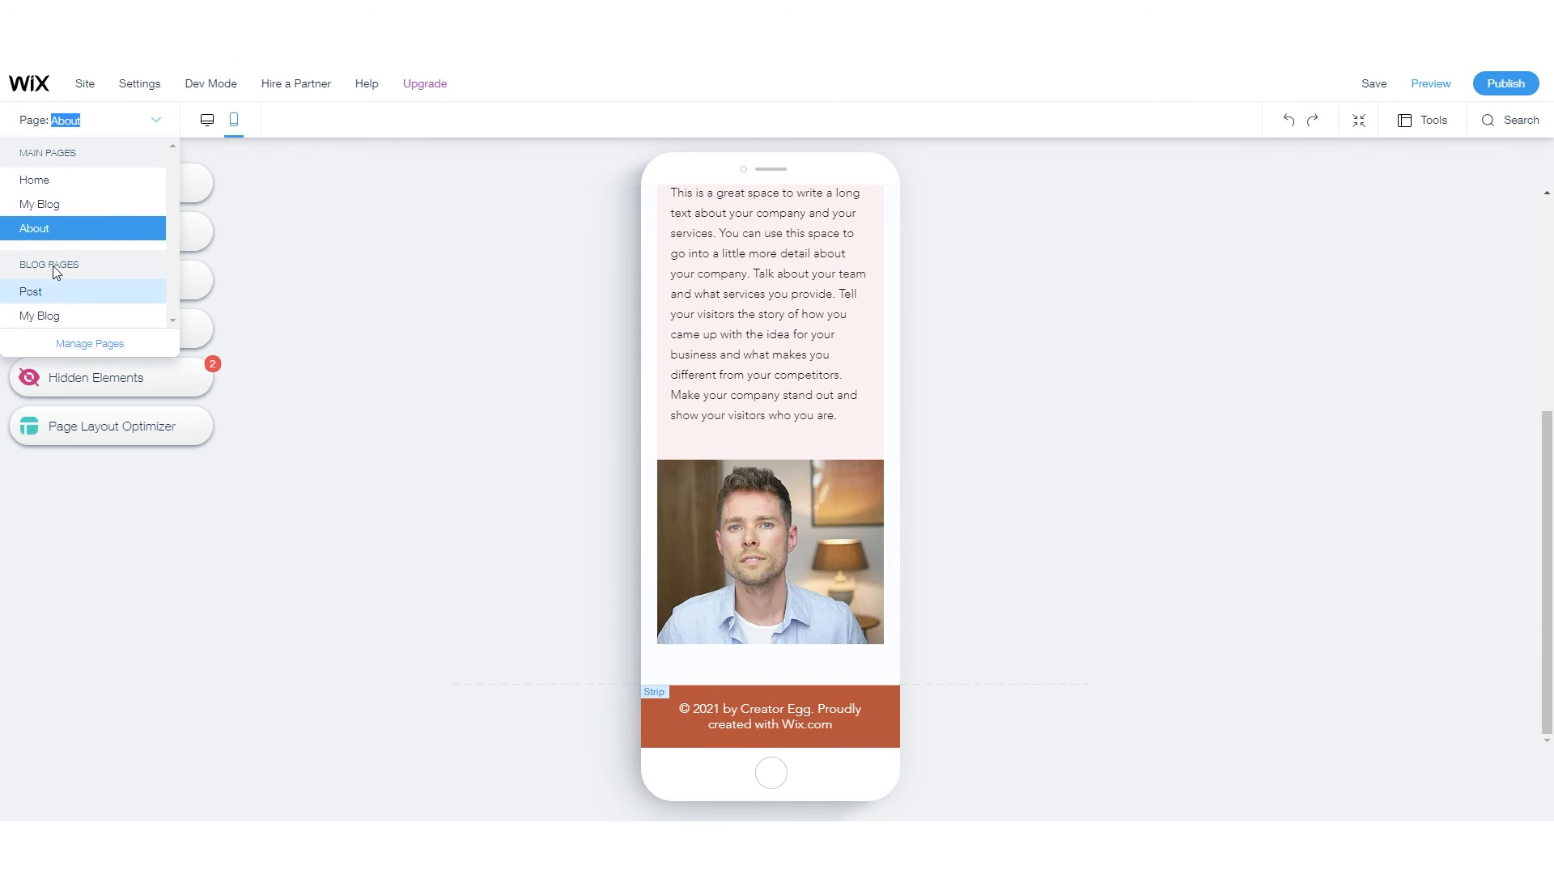
pyautogui.click(60, 300)
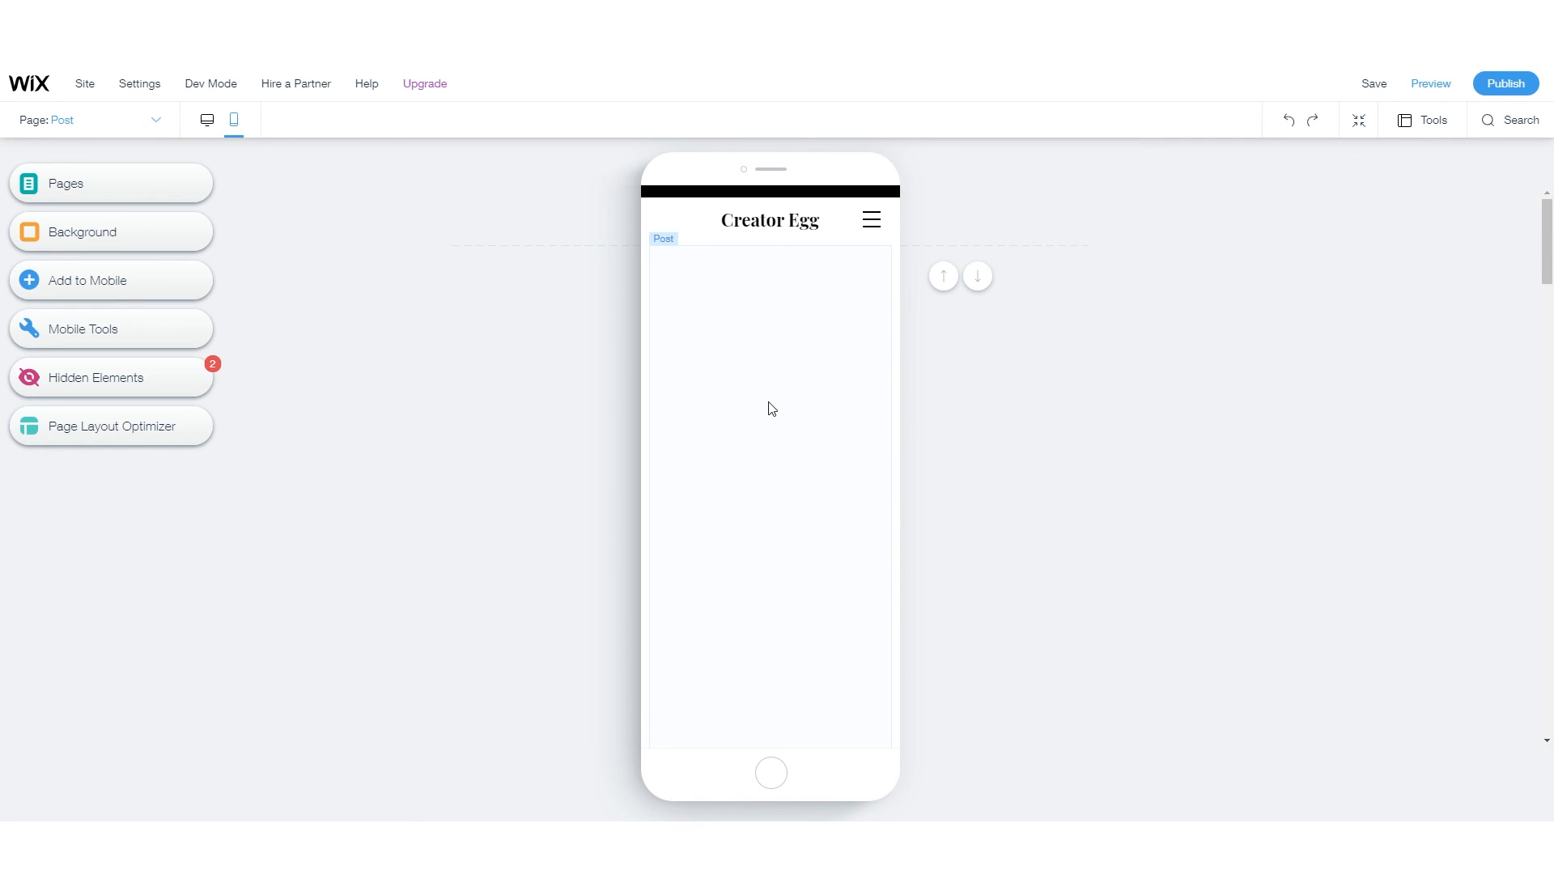
pyautogui.scroll(-2, 768, 445)
pyautogui.scroll(2, 769, 446)
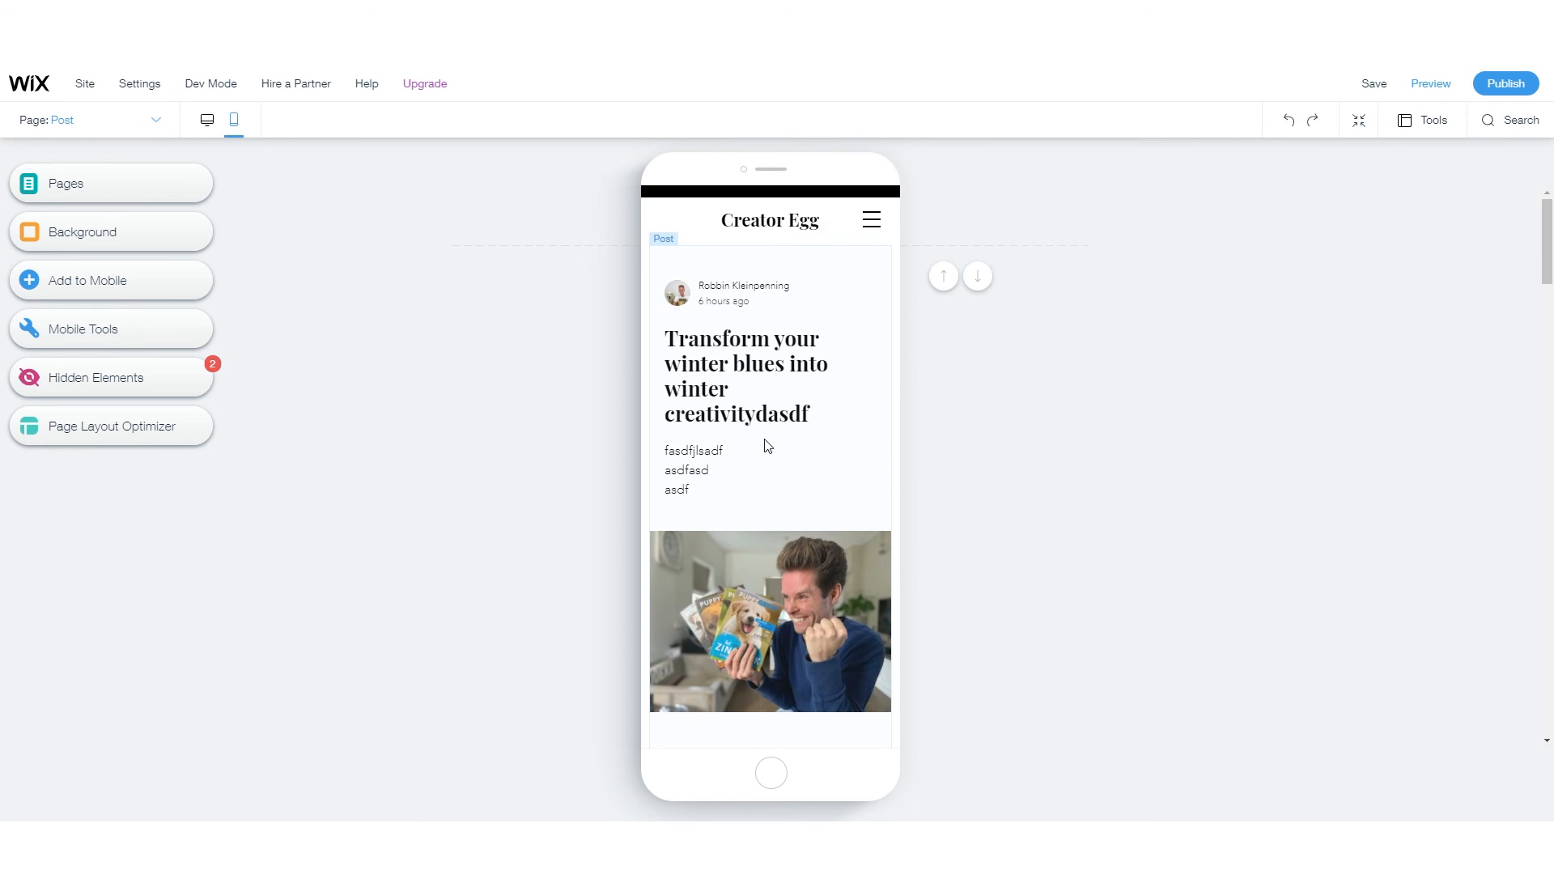
pyautogui.scroll(-20, 767, 446)
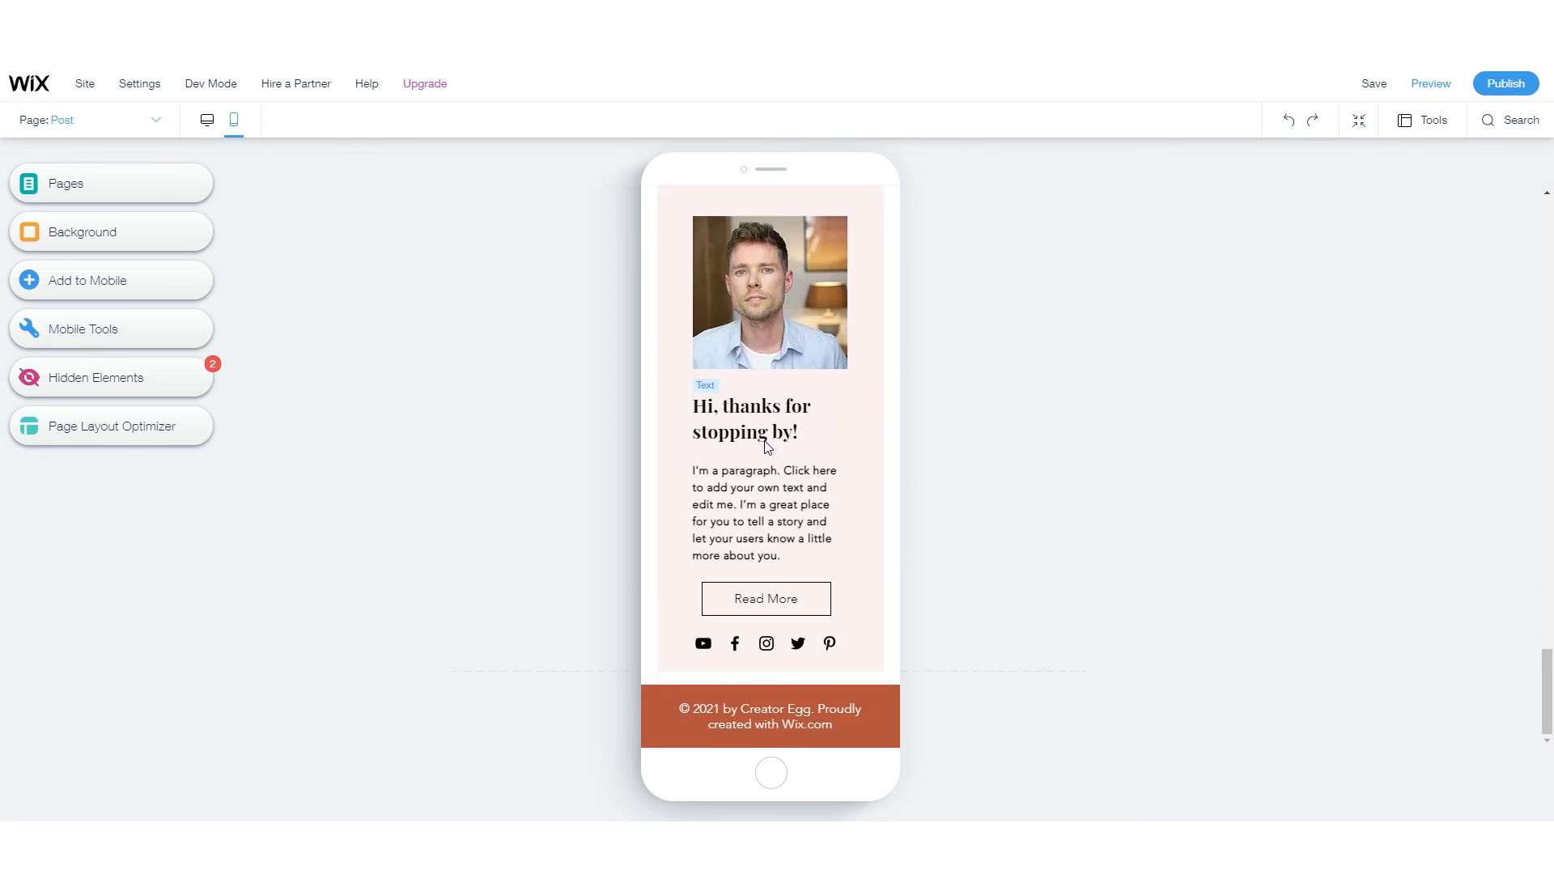
pyautogui.scroll(5, 767, 446)
pyautogui.scroll(-5, 769, 458)
pyautogui.scroll(20, 765, 656)
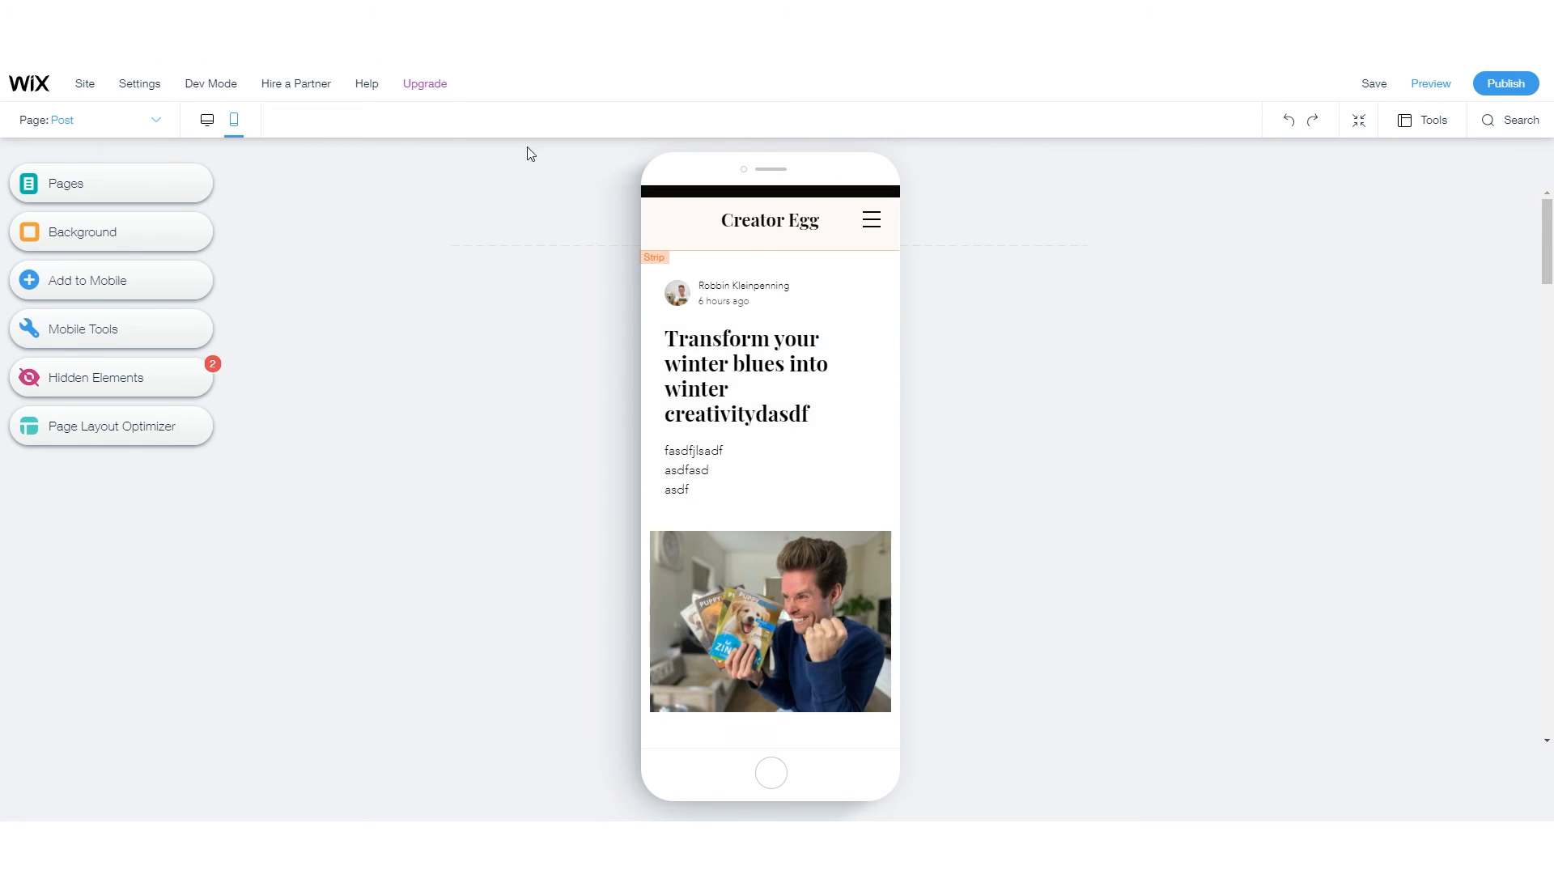
# - Switch back to the desktop editor and look through the site's Get Found on Google and SEO Tools pages
pyautogui.click(209, 121)
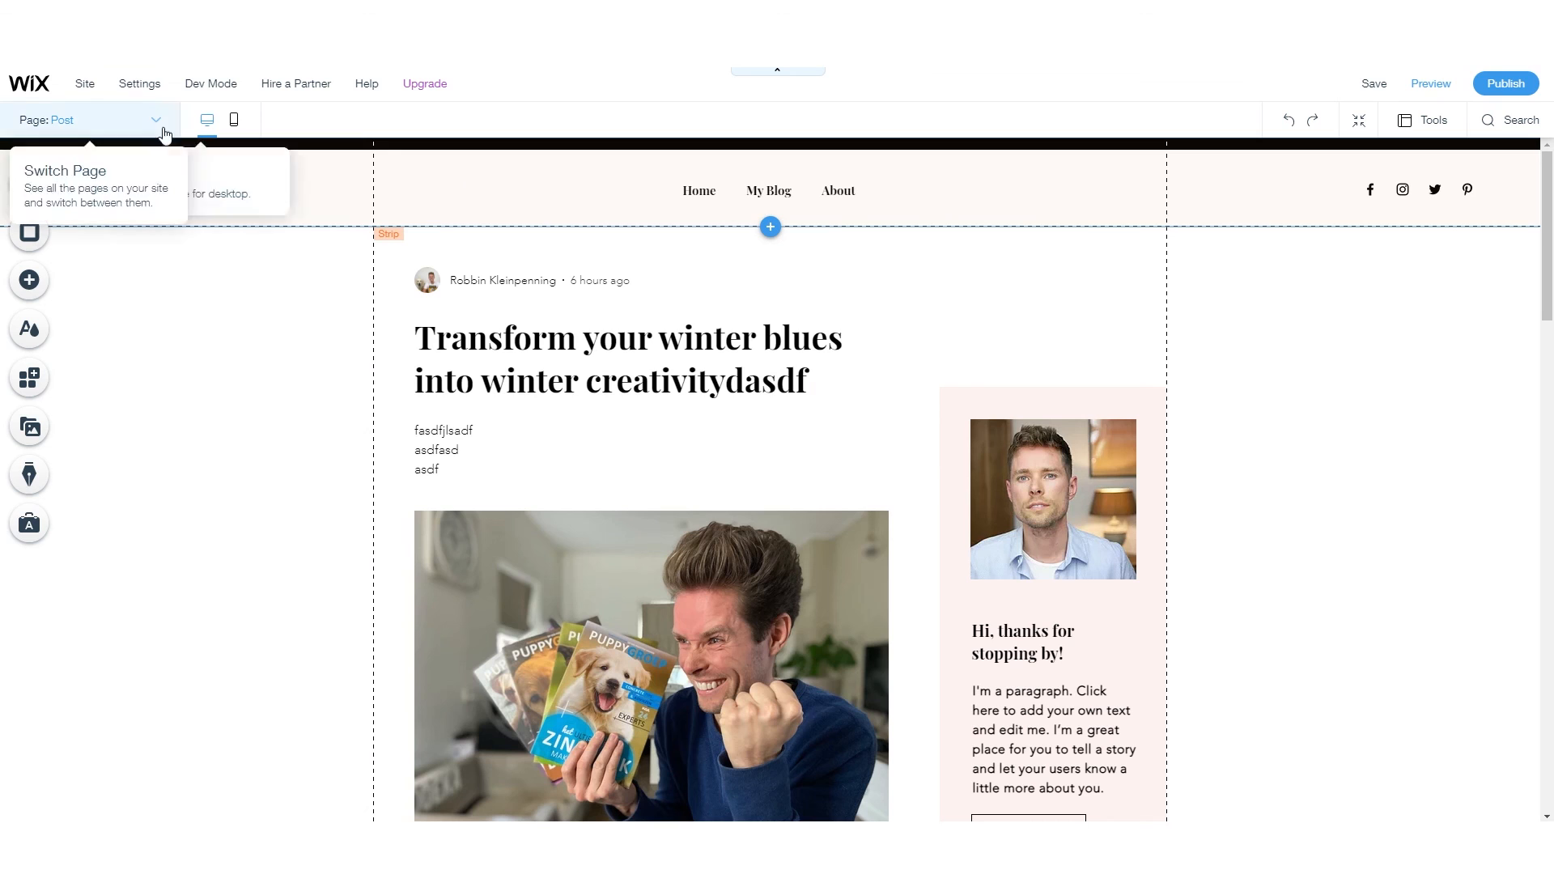
pyautogui.moveTo(142, 84)
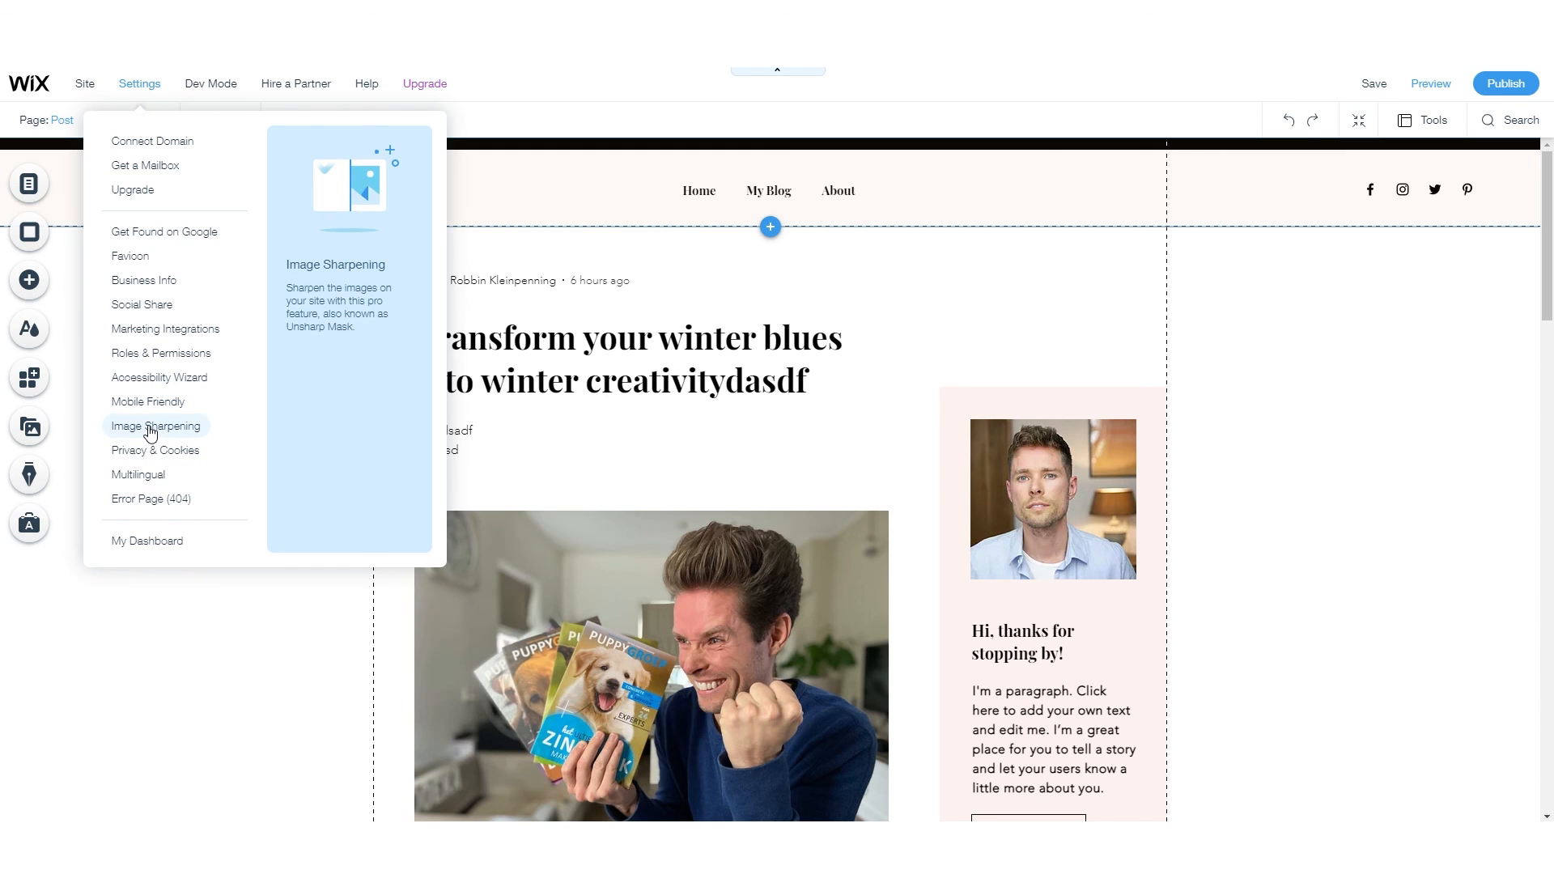
pyautogui.click(168, 235)
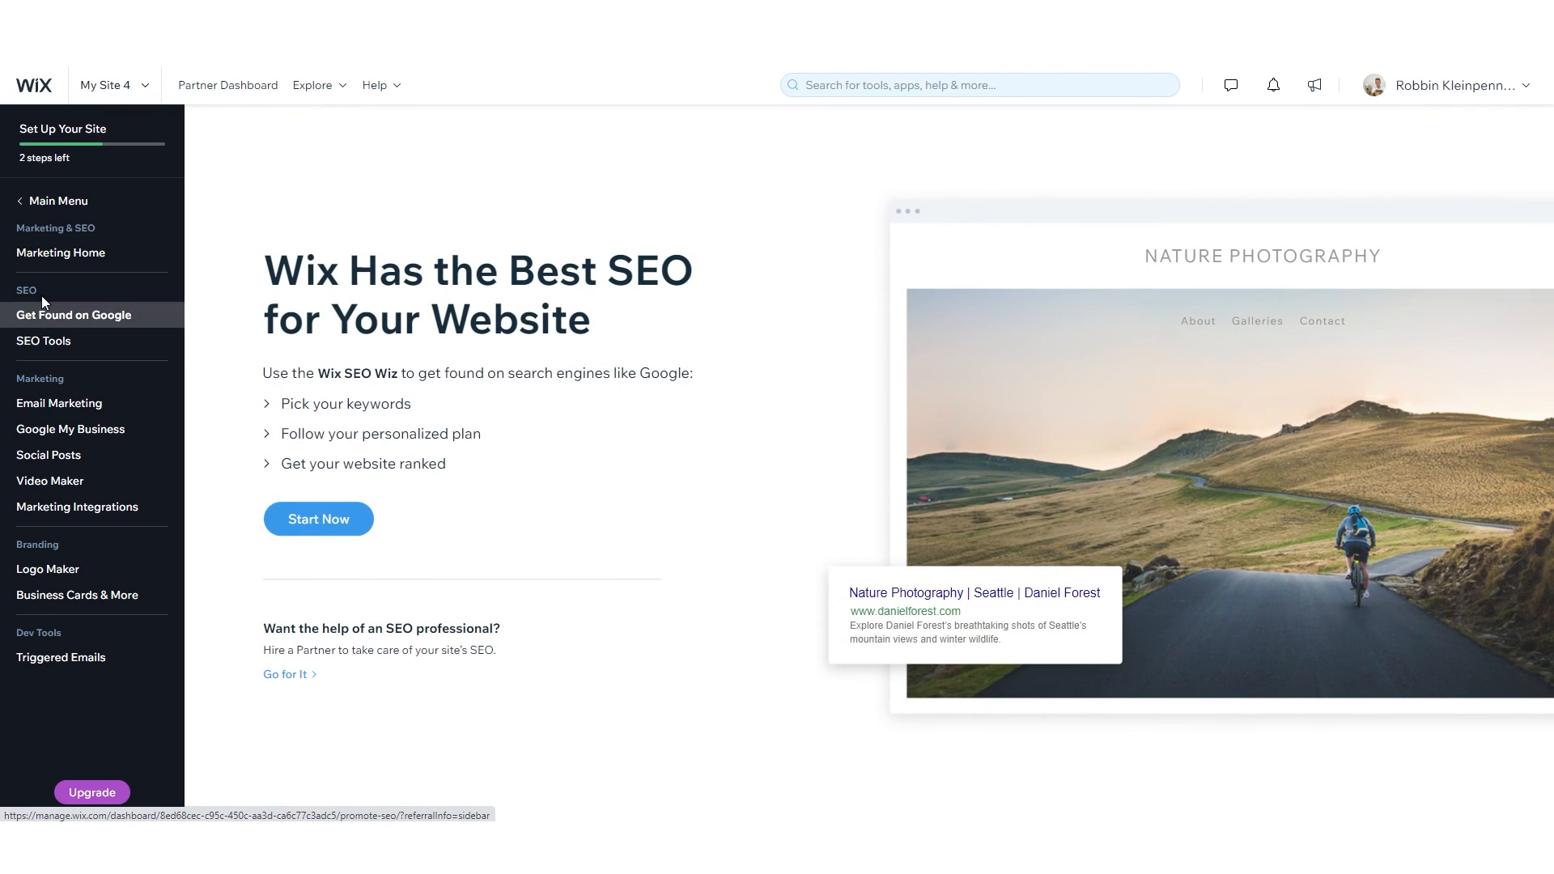
pyautogui.click(45, 349)
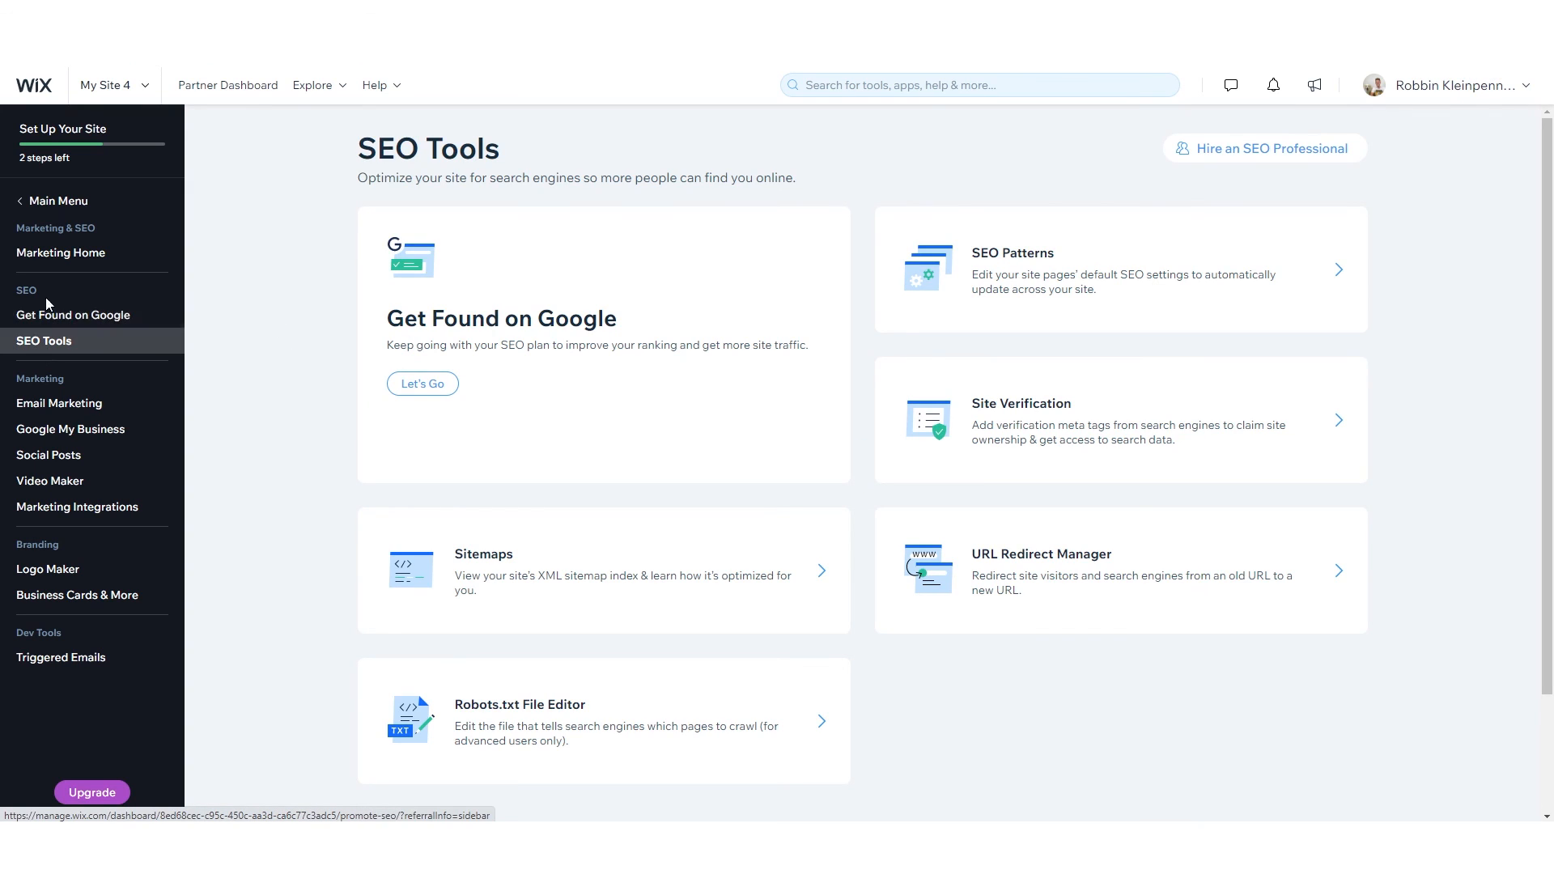
pyautogui.click(82, 321)
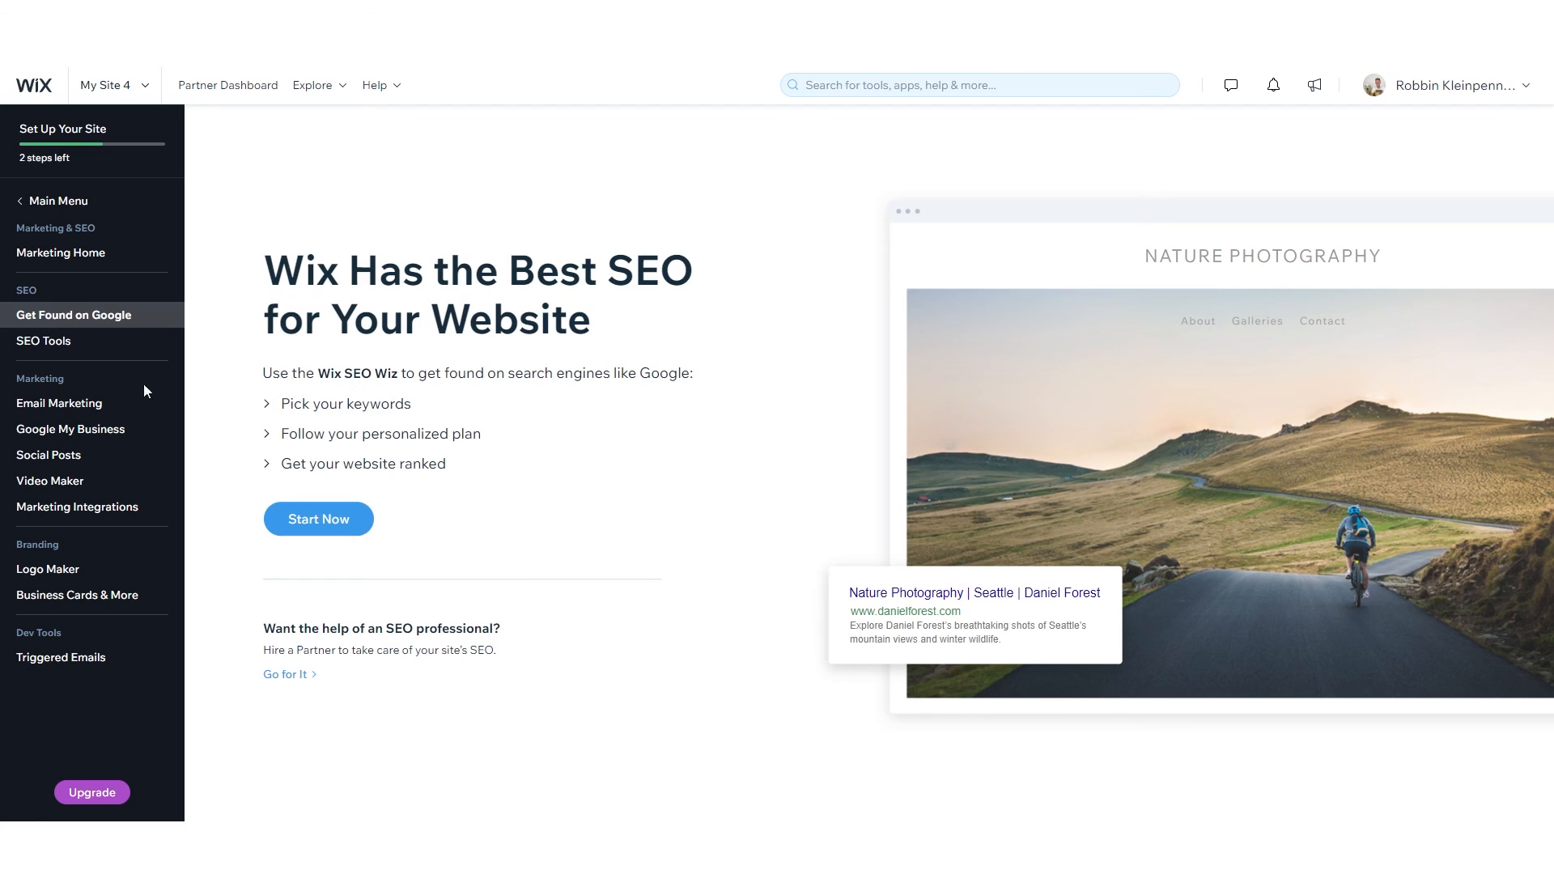
pyautogui.click(60, 340)
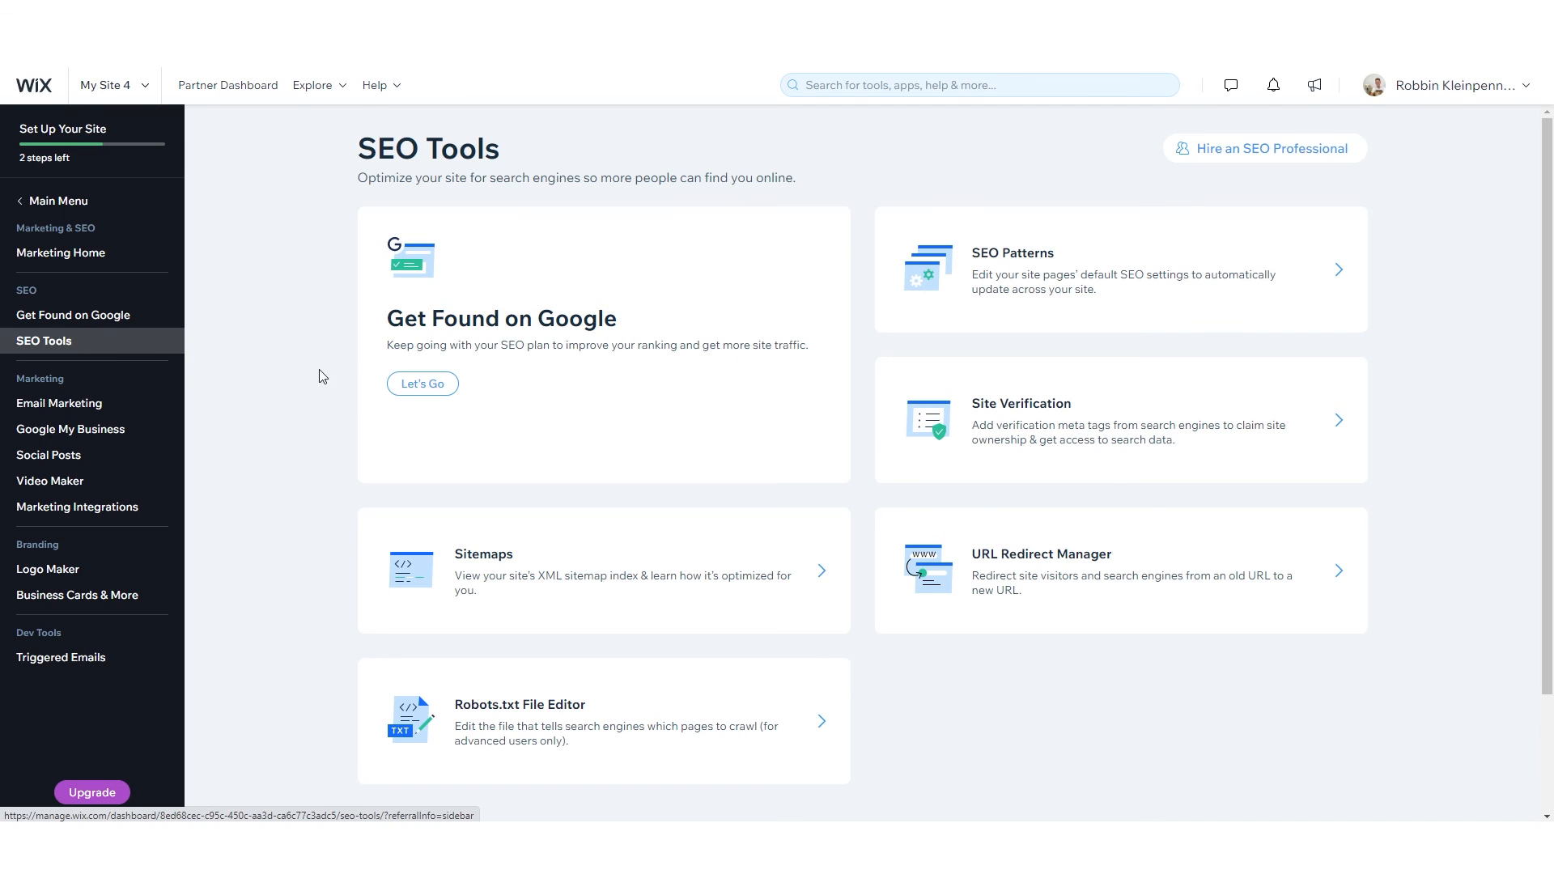
# - Open General SEO Settings, read the confirmation for letting search engines index the site, and dismiss it without showing the site
pyautogui.scroll(-2, 233, 387)
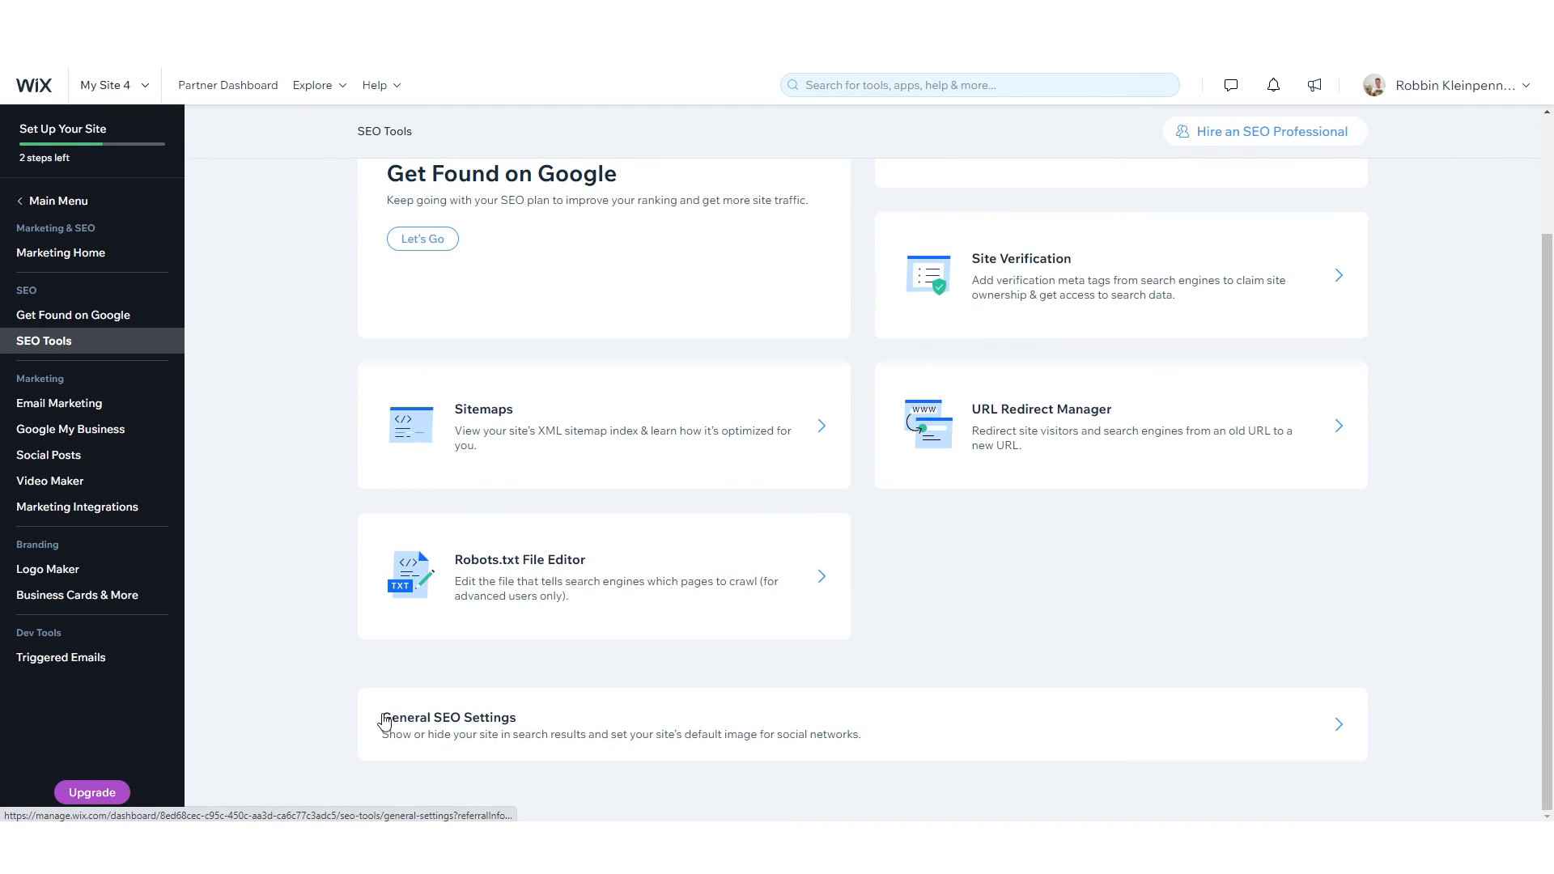
pyautogui.click(544, 724)
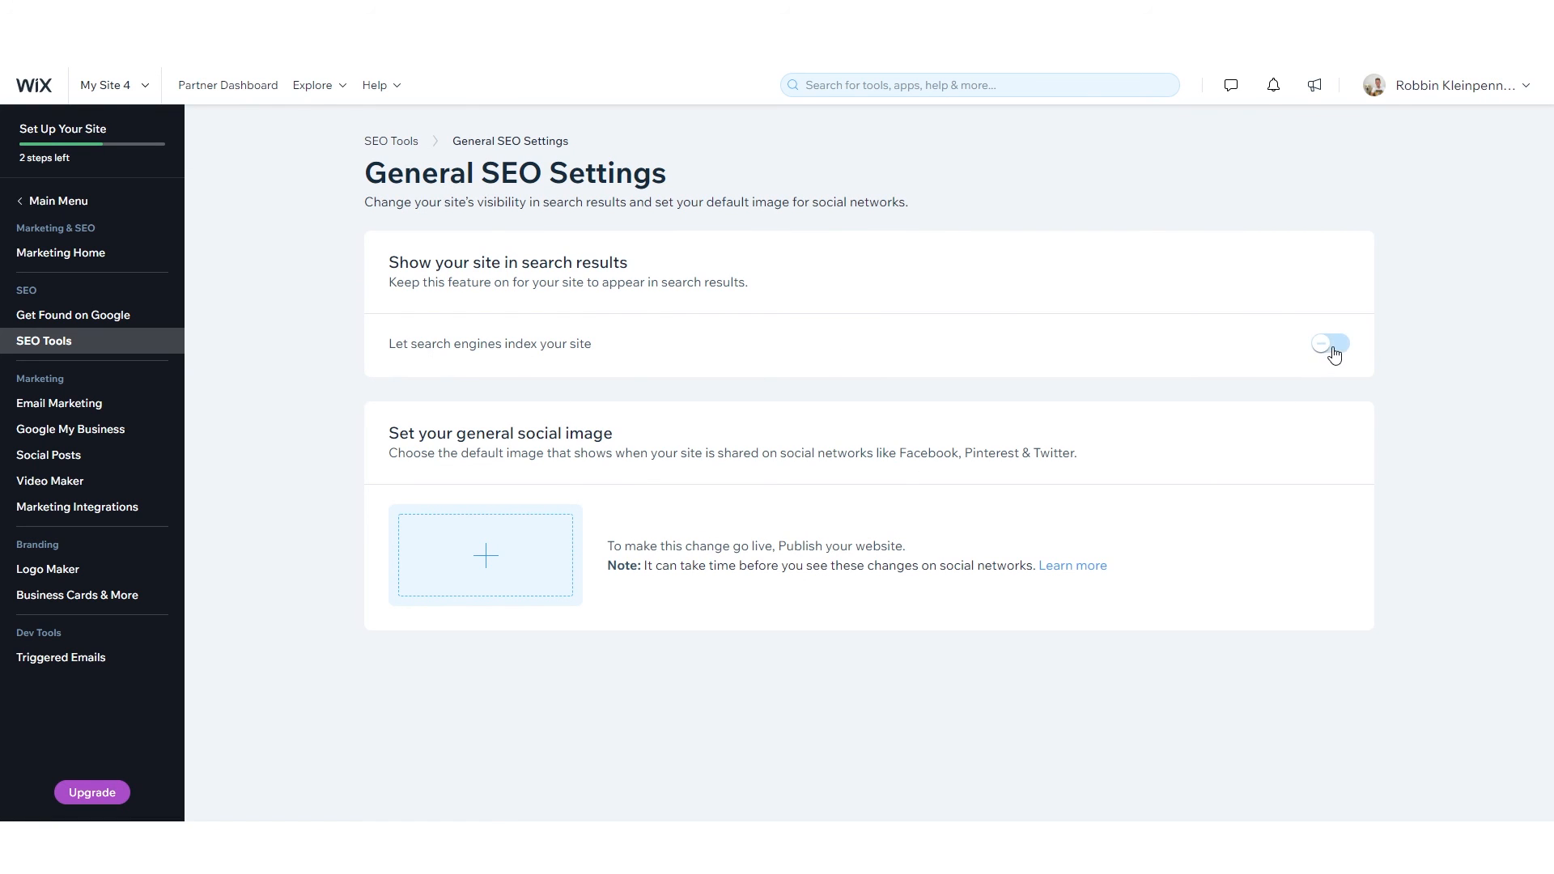
pyautogui.click(1333, 346)
pyautogui.moveTo(561, 435); pyautogui.dragTo(941, 452)
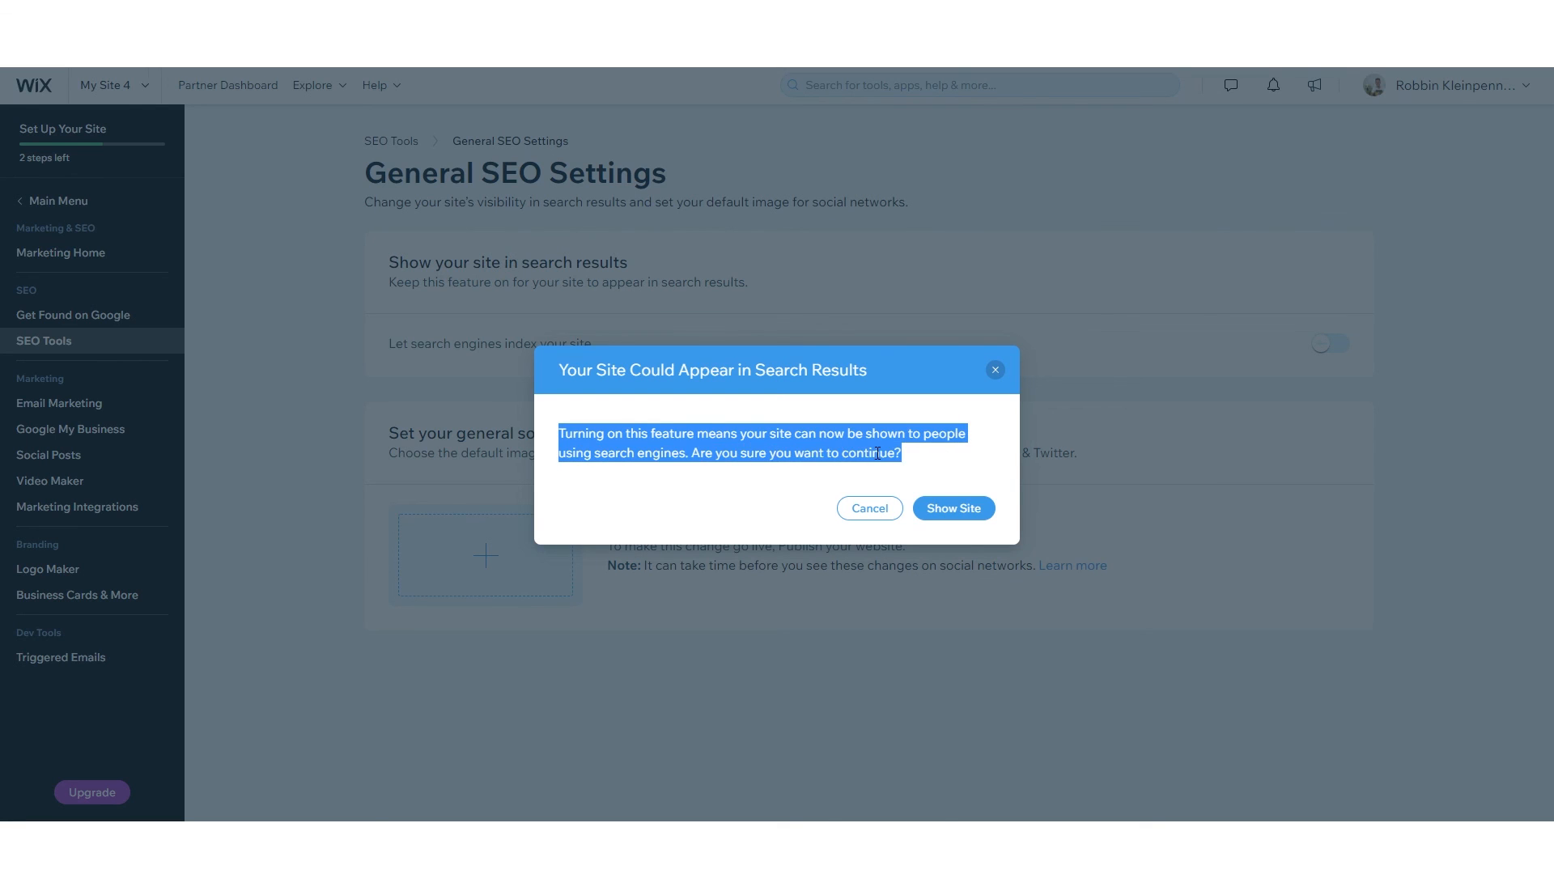
pyautogui.click(898, 476)
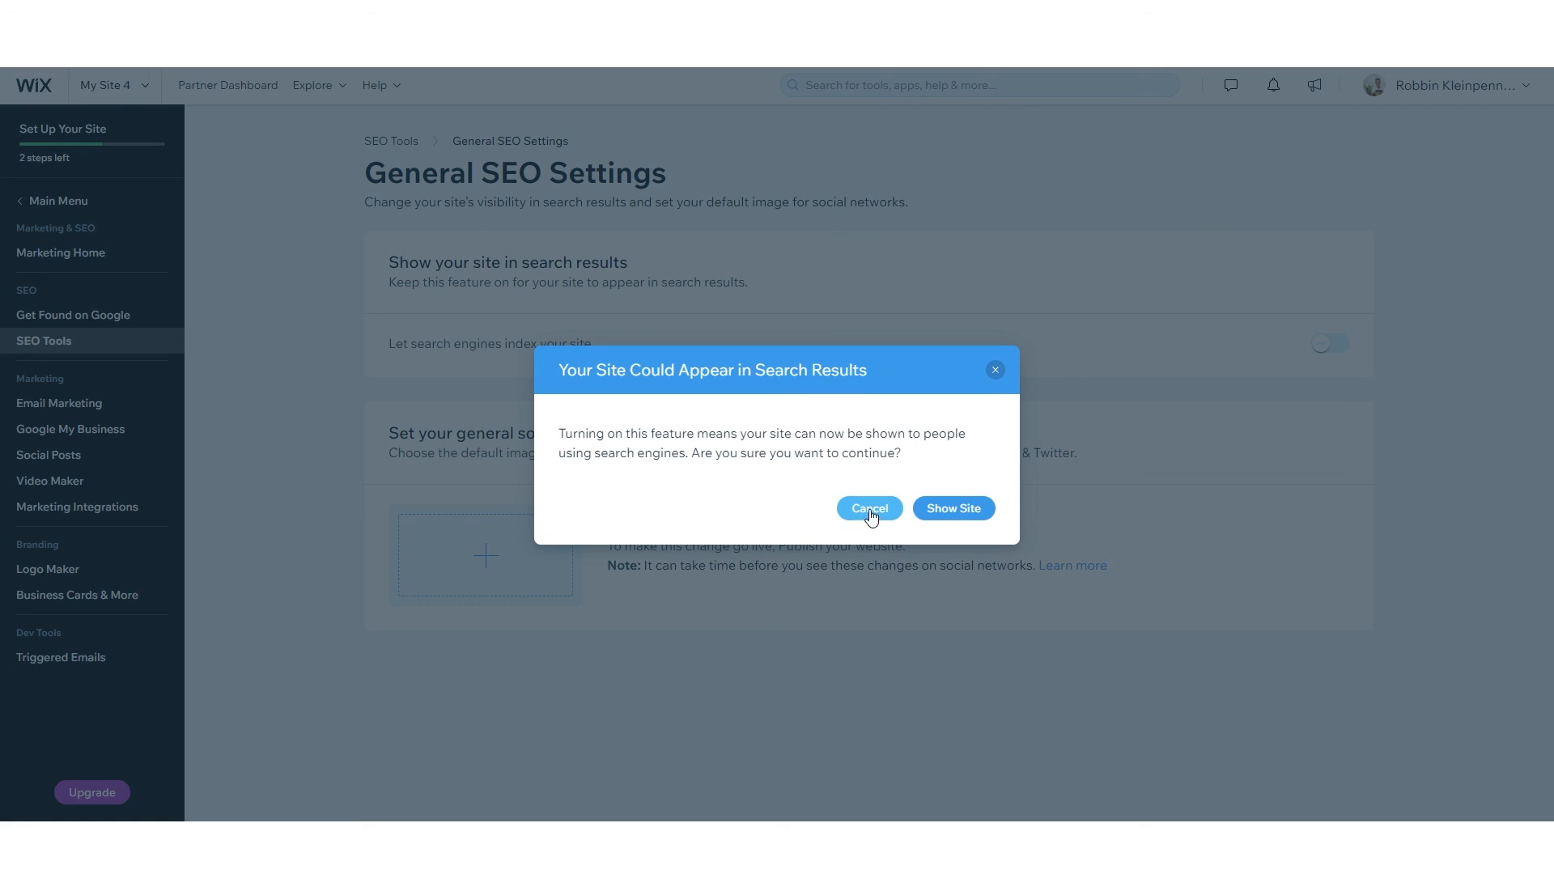
pyautogui.click(994, 373)
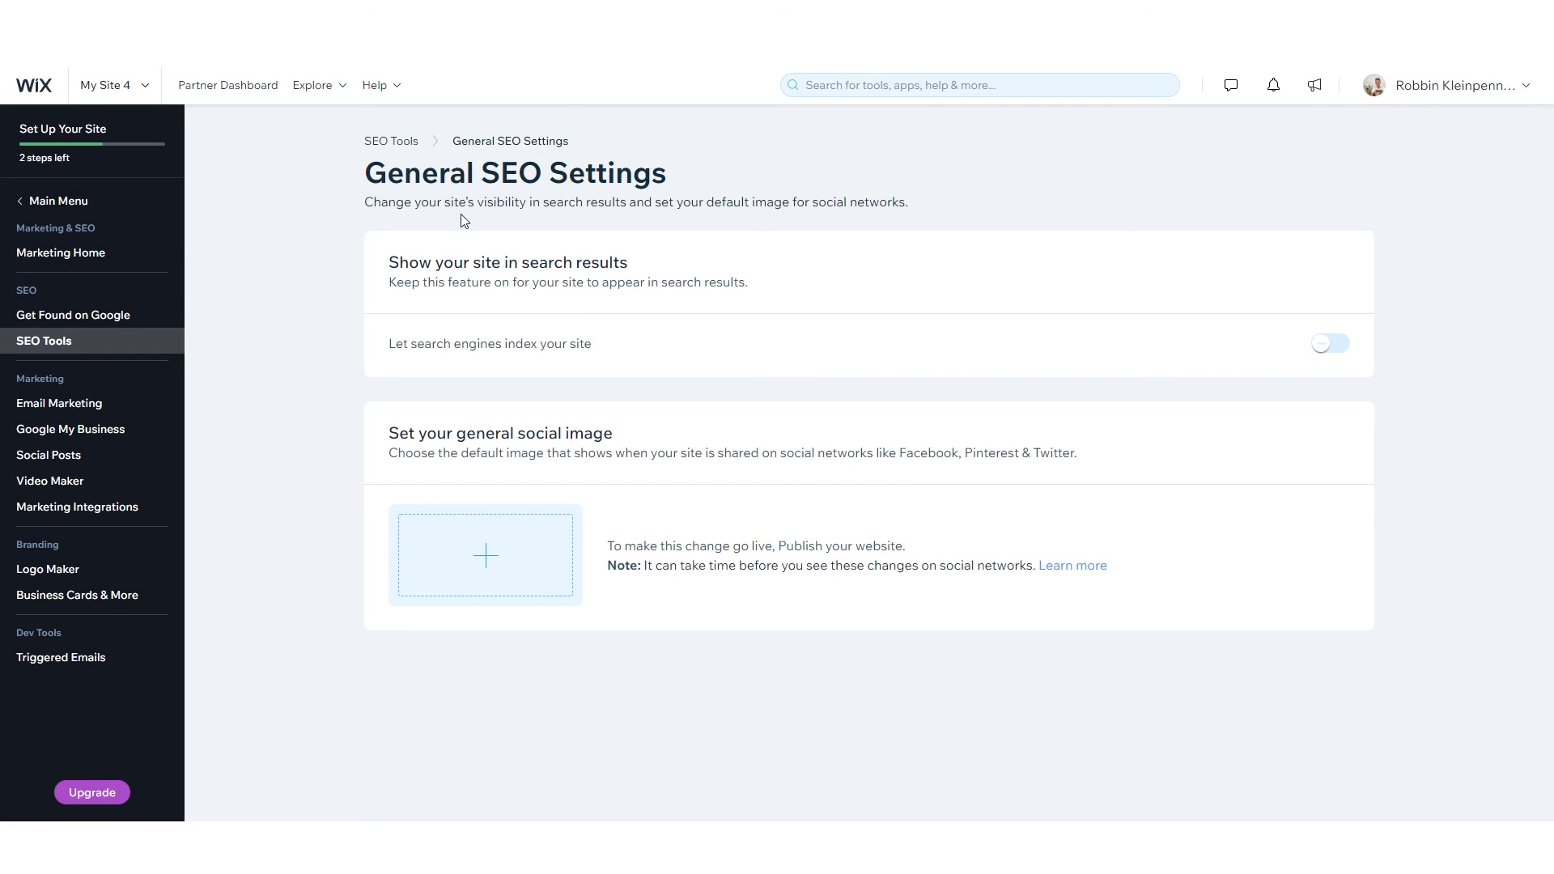
# - Return to SEO Tools and review the Sitemaps page, including the sitemap index and Google submission options
pyautogui.click(391, 141)
pyautogui.scroll(-3, 493, 410)
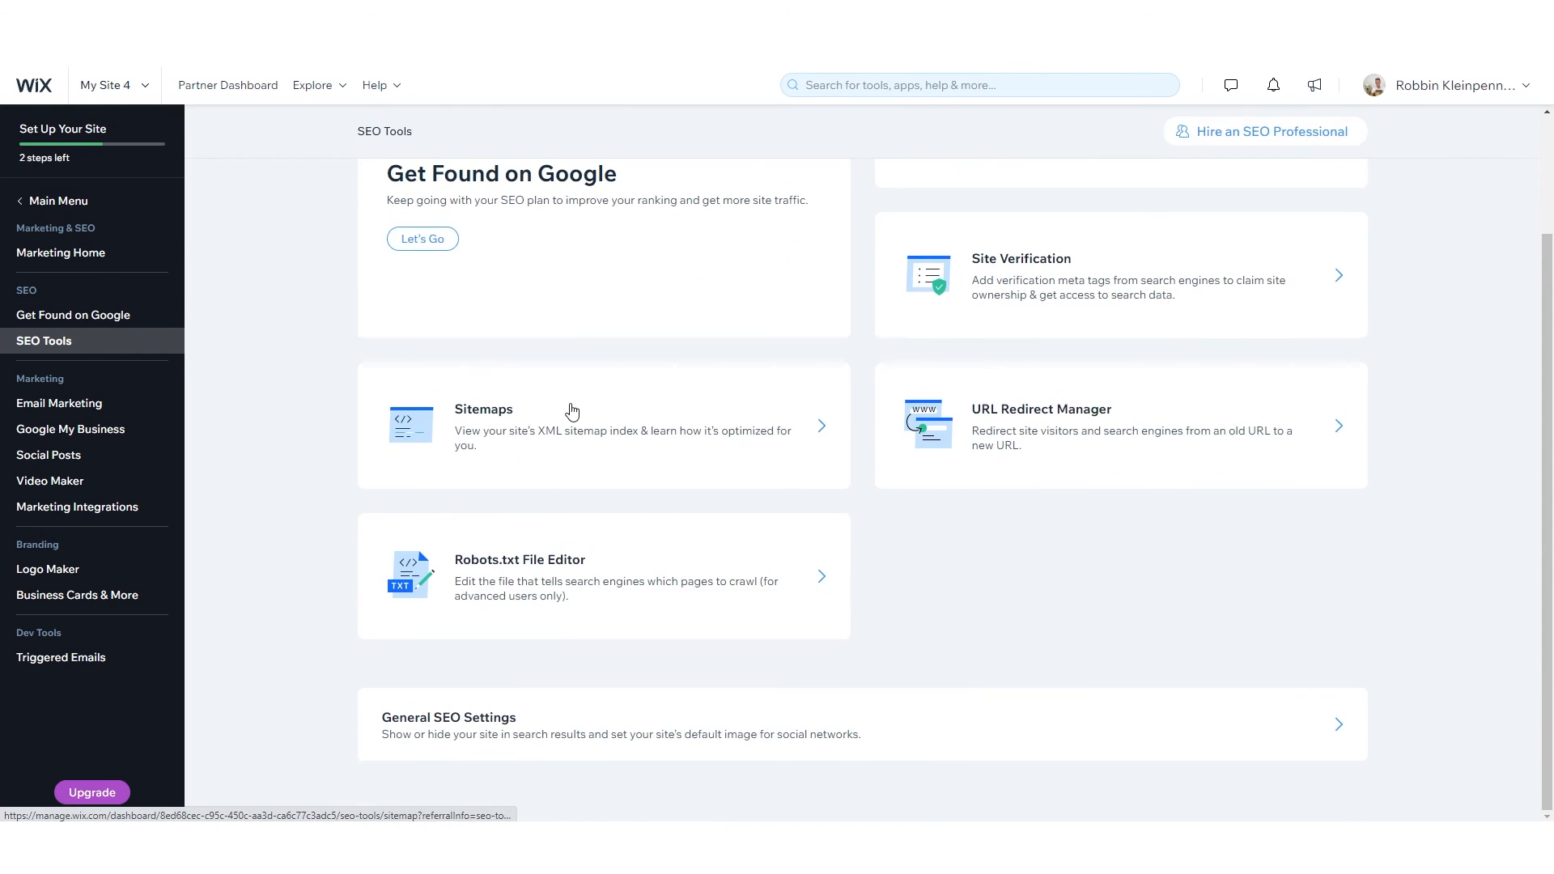
pyautogui.click(571, 412)
pyautogui.scroll(-2, 558, 526)
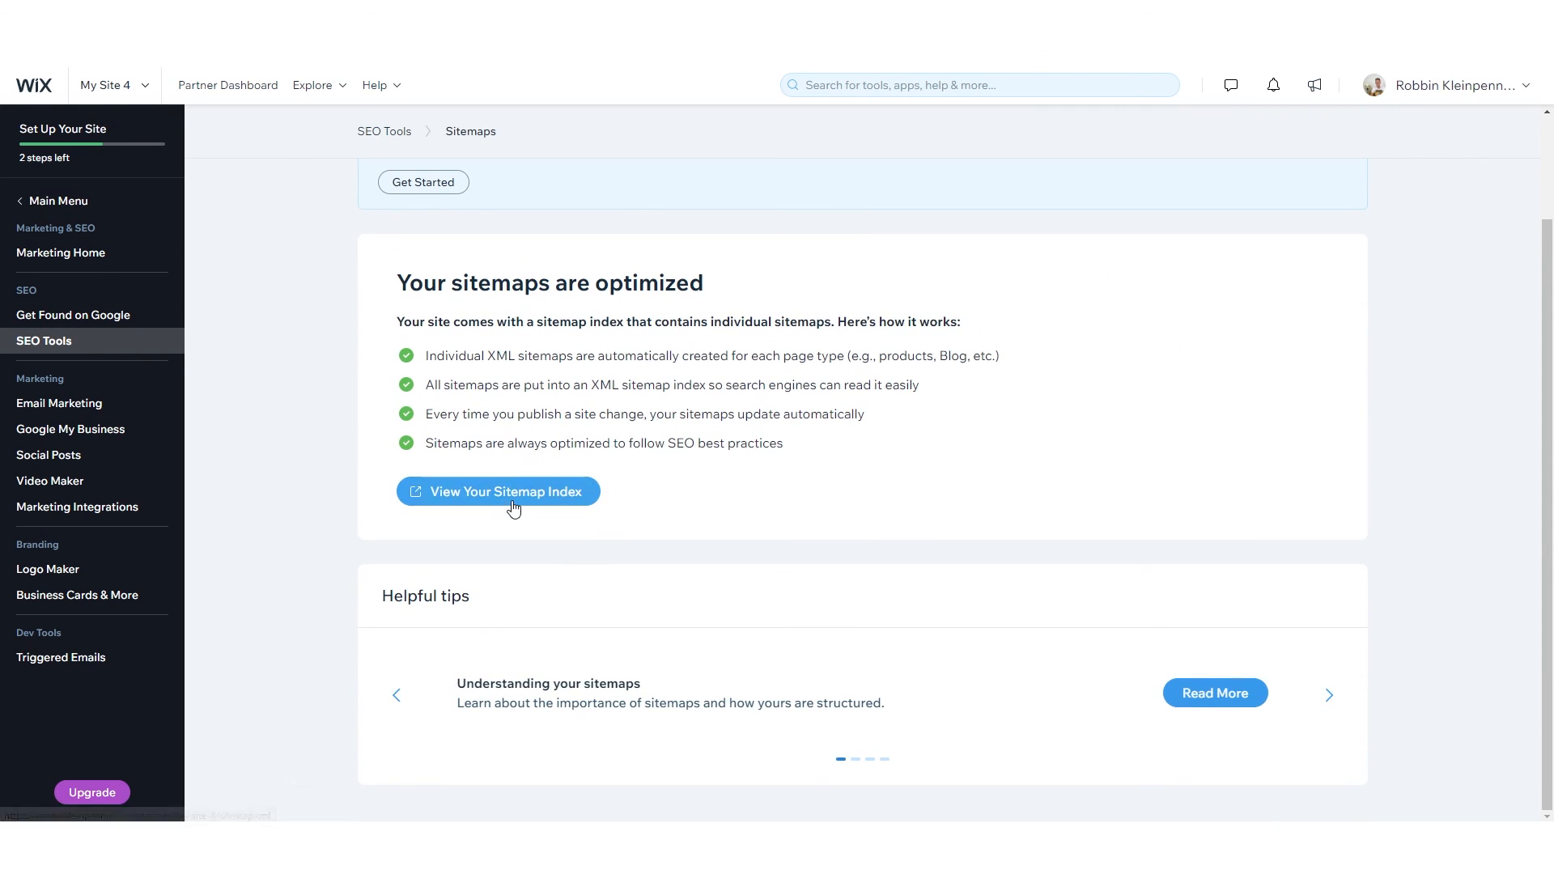
pyautogui.scroll(2, 514, 507)
pyautogui.scroll(-2, 525, 464)
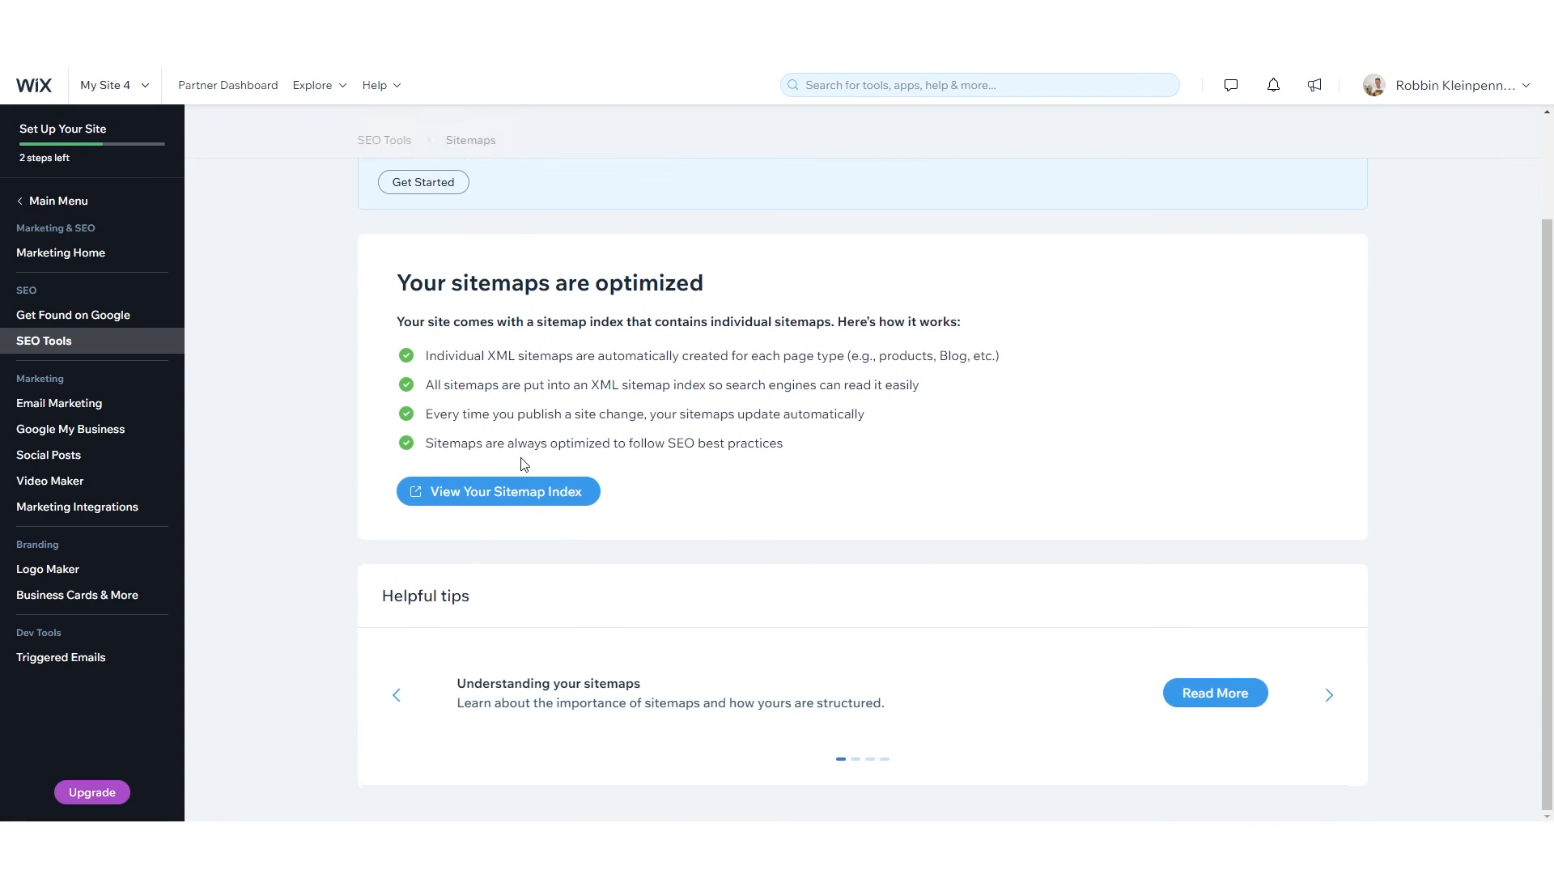
pyautogui.scroll(2, 524, 464)
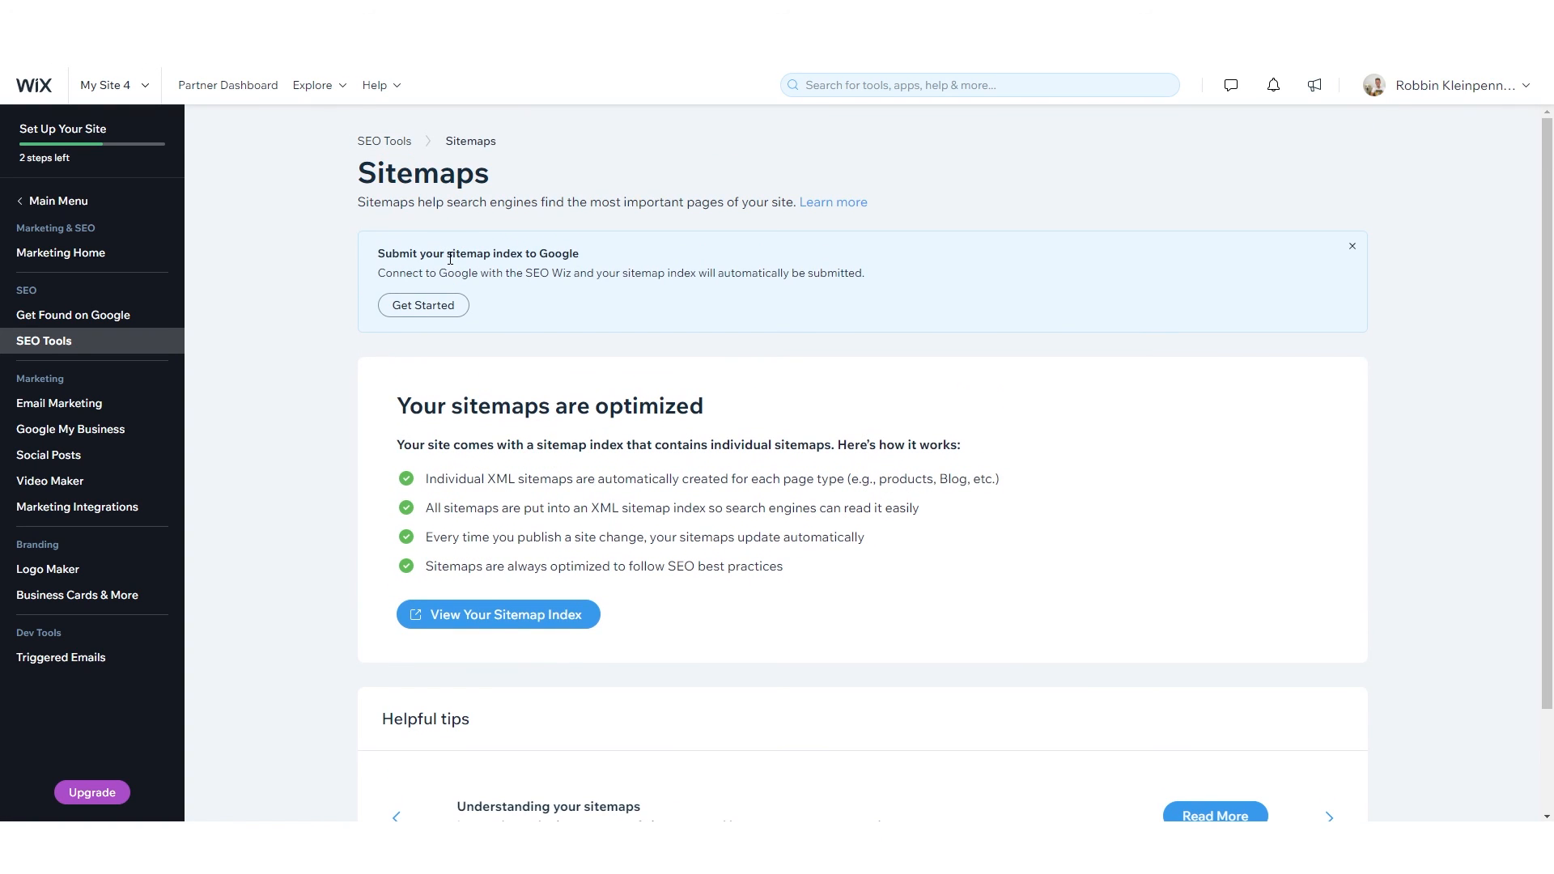
# - View the Site Verification options for the listed search engines from SEO Tools, then leave that page
pyautogui.click(59, 348)
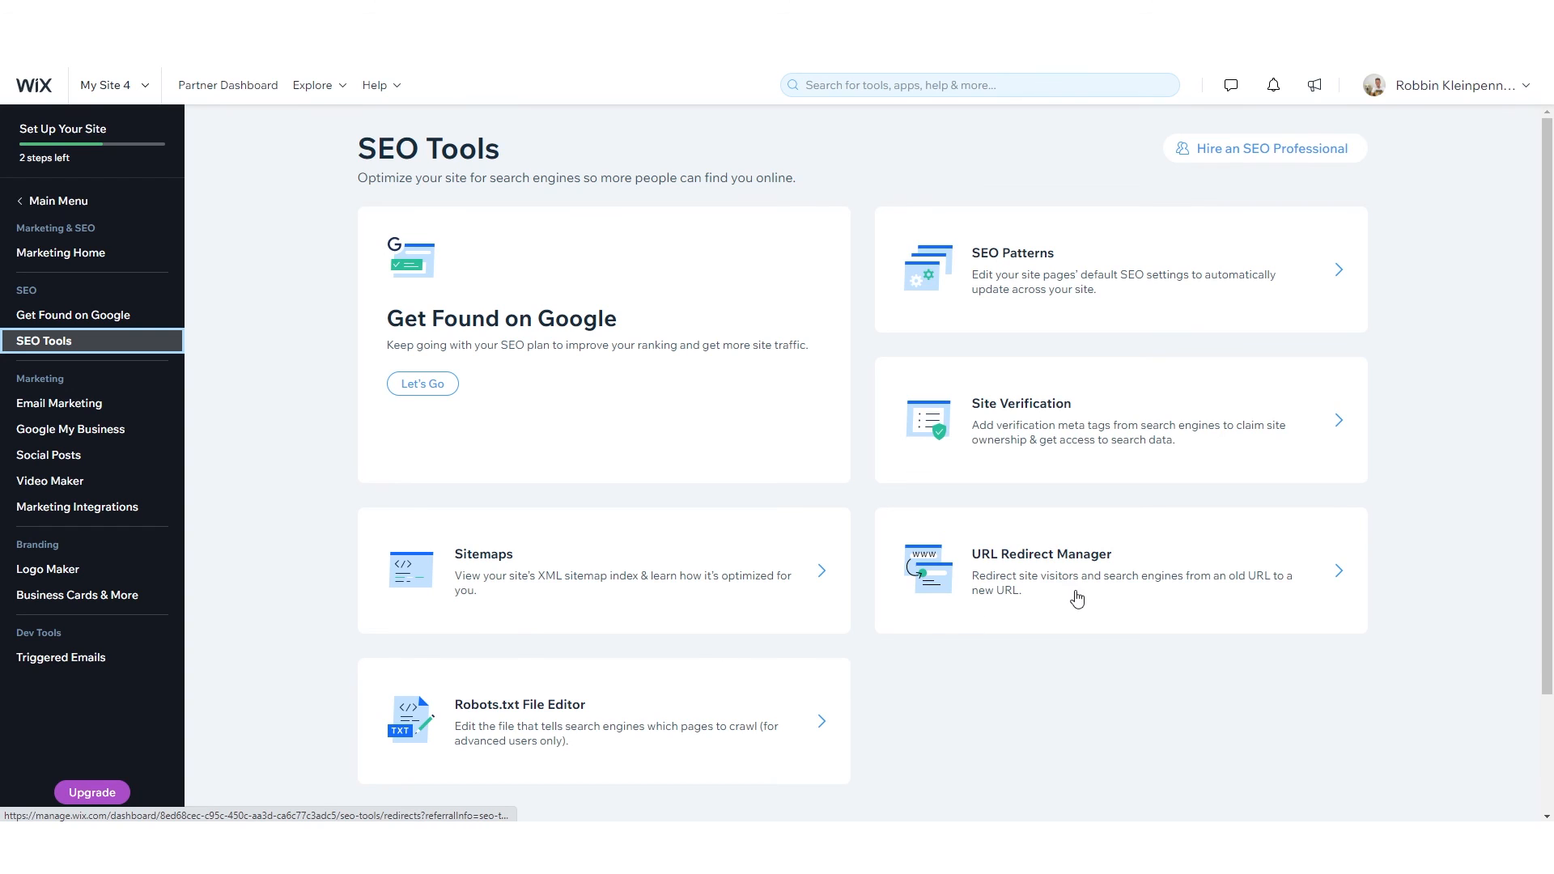
pyautogui.click(1031, 441)
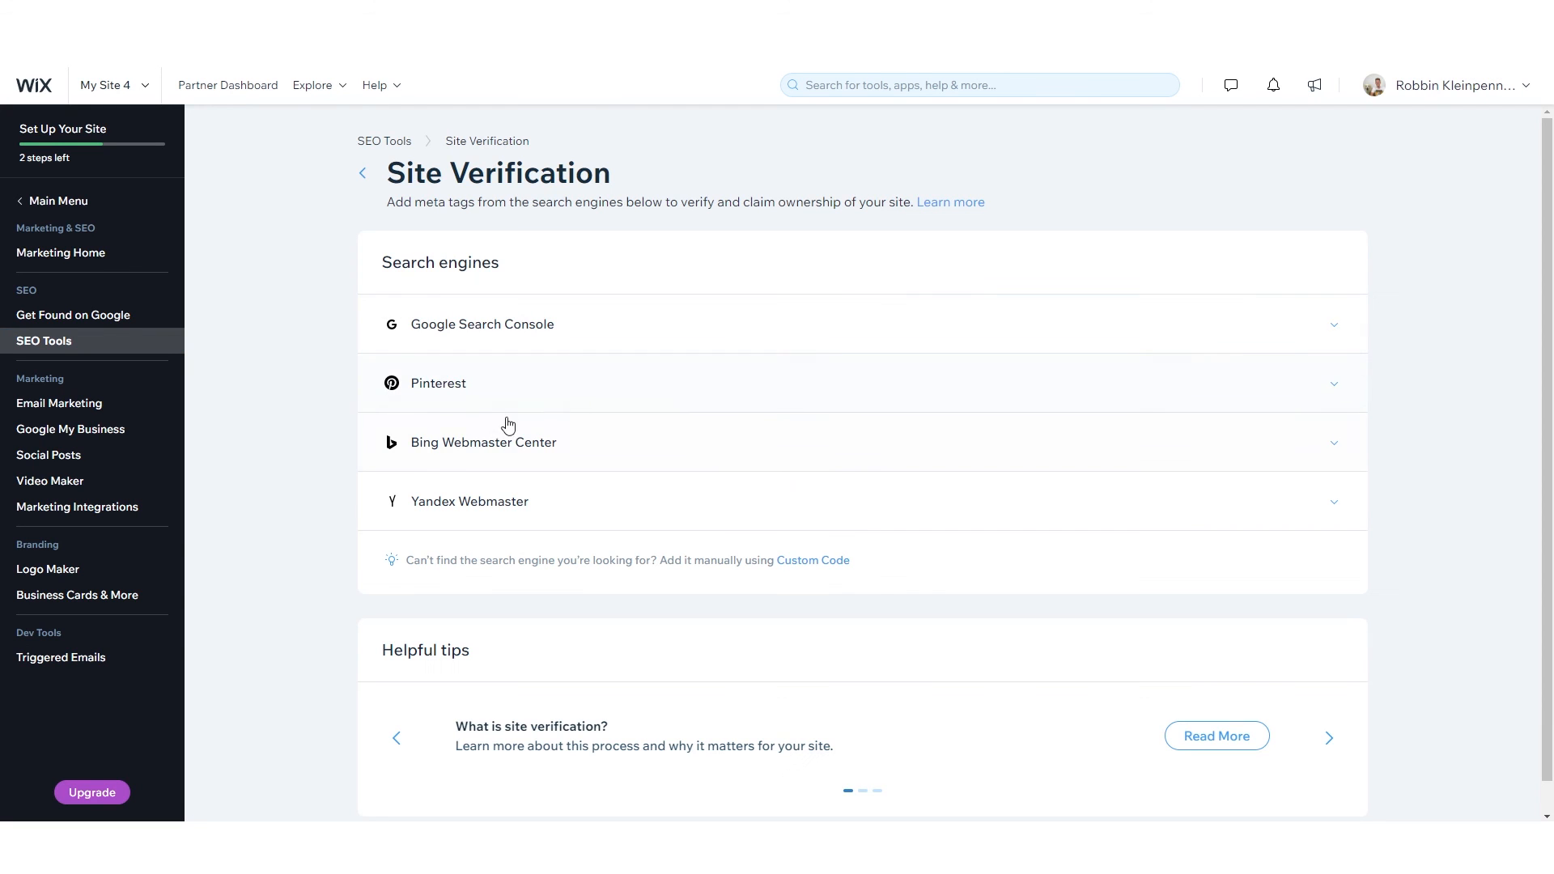
pyautogui.scroll(-1, 534, 607)
pyautogui.scroll(1, 470, 413)
pyautogui.click(363, 172)
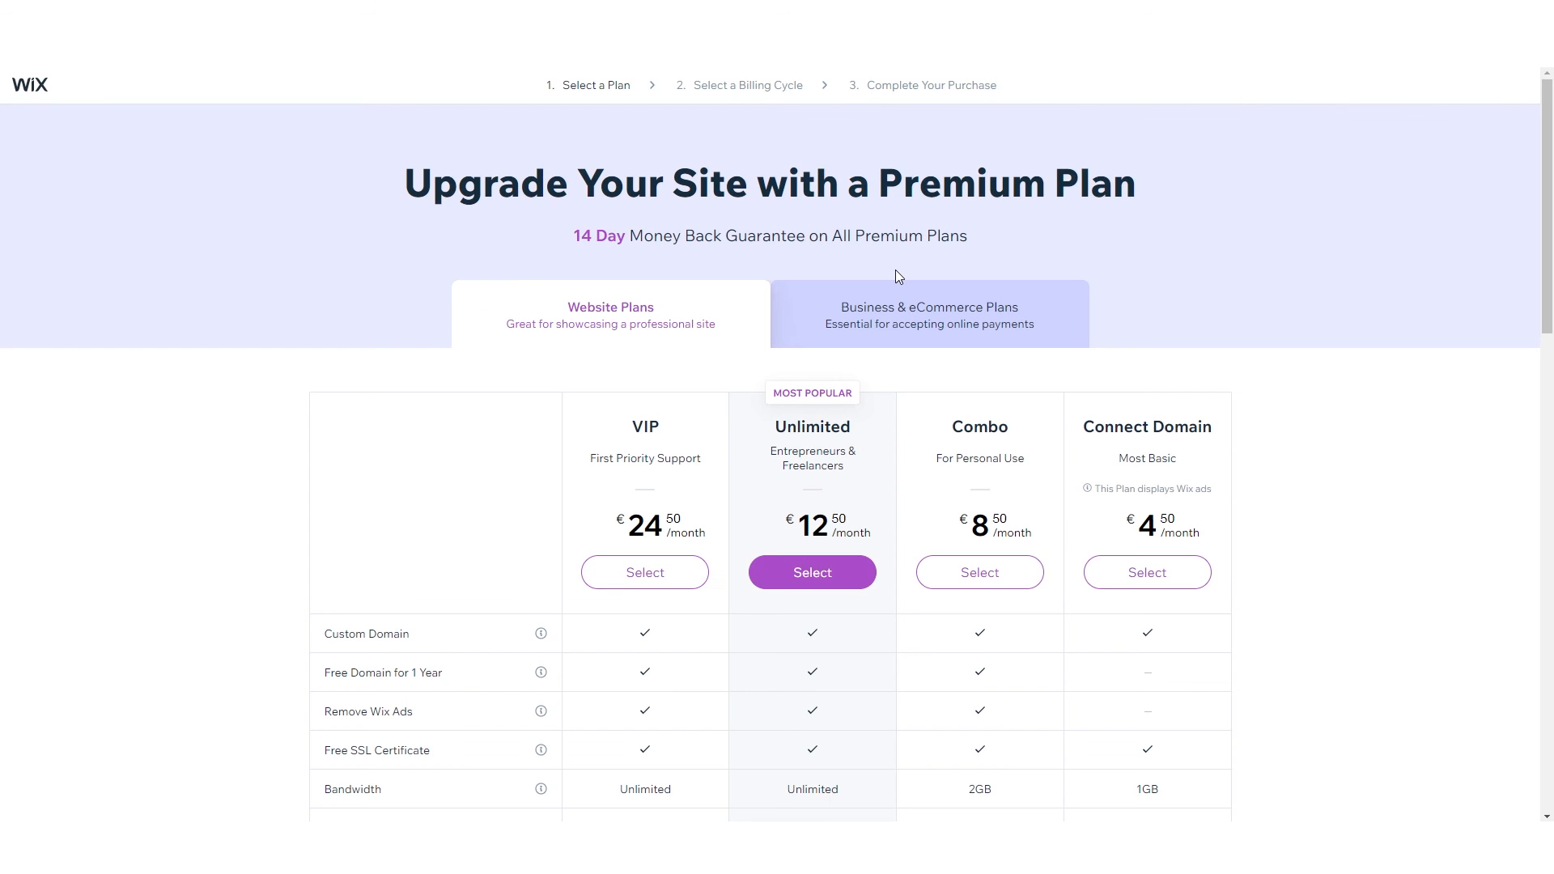
# - Switch from the premium plans page to the Wix review article and highlight its free plan heading and the line introducing the biggest drawbacks
pyautogui.scroll(-1, 885, 178)
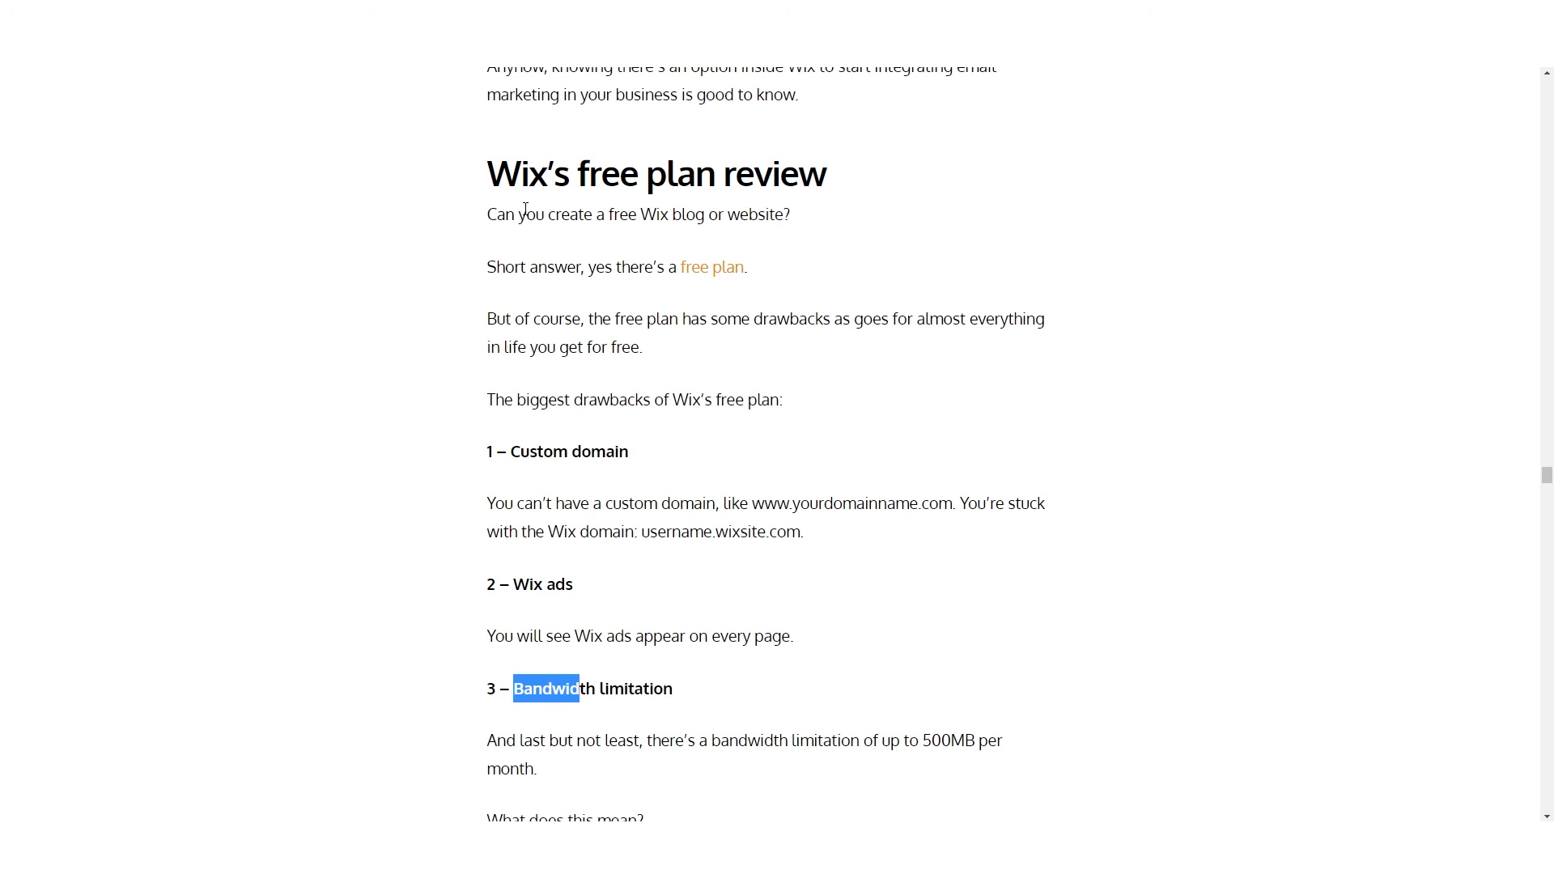
pyautogui.scroll(-1, 524, 212)
pyautogui.moveTo(488, 93); pyautogui.dragTo(828, 95)
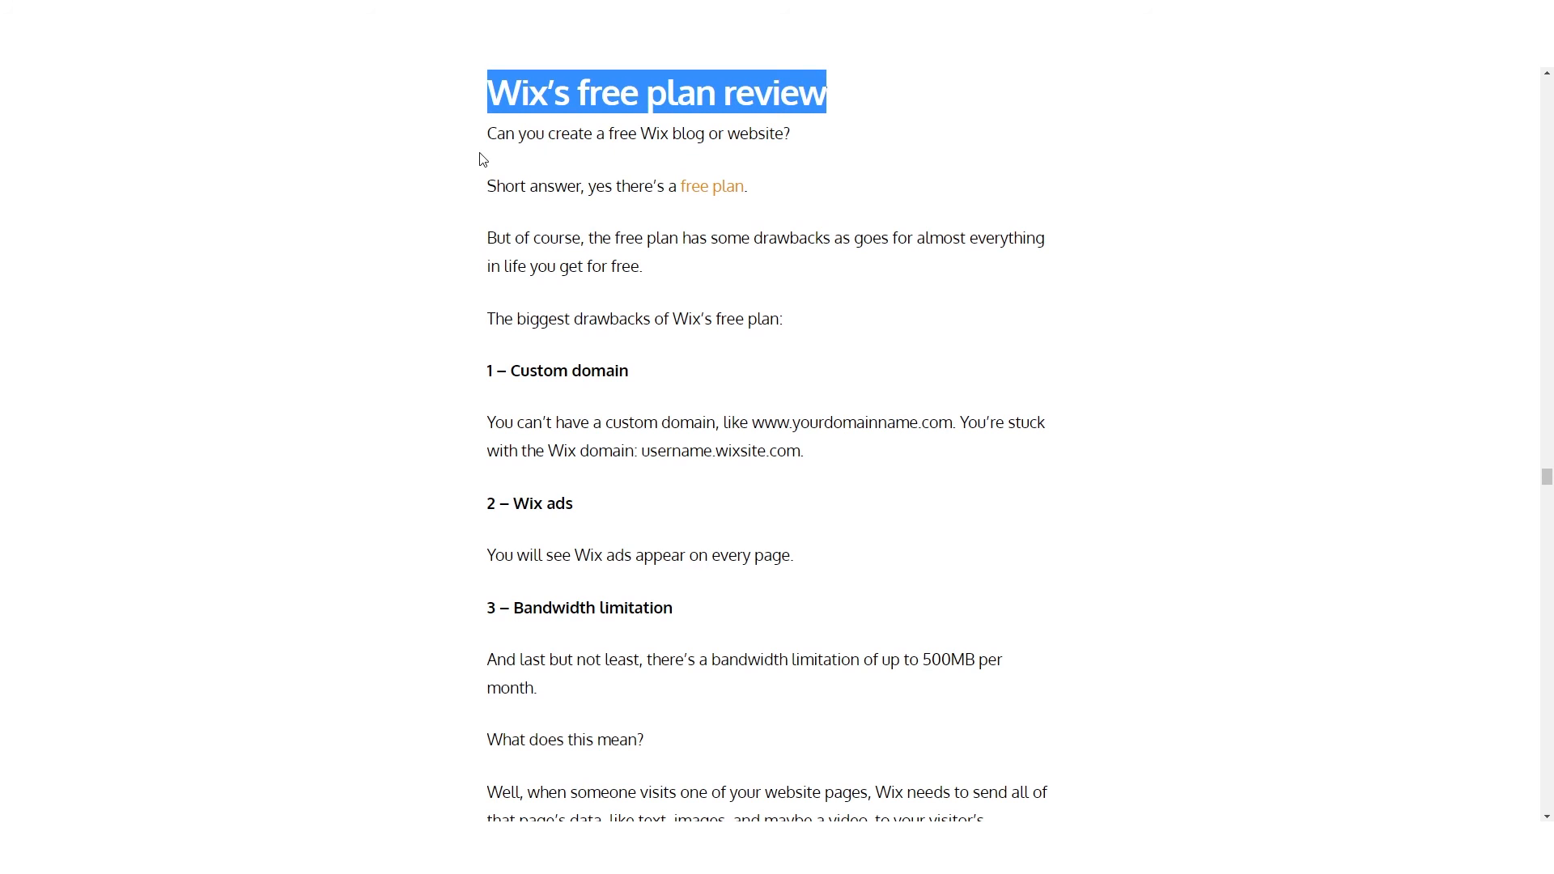
pyautogui.moveTo(488, 92); pyautogui.dragTo(828, 95)
pyautogui.moveTo(488, 322); pyautogui.dragTo(782, 321)
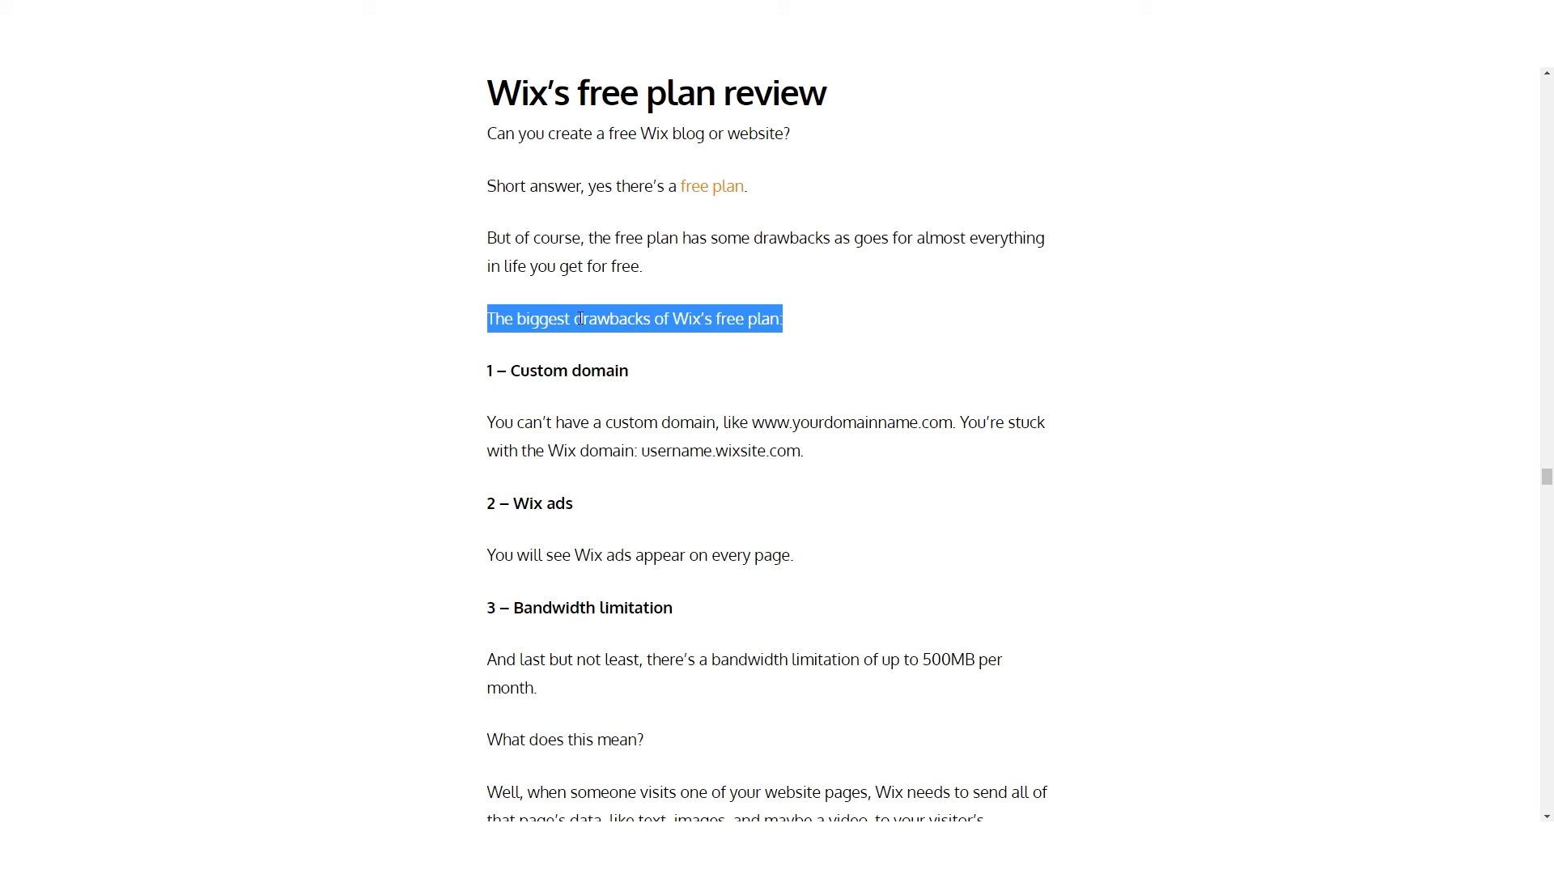
pyautogui.click(499, 322)
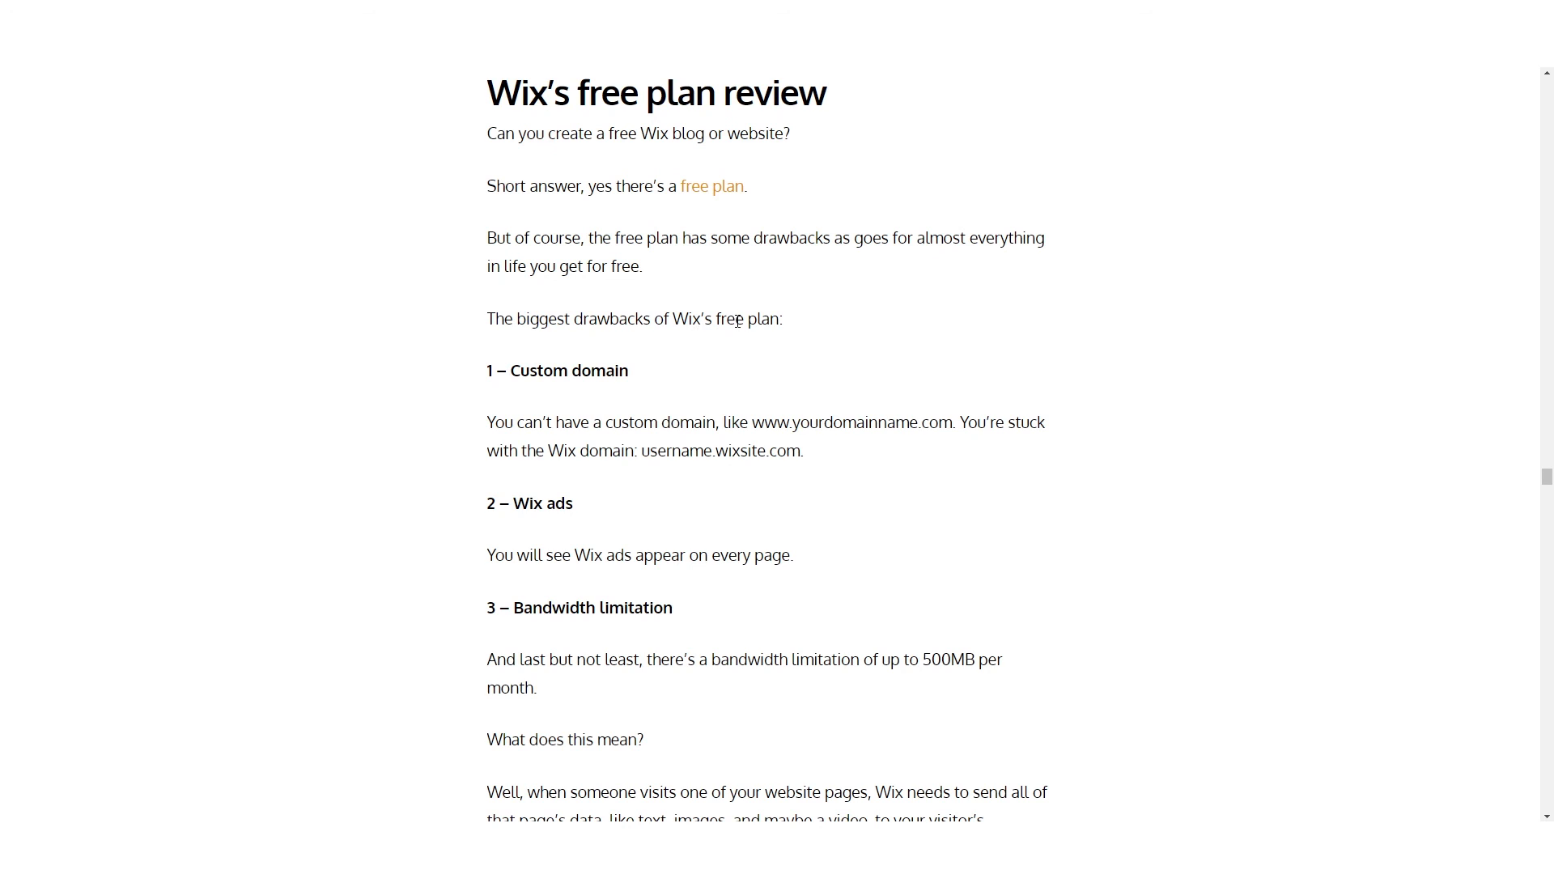
pyautogui.scroll(-1, 594, 389)
pyautogui.moveTo(511, 290); pyautogui.dragTo(630, 291)
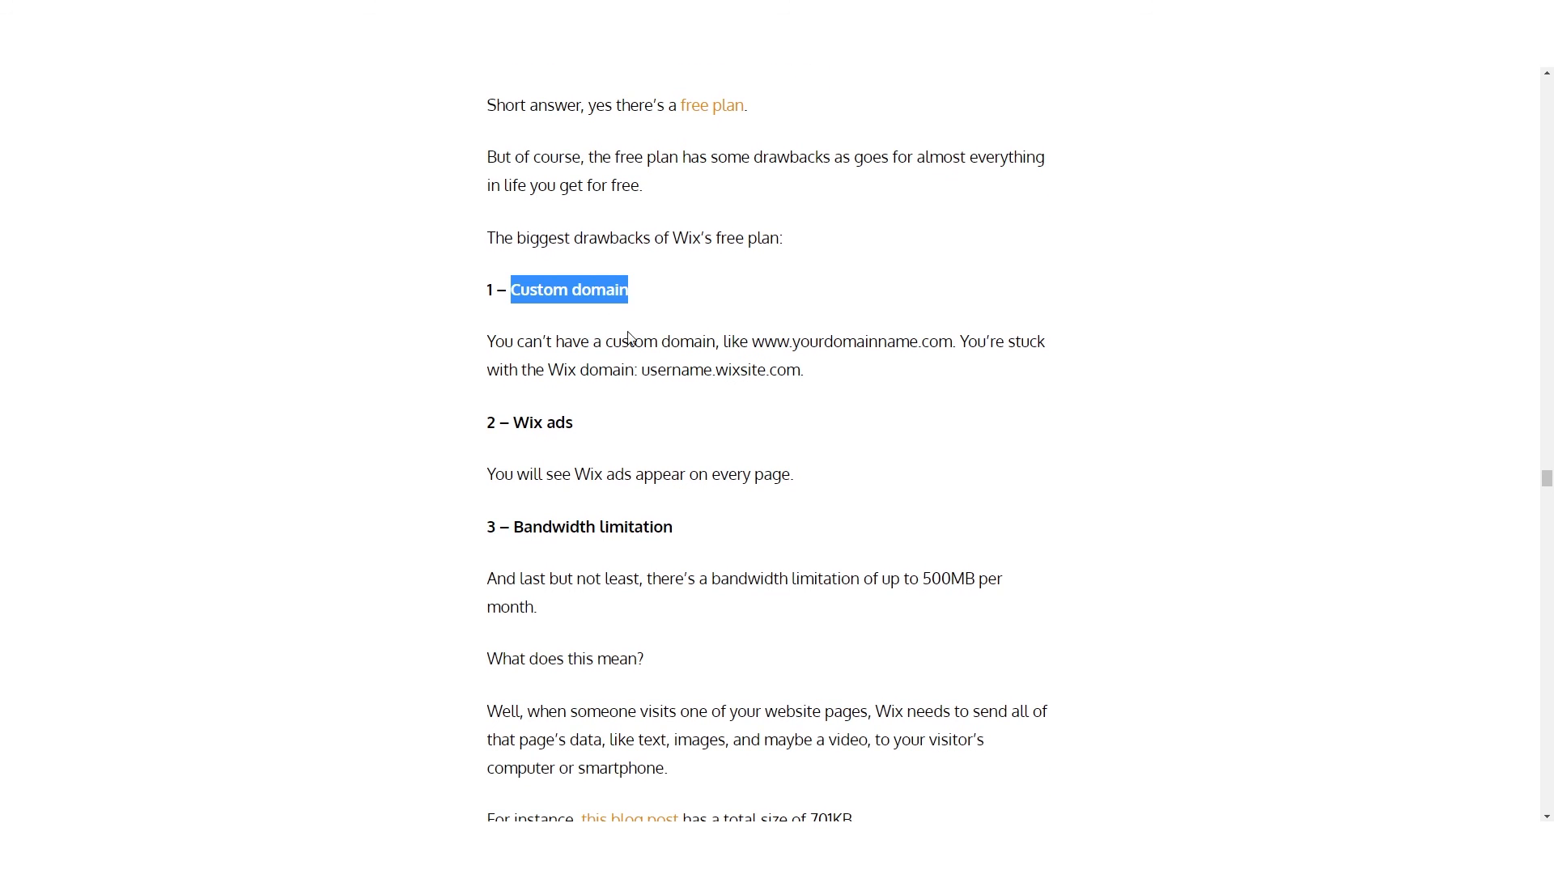
pyautogui.moveTo(564, 341); pyautogui.dragTo(719, 343)
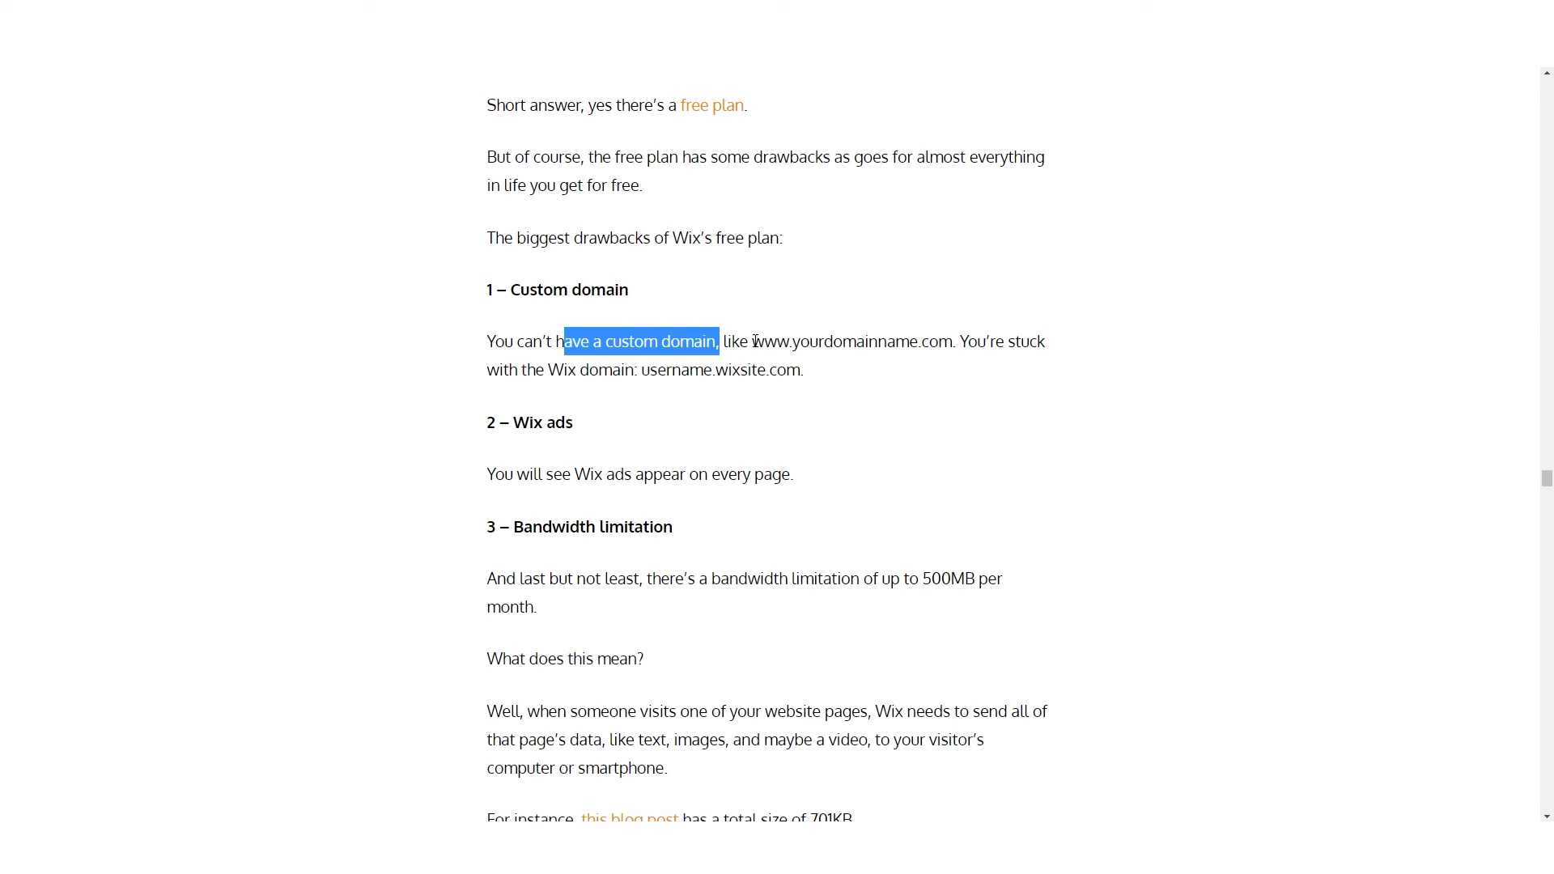
pyautogui.moveTo(753, 341); pyautogui.dragTo(950, 340)
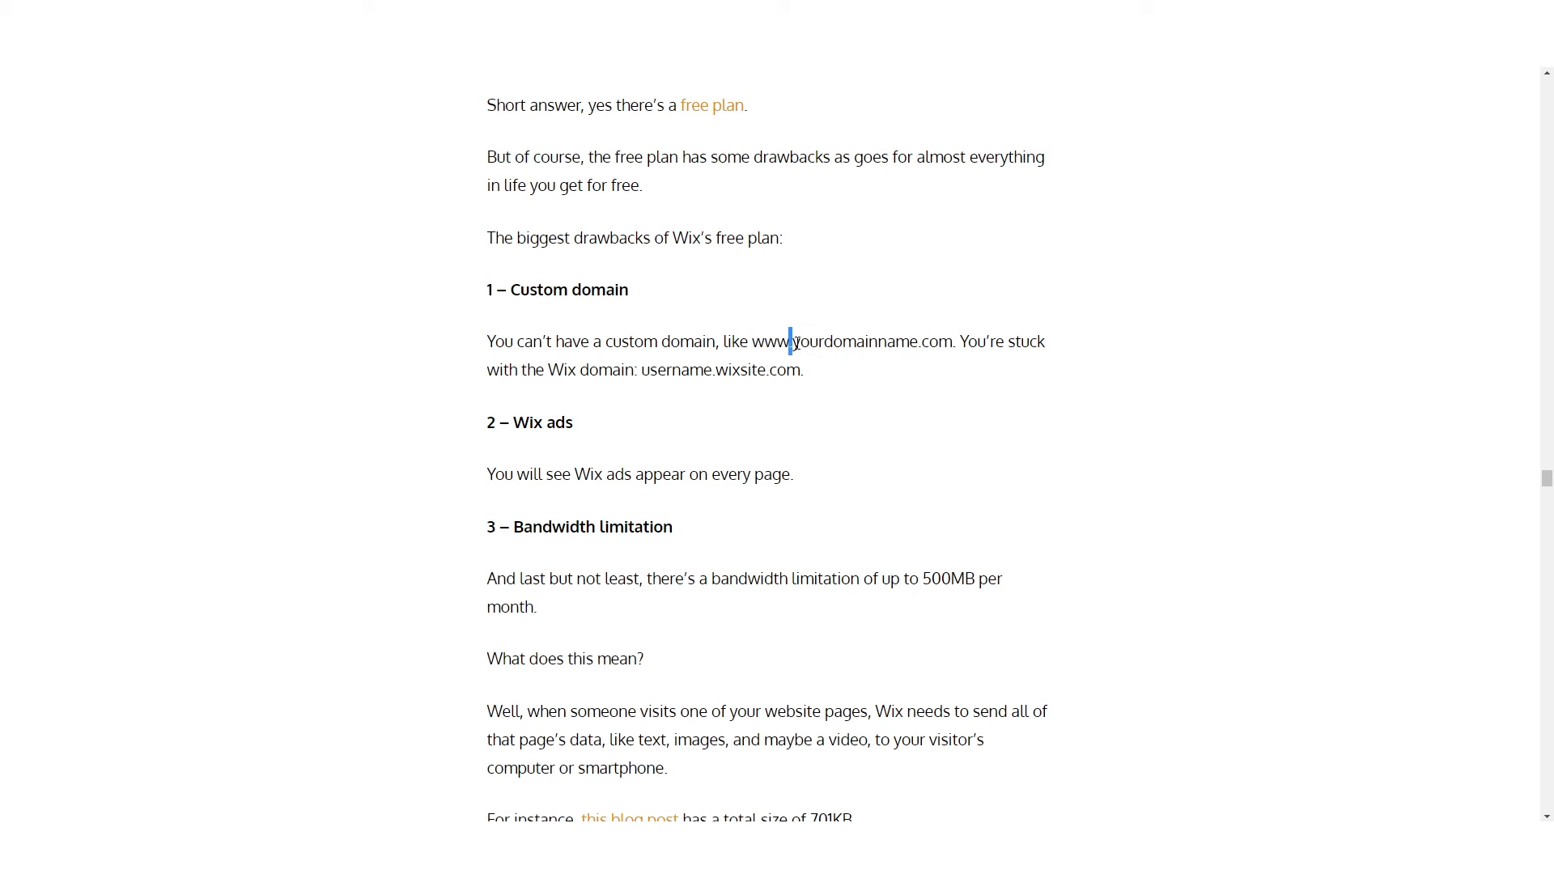
pyautogui.moveTo(791, 341); pyautogui.dragTo(954, 341)
pyautogui.click(775, 368)
pyautogui.moveTo(642, 370); pyautogui.dragTo(657, 370)
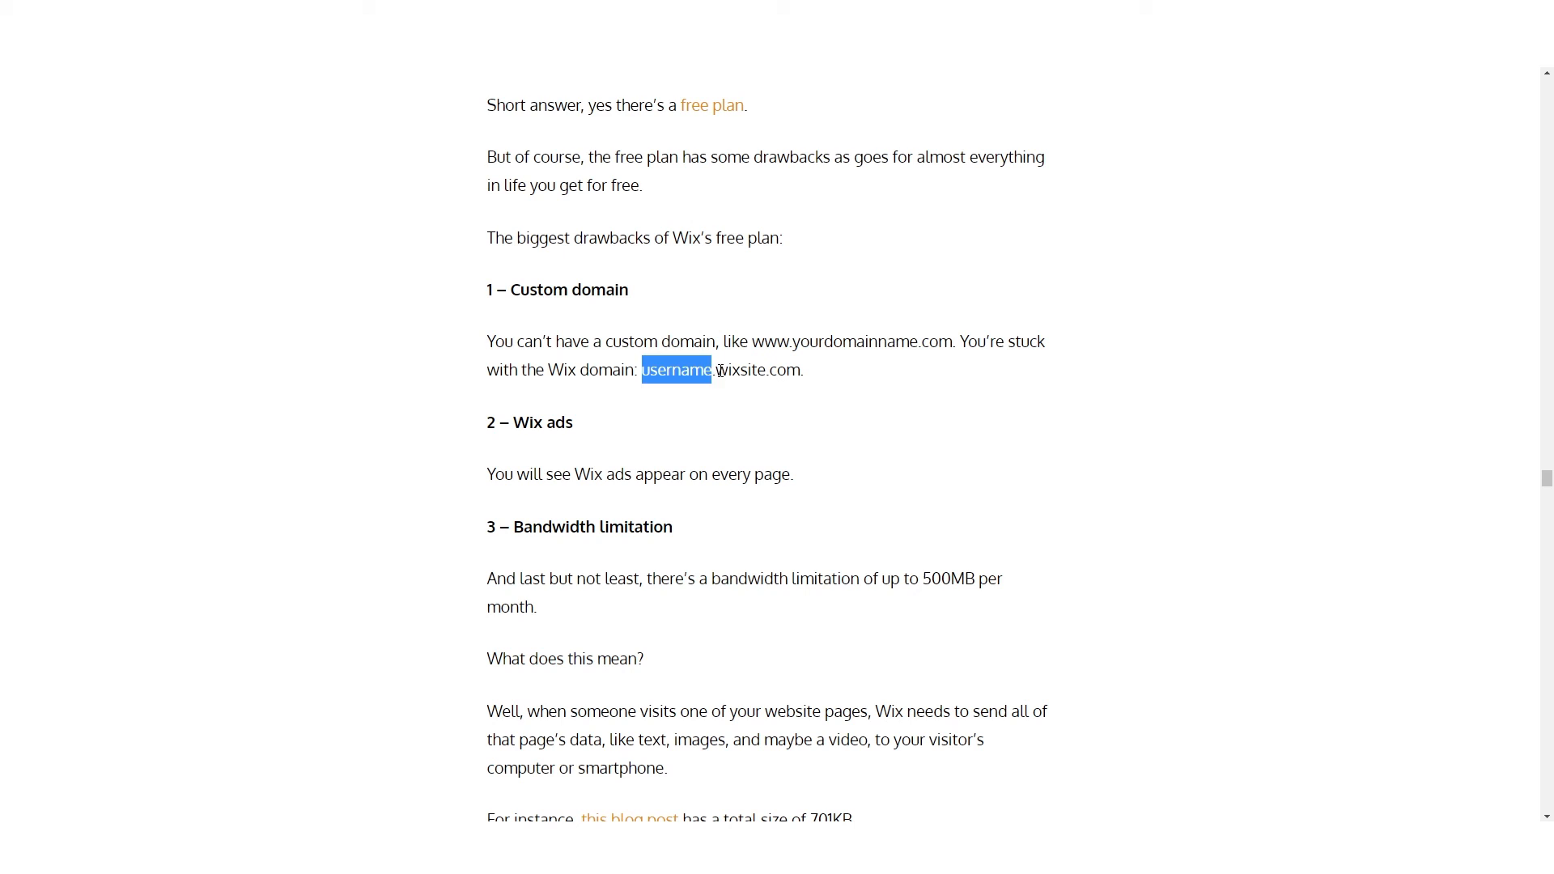
pyautogui.moveTo(715, 370); pyautogui.dragTo(810, 377)
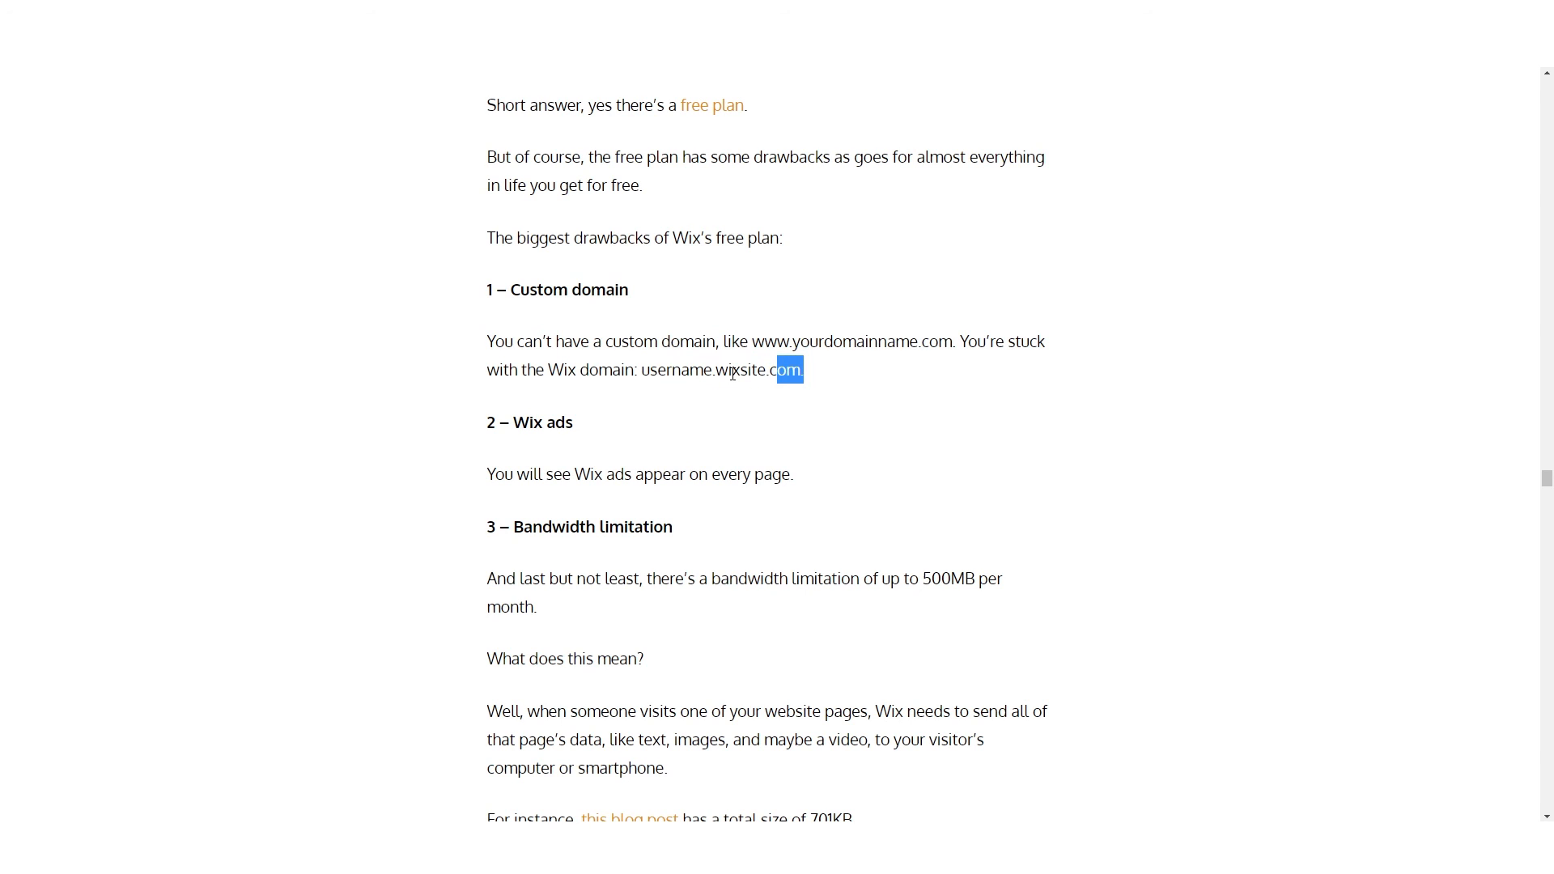
# - Highlight the Wix ads drawback, then look through the published Creator Egg homepage to check the Wix ad banner
pyautogui.scroll(-1, 585, 336)
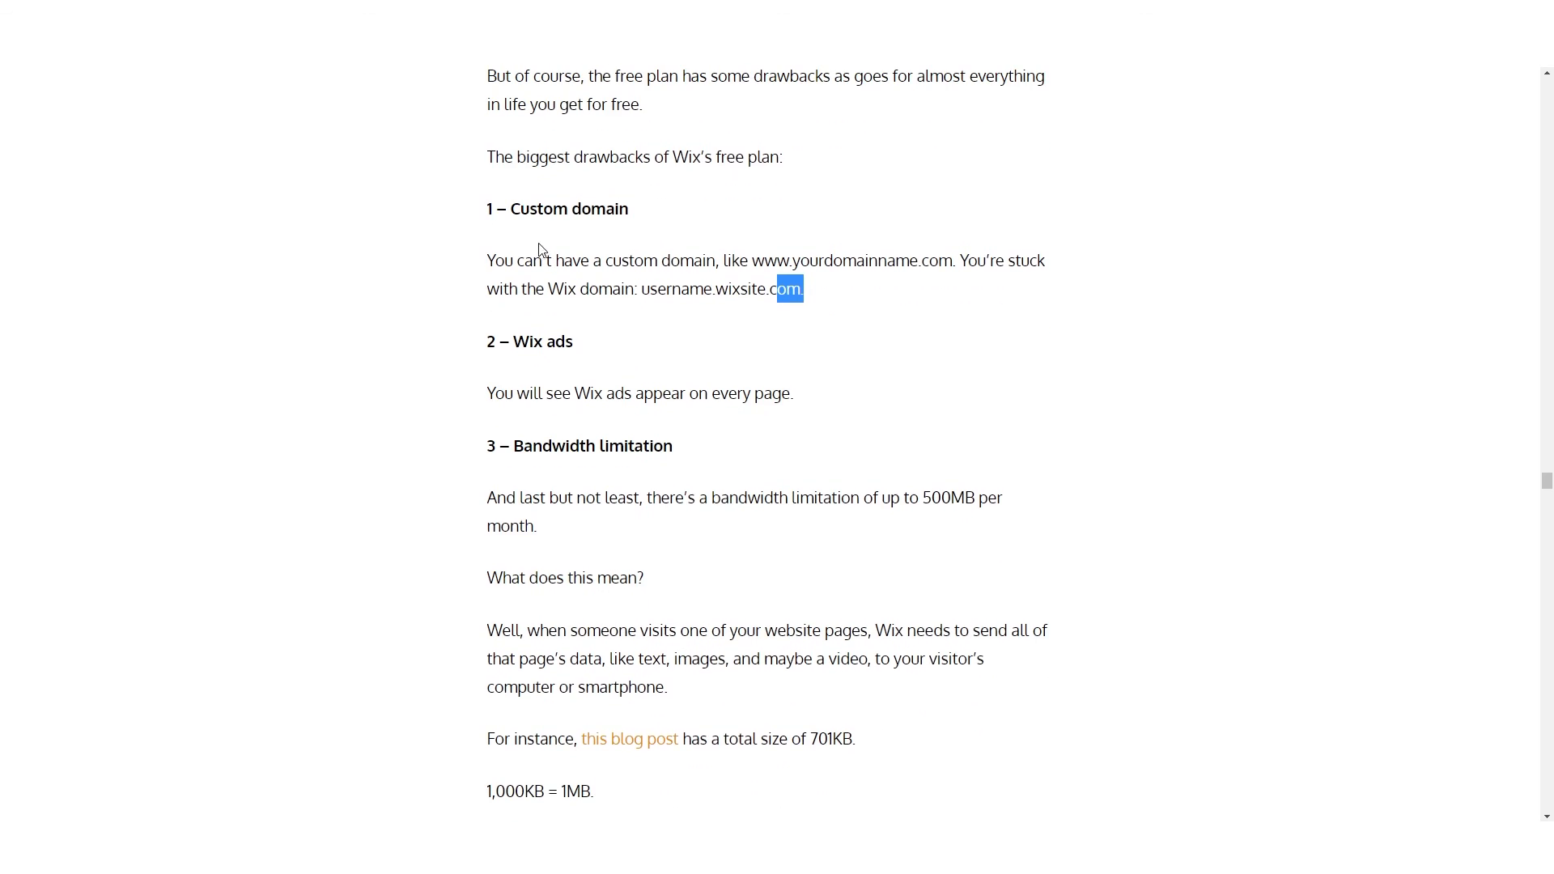
pyautogui.scroll(-1, 526, 298)
pyautogui.moveTo(515, 260); pyautogui.dragTo(590, 261)
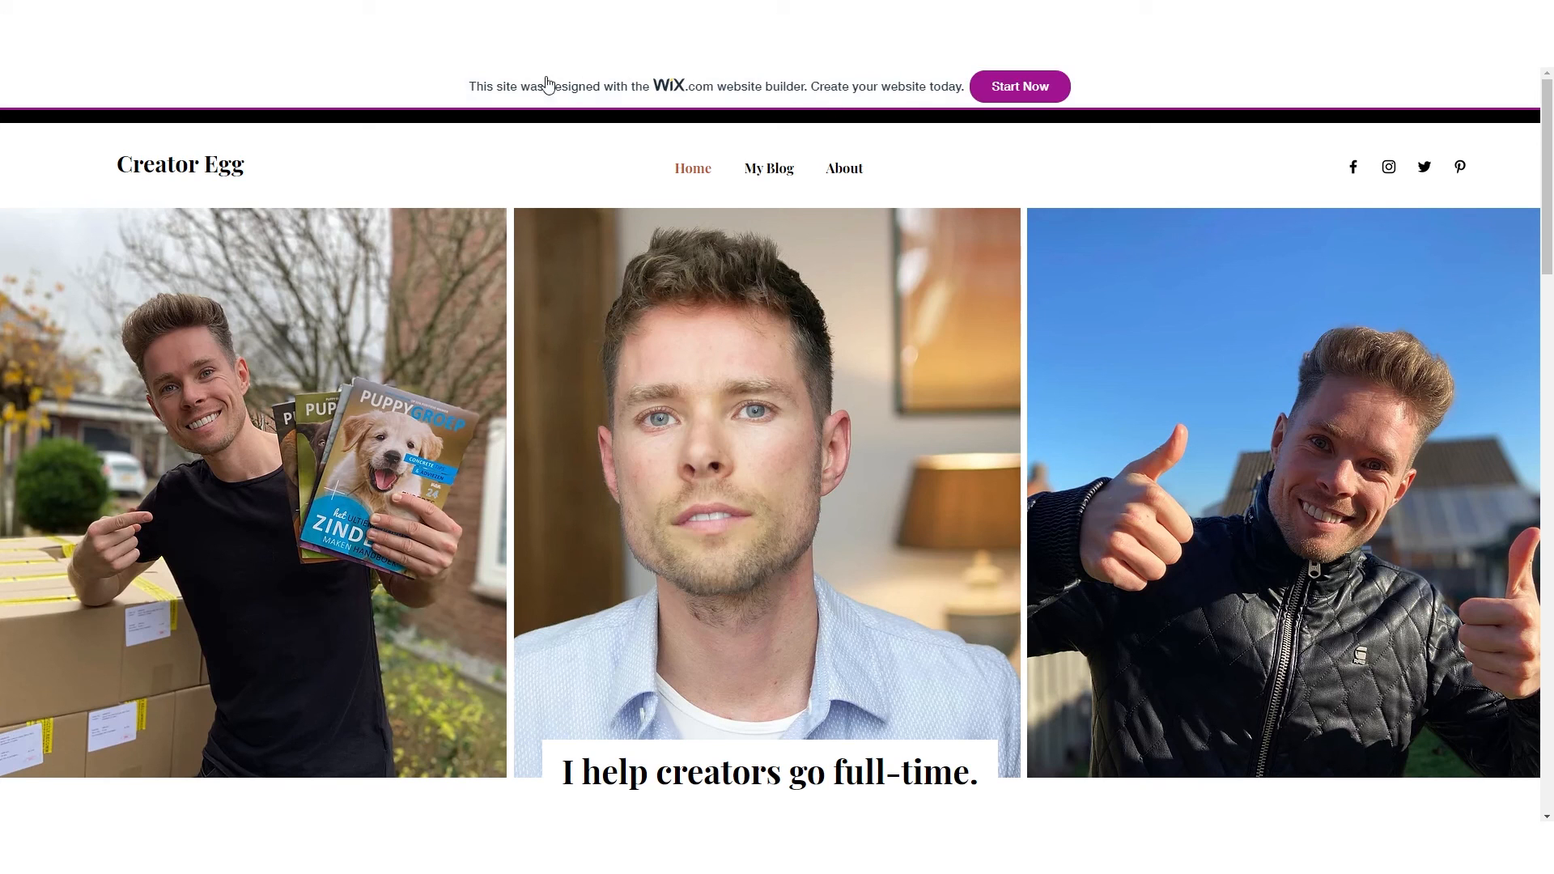
pyautogui.scroll(-15, 739, 163)
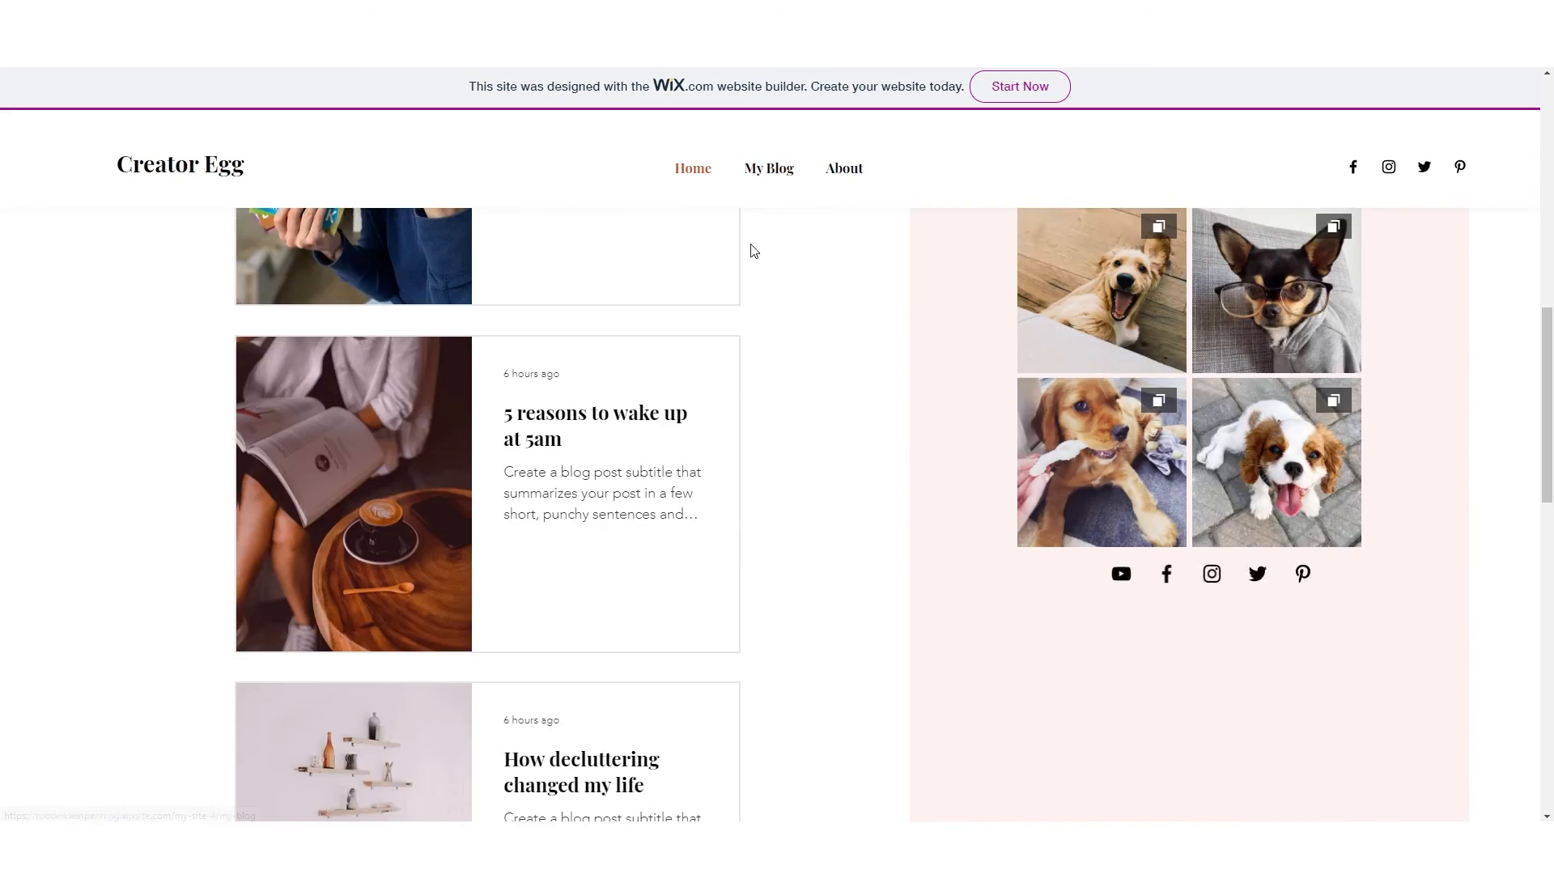
pyautogui.scroll(15, 645, 258)
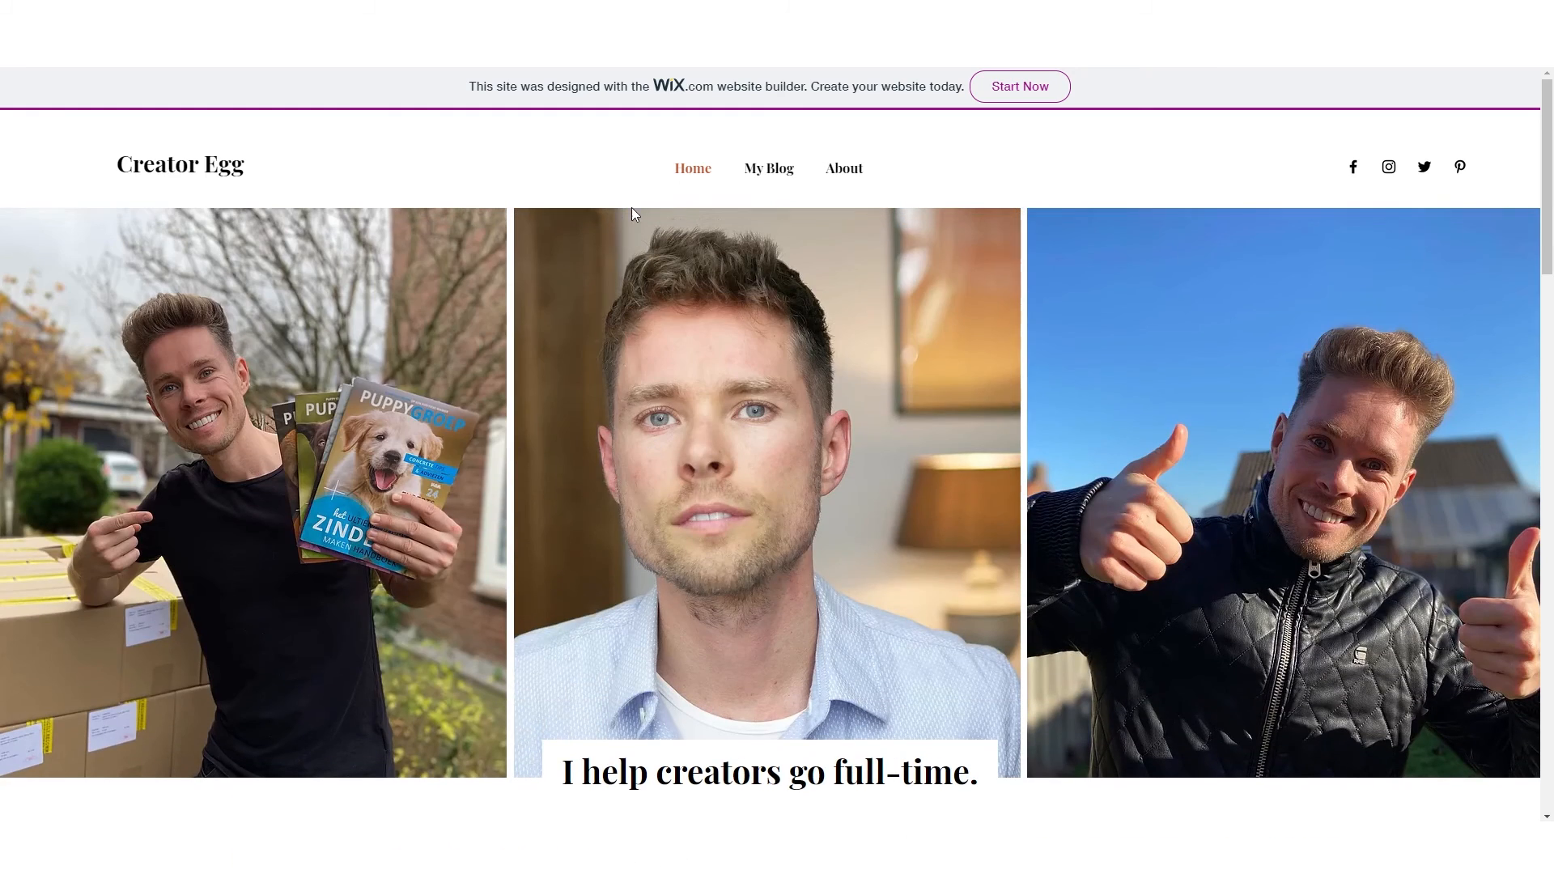
pyautogui.scroll(-12, 910, 138)
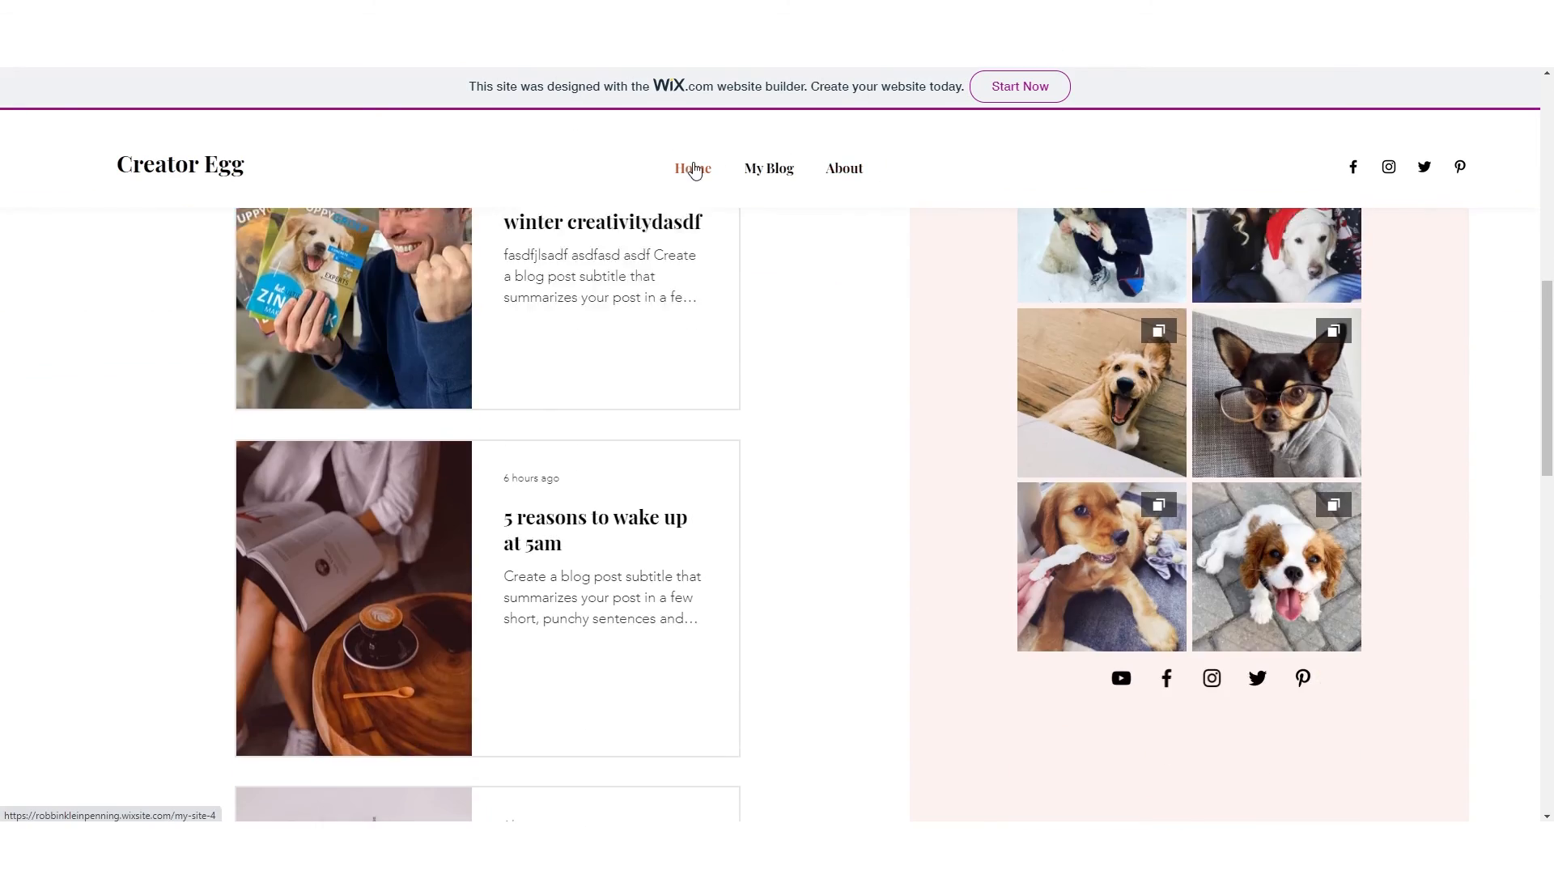
pyautogui.scroll(12, 684, 163)
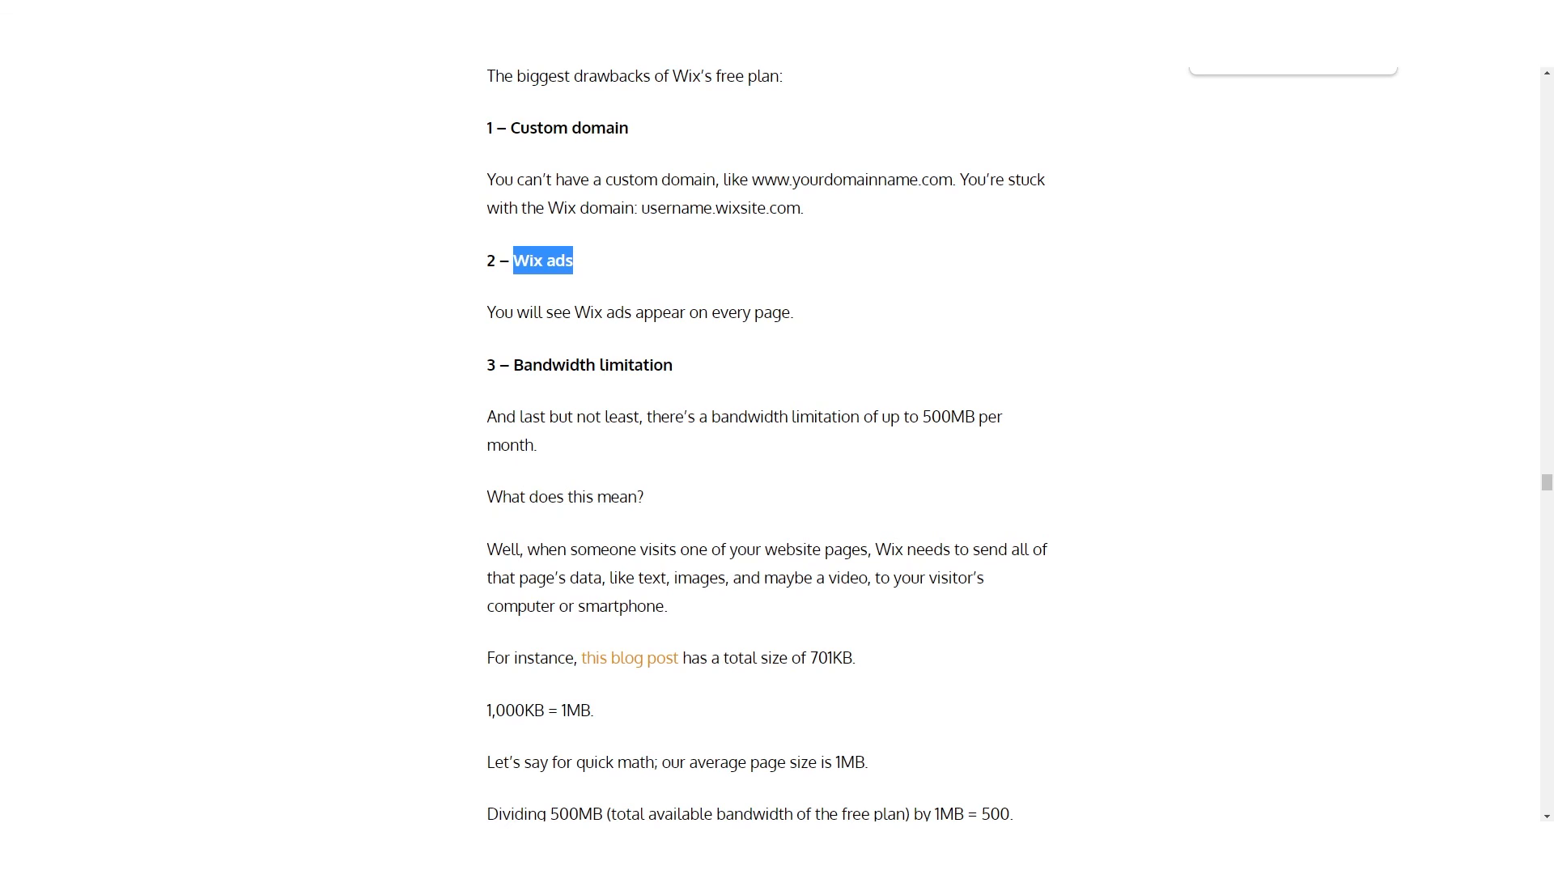
# - Return to the article and highlight the sentence about Wix ads on every page and the Wix ads heading
pyautogui.moveTo(491, 313); pyautogui.dragTo(797, 314)
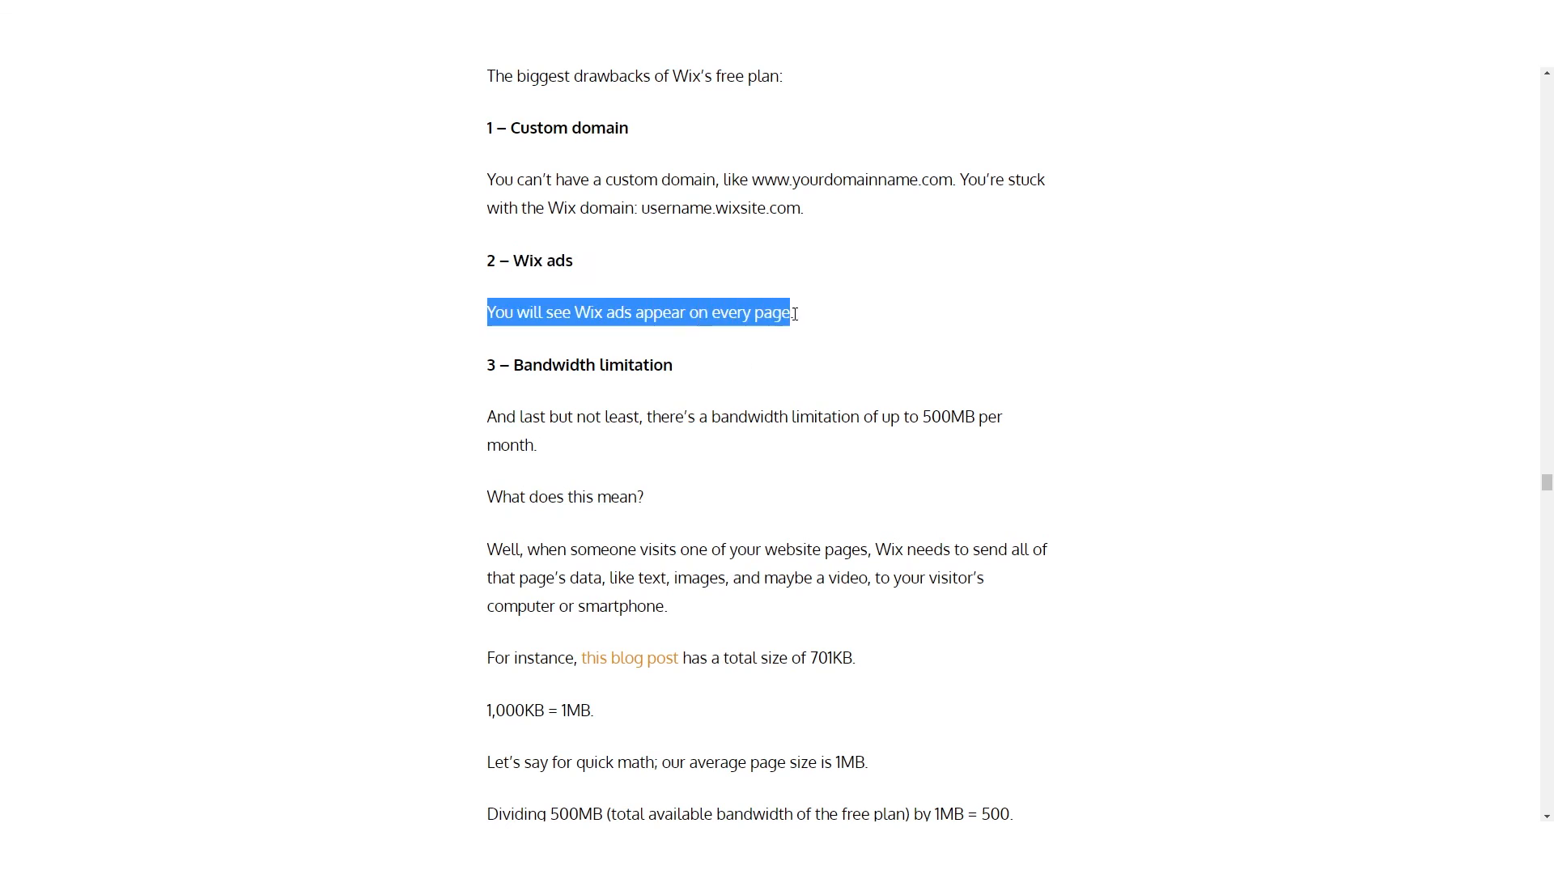
pyautogui.moveTo(480, 267); pyautogui.dragTo(673, 281)
pyautogui.moveTo(547, 263); pyautogui.dragTo(541, 264)
pyautogui.tripleClick(542, 265)
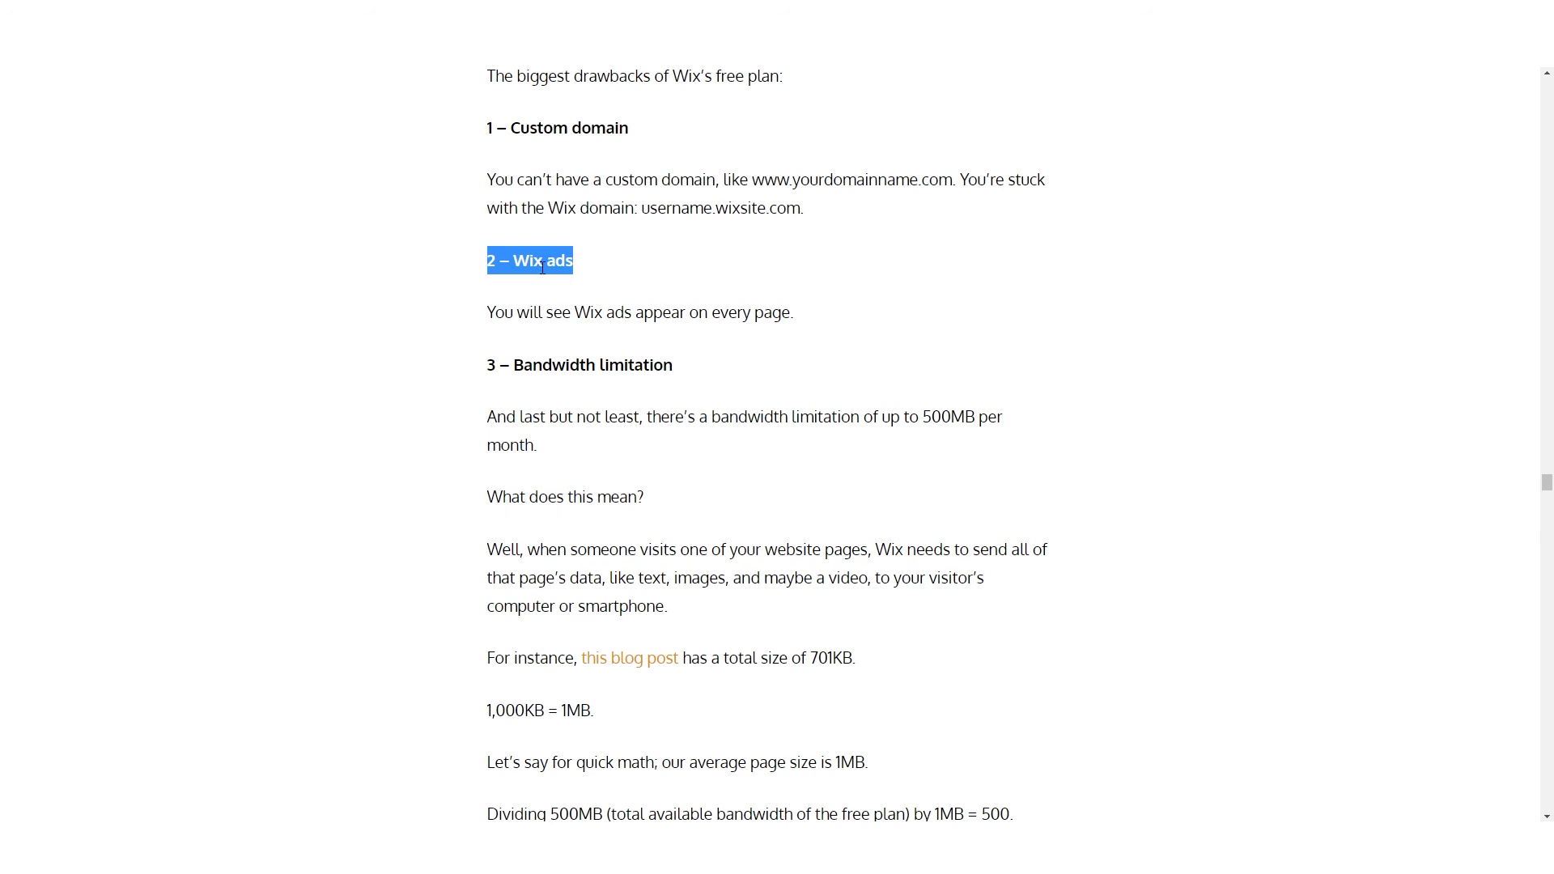
# - Read the bandwidth limitation section, highlighting its heading and the 500MB per month limit
pyautogui.scroll(-1, 567, 290)
pyautogui.scroll(-1, 512, 289)
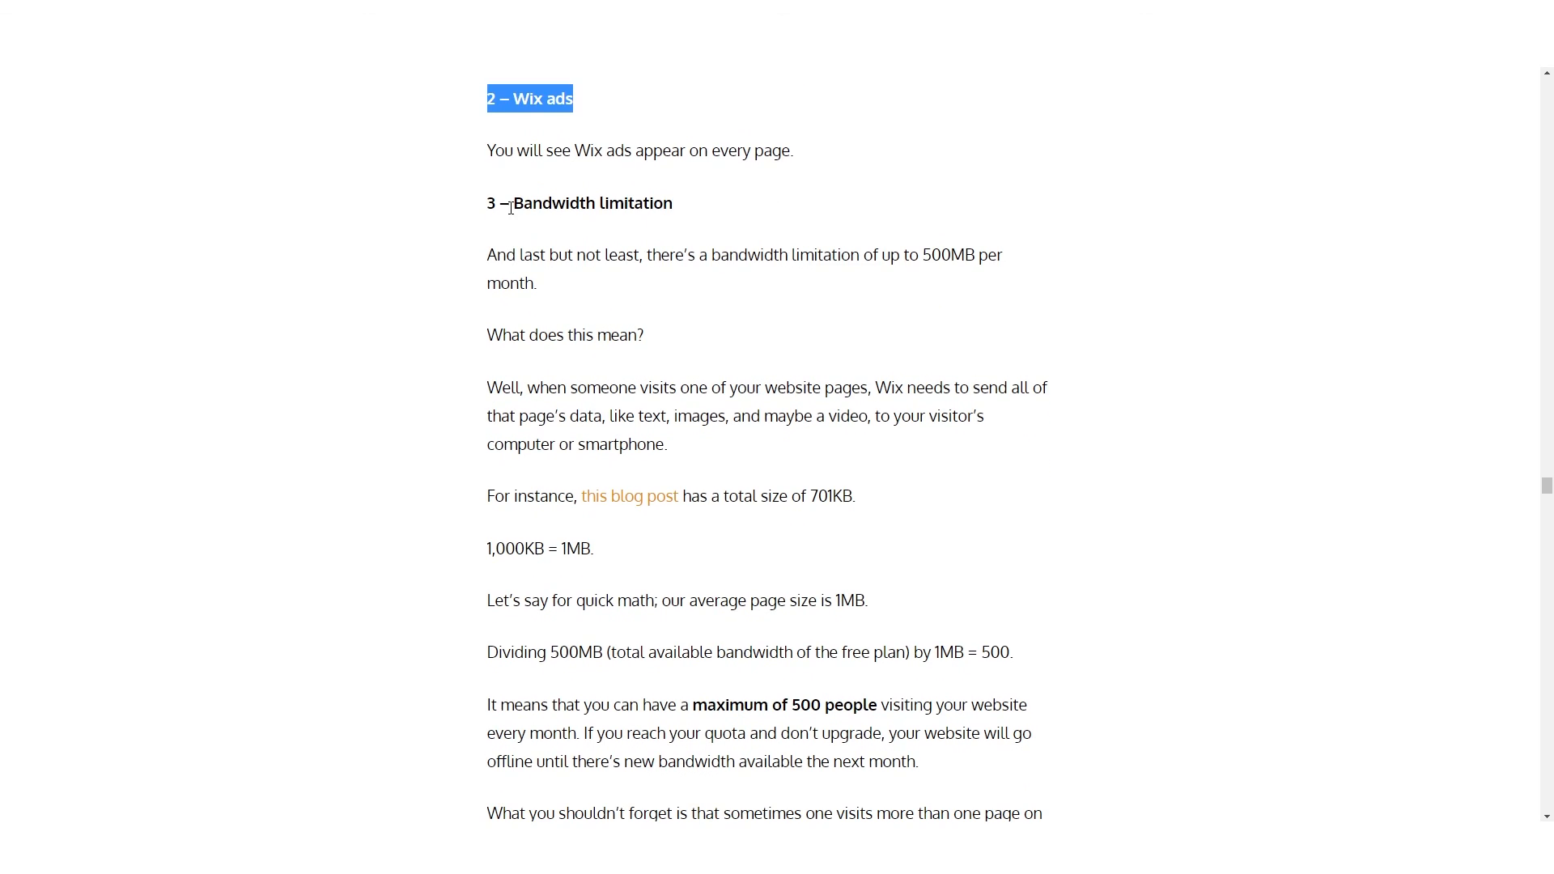
pyautogui.moveTo(514, 204); pyautogui.dragTo(685, 212)
pyautogui.scroll(-3, 612, 327)
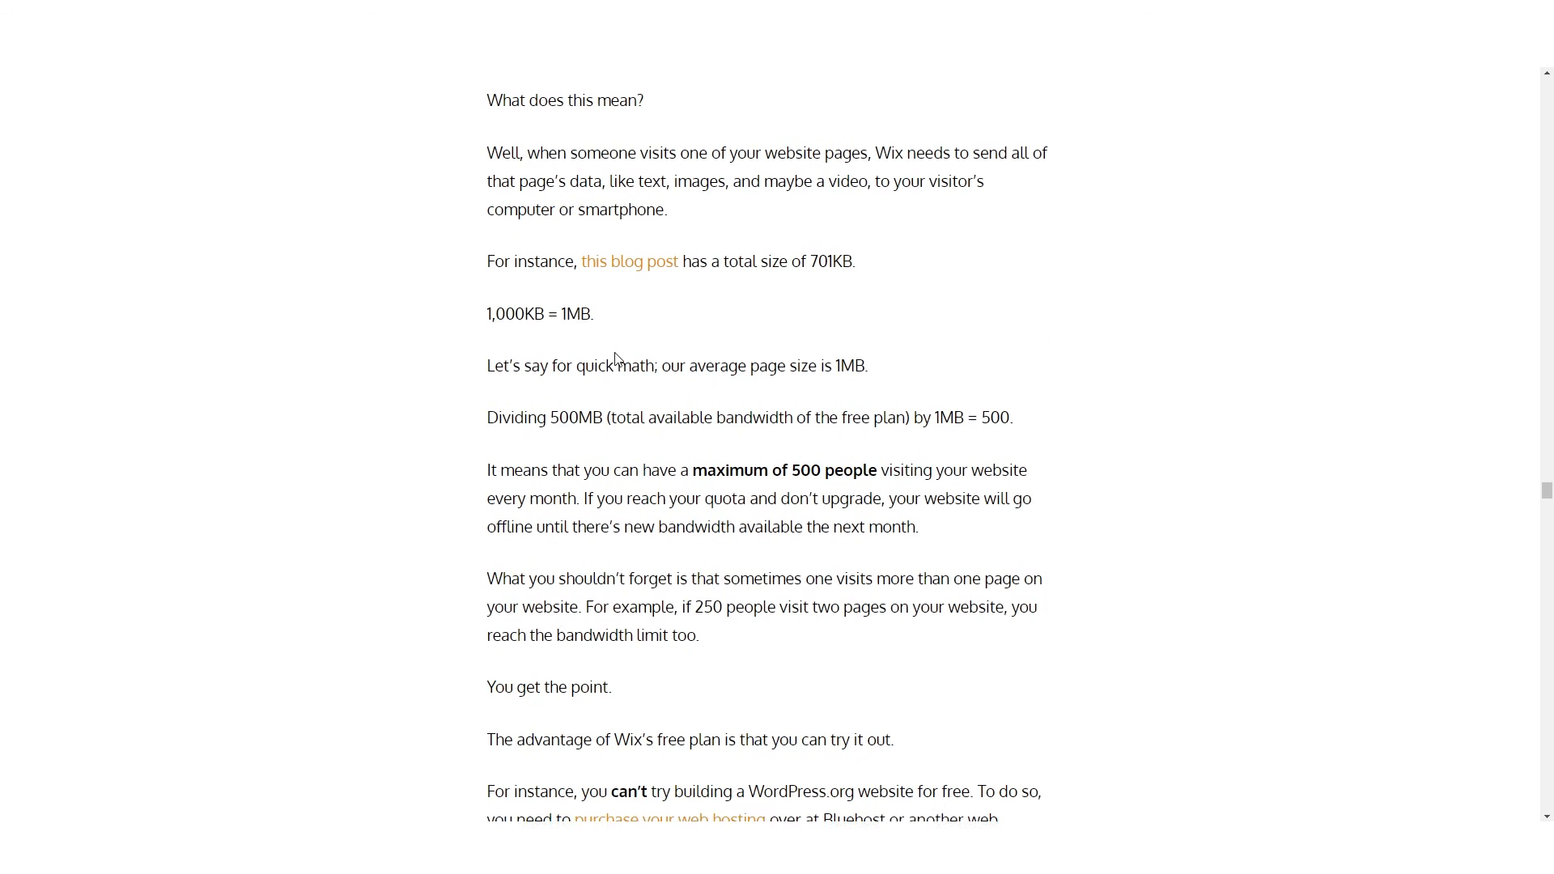
pyautogui.scroll(2, 525, 318)
pyautogui.scroll(2, 525, 318)
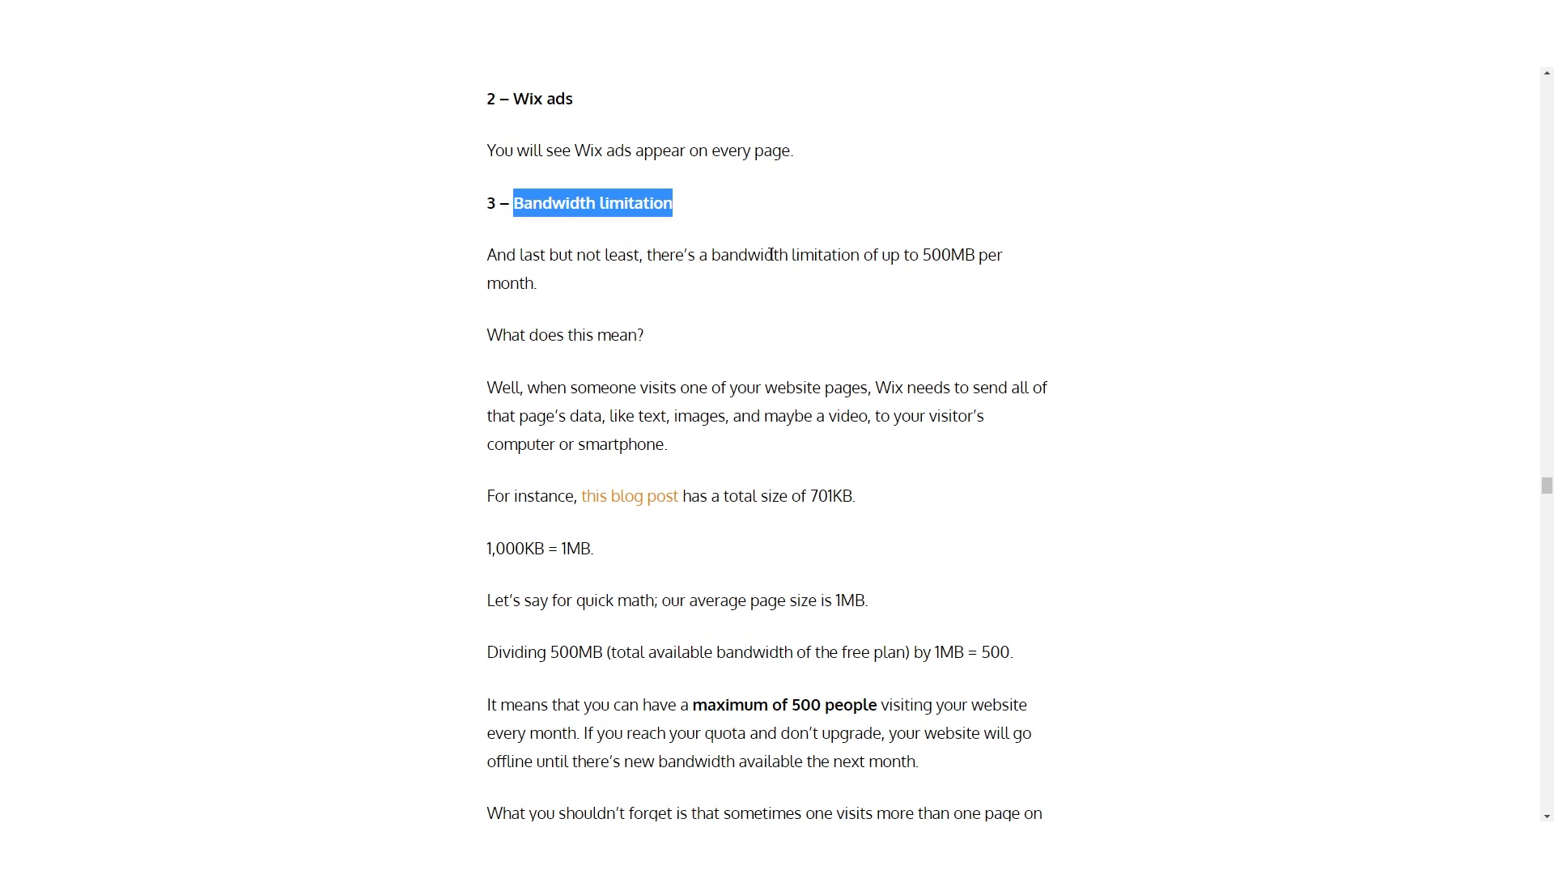
pyautogui.moveTo(698, 256); pyautogui.dragTo(1013, 257)
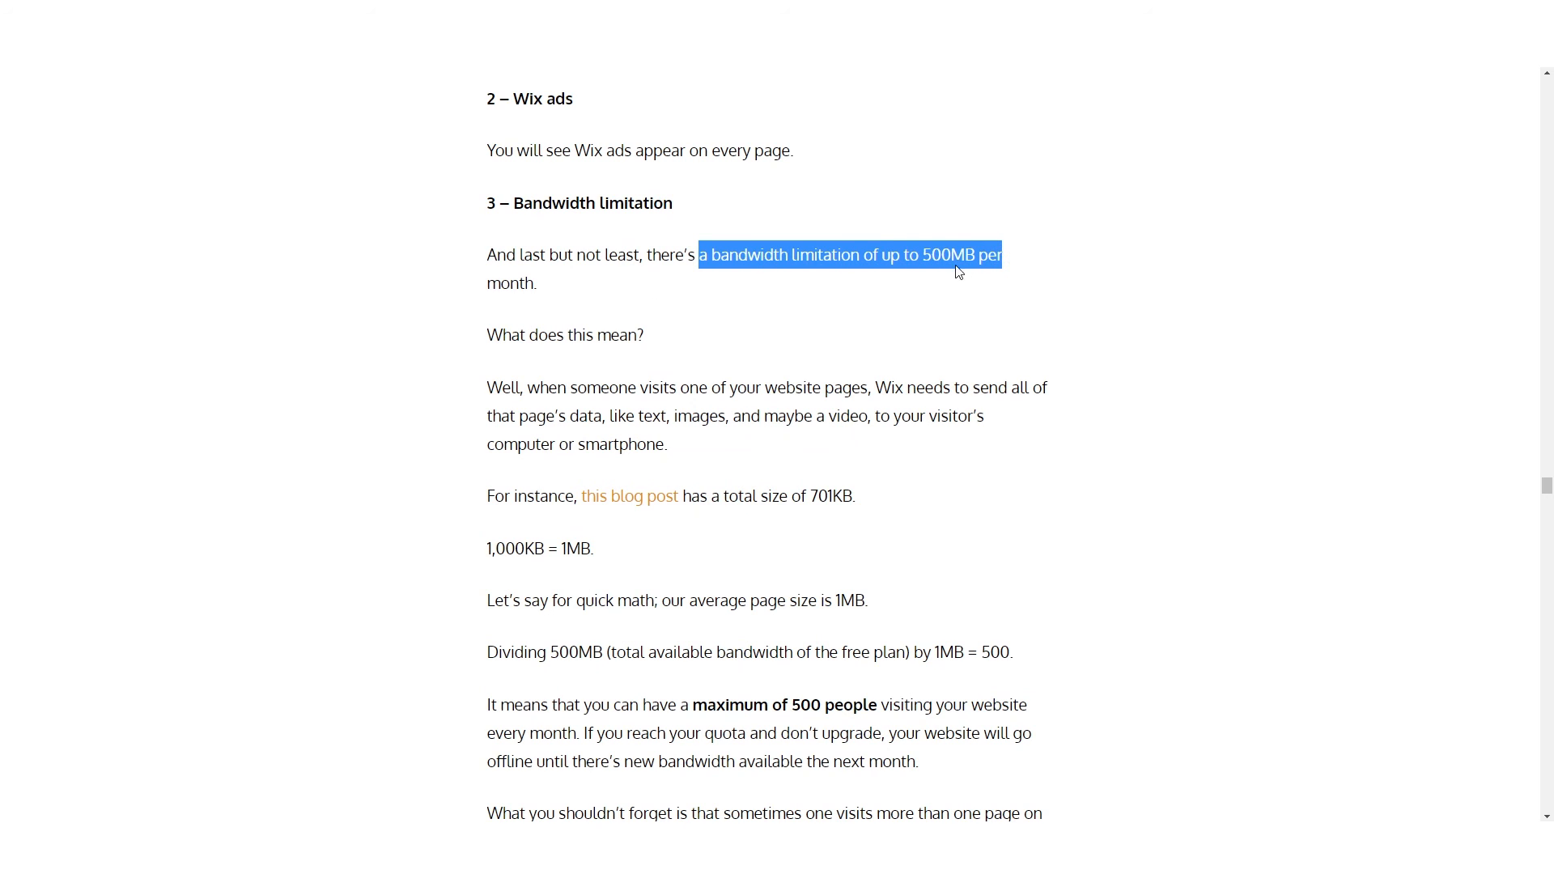
pyautogui.scroll(-4, 583, 327)
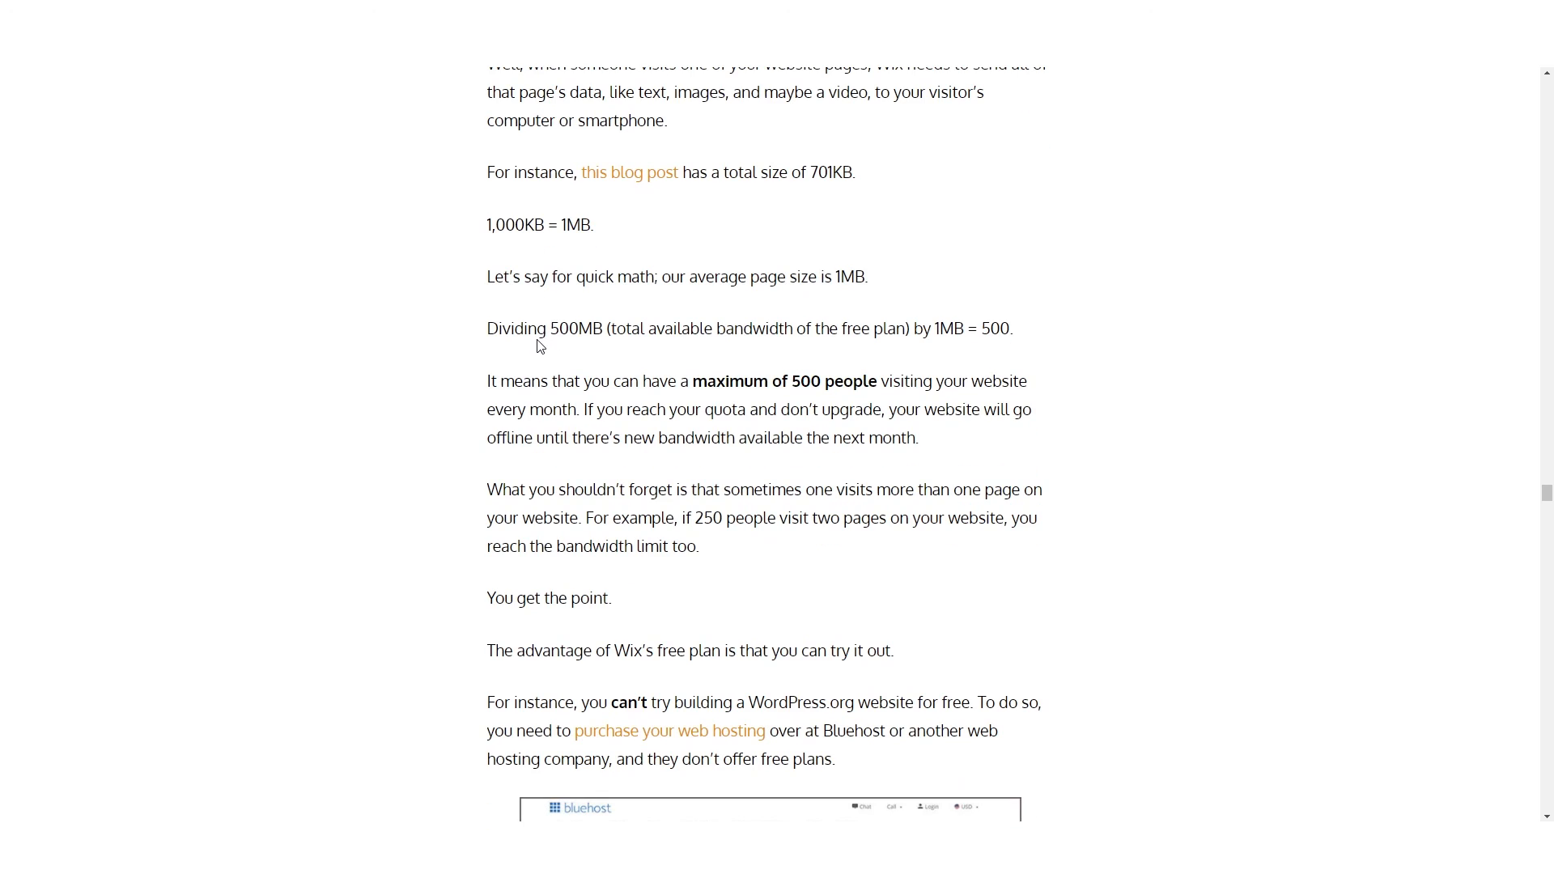
# - Compare the 1MB page size example with the 500MB monthly limit by highlighting both figures in the article
pyautogui.scroll(-1, 540, 346)
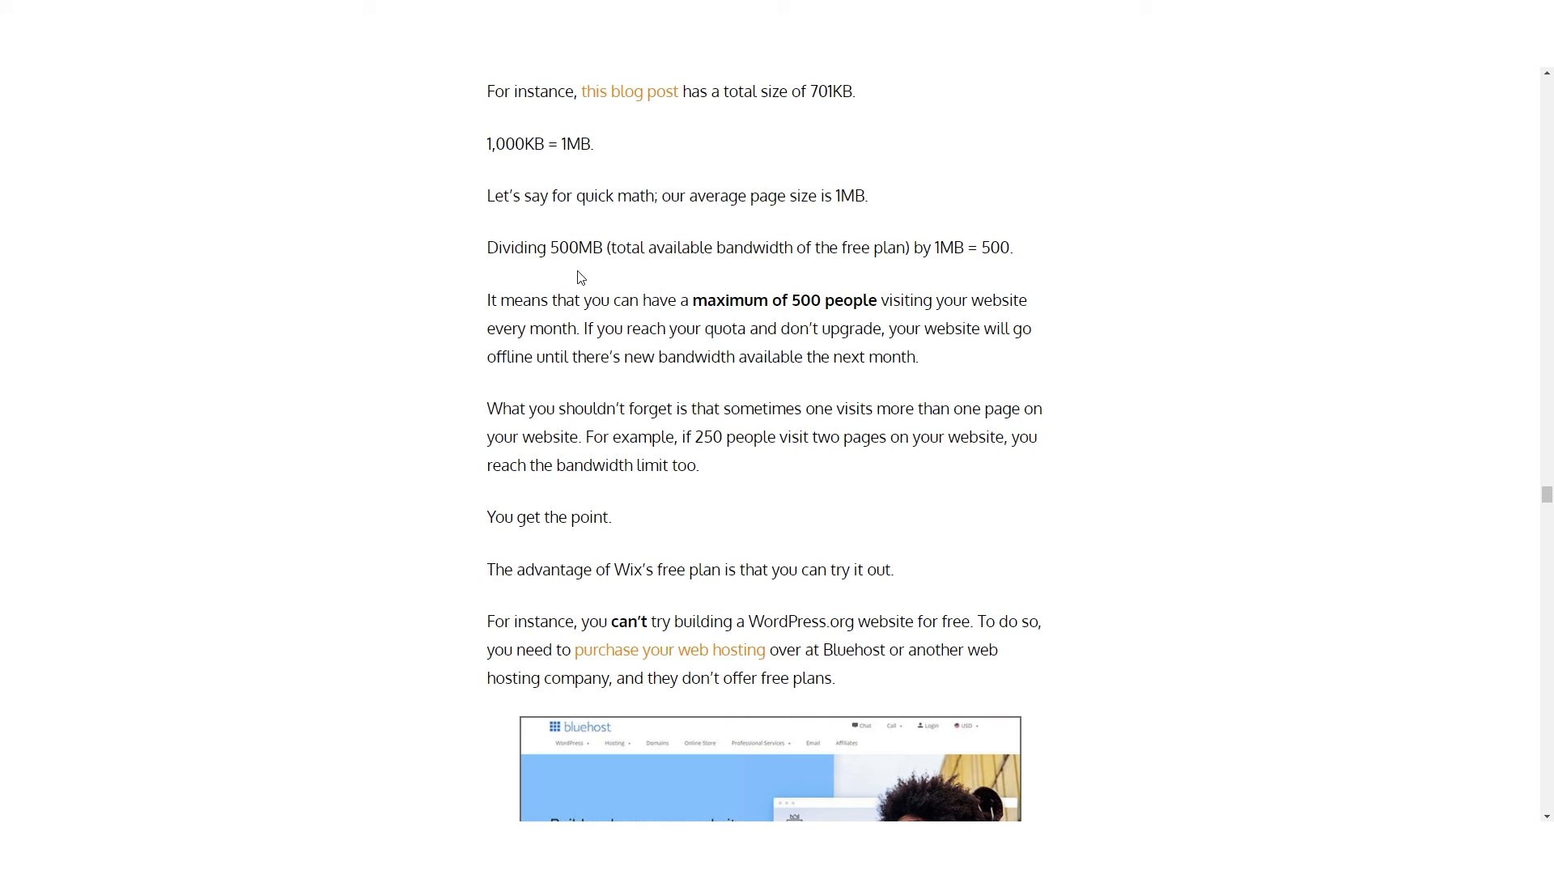
pyautogui.moveTo(567, 144)
pyautogui.mouseDown()
pyautogui.moveTo(627, 149)
pyautogui.moveTo(595, 146)
pyautogui.mouseUp()
pyautogui.click(576, 148)
pyautogui.scroll(5, 778, 267)
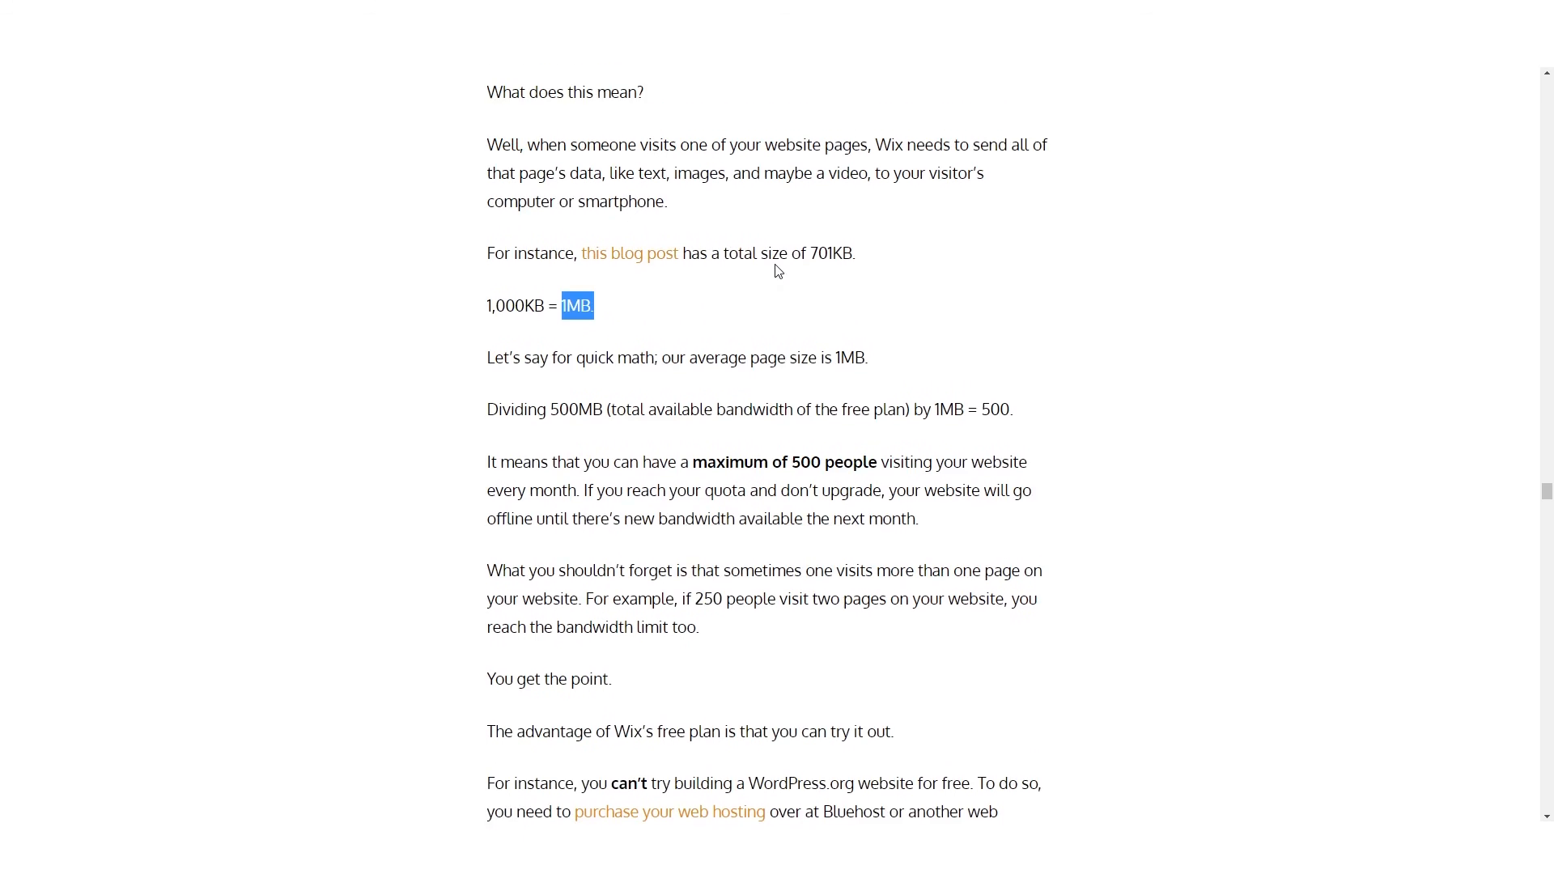
pyautogui.moveTo(923, 254); pyautogui.dragTo(1023, 255)
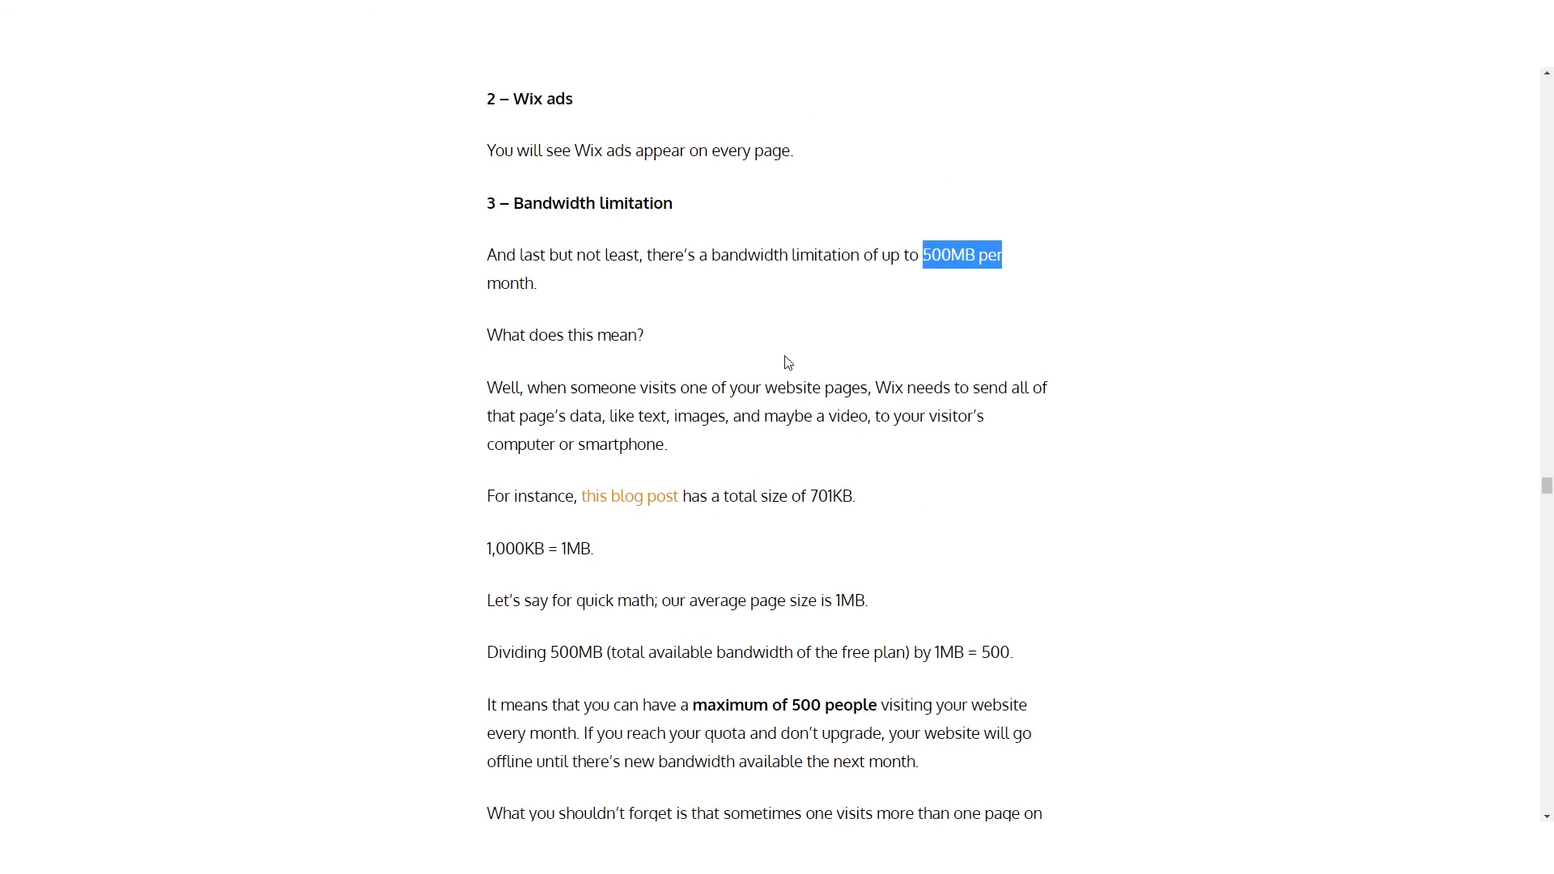
pyautogui.scroll(-3, 580, 340)
pyautogui.moveTo(562, 306); pyautogui.dragTo(589, 308)
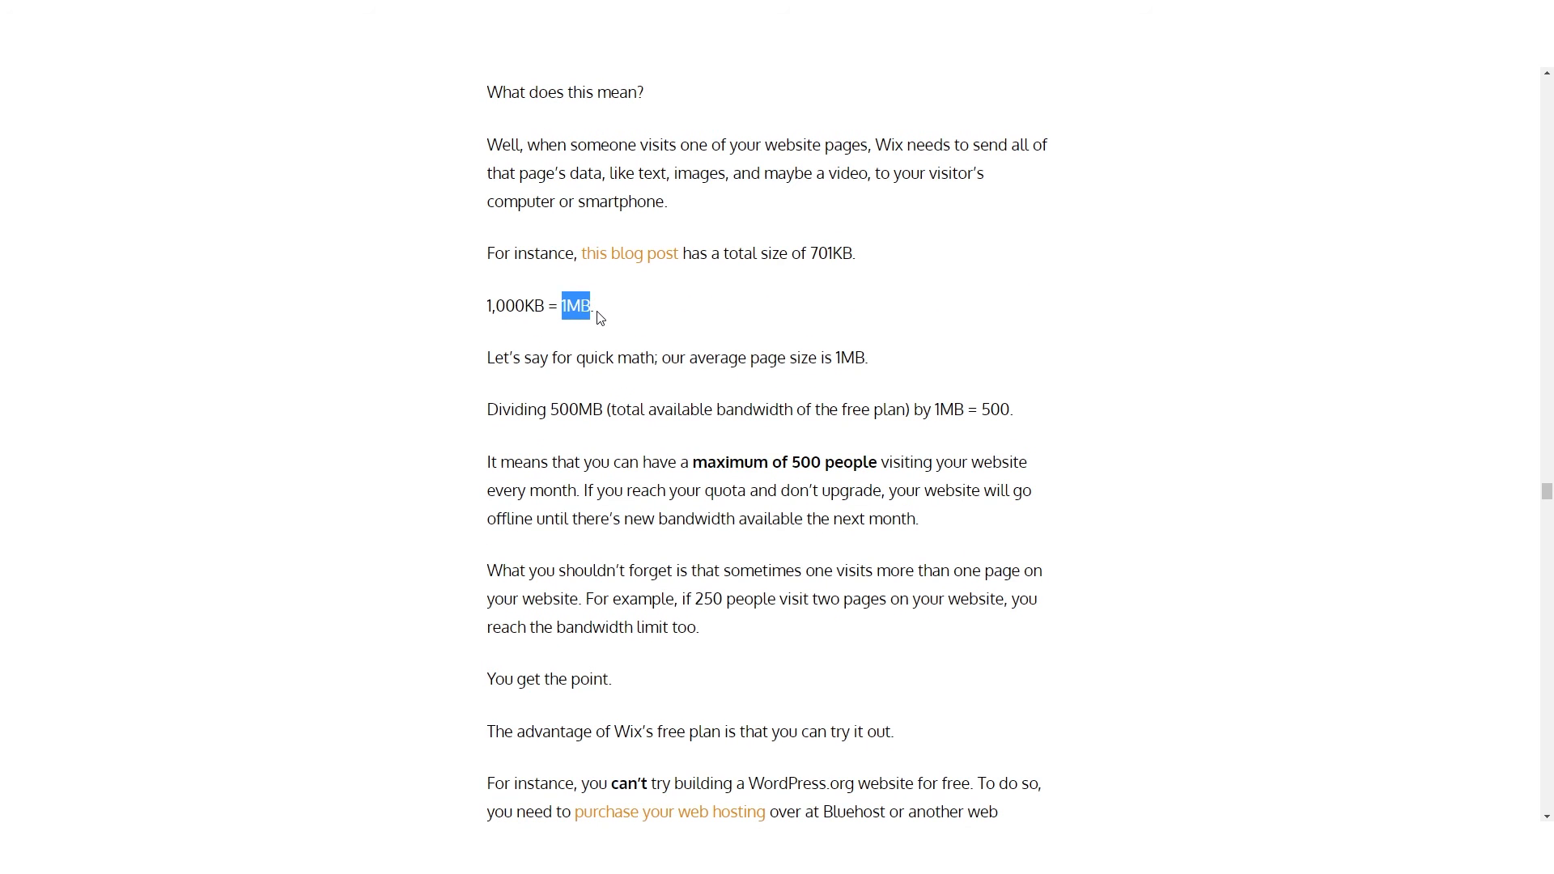
pyautogui.moveTo(563, 307); pyautogui.dragTo(607, 308)
pyautogui.scroll(-2, 586, 348)
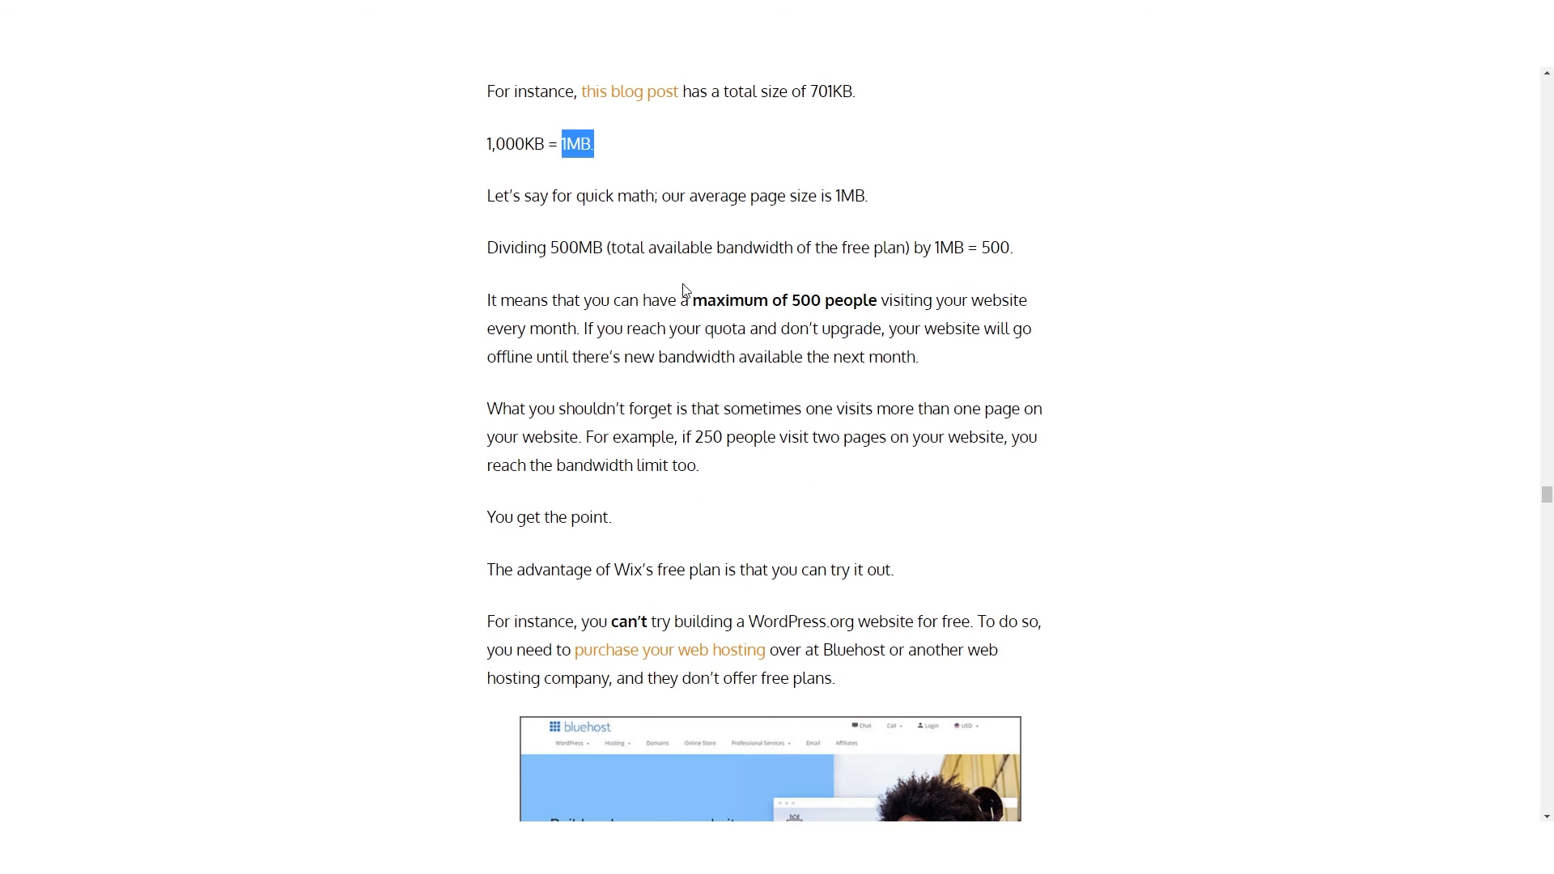
# - Highlight the calculation dividing 500MB by 1MB and the text on what happens when the monthly quota is reached
pyautogui.moveTo(489, 247); pyautogui.dragTo(597, 246)
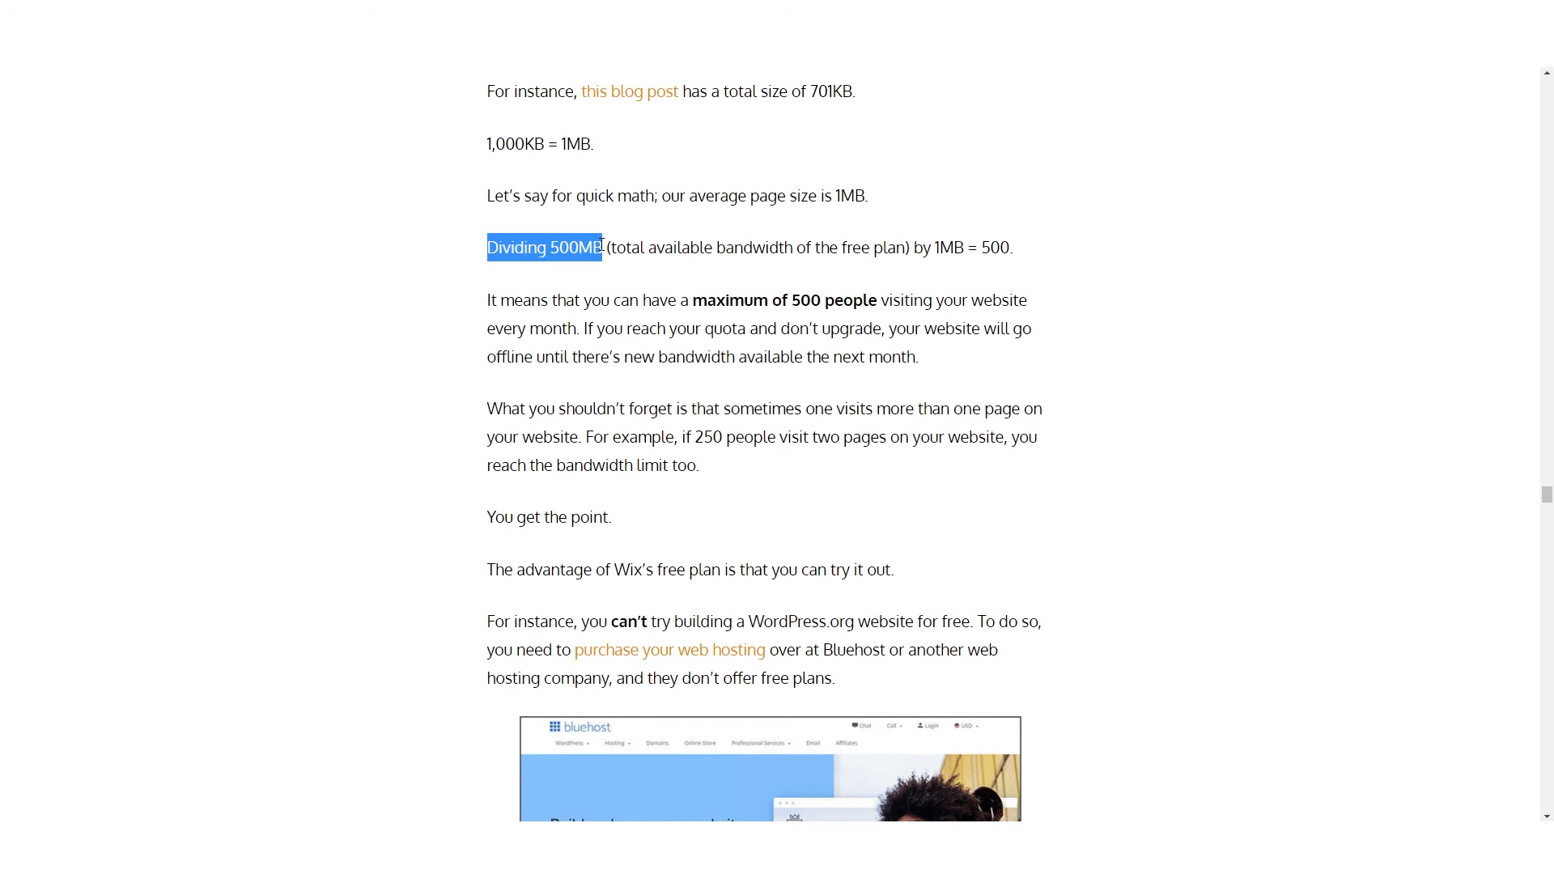
pyautogui.moveTo(935, 247); pyautogui.dragTo(1027, 251)
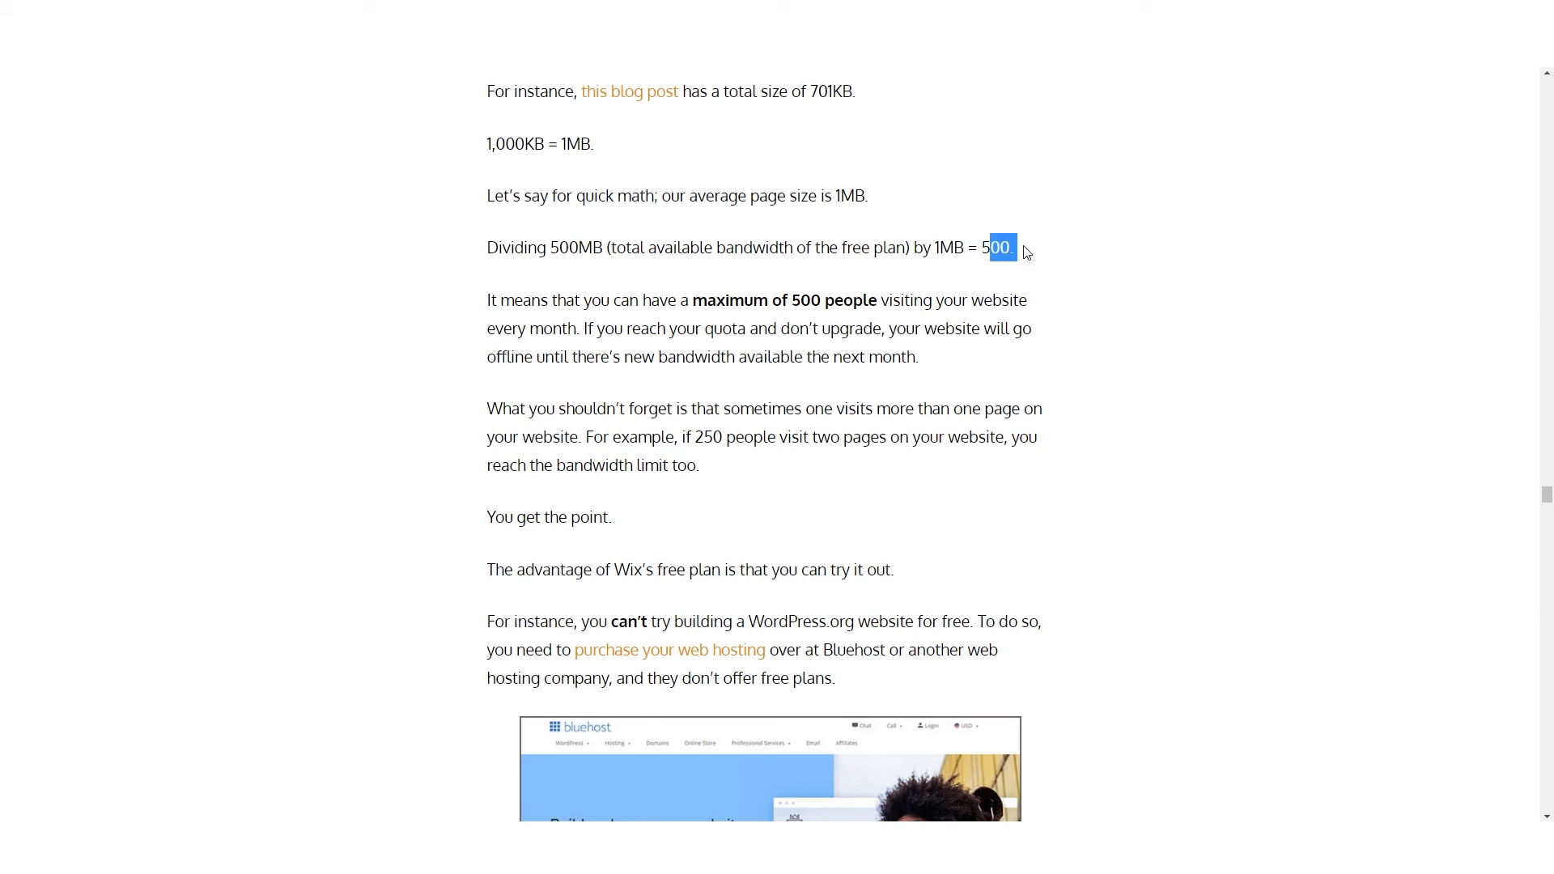
pyautogui.scroll(-1, 979, 291)
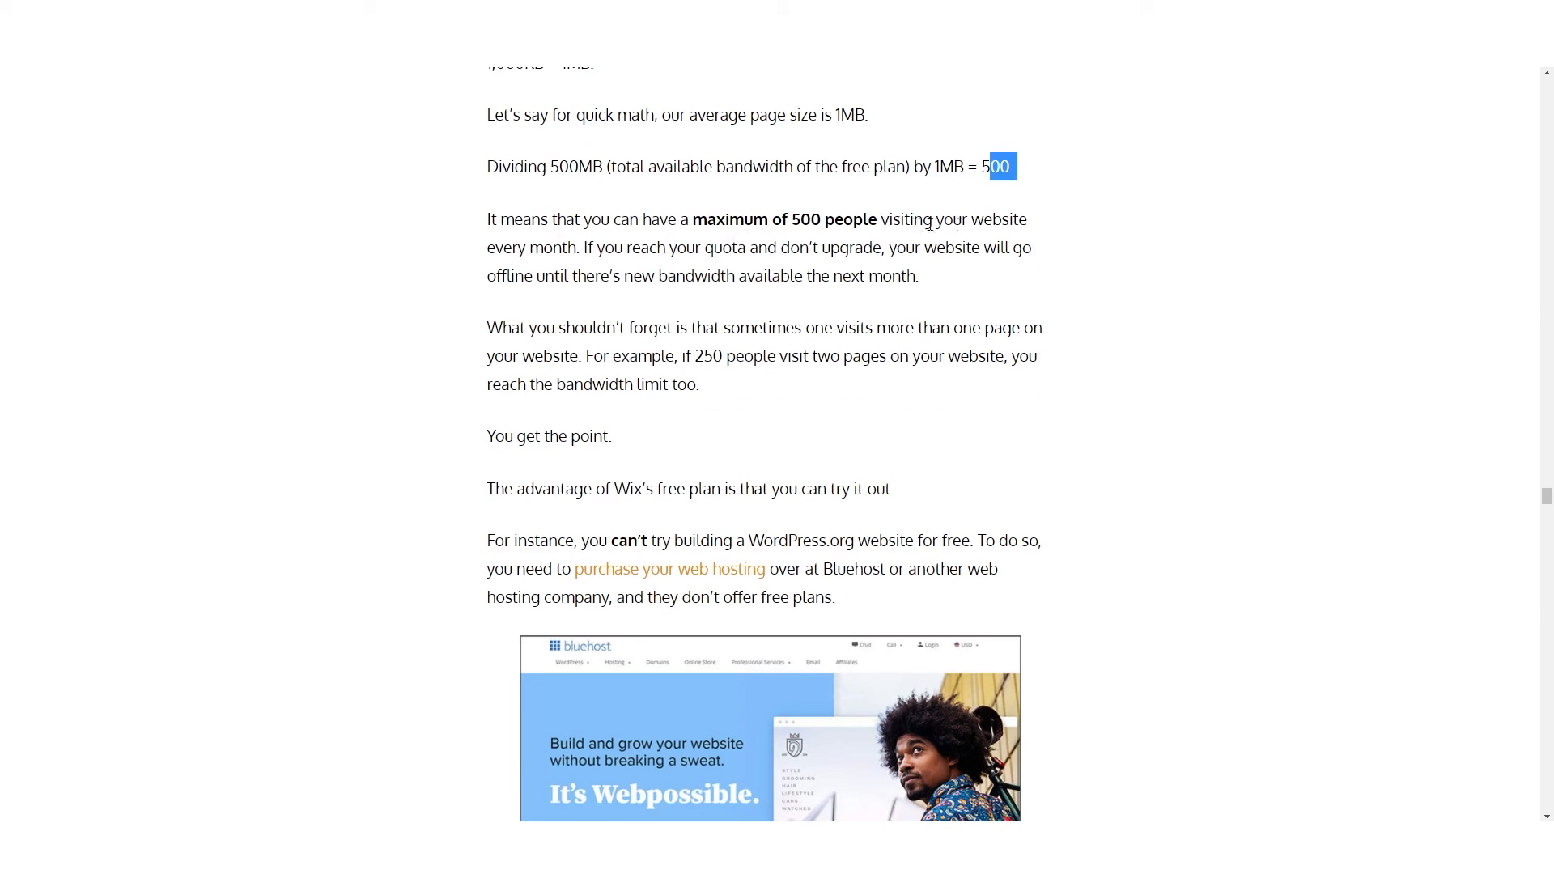
pyautogui.moveTo(582, 250); pyautogui.dragTo(723, 251)
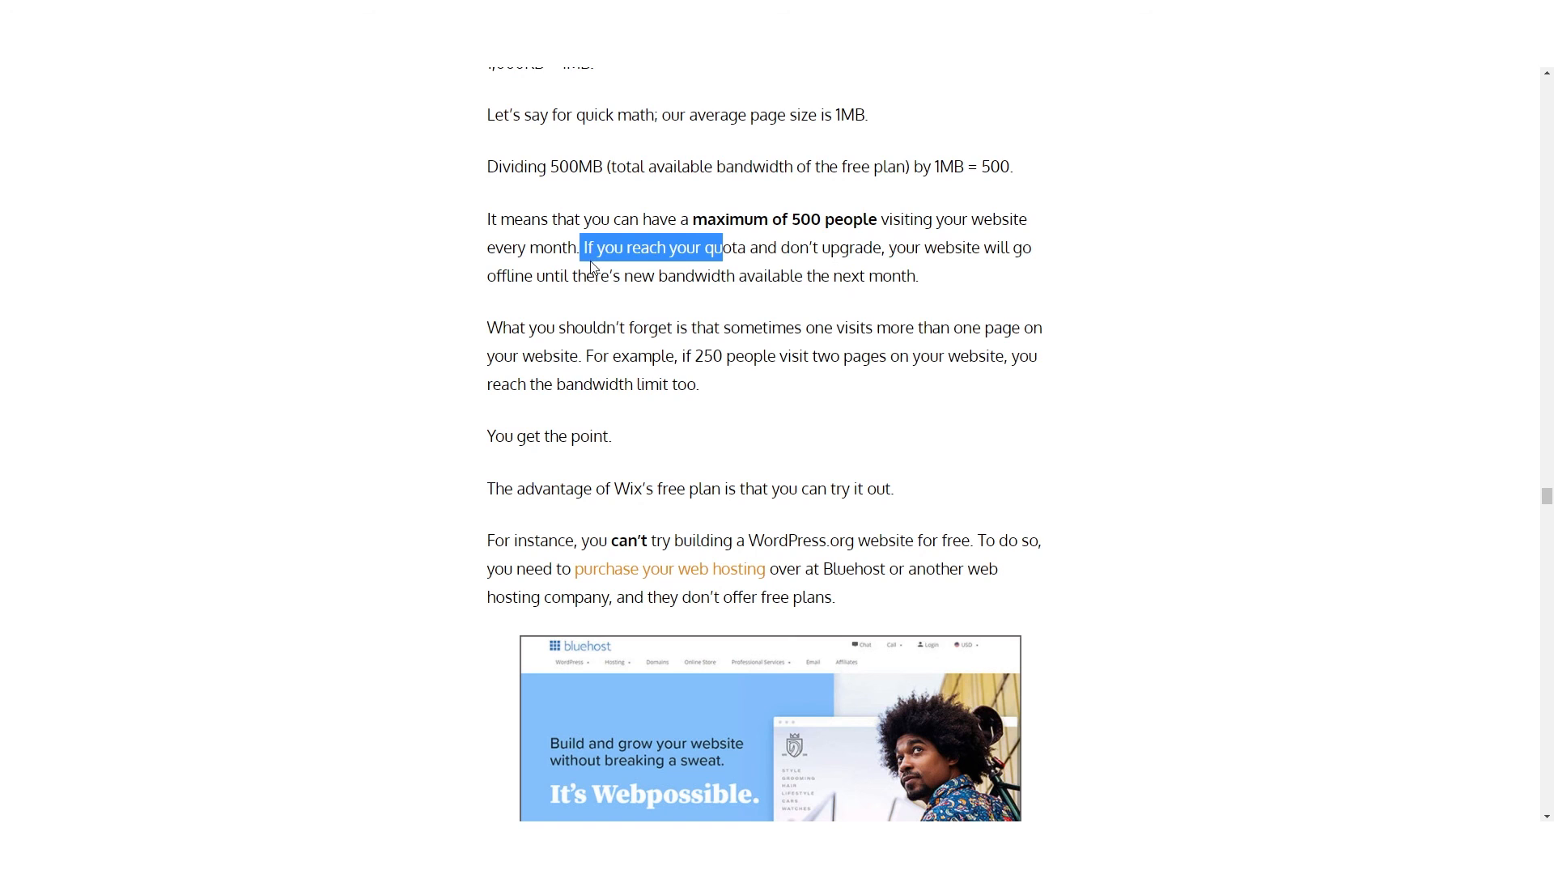
pyautogui.moveTo(534, 276); pyautogui.dragTo(916, 276)
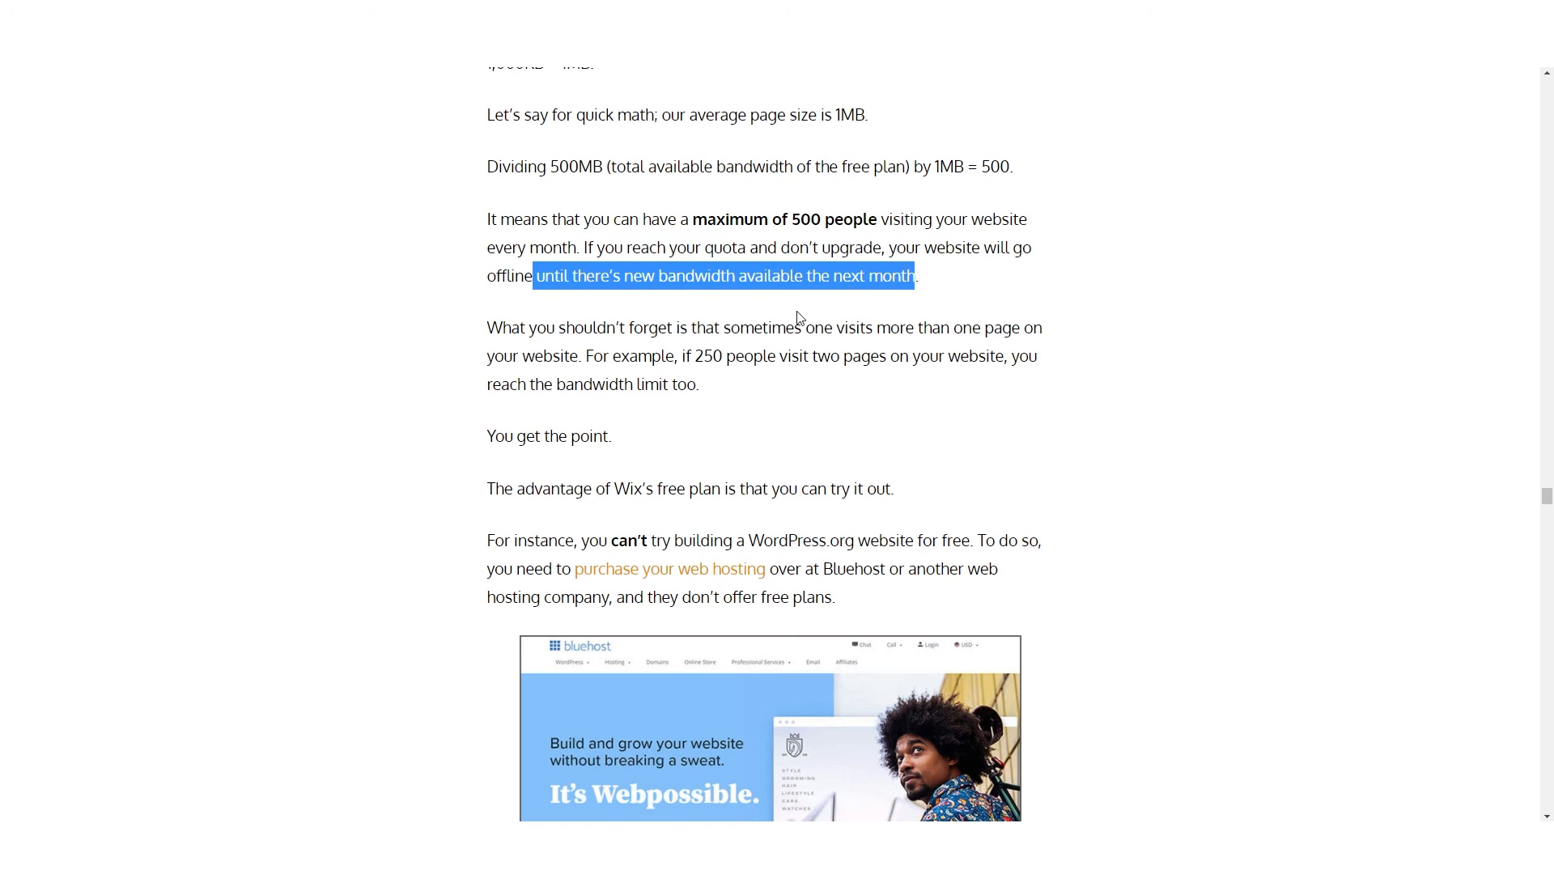
# - Highlight the article's reminder that one visitor sometimes views more than one page on a website
pyautogui.scroll(-1, 720, 269)
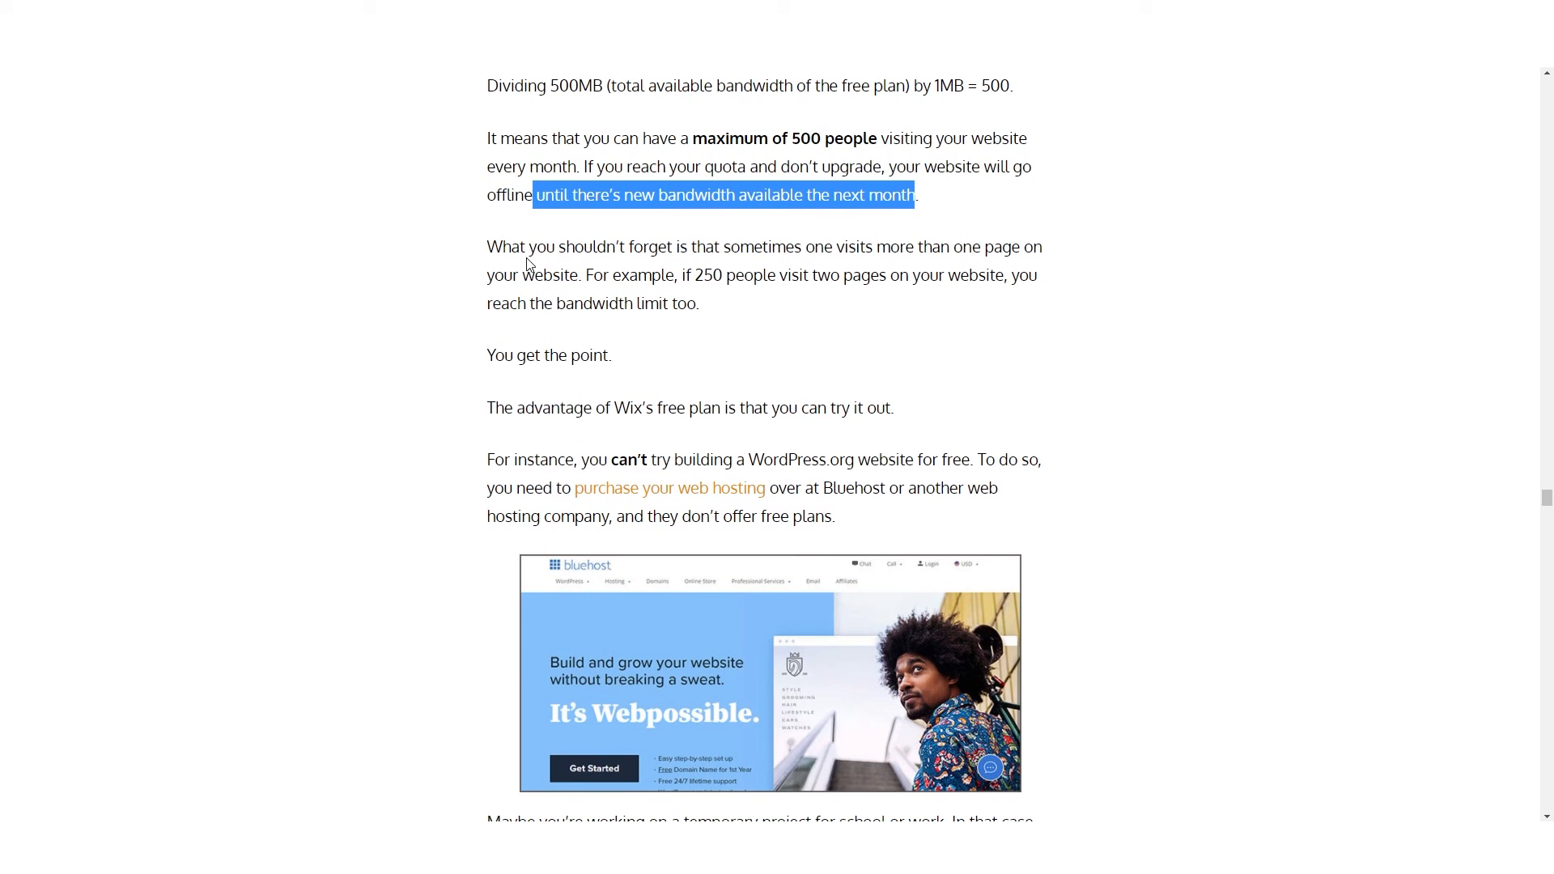
pyautogui.click(489, 243)
pyautogui.moveTo(489, 243); pyautogui.dragTo(731, 275)
pyautogui.click(660, 271)
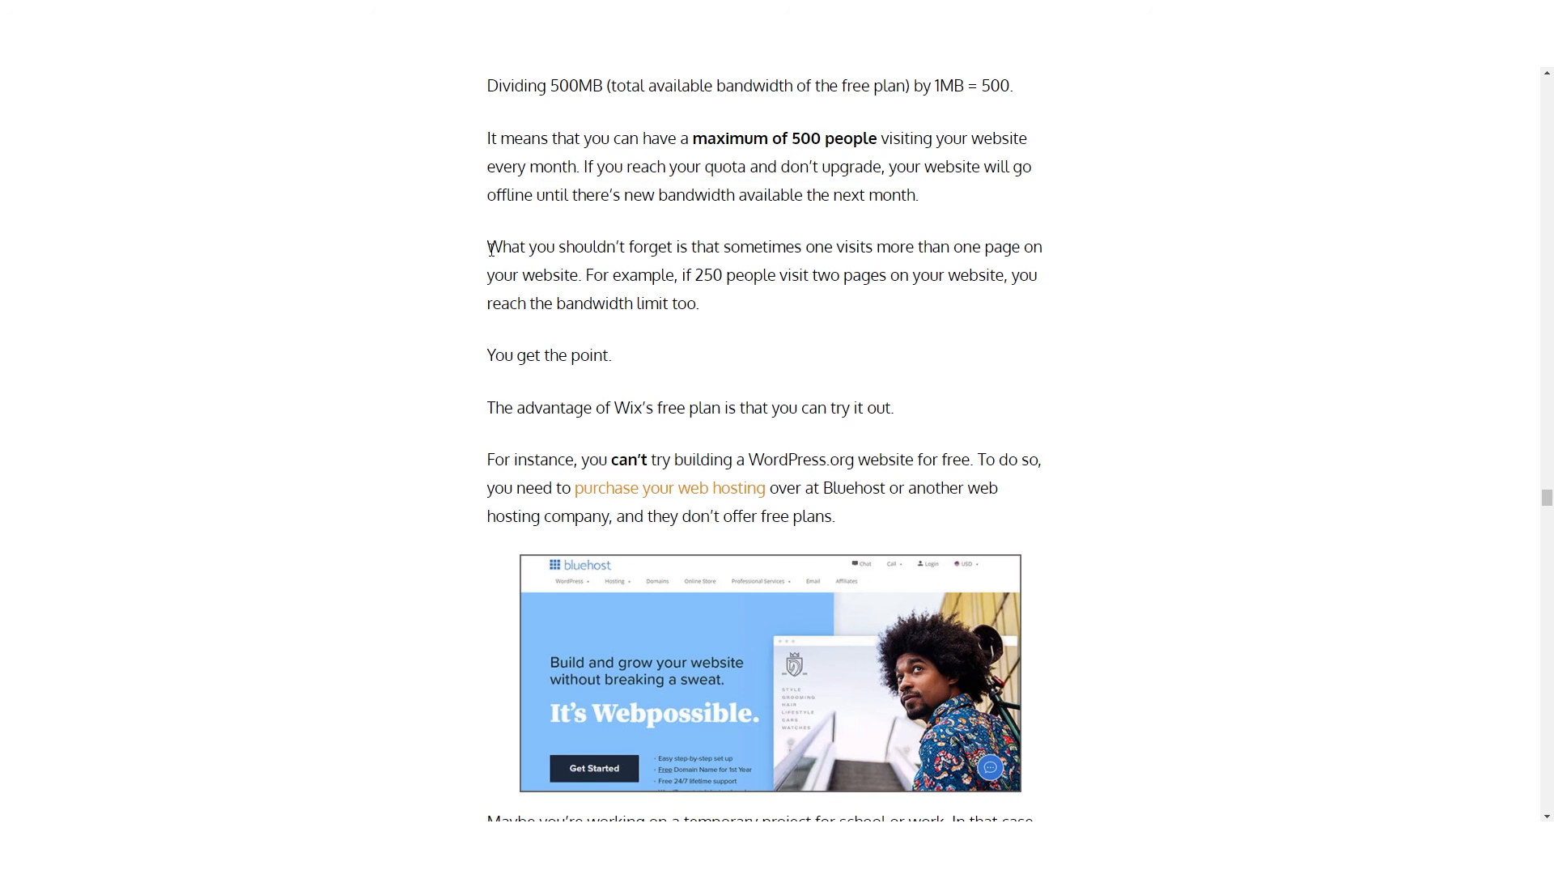
pyautogui.moveTo(490, 250); pyautogui.dragTo(648, 273)
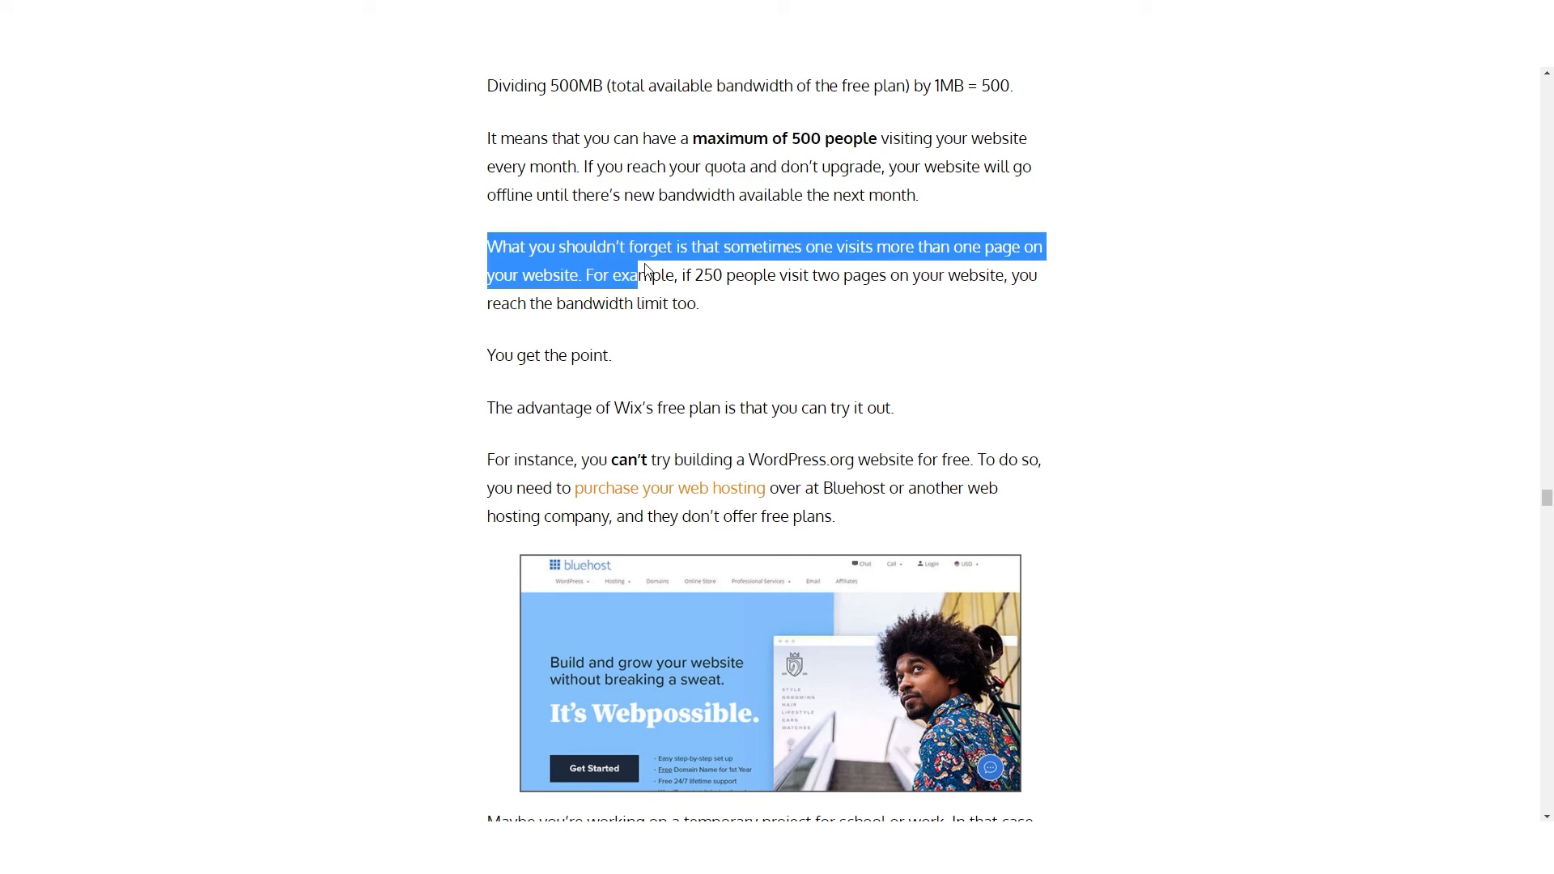
pyautogui.click(511, 256)
pyautogui.moveTo(489, 245); pyautogui.dragTo(859, 267)
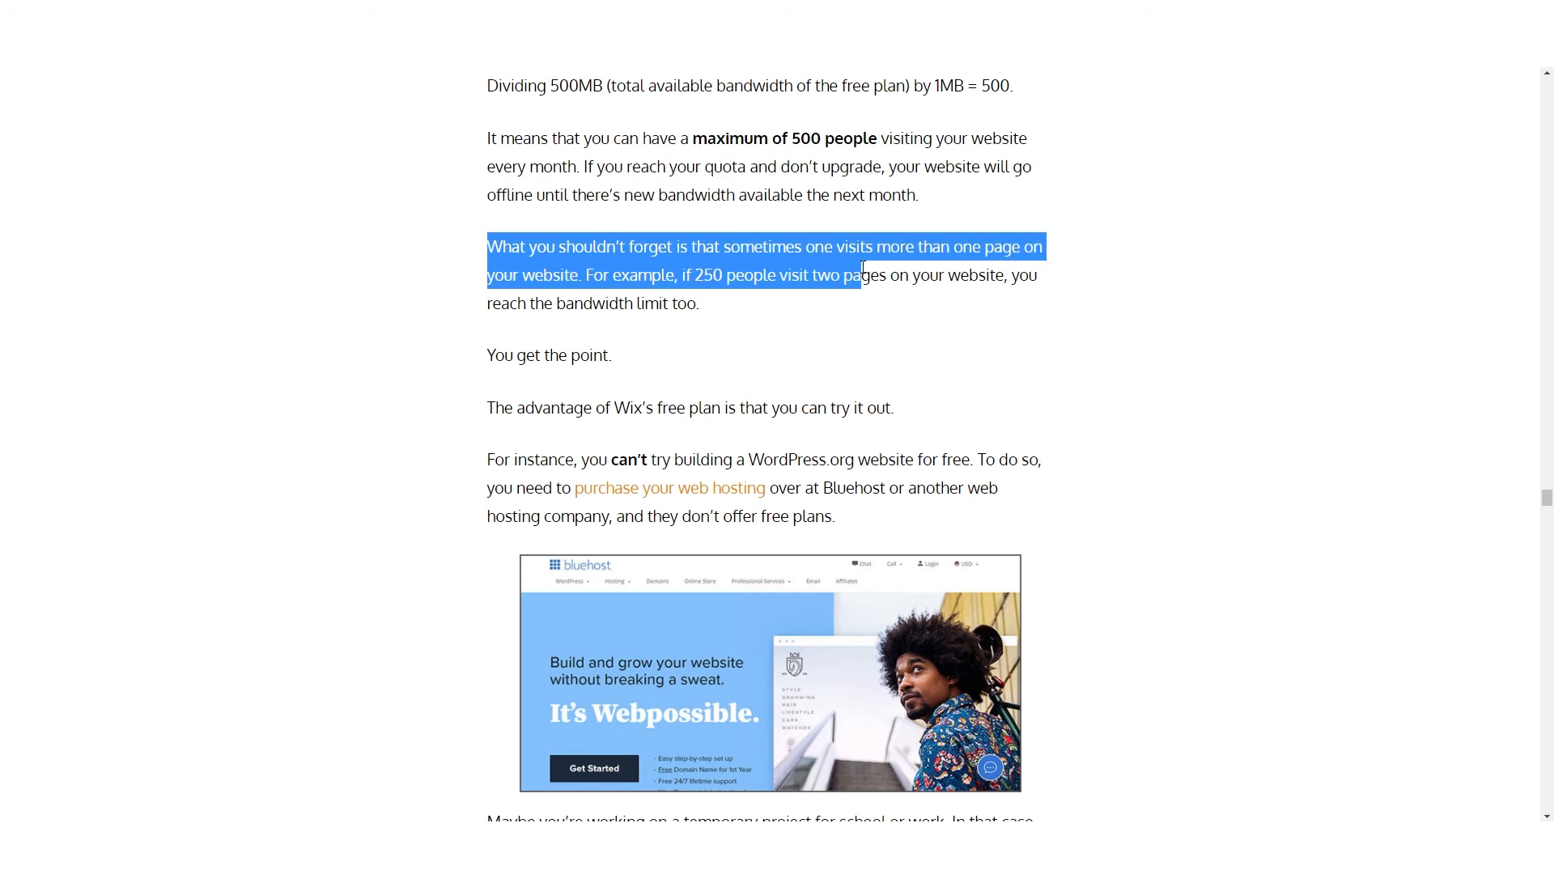
pyautogui.click(623, 269)
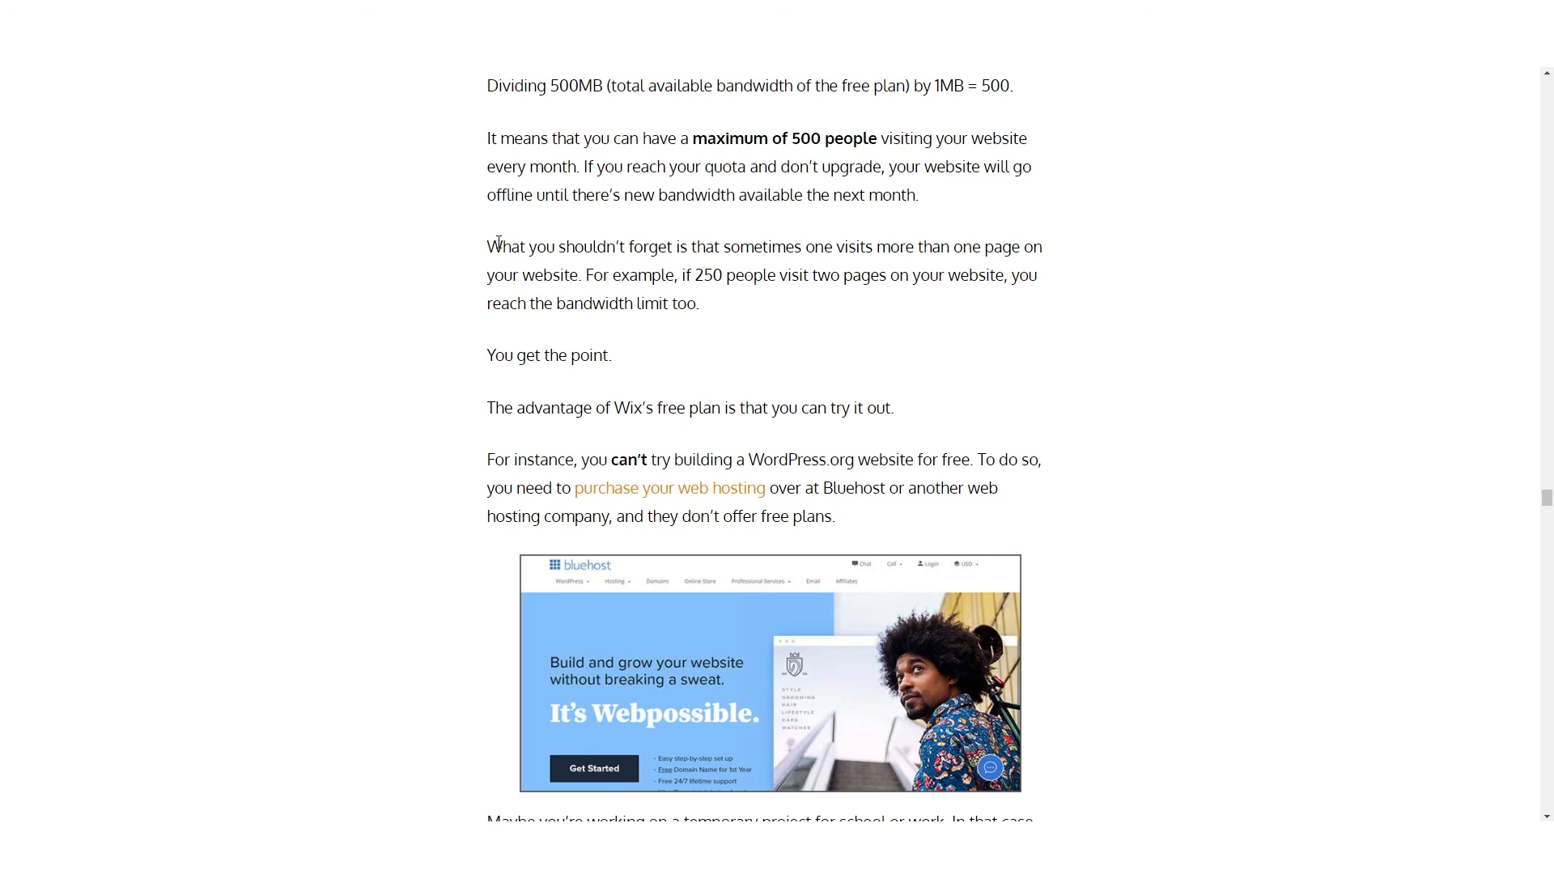
pyautogui.moveTo(492, 245); pyautogui.dragTo(1054, 258)
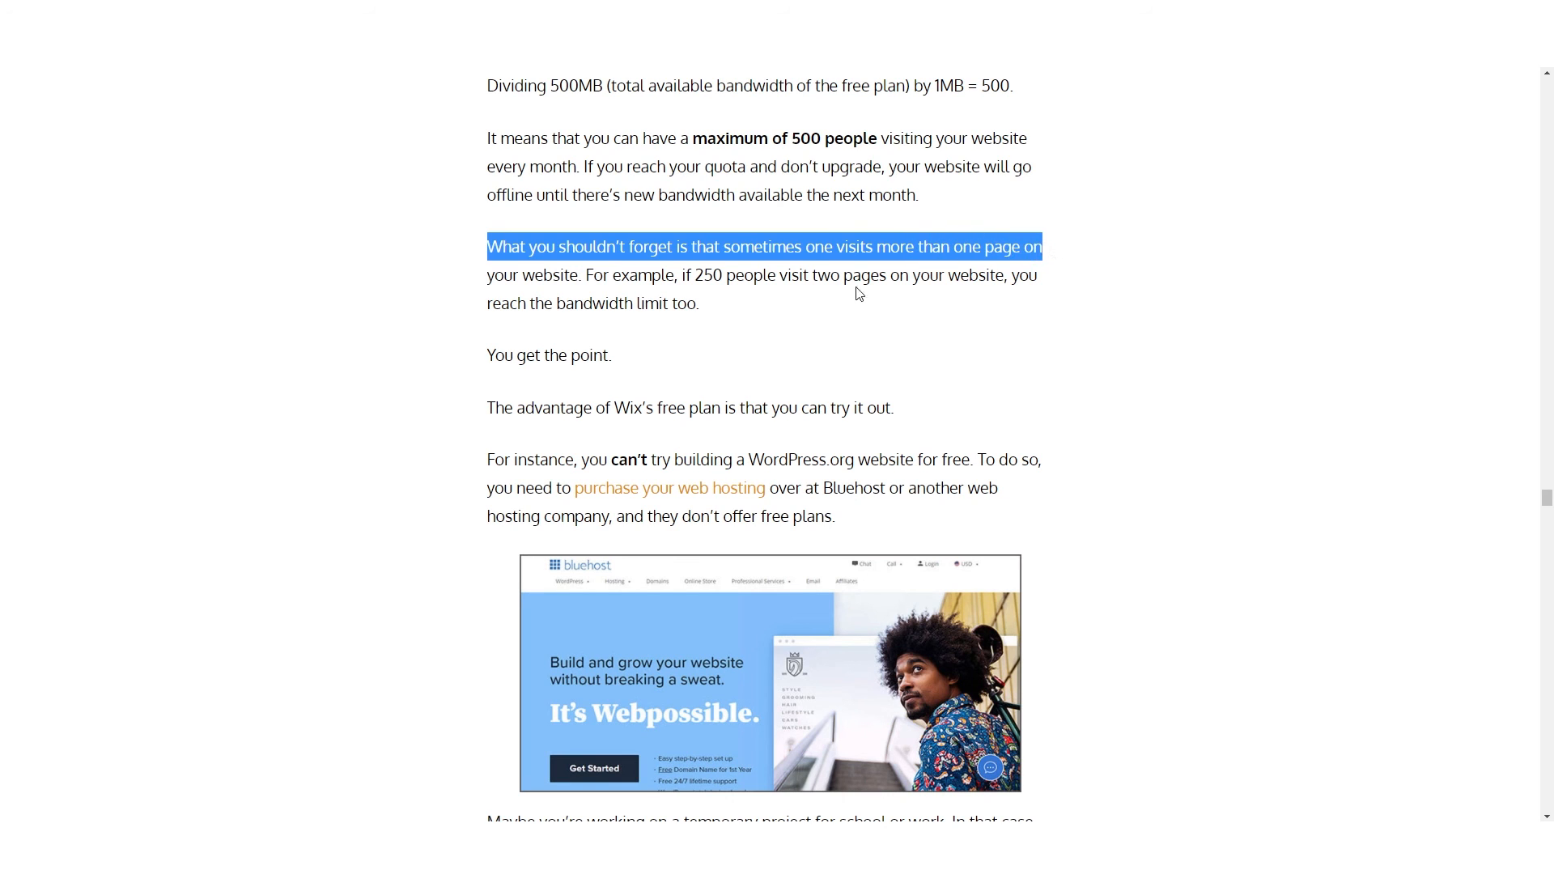
# - Highlight the number 250 in the example of people visiting two pages each
pyautogui.moveTo(694, 275); pyautogui.dragTo(715, 275)
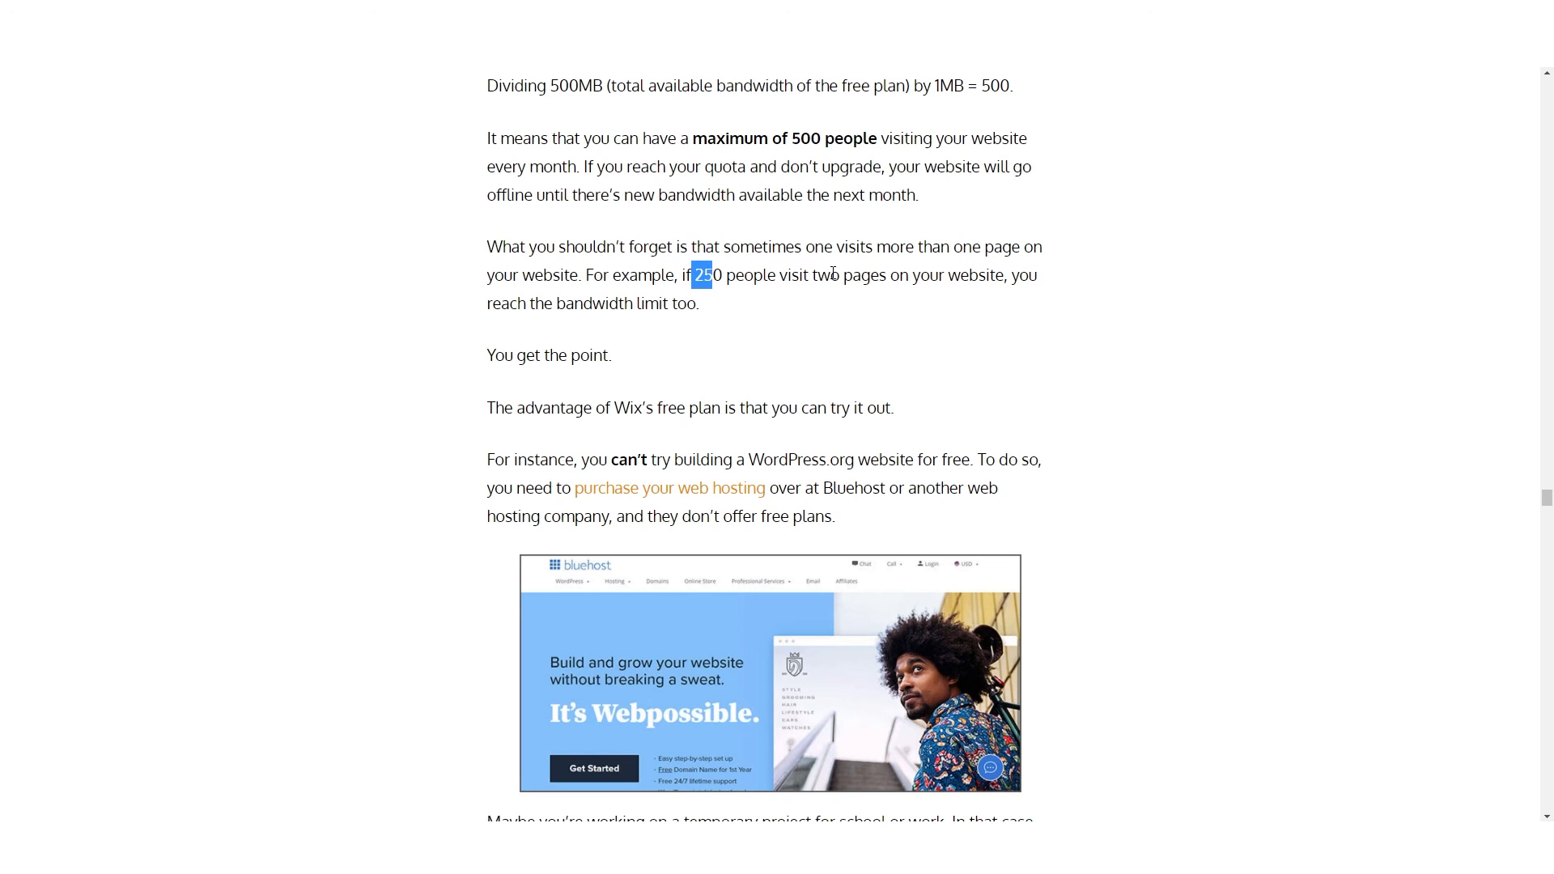
pyautogui.click(712, 275)
pyautogui.moveTo(695, 275); pyautogui.dragTo(723, 274)
pyautogui.click(717, 275)
pyautogui.doubleClick(710, 274)
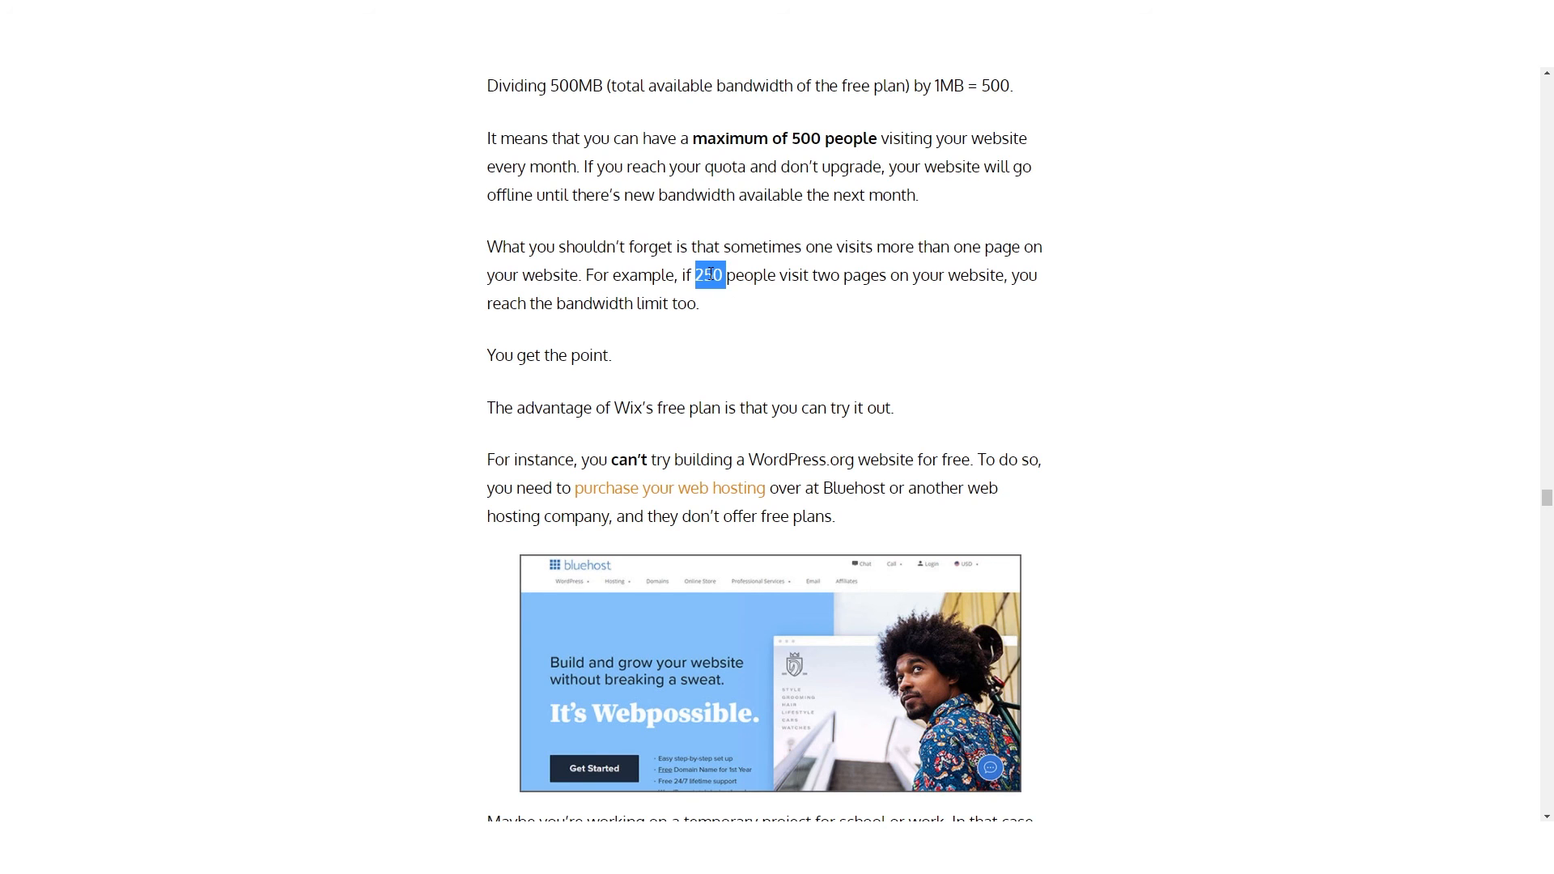